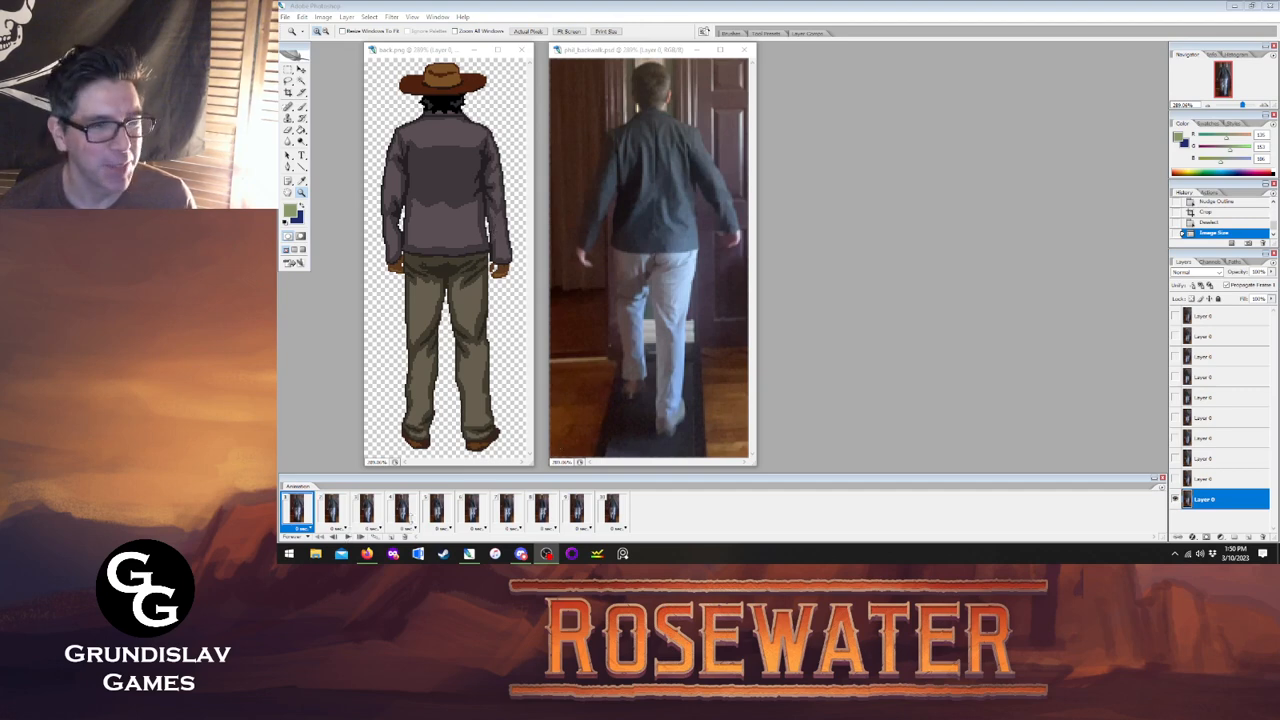
Preview the photo walk-cycle animation and stop playback.
{"action": "left_click", "coordinate": [347, 538]}
{"action": "left_click", "coordinate": [347, 538]}
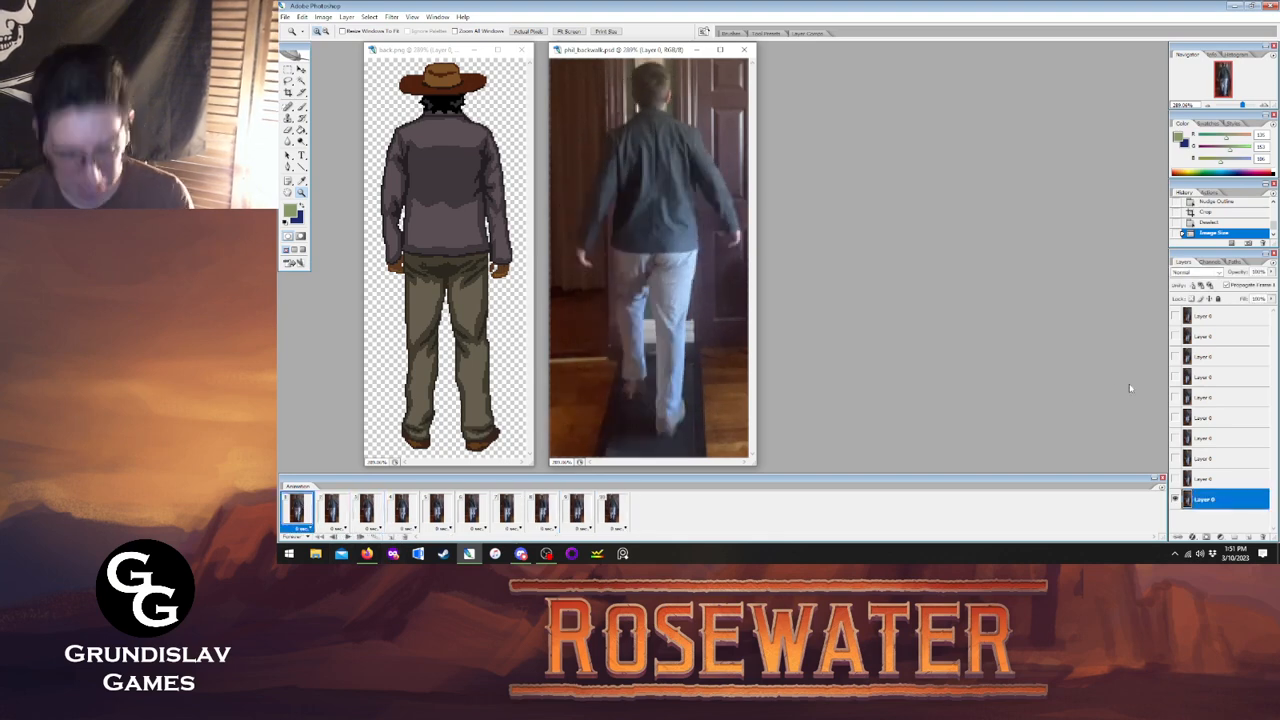
Add a new blank layer directly above the photo layers of animation frames 1 and 2.
{"action": "key", "text": "ctrl+shift+n"}
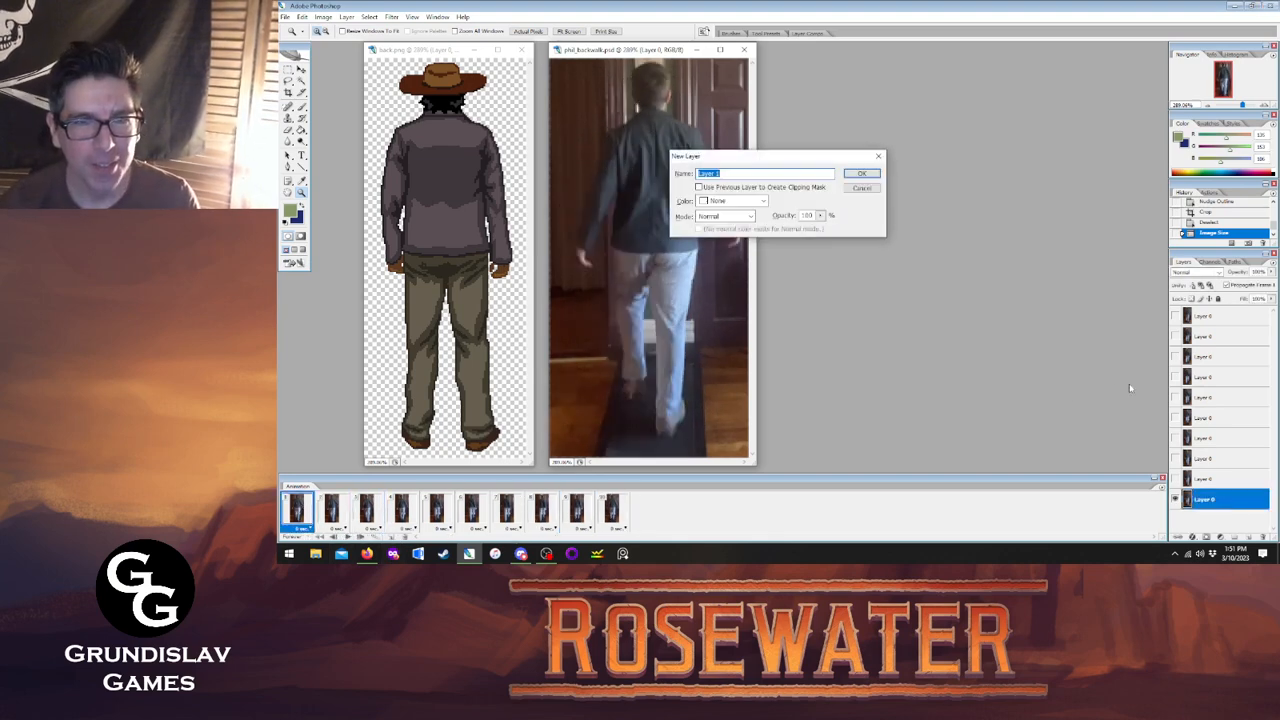
{"action": "key", "text": "Return"}
{"action": "left_click", "coordinate": [332, 514]}
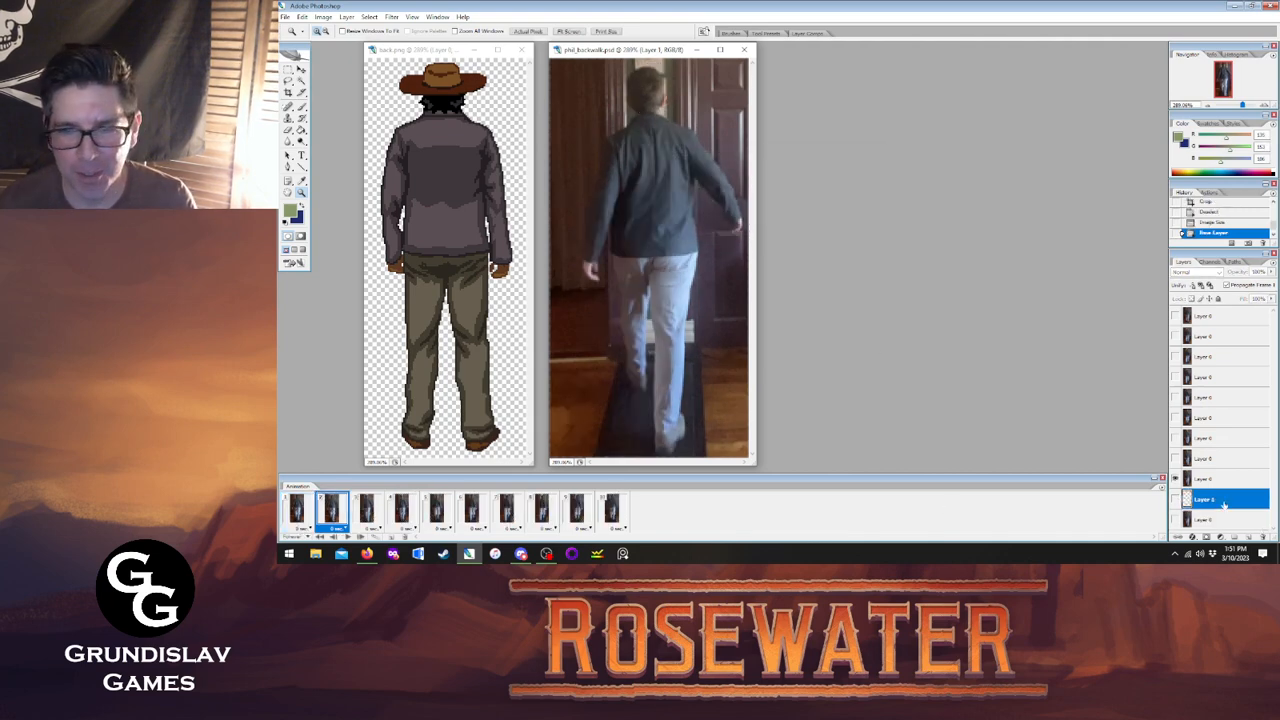
{"action": "left_click", "coordinate": [1219, 481]}
{"action": "key", "text": "ctrl+shift+n"}
{"action": "key", "text": "Return"}
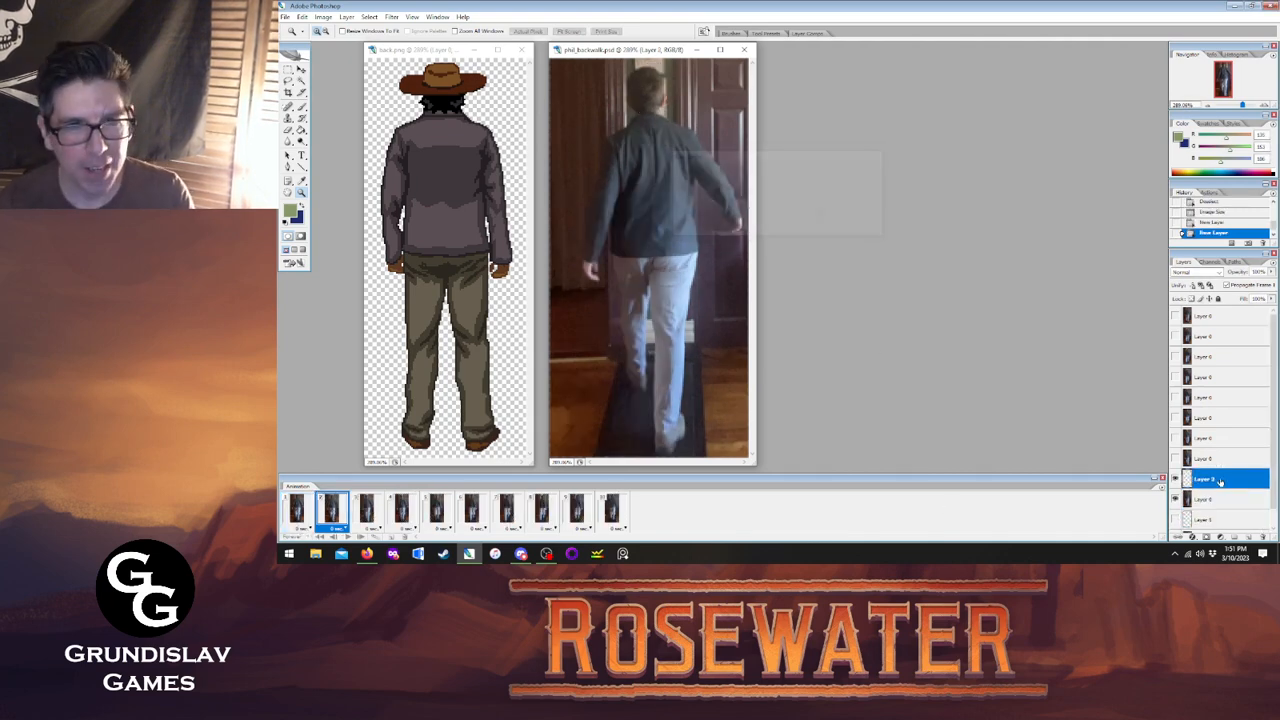
Add a new blank layer directly above the photo layers of animation frames 3 and 4.
{"action": "left_click", "coordinate": [366, 510]}
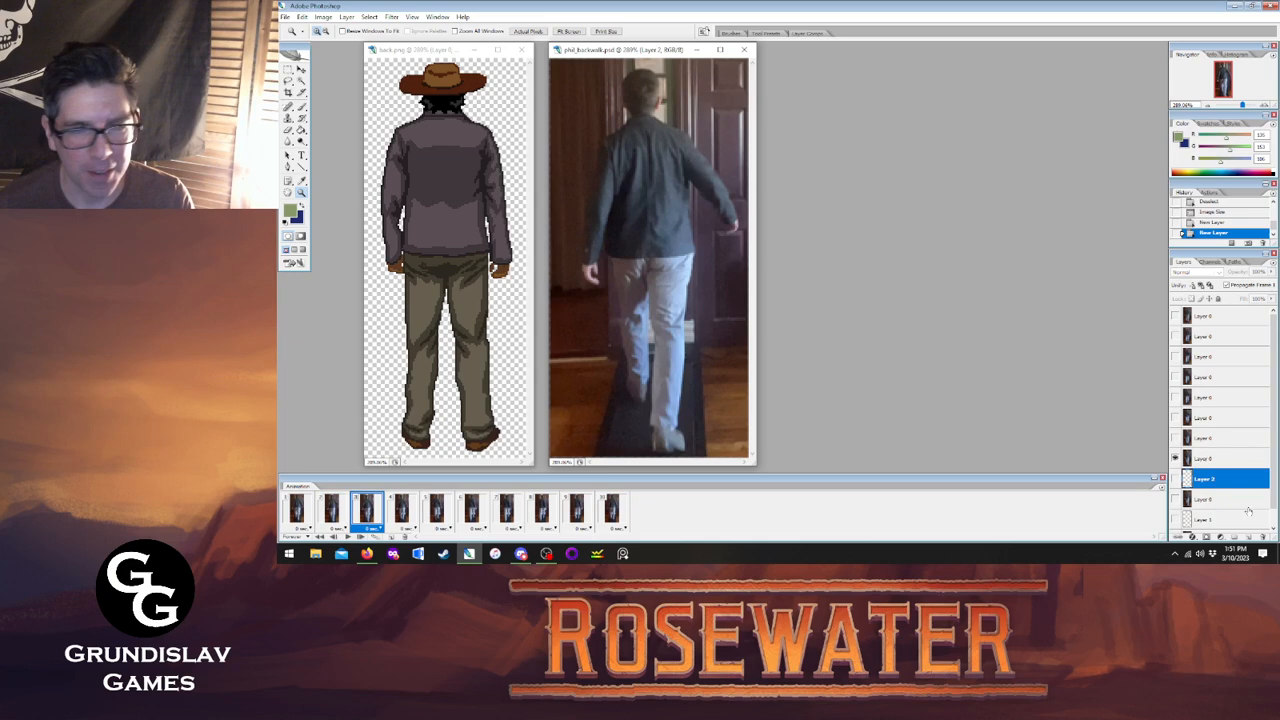
{"action": "left_click", "coordinate": [1204, 459]}
{"action": "key", "text": "ctrl+shift+n"}
{"action": "key", "text": "Return"}
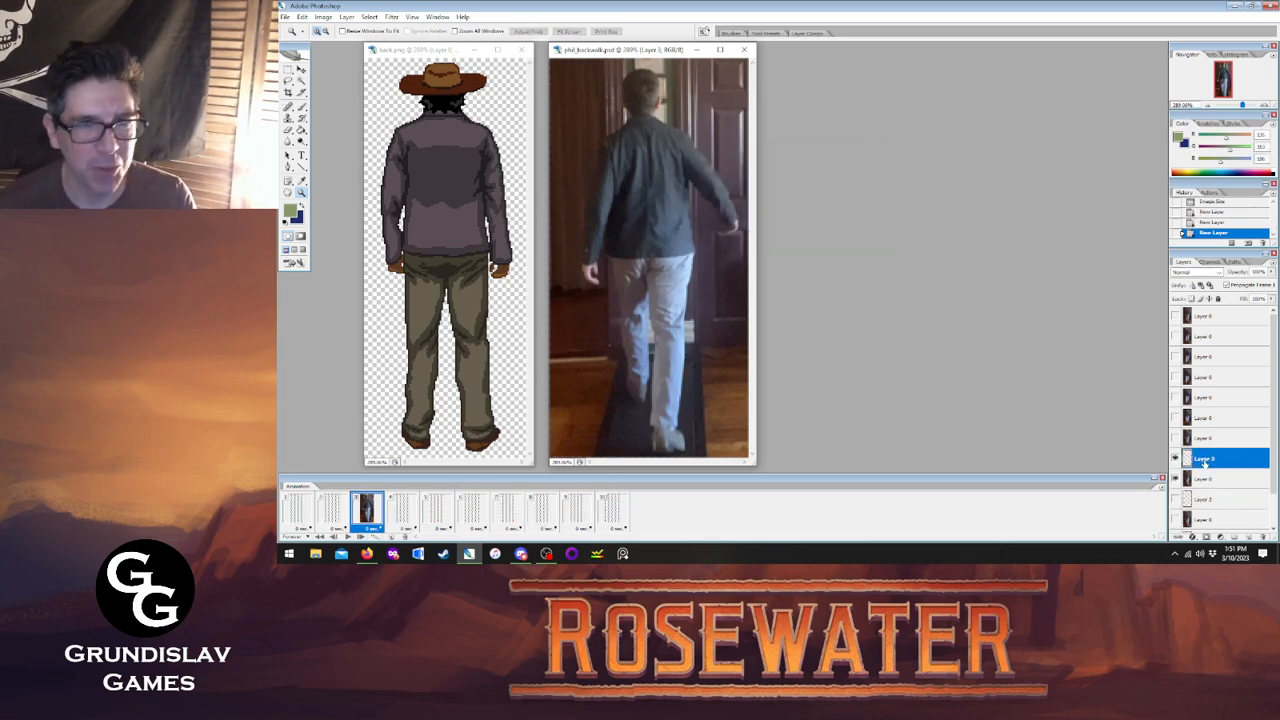
{"action": "left_click", "coordinate": [401, 510]}
{"action": "left_click", "coordinate": [1240, 439]}
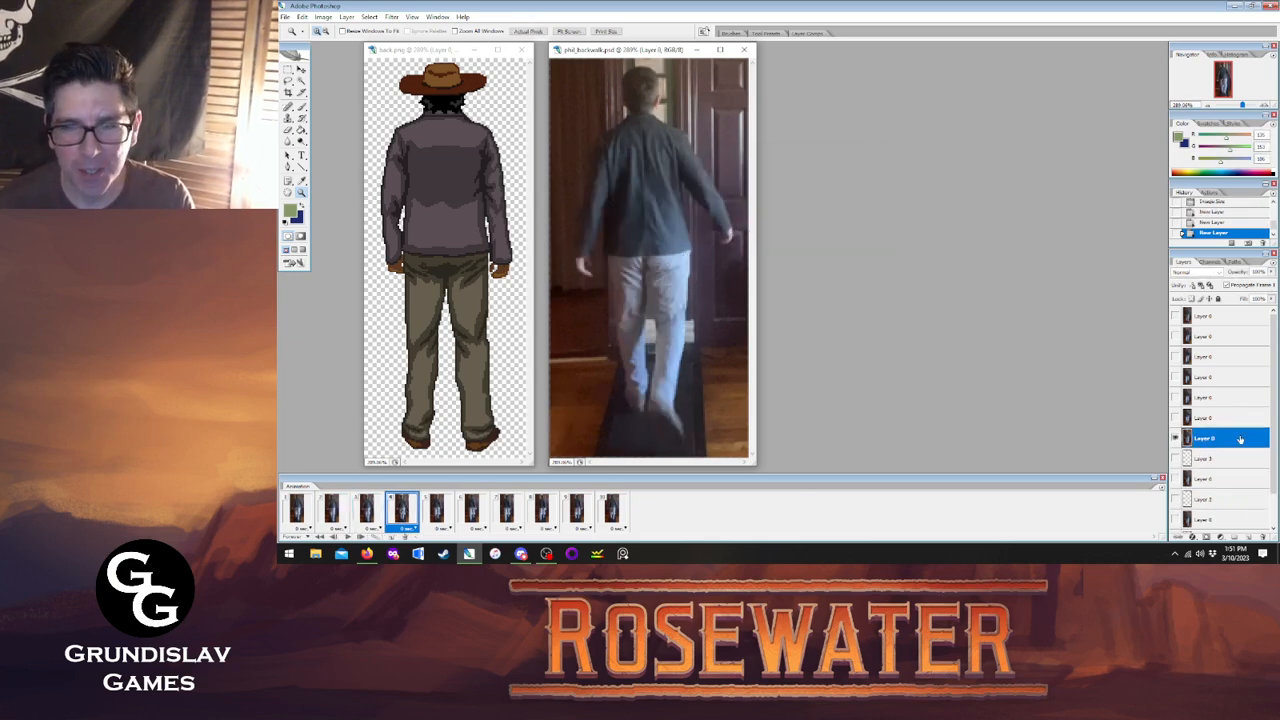
{"action": "key", "text": "ctrl+shift+n"}
{"action": "key", "text": "Return"}
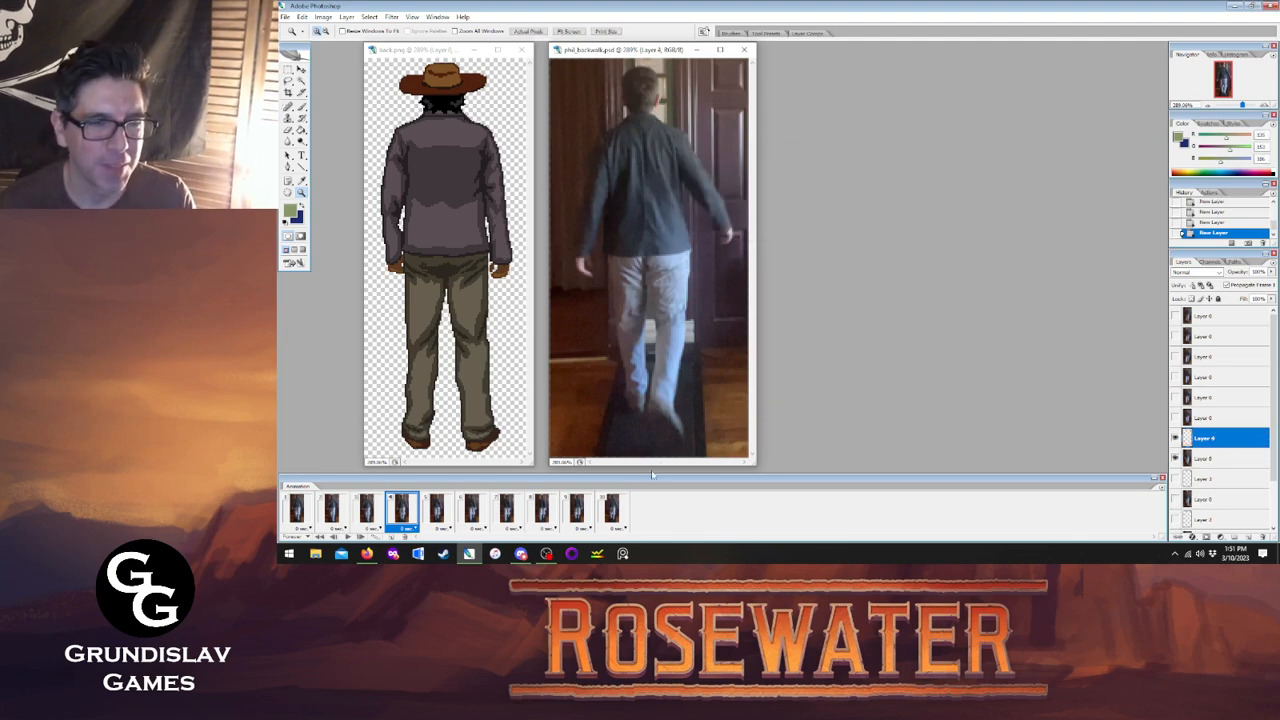
Add a new blank layer directly above the photo layers of animation frames 5 and 6.
{"action": "left_click", "coordinate": [437, 510]}
{"action": "left_click", "coordinate": [1210, 418]}
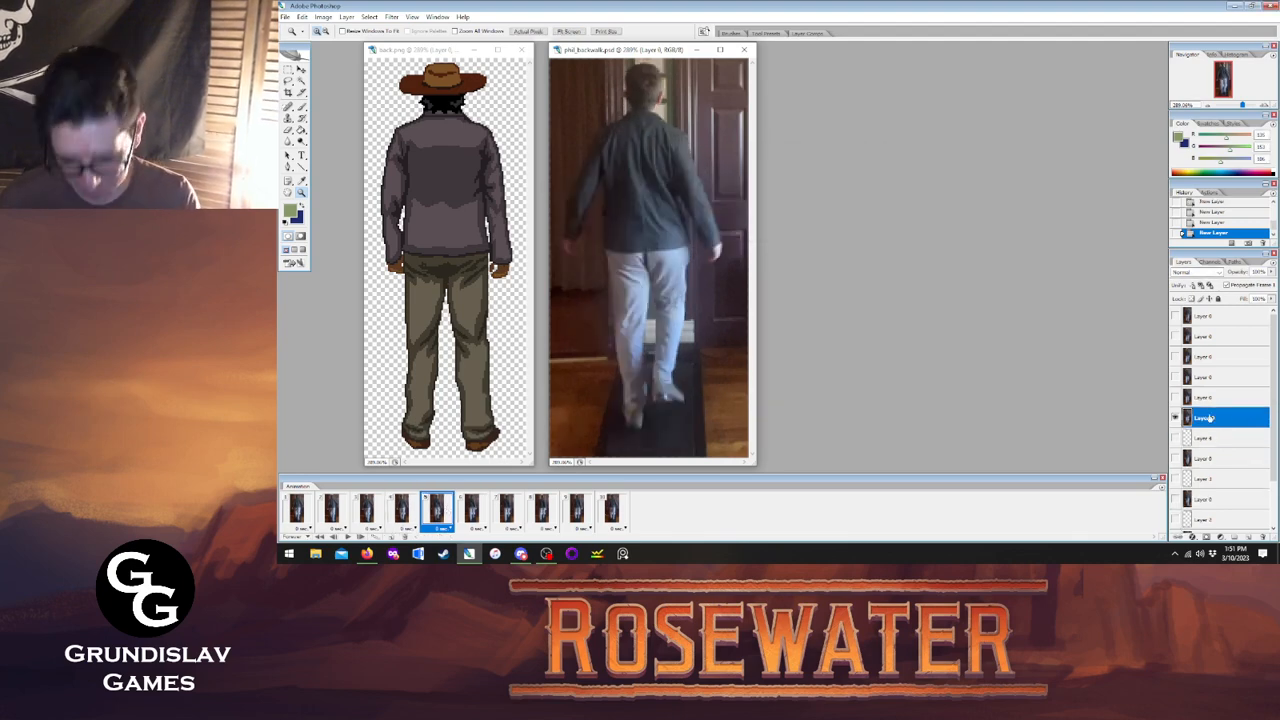
{"action": "key", "text": "ctrl+shift+n"}
{"action": "key", "text": "Return"}
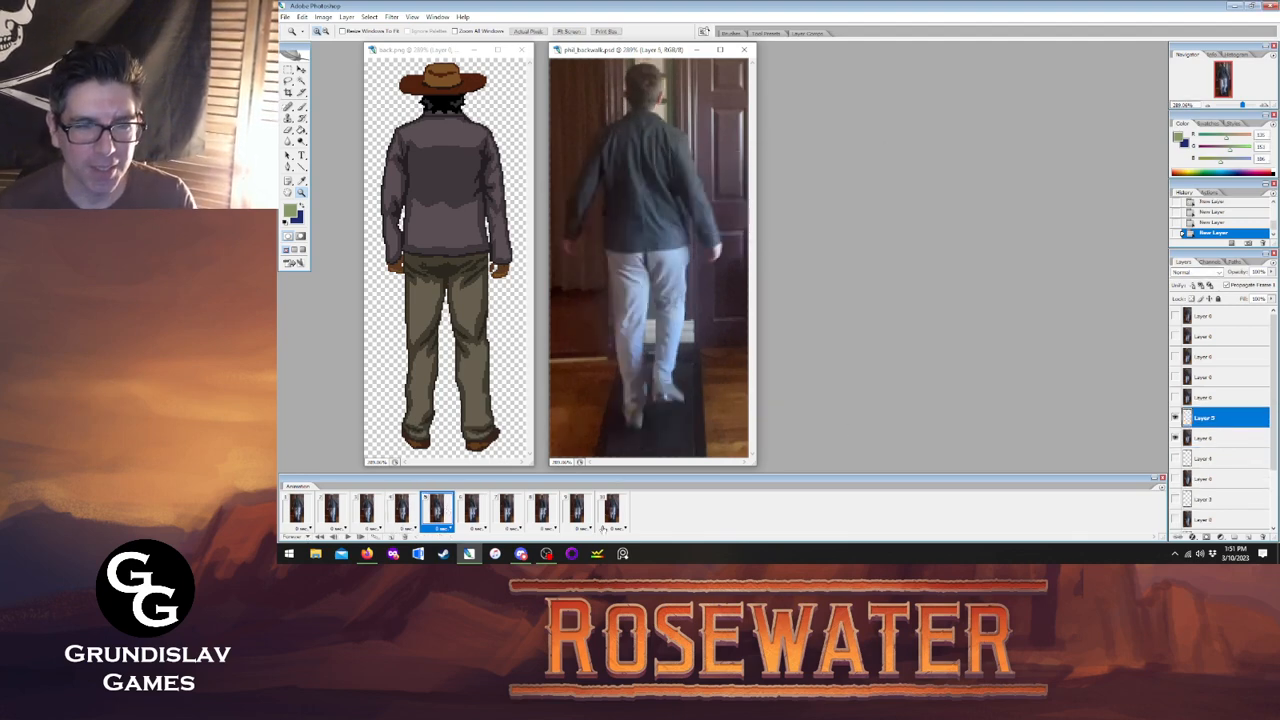
{"action": "left_click", "coordinate": [481, 522]}
{"action": "left_click", "coordinate": [1200, 400]}
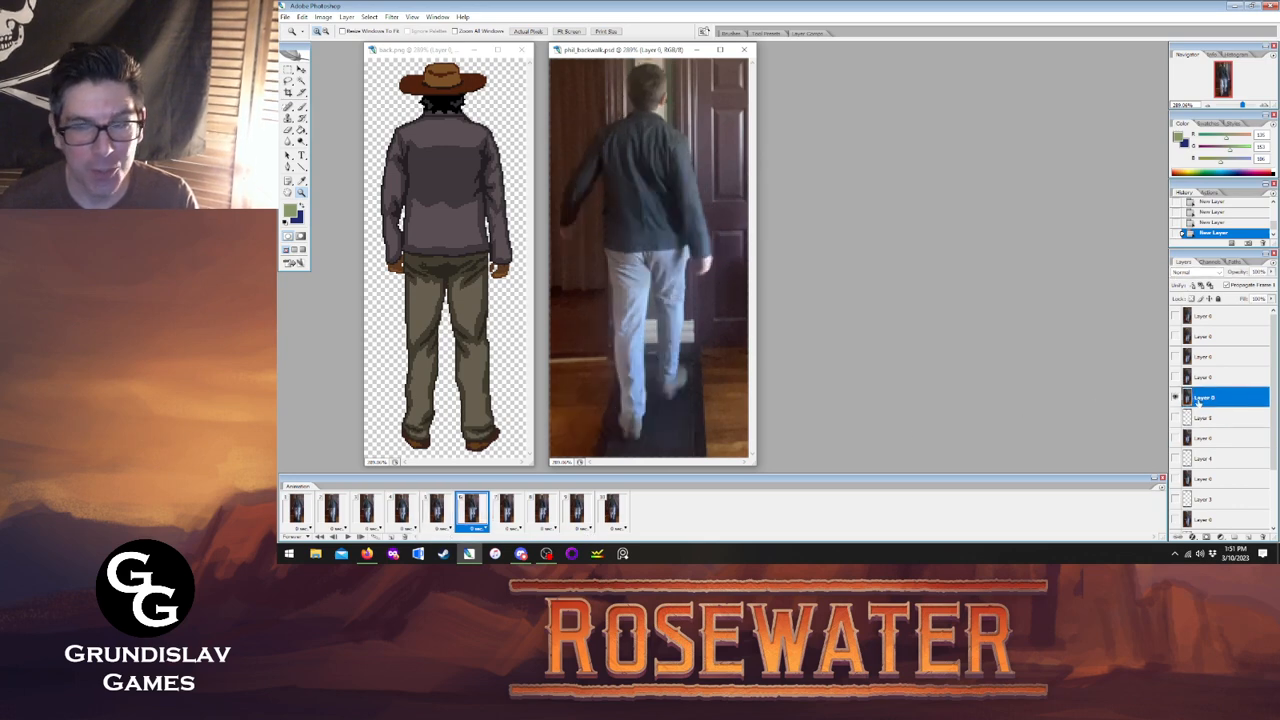
{"action": "key", "text": "ctrl+shift+n"}
{"action": "key", "text": "Return"}
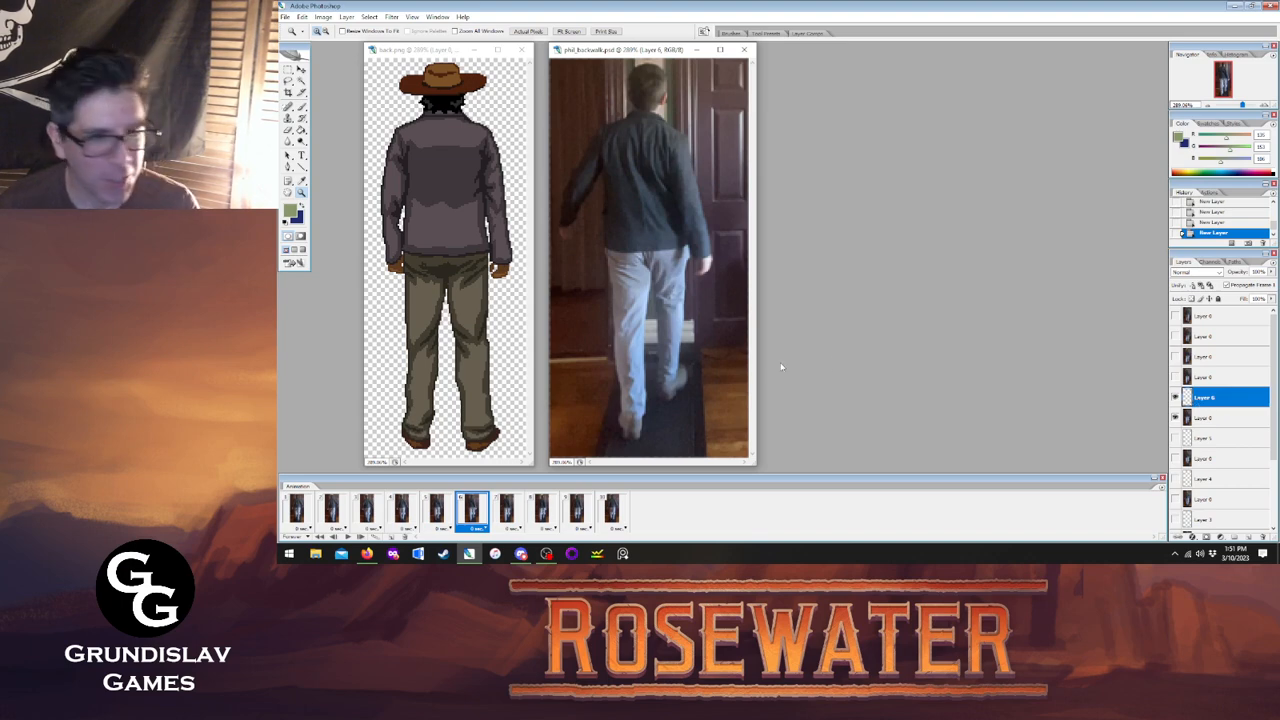
Add a new blank layer directly above the photo layers of animation frames 7 and 8.
{"action": "left_click", "coordinate": [506, 512]}
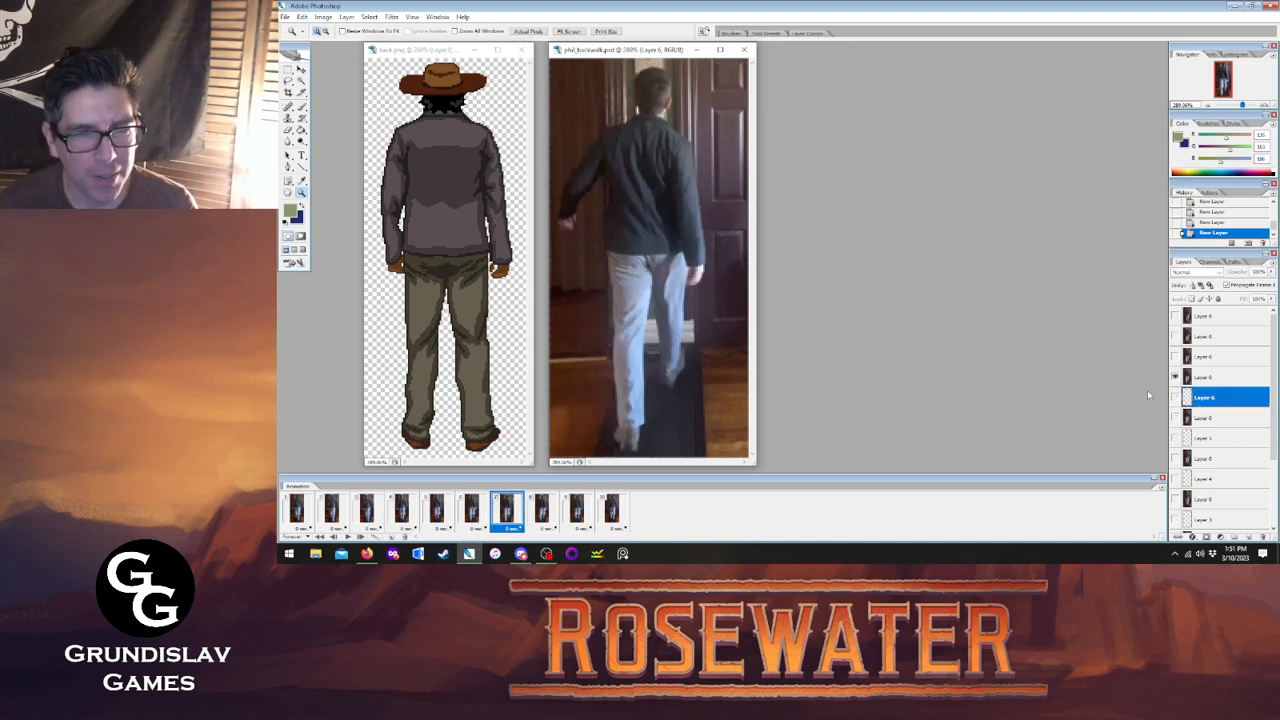
{"action": "left_click", "coordinate": [1214, 377]}
{"action": "key", "text": "ctrl+shift+n"}
{"action": "key", "text": "Return"}
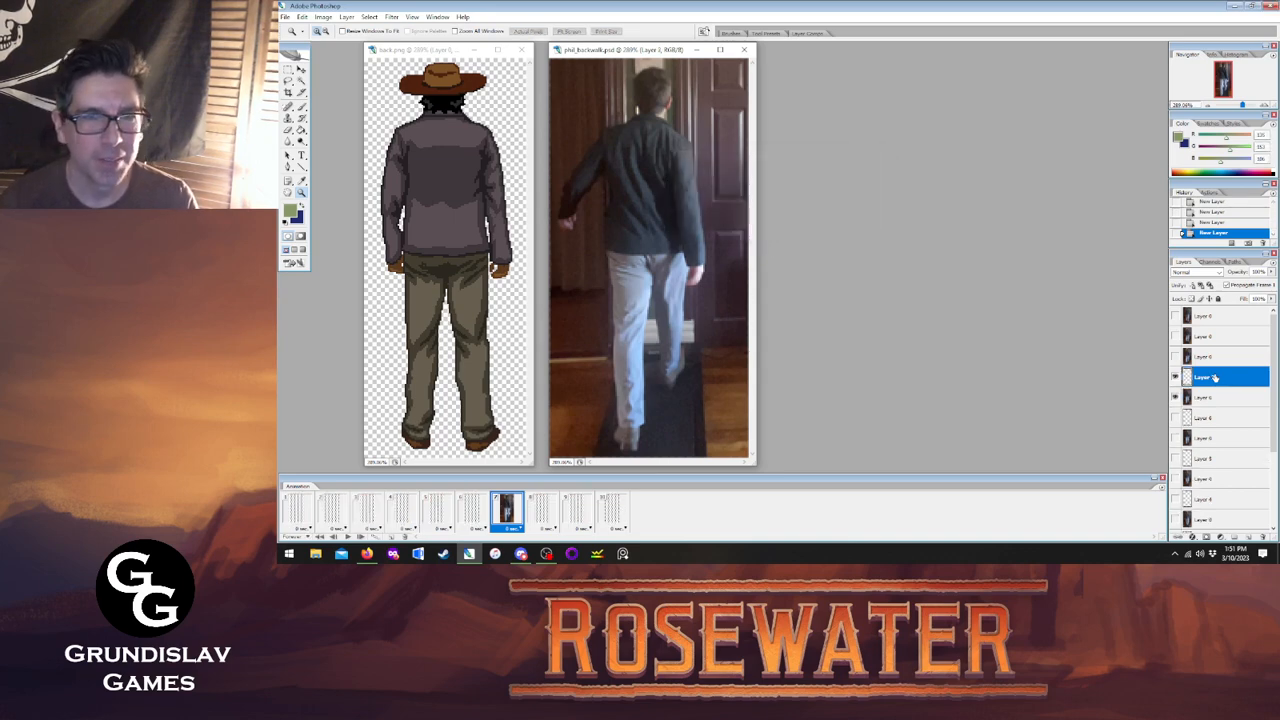
{"action": "left_click", "coordinate": [540, 512]}
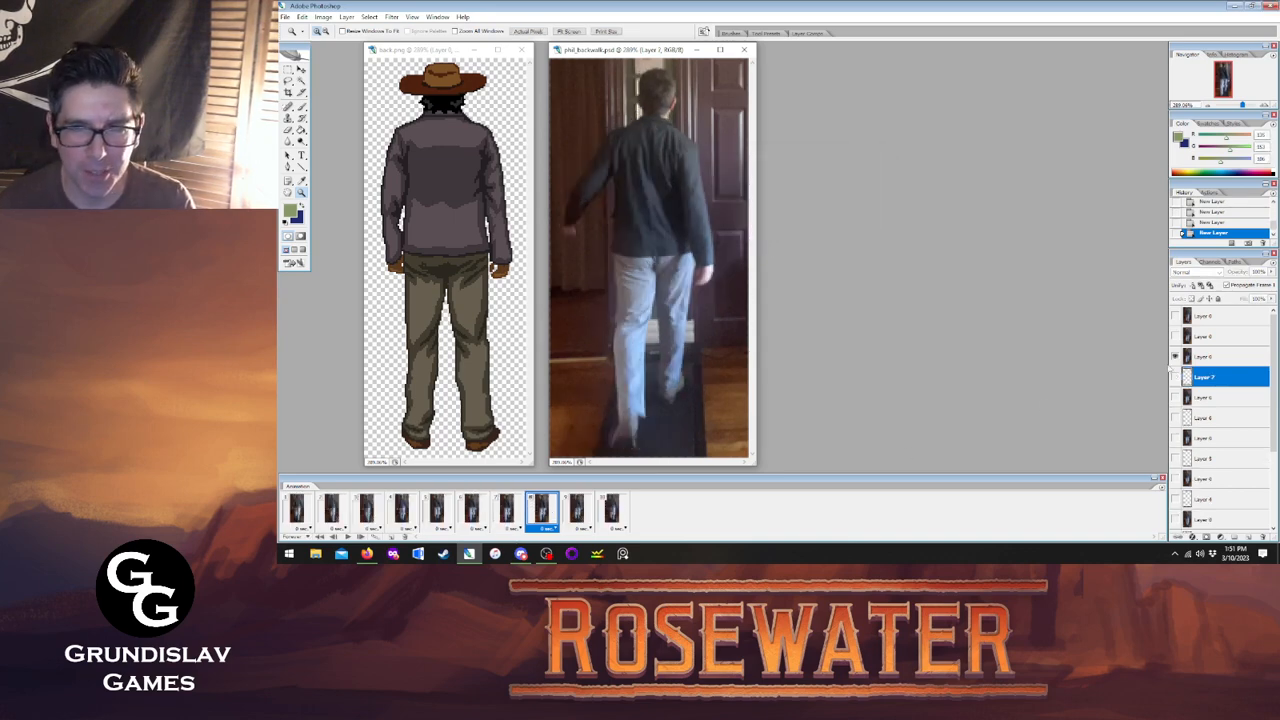
{"action": "left_click", "coordinate": [1208, 357]}
{"action": "key", "text": "ctrl+shift+n"}
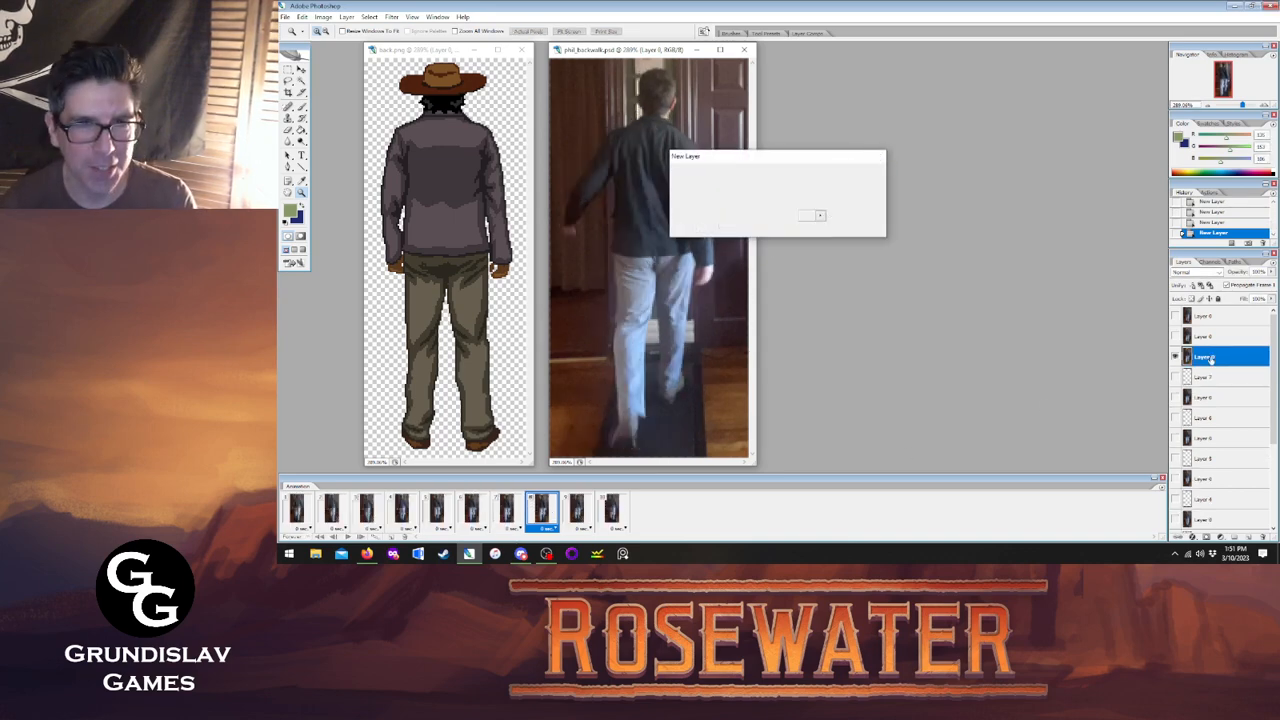
{"action": "key", "text": "Return"}
Add a new blank layer directly above the photo layers of animation frames 9 and 10.
{"action": "left_click", "coordinate": [580, 503]}
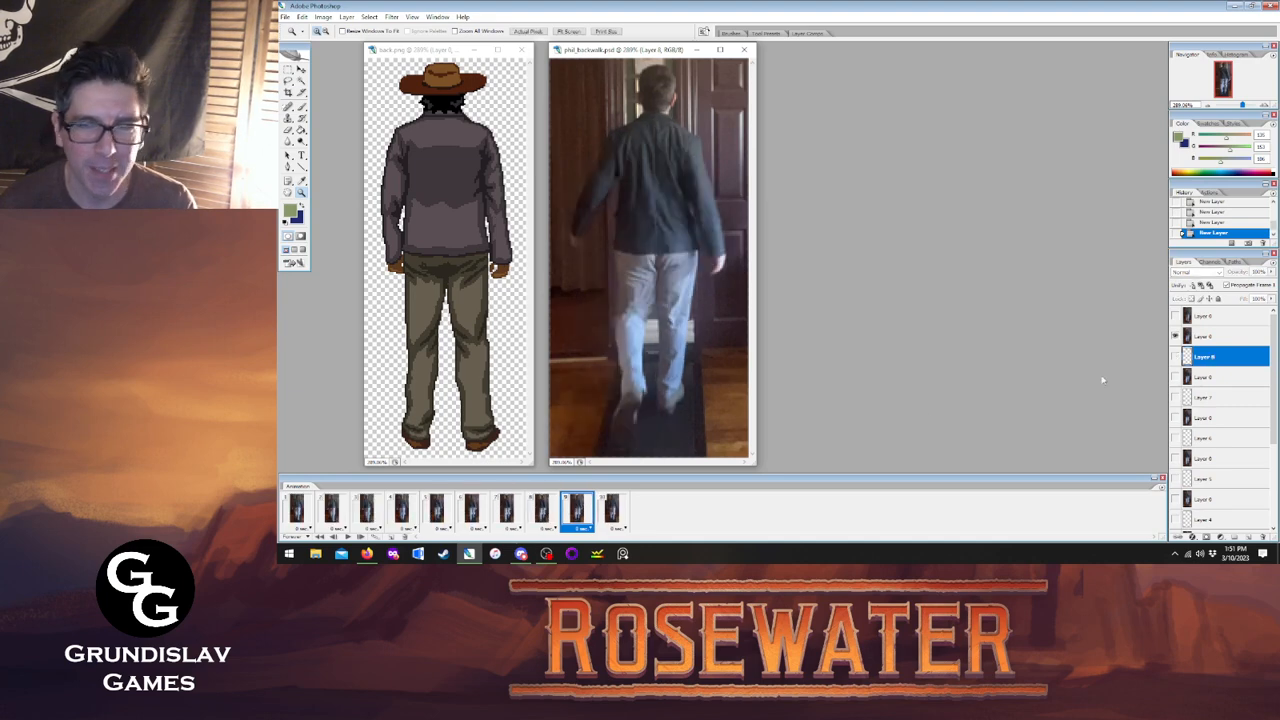
{"action": "left_click", "coordinate": [1200, 338]}
{"action": "key", "text": "ctrl+shift+n"}
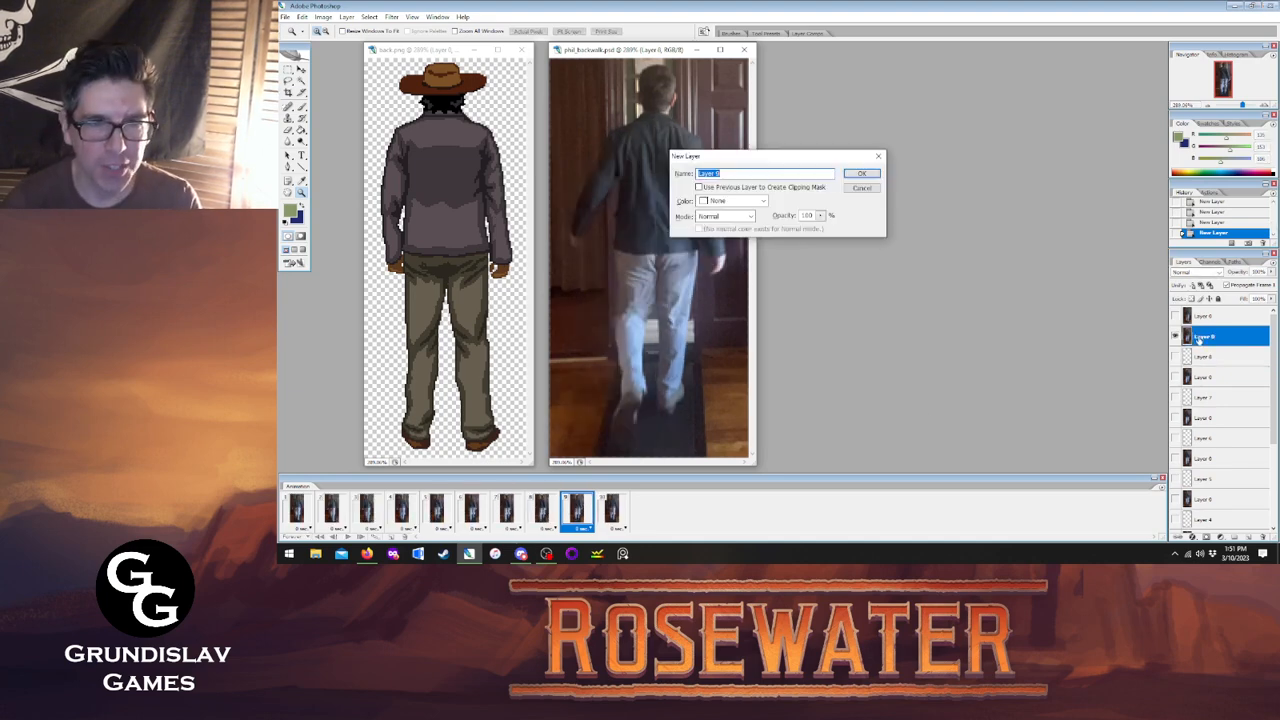
{"action": "key", "text": "Return"}
{"action": "left_click", "coordinate": [613, 510]}
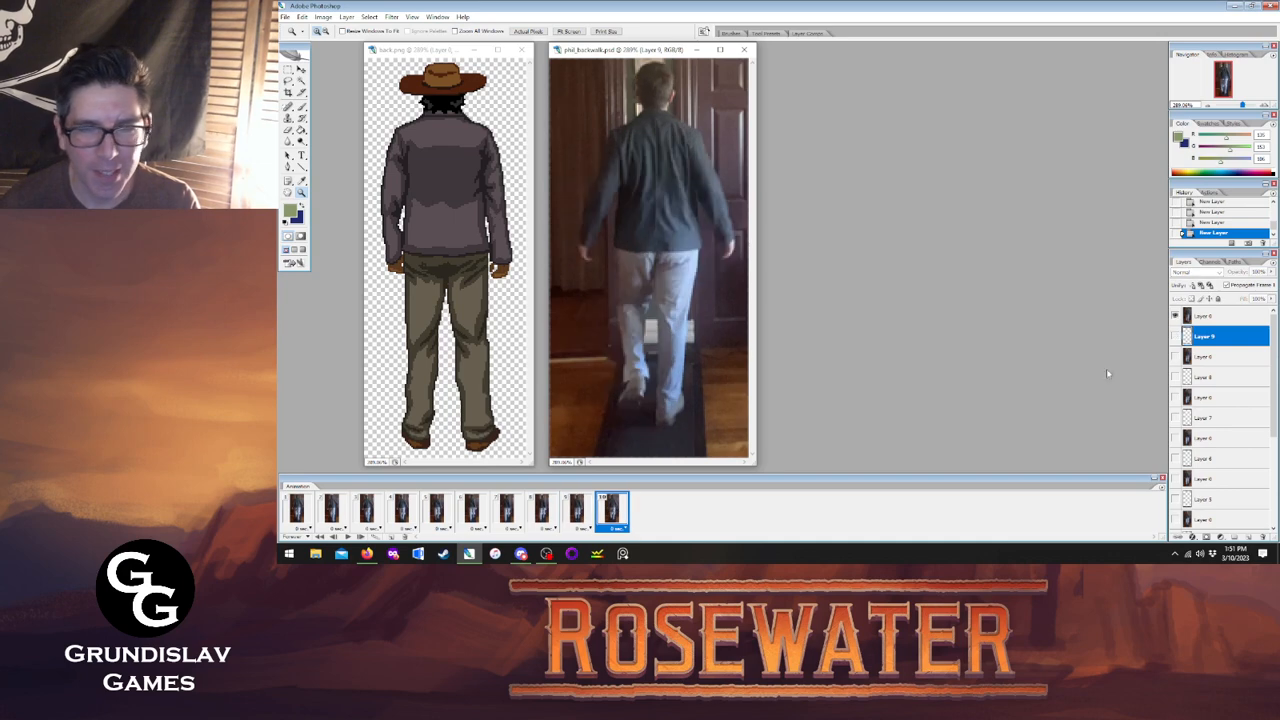
{"action": "left_click", "coordinate": [1210, 317]}
{"action": "key", "text": "ctrl+shift+n"}
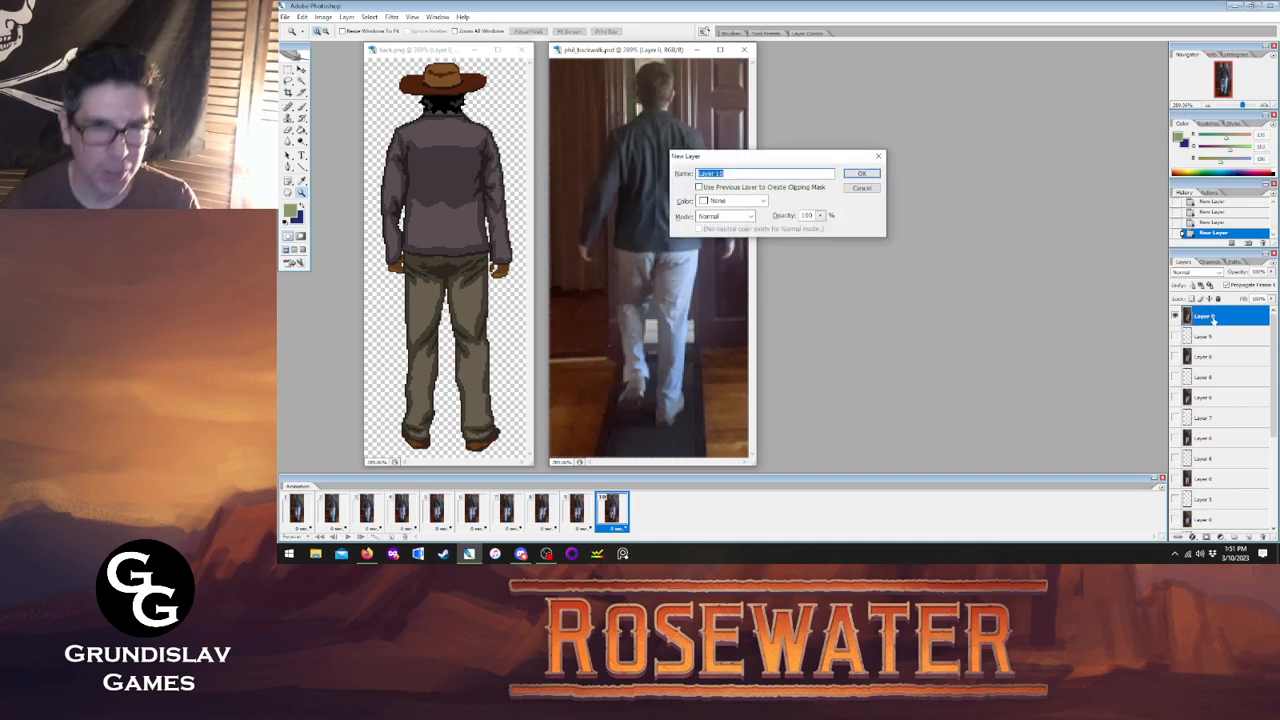
{"action": "key", "text": "Return"}
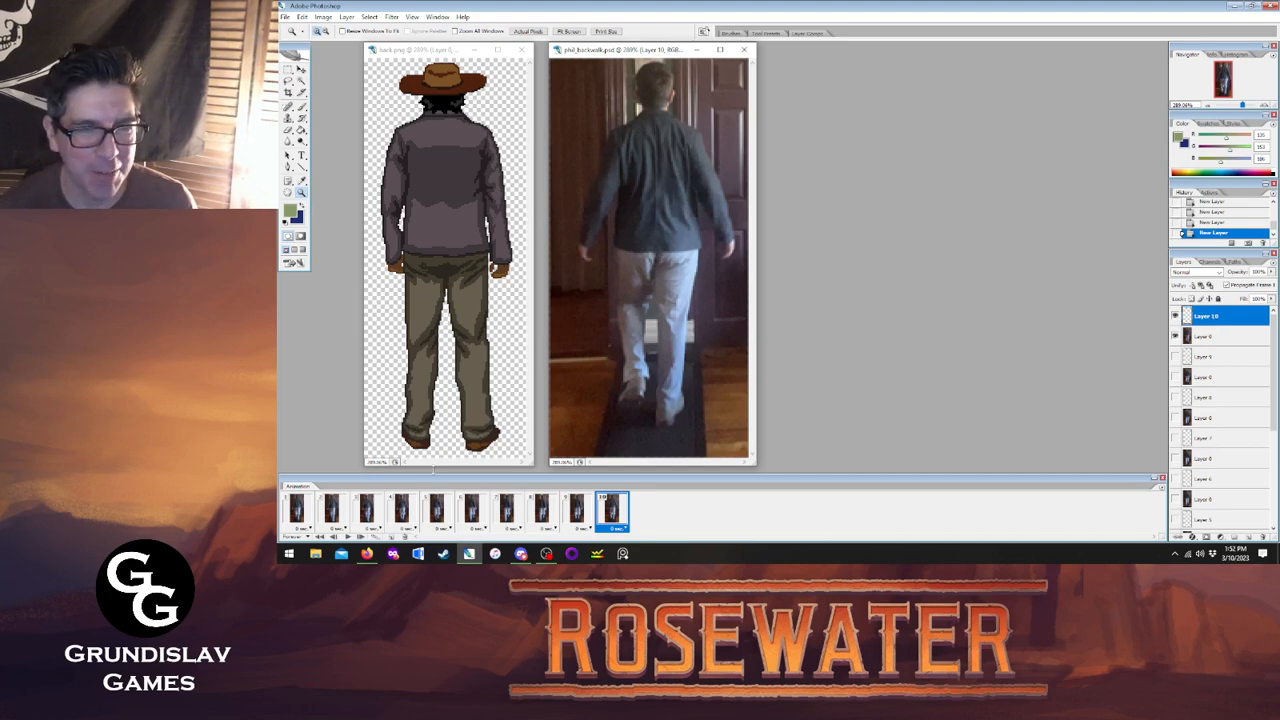
Return to animation frame 1, widen the walk reference's document window, and make blank Layer 1 active.
{"action": "left_click", "coordinate": [297, 510]}
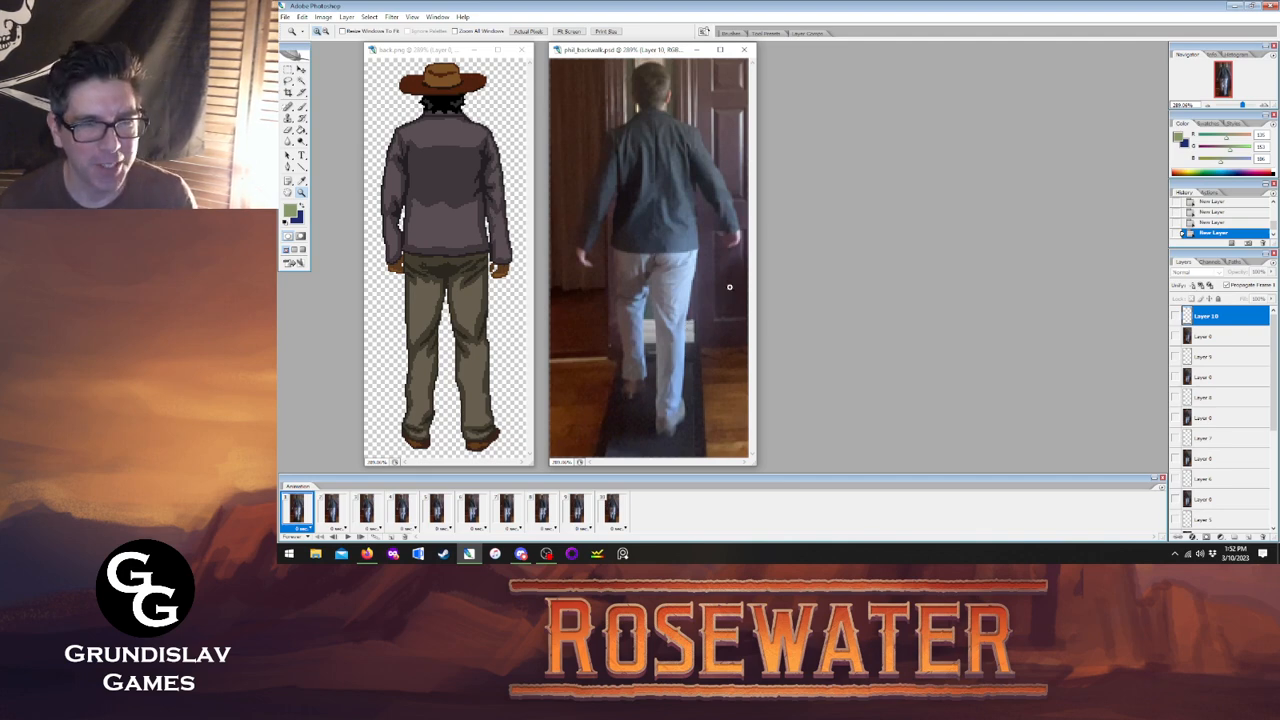
{"action": "left_click_drag", "start_coordinate": [820, 267], "coordinate": [904, 271]}
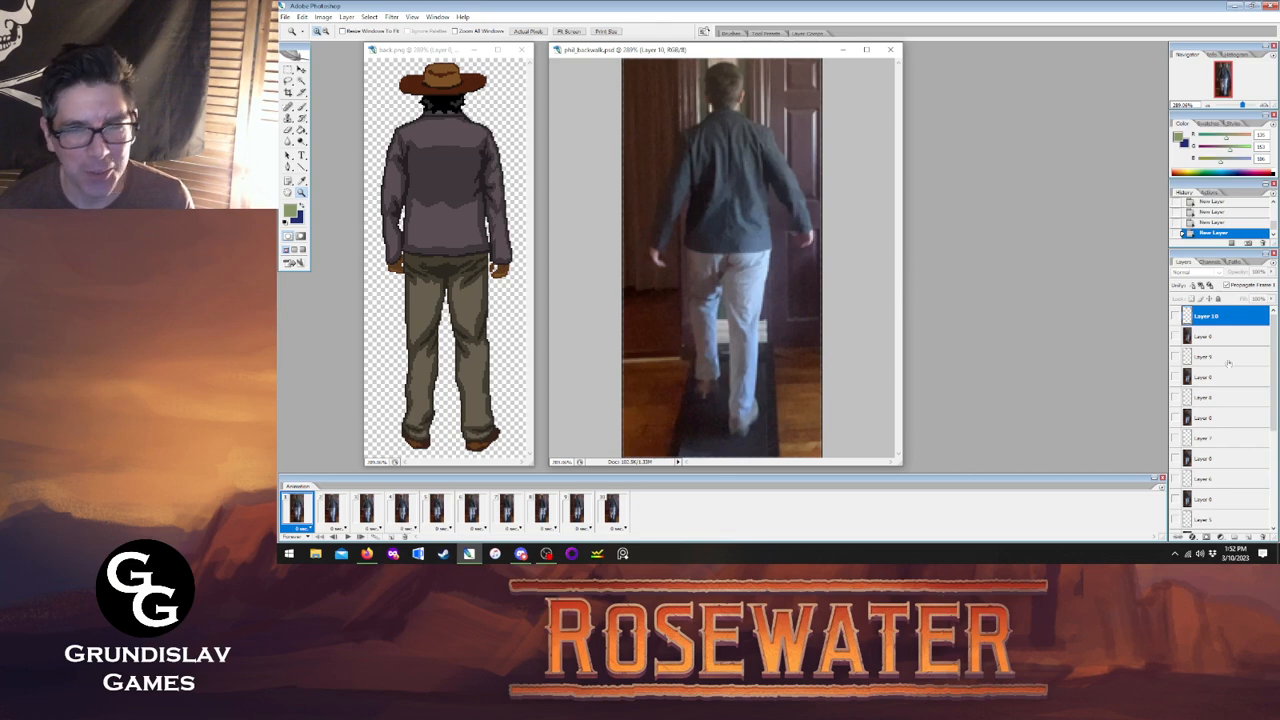
{"action": "scroll", "coordinate": [1228, 363], "scroll_direction": "down", "scroll_amount": 3}
{"action": "left_click", "coordinate": [1212, 503]}
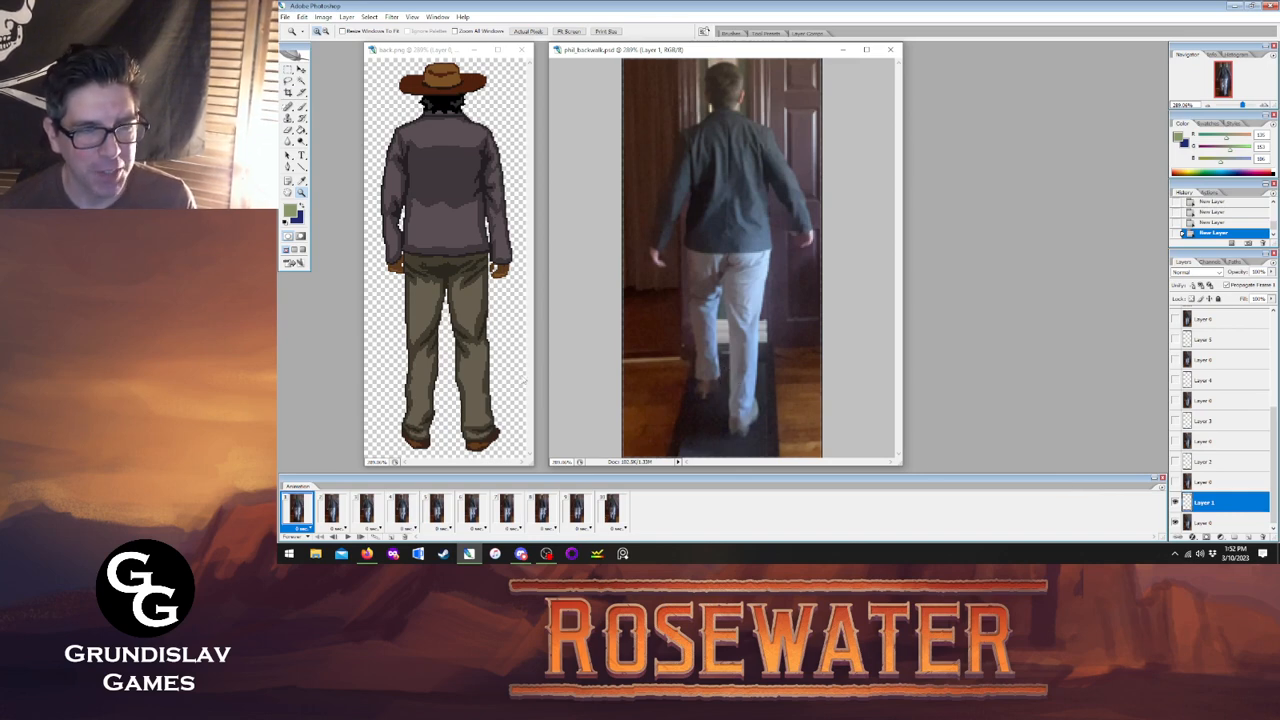
Sample the dark outline colour and the lighter brown from the character's shoe in back.png as drawing colours.
{"action": "left_click", "coordinate": [410, 372]}
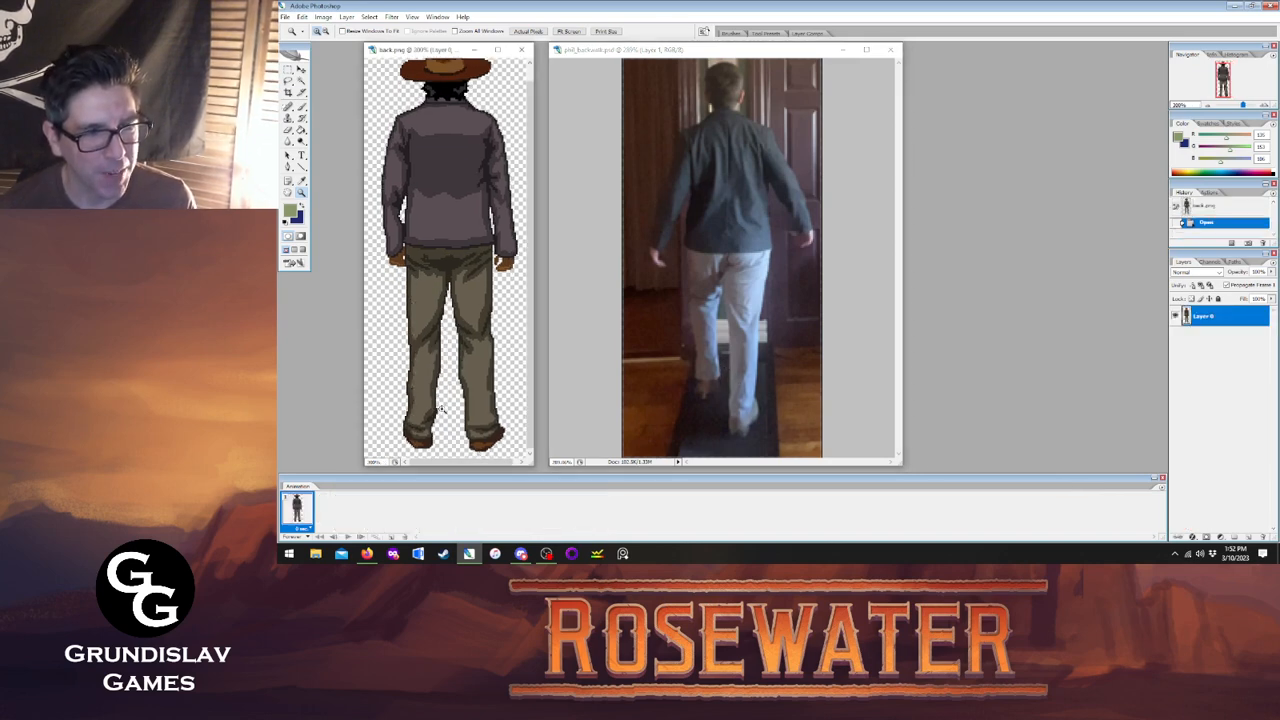
{"action": "left_click", "coordinate": [445, 430]}
{"action": "left_click", "coordinate": [445, 430]}
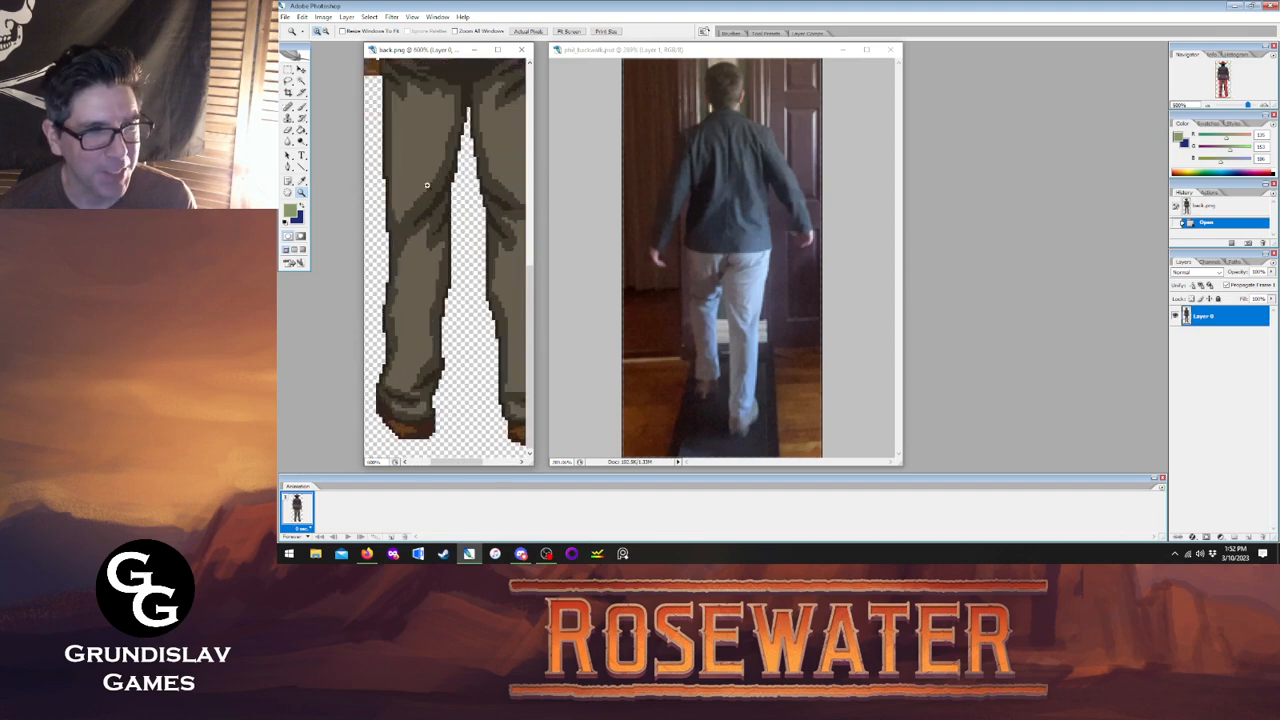
{"action": "key", "text": "i"}
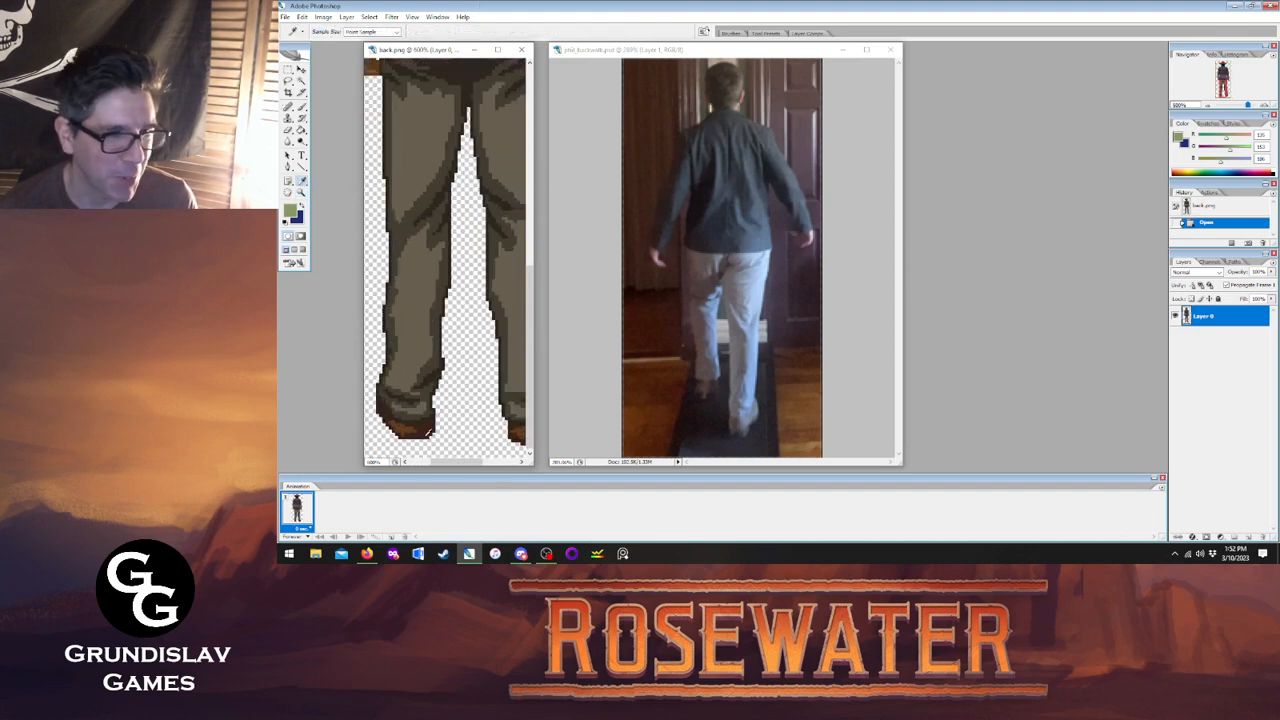
{"action": "left_click", "coordinate": [428, 432]}
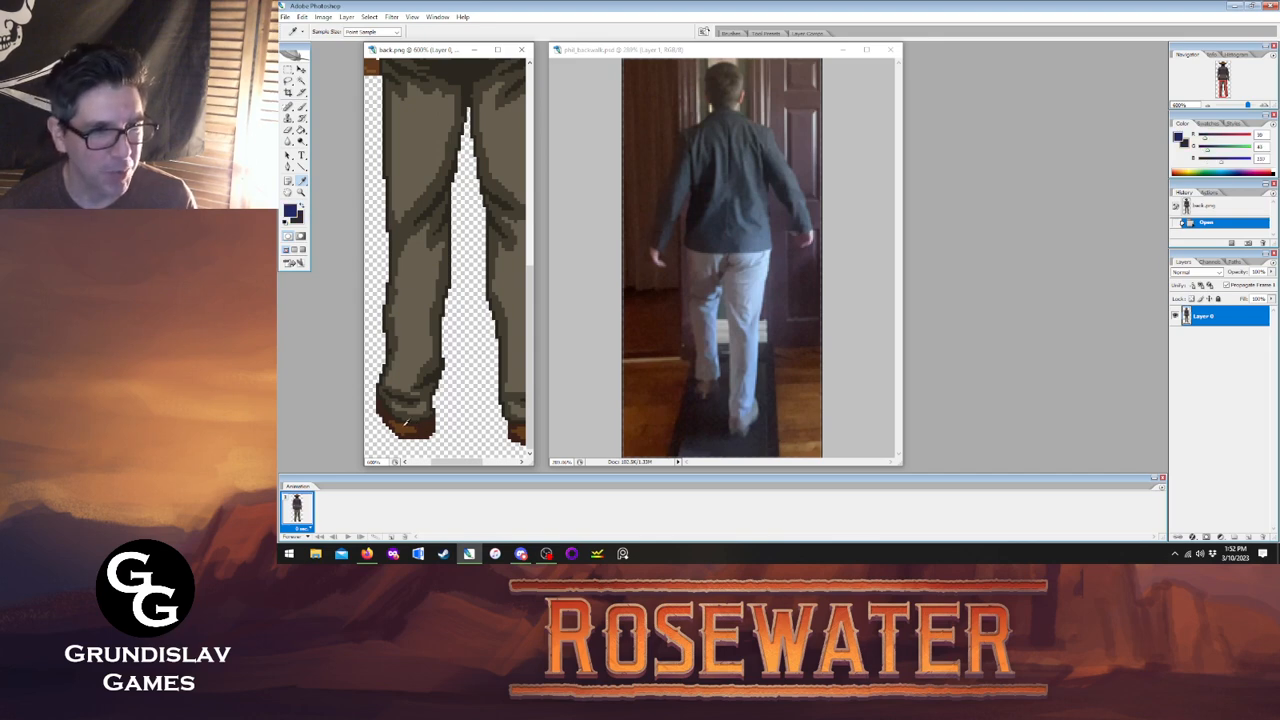
{"action": "left_click", "coordinate": [397, 432]}
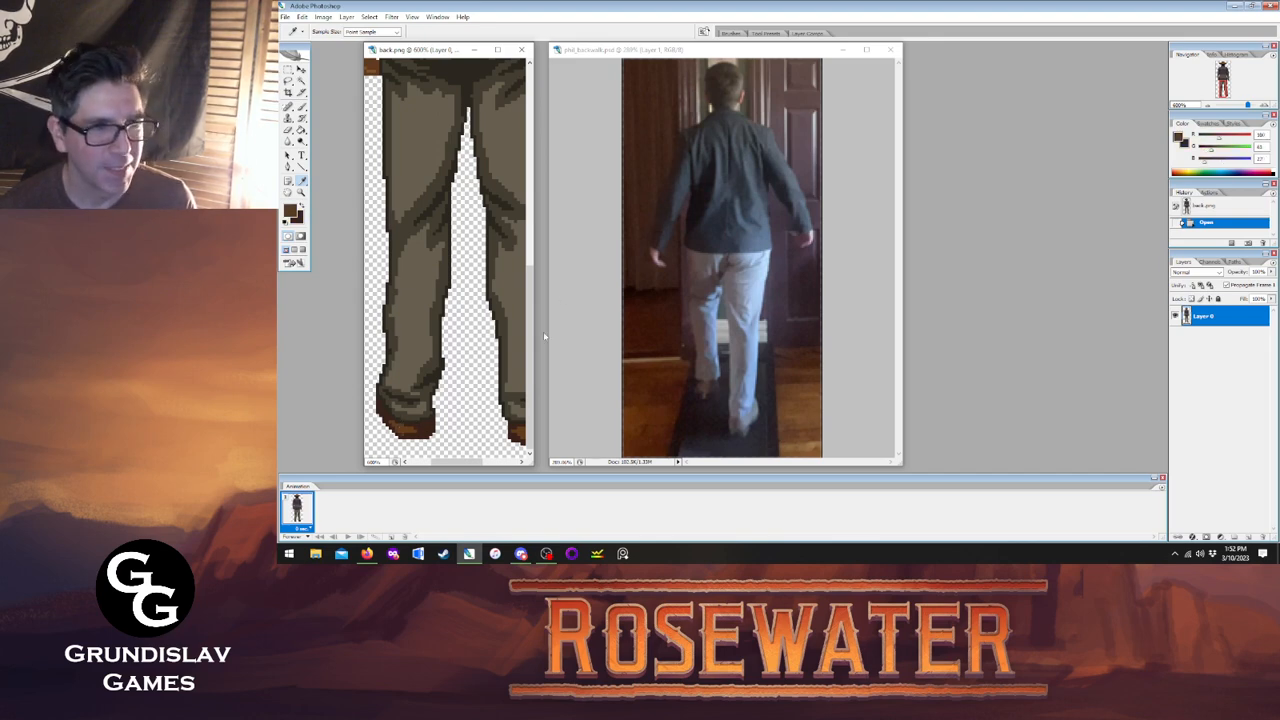
Trace the outlines of both of the walker's shoes with the Pencil on Layer 1 of the walk reference, using the sampled shoe colours.
{"action": "left_click", "coordinate": [713, 49]}
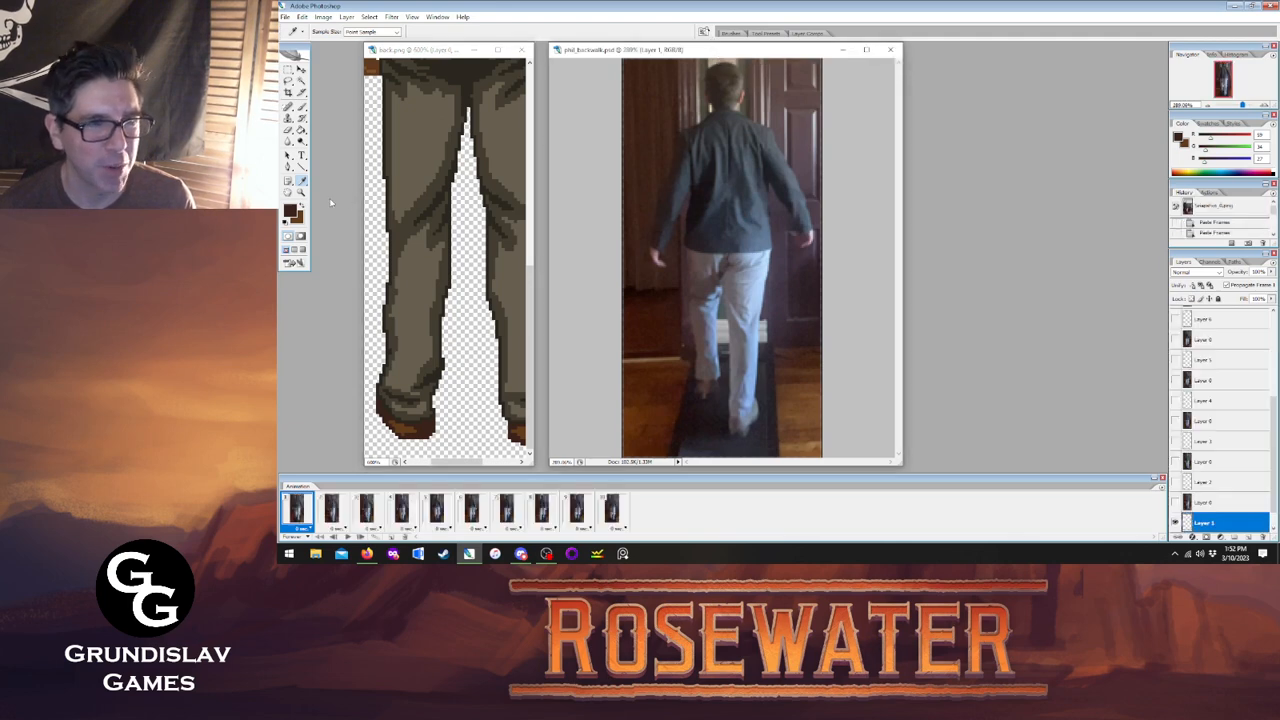
{"action": "left_click", "coordinate": [301, 192]}
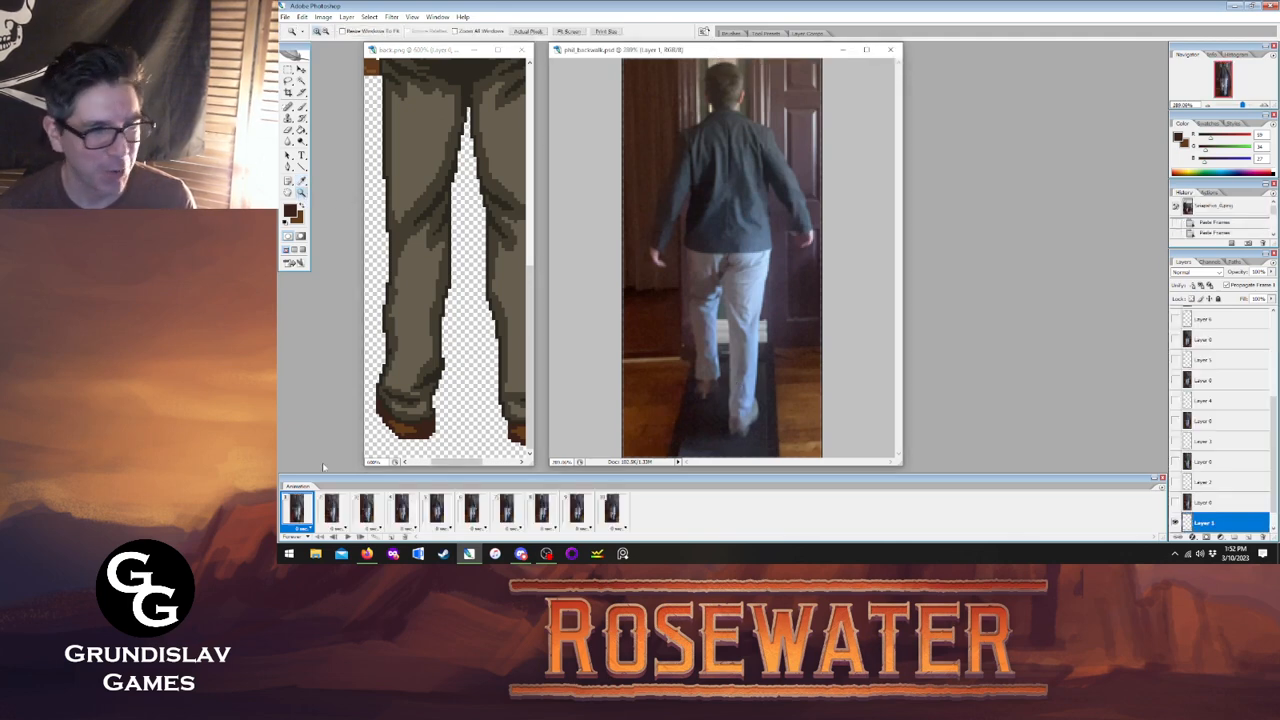
{"action": "left_click", "coordinate": [724, 380]}
{"action": "left_click", "coordinate": [724, 380]}
{"action": "left_click", "coordinate": [724, 380]}
{"action": "left_click", "coordinate": [724, 380]}
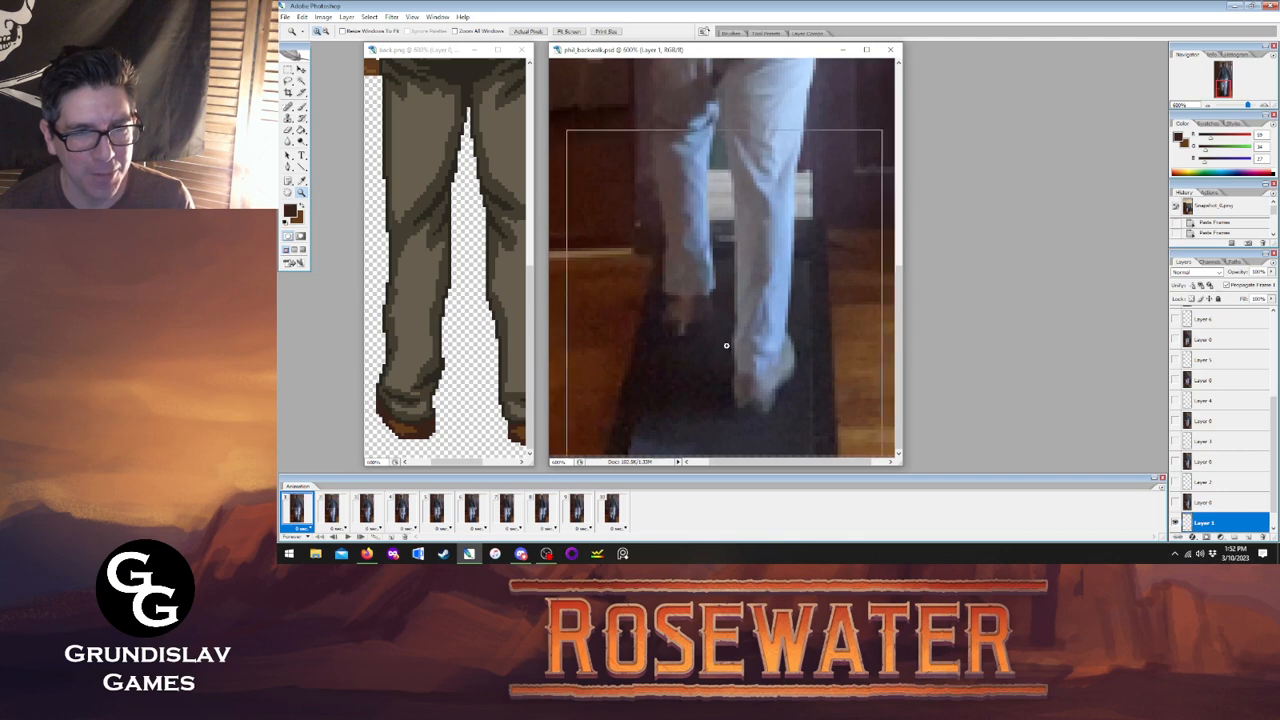
{"action": "left_click", "coordinate": [725, 380]}
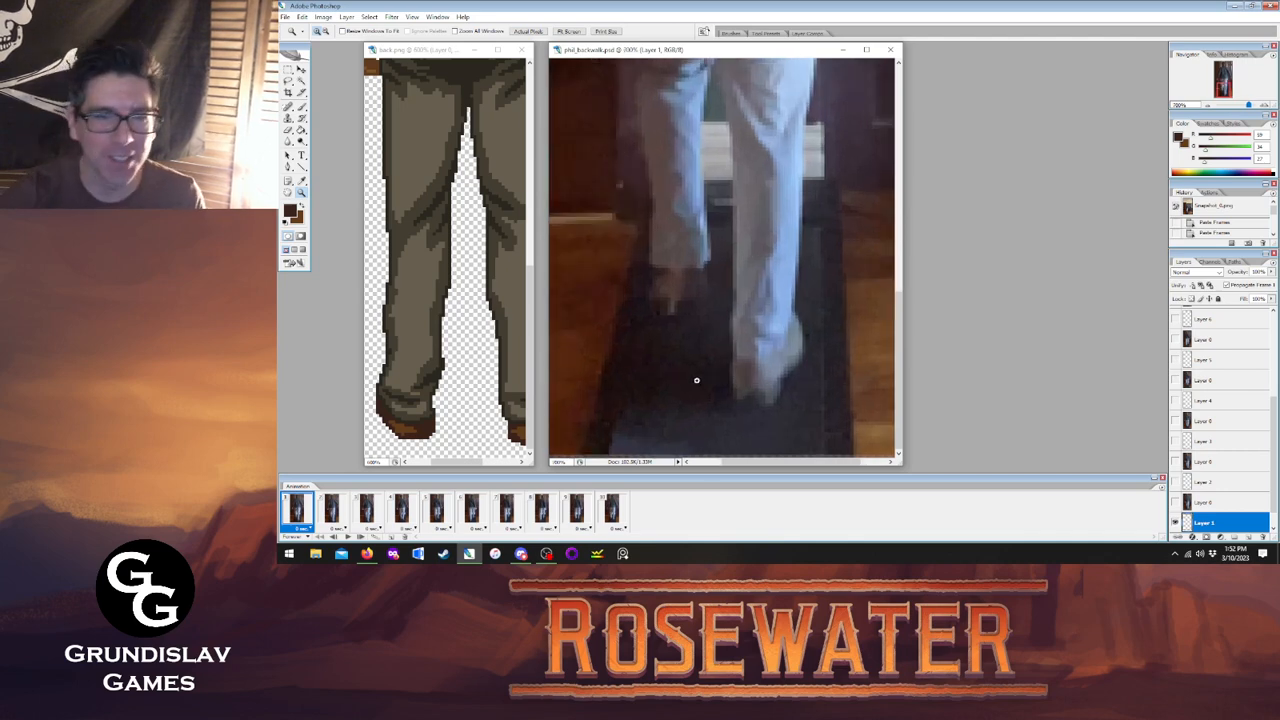
{"action": "left_click_drag", "start_coordinate": [301, 106], "coordinate": [331, 118]}
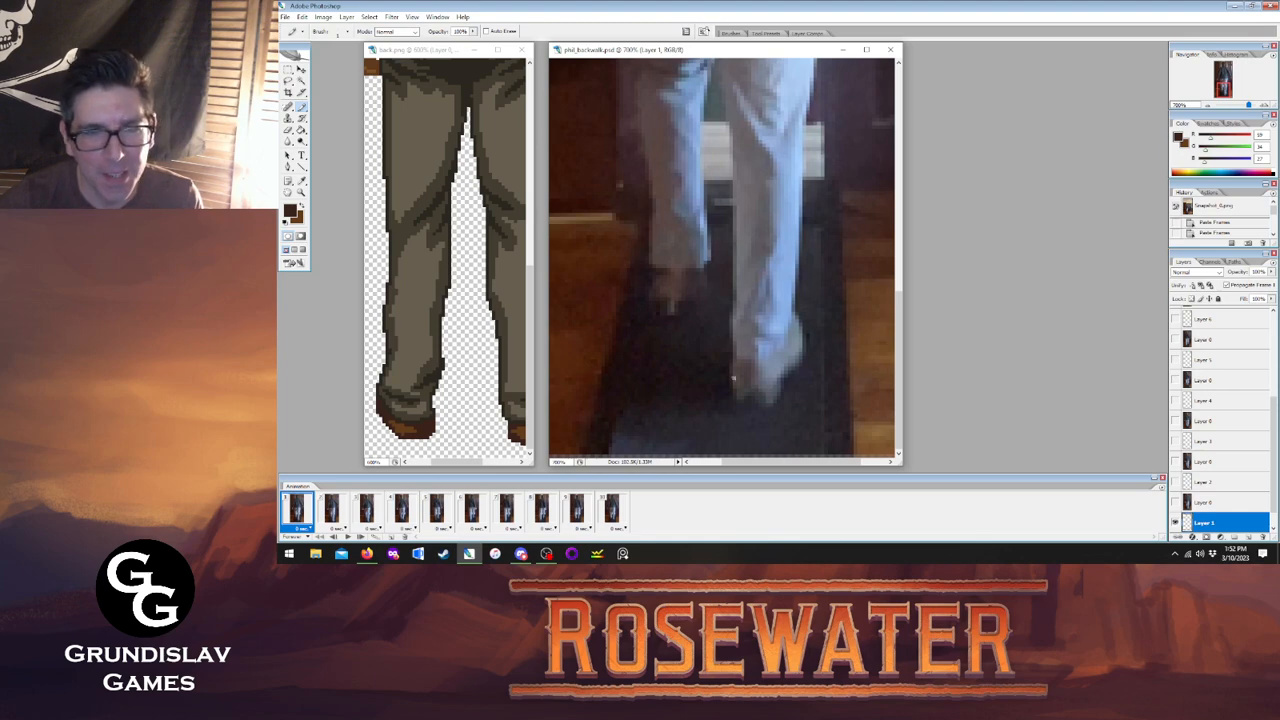
{"action": "mouse_move", "coordinate": [734, 362]}
{"action": "left_mouse_down"}
{"action": "mouse_move", "coordinate": [770, 358]}
{"action": "mouse_move", "coordinate": [794, 314]}
{"action": "mouse_move", "coordinate": [802, 350]}
{"action": "mouse_move", "coordinate": [774, 398]}
{"action": "mouse_move", "coordinate": [762, 404]}
{"action": "mouse_move", "coordinate": [734, 364]}
{"action": "left_mouse_up"}
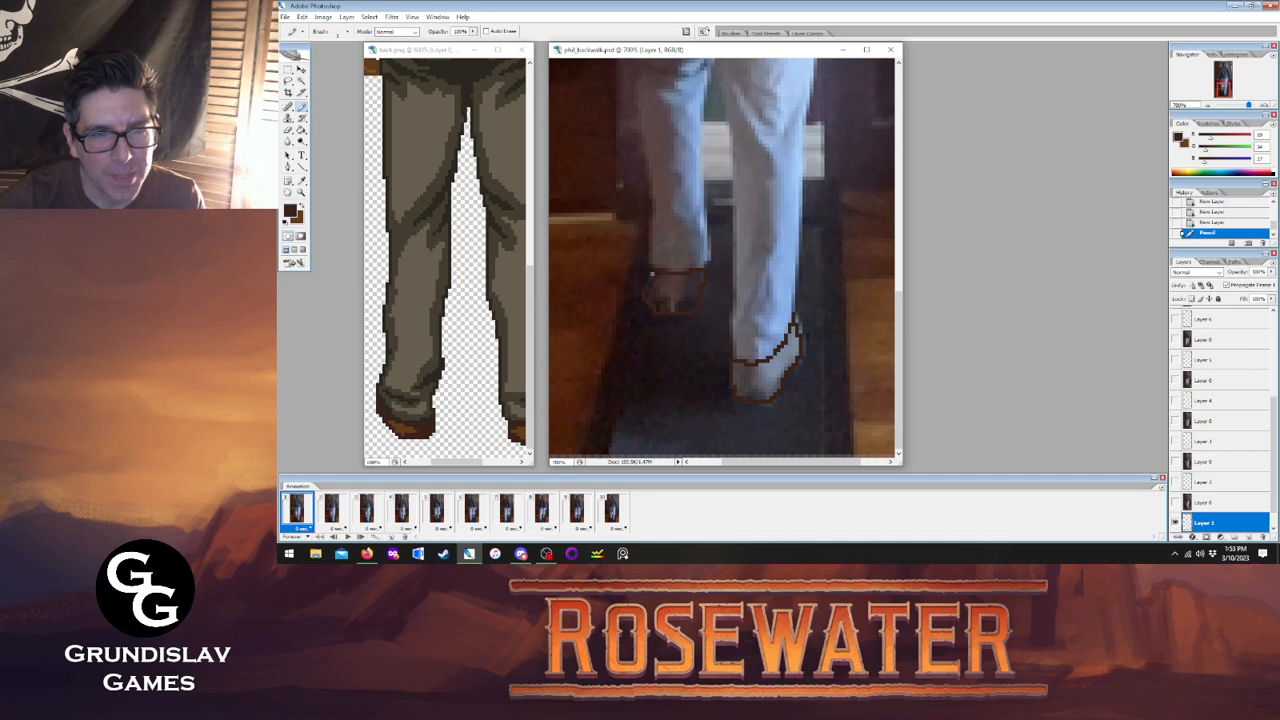
Thicken the lower edges of both traced shoes with dark brown Pencil strokes on Layer 1 to form the soles.
{"action": "left_click_drag", "start_coordinate": [656, 271], "coordinate": [658, 316]}
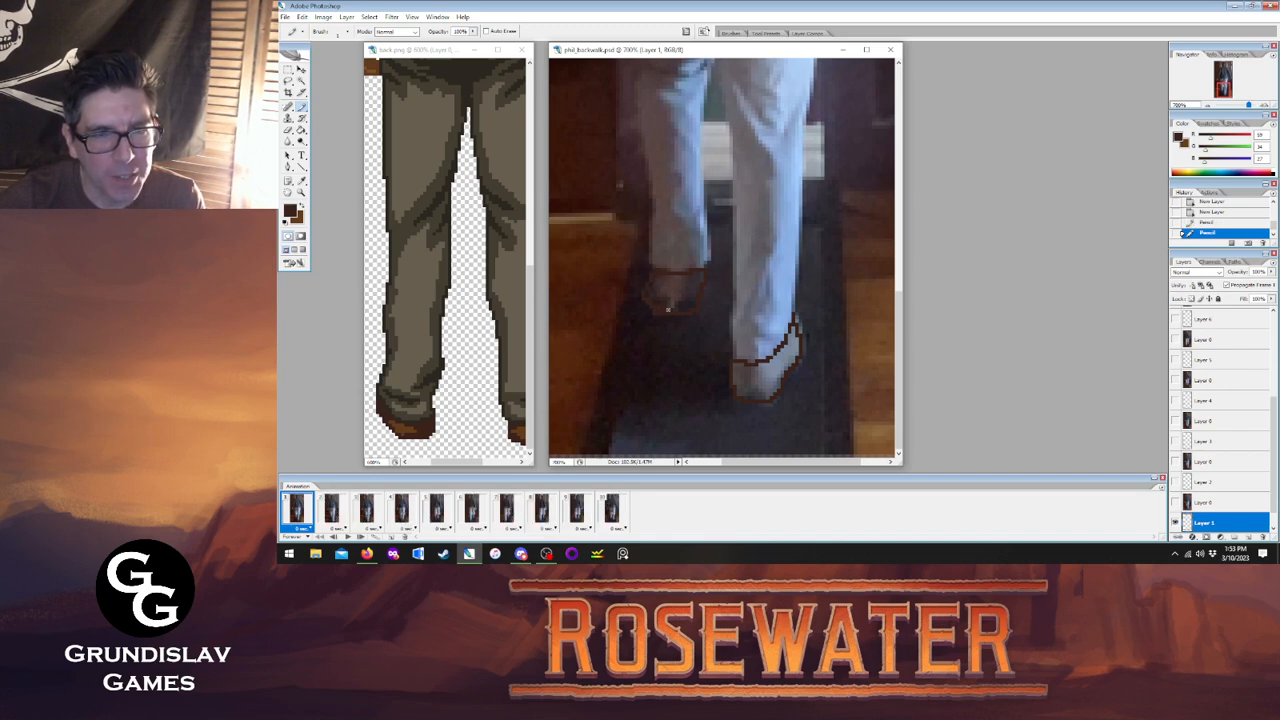
{"action": "left_click", "coordinate": [688, 306]}
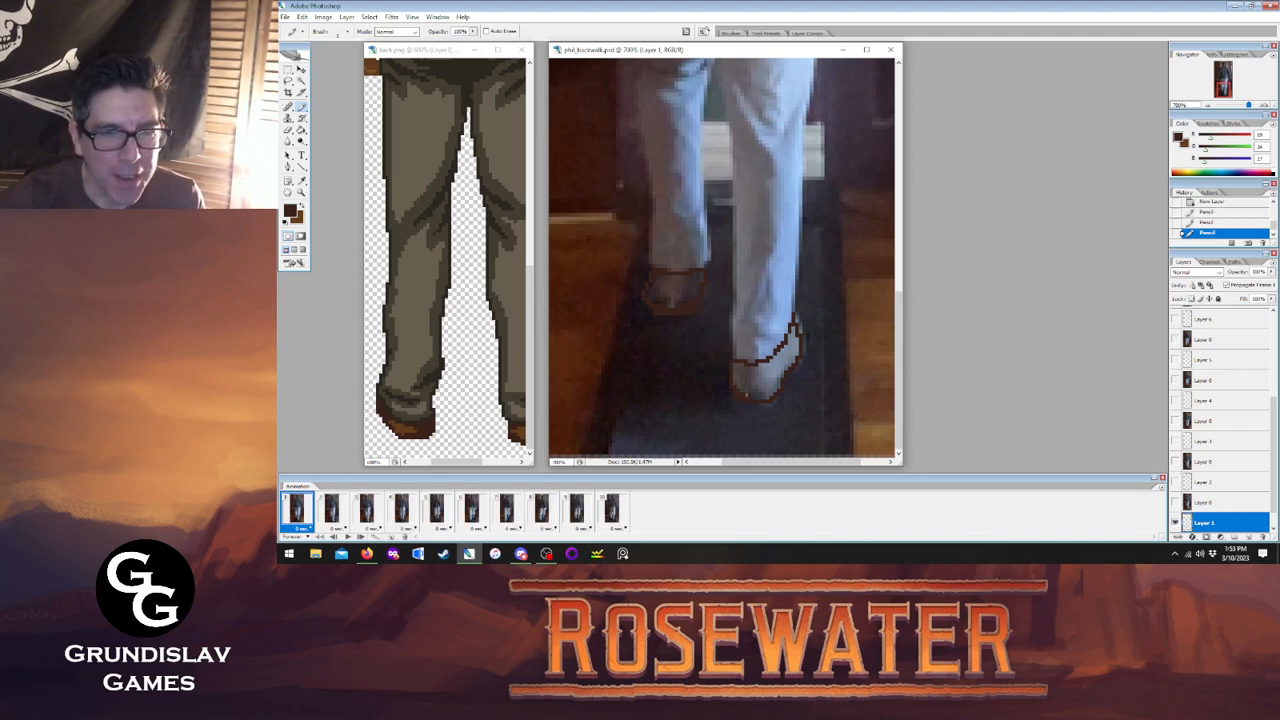
{"action": "left_click_drag", "start_coordinate": [764, 397], "coordinate": [785, 388]}
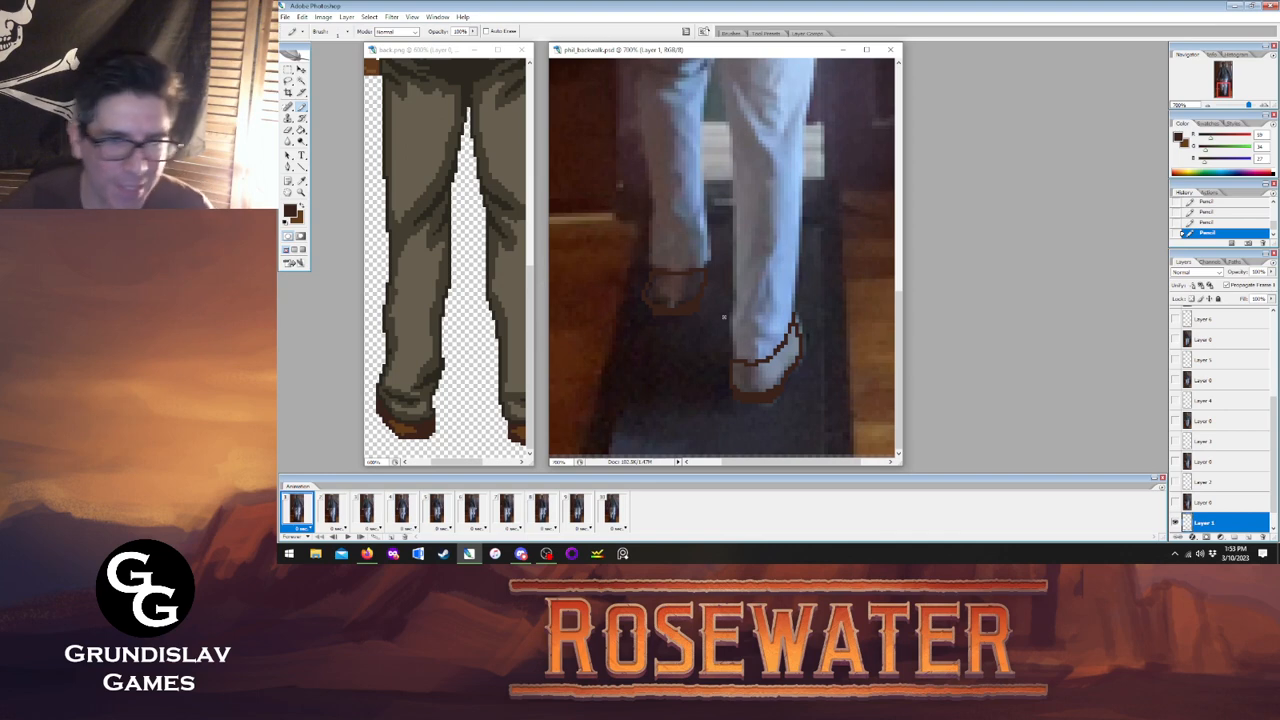
Set the Eraser to Block mode and erase stray outline pixels at the top of the nearer shoe's collar.
{"action": "left_click", "coordinate": [288, 130]}
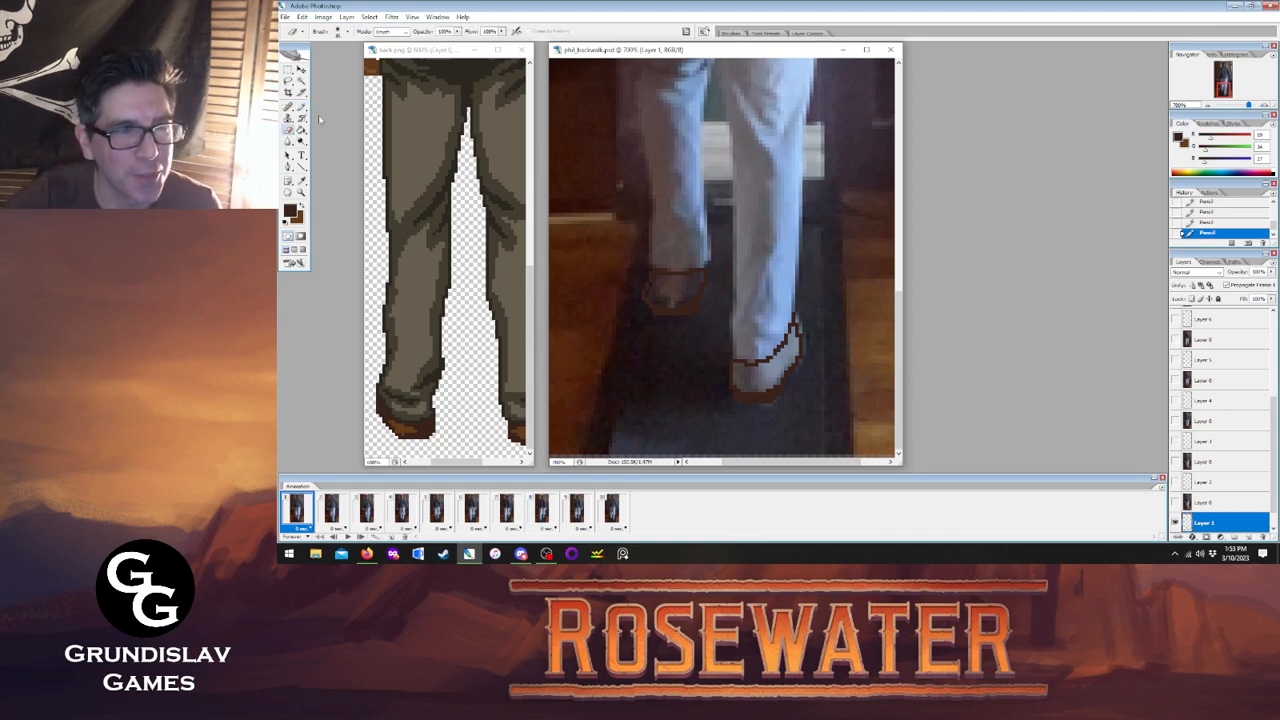
{"action": "left_click", "coordinate": [390, 31]}
{"action": "left_click", "coordinate": [390, 48]}
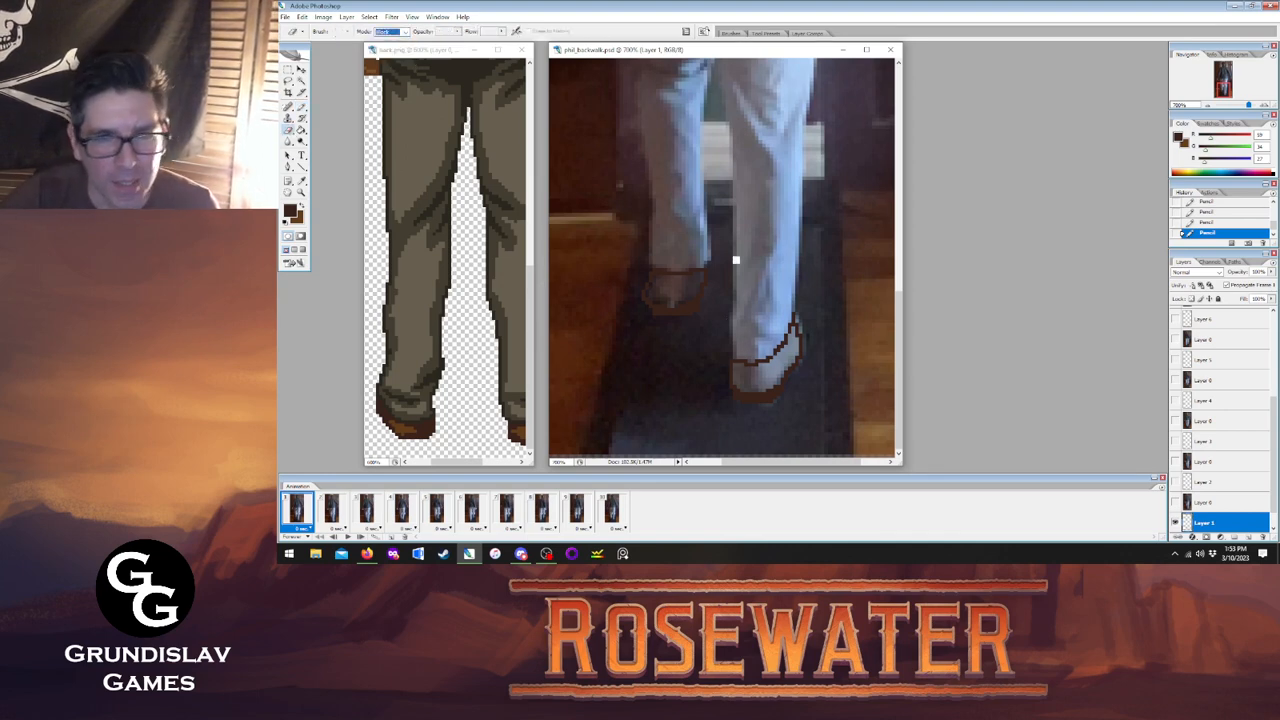
{"action": "left_click", "coordinate": [790, 308]}
{"action": "left_click", "coordinate": [786, 323]}
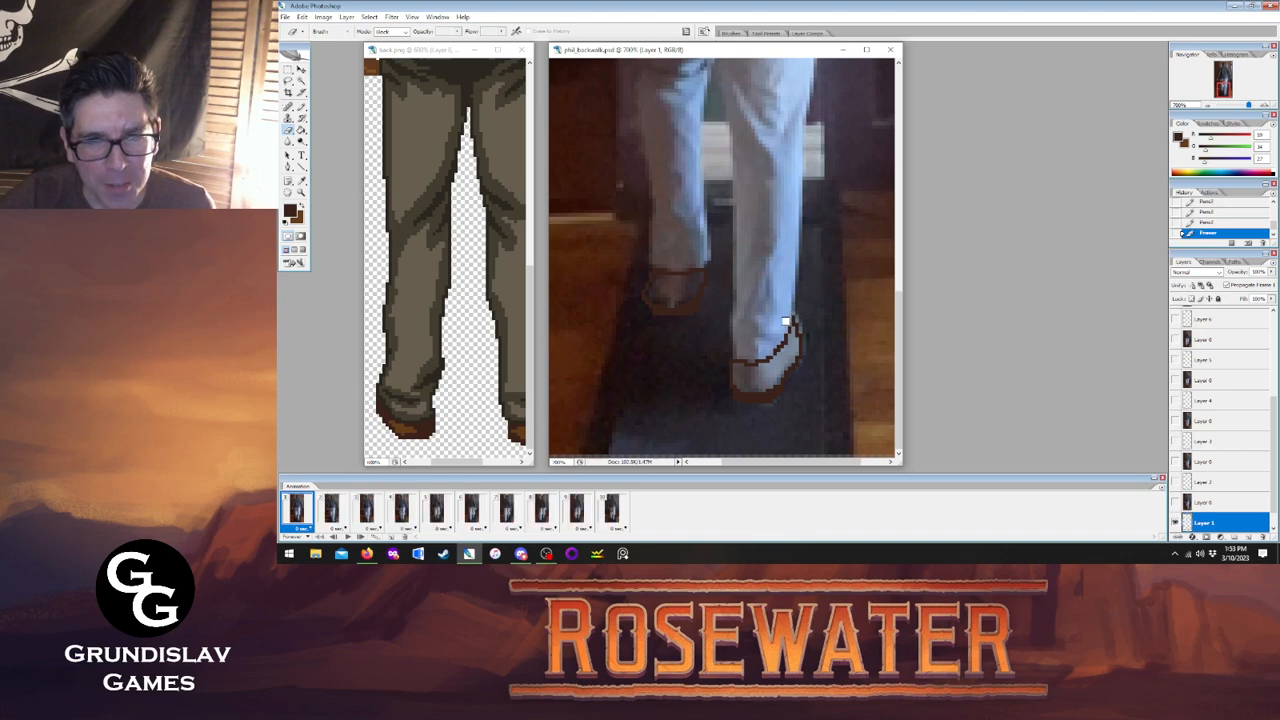
{"action": "left_click", "coordinate": [791, 314]}
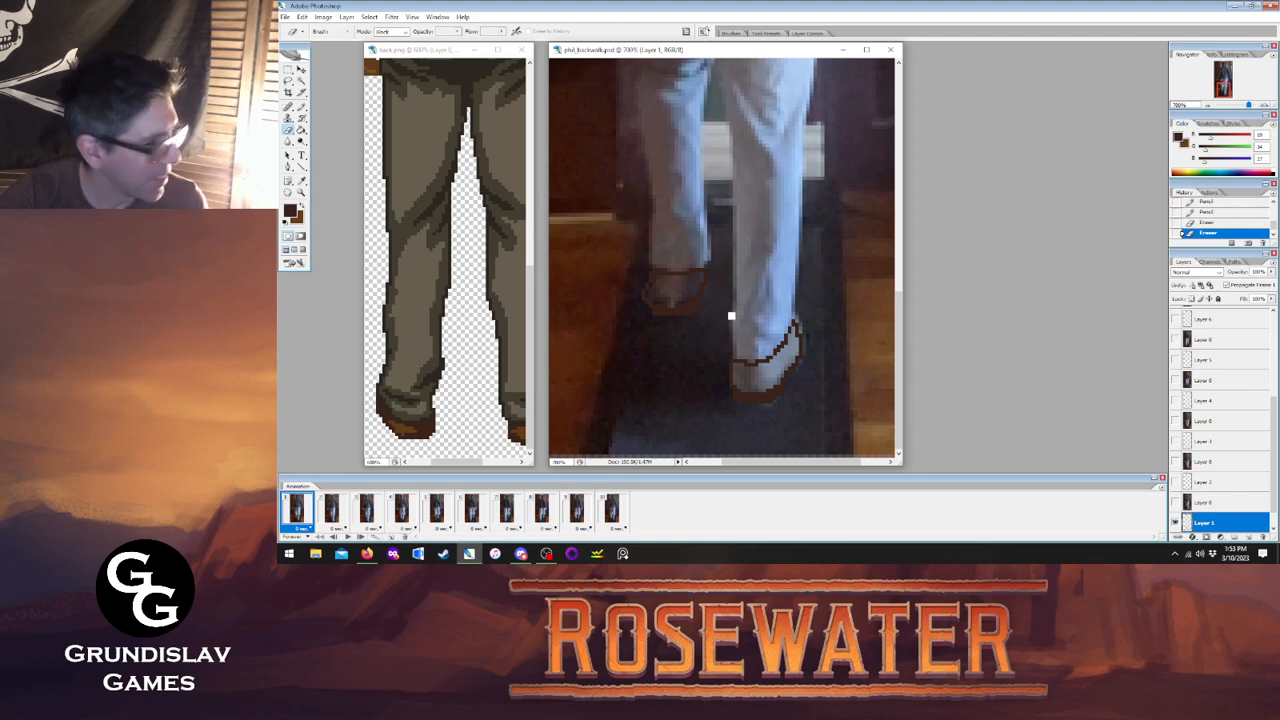
Shade inside both shoes on Layer 1 with the Pencil, adding dark brown sole and heel lines.
{"action": "left_click", "coordinate": [301, 106]}
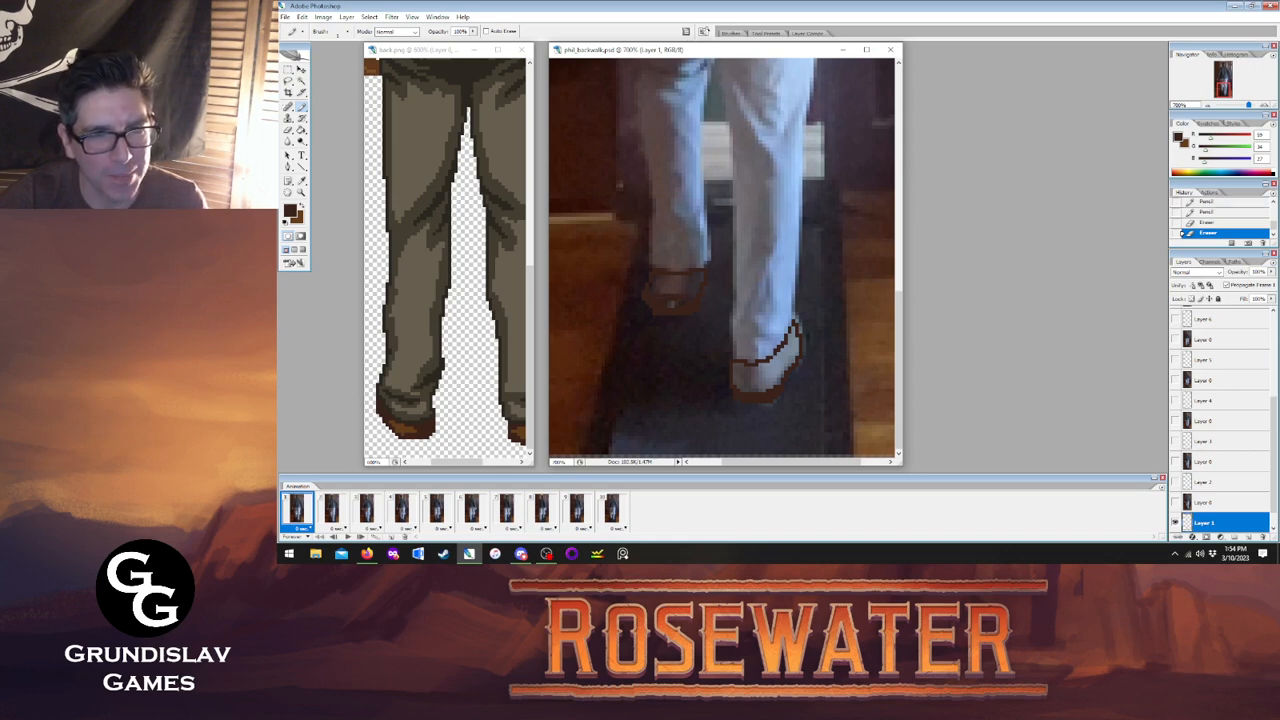
{"action": "left_click", "coordinate": [668, 292]}
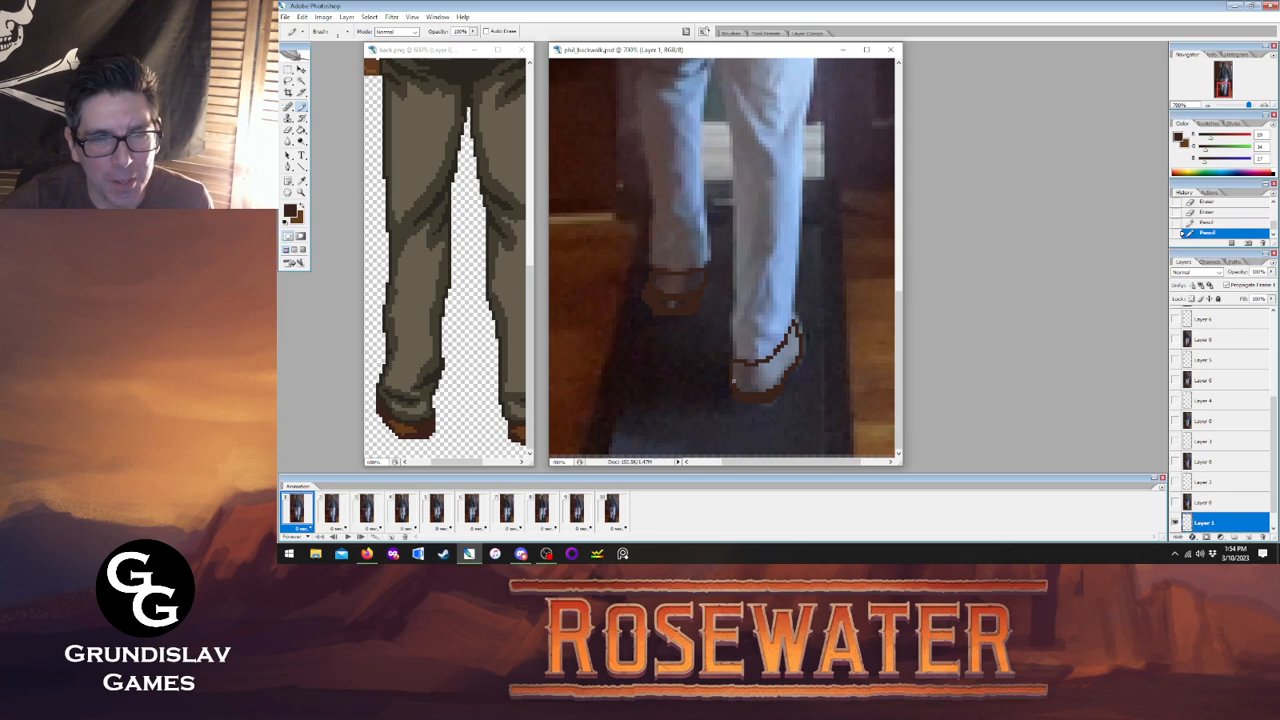
{"action": "left_click_drag", "start_coordinate": [735, 381], "coordinate": [778, 380]}
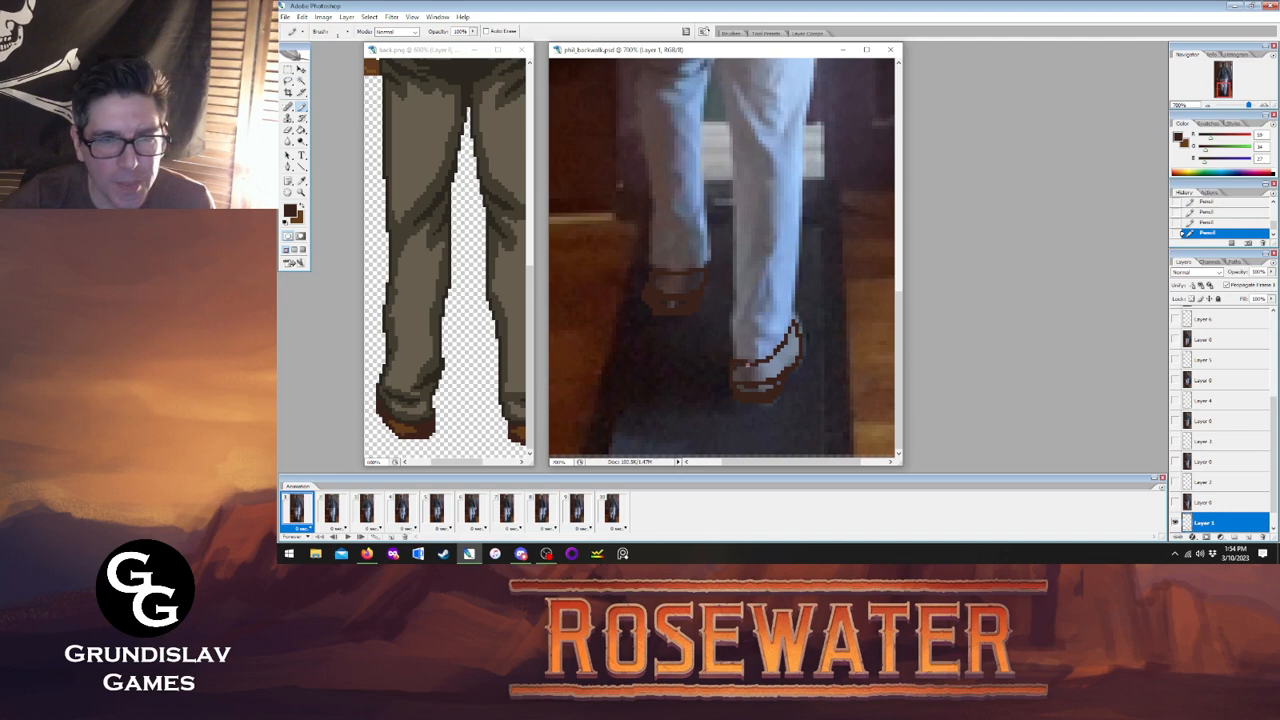
{"action": "left_click_drag", "start_coordinate": [762, 363], "coordinate": [773, 371]}
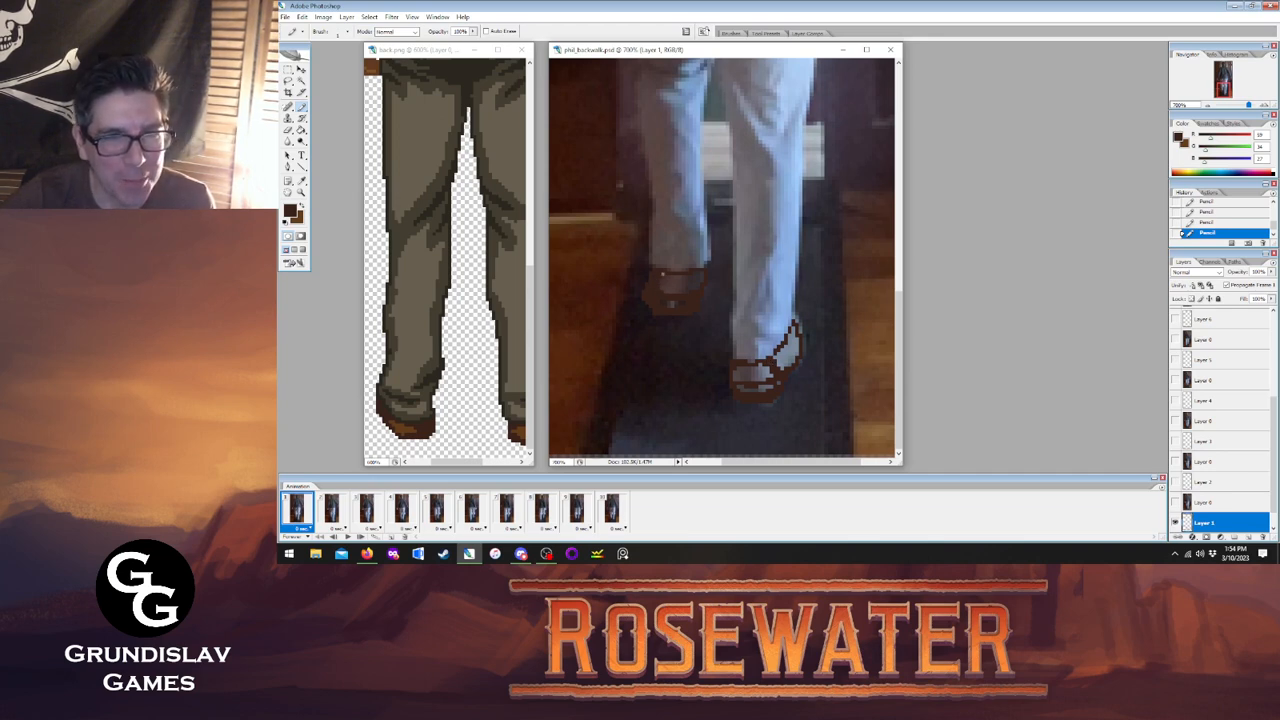
{"action": "left_click_drag", "start_coordinate": [662, 273], "coordinate": [680, 277]}
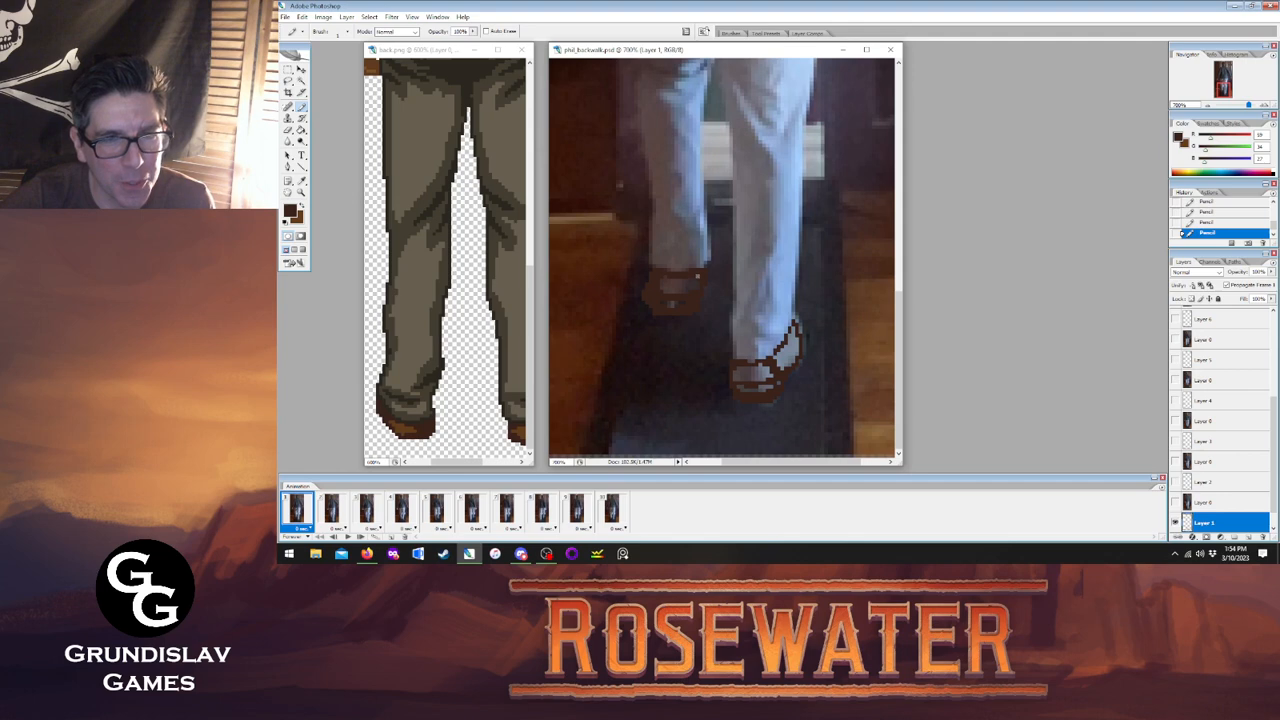
Fill the open areas of both shoes with the lighter brown, and touch up the nearer shoe's side with dark Pencil pixels.
{"action": "left_click", "coordinate": [301, 130]}
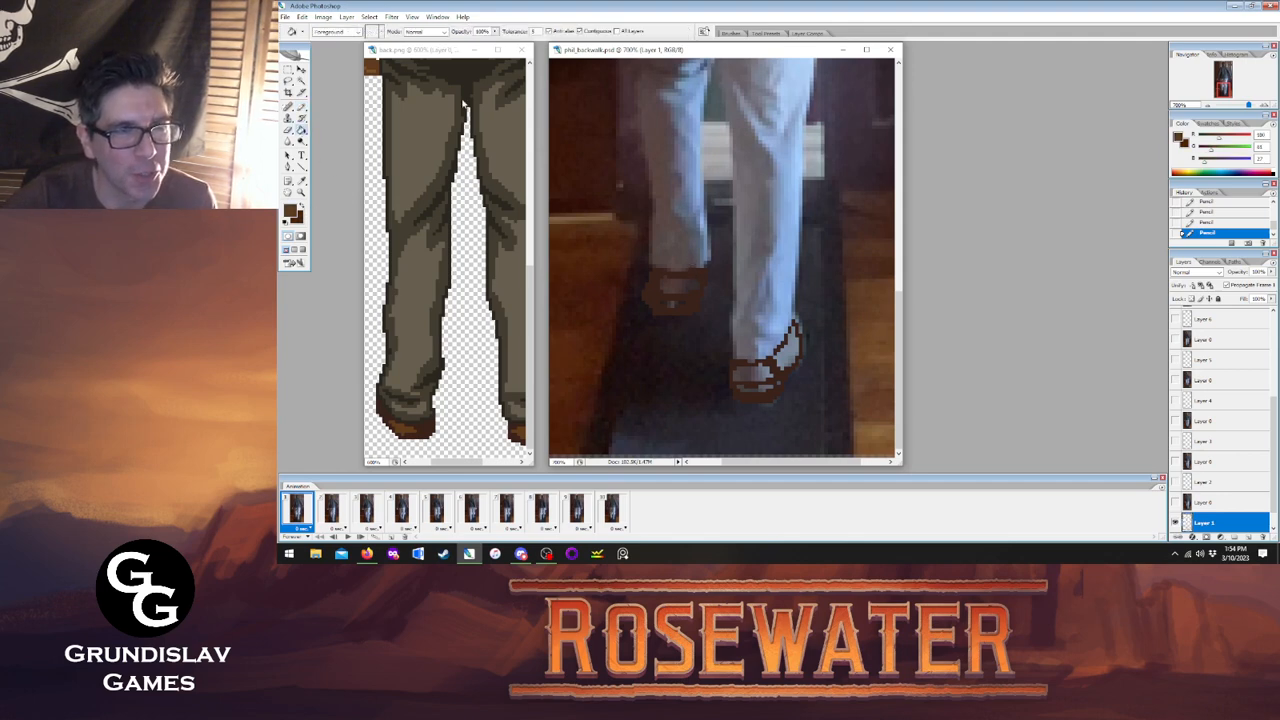
{"action": "left_click", "coordinate": [666, 301]}
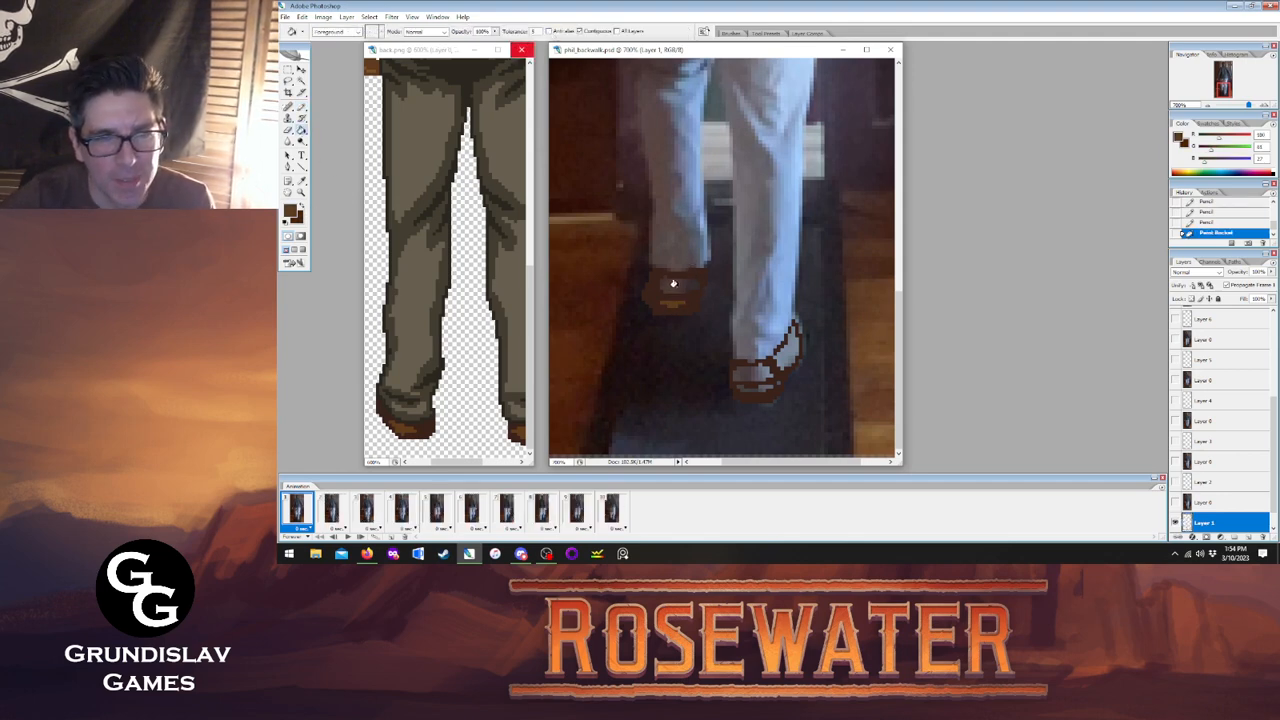
{"action": "left_click", "coordinate": [672, 284]}
{"action": "left_click", "coordinate": [746, 371]}
{"action": "left_click", "coordinate": [750, 376]}
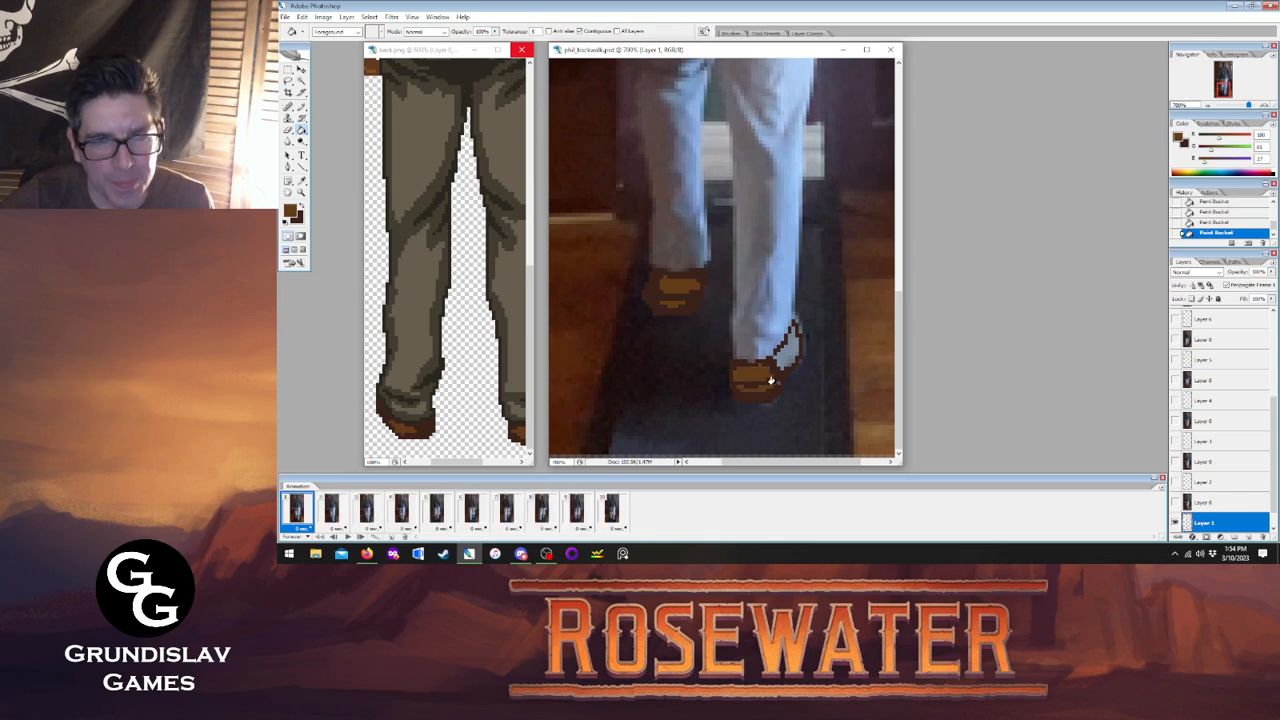
{"action": "left_click", "coordinate": [783, 342]}
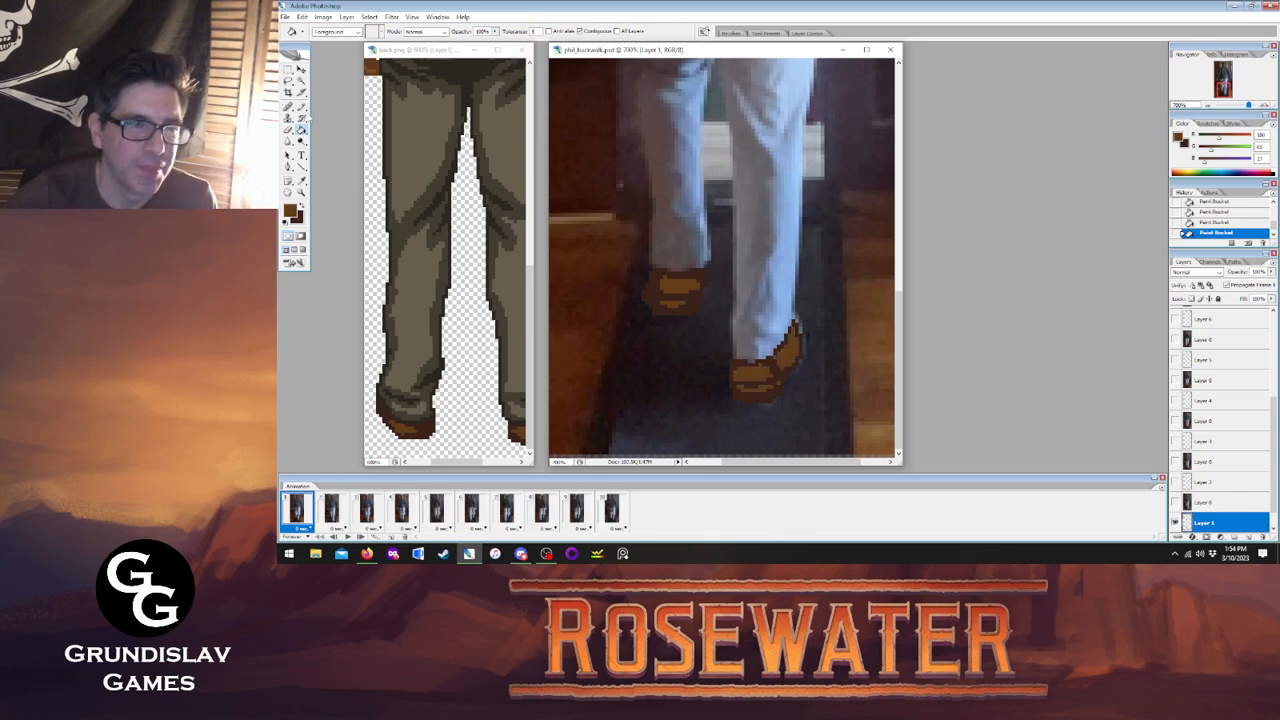
{"action": "key", "text": "b"}
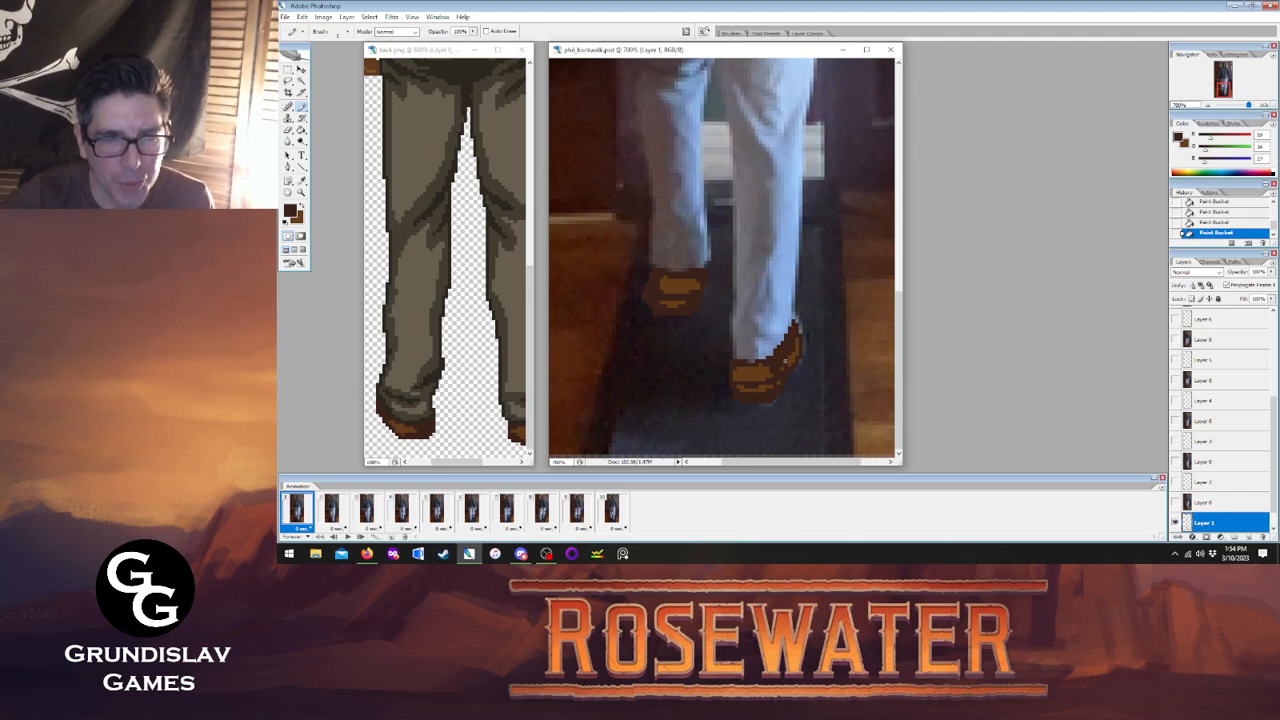
{"action": "left_click", "coordinate": [787, 352]}
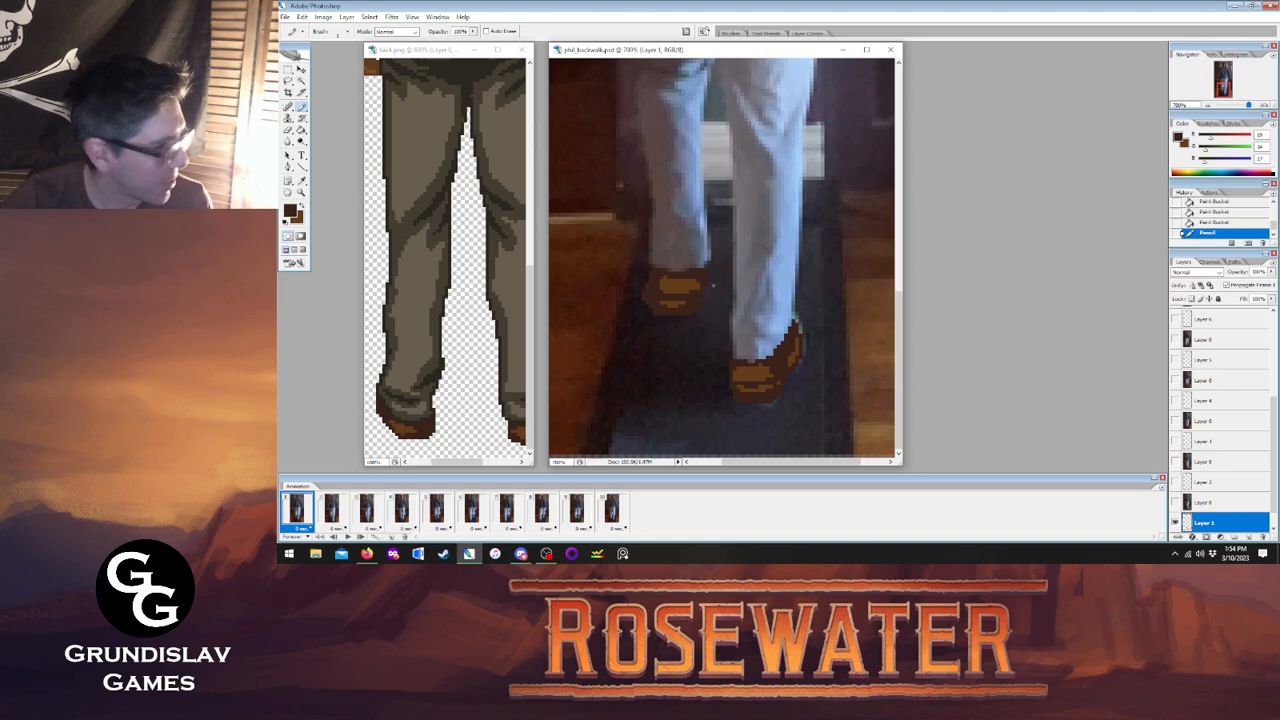
In animation frame 2, trace the nearer shoe's outline on Layer 2 with the Pencil and erase the excess pixels beneath its sole.
{"action": "left_click", "coordinate": [331, 511]}
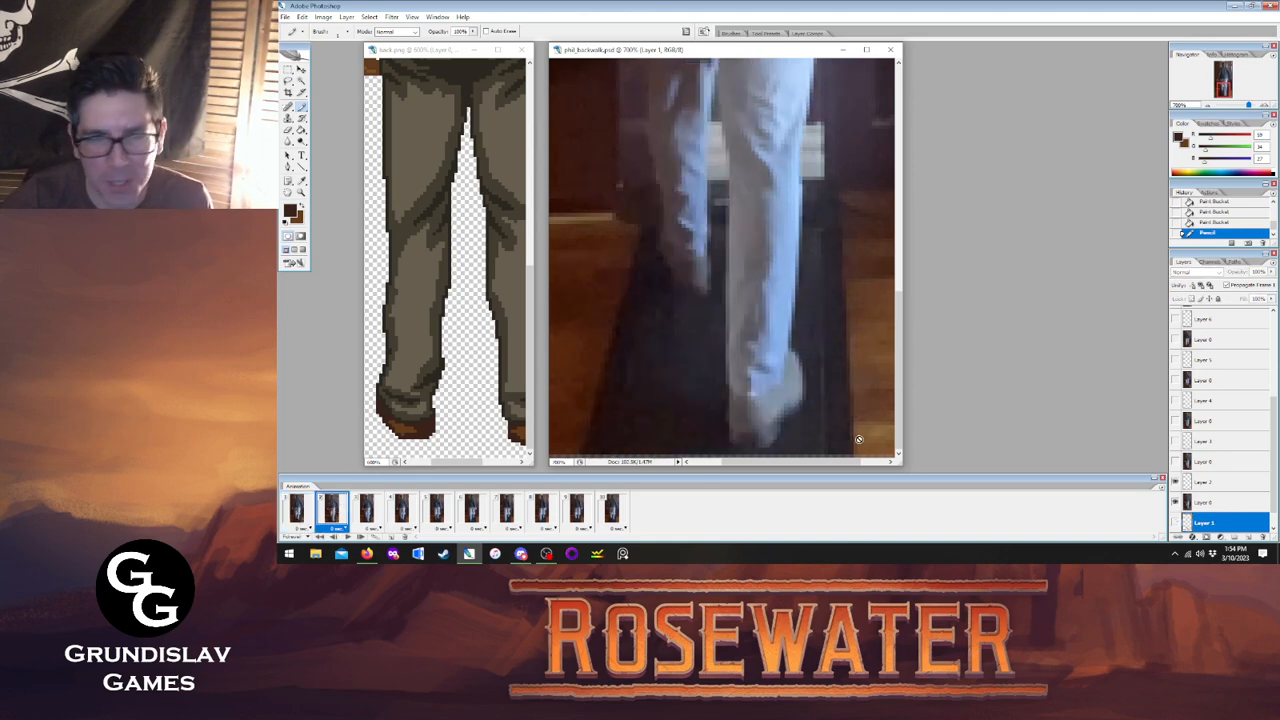
{"action": "left_click", "coordinate": [1204, 482]}
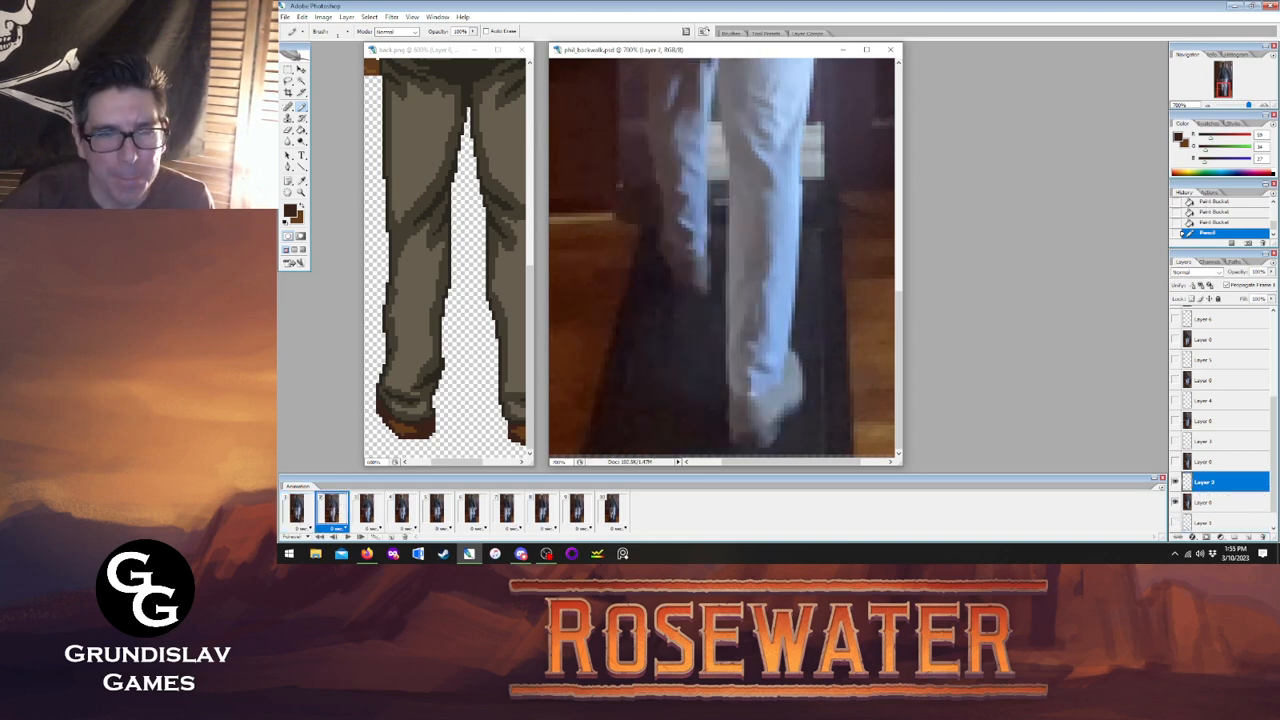
{"action": "mouse_move", "coordinate": [729, 390]}
{"action": "left_mouse_down"}
{"action": "mouse_move", "coordinate": [769, 391]}
{"action": "mouse_move", "coordinate": [786, 364]}
{"action": "mouse_move", "coordinate": [801, 386]}
{"action": "mouse_move", "coordinate": [768, 446]}
{"action": "mouse_move", "coordinate": [745, 443]}
{"action": "mouse_move", "coordinate": [728, 396]}
{"action": "left_mouse_up"}
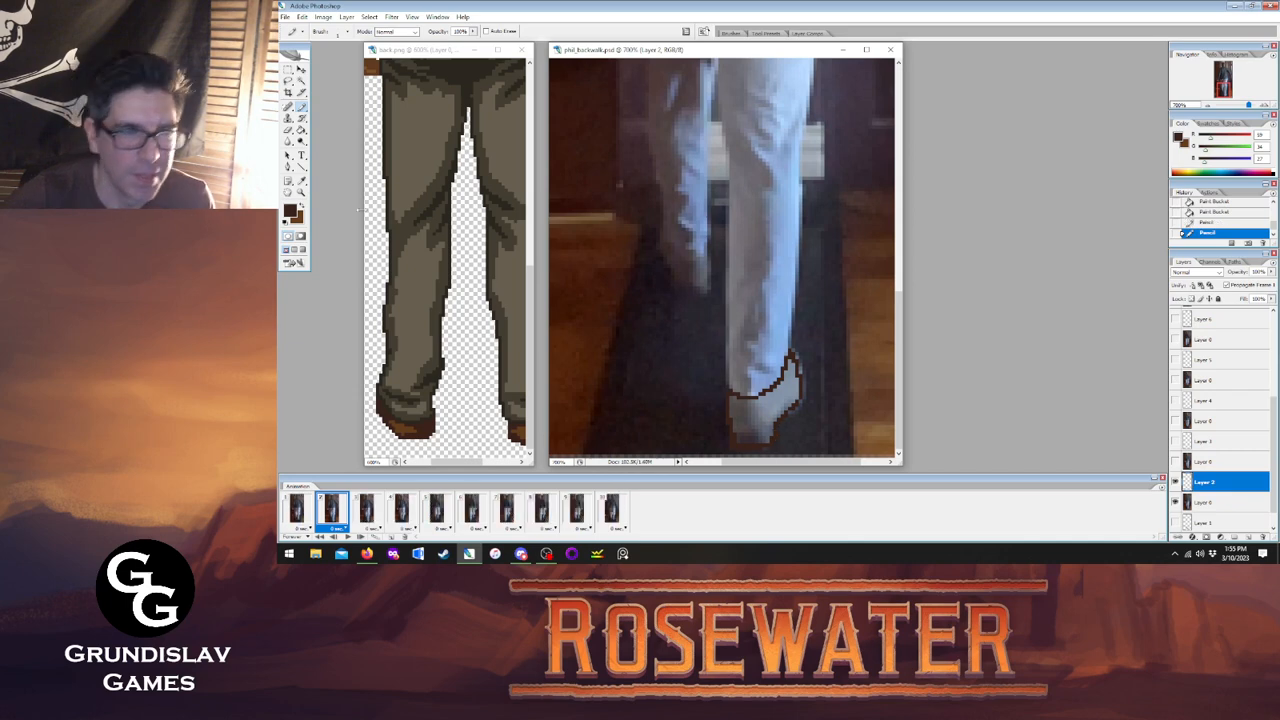
{"action": "key", "text": "e"}
{"action": "left_click_drag", "start_coordinate": [730, 450], "coordinate": [762, 450]}
{"action": "left_click", "coordinate": [301, 106]}
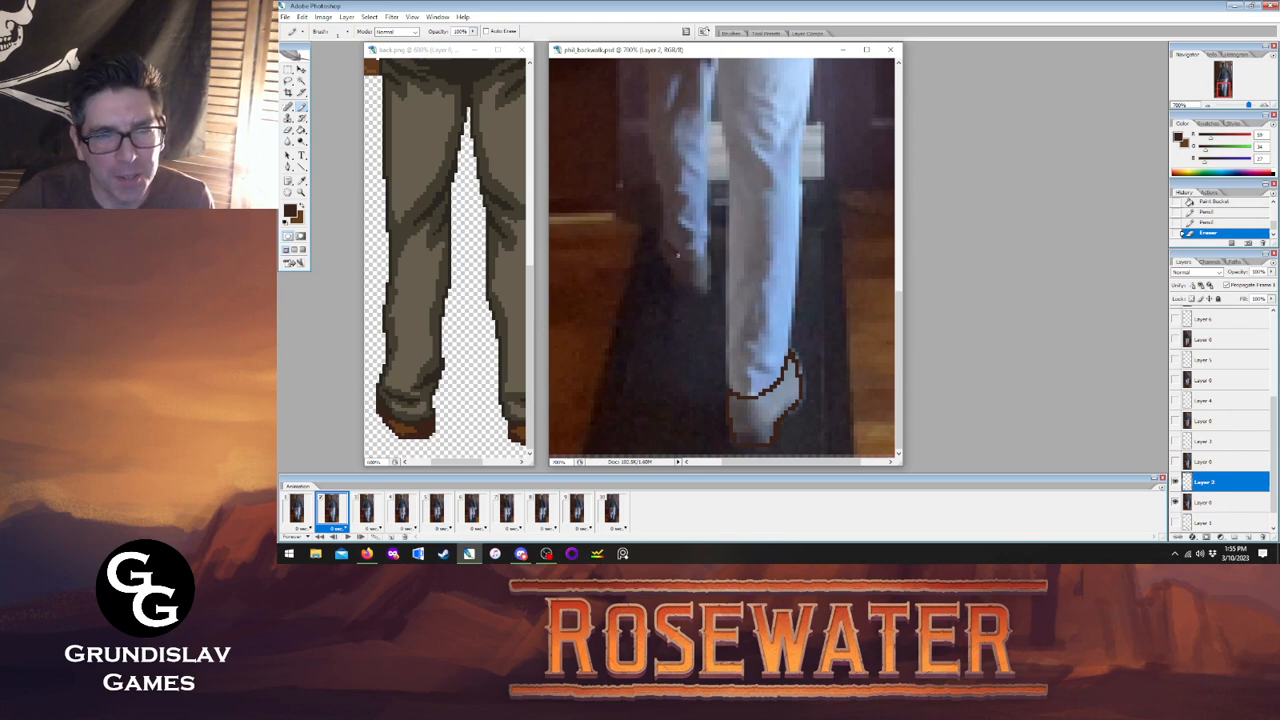
Trace the farther shoe's outline and inner shading lines on Layer 2 with the Pencil, checking its shape against frame 1.
{"action": "mouse_move", "coordinate": [693, 258]}
{"action": "left_mouse_down"}
{"action": "mouse_move", "coordinate": [705, 255]}
{"action": "mouse_move", "coordinate": [709, 283]}
{"action": "mouse_move", "coordinate": [691, 292]}
{"action": "left_mouse_up"}
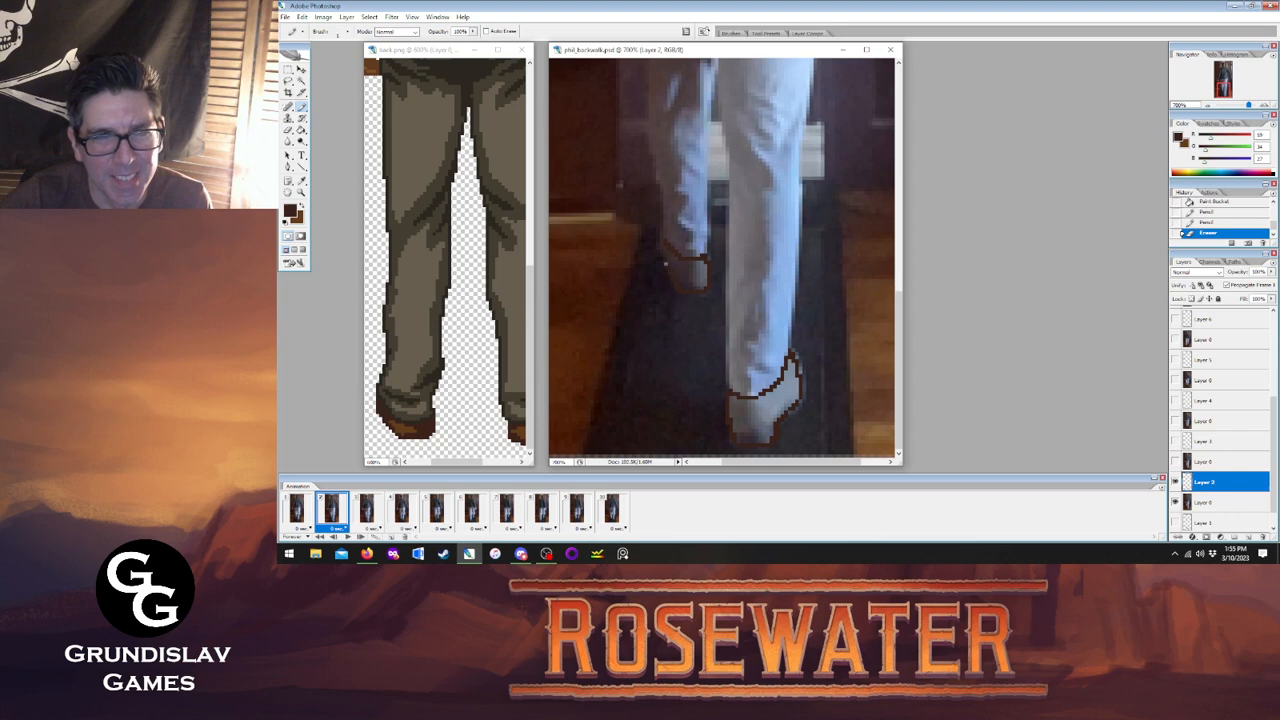
{"action": "left_click", "coordinate": [661, 242]}
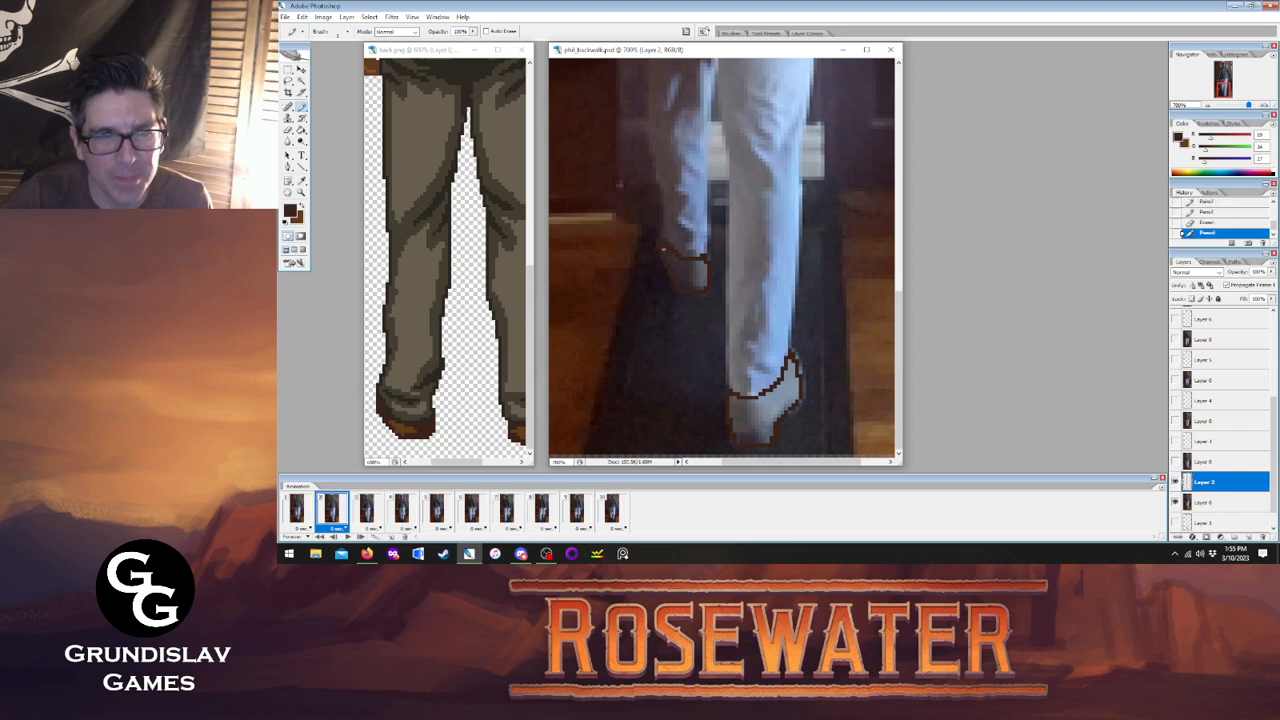
{"action": "left_click", "coordinate": [301, 512]}
{"action": "left_click", "coordinate": [335, 509]}
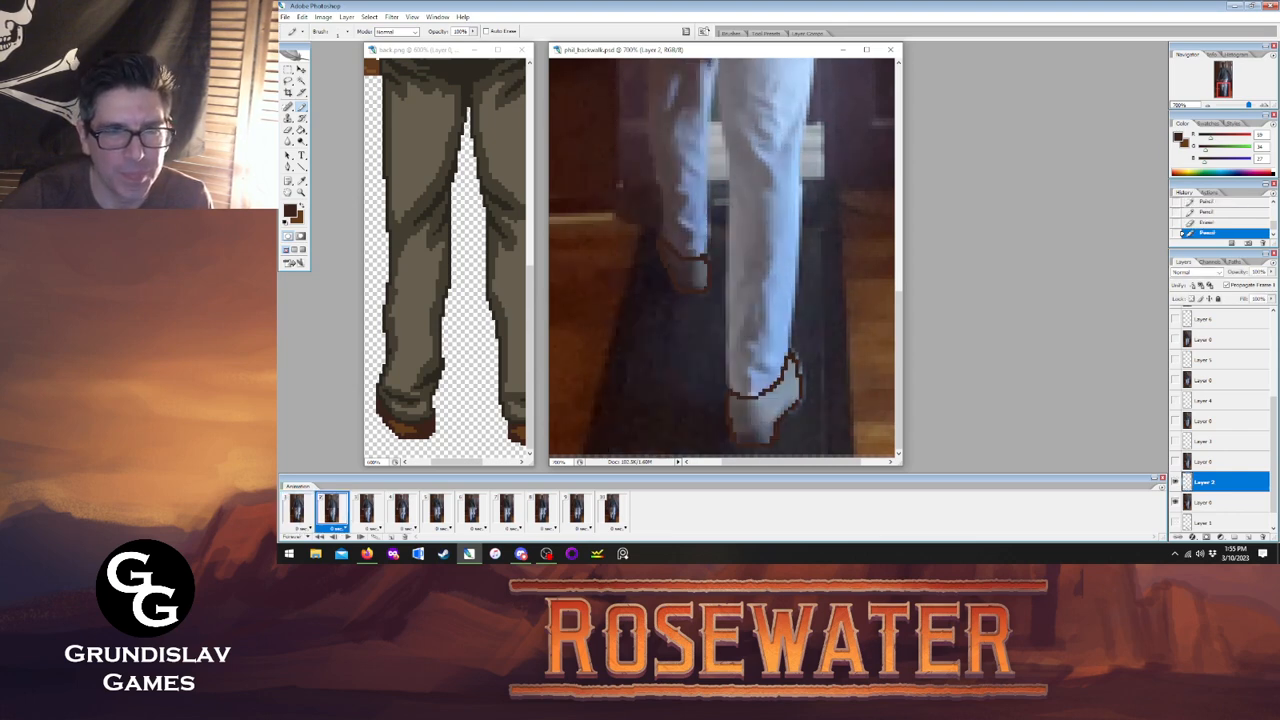
{"action": "left_click", "coordinate": [701, 281]}
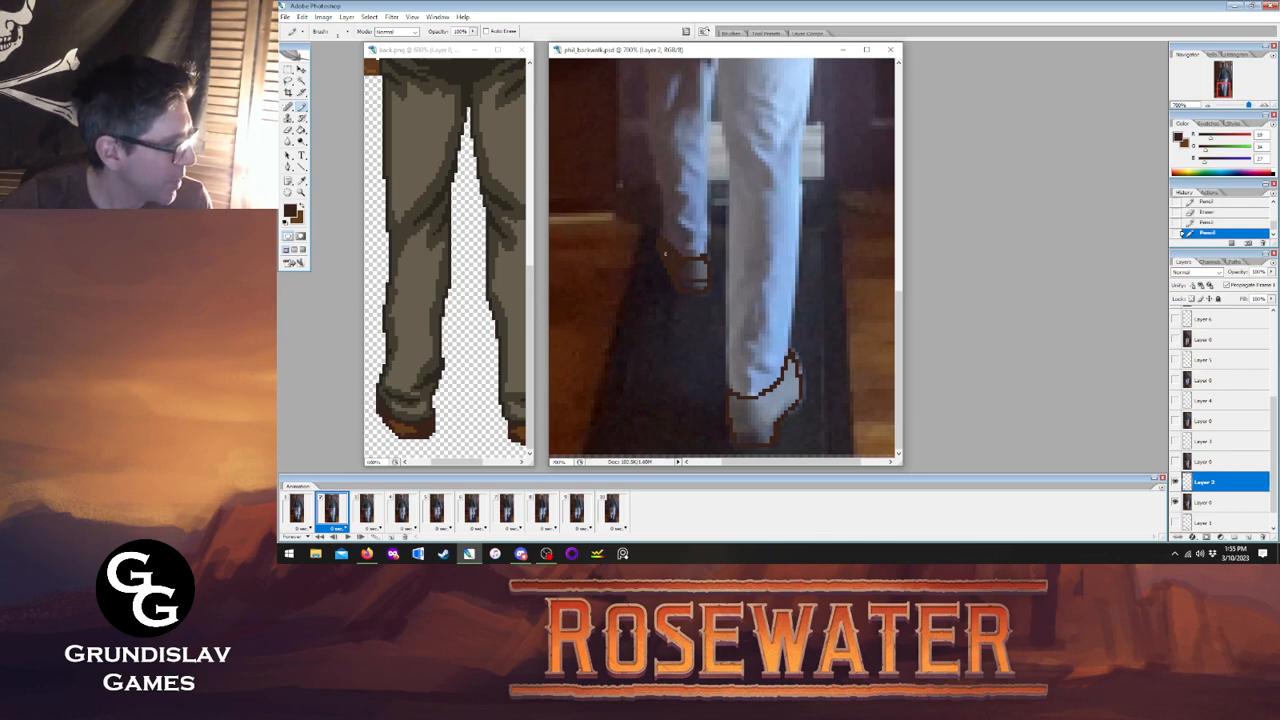
Fill the farther shoe's open areas on Layer 2 with the lighter brown using the Paint Bucket.
{"action": "left_click", "coordinate": [302, 132]}
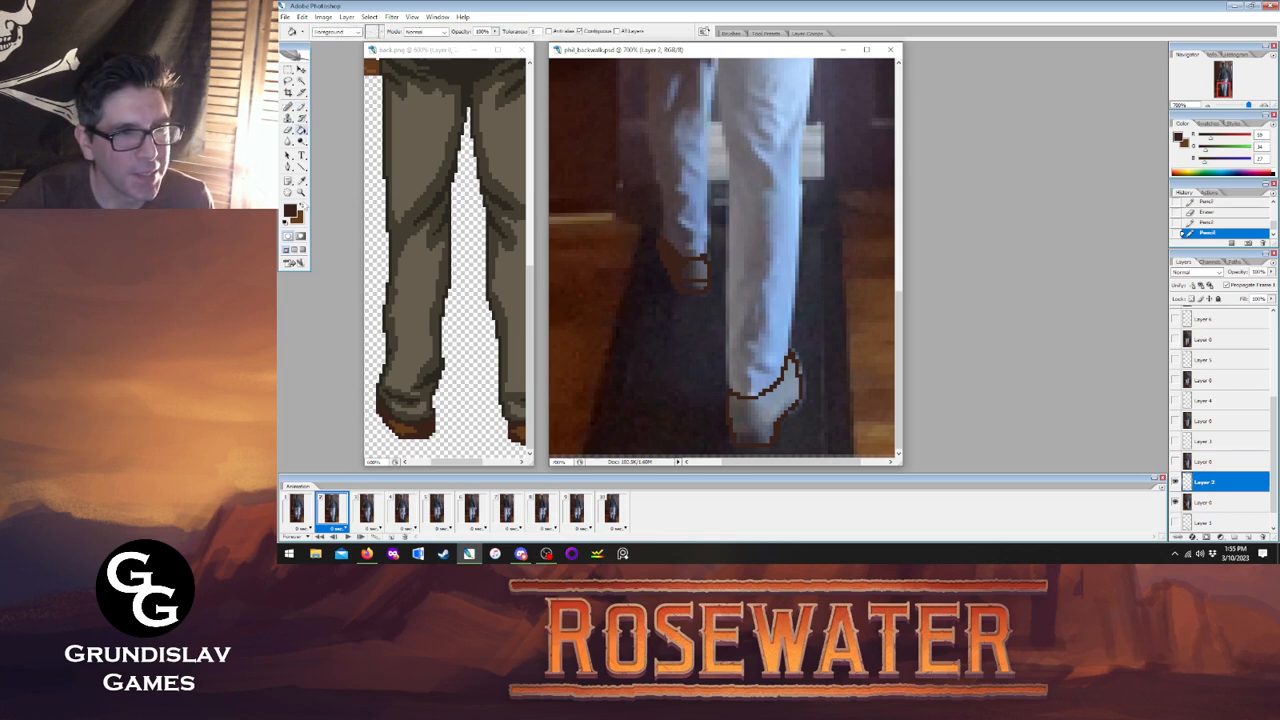
{"action": "left_click", "coordinate": [577, 240], "text": "alt"}
{"action": "left_click", "coordinate": [688, 280]}
{"action": "left_click", "coordinate": [688, 280]}
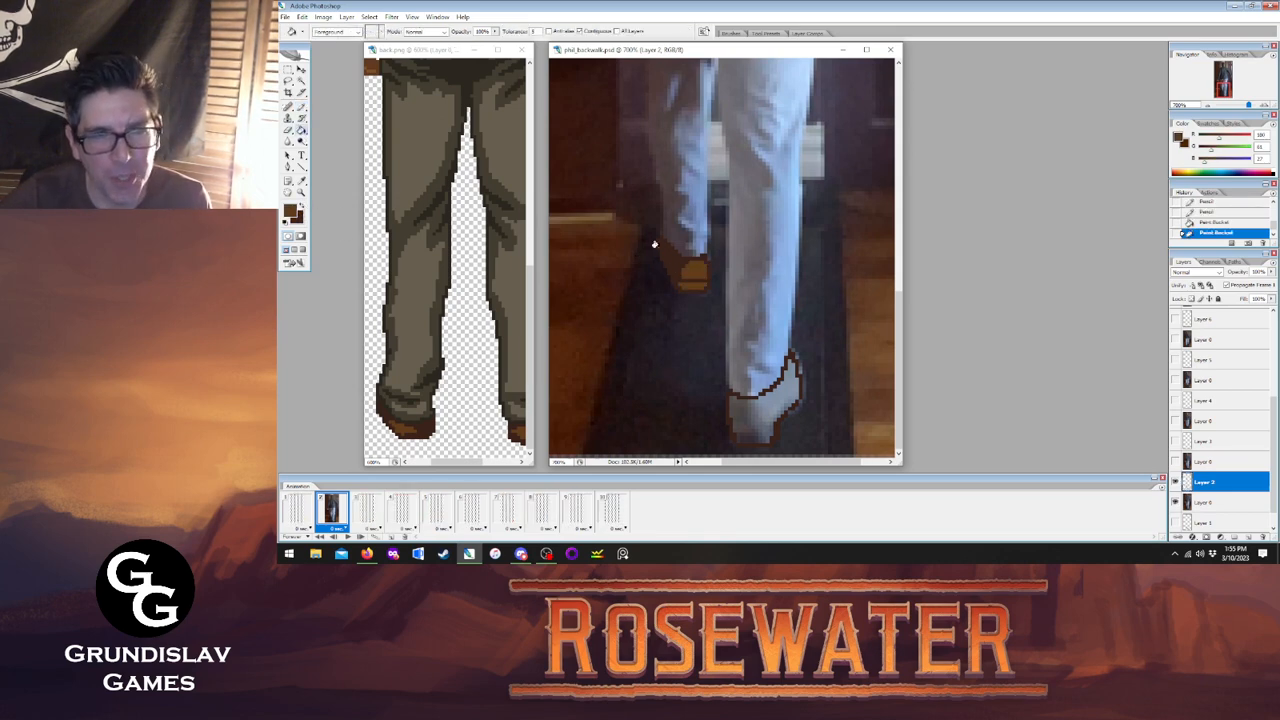
Compare frames 1 and 2, and draw a dark brown sole line across the nearer shoe on Layer 2 with the Pencil.
{"action": "left_click", "coordinate": [302, 107]}
{"action": "left_click", "coordinate": [300, 508]}
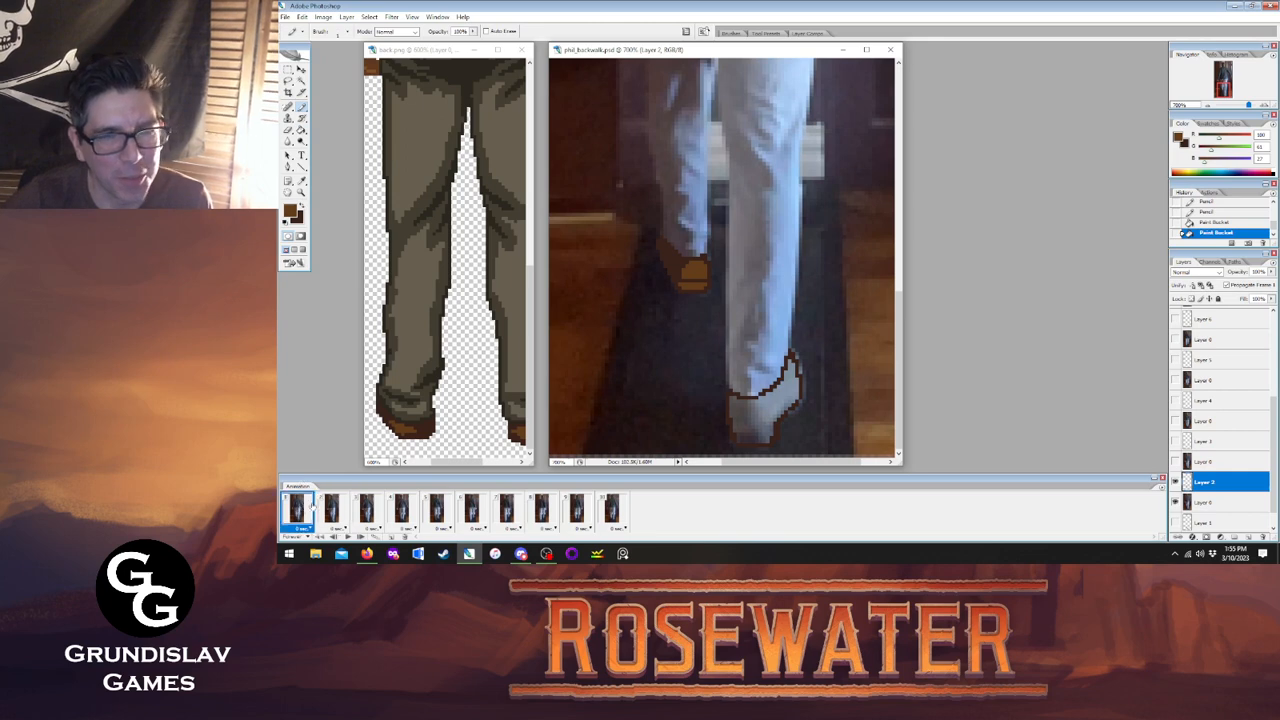
{"action": "left_click", "coordinate": [325, 508]}
{"action": "left_click", "coordinate": [300, 508]}
{"action": "left_click", "coordinate": [325, 508]}
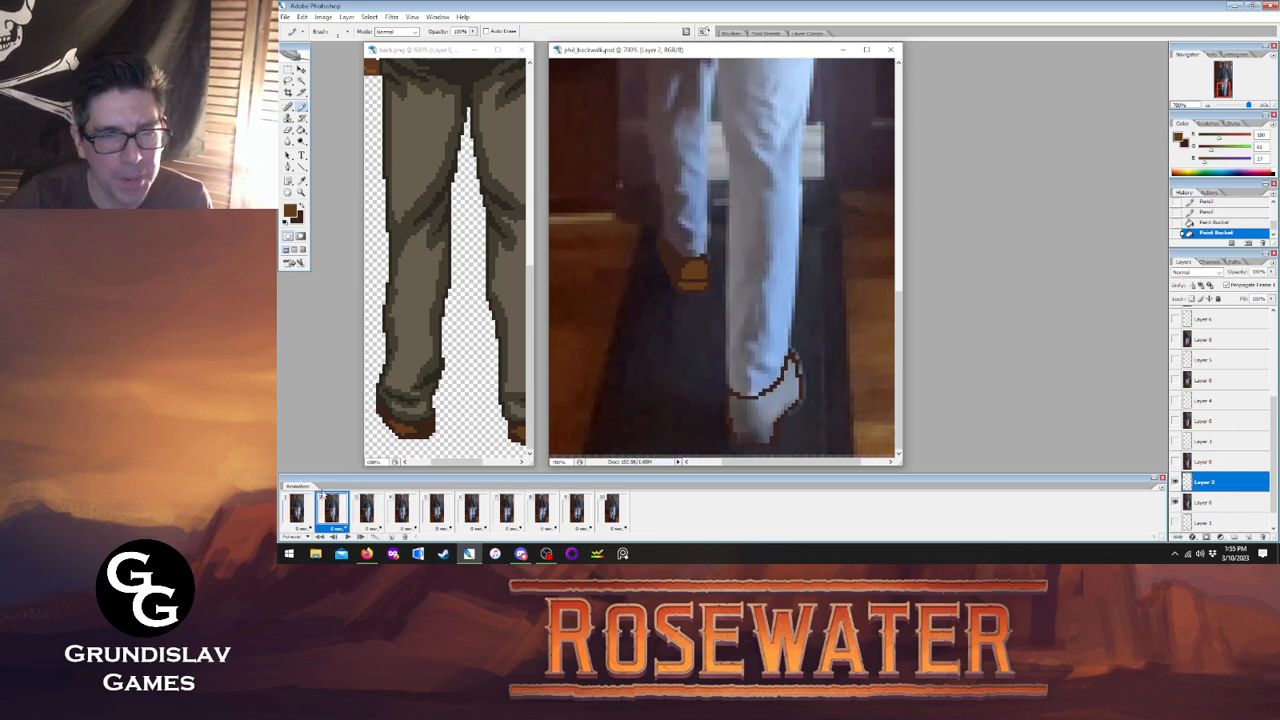
{"action": "left_click", "coordinate": [302, 206]}
{"action": "left_click", "coordinate": [300, 508]}
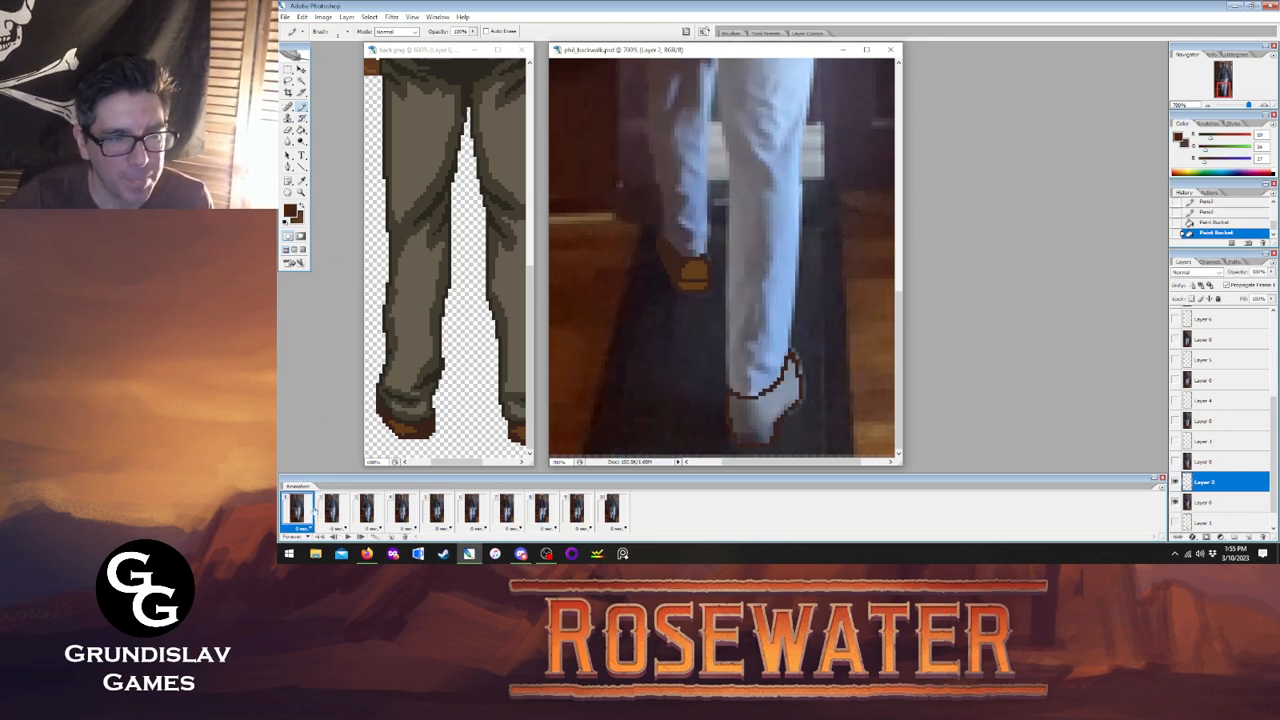
{"action": "left_click", "coordinate": [330, 508]}
{"action": "left_click_drag", "start_coordinate": [734, 428], "coordinate": [772, 426]}
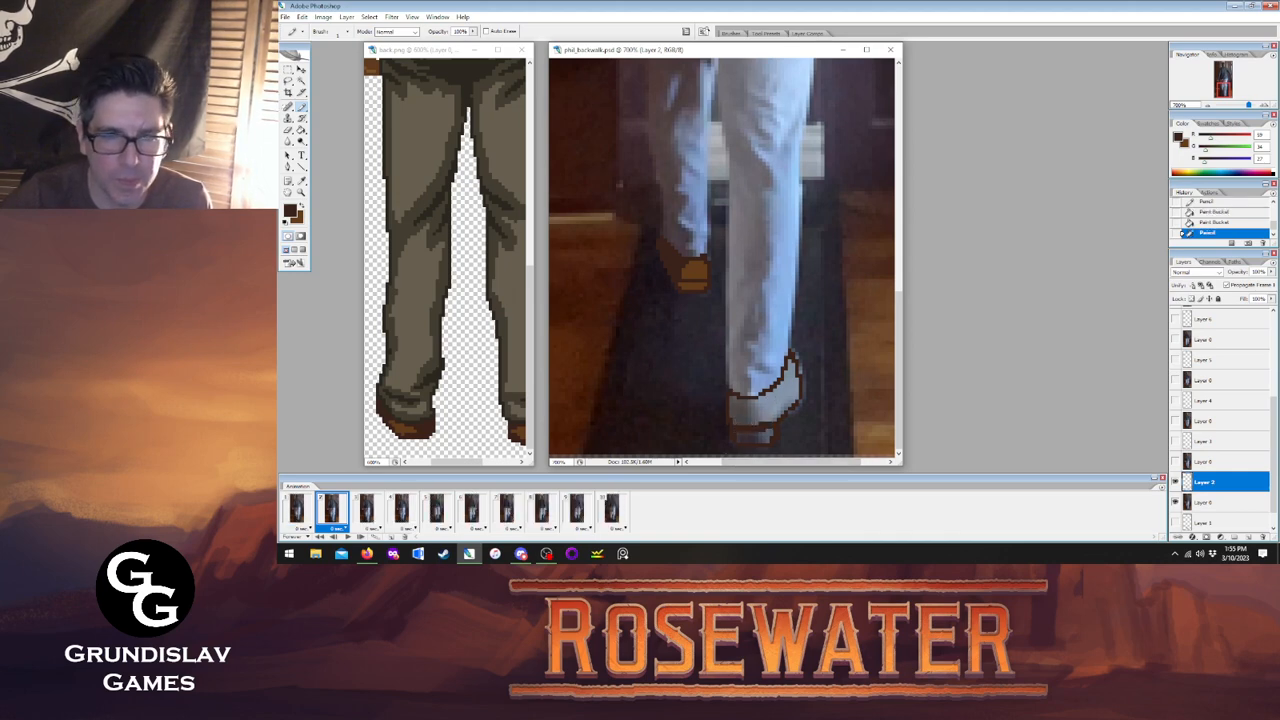
Draw the dark brown heel contour inside the nearer shoe on Layer 2, using the finished shoe in frame 1 as reference.
{"action": "left_click", "coordinate": [303, 512]}
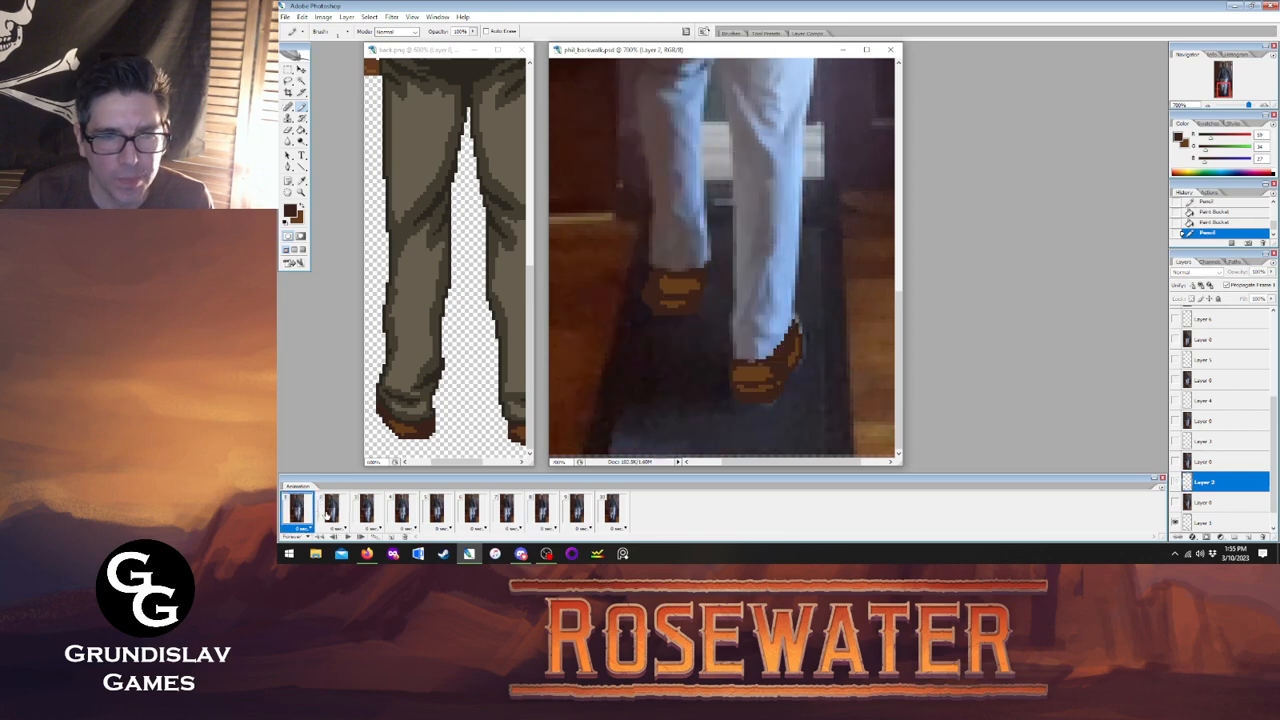
{"action": "left_click", "coordinate": [333, 512]}
{"action": "mouse_move", "coordinate": [729, 408]}
{"action": "left_mouse_down"}
{"action": "mouse_move", "coordinate": [740, 396]}
{"action": "mouse_move", "coordinate": [773, 421]}
{"action": "left_mouse_up"}
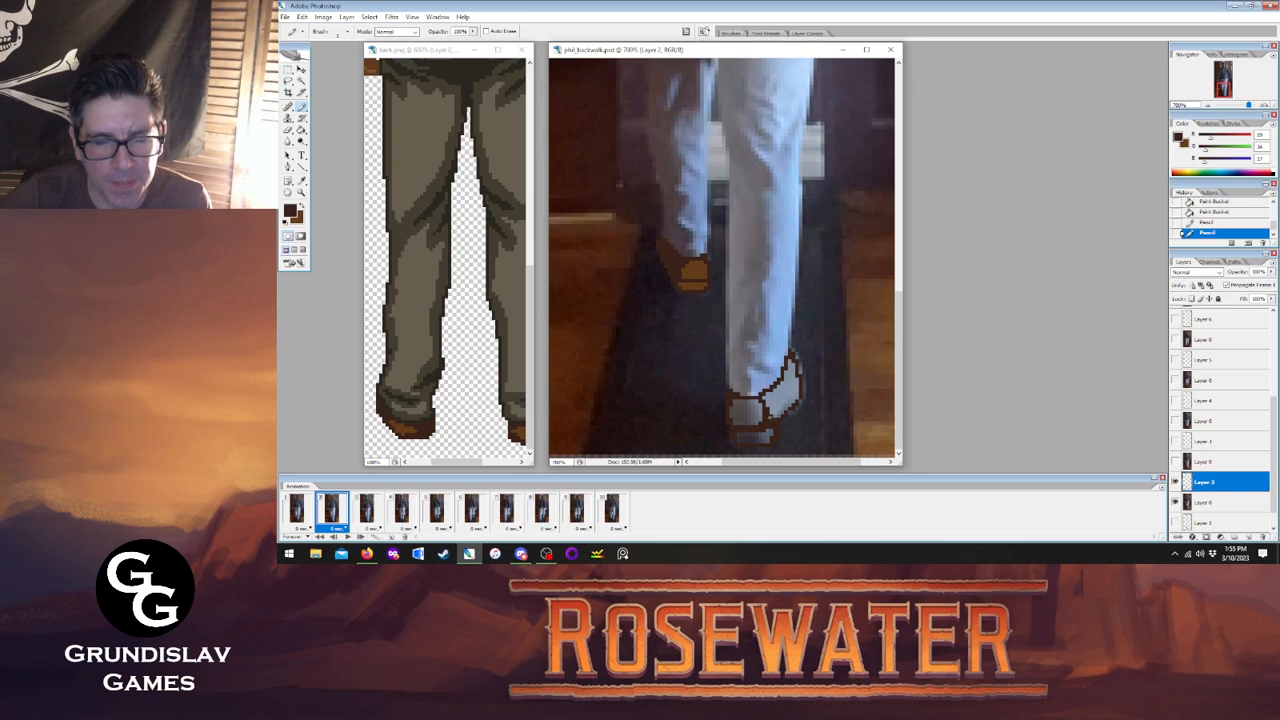
{"action": "left_click", "coordinate": [298, 510]}
{"action": "left_click", "coordinate": [330, 510]}
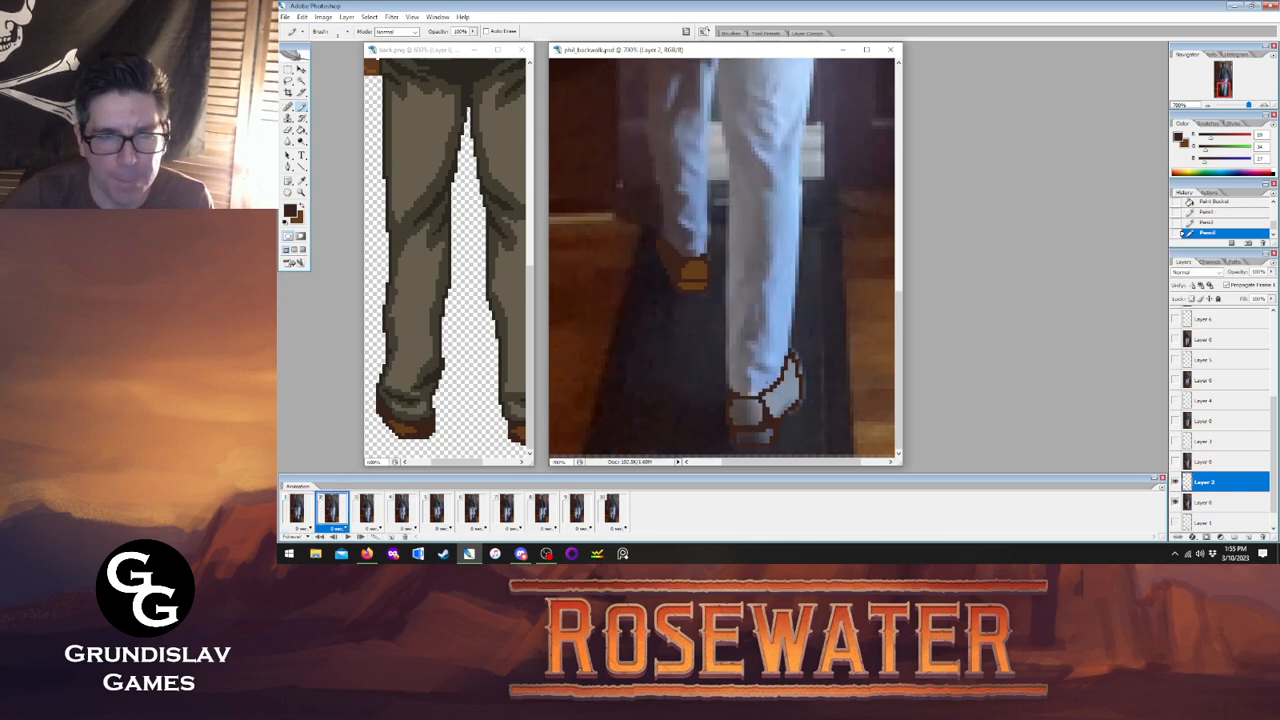
Finish the nearer shoe's side line on Layer 2 and fill its upper with dark brown and its remaining areas with lighter brown.
{"action": "mouse_move", "coordinate": [775, 414]}
{"action": "left_mouse_down"}
{"action": "mouse_move", "coordinate": [794, 376]}
{"action": "mouse_move", "coordinate": [776, 410]}
{"action": "left_mouse_up"}
{"action": "left_click", "coordinate": [301, 141]}
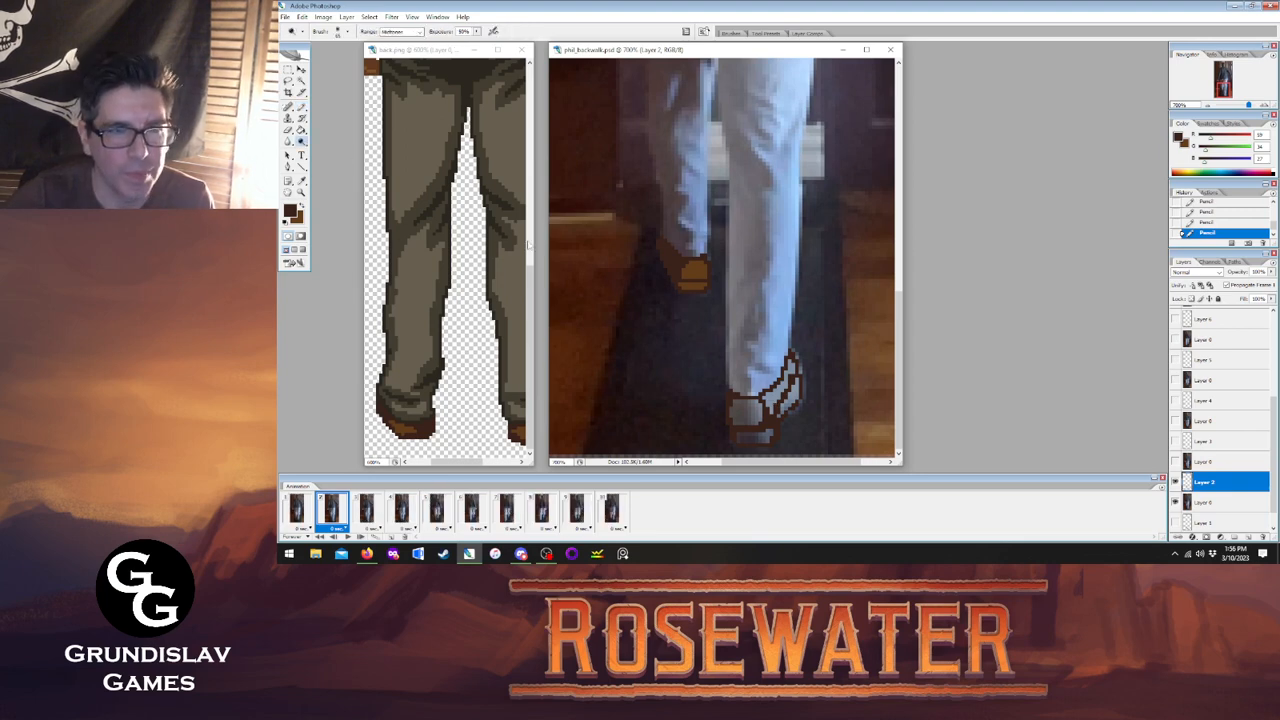
{"action": "left_click", "coordinate": [301, 129]}
{"action": "left_click", "coordinate": [767, 388]}
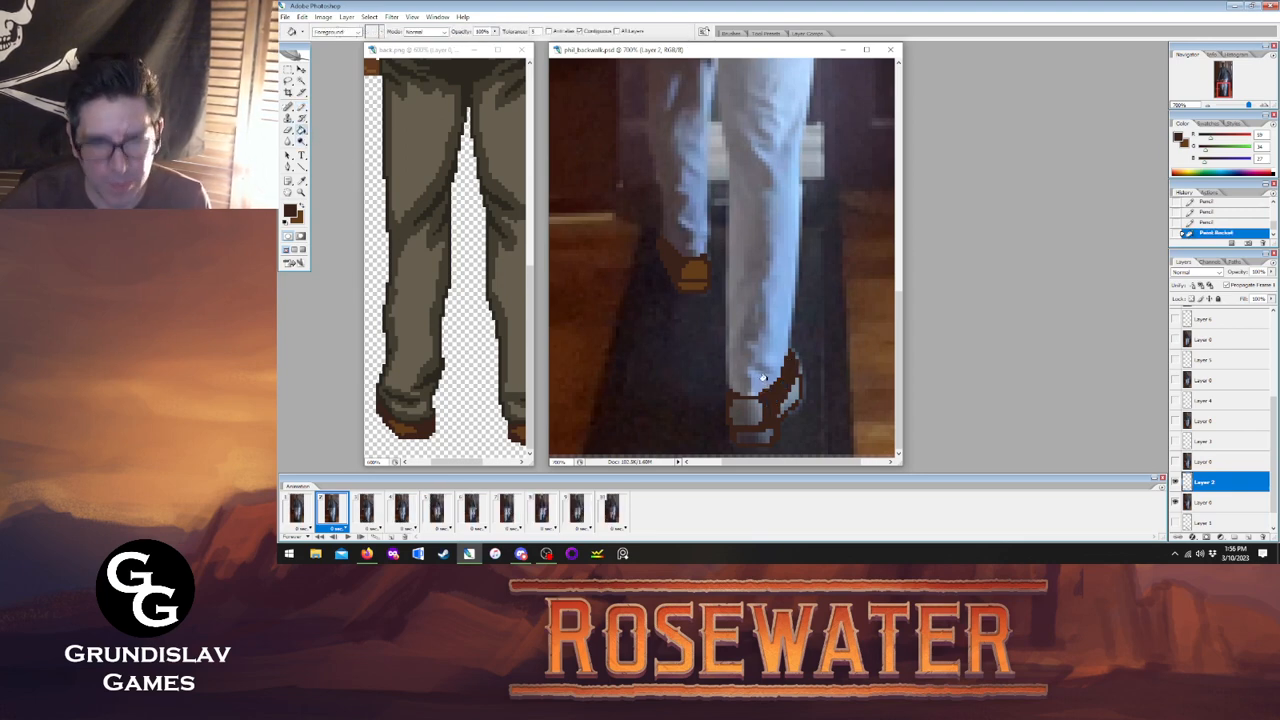
{"action": "key", "text": "x"}
{"action": "left_click", "coordinate": [742, 404]}
{"action": "left_click", "coordinate": [750, 434]}
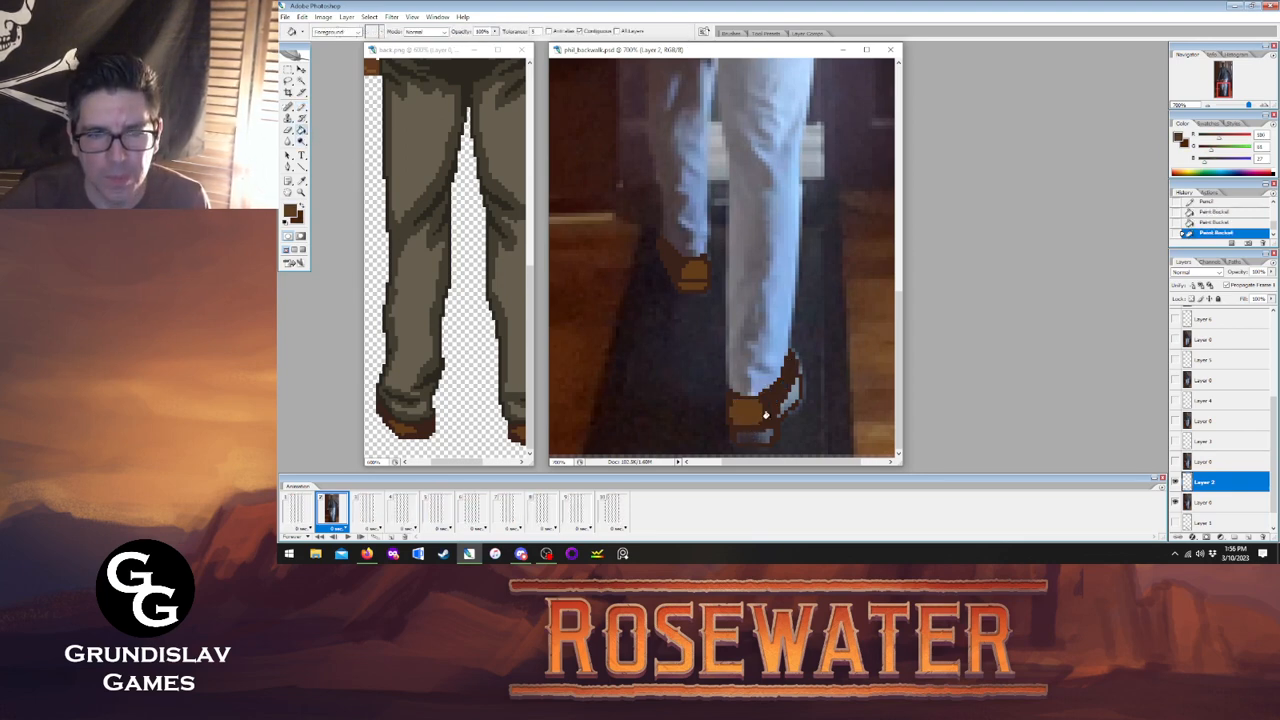
{"action": "left_click", "coordinate": [783, 399]}
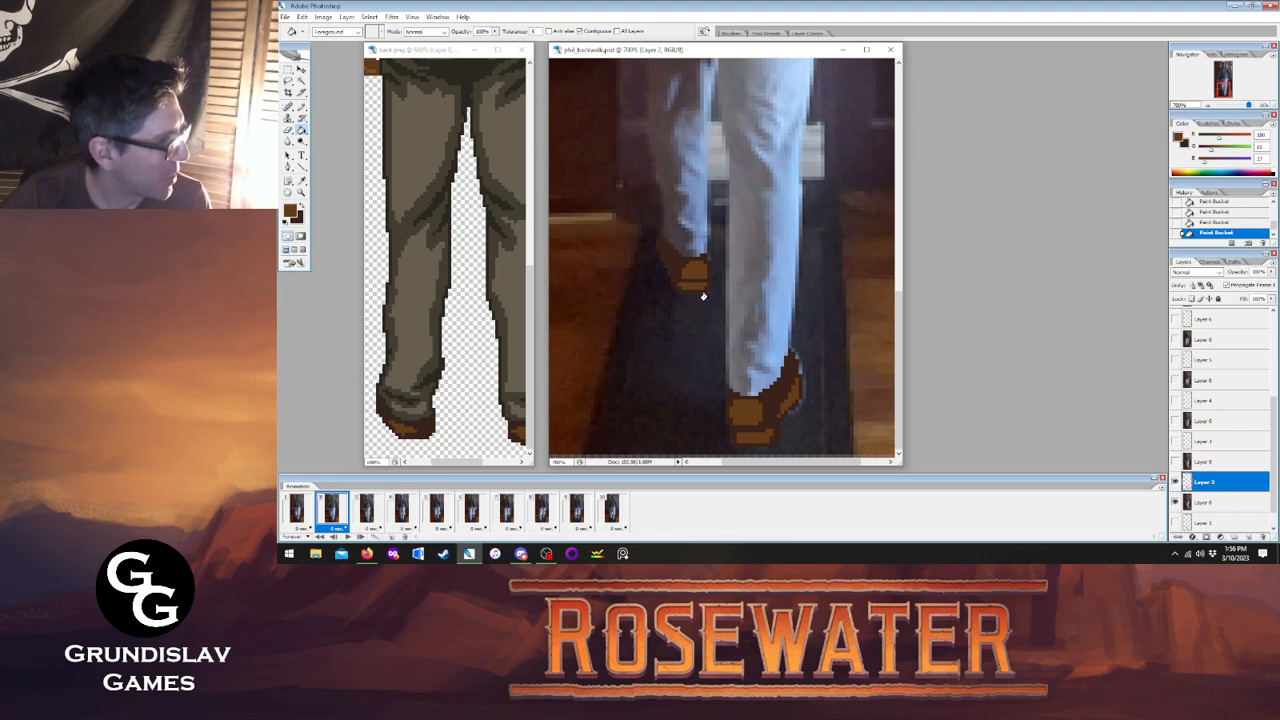
Trace the farther shoe's outline and inner shading lines in frame 3 on Layer 3 with the Pencil, comparing it with the preceding frames.
{"action": "left_click", "coordinate": [301, 106]}
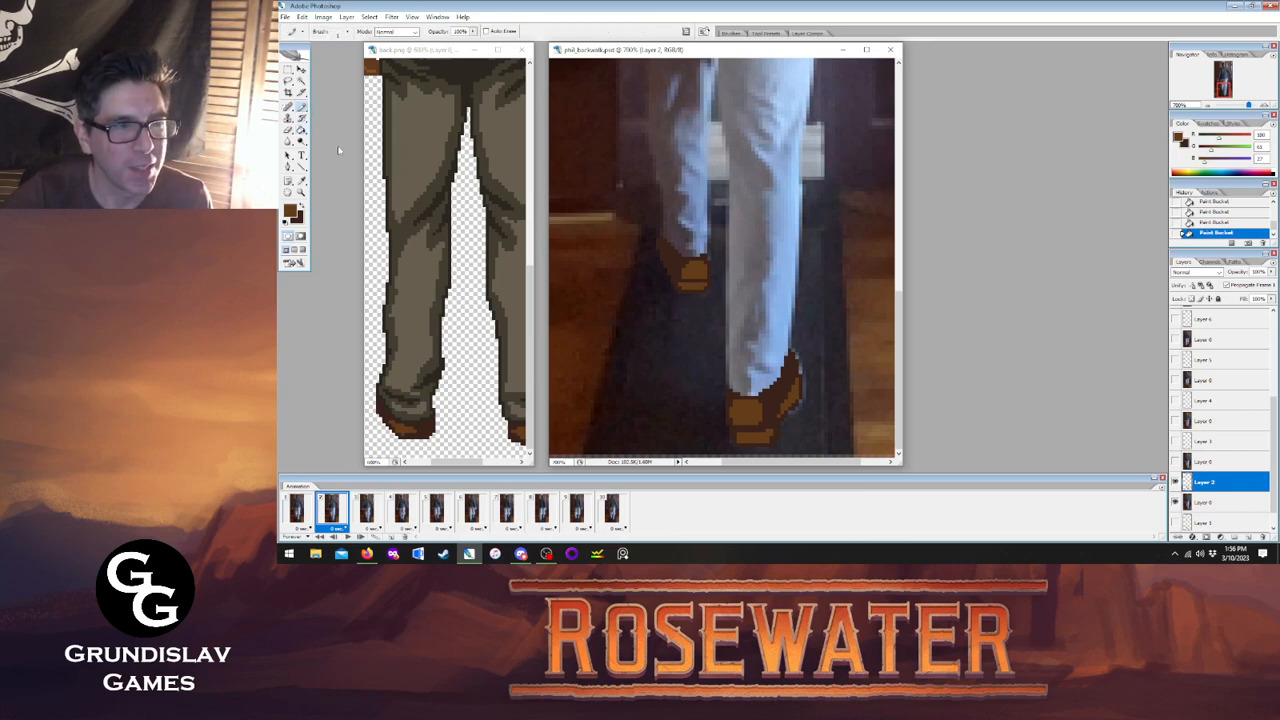
{"action": "left_click", "coordinate": [298, 510]}
{"action": "left_click", "coordinate": [331, 510]}
{"action": "left_click", "coordinate": [298, 510]}
{"action": "left_click", "coordinate": [331, 510]}
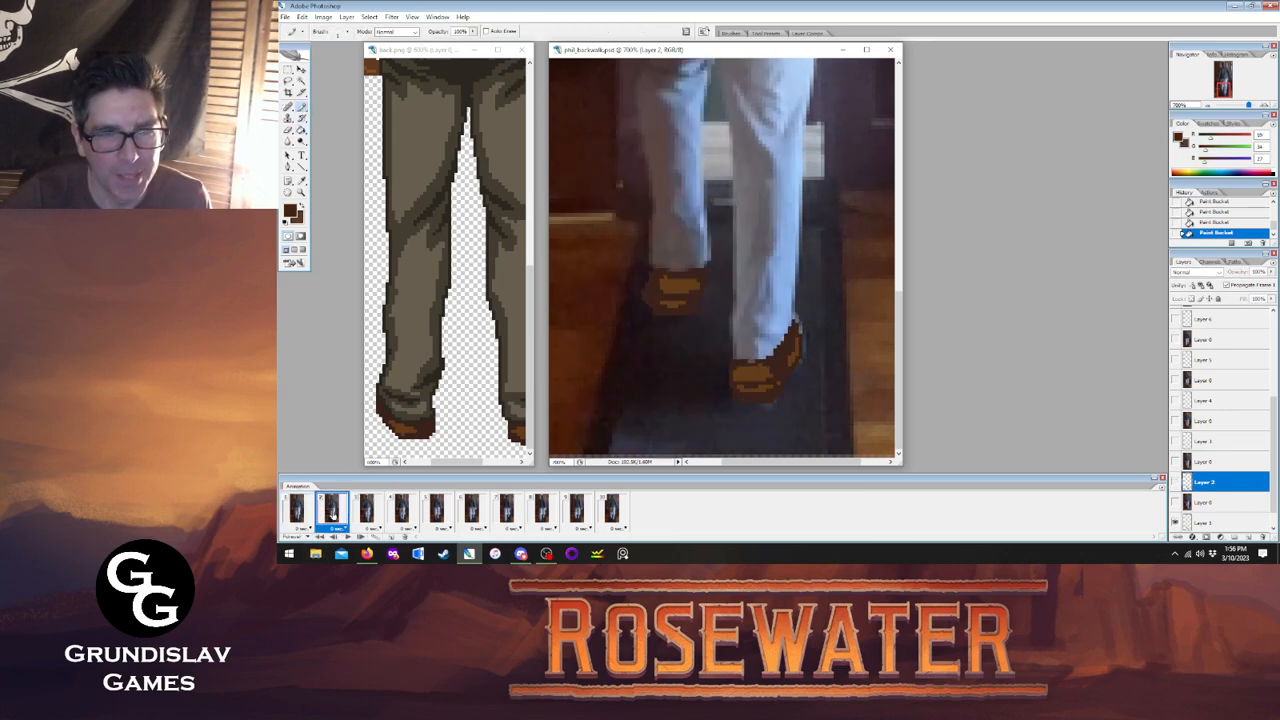
{"action": "left_click", "coordinate": [366, 510]}
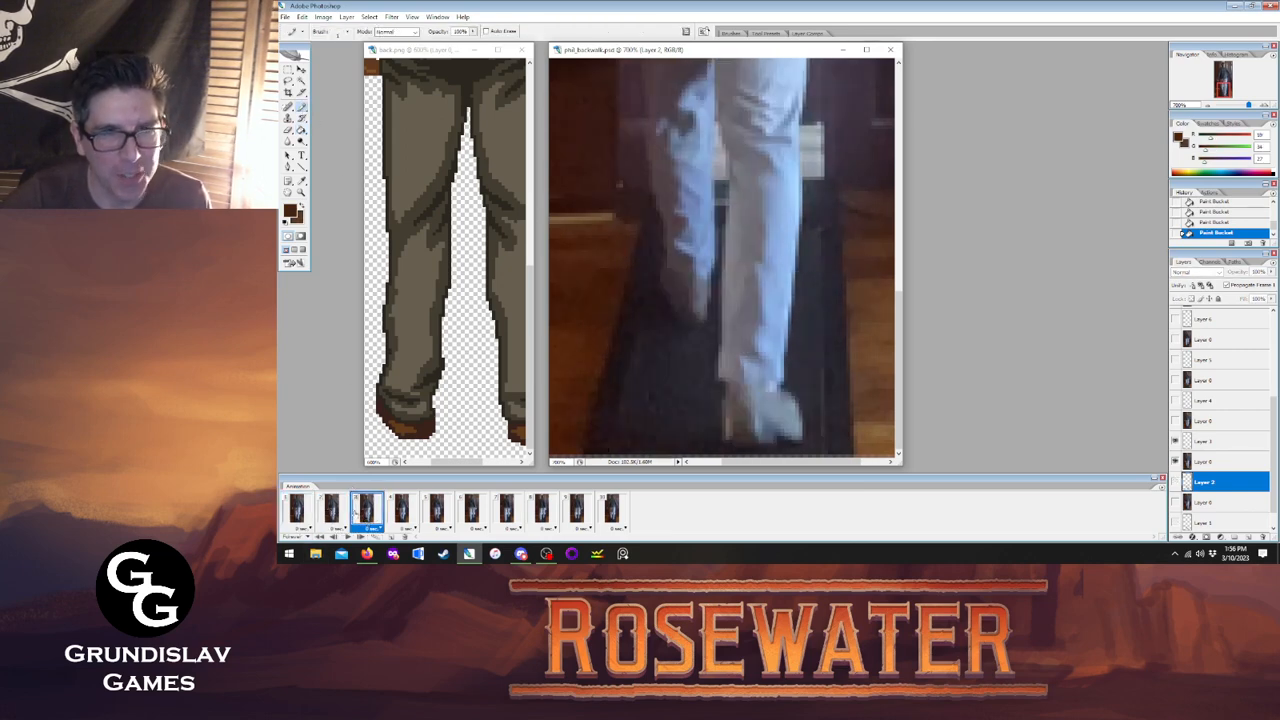
{"action": "left_click", "coordinate": [1210, 441]}
{"action": "left_click", "coordinate": [331, 510]}
{"action": "left_click", "coordinate": [366, 509]}
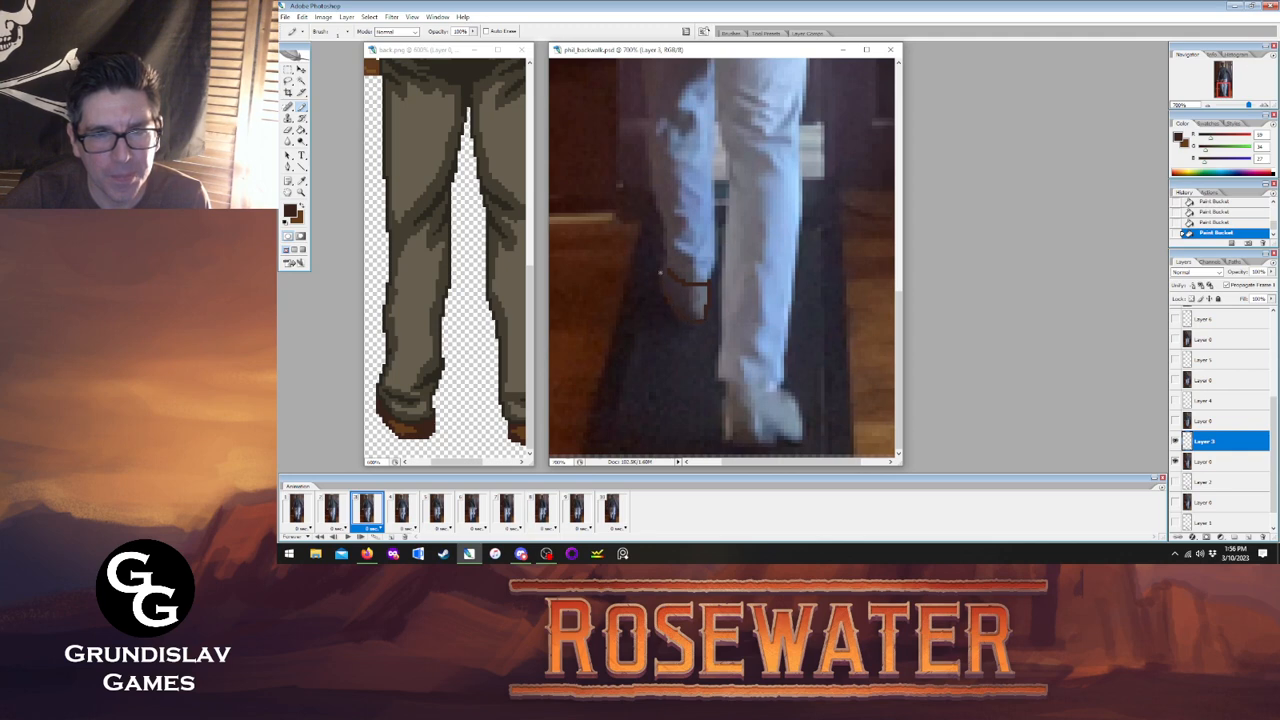
{"action": "left_click_drag", "start_coordinate": [666, 267], "coordinate": [666, 267]}
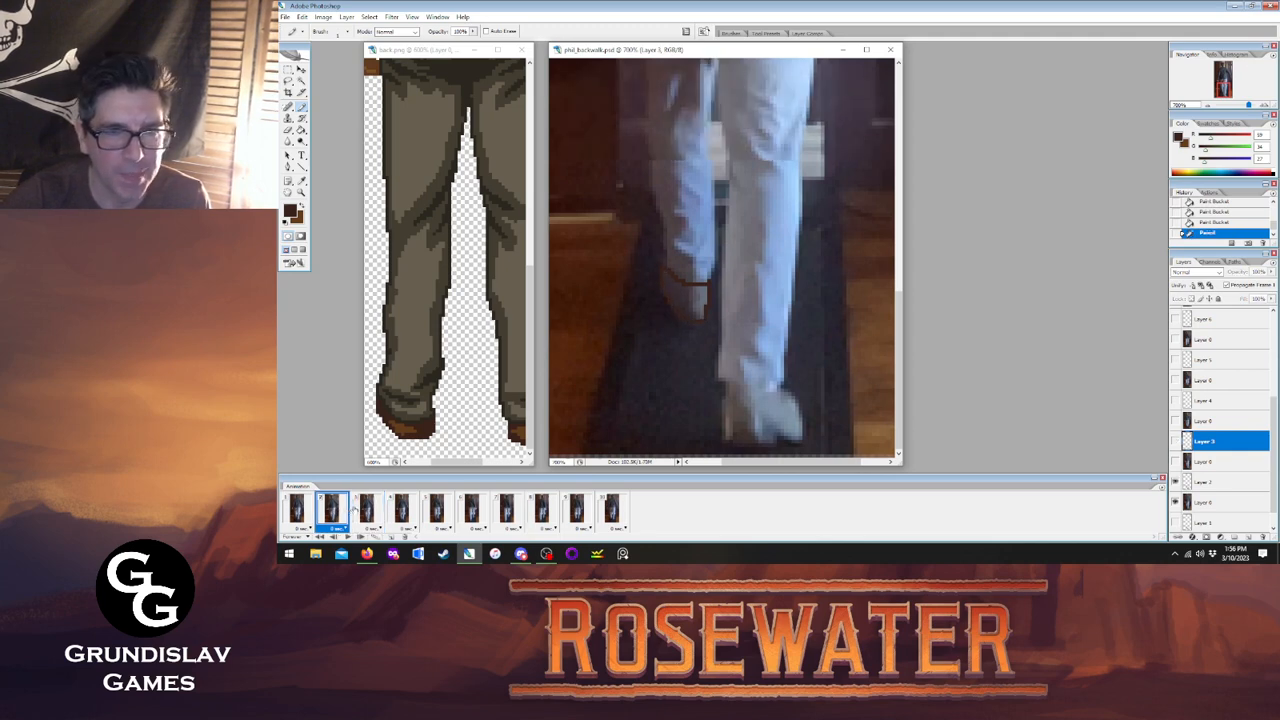
{"action": "left_click", "coordinate": [331, 511]}
{"action": "left_click", "coordinate": [366, 509]}
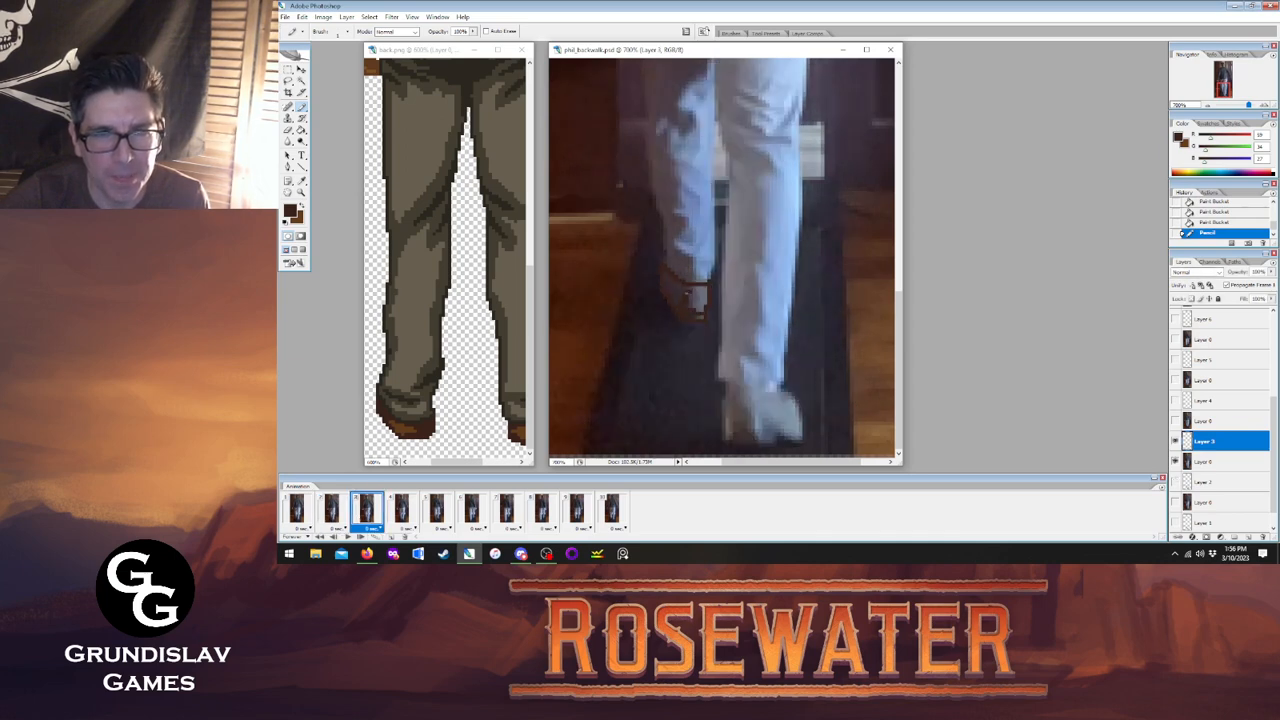
Fill the farther shoe's open areas on Layer 3 with dark brown and lighter brown using the Paint Bucket.
{"action": "key", "text": "g"}
{"action": "left_click", "coordinate": [686, 287]}
{"action": "left_click", "coordinate": [690, 300]}
{"action": "left_click", "coordinate": [687, 311]}
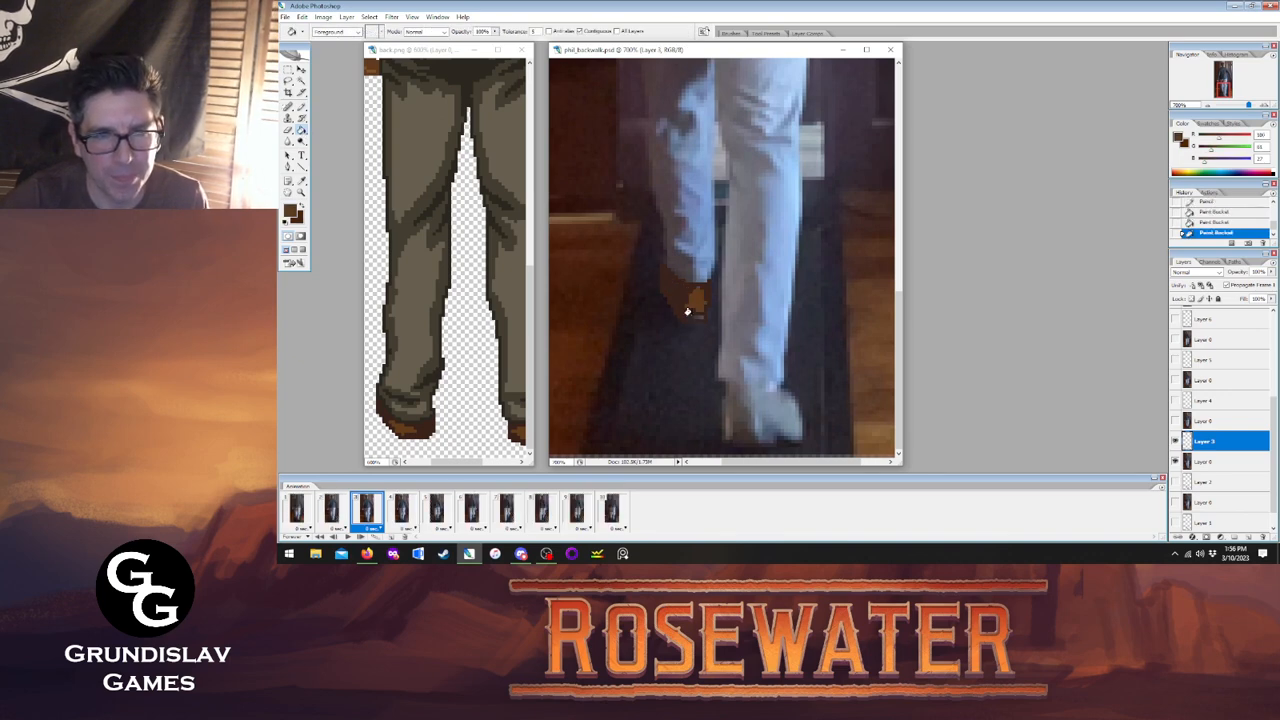
{"action": "key", "text": "ctrl+z"}
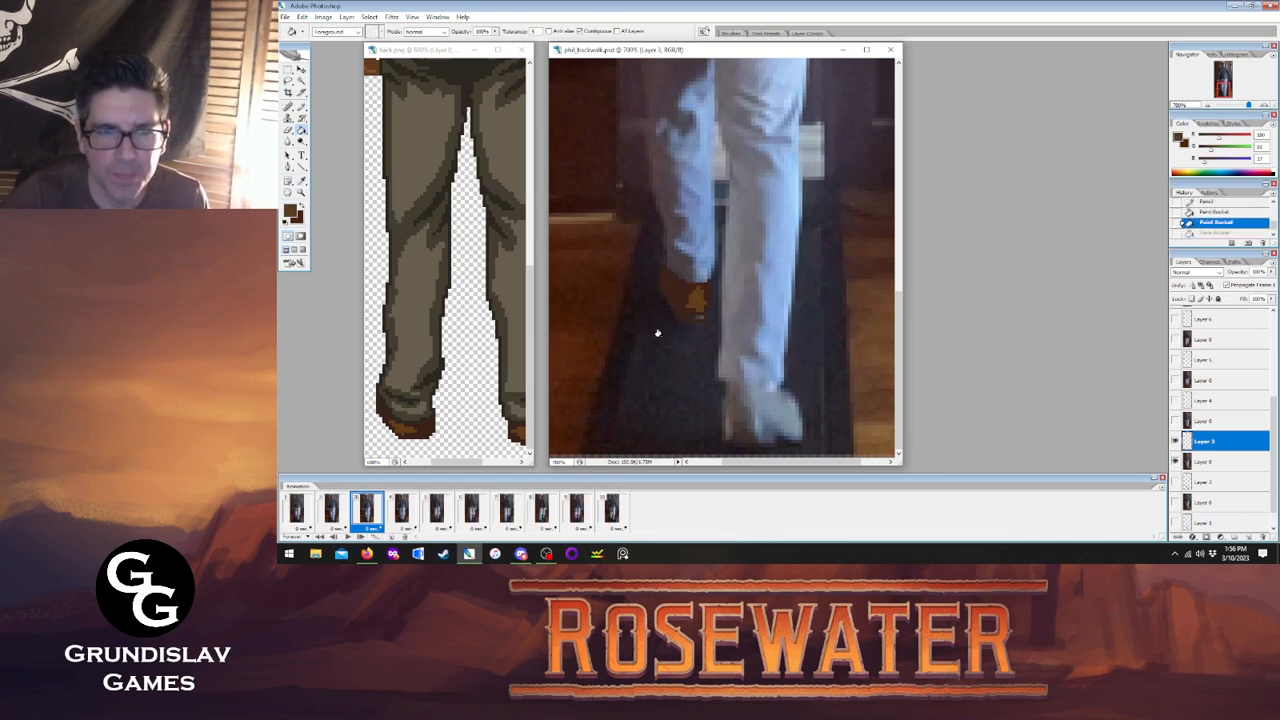
{"action": "left_click", "coordinate": [689, 311]}
Trace the nearer shoe's outline and its dark sole area on Layer 3 with the Pencil, using frame 2 as reference.
{"action": "key", "text": "b"}
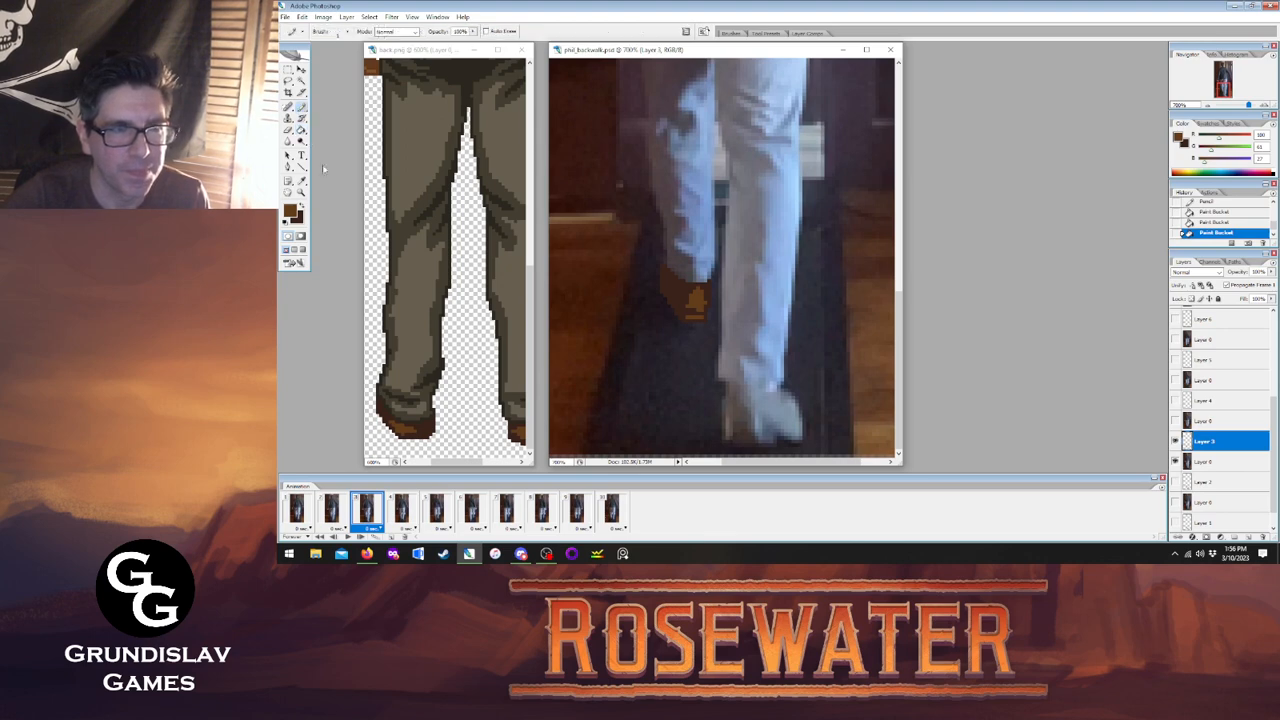
{"action": "key", "text": "x"}
{"action": "left_click", "coordinate": [334, 505]}
{"action": "left_click", "coordinate": [358, 502]}
{"action": "left_click", "coordinate": [334, 505]}
{"action": "left_click", "coordinate": [356, 498]}
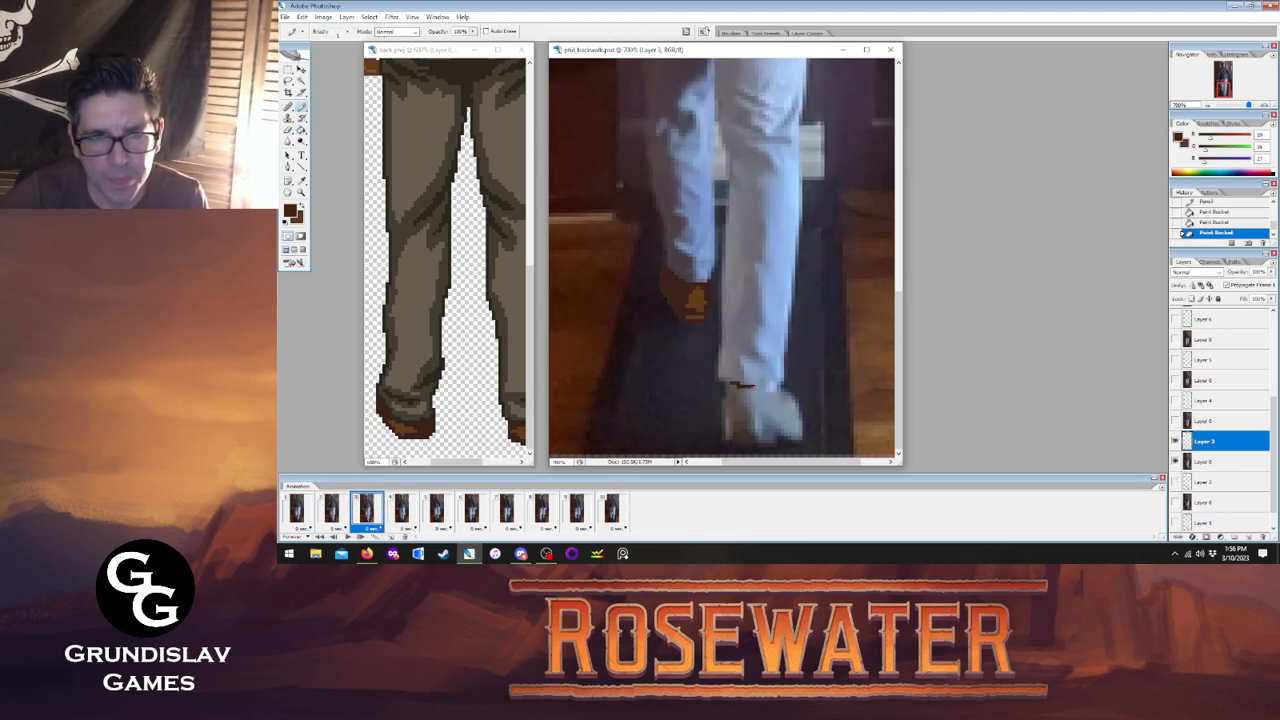
{"action": "left_click_drag", "start_coordinate": [776, 390], "coordinate": [789, 396]}
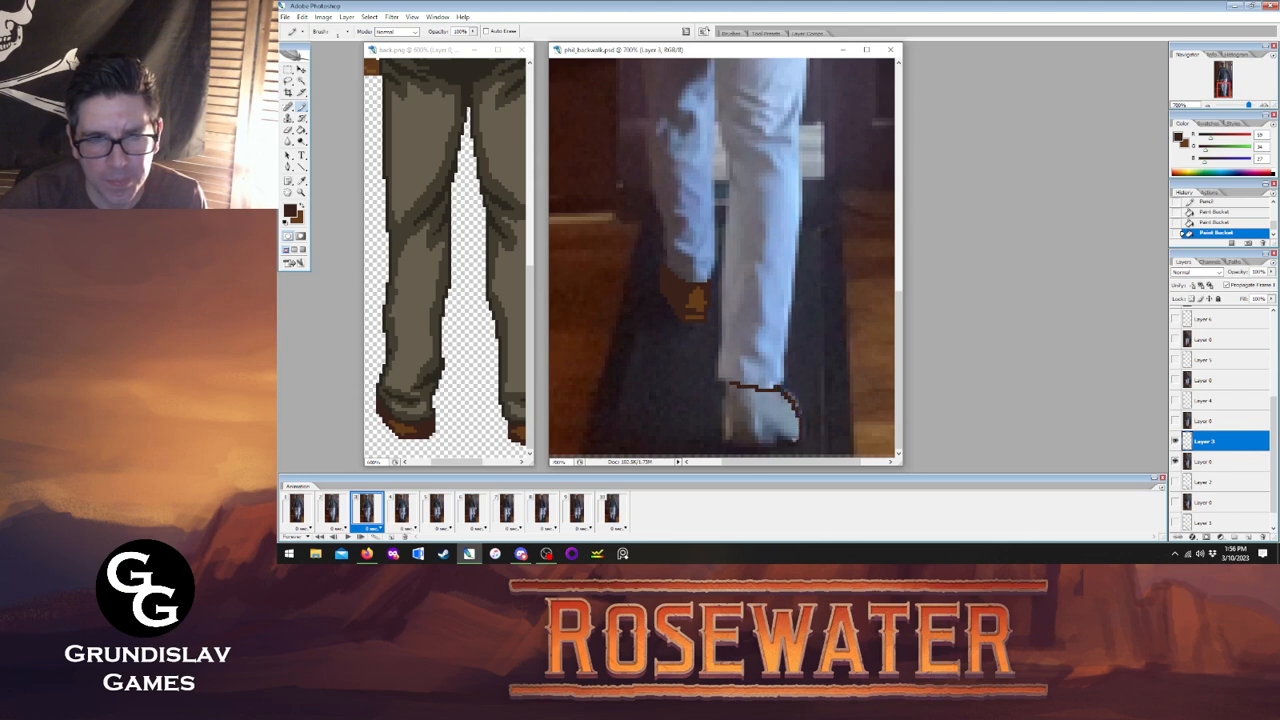
{"action": "mouse_move", "coordinate": [782, 434]}
{"action": "left_mouse_down"}
{"action": "mouse_move", "coordinate": [764, 418]}
{"action": "mouse_move", "coordinate": [758, 434]}
{"action": "left_mouse_up"}
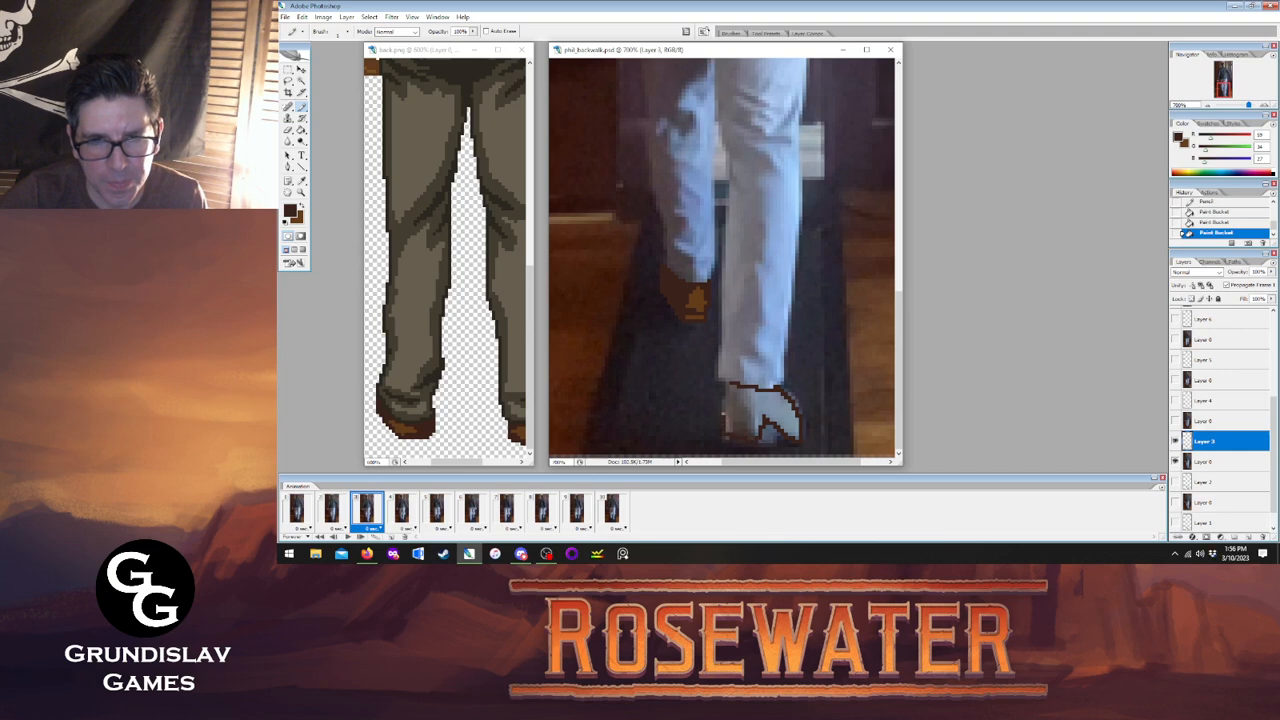
{"action": "left_click", "coordinate": [764, 432]}
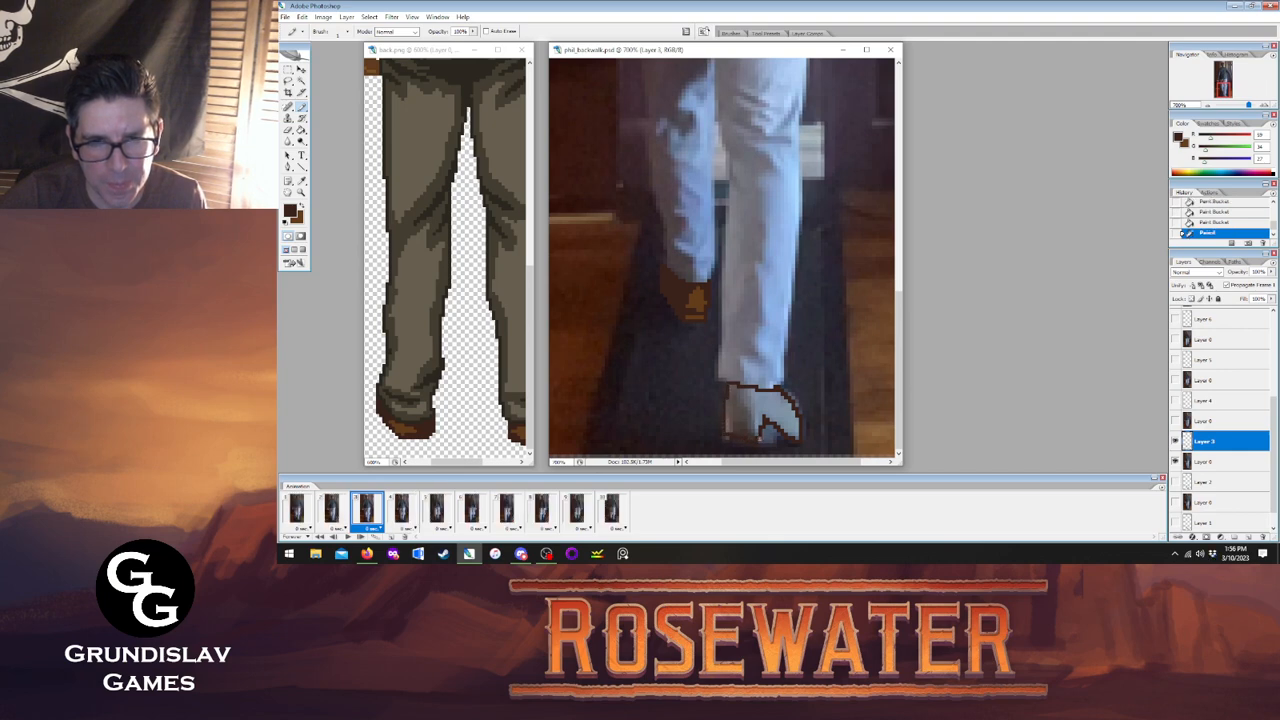
{"action": "left_click", "coordinate": [752, 437]}
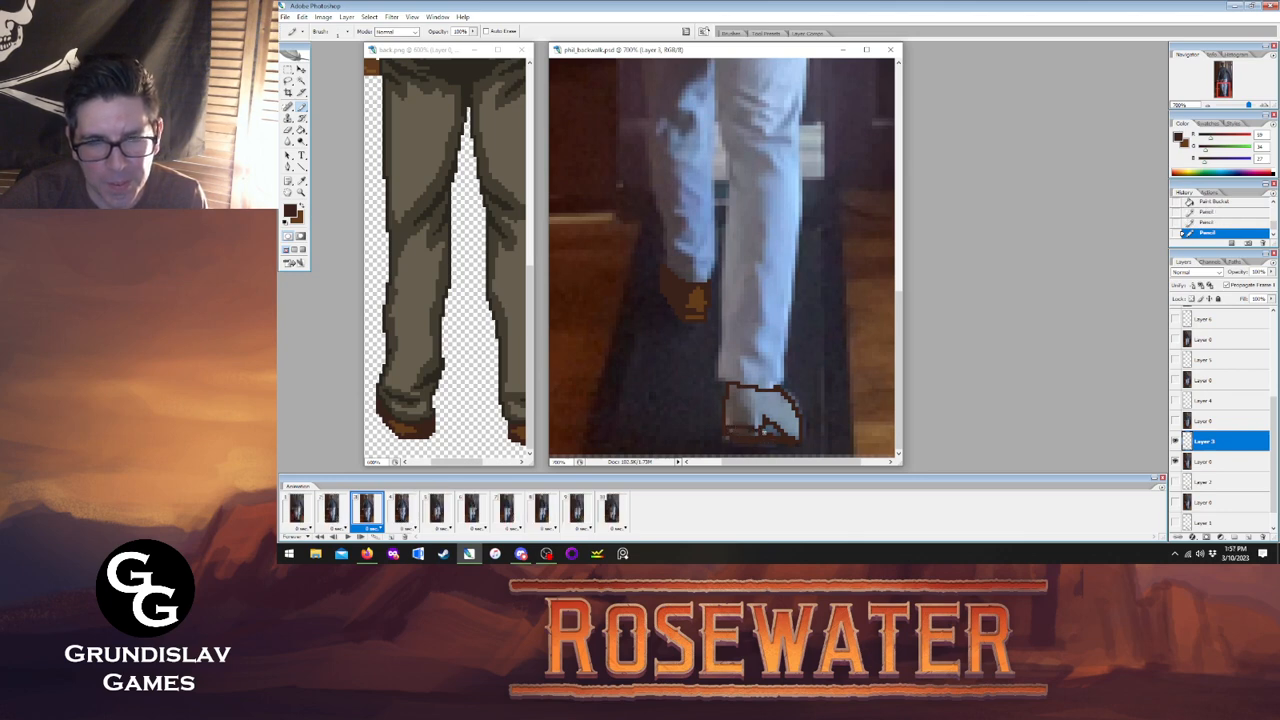
{"action": "left_click", "coordinate": [768, 430]}
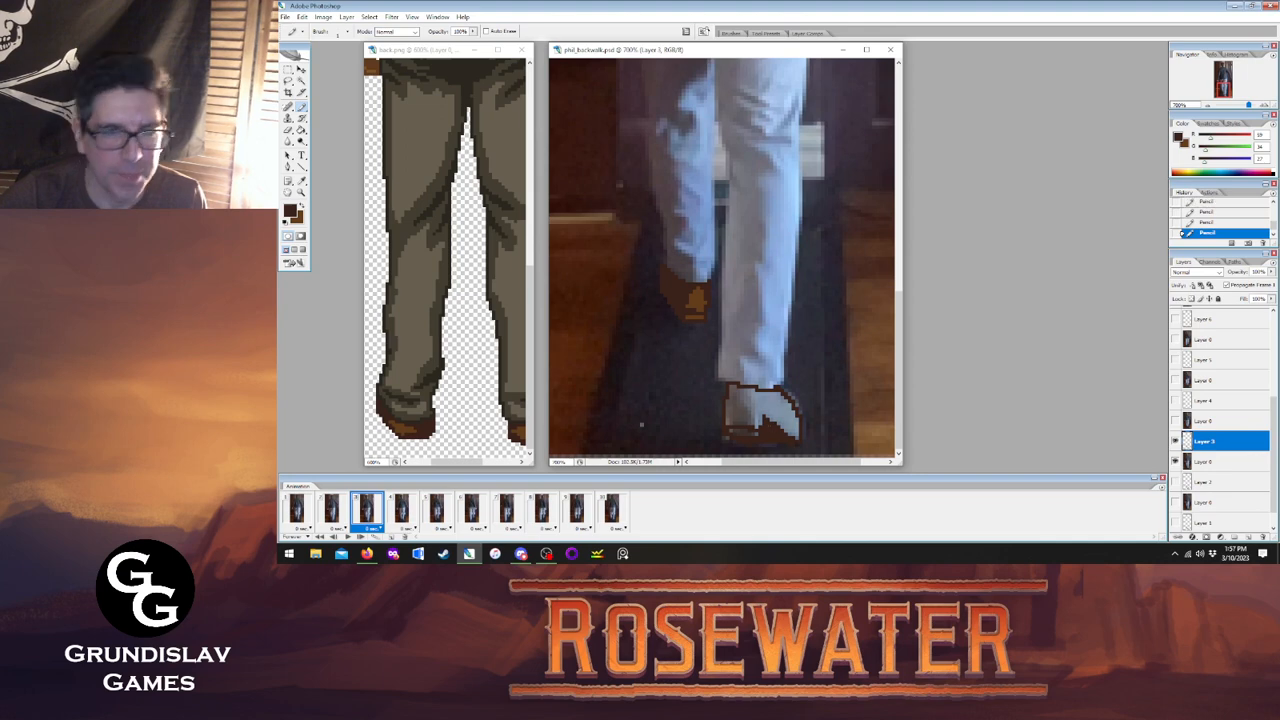
Draw the heel contour and diagonal side line inside the nearer shoe on Layer 3, comparing it with frame 2.
{"action": "left_click", "coordinate": [331, 510]}
{"action": "left_click", "coordinate": [364, 510]}
{"action": "left_click", "coordinate": [331, 510]}
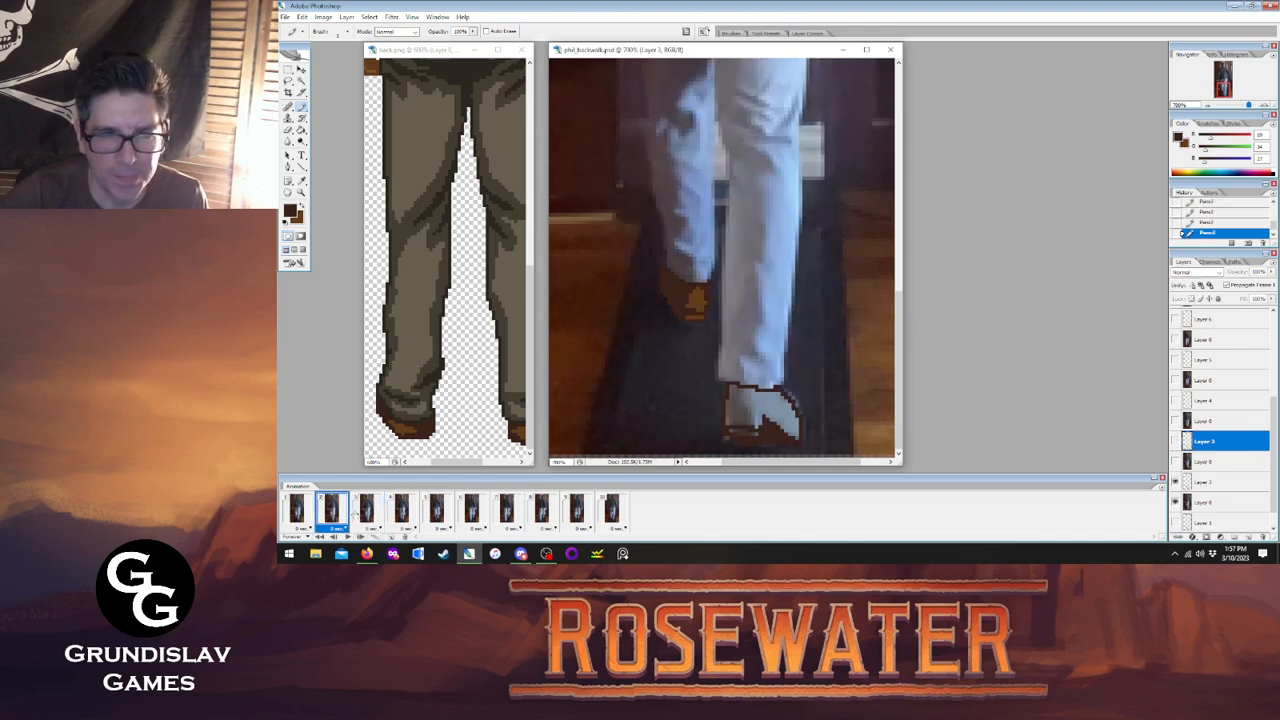
{"action": "left_click", "coordinate": [364, 510]}
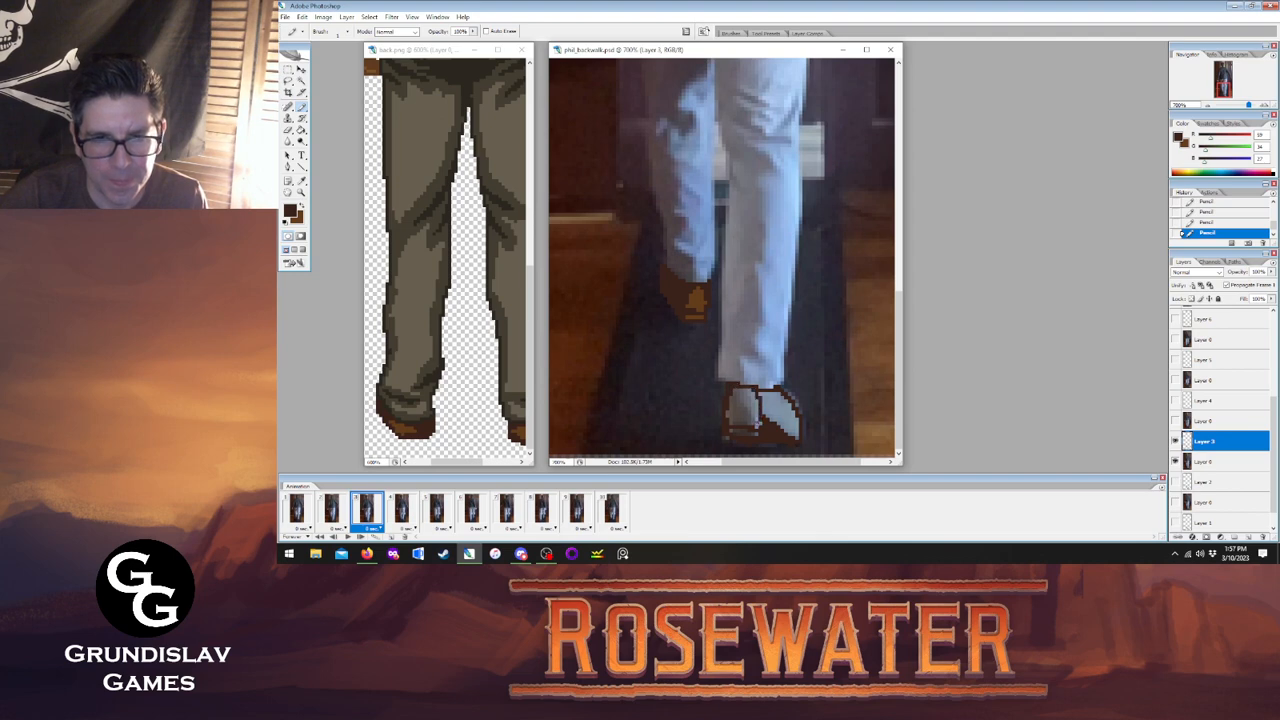
{"action": "left_click", "coordinate": [331, 510]}
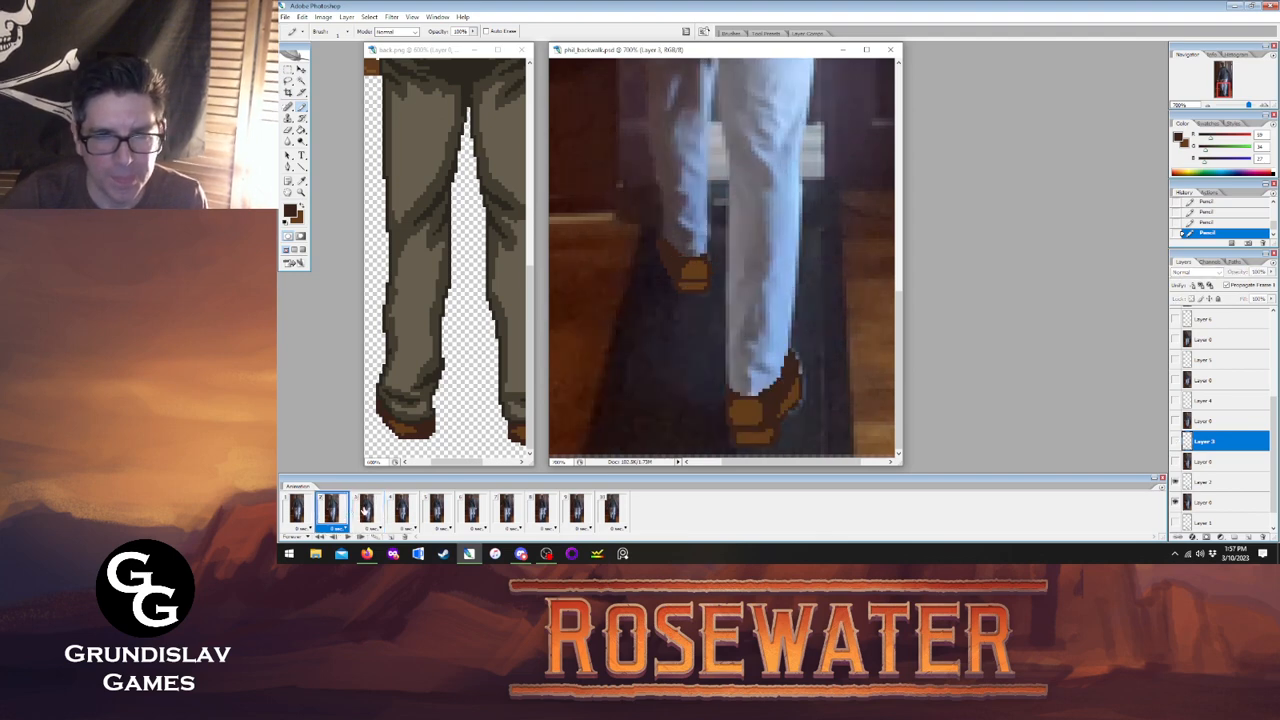
{"action": "left_click", "coordinate": [366, 510]}
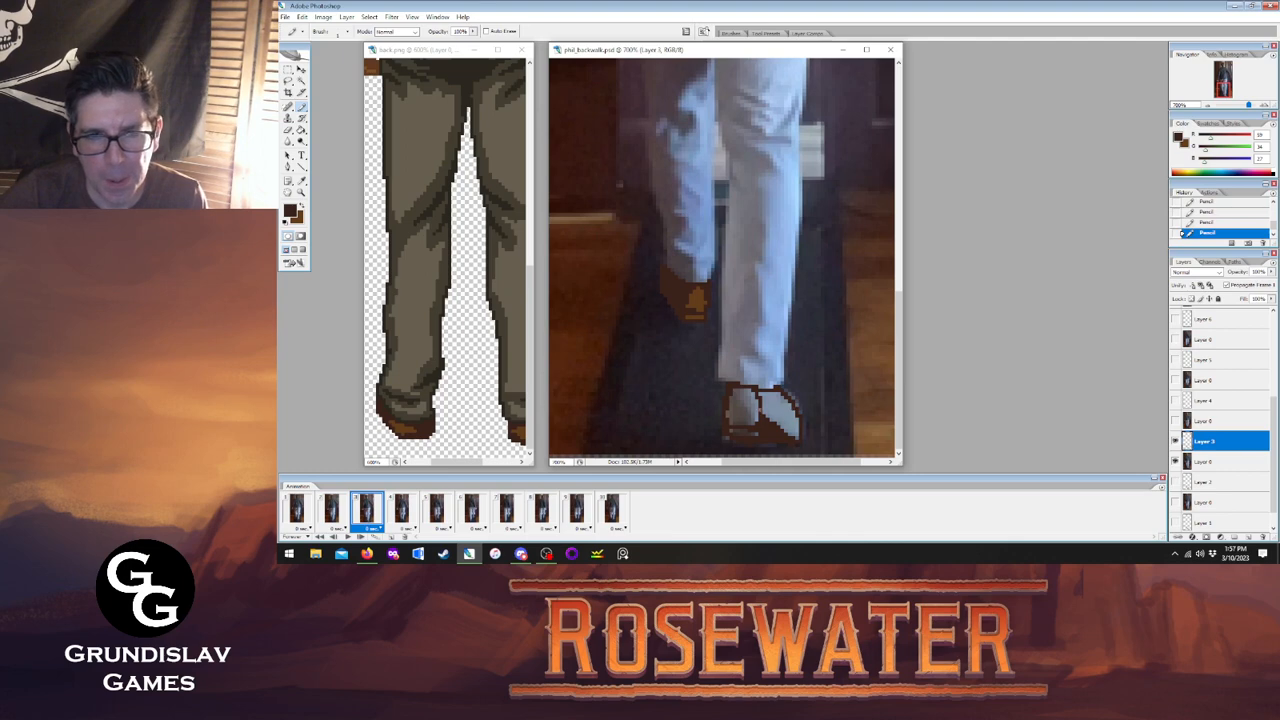
{"action": "mouse_move", "coordinate": [760, 405]}
{"action": "left_mouse_down"}
{"action": "mouse_move", "coordinate": [800, 430]}
{"action": "mouse_move", "coordinate": [785, 418]}
{"action": "left_mouse_up"}
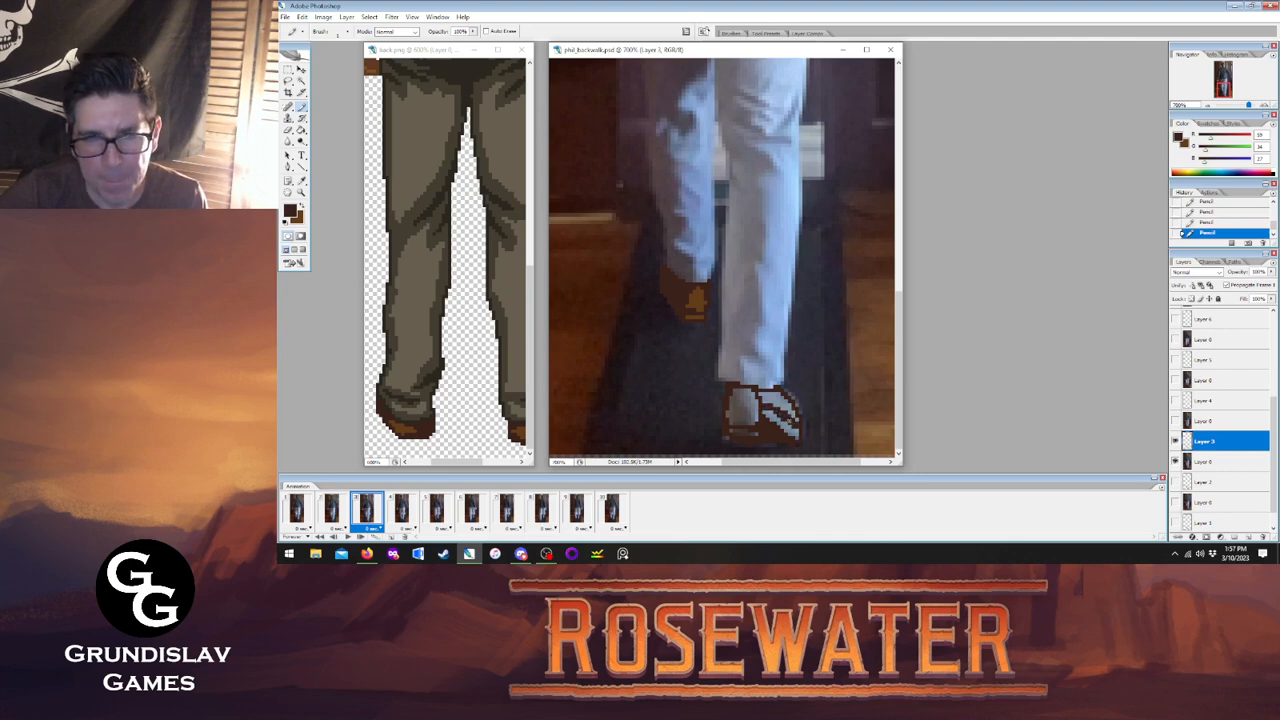
Fill the nearer shoe on Layer 3 with dark and lighter brown, touch it up with the Pencil, and compare it with frame 2.
{"action": "key", "text": "g"}
{"action": "left_click", "coordinate": [780, 402]}
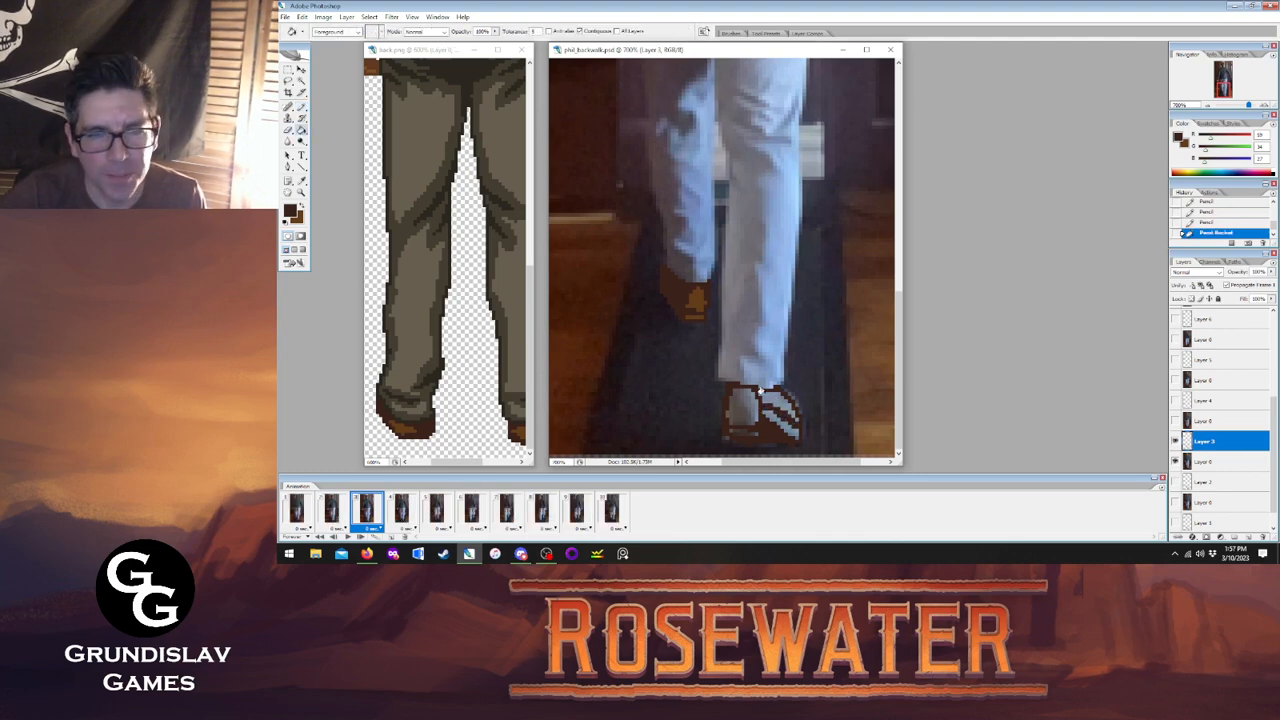
{"action": "left_click", "coordinate": [745, 405]}
{"action": "left_click", "coordinate": [775, 418]}
{"action": "left_click", "coordinate": [744, 429]}
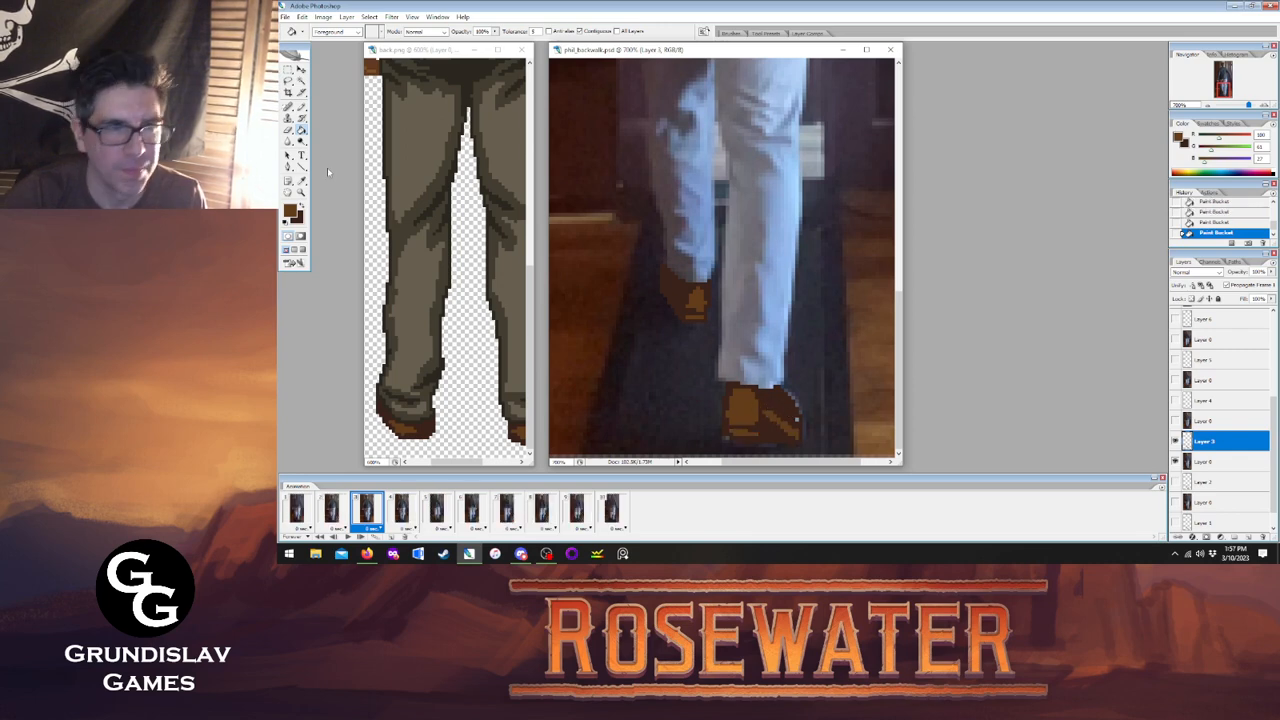
{"action": "key", "text": "b"}
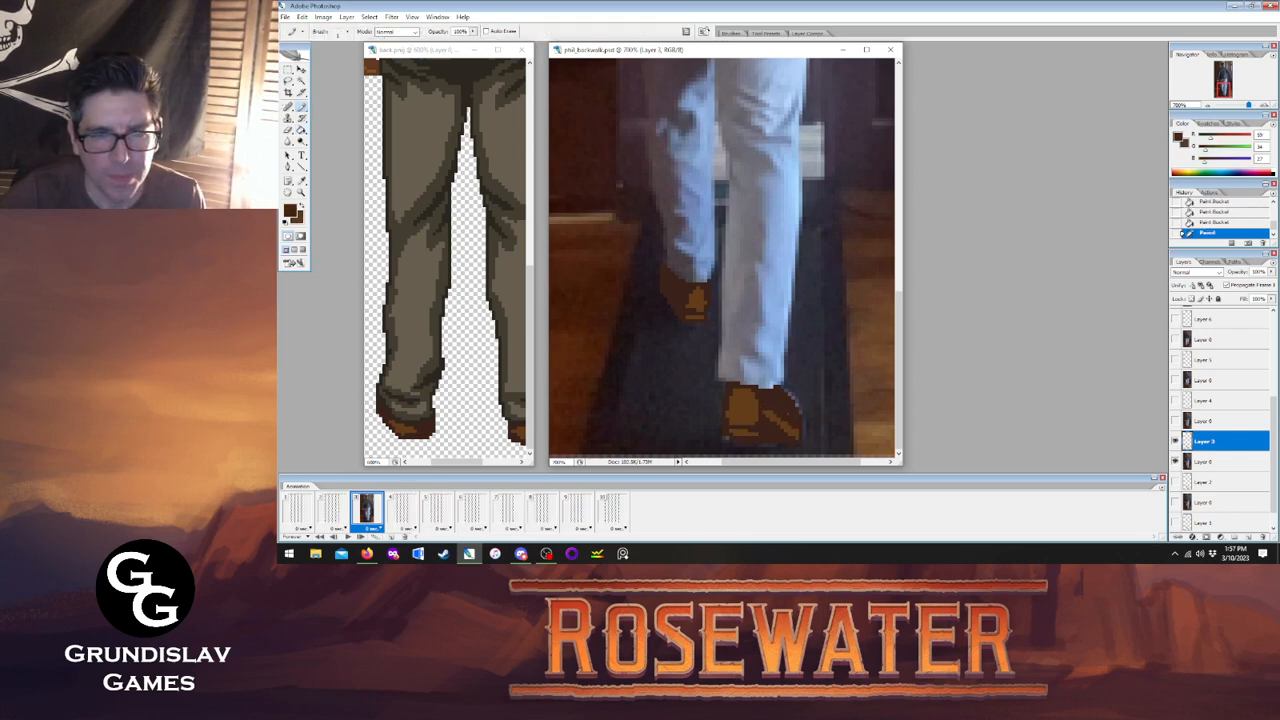
{"action": "left_click", "coordinate": [333, 512]}
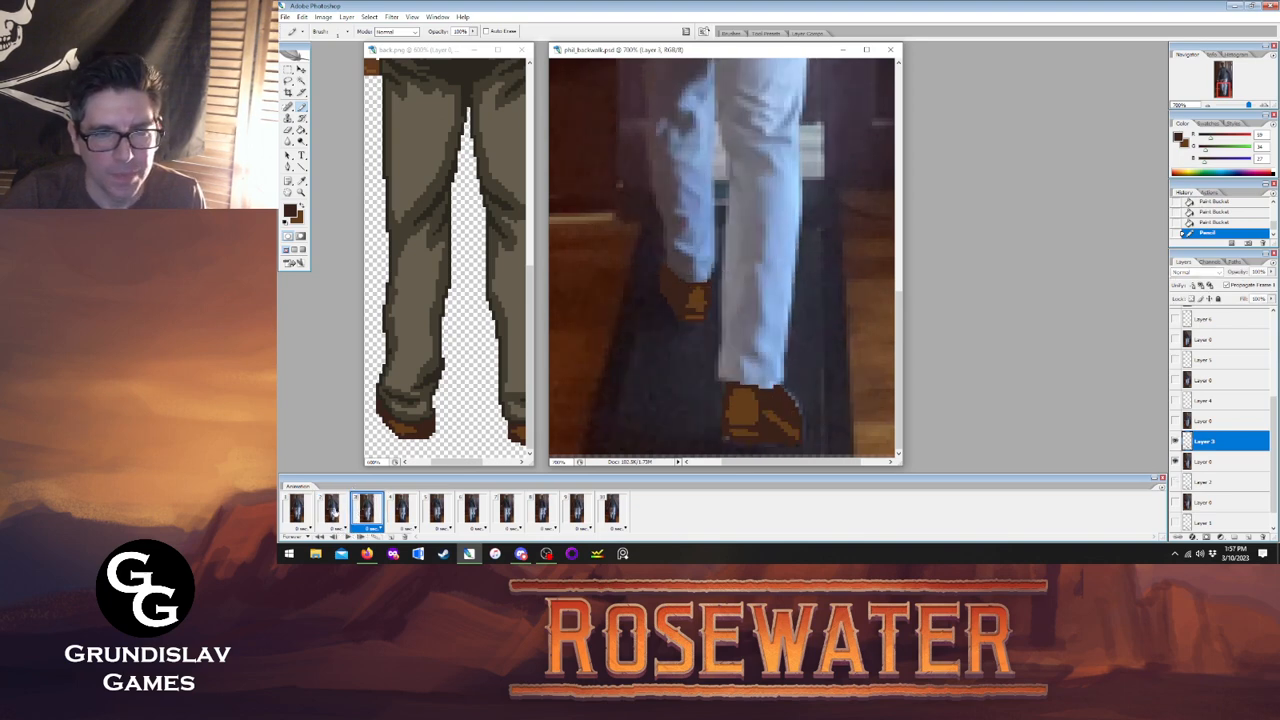
{"action": "left_click", "coordinate": [367, 512]}
Trace the nearer shoe's outline, sole and inner shading lines in frame 4 on Layer 4 with the Pencil, checking against neighbouring frames.
{"action": "left_click", "coordinate": [399, 512]}
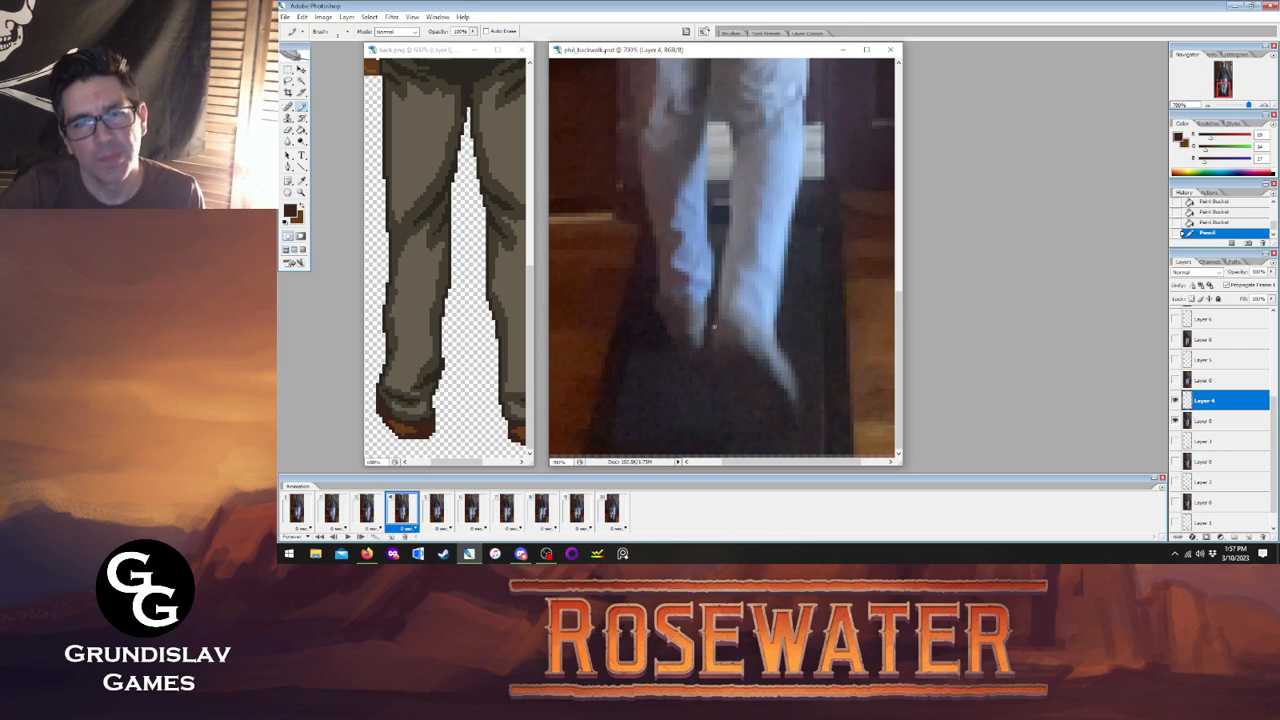
{"action": "mouse_move", "coordinate": [714, 324]}
{"action": "left_mouse_down"}
{"action": "mouse_move", "coordinate": [779, 344]}
{"action": "mouse_move", "coordinate": [794, 402]}
{"action": "mouse_move", "coordinate": [756, 350]}
{"action": "left_mouse_up"}
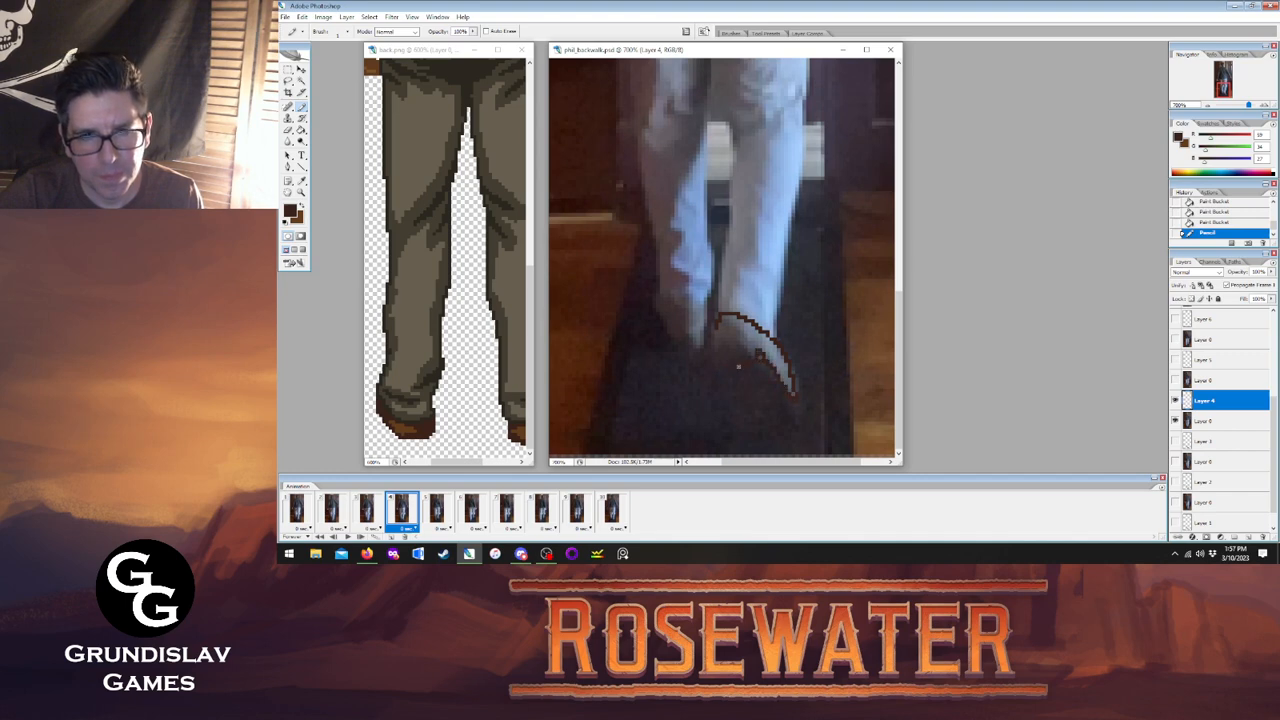
{"action": "mouse_move", "coordinate": [713, 321]}
{"action": "left_mouse_down"}
{"action": "mouse_move", "coordinate": [751, 351]}
{"action": "mouse_move", "coordinate": [744, 366]}
{"action": "left_mouse_up"}
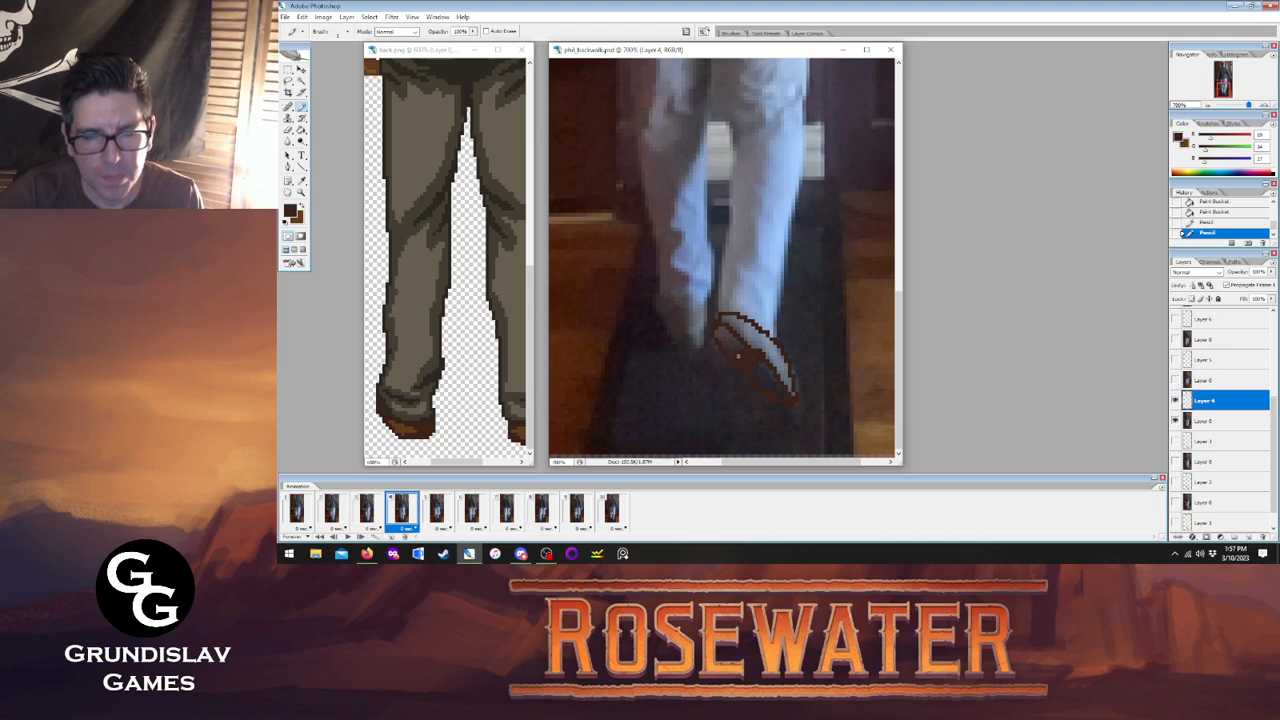
{"action": "left_click", "coordinate": [721, 319]}
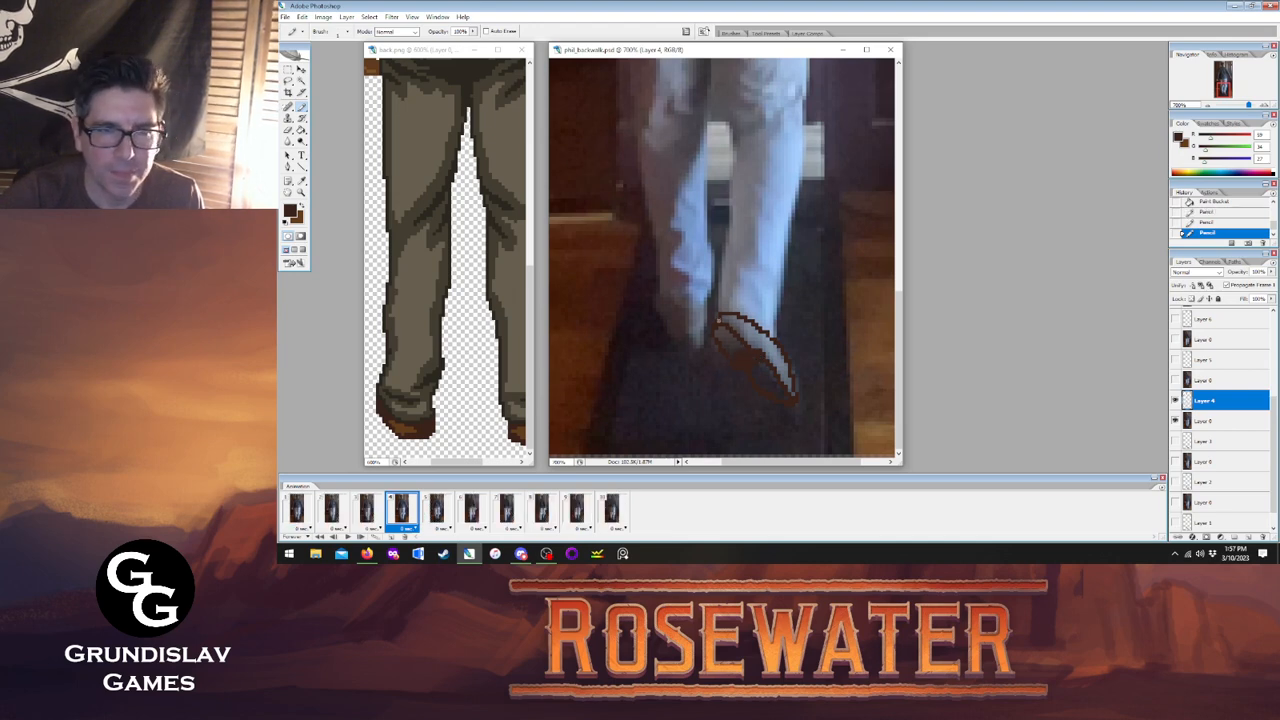
{"action": "key", "text": "Left"}
{"action": "key", "text": "Right"}
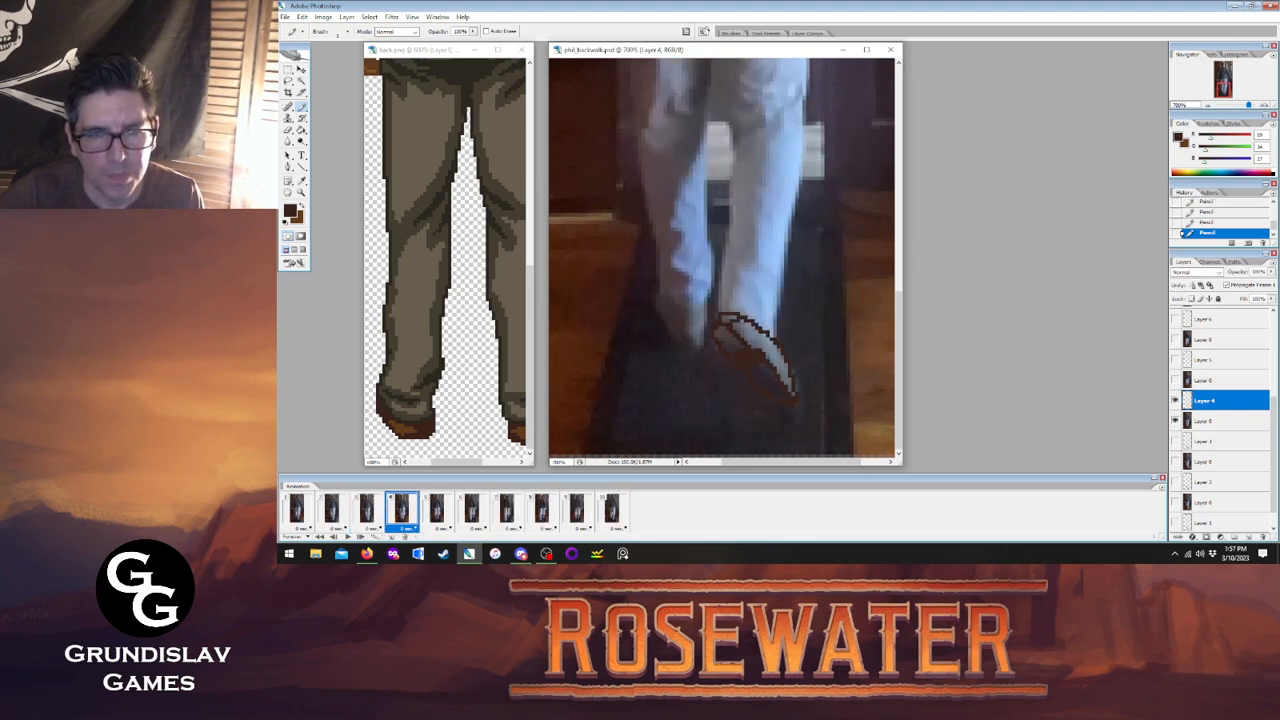
{"action": "key", "text": "Left"}
{"action": "key", "text": "Right"}
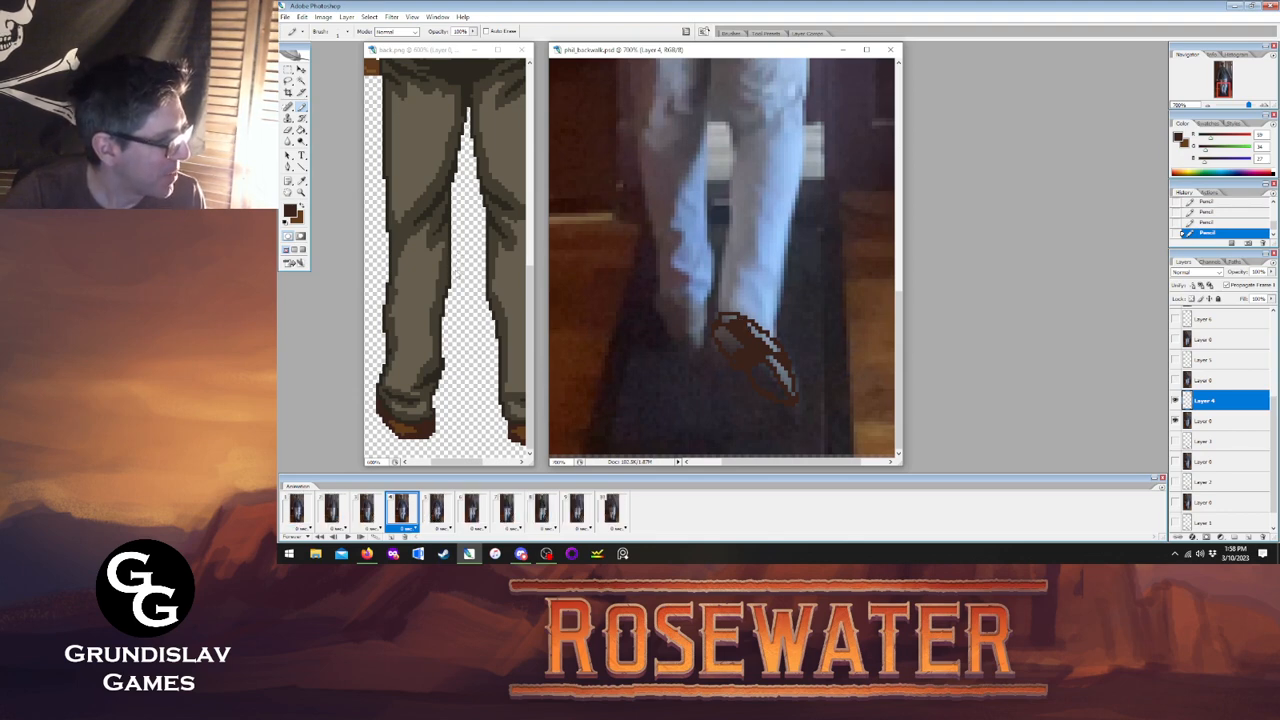
Fill the open areas of frame 4's nearer shoe on Layer 4 with lighter brown, then touch up its edge with the dark-brown Pencil.
{"action": "left_click", "coordinate": [302, 130]}
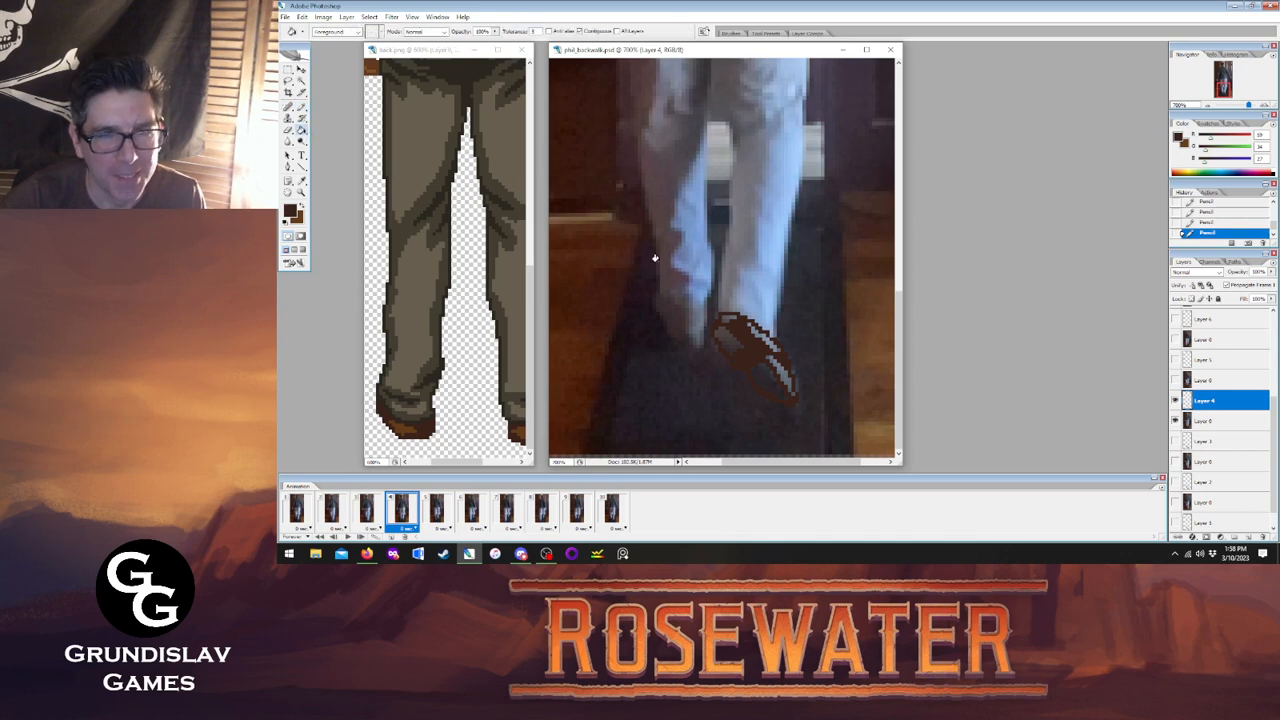
{"action": "key", "text": "x"}
{"action": "left_click", "coordinate": [729, 340]}
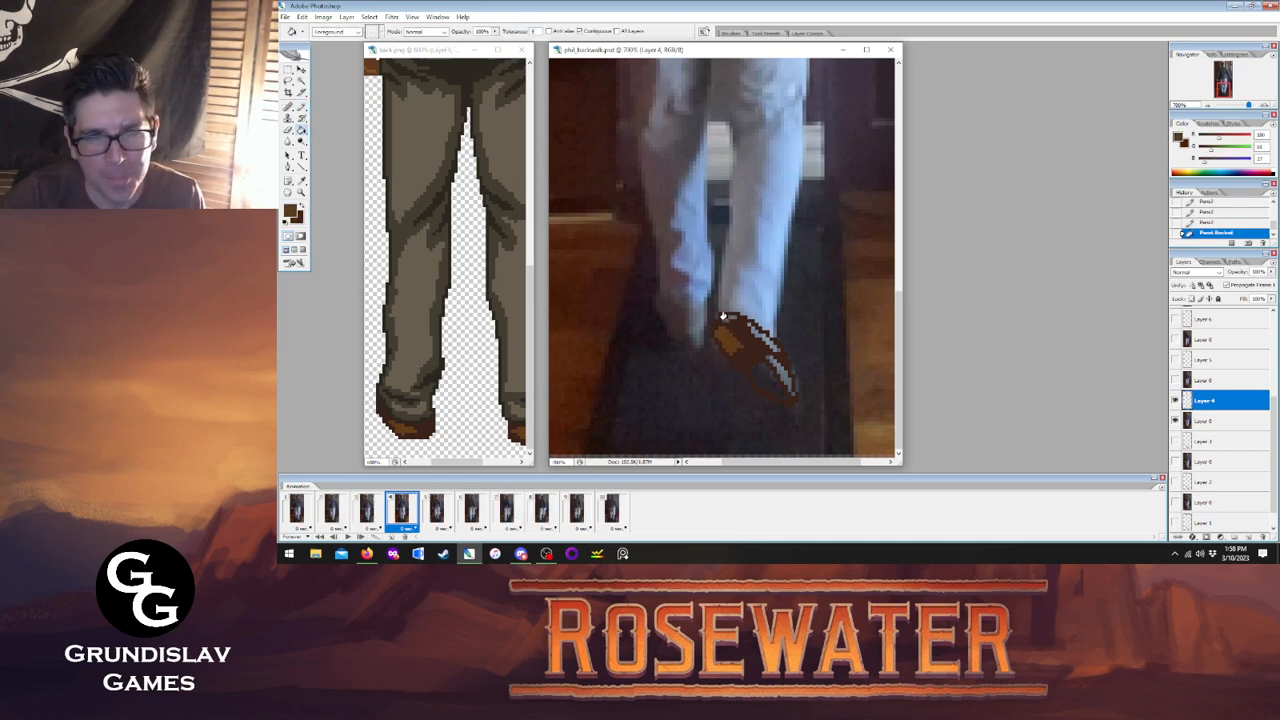
{"action": "left_click", "coordinate": [728, 319]}
{"action": "left_click", "coordinate": [763, 385]}
{"action": "left_click", "coordinate": [781, 371]}
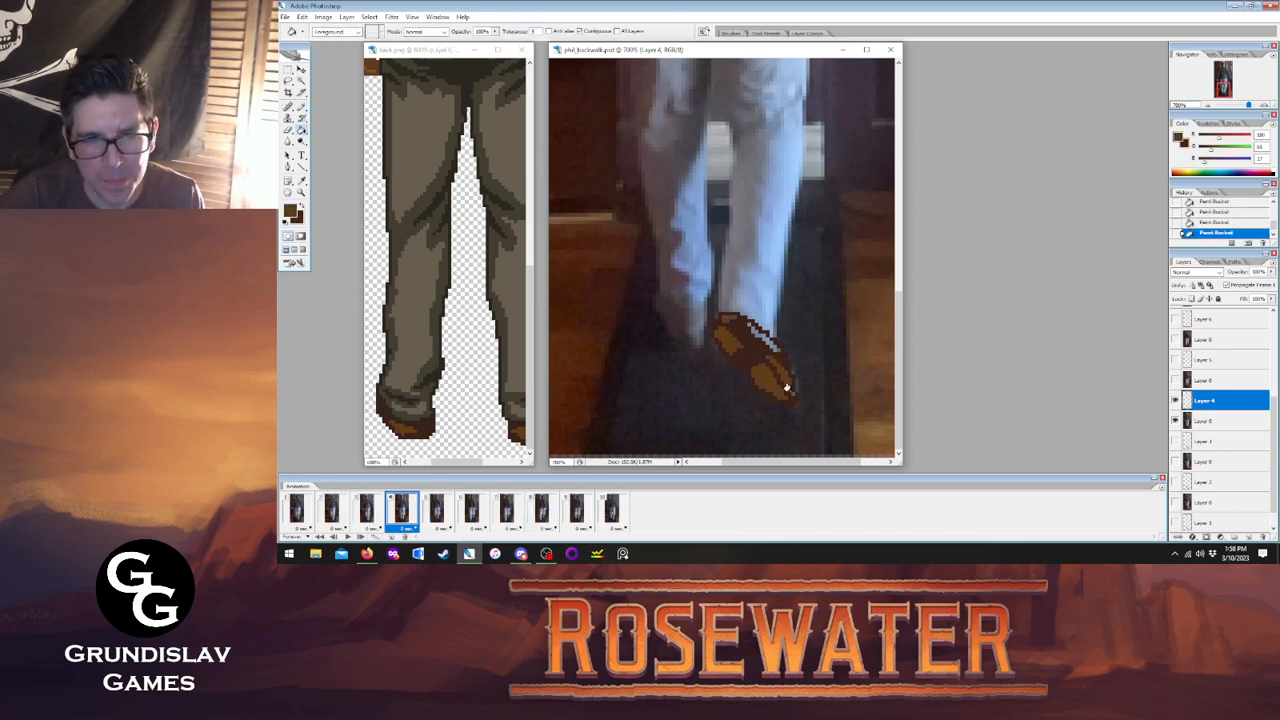
{"action": "left_click", "coordinate": [760, 335]}
{"action": "left_click", "coordinate": [748, 318]}
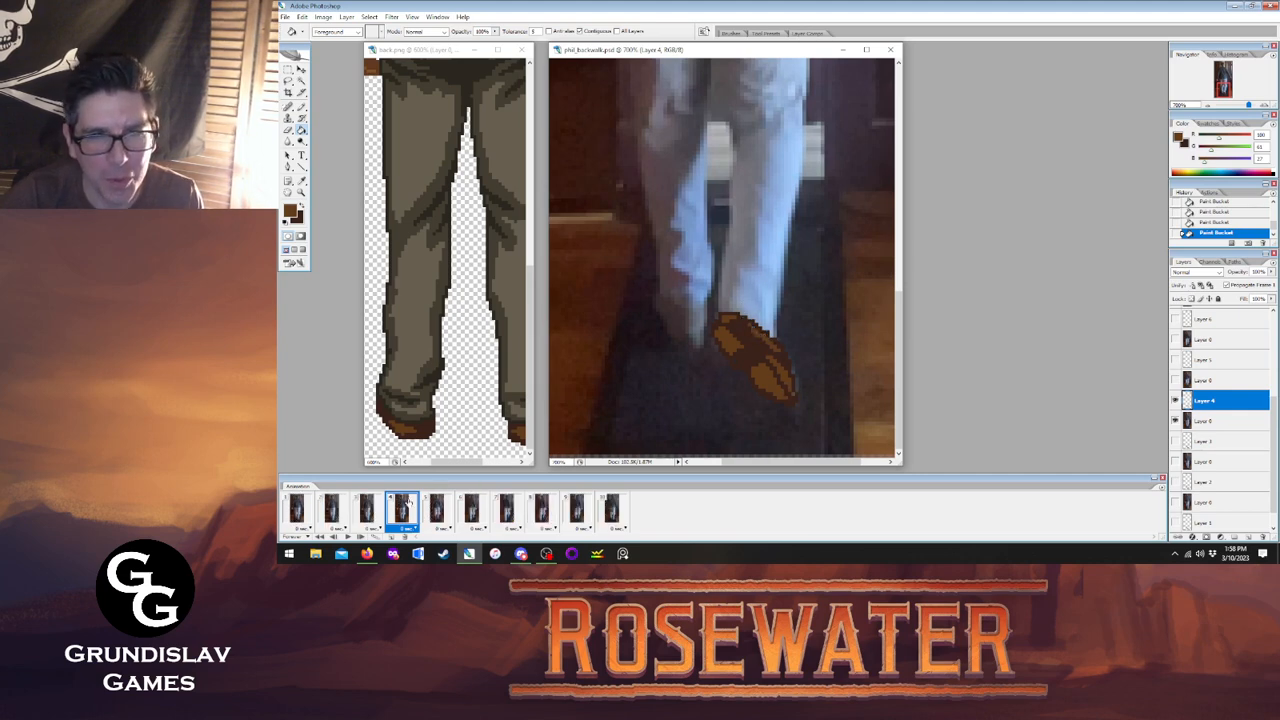
{"action": "left_click", "coordinate": [301, 107]}
{"action": "key", "text": "x"}
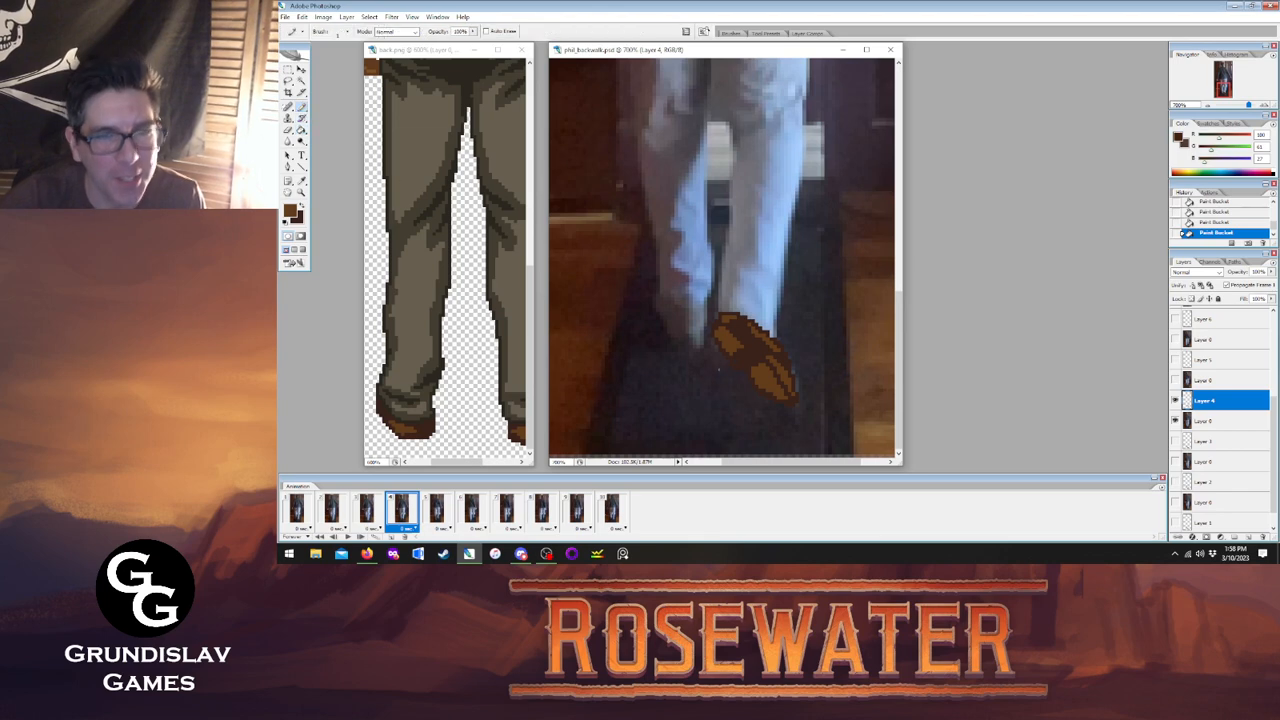
{"action": "left_click", "coordinate": [733, 357]}
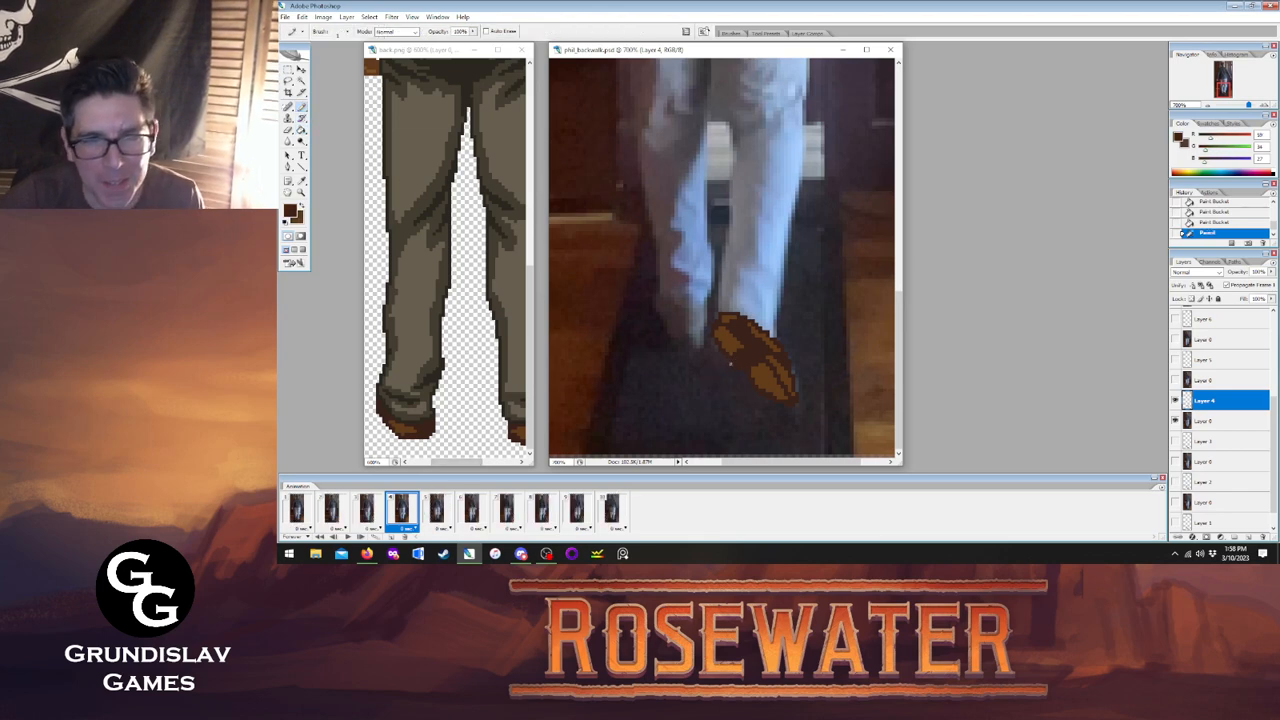
{"action": "left_click", "coordinate": [733, 358]}
Trace the farther shoe's outline in frame 4 on Layer 4 with the dark-brown Pencil, comparing it with frame 3.
{"action": "left_click", "coordinate": [369, 512]}
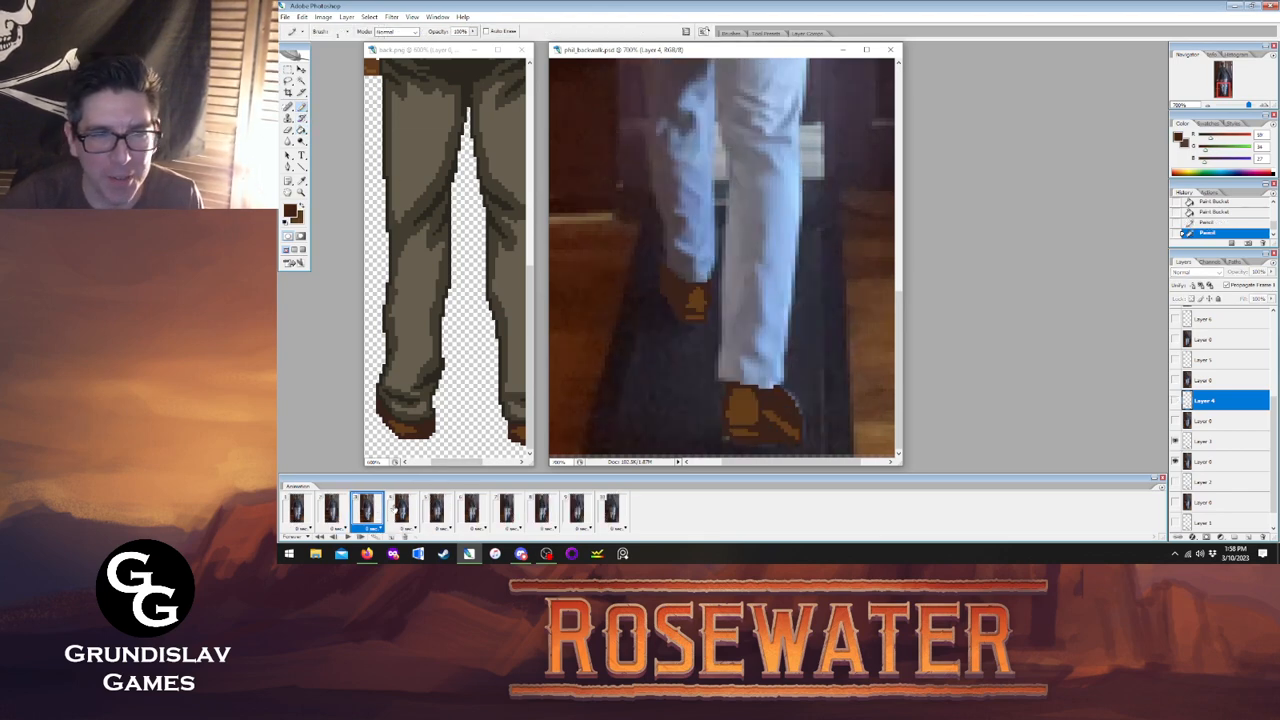
{"action": "left_click", "coordinate": [401, 511]}
{"action": "left_click", "coordinate": [369, 512]}
{"action": "left_click", "coordinate": [401, 511]}
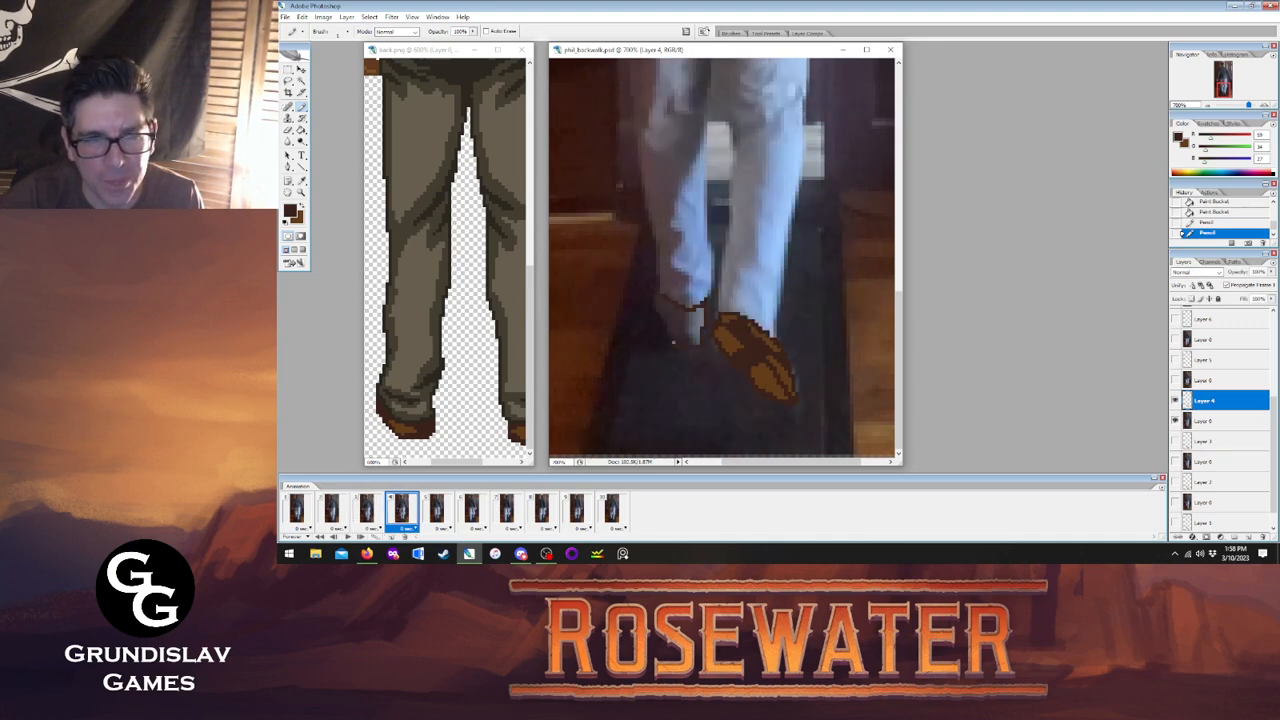
{"action": "left_click", "coordinate": [660, 313]}
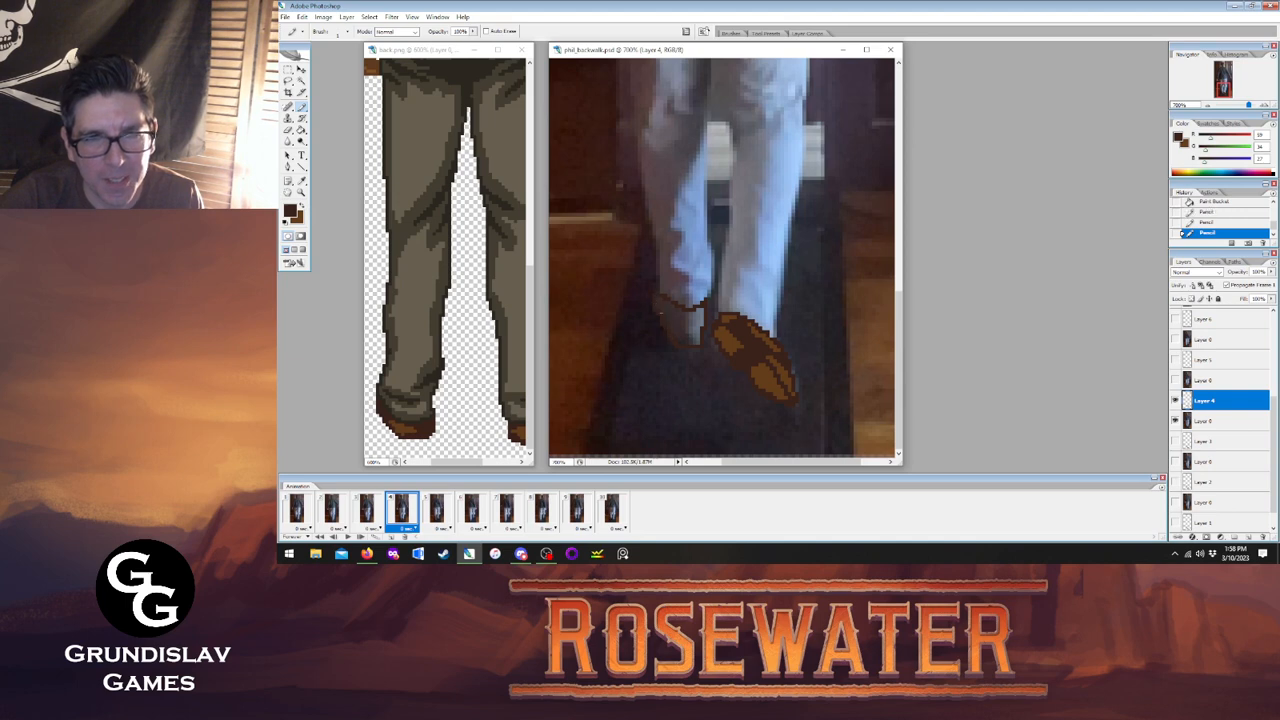
{"action": "left_click", "coordinate": [369, 512]}
{"action": "left_click", "coordinate": [401, 511]}
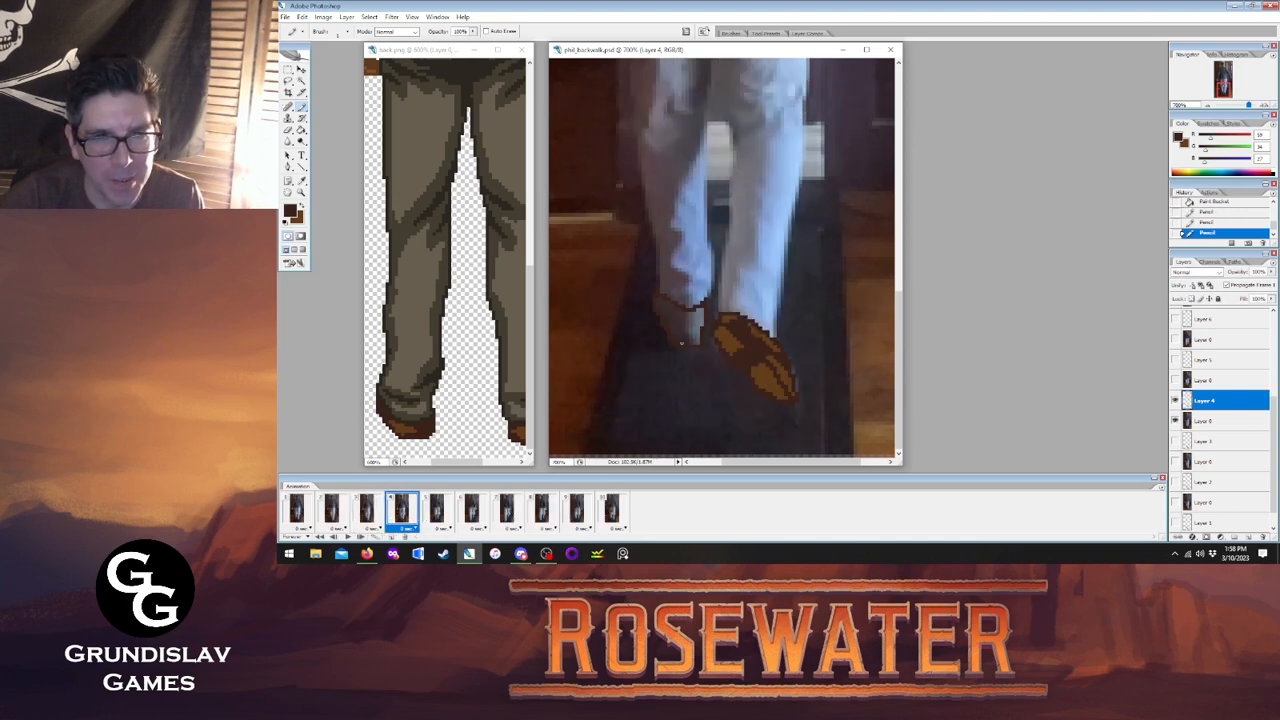
Draw the inner shading lines of the farther shoe on Layer 4 with the Pencil, checking them against frame 3.
{"action": "left_click", "coordinate": [683, 363]}
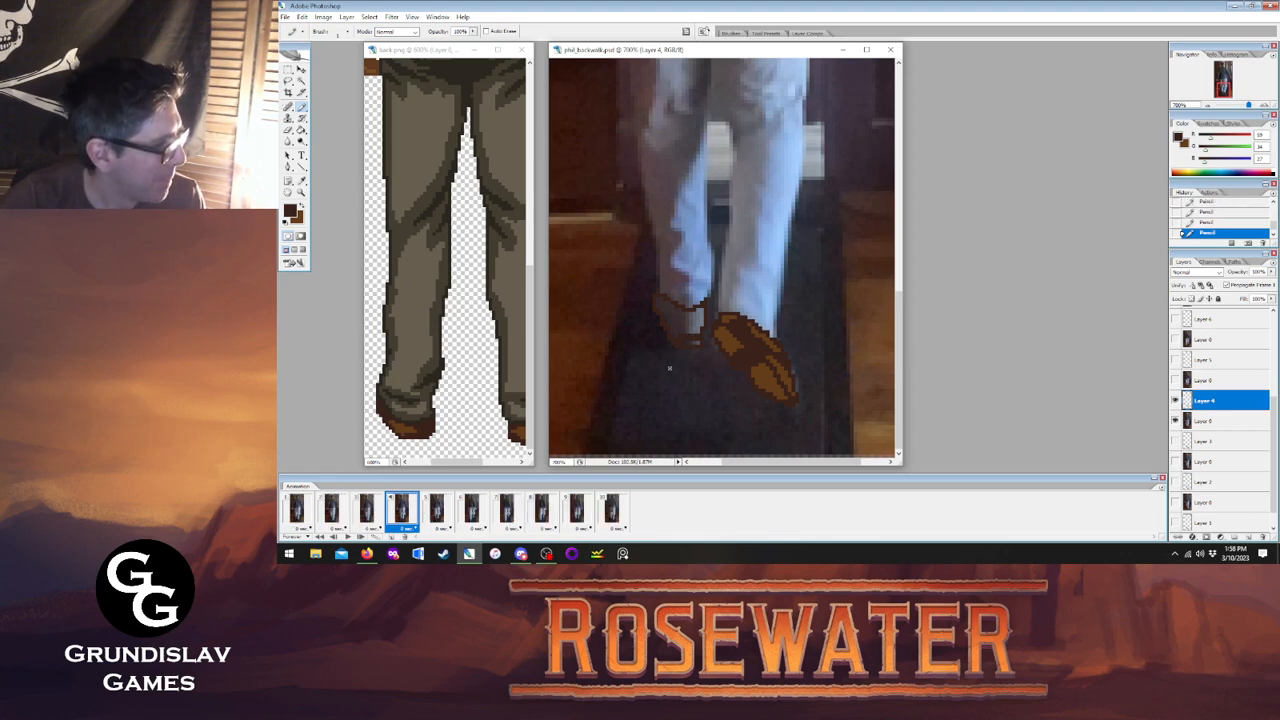
{"action": "left_click", "coordinate": [369, 512]}
{"action": "left_click", "coordinate": [401, 511]}
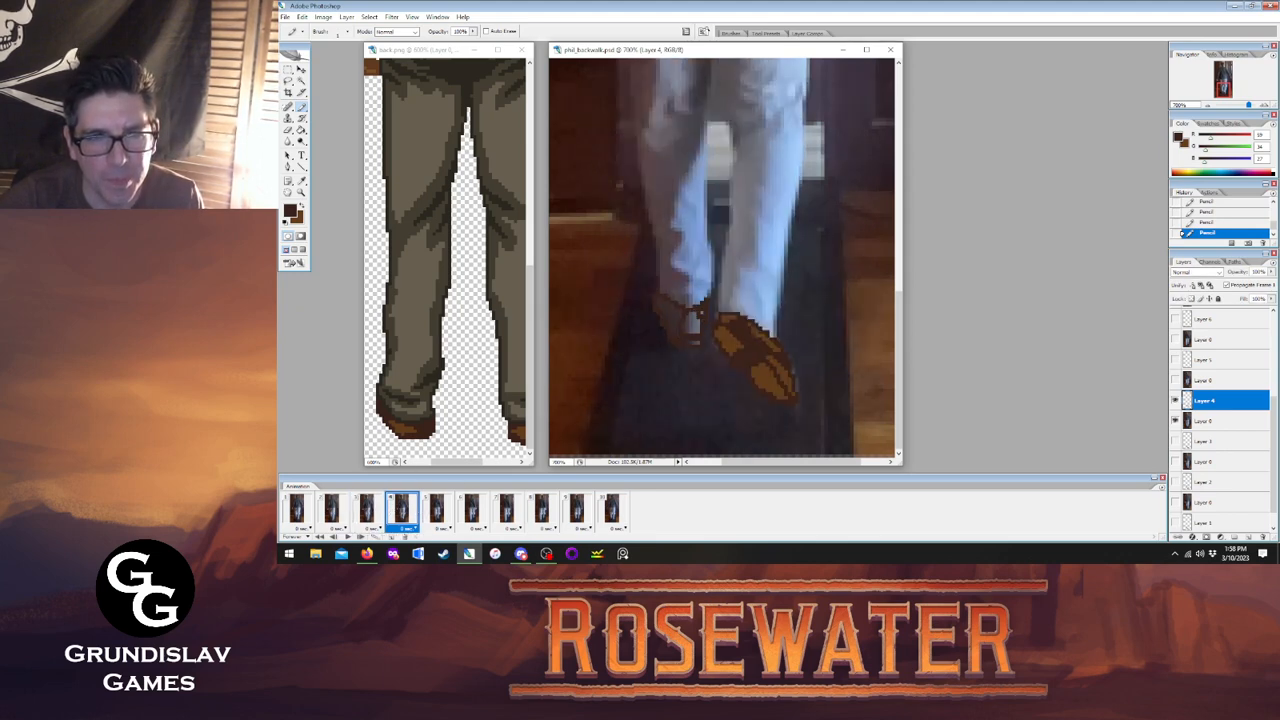
{"action": "left_click", "coordinate": [355, 512]}
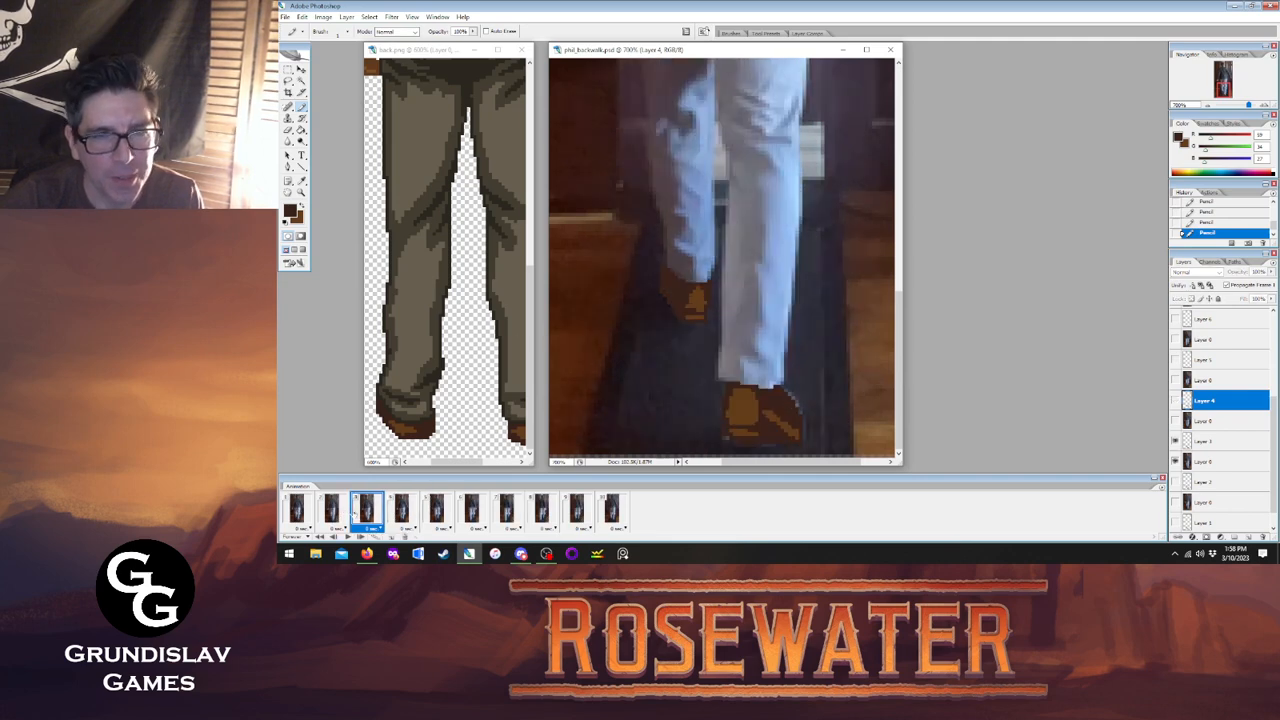
{"action": "left_click", "coordinate": [401, 511]}
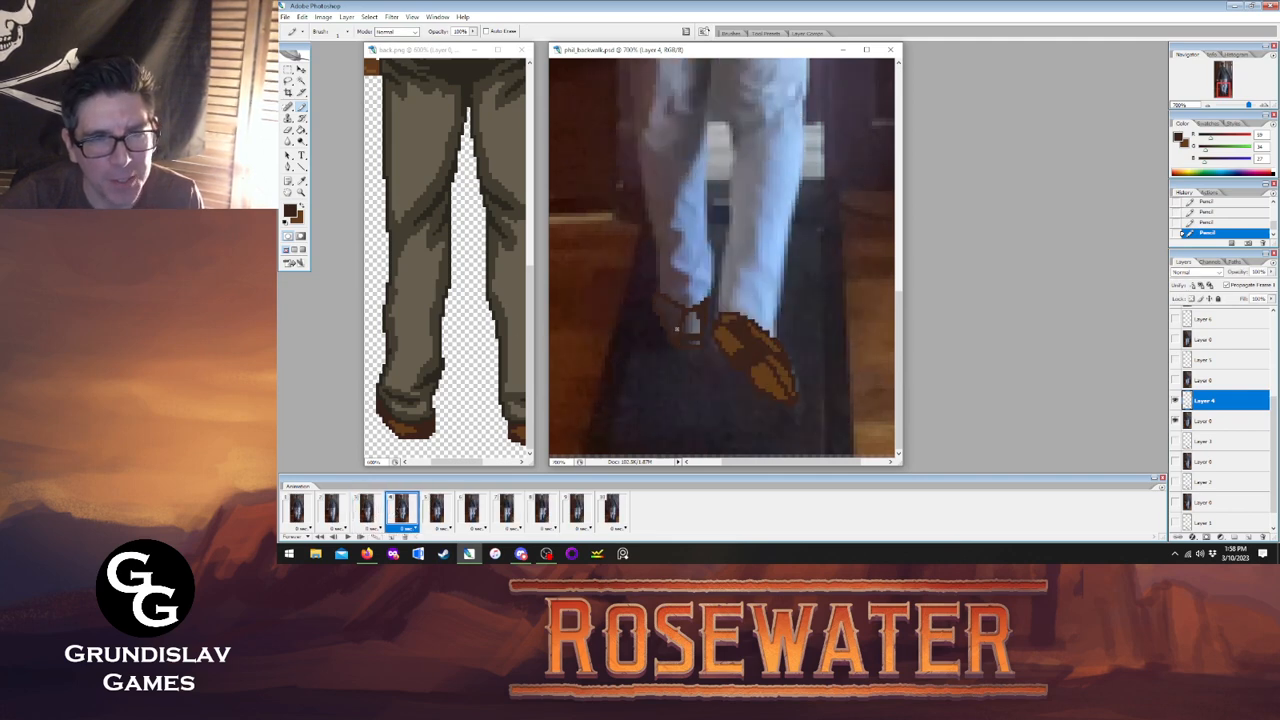
Fill the farther shoe on Layer 4 with dark and lighter brown using the Paint Bucket, and compare it with frame 3.
{"action": "key", "text": "g"}
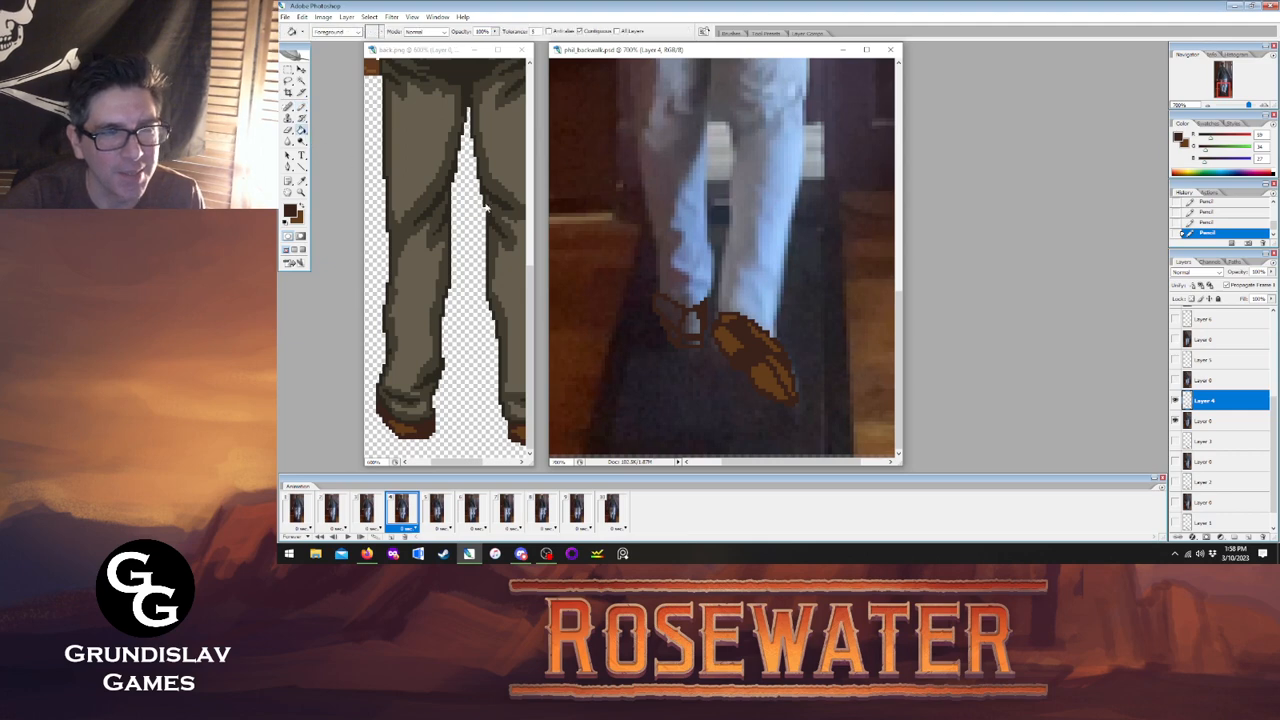
{"action": "left_click", "coordinate": [663, 306]}
{"action": "key", "text": "x"}
{"action": "left_click", "coordinate": [690, 324]}
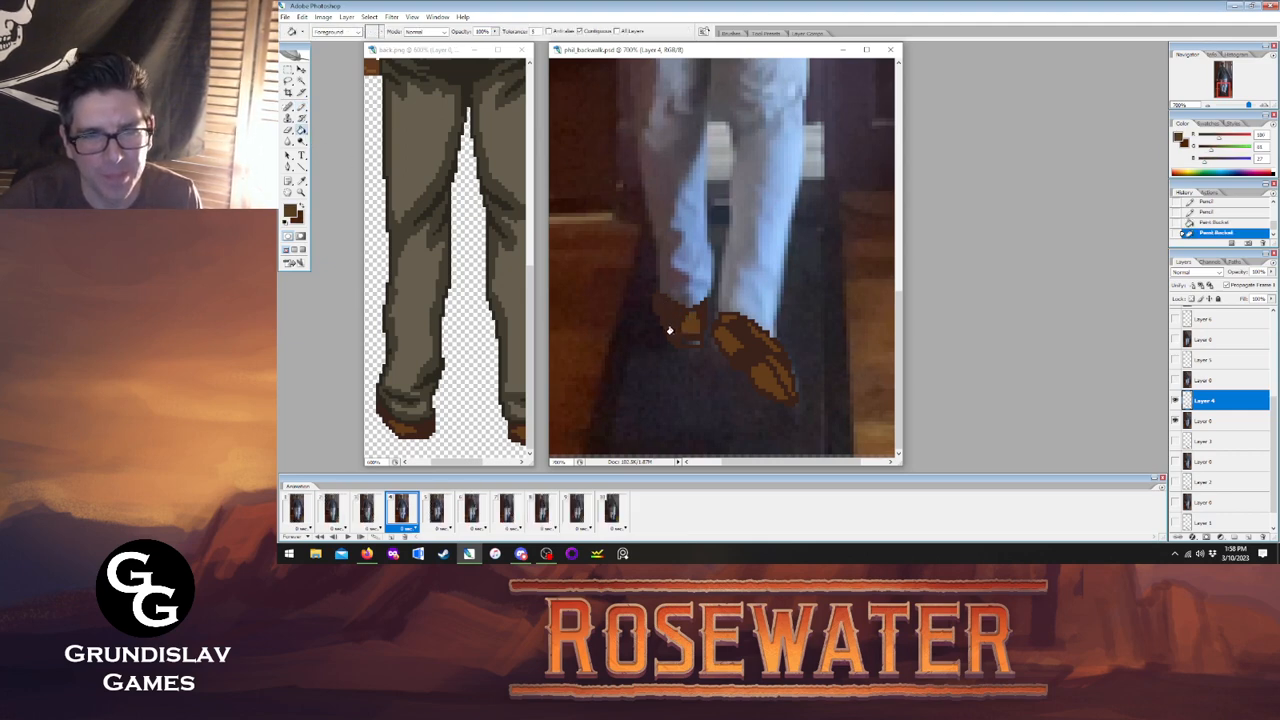
{"action": "left_click", "coordinate": [670, 328]}
{"action": "left_click", "coordinate": [687, 336]}
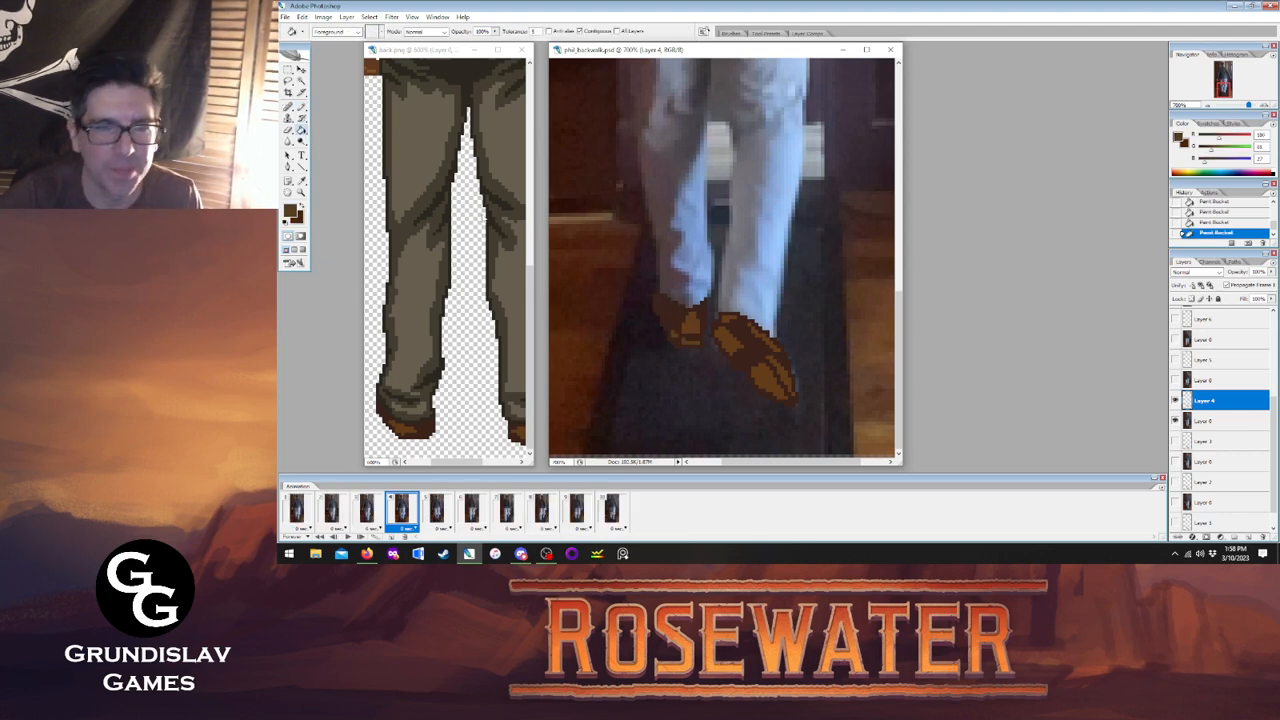
{"action": "key", "text": "b"}
{"action": "key", "text": "x"}
{"action": "left_click", "coordinate": [367, 510]}
{"action": "left_click", "coordinate": [402, 510]}
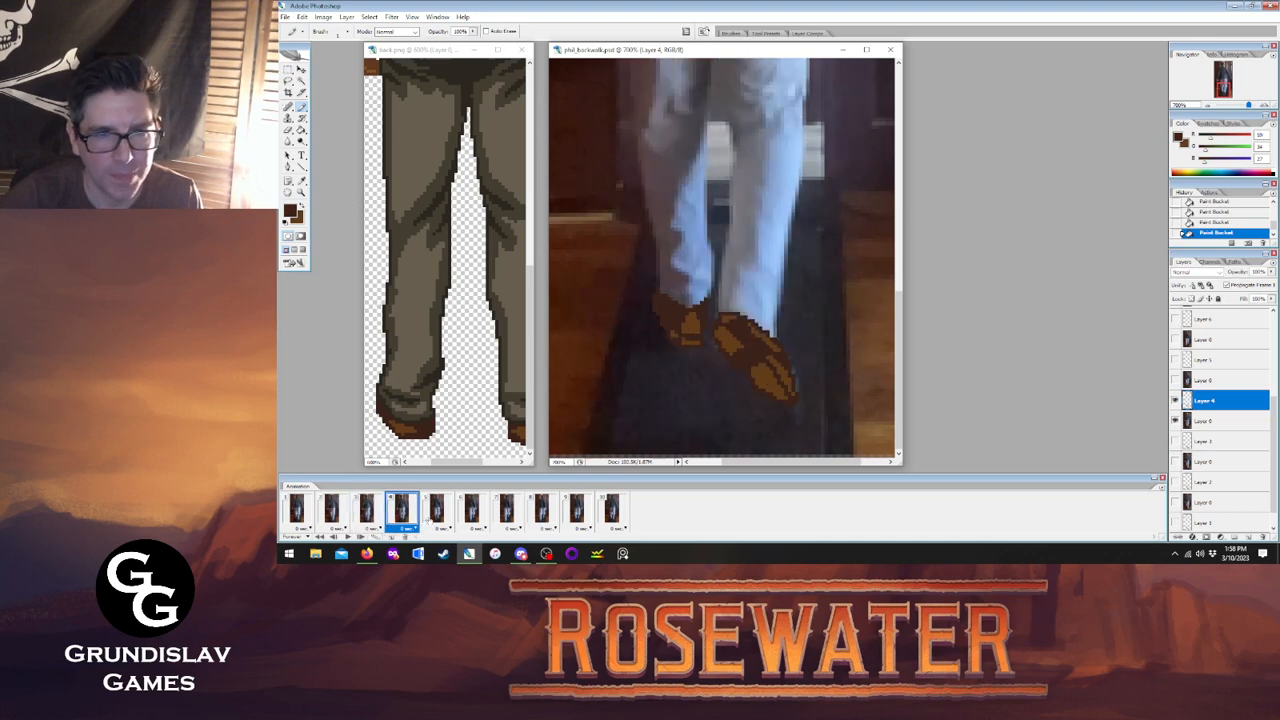
Trace the nearer shoe's outline in frame 5 on Layer 5 with the dark-brown Pencil, checking it against frame 4.
{"action": "left_click", "coordinate": [437, 510]}
{"action": "left_click", "coordinate": [1205, 360]}
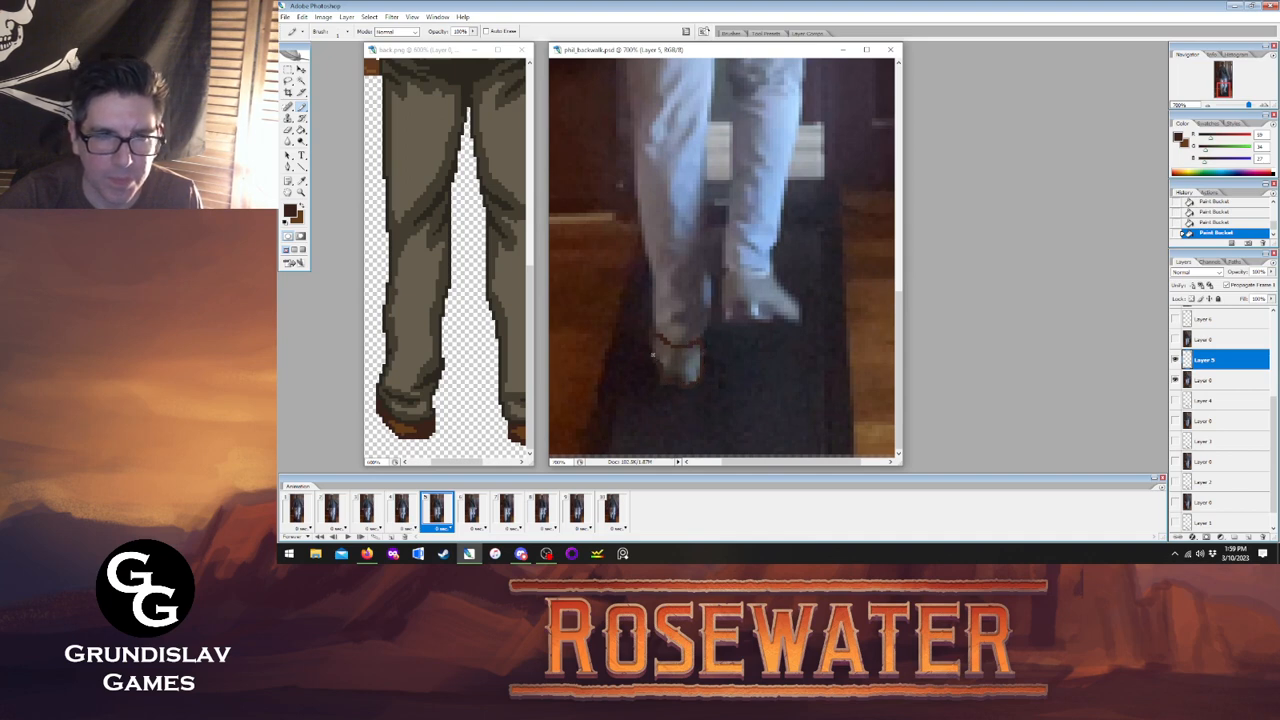
{"action": "left_click", "coordinate": [653, 335]}
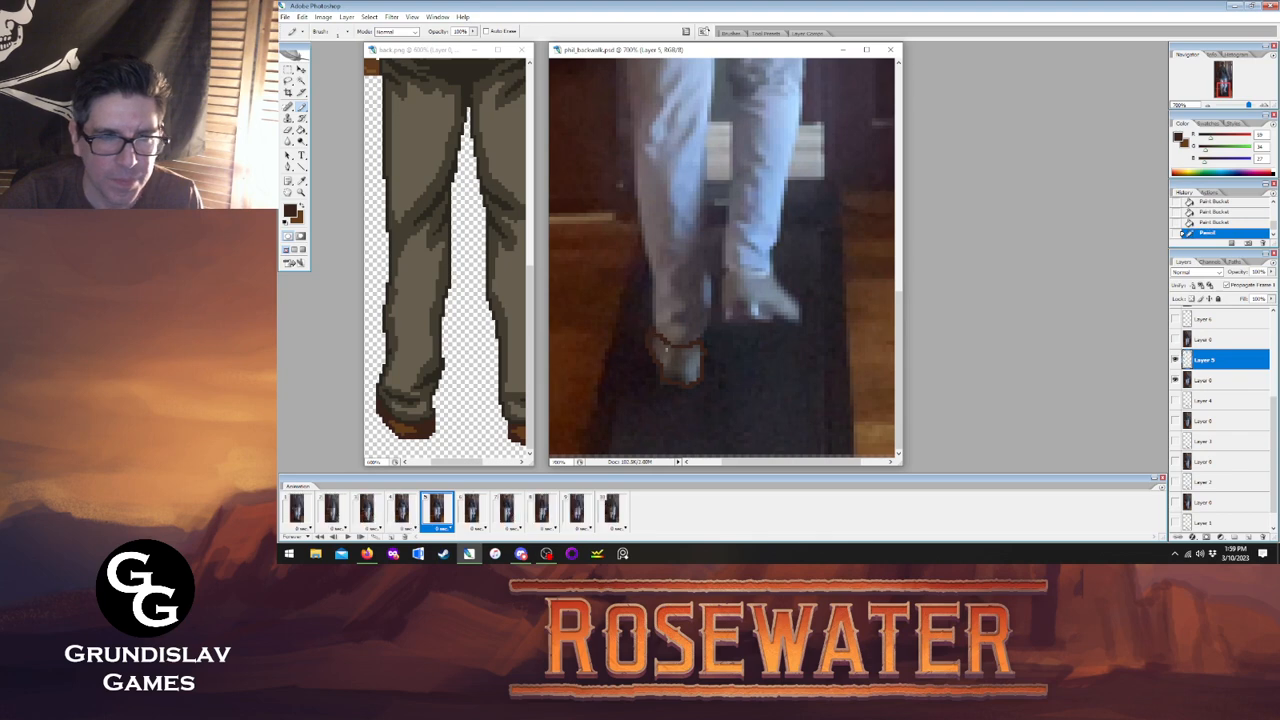
{"action": "left_click", "coordinate": [401, 510]}
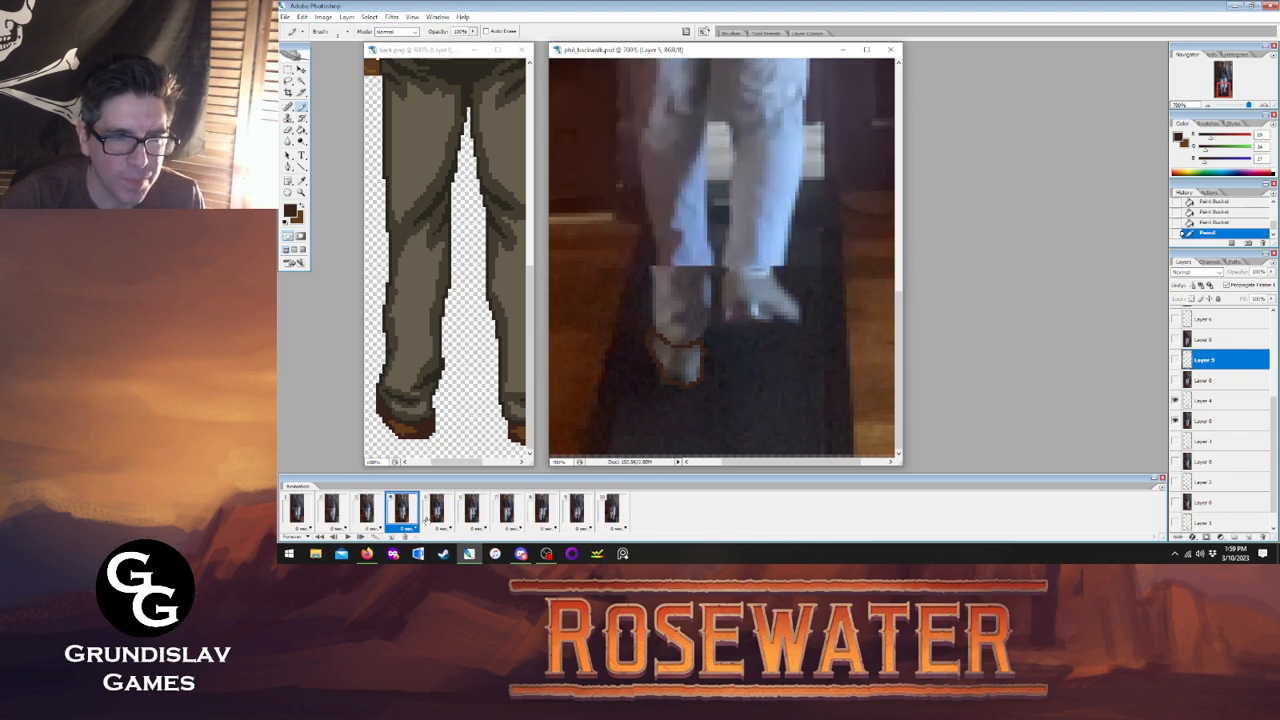
{"action": "left_click", "coordinate": [437, 510]}
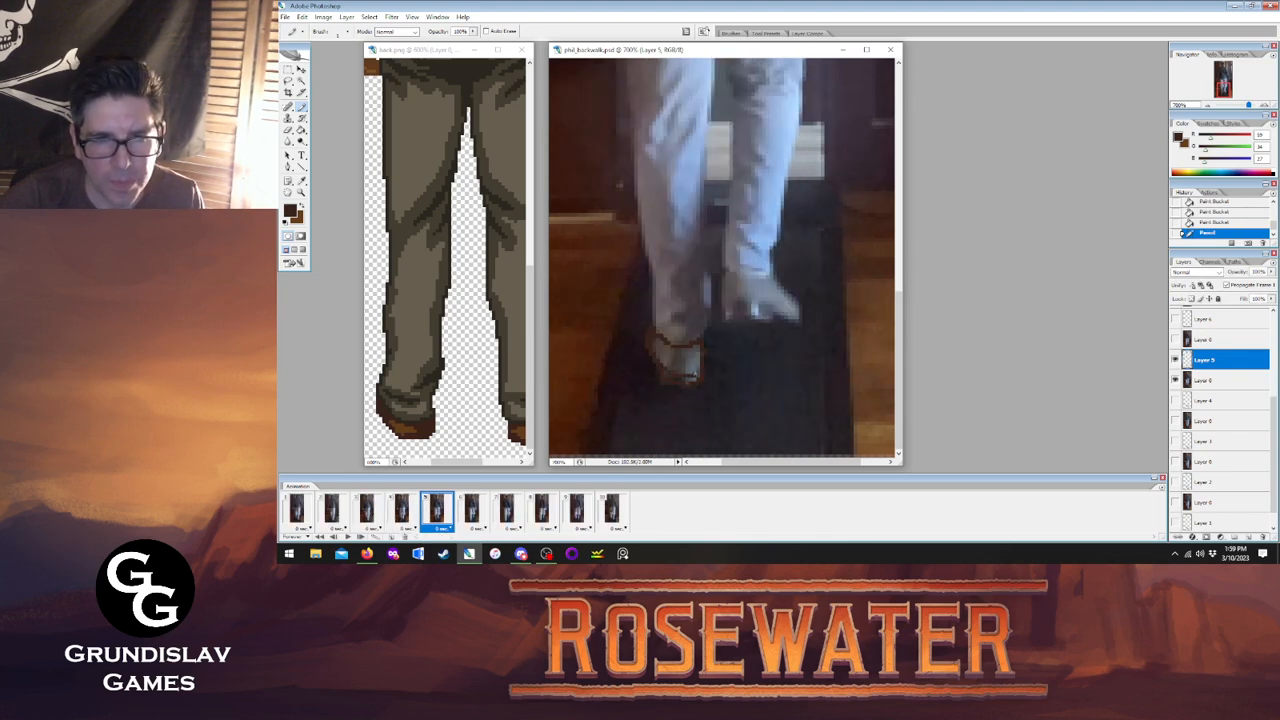
Draw the heel and sole shading lines inside the nearer shoe on Layer 5, comparing them with frame 4.
{"action": "mouse_move", "coordinate": [665, 358]}
{"action": "left_mouse_down"}
{"action": "mouse_move", "coordinate": [686, 348]}
{"action": "mouse_move", "coordinate": [698, 370]}
{"action": "left_mouse_up"}
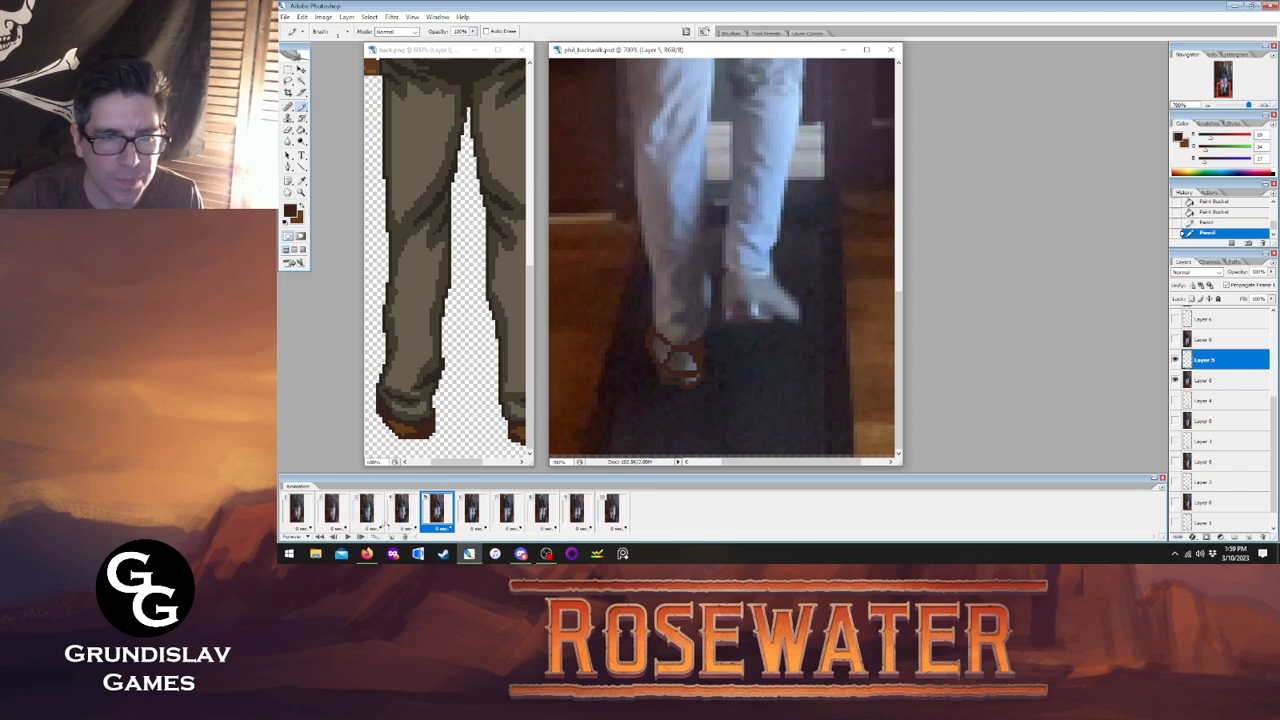
{"action": "left_click", "coordinate": [401, 510]}
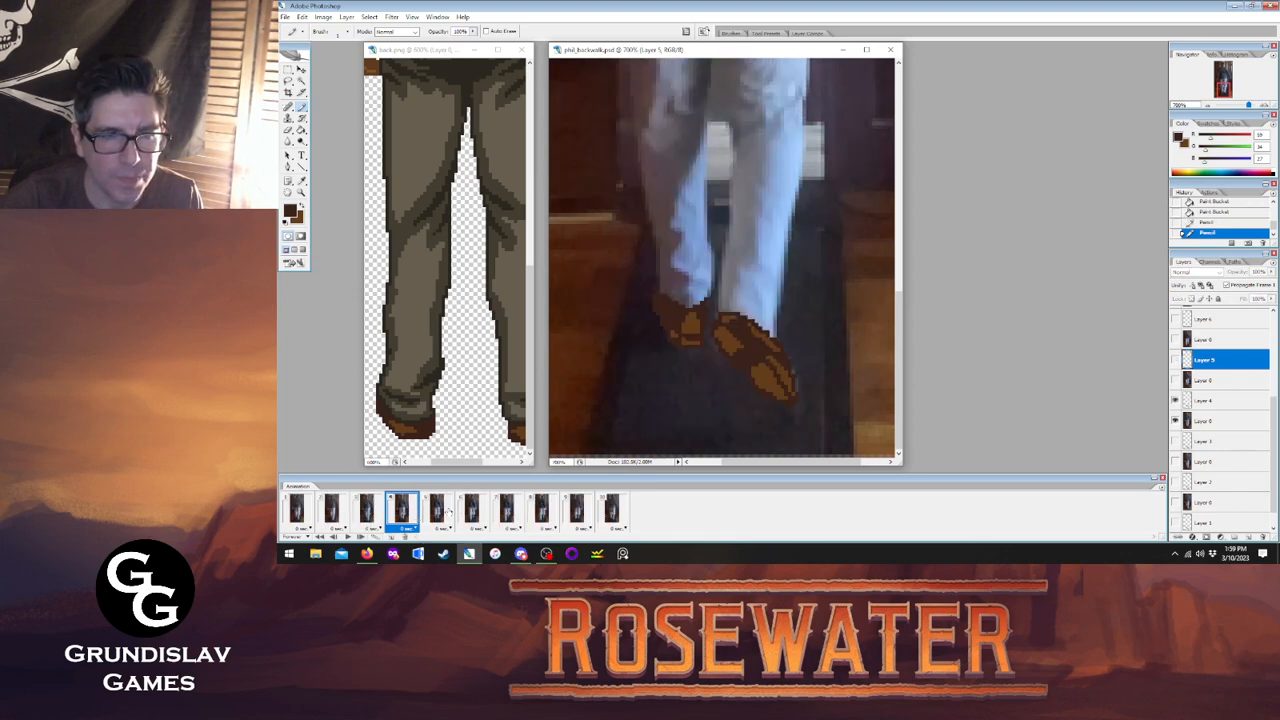
{"action": "left_click", "coordinate": [437, 510]}
Fill the nearer shoe on Layer 5 with dark and lighter brown using the Paint Bucket, and compare it with frame 4.
{"action": "key", "text": "g"}
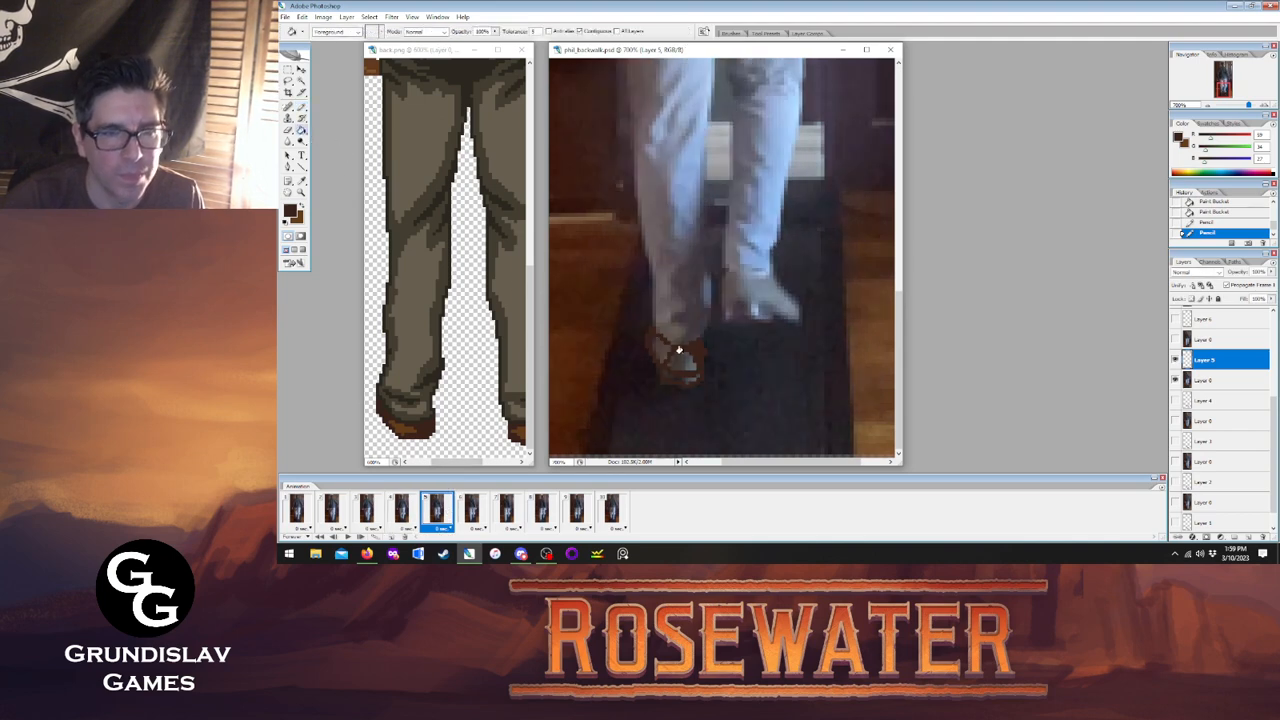
{"action": "left_click", "coordinate": [678, 358]}
{"action": "left_click", "coordinate": [678, 358]}
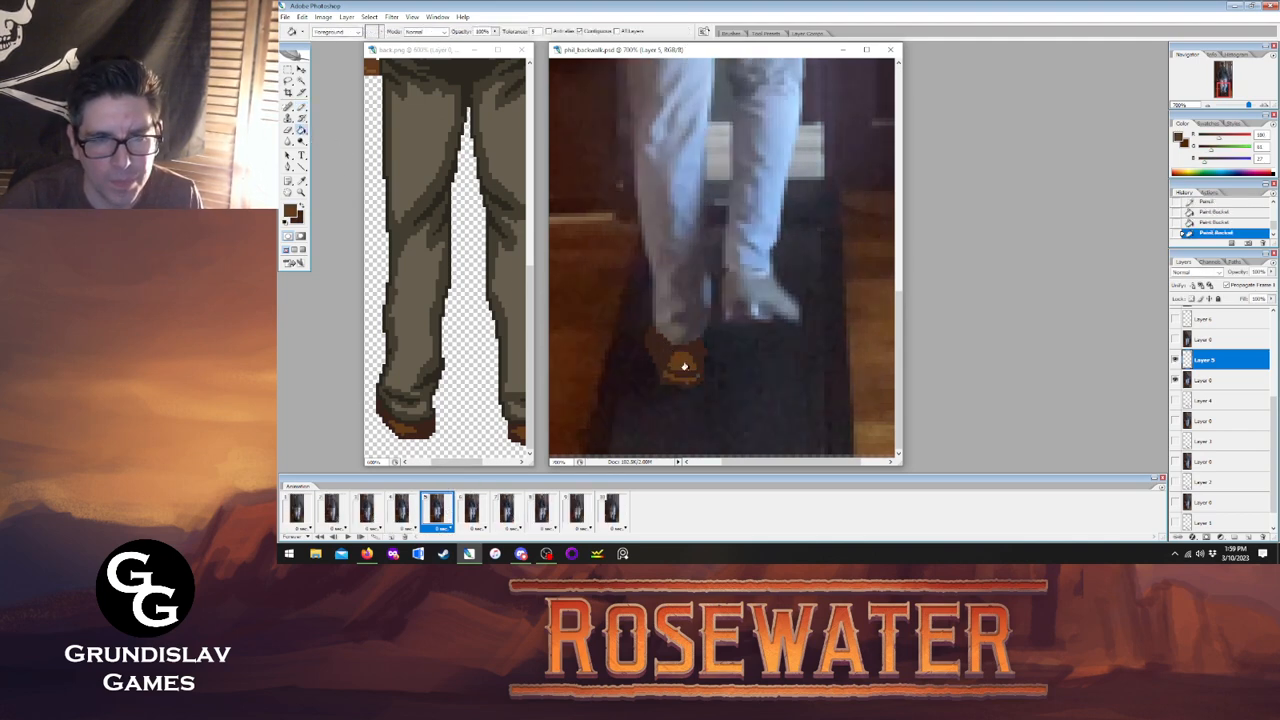
{"action": "left_click", "coordinate": [694, 375]}
{"action": "key", "text": "b"}
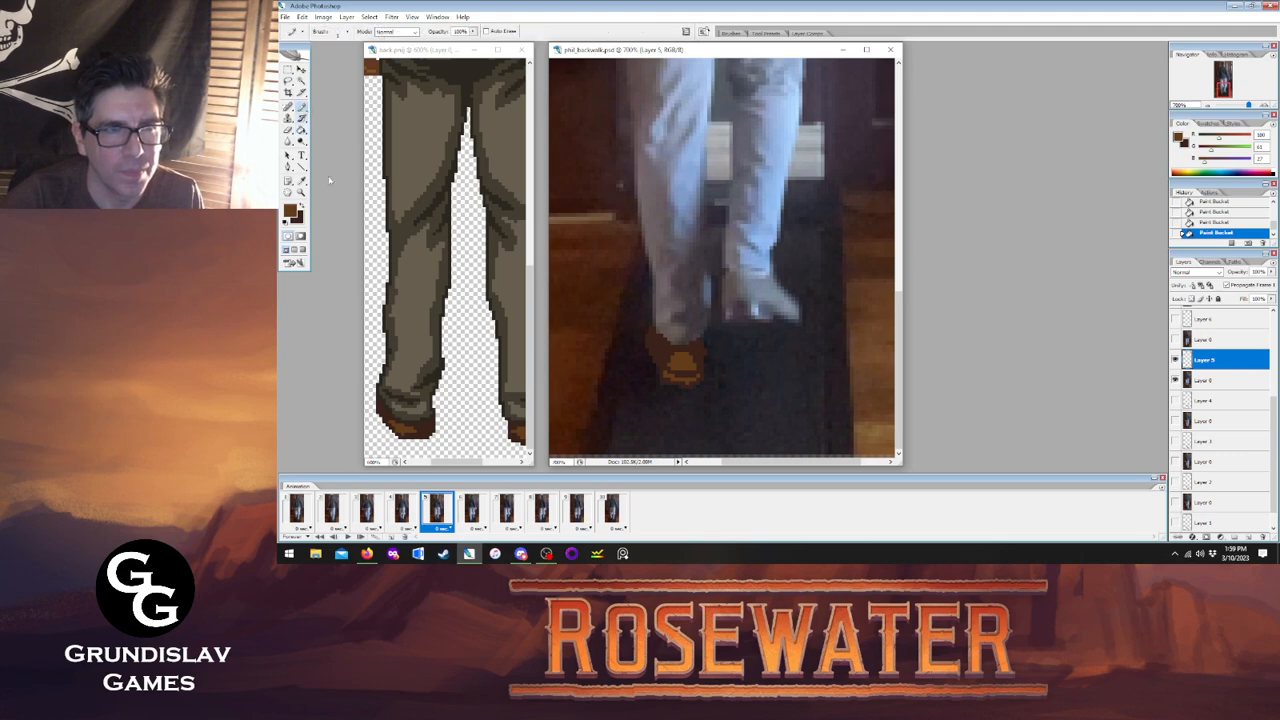
{"action": "left_click", "coordinate": [410, 512]}
{"action": "left_click", "coordinate": [436, 510]}
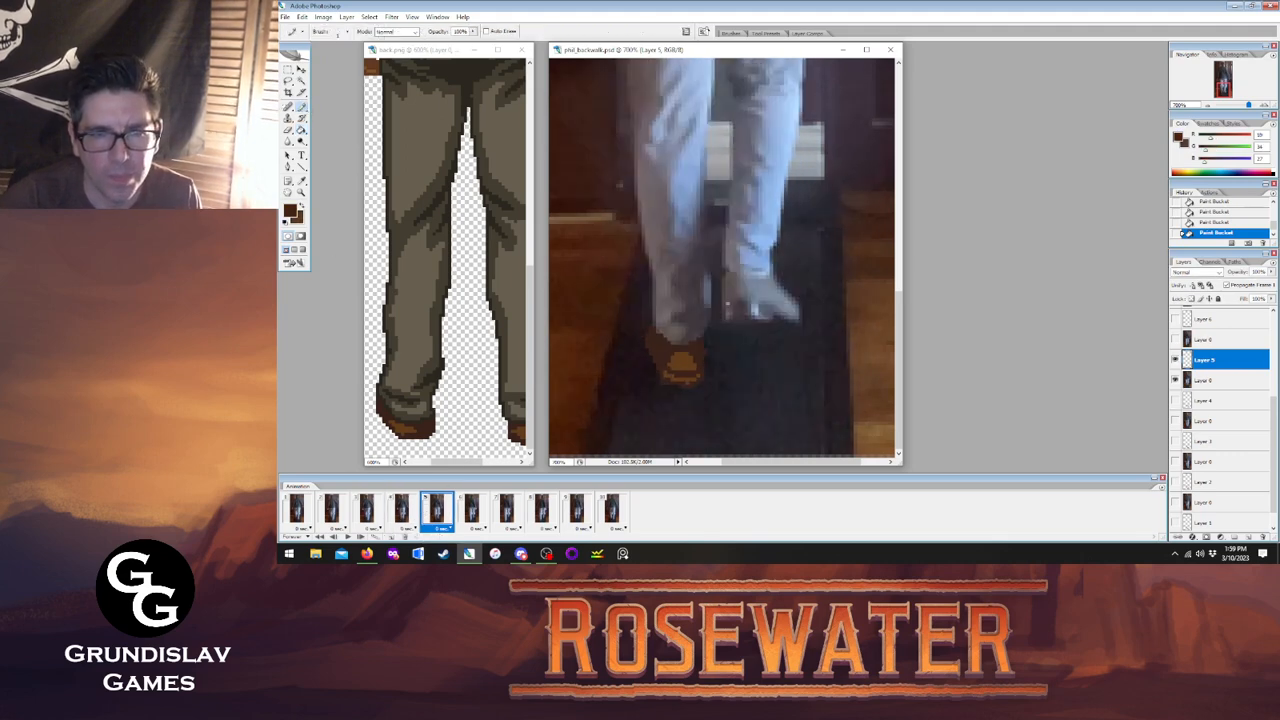
Trace the farther, raised shoe's outline and sole line in frame 5 on Layer 5 with the dark-brown Pencil.
{"action": "left_click_drag", "start_coordinate": [727, 272], "coordinate": [766, 279]}
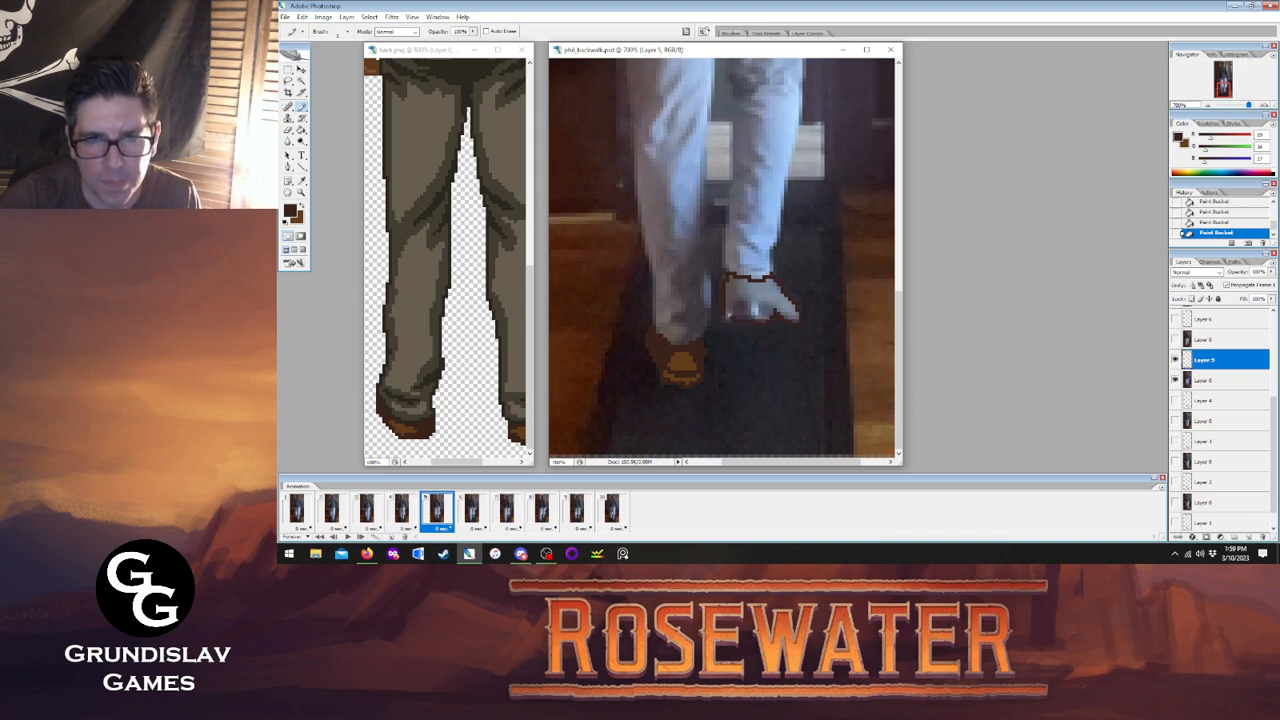
{"action": "left_click_drag", "start_coordinate": [741, 304], "coordinate": [766, 313]}
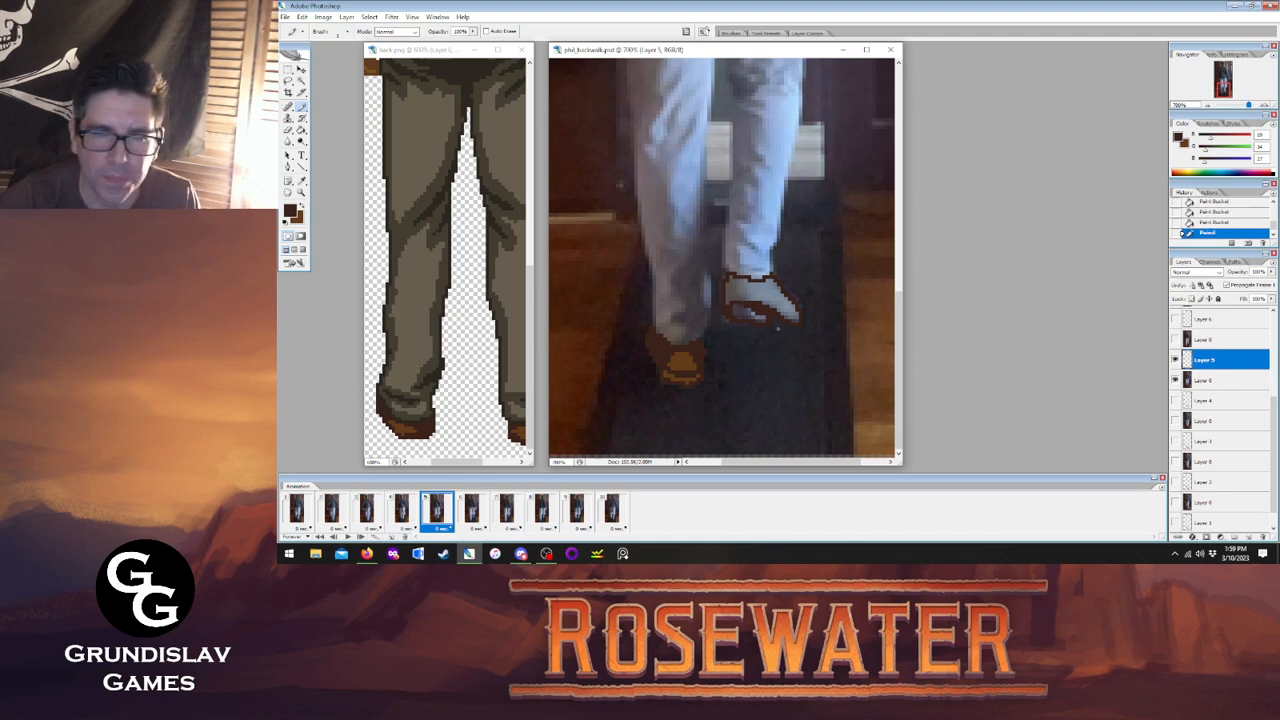
{"action": "left_click", "coordinate": [771, 318]}
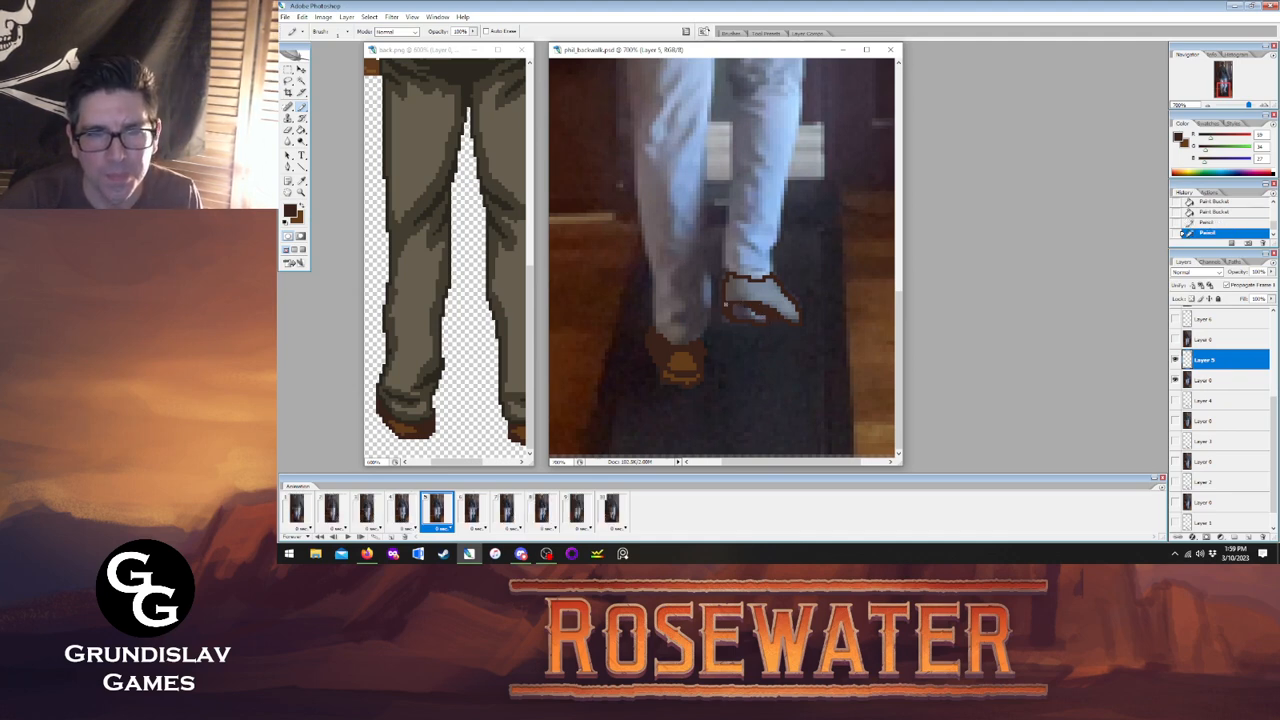
Draw the heel contour and dark side shading inside the raised shoe on Layer 5, using frame 4 as reference.
{"action": "left_click", "coordinate": [405, 510]}
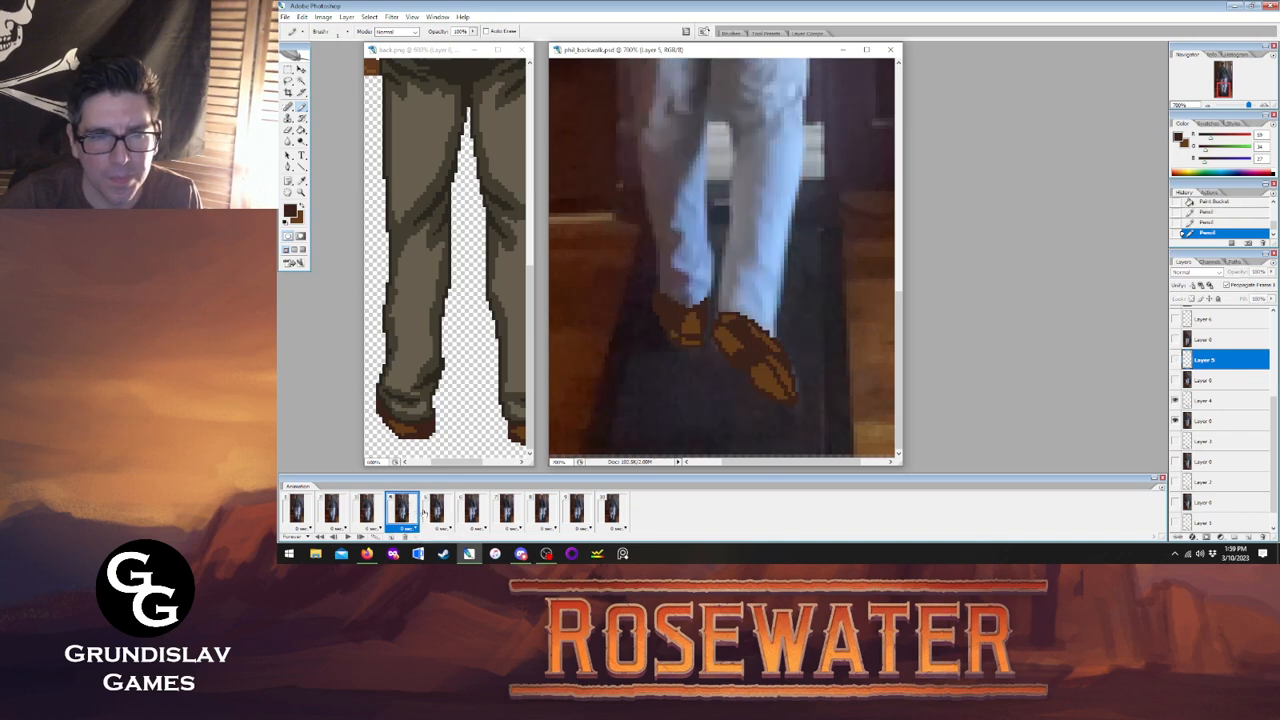
{"action": "left_click", "coordinate": [436, 510]}
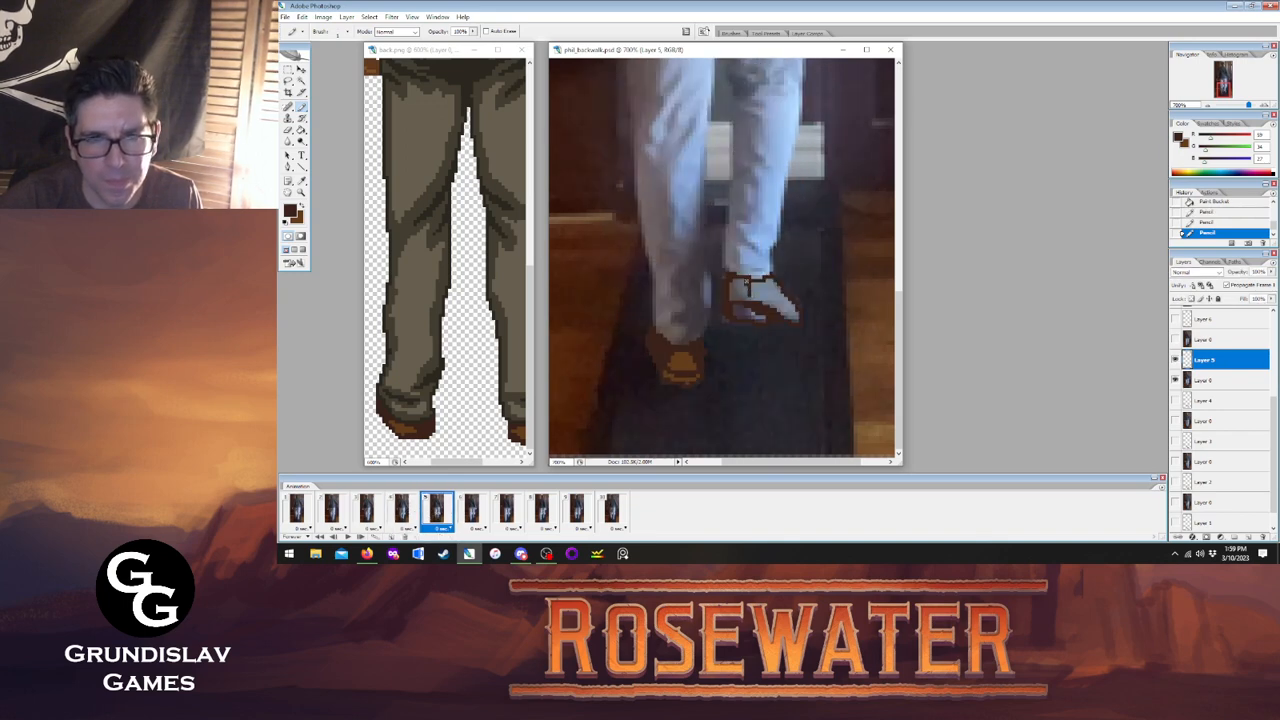
{"action": "left_click", "coordinate": [750, 292]}
{"action": "mouse_move", "coordinate": [750, 294]}
{"action": "left_mouse_down"}
{"action": "mouse_move", "coordinate": [790, 306]}
{"action": "mouse_move", "coordinate": [746, 290]}
{"action": "mouse_move", "coordinate": [771, 282]}
{"action": "mouse_move", "coordinate": [755, 293]}
{"action": "left_mouse_up"}
{"action": "left_click_drag", "start_coordinate": [764, 286], "coordinate": [777, 280]}
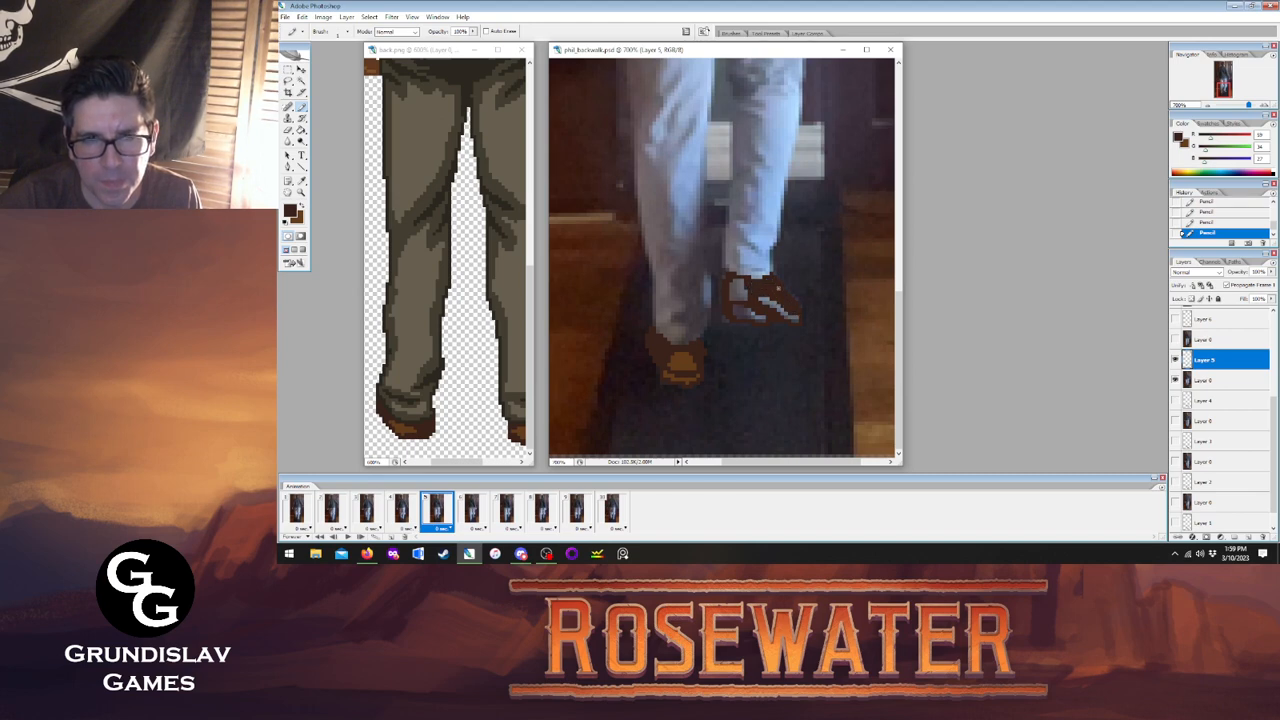
Fill the open heel, side and sole areas of the raised shoe on Layer 5 with lighter brown using the Paint Bucket.
{"action": "key", "text": "g"}
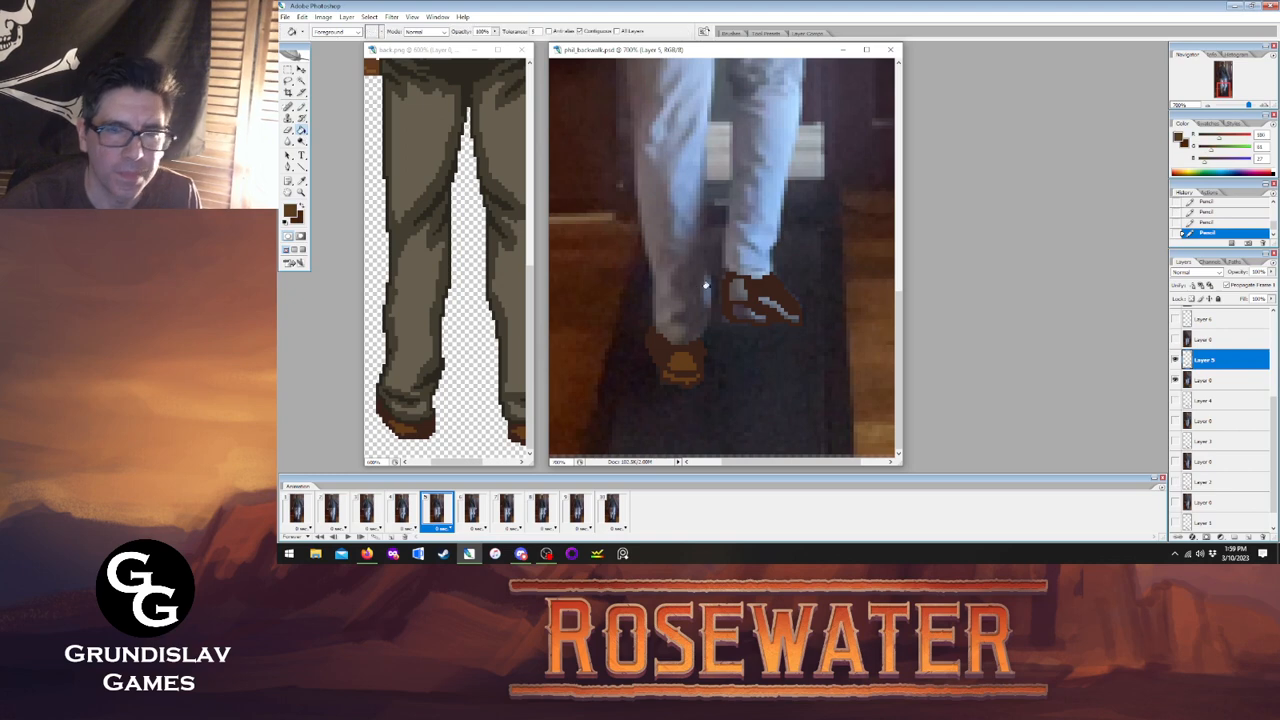
{"action": "left_click", "coordinate": [735, 287]}
{"action": "left_click", "coordinate": [765, 300]}
{"action": "left_click", "coordinate": [740, 309]}
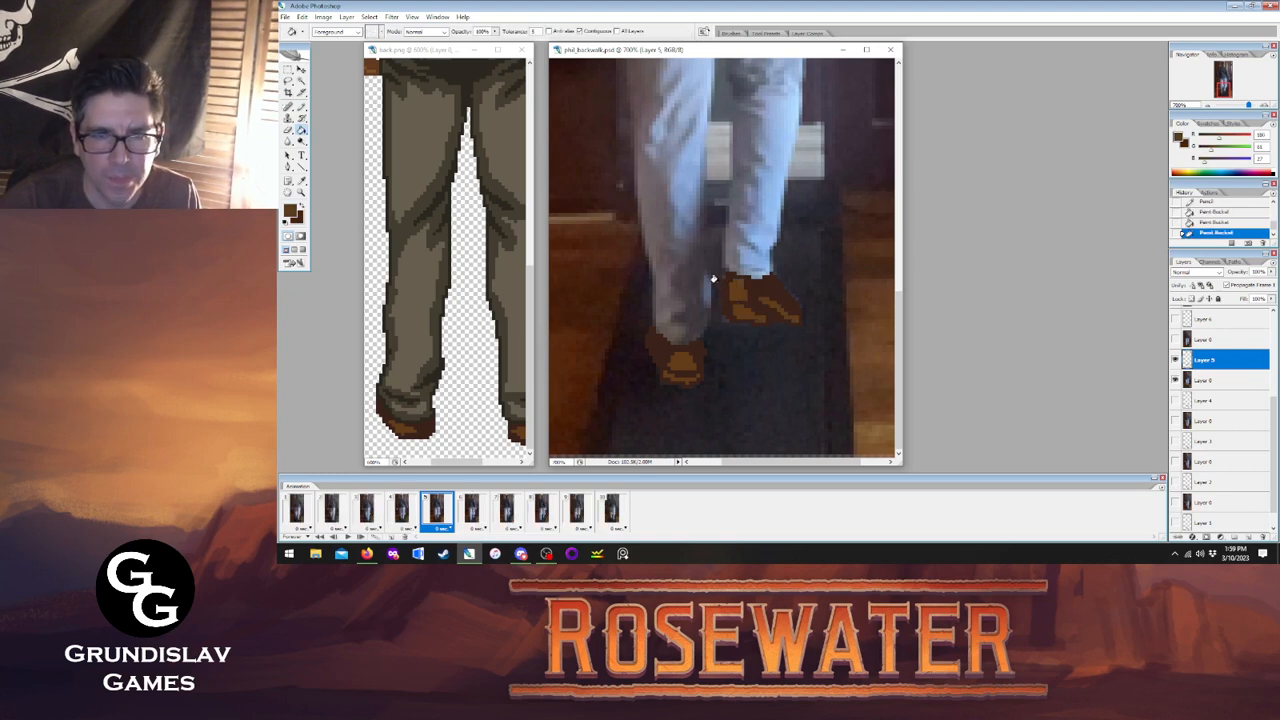
Touch up the raised shoe's sole edge on Layer 5 with dark and lighter brown Pencil pixels, comparing it with frame 4.
{"action": "left_click", "coordinate": [302, 106]}
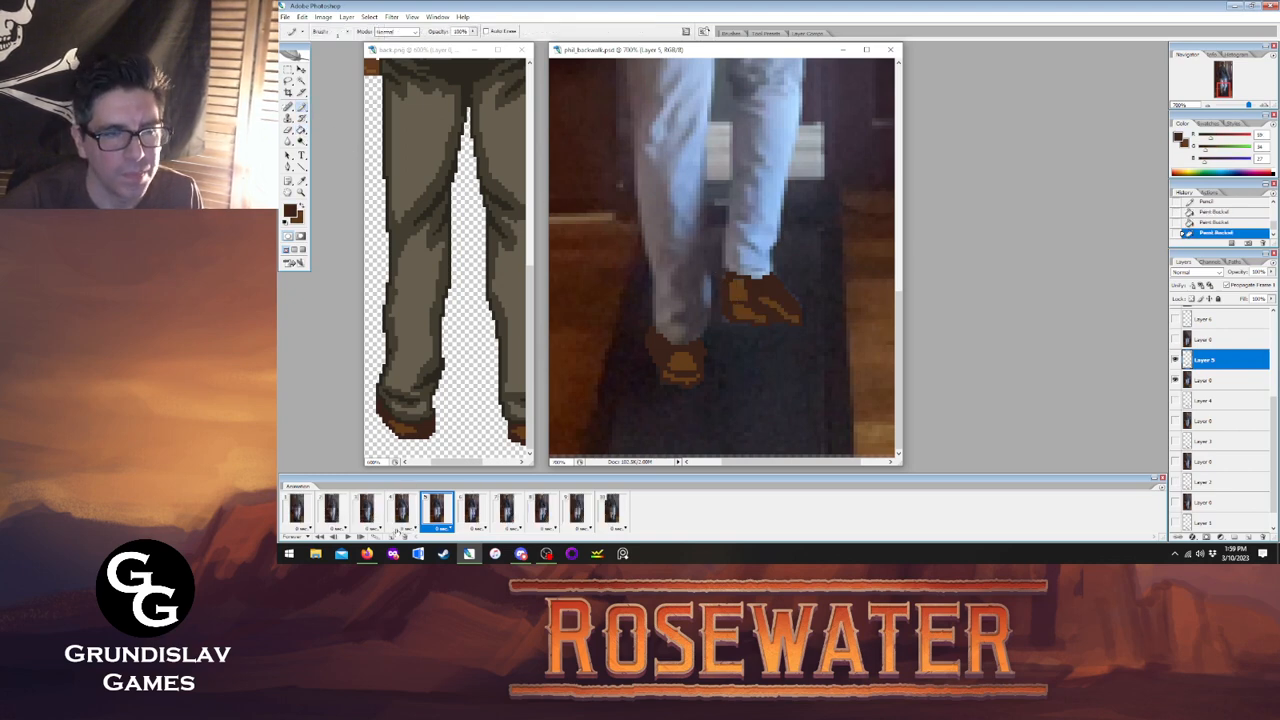
{"action": "left_click", "coordinate": [401, 511]}
{"action": "left_click", "coordinate": [436, 511]}
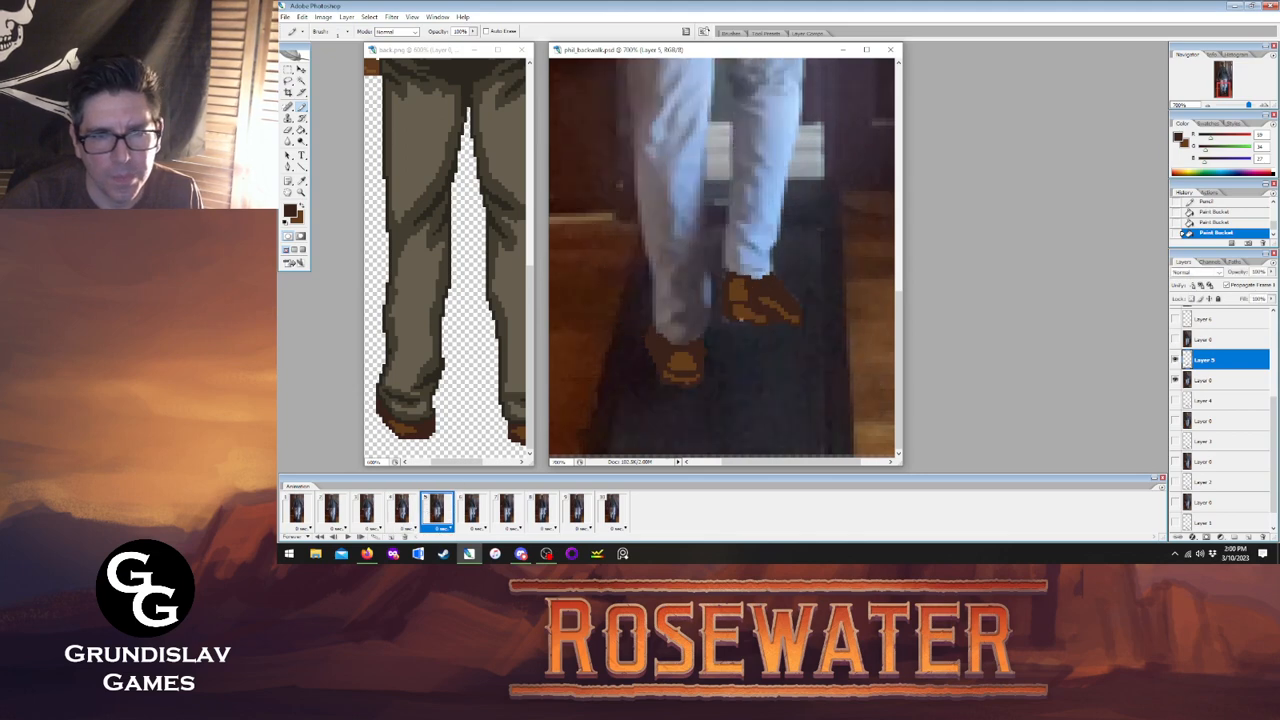
{"action": "left_click", "coordinate": [758, 319]}
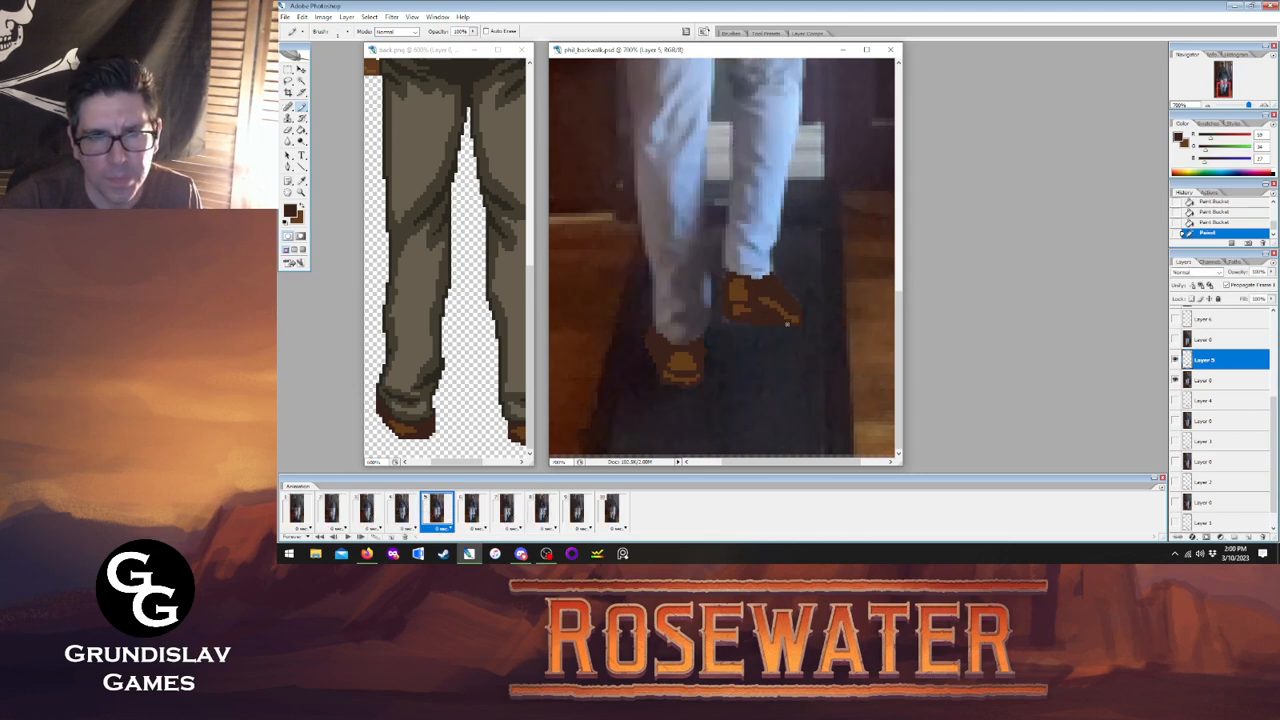
{"action": "left_click", "coordinate": [787, 323]}
{"action": "left_click", "coordinate": [783, 335], "text": "alt"}
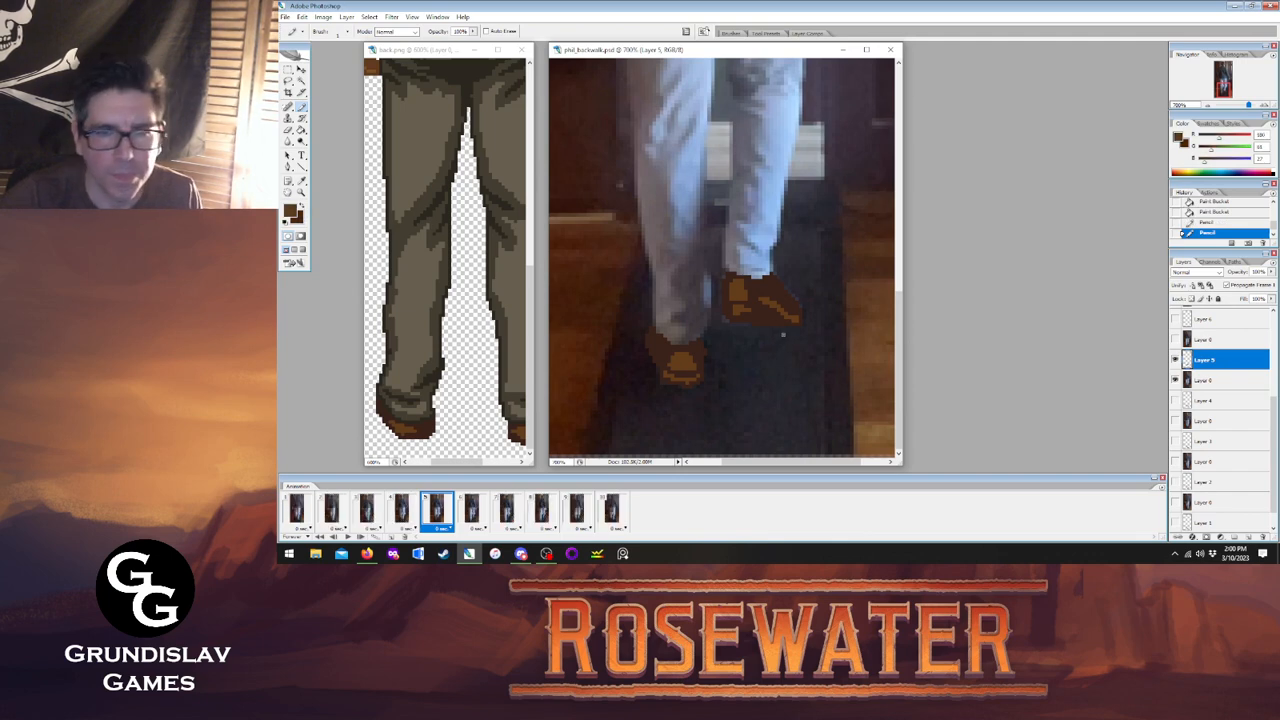
{"action": "left_click", "coordinate": [778, 320]}
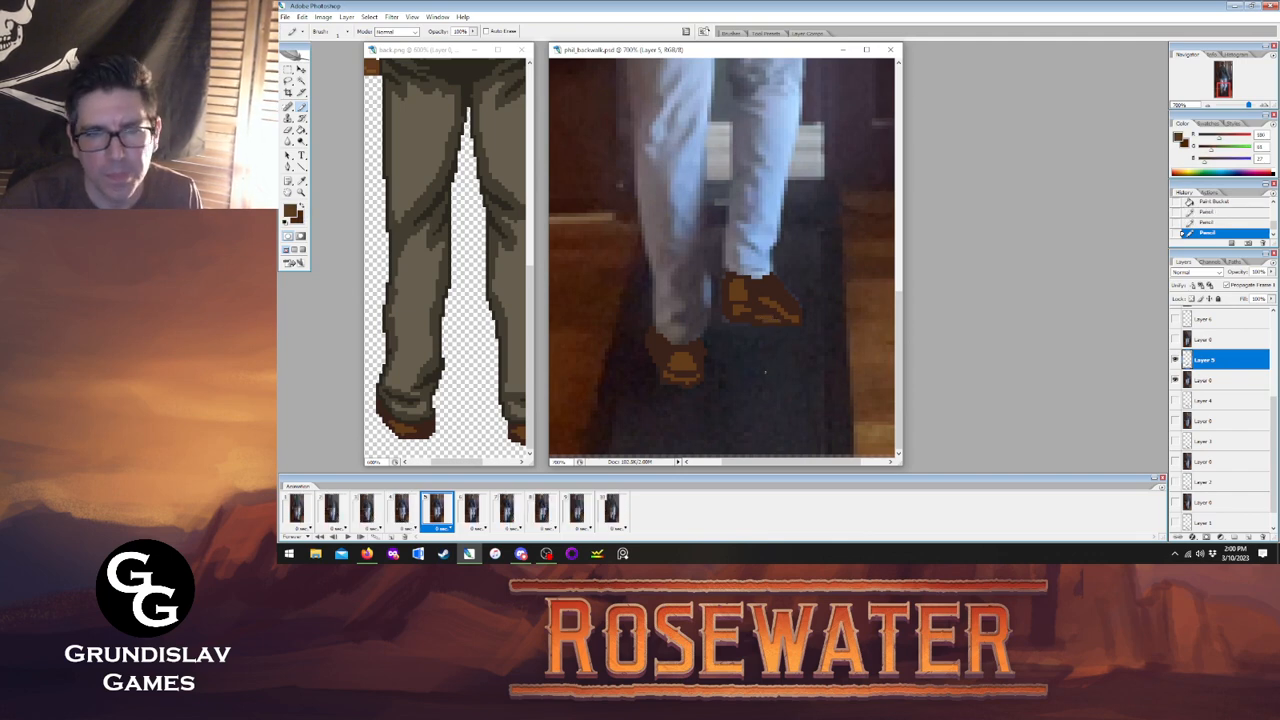
{"action": "key", "text": "x"}
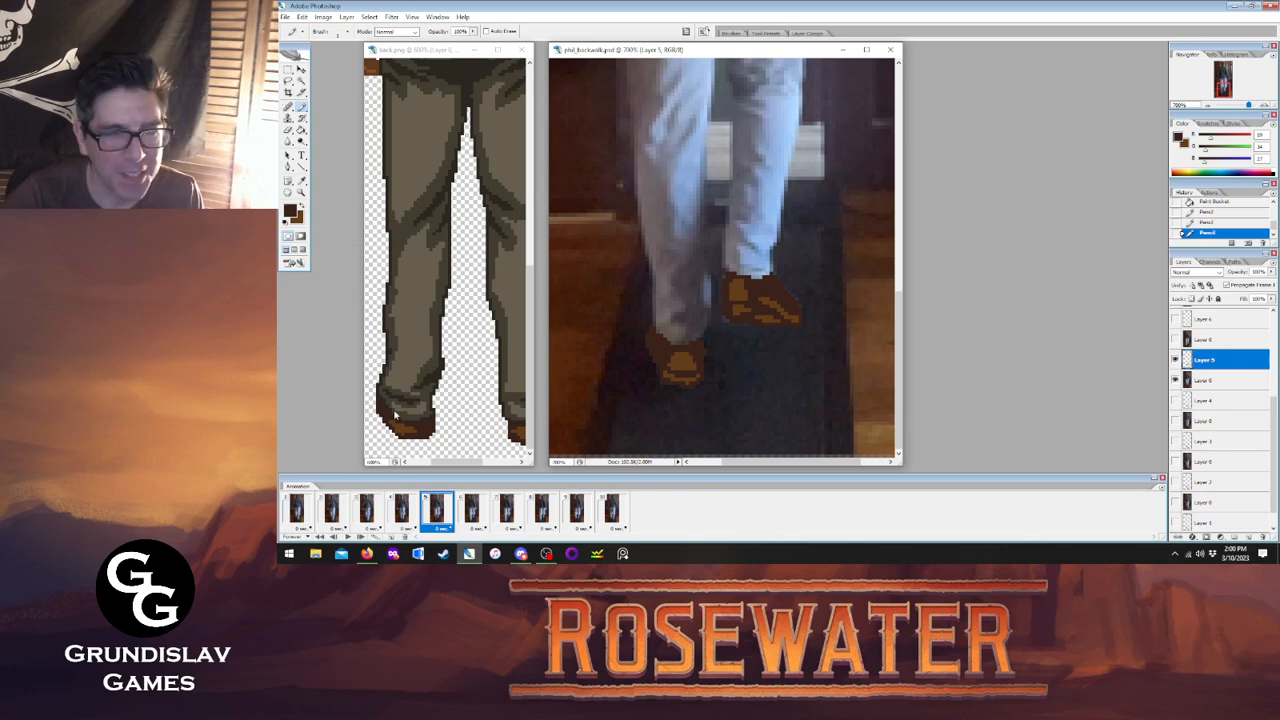
{"action": "left_click", "coordinate": [401, 508]}
{"action": "left_click", "coordinate": [436, 512]}
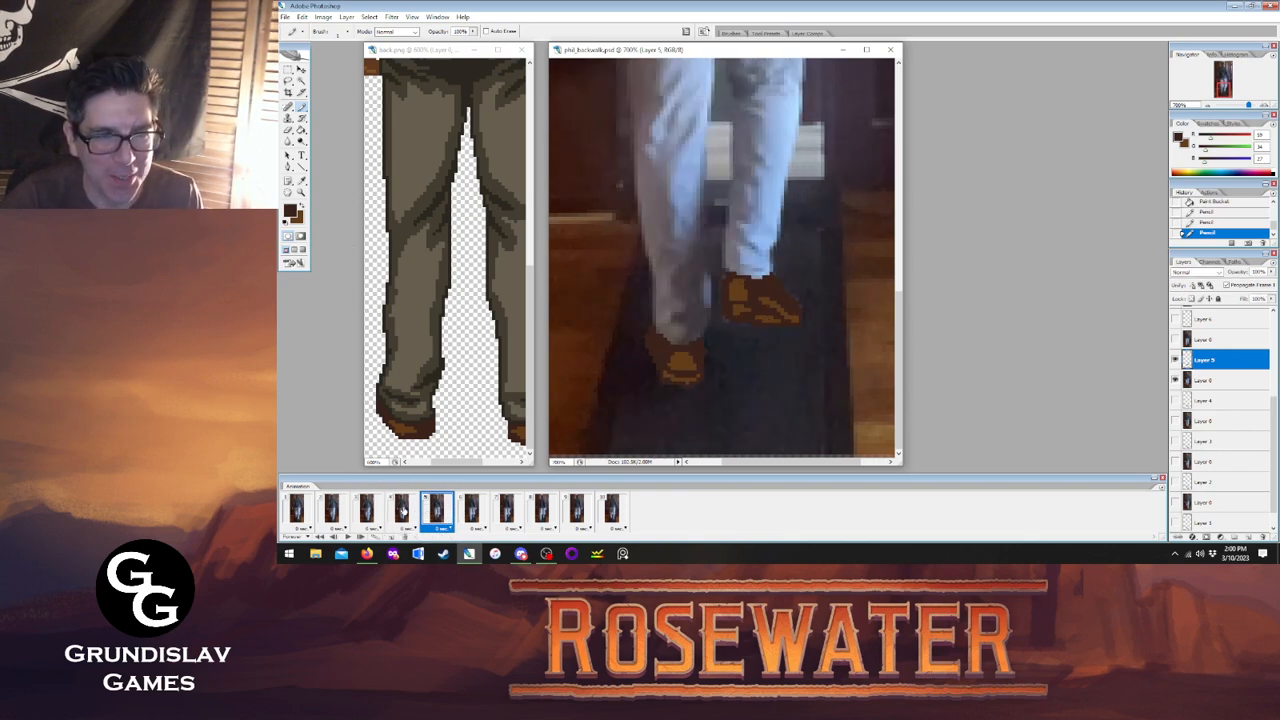
{"action": "left_click", "coordinate": [403, 510]}
{"action": "left_click", "coordinate": [436, 512]}
Go to frame 6 and make Layer 6 active, comparing the foot positions with frame 5.
{"action": "left_click", "coordinate": [474, 512]}
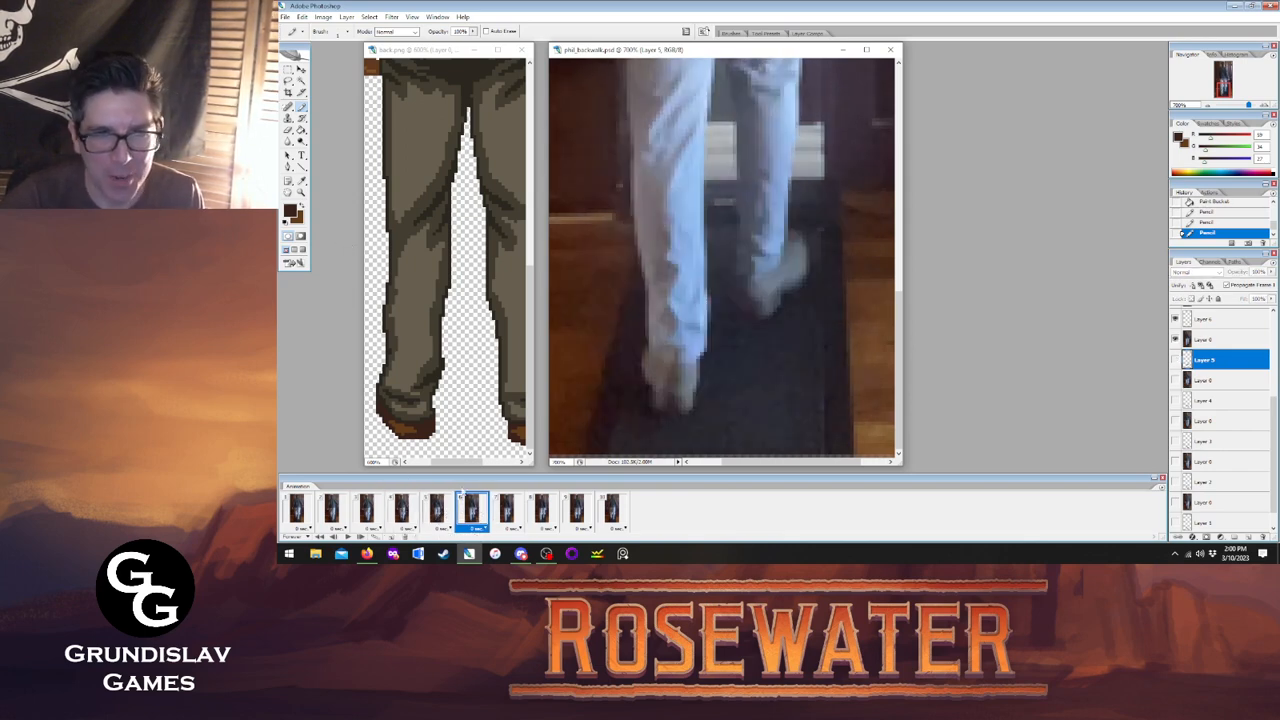
{"action": "left_click", "coordinate": [1217, 320]}
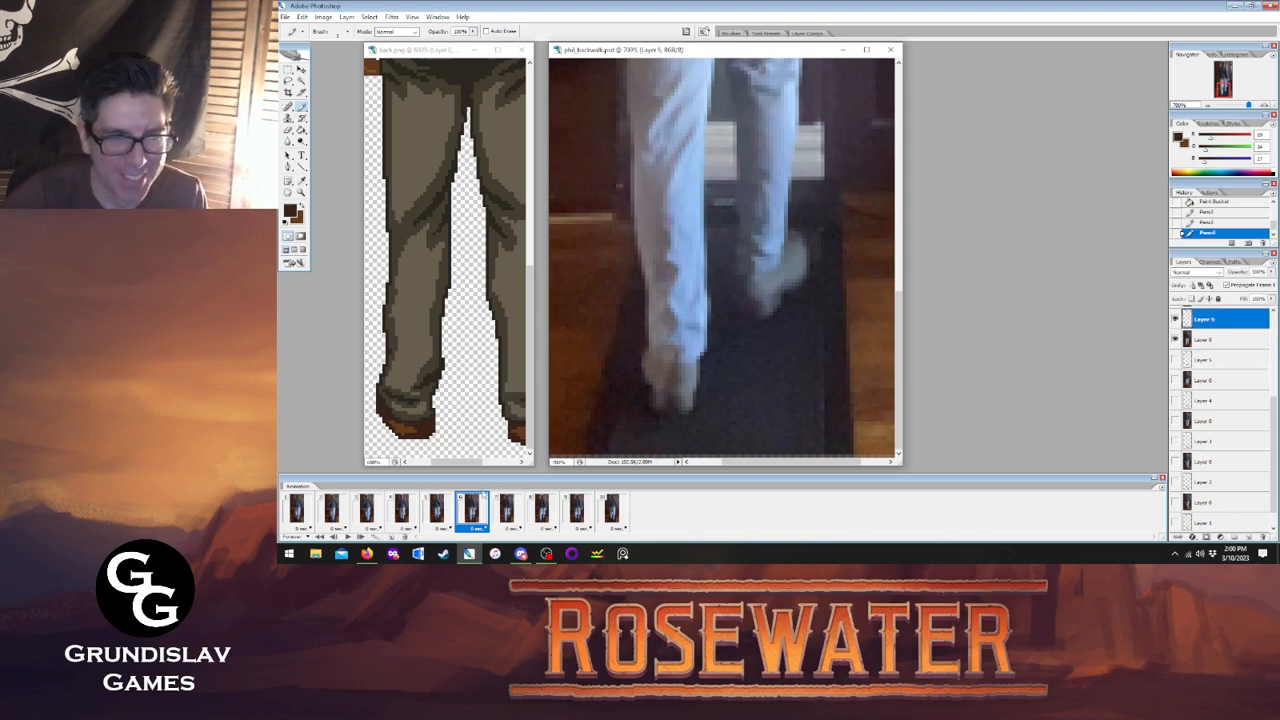
{"action": "left_click", "coordinate": [436, 510]}
{"action": "left_click", "coordinate": [474, 510]}
{"action": "left_click", "coordinate": [436, 510]}
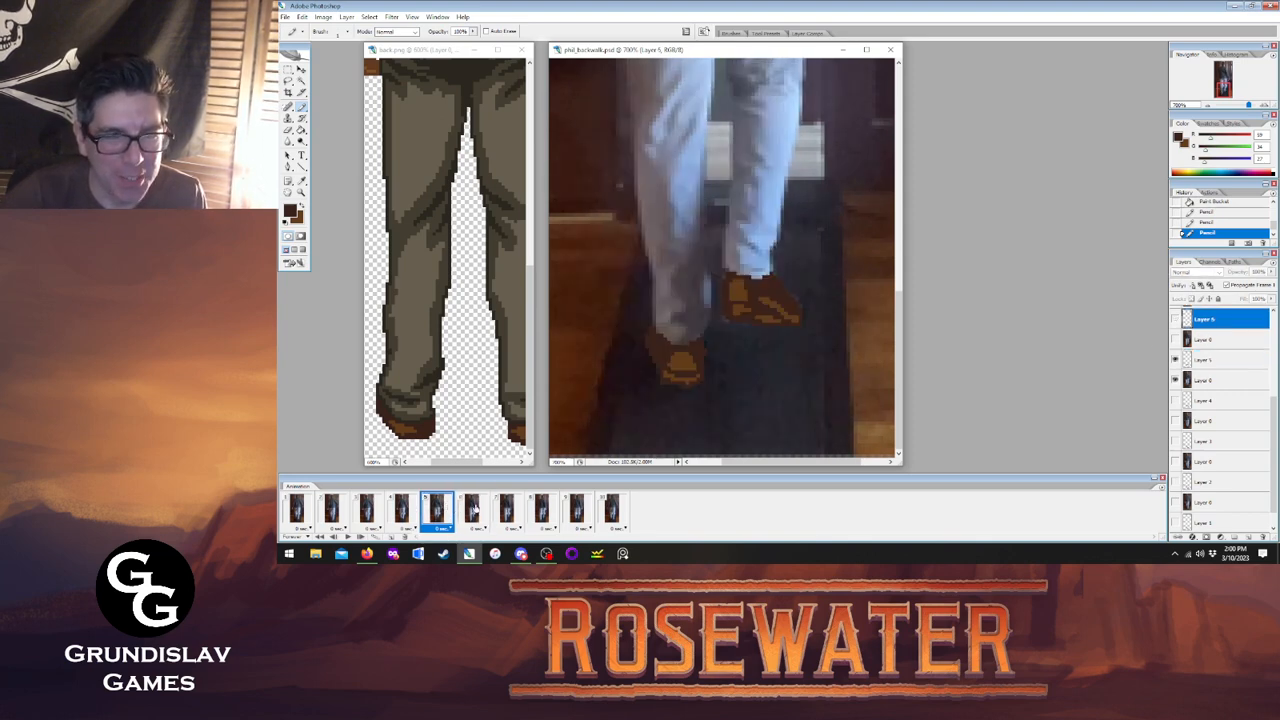
{"action": "left_click", "coordinate": [474, 510]}
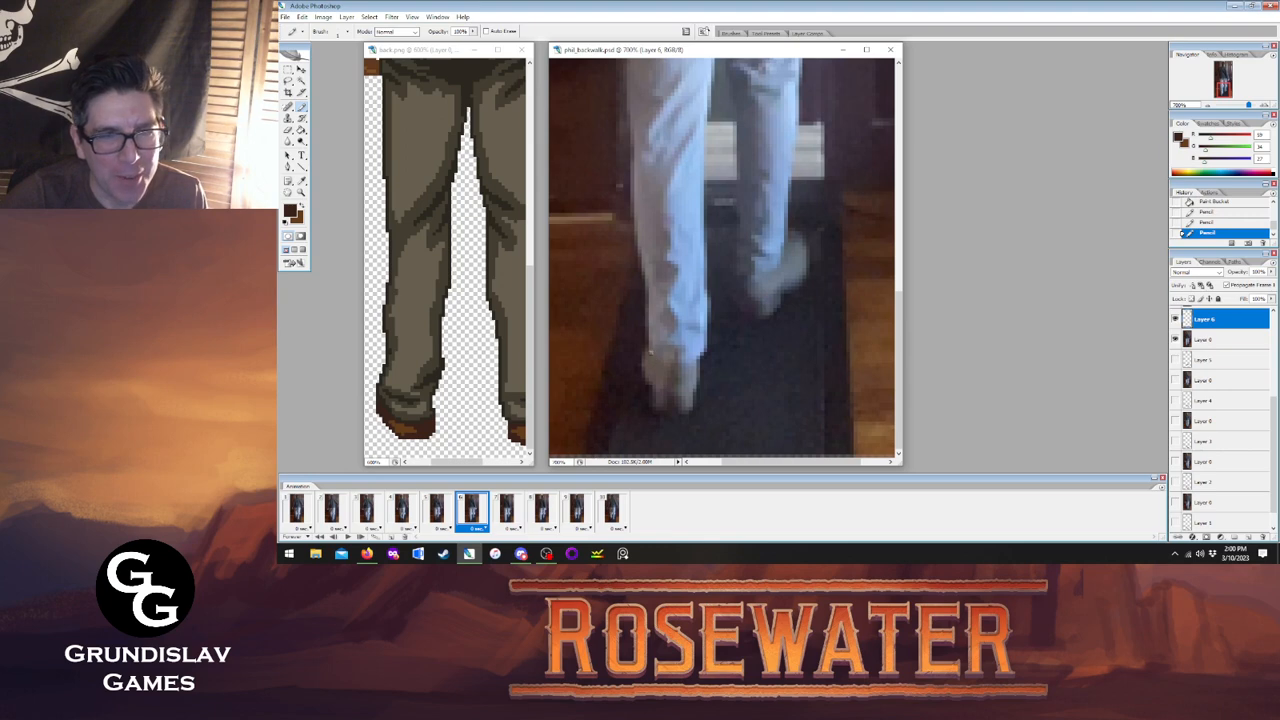
Trace the nearer shoe's outline in frame 6 on Layer 6 with the dark-brown Pencil, checking it against frame 5.
{"action": "mouse_move", "coordinate": [650, 352]}
{"action": "left_mouse_down"}
{"action": "mouse_move", "coordinate": [703, 356]}
{"action": "mouse_move", "coordinate": [691, 405]}
{"action": "left_mouse_up"}
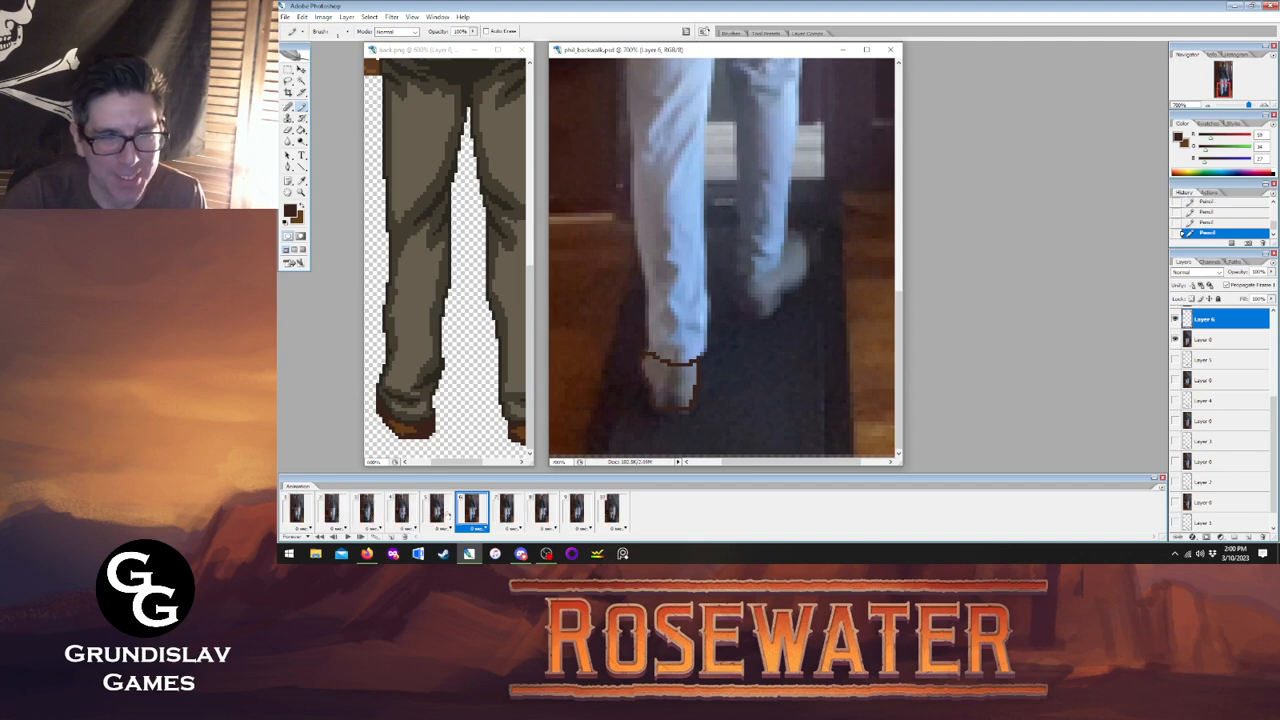
{"action": "left_click", "coordinate": [437, 512]}
{"action": "left_click", "coordinate": [472, 510]}
{"action": "left_click", "coordinate": [437, 512]}
{"action": "left_click", "coordinate": [472, 510]}
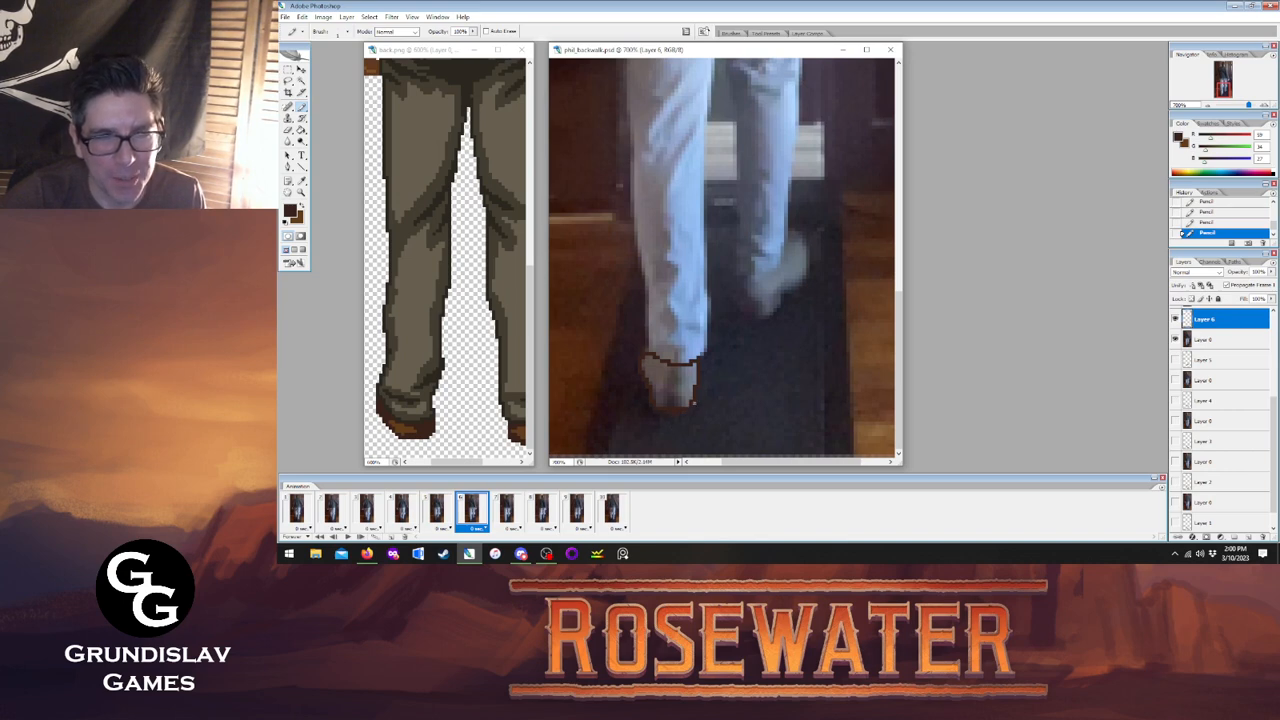
{"action": "left_click", "coordinate": [437, 512]}
{"action": "left_click", "coordinate": [472, 510]}
Trace the farther, raised shoe's outline in frame 6 on Layer 6 and compare it with frame 5.
{"action": "mouse_move", "coordinate": [737, 276]}
{"action": "left_mouse_down"}
{"action": "mouse_move", "coordinate": [772, 274]}
{"action": "mouse_move", "coordinate": [802, 250]}
{"action": "mouse_move", "coordinate": [805, 274]}
{"action": "mouse_move", "coordinate": [770, 316]}
{"action": "left_mouse_up"}
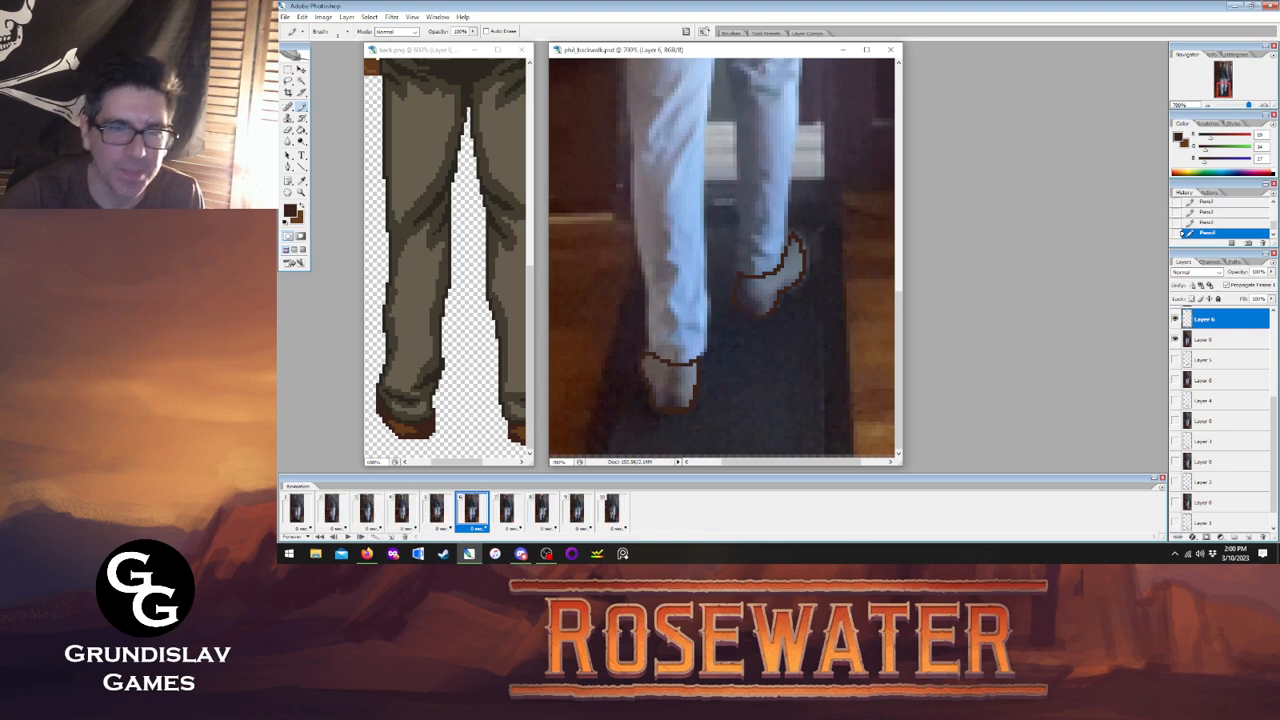
{"action": "left_click", "coordinate": [437, 510]}
{"action": "left_click", "coordinate": [471, 510]}
{"action": "left_click", "coordinate": [437, 510]}
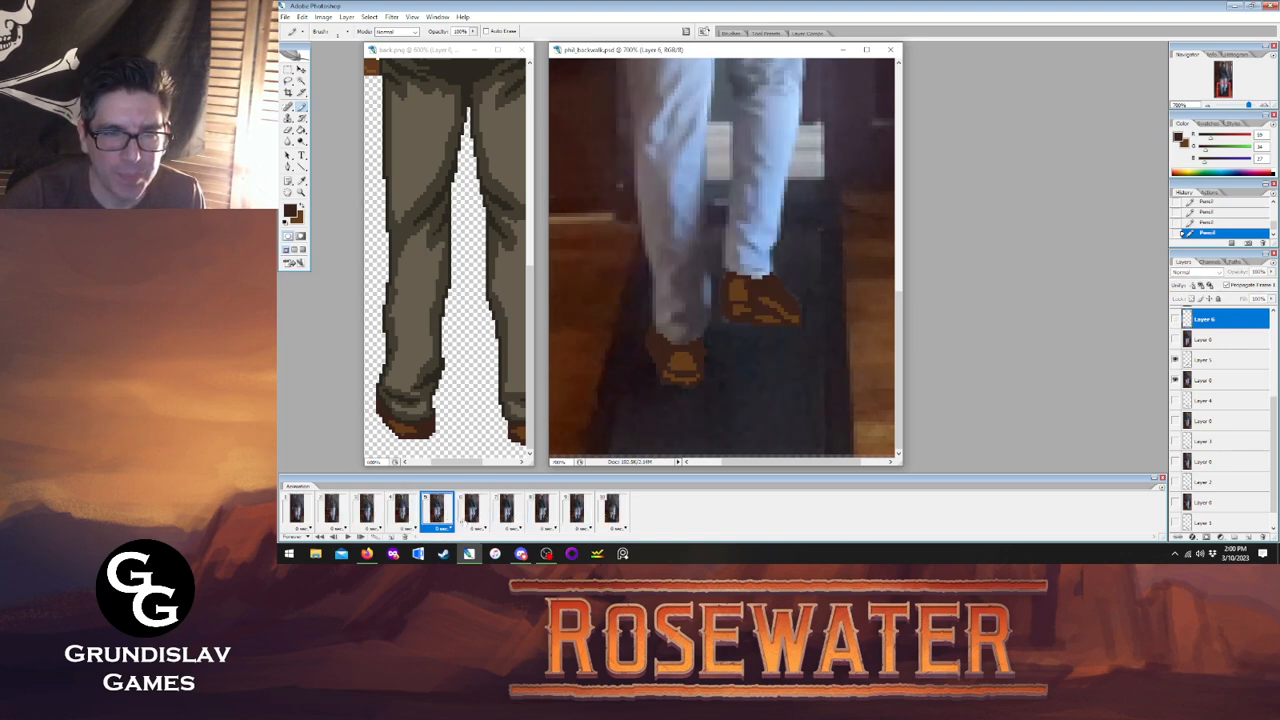
{"action": "left_click", "coordinate": [471, 510]}
Draw the sole line and heel shading contour inside the nearer shoe on Layer 6, using frame 5 as reference.
{"action": "left_click_drag", "start_coordinate": [652, 388], "coordinate": [676, 398]}
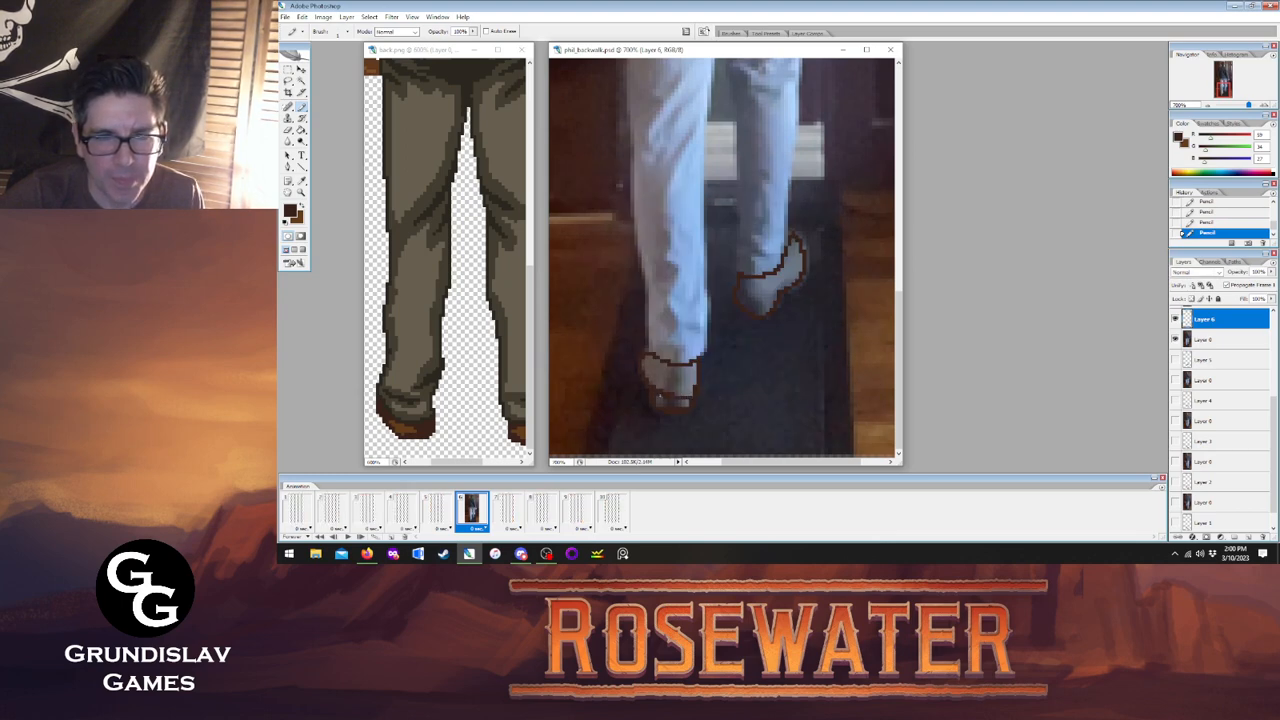
{"action": "left_click", "coordinate": [439, 510]}
{"action": "left_click", "coordinate": [471, 510]}
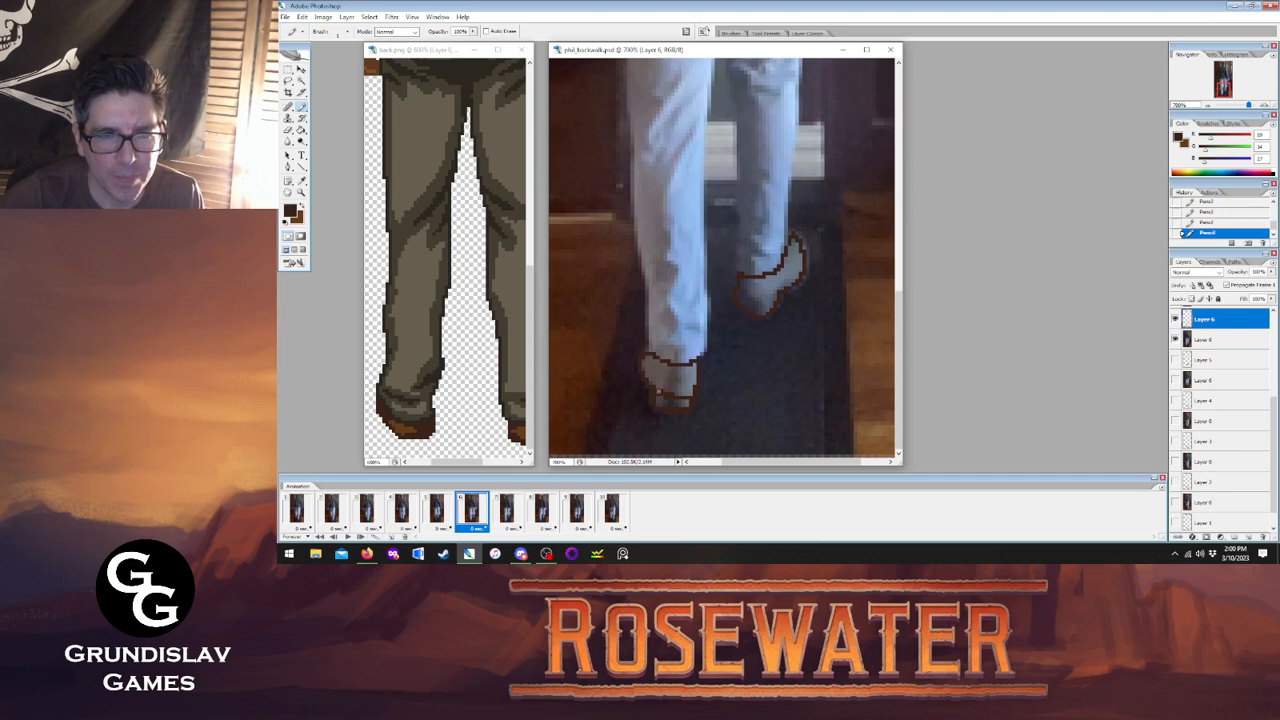
{"action": "left_click_drag", "start_coordinate": [676, 367], "coordinate": [694, 382]}
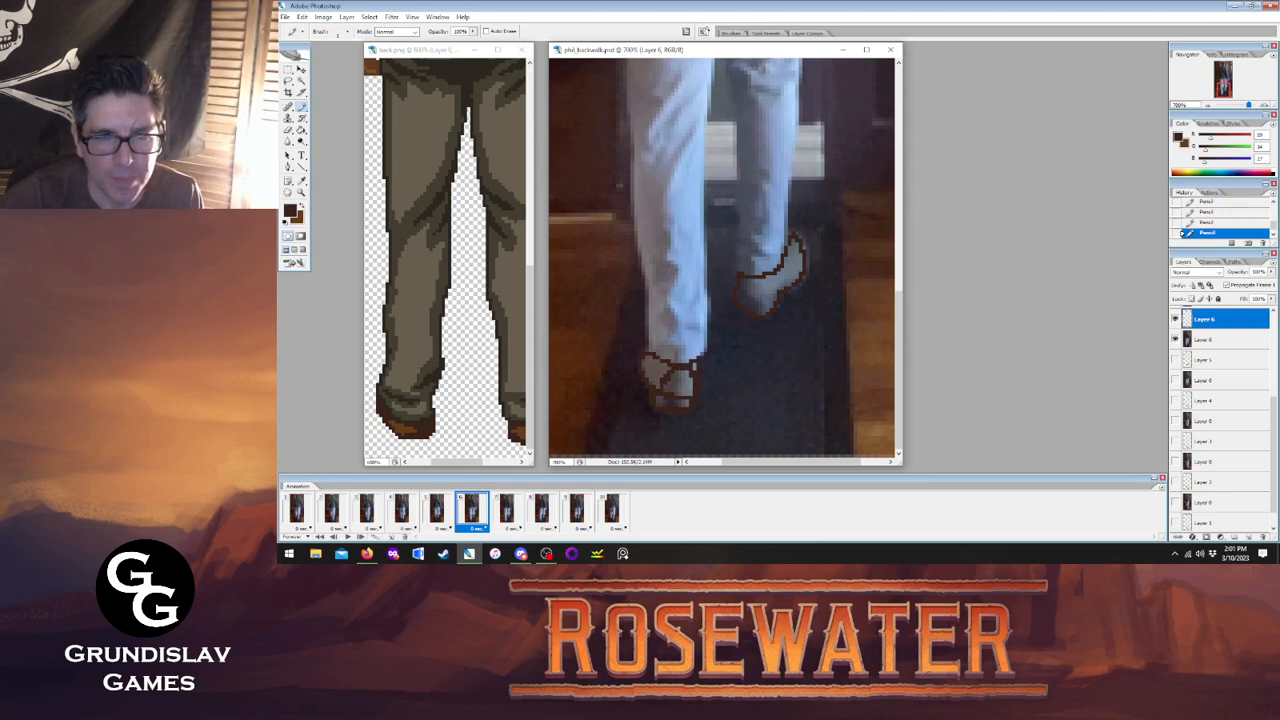
{"action": "left_click", "coordinate": [439, 510]}
{"action": "left_click", "coordinate": [471, 510]}
Fill the nearer shoe on Layer 6 with dark and lighter brown using the Paint Bucket, and compare it with frame 5.
{"action": "key", "text": "g"}
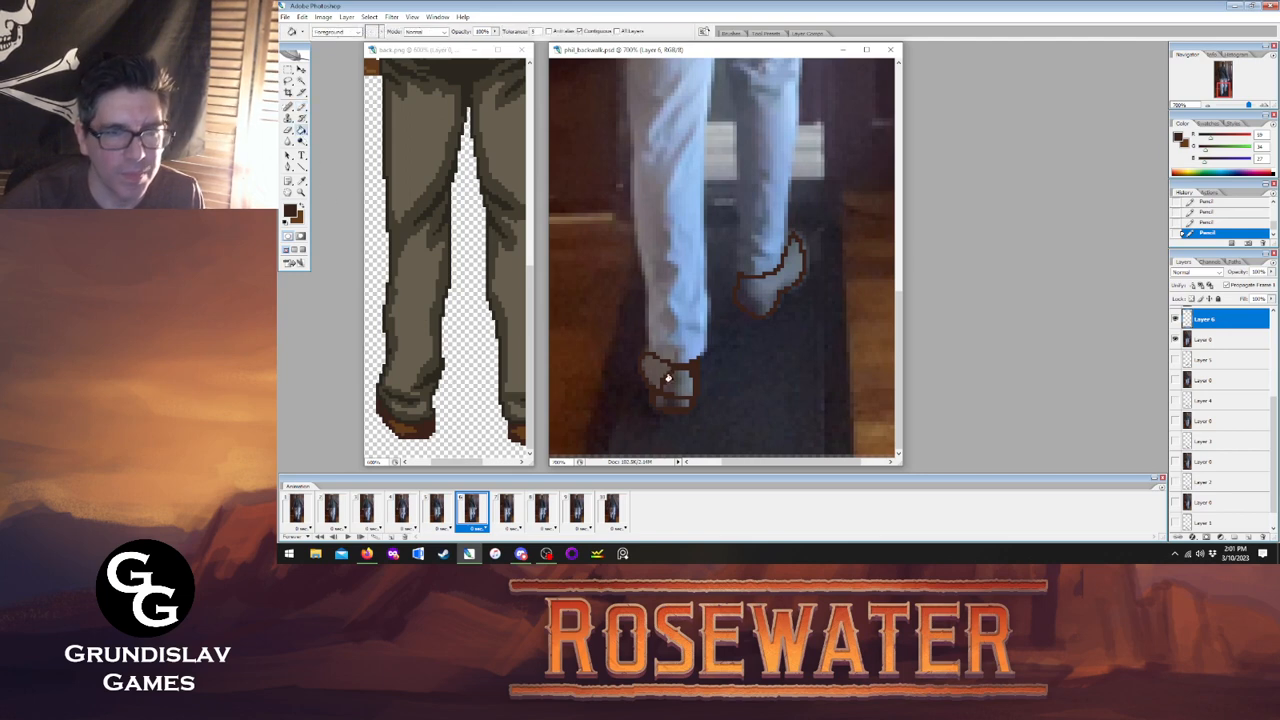
{"action": "left_click", "coordinate": [656, 372]}
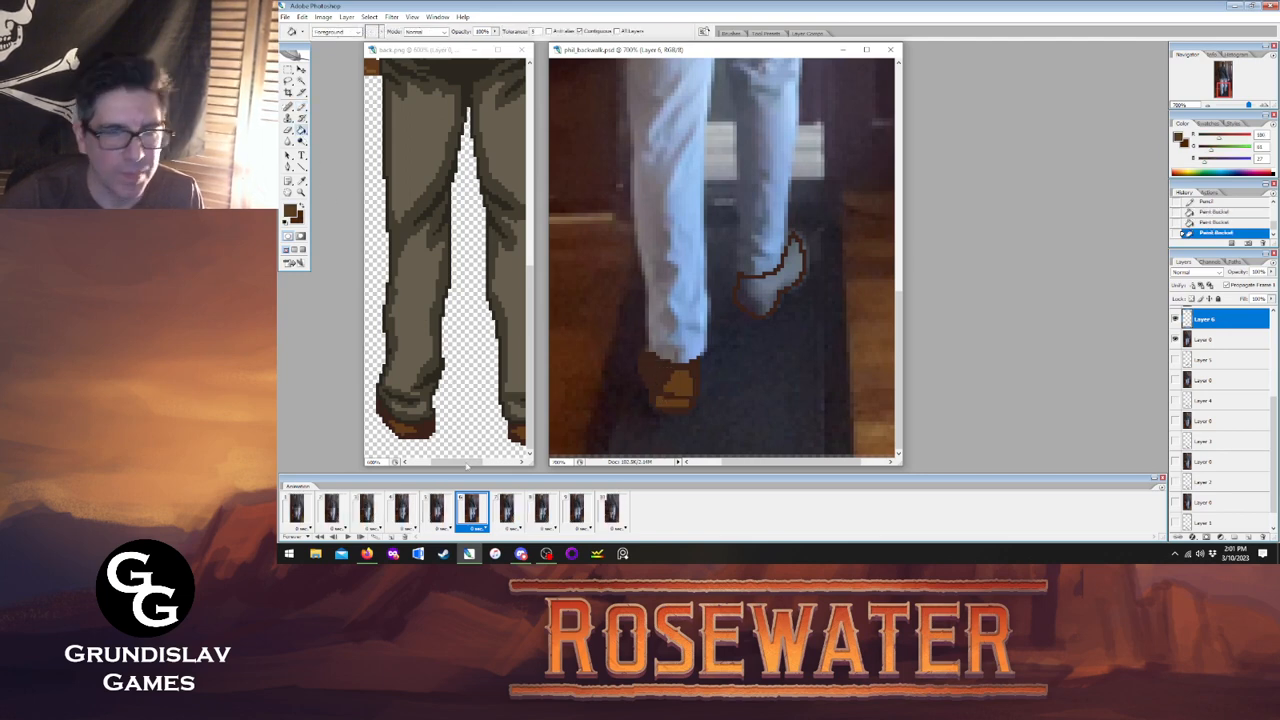
{"action": "left_click", "coordinate": [432, 519]}
{"action": "left_click", "coordinate": [466, 519]}
{"action": "left_click", "coordinate": [432, 519]}
{"action": "left_click", "coordinate": [466, 519]}
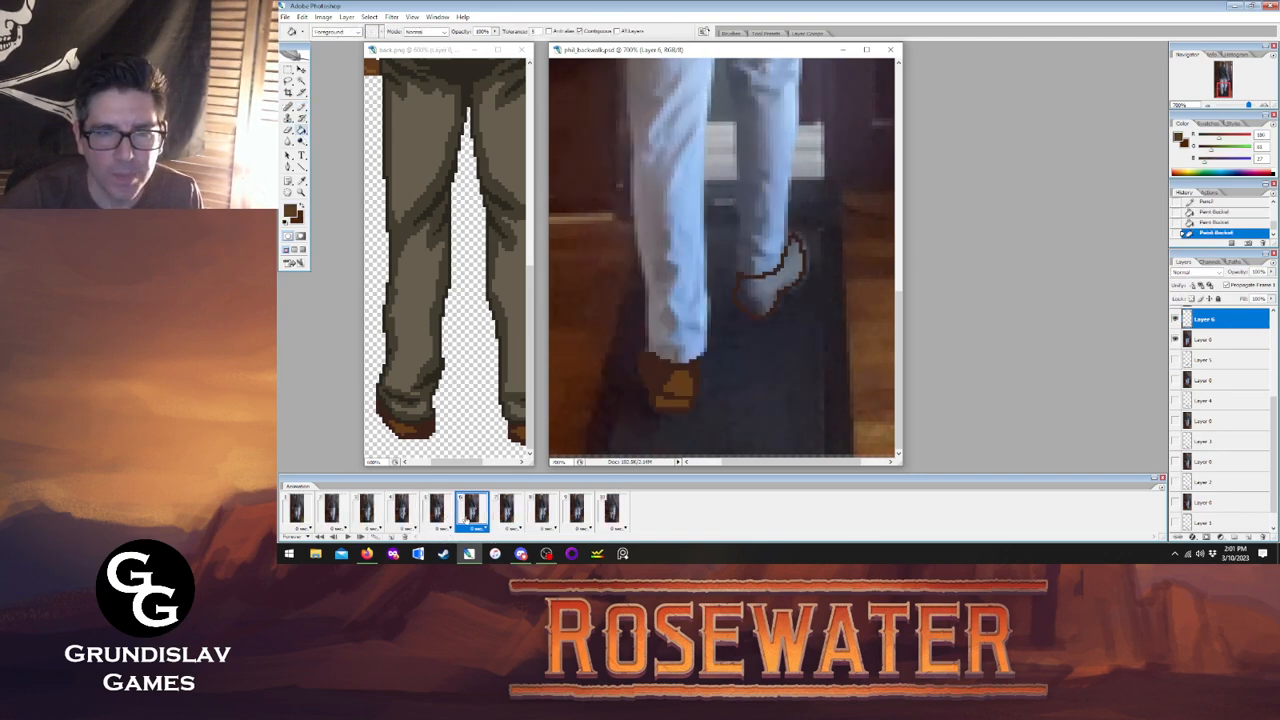
Erase and redraw the outer edge pixels of the raised shoe's outline on Layer 6, checking its shape against frame 5.
{"action": "key", "text": "b"}
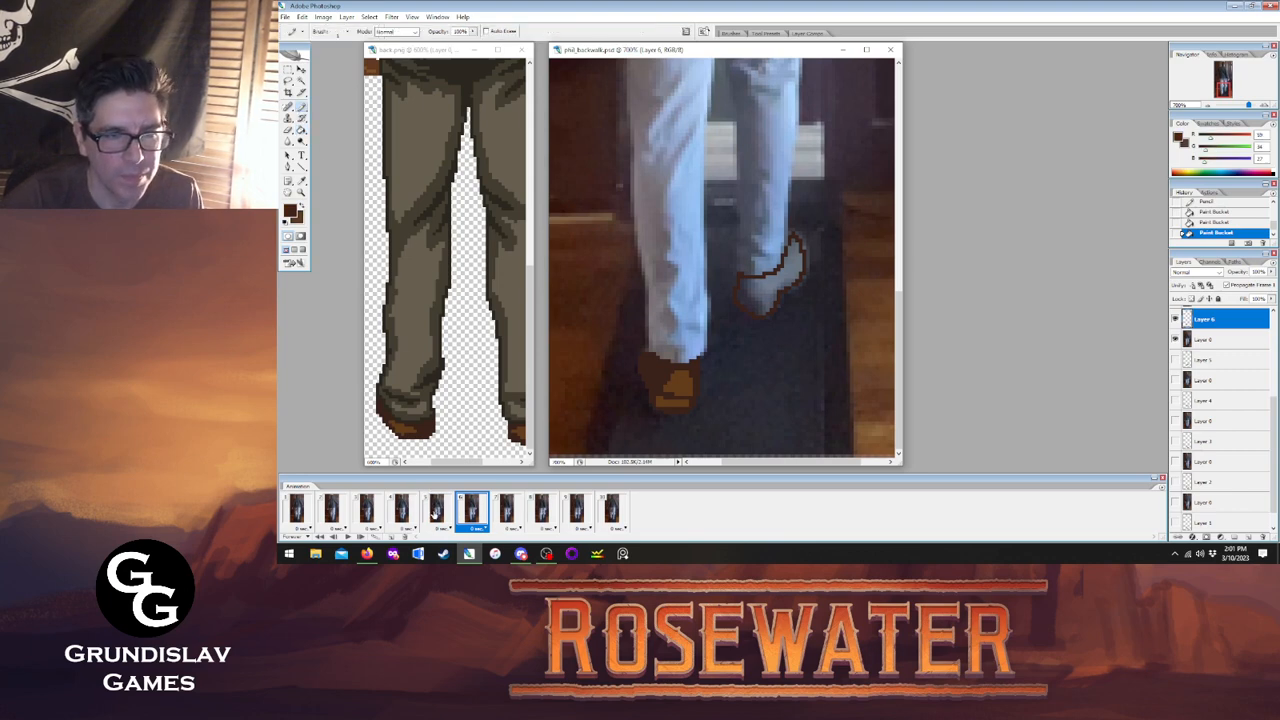
{"action": "left_click", "coordinate": [436, 512]}
{"action": "left_click", "coordinate": [466, 514]}
{"action": "left_click", "coordinate": [438, 514]}
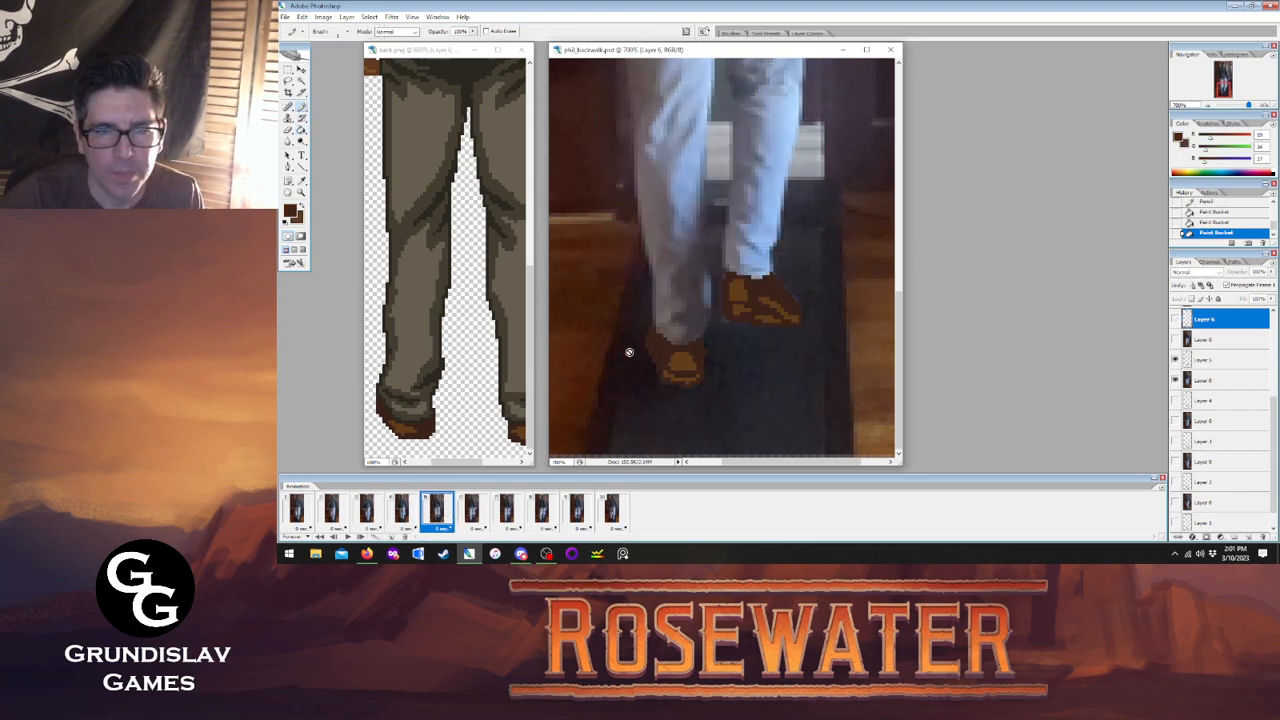
{"action": "left_click", "coordinate": [474, 513]}
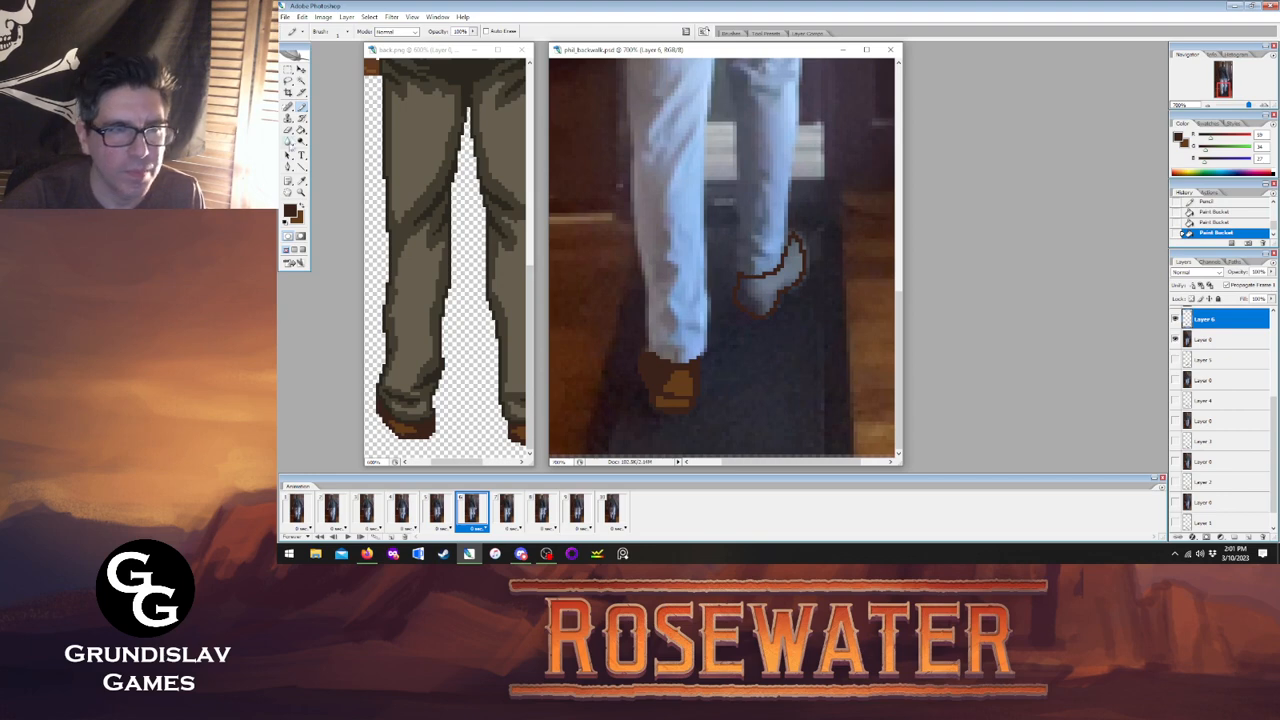
{"action": "key", "text": "e"}
{"action": "left_click", "coordinate": [735, 300]}
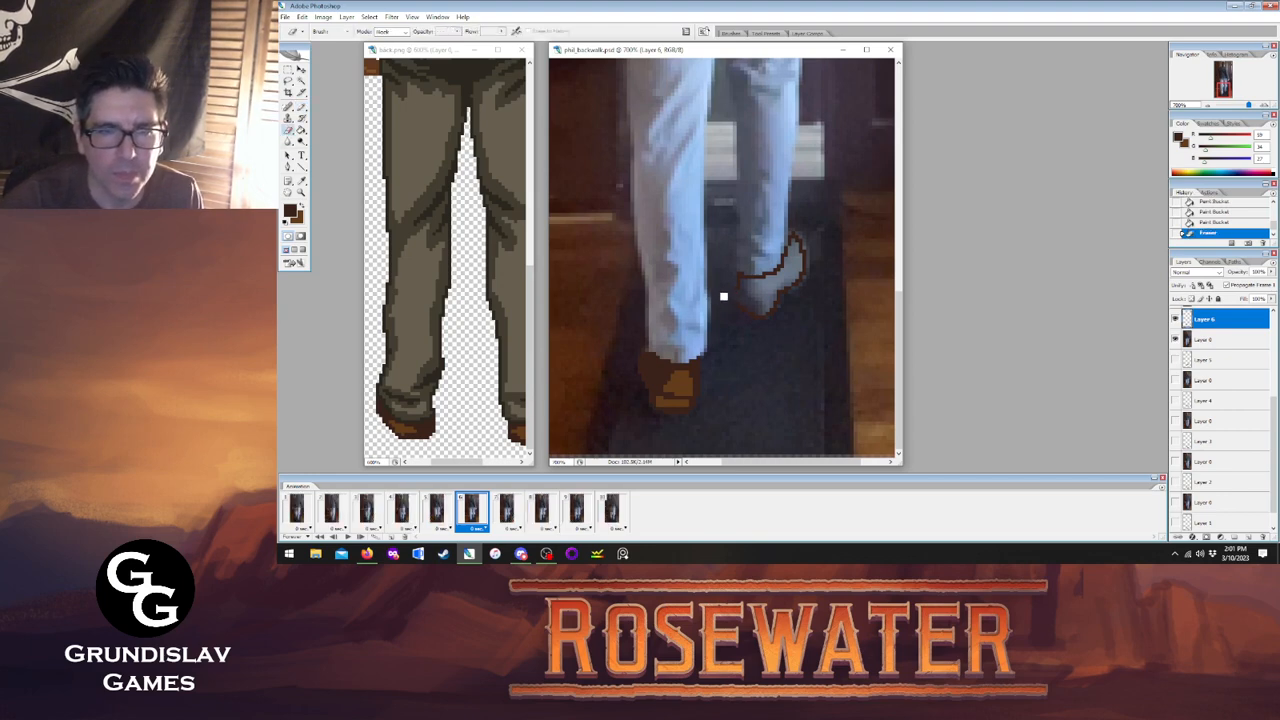
{"action": "key", "text": "b"}
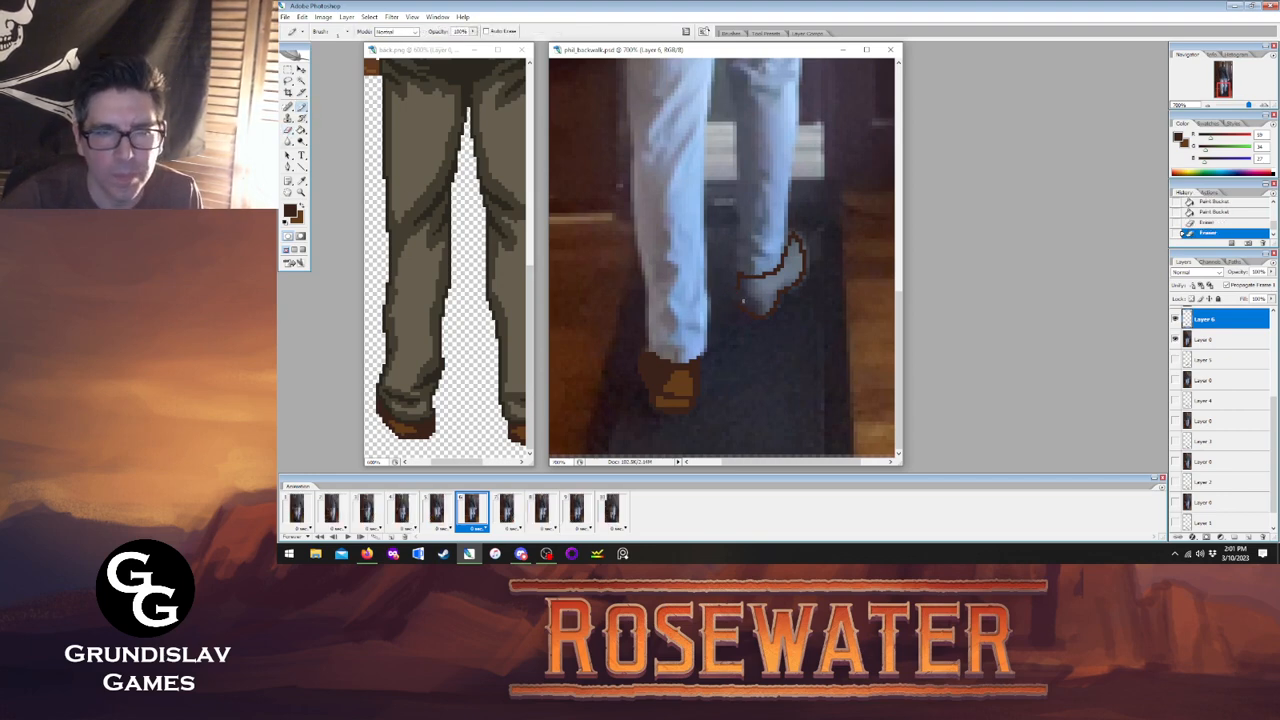
{"action": "left_click", "coordinate": [741, 303]}
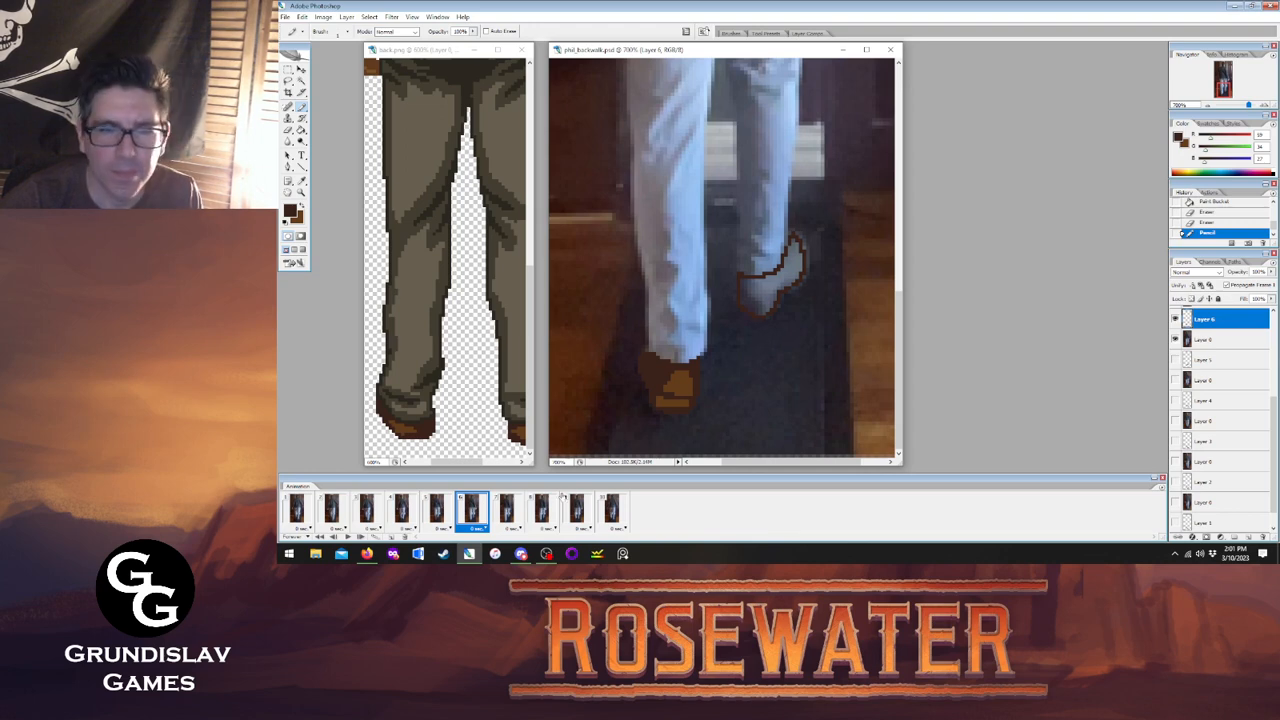
{"action": "left_click", "coordinate": [446, 511]}
{"action": "left_click", "coordinate": [472, 512]}
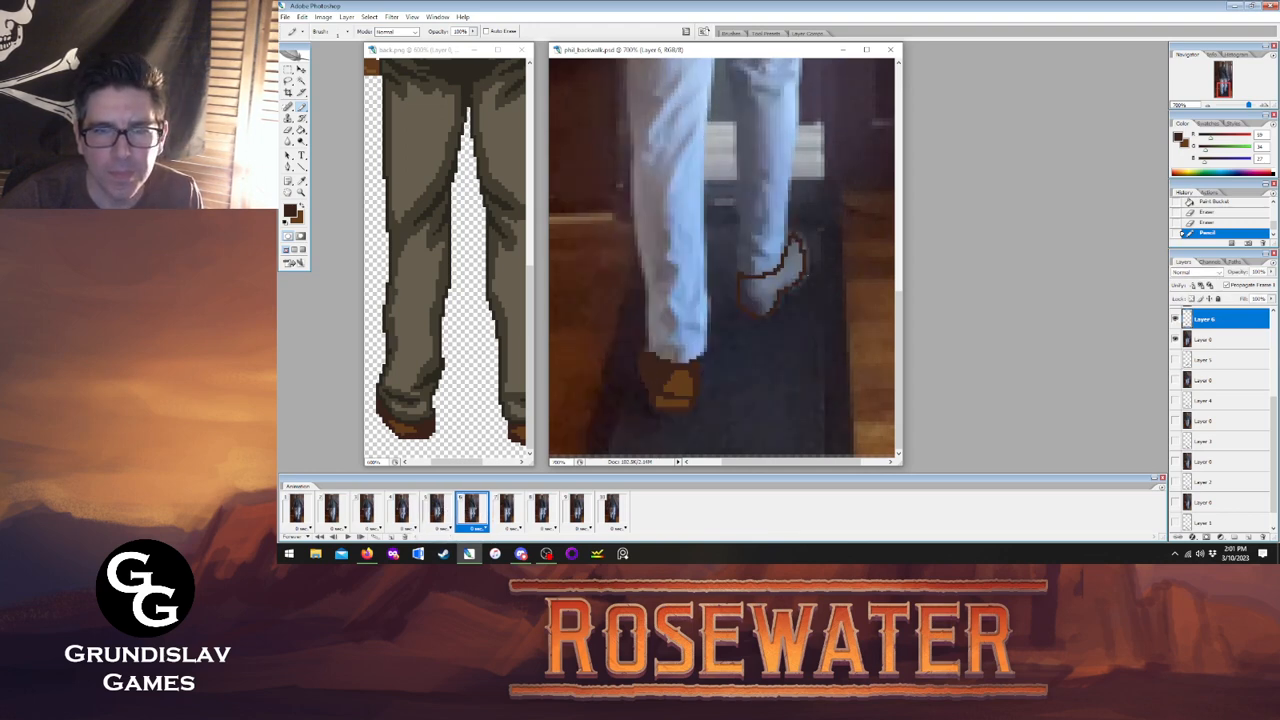
Draw the side shading lines and heel contour inside the raised shoe on Layer 6 with the dark-brown Pencil.
{"action": "left_click_drag", "start_coordinate": [780, 288], "coordinate": [800, 251]}
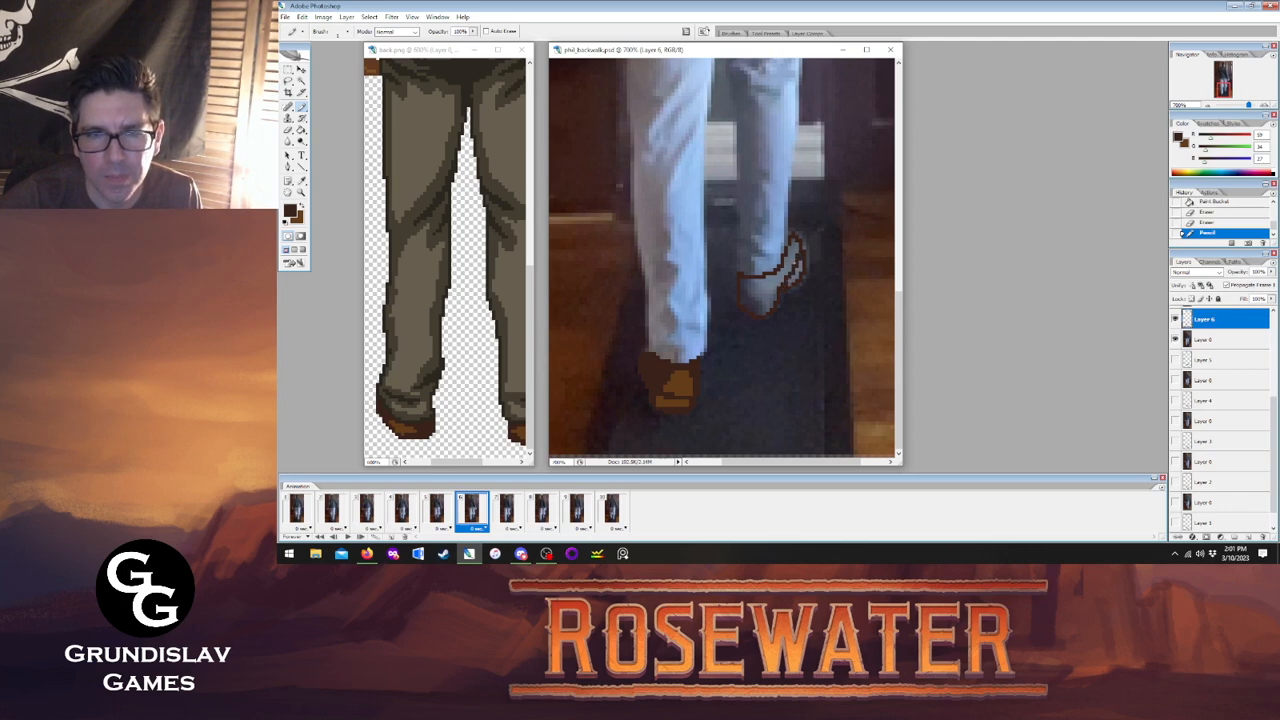
{"action": "left_click", "coordinate": [774, 279]}
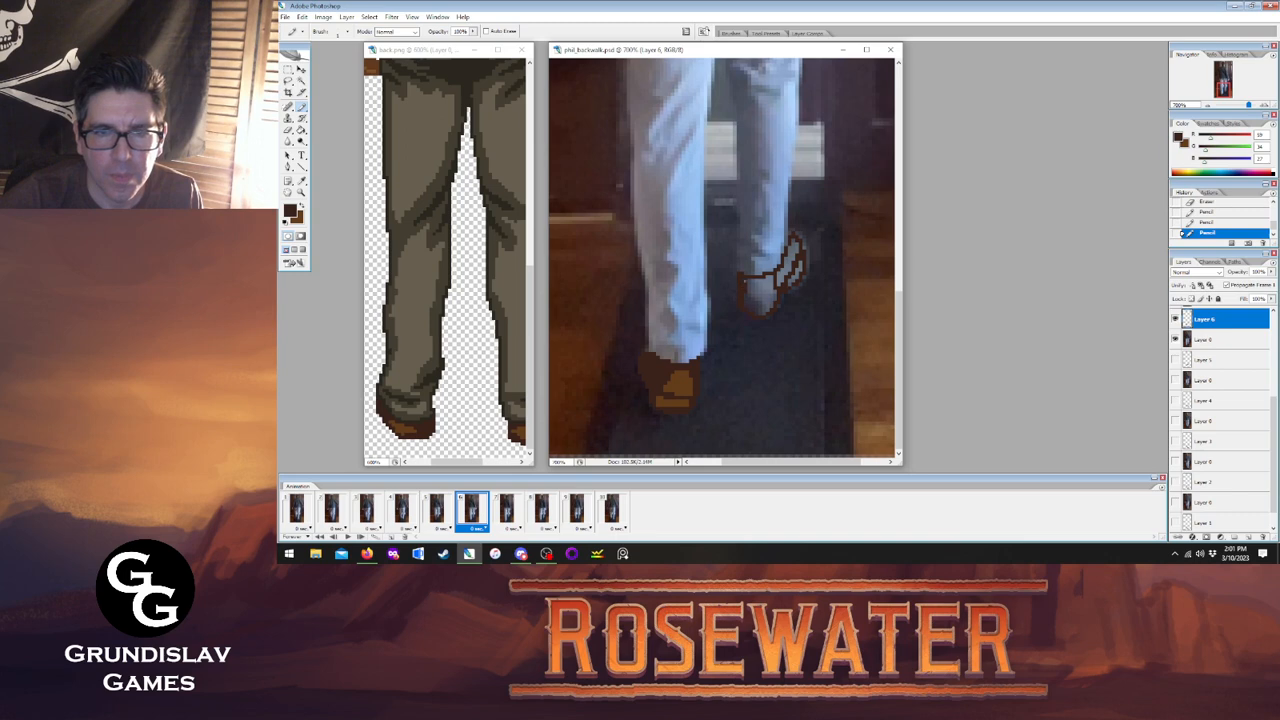
{"action": "left_click_drag", "start_coordinate": [748, 285], "coordinate": [762, 281]}
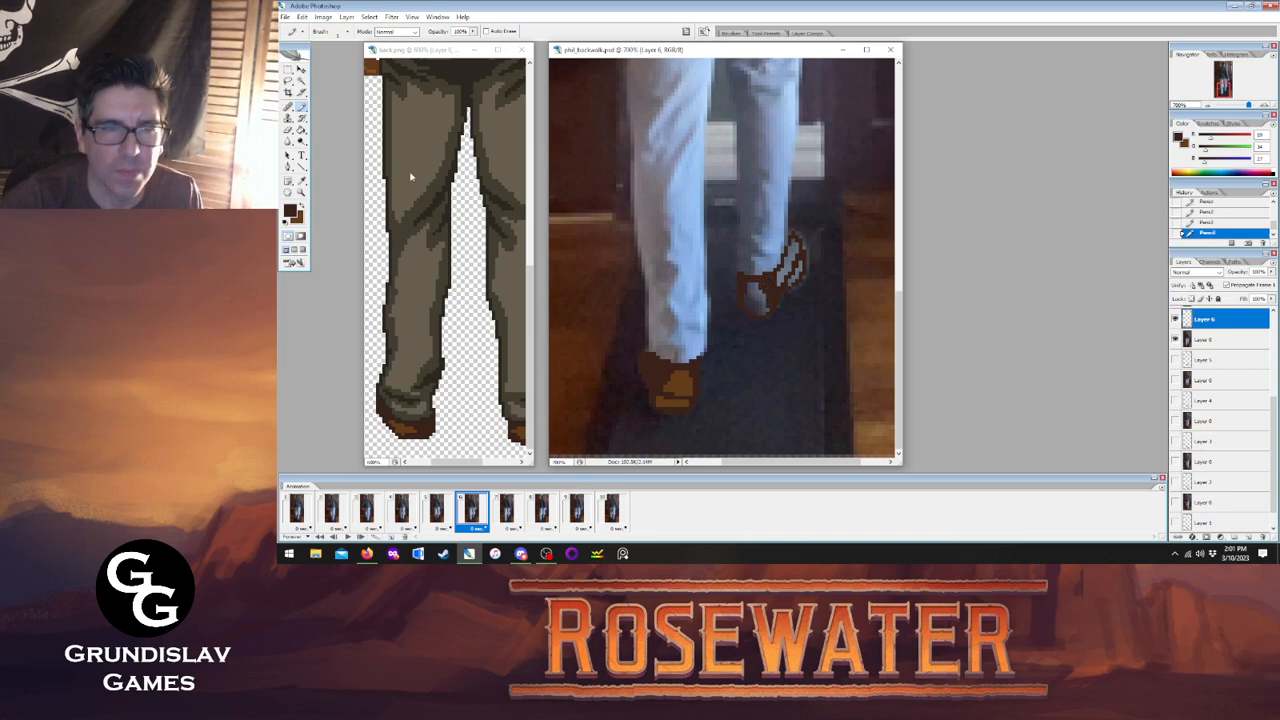
Fill the raised shoe on Layer 6 with dark brown shading and lighter brown highlights using the Paint Bucket.
{"action": "key", "text": "g"}
{"action": "left_click", "coordinate": [790, 268]}
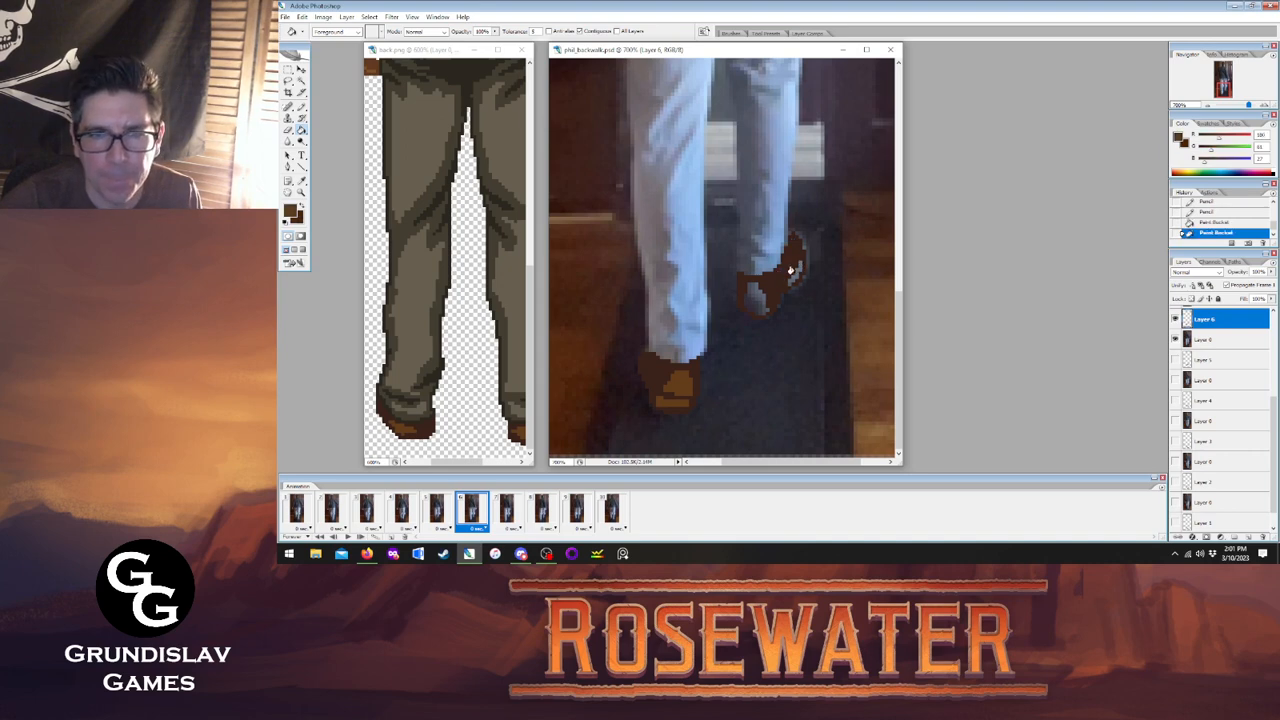
{"action": "left_click", "coordinate": [762, 277]}
{"action": "left_click", "coordinate": [749, 290]}
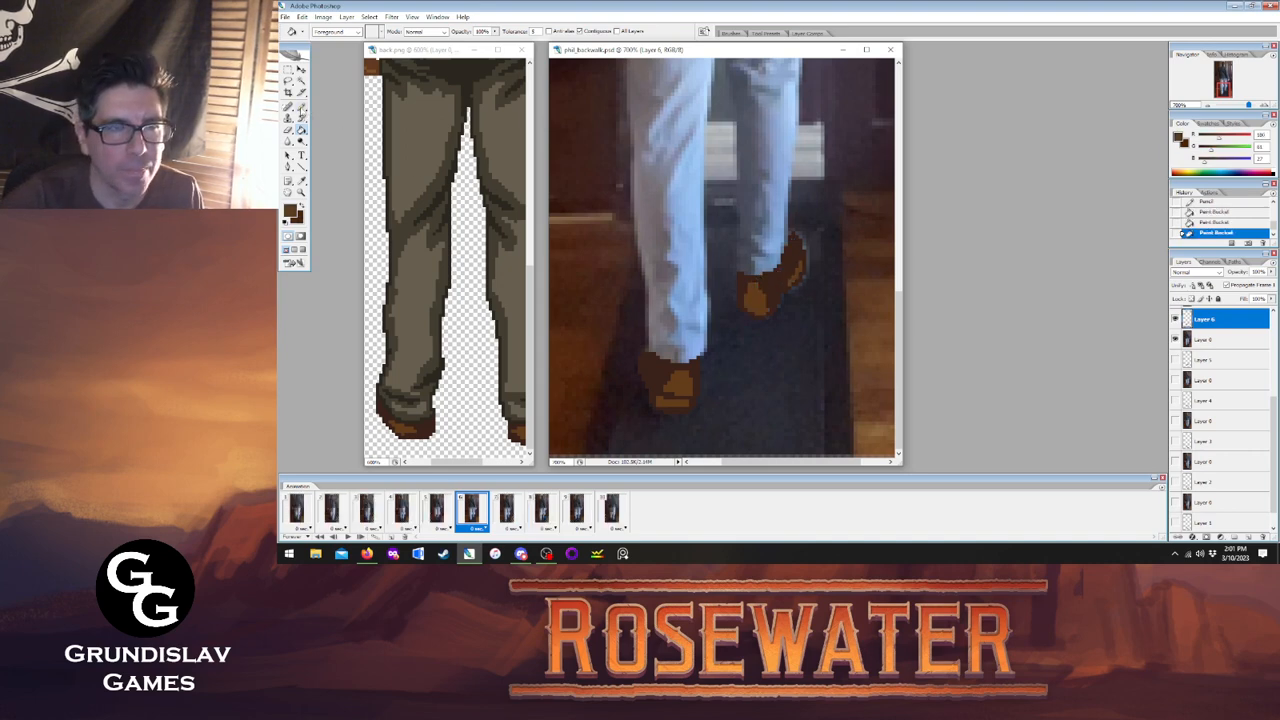
Touch up the heel pixels of the raised shoe on Layer 6 with the dark-brown Pencil and compare it with frame 5.
{"action": "left_click", "coordinate": [301, 106]}
{"action": "left_click_drag", "start_coordinate": [744, 300], "coordinate": [765, 303]}
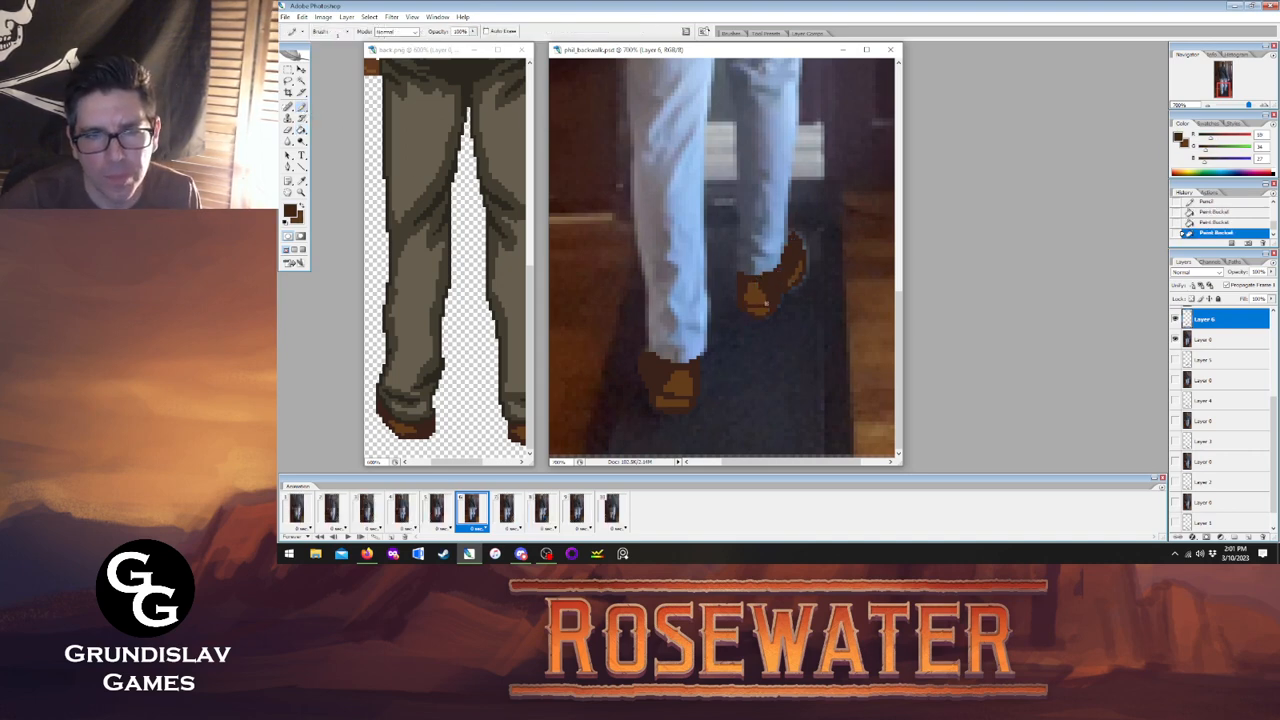
{"action": "left_click", "coordinate": [758, 307]}
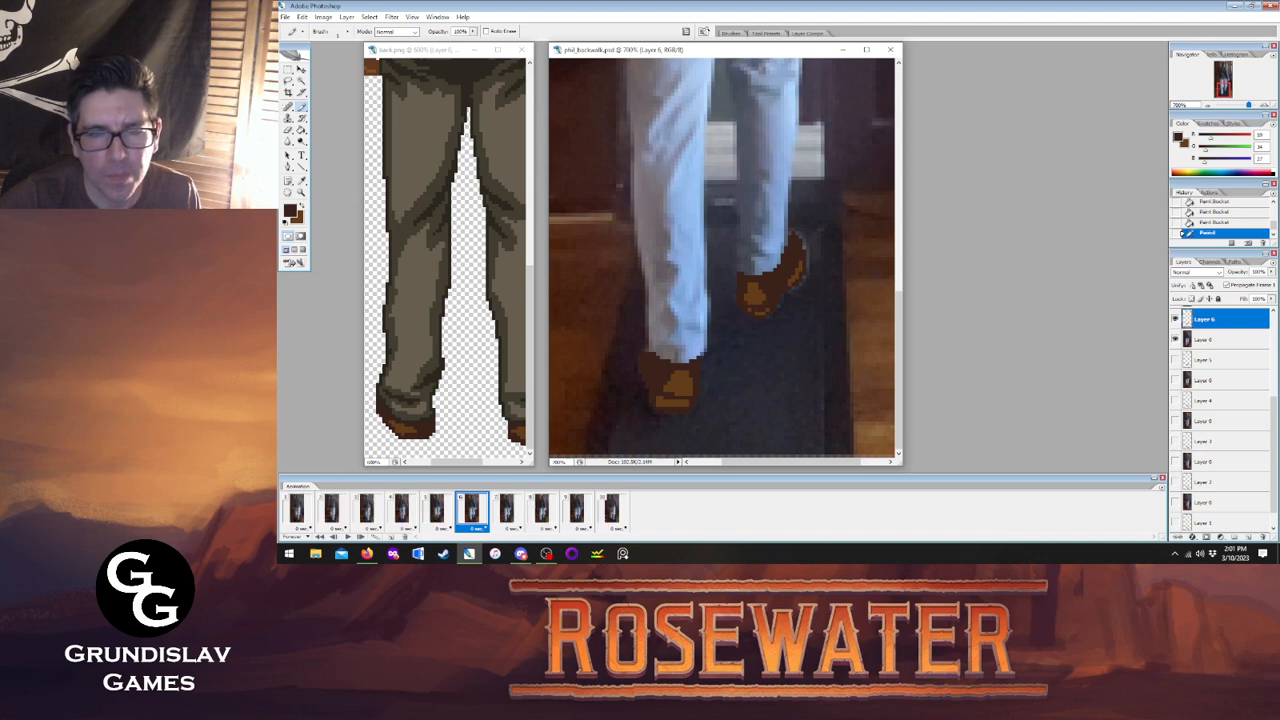
{"action": "left_click", "coordinate": [445, 512]}
{"action": "left_click", "coordinate": [480, 515]}
{"action": "left_click", "coordinate": [445, 512]}
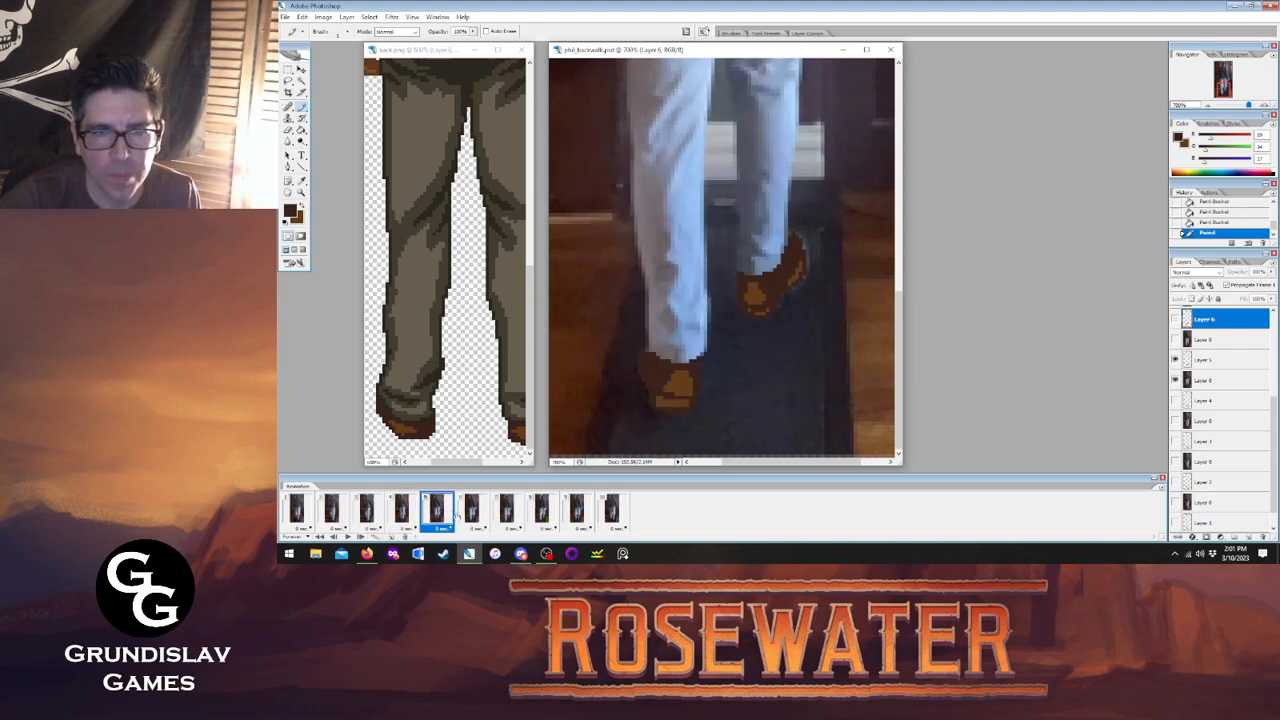
{"action": "left_click", "coordinate": [482, 516]}
Go to frame 7, make Layer 7 the active drawing layer, and save the document.
{"action": "left_click", "coordinate": [505, 512]}
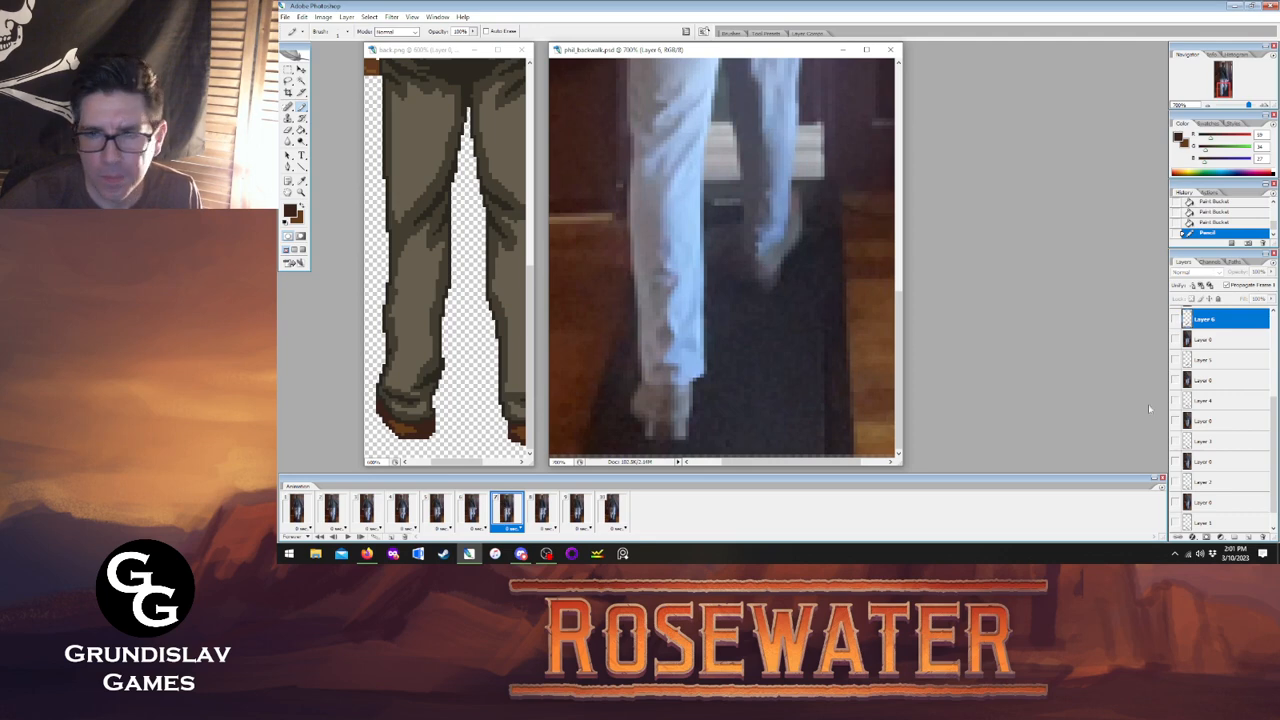
{"action": "scroll", "coordinate": [1220, 420], "scroll_direction": "up", "scroll_amount": 2}
{"action": "left_click", "coordinate": [1205, 343]}
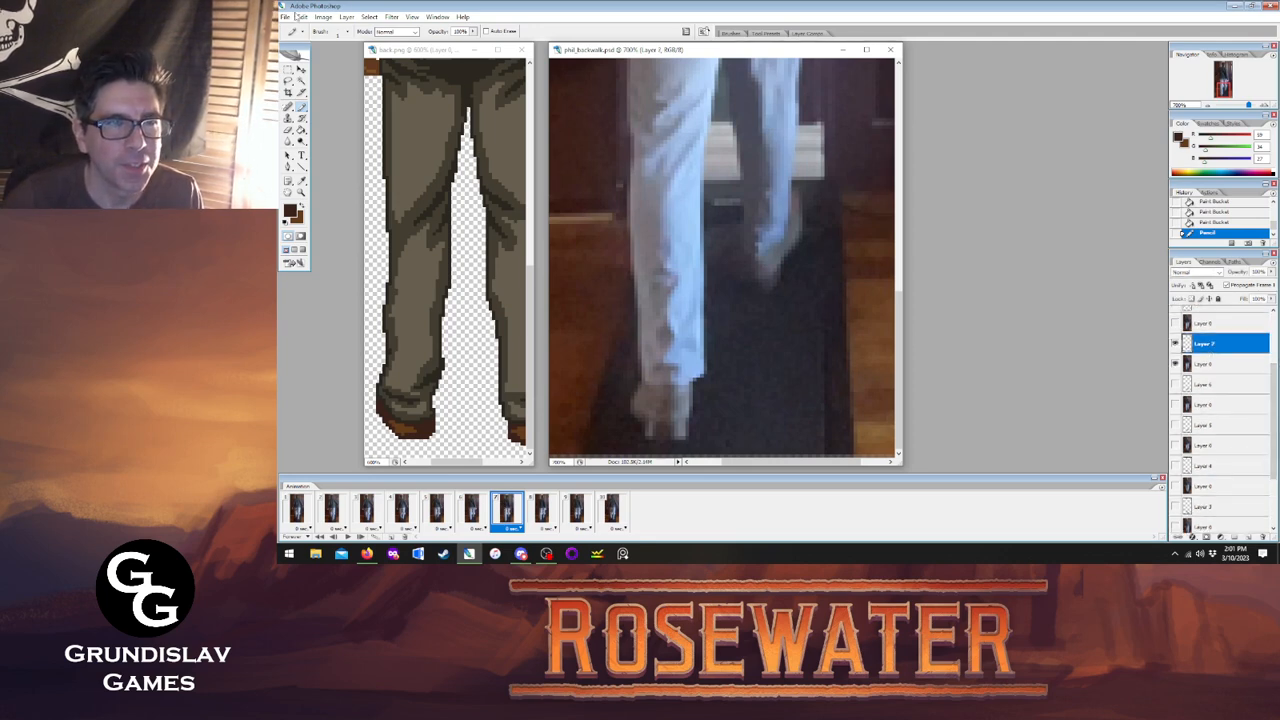
{"action": "left_click", "coordinate": [285, 17]}
{"action": "left_click", "coordinate": [300, 122]}
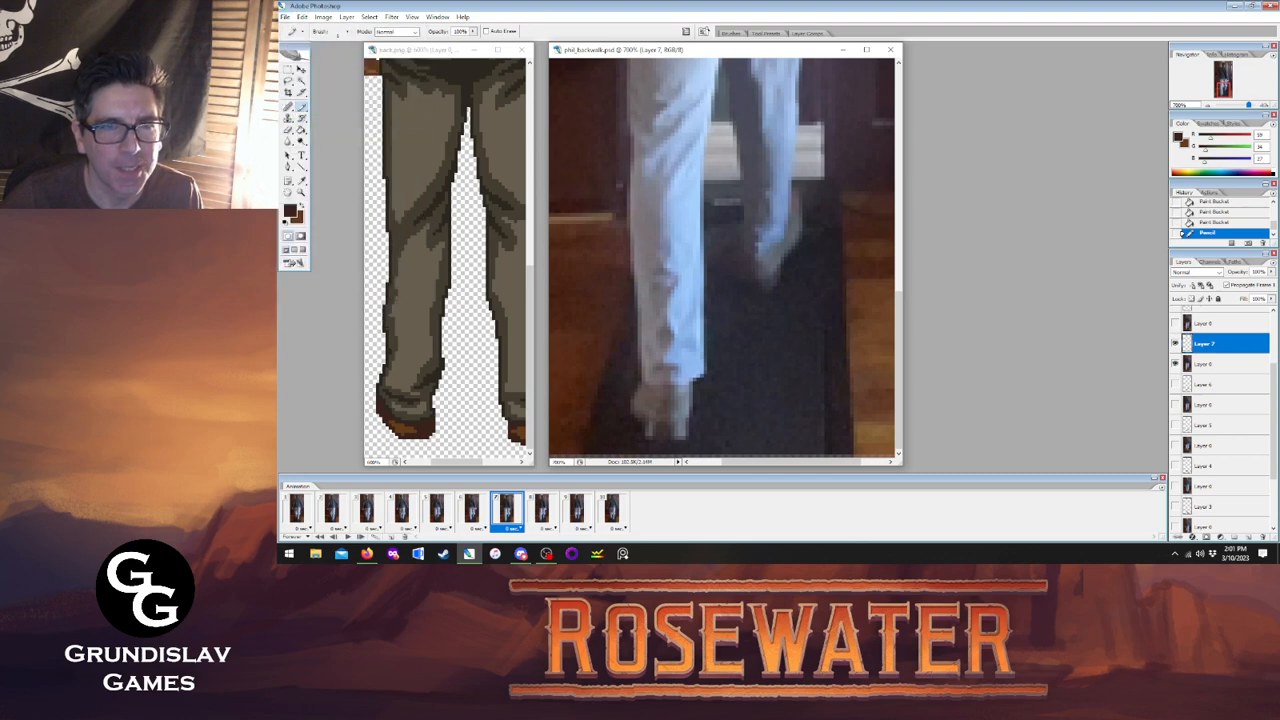
{"action": "mouse_move", "coordinate": [710, 54]}
{"action": "left_mouse_down"}
{"action": "mouse_move", "coordinate": [678, 98]}
{"action": "mouse_move", "coordinate": [732, 51]}
{"action": "left_mouse_up"}
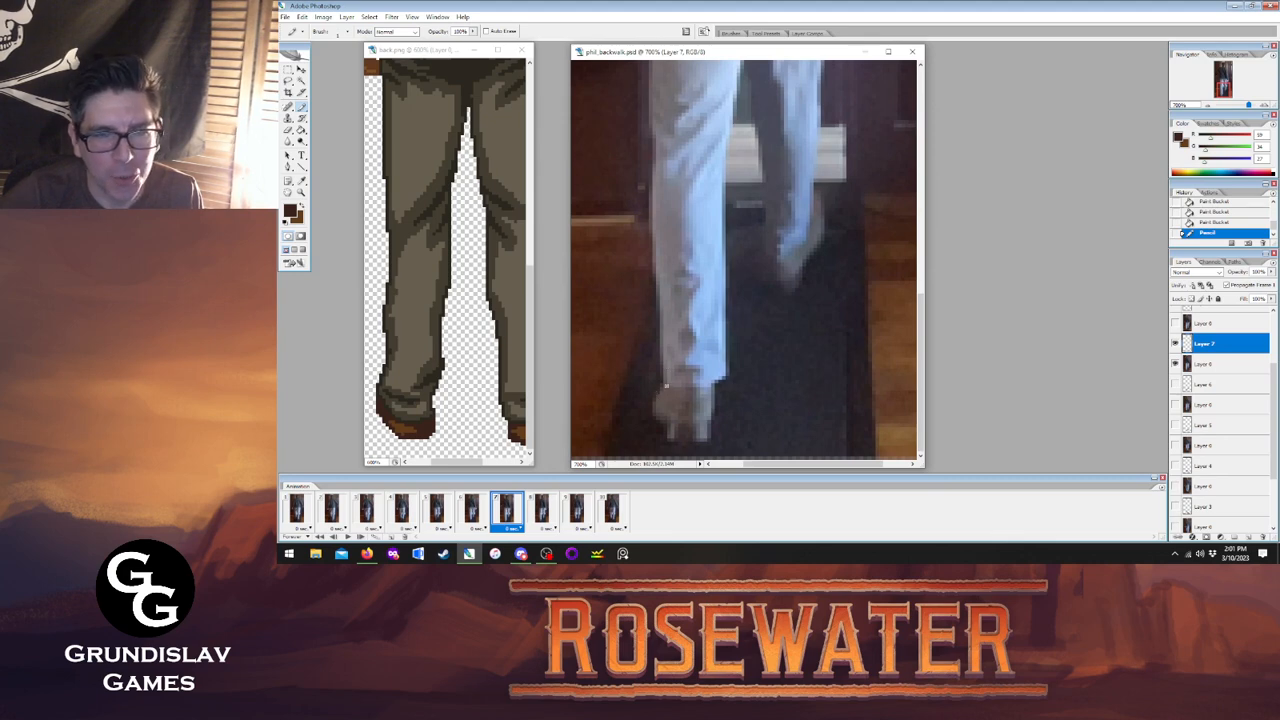
Trace the outlines of the nearer shoe and the raised shoe on Layer 7 with the dark-brown Pencil.
{"action": "mouse_move", "coordinate": [666, 385]}
{"action": "left_mouse_down"}
{"action": "mouse_move", "coordinate": [714, 387]}
{"action": "mouse_move", "coordinate": [709, 440]}
{"action": "mouse_move", "coordinate": [678, 438]}
{"action": "mouse_move", "coordinate": [660, 389]}
{"action": "left_mouse_up"}
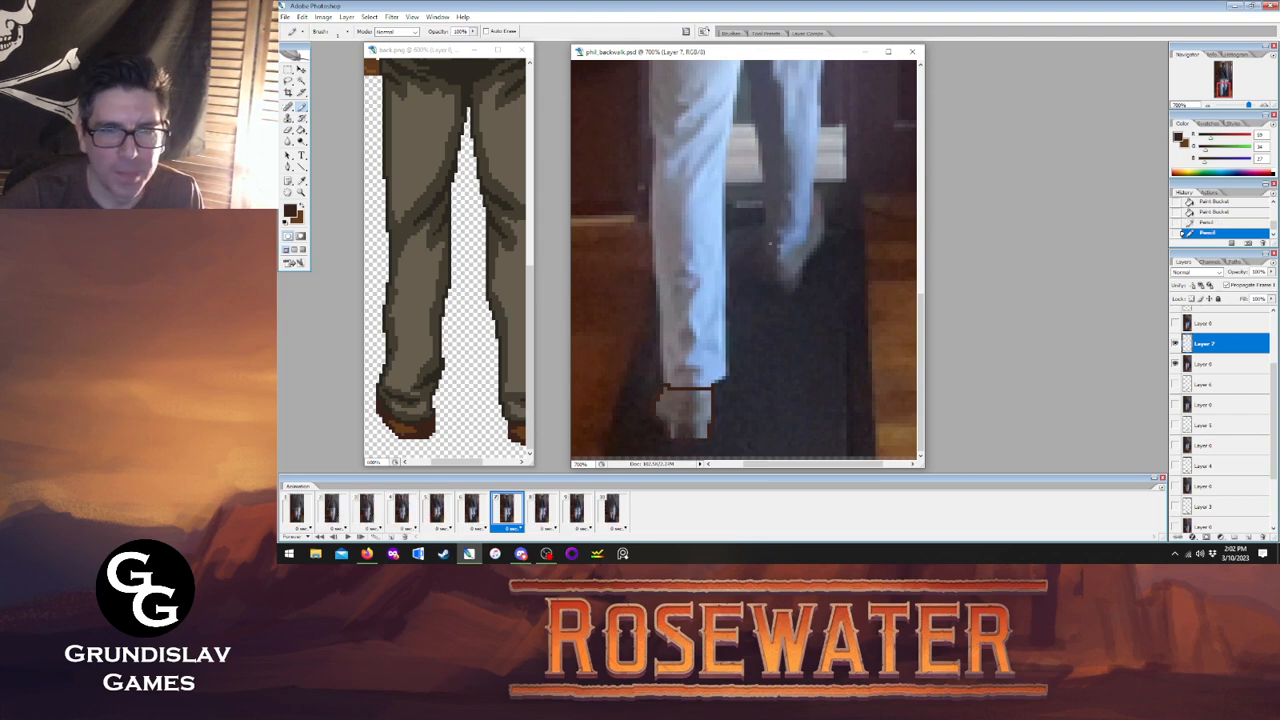
{"action": "mouse_move", "coordinate": [766, 262]}
{"action": "left_mouse_down"}
{"action": "mouse_move", "coordinate": [800, 243]}
{"action": "mouse_move", "coordinate": [816, 194]}
{"action": "mouse_move", "coordinate": [821, 232]}
{"action": "mouse_move", "coordinate": [778, 278]}
{"action": "mouse_move", "coordinate": [790, 286]}
{"action": "left_mouse_up"}
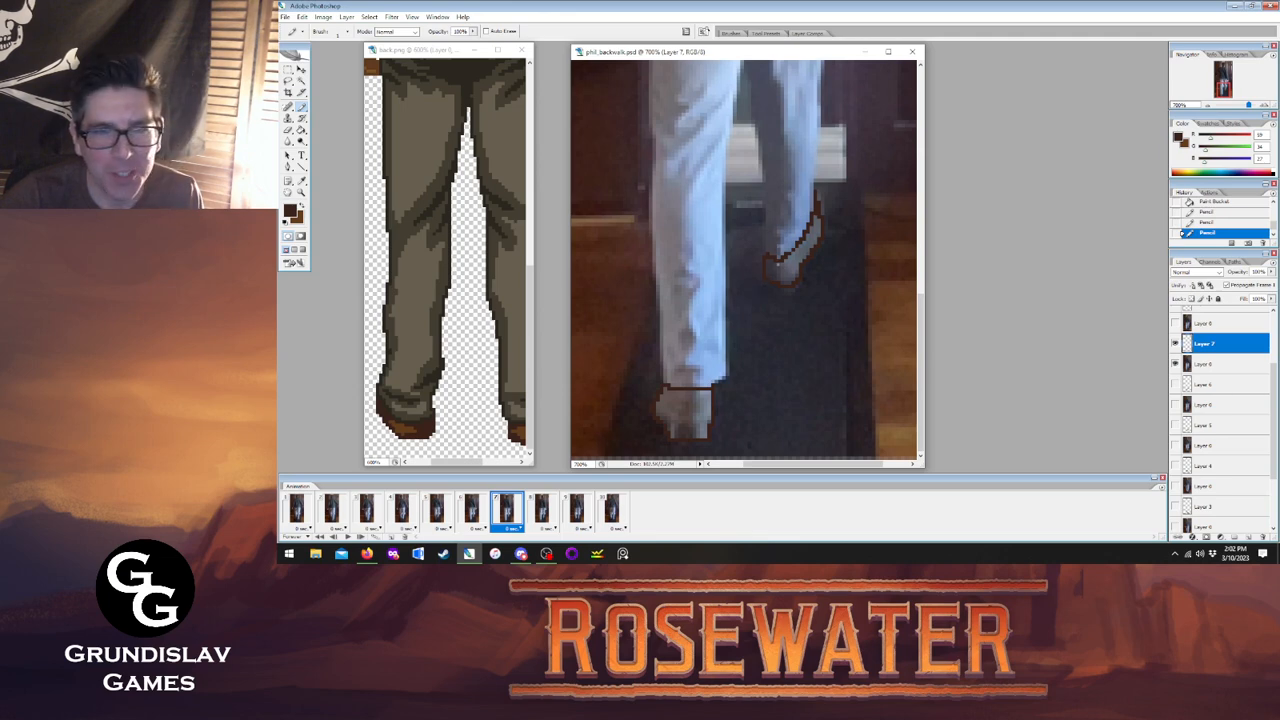
{"action": "left_click", "coordinate": [764, 254]}
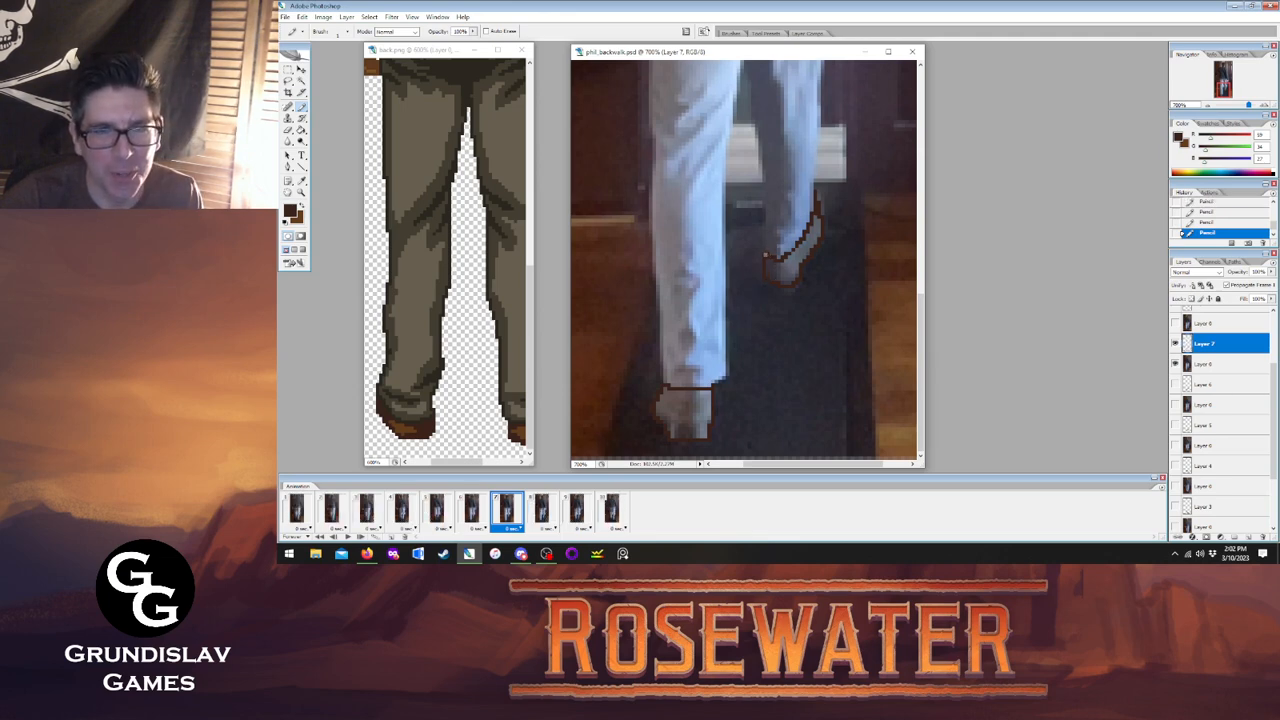
Compare the new shoe outlines in frame 7 with the coloured shoes in frame 6.
{"action": "left_click", "coordinate": [470, 508]}
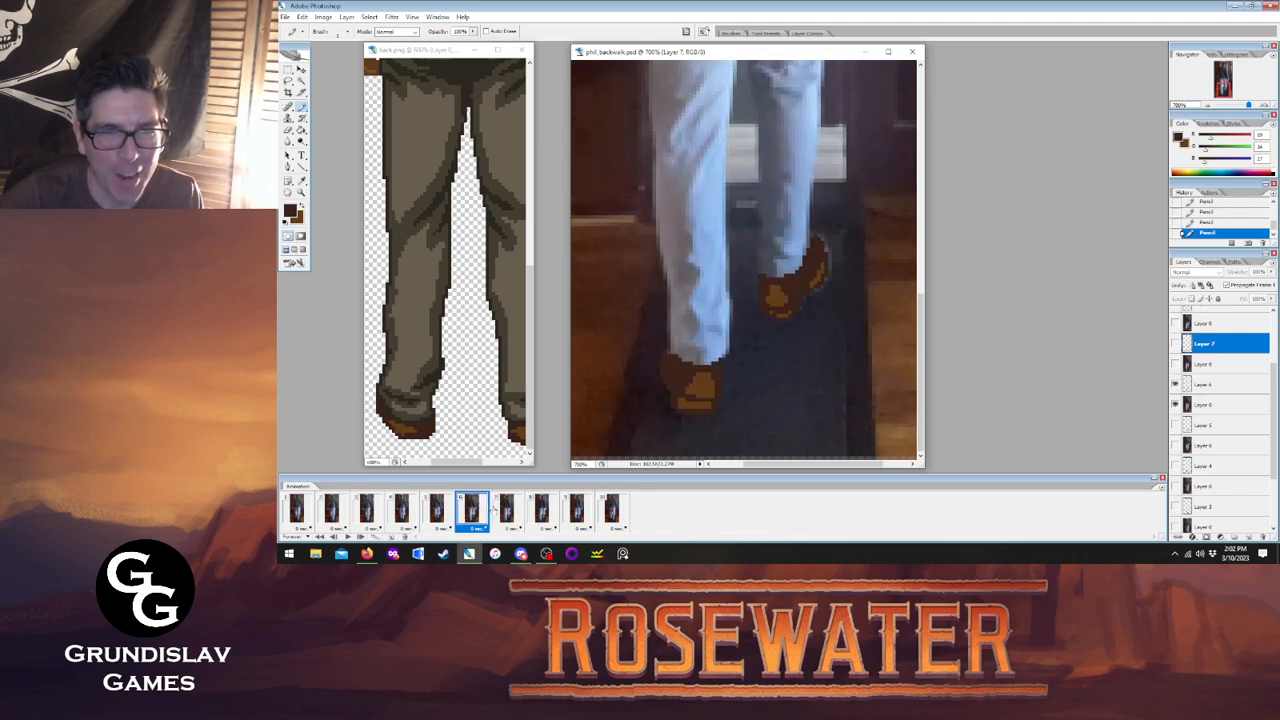
{"action": "left_click", "coordinate": [506, 510]}
{"action": "left_click", "coordinate": [470, 510]}
{"action": "left_click", "coordinate": [494, 516]}
{"action": "left_click", "coordinate": [474, 516]}
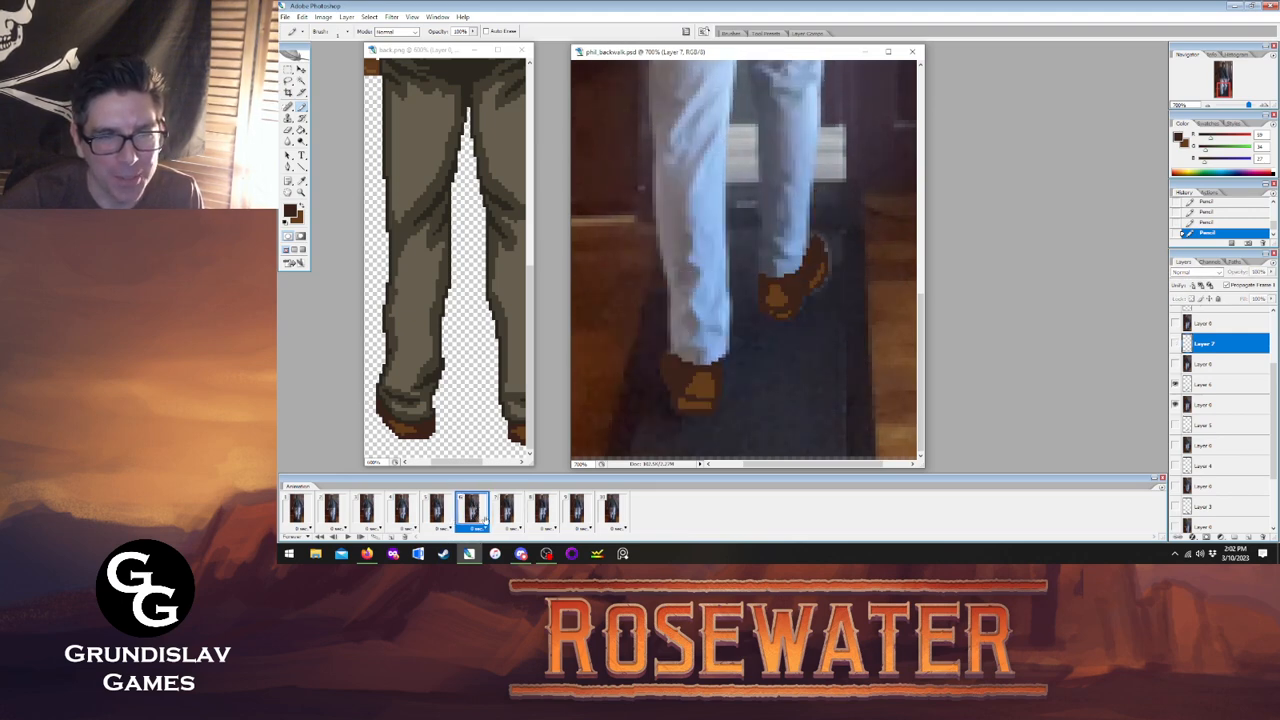
{"action": "left_click", "coordinate": [496, 518]}
{"action": "left_click", "coordinate": [482, 514]}
{"action": "left_click", "coordinate": [500, 516]}
{"action": "left_click", "coordinate": [484, 516]}
{"action": "left_click", "coordinate": [500, 518]}
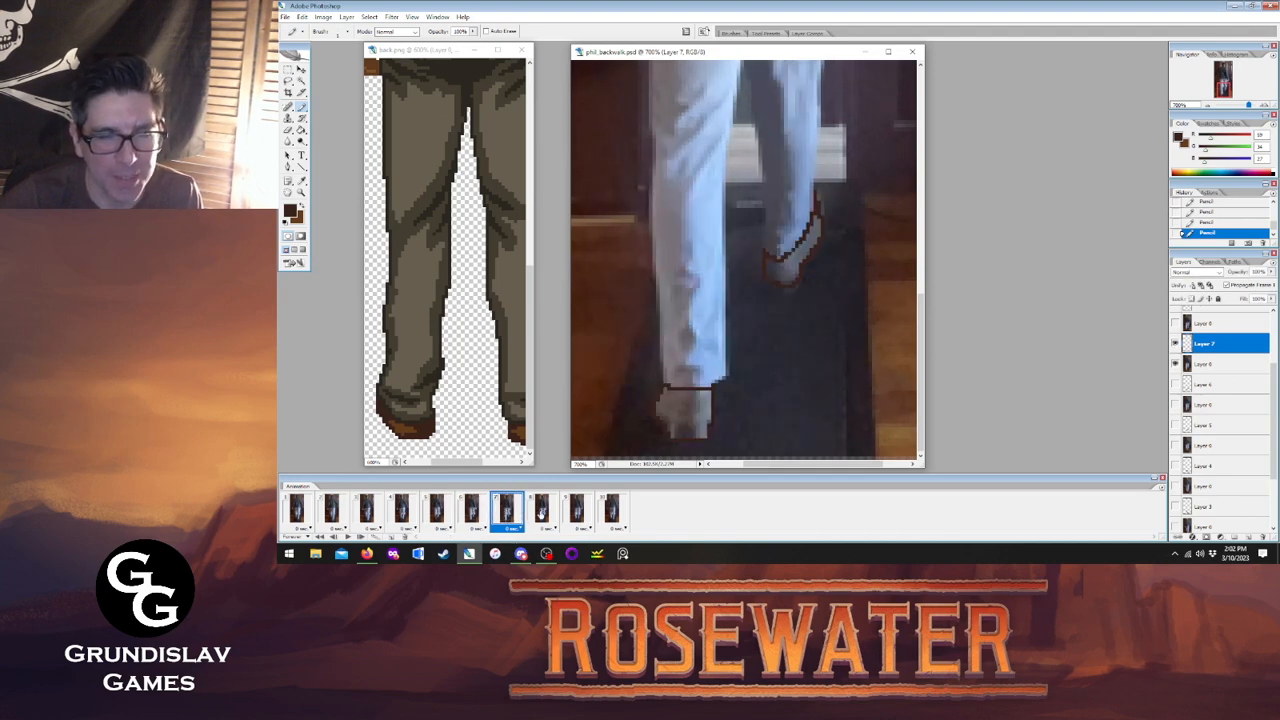
Draw the heel contour and side shading lines inside the raised shoe on Layer 7, checking them against frame 6.
{"action": "left_click", "coordinate": [474, 516]}
{"action": "left_click", "coordinate": [500, 518]}
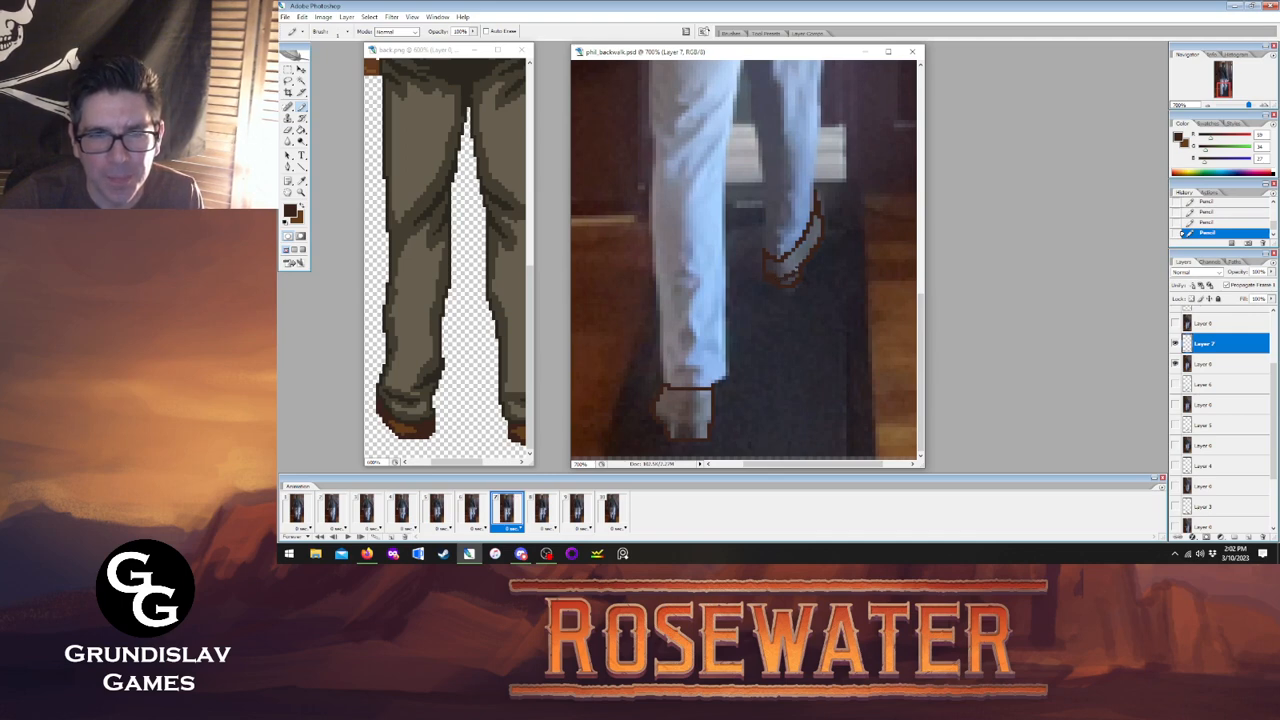
{"action": "left_click", "coordinate": [472, 512]}
{"action": "left_click", "coordinate": [503, 516]}
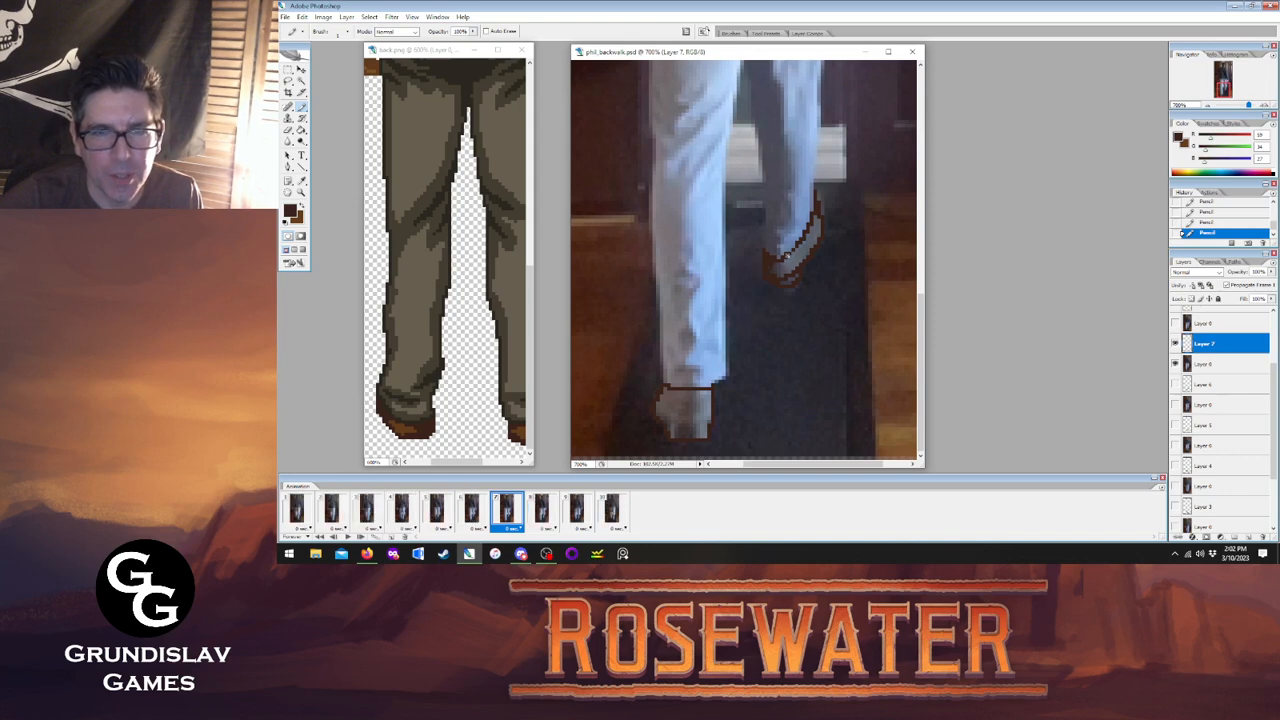
{"action": "left_click", "coordinate": [472, 512]}
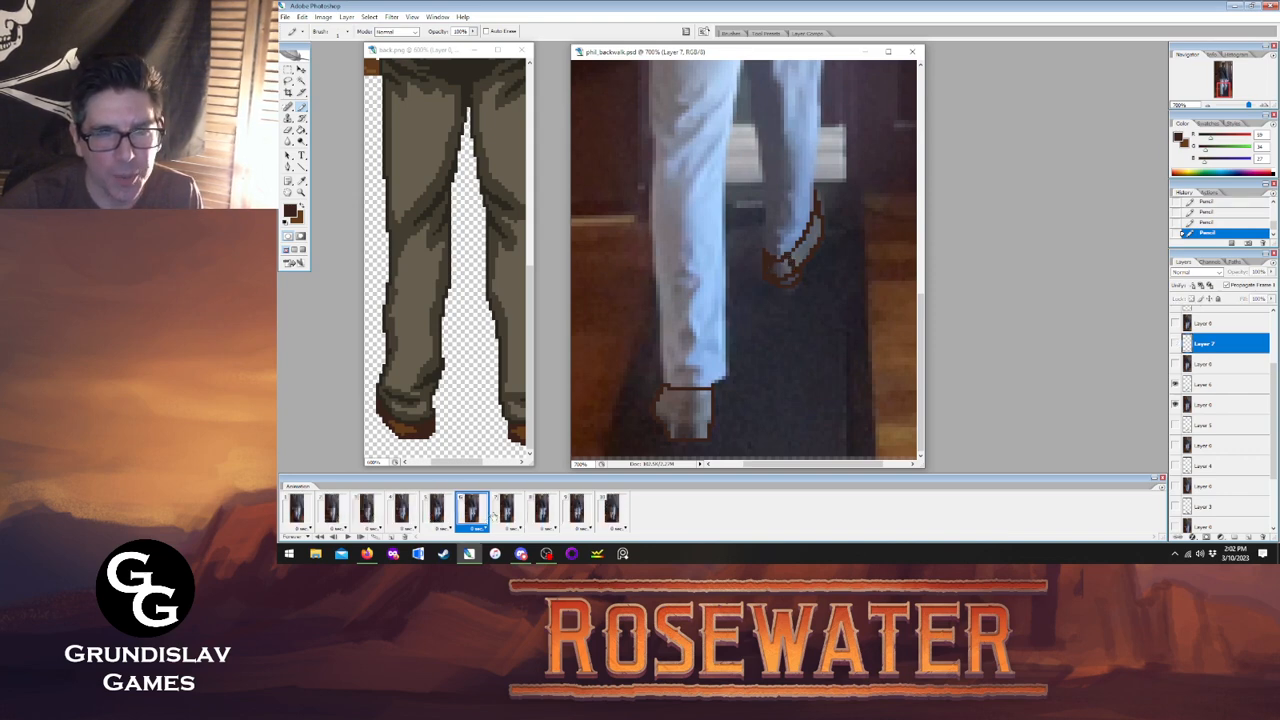
{"action": "left_click", "coordinate": [503, 516]}
{"action": "left_click_drag", "start_coordinate": [808, 252], "coordinate": [816, 217]}
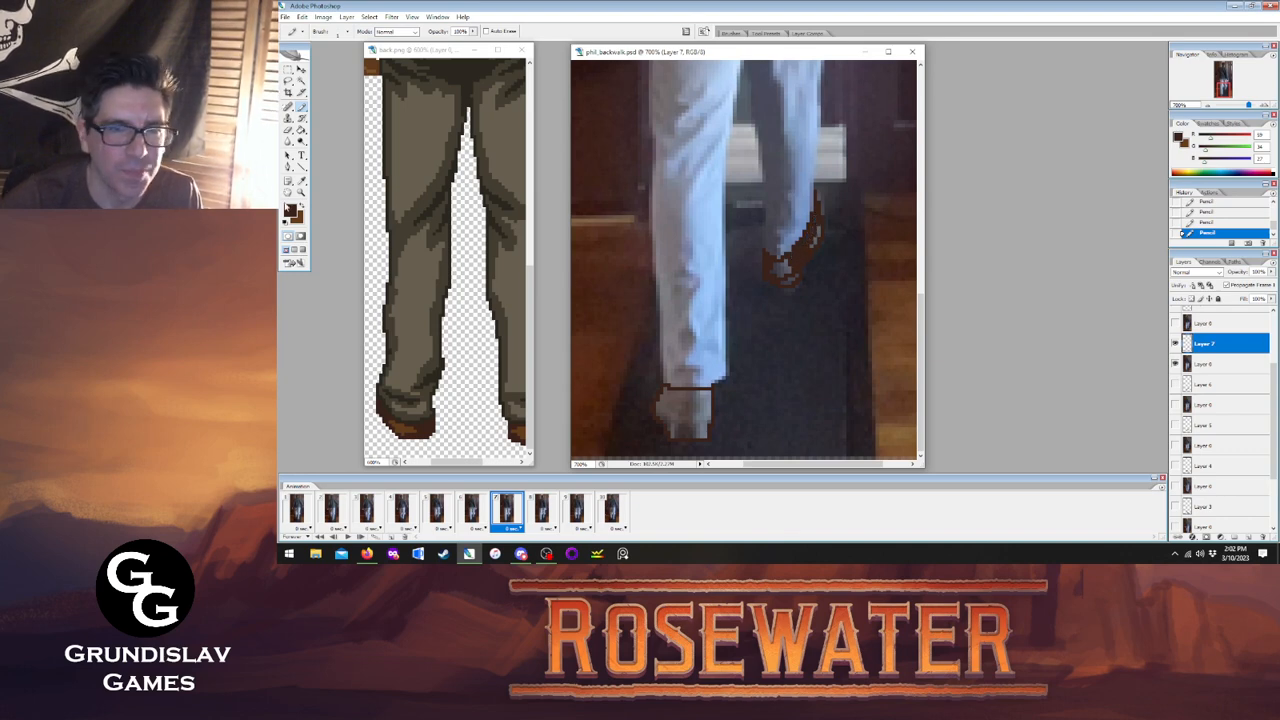
Fill the open areas of the raised shoe on Layer 7 with lighter brown highlights using the Paint Bucket.
{"action": "left_click", "coordinate": [300, 130]}
{"action": "key", "text": "x"}
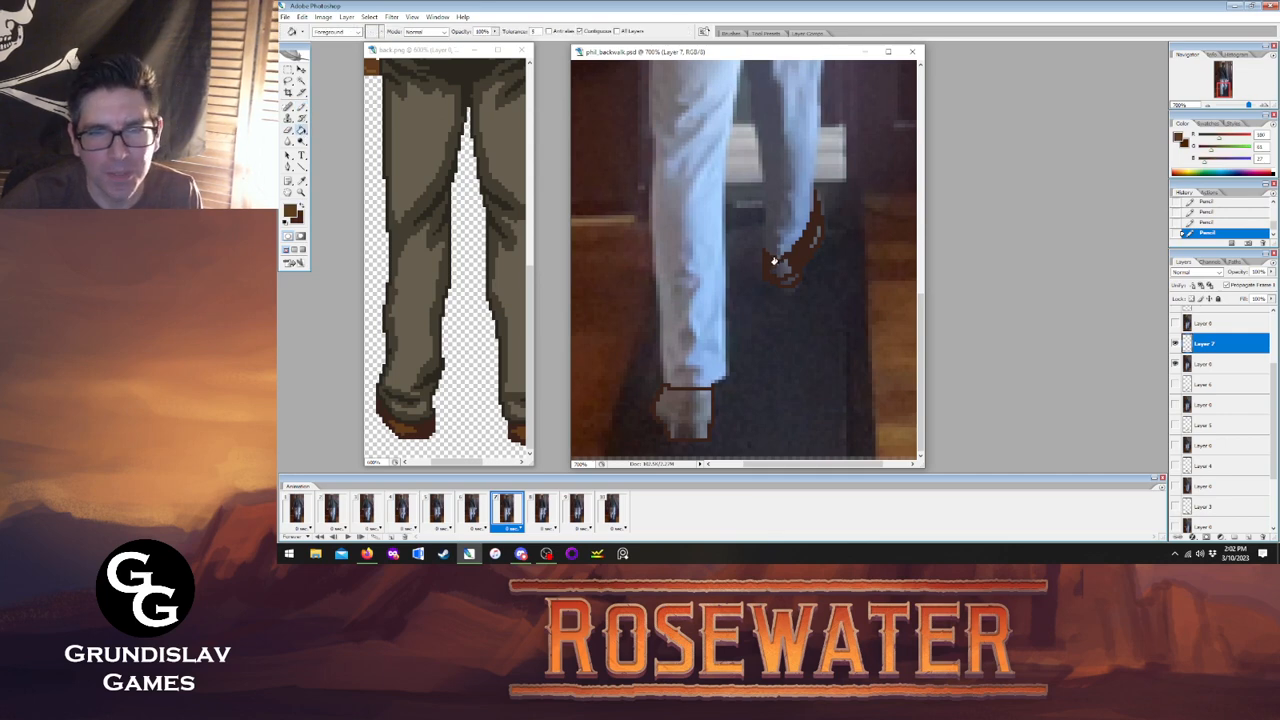
{"action": "left_click", "coordinate": [775, 262]}
{"action": "left_click", "coordinate": [785, 272]}
{"action": "left_click", "coordinate": [808, 236]}
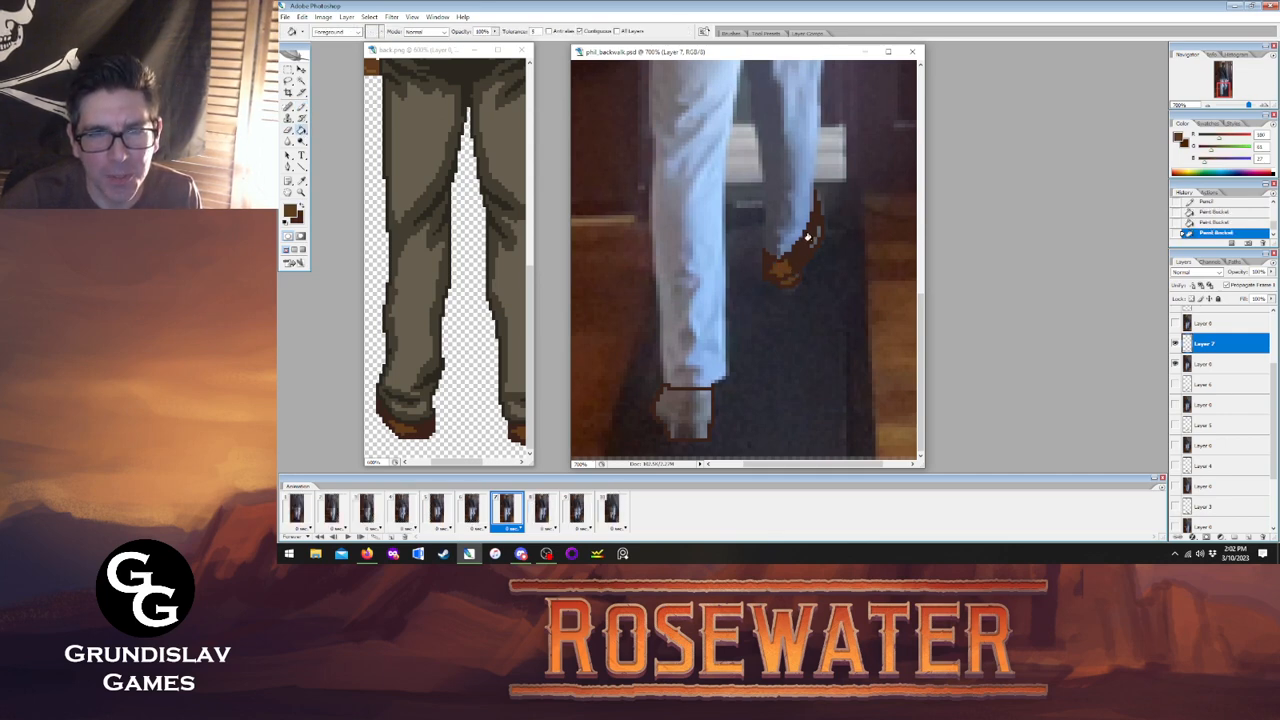
{"action": "left_click", "coordinate": [810, 238]}
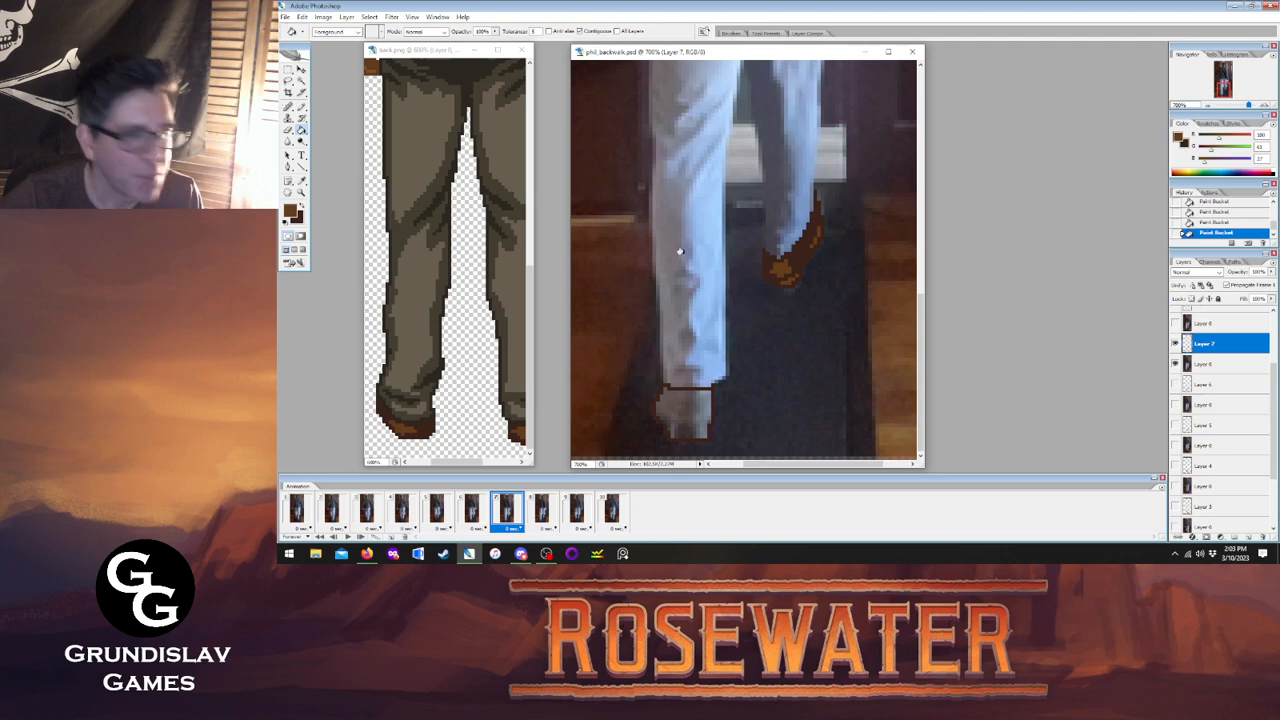
Draw the heel and shading contours inside the nearer shoe on Layer 7 with the dark-brown Pencil, using frame 6 as reference.
{"action": "left_click", "coordinate": [302, 107]}
{"action": "key", "text": "x"}
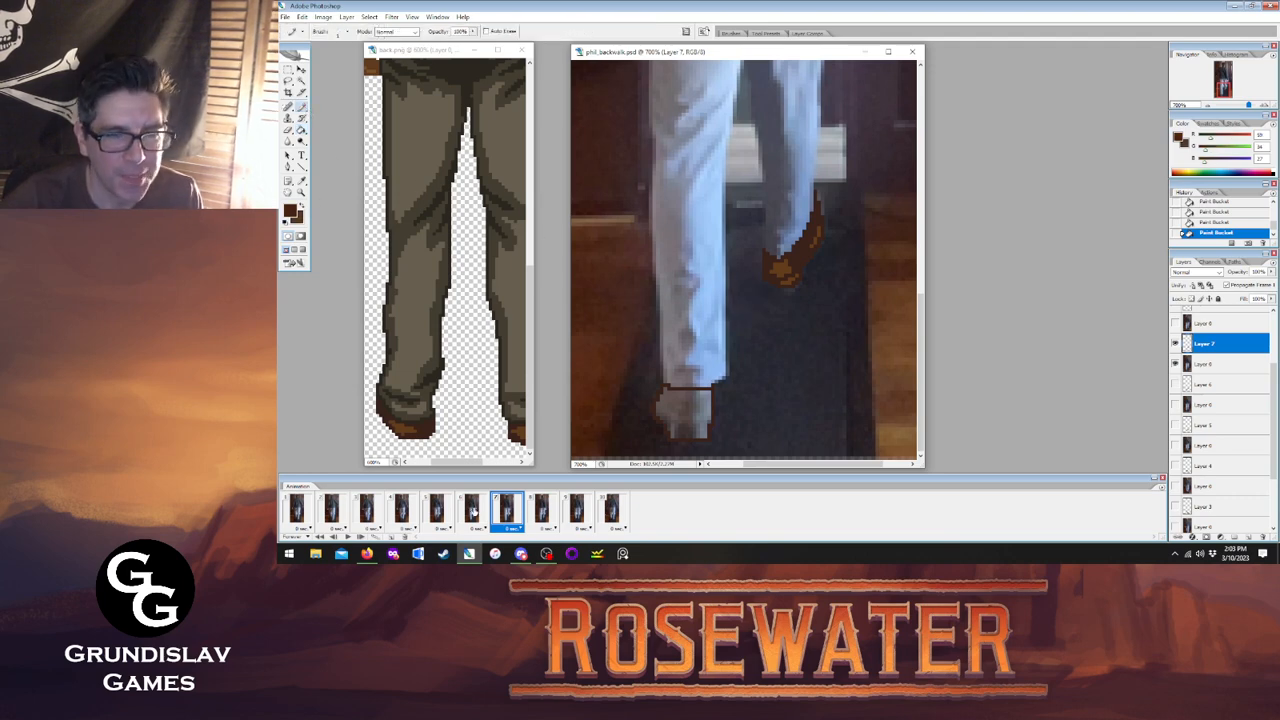
{"action": "left_click", "coordinate": [475, 512]}
{"action": "left_click", "coordinate": [506, 512]}
{"action": "left_click", "coordinate": [484, 514]}
{"action": "left_click", "coordinate": [506, 512]}
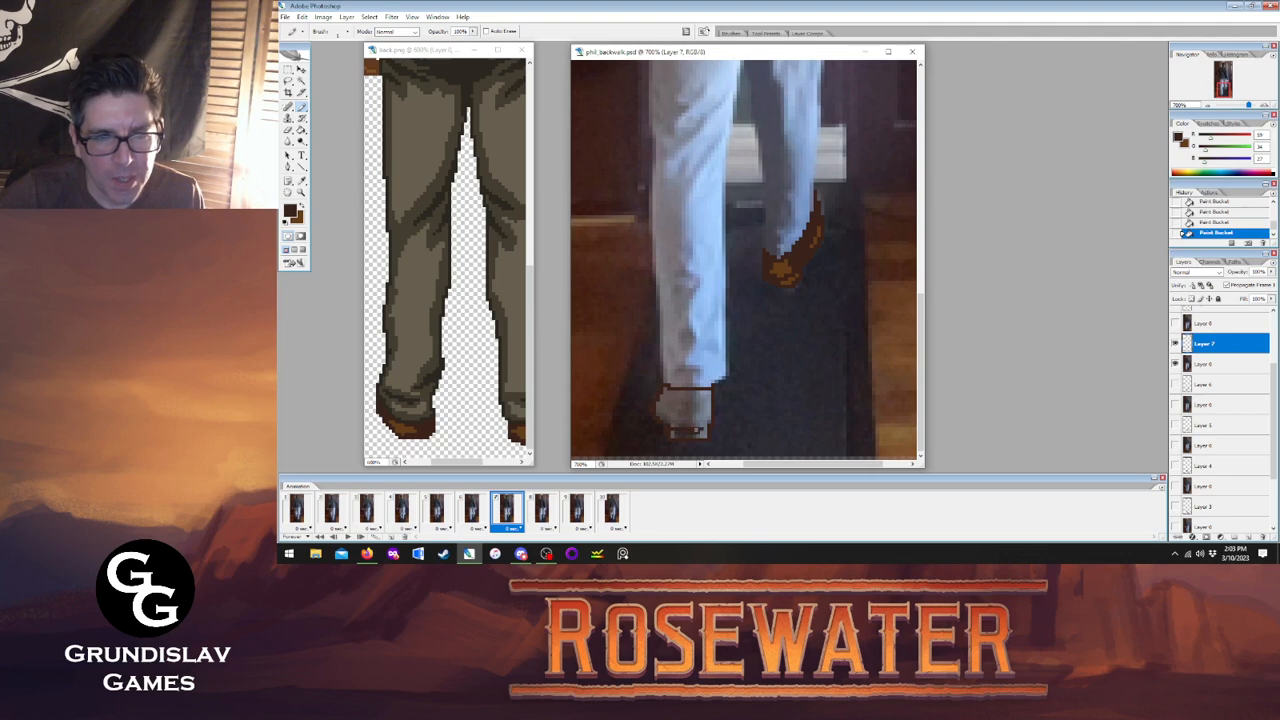
{"action": "left_click", "coordinate": [700, 428]}
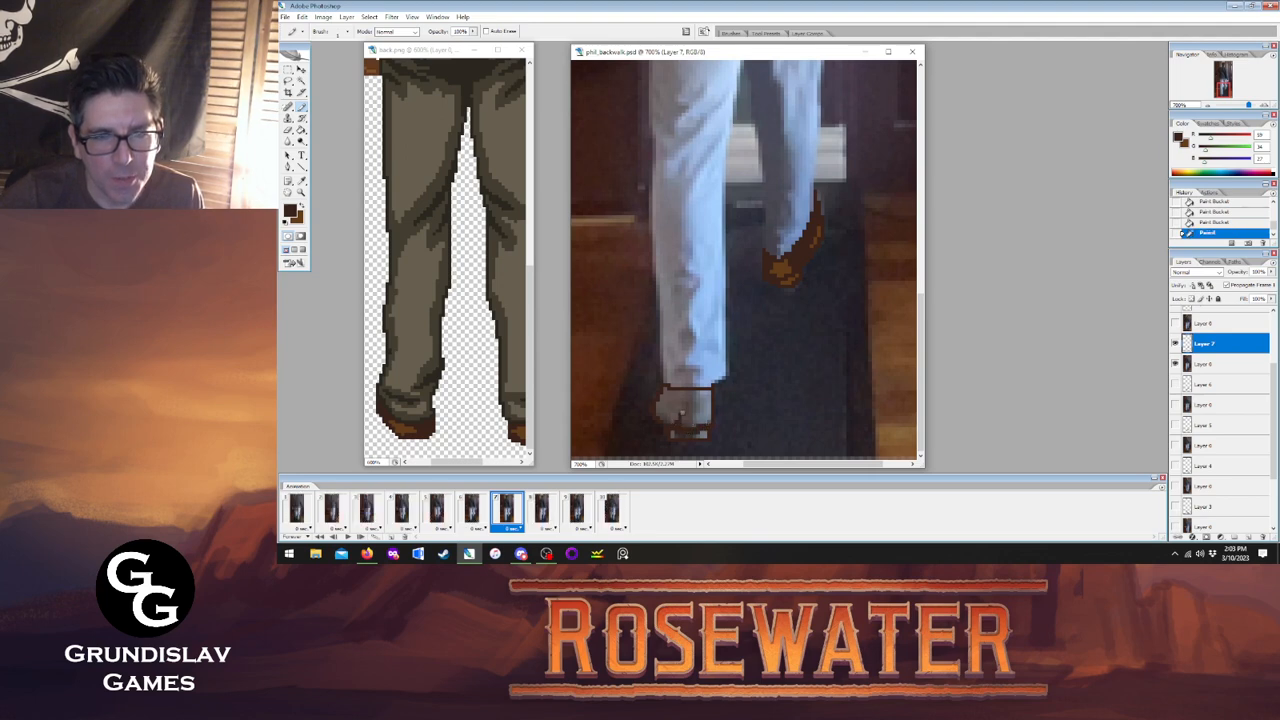
{"action": "mouse_move", "coordinate": [682, 416]}
{"action": "left_mouse_down"}
{"action": "mouse_move", "coordinate": [694, 392]}
{"action": "mouse_move", "coordinate": [708, 410]}
{"action": "mouse_move", "coordinate": [704, 396]}
{"action": "left_mouse_up"}
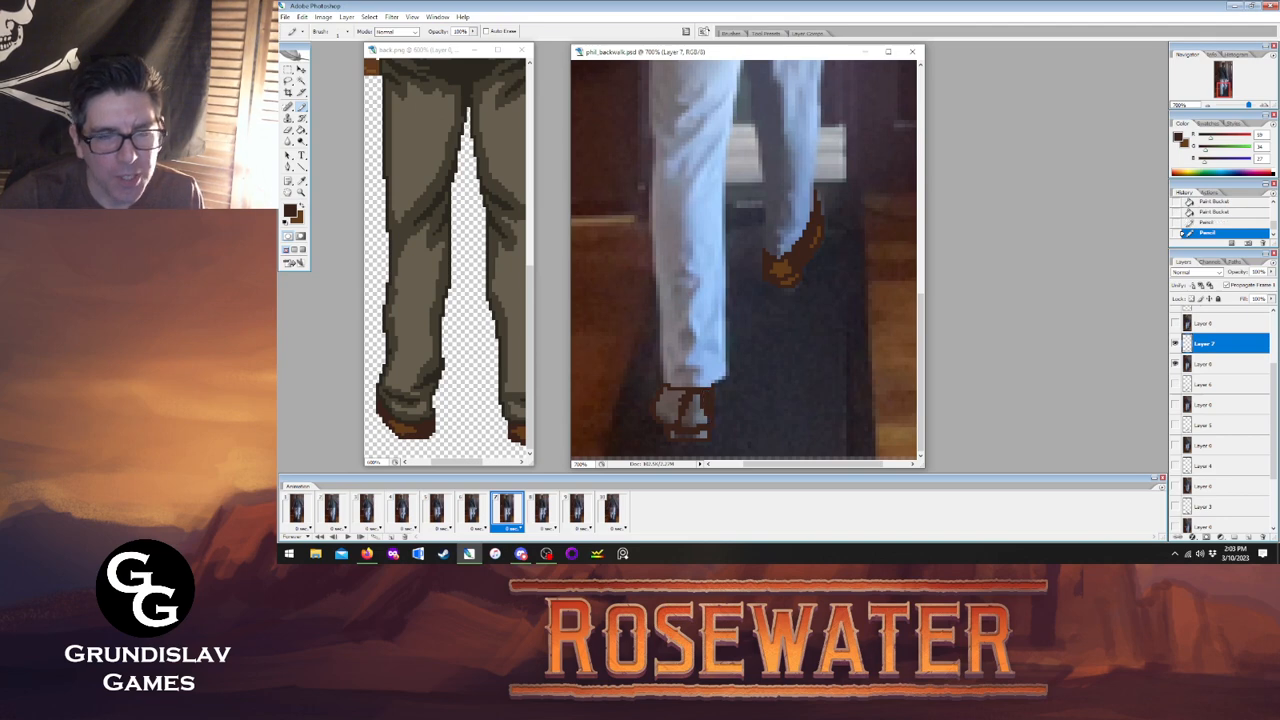
{"action": "left_click", "coordinate": [704, 396]}
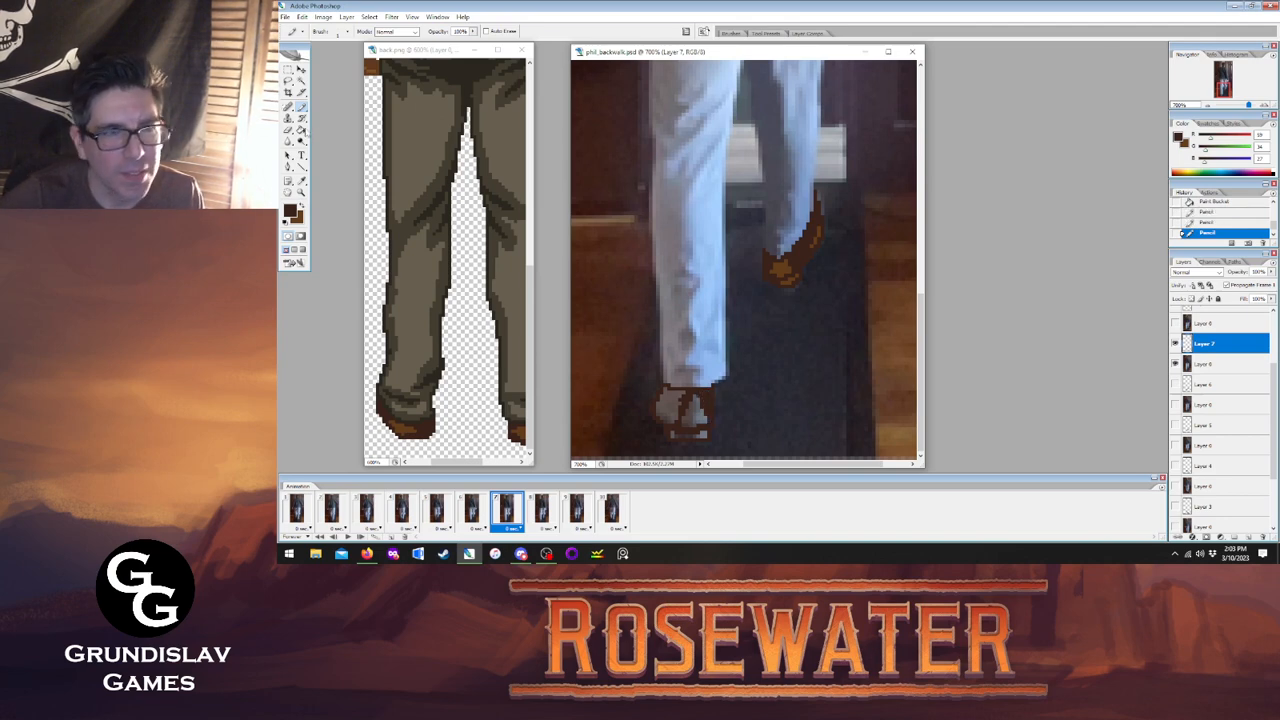
Fill the nearer shoe on Layer 7 with dark brown shading and lighter brown highlights, and compare it with frame 6.
{"action": "key", "text": "g"}
{"action": "left_click", "coordinate": [680, 408]}
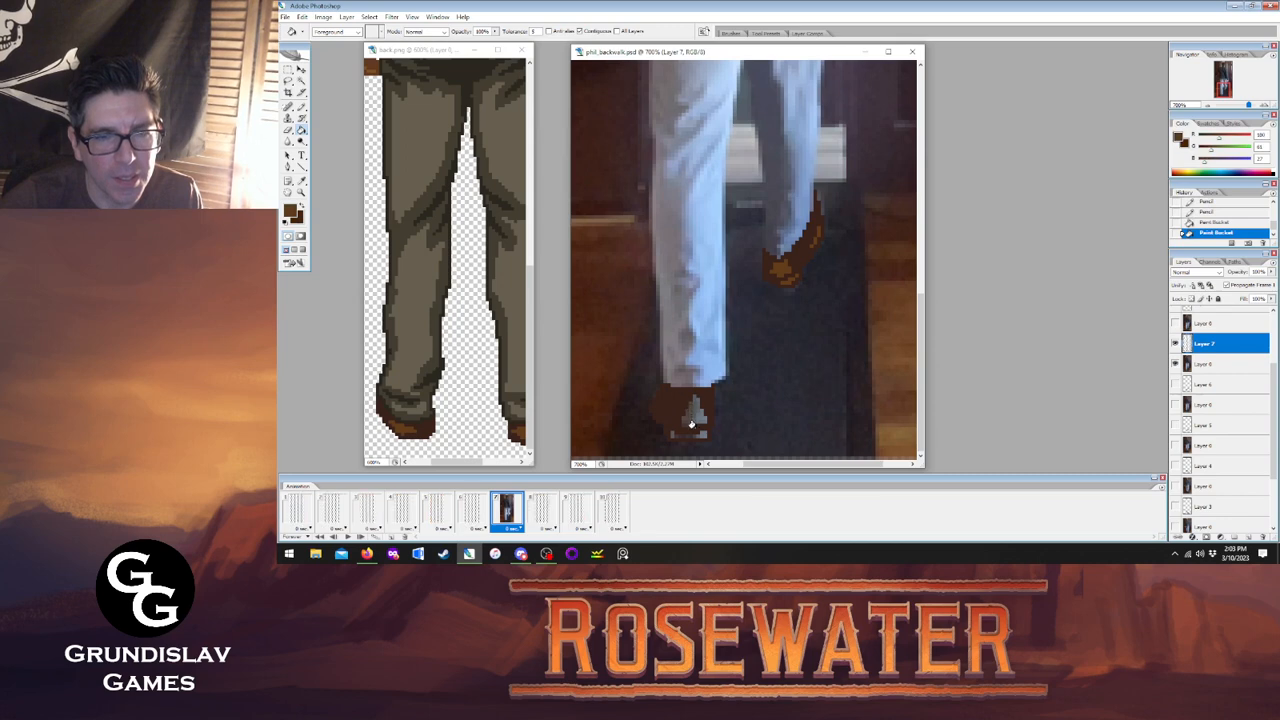
{"action": "left_click", "coordinate": [672, 402]}
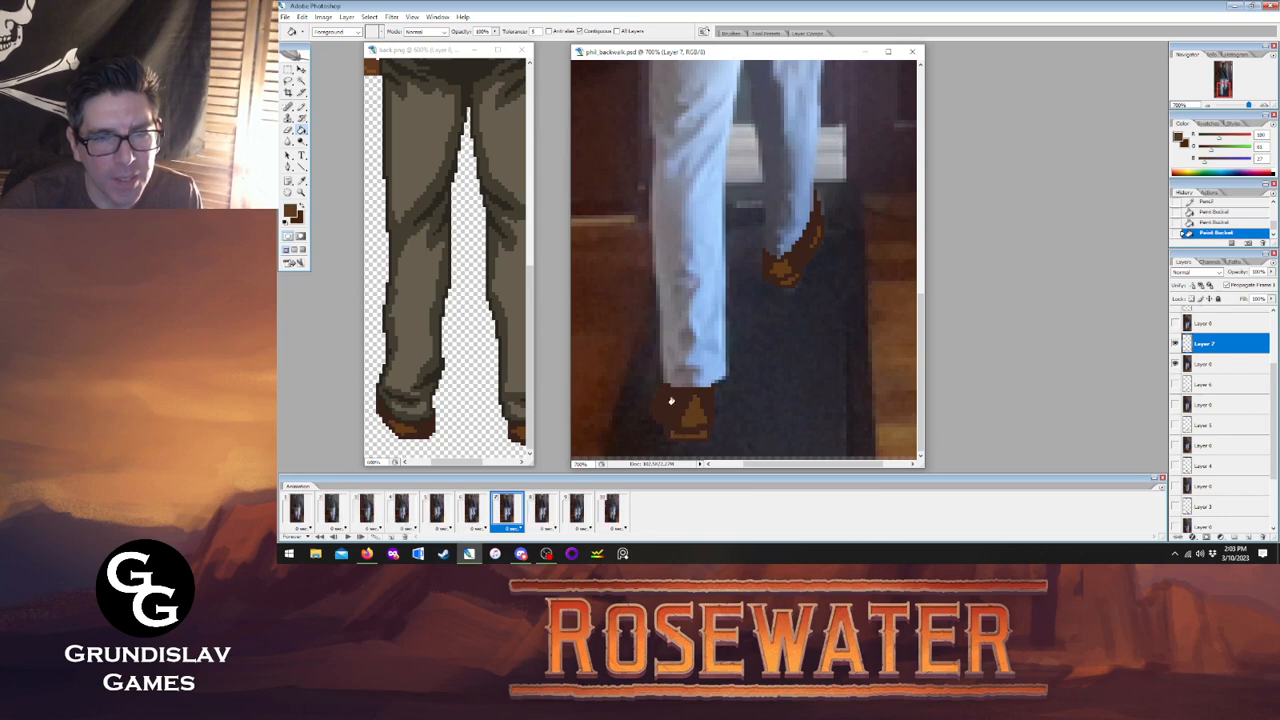
{"action": "left_click", "coordinate": [471, 510]}
{"action": "left_click", "coordinate": [507, 510]}
{"action": "left_click", "coordinate": [474, 512]}
{"action": "left_click", "coordinate": [508, 512]}
Go to frame 8 and make Layer 8 the active layer, with the dark-brown Pencil ready for drawing.
{"action": "left_click", "coordinate": [542, 512]}
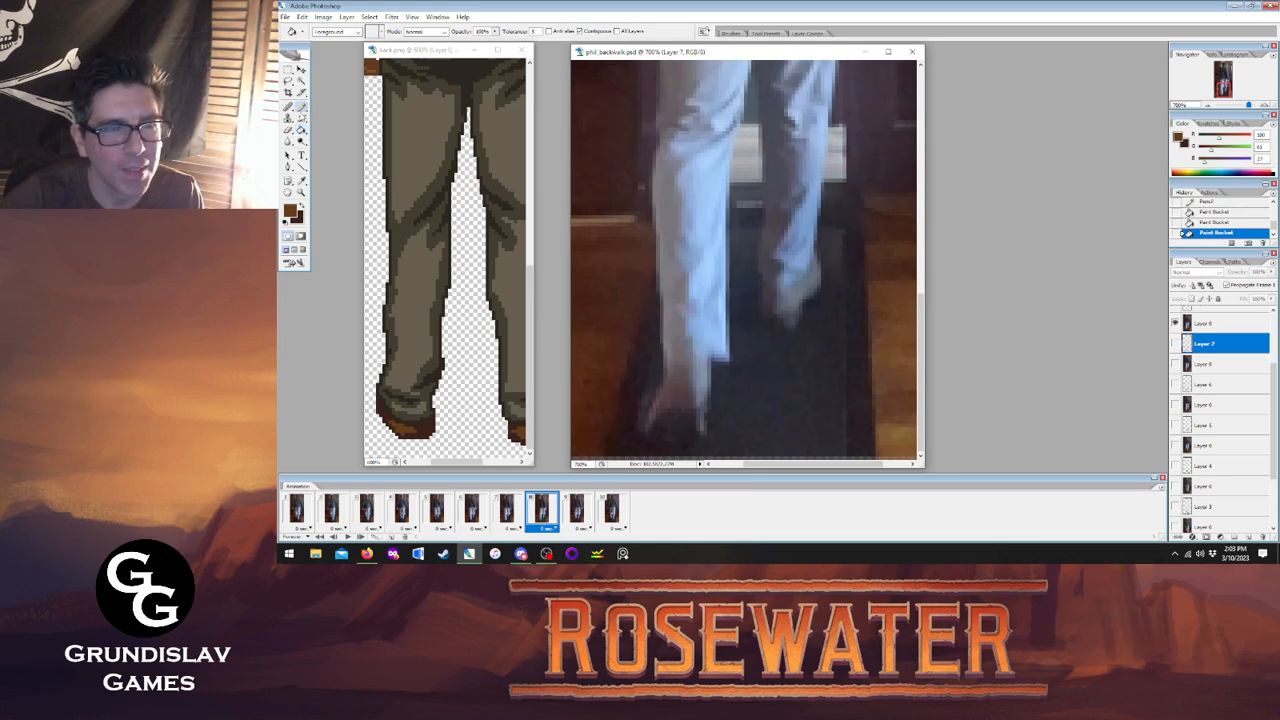
{"action": "key", "text": "b"}
{"action": "key", "text": "x"}
{"action": "left_click_drag", "start_coordinate": [1273, 398], "coordinate": [1273, 359]}
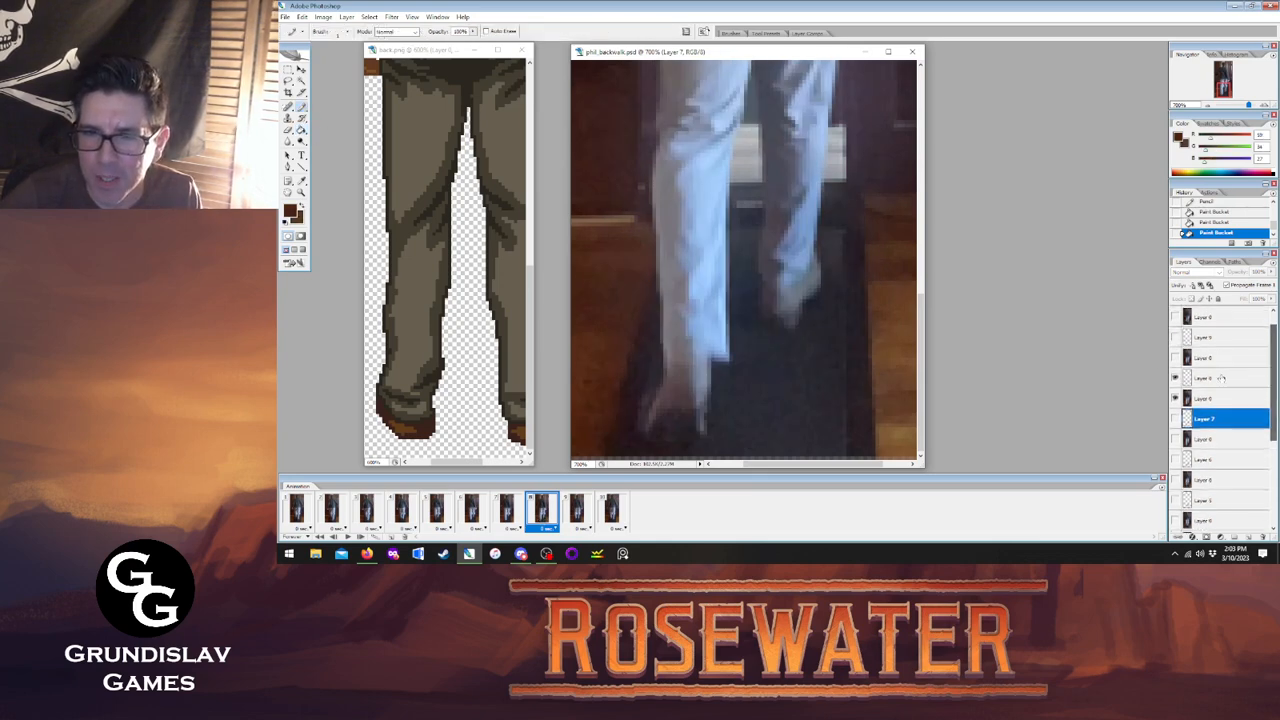
{"action": "left_click", "coordinate": [1221, 378]}
Trace the outline of the raised shoe on Layer 8 with the dark-brown Pencil, comparing its position with frame 7.
{"action": "left_click", "coordinate": [507, 512]}
{"action": "left_click", "coordinate": [540, 512]}
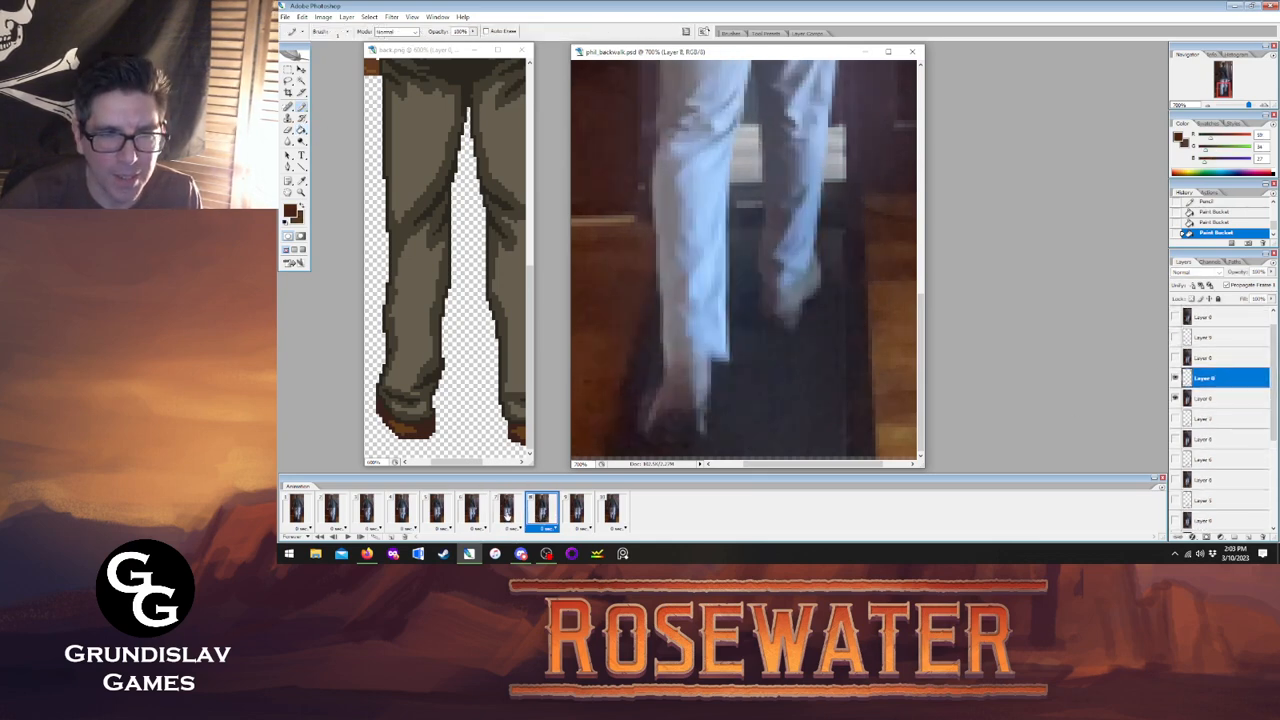
{"action": "left_click", "coordinate": [507, 512]}
{"action": "left_click", "coordinate": [540, 512]}
{"action": "left_click", "coordinate": [507, 512]}
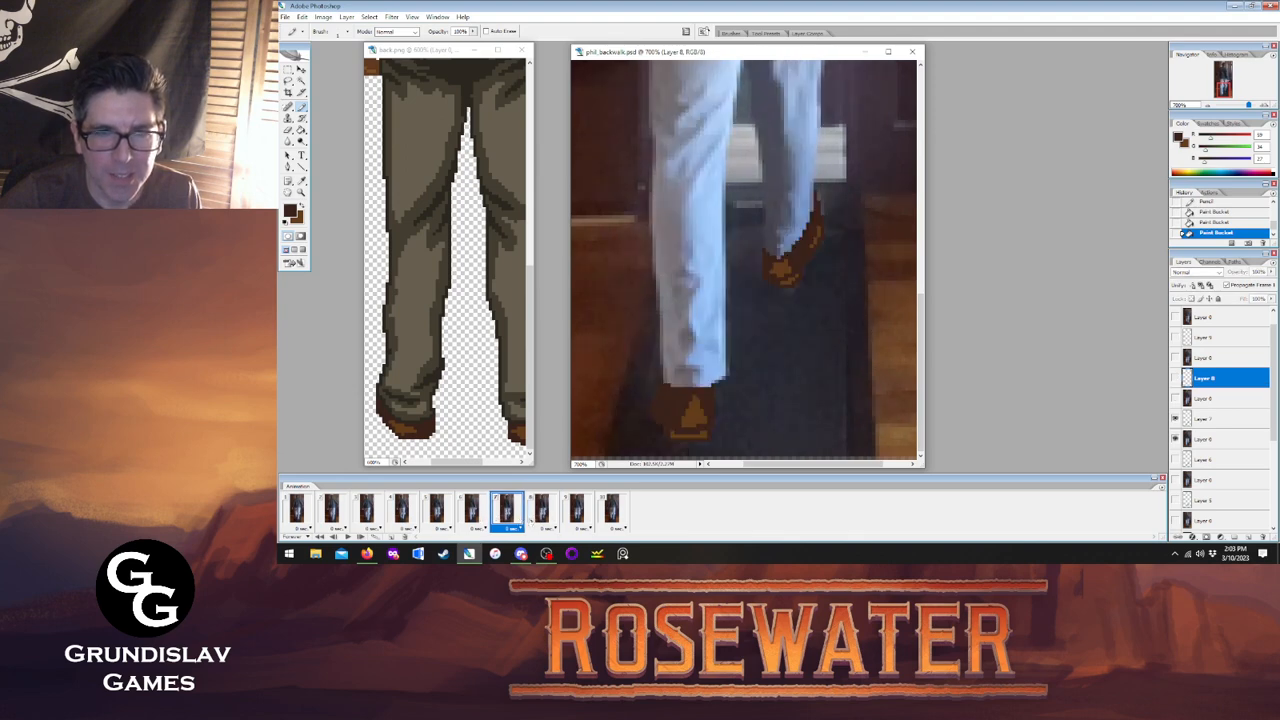
{"action": "left_click", "coordinate": [540, 512]}
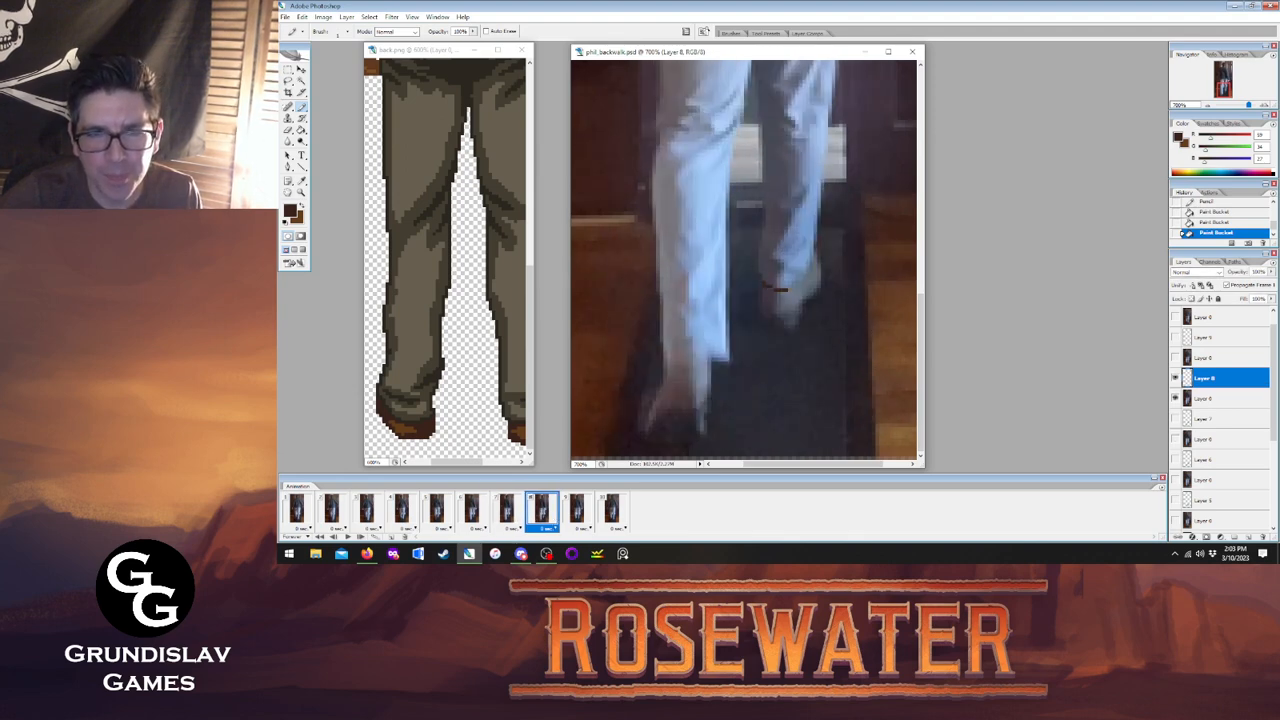
{"action": "left_click_drag", "start_coordinate": [788, 290], "coordinate": [819, 274]}
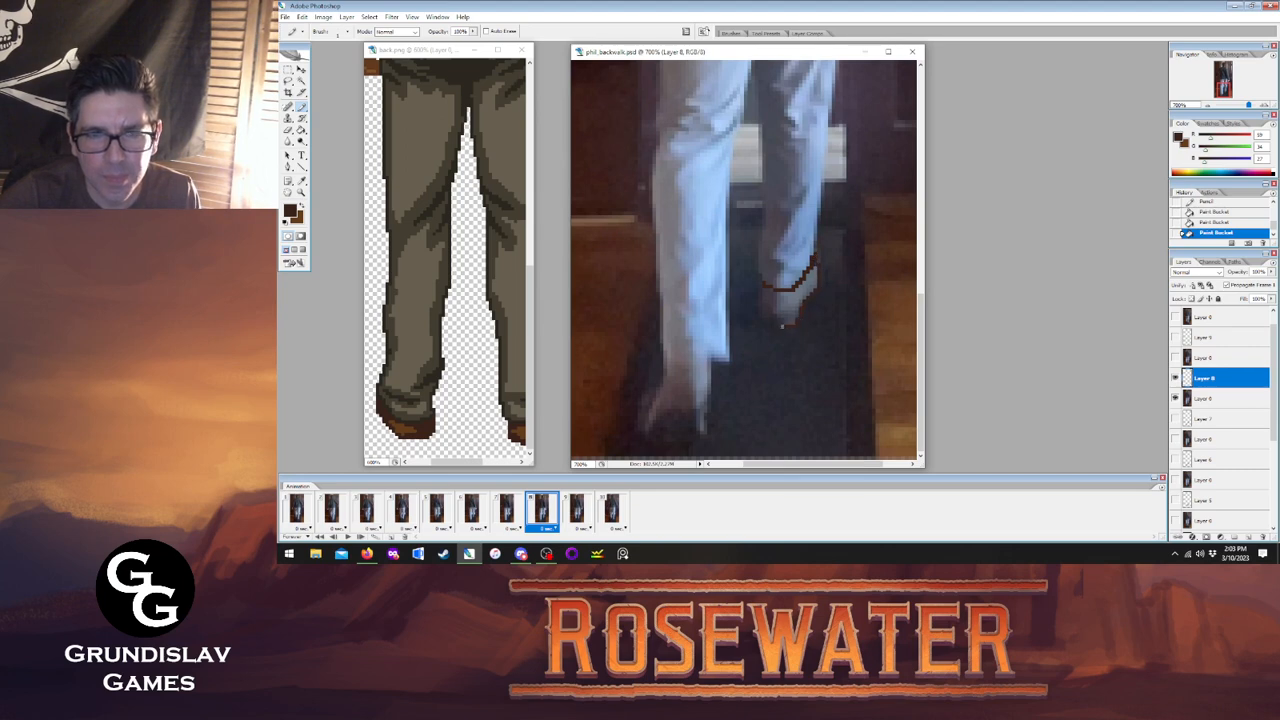
{"action": "left_click", "coordinate": [760, 297]}
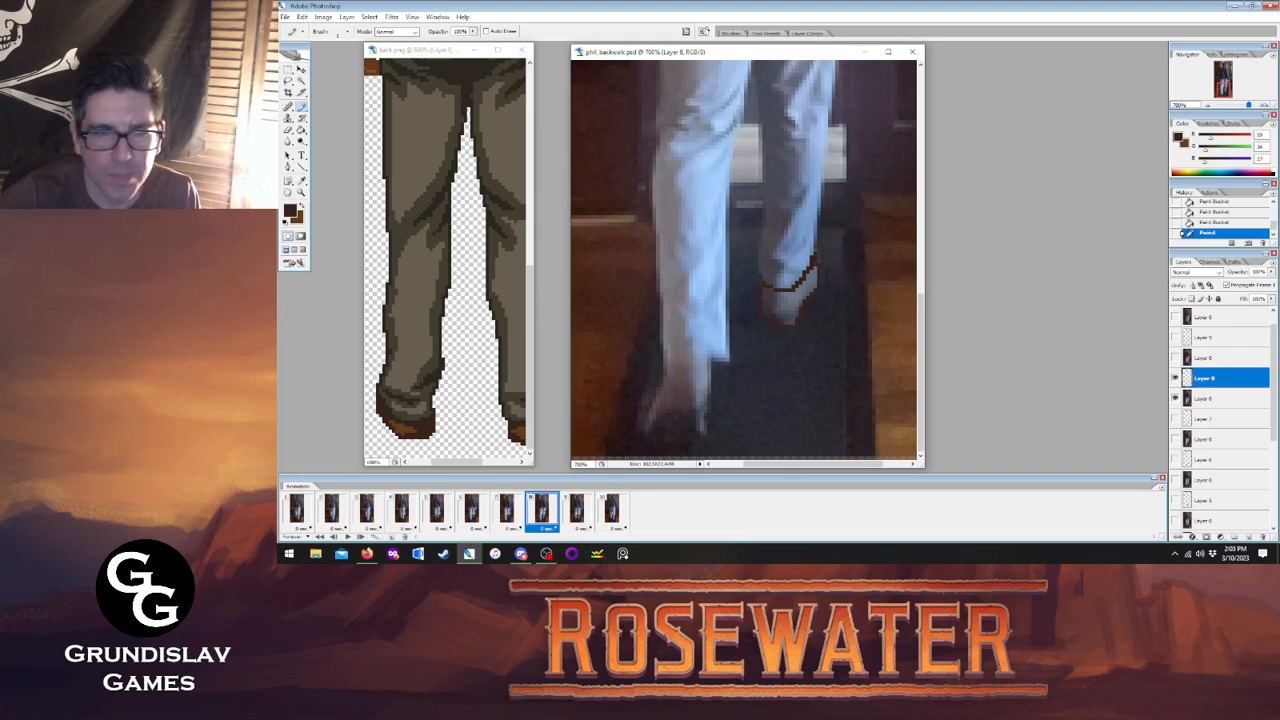
{"action": "left_click", "coordinate": [507, 510]}
{"action": "left_click", "coordinate": [541, 510]}
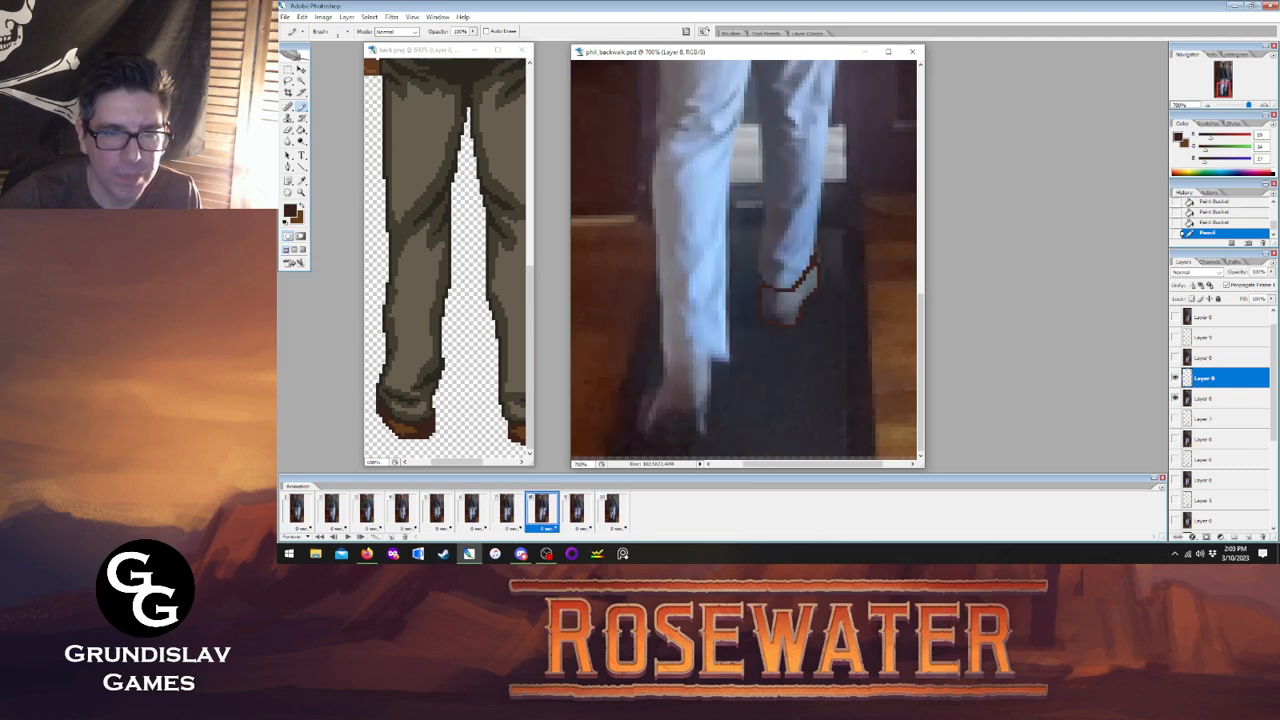
Trace the nearer shoe's outline and its inner heel and sole contours on Layer 8 with the dark-brown Pencil.
{"action": "mouse_move", "coordinate": [648, 414]}
{"action": "left_mouse_down"}
{"action": "mouse_move", "coordinate": [668, 369]}
{"action": "mouse_move", "coordinate": [706, 358]}
{"action": "mouse_move", "coordinate": [710, 377]}
{"action": "left_mouse_up"}
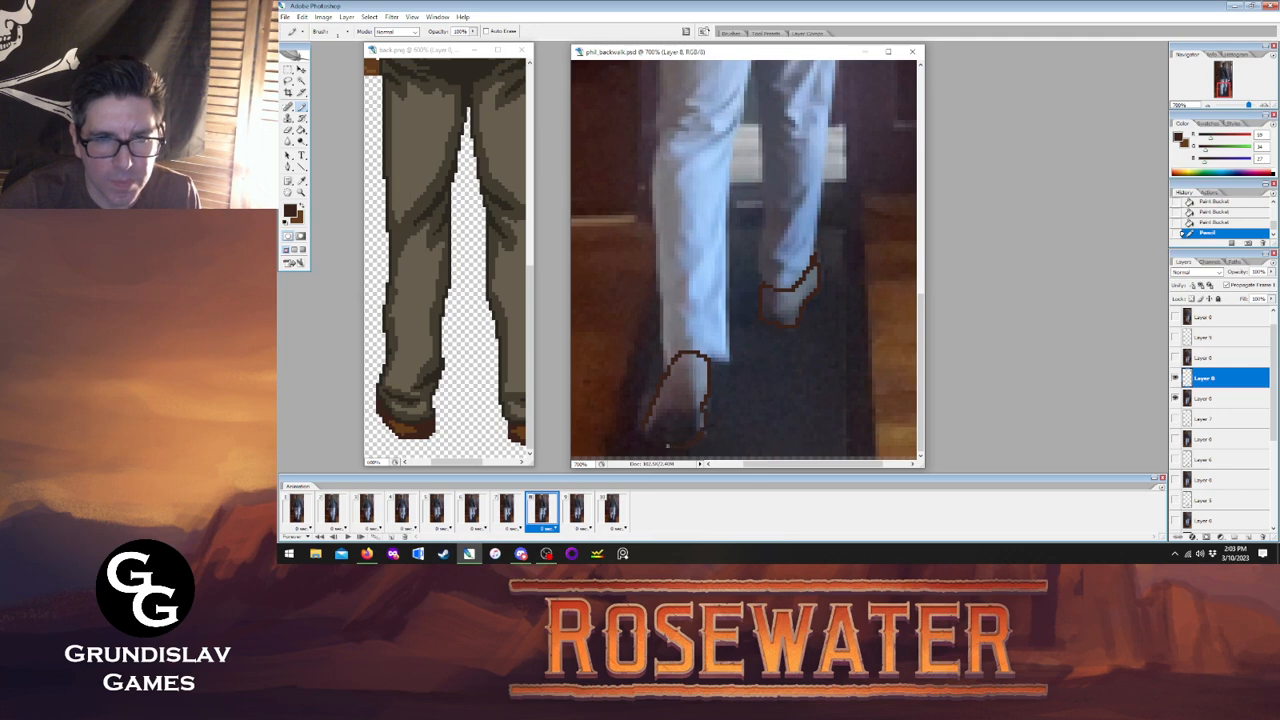
{"action": "left_click", "coordinate": [645, 430]}
{"action": "left_click_drag", "start_coordinate": [672, 400], "coordinate": [700, 388]}
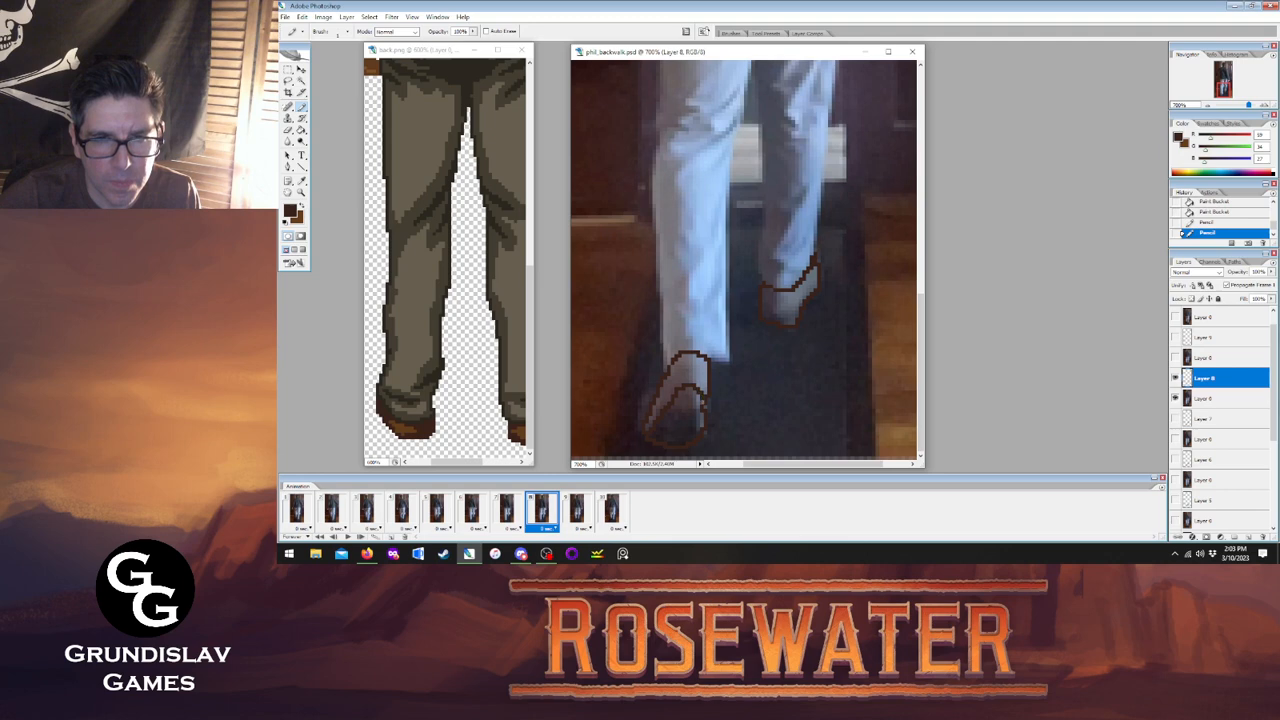
{"action": "left_click", "coordinate": [673, 408]}
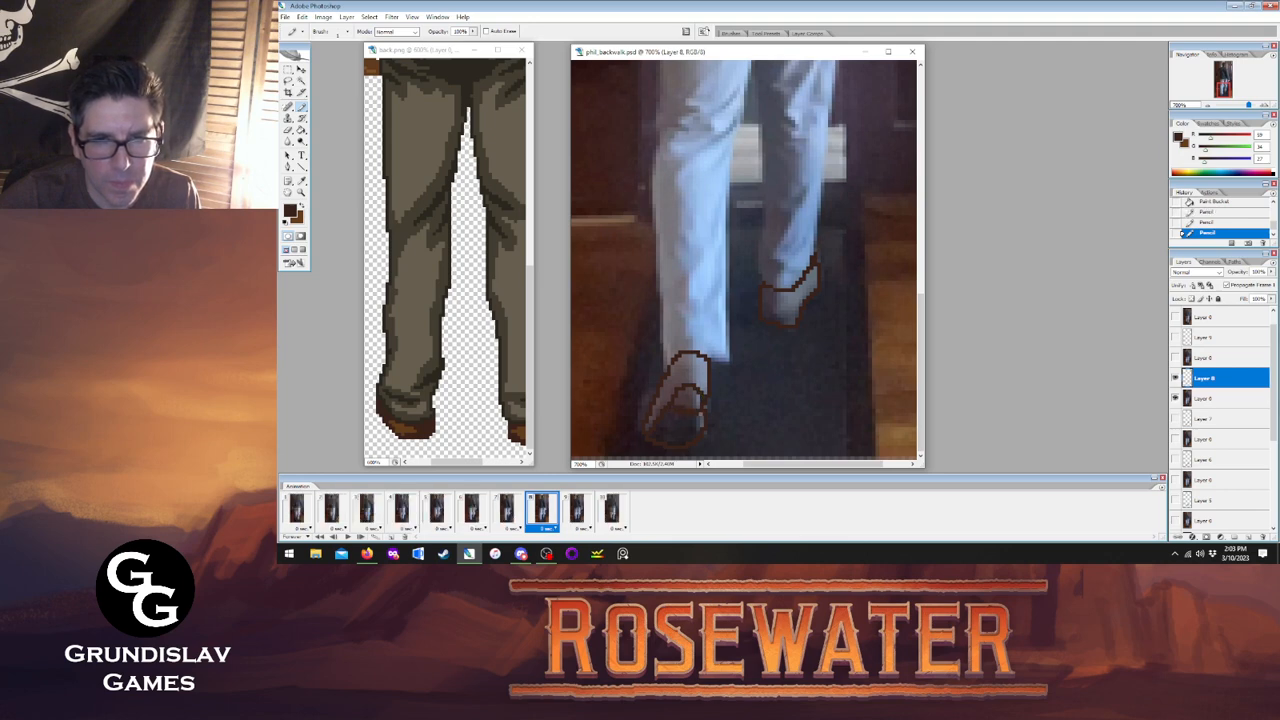
{"action": "left_click_drag", "start_coordinate": [701, 422], "coordinate": [656, 441]}
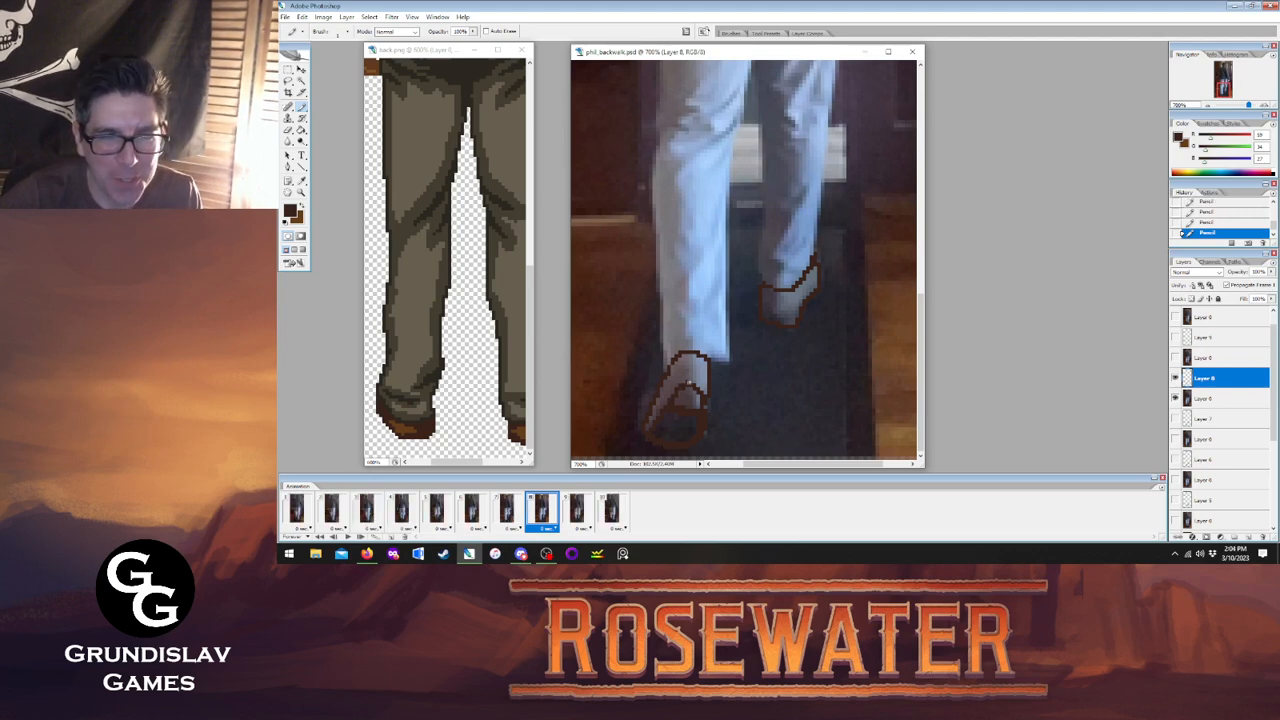
Draw the shading contour along the upper outer side of the nearer shoe on Layer 8, comparing it with frame 7.
{"action": "left_click", "coordinate": [508, 510]}
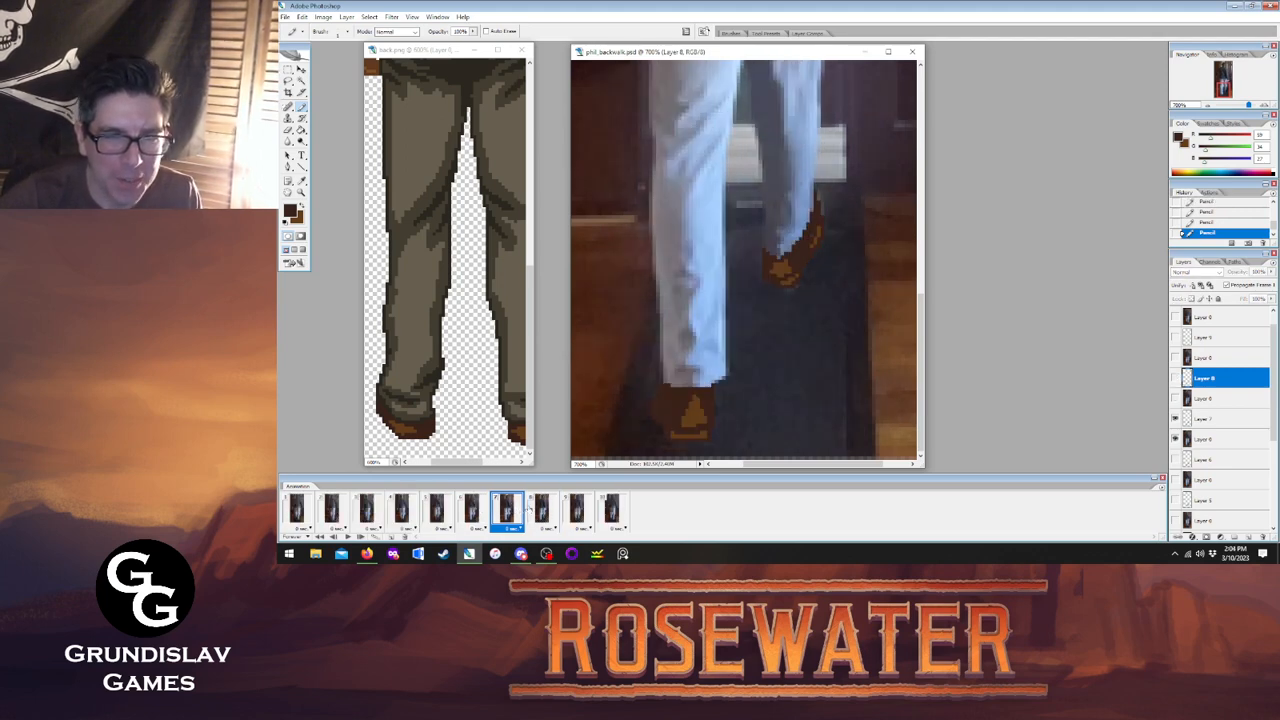
{"action": "left_click", "coordinate": [540, 510]}
{"action": "left_click", "coordinate": [508, 510]}
{"action": "left_click", "coordinate": [540, 512]}
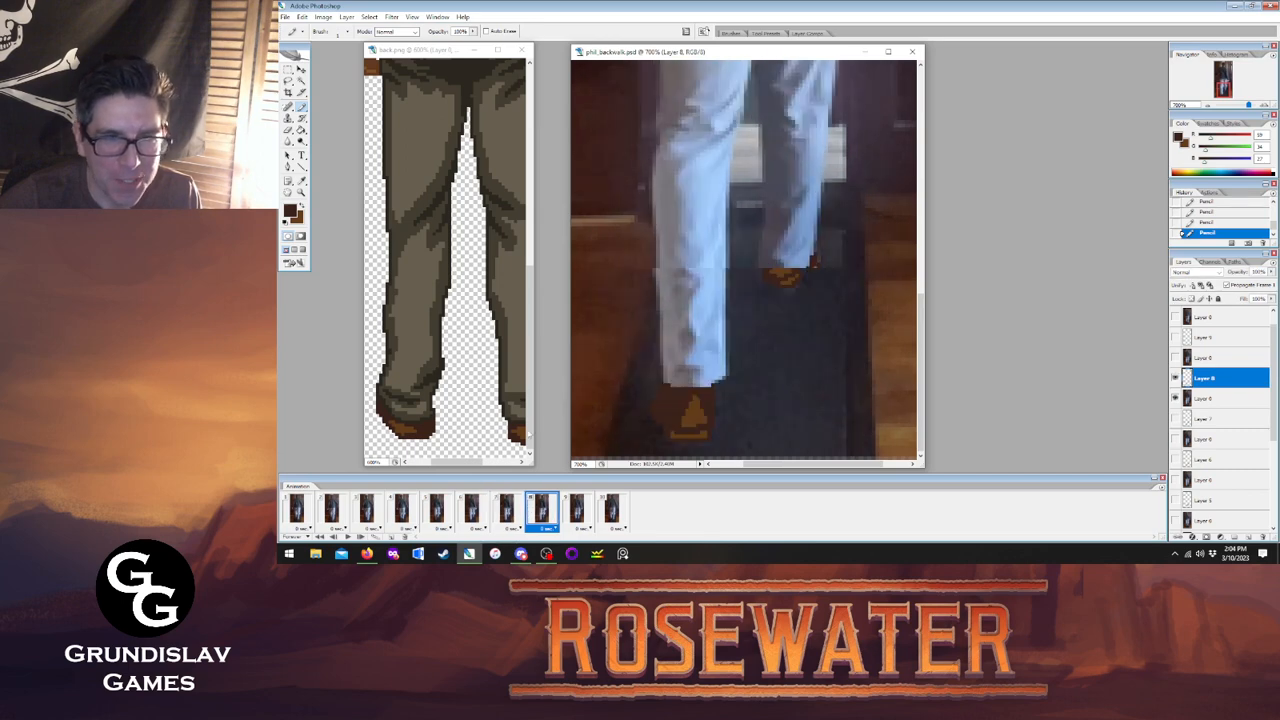
{"action": "left_click_drag", "start_coordinate": [681, 385], "coordinate": [688, 364]}
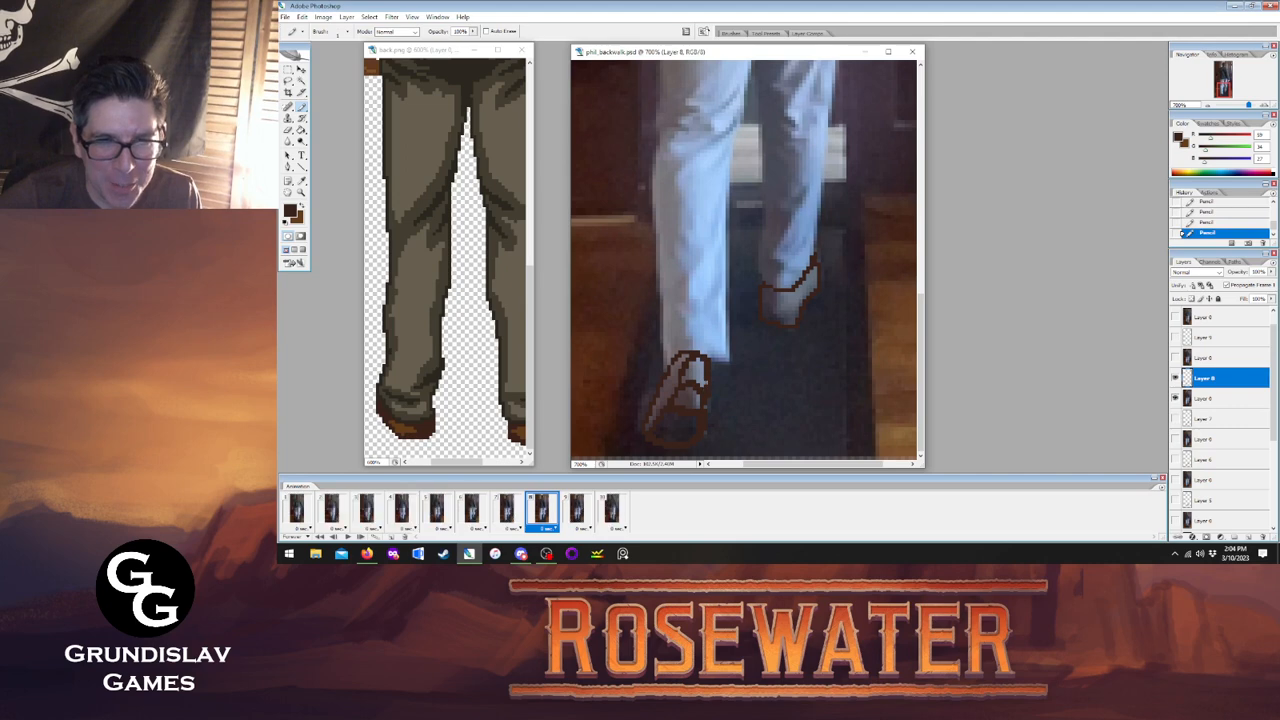
{"action": "left_click", "coordinate": [510, 512]}
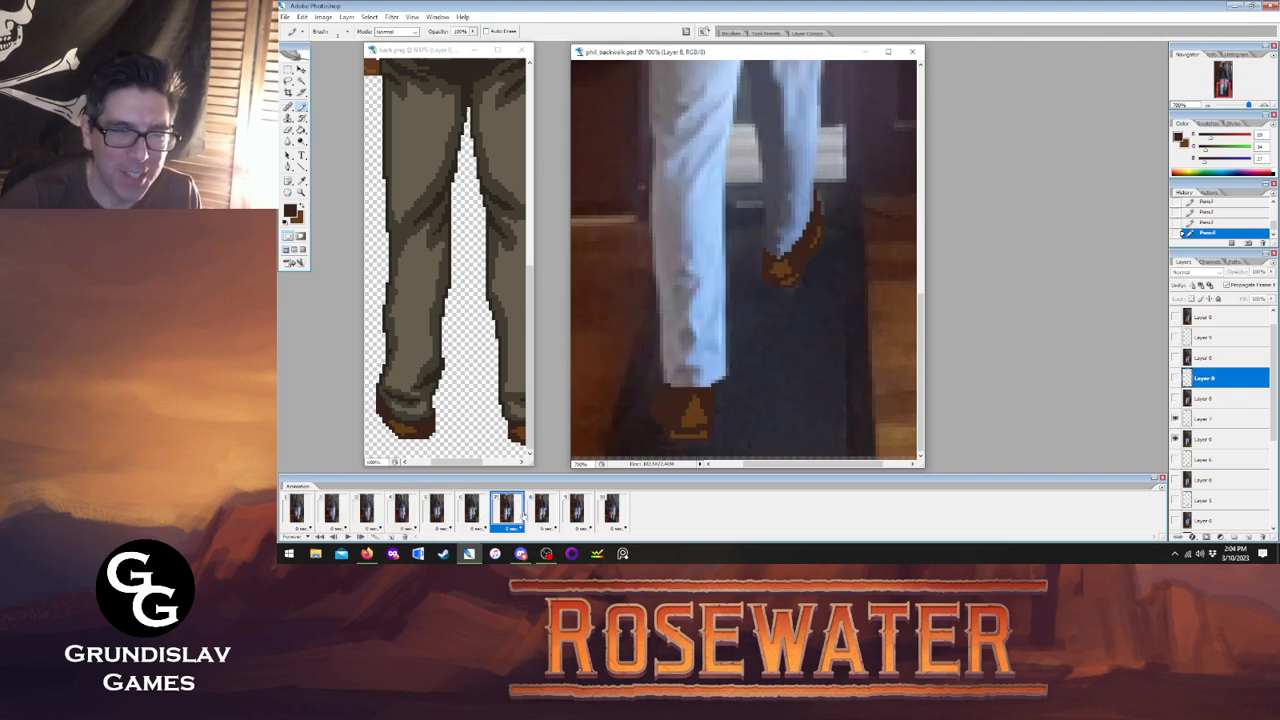
{"action": "left_click", "coordinate": [541, 512]}
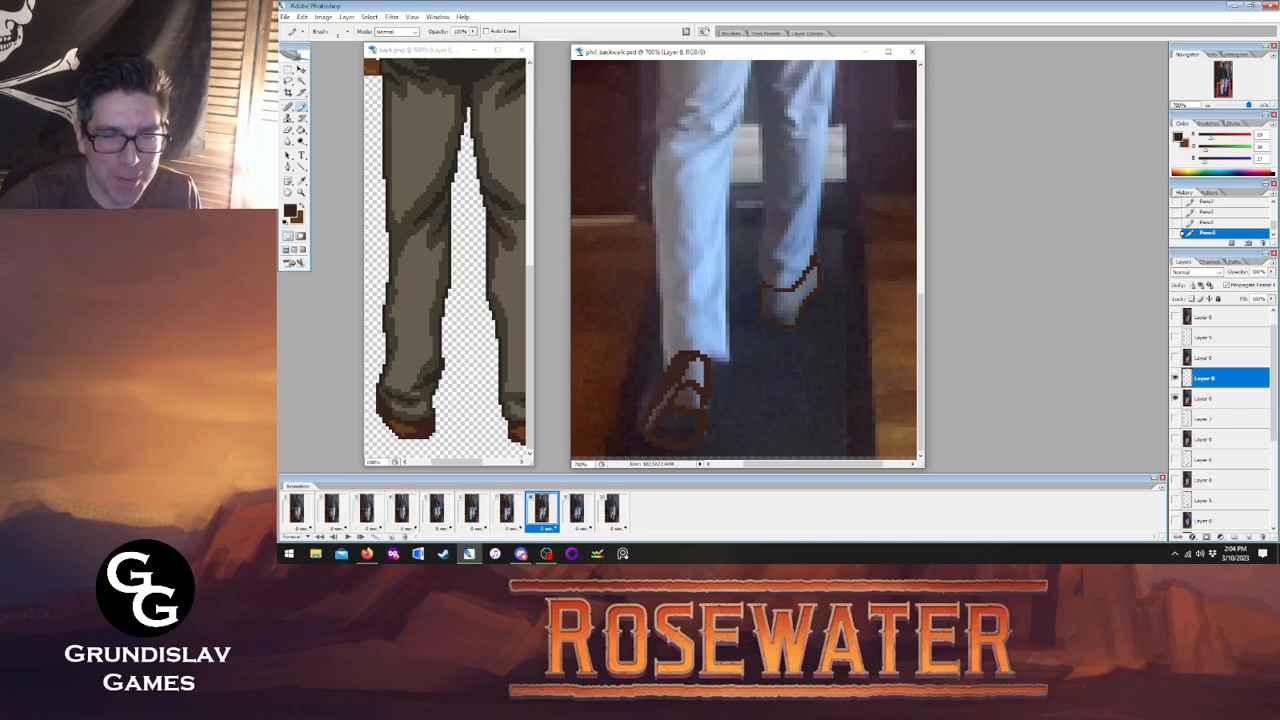
Fill the enclosed areas of the nearer shoe with lighter brown using the Paint Bucket, undoing the fill that covers the dark contours.
{"action": "left_click", "coordinate": [301, 130]}
{"action": "key", "text": "x"}
{"action": "left_click", "coordinate": [694, 372]}
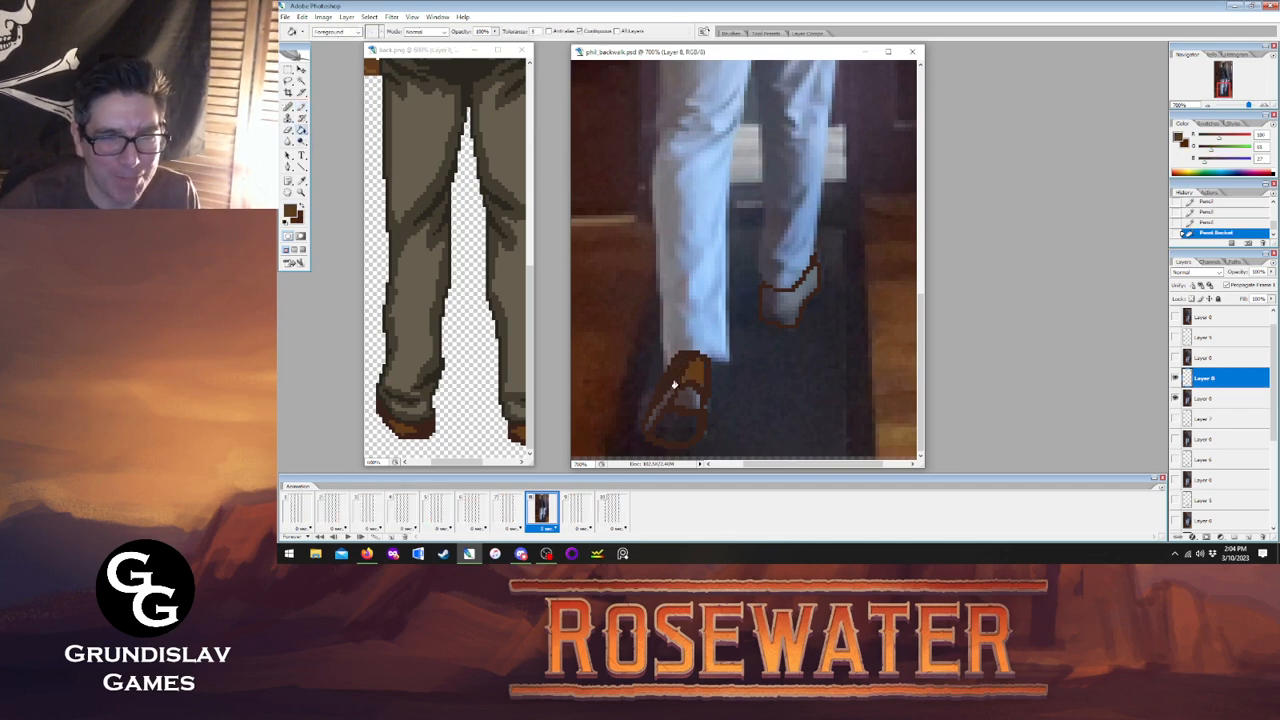
{"action": "left_click", "coordinate": [660, 418]}
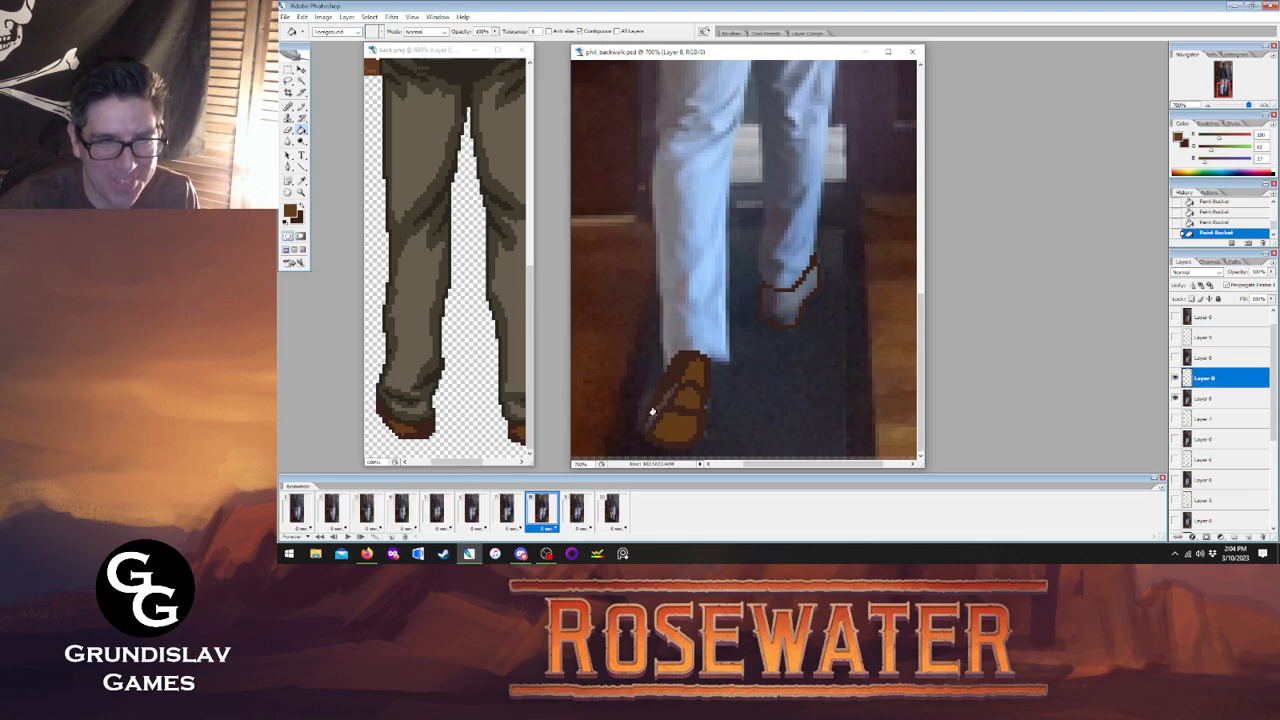
{"action": "left_click", "coordinate": [674, 362]}
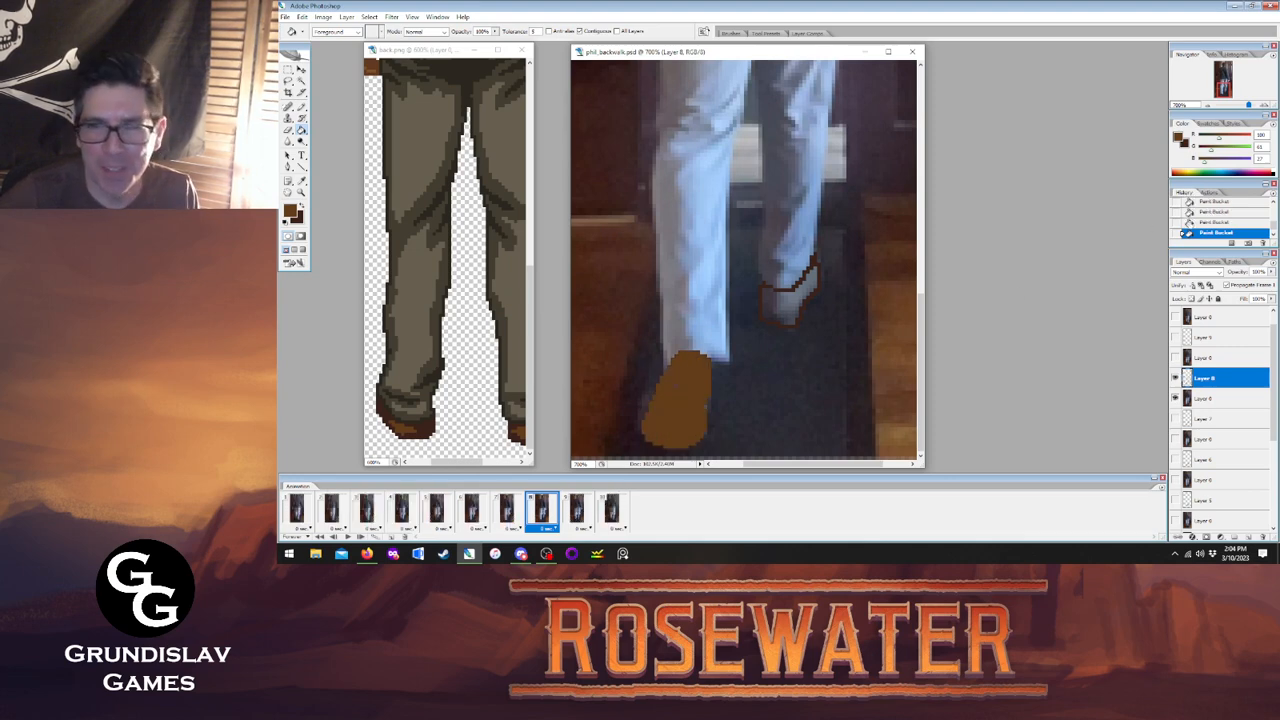
{"action": "key", "text": "ctrl+z"}
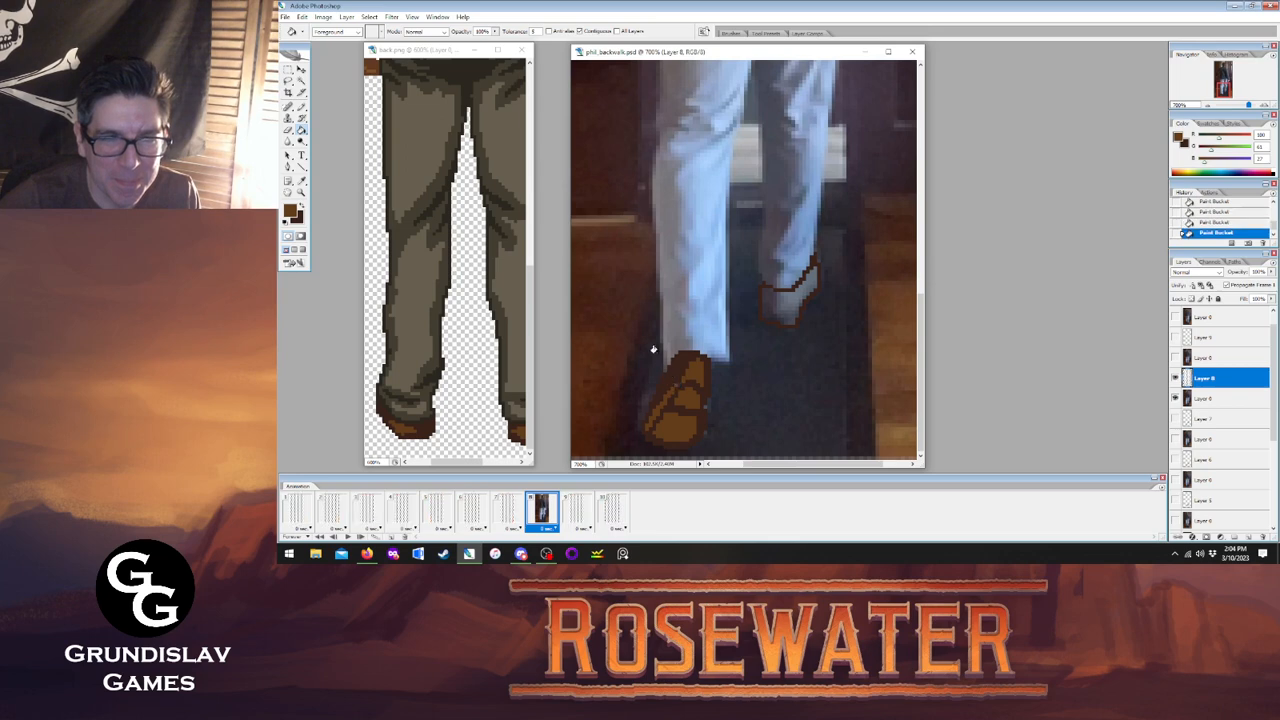
Refine the dark-brown shading on the heel, sole and outer edge of the nearer shoe with the Pencil, using frame 7 as reference.
{"action": "key", "text": "b"}
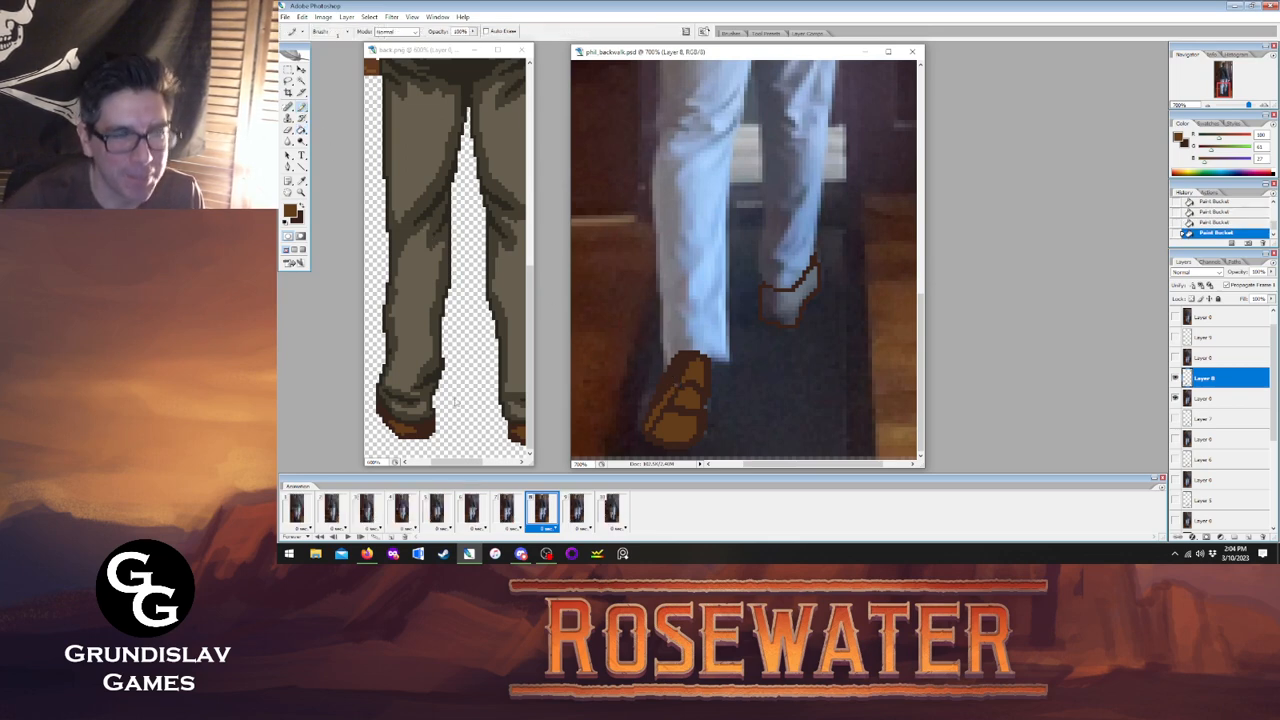
{"action": "left_click", "coordinate": [515, 511]}
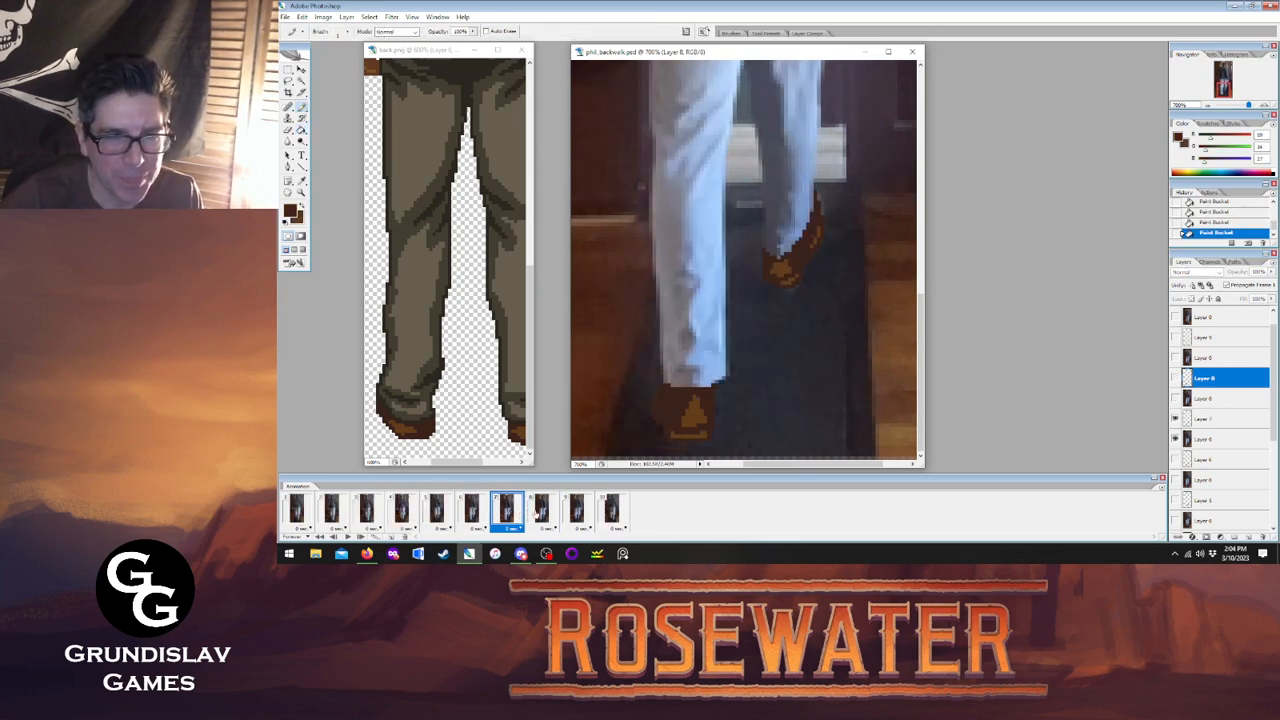
{"action": "left_click", "coordinate": [540, 510]}
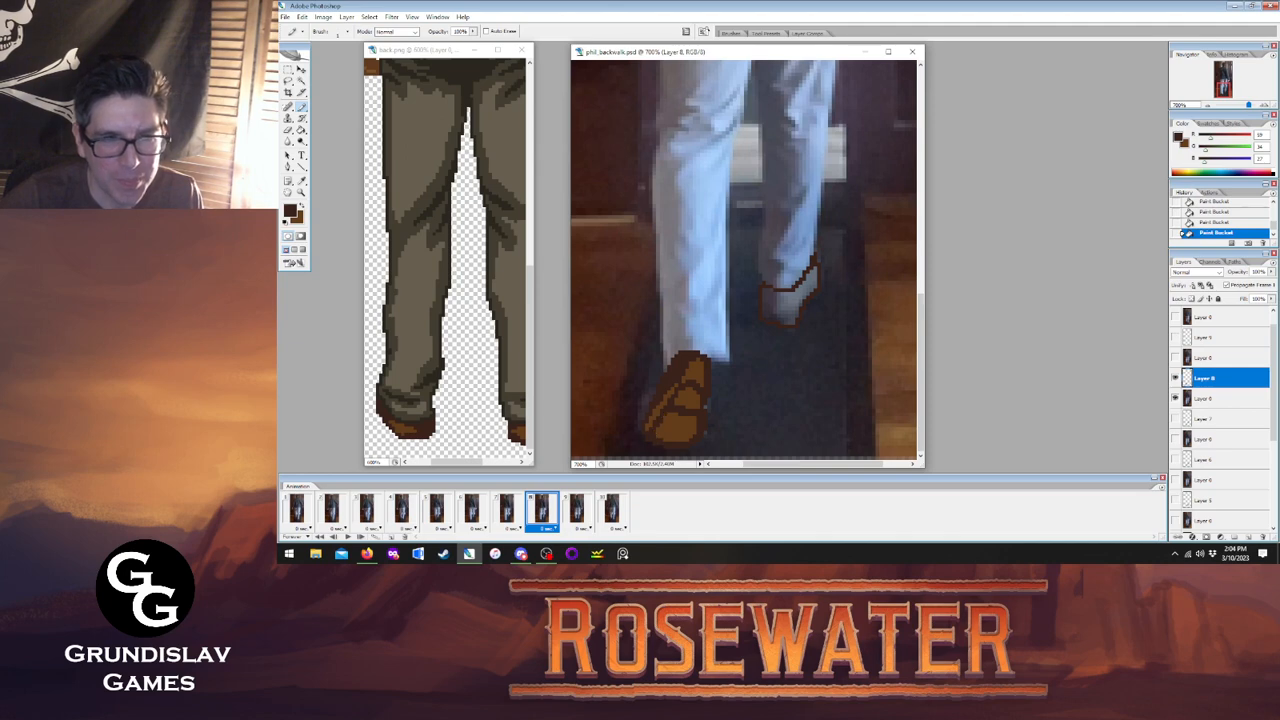
{"action": "left_click_drag", "start_coordinate": [675, 410], "coordinate": [691, 413]}
{"action": "left_click", "coordinate": [697, 424]}
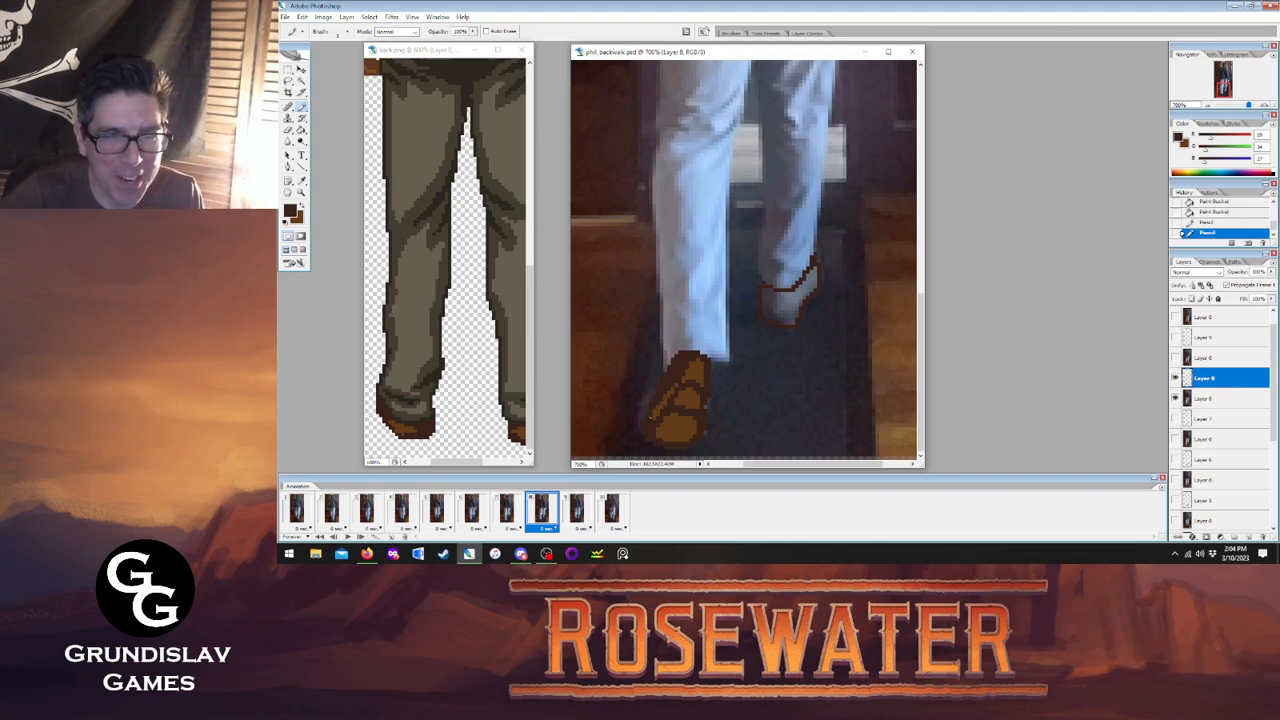
{"action": "left_click", "coordinate": [658, 408]}
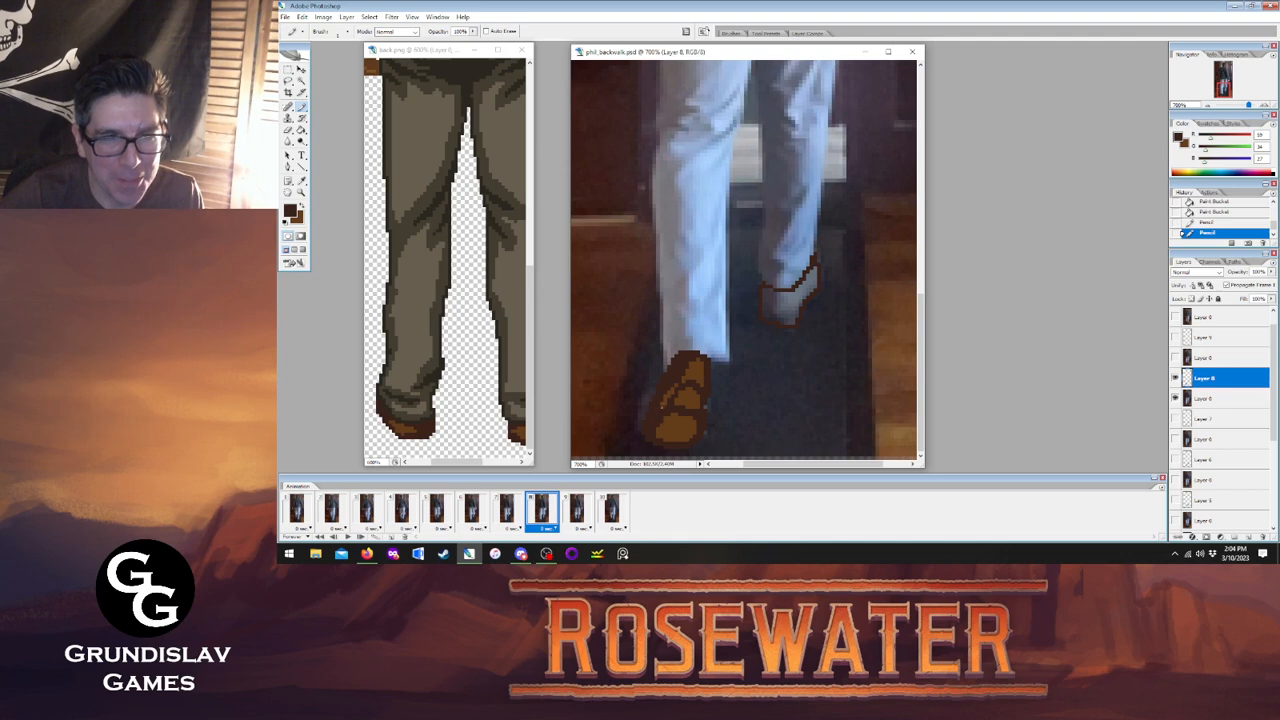
{"action": "left_click", "coordinate": [660, 407]}
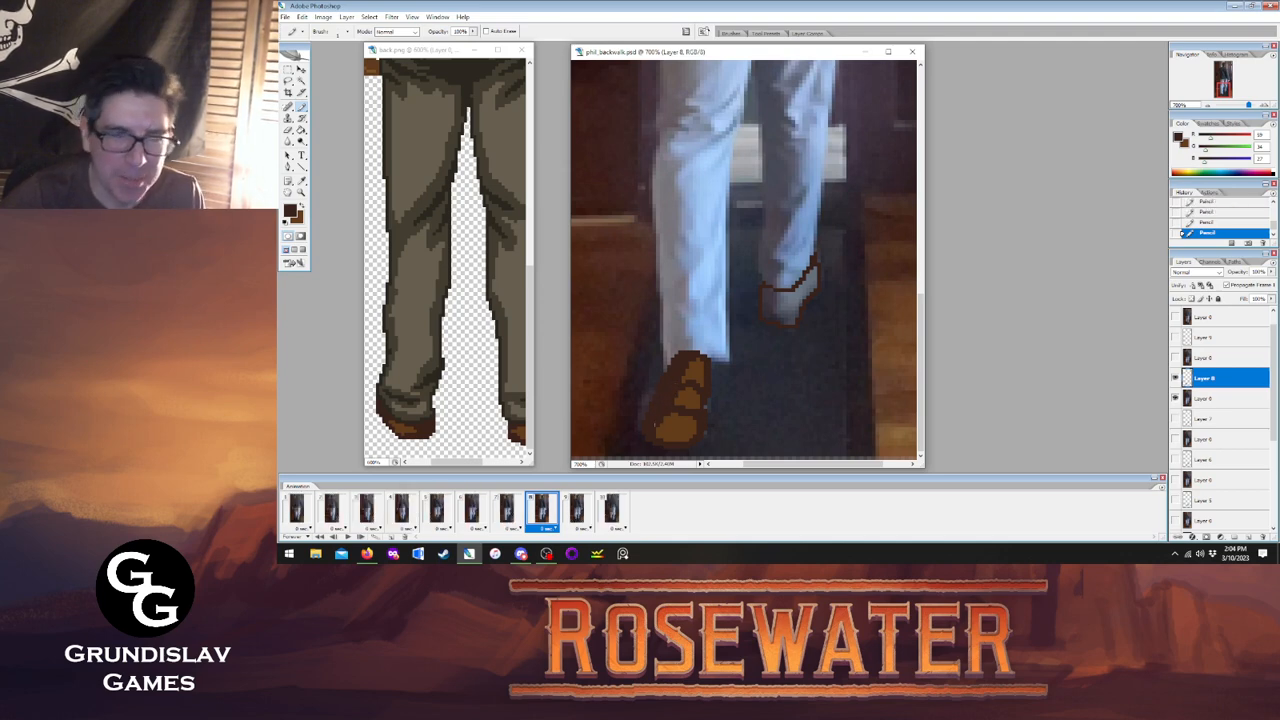
Draw the heel and side shading contours inside the farther shoe on Layer 8 in dark brown, flipping between frames 7 and 8.
{"action": "left_click", "coordinate": [508, 512]}
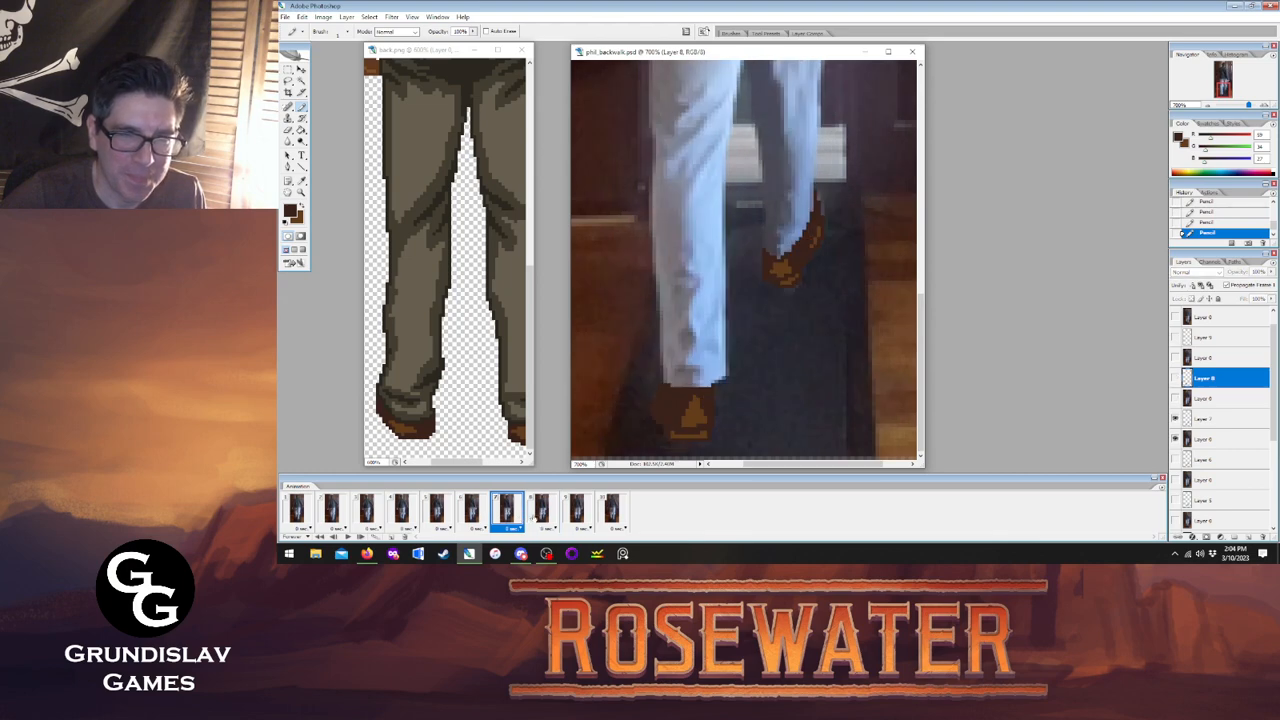
{"action": "left_click", "coordinate": [539, 514]}
{"action": "left_click", "coordinate": [506, 514]}
{"action": "left_click", "coordinate": [539, 514]}
{"action": "left_click", "coordinate": [514, 515]}
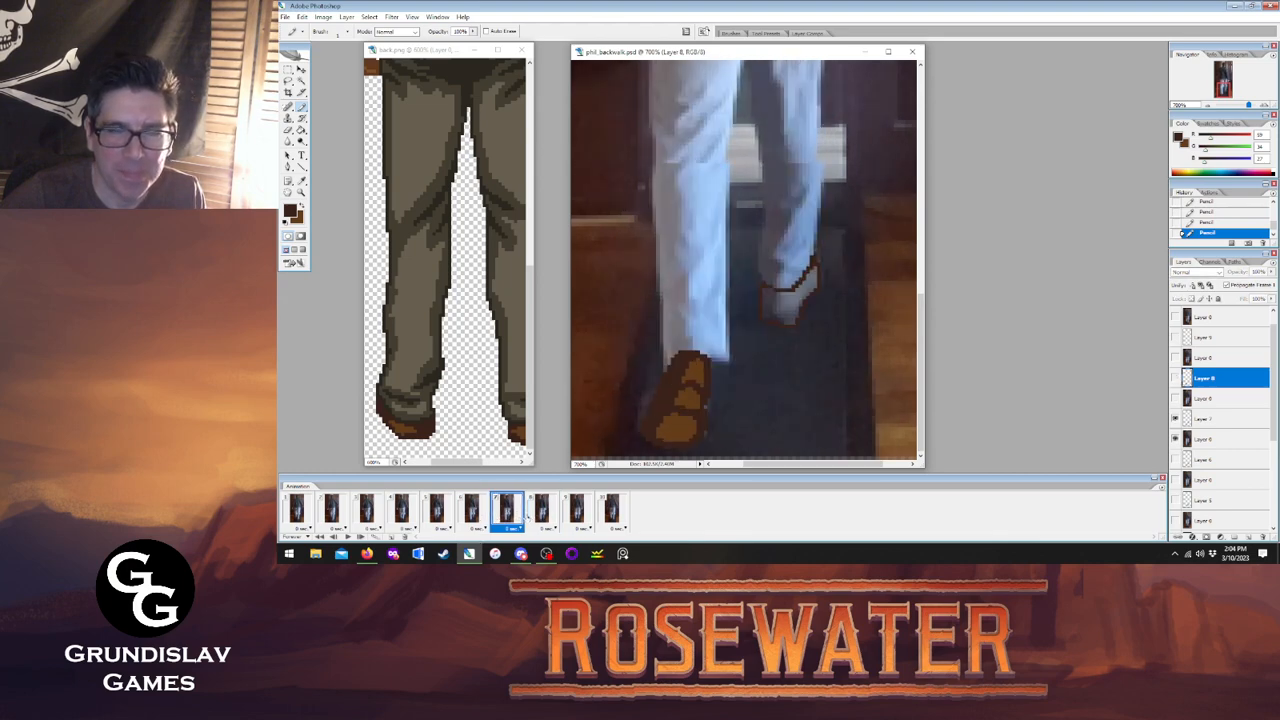
{"action": "left_click", "coordinate": [539, 514]}
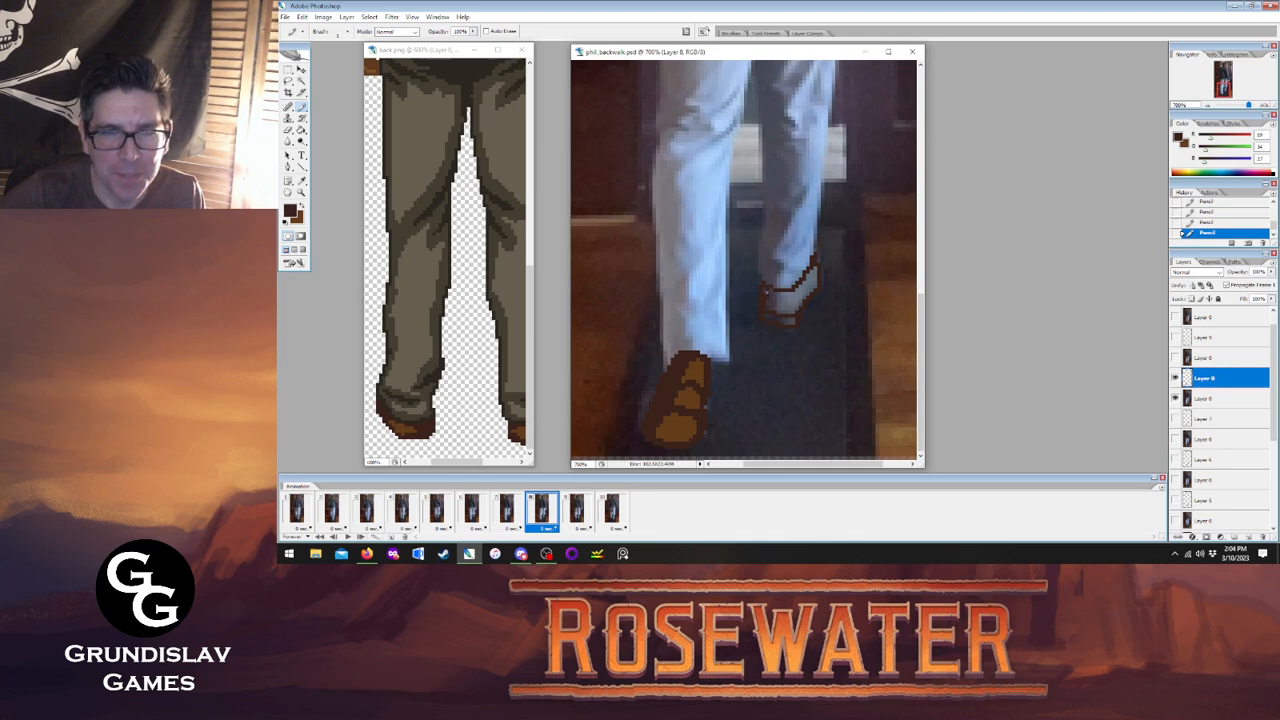
{"action": "left_click_drag", "start_coordinate": [786, 294], "coordinate": [794, 310]}
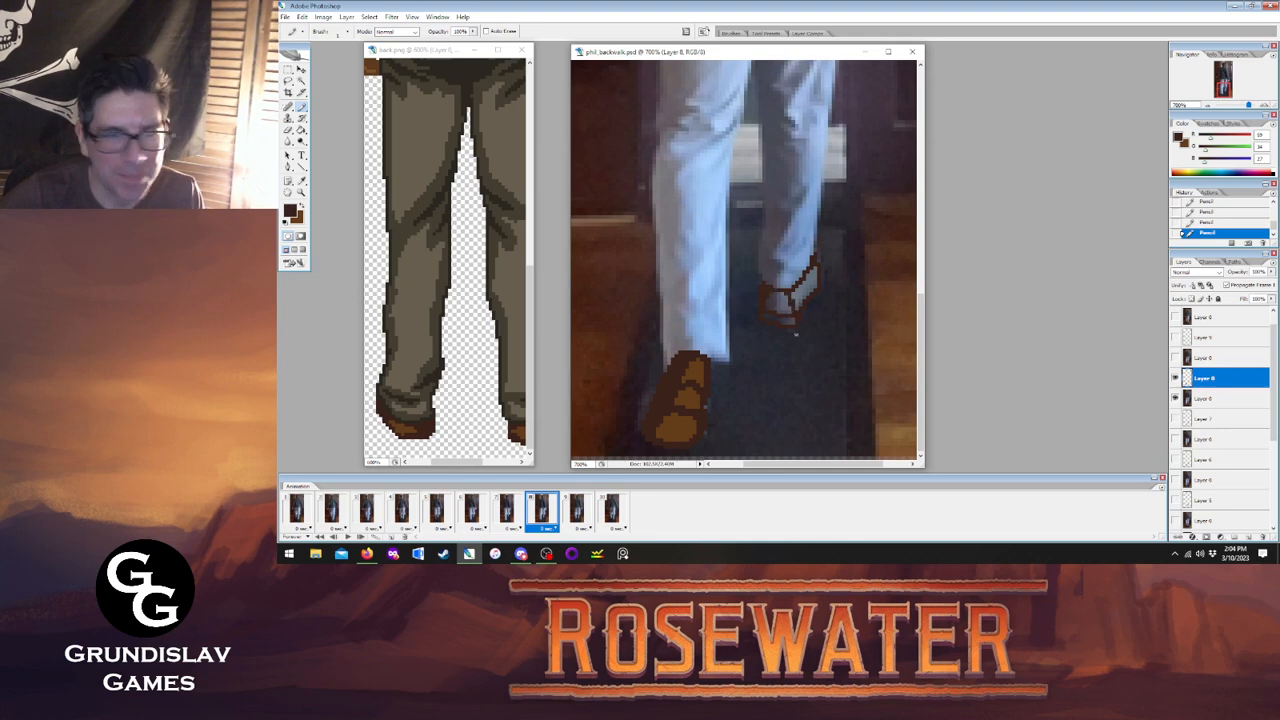
{"action": "left_click", "coordinate": [506, 511]}
{"action": "left_click", "coordinate": [541, 511]}
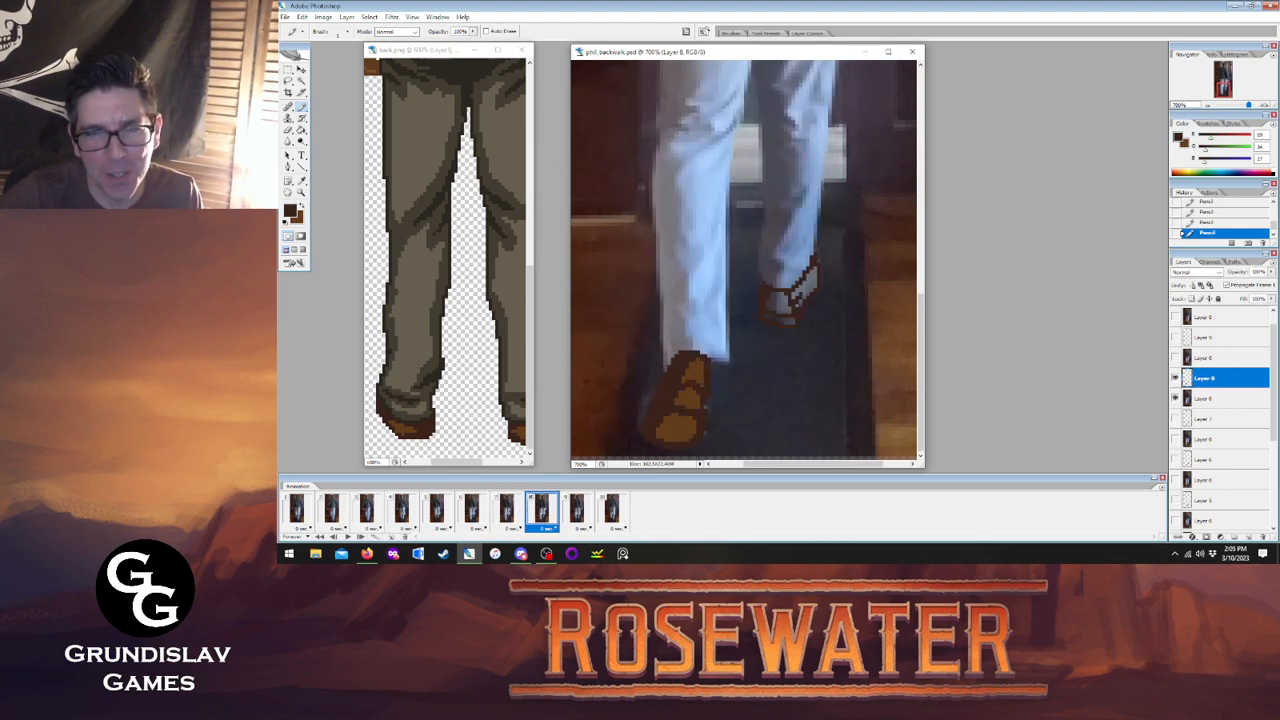
{"action": "left_click_drag", "start_coordinate": [815, 268], "coordinate": [800, 292]}
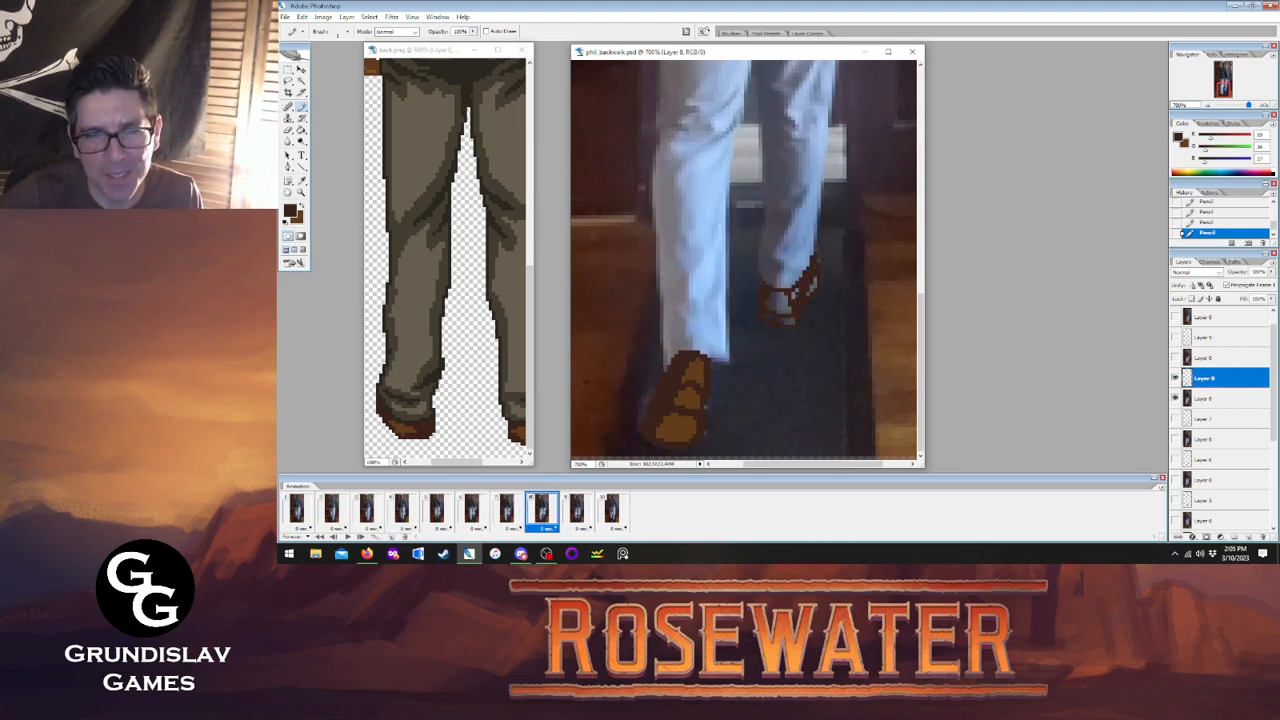
Fill the enclosed areas of the farther shoe on Layer 8 with lighter brown highlights using the Paint Bucket.
{"action": "key", "text": "g"}
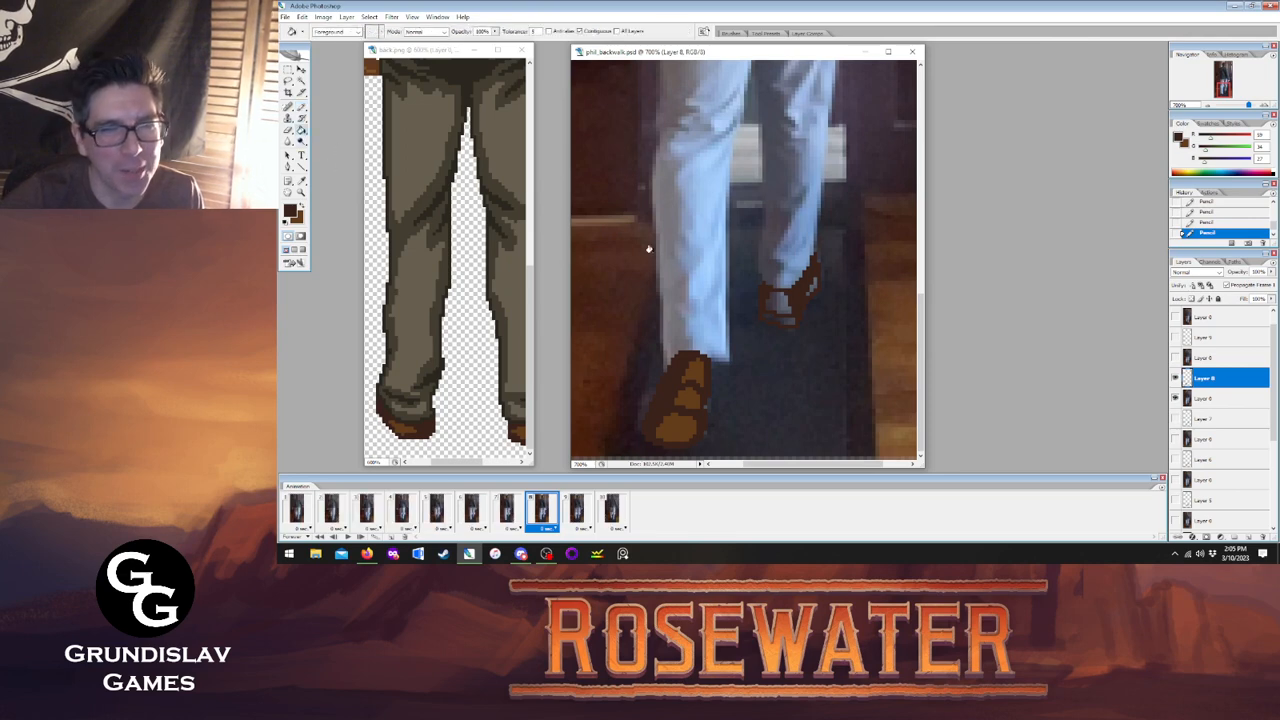
{"action": "left_click", "coordinate": [787, 319]}
{"action": "left_click", "coordinate": [807, 286]}
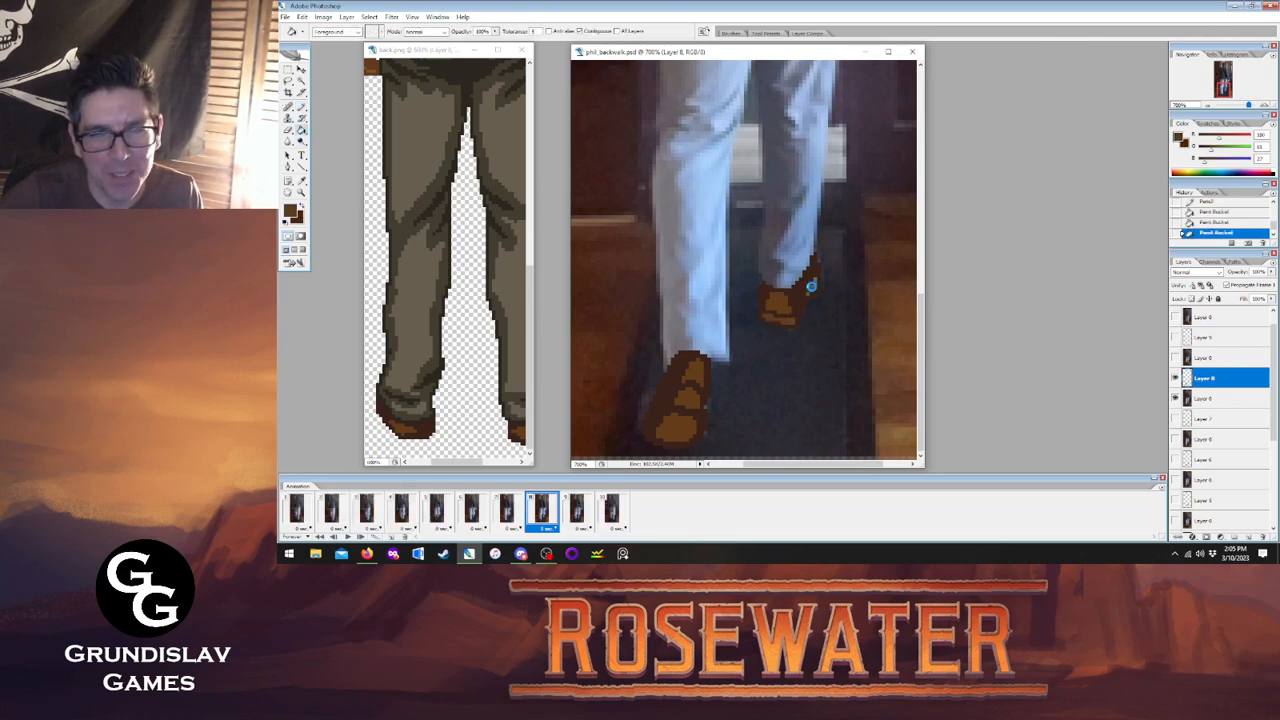
{"action": "left_click", "coordinate": [808, 292]}
Switch back to the Pencil and compare the coloured shoes in frame 8 with those in frames 5 to 7.
{"action": "left_click", "coordinate": [301, 106]}
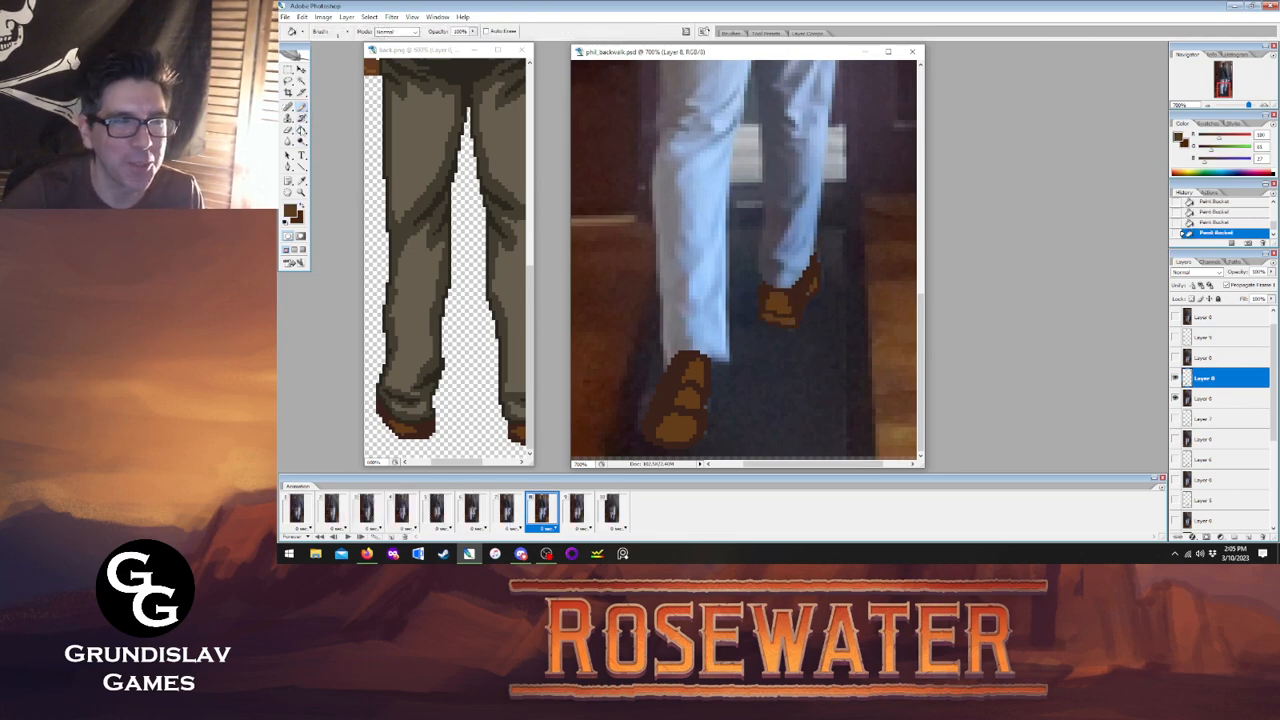
{"action": "left_click", "coordinate": [301, 205]}
{"action": "left_click", "coordinate": [503, 511]}
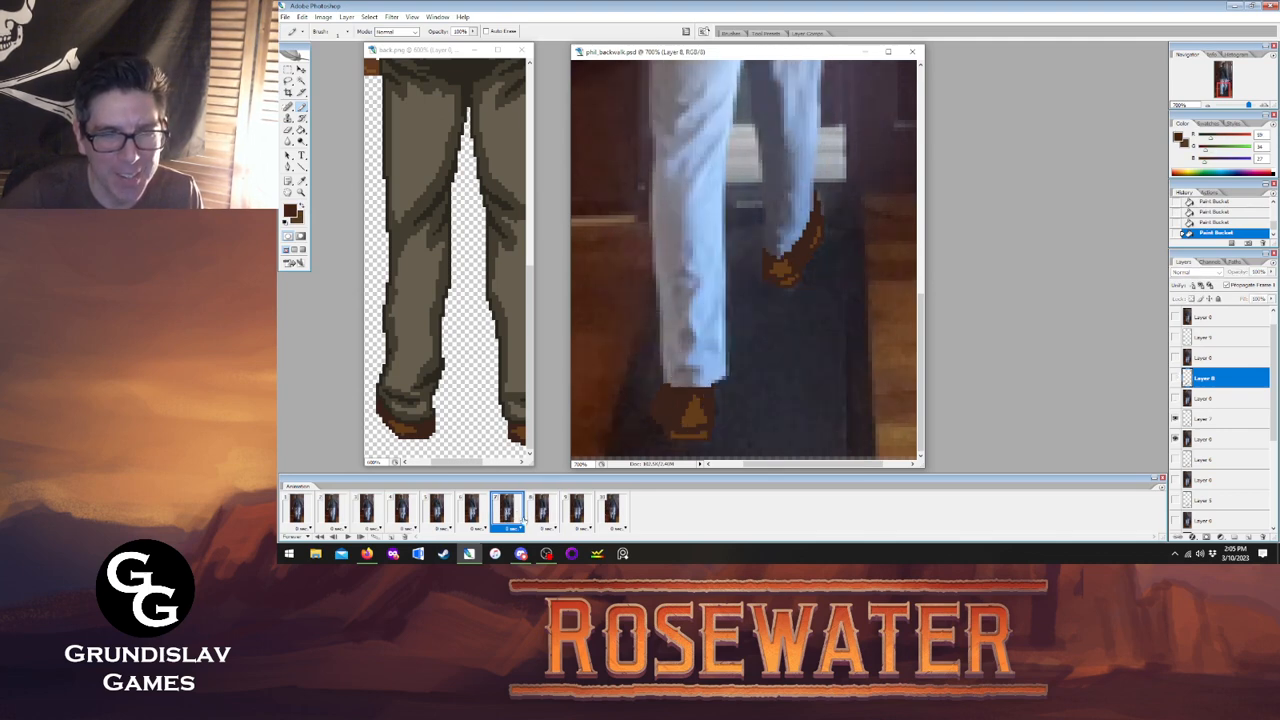
{"action": "left_click", "coordinate": [537, 511]}
{"action": "left_click", "coordinate": [506, 511]}
{"action": "left_click", "coordinate": [471, 511]}
{"action": "left_click", "coordinate": [436, 511]}
{"action": "left_click", "coordinate": [471, 511]}
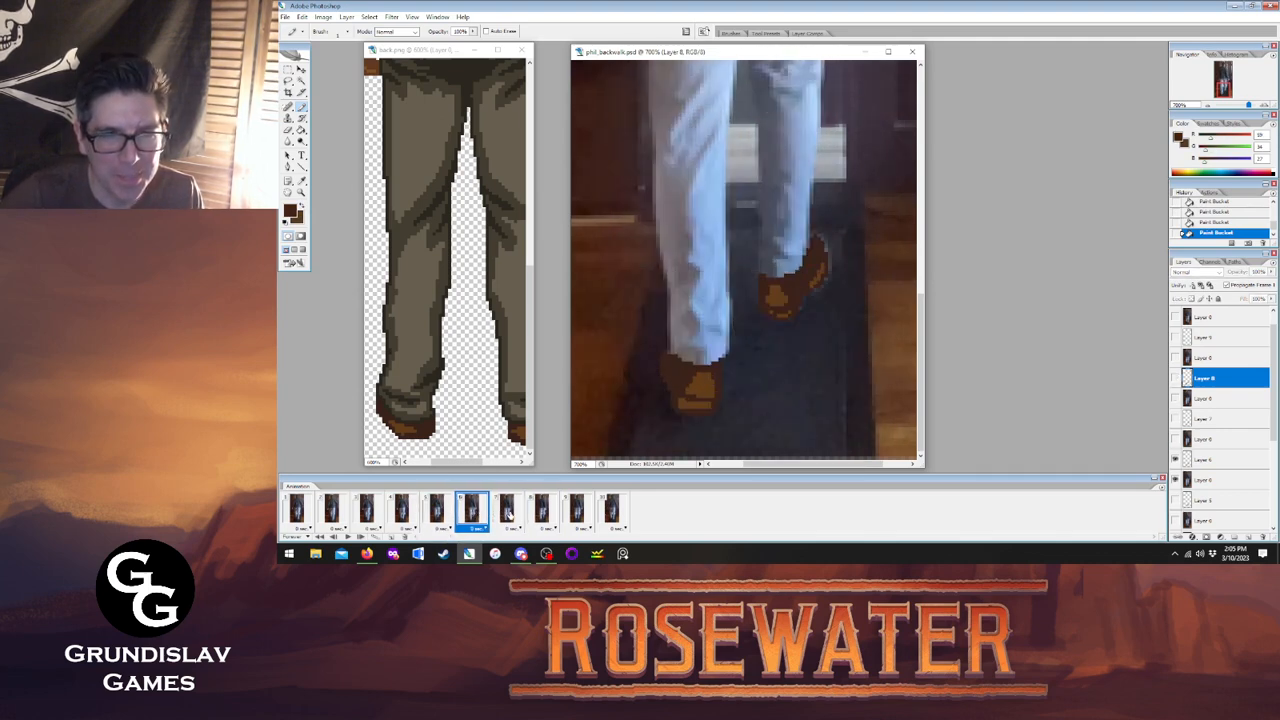
{"action": "left_click", "coordinate": [506, 511]}
{"action": "left_click", "coordinate": [541, 511]}
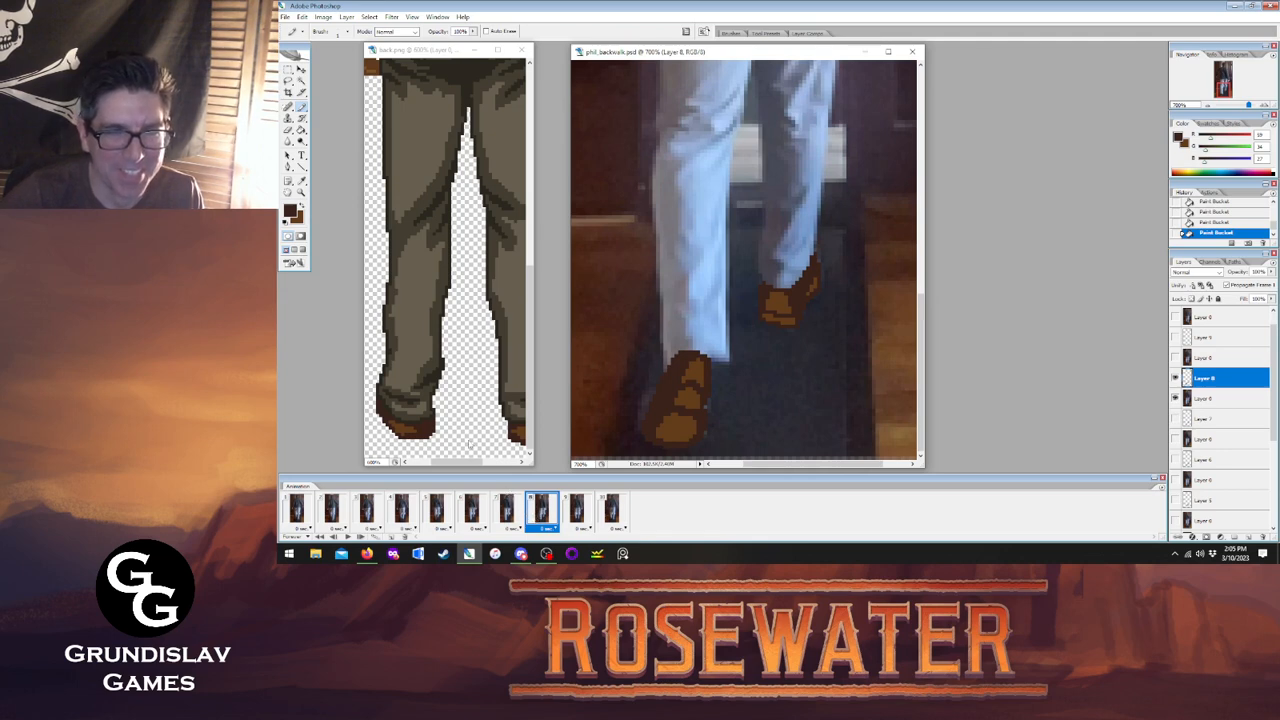
Add lighter-brown highlight pixels along the nearer shoe's outer edge on Layer 8 with the Pencil, checking against frame 7.
{"action": "left_click", "coordinate": [302, 205]}
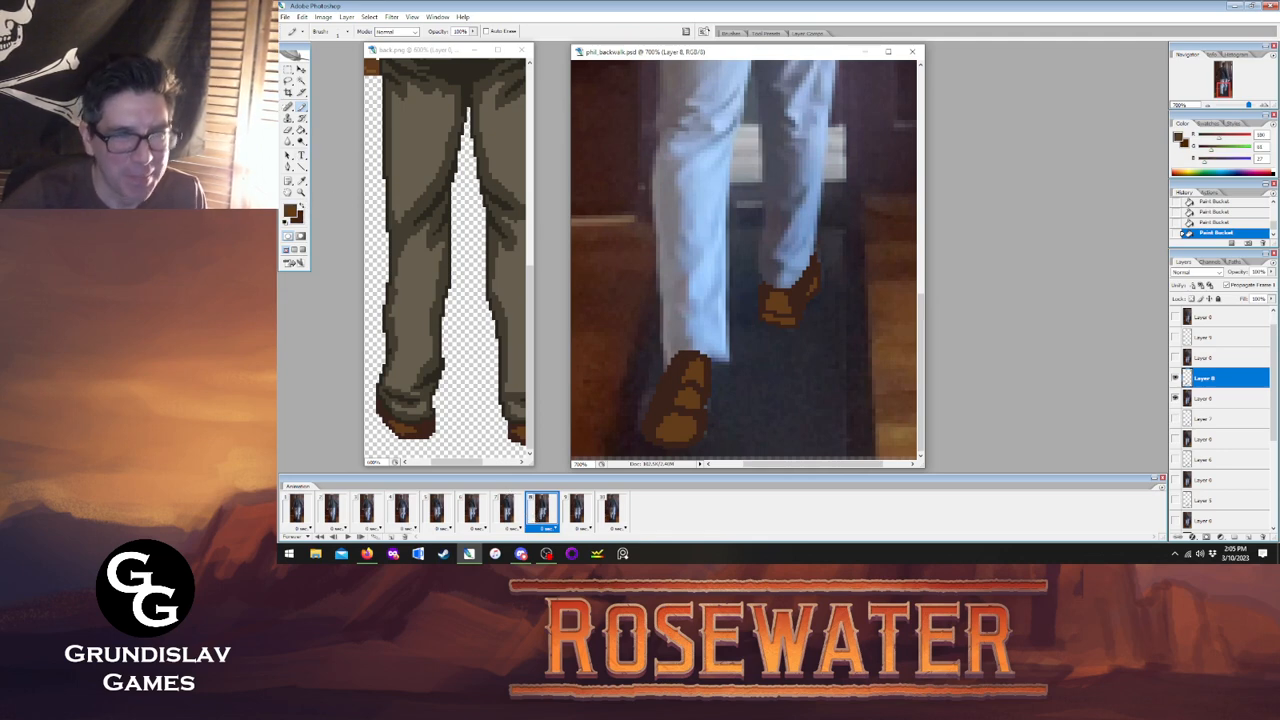
{"action": "left_click", "coordinate": [507, 511]}
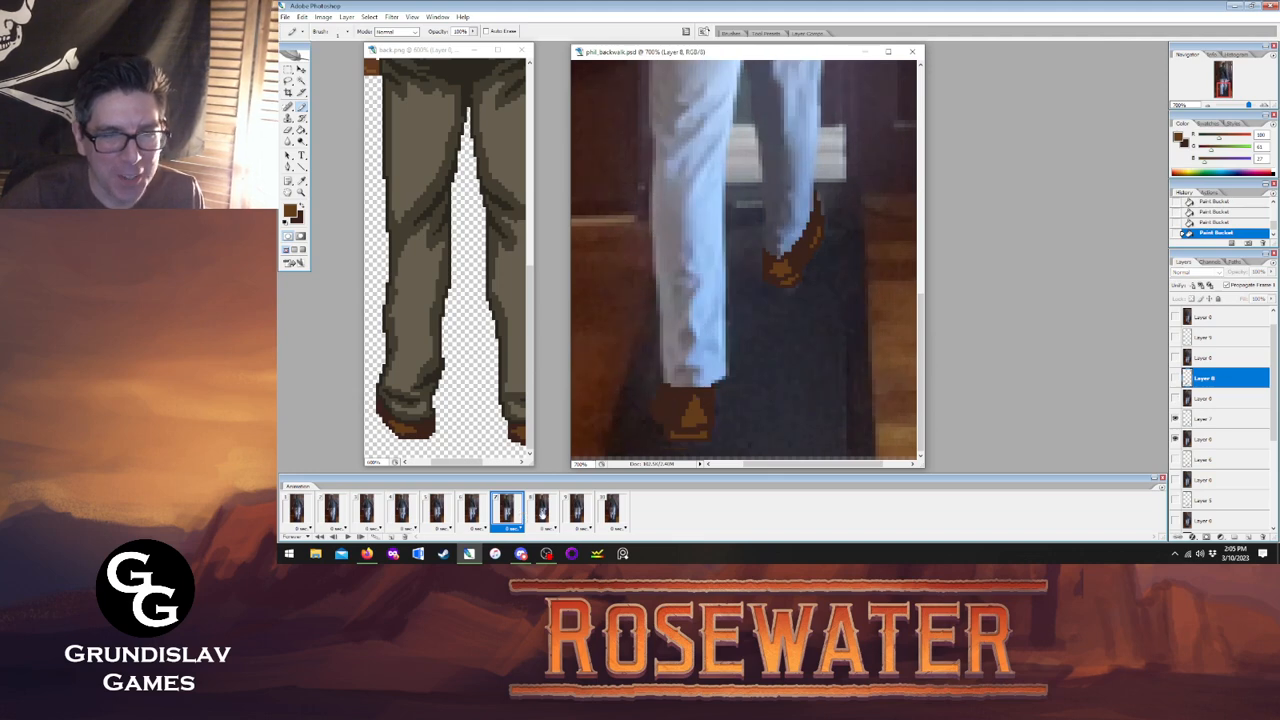
{"action": "left_click", "coordinate": [541, 511]}
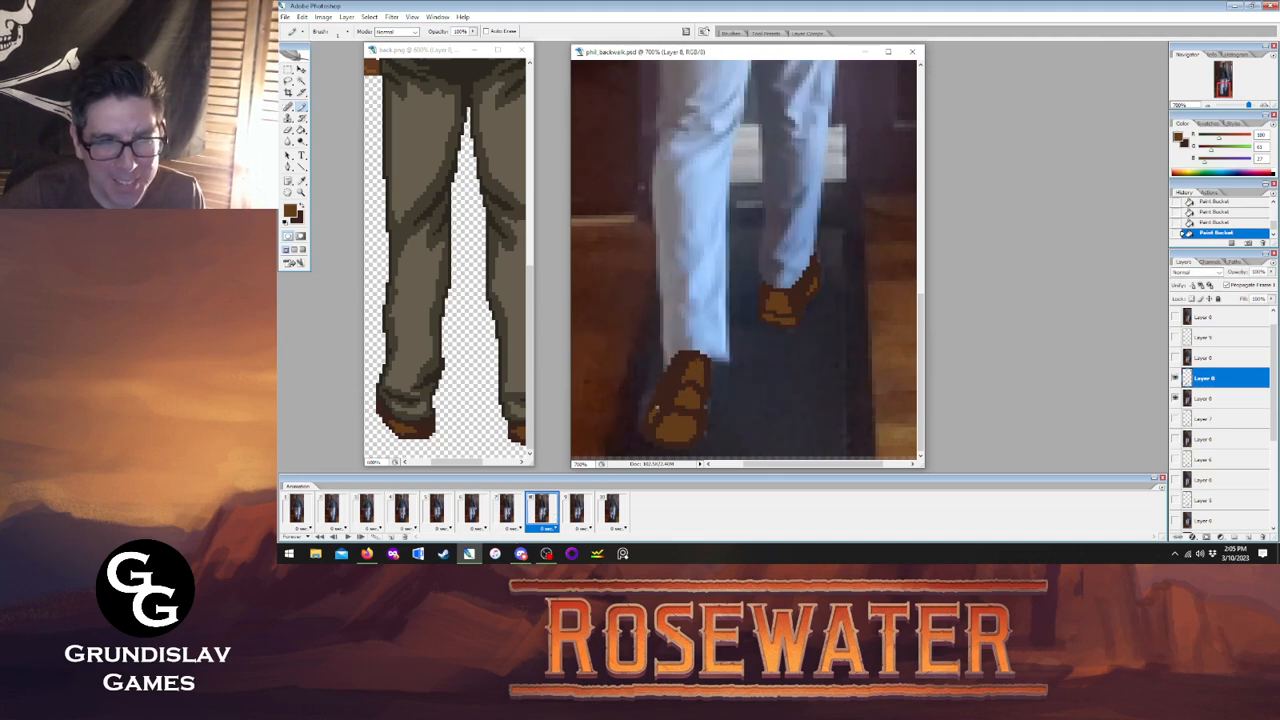
{"action": "left_click", "coordinate": [651, 416]}
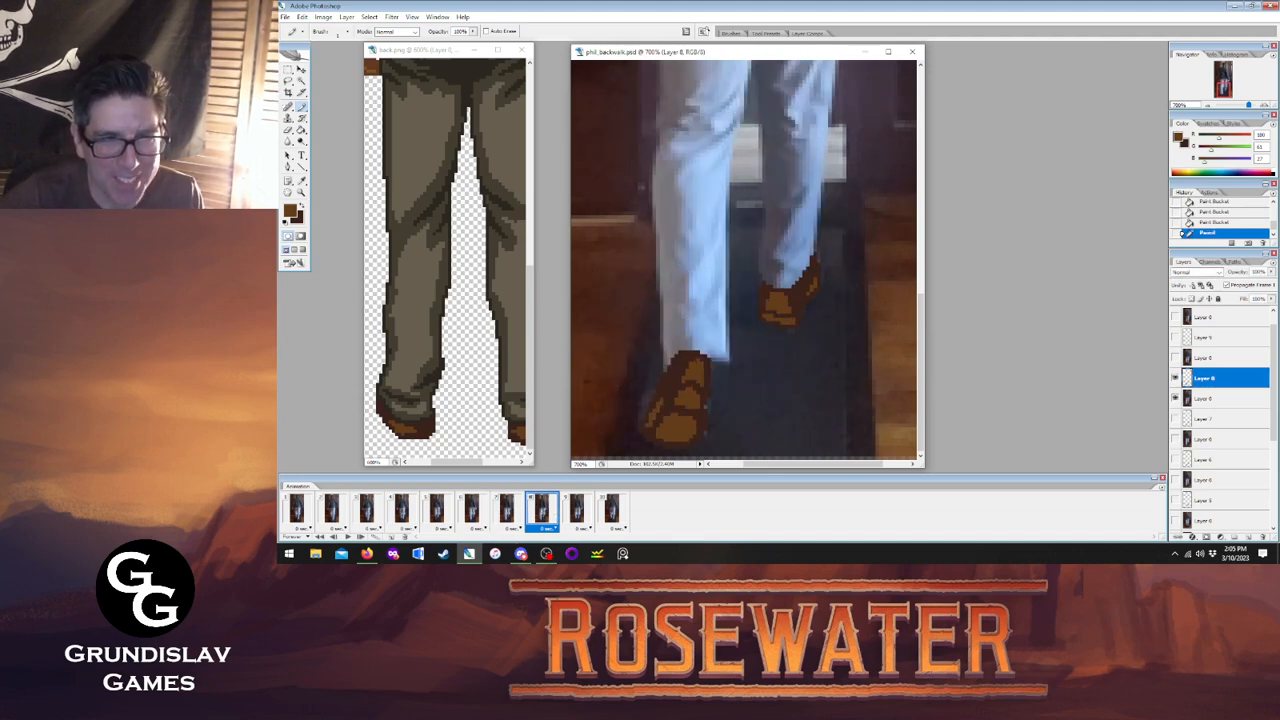
Touch up the toe and sole edge of the nearer shoe on Layer 8 with the Pencil, then compare frames 7 and 8.
{"action": "left_click", "coordinate": [649, 429]}
{"action": "left_click", "coordinate": [662, 443]}
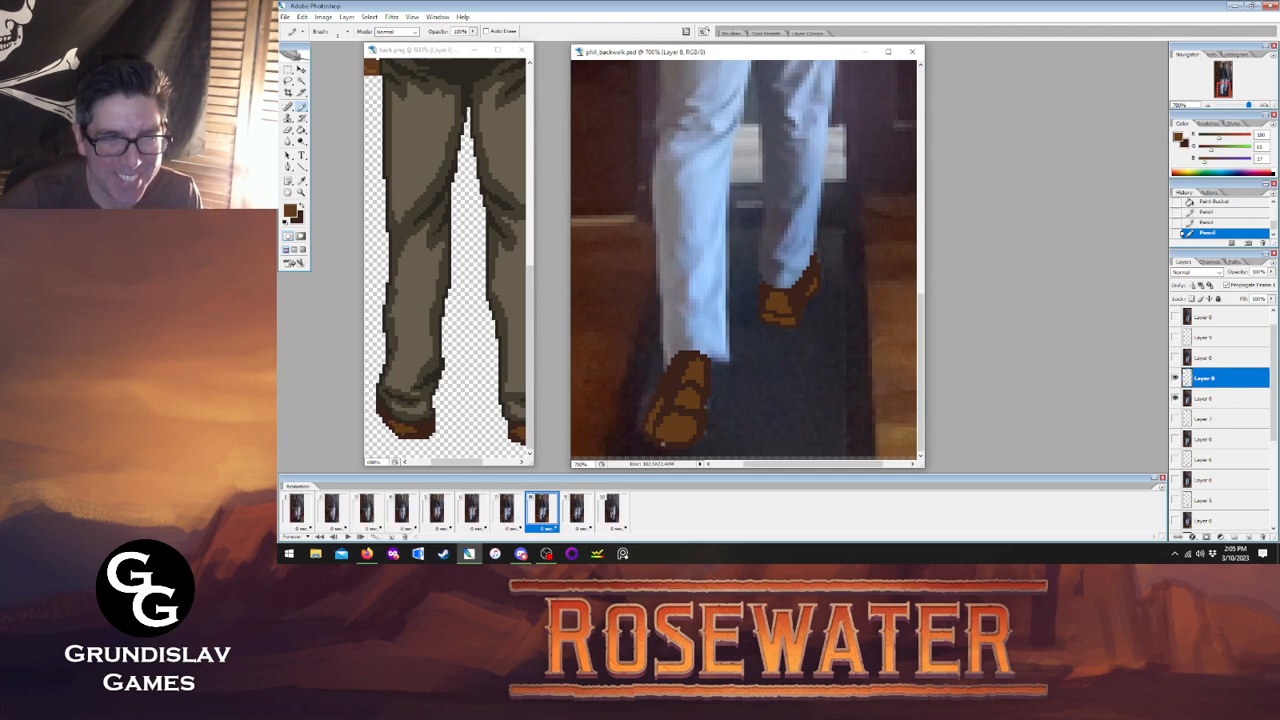
{"action": "left_click", "coordinate": [510, 511]}
{"action": "left_click", "coordinate": [540, 512]}
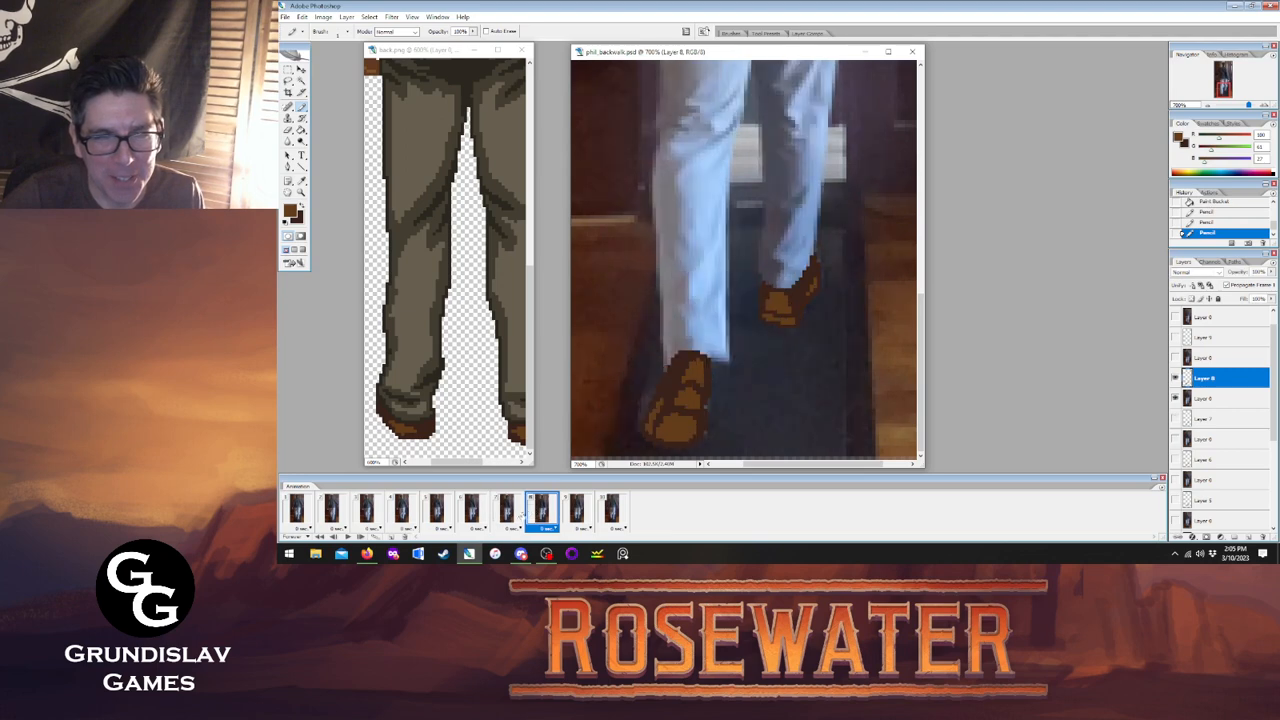
{"action": "left_click", "coordinate": [512, 512]}
{"action": "left_click", "coordinate": [543, 514]}
Outline the farther shoe in frame 9 on Layer 9 with the dark brown Pencil, following the filmed reference.
{"action": "left_click", "coordinate": [575, 512]}
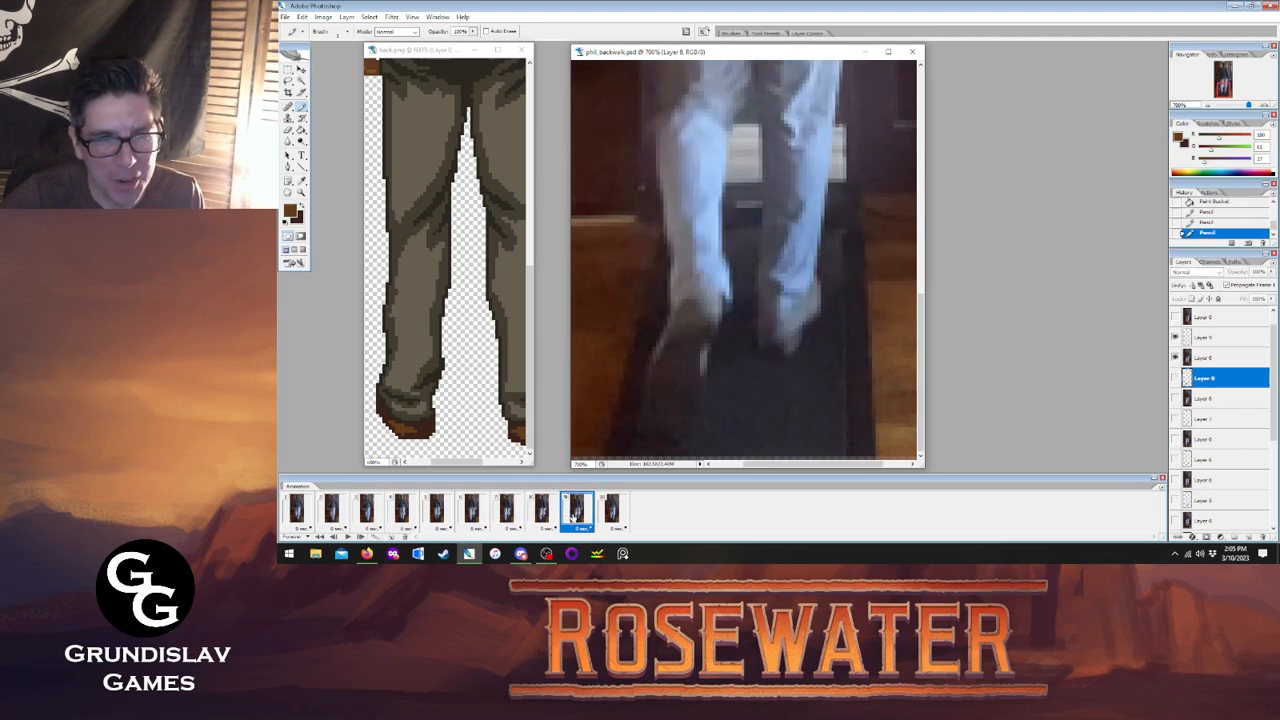
{"action": "left_click", "coordinate": [1203, 337]}
{"action": "left_click", "coordinate": [541, 512]}
{"action": "left_click", "coordinate": [575, 512]}
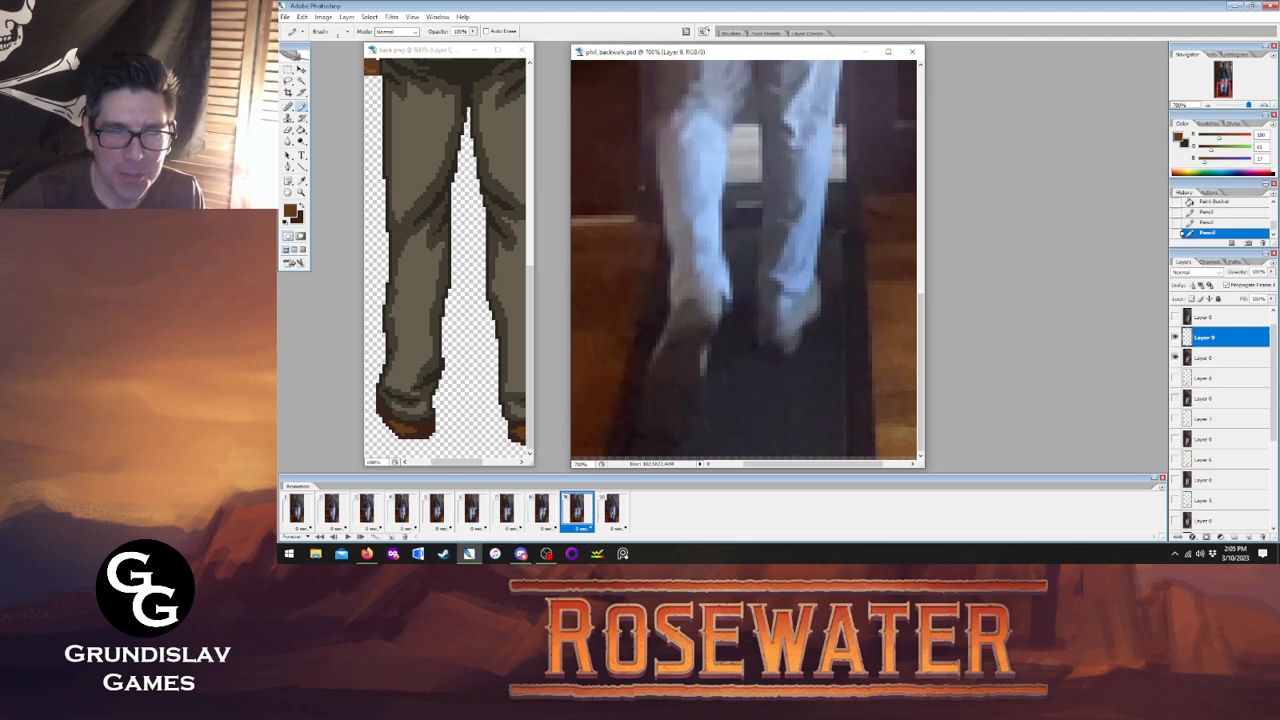
{"action": "key", "text": "x"}
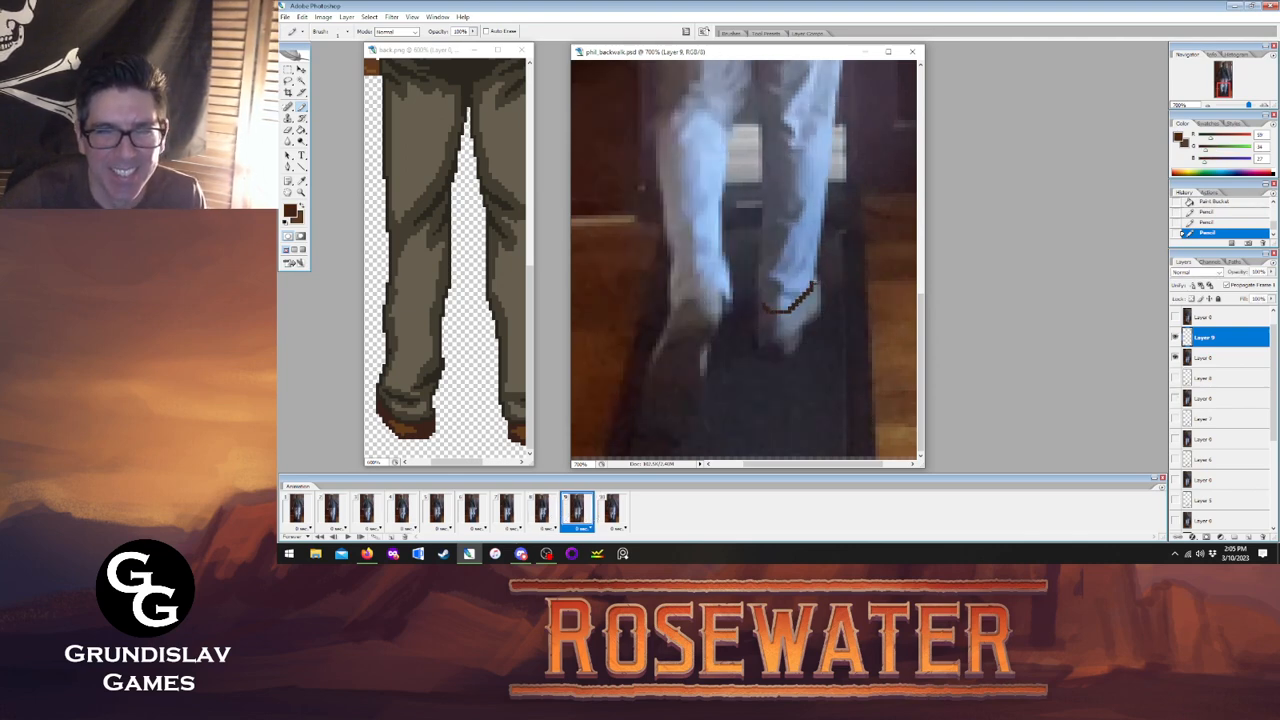
{"action": "left_click_drag", "start_coordinate": [817, 287], "coordinate": [805, 325]}
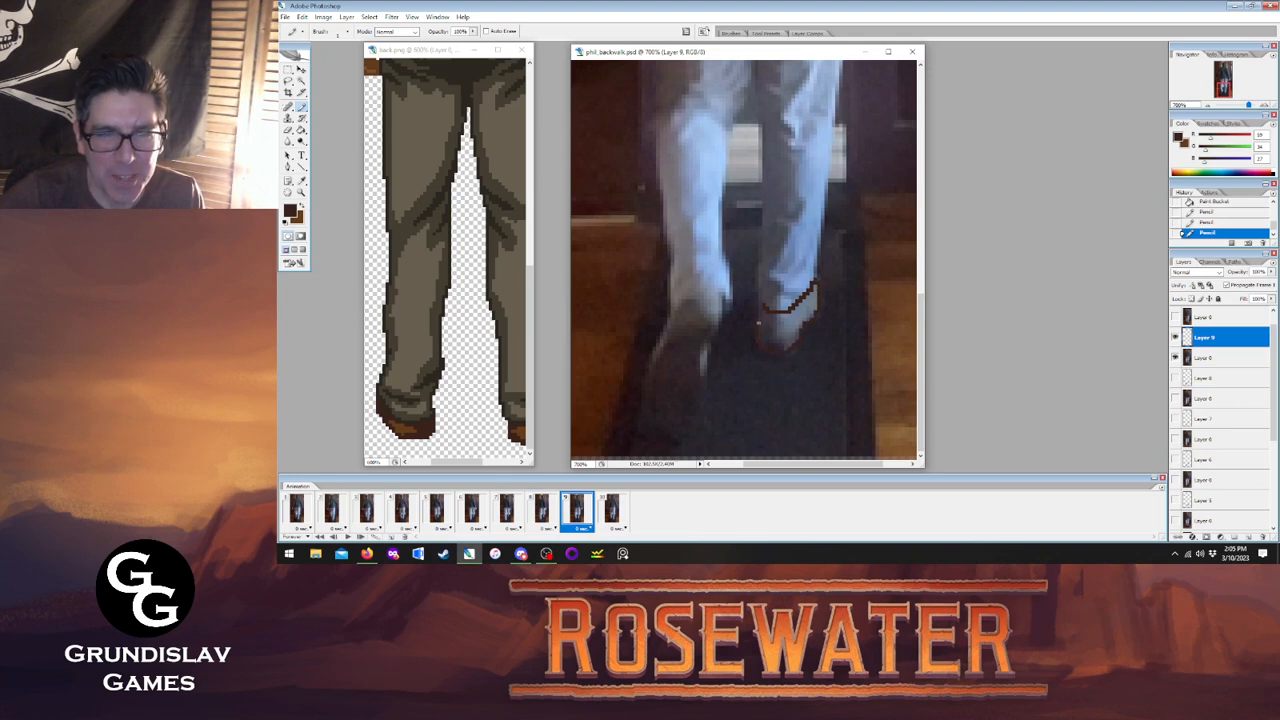
{"action": "left_click_drag", "start_coordinate": [762, 308], "coordinate": [760, 342]}
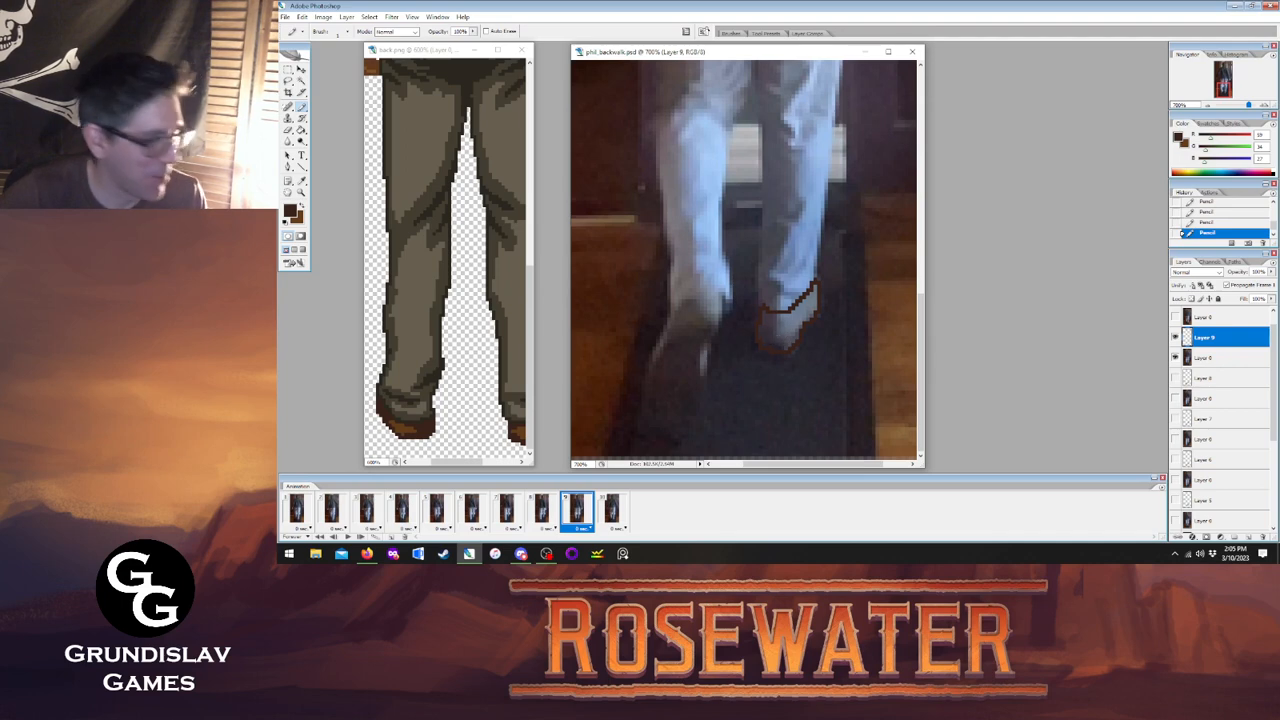
Outline the nearer, lifted shoe in frame 9 on Layer 9 in dark brown, checking against frame 8.
{"action": "left_click", "coordinate": [548, 512]}
{"action": "left_click", "coordinate": [577, 512]}
{"action": "left_click", "coordinate": [550, 513]}
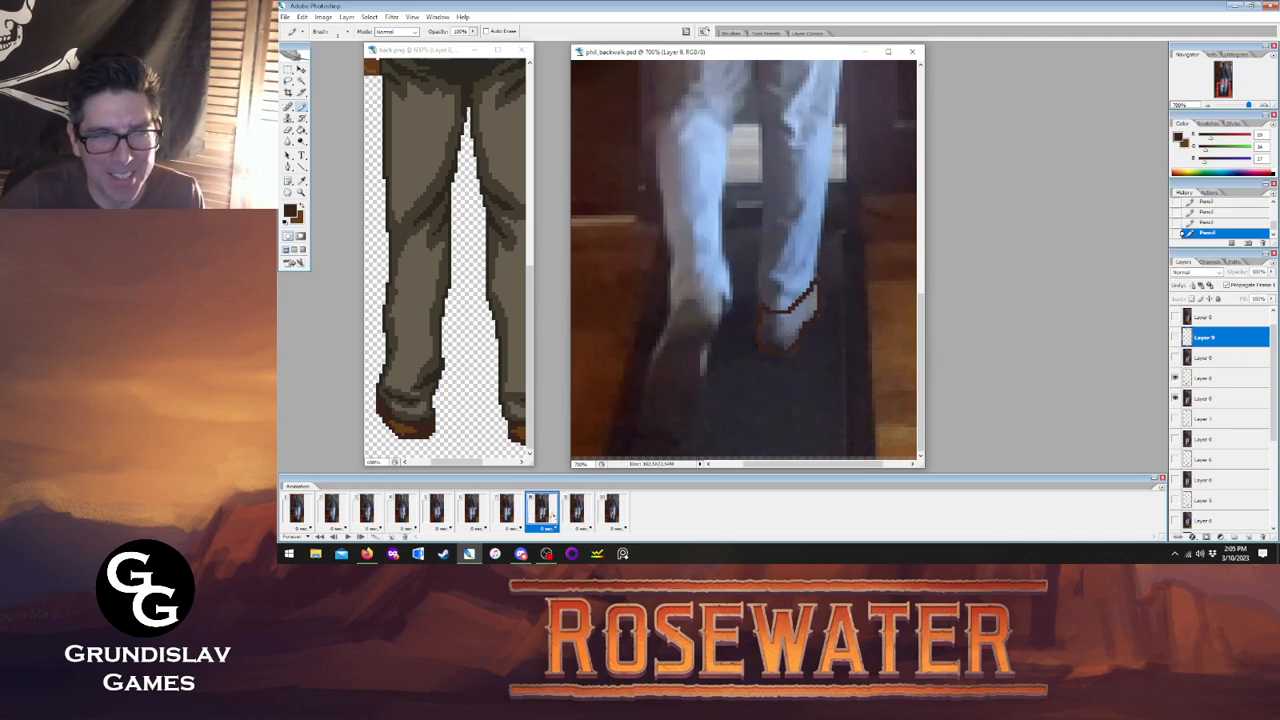
{"action": "left_click", "coordinate": [577, 512]}
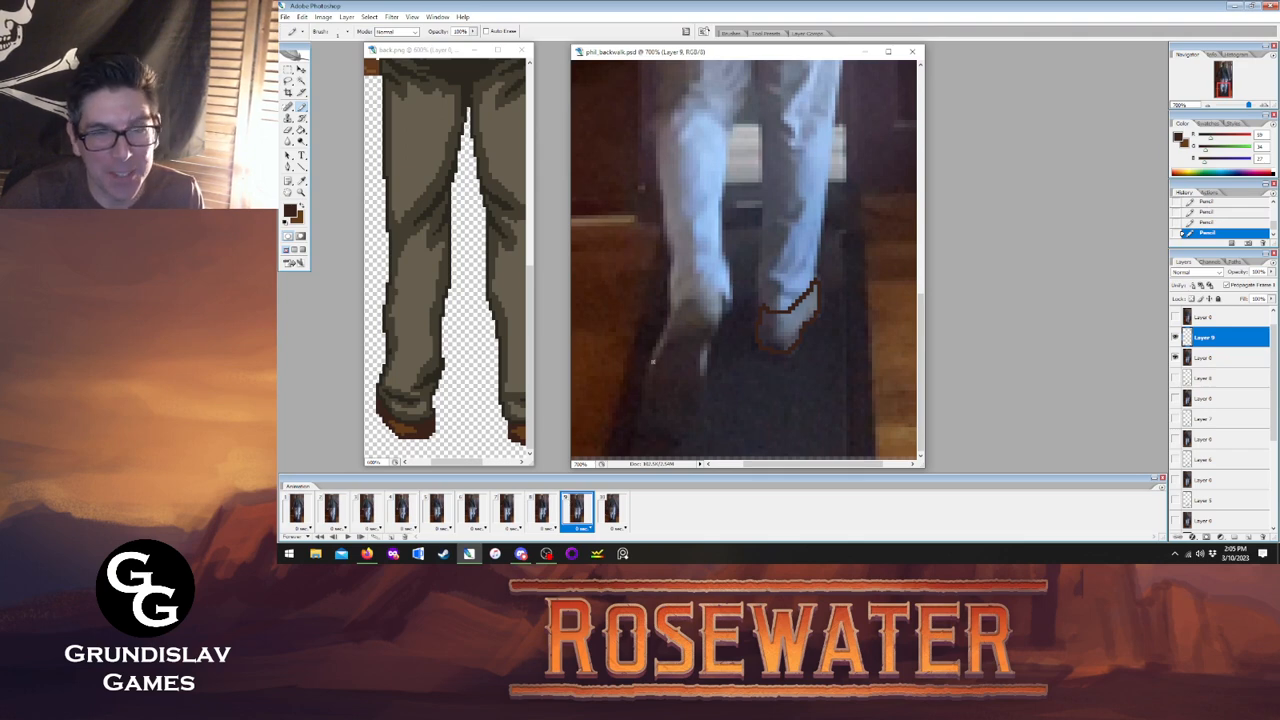
{"action": "mouse_move", "coordinate": [653, 360]}
{"action": "left_mouse_down"}
{"action": "mouse_move", "coordinate": [680, 294]}
{"action": "mouse_move", "coordinate": [720, 294]}
{"action": "mouse_move", "coordinate": [724, 320]}
{"action": "left_mouse_up"}
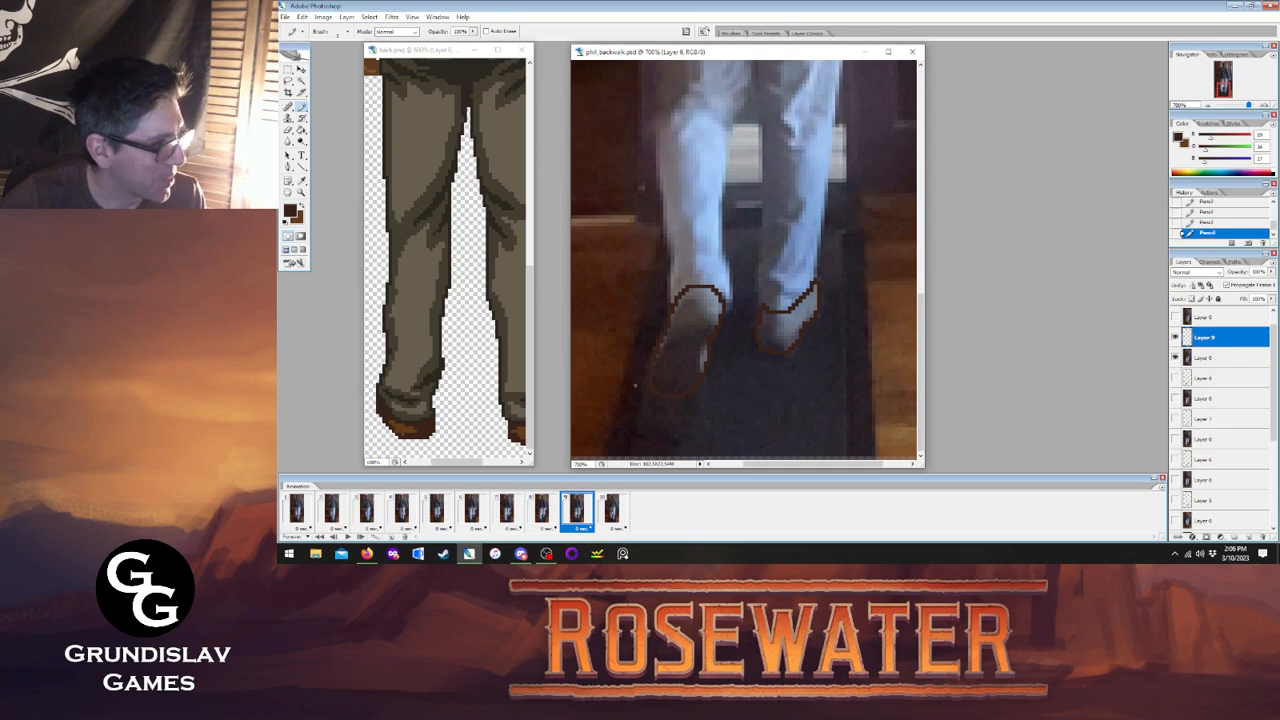
Draw the sole and heel shading contours inside the farther shoe on Layer 9, flipping between frames 8 and 9 for reference.
{"action": "left_click", "coordinate": [550, 513]}
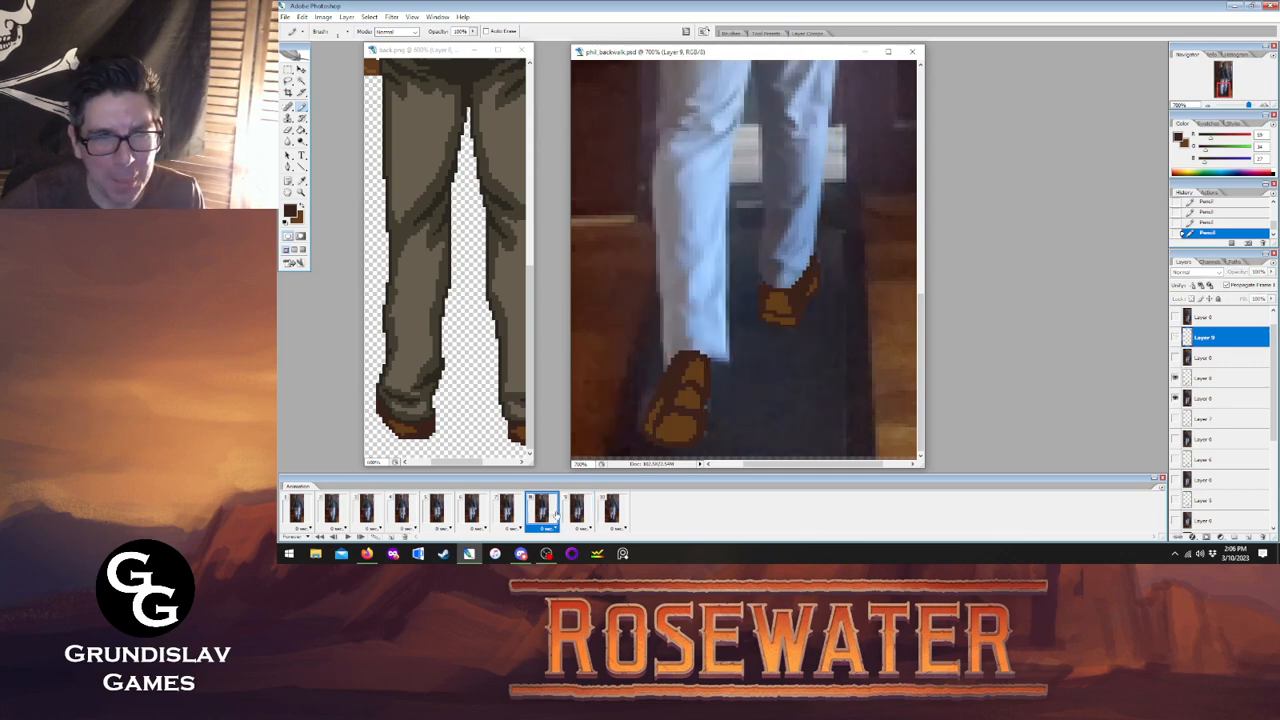
{"action": "left_click", "coordinate": [563, 515]}
{"action": "left_click", "coordinate": [549, 515]}
{"action": "left_click", "coordinate": [577, 513]}
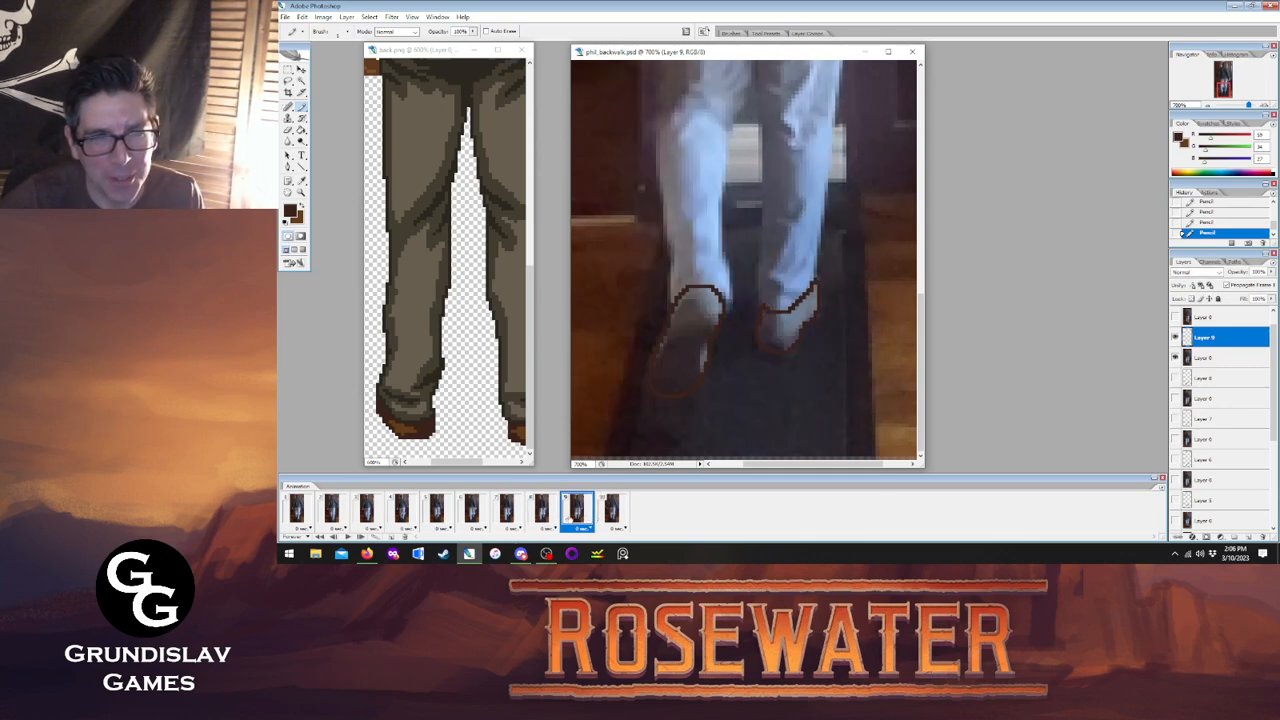
{"action": "left_click", "coordinate": [550, 510]}
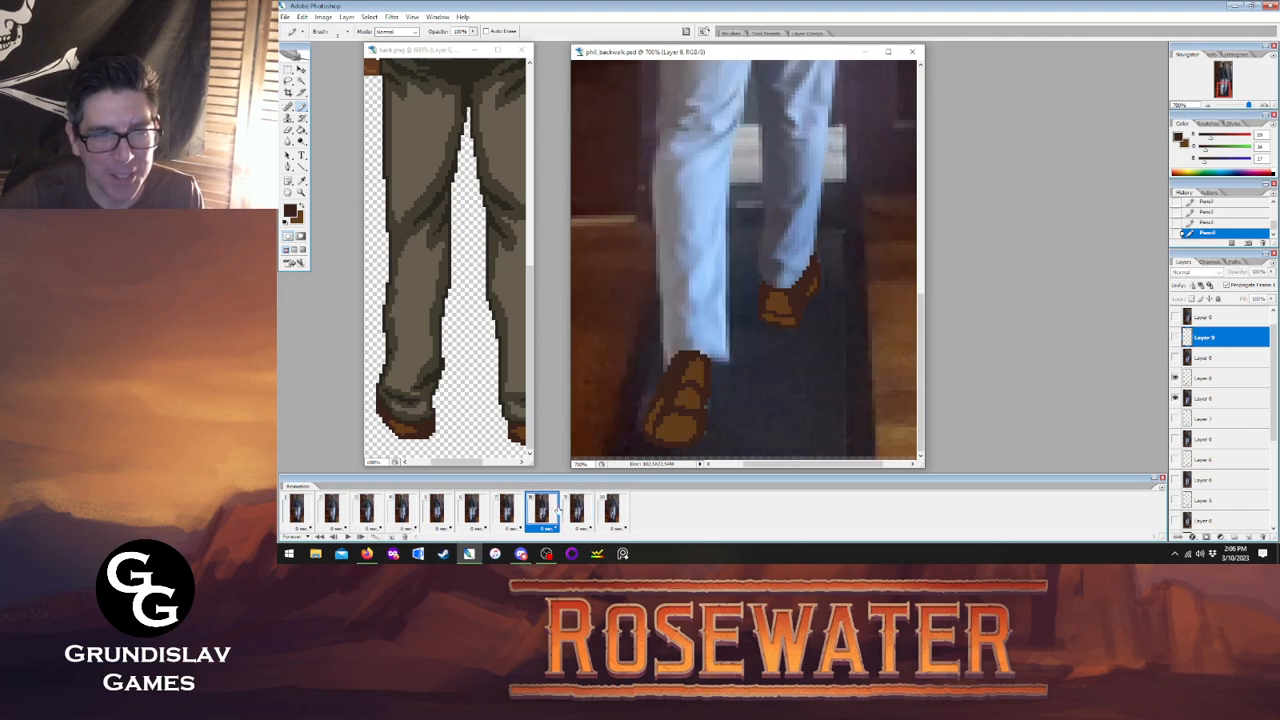
{"action": "left_click", "coordinate": [570, 510]}
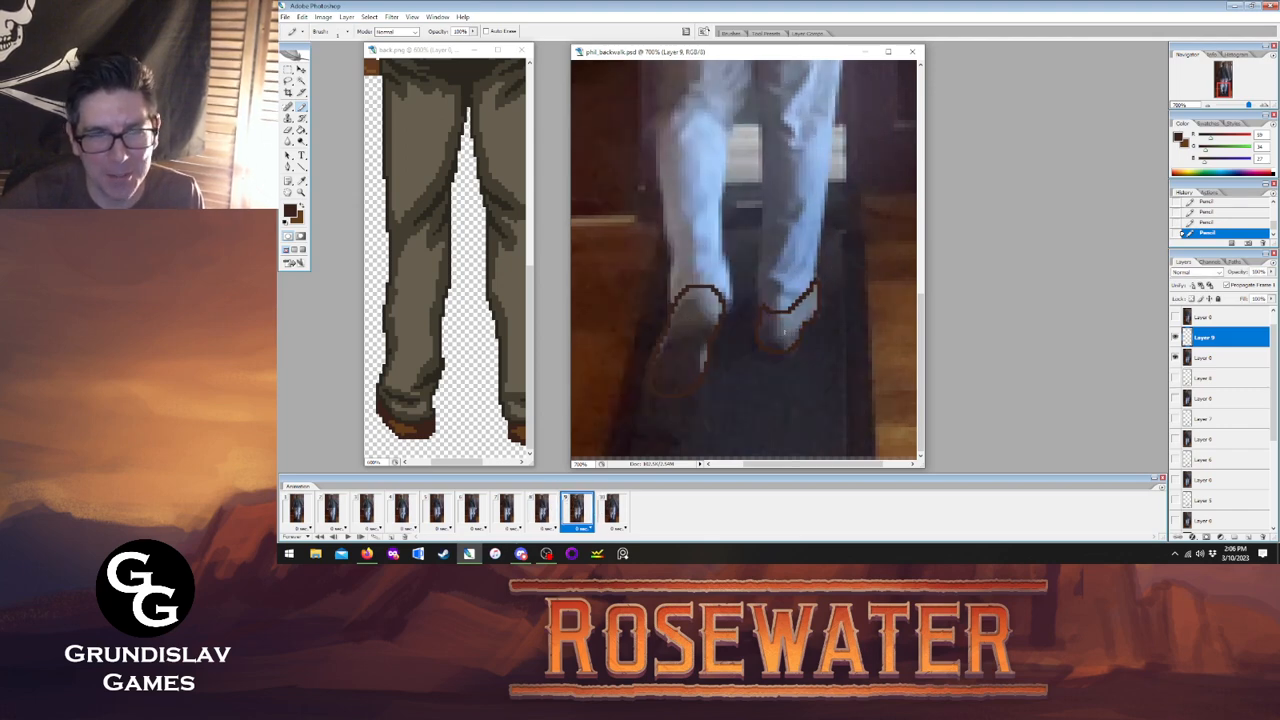
{"action": "left_click", "coordinate": [544, 509]}
{"action": "left_click", "coordinate": [577, 509]}
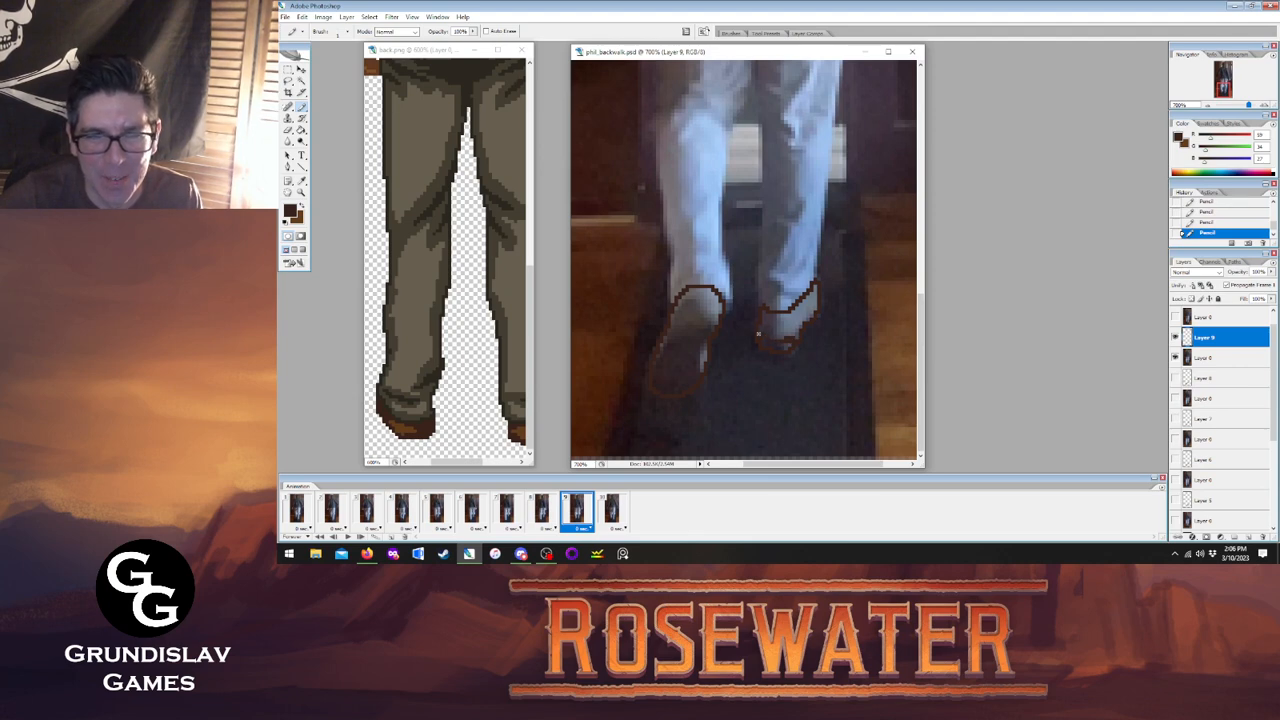
{"action": "left_click", "coordinate": [544, 509]}
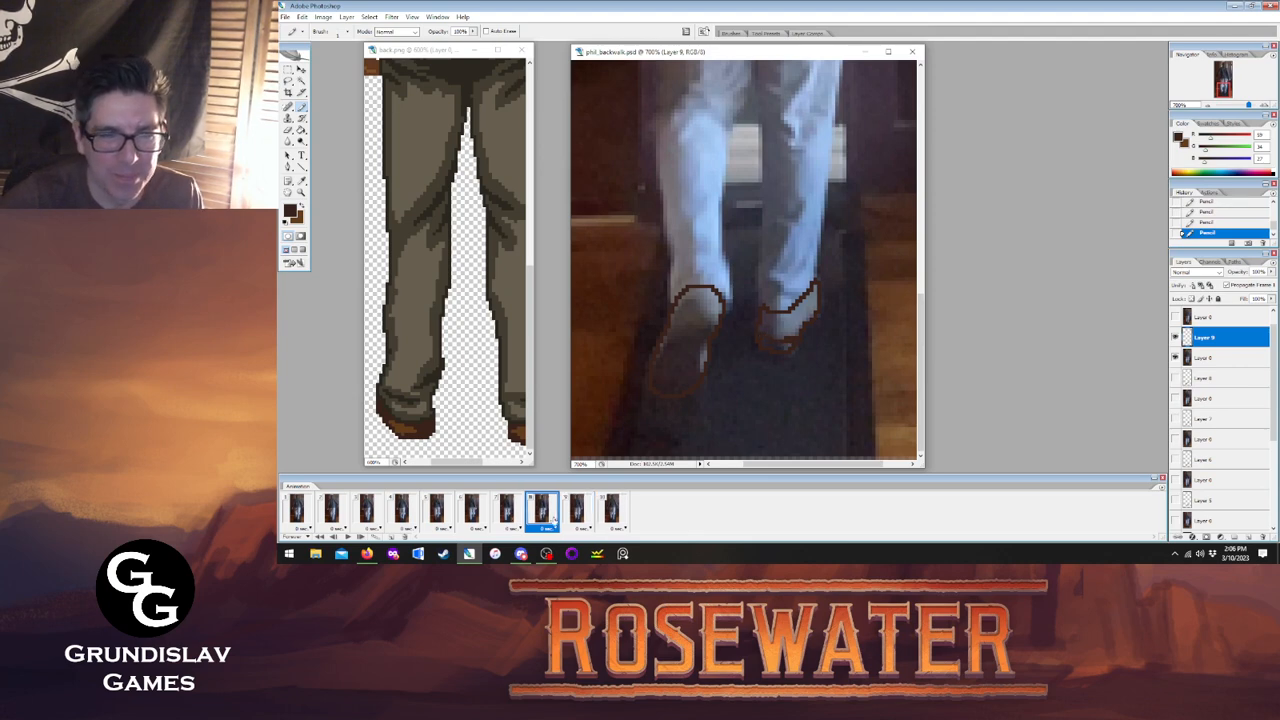
{"action": "left_click", "coordinate": [577, 509]}
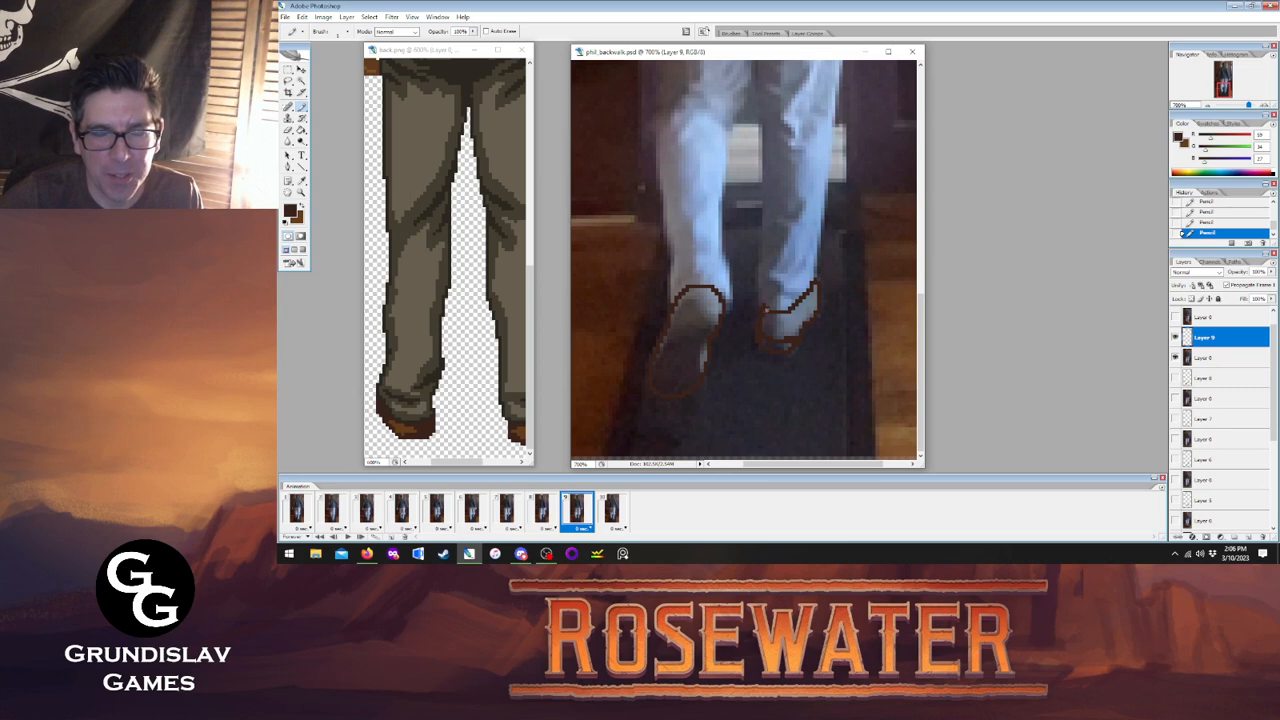
{"action": "left_click_drag", "start_coordinate": [785, 313], "coordinate": [792, 327]}
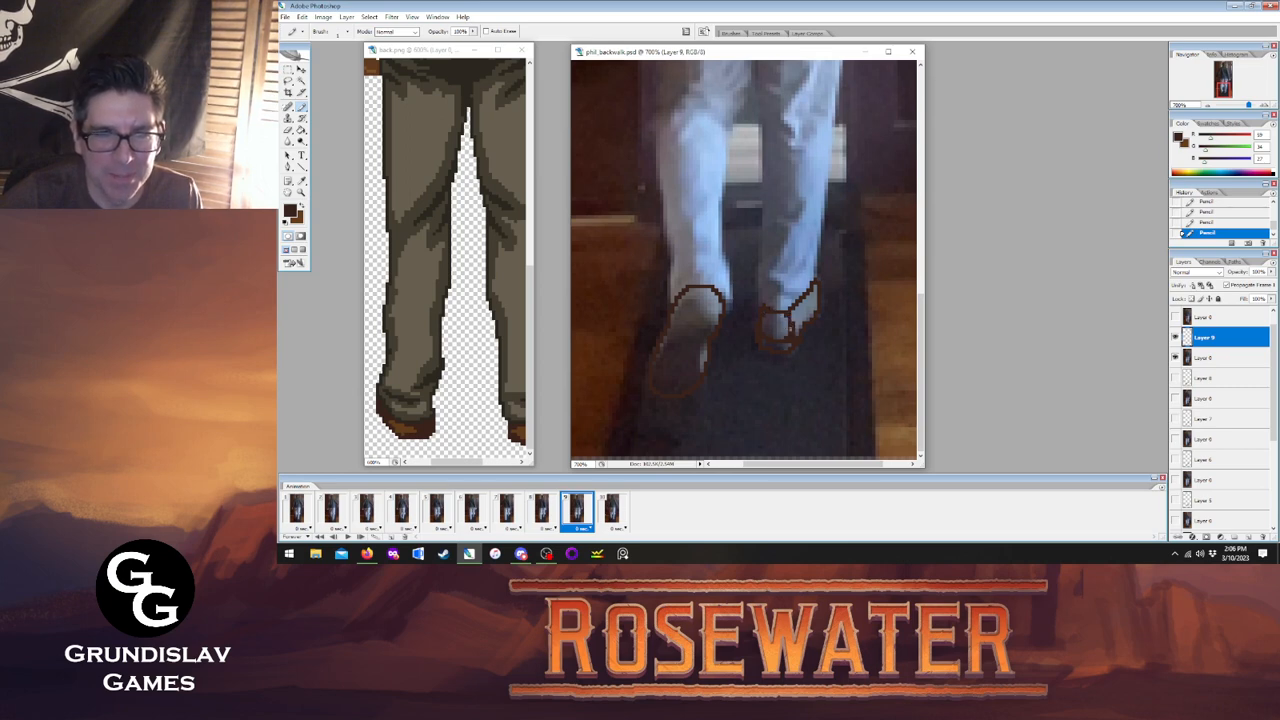
Shade the side of the farther shoe on Layer 9 in dark brown, leaving small gaps for highlights.
{"action": "left_click", "coordinate": [544, 509]}
{"action": "left_click", "coordinate": [577, 509]}
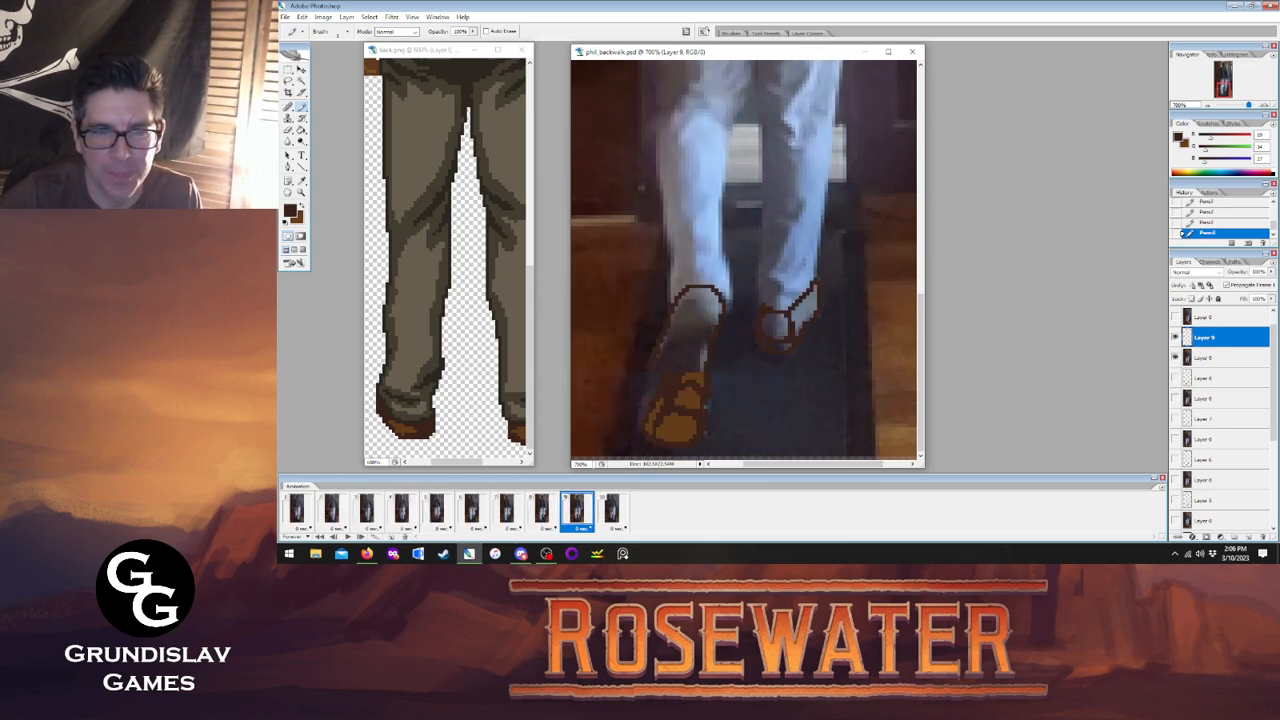
{"action": "left_click_drag", "start_coordinate": [795, 317], "coordinate": [803, 333]}
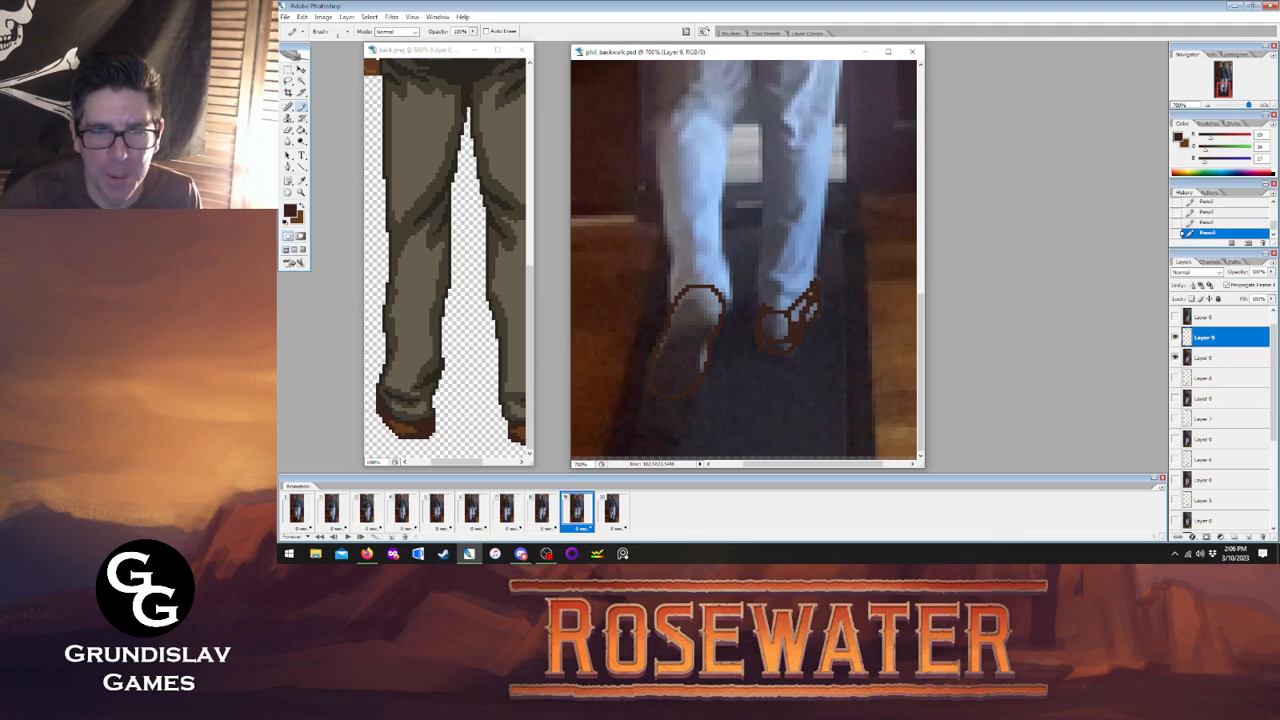
{"action": "left_click_drag", "start_coordinate": [798, 318], "coordinate": [791, 304]}
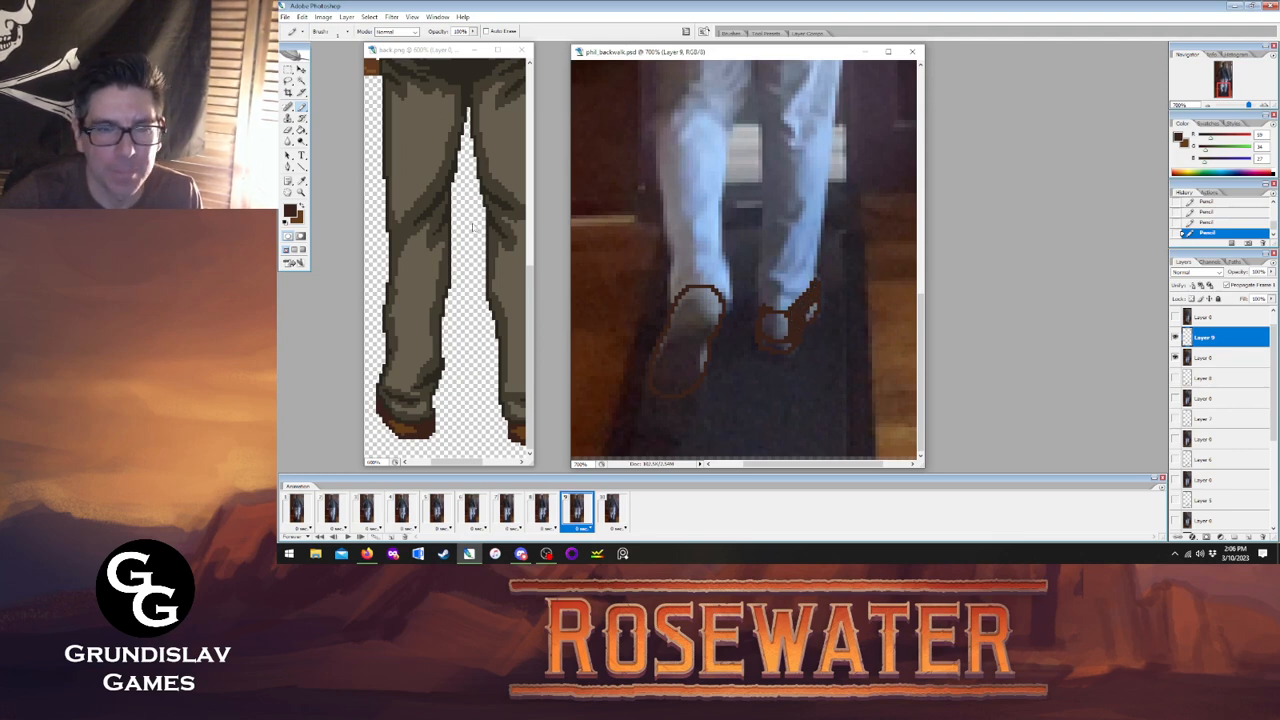
Fill the farther shoe's enclosed areas on Layer 9 with lighter brown using the Paint Bucket, and compare with frame 1.
{"action": "key", "text": "g"}
{"action": "left_click", "coordinate": [770, 324]}
{"action": "left_click", "coordinate": [775, 338]}
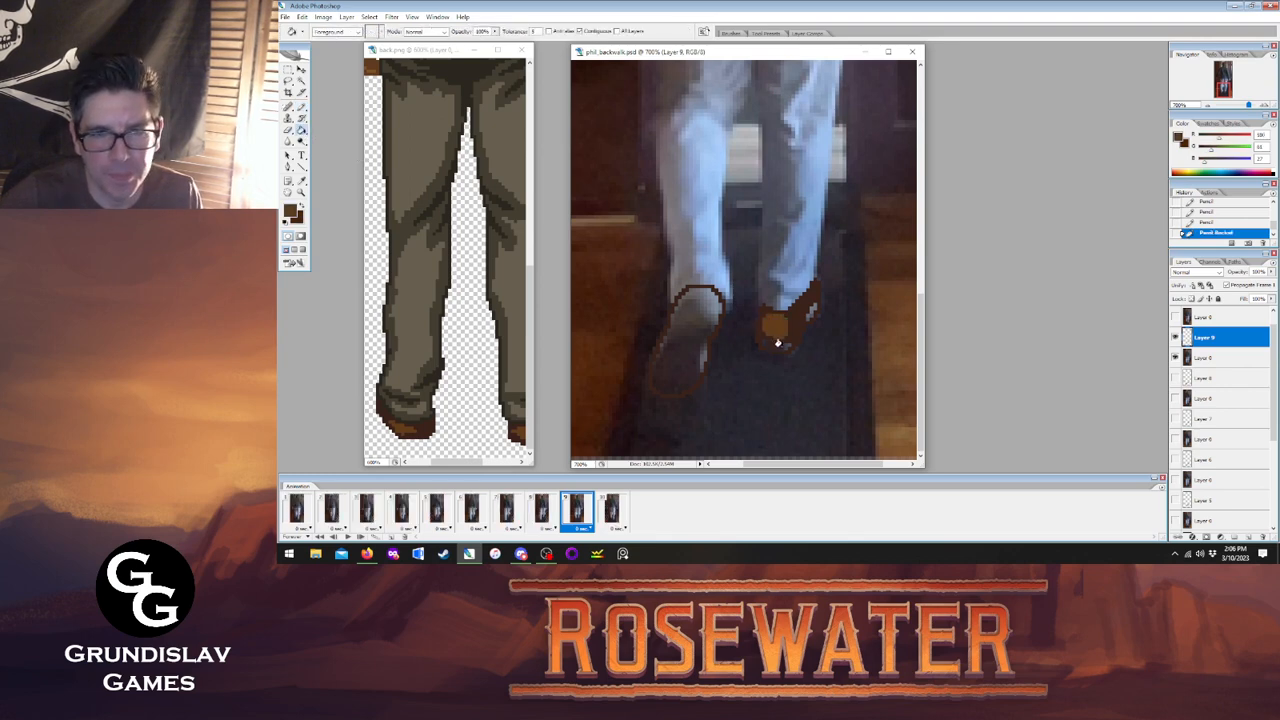
{"action": "left_click", "coordinate": [808, 309]}
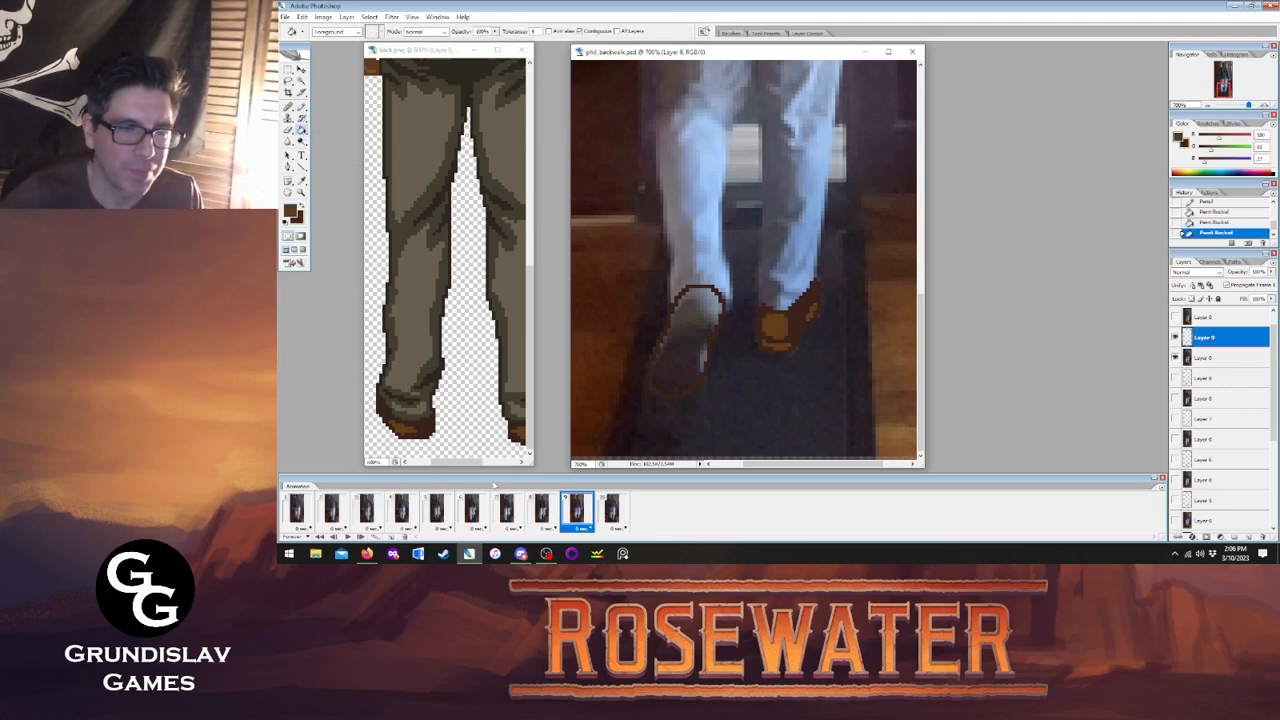
{"action": "left_click", "coordinate": [297, 509]}
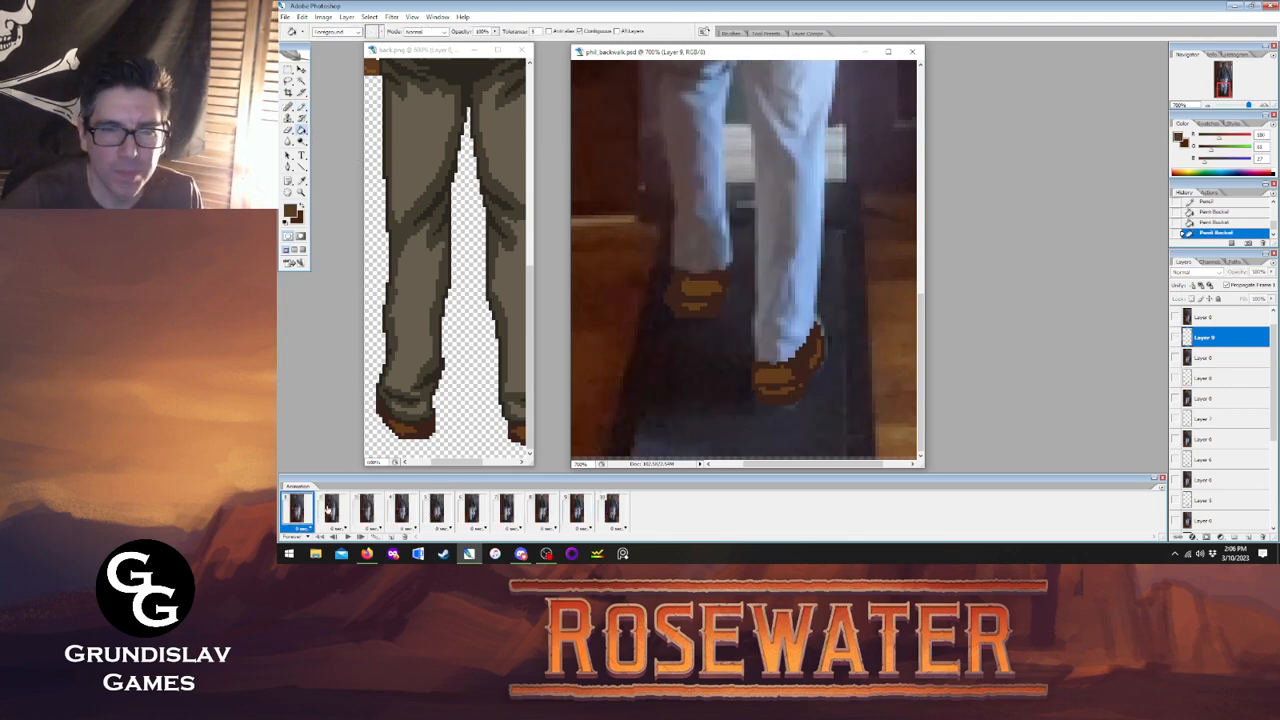
{"action": "left_click", "coordinate": [577, 512]}
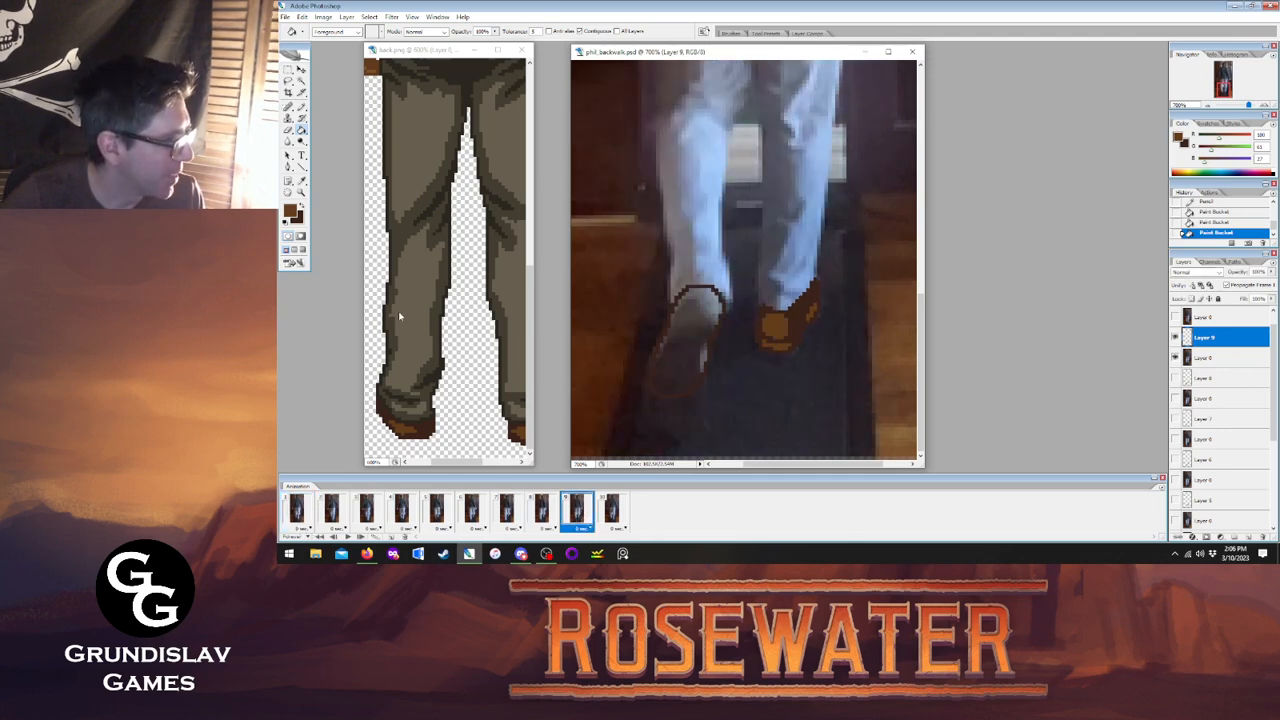
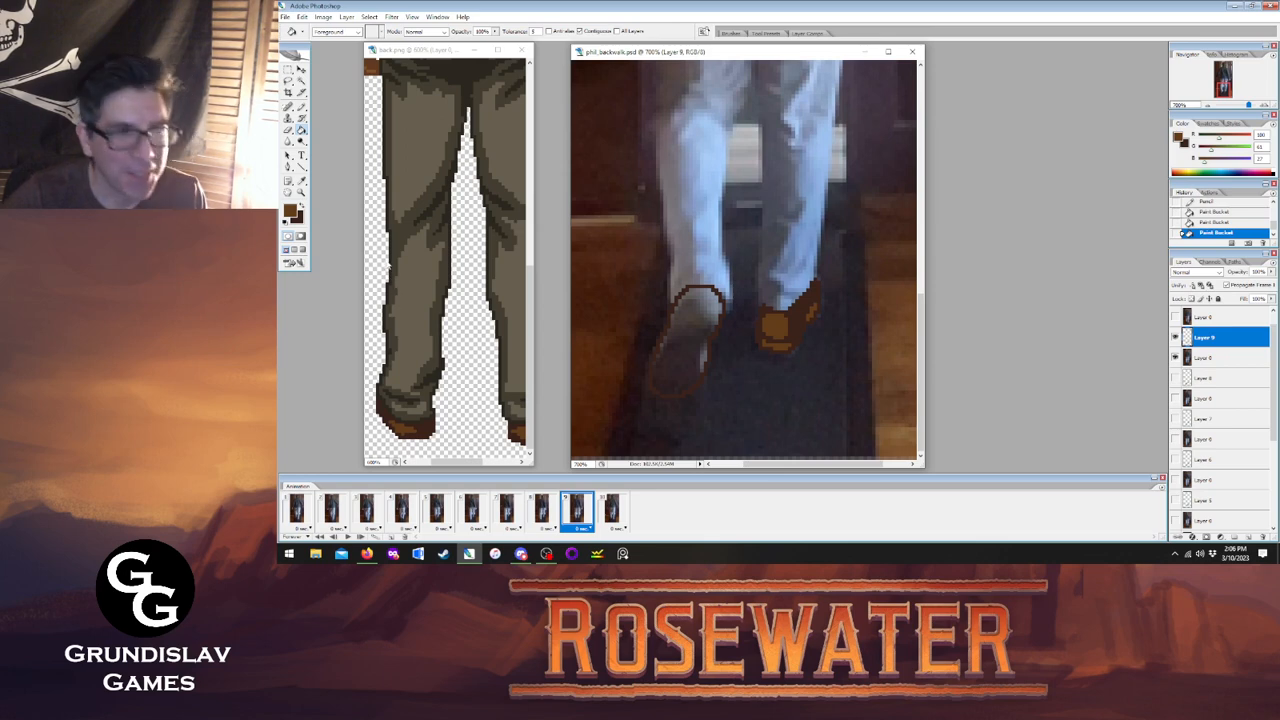
Shade the outer side of the nearer shoe on Layer 9 with the dark brown Pencil, using frame 8 as reference.
{"action": "left_click", "coordinate": [301, 105]}
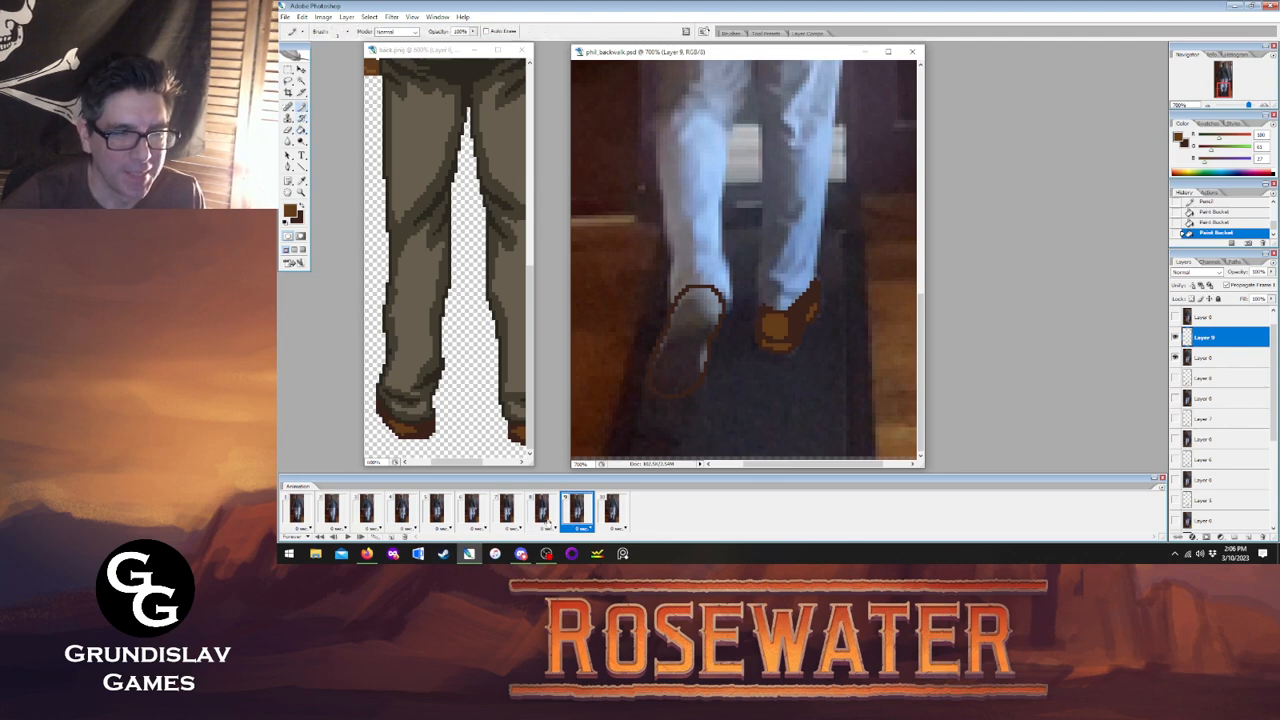
{"action": "left_click", "coordinate": [543, 510]}
{"action": "left_click", "coordinate": [566, 510]}
{"action": "left_click", "coordinate": [554, 510]}
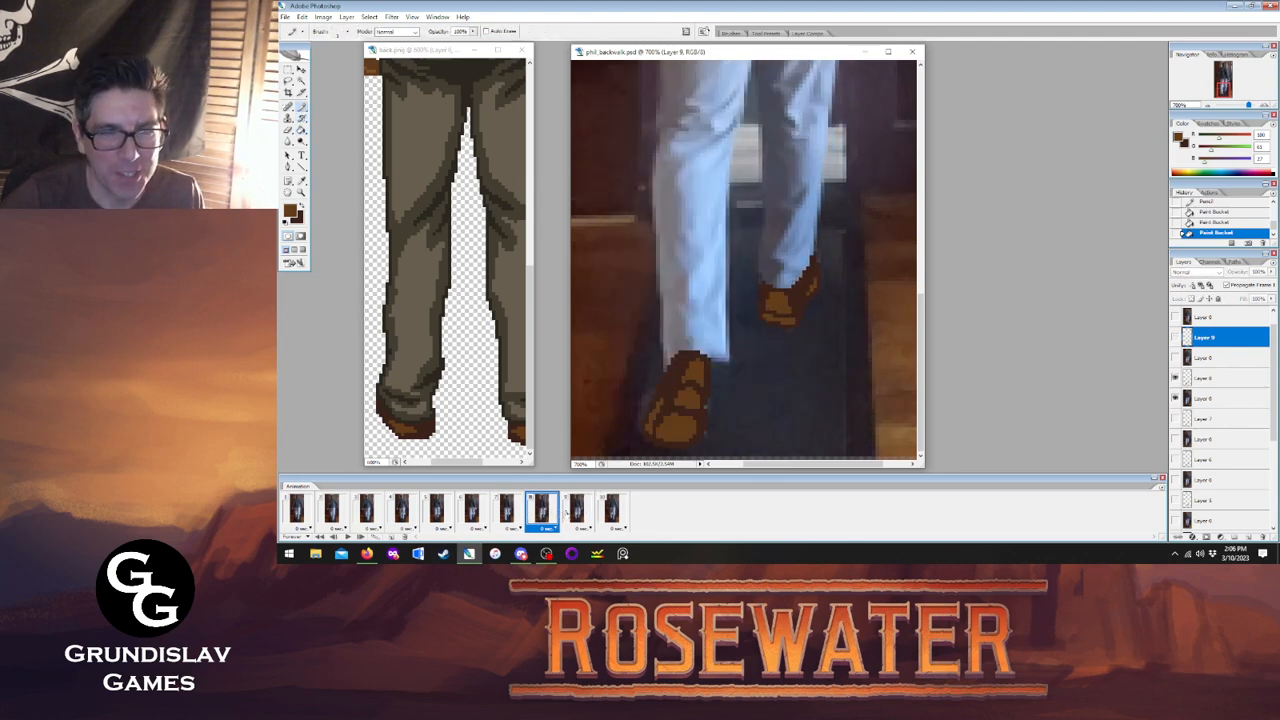
{"action": "left_click", "coordinate": [576, 510]}
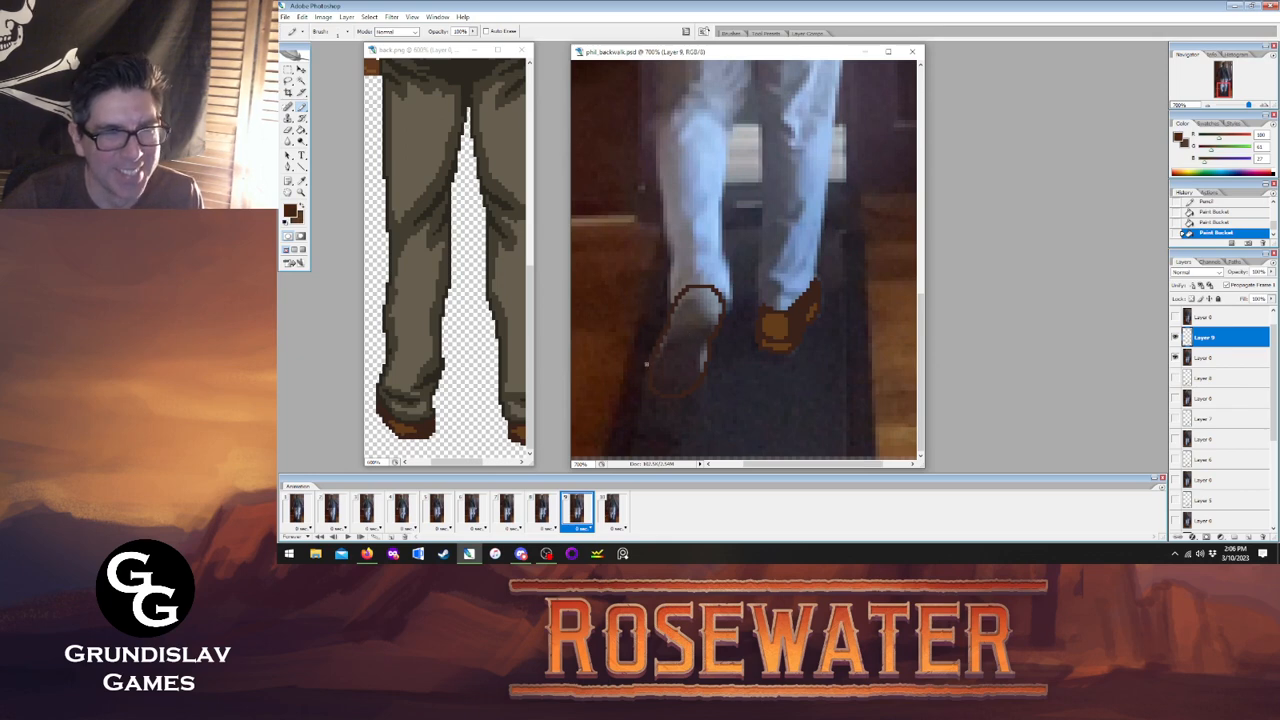
{"action": "left_click", "coordinate": [541, 512]}
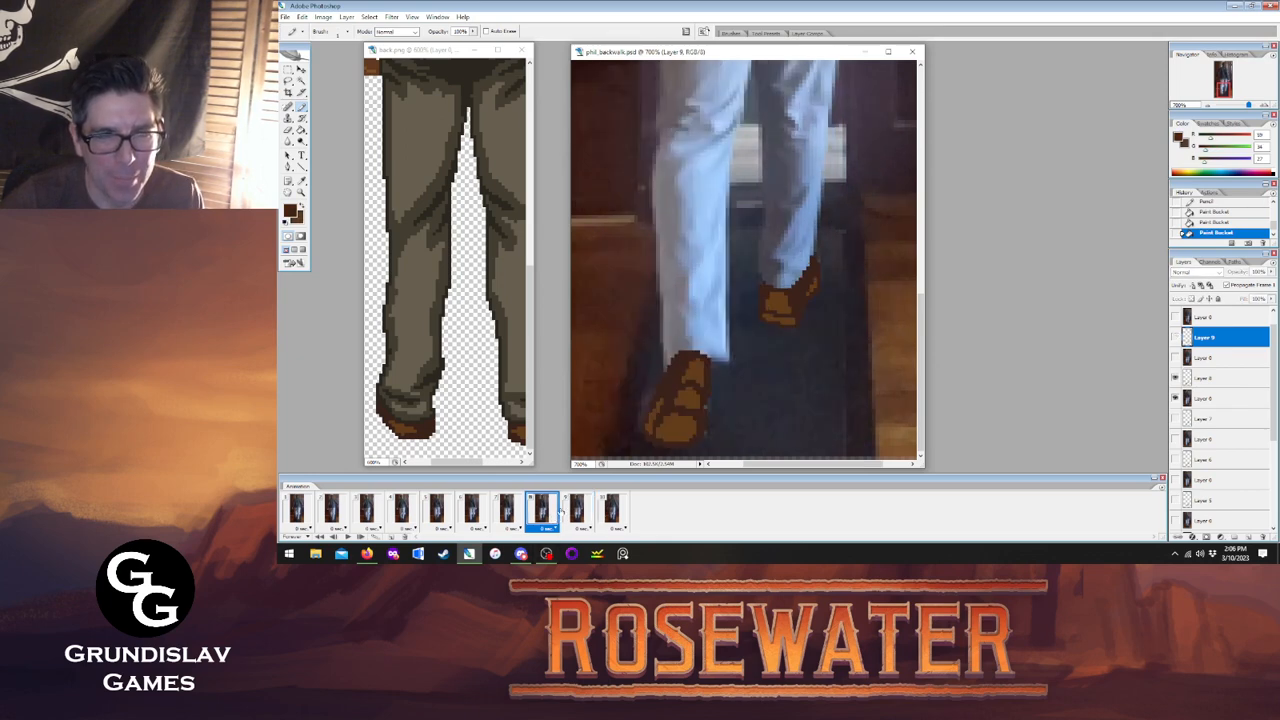
{"action": "left_click", "coordinate": [577, 518]}
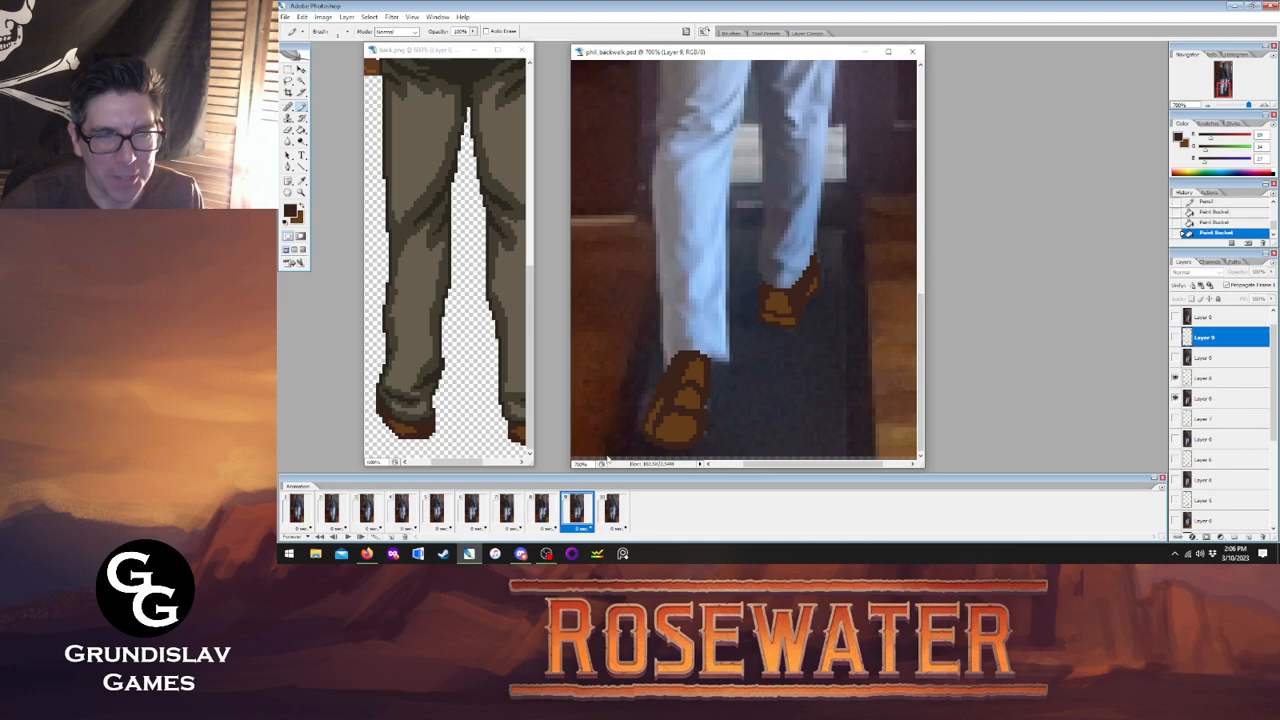
{"action": "left_click", "coordinate": [667, 346]}
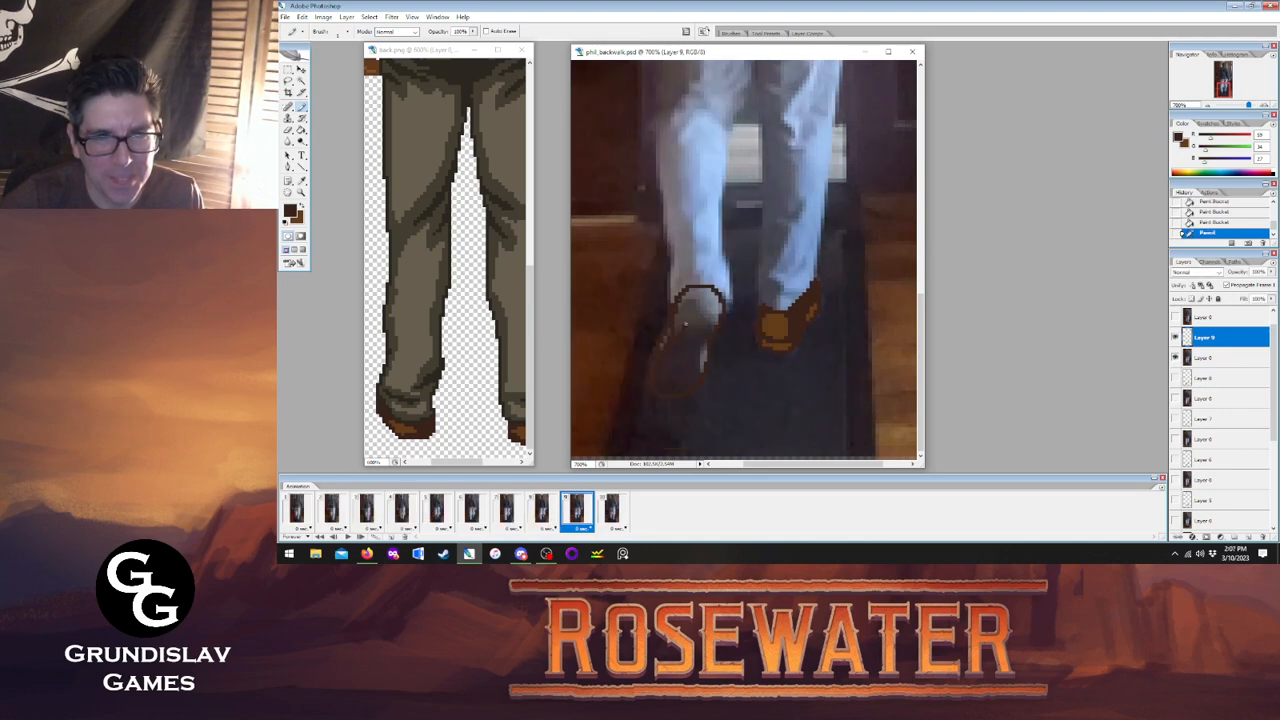
Draw the heel and inner sole contours of the nearer shoe on Layer 9 in dark brown, checking against frame 8.
{"action": "mouse_move", "coordinate": [700, 312]}
{"action": "left_mouse_down"}
{"action": "mouse_move", "coordinate": [716, 322]}
{"action": "mouse_move", "coordinate": [700, 308]}
{"action": "mouse_move", "coordinate": [681, 332]}
{"action": "left_mouse_up"}
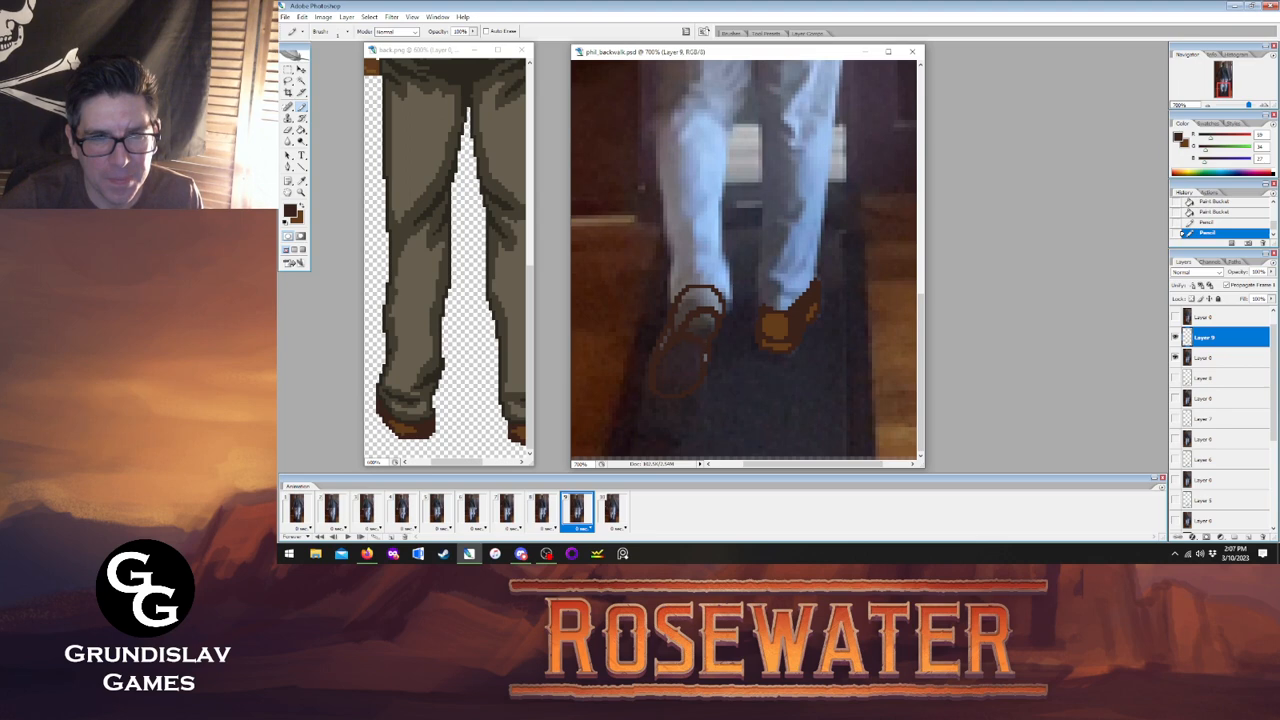
{"action": "left_click", "coordinate": [693, 385]}
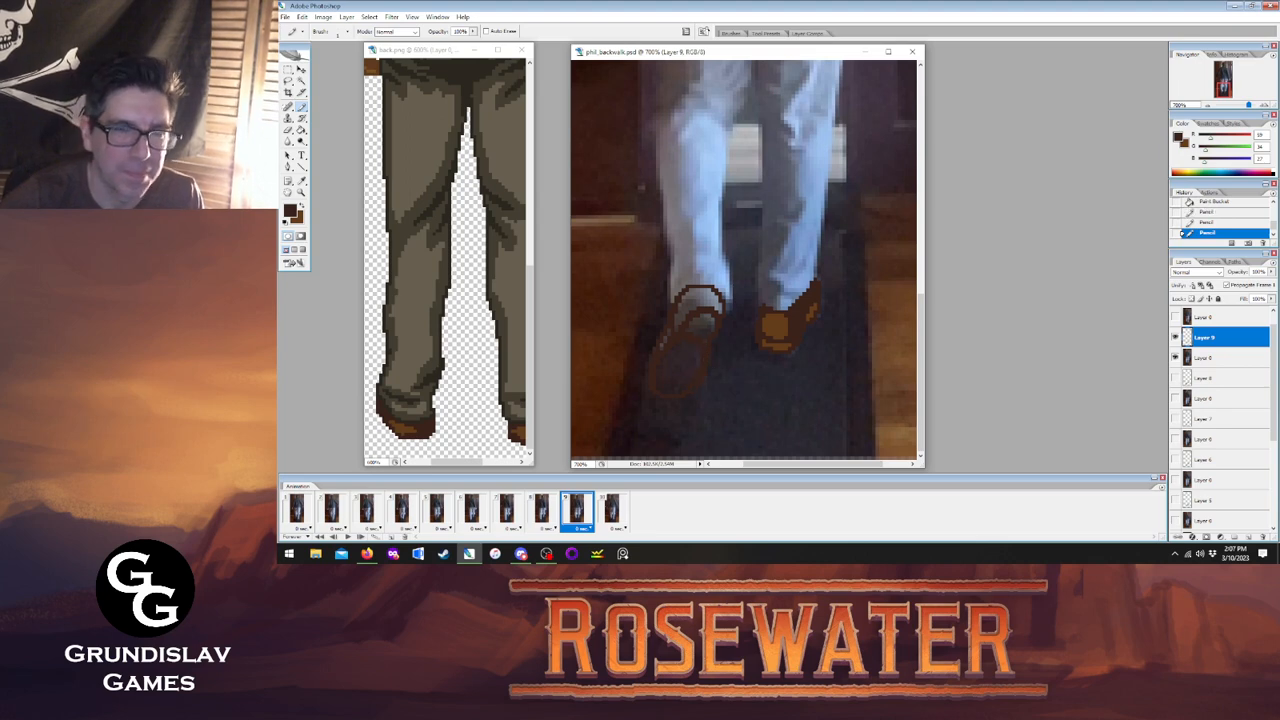
{"action": "left_click", "coordinate": [541, 510]}
{"action": "left_click", "coordinate": [577, 510]}
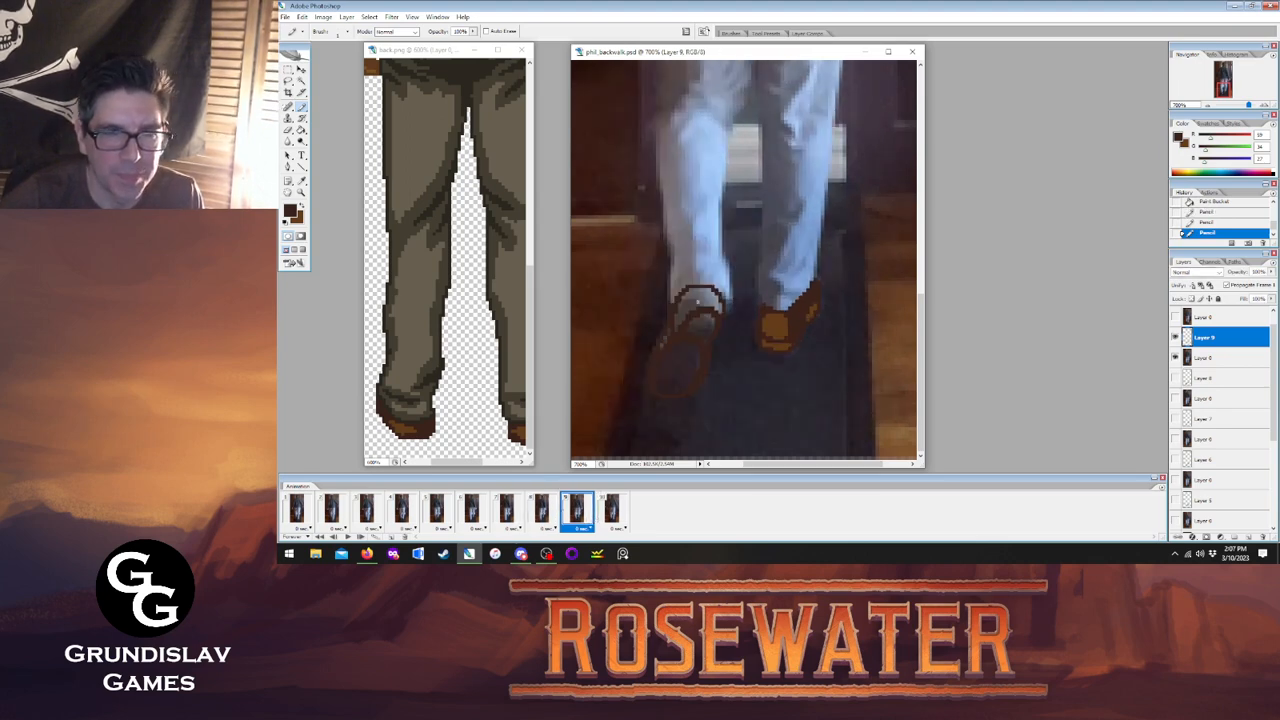
Fill the nearer shoe's enclosed areas on Layer 9 with dark and lighter brown using the Paint Bucket, and compare with frames 8 and 1.
{"action": "left_click", "coordinate": [302, 131]}
{"action": "left_click", "coordinate": [676, 308]}
{"action": "left_click", "coordinate": [677, 319]}
{"action": "key", "text": "x"}
{"action": "left_click", "coordinate": [697, 325]}
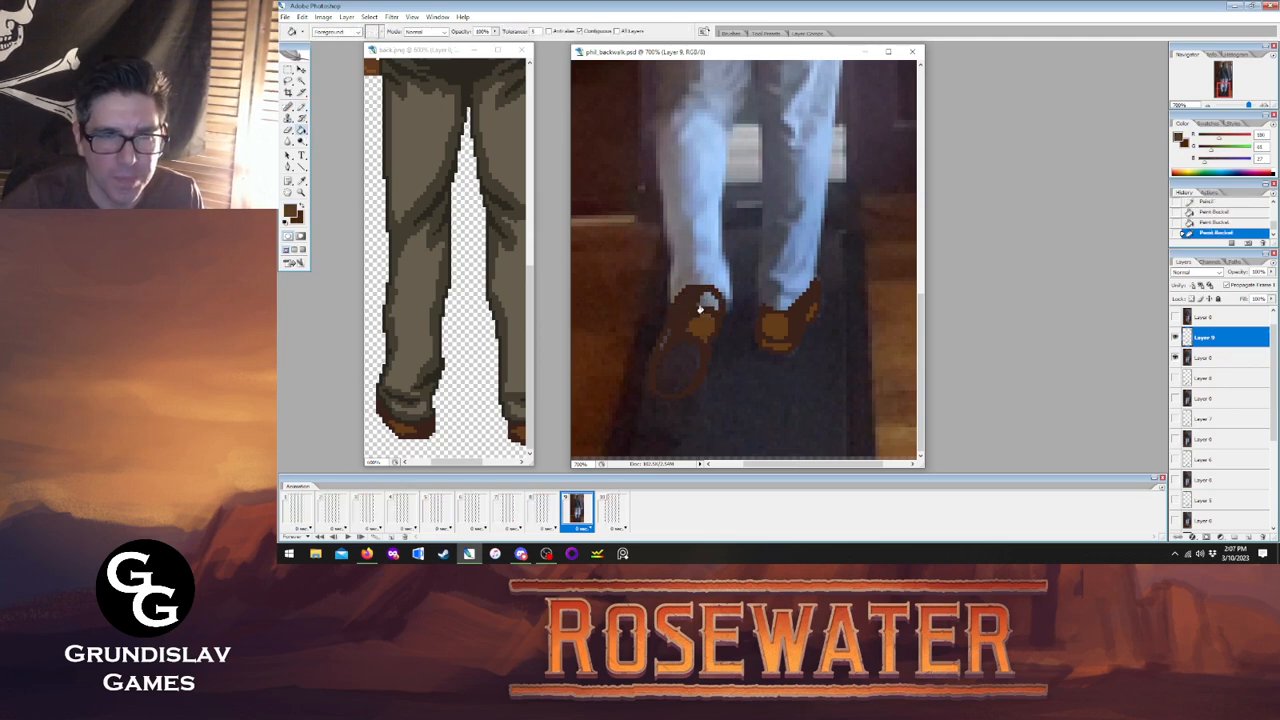
{"action": "left_click", "coordinate": [700, 308]}
{"action": "left_click", "coordinate": [666, 350]}
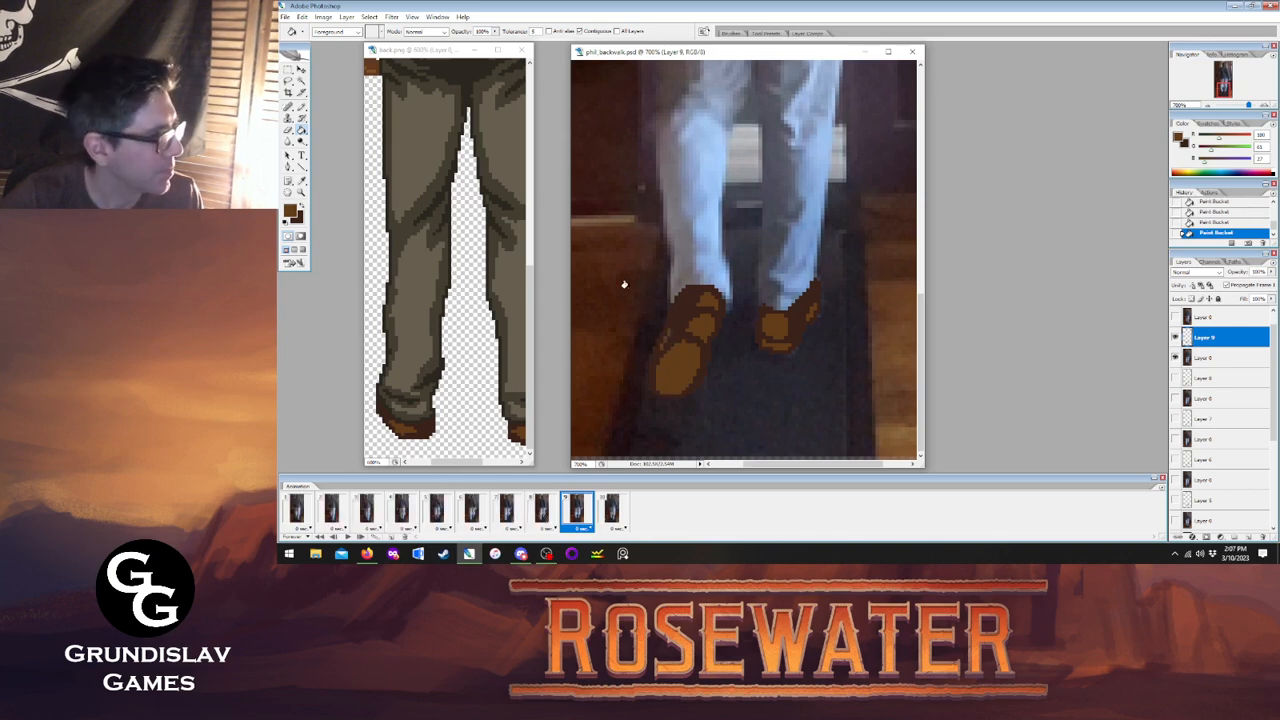
{"action": "left_click", "coordinate": [545, 510]}
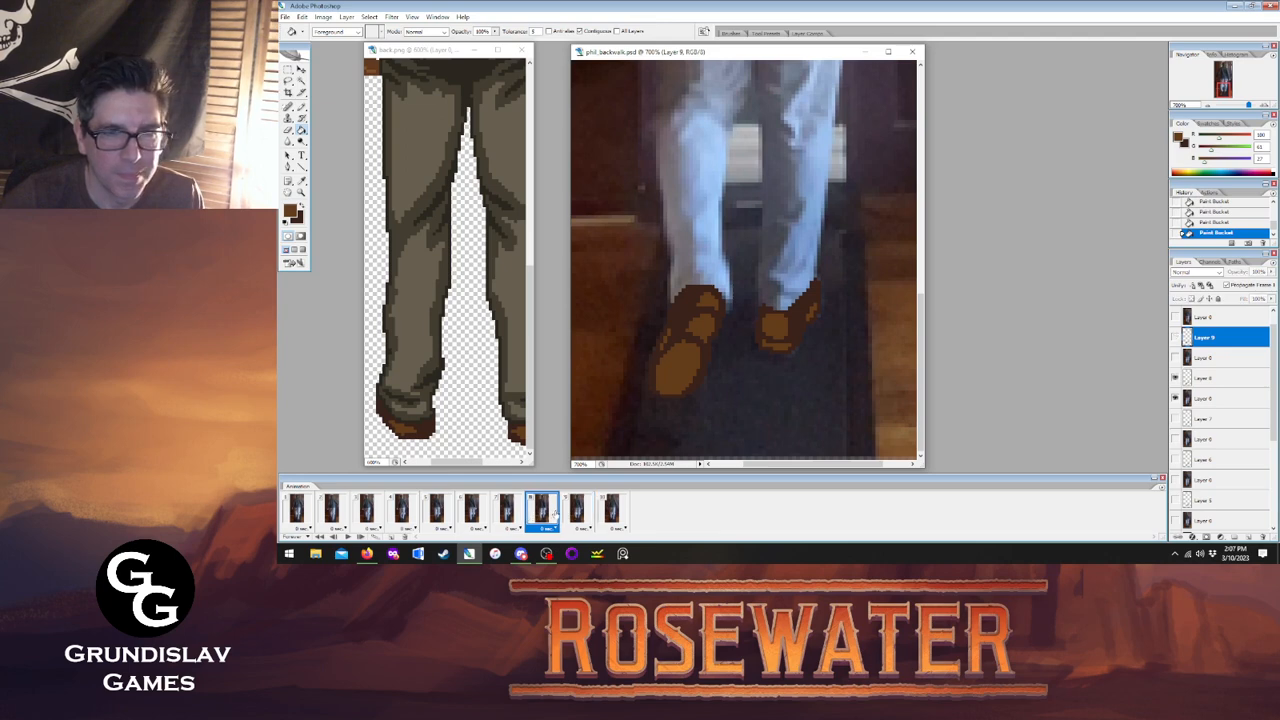
{"action": "left_click", "coordinate": [572, 510]}
{"action": "left_click", "coordinate": [545, 510]}
{"action": "left_click", "coordinate": [572, 510]}
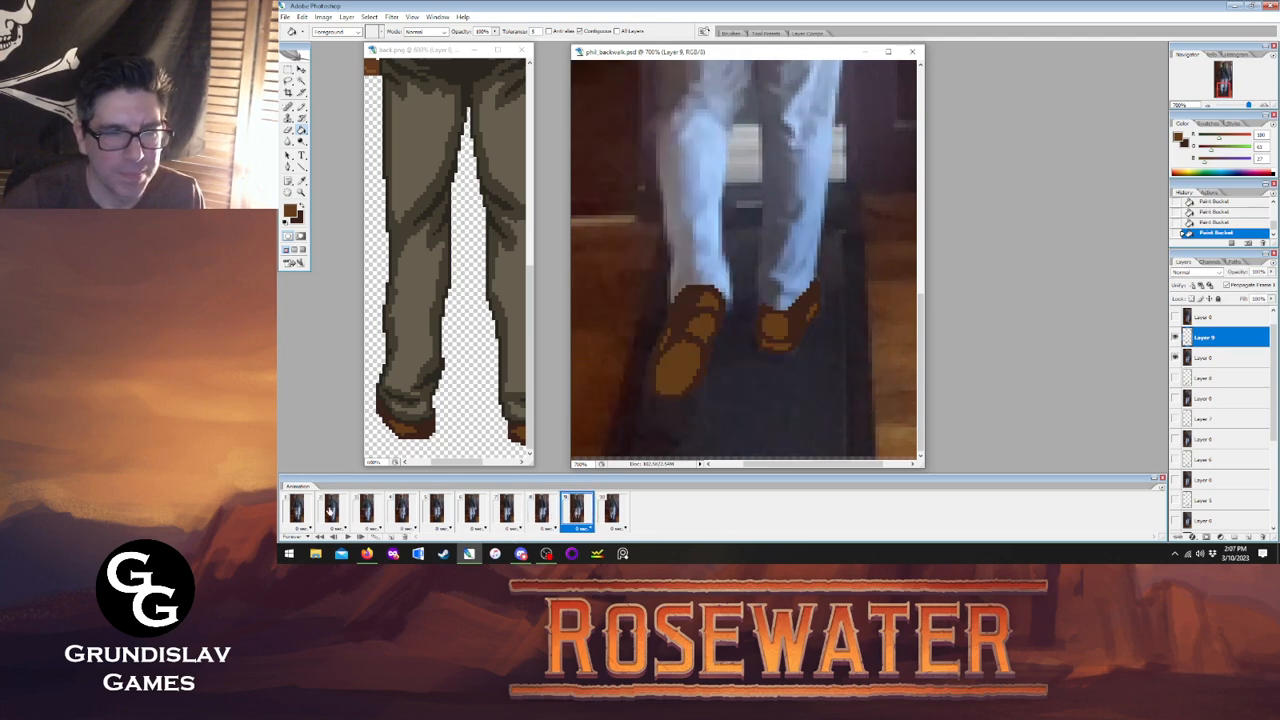
{"action": "left_click", "coordinate": [300, 511]}
{"action": "left_click", "coordinate": [576, 510]}
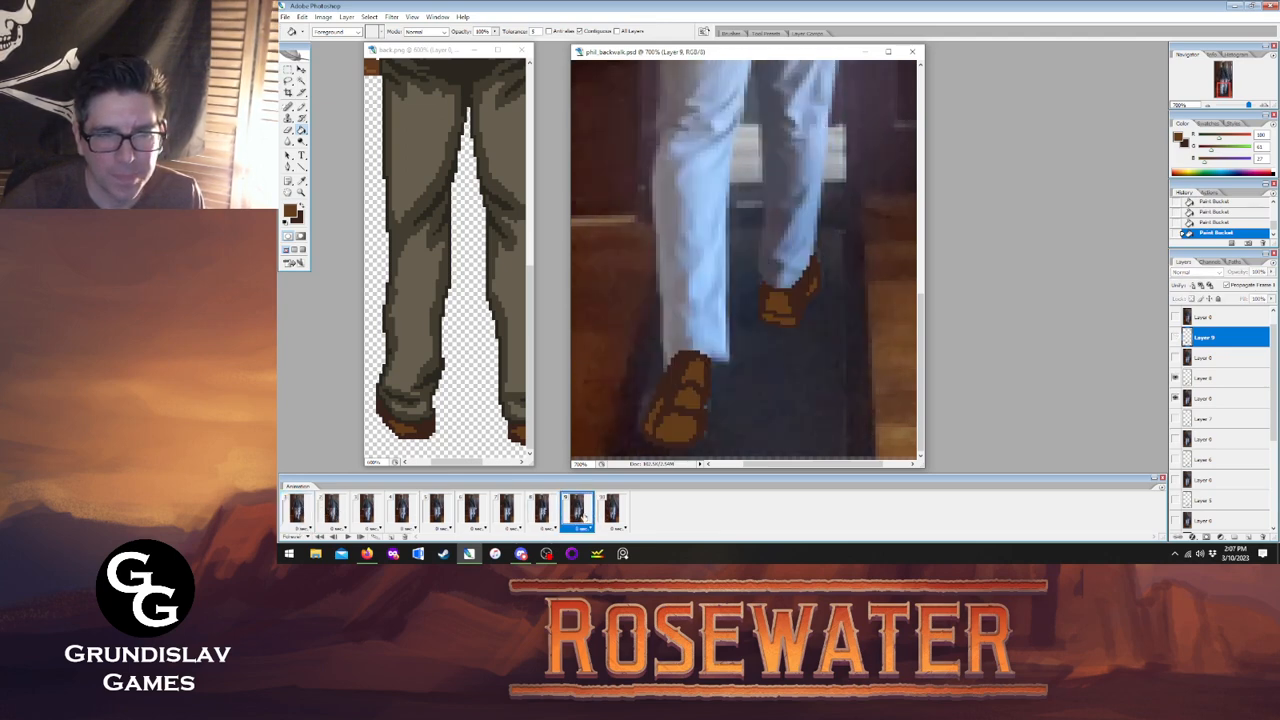
Outline the planted right shoe on Layer 10 of frame 10 with the dark brown Pencil, using frame 1 as reference.
{"action": "left_click", "coordinate": [611, 510]}
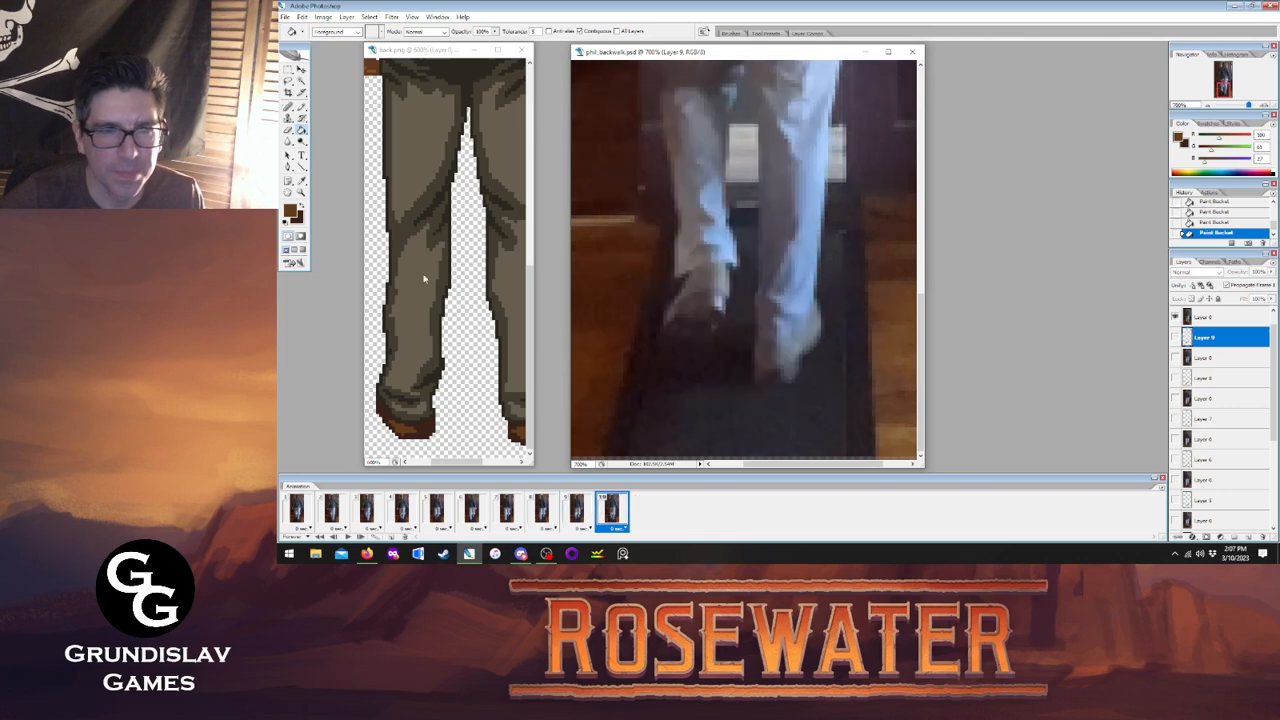
{"action": "key", "text": "b"}
{"action": "scroll", "coordinate": [1265, 375], "scroll_direction": "up", "scroll_amount": 1}
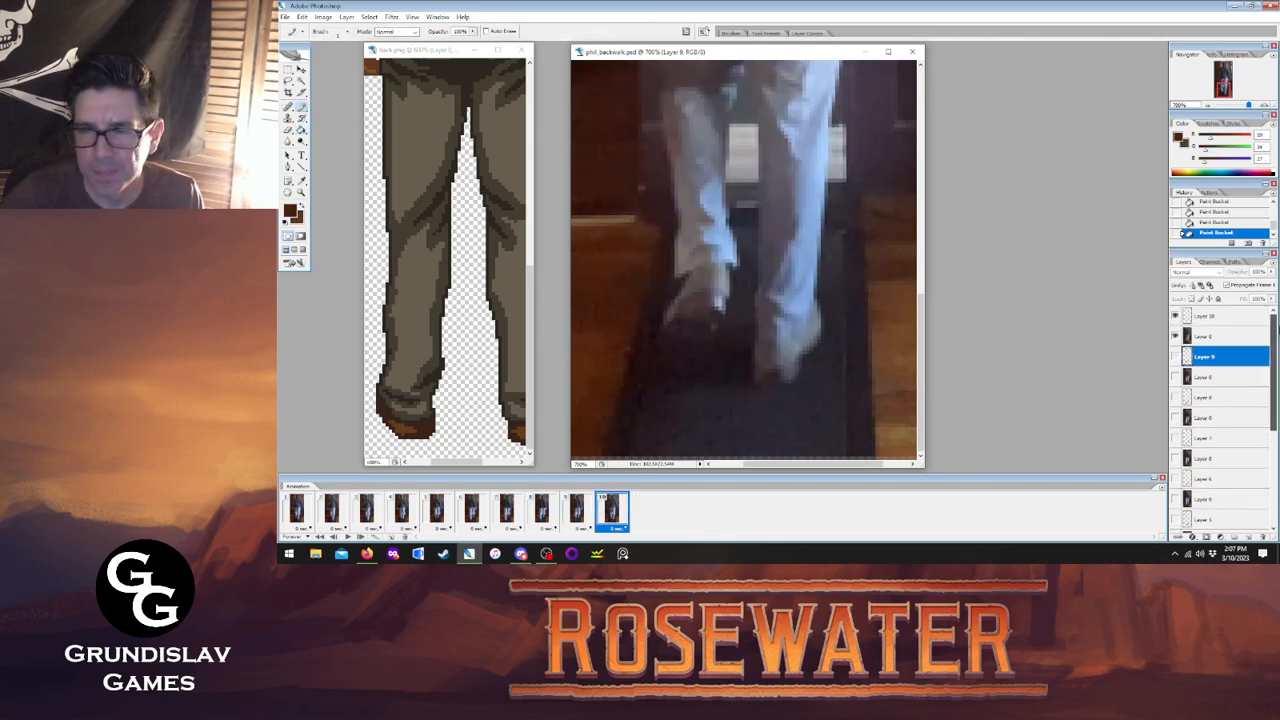
{"action": "left_click", "coordinate": [1220, 317]}
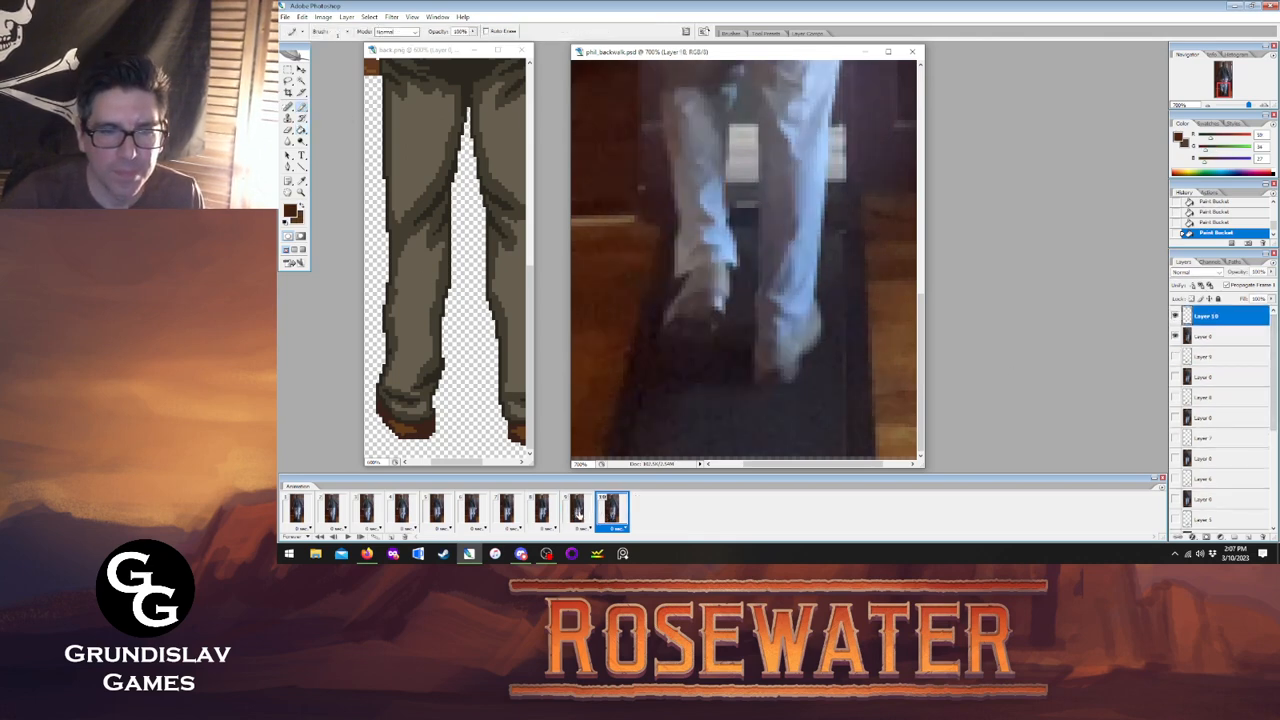
{"action": "left_click", "coordinate": [298, 512]}
{"action": "left_click", "coordinate": [611, 512]}
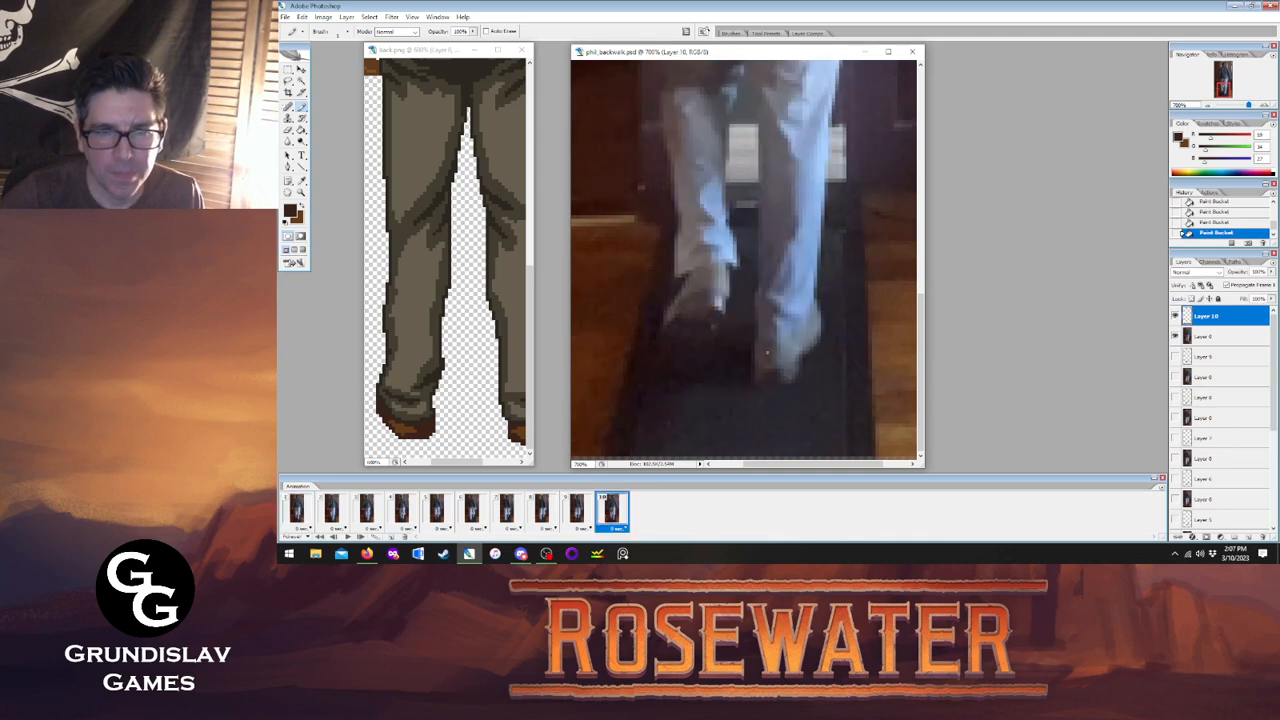
{"action": "mouse_move", "coordinate": [757, 337]}
{"action": "left_mouse_down"}
{"action": "mouse_move", "coordinate": [790, 340]}
{"action": "mouse_move", "coordinate": [805, 322]}
{"action": "mouse_move", "coordinate": [804, 350]}
{"action": "left_mouse_up"}
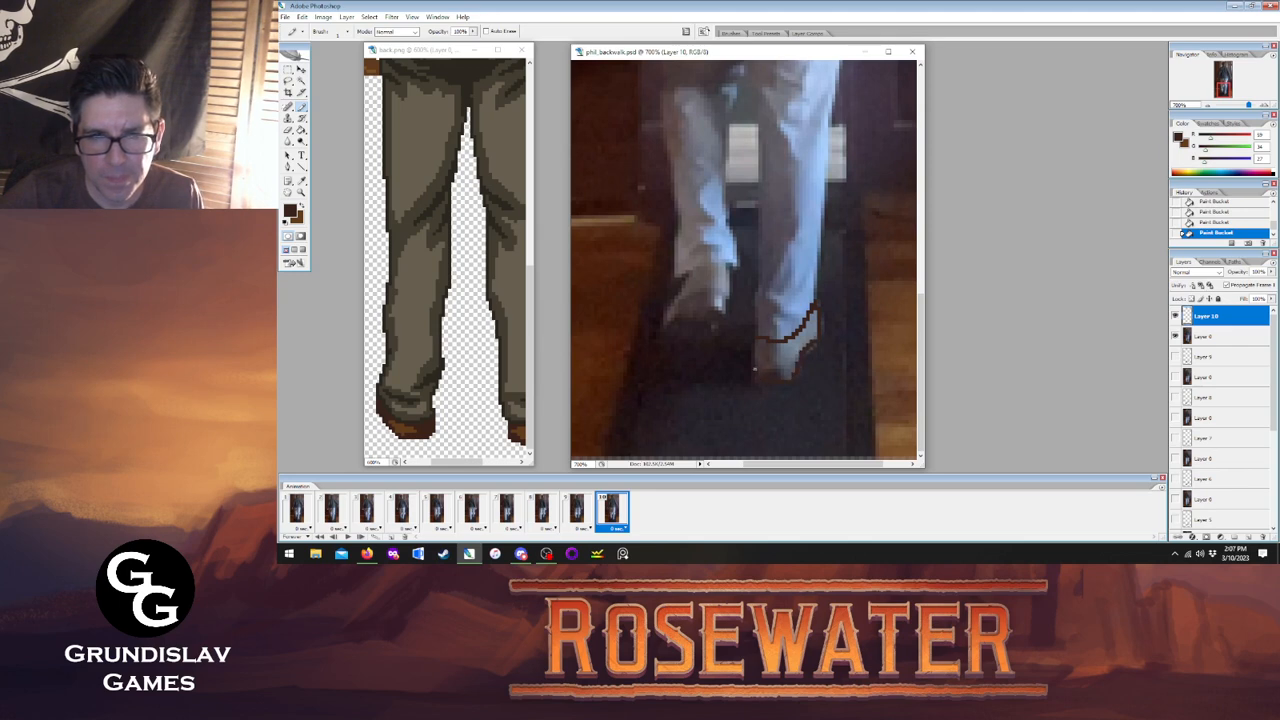
{"action": "left_click", "coordinate": [297, 510]}
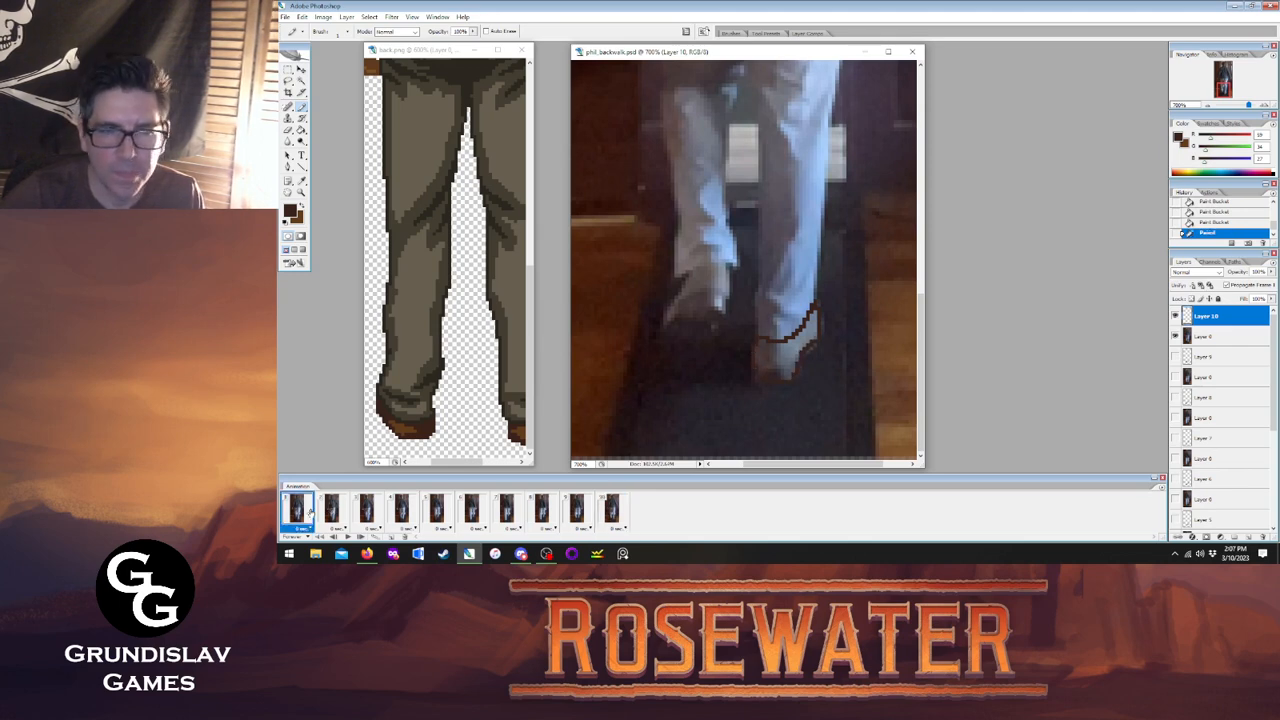
{"action": "left_click", "coordinate": [612, 511]}
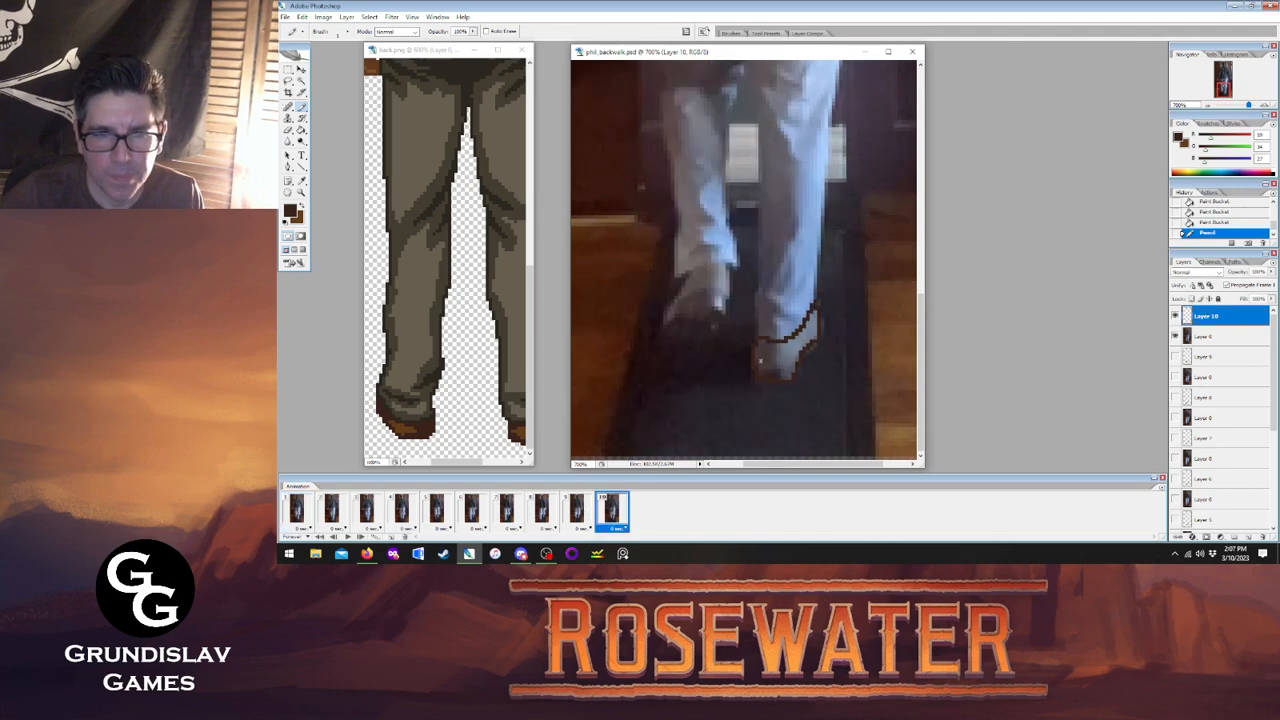
Draw the heel contours inside the right shoe on Layer 10 and shade its side dark brown, leaving small gaps for highlights.
{"action": "left_click", "coordinate": [791, 370]}
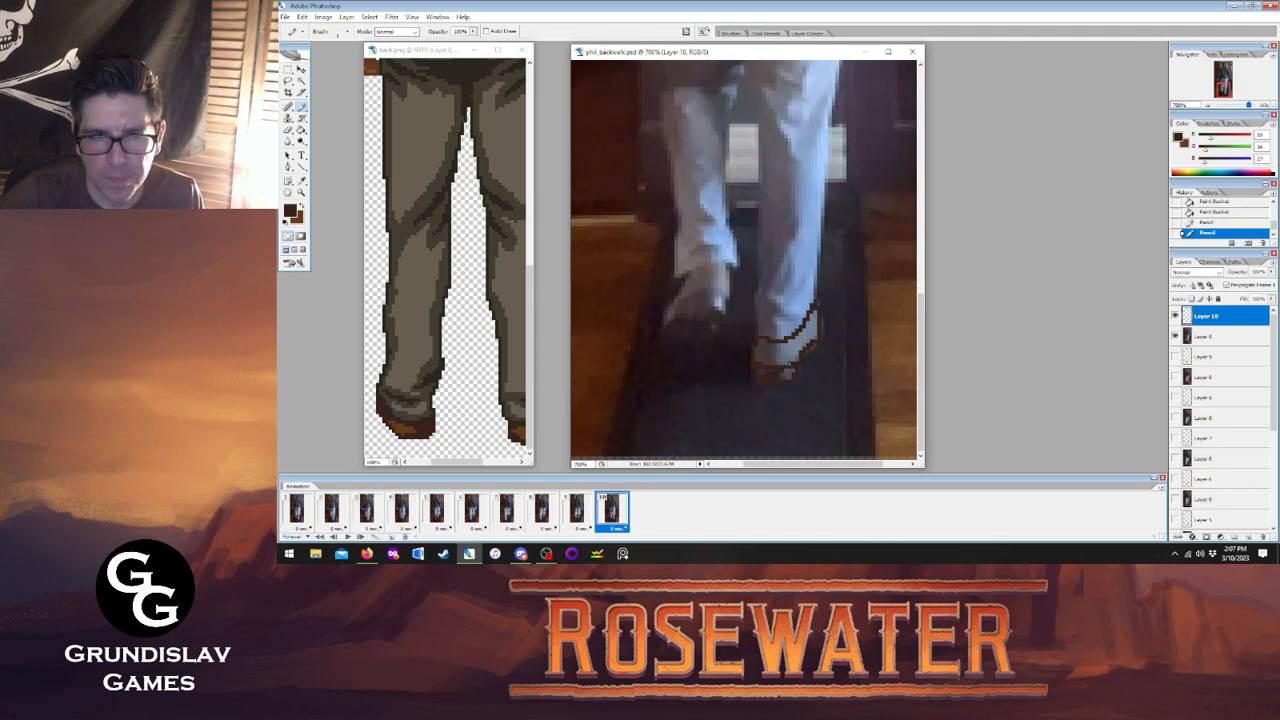
{"action": "left_click", "coordinate": [790, 368]}
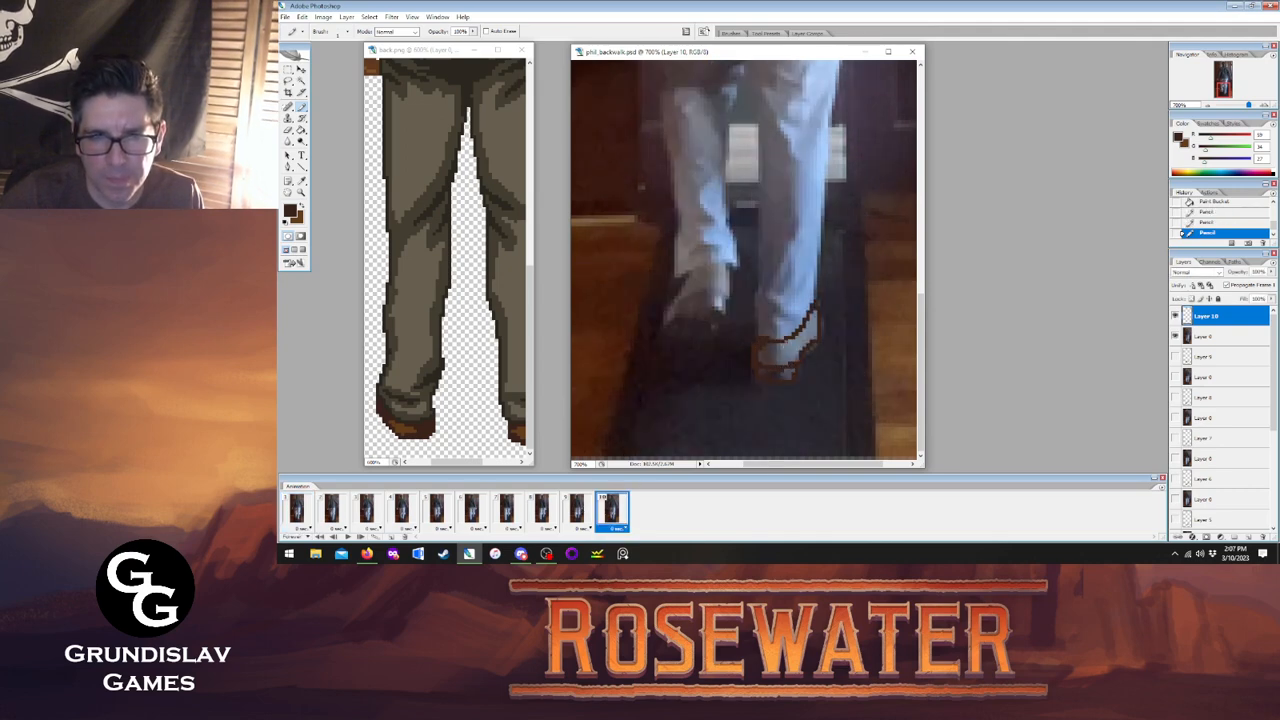
{"action": "left_click_drag", "start_coordinate": [787, 341], "coordinate": [795, 360]}
{"action": "left_click", "coordinate": [578, 511]}
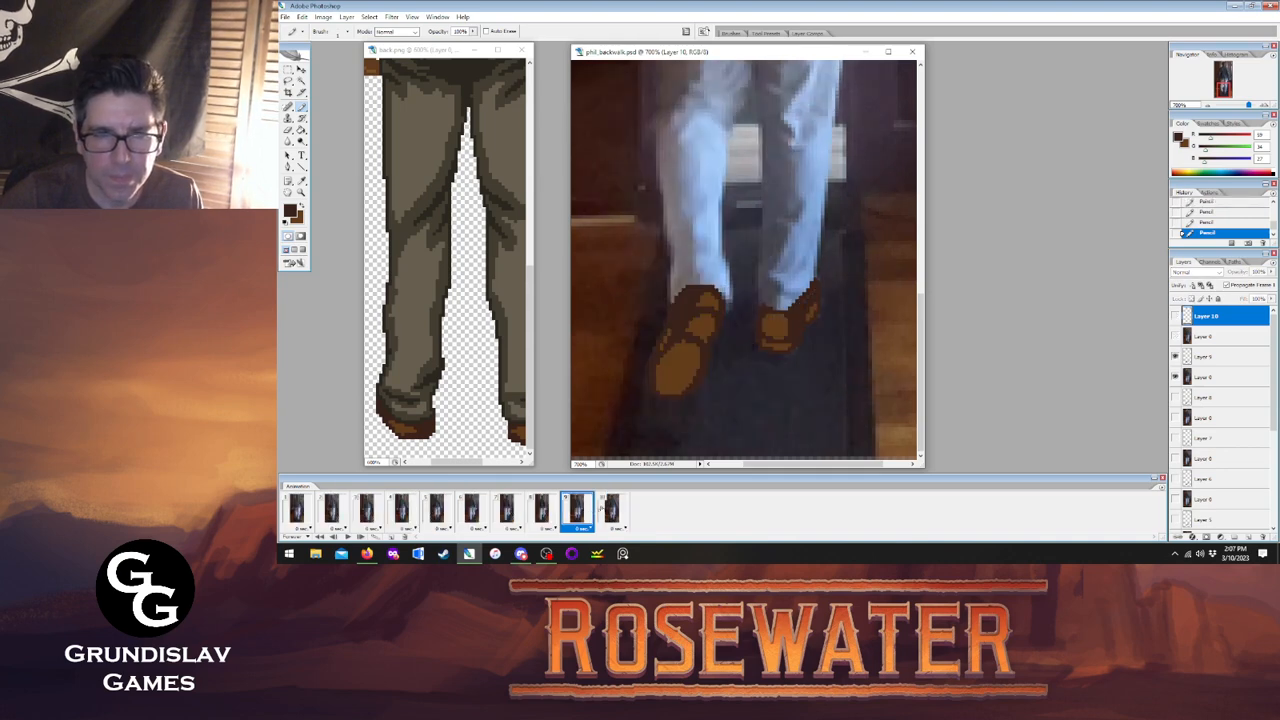
{"action": "left_click", "coordinate": [606, 511]}
{"action": "left_click", "coordinate": [305, 511]}
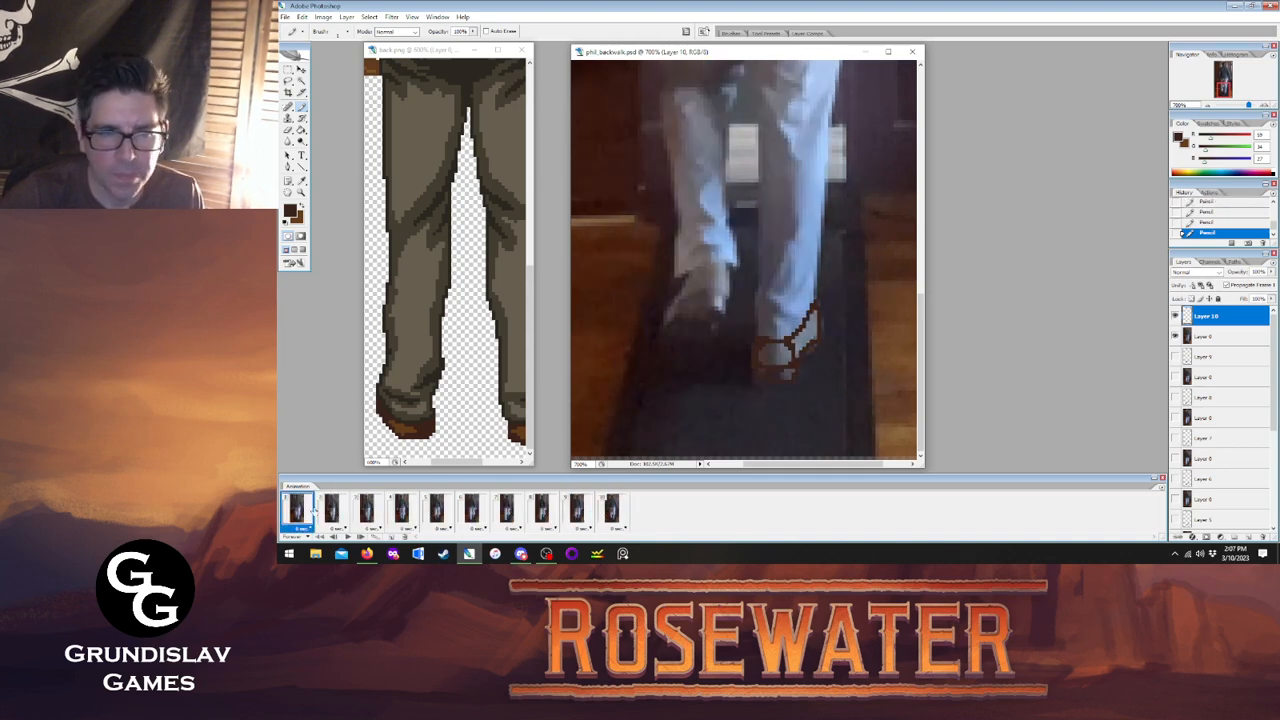
{"action": "left_click", "coordinate": [612, 510]}
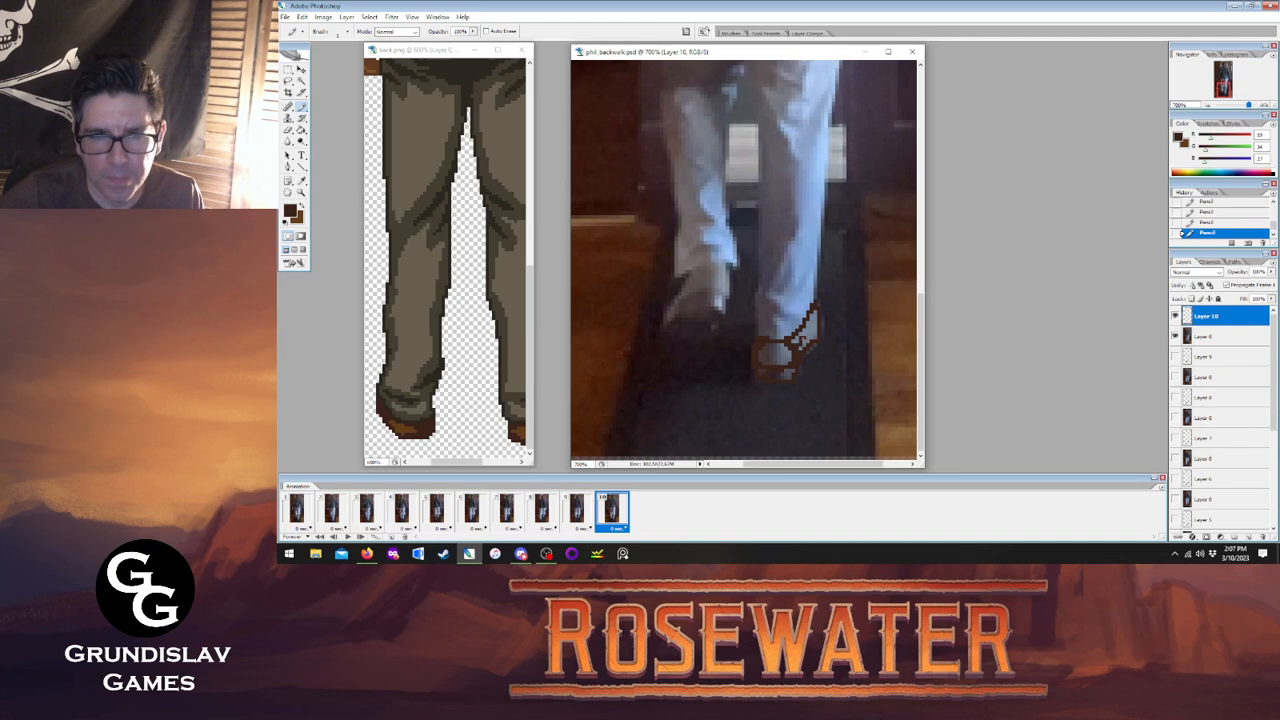
{"action": "left_click_drag", "start_coordinate": [812, 318], "coordinate": [796, 342]}
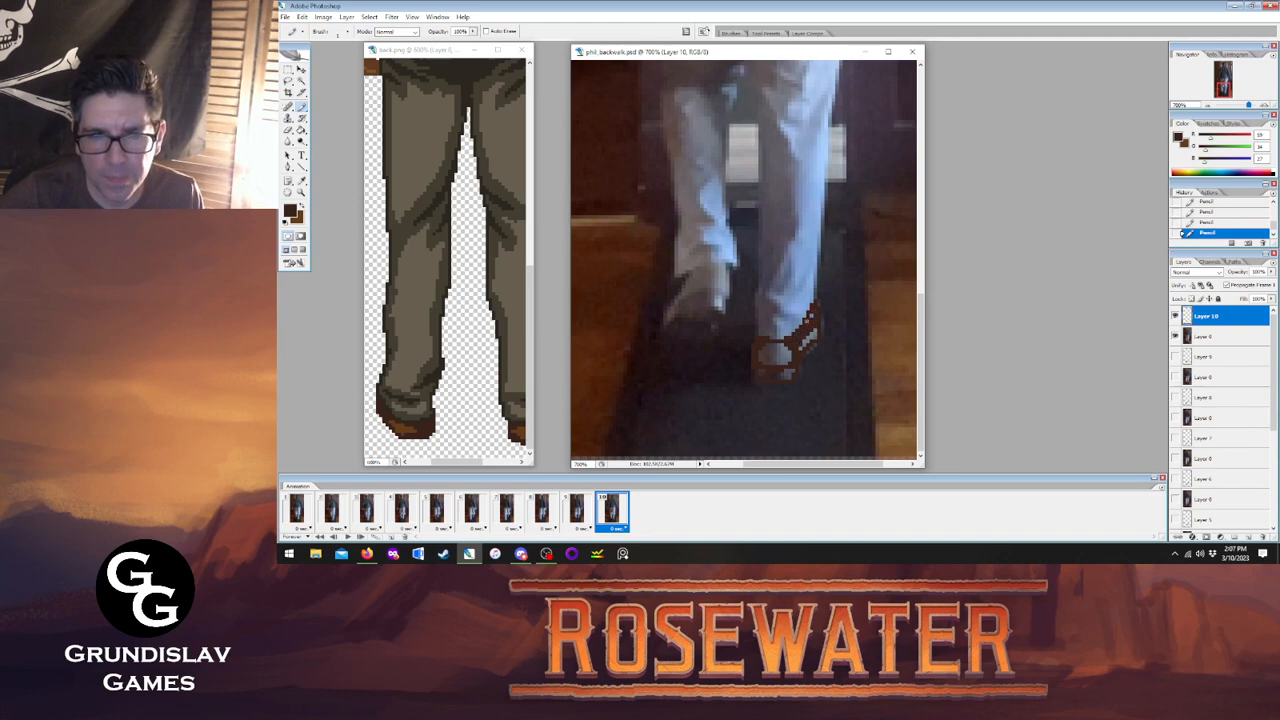
Fill the right shoe's enclosed areas on Layer 10 with lighter brown using the Paint Bucket, and compare with frames 1 and 9.
{"action": "key", "text": "y"}
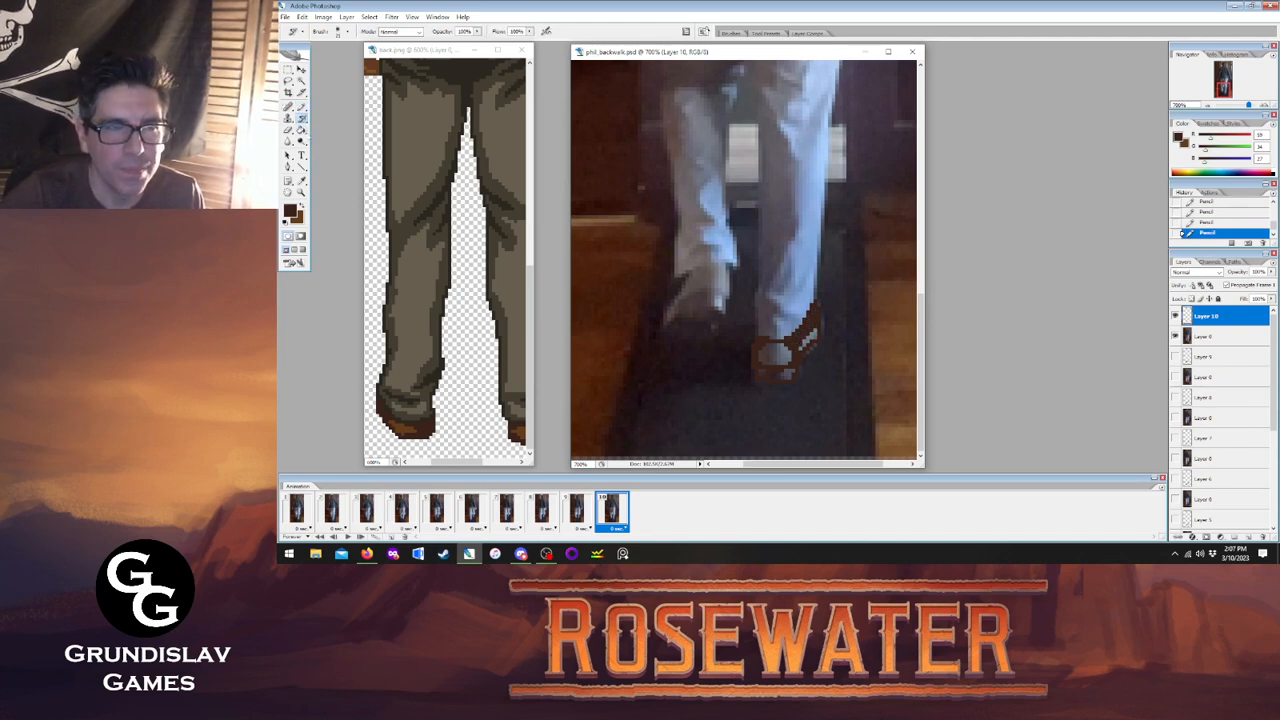
{"action": "left_click", "coordinate": [303, 131]}
{"action": "key", "text": "x"}
{"action": "left_click", "coordinate": [769, 355]}
{"action": "left_click", "coordinate": [779, 372]}
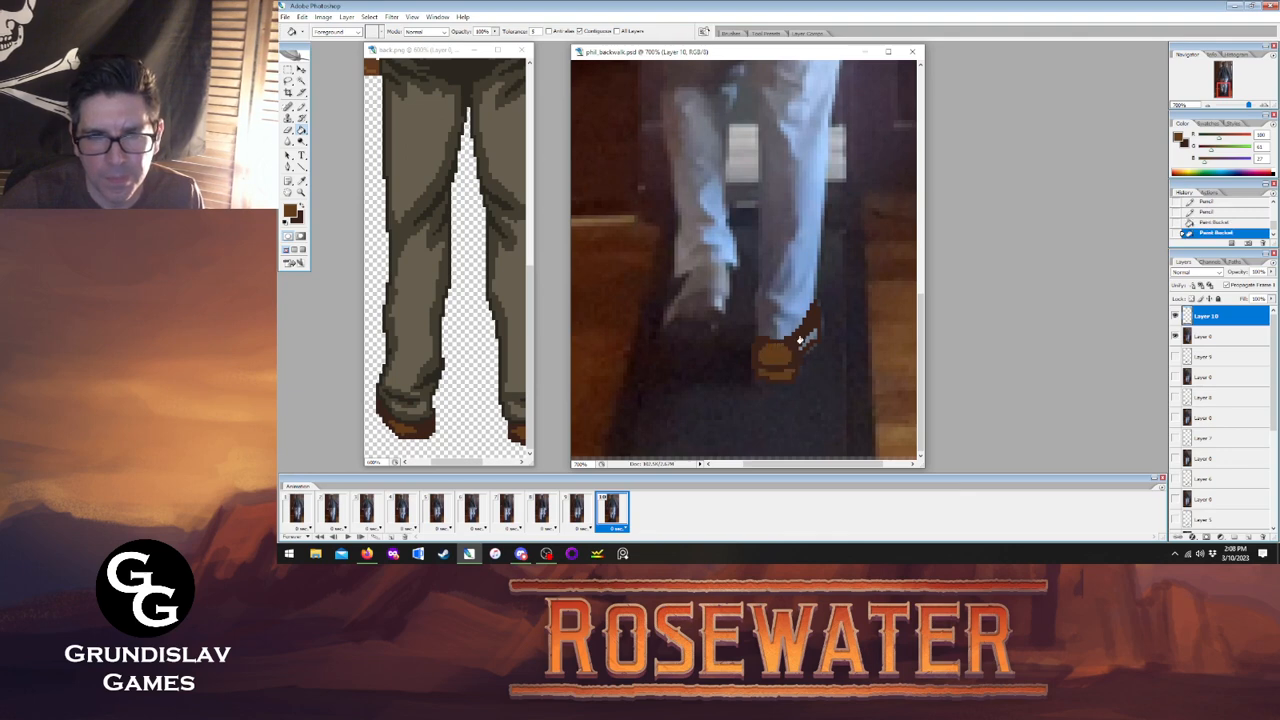
{"action": "left_click", "coordinate": [800, 344]}
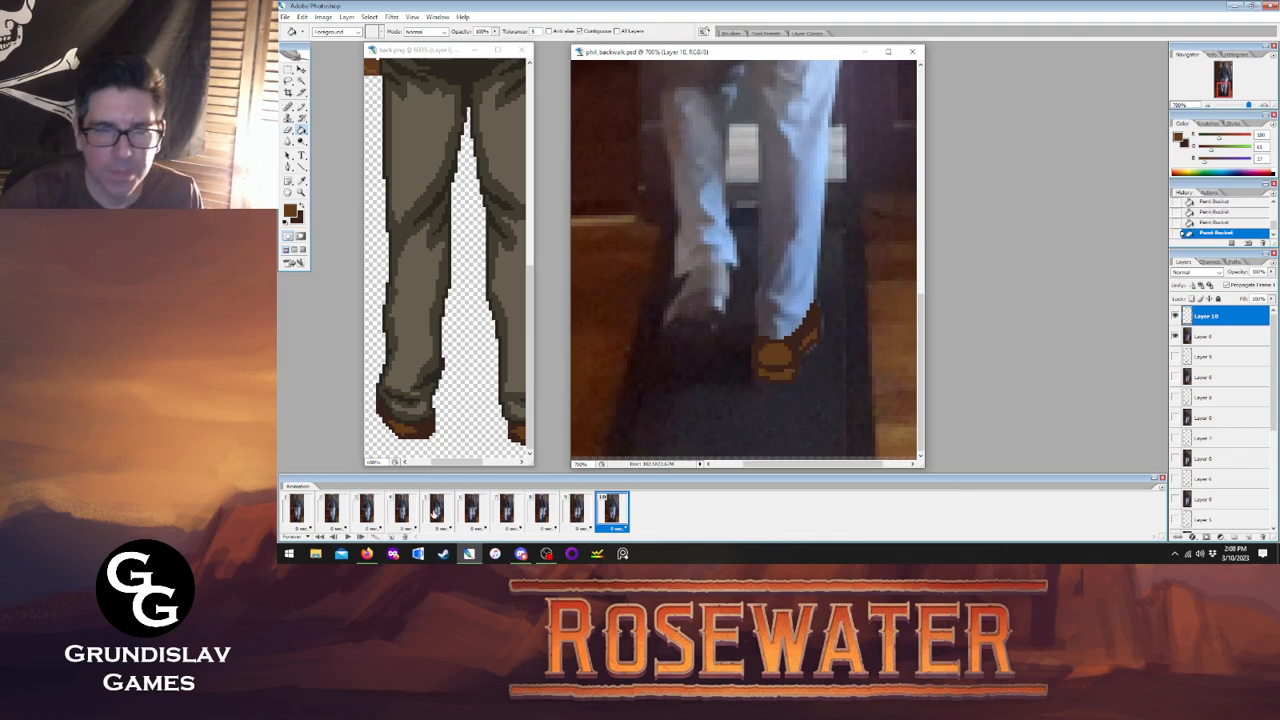
{"action": "left_click", "coordinate": [300, 512]}
{"action": "left_click", "coordinate": [612, 508]}
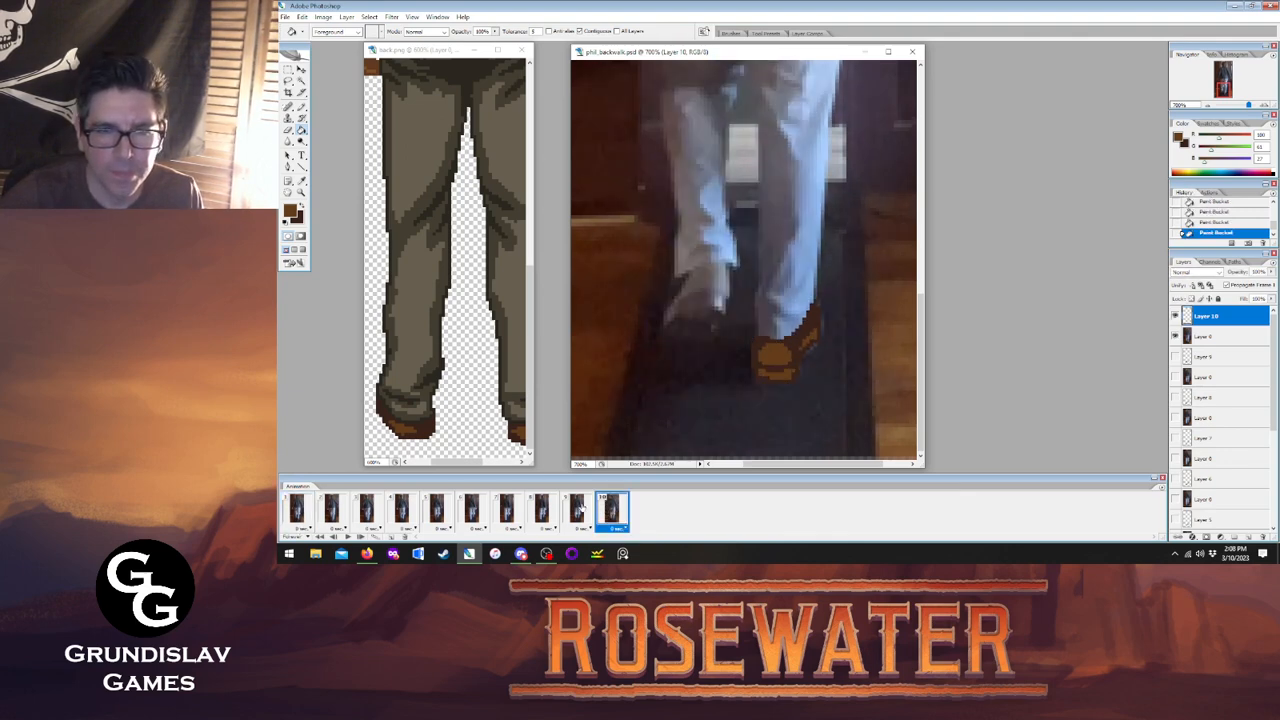
{"action": "left_click", "coordinate": [577, 508]}
{"action": "left_click", "coordinate": [604, 512]}
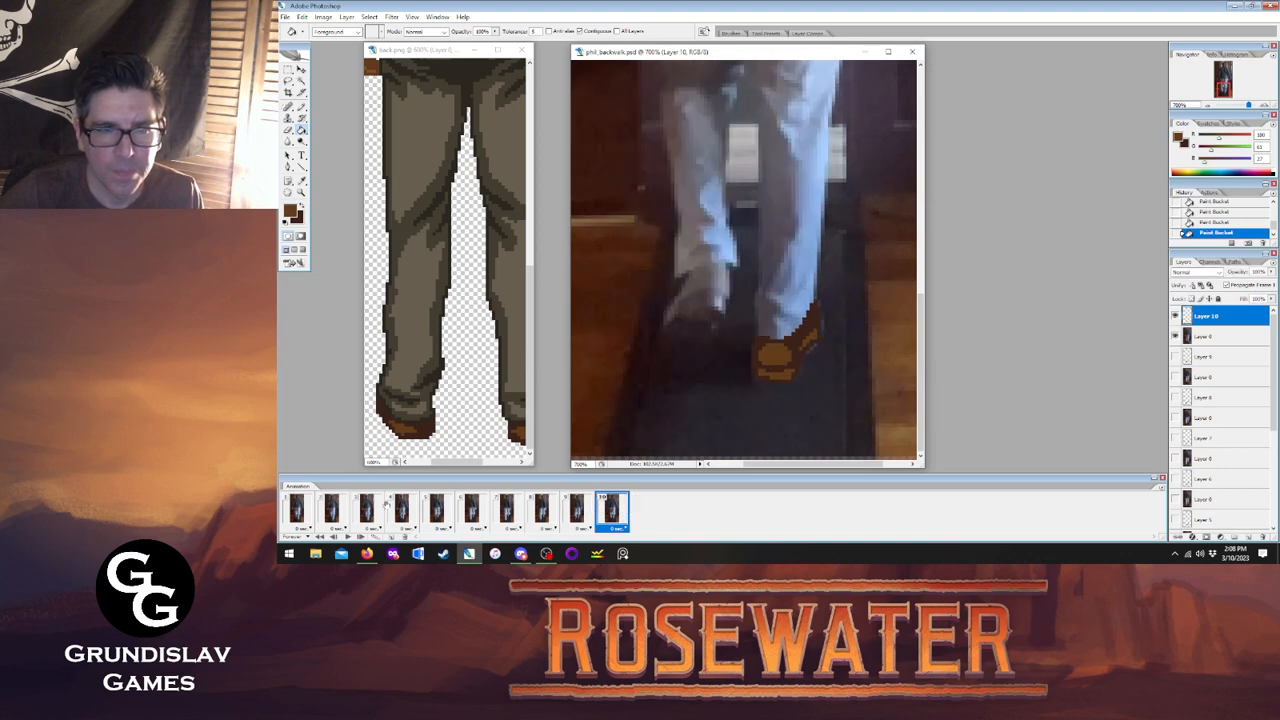
{"action": "left_click", "coordinate": [296, 510]}
{"action": "left_click", "coordinate": [612, 510]}
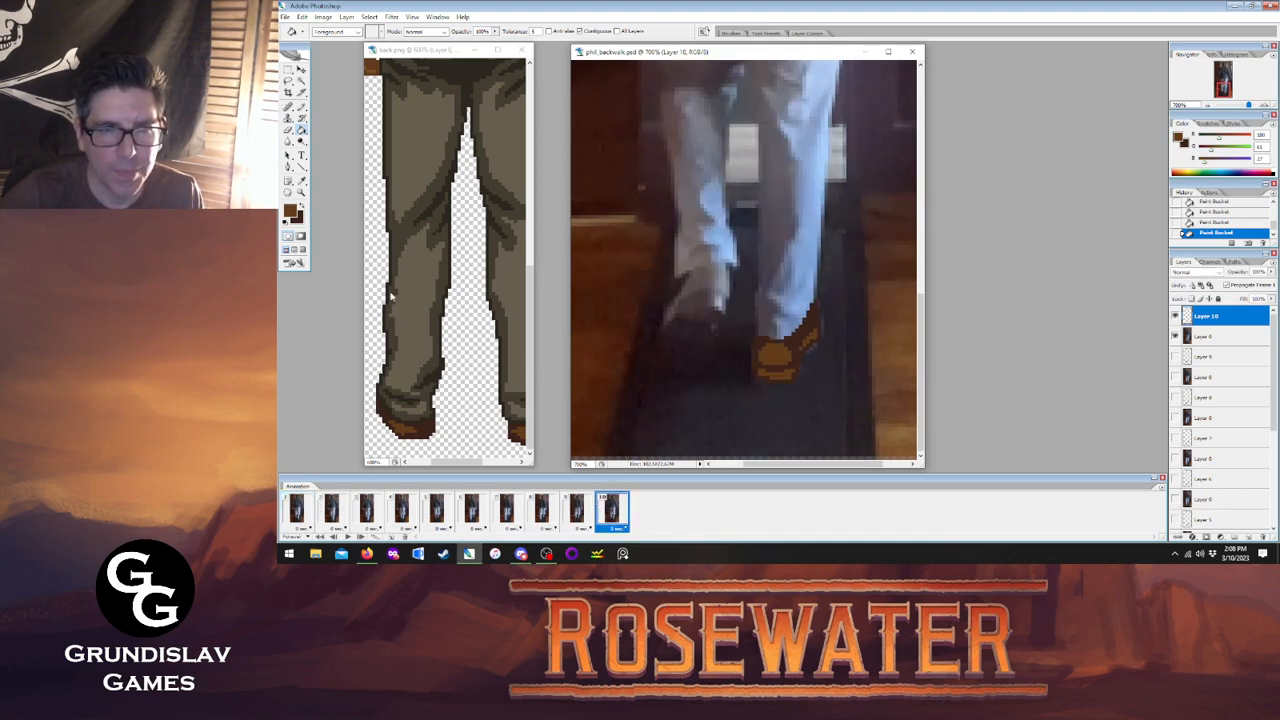
Outline the raised left shoe and its sole on Layer 10 with the dark brown Pencil.
{"action": "left_click", "coordinate": [302, 106]}
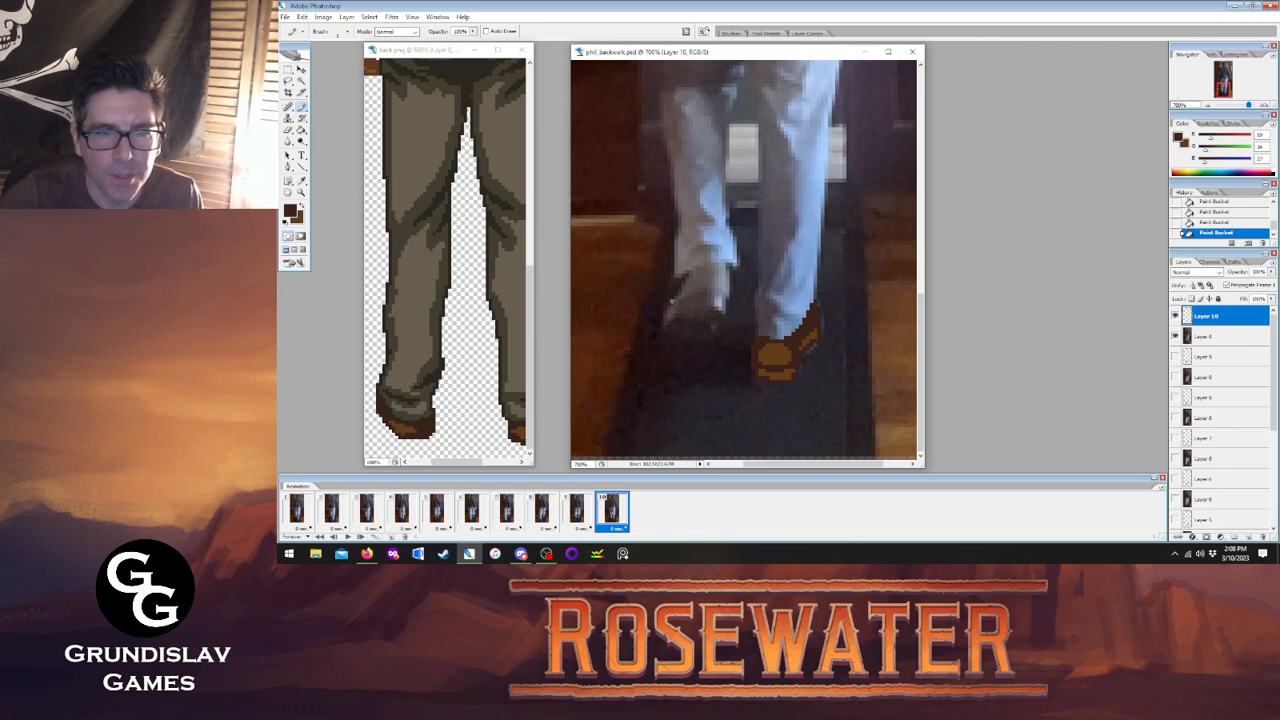
{"action": "mouse_move", "coordinate": [700, 264]}
{"action": "left_mouse_down"}
{"action": "mouse_move", "coordinate": [720, 262]}
{"action": "mouse_move", "coordinate": [728, 290]}
{"action": "left_mouse_up"}
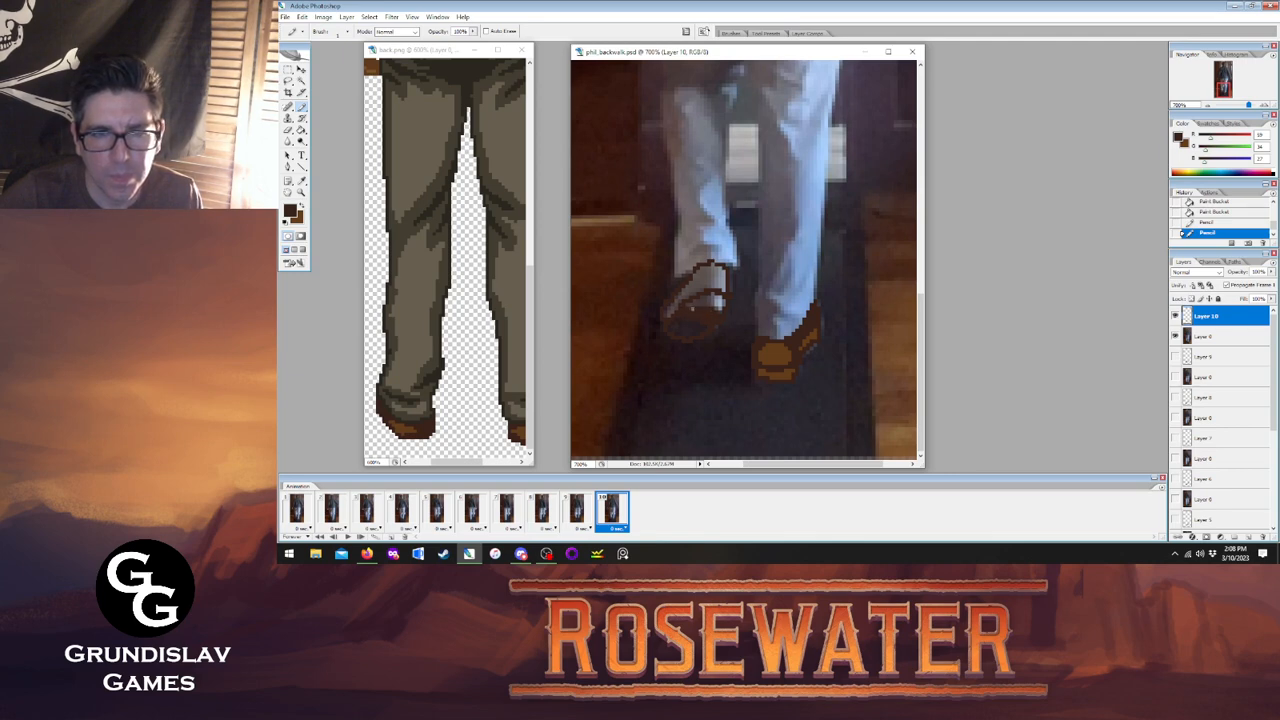
{"action": "left_click", "coordinate": [688, 308]}
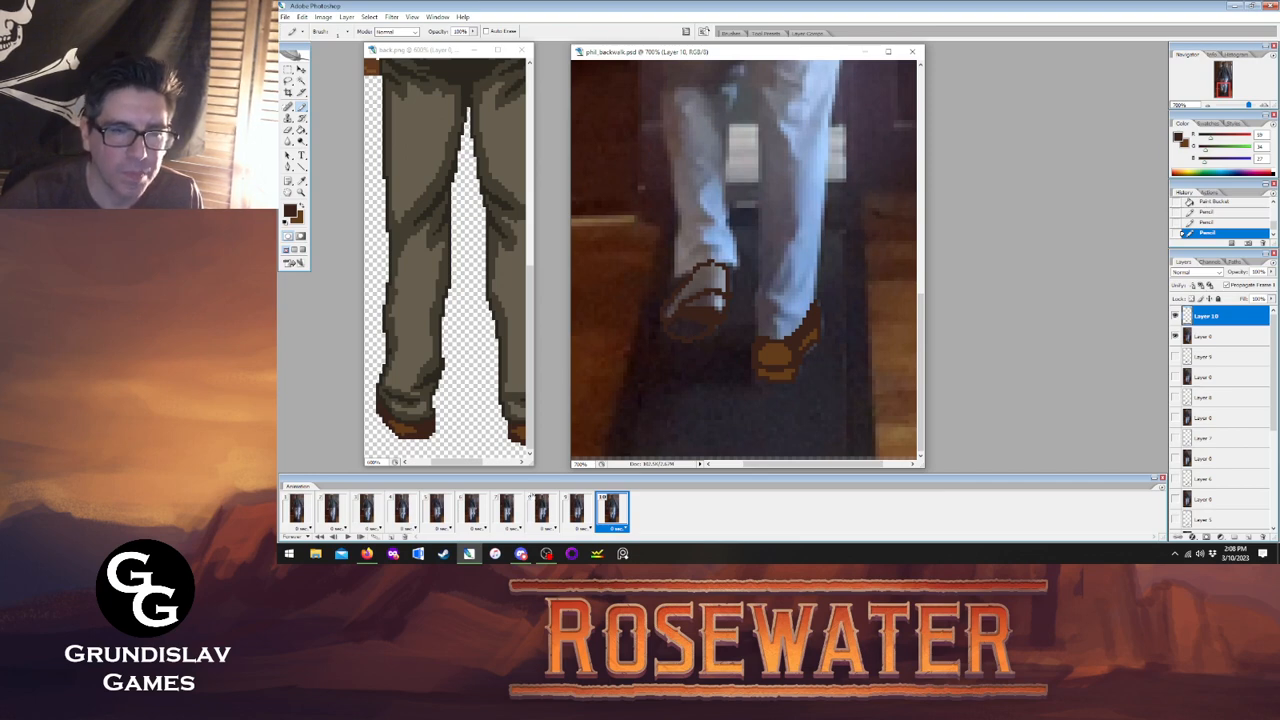
Draw the heel contours inside the raised left shoe on Layer 10 with the Pencil, comparing with frames 9 and 1.
{"action": "left_click", "coordinate": [576, 508]}
{"action": "left_click", "coordinate": [603, 514]}
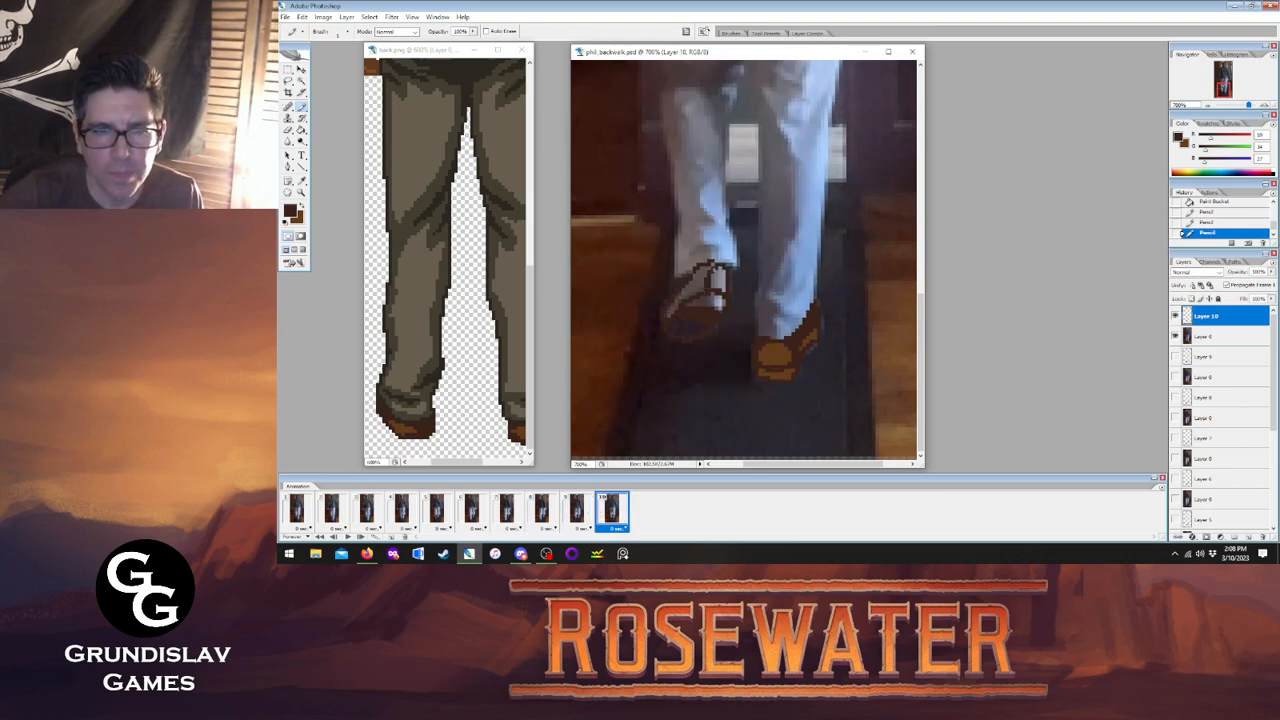
{"action": "left_click", "coordinate": [714, 266]}
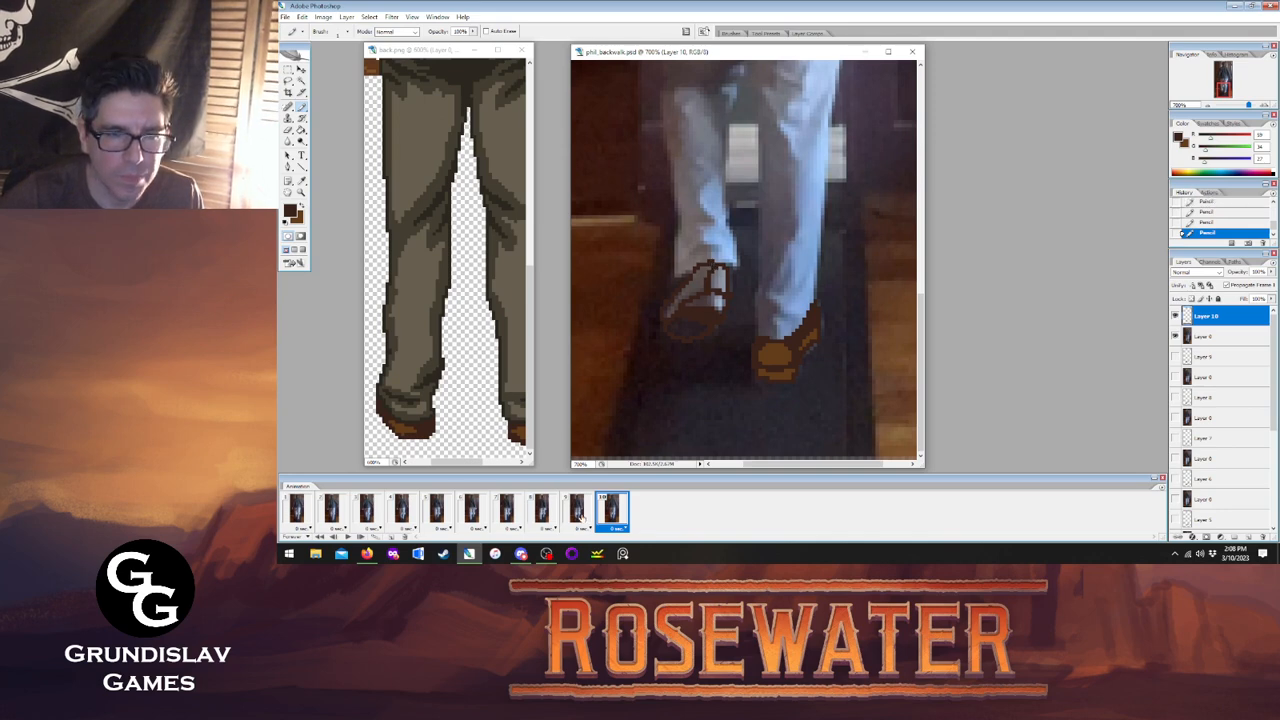
{"action": "left_click", "coordinate": [576, 510]}
{"action": "left_click", "coordinate": [606, 512]}
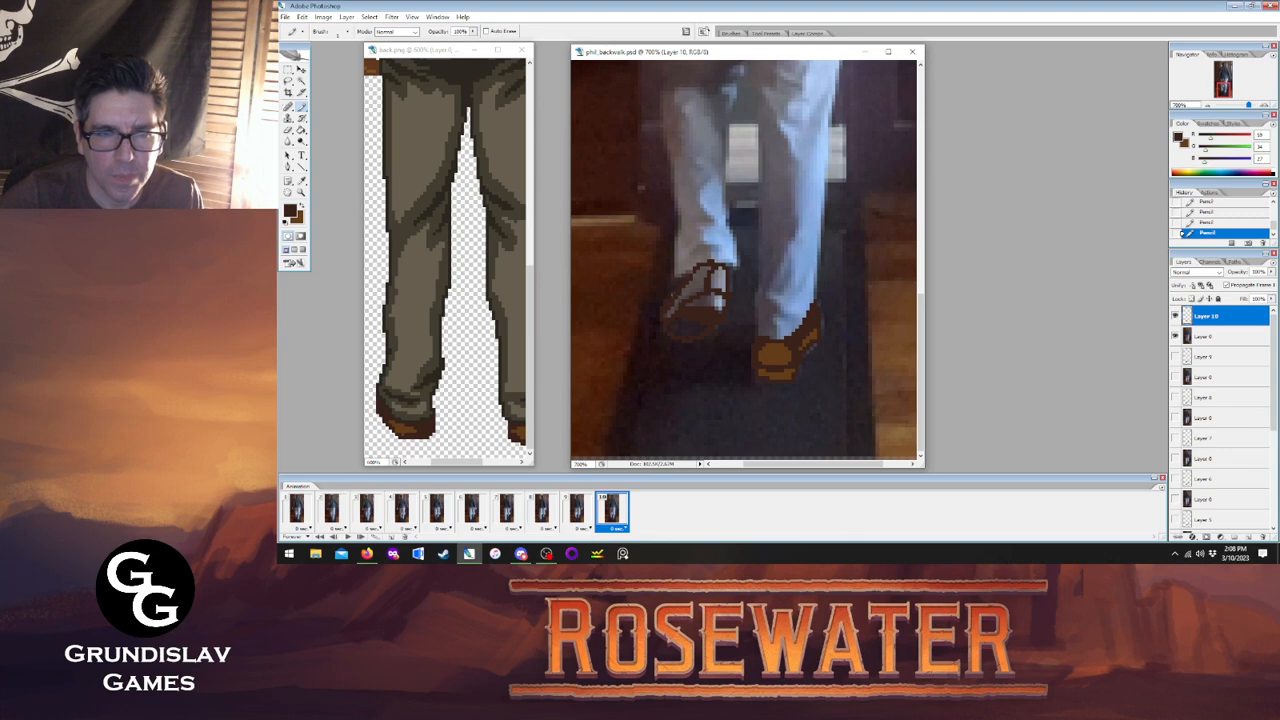
{"action": "left_click", "coordinate": [300, 510]}
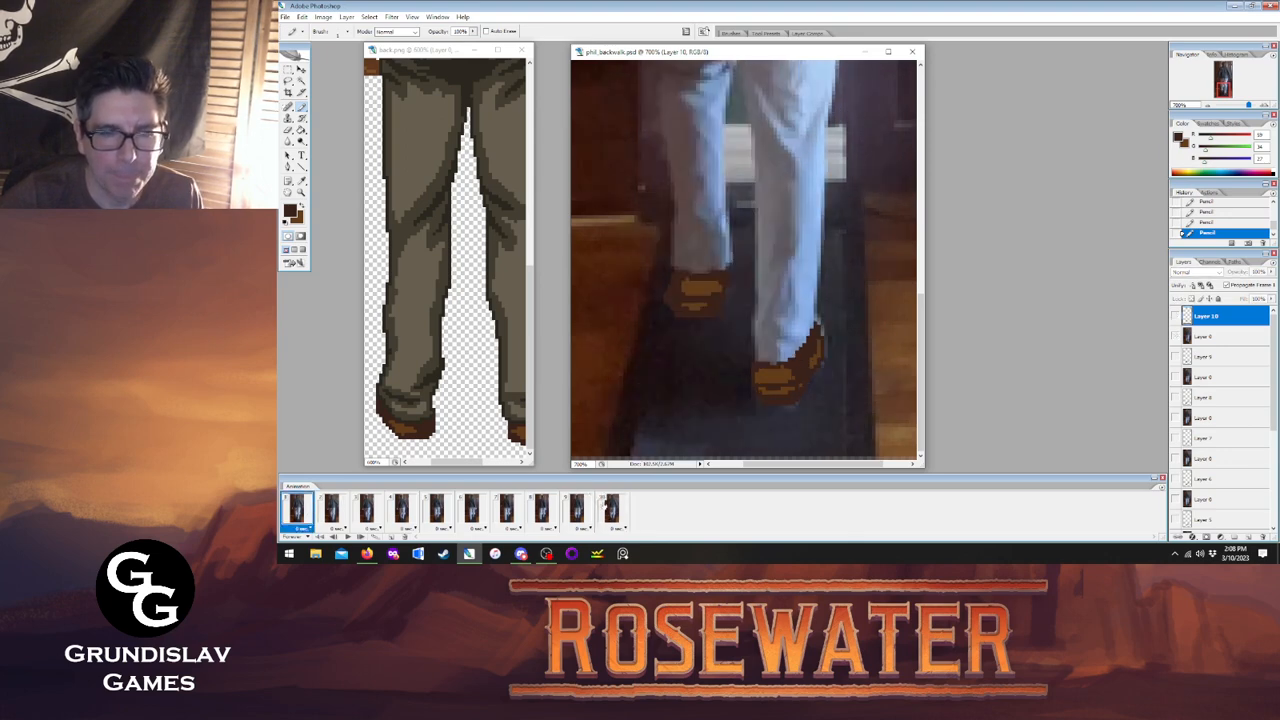
{"action": "left_click", "coordinate": [608, 511]}
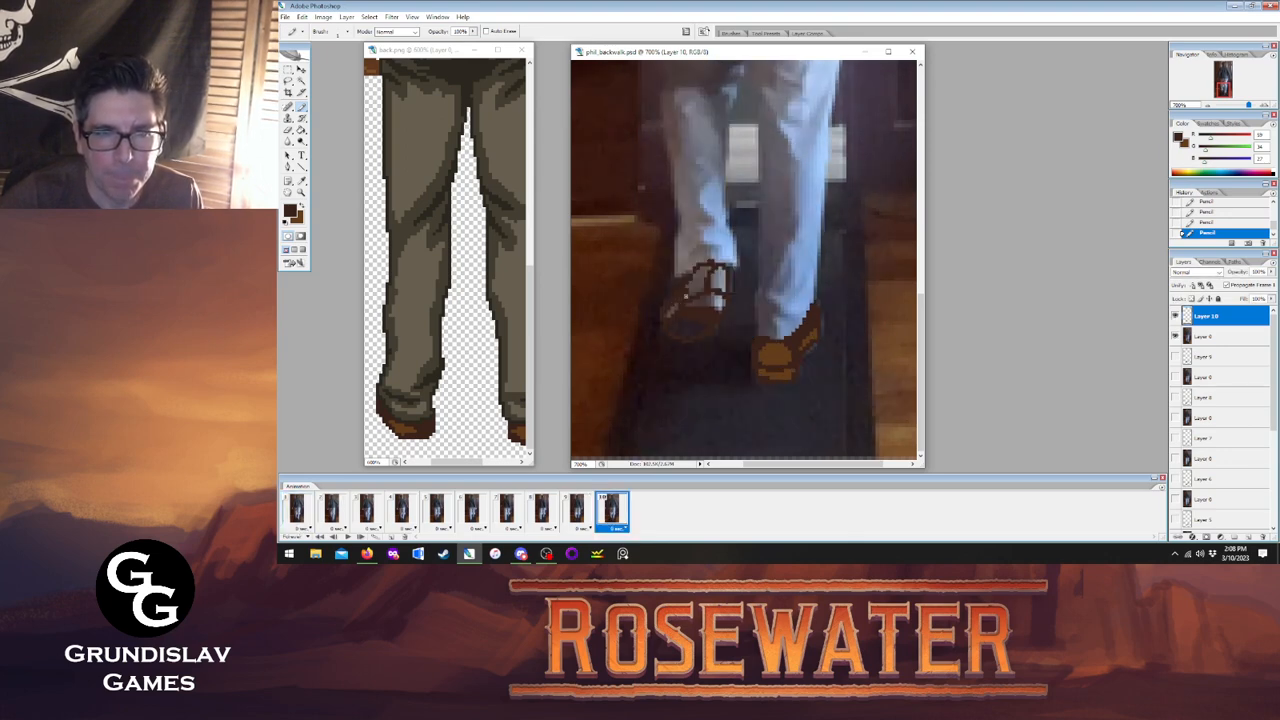
Fill the raised left shoe's side dark brown and its enclosed highlights and sole lighter brown on Layer 10, and compare with frame 9.
{"action": "left_click", "coordinate": [301, 130]}
{"action": "left_click", "coordinate": [707, 277]}
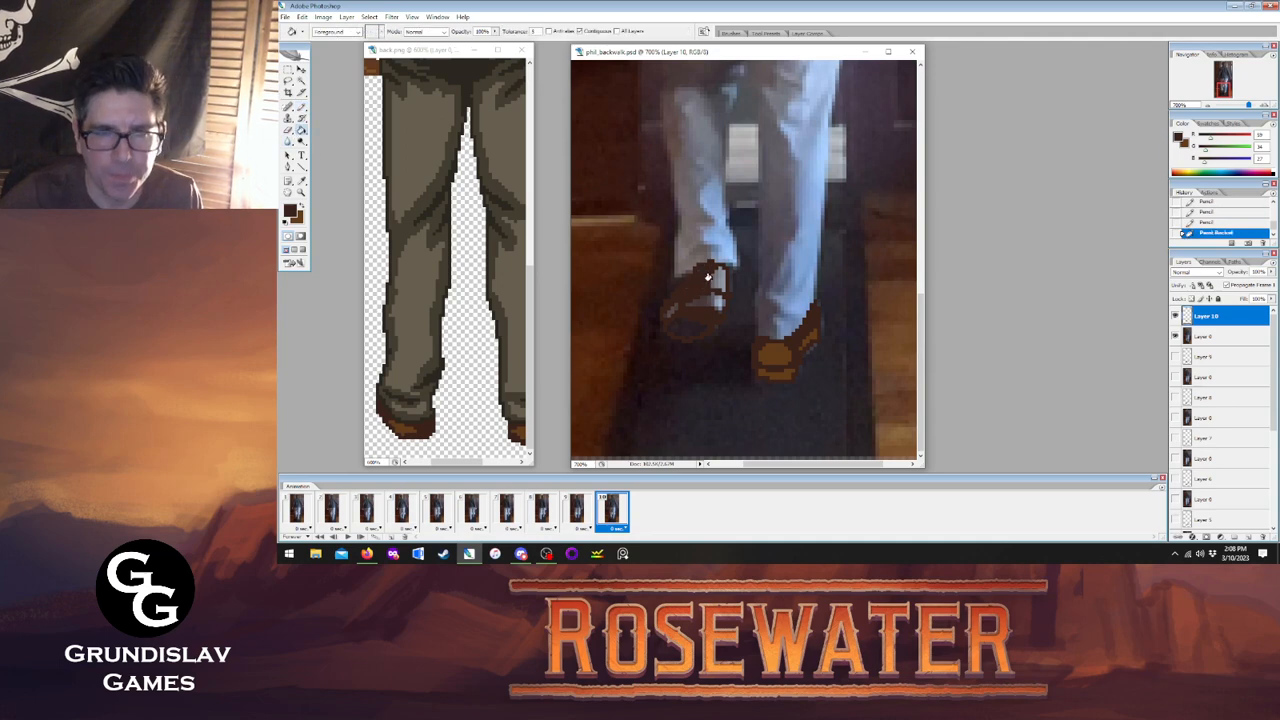
{"action": "key", "text": "x"}
{"action": "left_click", "coordinate": [718, 282]}
{"action": "left_click", "coordinate": [714, 300]}
{"action": "left_click", "coordinate": [678, 308]}
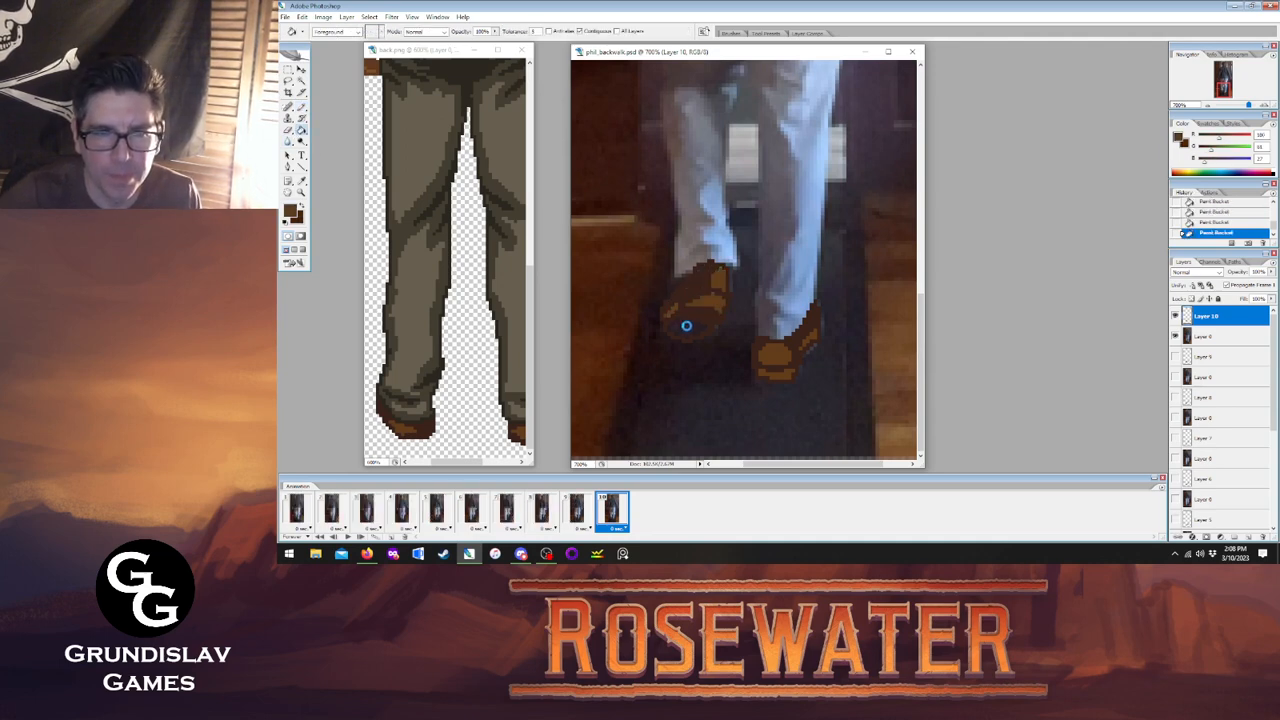
{"action": "left_click", "coordinate": [686, 326]}
{"action": "left_click", "coordinate": [582, 514]}
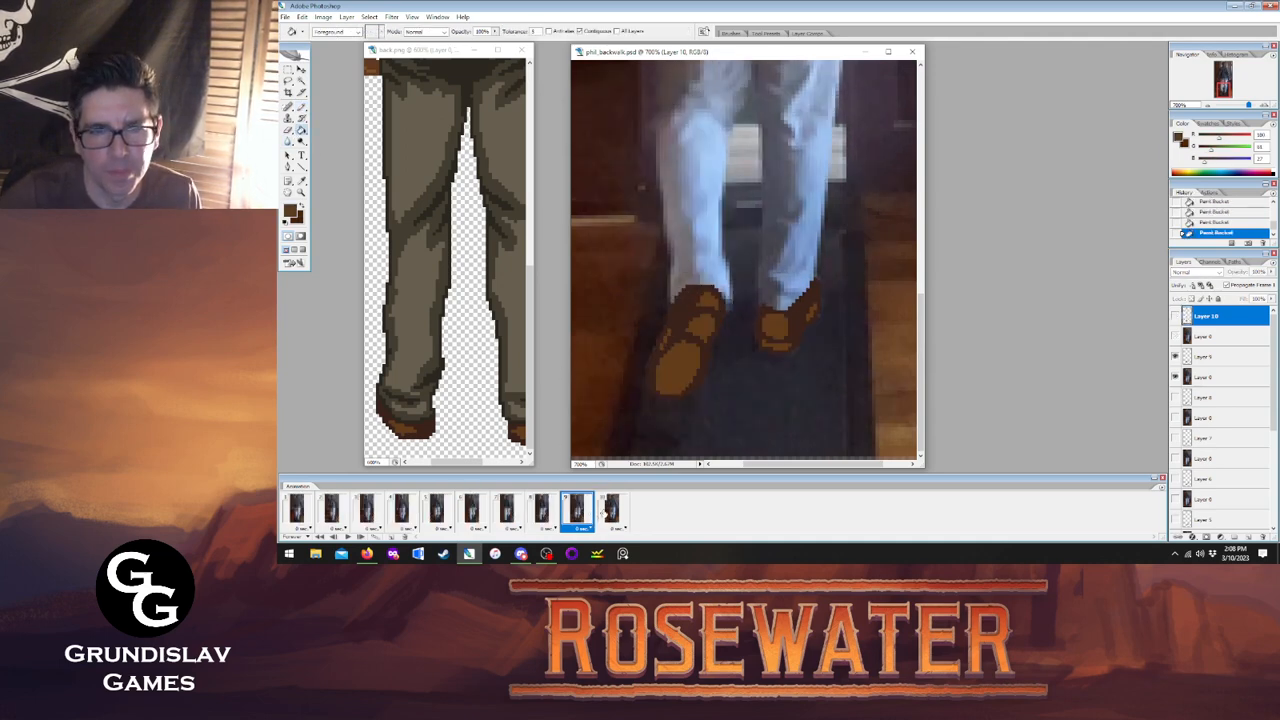
{"action": "left_click", "coordinate": [608, 510]}
Play the walk animation from frame 1, stop it, return to frame 1, and save the document.
{"action": "left_click", "coordinate": [298, 512]}
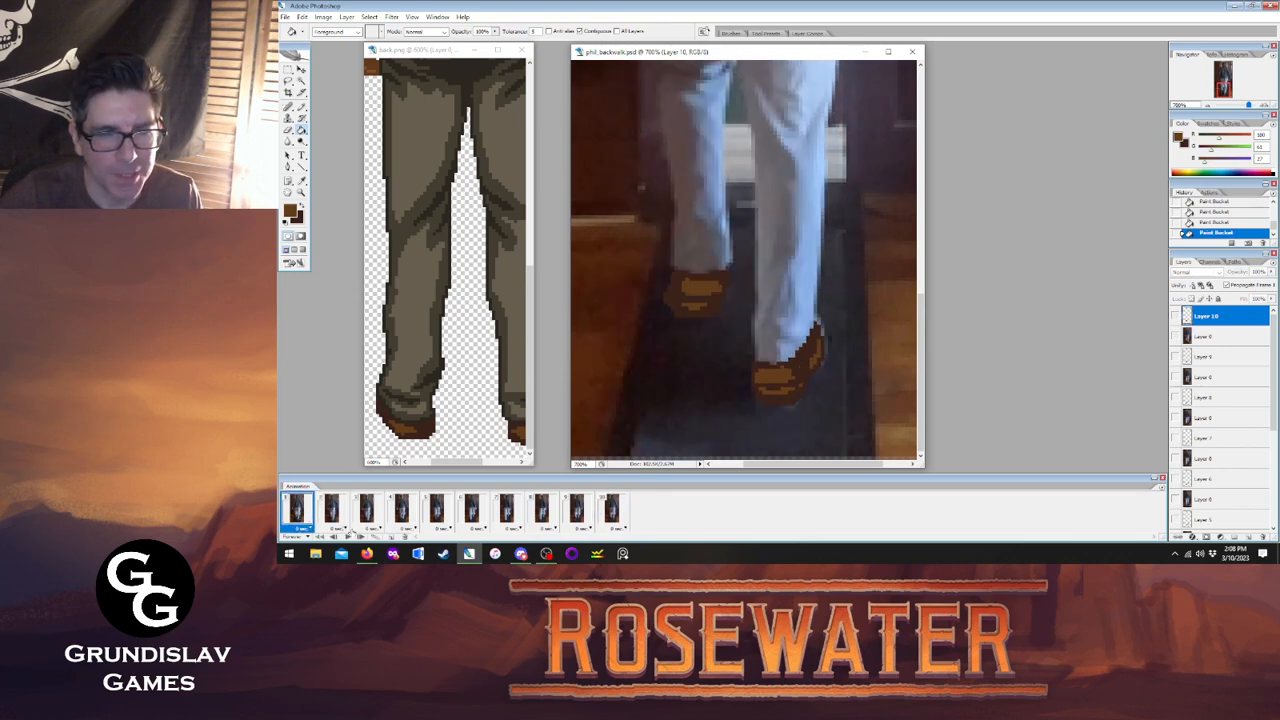
{"action": "left_click", "coordinate": [348, 536]}
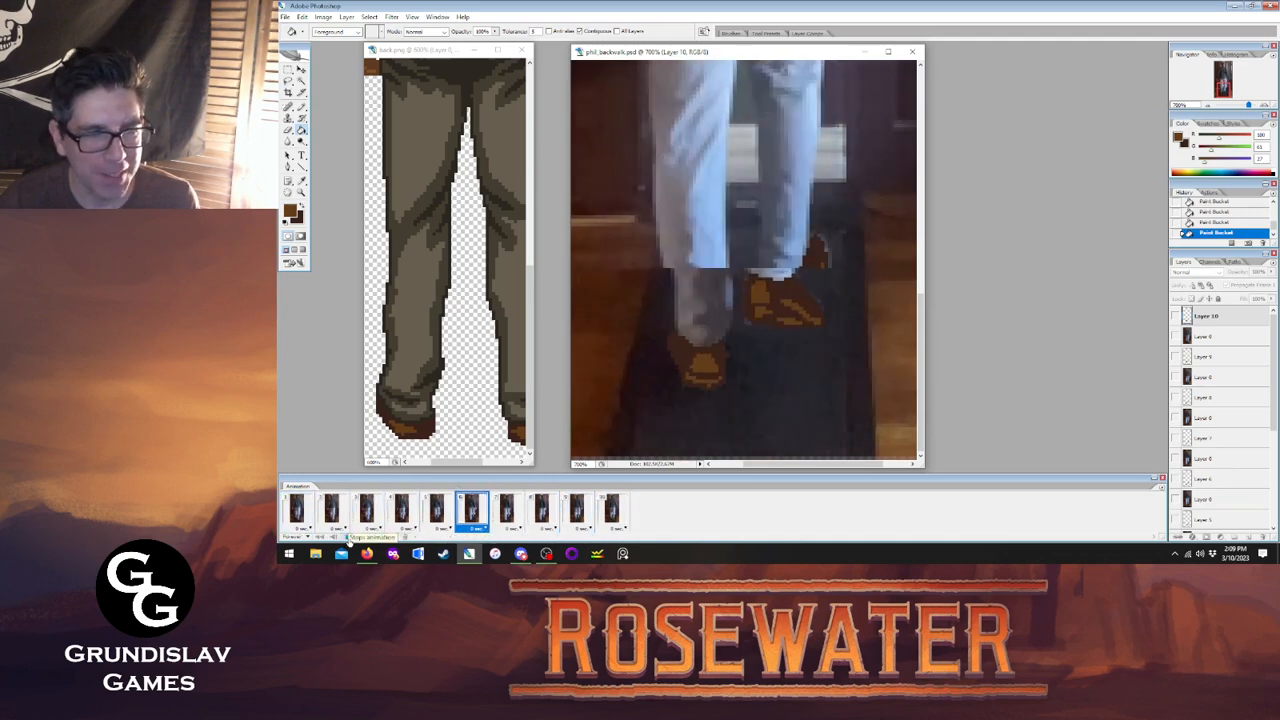
{"action": "left_click", "coordinate": [304, 518]}
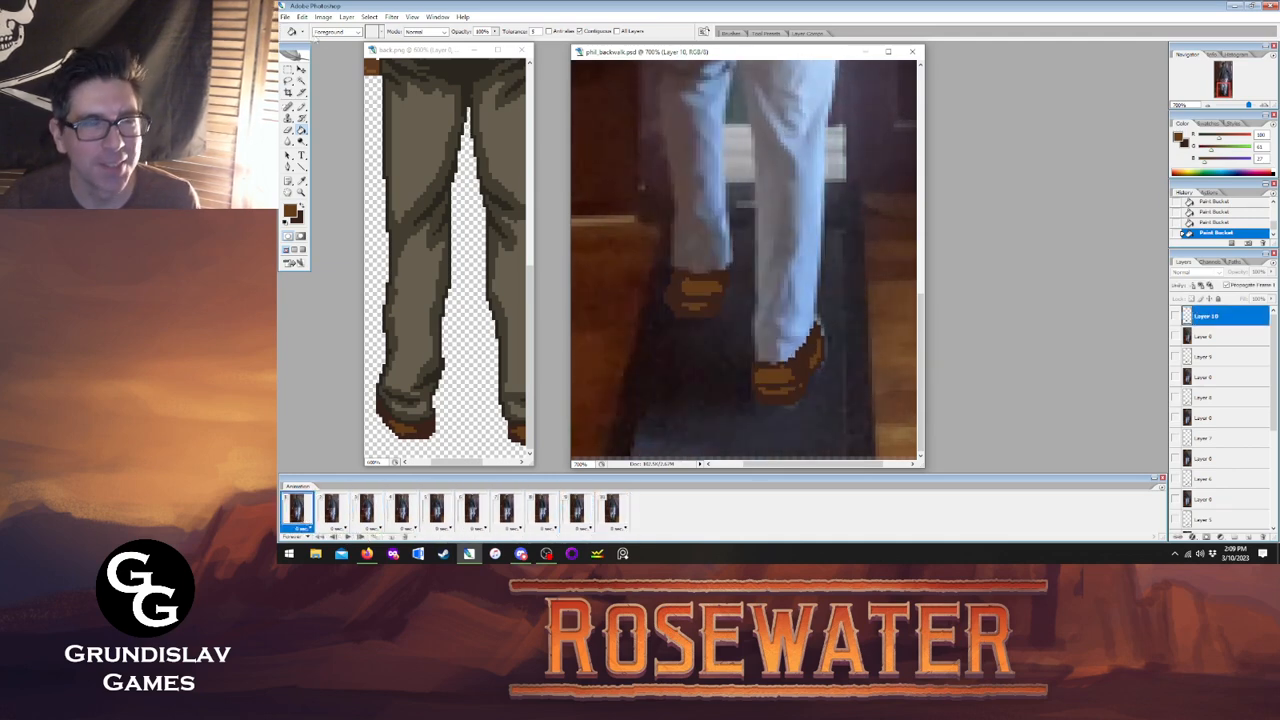
{"action": "left_click", "coordinate": [285, 17]}
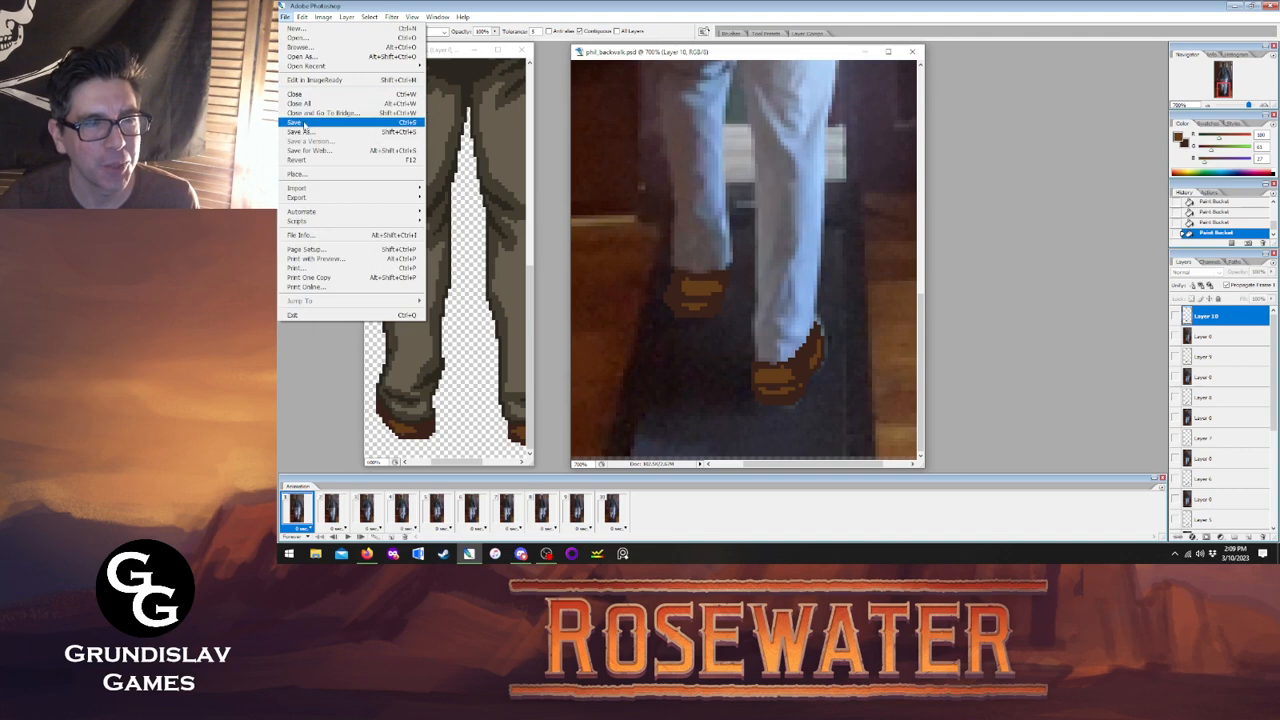
{"action": "left_click", "coordinate": [320, 123]}
Sample the dark trouser outline colour from back.png and pencil the trouser cuffs above both shoes on Layer 1 of frame 1.
{"action": "left_click", "coordinate": [303, 181]}
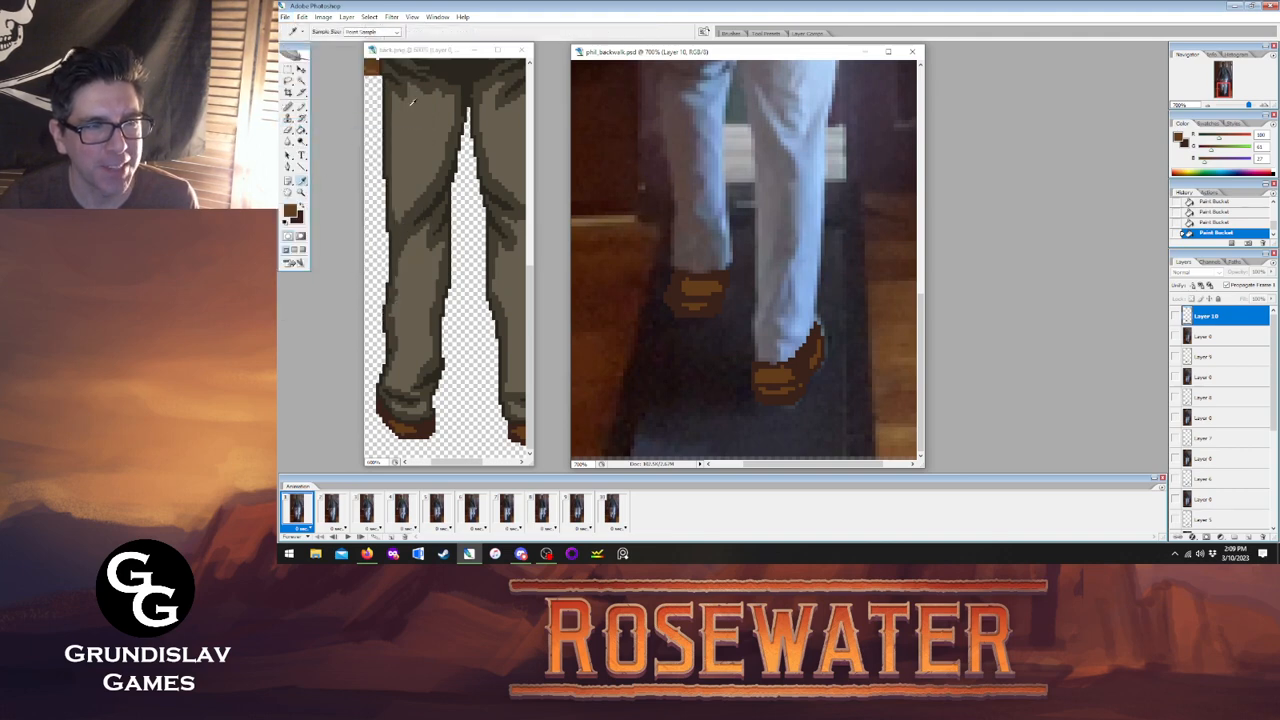
{"action": "left_click", "coordinate": [453, 70]}
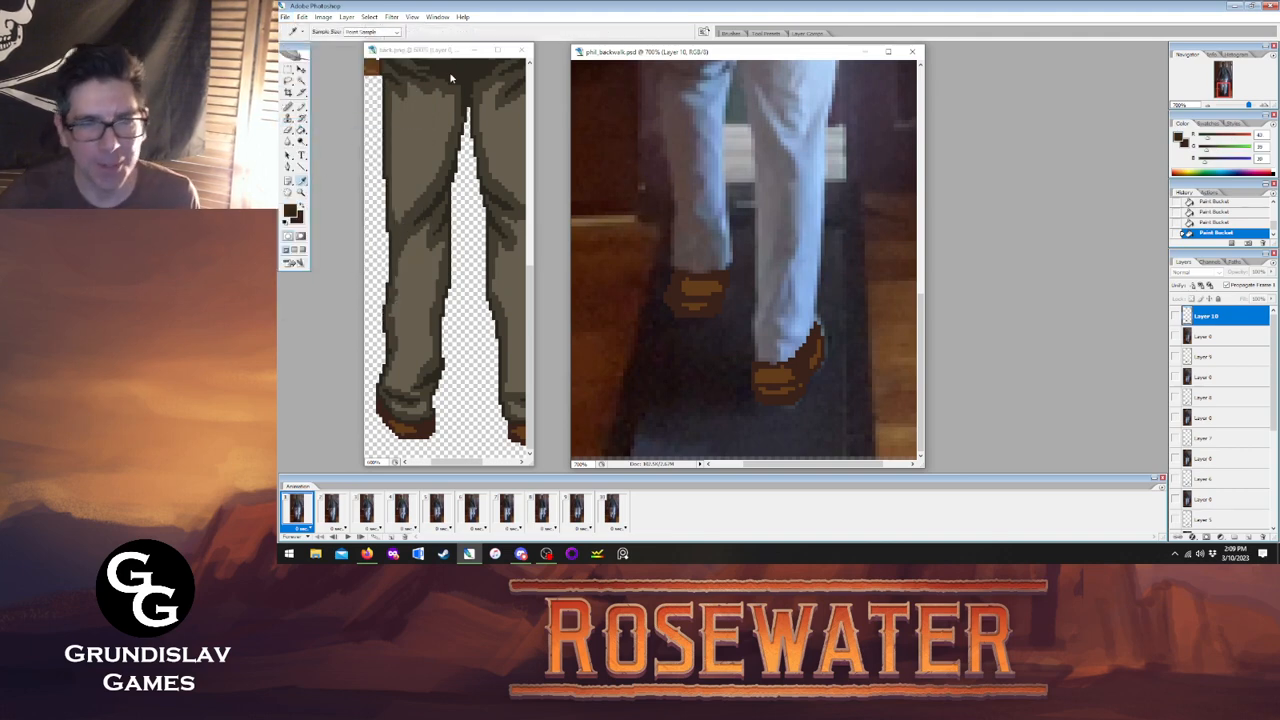
{"action": "key", "text": "b"}
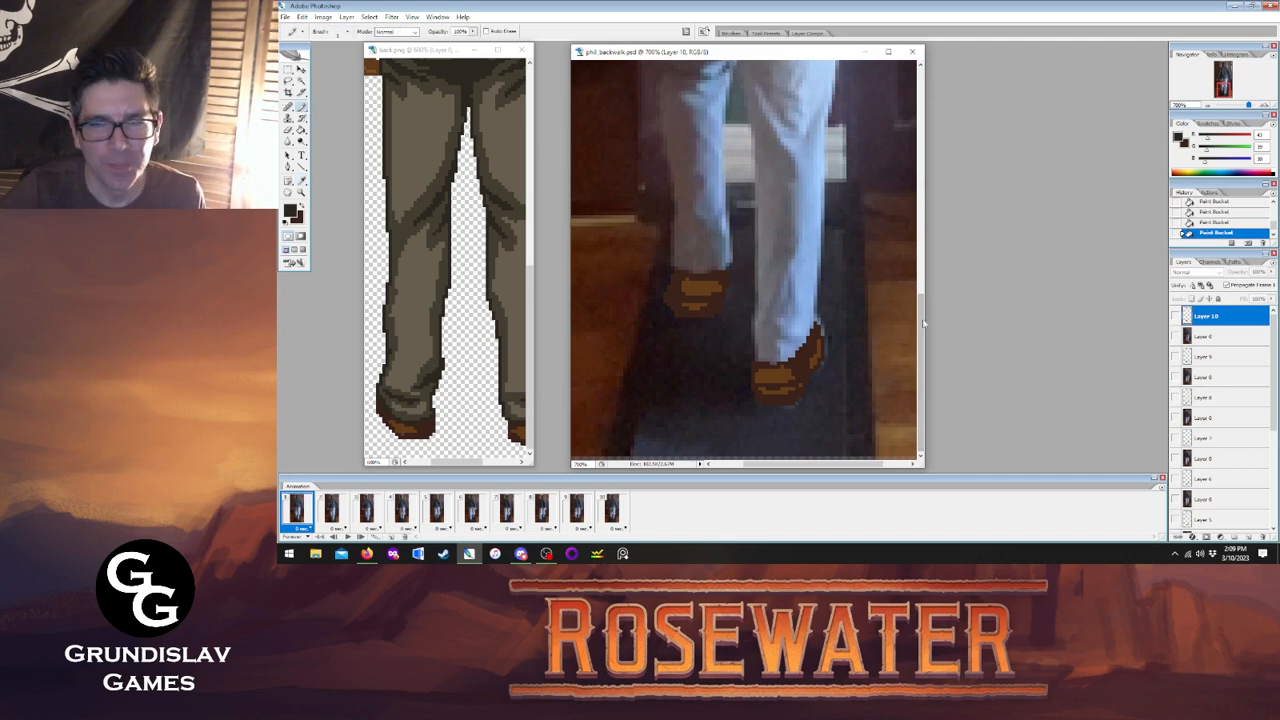
{"action": "left_click_drag", "start_coordinate": [1275, 390], "coordinate": [1275, 485]}
{"action": "left_click", "coordinate": [1227, 503]}
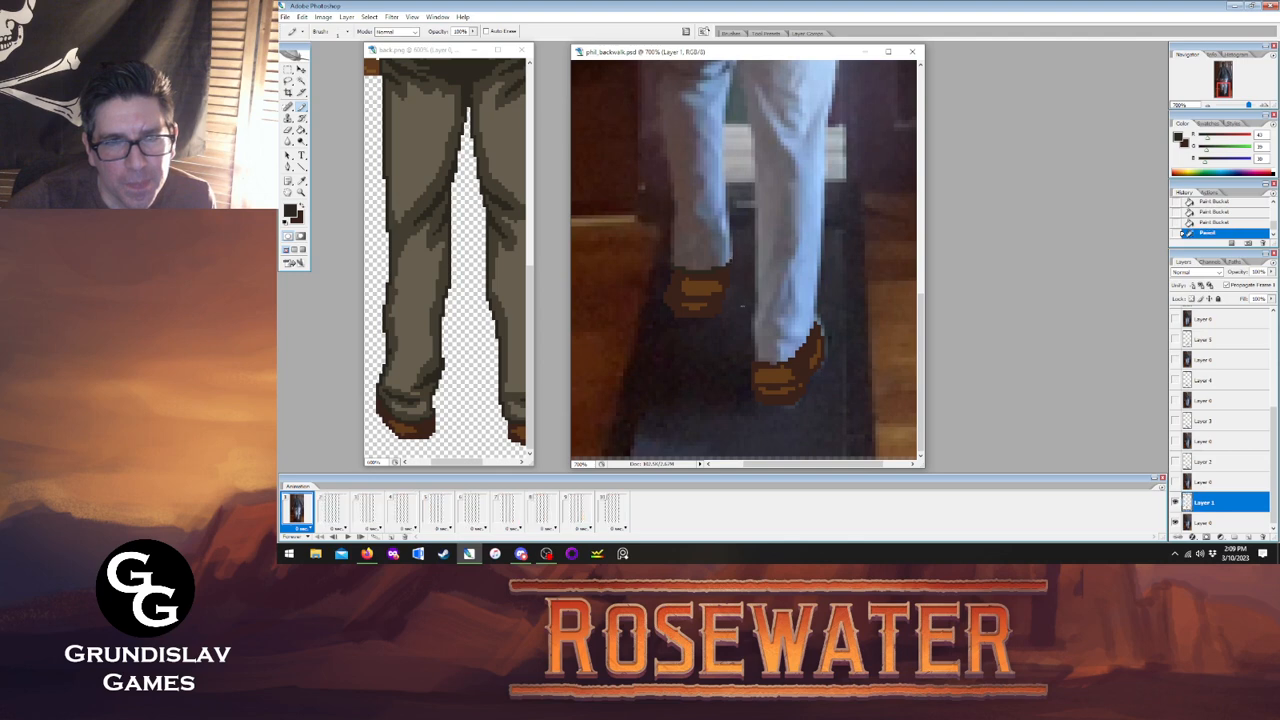
{"action": "left_click", "coordinate": [737, 317]}
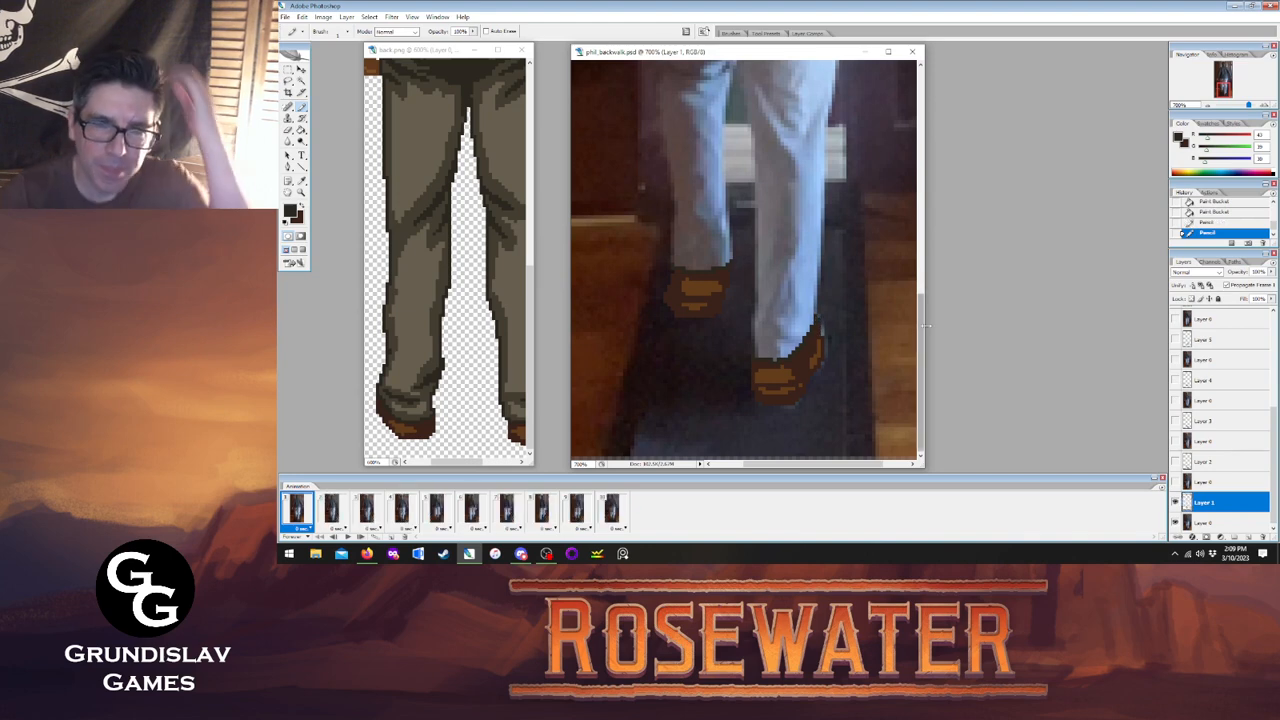
Outline the inner and outer edges of both trouser legs on Layer 1 with the Pencil, following the filmed reference up to the thighs.
{"action": "left_click_drag", "start_coordinate": [924, 326], "coordinate": [924, 306]}
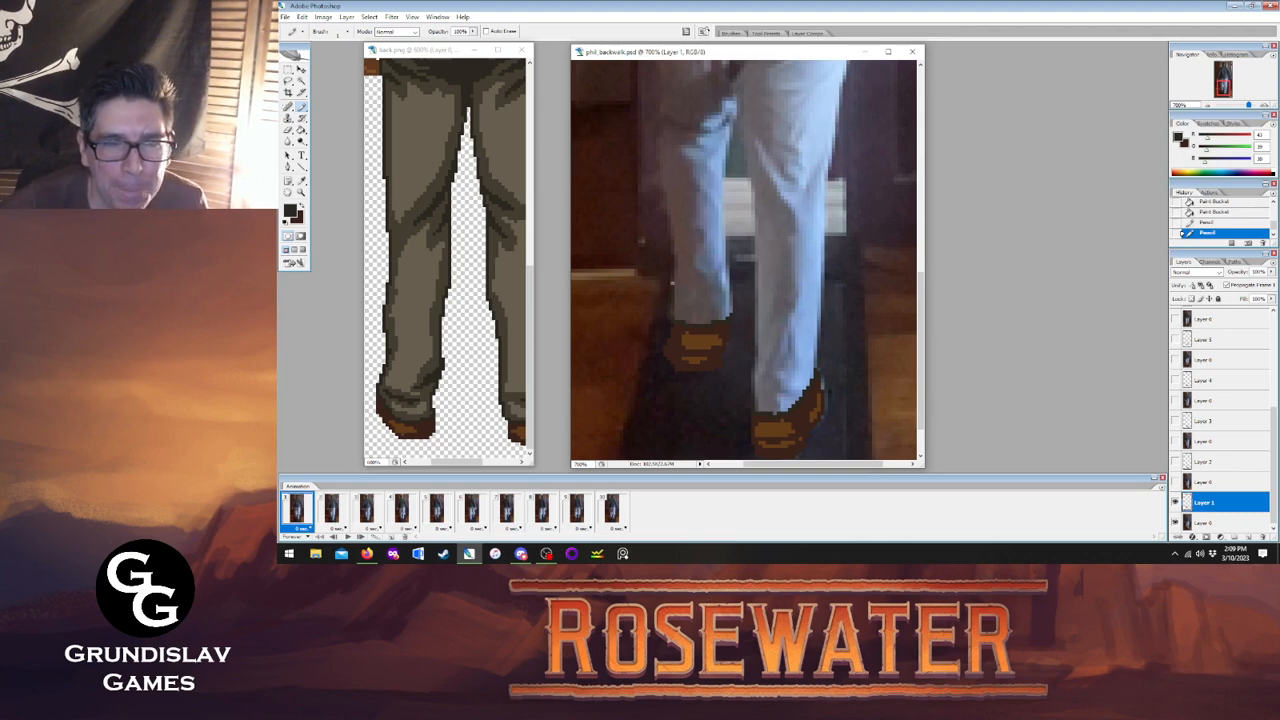
{"action": "left_click_drag", "start_coordinate": [668, 212], "coordinate": [656, 138]}
{"action": "mouse_move", "coordinate": [730, 285]}
{"action": "left_mouse_down"}
{"action": "mouse_move", "coordinate": [720, 163]}
{"action": "mouse_move", "coordinate": [732, 125]}
{"action": "mouse_move", "coordinate": [723, 188]}
{"action": "left_mouse_up"}
{"action": "left_click_drag", "start_coordinate": [734, 118], "coordinate": [739, 96]}
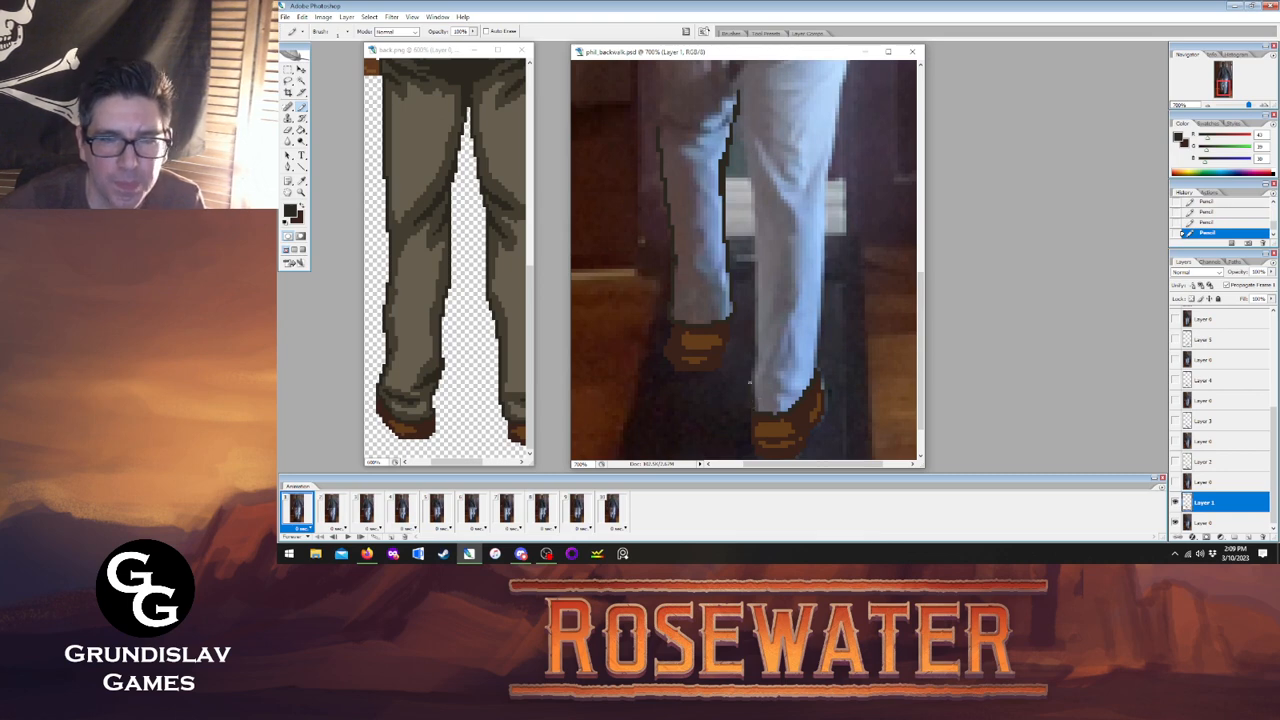
{"action": "left_click_drag", "start_coordinate": [757, 360], "coordinate": [741, 108]}
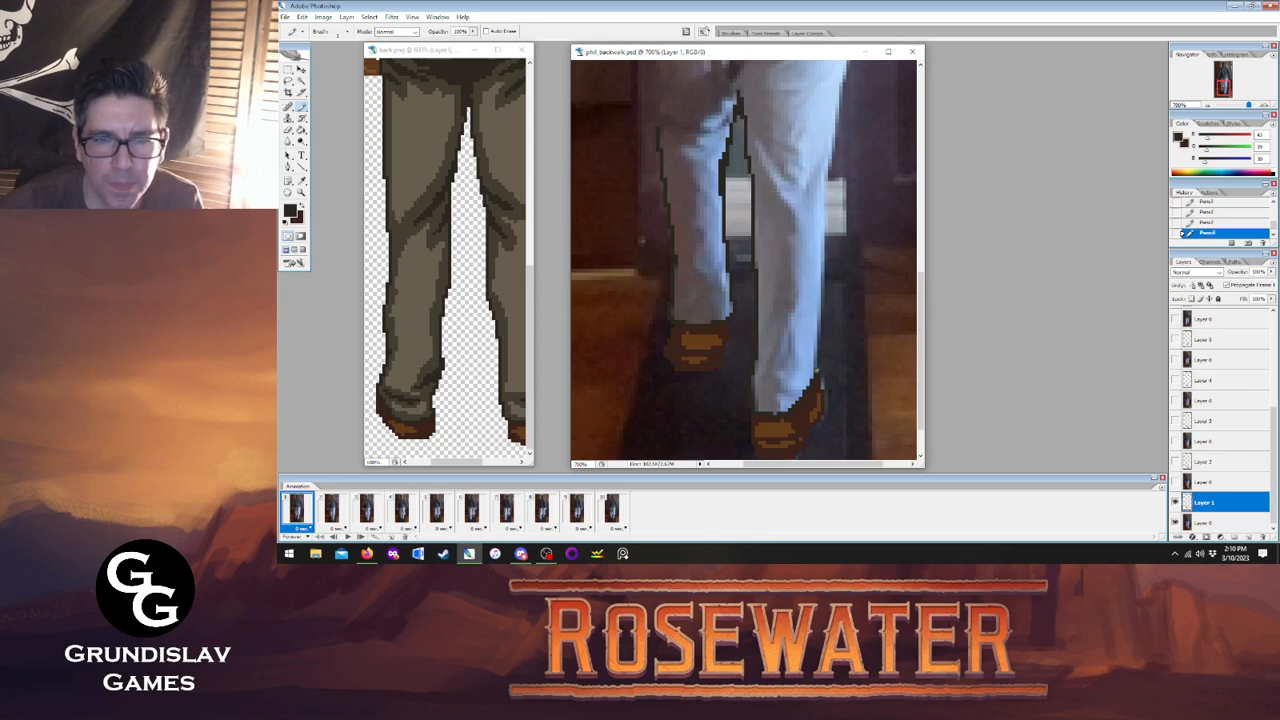
{"action": "left_click_drag", "start_coordinate": [816, 374], "coordinate": [844, 78]}
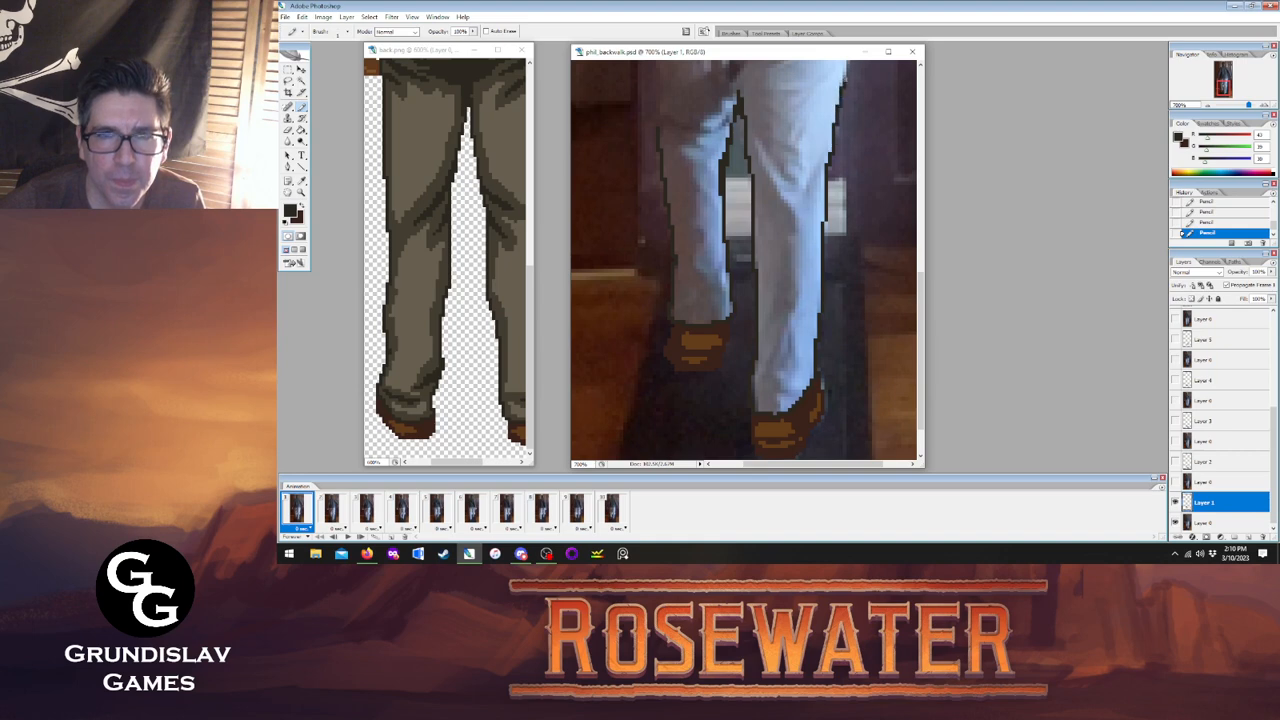
Trace the trouser waistline along the shirt hem on Layer 1 and join it to the leg outlines along both hips.
{"action": "scroll", "coordinate": [745, 260], "scroll_direction": "up", "scroll_amount": 3}
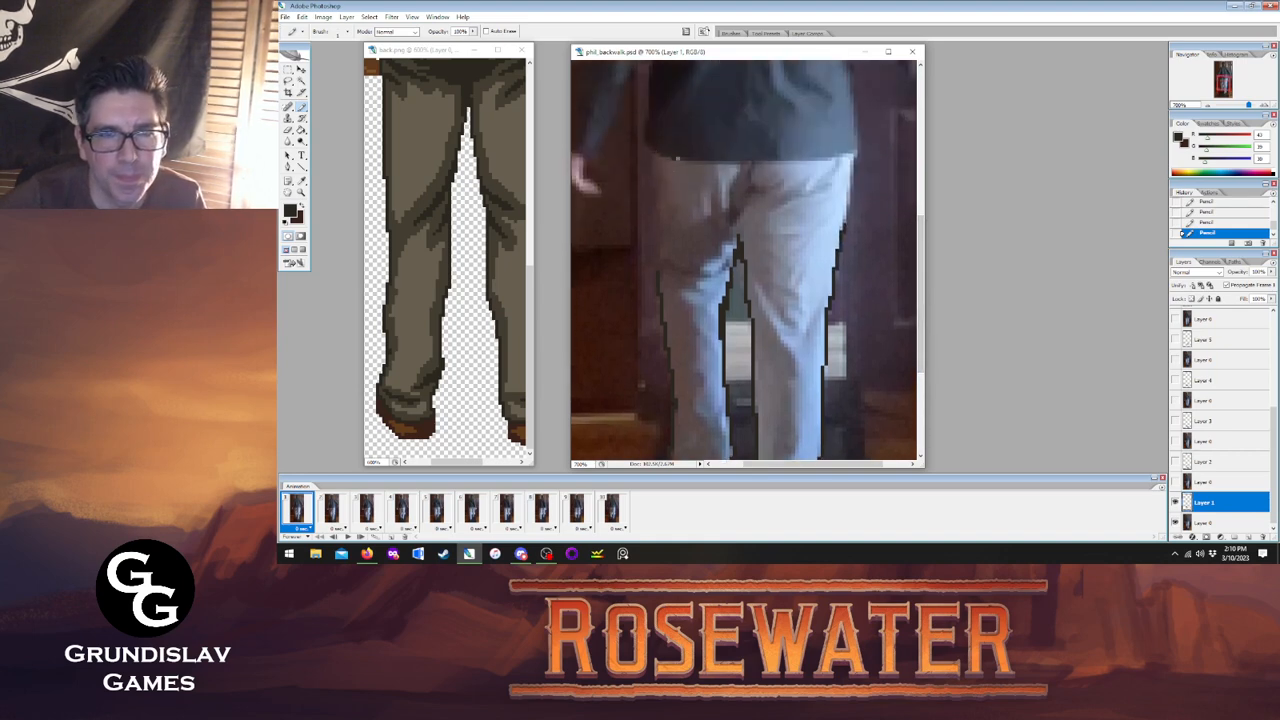
{"action": "left_click_drag", "start_coordinate": [677, 158], "coordinate": [850, 154]}
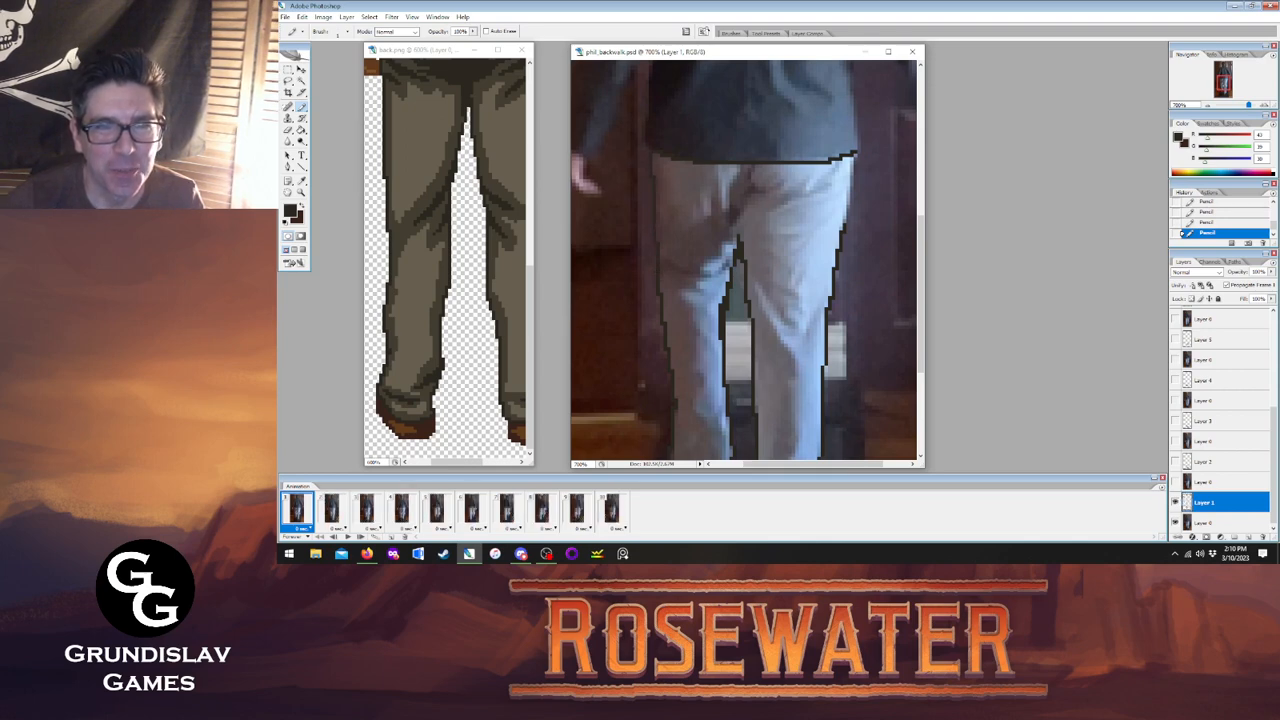
{"action": "left_click_drag", "start_coordinate": [844, 227], "coordinate": [851, 196]}
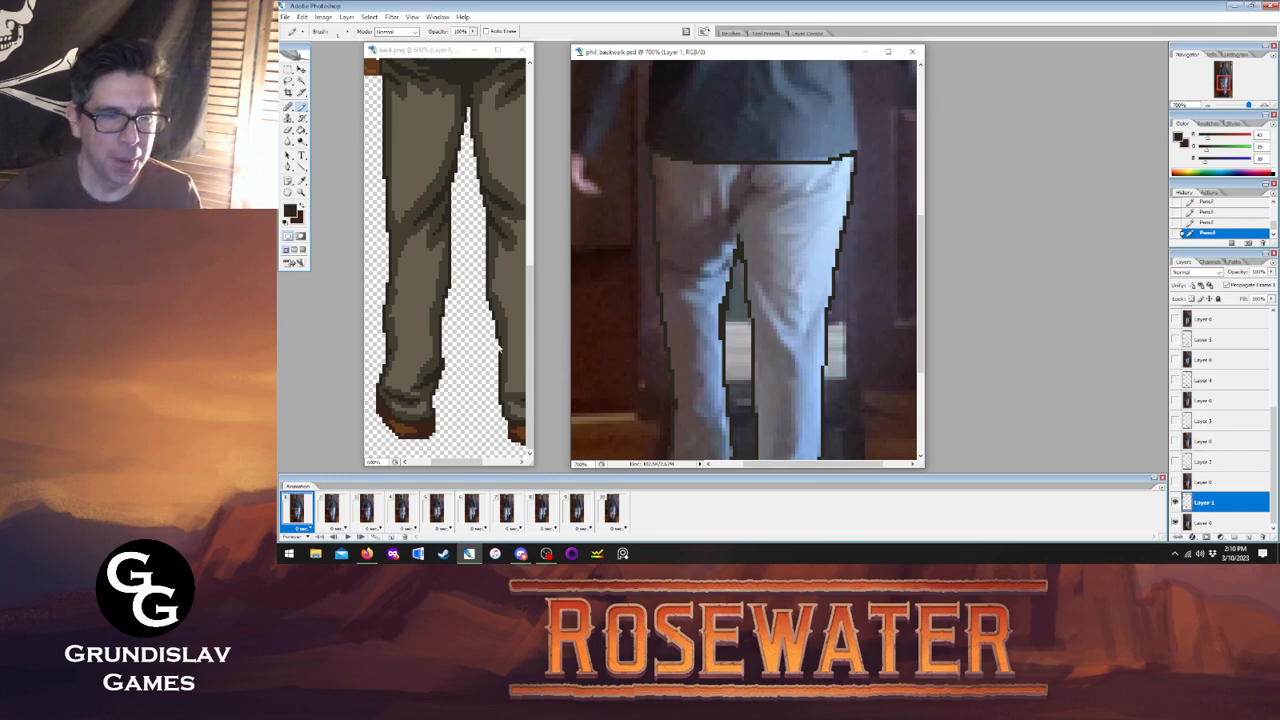
Trace the trouser waistline along the shirt hem on Layer 2 of frame 2, and compare it with frame 1.
{"action": "left_click", "coordinate": [333, 508]}
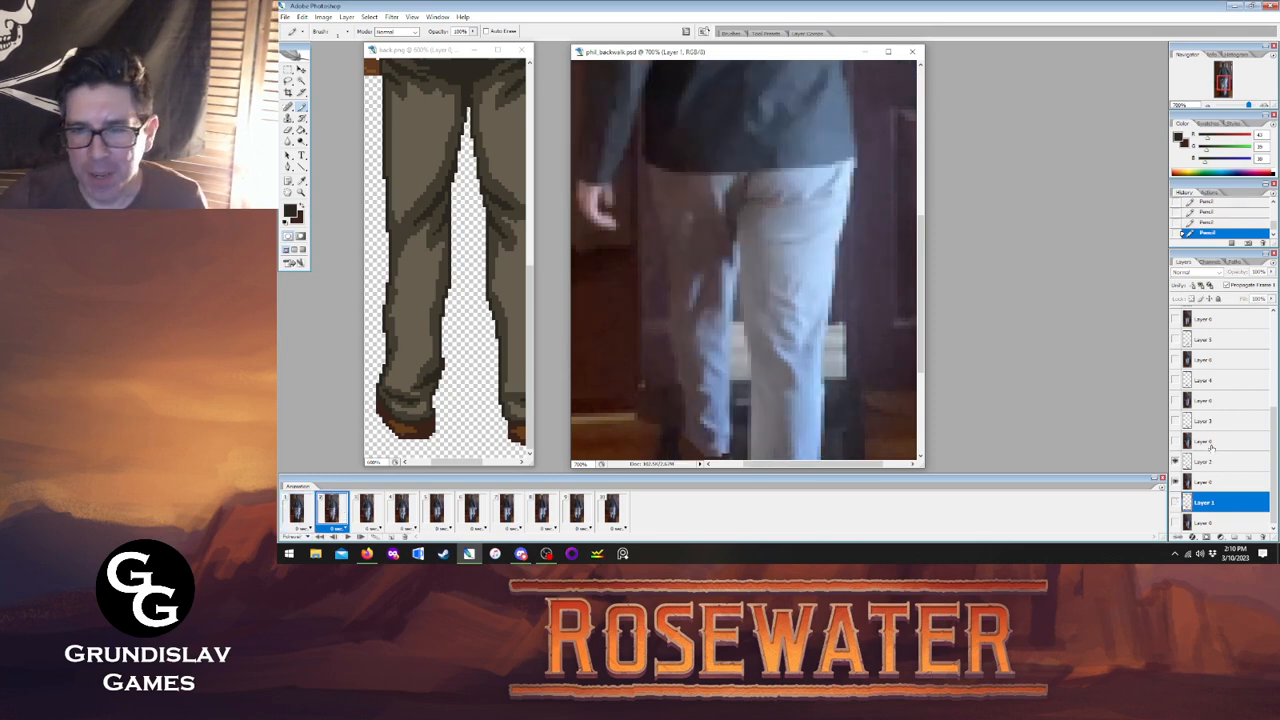
{"action": "left_click", "coordinate": [1210, 461]}
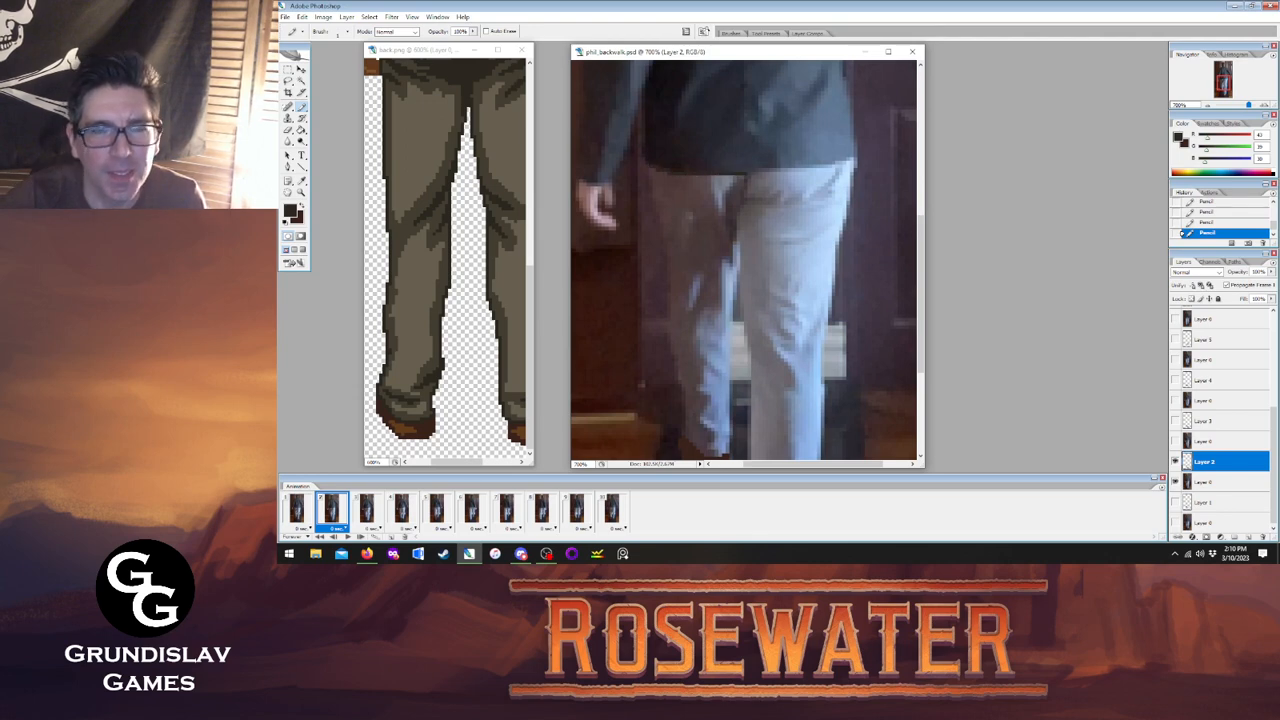
{"action": "left_click_drag", "start_coordinate": [742, 175], "coordinate": [854, 157]}
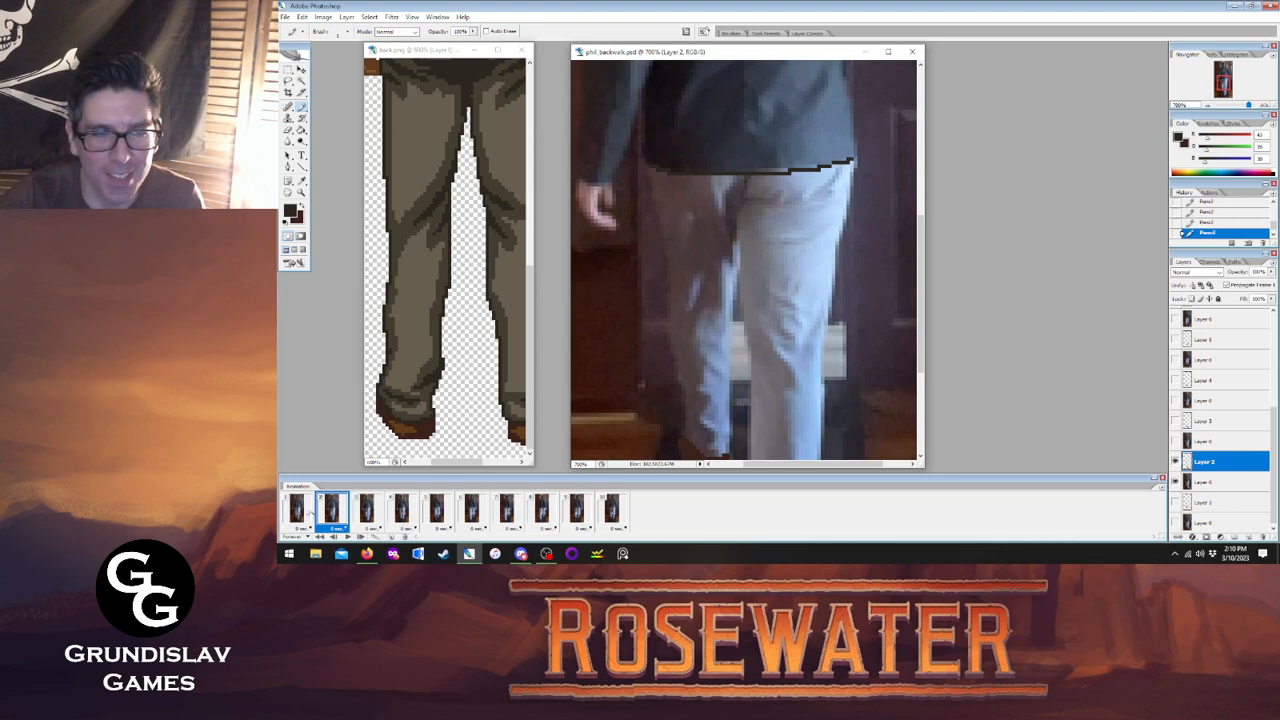
{"action": "left_click", "coordinate": [298, 510]}
{"action": "left_click", "coordinate": [330, 510]}
{"action": "left_click", "coordinate": [298, 510]}
{"action": "left_click", "coordinate": [330, 510]}
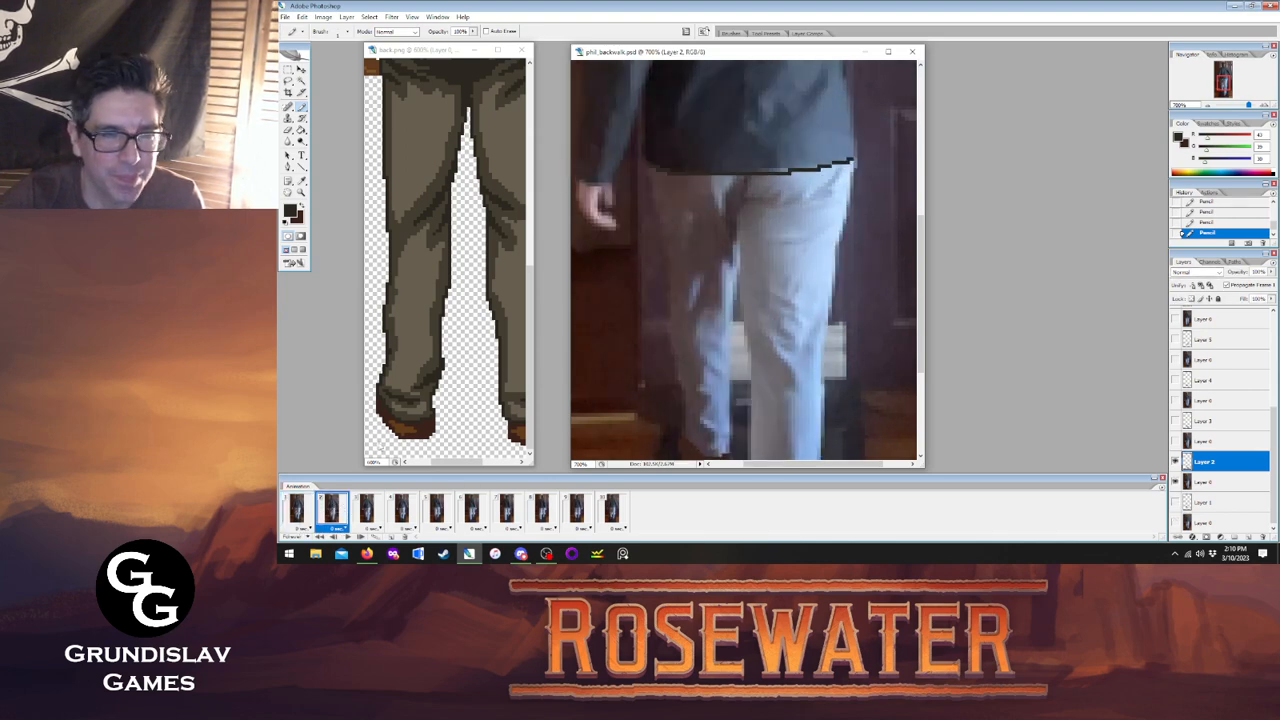
Outline the left trouser leg and its cuff on Layer 2, and trace the narrow gap between both legs up to the crotch.
{"action": "left_click_drag", "start_coordinate": [685, 387], "coordinate": [669, 310]}
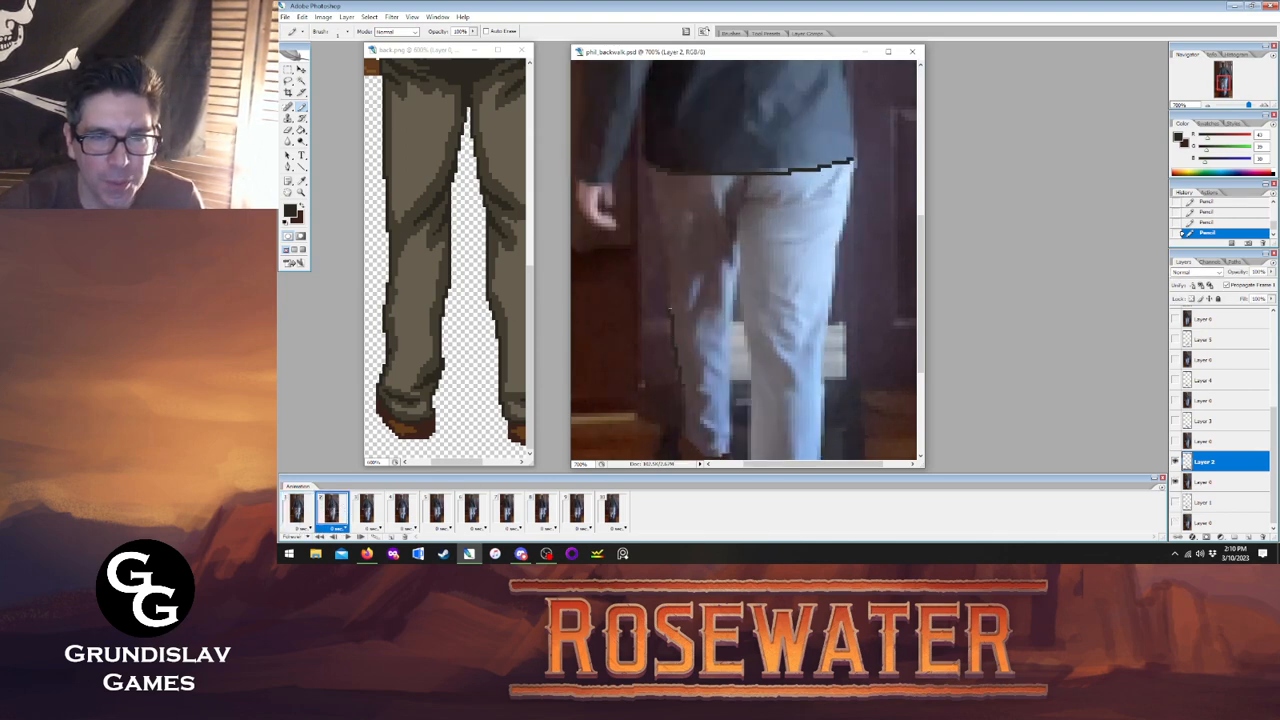
{"action": "left_click_drag", "start_coordinate": [660, 222], "coordinate": [652, 189]}
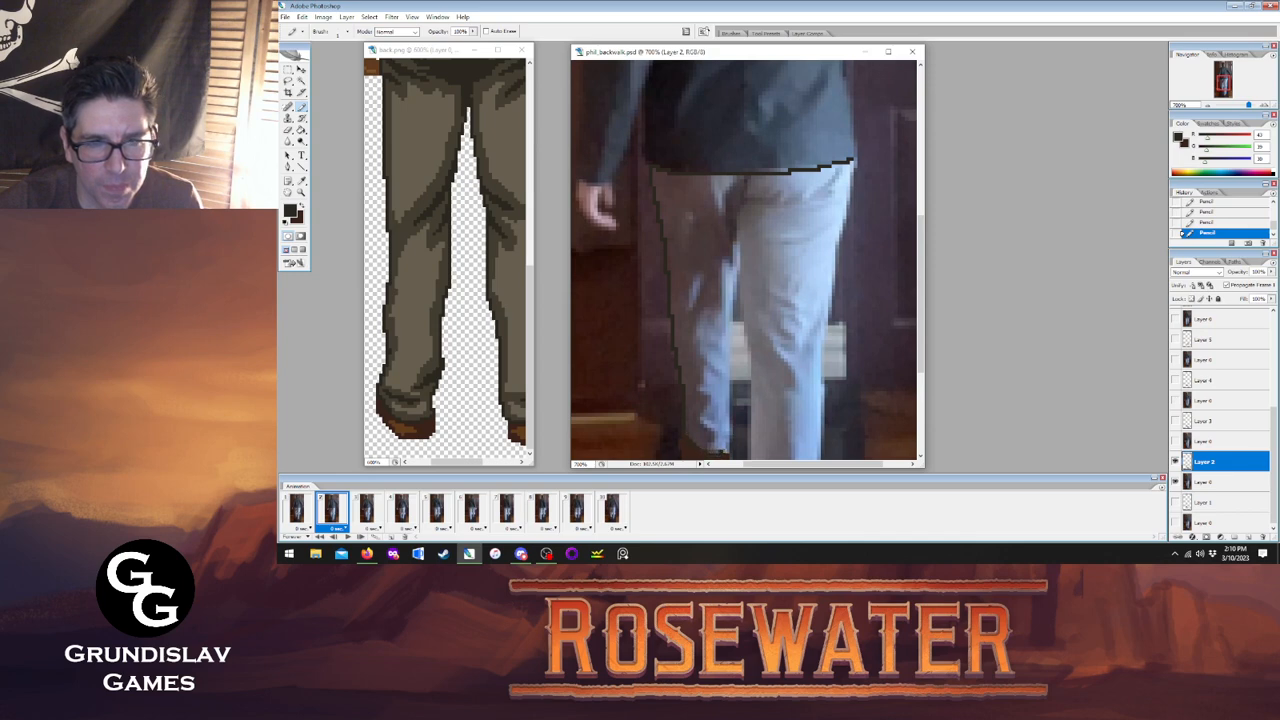
{"action": "mouse_move", "coordinate": [728, 454]}
{"action": "left_mouse_down"}
{"action": "mouse_move", "coordinate": [737, 240]}
{"action": "mouse_move", "coordinate": [749, 416]}
{"action": "left_mouse_up"}
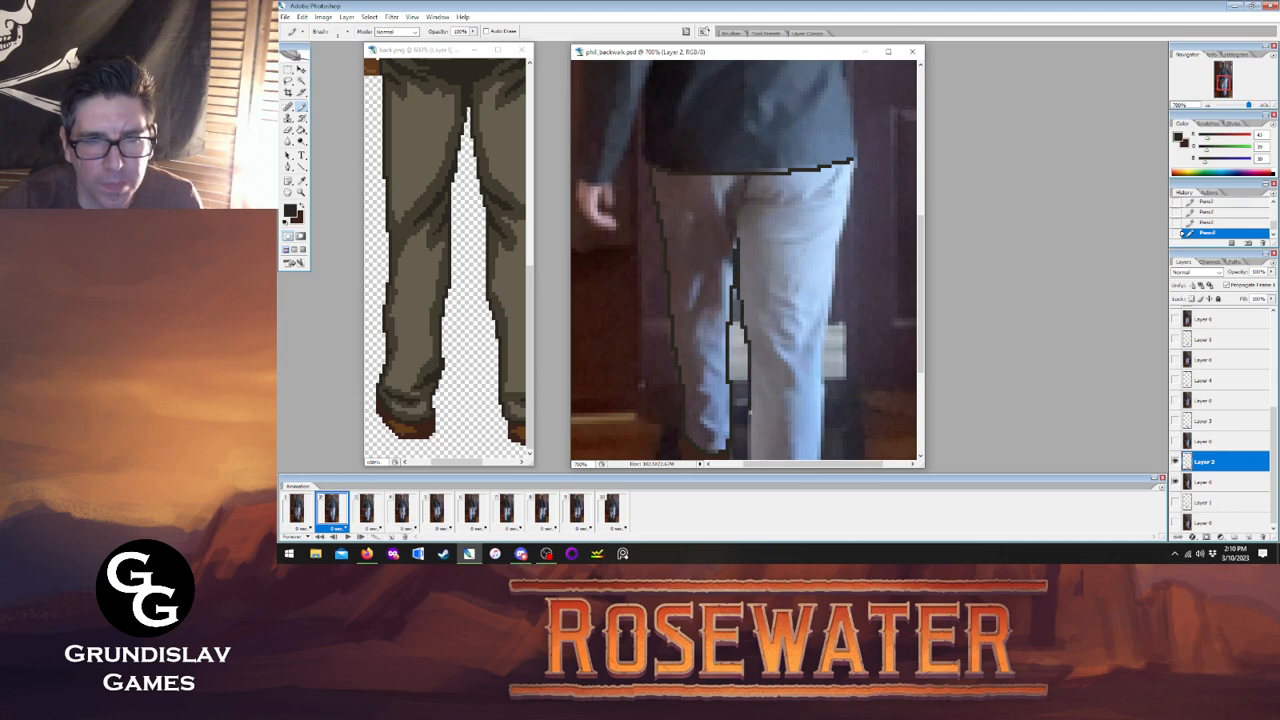
Trace the right trouser leg's outer edge from knee to hip on Layer 2 and erase the stray pixels beside it.
{"action": "left_click_drag", "start_coordinate": [822, 456], "coordinate": [826, 345]}
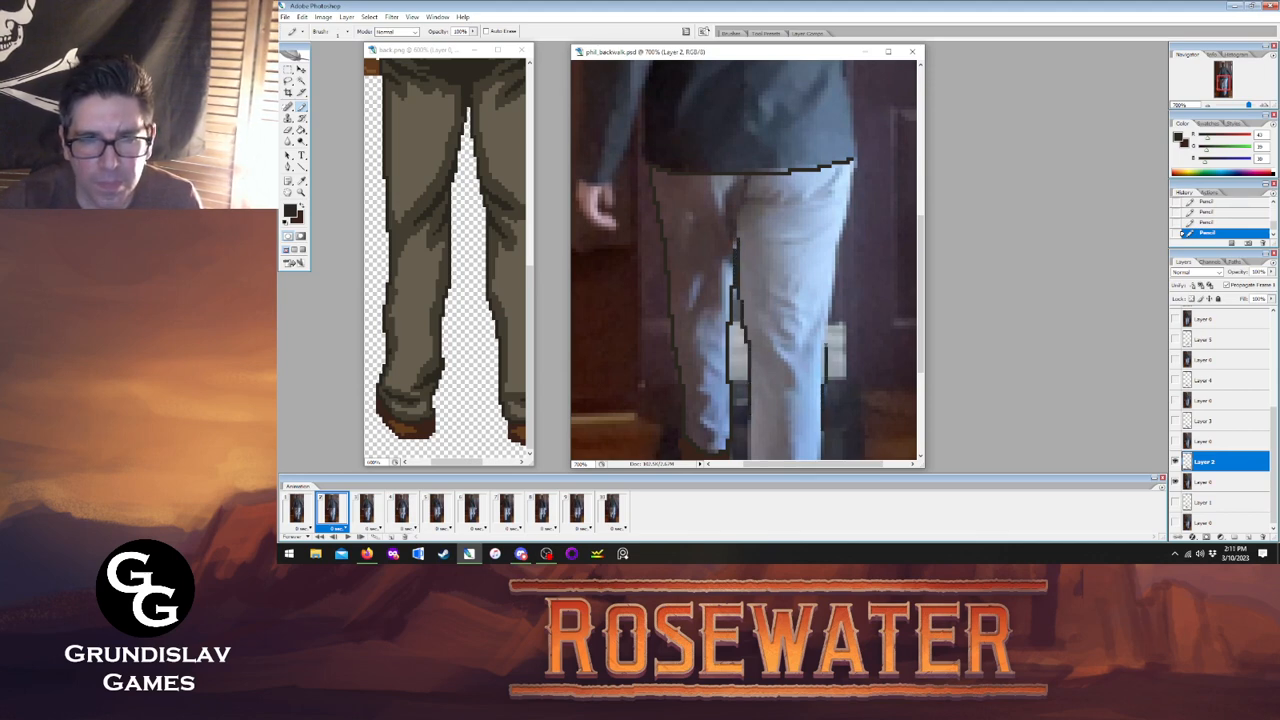
{"action": "key", "text": "ctrl+z"}
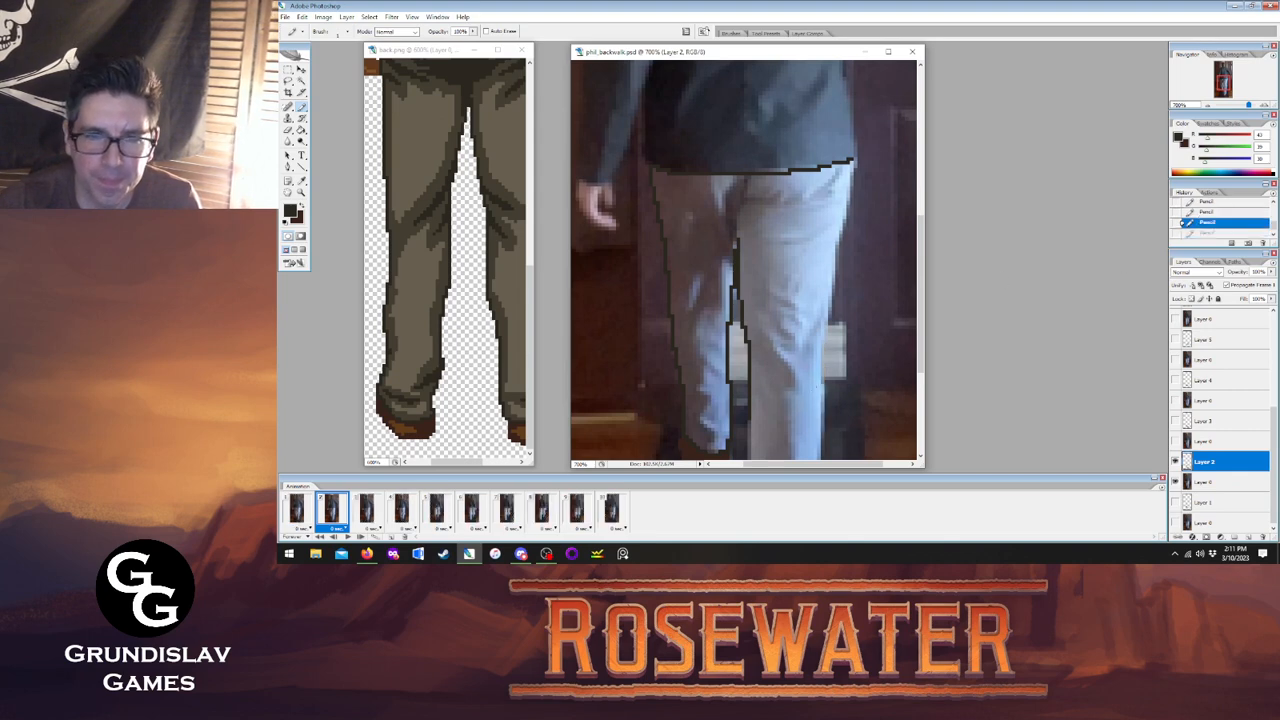
{"action": "left_click_drag", "start_coordinate": [822, 376], "coordinate": [851, 162]}
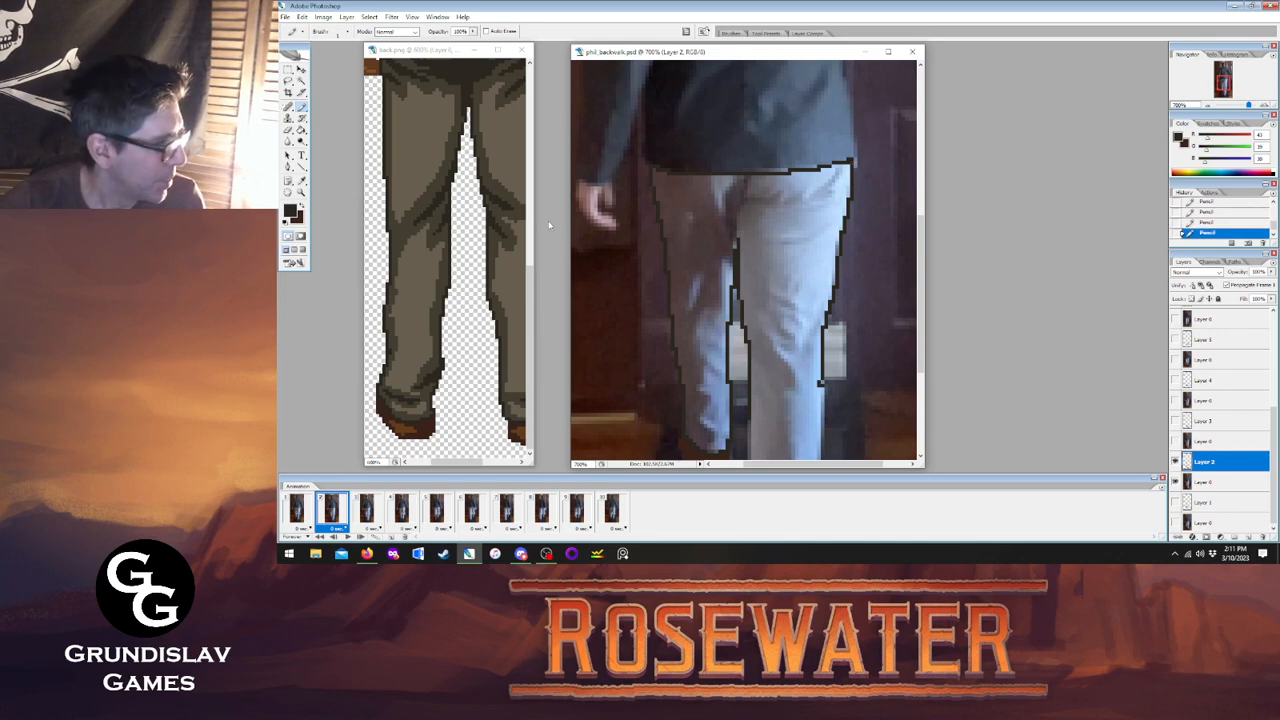
{"action": "left_click", "coordinate": [290, 130]}
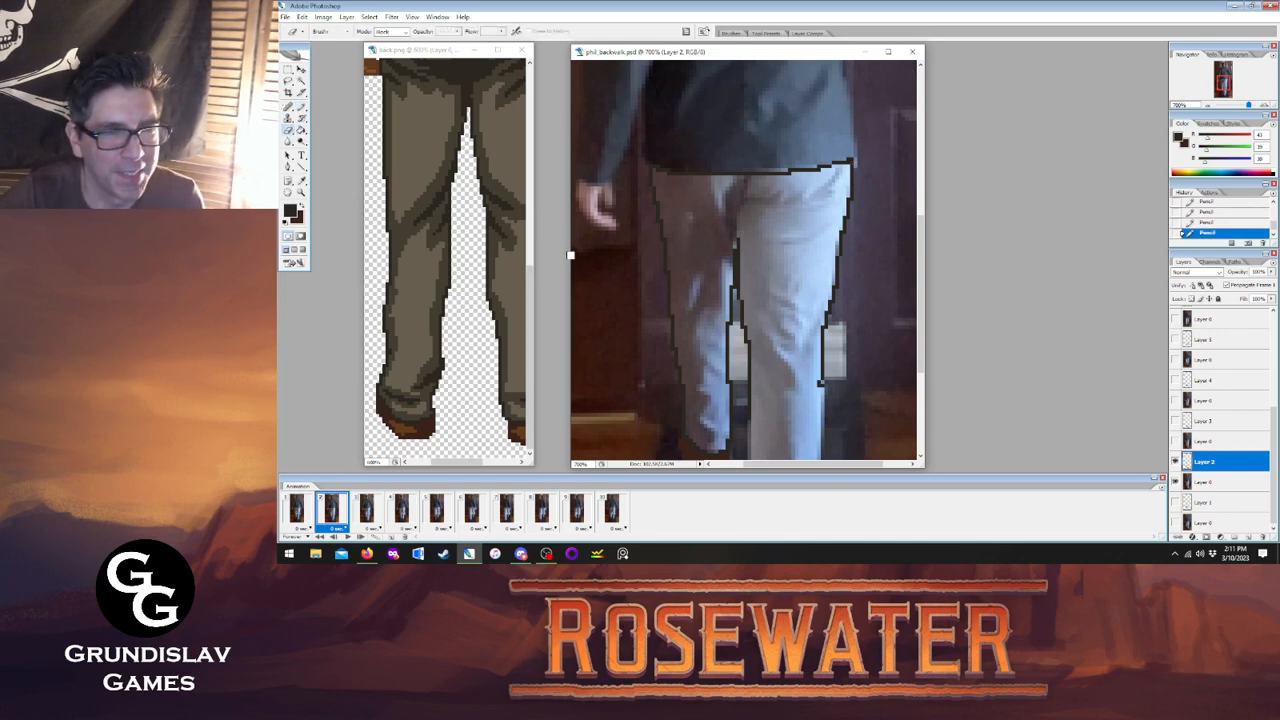
{"action": "left_click", "coordinate": [771, 300]}
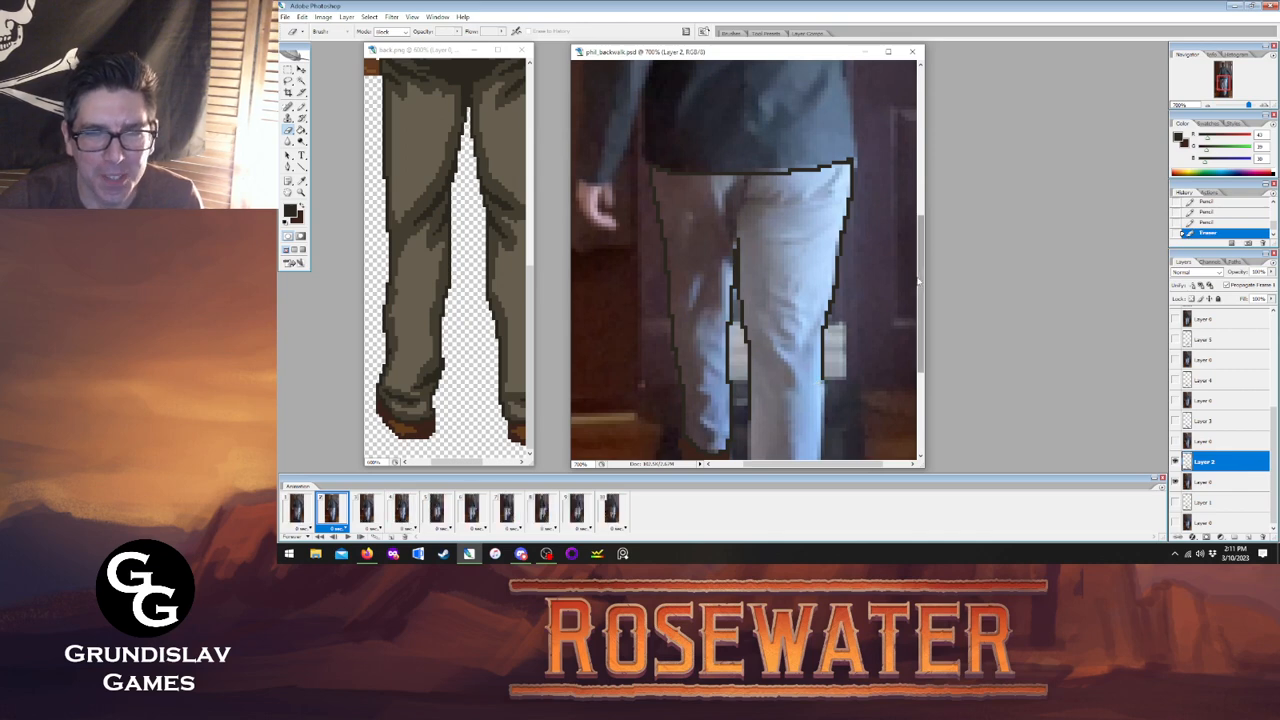
Extend the inner and outer outlines of the right trouser leg on Layer 2 down to the shoe with the Pencil.
{"action": "scroll", "coordinate": [771, 300], "scroll_direction": "down", "scroll_amount": 4}
{"action": "key", "text": "b"}
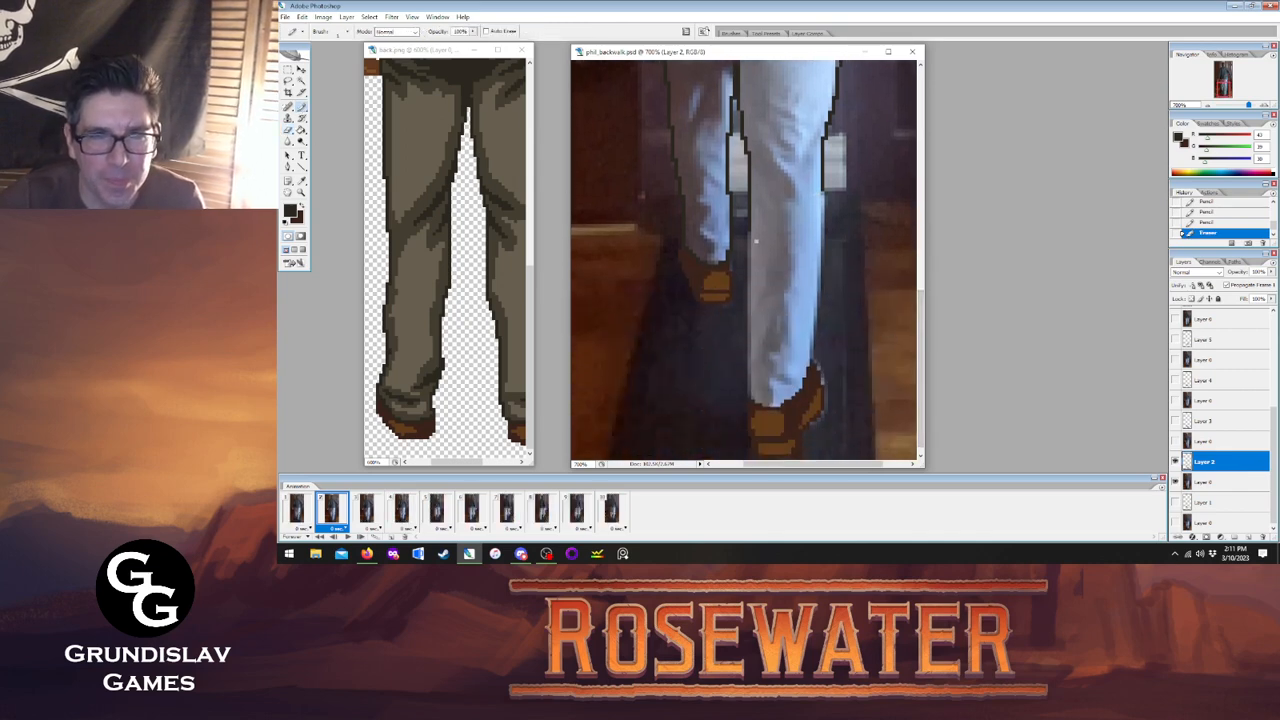
{"action": "left_click_drag", "start_coordinate": [749, 258], "coordinate": [749, 344]}
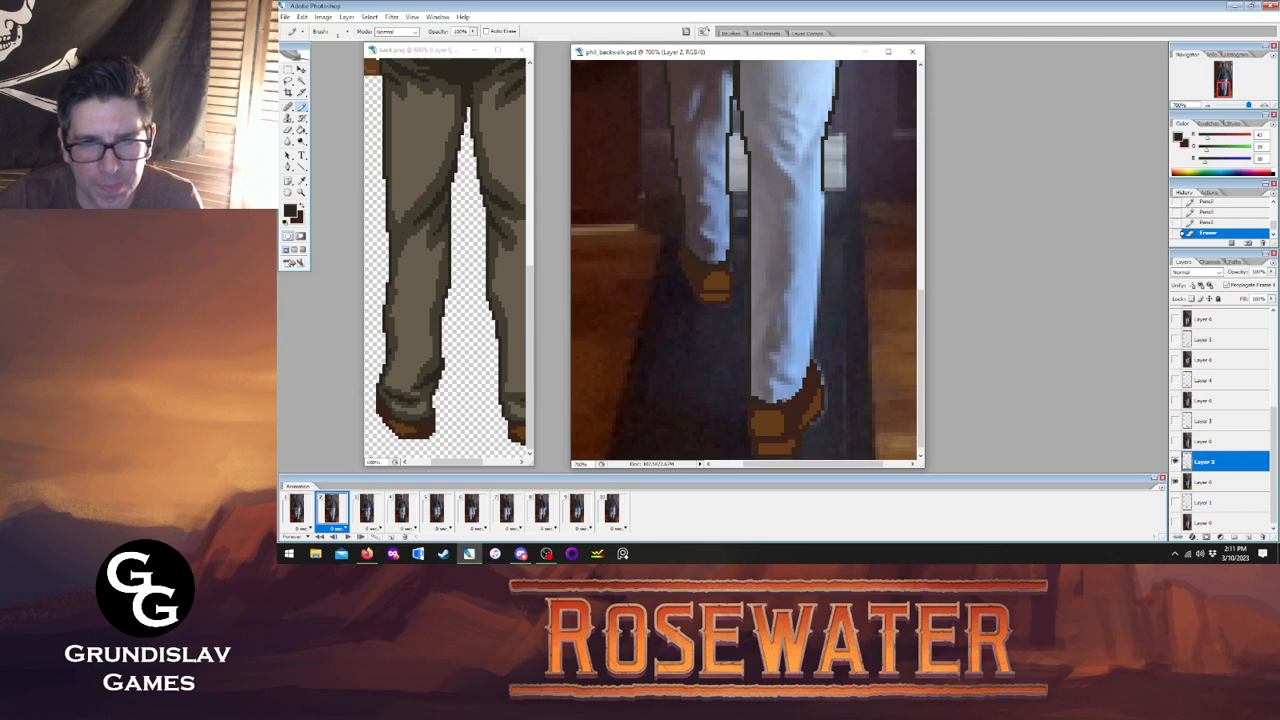
{"action": "left_click_drag", "start_coordinate": [795, 392], "coordinate": [822, 194]}
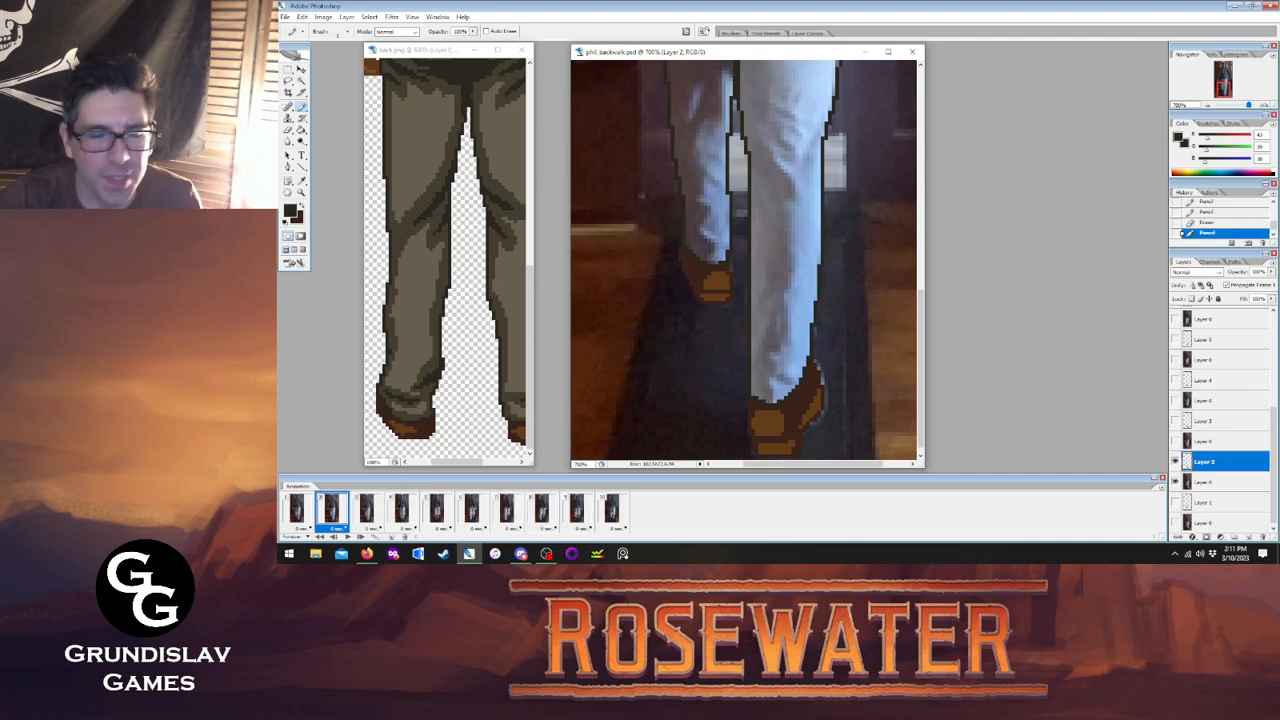
Outline both edges of the lower right trouser leg on Layer 3 of frame 3, from the shoe up to the knee.
{"action": "left_click", "coordinate": [366, 509]}
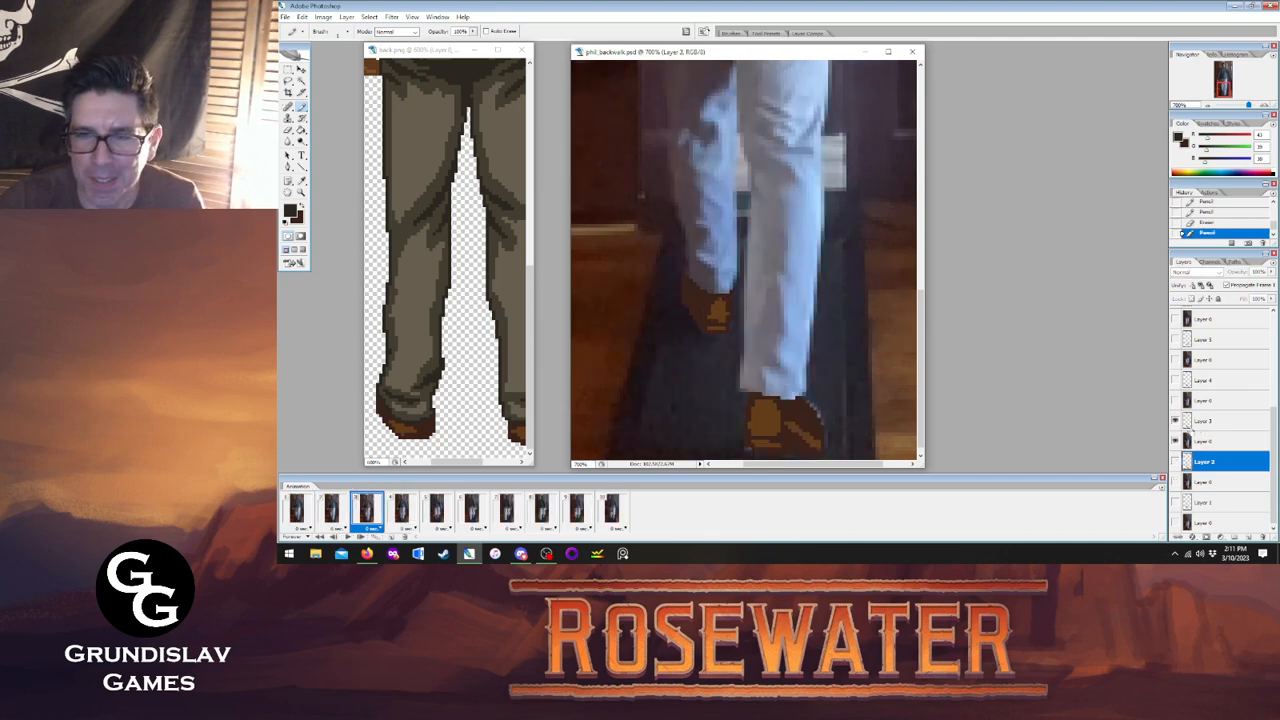
{"action": "left_click", "coordinate": [1205, 421]}
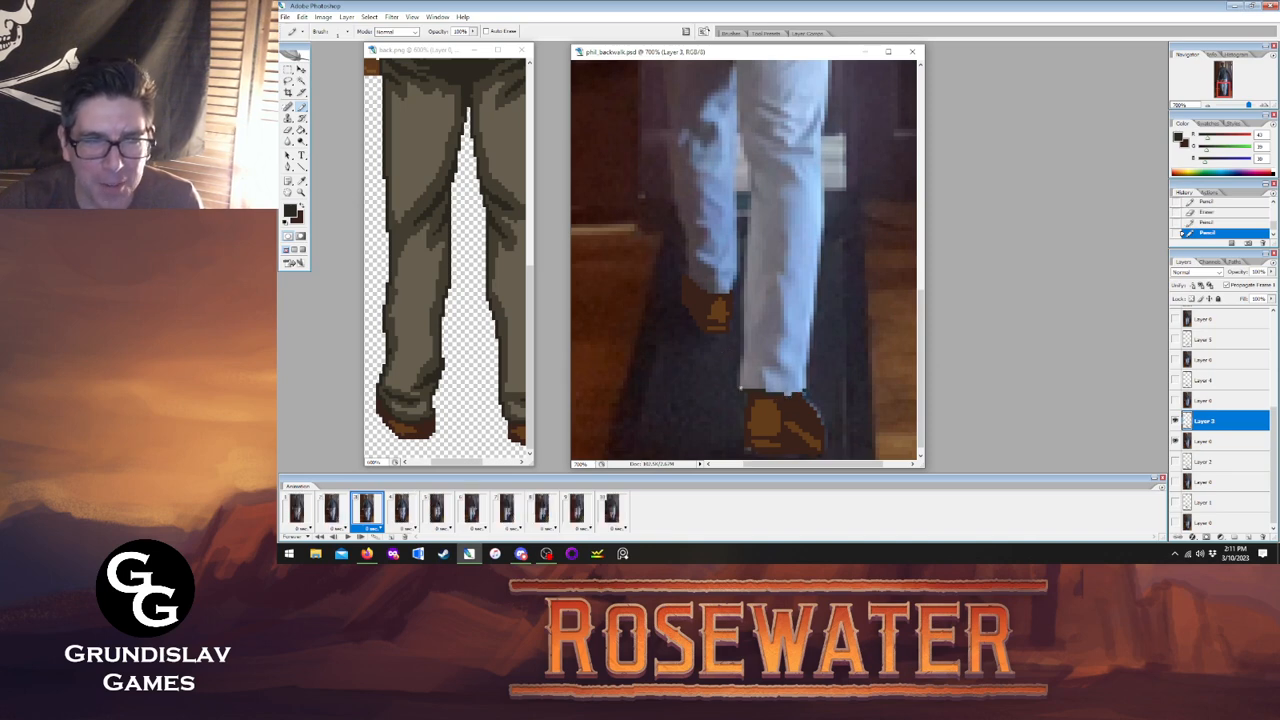
{"action": "left_click_drag", "start_coordinate": [740, 388], "coordinate": [752, 164]}
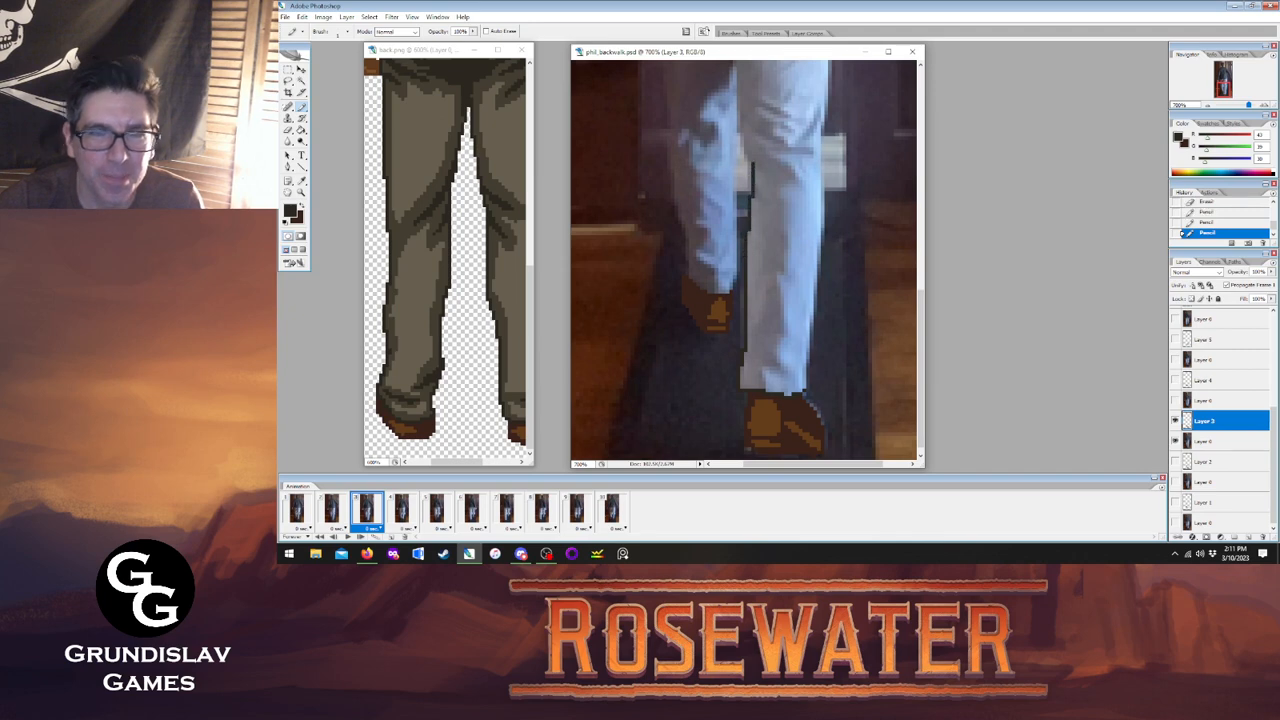
{"action": "left_click_drag", "start_coordinate": [804, 392], "coordinate": [822, 212]}
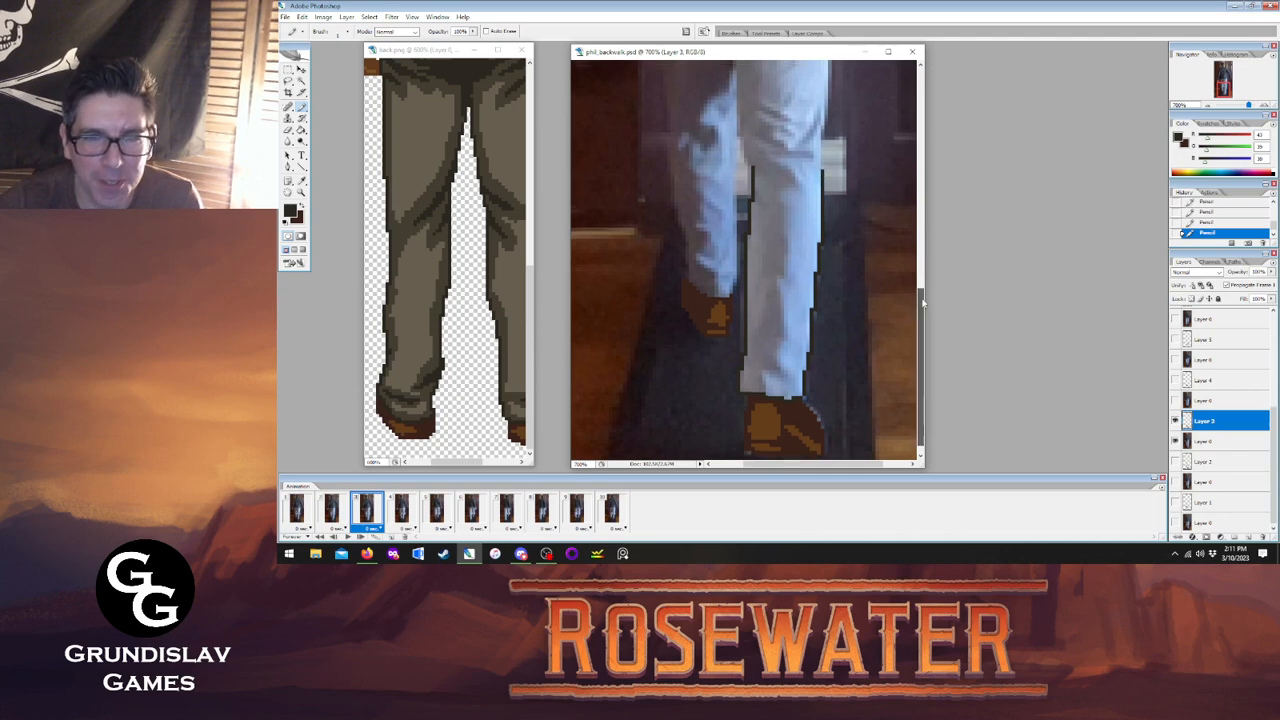
Outline the left trouser leg on Layer 3, tracing the inner edge up to the crotch and the outer edge up to the hip.
{"action": "scroll", "coordinate": [744, 260], "scroll_direction": "up", "scroll_amount": 3}
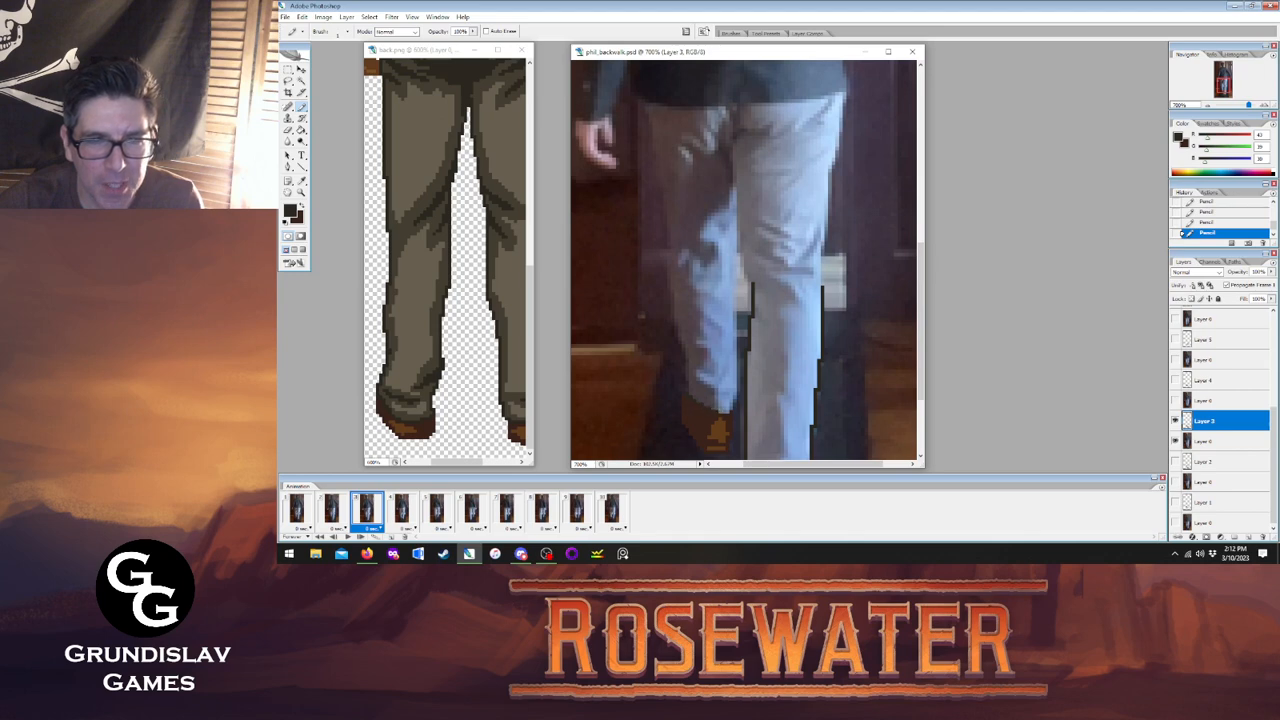
{"action": "mouse_move", "coordinate": [727, 410]}
{"action": "left_mouse_down"}
{"action": "mouse_move", "coordinate": [739, 363]}
{"action": "mouse_move", "coordinate": [734, 182]}
{"action": "left_mouse_up"}
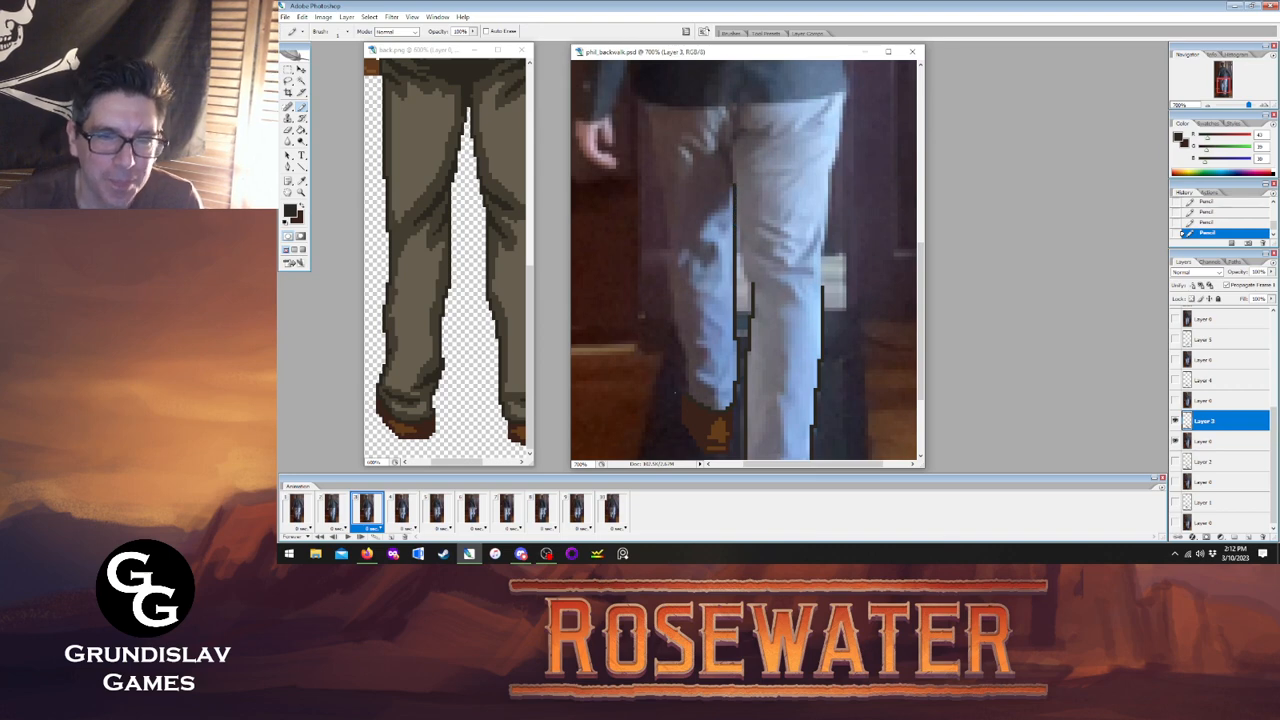
{"action": "left_click_drag", "start_coordinate": [686, 348], "coordinate": [652, 122]}
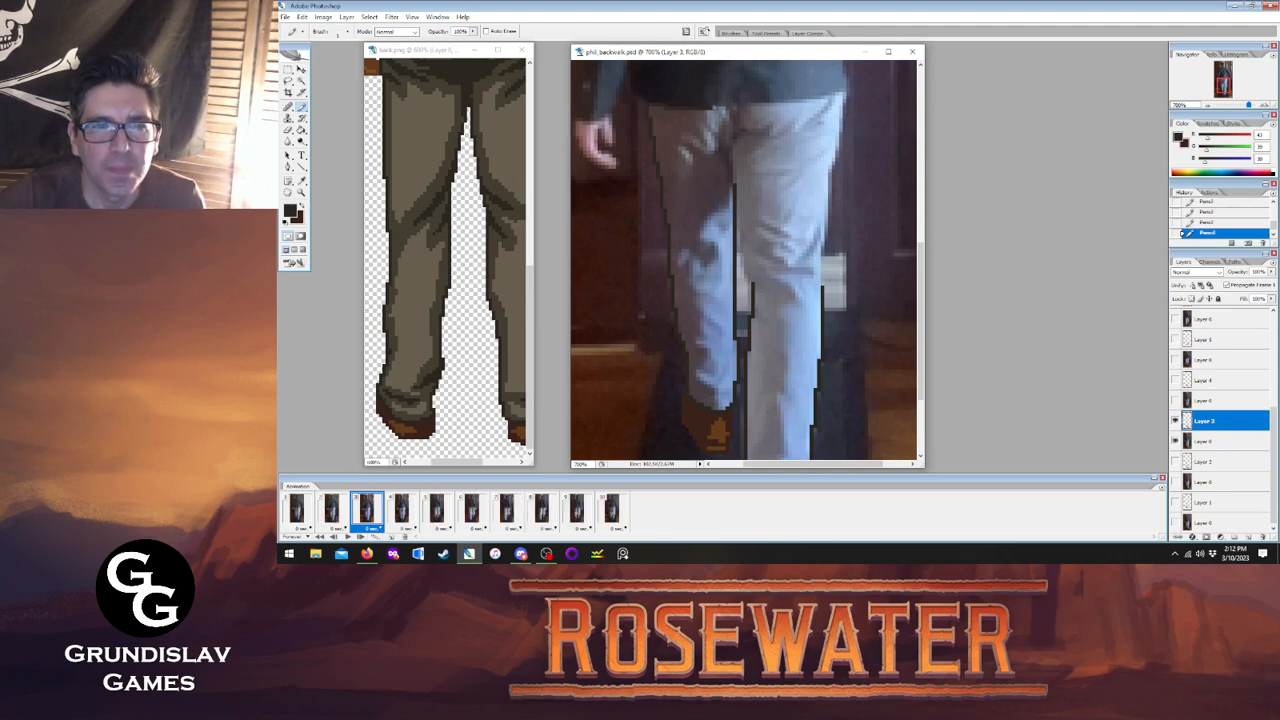
Trace the waistline and both edges of the right thigh on Layer 3 to close the trouser outline, and compare it with frame 2.
{"action": "left_click_drag", "start_coordinate": [712, 108], "coordinate": [832, 94]}
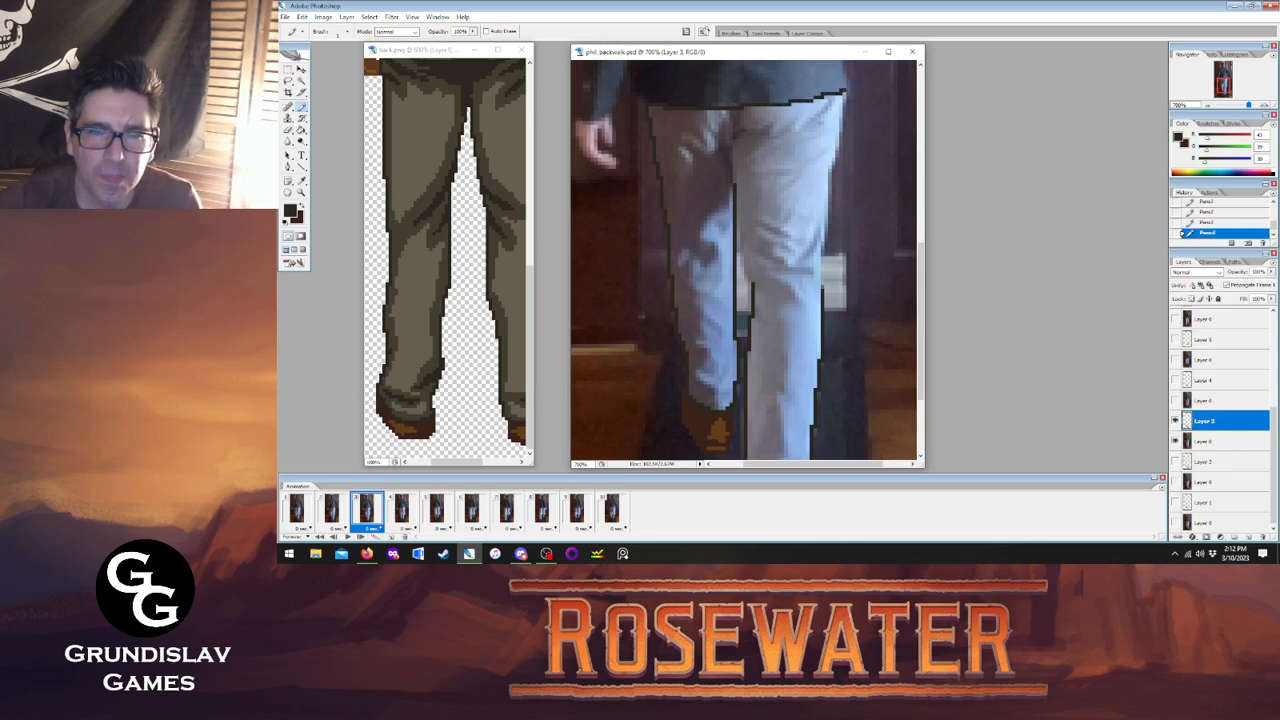
{"action": "left_click_drag", "start_coordinate": [823, 290], "coordinate": [845, 98]}
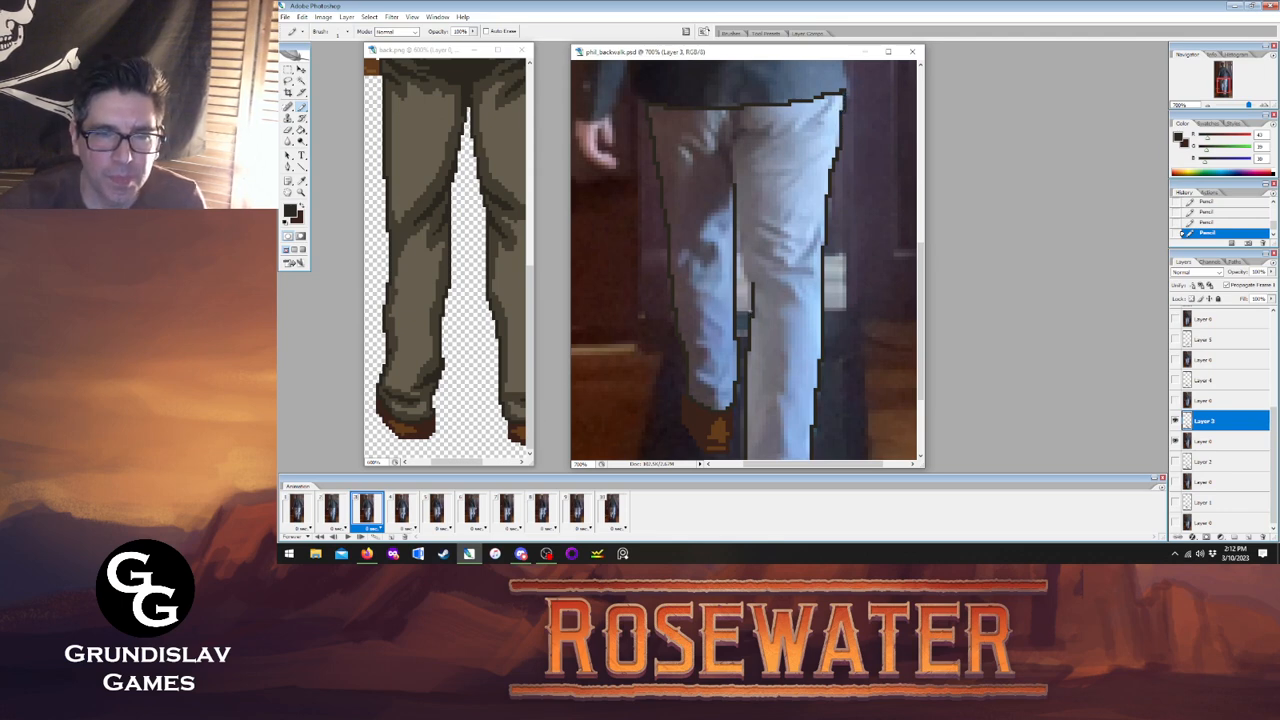
{"action": "left_click_drag", "start_coordinate": [750, 314], "coordinate": [738, 202]}
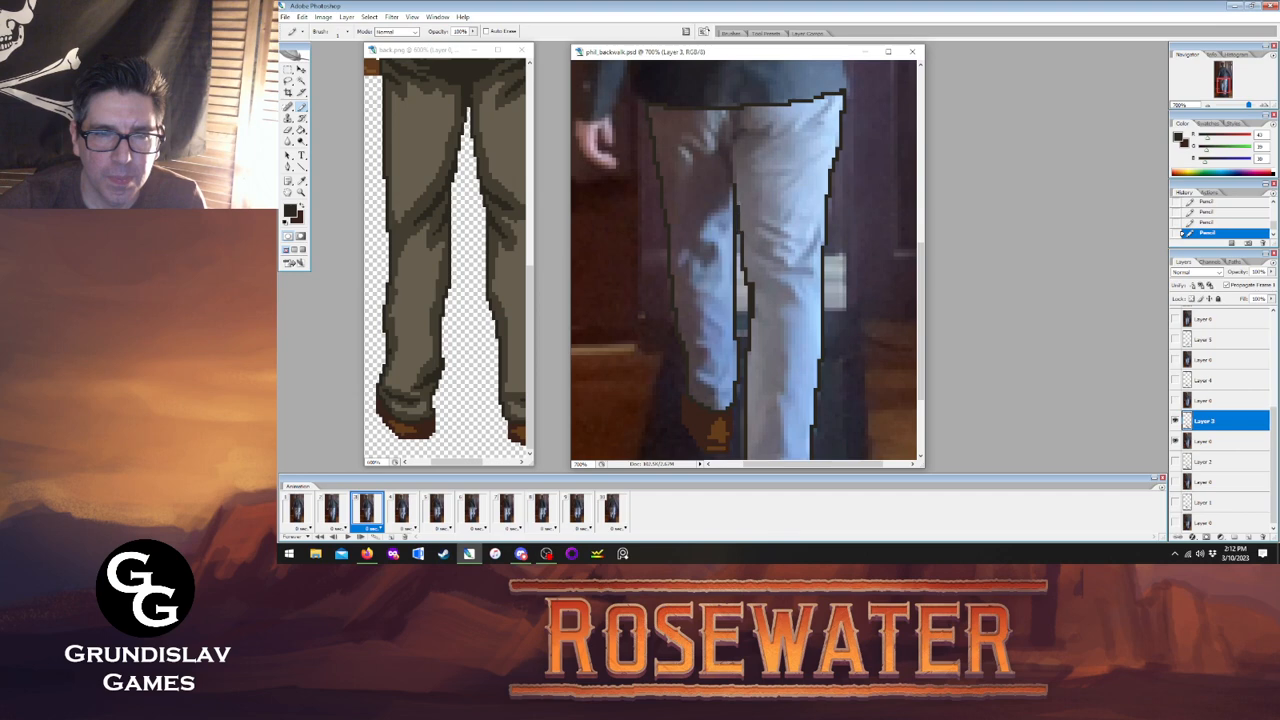
{"action": "left_click", "coordinate": [331, 510]}
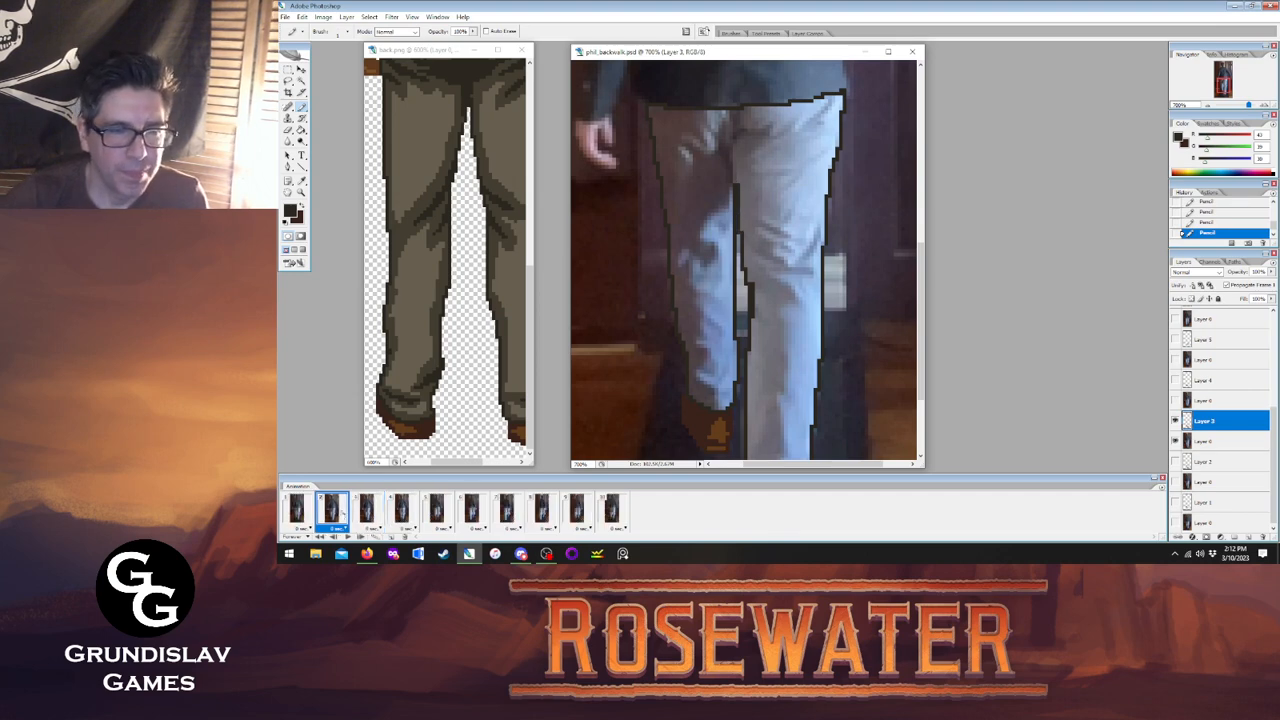
{"action": "left_click", "coordinate": [368, 510]}
Outline the left trouser leg on Layer 4 of frame 4 and trace the waistline along the shirt hem.
{"action": "left_click", "coordinate": [401, 510]}
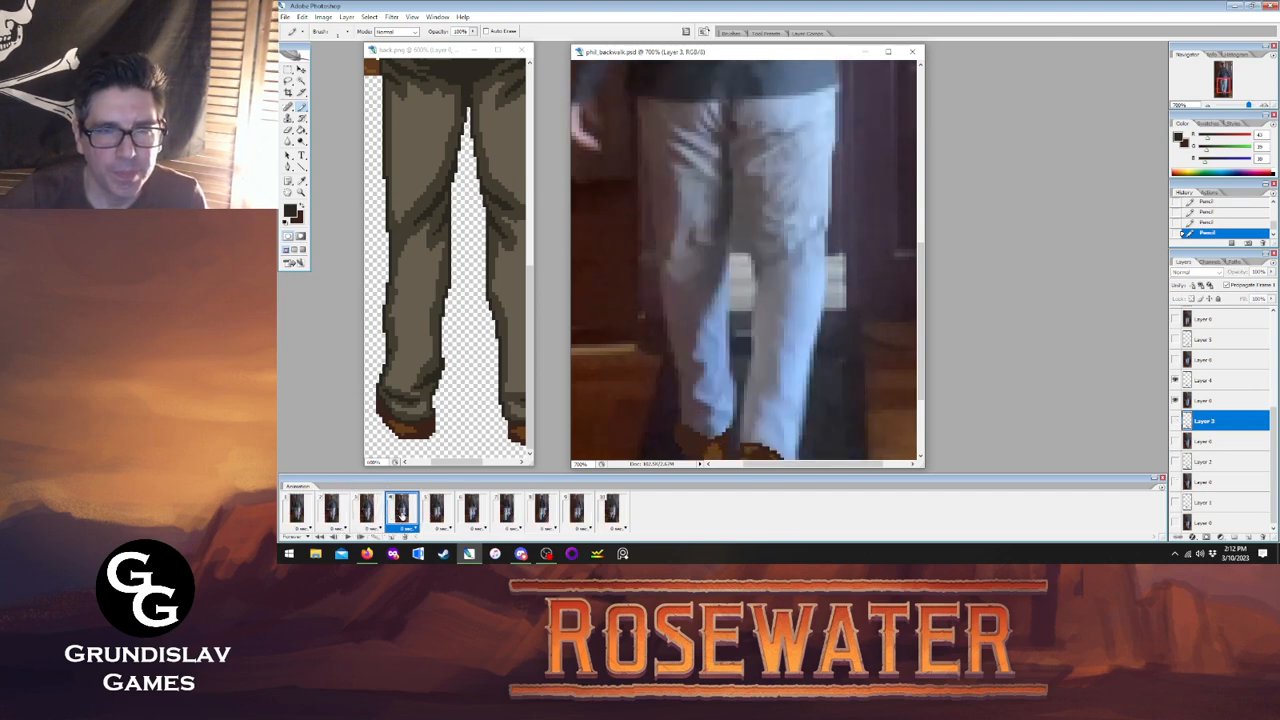
{"action": "left_click", "coordinate": [1203, 382]}
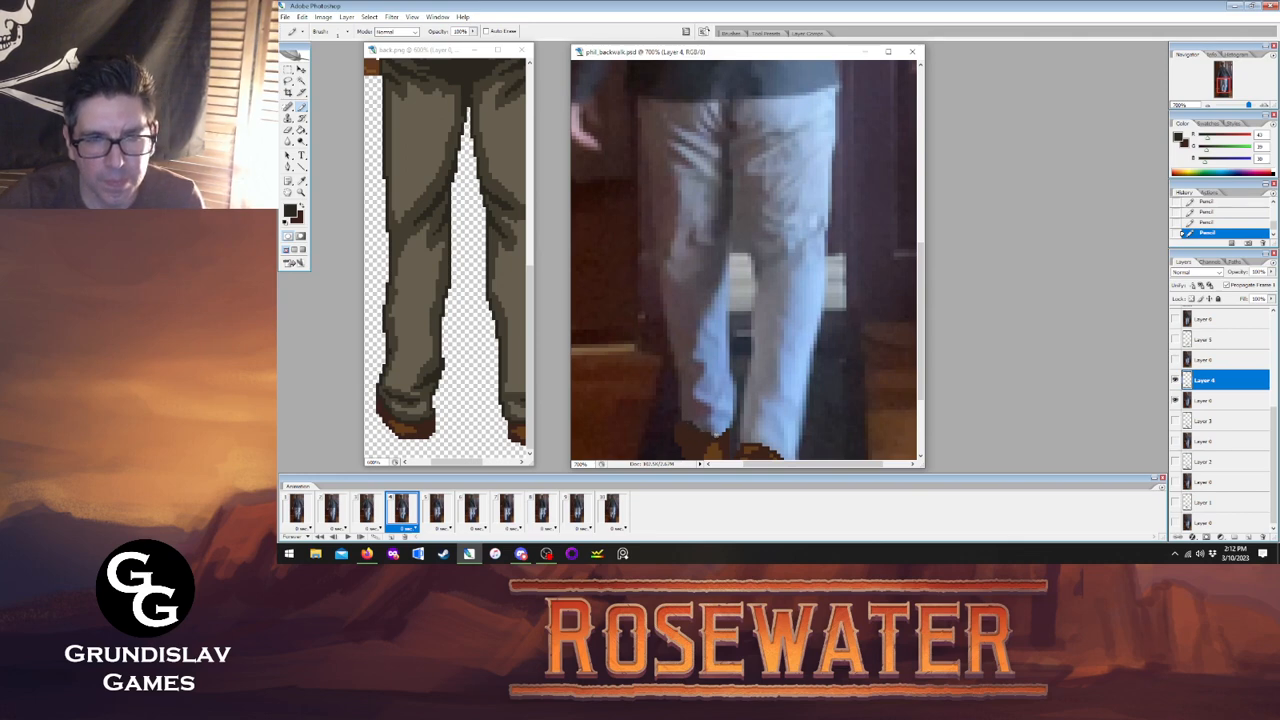
{"action": "left_click_drag", "start_coordinate": [735, 410], "coordinate": [730, 233]}
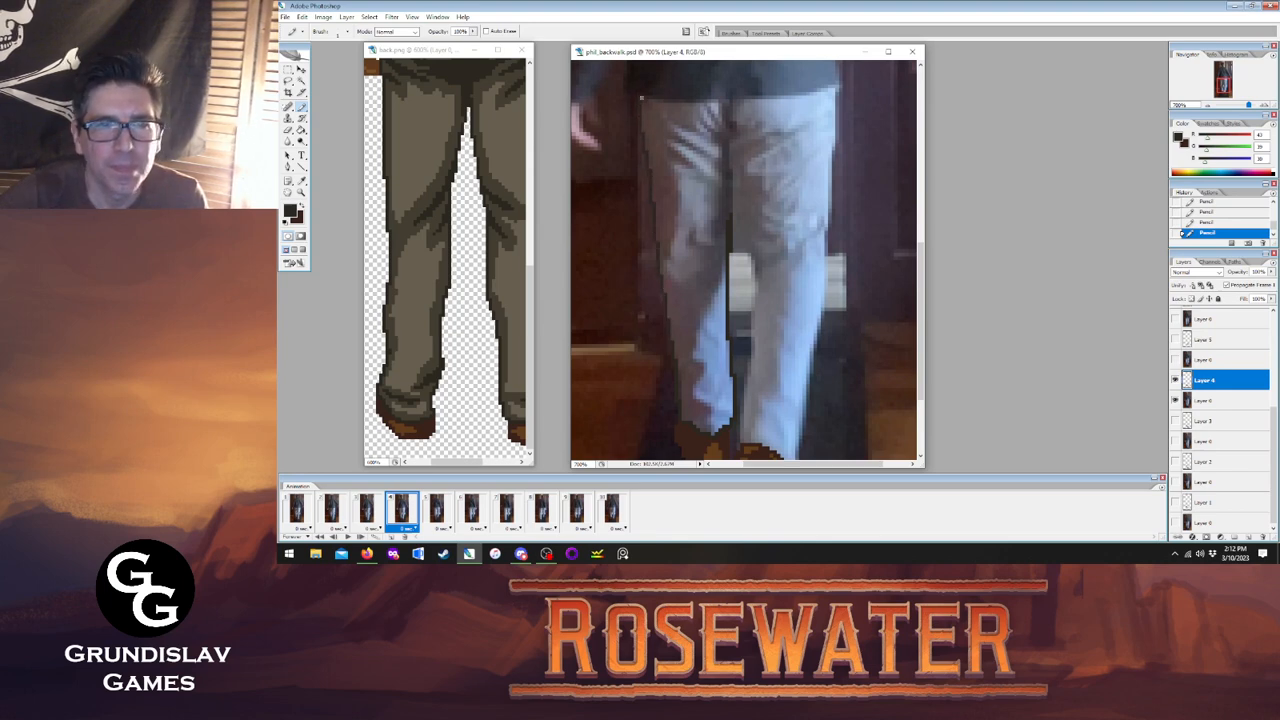
{"action": "left_click_drag", "start_coordinate": [703, 100], "coordinate": [838, 84]}
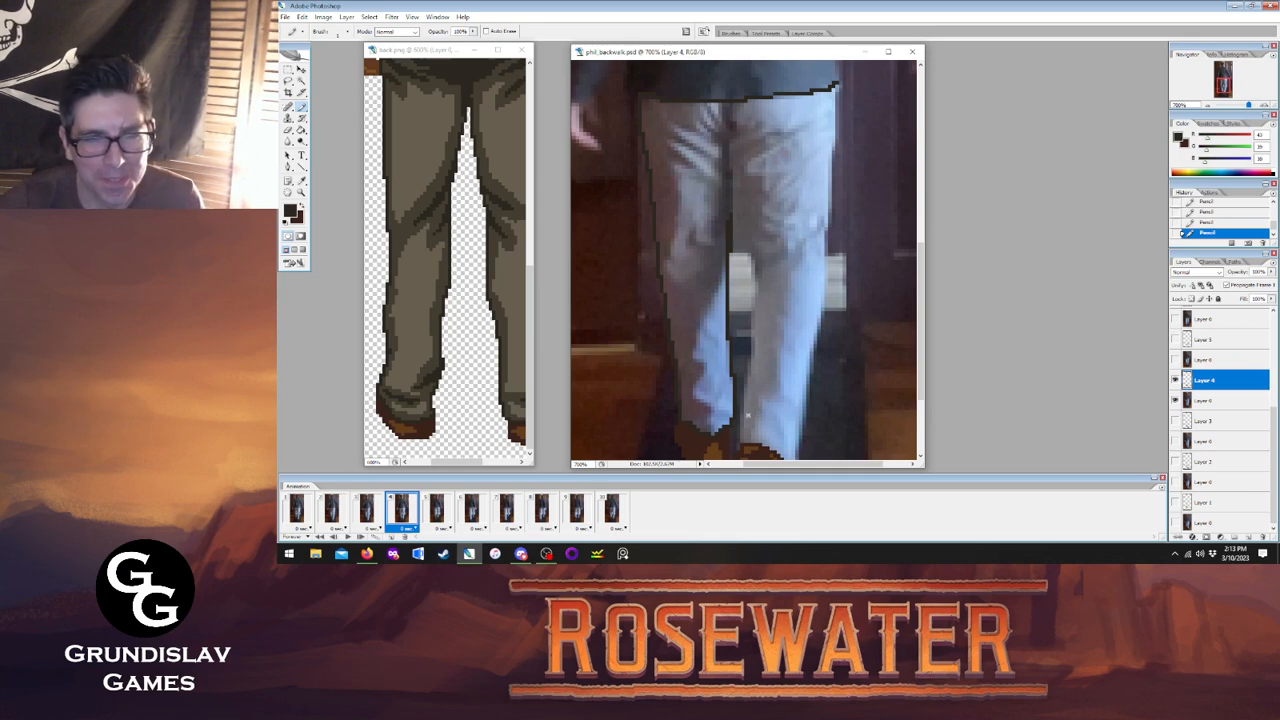
Trace the right trouser leg on Layer 4, following the inner edge up to the crotch and the outer edge past the knee.
{"action": "mouse_move", "coordinate": [740, 446]}
{"action": "left_mouse_down"}
{"action": "mouse_move", "coordinate": [750, 320]}
{"action": "mouse_move", "coordinate": [733, 182]}
{"action": "left_mouse_up"}
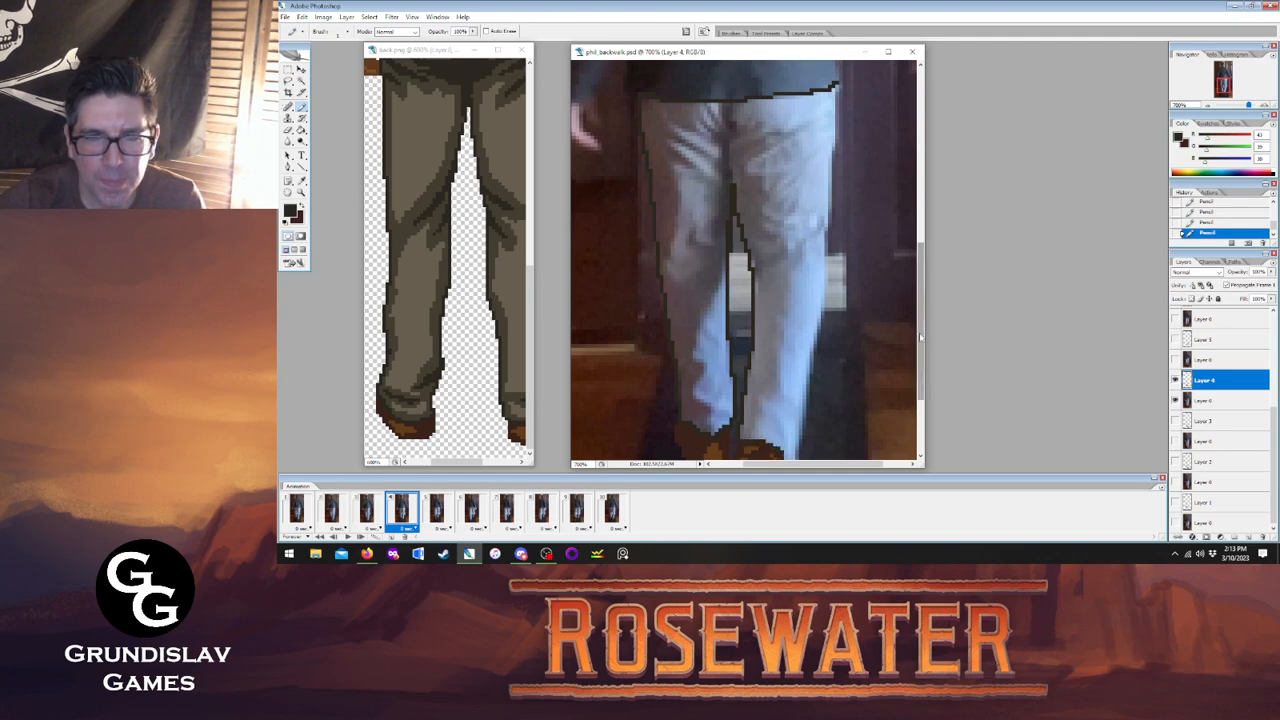
{"action": "scroll", "coordinate": [919, 332], "scroll_direction": "down", "scroll_amount": 2}
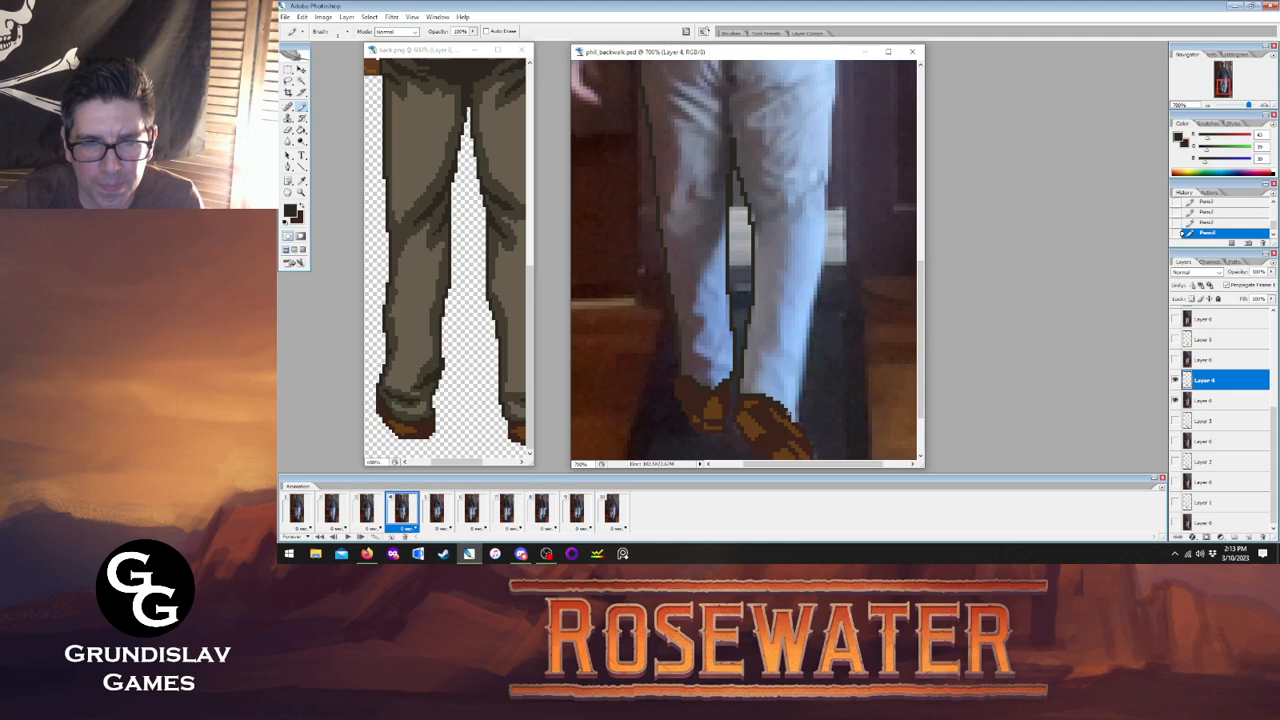
{"action": "left_click_drag", "start_coordinate": [797, 412], "coordinate": [824, 198]}
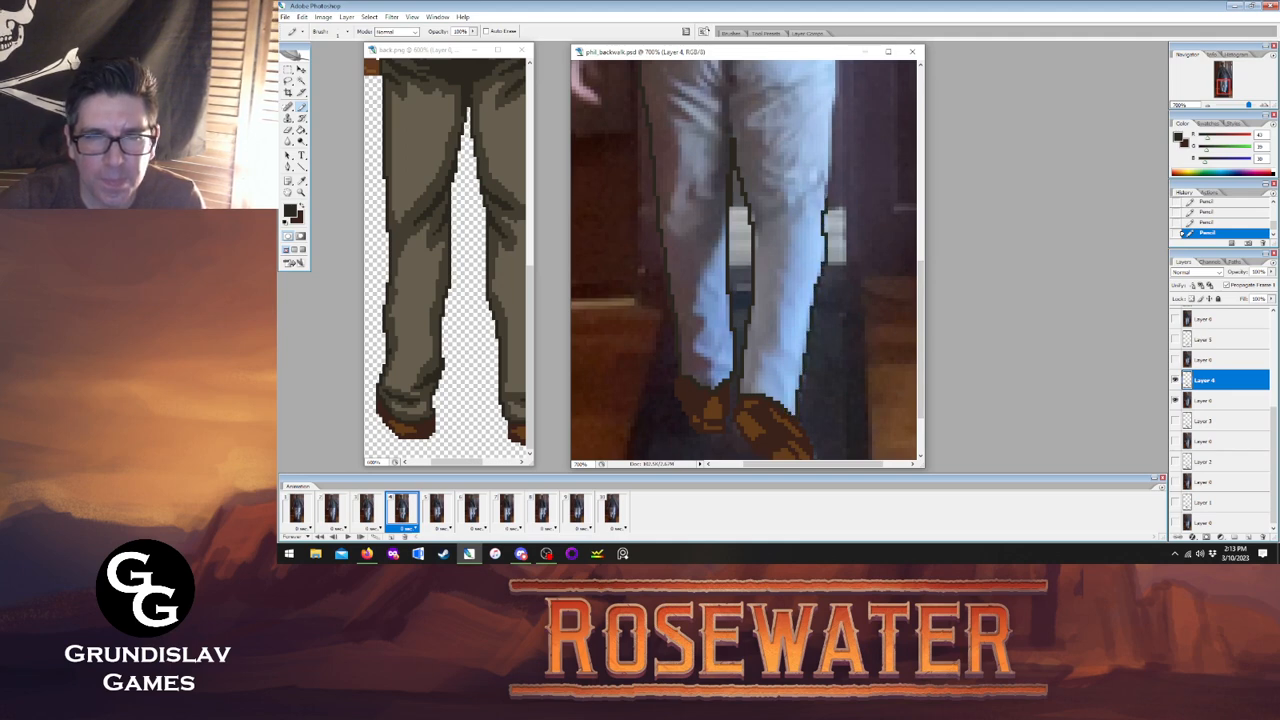
Erase the stray pixels at the right knee on Layer 4, join the outer thigh outline to the waistline, and compare with frame 3.
{"action": "scroll", "coordinate": [919, 330], "scroll_direction": "up", "scroll_amount": 3}
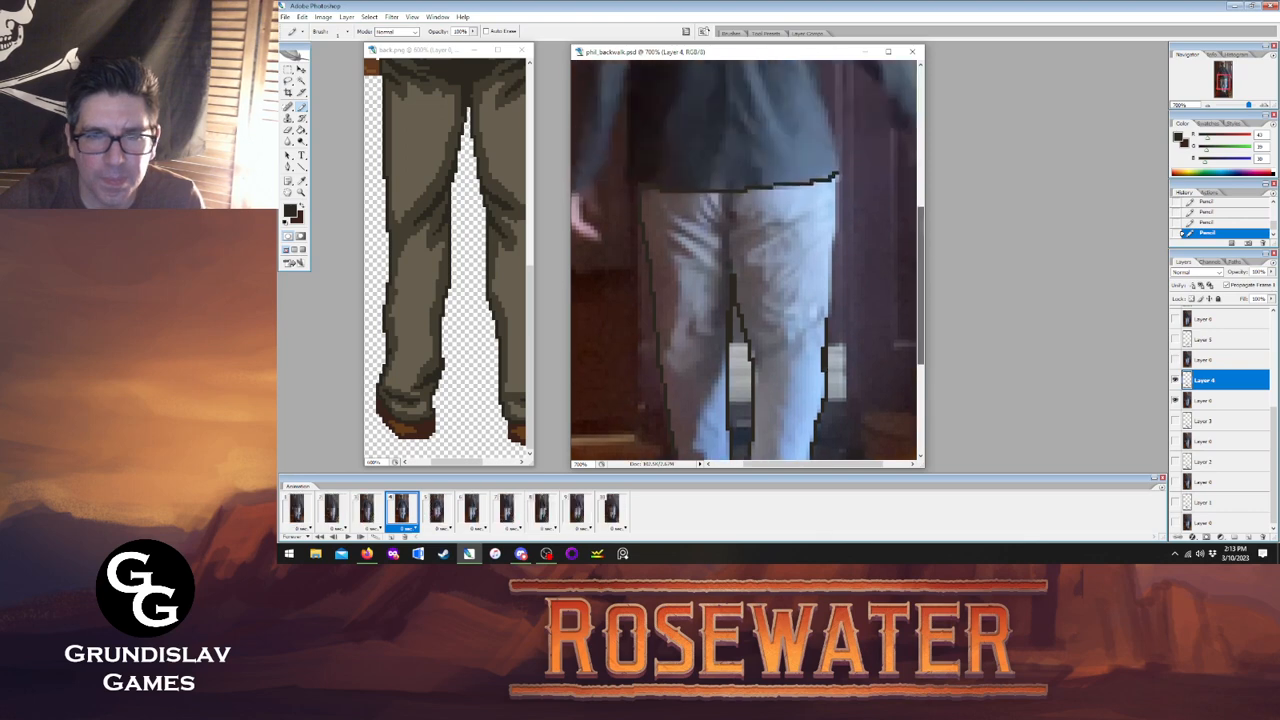
{"action": "left_click", "coordinate": [288, 130]}
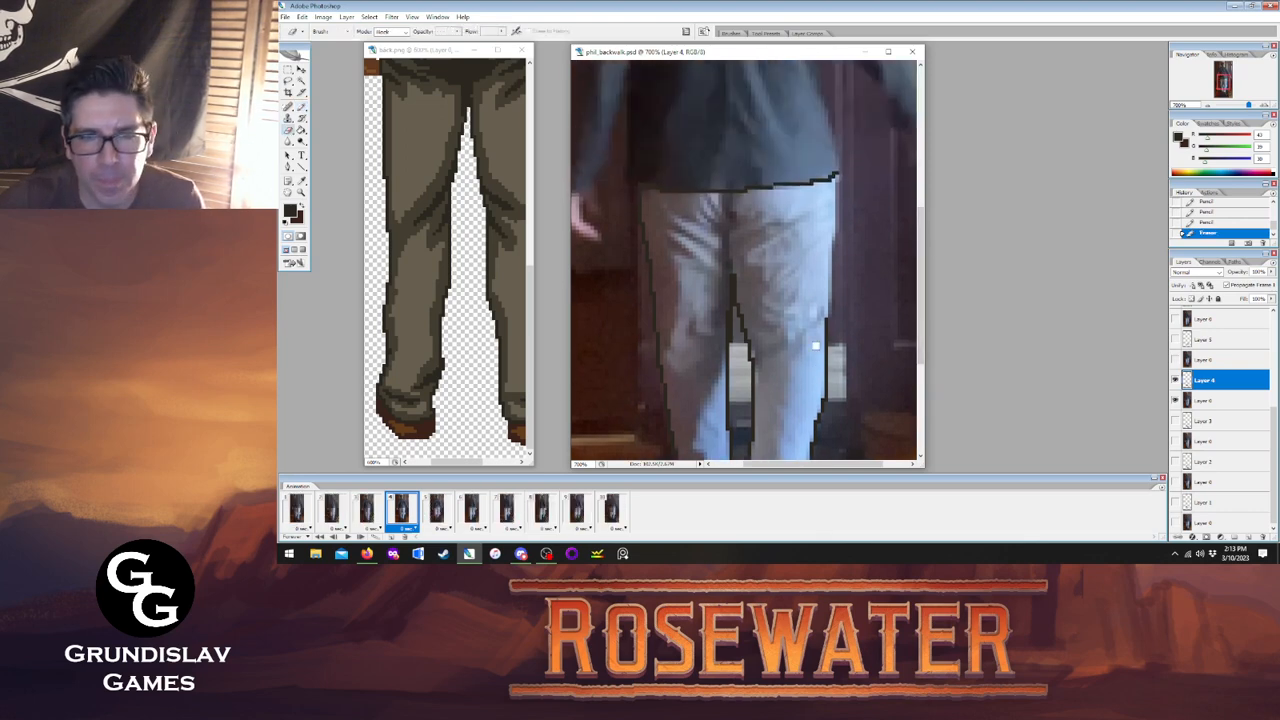
{"action": "left_click", "coordinate": [301, 106]}
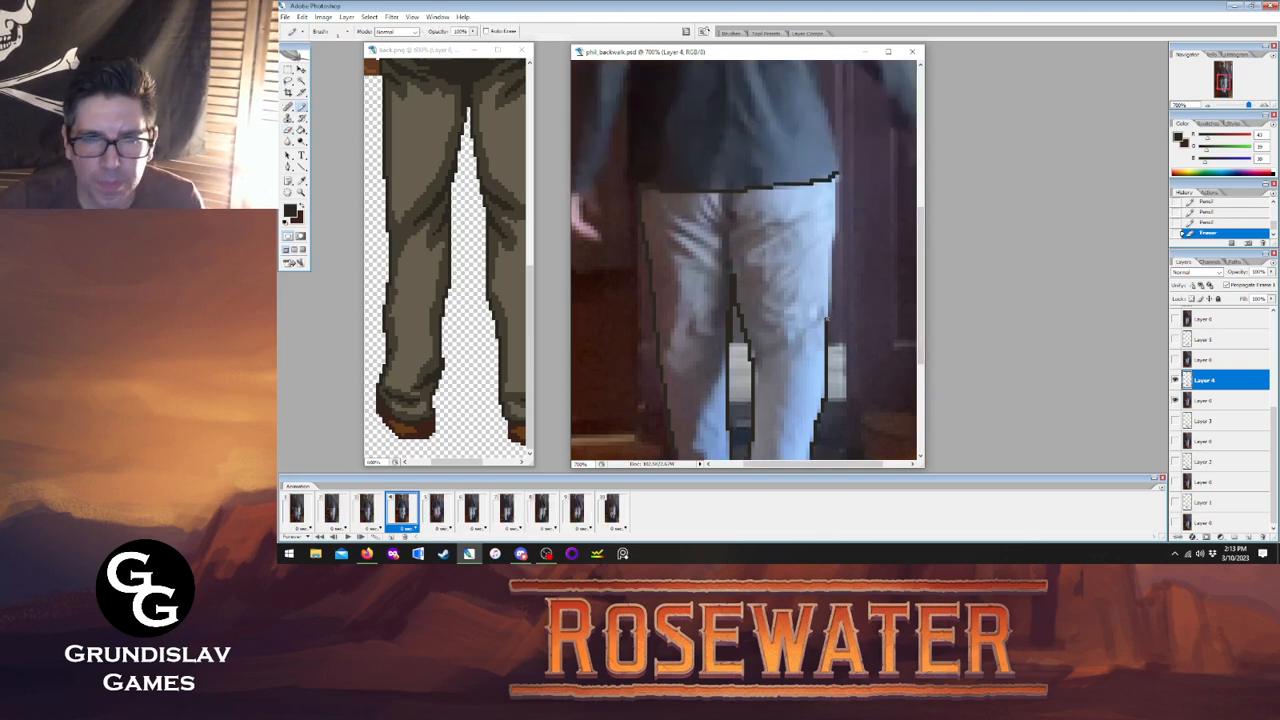
{"action": "left_click_drag", "start_coordinate": [827, 320], "coordinate": [833, 262]}
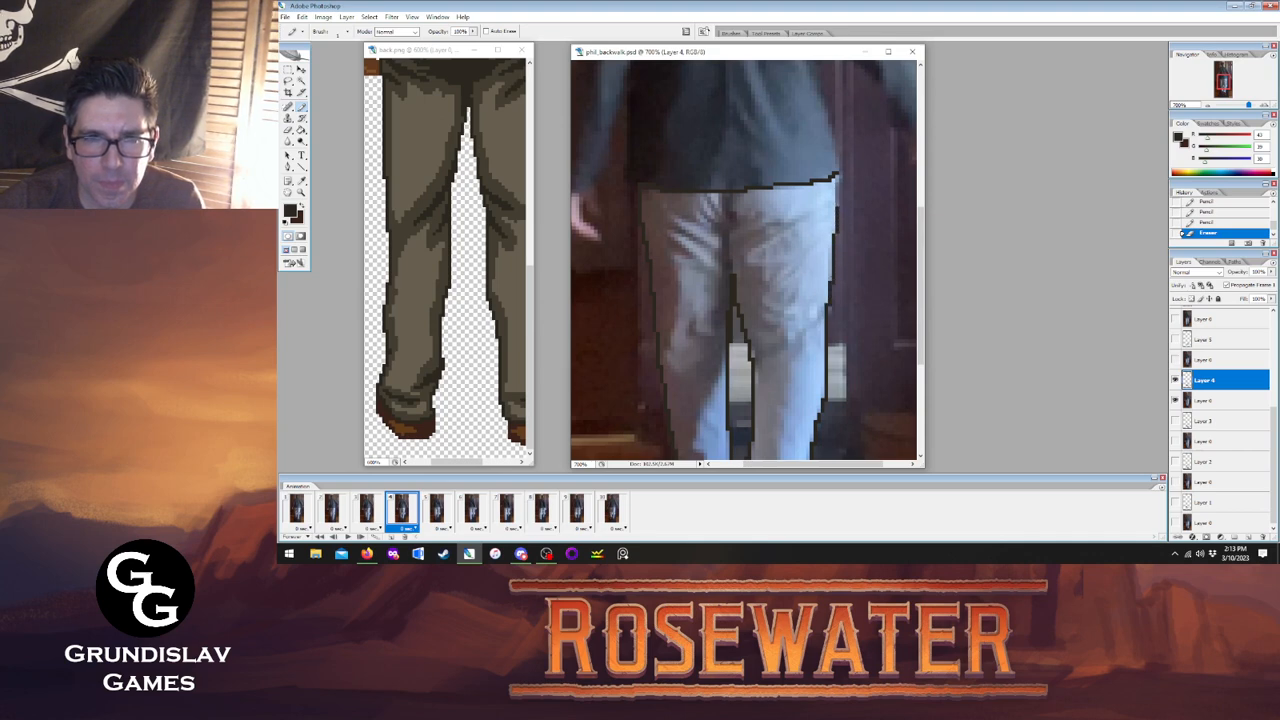
{"action": "left_click_drag", "start_coordinate": [834, 208], "coordinate": [837, 178]}
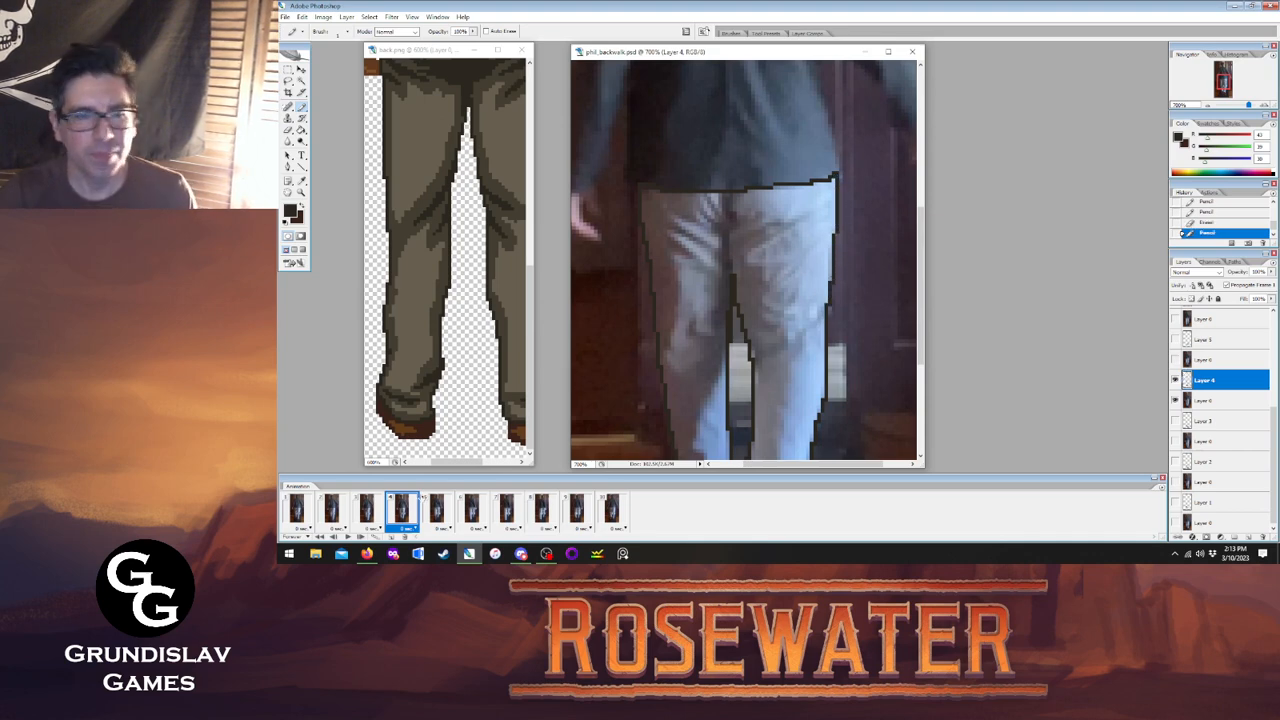
{"action": "left_click", "coordinate": [371, 514]}
{"action": "left_click", "coordinate": [404, 515]}
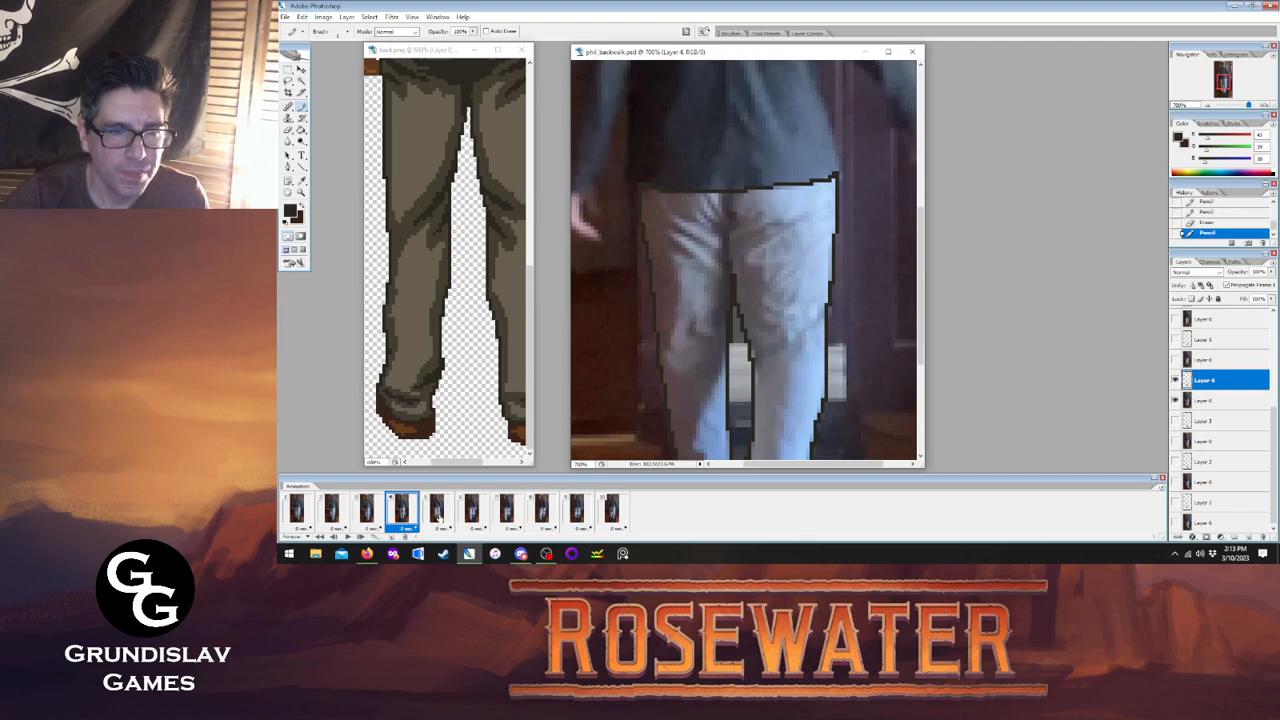
Trace the trouser waistline along the shirt hem on Layer 5 of frame 5 and erase the stray pixels below it.
{"action": "left_click", "coordinate": [436, 512]}
{"action": "left_click", "coordinate": [1225, 342]}
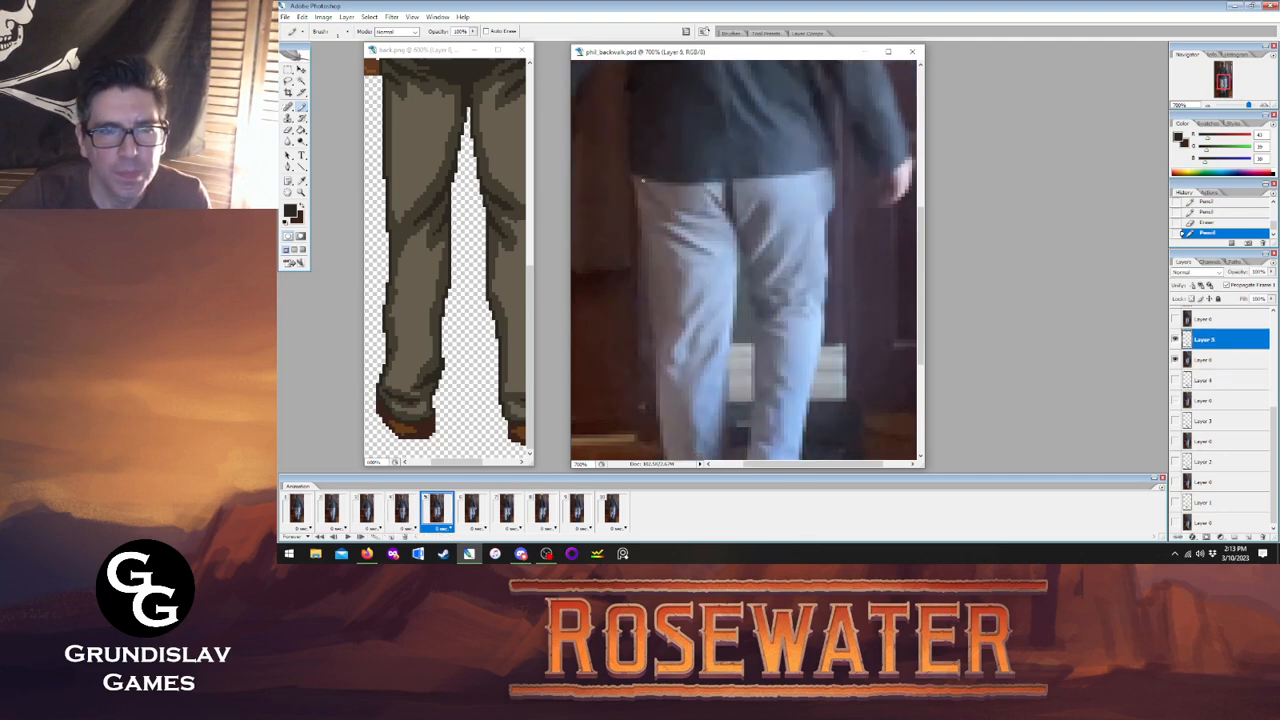
{"action": "left_click_drag", "start_coordinate": [666, 184], "coordinate": [832, 168]}
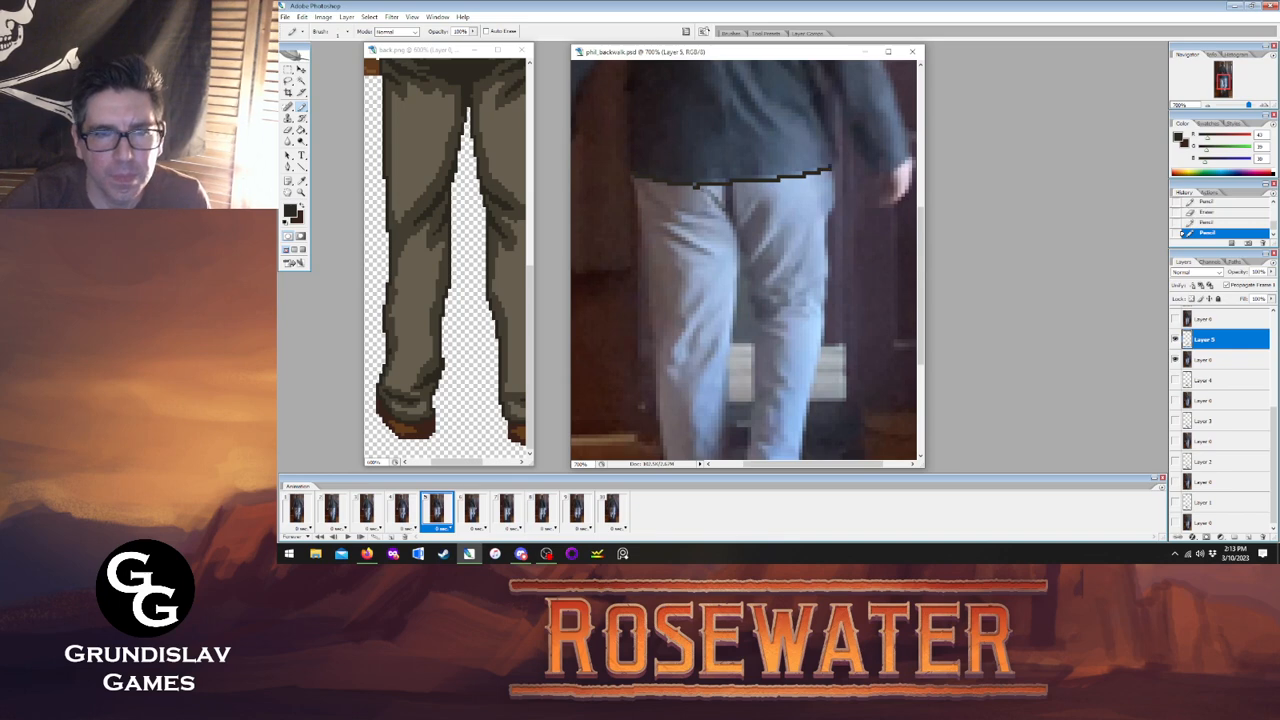
{"action": "left_click", "coordinate": [288, 131]}
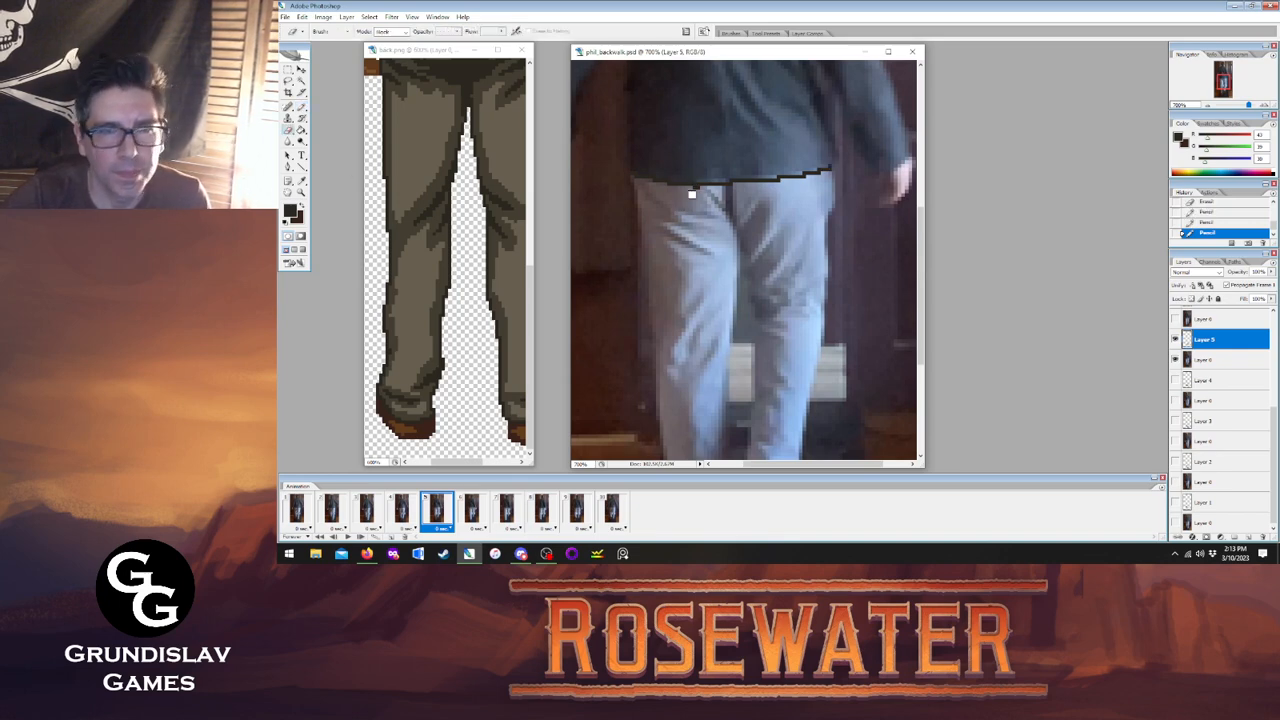
{"action": "left_click", "coordinate": [697, 190]}
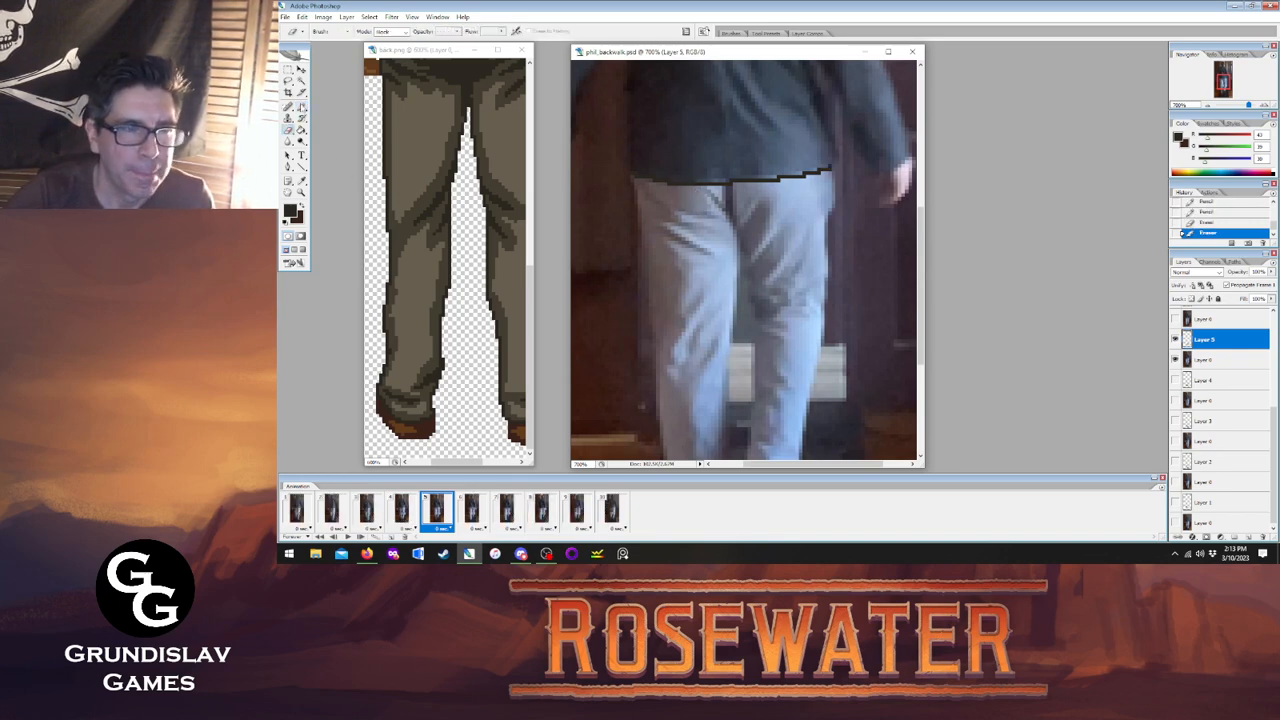
Trace the outer edge of the left trouser leg on Layer 5 from the waistline to below the knee and clean up its lower end.
{"action": "key", "text": "b"}
{"action": "left_click_drag", "start_coordinate": [661, 436], "coordinate": [637, 212]}
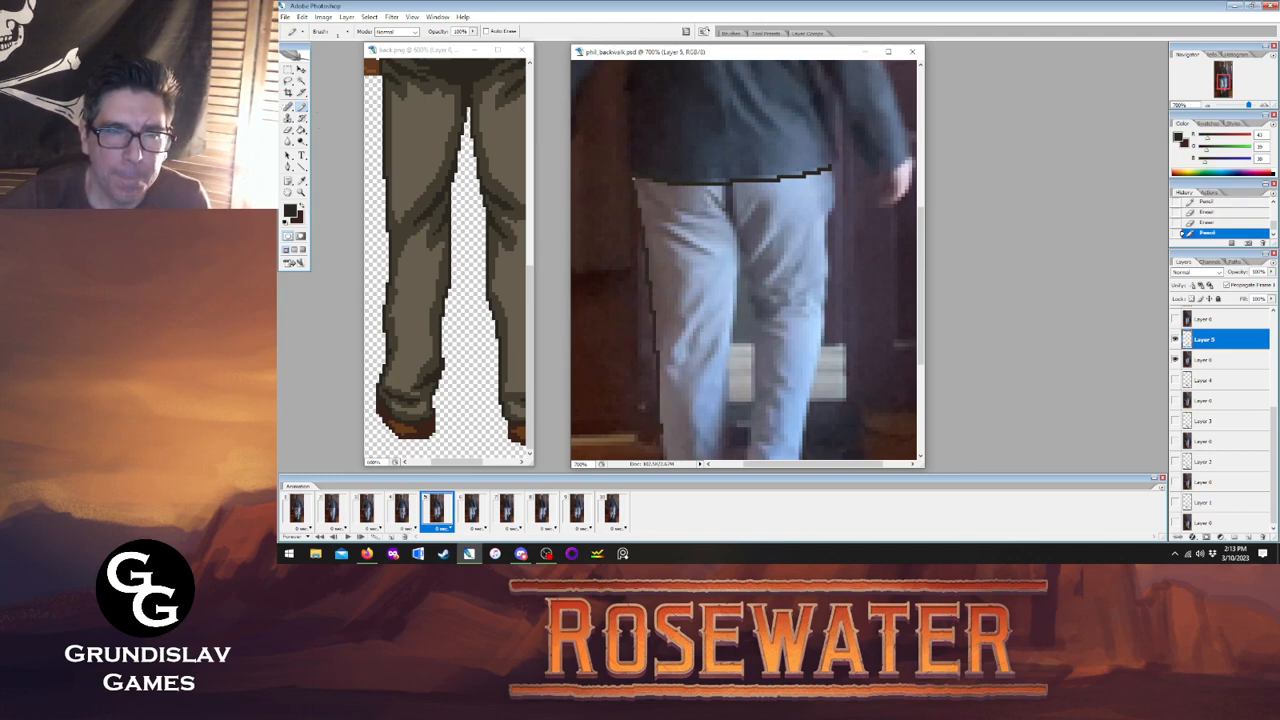
{"action": "key", "text": "e"}
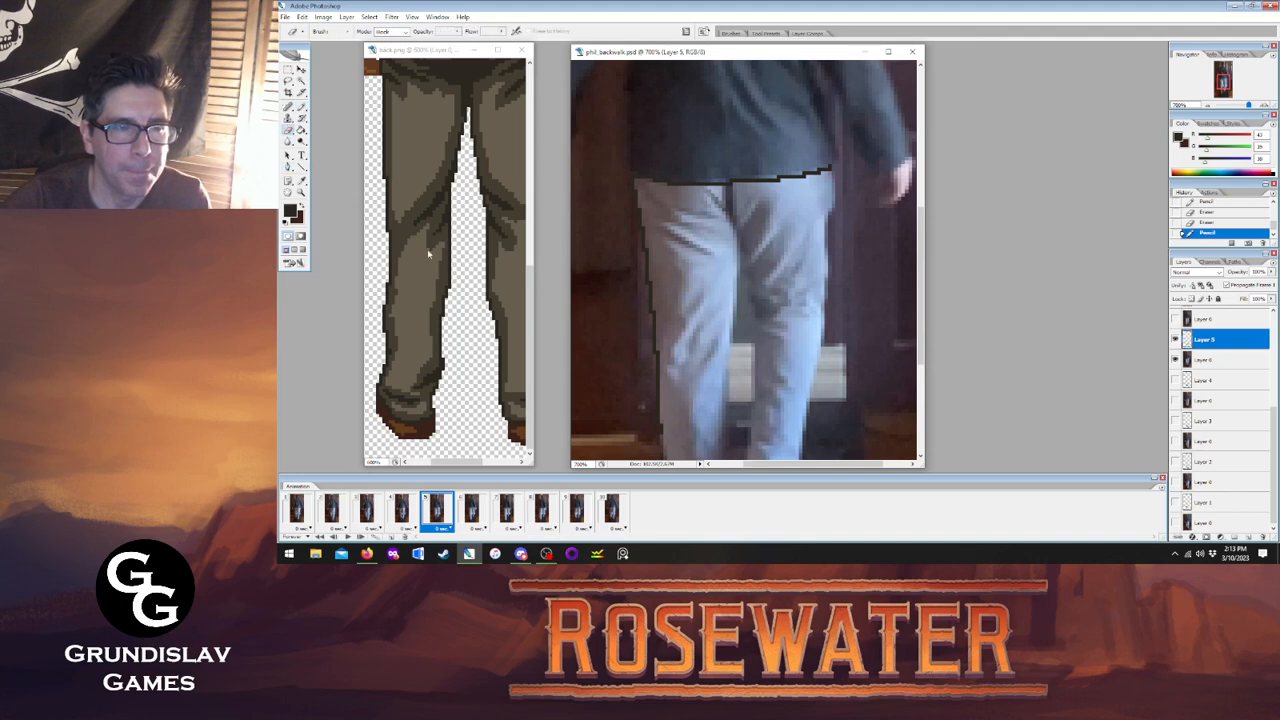
{"action": "left_click", "coordinate": [666, 434]}
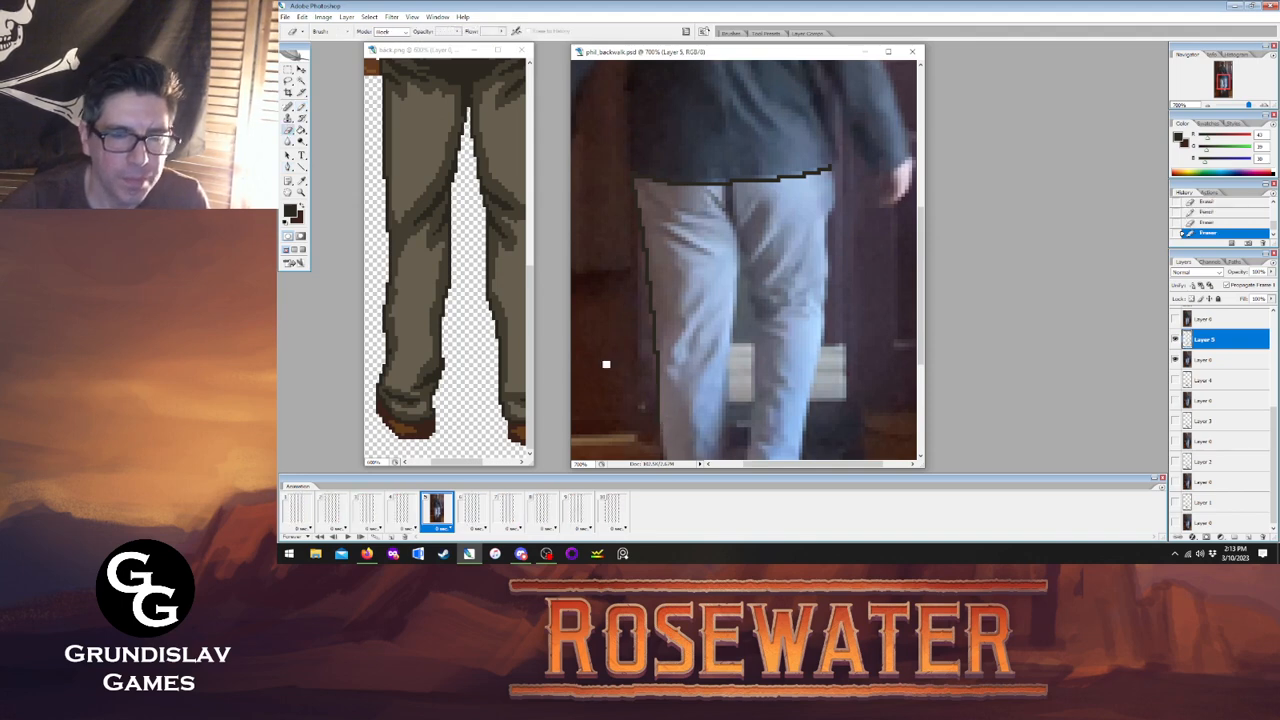
Trace the inner edge of the left trouser leg on Layer 5 from below the knee up to the crotch.
{"action": "key", "text": "b"}
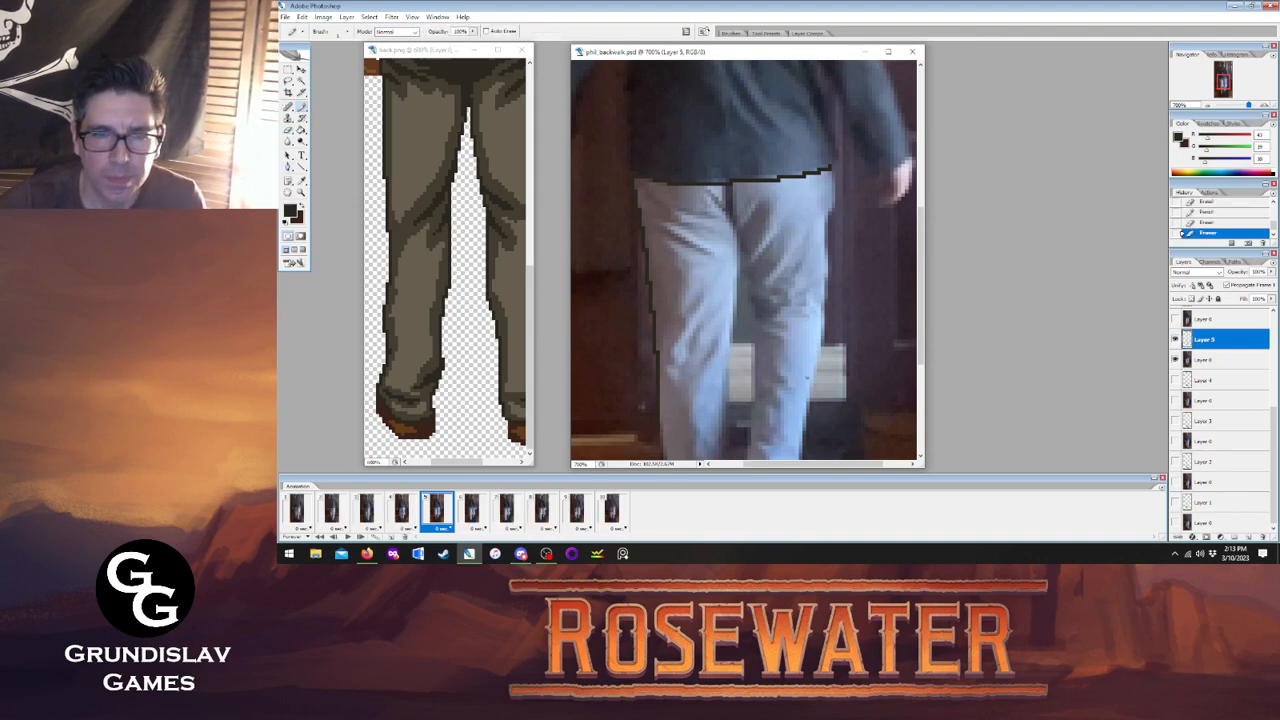
{"action": "left_click_drag", "start_coordinate": [805, 387], "coordinate": [808, 401]}
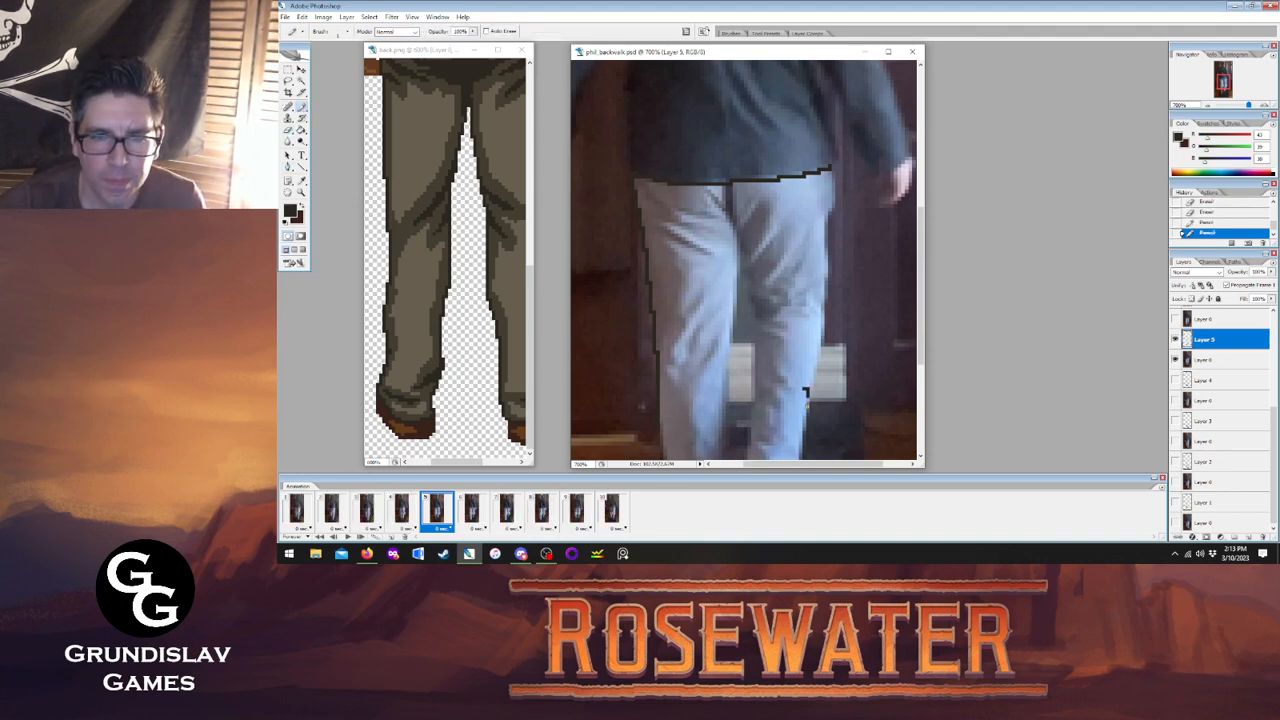
{"action": "left_click", "coordinate": [1209, 224]}
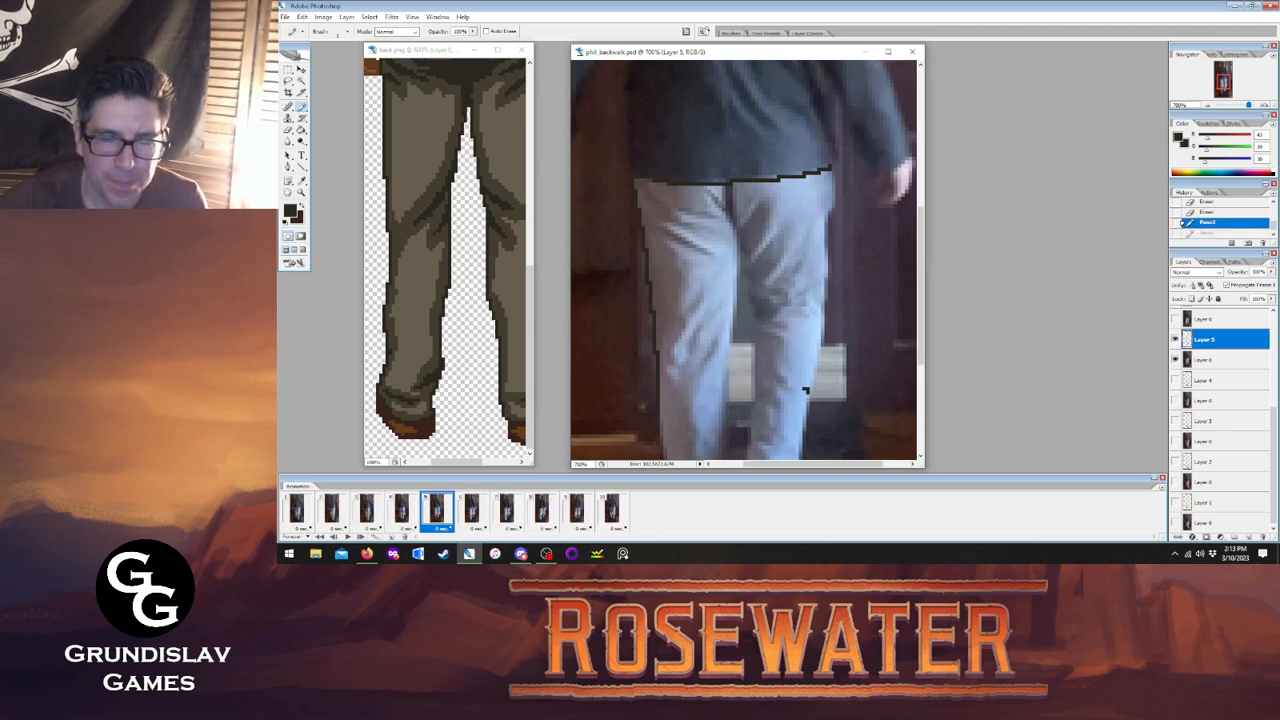
{"action": "left_click_drag", "start_coordinate": [724, 418], "coordinate": [741, 240]}
Erase the stray pixels beside the right knee and trace the outer edge of the right thigh up to the waistline.
{"action": "key", "text": "e"}
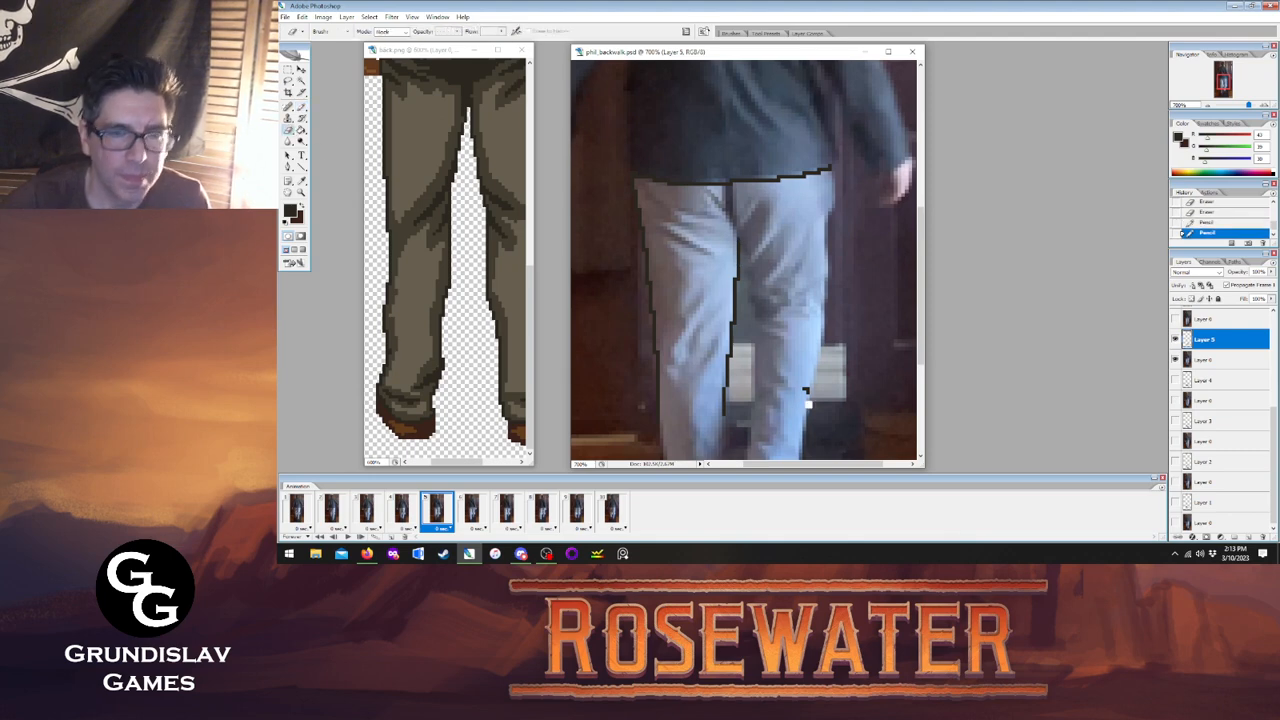
{"action": "left_click_drag", "start_coordinate": [805, 393], "coordinate": [804, 363]}
{"action": "left_click", "coordinate": [301, 106]}
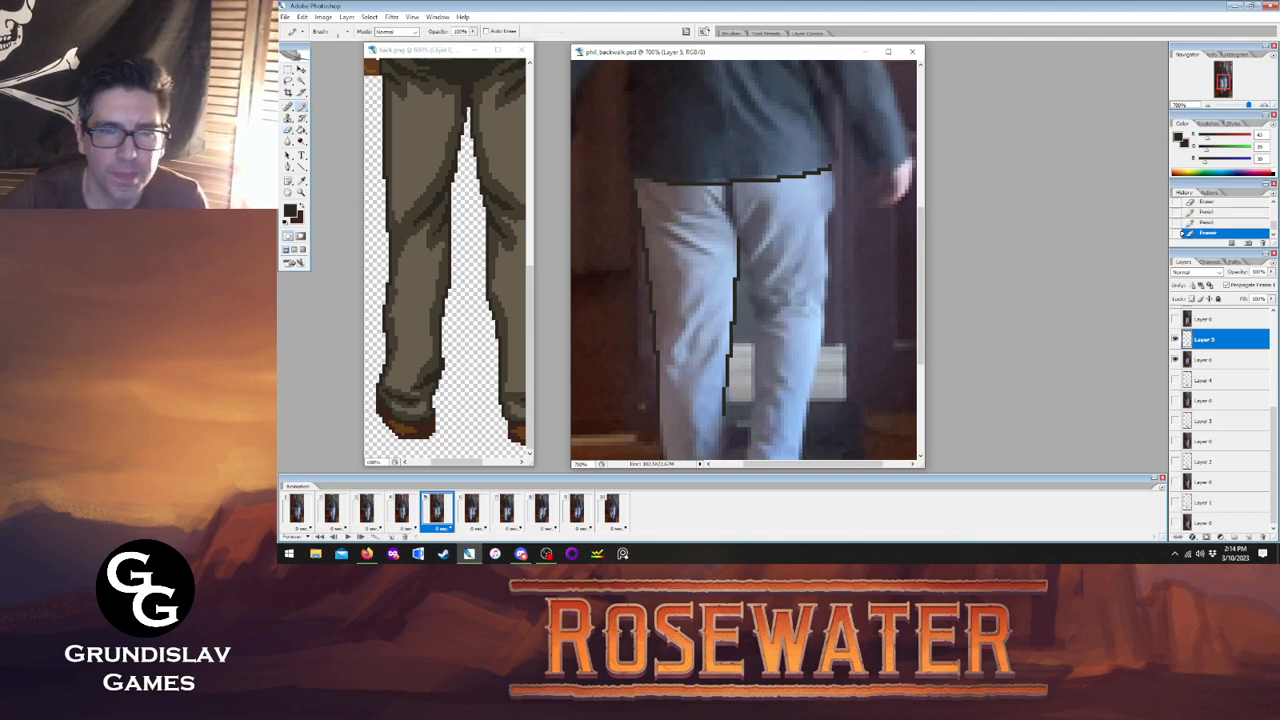
{"action": "left_click_drag", "start_coordinate": [811, 378], "coordinate": [829, 225]}
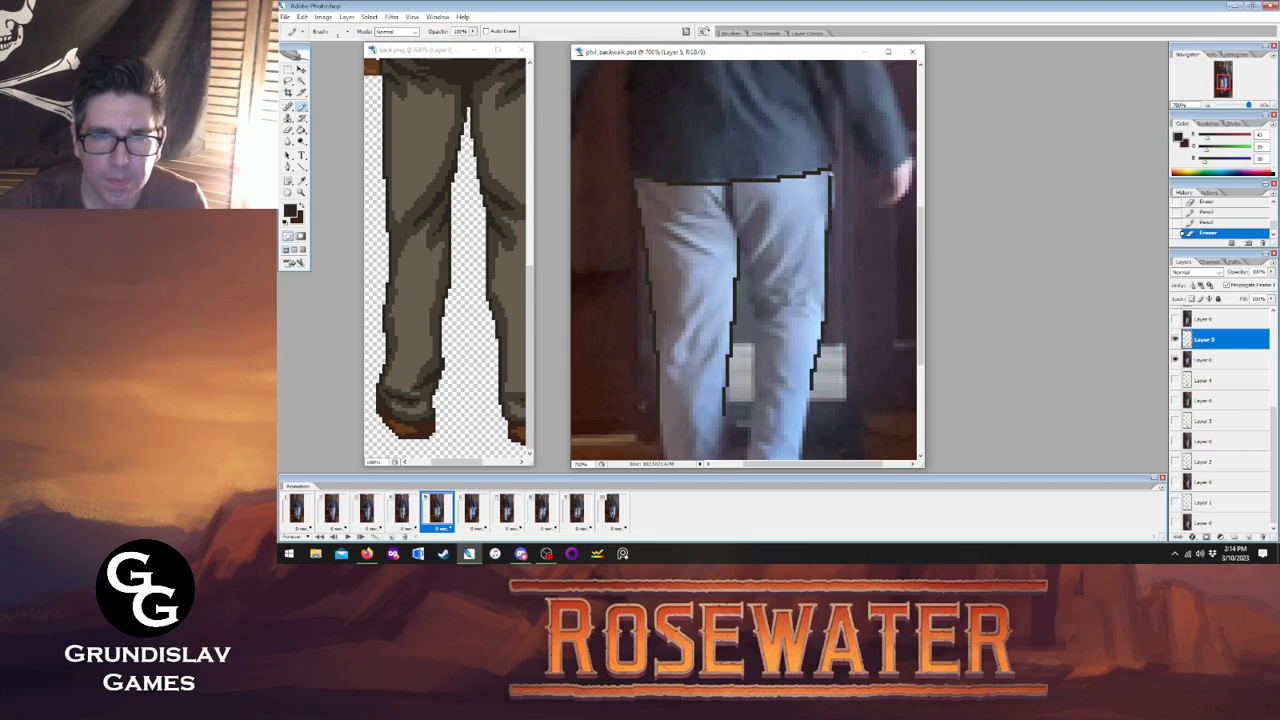
Extend the Layer 5 trouser outline down both lower legs to the shoes and trace the right leg's inner edge up to the crotch.
{"action": "scroll", "coordinate": [841, 220], "scroll_direction": "down", "scroll_amount": 3}
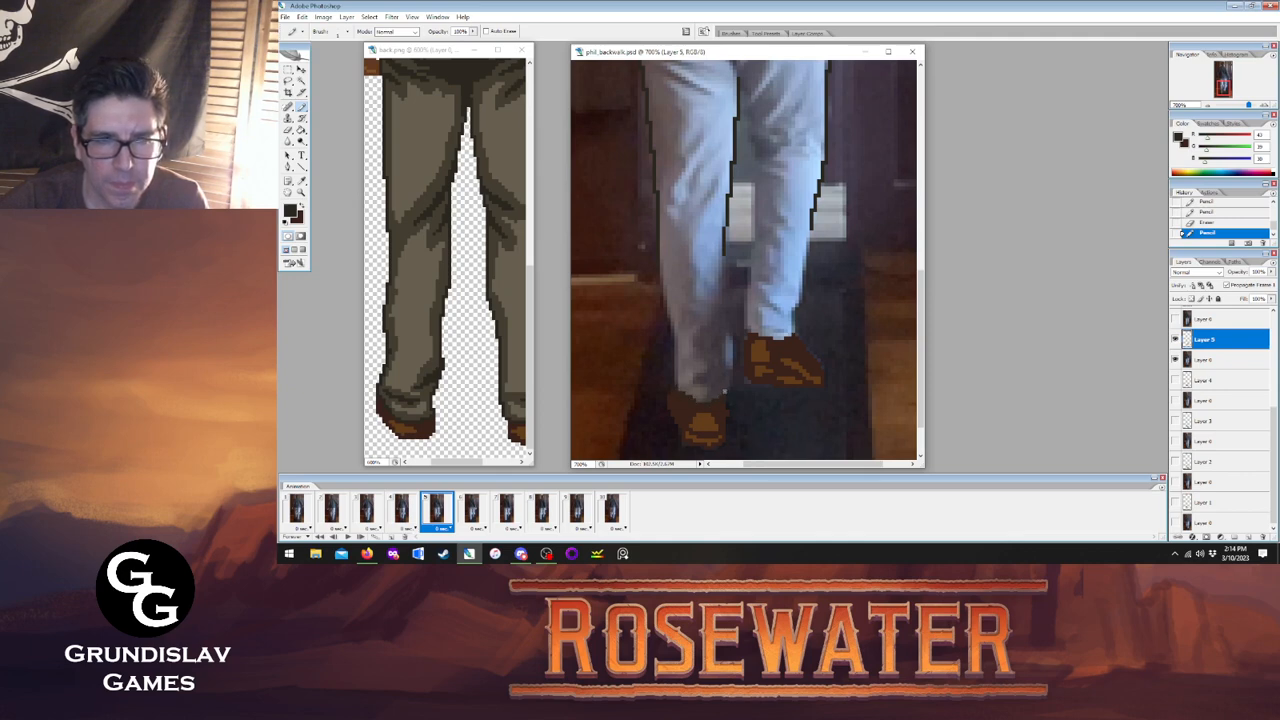
{"action": "left_click_drag", "start_coordinate": [727, 376], "coordinate": [723, 254]}
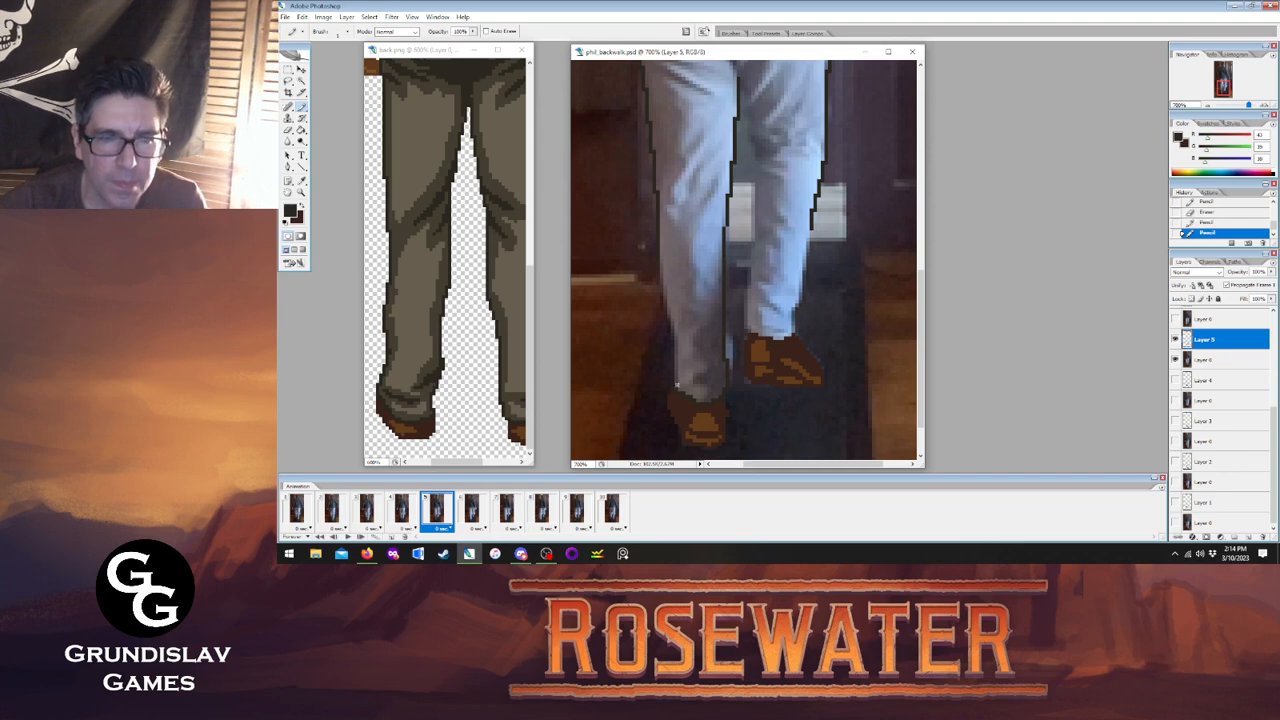
{"action": "left_click_drag", "start_coordinate": [678, 358], "coordinate": [659, 274]}
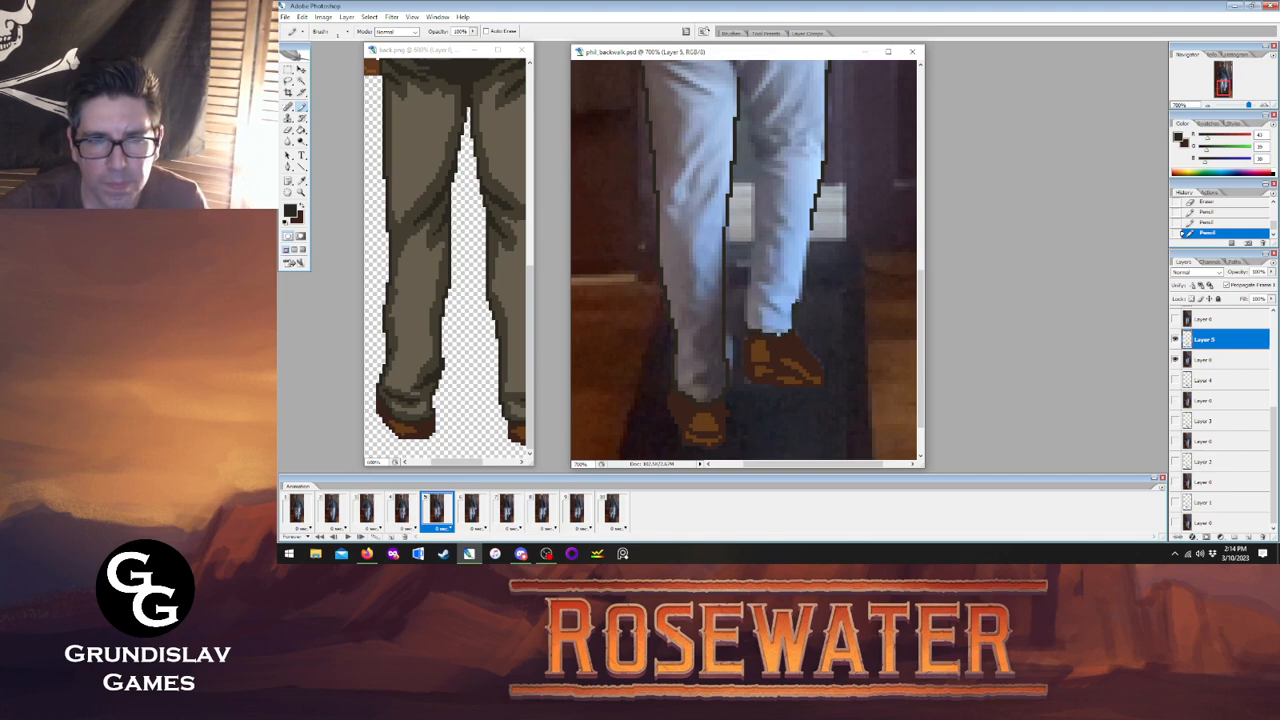
{"action": "left_click_drag", "start_coordinate": [796, 302], "coordinate": [810, 230]}
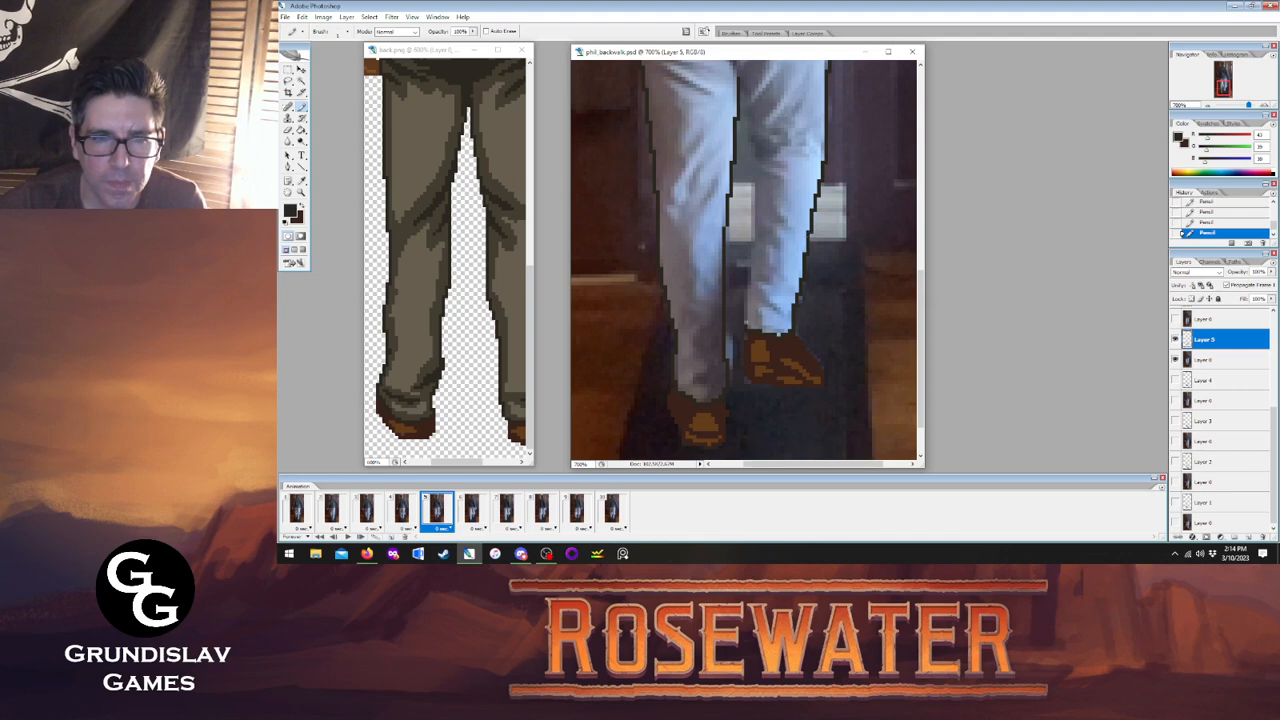
{"action": "left_click_drag", "start_coordinate": [746, 328], "coordinate": [746, 112]}
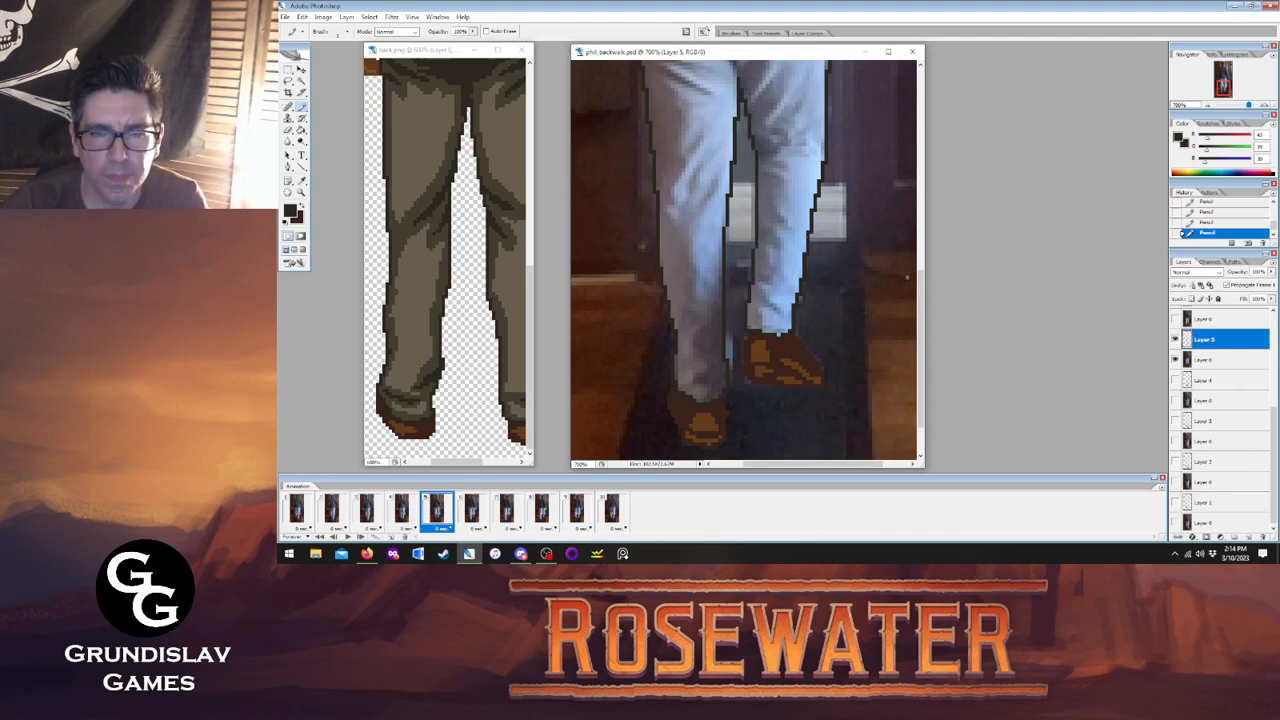
On frame 6's Layer 6, trace the trousers' waistline and the left leg's outer edge with a dark pencil outline.
{"action": "left_click_drag", "start_coordinate": [920, 282], "coordinate": [926, 248]}
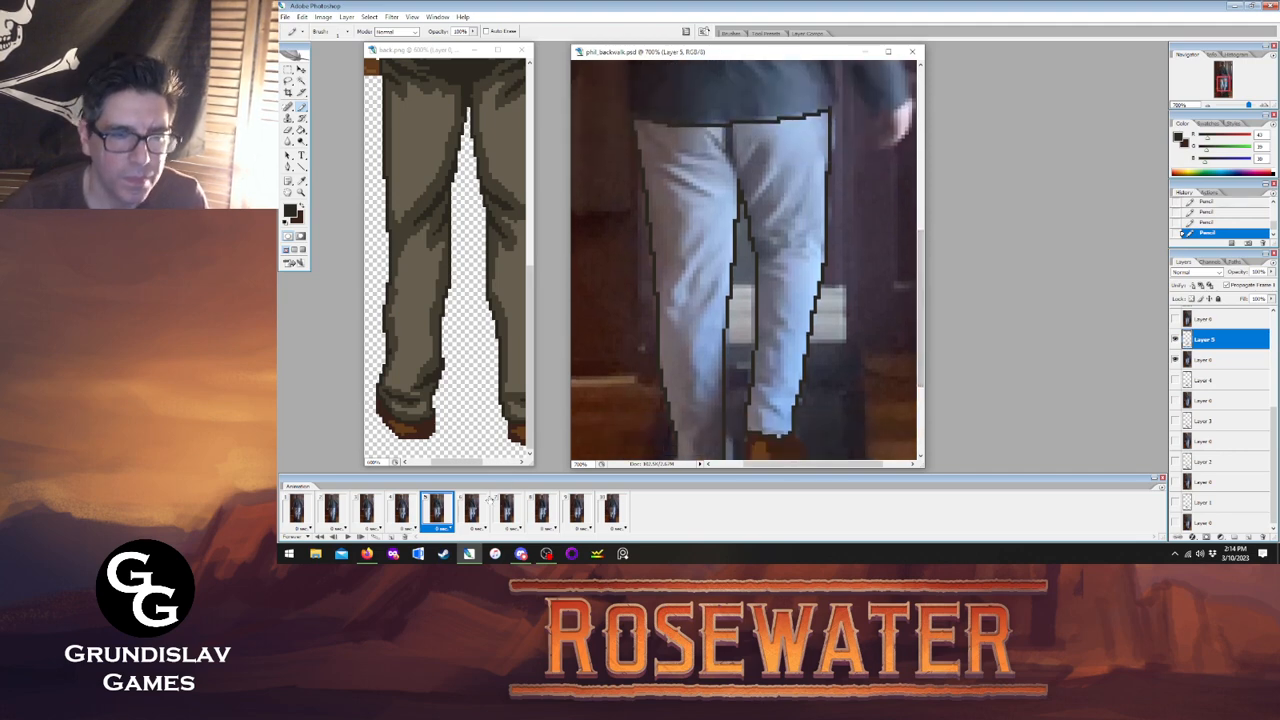
{"action": "left_click", "coordinate": [472, 510]}
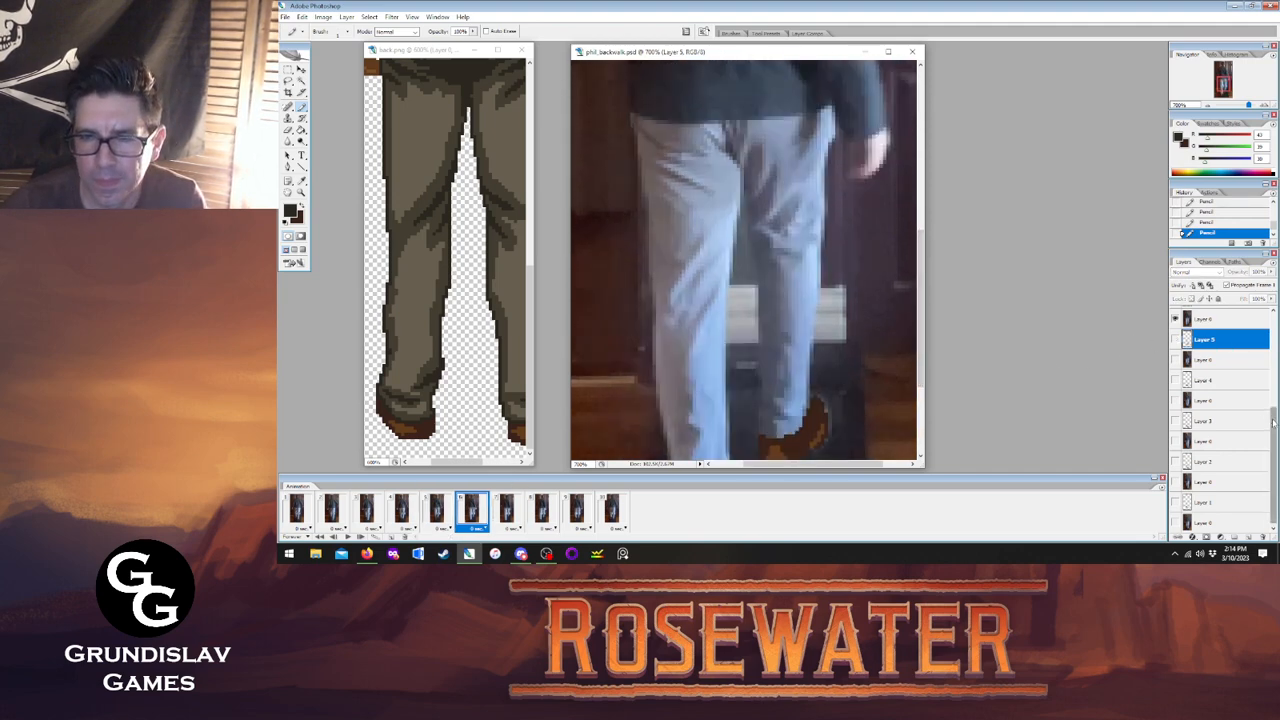
{"action": "left_click_drag", "start_coordinate": [1272, 435], "coordinate": [1272, 409]}
{"action": "left_click", "coordinate": [1218, 351]}
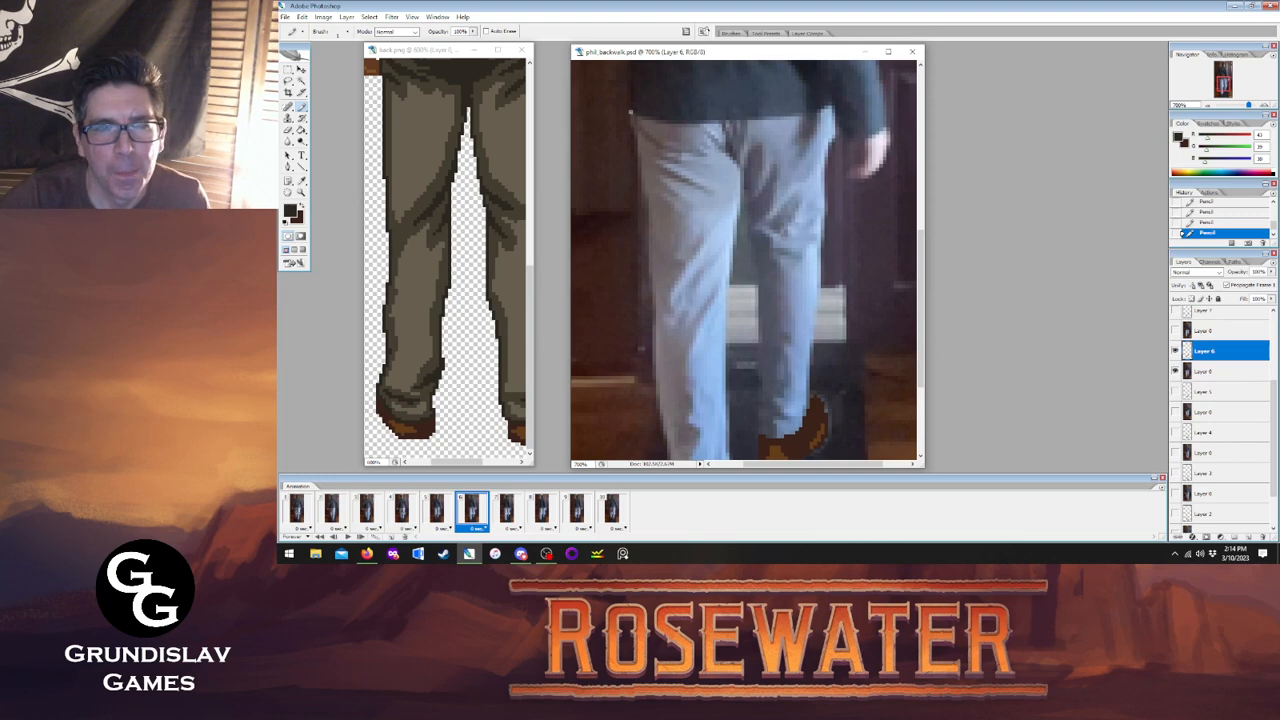
{"action": "left_click_drag", "start_coordinate": [676, 121], "coordinate": [808, 110]}
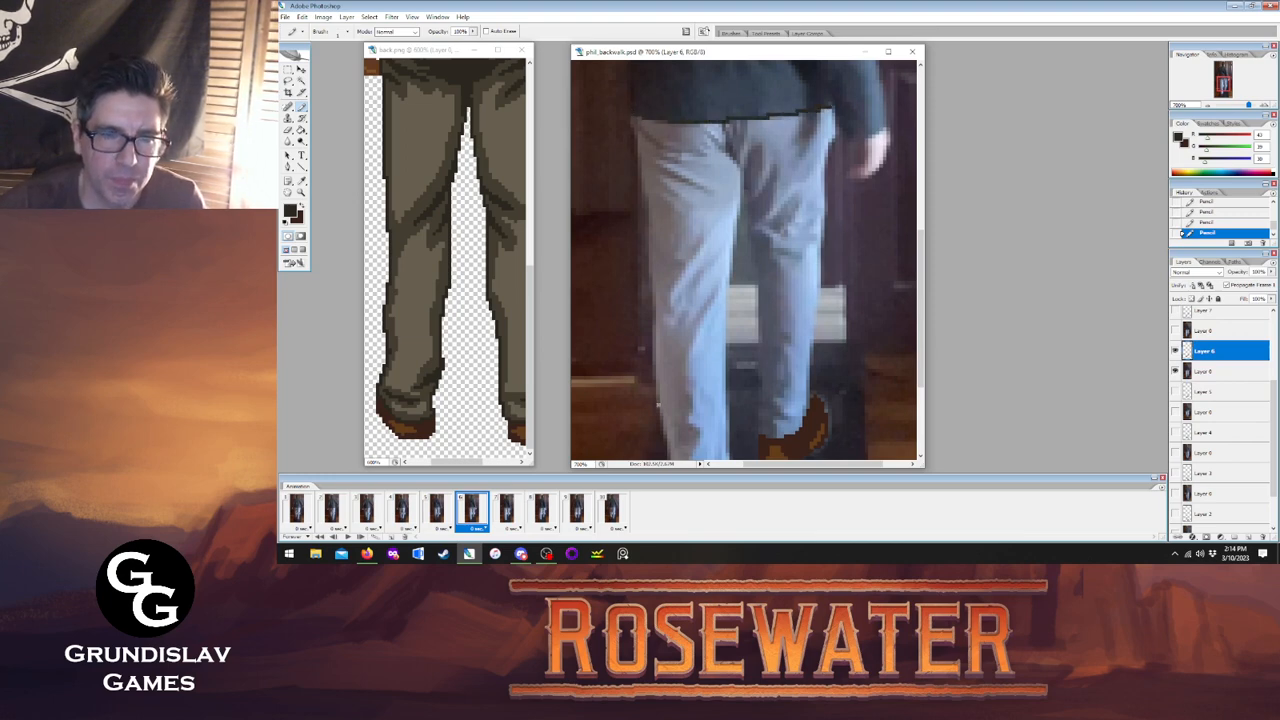
{"action": "left_click_drag", "start_coordinate": [660, 406], "coordinate": [640, 172]}
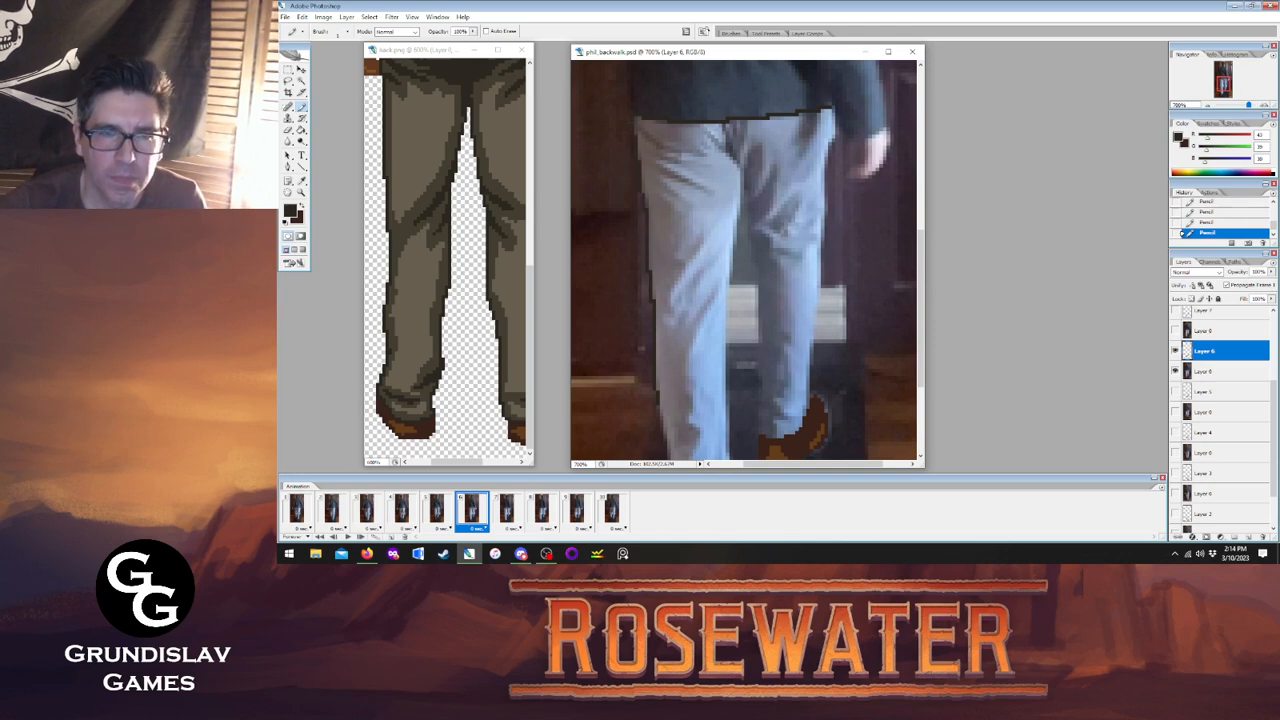
Outline both inner leg edges up to the crotch on Layer 6, erasing and redrawing the left leg's upper inner line.
{"action": "left_click_drag", "start_coordinate": [726, 412], "coordinate": [738, 200]}
{"action": "key", "text": "e"}
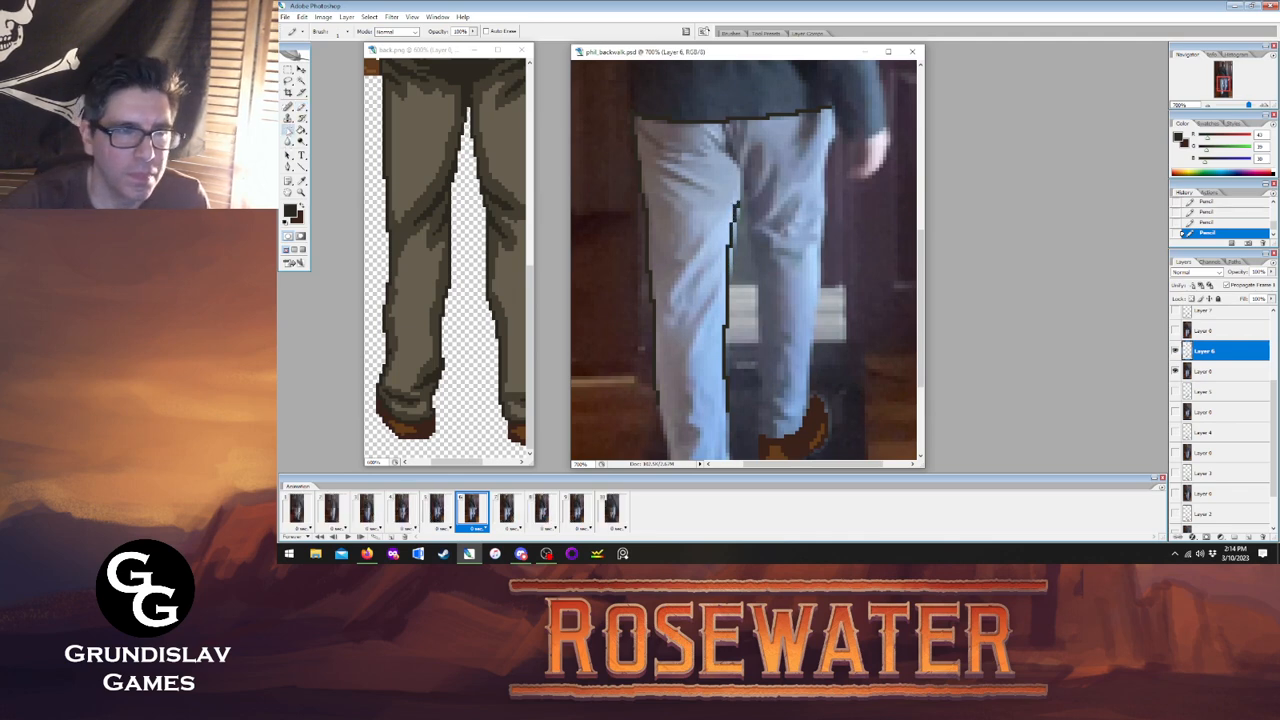
{"action": "left_click_drag", "start_coordinate": [727, 292], "coordinate": [734, 190]}
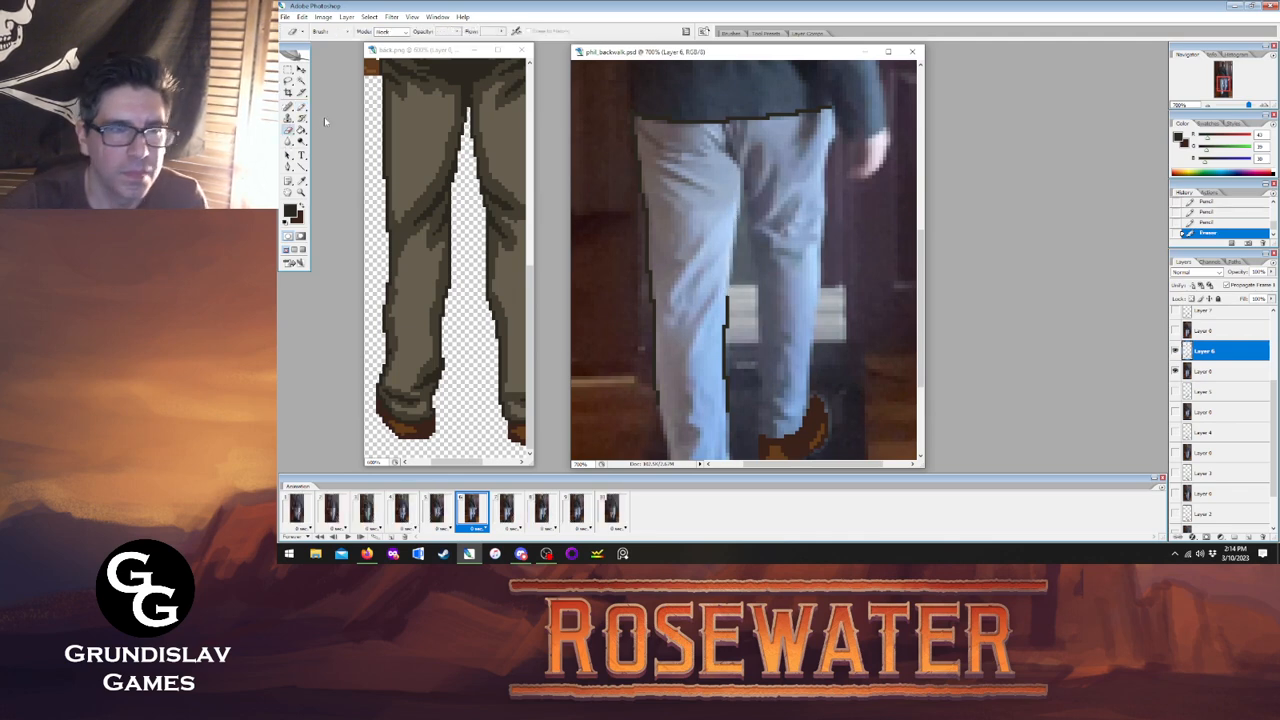
{"action": "key", "text": "b"}
{"action": "mouse_move", "coordinate": [728, 300]}
{"action": "left_mouse_down"}
{"action": "mouse_move", "coordinate": [741, 192]}
{"action": "mouse_move", "coordinate": [757, 366]}
{"action": "left_mouse_up"}
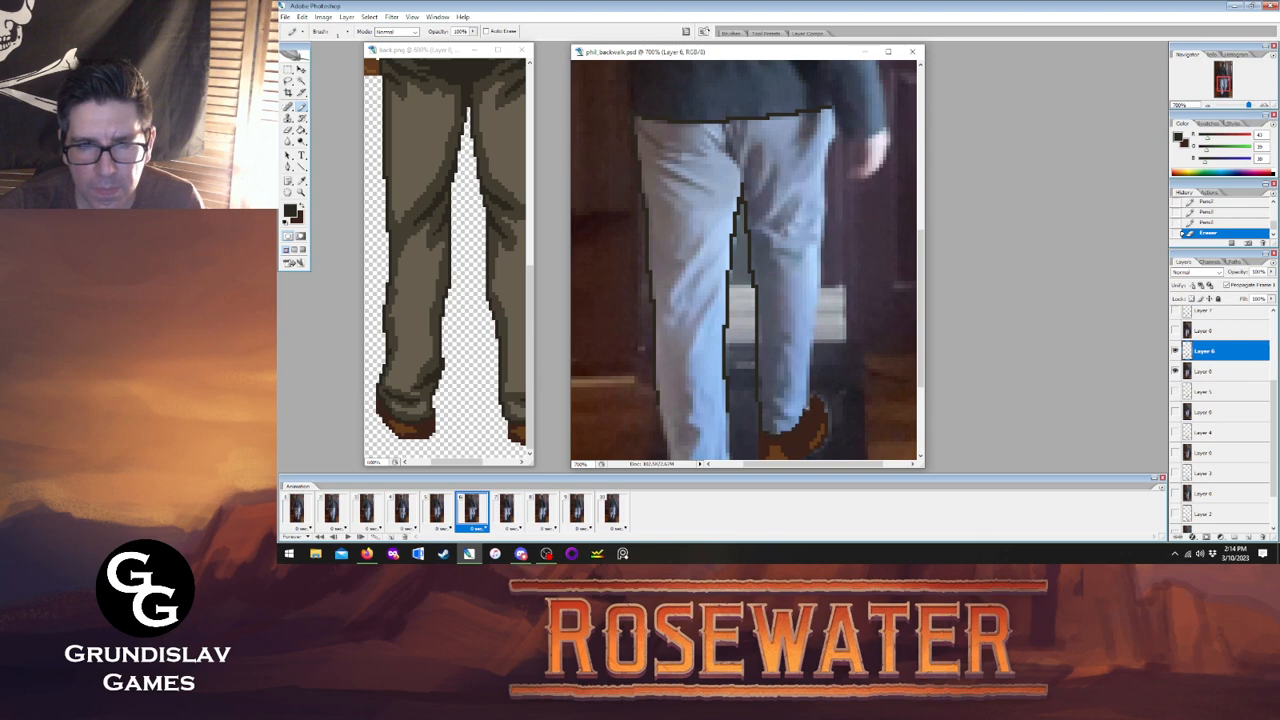
Outline the right leg's outer edge and extend both edges of the lower left leg toward the shoe on Layer 6.
{"action": "left_click_drag", "start_coordinate": [808, 386], "coordinate": [830, 108]}
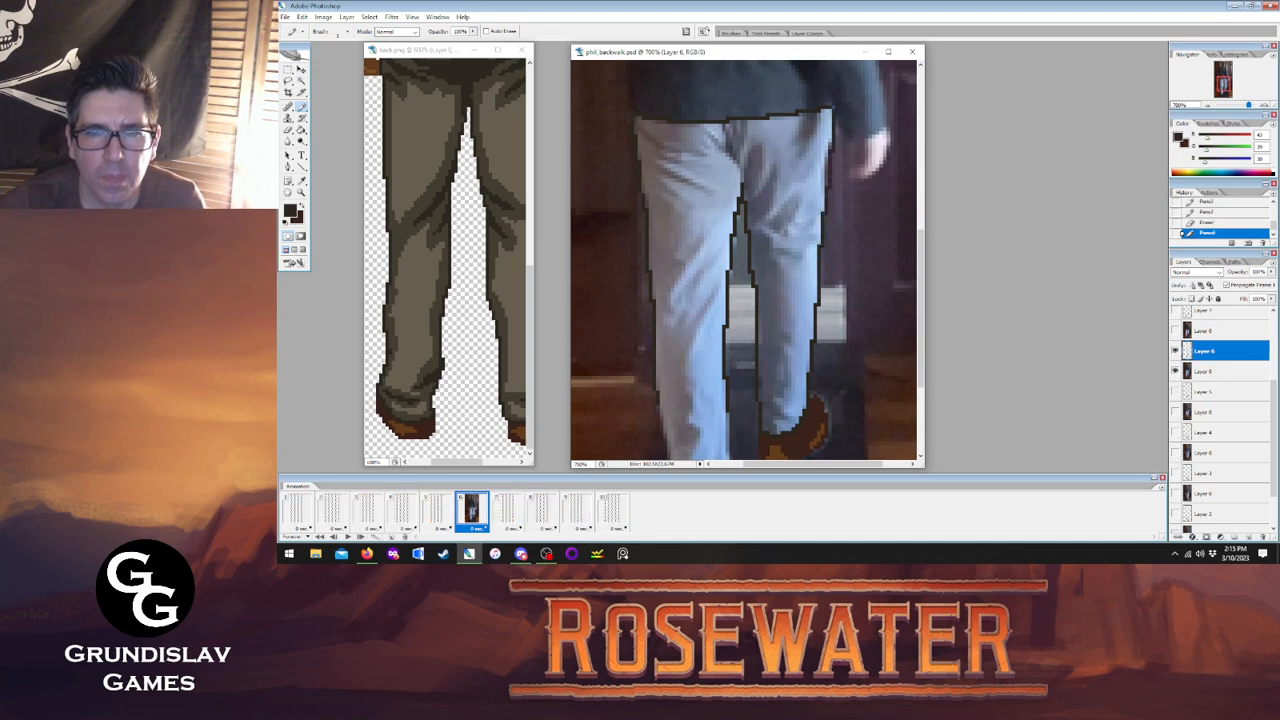
{"action": "scroll", "coordinate": [894, 291], "scroll_direction": "down", "scroll_amount": 3}
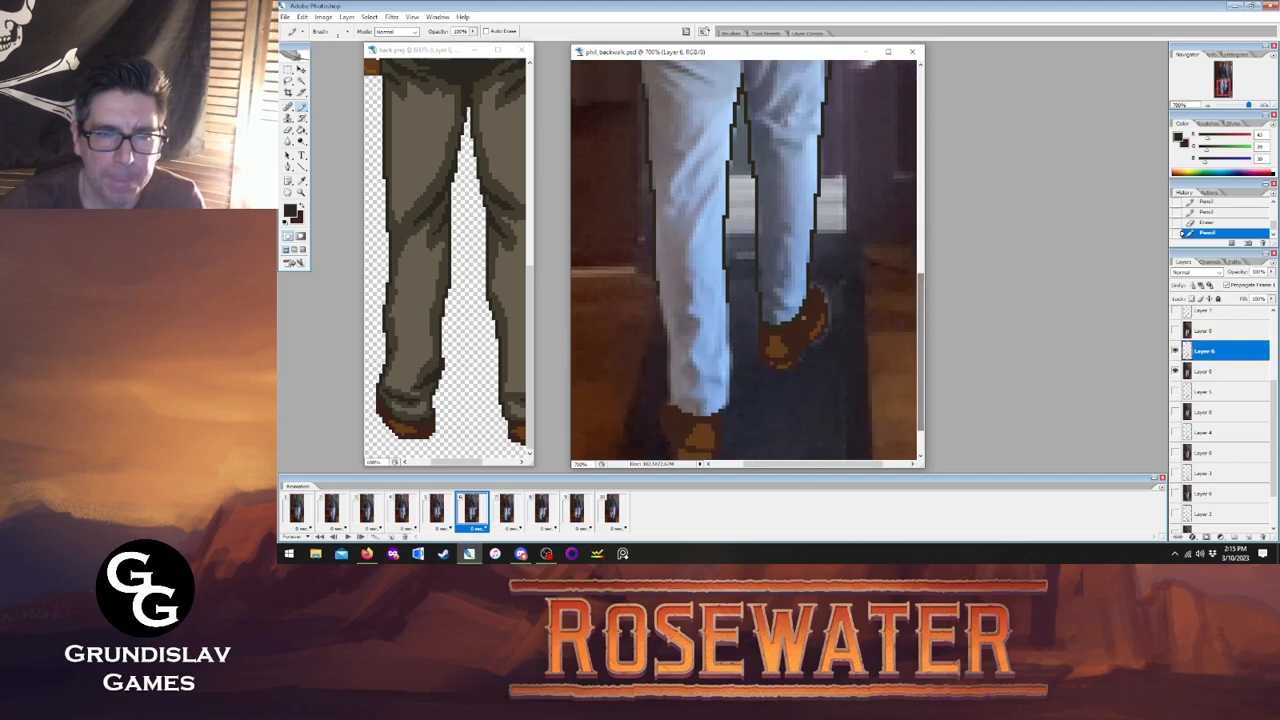
{"action": "left_click_drag", "start_coordinate": [658, 291], "coordinate": [669, 387]}
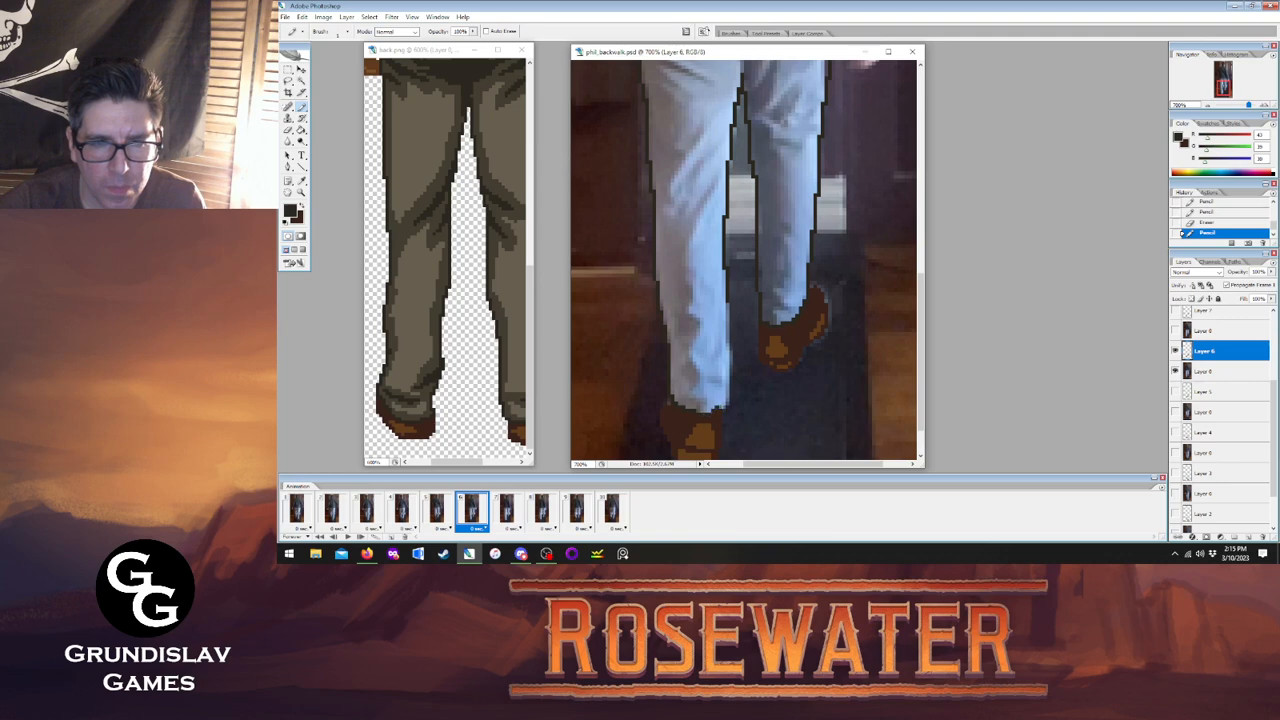
{"action": "left_click_drag", "start_coordinate": [728, 406], "coordinate": [727, 306]}
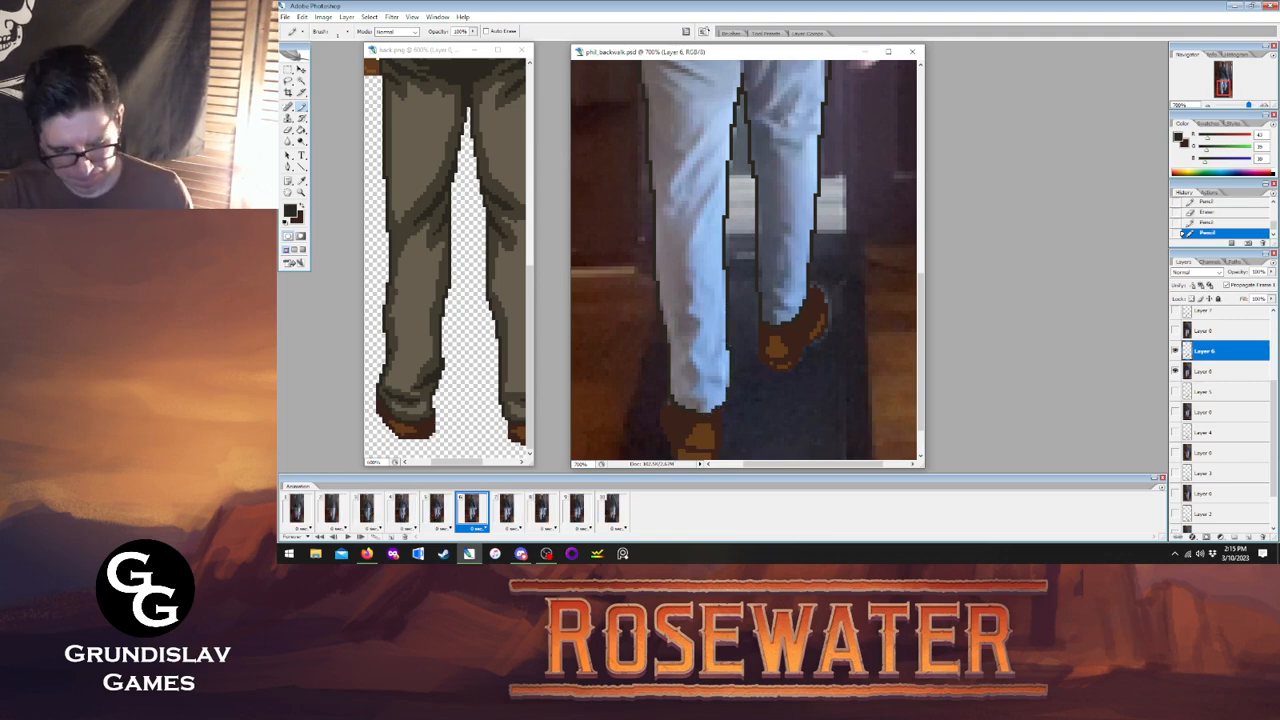
Switch to animation frame 7 and make Layer 7 the drawing layer.
{"action": "left_click", "coordinate": [508, 510]}
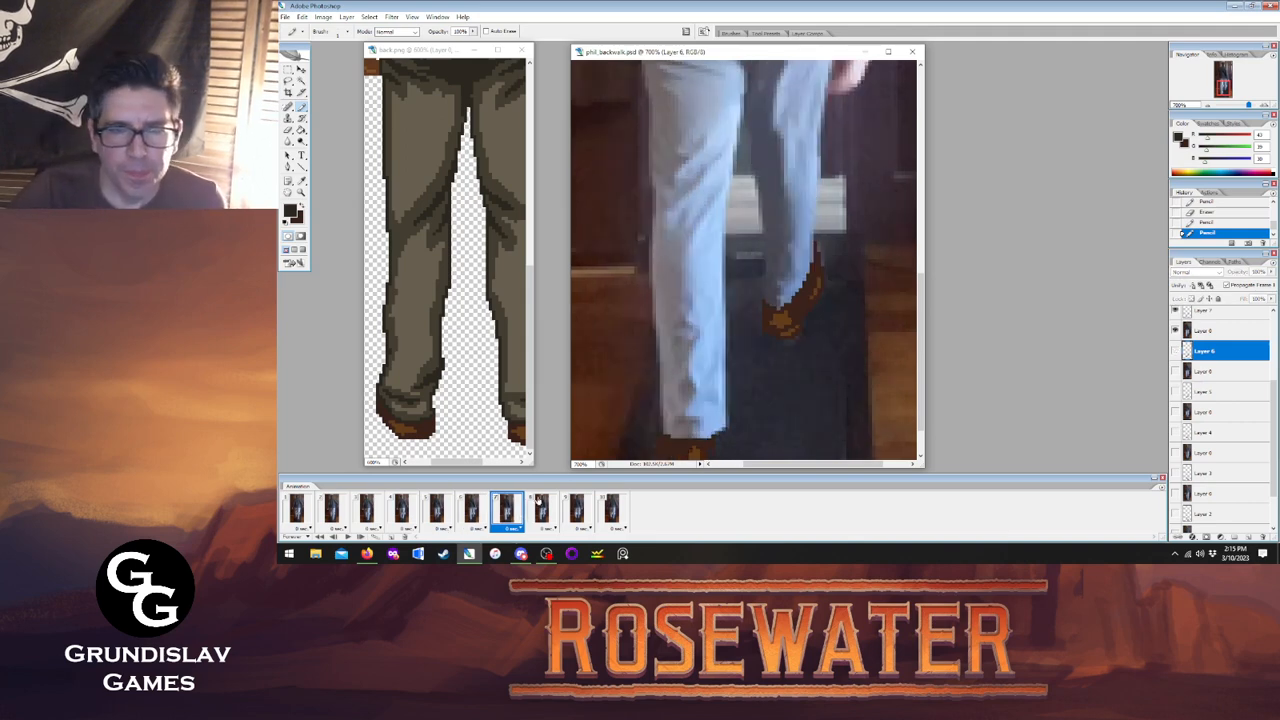
{"action": "left_click", "coordinate": [1208, 315]}
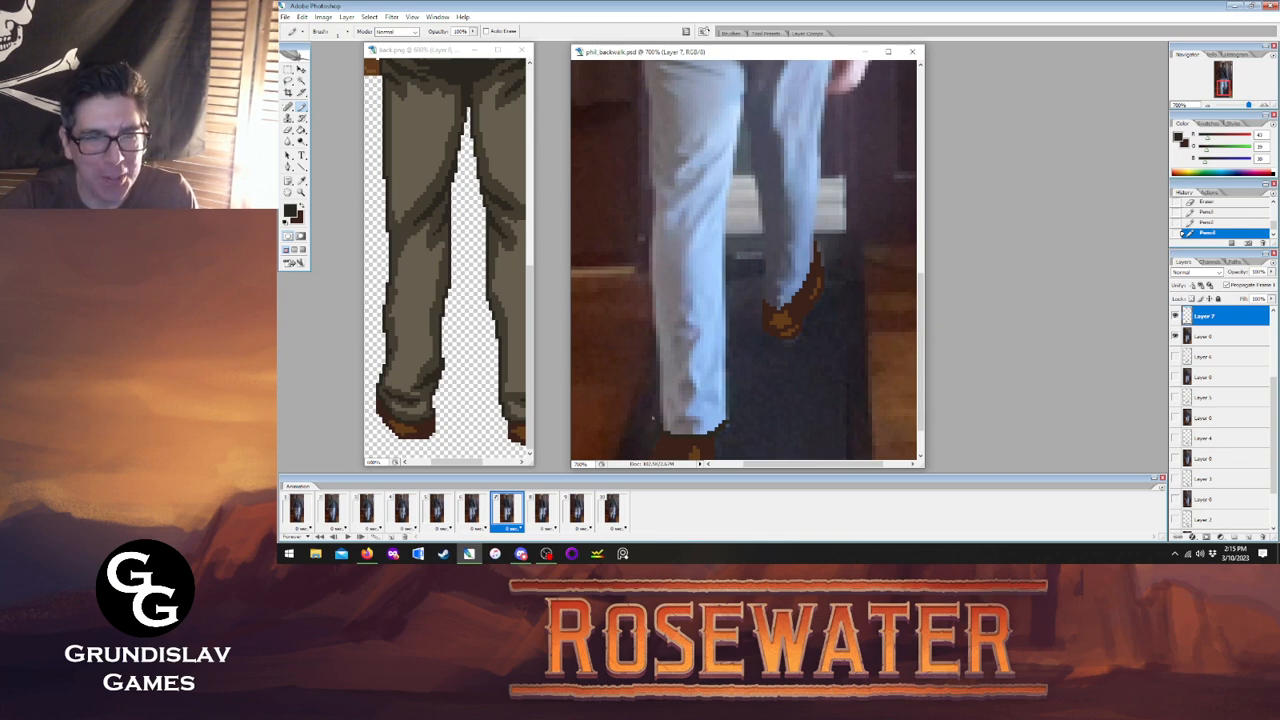
{"action": "left_click_drag", "start_coordinate": [659, 364], "coordinate": [651, 204]}
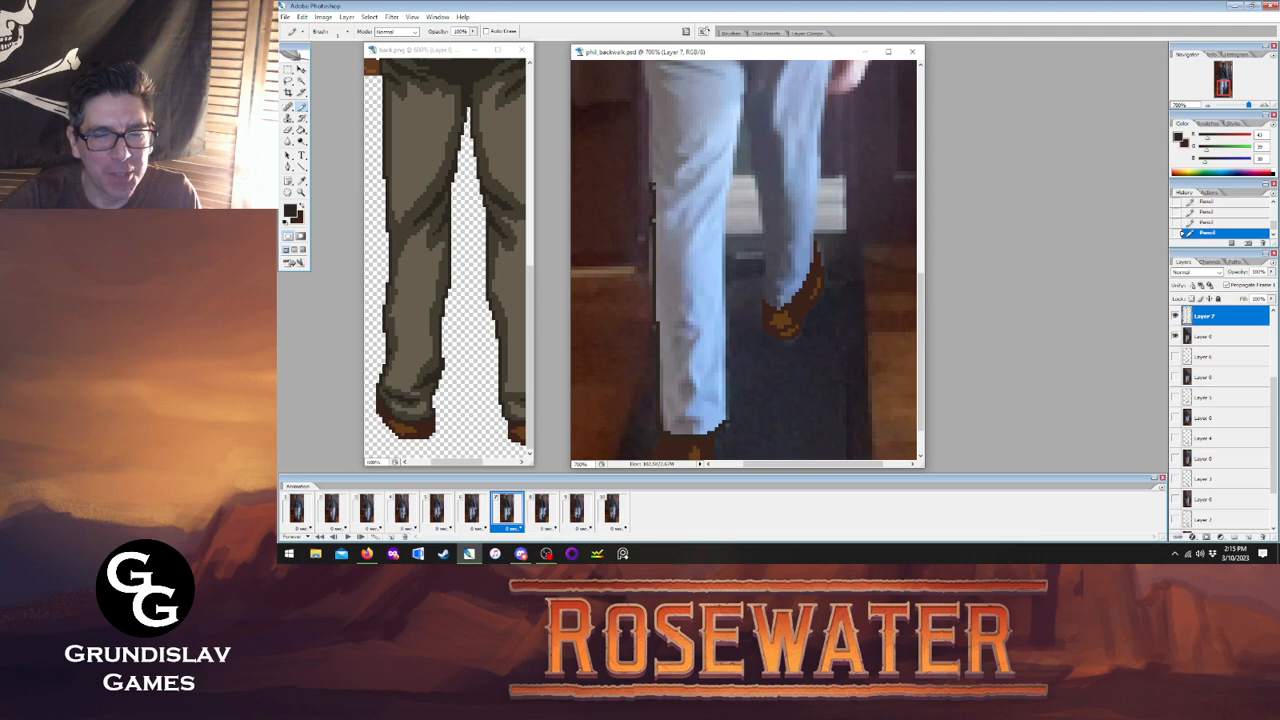
{"action": "left_click", "coordinate": [1183, 226]}
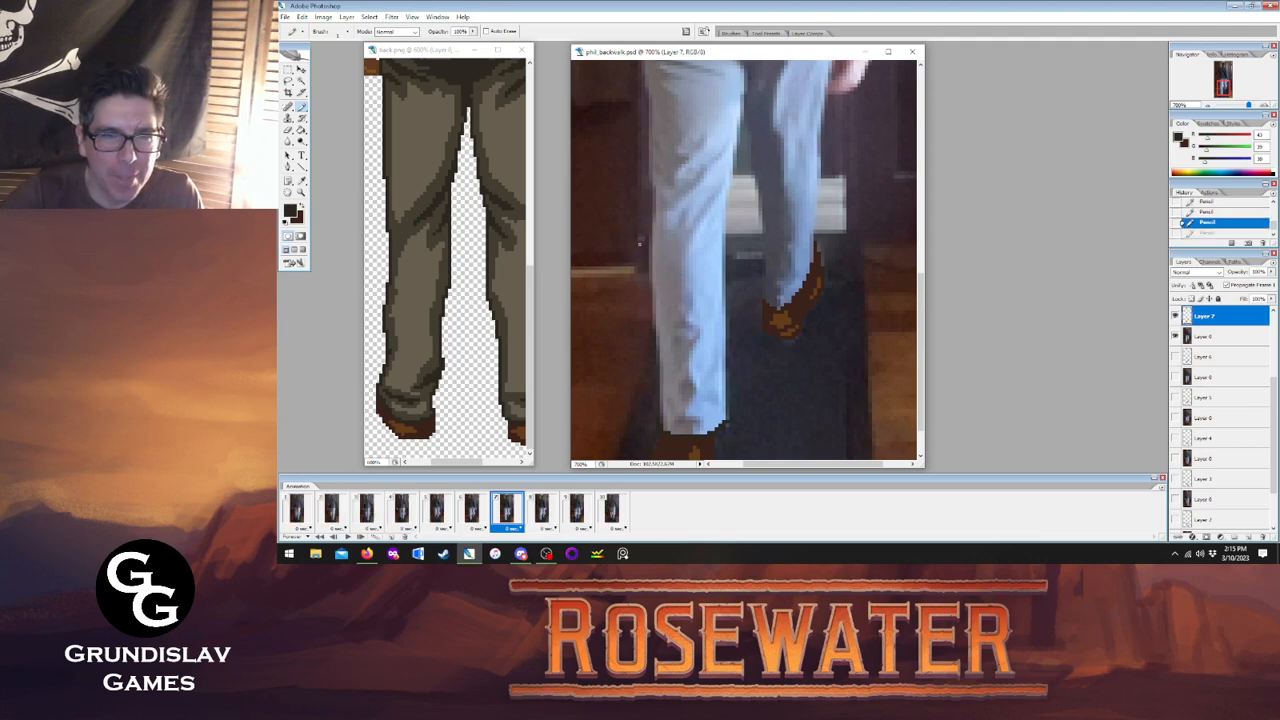
{"action": "left_click_drag", "start_coordinate": [651, 237], "coordinate": [652, 265]}
{"action": "left_click", "coordinate": [1202, 223]}
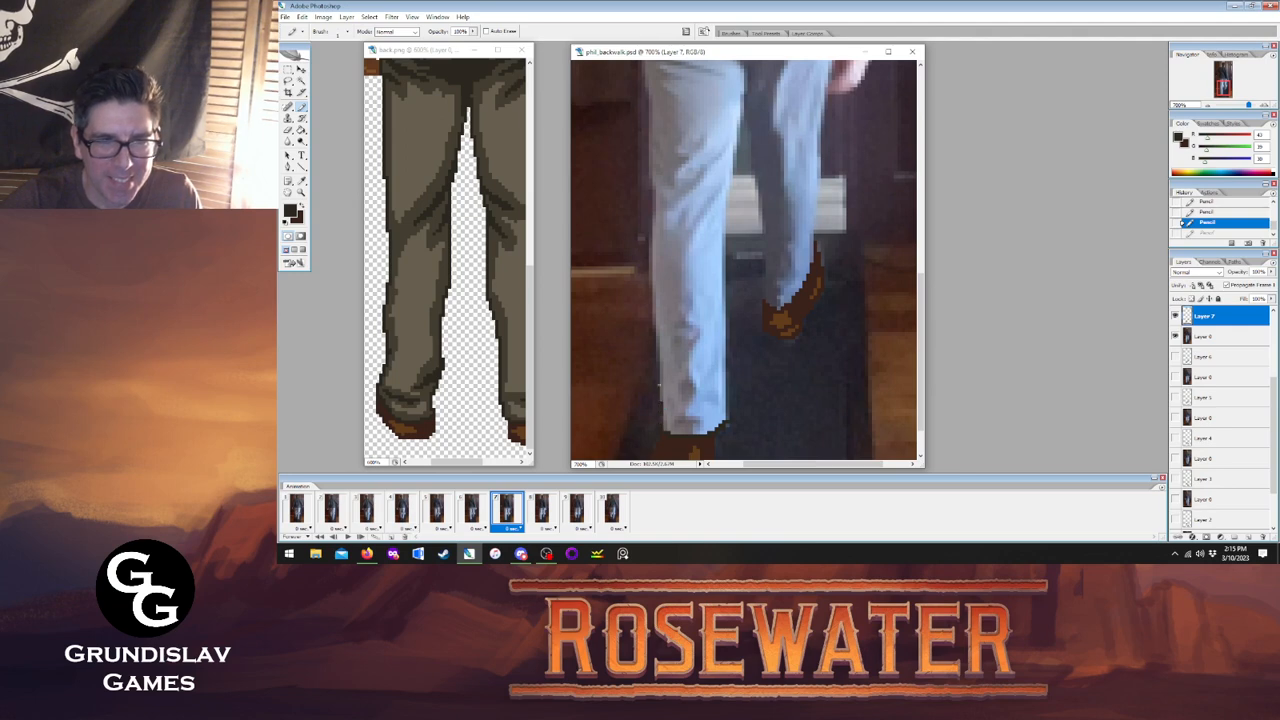
Trace the left leg's outer edge from the cuff up to the thigh on Layer 7, erasing stray pixels.
{"action": "mouse_move", "coordinate": [659, 366]}
{"action": "left_mouse_down"}
{"action": "mouse_move", "coordinate": [654, 288]}
{"action": "mouse_move", "coordinate": [657, 345]}
{"action": "left_mouse_up"}
{"action": "left_click", "coordinate": [289, 129]}
{"action": "left_click", "coordinate": [302, 107]}
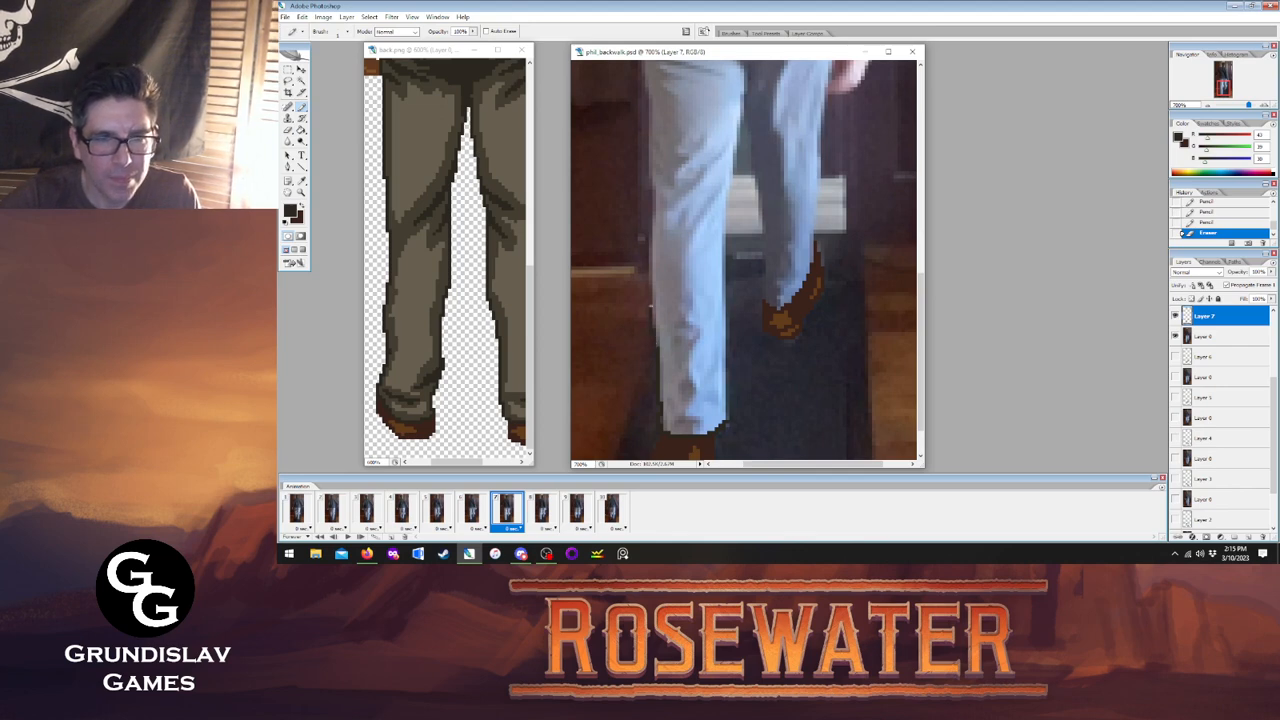
{"action": "left_click_drag", "start_coordinate": [651, 308], "coordinate": [641, 81]}
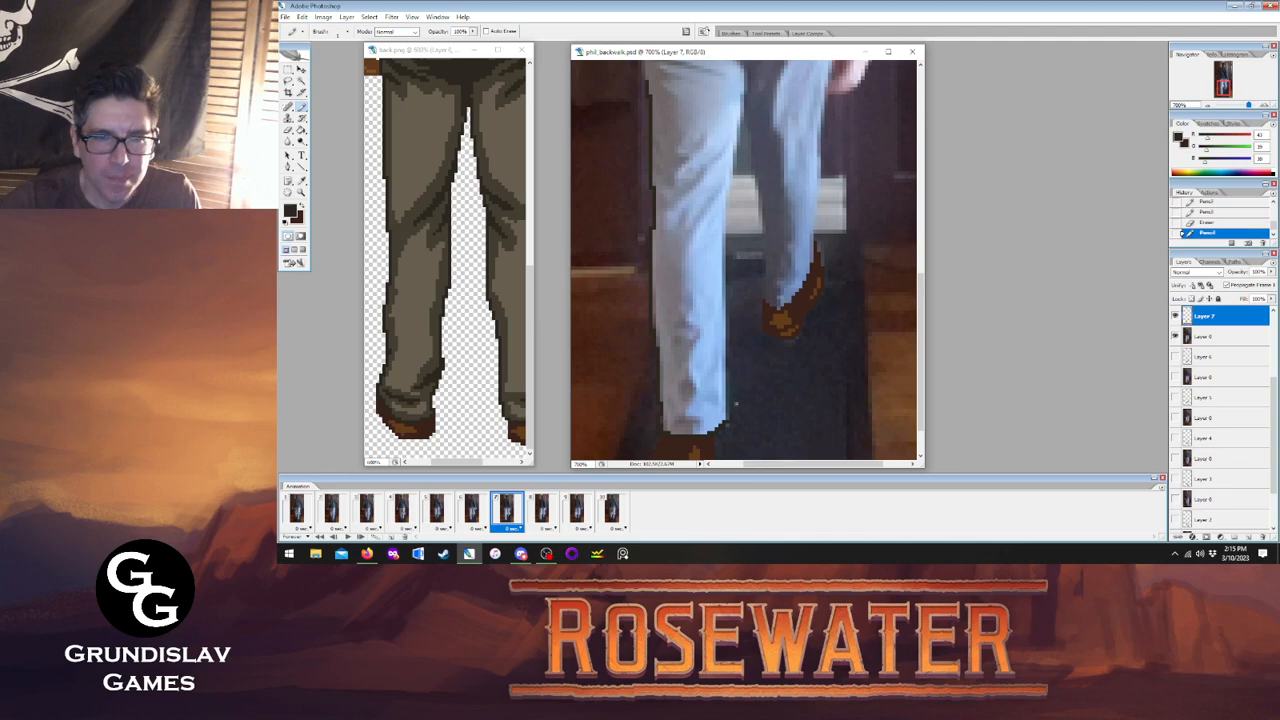
Outline the left leg's inner edge from cuff to crotch on Layer 7, erasing and redrawing the misplaced middle section.
{"action": "left_click_drag", "start_coordinate": [727, 422], "coordinate": [727, 182]}
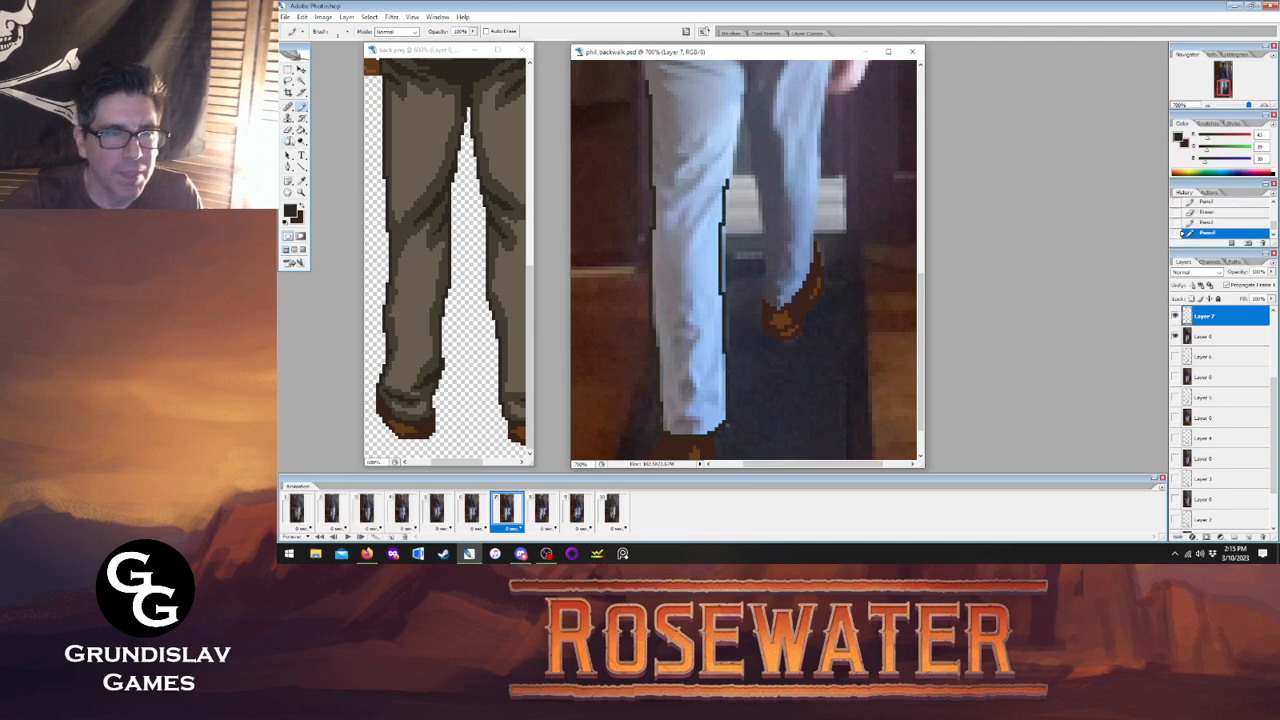
{"action": "key", "text": "e"}
{"action": "mouse_move", "coordinate": [720, 295]}
{"action": "left_mouse_down"}
{"action": "mouse_move", "coordinate": [718, 221]}
{"action": "mouse_move", "coordinate": [721, 355]}
{"action": "left_mouse_up"}
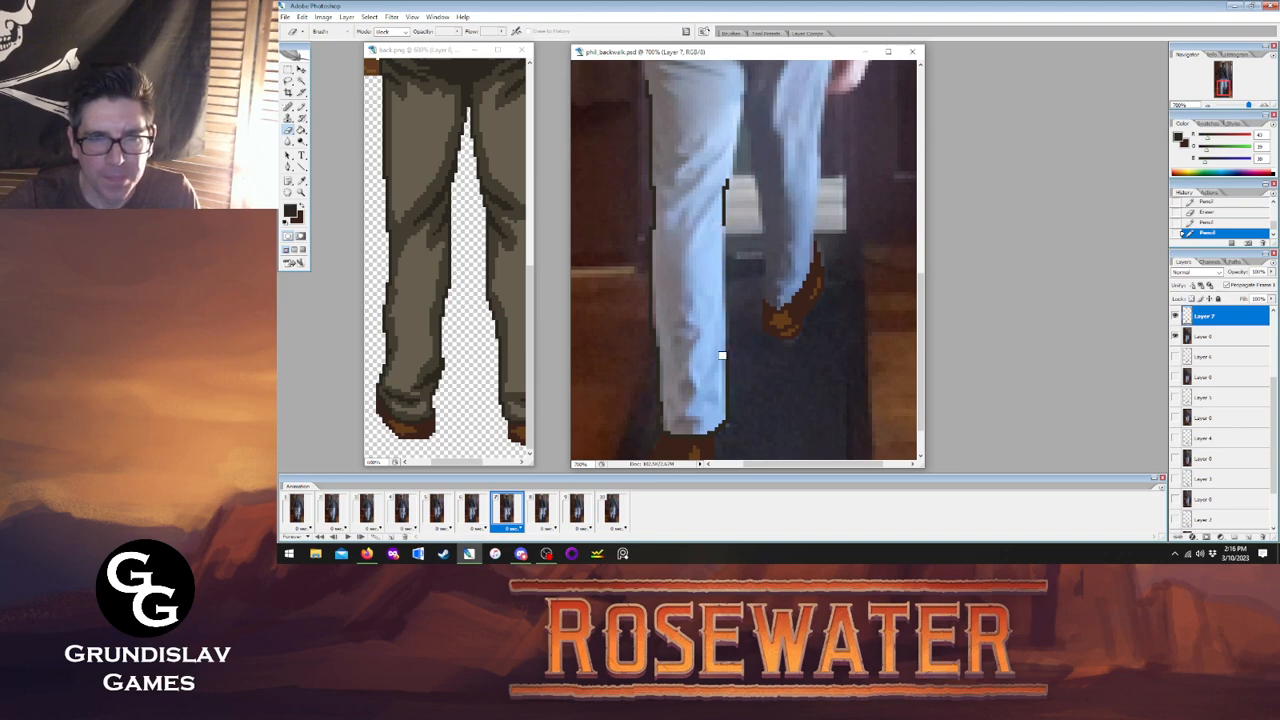
{"action": "key", "text": "b"}
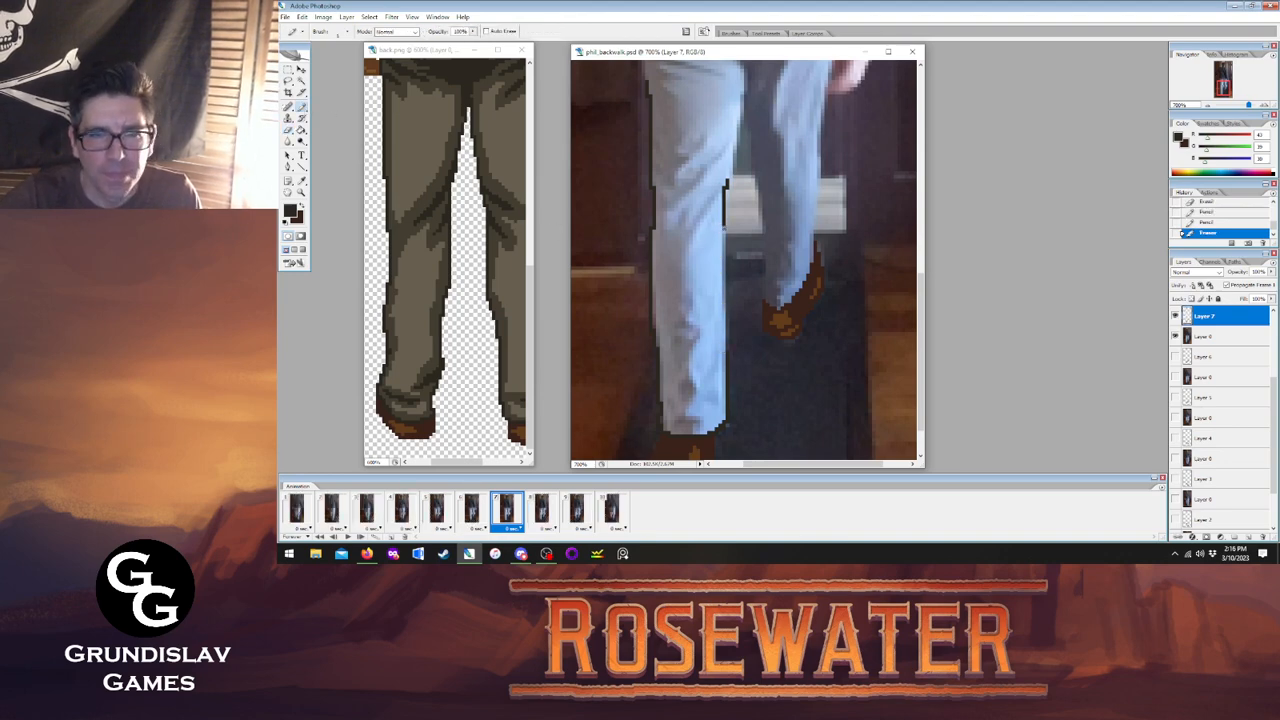
{"action": "left_click_drag", "start_coordinate": [724, 226], "coordinate": [722, 270]}
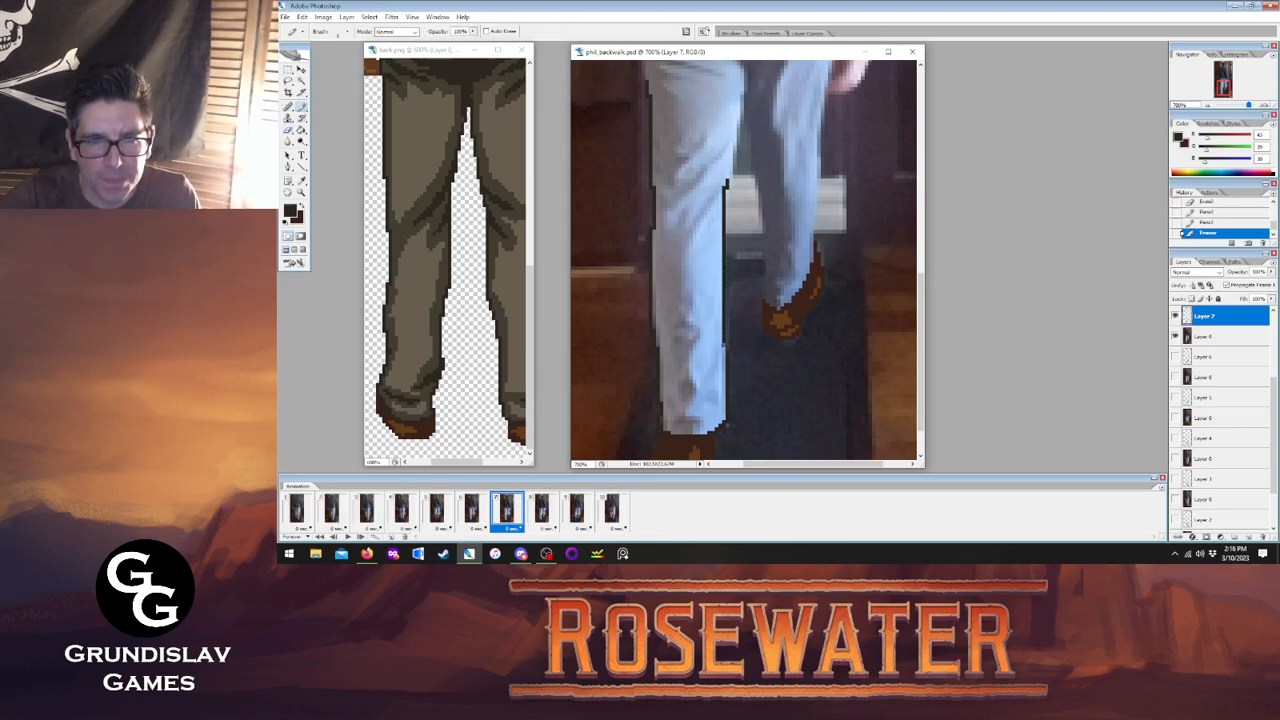
{"action": "scroll", "coordinate": [745, 260], "scroll_direction": "up", "scroll_amount": 3}
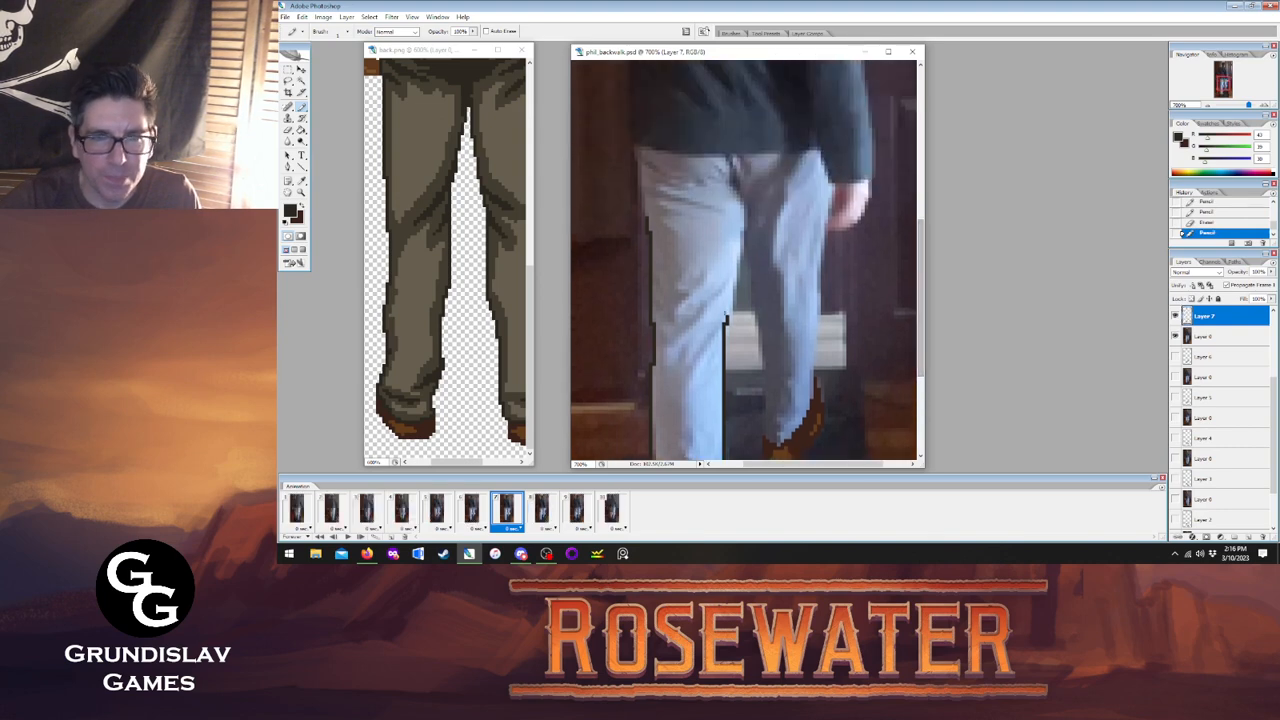
{"action": "left_click_drag", "start_coordinate": [730, 322], "coordinate": [746, 220]}
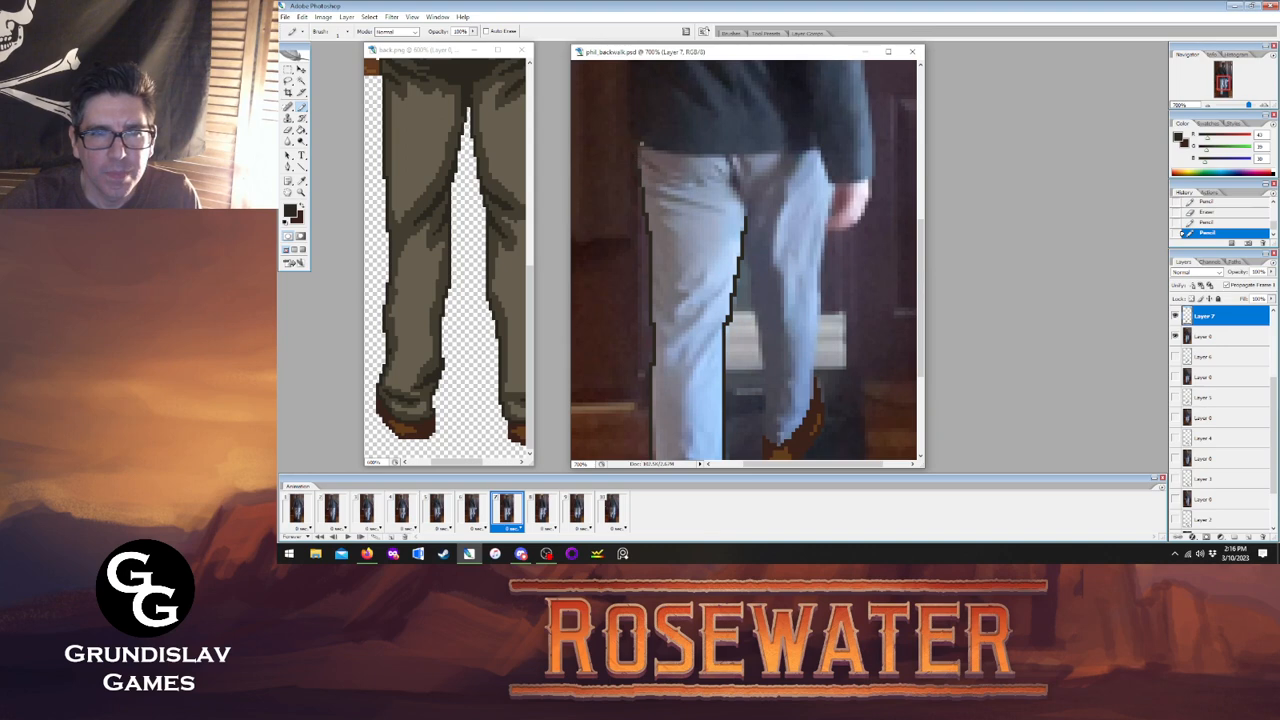
Trace the trousers' waistline and the right leg's outer and inner edges down to the shoe on Layer 7.
{"action": "left_click_drag", "start_coordinate": [696, 156], "coordinate": [786, 151]}
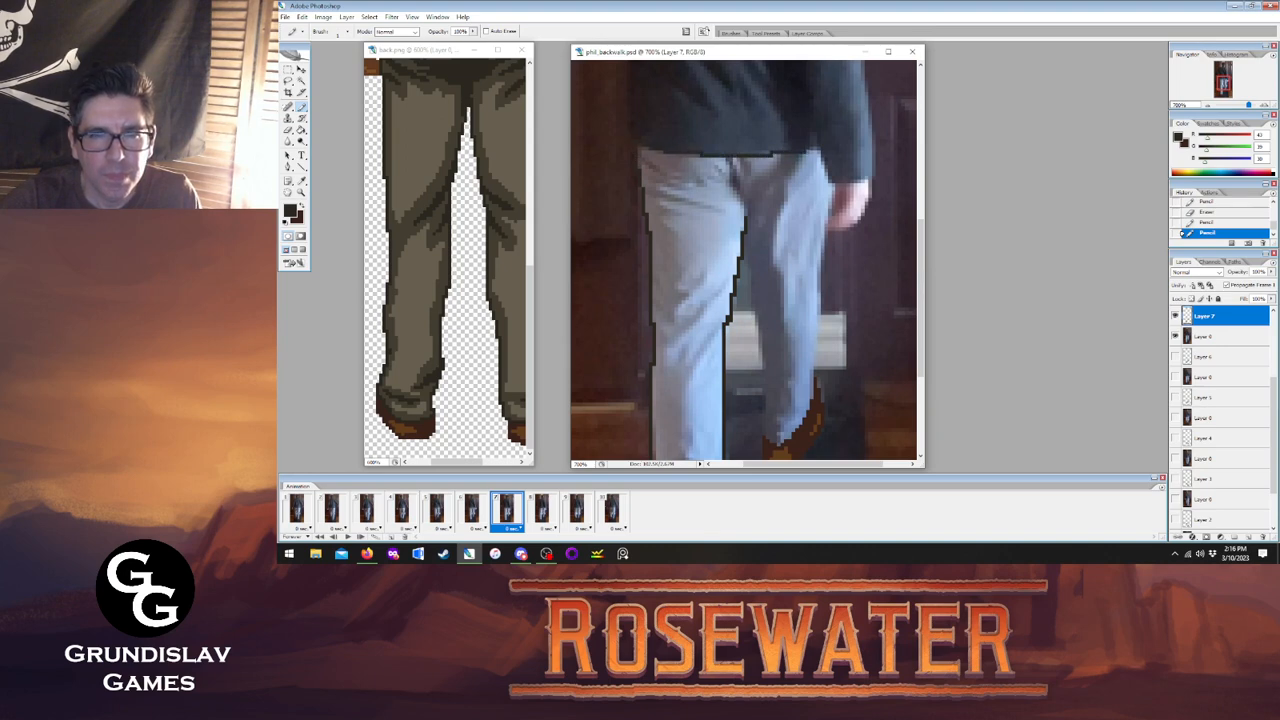
{"action": "left_click", "coordinate": [818, 151]}
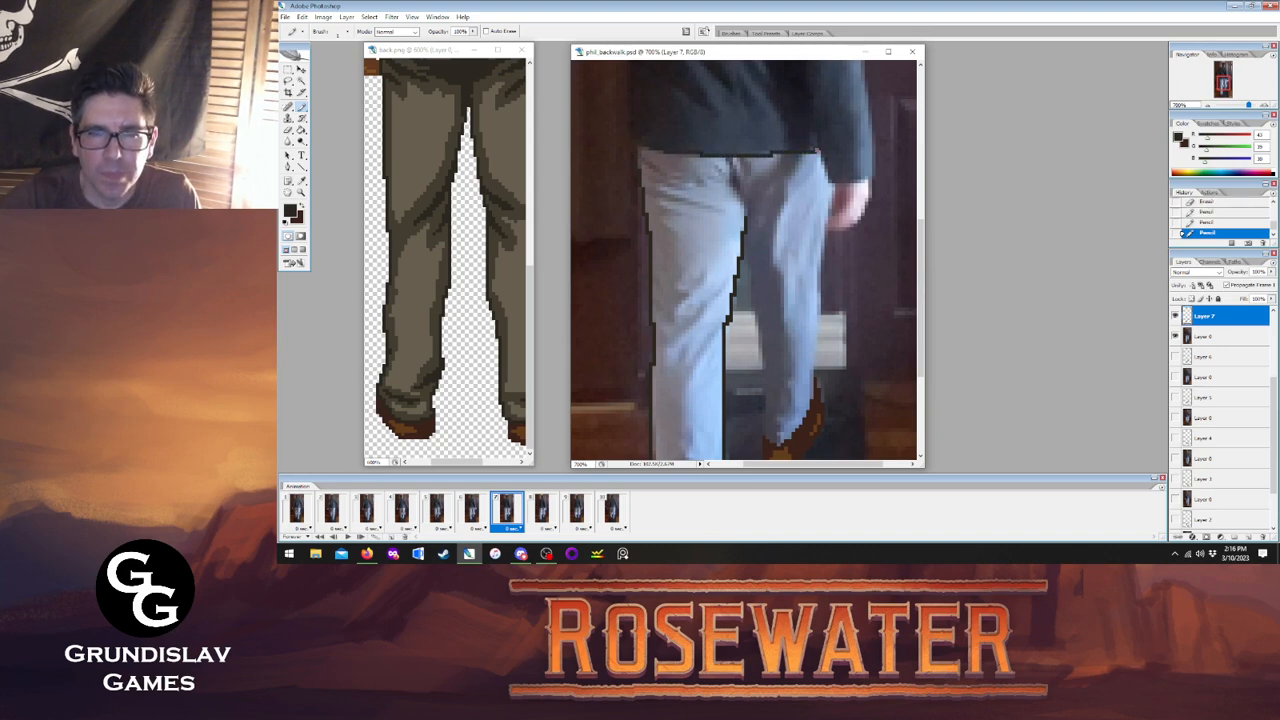
{"action": "mouse_move", "coordinate": [818, 152]}
{"action": "left_mouse_down"}
{"action": "mouse_move", "coordinate": [828, 224]}
{"action": "mouse_move", "coordinate": [814, 306]}
{"action": "left_mouse_up"}
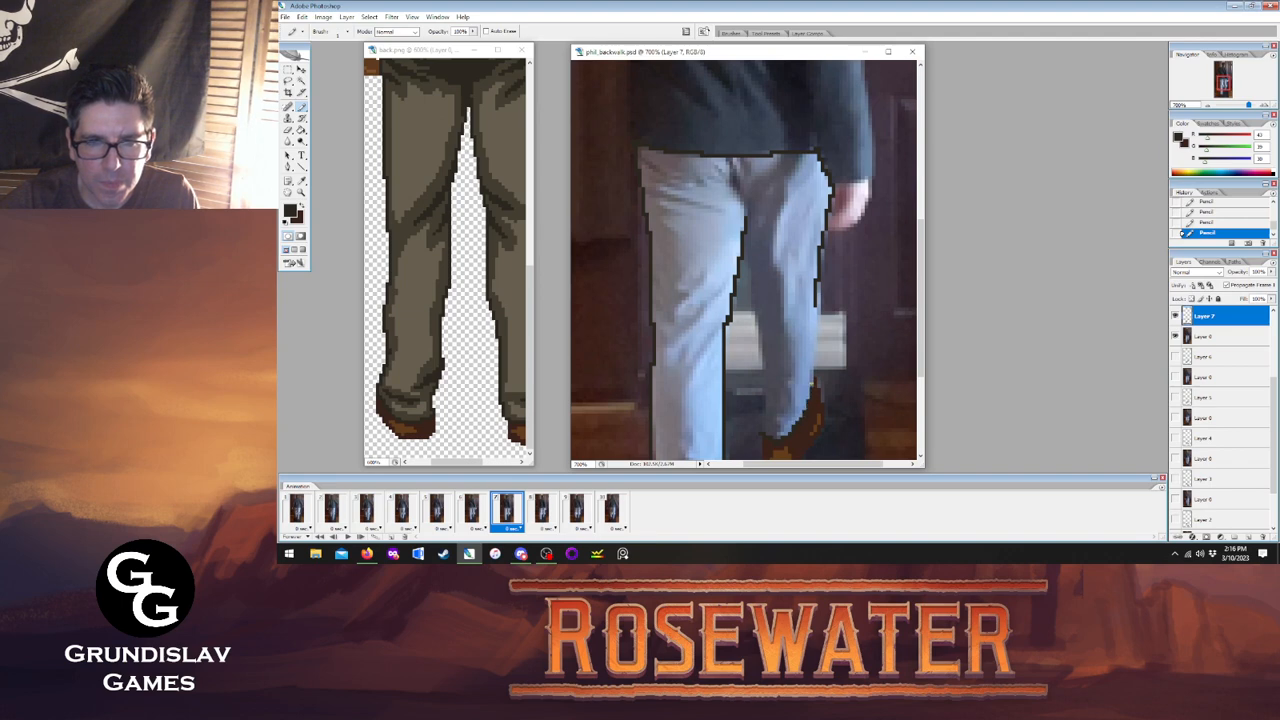
{"action": "left_click_drag", "start_coordinate": [811, 388], "coordinate": [815, 303]}
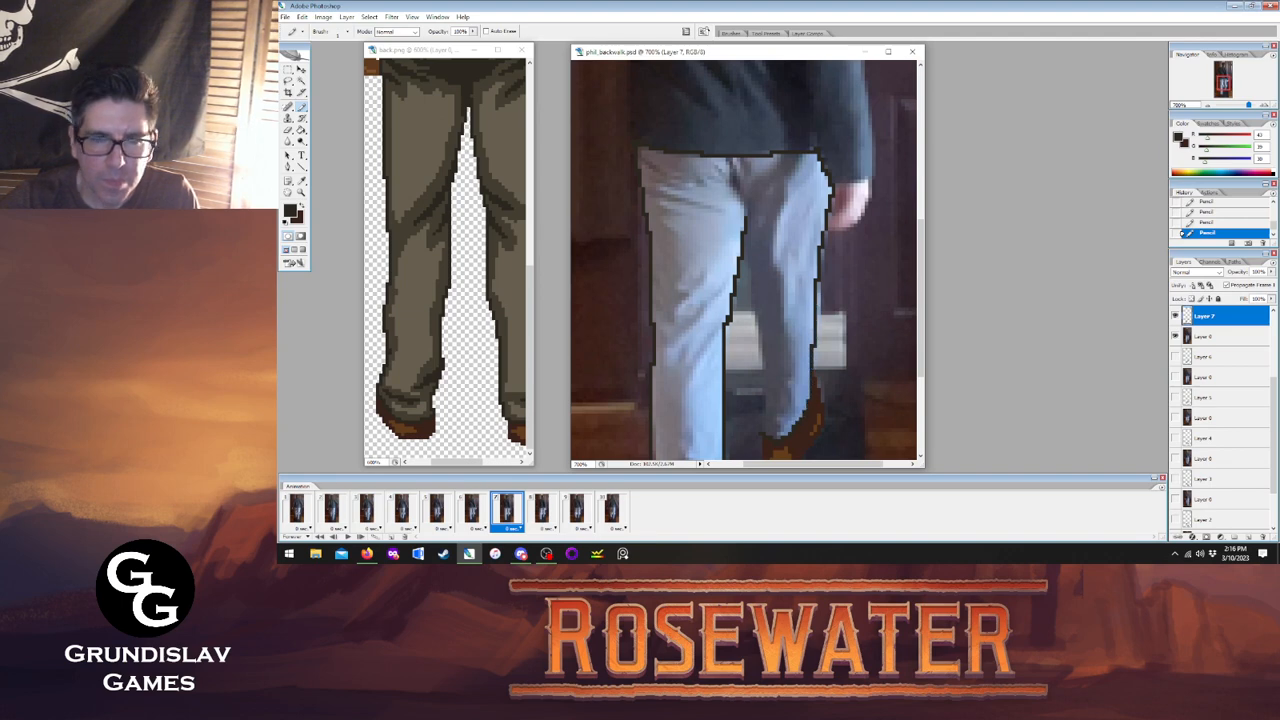
{"action": "left_click_drag", "start_coordinate": [764, 428], "coordinate": [744, 234]}
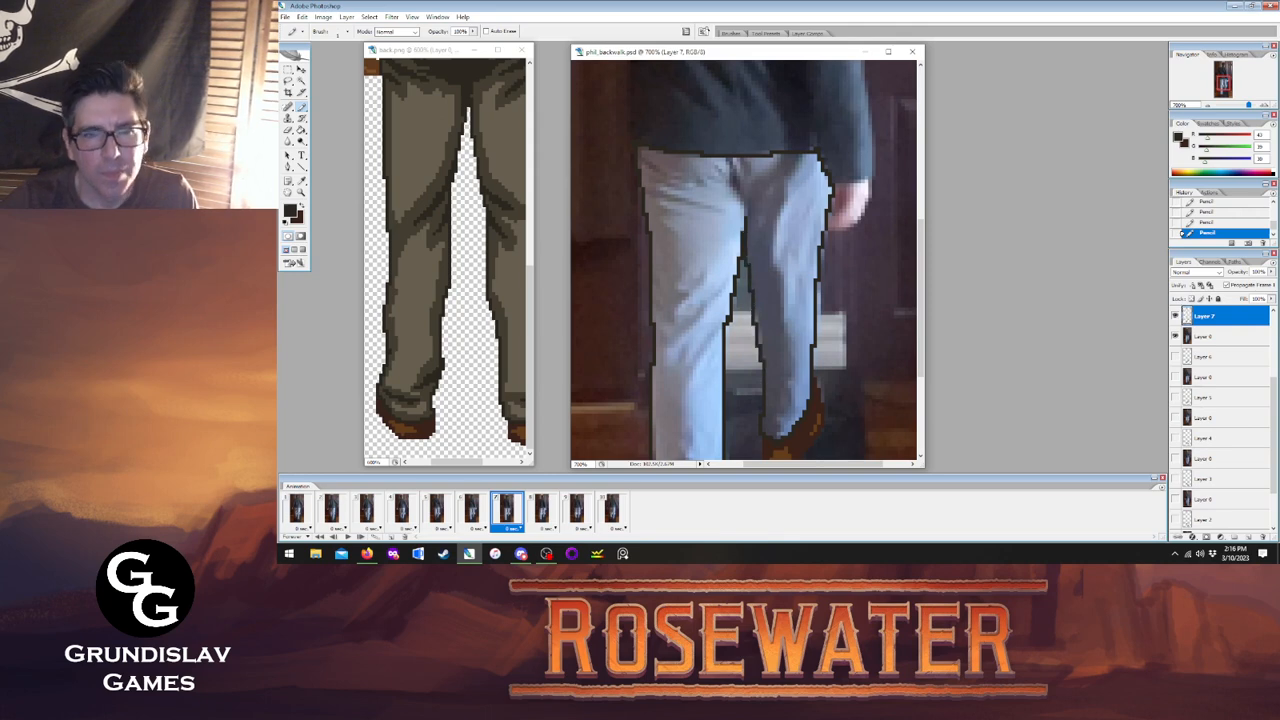
On animation frame 8, trace the trousers' waistline and the left leg's upper outer edge on Layer 8.
{"action": "left_click", "coordinate": [545, 512]}
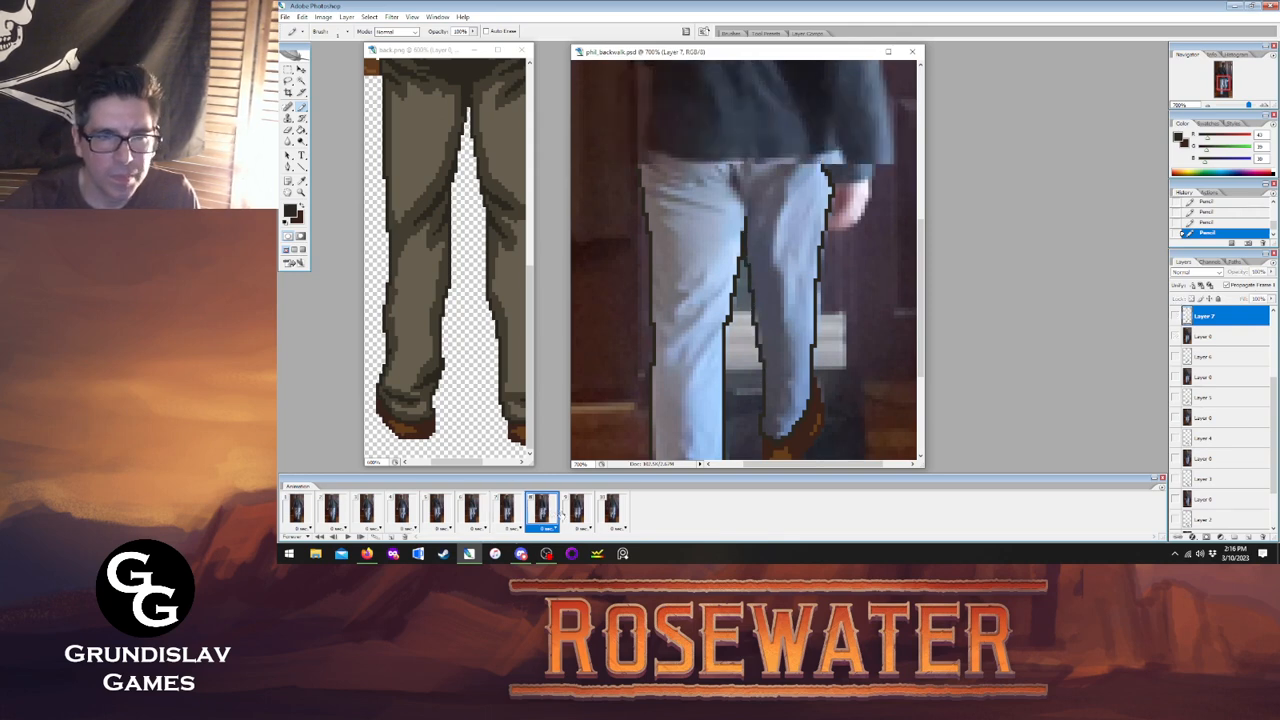
{"action": "scroll", "coordinate": [1215, 356], "scroll_direction": "up", "scroll_amount": 2}
{"action": "left_click", "coordinate": [1215, 359]}
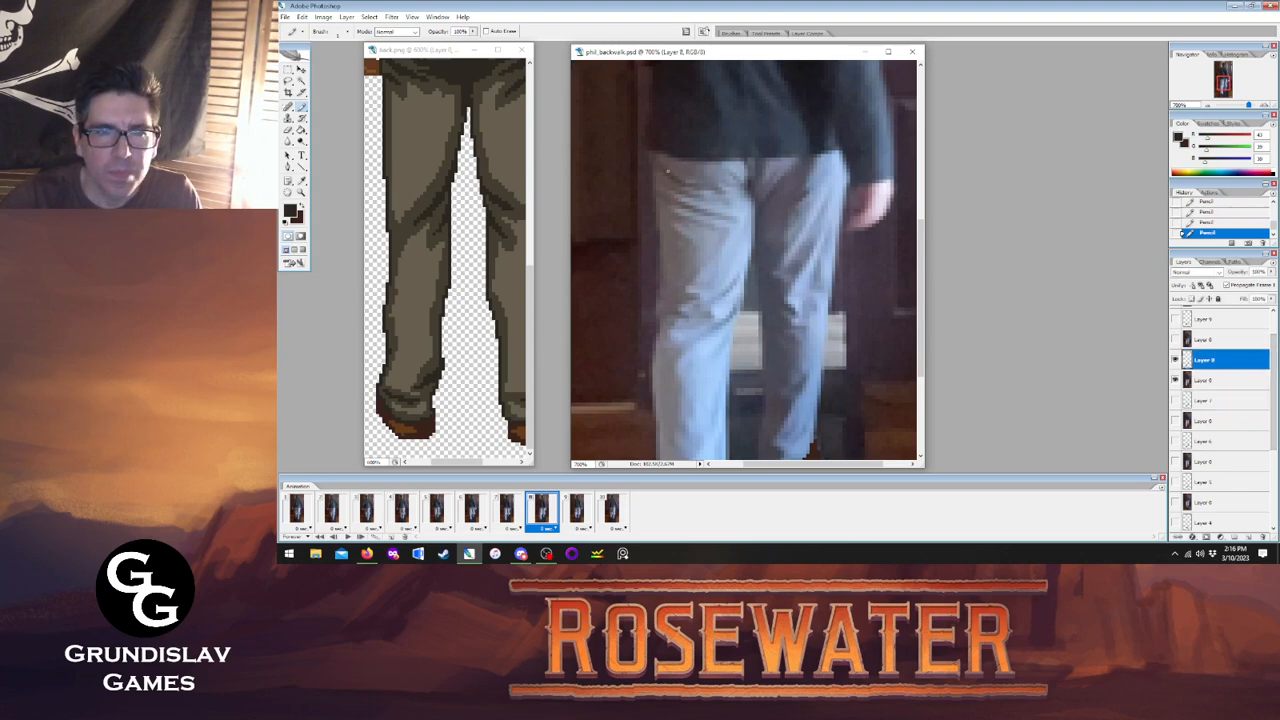
{"action": "left_click_drag", "start_coordinate": [697, 160], "coordinate": [838, 150]}
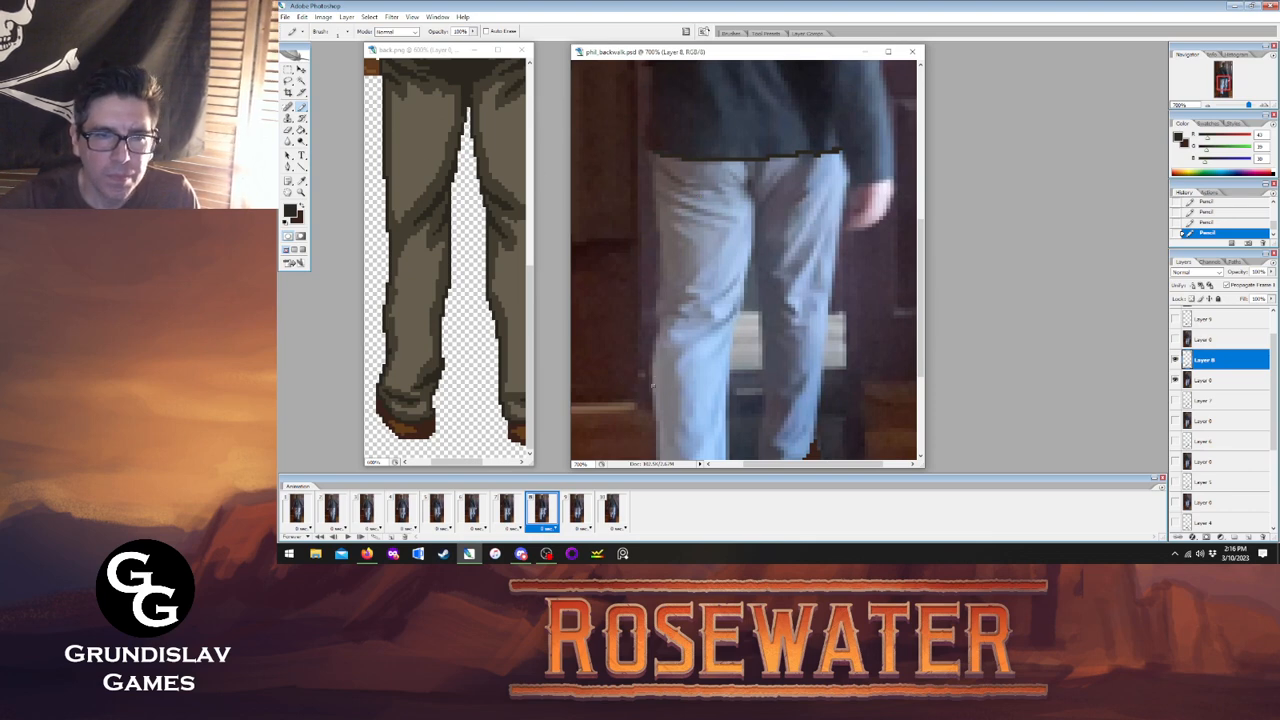
{"action": "left_click_drag", "start_coordinate": [654, 388], "coordinate": [654, 186]}
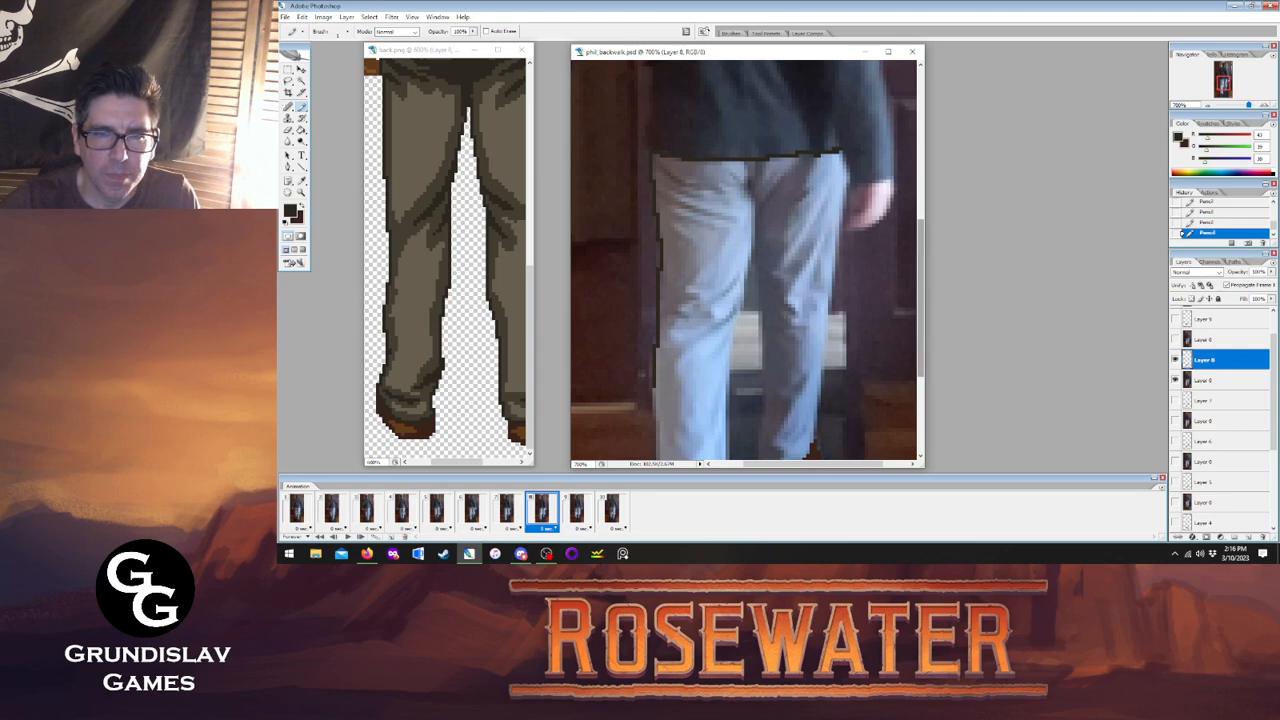
Outline the left leg's inner edge from cuff to crotch on Layer 8, erasing and redrawing the misplaced knee section.
{"action": "scroll", "coordinate": [650, 150], "scroll_direction": "down", "scroll_amount": 3}
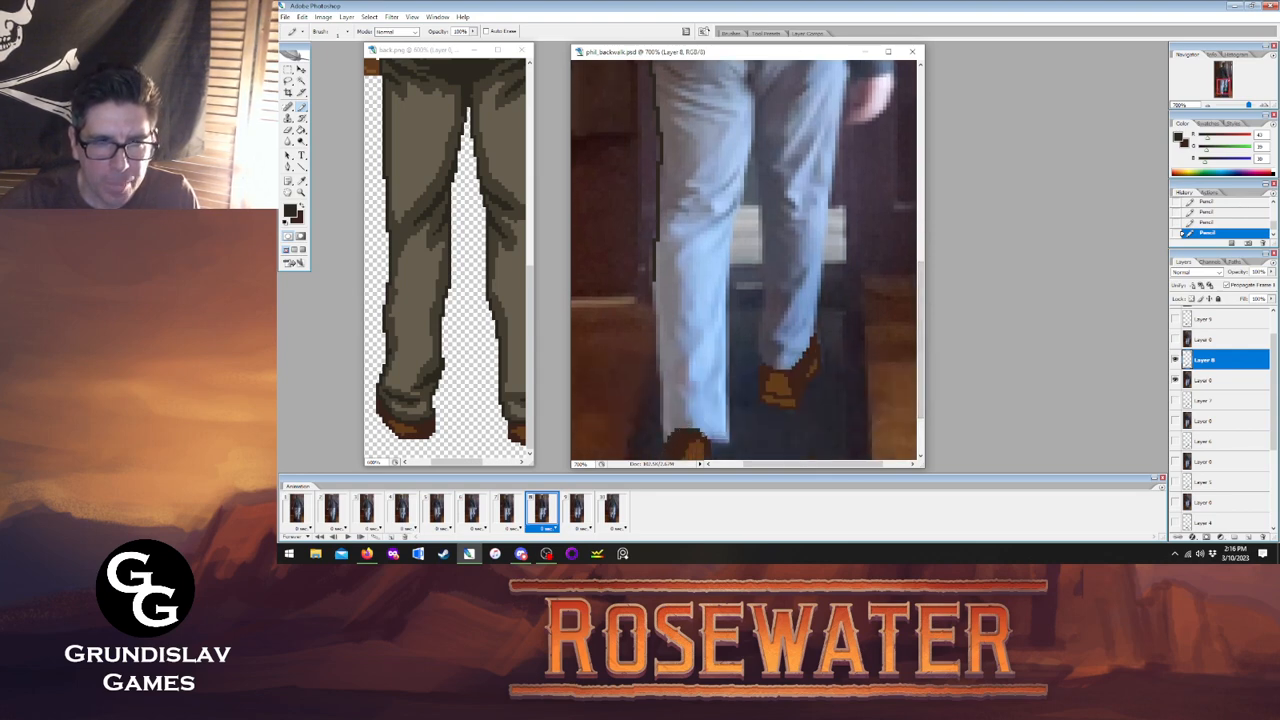
{"action": "left_click_drag", "start_coordinate": [722, 443], "coordinate": [740, 184]}
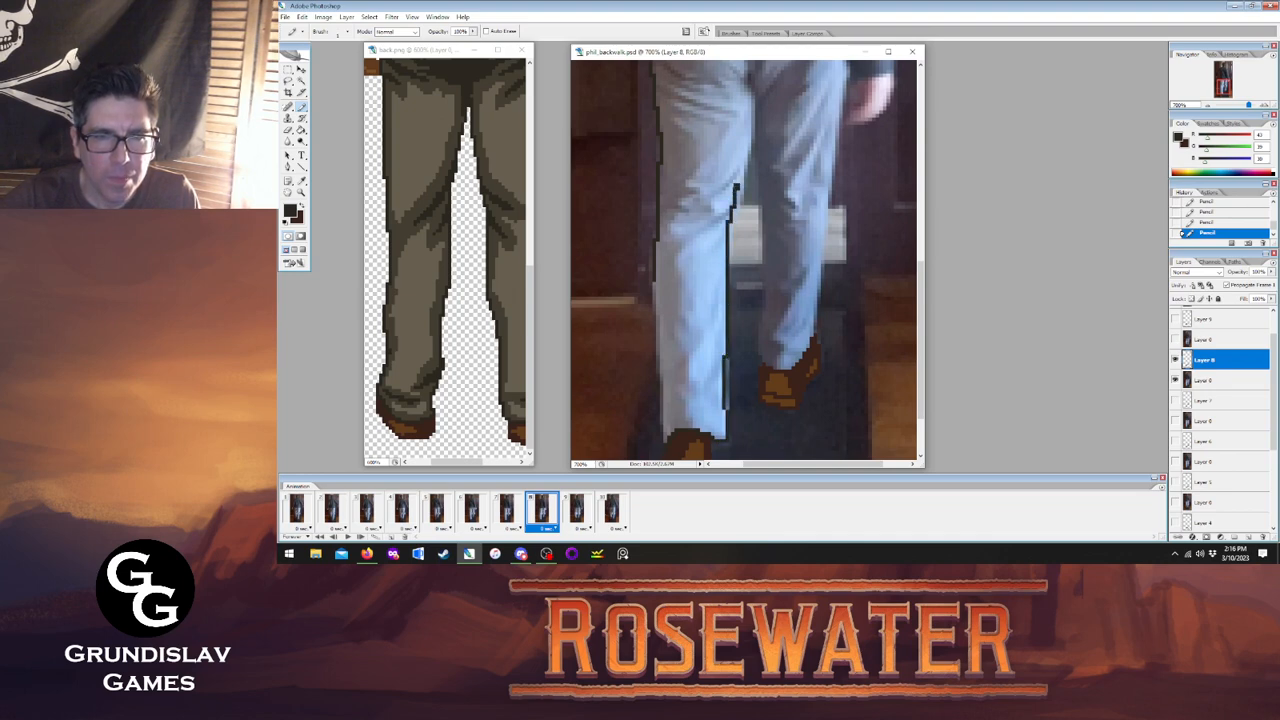
{"action": "key", "text": "e"}
{"action": "left_click_drag", "start_coordinate": [722, 235], "coordinate": [729, 178]}
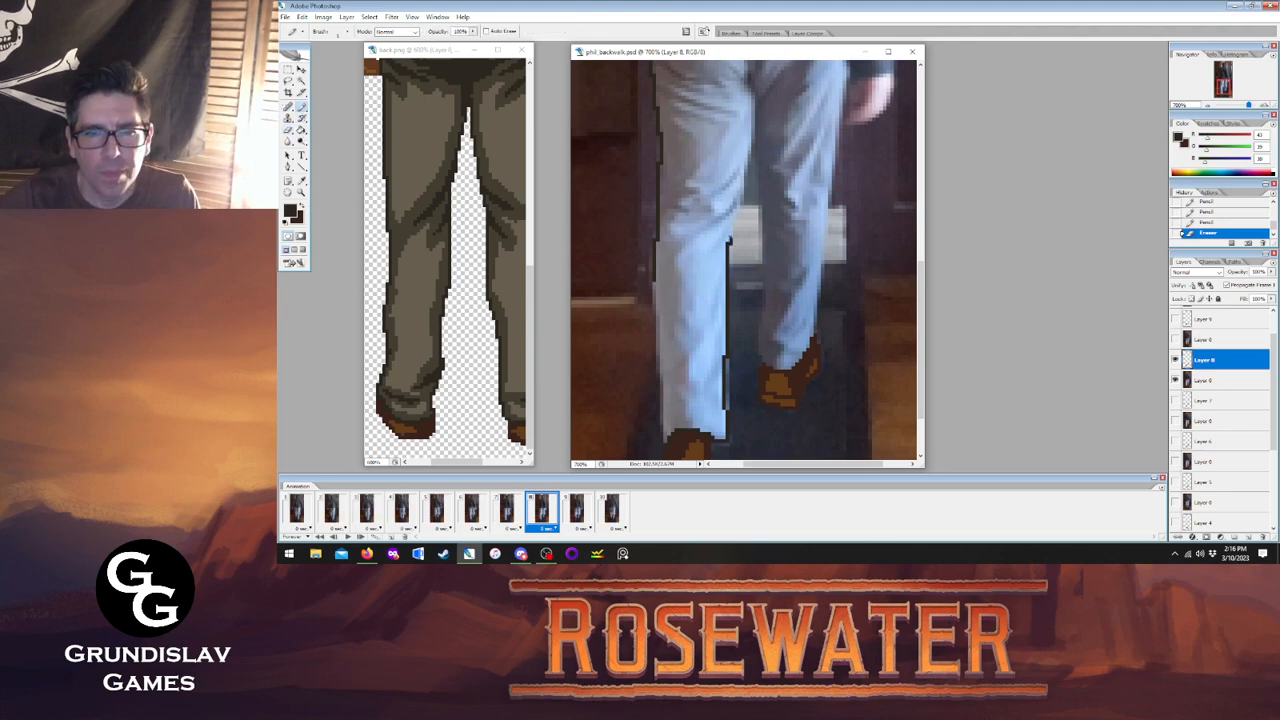
{"action": "left_click_drag", "start_coordinate": [729, 240], "coordinate": [759, 100]}
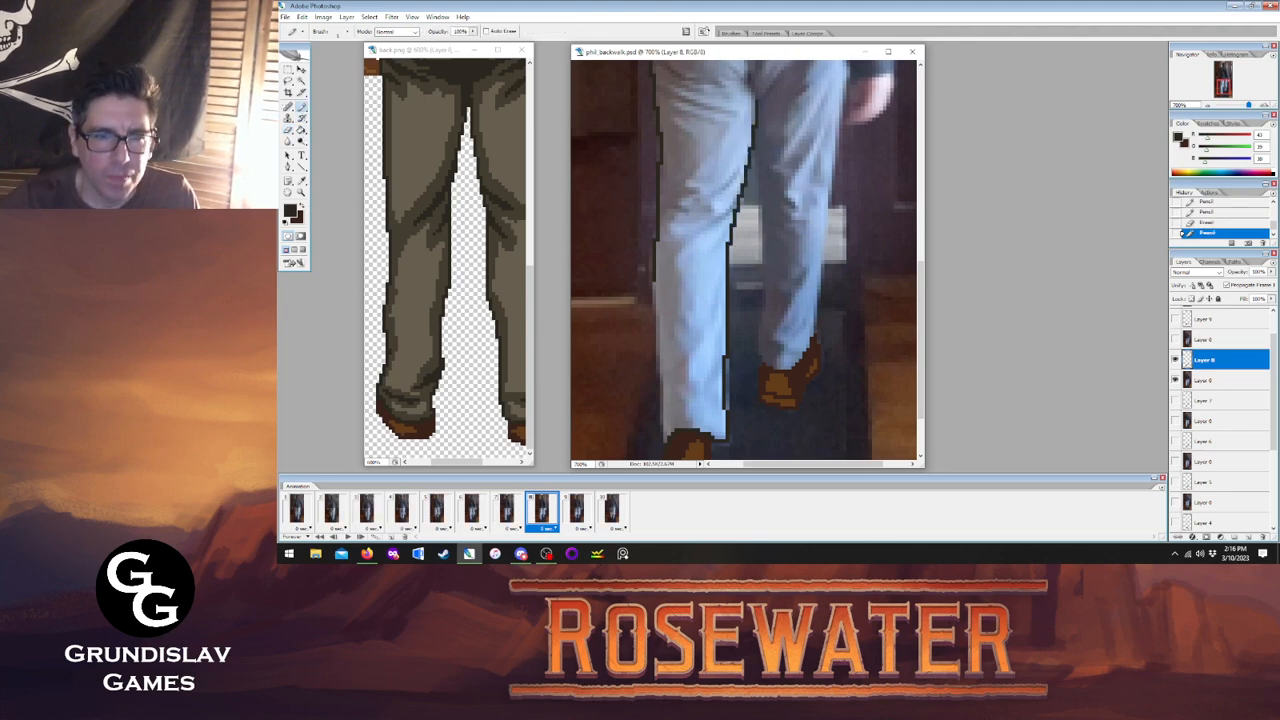
Complete the left leg's lower outer edge and shift the inner edge's line above the cuff outward, erasing the surplus pixels.
{"action": "left_click_drag", "start_coordinate": [662, 432], "coordinate": [652, 280]}
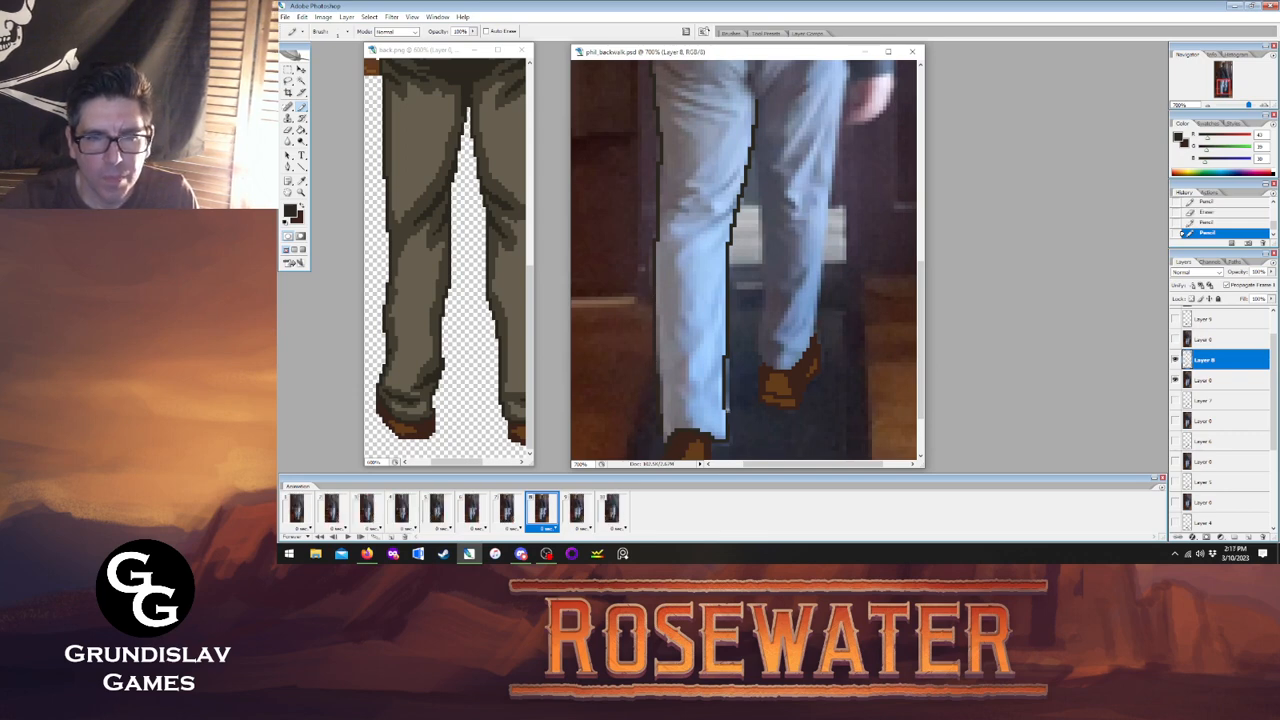
{"action": "left_click_drag", "start_coordinate": [727, 414], "coordinate": [727, 358]}
{"action": "key", "text": "e"}
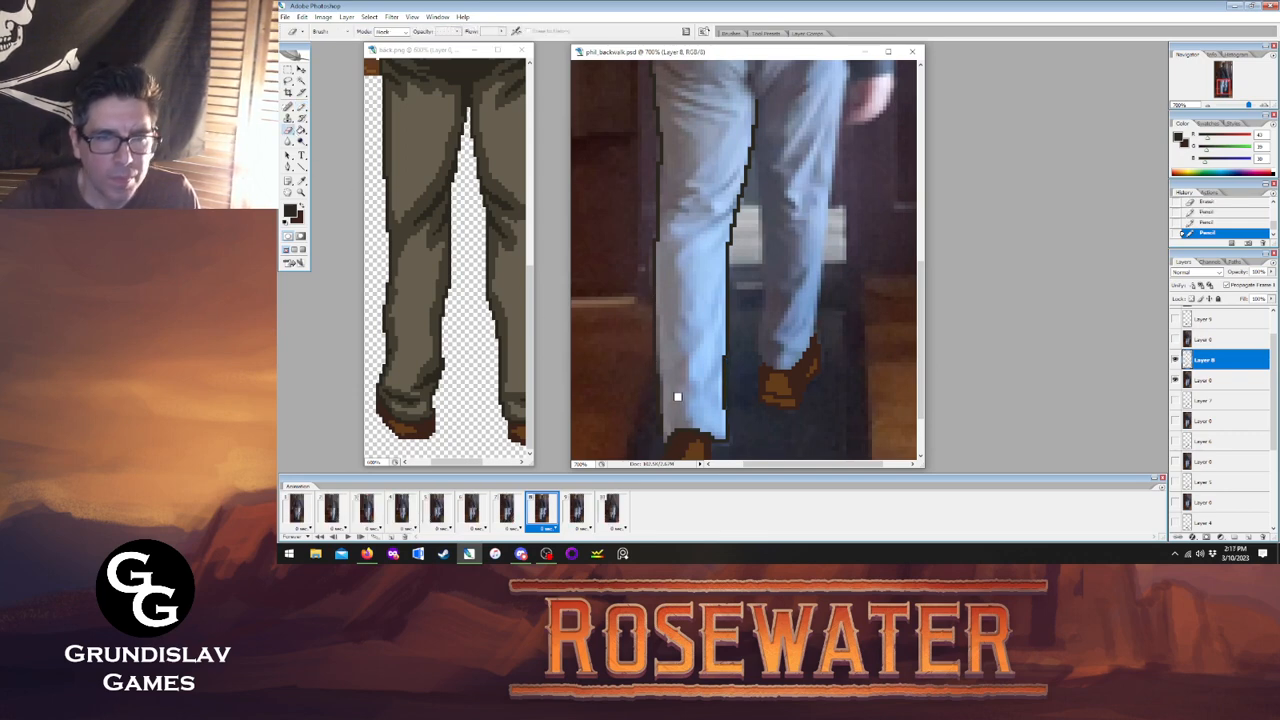
{"action": "left_click_drag", "start_coordinate": [720, 408], "coordinate": [720, 362]}
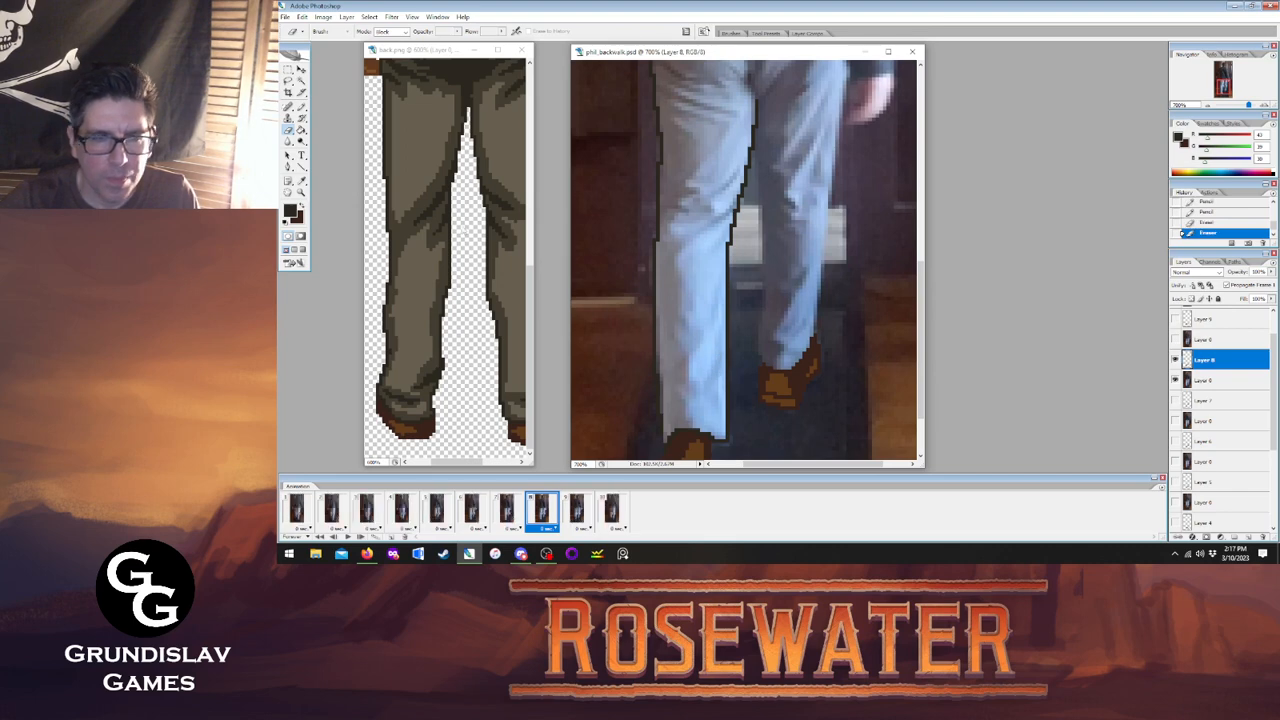
Trace the right leg's cuff, inner edge and outer edge from the shoe up to the thigh on Layer 8.
{"action": "key", "text": "b"}
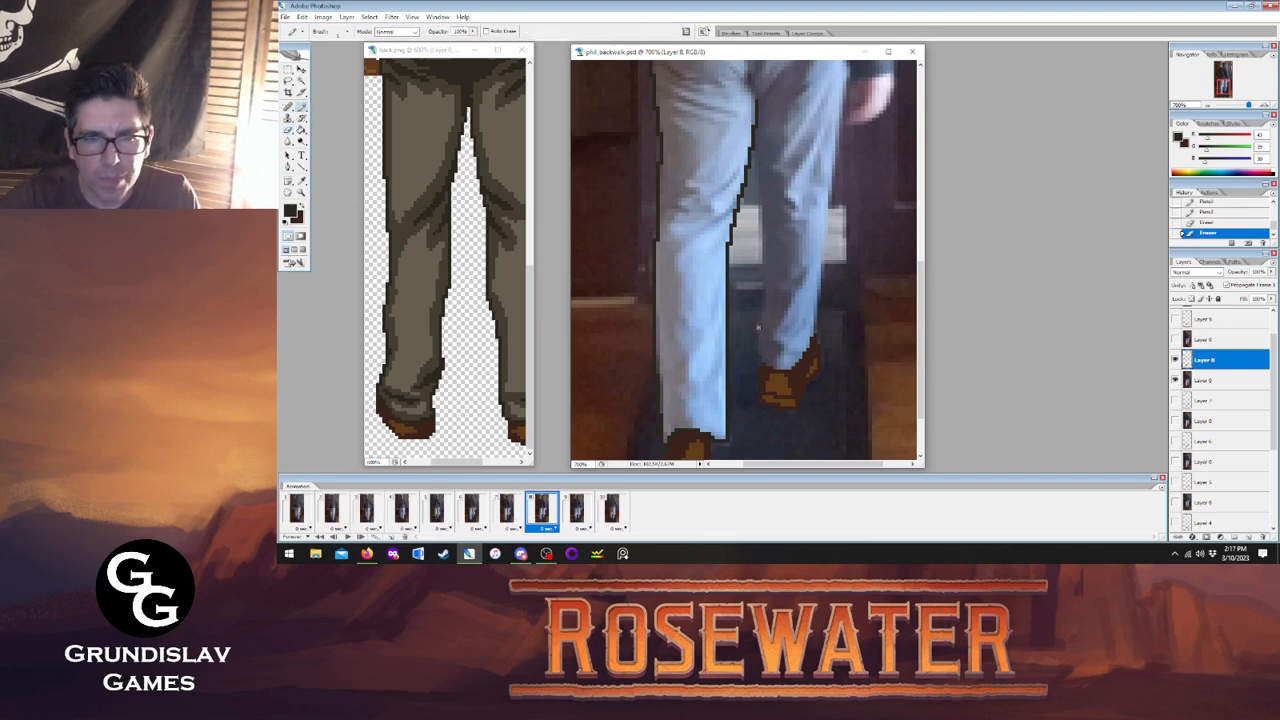
{"action": "left_click_drag", "start_coordinate": [759, 346], "coordinate": [758, 324]}
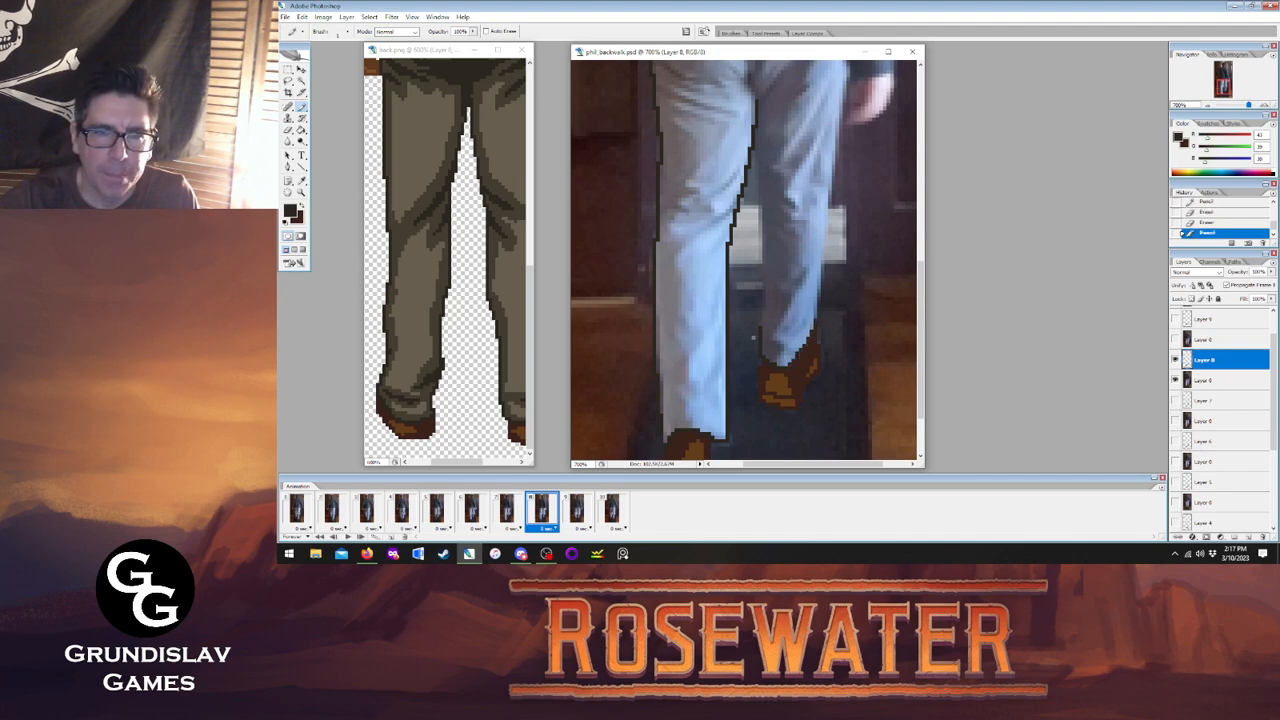
{"action": "left_click_drag", "start_coordinate": [763, 316], "coordinate": [757, 132]}
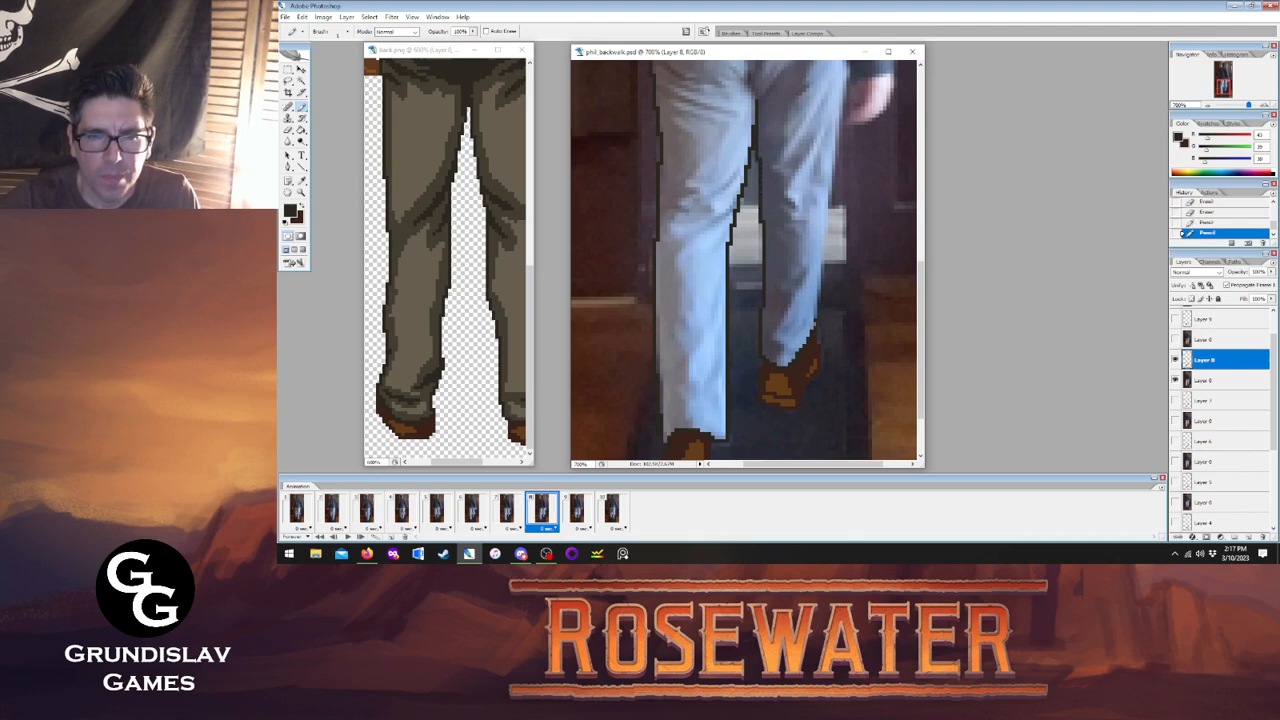
{"action": "left_click_drag", "start_coordinate": [814, 320], "coordinate": [838, 110]}
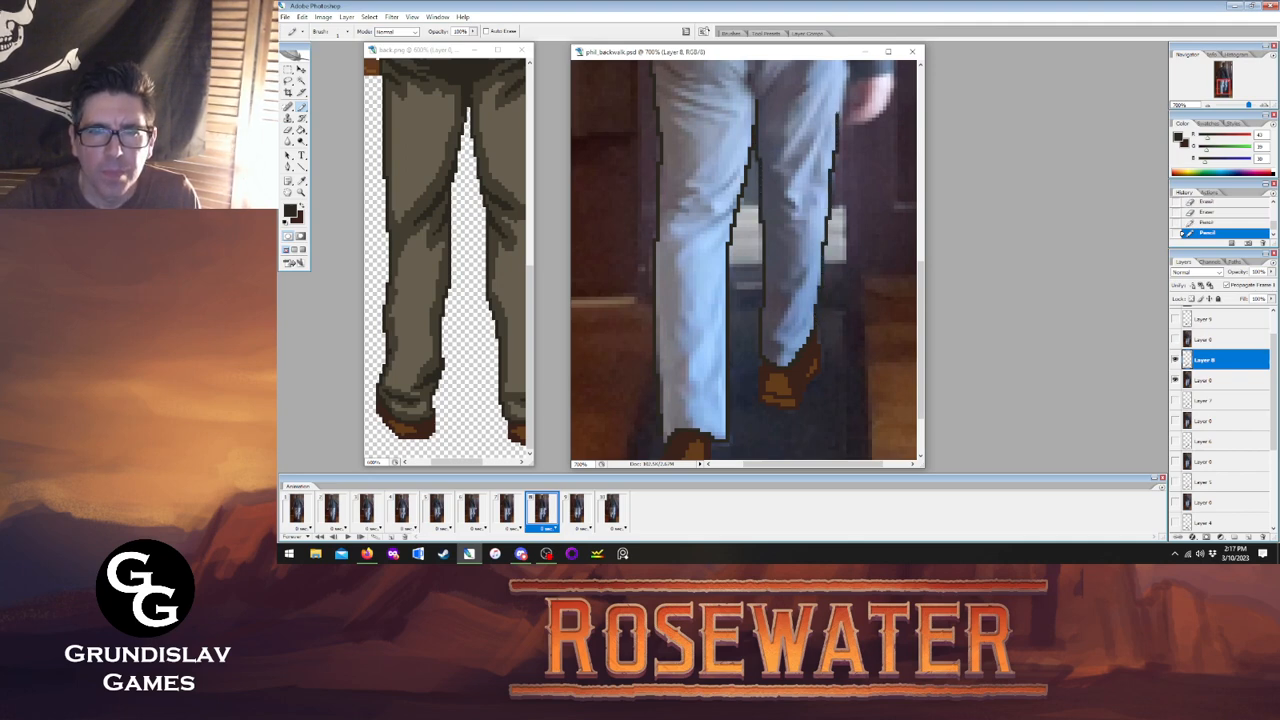
Erase the right thigh's outer line on Layer 8 and redraw it up to the waistline.
{"action": "scroll", "coordinate": [745, 260], "scroll_direction": "up", "scroll_amount": 3}
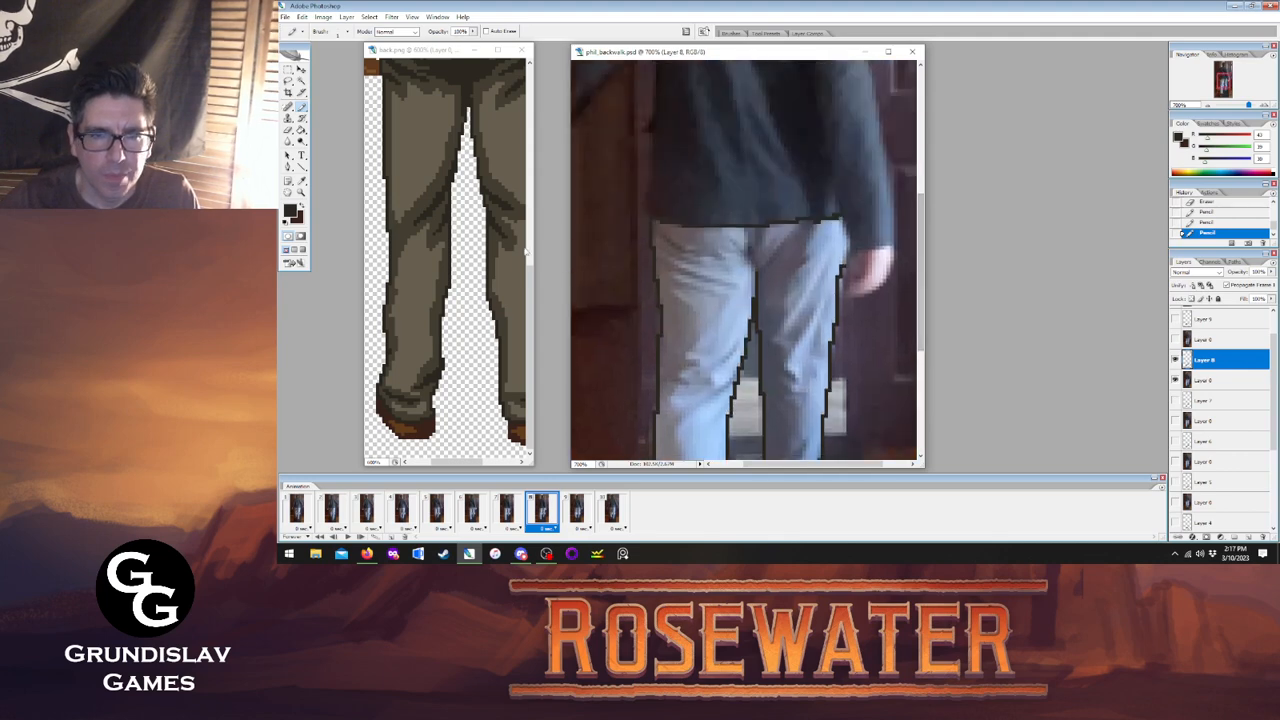
{"action": "left_click", "coordinate": [288, 130]}
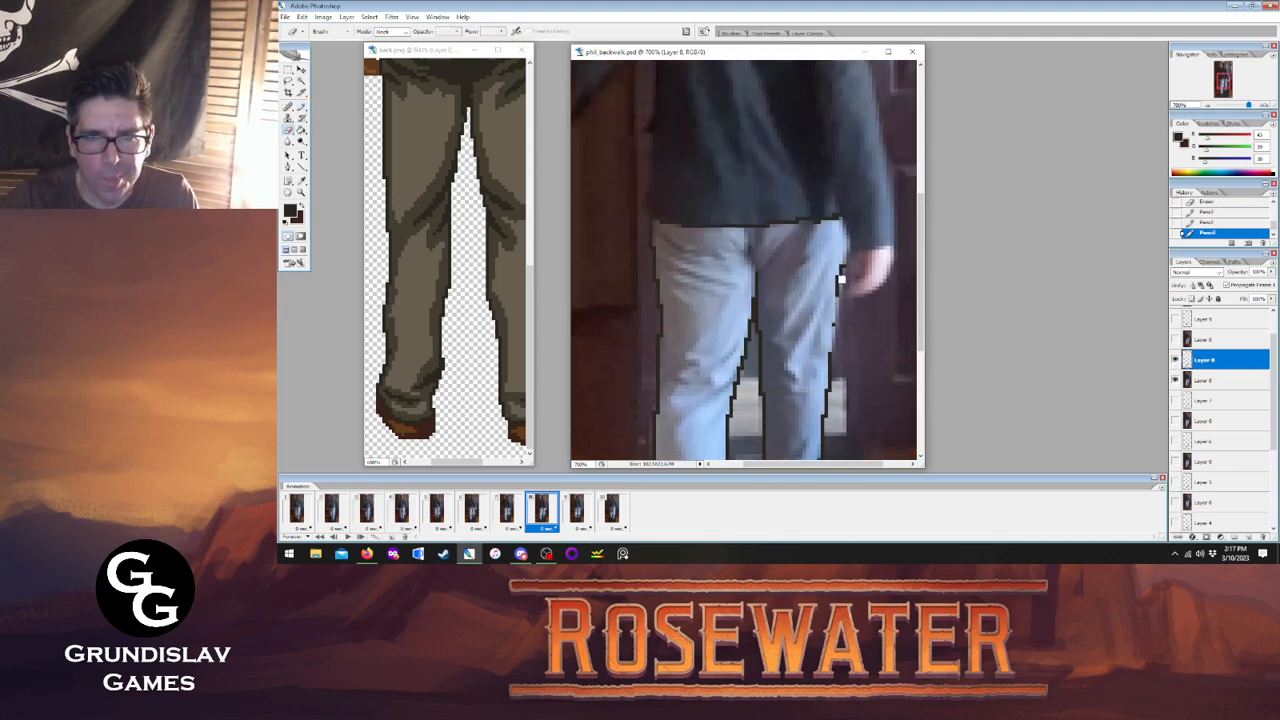
{"action": "left_click_drag", "start_coordinate": [841, 280], "coordinate": [838, 296]}
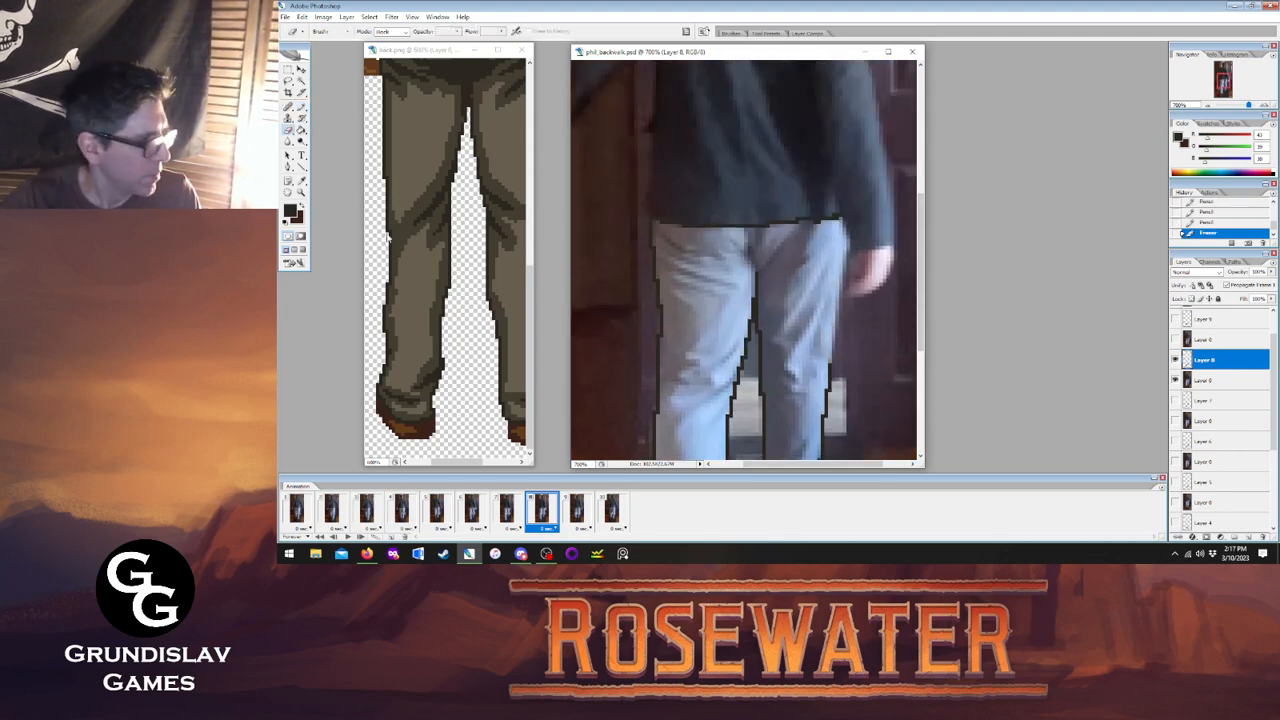
{"action": "left_click", "coordinate": [302, 106]}
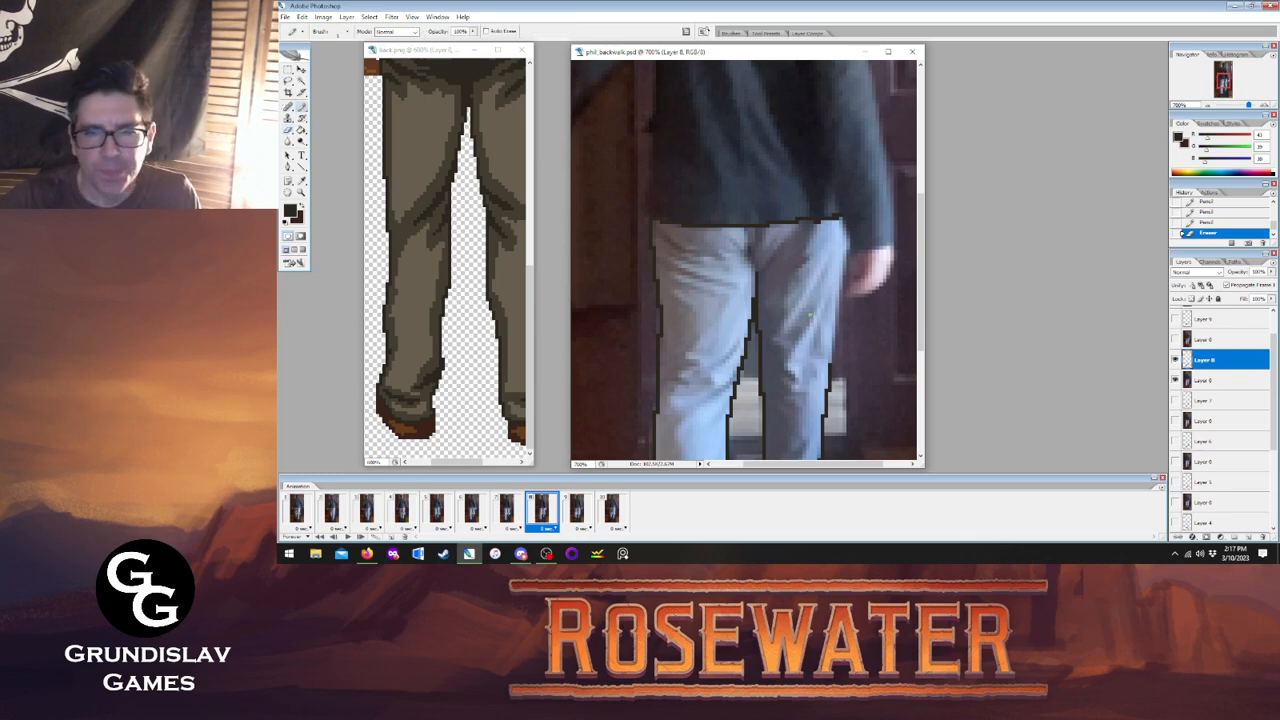
{"action": "left_click_drag", "start_coordinate": [836, 356], "coordinate": [849, 247]}
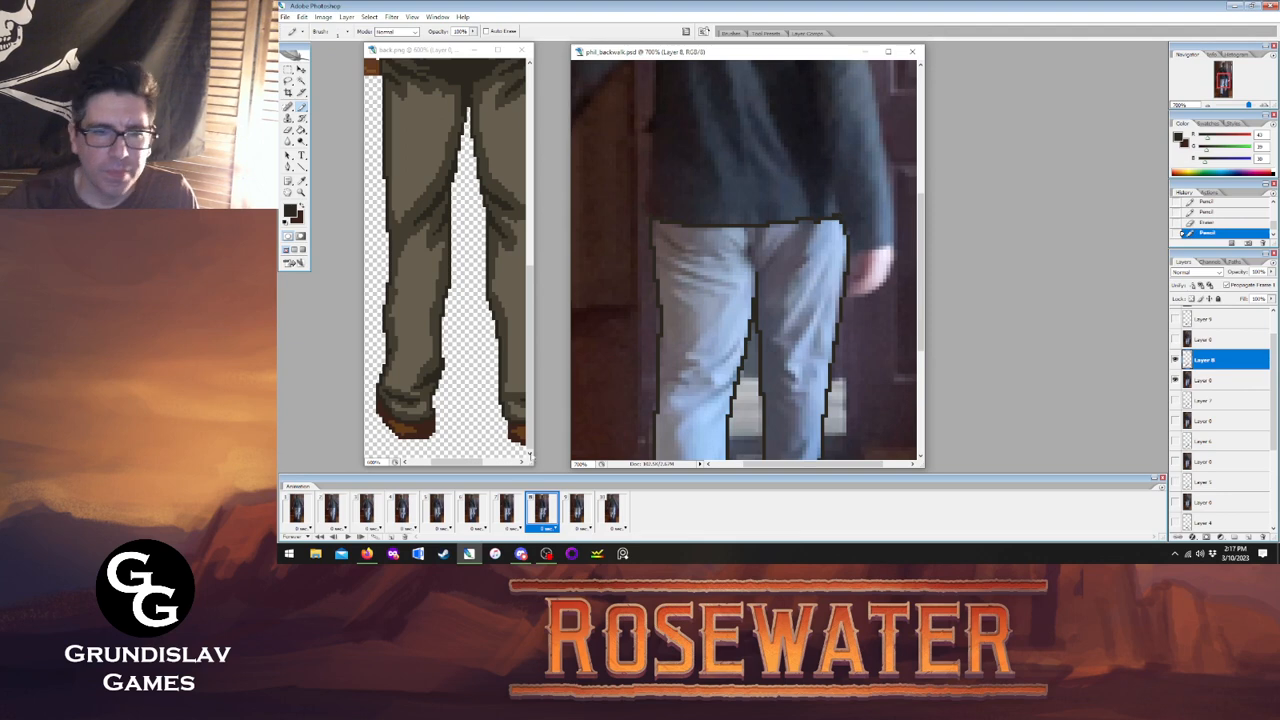
On animation frame 9, trace the trousers' waistline and the left leg's upper outer edge on Layer 9.
{"action": "left_click", "coordinate": [577, 510]}
{"action": "left_click", "coordinate": [1222, 318]}
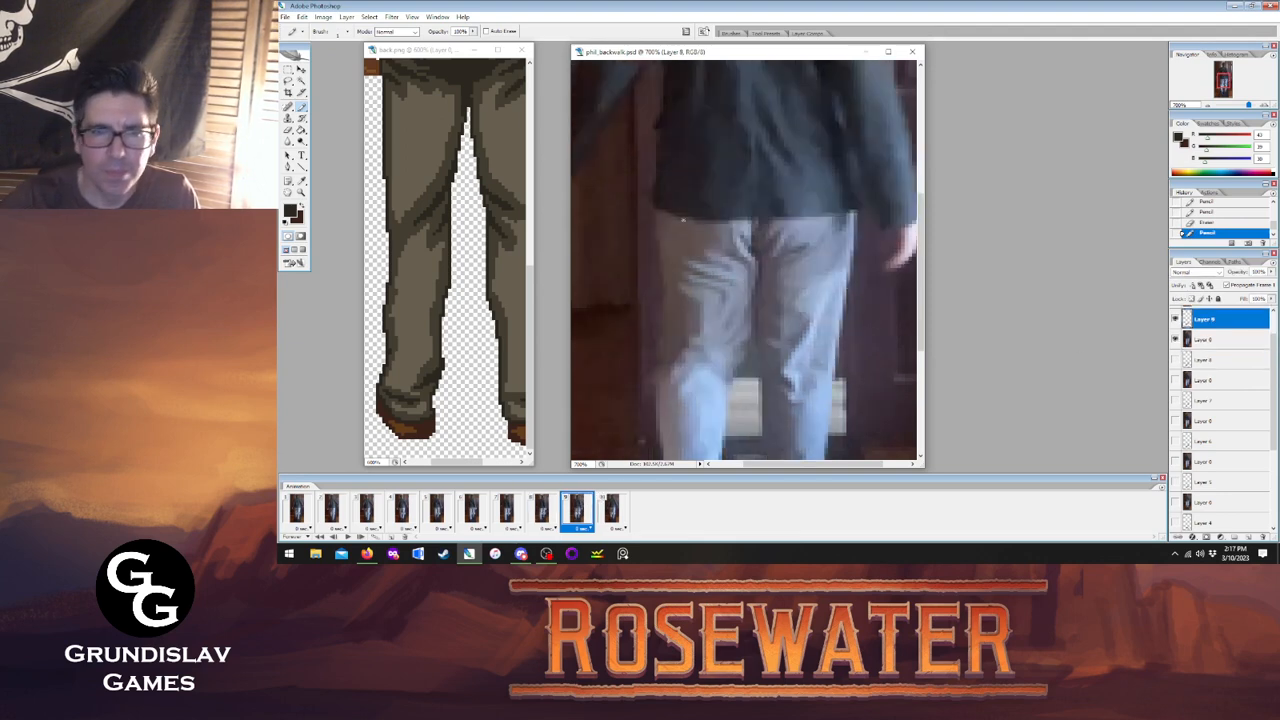
{"action": "left_click_drag", "start_coordinate": [672, 215], "coordinate": [856, 211]}
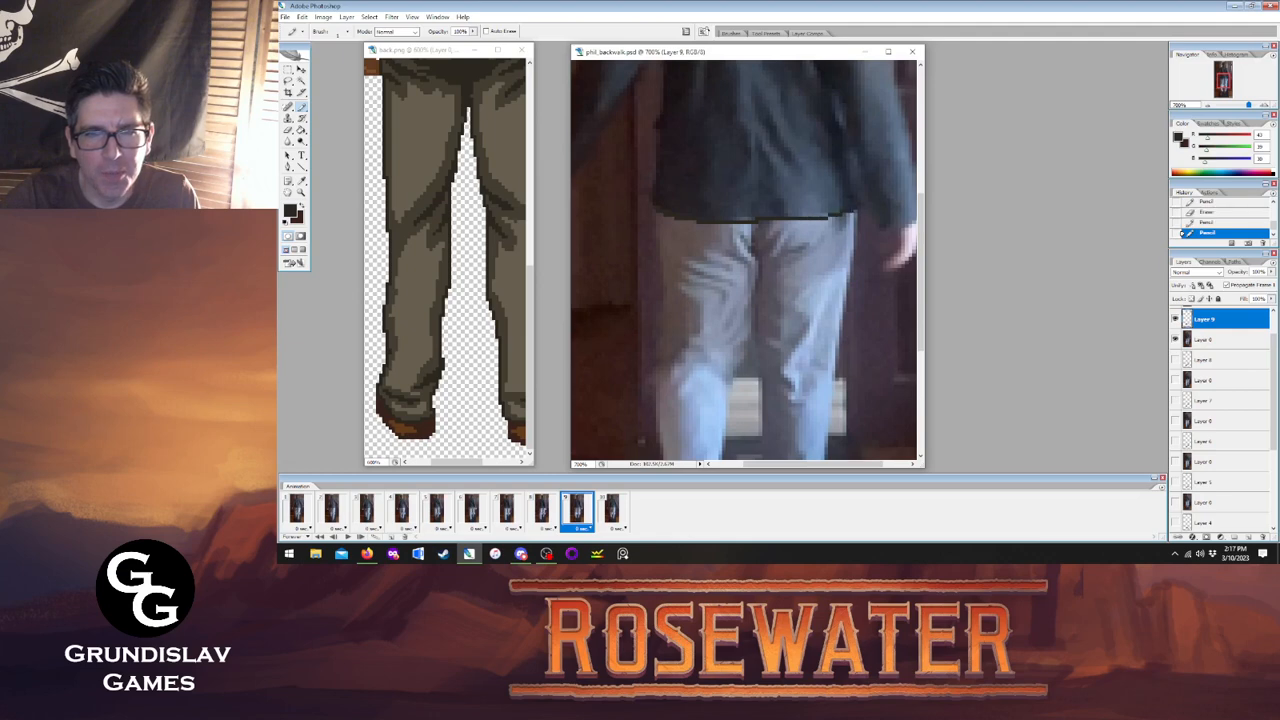
{"action": "left_click_drag", "start_coordinate": [657, 432], "coordinate": [658, 240]}
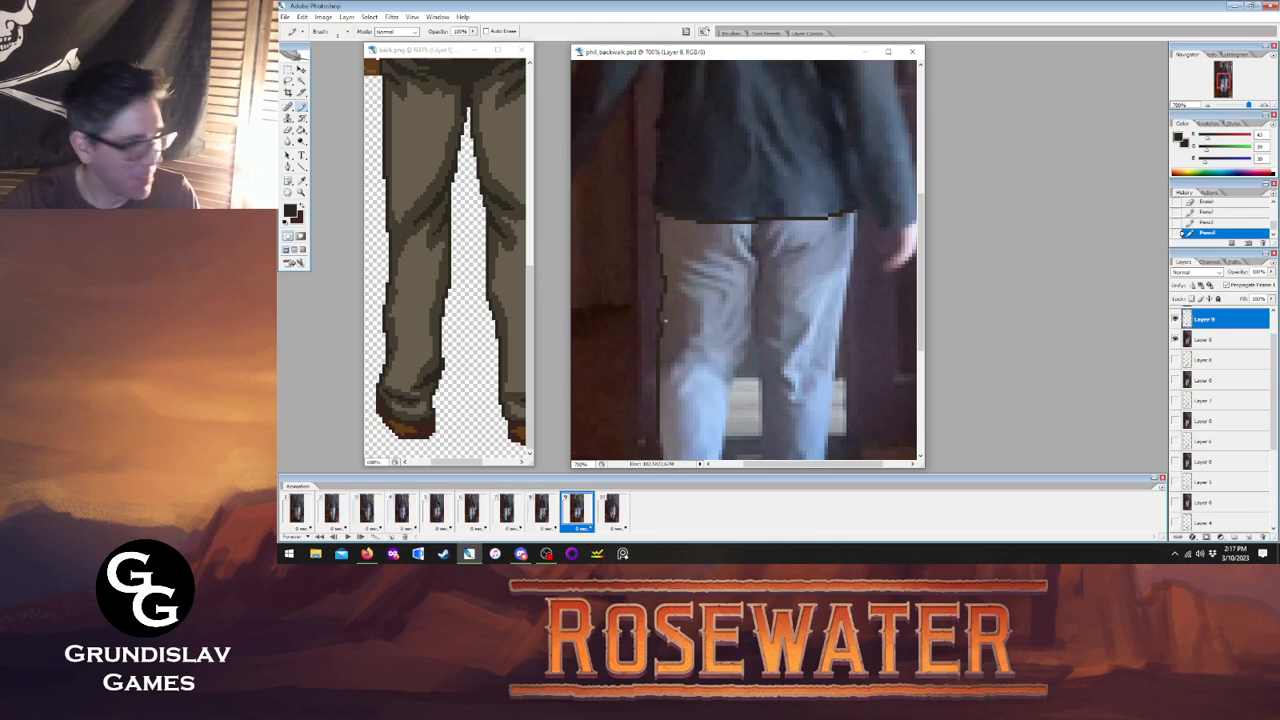
Trace the left leg's inner edge from the shoe to the thigh and its lower outer edge on Layer 9.
{"action": "scroll", "coordinate": [925, 268], "scroll_direction": "down", "scroll_amount": 5}
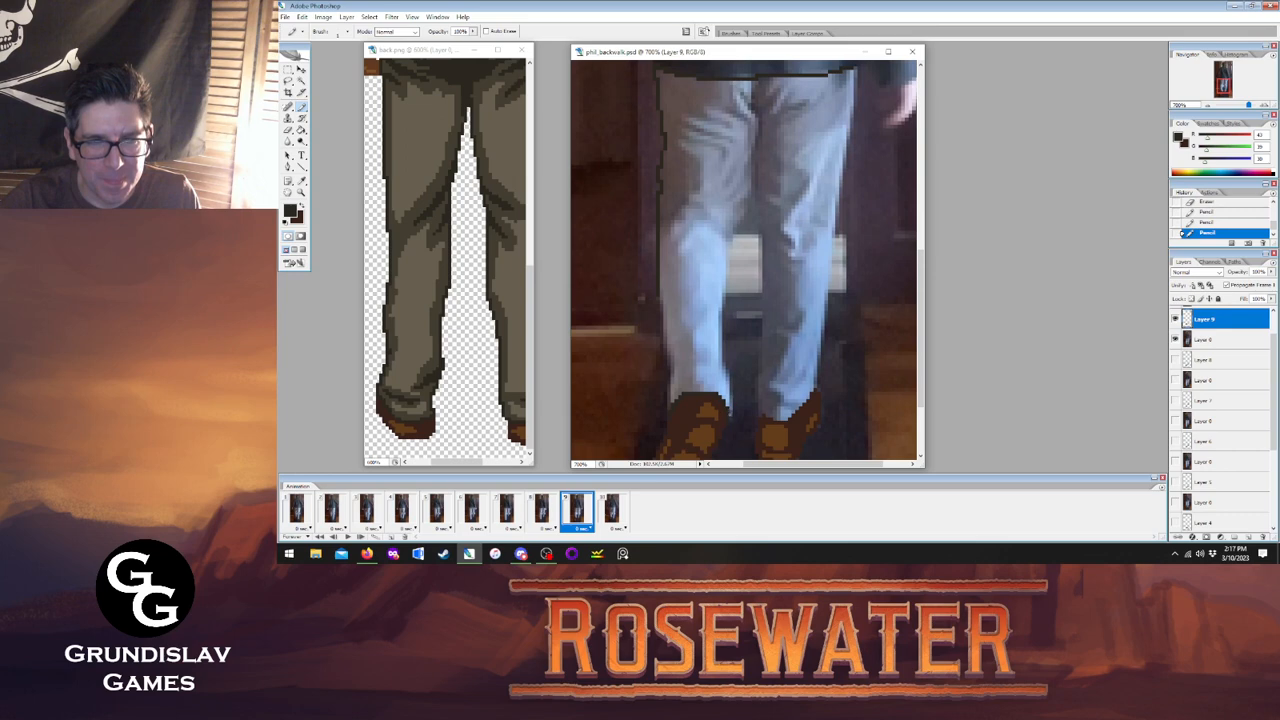
{"action": "mouse_move", "coordinate": [731, 416]}
{"action": "left_mouse_down"}
{"action": "mouse_move", "coordinate": [721, 292]}
{"action": "mouse_move", "coordinate": [753, 184]}
{"action": "left_mouse_up"}
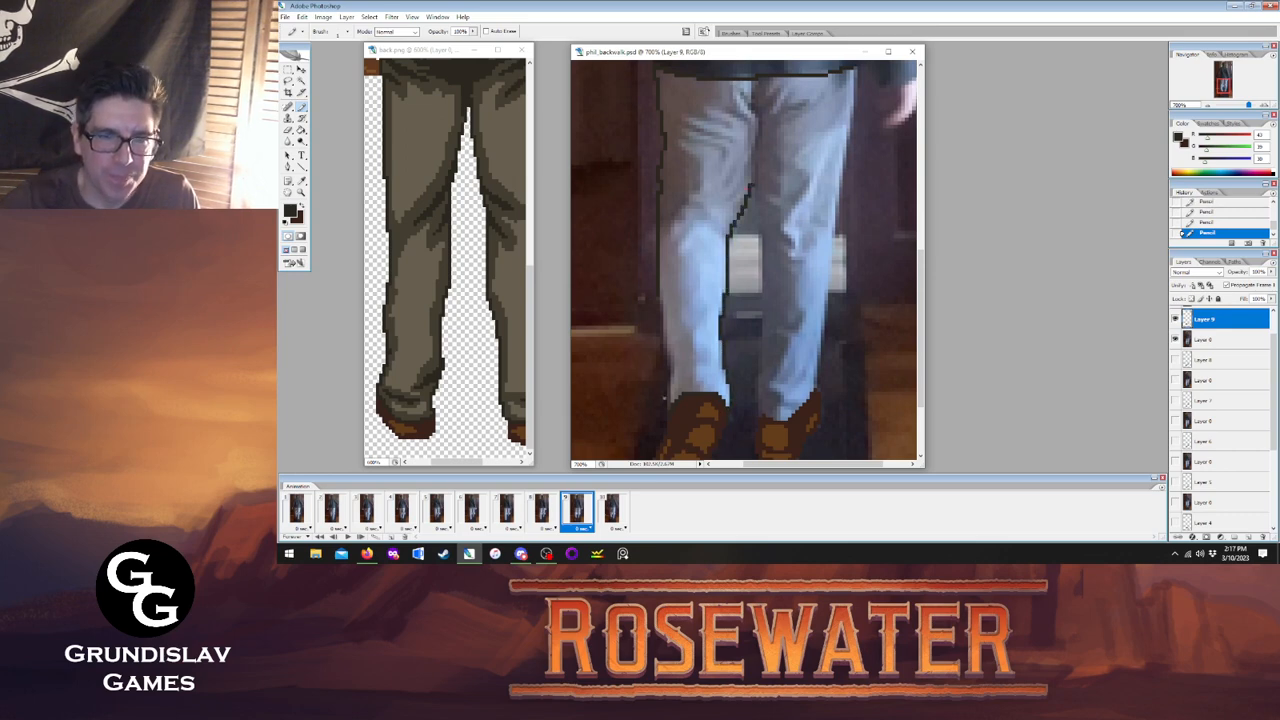
{"action": "left_click_drag", "start_coordinate": [667, 410], "coordinate": [660, 297]}
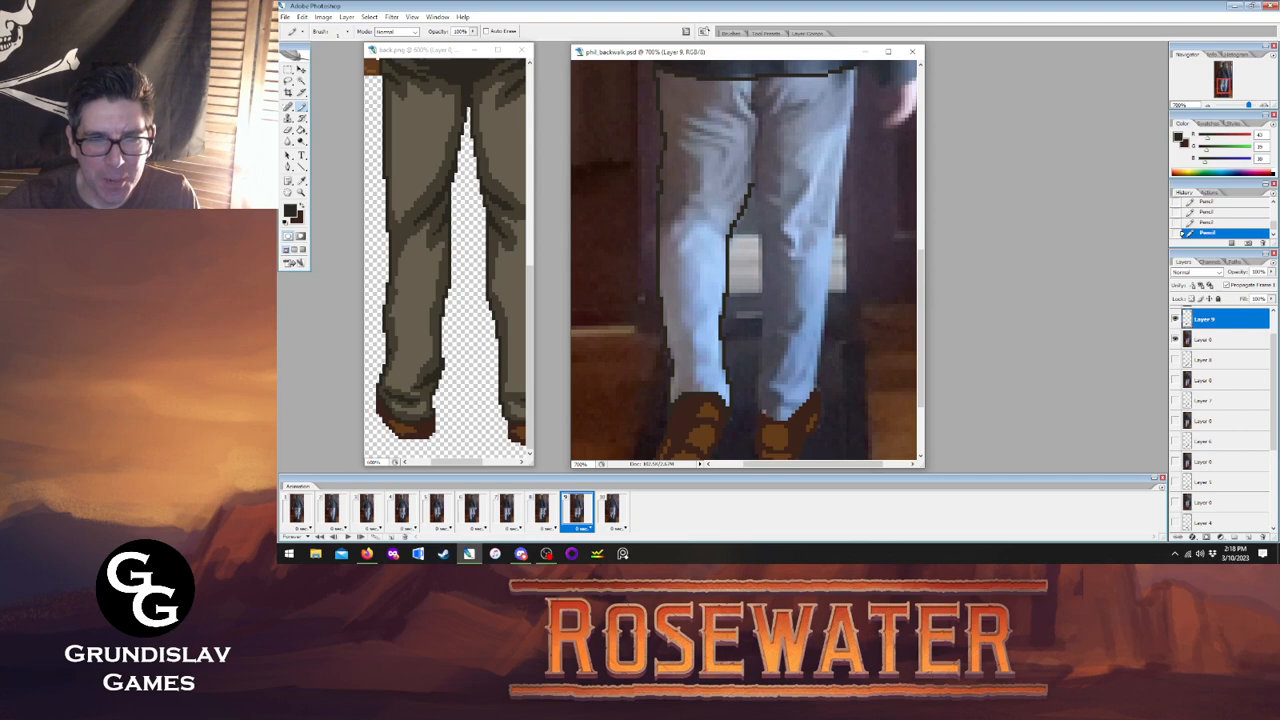
Outline the right leg's cuff, inner edge and outer edge up to the waistline on Layer 9.
{"action": "left_click_drag", "start_coordinate": [780, 420], "coordinate": [802, 400]}
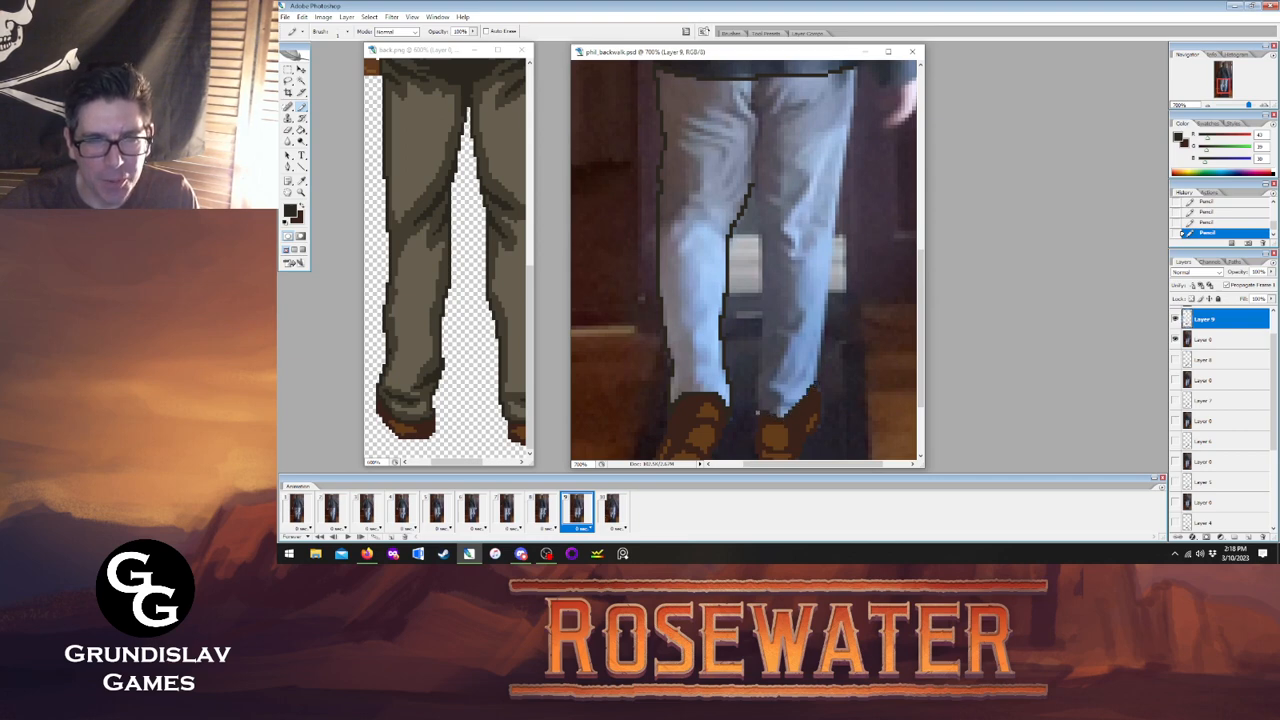
{"action": "left_click_drag", "start_coordinate": [764, 320], "coordinate": [752, 164]}
{"action": "left_click_drag", "start_coordinate": [816, 382], "coordinate": [856, 100]}
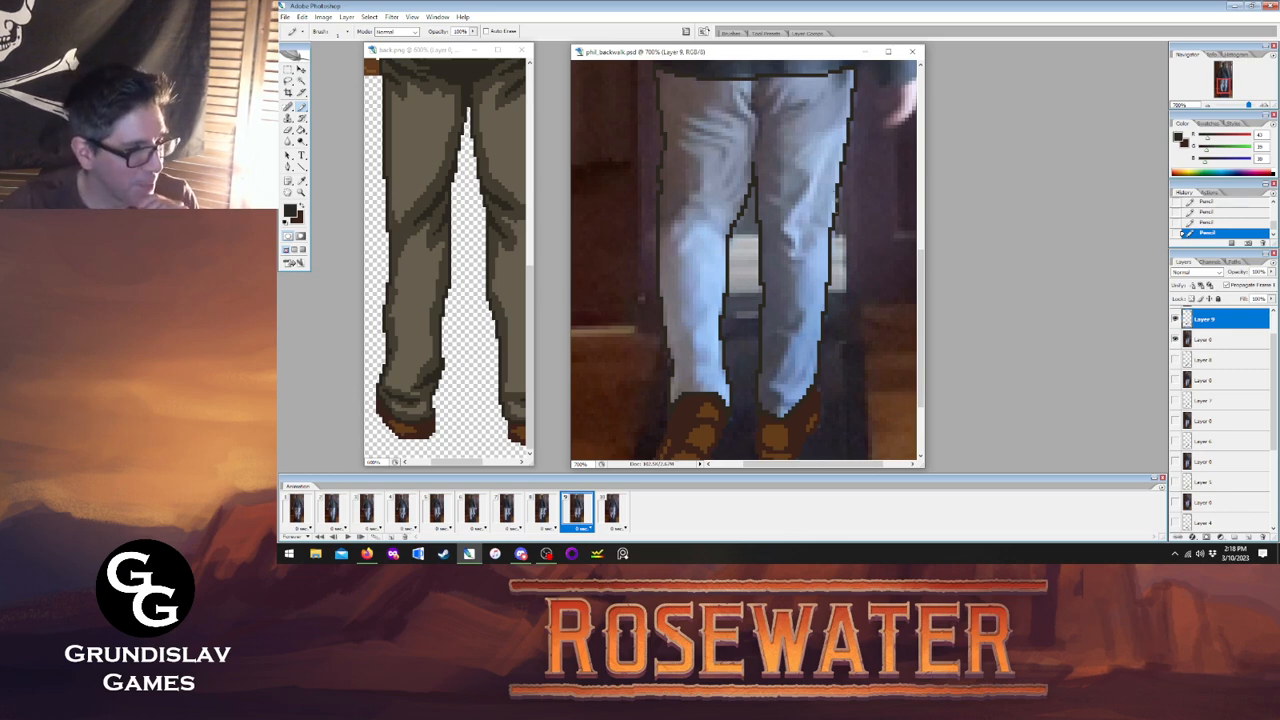
Switch to animation frame 10 and start tracing the left leg's inner edge above the shoe on Layer 10.
{"action": "left_click", "coordinate": [608, 511]}
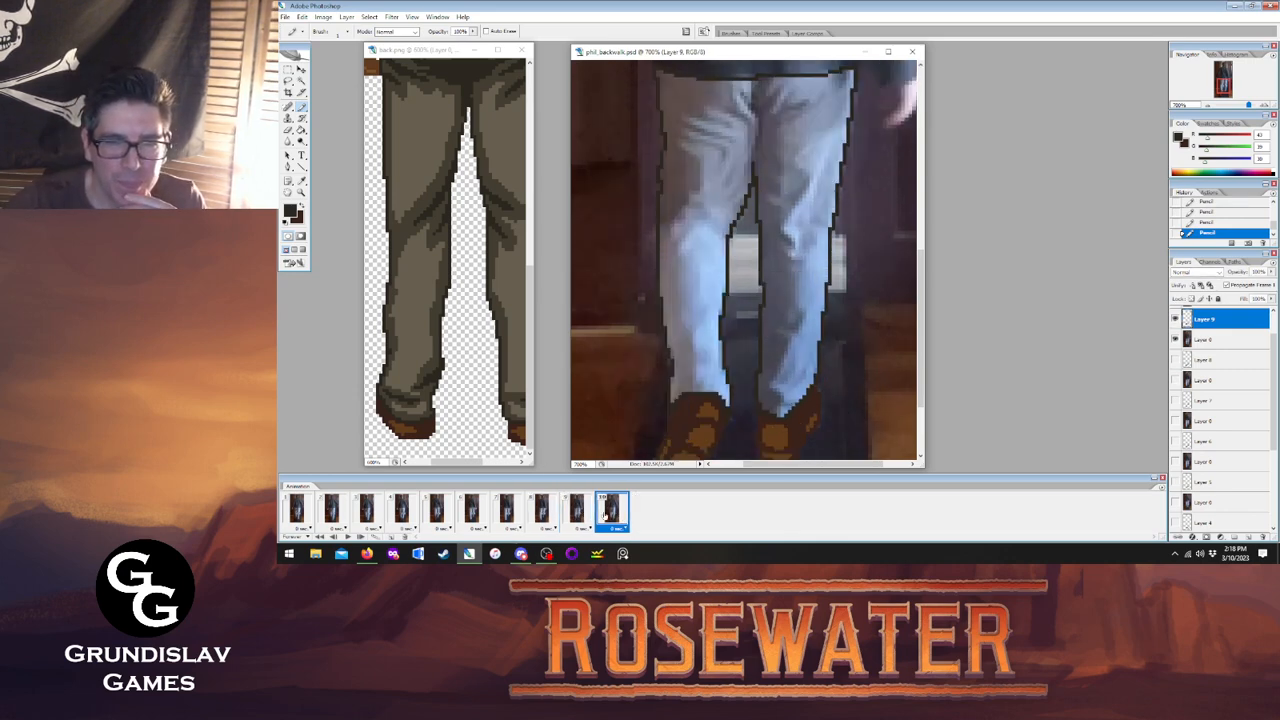
{"action": "left_click_drag", "start_coordinate": [1272, 383], "coordinate": [1272, 360]}
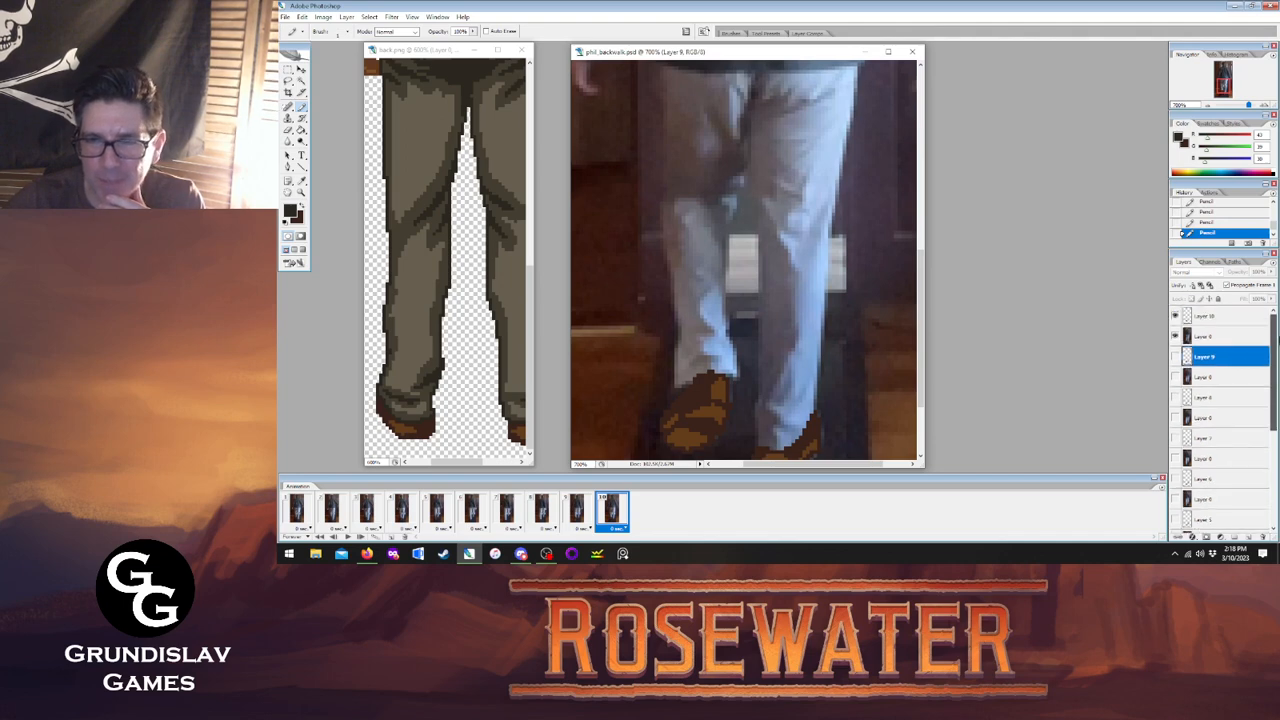
{"action": "left_click", "coordinate": [1227, 318]}
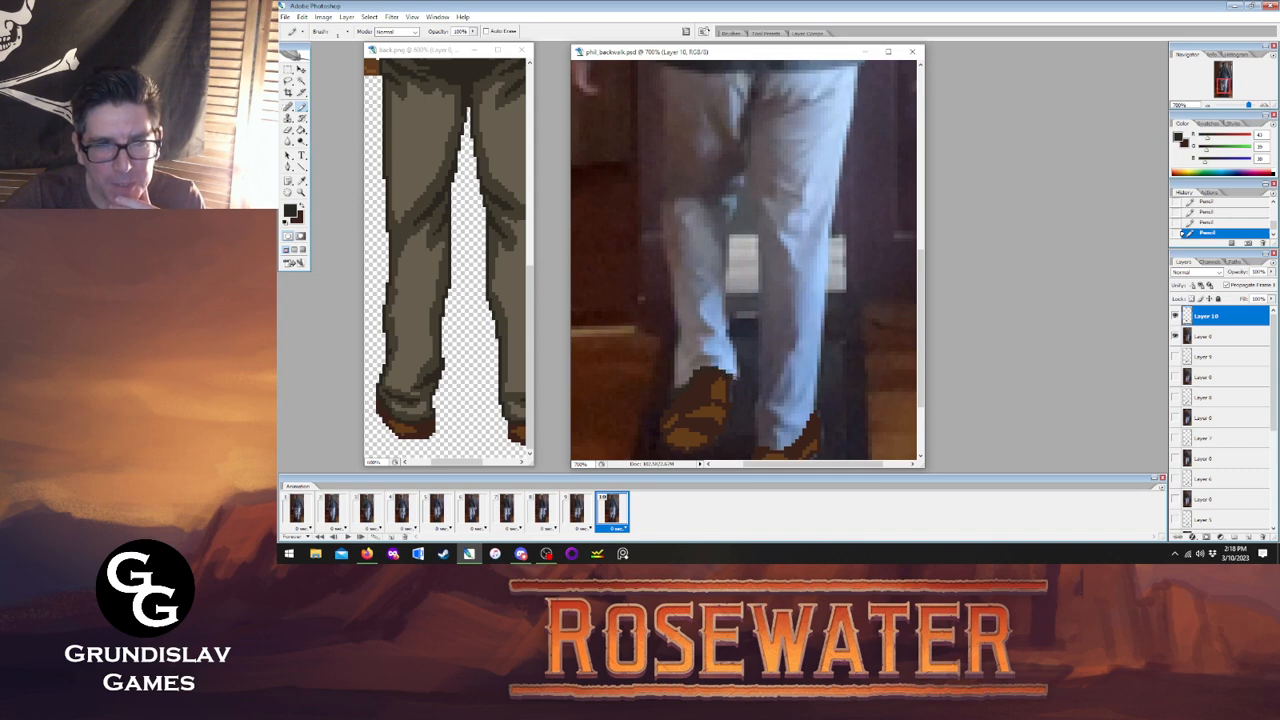
{"action": "left_click_drag", "start_coordinate": [737, 366], "coordinate": [731, 340]}
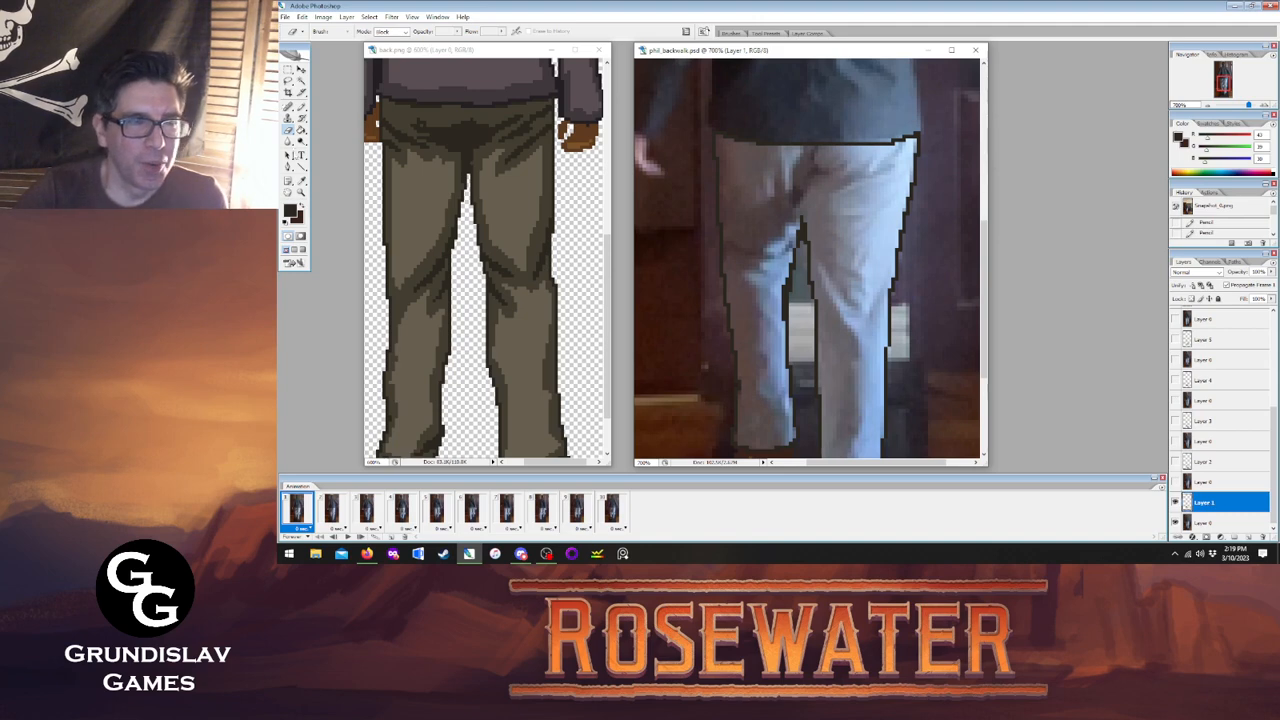
Step through animation frames 2 to 10 and examine the traced trouser outlines against the video reference.
{"action": "key", "text": "i"}
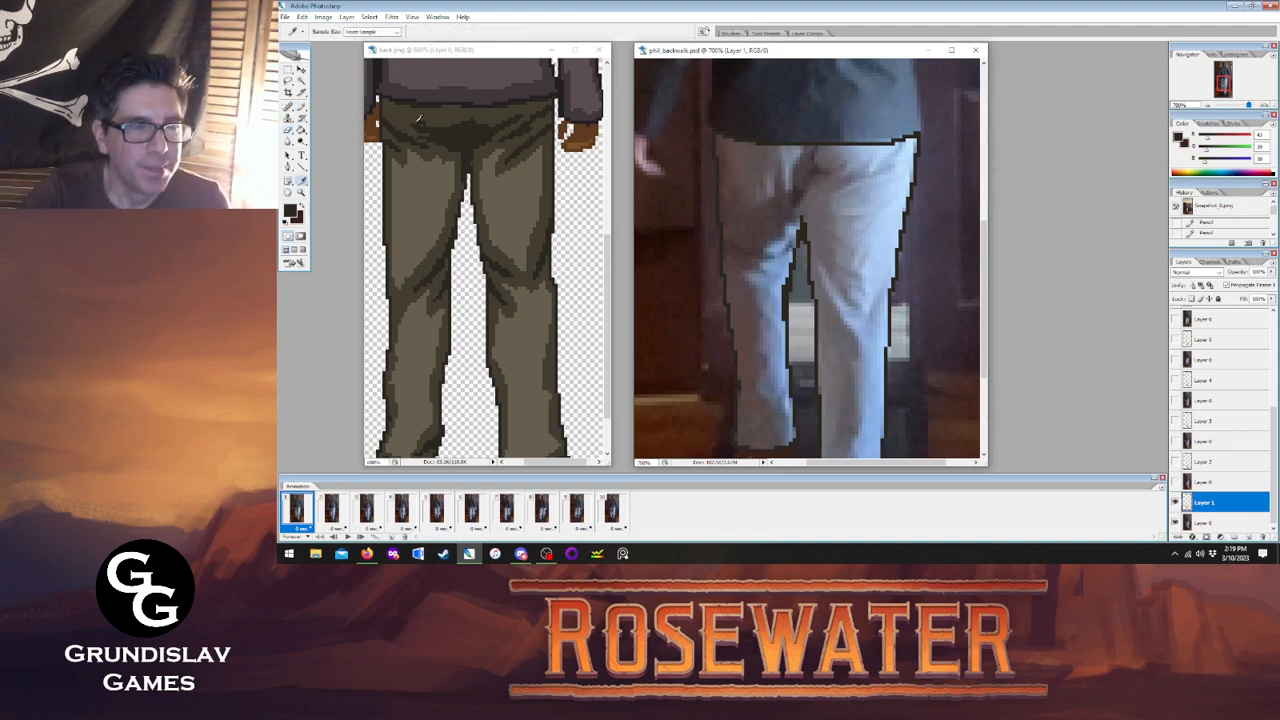
{"action": "key", "text": "b"}
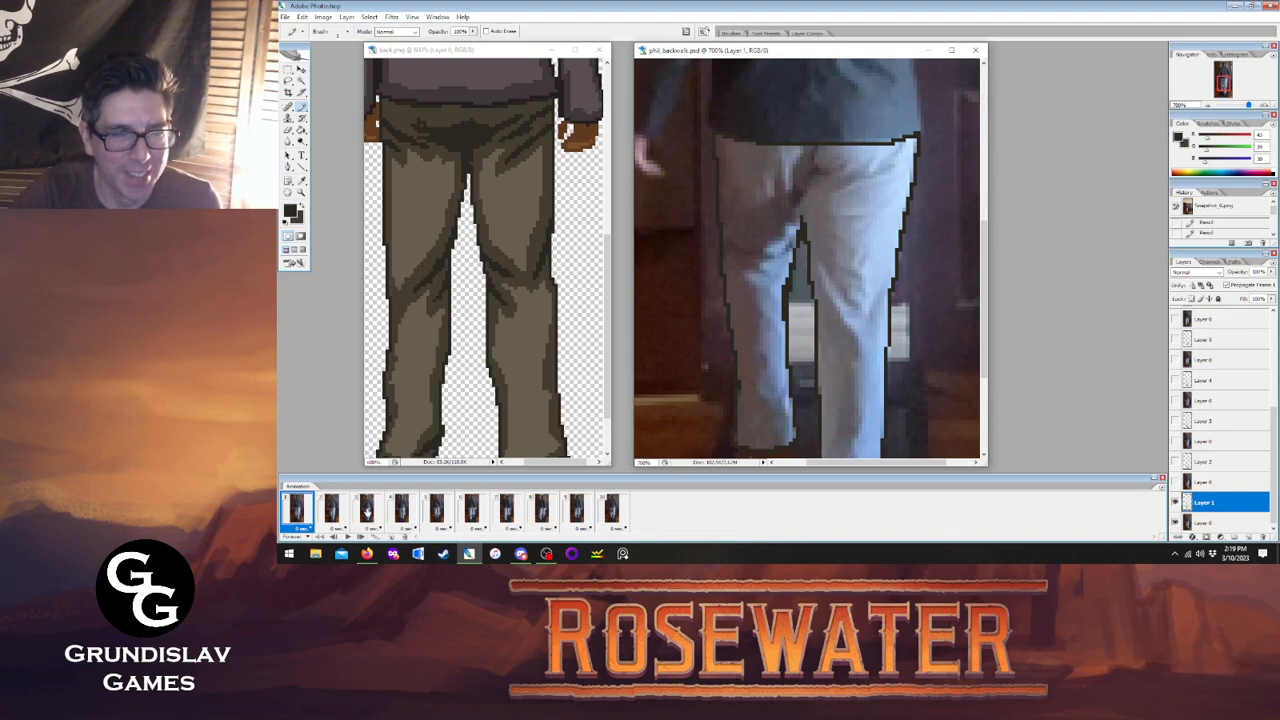
{"action": "left_click", "coordinate": [334, 508]}
{"action": "left_click", "coordinate": [366, 508]}
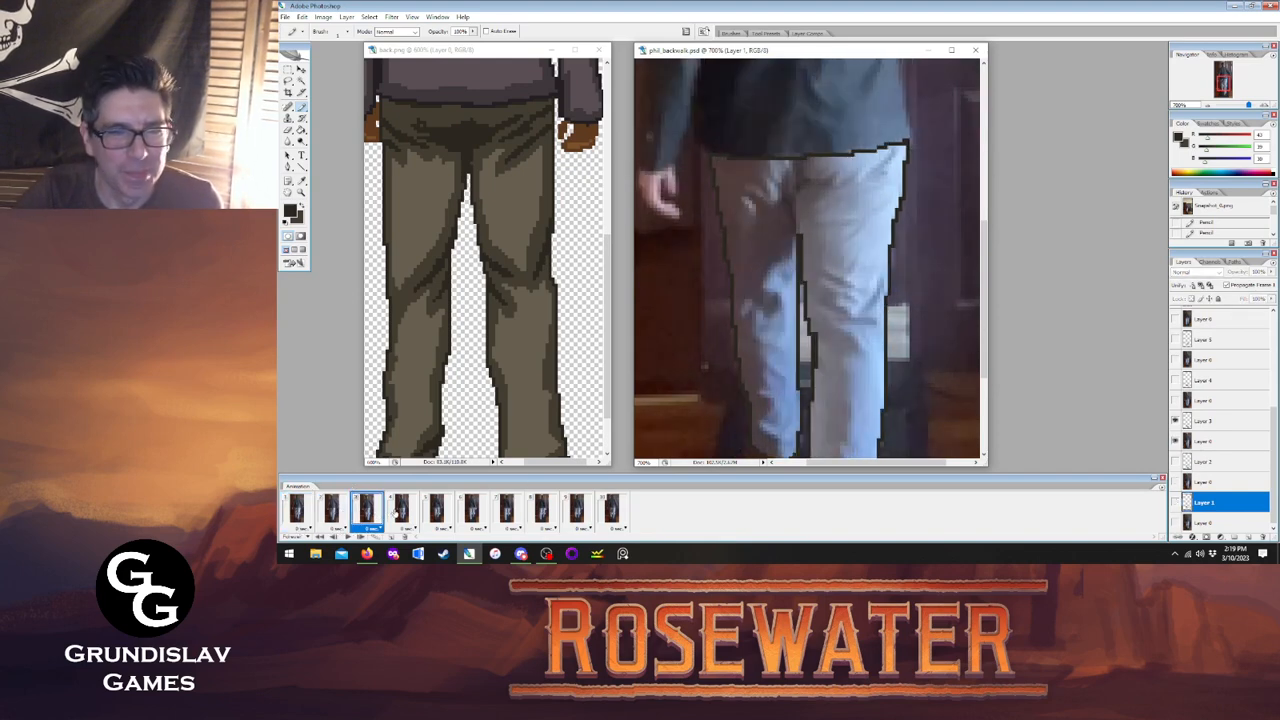
{"action": "left_click", "coordinate": [401, 508]}
{"action": "left_click", "coordinate": [436, 508]}
{"action": "left_click", "coordinate": [471, 508]}
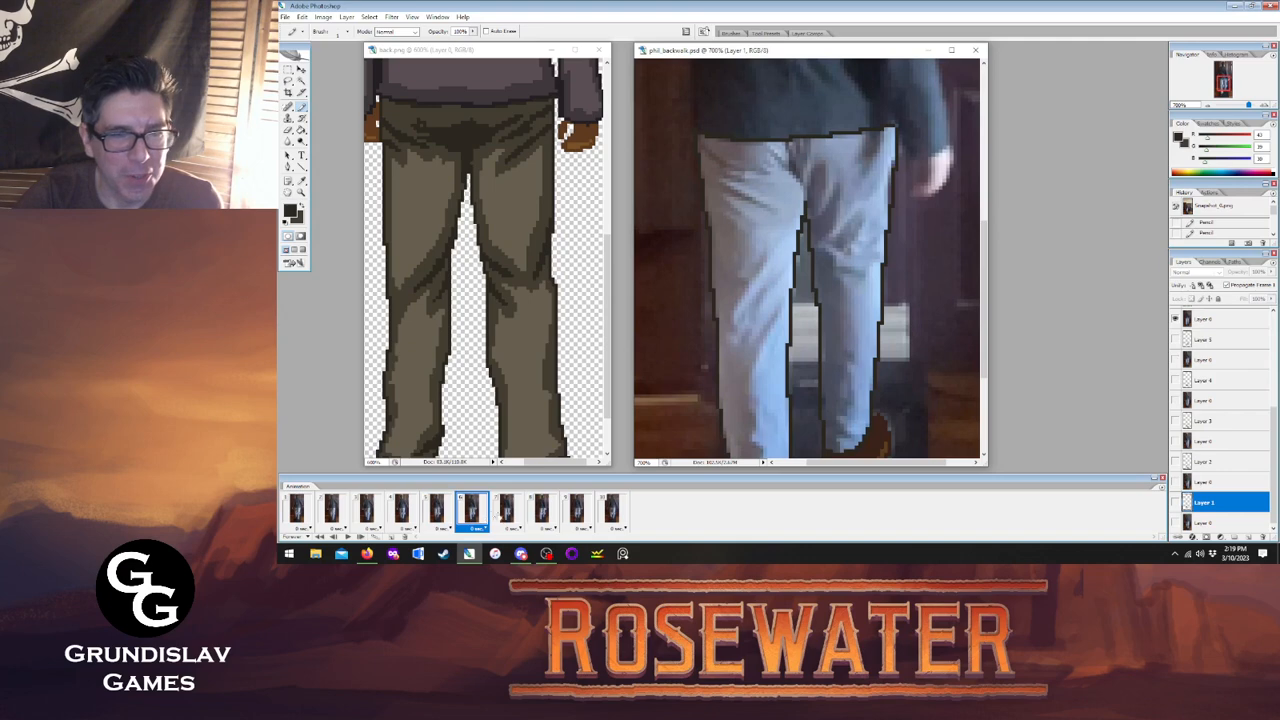
{"action": "left_click", "coordinate": [506, 508]}
{"action": "left_click", "coordinate": [541, 508]}
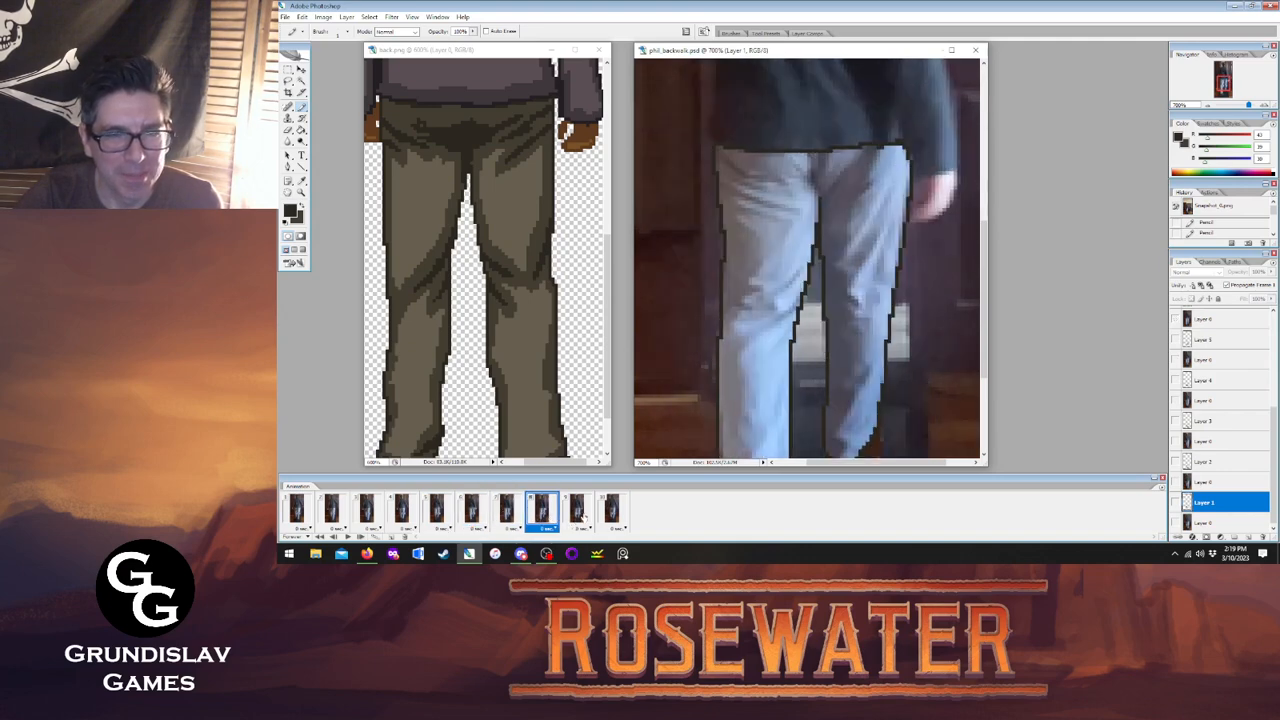
{"action": "left_click", "coordinate": [580, 515]}
{"action": "left_click", "coordinate": [604, 514]}
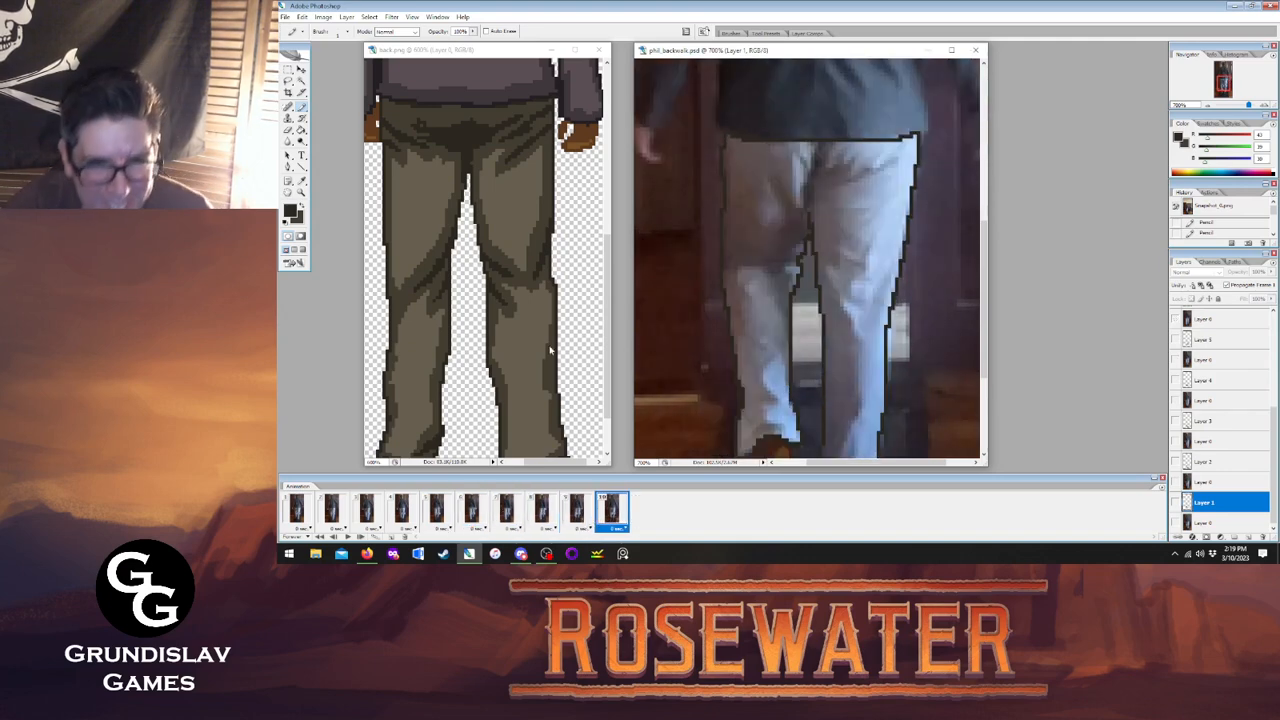
On animation frame 1, extend the crotch seam upward and draw the crescent seat shadow with its hip folds on Layer 1.
{"action": "left_click", "coordinate": [288, 514]}
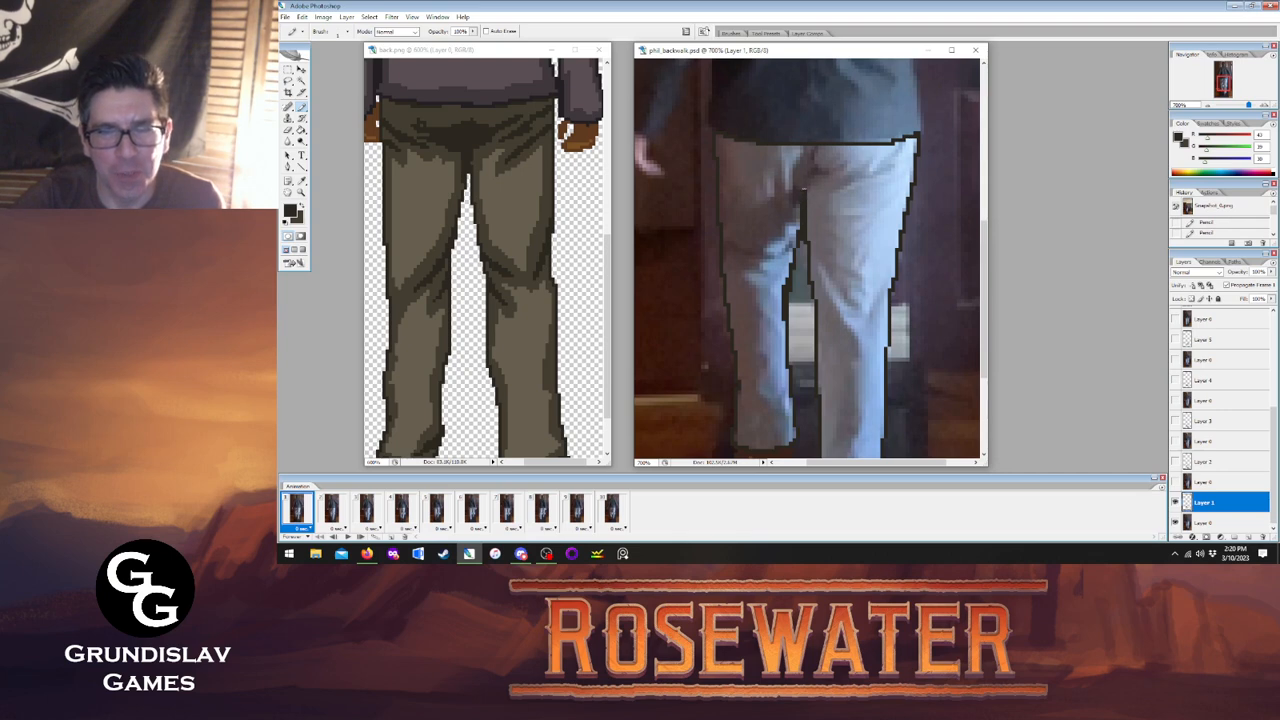
{"action": "left_click", "coordinate": [804, 189]}
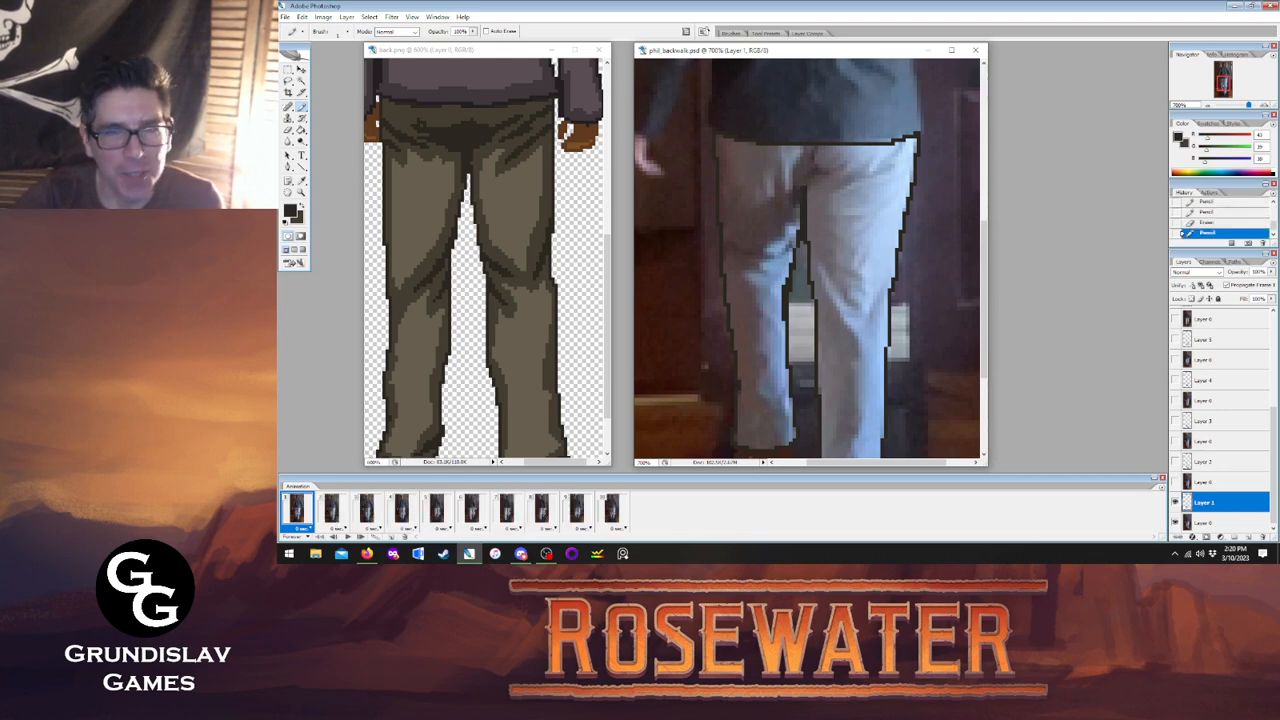
{"action": "mouse_move", "coordinate": [758, 175]}
{"action": "left_mouse_down"}
{"action": "mouse_move", "coordinate": [800, 188]}
{"action": "mouse_move", "coordinate": [876, 167]}
{"action": "mouse_move", "coordinate": [748, 160]}
{"action": "mouse_move", "coordinate": [766, 174]}
{"action": "left_mouse_up"}
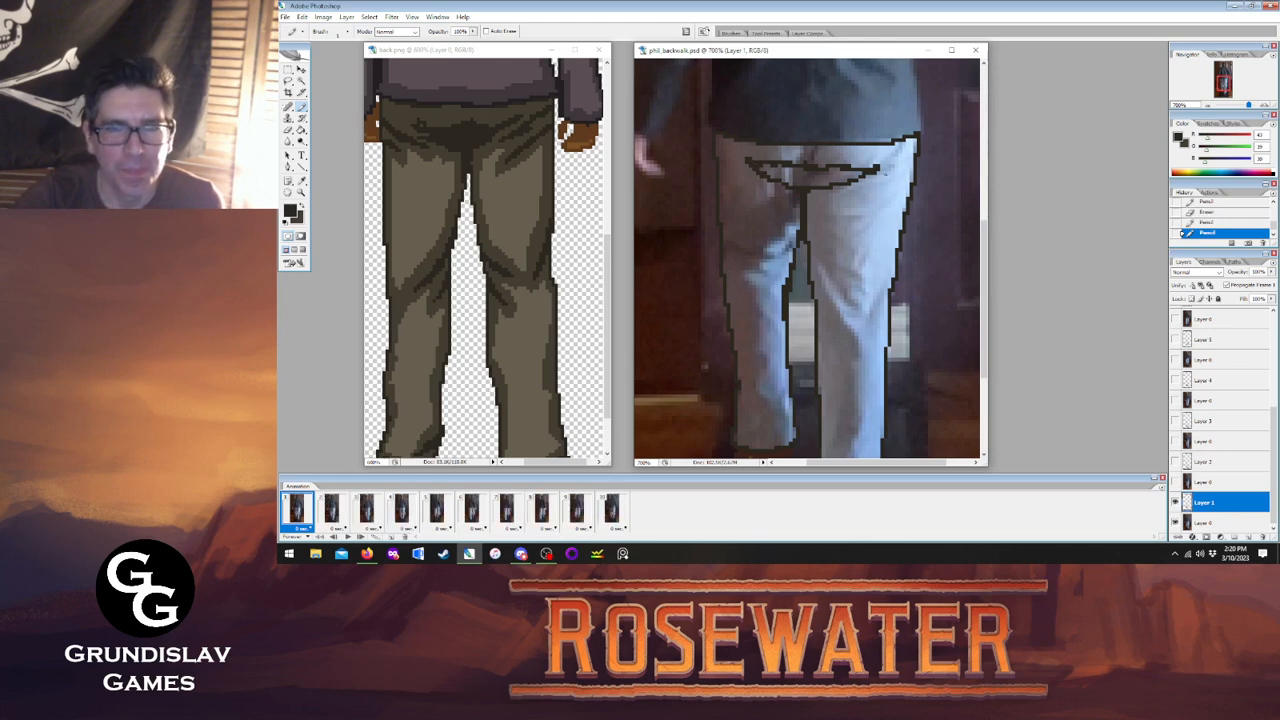
{"action": "mouse_move", "coordinate": [868, 168]}
{"action": "left_mouse_down"}
{"action": "mouse_move", "coordinate": [898, 156]}
{"action": "mouse_move", "coordinate": [894, 168]}
{"action": "left_mouse_up"}
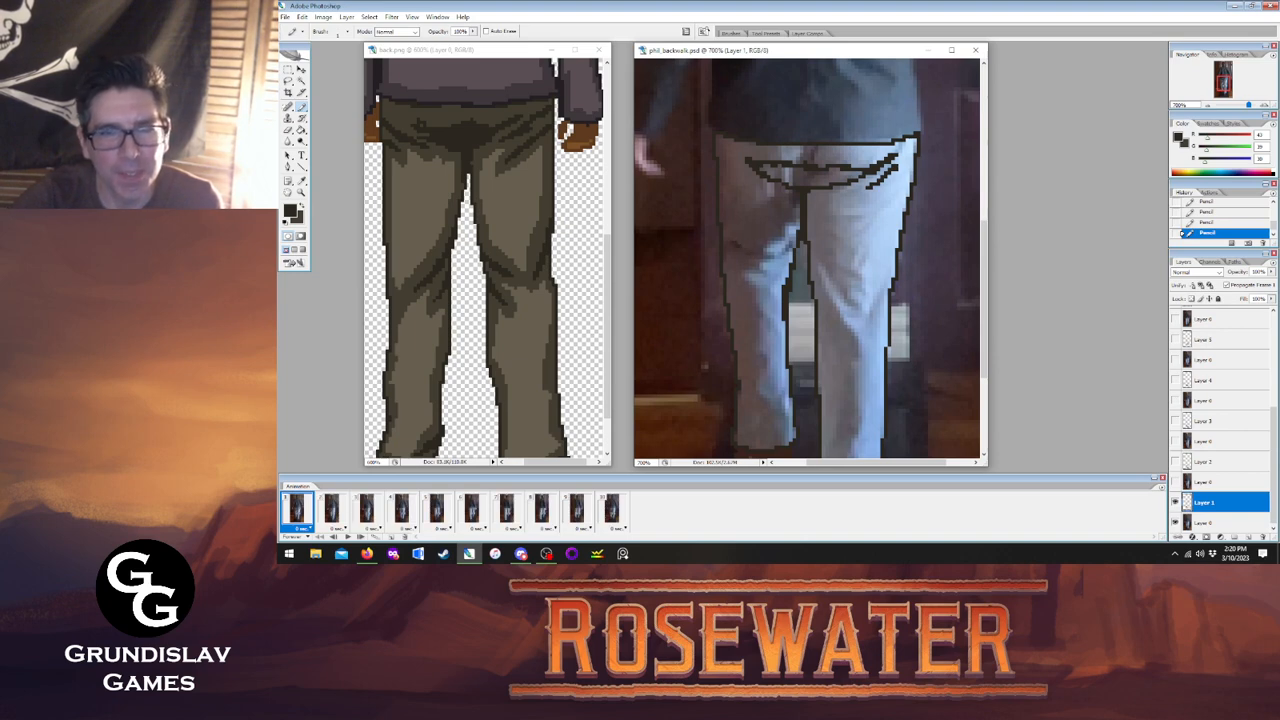
Draw the crease behind the left knee and fill the crescent seat shadow with the dark outline colour.
{"action": "left_click_drag", "start_coordinate": [762, 253], "coordinate": [790, 243]}
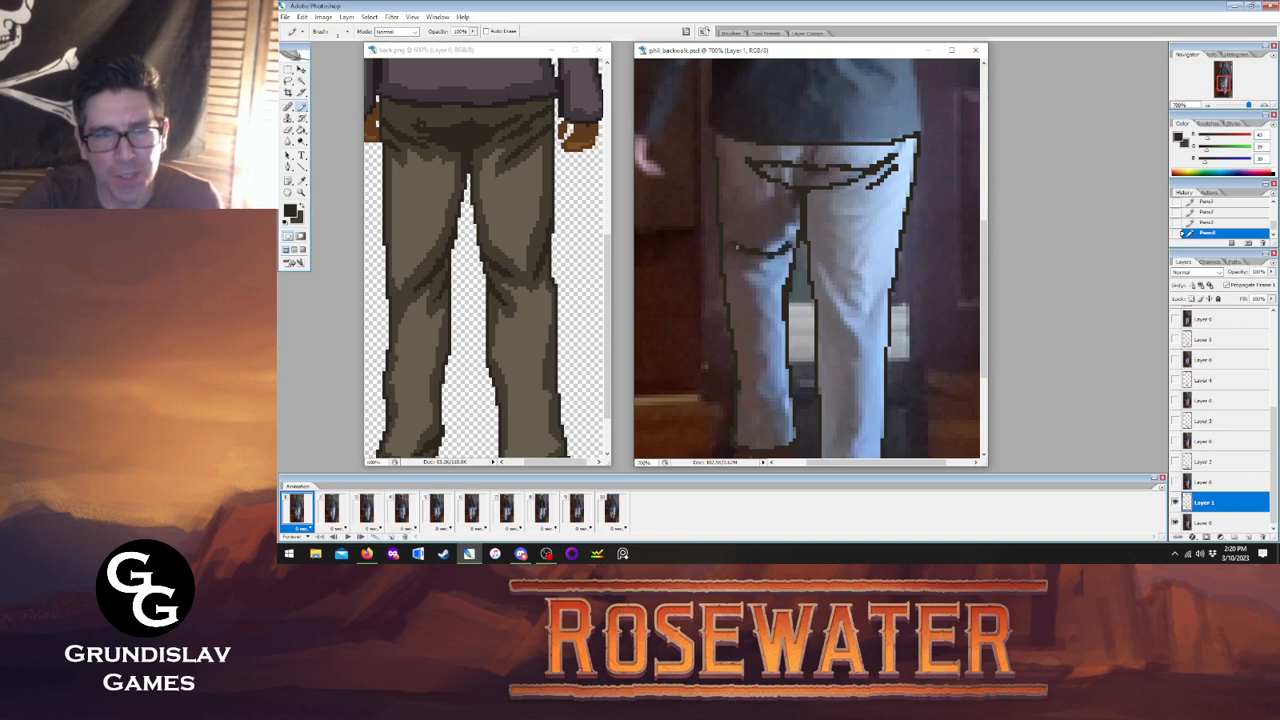
{"action": "key", "text": "g"}
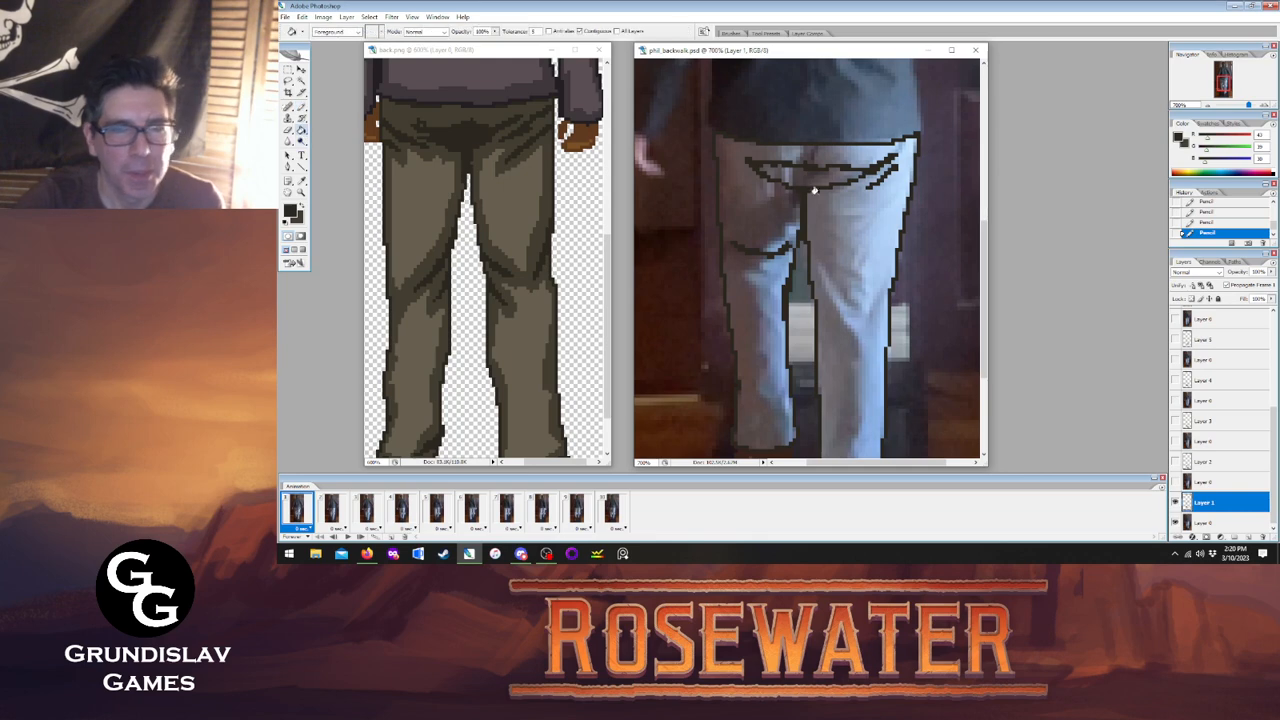
{"action": "left_click", "coordinate": [810, 182]}
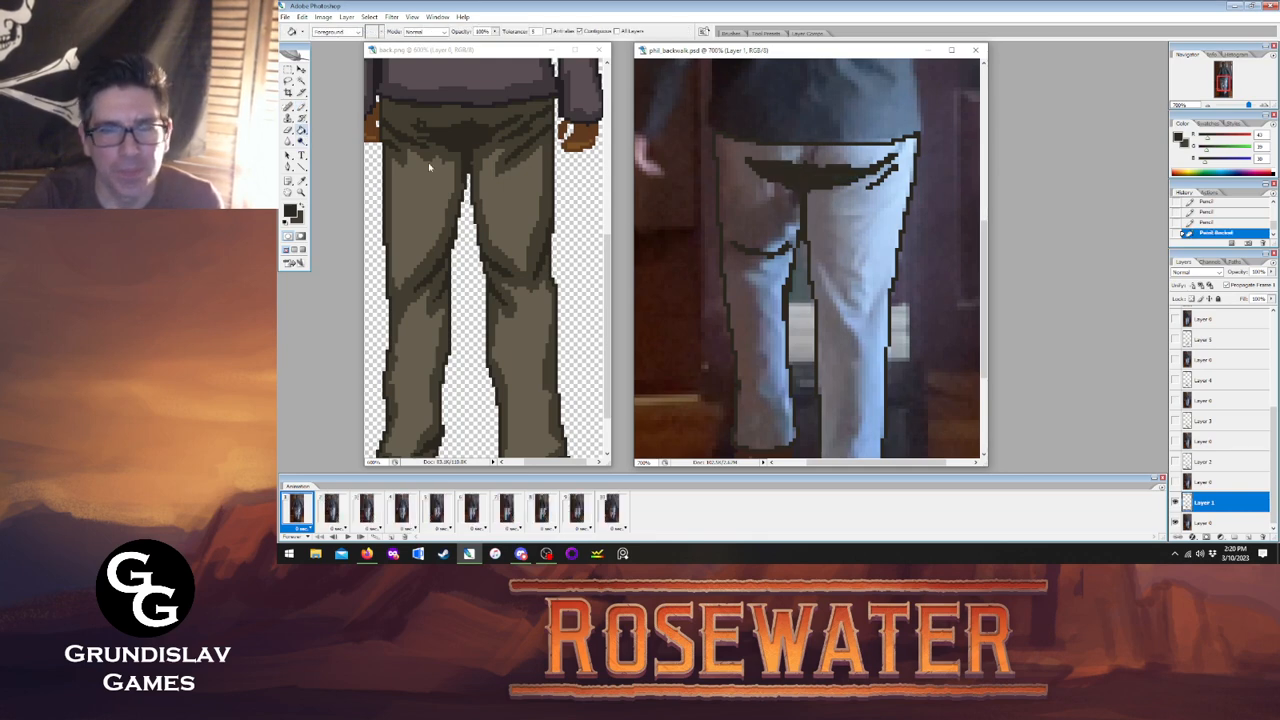
Draw a diagonal crease behind the right knee and short fold lines above both shoes on Layer 1, following the back.png reference.
{"action": "key", "text": "b"}
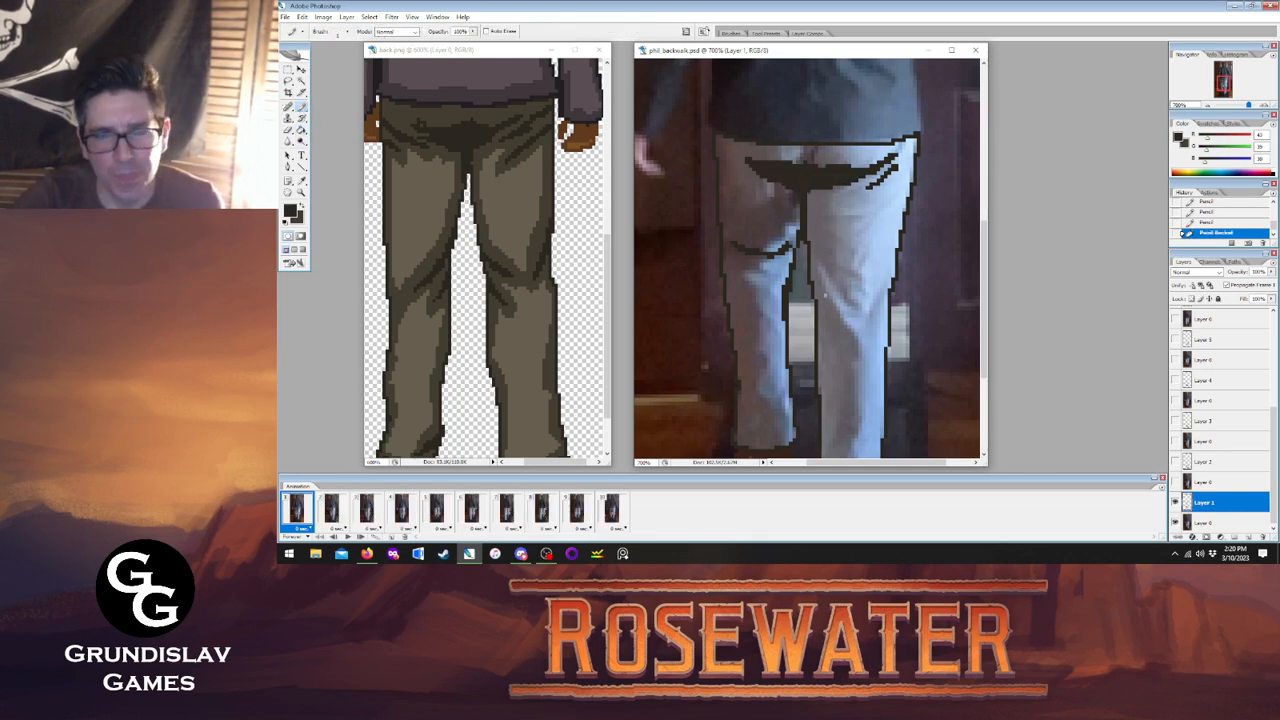
{"action": "left_click_drag", "start_coordinate": [818, 278], "coordinate": [852, 338]}
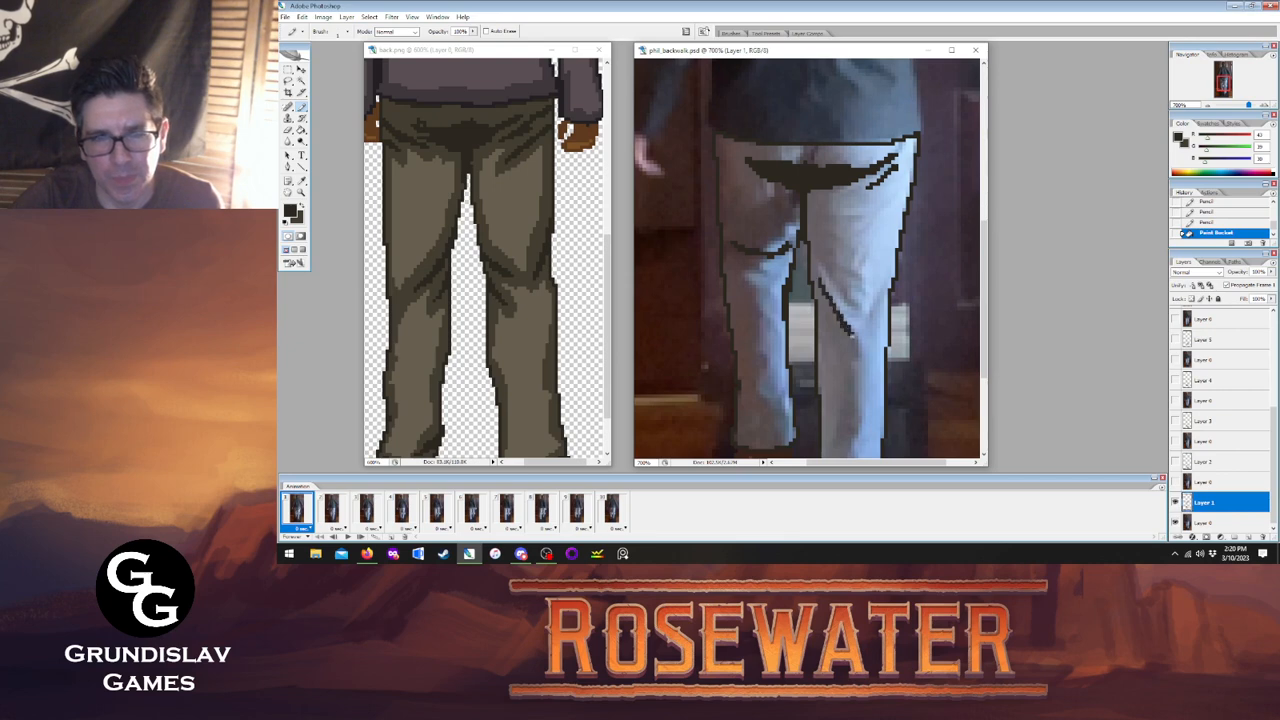
{"action": "left_click_drag", "start_coordinate": [987, 246], "coordinate": [991, 296]}
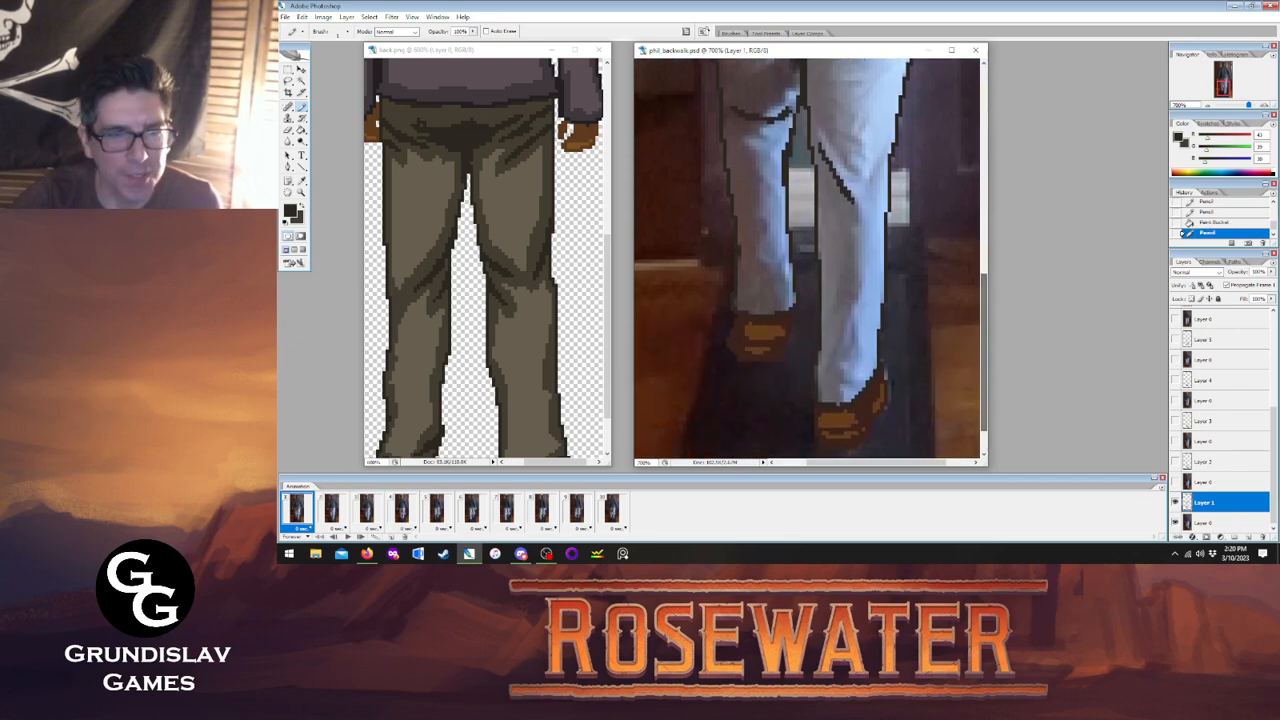
{"action": "left_click_drag", "start_coordinate": [609, 272], "coordinate": [614, 298]}
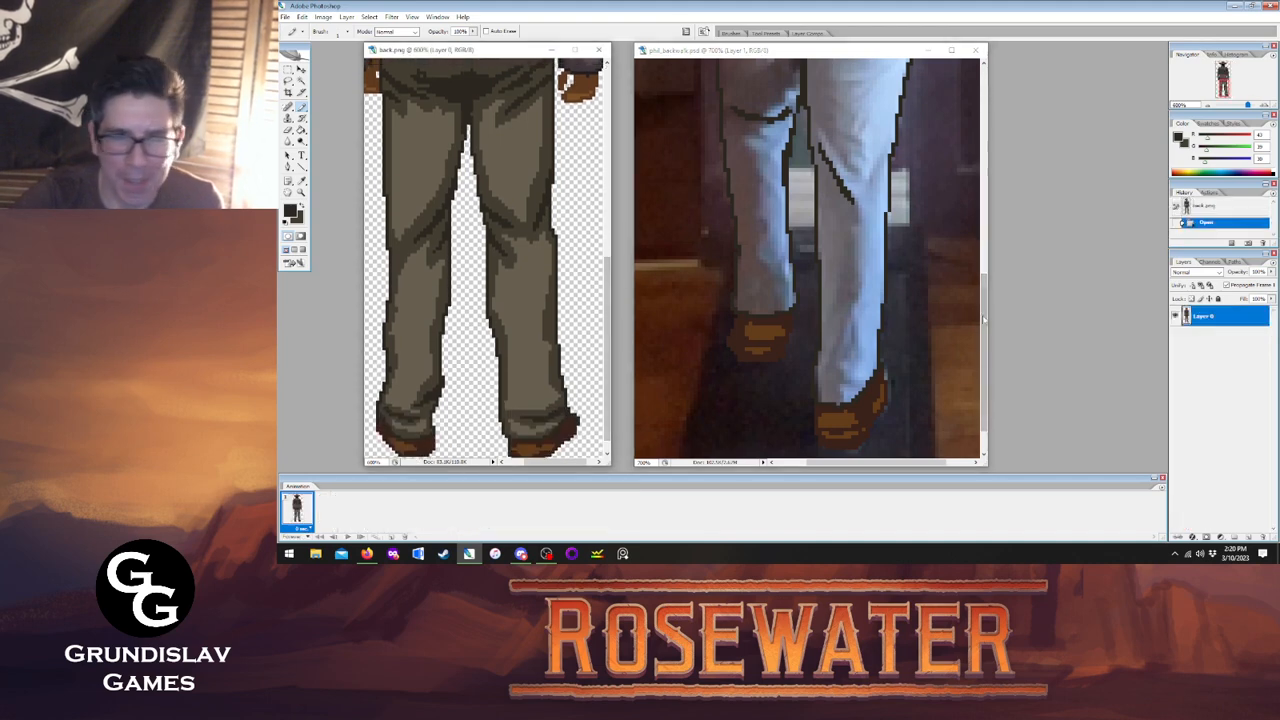
{"action": "left_click_drag", "start_coordinate": [986, 309], "coordinate": [986, 298]}
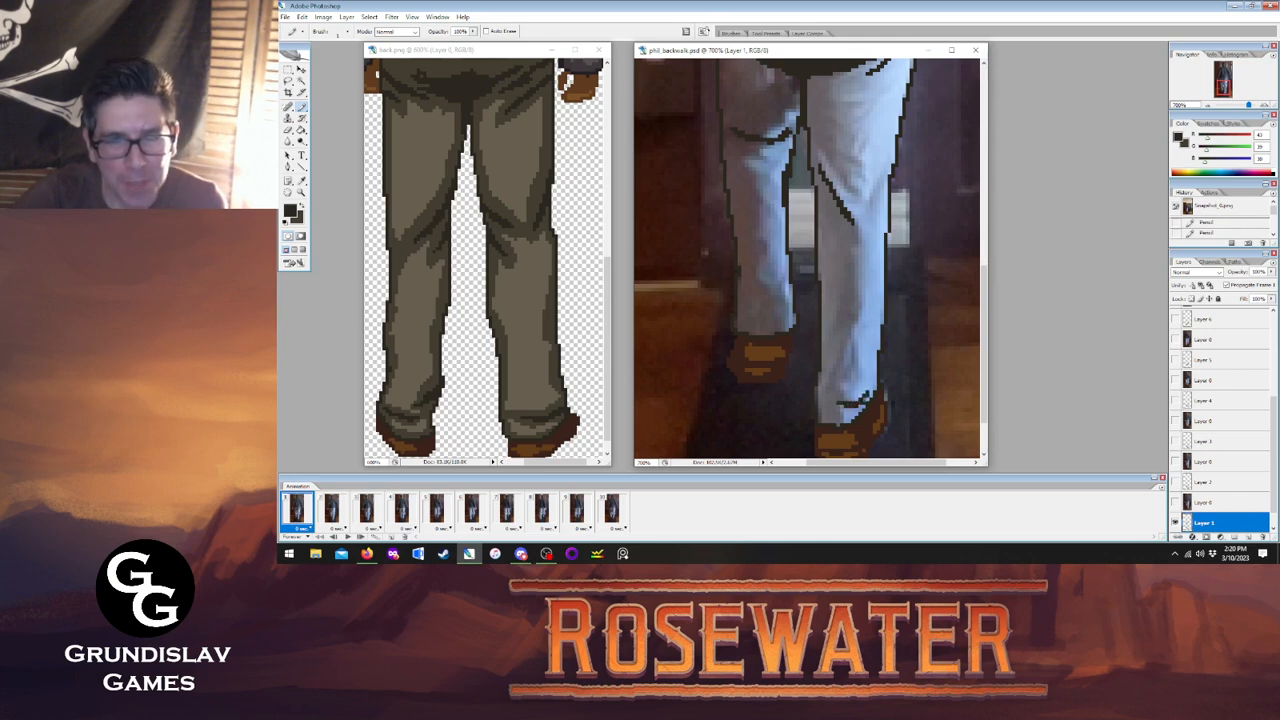
{"action": "left_click", "coordinate": [872, 388]}
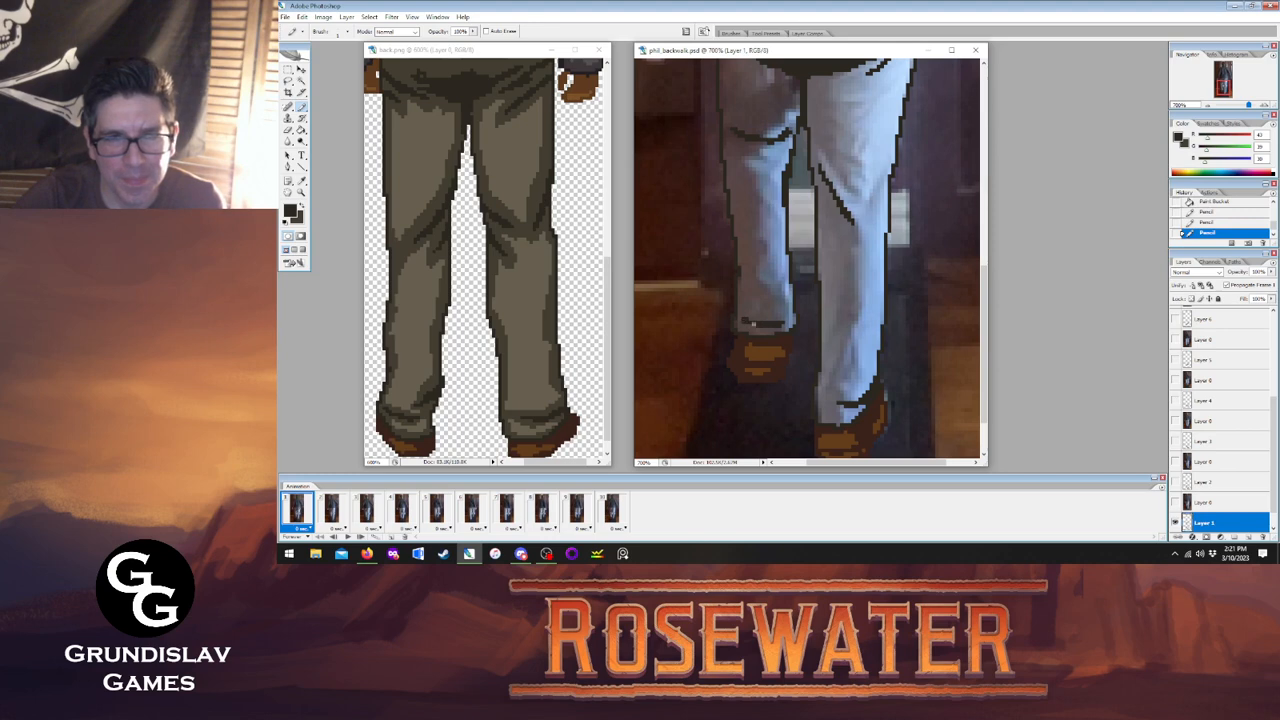
{"action": "left_click", "coordinate": [752, 324]}
{"action": "left_click_drag", "start_coordinate": [984, 319], "coordinate": [990, 289]}
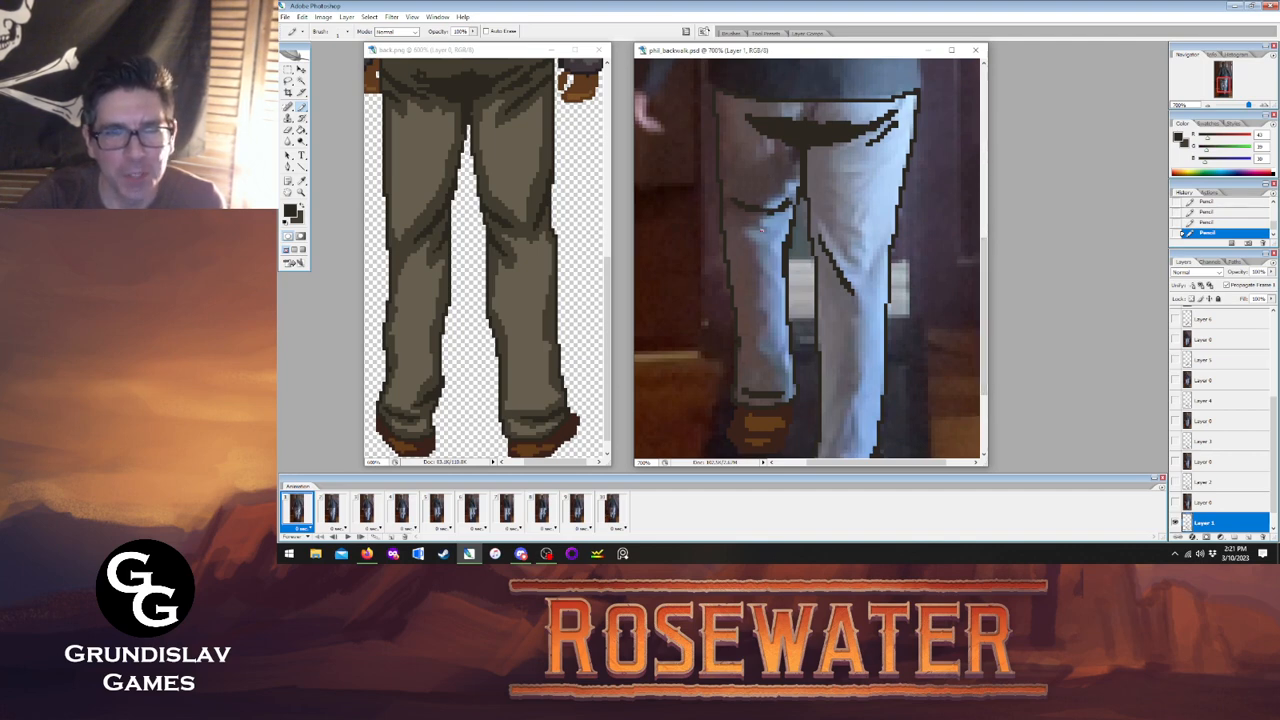
On animation frame 10, extend the crotch seam and draw the solid crescent seat shadow on Layer 10, using frame 1 as a guide.
{"action": "left_click", "coordinate": [606, 505]}
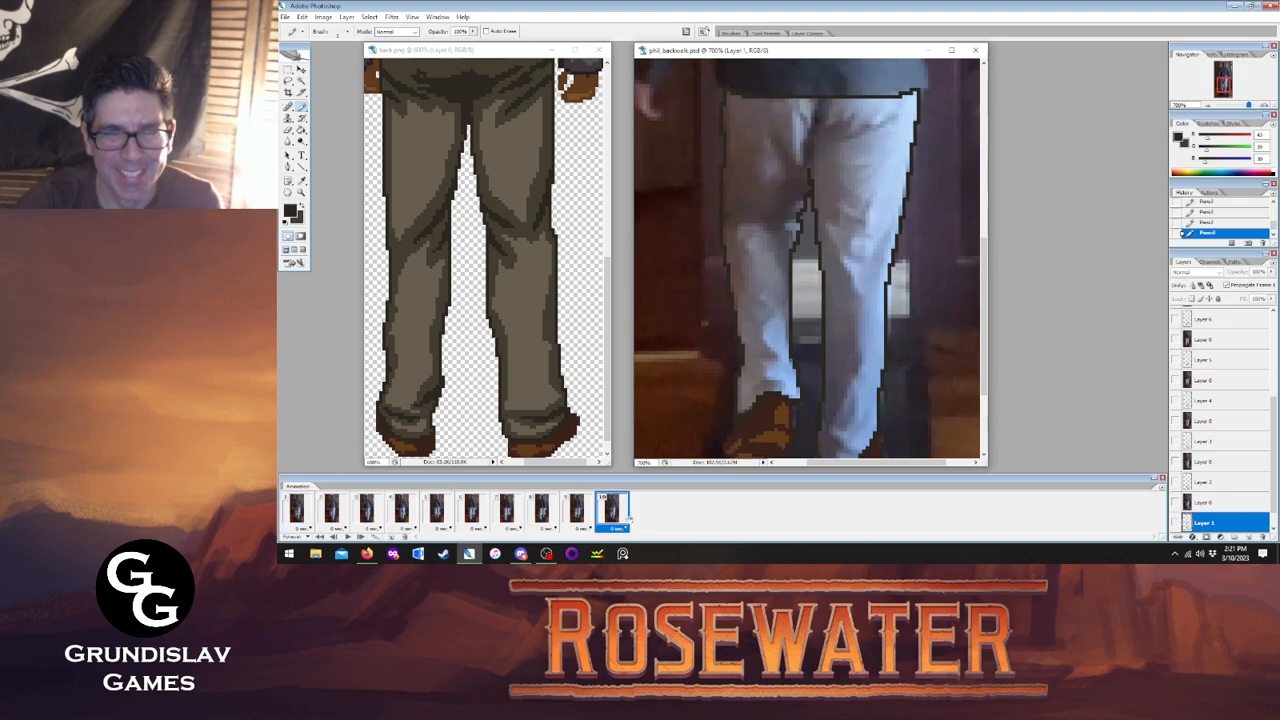
{"action": "left_click_drag", "start_coordinate": [1268, 421], "coordinate": [1268, 322]}
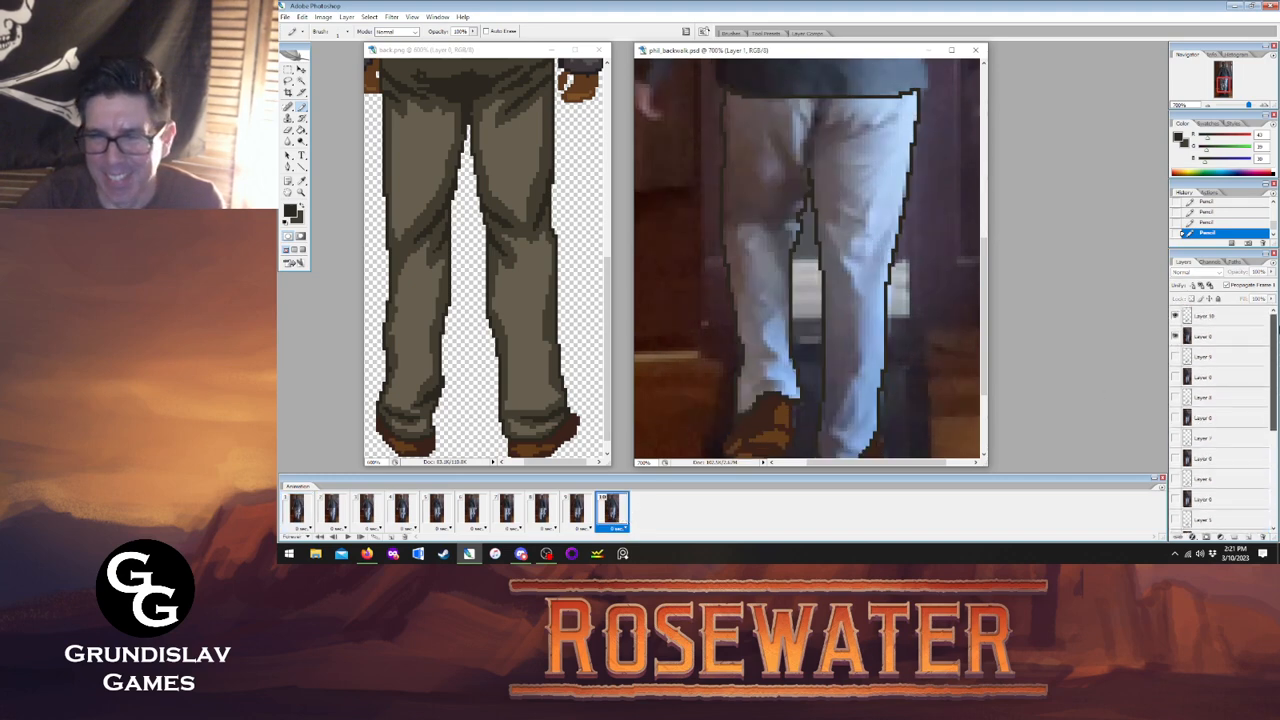
{"action": "left_click", "coordinate": [1231, 316]}
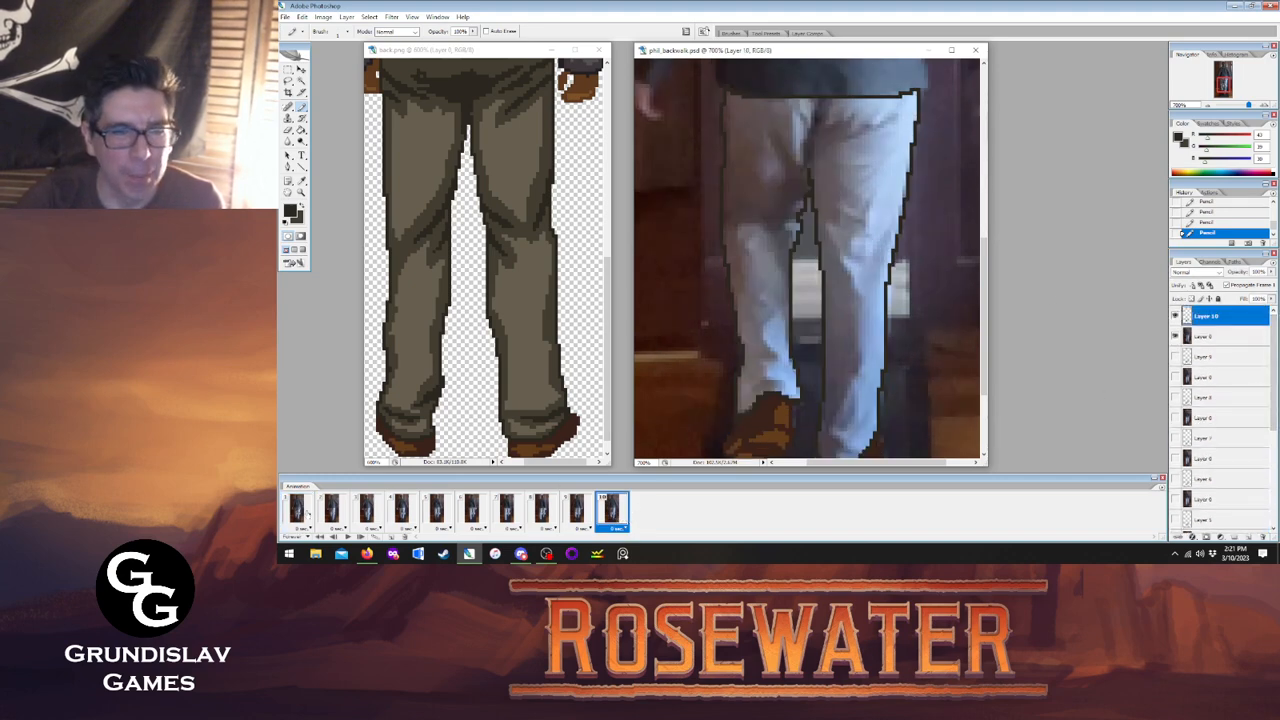
{"action": "left_click", "coordinate": [308, 515]}
{"action": "left_click", "coordinate": [605, 516]}
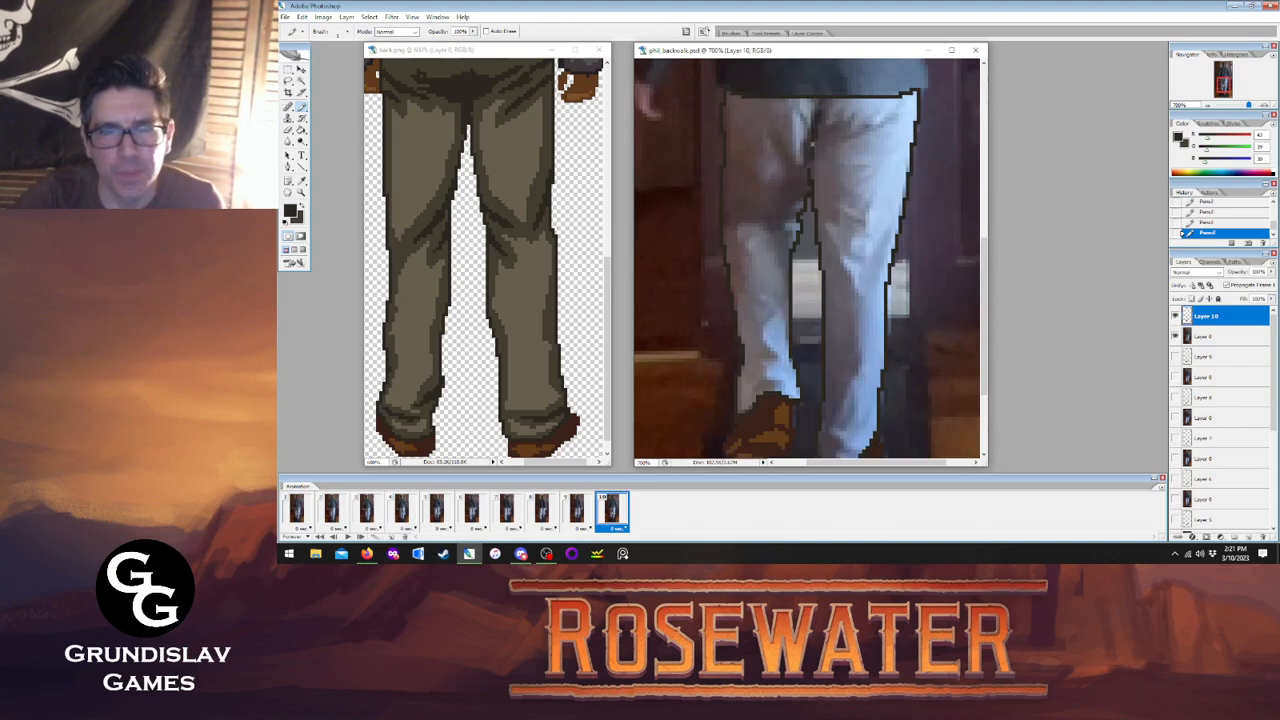
{"action": "left_click", "coordinate": [306, 512]}
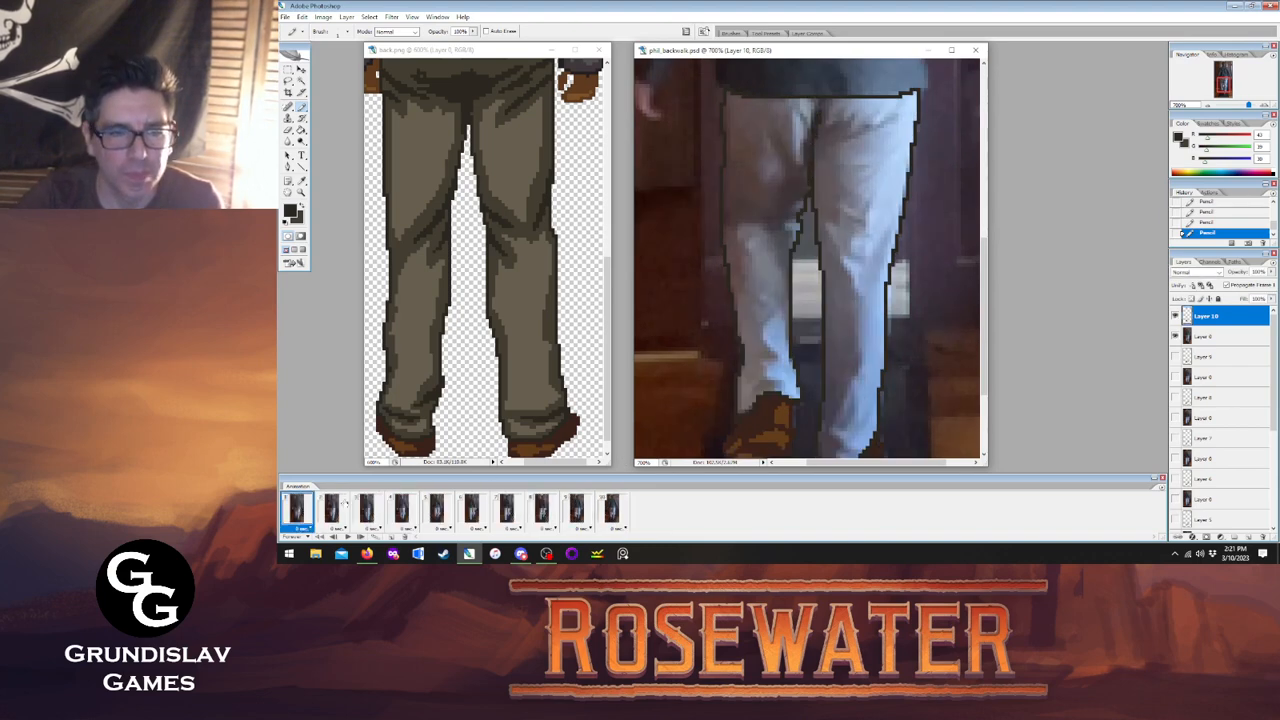
{"action": "left_click", "coordinate": [612, 512]}
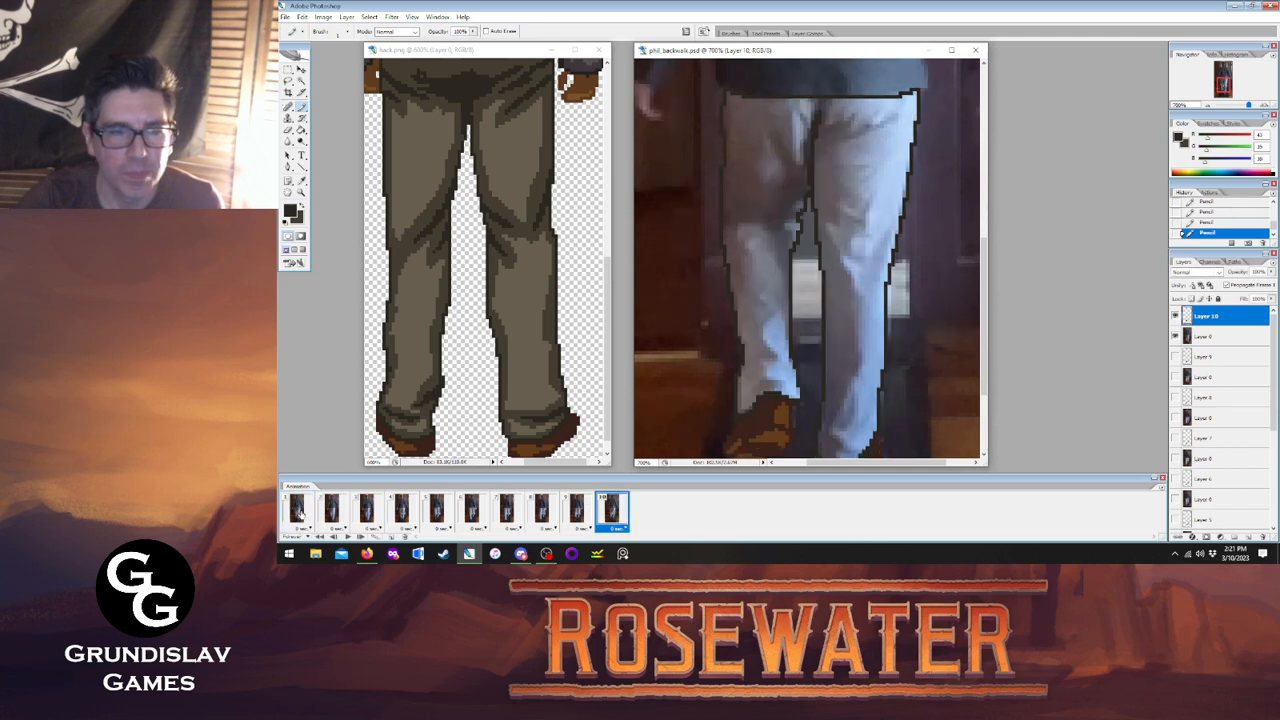
{"action": "left_click", "coordinate": [614, 511]}
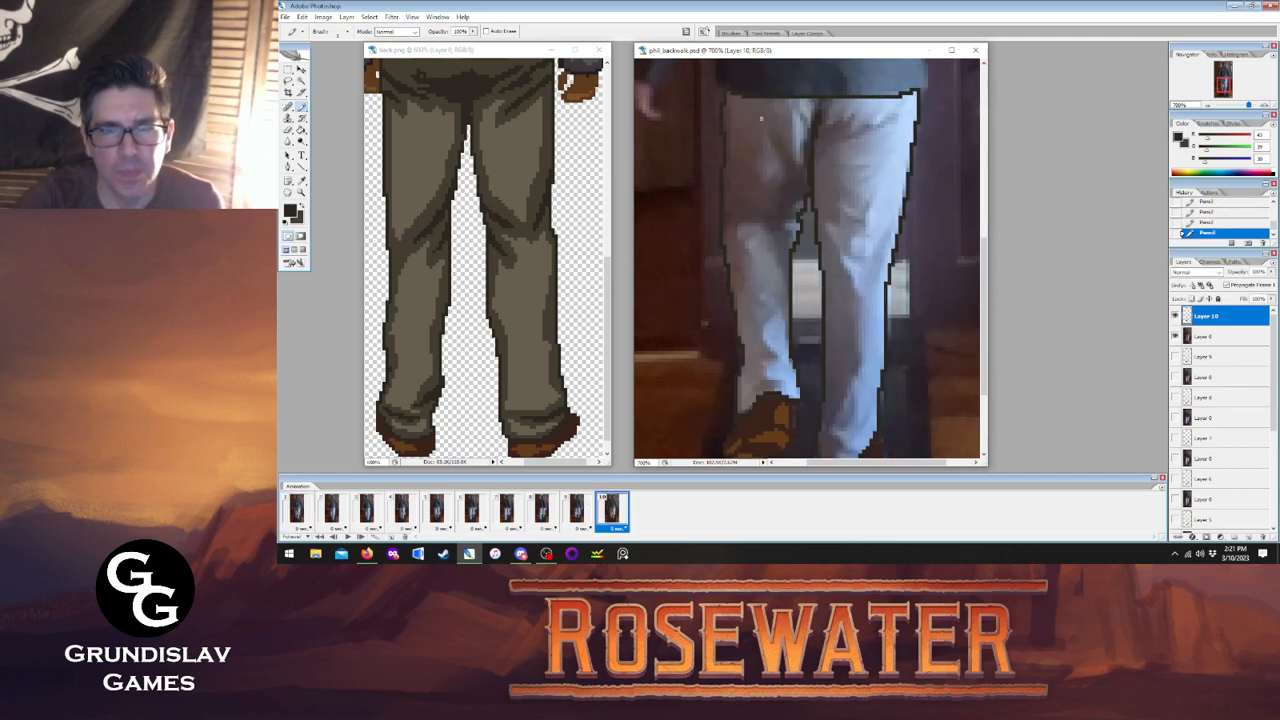
{"action": "mouse_move", "coordinate": [760, 118]}
{"action": "left_mouse_down"}
{"action": "mouse_move", "coordinate": [852, 128]}
{"action": "mouse_move", "coordinate": [896, 112]}
{"action": "mouse_move", "coordinate": [830, 144]}
{"action": "mouse_move", "coordinate": [775, 130]}
{"action": "mouse_move", "coordinate": [808, 142]}
{"action": "mouse_move", "coordinate": [846, 133]}
{"action": "left_mouse_up"}
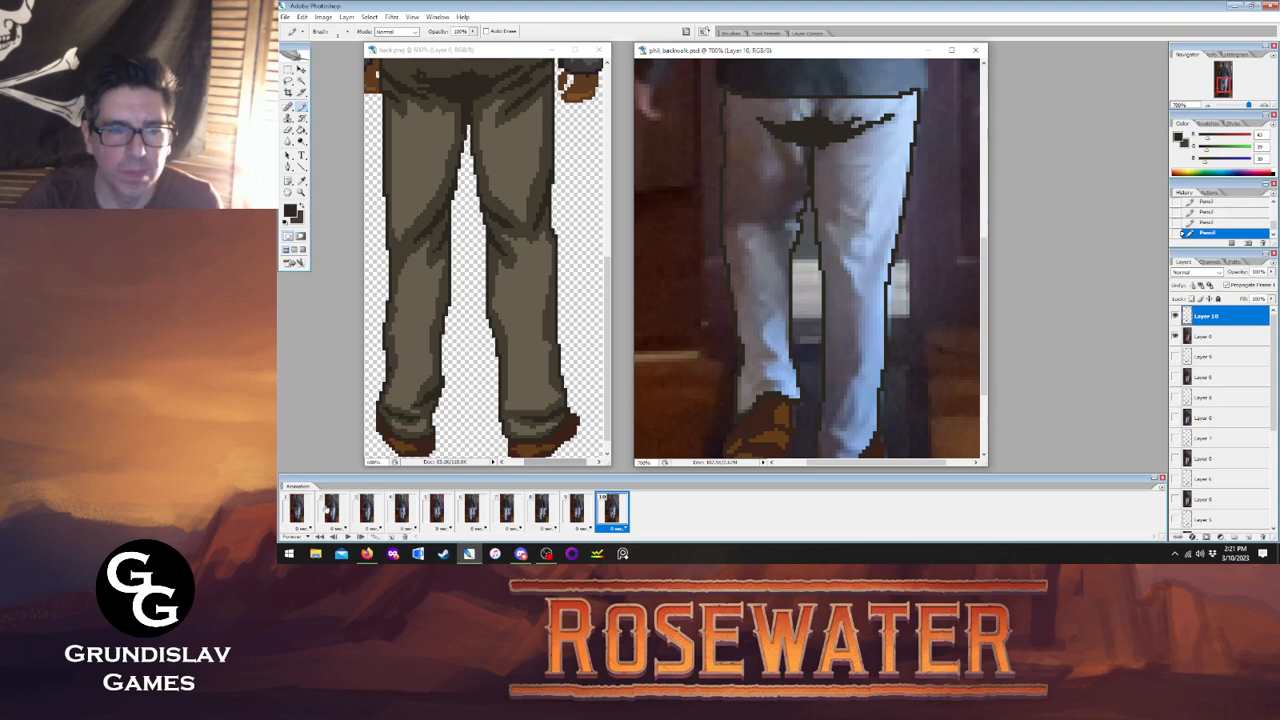
Compare frame 10 with frame 1 and add the short diagonal fold beside the right hip on Layer 10.
{"action": "left_click", "coordinate": [297, 510]}
{"action": "left_click", "coordinate": [611, 510]}
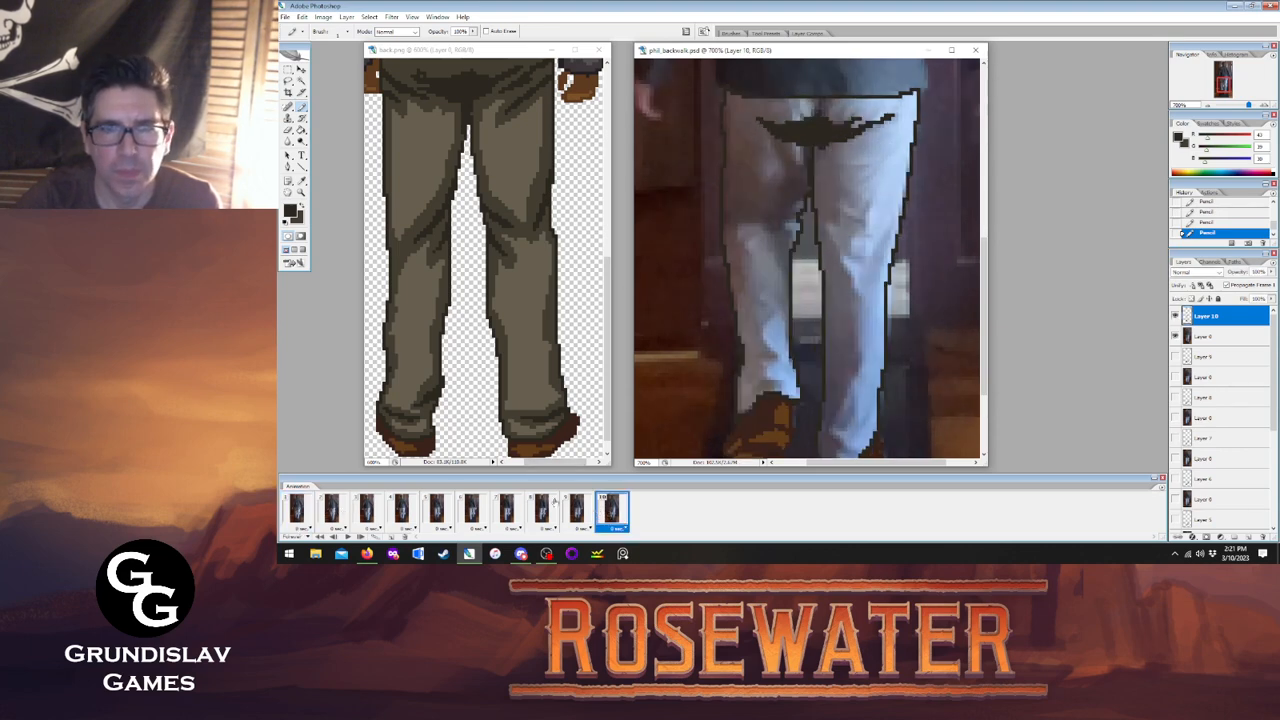
{"action": "left_click", "coordinate": [297, 510]}
{"action": "left_click", "coordinate": [611, 510]}
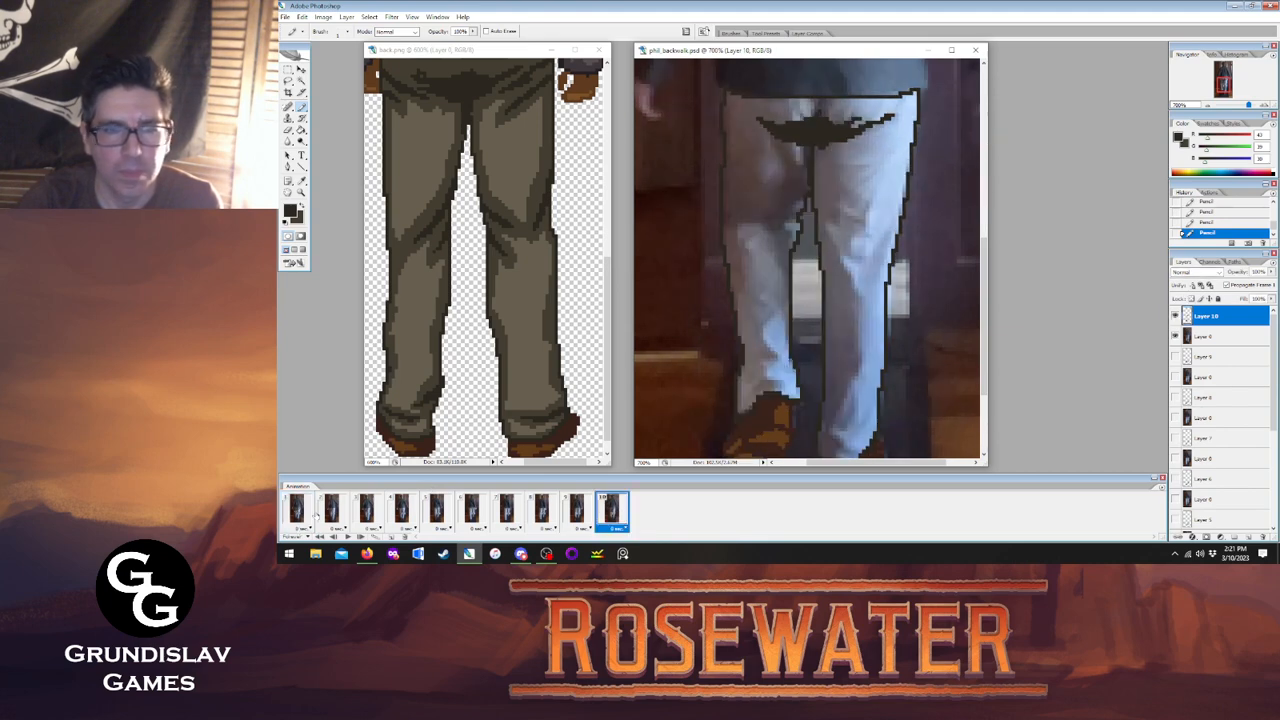
{"action": "left_click", "coordinate": [297, 510]}
{"action": "left_click", "coordinate": [611, 510]}
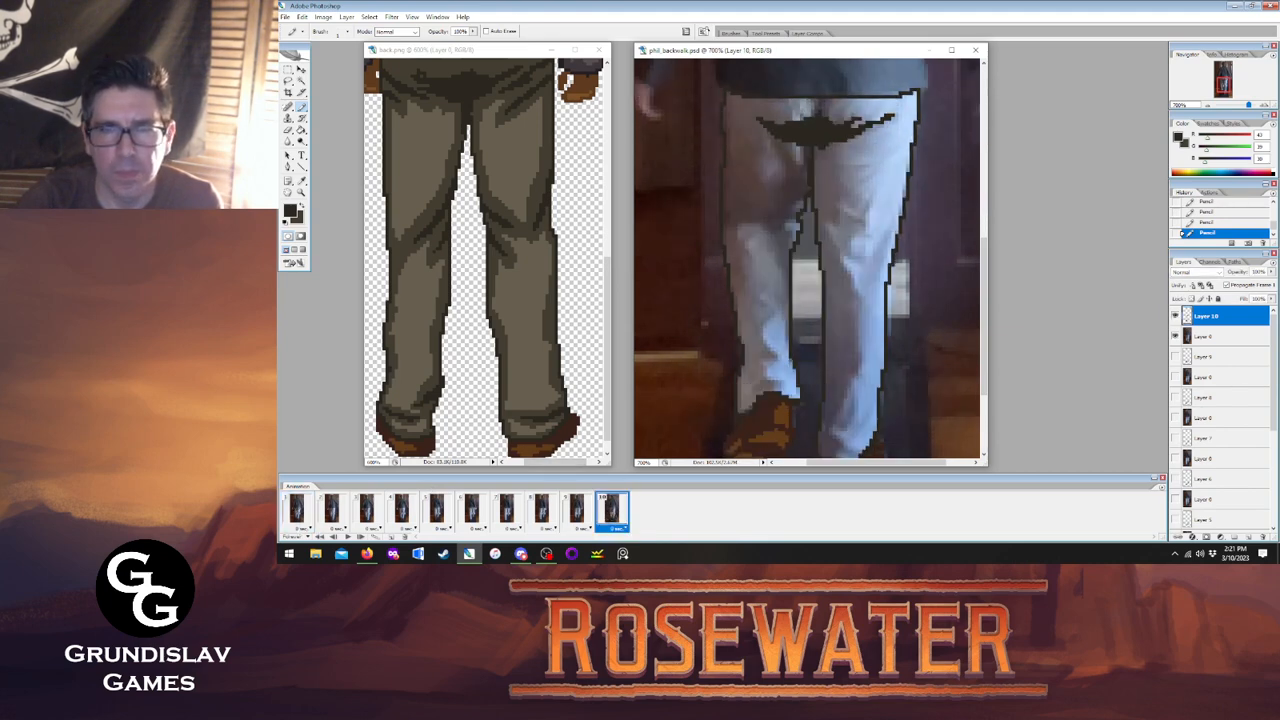
{"action": "left_click_drag", "start_coordinate": [880, 140], "coordinate": [893, 127]}
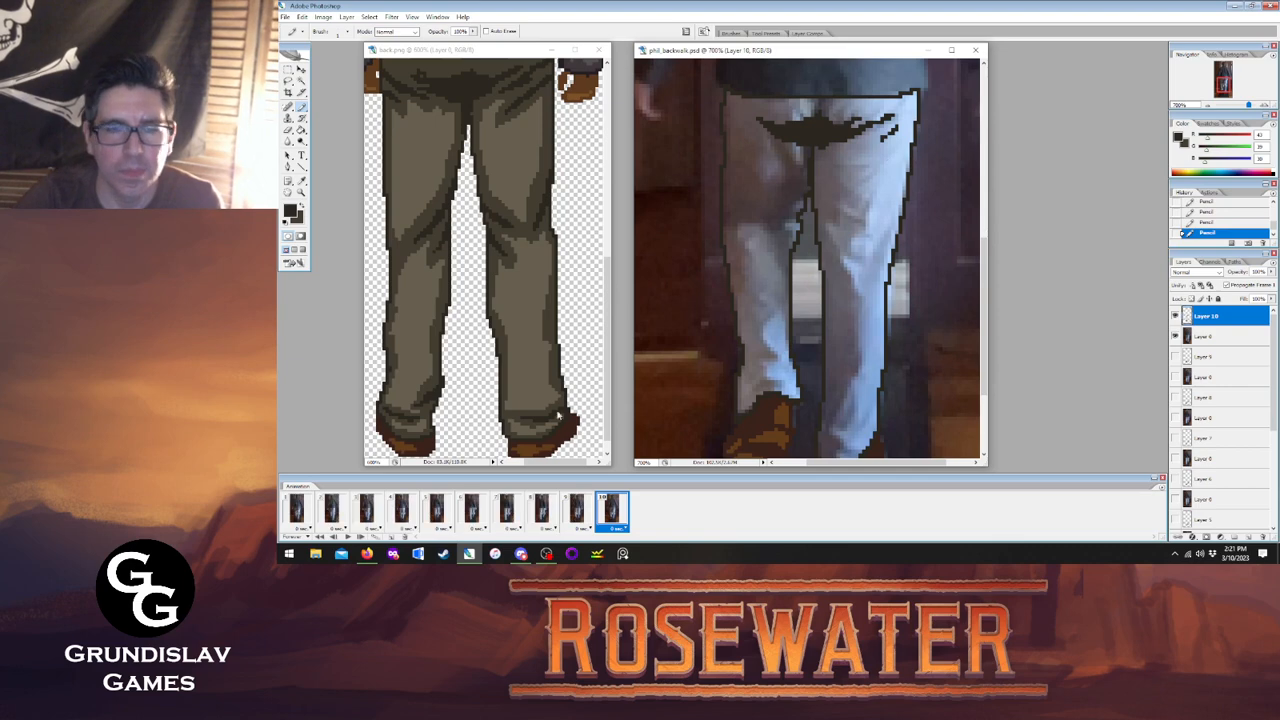
Compare frames 1 and 10 again and draw the crease behind the left knee on Layer 10.
{"action": "left_click", "coordinate": [300, 510]}
{"action": "left_click", "coordinate": [611, 510]}
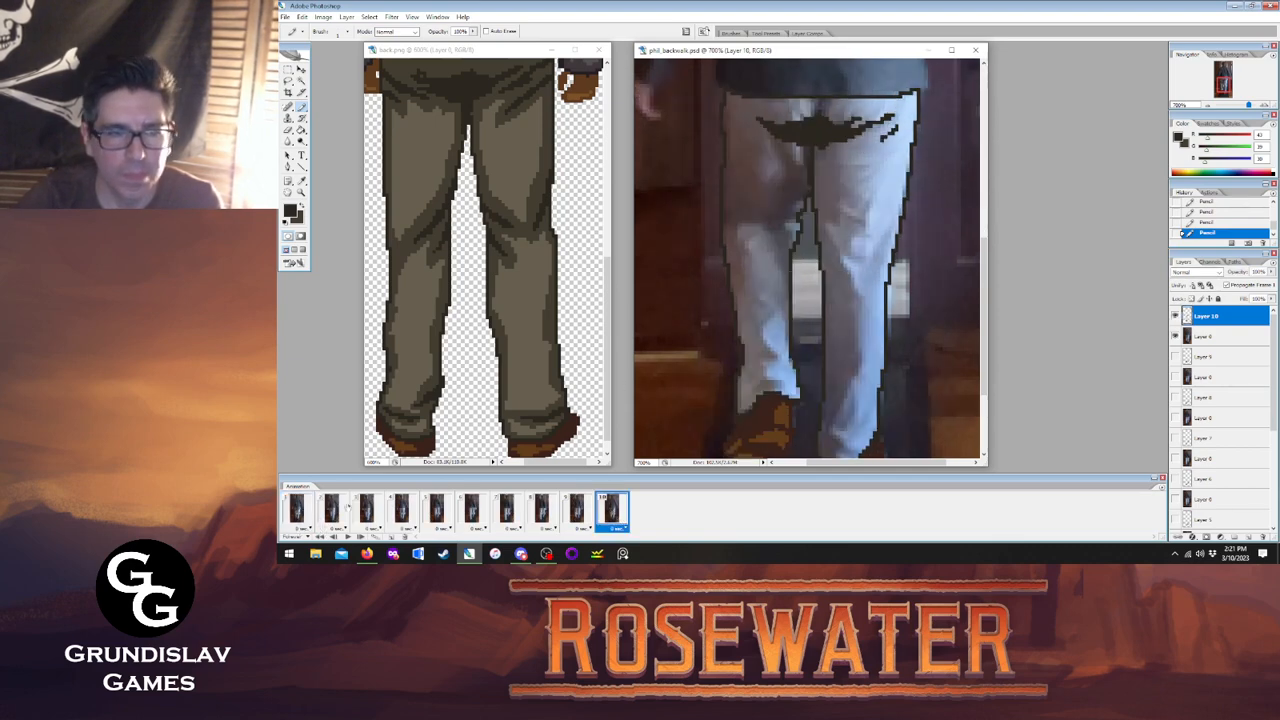
{"action": "left_click", "coordinate": [298, 510]}
{"action": "left_click", "coordinate": [612, 510]}
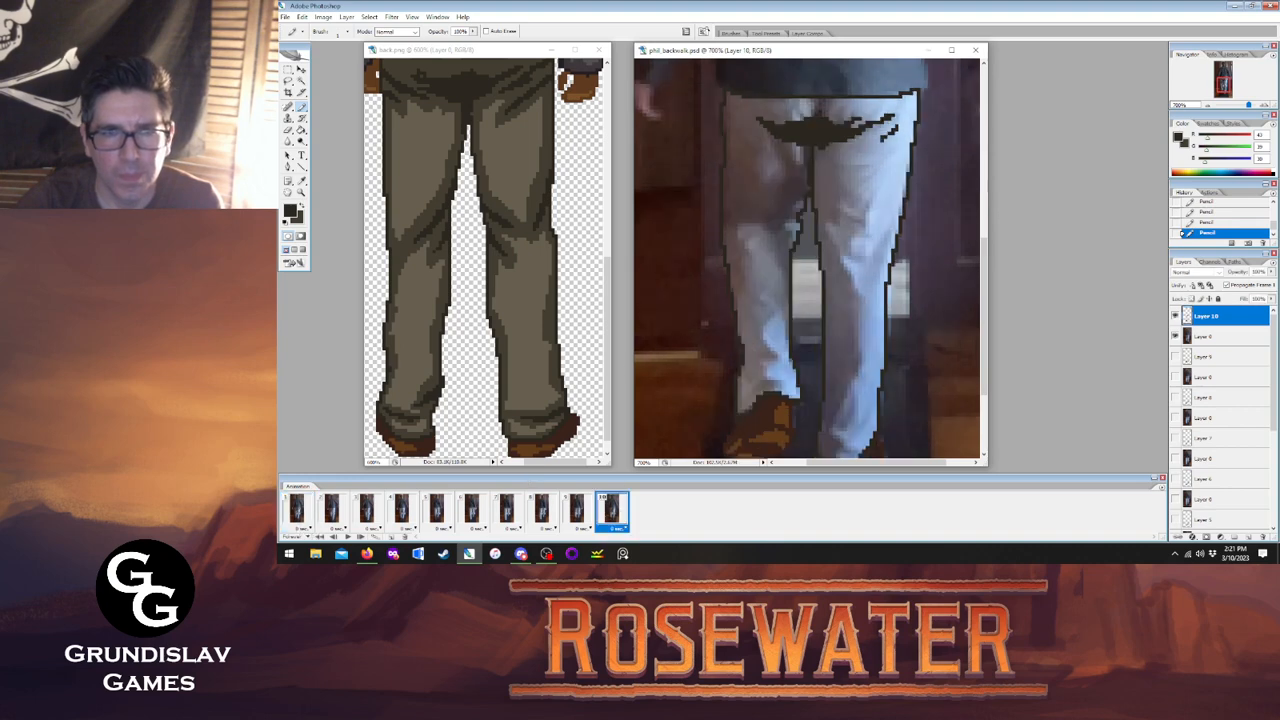
{"action": "left_click_drag", "start_coordinate": [737, 224], "coordinate": [772, 227]}
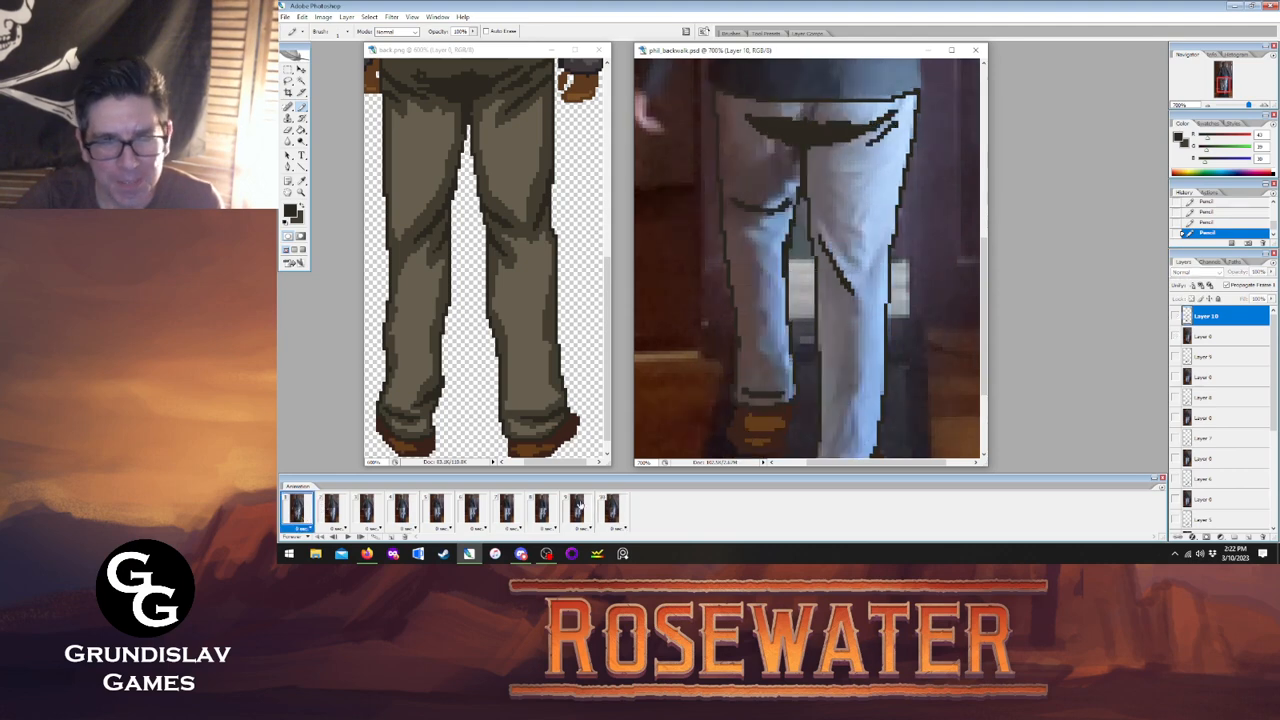
Draw short fold lines above both shoes on Layer 10 in frame 10, comparing against frame 1.
{"action": "mouse_move", "coordinate": [766, 381]}
{"action": "left_mouse_down"}
{"action": "mouse_move", "coordinate": [749, 393]}
{"action": "mouse_move", "coordinate": [792, 392]}
{"action": "left_mouse_up"}
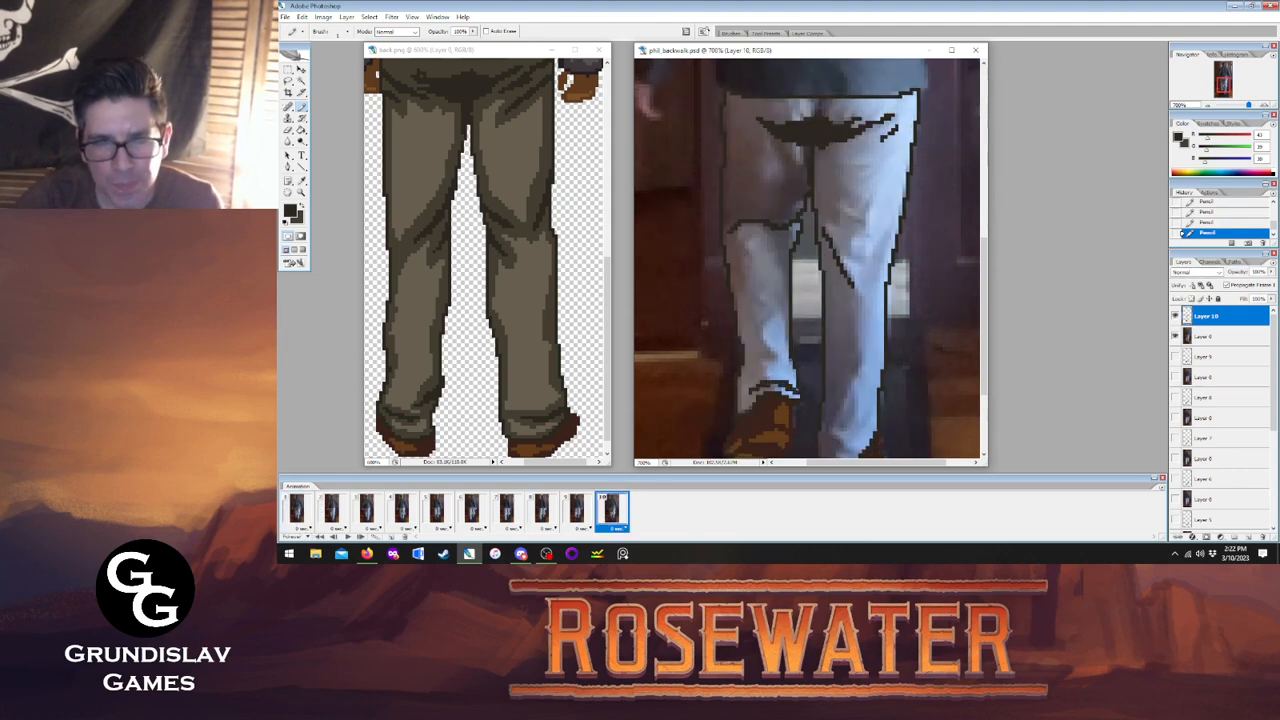
{"action": "left_click_drag", "start_coordinate": [984, 316], "coordinate": [984, 342]}
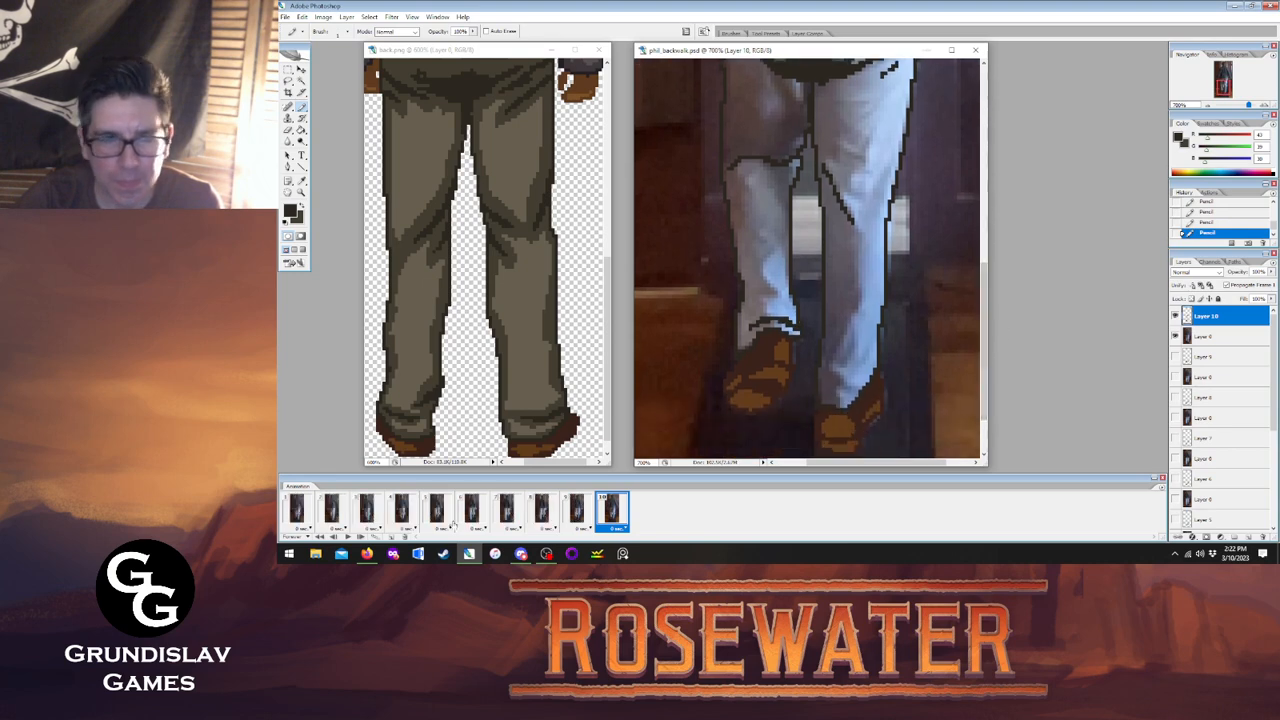
{"action": "left_click", "coordinate": [300, 505]}
{"action": "left_click", "coordinate": [611, 510]}
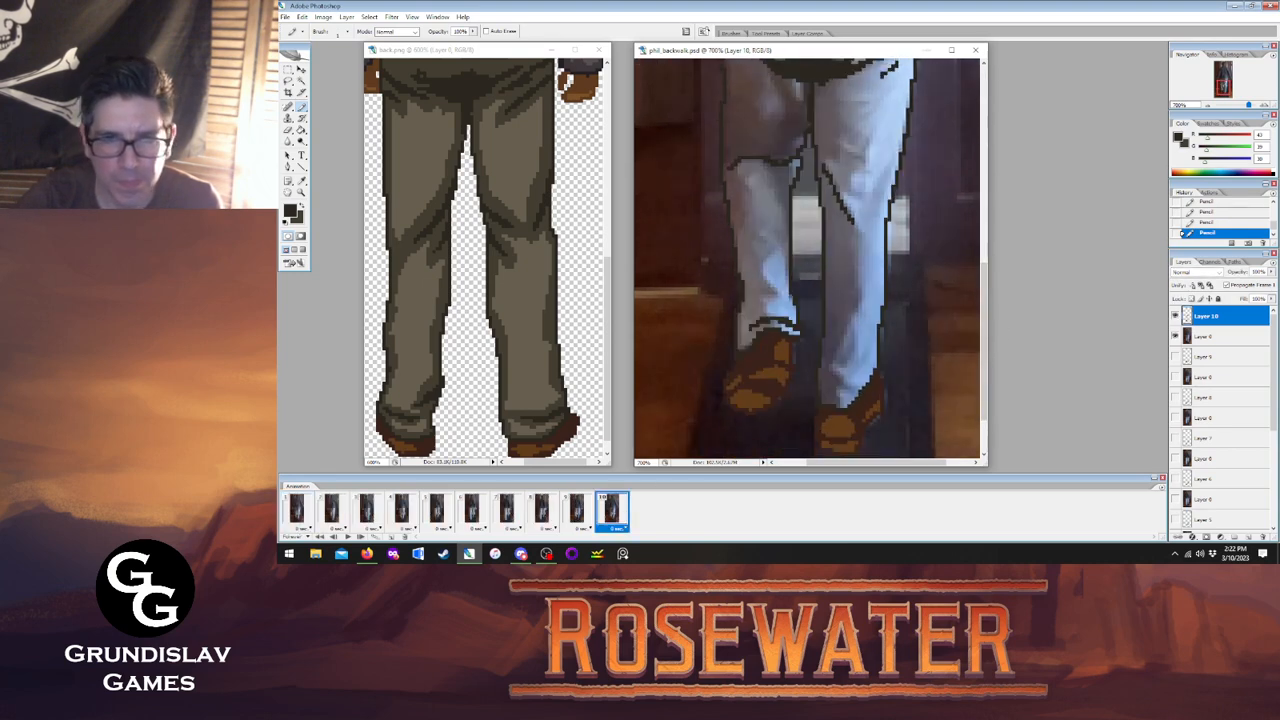
{"action": "mouse_move", "coordinate": [832, 382]}
{"action": "left_mouse_down"}
{"action": "mouse_move", "coordinate": [847, 391]}
{"action": "mouse_move", "coordinate": [836, 392]}
{"action": "left_mouse_up"}
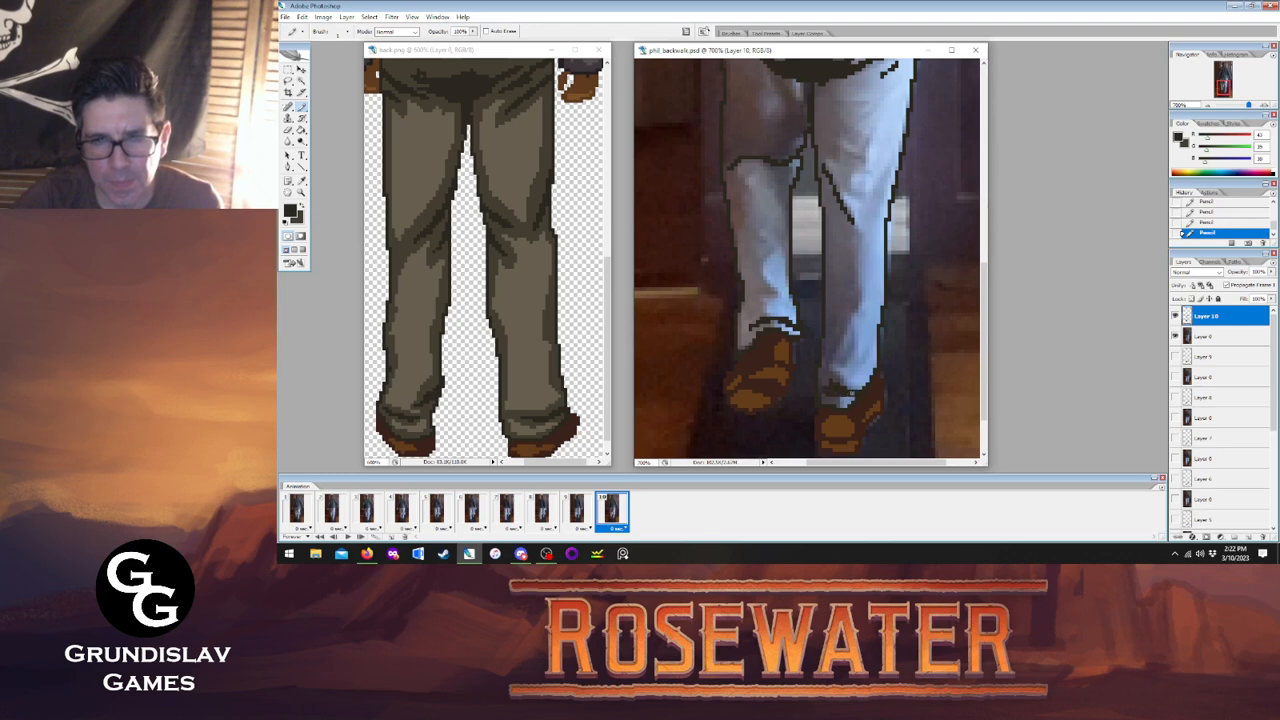
{"action": "left_click", "coordinate": [304, 508]}
{"action": "left_click", "coordinate": [606, 511]}
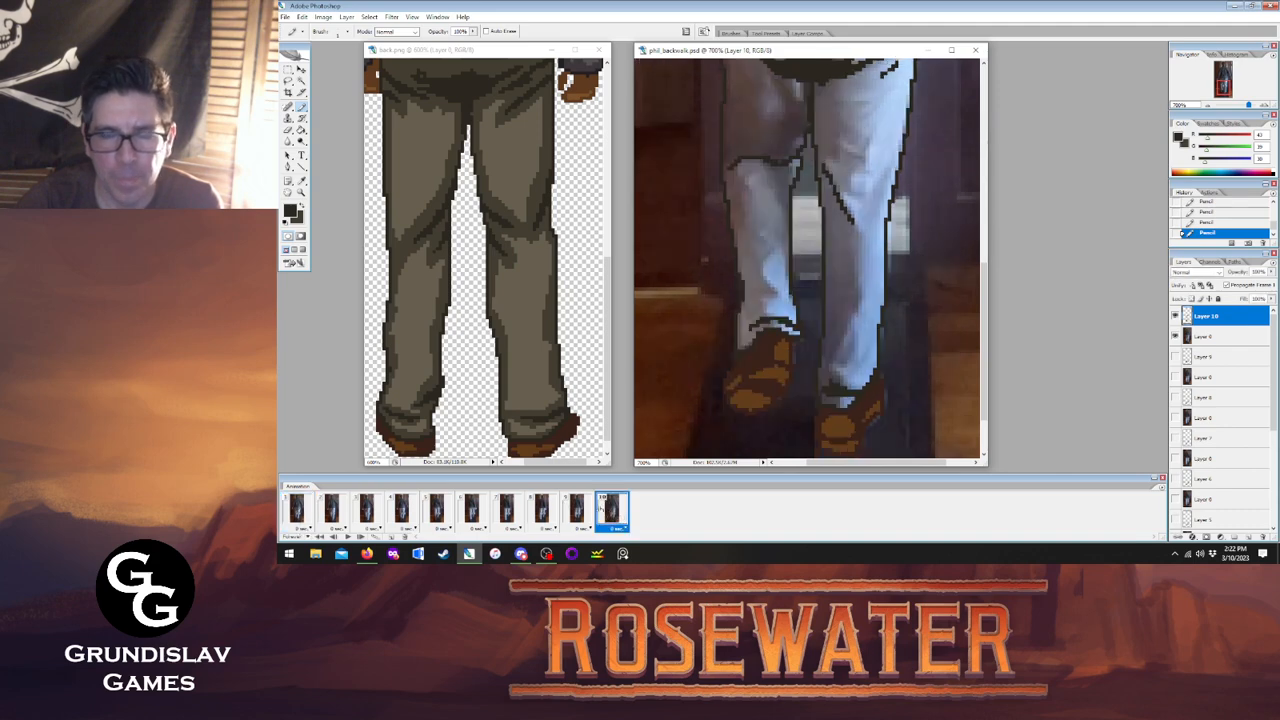
{"action": "left_click", "coordinate": [298, 515]}
{"action": "left_click", "coordinate": [612, 514]}
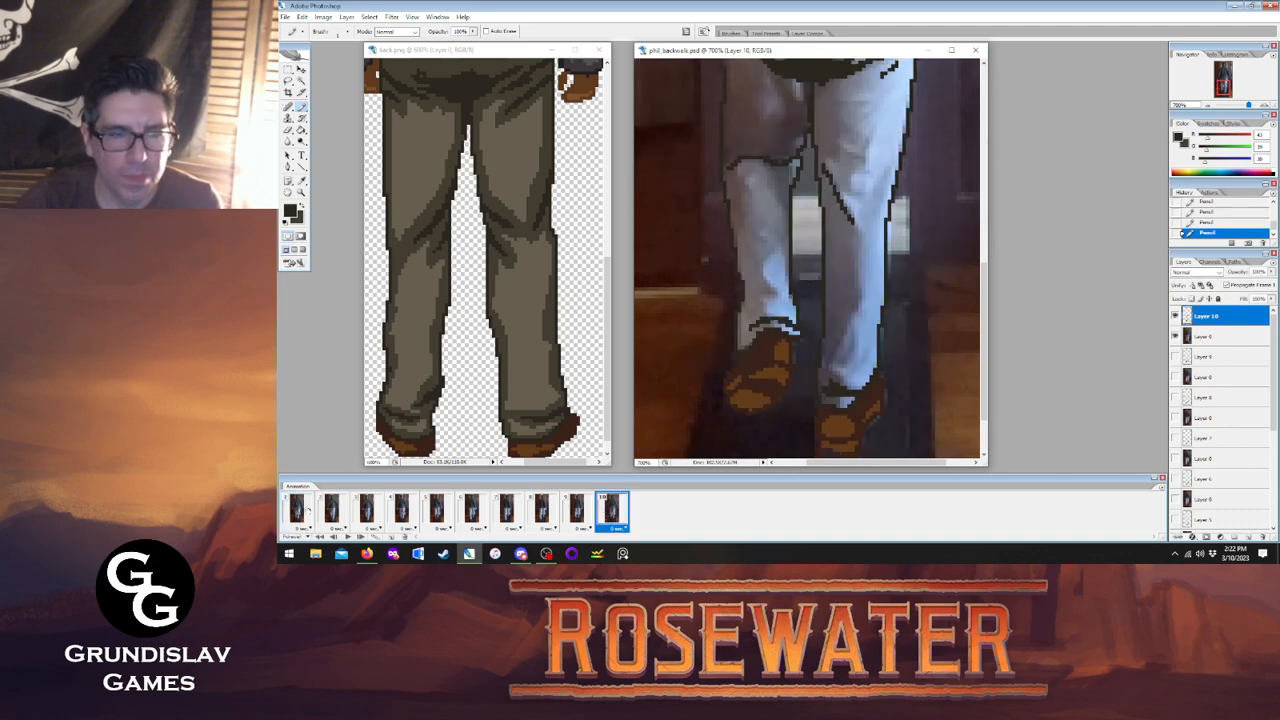
On animation frame 2, draw short trouser-hem folds above both shoes on Layer 2, using frame 1 as a guide.
{"action": "left_click", "coordinate": [304, 509]}
{"action": "left_click", "coordinate": [340, 501]}
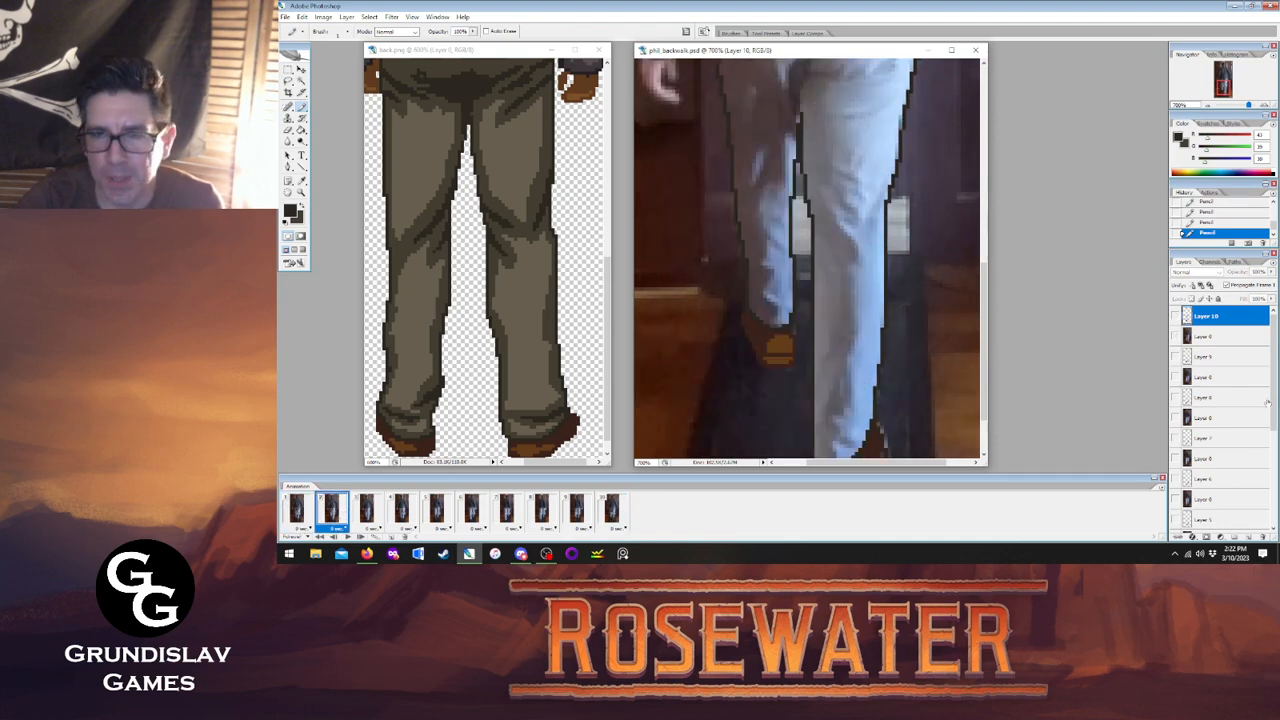
{"action": "left_click_drag", "start_coordinate": [1267, 402], "coordinate": [1267, 496]}
{"action": "left_click", "coordinate": [1215, 461]}
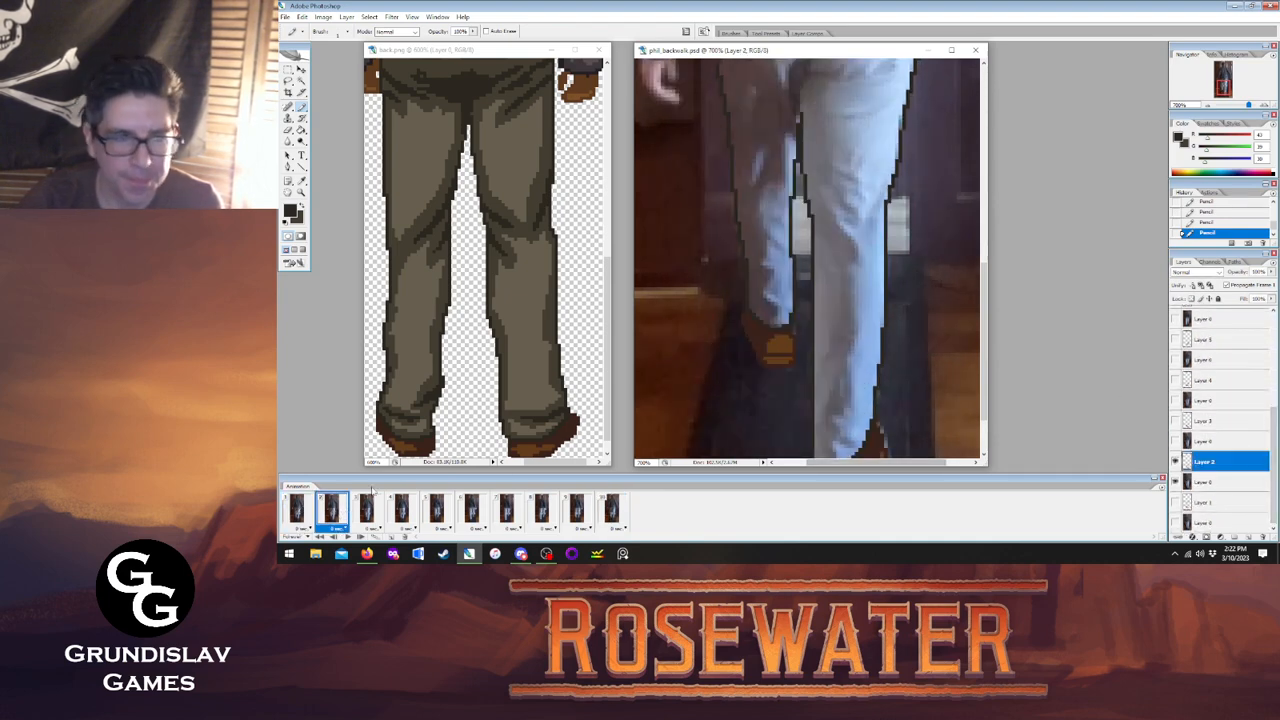
{"action": "left_click_drag", "start_coordinate": [985, 348], "coordinate": [986, 378]}
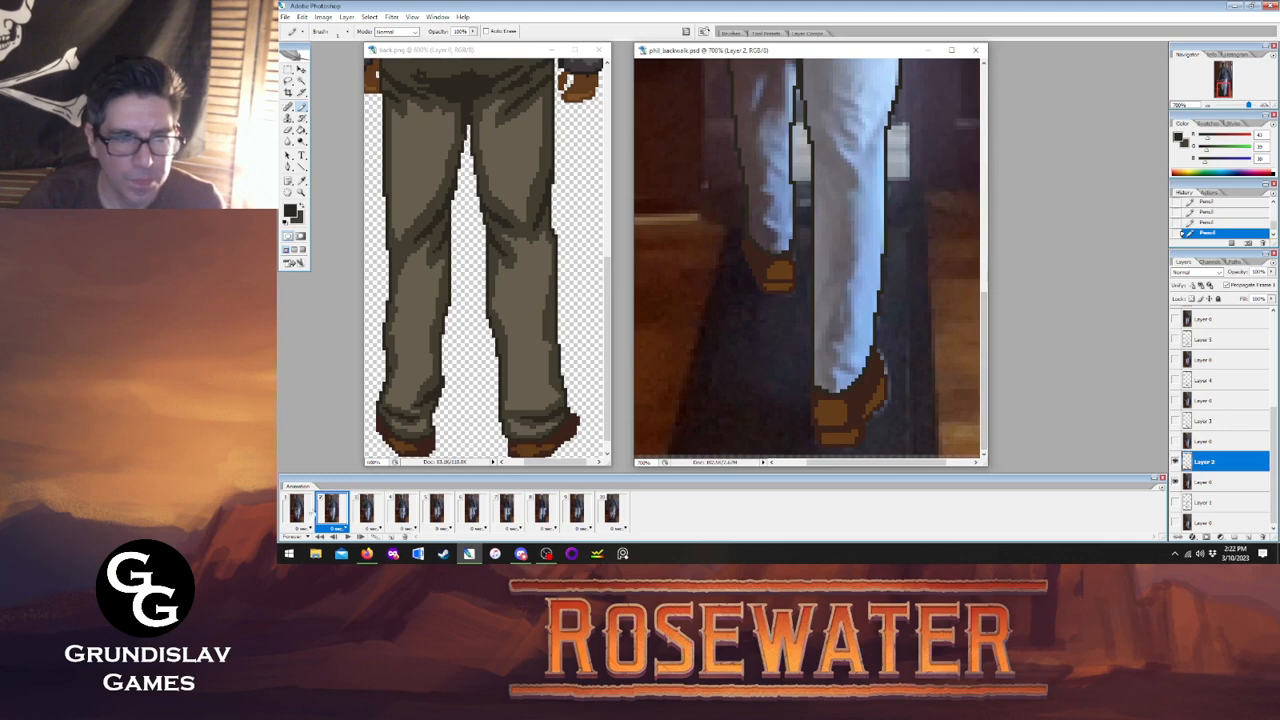
{"action": "left_click", "coordinate": [299, 509]}
{"action": "left_click", "coordinate": [334, 510]}
{"action": "left_click_drag", "start_coordinate": [840, 368], "coordinate": [851, 370]}
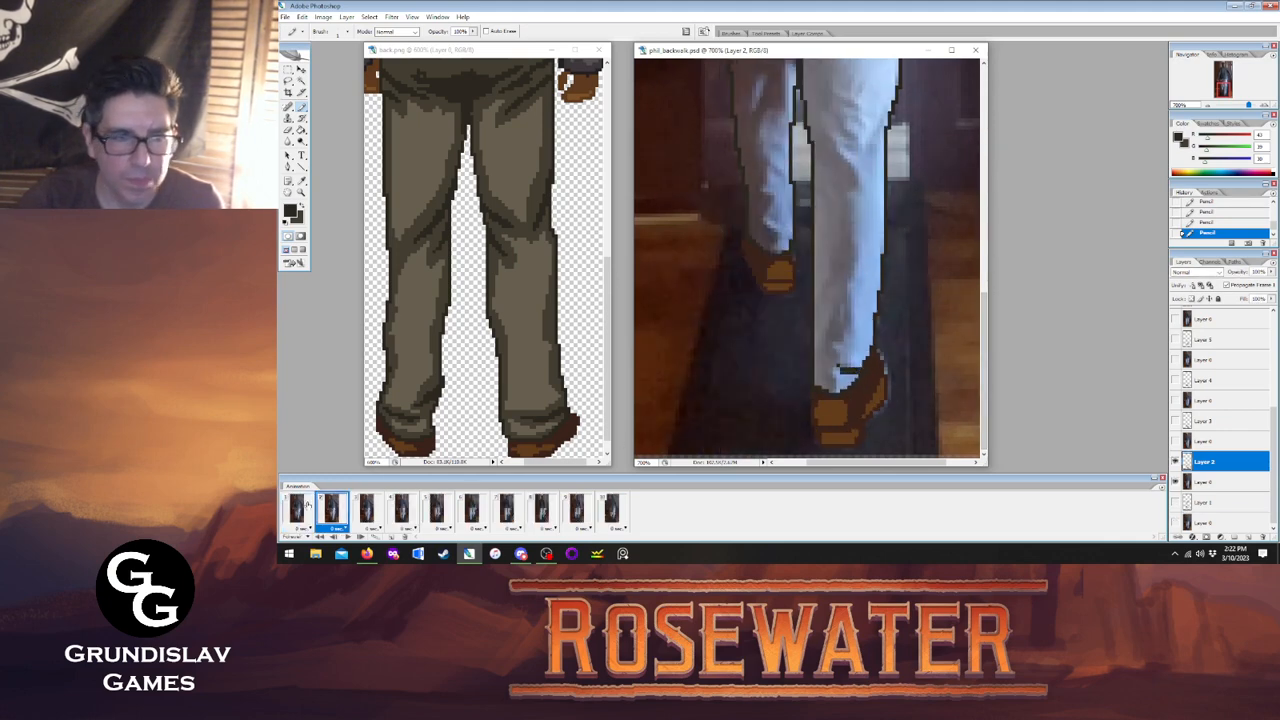
{"action": "left_click", "coordinate": [299, 509]}
{"action": "left_click", "coordinate": [333, 510]}
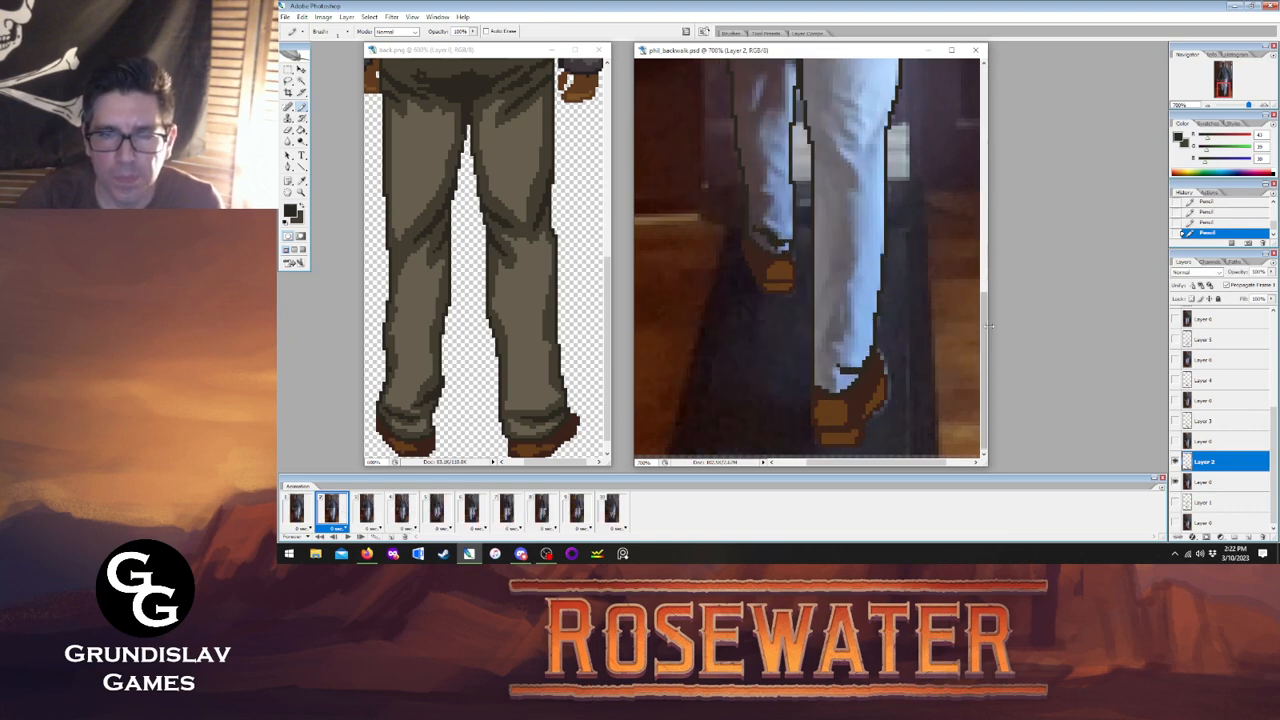
Draw the solid crescent seat shadow and extend the crotch seam down to the inner legs on Layer 2.
{"action": "left_click_drag", "start_coordinate": [988, 325], "coordinate": [990, 270]}
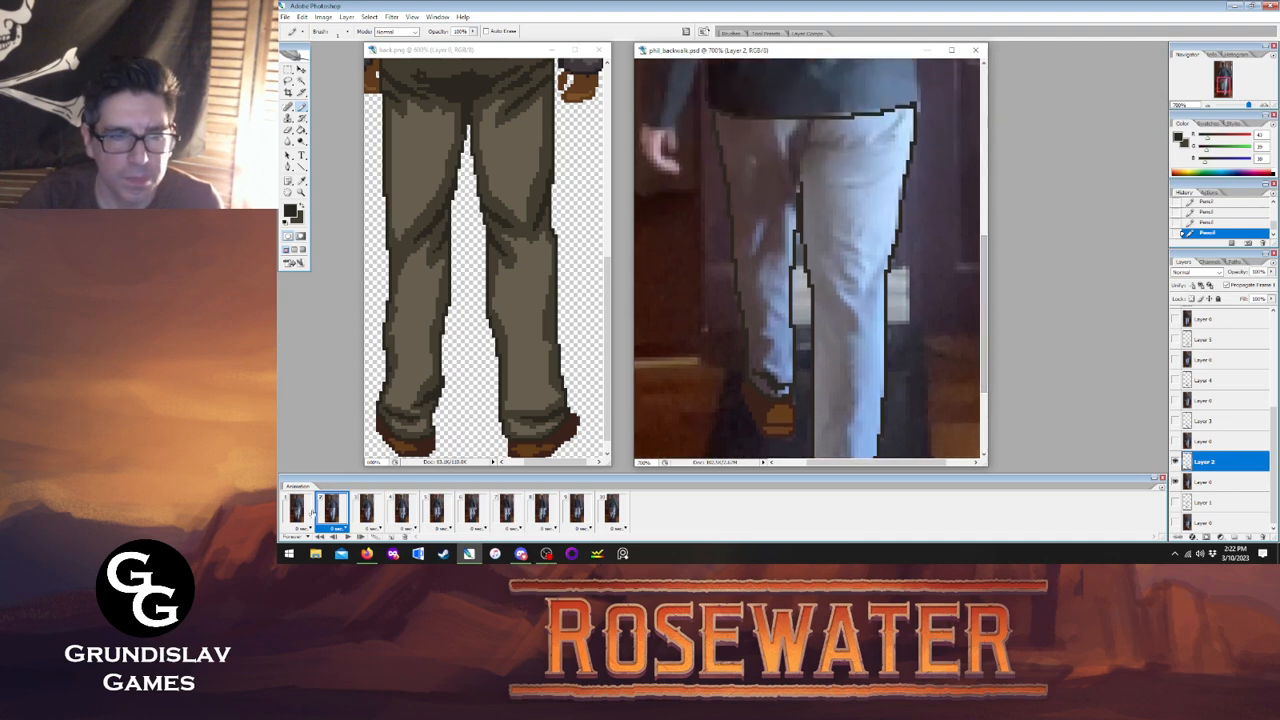
{"action": "left_click", "coordinate": [301, 510]}
{"action": "left_click", "coordinate": [326, 510]}
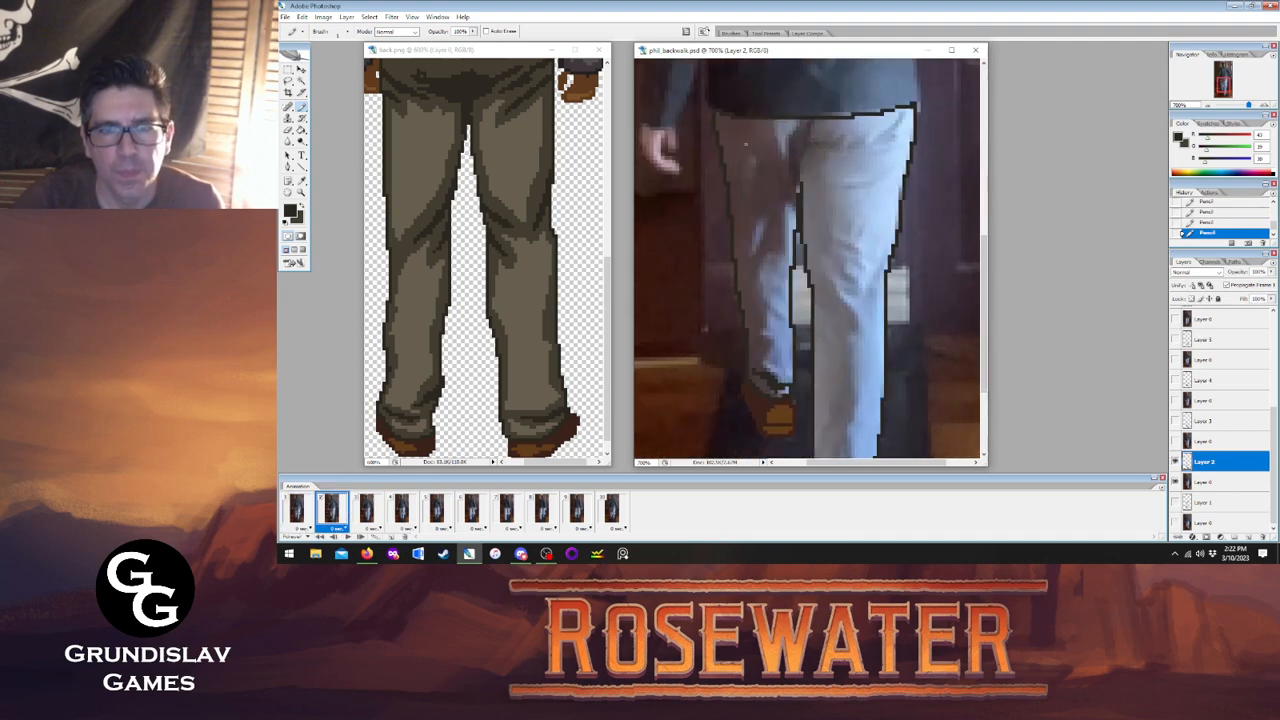
{"action": "mouse_move", "coordinate": [745, 145]}
{"action": "left_mouse_down"}
{"action": "mouse_move", "coordinate": [826, 151]}
{"action": "mouse_move", "coordinate": [897, 124]}
{"action": "left_mouse_up"}
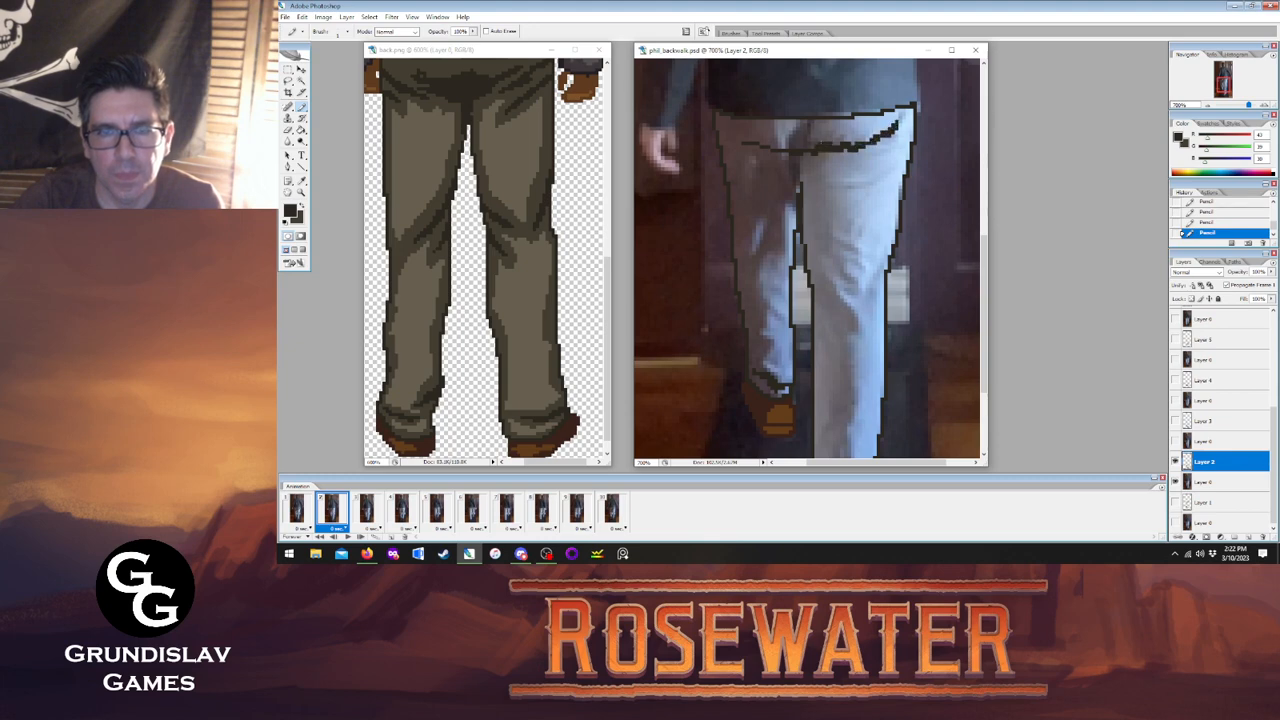
{"action": "mouse_move", "coordinate": [800, 136]}
{"action": "left_mouse_down"}
{"action": "mouse_move", "coordinate": [772, 148]}
{"action": "mouse_move", "coordinate": [814, 146]}
{"action": "left_mouse_up"}
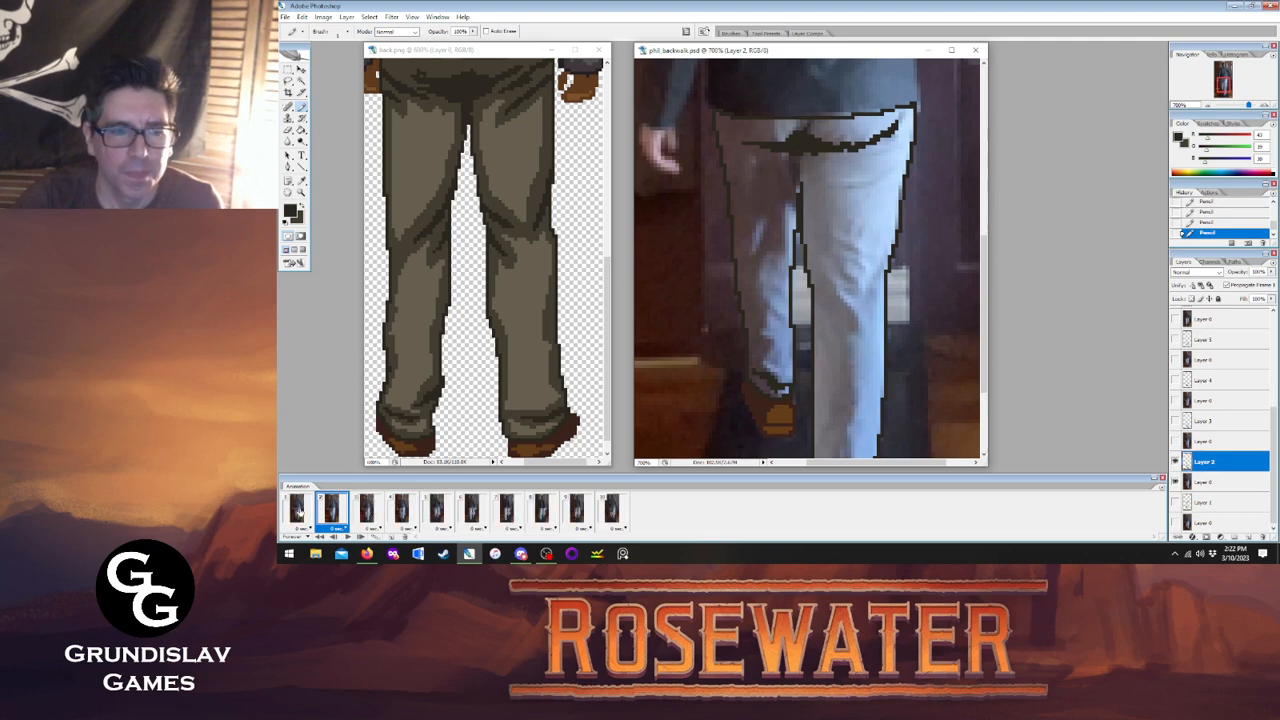
{"action": "left_click", "coordinate": [298, 510]}
{"action": "left_click", "coordinate": [331, 510]}
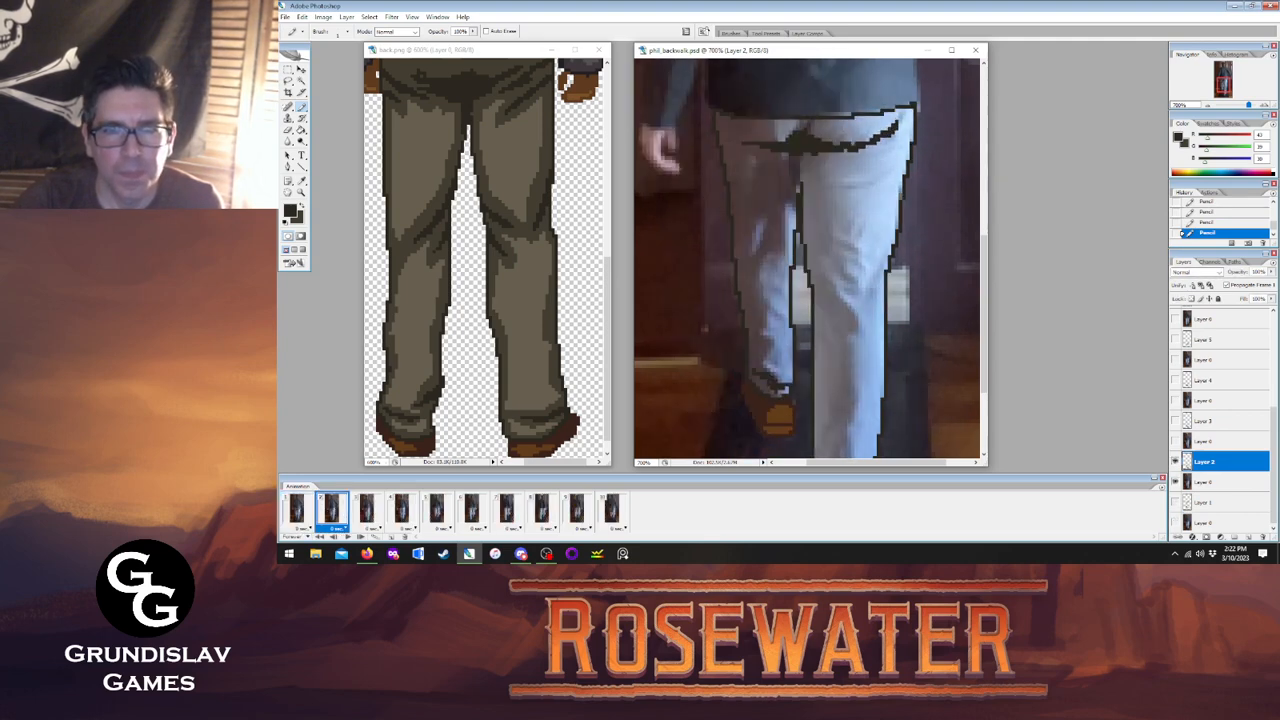
{"action": "mouse_move", "coordinate": [766, 141]}
{"action": "left_mouse_down"}
{"action": "mouse_move", "coordinate": [743, 142]}
{"action": "mouse_move", "coordinate": [792, 156]}
{"action": "mouse_move", "coordinate": [802, 181]}
{"action": "left_mouse_up"}
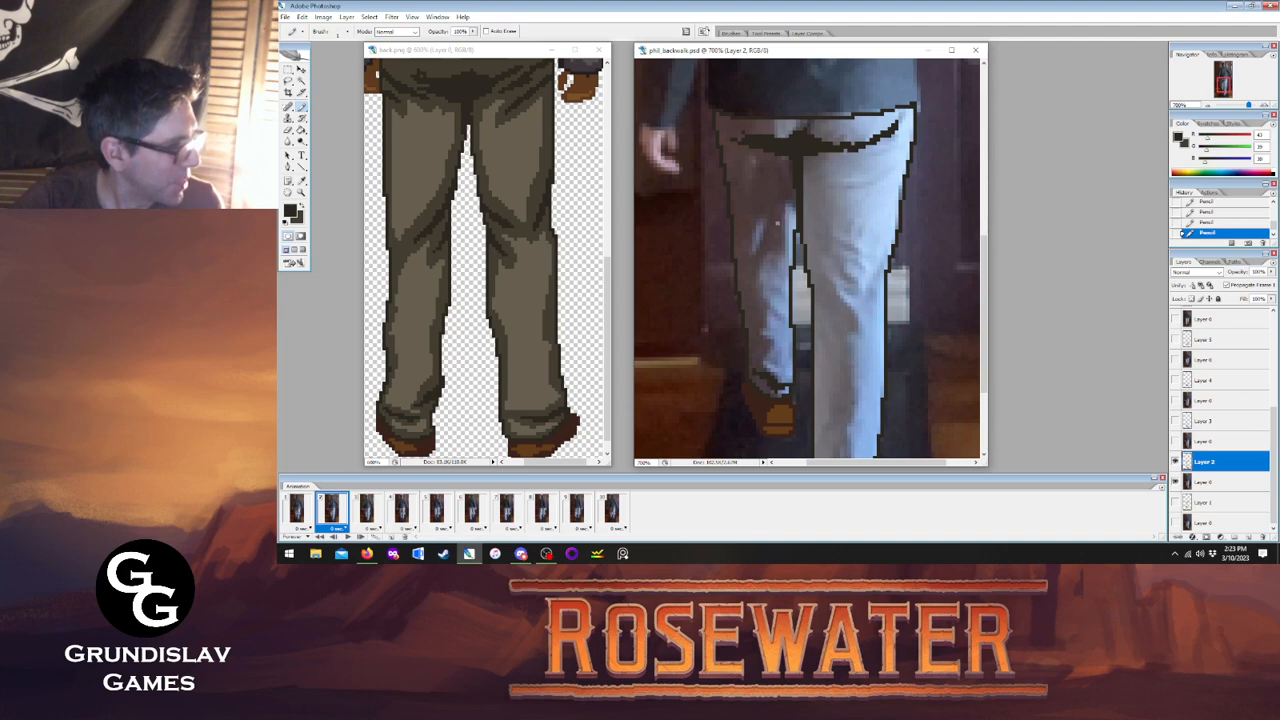
Compare frame 2 with frame 1 and draw the diagonal crease behind the right knee on Layer 2.
{"action": "left_click", "coordinate": [298, 512]}
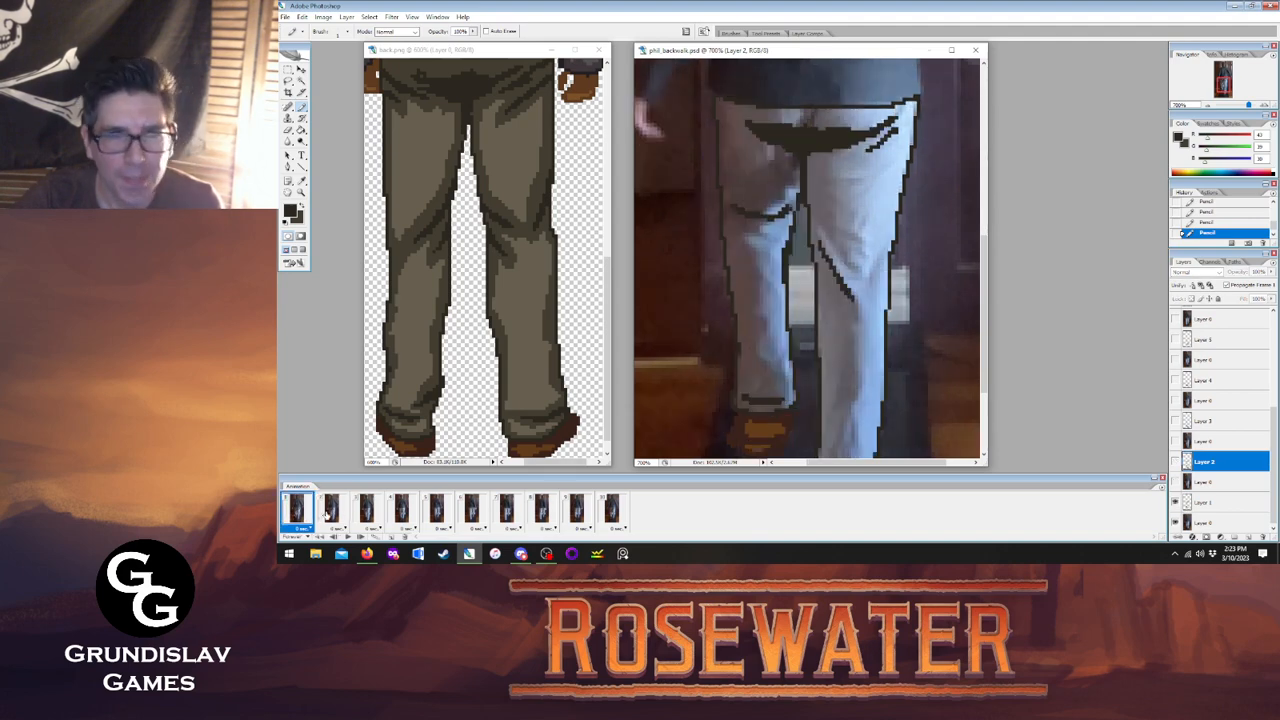
{"action": "left_click", "coordinate": [328, 513]}
{"action": "left_click", "coordinate": [299, 515]}
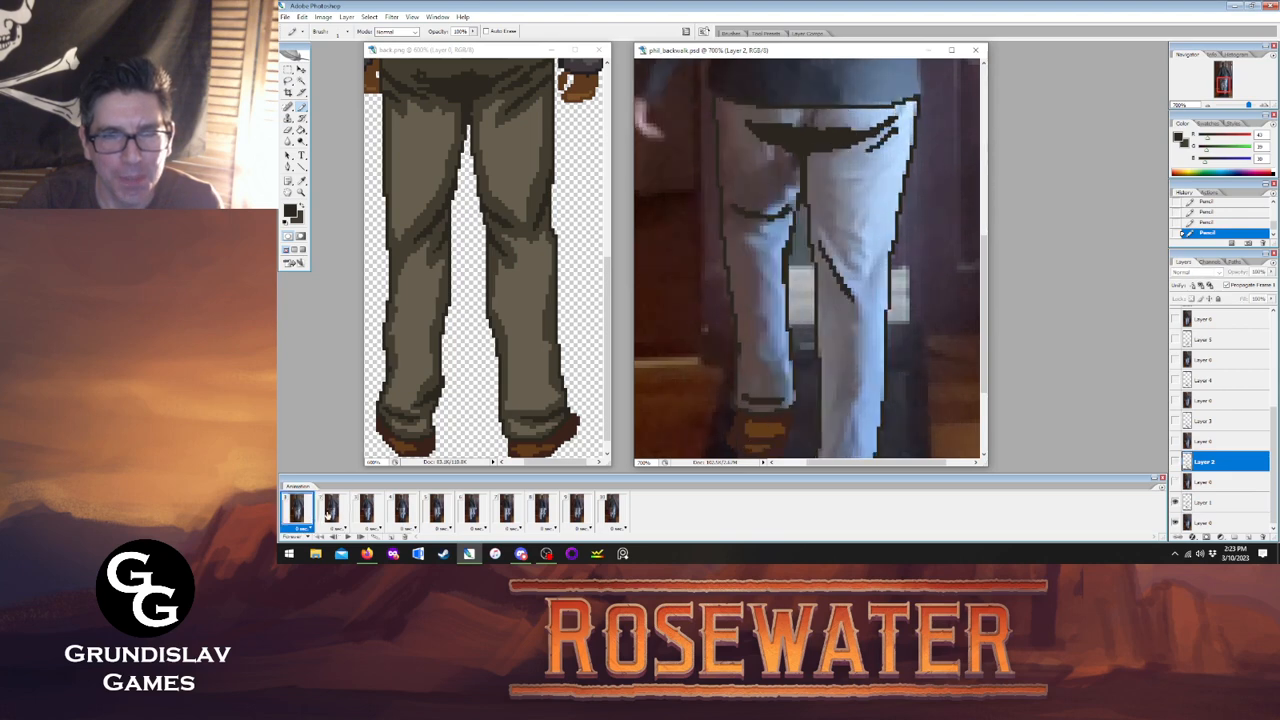
{"action": "left_click", "coordinate": [327, 514]}
{"action": "left_click", "coordinate": [298, 512]}
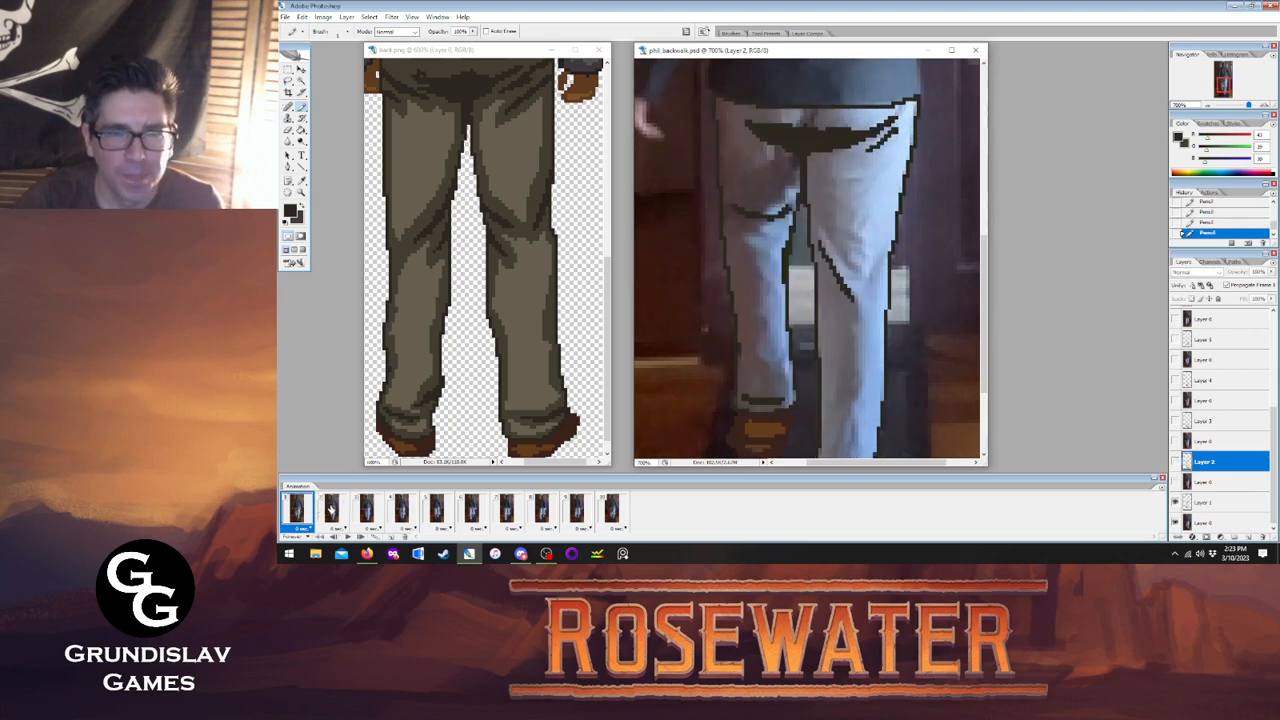
{"action": "left_click", "coordinate": [331, 513]}
{"action": "left_click", "coordinate": [298, 512]}
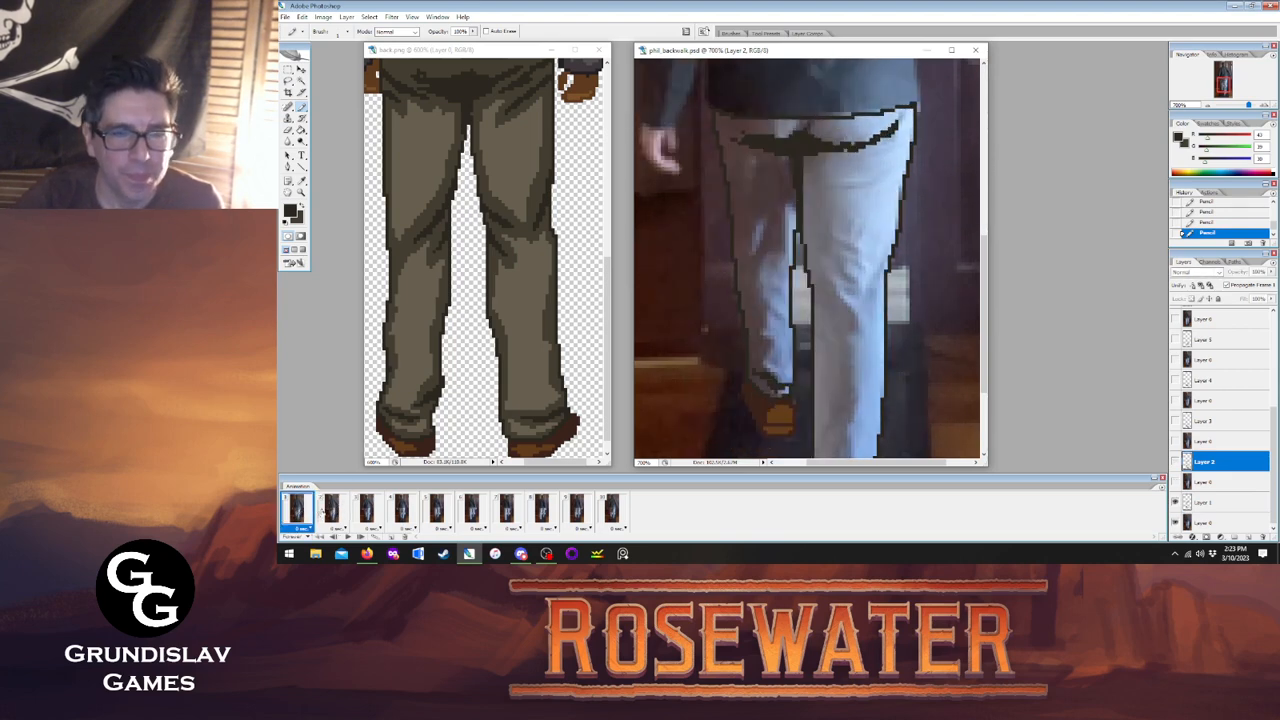
{"action": "left_click", "coordinate": [331, 513]}
{"action": "left_click_drag", "start_coordinate": [814, 279], "coordinate": [852, 320]}
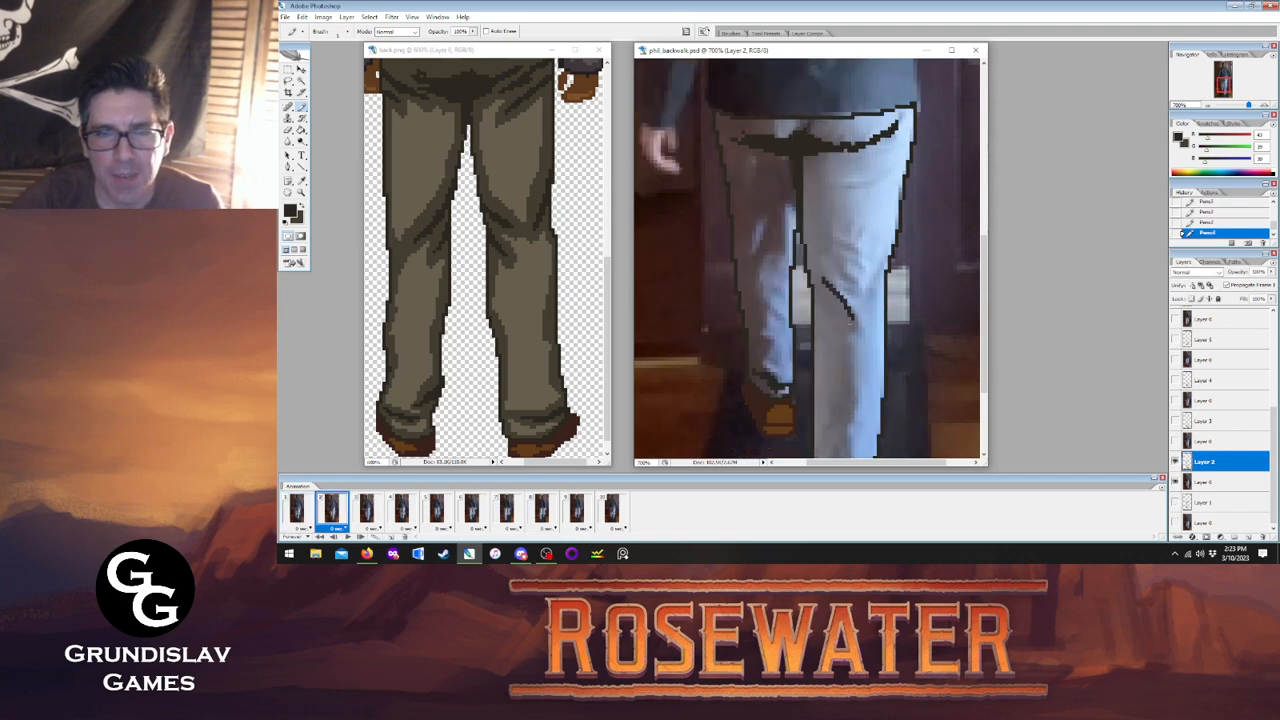
Add the short diagonal fold beside the right hip on Layer 2, checking its placement against frame 1.
{"action": "left_click", "coordinate": [298, 512]}
{"action": "left_click", "coordinate": [331, 512]}
{"action": "left_click", "coordinate": [298, 512]}
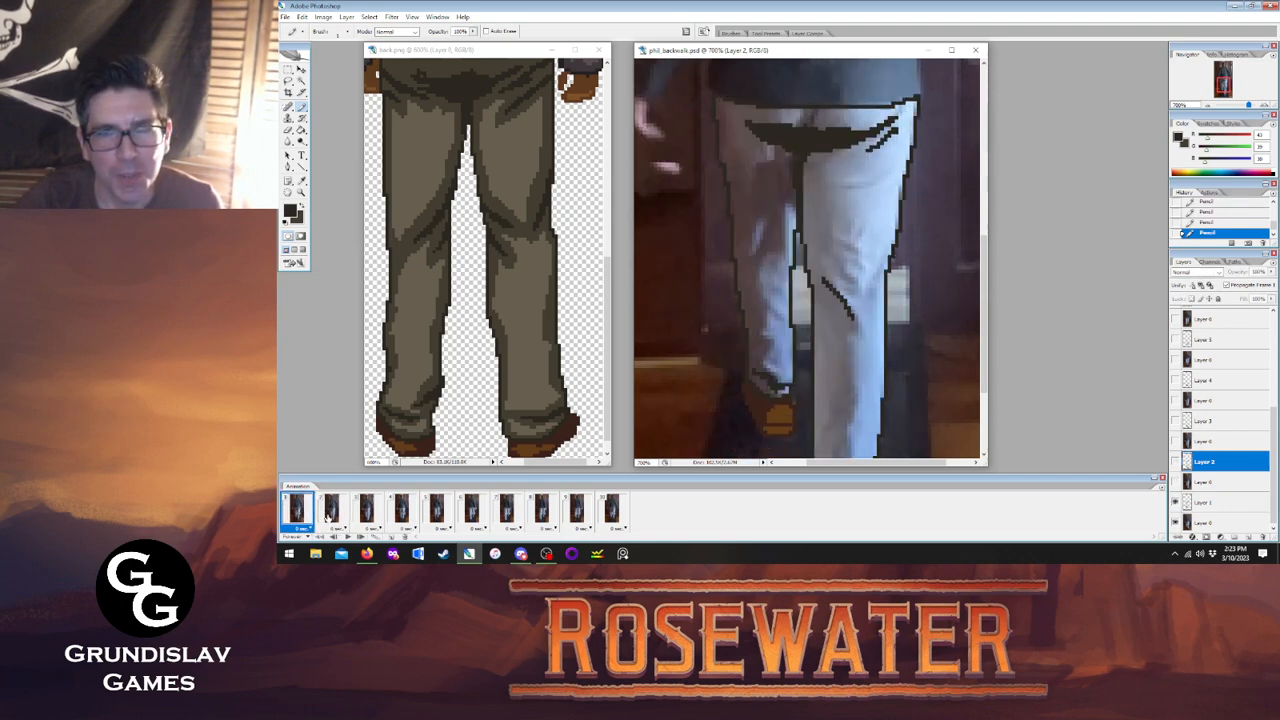
{"action": "left_click", "coordinate": [331, 512]}
{"action": "left_click_drag", "start_coordinate": [872, 153], "coordinate": [898, 130]}
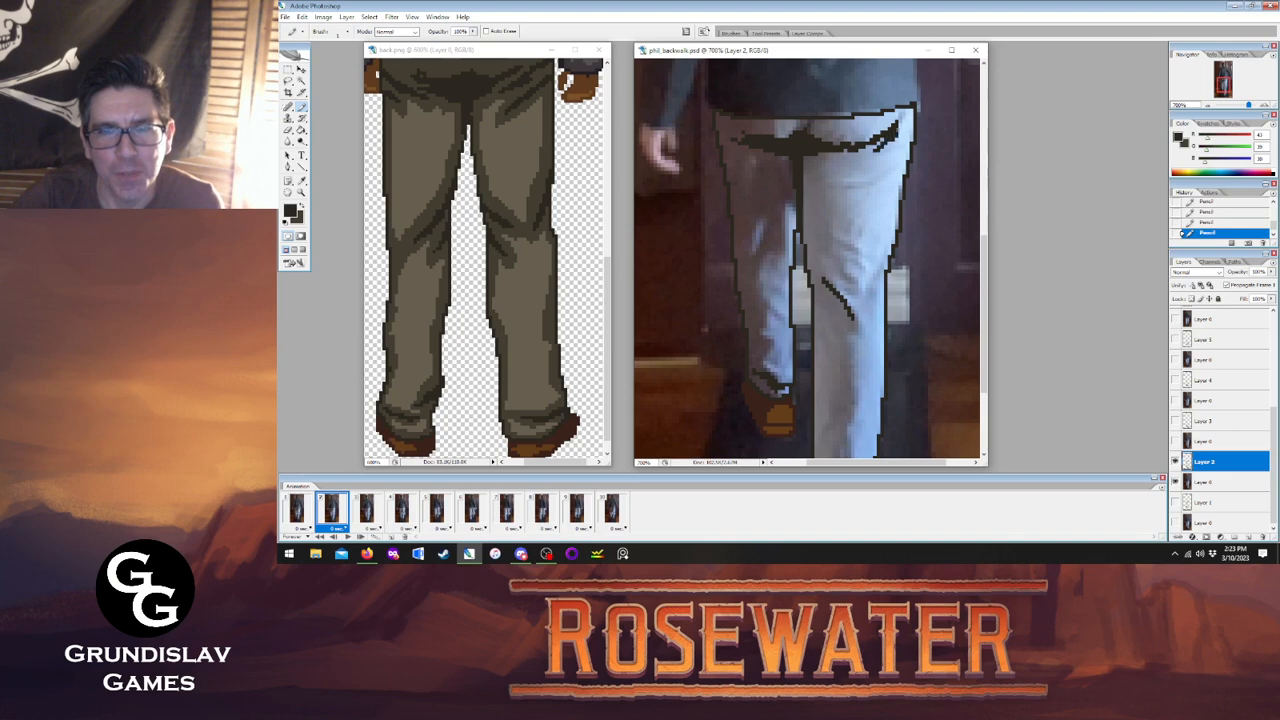
{"action": "left_click", "coordinate": [298, 512]}
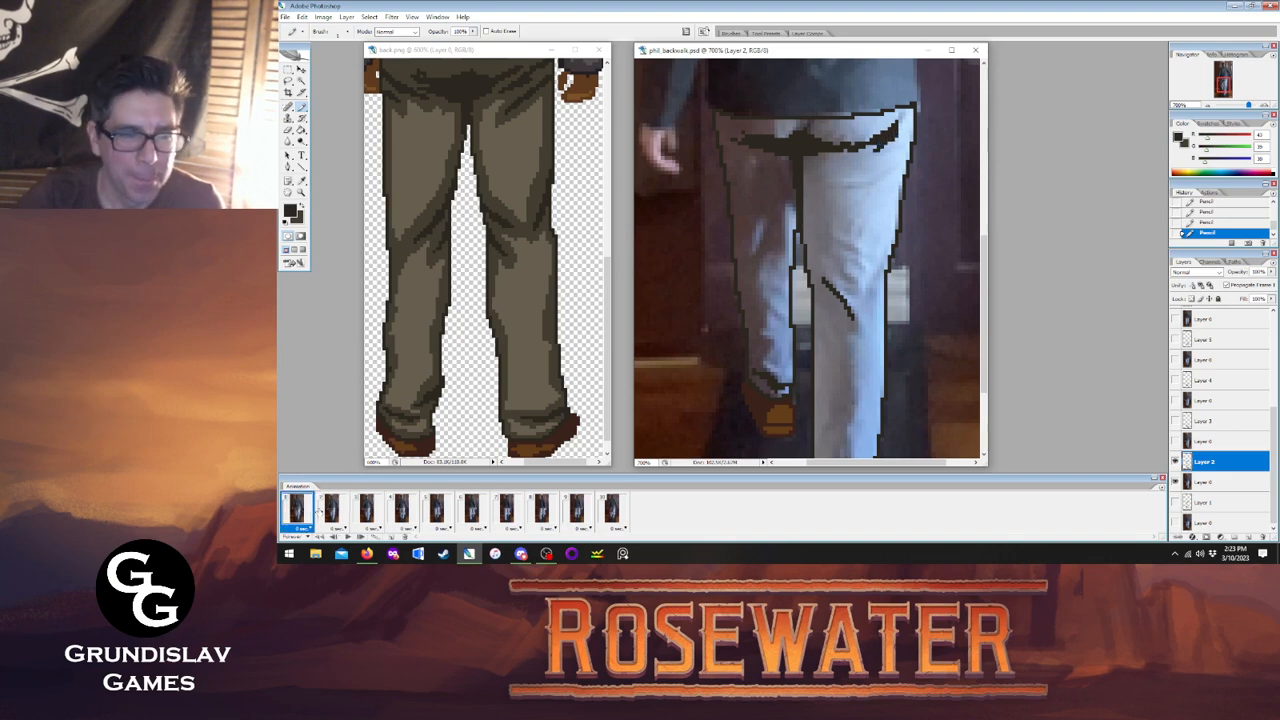
{"action": "left_click", "coordinate": [331, 512]}
{"action": "left_click", "coordinate": [298, 512]}
{"action": "left_click", "coordinate": [331, 512]}
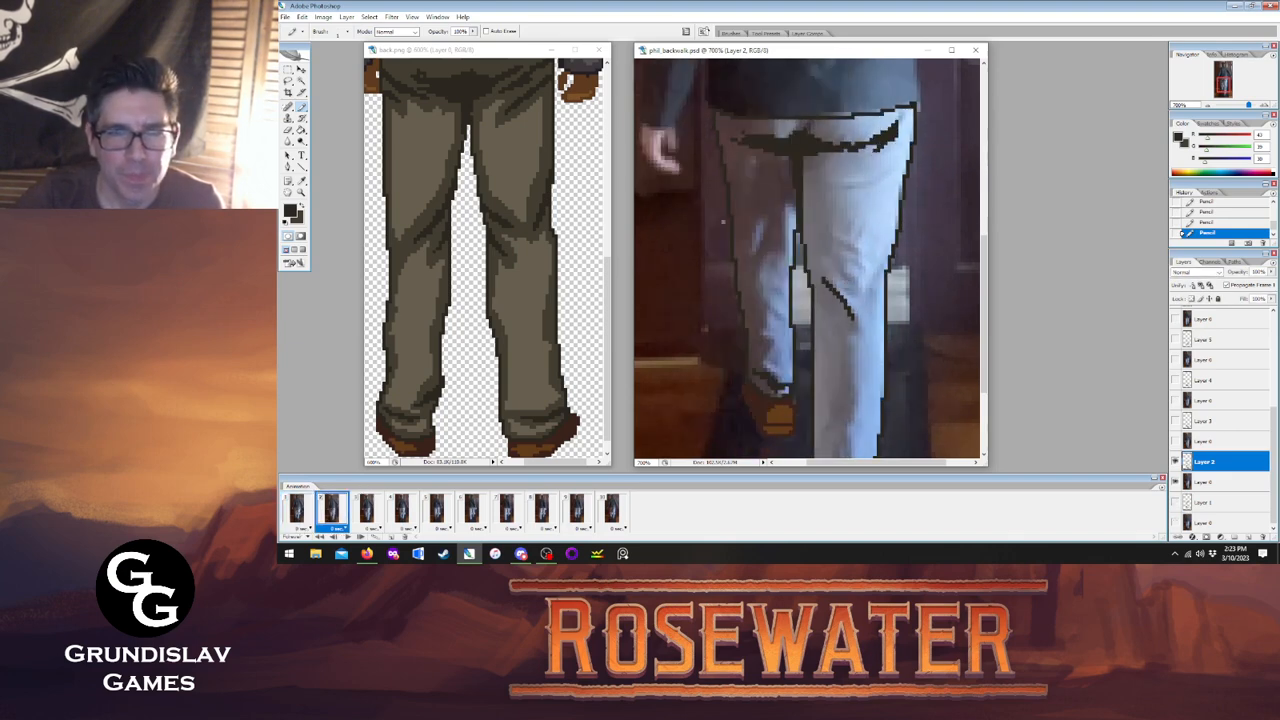
{"action": "left_click", "coordinate": [299, 508]}
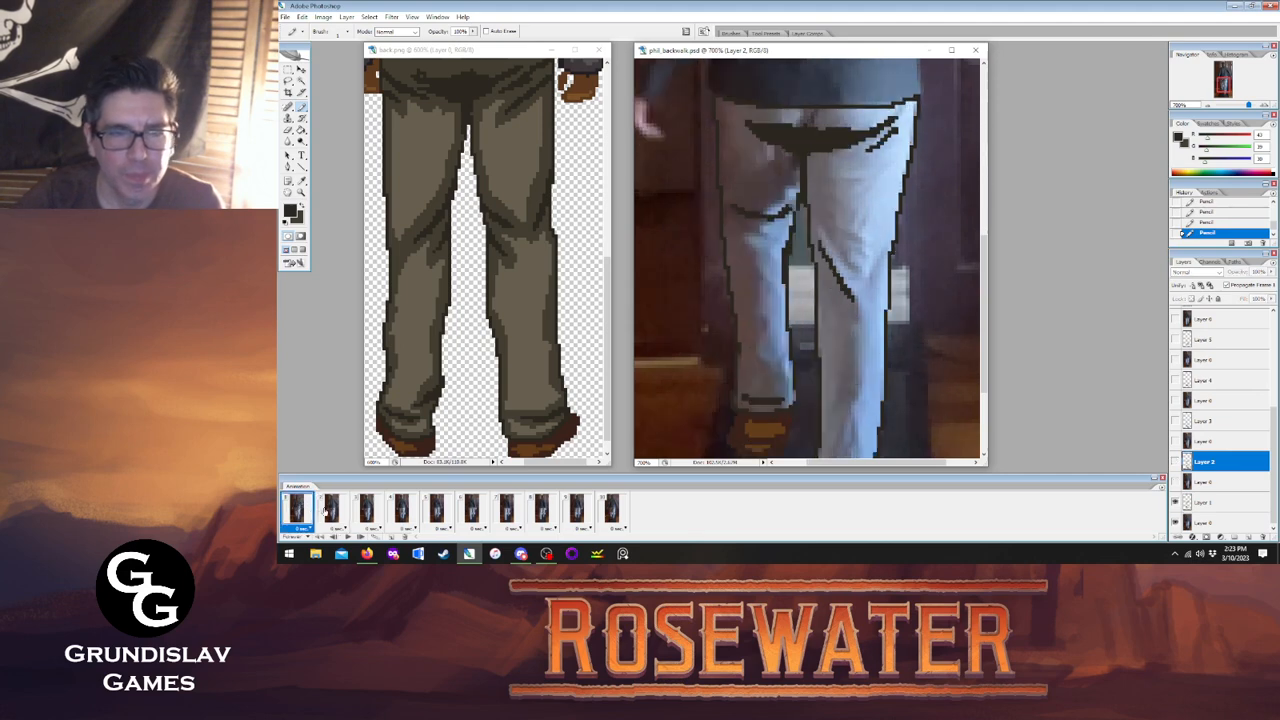
{"action": "left_click", "coordinate": [331, 511]}
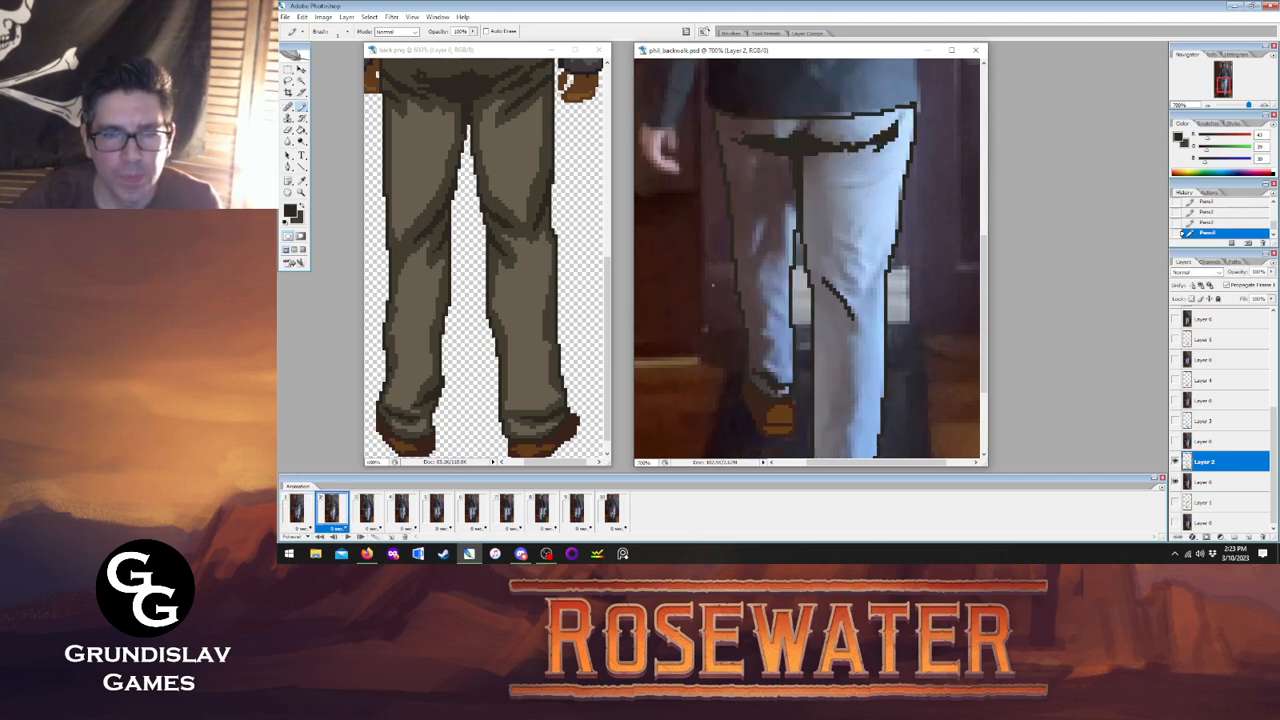
Outline the jagged shadow edge down the left leg on Layer 2 and fill the shadow area with the dark outline brown.
{"action": "mouse_move", "coordinate": [764, 368]}
{"action": "left_mouse_down"}
{"action": "mouse_move", "coordinate": [758, 288]}
{"action": "mouse_move", "coordinate": [788, 186]}
{"action": "left_mouse_up"}
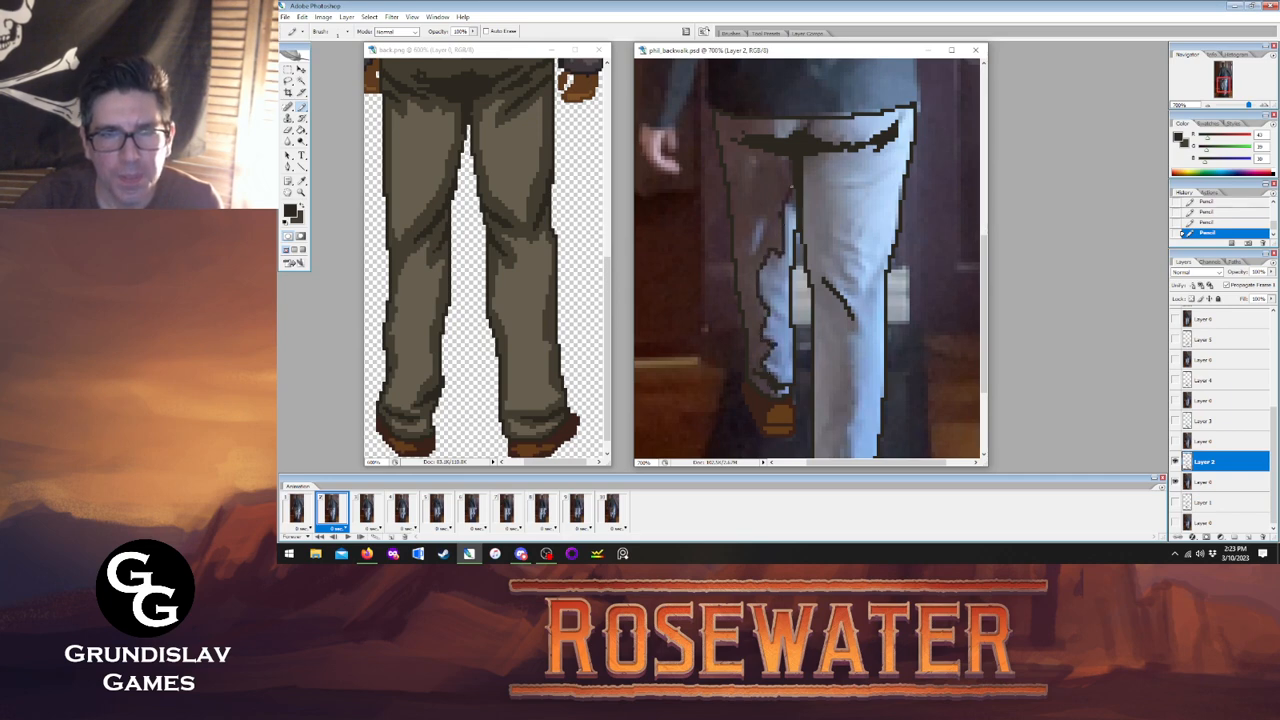
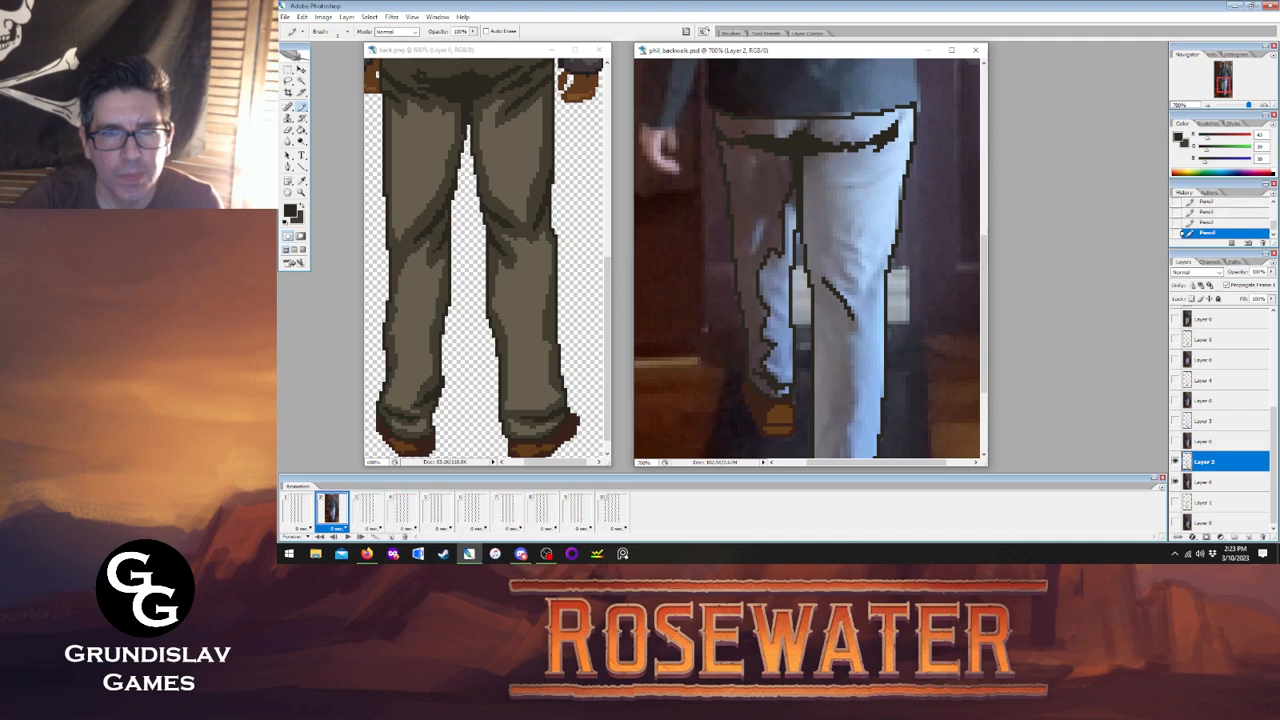
{"action": "left_click", "coordinate": [301, 130]}
{"action": "left_click", "coordinate": [746, 203]}
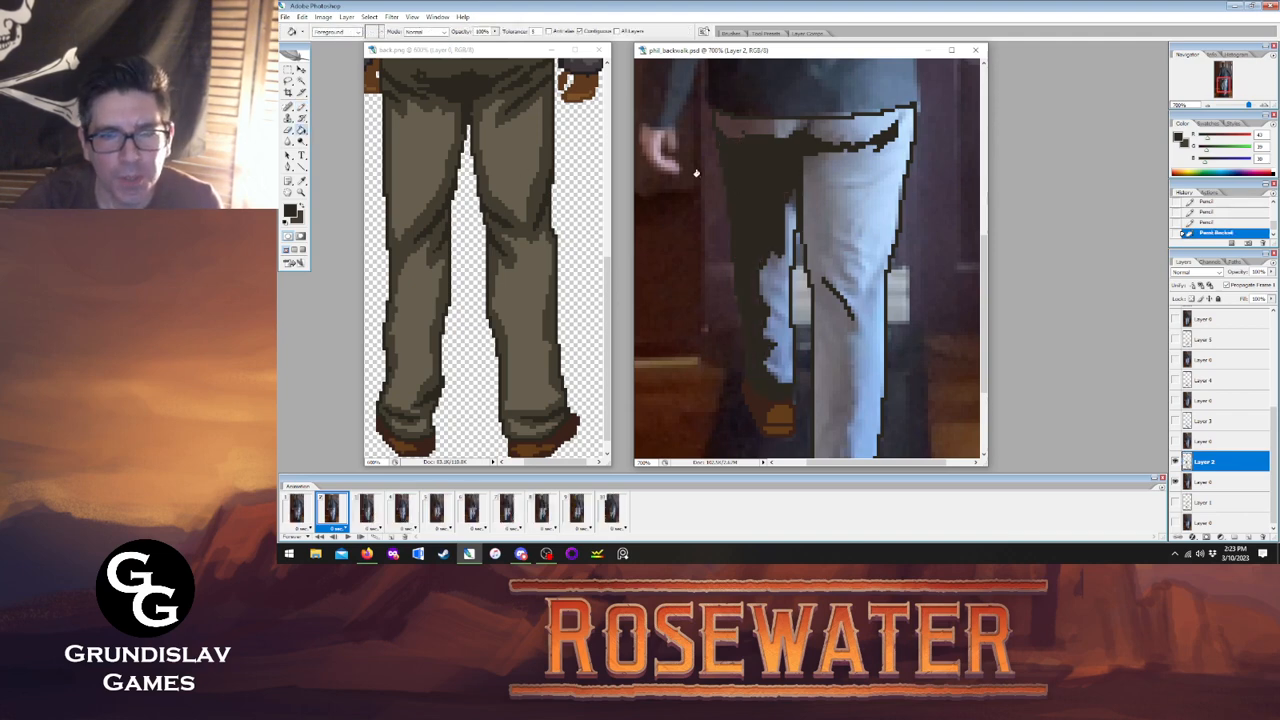
Sample the lighter trouser brown and fill the remaining lit areas of both legs and the seat on Layer 2.
{"action": "left_click", "coordinate": [751, 291], "text": "alt"}
{"action": "left_click", "coordinate": [768, 281]}
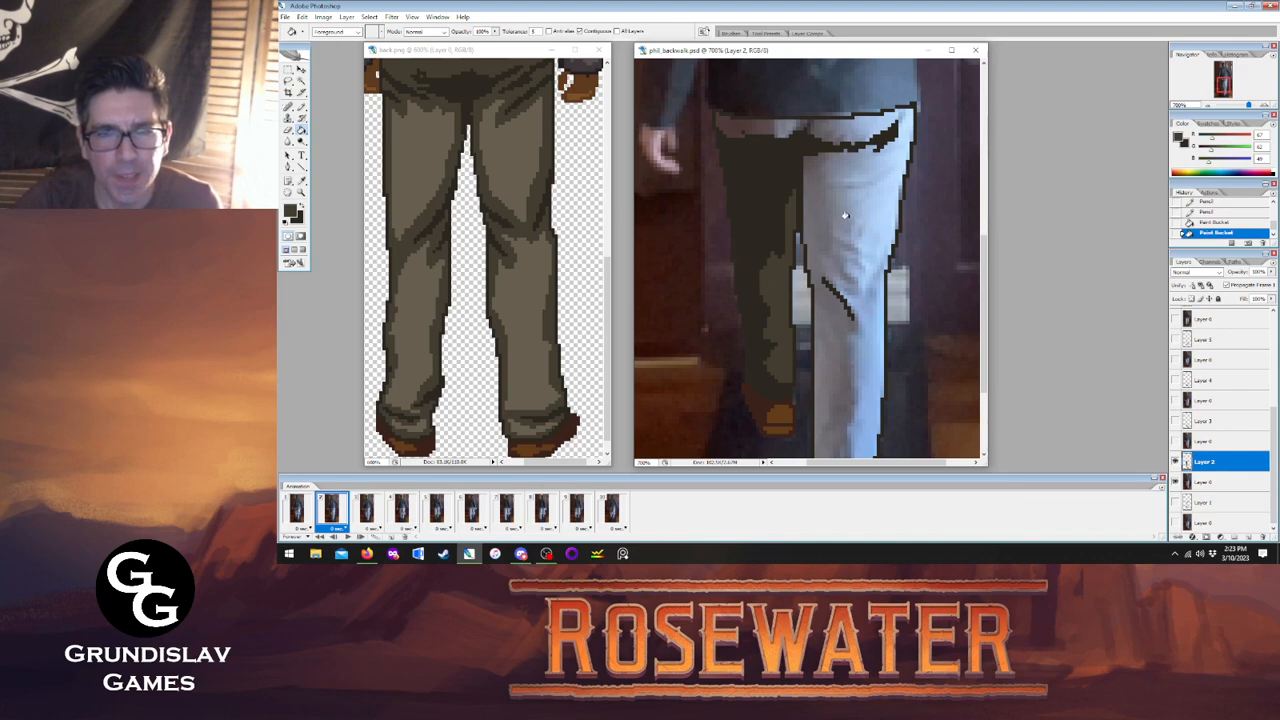
{"action": "left_click", "coordinate": [771, 131]}
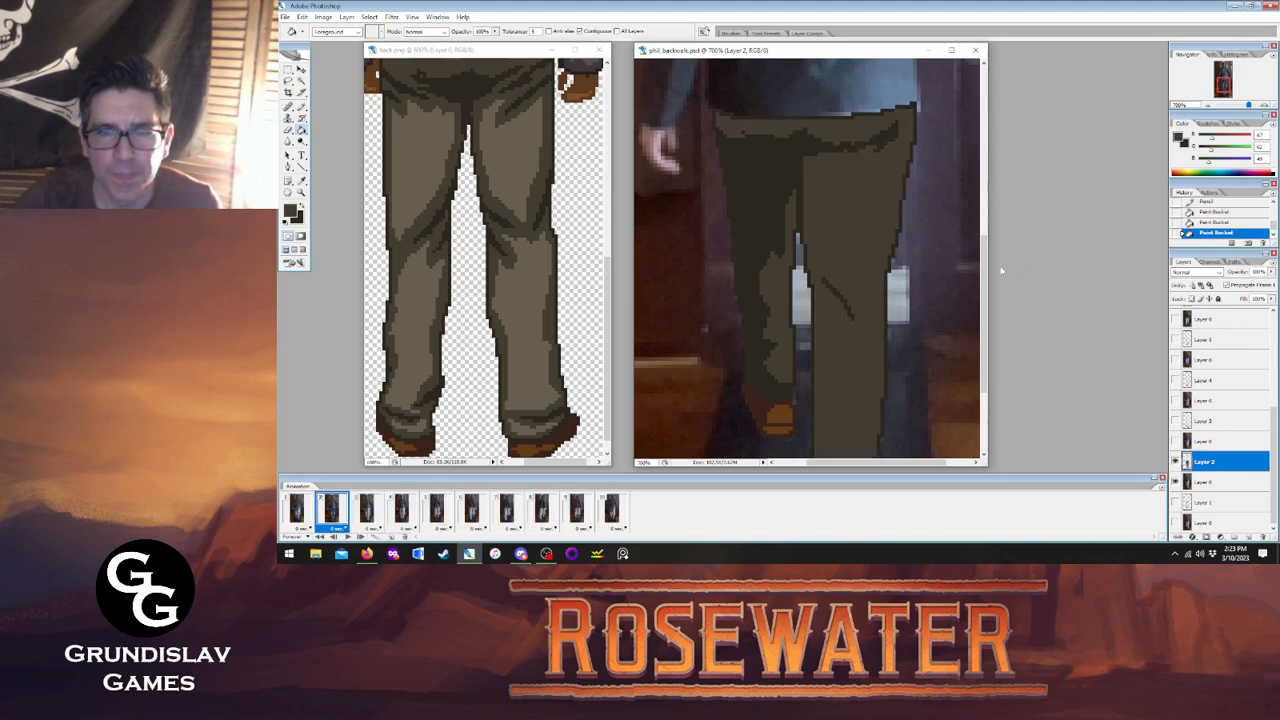
Draw the shadow edge across the left side of the seat on Layer 1 in frame 1, checking its placement against frame 2.
{"action": "left_click_drag", "start_coordinate": [985, 272], "coordinate": [990, 320]}
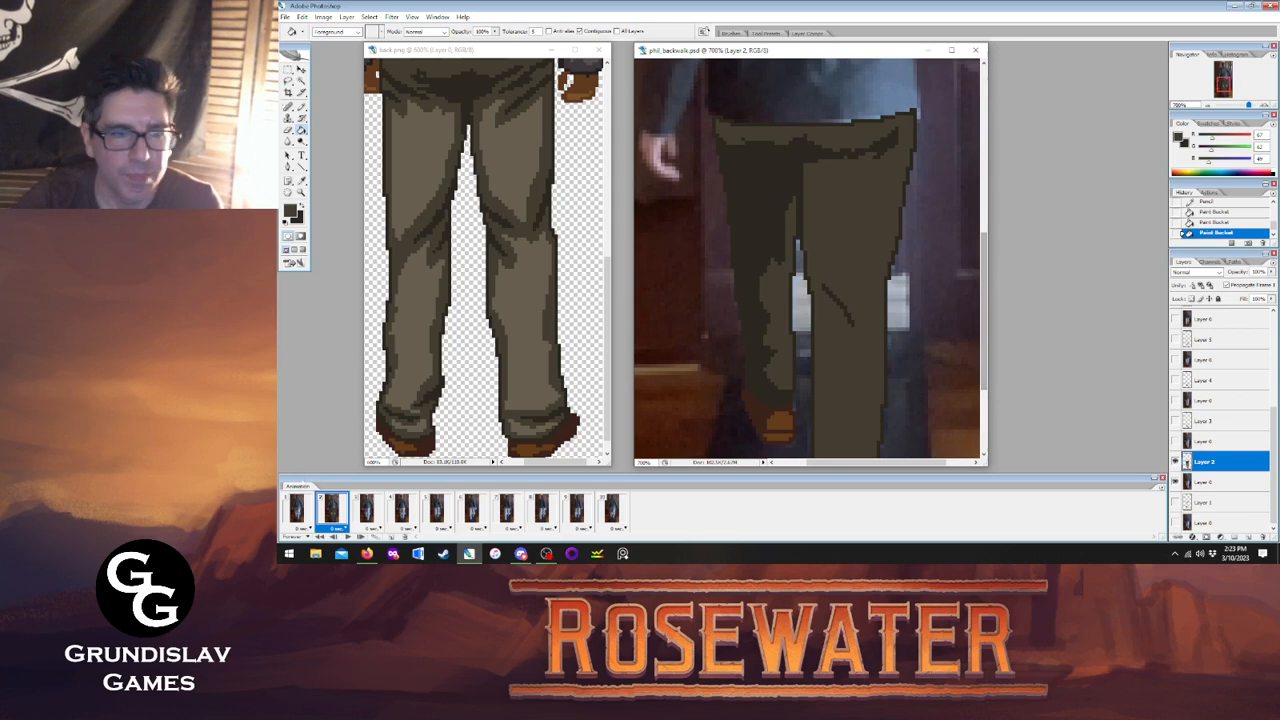
{"action": "left_click", "coordinate": [300, 510]}
{"action": "key", "text": "b"}
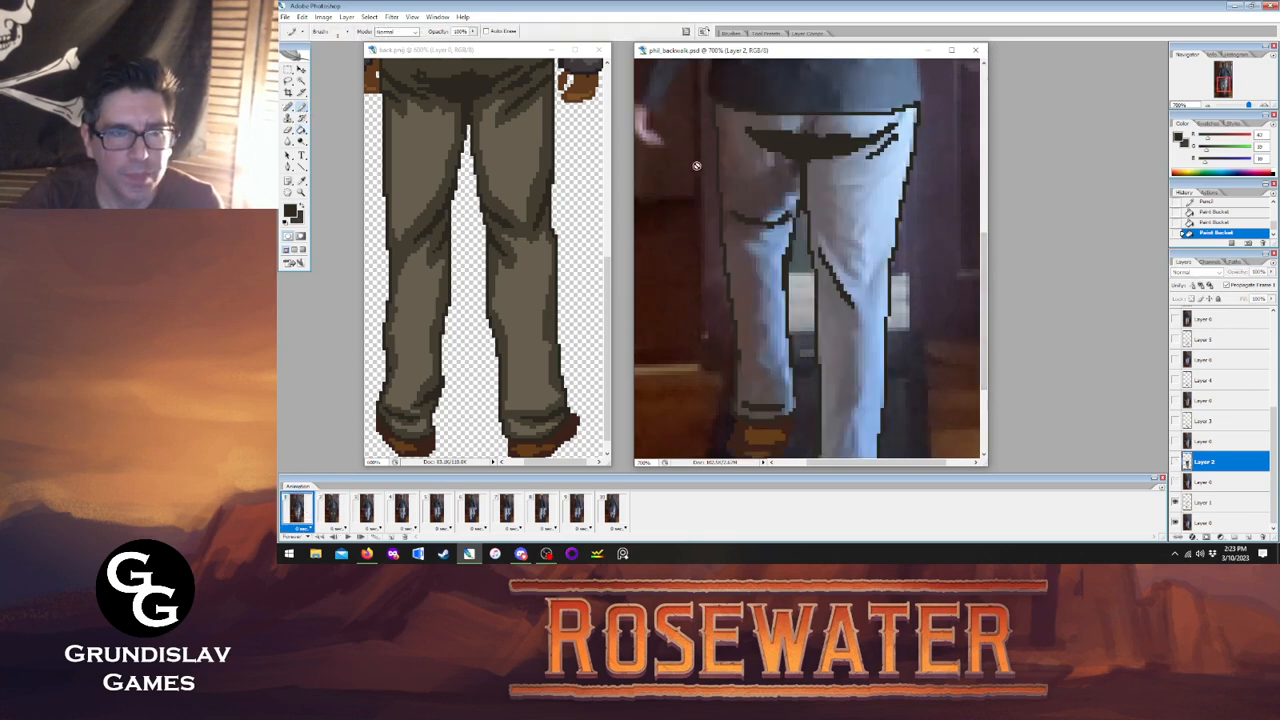
{"action": "left_click", "coordinate": [1205, 501]}
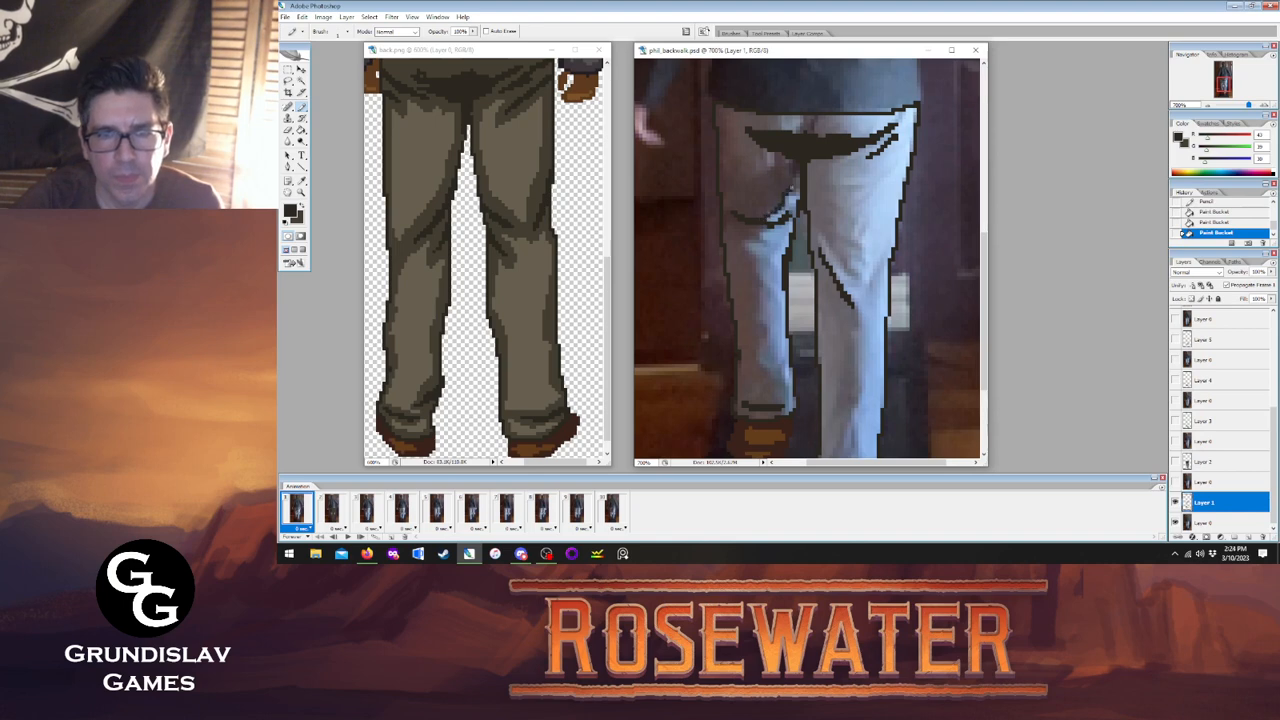
{"action": "left_click", "coordinate": [757, 151]}
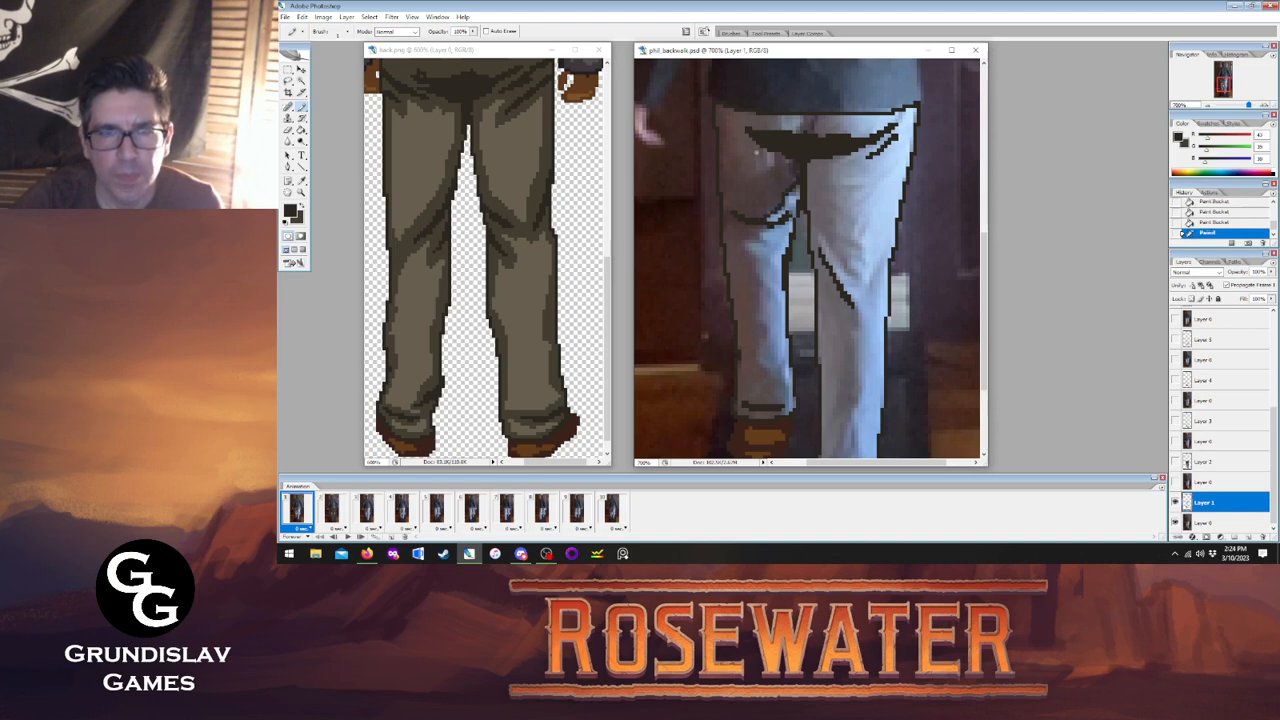
{"action": "left_click", "coordinate": [335, 510]}
{"action": "left_click", "coordinate": [300, 510]}
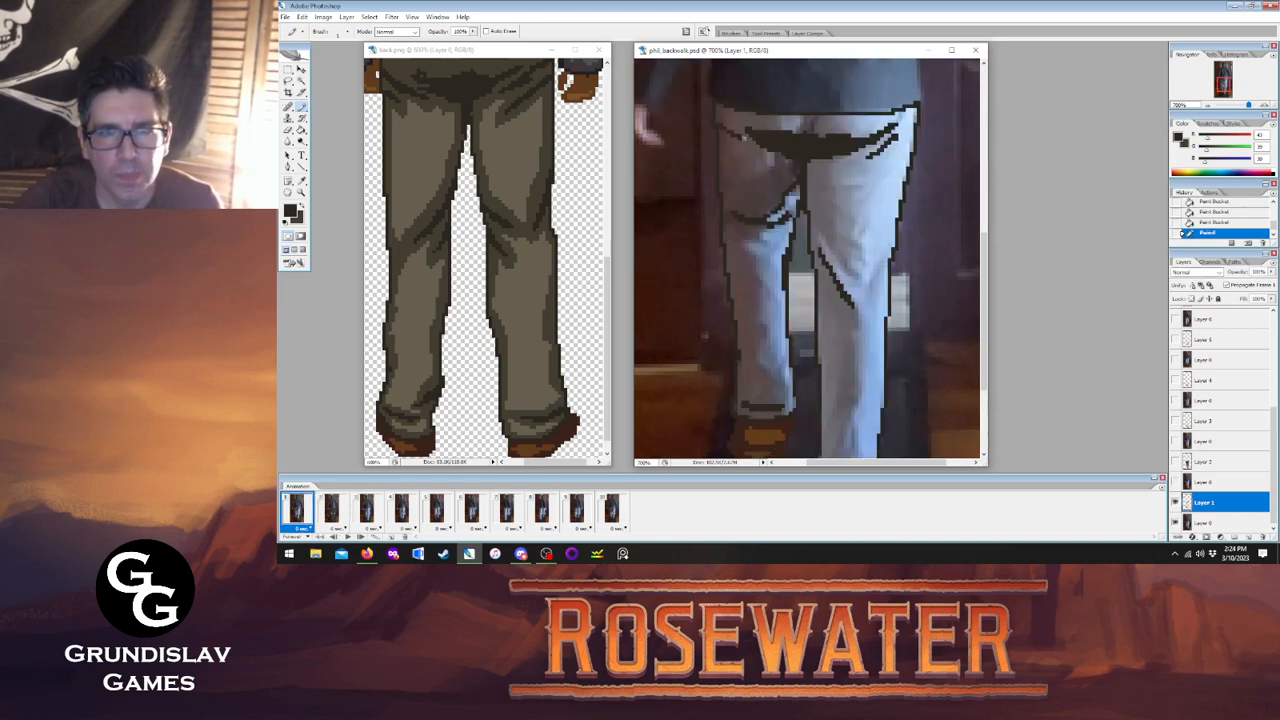
{"action": "left_click", "coordinate": [333, 510]}
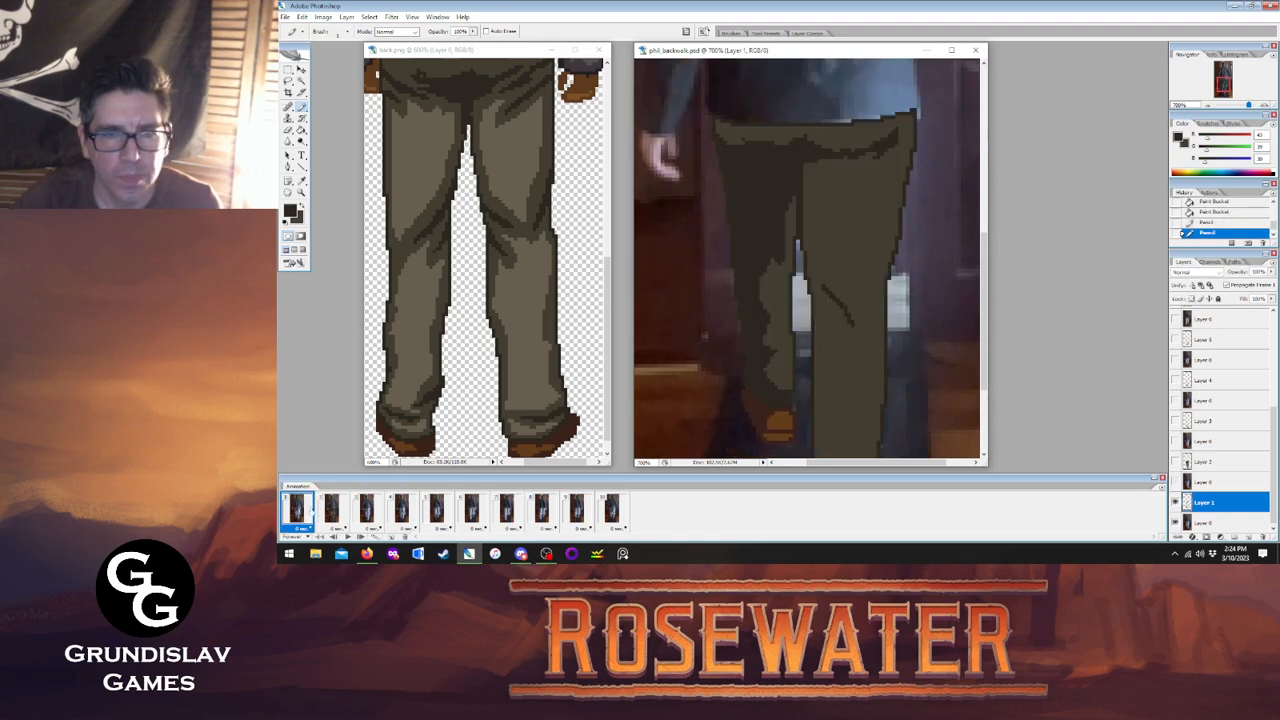
{"action": "left_click", "coordinate": [297, 510]}
{"action": "left_click", "coordinate": [333, 510]}
{"action": "left_click", "coordinate": [297, 510]}
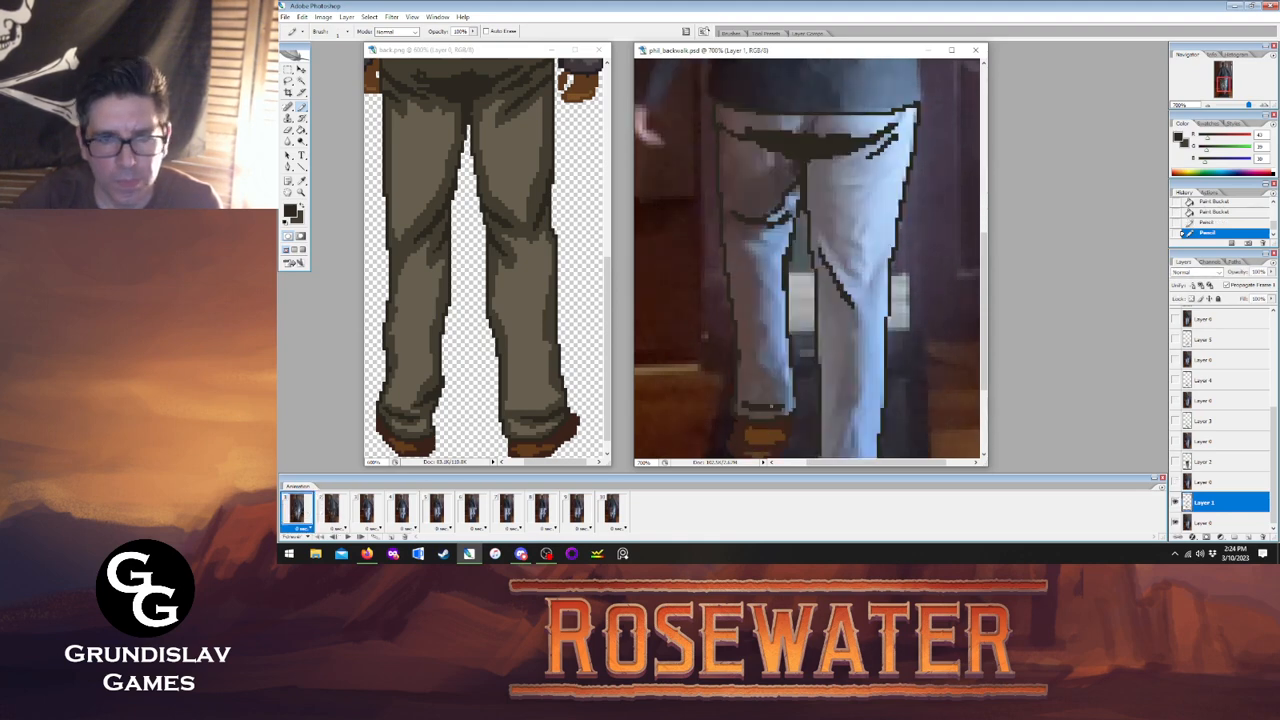
Outline the jagged shadow edge down the left leg on Layer 1 and fill the shadow area with the dark outline brown.
{"action": "mouse_move", "coordinate": [788, 402]}
{"action": "left_mouse_down"}
{"action": "mouse_move", "coordinate": [755, 358]}
{"action": "mouse_move", "coordinate": [764, 322]}
{"action": "left_mouse_up"}
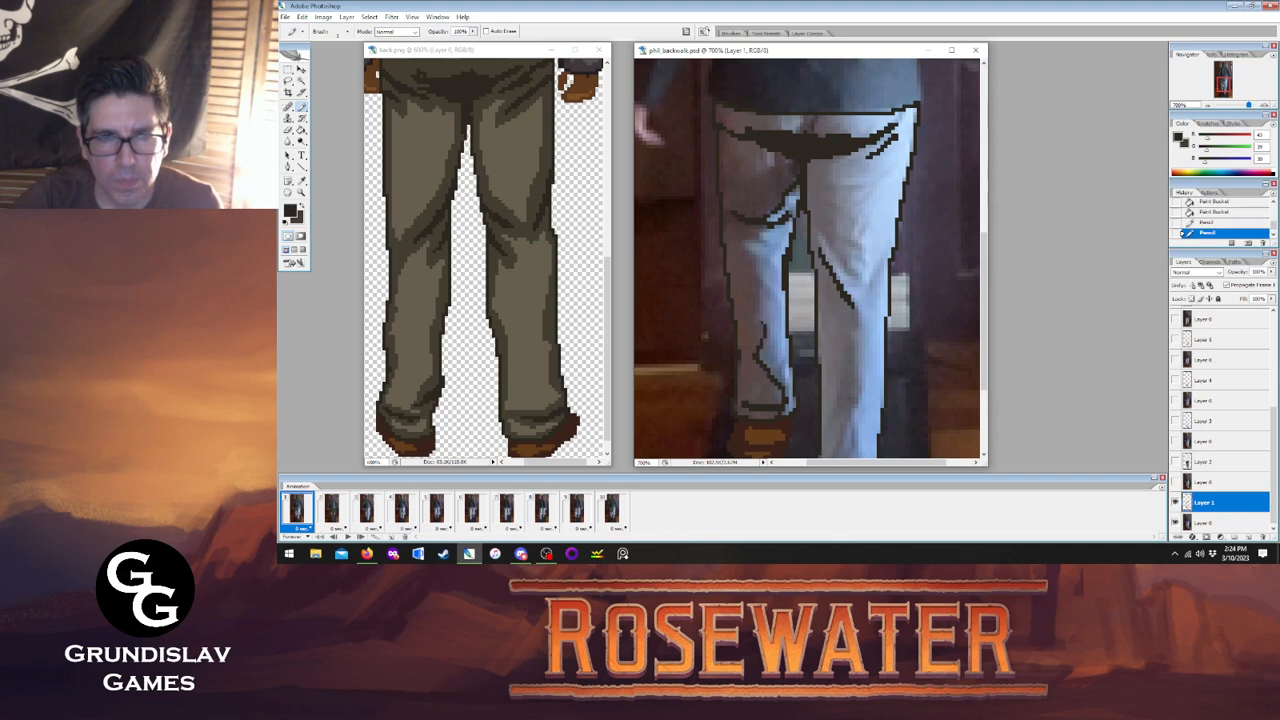
{"action": "left_click_drag", "start_coordinate": [764, 226], "coordinate": [750, 243]}
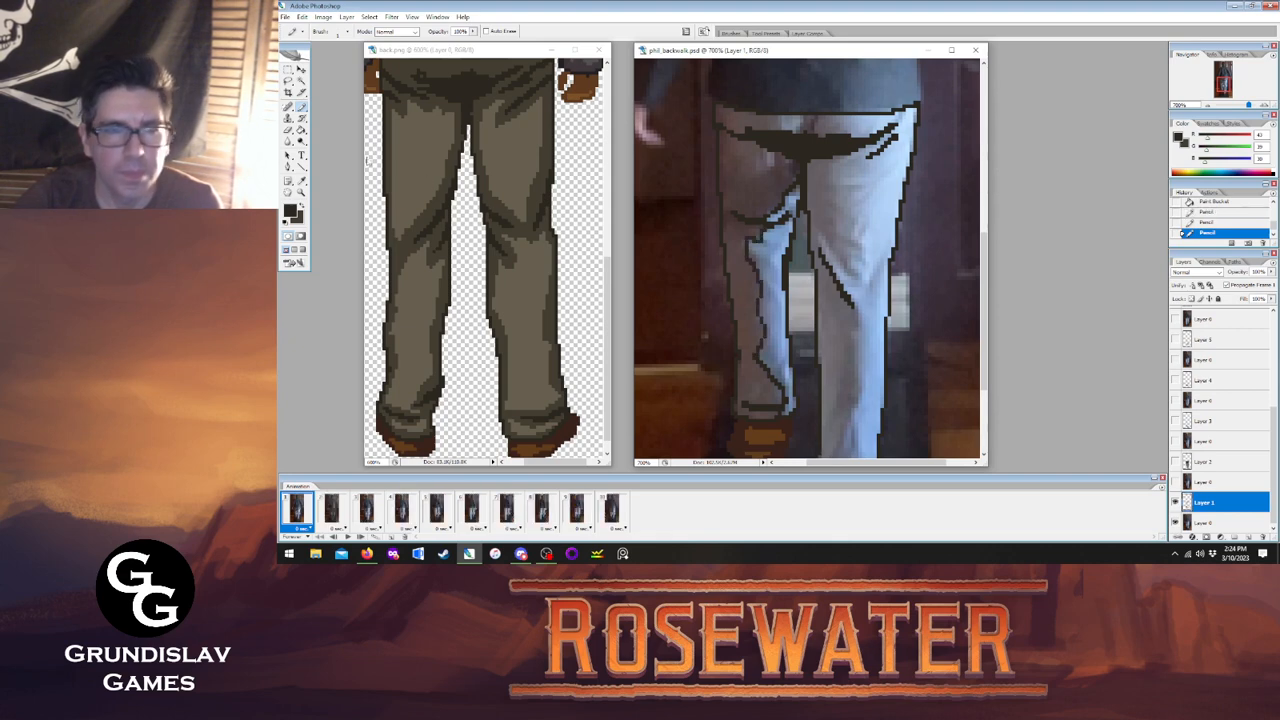
{"action": "key", "text": "g"}
{"action": "left_click", "coordinate": [752, 180]}
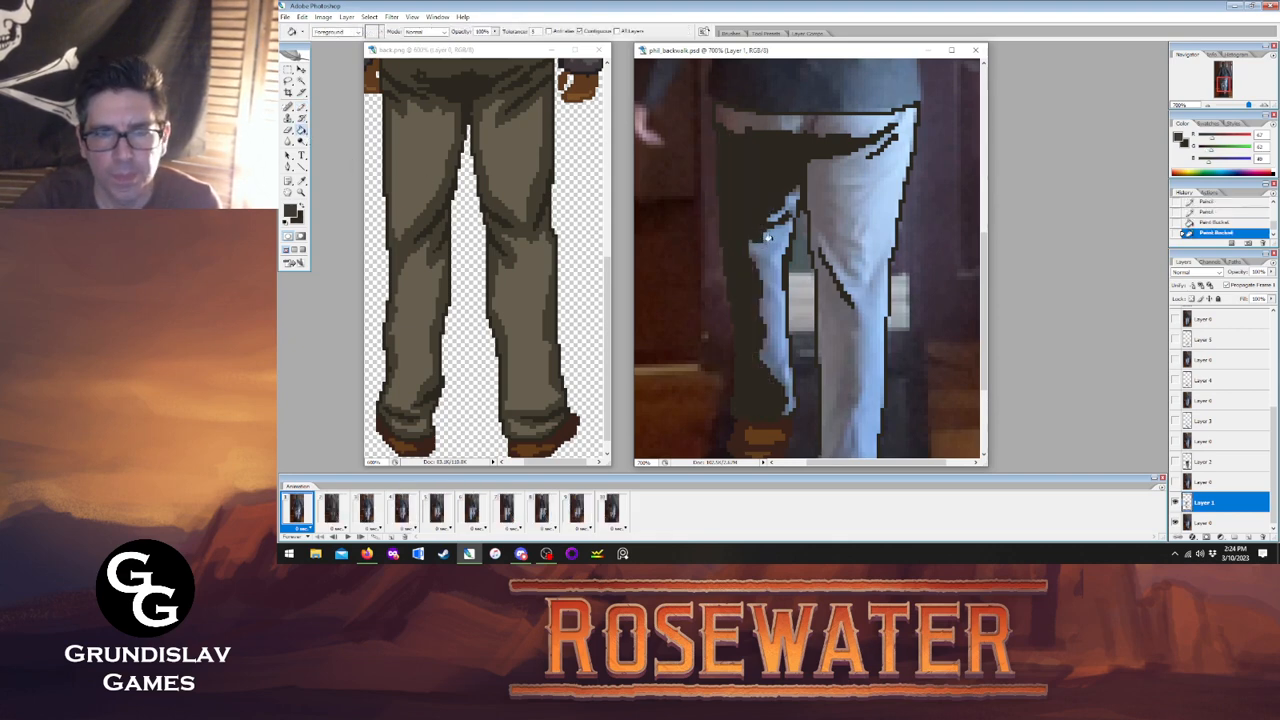
Fill the remaining lit areas of the left leg, seat and right leg on Layer 1 with the lighter trouser brown.
{"action": "left_click", "coordinate": [774, 218]}
{"action": "left_click", "coordinate": [783, 185]}
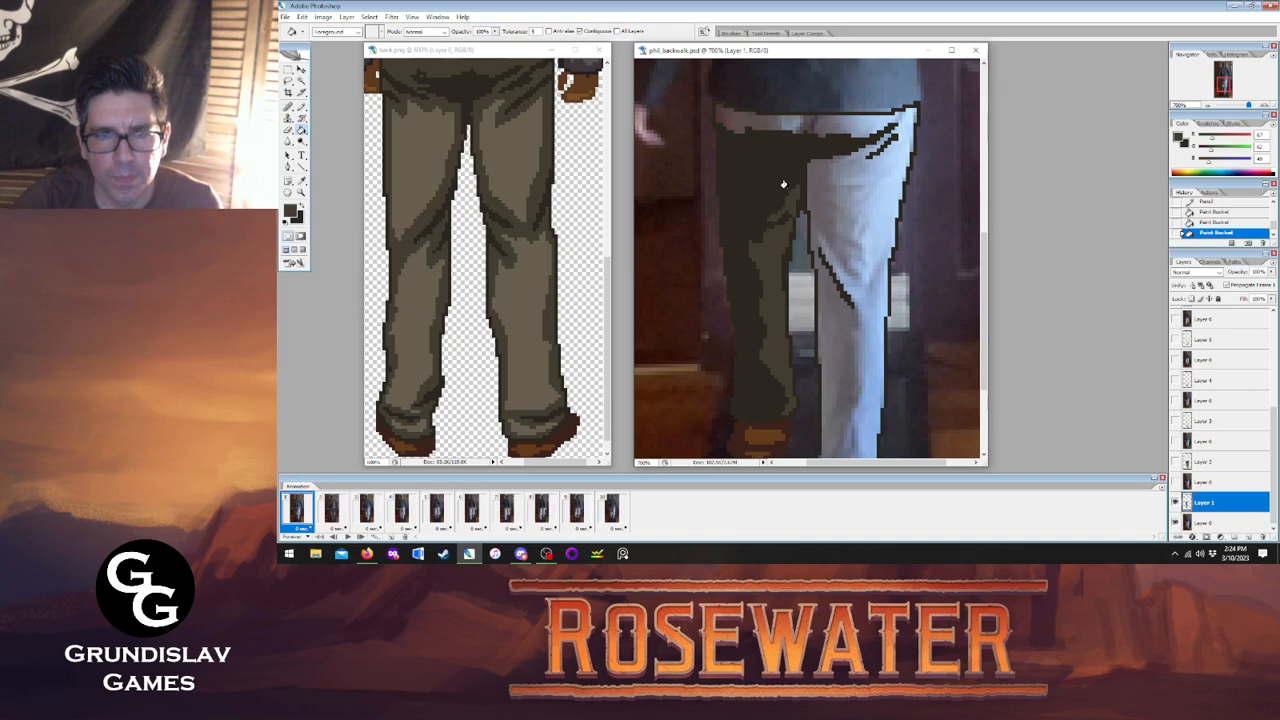
{"action": "left_click", "coordinate": [770, 121]}
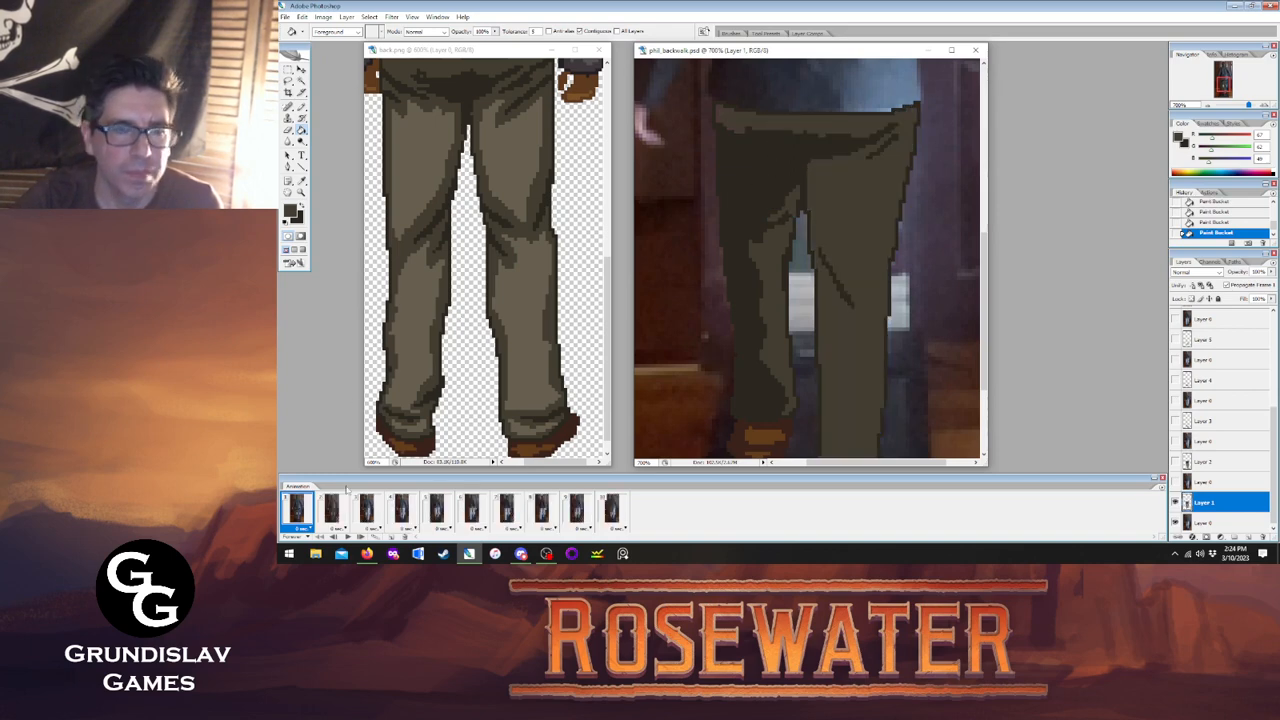
Outline the shadow shapes on the left hip, inner thigh, behind the knee and down the outer left calf on Layer 10 in frame 10.
{"action": "left_click", "coordinate": [333, 511]}
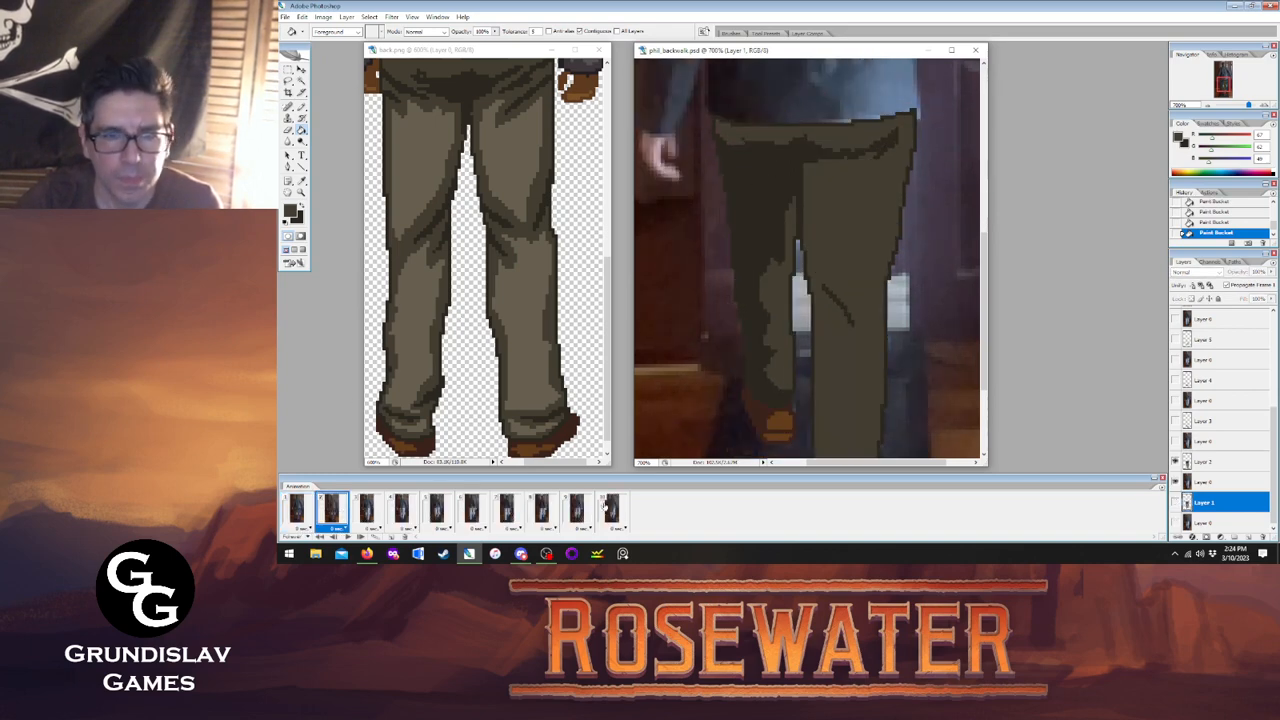
{"action": "left_click", "coordinate": [610, 509]}
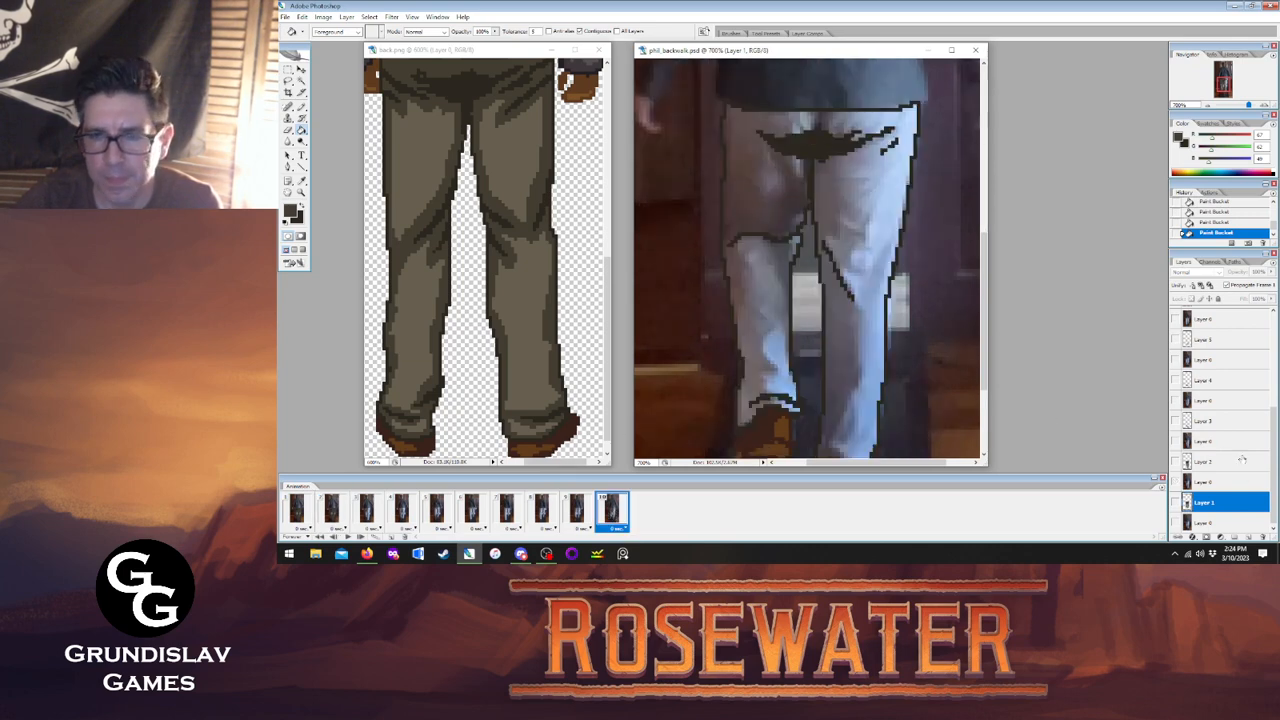
{"action": "left_click_drag", "start_coordinate": [1273, 466], "coordinate": [1273, 372]}
{"action": "left_click", "coordinate": [1218, 318]}
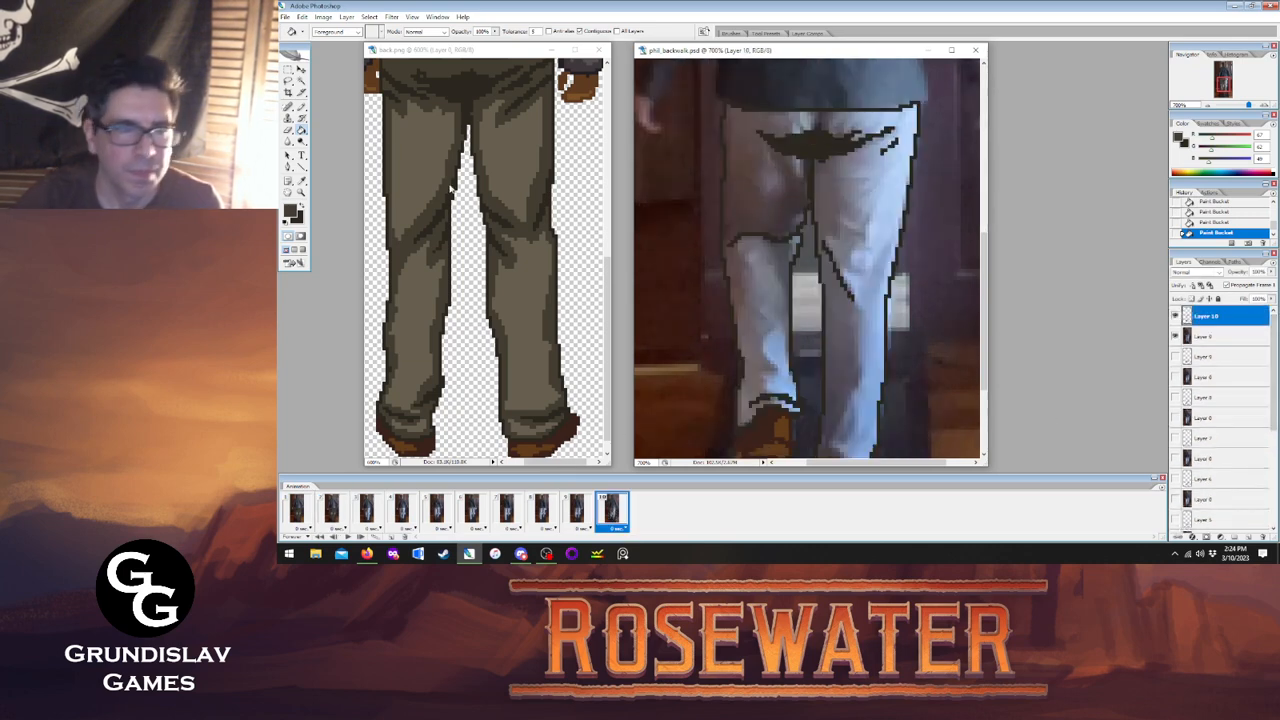
{"action": "key", "text": "b"}
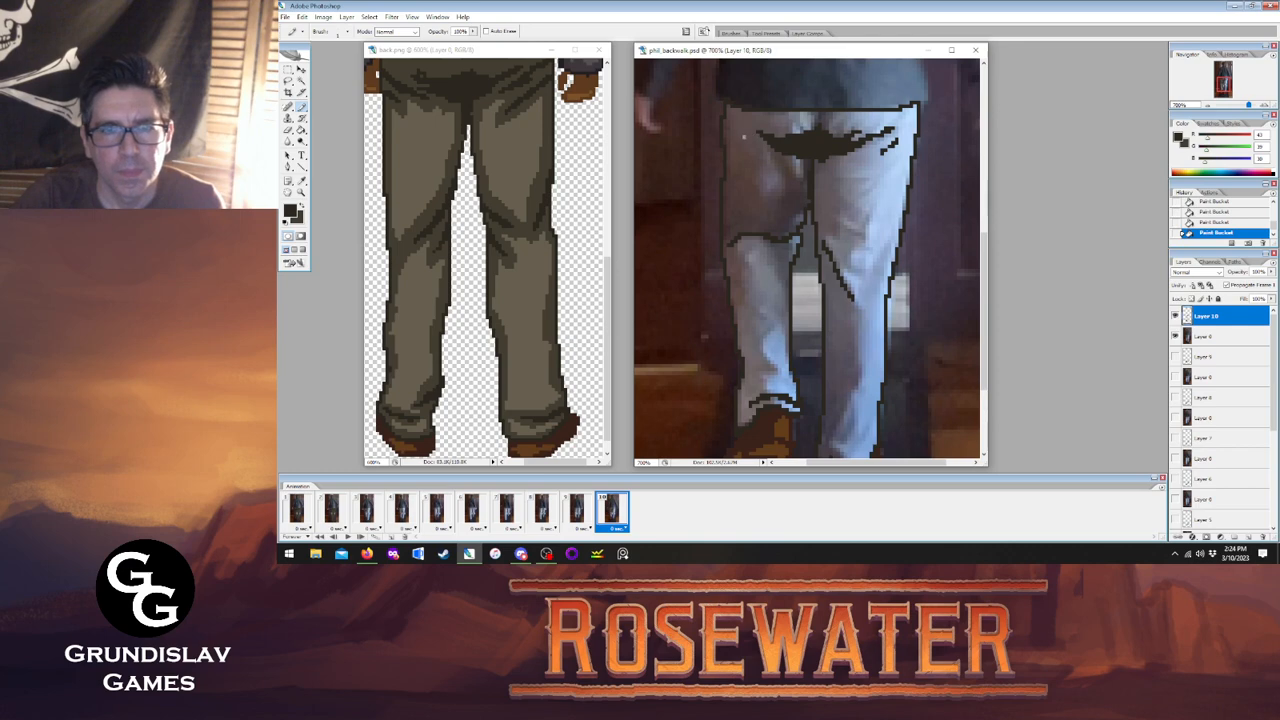
{"action": "left_click_drag", "start_coordinate": [768, 147], "coordinate": [775, 161]}
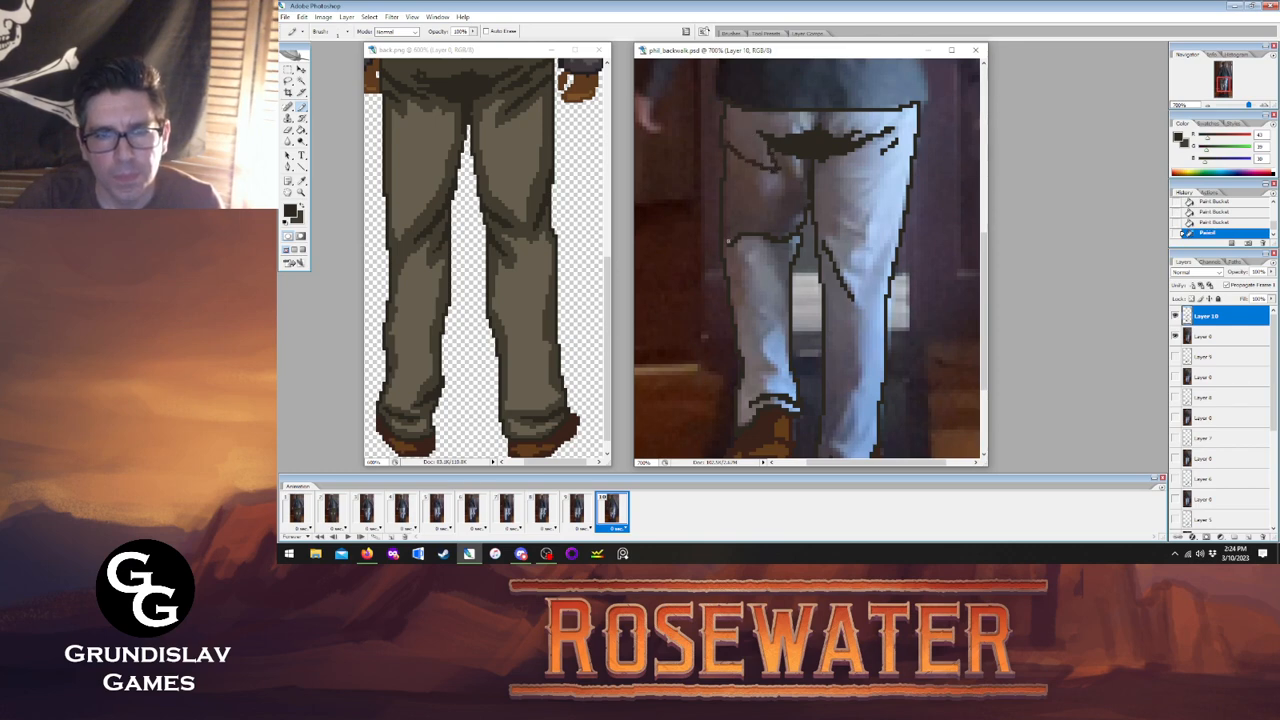
{"action": "left_click", "coordinate": [766, 204]}
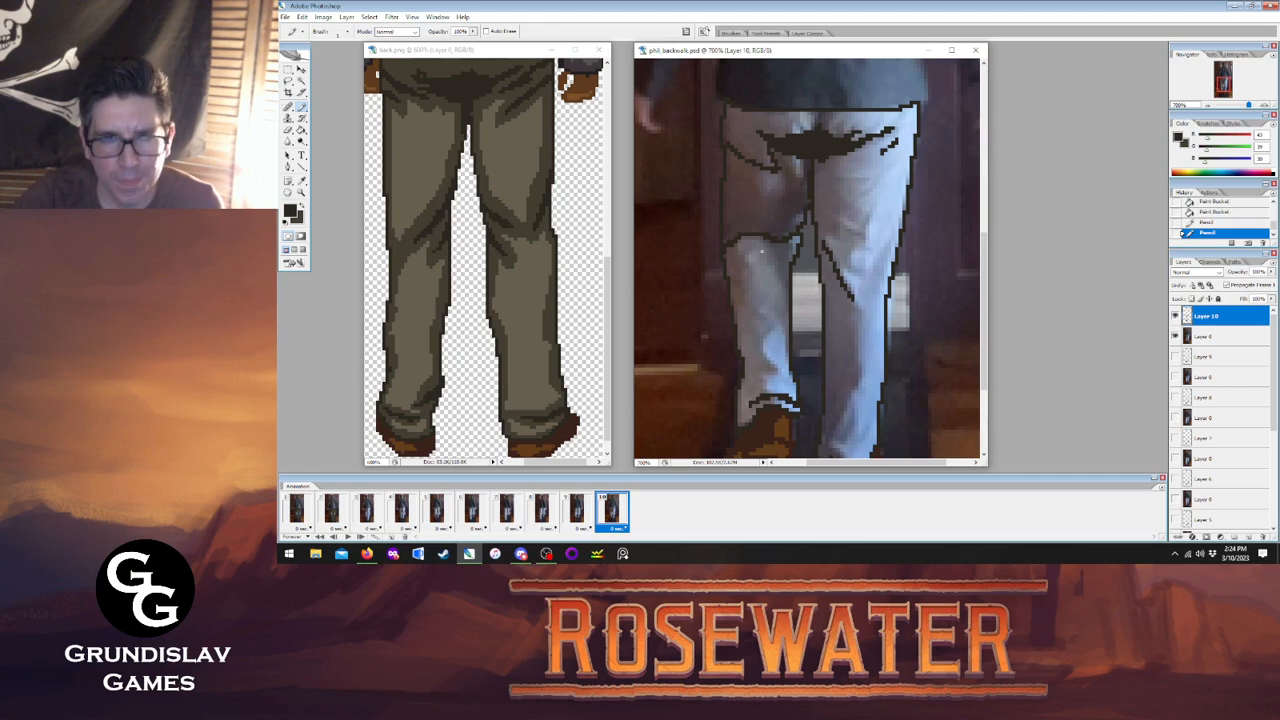
{"action": "left_click", "coordinate": [786, 281]}
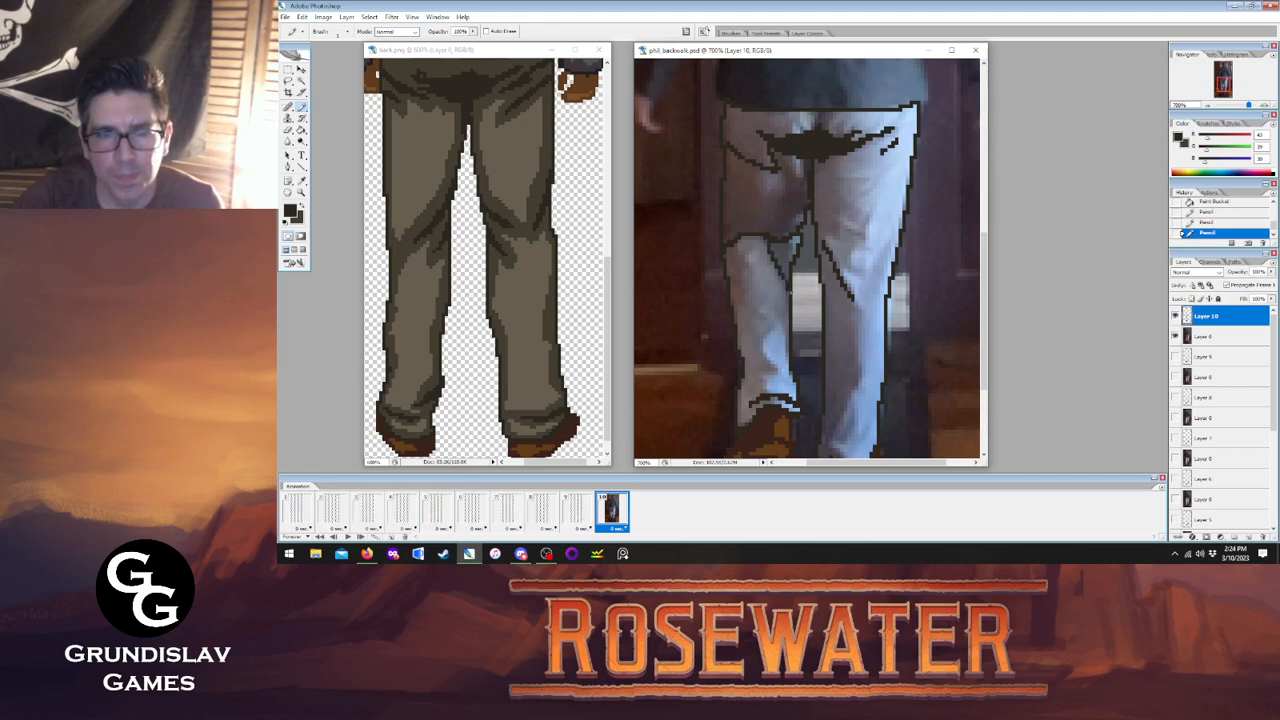
{"action": "left_click_drag", "start_coordinate": [732, 246], "coordinate": [738, 308]}
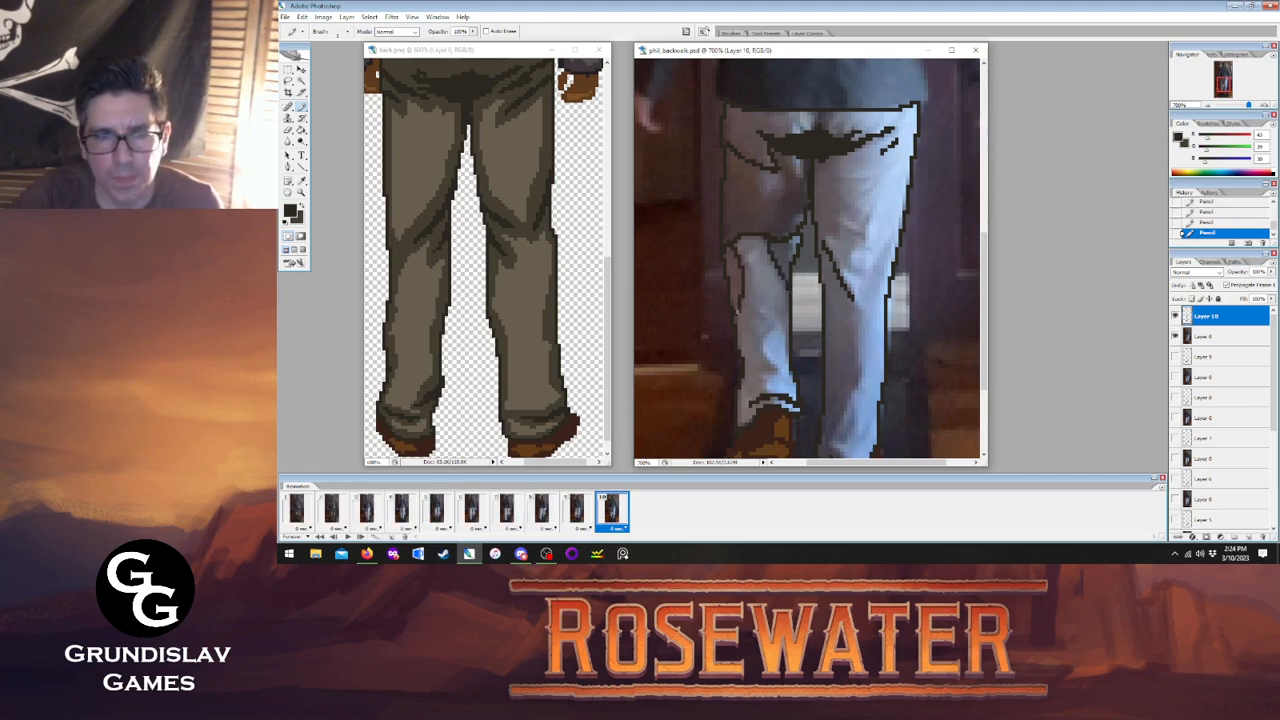
Fill the outlined left-leg shadows on Layer 10 with the dark outline brown and the remaining trouser areas with the lighter brown.
{"action": "key", "text": "g"}
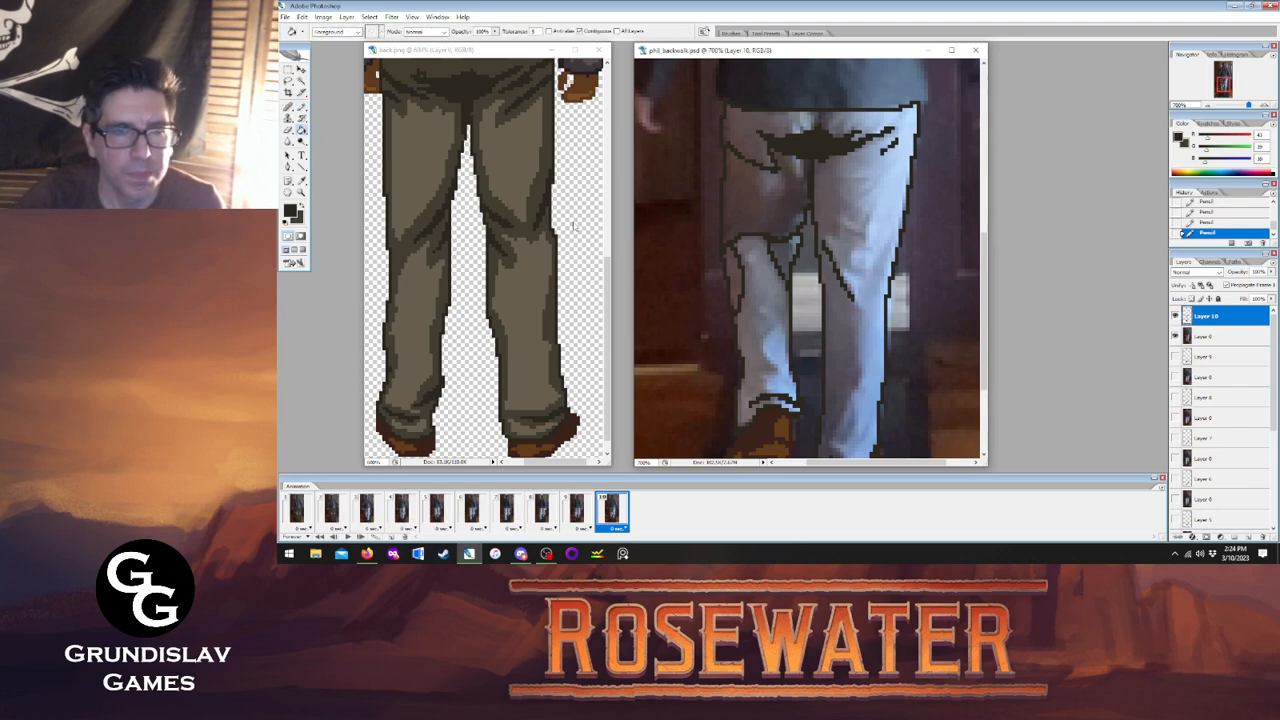
{"action": "left_click", "coordinate": [733, 276]}
{"action": "left_click", "coordinate": [752, 200]}
{"action": "left_click", "coordinate": [785, 256]}
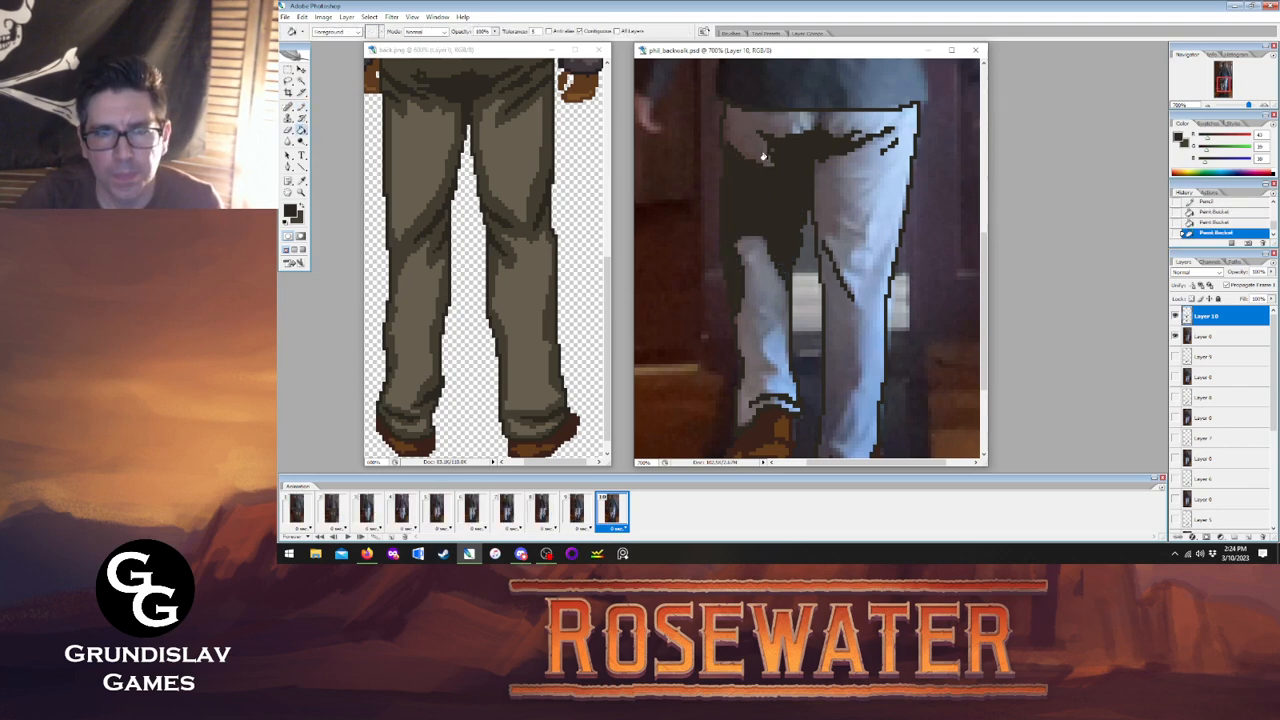
{"action": "left_click", "coordinate": [770, 147]}
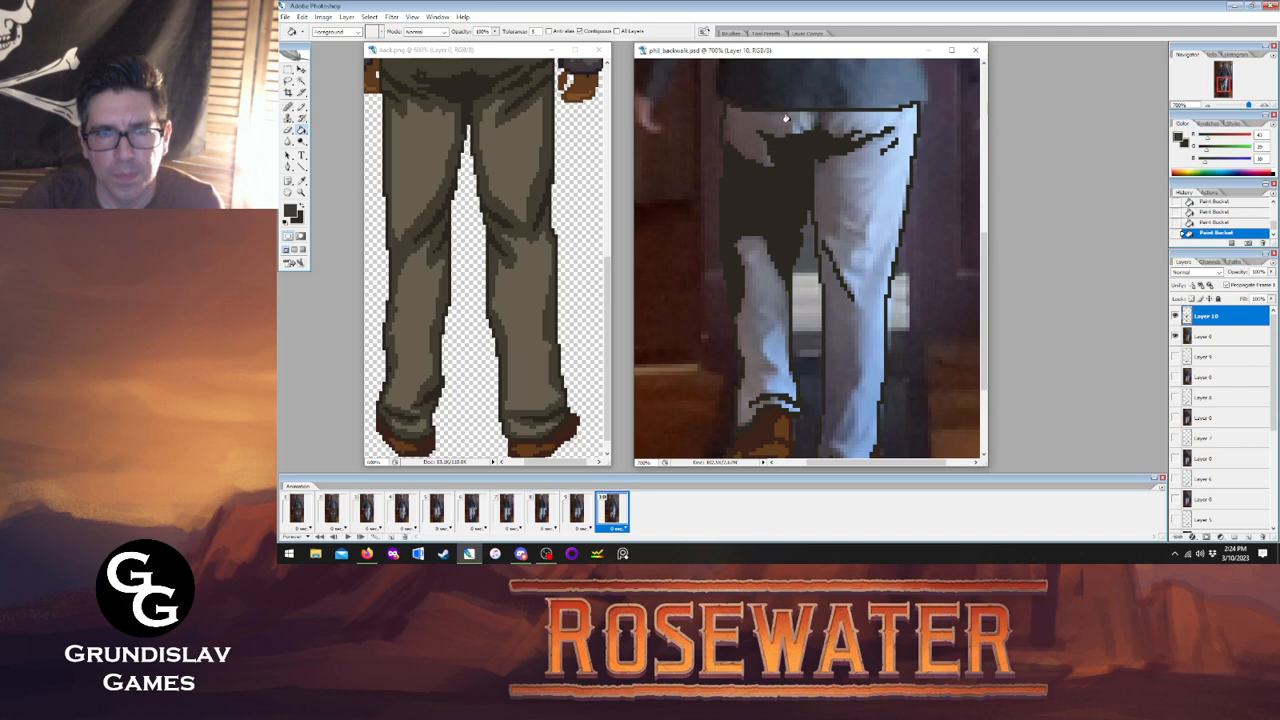
{"action": "left_click", "coordinate": [788, 121]}
{"action": "left_click", "coordinate": [758, 264]}
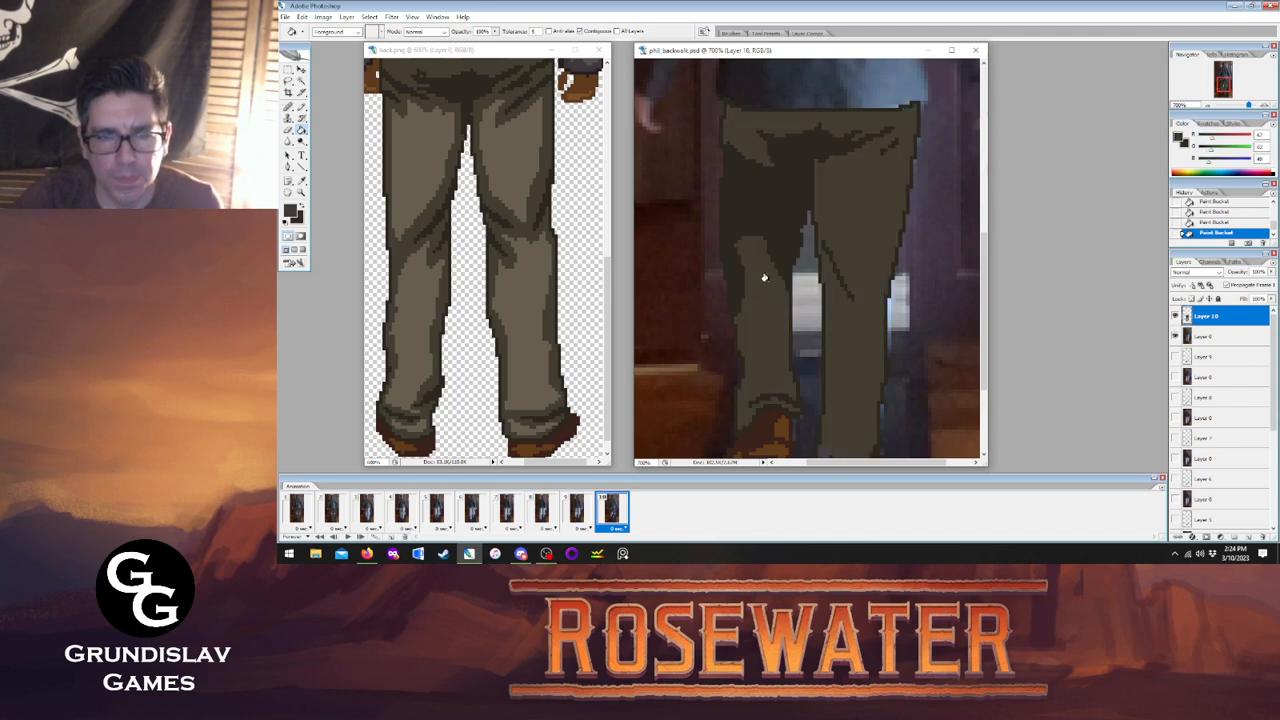
Compare the trouser shading in frames 10, 1 and 2 and play the walk cycle to check the motion.
{"action": "left_click", "coordinate": [298, 511]}
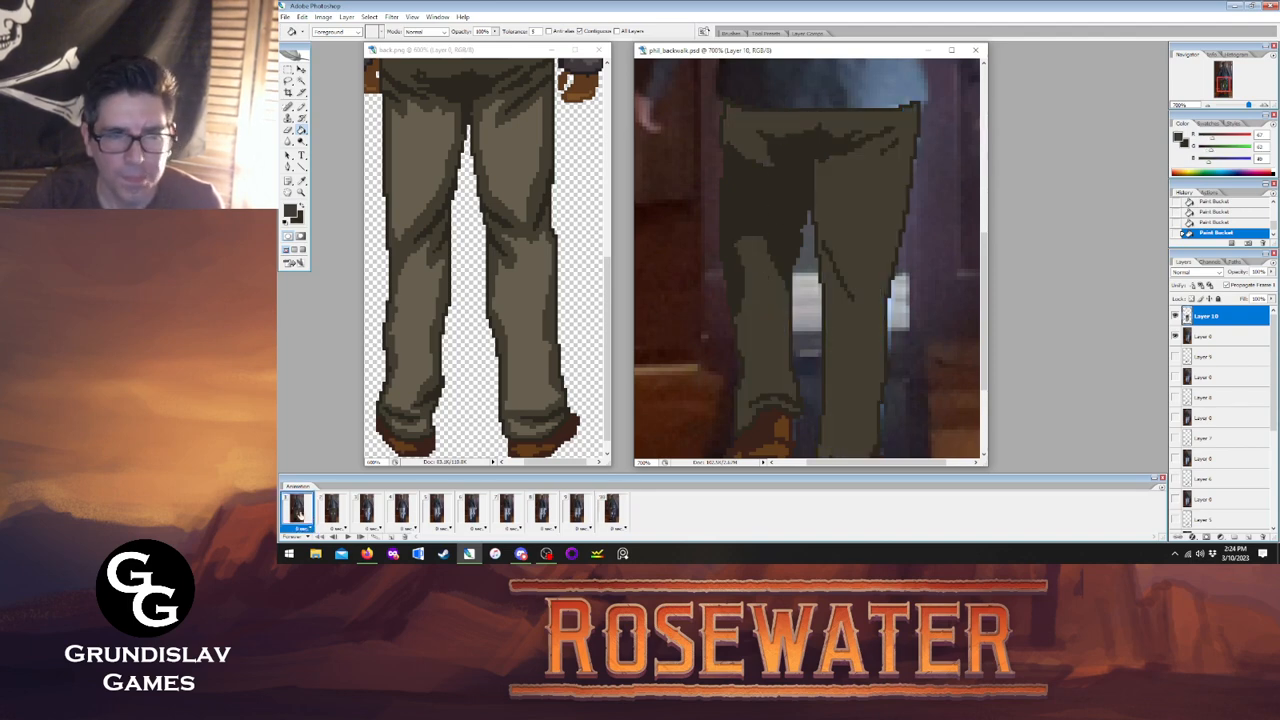
{"action": "left_click", "coordinate": [611, 510]}
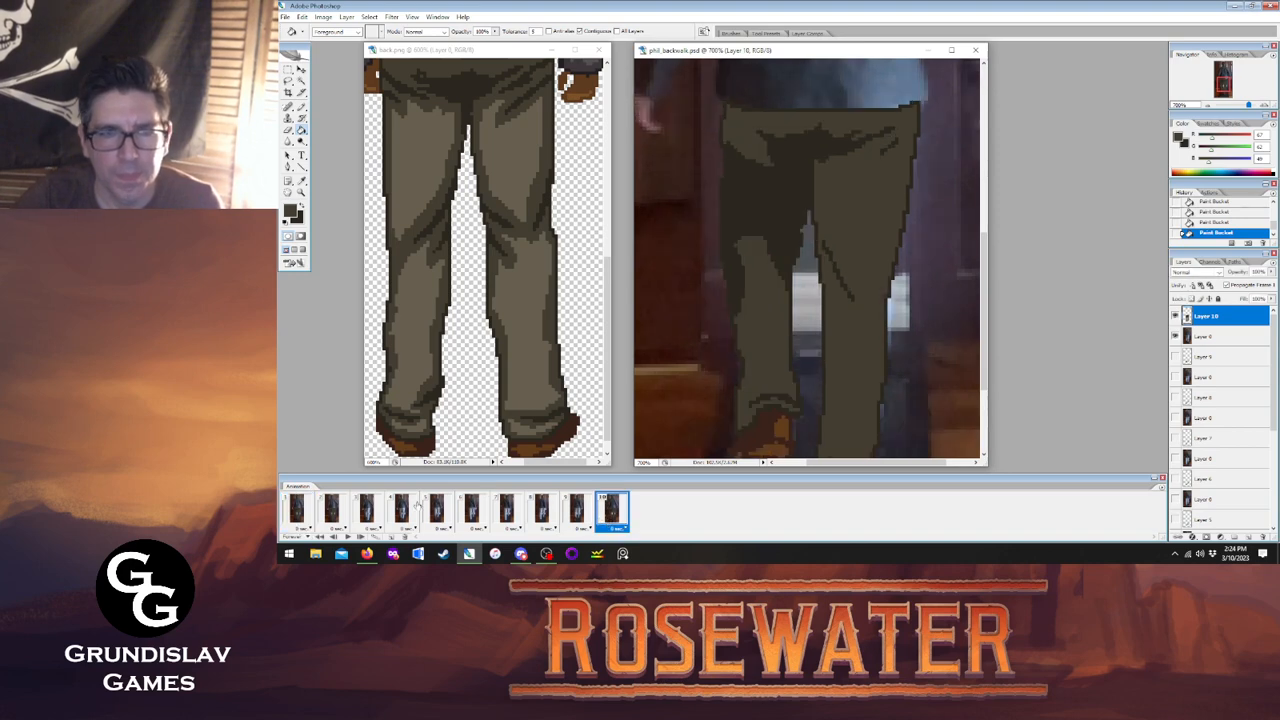
{"action": "left_click", "coordinate": [298, 511]}
{"action": "left_click", "coordinate": [605, 518]}
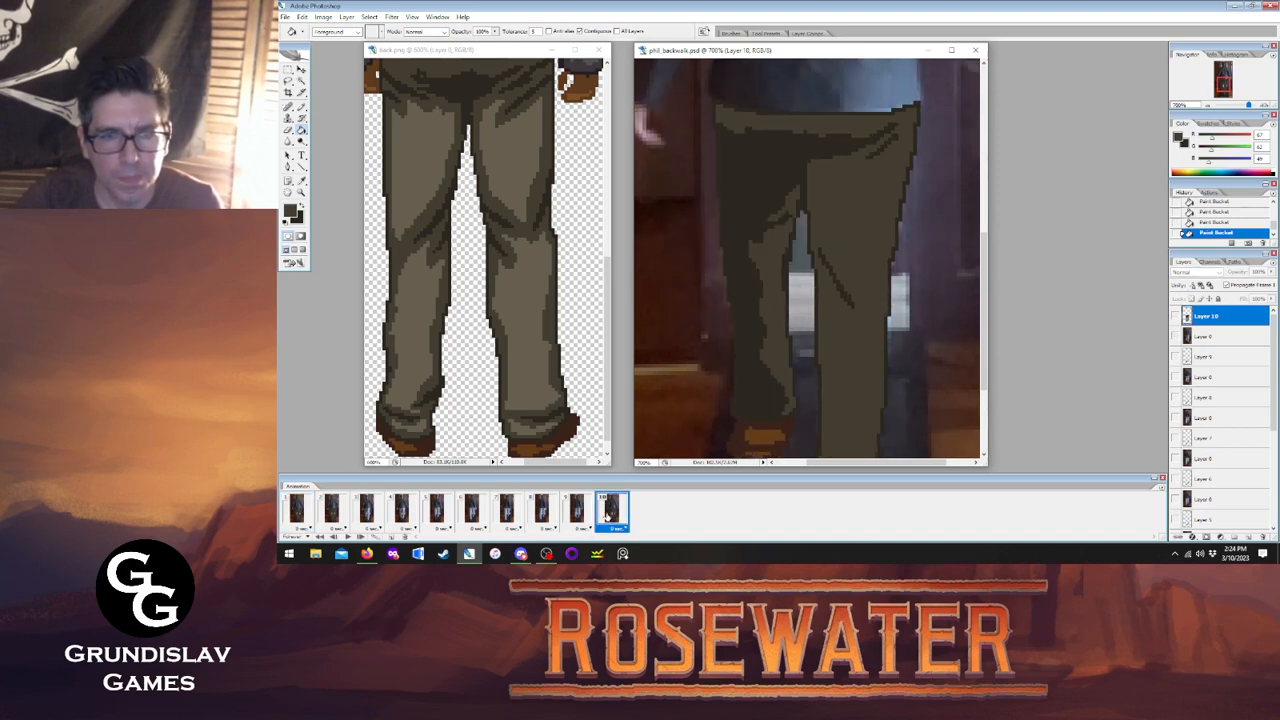
{"action": "left_click", "coordinate": [298, 511]}
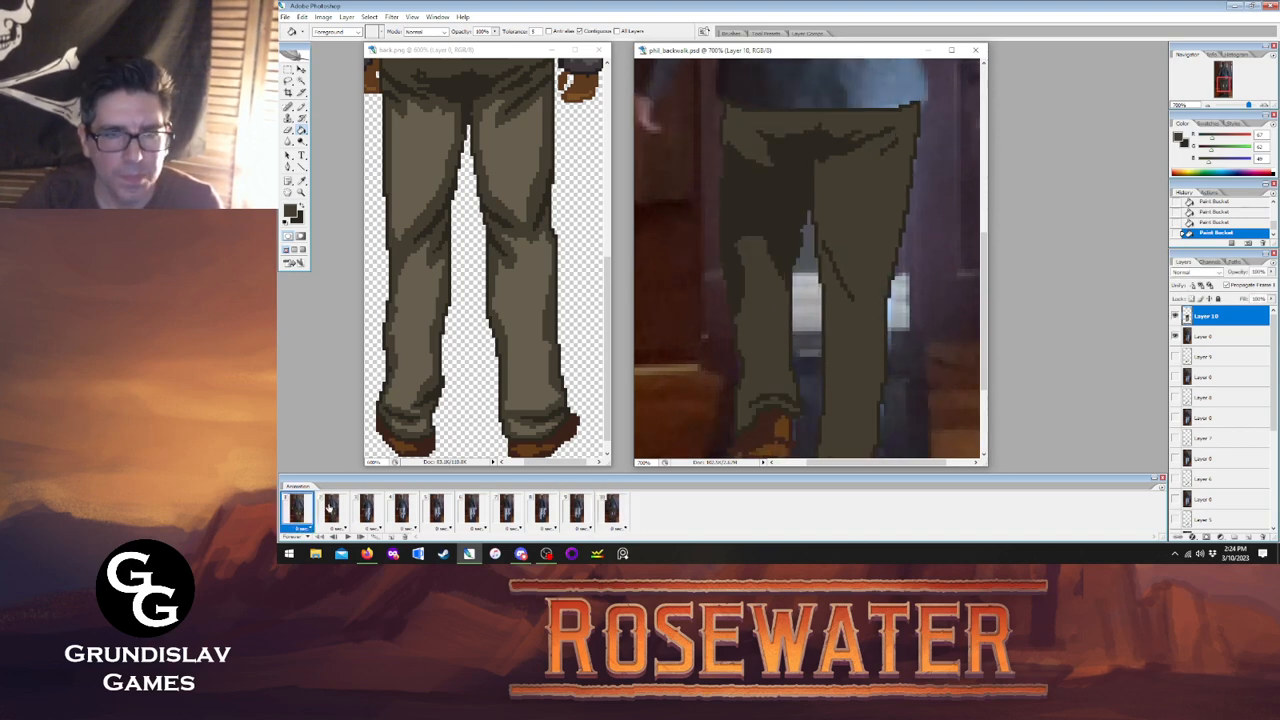
{"action": "left_click", "coordinate": [333, 511]}
{"action": "left_click", "coordinate": [347, 537]}
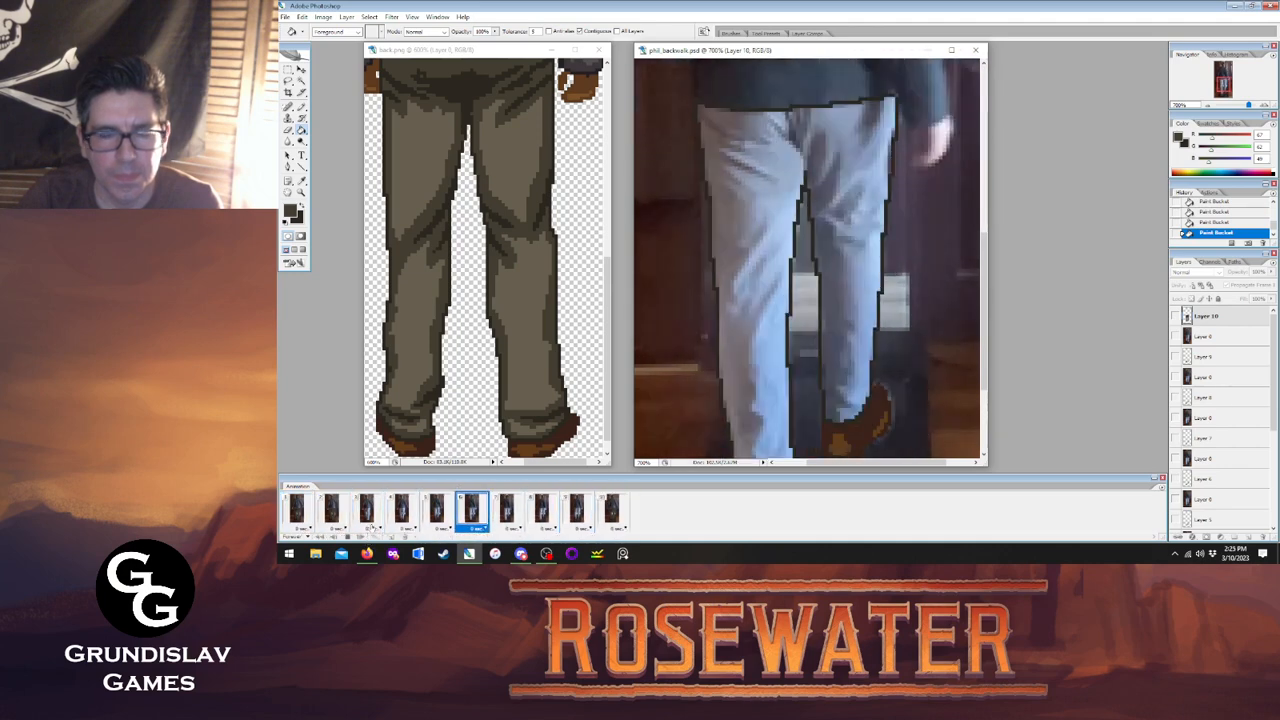
{"action": "left_click", "coordinate": [348, 537]}
Compare frame 10 with frame 1 and toggle Layer 10's visibility to check the shading against the reference footage.
{"action": "left_click", "coordinate": [610, 510]}
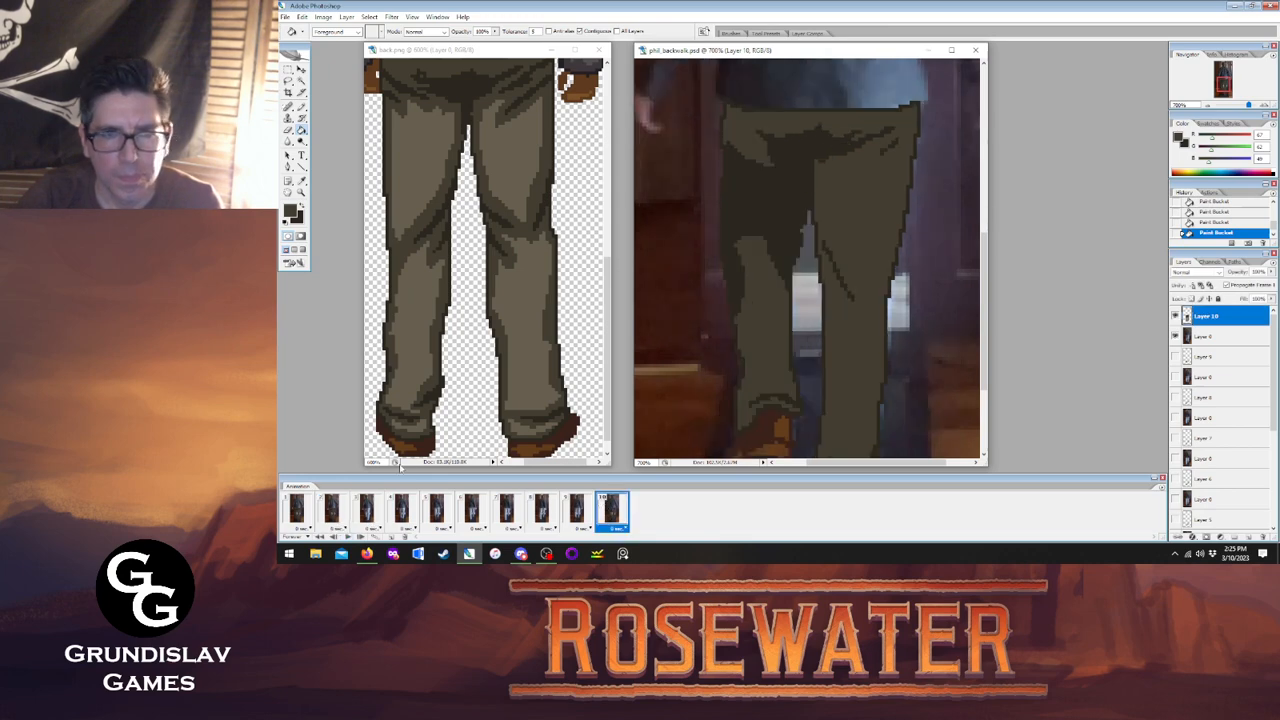
{"action": "left_click", "coordinate": [300, 510]}
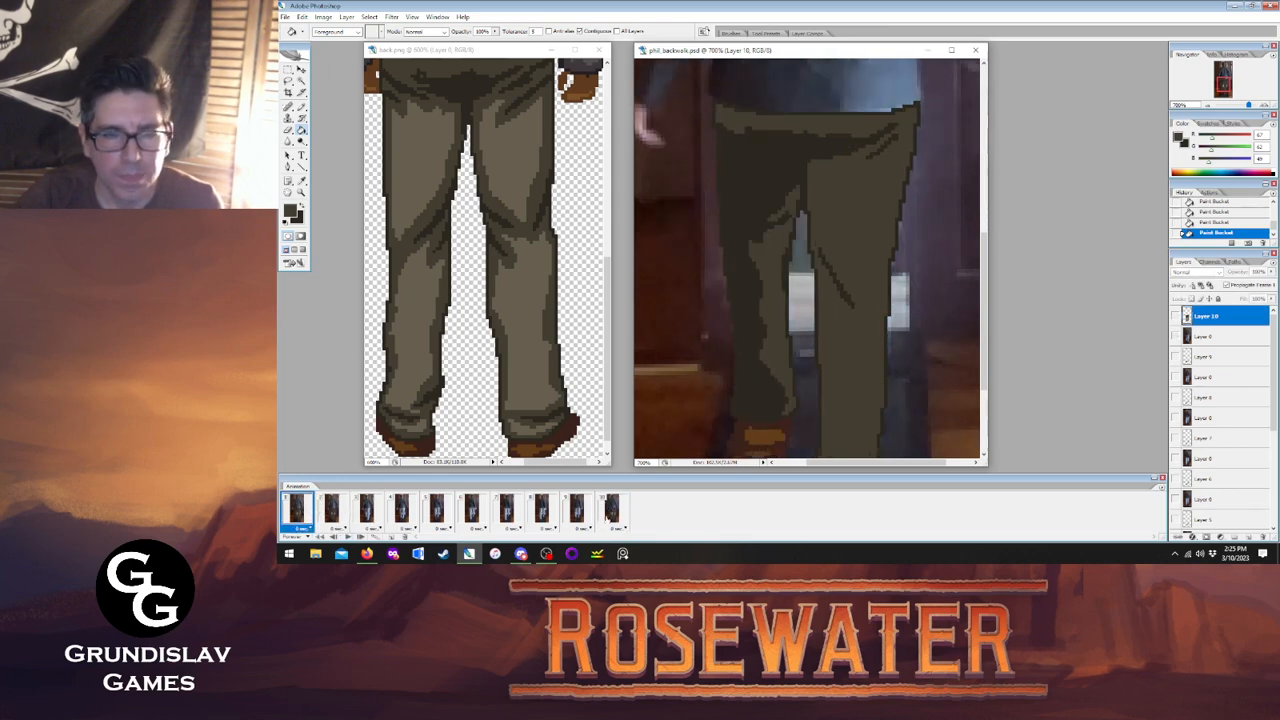
{"action": "left_click", "coordinate": [610, 512]}
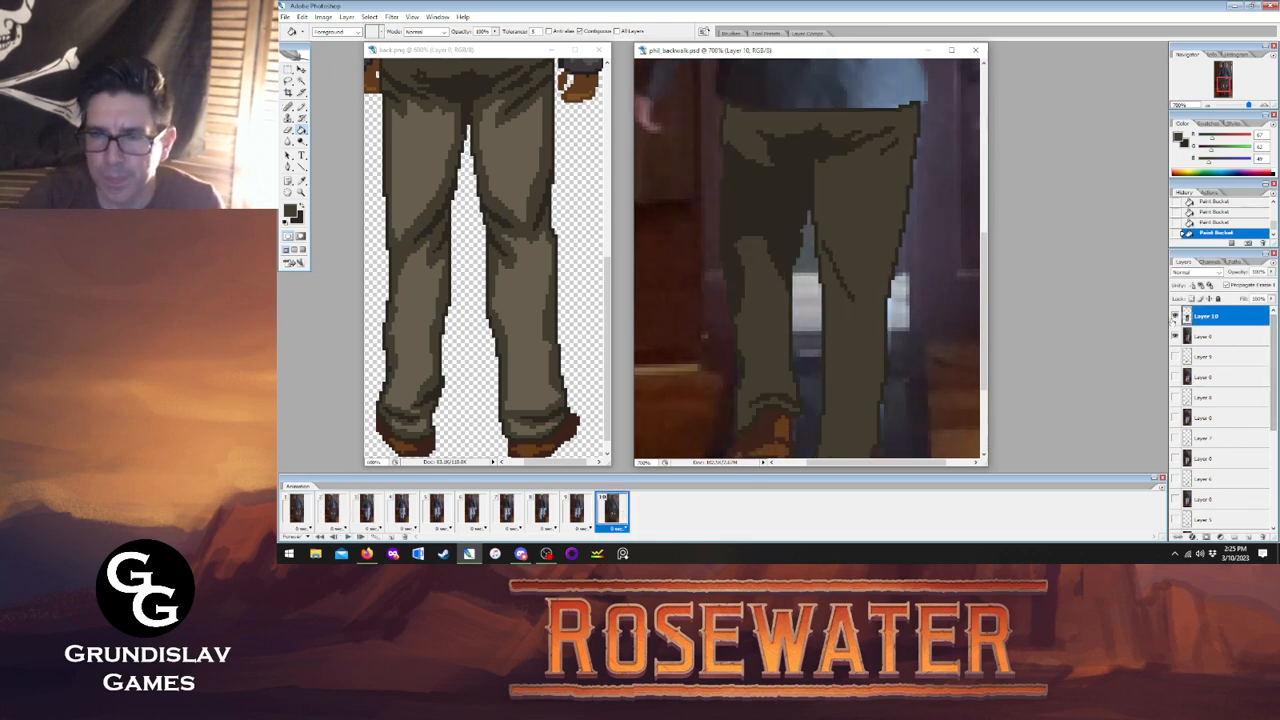
{"action": "left_click", "coordinate": [1175, 316]}
{"action": "left_click", "coordinate": [1175, 316]}
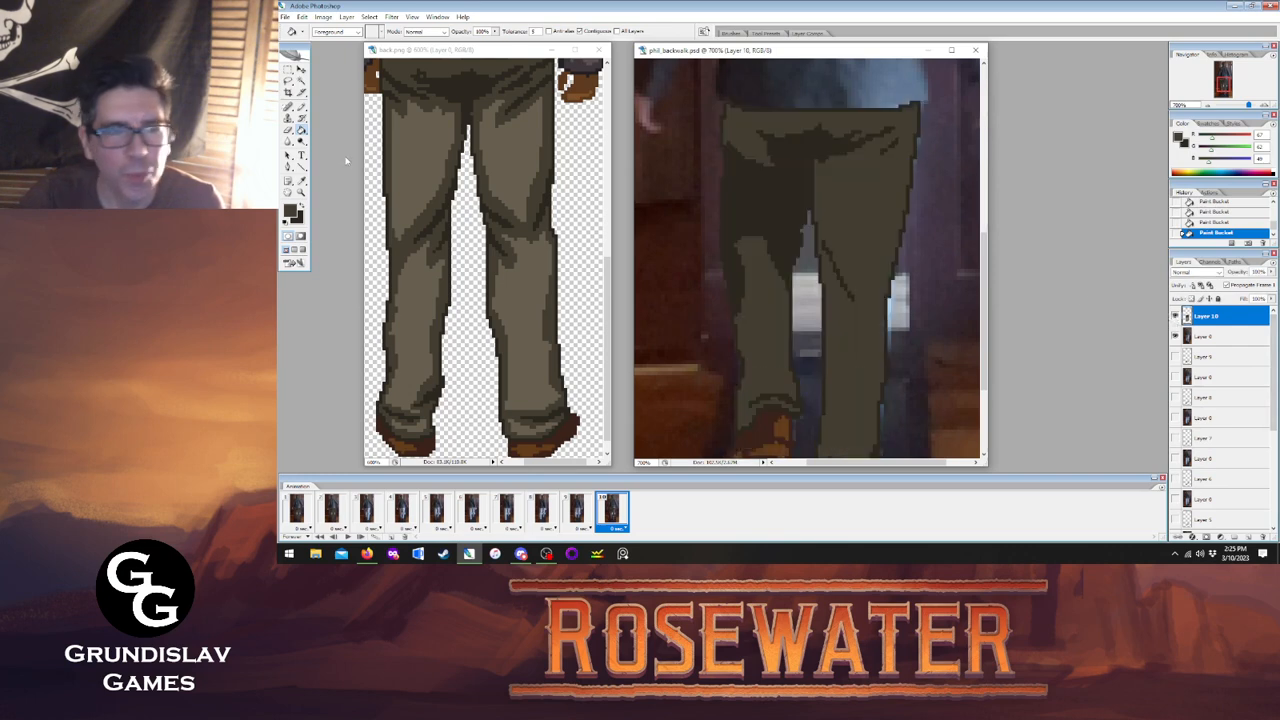
Draw small folds at the left leg's inner knee on Layer 10 in frame 10, comparing them with frame 1.
{"action": "left_click", "coordinate": [301, 106]}
{"action": "left_click", "coordinate": [297, 510]}
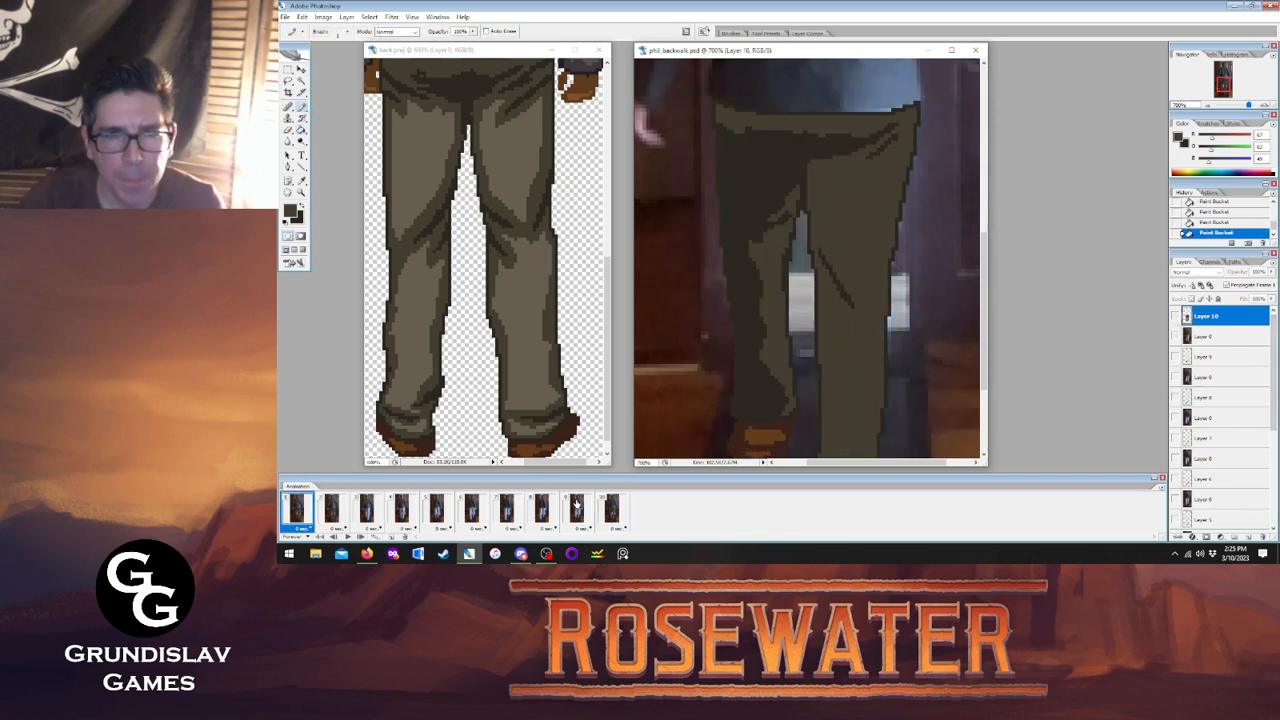
{"action": "left_click", "coordinate": [611, 510]}
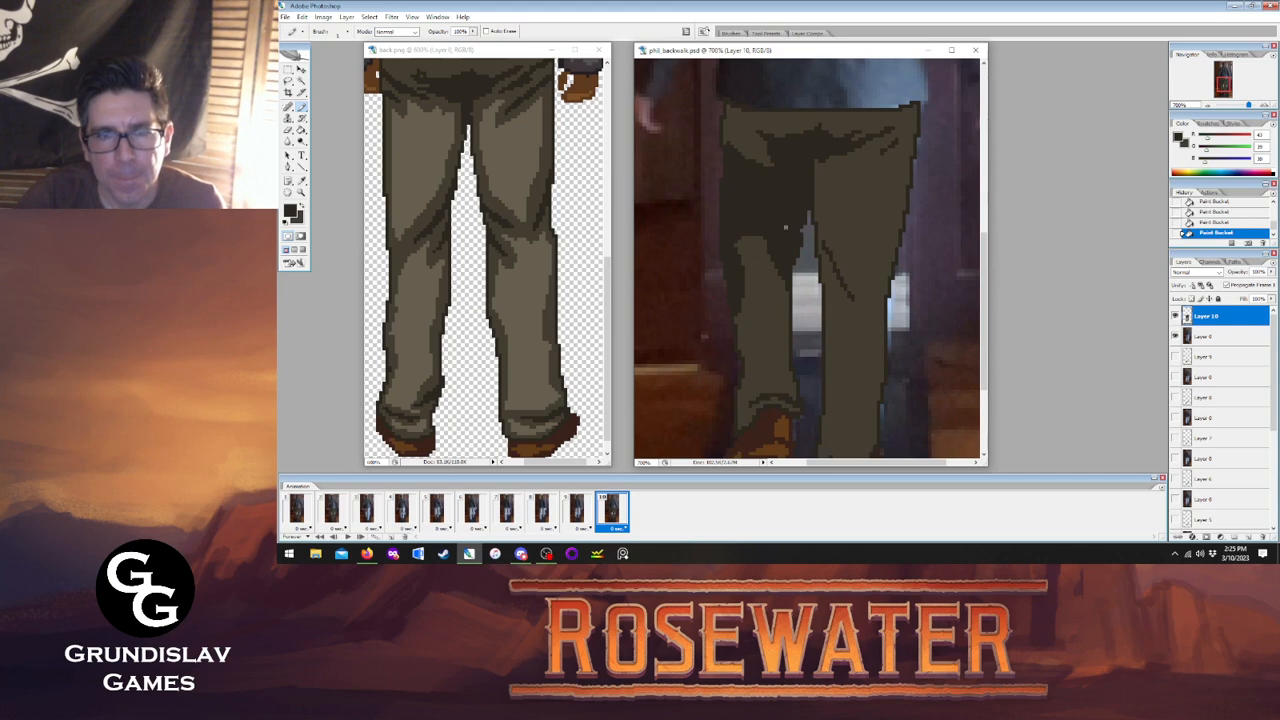
{"action": "left_click", "coordinate": [785, 228]}
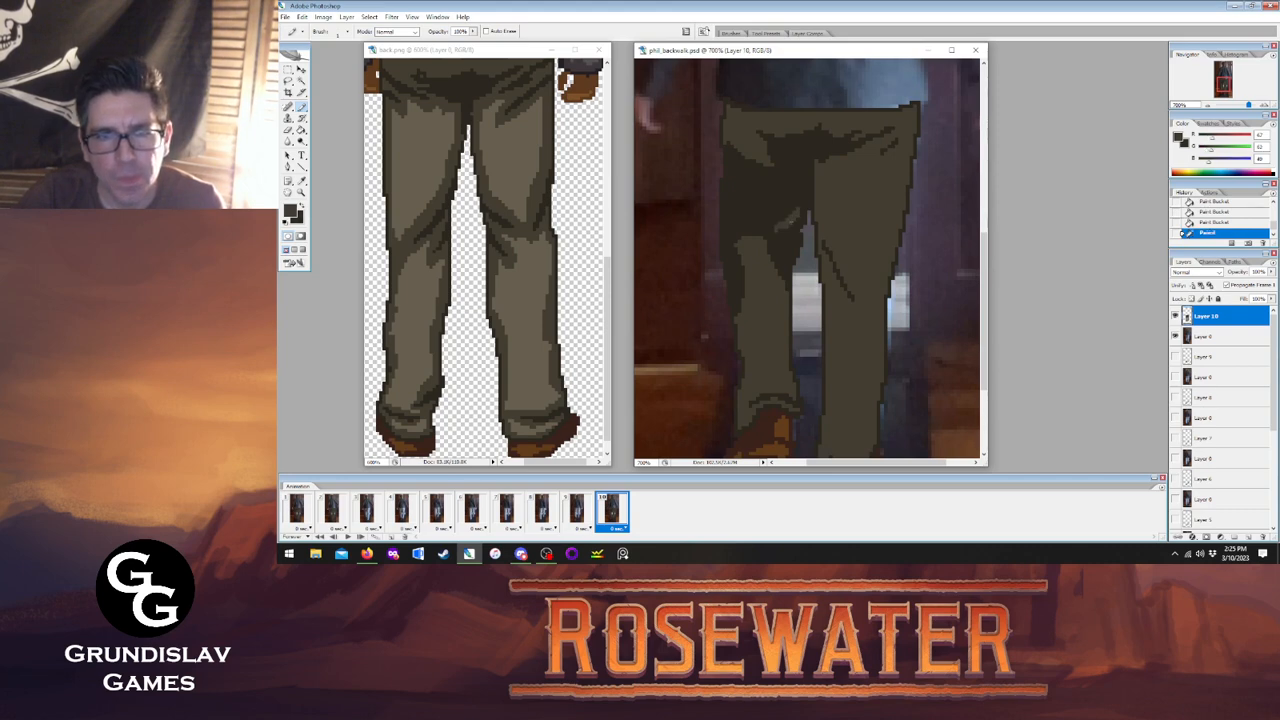
{"action": "left_click_drag", "start_coordinate": [794, 222], "coordinate": [784, 243]}
{"action": "left_click", "coordinate": [786, 255]}
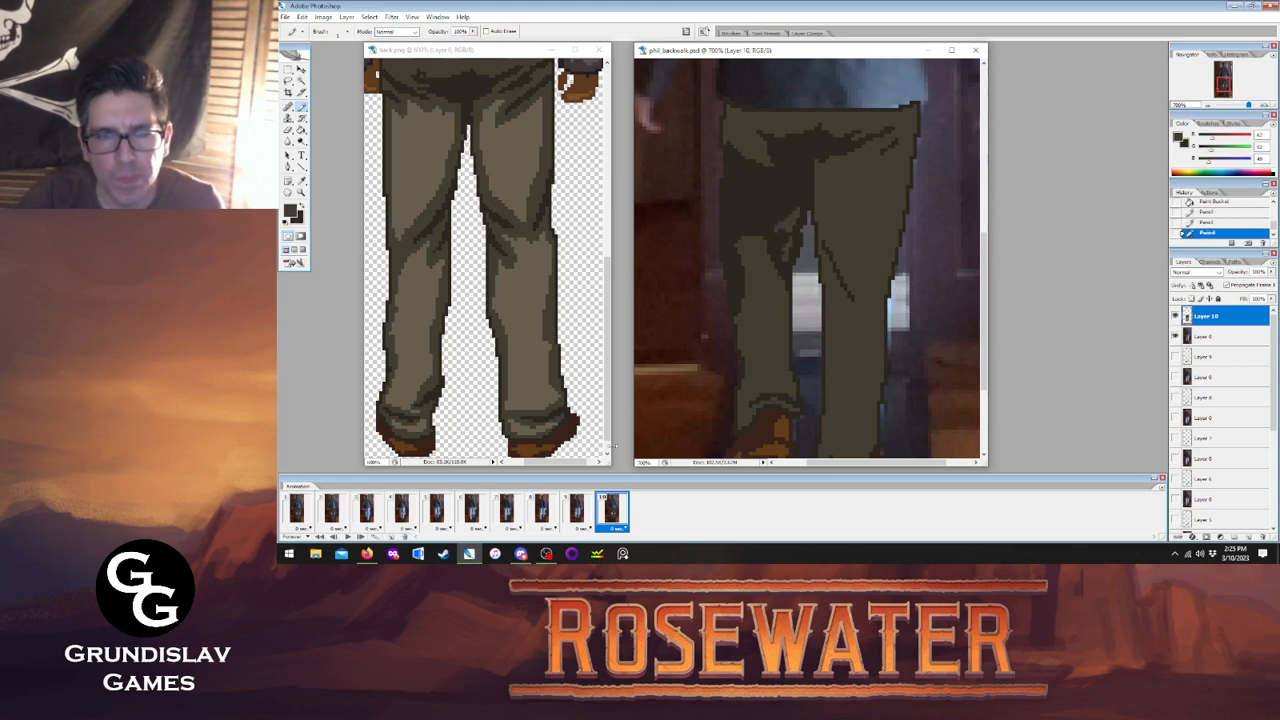
{"action": "left_click", "coordinate": [298, 510]}
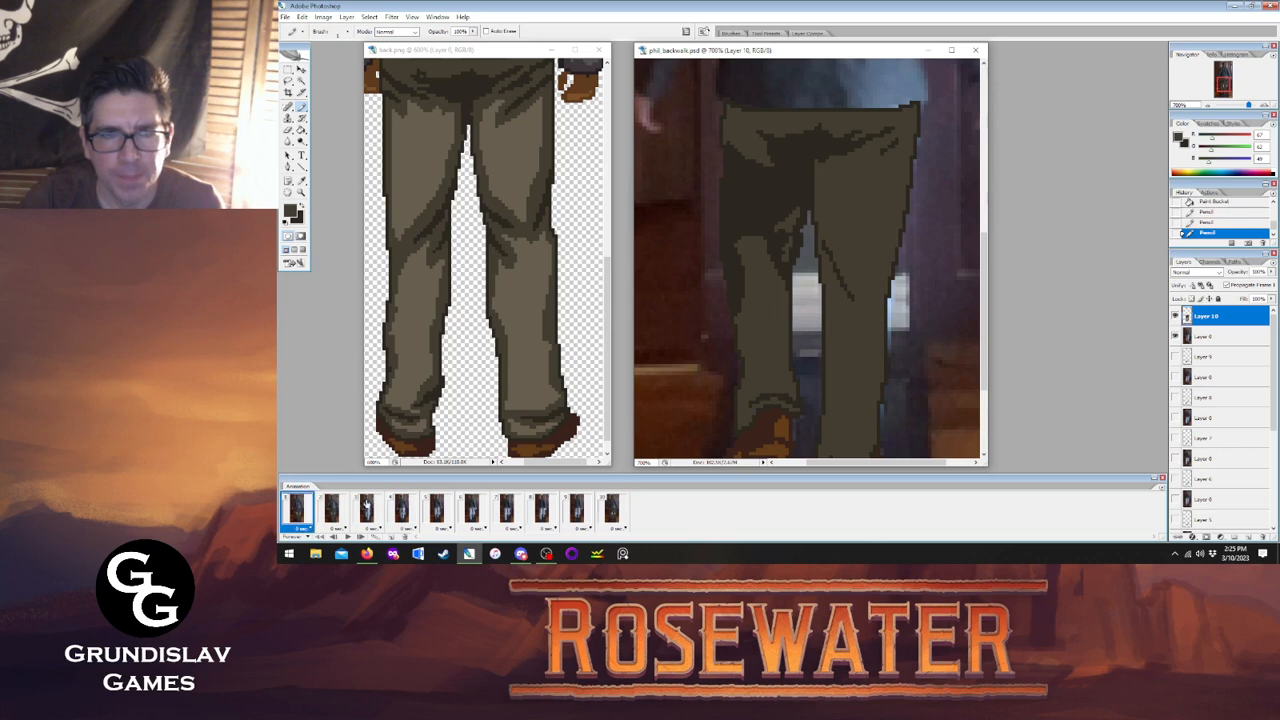
{"action": "left_click", "coordinate": [612, 511]}
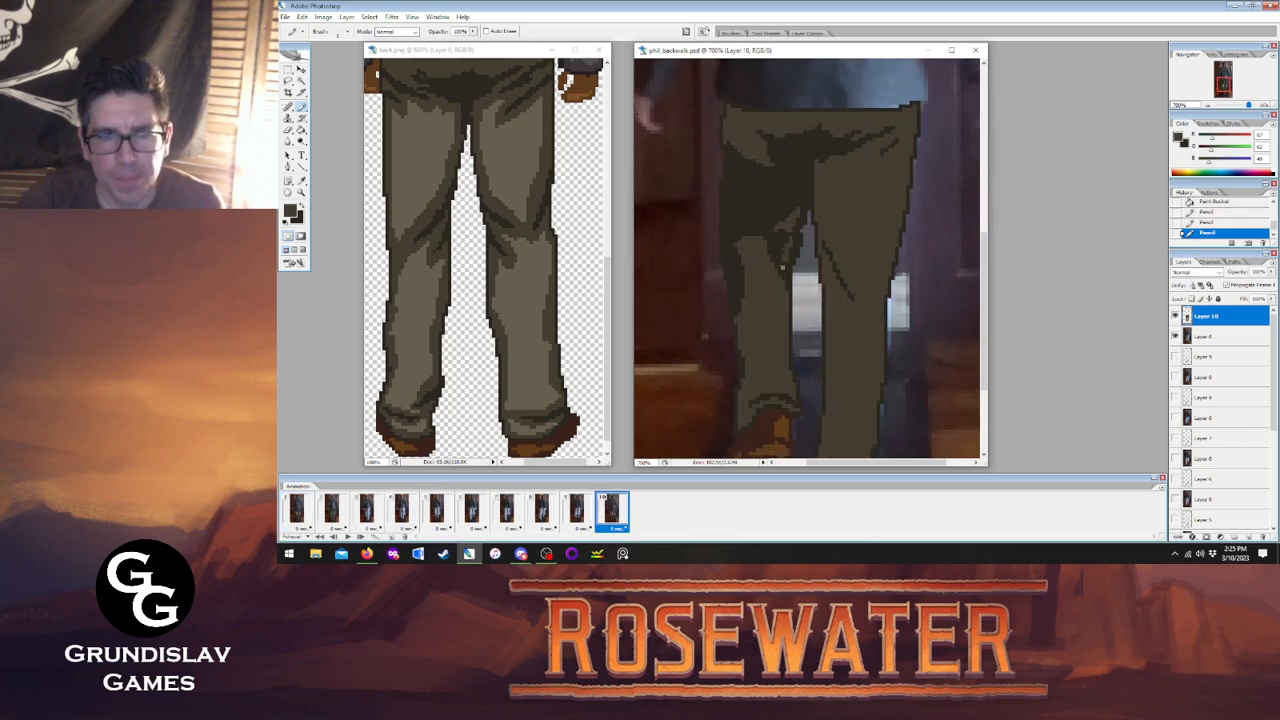
Compare frame 10 with frames 1 and 2, and add dark brown shadow pixels to the left trouser cuff on Layer 10.
{"action": "left_click", "coordinate": [303, 512]}
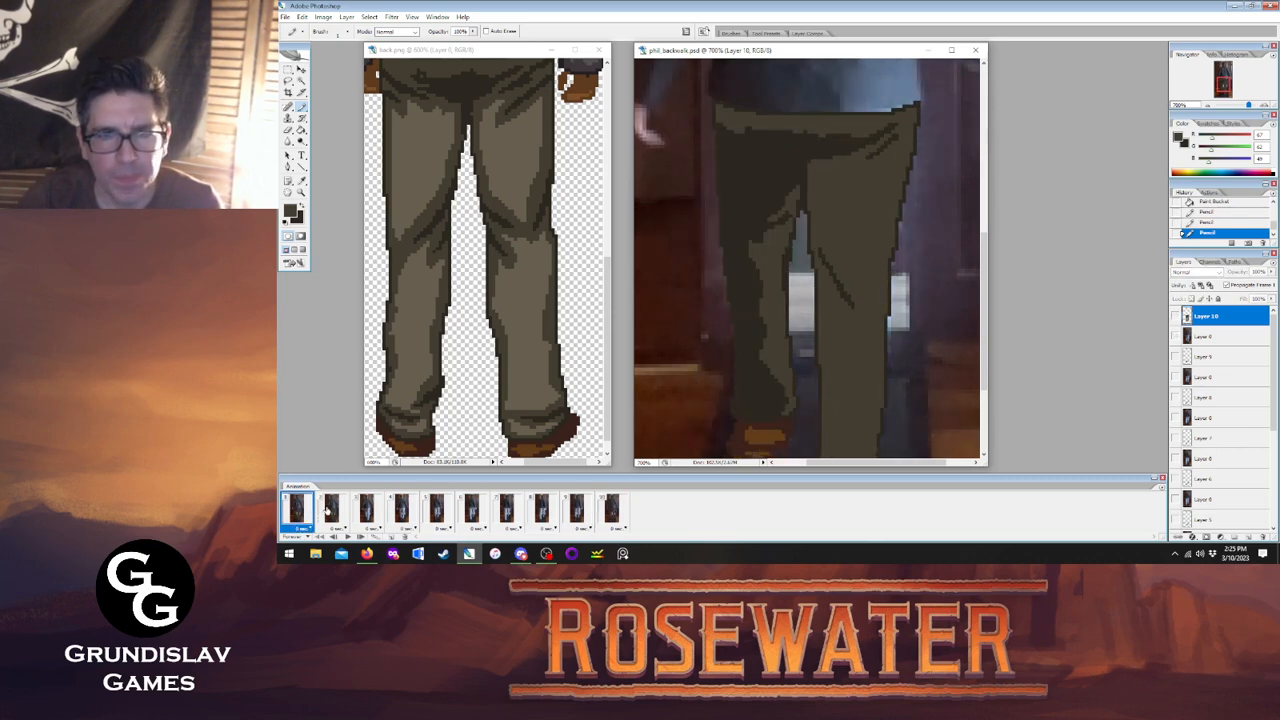
{"action": "left_click", "coordinate": [330, 511]}
{"action": "left_click", "coordinate": [305, 510]}
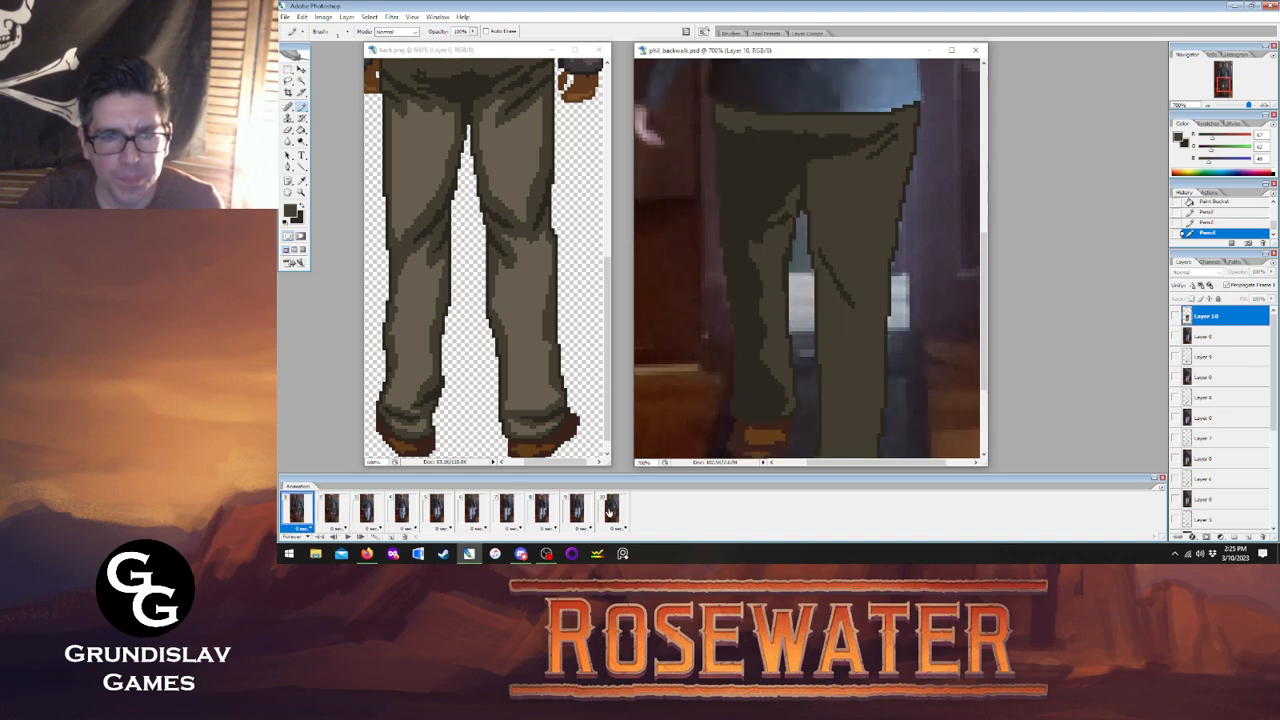
{"action": "left_click", "coordinate": [610, 512]}
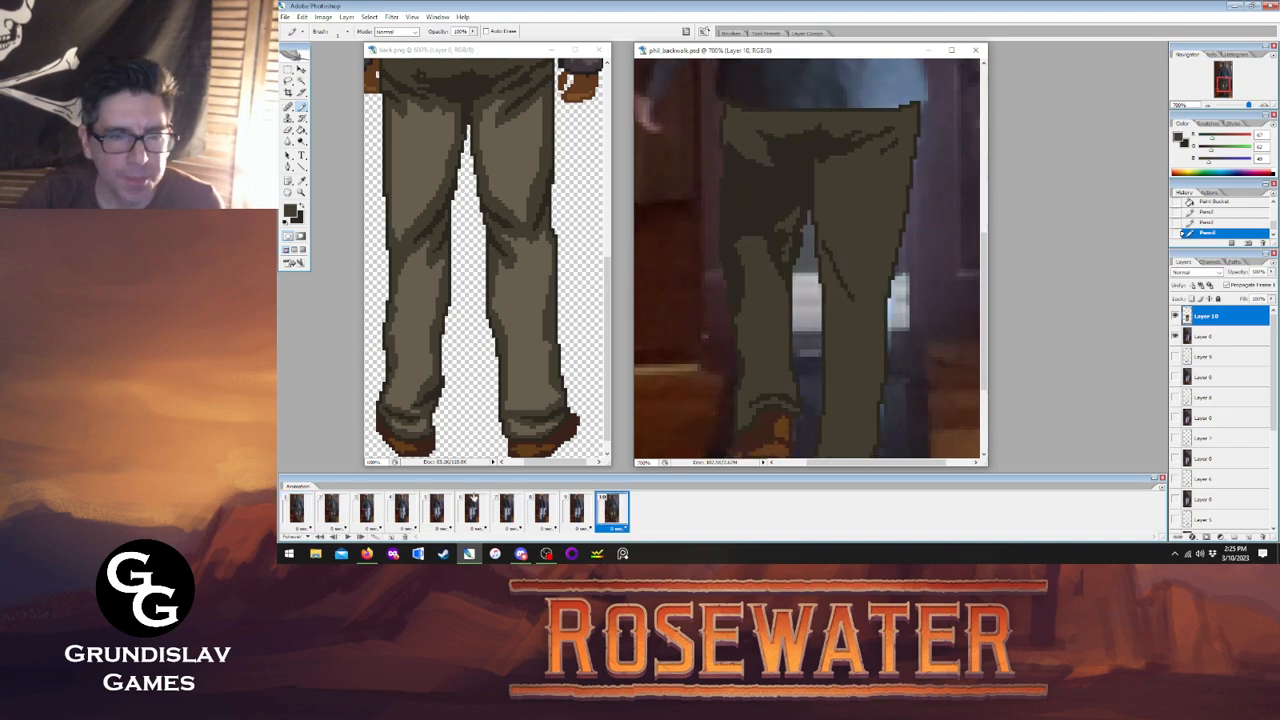
{"action": "left_click", "coordinate": [743, 397], "text": "alt"}
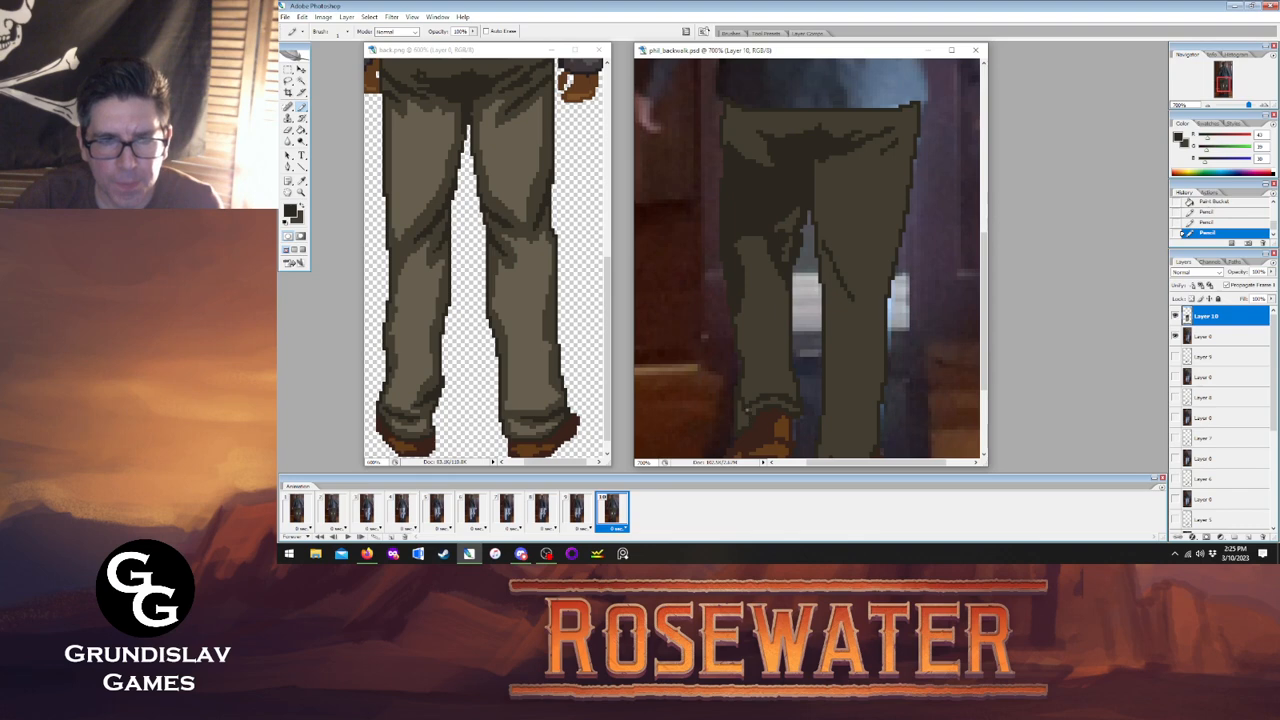
{"action": "left_click", "coordinate": [750, 408]}
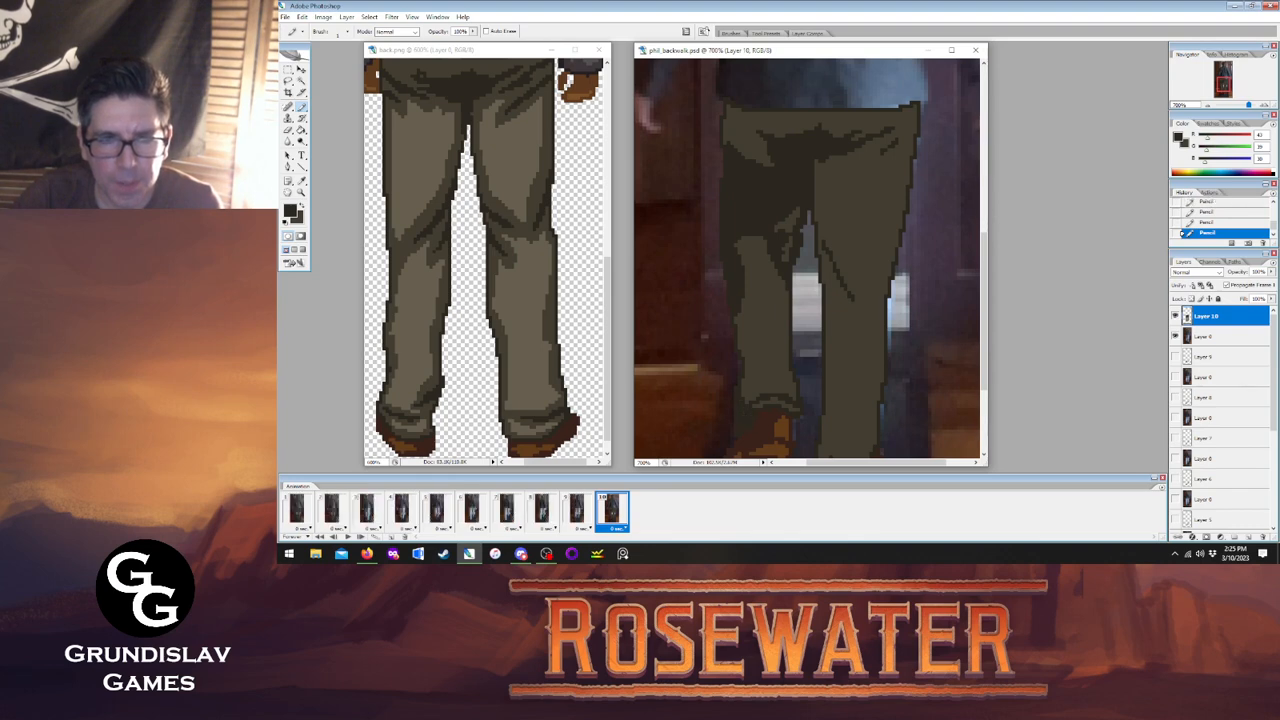
Outline a shadow on the left lower calf above the cuff in frame 10, fill it with dark brown and check it against frame 1.
{"action": "left_click", "coordinate": [298, 510]}
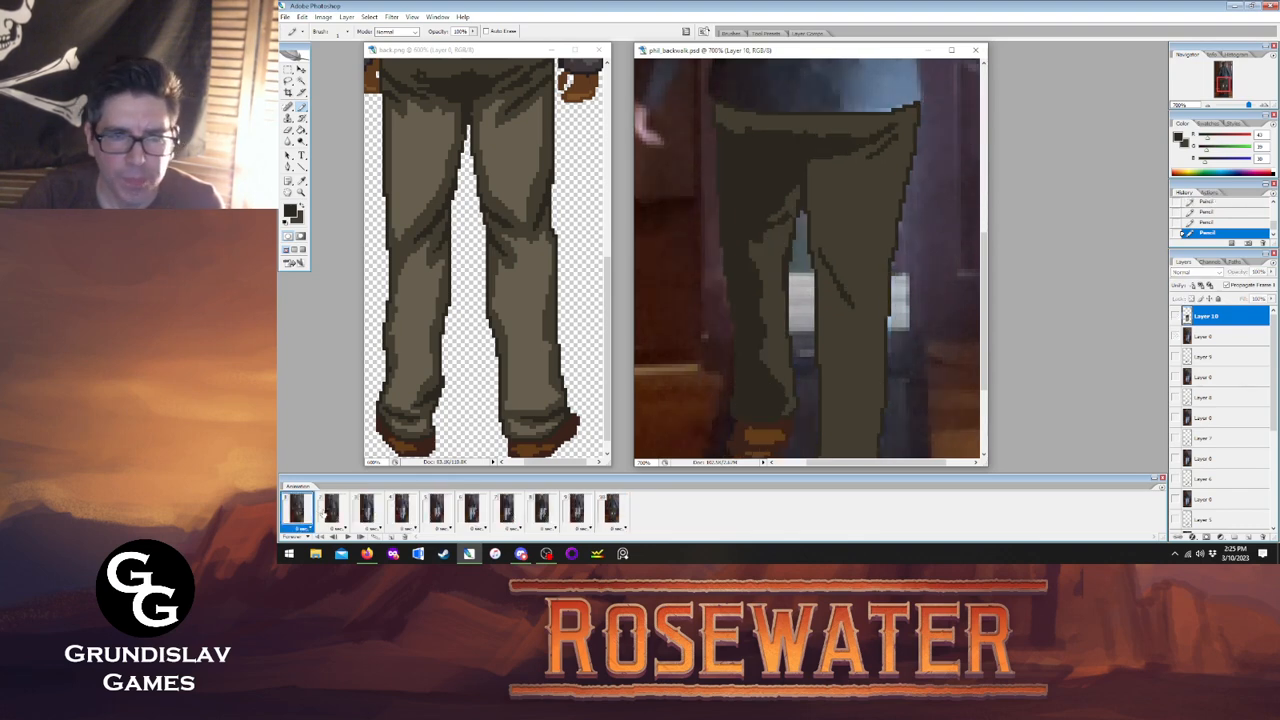
{"action": "left_click", "coordinate": [328, 512]}
{"action": "left_click", "coordinate": [605, 508]}
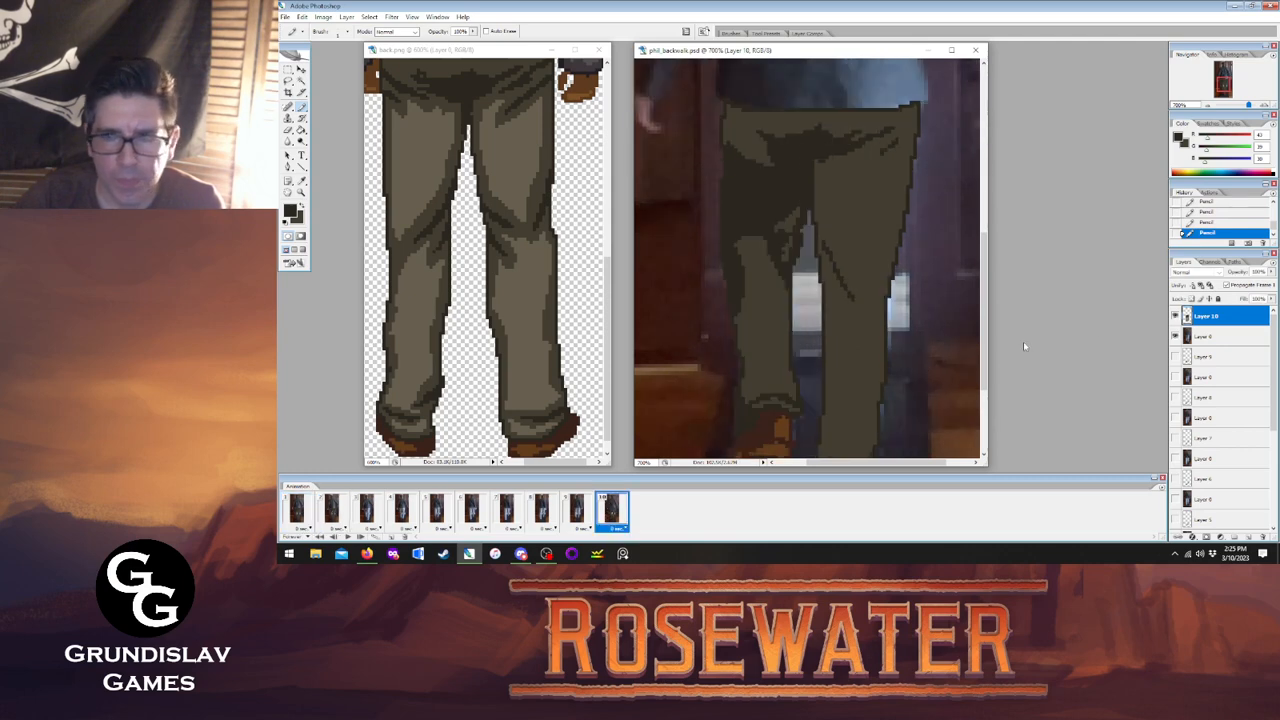
{"action": "left_click", "coordinate": [1175, 316]}
{"action": "left_click", "coordinate": [1175, 316]}
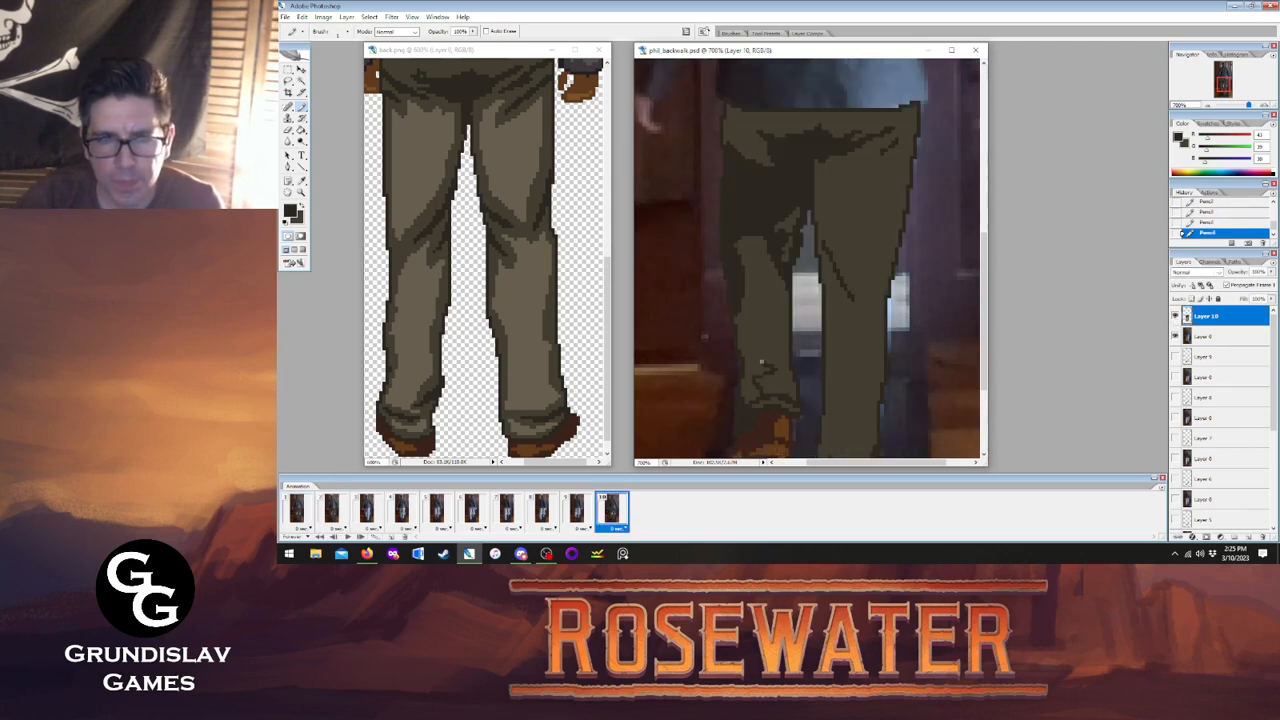
{"action": "left_click", "coordinate": [301, 129]}
{"action": "left_click", "coordinate": [748, 363]}
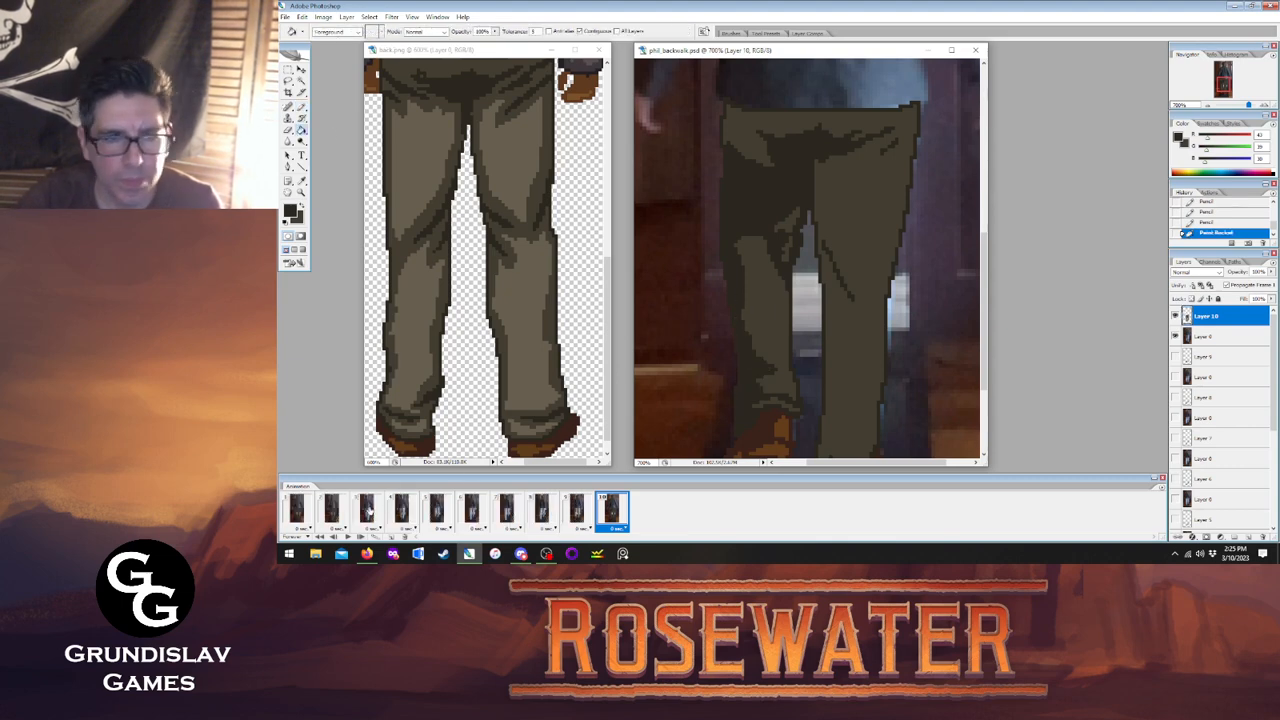
{"action": "left_click", "coordinate": [297, 513]}
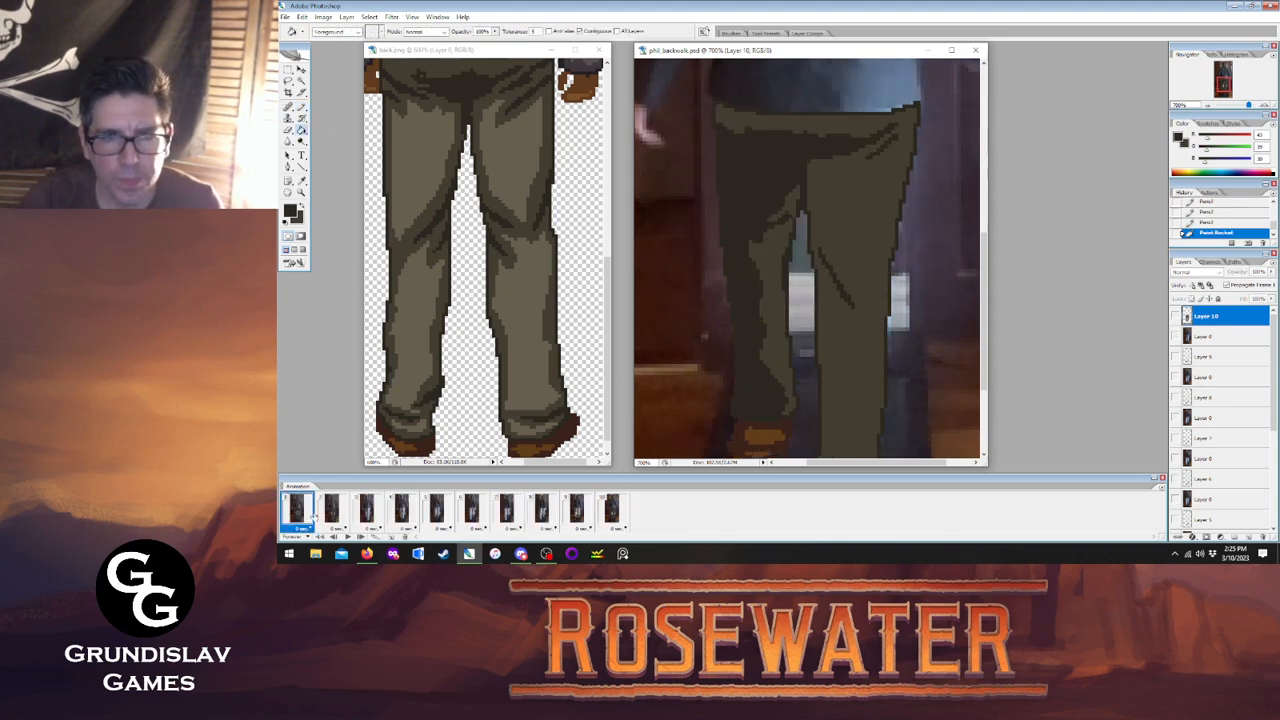
{"action": "left_click", "coordinate": [611, 510]}
{"action": "left_click", "coordinate": [297, 513]}
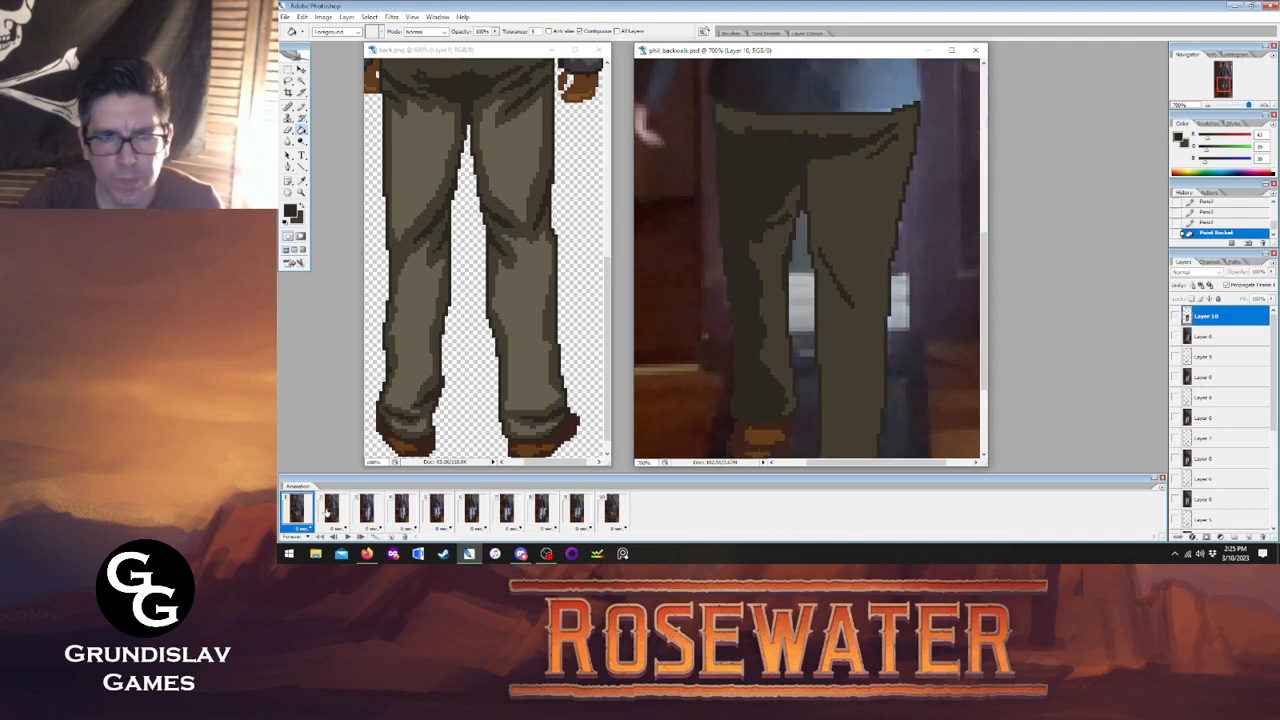
Draw the seat crease and the right hip fold in dark brown on Layer 3 in frame 3, using frame 2 as reference.
{"action": "left_click", "coordinate": [332, 511]}
{"action": "left_click", "coordinate": [367, 512]}
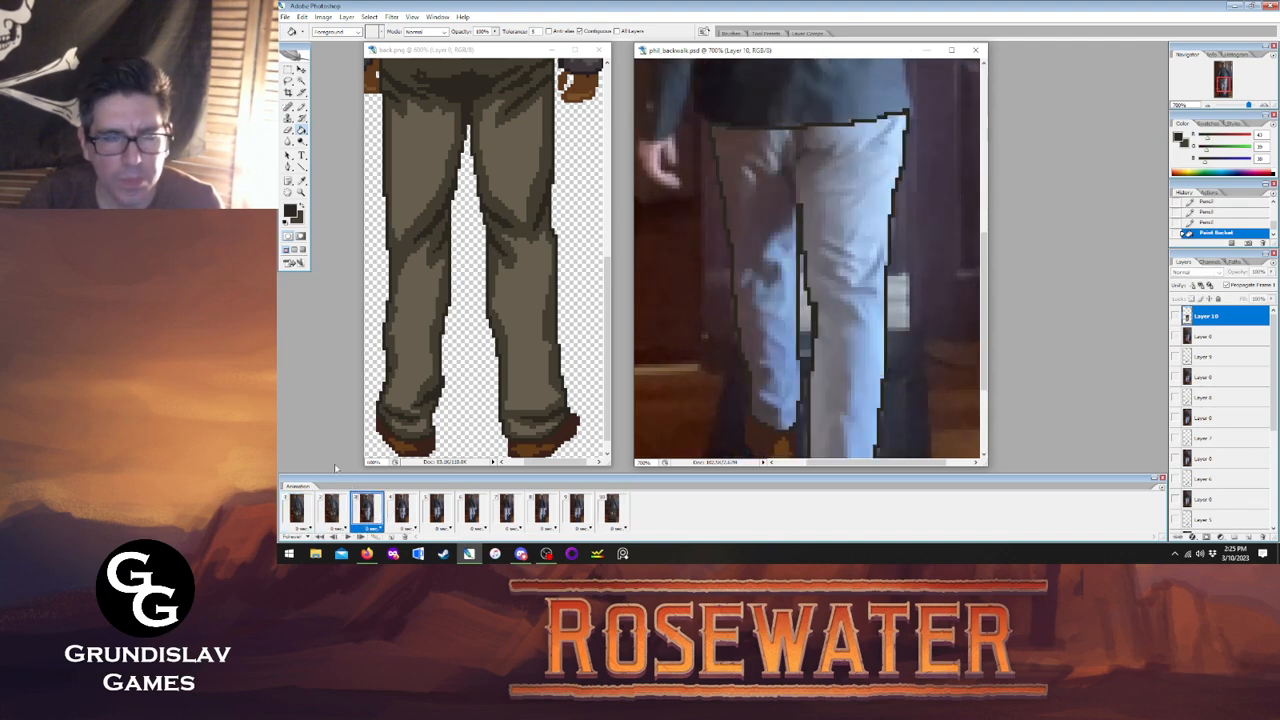
{"action": "key", "text": "b"}
{"action": "scroll", "coordinate": [1264, 406], "scroll_direction": "down", "scroll_amount": 3}
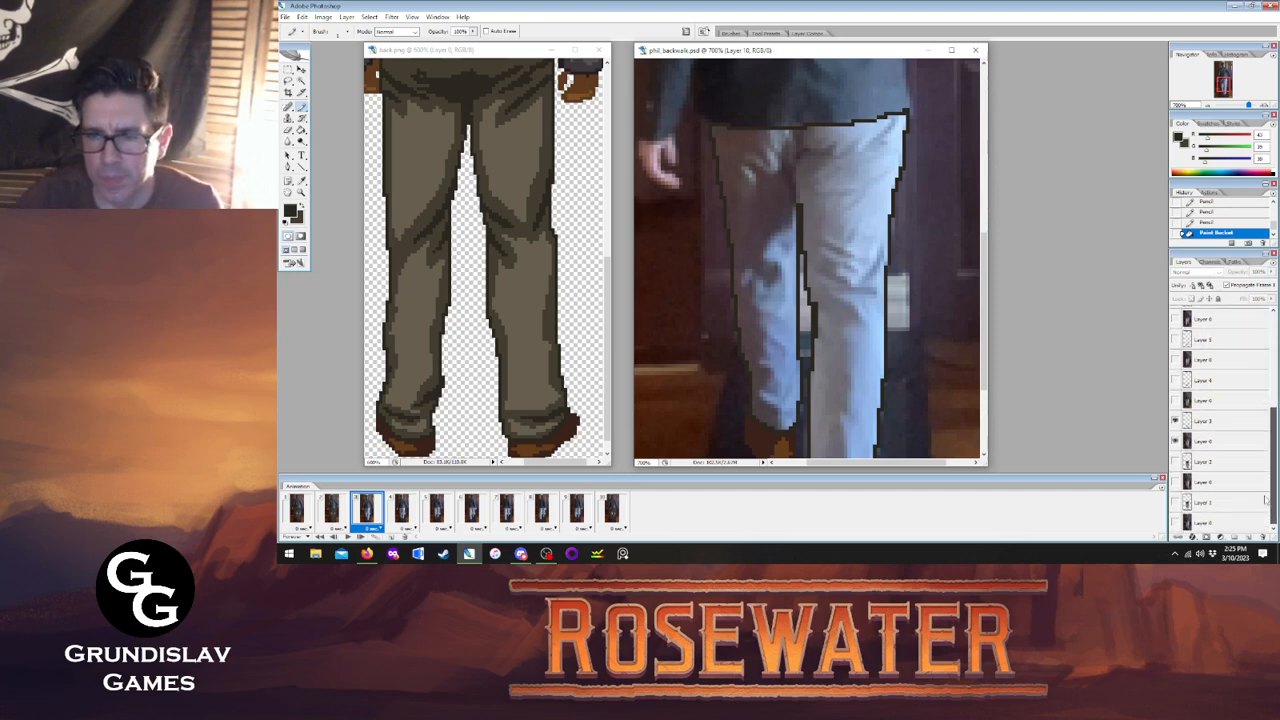
{"action": "left_click", "coordinate": [1225, 421]}
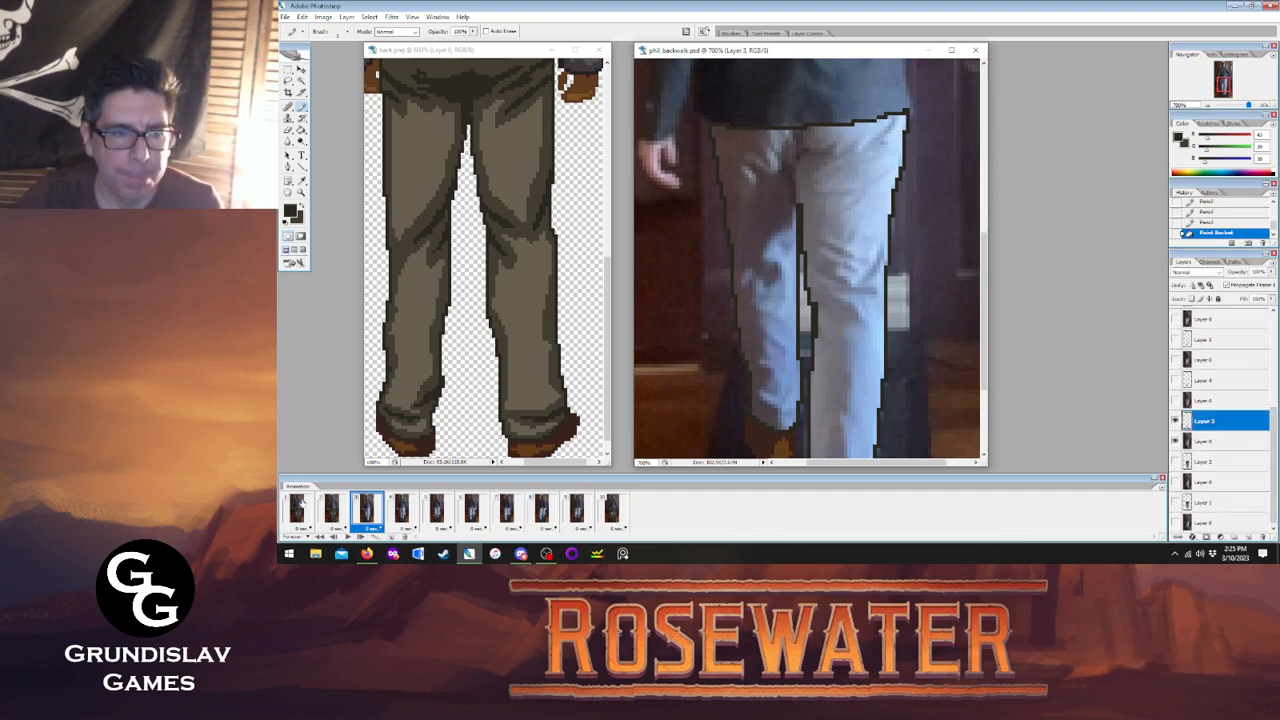
{"action": "left_click", "coordinate": [332, 512]}
{"action": "left_click", "coordinate": [367, 512]}
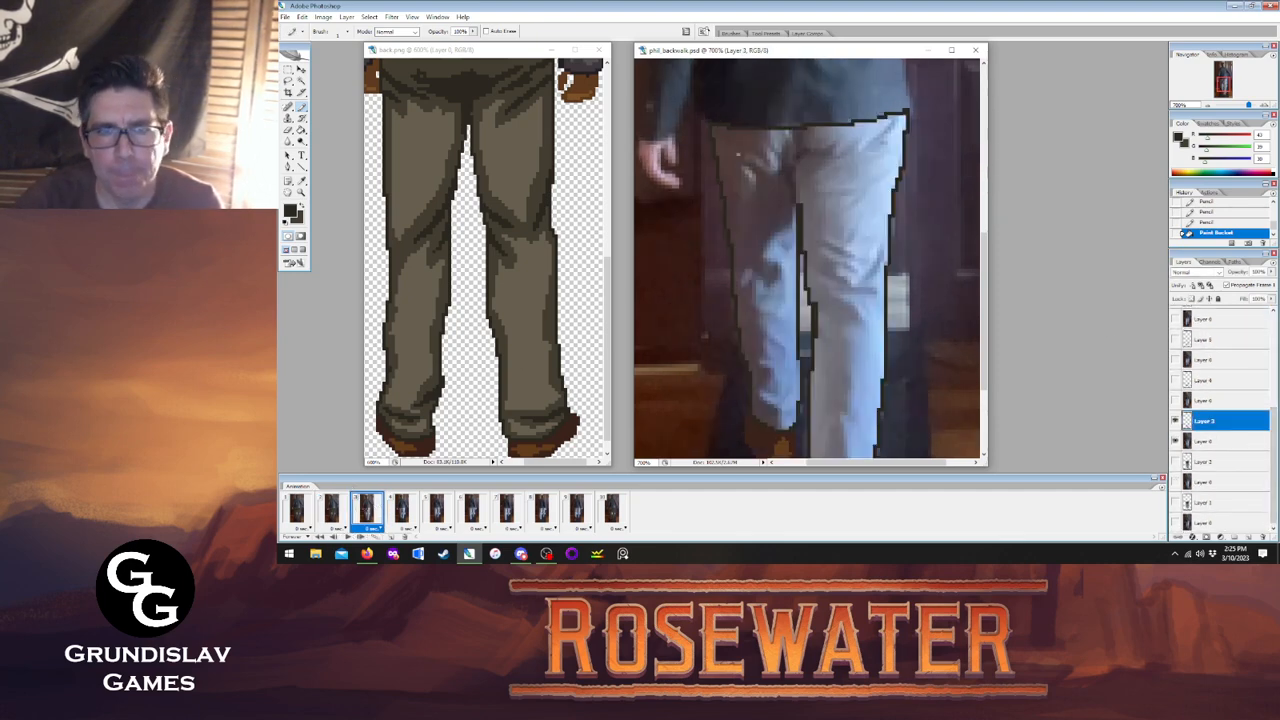
{"action": "left_click_drag", "start_coordinate": [737, 155], "coordinate": [820, 154]}
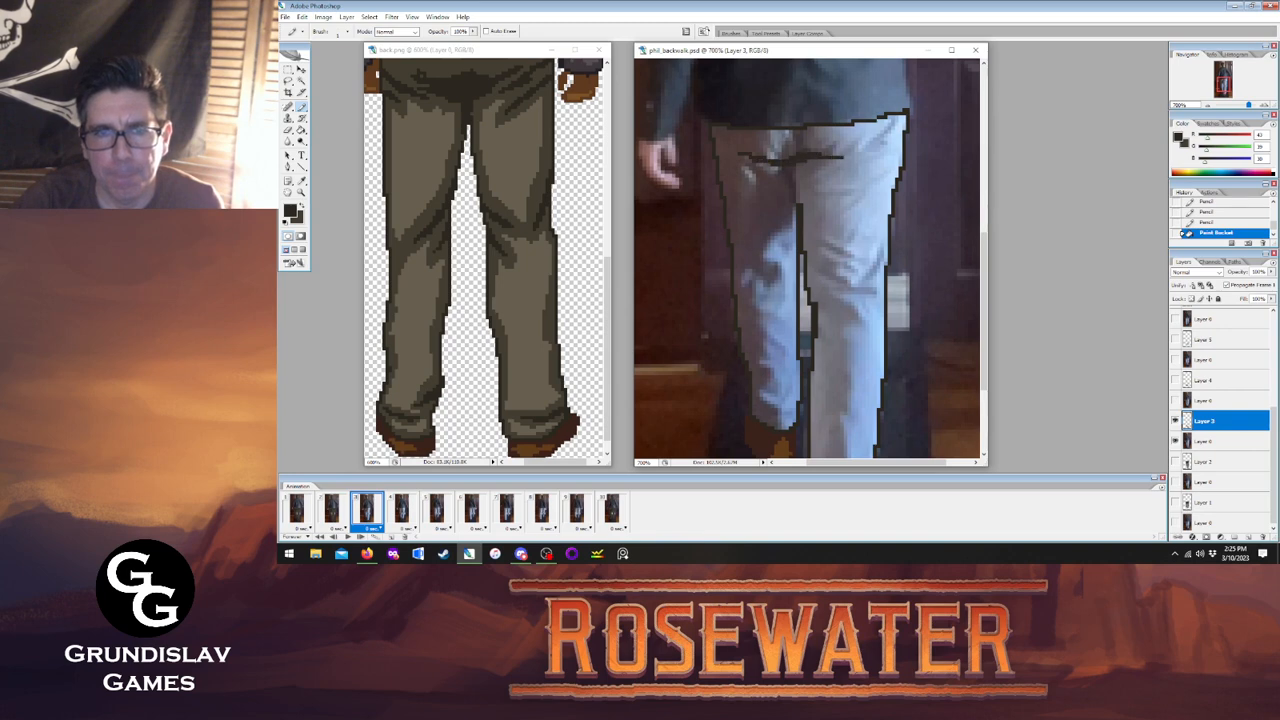
{"action": "left_click", "coordinate": [865, 153]}
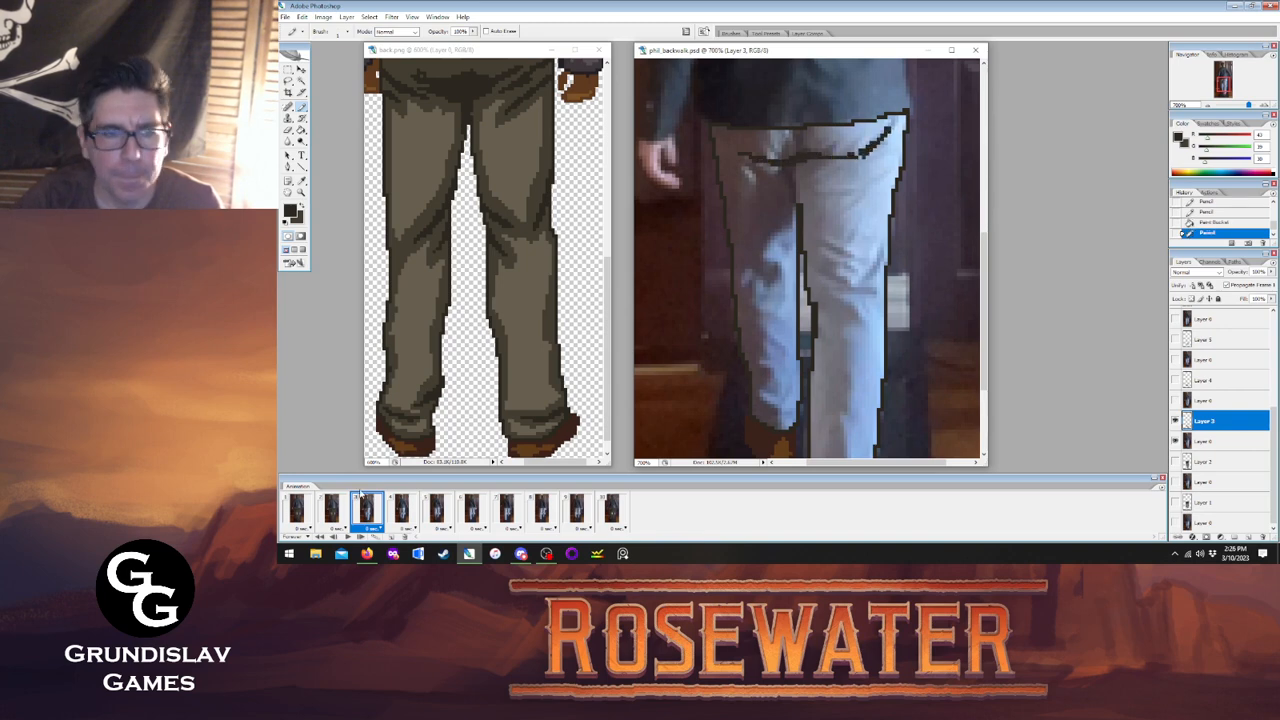
Extend the seat crease to the left leg's outer edge in frame 3, checking its position against frame 2.
{"action": "left_click", "coordinate": [332, 512]}
{"action": "left_click", "coordinate": [367, 512]}
{"action": "left_click", "coordinate": [332, 512]}
{"action": "left_click", "coordinate": [367, 512]}
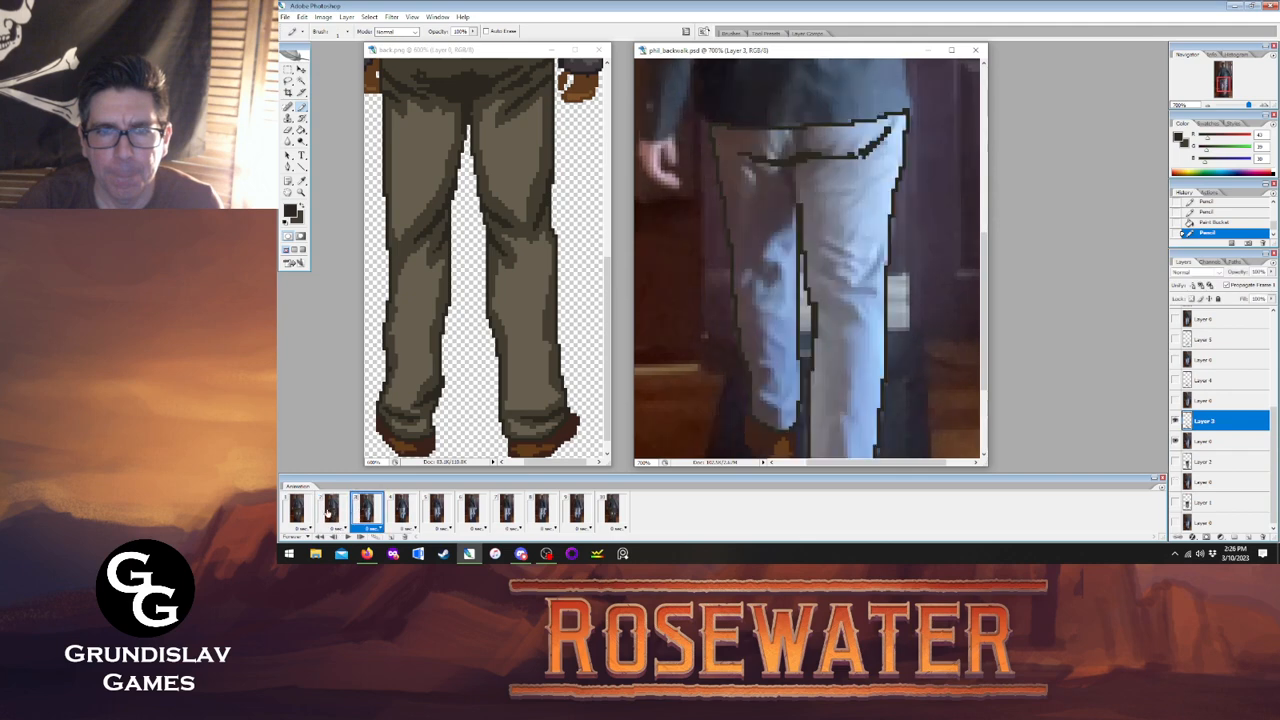
{"action": "left_click", "coordinate": [332, 512]}
{"action": "left_click", "coordinate": [367, 512]}
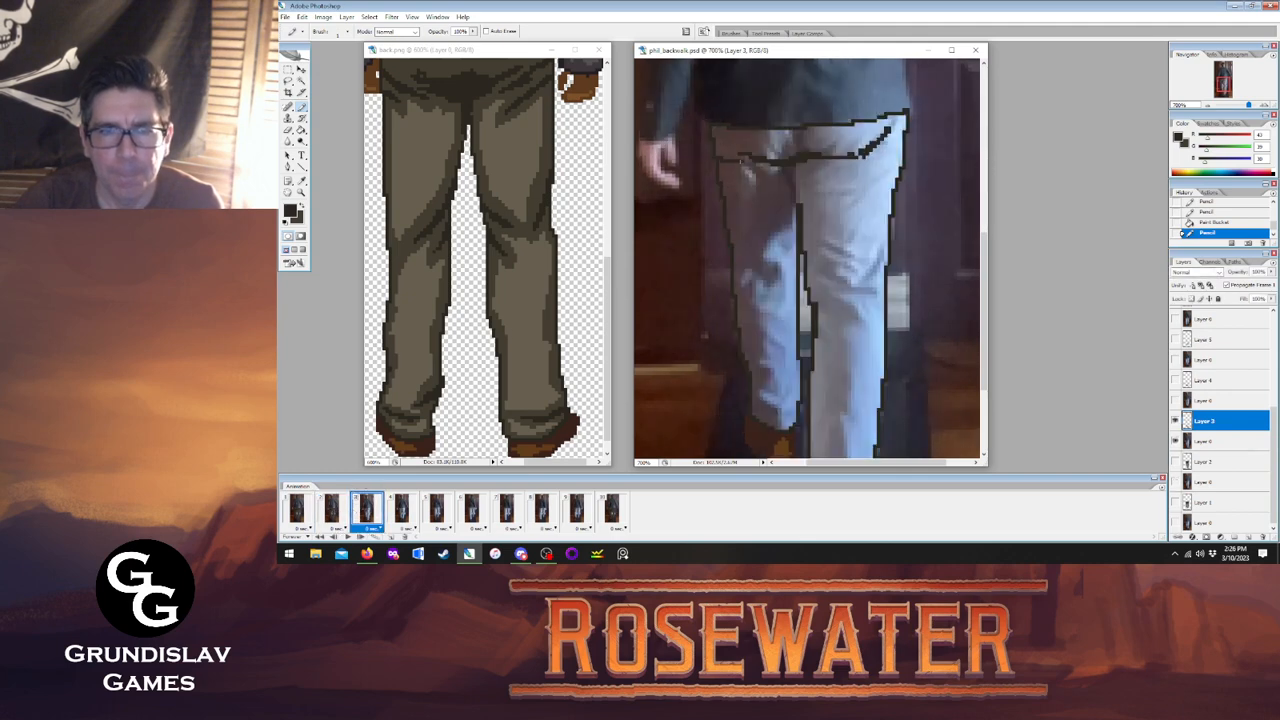
Outline the left-leg shadow on Layer 3 from the inner thigh past the knee and down the calf to the cuff.
{"action": "left_click", "coordinate": [858, 152]}
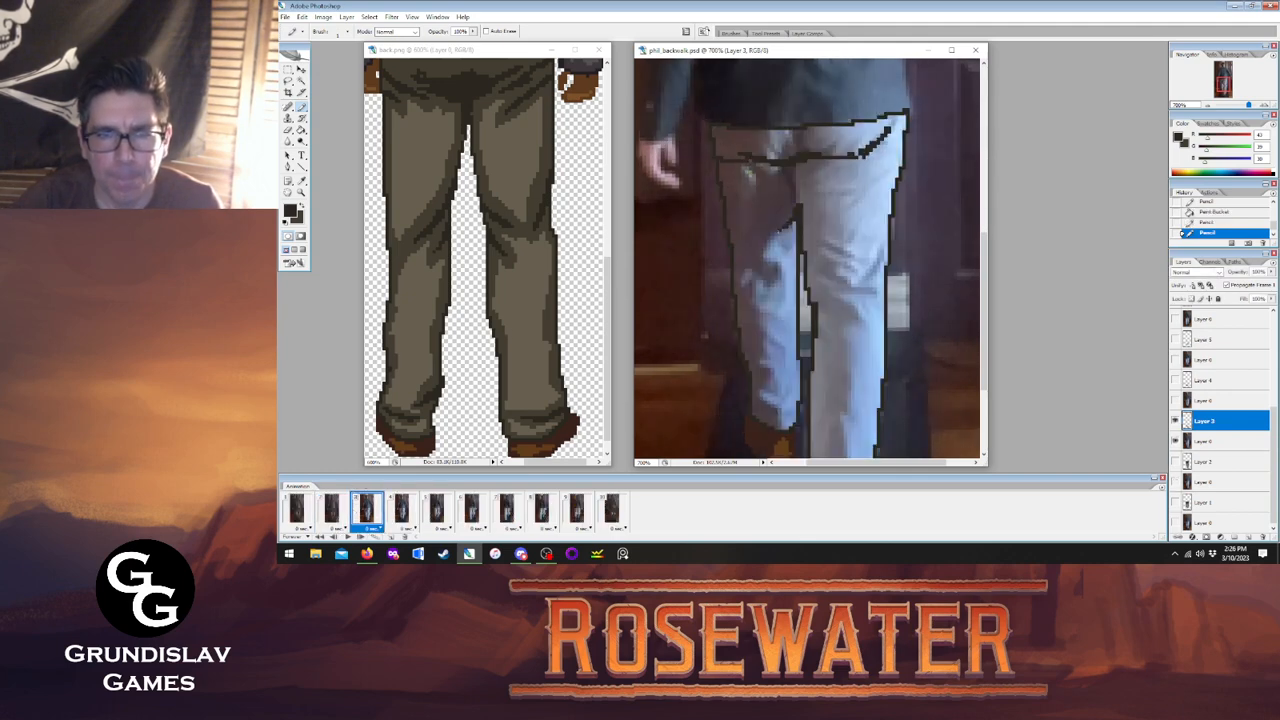
{"action": "left_click_drag", "start_coordinate": [780, 261], "coordinate": [757, 316]}
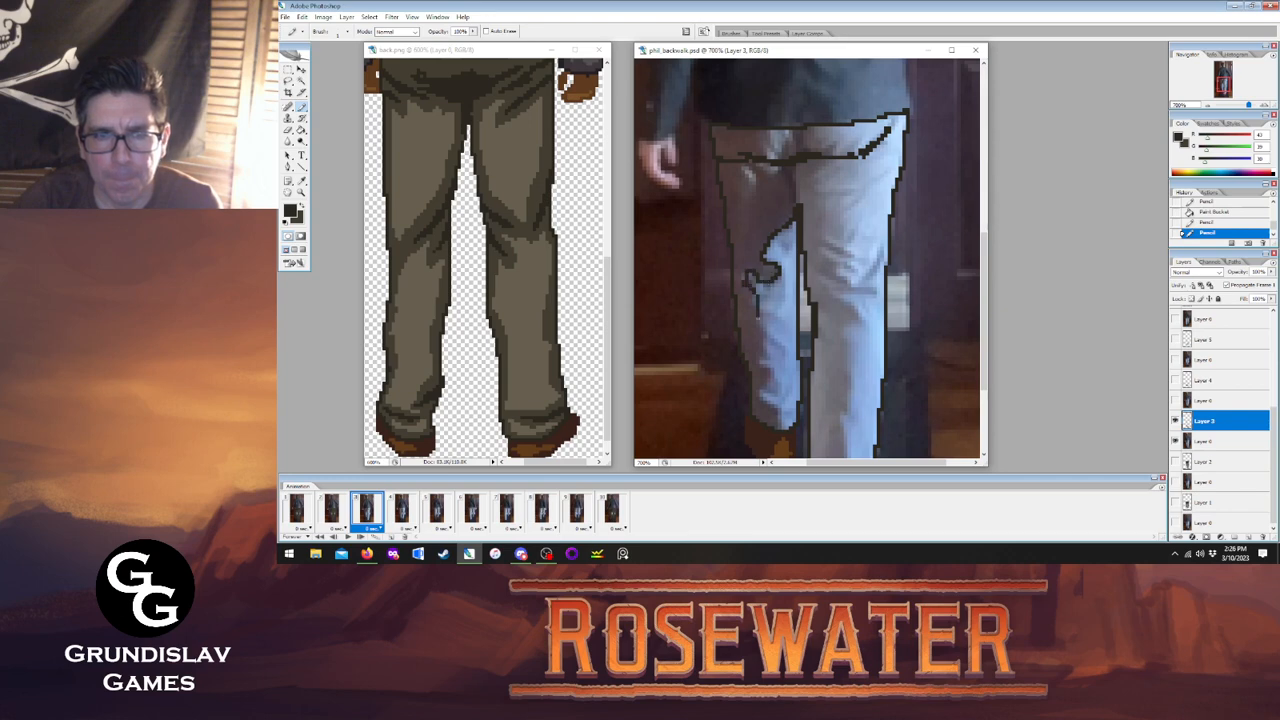
{"action": "mouse_move", "coordinate": [776, 374]}
{"action": "left_mouse_down"}
{"action": "mouse_move", "coordinate": [760, 403]}
{"action": "mouse_move", "coordinate": [781, 432]}
{"action": "left_mouse_up"}
{"action": "key", "text": "g"}
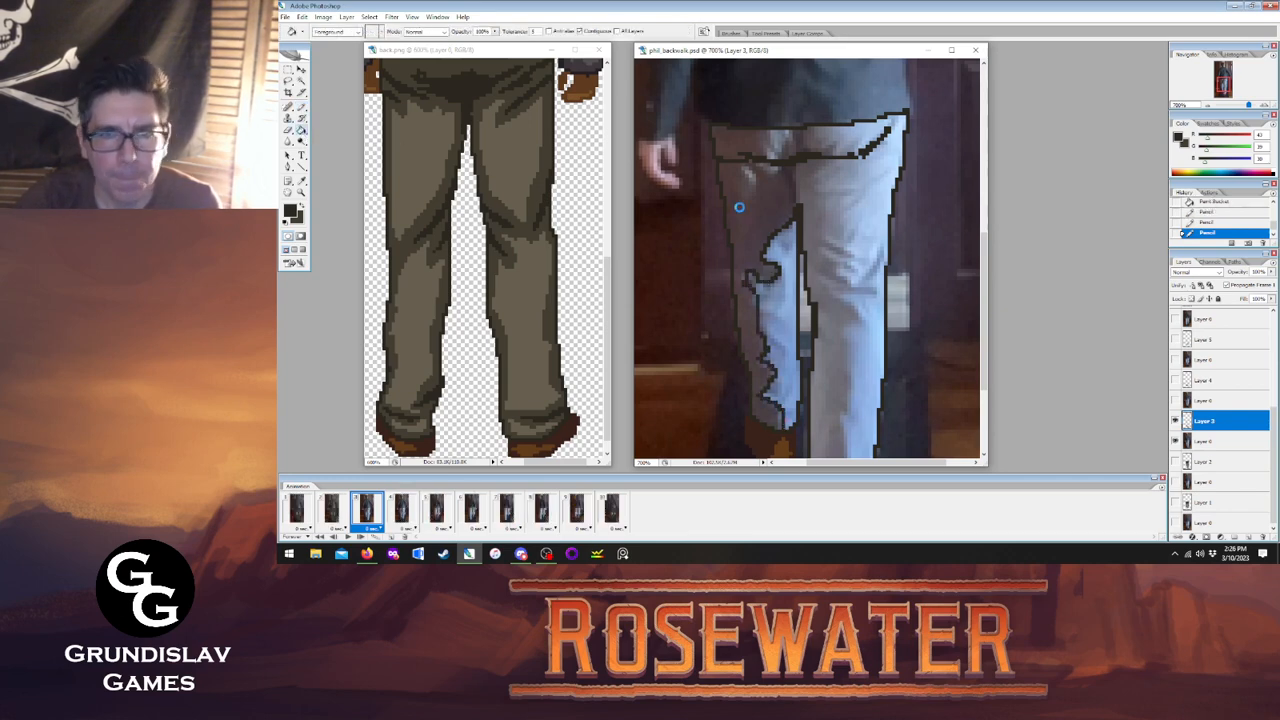
{"action": "left_click", "coordinate": [739, 207]}
{"action": "key", "text": "ctrl+z"}
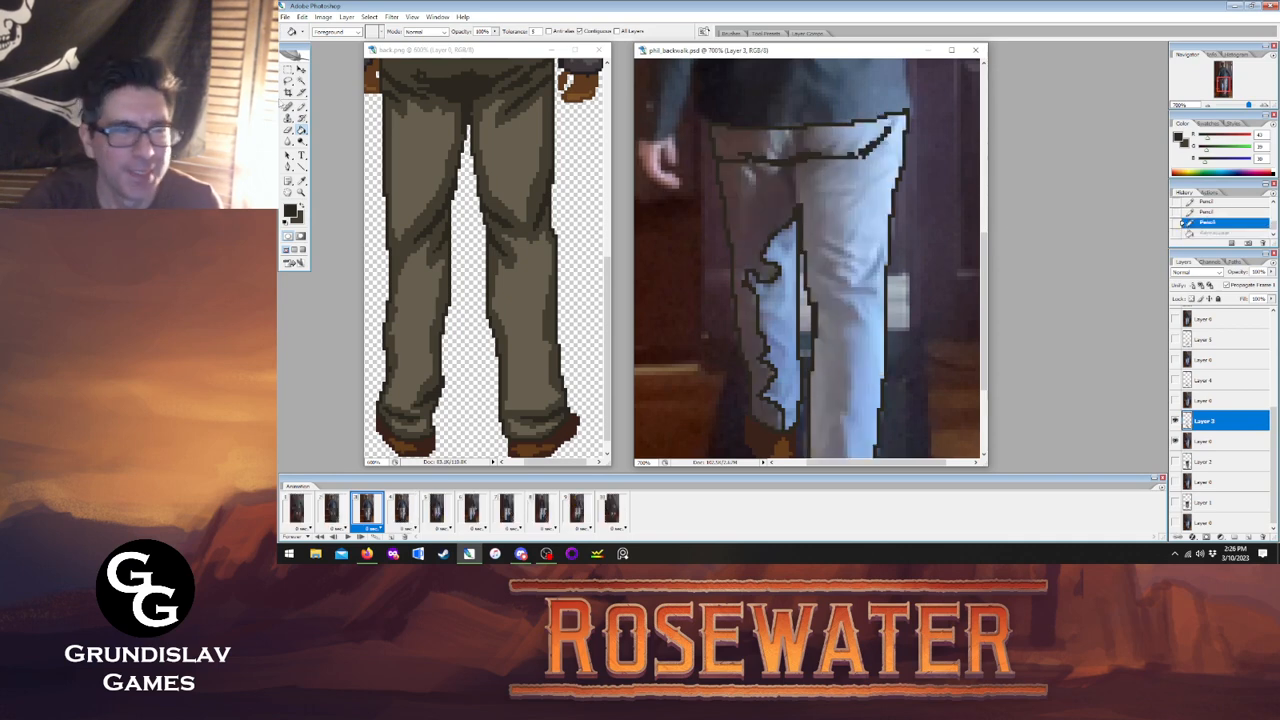
Extend the inner-leg line up to the seat crease, and fill the left leg's shadow with dark brown and its remaining area with lighter brown.
{"action": "key", "text": "b"}
{"action": "left_click_drag", "start_coordinate": [798, 206], "coordinate": [797, 164]}
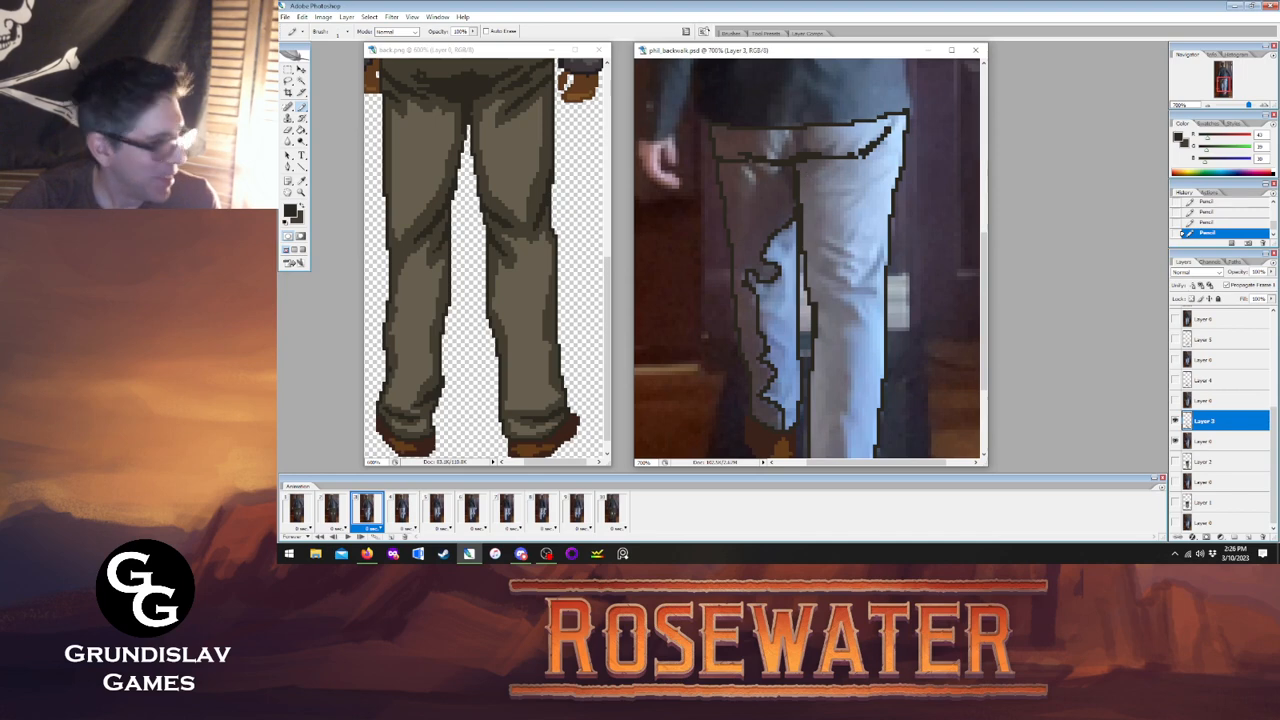
{"action": "left_click", "coordinate": [301, 130]}
{"action": "left_click", "coordinate": [763, 226]}
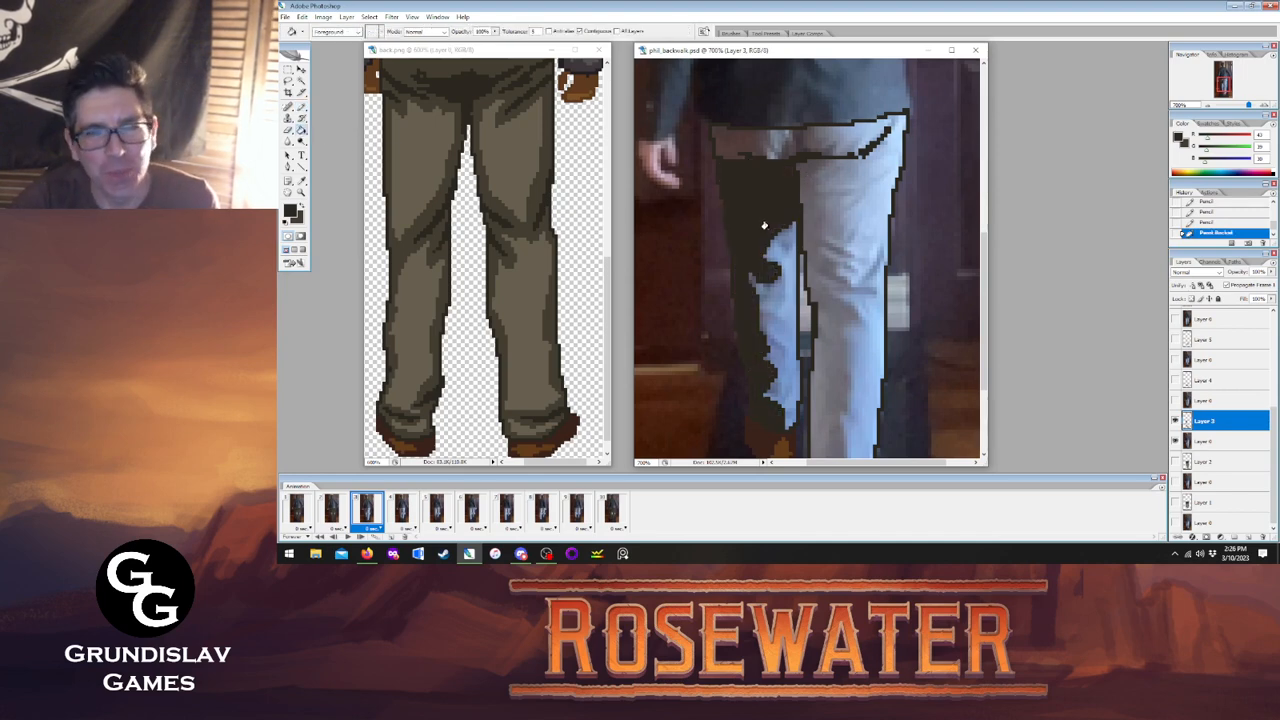
{"action": "left_click", "coordinate": [779, 298]}
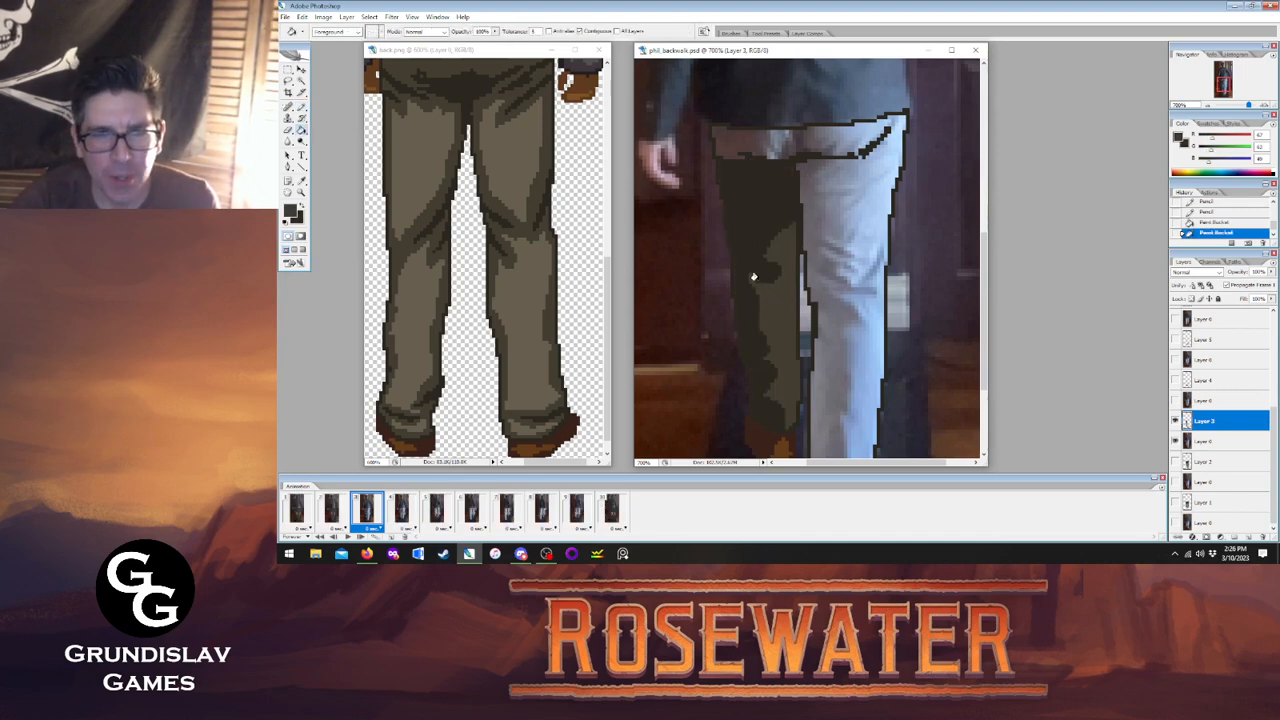
Compare the left-leg shading in frame 3 with frame 2 by switching between the two frames.
{"action": "left_click", "coordinate": [331, 508]}
{"action": "left_click", "coordinate": [366, 508]}
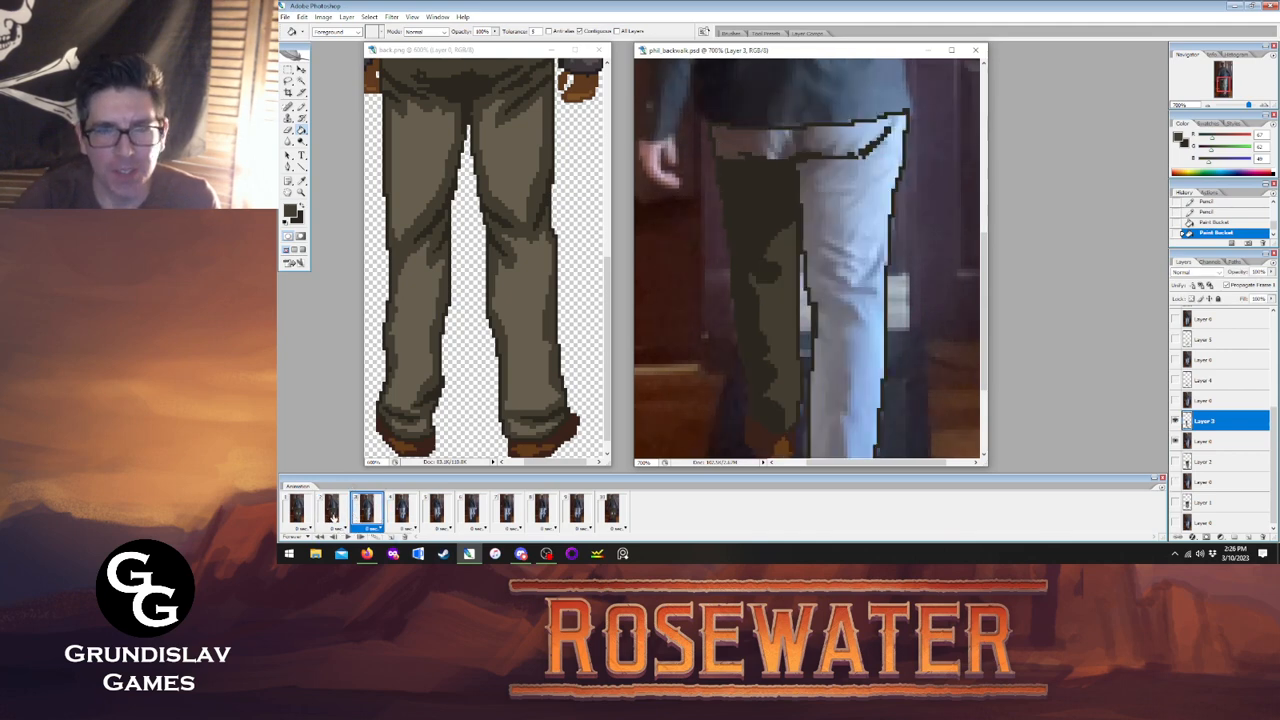
{"action": "left_click", "coordinate": [331, 508]}
{"action": "left_click", "coordinate": [366, 508]}
{"action": "left_click", "coordinate": [331, 508]}
{"action": "left_click", "coordinate": [366, 508]}
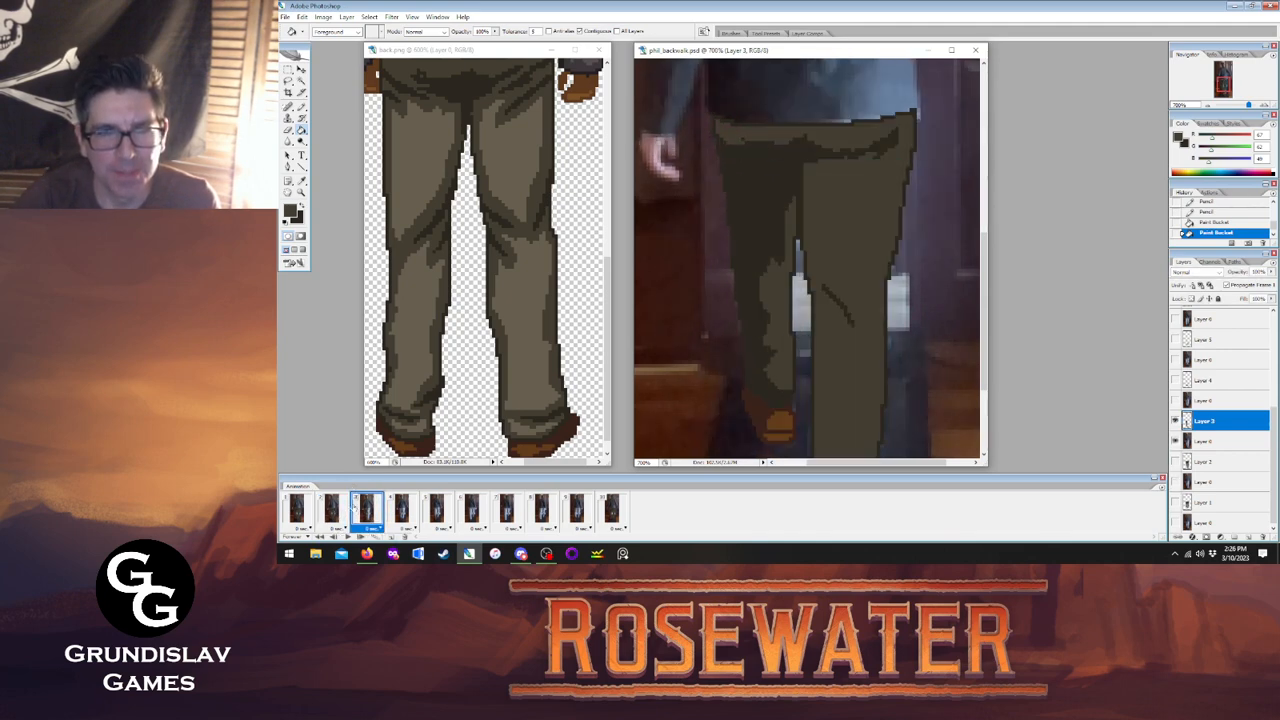
{"action": "left_click", "coordinate": [302, 106]}
{"action": "left_click", "coordinate": [331, 508]}
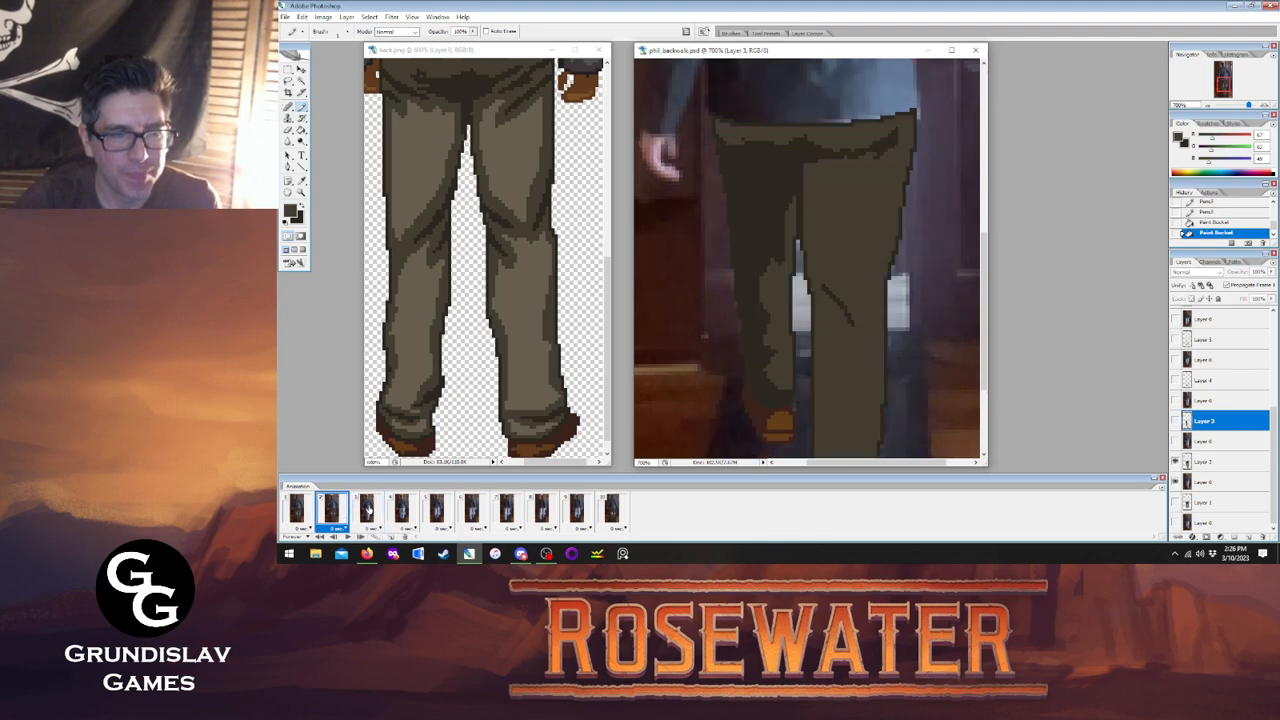
Draw a thick diagonal fold behind the right knee in frame 3, checking its position against the neighbouring frames.
{"action": "left_click", "coordinate": [366, 508]}
{"action": "left_click", "coordinate": [401, 508]}
{"action": "left_click", "coordinate": [366, 508]}
{"action": "left_click", "coordinate": [331, 508]}
{"action": "left_click", "coordinate": [366, 508]}
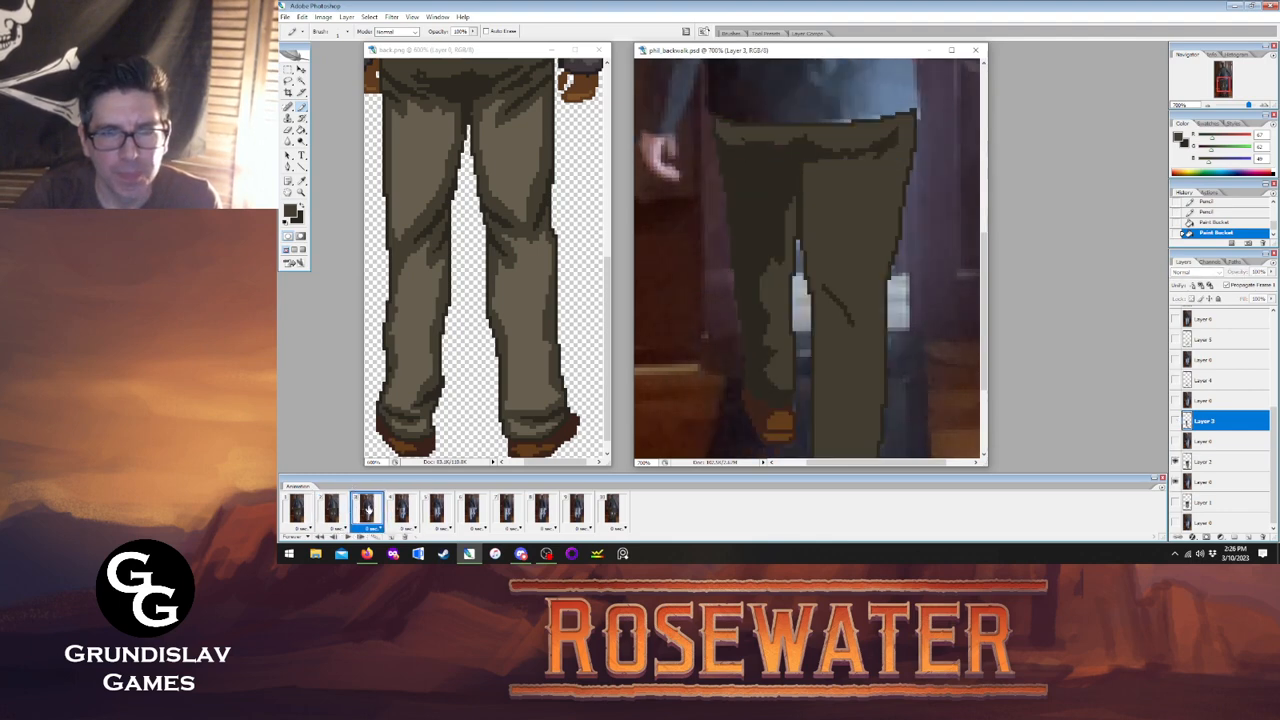
{"action": "left_click_drag", "start_coordinate": [822, 293], "coordinate": [842, 308]}
{"action": "key", "text": "x"}
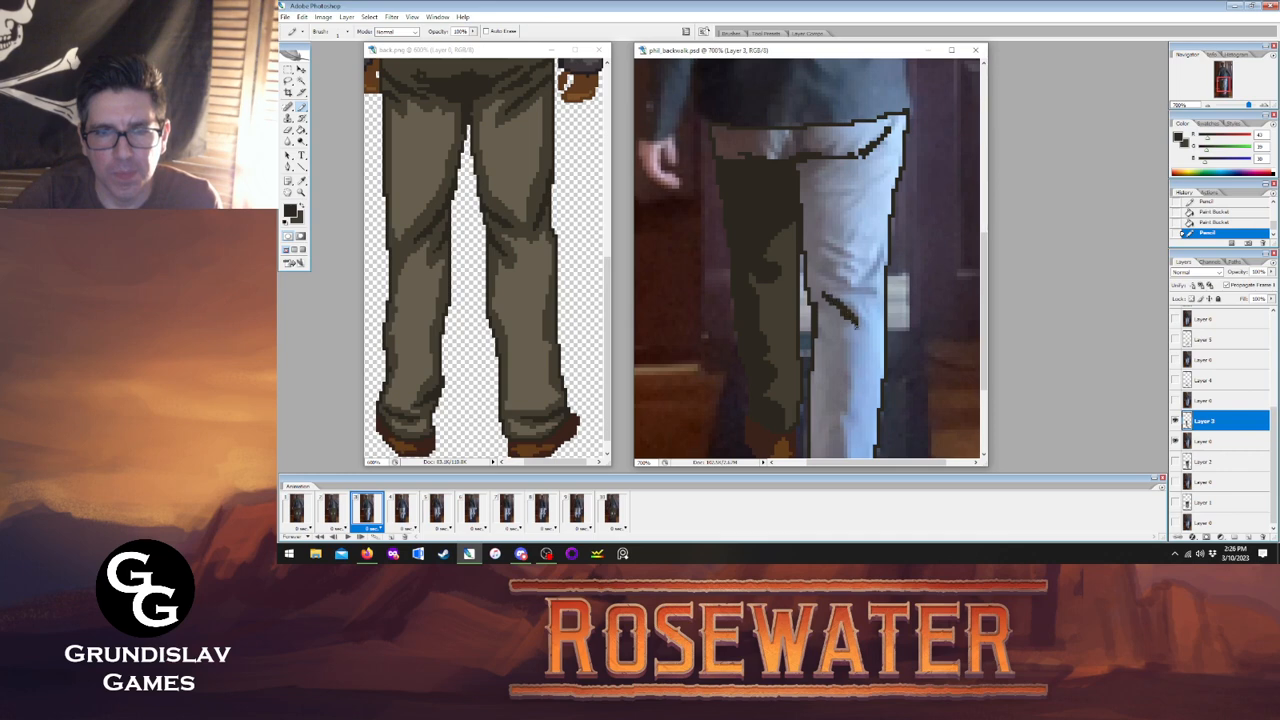
{"action": "left_click", "coordinate": [855, 326]}
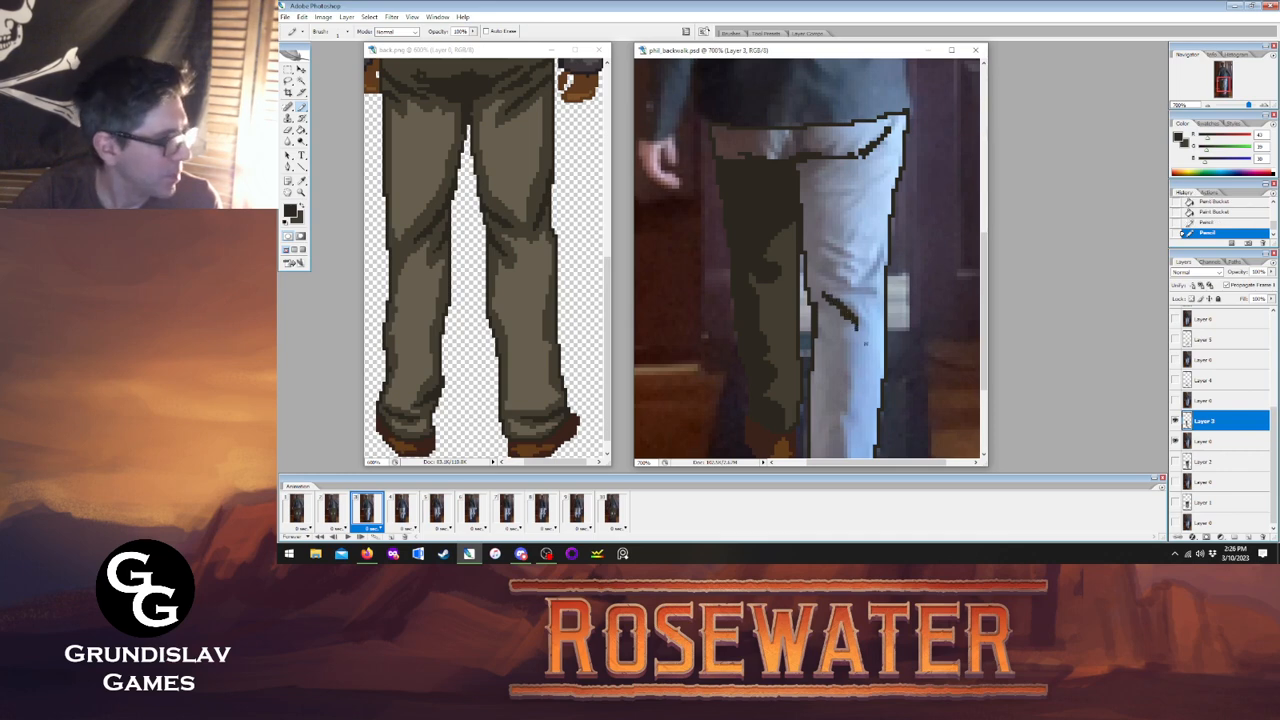
Add a short diagonal fold above the right trouser cuff in frame 3, checking its placement against frame 2.
{"action": "left_click_drag", "start_coordinate": [987, 272], "coordinate": [990, 312]}
{"action": "left_click", "coordinate": [331, 508]}
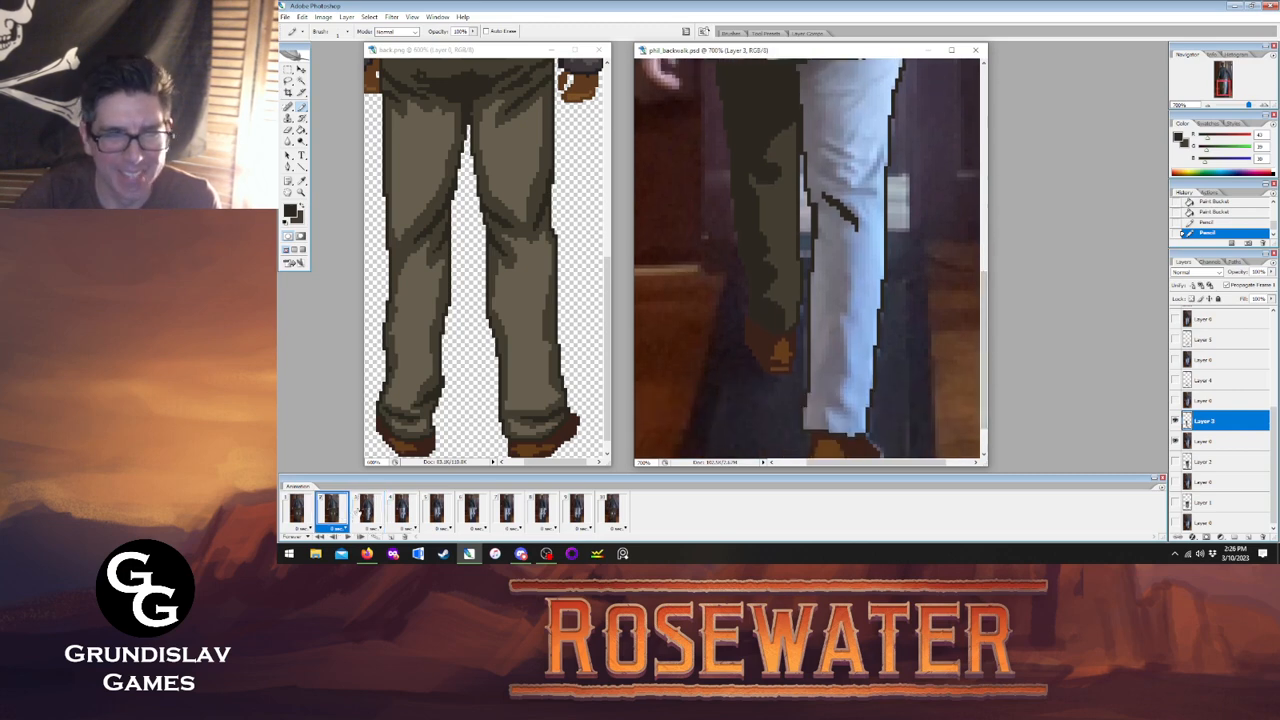
{"action": "left_click", "coordinate": [366, 508]}
{"action": "left_click", "coordinate": [331, 508]}
{"action": "left_click", "coordinate": [366, 508]}
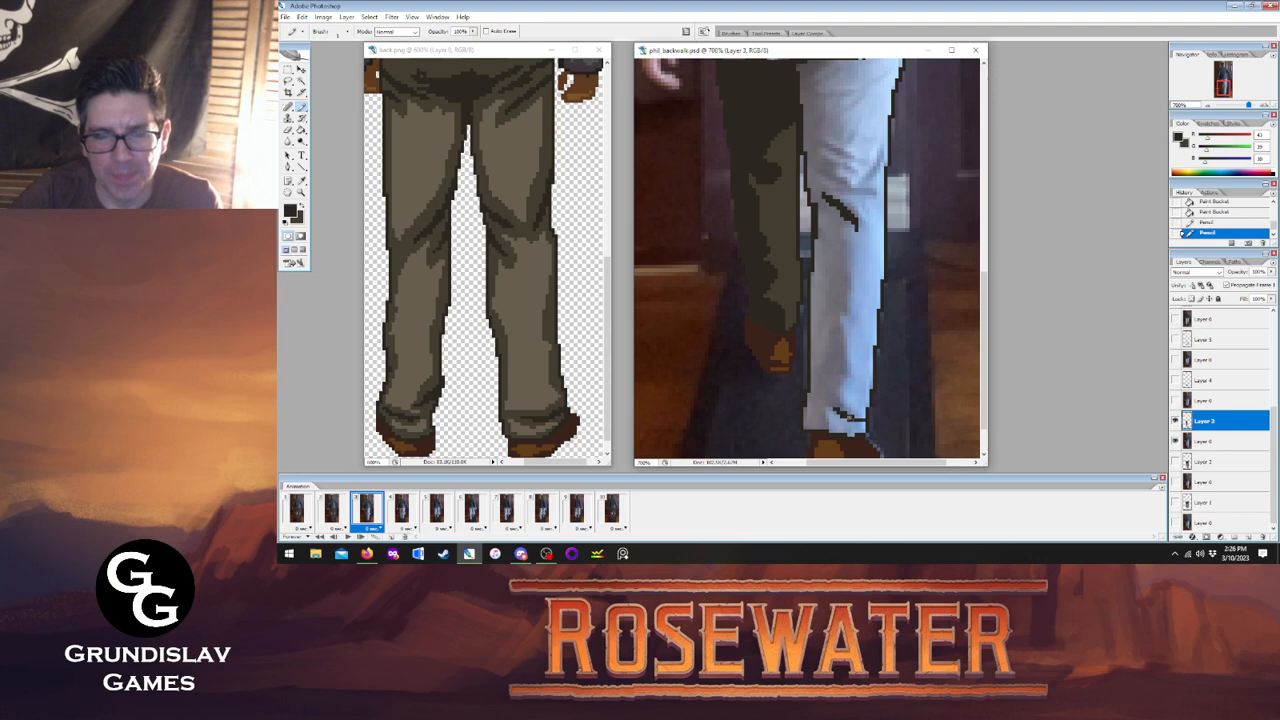
{"action": "left_click", "coordinate": [331, 508]}
{"action": "left_click", "coordinate": [366, 508]}
{"action": "left_click", "coordinate": [331, 508]}
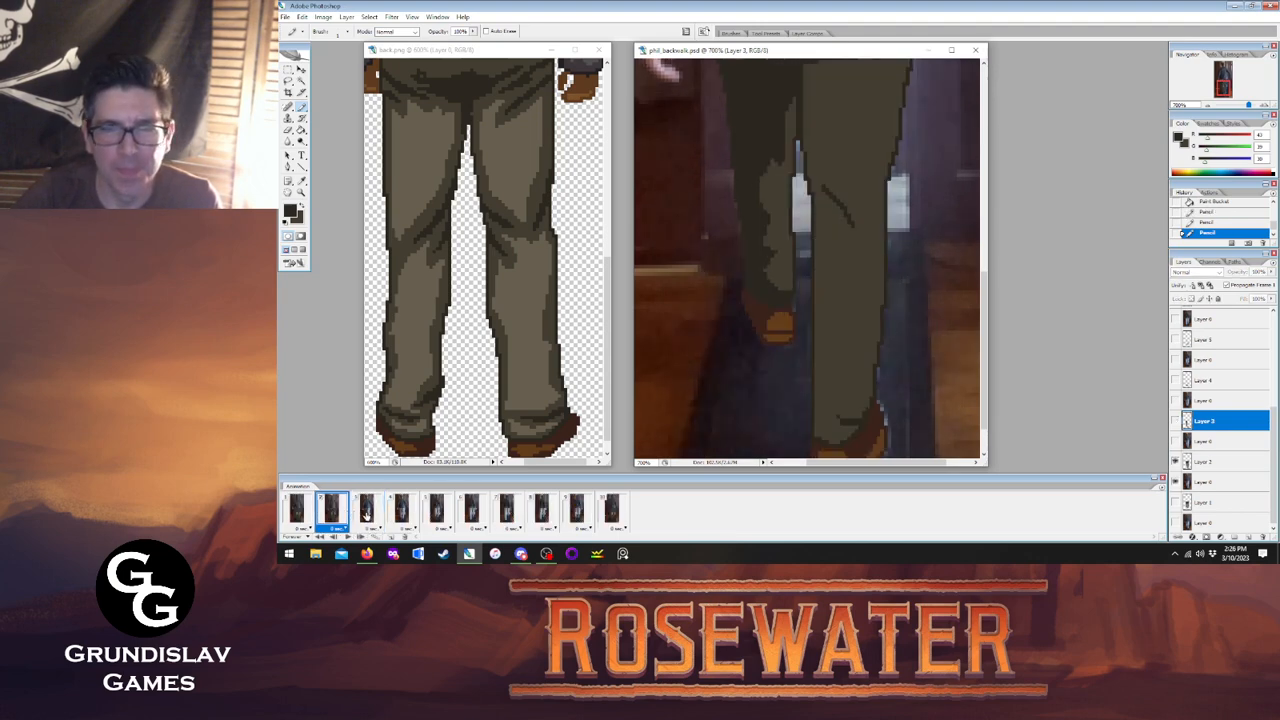
{"action": "left_click", "coordinate": [366, 512]}
{"action": "left_click", "coordinate": [331, 510]}
{"action": "left_click", "coordinate": [364, 512]}
Fill the right leg and seat in frame 3 with the lighter brown, comparing the result with frame 2.
{"action": "left_click", "coordinate": [301, 131]}
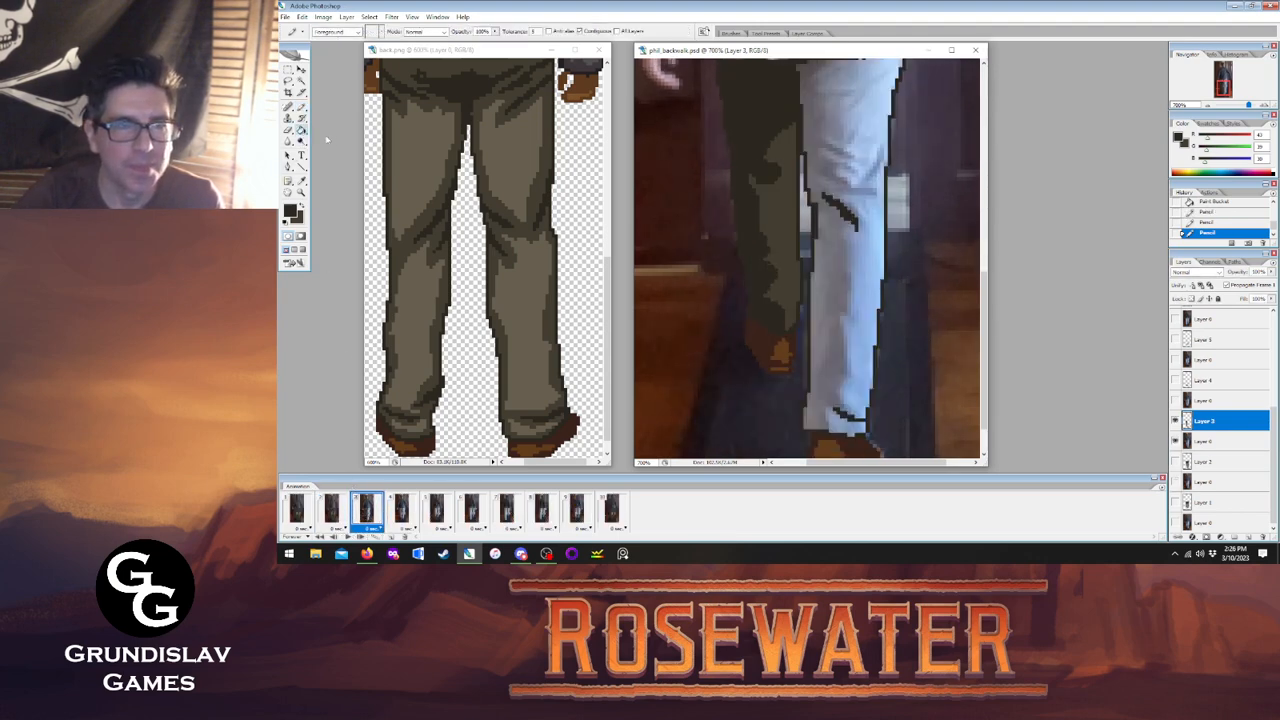
{"action": "left_click", "coordinate": [868, 183]}
{"action": "left_click_drag", "start_coordinate": [981, 302], "coordinate": [999, 241]}
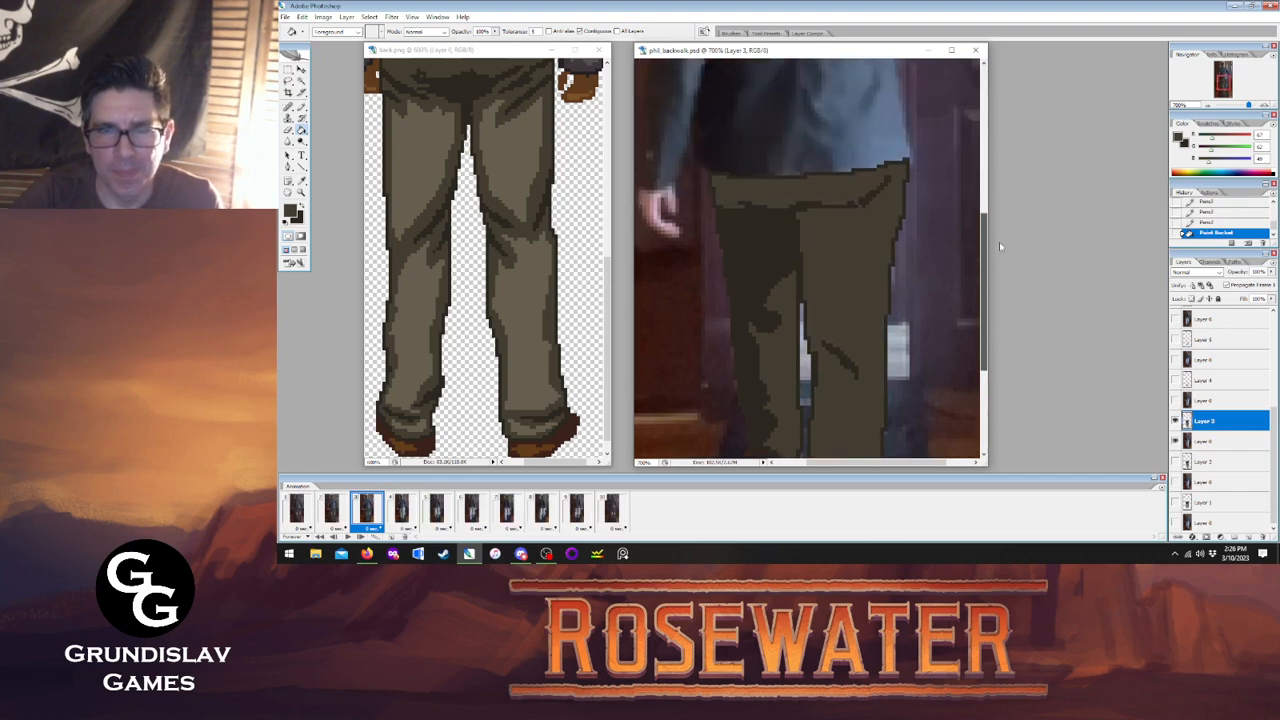
{"action": "left_click", "coordinate": [334, 512]}
{"action": "left_click", "coordinate": [368, 512]}
{"action": "left_click", "coordinate": [334, 512]}
{"action": "left_click", "coordinate": [371, 512]}
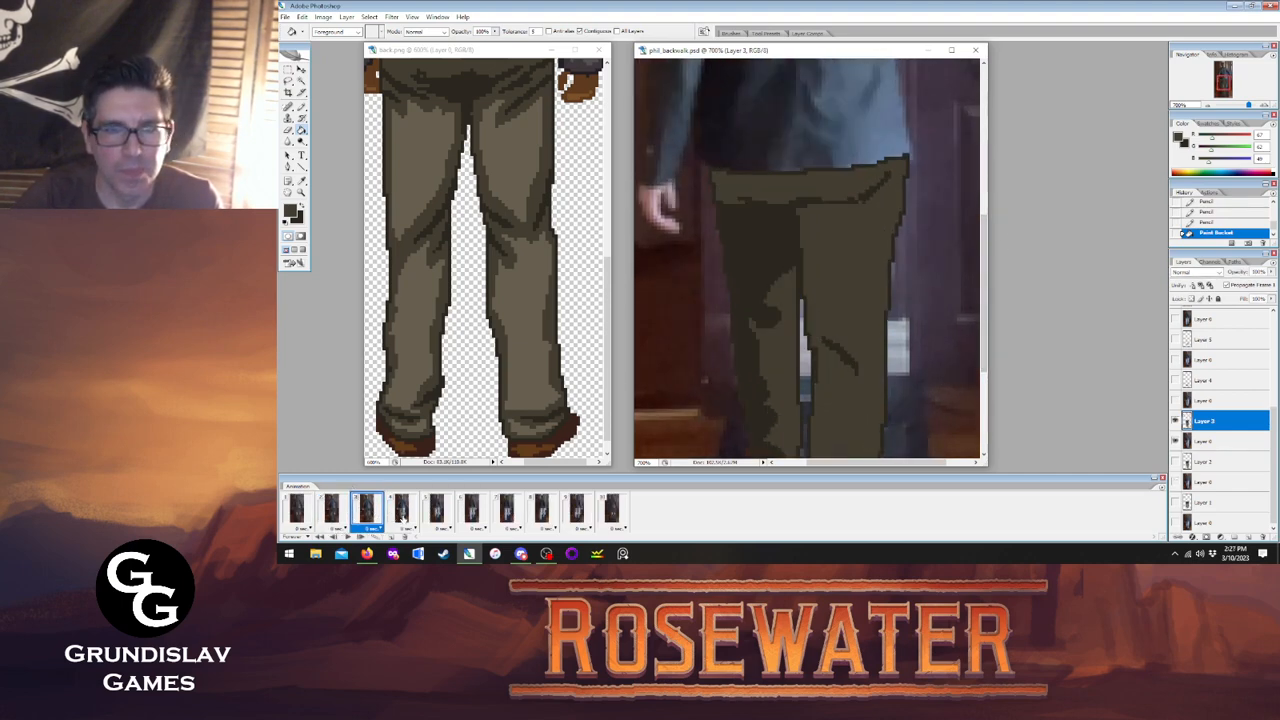
Draw a curved seat crease across both legs on Layer 4 in frame 4, using frame 3 as reference.
{"action": "left_click", "coordinate": [402, 510]}
{"action": "left_click", "coordinate": [303, 108]}
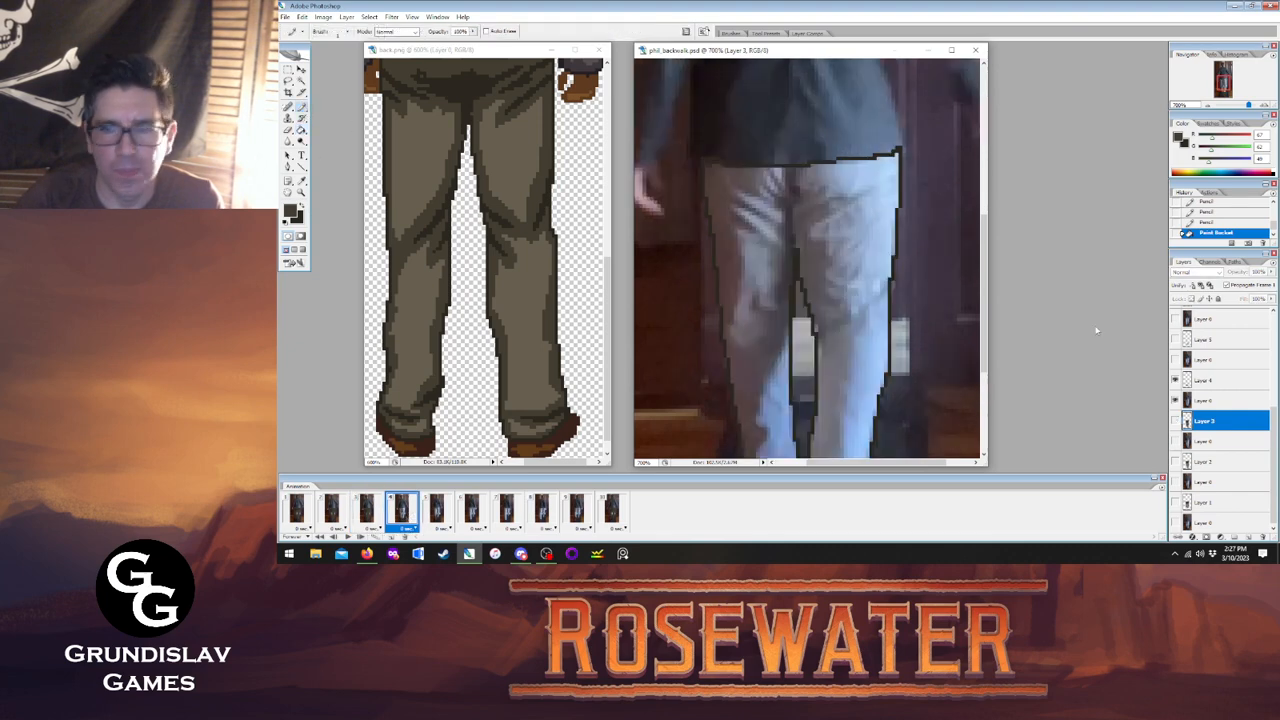
{"action": "left_click", "coordinate": [1203, 381]}
{"action": "key", "text": "x"}
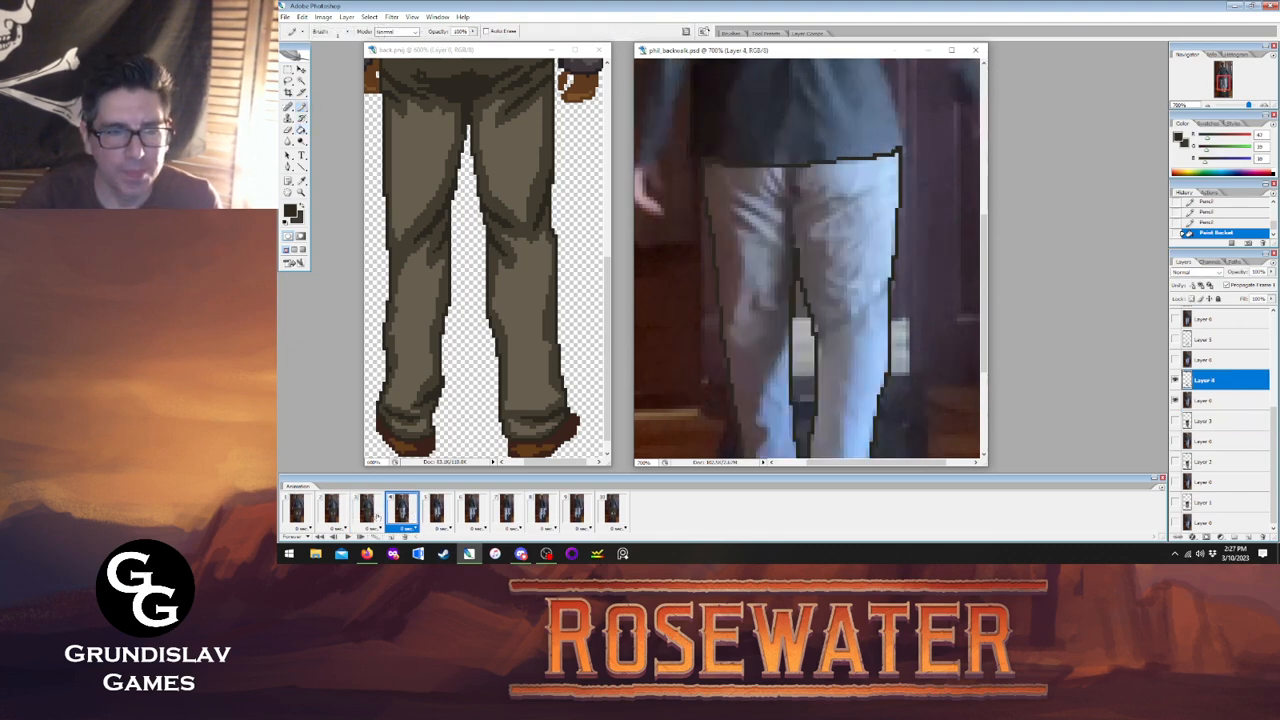
{"action": "left_click", "coordinate": [374, 513]}
{"action": "left_click", "coordinate": [403, 512]}
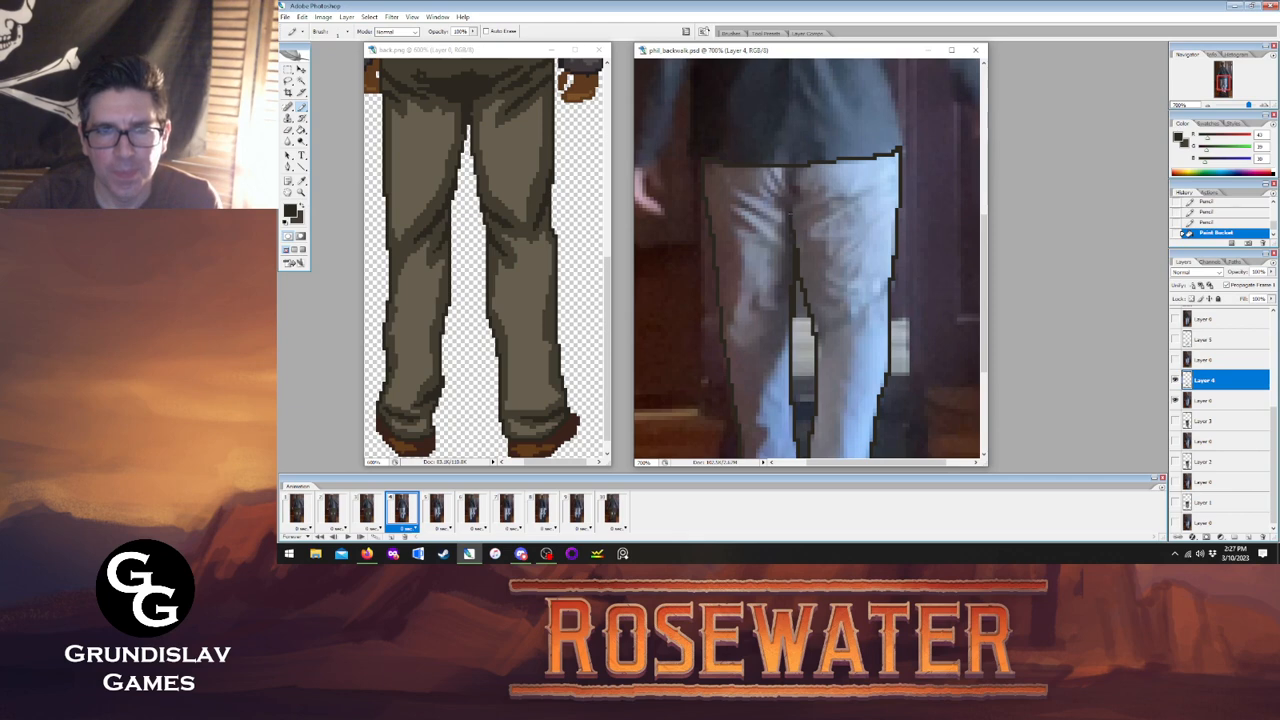
{"action": "mouse_move", "coordinate": [737, 188]}
{"action": "left_mouse_down"}
{"action": "mouse_move", "coordinate": [791, 207]}
{"action": "mouse_move", "coordinate": [866, 185]}
{"action": "left_mouse_up"}
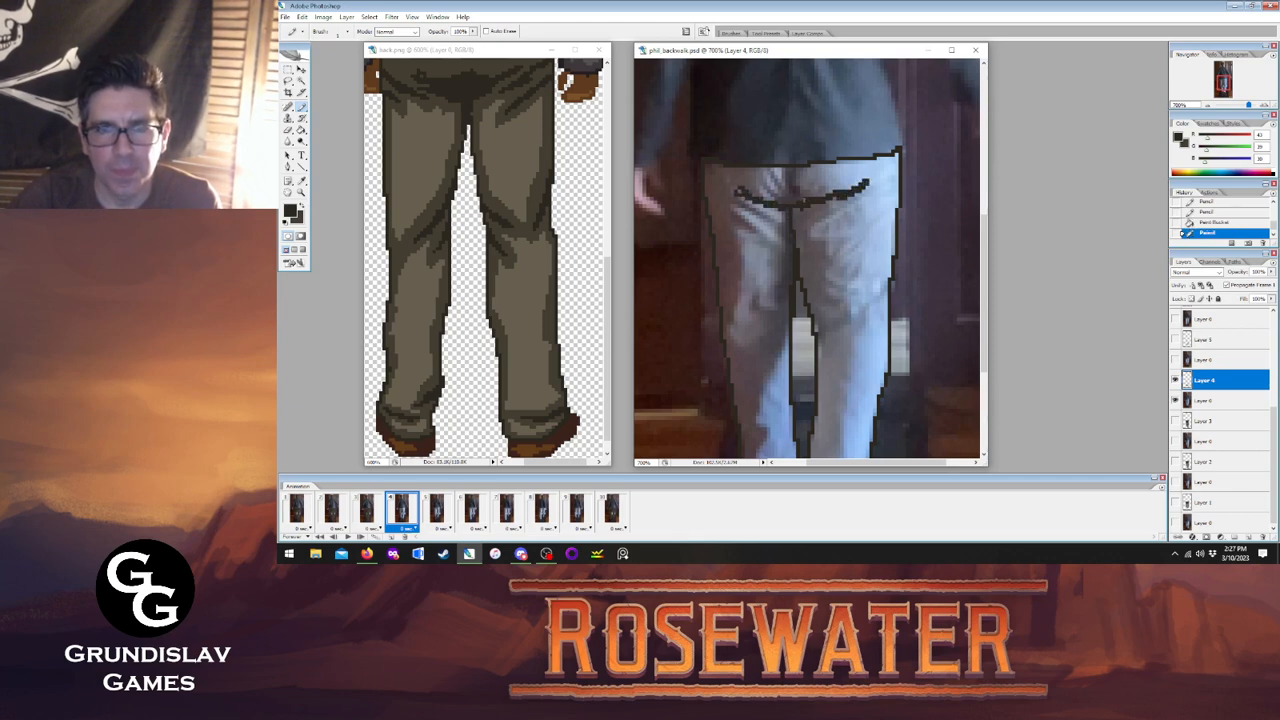
Thicken the crease's left end out to the leg's outer edge, with short diagonal folds and a shadow line down the left thigh.
{"action": "mouse_move", "coordinate": [744, 191]}
{"action": "left_mouse_down"}
{"action": "mouse_move", "coordinate": [731, 186]}
{"action": "mouse_move", "coordinate": [771, 219]}
{"action": "left_mouse_up"}
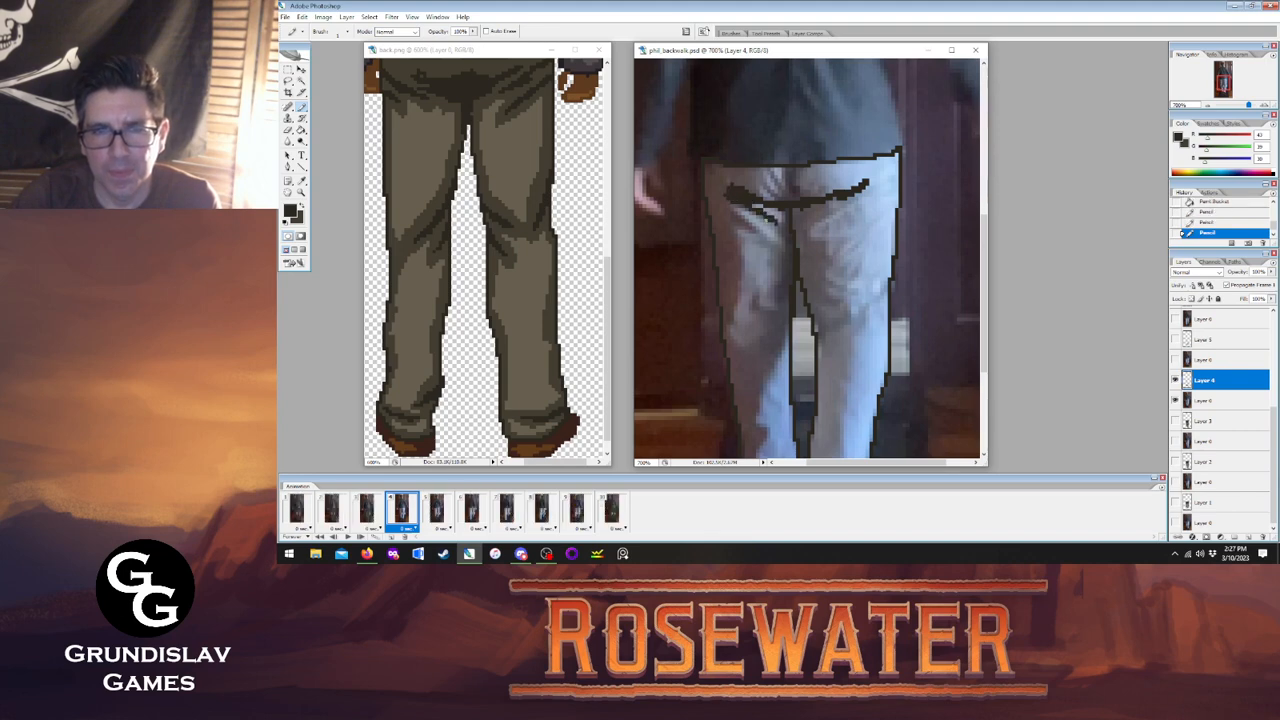
{"action": "left_click", "coordinate": [722, 200]}
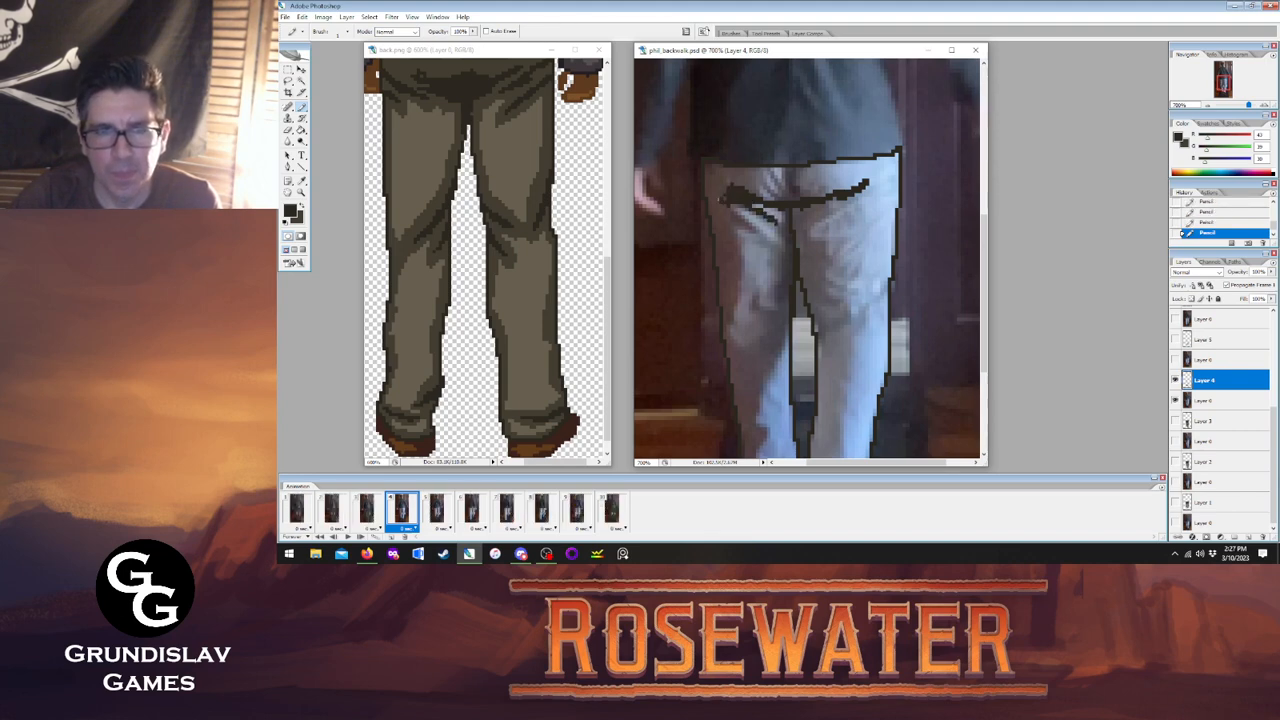
{"action": "mouse_move", "coordinate": [730, 206]}
{"action": "left_mouse_down"}
{"action": "mouse_move", "coordinate": [752, 226]}
{"action": "mouse_move", "coordinate": [733, 228]}
{"action": "mouse_move", "coordinate": [745, 275]}
{"action": "mouse_move", "coordinate": [734, 316]}
{"action": "left_mouse_up"}
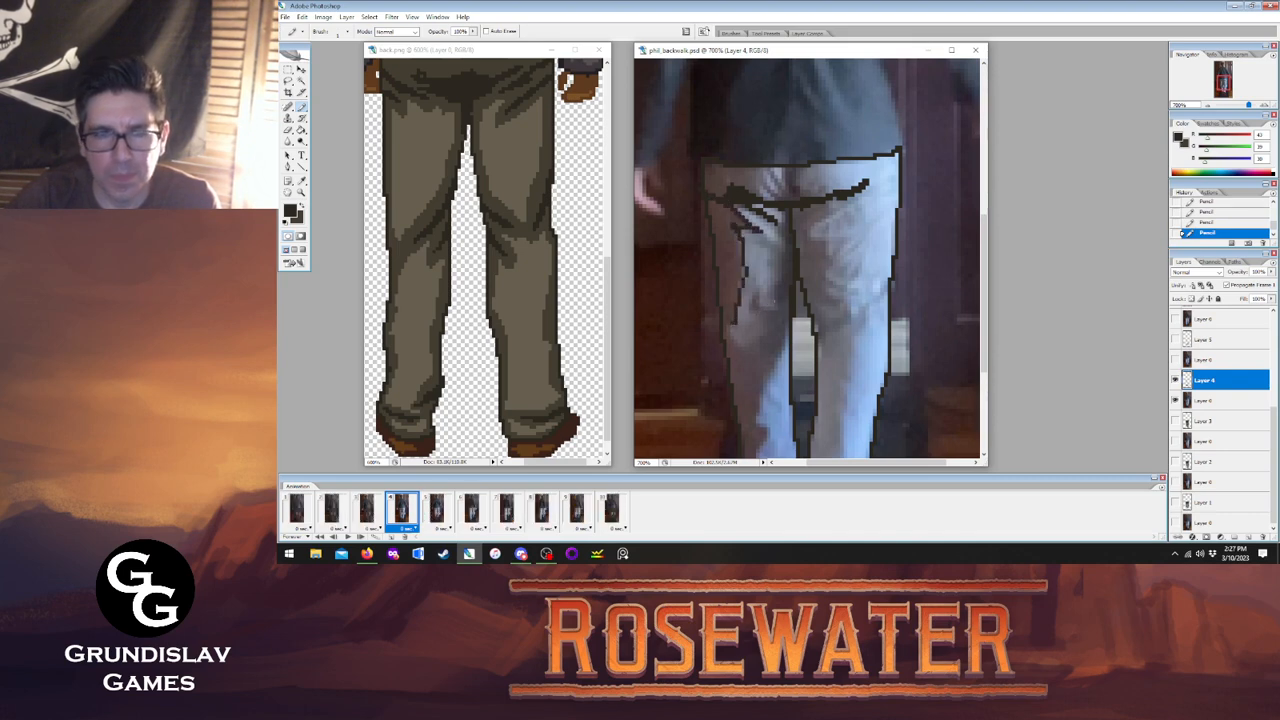
Outline the left leg's shadow in frame 4 from the inner thigh around the knee and along the calf to the cuff.
{"action": "mouse_move", "coordinate": [786, 229]}
{"action": "left_mouse_down"}
{"action": "mouse_move", "coordinate": [778, 310]}
{"action": "mouse_move", "coordinate": [759, 298]}
{"action": "mouse_move", "coordinate": [774, 304]}
{"action": "mouse_move", "coordinate": [746, 346]}
{"action": "left_mouse_up"}
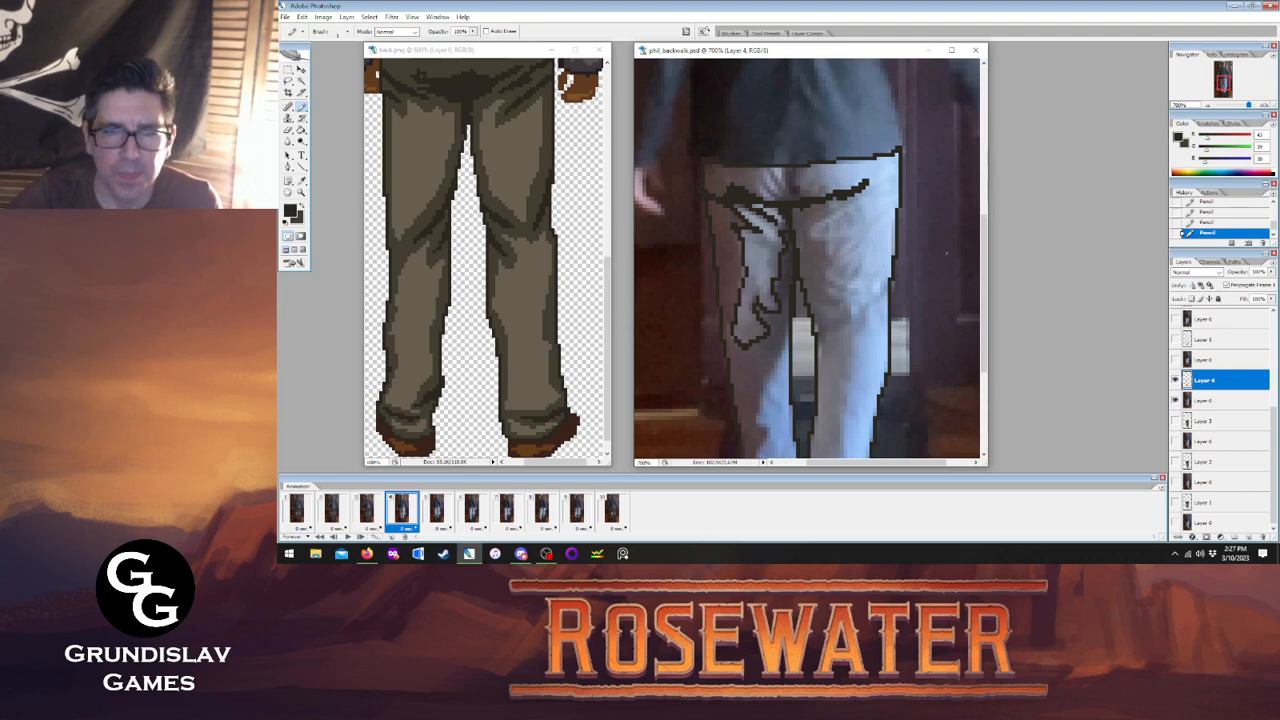
{"action": "left_click_drag", "start_coordinate": [983, 260], "coordinate": [983, 300]}
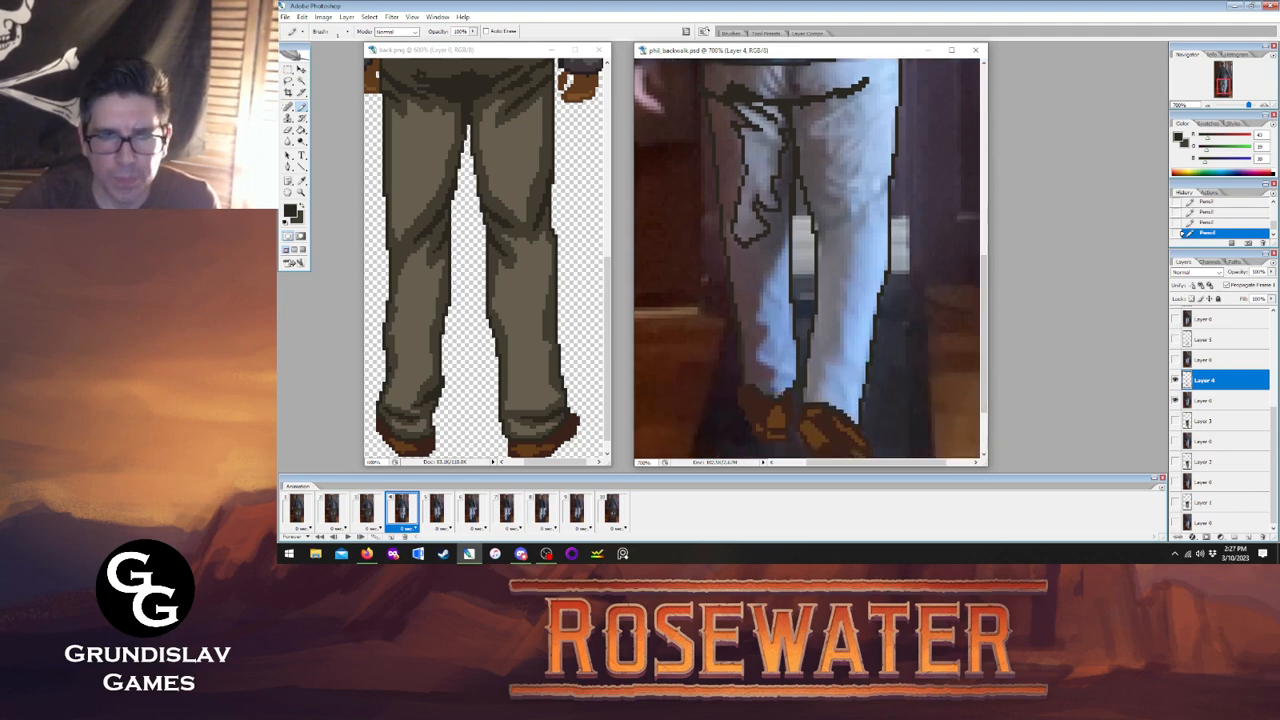
{"action": "mouse_move", "coordinate": [775, 383]}
{"action": "left_mouse_down"}
{"action": "mouse_move", "coordinate": [754, 330]}
{"action": "mouse_move", "coordinate": [785, 242]}
{"action": "left_mouse_up"}
Fill frame 4's left-leg shadow with dark brown and the leg's remaining areas with lighter brown, comparing with frame 3.
{"action": "left_click", "coordinate": [301, 141]}
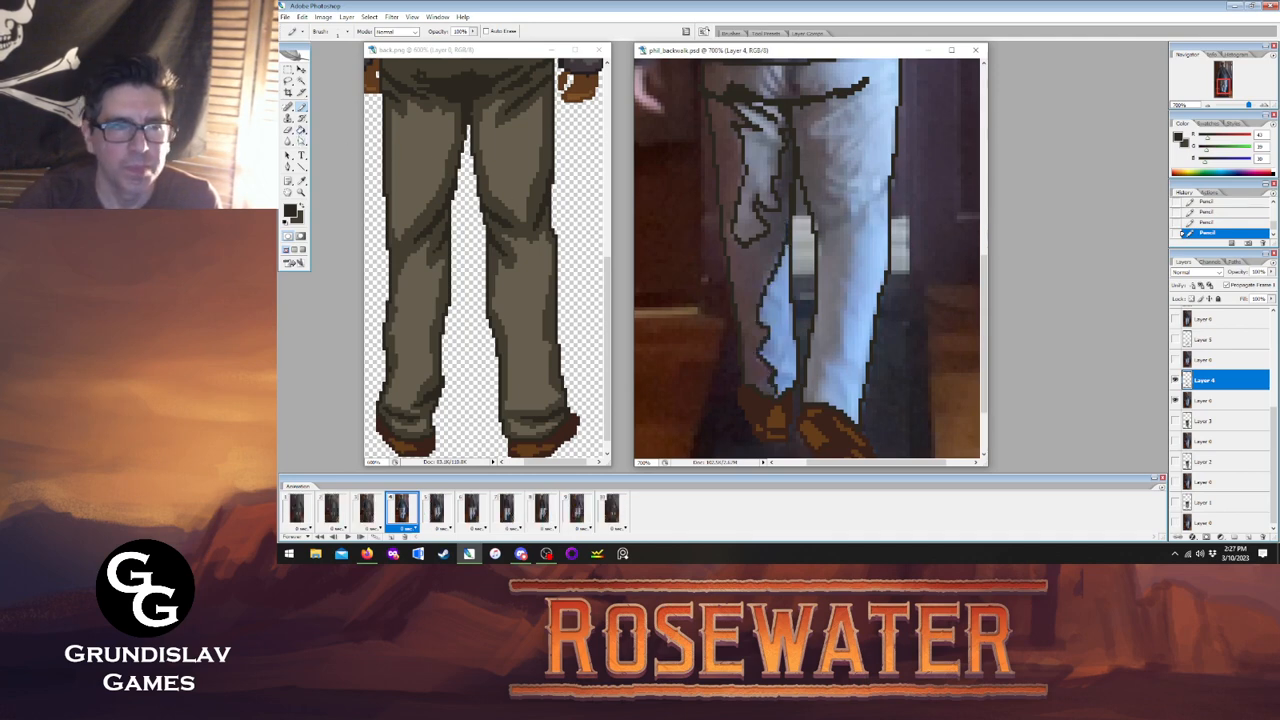
{"action": "left_click", "coordinate": [301, 129]}
{"action": "left_click", "coordinate": [757, 257]}
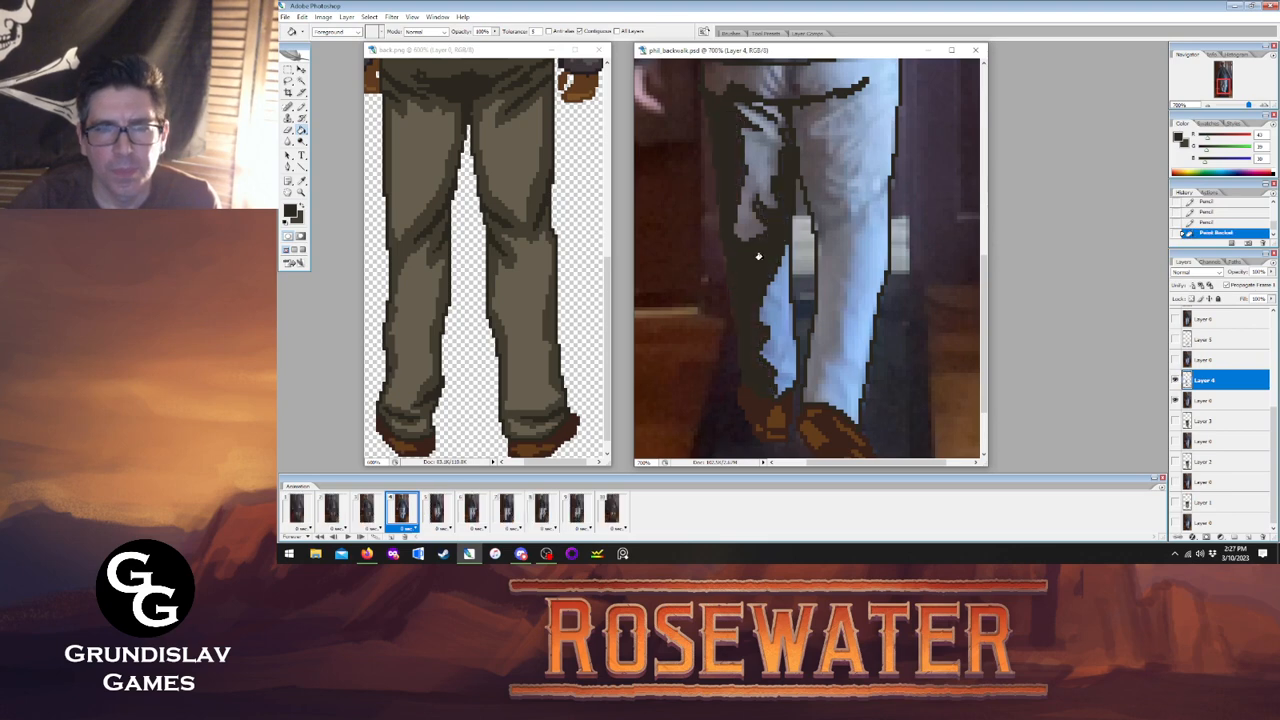
{"action": "left_click", "coordinate": [748, 181]}
{"action": "left_click", "coordinate": [752, 204]}
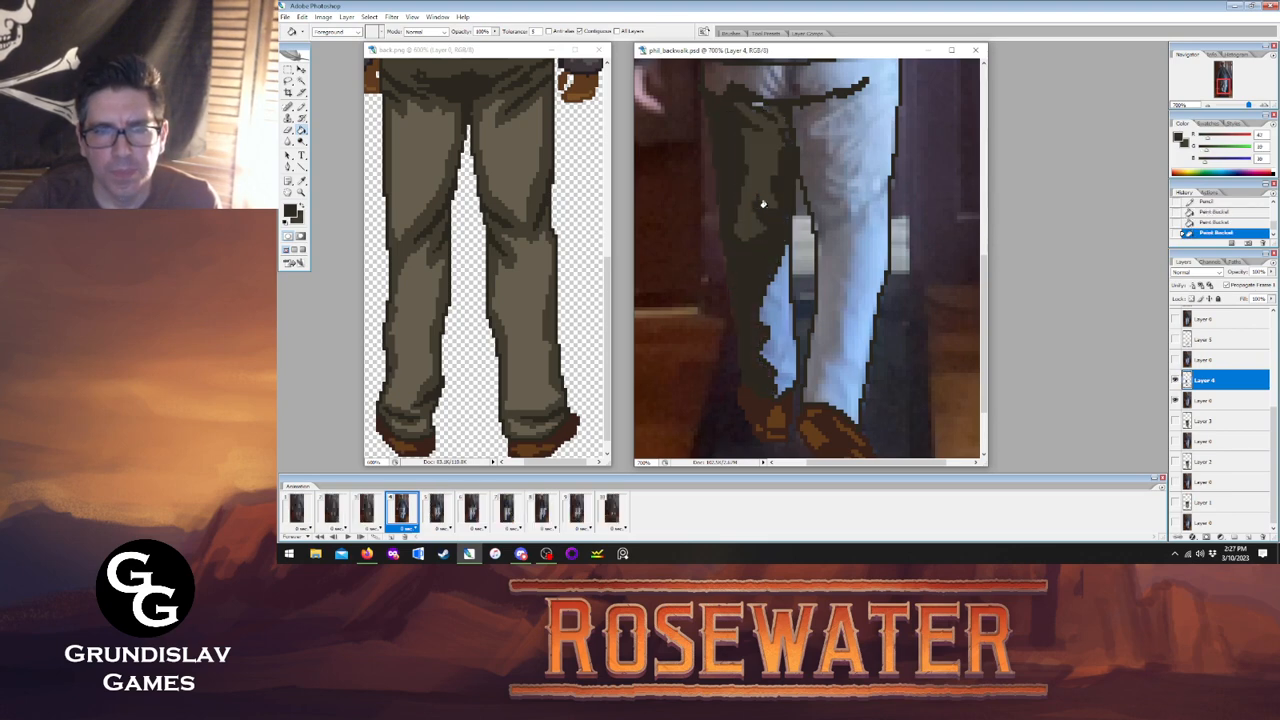
{"action": "left_click", "coordinate": [772, 300]}
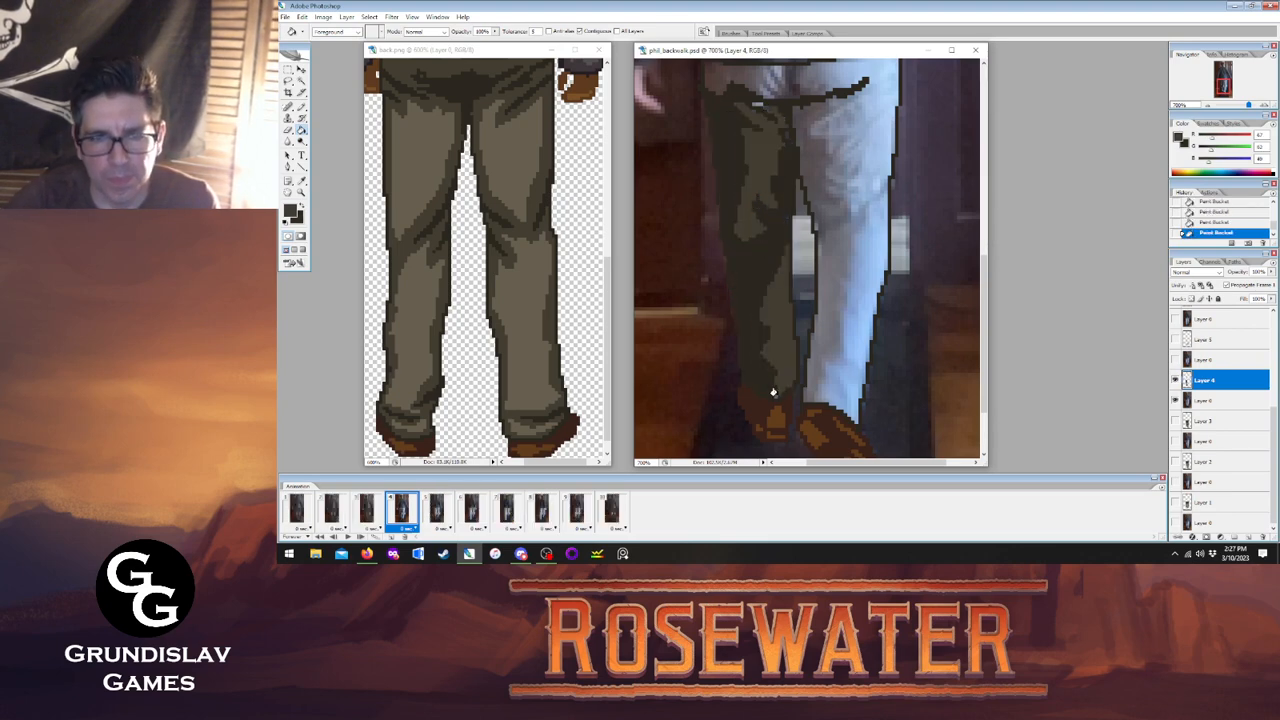
{"action": "left_click_drag", "start_coordinate": [984, 270], "coordinate": [991, 237]}
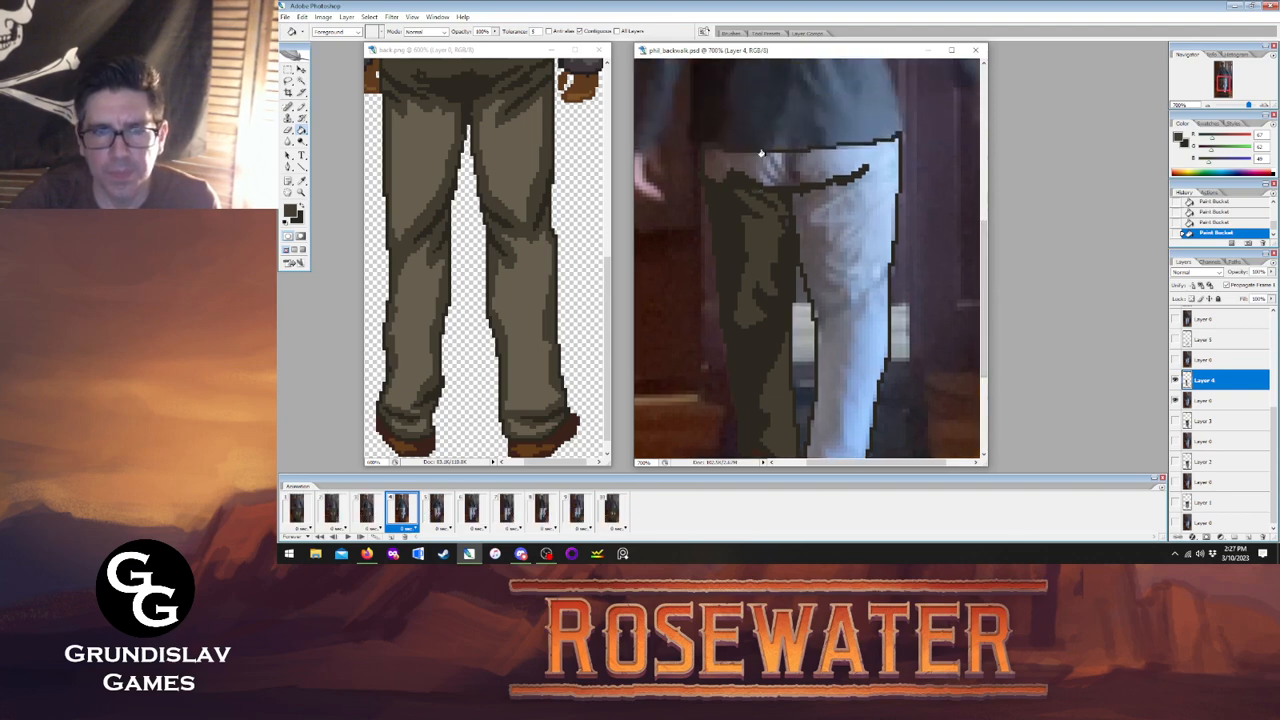
{"action": "left_click", "coordinate": [364, 509]}
{"action": "left_click", "coordinate": [396, 513]}
{"action": "left_click", "coordinate": [365, 510]}
{"action": "left_click", "coordinate": [391, 513]}
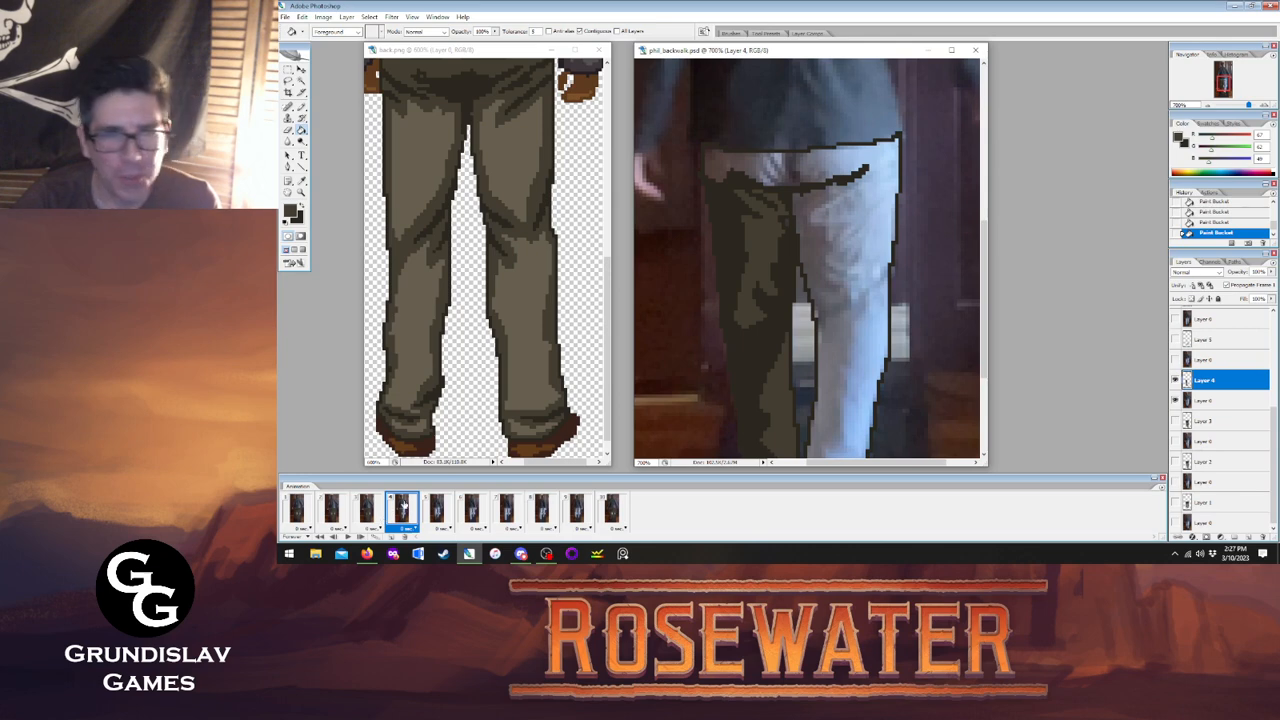
Draw a short fold in dark brown behind the right knee in frame 4, using frame 3 as reference.
{"action": "key", "text": "x"}
{"action": "left_click", "coordinate": [780, 190]}
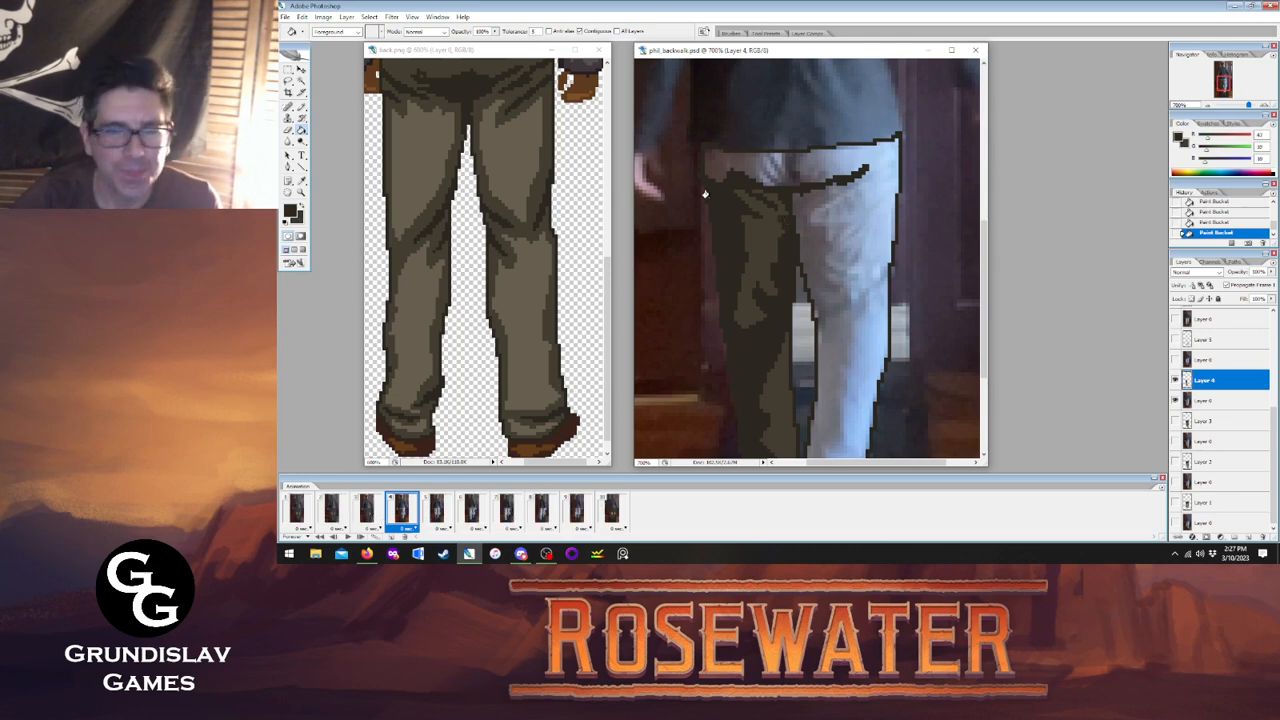
{"action": "key", "text": "b"}
{"action": "left_click", "coordinate": [366, 512]}
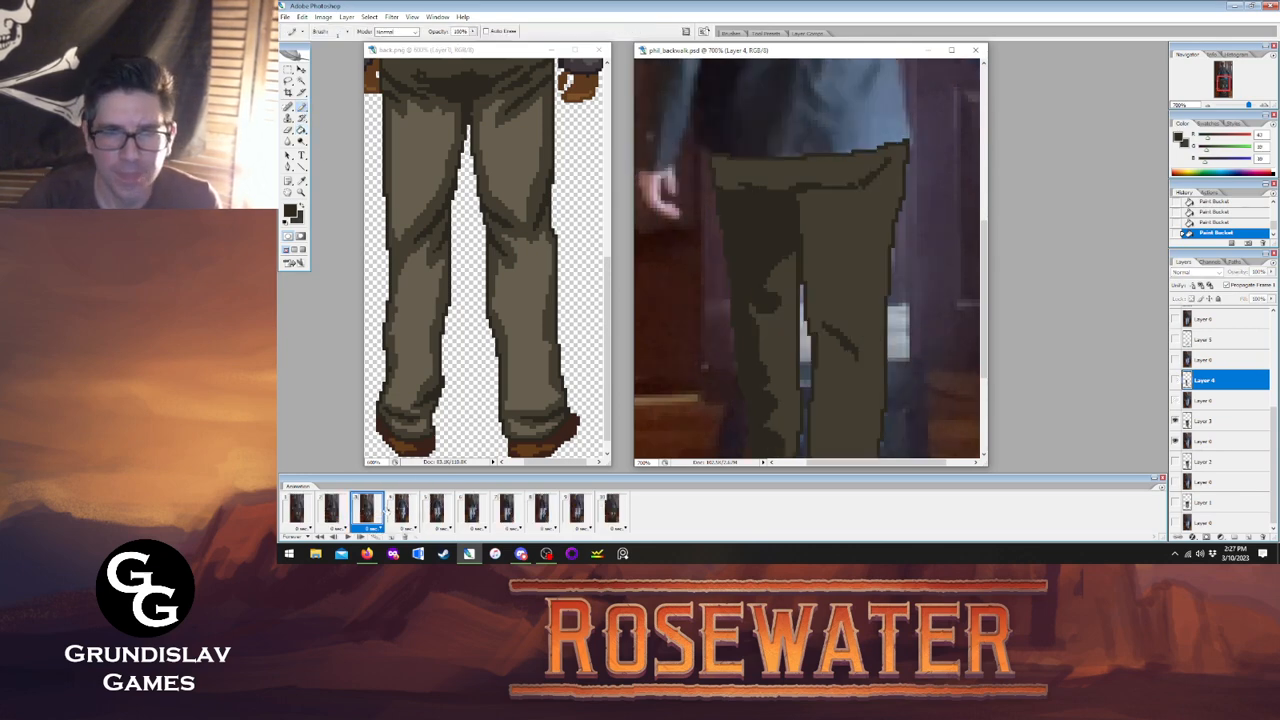
{"action": "left_click", "coordinate": [390, 512]}
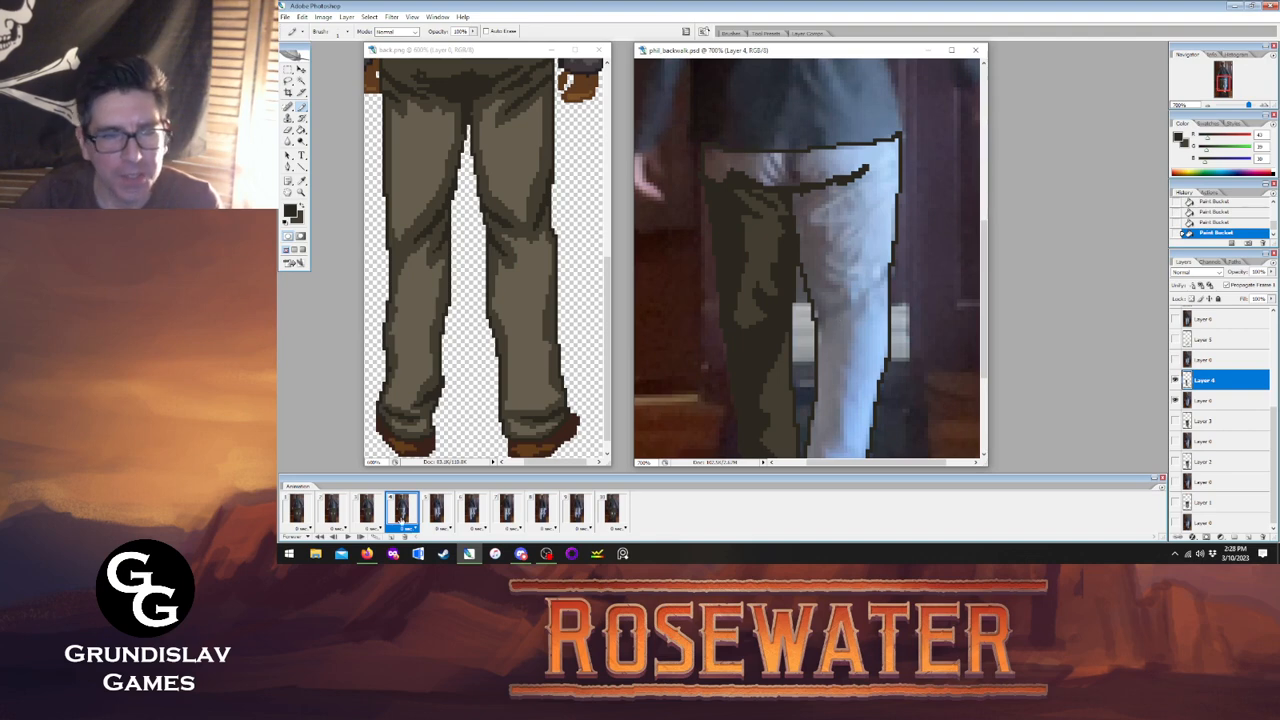
{"action": "left_click", "coordinate": [366, 512]}
{"action": "left_click", "coordinate": [400, 512]}
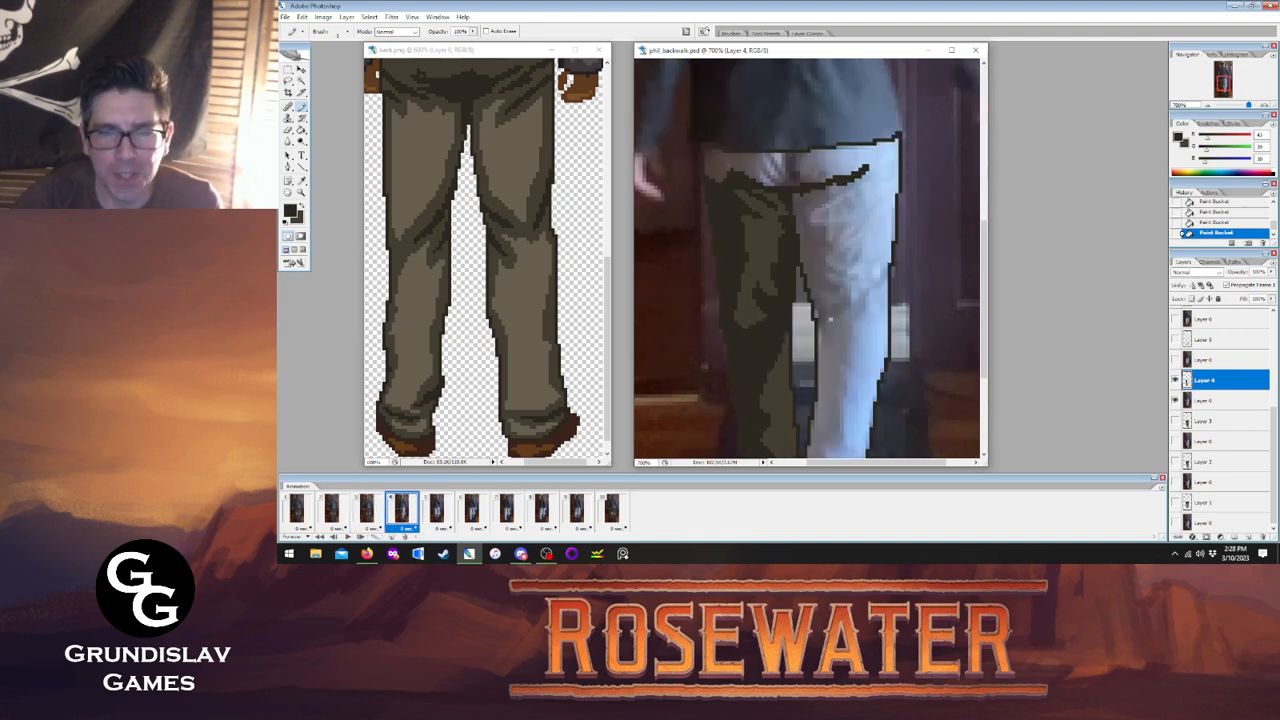
{"action": "mouse_move", "coordinate": [829, 318]}
{"action": "left_mouse_down"}
{"action": "mouse_move", "coordinate": [858, 321]}
{"action": "mouse_move", "coordinate": [818, 308]}
{"action": "left_mouse_up"}
Add a diagonal fold above the right trouser cuff in frame 4, checking its placement against frame 3.
{"action": "left_click_drag", "start_coordinate": [983, 283], "coordinate": [983, 362]}
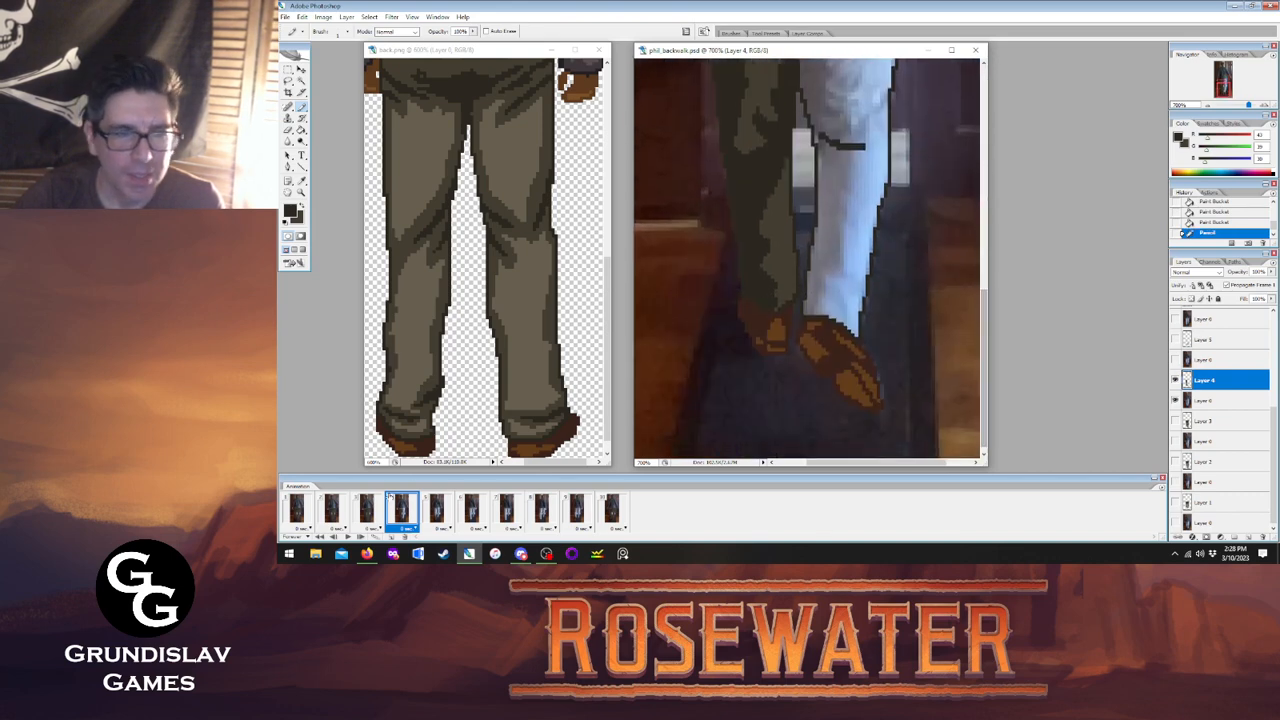
{"action": "left_click", "coordinate": [366, 510]}
{"action": "left_click", "coordinate": [401, 510]}
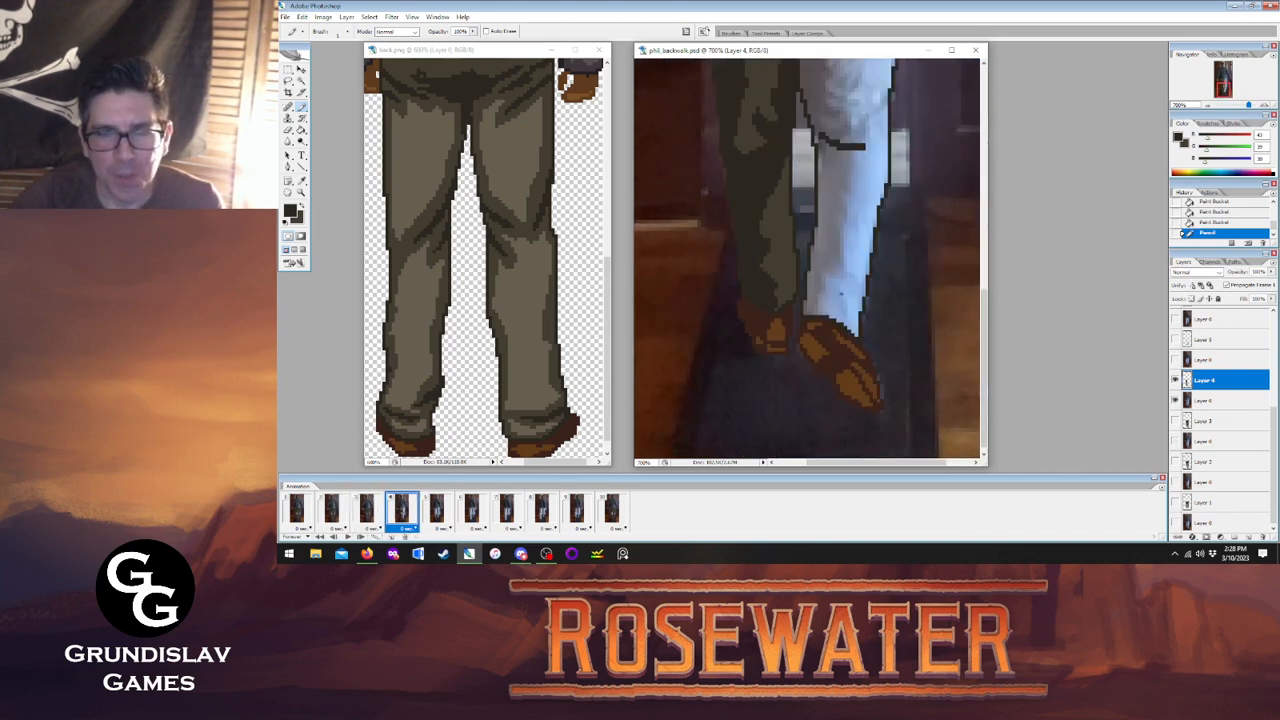
{"action": "left_click_drag", "start_coordinate": [838, 288], "coordinate": [856, 318]}
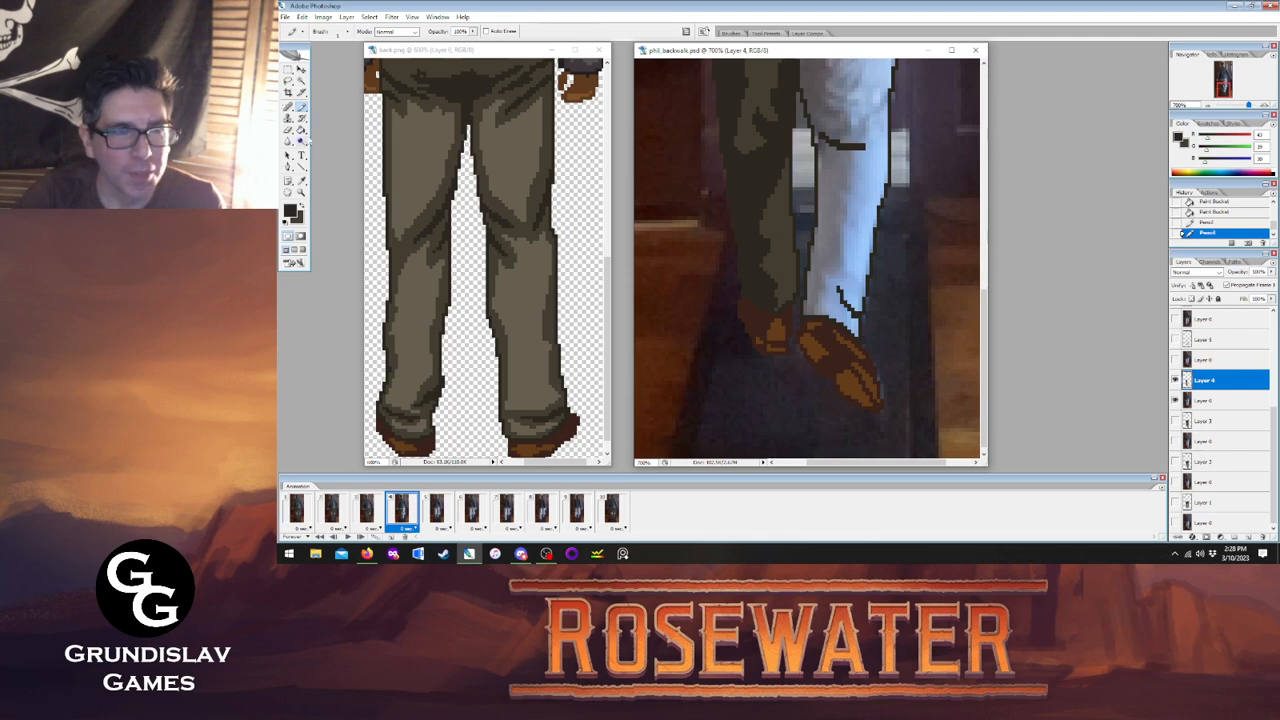
Fill the right leg and seat in frame 4 with the lighter brown, comparing the result with frame 3.
{"action": "left_click", "coordinate": [301, 130]}
{"action": "left_click", "coordinate": [860, 250]}
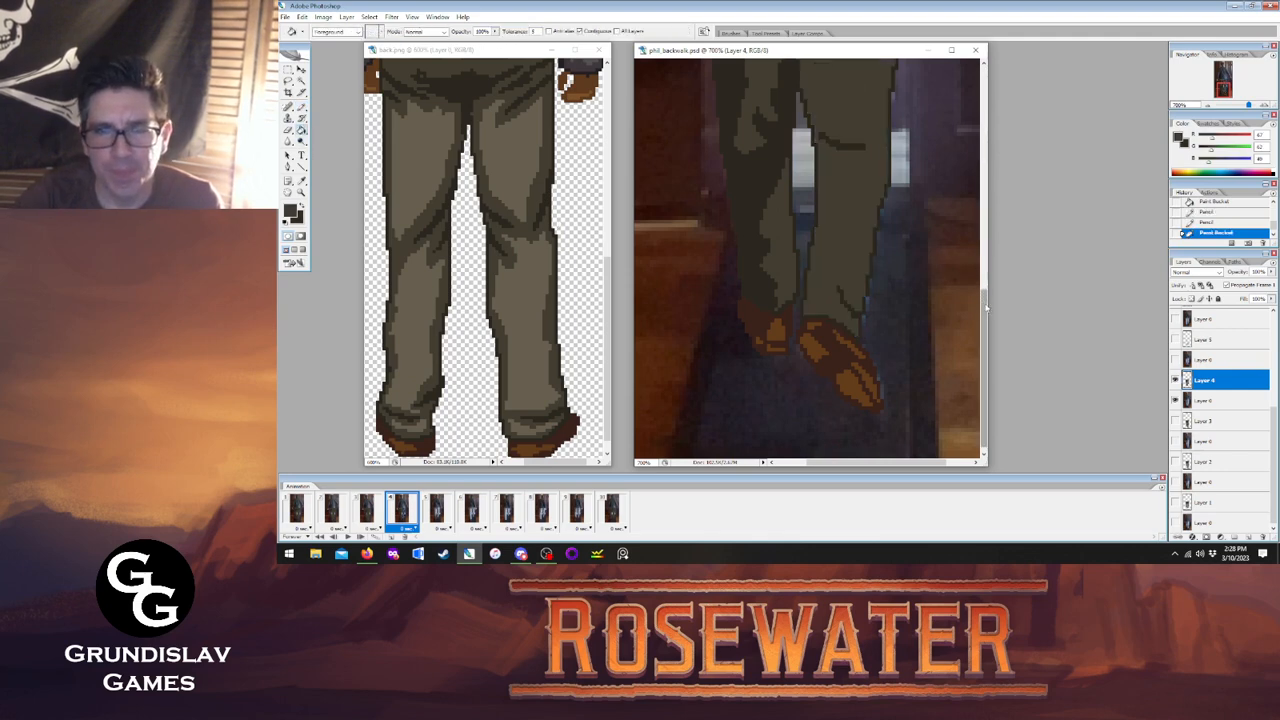
{"action": "left_click_drag", "start_coordinate": [986, 307], "coordinate": [986, 251]}
{"action": "left_click", "coordinate": [369, 509]}
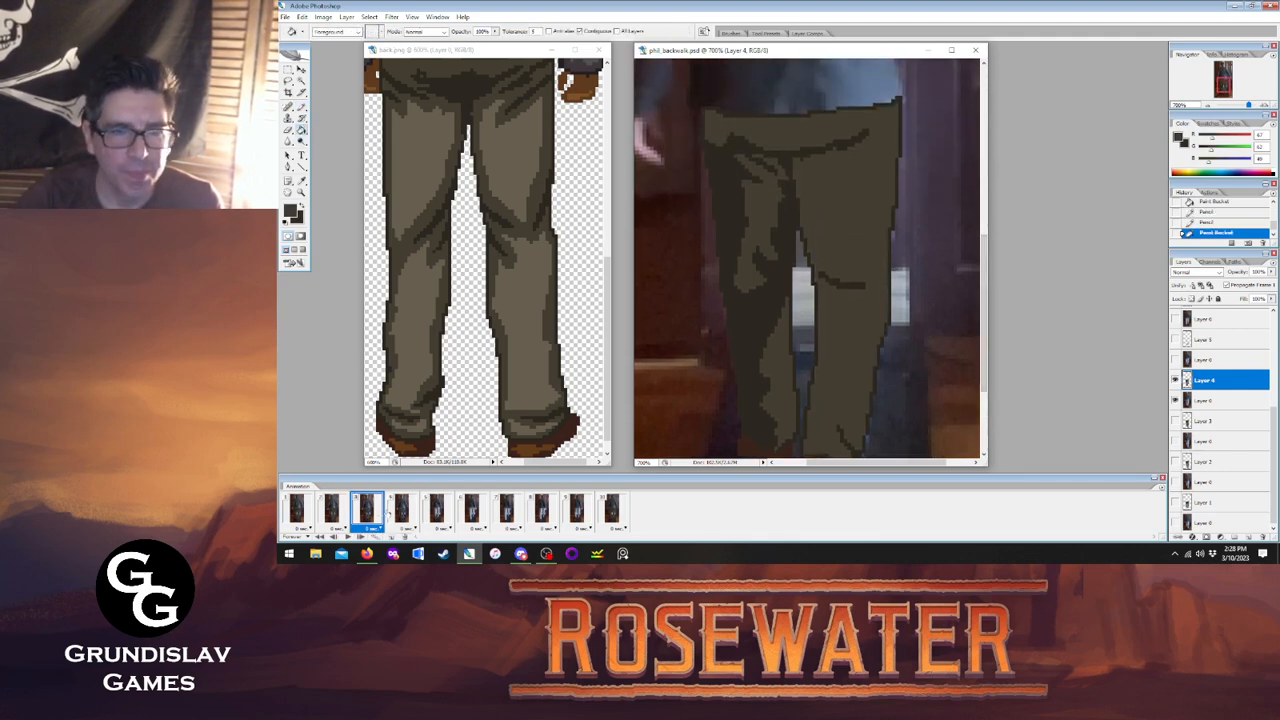
{"action": "left_click", "coordinate": [401, 512]}
{"action": "left_click", "coordinate": [371, 513]}
{"action": "left_click", "coordinate": [402, 513]}
Draw the curved fold beneath the seat in dark brown on Layer 5 of frame 5, using frame 4 as reference.
{"action": "left_click", "coordinate": [441, 514]}
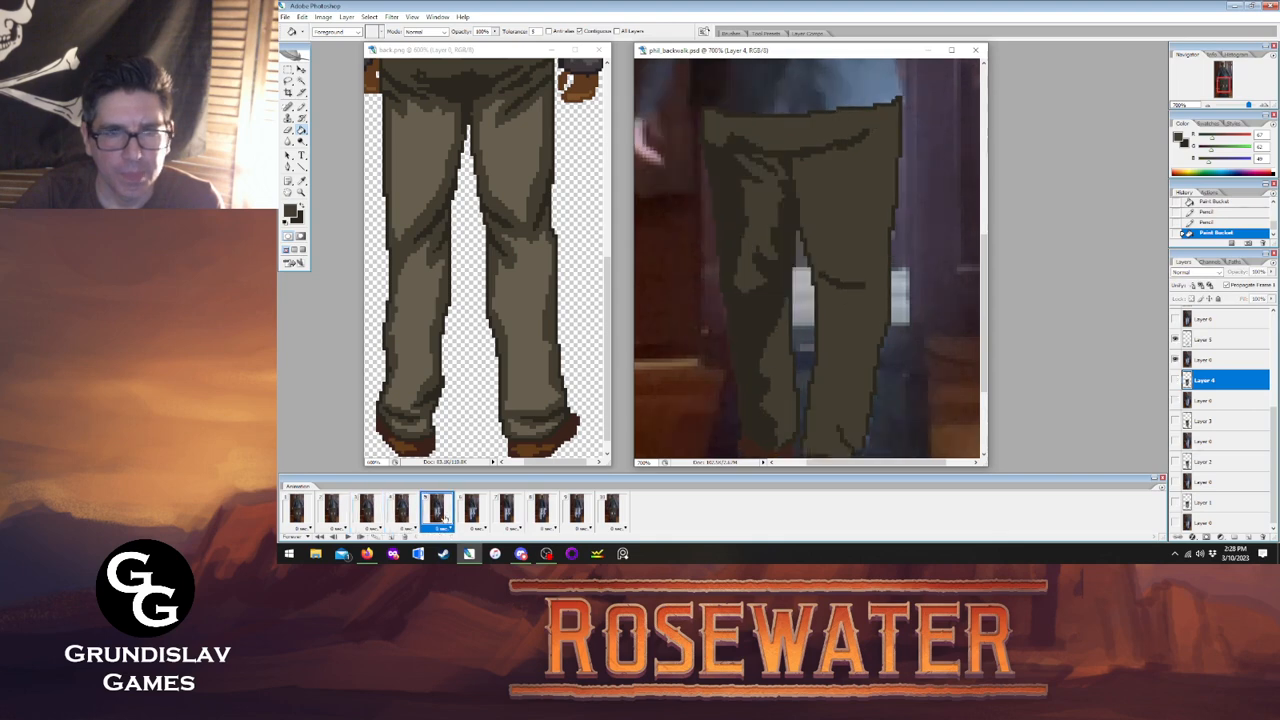
{"action": "key", "text": "b"}
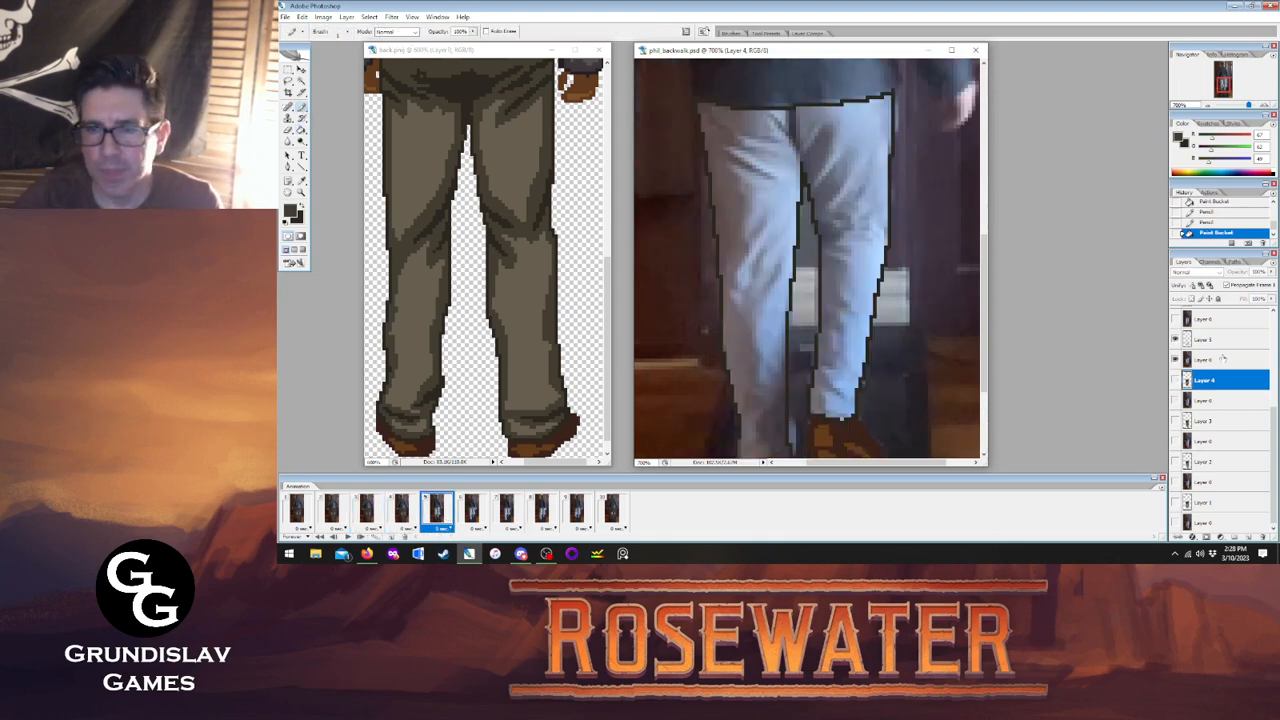
{"action": "left_click", "coordinate": [1212, 340]}
{"action": "key", "text": "x"}
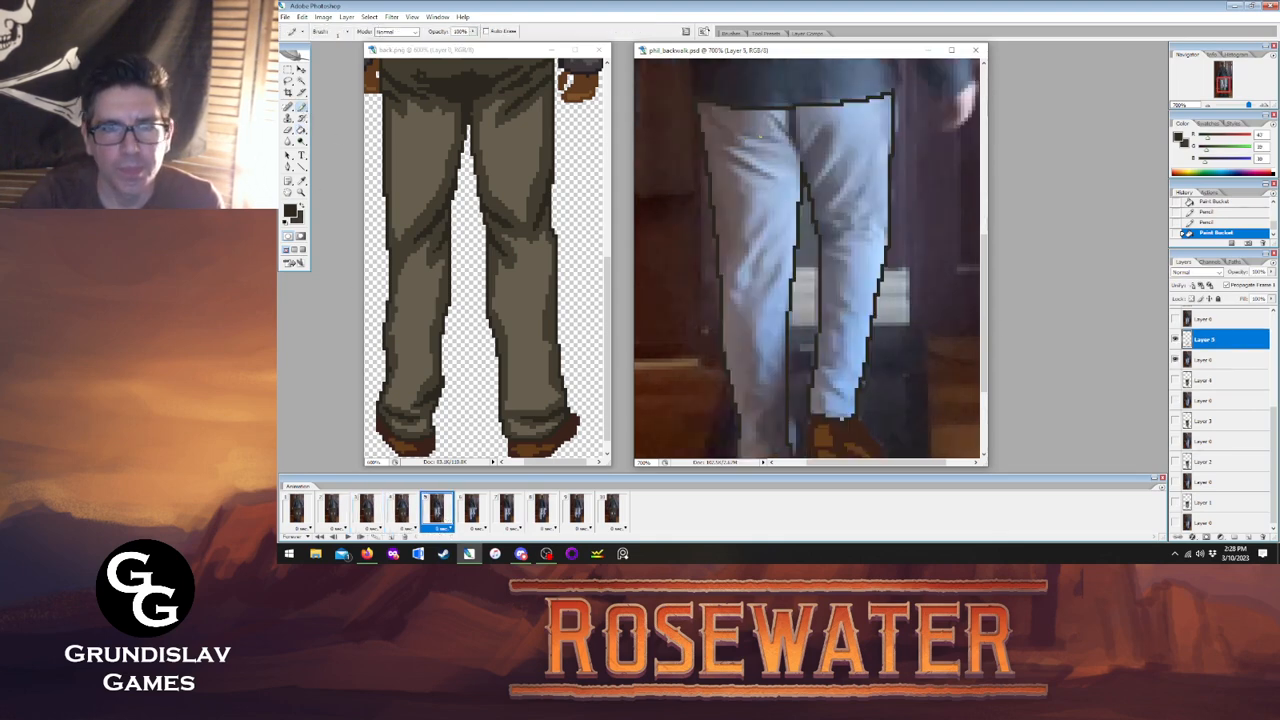
{"action": "left_click", "coordinate": [401, 510]}
{"action": "left_click", "coordinate": [437, 510]}
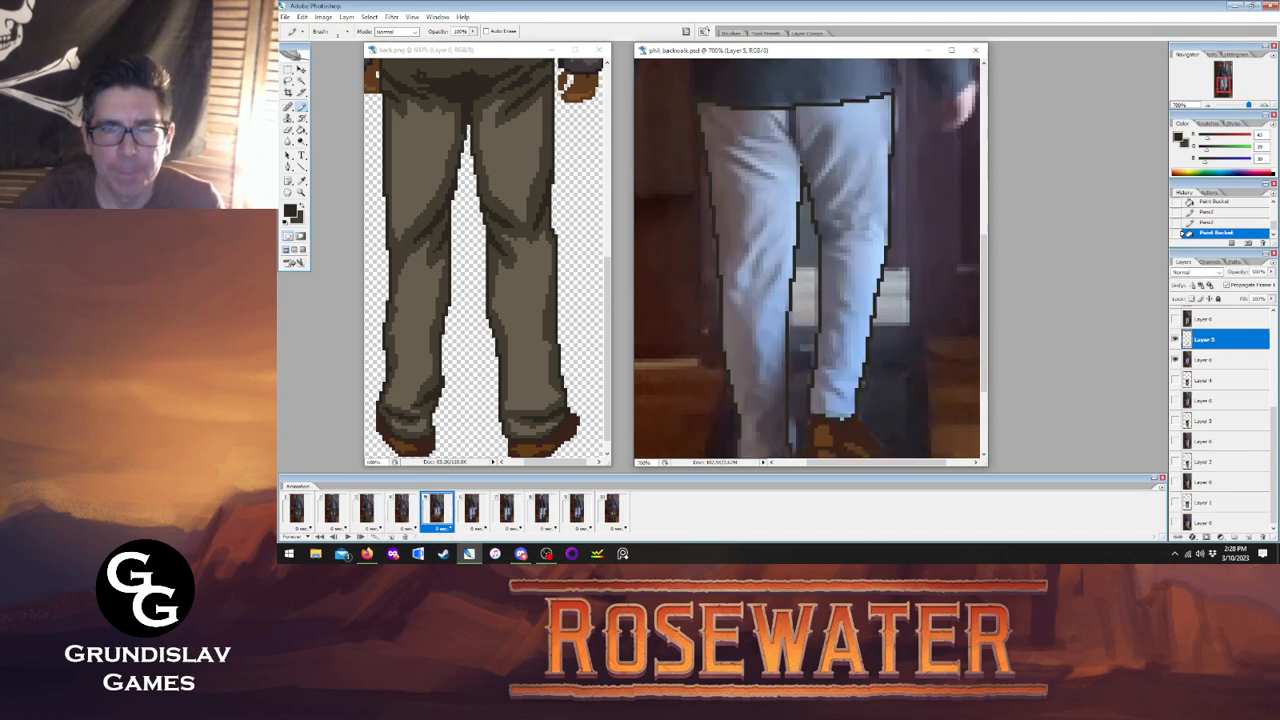
{"action": "left_click", "coordinate": [842, 418]}
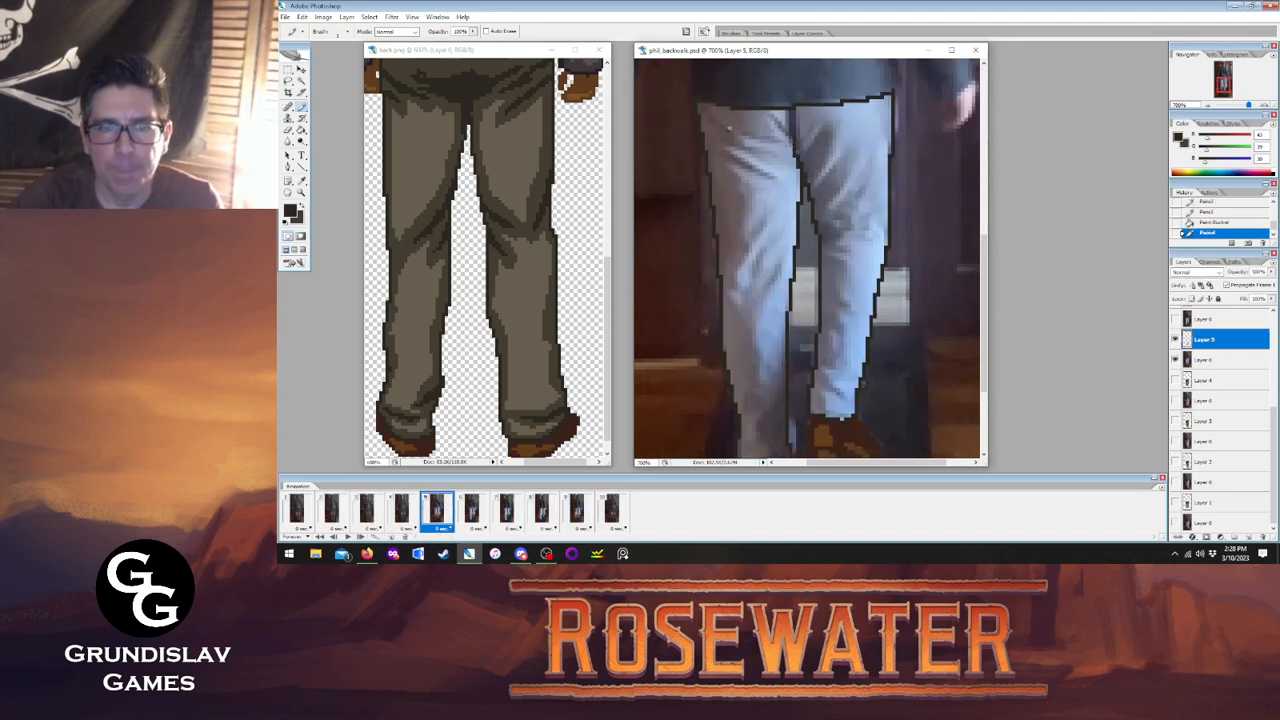
{"action": "mouse_move", "coordinate": [728, 128]}
{"action": "left_mouse_down"}
{"action": "mouse_move", "coordinate": [788, 140]}
{"action": "mouse_move", "coordinate": [853, 125]}
{"action": "left_mouse_up"}
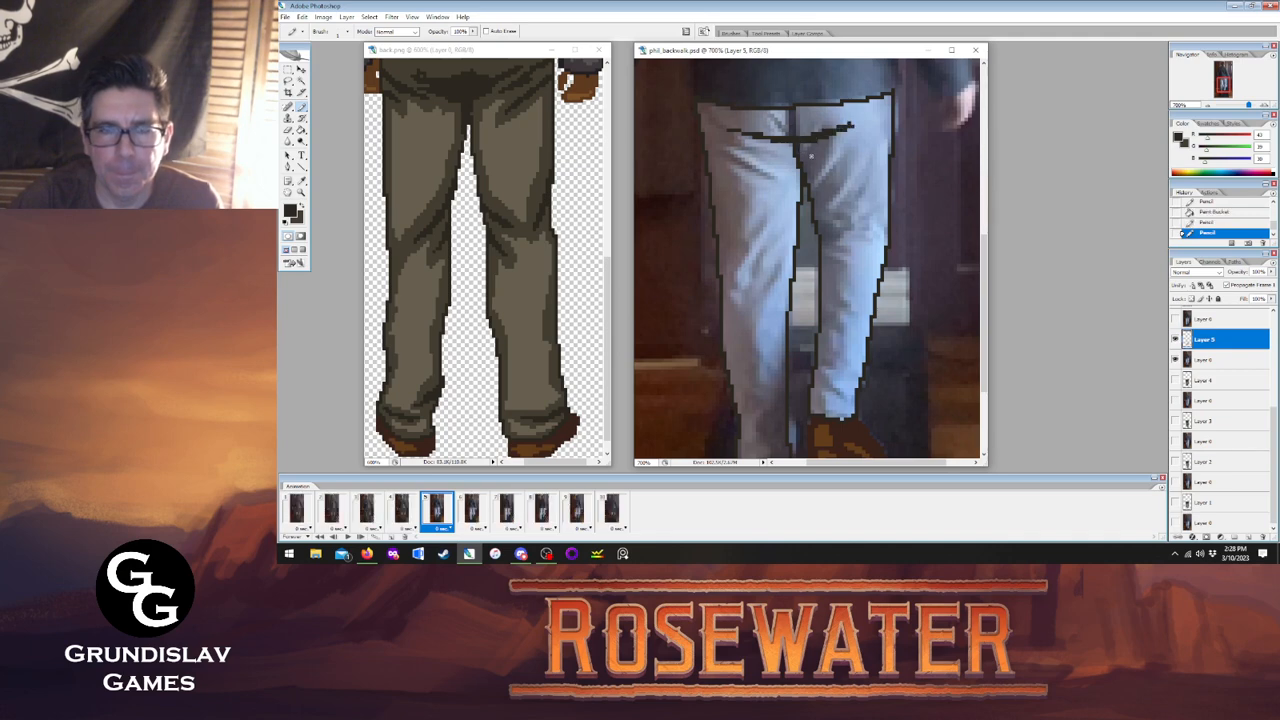
Draw the left leg's hip folds, jagged outer-thigh shadow edge and short knee creases in frame 5, comparing with frame 4.
{"action": "left_click", "coordinate": [402, 508]}
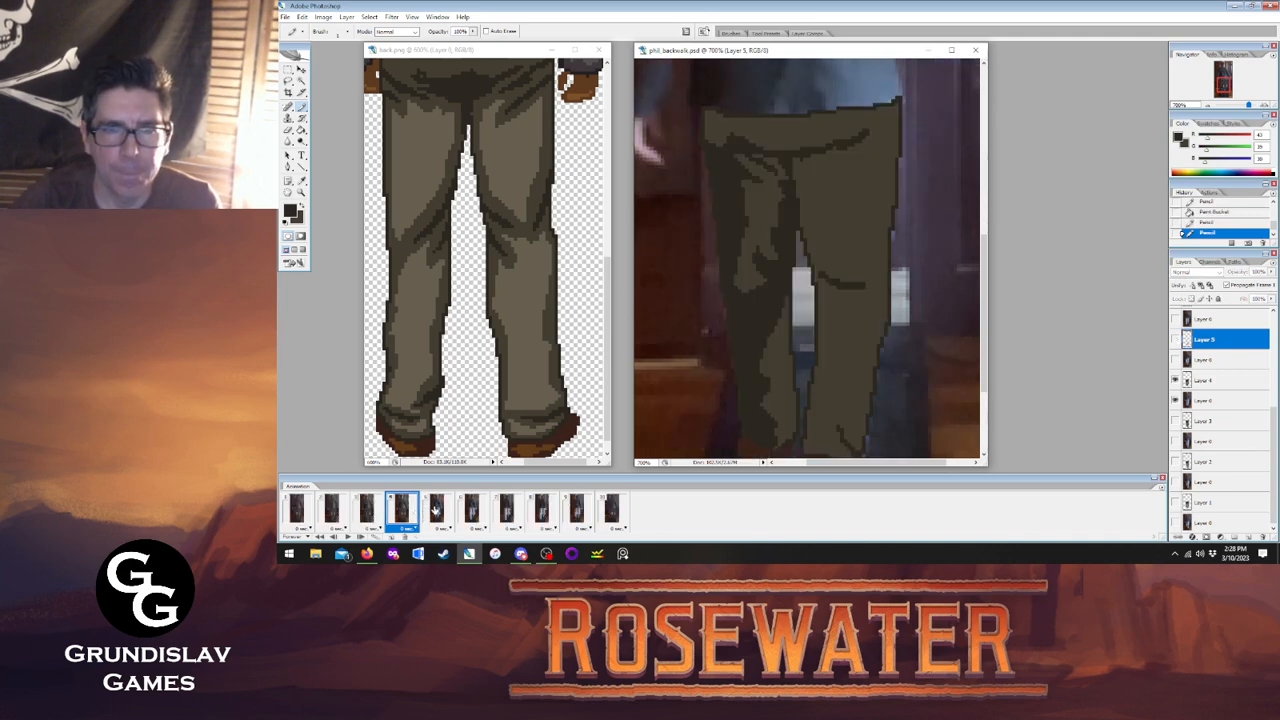
{"action": "left_click", "coordinate": [434, 509]}
{"action": "mouse_move", "coordinate": [733, 133]}
{"action": "left_mouse_down"}
{"action": "mouse_move", "coordinate": [749, 151]}
{"action": "mouse_move", "coordinate": [723, 121]}
{"action": "mouse_move", "coordinate": [757, 153]}
{"action": "mouse_move", "coordinate": [746, 165]}
{"action": "mouse_move", "coordinate": [769, 175]}
{"action": "mouse_move", "coordinate": [740, 190]}
{"action": "mouse_move", "coordinate": [740, 257]}
{"action": "mouse_move", "coordinate": [722, 298]}
{"action": "mouse_move", "coordinate": [748, 340]}
{"action": "left_mouse_up"}
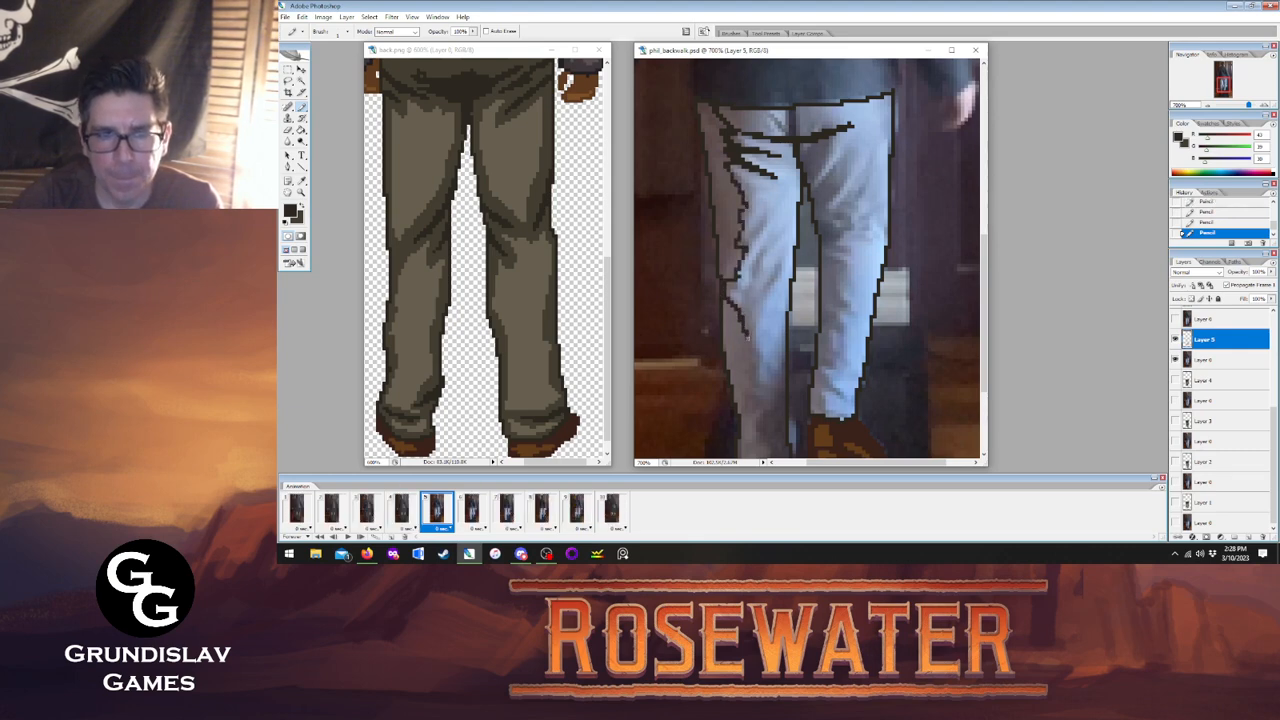
{"action": "left_click_drag", "start_coordinate": [750, 287], "coordinate": [763, 246]}
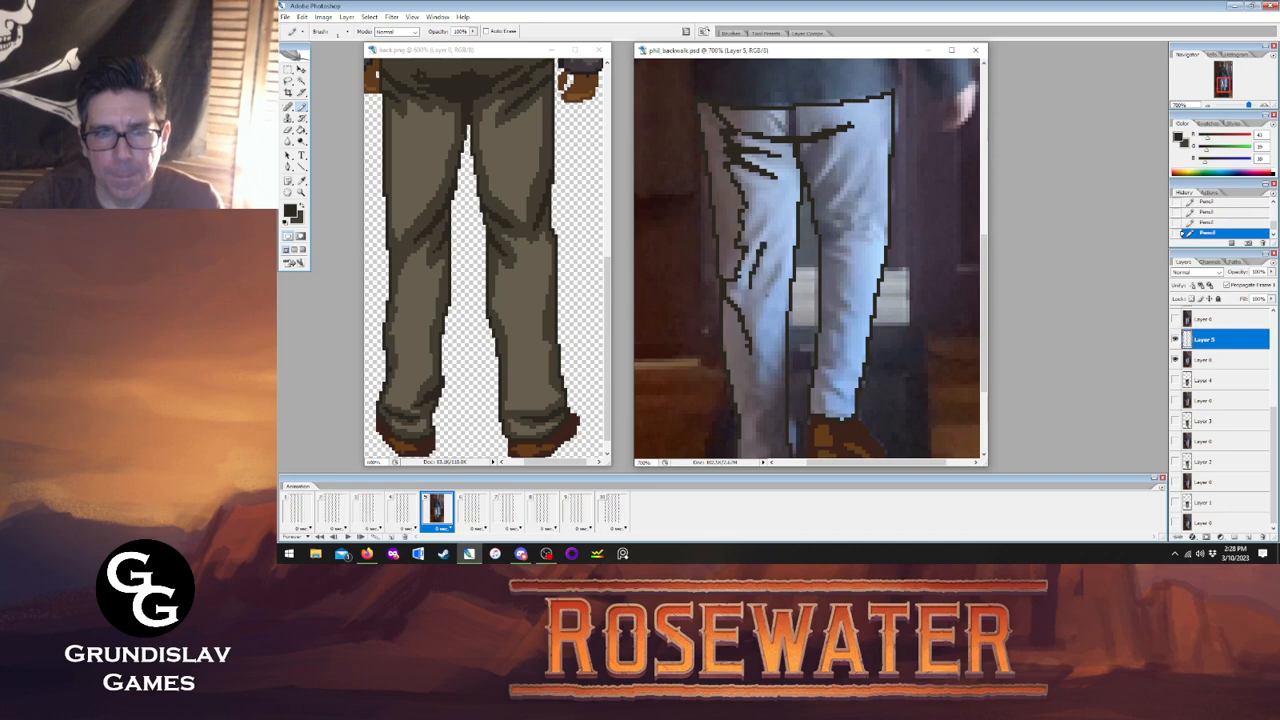
{"action": "mouse_move", "coordinate": [762, 296]}
{"action": "left_mouse_down"}
{"action": "mouse_move", "coordinate": [778, 262]}
{"action": "mouse_move", "coordinate": [756, 308]}
{"action": "left_mouse_up"}
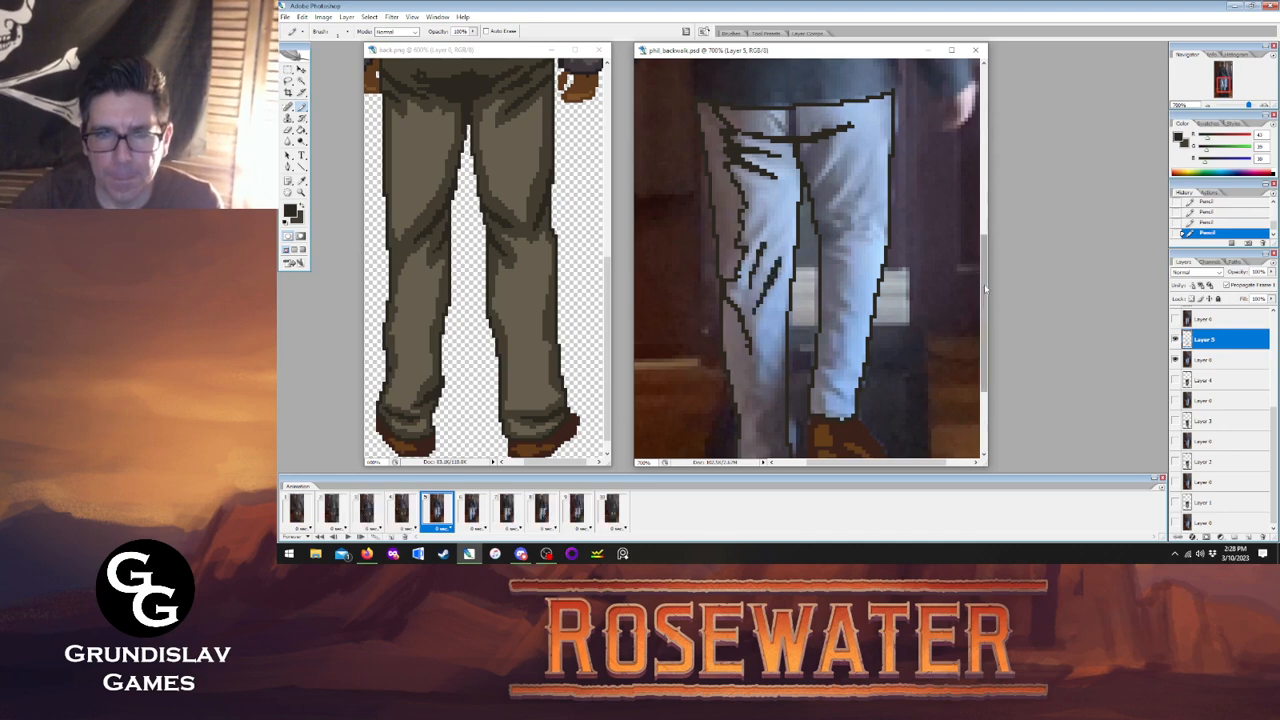
Outline a jagged shadow along the left leg's lower inner edge in frame 5, checking frame 4 for its shape.
{"action": "scroll", "coordinate": [807, 258], "scroll_direction": "down", "scroll_amount": 3}
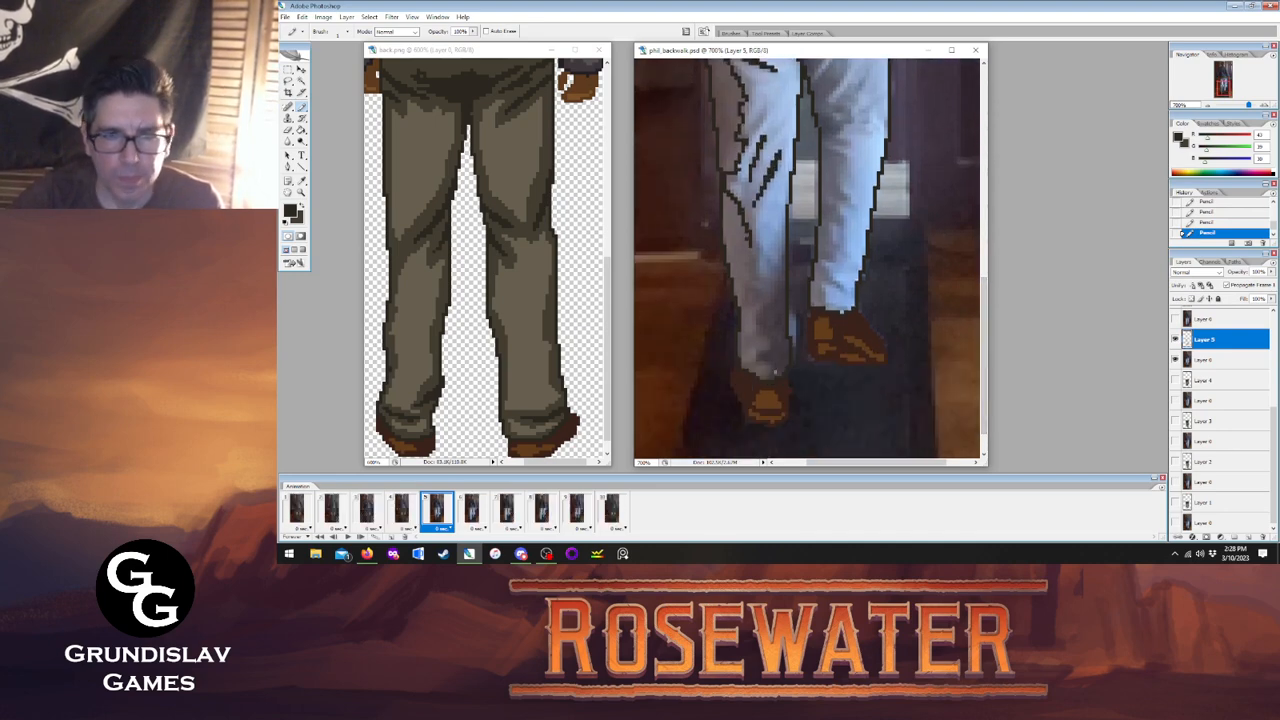
{"action": "left_click", "coordinate": [405, 515]}
{"action": "left_click", "coordinate": [424, 513]}
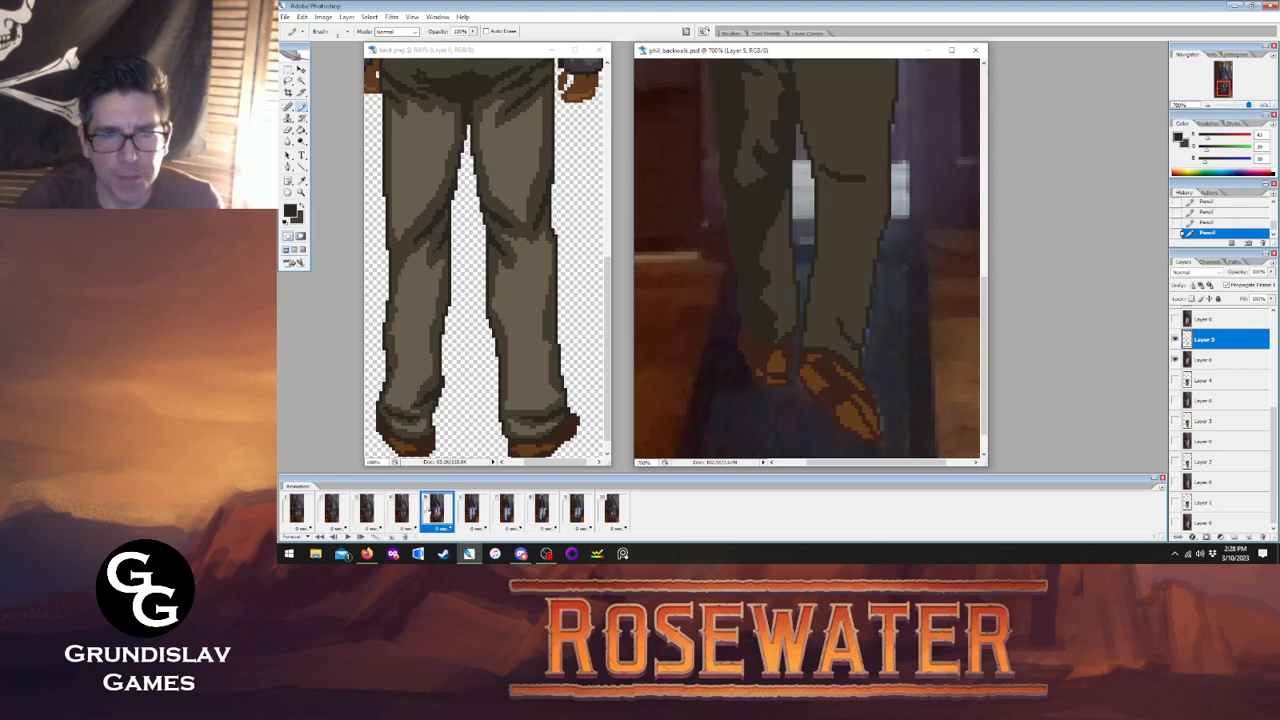
{"action": "left_click", "coordinate": [408, 514]}
{"action": "left_click", "coordinate": [426, 512]}
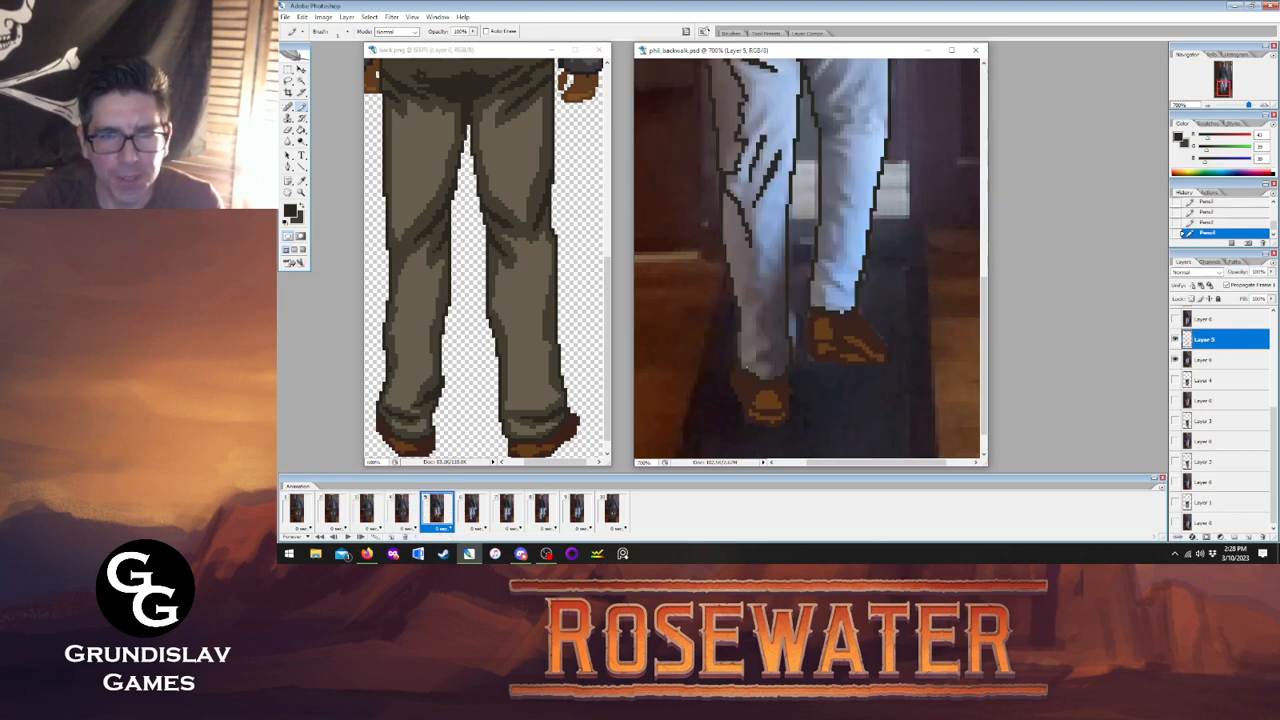
{"action": "mouse_move", "coordinate": [766, 374]}
{"action": "left_mouse_down"}
{"action": "mouse_move", "coordinate": [762, 285]}
{"action": "mouse_move", "coordinate": [780, 251]}
{"action": "left_mouse_up"}
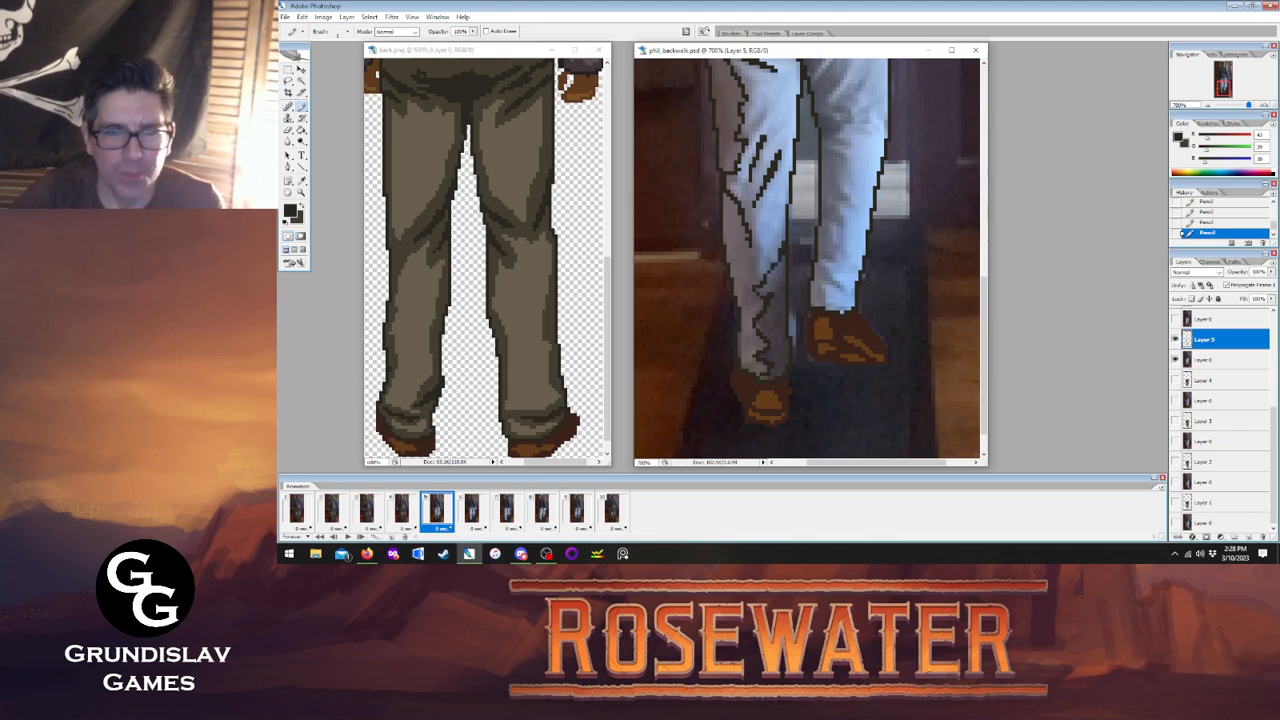
Close off the left leg's outer calf shadow in frame 5, then fill its shadows with dark brown and the rest with lighter brown.
{"action": "left_click", "coordinate": [301, 130]}
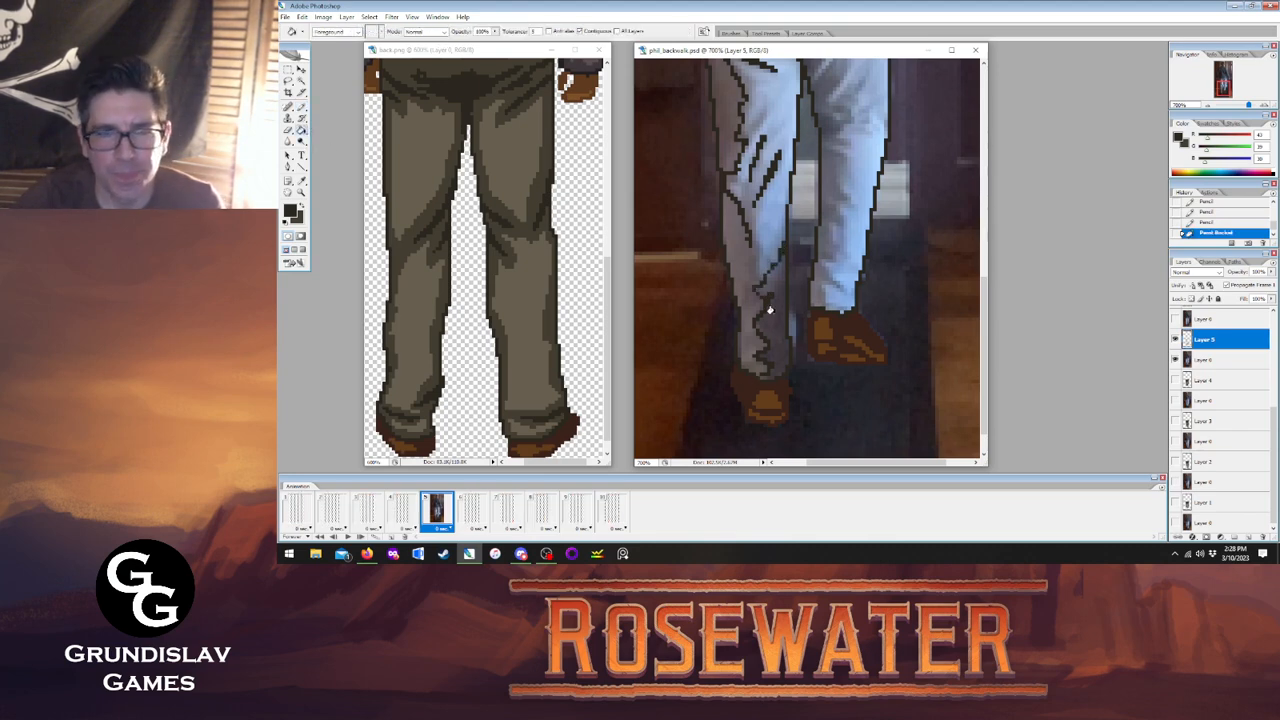
{"action": "left_click", "coordinate": [767, 328]}
{"action": "left_click", "coordinate": [302, 107]}
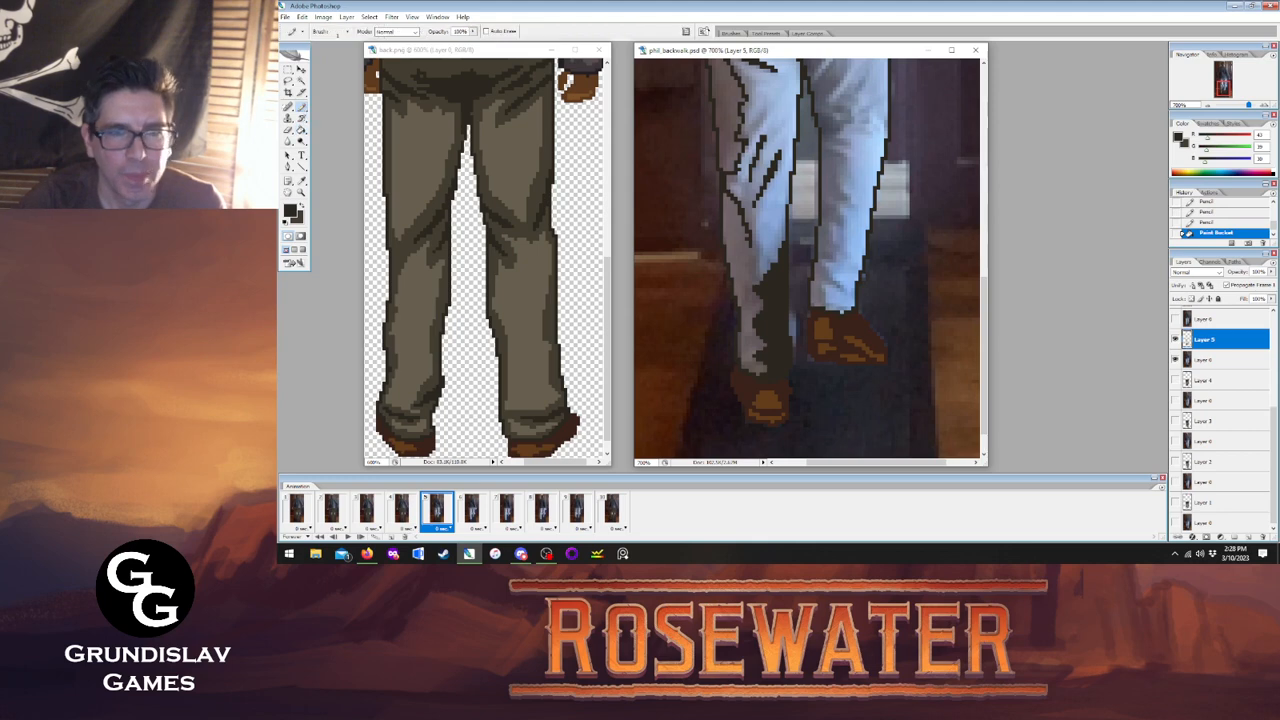
{"action": "left_click_drag", "start_coordinate": [749, 250], "coordinate": [740, 302]}
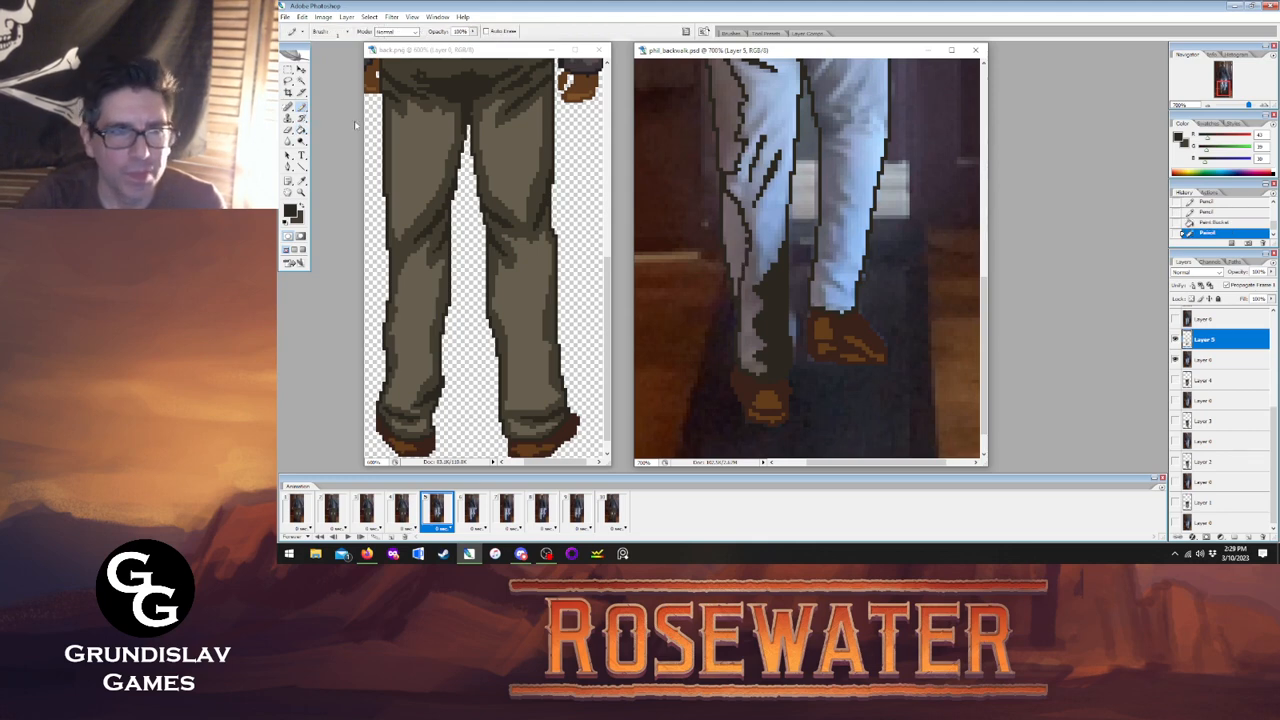
{"action": "left_click", "coordinate": [301, 130]}
{"action": "left_click", "coordinate": [738, 245]}
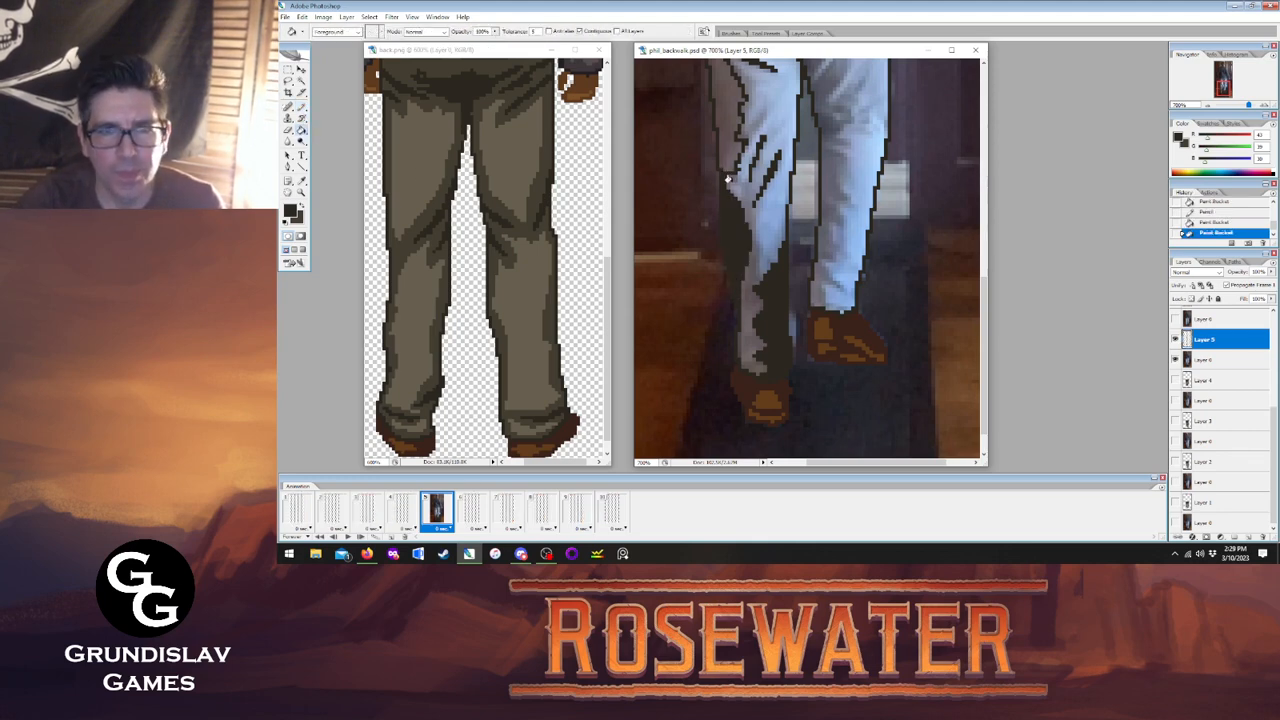
{"action": "left_click", "coordinate": [730, 115]}
{"action": "left_click", "coordinate": [775, 227]}
Paint dark brown shadows at the crotch and along the right leg's inner thigh and knee in frame 5, referring to frame 4.
{"action": "left_click_drag", "start_coordinate": [987, 272], "coordinate": [987, 212]}
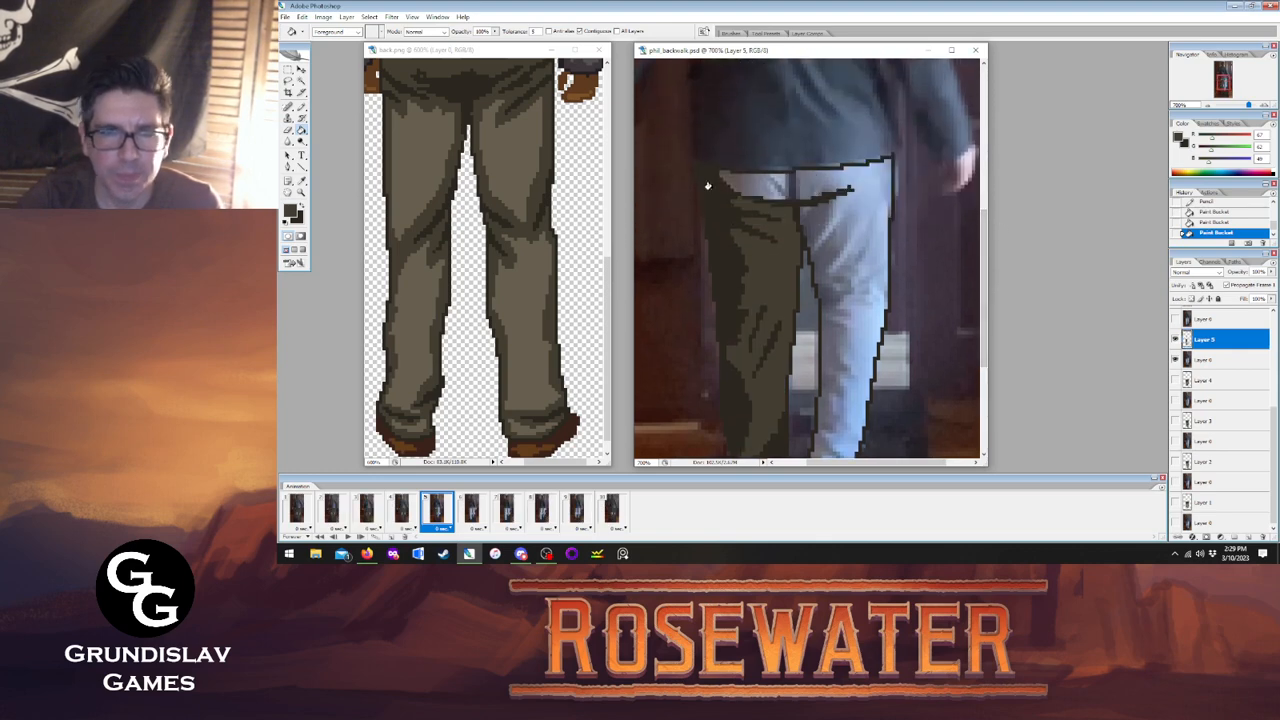
{"action": "left_click", "coordinate": [301, 106]}
{"action": "left_click", "coordinate": [403, 508]}
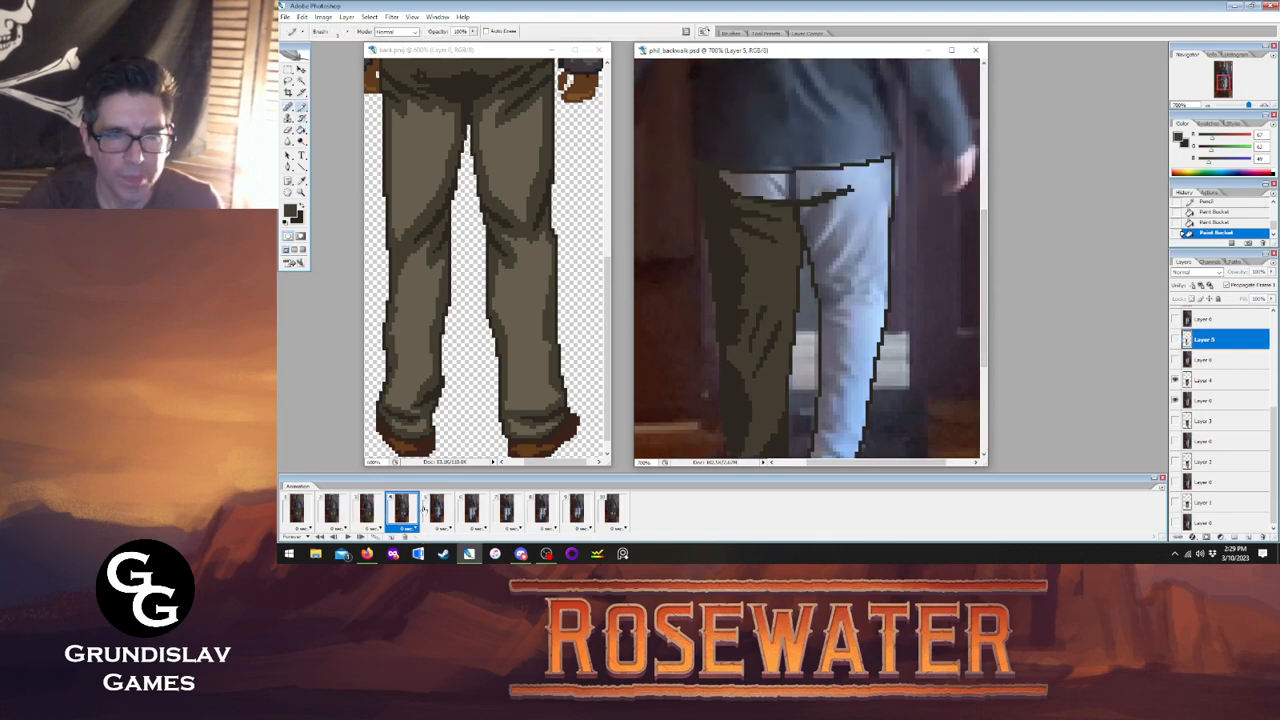
{"action": "left_click", "coordinate": [432, 508]}
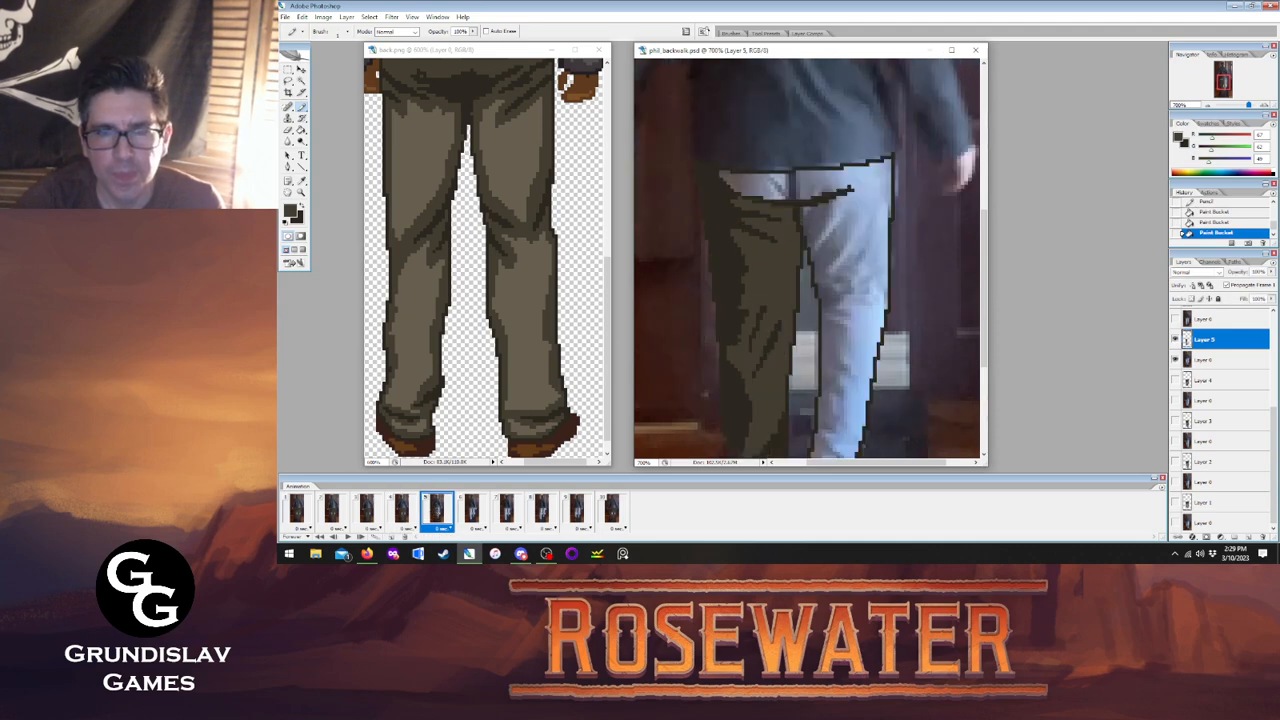
{"action": "left_click", "coordinate": [805, 205], "text": "alt"}
{"action": "left_click_drag", "start_coordinate": [804, 209], "coordinate": [815, 208]}
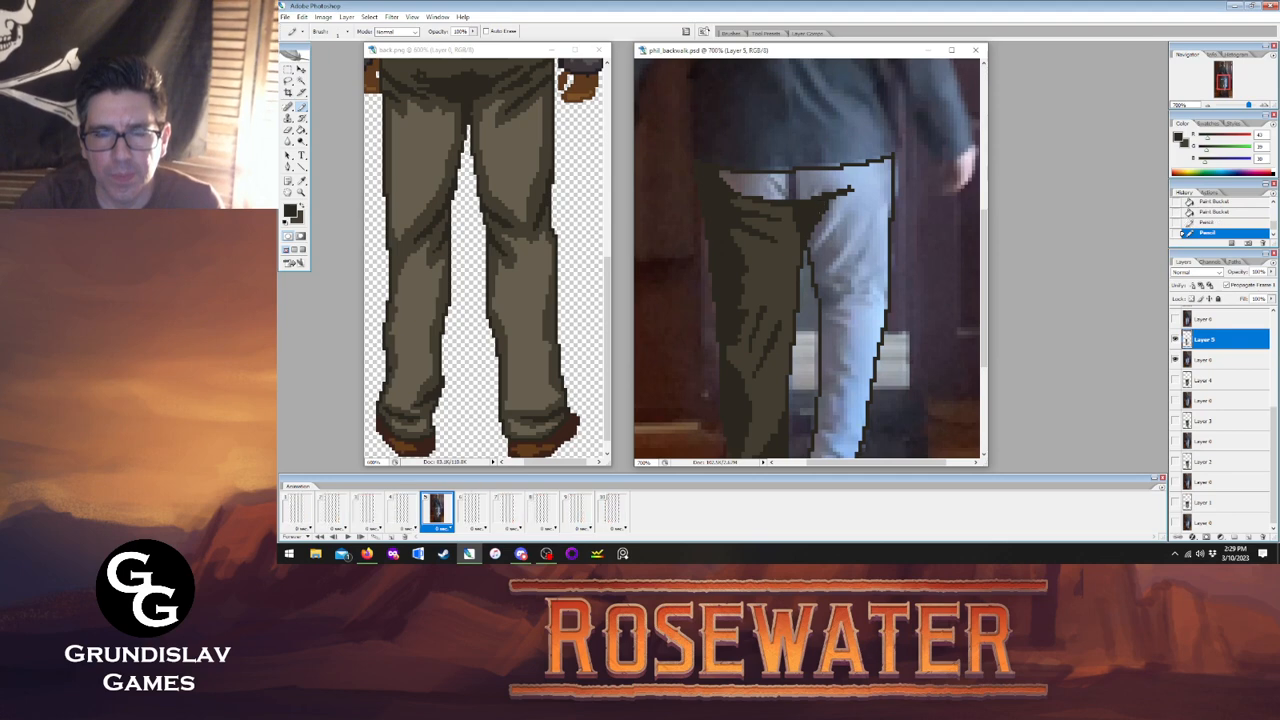
{"action": "mouse_move", "coordinate": [816, 258]}
{"action": "left_mouse_down"}
{"action": "mouse_move", "coordinate": [826, 248]}
{"action": "mouse_move", "coordinate": [820, 286]}
{"action": "mouse_move", "coordinate": [834, 300]}
{"action": "mouse_move", "coordinate": [822, 322]}
{"action": "left_mouse_up"}
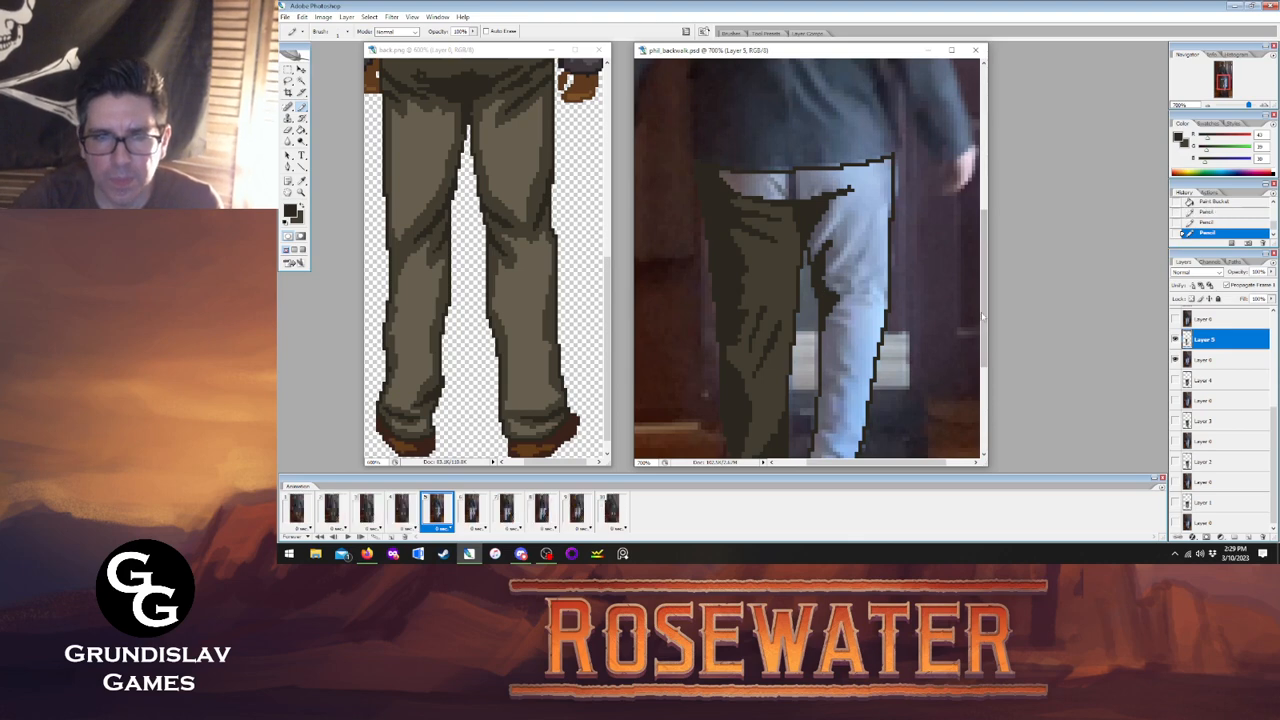
Add two short diagonal folds above the right trouser cuff in frame 5, checking their placement against frame 4.
{"action": "scroll", "coordinate": [821, 321], "scroll_direction": "down", "scroll_amount": 3}
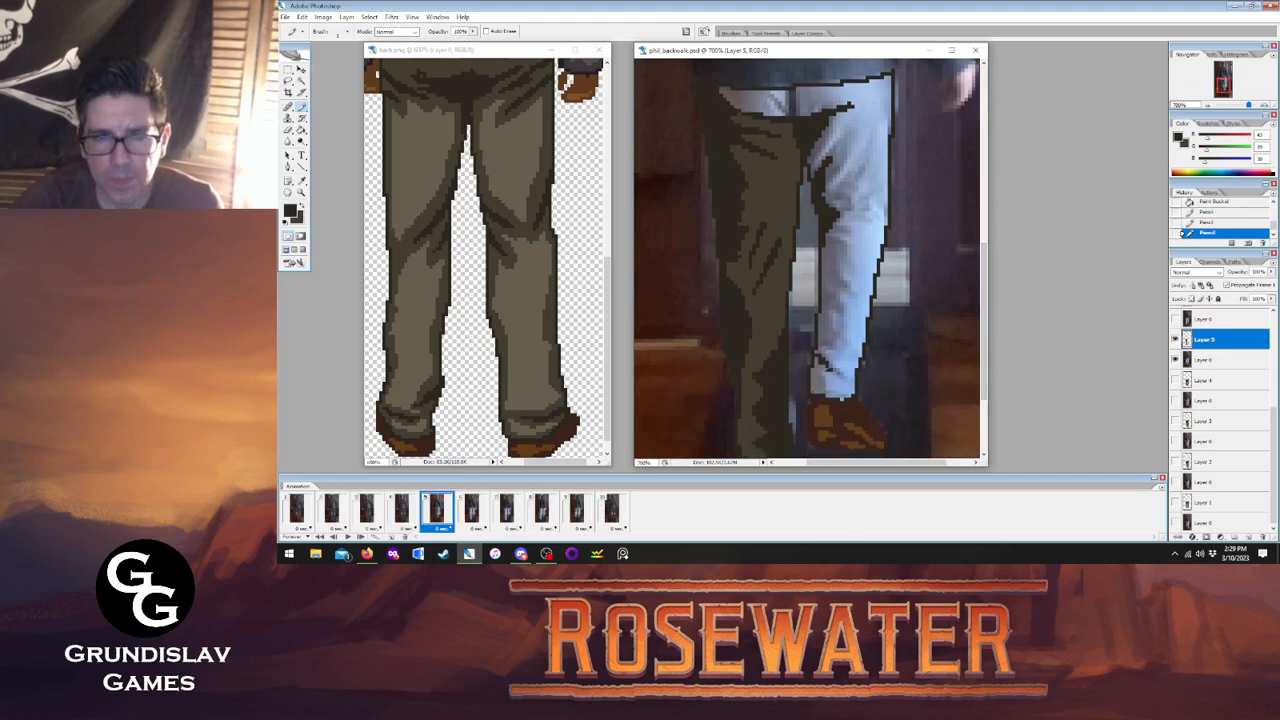
{"action": "left_click_drag", "start_coordinate": [826, 366], "coordinate": [842, 381]}
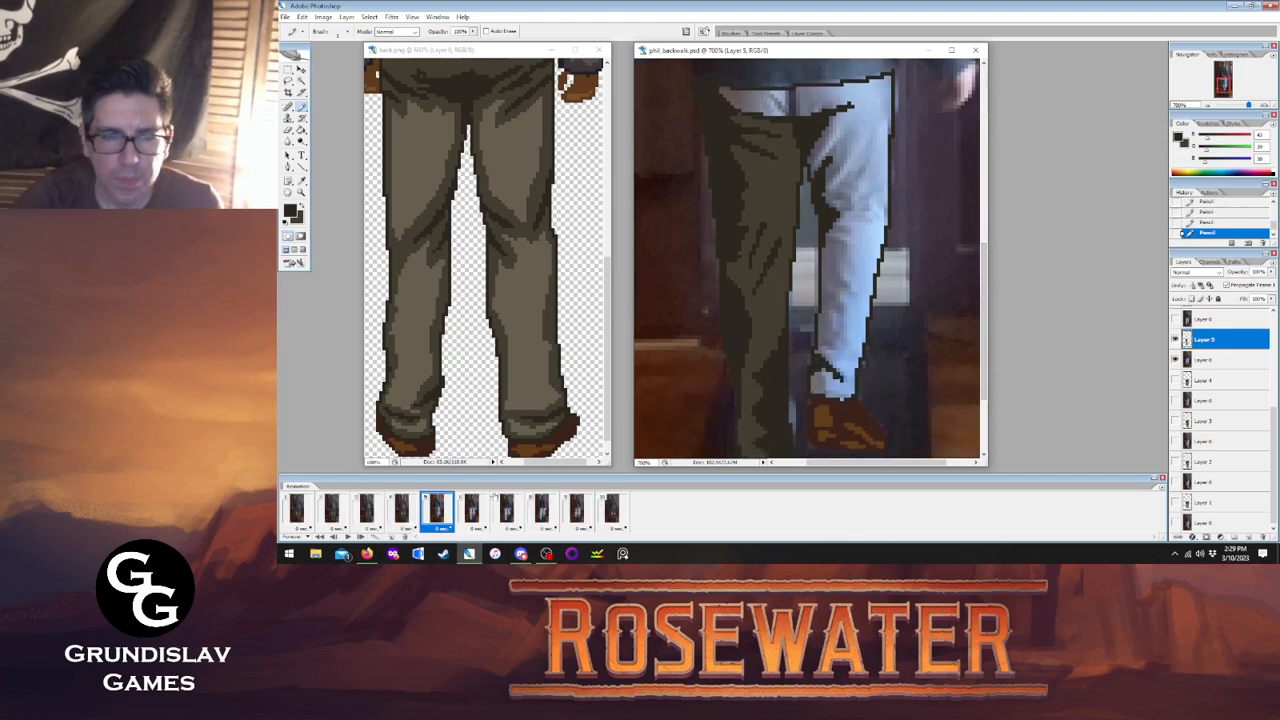
{"action": "left_click", "coordinate": [402, 511]}
{"action": "left_click", "coordinate": [437, 511]}
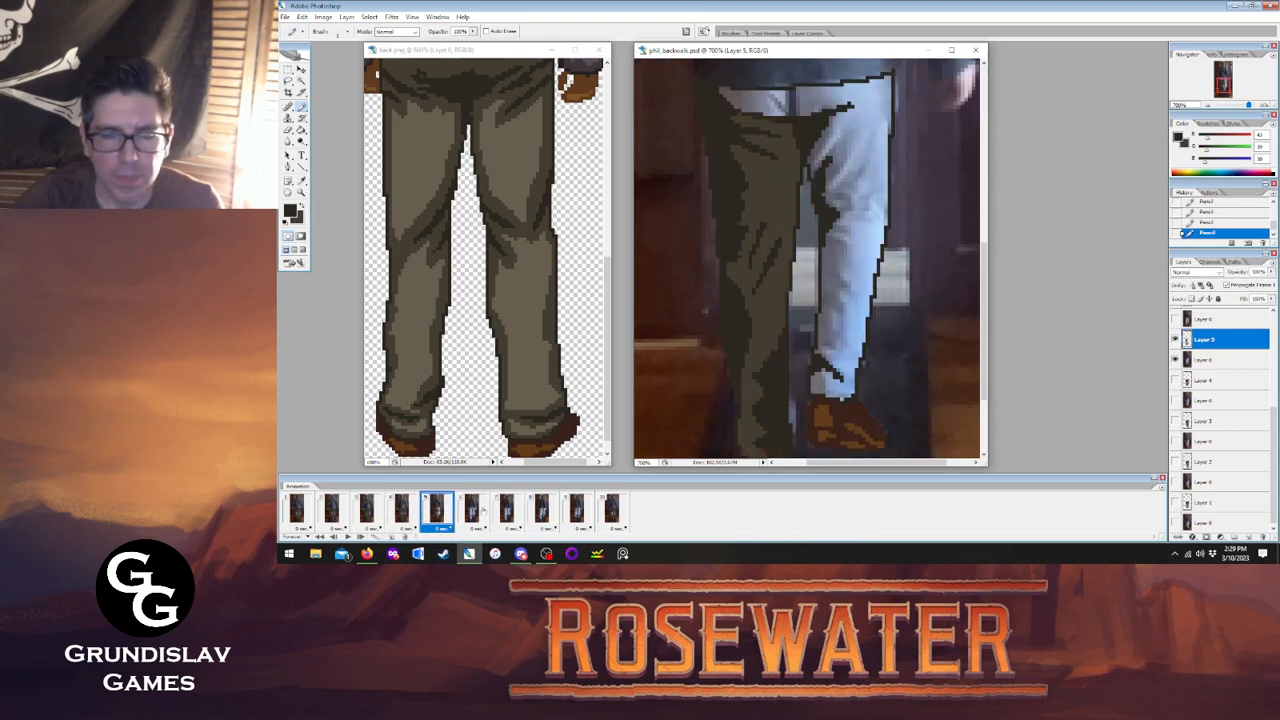
{"action": "left_click", "coordinate": [402, 511]}
{"action": "left_click", "coordinate": [437, 511]}
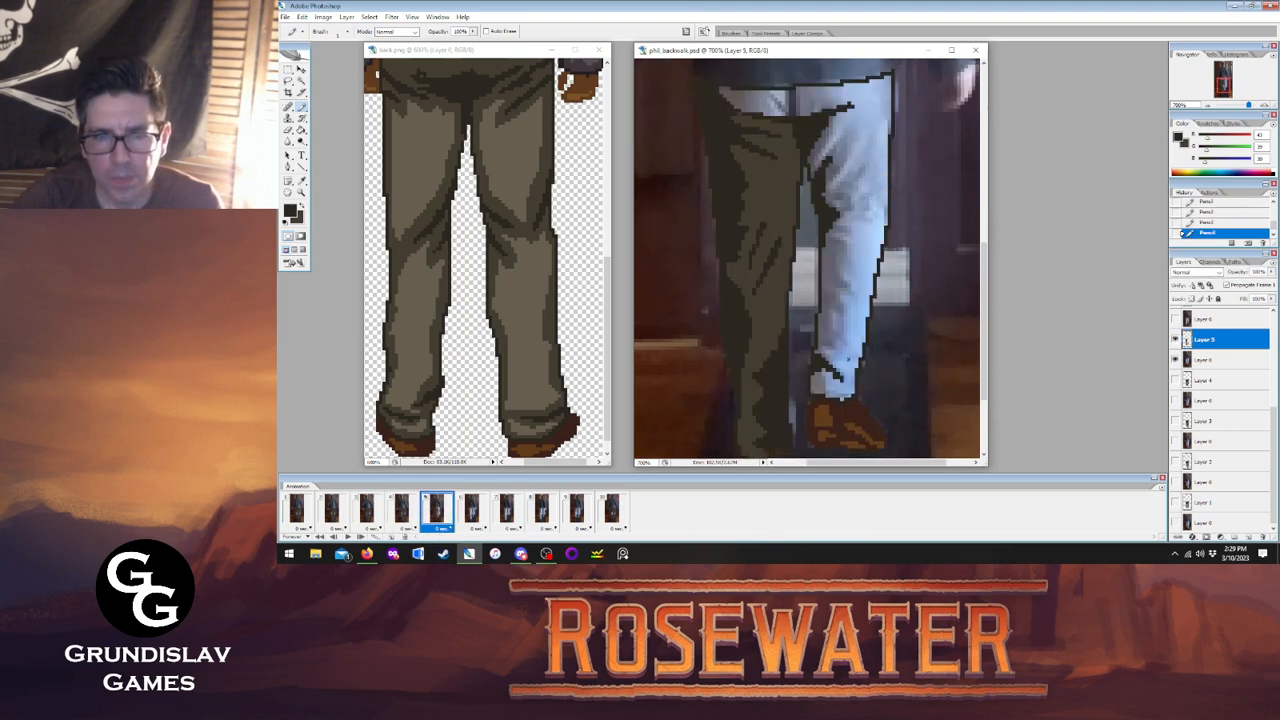
{"action": "left_click_drag", "start_coordinate": [846, 350], "coordinate": [856, 365]}
Extend a short horizontal fold behind the right knee in frame 5, matching it to the fold in frame 4.
{"action": "left_click", "coordinate": [402, 511]}
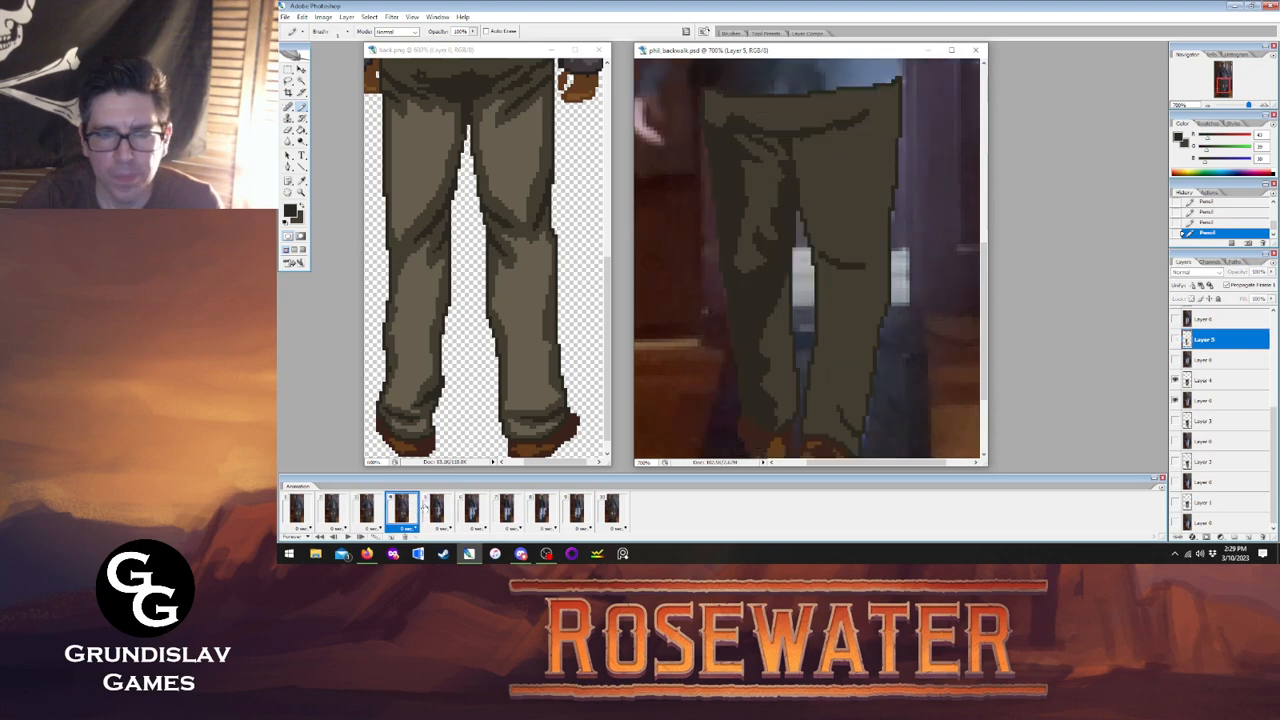
{"action": "left_click", "coordinate": [437, 511]}
{"action": "left_click", "coordinate": [402, 511]}
{"action": "left_click", "coordinate": [437, 511]}
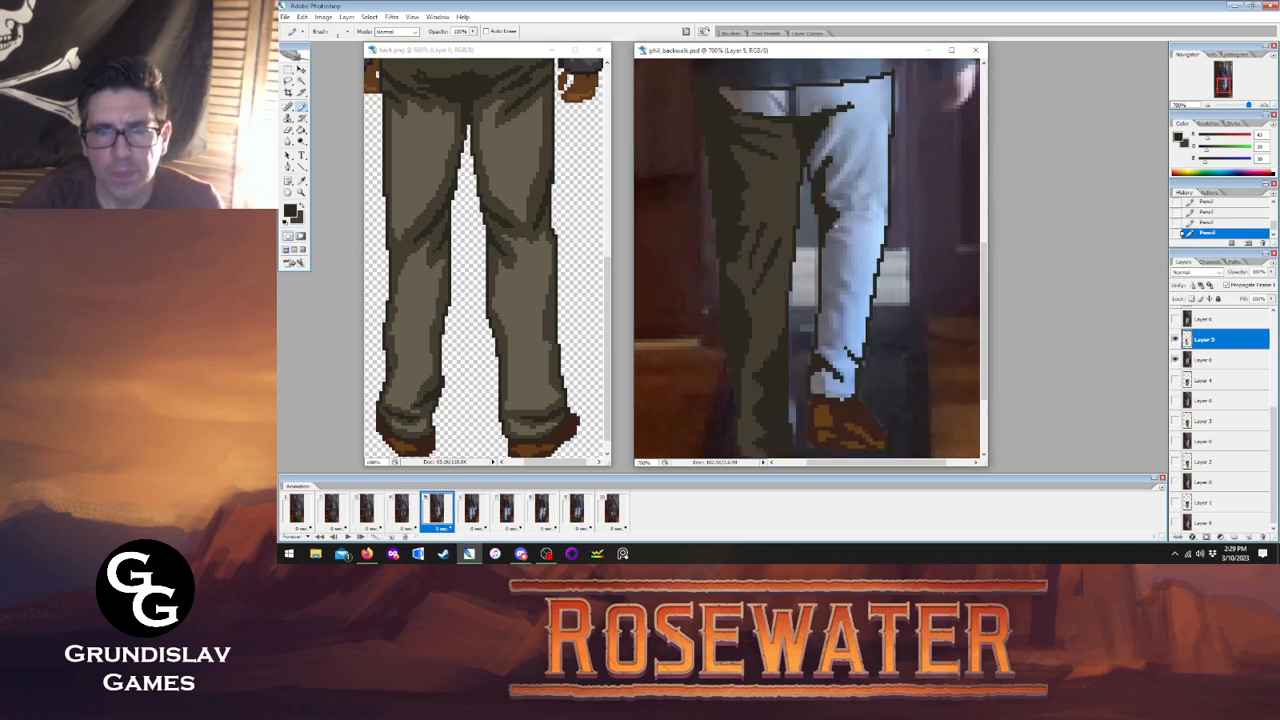
{"action": "left_click_drag", "start_coordinate": [852, 216], "coordinate": [868, 223]}
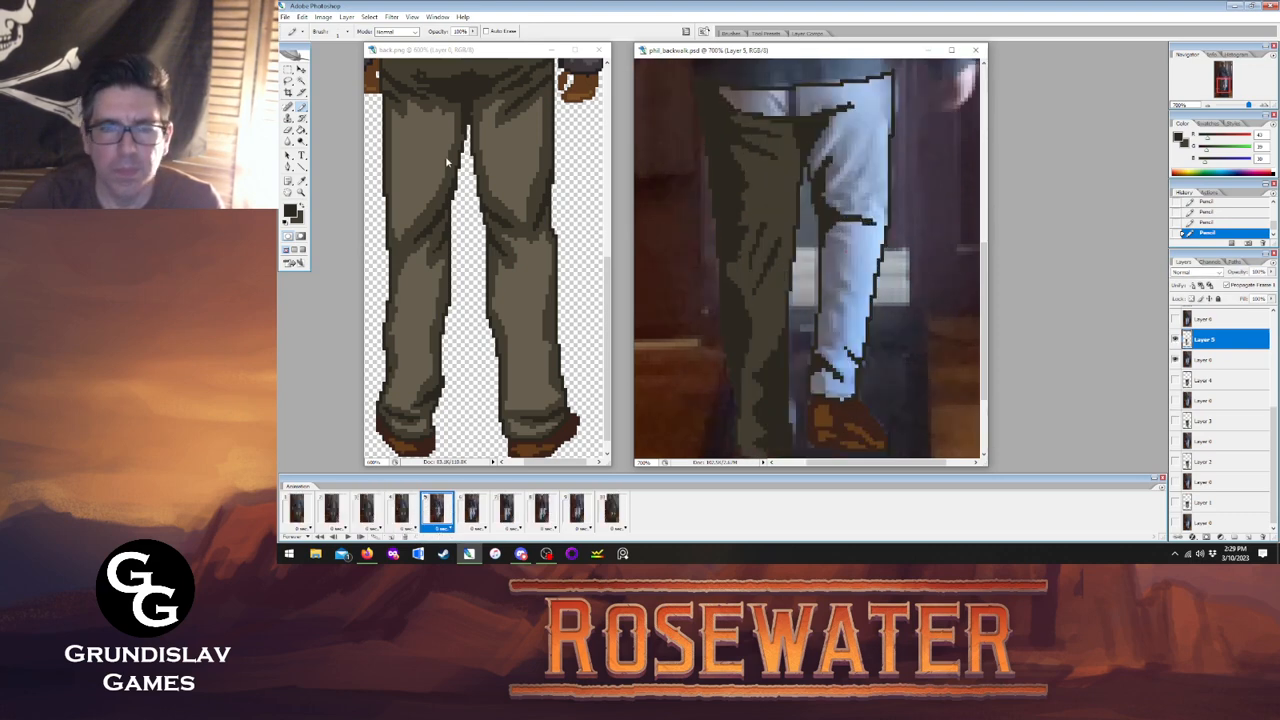
Fill the right leg and seat in frame 5 with the lighter brown, comparing the result with frame 4.
{"action": "key", "text": "g"}
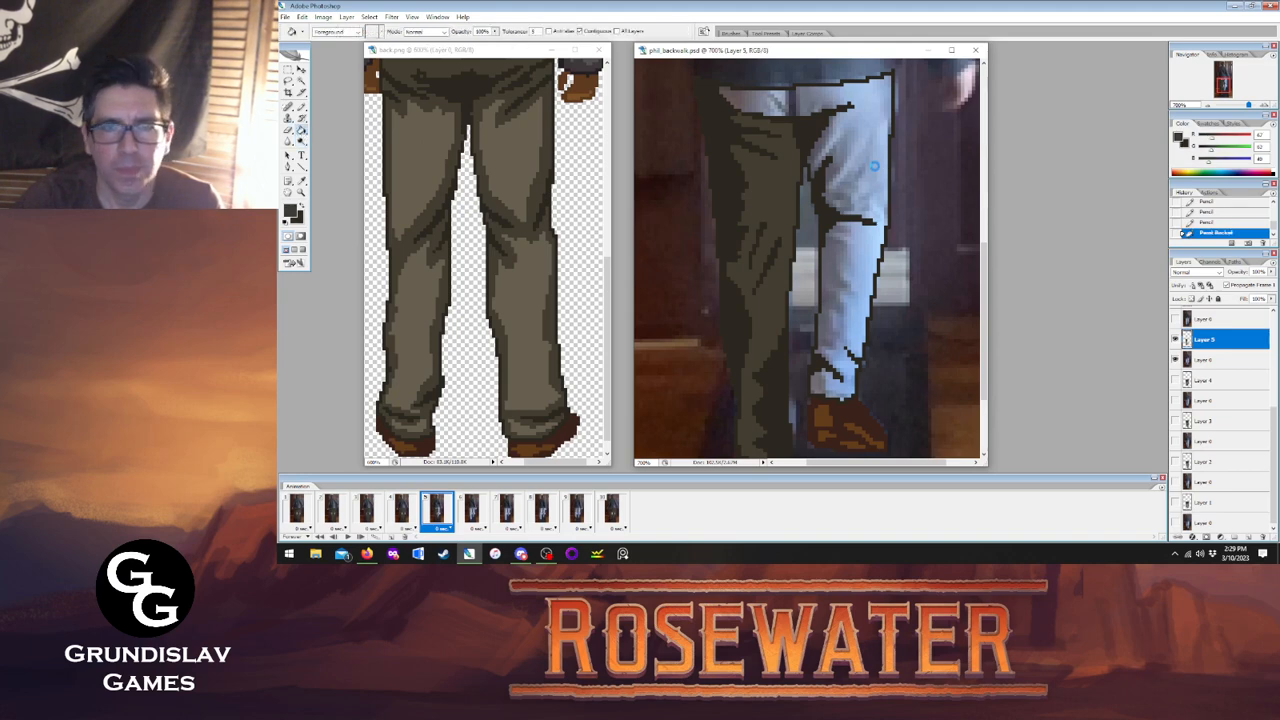
{"action": "left_click", "coordinate": [861, 184]}
{"action": "left_click", "coordinate": [400, 510]}
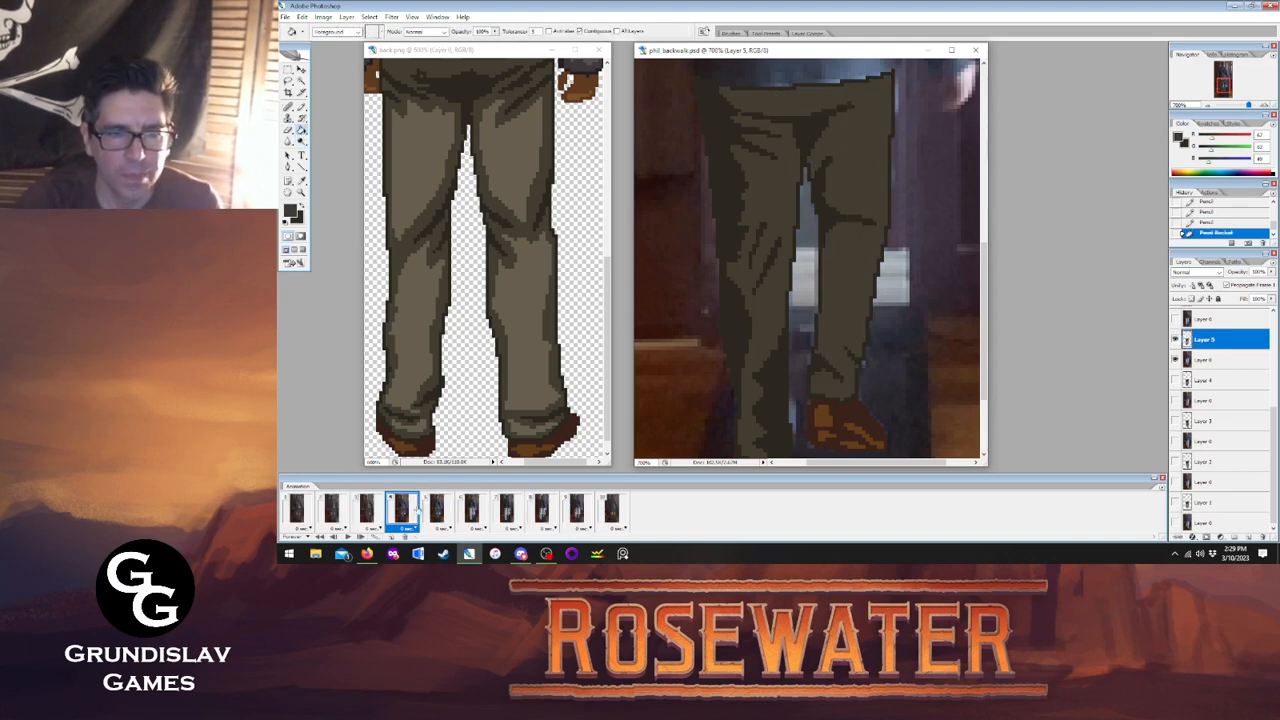
{"action": "left_click", "coordinate": [399, 510]}
{"action": "left_click", "coordinate": [436, 510]}
{"action": "left_click", "coordinate": [401, 510]}
{"action": "left_click", "coordinate": [437, 511]}
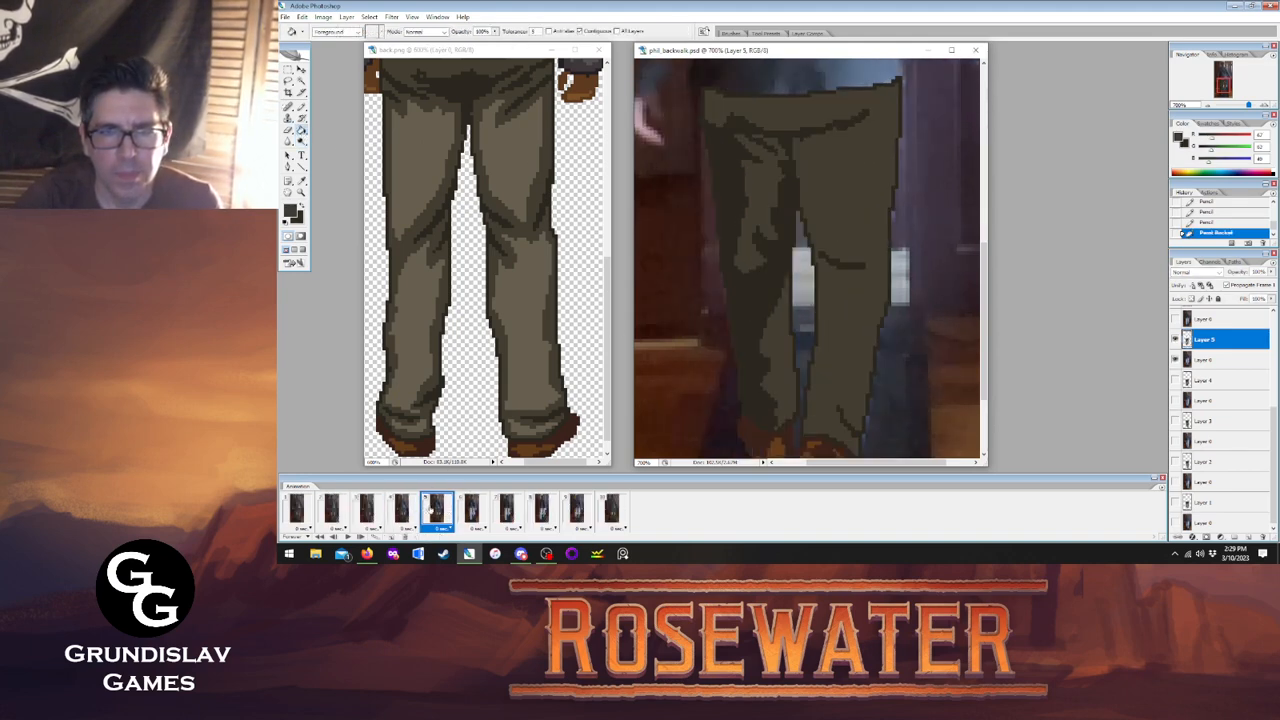
On Layer 6 in frame 6, draw dark shadow shapes along the seat, crotch, right inner leg and right hip.
{"action": "left_click", "coordinate": [469, 510]}
{"action": "key", "text": "b"}
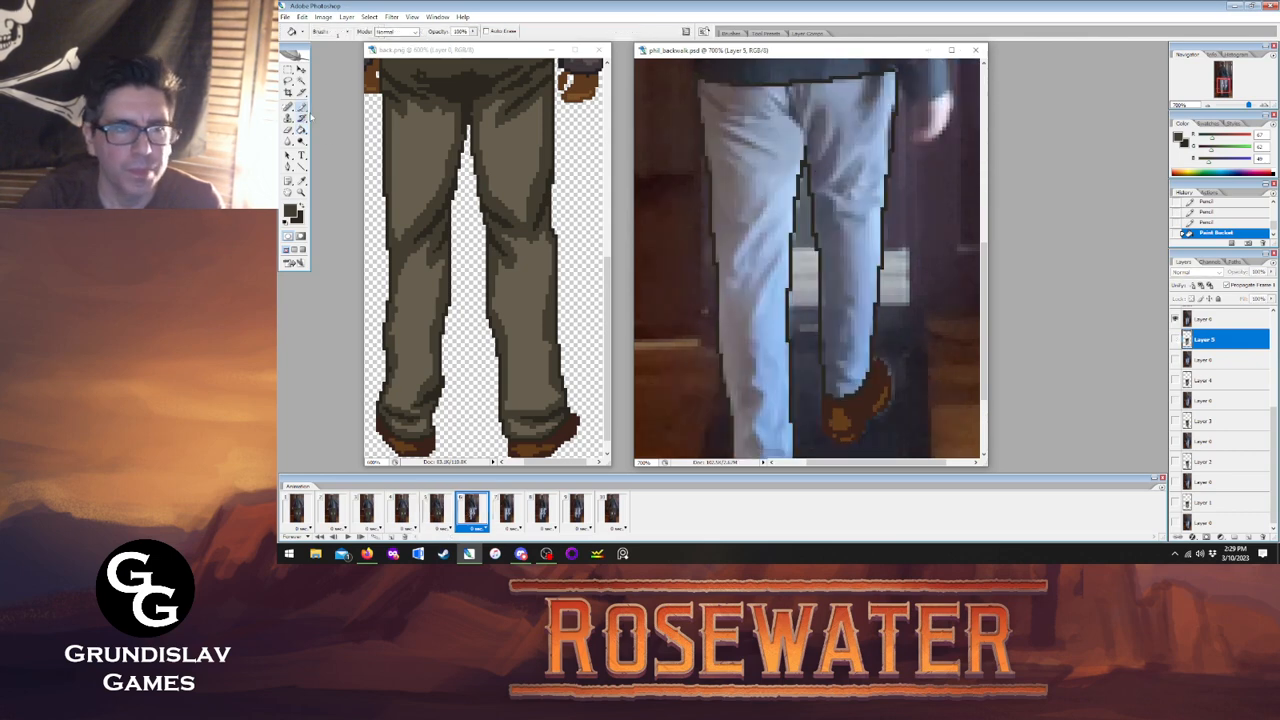
{"action": "key", "text": "x"}
{"action": "left_click_drag", "start_coordinate": [1270, 437], "coordinate": [1270, 407]}
{"action": "left_click", "coordinate": [1221, 359]}
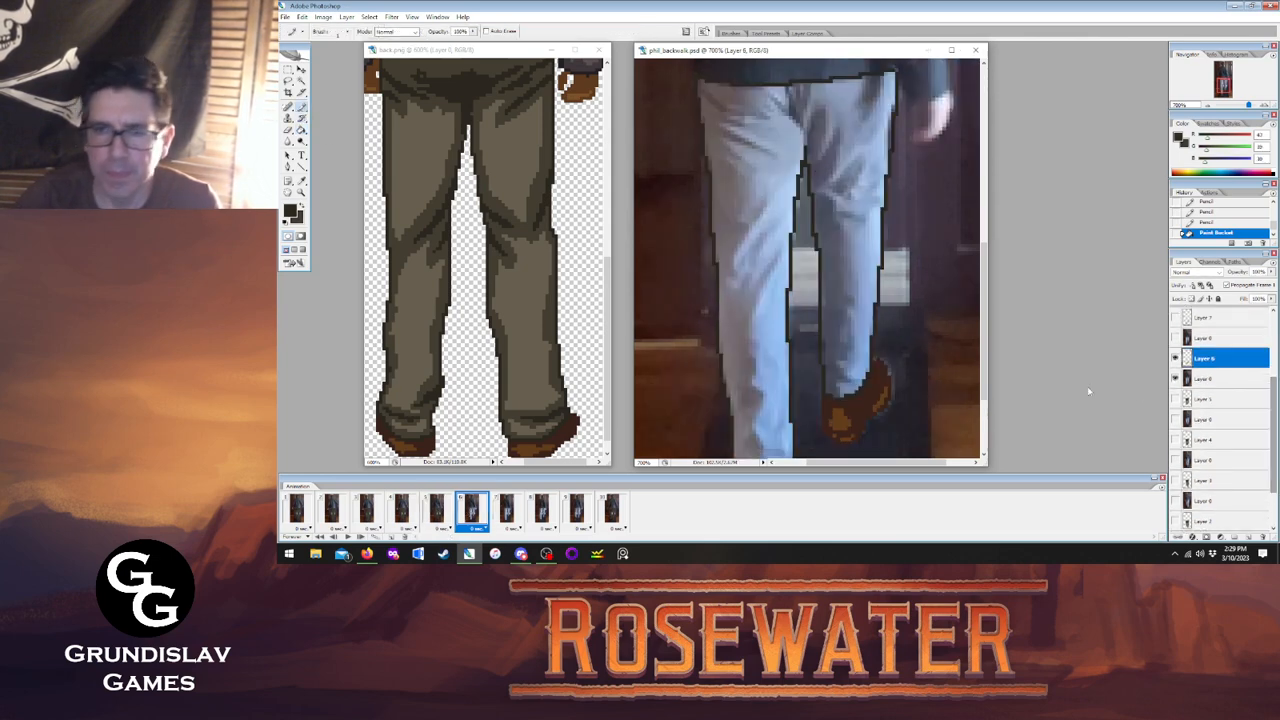
{"action": "left_click", "coordinate": [436, 510]}
{"action": "left_click", "coordinate": [470, 510]}
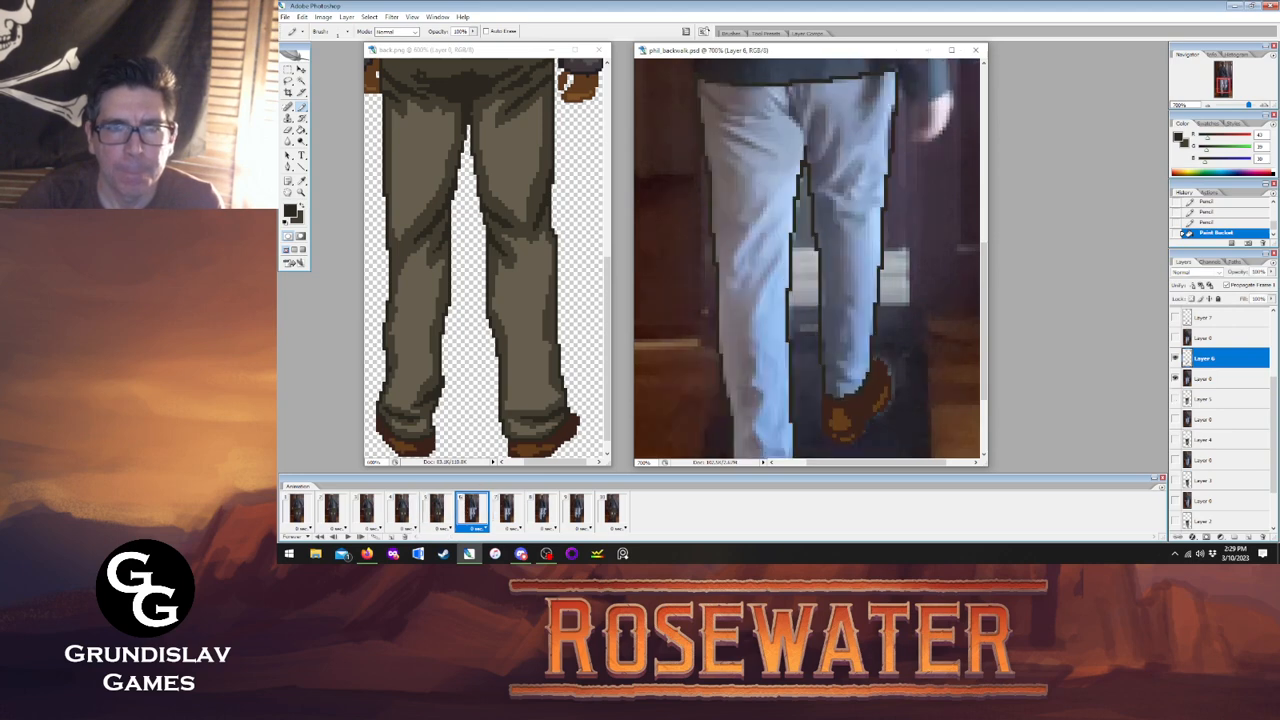
{"action": "mouse_move", "coordinate": [706, 96]}
{"action": "left_mouse_down"}
{"action": "mouse_move", "coordinate": [804, 120]}
{"action": "mouse_move", "coordinate": [808, 146]}
{"action": "mouse_move", "coordinate": [816, 116]}
{"action": "mouse_move", "coordinate": [834, 109]}
{"action": "mouse_move", "coordinate": [812, 130]}
{"action": "mouse_move", "coordinate": [816, 192]}
{"action": "mouse_move", "coordinate": [842, 248]}
{"action": "mouse_move", "coordinate": [838, 398]}
{"action": "left_mouse_up"}
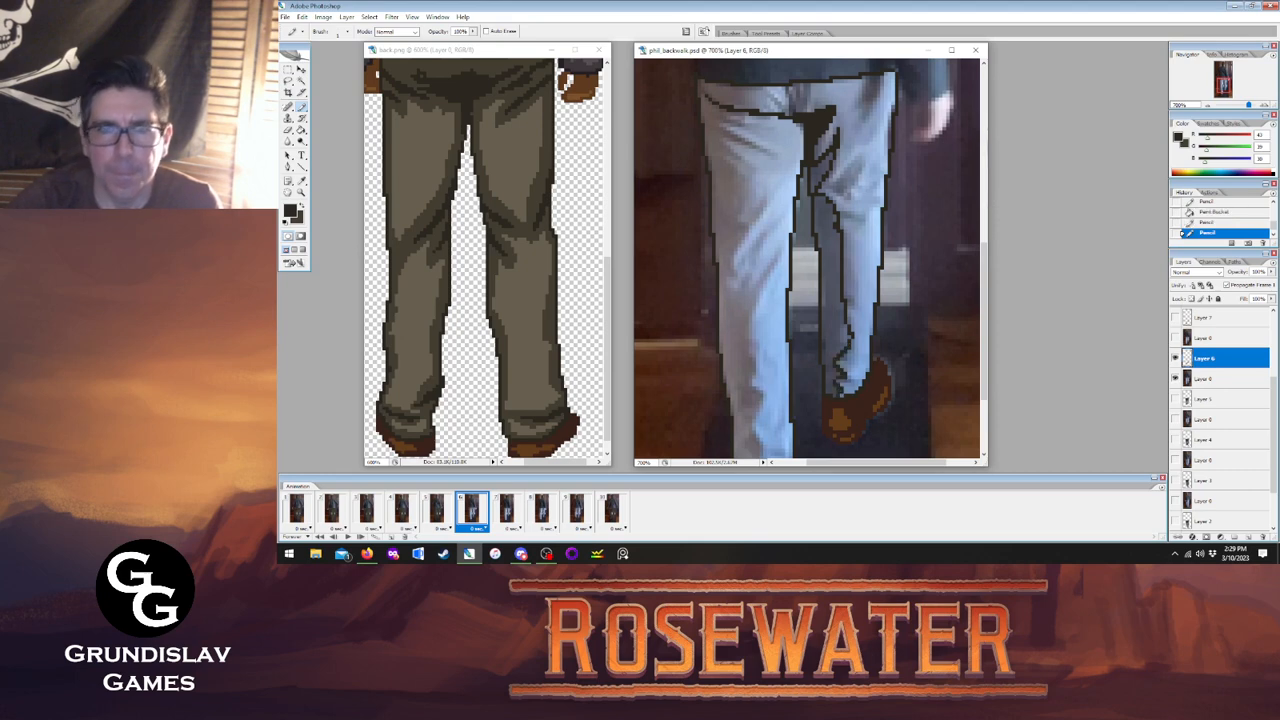
{"action": "mouse_move", "coordinate": [868, 80]}
{"action": "left_mouse_down"}
{"action": "mouse_move", "coordinate": [861, 108]}
{"action": "mouse_move", "coordinate": [889, 76]}
{"action": "left_mouse_up"}
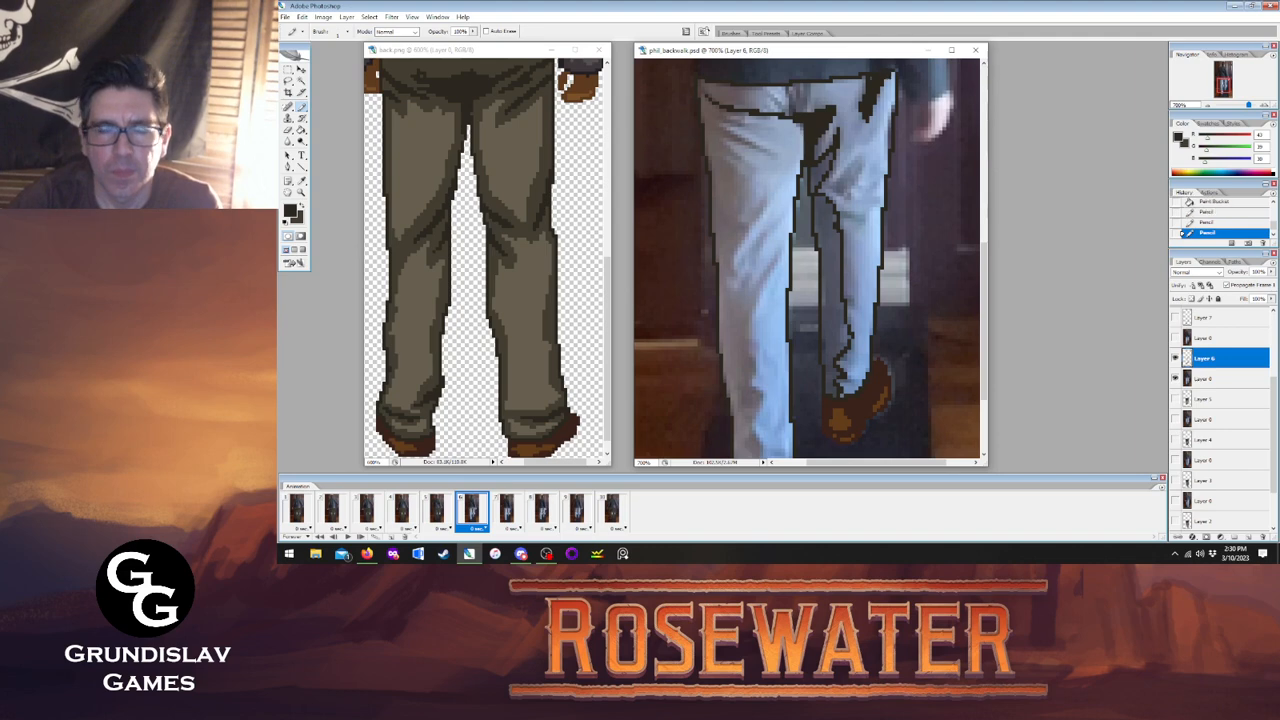
Draw dark diagonal folds across the left side of the seat in frame 6, referring to frame 5.
{"action": "left_click", "coordinate": [460, 508]}
{"action": "left_click", "coordinate": [437, 508]}
{"action": "left_click", "coordinate": [466, 508]}
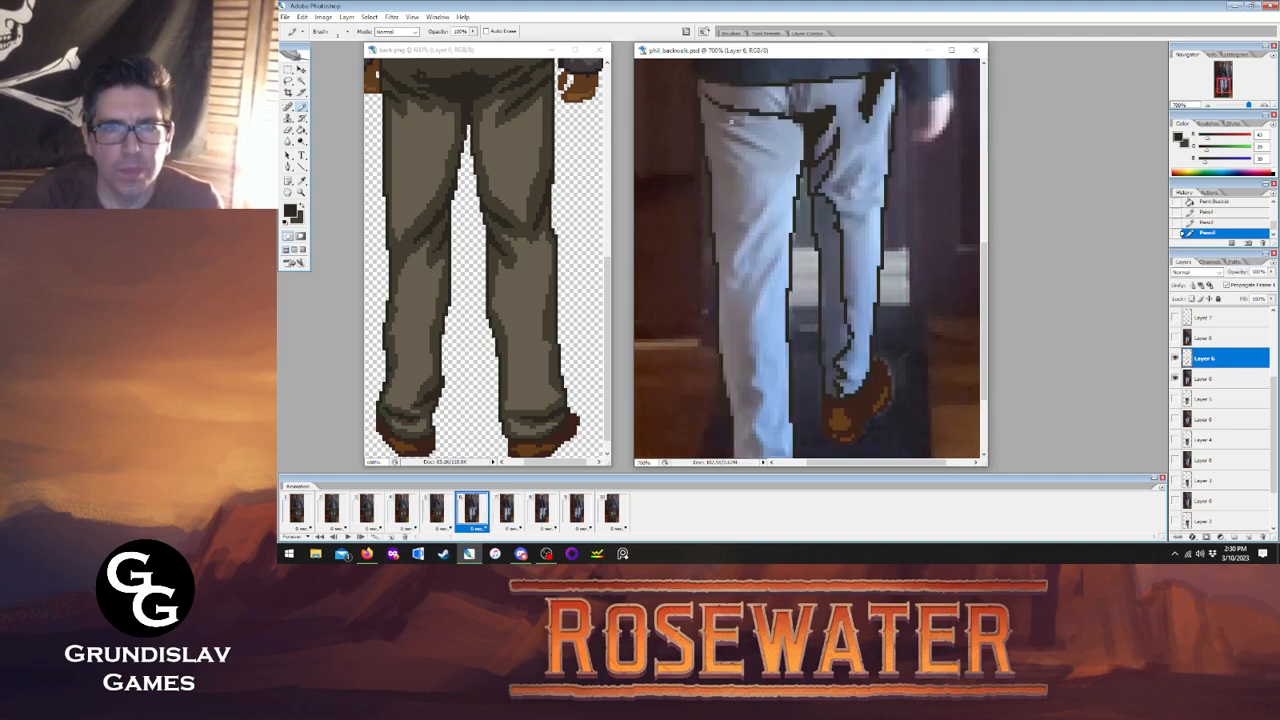
{"action": "left_click_drag", "start_coordinate": [725, 117], "coordinate": [765, 128]}
{"action": "left_click", "coordinate": [703, 97]}
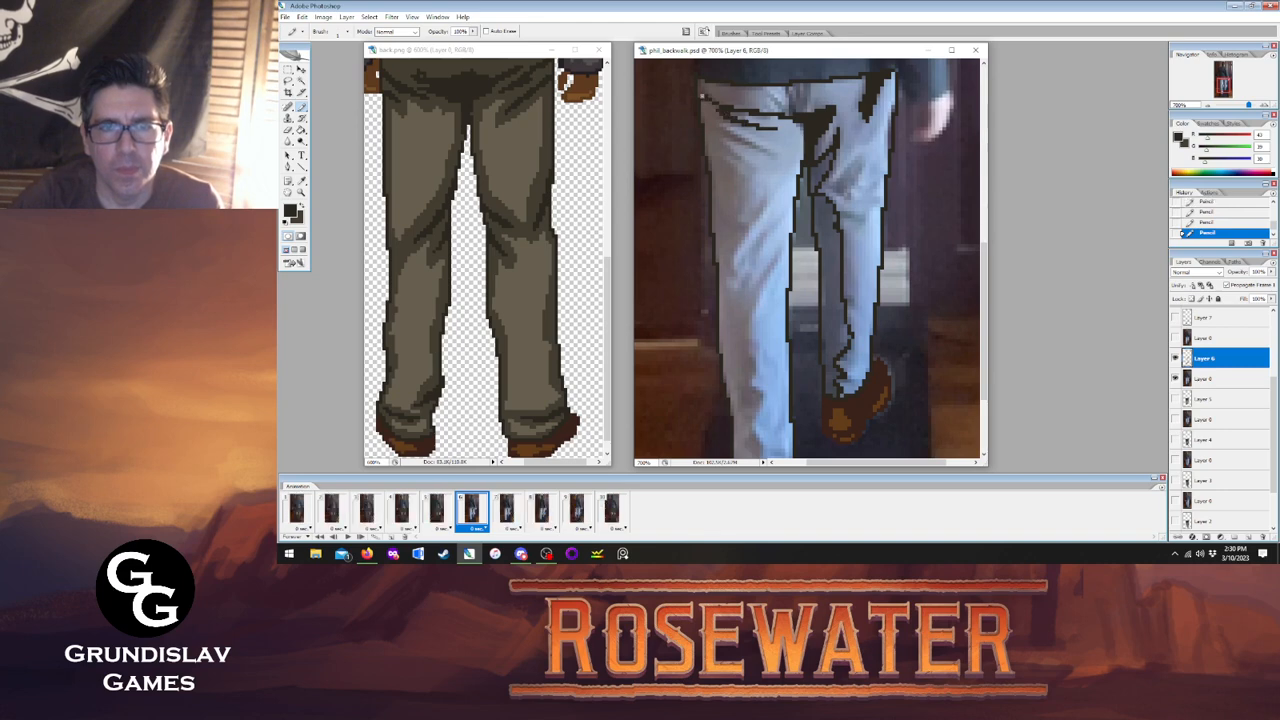
{"action": "left_click_drag", "start_coordinate": [733, 137], "coordinate": [776, 158]}
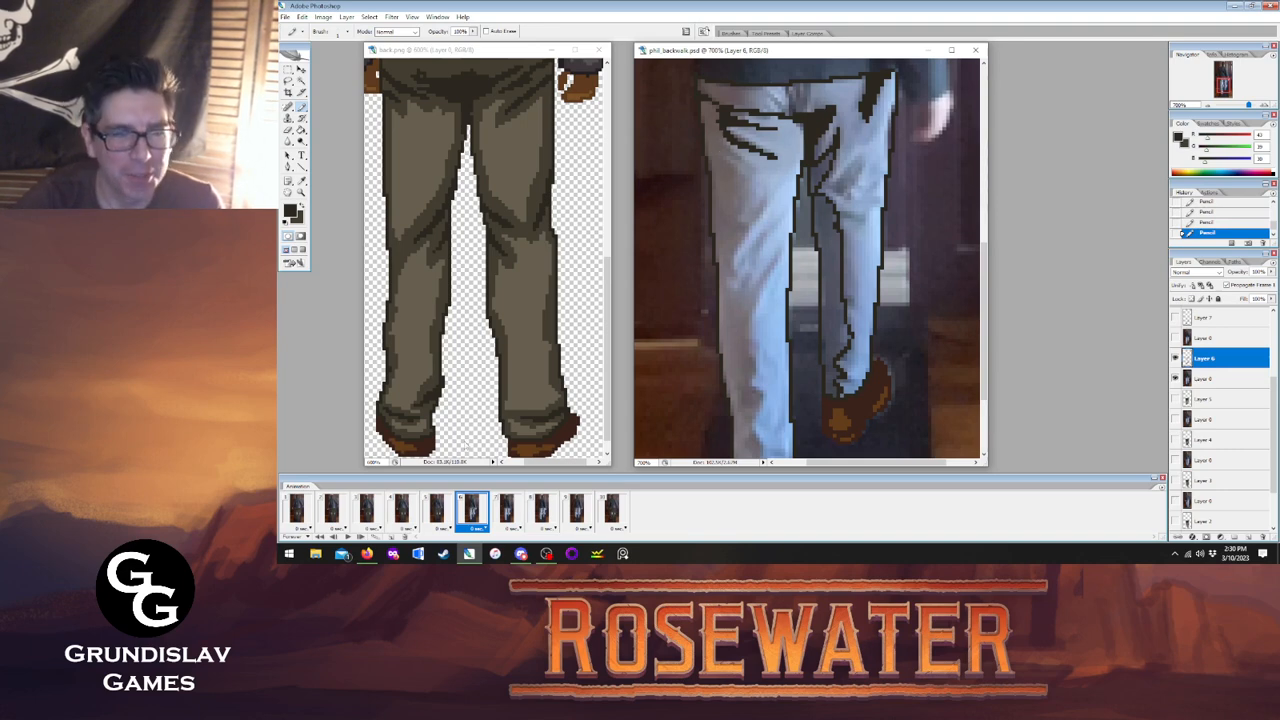
Outline the jagged shadow edge down the outer left thigh in frame 6, guided by frame 5.
{"action": "left_click", "coordinate": [443, 507]}
{"action": "left_click", "coordinate": [443, 507]}
{"action": "left_click", "coordinate": [472, 508]}
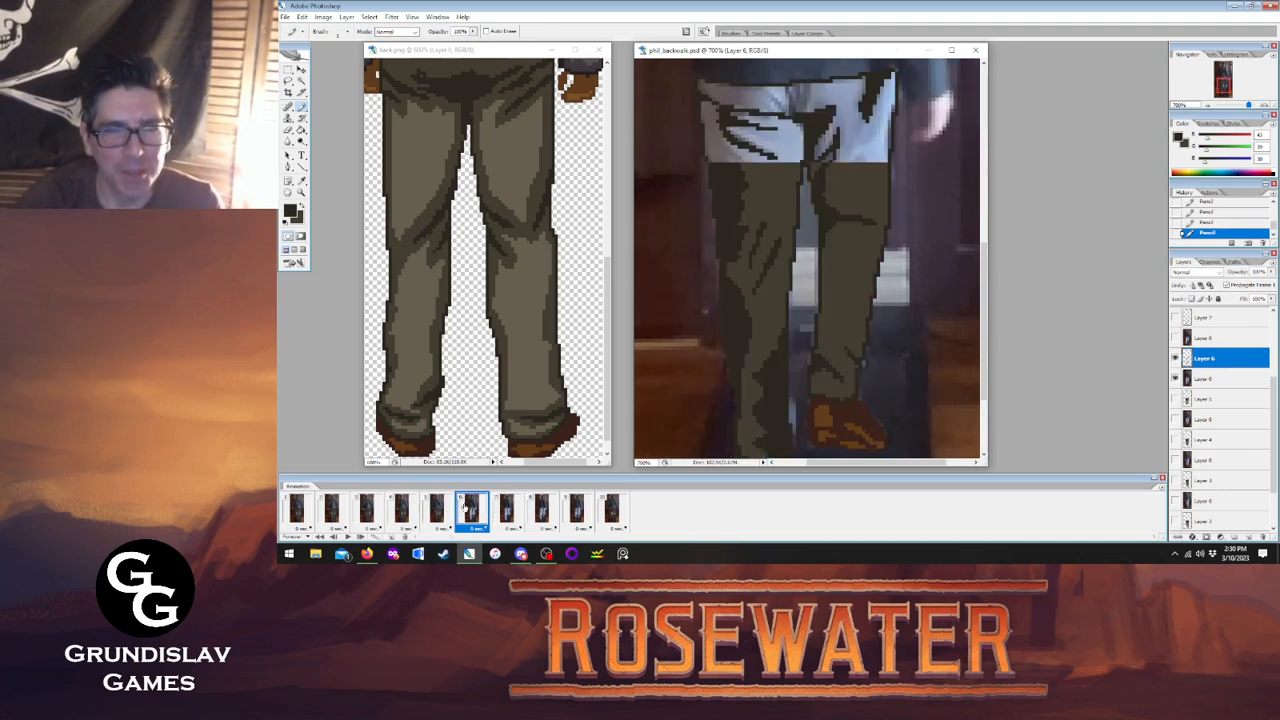
{"action": "mouse_move", "coordinate": [735, 231]}
{"action": "left_mouse_down"}
{"action": "mouse_move", "coordinate": [741, 250]}
{"action": "mouse_move", "coordinate": [738, 161]}
{"action": "left_mouse_up"}
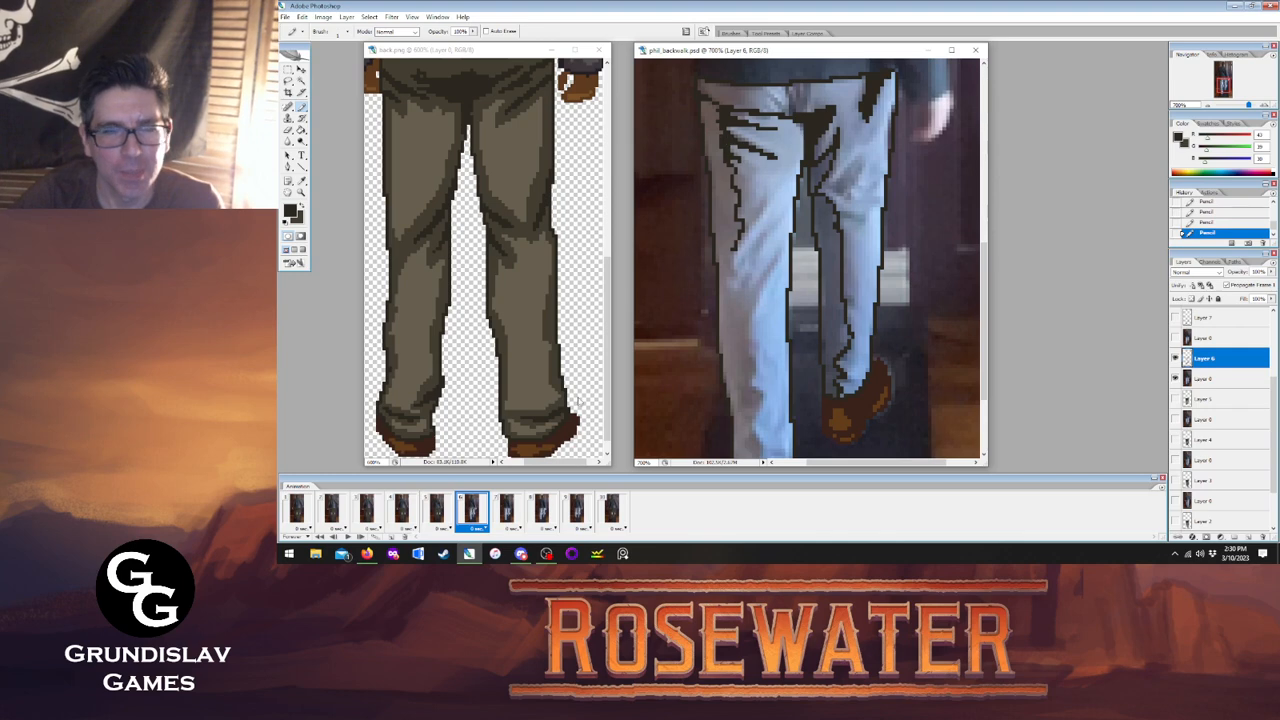
Add diagonal folds and a small dark shadow behind the left knee in frame 6, checking placement against frame 5.
{"action": "left_click", "coordinate": [437, 508]}
{"action": "left_click", "coordinate": [471, 508]}
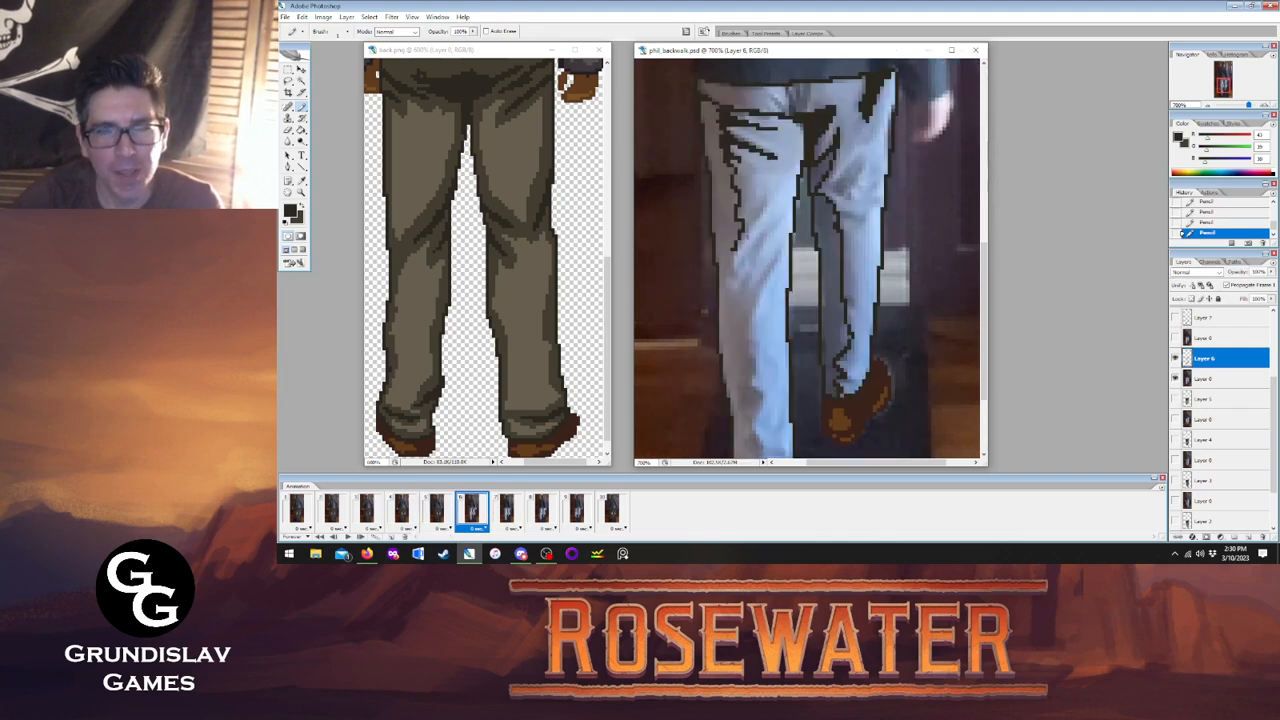
{"action": "mouse_move", "coordinate": [746, 234]}
{"action": "left_mouse_down"}
{"action": "mouse_move", "coordinate": [770, 204]}
{"action": "mouse_move", "coordinate": [738, 243]}
{"action": "left_mouse_up"}
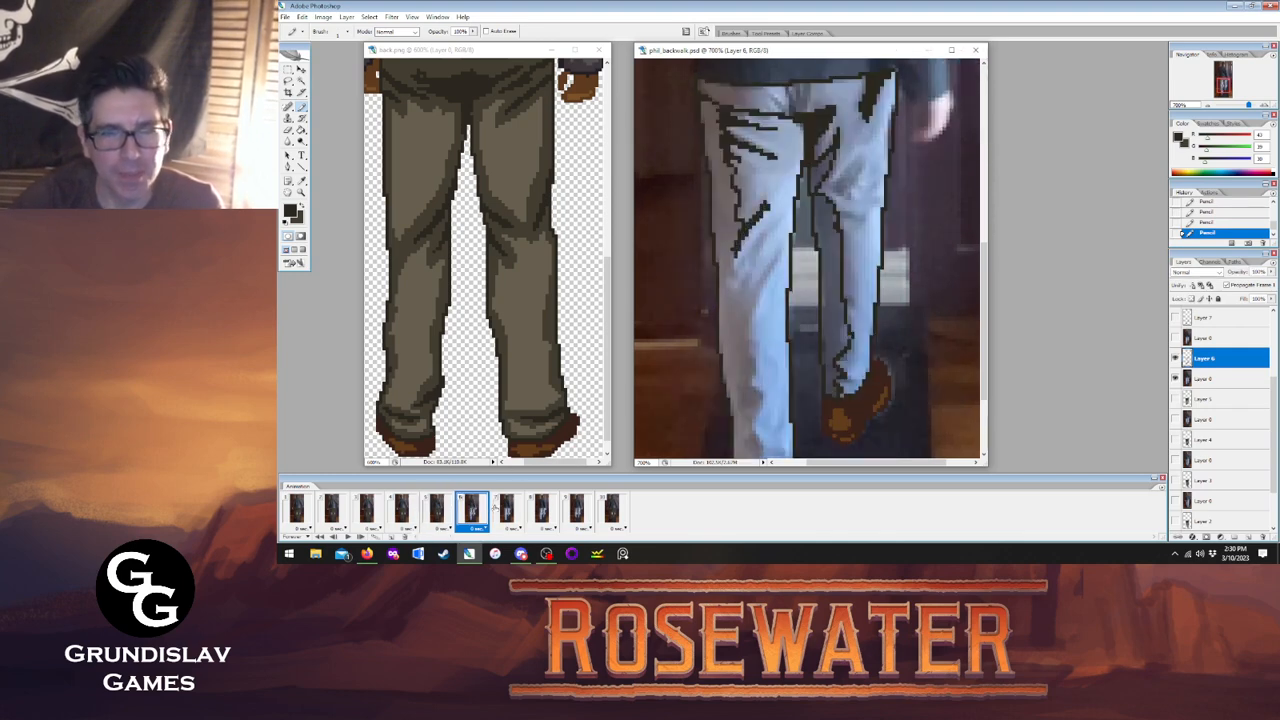
{"action": "left_click", "coordinate": [437, 508]}
{"action": "left_click", "coordinate": [471, 508]}
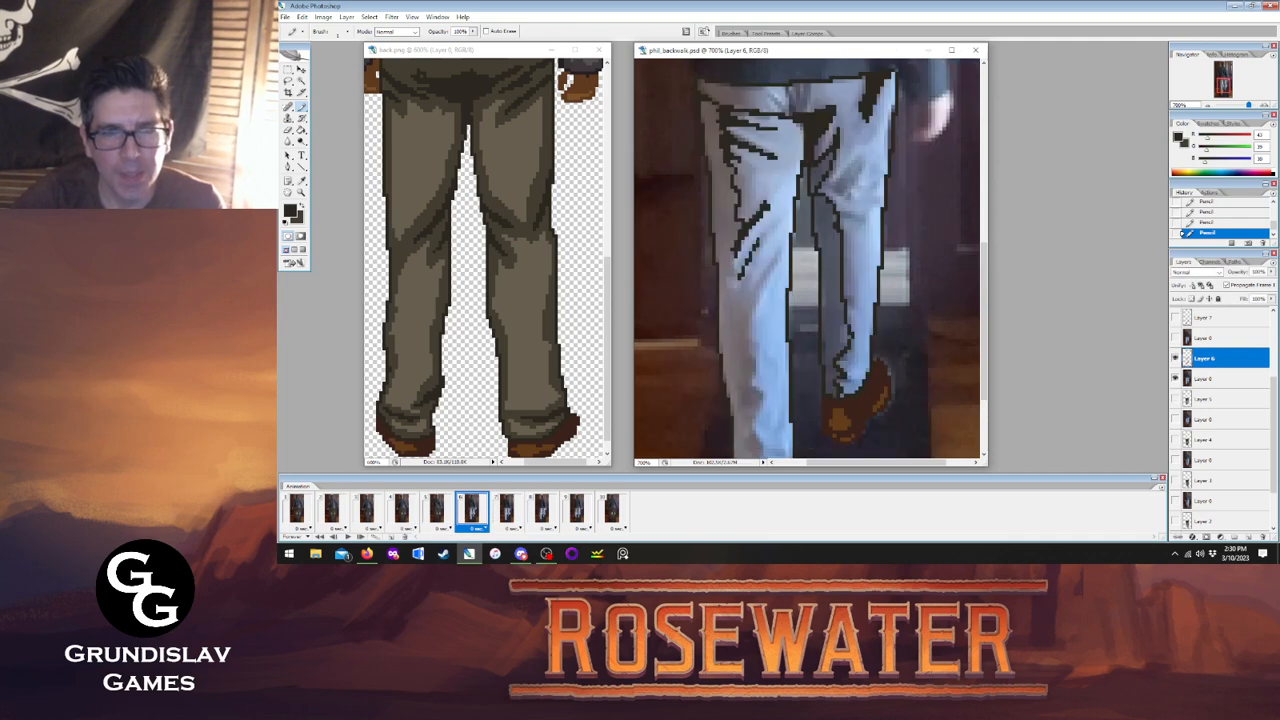
{"action": "mouse_move", "coordinate": [740, 245]}
{"action": "left_mouse_down"}
{"action": "mouse_move", "coordinate": [731, 277]}
{"action": "mouse_move", "coordinate": [774, 264]}
{"action": "mouse_move", "coordinate": [746, 316]}
{"action": "mouse_move", "coordinate": [744, 304]}
{"action": "left_mouse_up"}
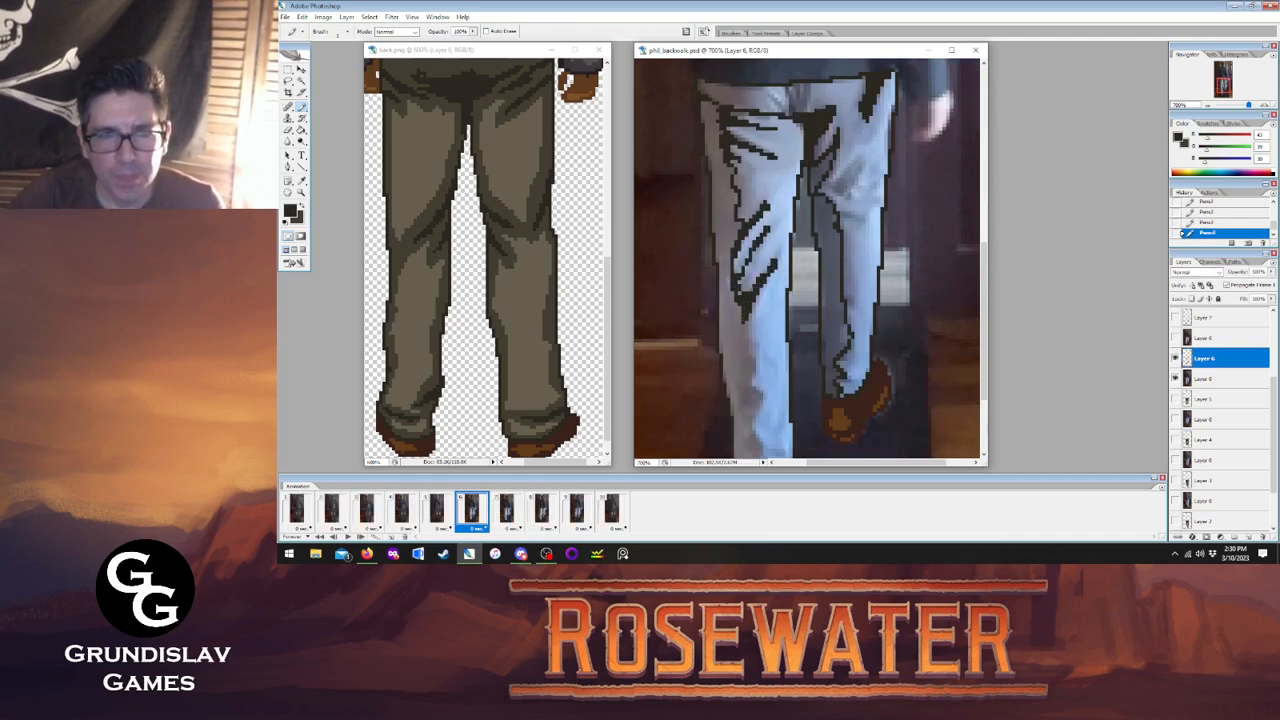
Extend the jagged shadow edge down the left lower leg in frame 6, comparing it with frame 5.
{"action": "scroll", "coordinate": [807, 260], "scroll_direction": "down", "scroll_amount": 3}
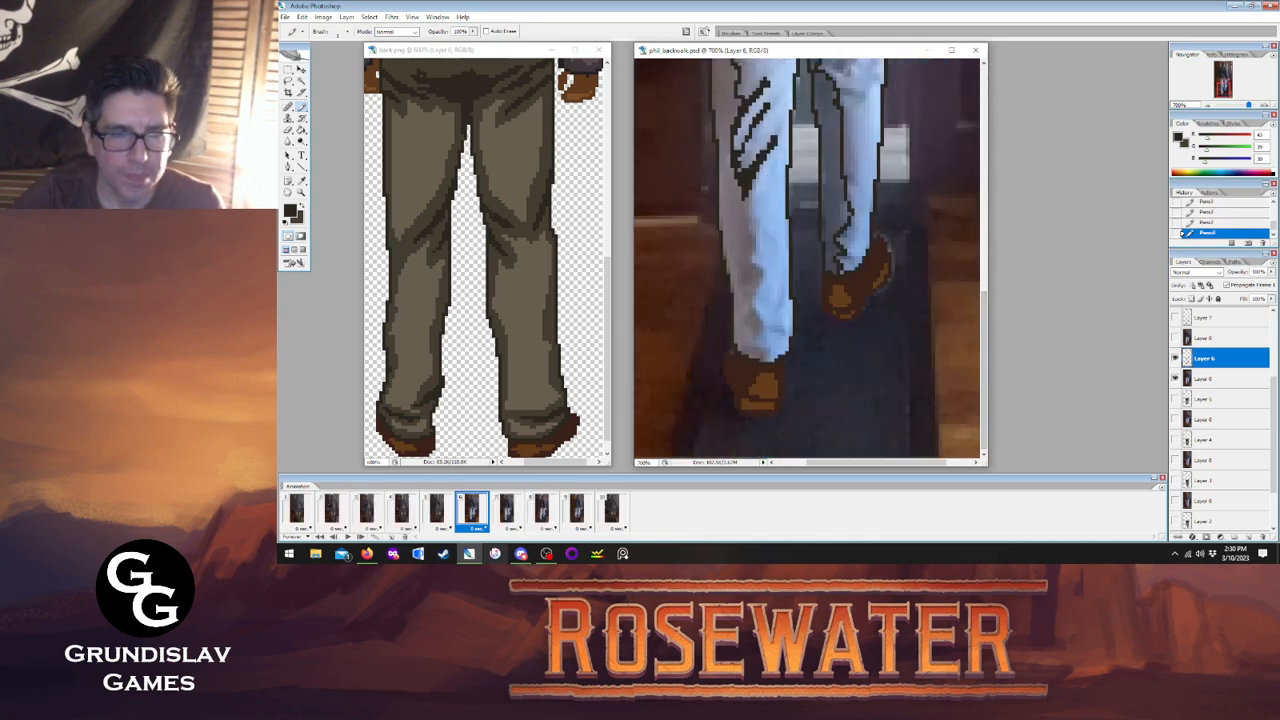
{"action": "left_click", "coordinate": [446, 514]}
{"action": "left_click", "coordinate": [446, 514]}
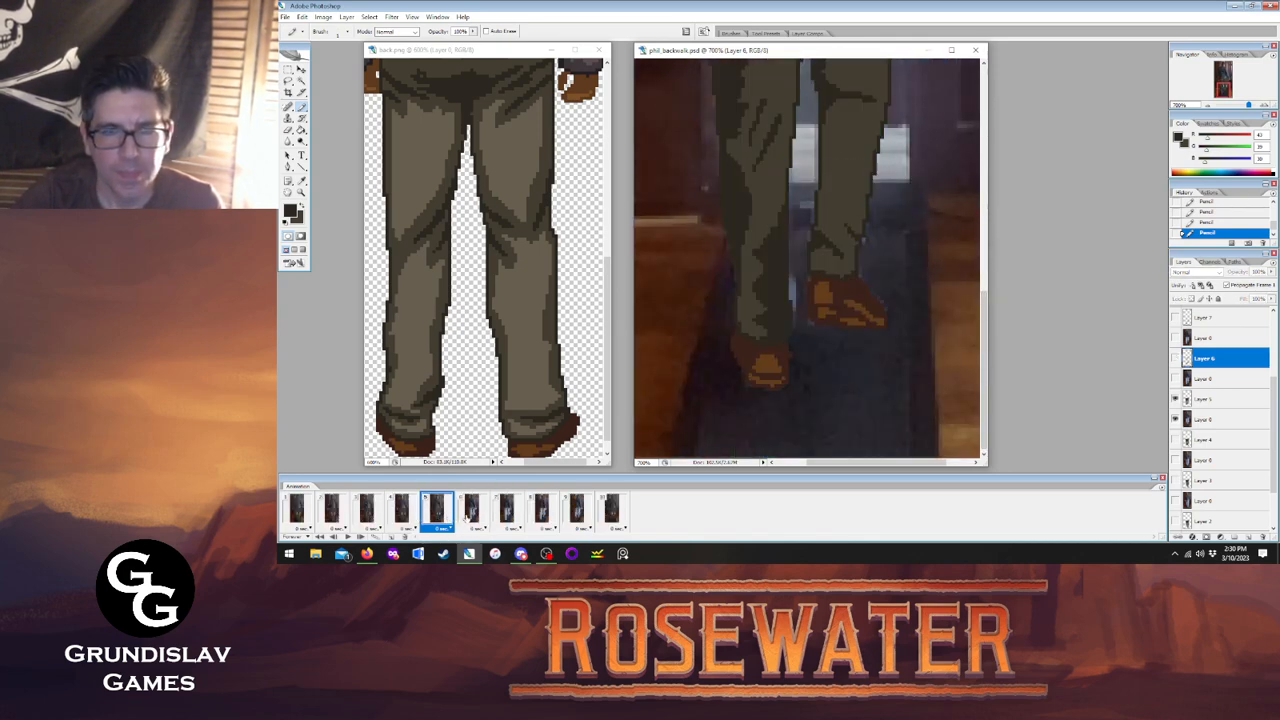
{"action": "left_click", "coordinate": [468, 515]}
{"action": "left_click", "coordinate": [450, 515]}
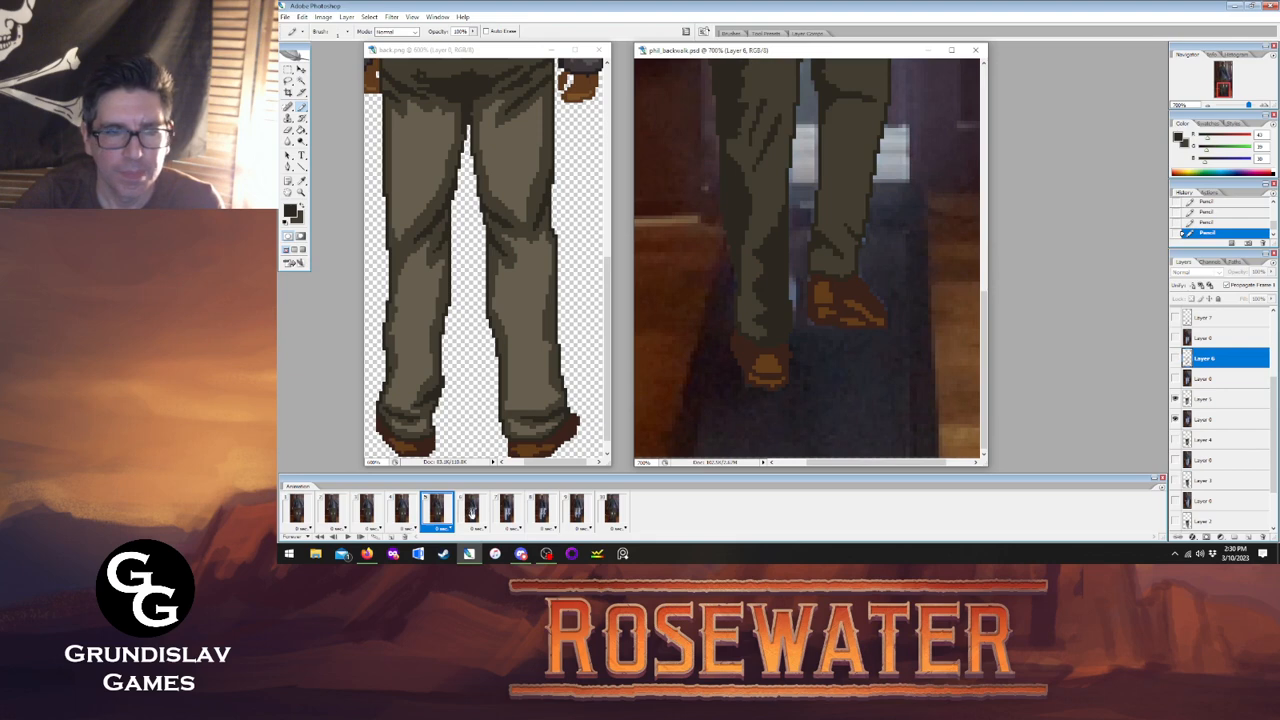
{"action": "left_click", "coordinate": [471, 513]}
{"action": "left_click", "coordinate": [437, 514]}
{"action": "left_click", "coordinate": [471, 512]}
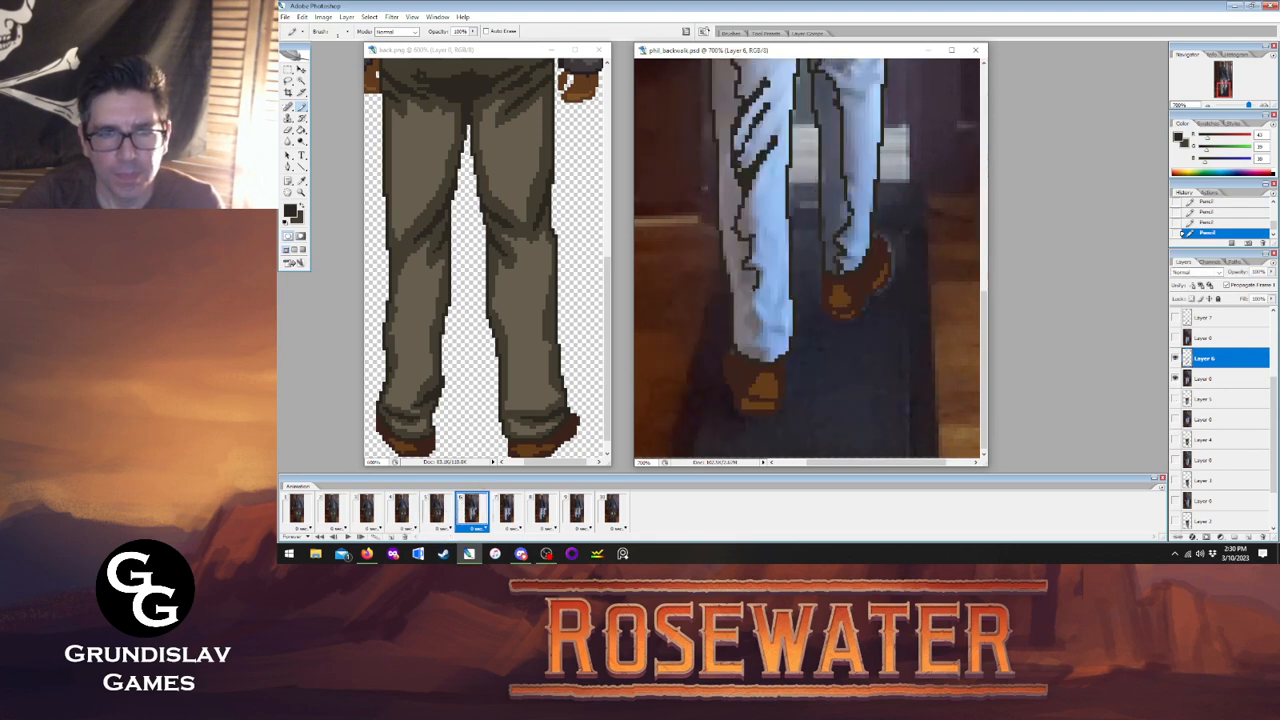
Fill the trousers in frame 6, using dark brown for both legs' shadows and lighter brown for the remaining legs and seat.
{"action": "left_click", "coordinate": [301, 130]}
{"action": "left_click", "coordinate": [742, 186]}
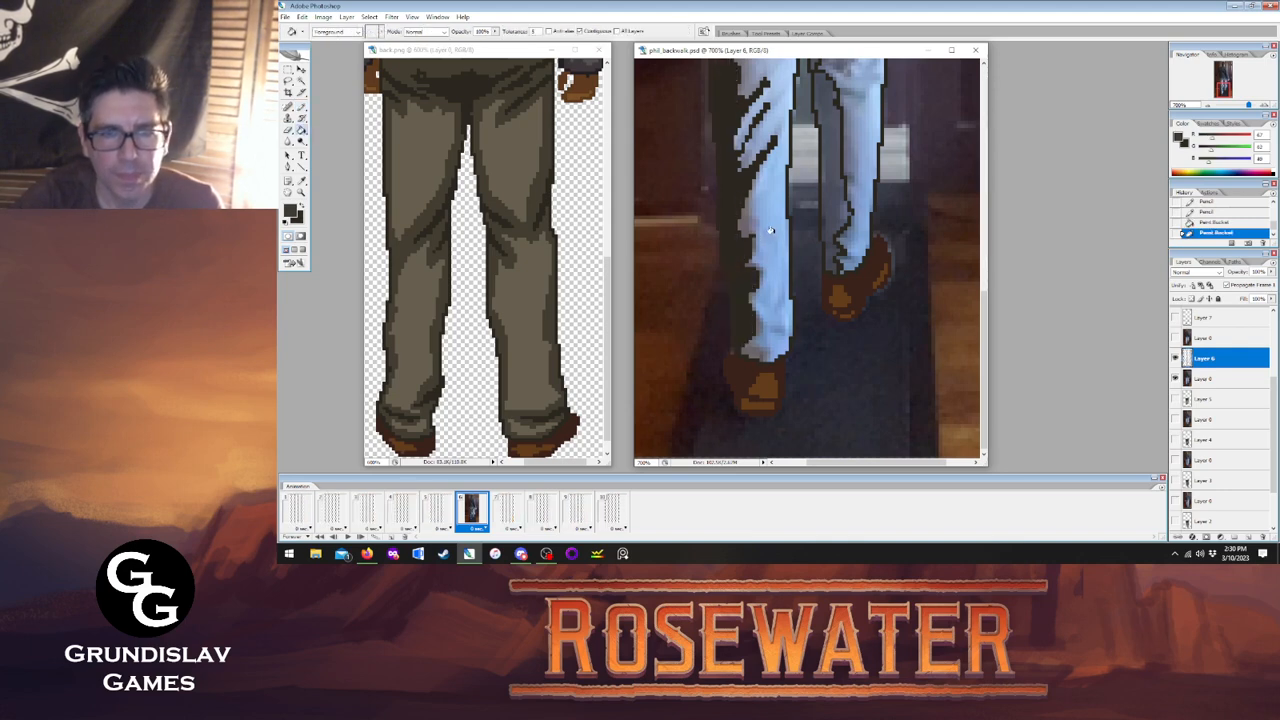
{"action": "left_click", "coordinate": [770, 231]}
{"action": "left_click", "coordinate": [735, 168]}
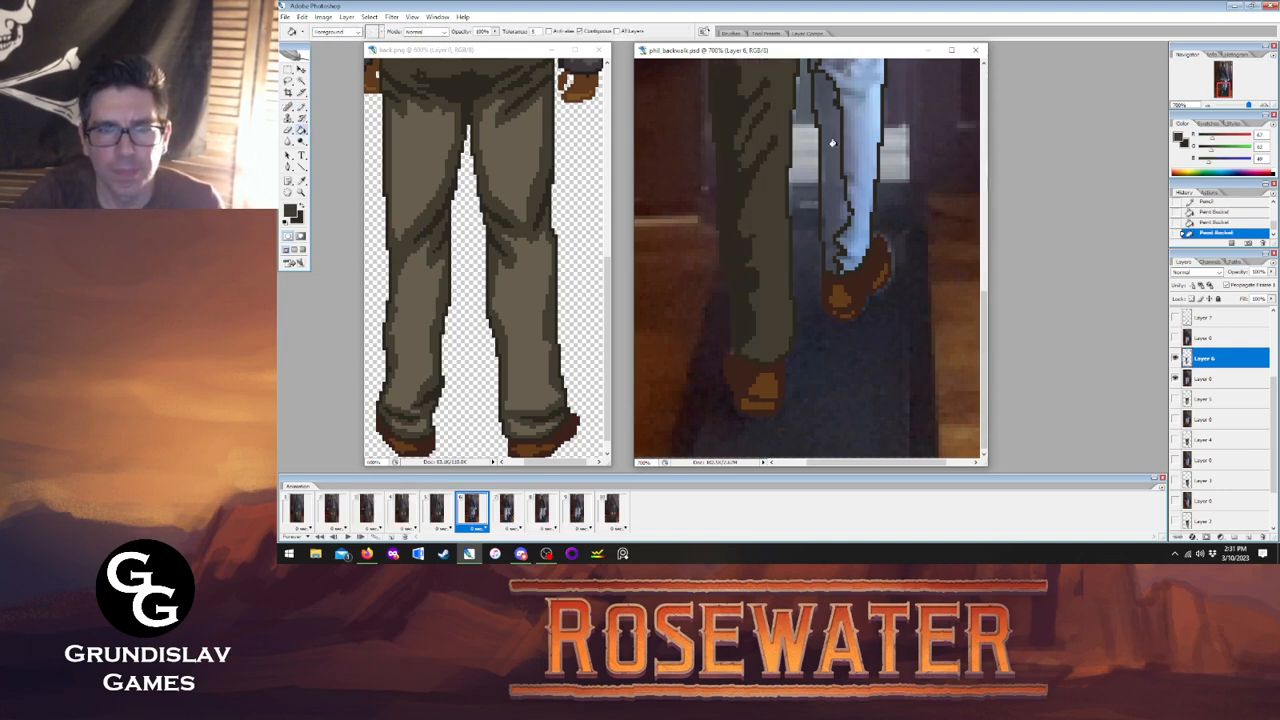
{"action": "left_click", "coordinate": [829, 183]}
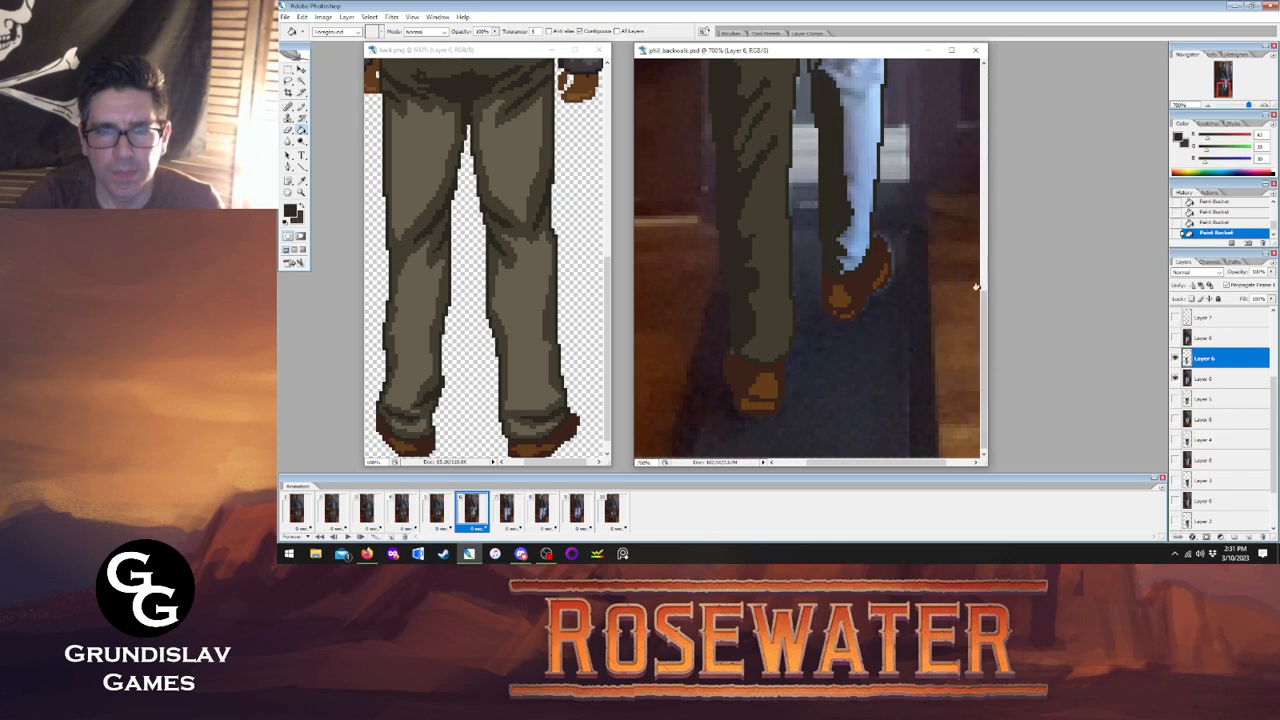
{"action": "left_click_drag", "start_coordinate": [986, 320], "coordinate": [986, 256]}
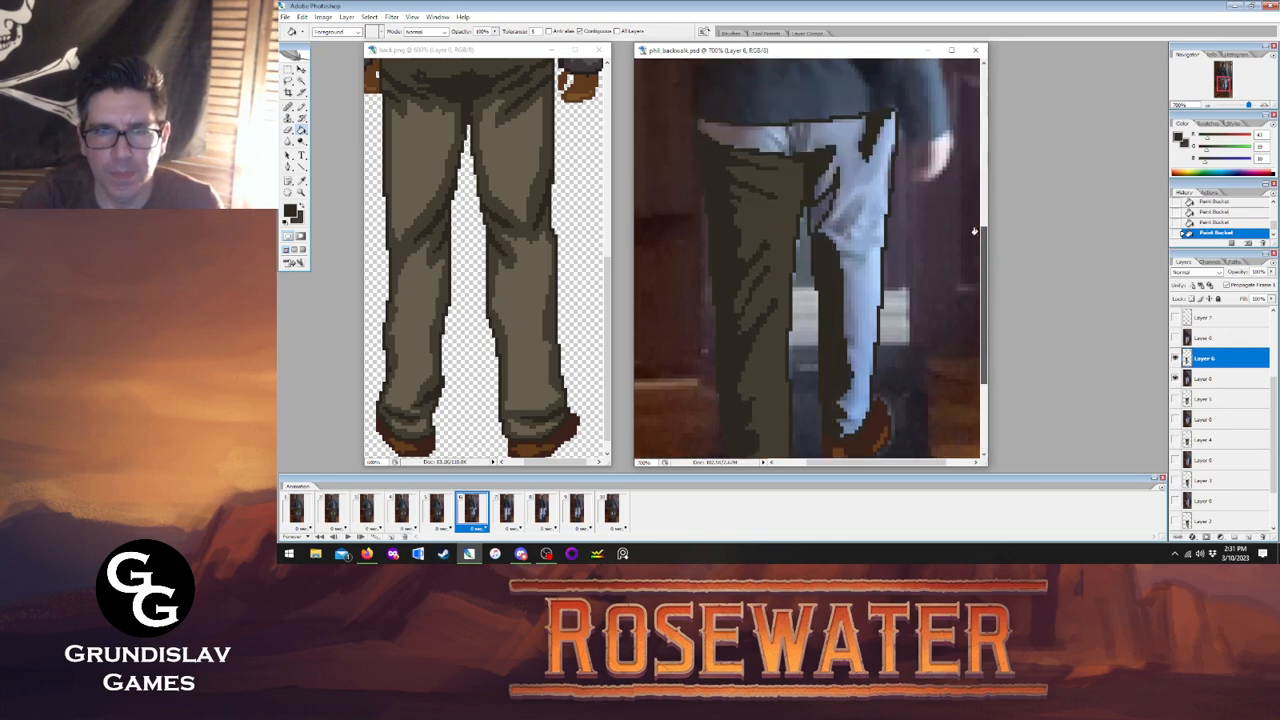
{"action": "left_click", "coordinate": [838, 128]}
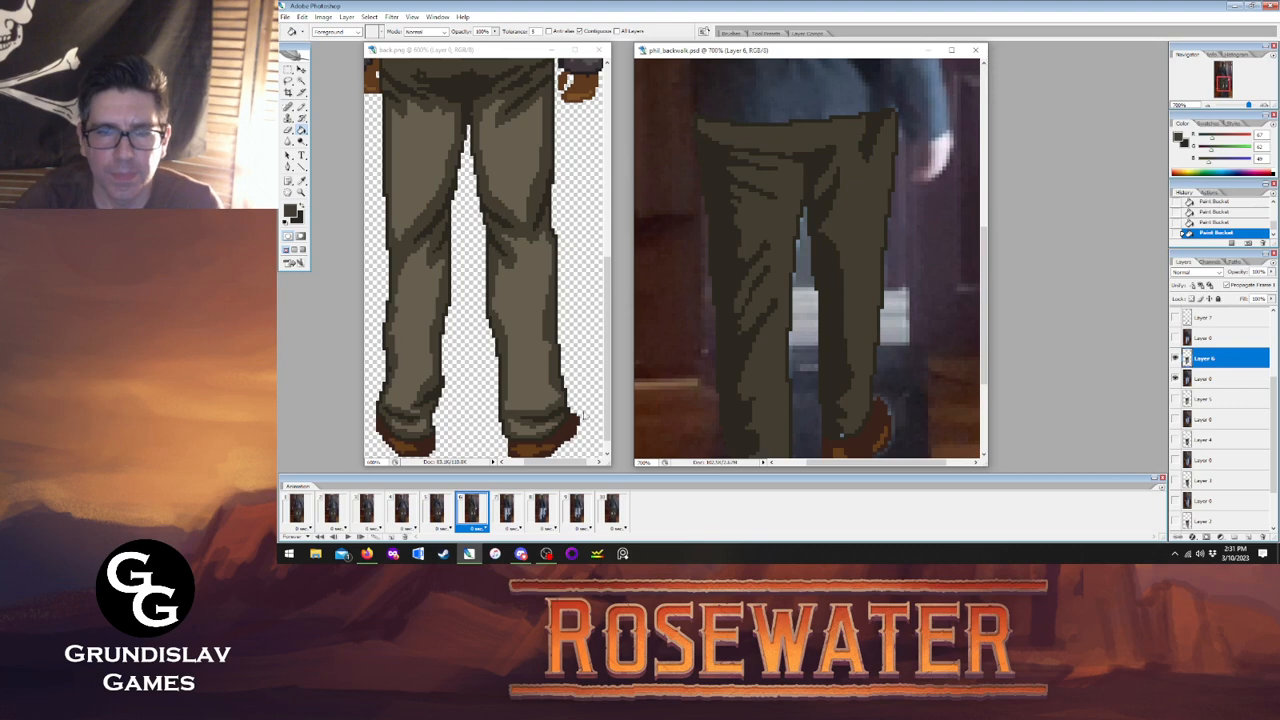
Compare the lower legs in frames 4 and 5, and check frame 5 against its footage by toggling Layer 5's visibility.
{"action": "left_click_drag", "start_coordinate": [984, 300], "coordinate": [986, 355]}
{"action": "left_click", "coordinate": [405, 510]}
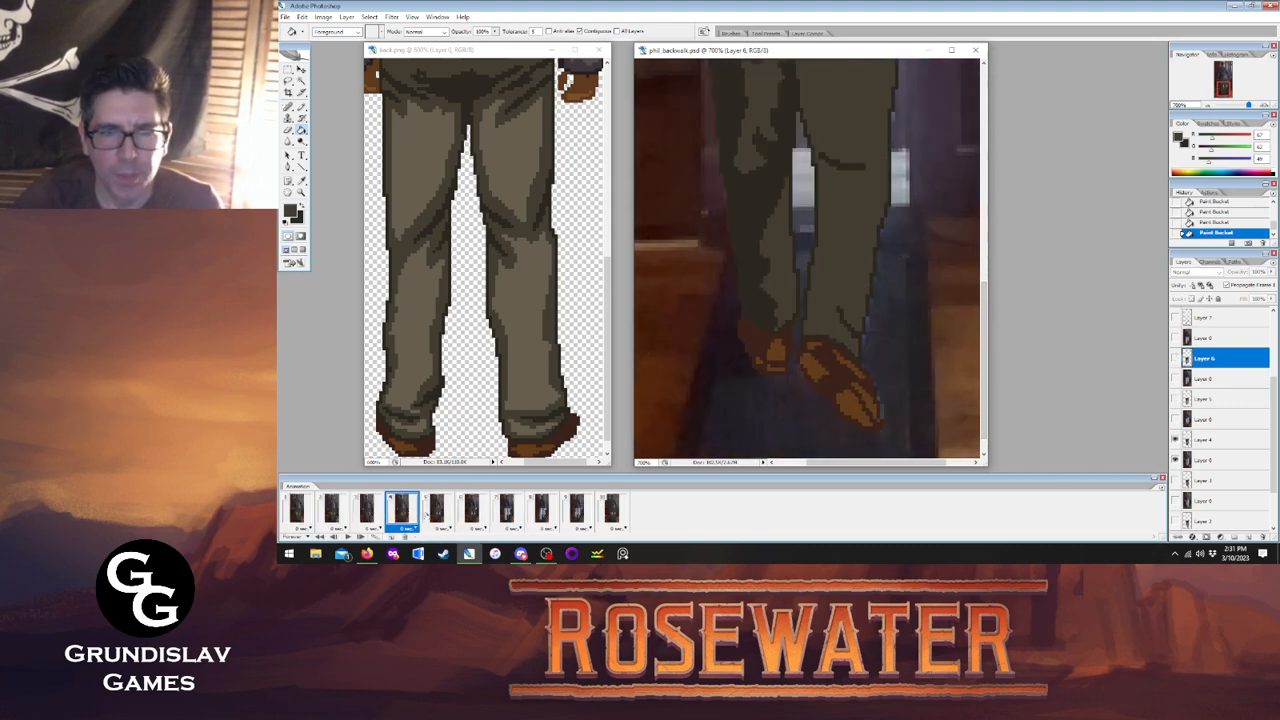
{"action": "left_click", "coordinate": [440, 511]}
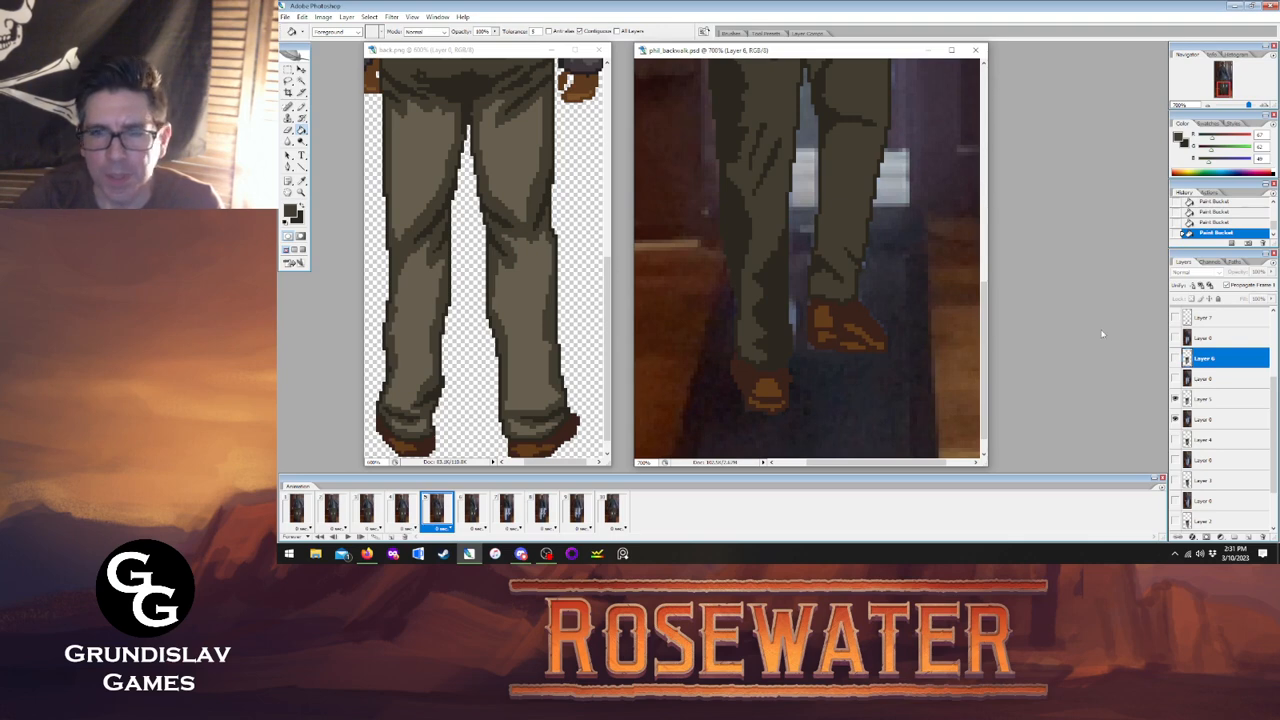
{"action": "left_click", "coordinate": [1214, 400]}
{"action": "left_click", "coordinate": [1176, 399]}
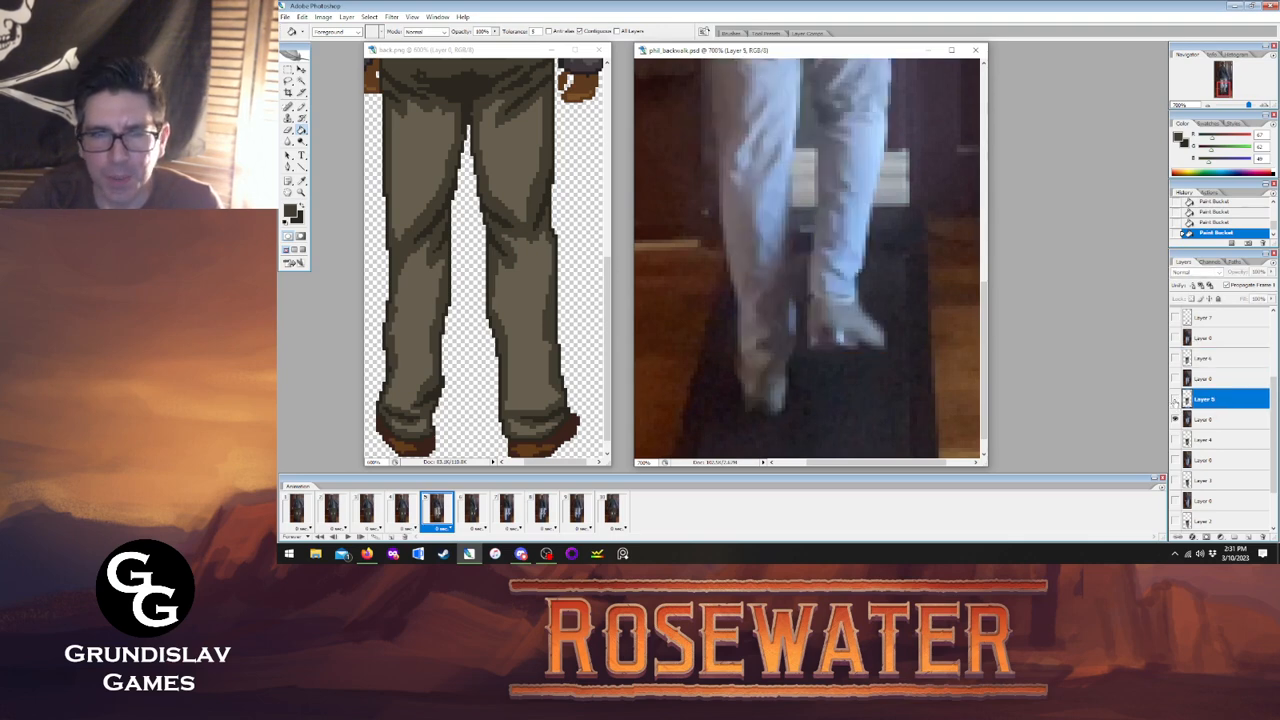
{"action": "left_click", "coordinate": [1176, 399]}
{"action": "left_click", "coordinate": [1176, 399]}
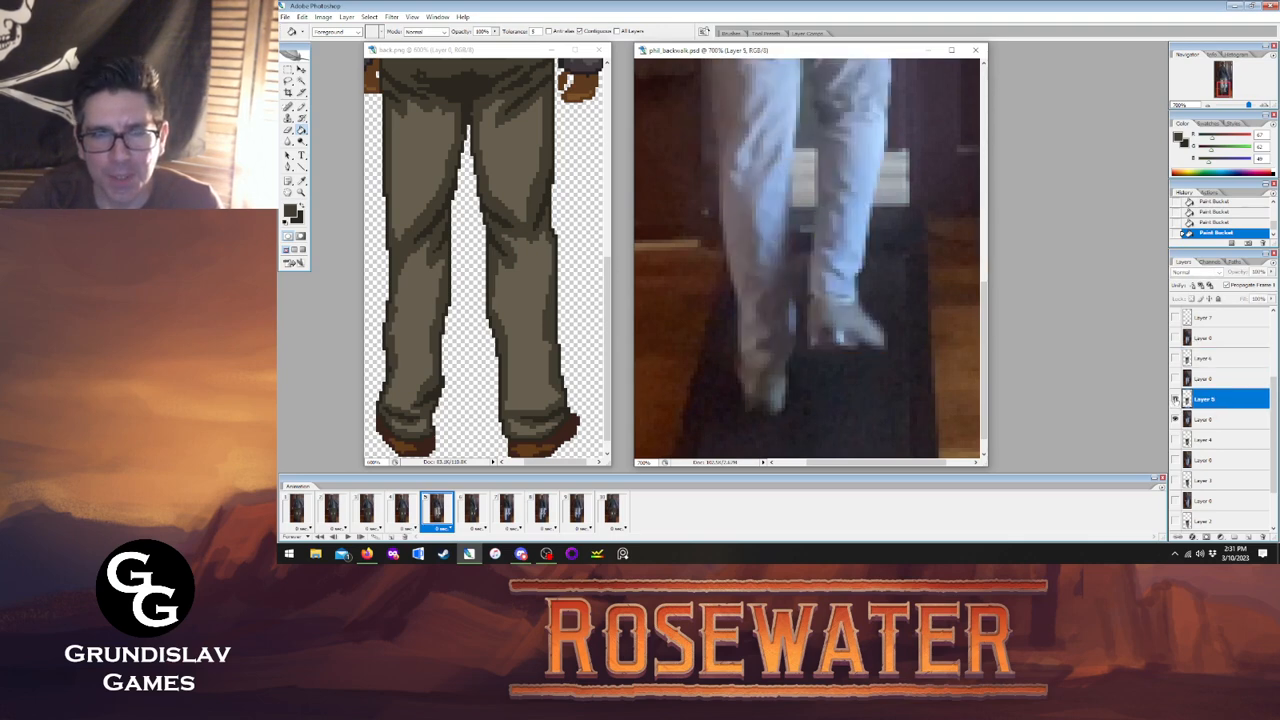
{"action": "left_click", "coordinate": [1176, 399]}
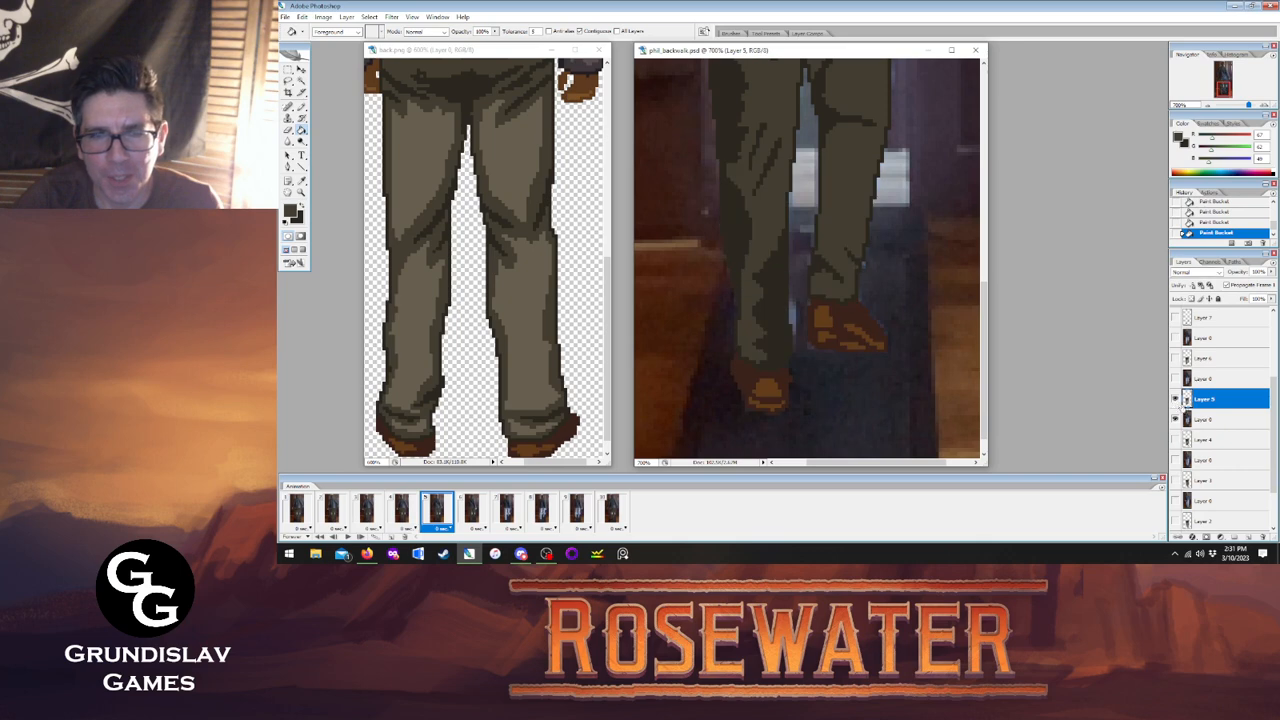
Redraw the left lower leg's shadow in frame 5 along its outer side, filling it with dark brown.
{"action": "left_click", "coordinate": [301, 107]}
{"action": "key", "text": "x"}
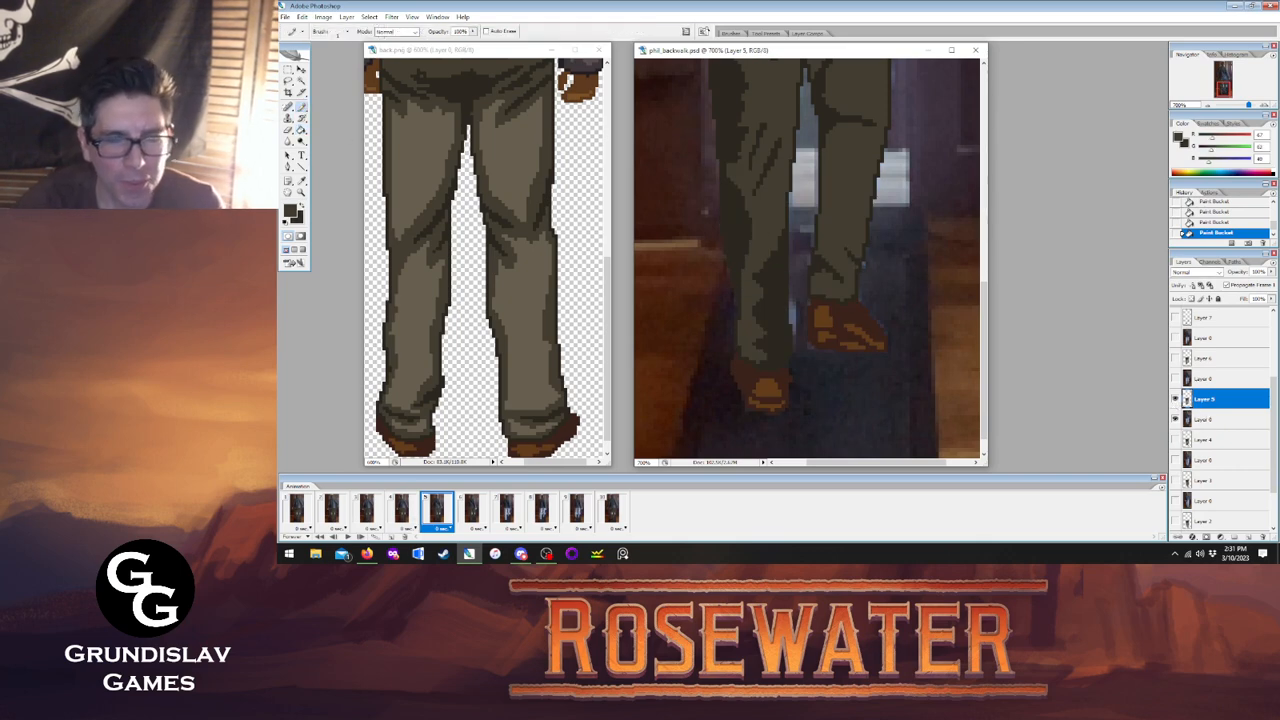
{"action": "left_click", "coordinate": [403, 511]}
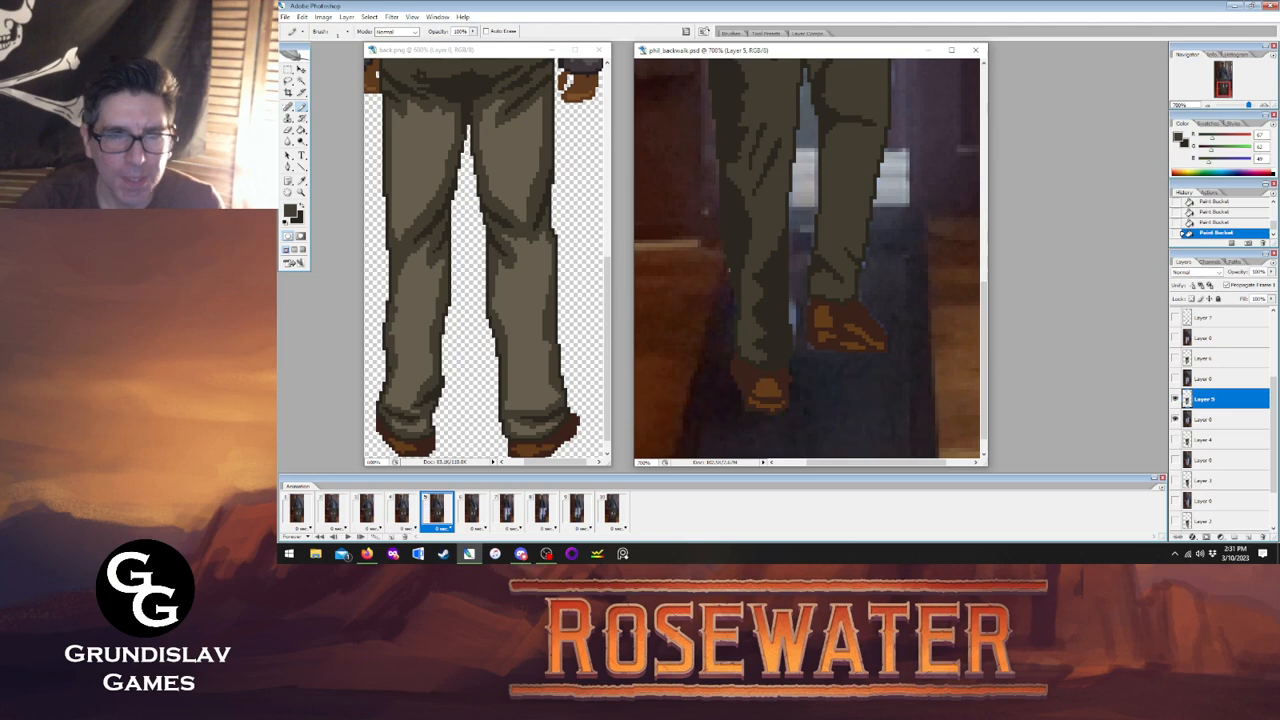
{"action": "left_click", "coordinate": [750, 272], "text": "alt"}
{"action": "left_click", "coordinate": [754, 278]}
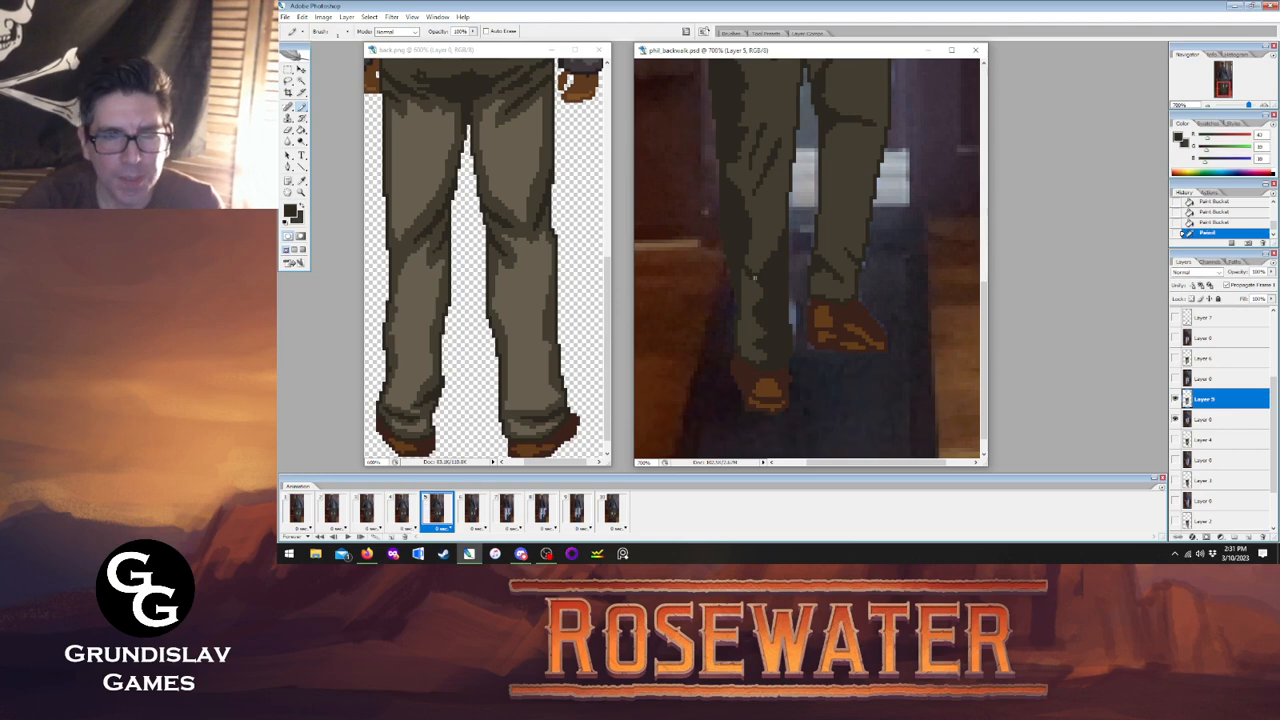
{"action": "left_click", "coordinate": [760, 269], "text": "alt"}
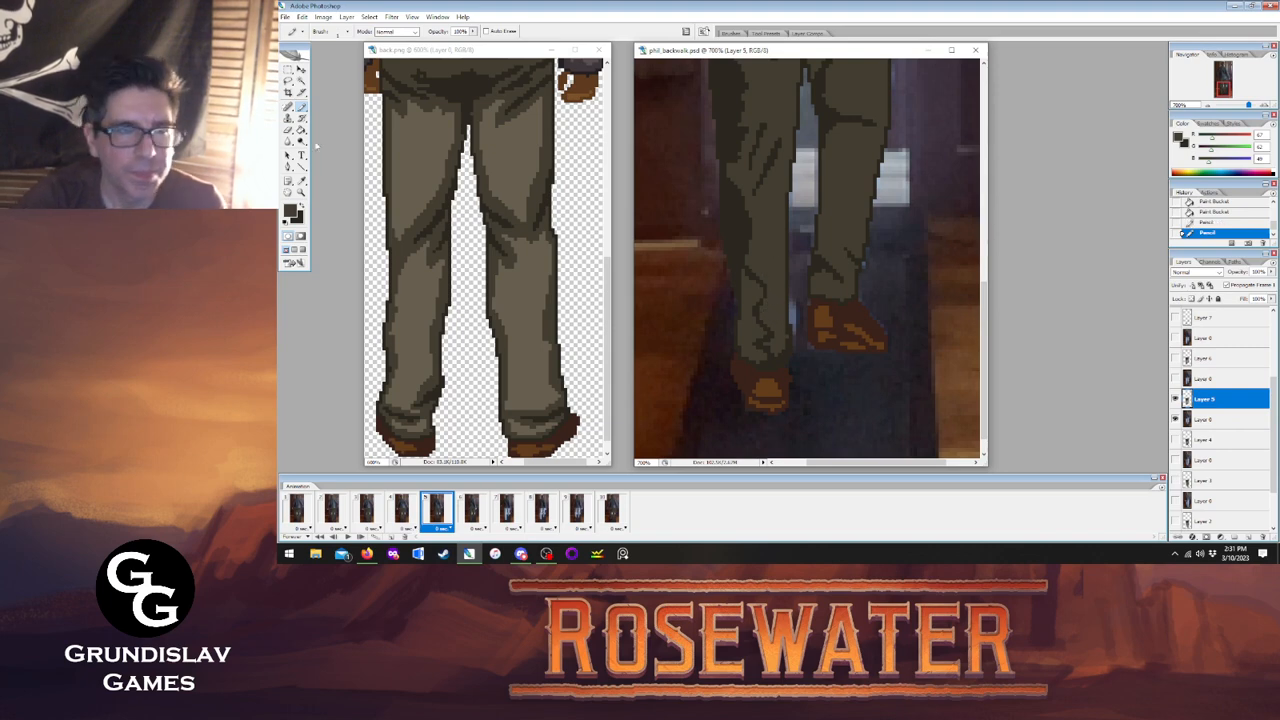
{"action": "key", "text": "g"}
{"action": "left_click", "coordinate": [751, 328]}
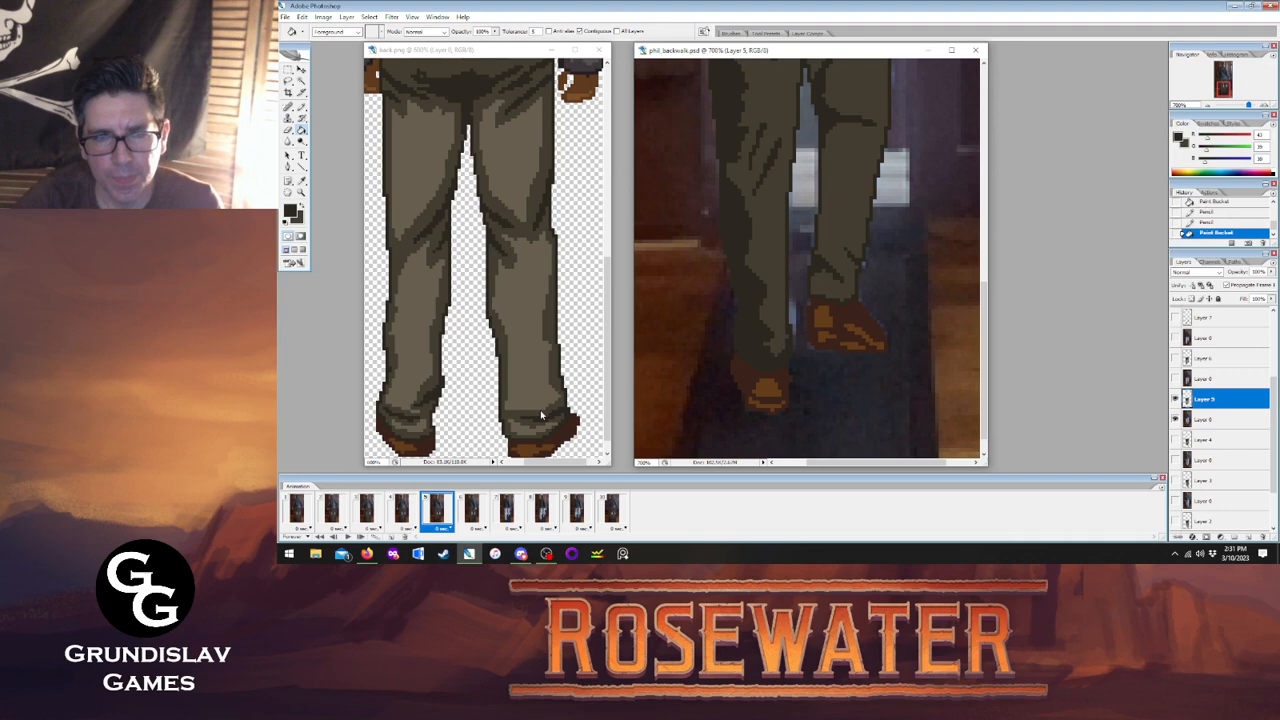
Step through frames 3 to 6 to compare the lower-leg shadows.
{"action": "left_click", "coordinate": [400, 513]}
{"action": "left_click", "coordinate": [436, 513]}
{"action": "left_click", "coordinate": [467, 513]}
{"action": "left_click", "coordinate": [429, 514]}
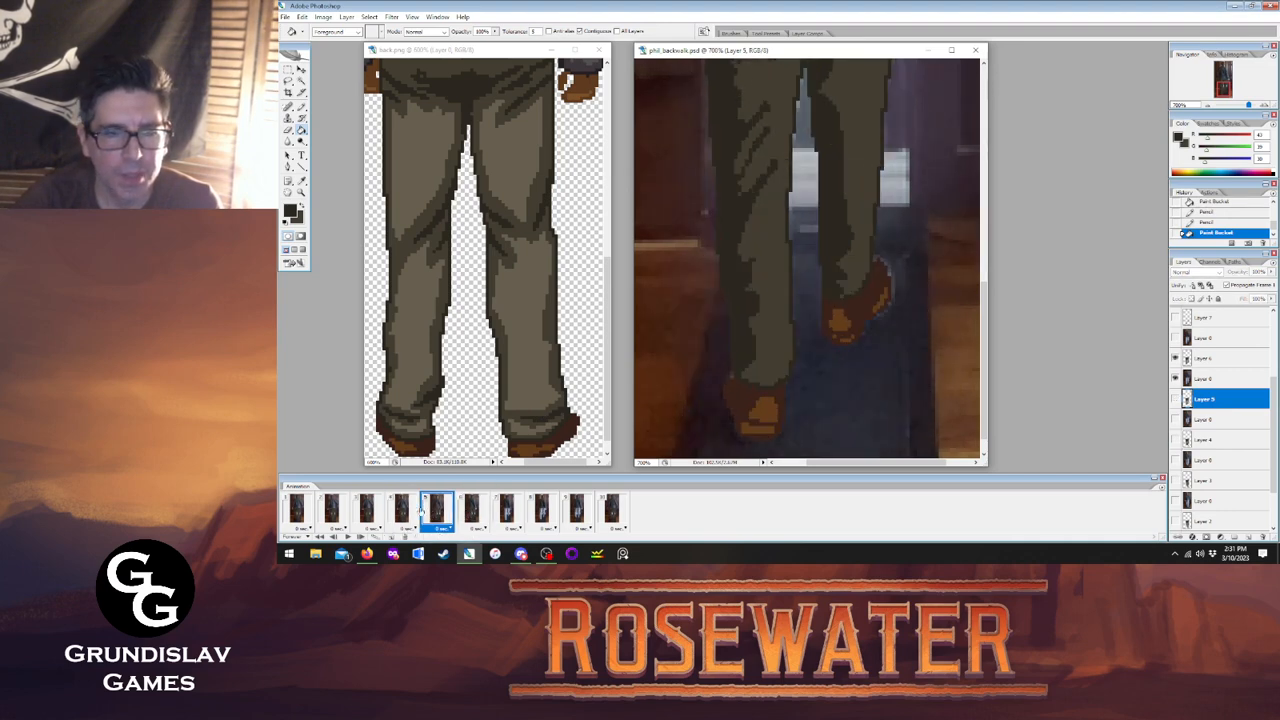
{"action": "left_click", "coordinate": [401, 513]}
{"action": "left_click", "coordinate": [370, 513]}
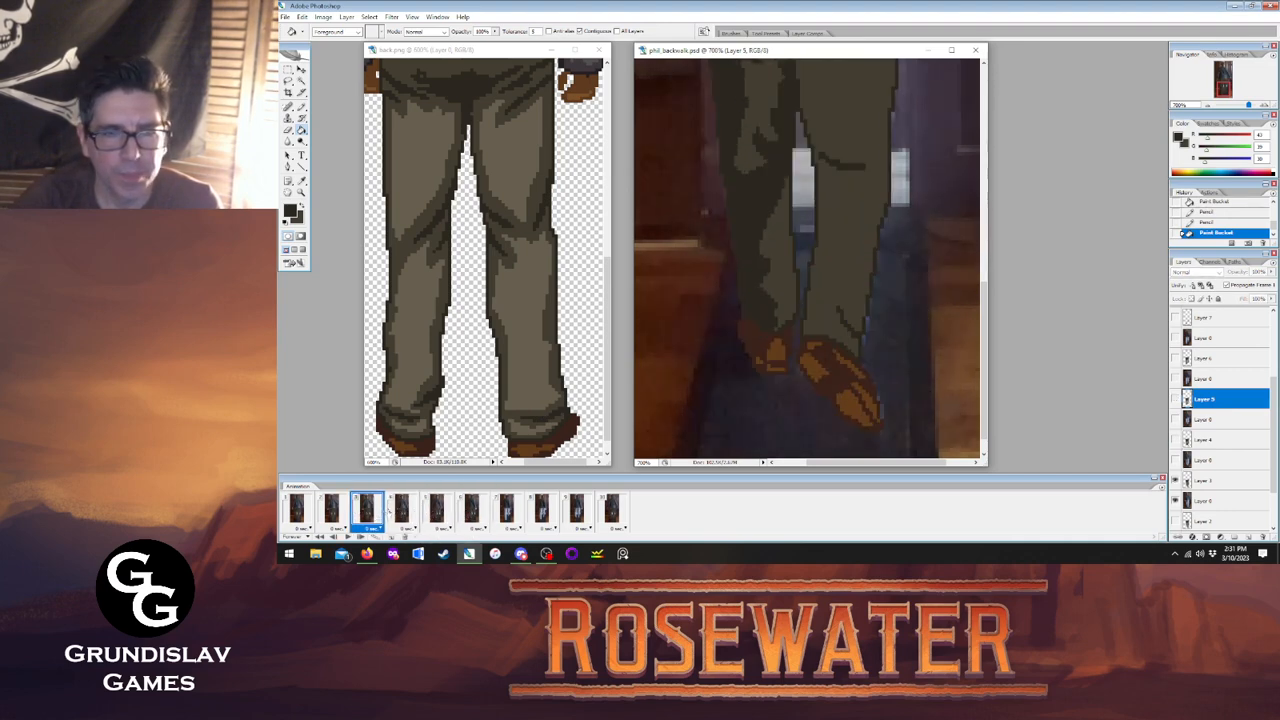
Compare the trouser shading in frames 3 to 7 from lower legs to seat, and play the walk cycle.
{"action": "left_click", "coordinate": [401, 513]}
{"action": "left_click", "coordinate": [436, 513]}
{"action": "left_click", "coordinate": [471, 513]}
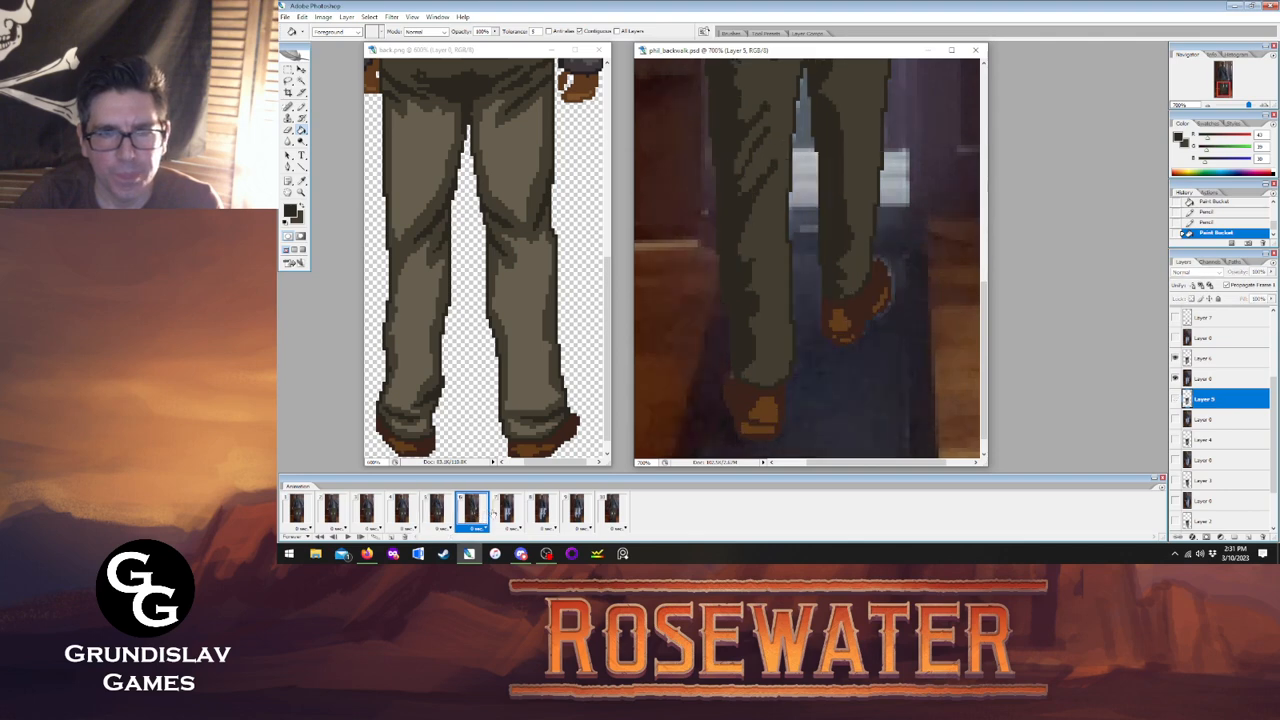
{"action": "left_click", "coordinate": [506, 512]}
{"action": "left_click", "coordinate": [471, 510]}
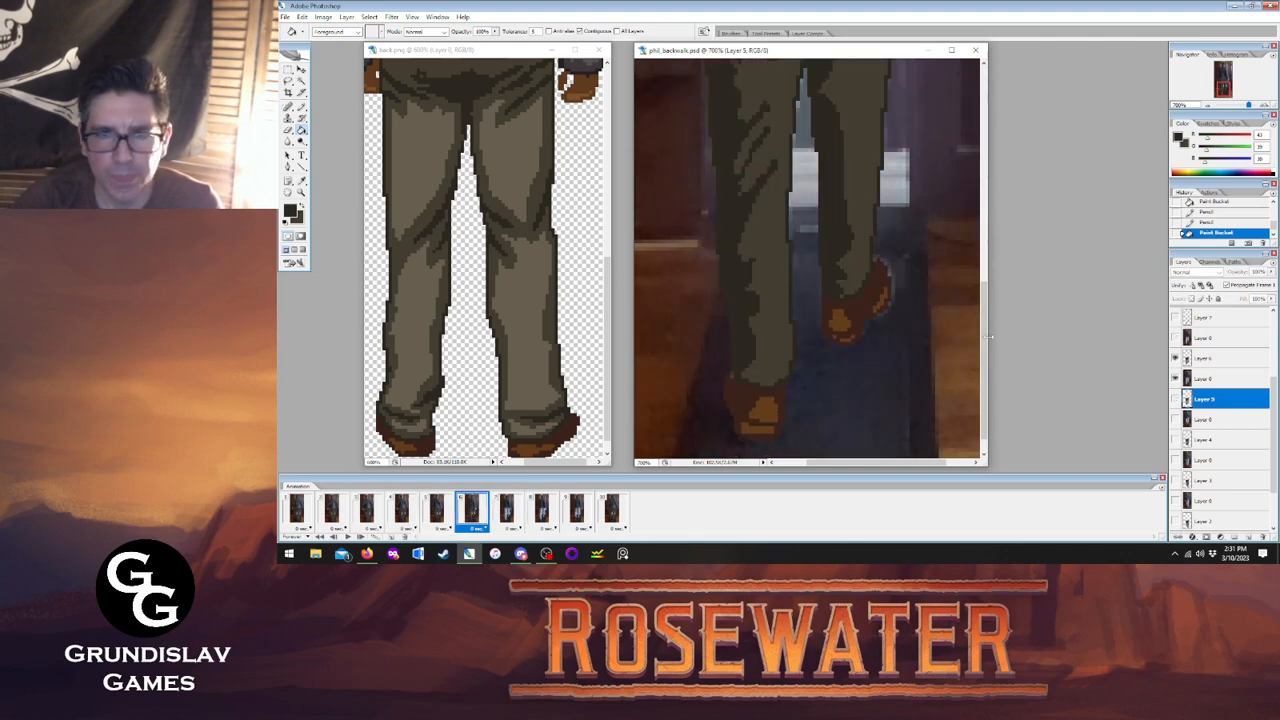
{"action": "left_click_drag", "start_coordinate": [986, 350], "coordinate": [995, 272]}
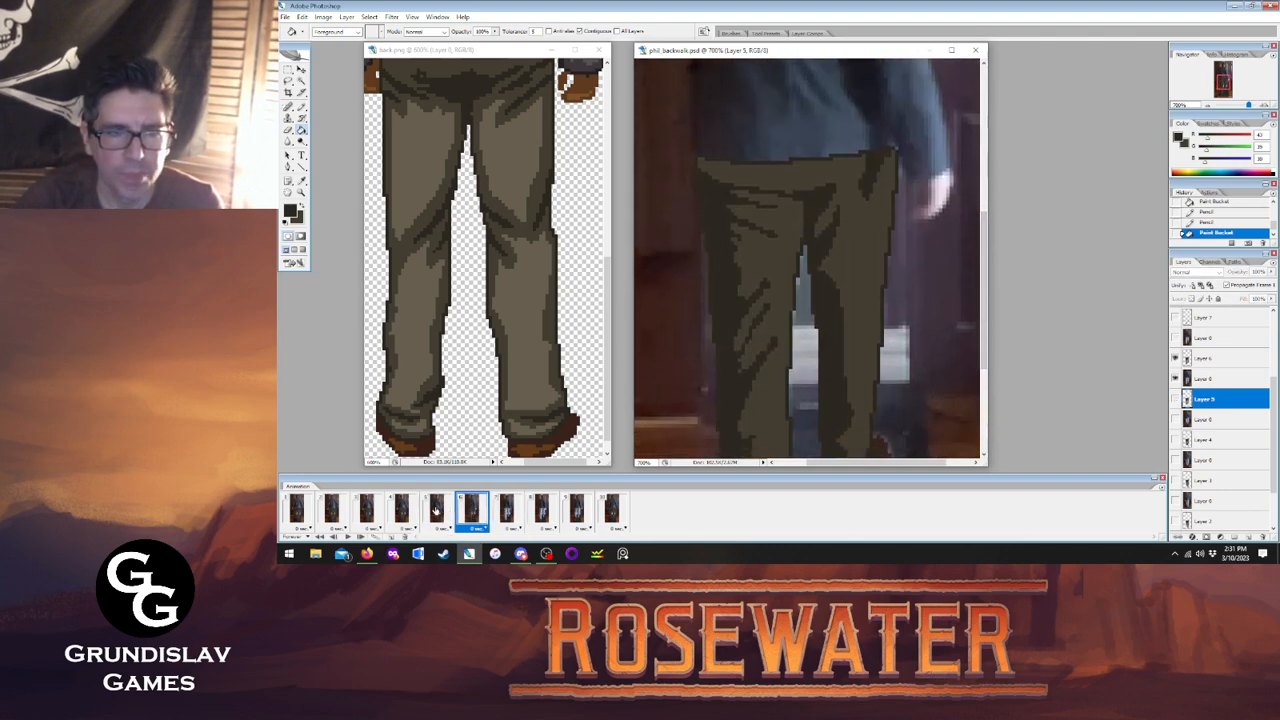
{"action": "left_click", "coordinate": [401, 510]}
{"action": "left_click", "coordinate": [367, 508]}
{"action": "left_click", "coordinate": [347, 537]}
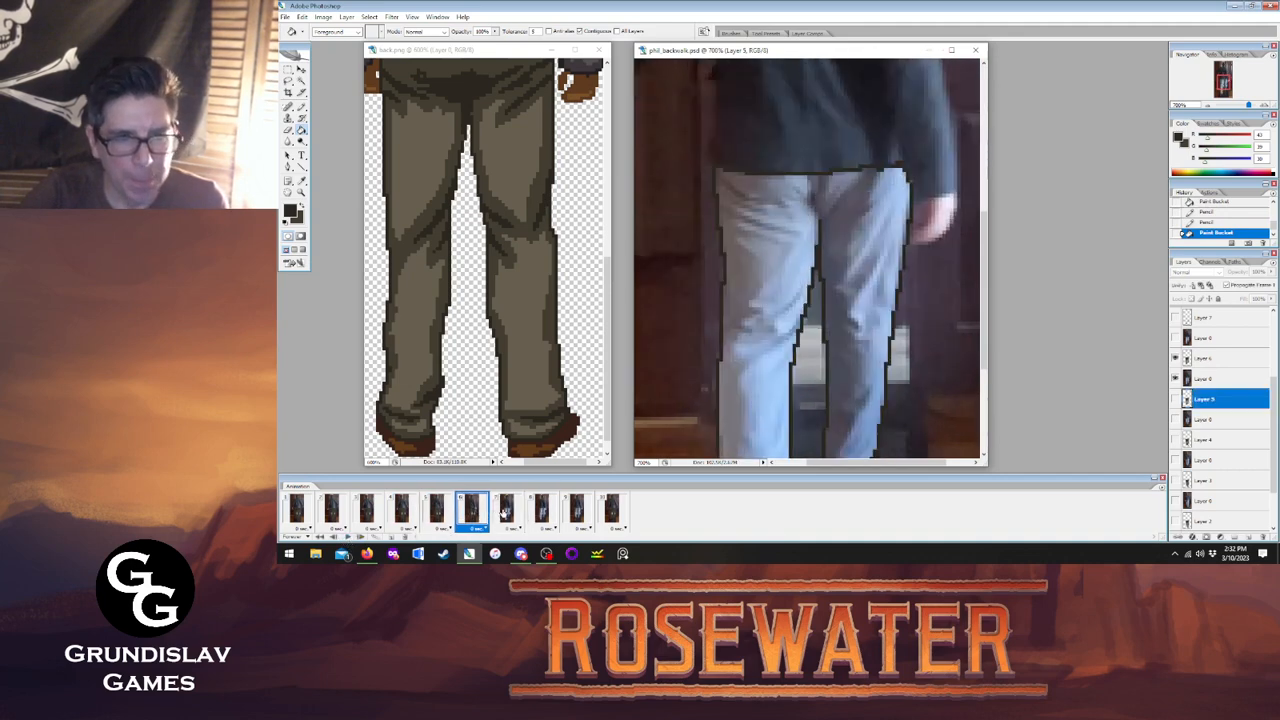
On Layer 7 in frame 7, pencil a dark curved fold from the left hip across the seat, using frame 6 as reference.
{"action": "left_click", "coordinate": [302, 106]}
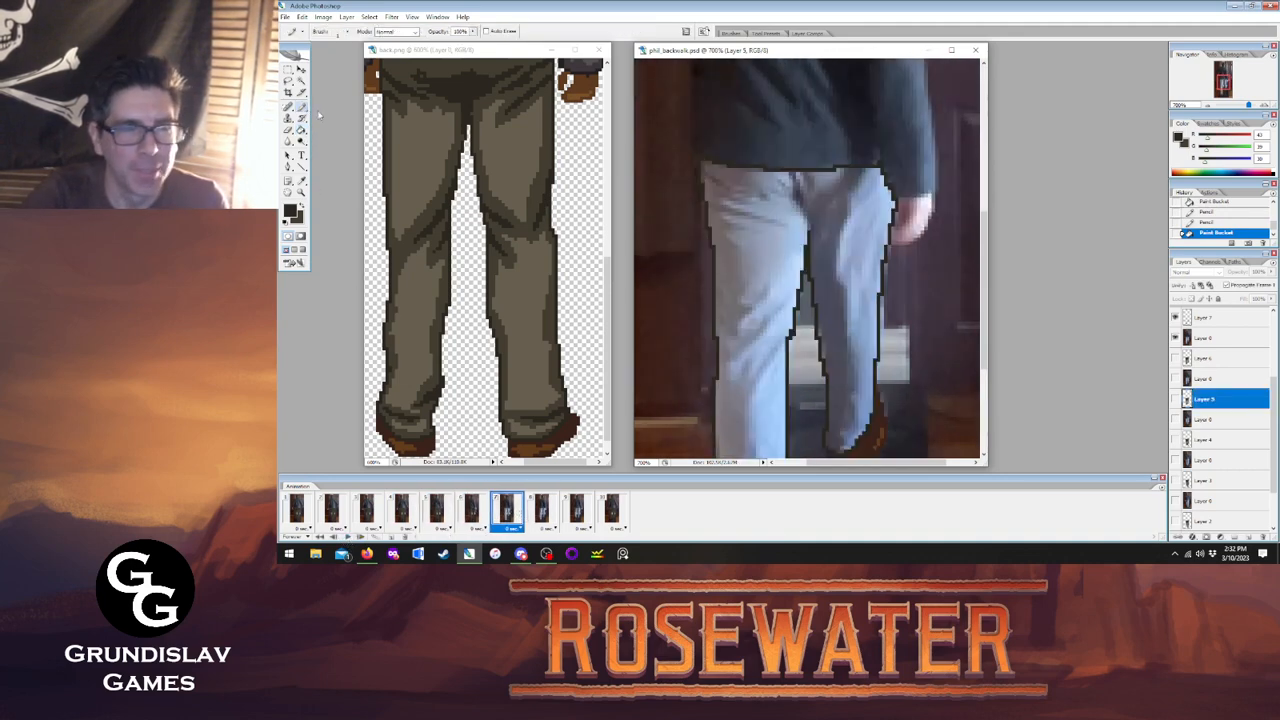
{"action": "left_click", "coordinate": [1220, 336]}
{"action": "left_click", "coordinate": [1210, 320]}
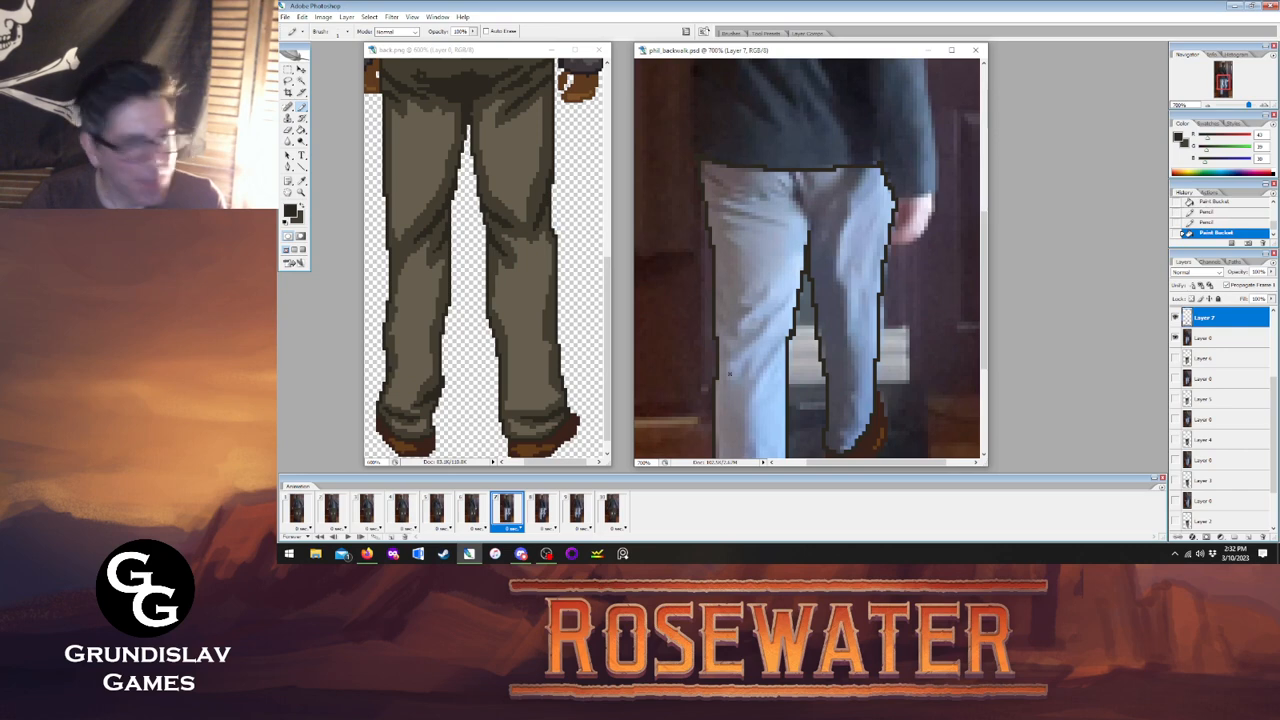
{"action": "left_click", "coordinate": [470, 508]}
{"action": "left_click", "coordinate": [505, 508]}
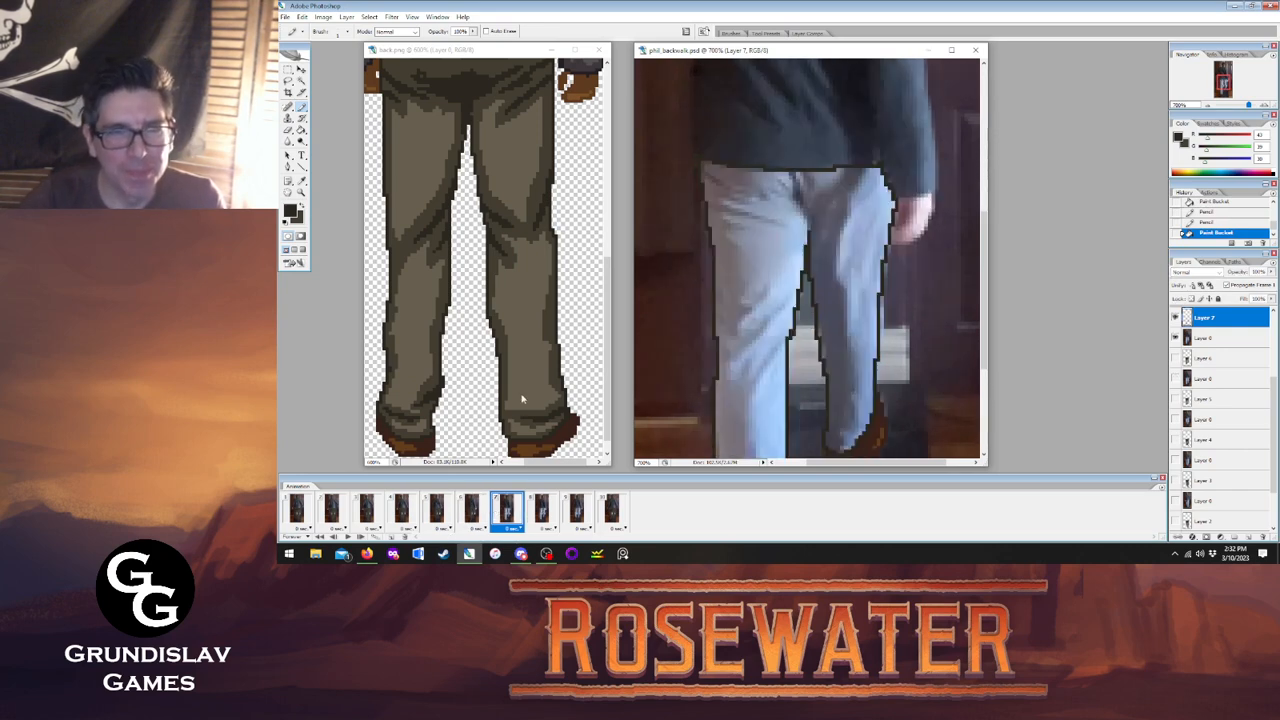
{"action": "left_click", "coordinate": [708, 178]}
{"action": "key", "text": "x"}
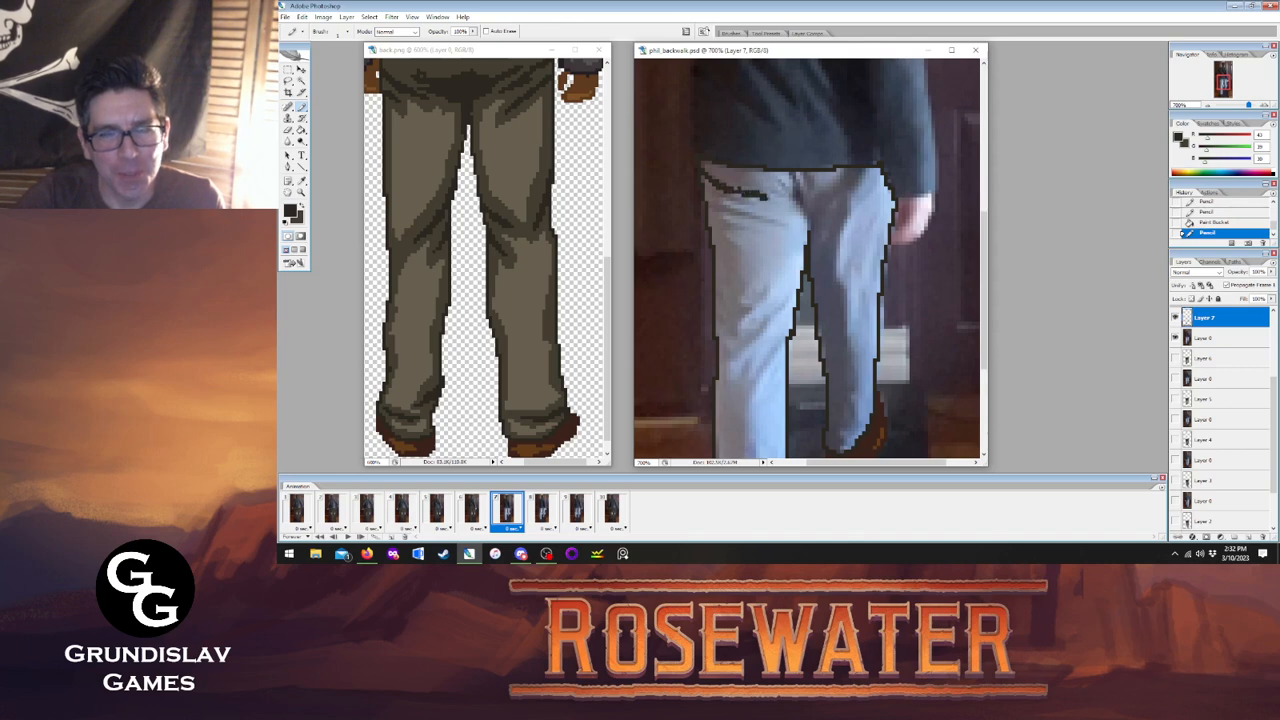
Extend the seat fold to the right hip, outline the right leg's inner shadow down to the shoe, and fill it with dark brown.
{"action": "mouse_move", "coordinate": [812, 200]}
{"action": "left_mouse_down"}
{"action": "mouse_move", "coordinate": [838, 193]}
{"action": "mouse_move", "coordinate": [848, 172]}
{"action": "mouse_move", "coordinate": [830, 260]}
{"action": "mouse_move", "coordinate": [848, 347]}
{"action": "left_mouse_up"}
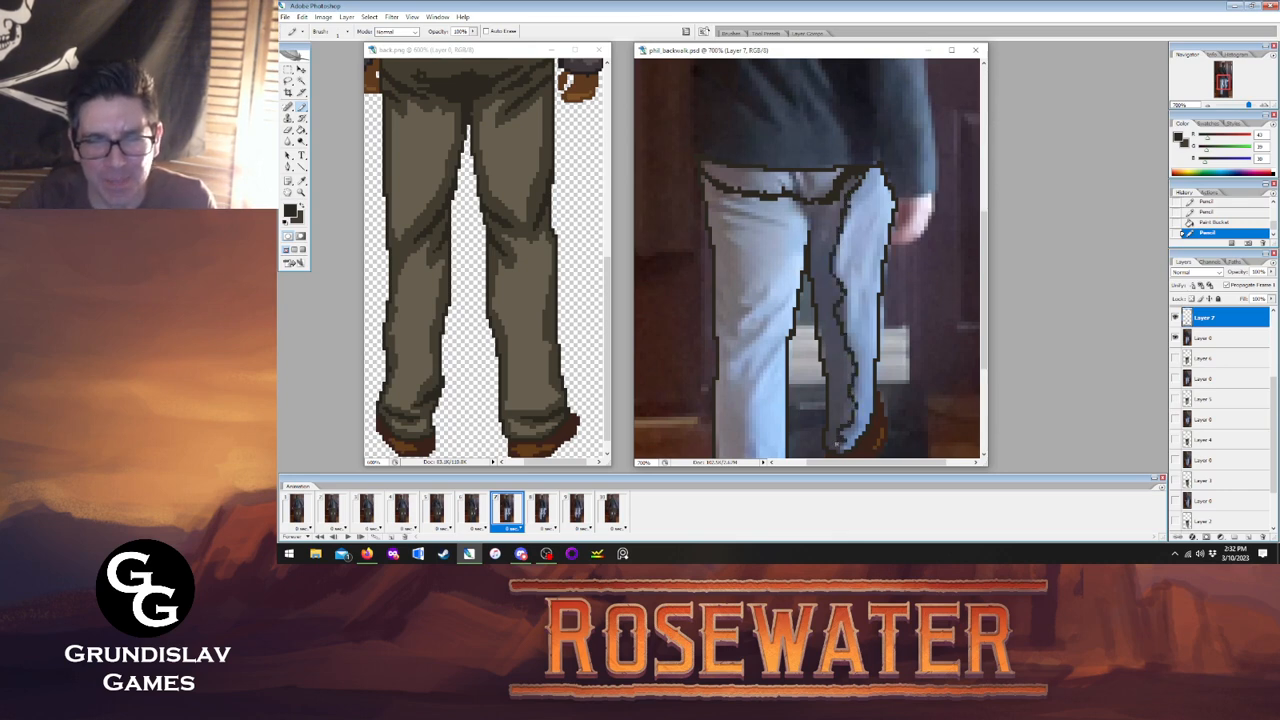
{"action": "left_click", "coordinate": [836, 446]}
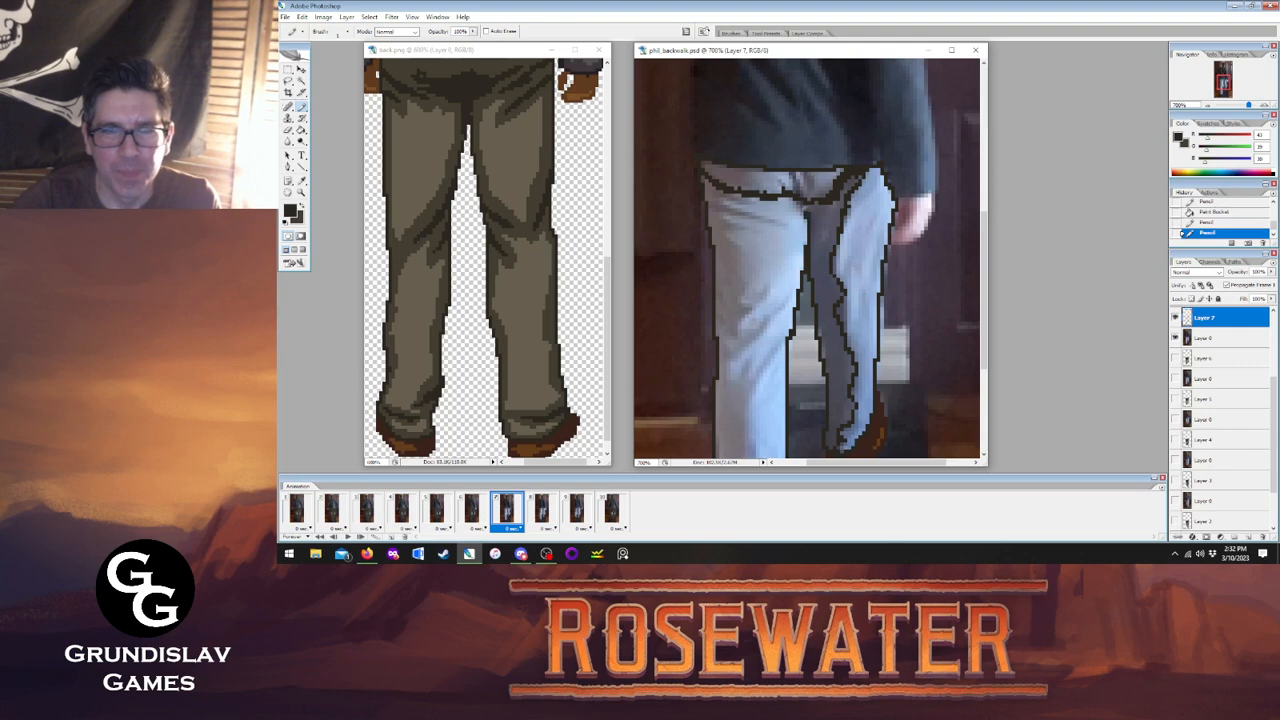
{"action": "left_click", "coordinate": [804, 206]}
{"action": "left_click", "coordinate": [303, 131]}
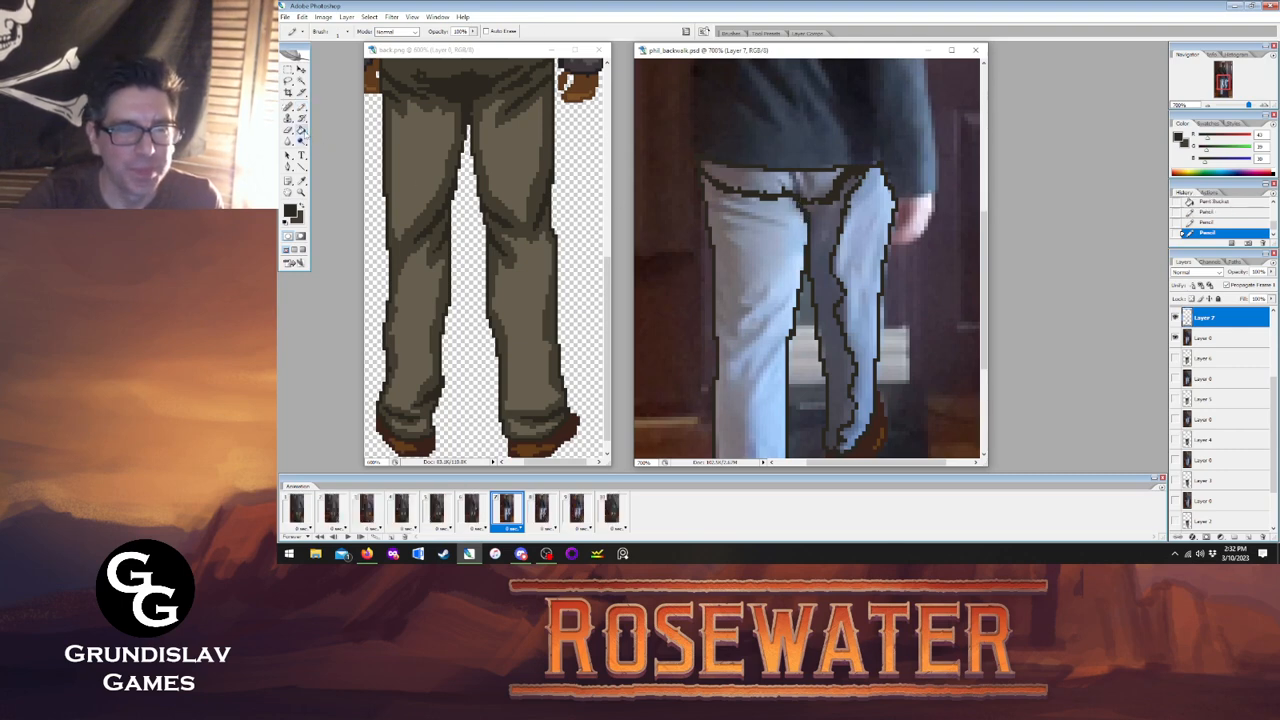
{"action": "left_click", "coordinate": [830, 250]}
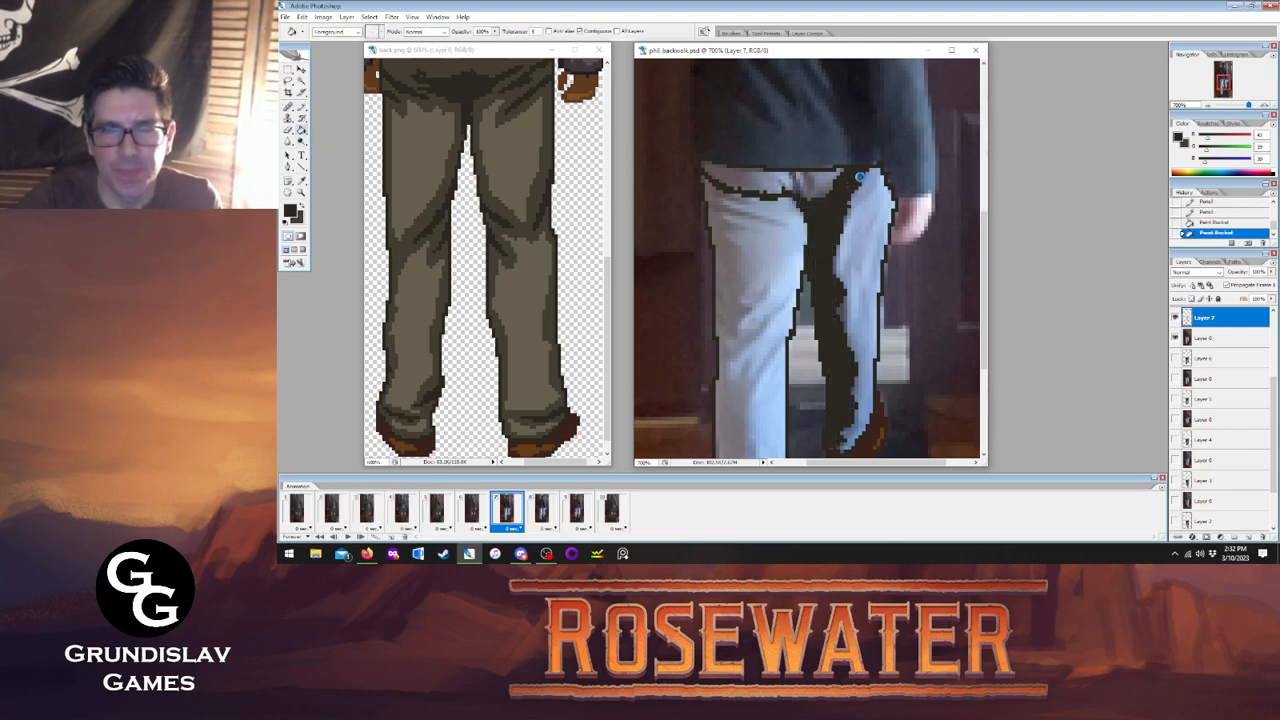
Flip between frames 6 and 7 to compare the right leg's shadow and the folds below the seat.
{"action": "left_click", "coordinate": [470, 510]}
{"action": "left_click", "coordinate": [497, 512]}
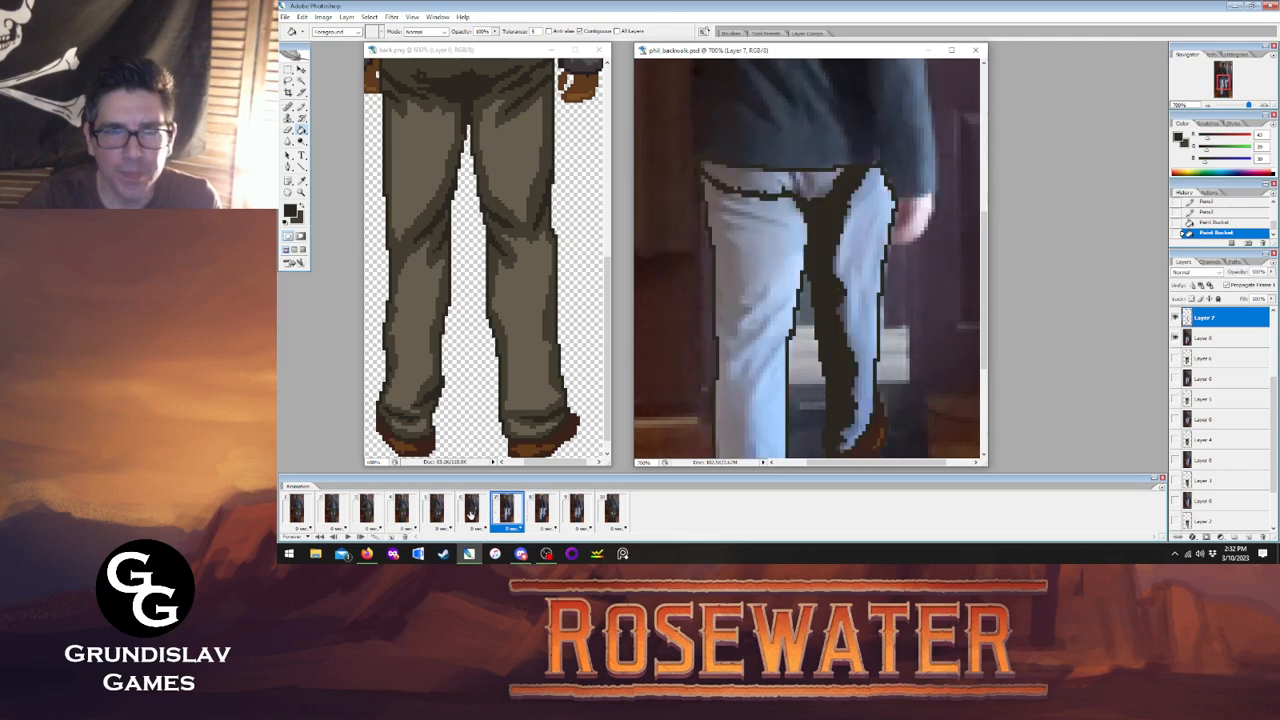
{"action": "left_click", "coordinate": [470, 510]}
{"action": "left_click", "coordinate": [497, 512]}
{"action": "left_click", "coordinate": [470, 510]}
{"action": "left_click", "coordinate": [497, 512]}
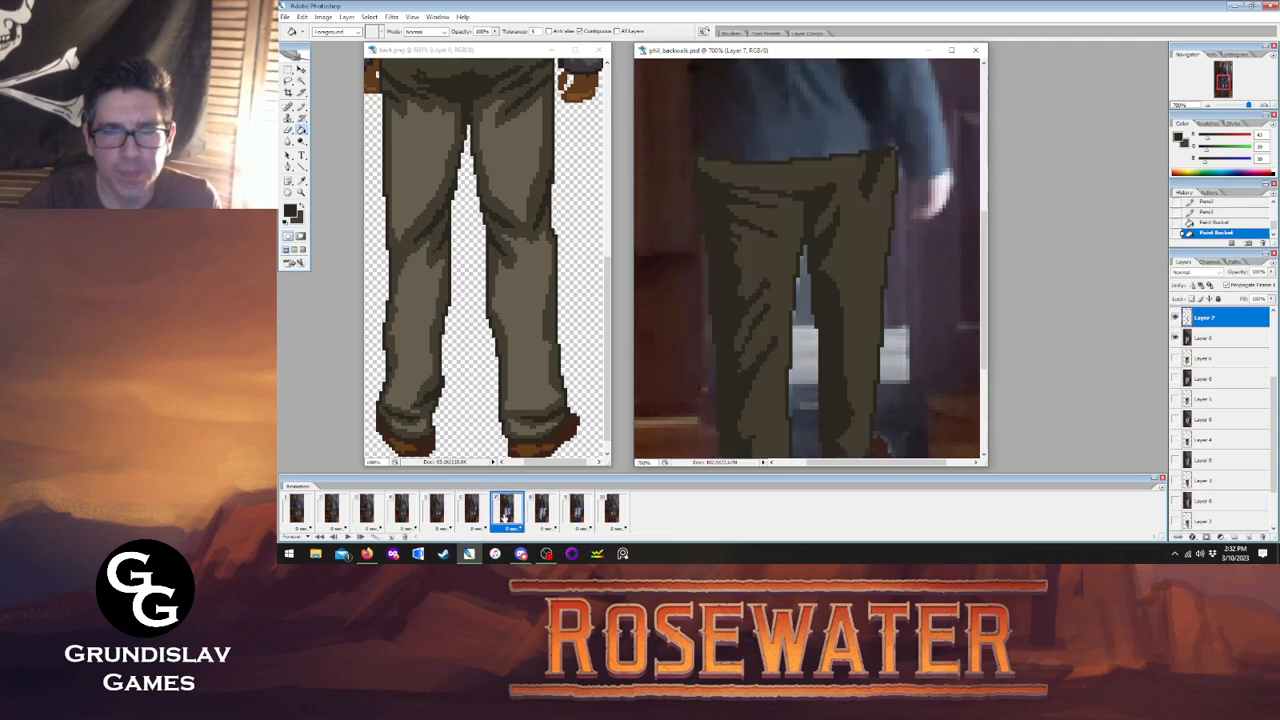
{"action": "left_click", "coordinate": [470, 510]}
{"action": "left_click", "coordinate": [505, 512]}
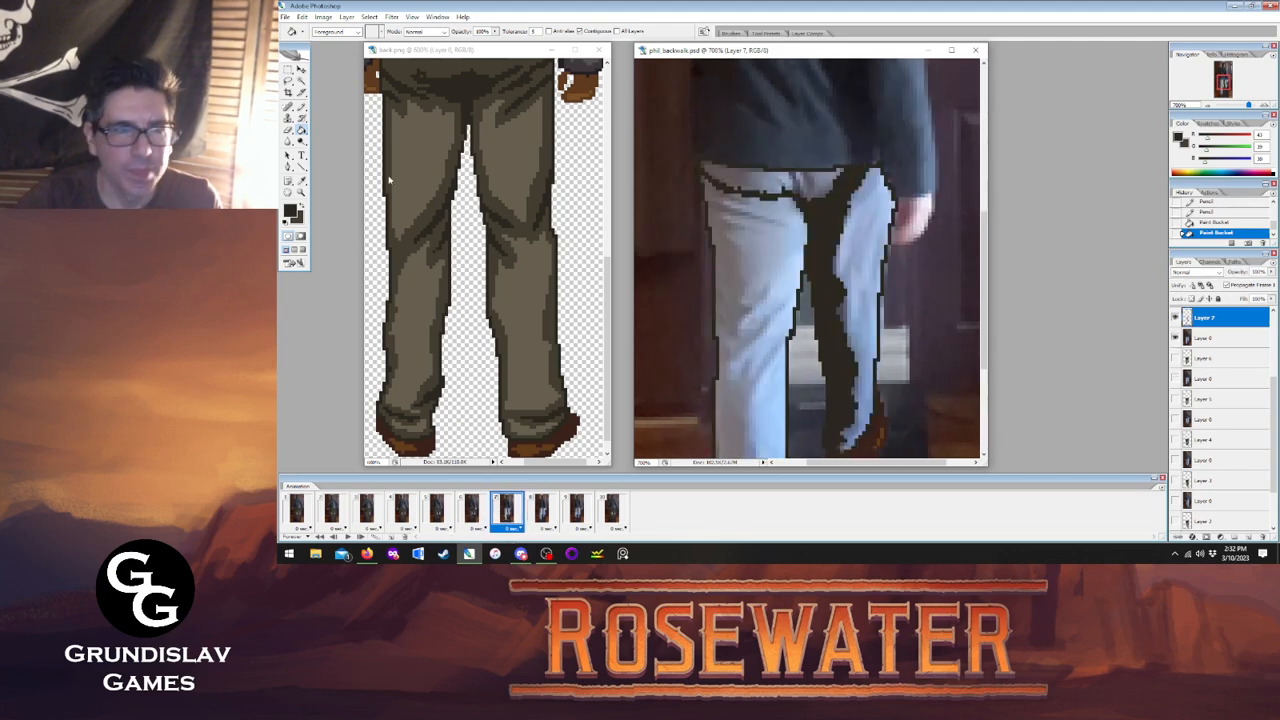
Pencil short diagonal folds below the left side of the seat in frame 7, checking them against frame 6.
{"action": "key", "text": "b"}
{"action": "left_click_drag", "start_coordinate": [719, 206], "coordinate": [775, 226]}
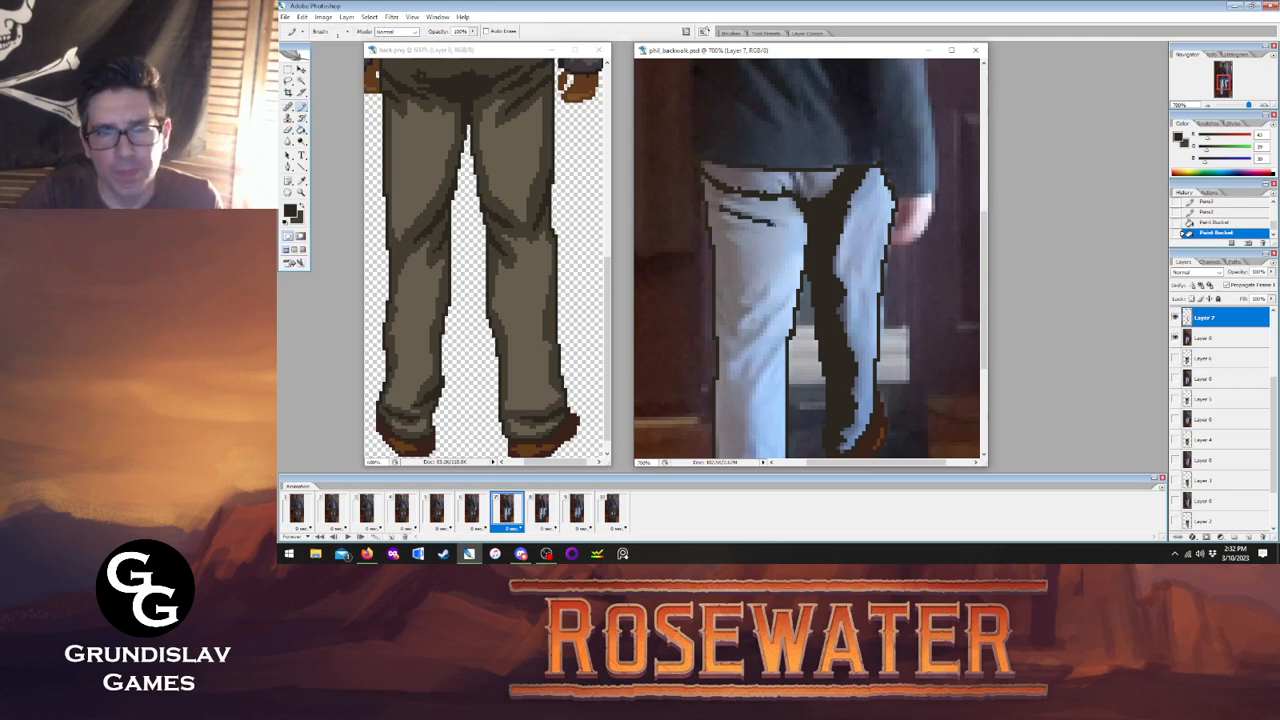
{"action": "left_click_drag", "start_coordinate": [720, 193], "coordinate": [757, 209]}
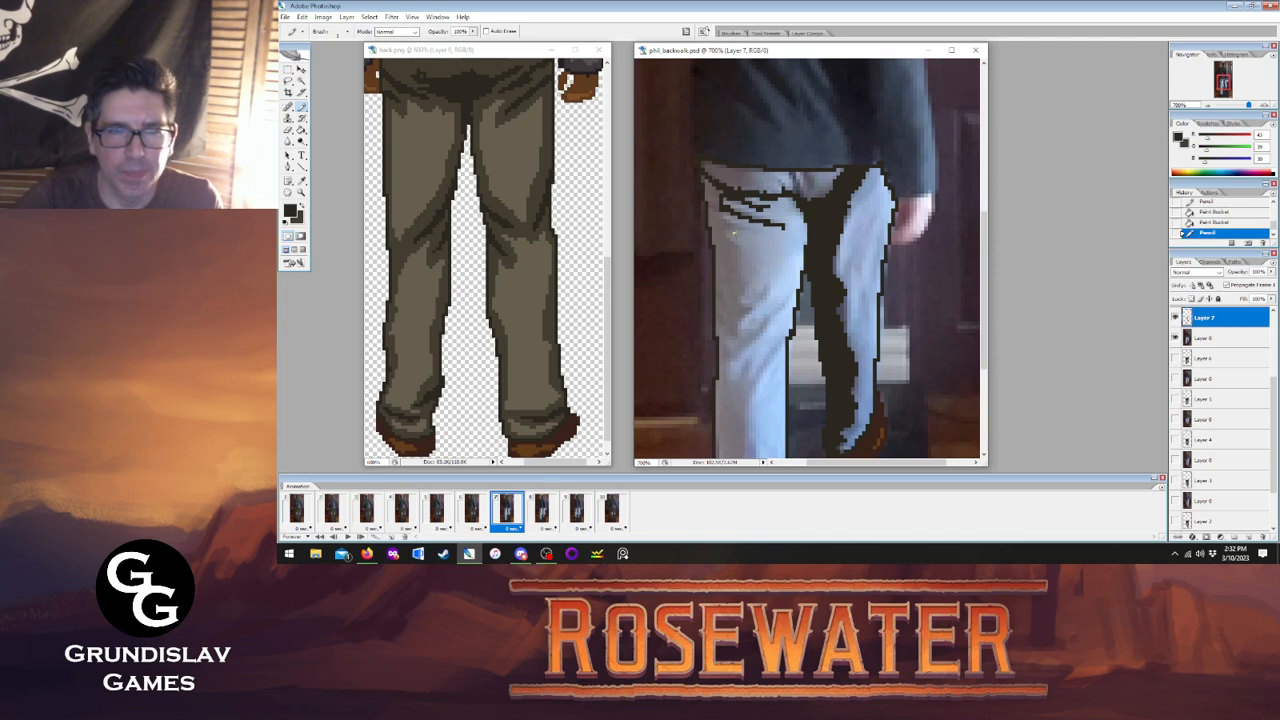
{"action": "left_click", "coordinate": [471, 508]}
{"action": "left_click", "coordinate": [506, 508]}
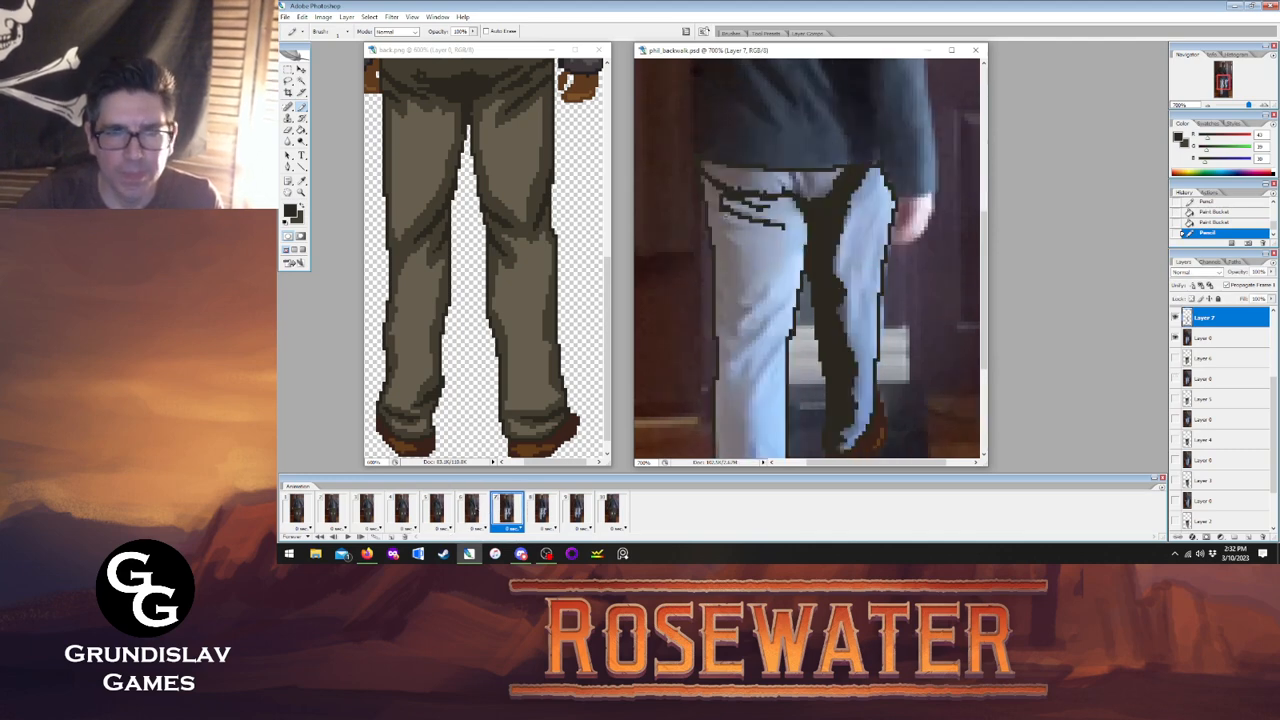
Draw the left thigh's shadow edge and the diagonal folds down to the knee in frame 7, matching frame 6.
{"action": "left_click_drag", "start_coordinate": [733, 240], "coordinate": [746, 287]}
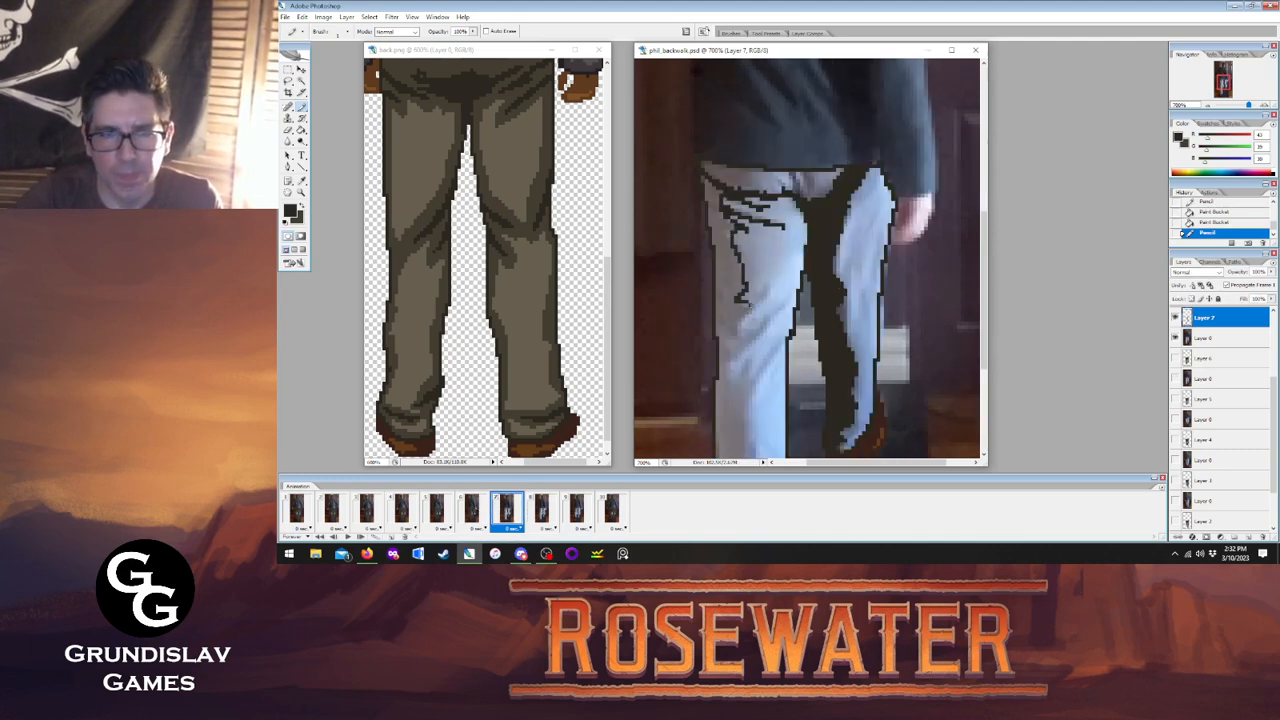
{"action": "left_click", "coordinate": [470, 511]}
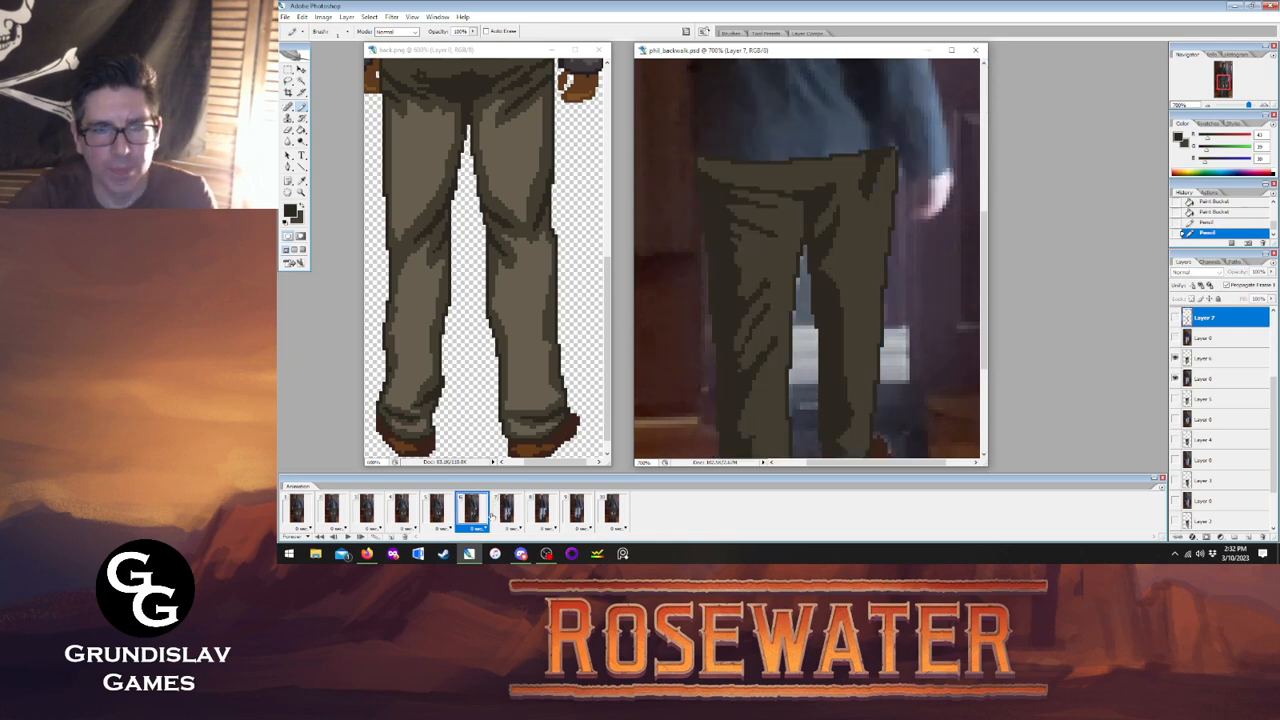
{"action": "left_click", "coordinate": [506, 509]}
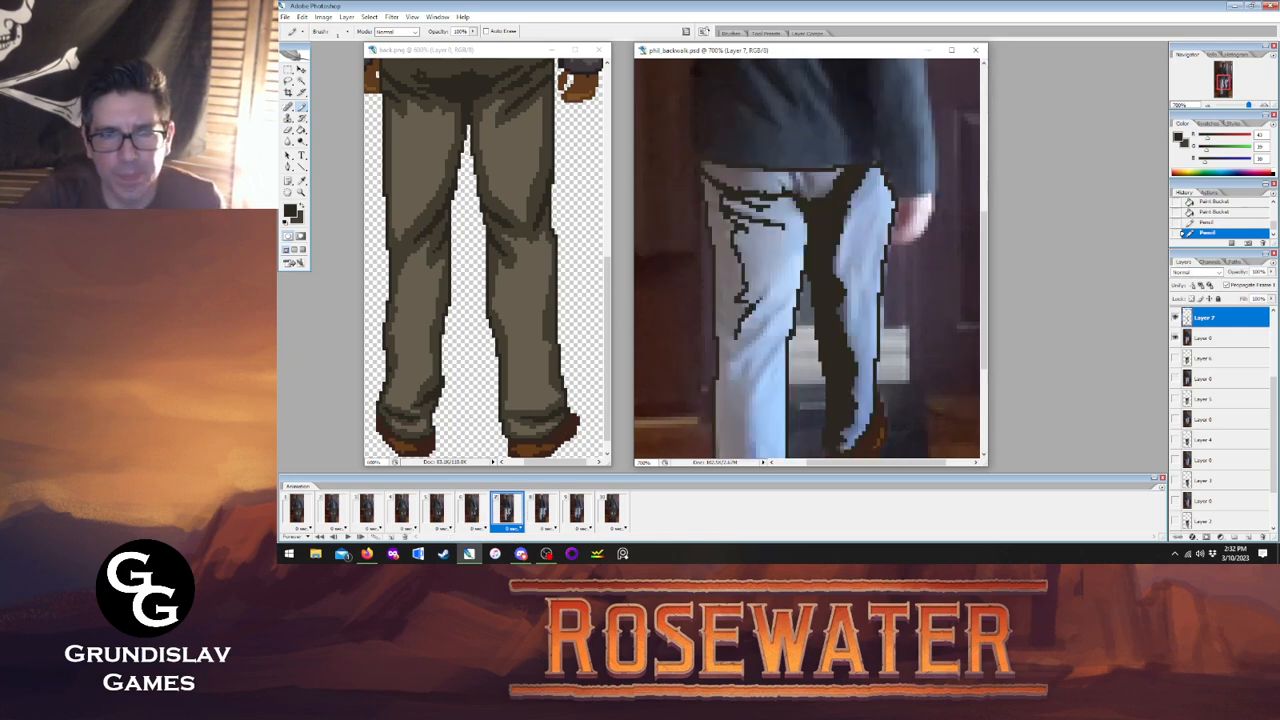
{"action": "left_click_drag", "start_coordinate": [744, 318], "coordinate": [739, 334]}
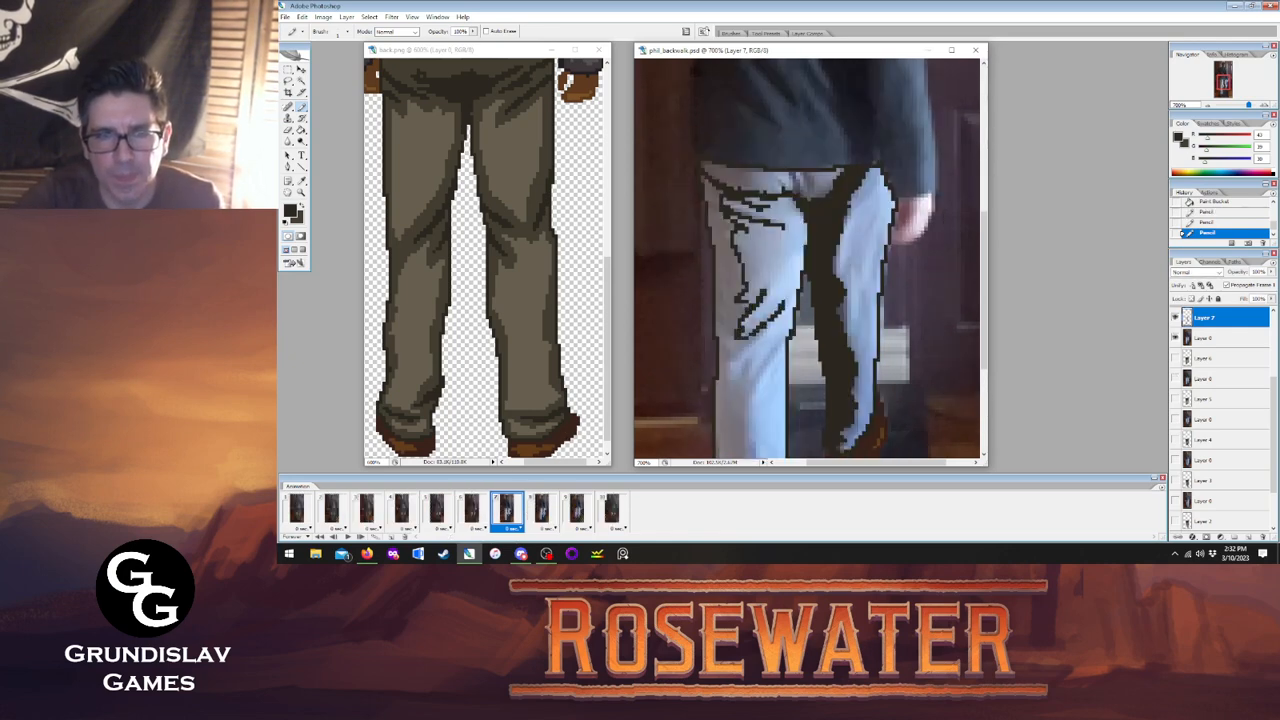
{"action": "left_click", "coordinate": [470, 511]}
{"action": "left_click", "coordinate": [506, 509]}
{"action": "mouse_move", "coordinate": [730, 386]}
{"action": "left_mouse_down"}
{"action": "mouse_move", "coordinate": [776, 346]}
{"action": "mouse_move", "coordinate": [754, 382]}
{"action": "left_mouse_up"}
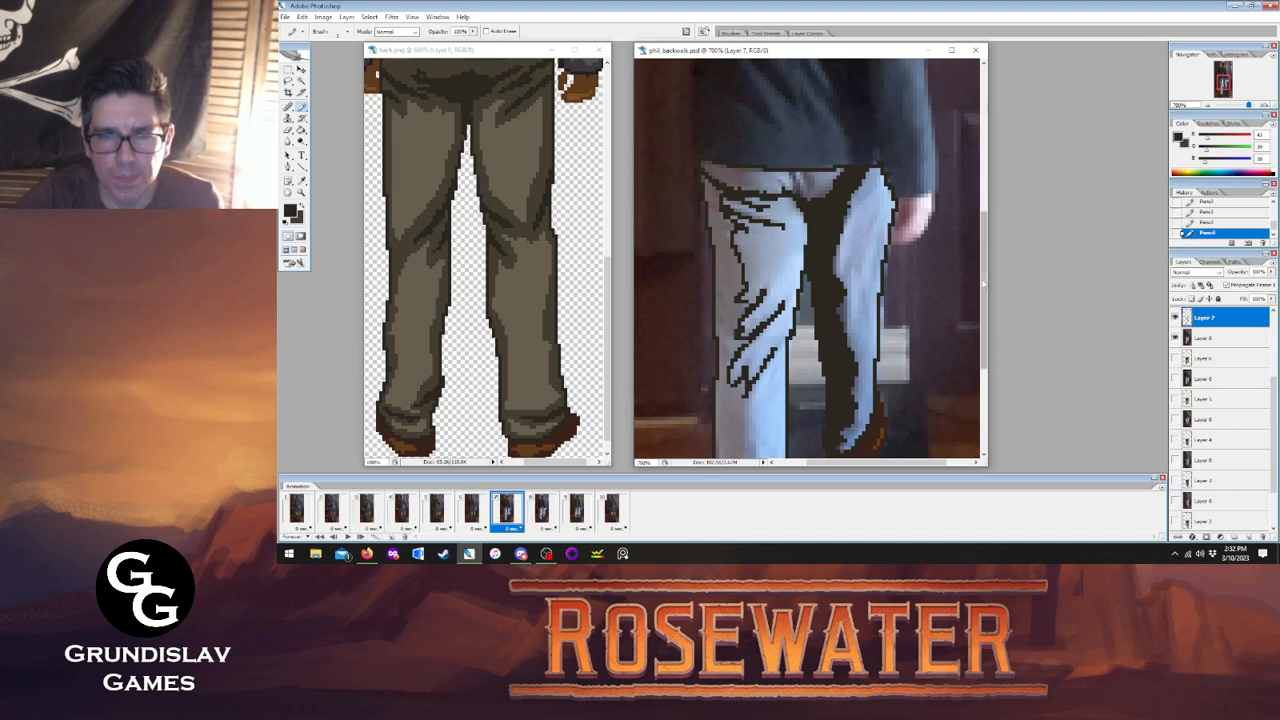
Outline the left lower leg's shadow in frame 7 with a wavy line from knee to cuff, using frame 6 as reference.
{"action": "scroll", "coordinate": [810, 260], "scroll_direction": "down", "scroll_amount": 5}
{"action": "left_click", "coordinate": [482, 519]}
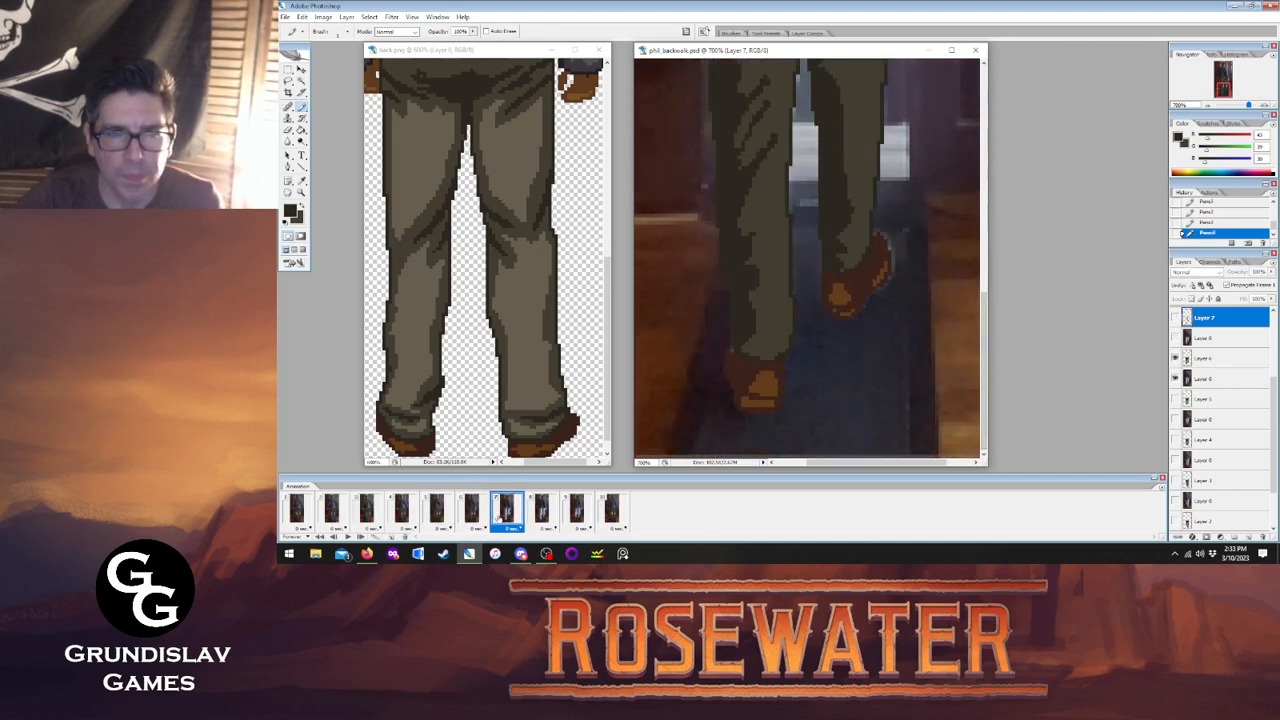
{"action": "left_click", "coordinate": [506, 512]}
{"action": "left_click", "coordinate": [476, 514]}
{"action": "left_click", "coordinate": [506, 512]}
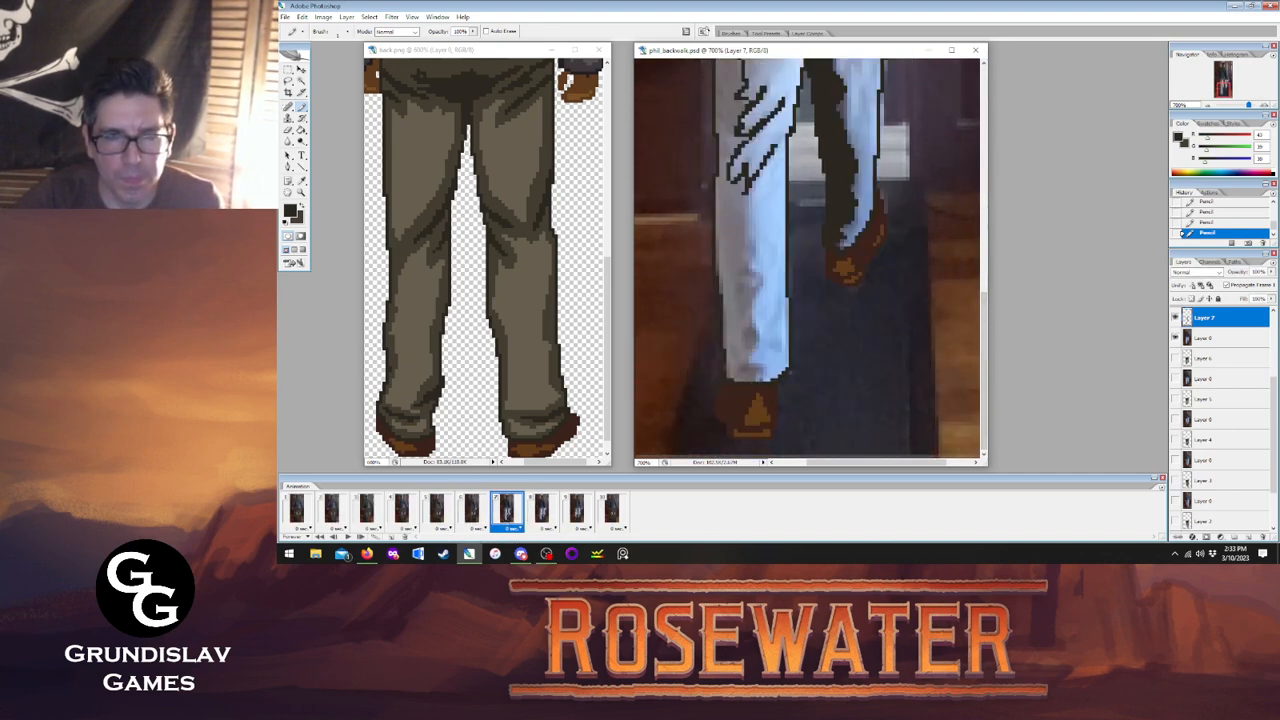
{"action": "mouse_move", "coordinate": [746, 372]}
{"action": "left_mouse_down"}
{"action": "mouse_move", "coordinate": [756, 274]}
{"action": "mouse_move", "coordinate": [740, 234]}
{"action": "left_mouse_up"}
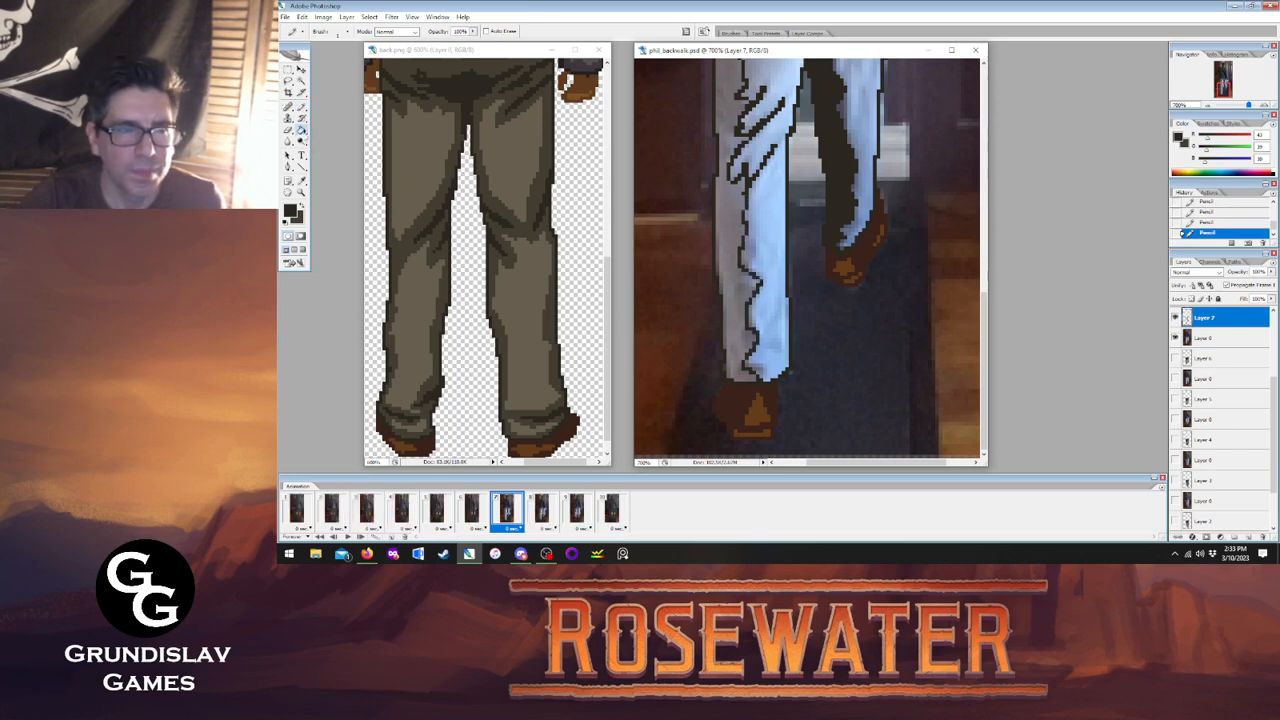
Fill the left leg's outer shadow in frame 7 with dark brown, and the rest of that leg and the seat with lighter brown.
{"action": "key", "text": "g"}
{"action": "left_click", "coordinate": [743, 220]}
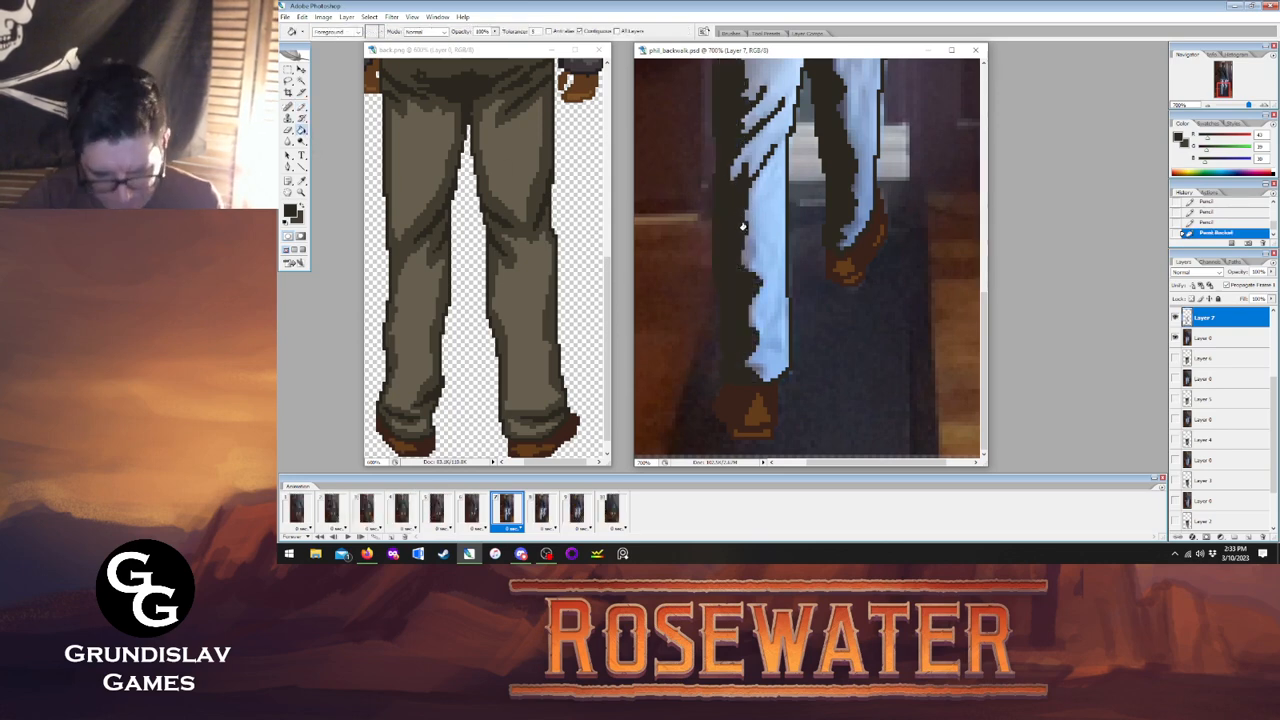
{"action": "left_click", "coordinate": [771, 246]}
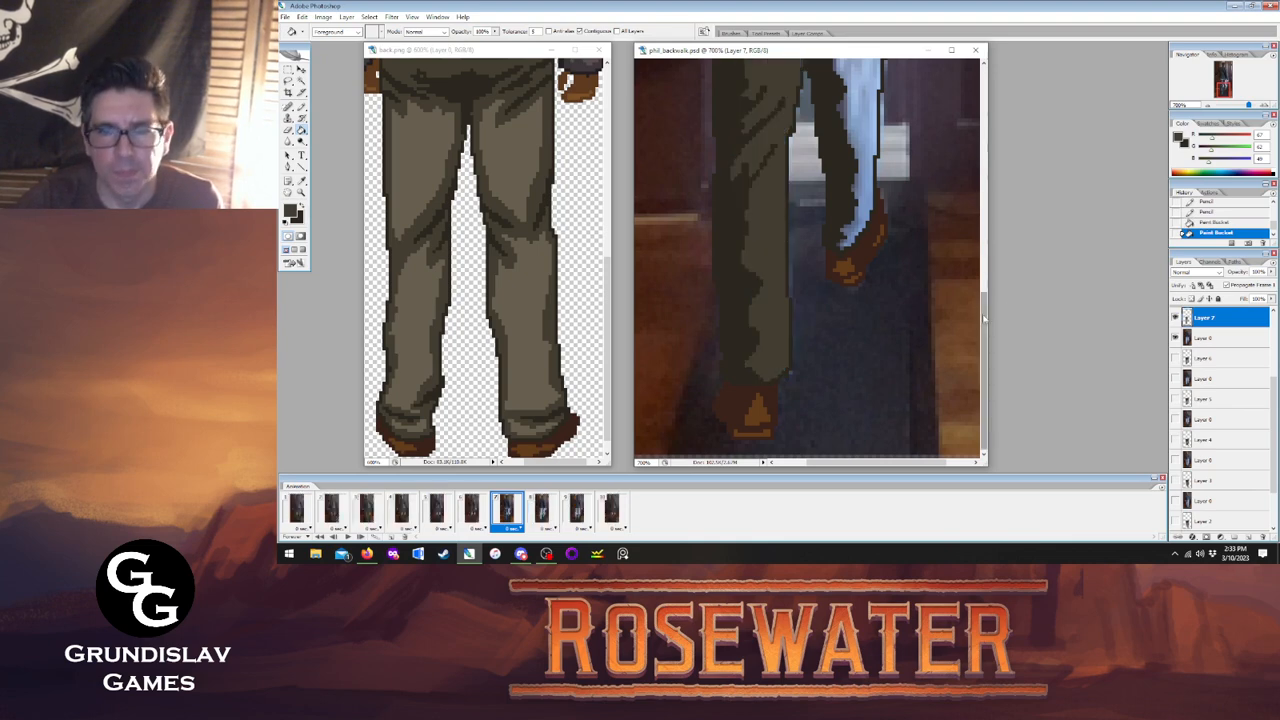
{"action": "left_click_drag", "start_coordinate": [983, 317], "coordinate": [996, 255]}
{"action": "left_click", "coordinate": [732, 168]}
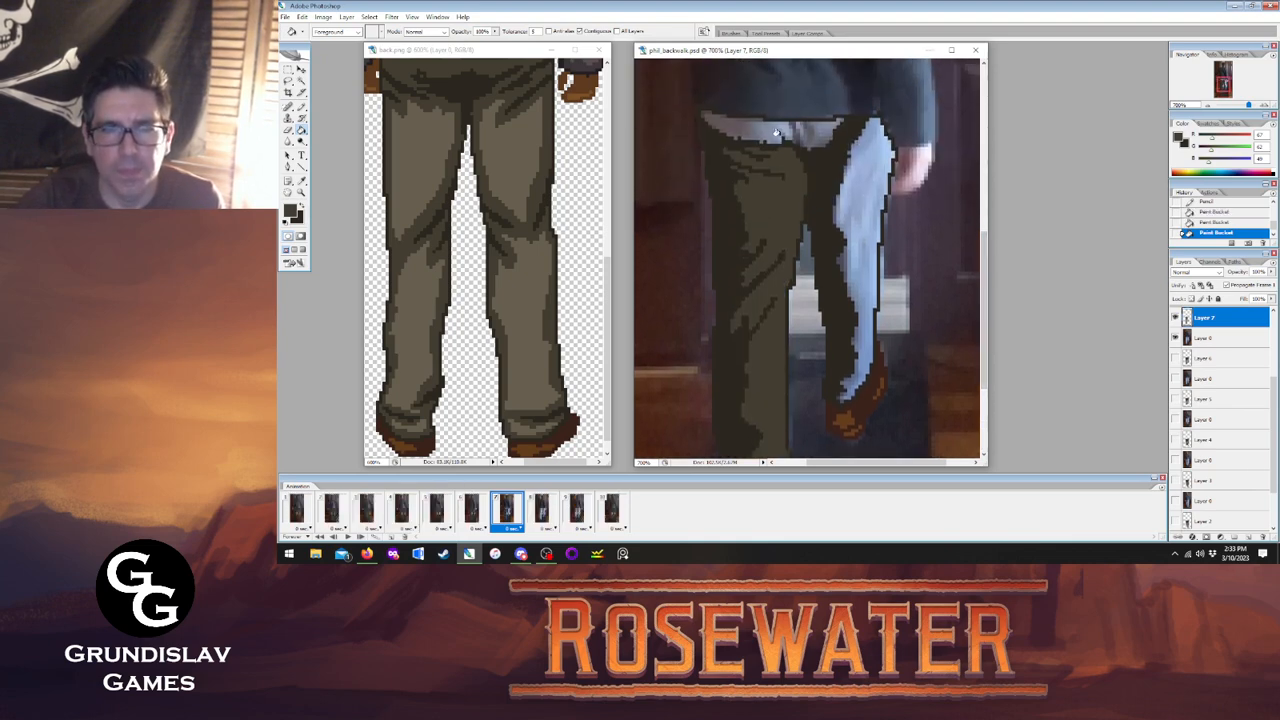
{"action": "left_click", "coordinate": [778, 129]}
Fill the rest of the right leg in frame 7 with lighter brown, and compare the trousers' shading with frame 6.
{"action": "left_click", "coordinate": [468, 514]}
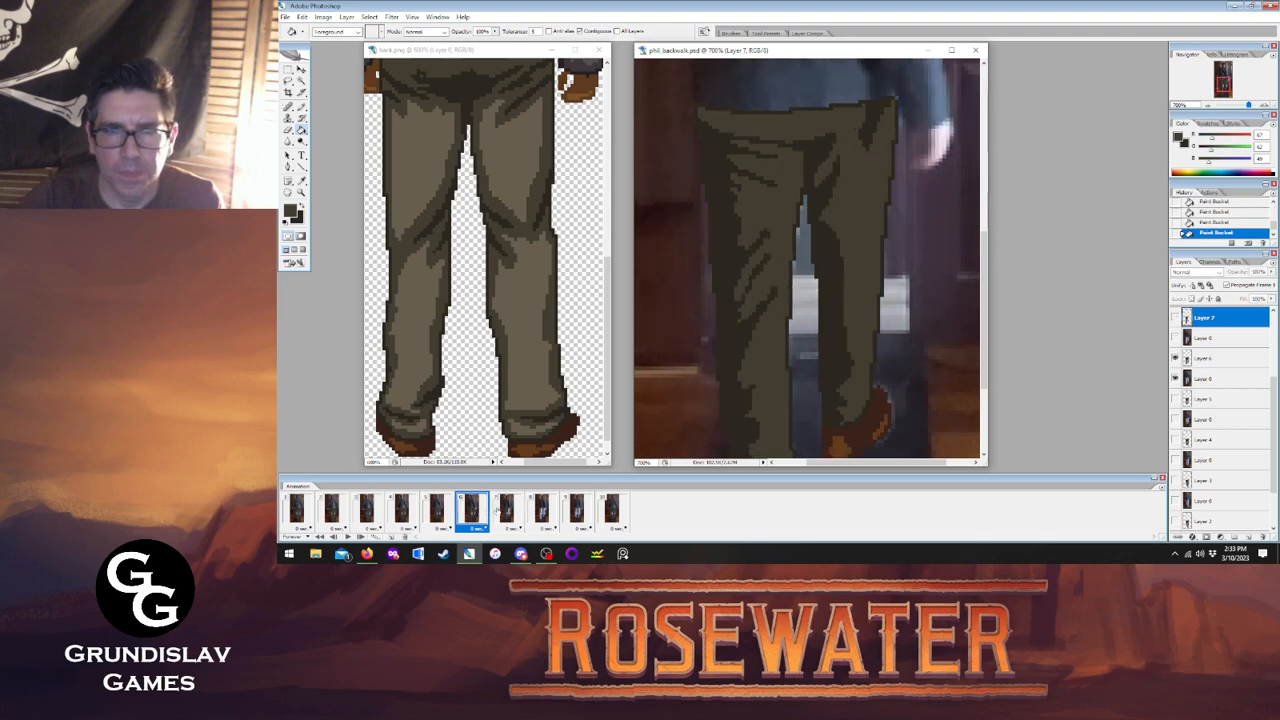
{"action": "left_click", "coordinate": [504, 510]}
{"action": "left_click", "coordinate": [474, 510]}
{"action": "left_click", "coordinate": [506, 510]}
{"action": "left_click", "coordinate": [474, 512]}
{"action": "left_click", "coordinate": [506, 510]}
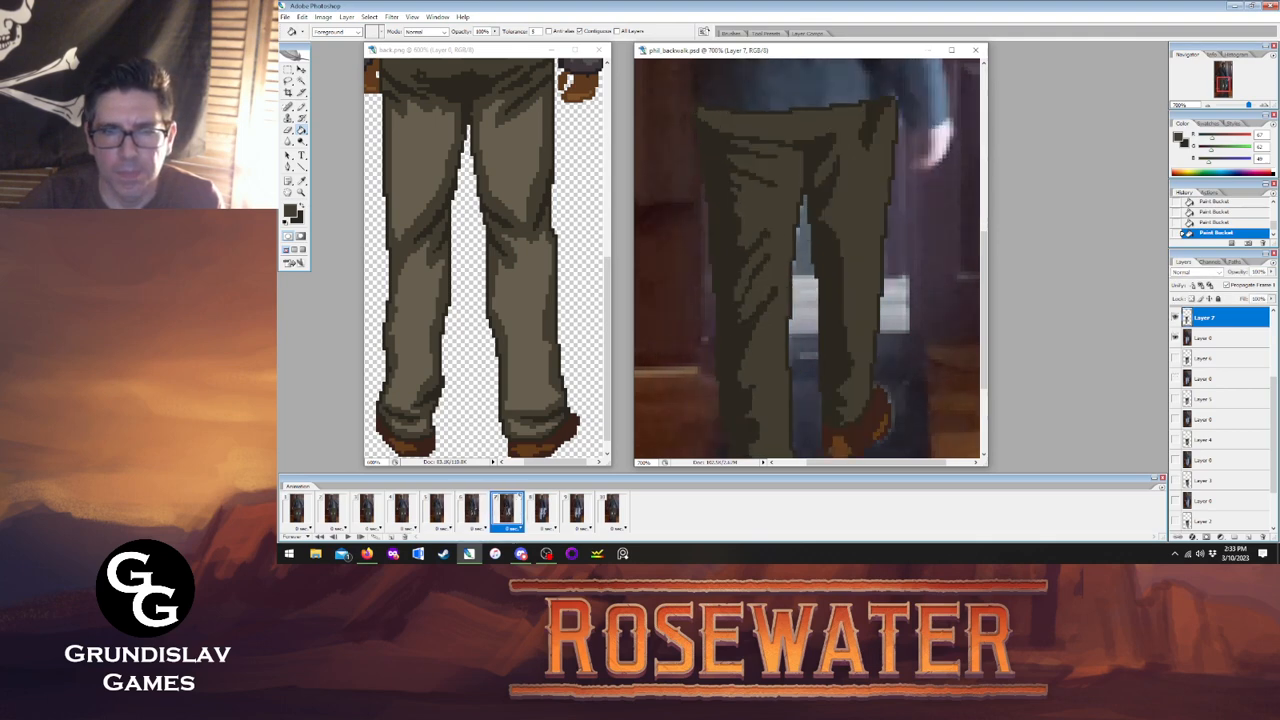
{"action": "left_click", "coordinate": [860, 216]}
{"action": "left_click", "coordinate": [477, 512]}
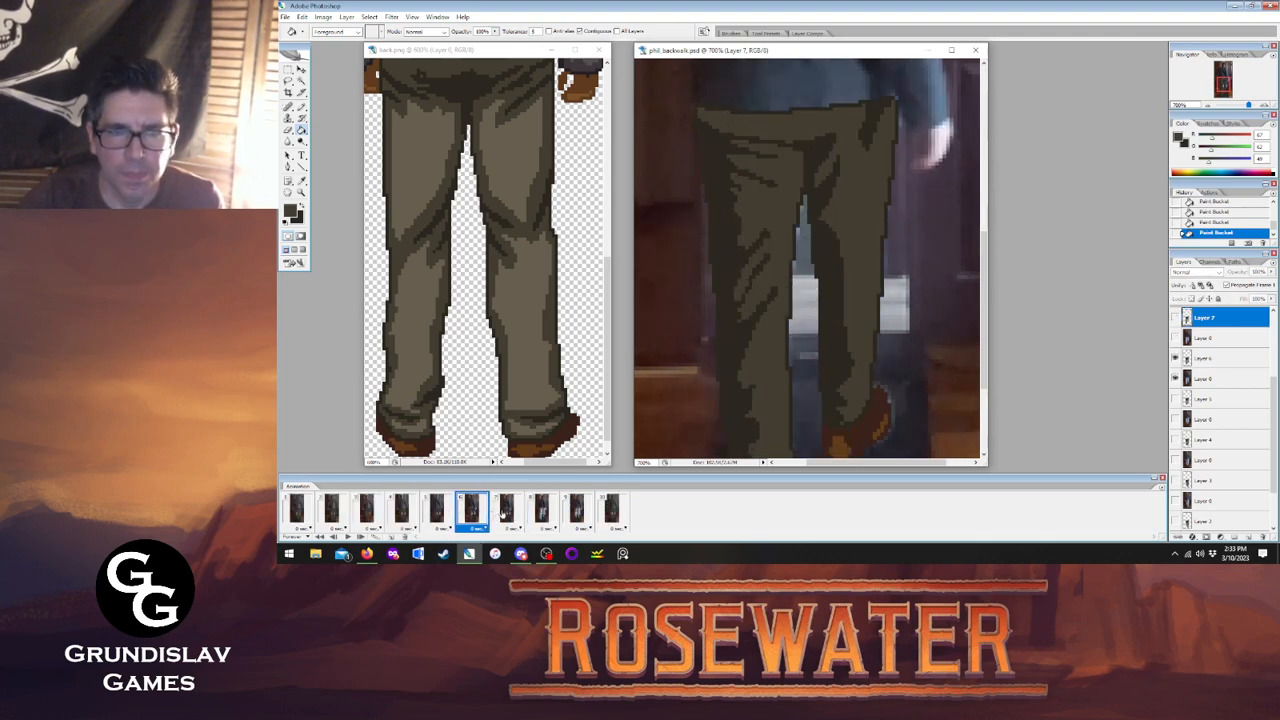
{"action": "left_click", "coordinate": [507, 512]}
{"action": "left_click", "coordinate": [477, 512]}
{"action": "left_click", "coordinate": [507, 512]}
{"action": "left_click", "coordinate": [477, 512]}
{"action": "left_click", "coordinate": [507, 512]}
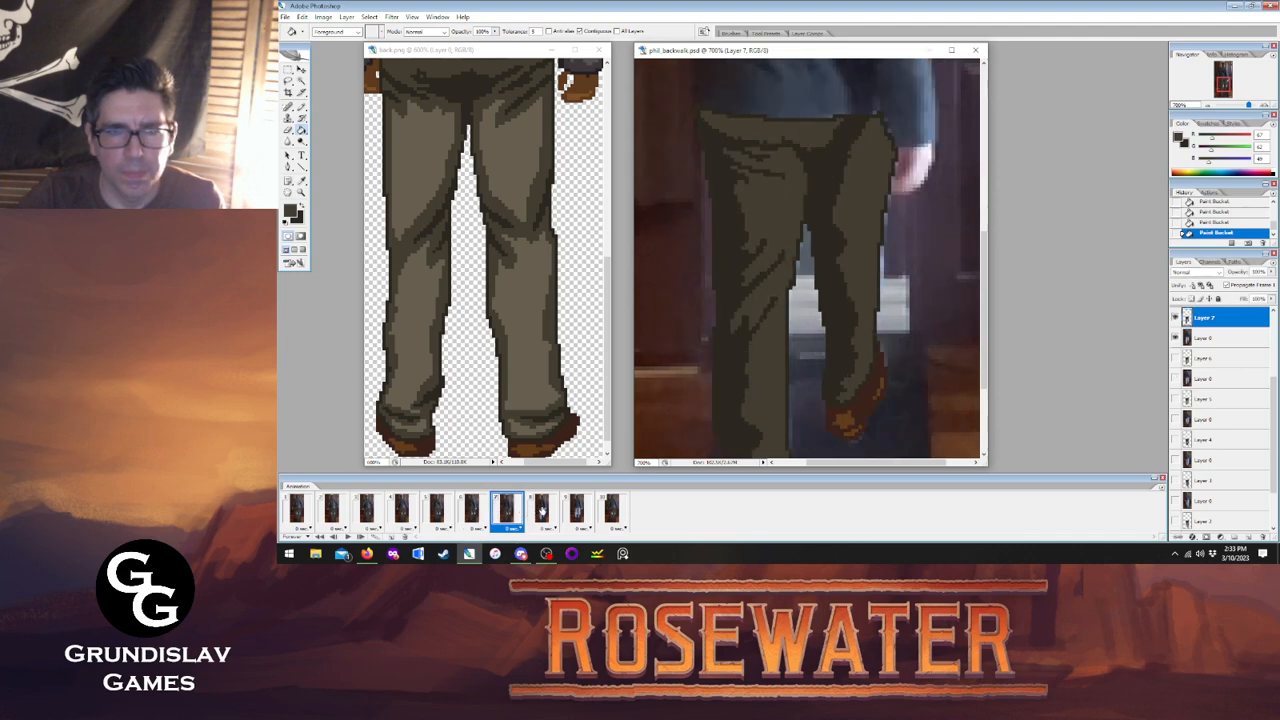
On frame 8's outline layer, draw the fold under the seat and the right leg's wavy inner shadow edge down to the cuff.
{"action": "left_click", "coordinate": [541, 510]}
{"action": "key", "text": "b"}
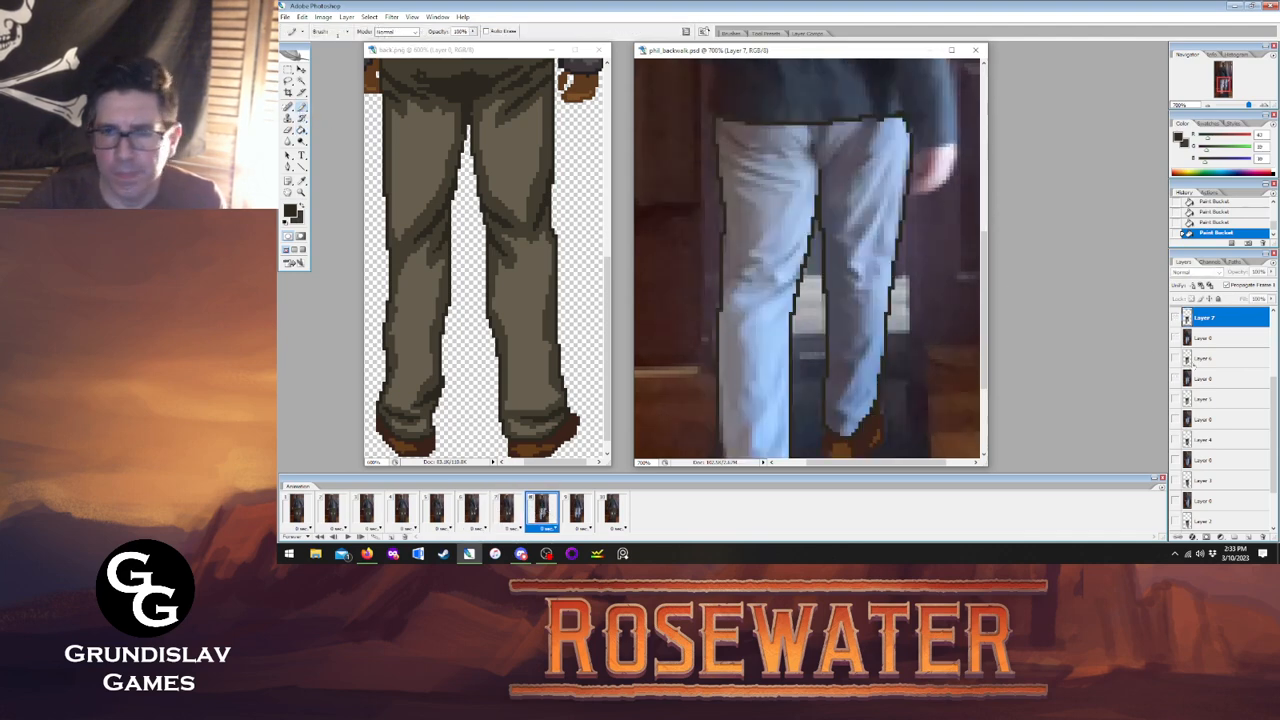
{"action": "left_click_drag", "start_coordinate": [1272, 411], "coordinate": [1272, 372]}
{"action": "left_click", "coordinate": [1214, 354]}
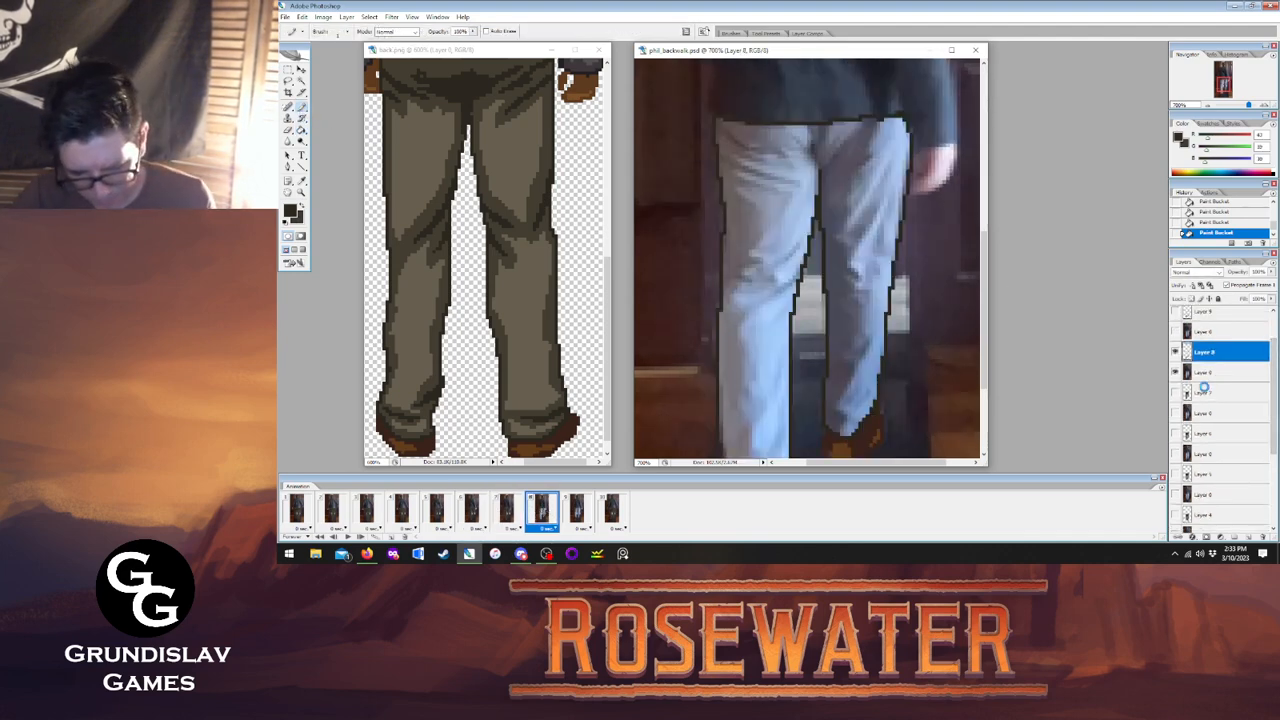
{"action": "mouse_move", "coordinate": [727, 130]}
{"action": "left_mouse_down"}
{"action": "mouse_move", "coordinate": [820, 163]}
{"action": "mouse_move", "coordinate": [895, 120]}
{"action": "mouse_move", "coordinate": [844, 195]}
{"action": "mouse_move", "coordinate": [842, 414]}
{"action": "left_mouse_up"}
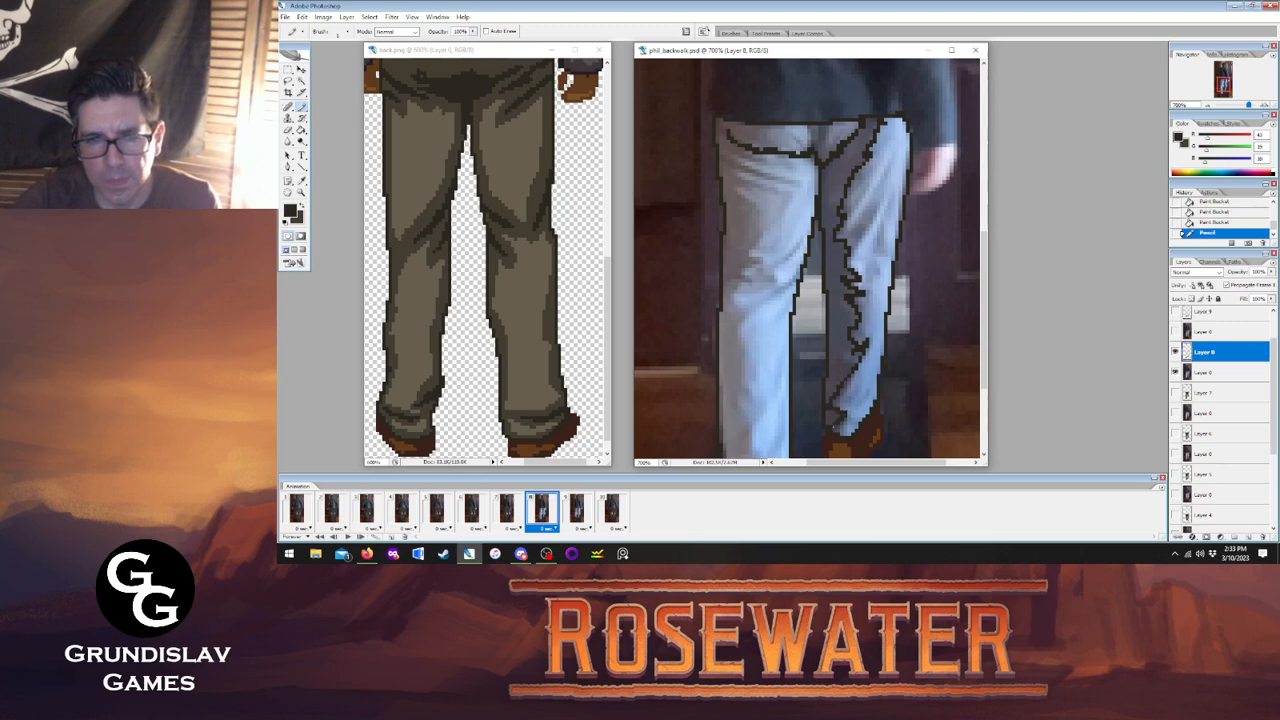
Fill the right leg's inner shadow in frame 8 with dark brown and the rest of that leg with lighter brown.
{"action": "key", "text": "g"}
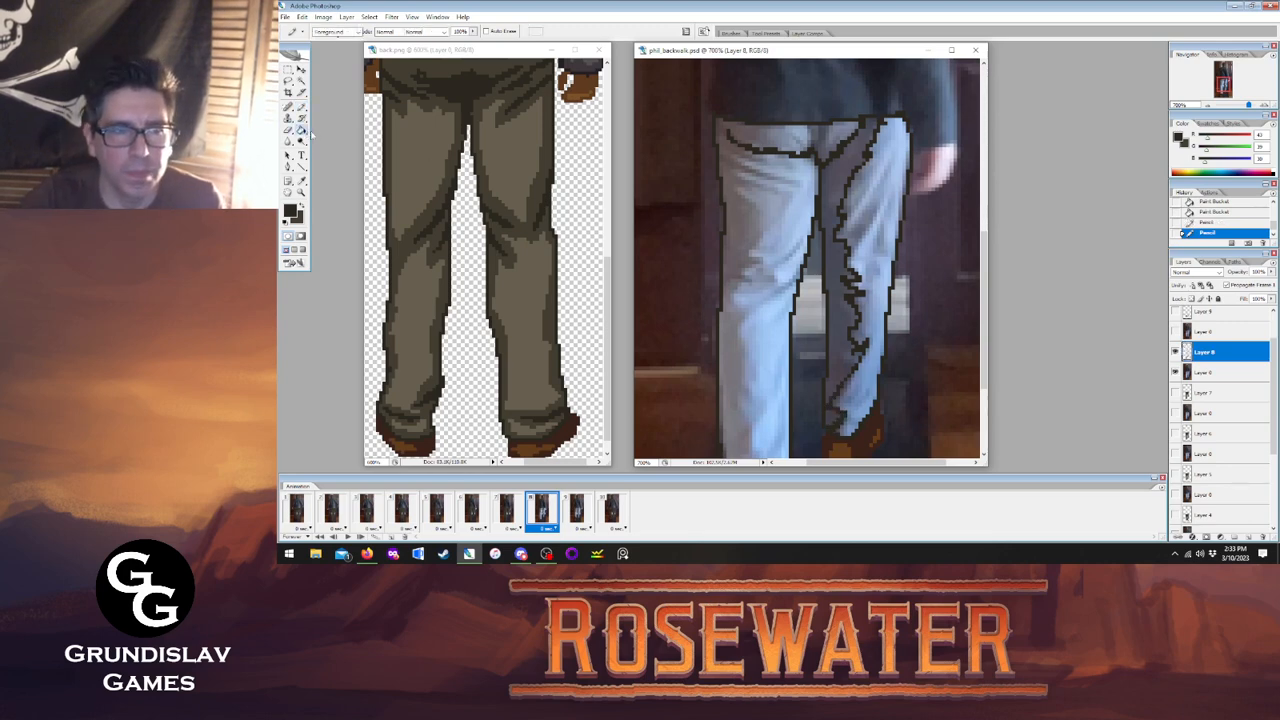
{"action": "left_click", "coordinate": [830, 204]}
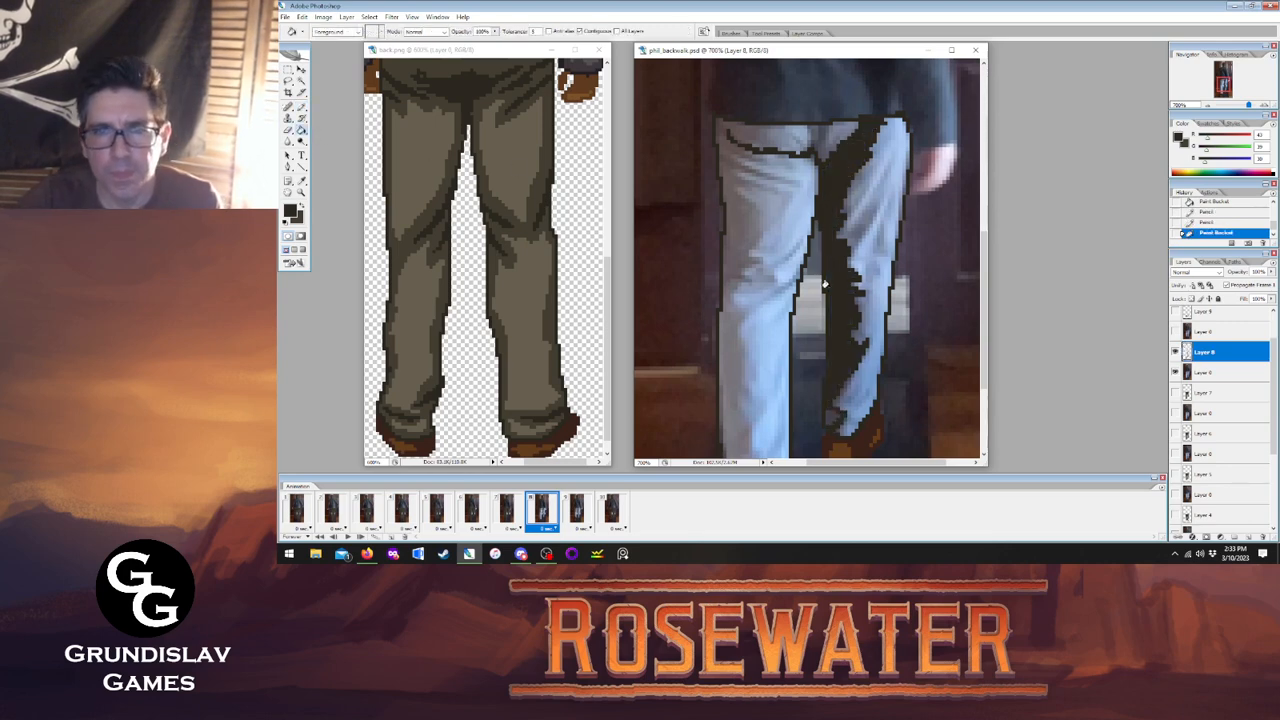
{"action": "left_click", "coordinate": [855, 376]}
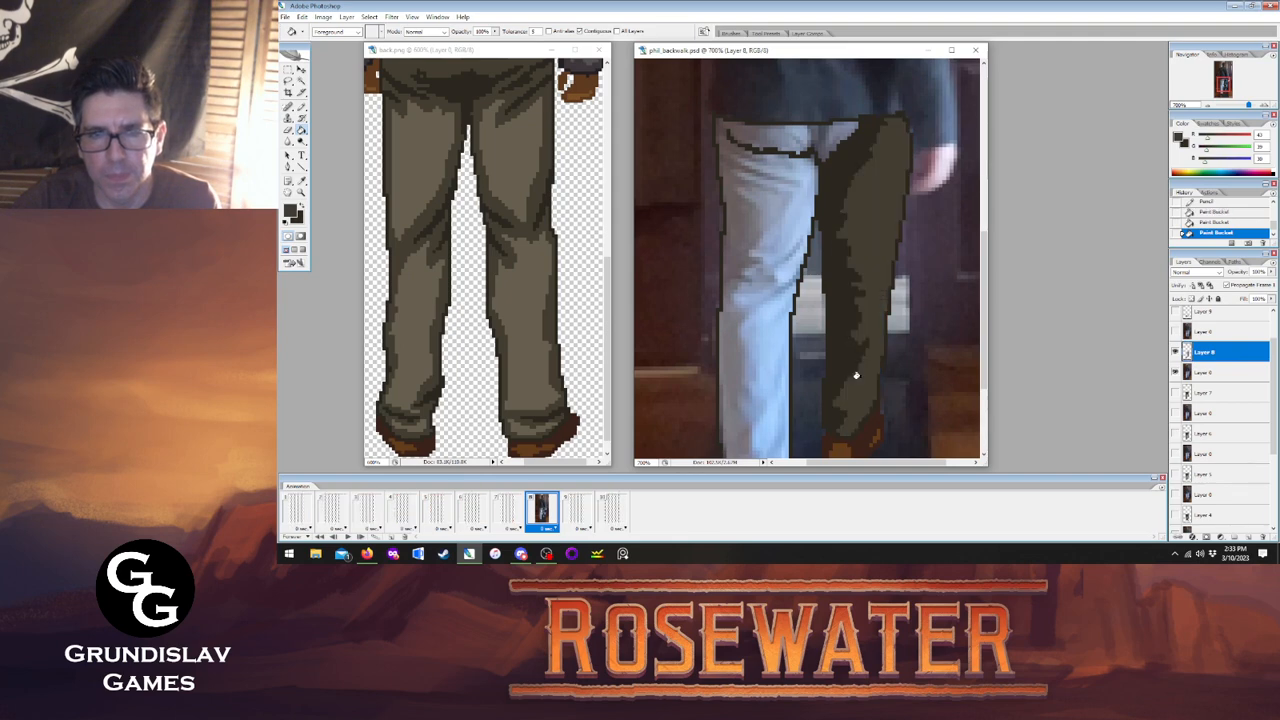
Compare the trousers in frames 7 and 8, examining the left leg's folds and the right leg's shading.
{"action": "left_click", "coordinate": [510, 512]}
{"action": "left_click", "coordinate": [541, 520]}
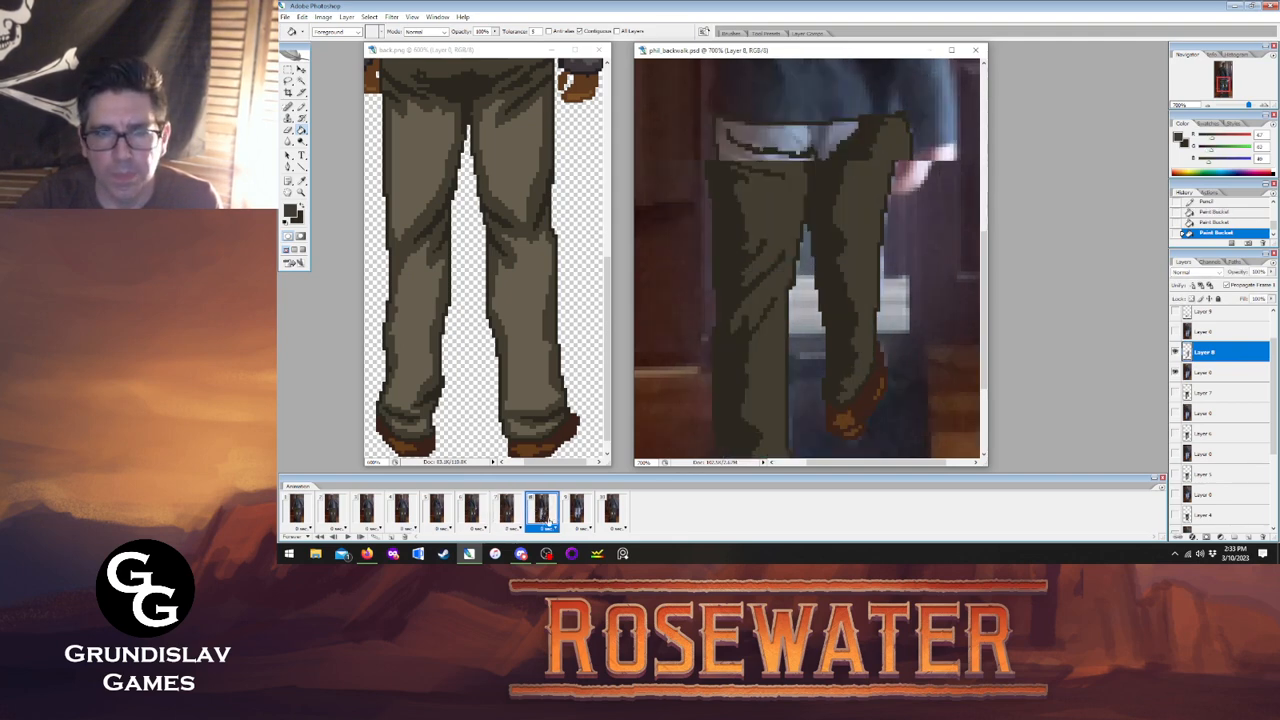
{"action": "left_click", "coordinate": [606, 523]}
{"action": "left_click", "coordinate": [541, 512]}
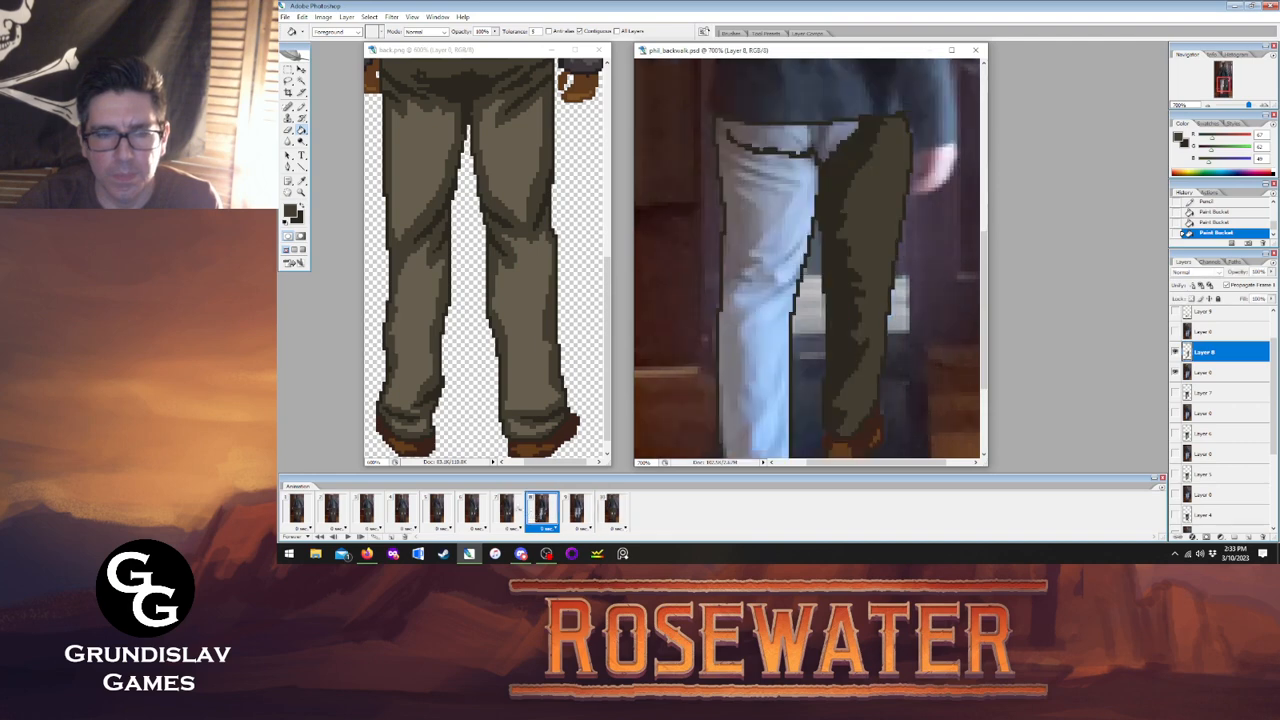
{"action": "left_click", "coordinate": [506, 512]}
{"action": "left_click", "coordinate": [541, 512]}
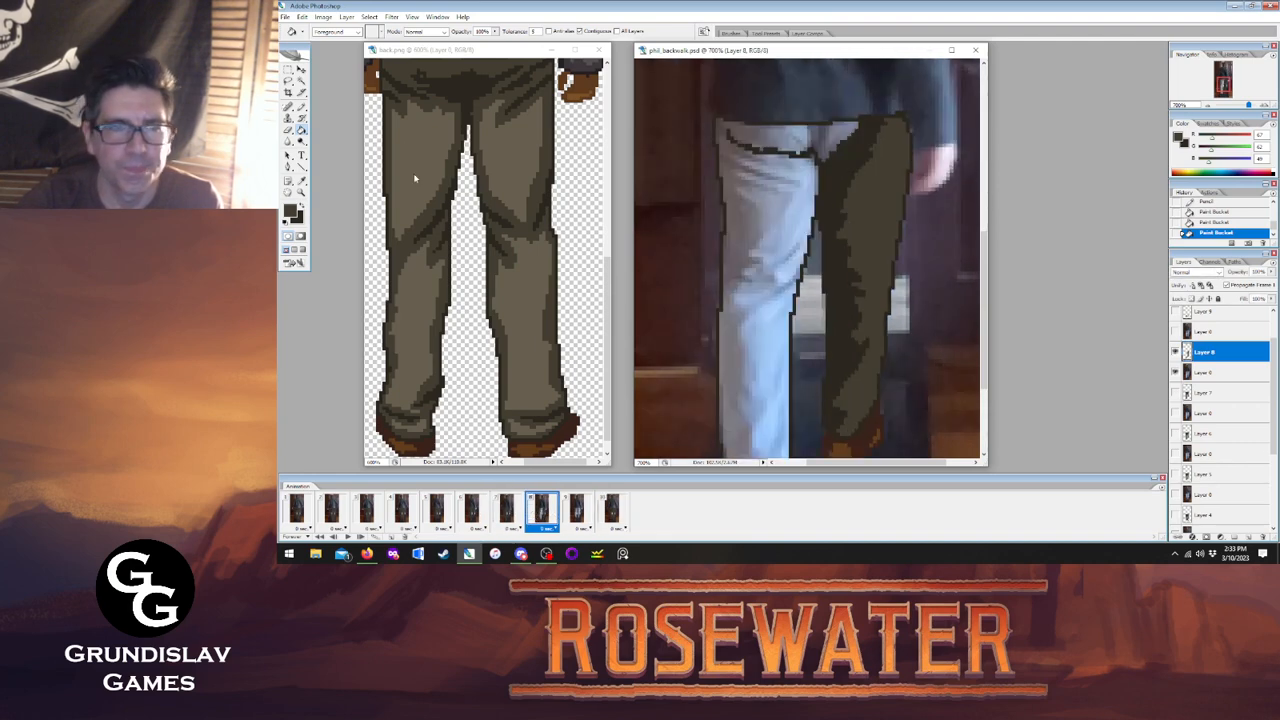
{"action": "key", "text": "b"}
{"action": "left_click", "coordinate": [506, 512]}
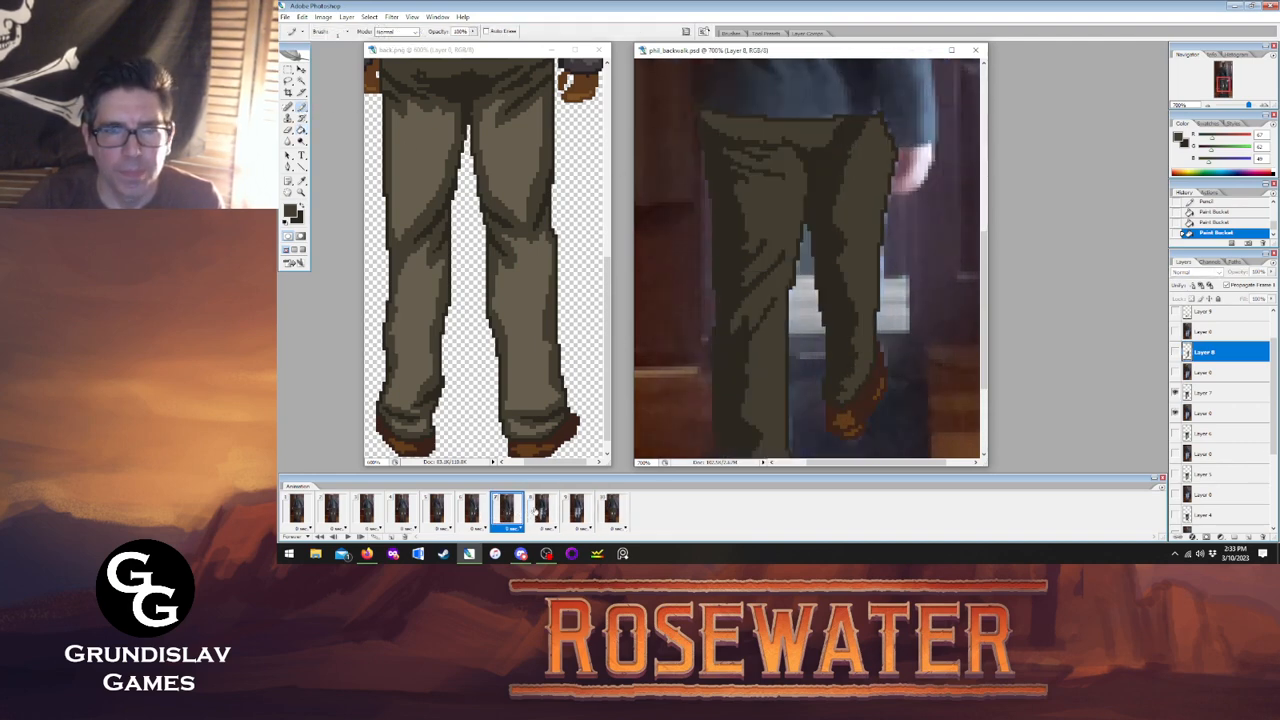
{"action": "left_click", "coordinate": [541, 512]}
{"action": "left_click", "coordinate": [506, 512]}
{"action": "left_click", "coordinate": [541, 512]}
{"action": "left_click", "coordinate": [506, 512]}
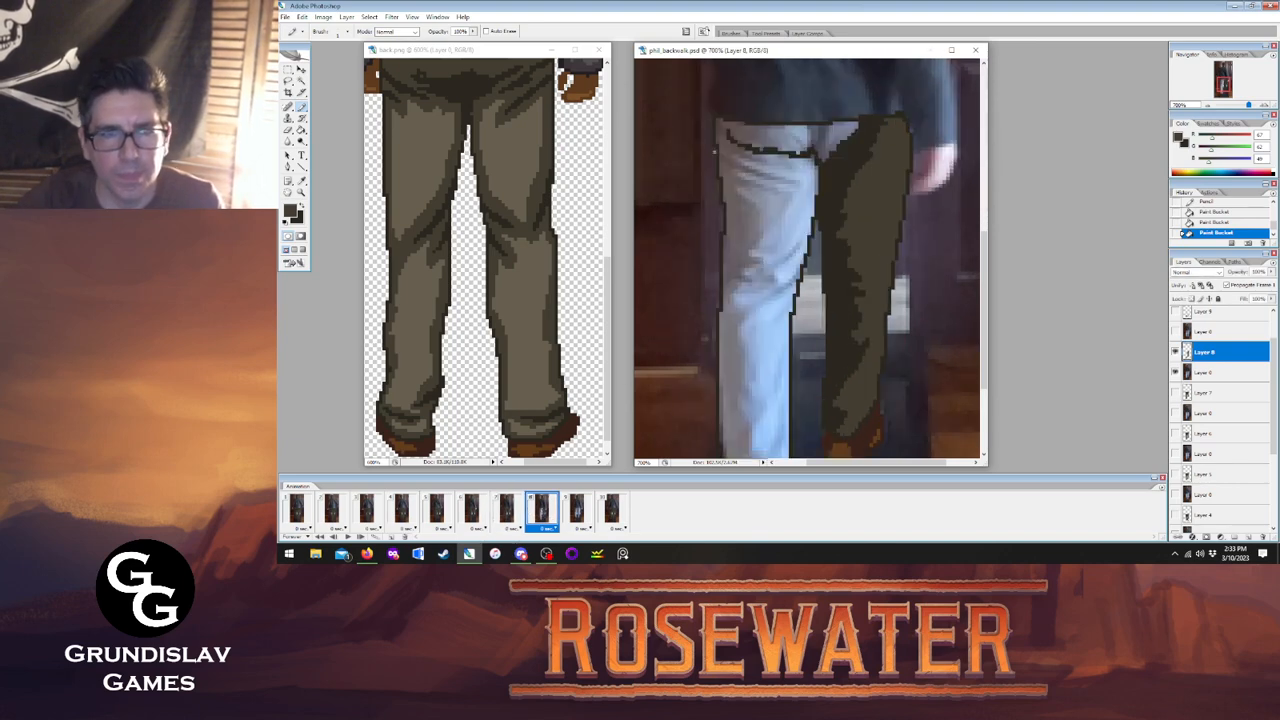
Draw the left thigh's upper folds and outer shadow edge in frame 8, plus the diagonal folds at the knee, using frame 7 as reference.
{"action": "key", "text": "x"}
{"action": "mouse_move", "coordinate": [730, 145]}
{"action": "left_mouse_down"}
{"action": "mouse_move", "coordinate": [770, 165]}
{"action": "mouse_move", "coordinate": [800, 186]}
{"action": "mouse_move", "coordinate": [775, 185]}
{"action": "mouse_move", "coordinate": [734, 290]}
{"action": "left_mouse_up"}
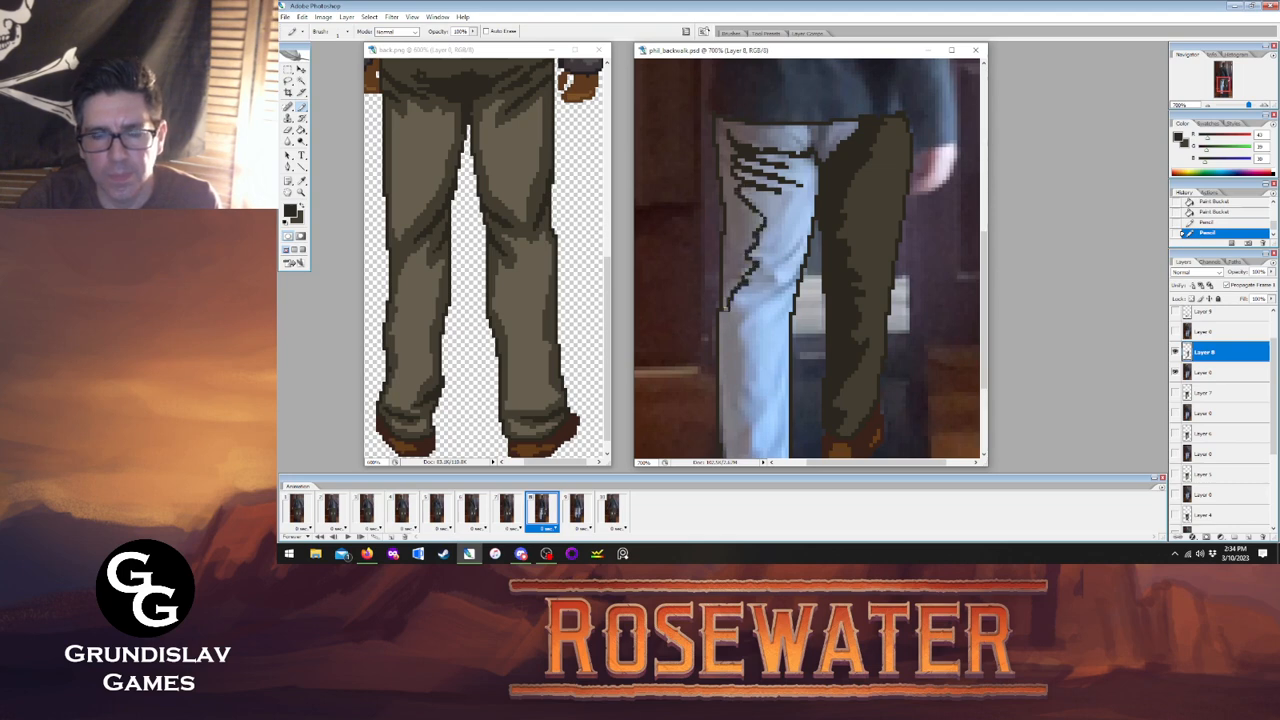
{"action": "left_click", "coordinate": [723, 311]}
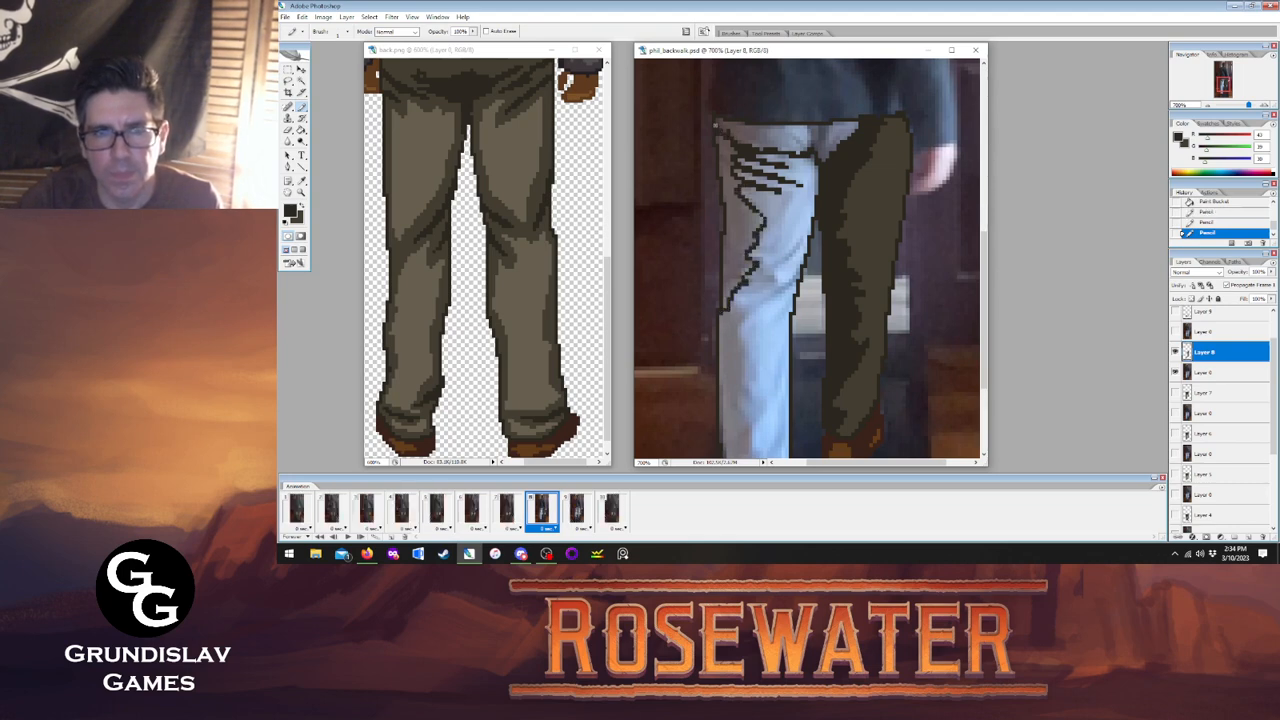
{"action": "left_click", "coordinate": [508, 511]}
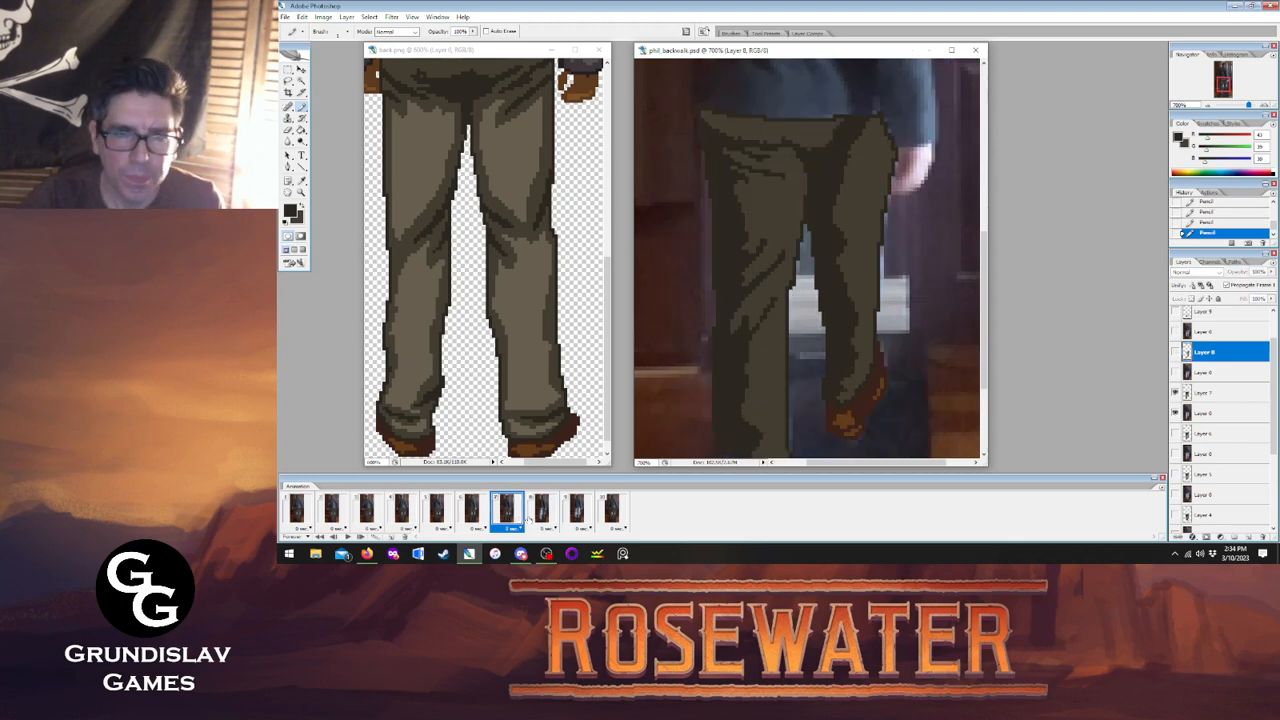
{"action": "left_click", "coordinate": [540, 510]}
{"action": "mouse_move", "coordinate": [768, 268]}
{"action": "left_mouse_down"}
{"action": "mouse_move", "coordinate": [798, 243]}
{"action": "mouse_move", "coordinate": [744, 282]}
{"action": "mouse_move", "coordinate": [801, 266]}
{"action": "left_mouse_up"}
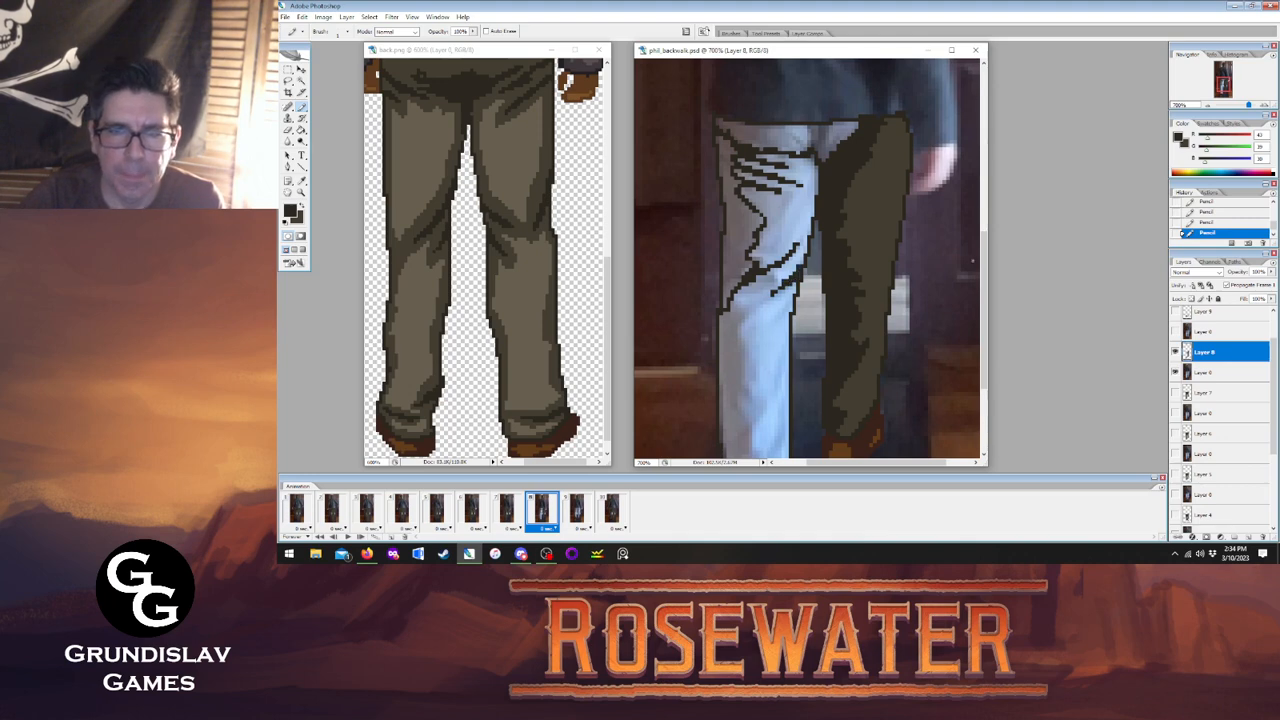
Outline the left lower leg's outer shadow in frame 8 with a wavy line between knee and cuff, using frame 7 as reference.
{"action": "scroll", "coordinate": [807, 260], "scroll_direction": "down", "scroll_amount": 3}
{"action": "left_click", "coordinate": [512, 510]}
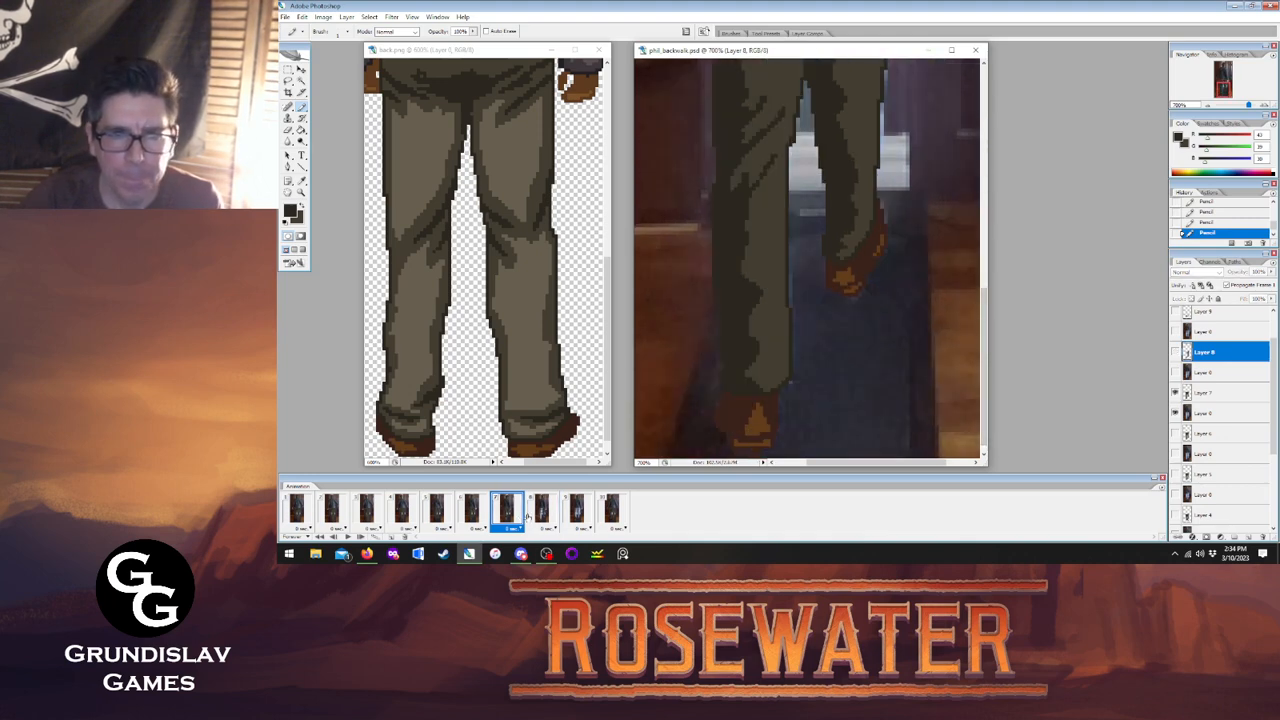
{"action": "left_click", "coordinate": [540, 511]}
{"action": "mouse_move", "coordinate": [754, 358]}
{"action": "left_mouse_down"}
{"action": "mouse_move", "coordinate": [739, 305]}
{"action": "mouse_move", "coordinate": [748, 162]}
{"action": "left_mouse_up"}
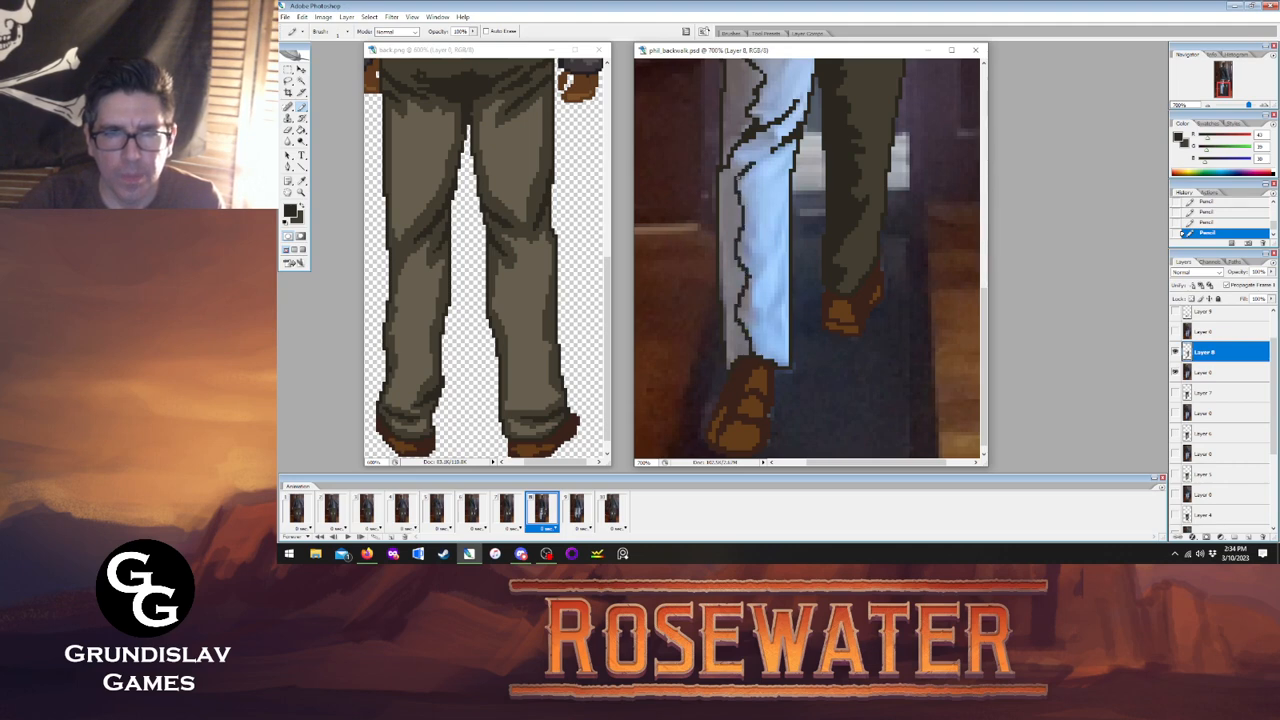
{"action": "key", "text": "g"}
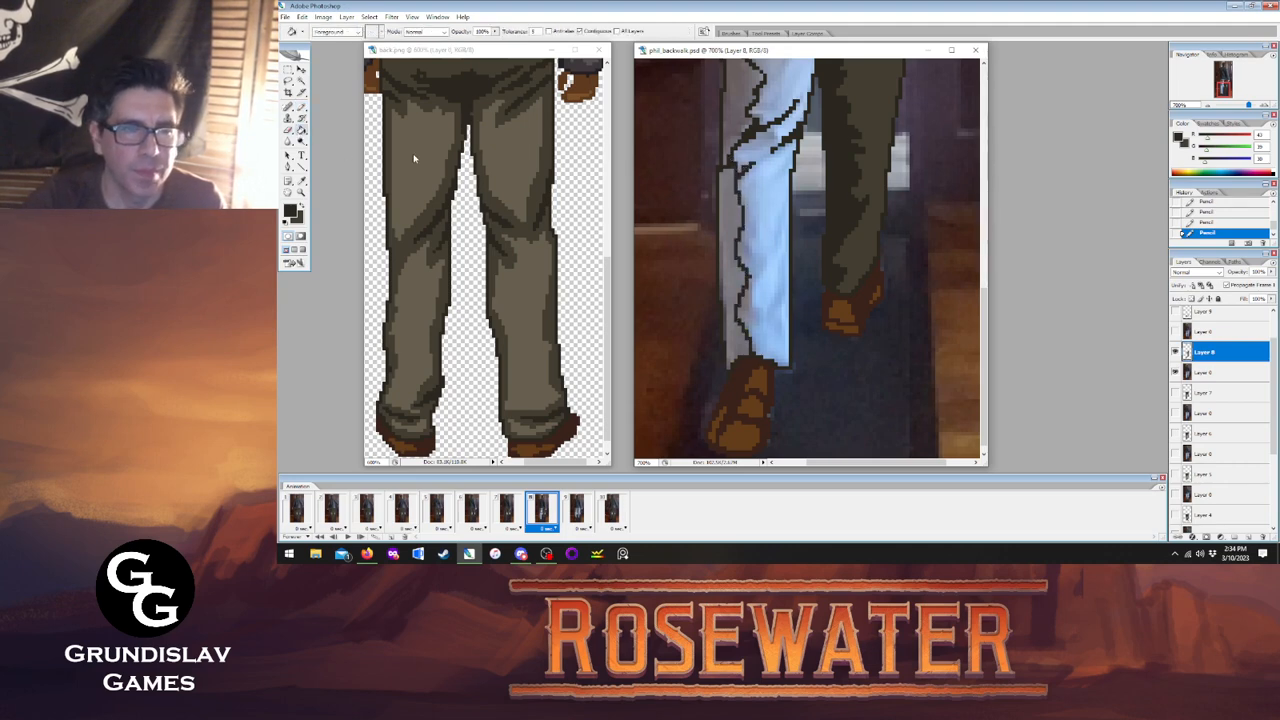
{"action": "left_click", "coordinate": [722, 221]}
{"action": "left_click", "coordinate": [738, 130]}
{"action": "left_click", "coordinate": [1206, 224]}
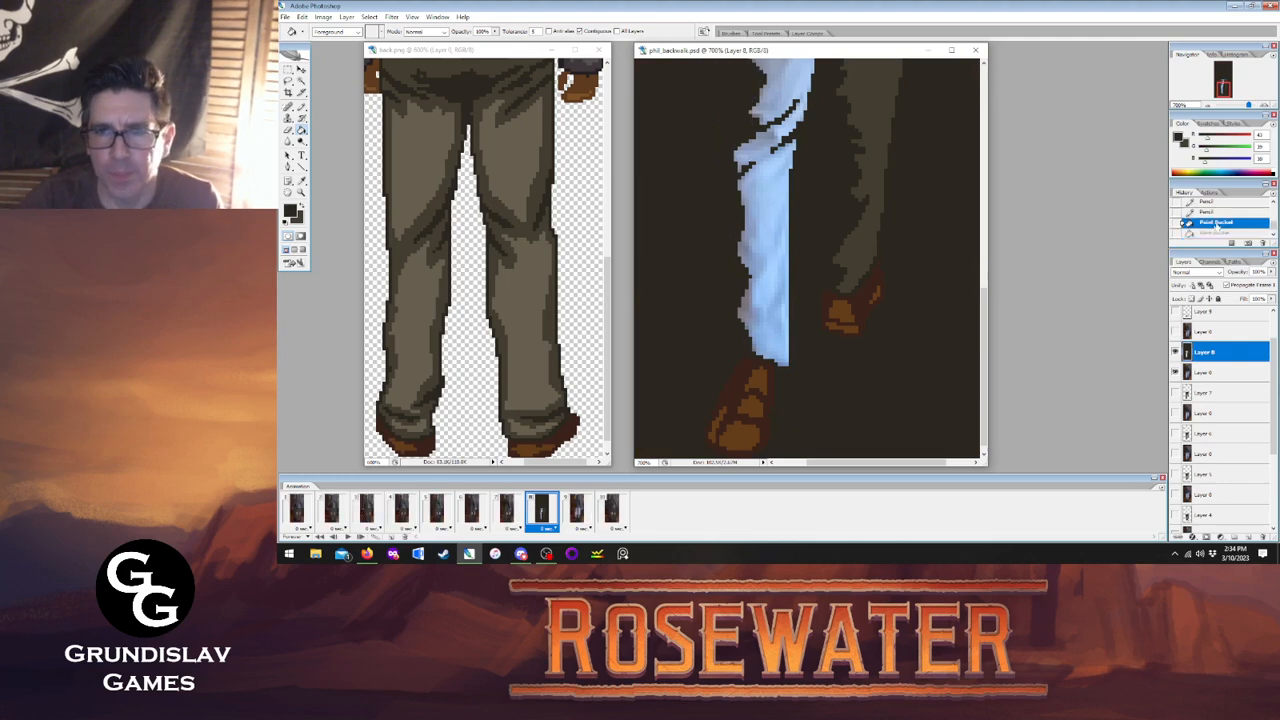
{"action": "left_click", "coordinate": [1204, 213]}
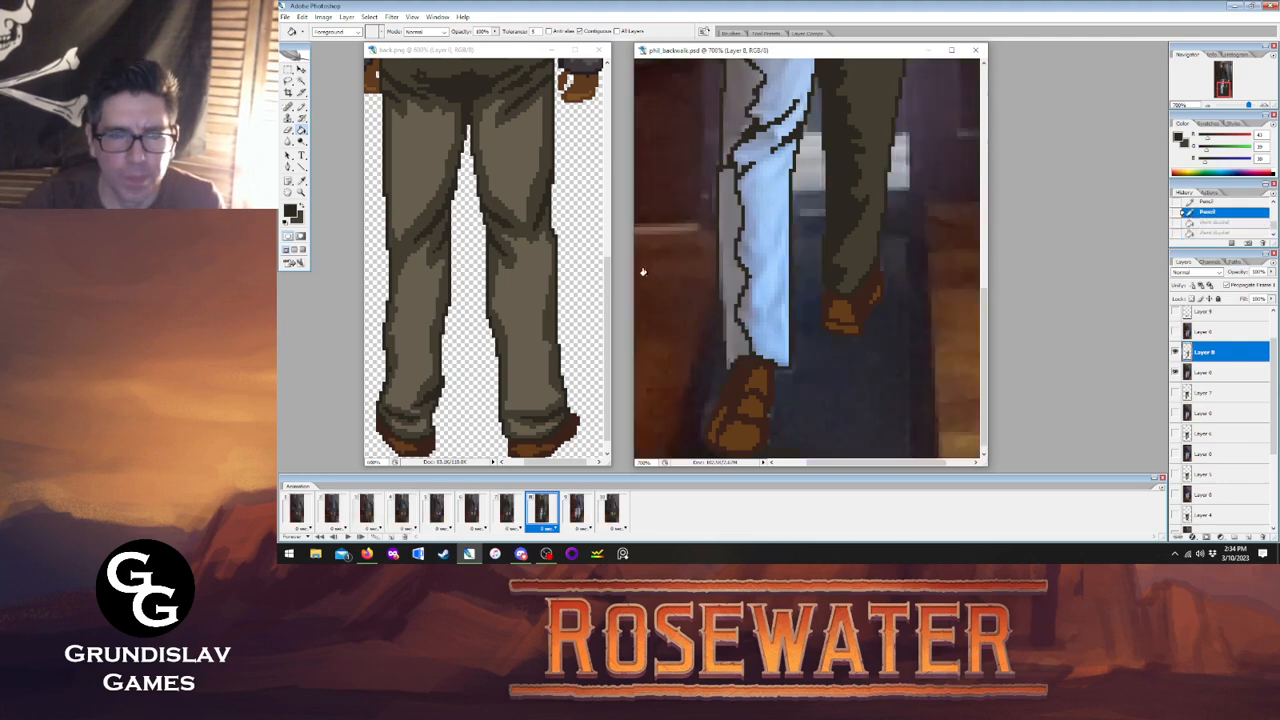
Fill the left thigh's outer shadow in frame 8 with dark brown and the rest of that leg with lighter brown.
{"action": "left_click", "coordinate": [722, 115]}
{"action": "left_click", "coordinate": [760, 175], "text": "alt"}
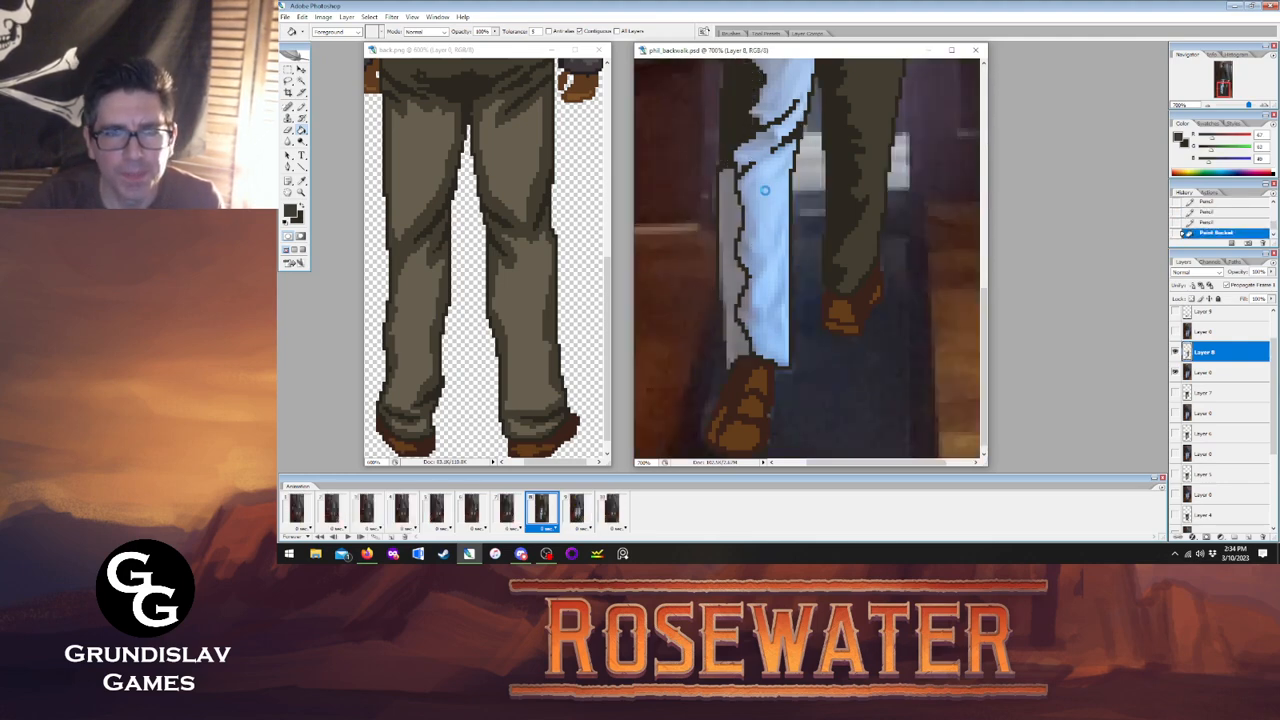
{"action": "left_click", "coordinate": [792, 188]}
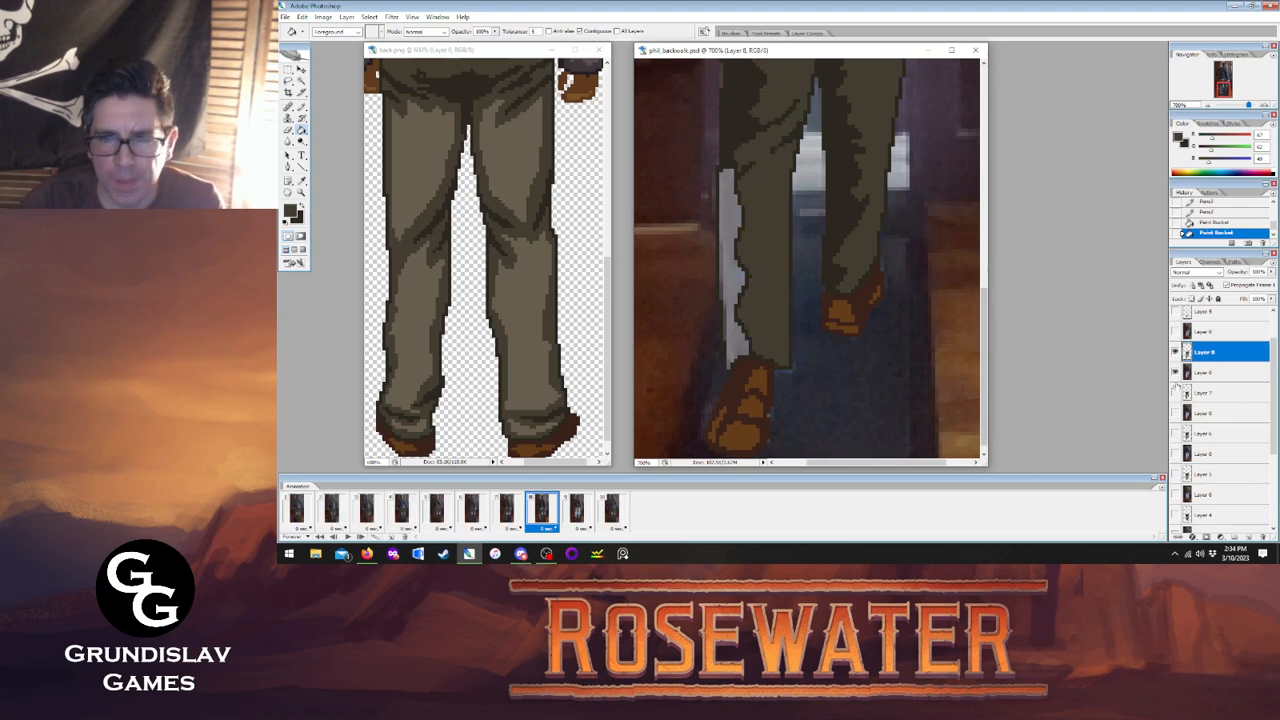
Close the outline gap at the left cuff in frame 8 and fill the lower leg's outer shadow with dark brown.
{"action": "left_click", "coordinate": [1176, 373]}
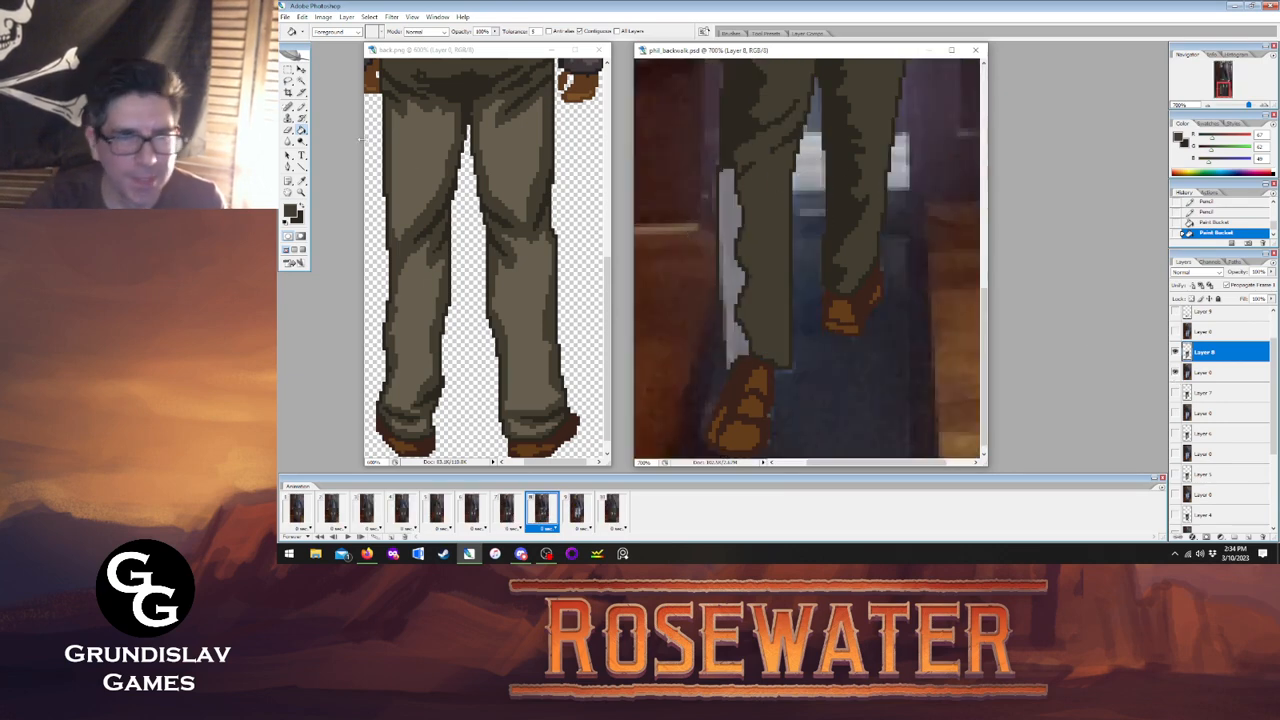
{"action": "left_click", "coordinate": [301, 107]}
{"action": "key", "text": "x"}
{"action": "left_click", "coordinate": [730, 366]}
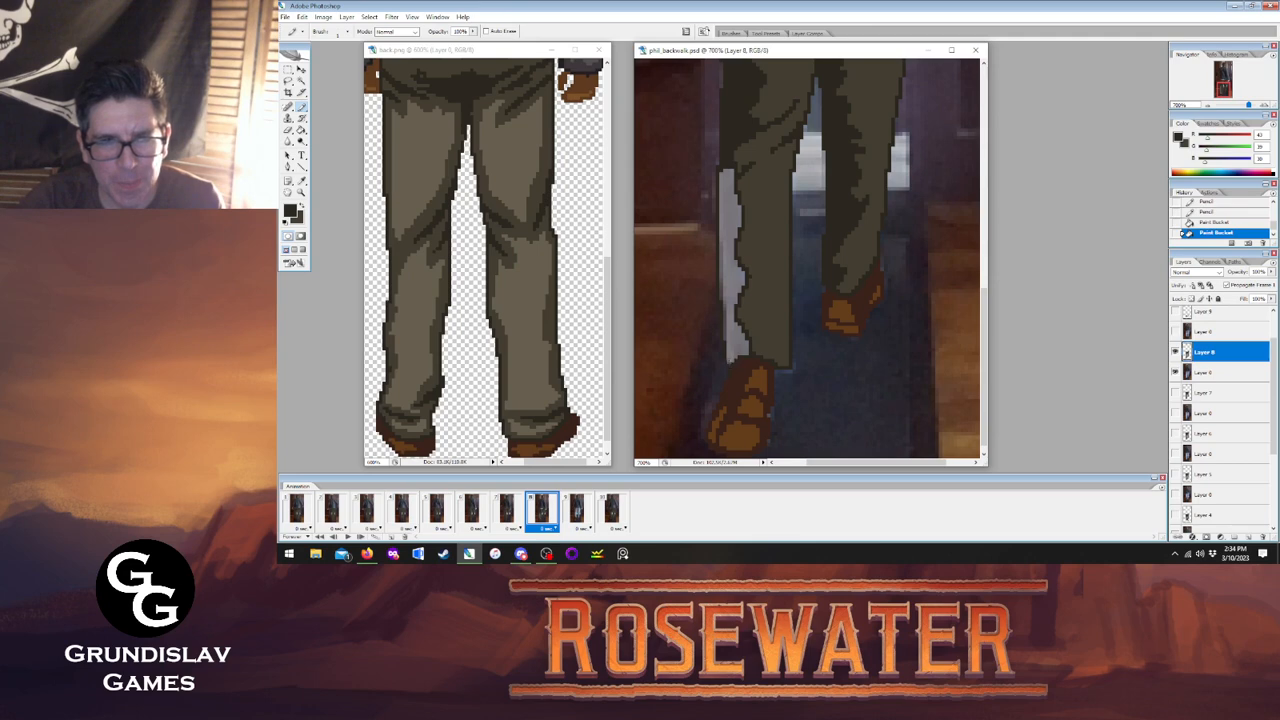
{"action": "left_click", "coordinate": [301, 130]}
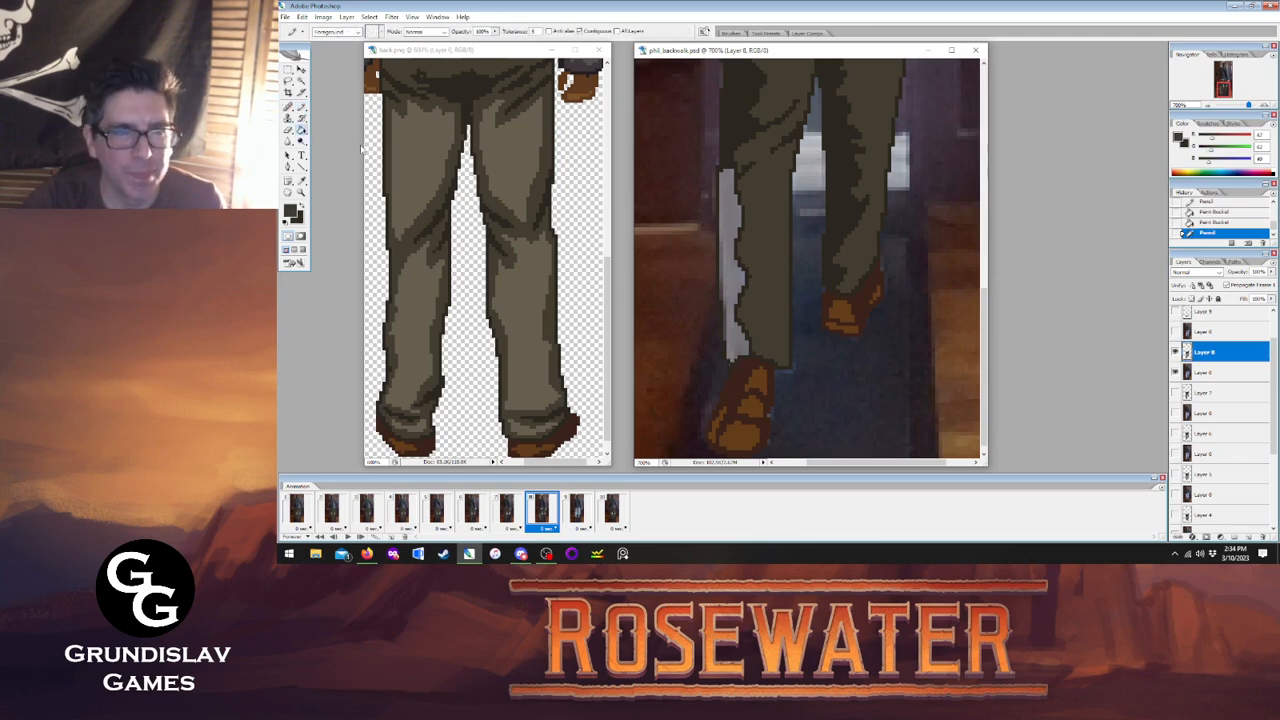
{"action": "left_click", "coordinate": [722, 235]}
Fill the seat in frame 8 with lighter brown and retouch the fold's end above the crotch, checking against frame 7.
{"action": "scroll", "coordinate": [800, 180], "scroll_direction": "up", "scroll_amount": 3}
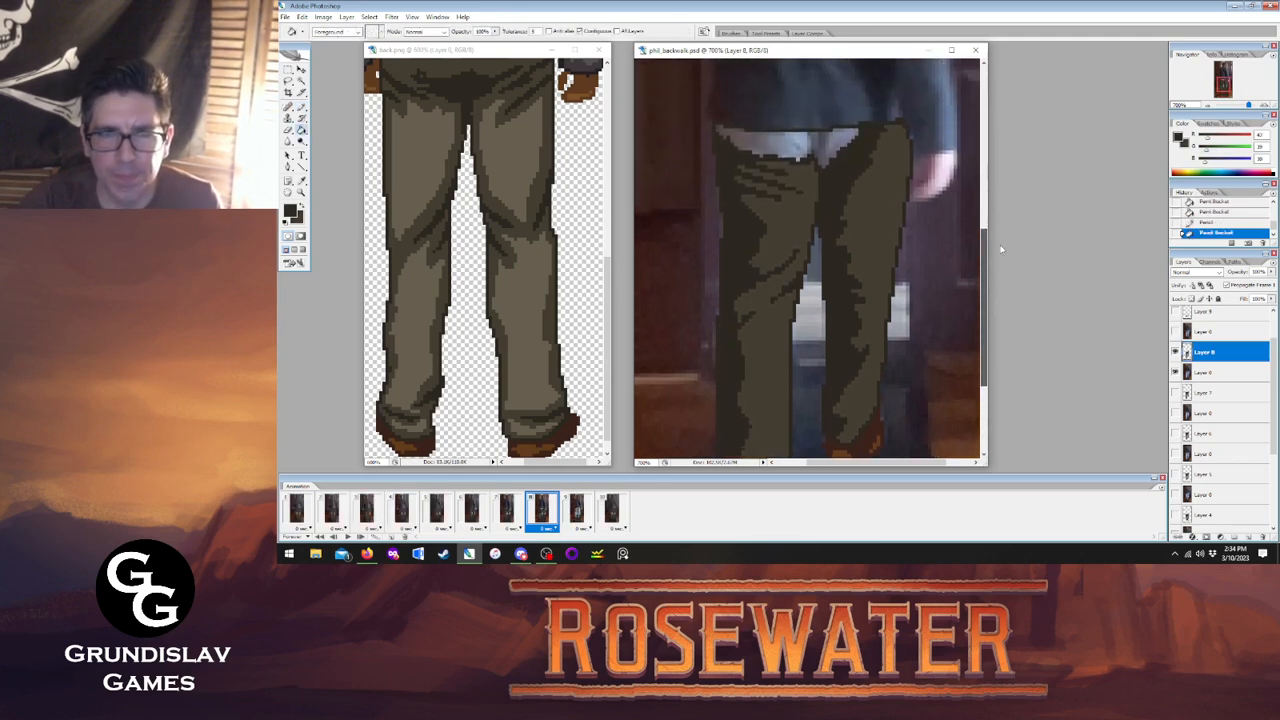
{"action": "left_click", "coordinate": [788, 146]}
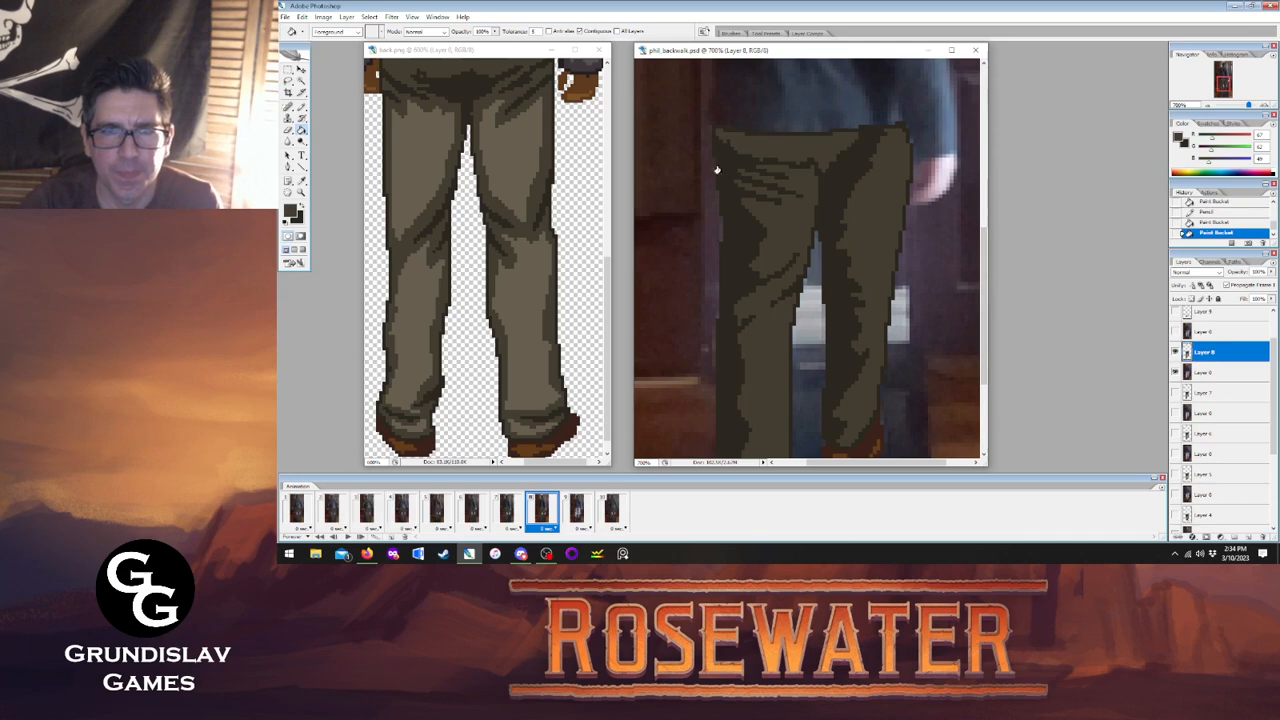
{"action": "left_click", "coordinate": [506, 510]}
{"action": "left_click", "coordinate": [541, 510]}
{"action": "key", "text": "b"}
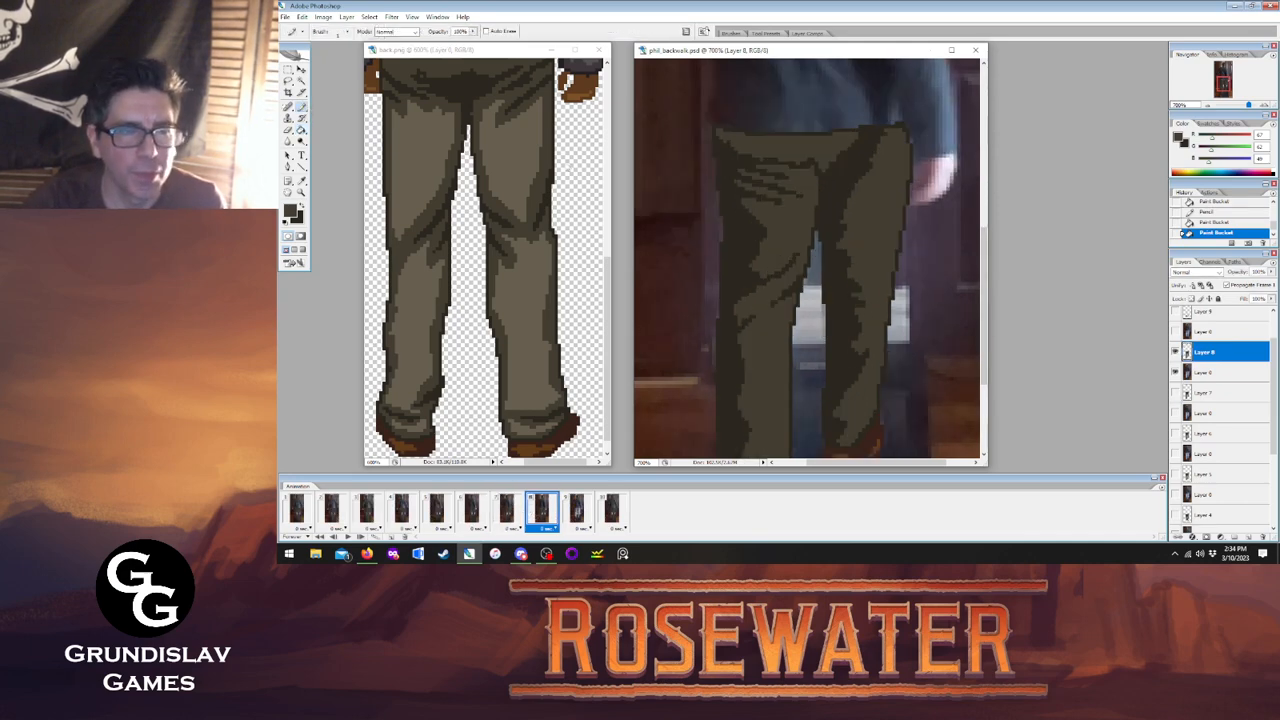
{"action": "left_click", "coordinate": [823, 166]}
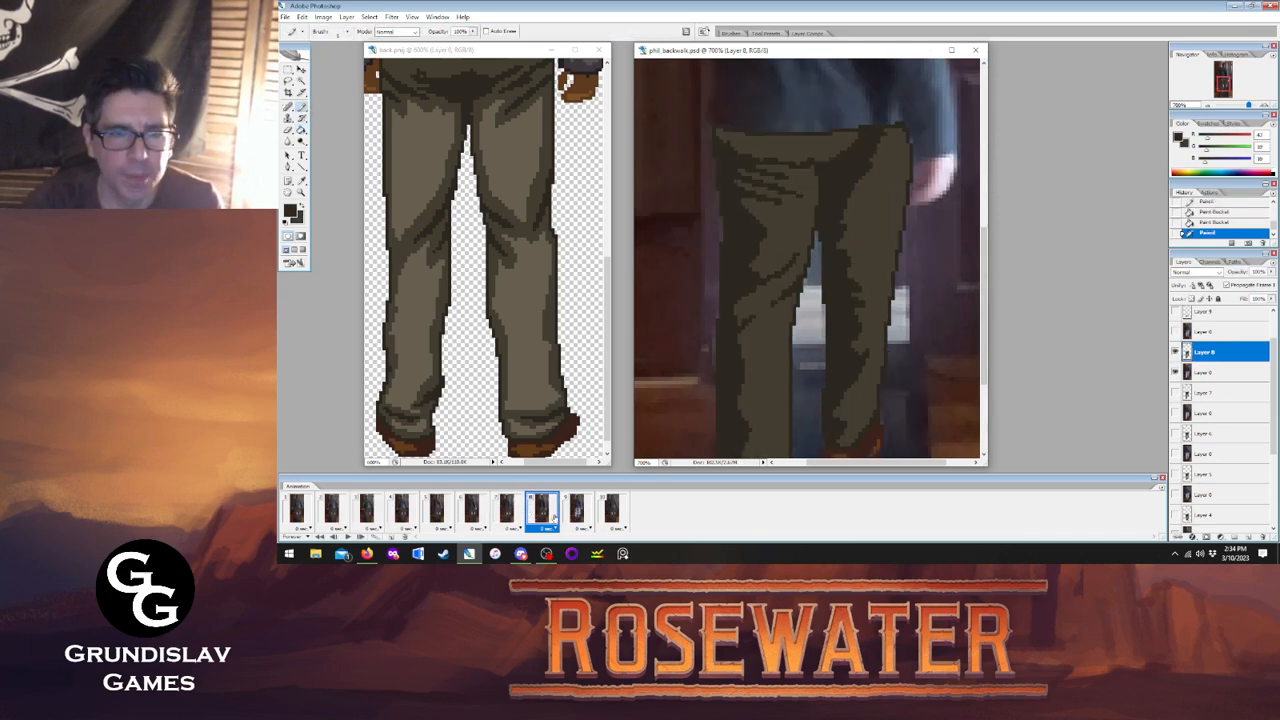
{"action": "left_click", "coordinate": [506, 510]}
{"action": "left_click", "coordinate": [541, 510]}
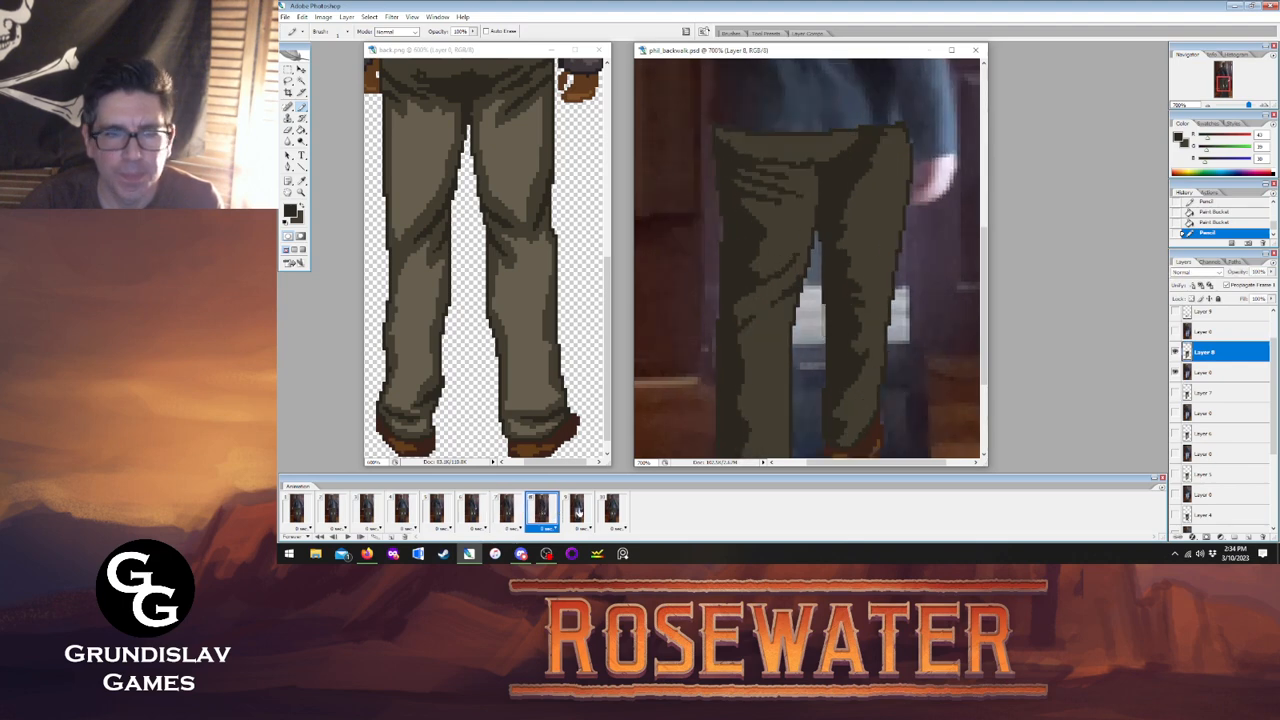
Switch to frame 9 and select its outline layer for drawing, checking the neighbouring frames.
{"action": "left_click", "coordinate": [578, 511]}
{"action": "left_click", "coordinate": [543, 511]}
{"action": "left_click", "coordinate": [576, 511]}
{"action": "left_click", "coordinate": [611, 511]}
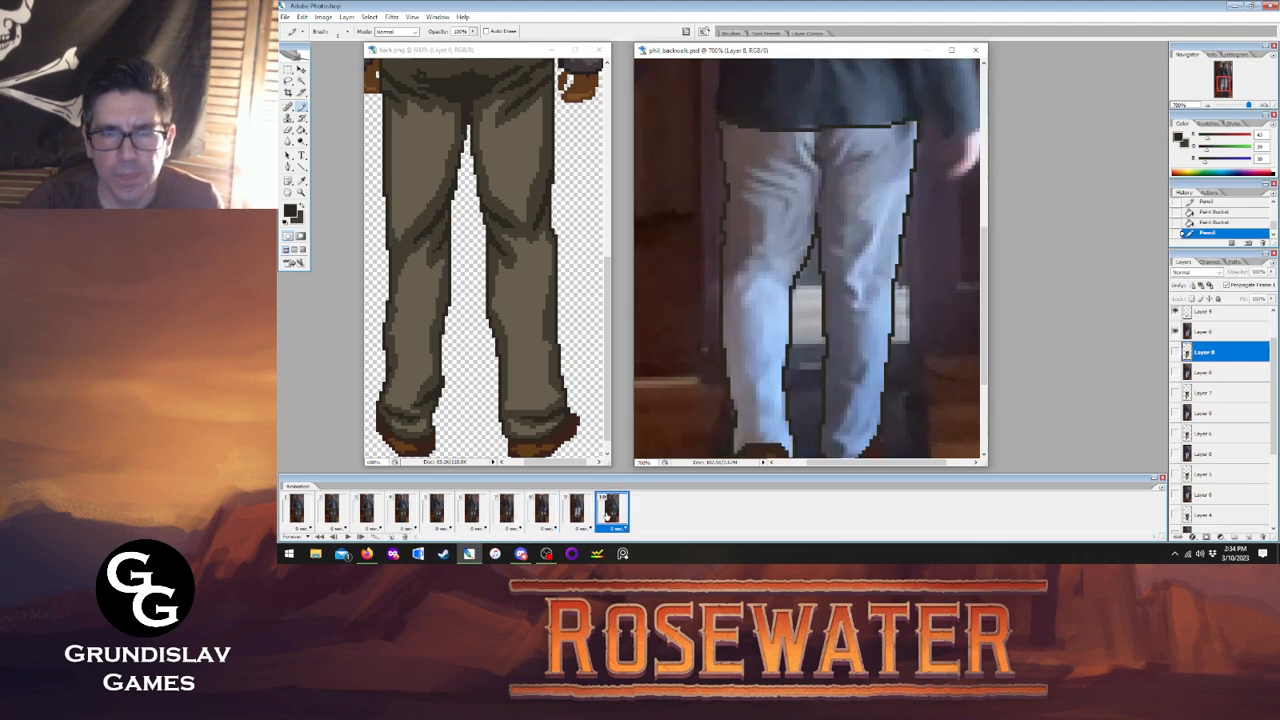
{"action": "left_click", "coordinate": [573, 515]}
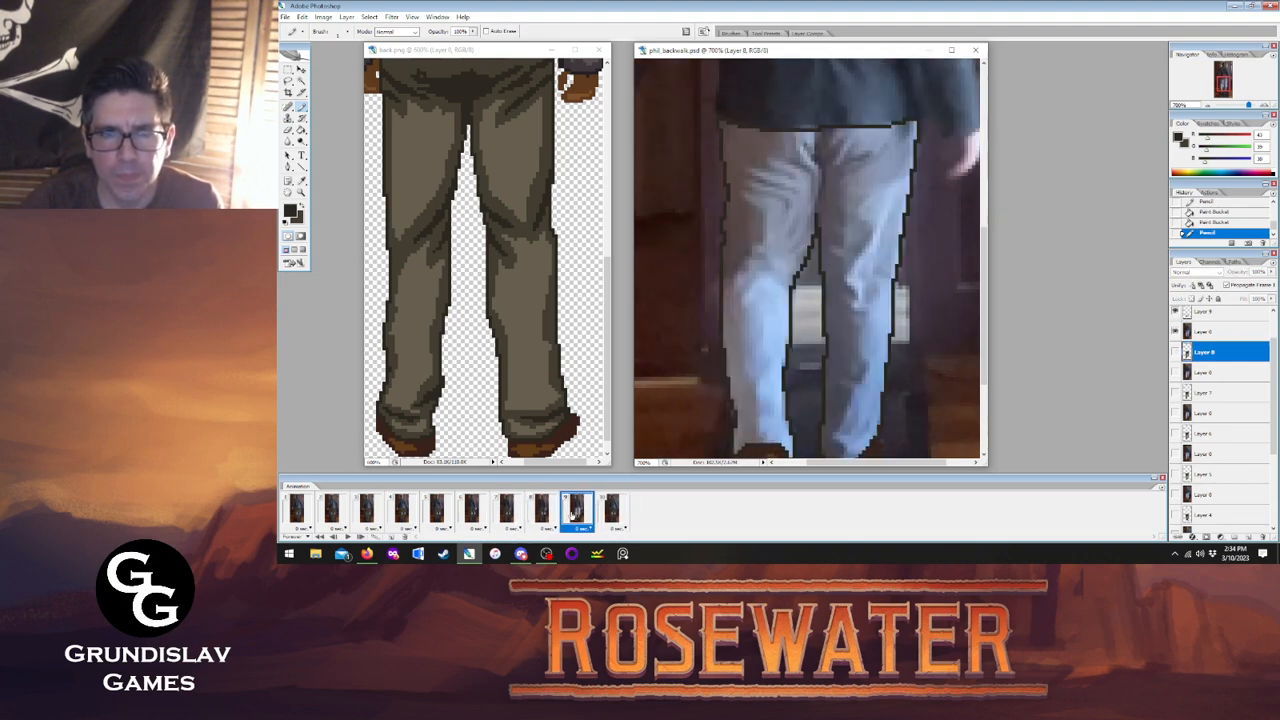
{"action": "left_click", "coordinate": [1215, 314]}
{"action": "left_click", "coordinate": [541, 511]}
{"action": "left_click", "coordinate": [576, 511]}
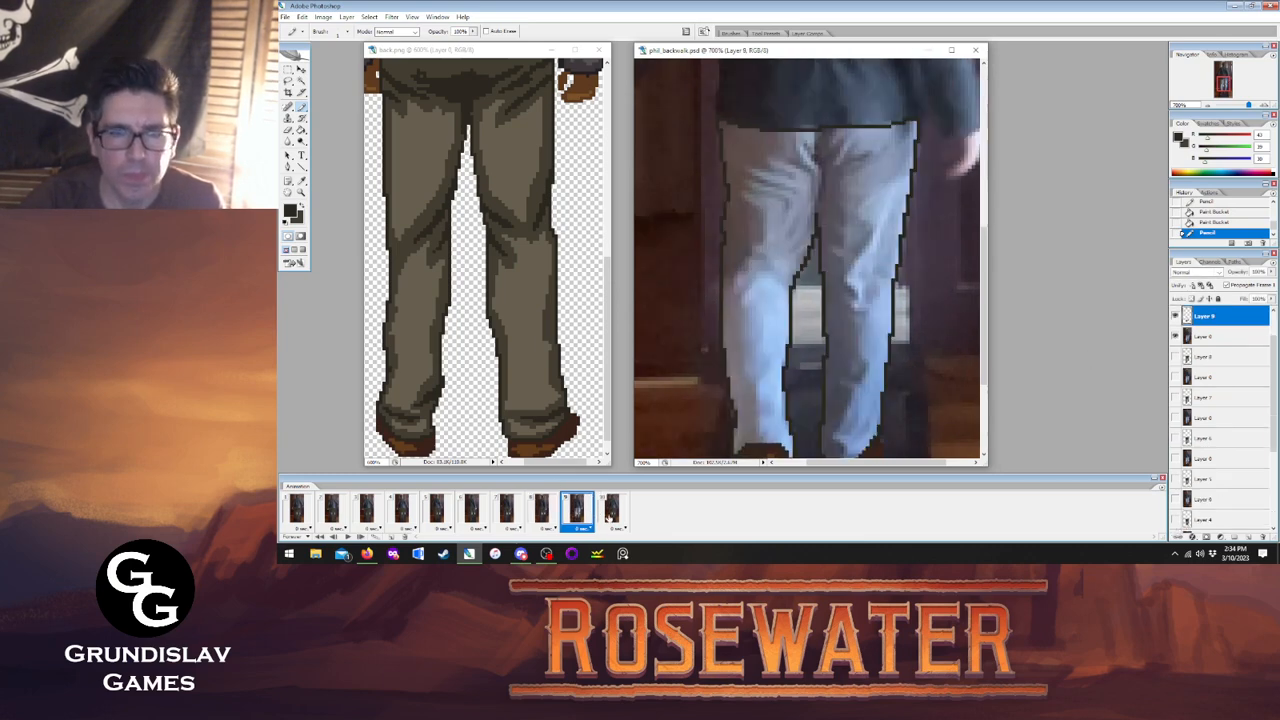
Compare the finished trousers in frame 8 with the leg pose and shading in frame 10.
{"action": "left_click", "coordinate": [611, 511]}
{"action": "left_click", "coordinate": [541, 511]}
{"action": "left_click", "coordinate": [611, 511]}
{"action": "left_click", "coordinate": [541, 511]}
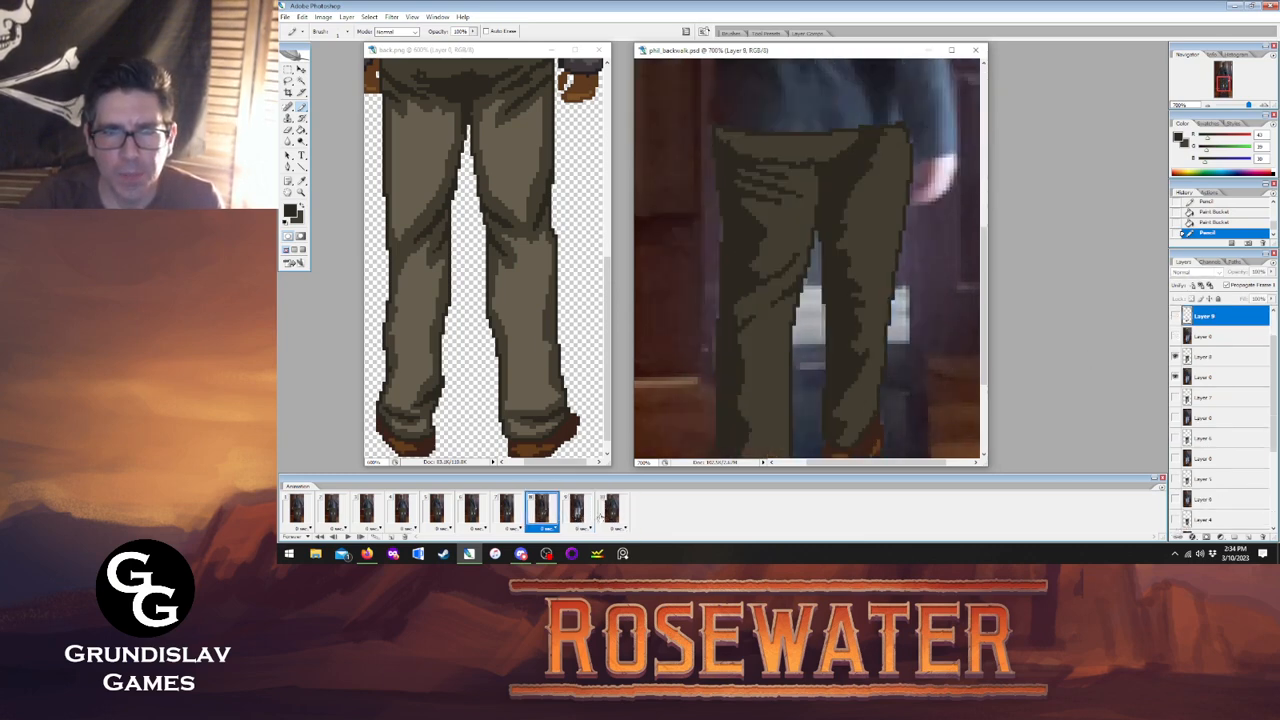
{"action": "left_click", "coordinate": [611, 511]}
{"action": "left_click", "coordinate": [541, 511]}
{"action": "left_click", "coordinate": [611, 511]}
{"action": "left_click", "coordinate": [541, 511]}
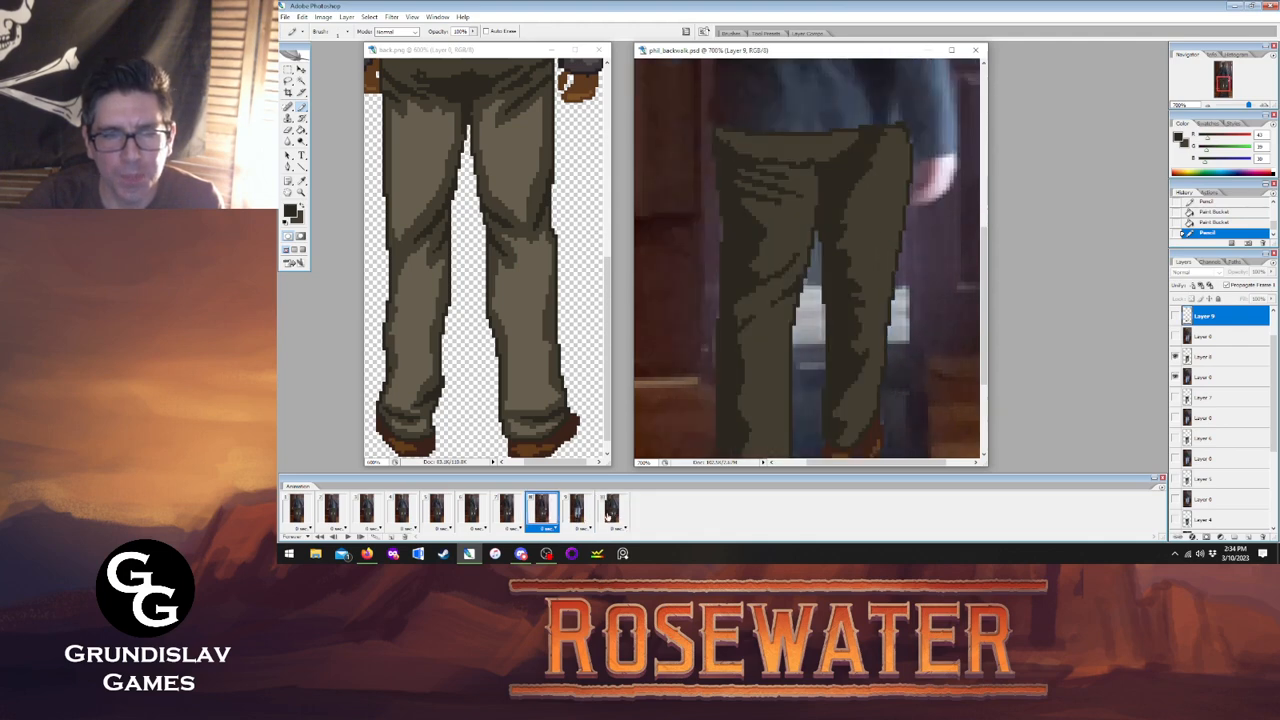
Draw a dark horizontal seat fold across the crotch seam in frame 9 and thicken its middle, using frame 10 as reference.
{"action": "left_click", "coordinate": [609, 515]}
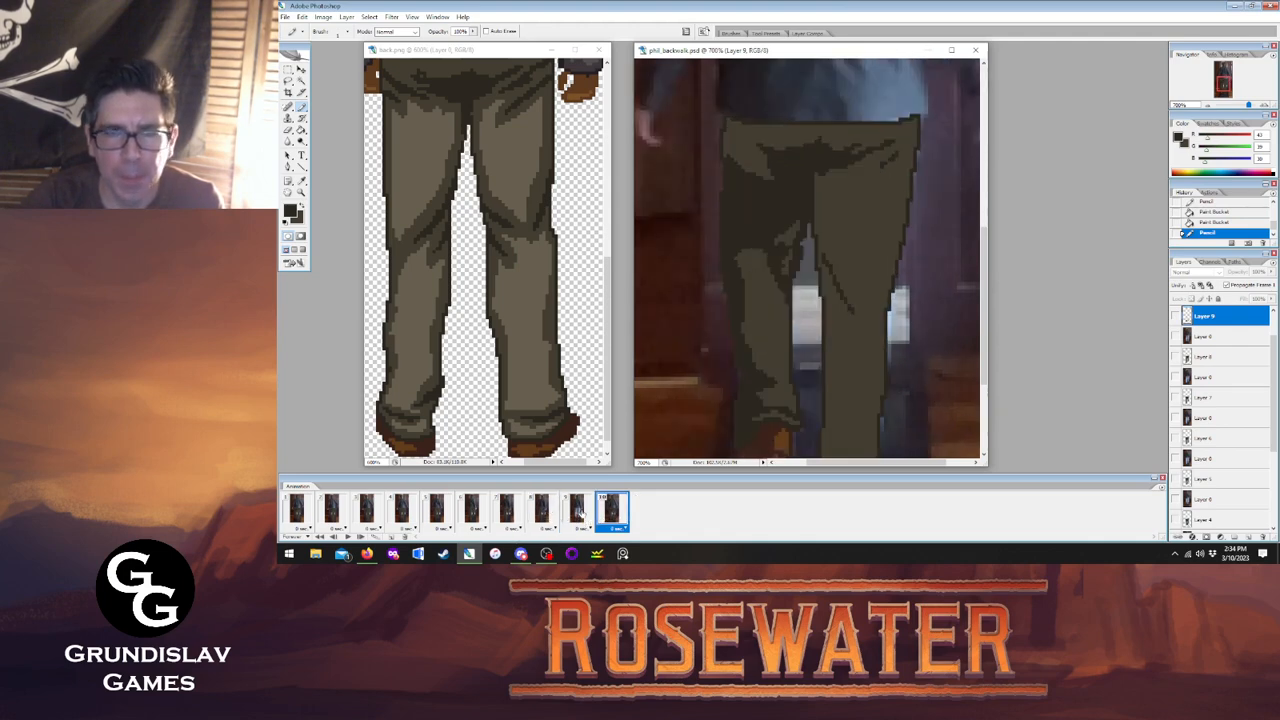
{"action": "left_click", "coordinate": [578, 512]}
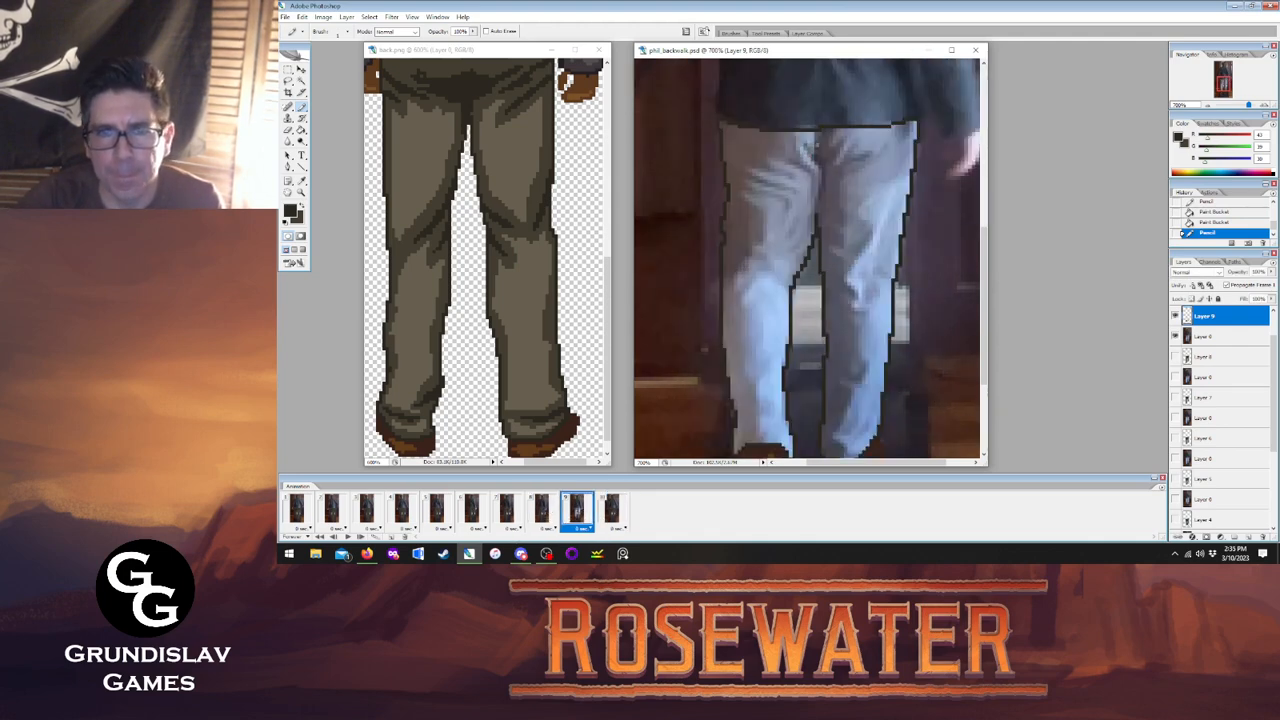
{"action": "left_click_drag", "start_coordinate": [816, 178], "coordinate": [815, 218]}
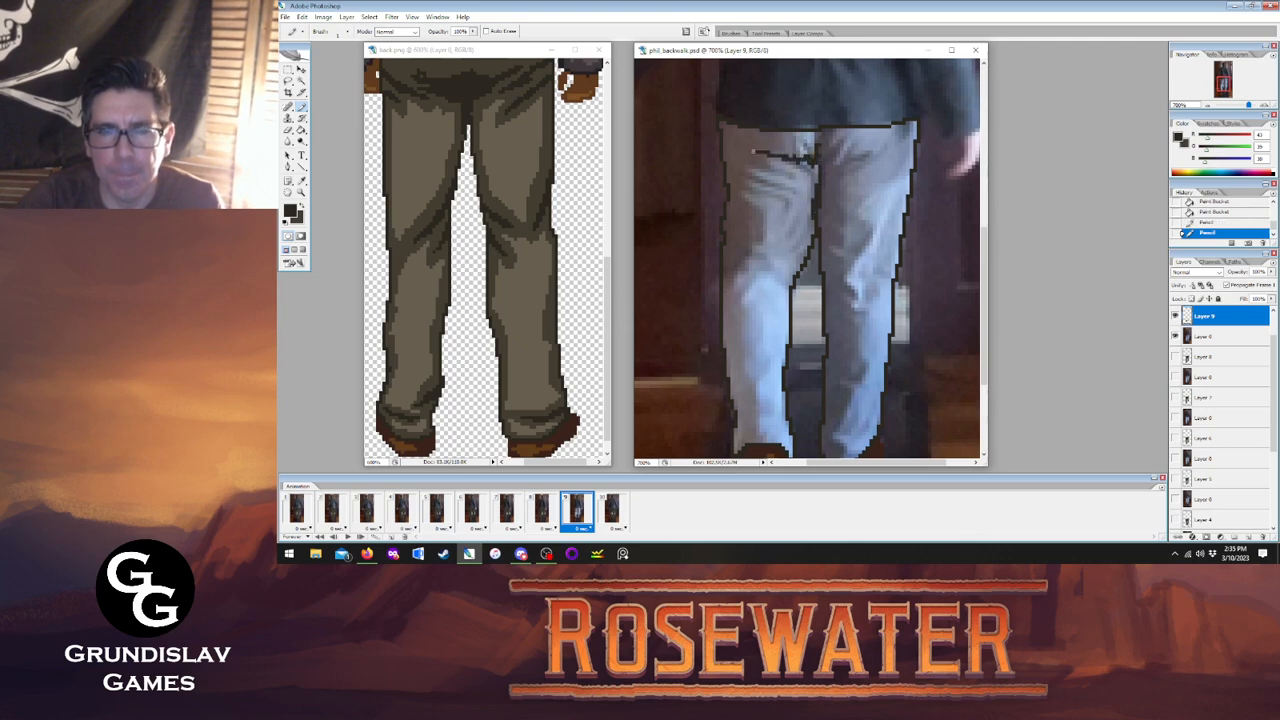
{"action": "left_click_drag", "start_coordinate": [834, 160], "coordinate": [889, 147]}
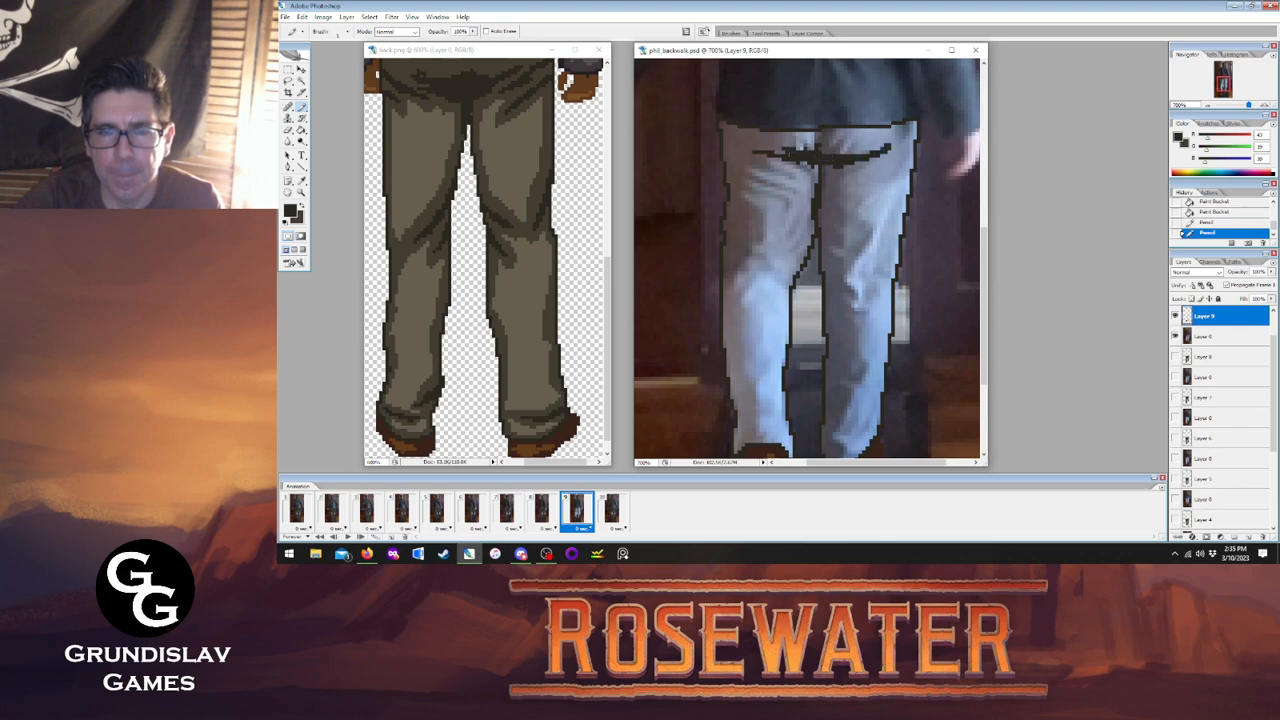
{"action": "left_click_drag", "start_coordinate": [836, 154], "coordinate": [860, 148]}
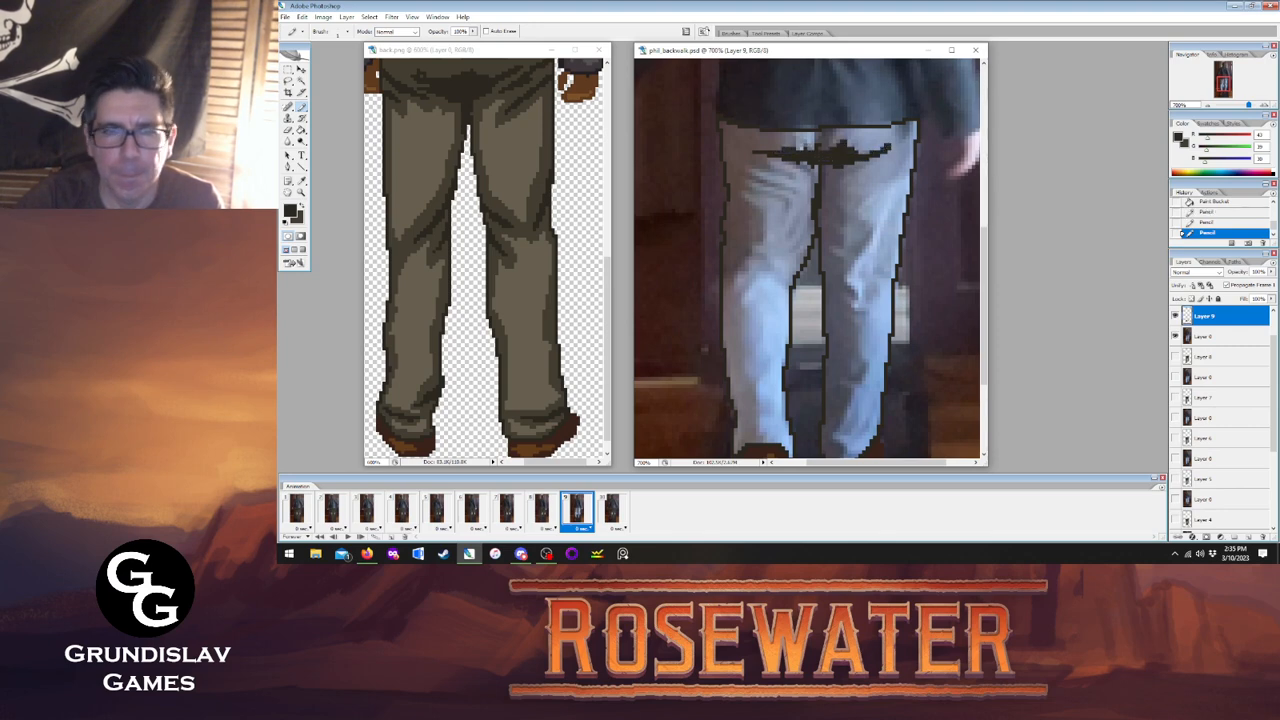
Compare the seat fold in frame 9 with the trouser shading in frames 8 and 10.
{"action": "left_click", "coordinate": [545, 510]}
{"action": "left_click", "coordinate": [574, 509]}
{"action": "left_click", "coordinate": [545, 509]}
{"action": "left_click", "coordinate": [574, 509]}
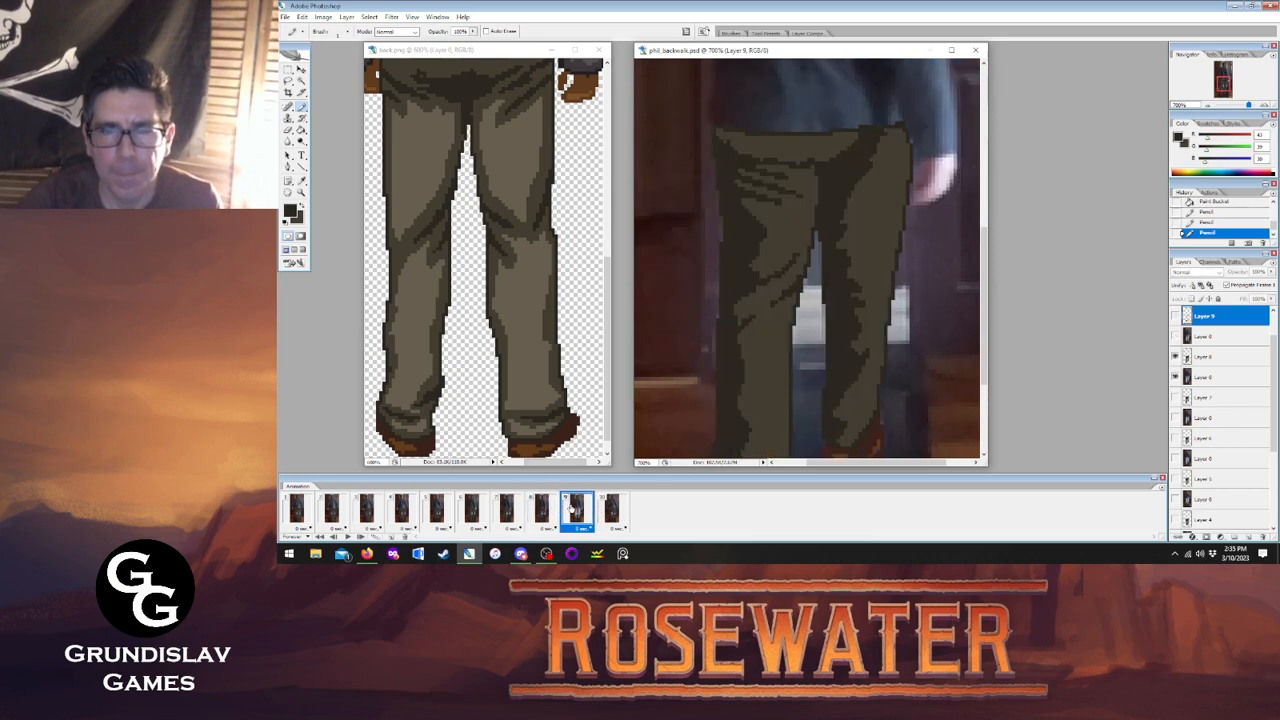
{"action": "left_click", "coordinate": [545, 509]}
{"action": "left_click", "coordinate": [575, 510]}
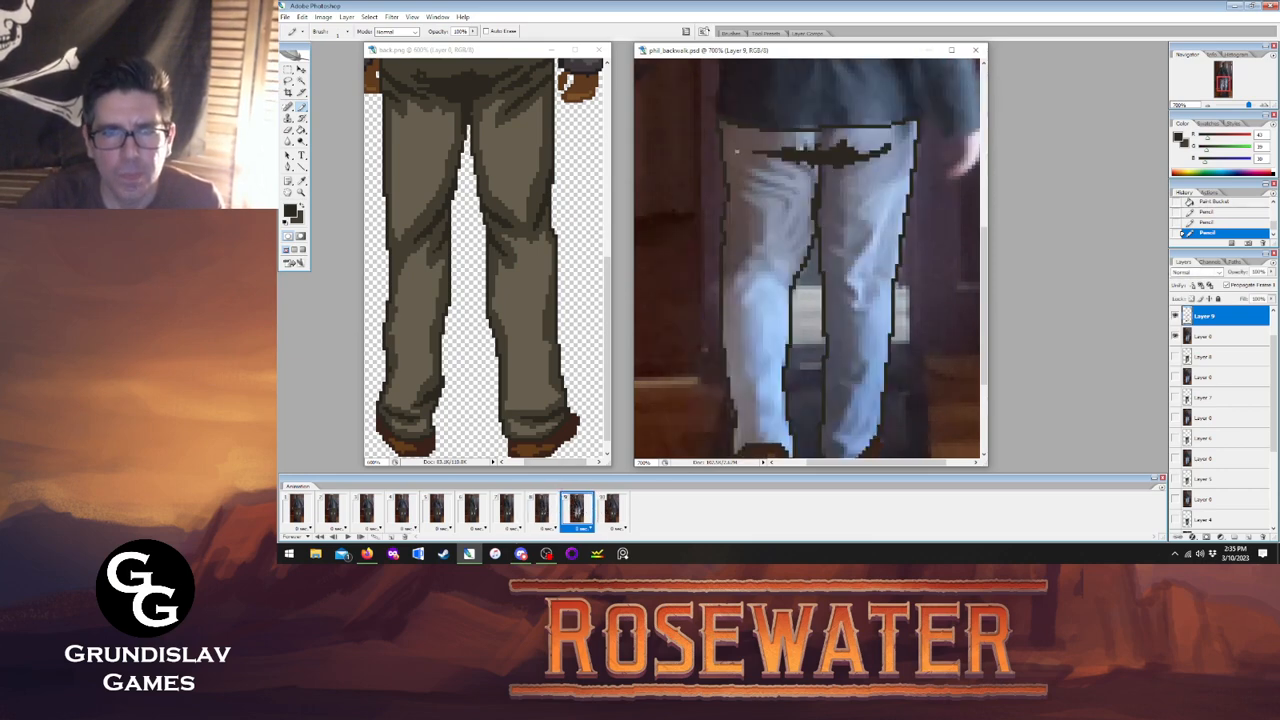
{"action": "left_click", "coordinate": [612, 510]}
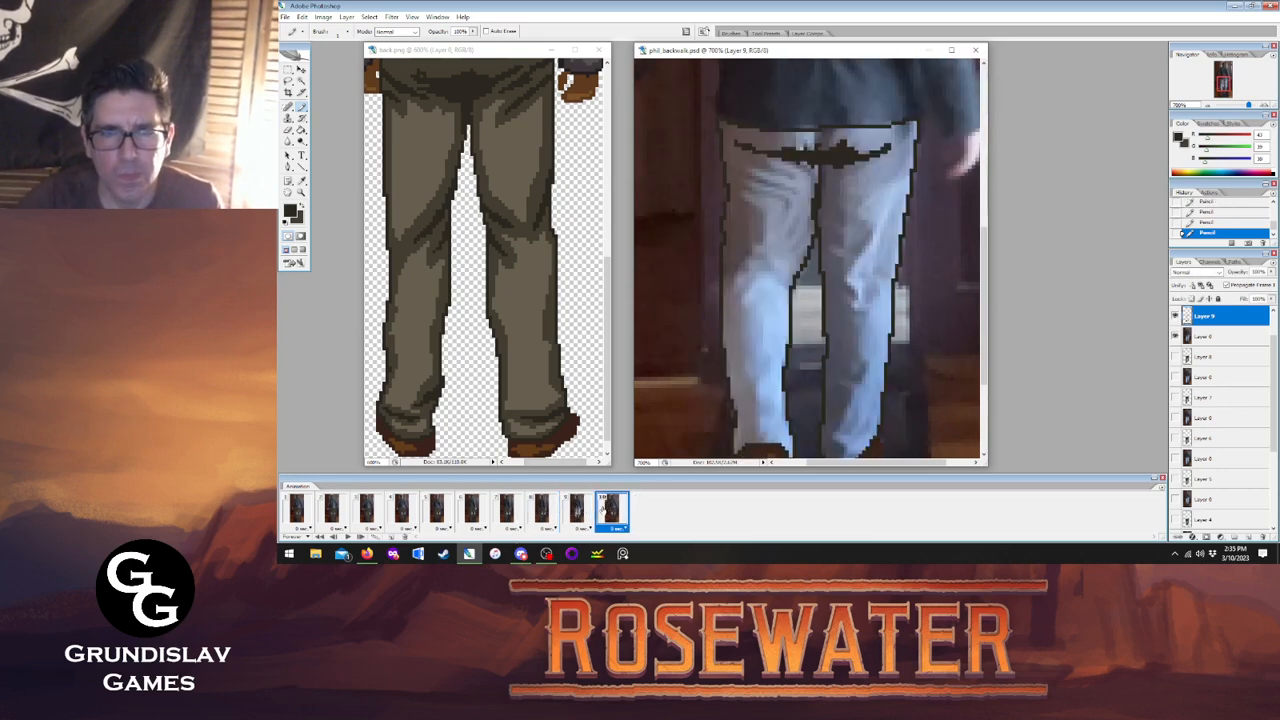
{"action": "left_click", "coordinate": [578, 510]}
Erase the outer left end of the seat fold in frame 9, checking its length against frame 10.
{"action": "key", "text": "e"}
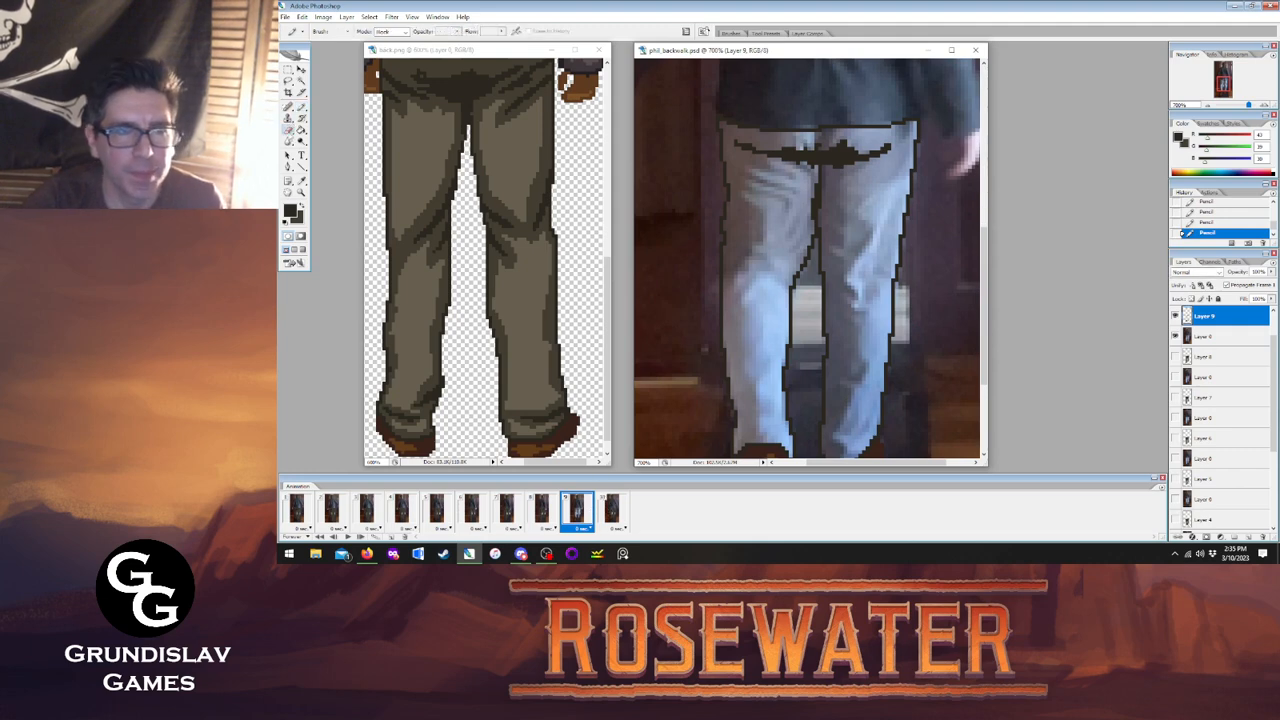
{"action": "left_click", "coordinate": [744, 143]}
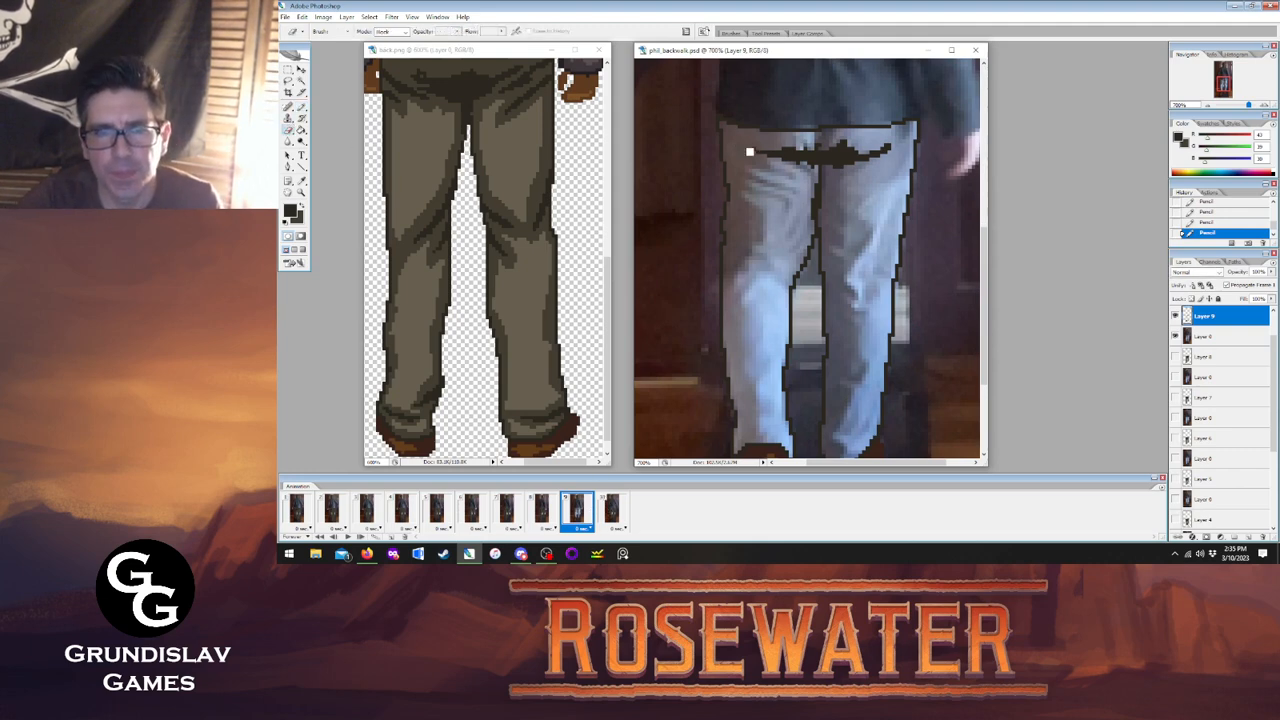
{"action": "left_click", "coordinate": [610, 510]}
{"action": "left_click", "coordinate": [586, 510]}
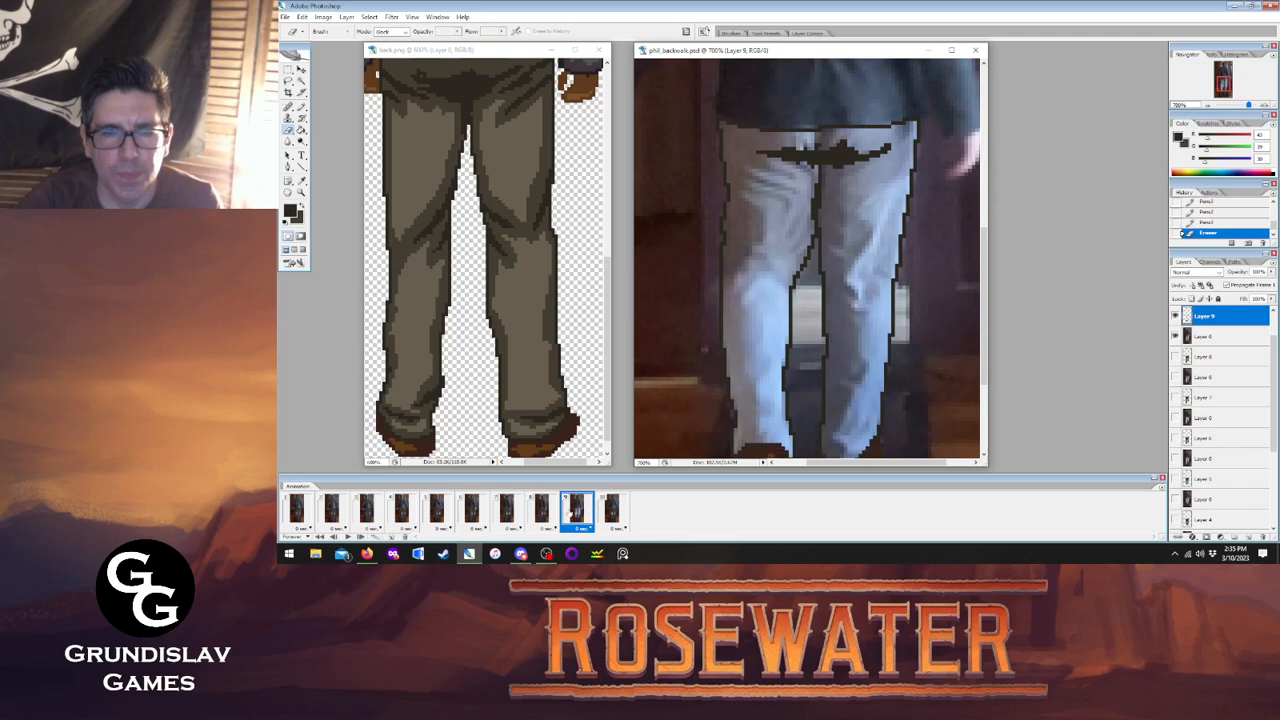
Draw short diagonal creases below the left end of the seat fold in frame 9, checking against frames 8 and 10.
{"action": "key", "text": "b"}
{"action": "left_click", "coordinate": [543, 510]}
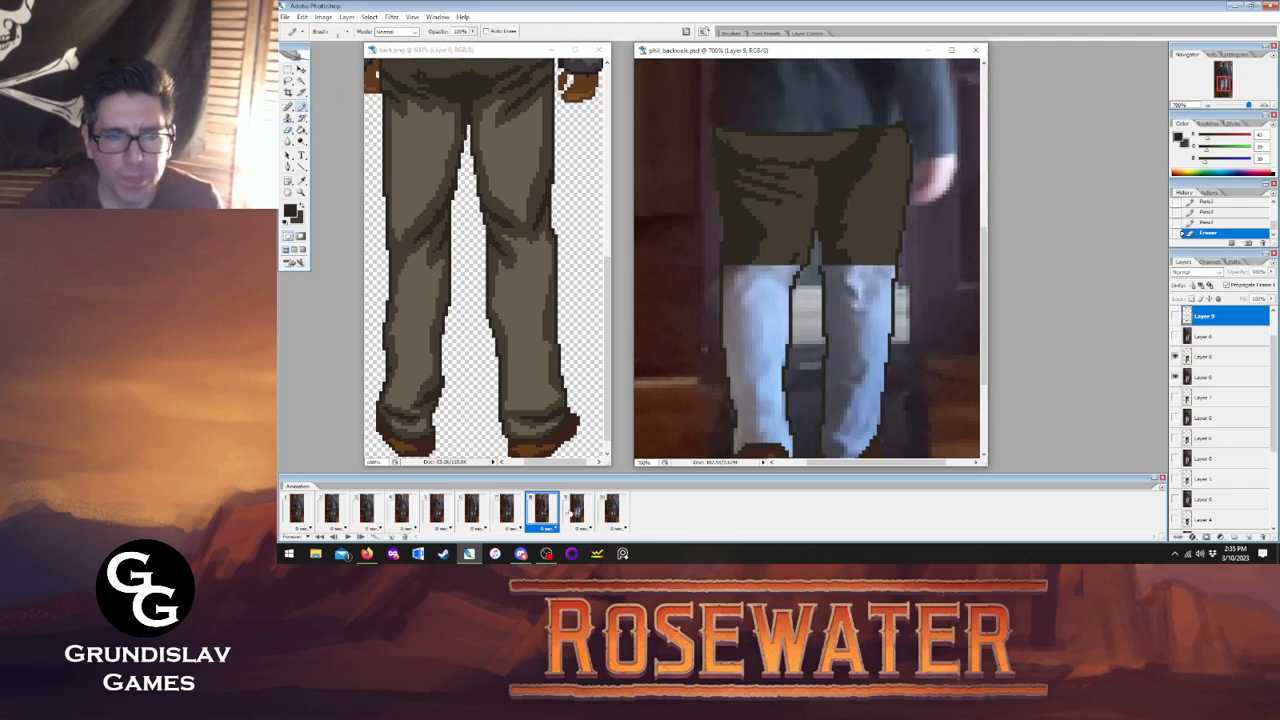
{"action": "left_click", "coordinate": [584, 511]}
{"action": "left_click_drag", "start_coordinate": [752, 162], "coordinate": [788, 176]}
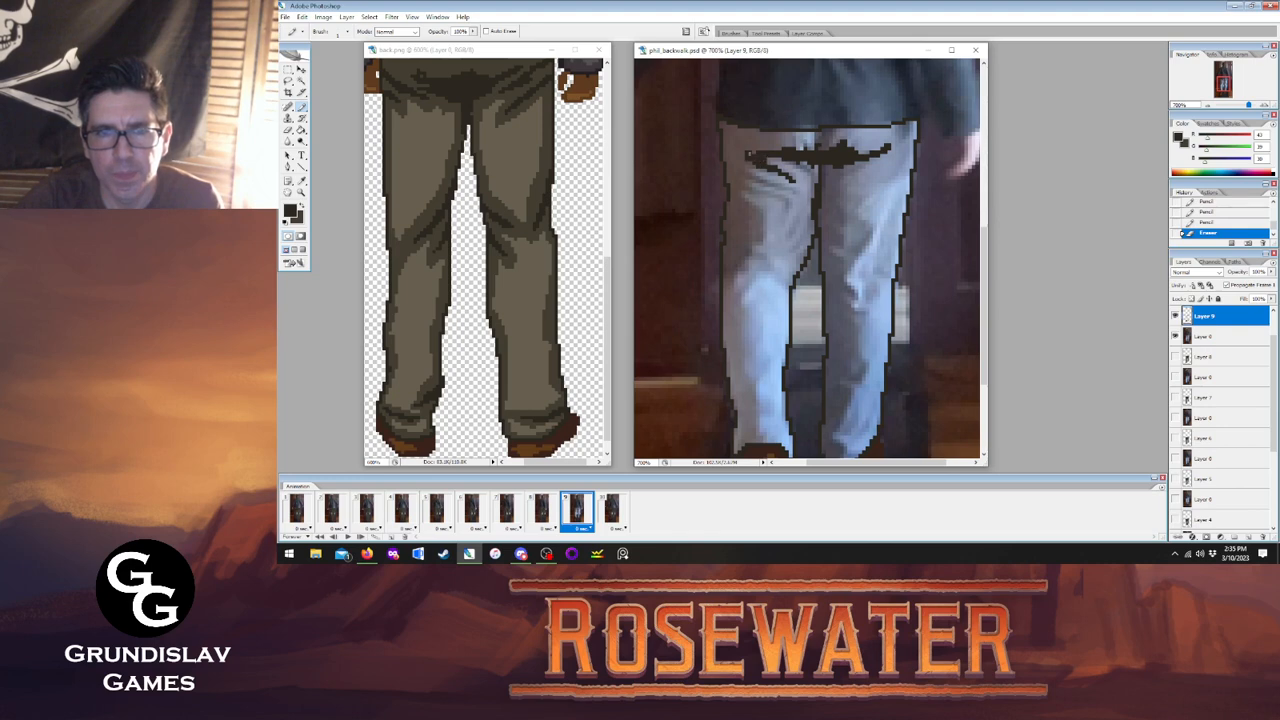
{"action": "left_click", "coordinate": [610, 510]}
{"action": "left_click", "coordinate": [576, 510]}
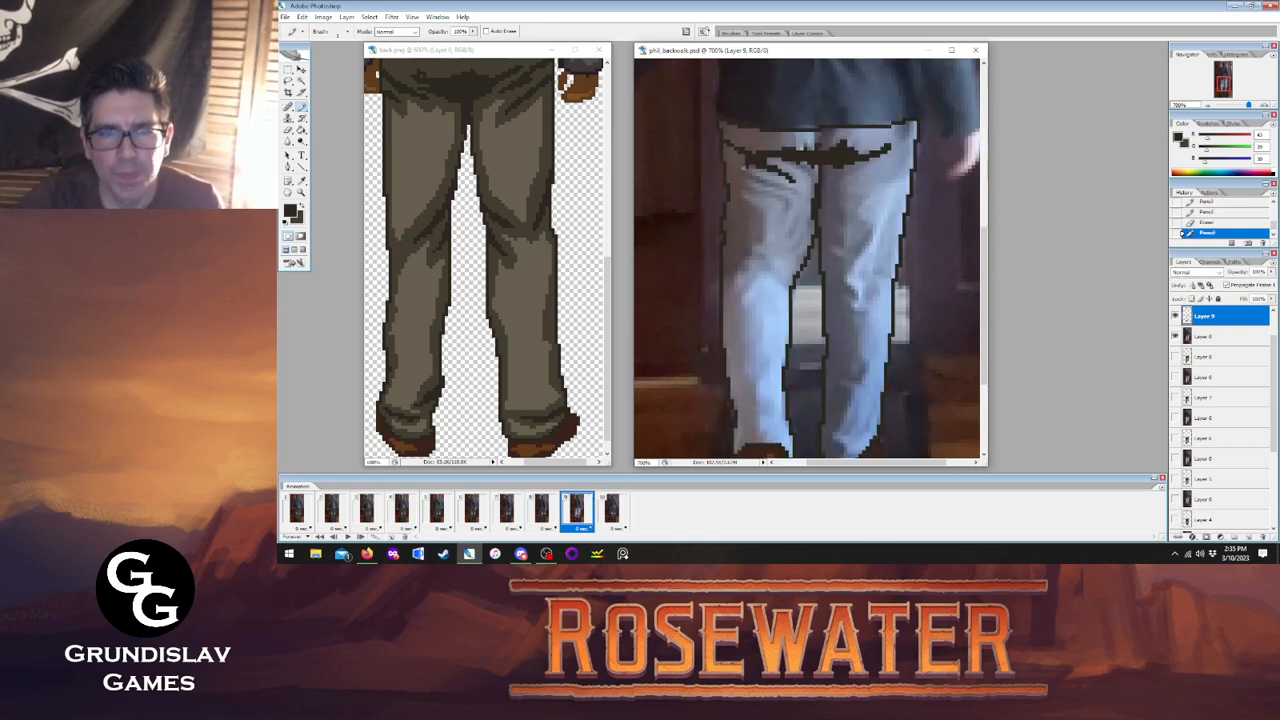
Outline the left thigh's outer shadow down to the knee in frame 9 and add creases beside the crotch, checking against frame 8.
{"action": "mouse_move", "coordinate": [744, 167]}
{"action": "left_mouse_down"}
{"action": "mouse_move", "coordinate": [787, 185]}
{"action": "mouse_move", "coordinate": [740, 183]}
{"action": "mouse_move", "coordinate": [759, 238]}
{"action": "mouse_move", "coordinate": [742, 274]}
{"action": "left_mouse_up"}
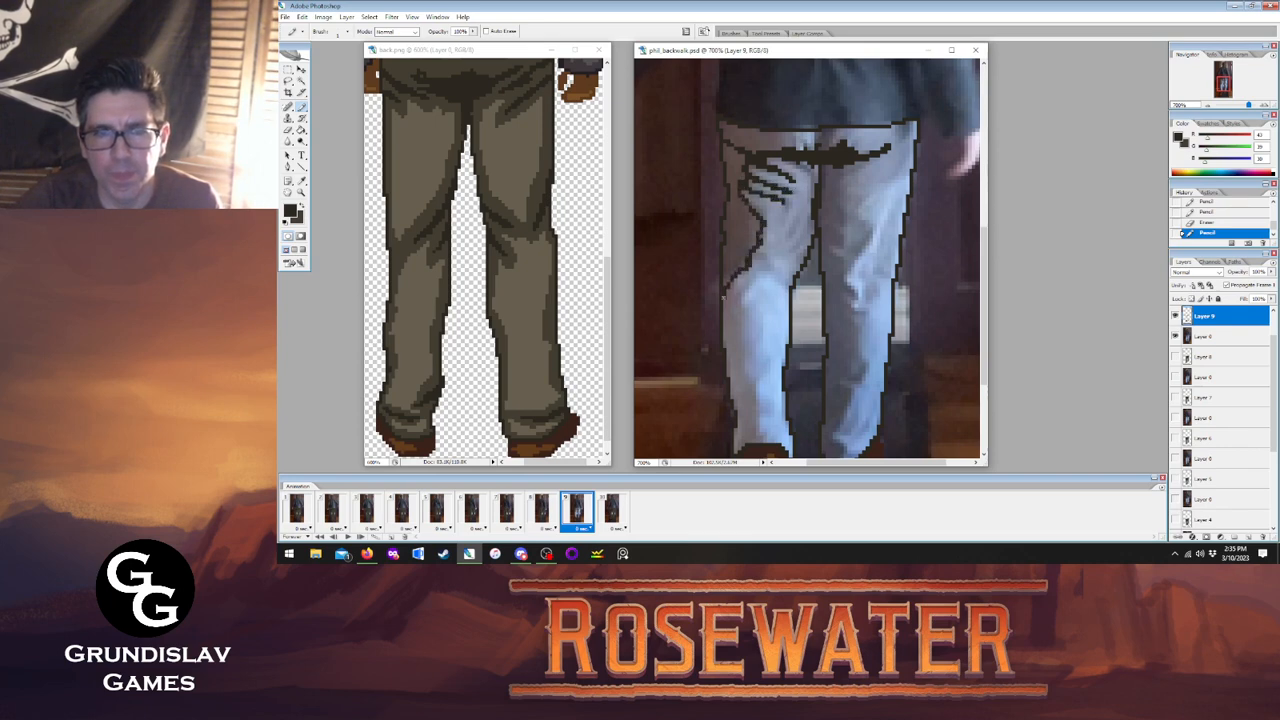
{"action": "left_click", "coordinate": [542, 511]}
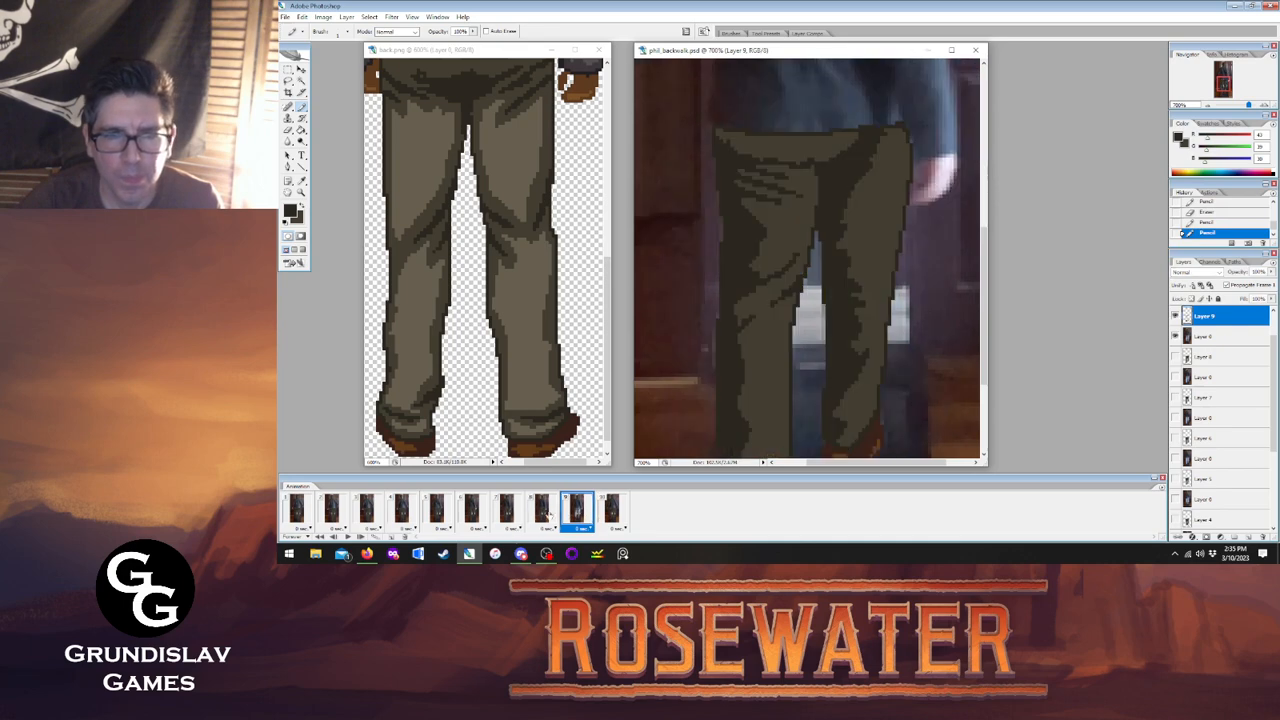
{"action": "left_click", "coordinate": [545, 512]}
{"action": "left_click", "coordinate": [578, 511]}
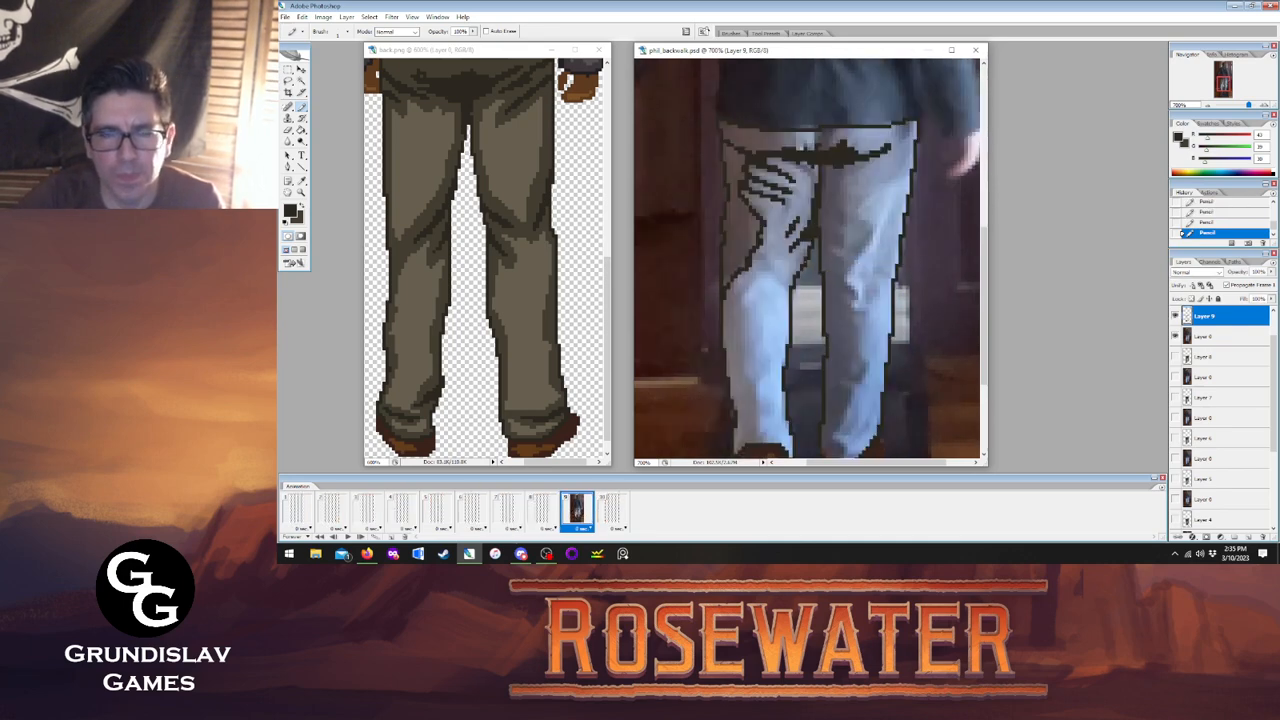
{"action": "left_click_drag", "start_coordinate": [984, 258], "coordinate": [985, 288]}
{"action": "left_click", "coordinate": [541, 514]}
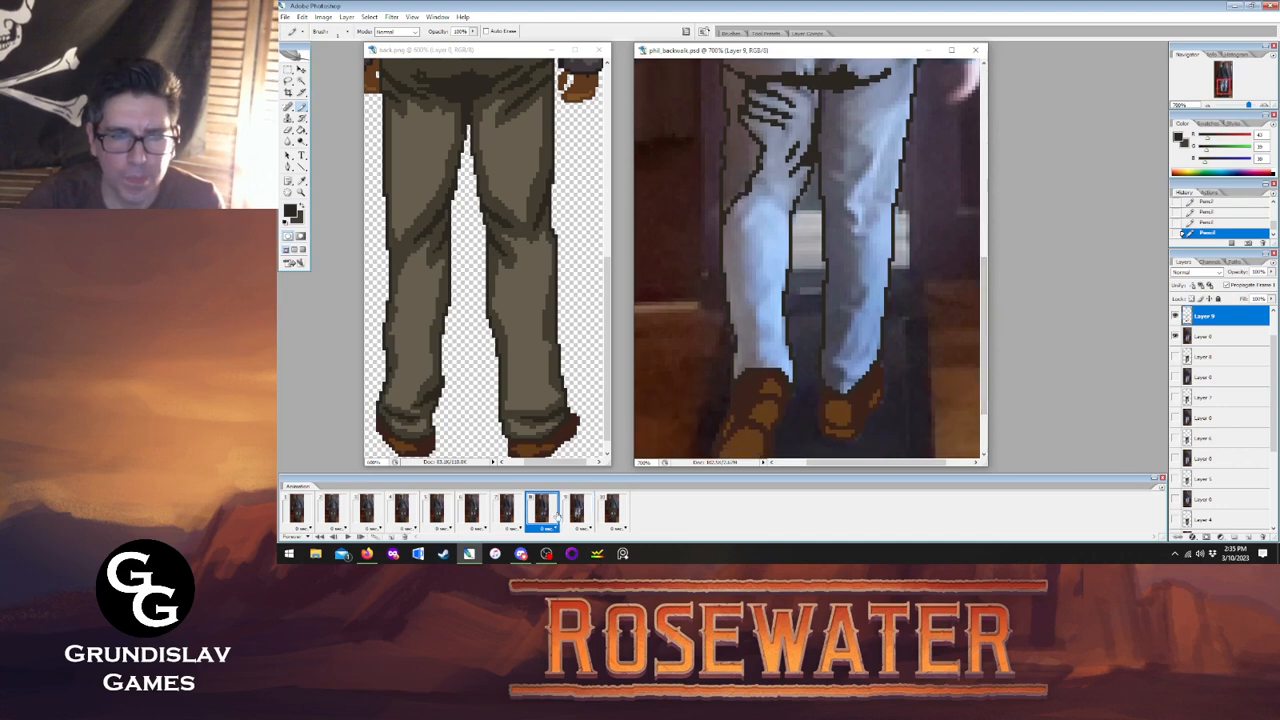
In frame 9, fill the outlined shadow areas along the left trouser leg's outer side with the darkest olive tone.
{"action": "left_click", "coordinate": [576, 514]}
{"action": "left_click", "coordinate": [541, 514]}
{"action": "left_click", "coordinate": [577, 514]}
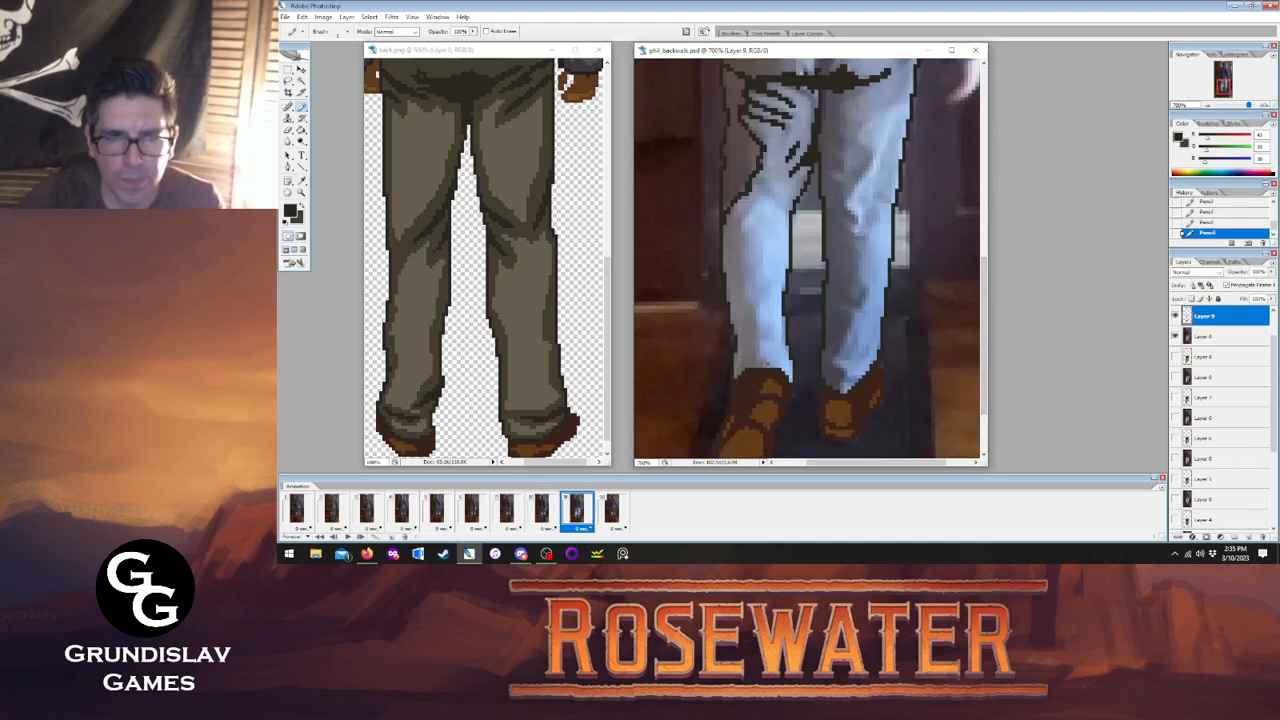
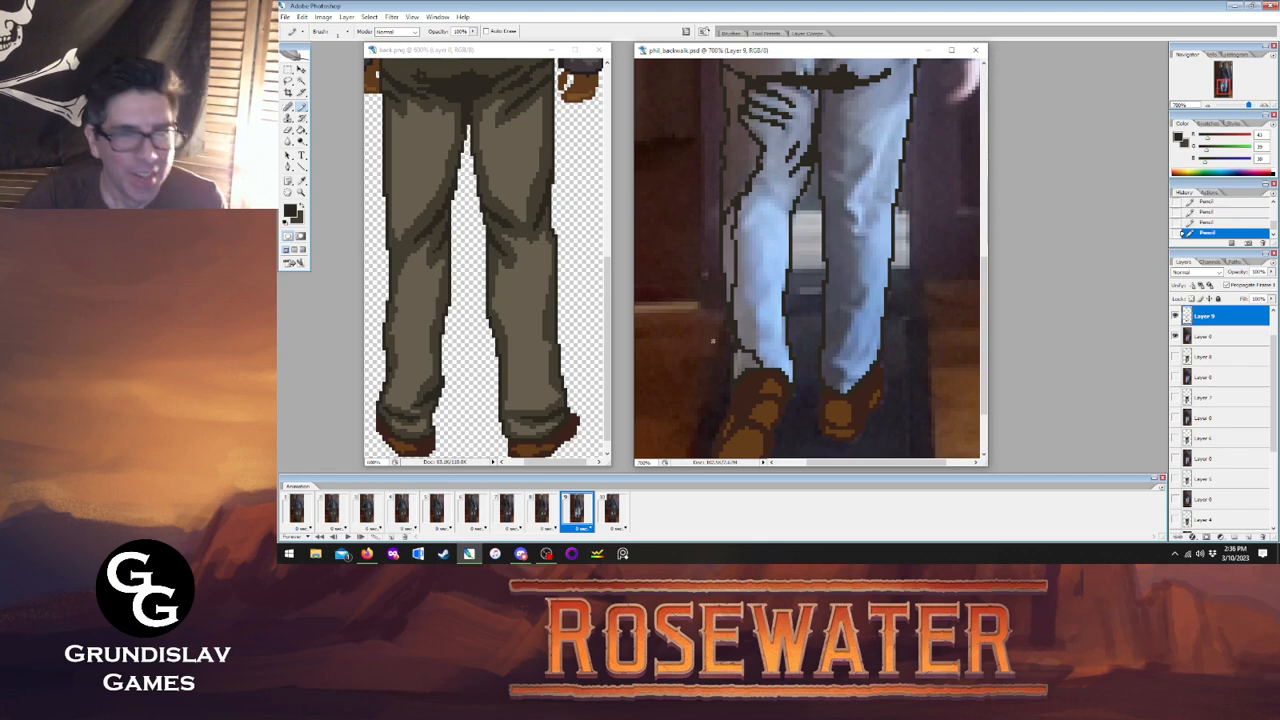
{"action": "left_click", "coordinate": [301, 130]}
{"action": "left_click", "coordinate": [742, 358]}
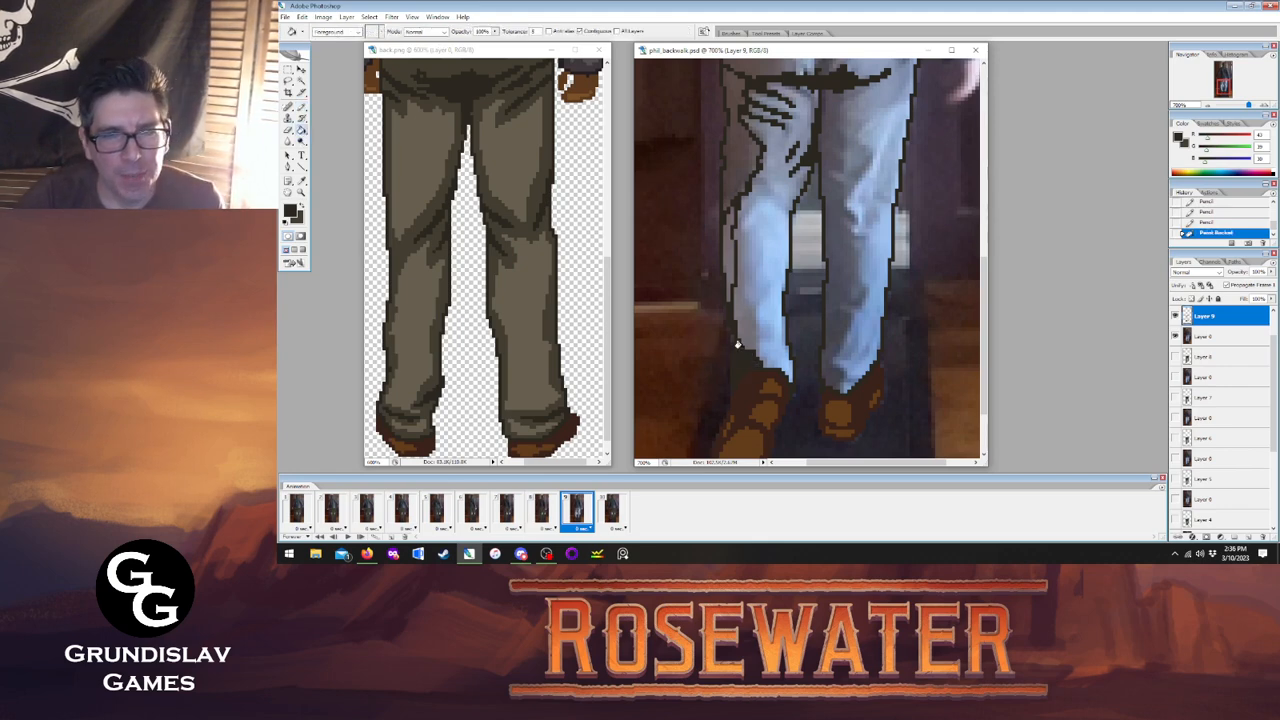
{"action": "left_click", "coordinate": [735, 195]}
{"action": "left_click", "coordinate": [731, 187]}
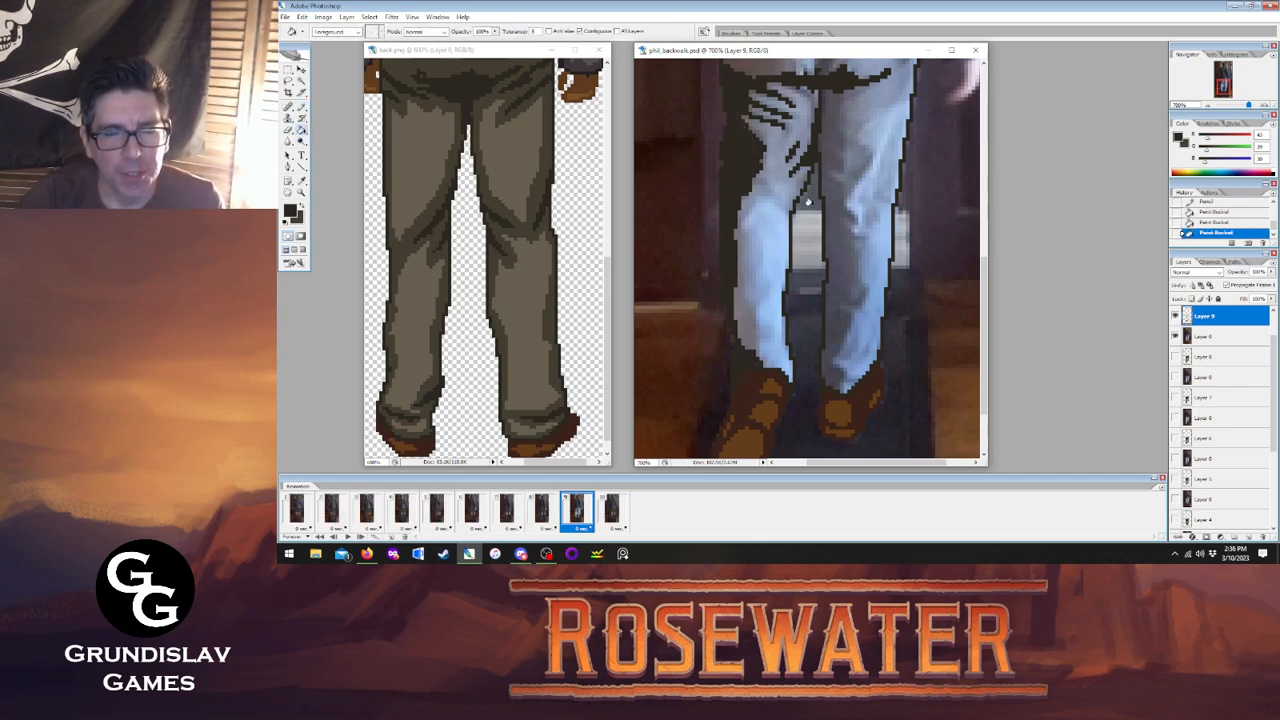
Pencil a jagged shadow edge up the right trouser leg in frame 9, from cuff to knee, using frame 8 as reference.
{"action": "scroll", "coordinate": [970, 307], "scroll_direction": "up", "scroll_amount": 1}
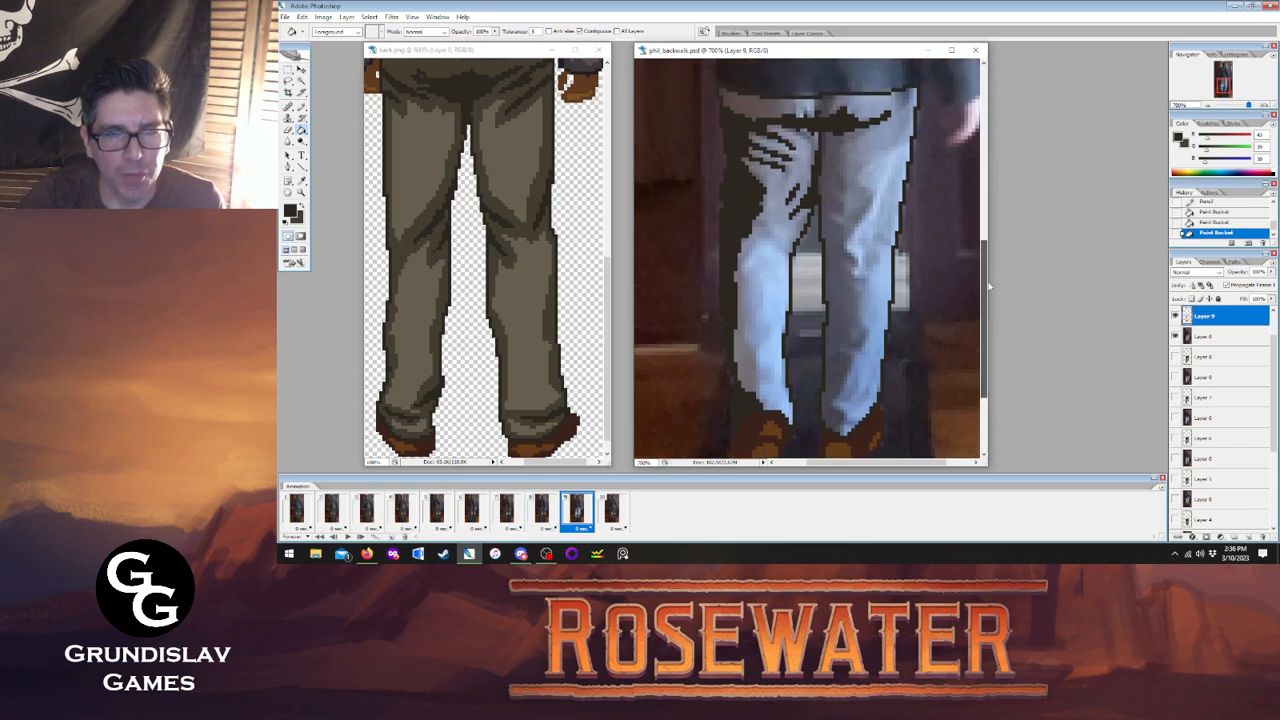
{"action": "key", "text": "b"}
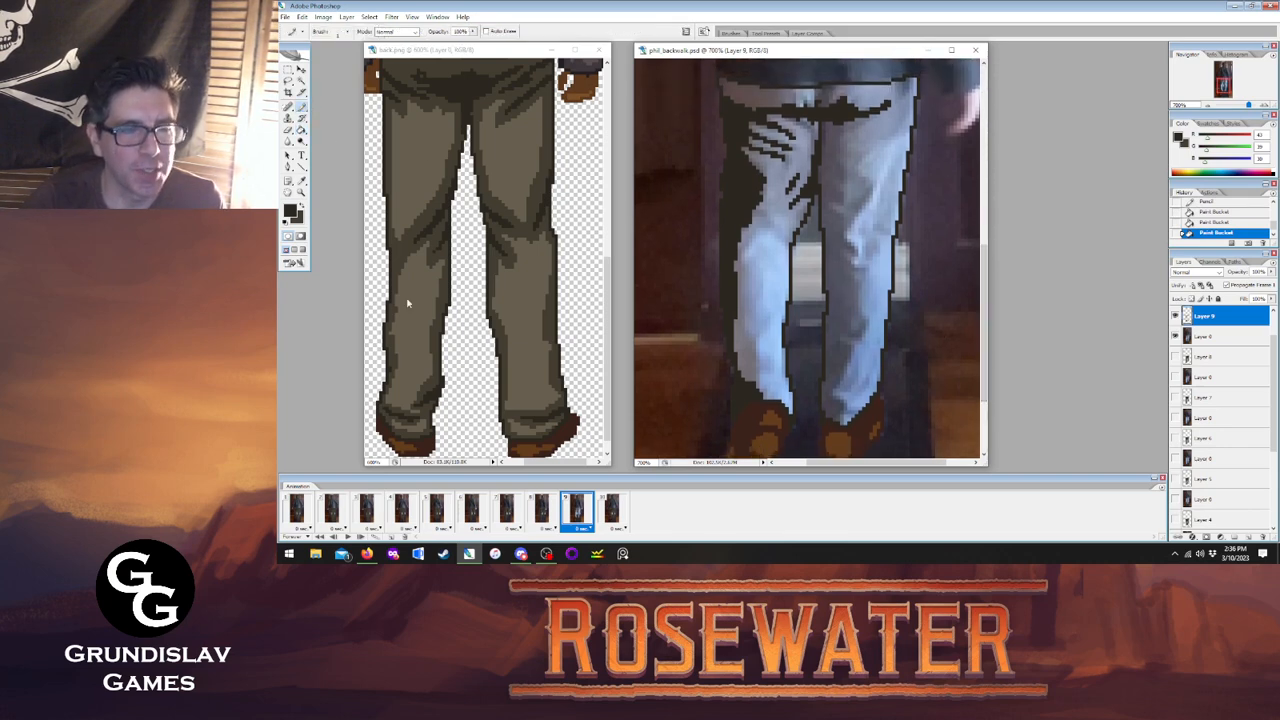
{"action": "left_click", "coordinate": [541, 510]}
{"action": "left_click", "coordinate": [575, 512]}
{"action": "left_click", "coordinate": [541, 510]}
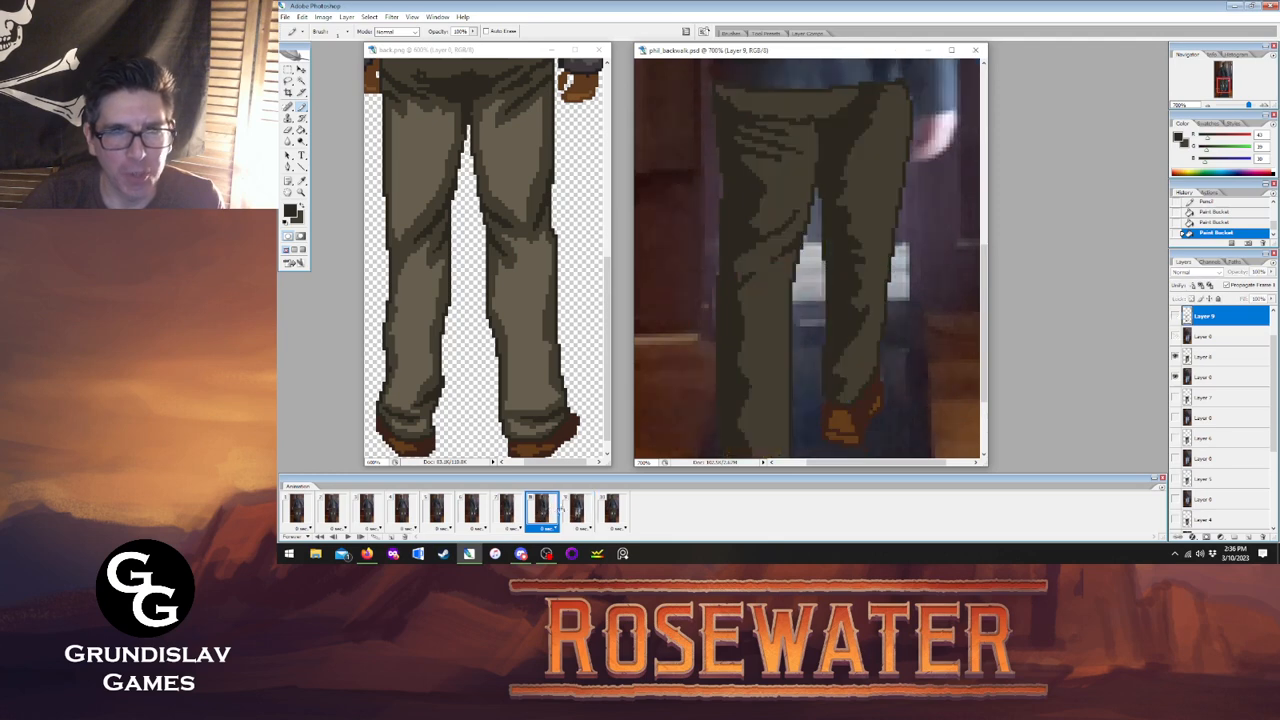
{"action": "left_click", "coordinate": [570, 512]}
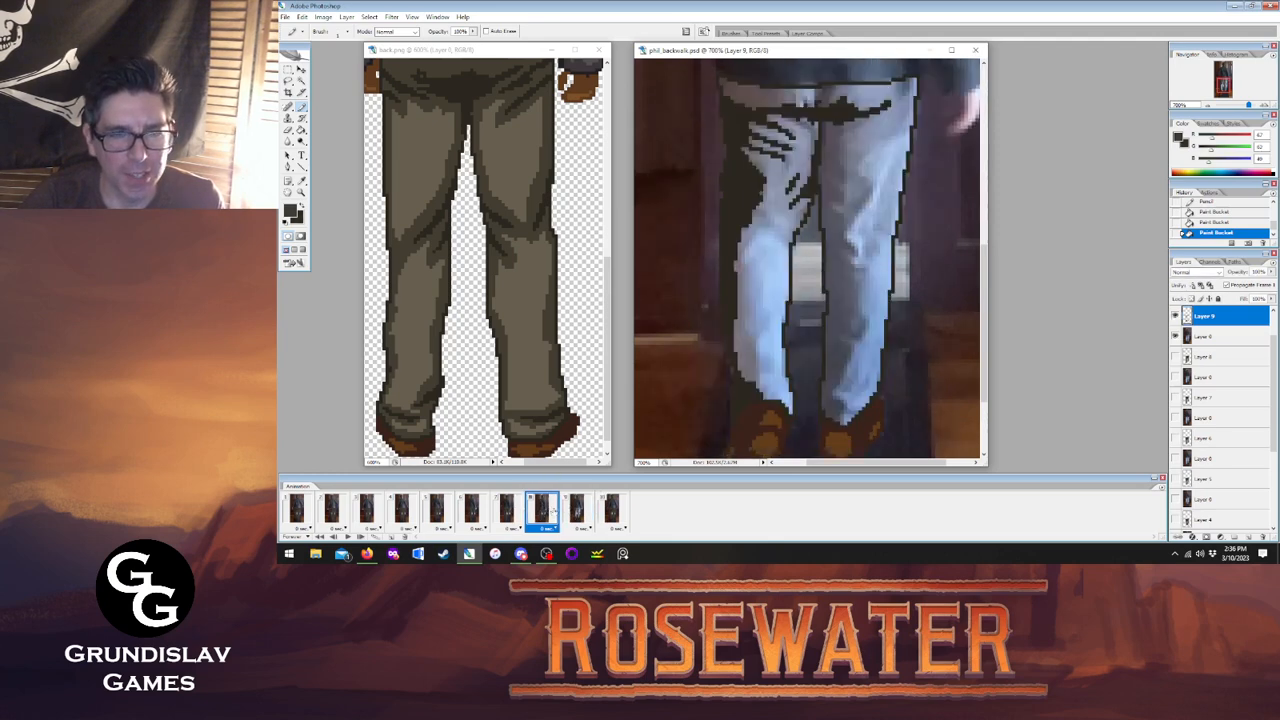
{"action": "left_click", "coordinate": [541, 508]}
{"action": "left_click", "coordinate": [575, 510]}
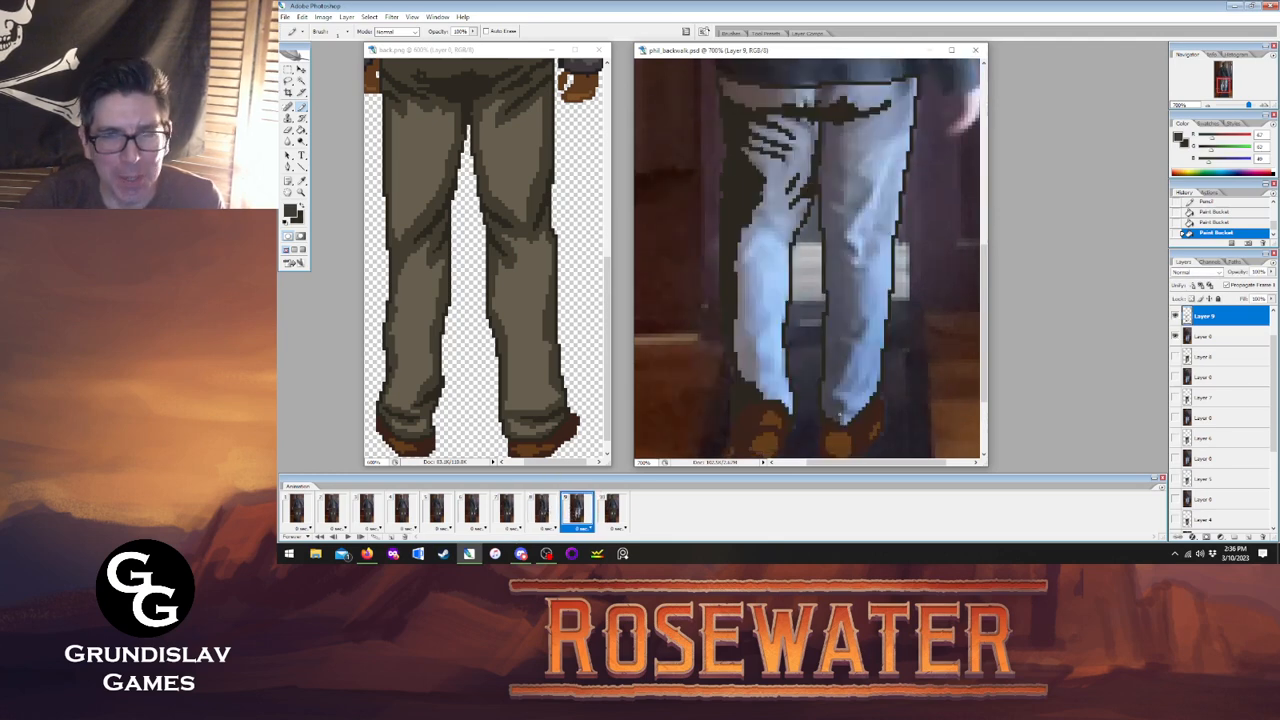
{"action": "key", "text": "x"}
{"action": "left_click", "coordinate": [843, 403]}
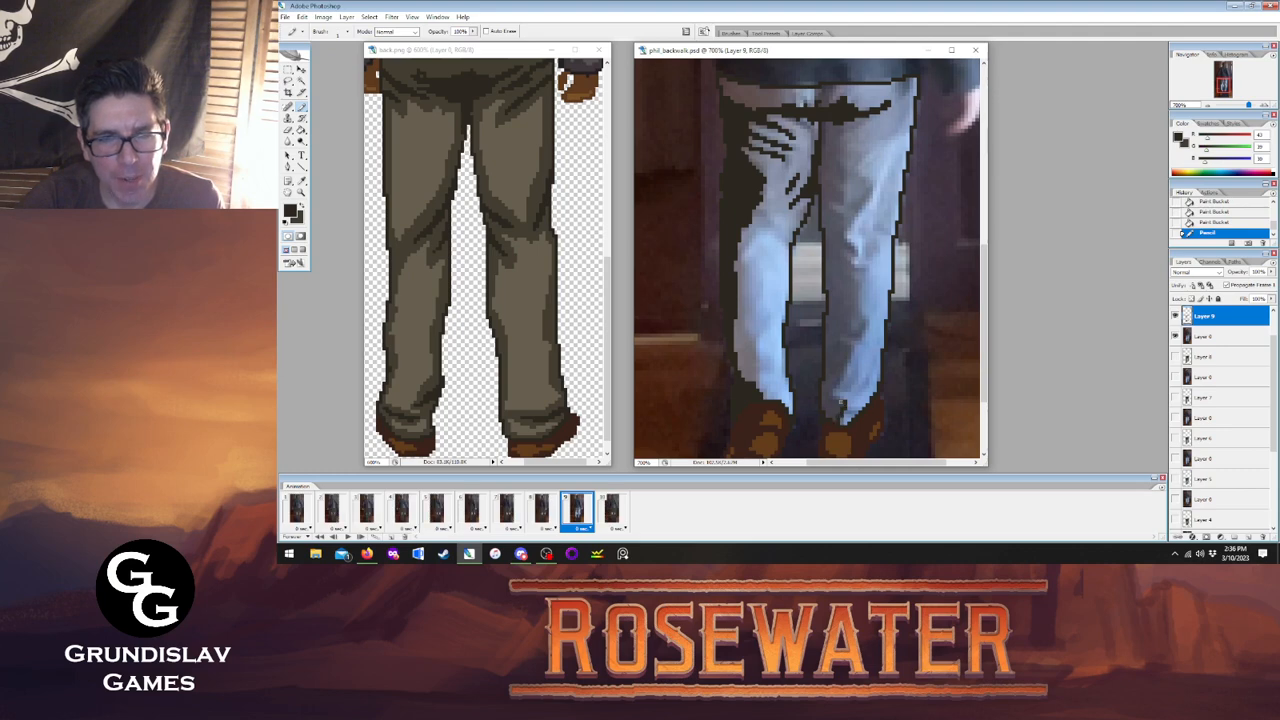
{"action": "left_click_drag", "start_coordinate": [840, 400], "coordinate": [862, 330]}
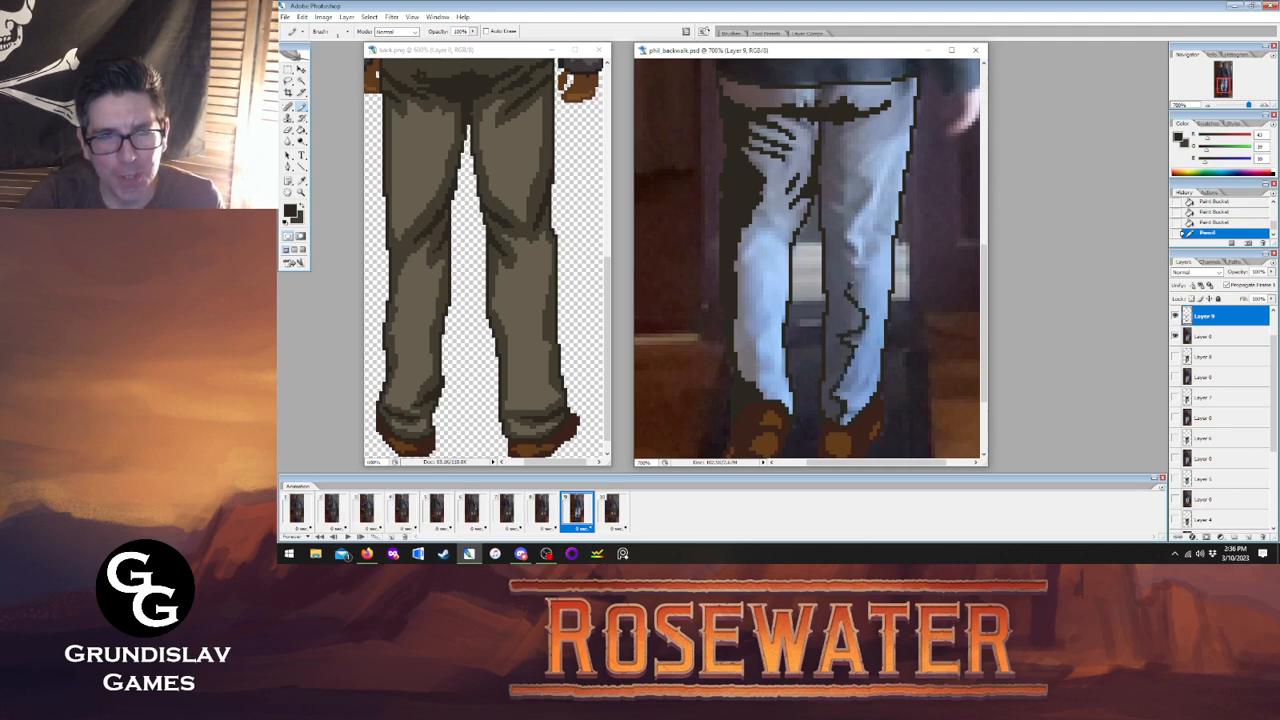
{"action": "left_click_drag", "start_coordinate": [851, 246], "coordinate": [839, 233]}
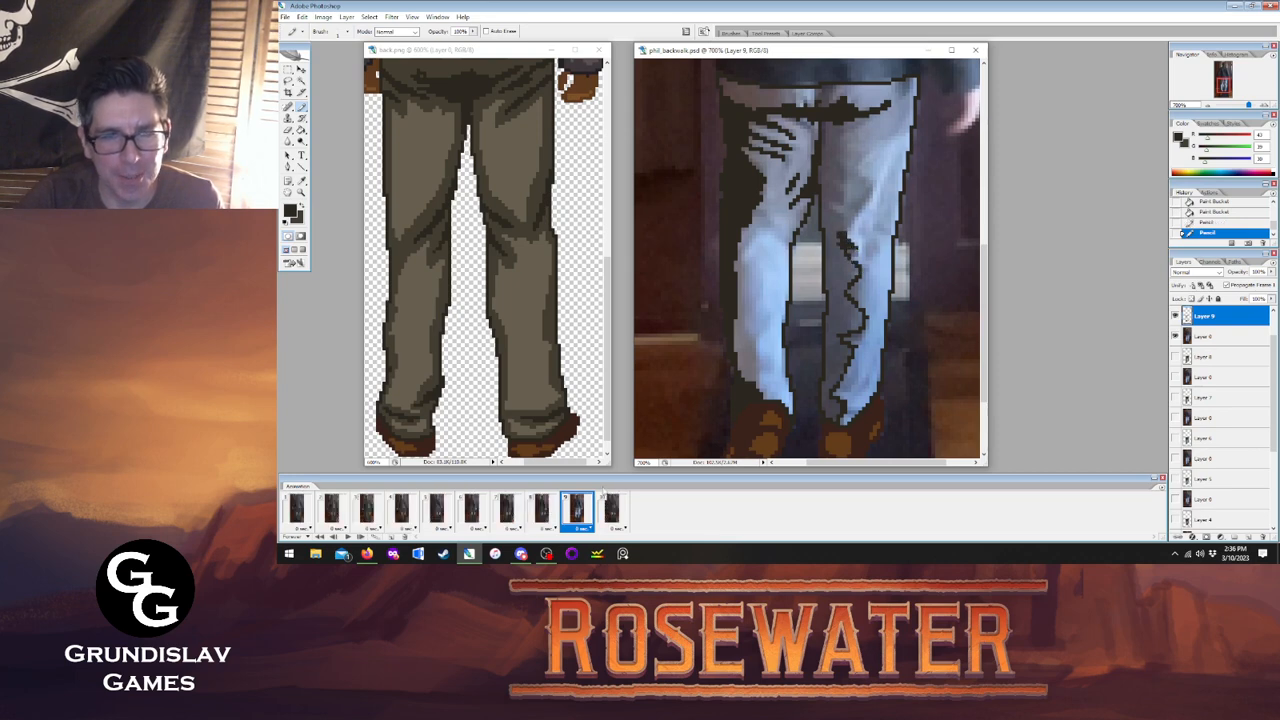
Extend the pencilled shadow edge on the right leg from the knee up to the seat fold.
{"action": "left_click", "coordinate": [548, 507]}
{"action": "left_click", "coordinate": [567, 501]}
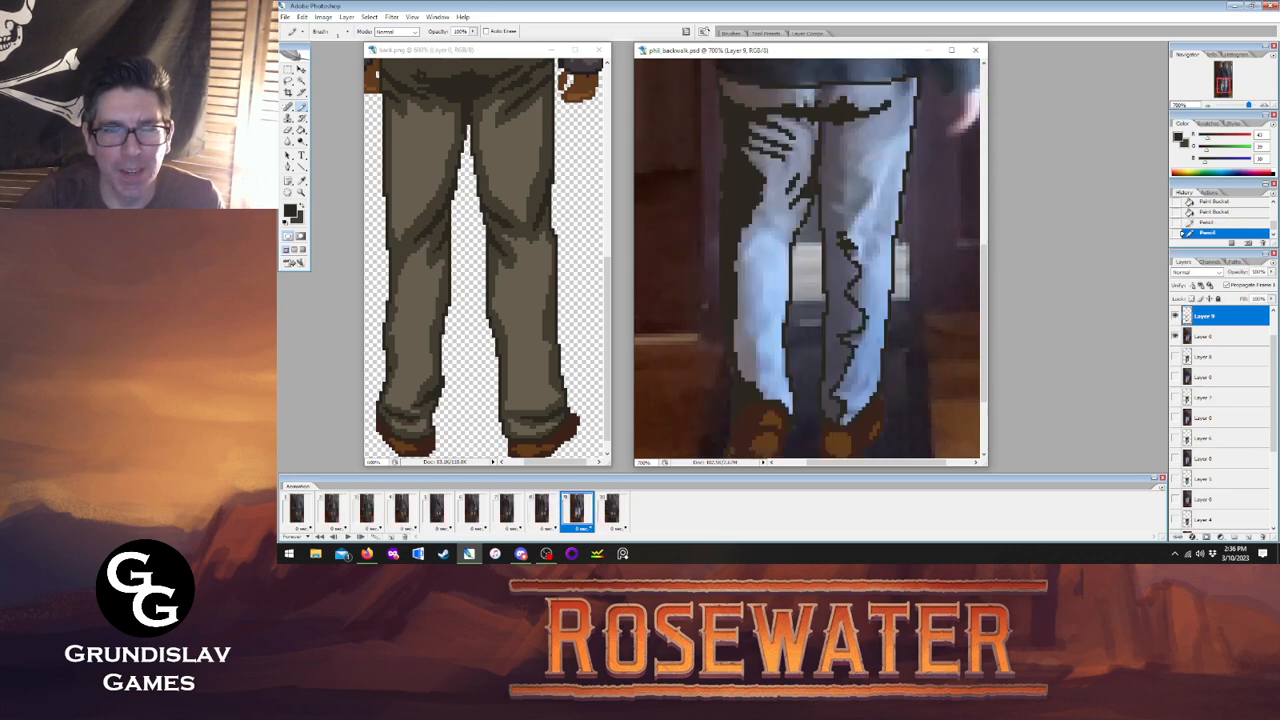
{"action": "mouse_move", "coordinate": [845, 230]}
{"action": "left_mouse_down"}
{"action": "mouse_move", "coordinate": [834, 180]}
{"action": "mouse_move", "coordinate": [848, 118]}
{"action": "left_mouse_up"}
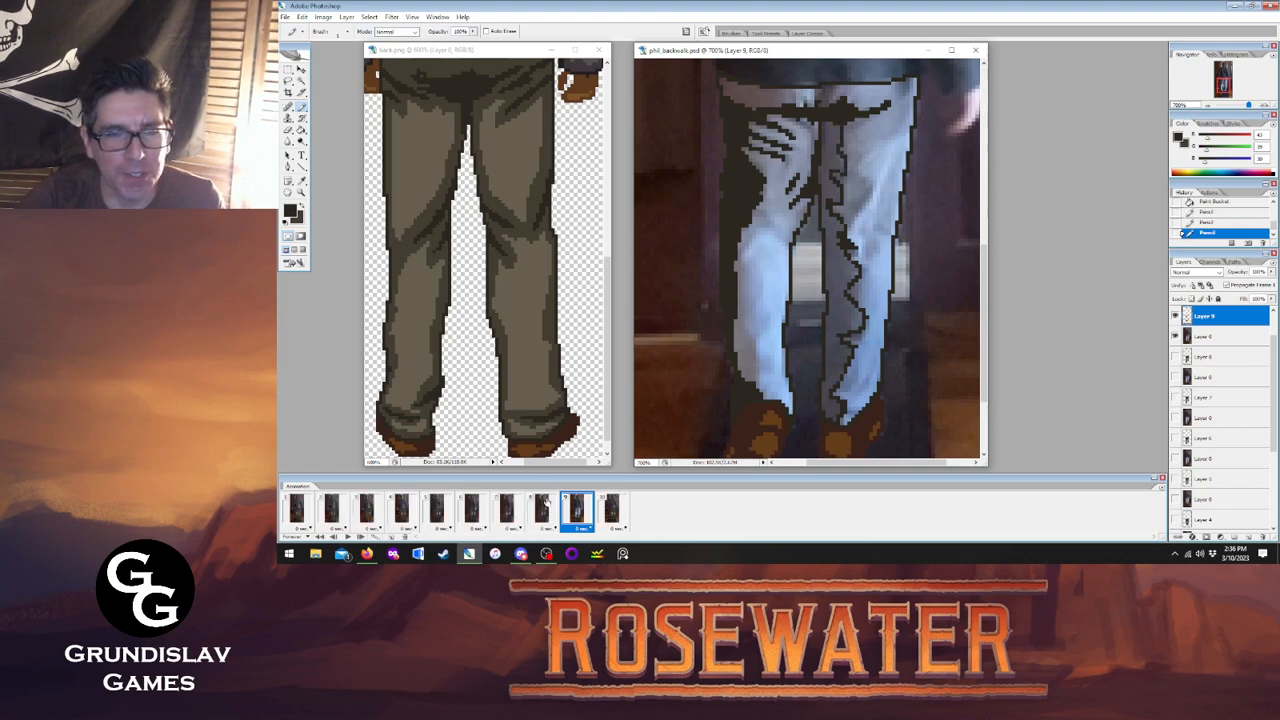
Compare the trouser shadow outlines in frame 9 with those in frames 8 and 10.
{"action": "left_click", "coordinate": [548, 506]}
{"action": "left_click", "coordinate": [577, 508]}
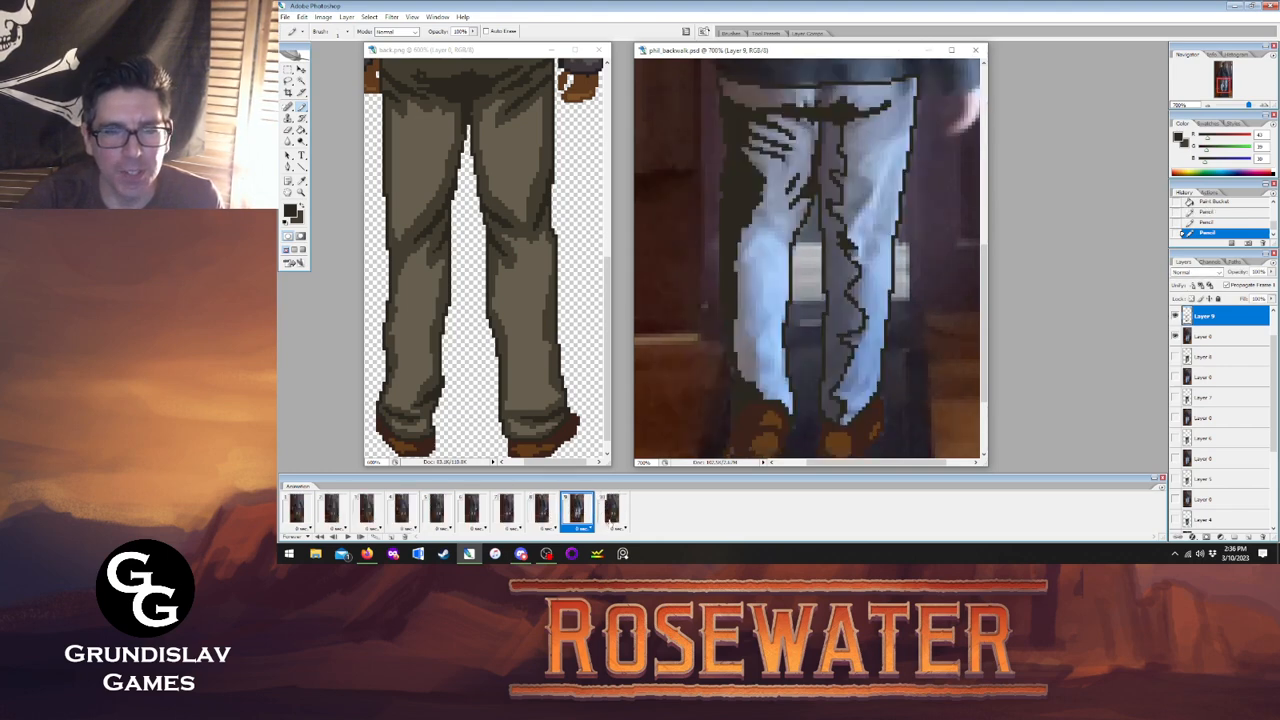
{"action": "left_click", "coordinate": [611, 508]}
{"action": "left_click", "coordinate": [576, 510]}
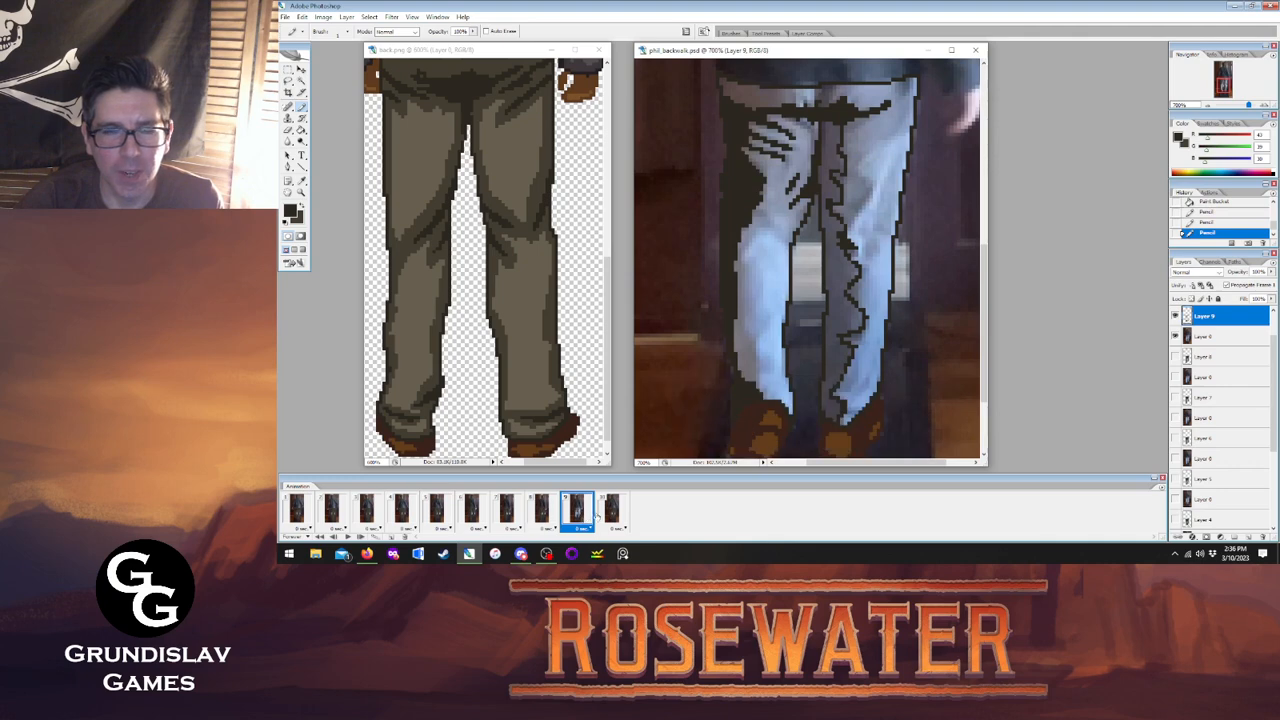
{"action": "left_click", "coordinate": [542, 508]}
{"action": "left_click", "coordinate": [577, 508]}
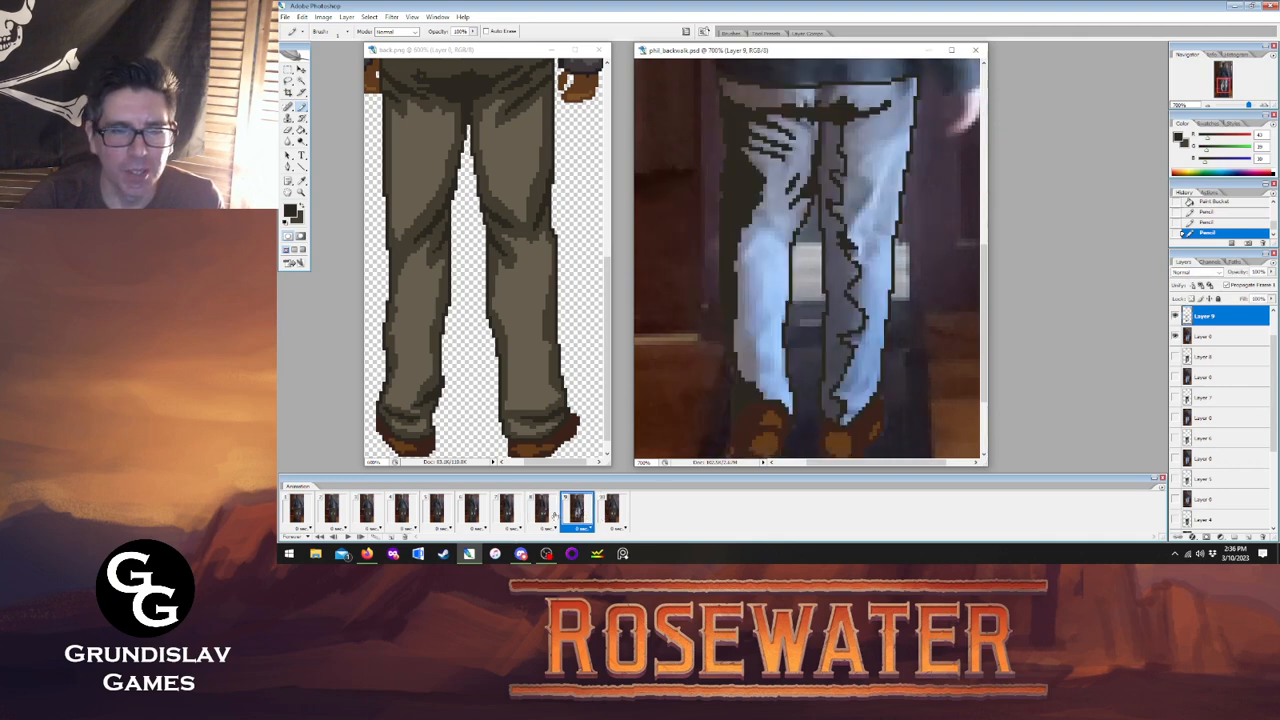
{"action": "left_click", "coordinate": [542, 508]}
{"action": "left_click", "coordinate": [577, 508]}
Fill the right leg's inner shadow with the darkest olive and the remaining trouser areas with the lighter olive.
{"action": "key", "text": "g"}
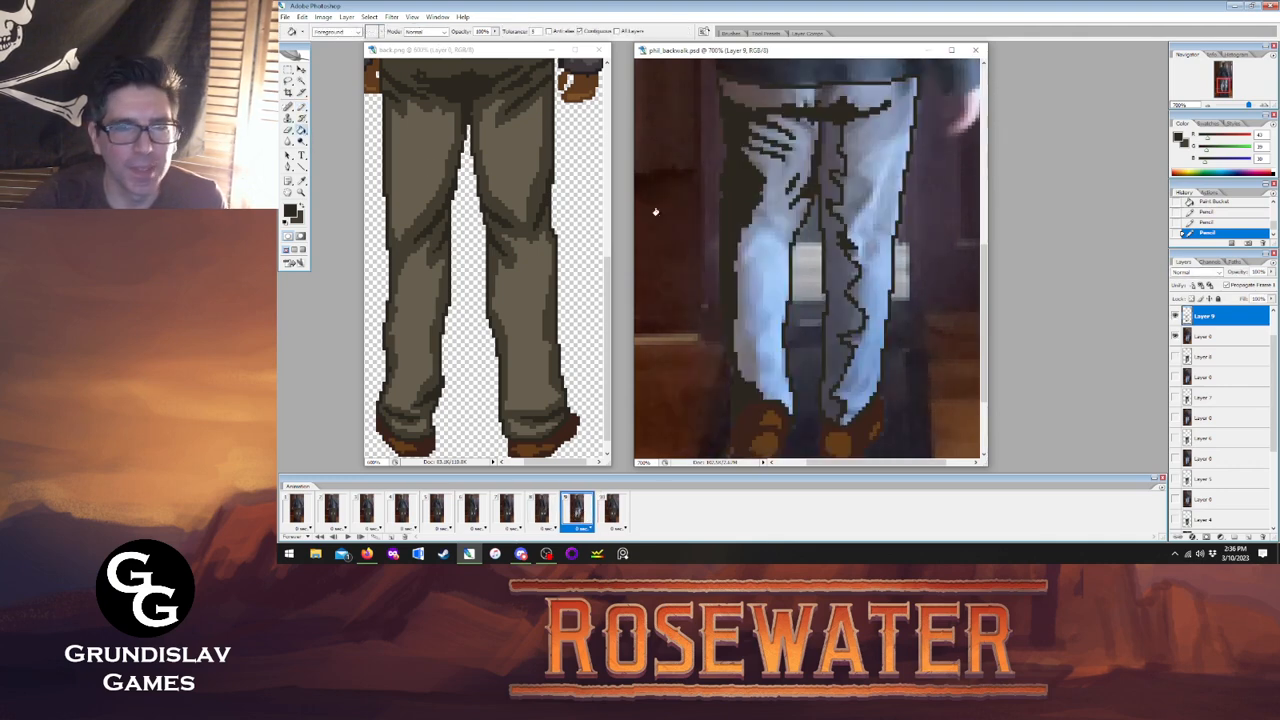
{"action": "left_click", "coordinate": [830, 205]}
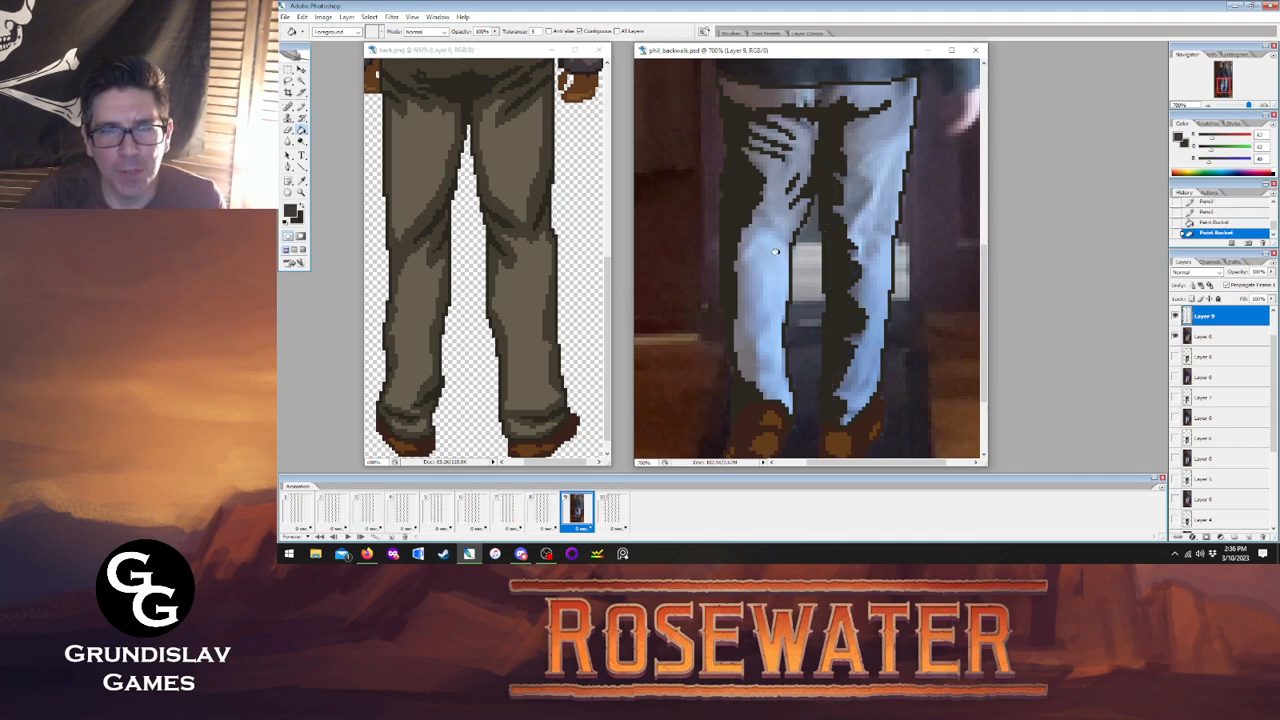
{"action": "left_click", "coordinate": [782, 214]}
{"action": "left_click", "coordinate": [786, 97]}
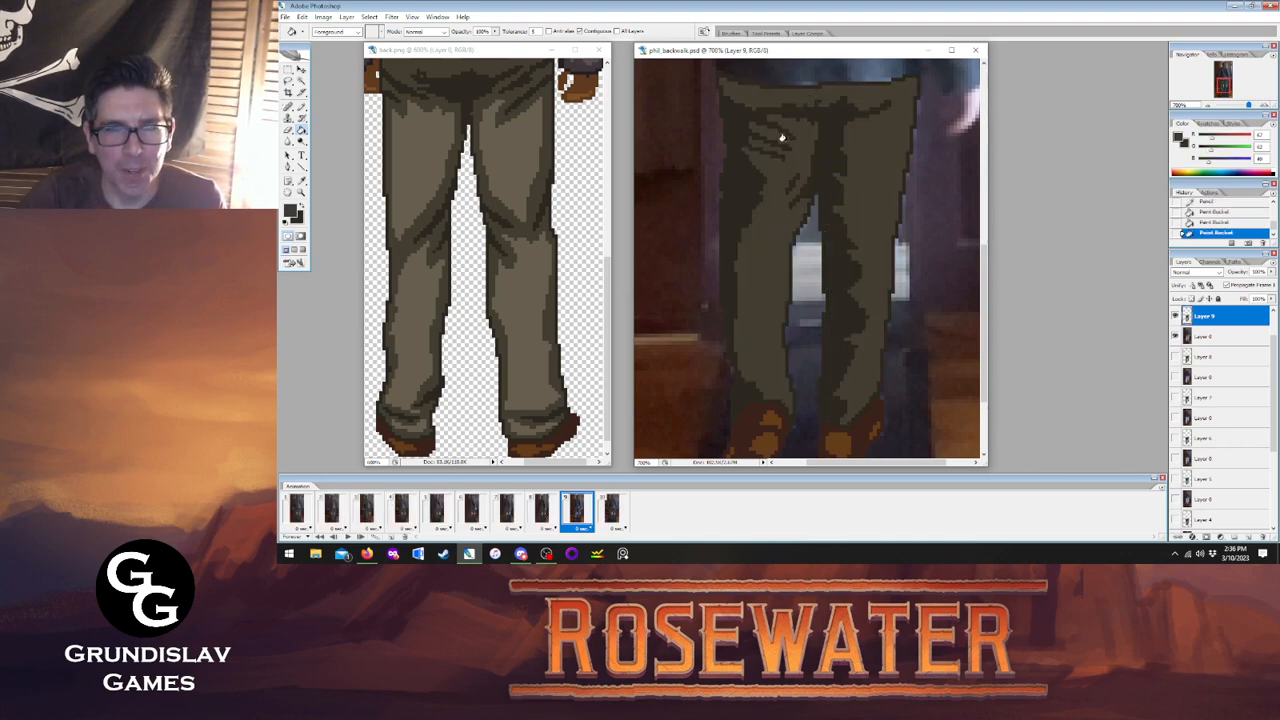
Flip between frames 8 and 9 to examine how the trouser shading carries over.
{"action": "left_click", "coordinate": [542, 508]}
{"action": "left_click", "coordinate": [574, 509]}
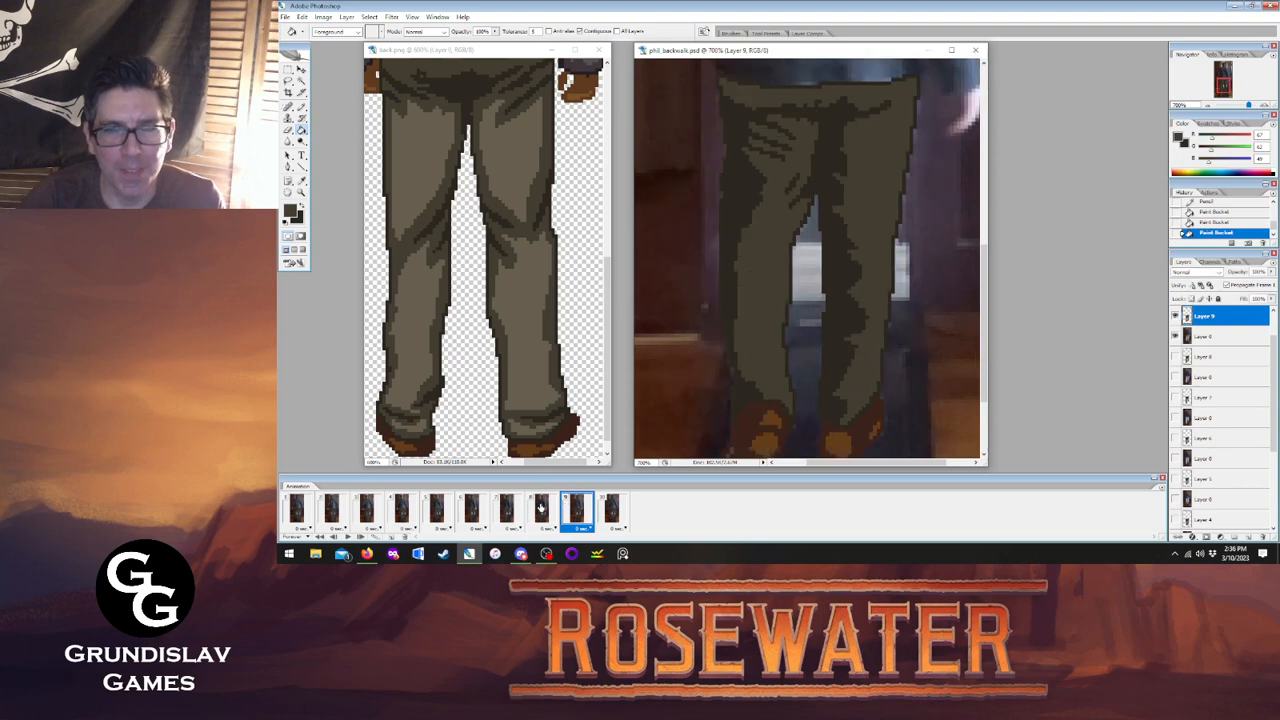
{"action": "left_click", "coordinate": [542, 508]}
{"action": "left_click", "coordinate": [575, 509]}
{"action": "left_click", "coordinate": [542, 508]}
{"action": "left_click", "coordinate": [575, 509]}
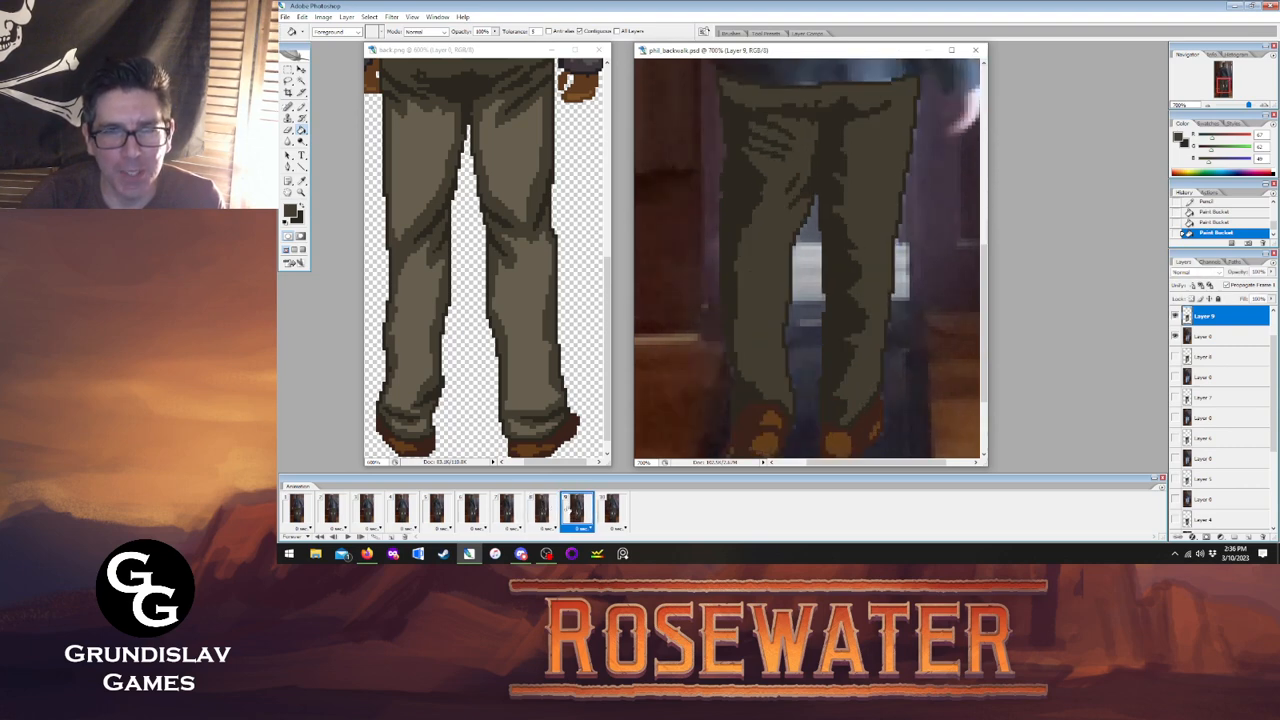
{"action": "left_click", "coordinate": [542, 508]}
{"action": "left_click", "coordinate": [575, 509]}
Go to frame 10 and make Layer 10 active for pencil work in the darkest olive.
{"action": "left_click", "coordinate": [611, 509]}
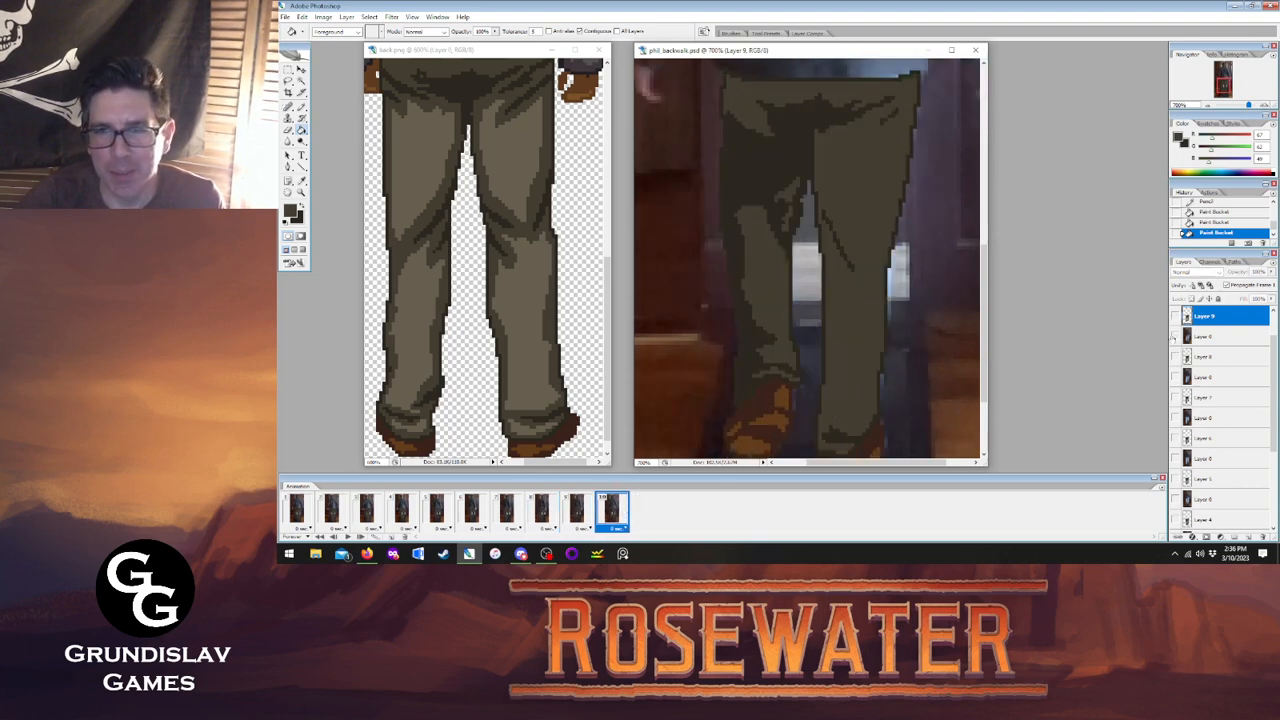
{"action": "scroll", "coordinate": [1194, 342], "scroll_direction": "up", "scroll_amount": 2}
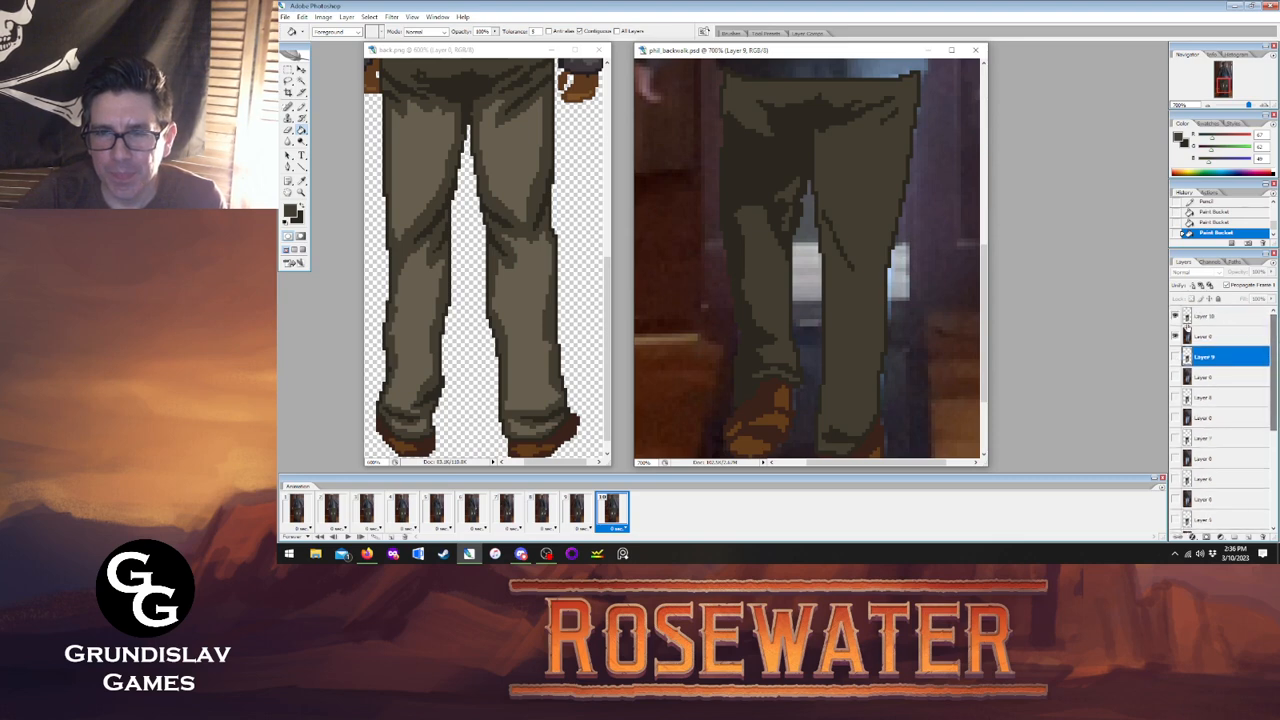
{"action": "left_click", "coordinate": [1177, 316]}
{"action": "left_click", "coordinate": [1177, 316]}
{"action": "left_click", "coordinate": [1215, 316]}
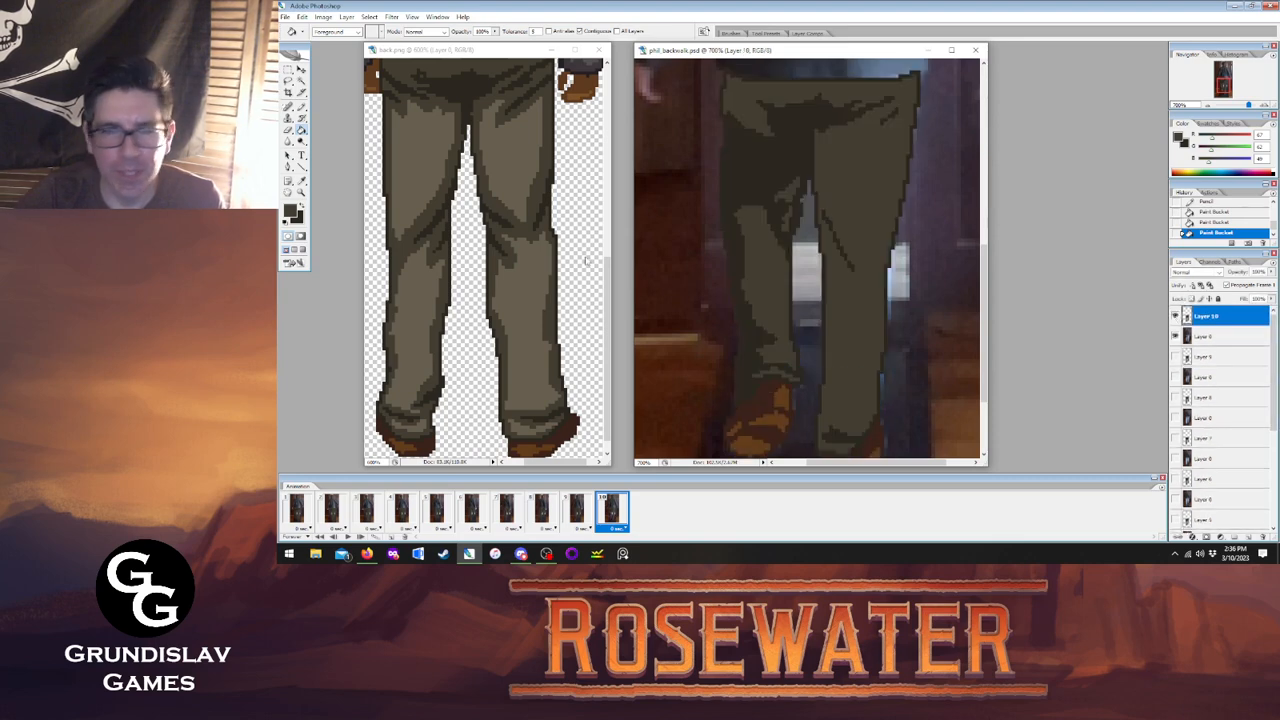
{"action": "key", "text": "b"}
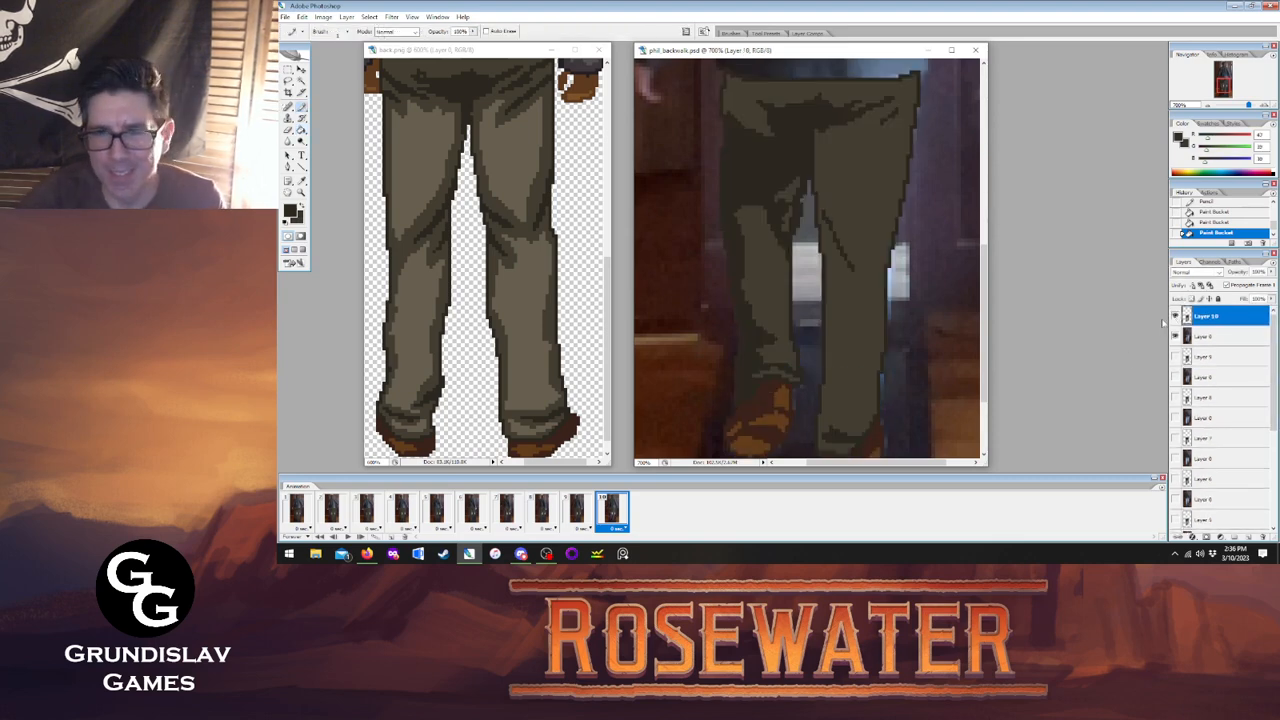
Check Layer 10 against the reference photo and frame 9, and lower the layer's opacity to about 55%.
{"action": "left_click", "coordinate": [1177, 316]}
{"action": "left_click", "coordinate": [1177, 316]}
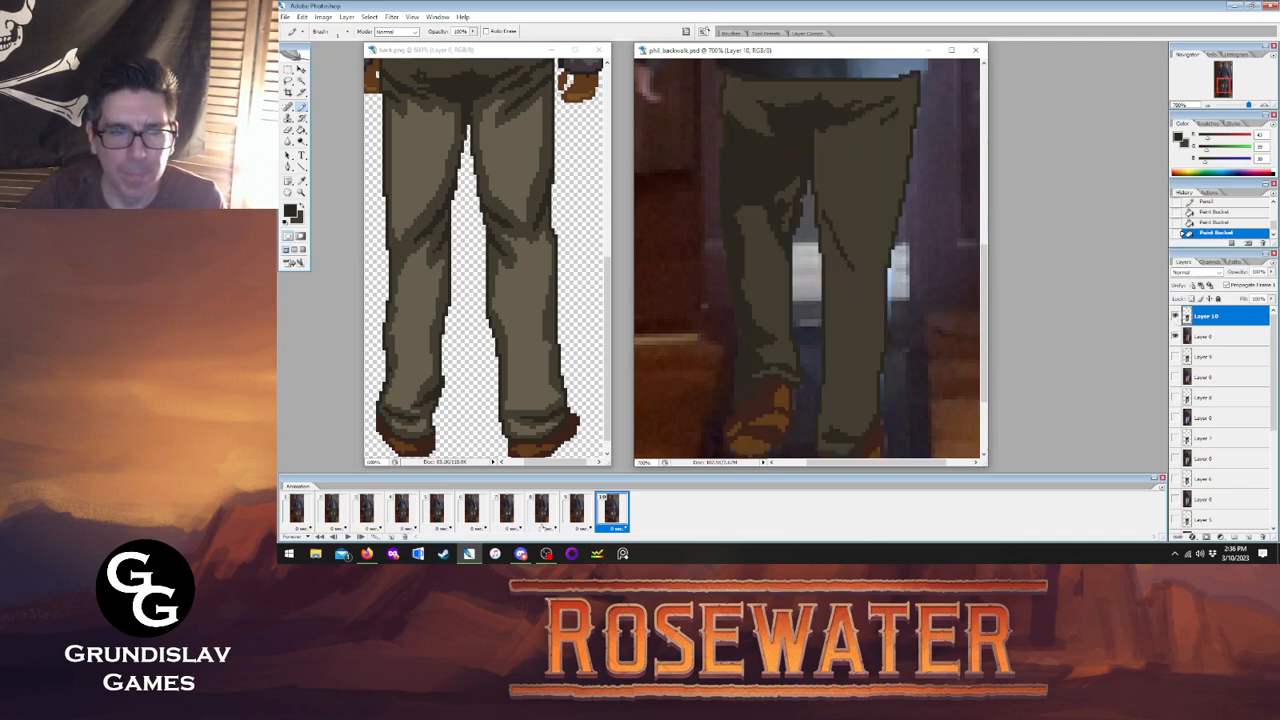
{"action": "left_click", "coordinate": [587, 512]}
{"action": "left_click", "coordinate": [608, 512]}
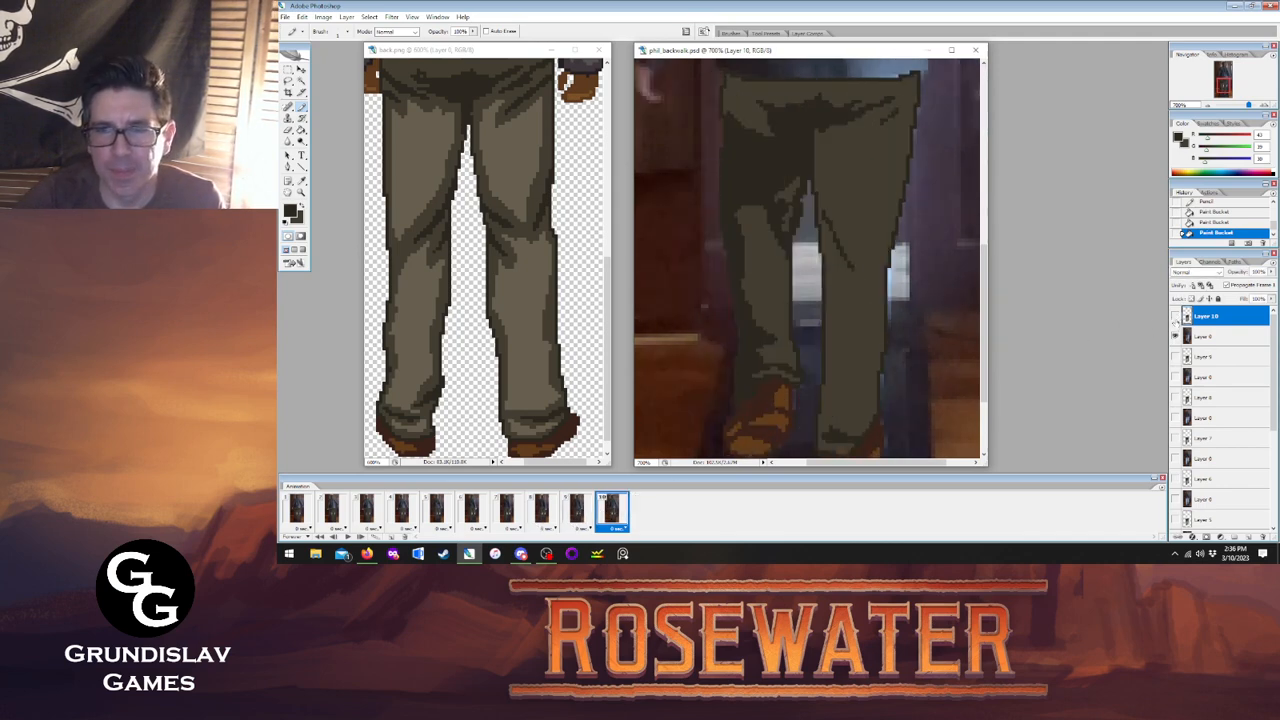
{"action": "left_click", "coordinate": [1177, 316]}
{"action": "left_click", "coordinate": [1177, 316]}
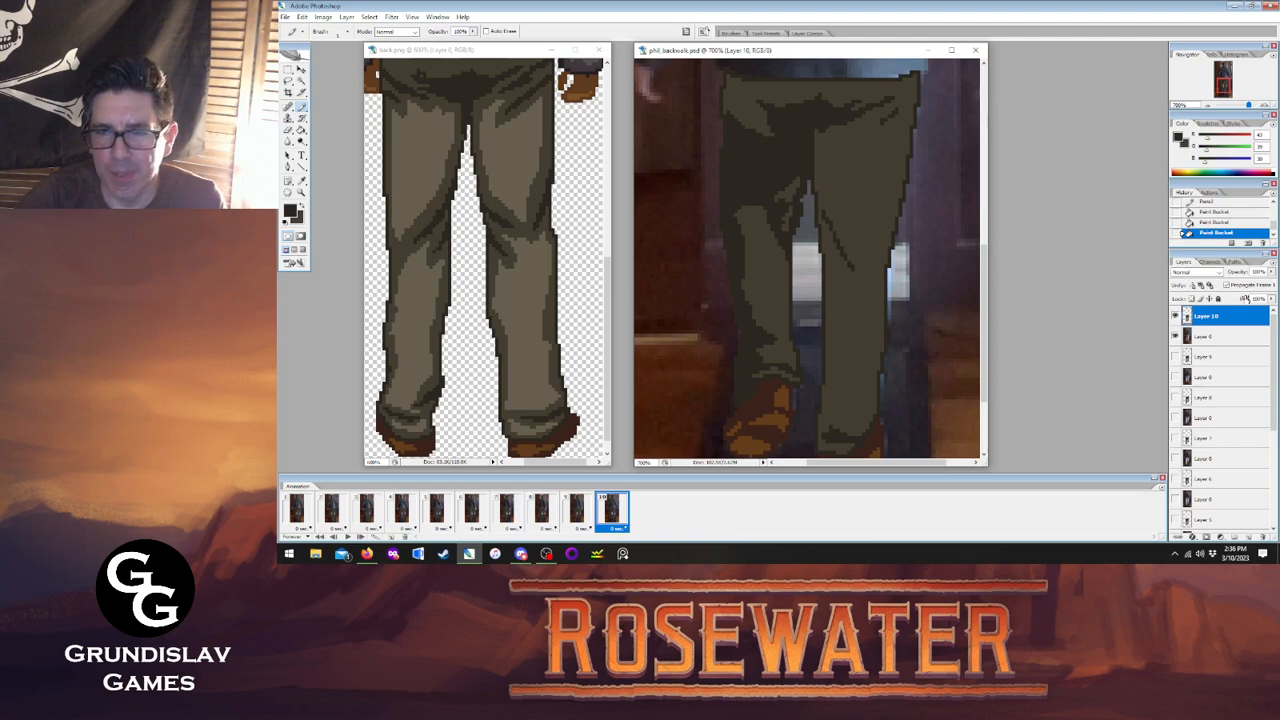
{"action": "left_click", "coordinate": [1270, 271]}
{"action": "left_click_drag", "start_coordinate": [1268, 283], "coordinate": [1247, 284]}
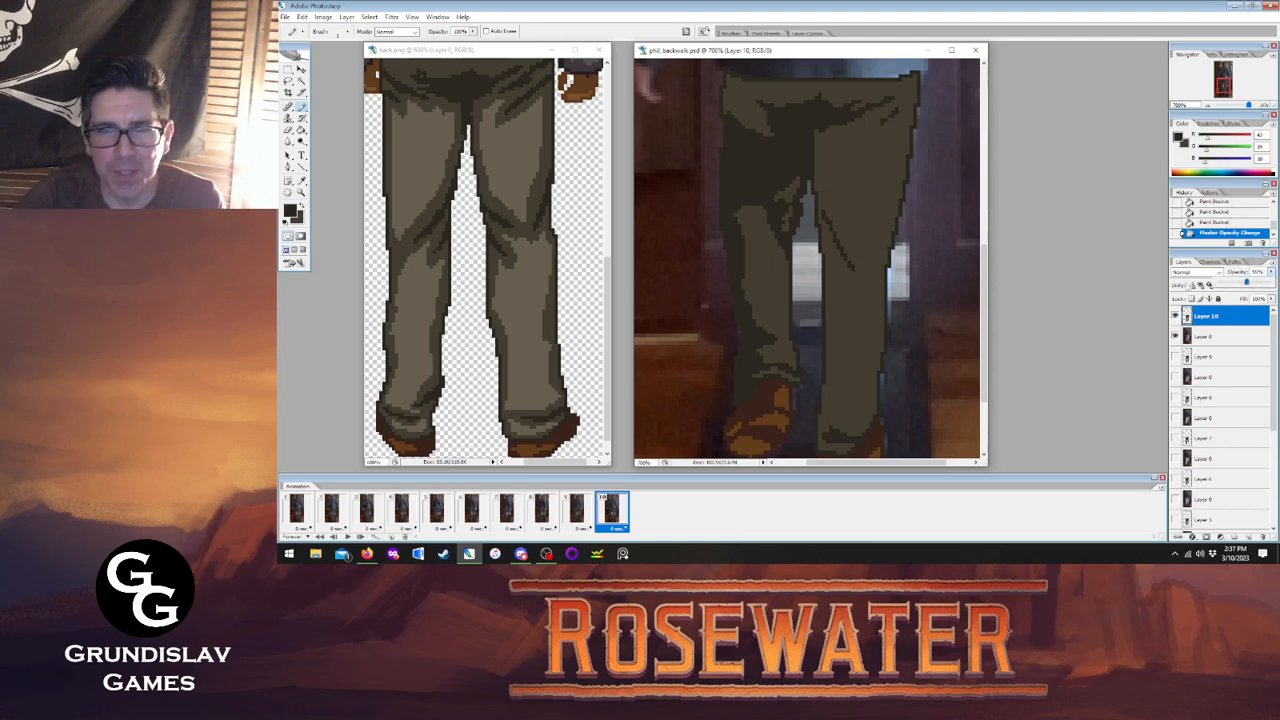
{"action": "left_click", "coordinate": [955, 5]}
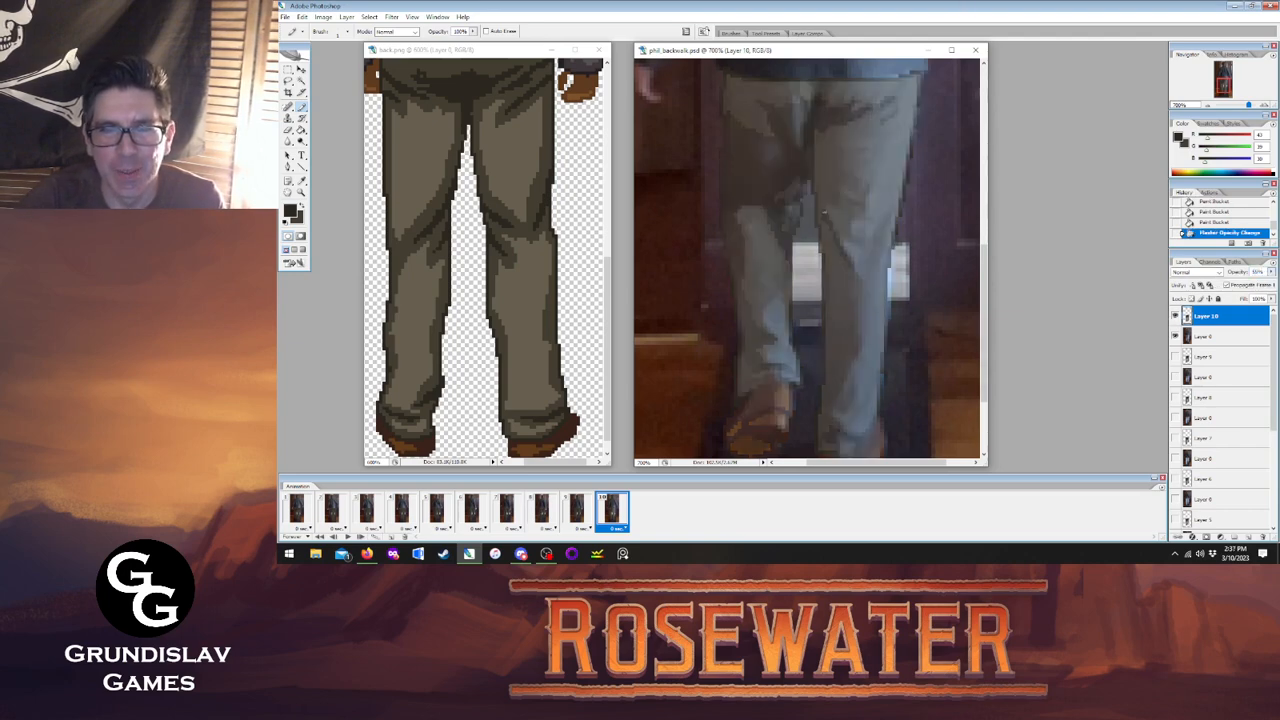
Pencil a wavy shadow edge down the right trouser leg from the seat to the cuff, following the reference photo.
{"action": "left_click", "coordinate": [843, 125]}
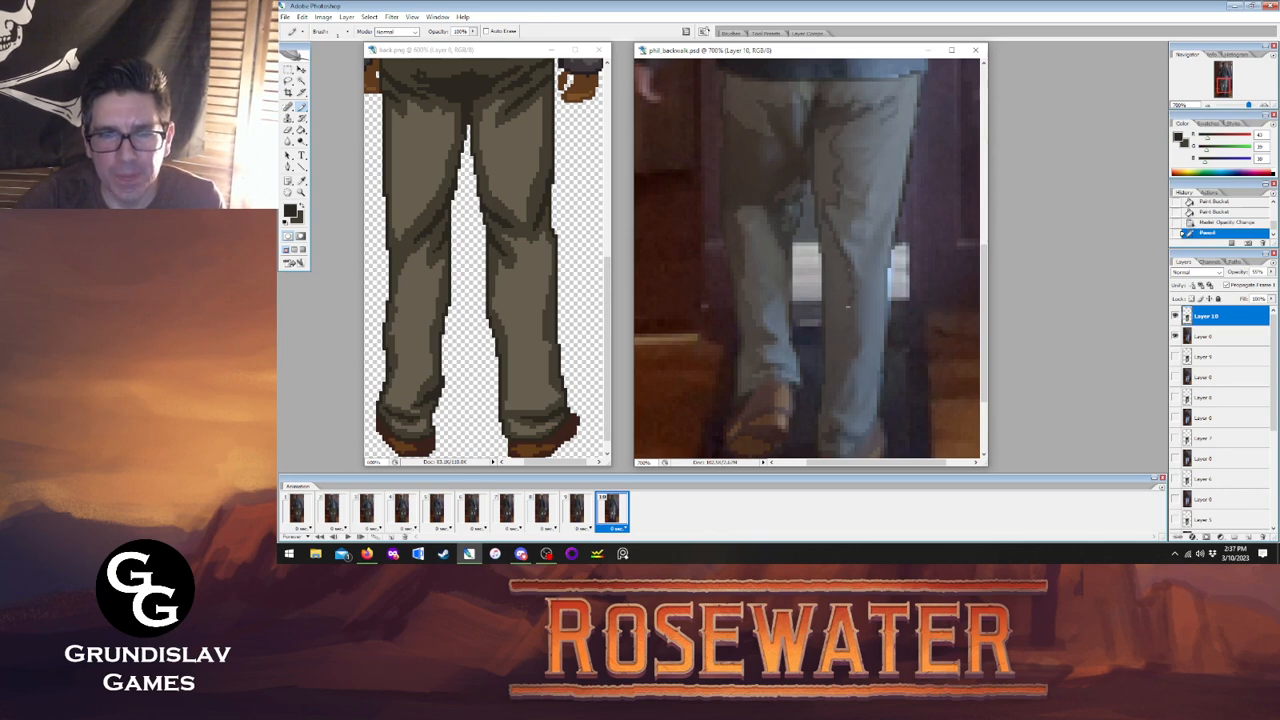
{"action": "left_click_drag", "start_coordinate": [846, 306], "coordinate": [850, 366]}
{"action": "left_click_drag", "start_coordinate": [837, 421], "coordinate": [830, 436]}
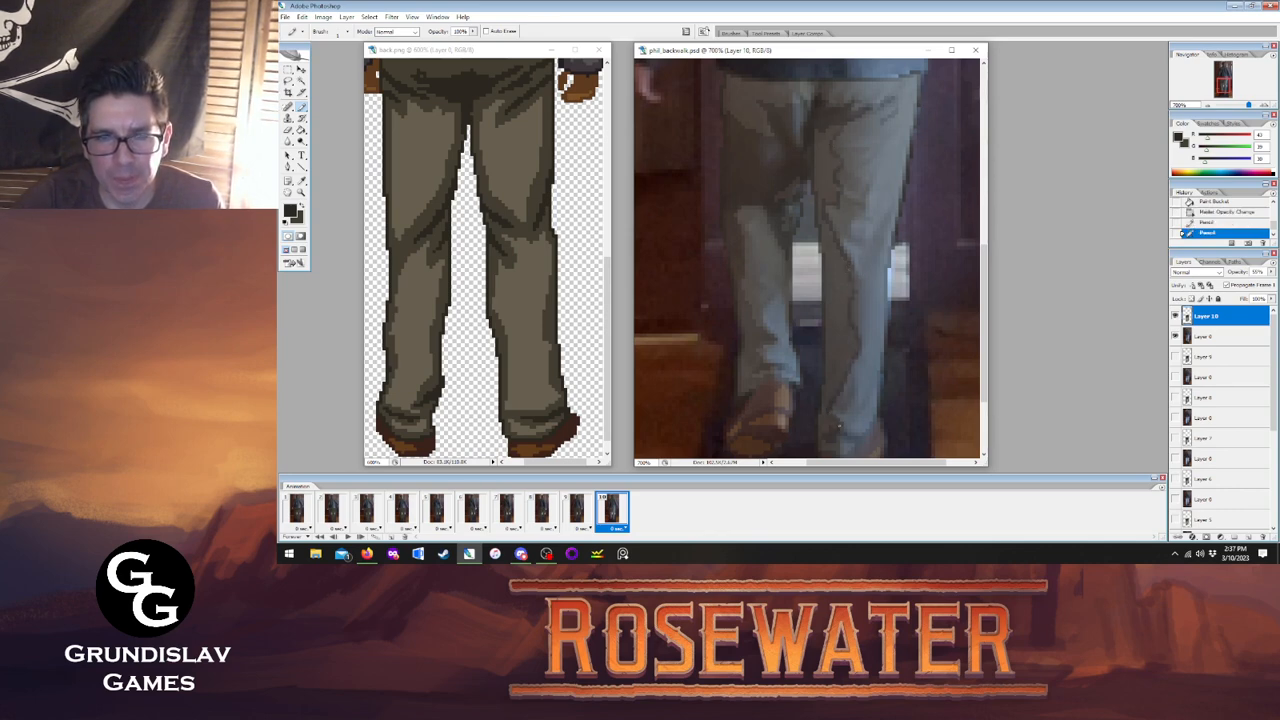
Restore Layer 10's opacity to 100% and fill the right leg's inner shadow area with the darkest olive.
{"action": "left_click", "coordinate": [1270, 272]}
{"action": "left_click_drag", "start_coordinate": [1246, 283], "coordinate": [1268, 283]}
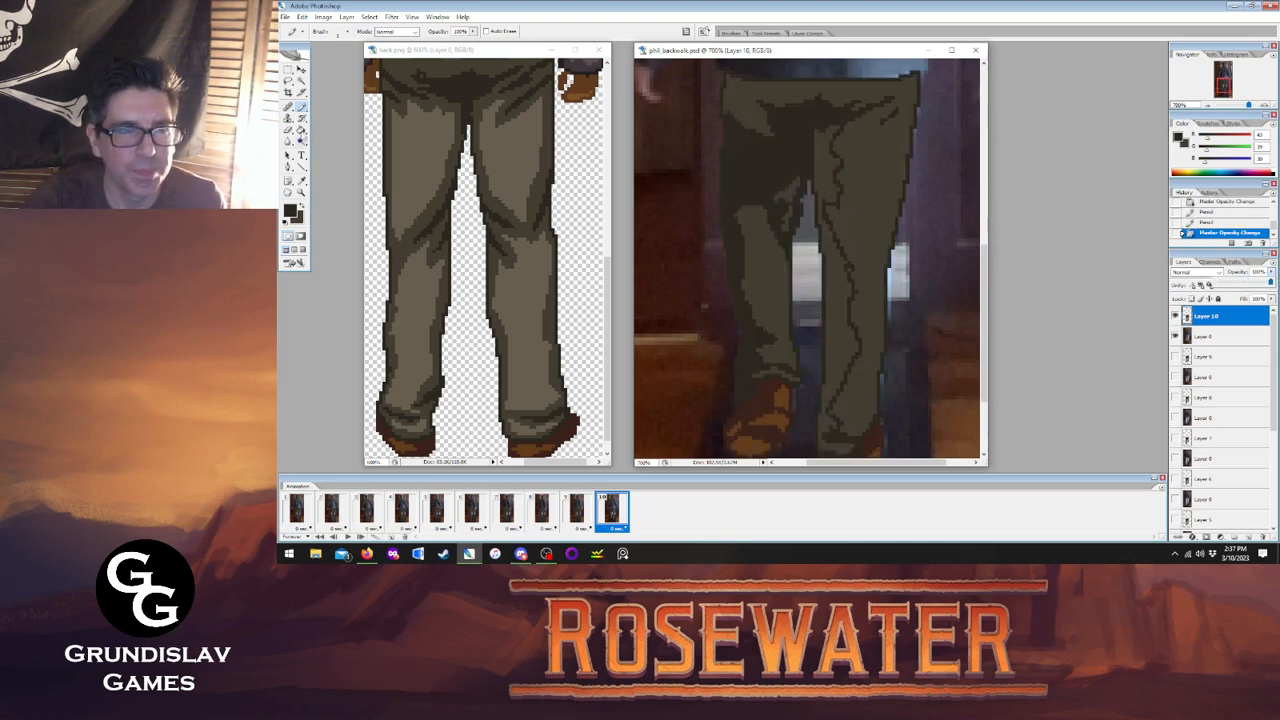
{"action": "left_click", "coordinate": [302, 130]}
{"action": "left_click", "coordinate": [831, 281]}
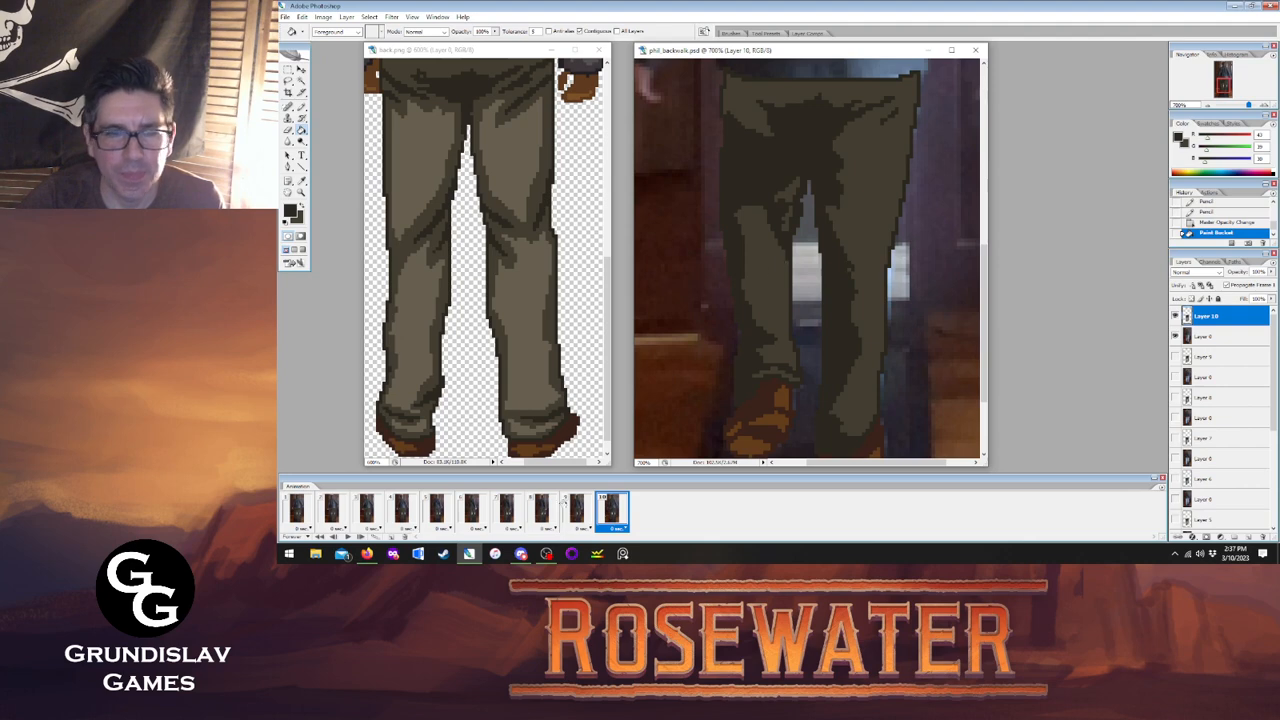
Compare the trouser shading in frames 9 and 10 with frames 1 and 2 across the loop.
{"action": "left_click", "coordinate": [574, 511]}
{"action": "left_click", "coordinate": [607, 514]}
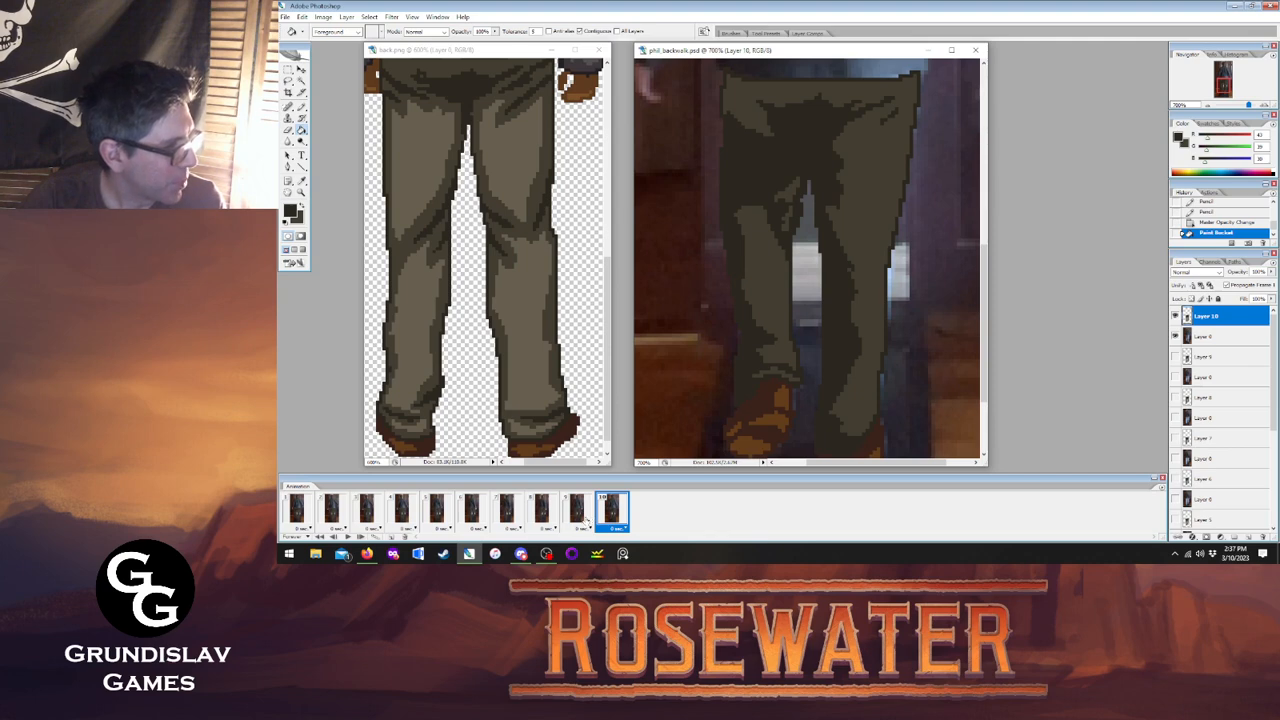
{"action": "left_click", "coordinate": [298, 510]}
{"action": "left_click", "coordinate": [332, 512]}
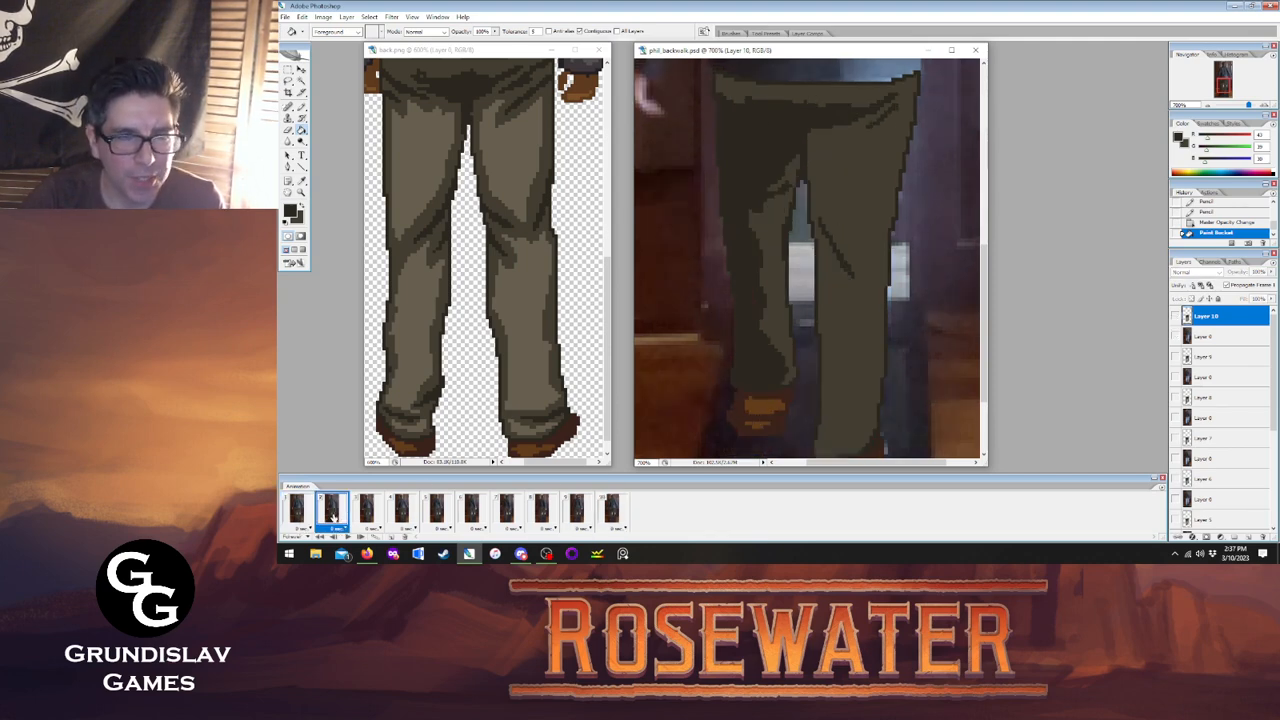
{"action": "left_click", "coordinate": [298, 510]}
{"action": "left_click", "coordinate": [612, 510]}
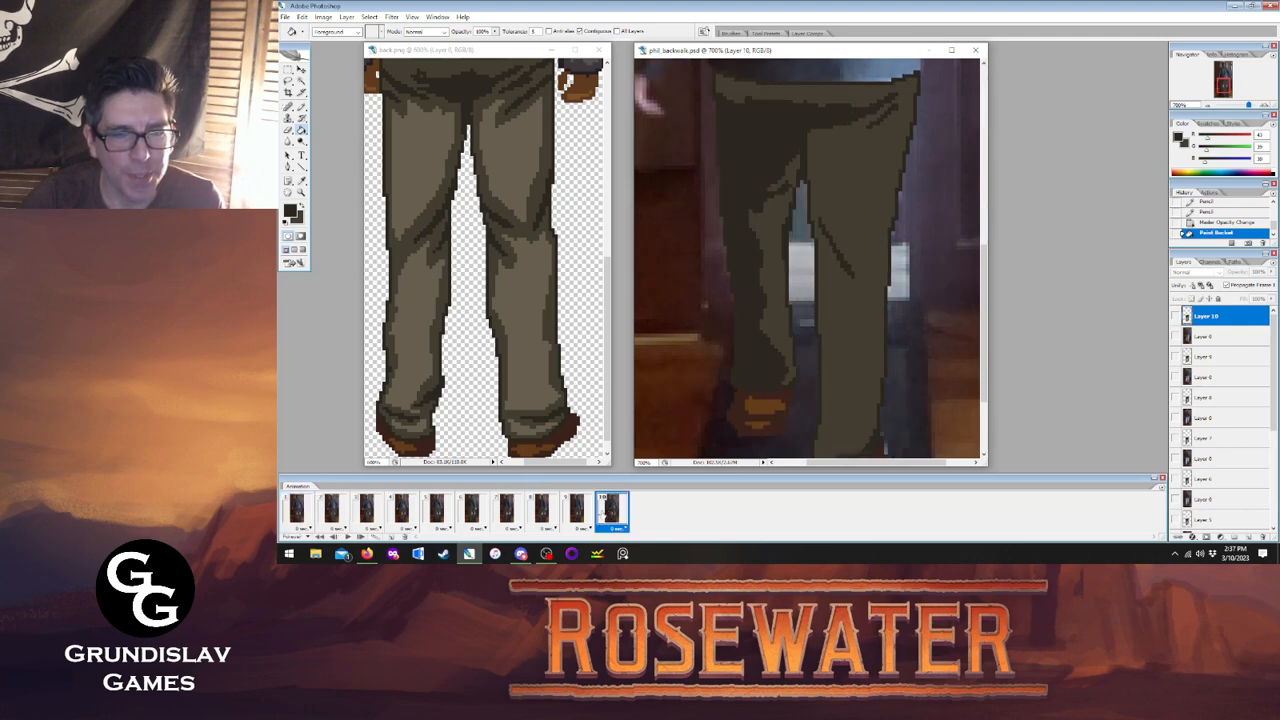
{"action": "left_click", "coordinate": [577, 510]}
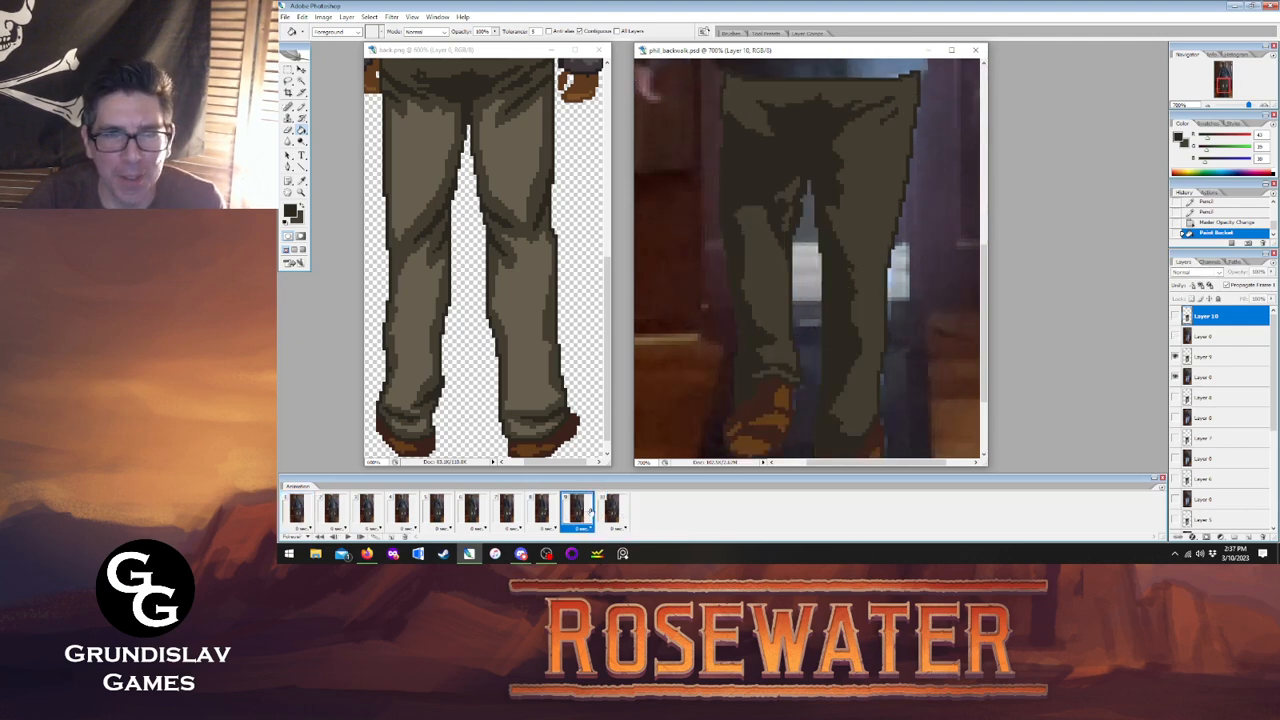
{"action": "left_click", "coordinate": [612, 510]}
{"action": "left_click", "coordinate": [577, 510]}
{"action": "left_click", "coordinate": [612, 510]}
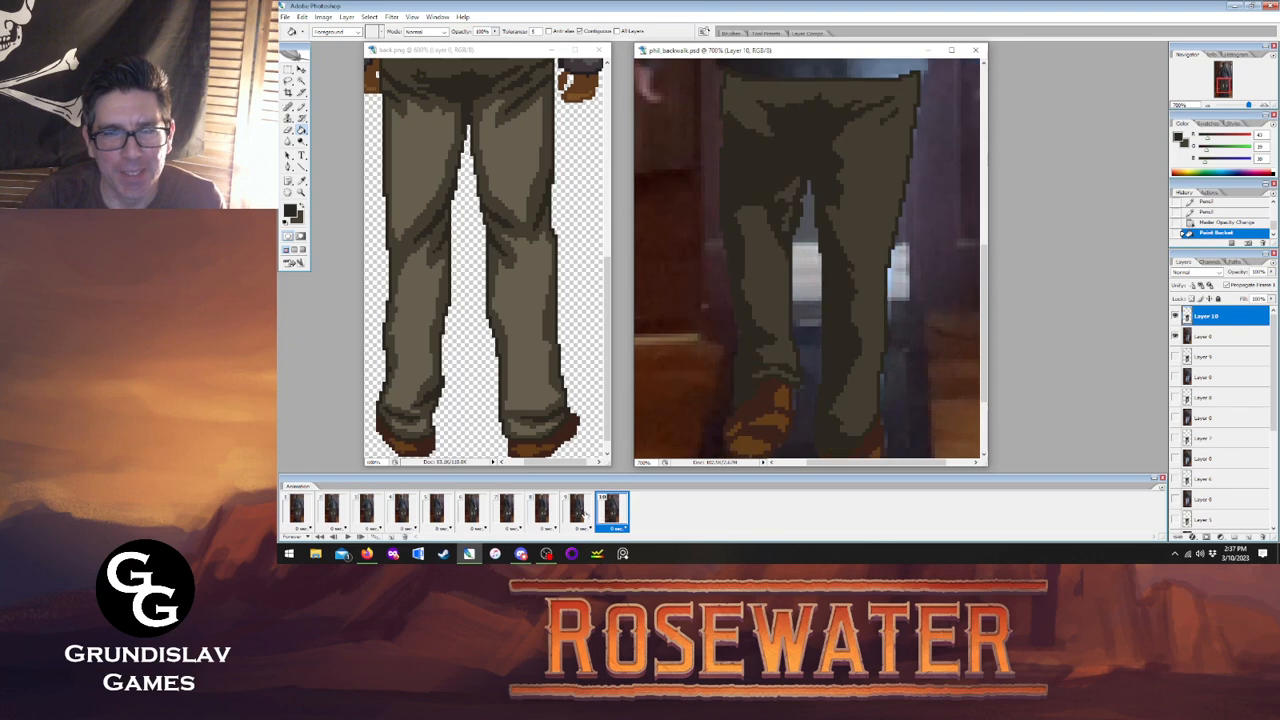
{"action": "left_click", "coordinate": [582, 512]}
{"action": "left_click", "coordinate": [606, 514]}
Go to frame 1, make Layer 1 active for pencil work, and lower its opacity to about 54%.
{"action": "left_click", "coordinate": [305, 510]}
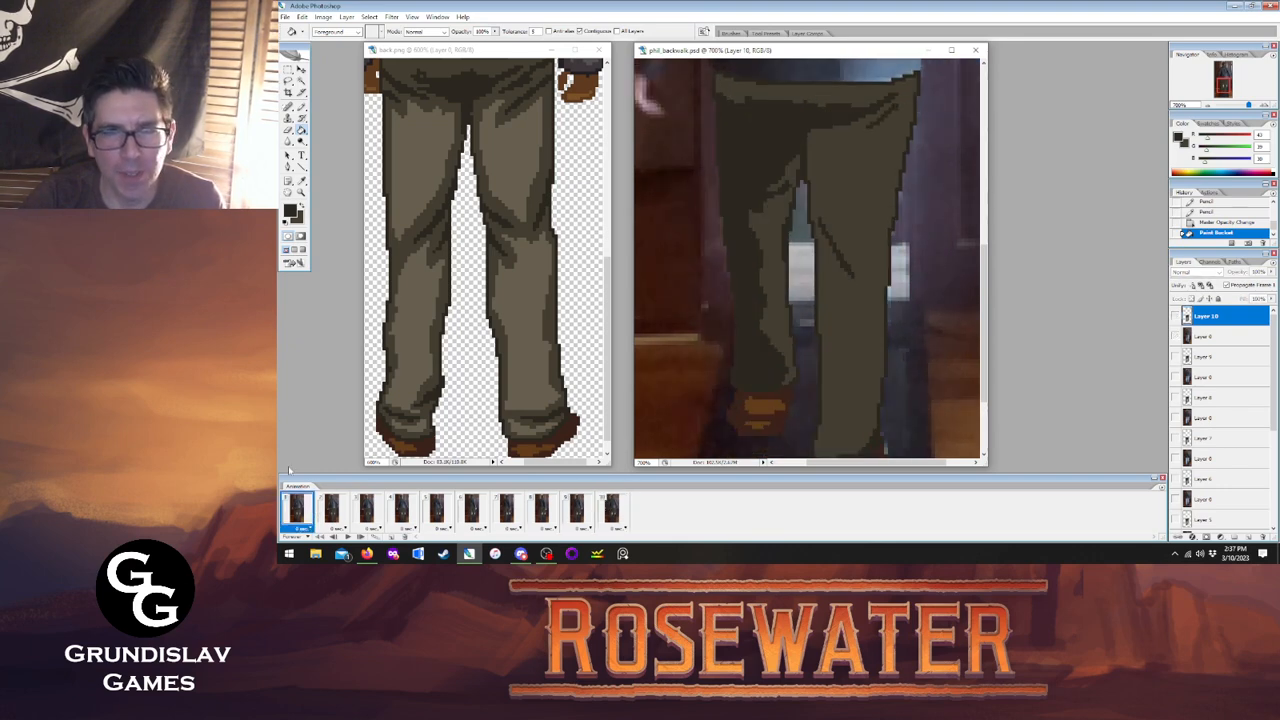
{"action": "key", "text": "b"}
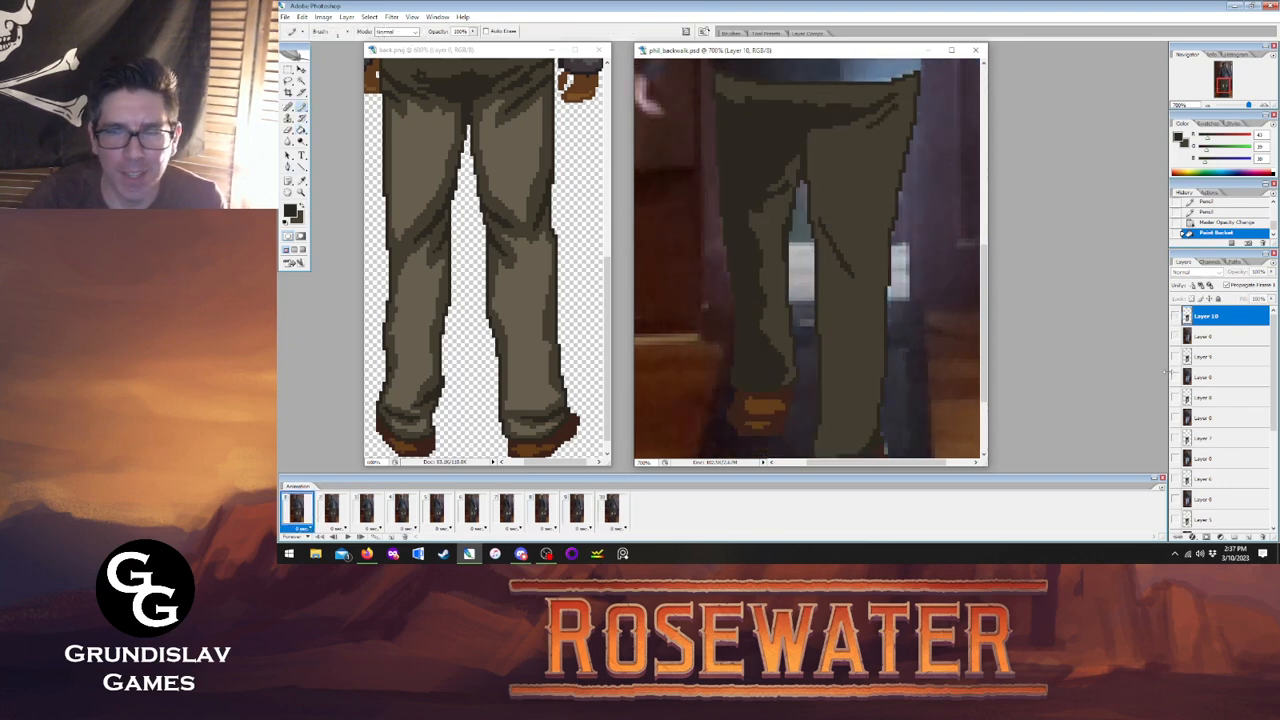
{"action": "scroll", "coordinate": [1272, 377], "scroll_direction": "down", "scroll_amount": 5}
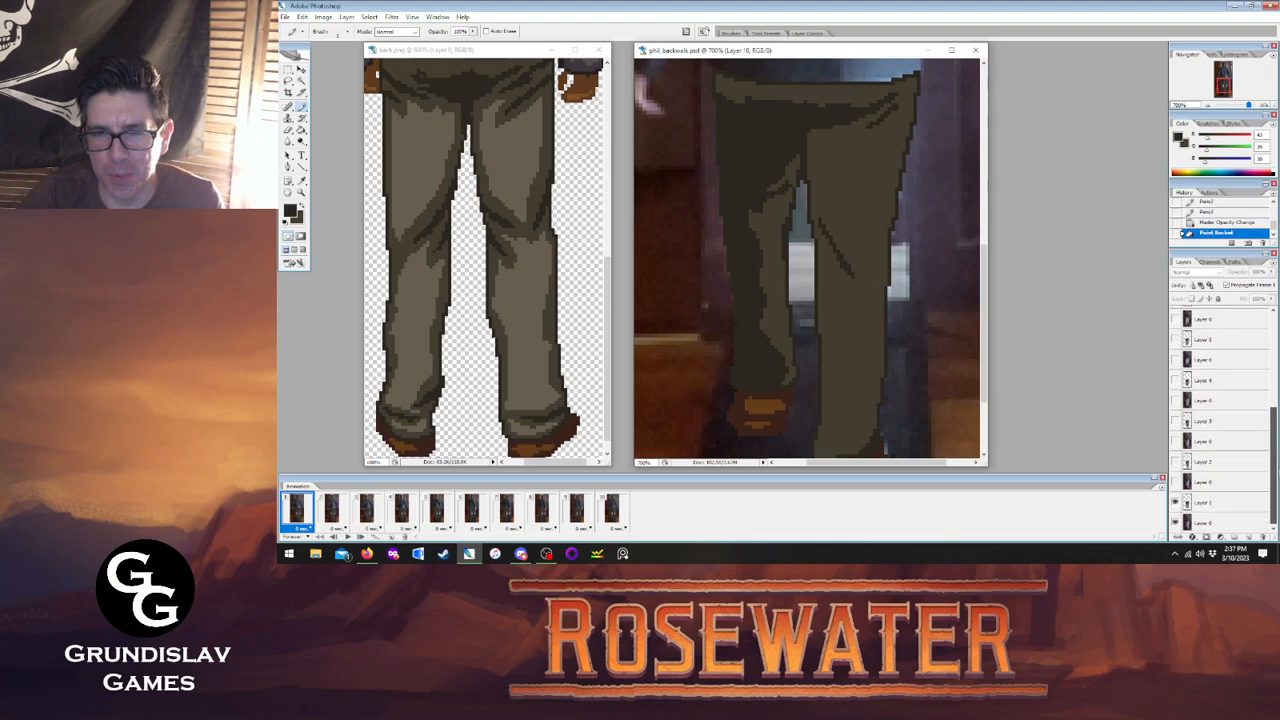
{"action": "left_click", "coordinate": [1230, 502]}
{"action": "left_click", "coordinate": [1272, 272]}
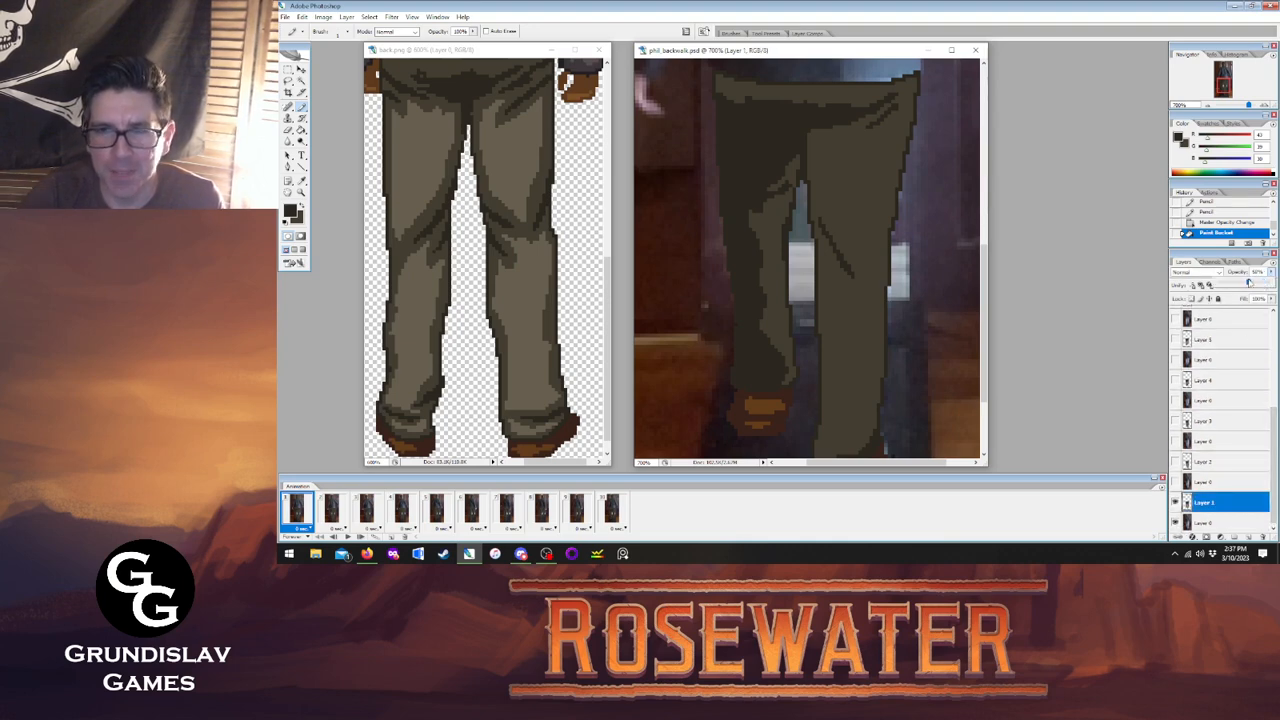
{"action": "left_click_drag", "start_coordinate": [1248, 283], "coordinate": [1247, 283]}
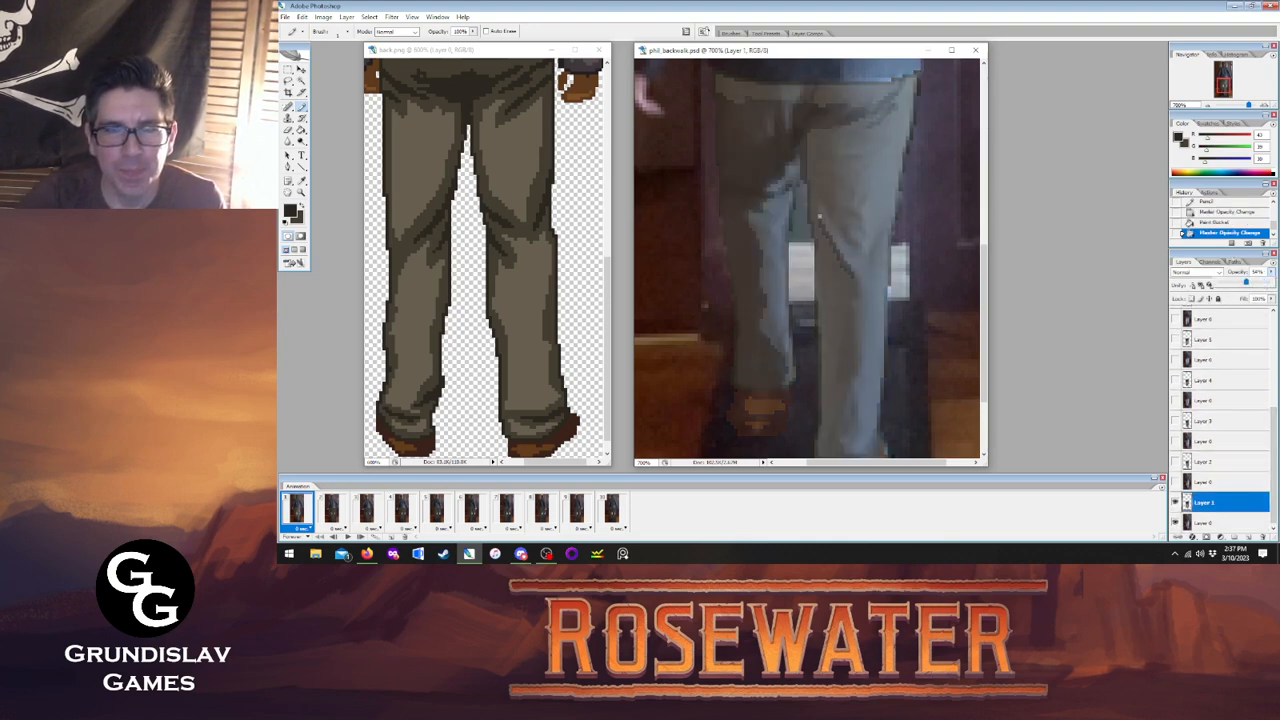
{"action": "key", "text": "Return"}
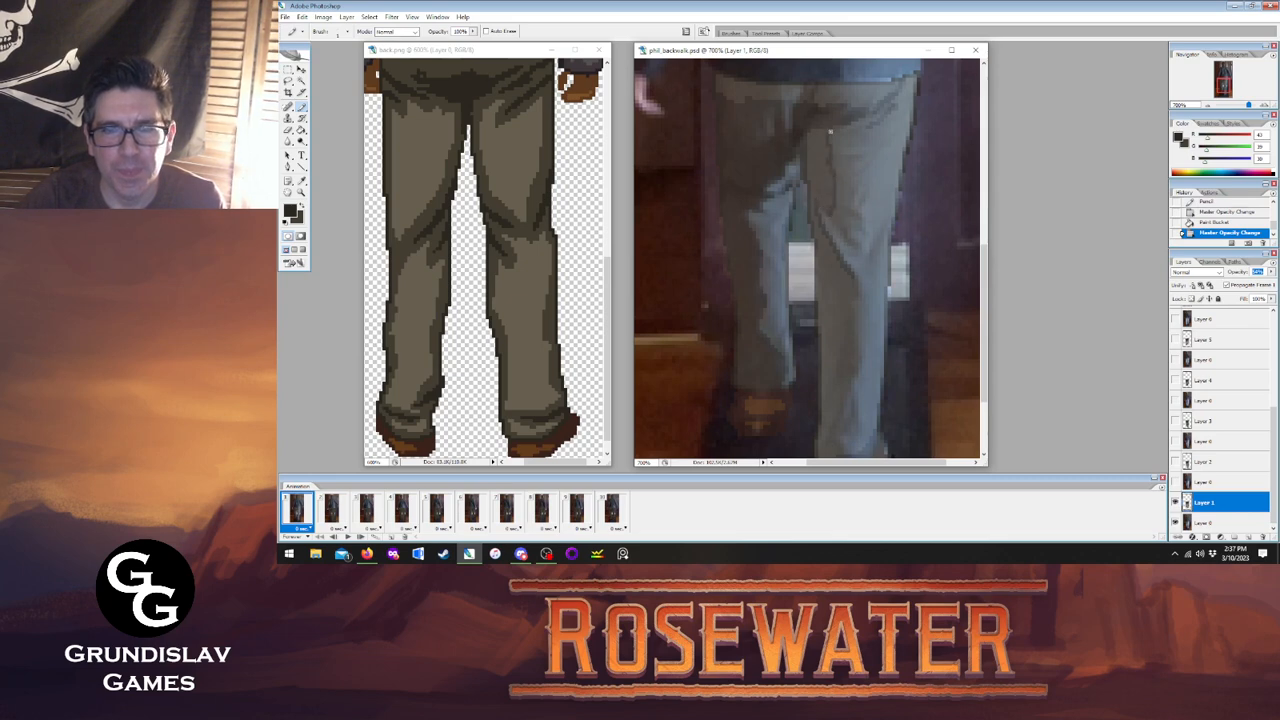
Pencil a wavy shadow edge down frame 1's right trouser leg from the seat to the cuff, following the reference photo.
{"action": "left_click", "coordinate": [830, 130]}
{"action": "scroll", "coordinate": [840, 250], "scroll_direction": "down", "scroll_amount": 3}
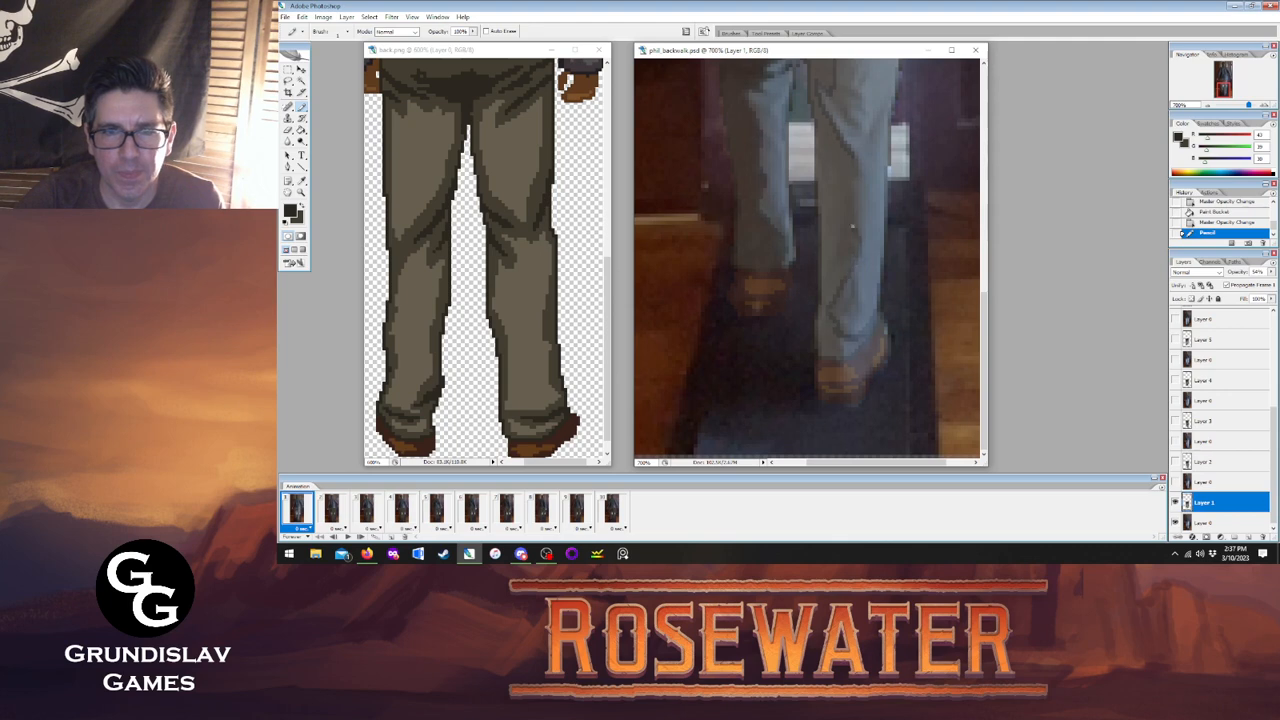
{"action": "left_click", "coordinate": [856, 277]}
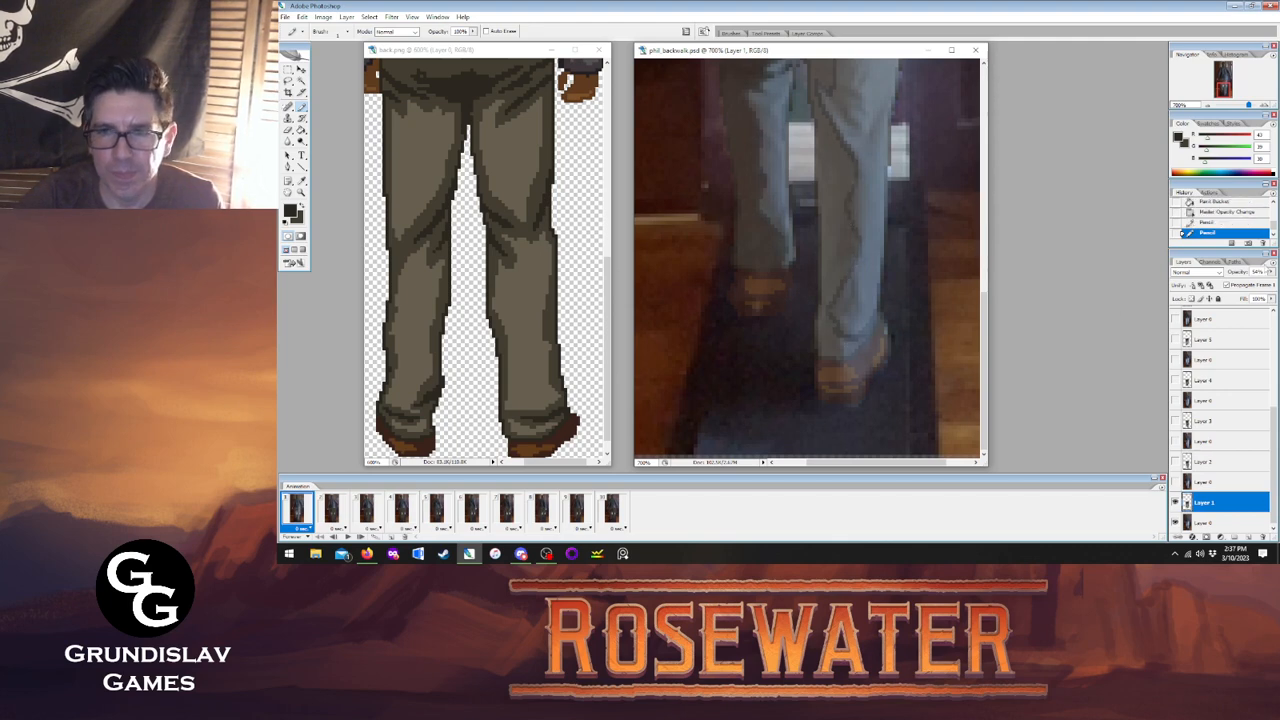
Restore Layer 1 to 100% opacity, touch up the outline at the cuff, and fill the right leg's inner shadow with the darkest olive.
{"action": "left_click", "coordinate": [1269, 272]}
{"action": "left_click_drag", "start_coordinate": [1247, 282], "coordinate": [1271, 282]}
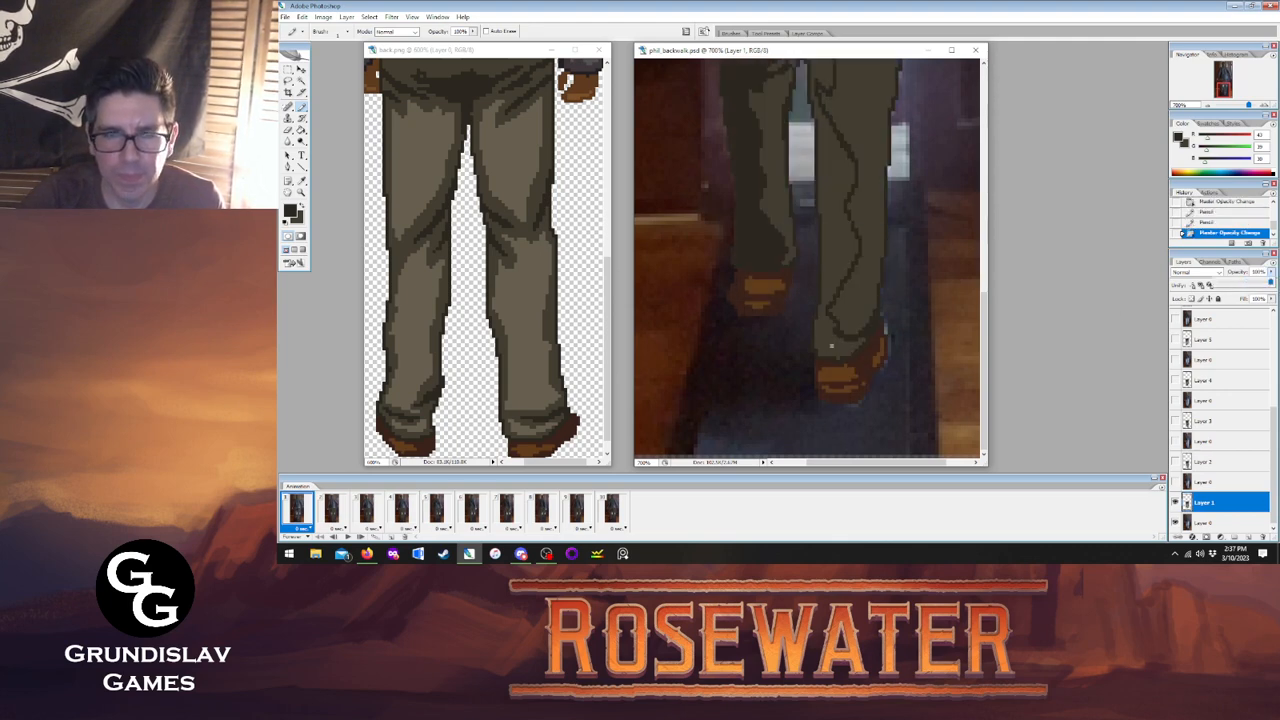
{"action": "left_click", "coordinate": [830, 345]}
{"action": "key", "text": "g"}
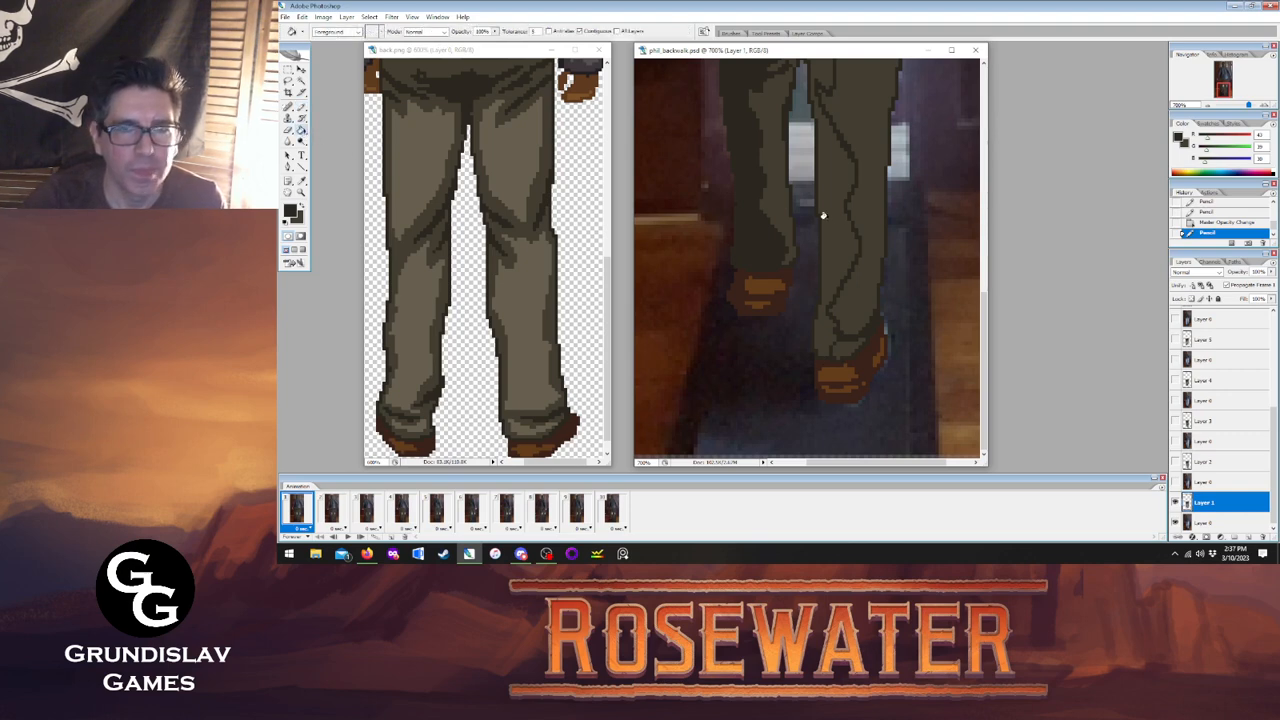
{"action": "left_click", "coordinate": [832, 217]}
Step back and forth through frames 1 to 5 to compare the trouser shading with the new right-leg shadow.
{"action": "left_click_drag", "start_coordinate": [986, 333], "coordinate": [1003, 247]}
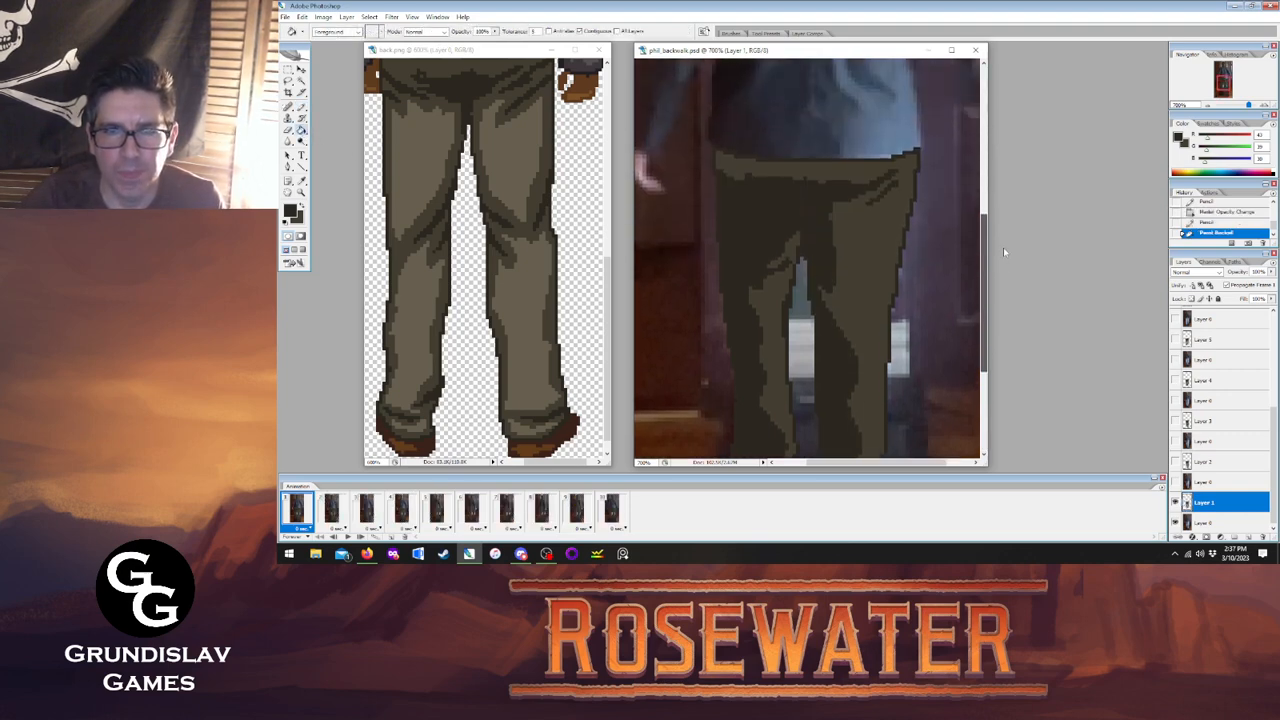
{"action": "left_click", "coordinate": [332, 508]}
{"action": "left_click", "coordinate": [301, 512]}
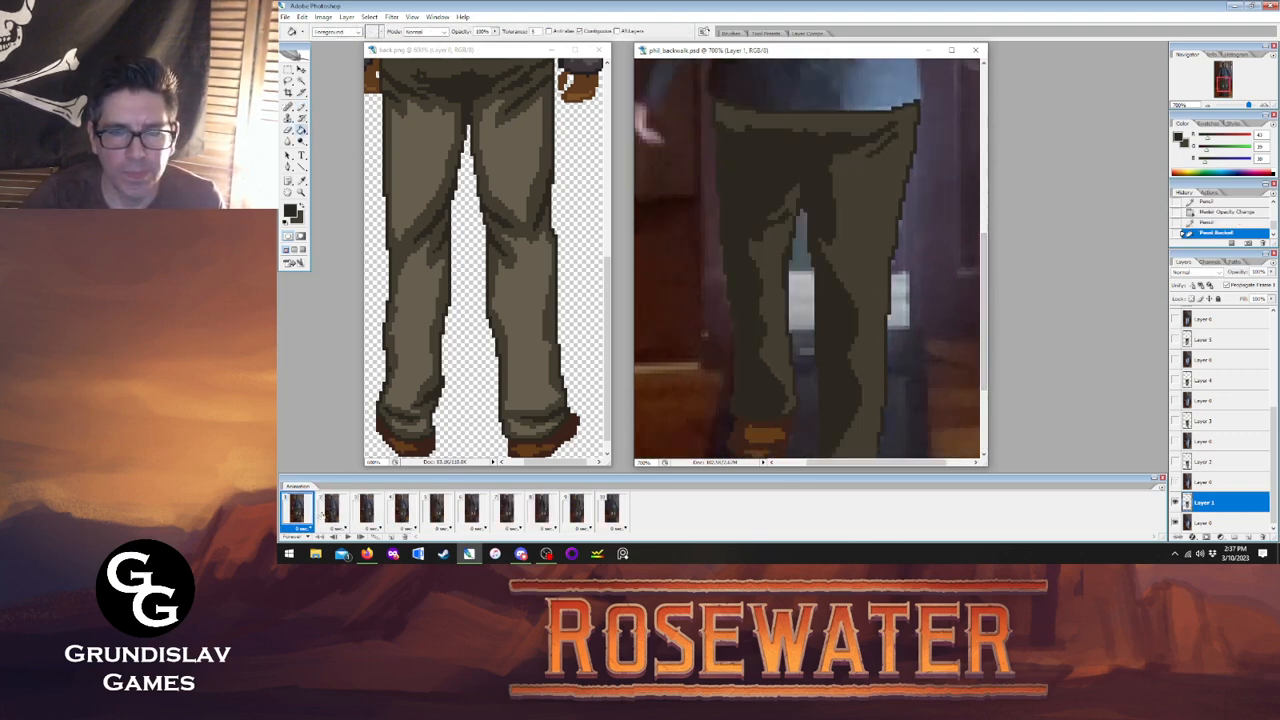
{"action": "left_click", "coordinate": [332, 510]}
{"action": "left_click", "coordinate": [367, 510]}
{"action": "left_click", "coordinate": [401, 510]}
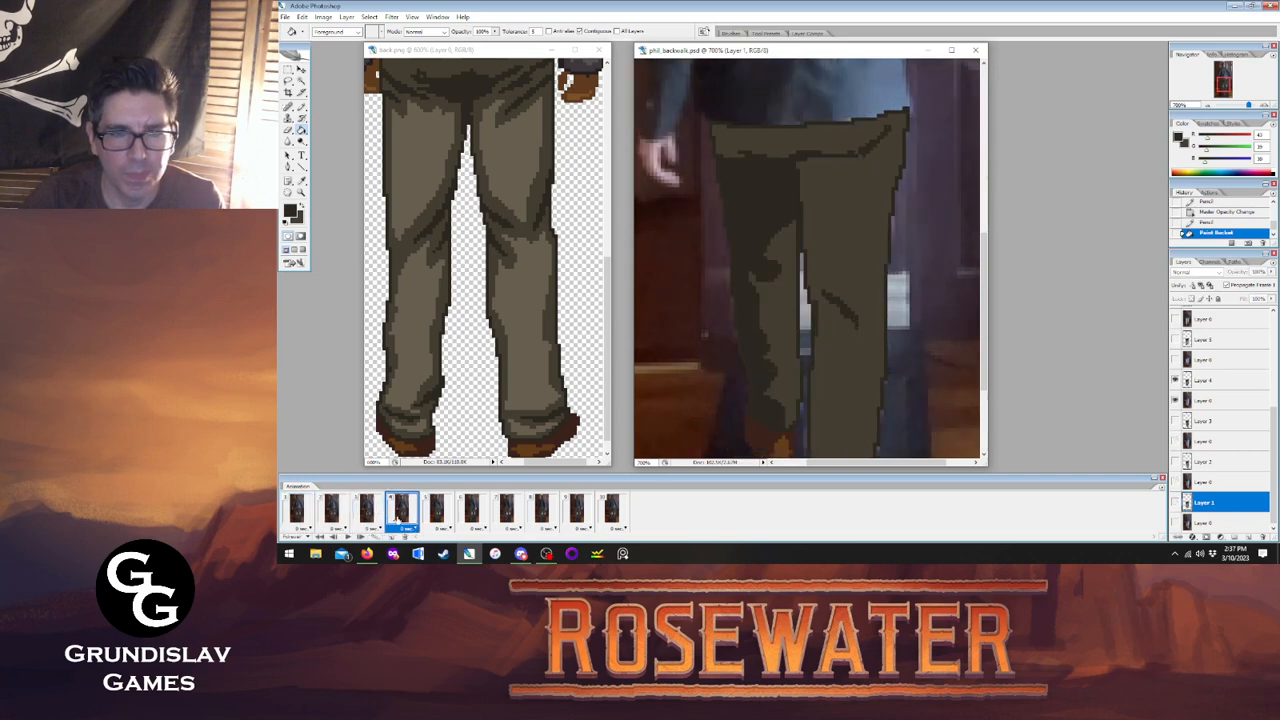
{"action": "left_click", "coordinate": [436, 510]}
{"action": "left_click", "coordinate": [401, 510]}
{"action": "left_click", "coordinate": [367, 510]}
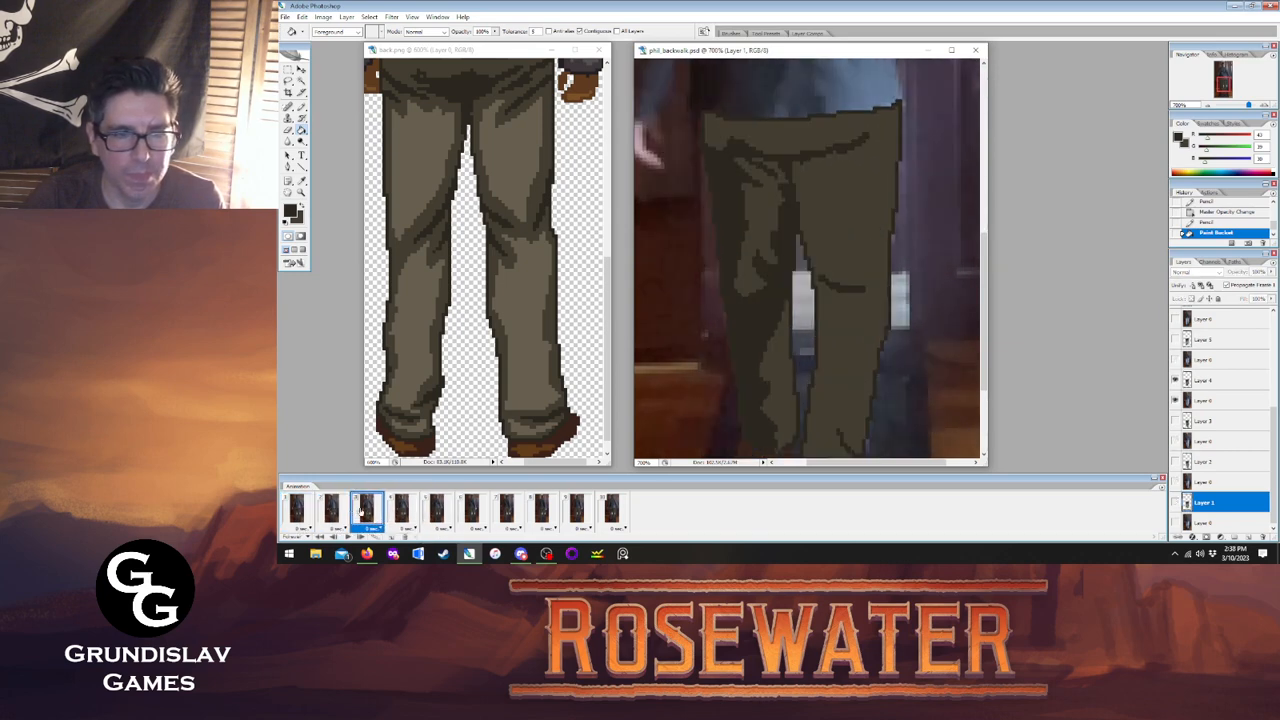
{"action": "left_click", "coordinate": [332, 510]}
{"action": "left_click", "coordinate": [297, 510]}
Go to frame 2, lower Layer 2's opacity to roughly 45%, and get the Pencil tool ready.
{"action": "left_click", "coordinate": [332, 510]}
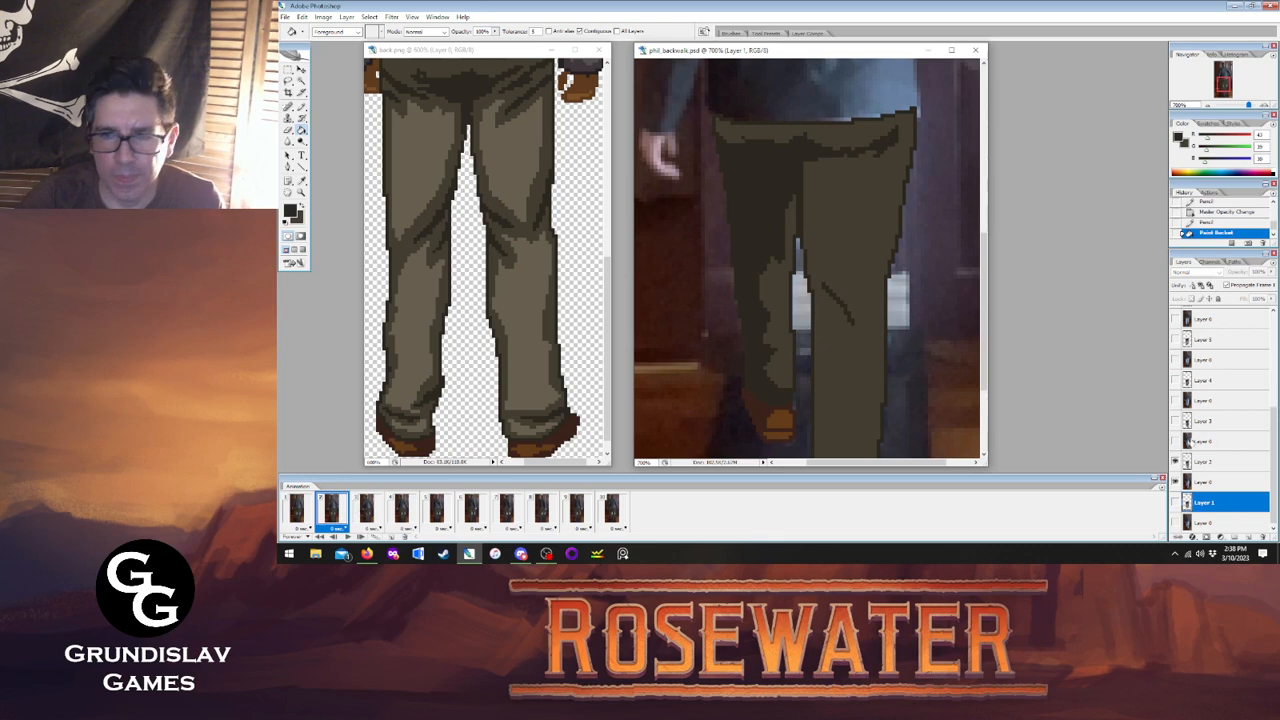
{"action": "left_click", "coordinate": [1230, 462]}
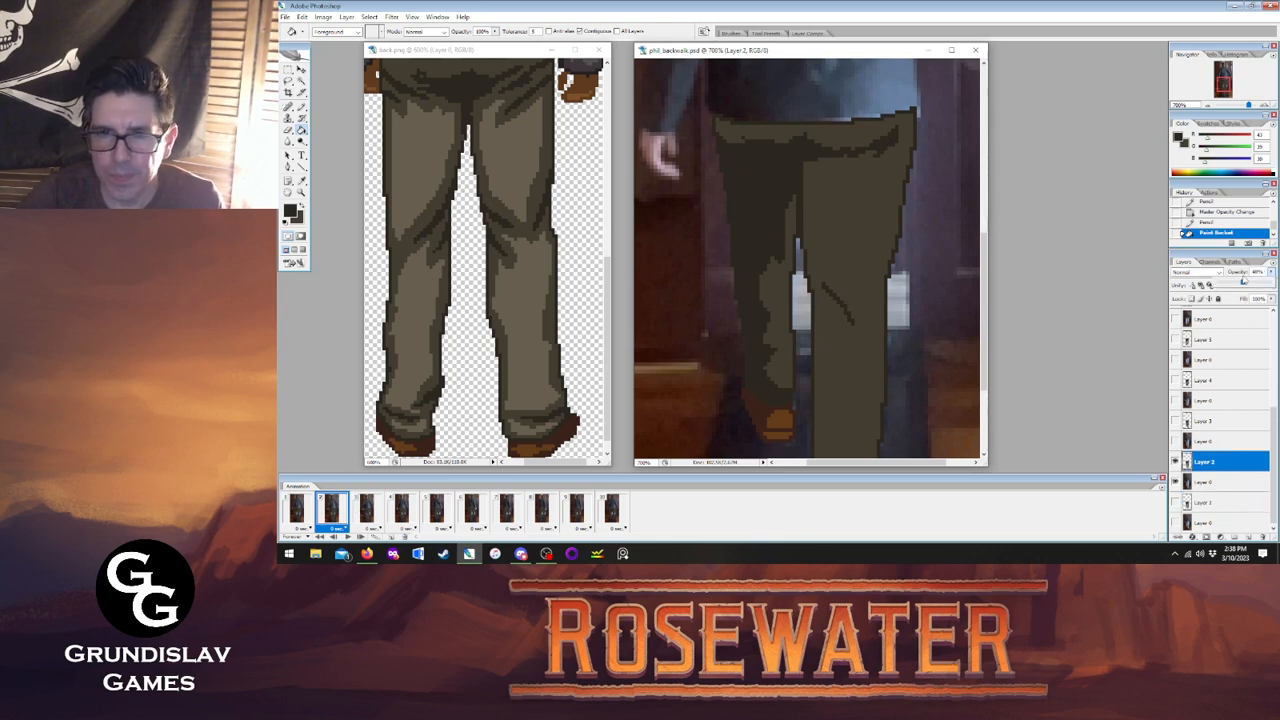
{"action": "left_click_drag", "start_coordinate": [1244, 280], "coordinate": [1243, 280]}
{"action": "left_click", "coordinate": [301, 107]}
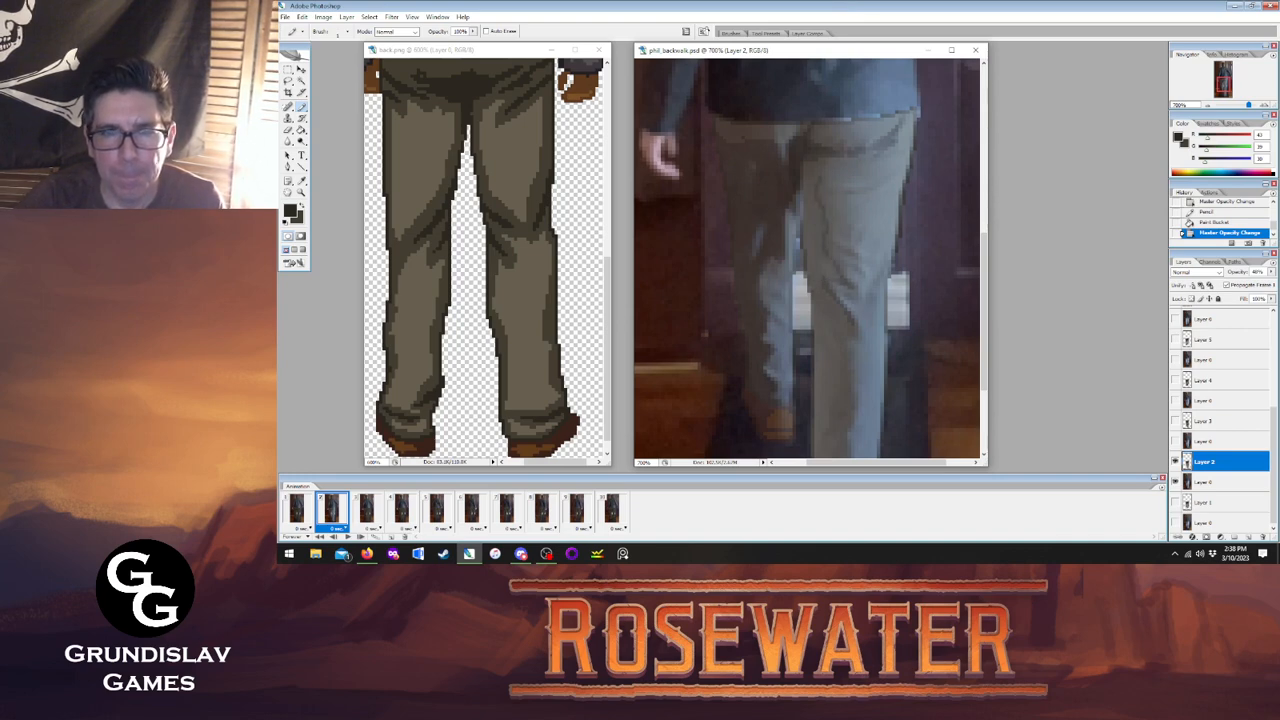
Pencil a jagged shadow edge with knee folds down frame 2's right trouser leg to the cuff, following the reference photo.
{"action": "left_click", "coordinate": [827, 164]}
{"action": "left_click_drag", "start_coordinate": [984, 270], "coordinate": [984, 314]}
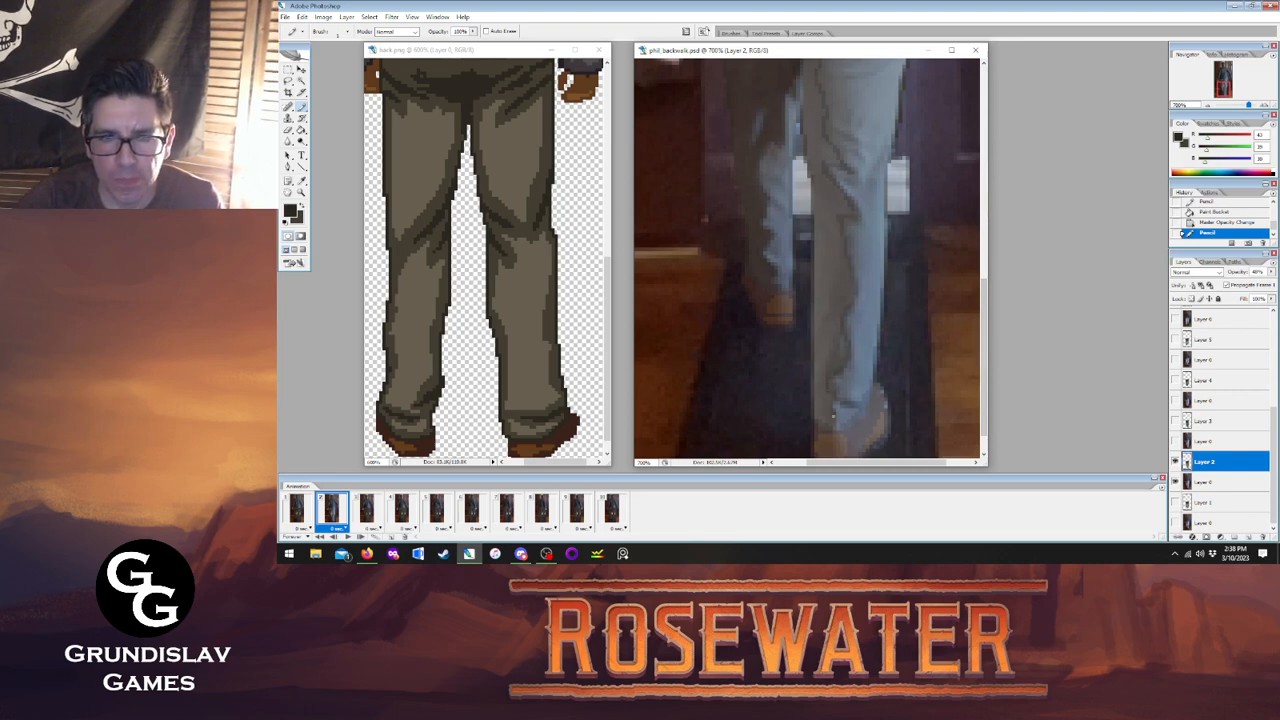
{"action": "left_click", "coordinate": [832, 415]}
Restore Layer 2's opacity to 100% and fill the right leg's inner shadow area with the darkest olive.
{"action": "left_click", "coordinate": [1270, 272]}
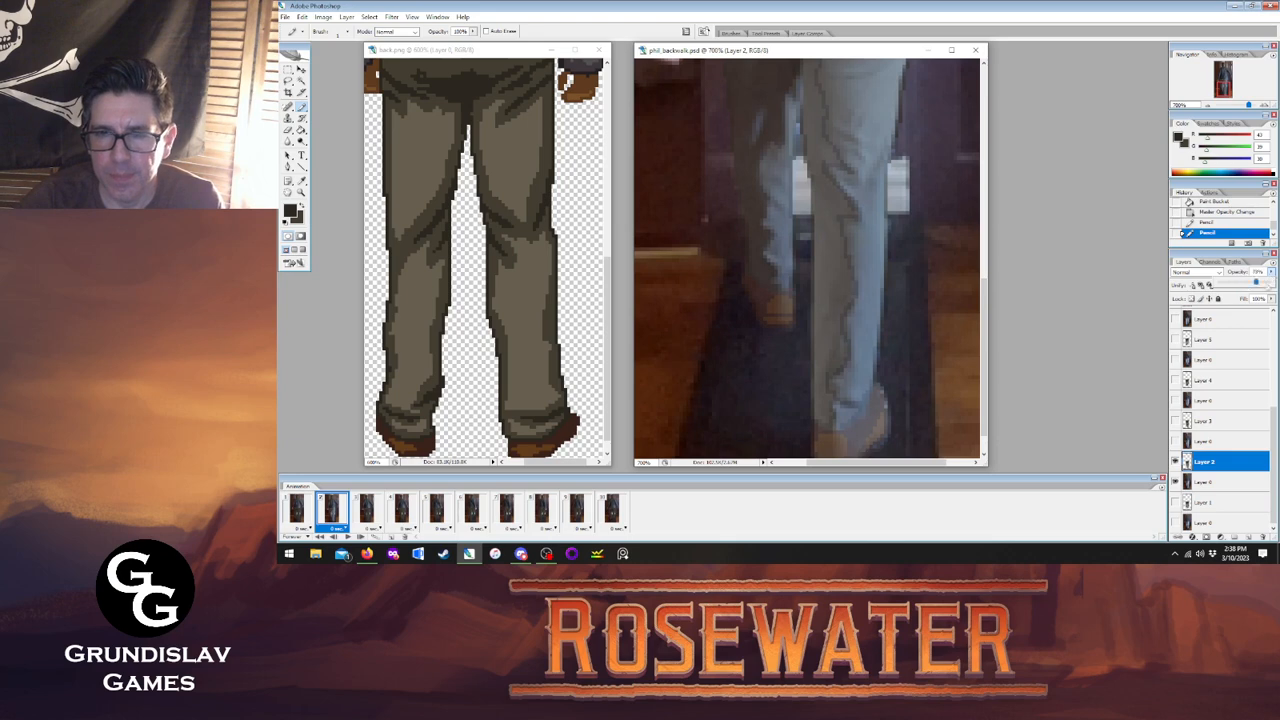
{"action": "left_click_drag", "start_coordinate": [1255, 283], "coordinate": [1268, 283]}
{"action": "left_click", "coordinate": [303, 130]}
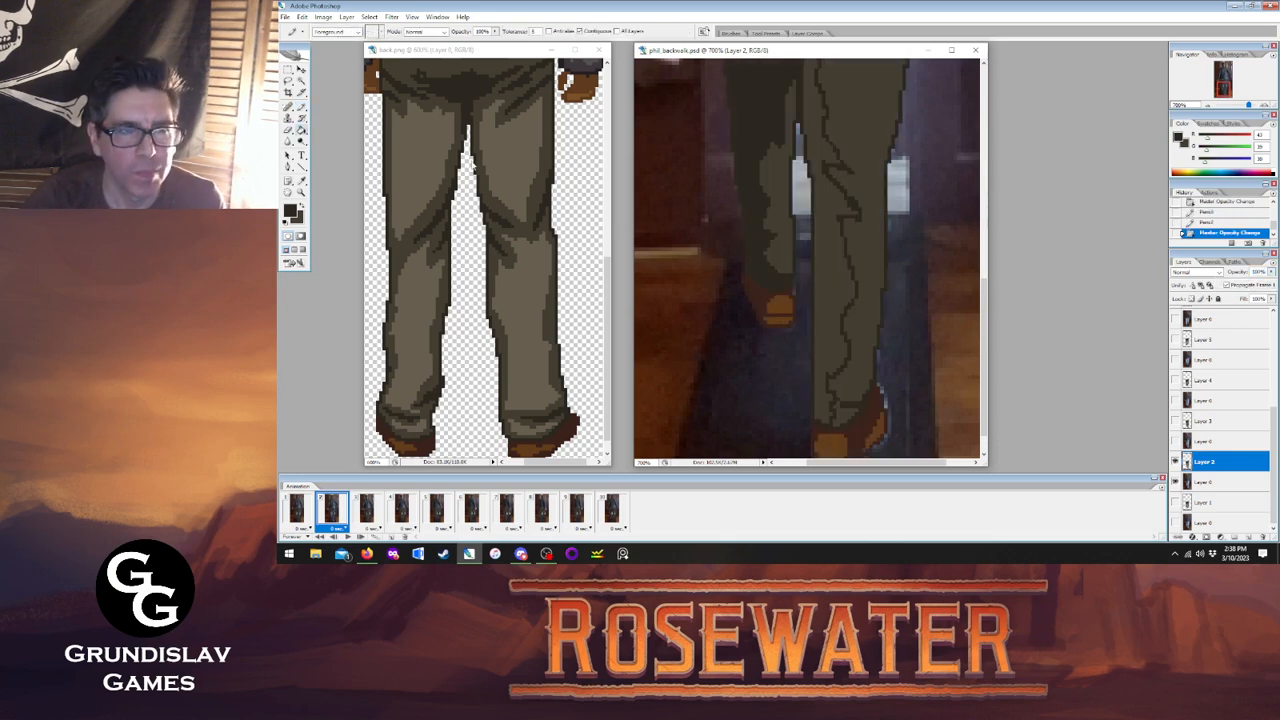
{"action": "left_click", "coordinate": [824, 200]}
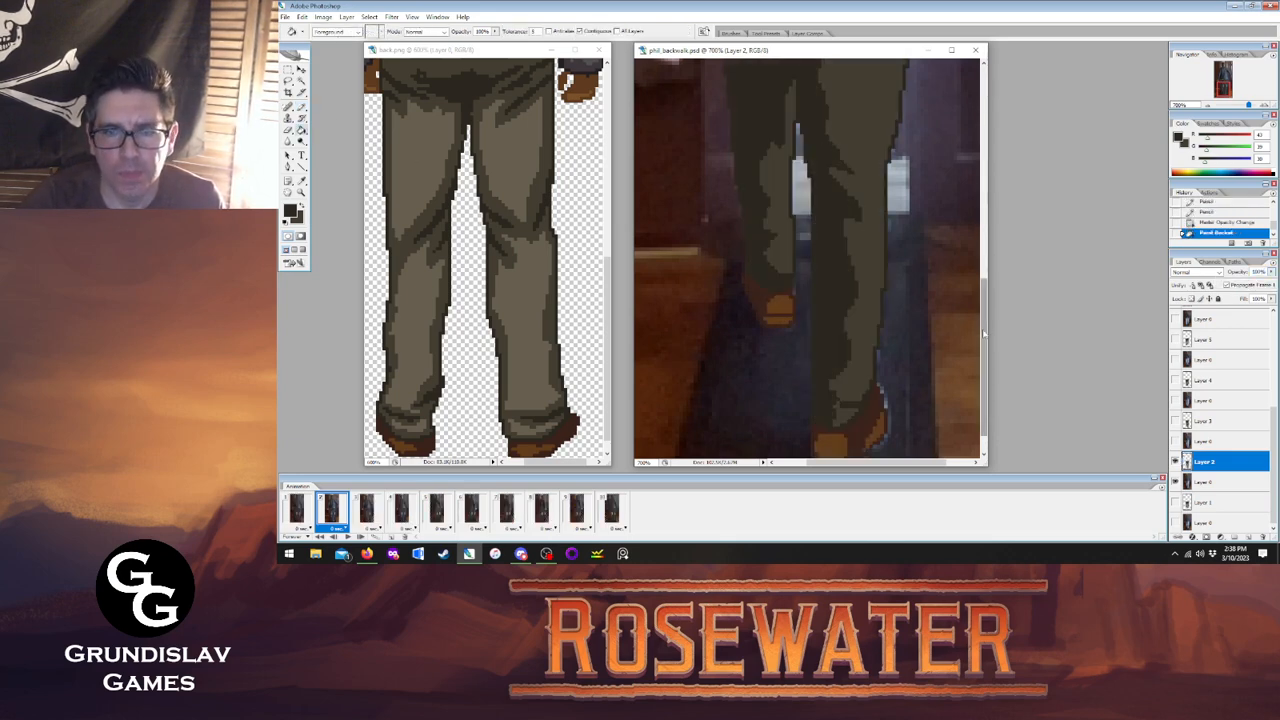
{"action": "mouse_move", "coordinate": [985, 332]}
{"action": "left_mouse_down"}
{"action": "mouse_move", "coordinate": [1001, 272]}
{"action": "mouse_move", "coordinate": [1001, 328]}
{"action": "left_mouse_up"}
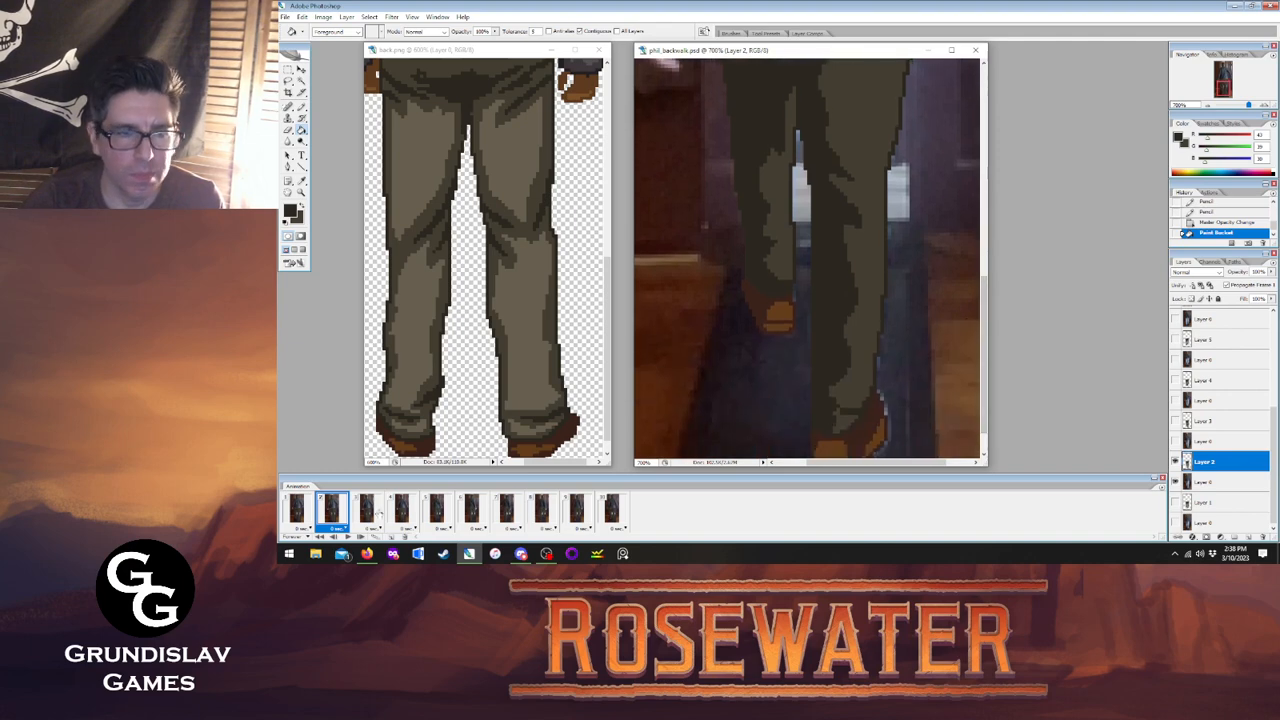
Go to frame 3, make Layer 3 active for pencil work, and lower its opacity to about 62%.
{"action": "left_click", "coordinate": [377, 512]}
{"action": "key", "text": "b"}
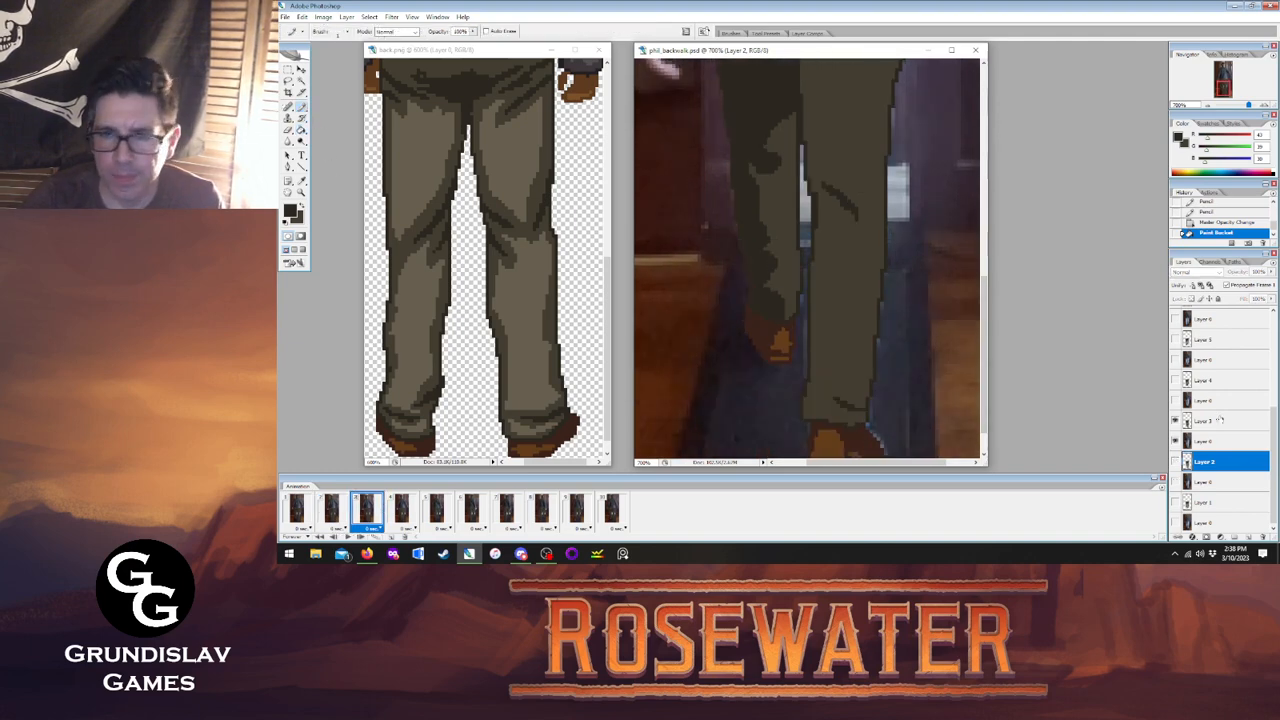
{"action": "left_click", "coordinate": [1218, 420]}
{"action": "left_click", "coordinate": [1271, 272]}
{"action": "left_click_drag", "start_coordinate": [1268, 282], "coordinate": [1250, 282]}
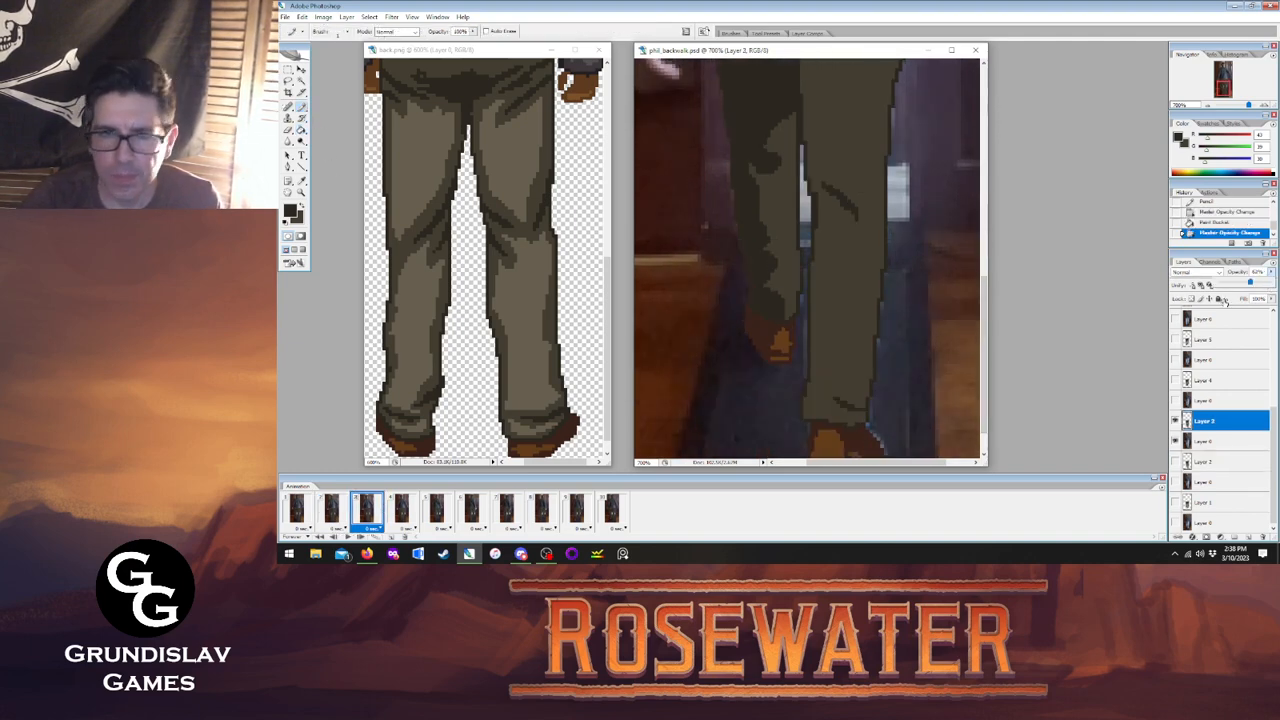
Pencil the shadow edge and knee folds along frame 3's right trouser leg from the cuff up to the seat, following the reference photo.
{"action": "left_click", "coordinate": [828, 413]}
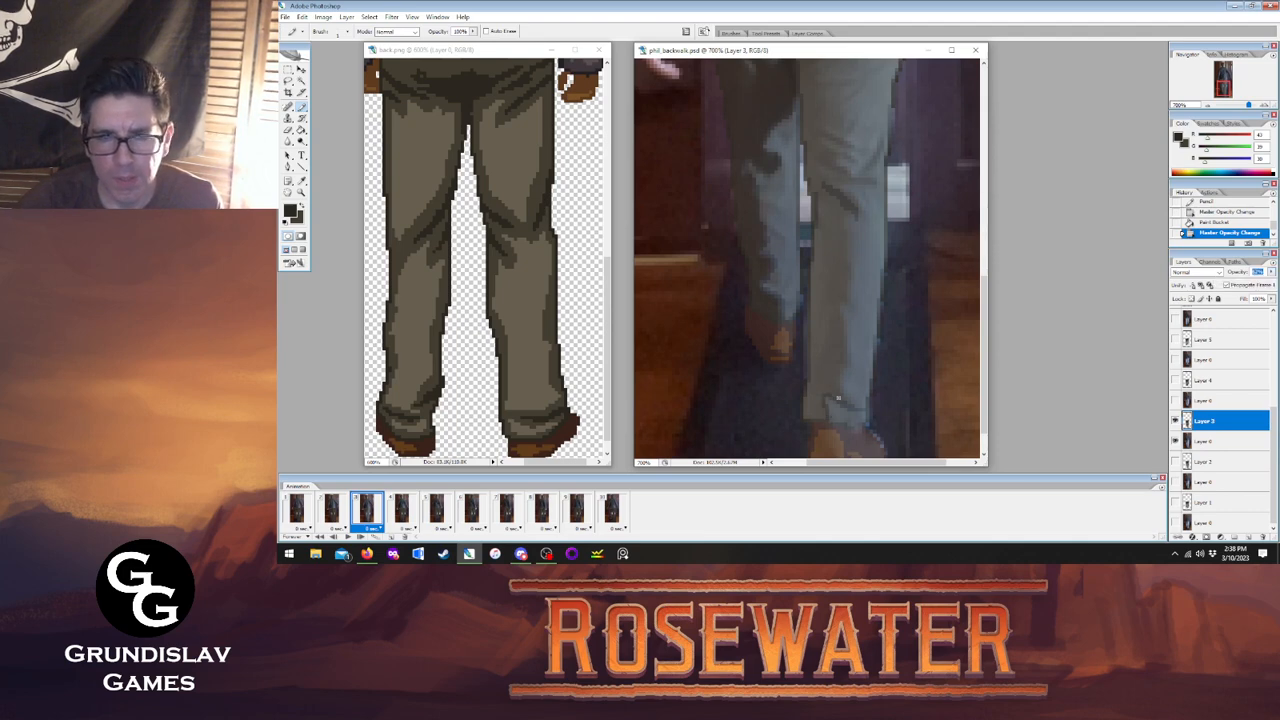
{"action": "left_click", "coordinate": [838, 398]}
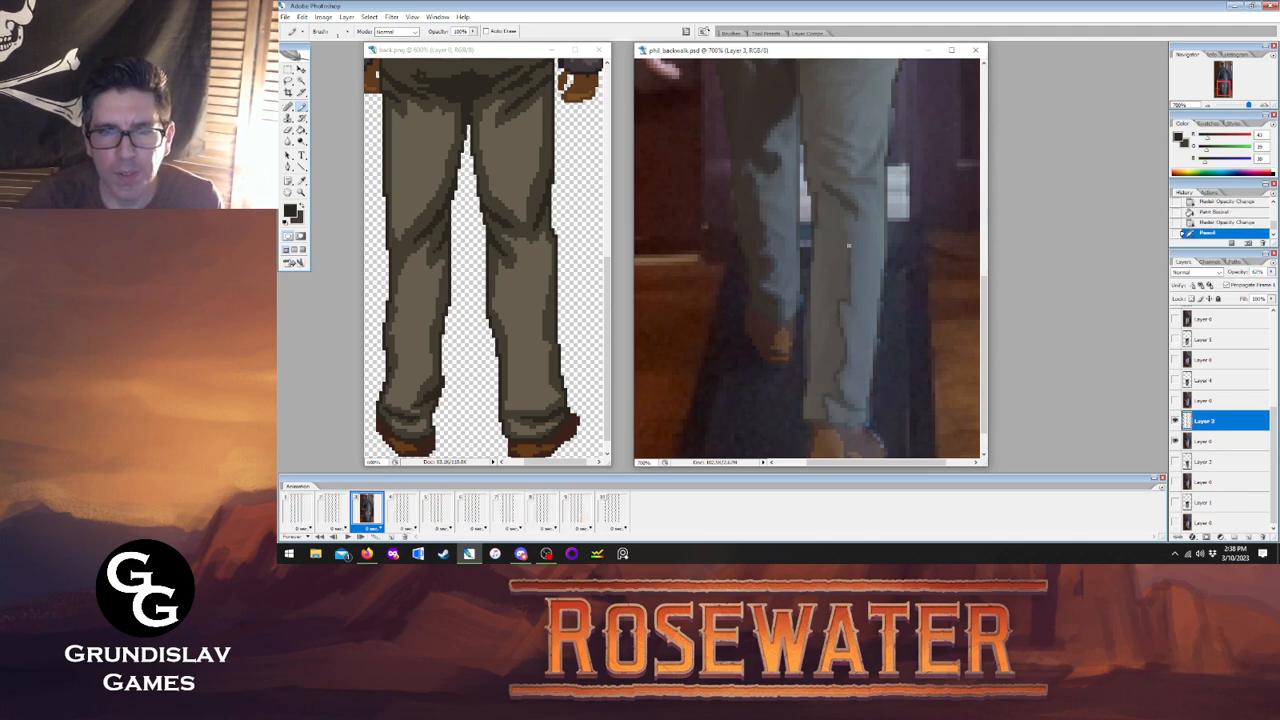
{"action": "left_click", "coordinate": [842, 209]}
{"action": "left_click_drag", "start_coordinate": [984, 306], "coordinate": [984, 256]}
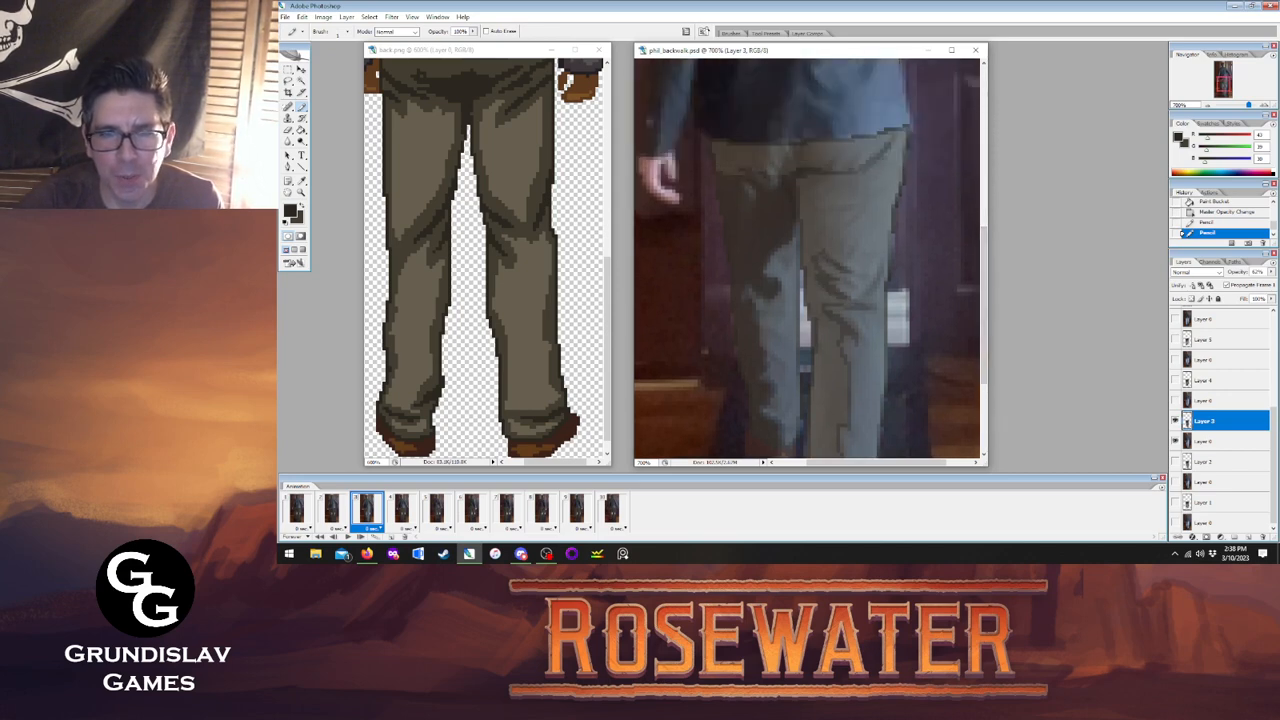
{"action": "left_click", "coordinate": [824, 190]}
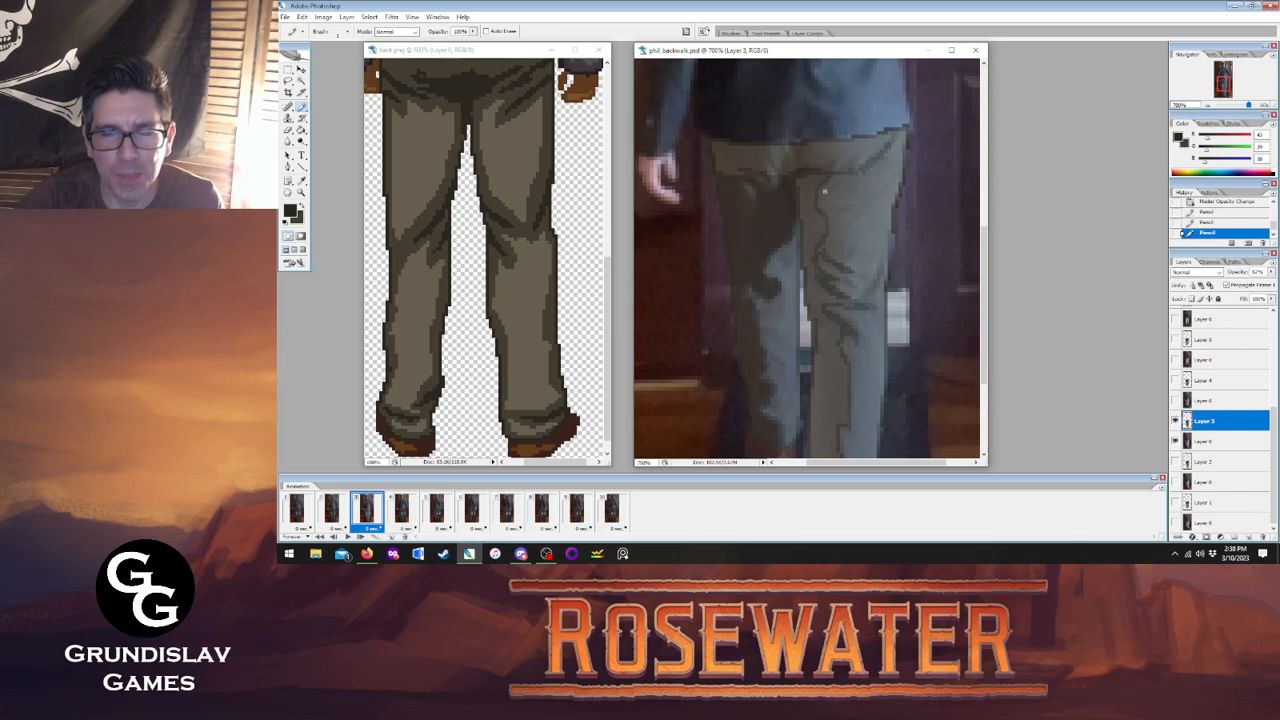
Restore Layer 3's opacity to 100% and fill the right leg's inner shadow area in frame 3 with the darkest olive.
{"action": "left_click", "coordinate": [1271, 272]}
{"action": "left_click_drag", "start_coordinate": [1251, 283], "coordinate": [1271, 283]}
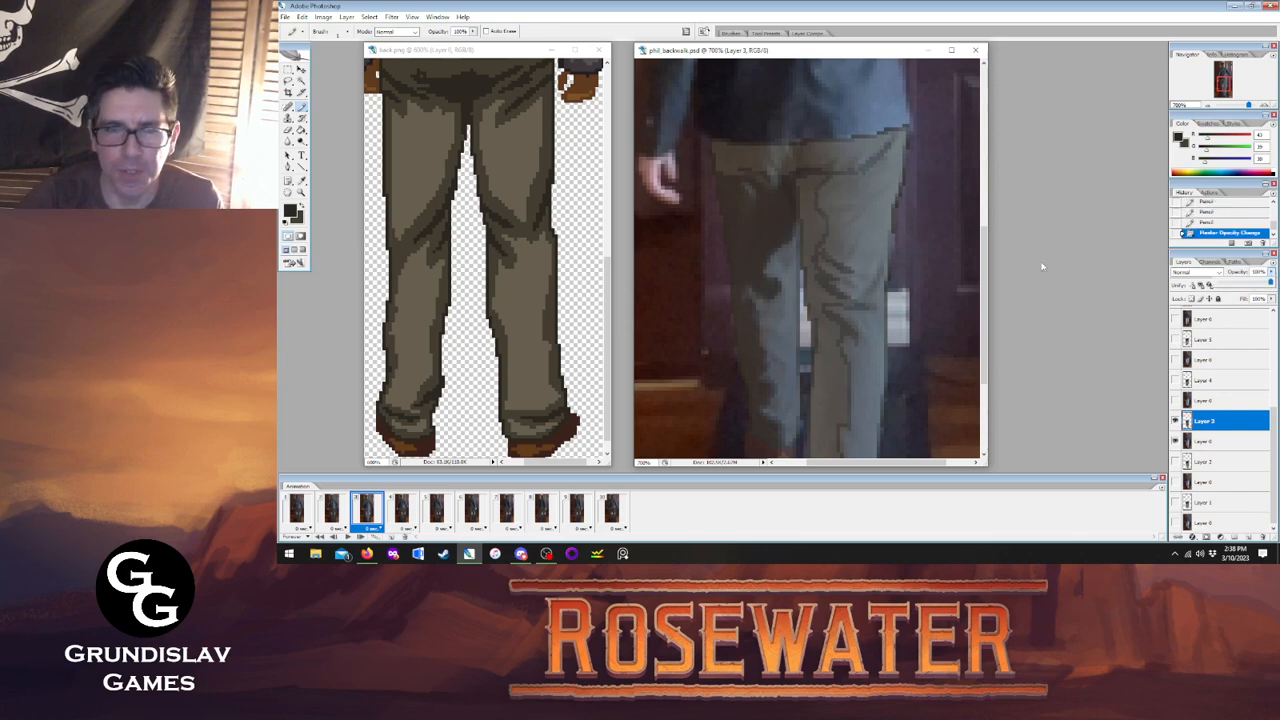
{"action": "key", "text": "g"}
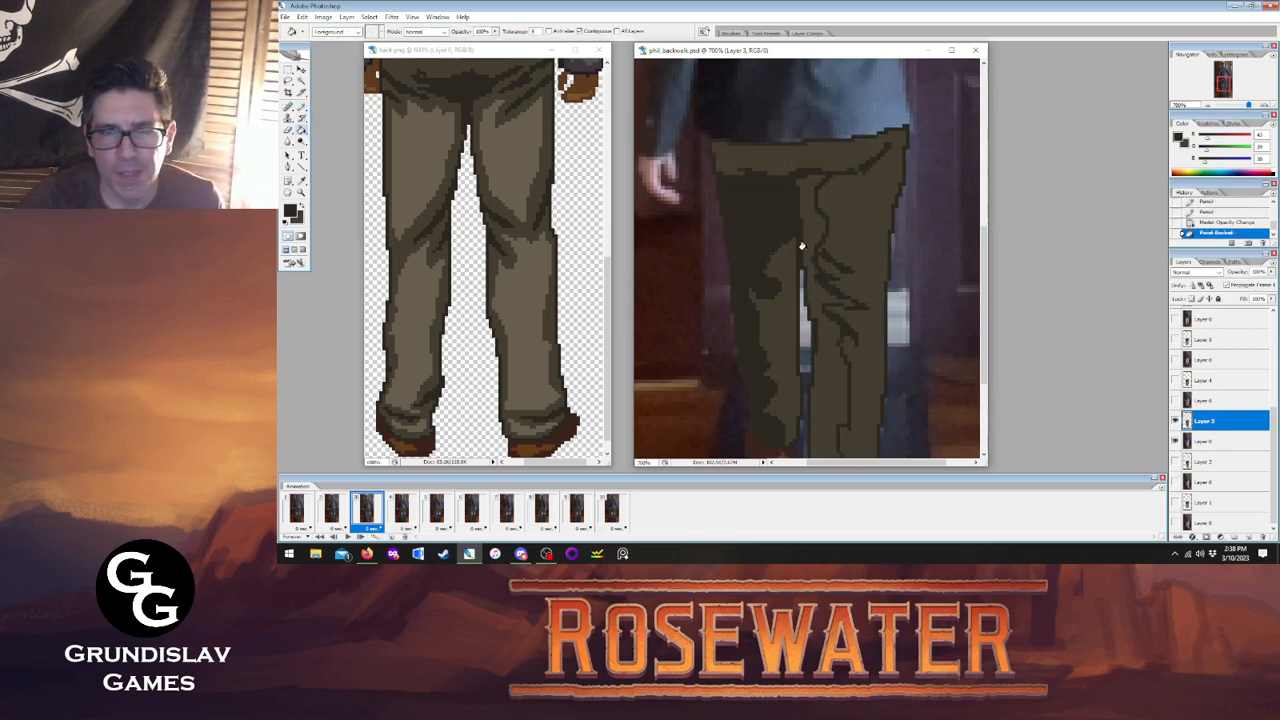
{"action": "left_click", "coordinate": [825, 230]}
{"action": "left_click", "coordinate": [815, 256]}
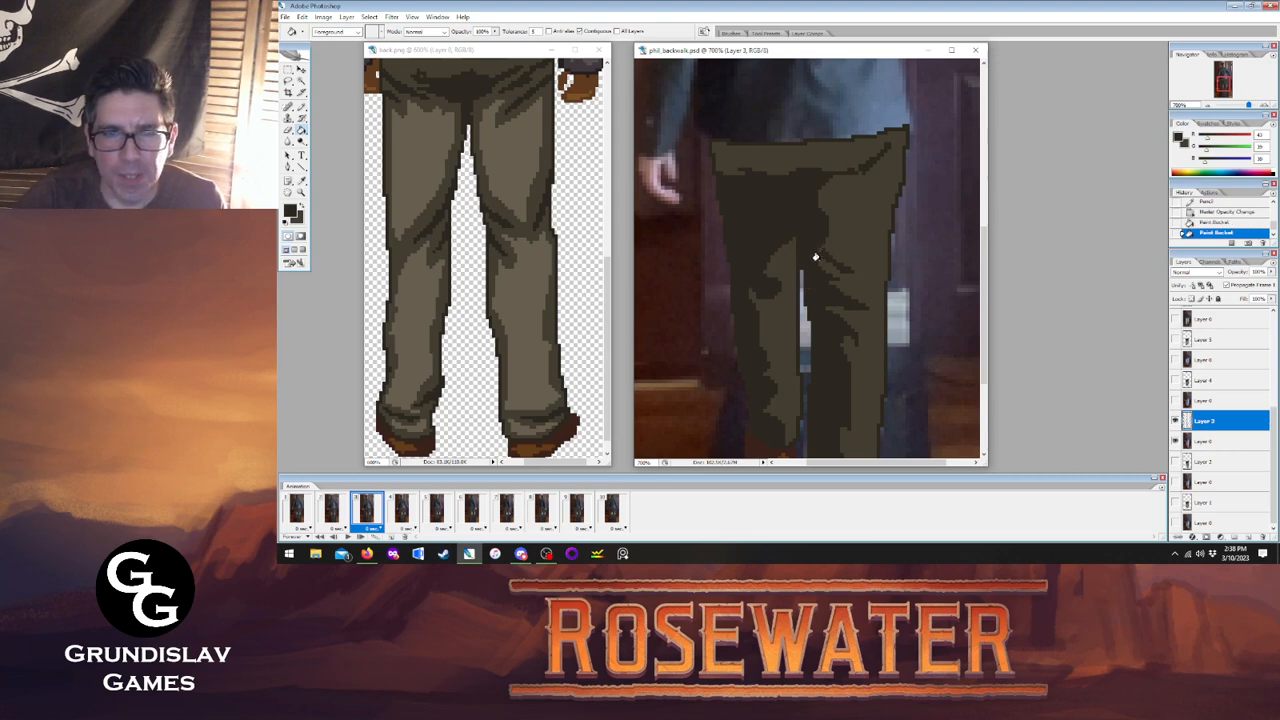
Go to frame 4, make Layer 4 active for pencil work, and lower its opacity to about 53%.
{"action": "left_click", "coordinate": [401, 510]}
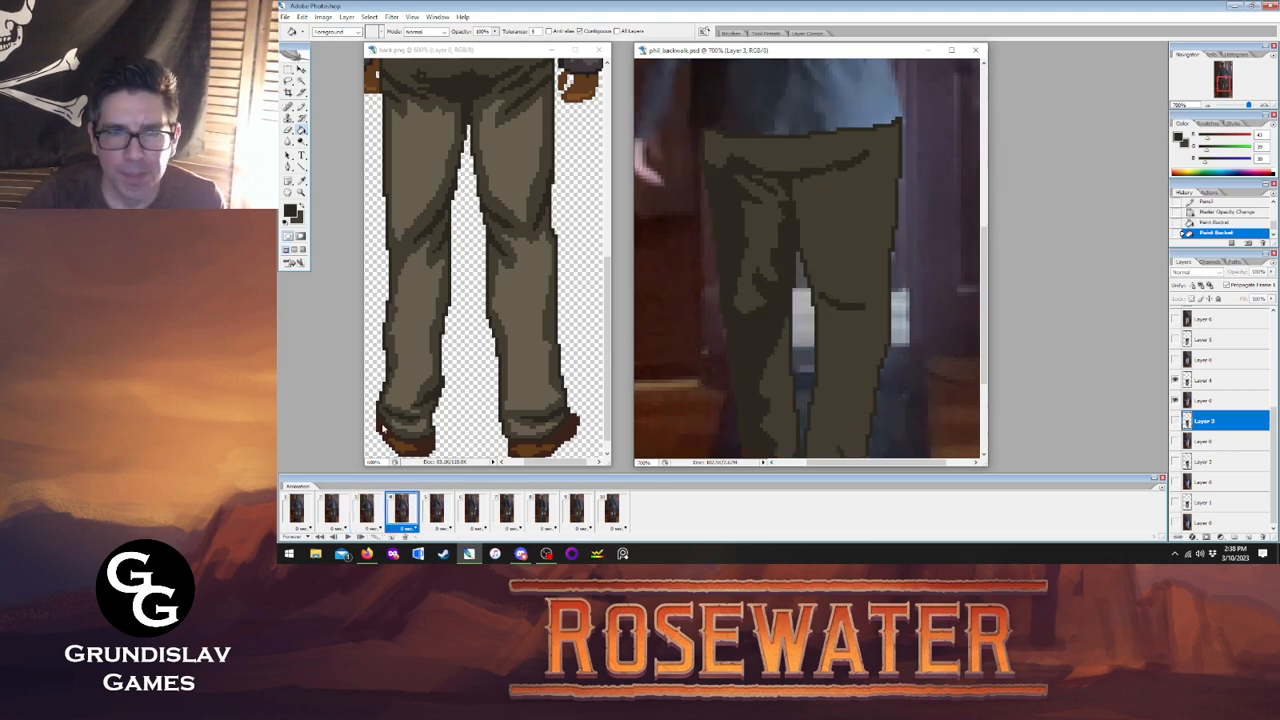
{"action": "key", "text": "b"}
{"action": "left_click", "coordinate": [1213, 385]}
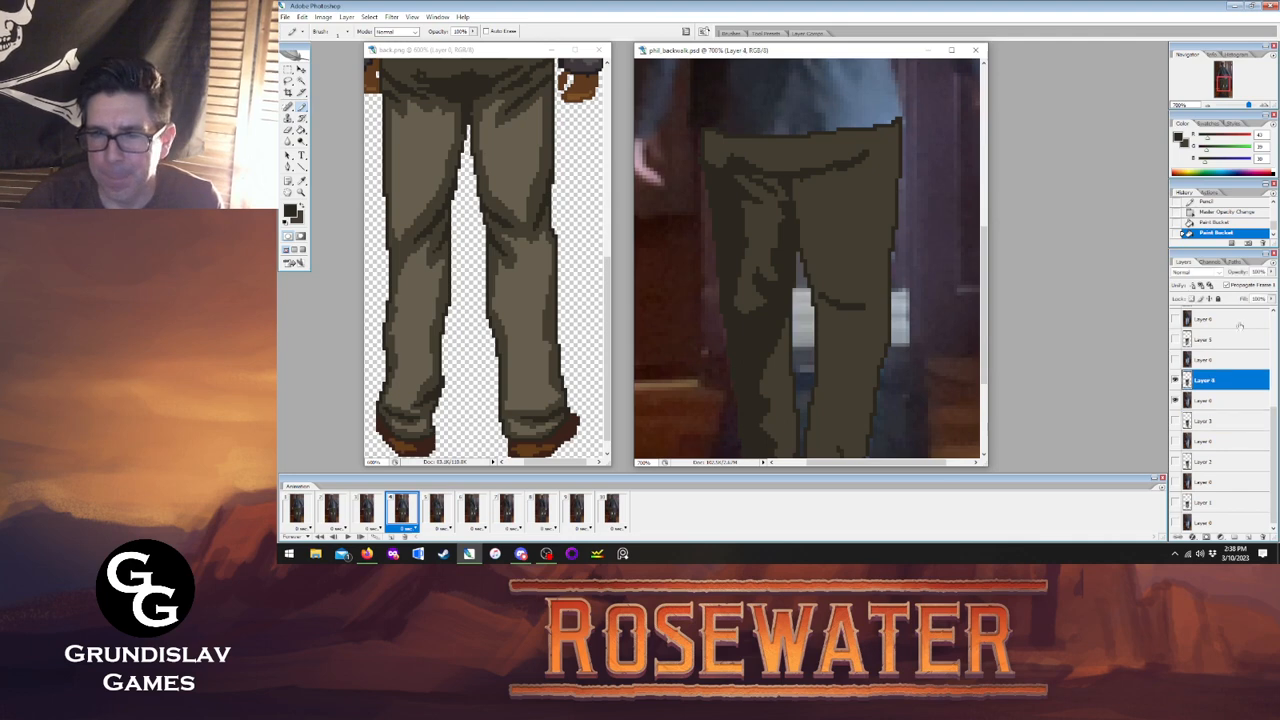
{"action": "left_click", "coordinate": [1272, 273]}
{"action": "left_click_drag", "start_coordinate": [1270, 283], "coordinate": [1246, 283]}
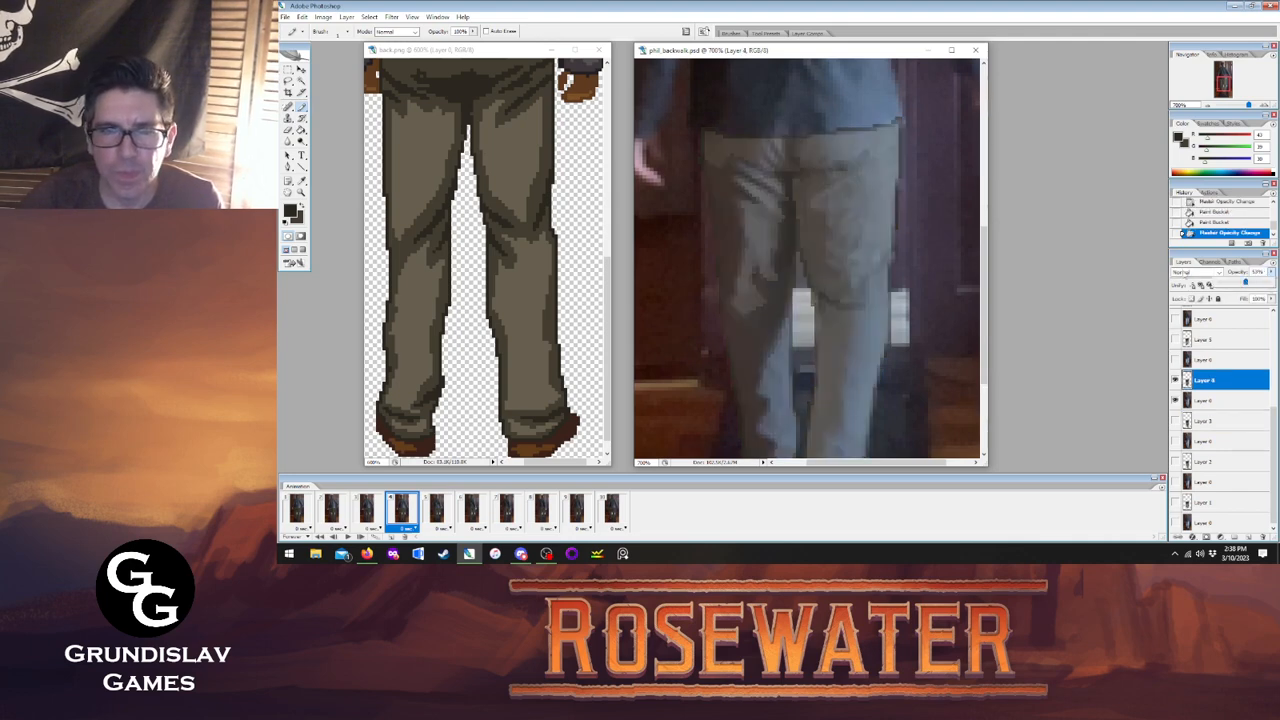
{"action": "key", "text": "Return"}
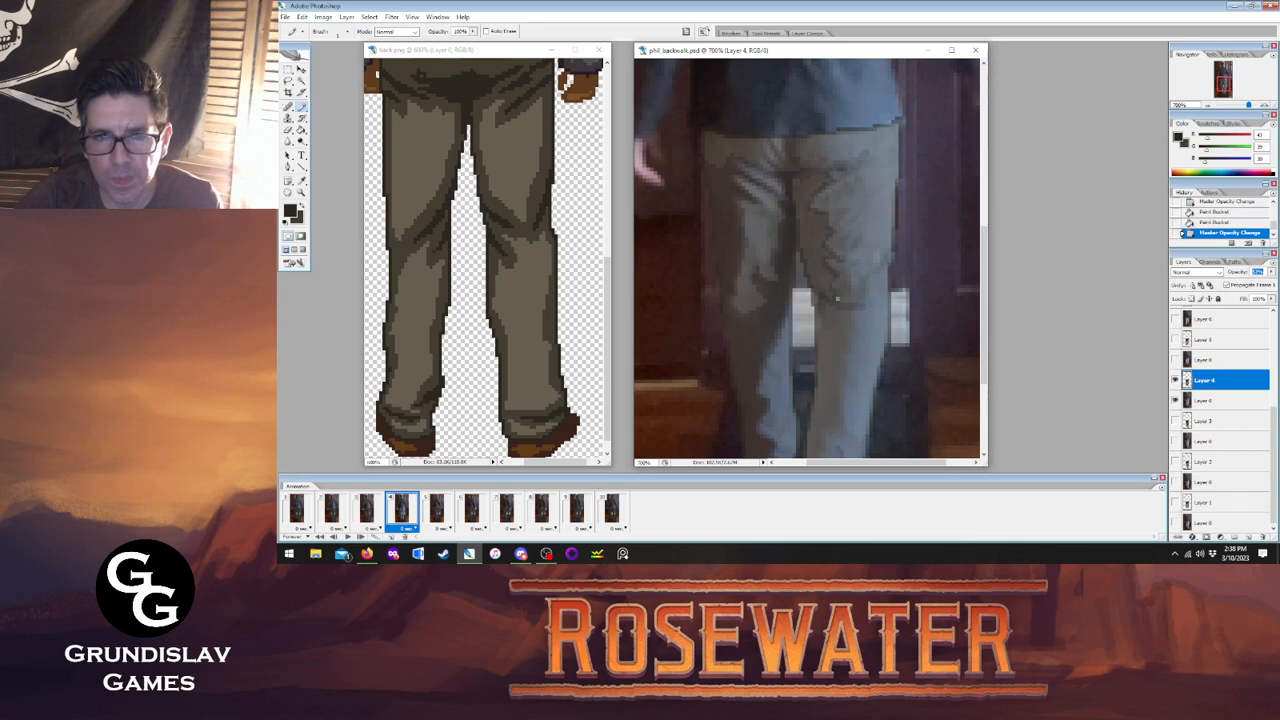
Pencil a jagged shadow edge with folds down frame 4's right trouser leg from seat to cuff, following the reference photo.
{"action": "left_click", "coordinate": [836, 299]}
{"action": "scroll", "coordinate": [816, 379], "scroll_direction": "down", "scroll_amount": 3}
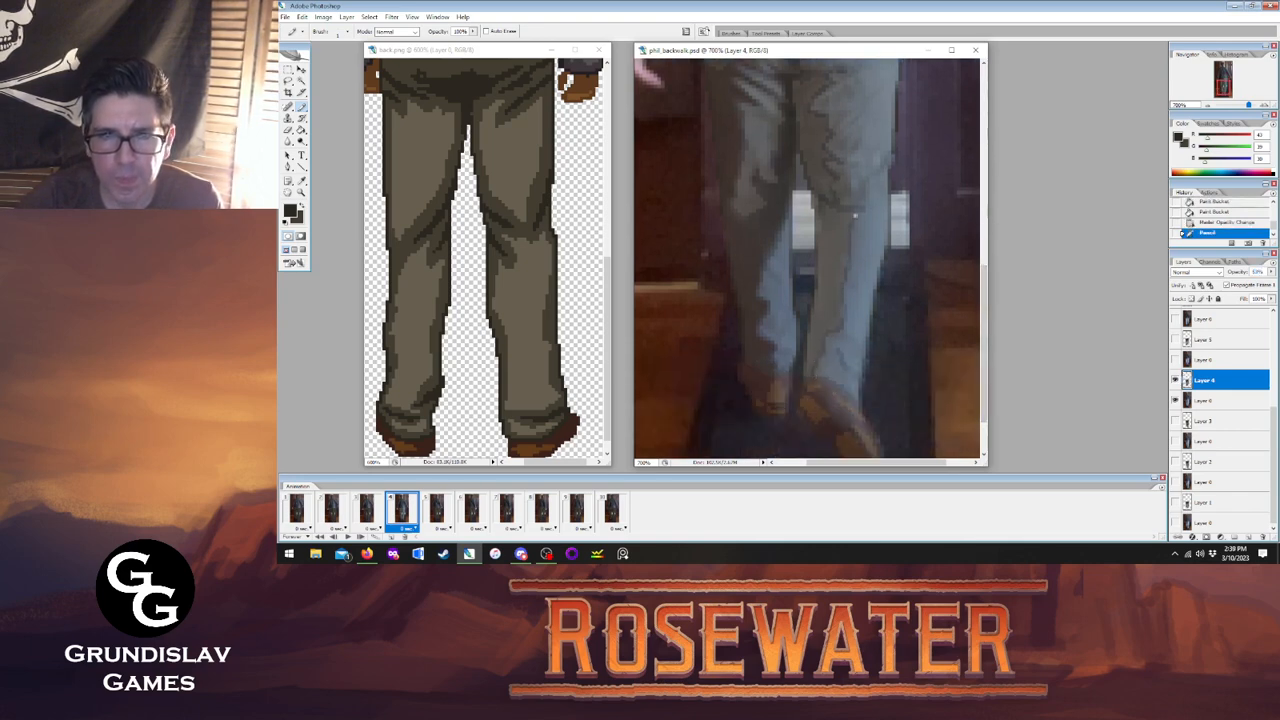
{"action": "left_click", "coordinate": [855, 214]}
Restore Layer 4's opacity to 100% and fill the right leg's inner shadow area with the darkest olive.
{"action": "left_click", "coordinate": [1270, 272]}
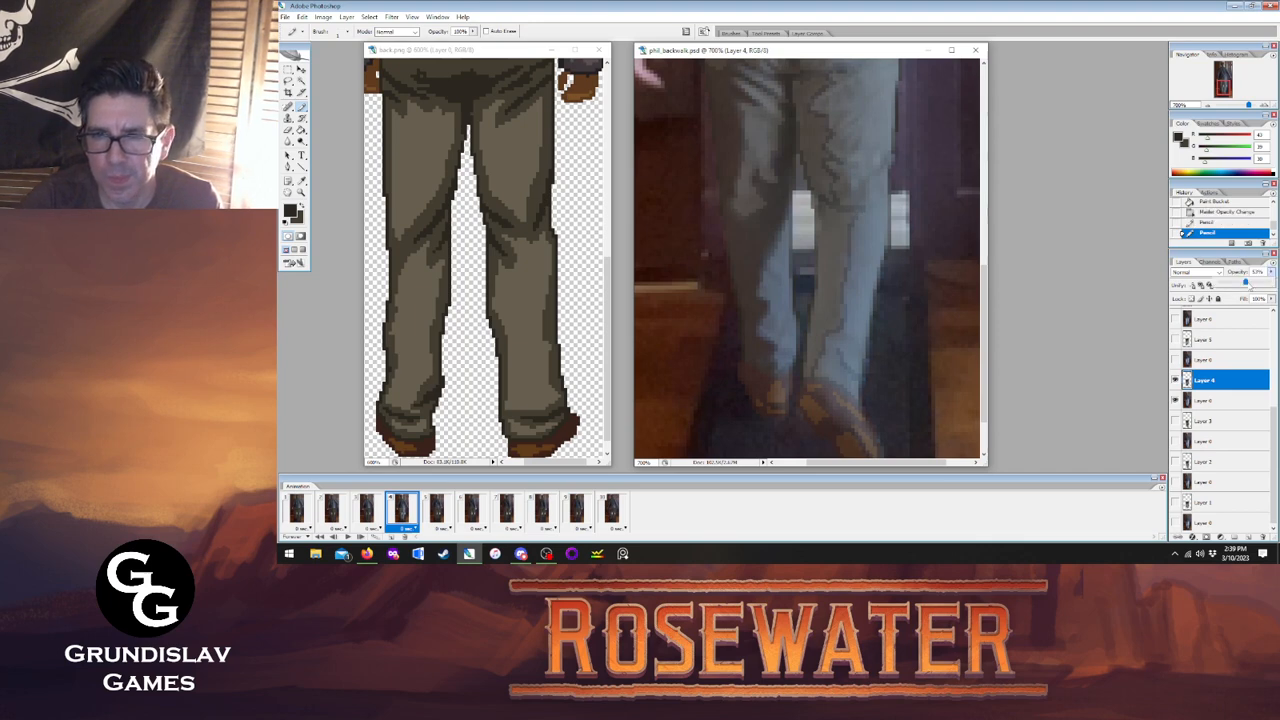
{"action": "left_click_drag", "start_coordinate": [1247, 284], "coordinate": [1274, 284]}
{"action": "left_click", "coordinate": [303, 130]}
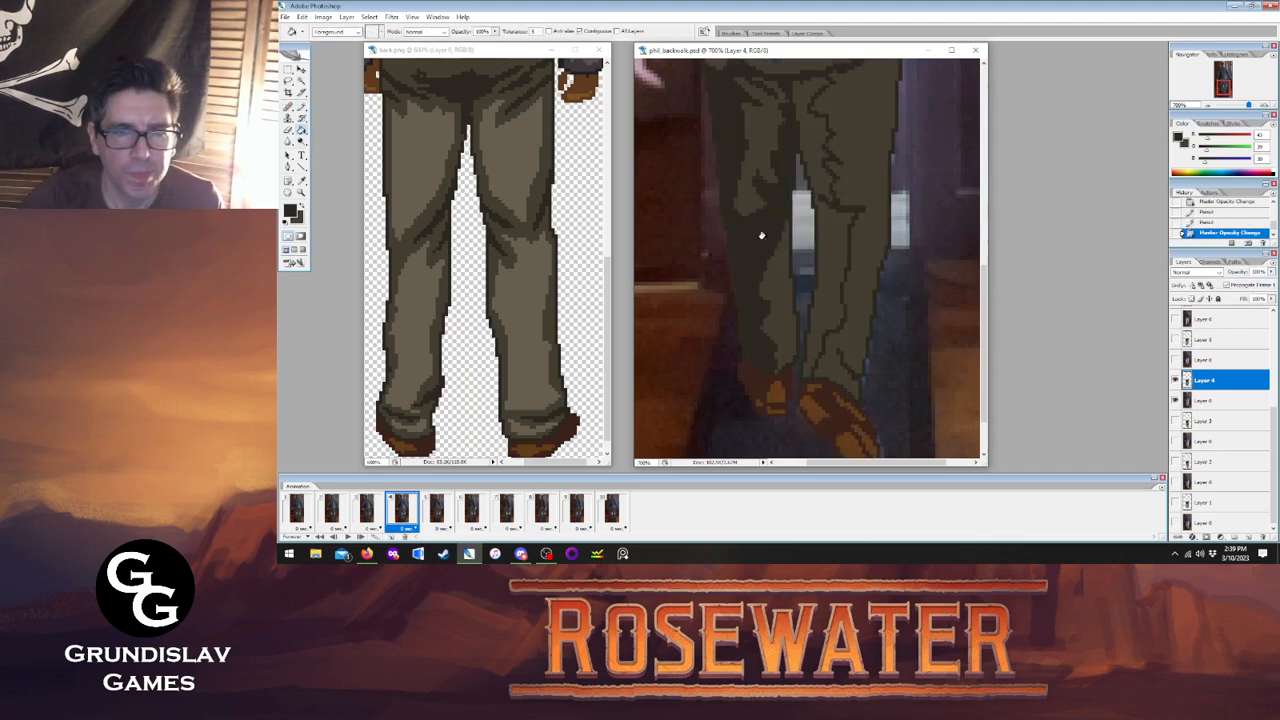
{"action": "left_click", "coordinate": [814, 194]}
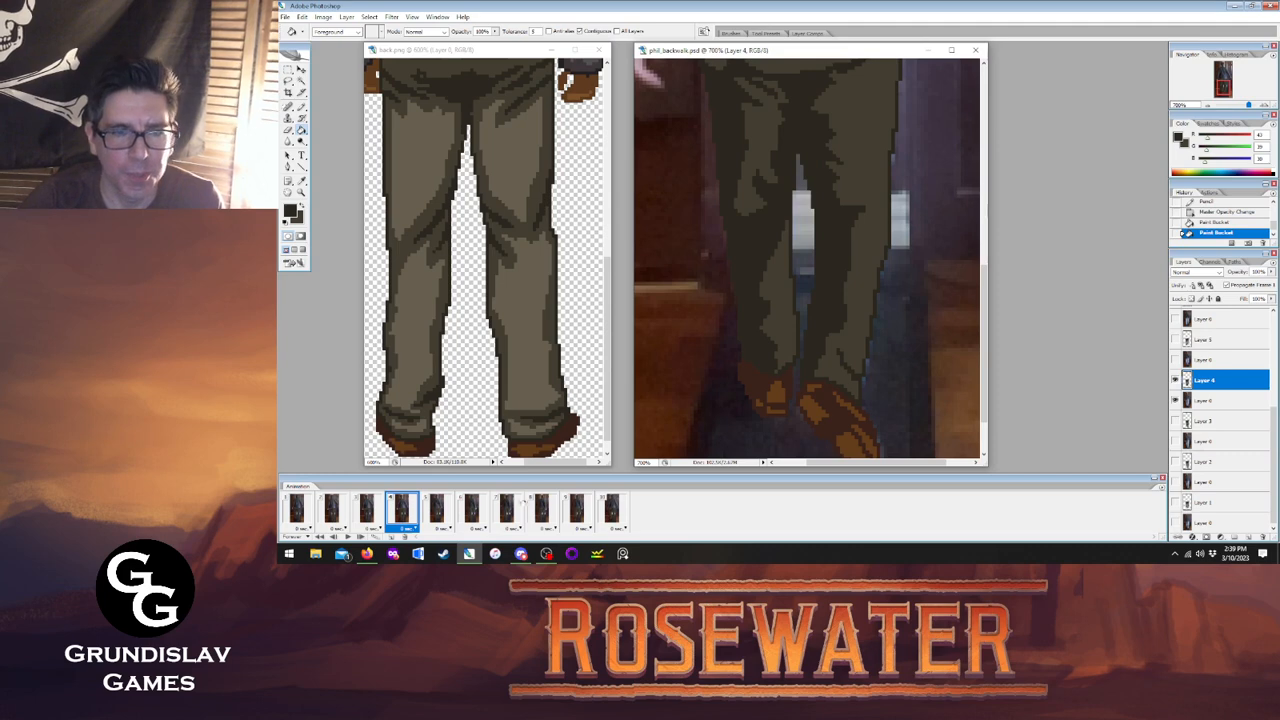
Go to frame 5, make Layer 5 active for pencil work, and lower its opacity to about 60%.
{"action": "left_click", "coordinate": [437, 512]}
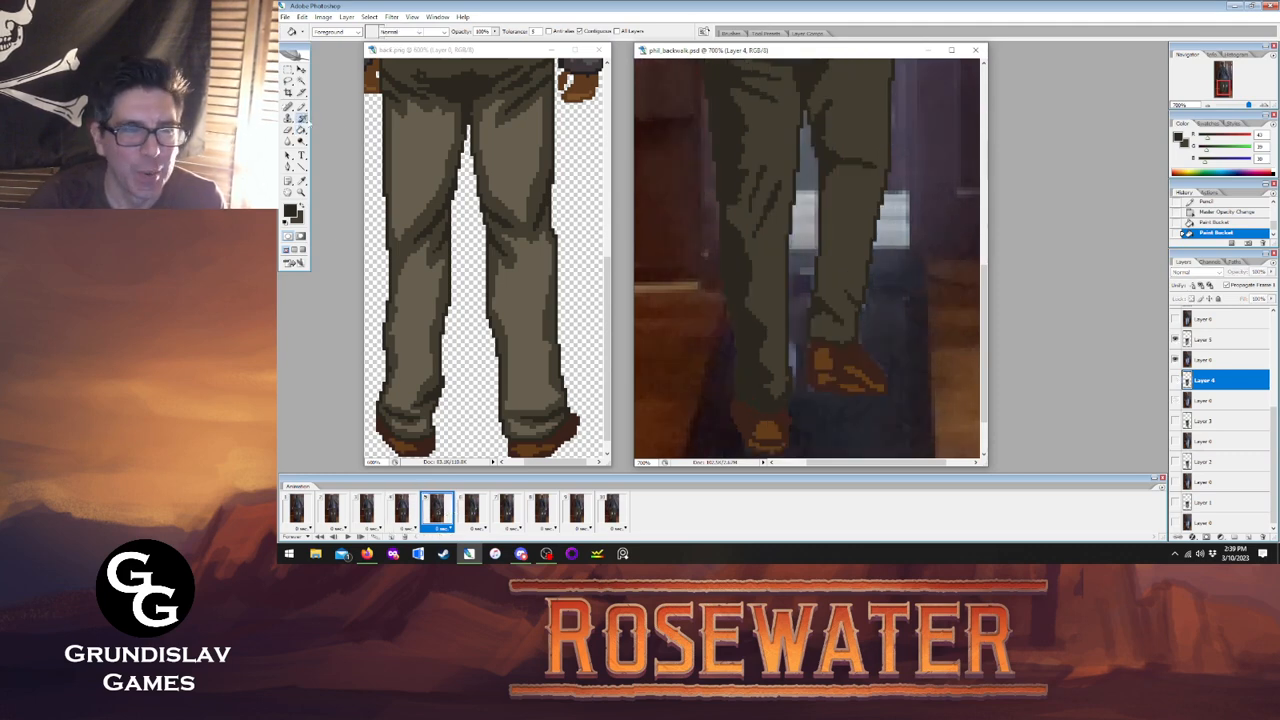
{"action": "left_click", "coordinate": [302, 106]}
{"action": "left_click", "coordinate": [1220, 339]}
{"action": "left_click", "coordinate": [1271, 272]}
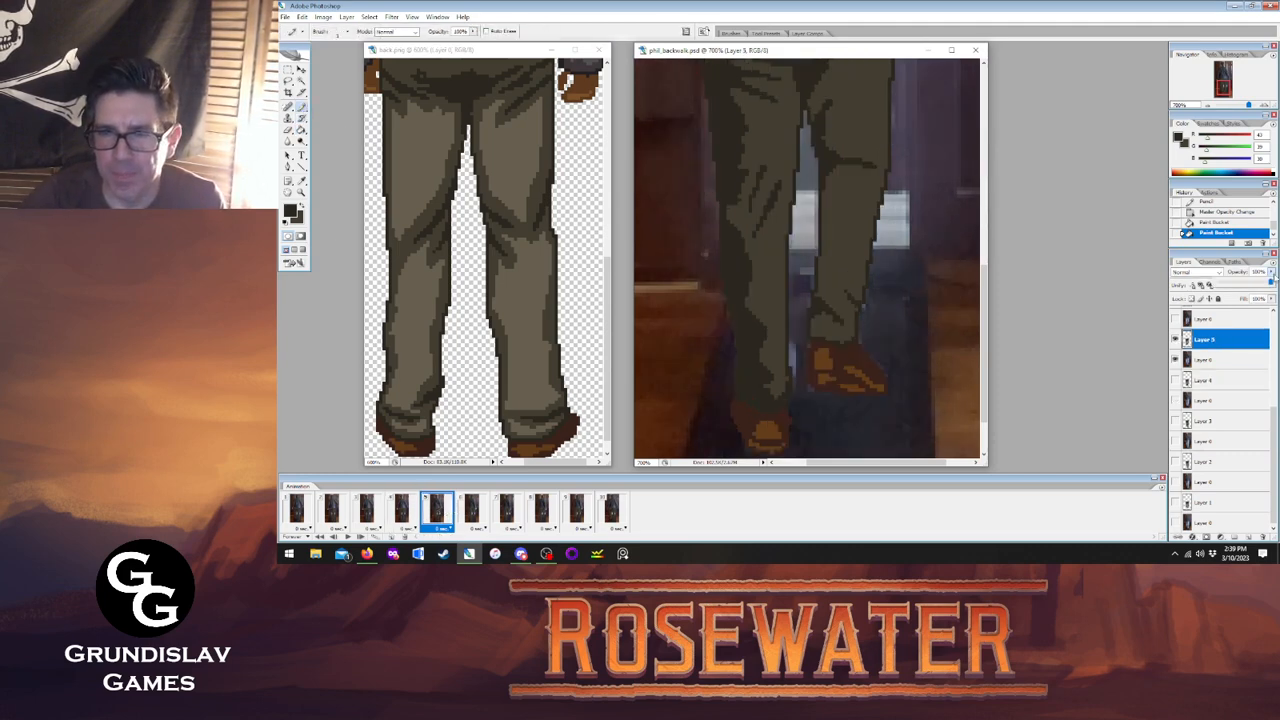
{"action": "left_click_drag", "start_coordinate": [1270, 283], "coordinate": [1250, 282]}
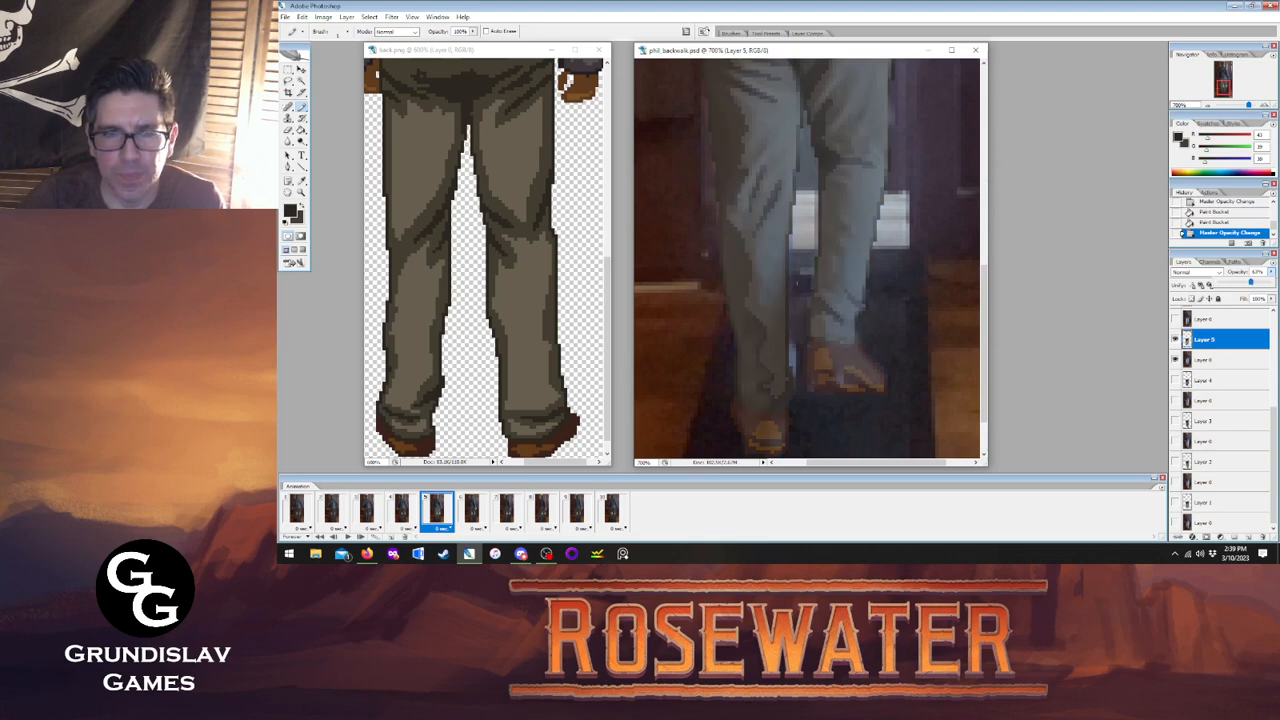
Pencil the shadow edge and folds along the inner side of frame 5's right lower trouser leg, following the reference photo.
{"action": "left_click", "coordinate": [814, 296]}
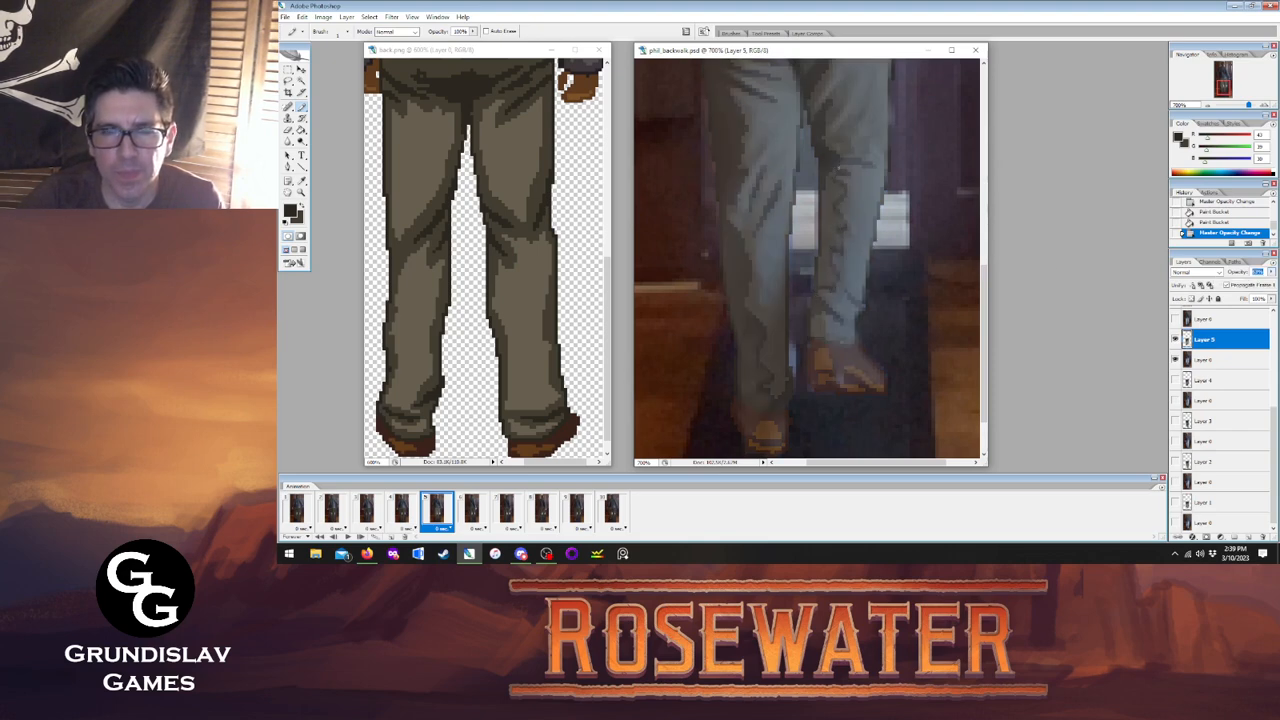
{"action": "left_click", "coordinate": [887, 147]}
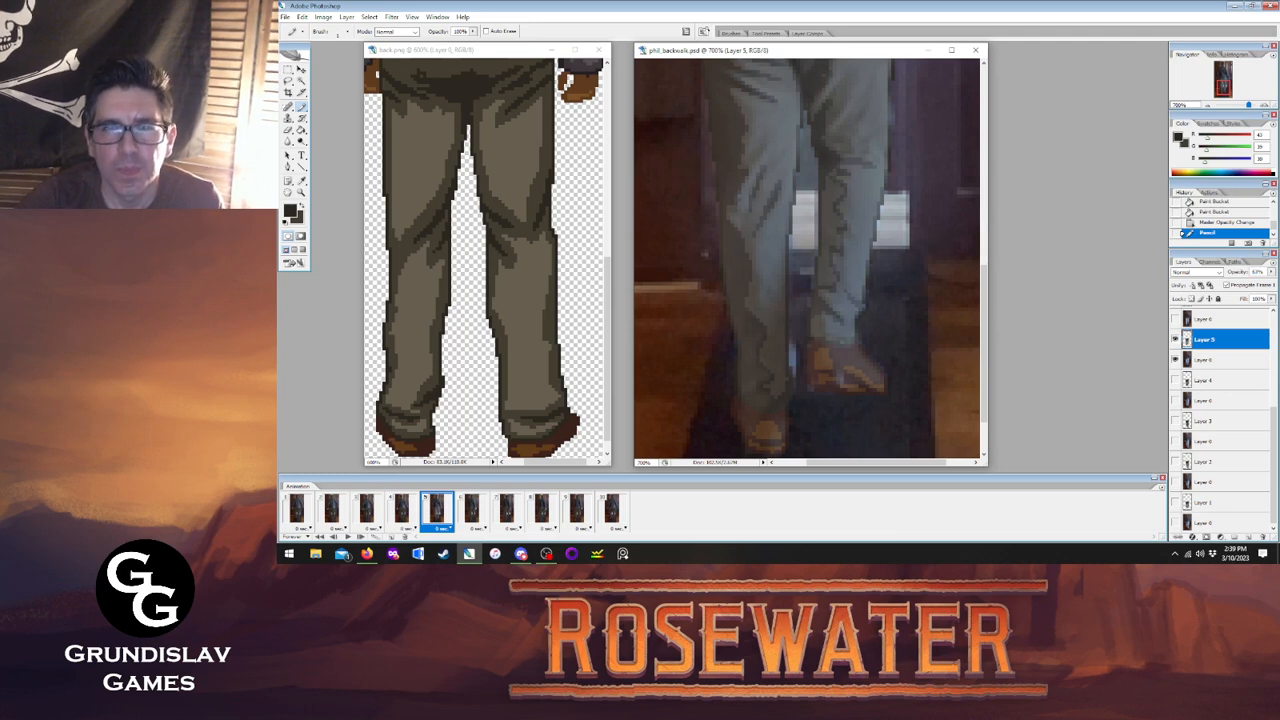
{"action": "left_click", "coordinate": [820, 72]}
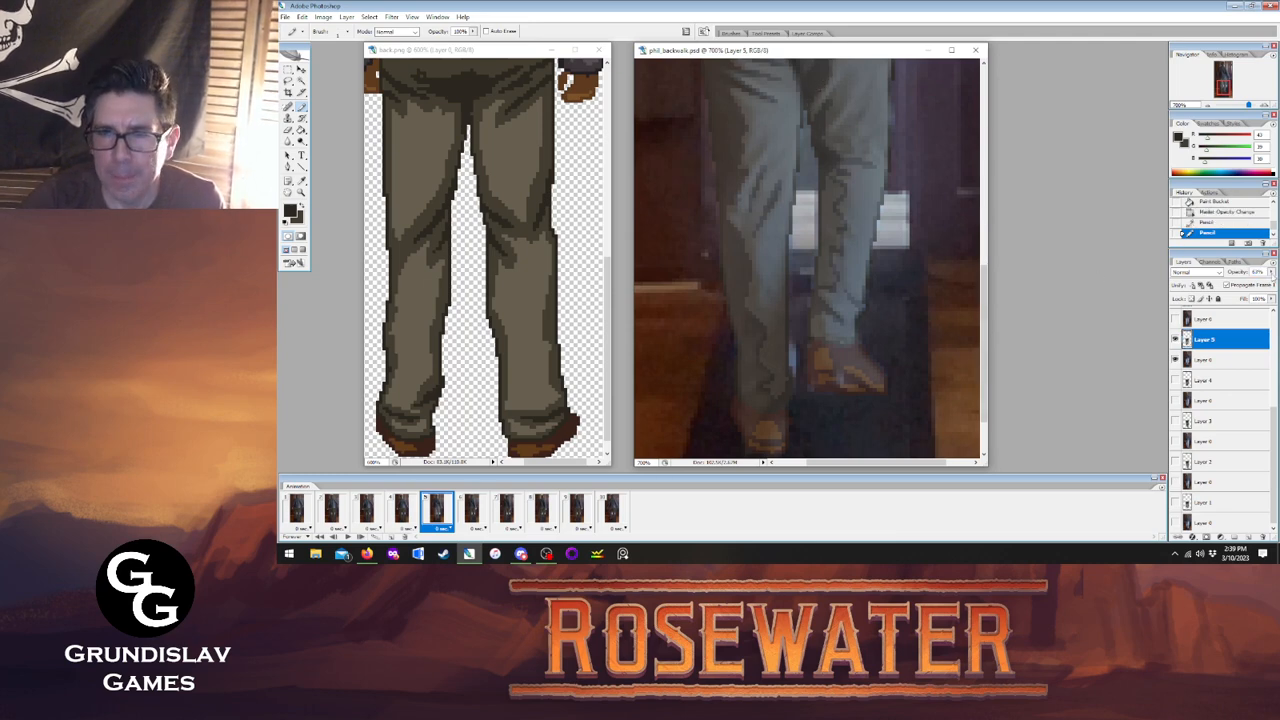
Restore Layer 5's opacity to 100% and fill the right lower leg's inner shadow area with the darkest olive.
{"action": "left_click", "coordinate": [1271, 272]}
{"action": "left_click_drag", "start_coordinate": [1251, 285], "coordinate": [1274, 285]}
{"action": "left_click", "coordinate": [309, 132]}
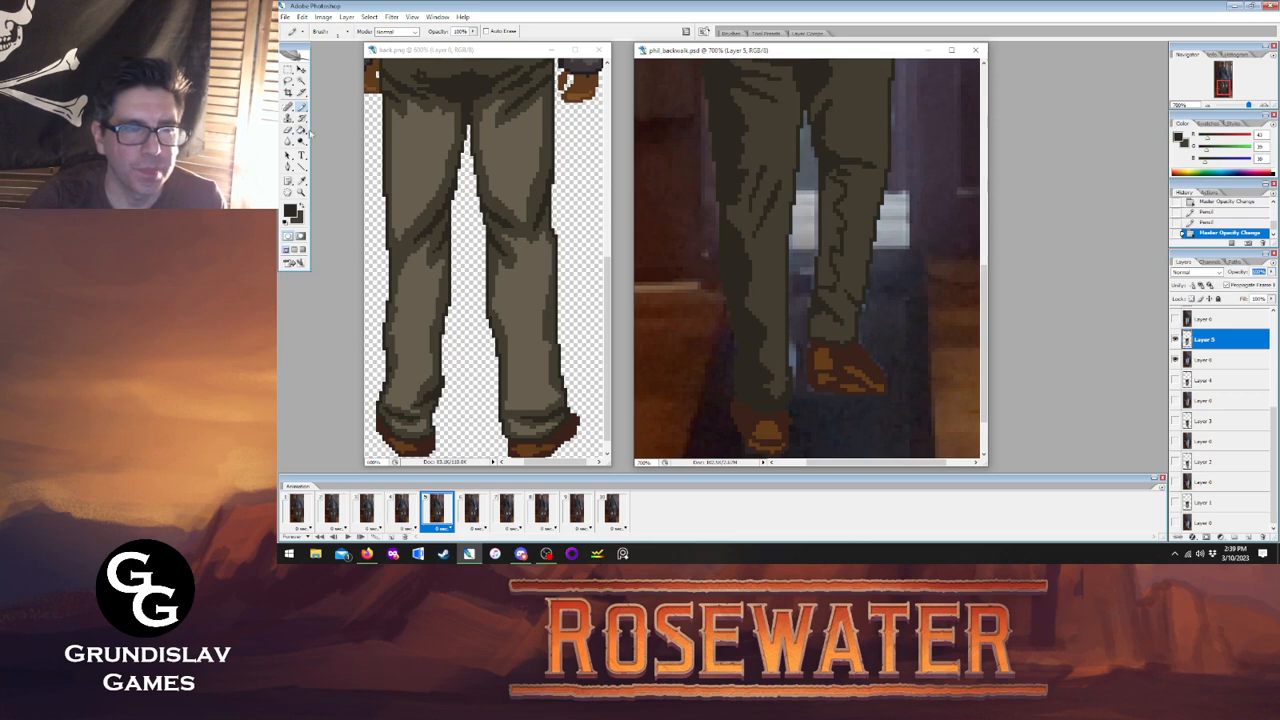
{"action": "left_click", "coordinate": [851, 206]}
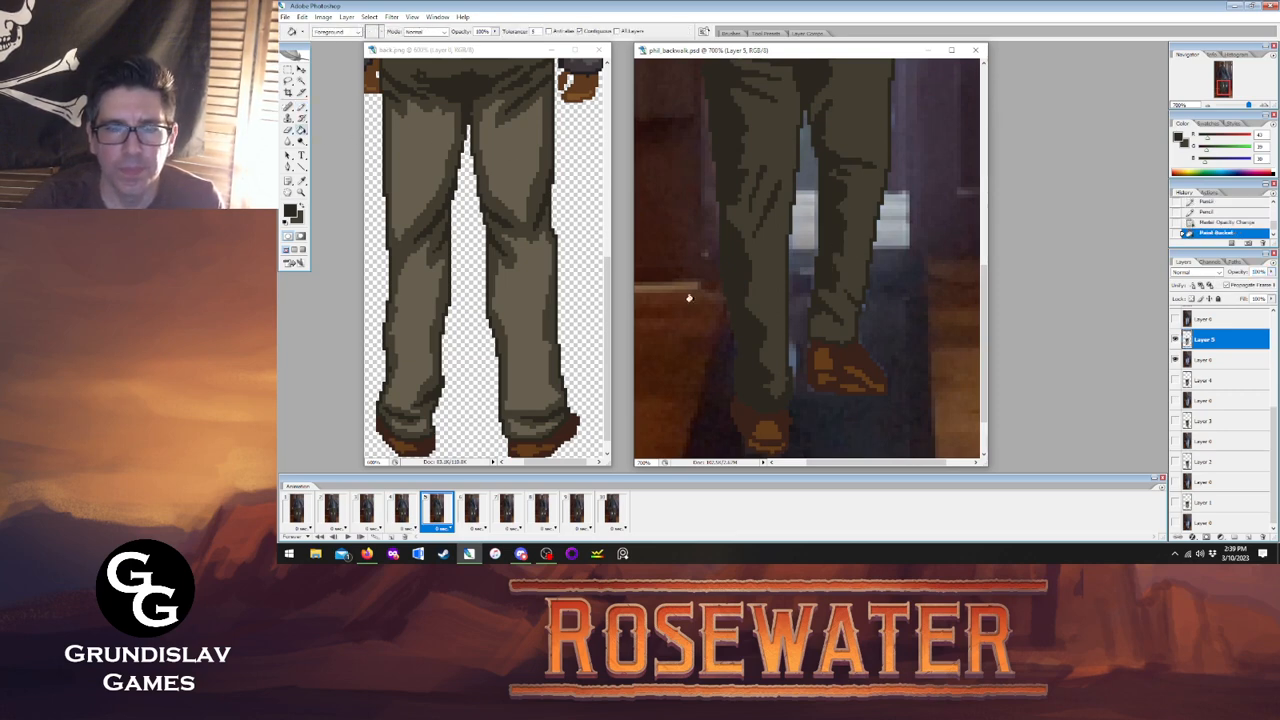
Step through frames 5 to 9 to compare the trouser shading between them.
{"action": "left_click", "coordinate": [471, 509]}
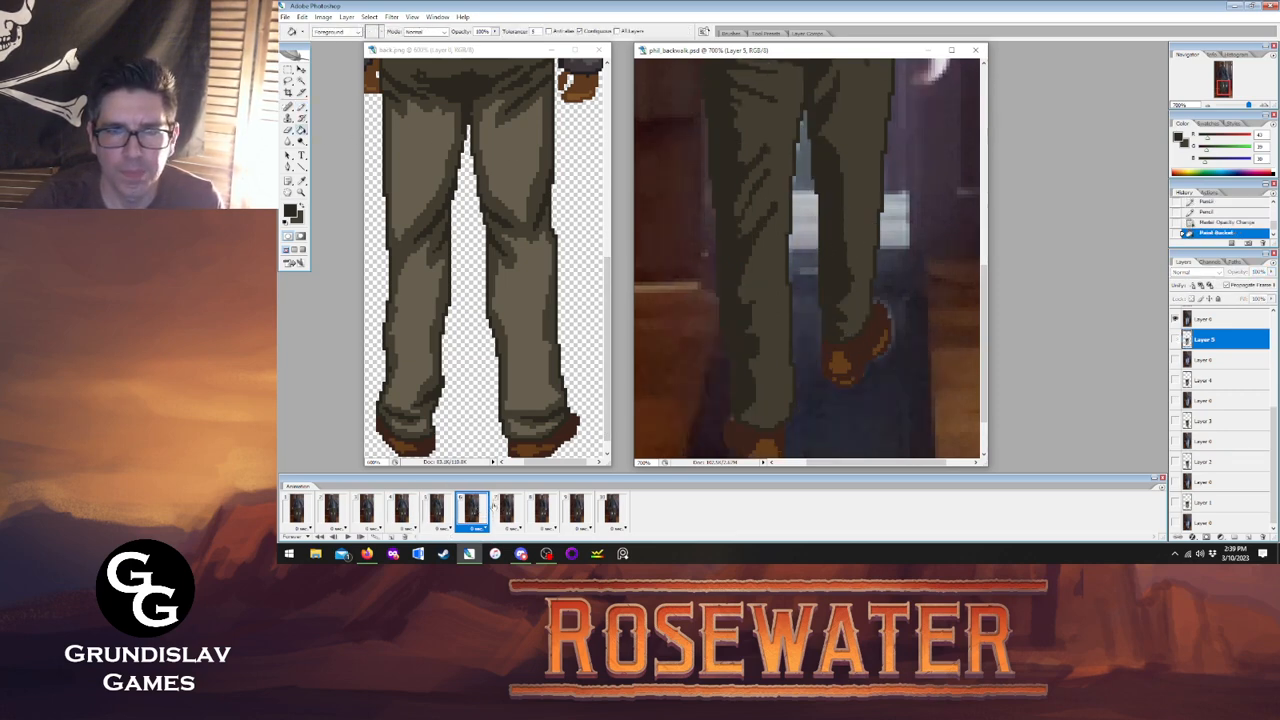
{"action": "left_click", "coordinate": [437, 510]}
{"action": "left_click", "coordinate": [472, 509]}
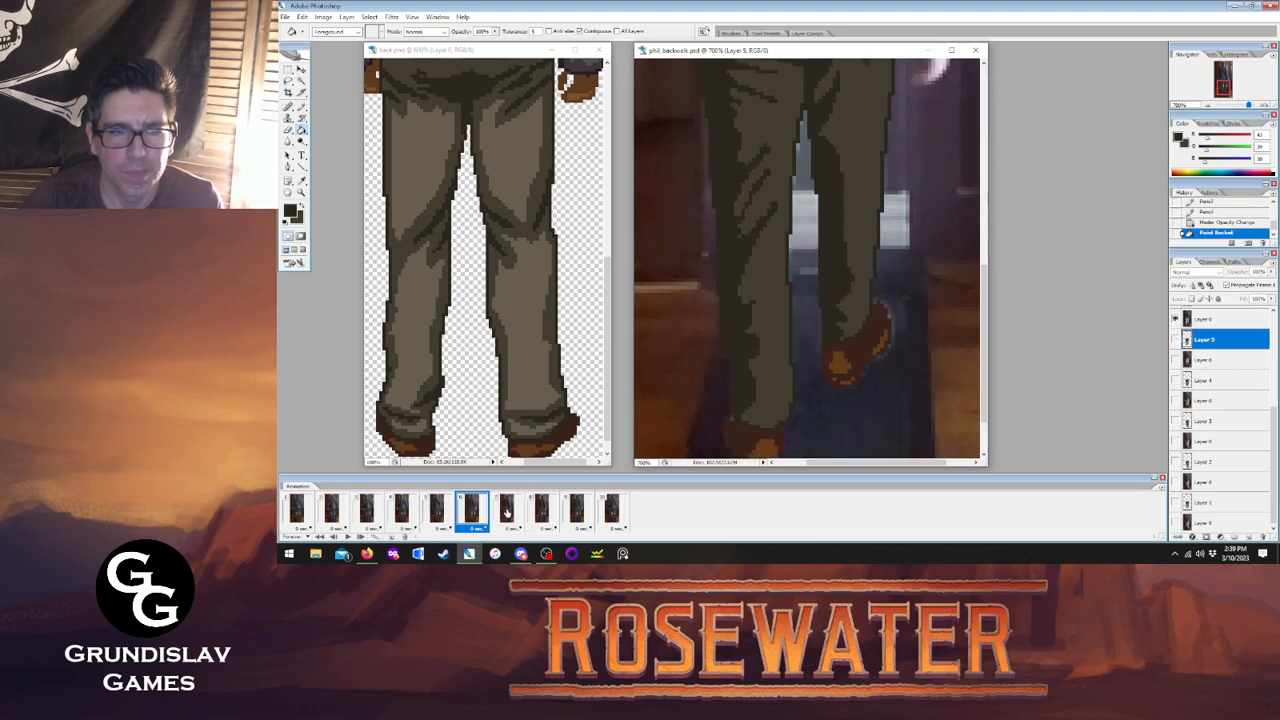
{"action": "left_click", "coordinate": [541, 510]}
{"action": "left_click", "coordinate": [576, 510]}
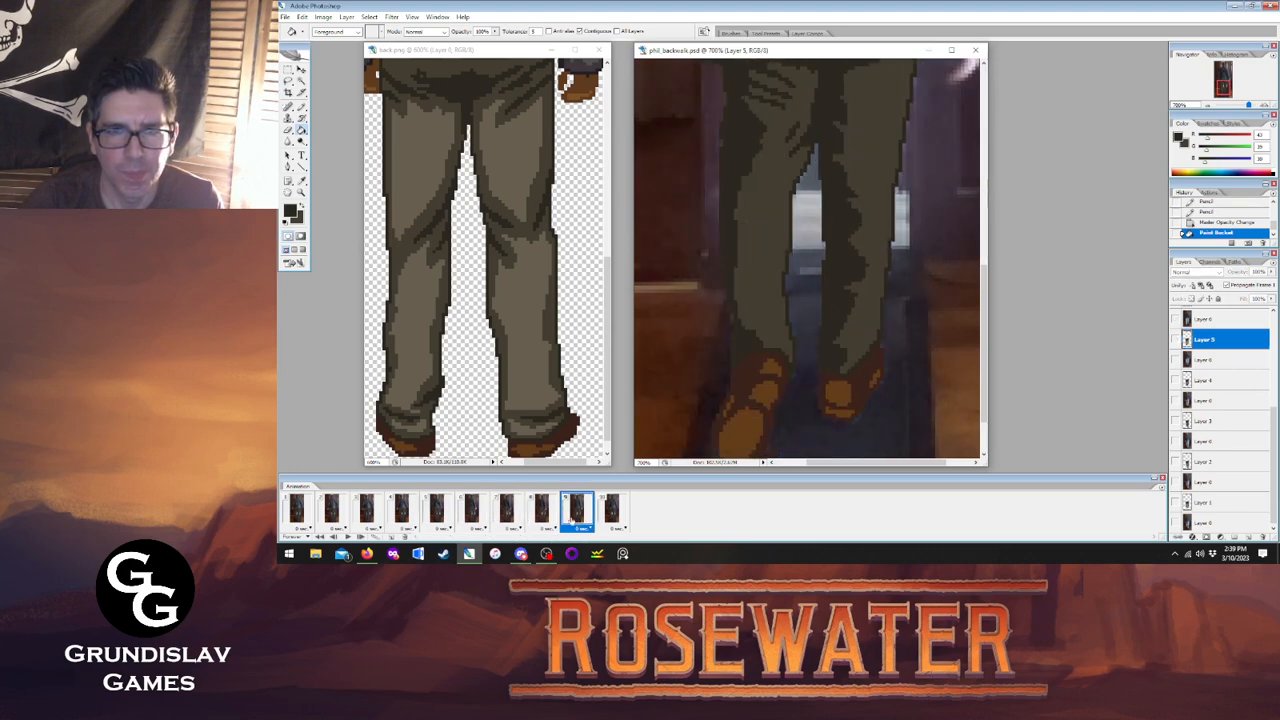
Play the walk cycle and review the trouser shading at 100% and at fit-to-screen size.
{"action": "left_click", "coordinate": [348, 537]}
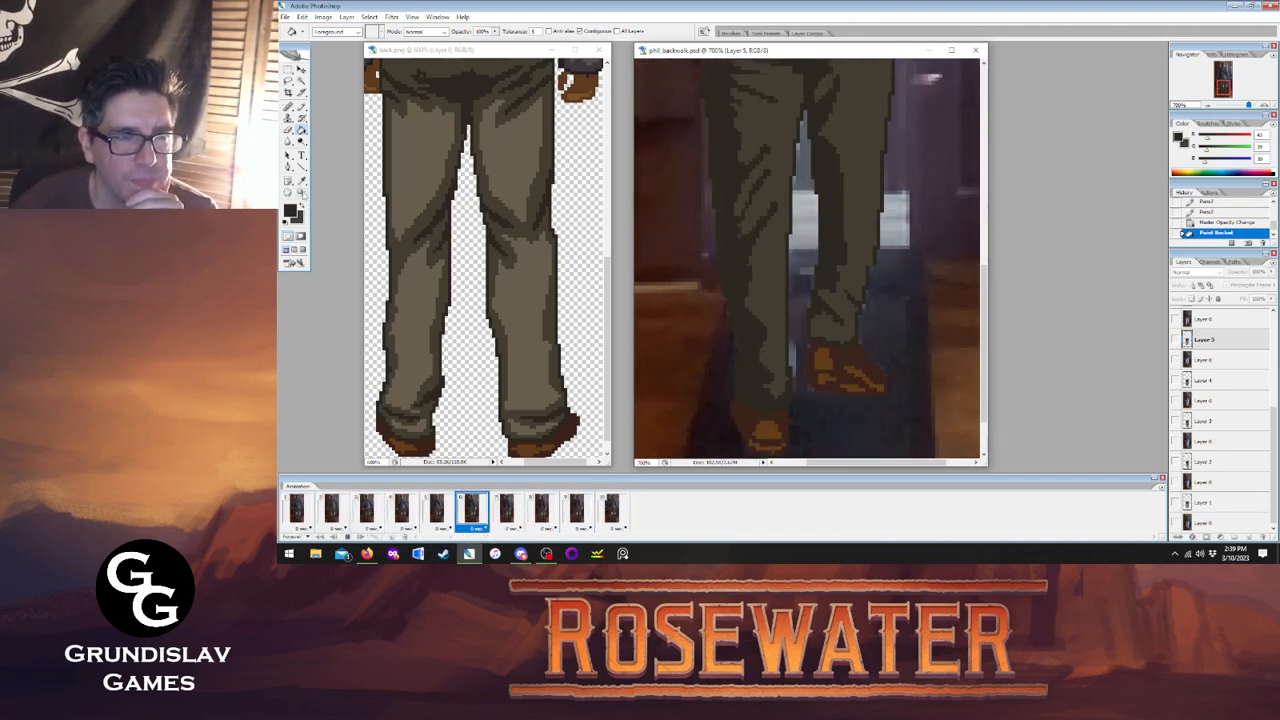
{"action": "key", "text": "z"}
{"action": "right_click", "coordinate": [755, 275]}
{"action": "left_click", "coordinate": [790, 295]}
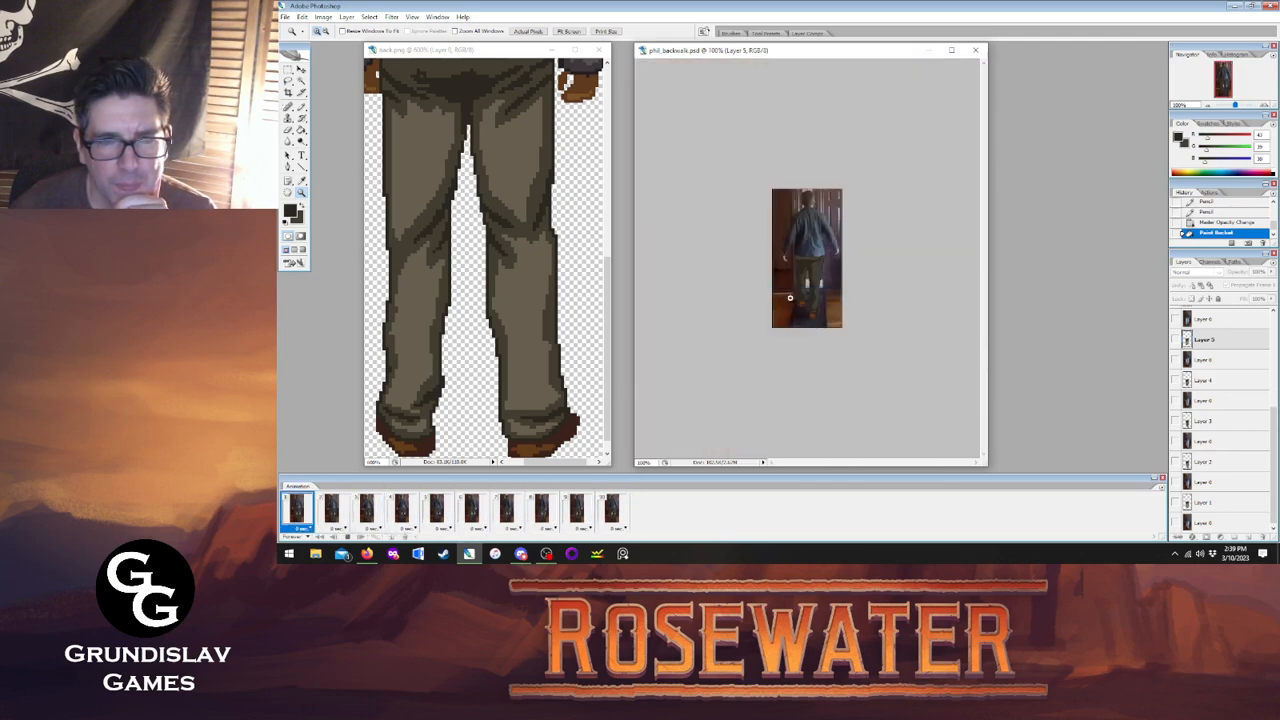
{"action": "right_click", "coordinate": [808, 276]}
{"action": "left_click", "coordinate": [835, 283]}
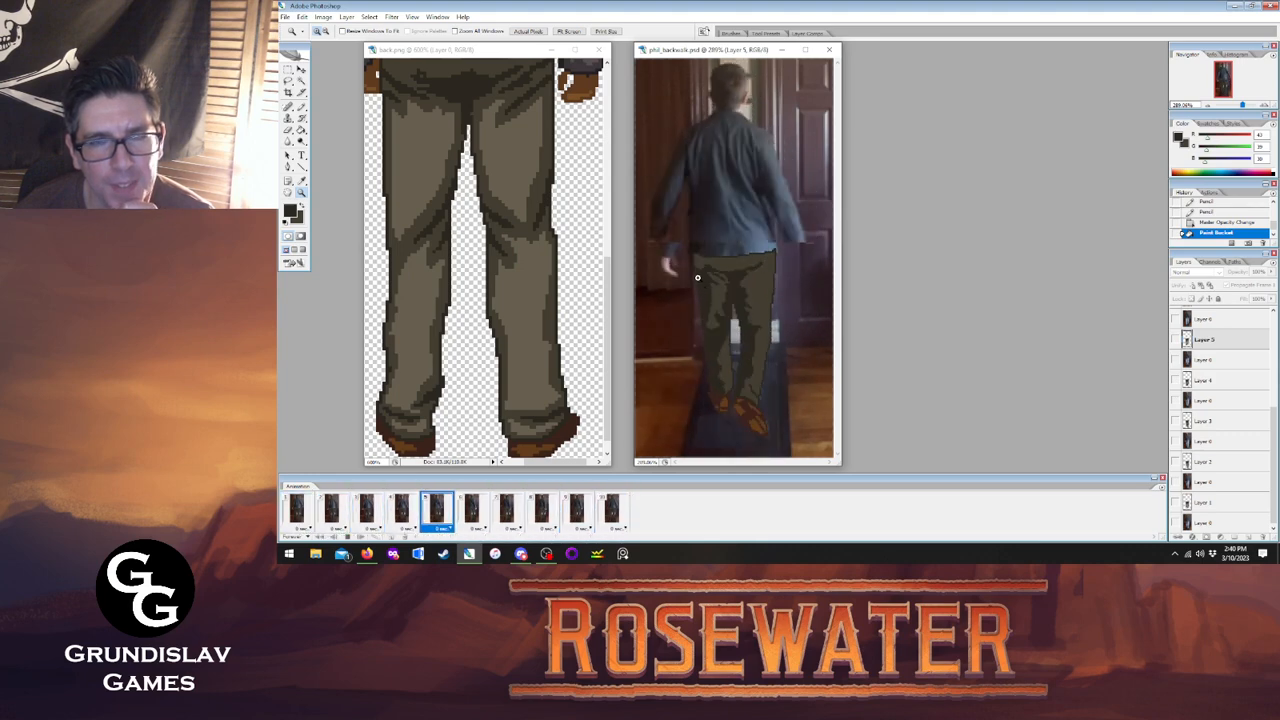
Stop the playback and compare the upper trouser shading close up across frames 1, 2 and 3.
{"action": "left_click_drag", "start_coordinate": [678, 249], "coordinate": [754, 337]}
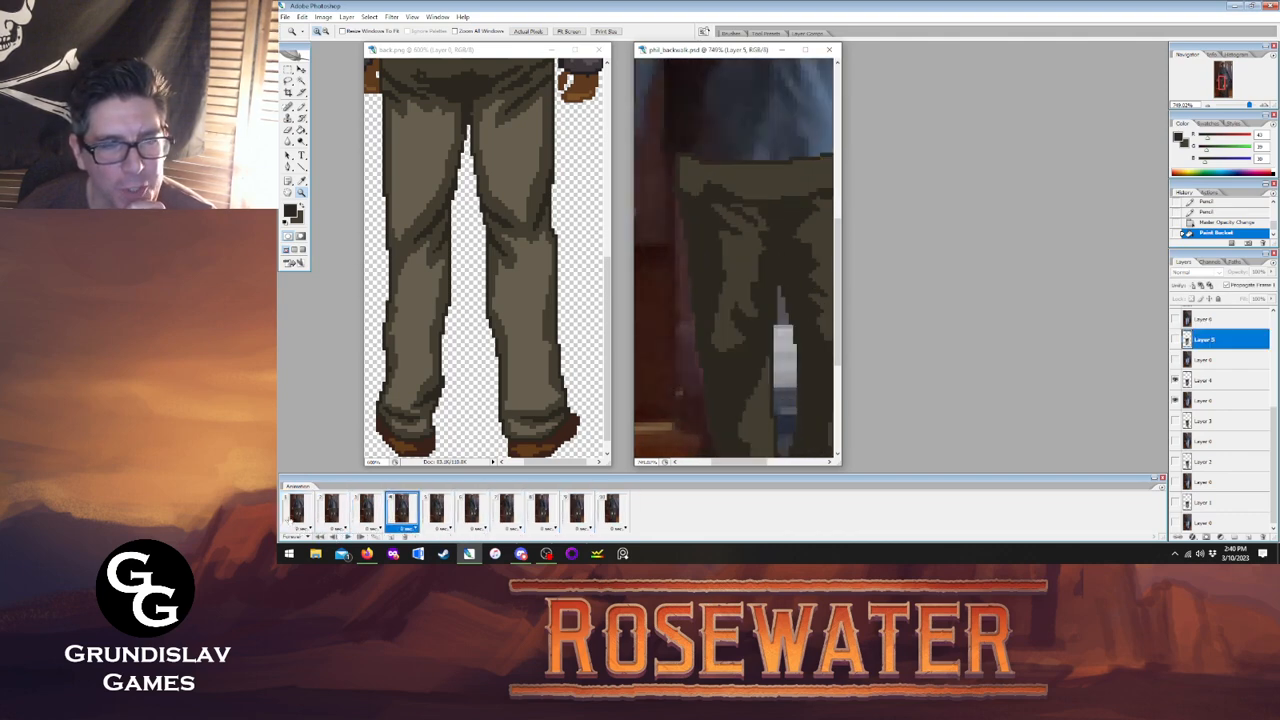
{"action": "left_click", "coordinate": [297, 516]}
{"action": "left_click", "coordinate": [333, 516]}
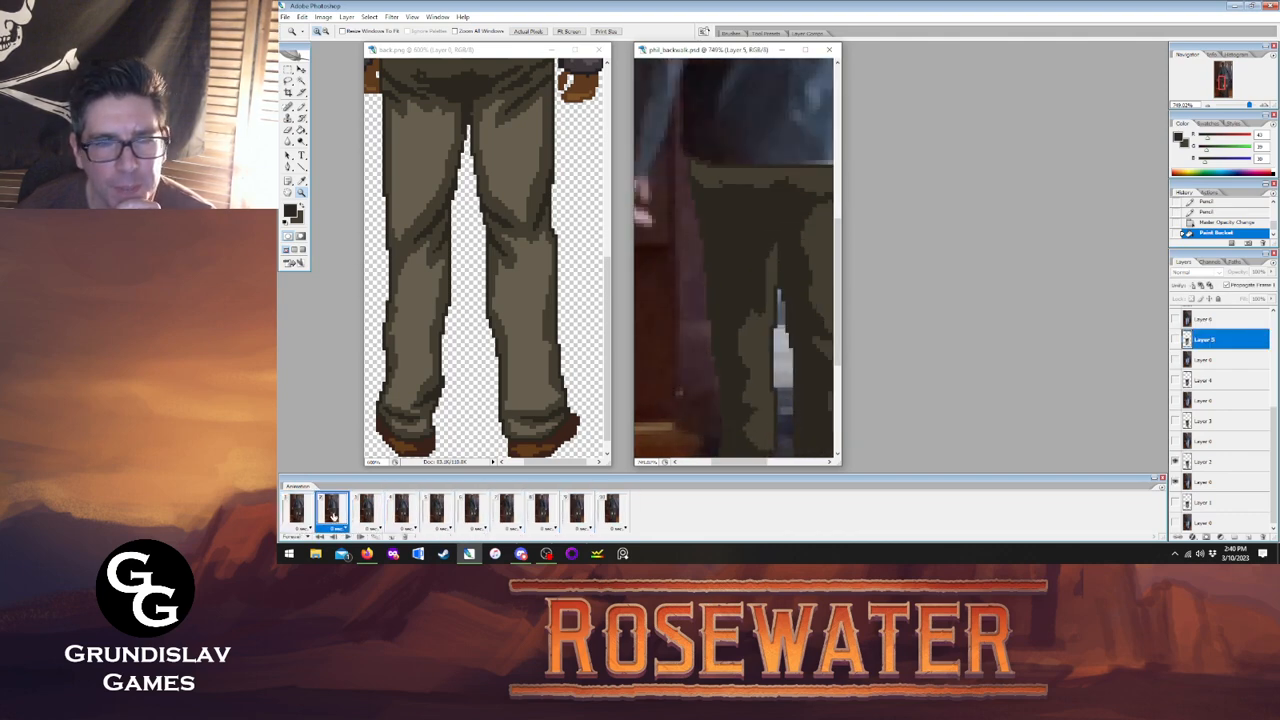
{"action": "left_click", "coordinate": [366, 514]}
{"action": "left_click", "coordinate": [332, 514]}
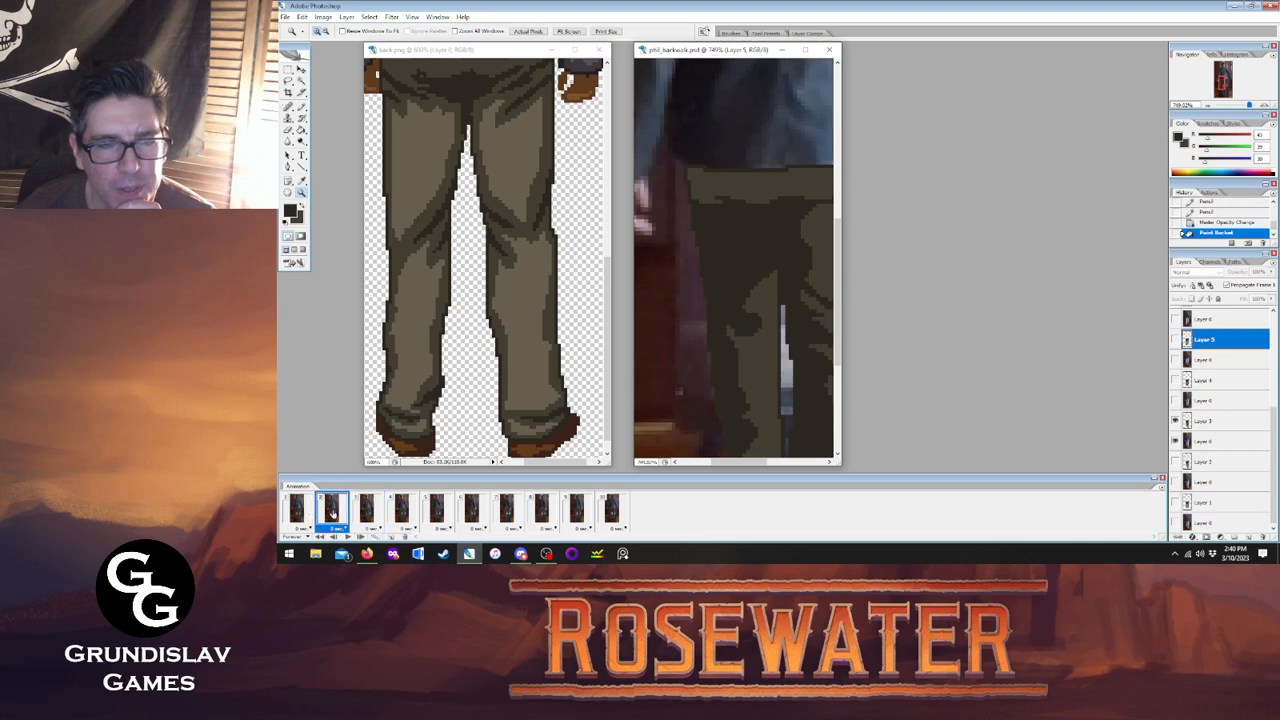
{"action": "left_click", "coordinate": [304, 512]}
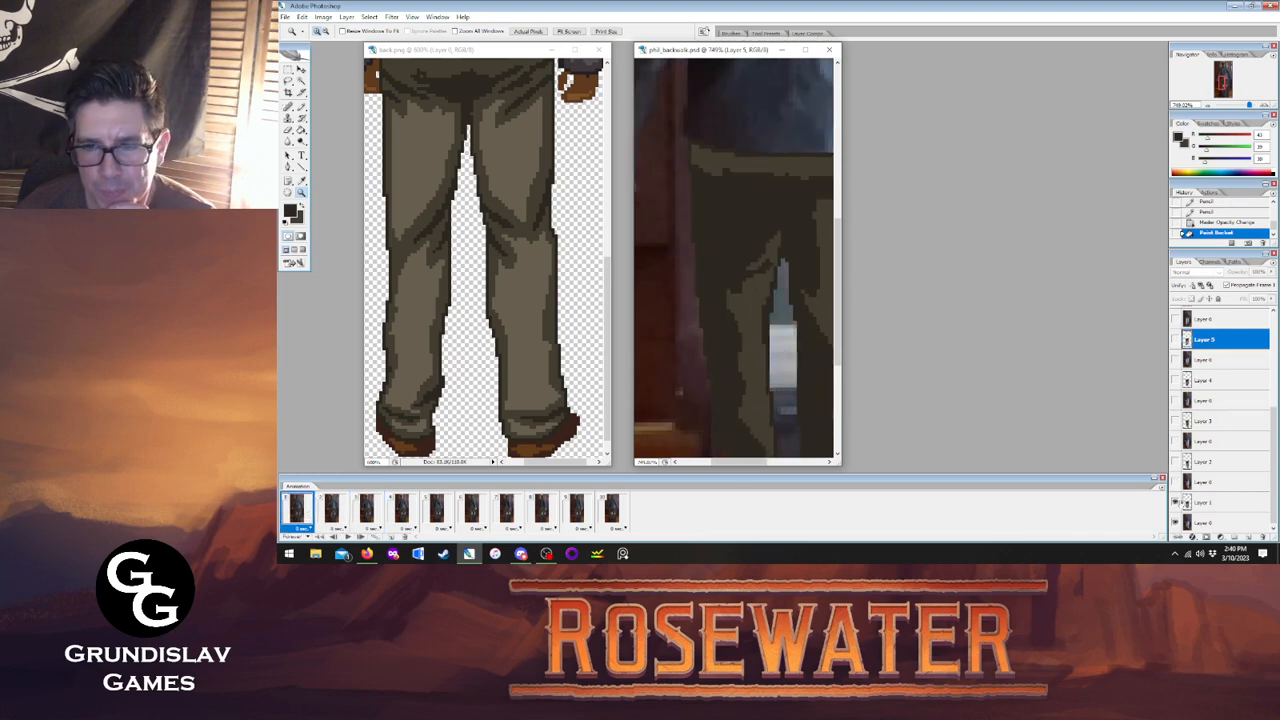
Toggle Layer 1's visibility in frame 1 to compare the trouser shading with the reference photo.
{"action": "left_click", "coordinate": [1176, 502]}
{"action": "left_click", "coordinate": [1176, 502]}
{"action": "left_click", "coordinate": [1176, 502]}
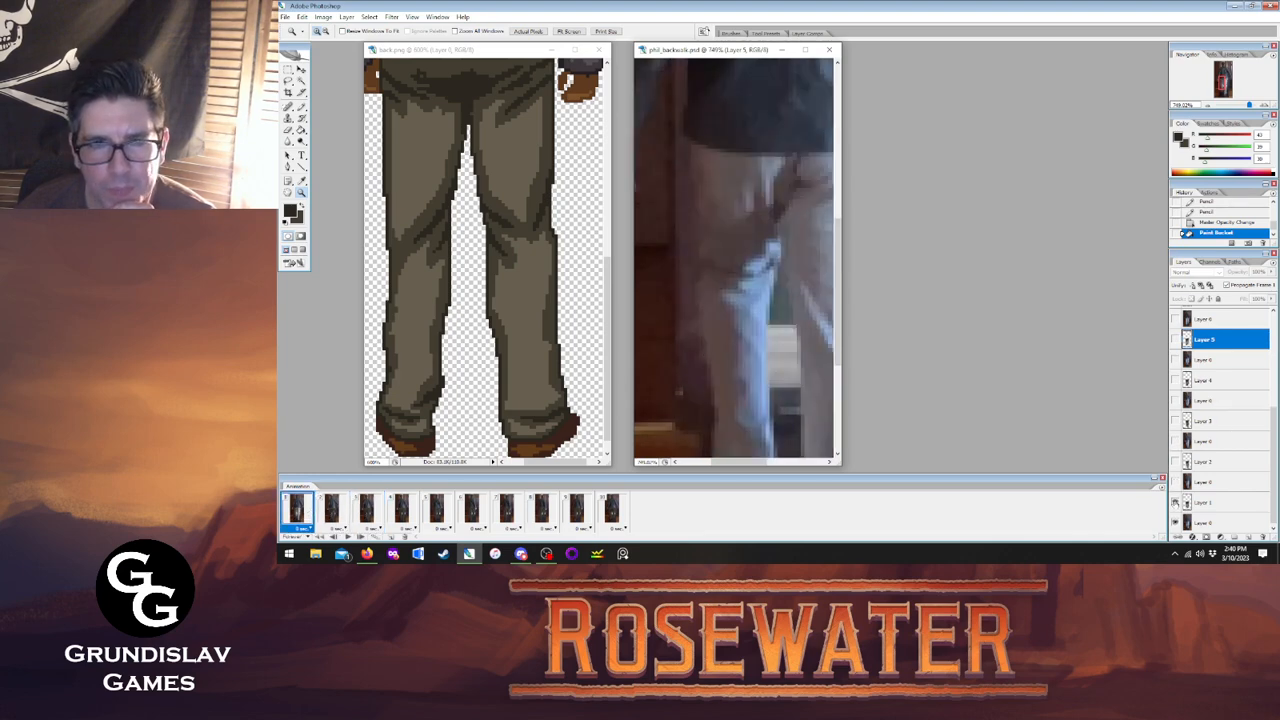
{"action": "left_click", "coordinate": [1176, 502]}
{"action": "left_click", "coordinate": [1176, 502]}
{"action": "left_click", "coordinate": [1176, 502]}
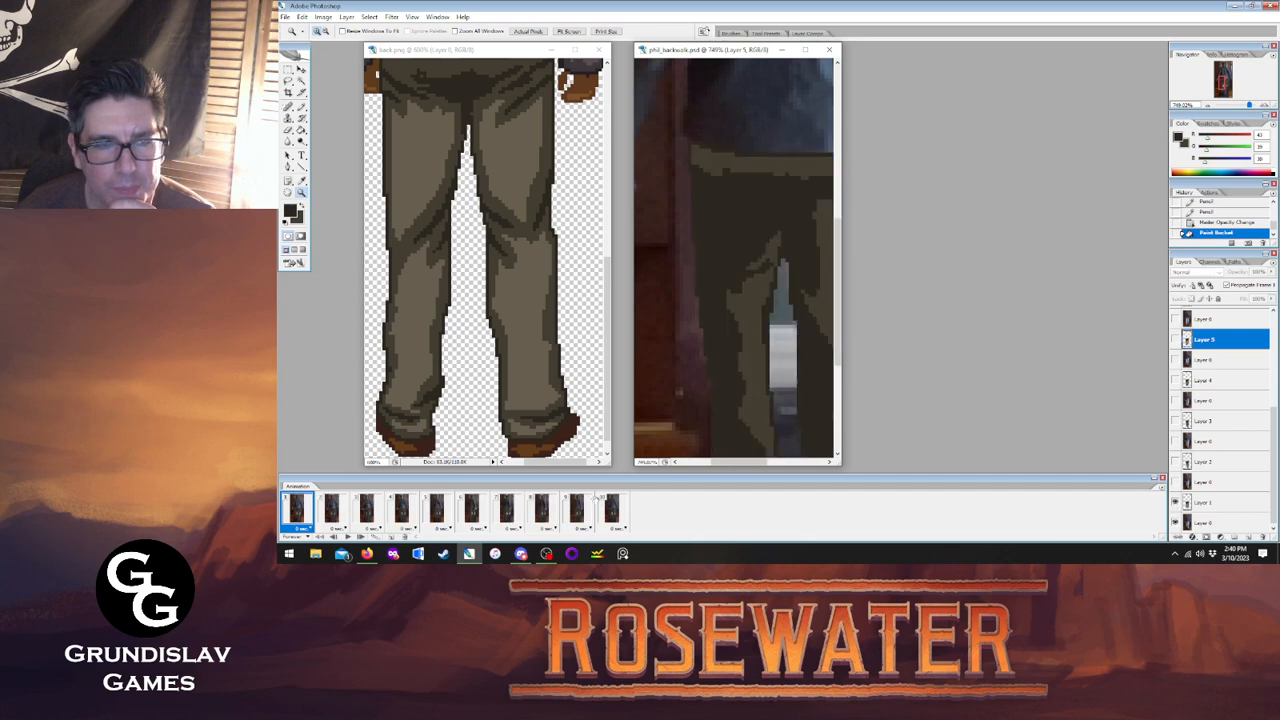
Hide Layer 1 across frames 2 to 10, and return to frame 2 alone.
{"action": "left_click", "coordinate": [334, 507]}
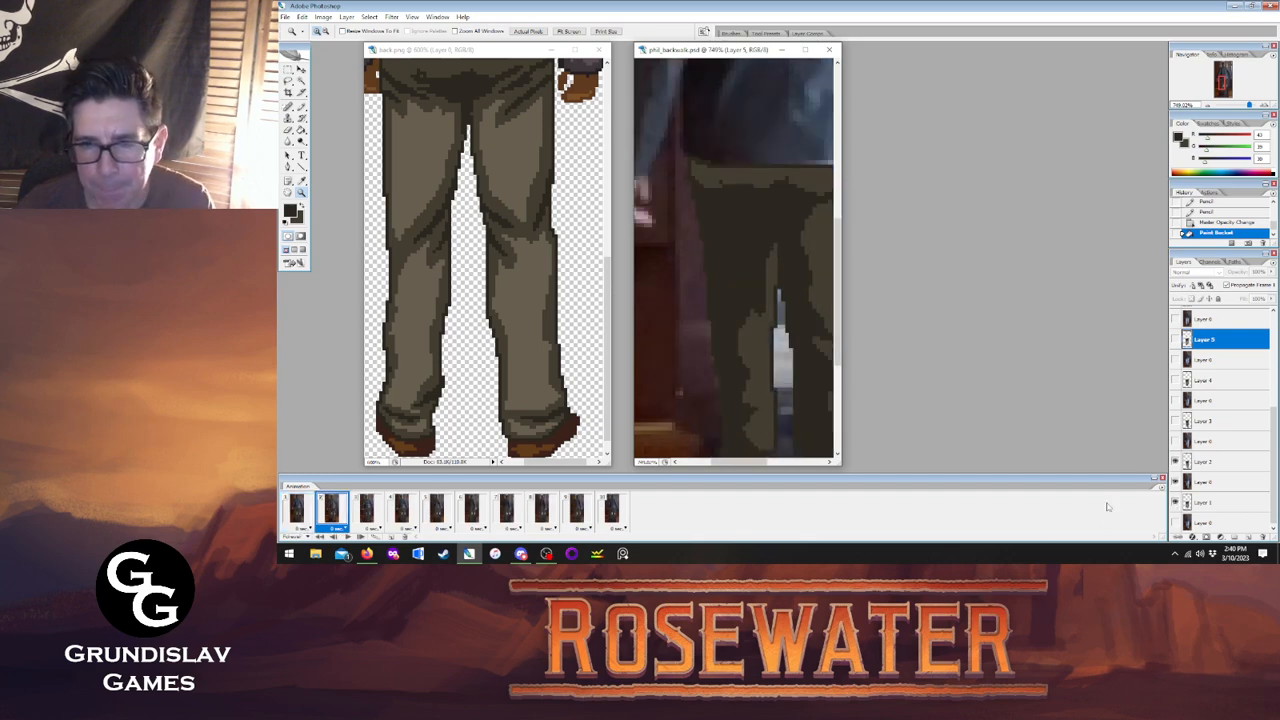
{"action": "left_click", "coordinate": [611, 510], "text": "shift"}
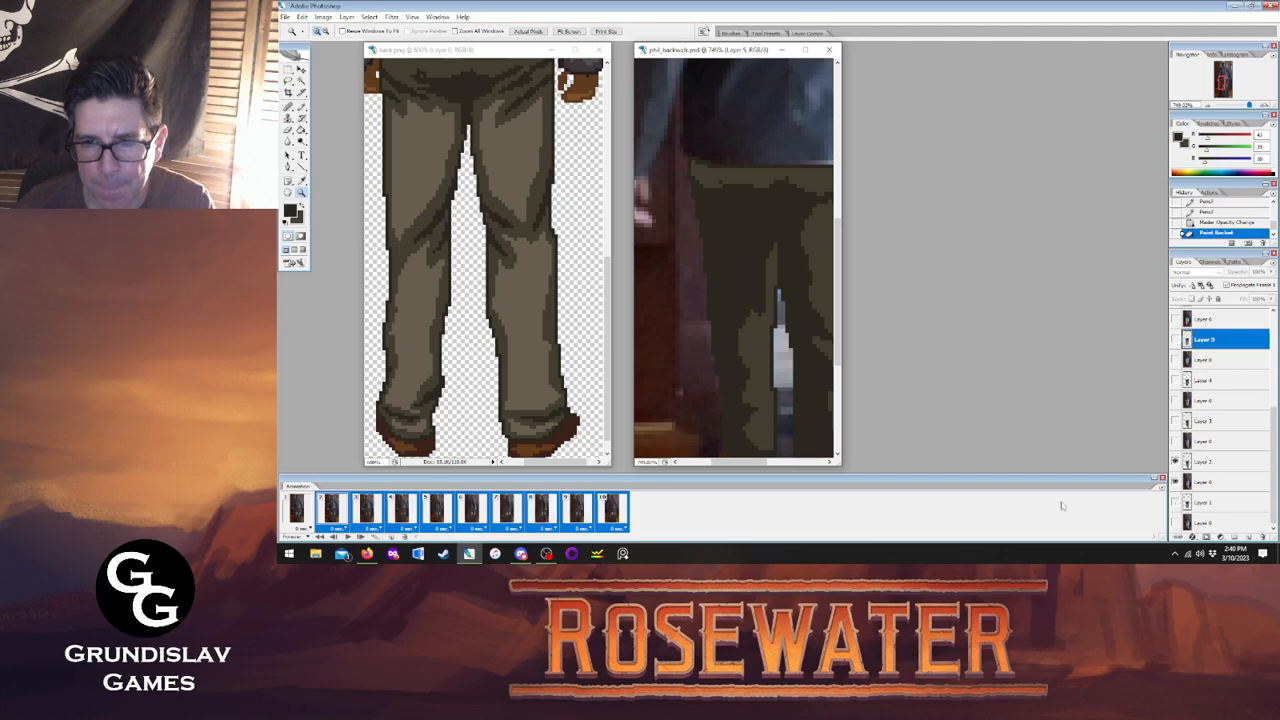
{"action": "left_click", "coordinate": [331, 509]}
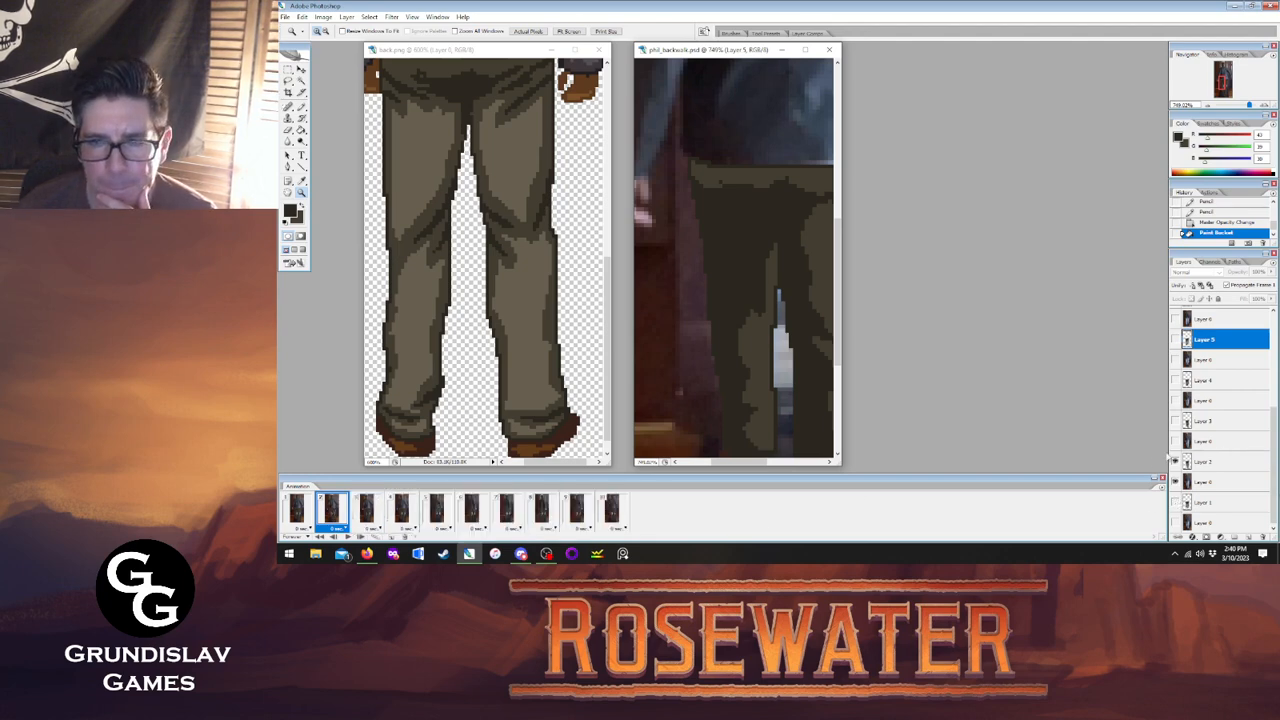
Toggle Layer 2's visibility in frame 2 to compare the trouser shading with the reference photo.
{"action": "left_click", "coordinate": [1175, 461]}
{"action": "left_click", "coordinate": [1175, 461]}
{"action": "left_click", "coordinate": [1175, 461]}
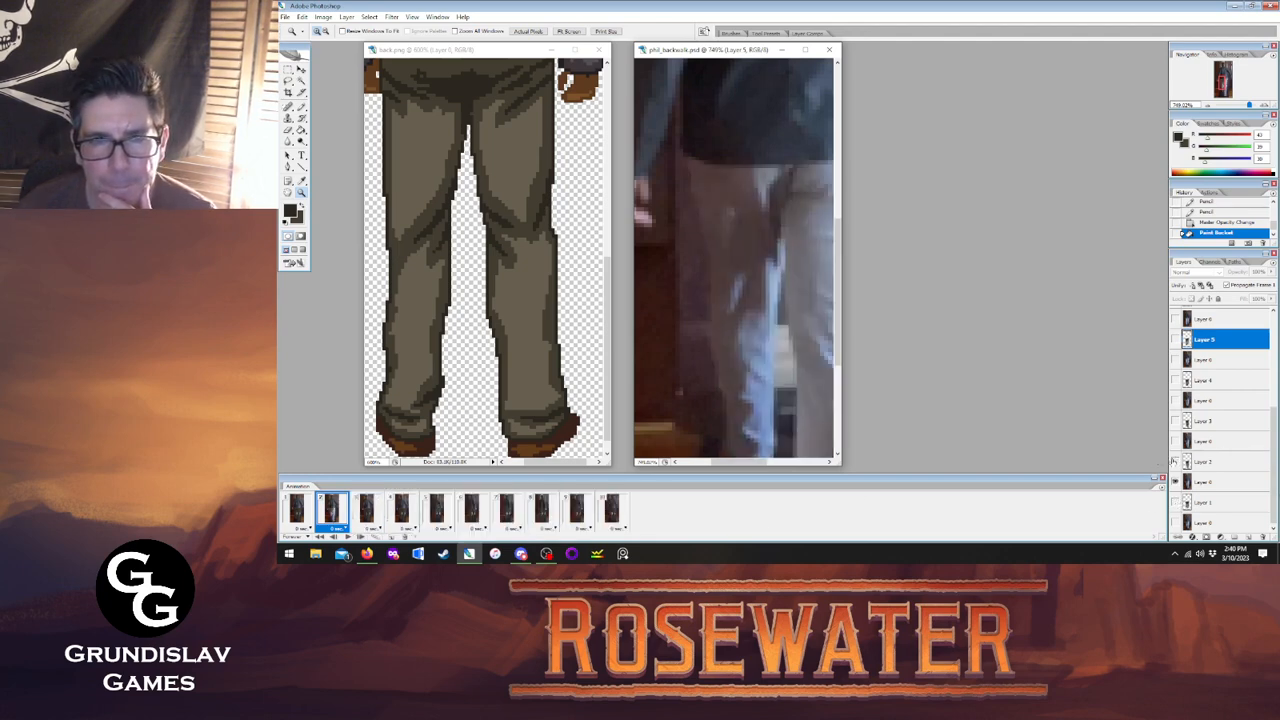
{"action": "left_click", "coordinate": [1175, 461]}
Compare the upper trouser shading across frames 1 and 2, ending on frame 3.
{"action": "left_click", "coordinate": [298, 502]}
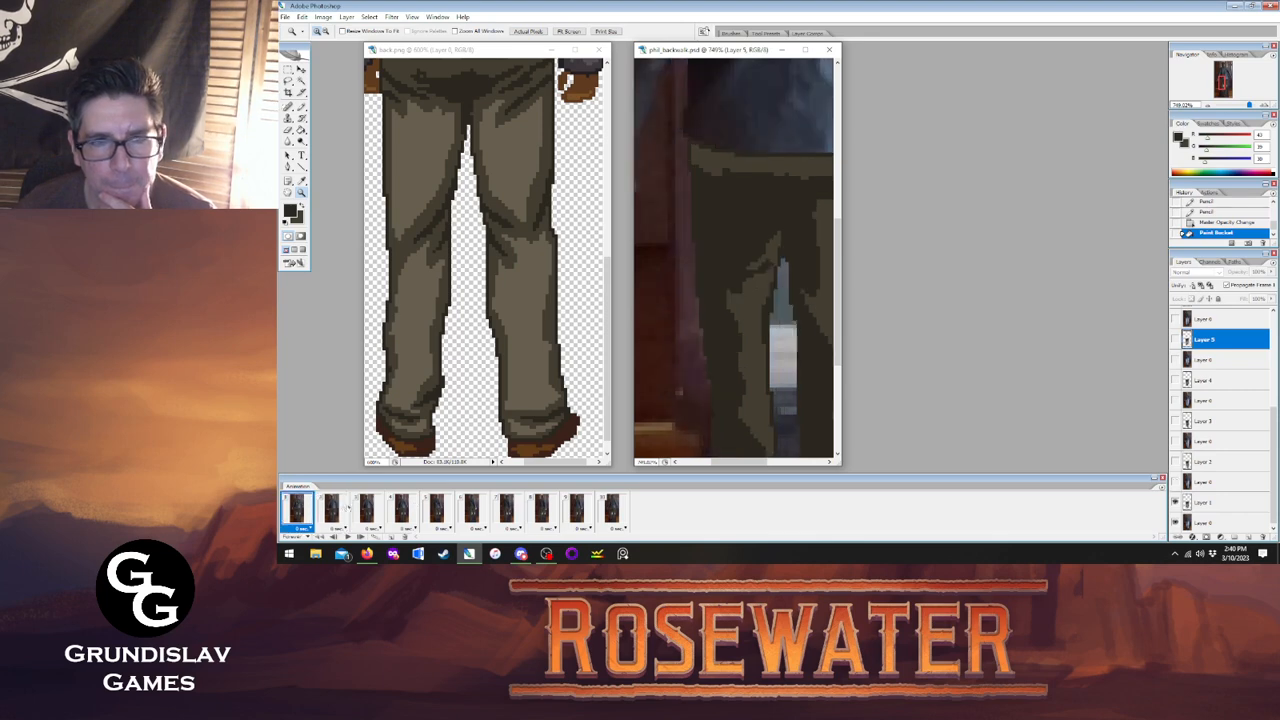
{"action": "left_click", "coordinate": [338, 509]}
{"action": "left_click", "coordinate": [296, 510]}
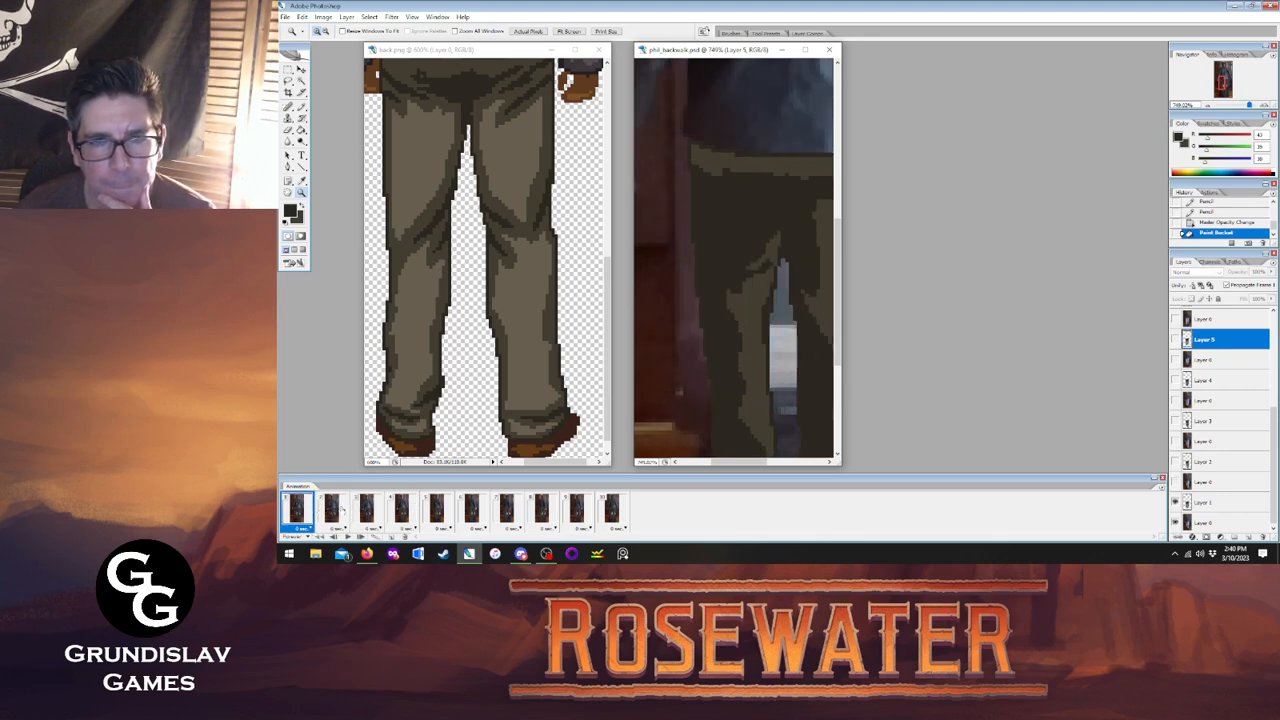
{"action": "left_click", "coordinate": [331, 510]}
{"action": "left_click", "coordinate": [366, 510]}
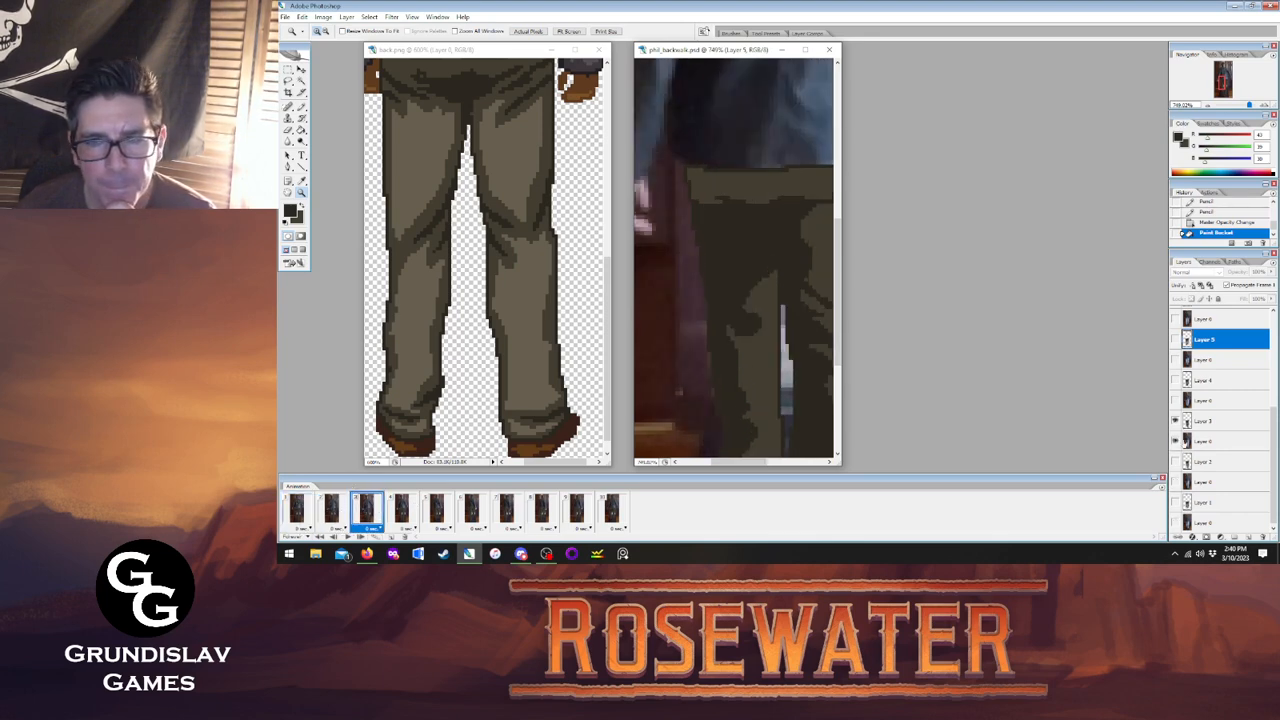
Toggle Layer 3's visibility in frame 3 to check its trouser folds against the reference photo.
{"action": "left_click", "coordinate": [1176, 421]}
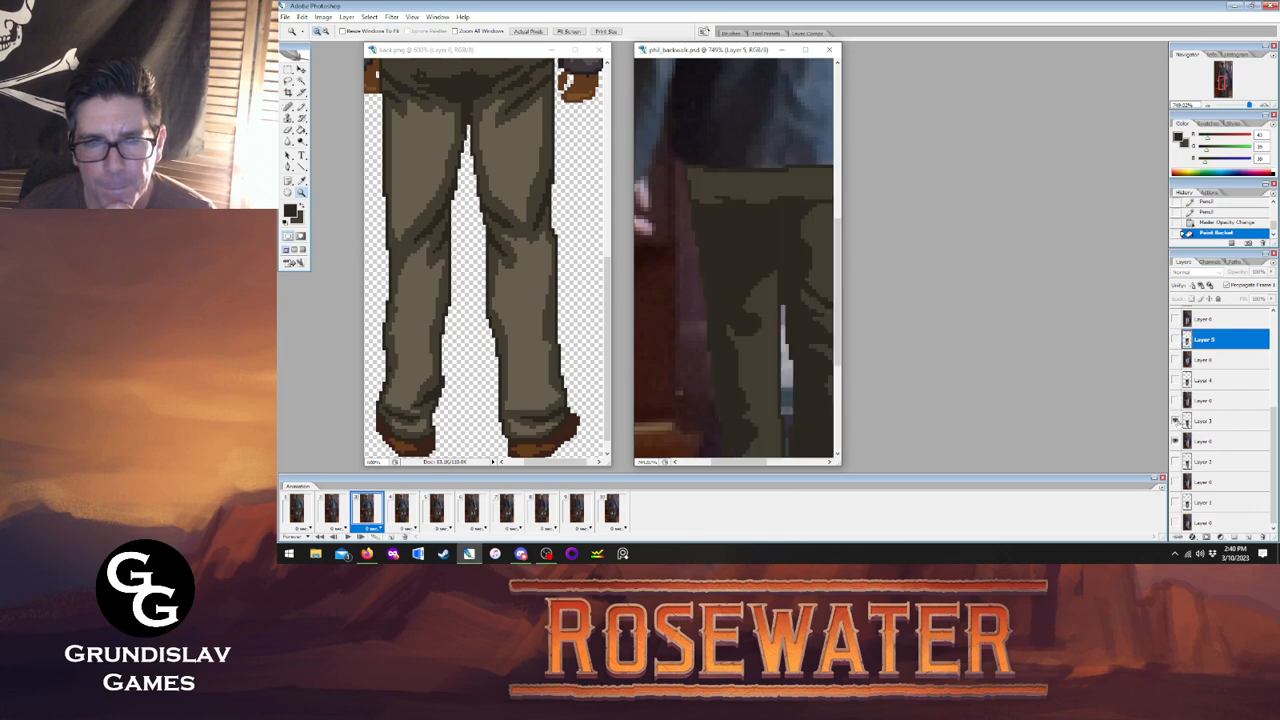
{"action": "left_click", "coordinate": [1176, 421]}
{"action": "left_click", "coordinate": [1176, 421]}
{"action": "left_click", "coordinate": [1176, 421]}
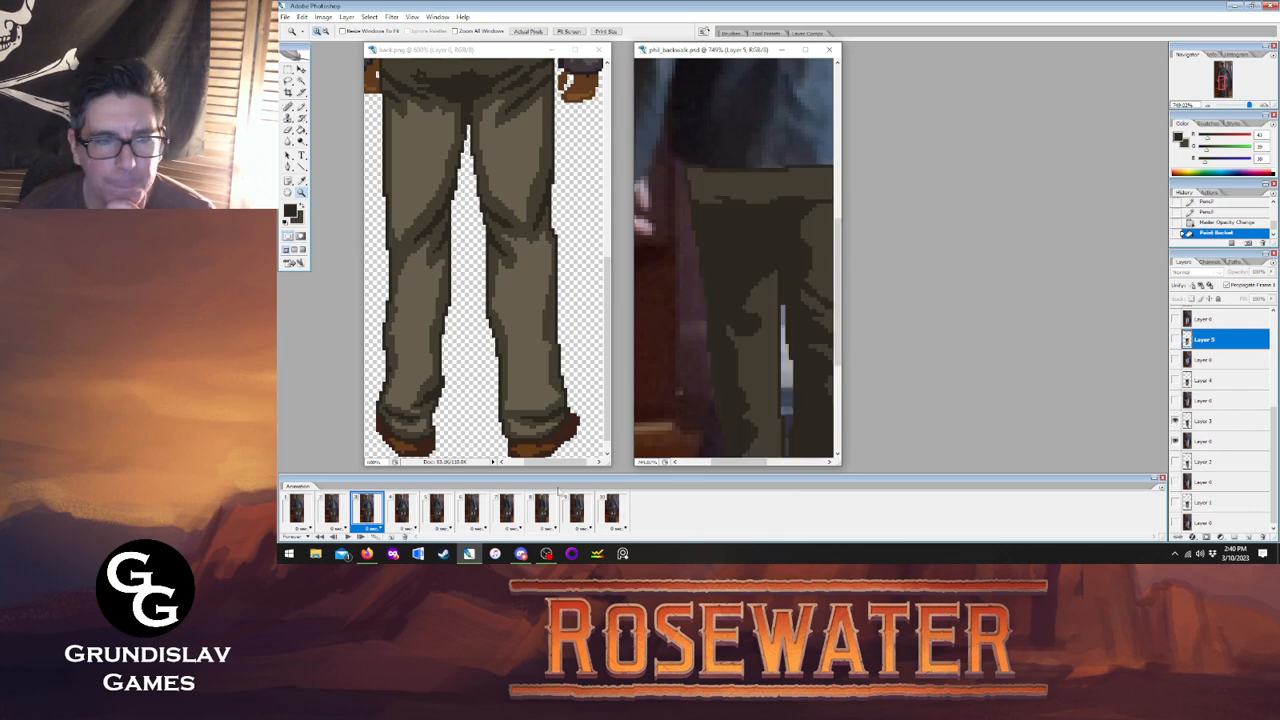
Go to frame 4 and toggle Layer 4's visibility to compare the painted folds with the reference photo.
{"action": "left_click", "coordinate": [406, 506]}
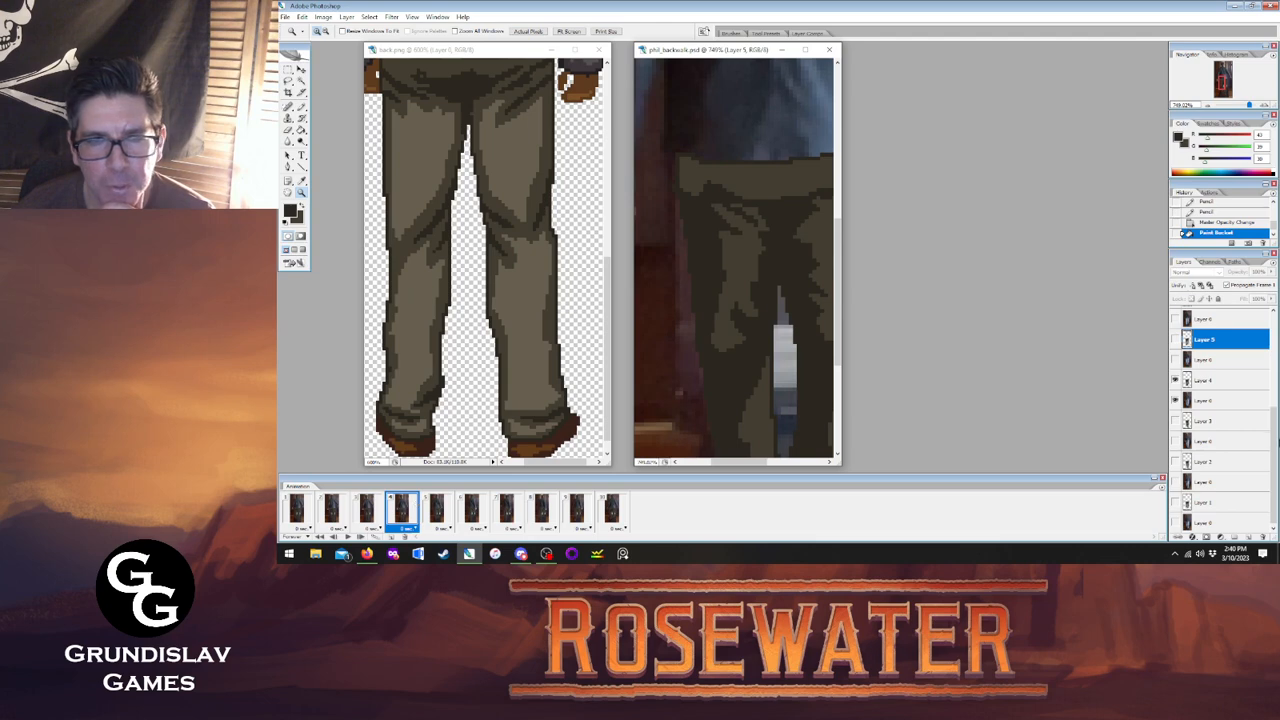
{"action": "left_click", "coordinate": [1176, 381]}
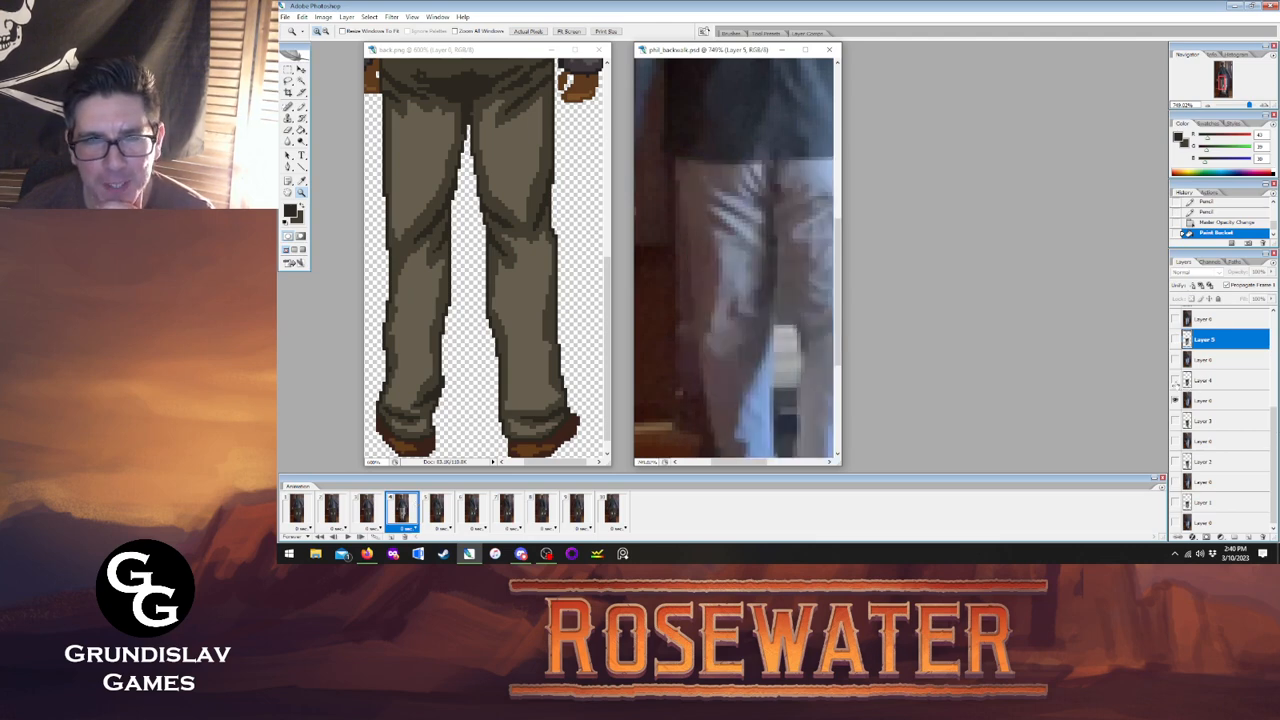
{"action": "left_click", "coordinate": [1176, 381]}
{"action": "left_click", "coordinate": [1176, 381]}
{"action": "left_click", "coordinate": [1176, 381]}
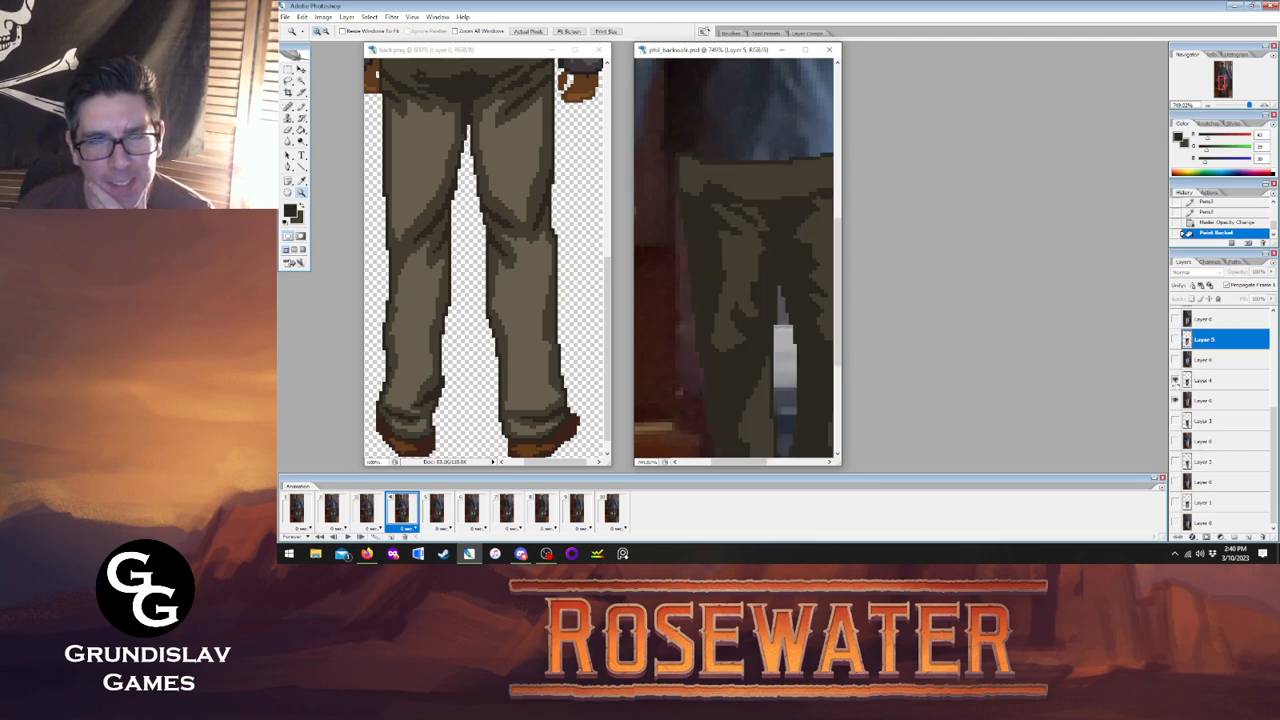
{"action": "left_click", "coordinate": [1176, 381]}
{"action": "left_click", "coordinate": [1176, 381]}
{"action": "left_click", "coordinate": [1176, 381]}
{"action": "left_click", "coordinate": [1176, 381]}
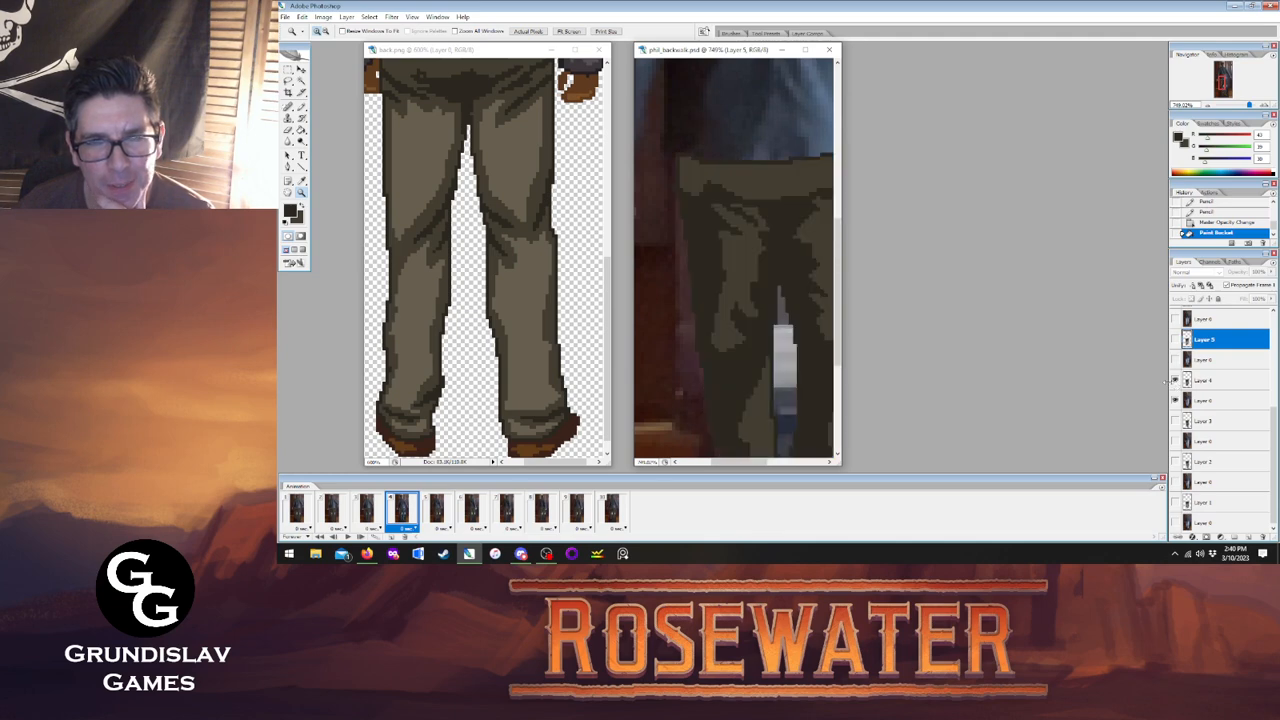
Hide Layer 3 in frame 3 and Layer 4 in frame 4 to expose their reference photos.
{"action": "left_click", "coordinate": [366, 508]}
{"action": "left_click", "coordinate": [1176, 421]}
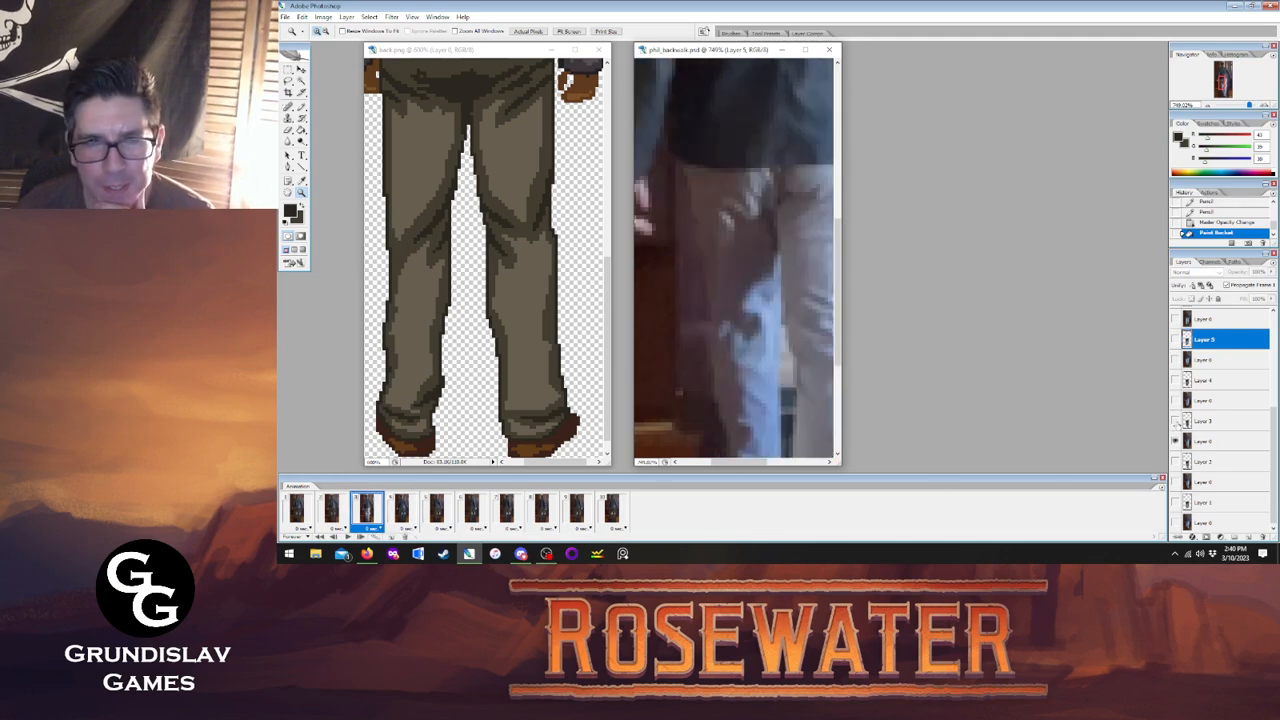
{"action": "left_click", "coordinate": [1176, 421]}
{"action": "left_click", "coordinate": [1176, 421]}
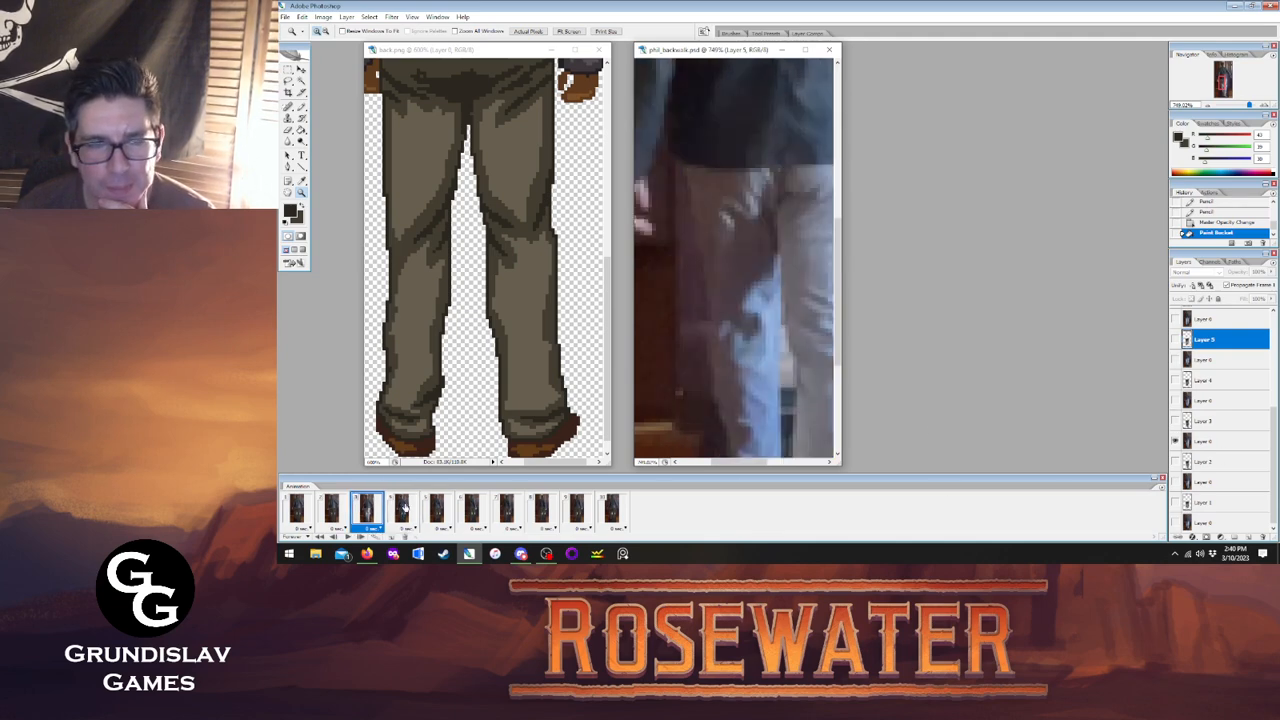
{"action": "left_click", "coordinate": [403, 508]}
{"action": "left_click", "coordinate": [1176, 381]}
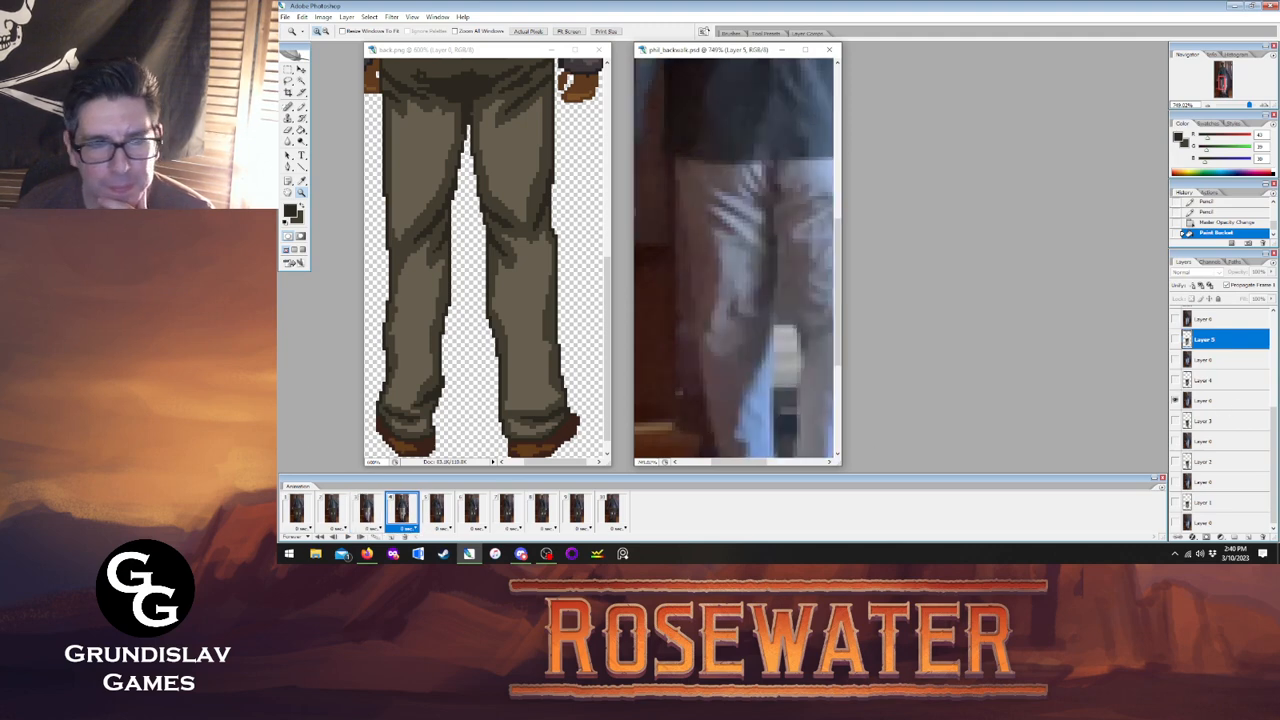
Alternate between frames 3 and 4 to compare the reference trouser folds, and show their painted layers again.
{"action": "left_click", "coordinate": [366, 508]}
{"action": "left_click", "coordinate": [401, 509]}
{"action": "left_click", "coordinate": [366, 508]}
{"action": "left_click", "coordinate": [401, 510]}
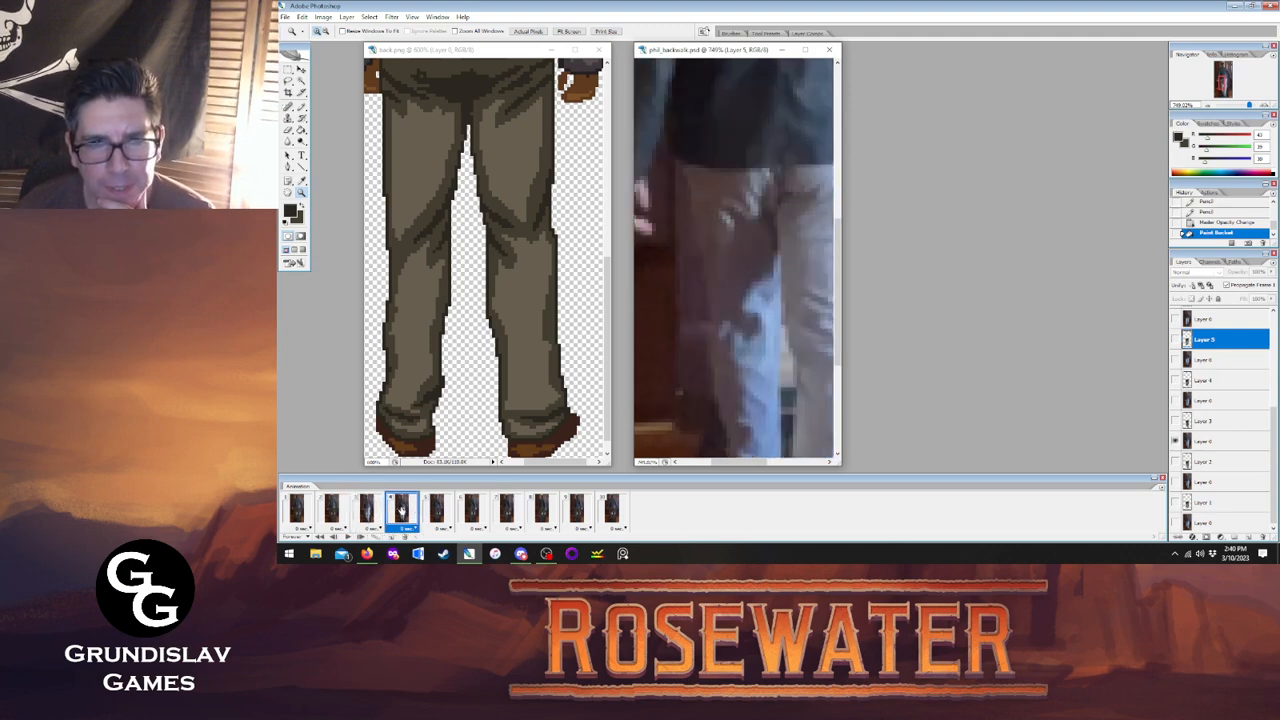
{"action": "left_click", "coordinate": [366, 508]}
{"action": "left_click", "coordinate": [401, 509]}
{"action": "left_click", "coordinate": [370, 509]}
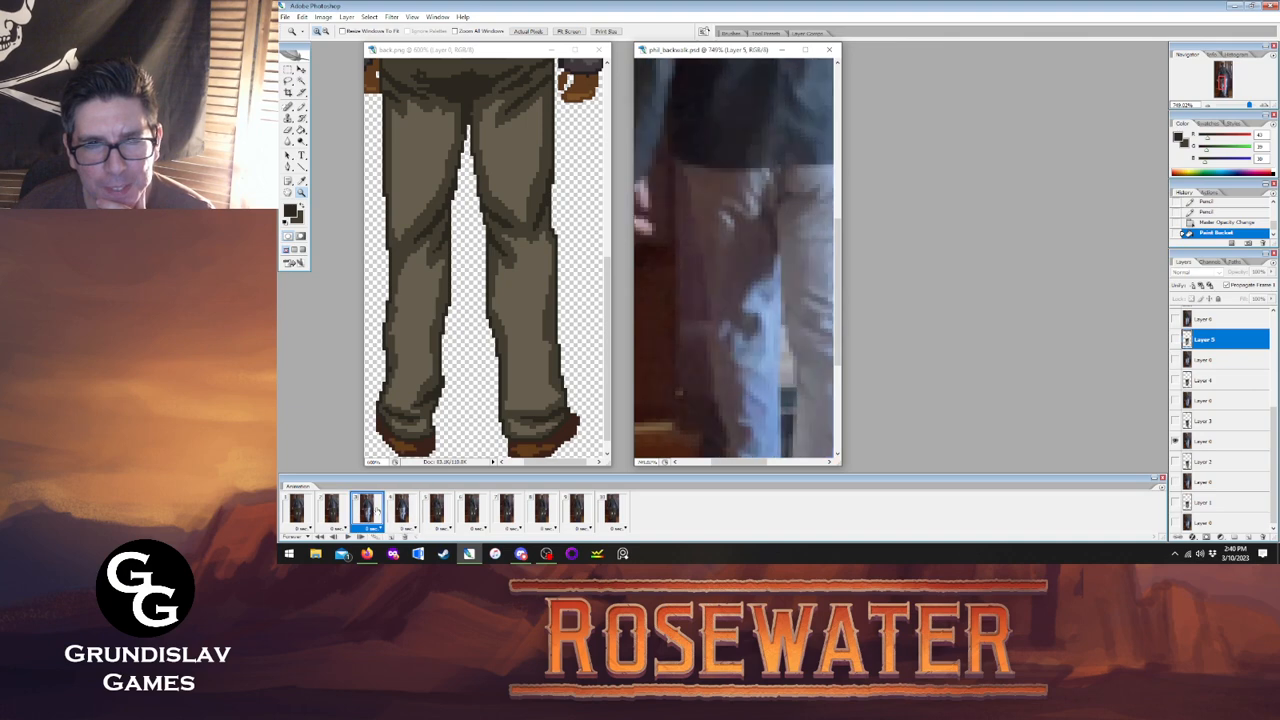
{"action": "left_click", "coordinate": [400, 510]}
{"action": "left_click", "coordinate": [366, 508]}
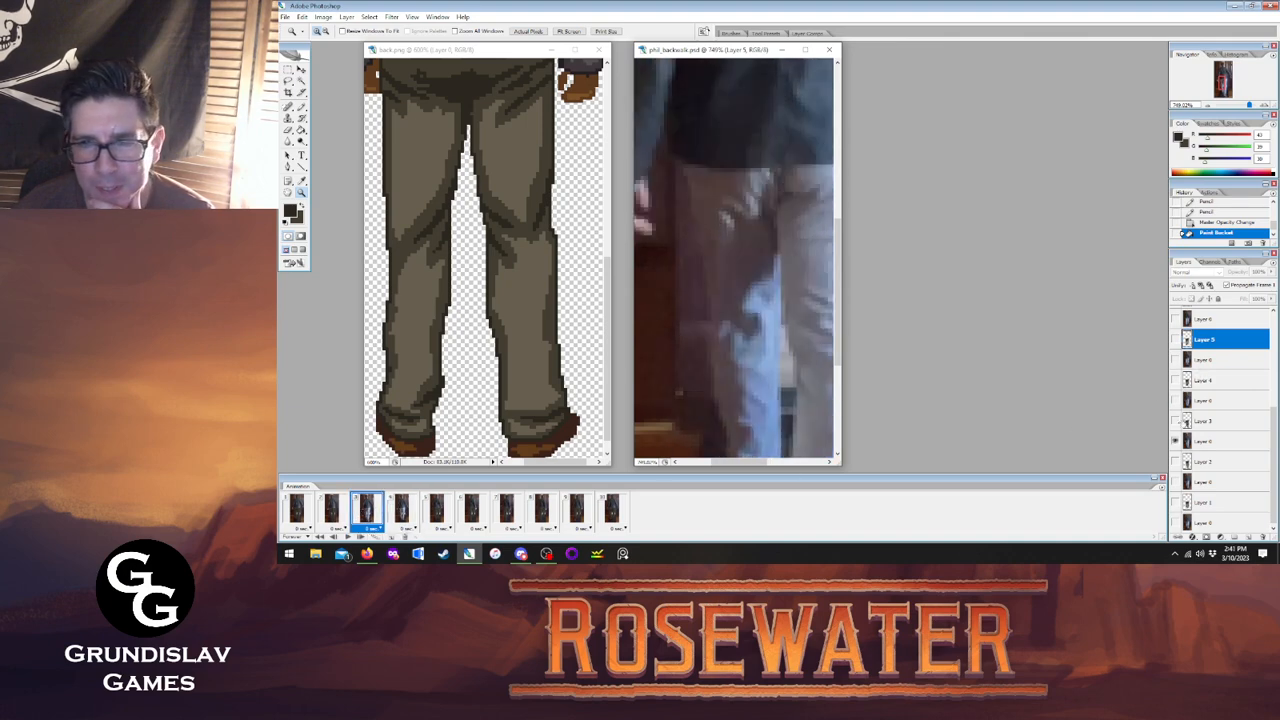
{"action": "left_click", "coordinate": [404, 510]}
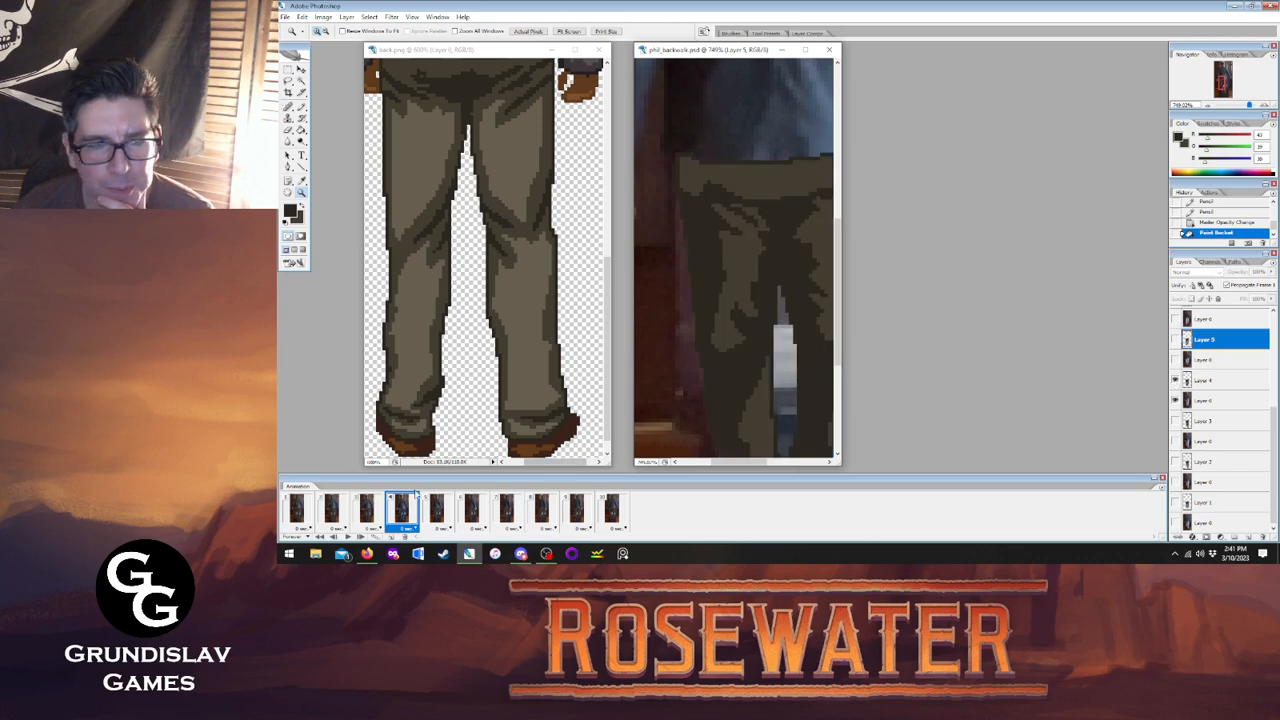
Alternate between frames 4 and 5 to compare their trouser shading, ending on frame 5.
{"action": "left_click", "coordinate": [440, 510]}
{"action": "left_click", "coordinate": [410, 510]}
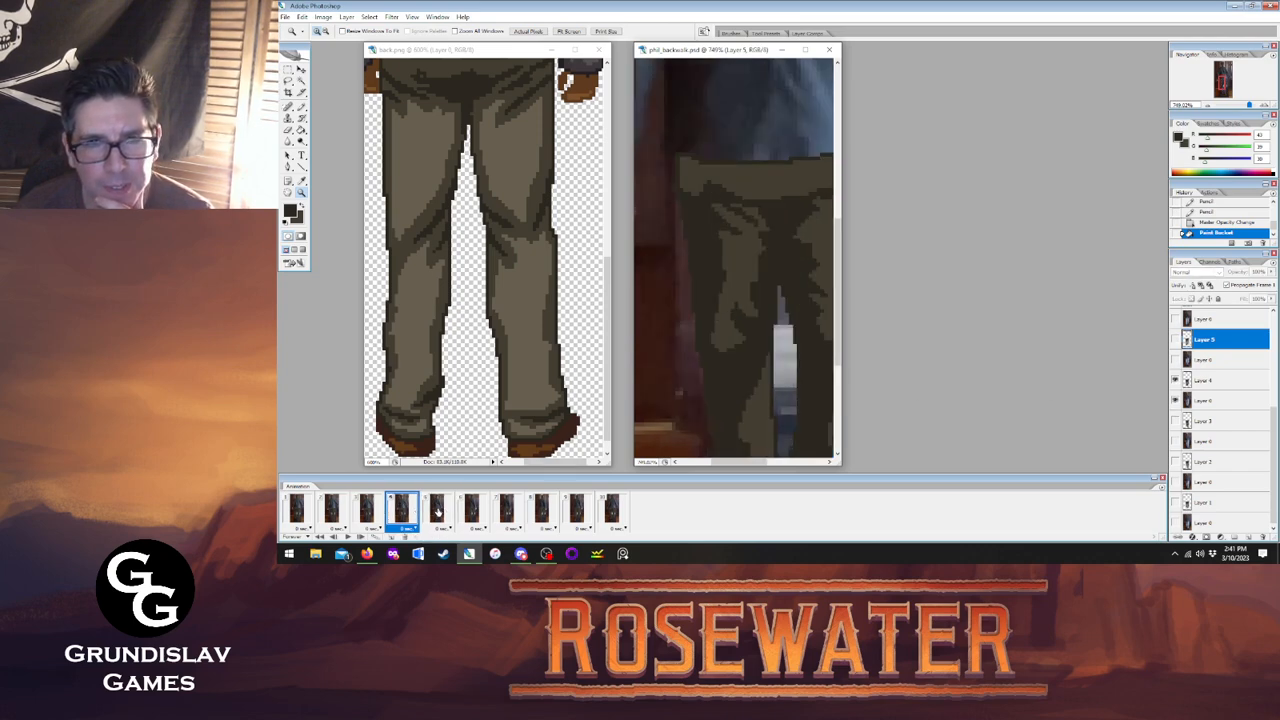
{"action": "left_click", "coordinate": [432, 510]}
{"action": "left_click", "coordinate": [410, 510]}
{"action": "left_click", "coordinate": [434, 508]}
Toggle Layer 5's visibility in frame 5 to compare the trouser shading with the reference photo.
{"action": "left_click", "coordinate": [1177, 341]}
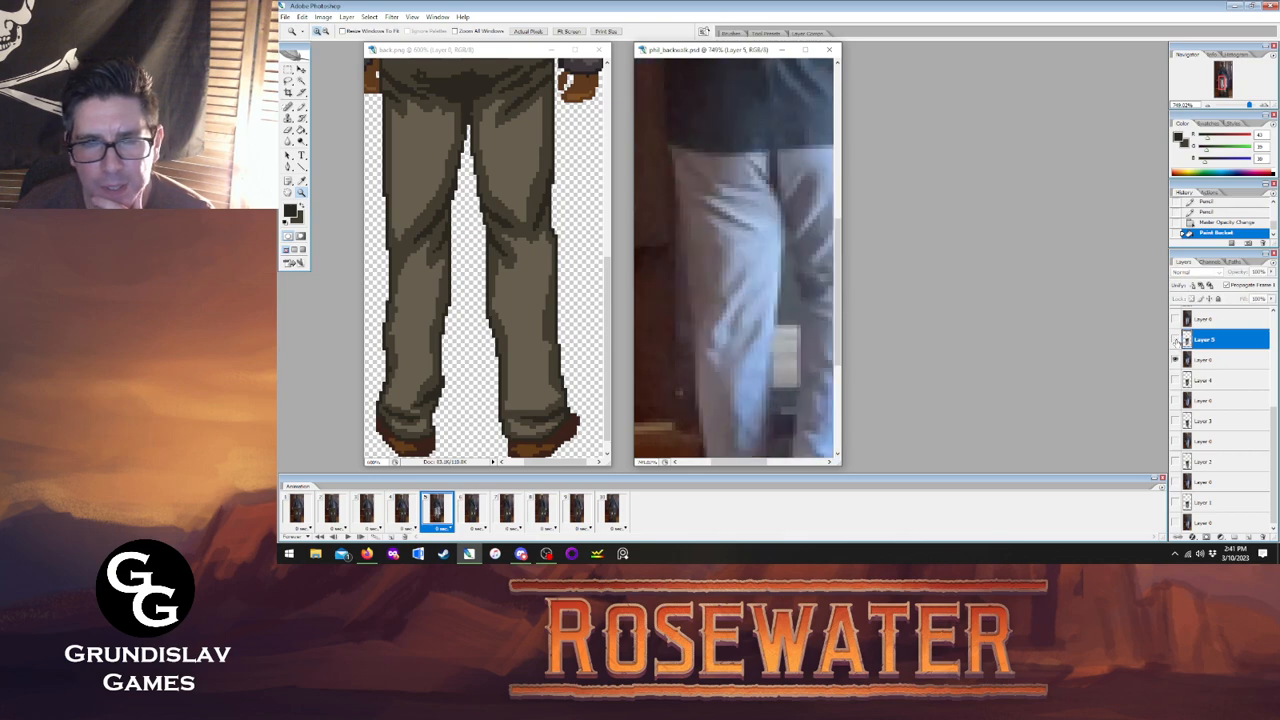
{"action": "left_click", "coordinate": [1177, 341]}
{"action": "left_click", "coordinate": [1177, 341]}
{"action": "left_click", "coordinate": [1177, 341]}
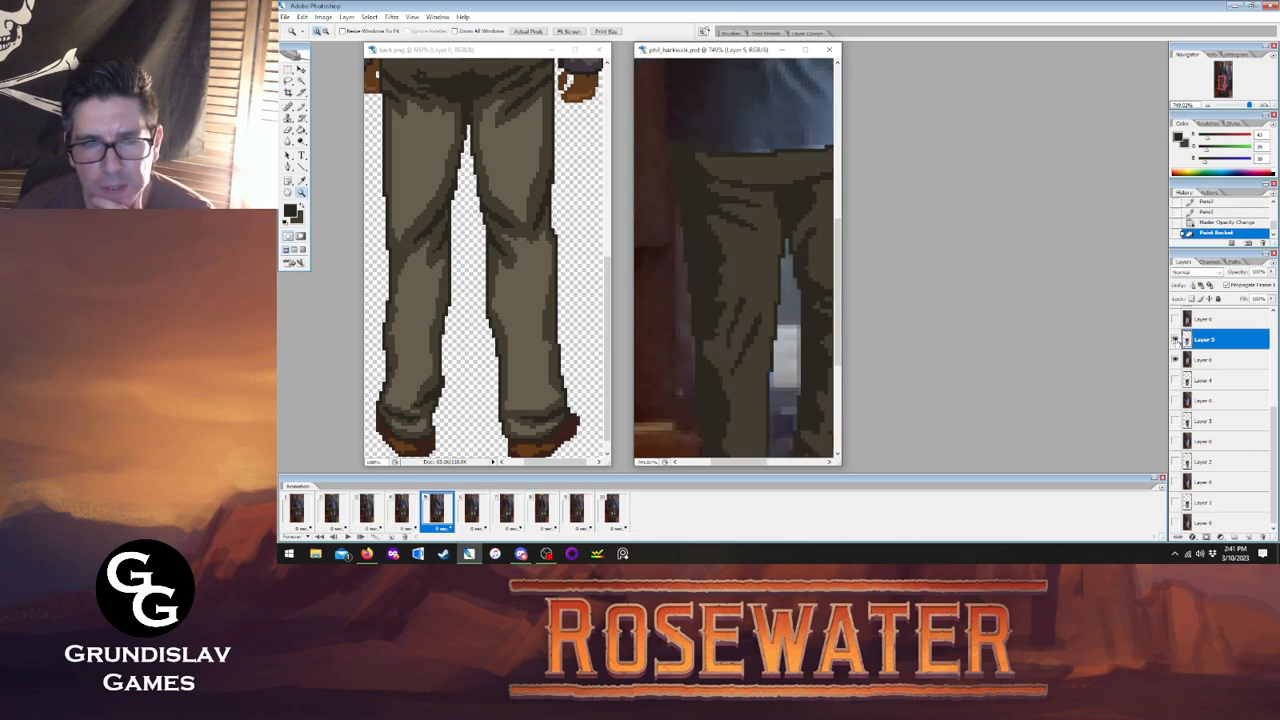
{"action": "left_click", "coordinate": [1177, 341]}
{"action": "left_click", "coordinate": [1177, 341]}
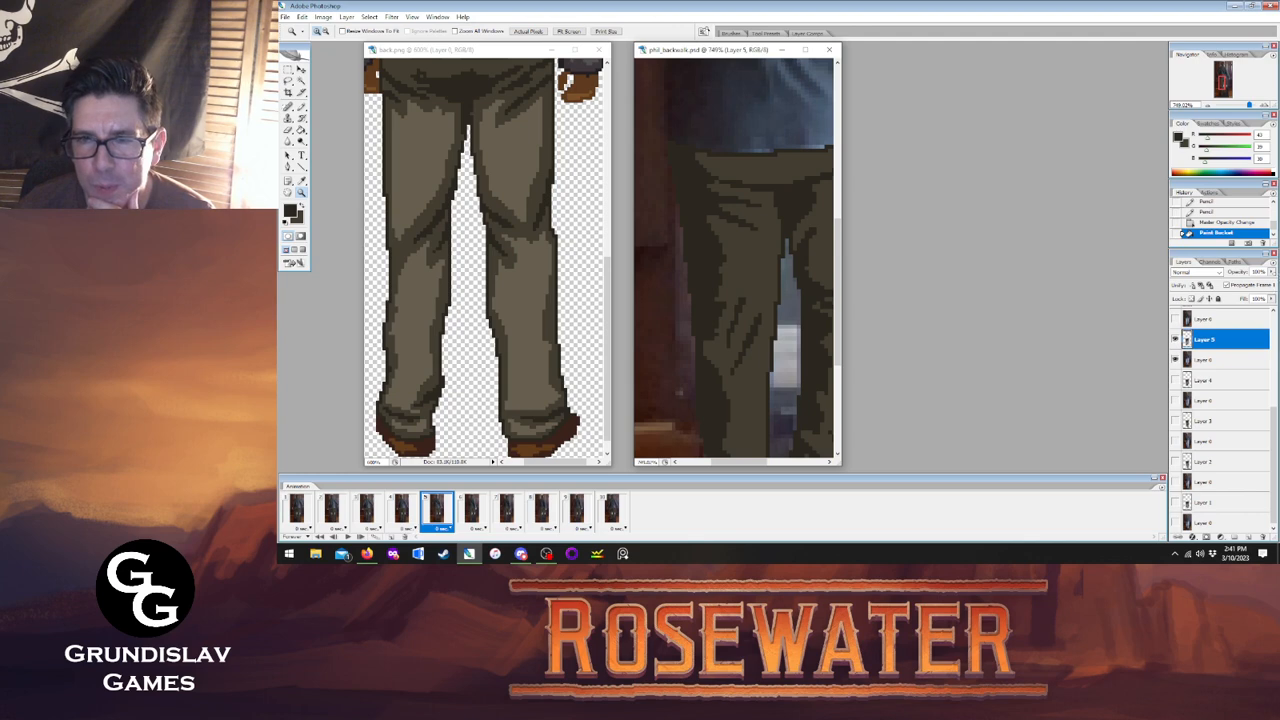
Make Layer 5 partly transparent in frame 5 and touch up the shadow on the left trouser leg with the Pencil.
{"action": "left_click_drag", "start_coordinate": [1271, 280], "coordinate": [1257, 283]}
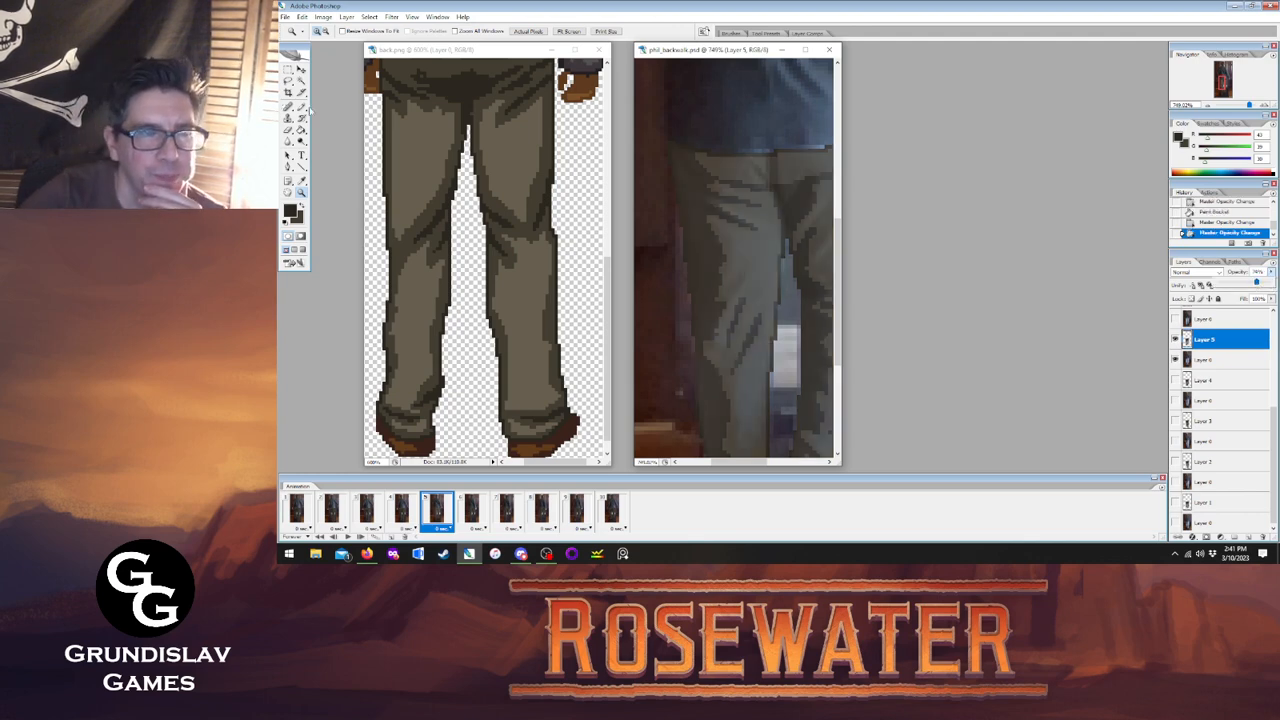
{"action": "key", "text": "b"}
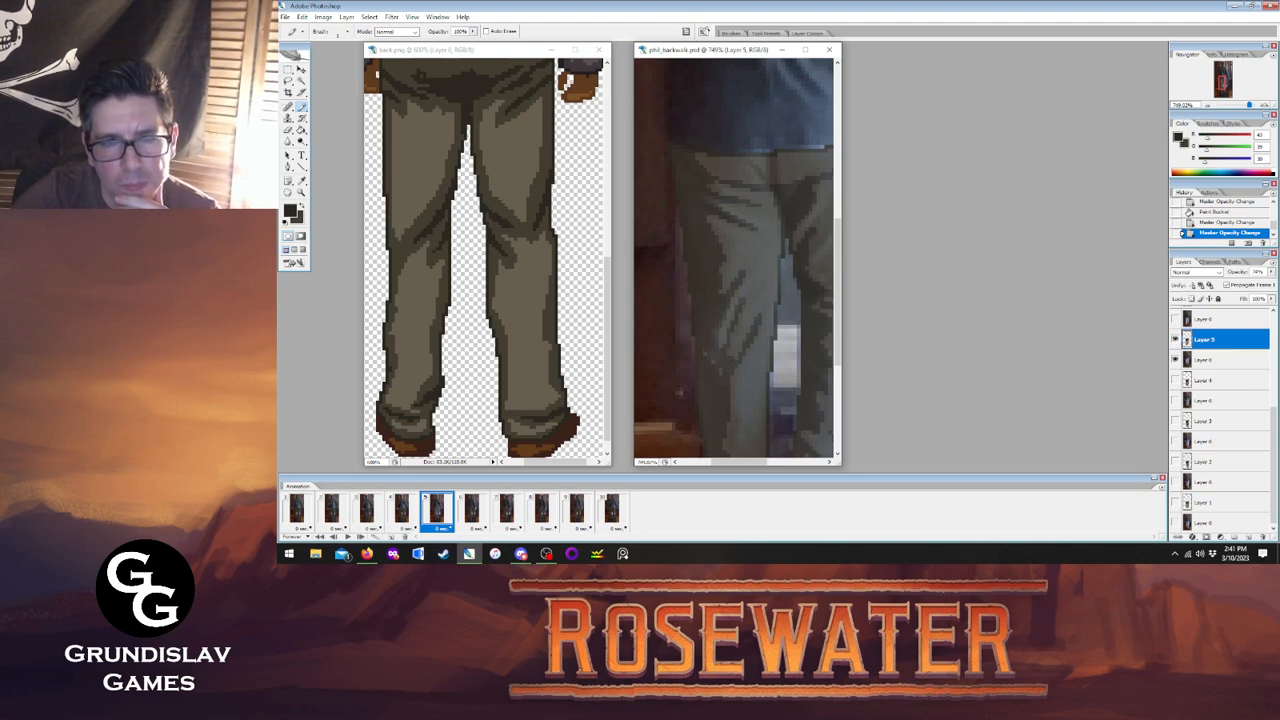
{"action": "left_click", "coordinate": [714, 372]}
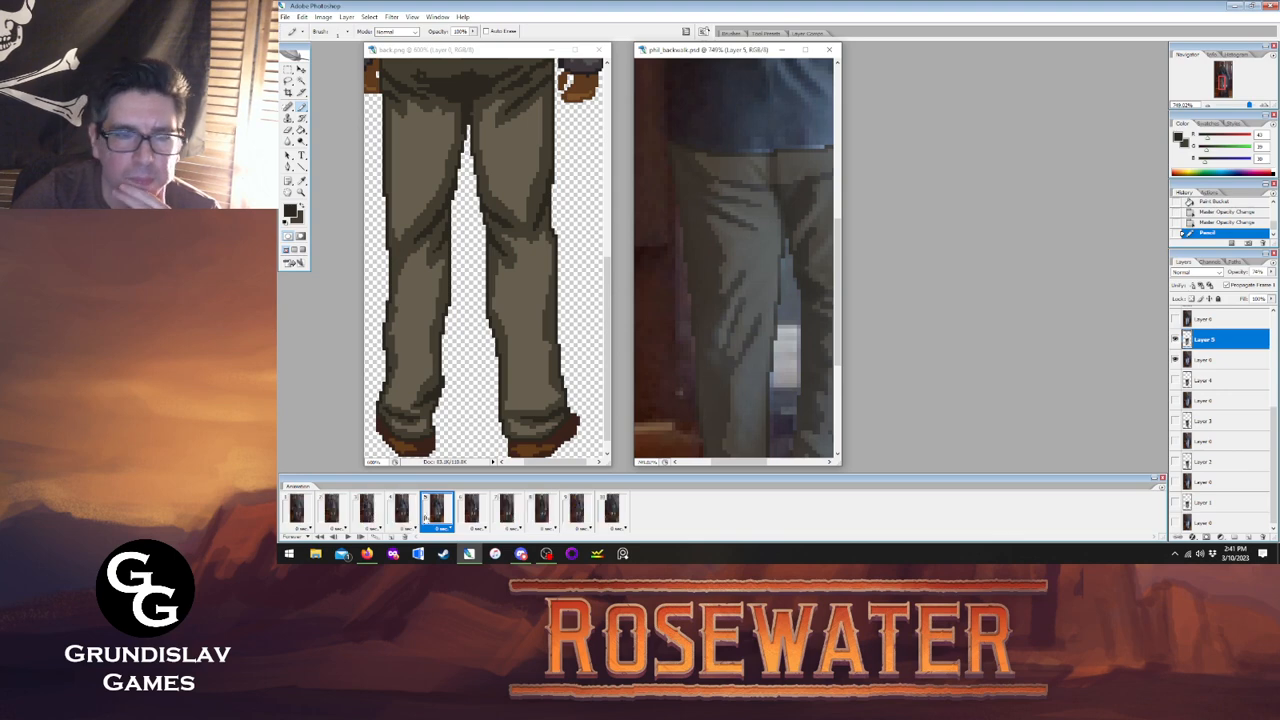
Check frame 5's trouser shading against frame 4, and restore Layer 5's opacity to 100%.
{"action": "left_click", "coordinate": [398, 514]}
{"action": "left_click", "coordinate": [432, 518]}
{"action": "left_click", "coordinate": [408, 520]}
{"action": "left_click", "coordinate": [434, 522]}
{"action": "left_click", "coordinate": [415, 523]}
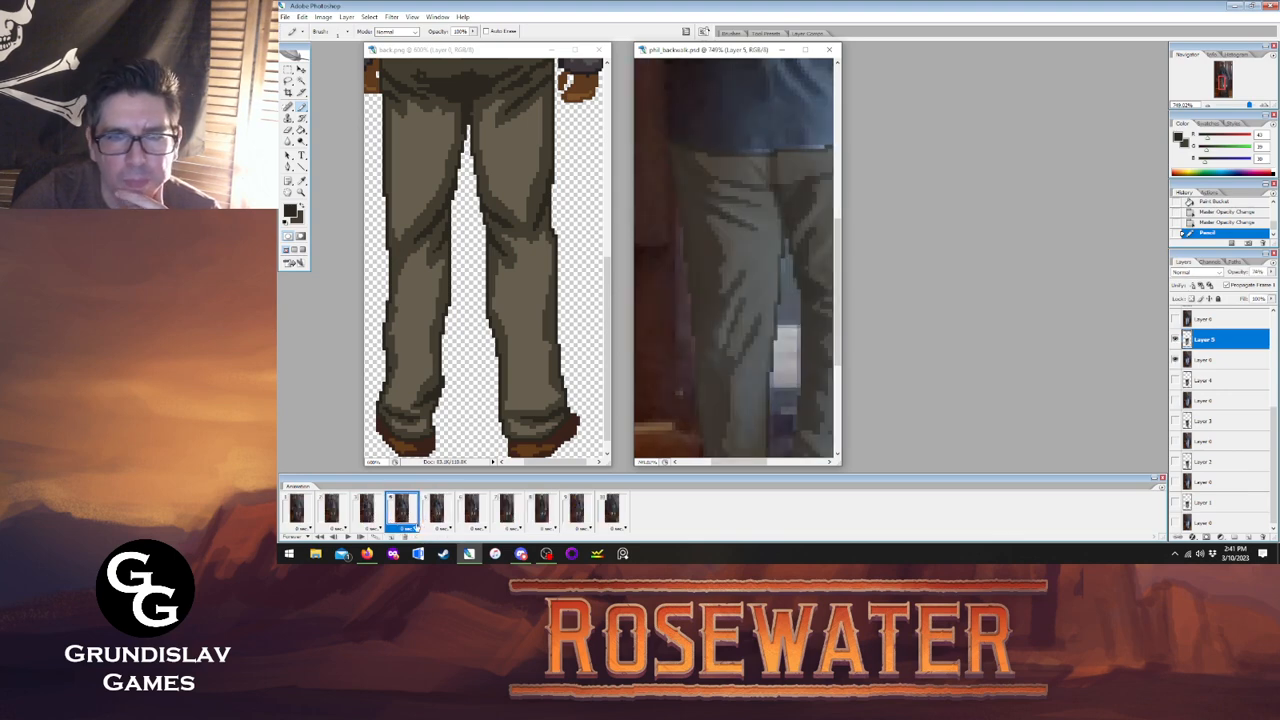
{"action": "left_click", "coordinate": [436, 522]}
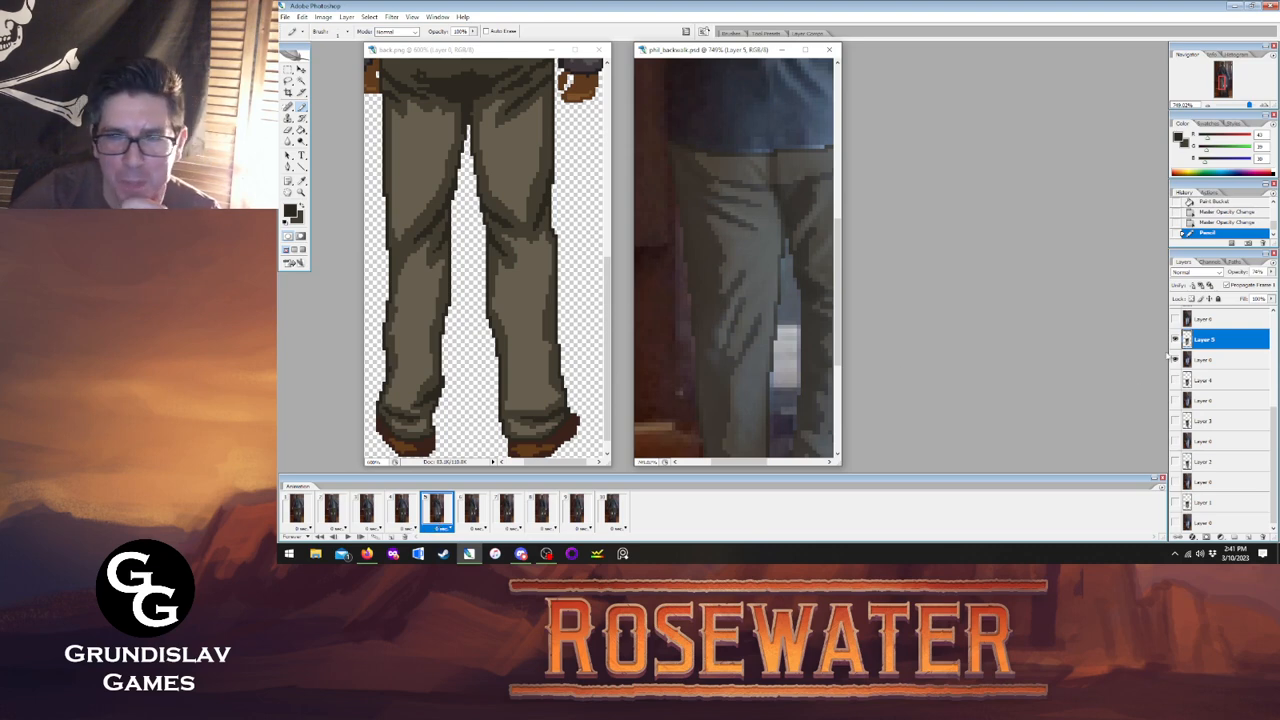
{"action": "left_click", "coordinate": [1270, 272]}
{"action": "left_click_drag", "start_coordinate": [1257, 283], "coordinate": [1276, 283]}
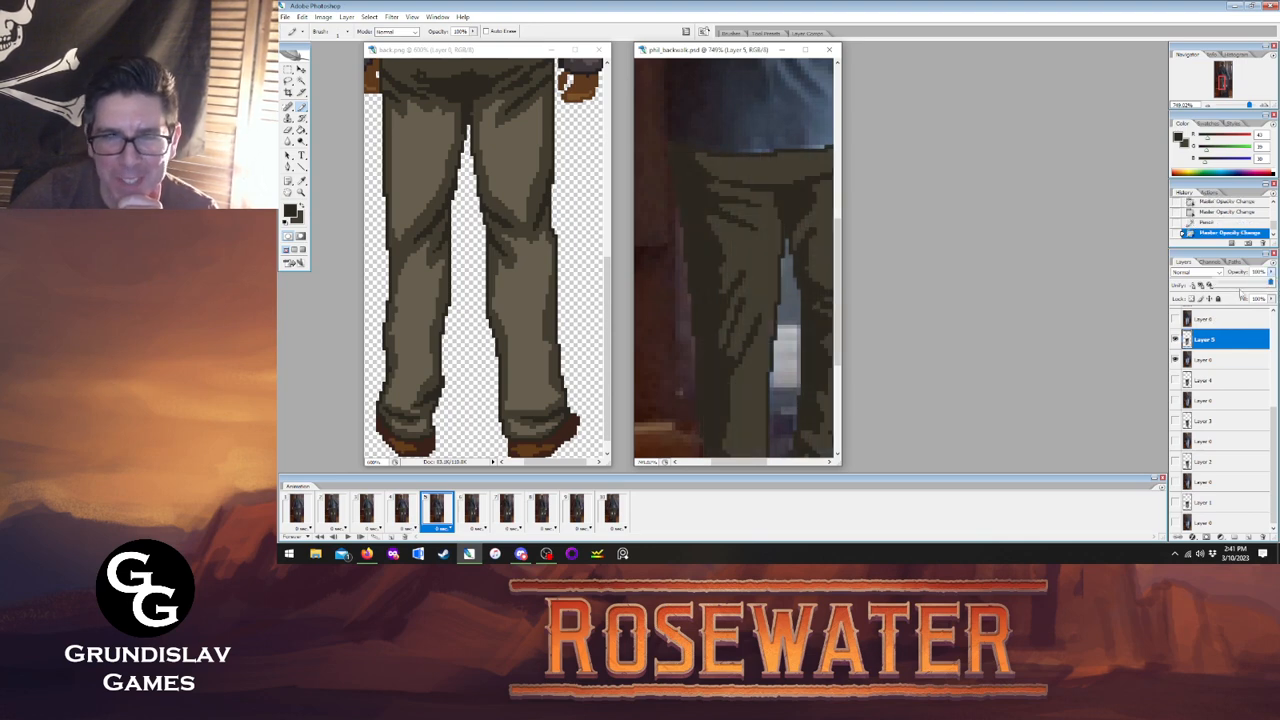
Alternate repeatedly between frames 4 and 5 to examine how the trouser folds change at full opacity.
{"action": "left_click", "coordinate": [403, 510]}
{"action": "left_click", "coordinate": [404, 515]}
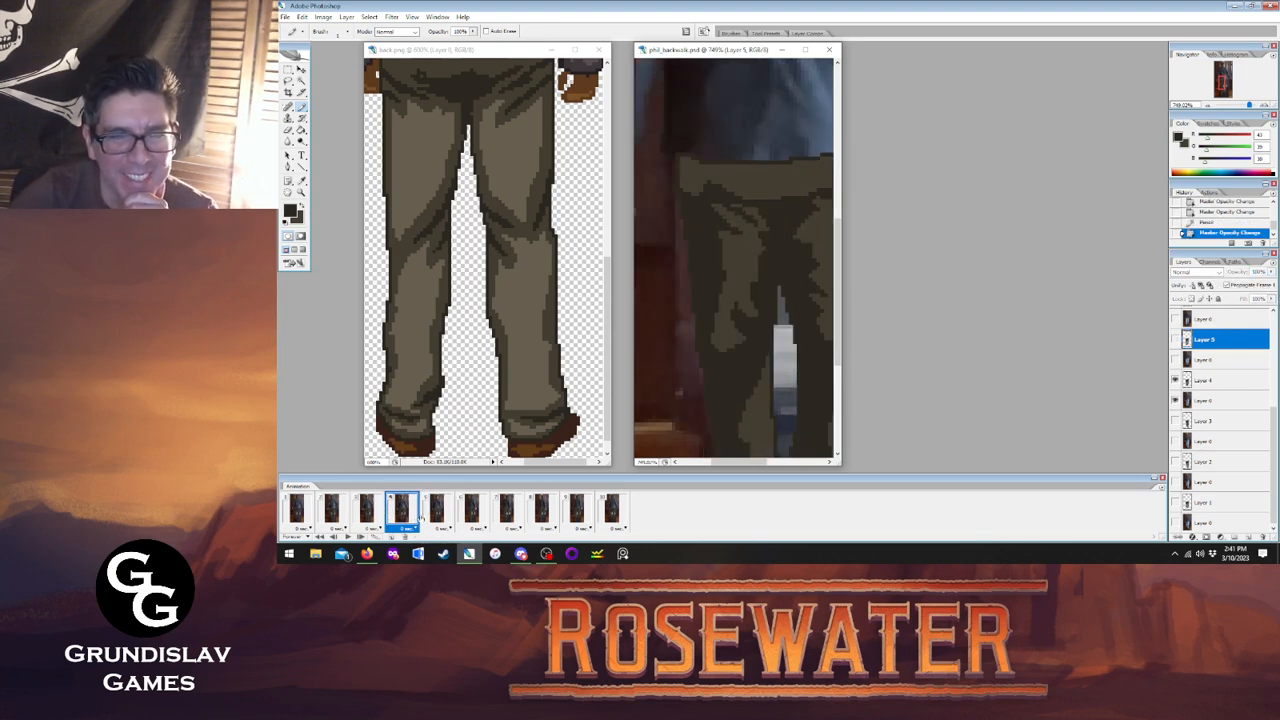
{"action": "left_click", "coordinate": [430, 517]}
{"action": "left_click", "coordinate": [401, 512]}
{"action": "left_click", "coordinate": [436, 512]}
{"action": "left_click", "coordinate": [401, 512]}
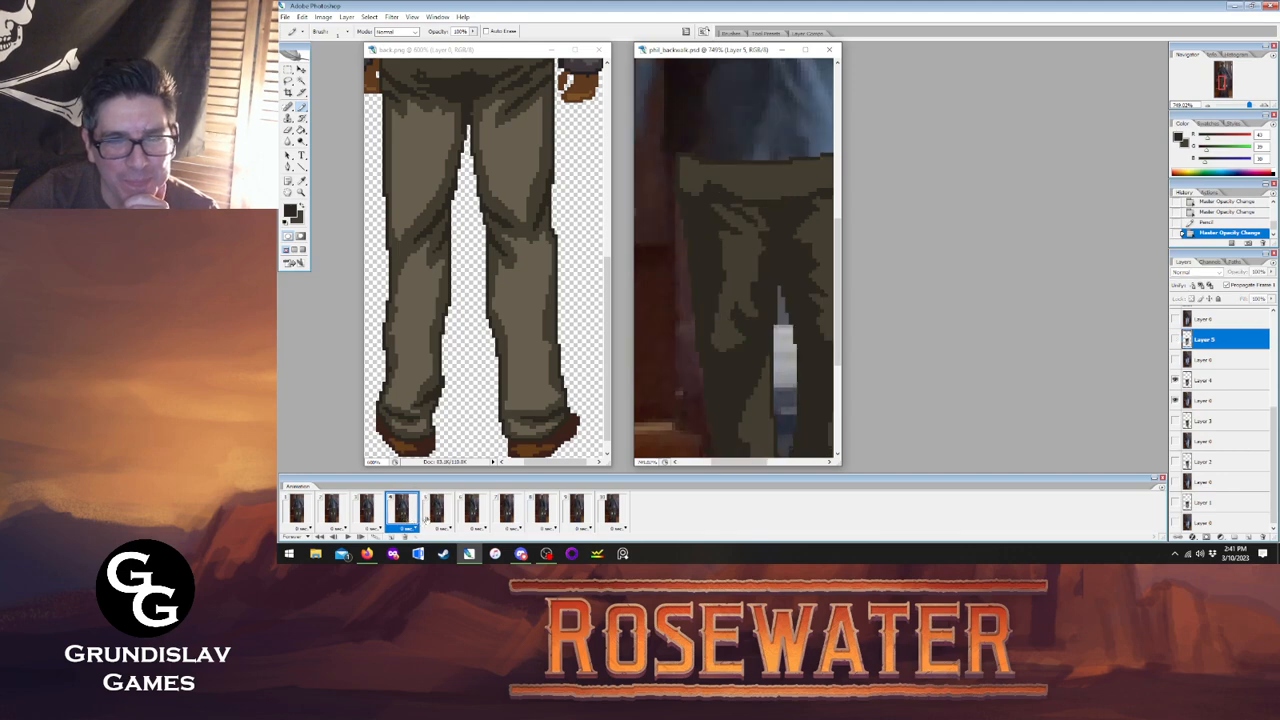
{"action": "left_click", "coordinate": [436, 512]}
{"action": "left_click", "coordinate": [401, 512]}
{"action": "left_click", "coordinate": [436, 512]}
{"action": "left_click", "coordinate": [401, 512]}
{"action": "left_click", "coordinate": [436, 512]}
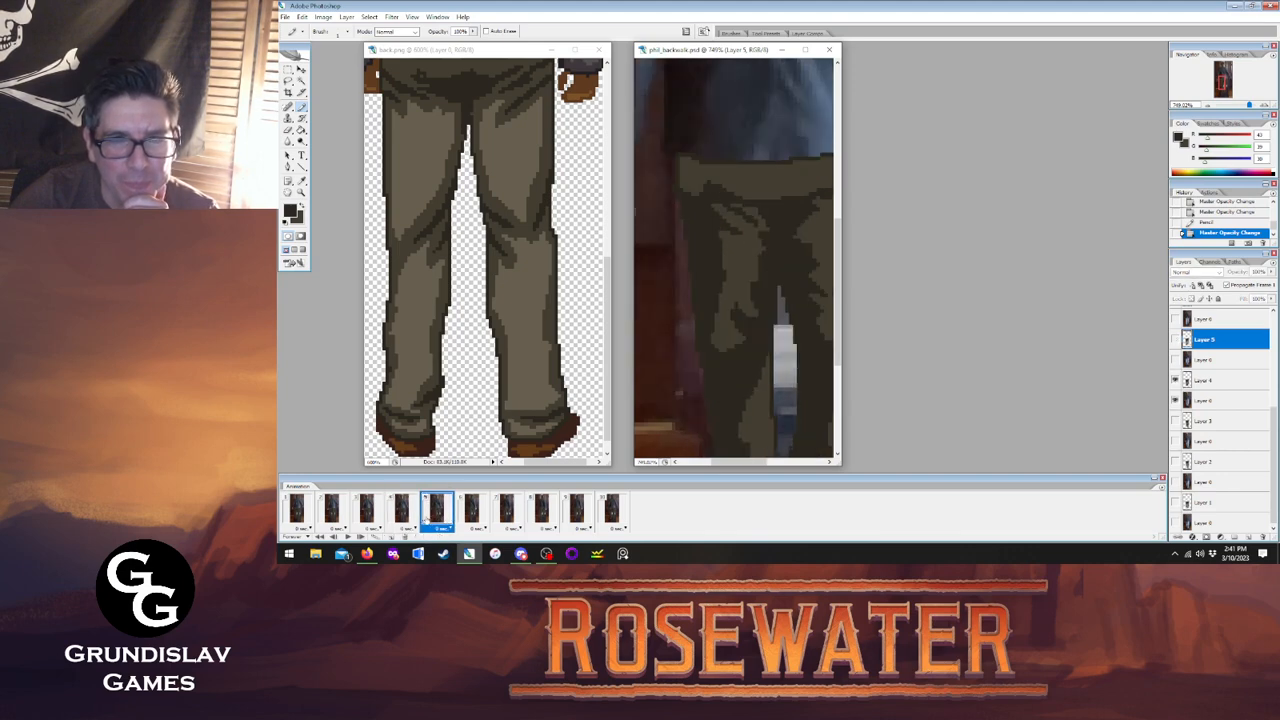
{"action": "left_click", "coordinate": [404, 515]}
{"action": "left_click", "coordinate": [436, 512]}
{"action": "left_click", "coordinate": [404, 515]}
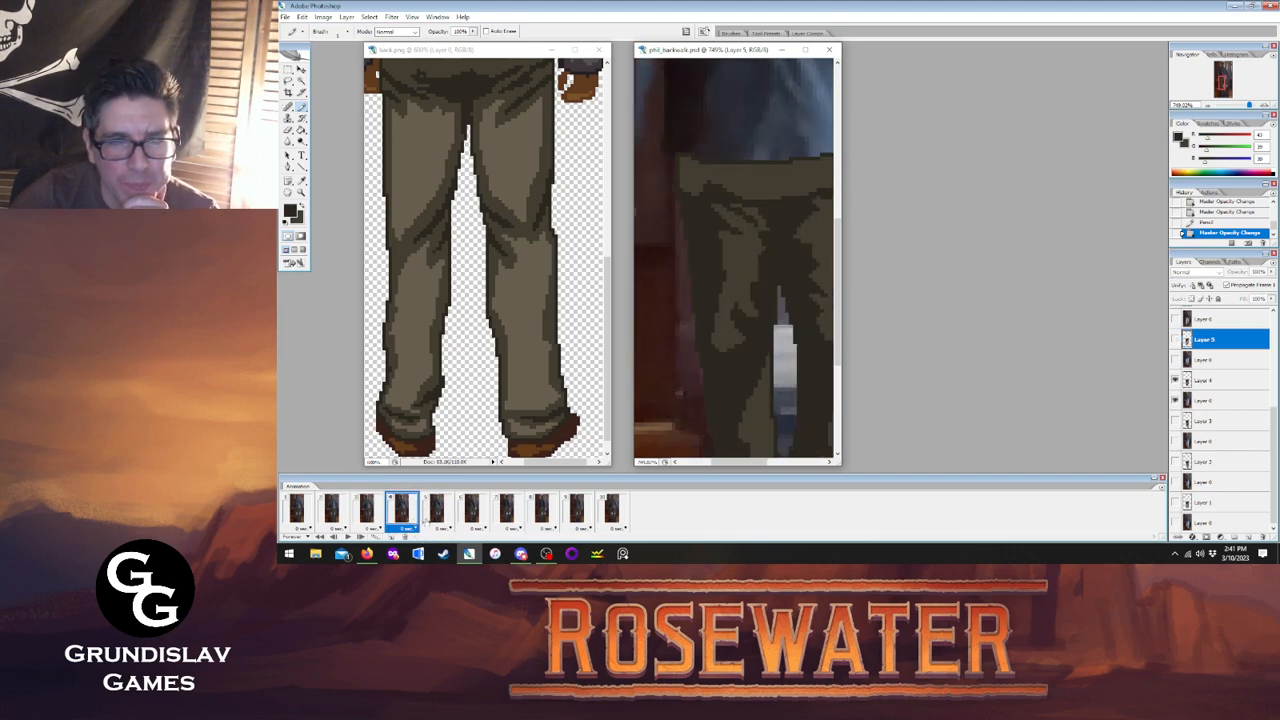
{"action": "left_click", "coordinate": [437, 513]}
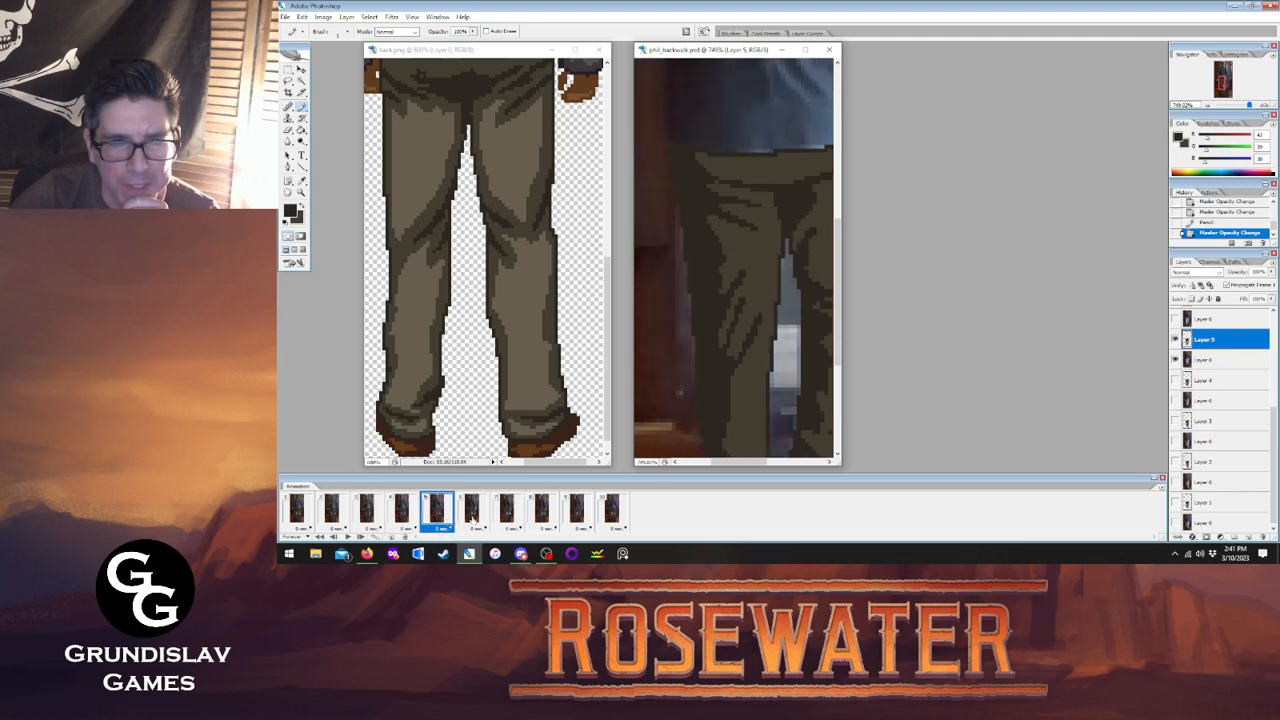
Step through frames 6 to 10 to review the trouser shading in each.
{"action": "left_click", "coordinate": [471, 513]}
{"action": "left_click", "coordinate": [506, 512]}
{"action": "left_click", "coordinate": [541, 512]}
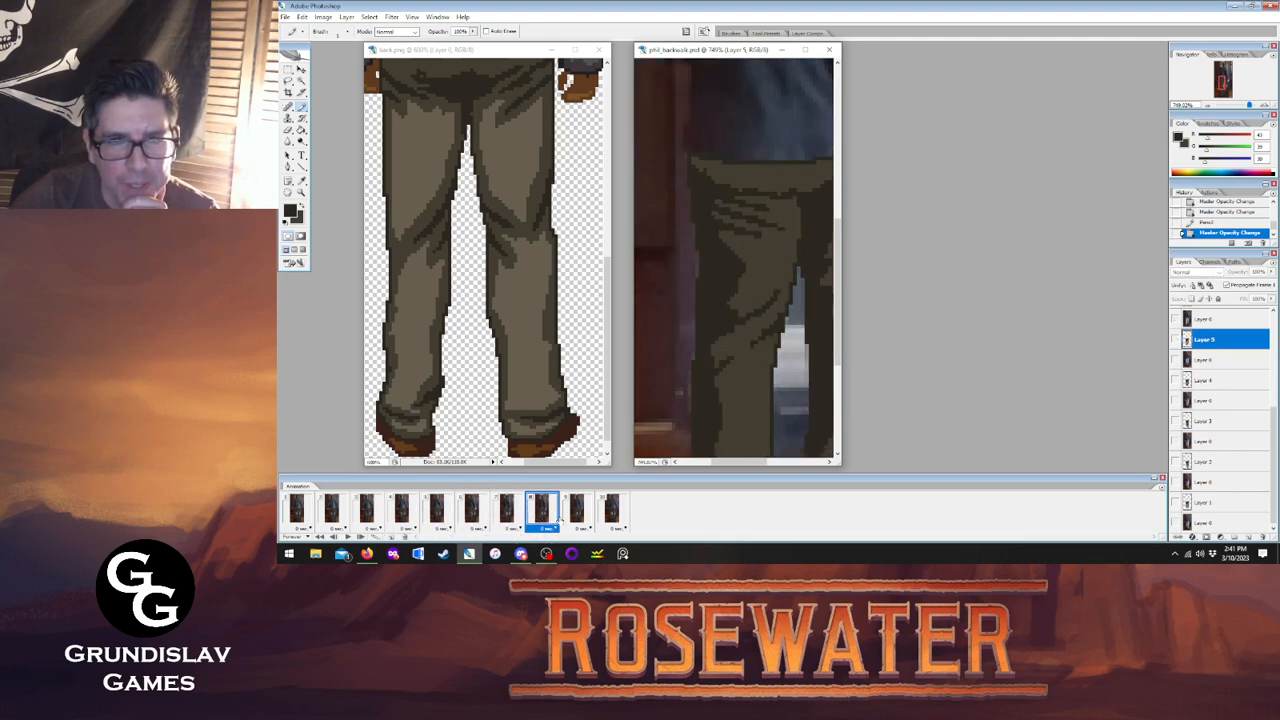
{"action": "left_click", "coordinate": [576, 512]}
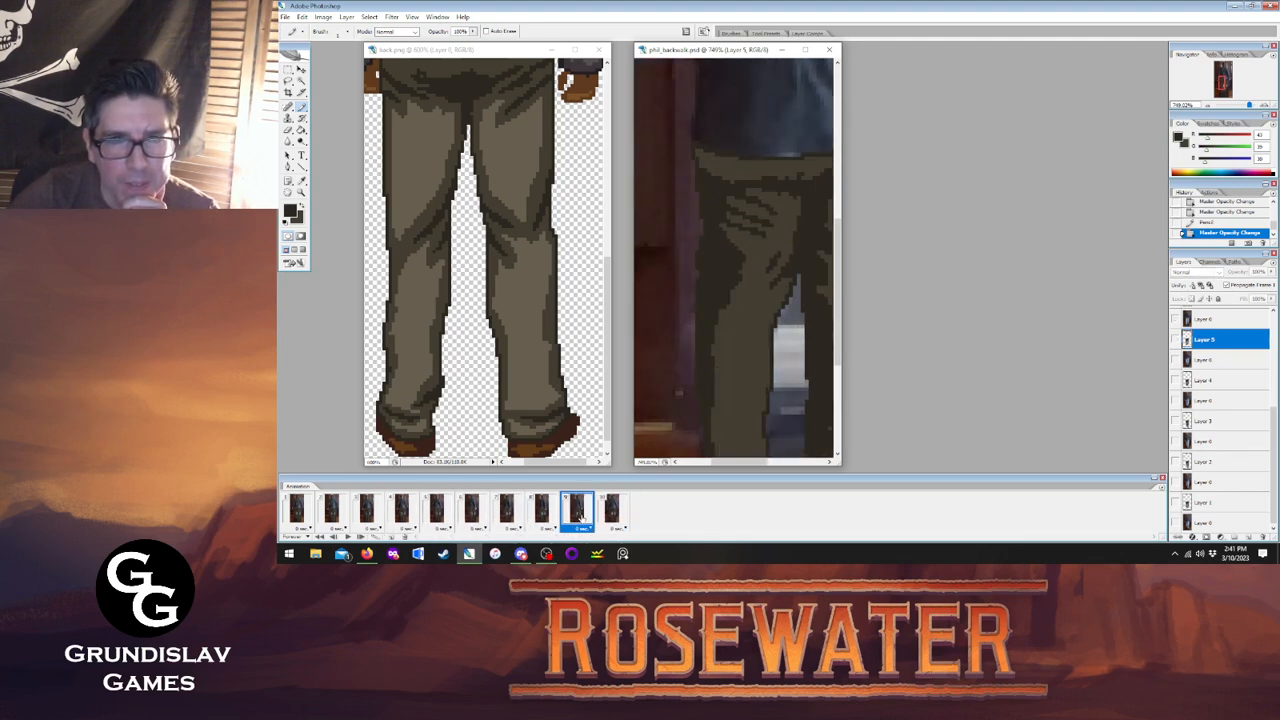
{"action": "left_click", "coordinate": [610, 512]}
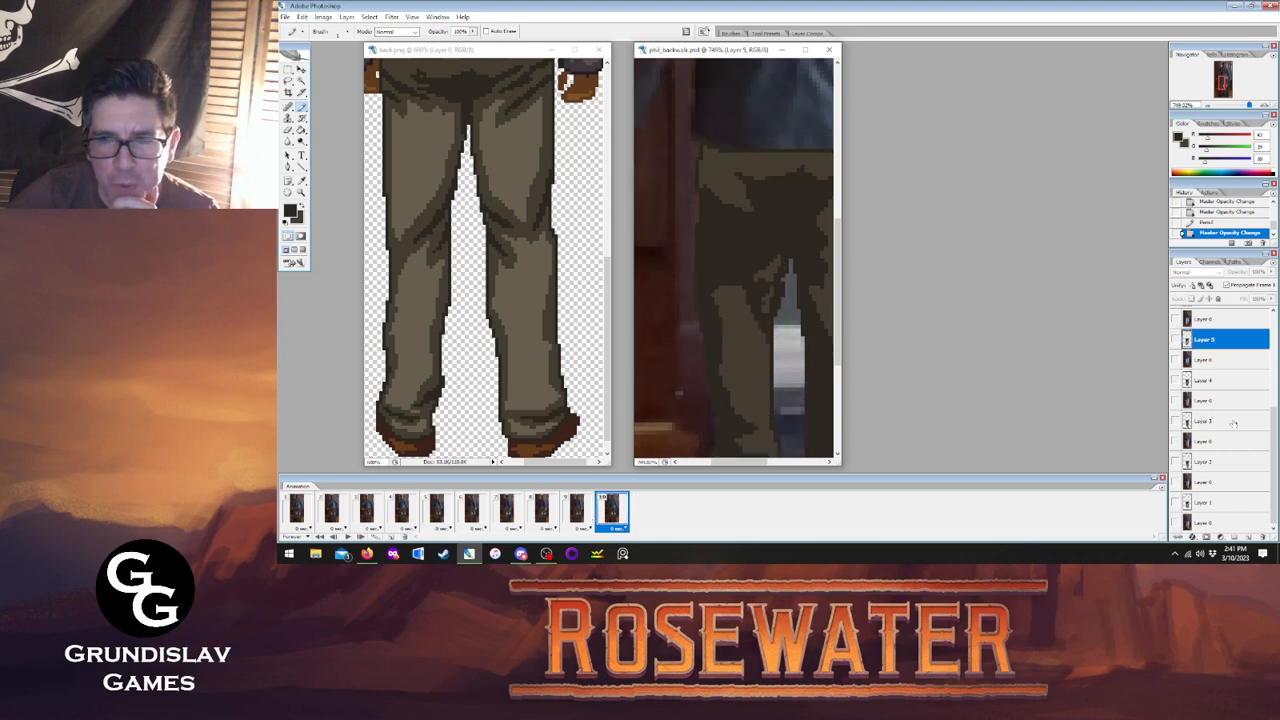
Compare frame 10's trouser shading on Layer 10 with the reference footage by repeatedly hiding and showing the layer.
{"action": "left_click_drag", "start_coordinate": [1275, 448], "coordinate": [1275, 356]}
{"action": "left_click", "coordinate": [1176, 317]}
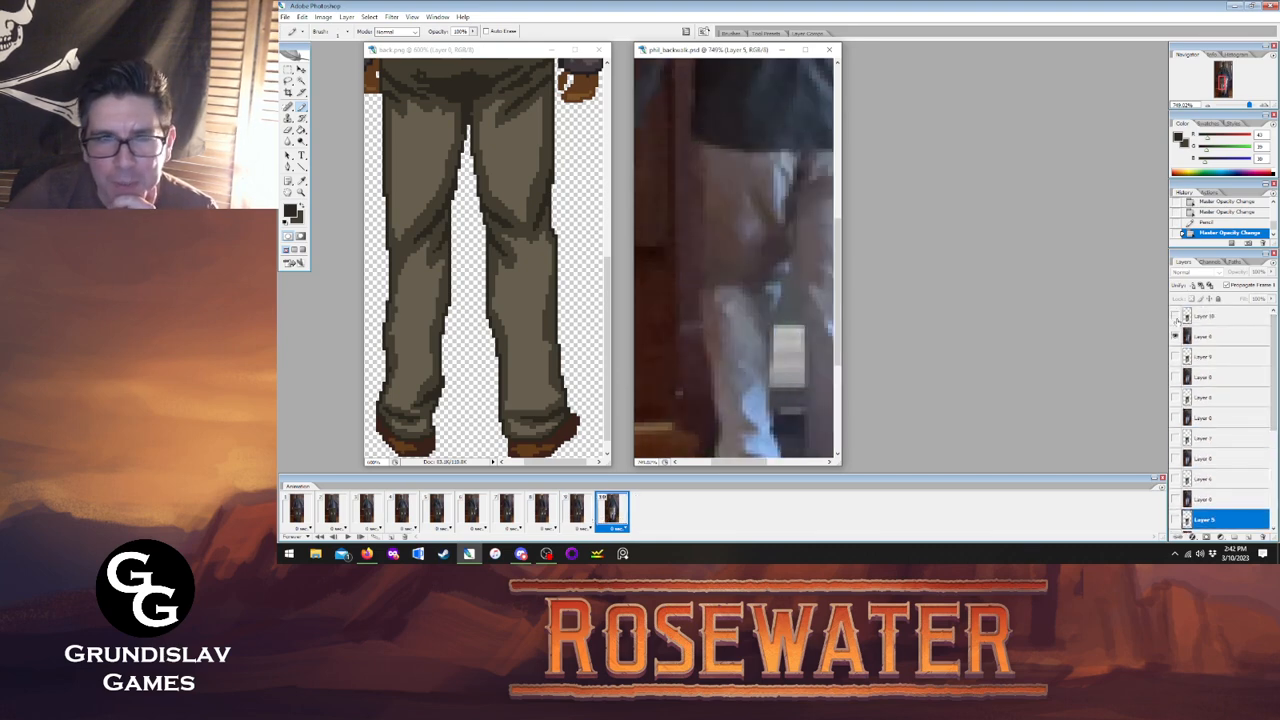
{"action": "left_click", "coordinate": [1176, 317]}
{"action": "left_click", "coordinate": [1176, 317]}
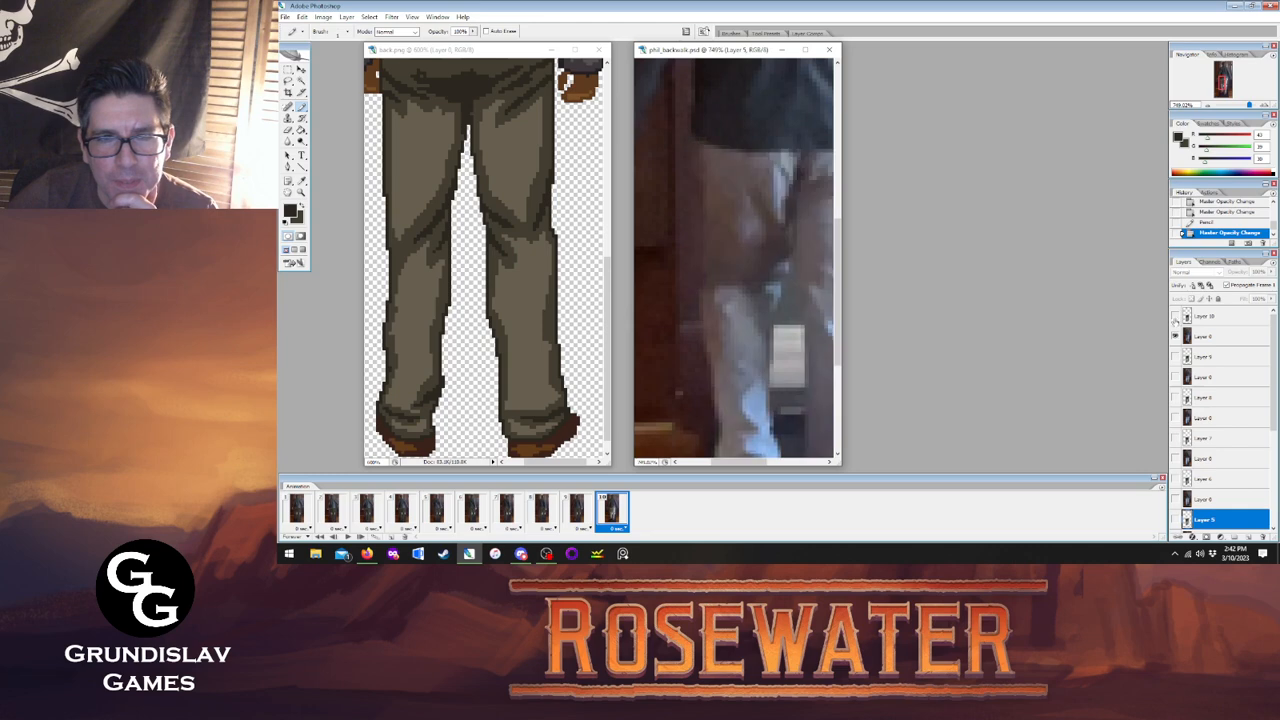
{"action": "left_click", "coordinate": [1176, 317]}
{"action": "left_click", "coordinate": [1176, 317]}
{"action": "left_click", "coordinate": [1176, 317]}
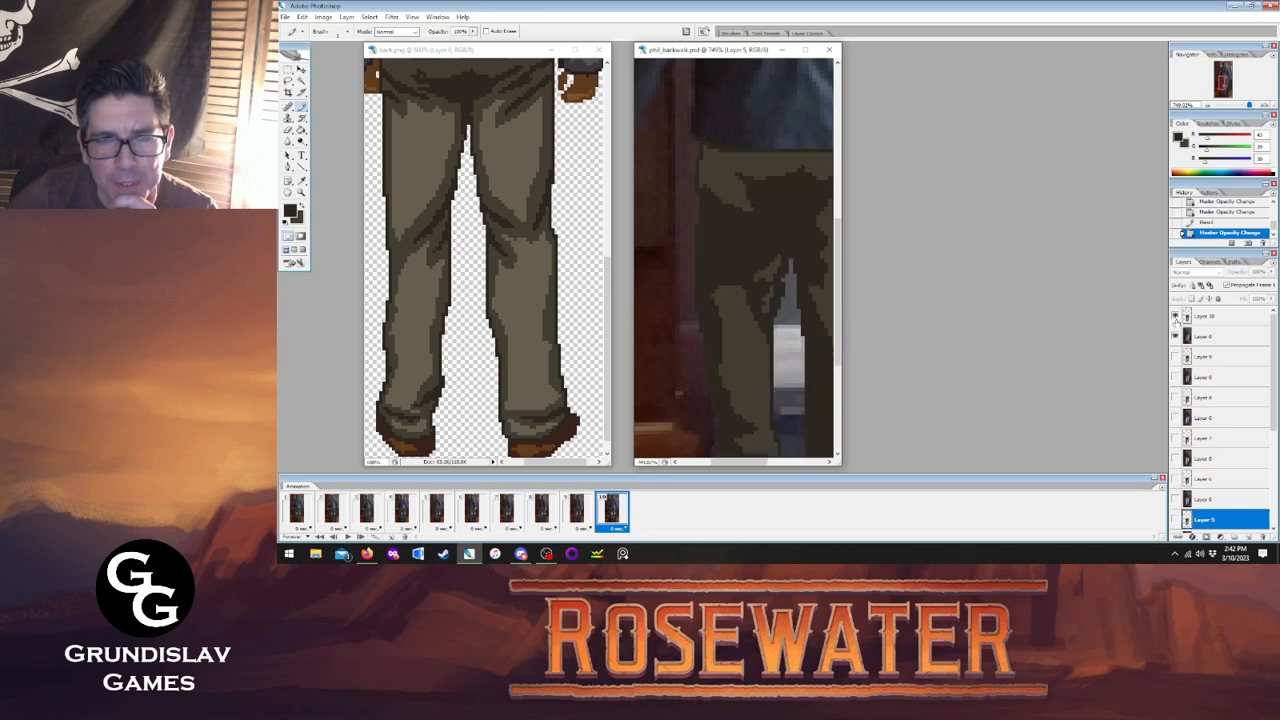
{"action": "left_click", "coordinate": [1176, 317]}
{"action": "left_click", "coordinate": [1176, 317]}
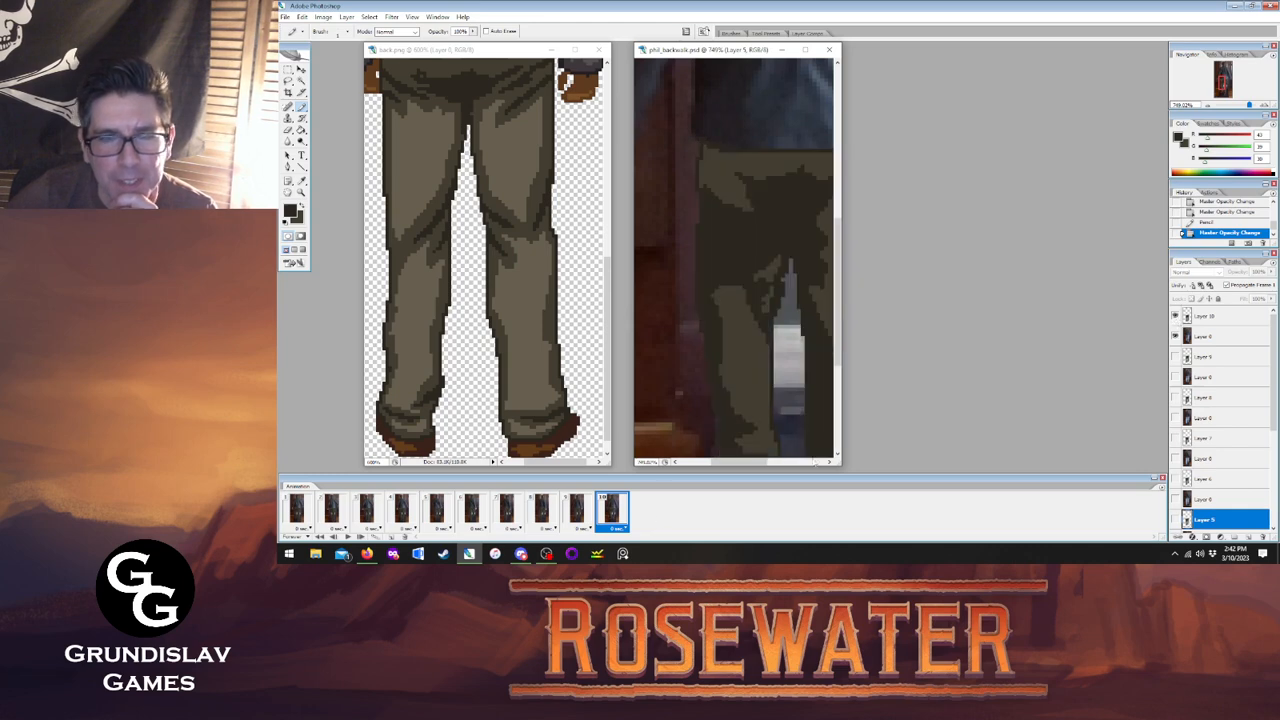
Check frame 9's trousers against the reference footage and touch up the left leg's inner edge near the crotch on Layer 9 with the Pencil.
{"action": "left_click", "coordinate": [580, 510]}
{"action": "left_click", "coordinate": [1176, 357]}
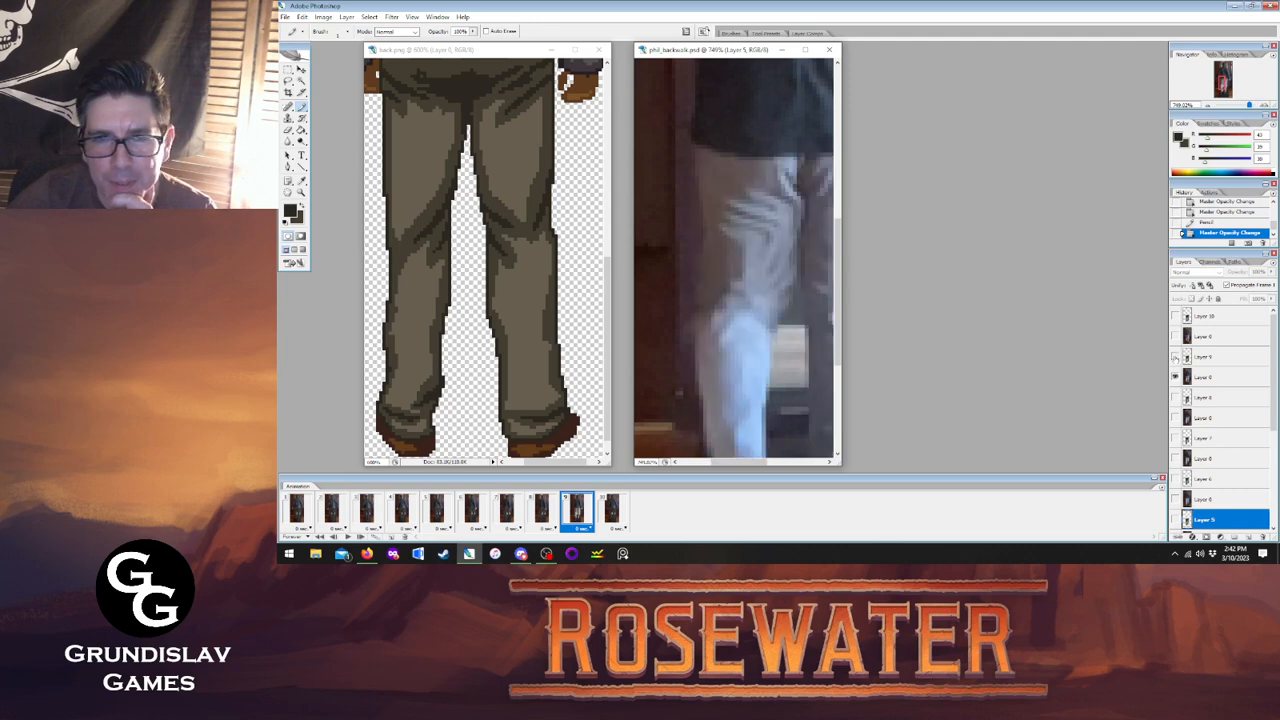
{"action": "left_click", "coordinate": [1176, 357]}
{"action": "left_click", "coordinate": [1176, 357]}
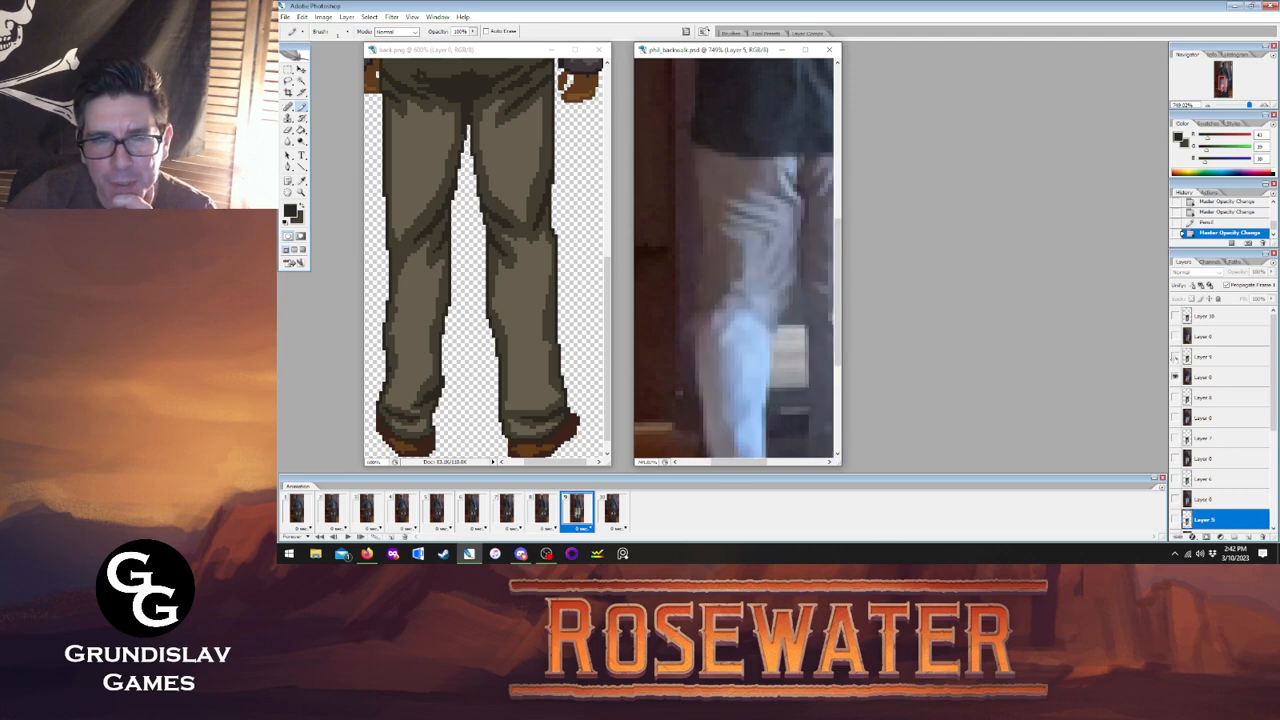
{"action": "left_click", "coordinate": [1176, 357]}
{"action": "left_click", "coordinate": [1201, 358]}
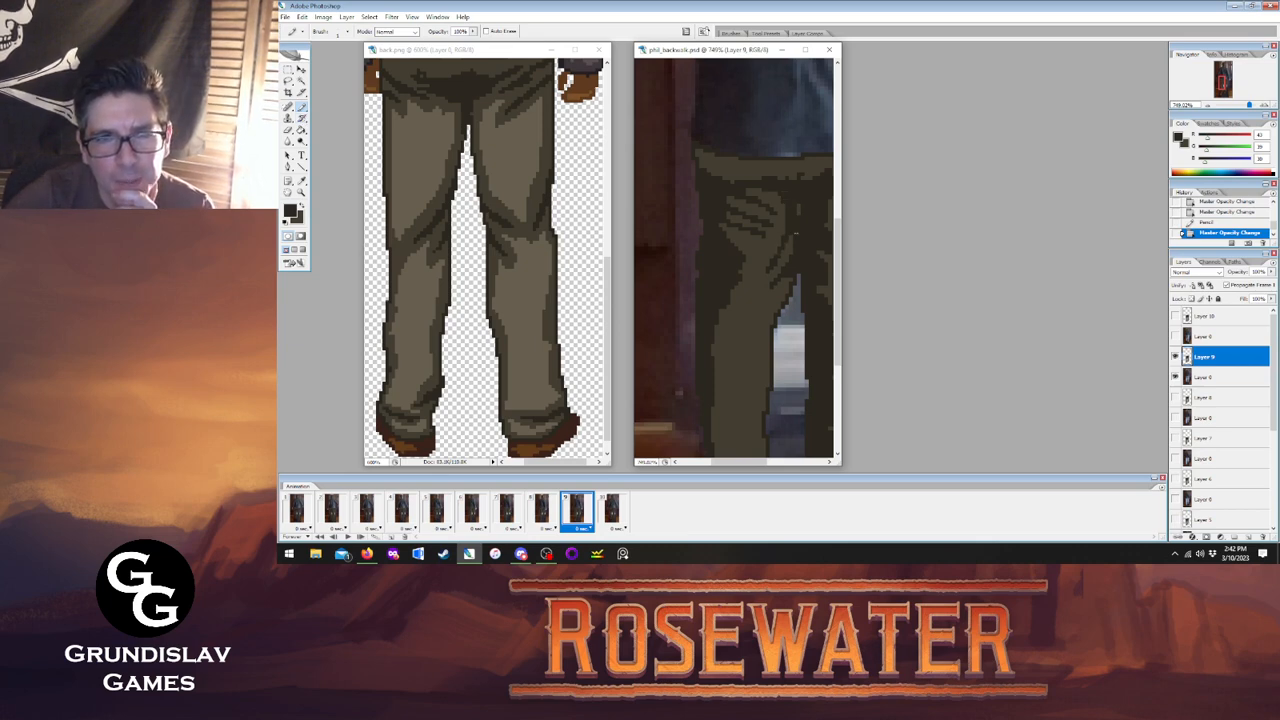
{"action": "left_click", "coordinate": [789, 289]}
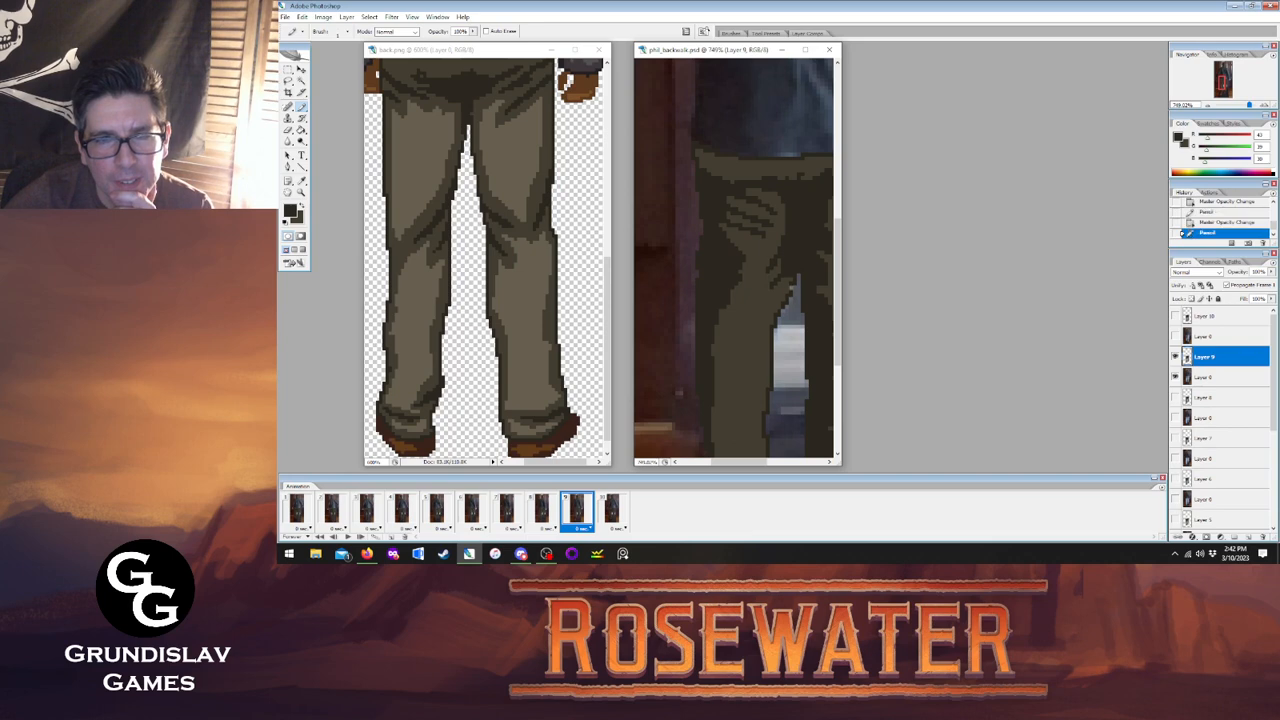
{"action": "left_click", "coordinate": [783, 311]}
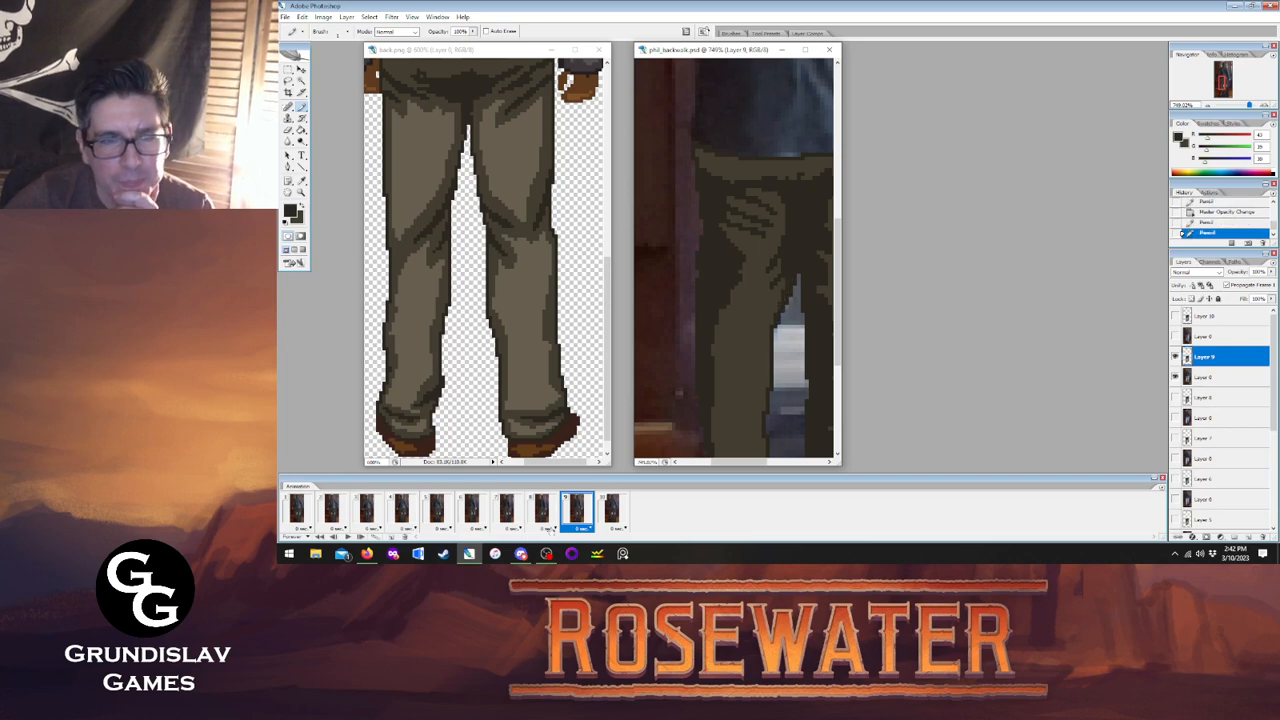
Alternate between frames 9 and 10 to examine how the trouser folds and inner-leg edge change.
{"action": "left_click", "coordinate": [613, 514]}
{"action": "left_click", "coordinate": [578, 513]}
{"action": "left_click", "coordinate": [612, 514]}
{"action": "left_click", "coordinate": [578, 513]}
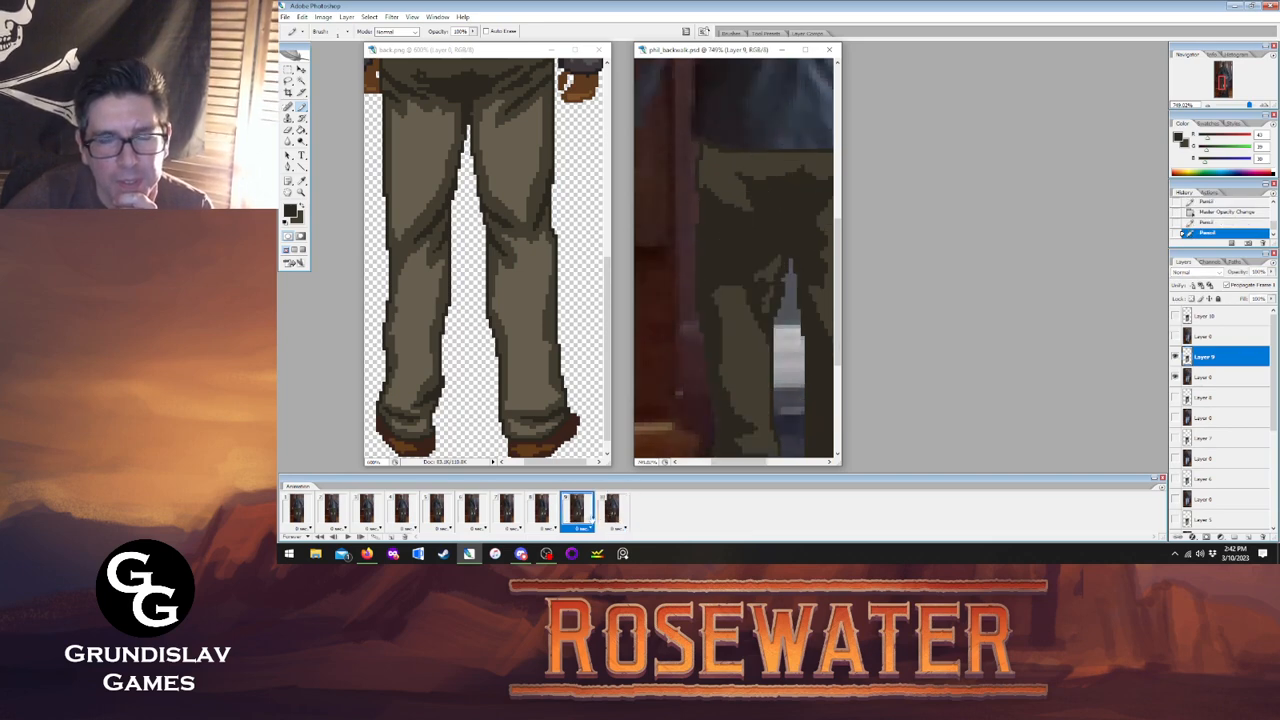
{"action": "left_click", "coordinate": [612, 514]}
{"action": "left_click", "coordinate": [578, 513]}
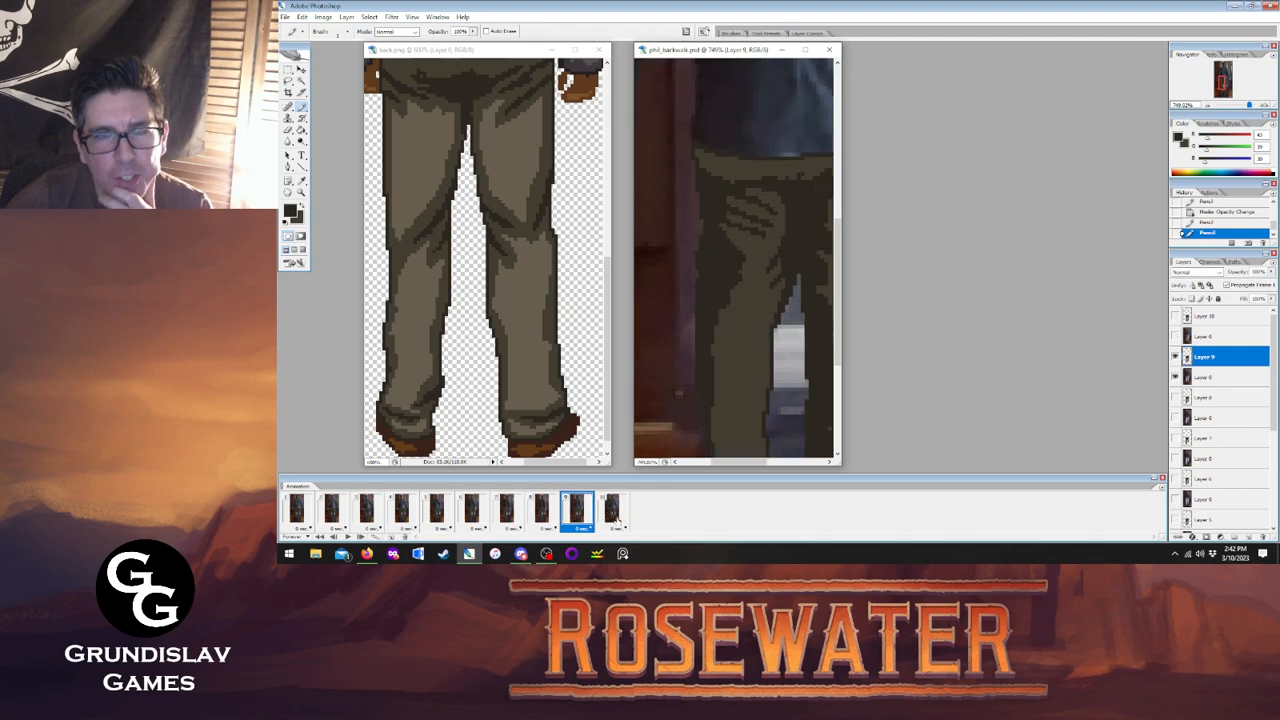
{"action": "left_click", "coordinate": [612, 514]}
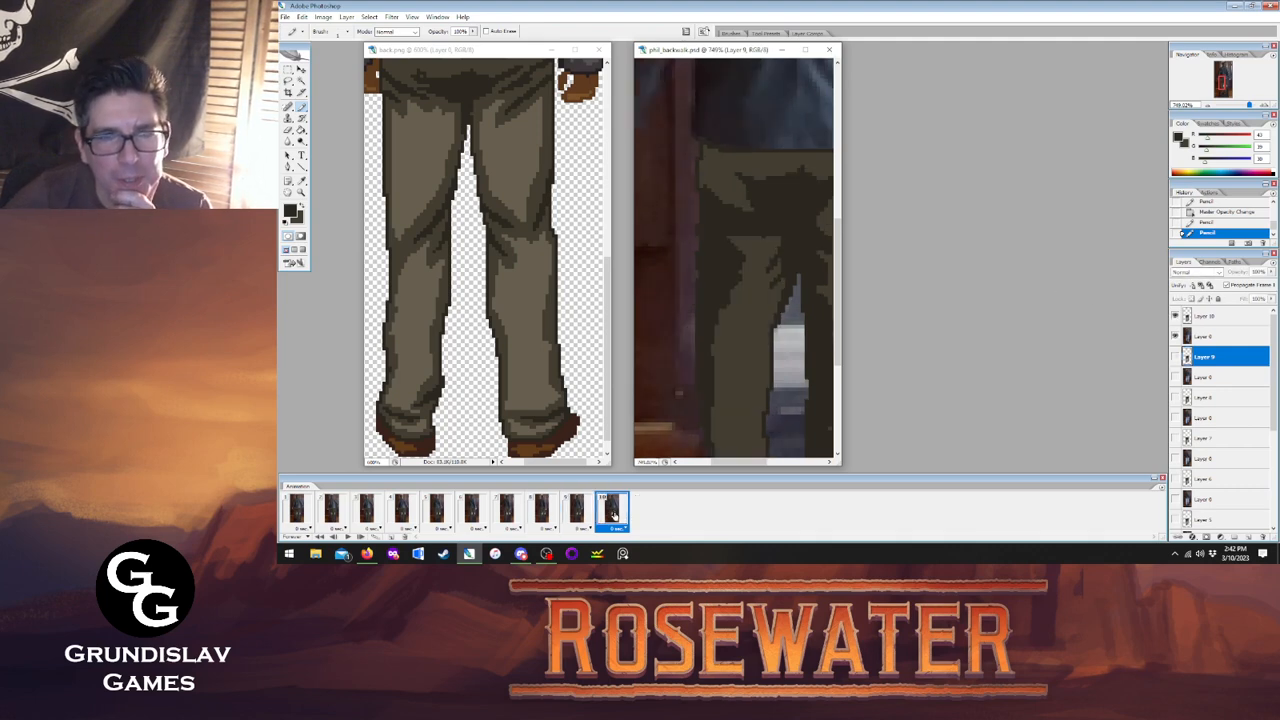
{"action": "left_click", "coordinate": [588, 514]}
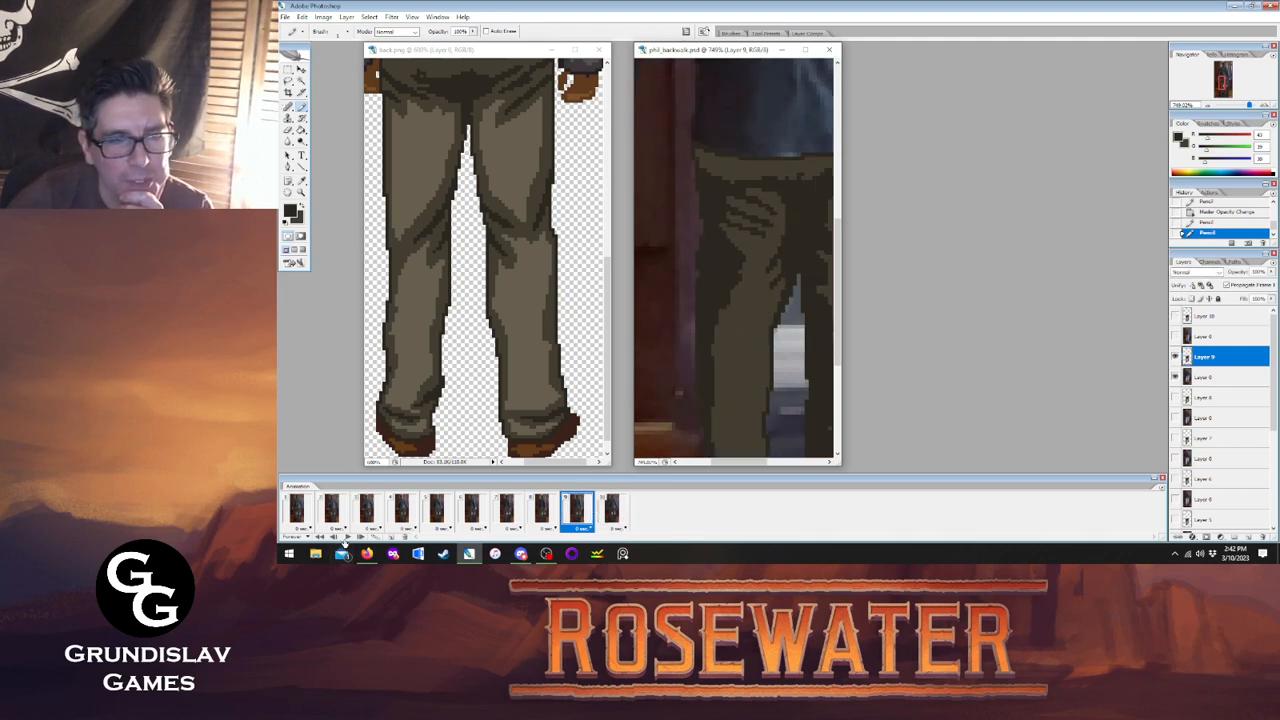
Play the walk cycle, and compare the trouser shading in frames 2 and 3.
{"action": "left_click", "coordinate": [347, 537]}
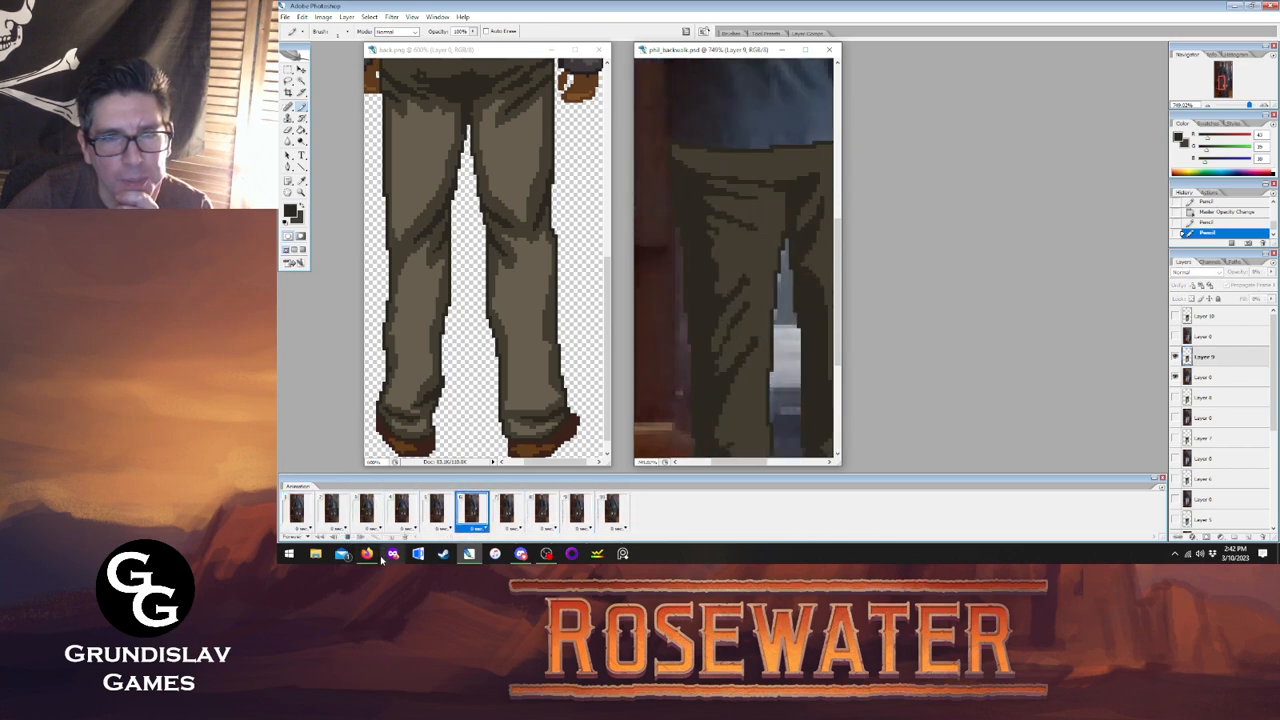
{"action": "mouse_move", "coordinate": [378, 564]}
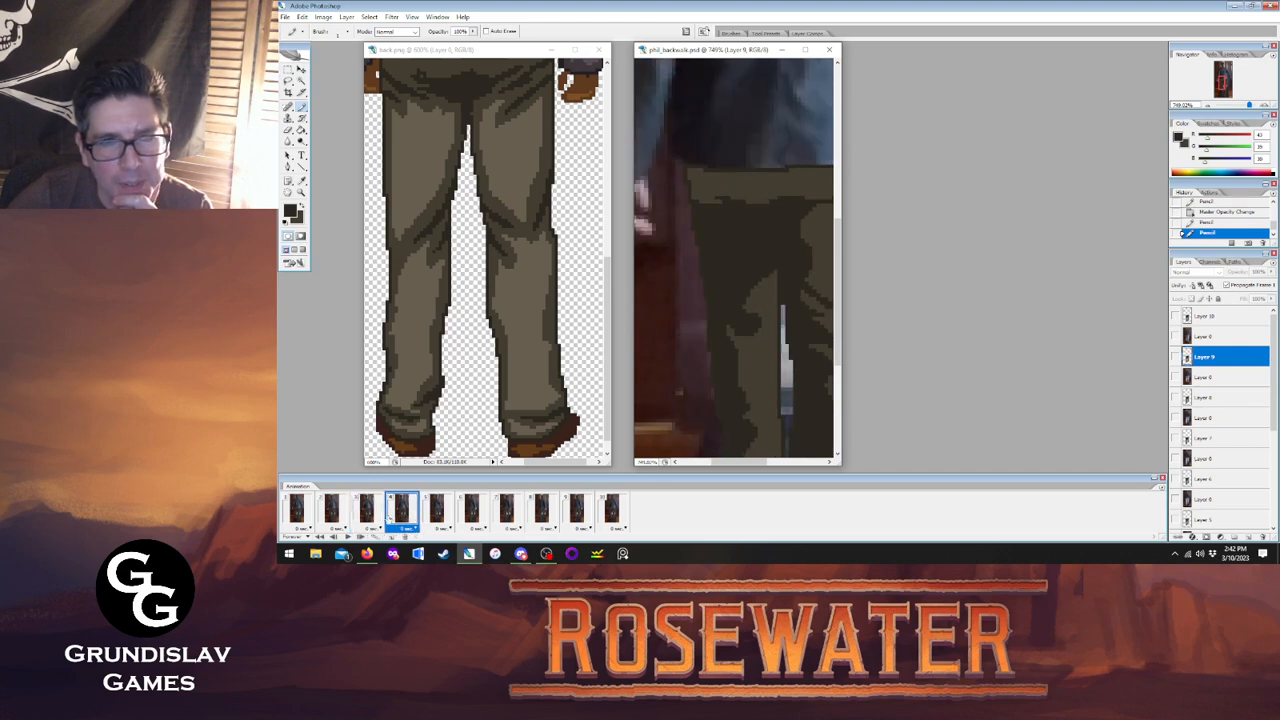
{"action": "left_click", "coordinate": [367, 512]}
{"action": "left_click", "coordinate": [342, 520]}
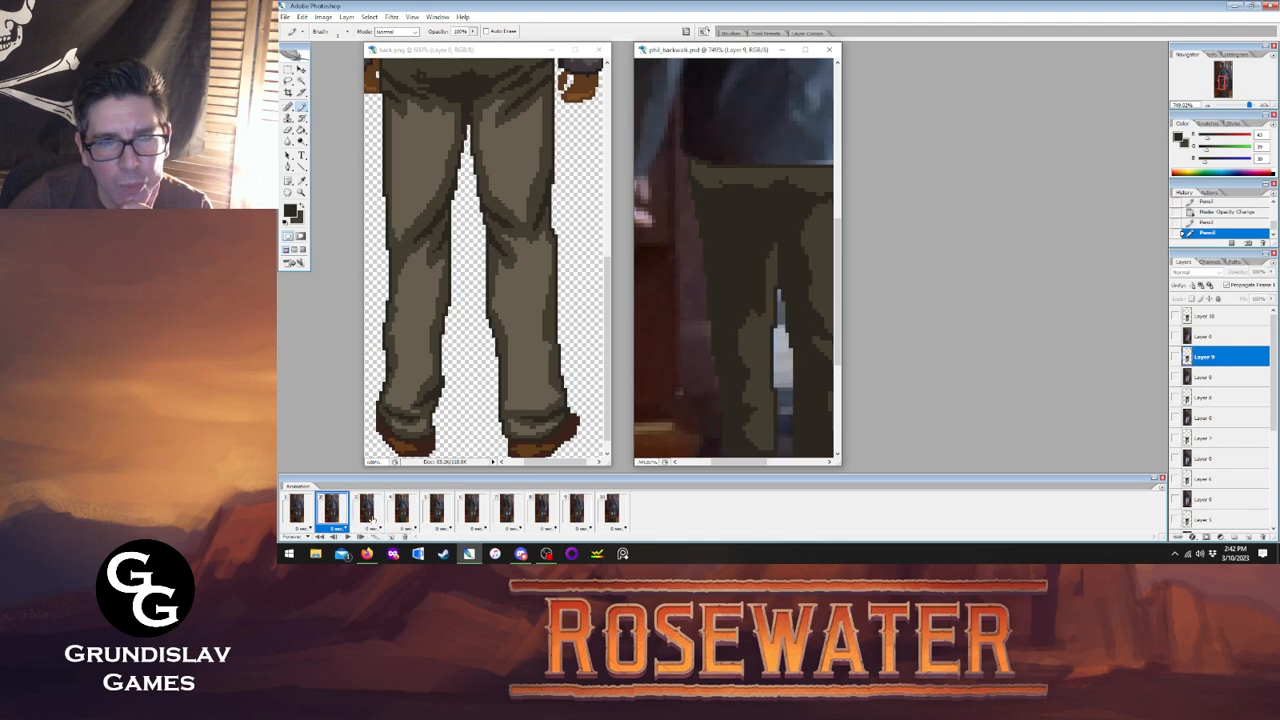
{"action": "left_click", "coordinate": [373, 519]}
{"action": "left_click", "coordinate": [342, 516]}
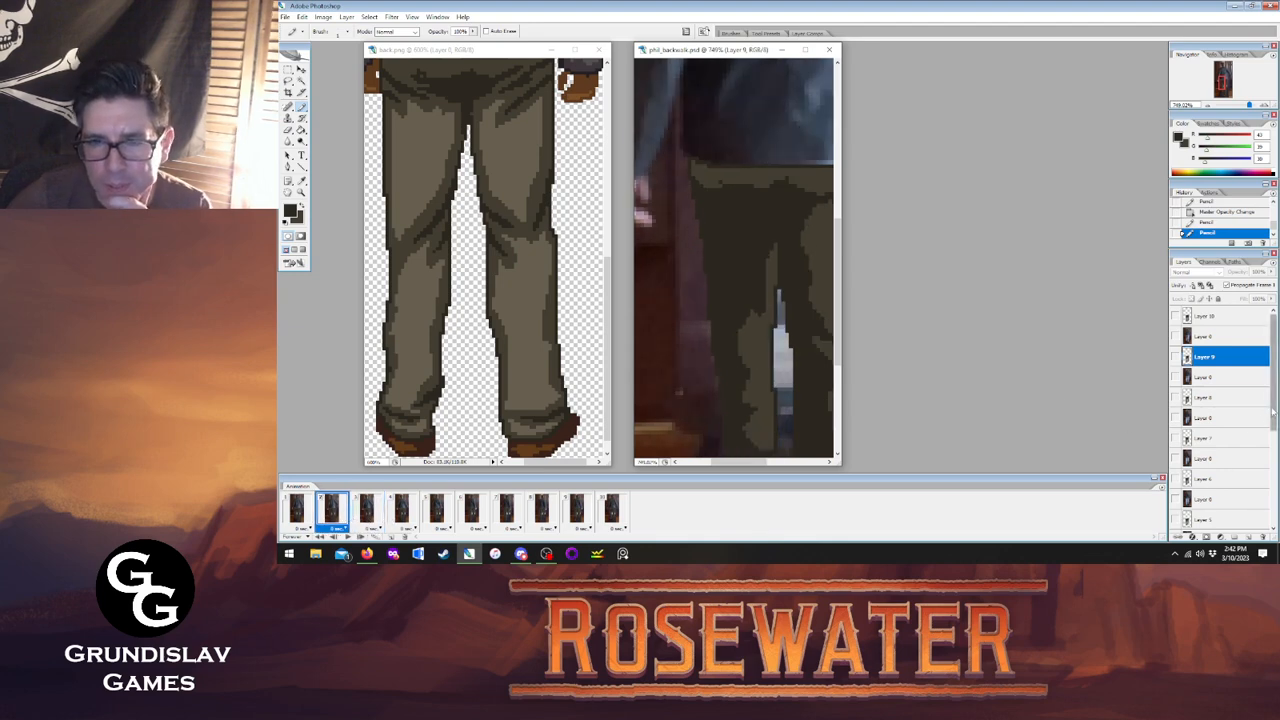
Sample the lighter trouser tone in frame 2 and pencil it into the left leg's shadow around the knee on Layer 2, checking against the footage.
{"action": "scroll", "coordinate": [1230, 420], "scroll_direction": "down", "scroll_amount": 3}
{"action": "left_click", "coordinate": [1176, 464]}
{"action": "left_click", "coordinate": [1176, 462]}
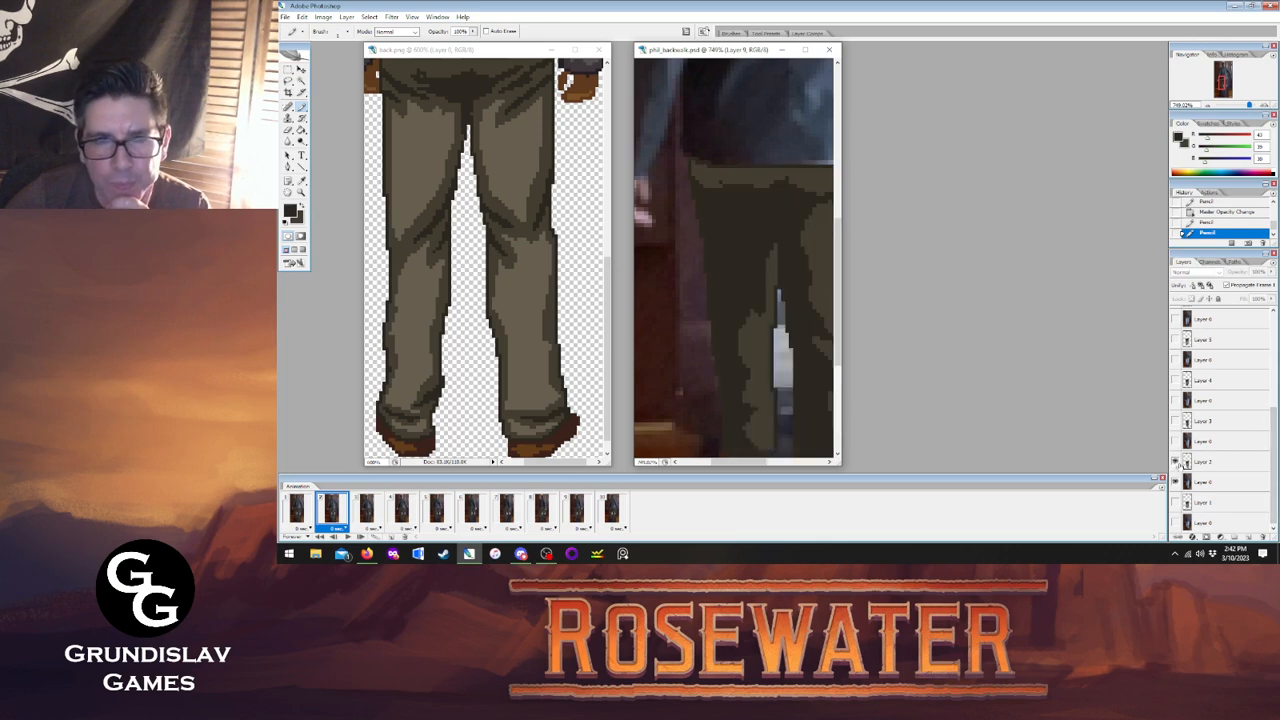
{"action": "key", "text": "i"}
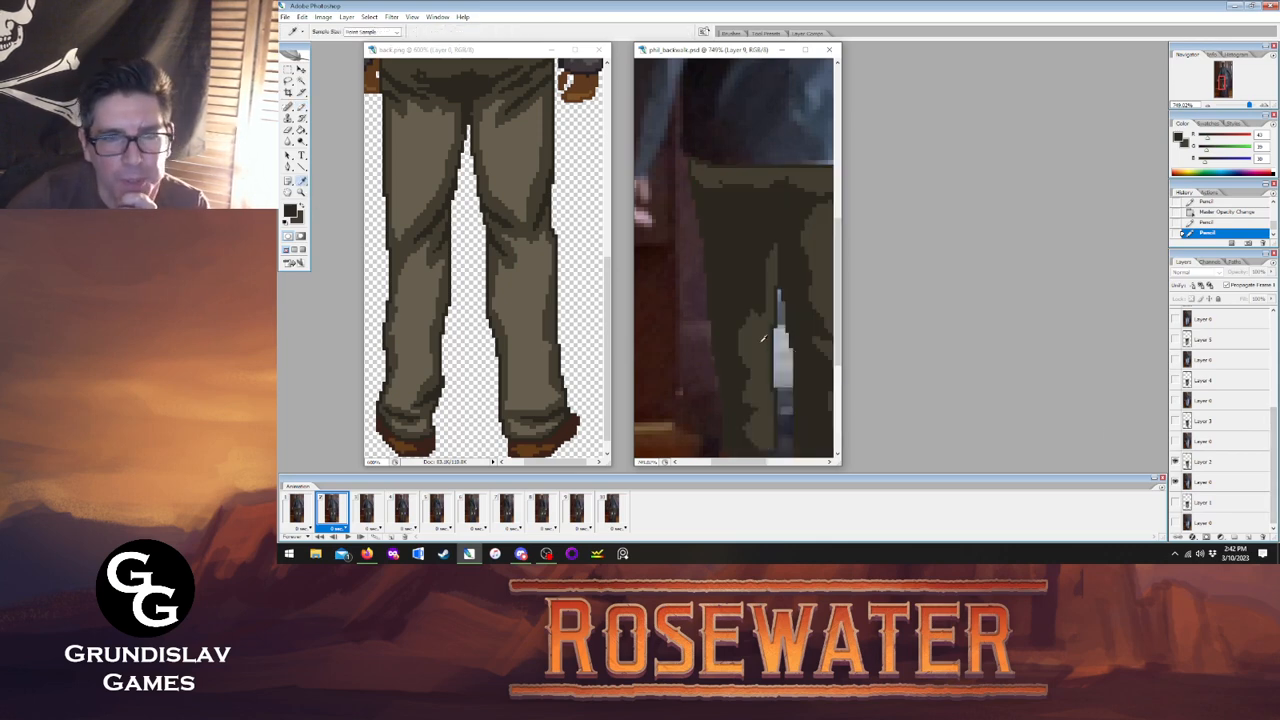
{"action": "key", "text": "b"}
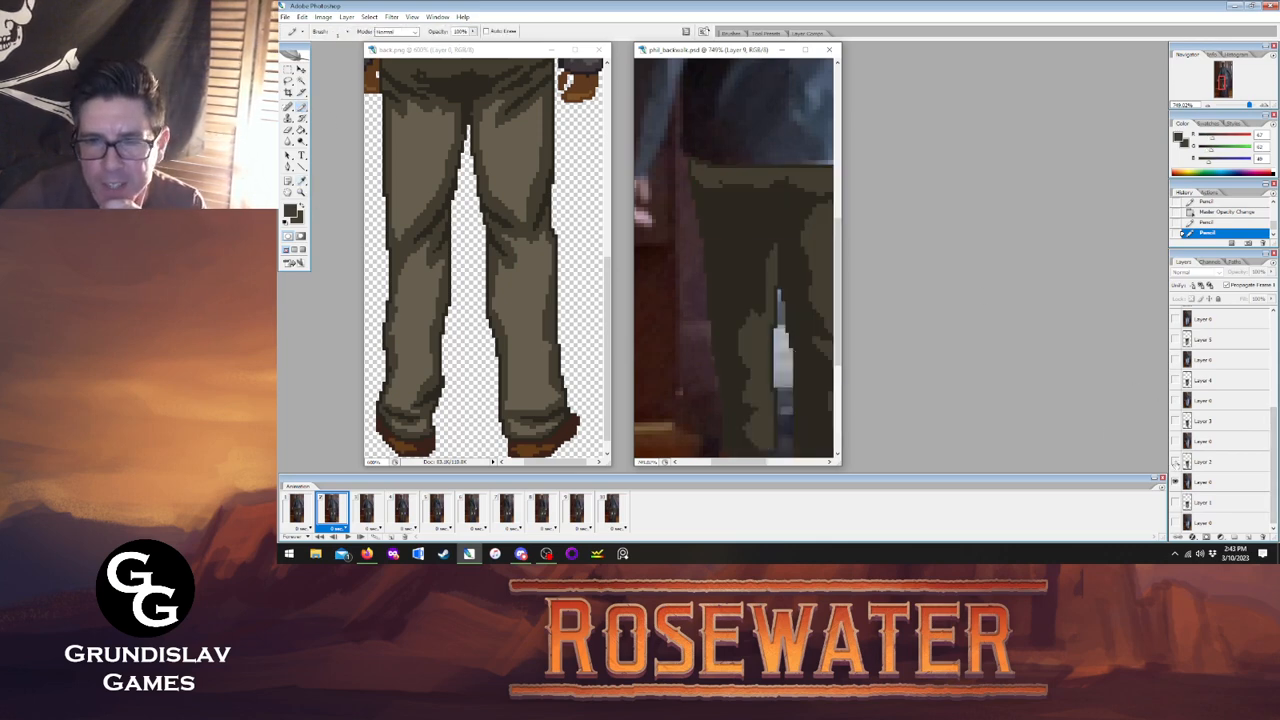
{"action": "left_click", "coordinate": [1176, 462]}
{"action": "left_click", "coordinate": [1176, 462]}
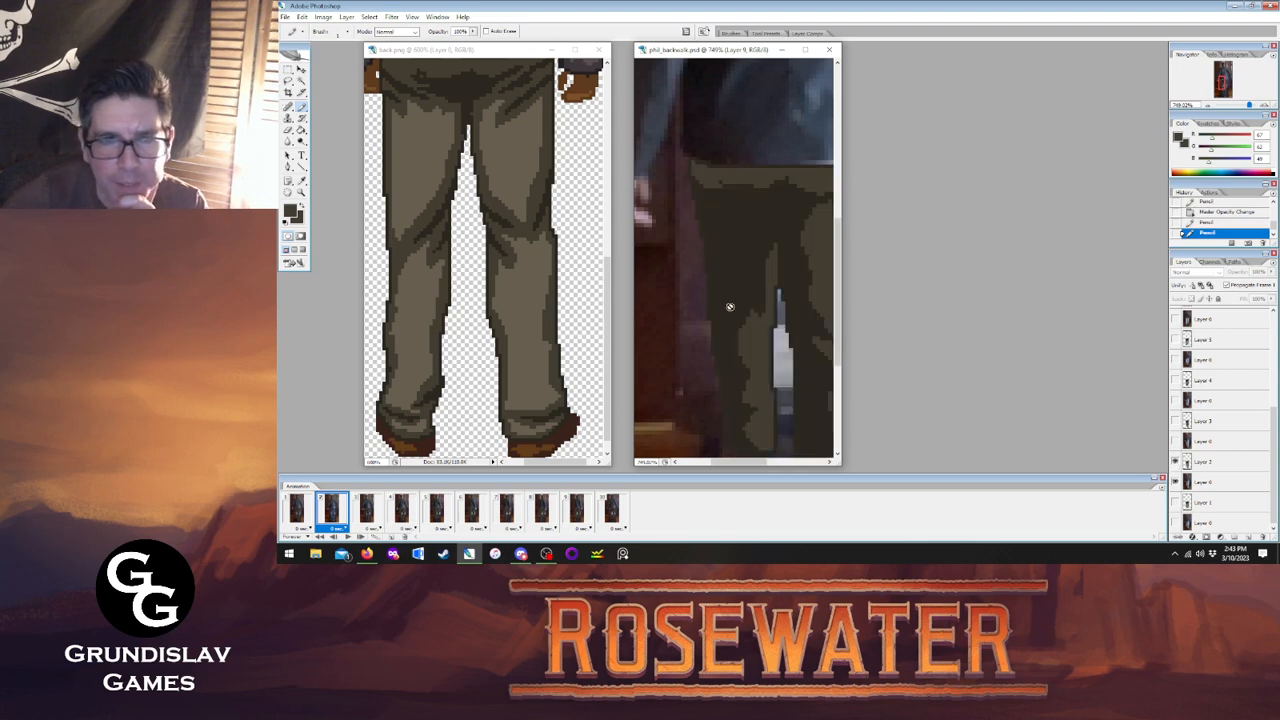
{"action": "left_click", "coordinate": [1203, 468]}
{"action": "left_click", "coordinate": [1176, 462]}
{"action": "left_click", "coordinate": [1176, 462]}
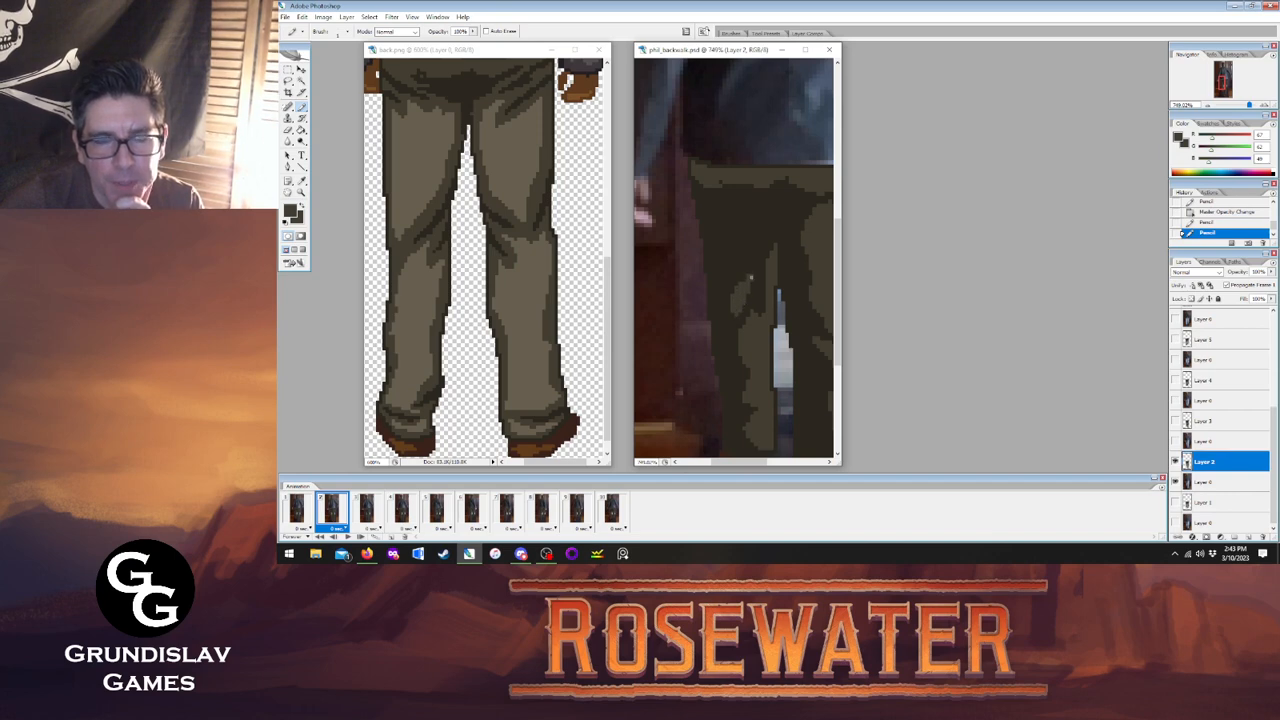
{"action": "left_click", "coordinate": [750, 276]}
Step between frames 1, 2 and 3 to check how the left leg's knee shading flows.
{"action": "left_click", "coordinate": [302, 510]}
{"action": "left_click", "coordinate": [325, 508]}
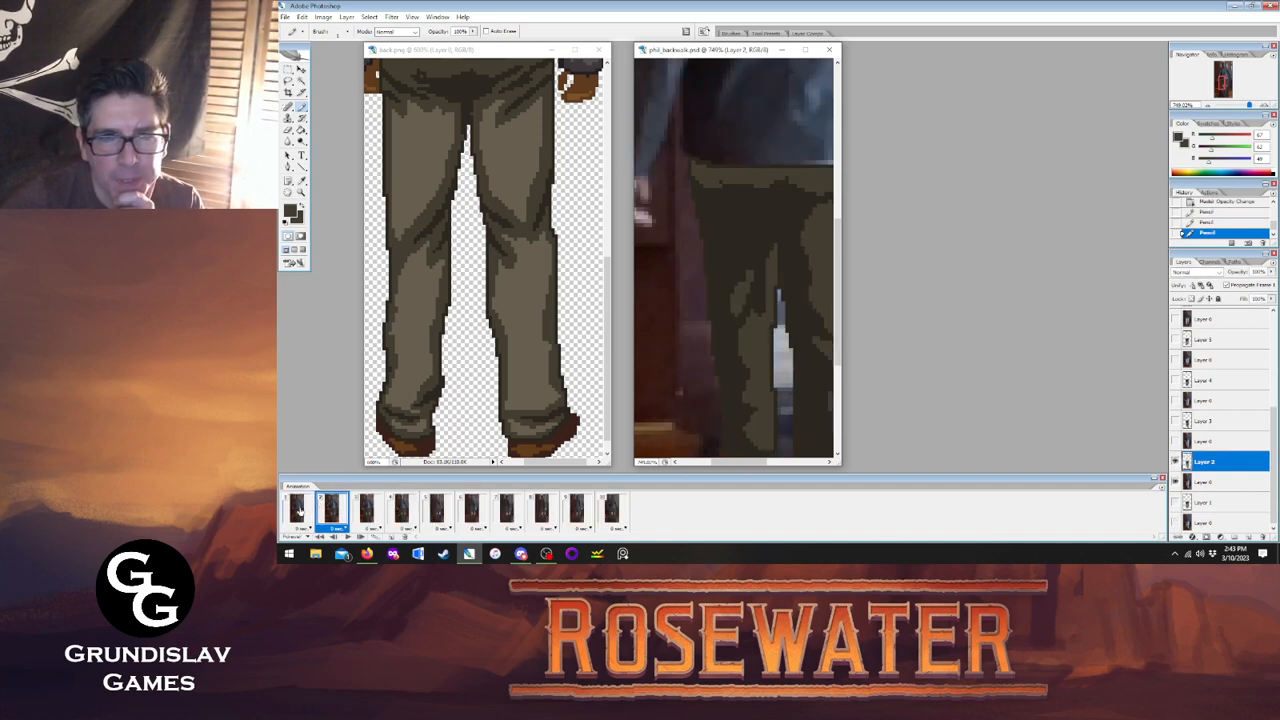
{"action": "left_click", "coordinate": [303, 510]}
{"action": "left_click", "coordinate": [333, 510]}
{"action": "left_click", "coordinate": [366, 510]}
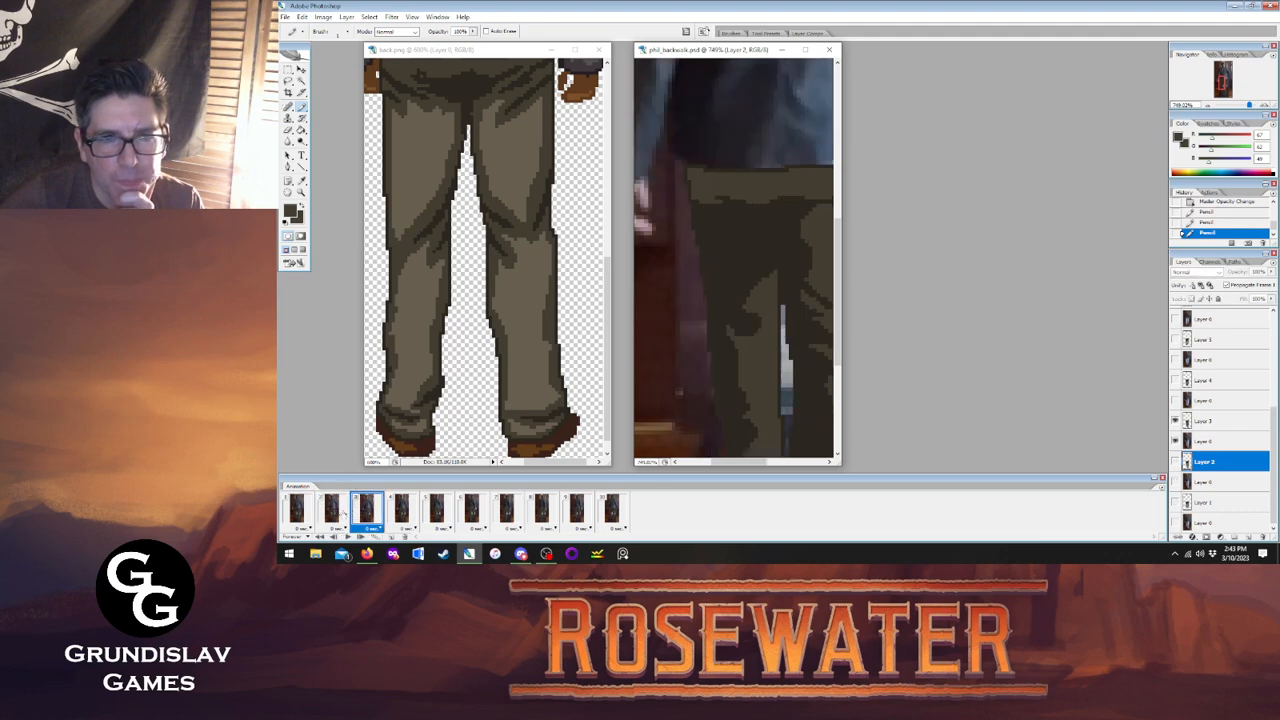
{"action": "left_click", "coordinate": [333, 512]}
{"action": "left_click", "coordinate": [364, 512]}
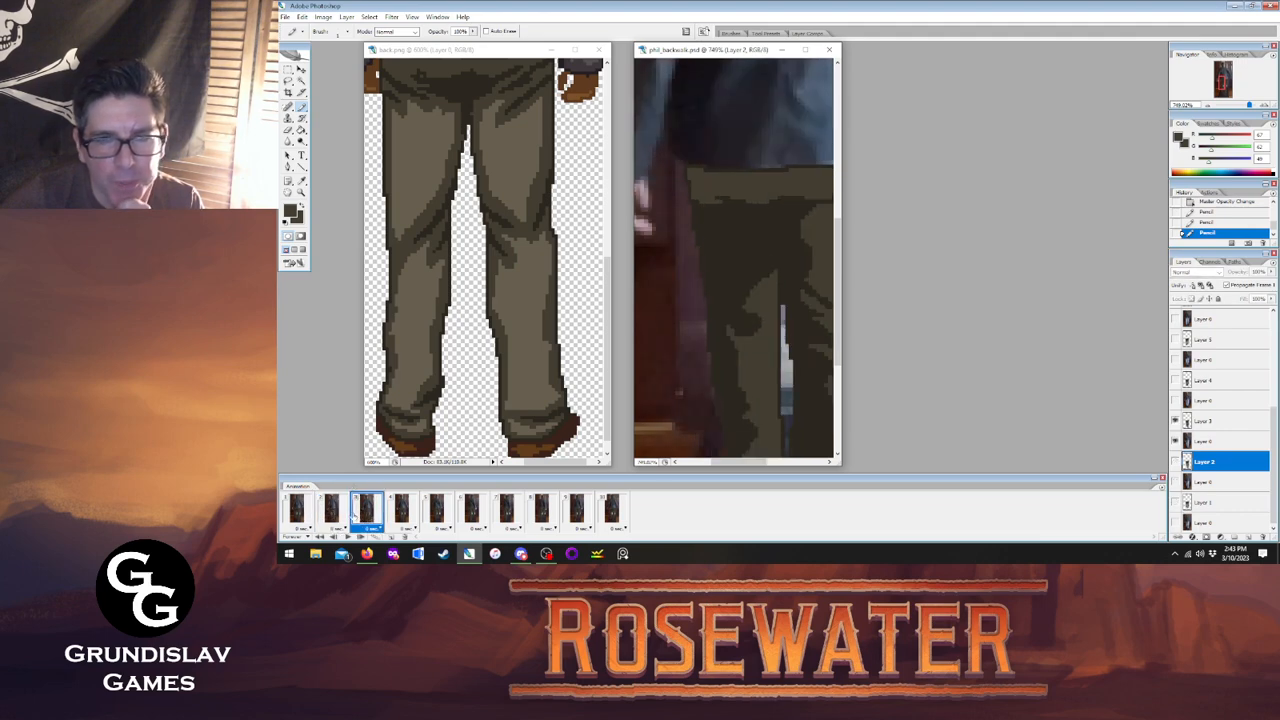
Check frame 3 against the footage and paint out the dark fold patch at the left knee on Layer 3 with the lighter tone.
{"action": "left_click", "coordinate": [1175, 421]}
{"action": "left_click", "coordinate": [1175, 421]}
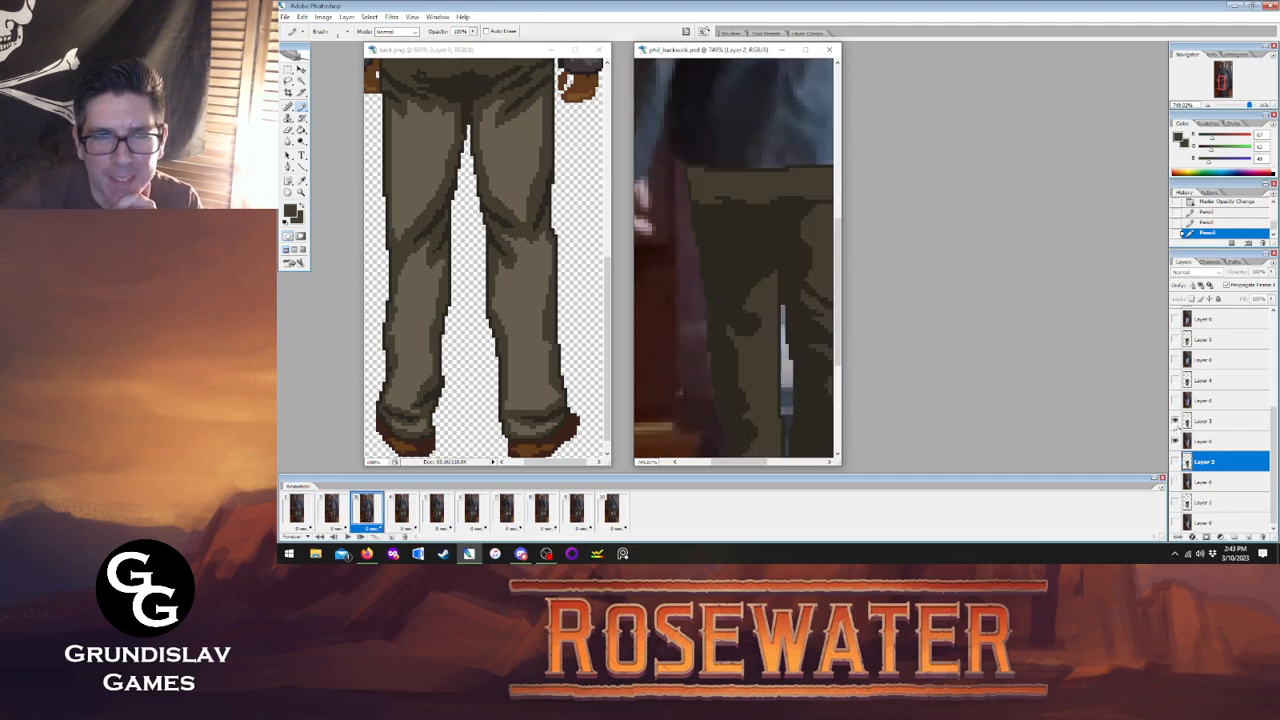
{"action": "left_click", "coordinate": [1175, 421]}
{"action": "left_click", "coordinate": [1175, 421]}
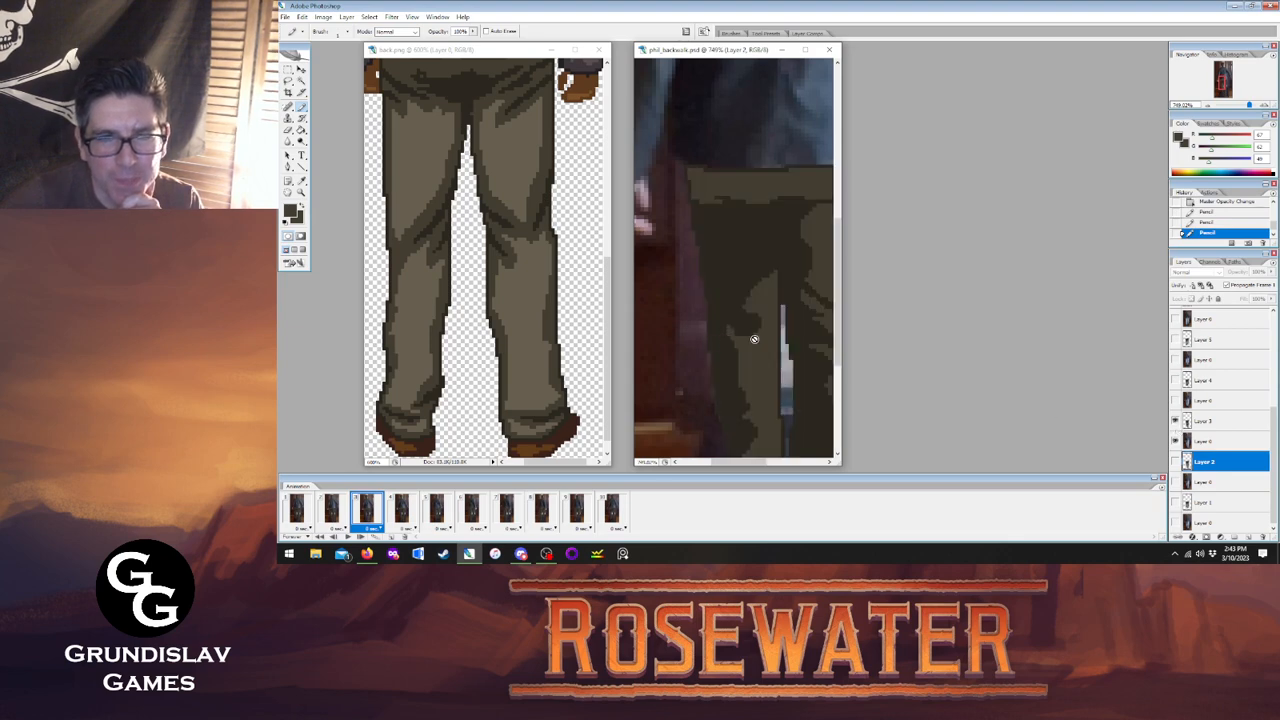
{"action": "left_click", "coordinate": [1203, 420]}
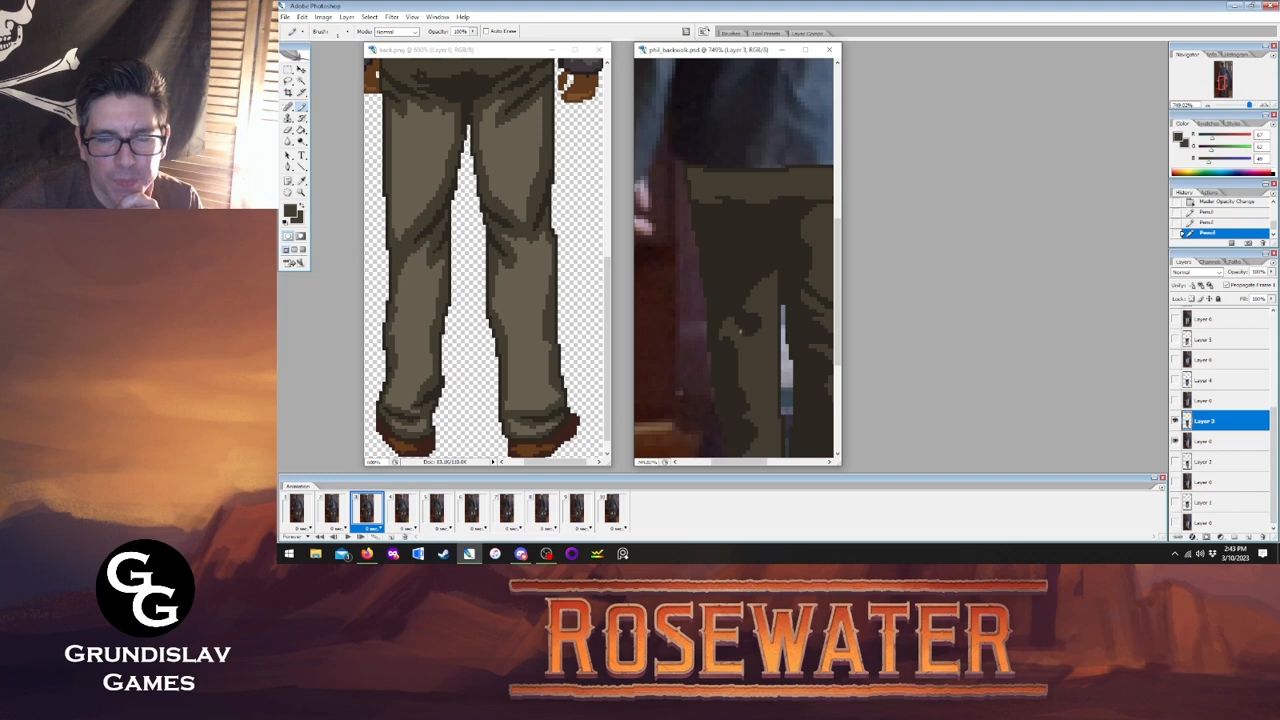
{"action": "left_click", "coordinate": [740, 330]}
{"action": "left_click_drag", "start_coordinate": [754, 332], "coordinate": [758, 321]}
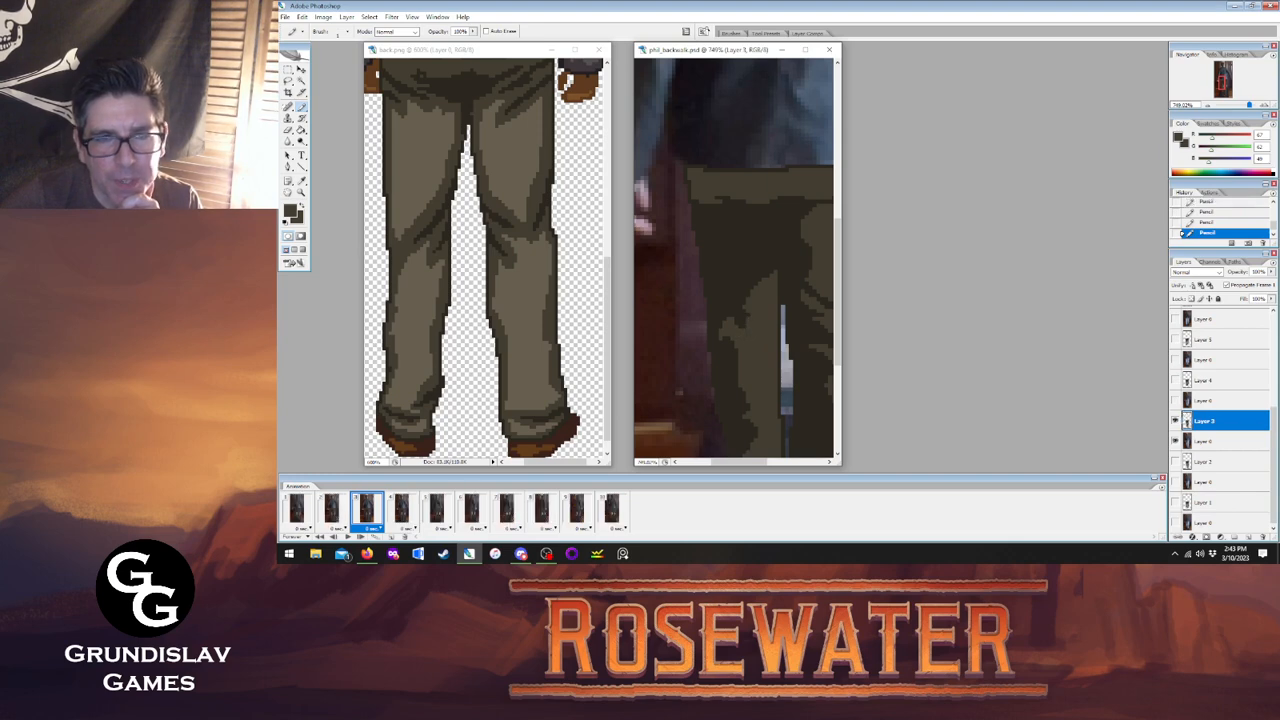
Alternate among frames 2, 3 and 4 to compare the left leg's shading around the knee.
{"action": "left_click", "coordinate": [335, 512]}
{"action": "left_click", "coordinate": [366, 512]}
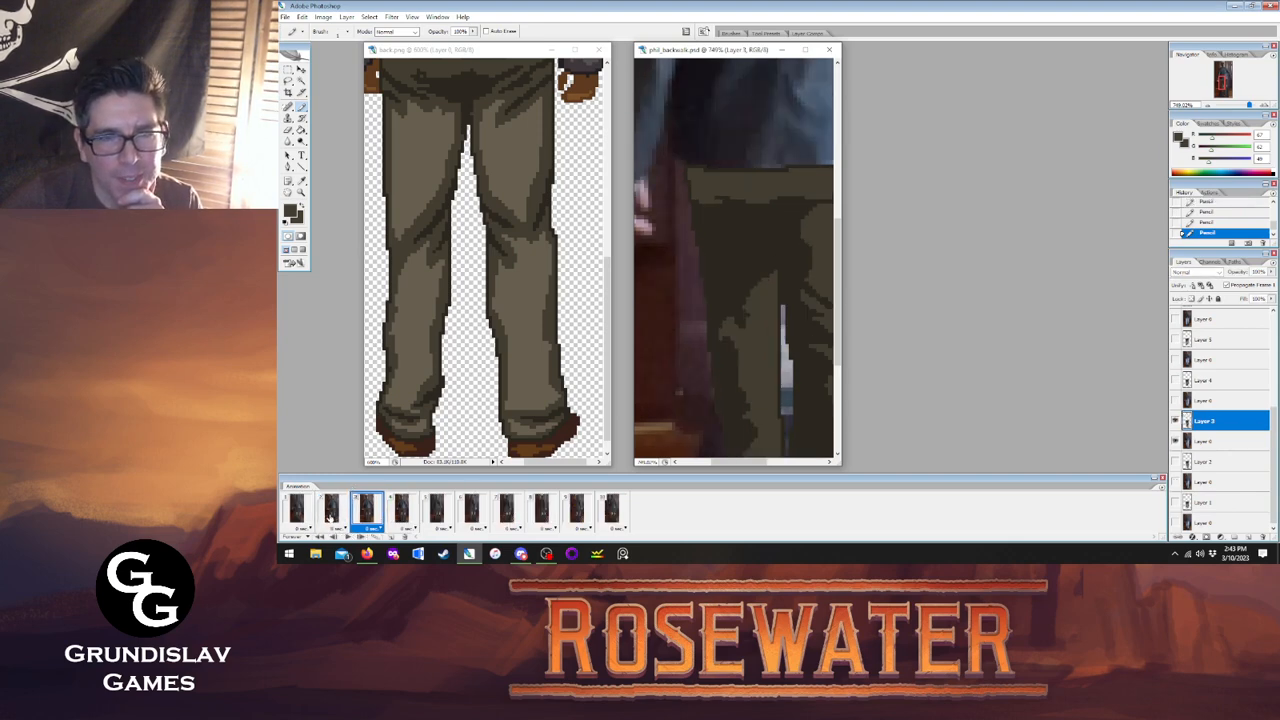
{"action": "left_click", "coordinate": [335, 512]}
{"action": "left_click", "coordinate": [390, 514]}
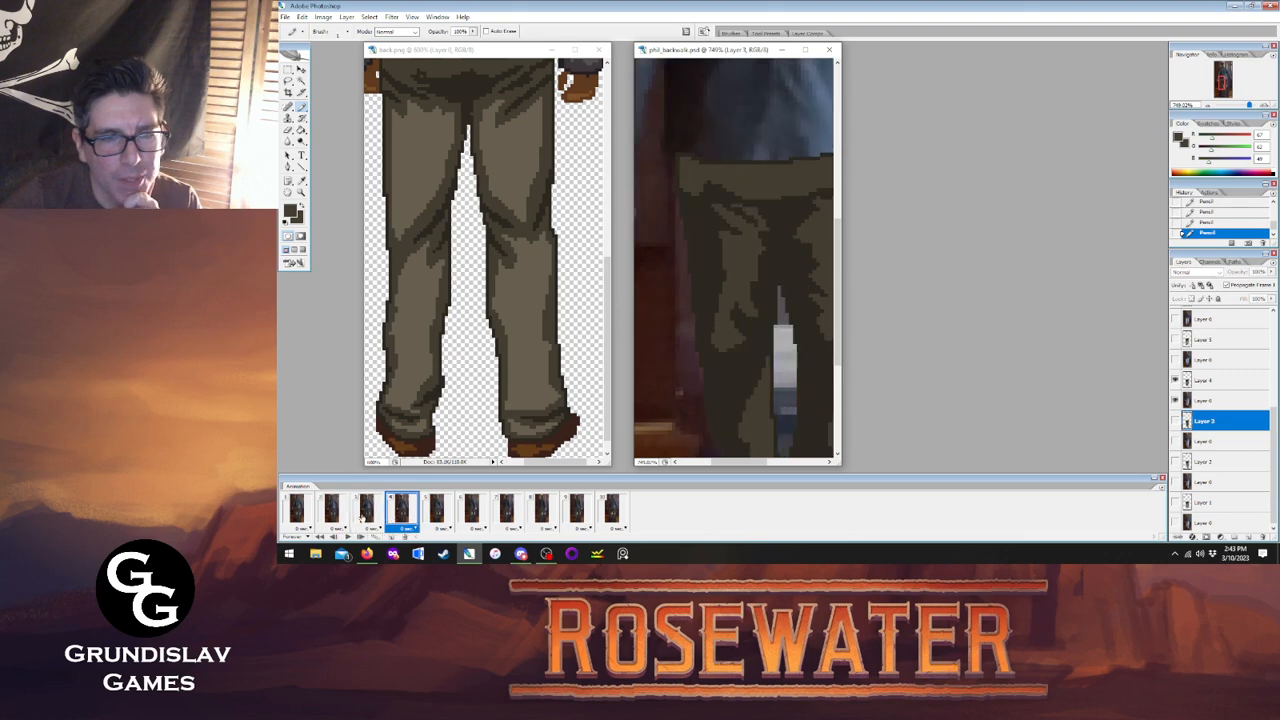
{"action": "left_click", "coordinate": [366, 512]}
{"action": "left_click", "coordinate": [390, 514]}
{"action": "left_click", "coordinate": [366, 514]}
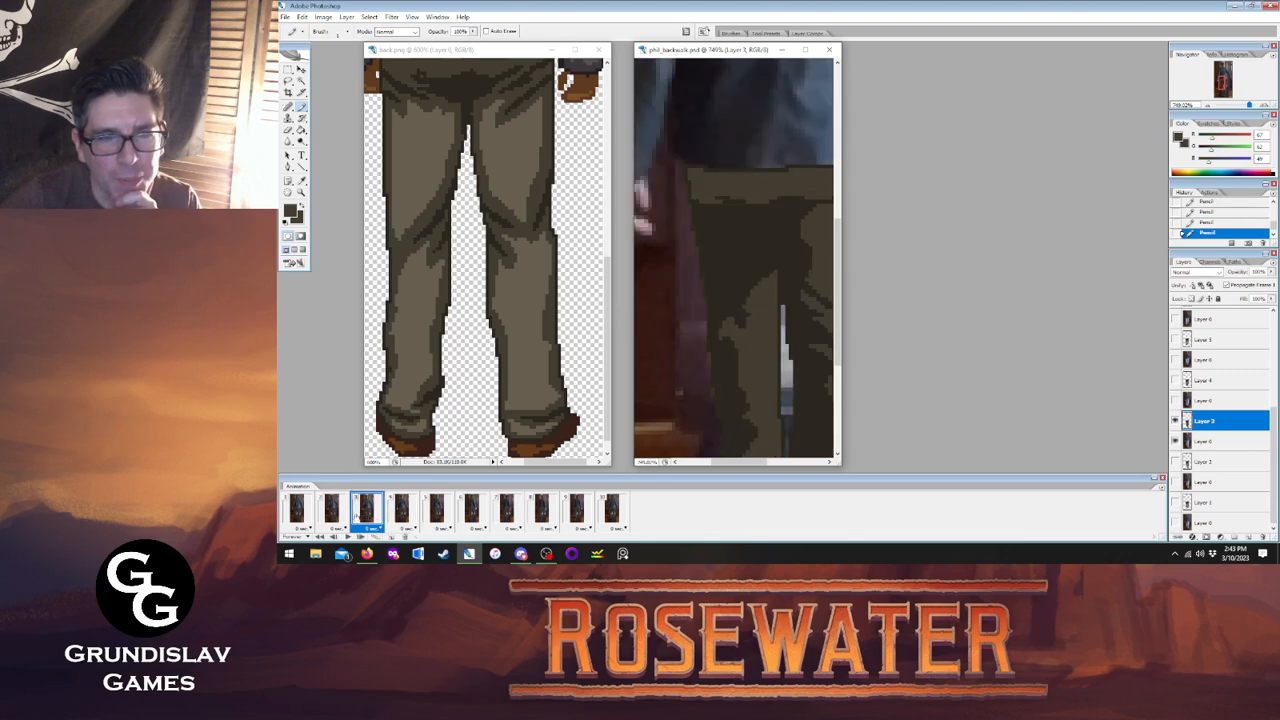
{"action": "left_click", "coordinate": [335, 512]}
{"action": "left_click", "coordinate": [366, 514]}
{"action": "left_click", "coordinate": [392, 514]}
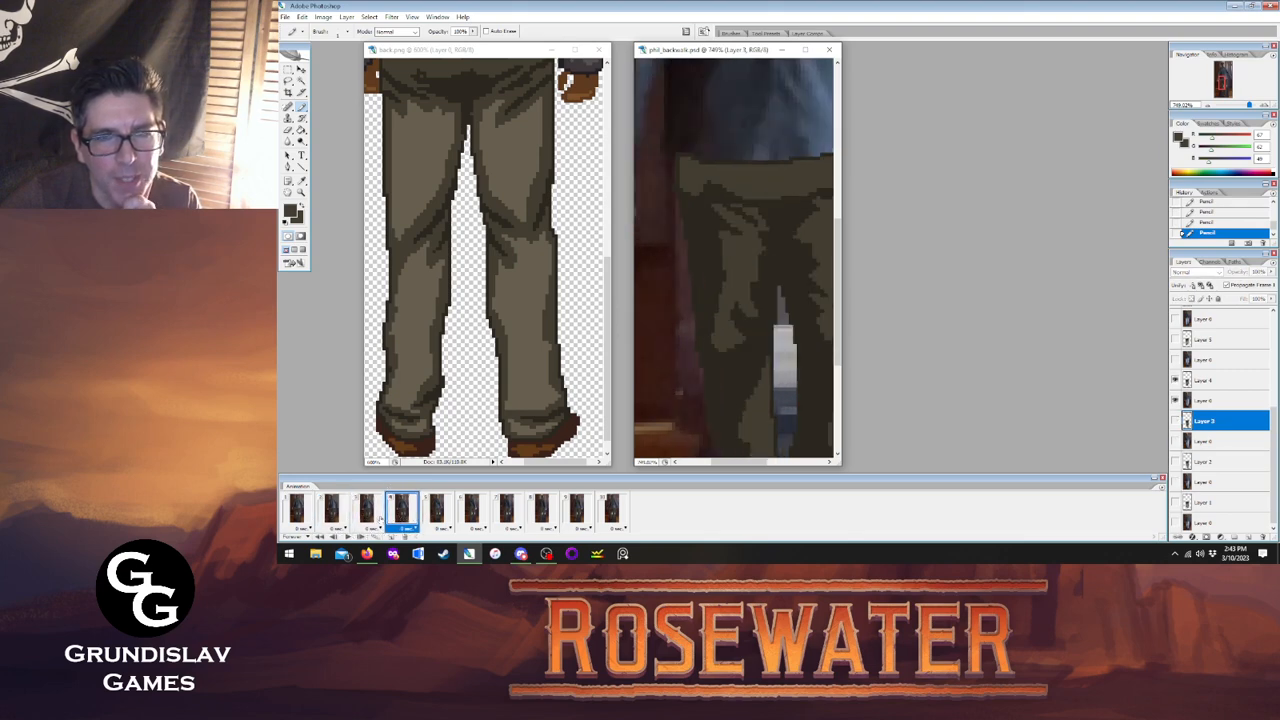
{"action": "left_click", "coordinate": [366, 512]}
Toggle the frame 4 drawing on Layer 4 off and on to compare its trouser folds with the reference footage.
{"action": "left_click", "coordinate": [401, 512]}
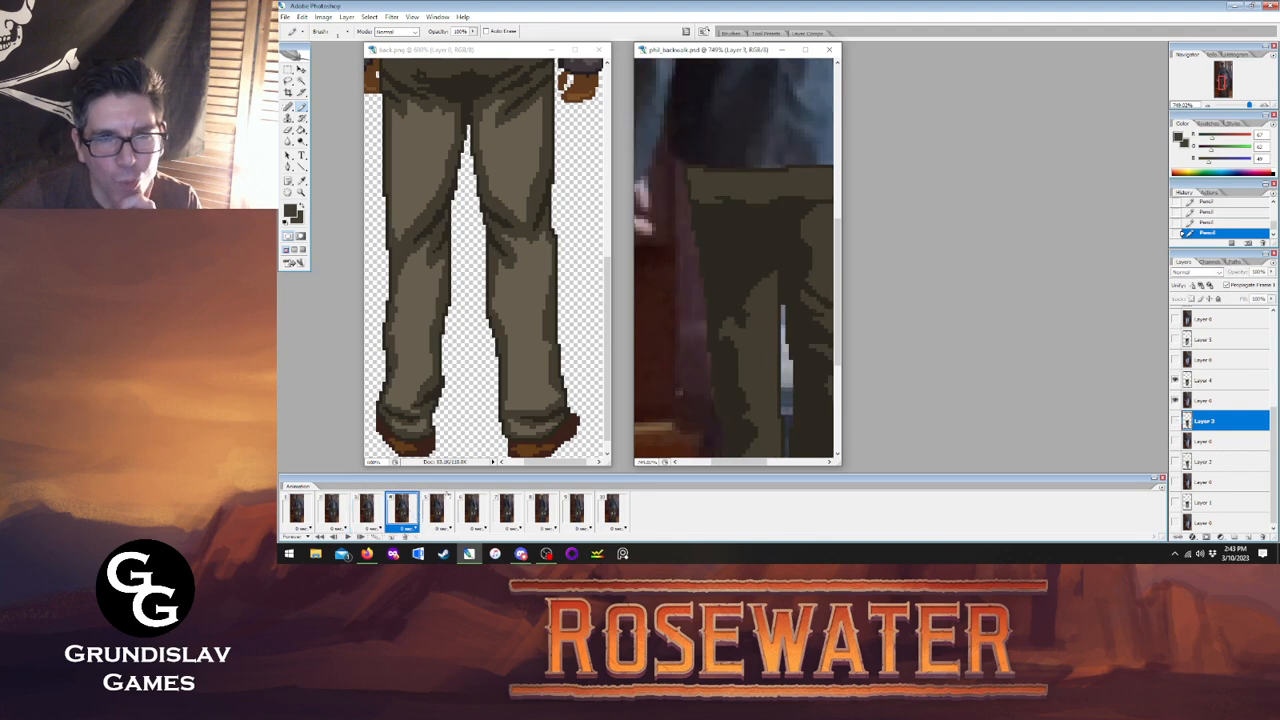
{"action": "left_click", "coordinate": [1175, 381]}
{"action": "left_click", "coordinate": [1175, 381]}
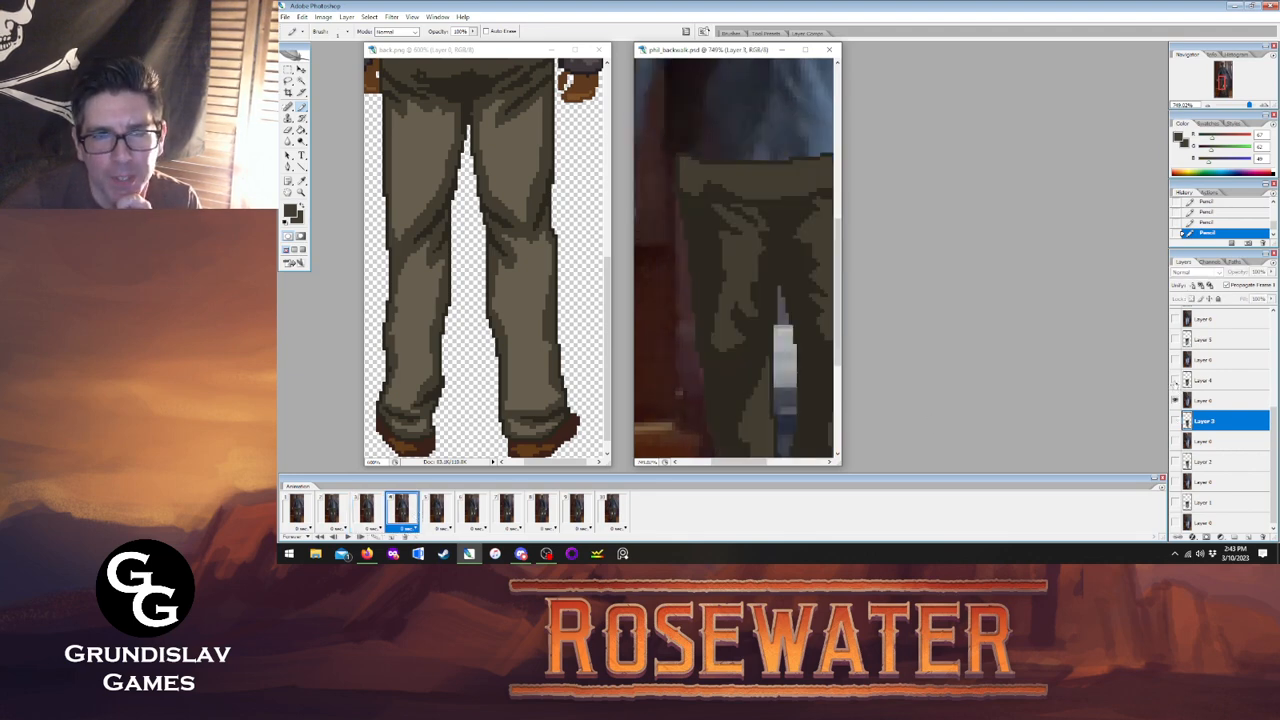
{"action": "left_click", "coordinate": [1175, 381]}
{"action": "left_click", "coordinate": [1175, 381]}
{"action": "left_click", "coordinate": [1175, 381]}
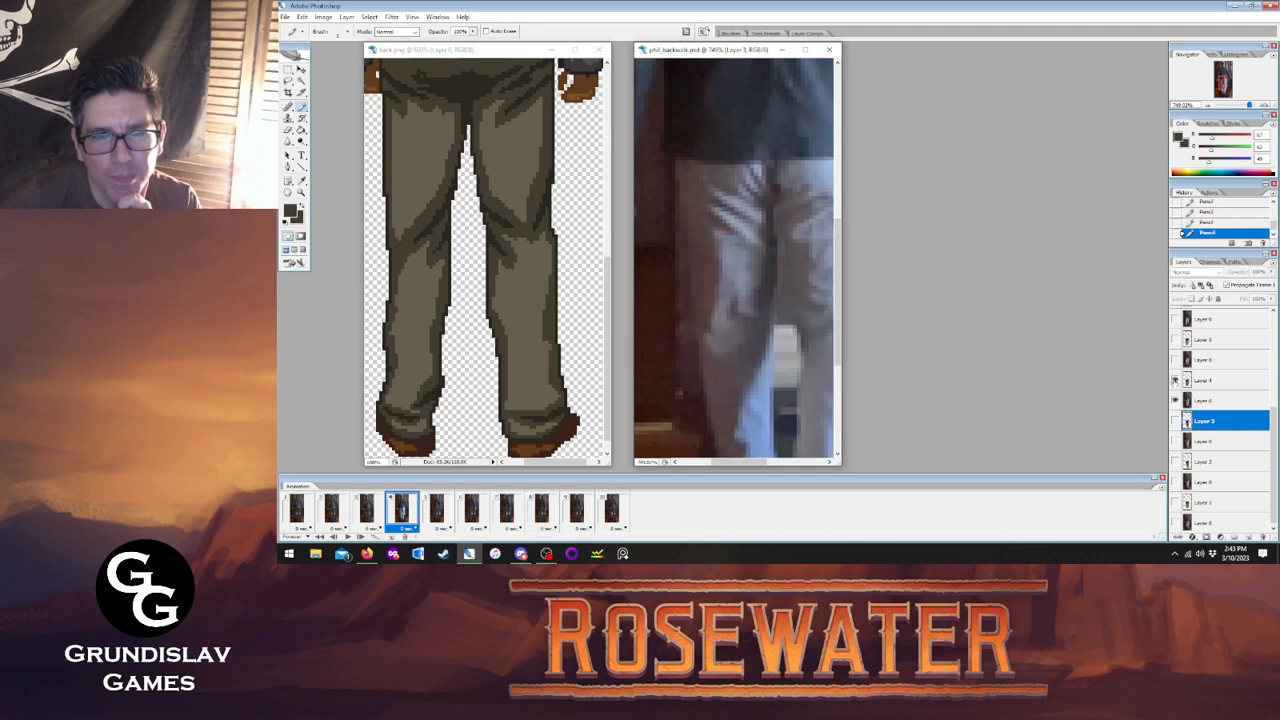
{"action": "left_click", "coordinate": [1175, 381]}
{"action": "left_click", "coordinate": [1175, 381]}
{"action": "left_click", "coordinate": [1175, 381]}
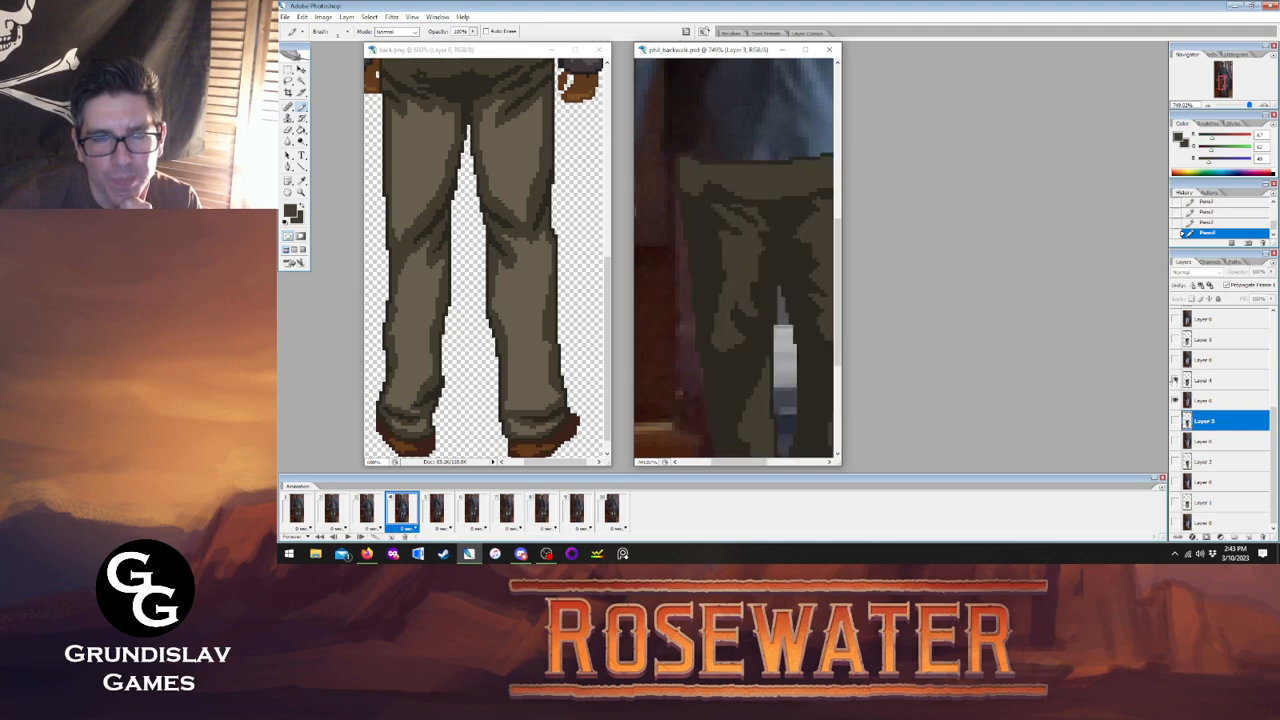
{"action": "left_click", "coordinate": [1175, 381]}
{"action": "left_click", "coordinate": [1175, 381]}
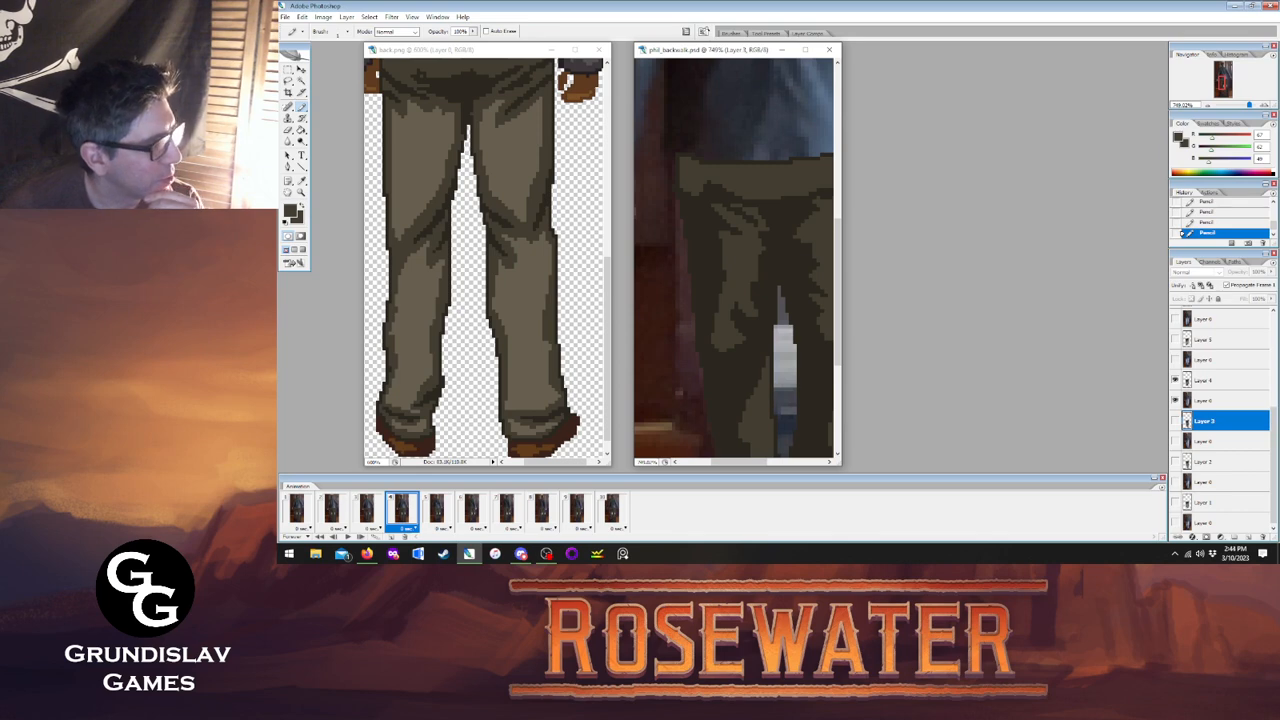
Alternate between frames 3, 4 and 5 to compare the shading on the seat and left thigh.
{"action": "left_click", "coordinate": [714, 57]}
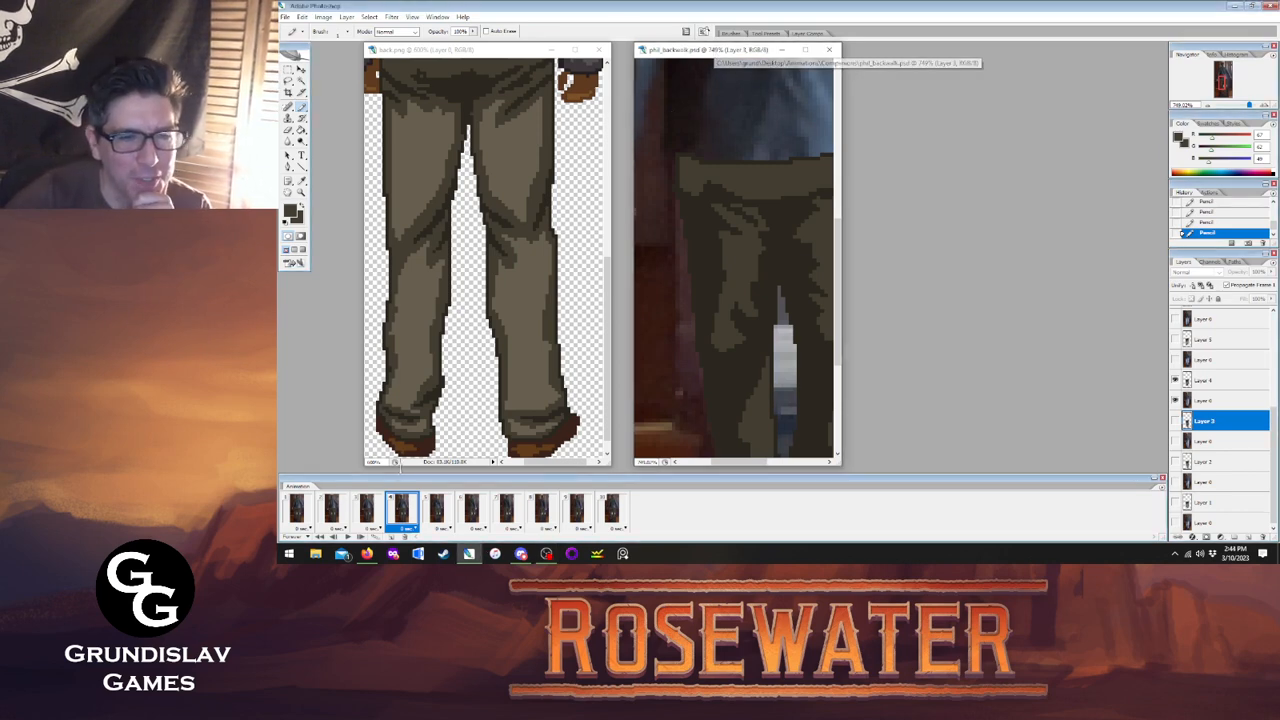
{"action": "left_click", "coordinate": [371, 508]}
{"action": "left_click", "coordinate": [397, 508]}
{"action": "left_click", "coordinate": [371, 510]}
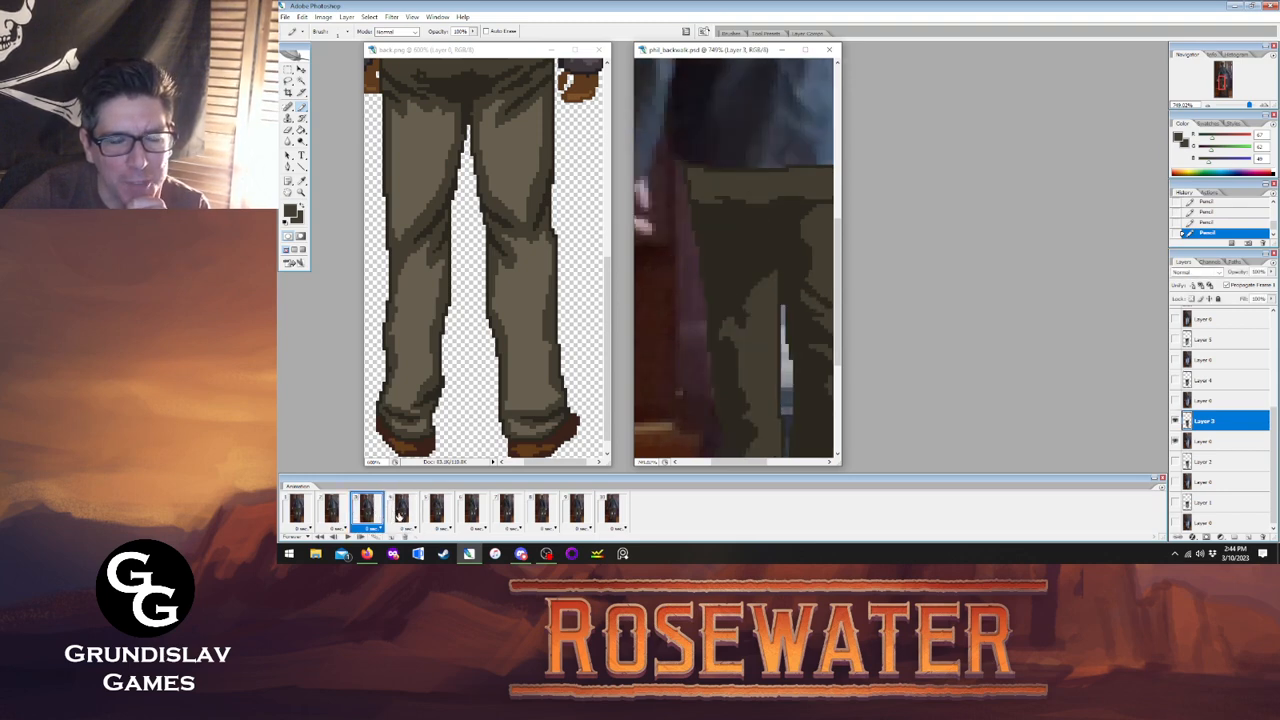
{"action": "left_click", "coordinate": [400, 510]}
{"action": "left_click", "coordinate": [370, 510]}
{"action": "left_click", "coordinate": [404, 518]}
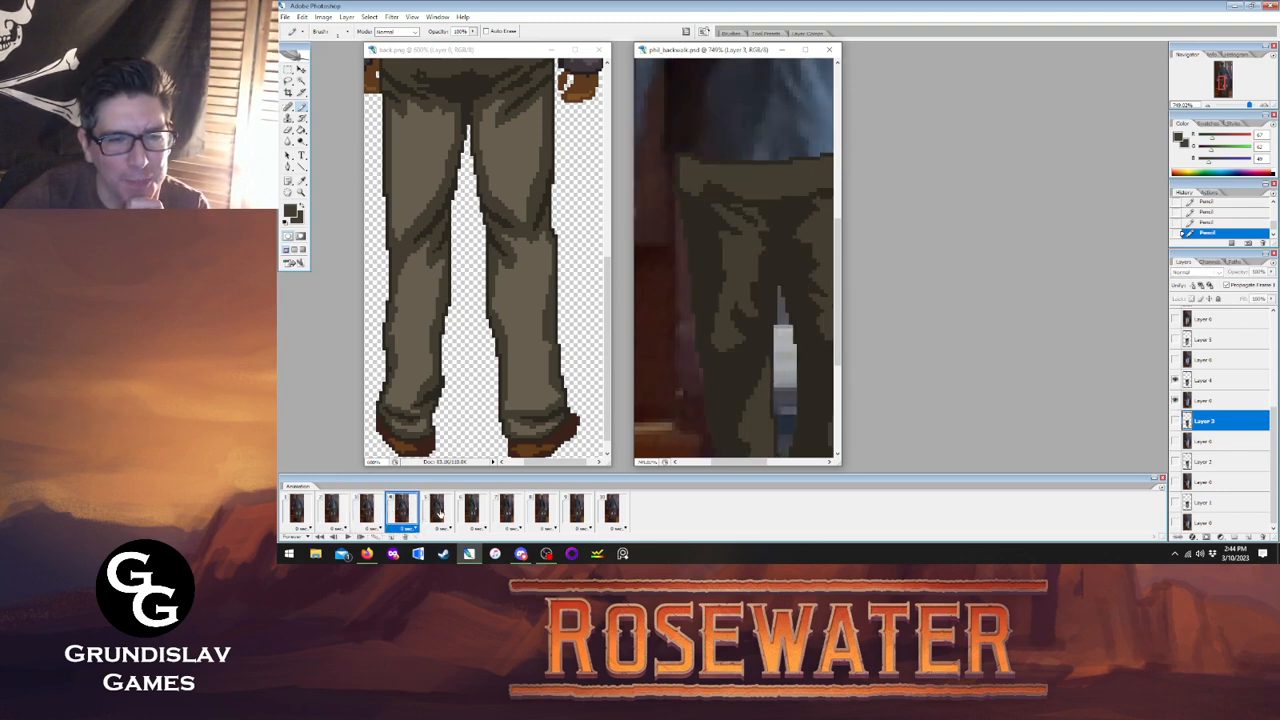
{"action": "left_click", "coordinate": [439, 516]}
{"action": "left_click", "coordinate": [403, 516]}
{"action": "left_click", "coordinate": [368, 515]}
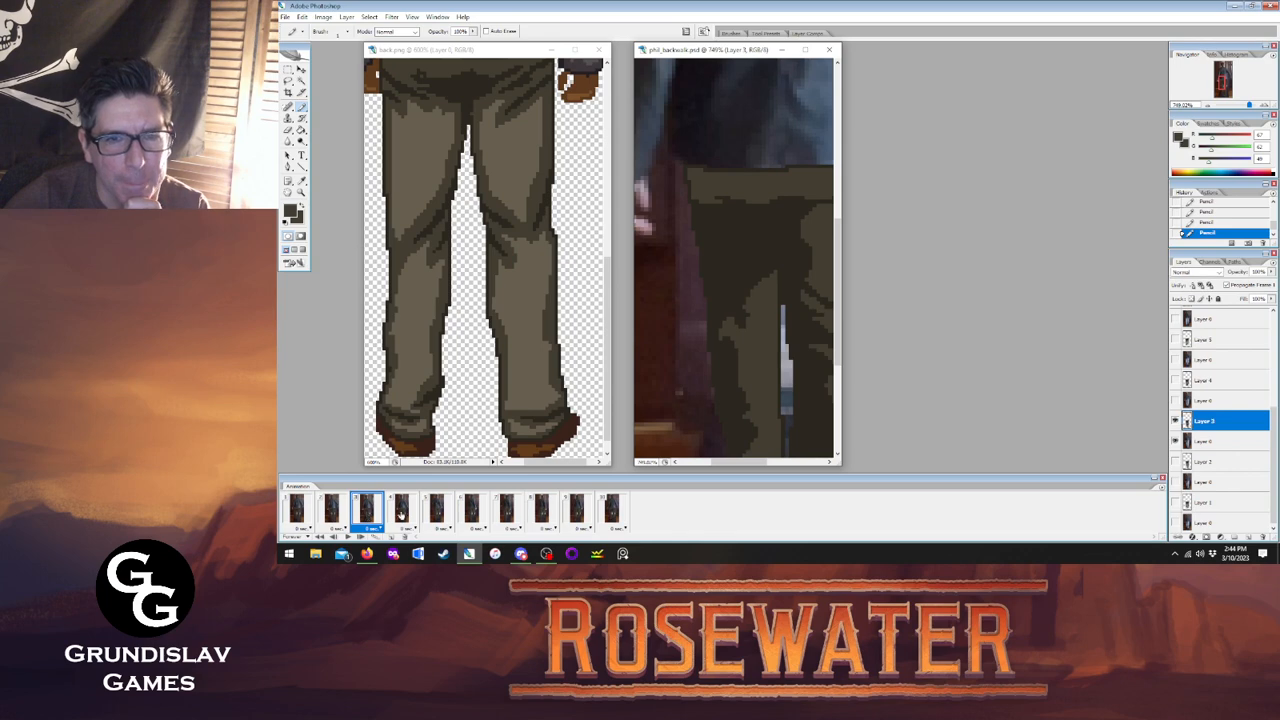
{"action": "left_click", "coordinate": [400, 512]}
{"action": "left_click", "coordinate": [368, 512]}
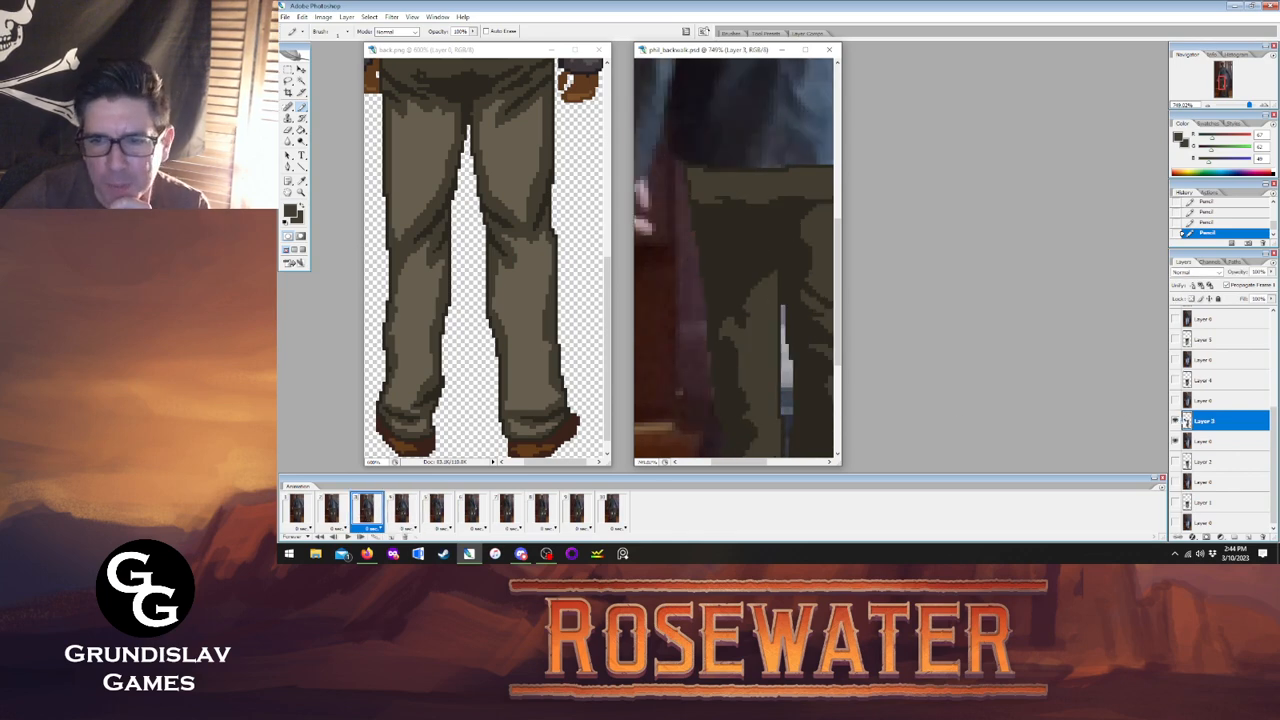
Check frame 3 against the footage and neighbouring frames, and pencil small lighter fold patches below the left waistband on Layer 3.
{"action": "left_click", "coordinate": [1176, 421]}
{"action": "left_click", "coordinate": [1176, 421]}
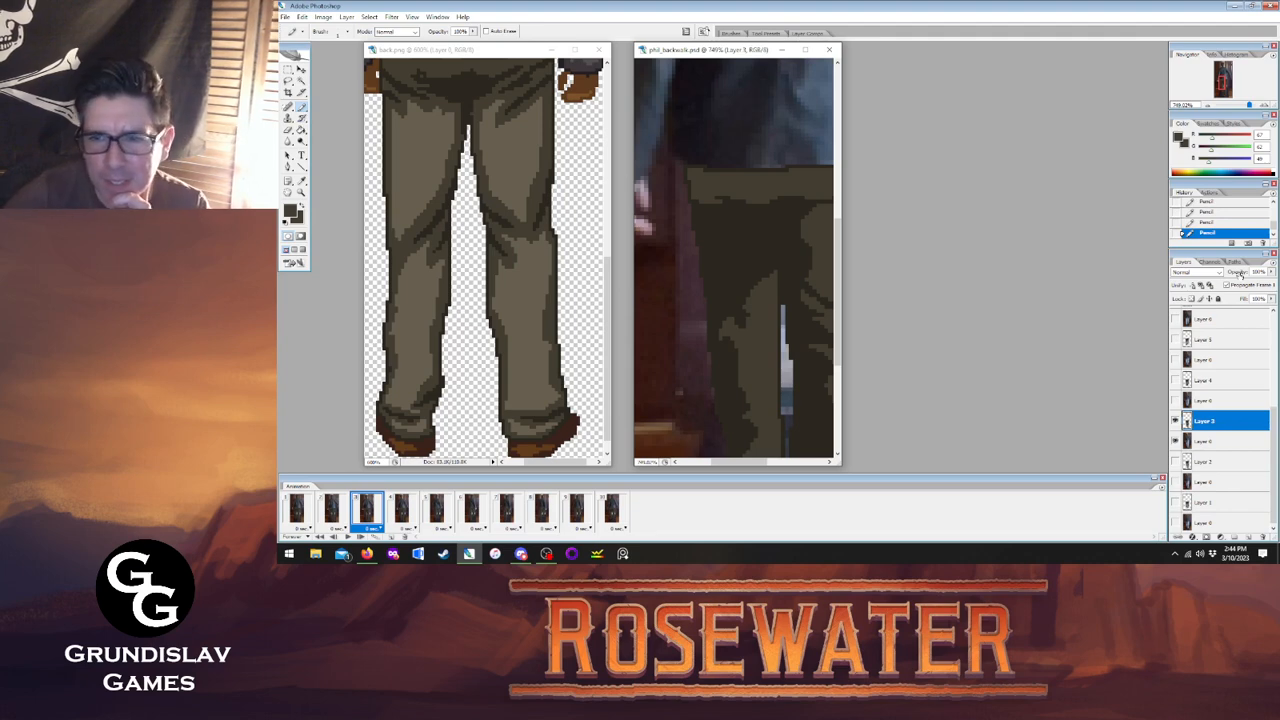
{"action": "left_click", "coordinate": [331, 510]}
{"action": "left_click", "coordinate": [366, 510]}
{"action": "left_click", "coordinate": [398, 512]}
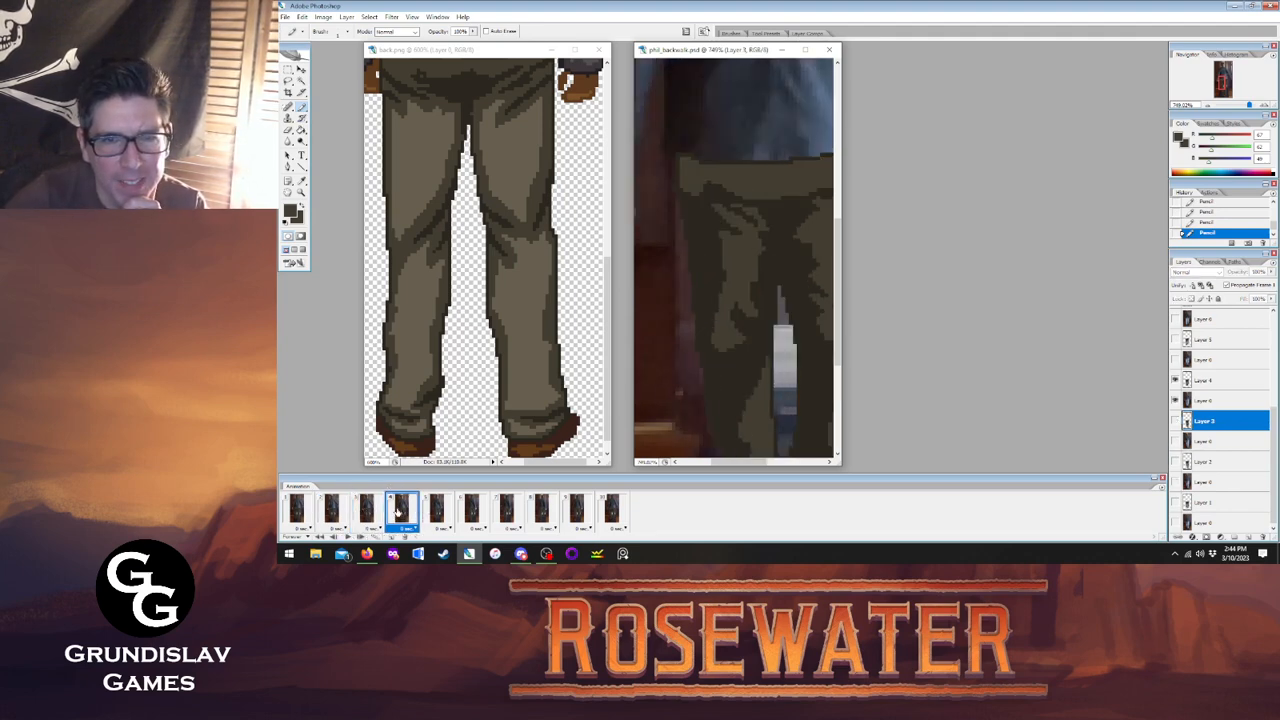
{"action": "left_click", "coordinate": [366, 510]}
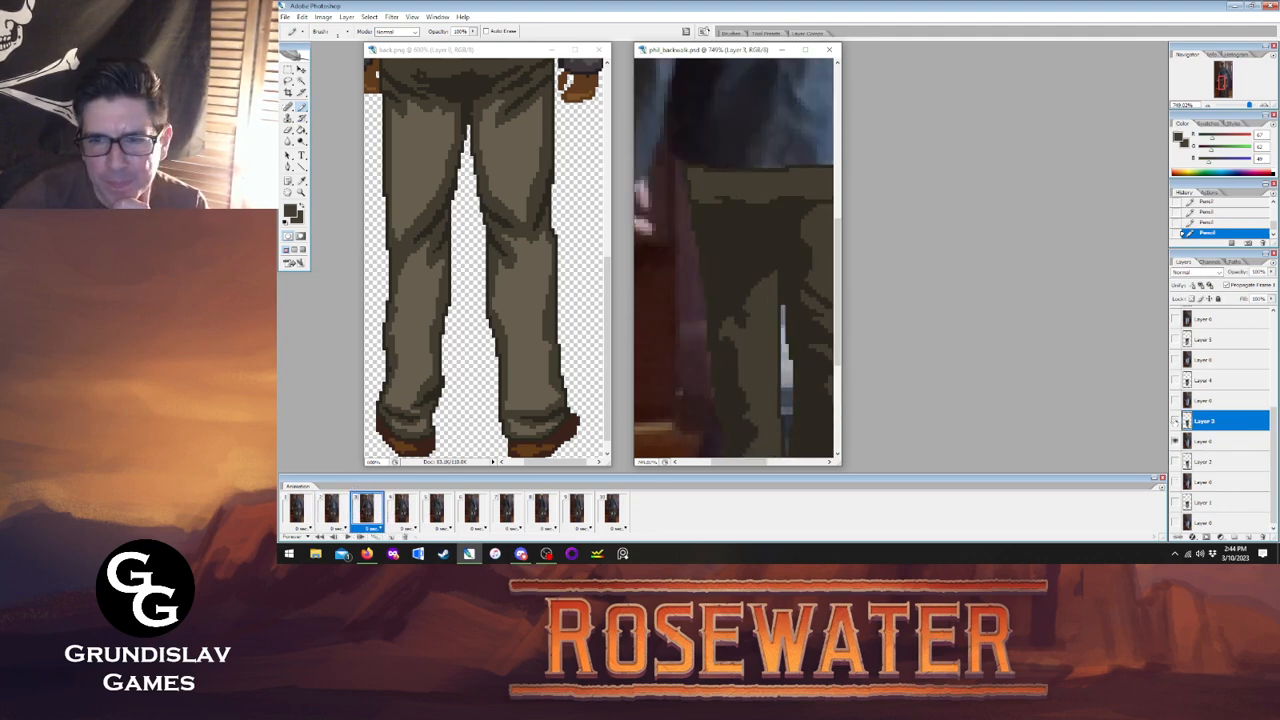
{"action": "left_click", "coordinate": [1176, 421]}
{"action": "left_click", "coordinate": [1176, 421]}
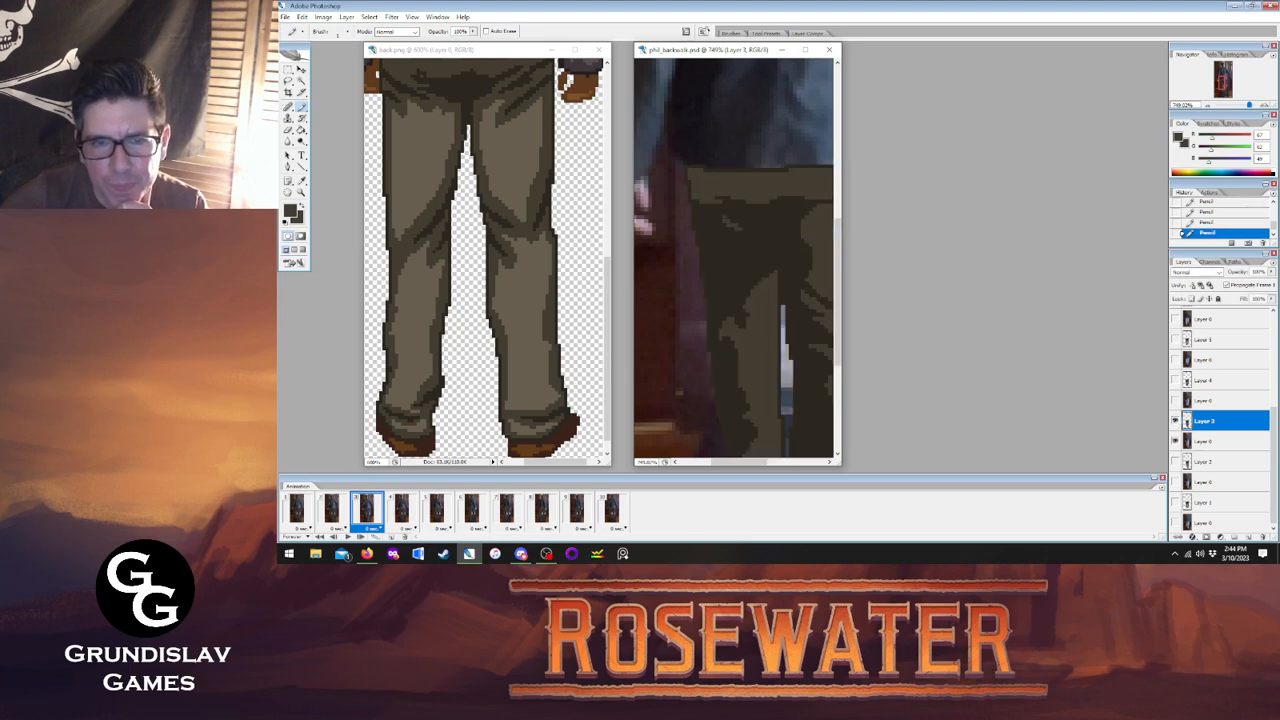
{"action": "left_click", "coordinate": [738, 220]}
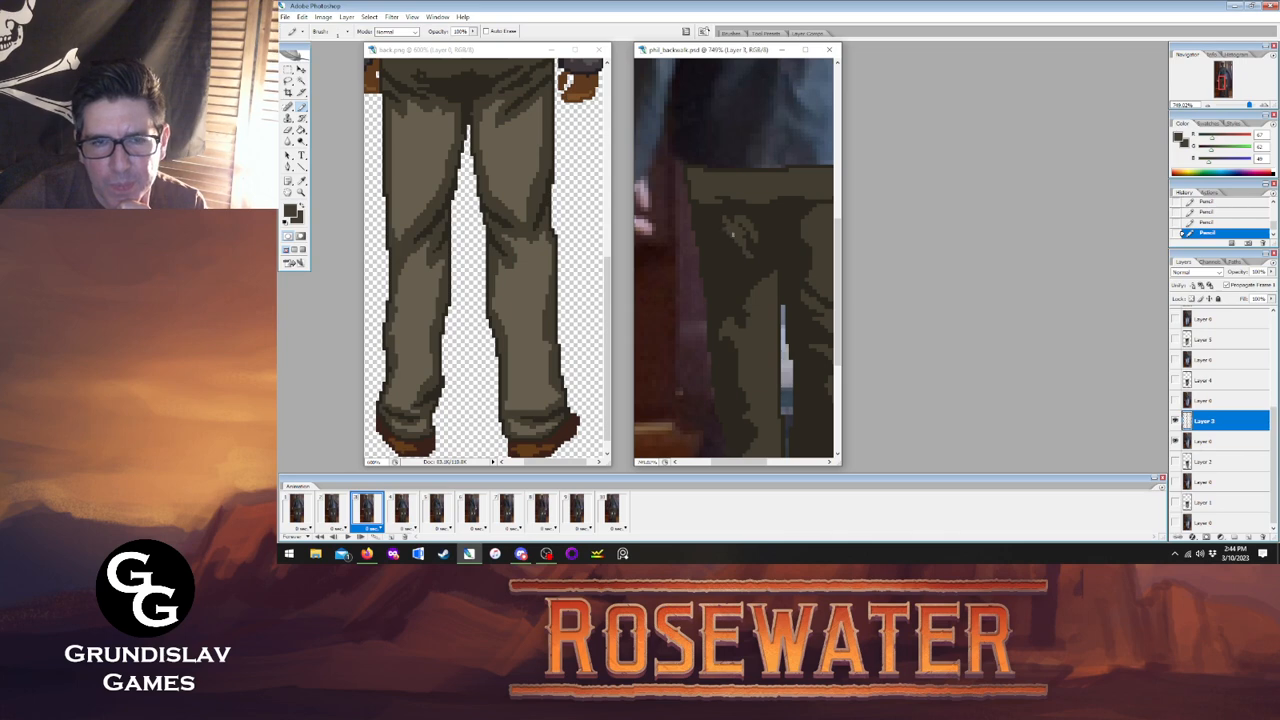
Step back and forth through frames 1 to 4 to check how frame 3's new seat folds flow.
{"action": "left_click", "coordinate": [338, 510]}
{"action": "left_click", "coordinate": [370, 510]}
{"action": "left_click", "coordinate": [404, 510]}
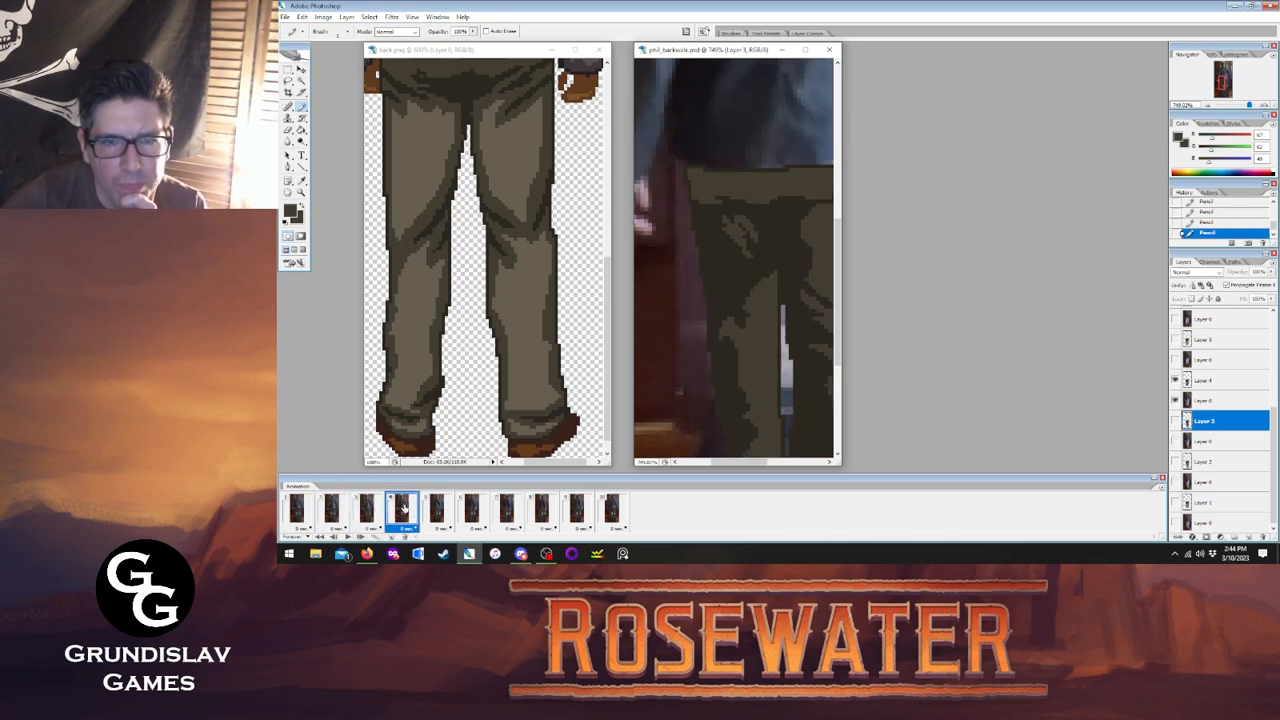
{"action": "left_click", "coordinate": [373, 510]}
{"action": "left_click", "coordinate": [401, 510]}
{"action": "left_click", "coordinate": [368, 512]}
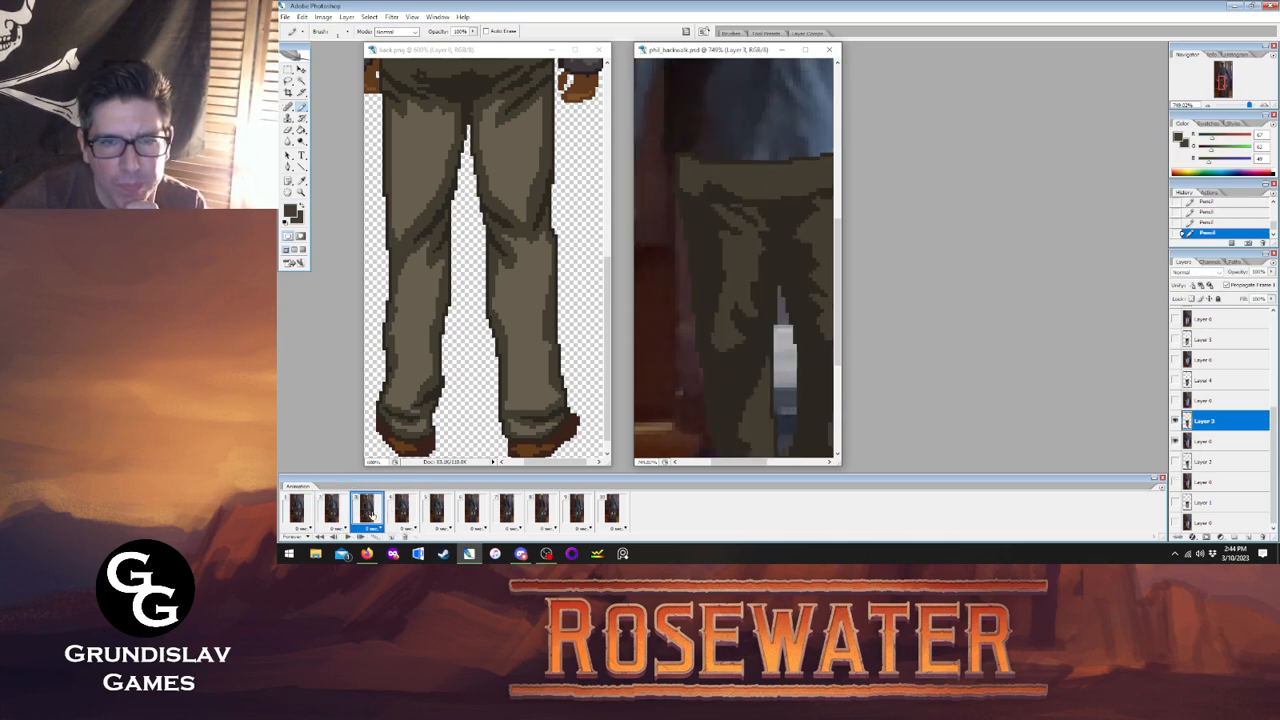
{"action": "left_click", "coordinate": [334, 512]}
{"action": "left_click", "coordinate": [334, 537]}
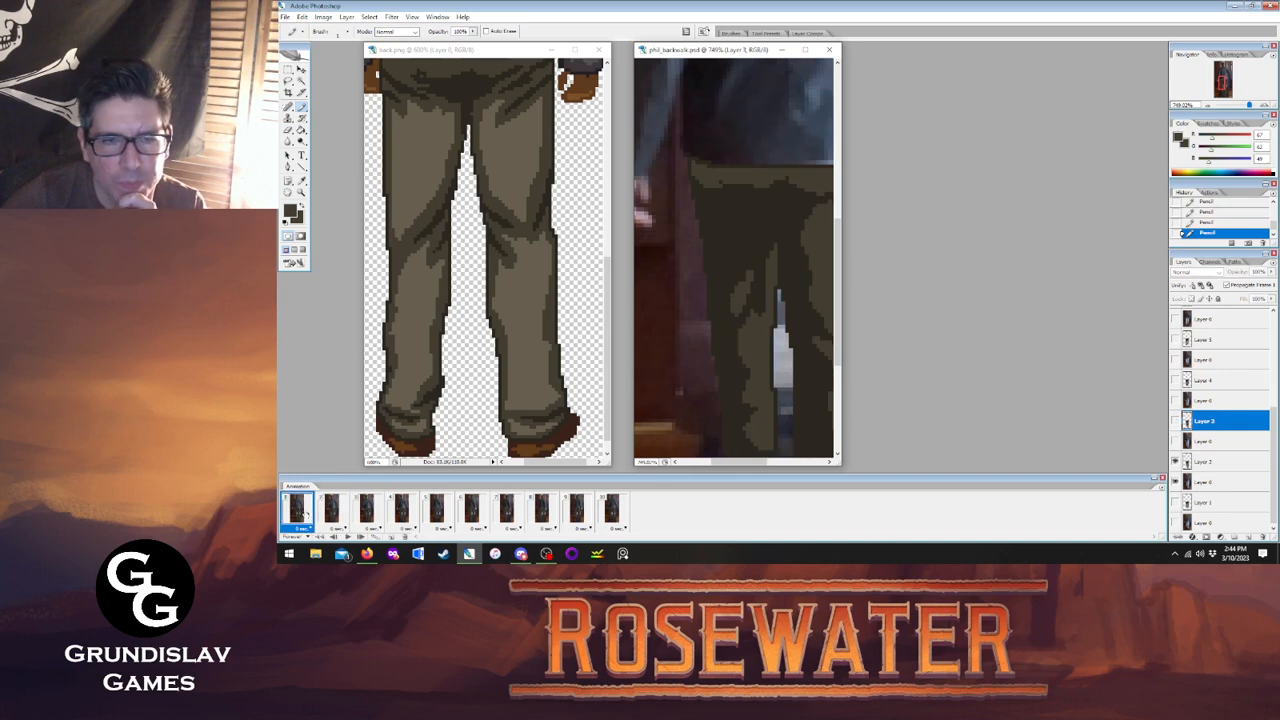
{"action": "left_click", "coordinate": [360, 537]}
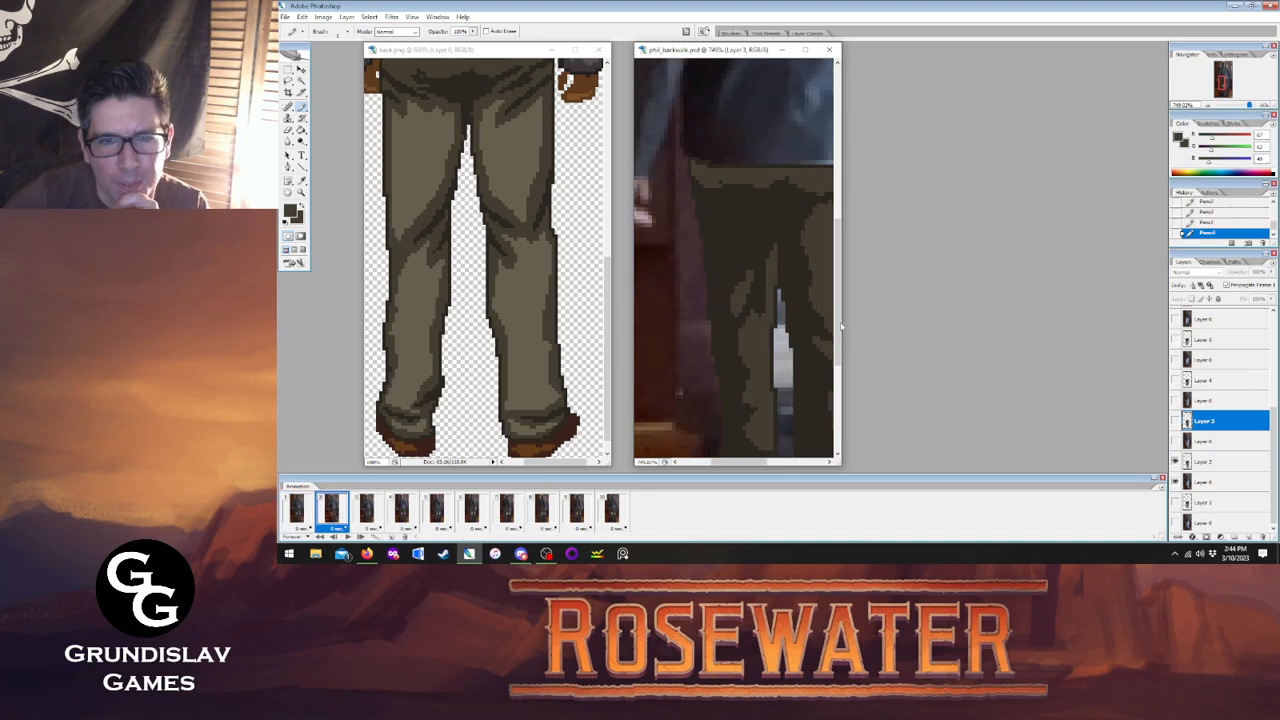
Make Layer 2 active in frame 2 and compare its trouser shading with frame 1.
{"action": "left_click", "coordinate": [334, 512]}
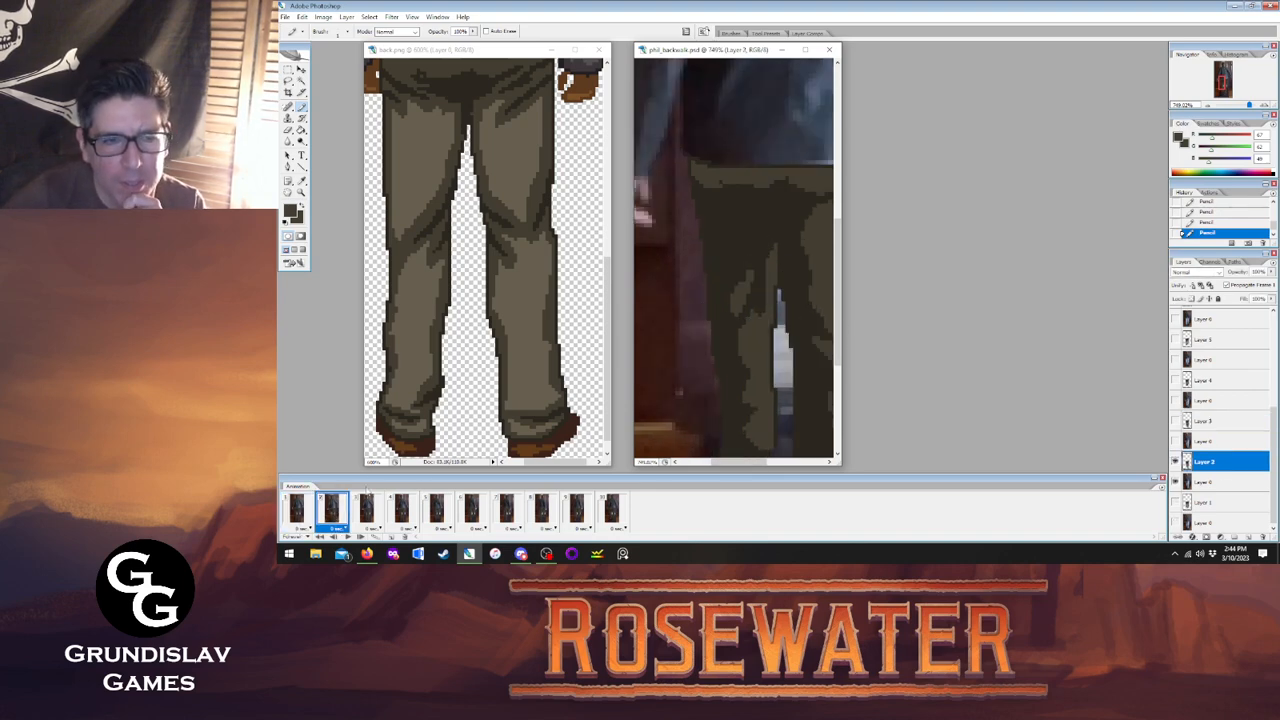
{"action": "left_click", "coordinate": [328, 511]}
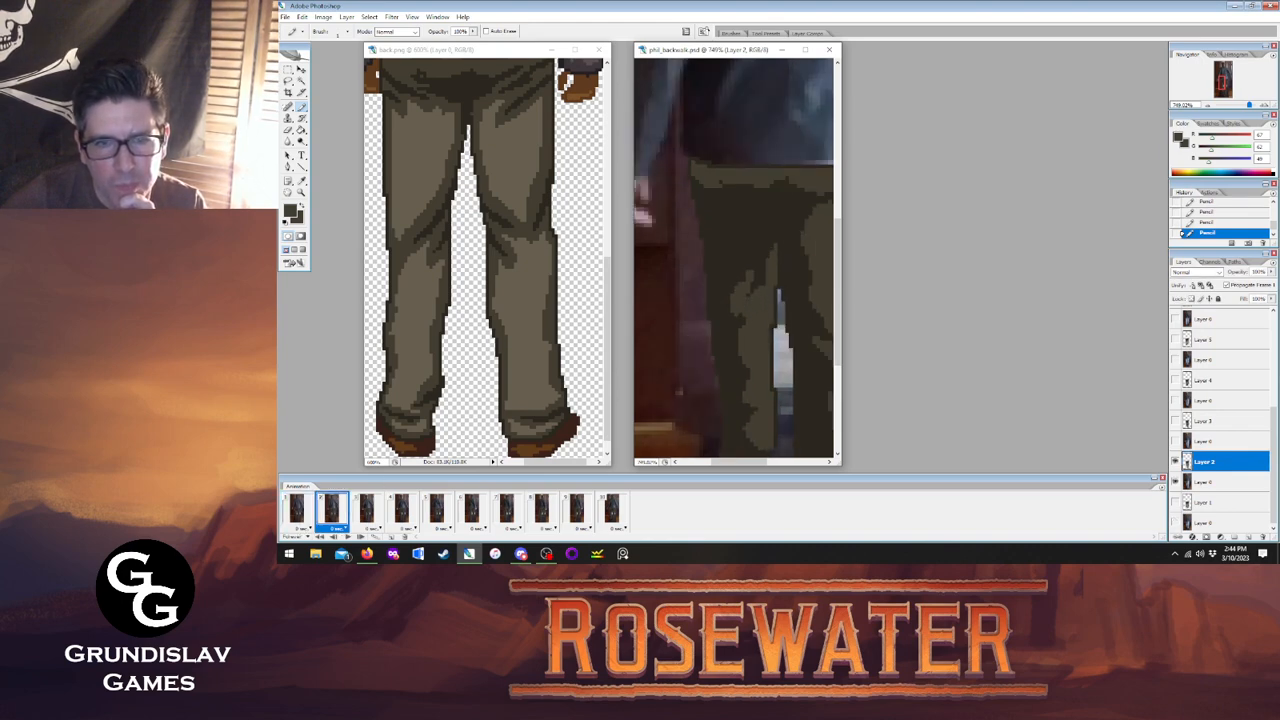
{"action": "left_click", "coordinate": [300, 510]}
{"action": "left_click", "coordinate": [328, 511]}
{"action": "left_click", "coordinate": [300, 510]}
{"action": "left_click", "coordinate": [328, 511]}
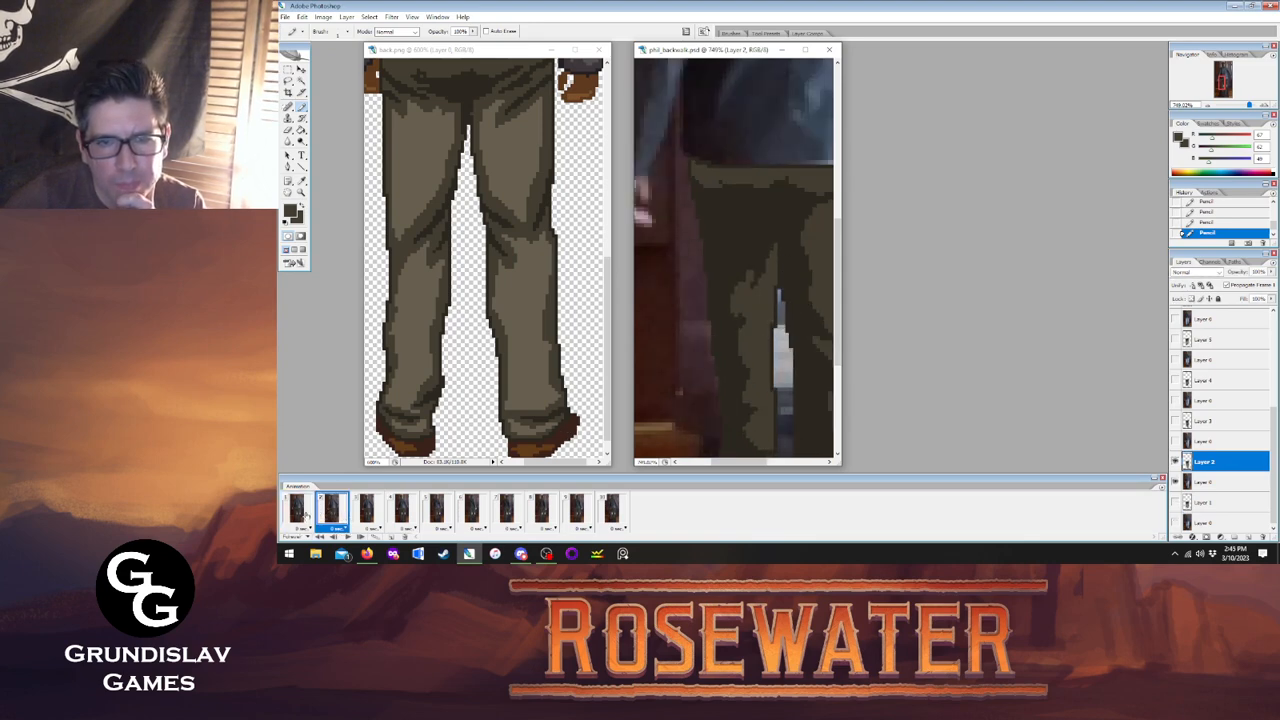
{"action": "left_click", "coordinate": [300, 510]}
{"action": "left_click", "coordinate": [330, 512]}
Flip between frames 2, 3 and 4 to compare the folds on the upper left thigh.
{"action": "left_click", "coordinate": [363, 517]}
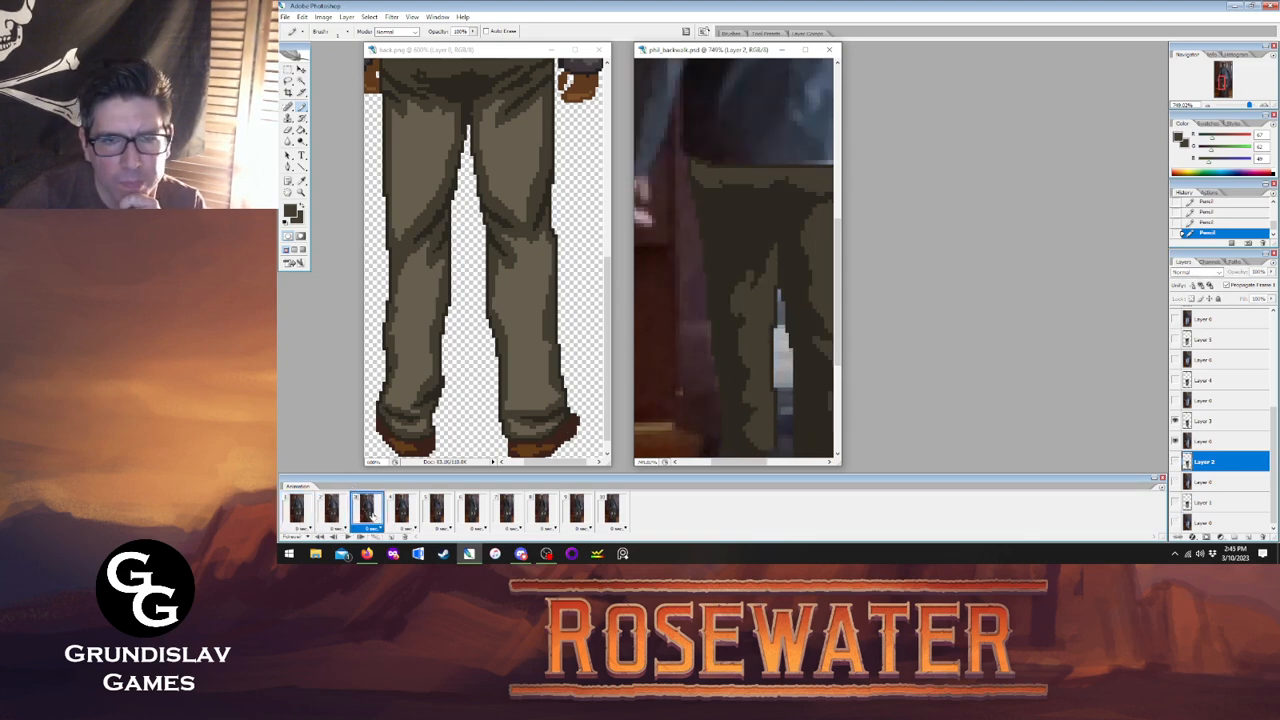
{"action": "left_click", "coordinate": [336, 519]}
{"action": "left_click", "coordinate": [356, 517]}
{"action": "left_click", "coordinate": [335, 515]}
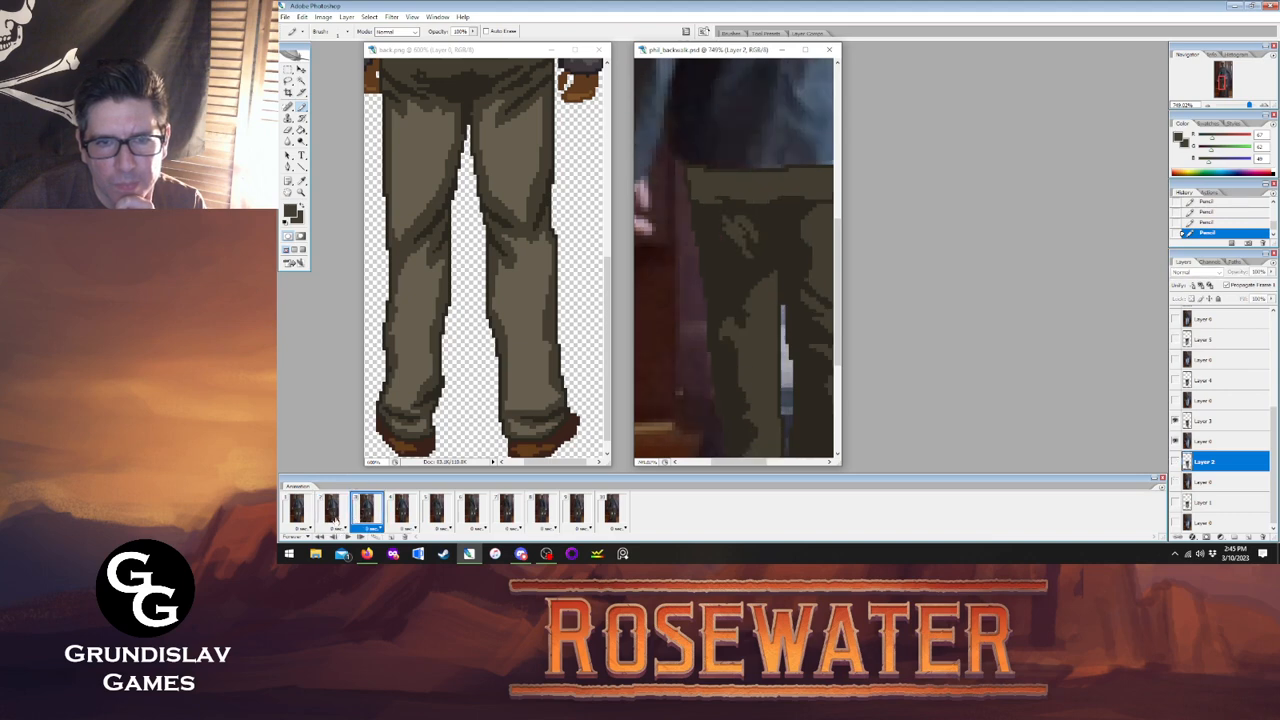
{"action": "left_click", "coordinate": [356, 517]}
{"action": "left_click", "coordinate": [400, 514]}
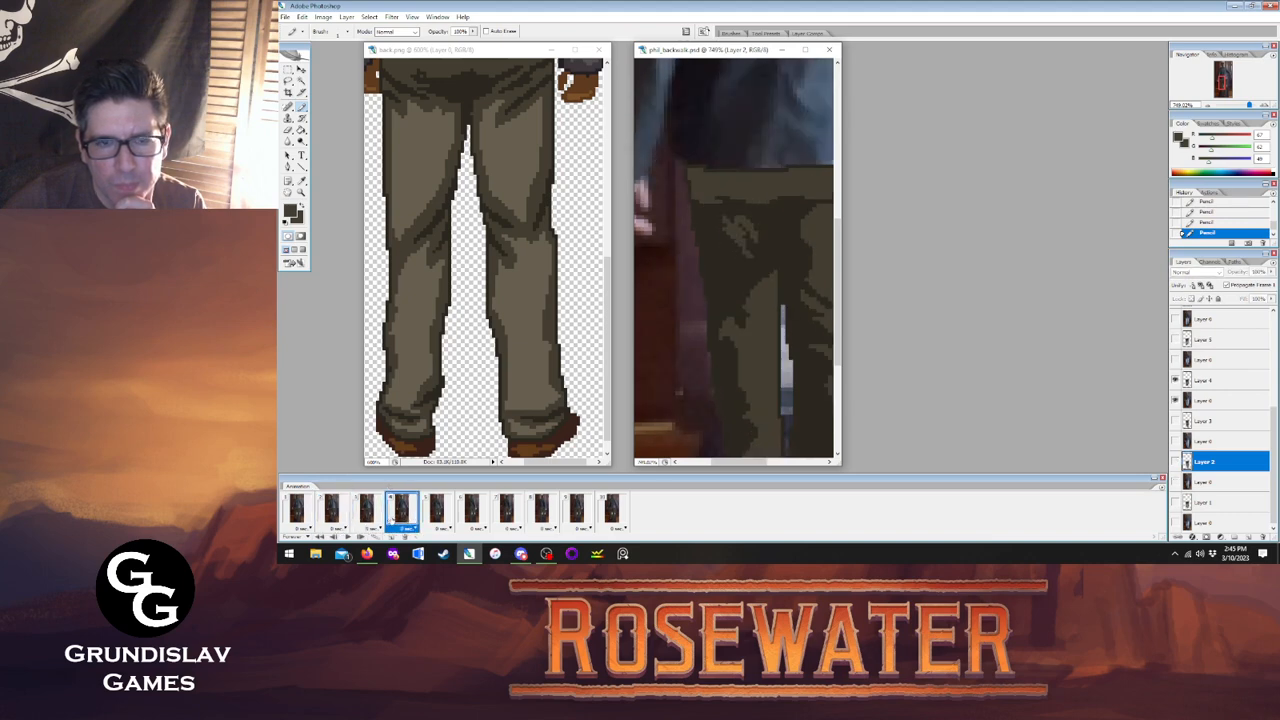
{"action": "left_click", "coordinate": [381, 515]}
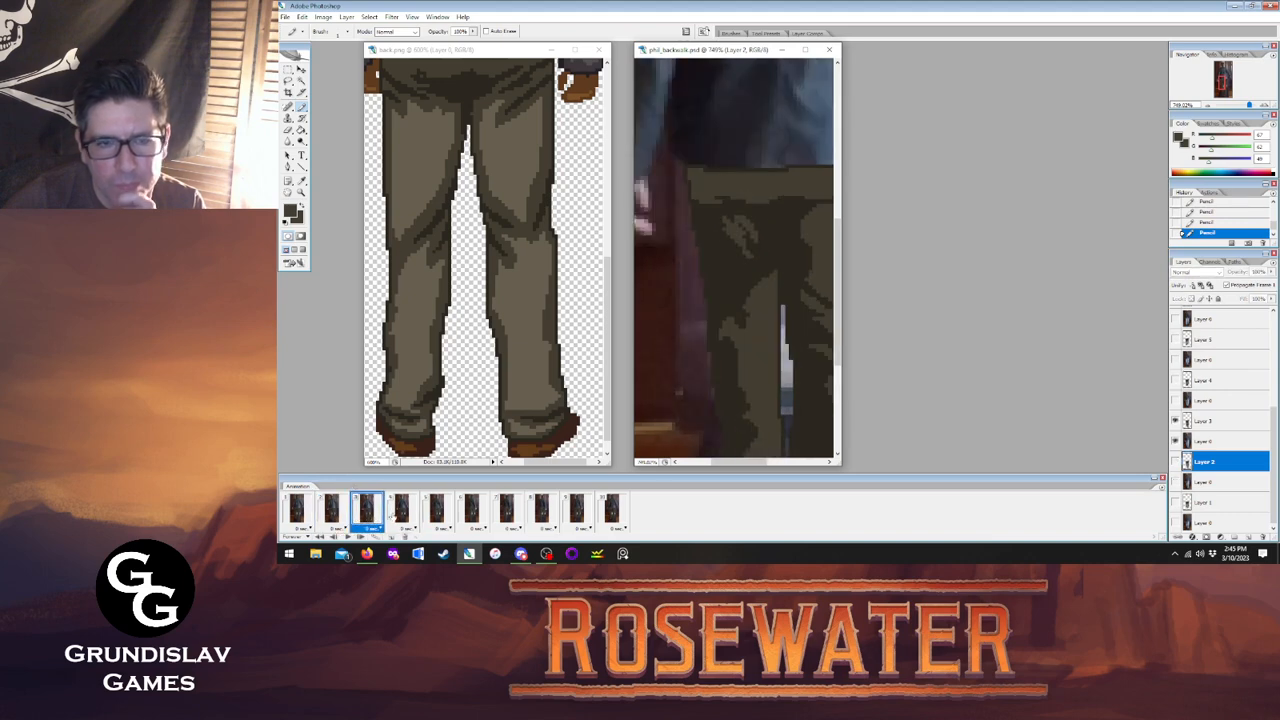
{"action": "left_click", "coordinate": [400, 514]}
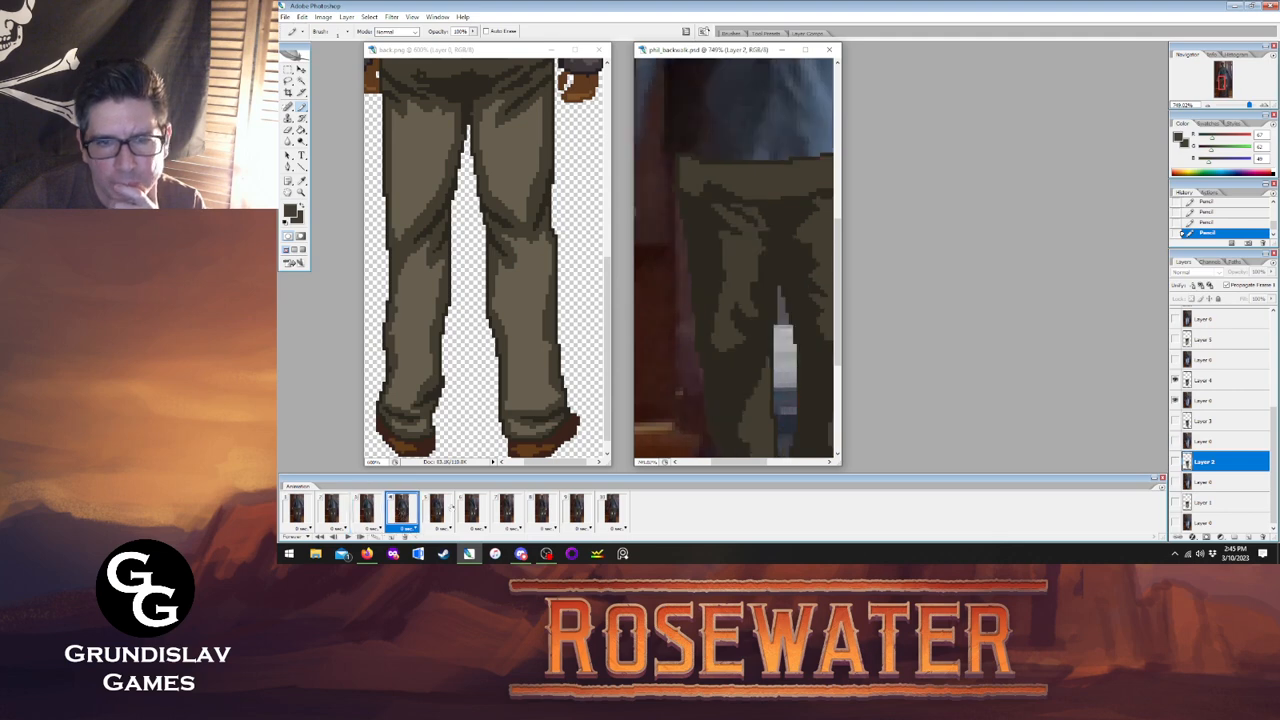
Make Layer 4 active and compare frame 4's trouser folds with frames 3 and 5.
{"action": "left_click", "coordinate": [1205, 400]}
{"action": "left_click", "coordinate": [1205, 380]}
{"action": "left_click", "coordinate": [381, 514]}
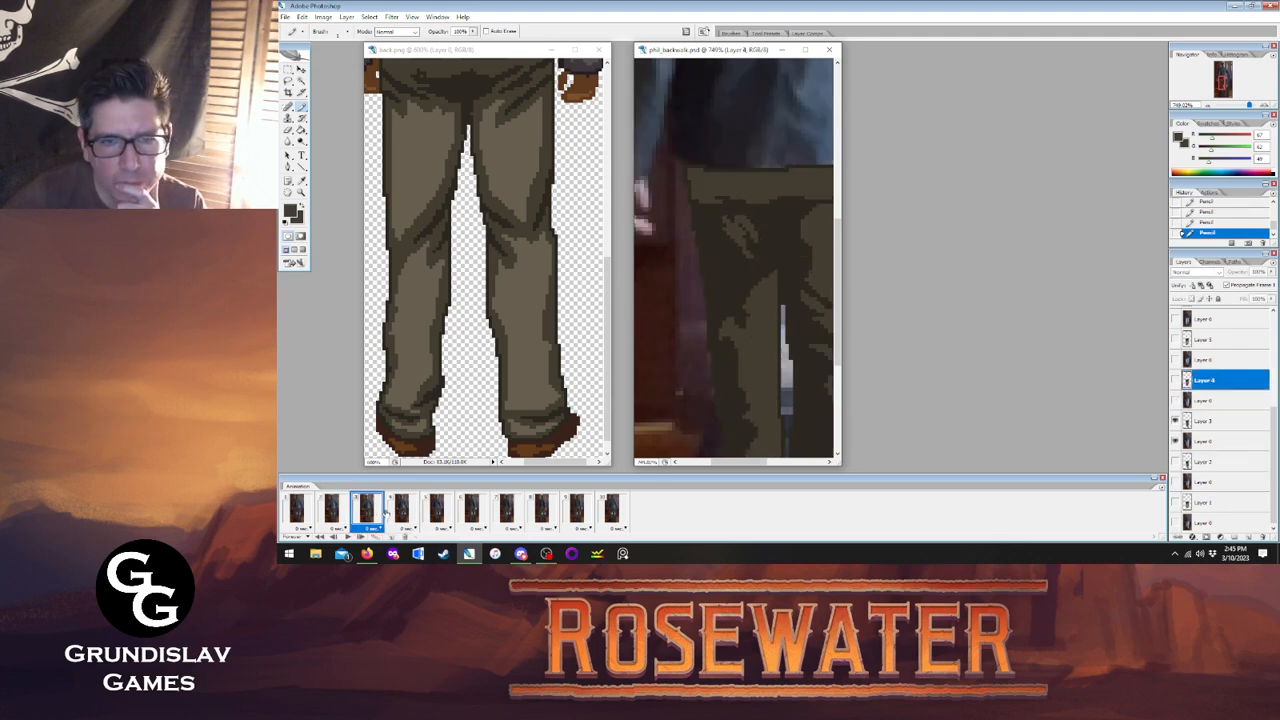
{"action": "left_click", "coordinate": [395, 512]}
{"action": "left_click", "coordinate": [371, 514]}
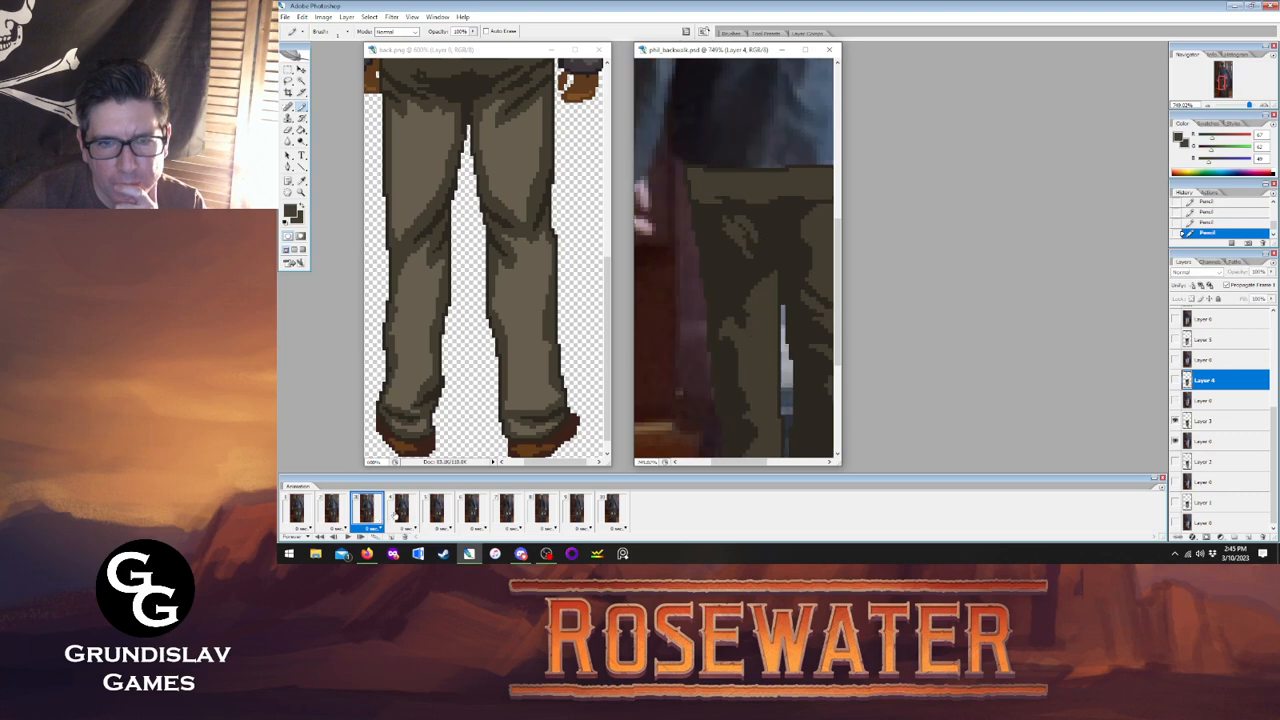
{"action": "left_click", "coordinate": [393, 515]}
{"action": "left_click", "coordinate": [368, 514]}
{"action": "left_click", "coordinate": [400, 514]}
{"action": "left_click", "coordinate": [434, 513]}
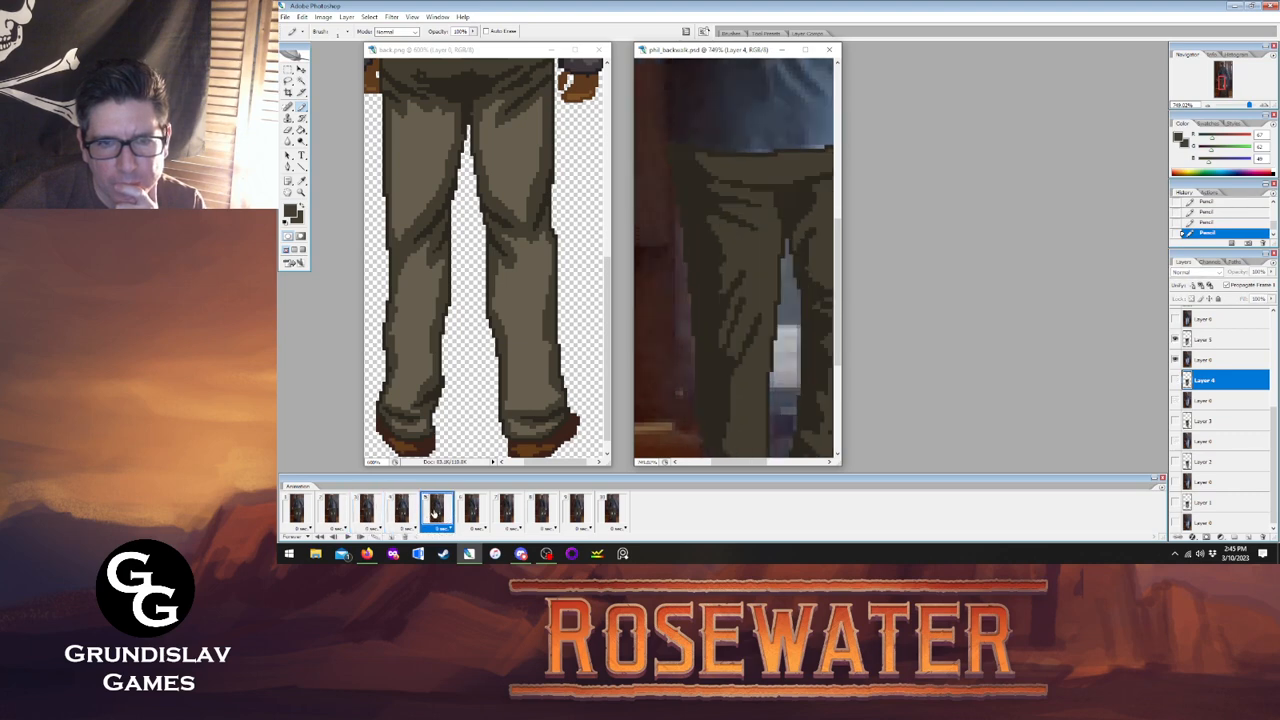
{"action": "left_click", "coordinate": [403, 512]}
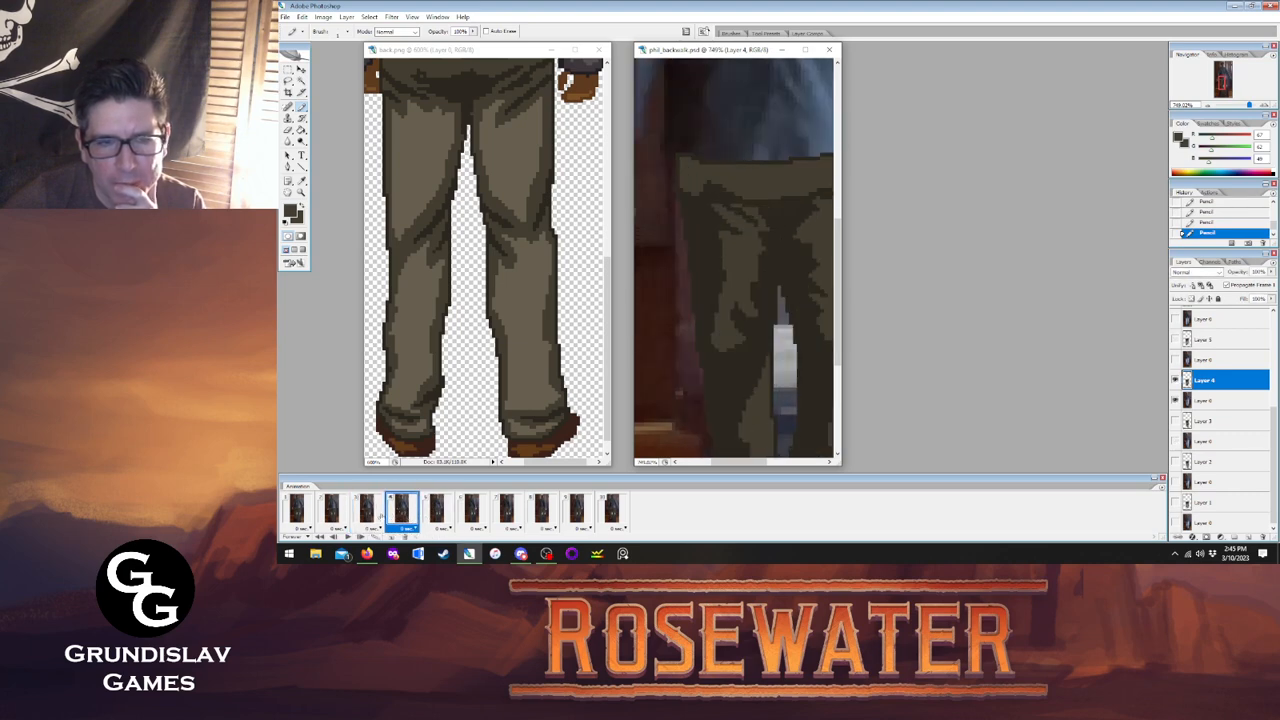
{"action": "left_click", "coordinate": [368, 514]}
{"action": "left_click", "coordinate": [400, 514]}
{"action": "left_click", "coordinate": [430, 513]}
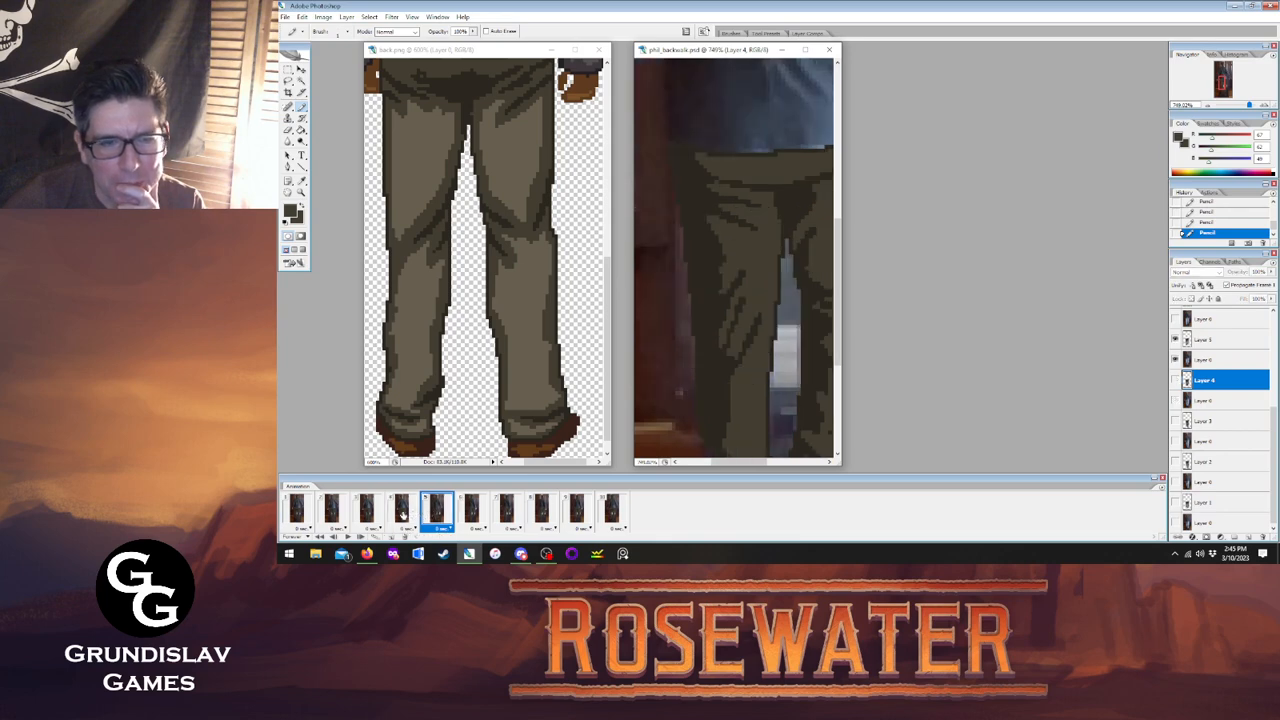
{"action": "left_click", "coordinate": [400, 514]}
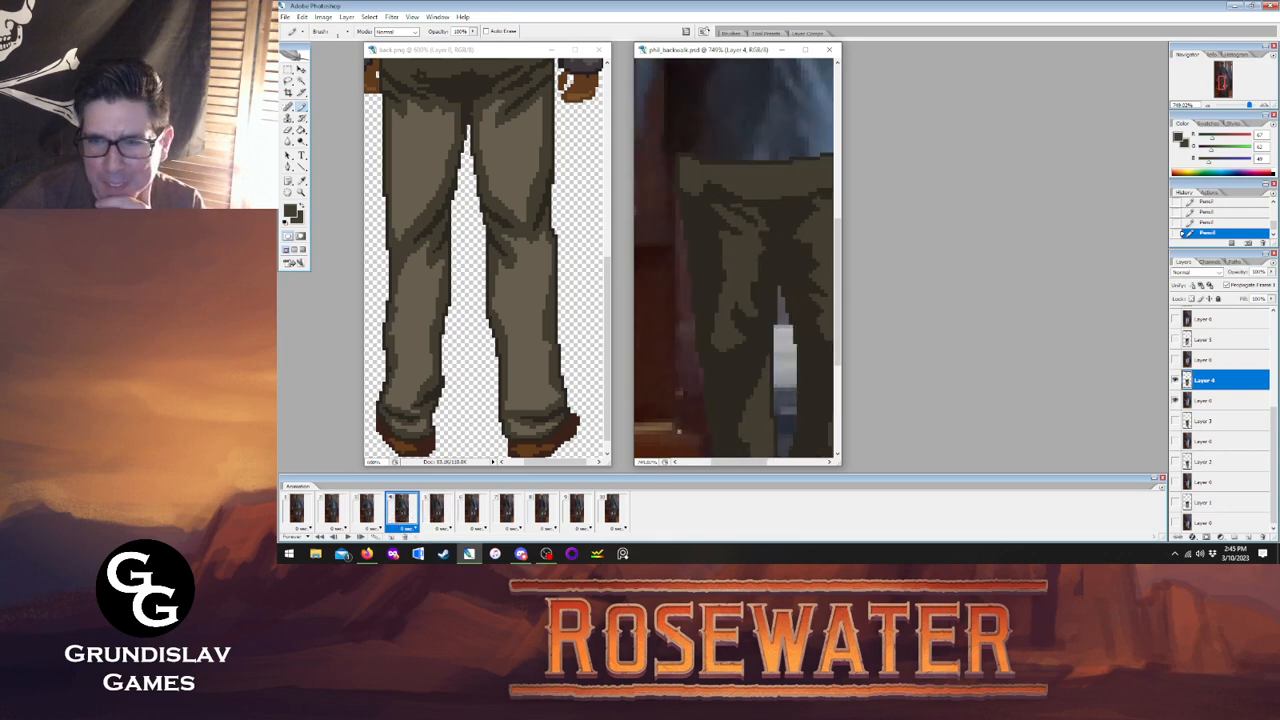
Hide and reshow Layer 4 to check frame 4's seat and thigh folds against the footage beneath.
{"action": "left_click", "coordinate": [1175, 380]}
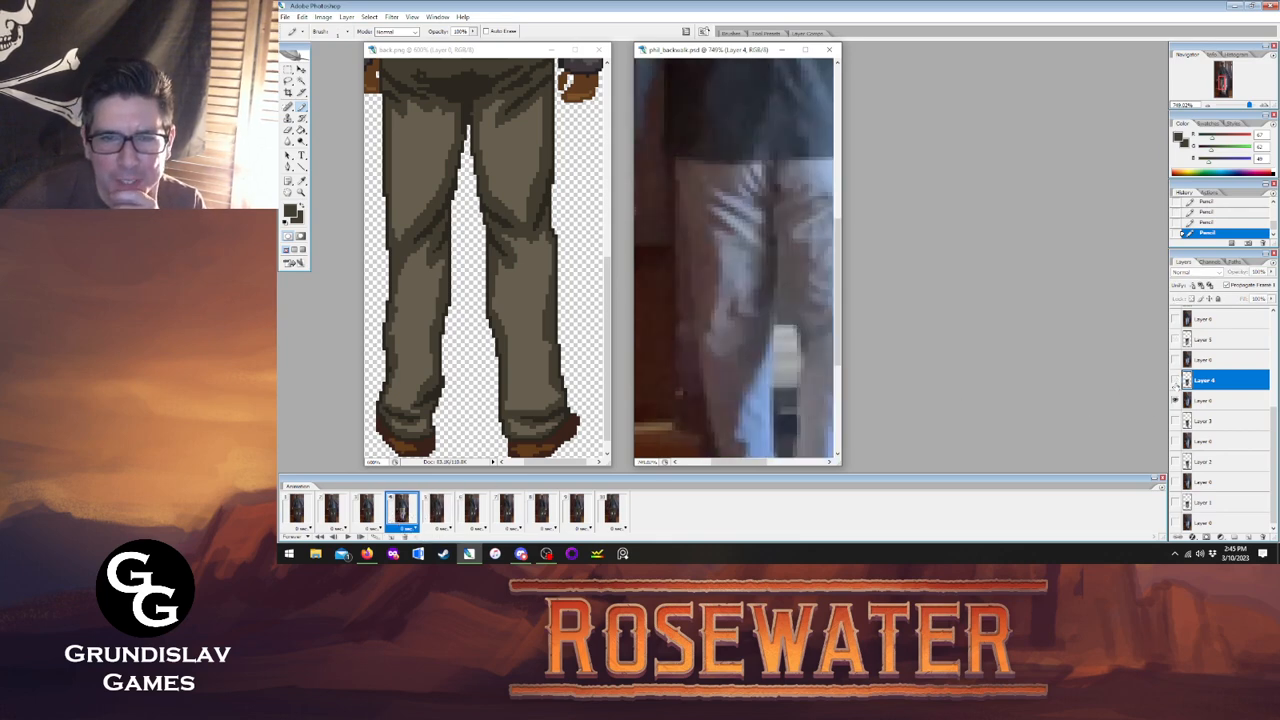
{"action": "left_click", "coordinate": [1175, 383]}
{"action": "left_click", "coordinate": [1175, 383]}
{"action": "left_click", "coordinate": [1175, 383]}
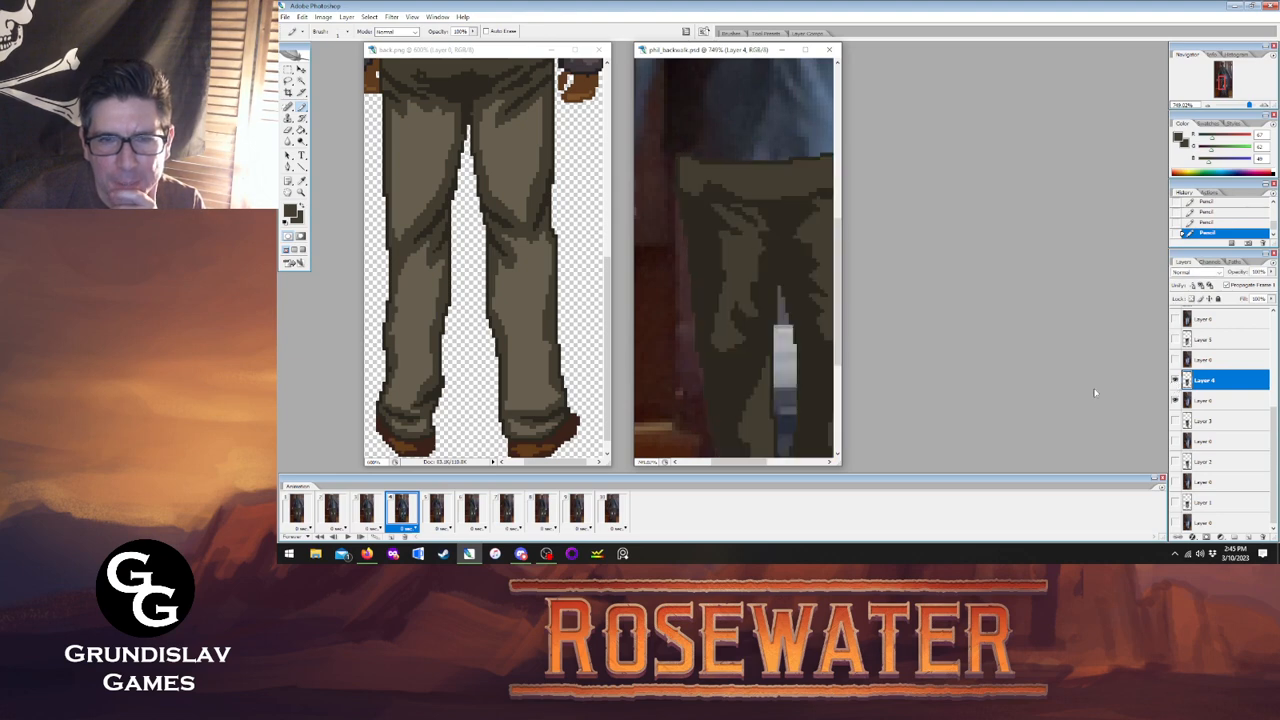
Go to frame 5 and toggle Layer 5 to compare its trouser folds with the footage beneath.
{"action": "left_click", "coordinate": [447, 519]}
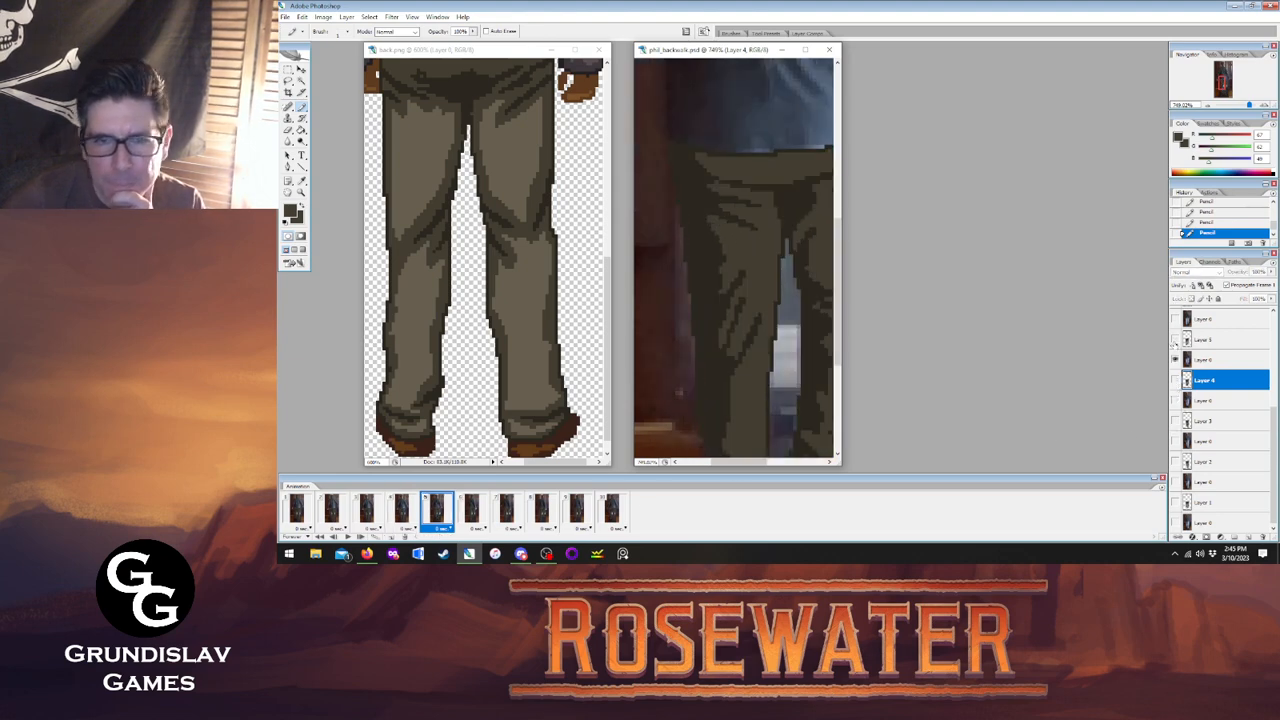
{"action": "left_click", "coordinate": [1175, 340]}
{"action": "left_click", "coordinate": [1175, 340]}
{"action": "left_click", "coordinate": [1175, 340]}
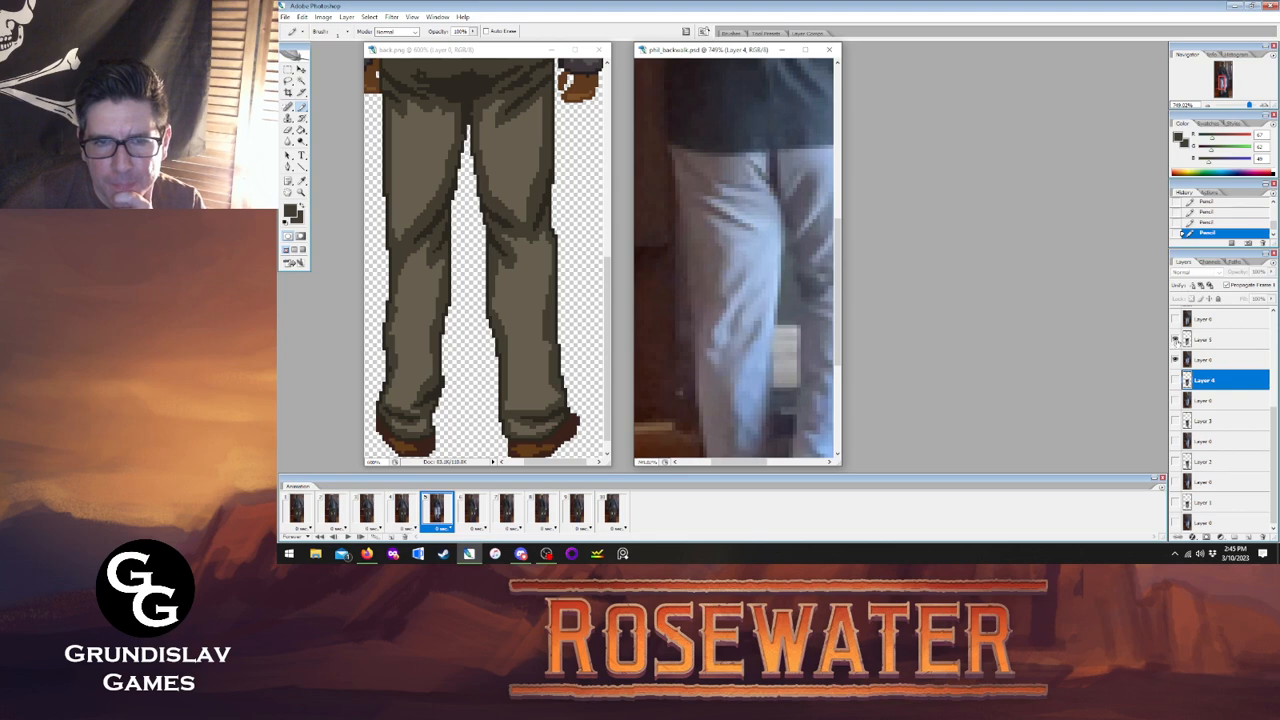
{"action": "left_click", "coordinate": [1175, 340]}
Hide Layer 4 in frame 4 and Layer 5 in frame 5 to expose the reference footage.
{"action": "left_click", "coordinate": [412, 508]}
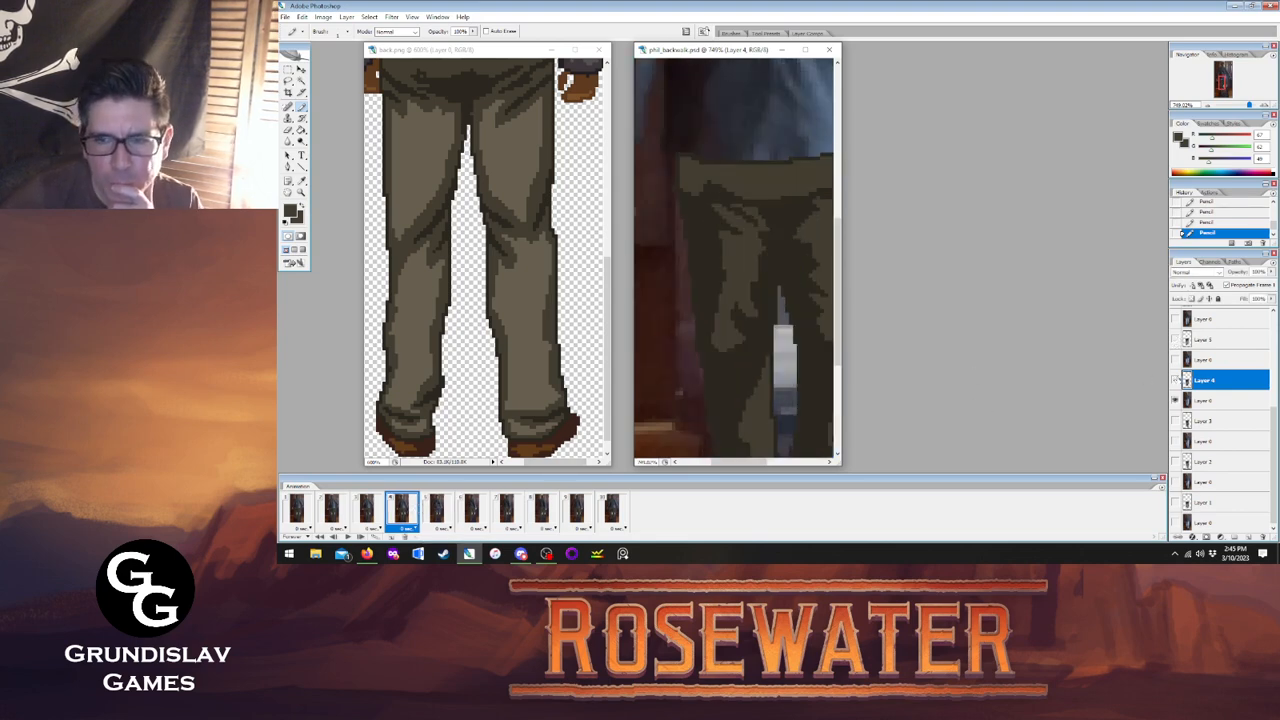
{"action": "left_click", "coordinate": [1176, 381]}
{"action": "left_click", "coordinate": [443, 514]}
{"action": "left_click", "coordinate": [1175, 340]}
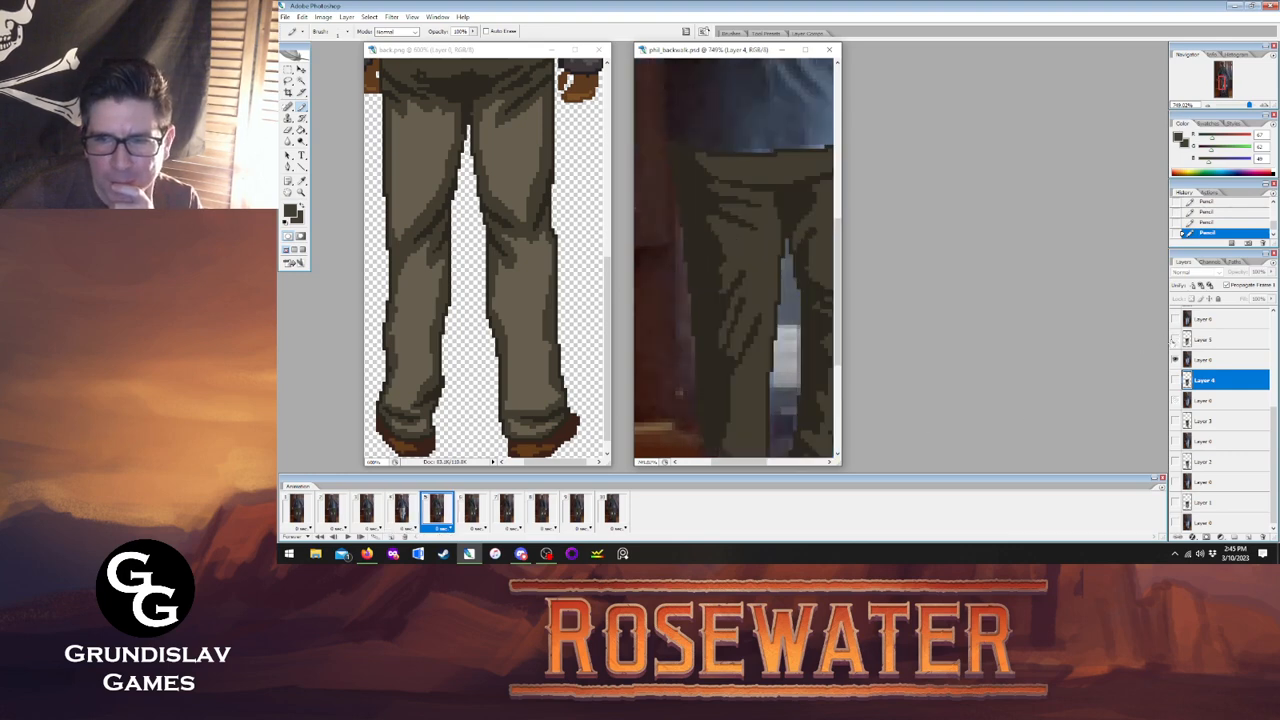
Flip repeatedly between frames 4 and 5 to study how the trouser folds move in the bare reference footage.
{"action": "left_click", "coordinate": [416, 510]}
{"action": "left_click", "coordinate": [436, 512]}
{"action": "left_click", "coordinate": [404, 514]}
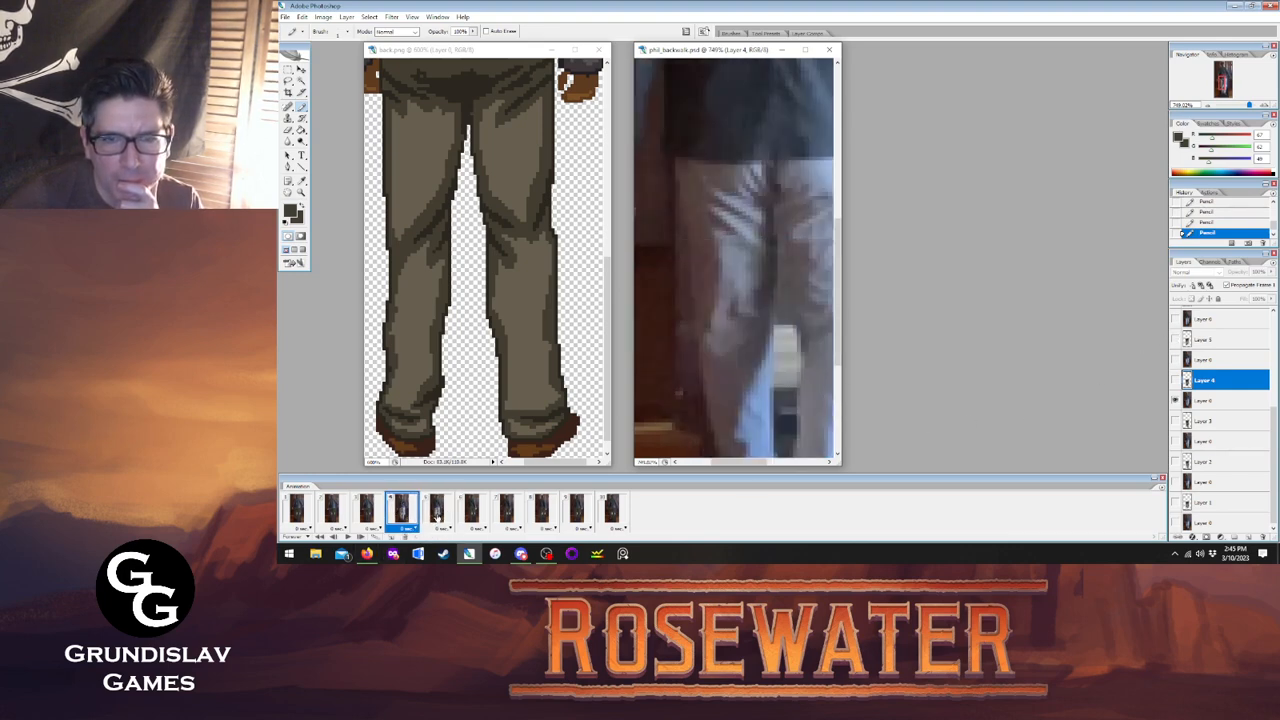
{"action": "left_click", "coordinate": [436, 514]}
{"action": "left_click", "coordinate": [404, 516]}
{"action": "left_click", "coordinate": [436, 516]}
{"action": "left_click", "coordinate": [404, 518]}
{"action": "left_click", "coordinate": [436, 516]}
{"action": "left_click", "coordinate": [404, 518]}
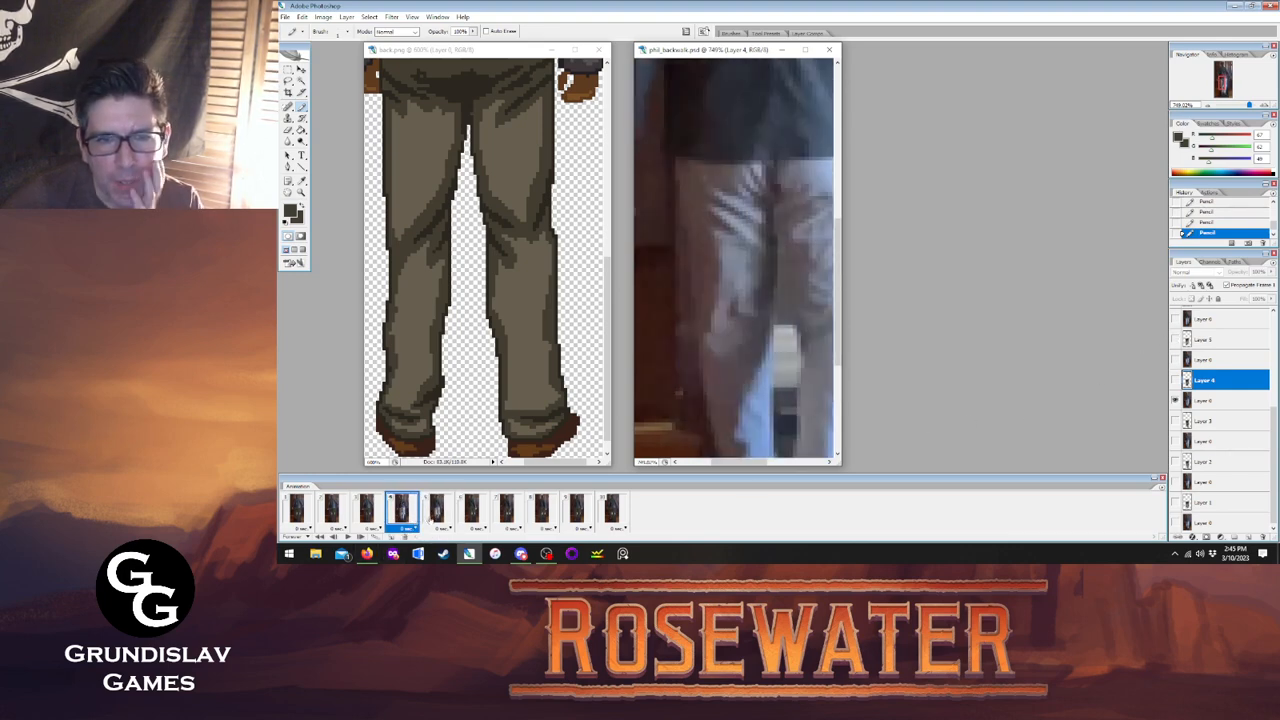
{"action": "left_click", "coordinate": [436, 516]}
{"action": "left_click", "coordinate": [404, 518]}
{"action": "left_click", "coordinate": [434, 516]}
{"action": "left_click", "coordinate": [404, 518]}
{"action": "left_click", "coordinate": [436, 516]}
{"action": "left_click", "coordinate": [404, 518]}
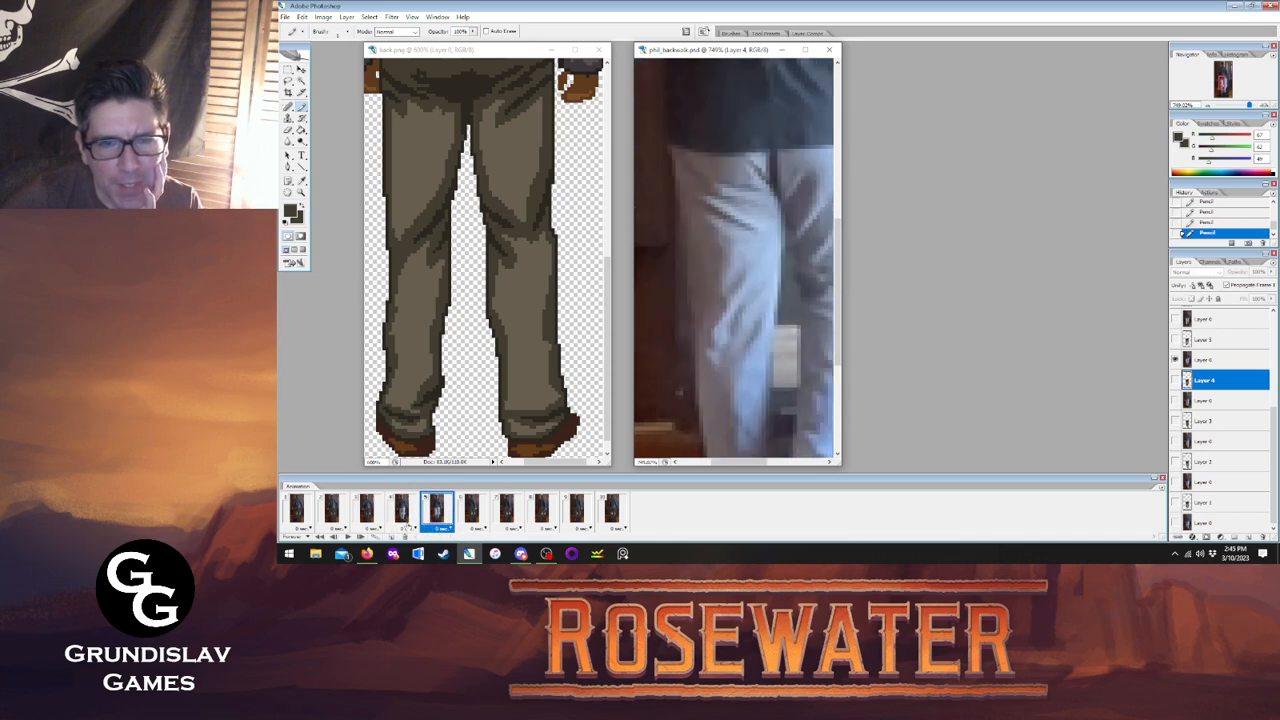
{"action": "left_click", "coordinate": [436, 516]}
{"action": "left_click", "coordinate": [404, 518]}
{"action": "left_click", "coordinate": [404, 528]}
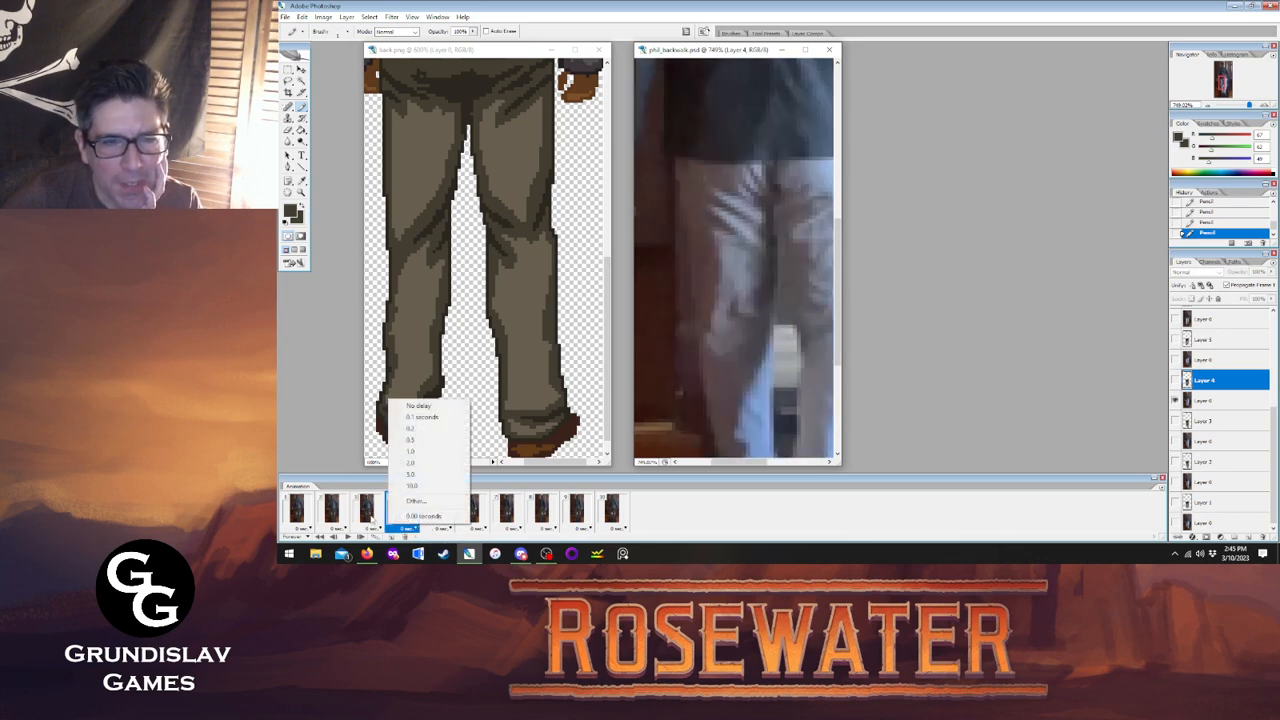
{"action": "left_click", "coordinate": [372, 518]}
{"action": "left_click", "coordinate": [436, 514]}
{"action": "left_click", "coordinate": [404, 516]}
{"action": "left_click", "coordinate": [436, 514]}
{"action": "left_click", "coordinate": [408, 518]}
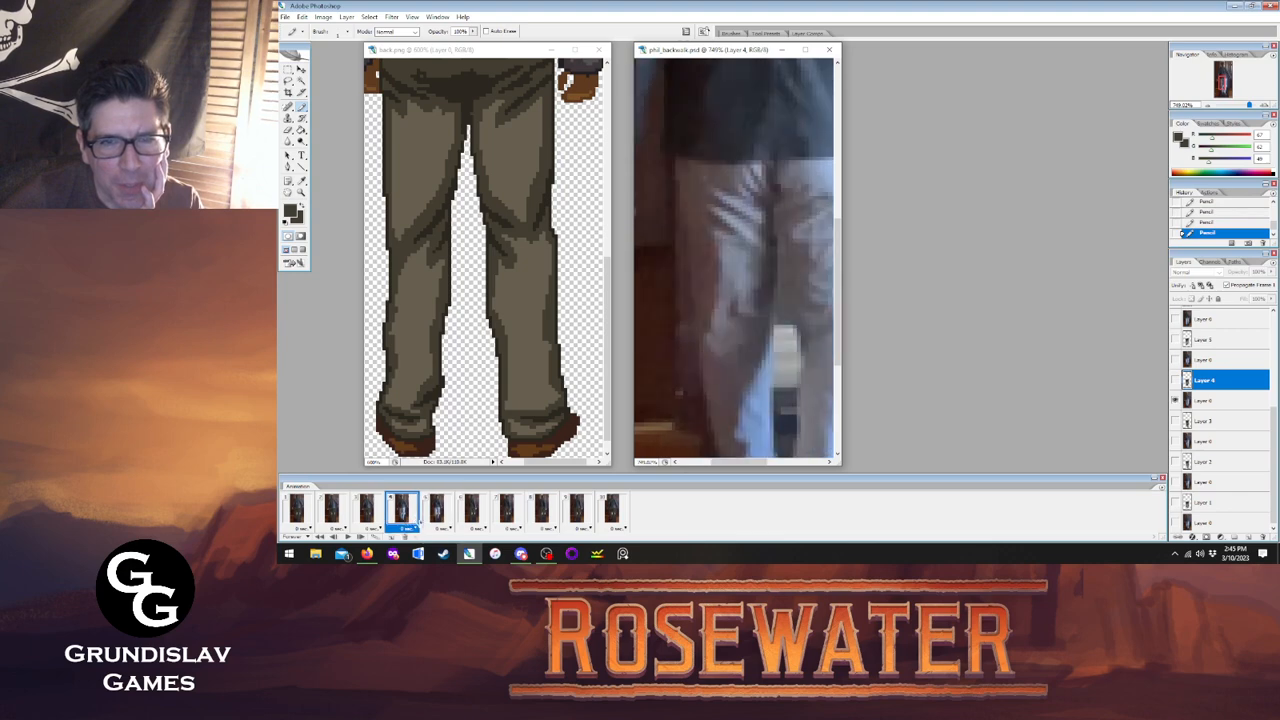
{"action": "left_click", "coordinate": [436, 516]}
{"action": "left_click", "coordinate": [404, 518]}
{"action": "left_click", "coordinate": [436, 516]}
{"action": "left_click", "coordinate": [404, 518]}
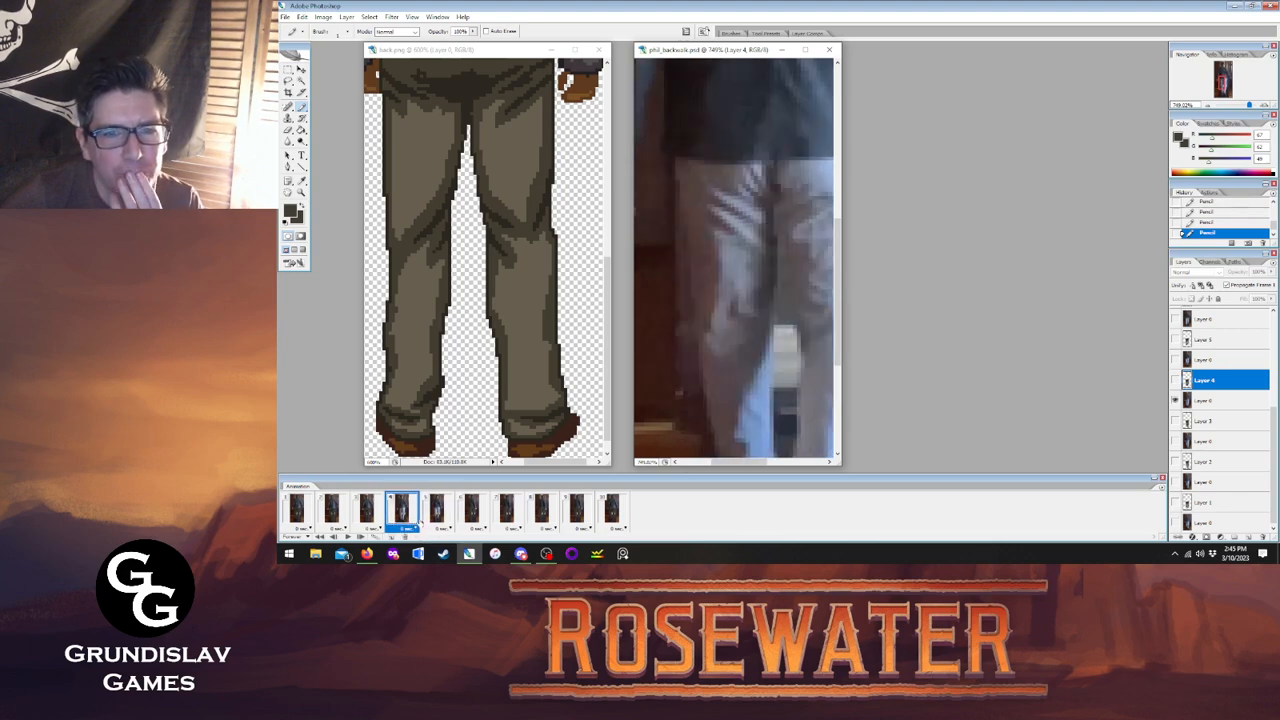
{"action": "left_click", "coordinate": [436, 513]}
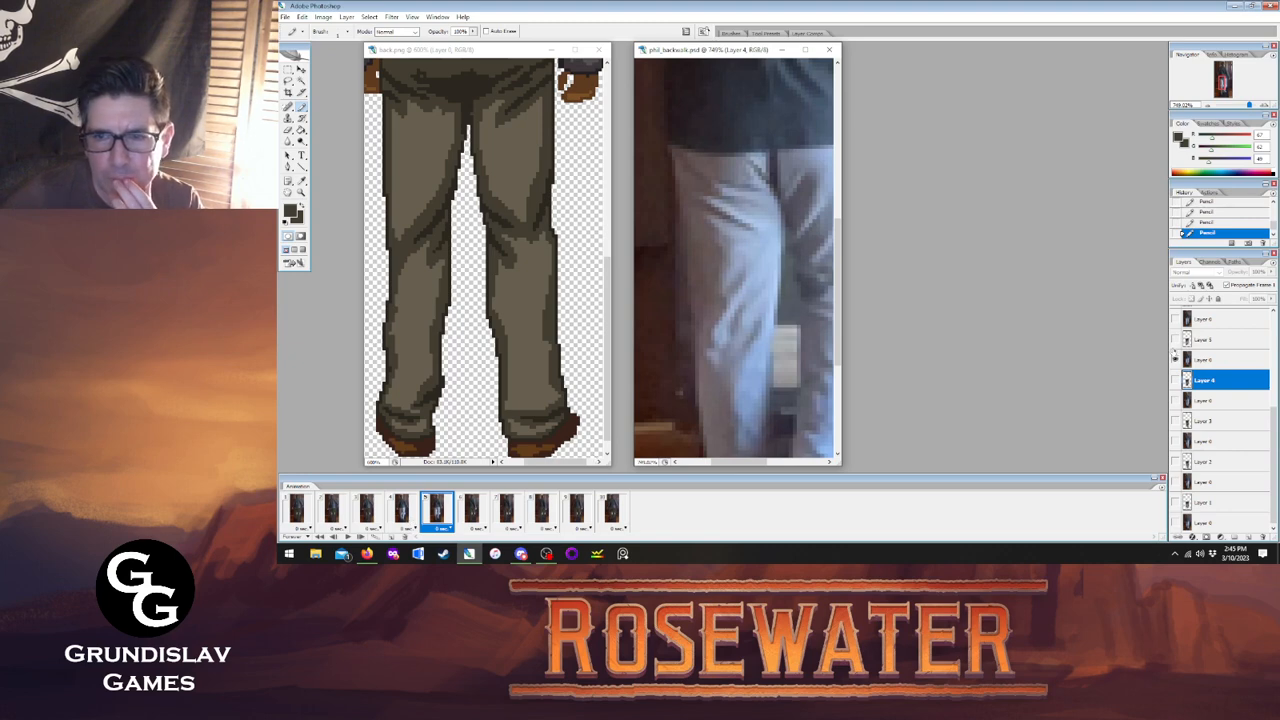
{"action": "left_click", "coordinate": [404, 512]}
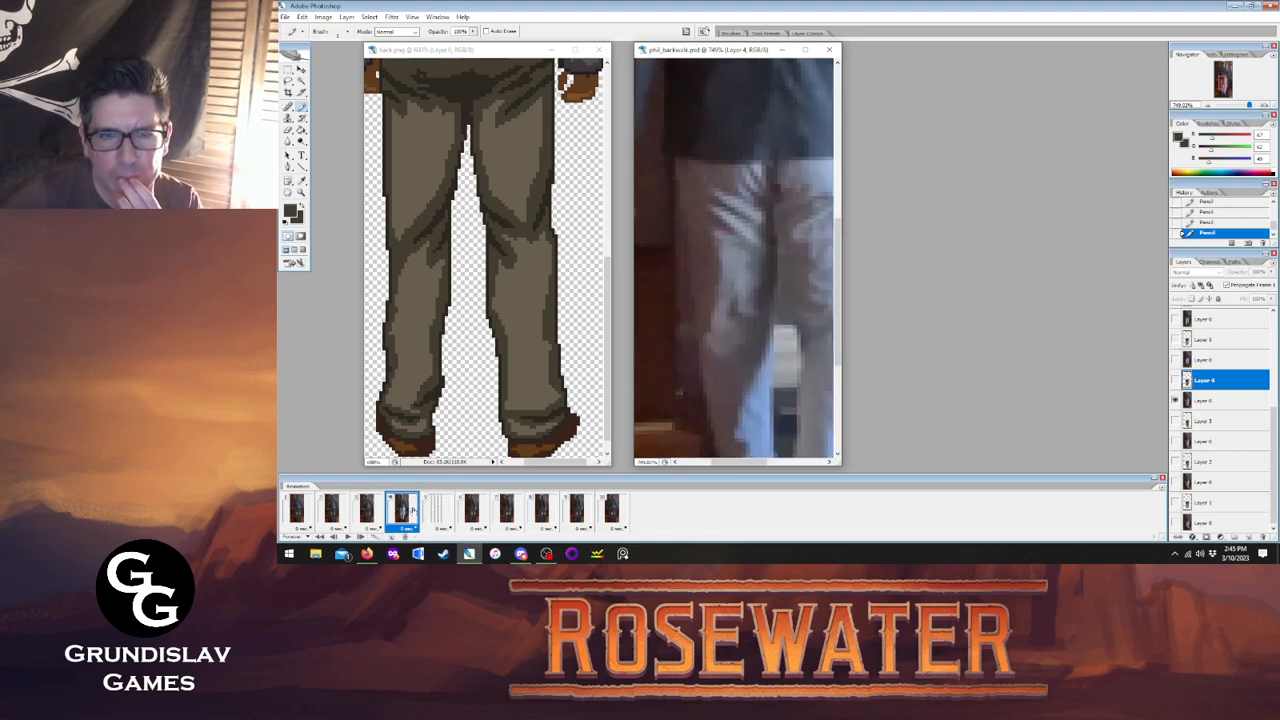
Show Layer 4 again in frame 4 and lower its opacity to 20% so the footage shows through, checking against frame 5.
{"action": "left_click", "coordinate": [1175, 380]}
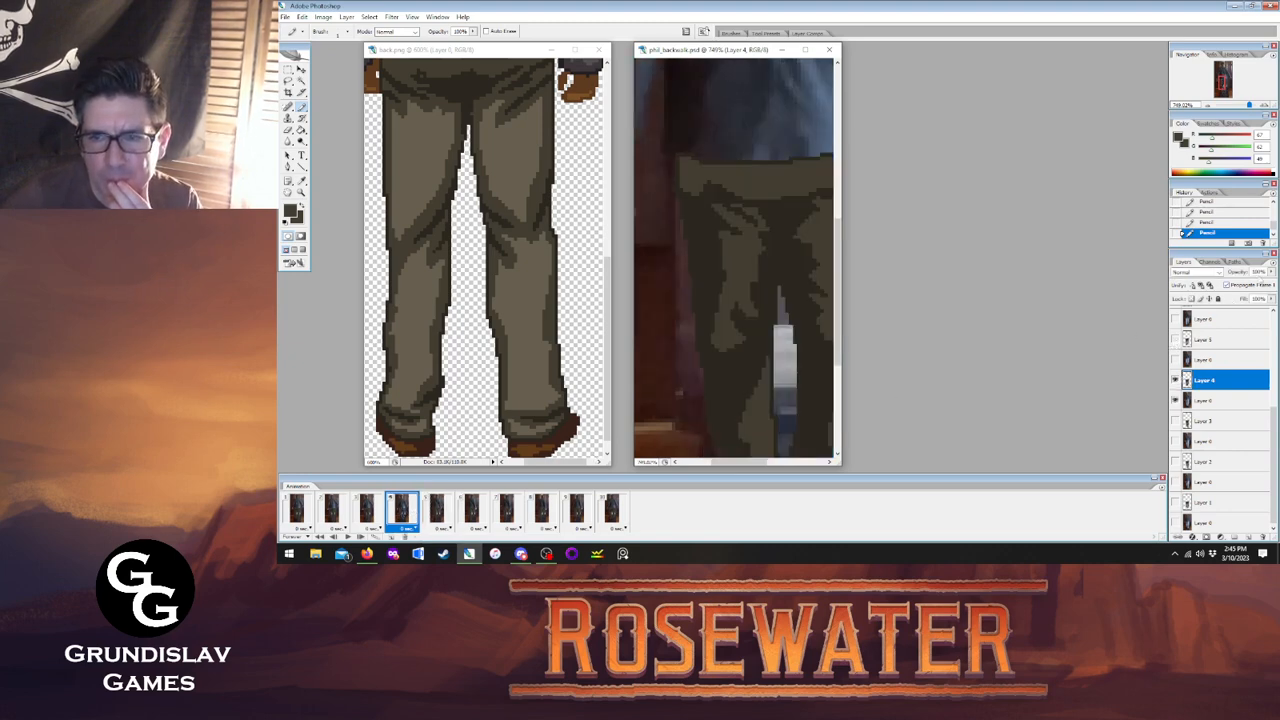
{"action": "left_click_drag", "start_coordinate": [1270, 284], "coordinate": [1231, 284]}
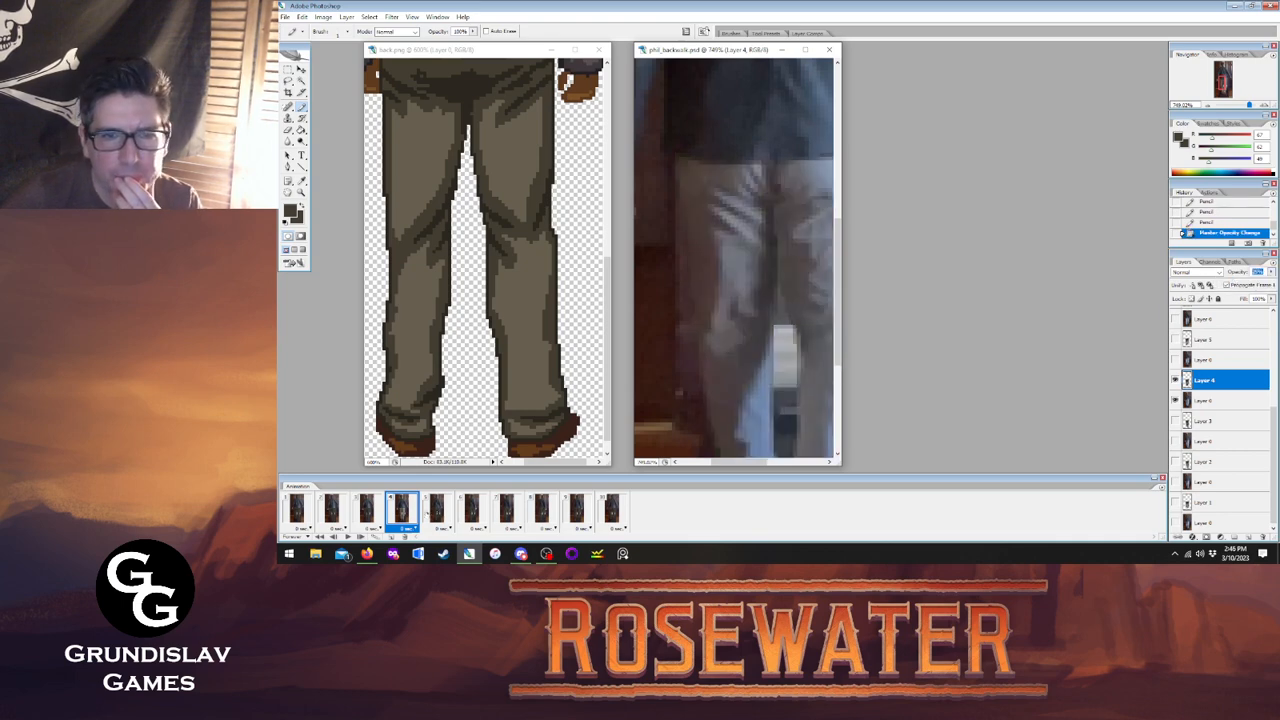
{"action": "left_click", "coordinate": [438, 510]}
{"action": "left_click", "coordinate": [402, 510]}
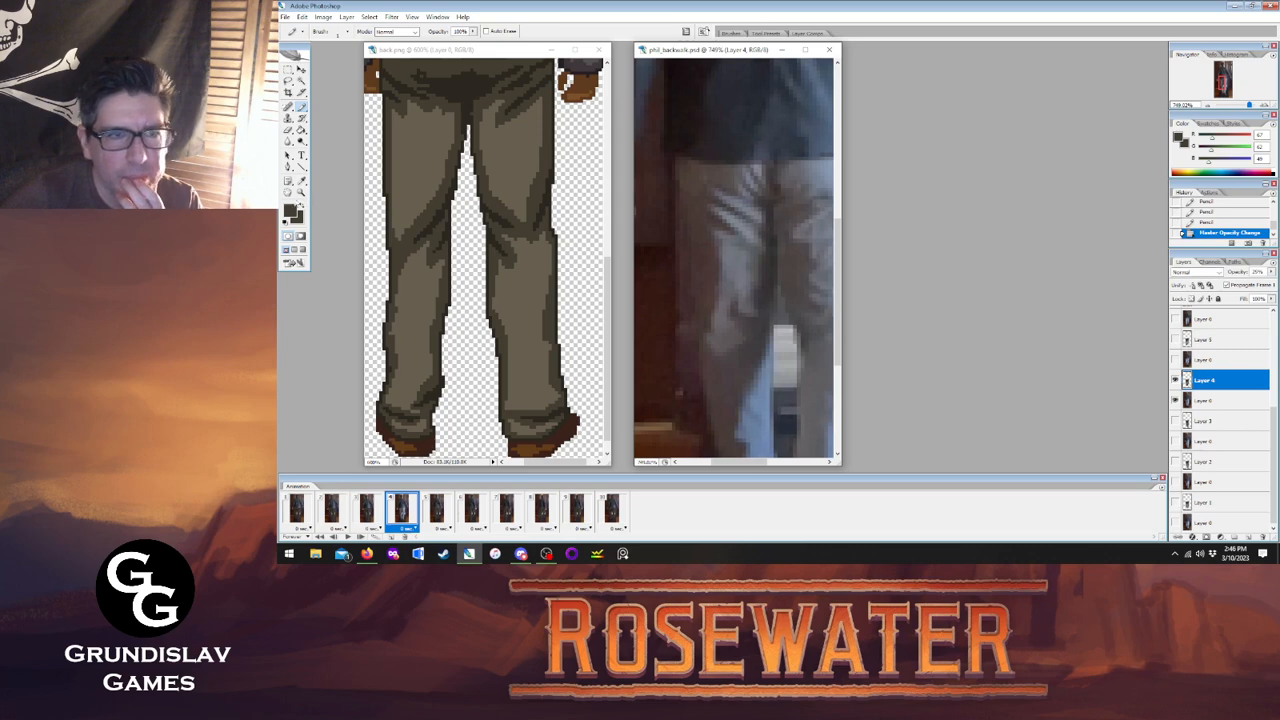
Pencil the fold shading on the lower left thigh in frame 4 over the footage, checking it against frame 5.
{"action": "left_click", "coordinate": [302, 181]}
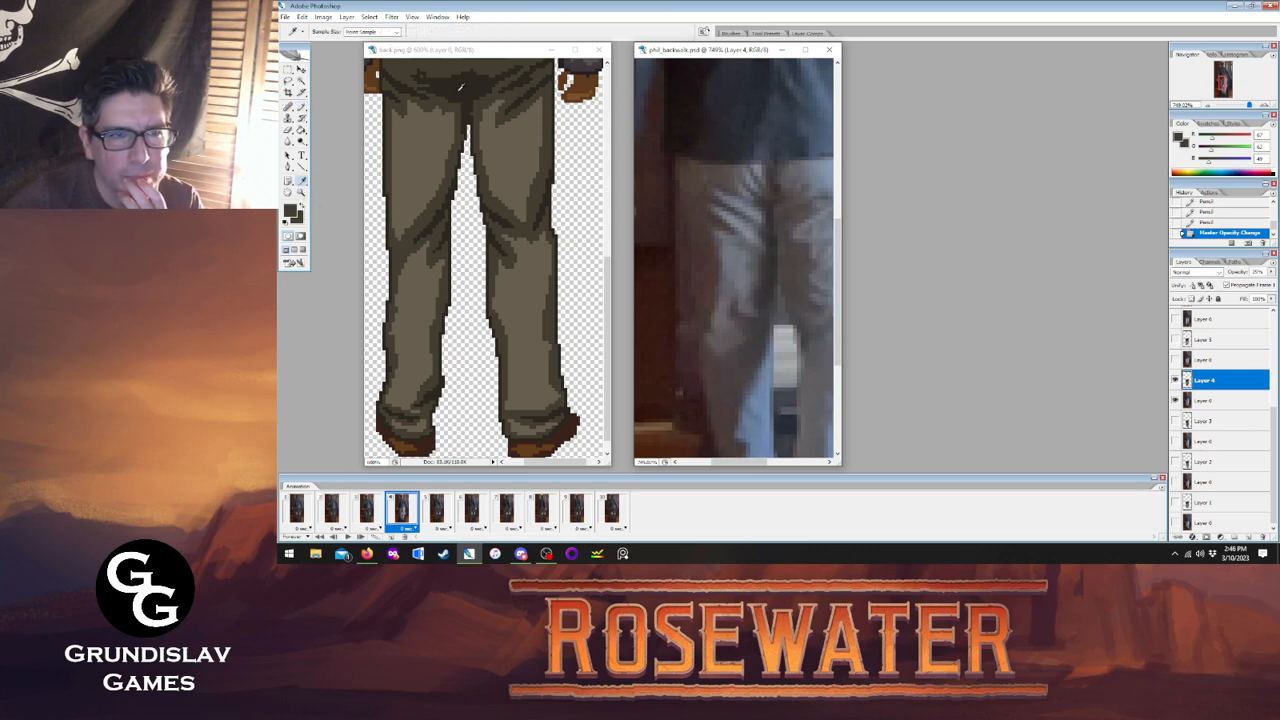
{"action": "left_click", "coordinate": [302, 106]}
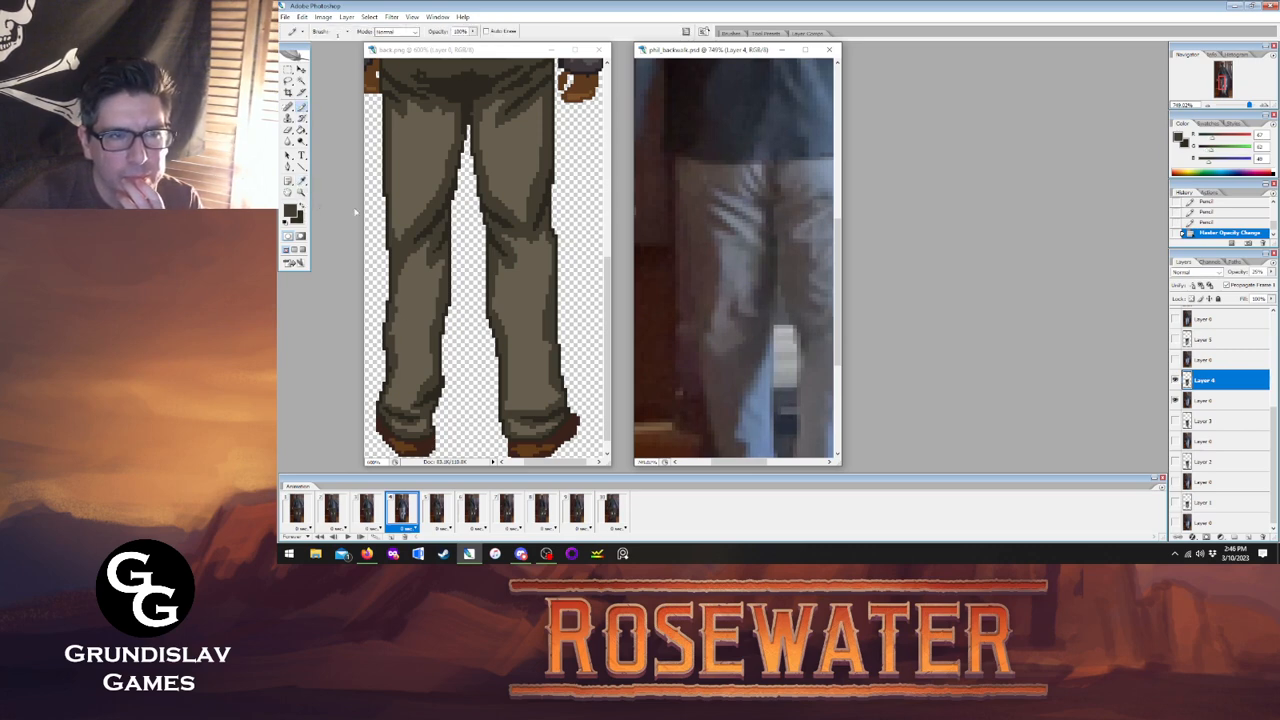
{"action": "left_click", "coordinate": [440, 512]}
{"action": "left_click", "coordinate": [402, 511]}
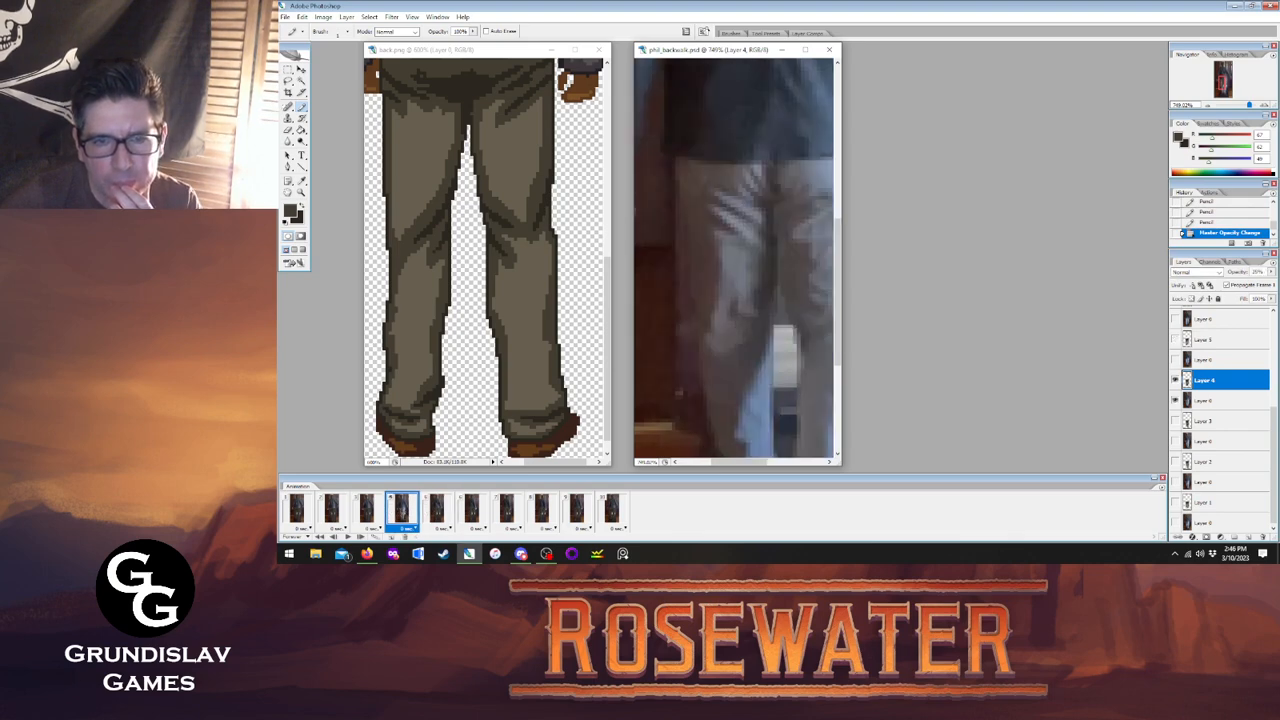
{"action": "left_click", "coordinate": [735, 345]}
{"action": "left_click", "coordinate": [727, 350]}
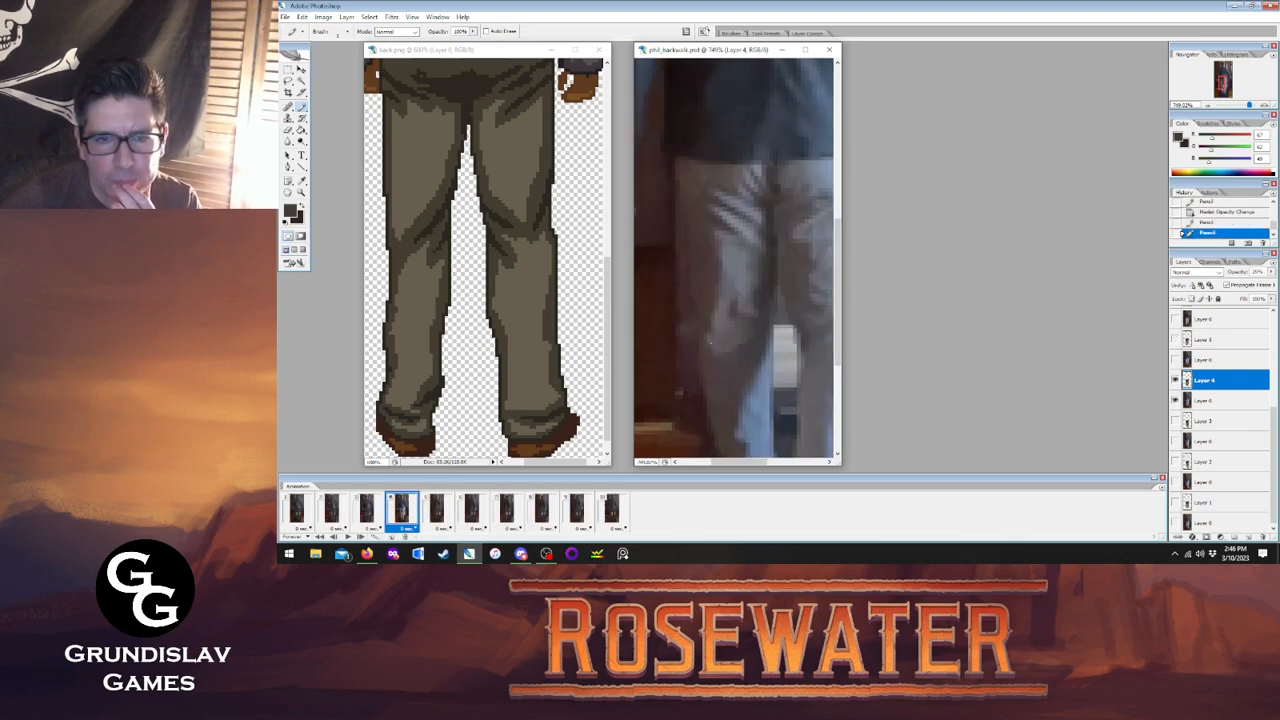
{"action": "left_click", "coordinate": [734, 337]}
{"action": "left_click", "coordinate": [437, 511]}
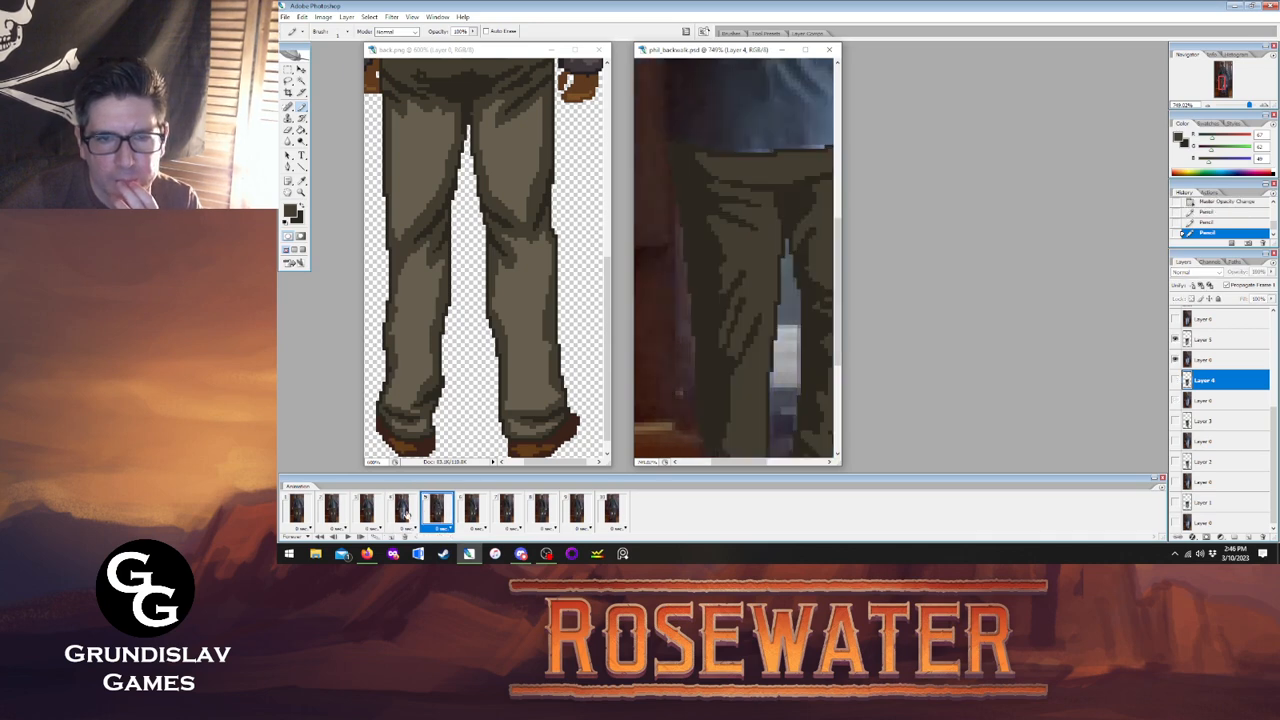
{"action": "left_click", "coordinate": [402, 511]}
Swap to the darker trouser colour and pencil shadow on frame 4's left leg, comparing it with frame 5.
{"action": "left_click", "coordinate": [304, 207]}
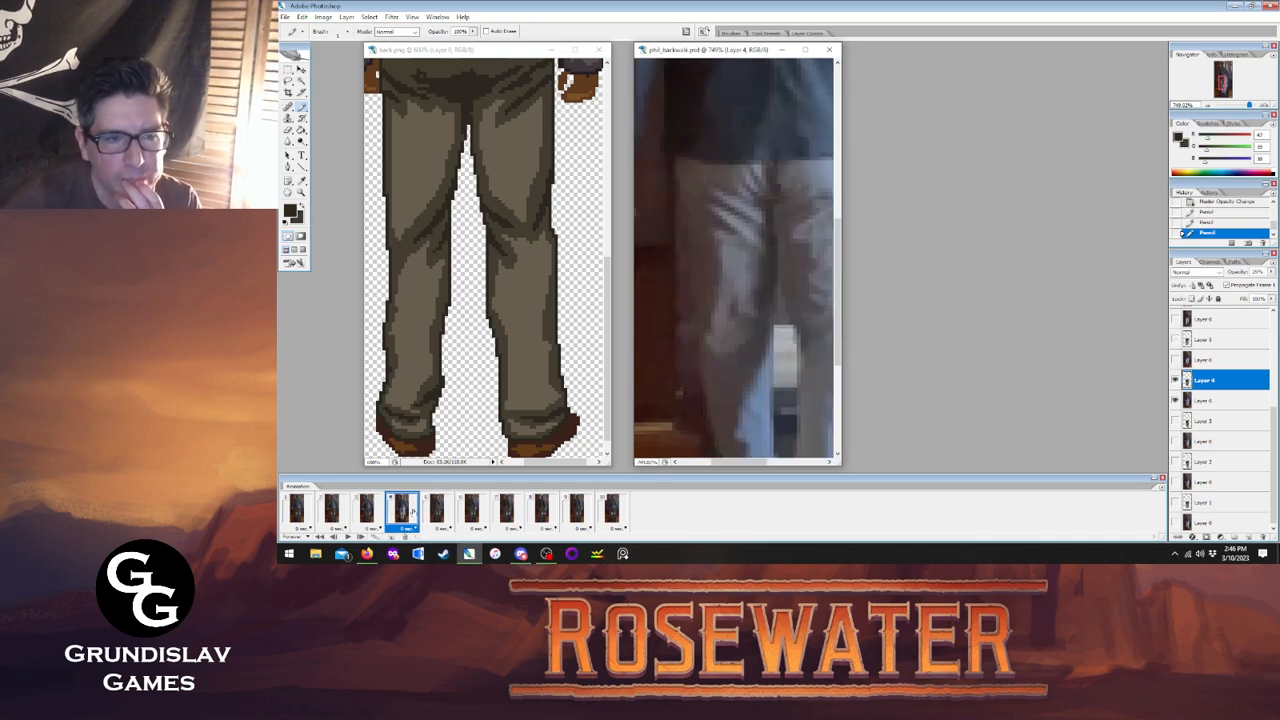
{"action": "left_click", "coordinate": [437, 511]}
{"action": "left_click", "coordinate": [402, 511]}
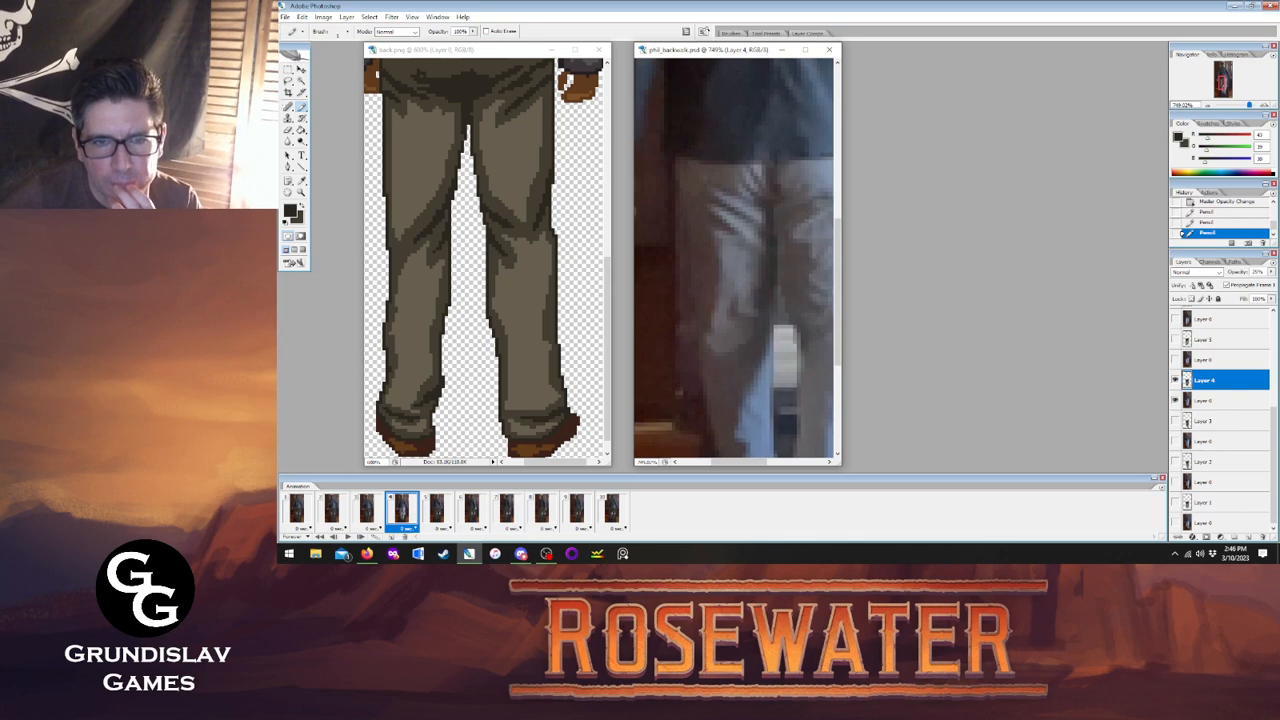
{"action": "left_click", "coordinate": [770, 330]}
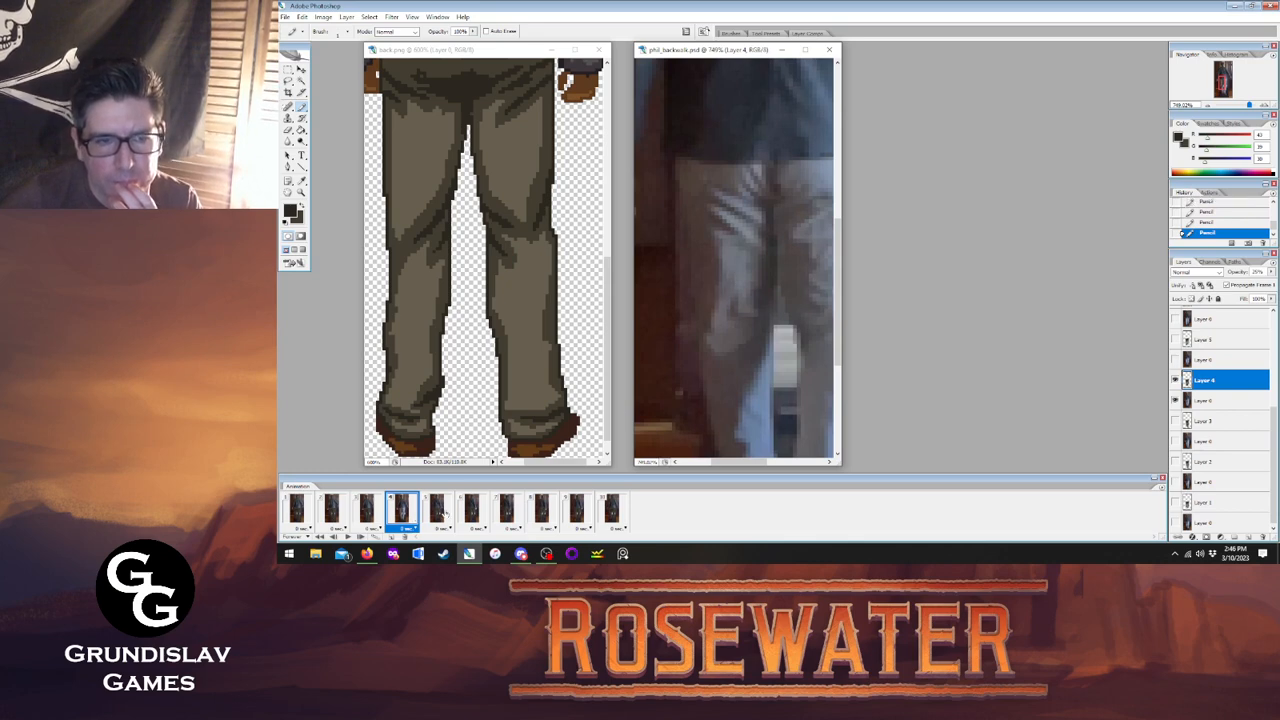
{"action": "left_click", "coordinate": [437, 511]}
{"action": "left_click", "coordinate": [402, 511]}
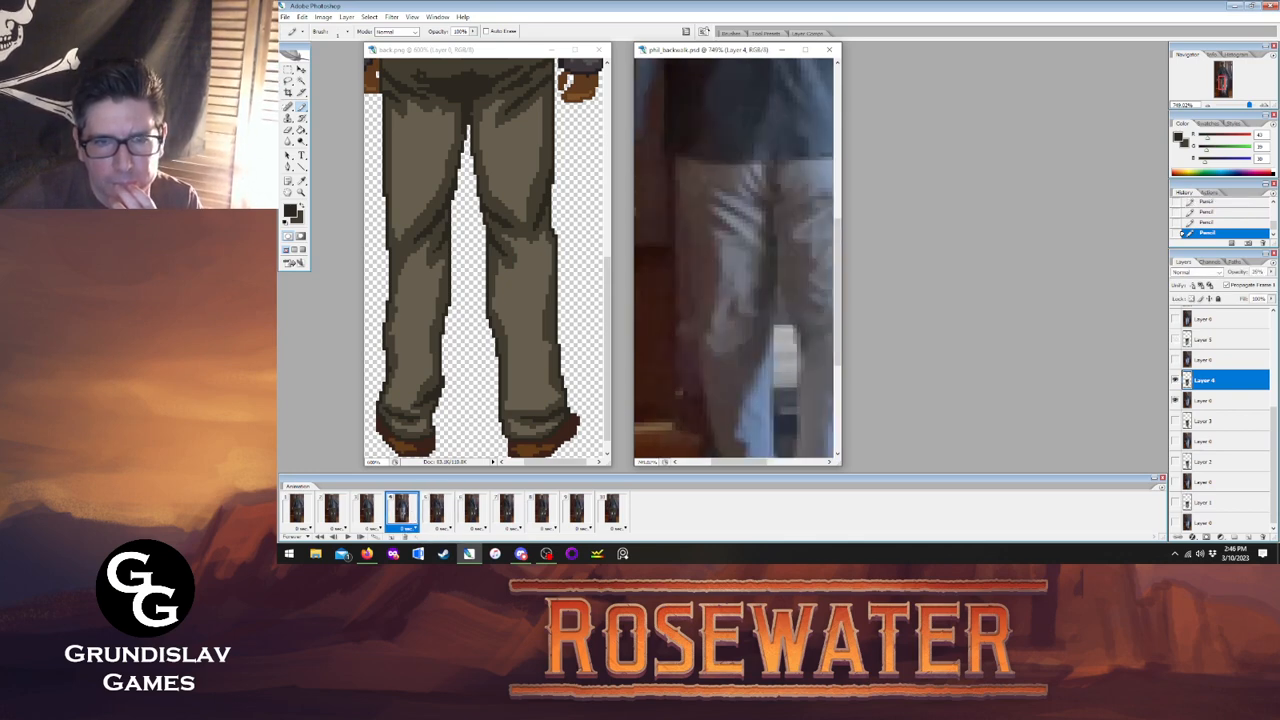
{"action": "left_click", "coordinate": [437, 511]}
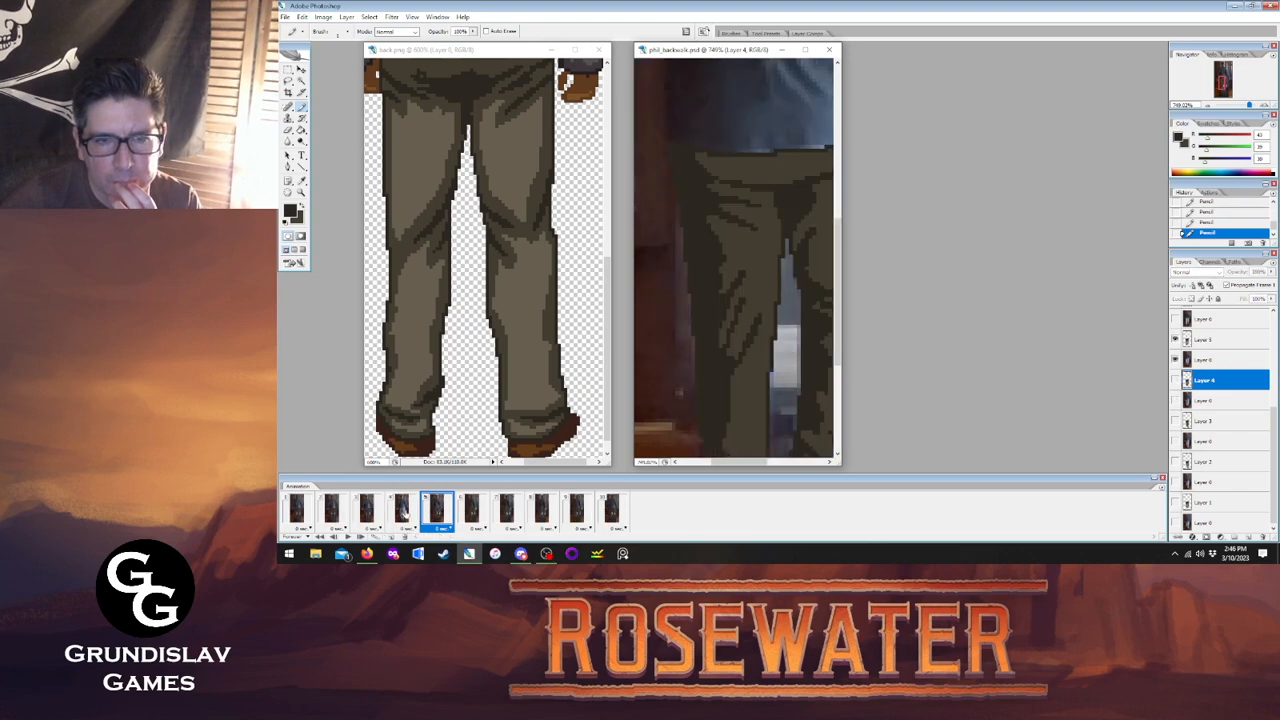
{"action": "left_click", "coordinate": [402, 511]}
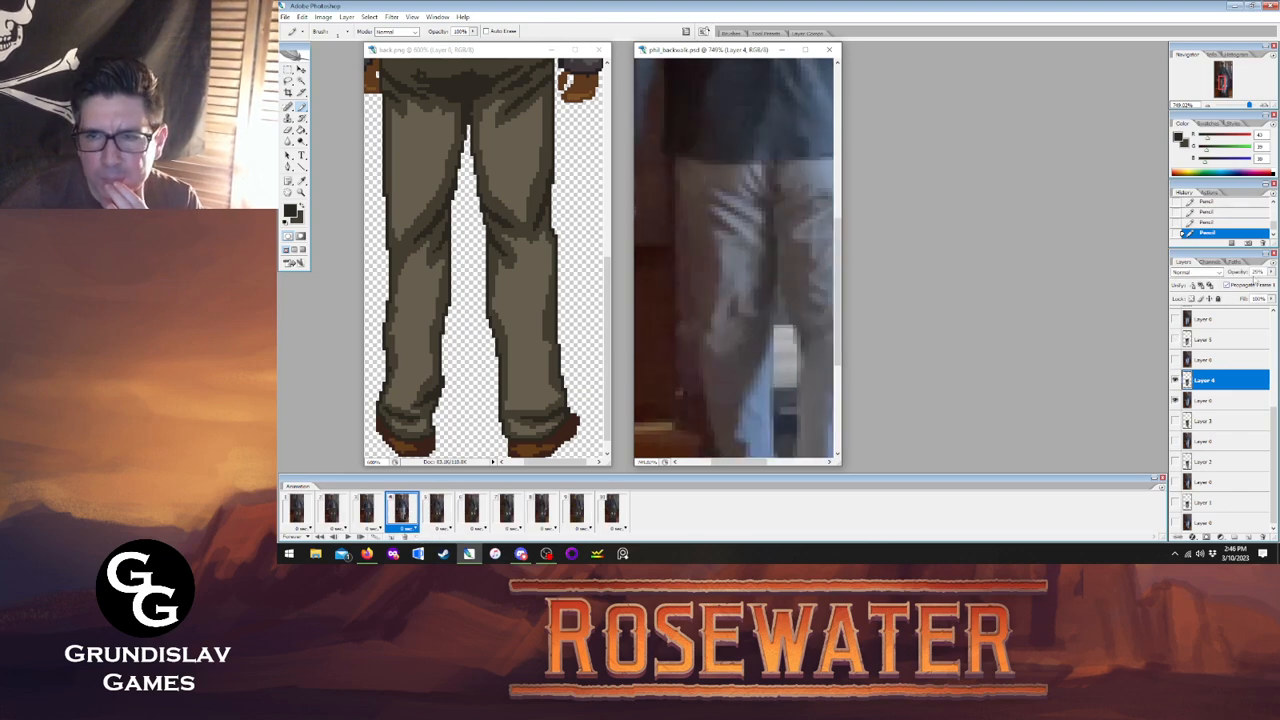
Restore Layer 4's opacity to 100% and darken the fold on the lower left thigh.
{"action": "left_click", "coordinate": [1269, 272]}
{"action": "left_click_drag", "start_coordinate": [1234, 285], "coordinate": [1262, 285]}
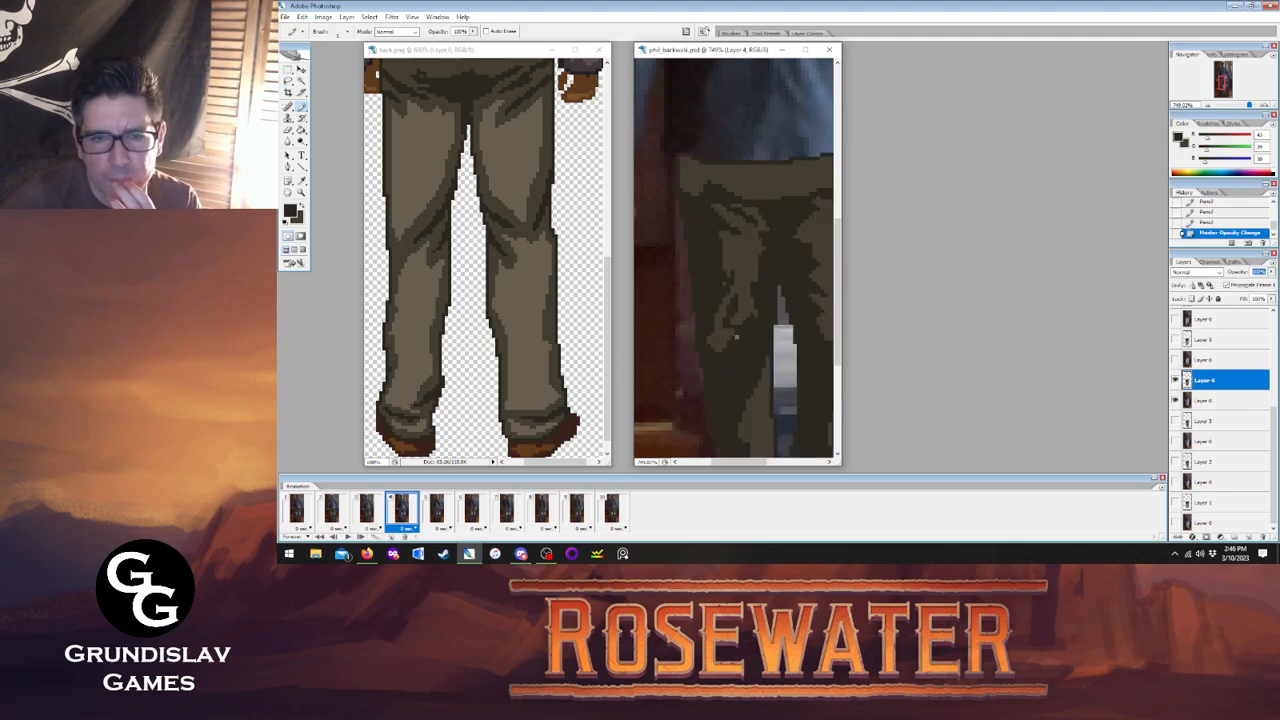
{"action": "left_click", "coordinate": [722, 348]}
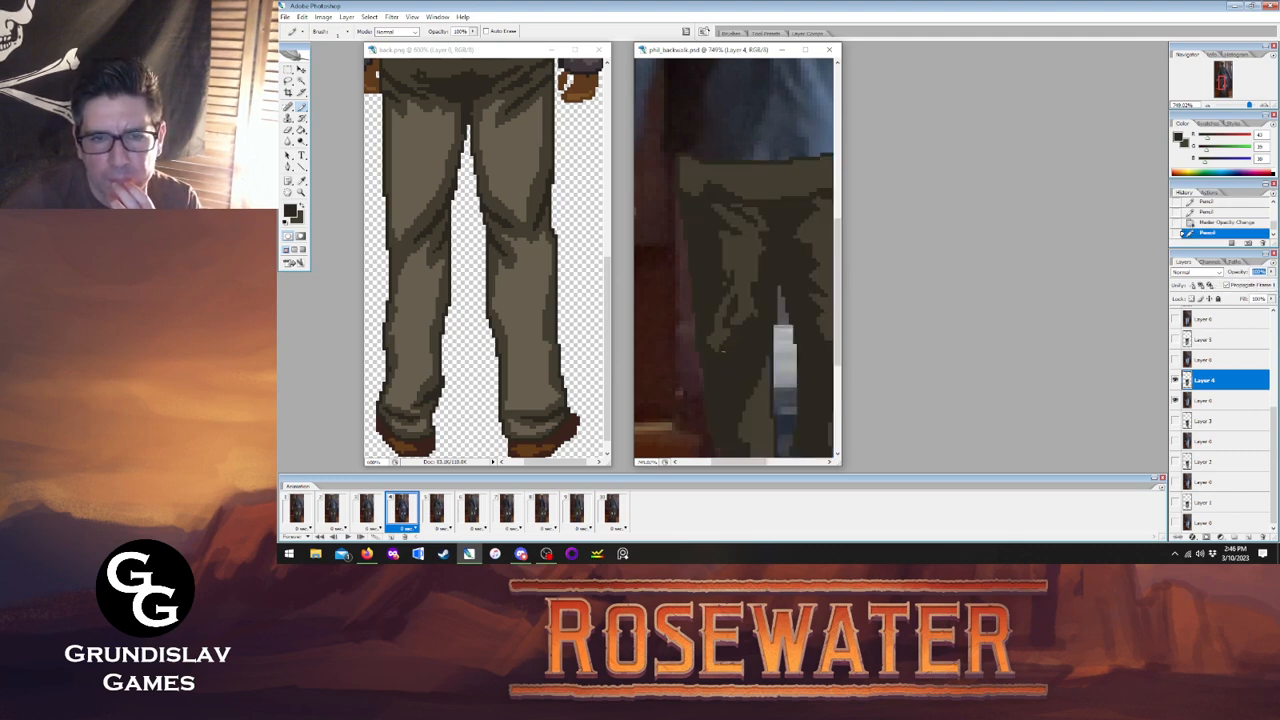
Flip frame 4 against frames 3 and 5 to check the reworked left thigh folds for consistency.
{"action": "left_click", "coordinate": [366, 512]}
{"action": "left_click", "coordinate": [400, 512]}
{"action": "left_click", "coordinate": [370, 513]}
{"action": "left_click", "coordinate": [405, 513]}
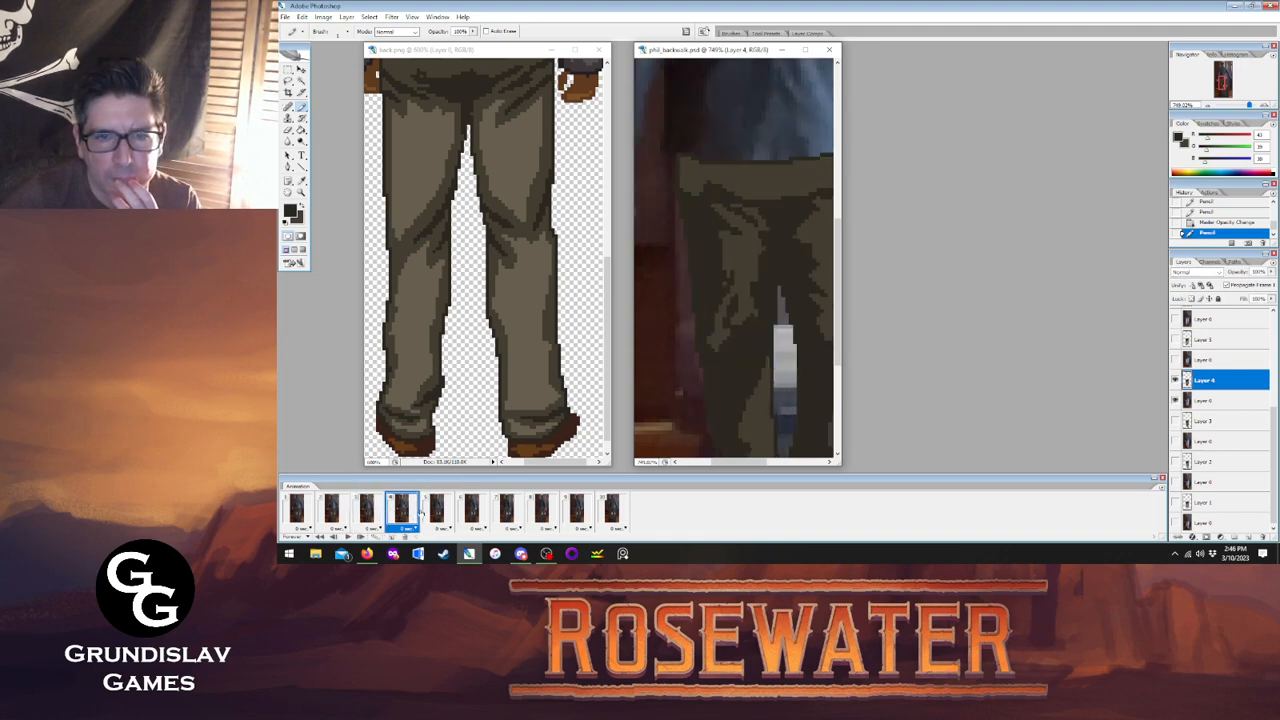
{"action": "left_click", "coordinate": [429, 511]}
{"action": "left_click", "coordinate": [399, 511]}
{"action": "left_click", "coordinate": [429, 511]}
{"action": "left_click", "coordinate": [400, 511]}
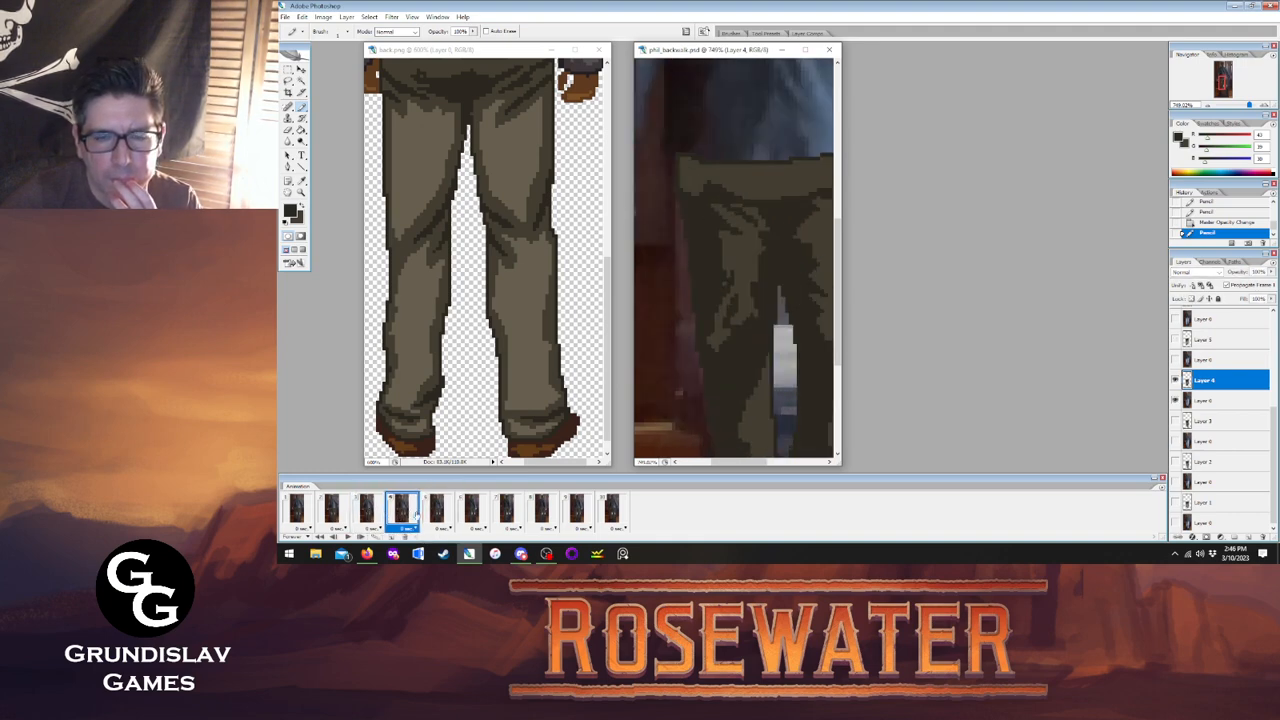
{"action": "left_click", "coordinate": [429, 511]}
{"action": "left_click", "coordinate": [400, 511]}
{"action": "left_click", "coordinate": [429, 511]}
{"action": "left_click", "coordinate": [400, 511]}
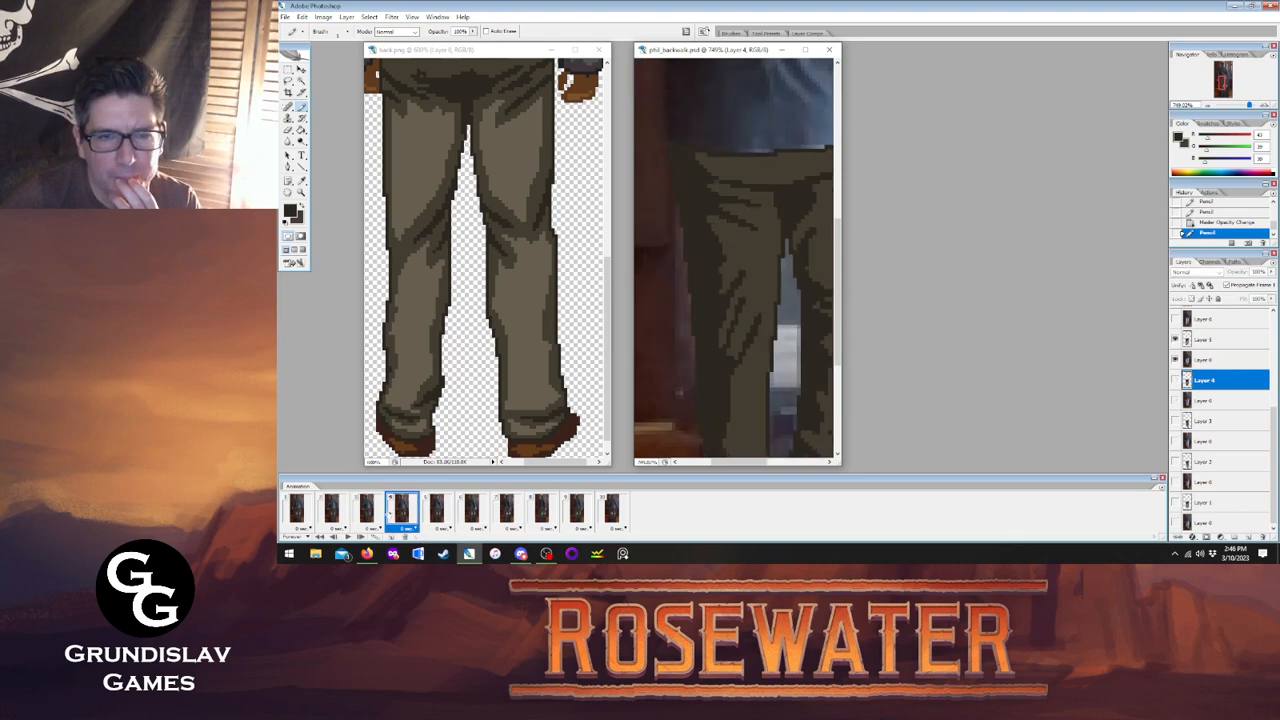
Compare the thigh shading in frames 3 and 4 and play the walk cycle to review the motion.
{"action": "left_click", "coordinate": [367, 511]}
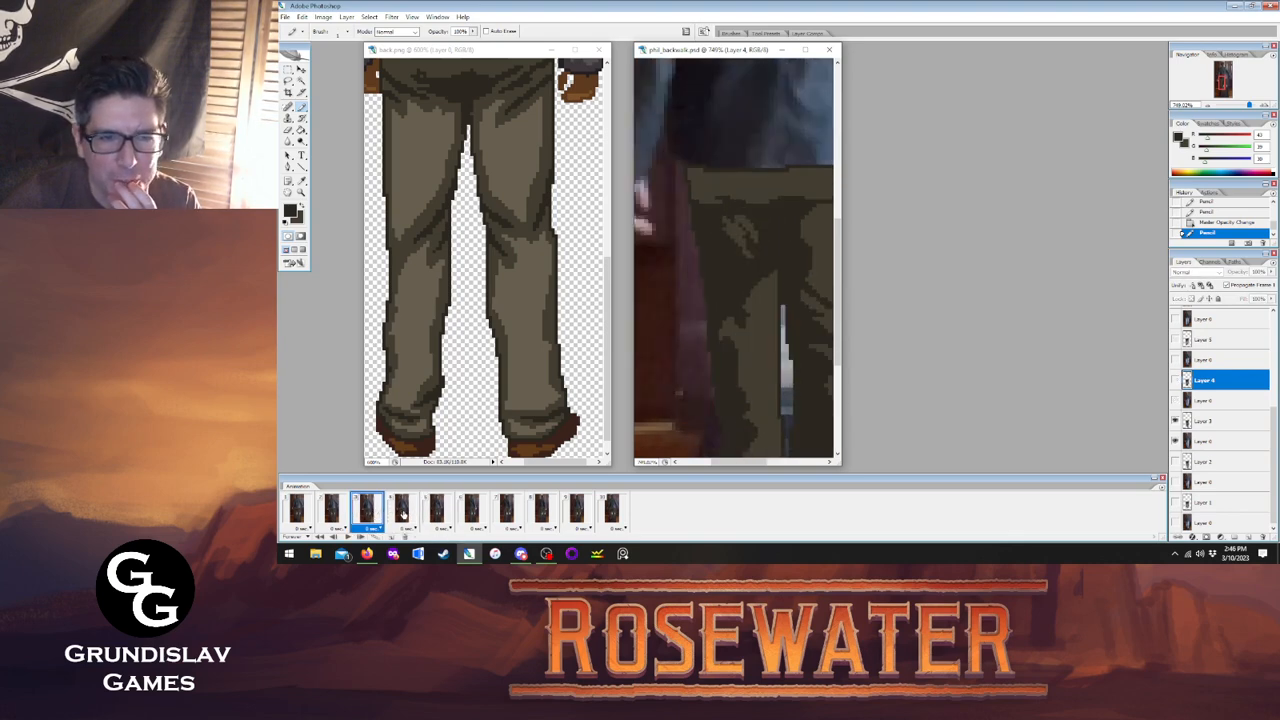
{"action": "left_click", "coordinate": [401, 511]}
{"action": "left_click", "coordinate": [367, 511]}
{"action": "left_click", "coordinate": [400, 511]}
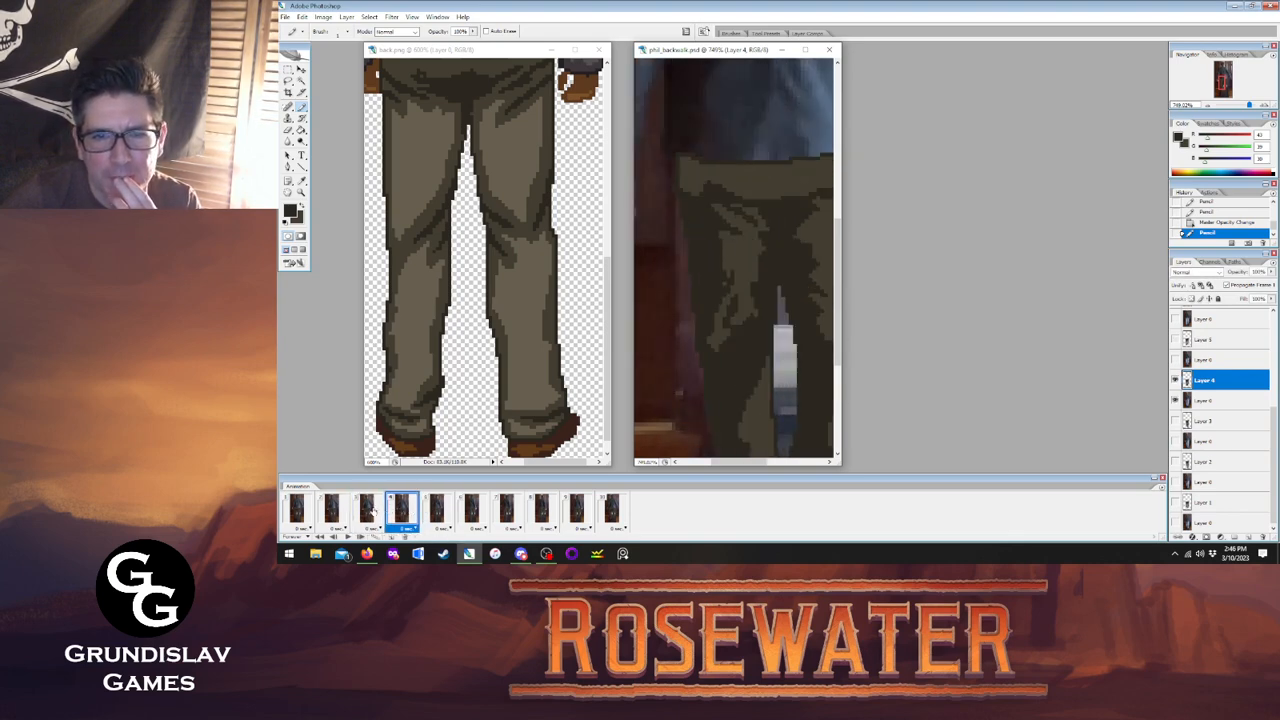
{"action": "left_click", "coordinate": [367, 511]}
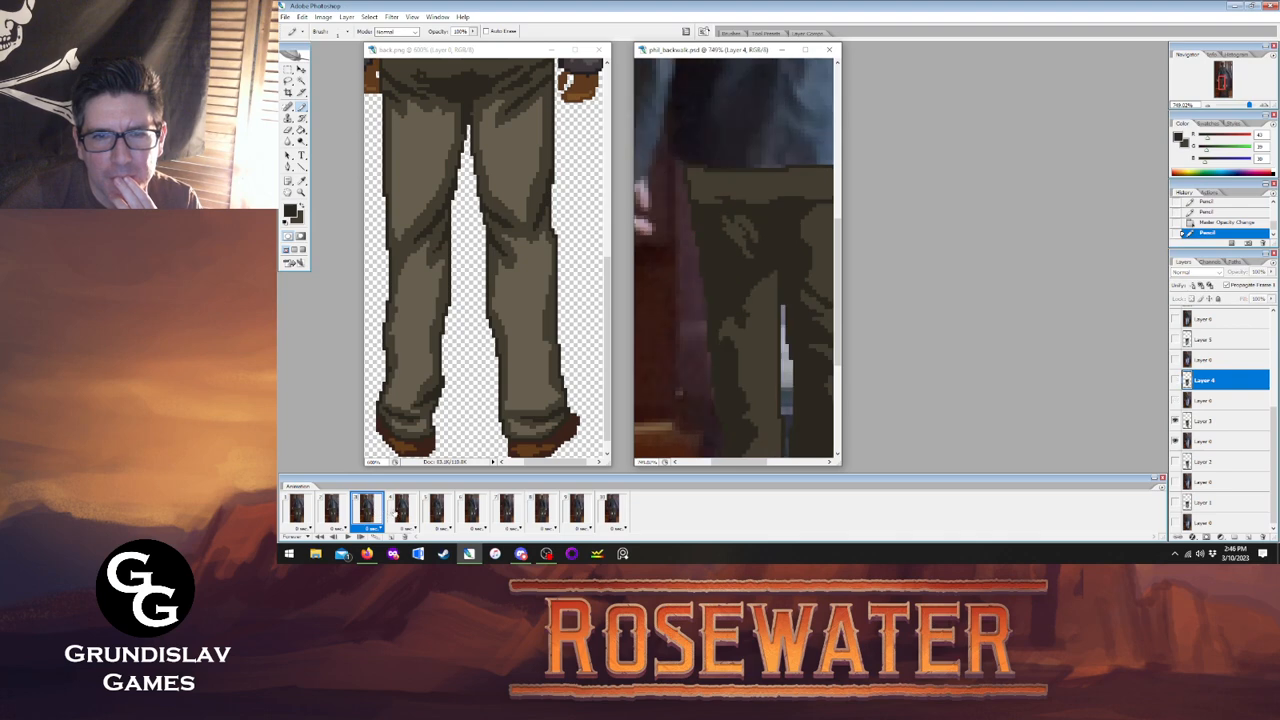
{"action": "left_click", "coordinate": [347, 537]}
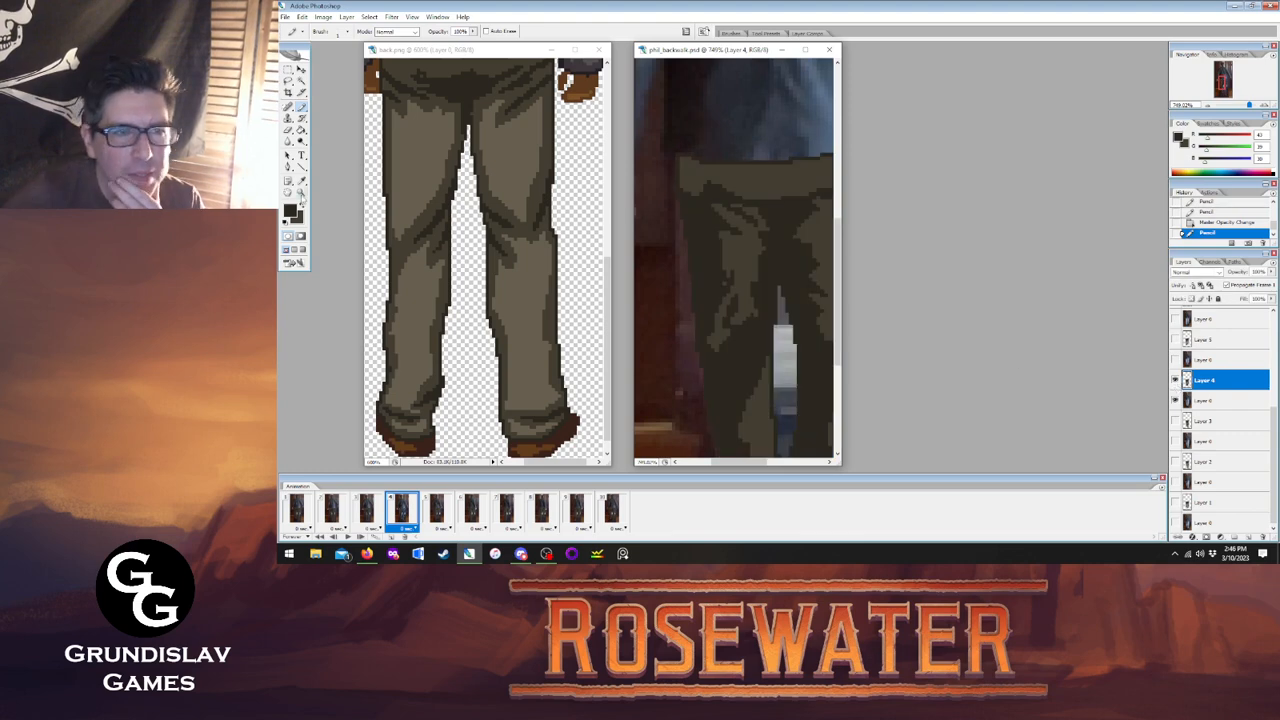
Switch to the other trouser shade, touch up frame 4's left inner thigh with the Pencil, and compare it with frames 3 and 5.
{"action": "left_click", "coordinate": [303, 205]}
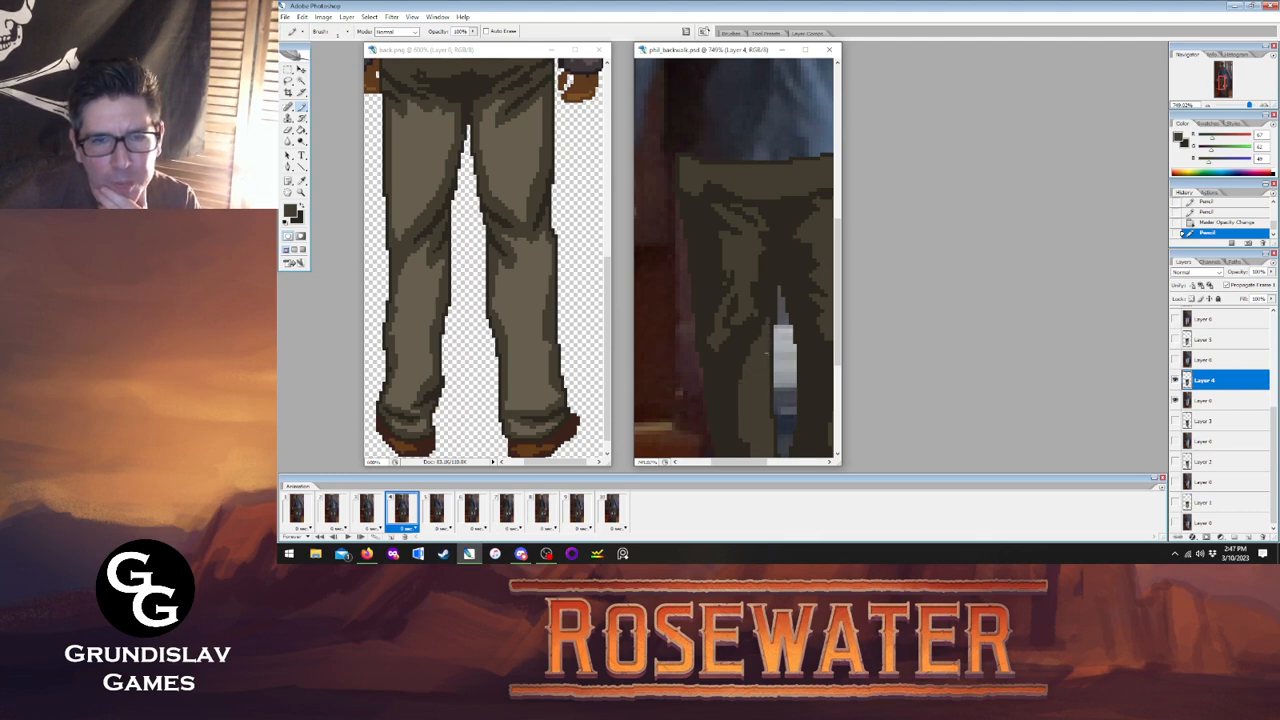
{"action": "left_click", "coordinate": [767, 353]}
{"action": "left_click", "coordinate": [379, 507]}
{"action": "left_click", "coordinate": [401, 507]}
{"action": "left_click", "coordinate": [380, 510]}
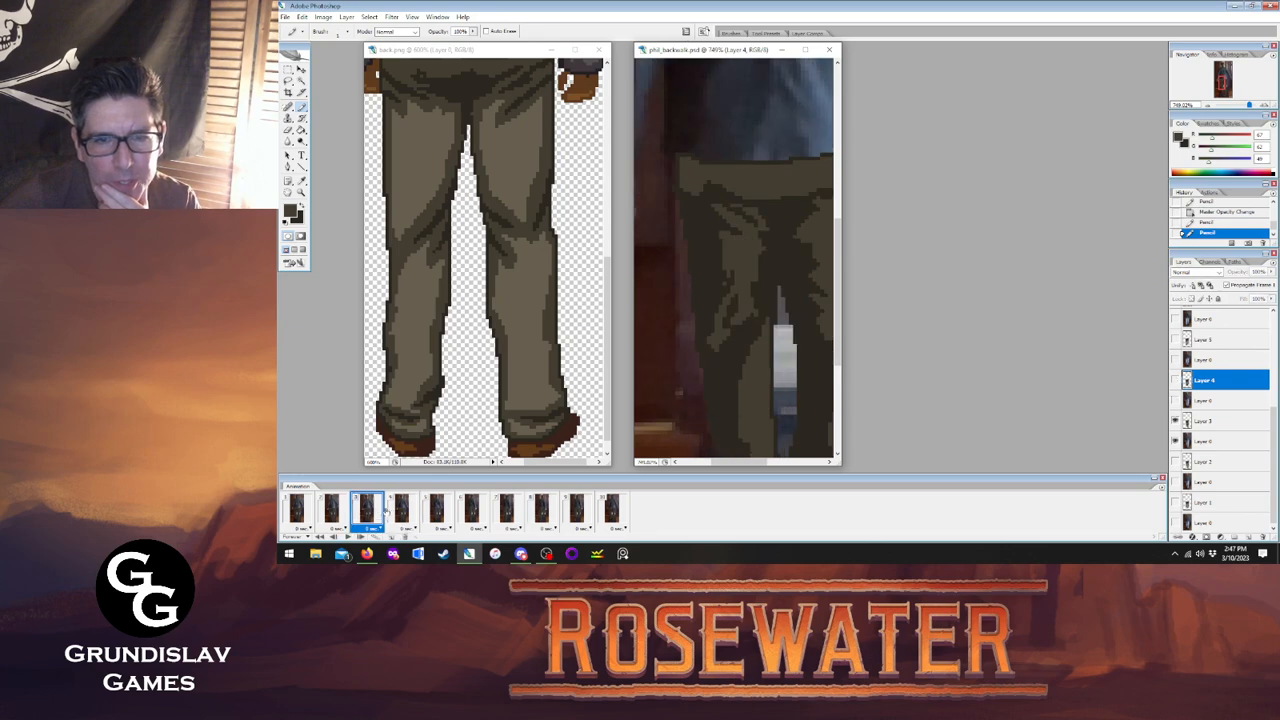
{"action": "left_click", "coordinate": [409, 507]}
{"action": "left_click", "coordinate": [429, 507]}
{"action": "left_click", "coordinate": [399, 512]}
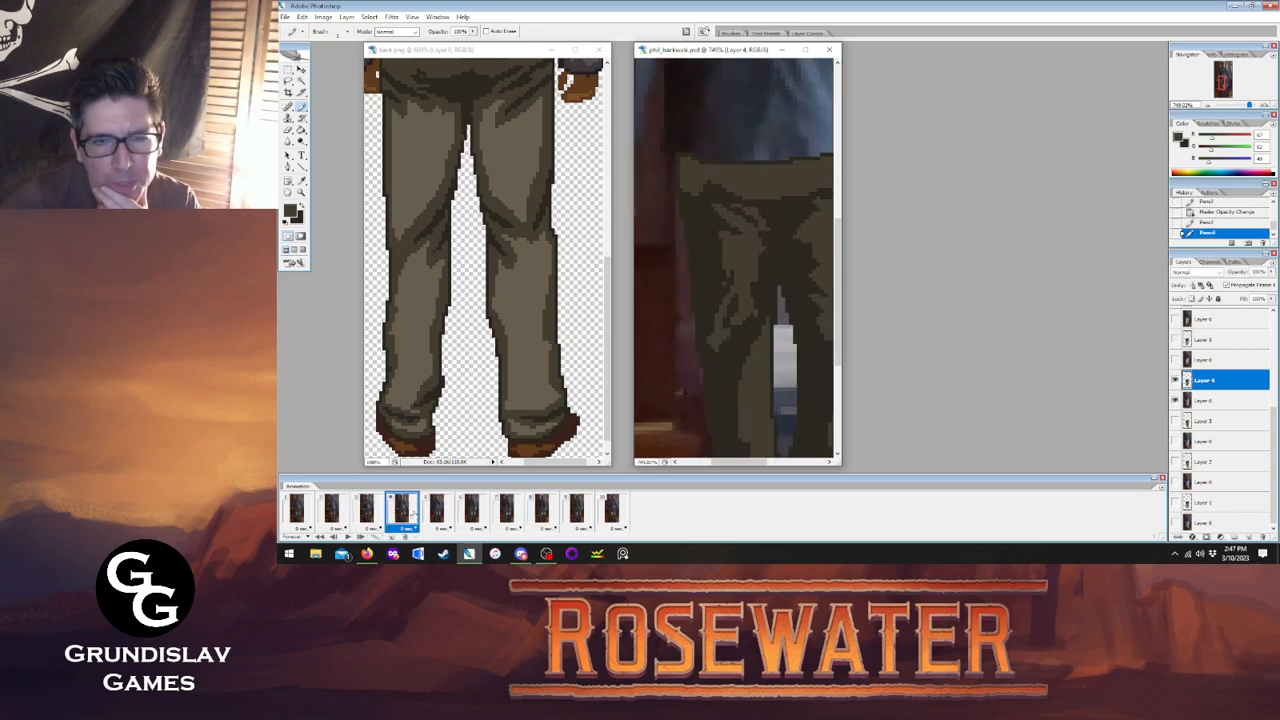
Play the walk cycle in a widened document window to review the trouser shading on both legs down to the shoes.
{"action": "left_click", "coordinate": [348, 537]}
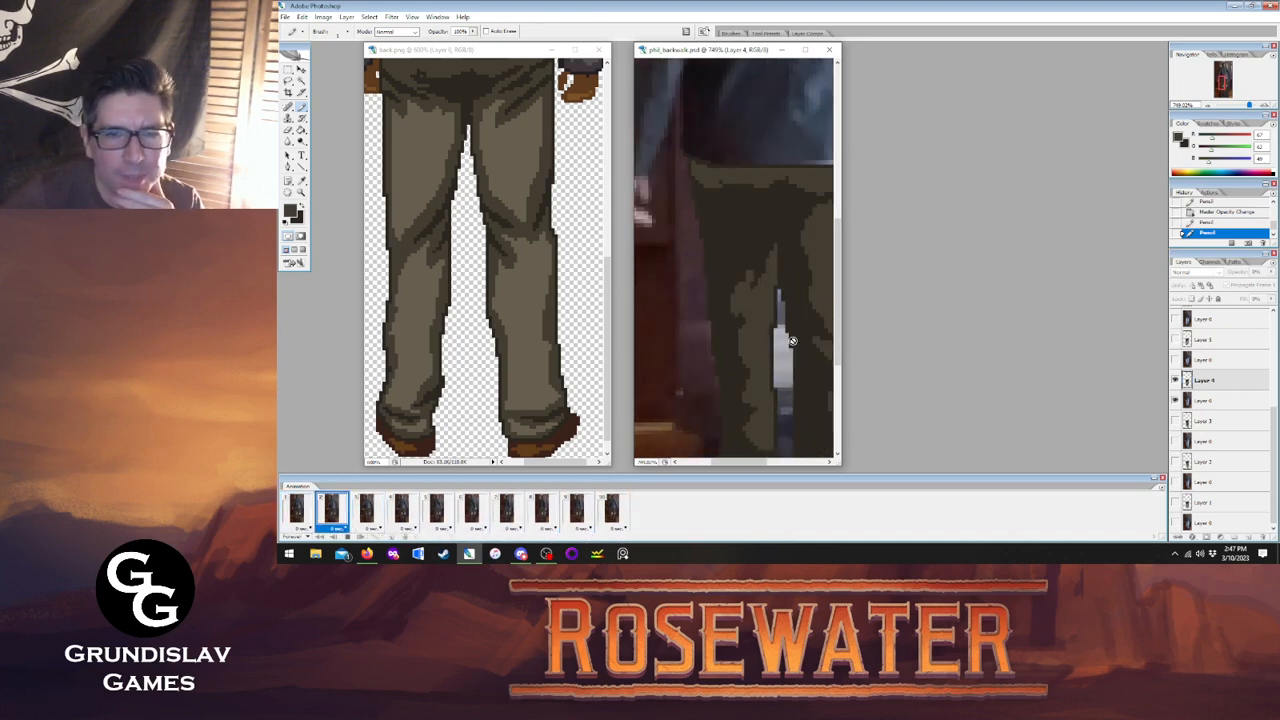
{"action": "left_click_drag", "start_coordinate": [841, 362], "coordinate": [1053, 362]}
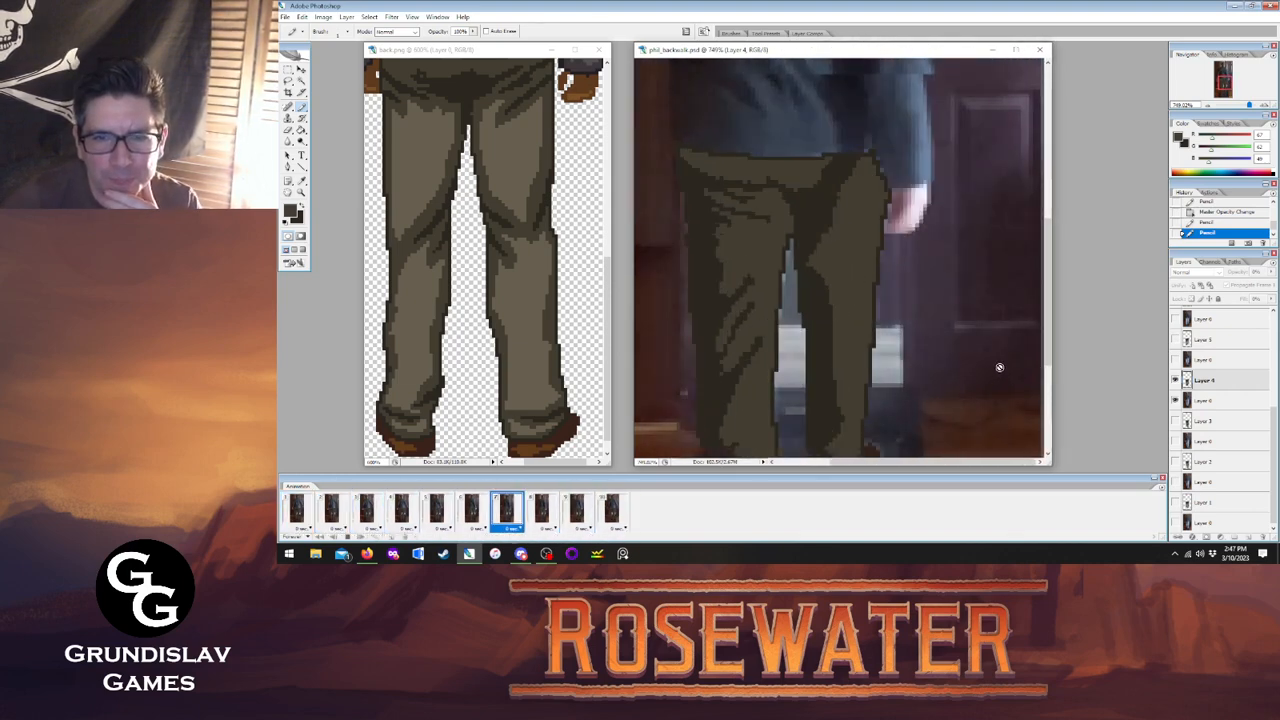
{"action": "left_click_drag", "start_coordinate": [1048, 287], "coordinate": [1048, 325]}
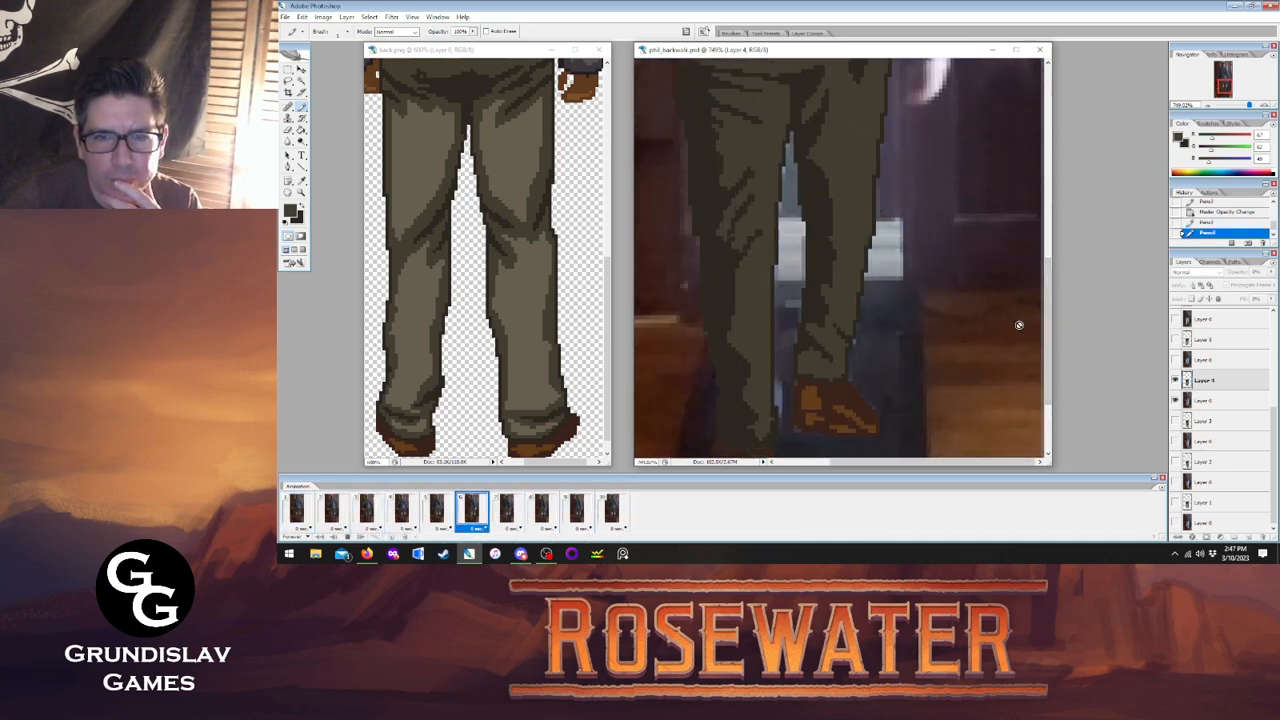
{"action": "left_click", "coordinate": [349, 536]}
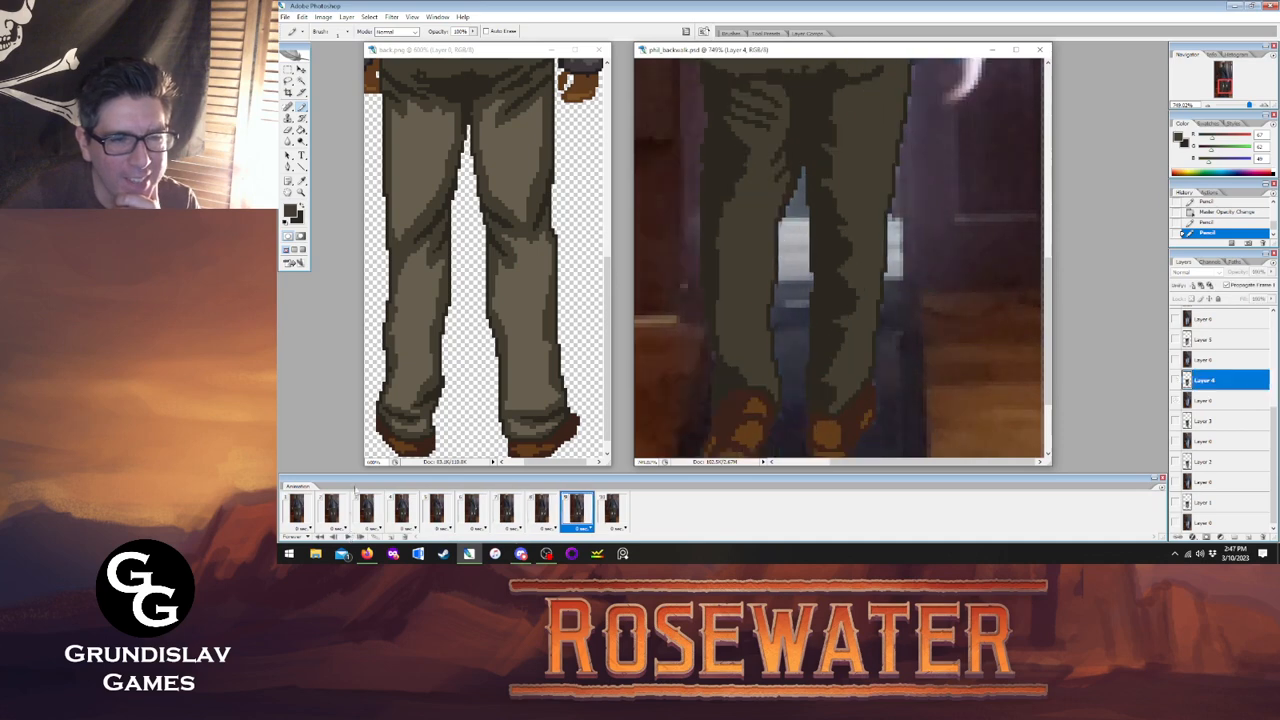
Sample the light trouser colour from back.png and pencil highlights on the right leg's cuff and lower calf on frame 1's Layer 1.
{"action": "left_click", "coordinate": [301, 180]}
{"action": "left_click", "coordinate": [406, 166]}
{"action": "key", "text": "b"}
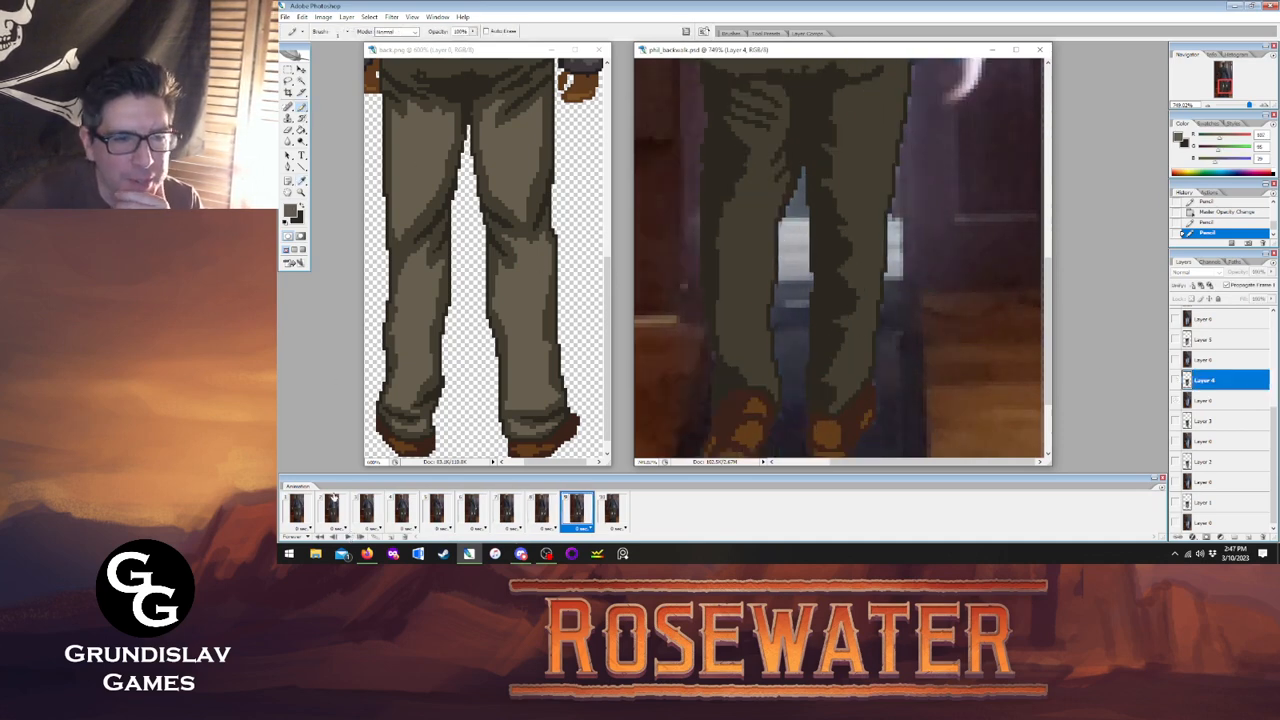
{"action": "left_click", "coordinate": [298, 510]}
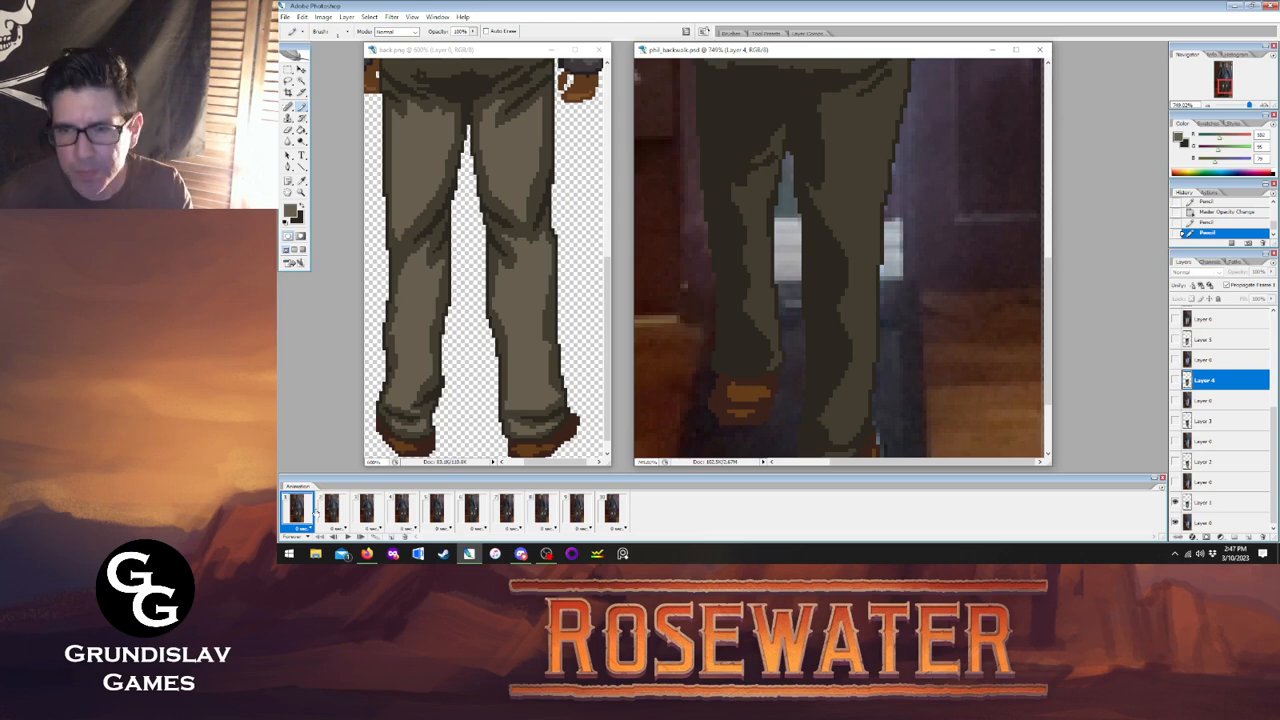
{"action": "left_click", "coordinate": [1210, 503]}
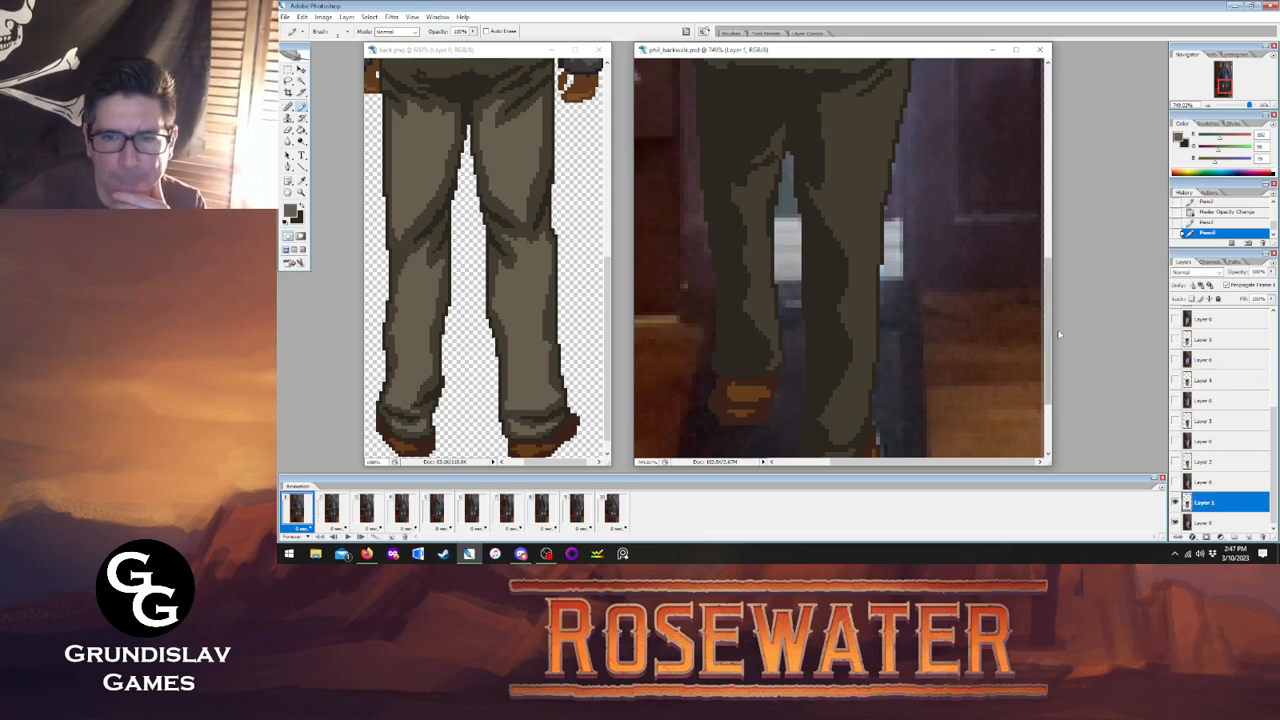
{"action": "scroll", "coordinate": [851, 378], "scroll_direction": "down", "scroll_amount": 2}
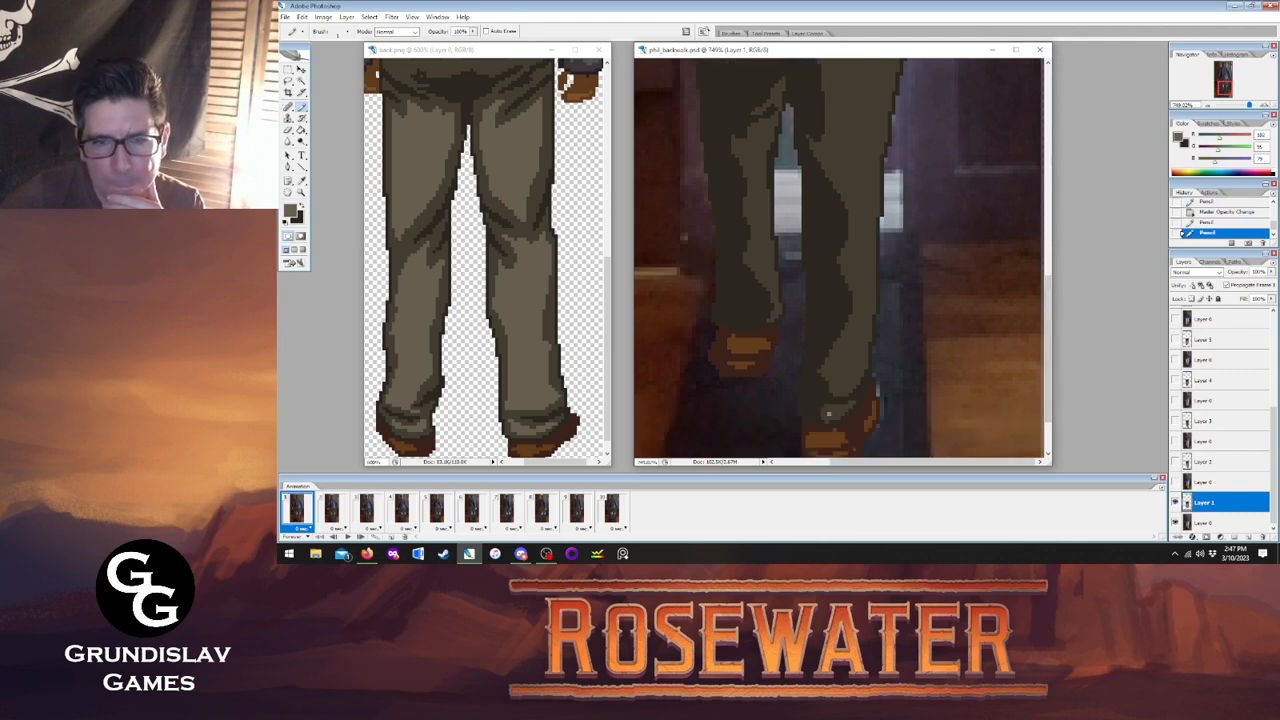
{"action": "left_click", "coordinate": [840, 410]}
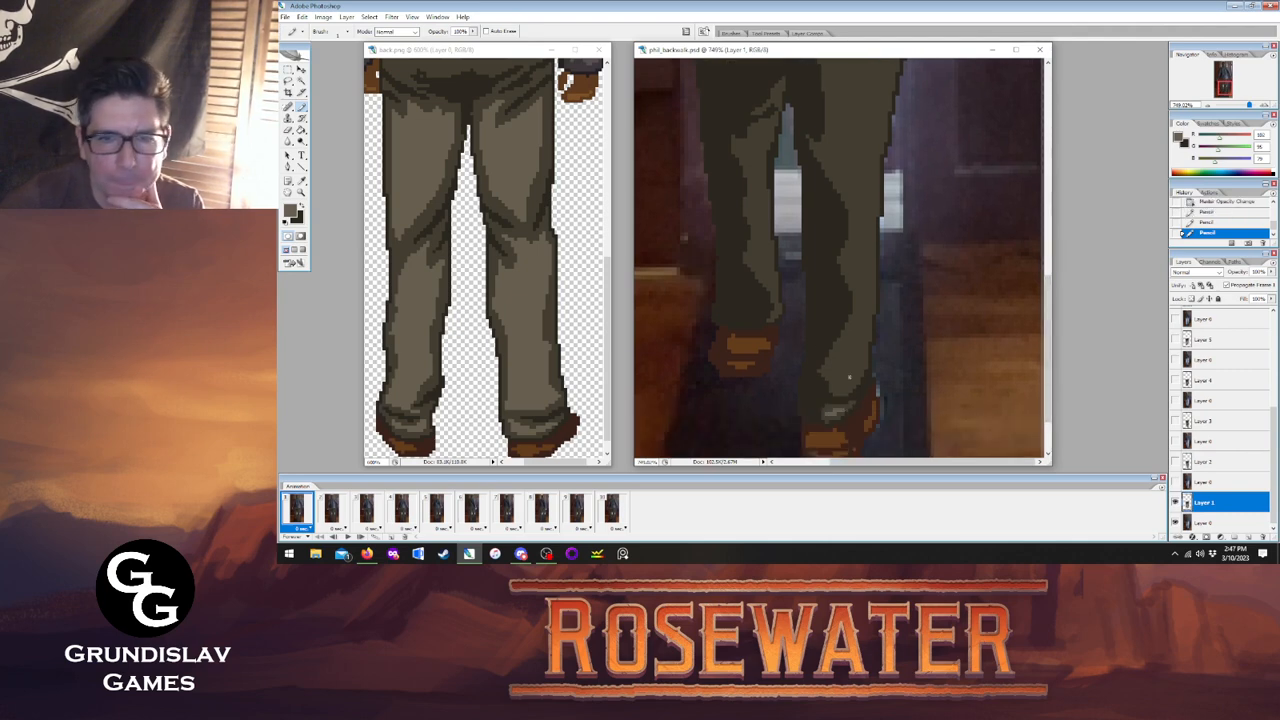
{"action": "mouse_move", "coordinate": [826, 383]}
{"action": "left_mouse_down"}
{"action": "mouse_move", "coordinate": [863, 306]}
{"action": "mouse_move", "coordinate": [846, 384]}
{"action": "left_mouse_up"}
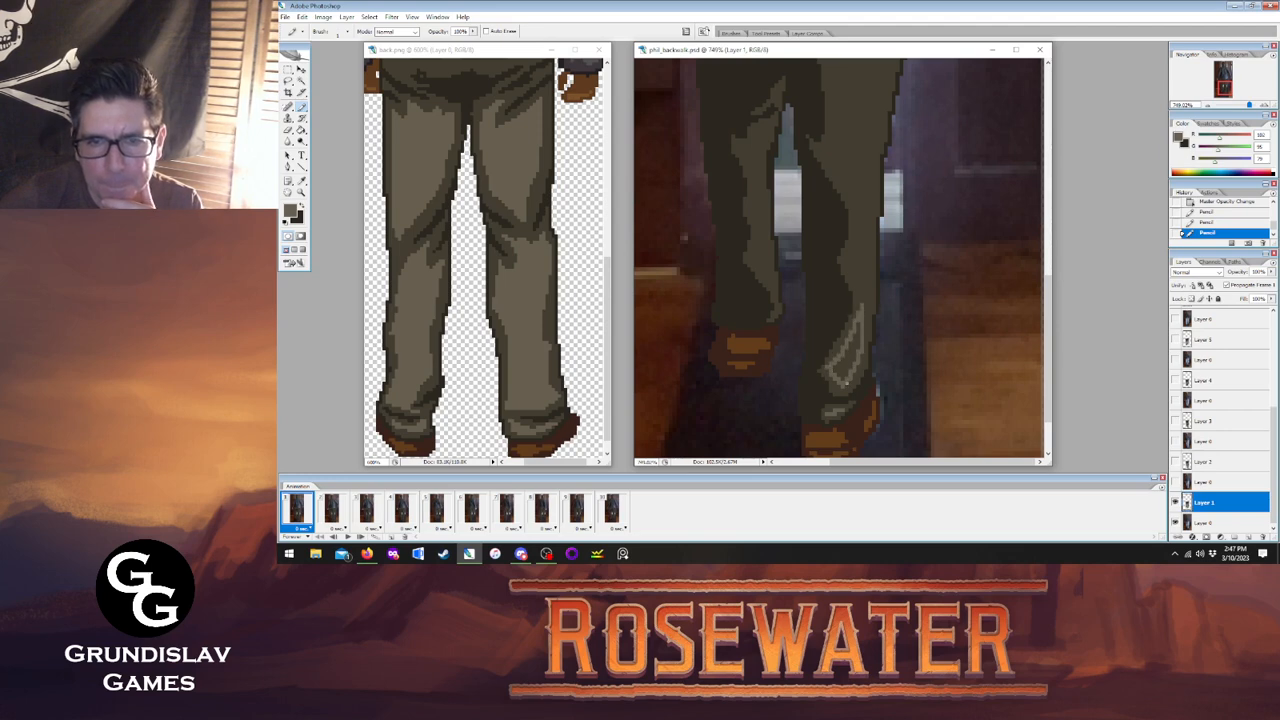
Outline the highlight area running along frame 1's right thigh and calf in the light trouser colour.
{"action": "scroll", "coordinate": [846, 384], "scroll_direction": "up", "scroll_amount": 3}
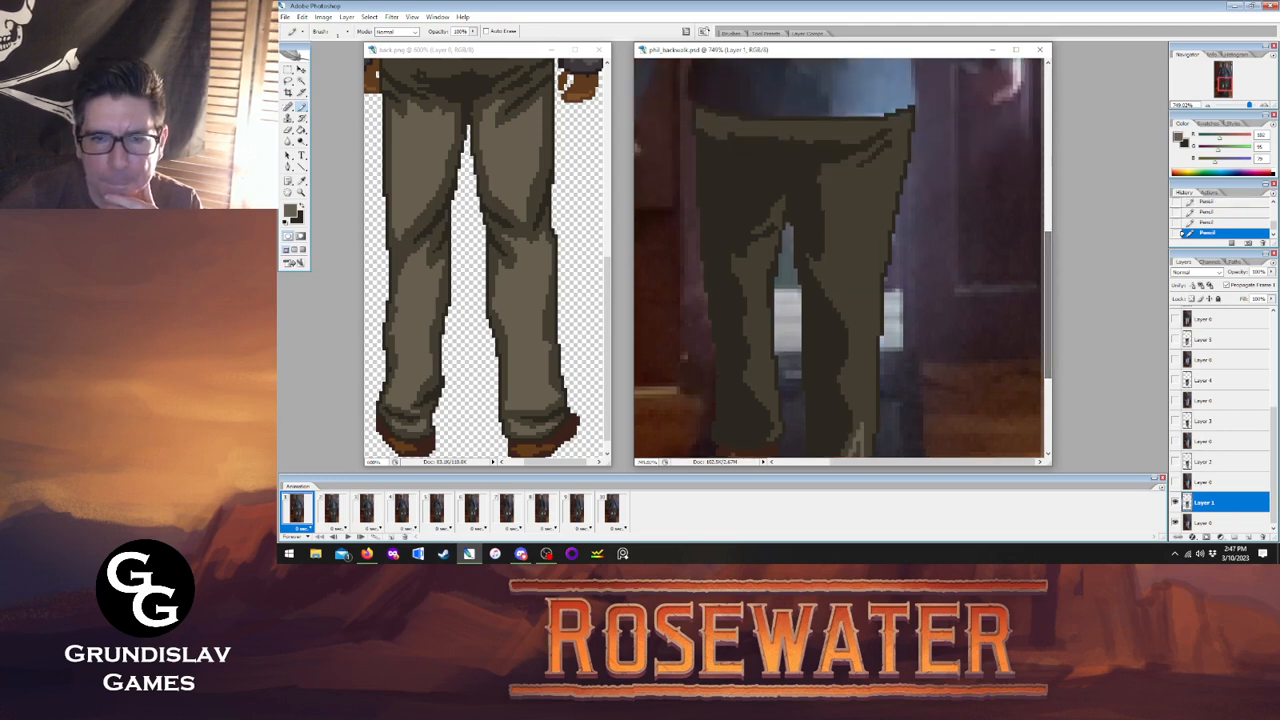
{"action": "mouse_move", "coordinate": [848, 382]}
{"action": "left_mouse_down"}
{"action": "mouse_move", "coordinate": [855, 325]}
{"action": "mouse_move", "coordinate": [824, 271]}
{"action": "mouse_move", "coordinate": [861, 283]}
{"action": "mouse_move", "coordinate": [872, 267]}
{"action": "mouse_move", "coordinate": [898, 153]}
{"action": "mouse_move", "coordinate": [866, 181]}
{"action": "mouse_move", "coordinate": [837, 181]}
{"action": "mouse_move", "coordinate": [830, 269]}
{"action": "left_mouse_up"}
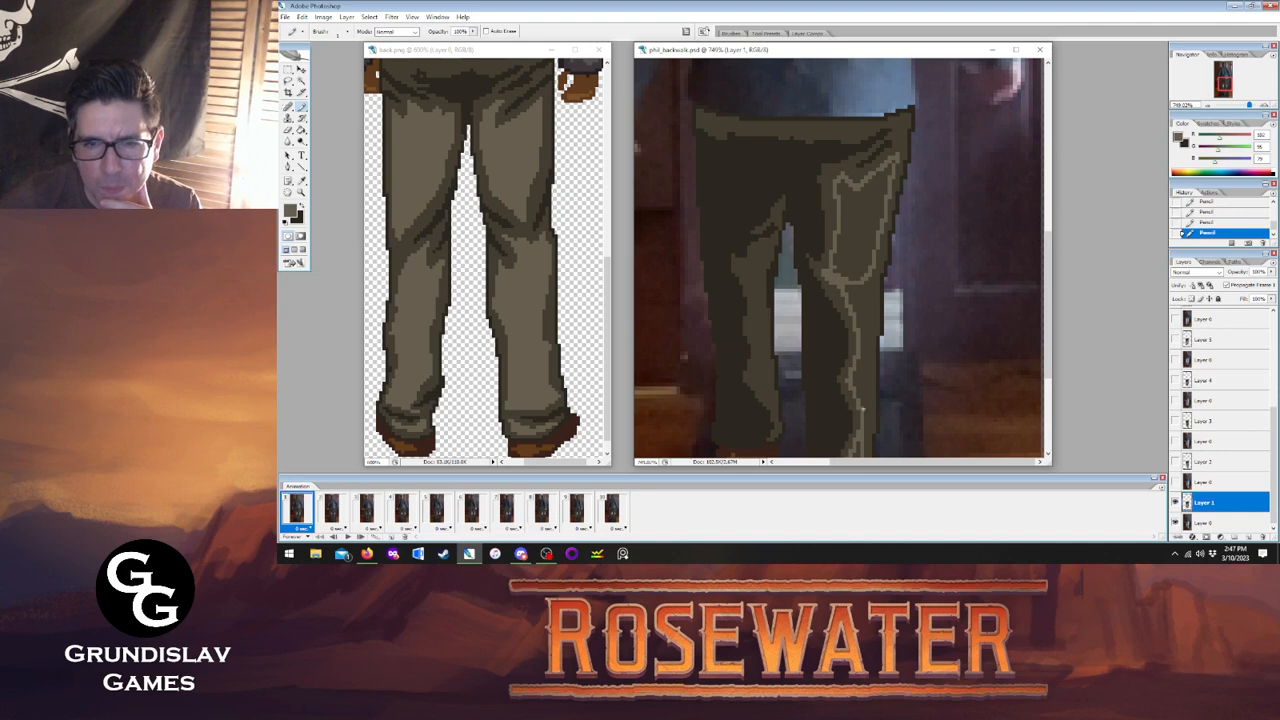
{"action": "left_click_drag", "start_coordinate": [865, 408], "coordinate": [872, 268]}
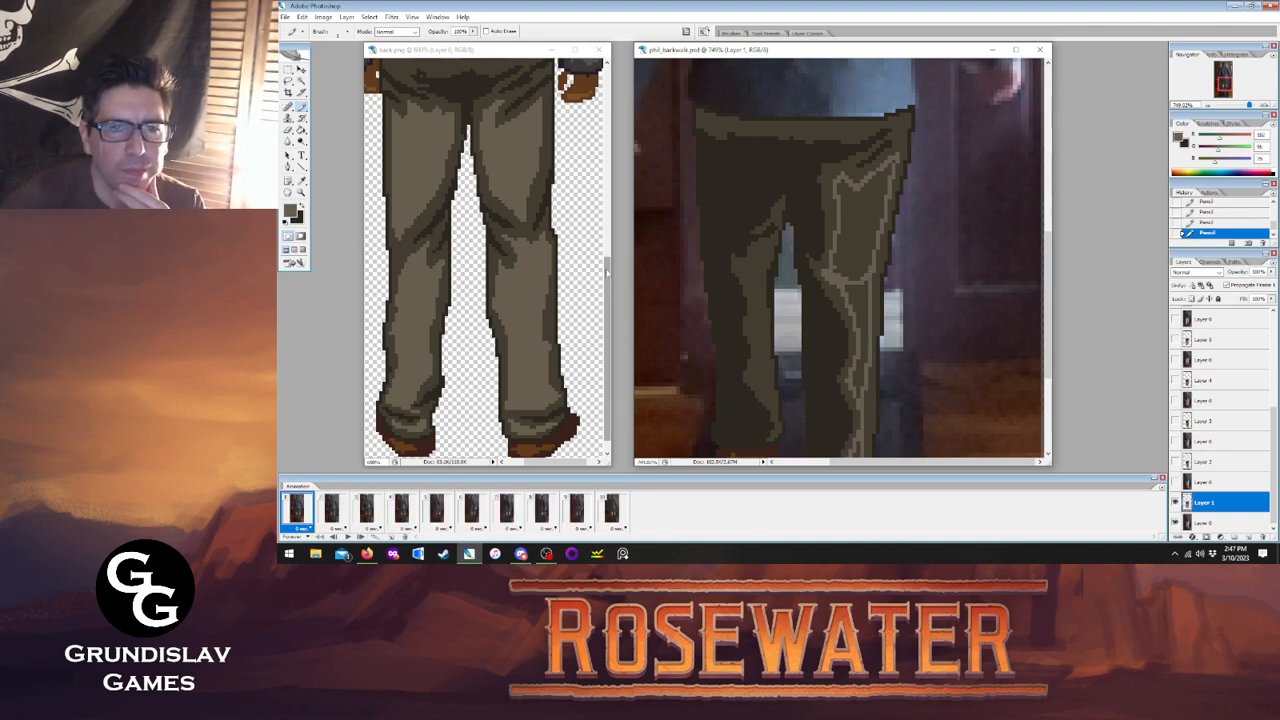
Pencil a light highlight down the inner side of frame 1's left leg, using the reference sprite's folds as a guide.
{"action": "mouse_move", "coordinate": [607, 266]}
{"action": "left_mouse_down"}
{"action": "mouse_move", "coordinate": [611, 229]}
{"action": "mouse_move", "coordinate": [616, 275]}
{"action": "left_mouse_up"}
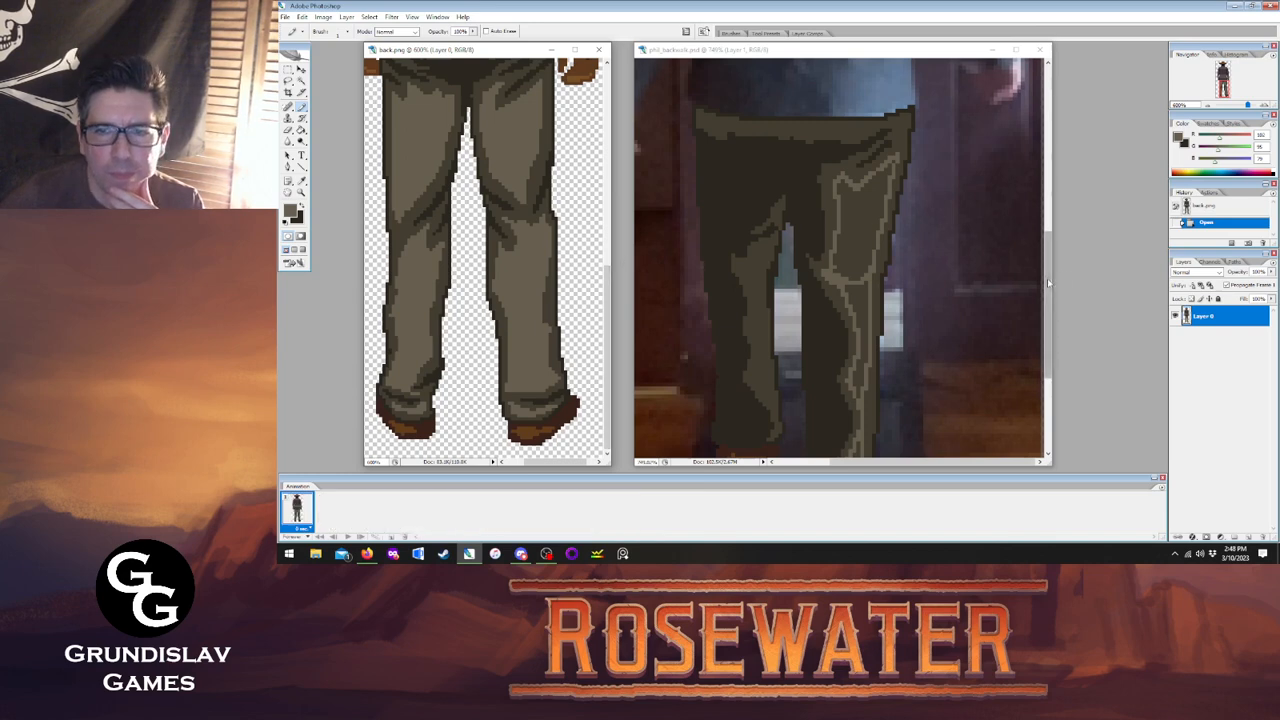
{"action": "left_click_drag", "start_coordinate": [1047, 278], "coordinate": [1048, 305]}
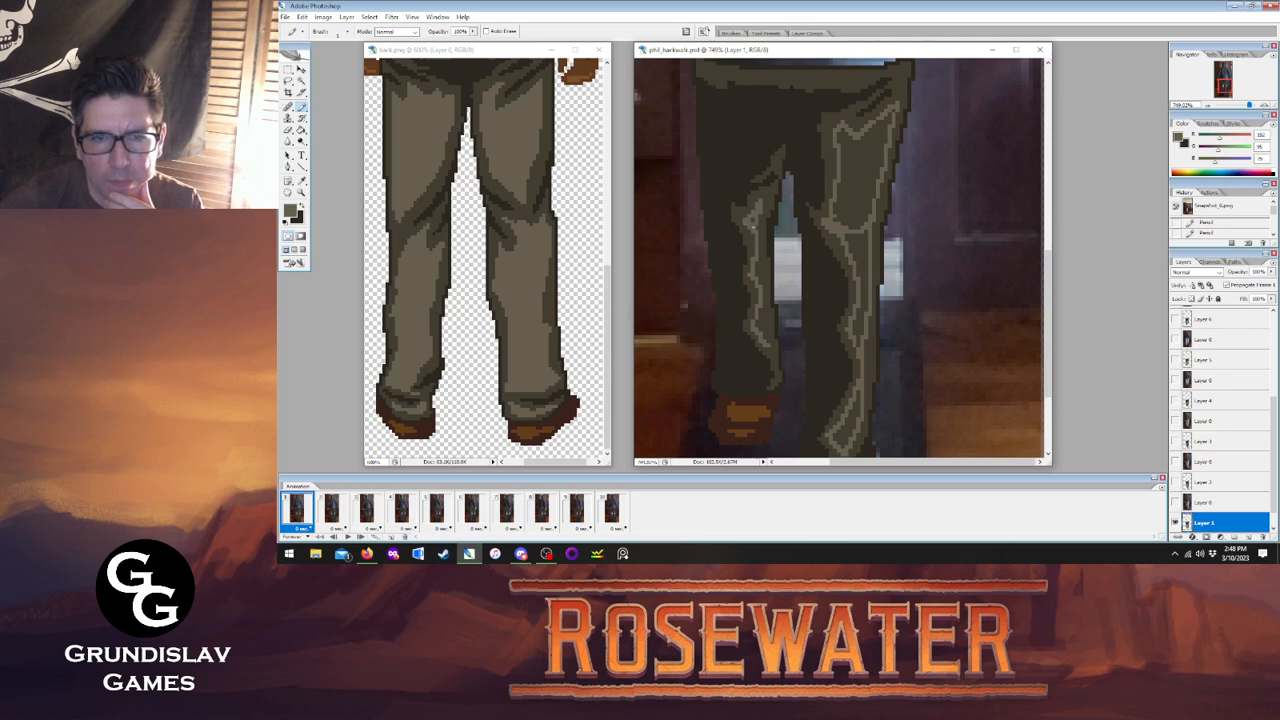
{"action": "left_click_drag", "start_coordinate": [758, 226], "coordinate": [762, 260]}
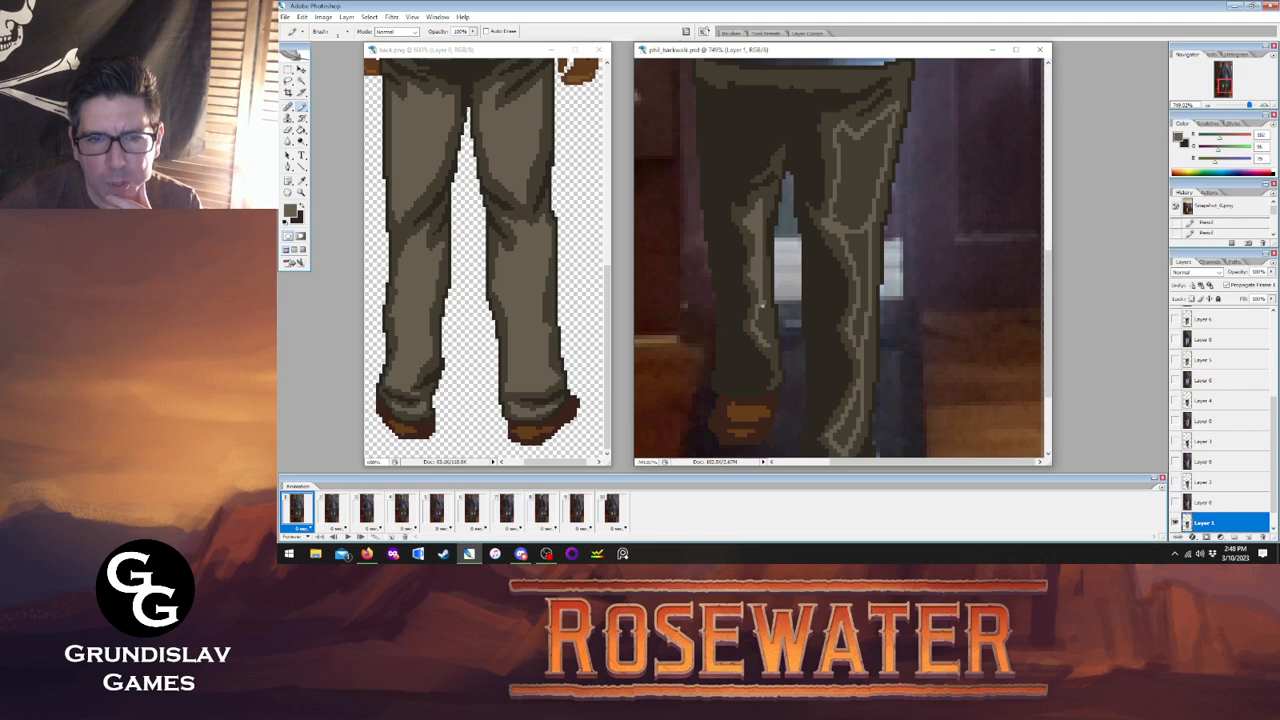
{"action": "left_click", "coordinate": [760, 312]}
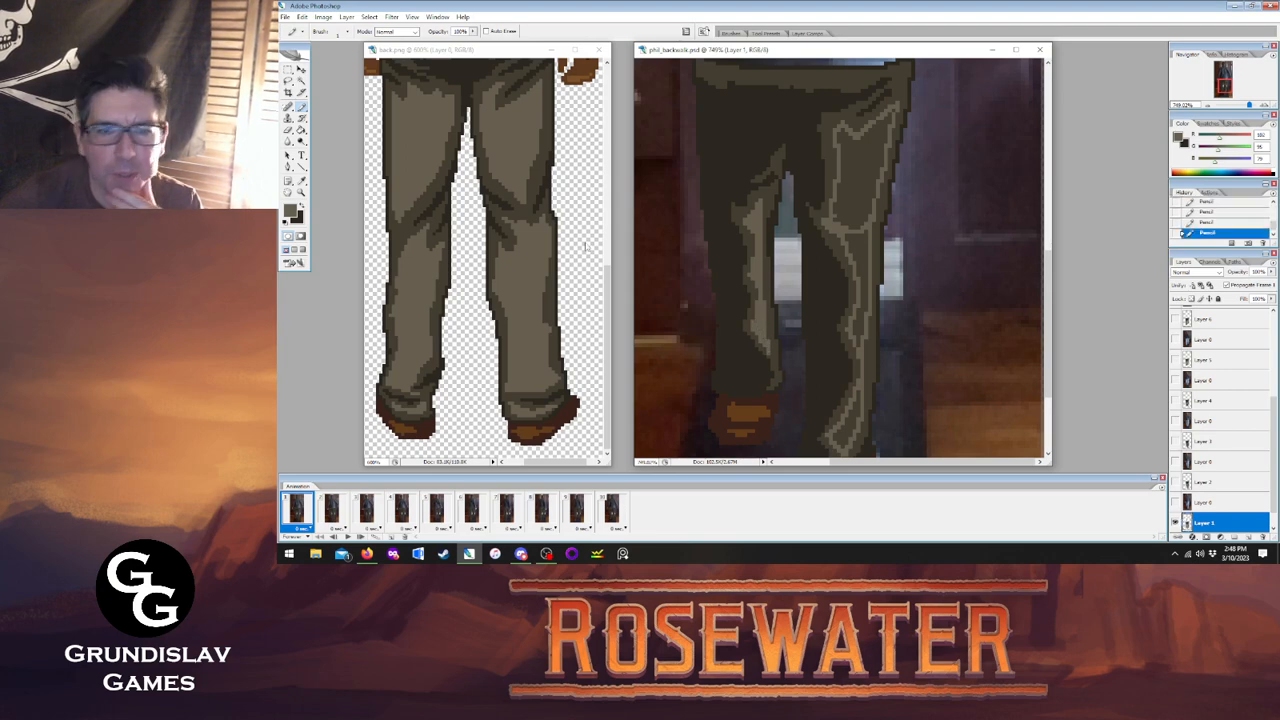
Fill the outlined highlight areas on frame 1's right thigh, knee and calf with the light colour using the Paint Bucket.
{"action": "left_click", "coordinate": [301, 130]}
{"action": "left_click", "coordinate": [834, 251]}
{"action": "left_click", "coordinate": [857, 289]}
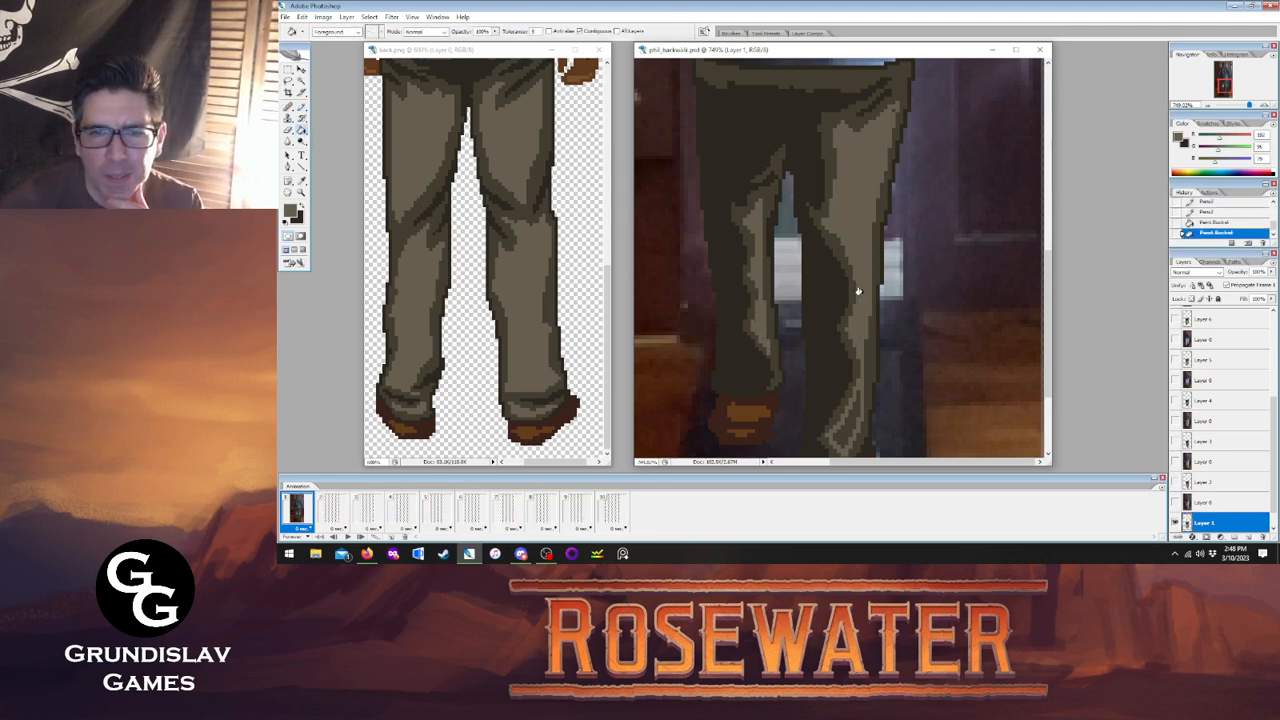
{"action": "left_click", "coordinate": [851, 407]}
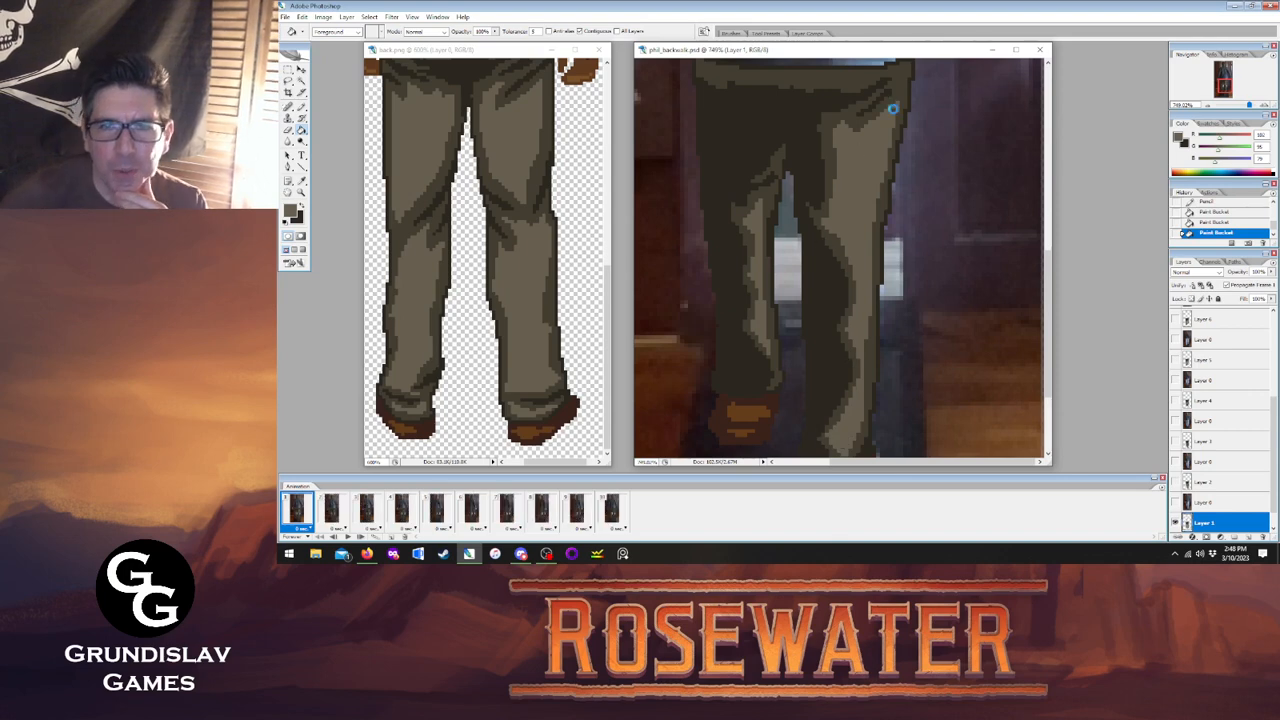
Pencil a light highlight along the left leg from inner thigh to lower calf on Layer 2 in frame 2.
{"action": "key", "text": "b"}
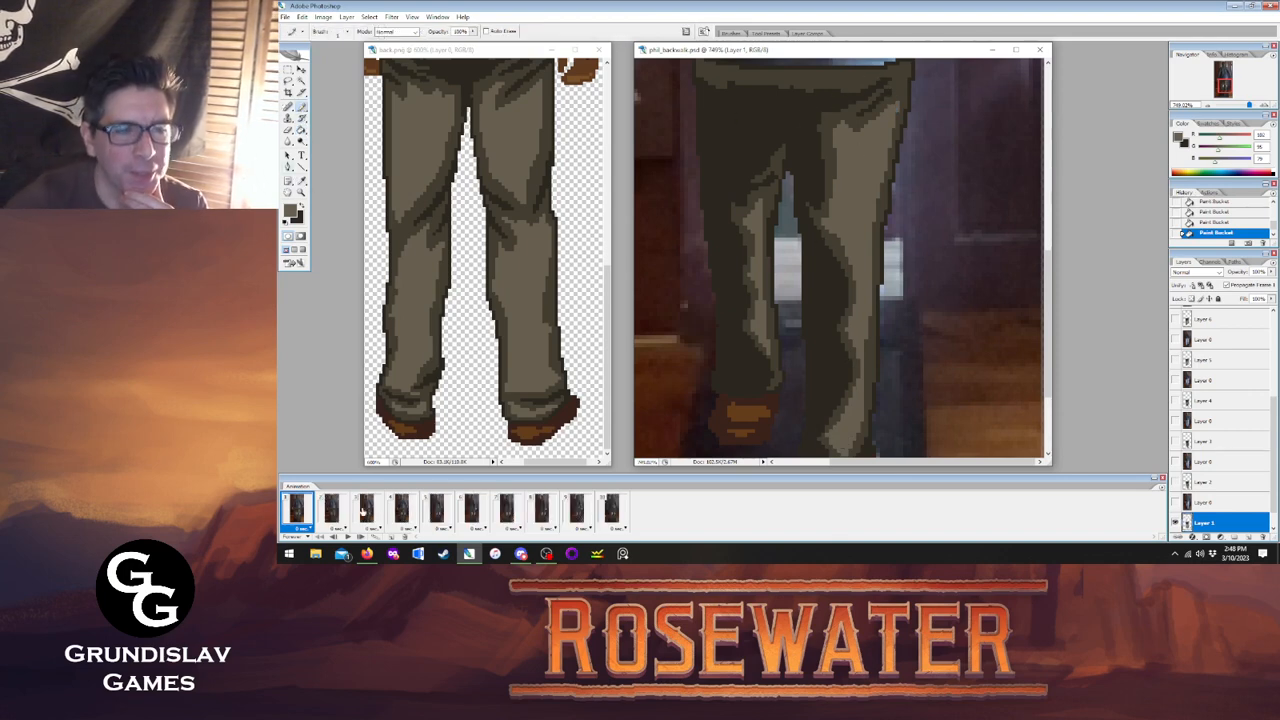
{"action": "left_click", "coordinate": [335, 510]}
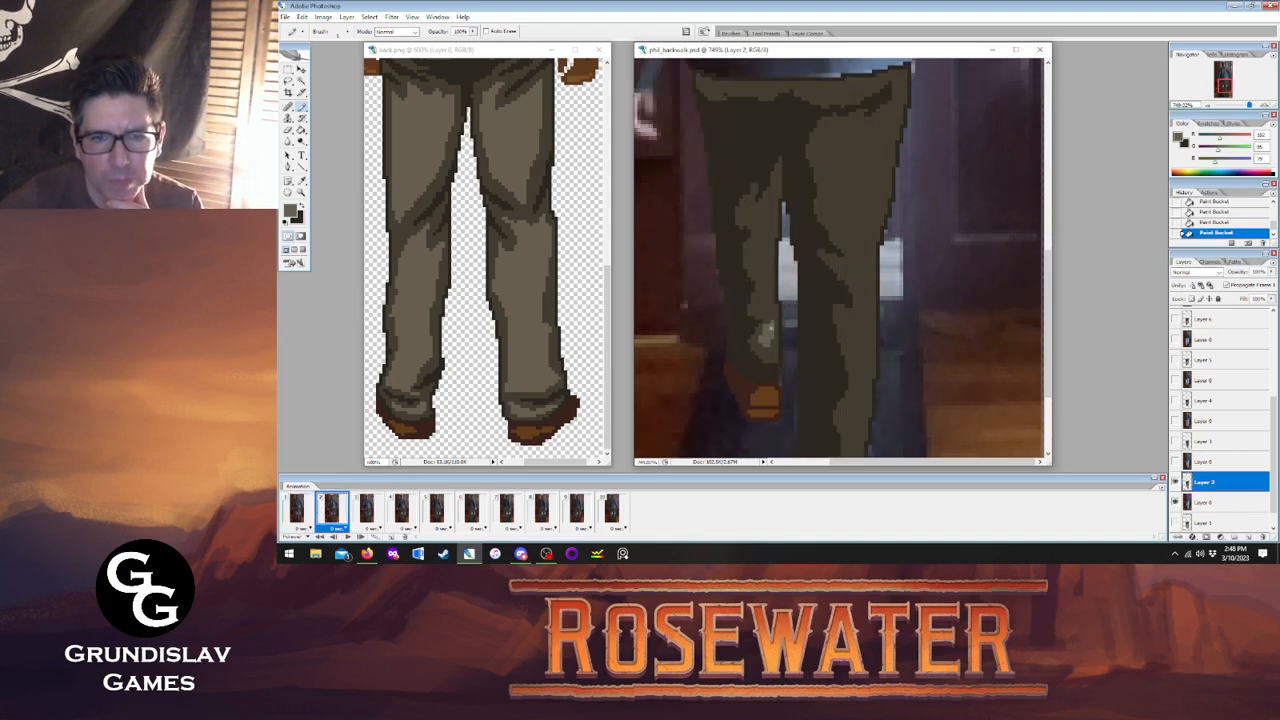
{"action": "mouse_move", "coordinate": [765, 313]}
{"action": "left_mouse_down"}
{"action": "mouse_move", "coordinate": [749, 256]}
{"action": "mouse_move", "coordinate": [754, 216]}
{"action": "mouse_move", "coordinate": [772, 202]}
{"action": "mouse_move", "coordinate": [772, 230]}
{"action": "mouse_move", "coordinate": [771, 193]}
{"action": "mouse_move", "coordinate": [771, 322]}
{"action": "mouse_move", "coordinate": [769, 250]}
{"action": "left_mouse_up"}
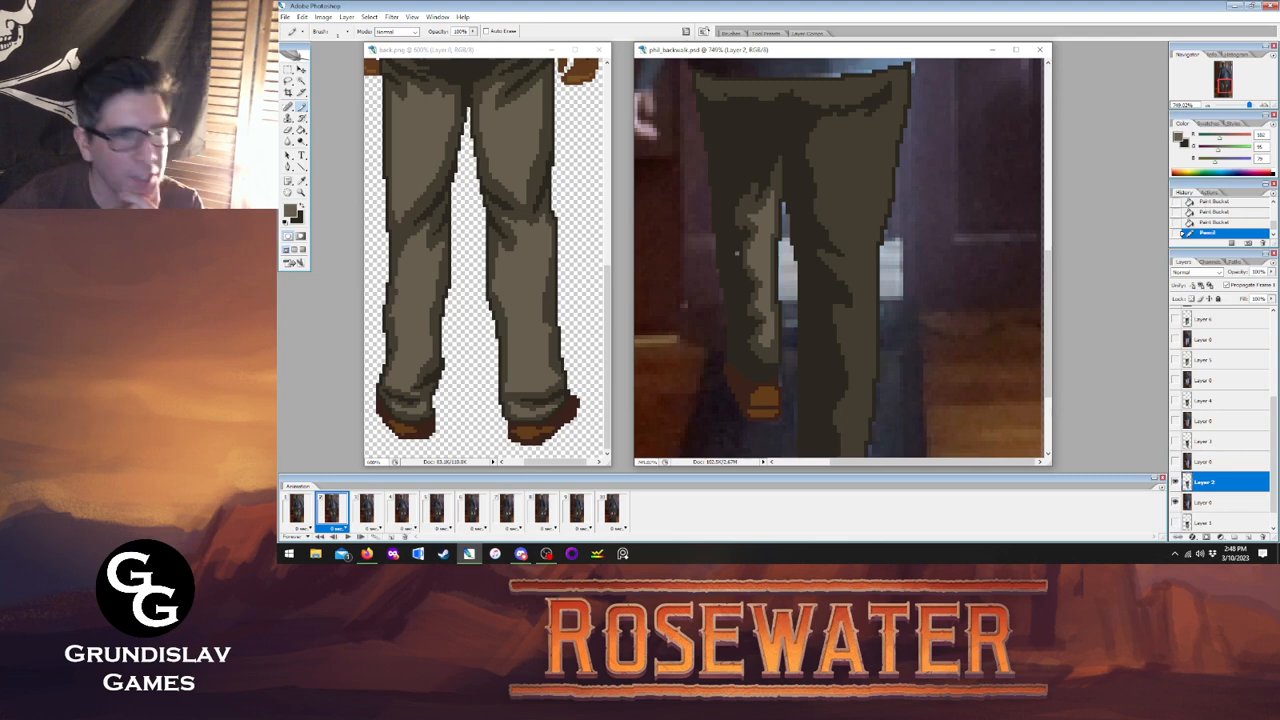
Fit the reference sprite back.png on screen to view the whole figure, and return to the walk document with the Pencil.
{"action": "left_click", "coordinate": [301, 191]}
{"action": "left_click", "coordinate": [489, 220]}
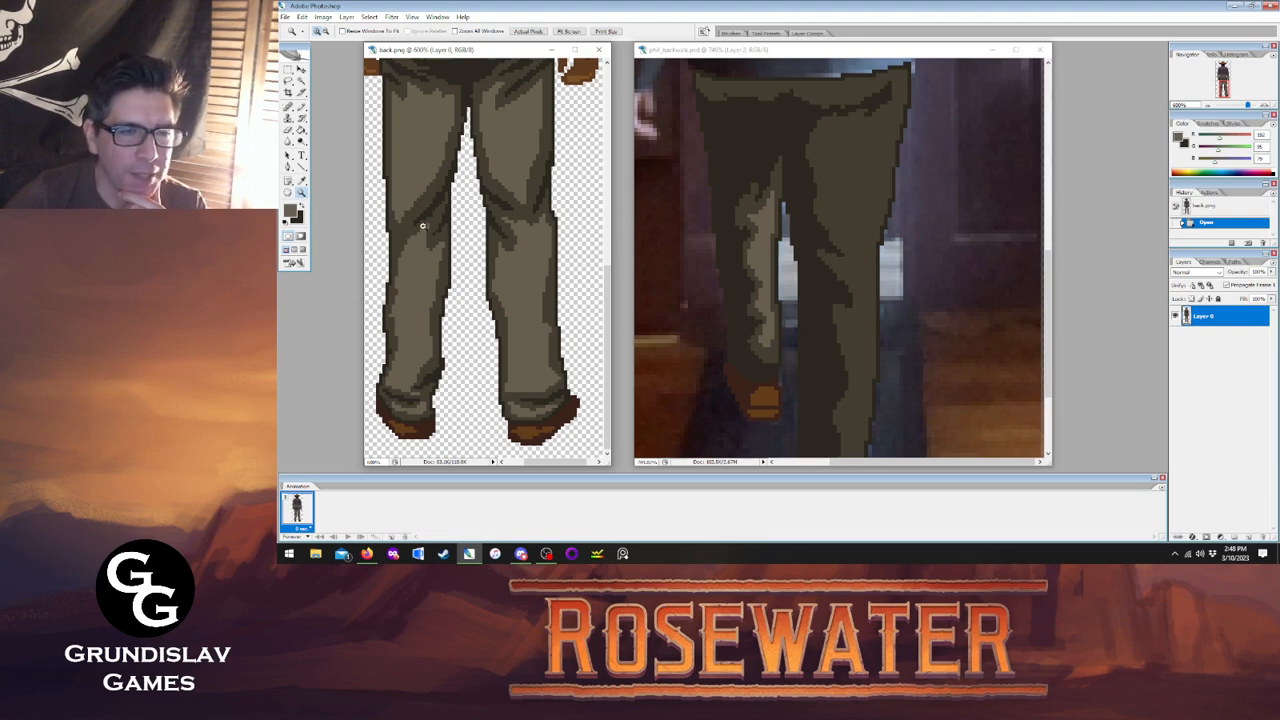
{"action": "right_click", "coordinate": [489, 260]}
{"action": "left_click", "coordinate": [516, 272]}
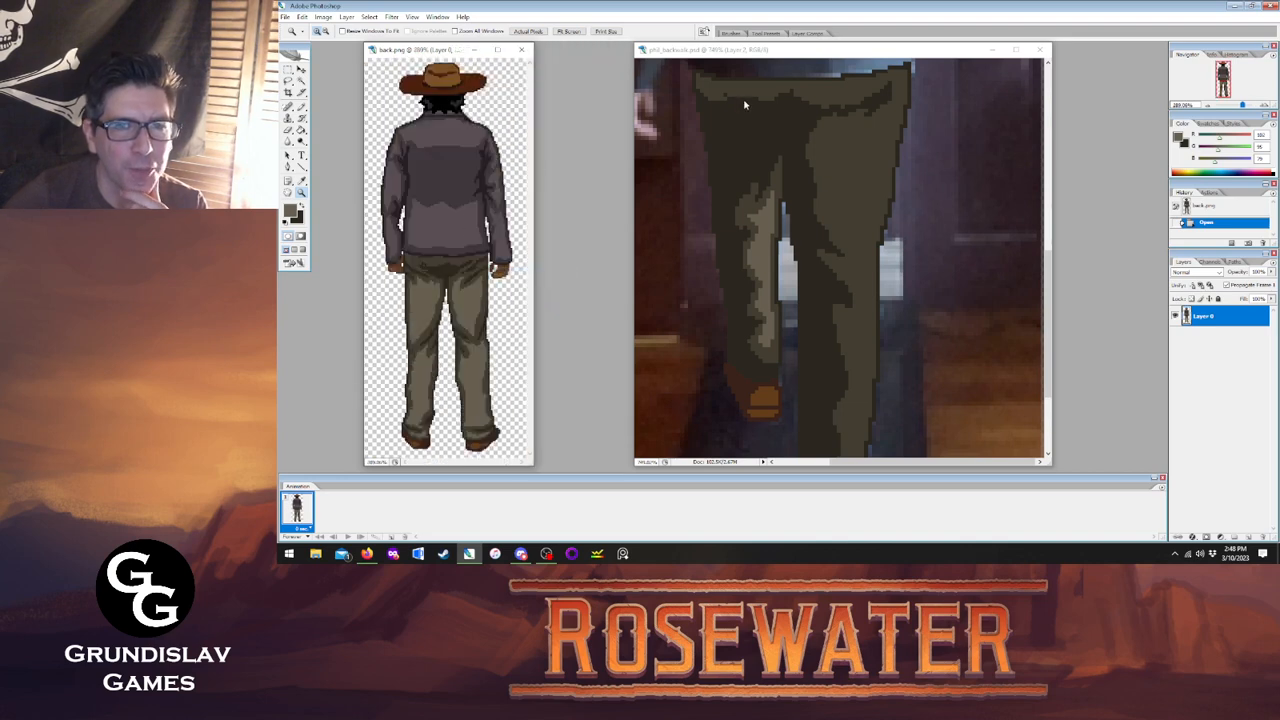
{"action": "left_click", "coordinate": [790, 56]}
{"action": "left_click", "coordinate": [289, 107]}
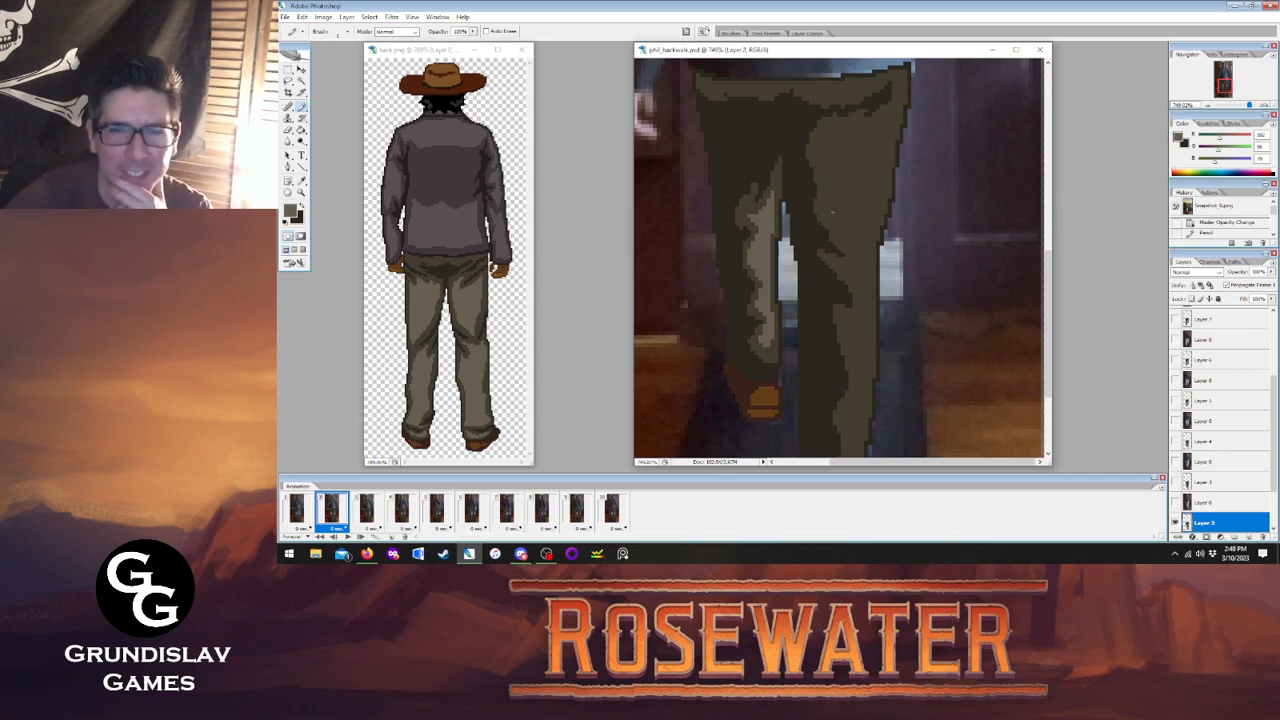
Outline the highlight area on frame 2's right thigh and knee in the light colour, comparing its placement with frame 1.
{"action": "left_click", "coordinate": [298, 508]}
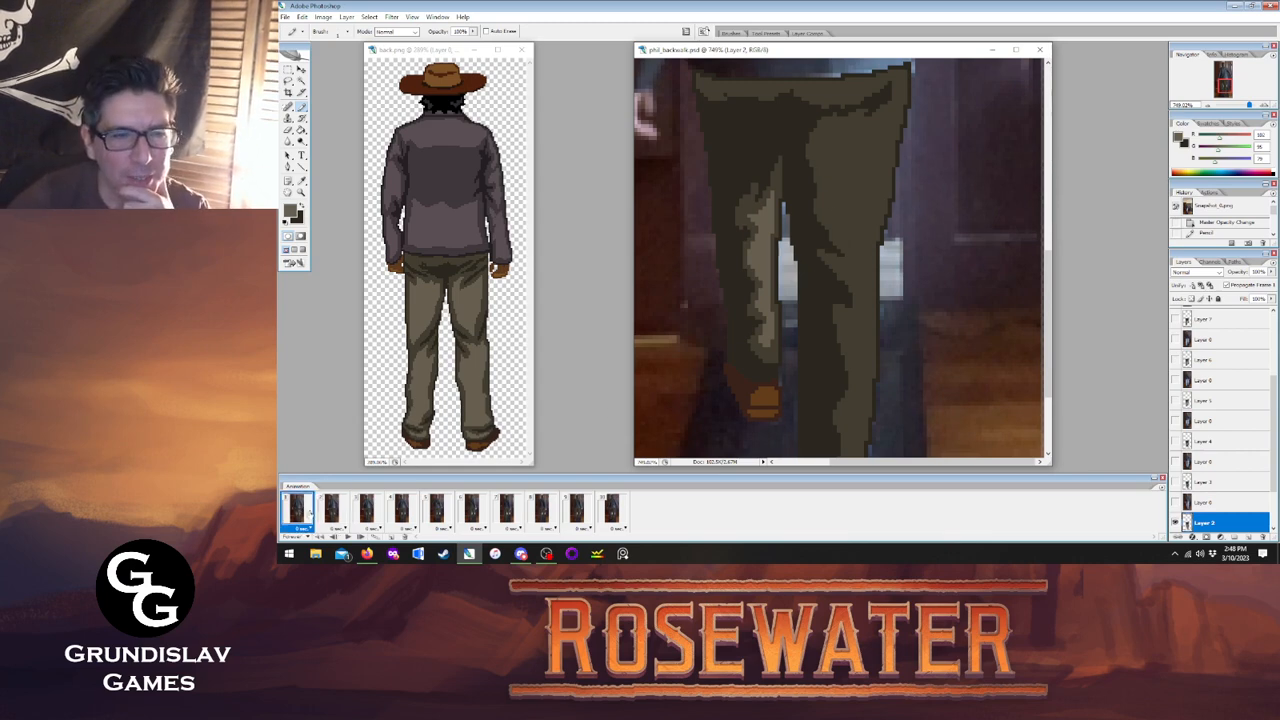
{"action": "left_click", "coordinate": [331, 508]}
{"action": "left_click", "coordinate": [298, 508]}
{"action": "left_click", "coordinate": [331, 508]}
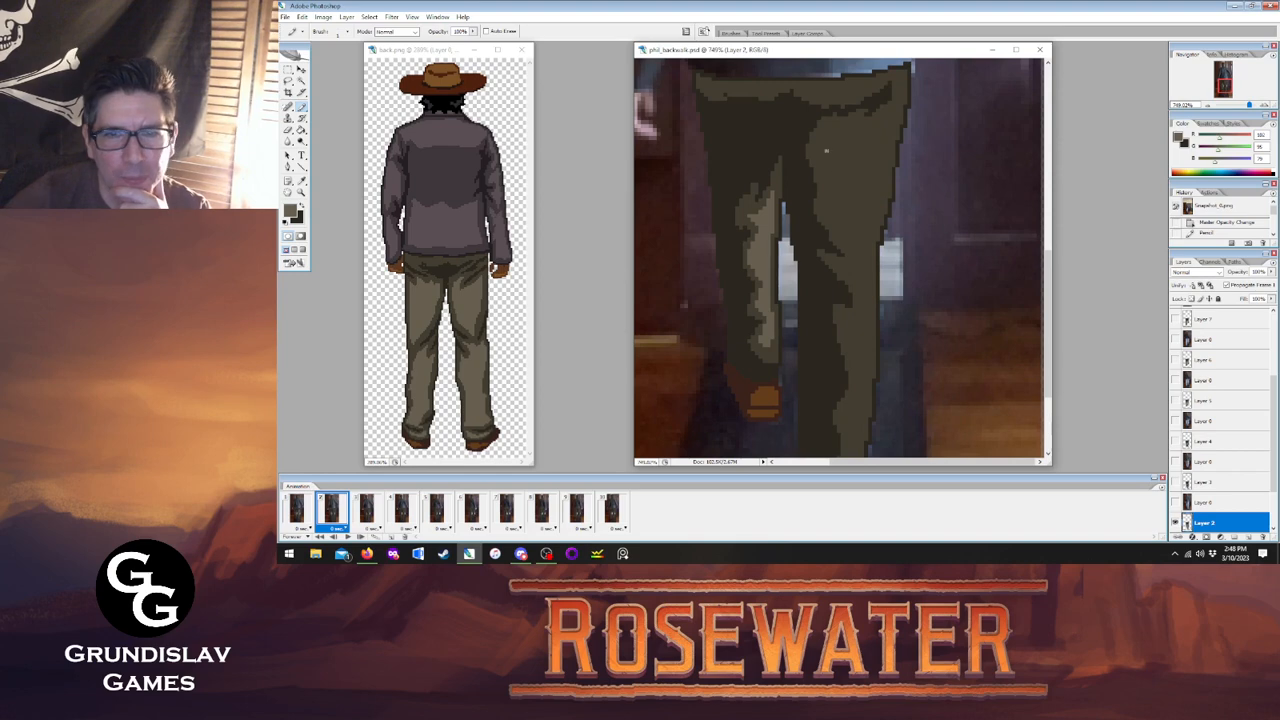
{"action": "mouse_move", "coordinate": [820, 148]}
{"action": "left_mouse_down"}
{"action": "mouse_move", "coordinate": [856, 122]}
{"action": "mouse_move", "coordinate": [880, 180]}
{"action": "mouse_move", "coordinate": [863, 280]}
{"action": "left_mouse_up"}
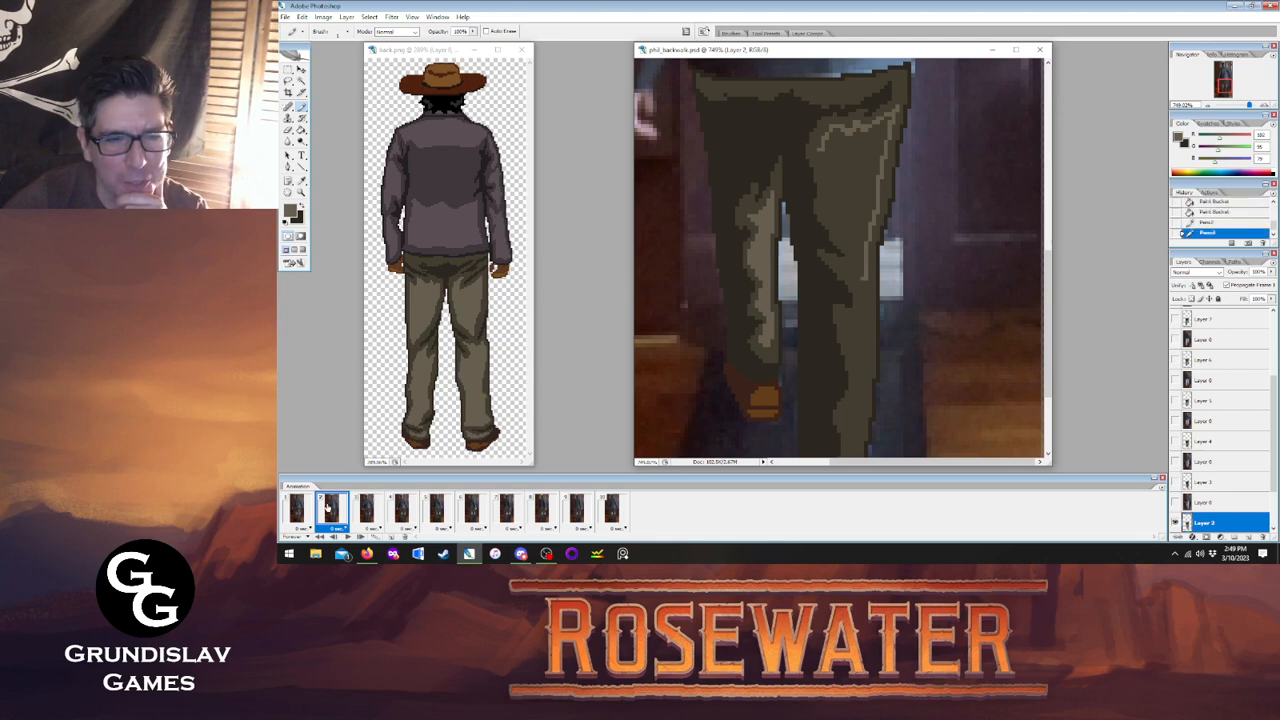
{"action": "left_click", "coordinate": [300, 508]}
{"action": "left_click", "coordinate": [323, 510]}
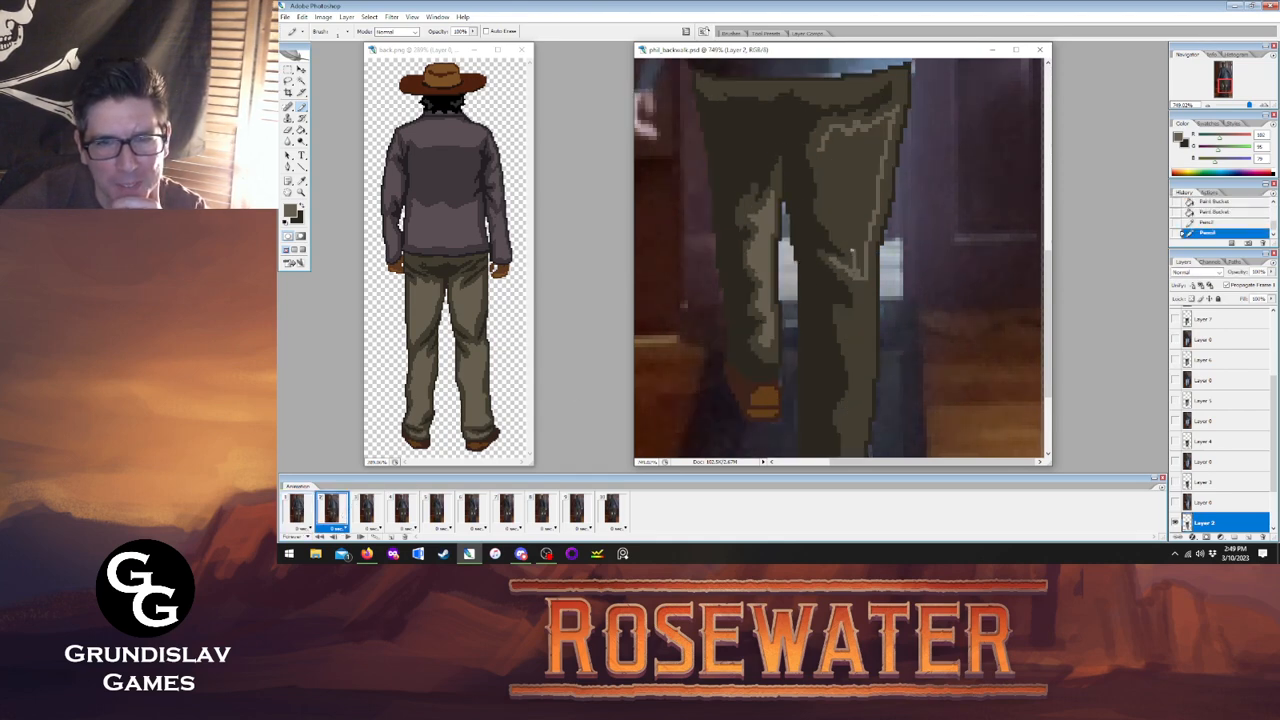
{"action": "left_click_drag", "start_coordinate": [828, 206], "coordinate": [818, 155]}
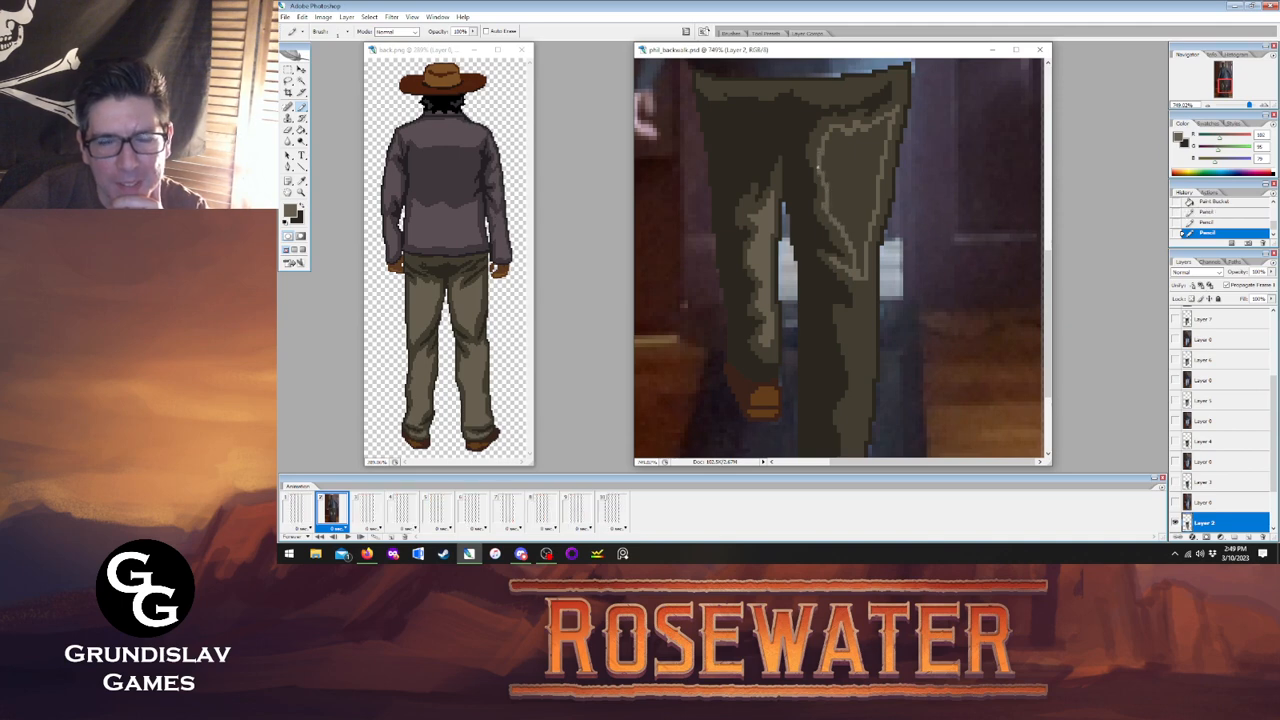
Pencil the light highlight outline on frame 2's right calf from below the knee to the cuff, undoing stray strokes.
{"action": "left_click_drag", "start_coordinate": [1049, 320], "coordinate": [1049, 356]}
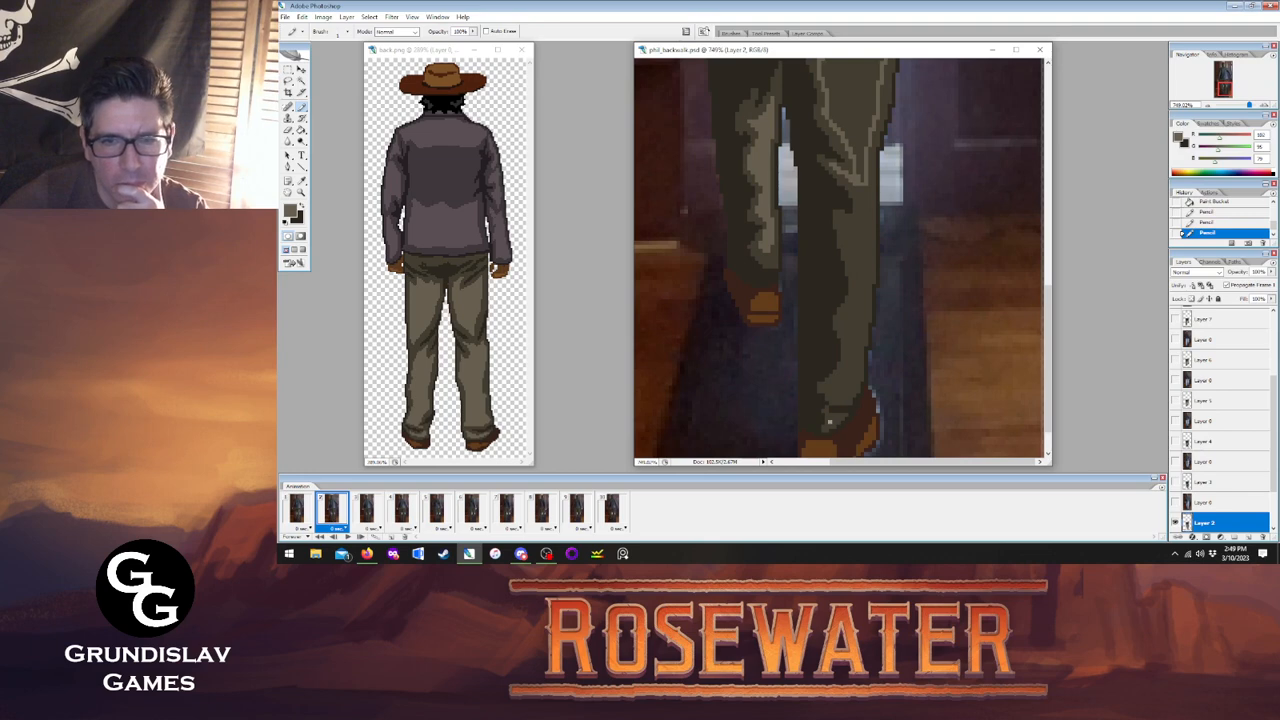
{"action": "key", "text": "ctrl+z"}
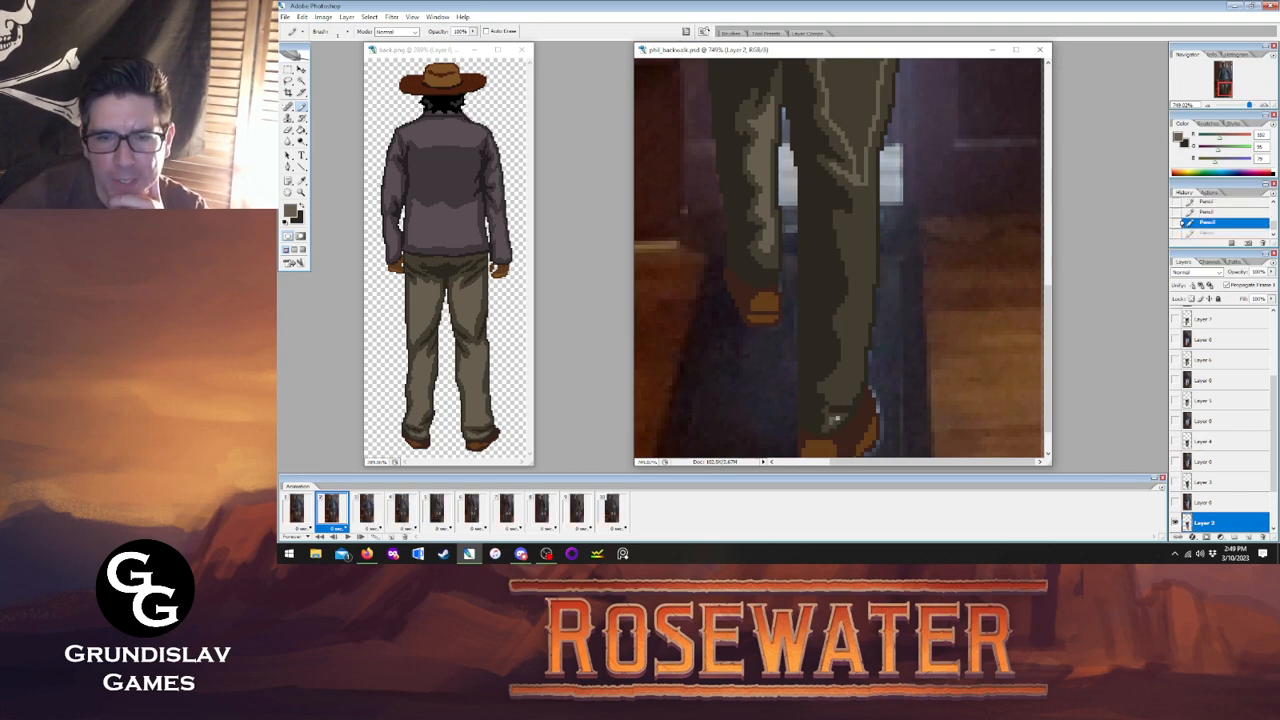
{"action": "key", "text": "ctrl+z"}
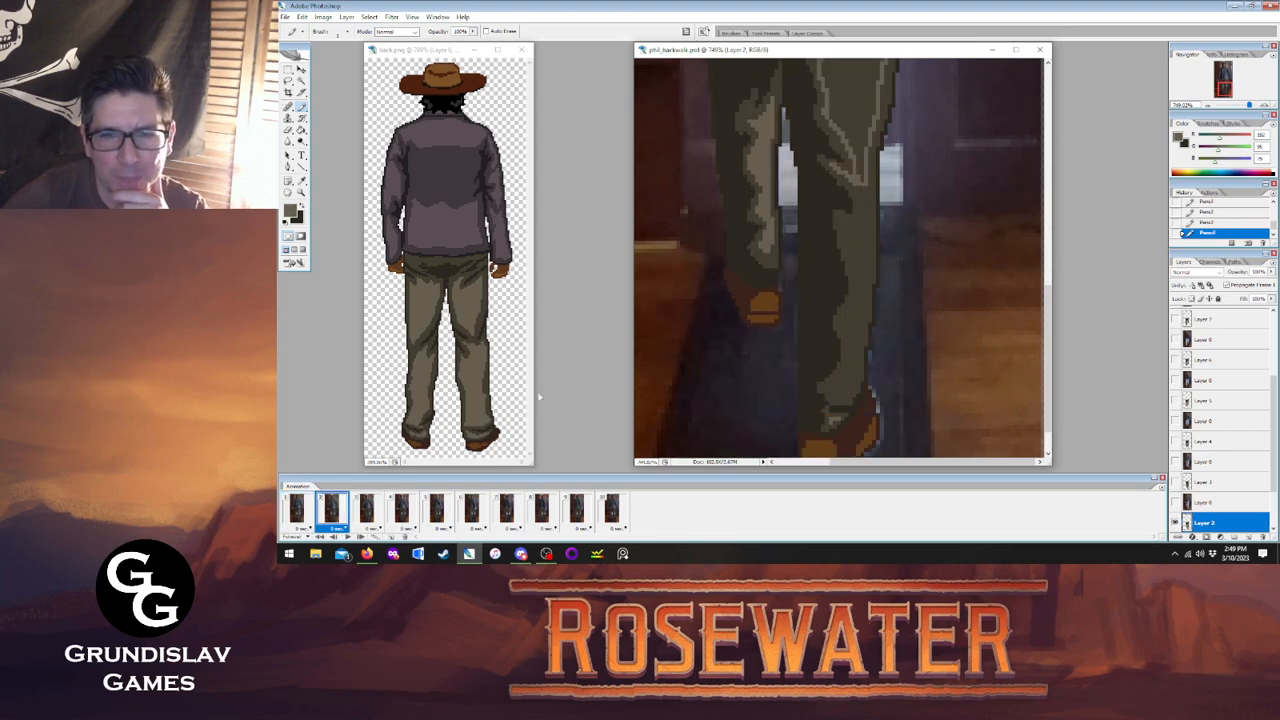
{"action": "mouse_move", "coordinate": [832, 390]}
{"action": "left_mouse_down"}
{"action": "mouse_move", "coordinate": [845, 396]}
{"action": "mouse_move", "coordinate": [859, 187]}
{"action": "left_mouse_up"}
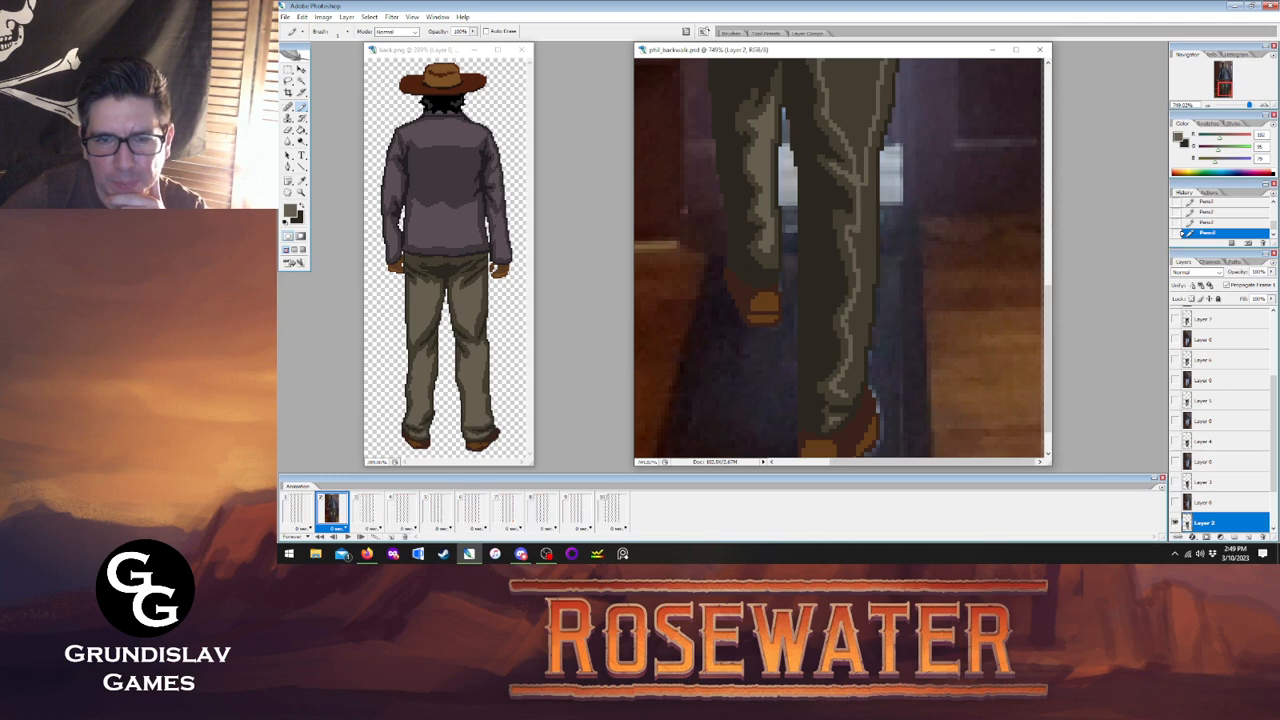
{"action": "left_click_drag", "start_coordinate": [844, 396], "coordinate": [867, 219]}
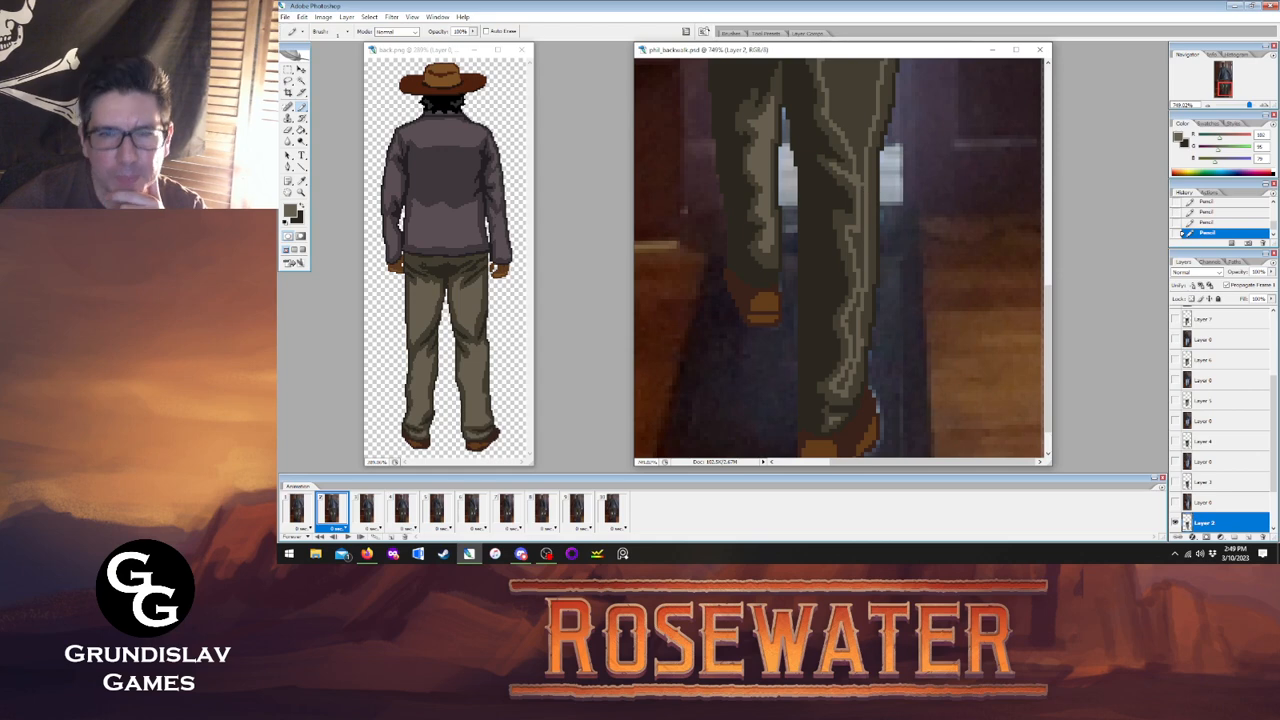
Fill the outlined highlight areas on frame 2's right thigh and calf with the light colour using the Paint Bucket, and compare with frame 1.
{"action": "left_click", "coordinate": [301, 131]}
{"action": "left_click", "coordinate": [850, 366]}
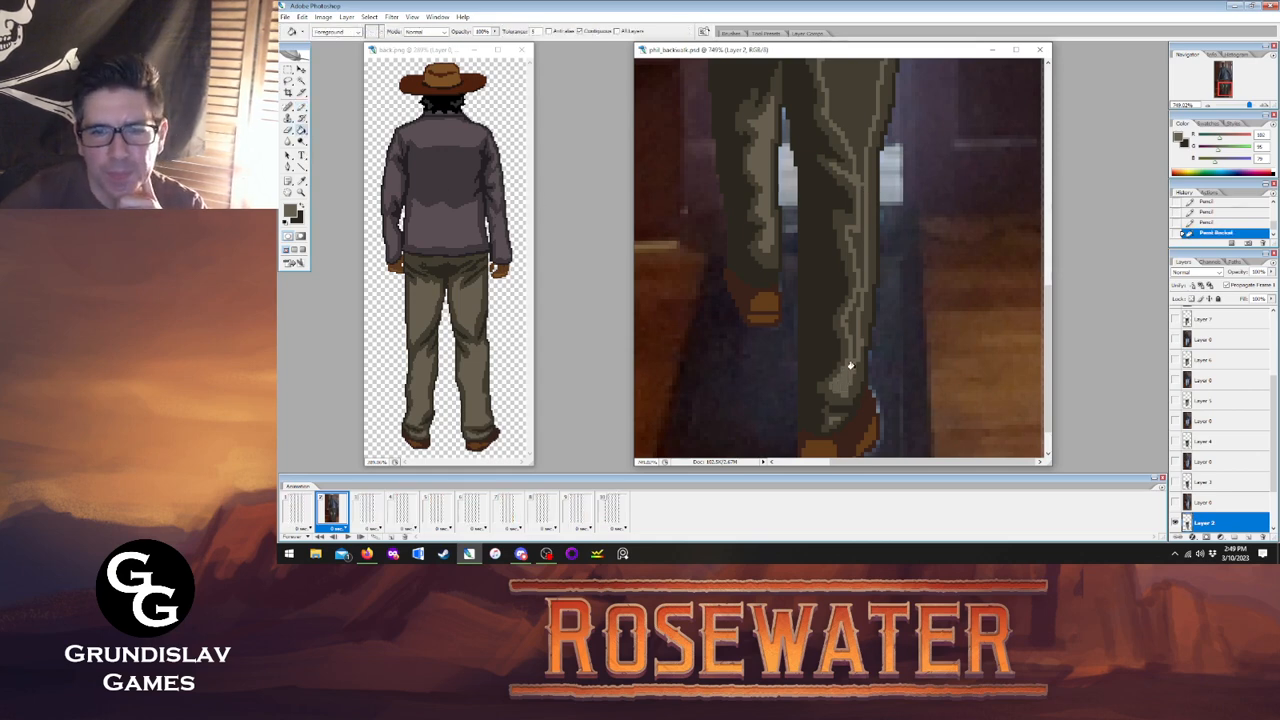
{"action": "left_click", "coordinate": [852, 330]}
{"action": "left_click", "coordinate": [856, 248]}
{"action": "left_click", "coordinate": [860, 200]}
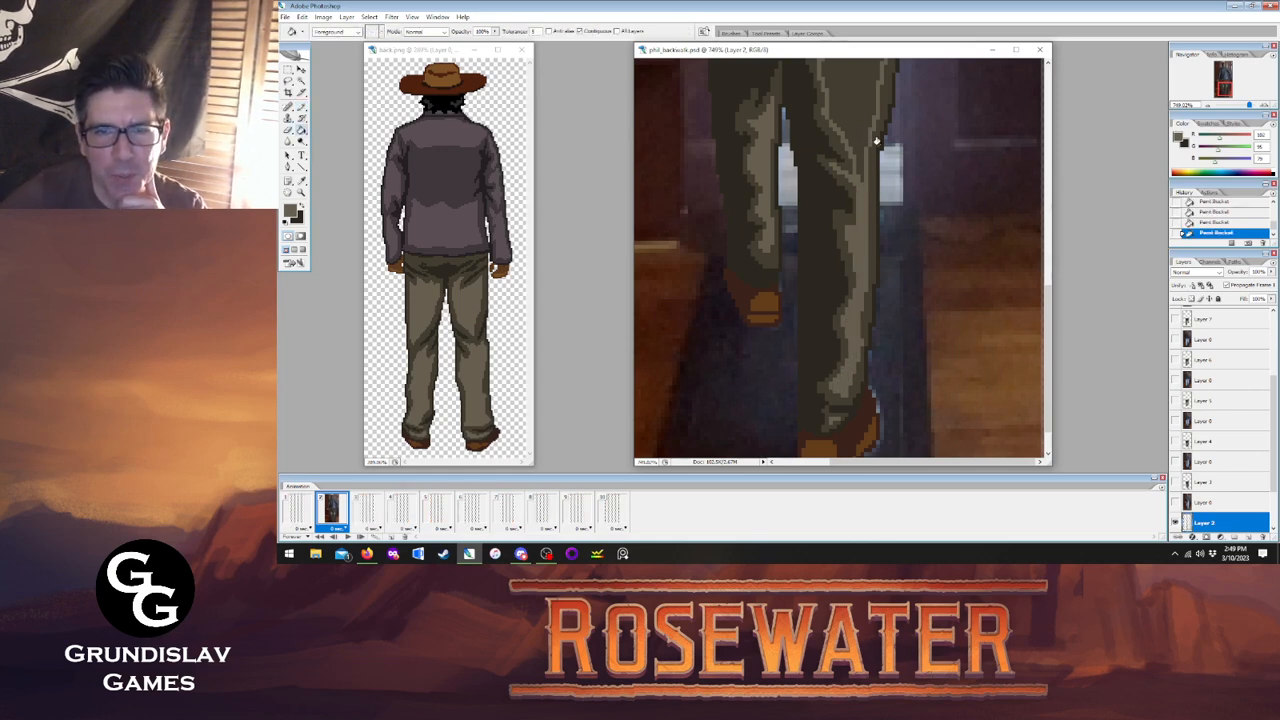
{"action": "left_click", "coordinate": [876, 141]}
{"action": "scroll", "coordinate": [1023, 271], "scroll_direction": "up", "scroll_amount": 3}
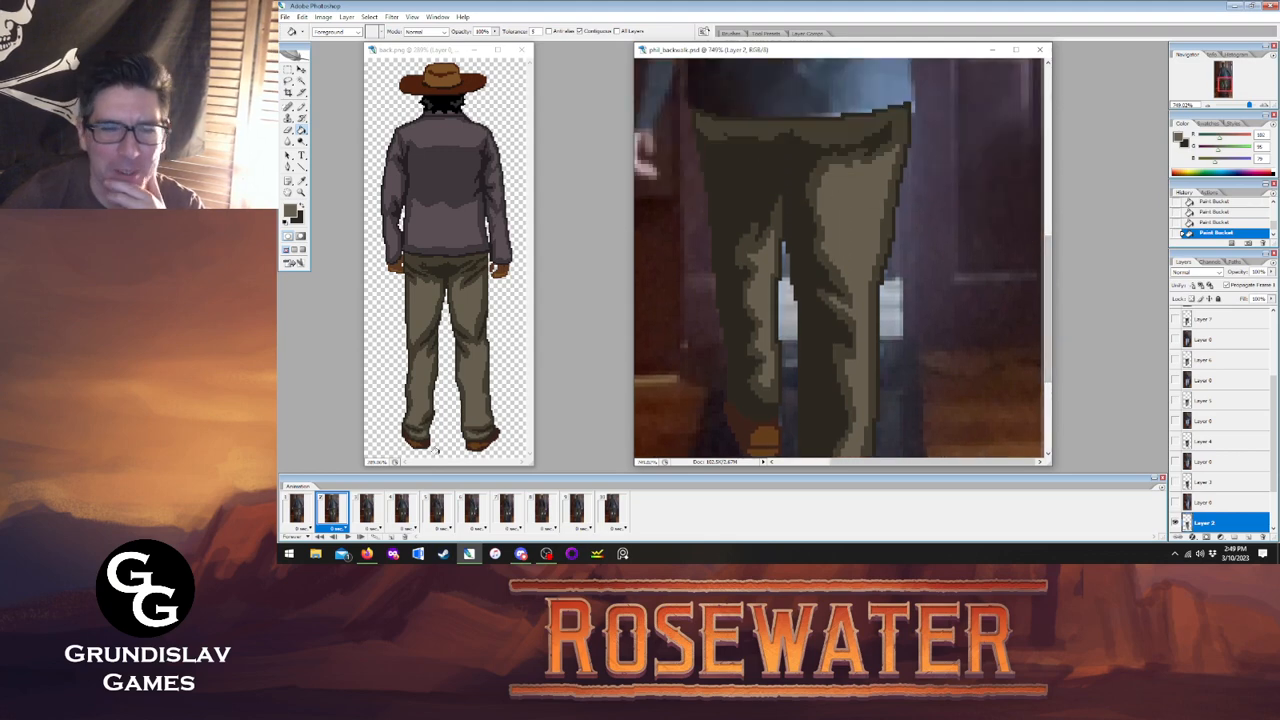
{"action": "left_click", "coordinate": [297, 512]}
{"action": "left_click", "coordinate": [331, 512]}
{"action": "left_click", "coordinate": [297, 512]}
{"action": "left_click", "coordinate": [331, 512]}
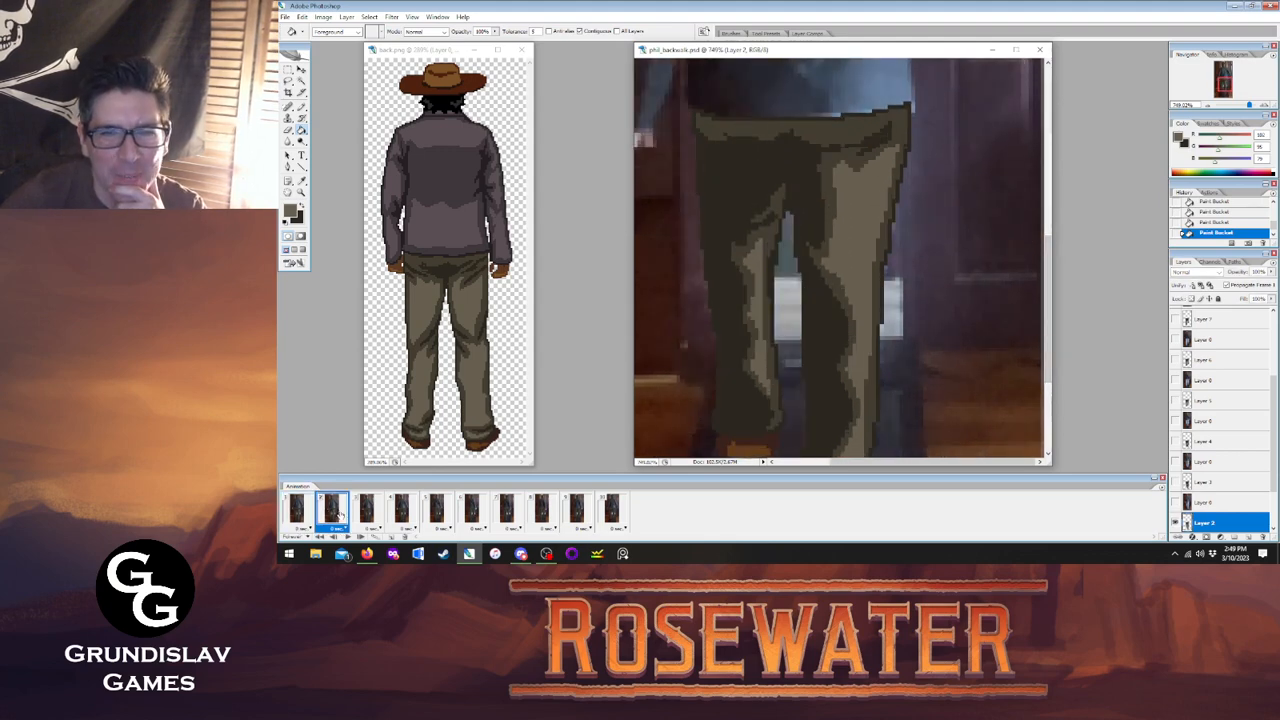
Outline the highlight area on frame 3's right thigh and knee folds with the Pencil on Layer 3, comparing its placement with frame 2.
{"action": "left_click", "coordinate": [367, 511]}
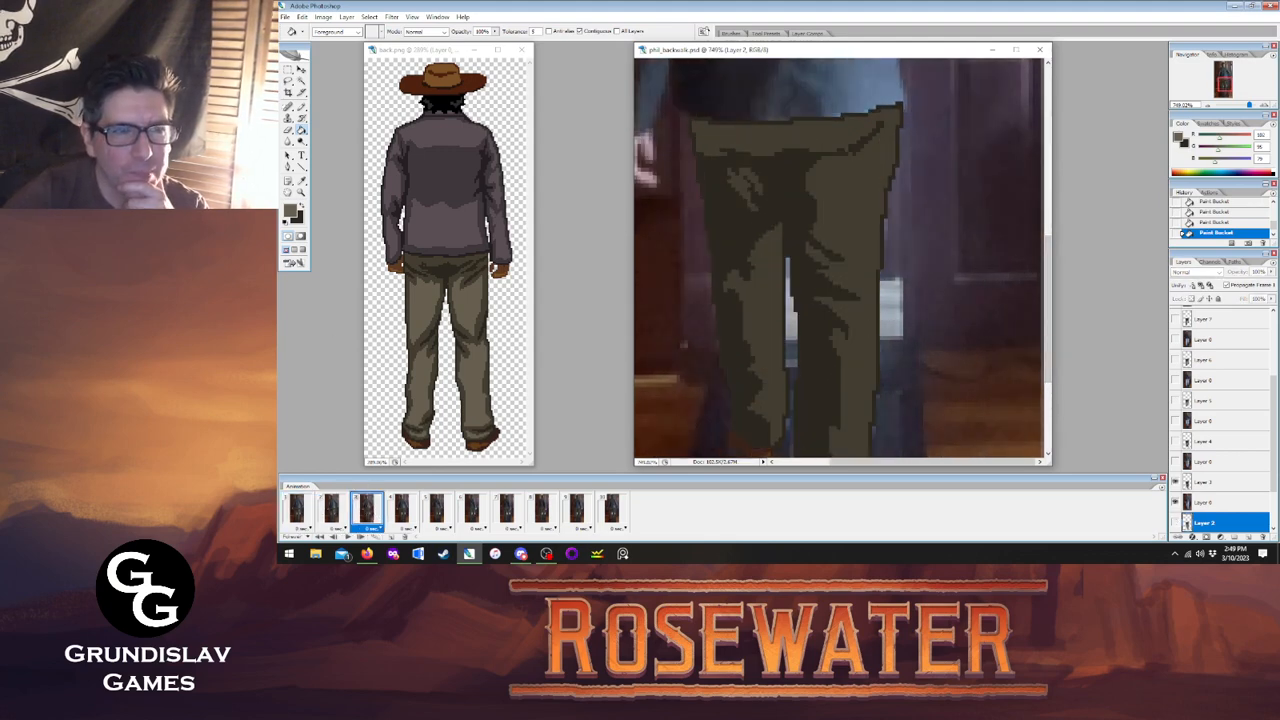
{"action": "key", "text": "b"}
{"action": "left_click", "coordinate": [1213, 484]}
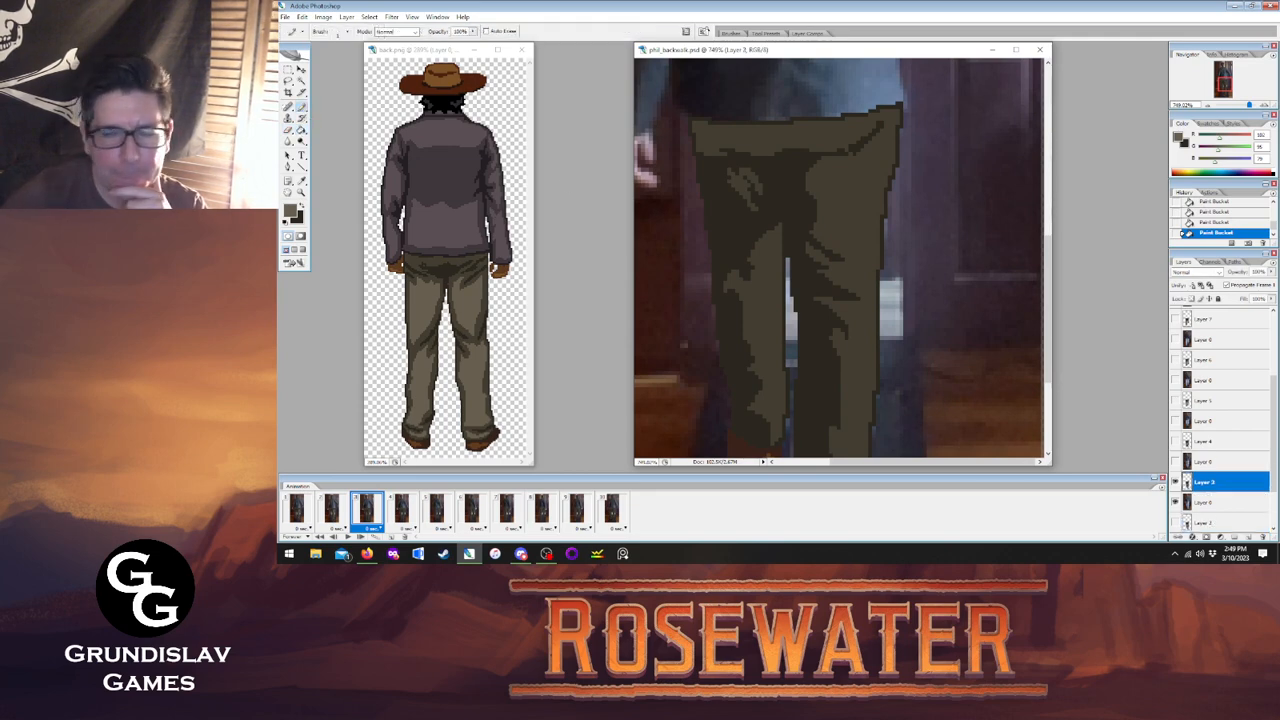
{"action": "mouse_move", "coordinate": [818, 179]}
{"action": "left_mouse_down"}
{"action": "mouse_move", "coordinate": [861, 162]}
{"action": "mouse_move", "coordinate": [887, 130]}
{"action": "mouse_move", "coordinate": [864, 288]}
{"action": "mouse_move", "coordinate": [838, 271]}
{"action": "mouse_move", "coordinate": [850, 262]}
{"action": "mouse_move", "coordinate": [830, 232]}
{"action": "left_mouse_up"}
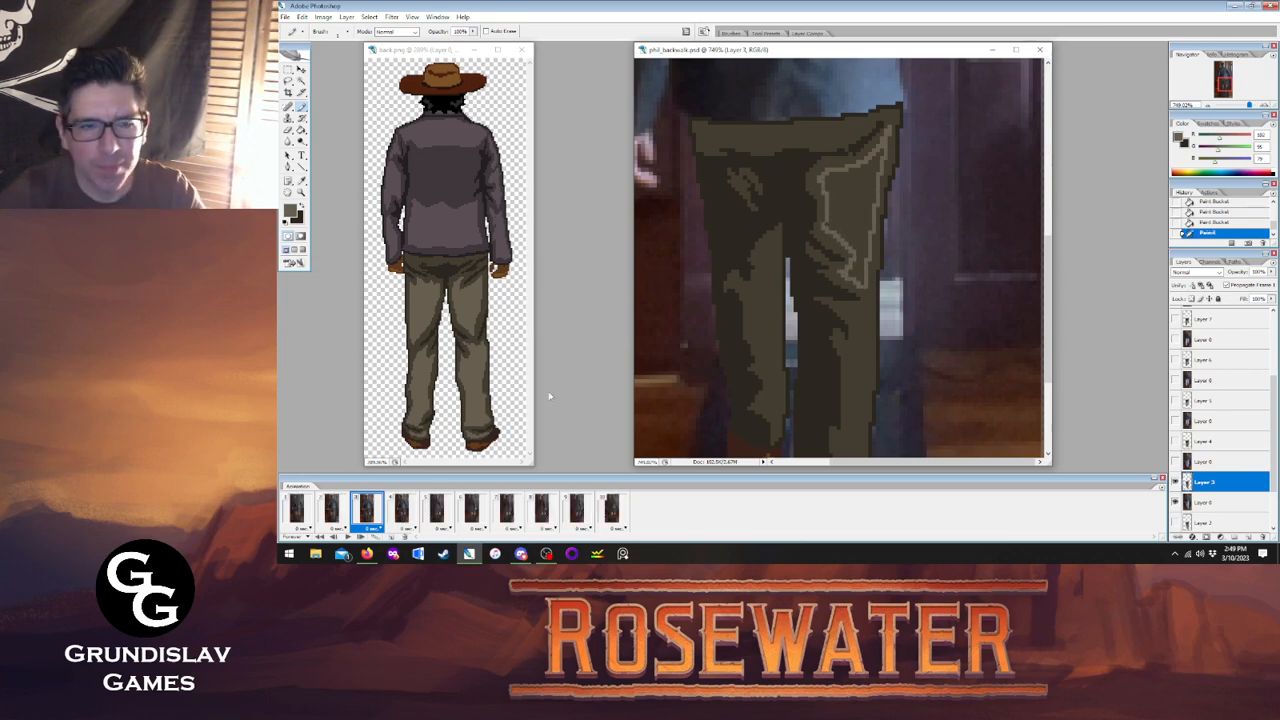
{"action": "left_click", "coordinate": [334, 508]}
{"action": "left_click", "coordinate": [366, 508]}
{"action": "left_click", "coordinate": [334, 508]}
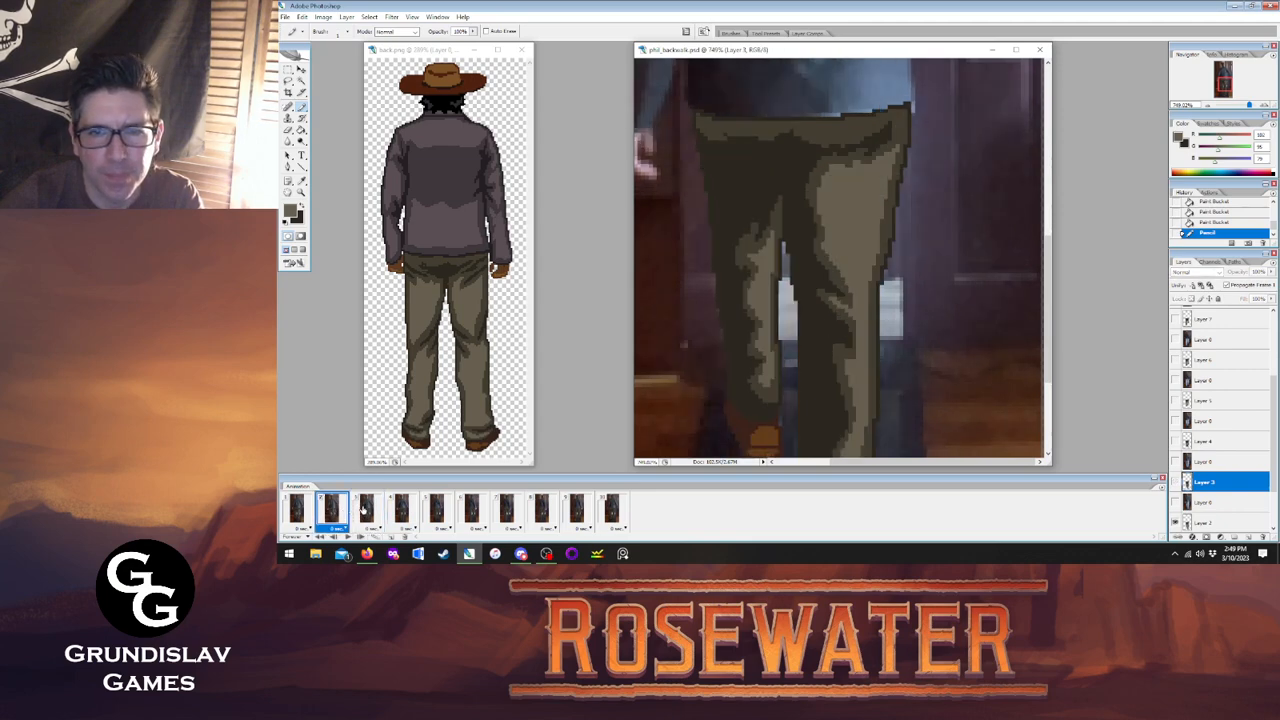
{"action": "left_click", "coordinate": [366, 508]}
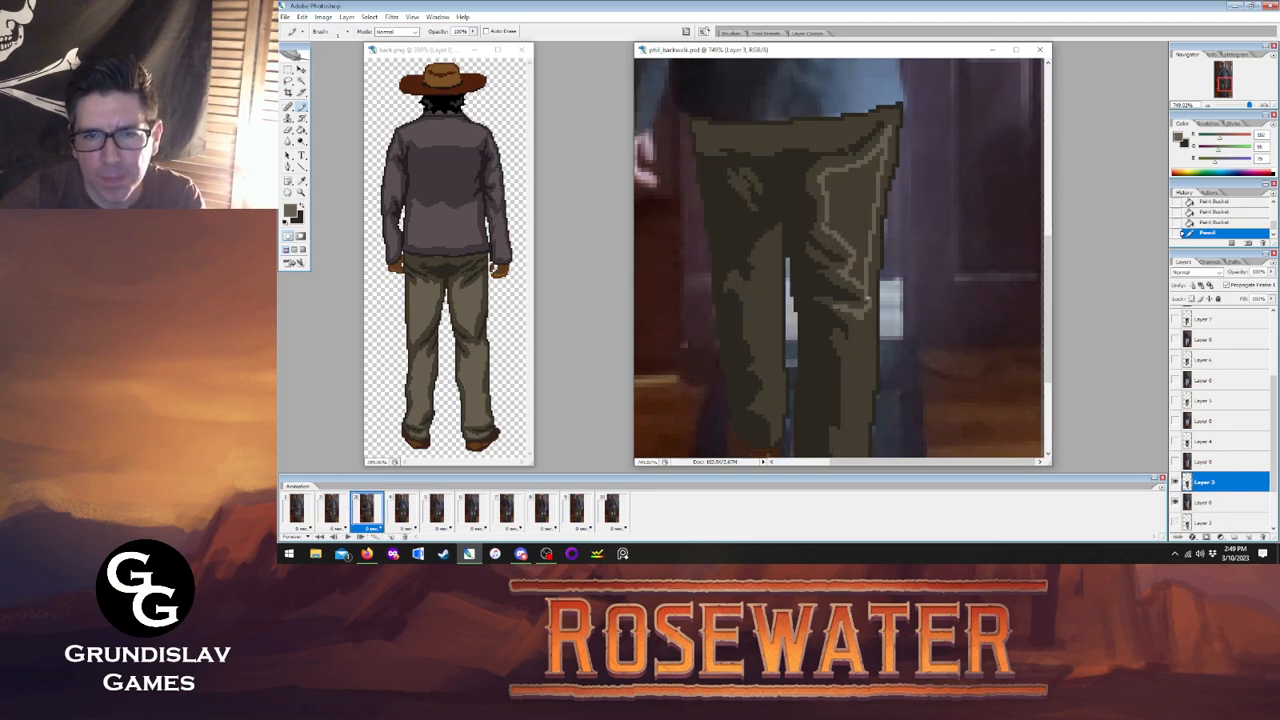
Pencil the light highlight outline on frame 3's right calf from the cuff up to the knee, checking against frame 2.
{"action": "scroll", "coordinate": [866, 289], "scroll_direction": "down", "scroll_amount": 3}
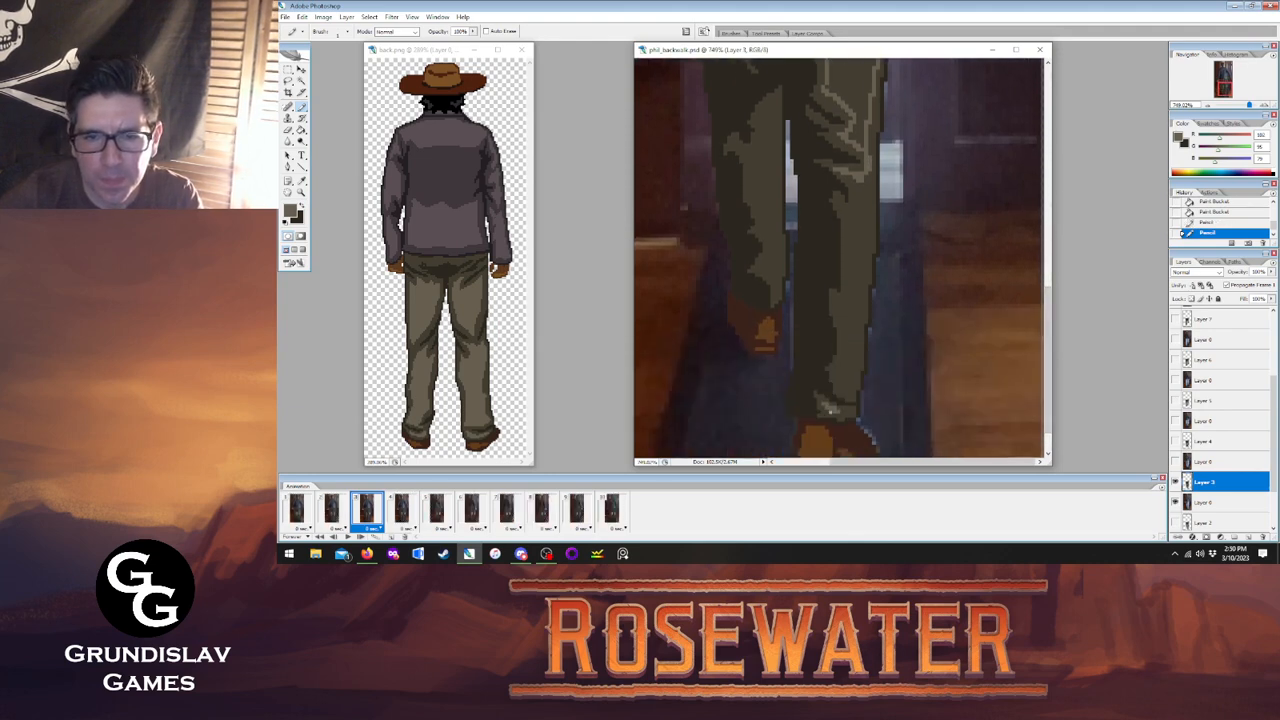
{"action": "left_click", "coordinate": [840, 412]}
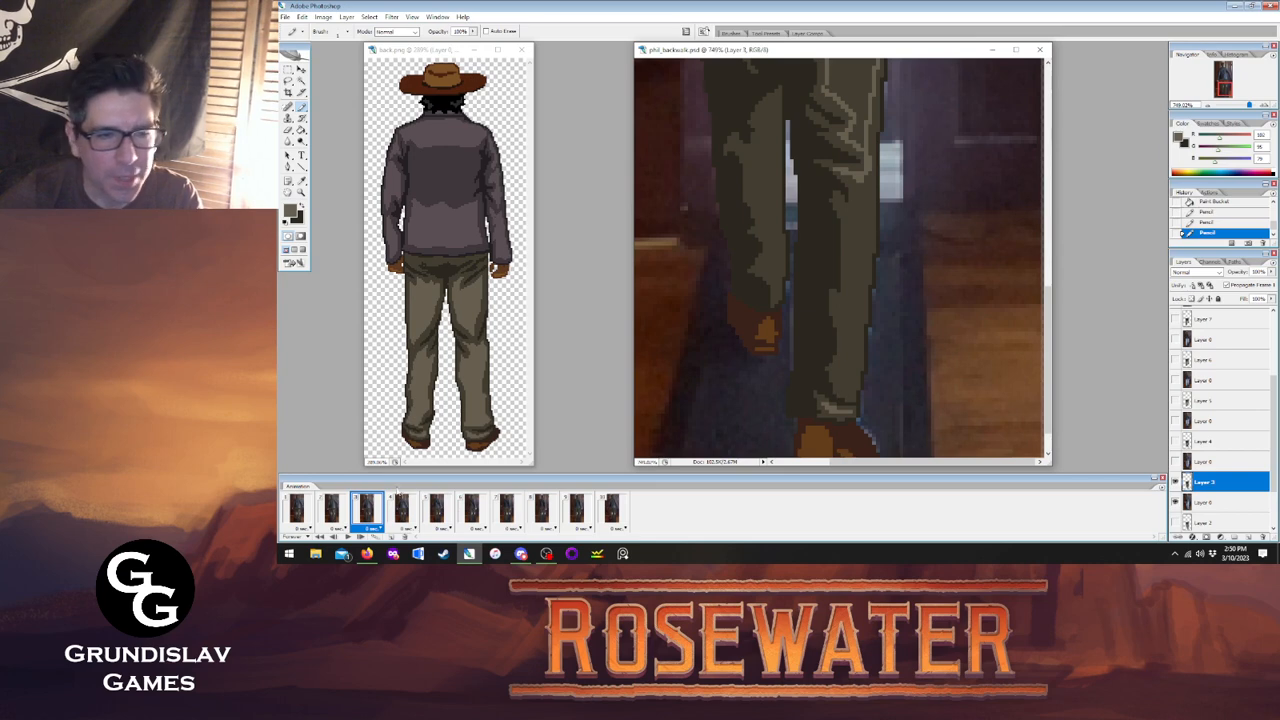
{"action": "left_click", "coordinate": [332, 510]}
{"action": "left_click", "coordinate": [367, 508]}
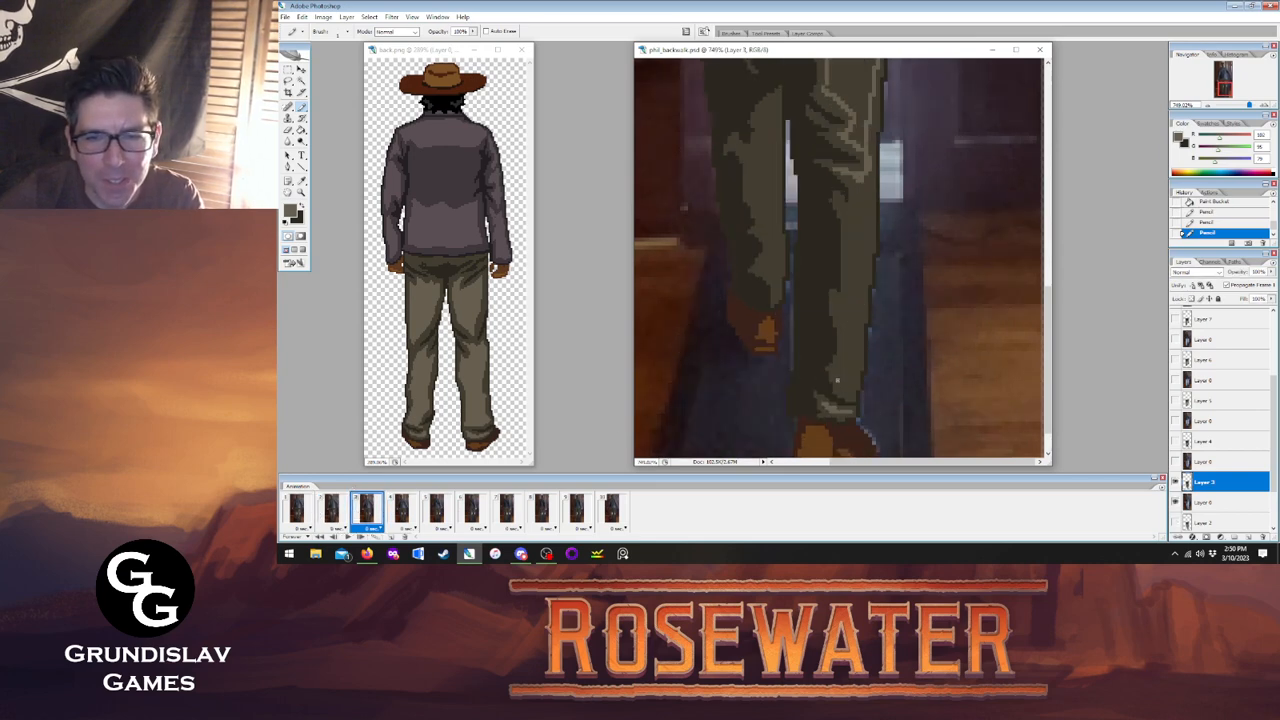
{"action": "mouse_move", "coordinate": [840, 368]}
{"action": "left_mouse_down"}
{"action": "mouse_move", "coordinate": [837, 302]}
{"action": "mouse_move", "coordinate": [843, 210]}
{"action": "left_mouse_up"}
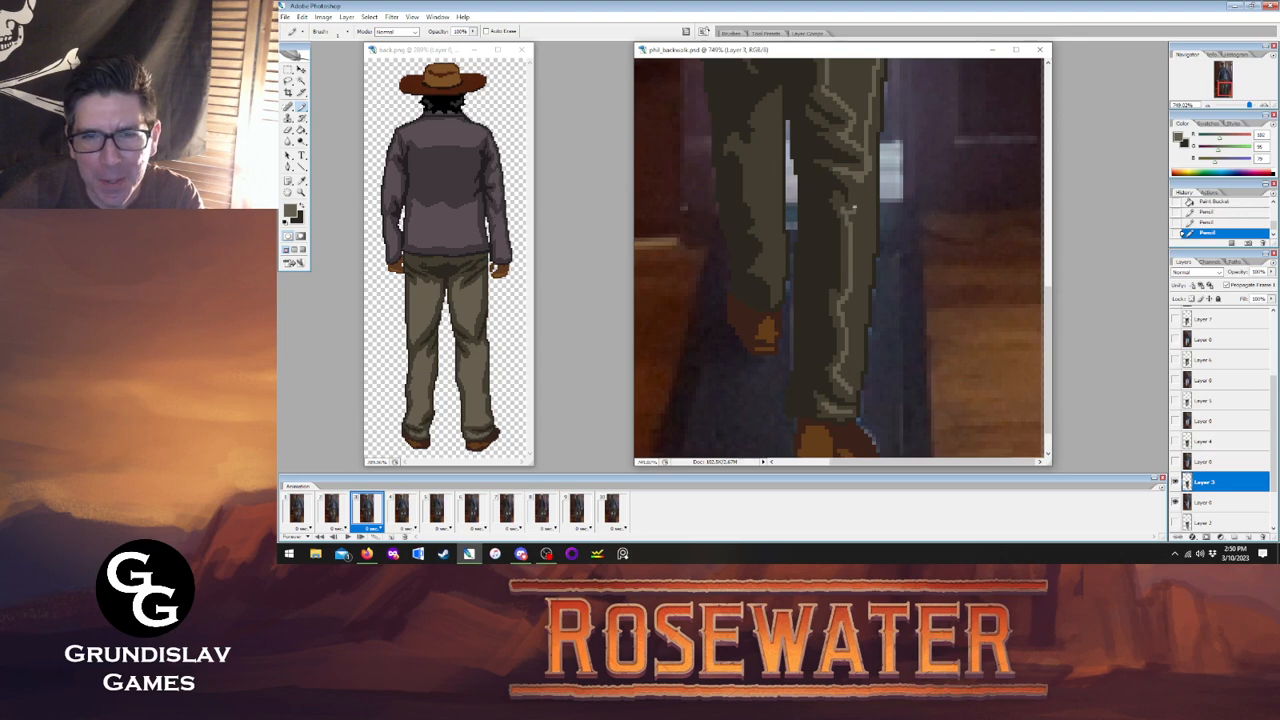
{"action": "left_click_drag", "start_coordinate": [852, 394], "coordinate": [868, 208]}
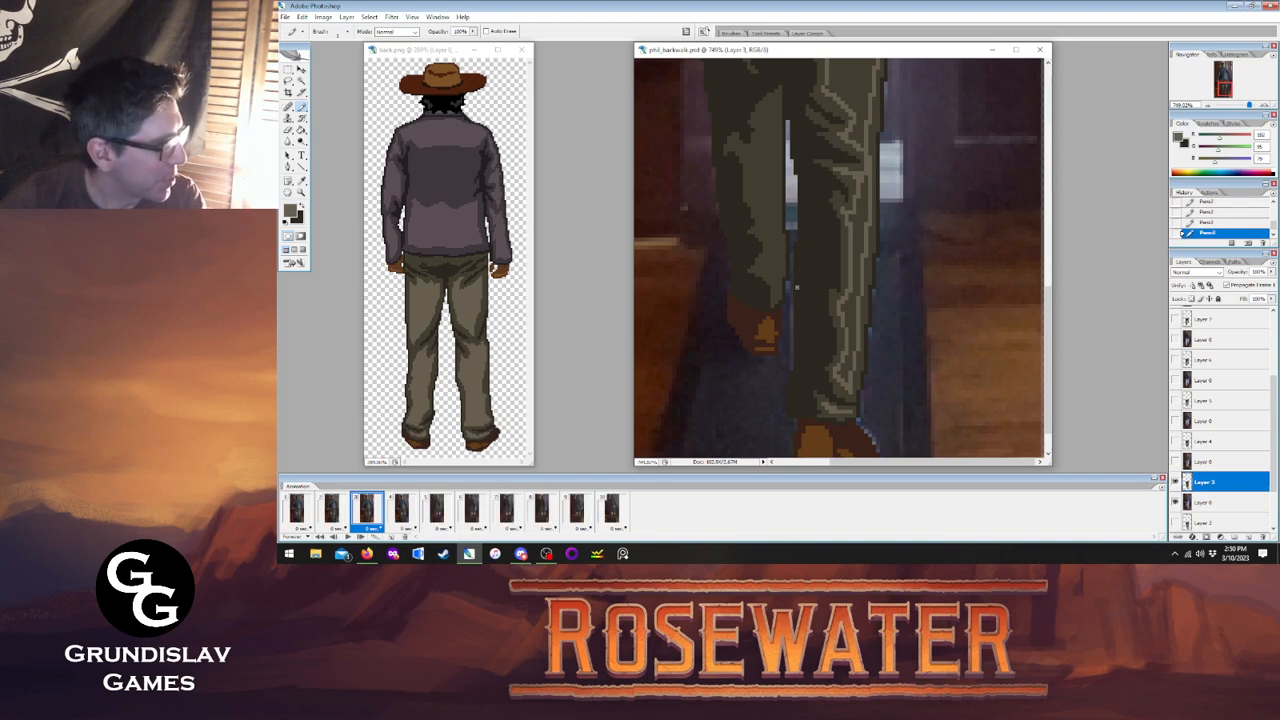
Outline the highlight along frame 3's left leg from thigh to lower calf in the light colour, using frame 2 as a guide.
{"action": "left_click", "coordinate": [332, 510]}
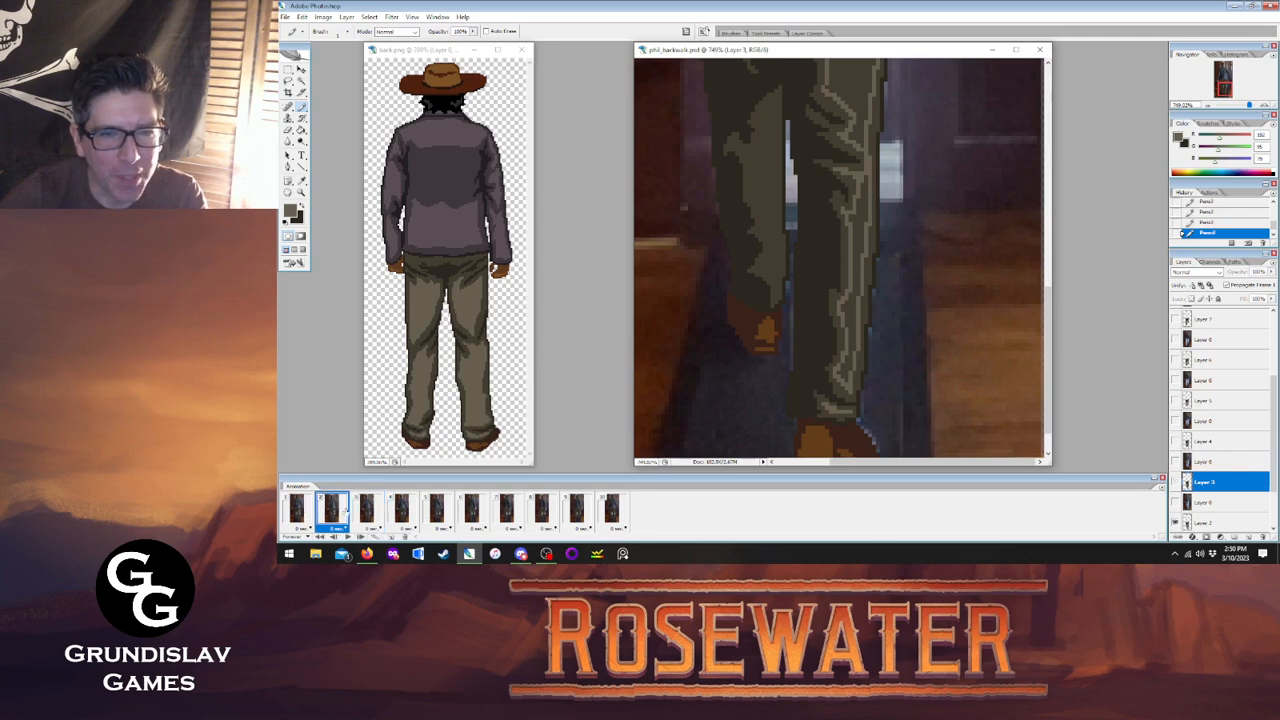
{"action": "left_click", "coordinate": [334, 512]}
{"action": "left_click", "coordinate": [366, 510]}
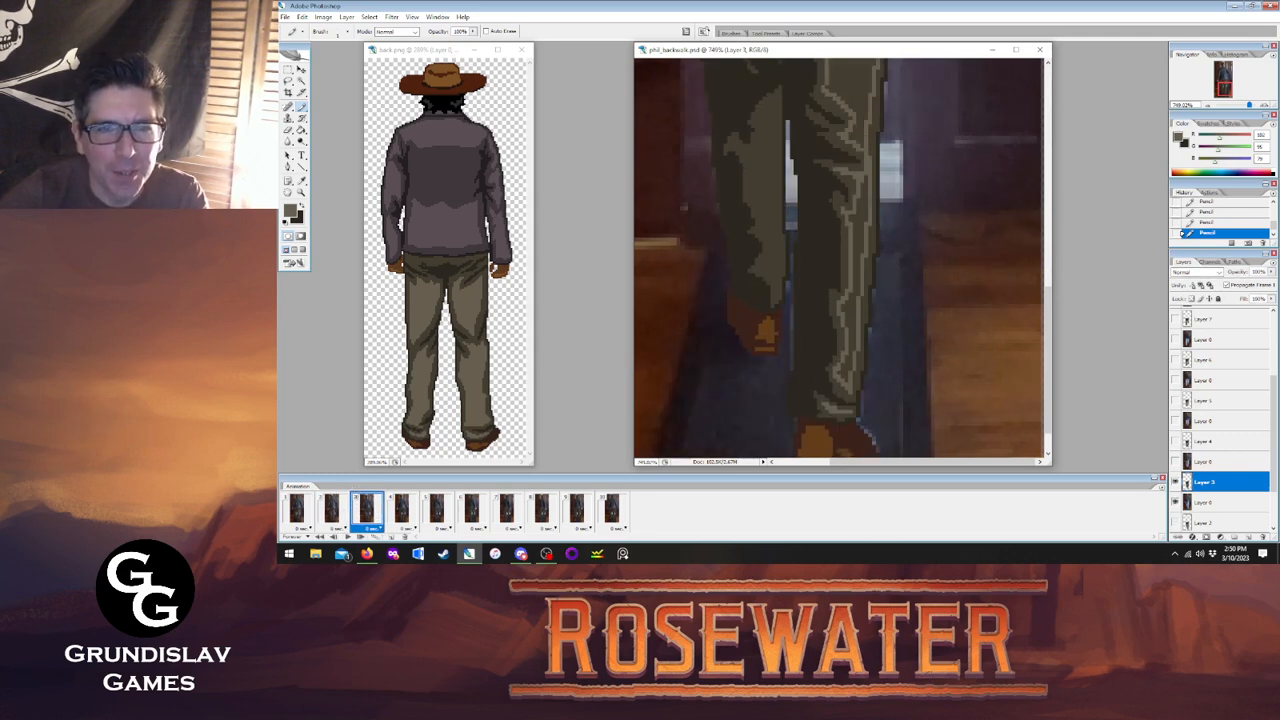
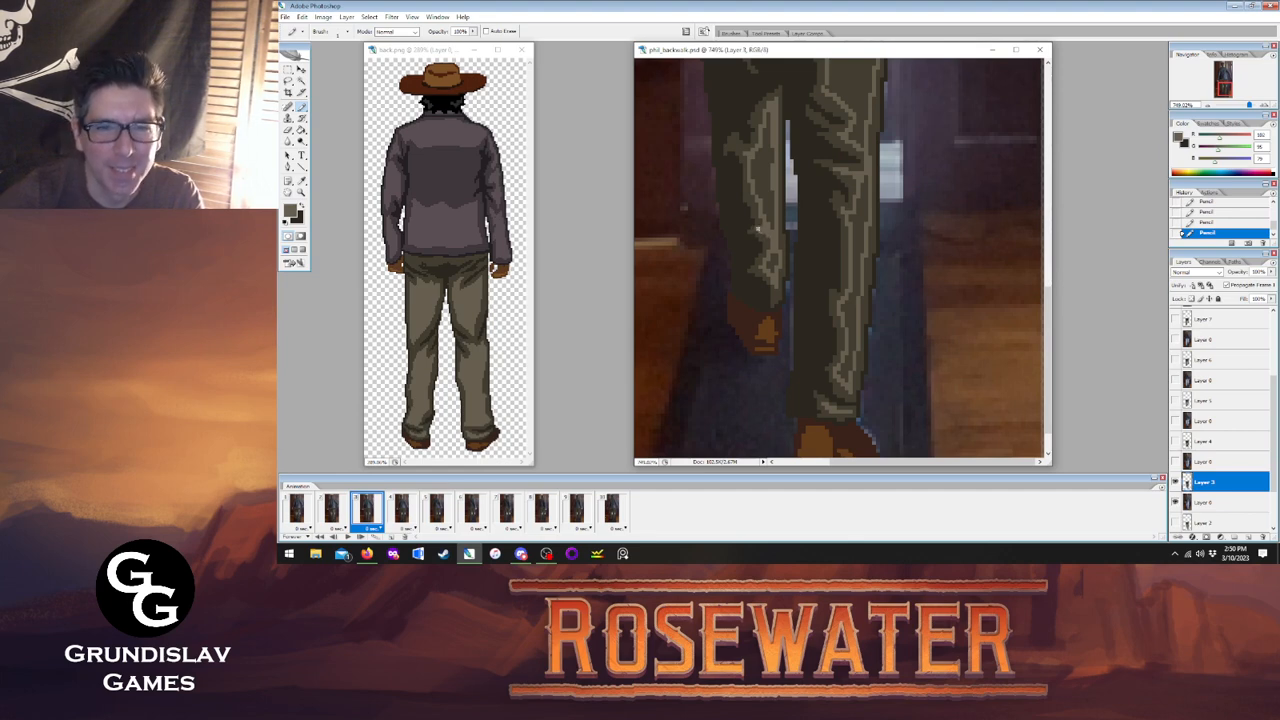
Fill the outlined highlights on both legs of frame 3 with the light colour using the Paint Bucket, and compare with frame 2.
{"action": "key", "text": "g"}
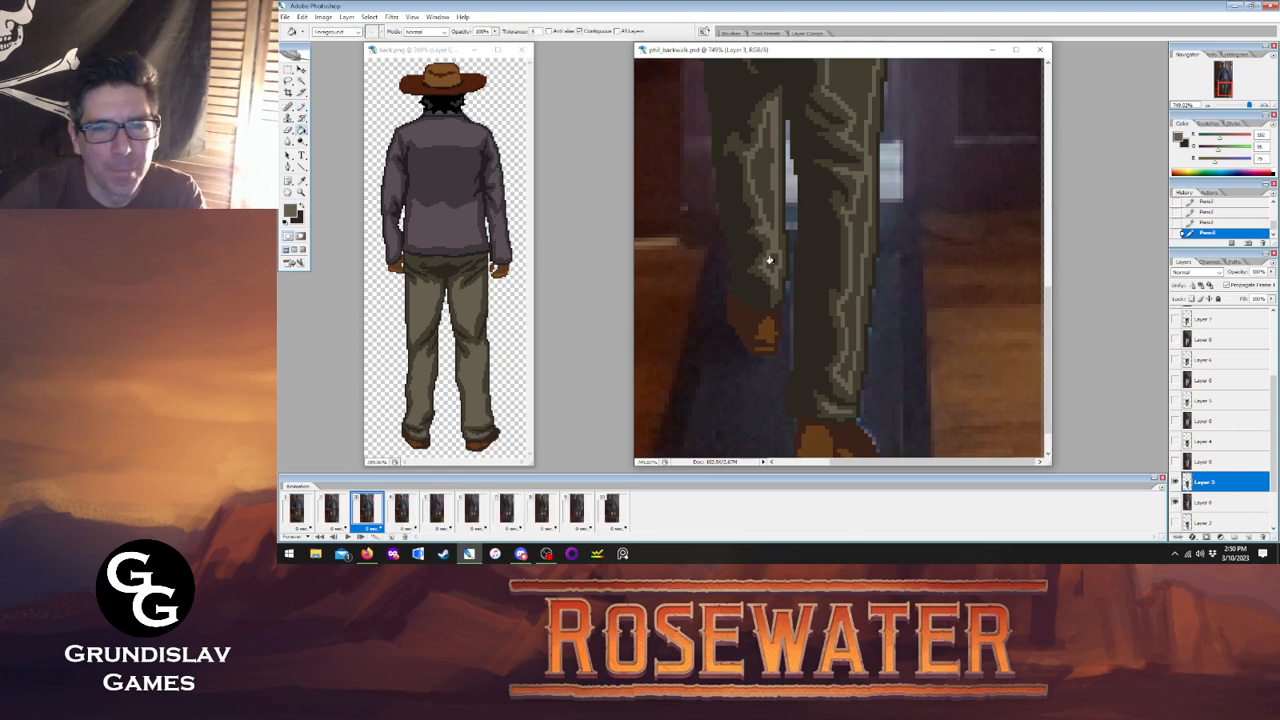
{"action": "left_click", "coordinate": [766, 222]}
{"action": "left_click", "coordinate": [854, 215]}
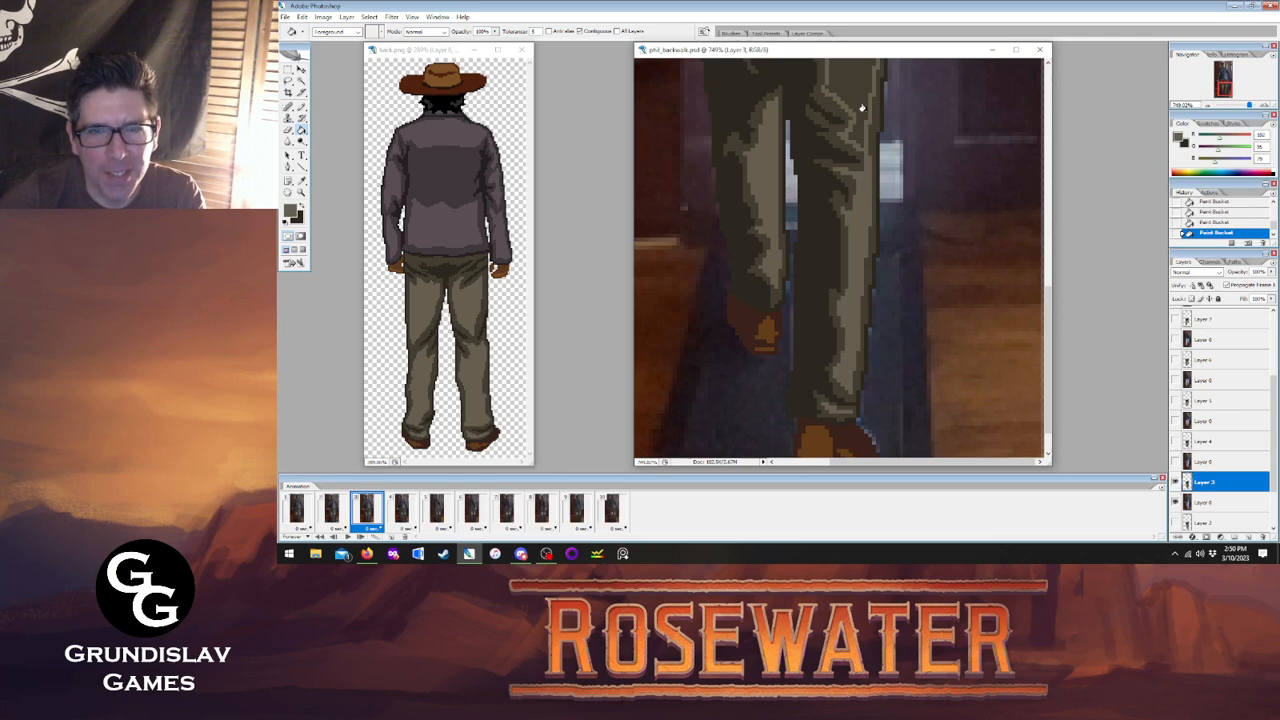
{"action": "left_click_drag", "start_coordinate": [1048, 300], "coordinate": [1063, 240]}
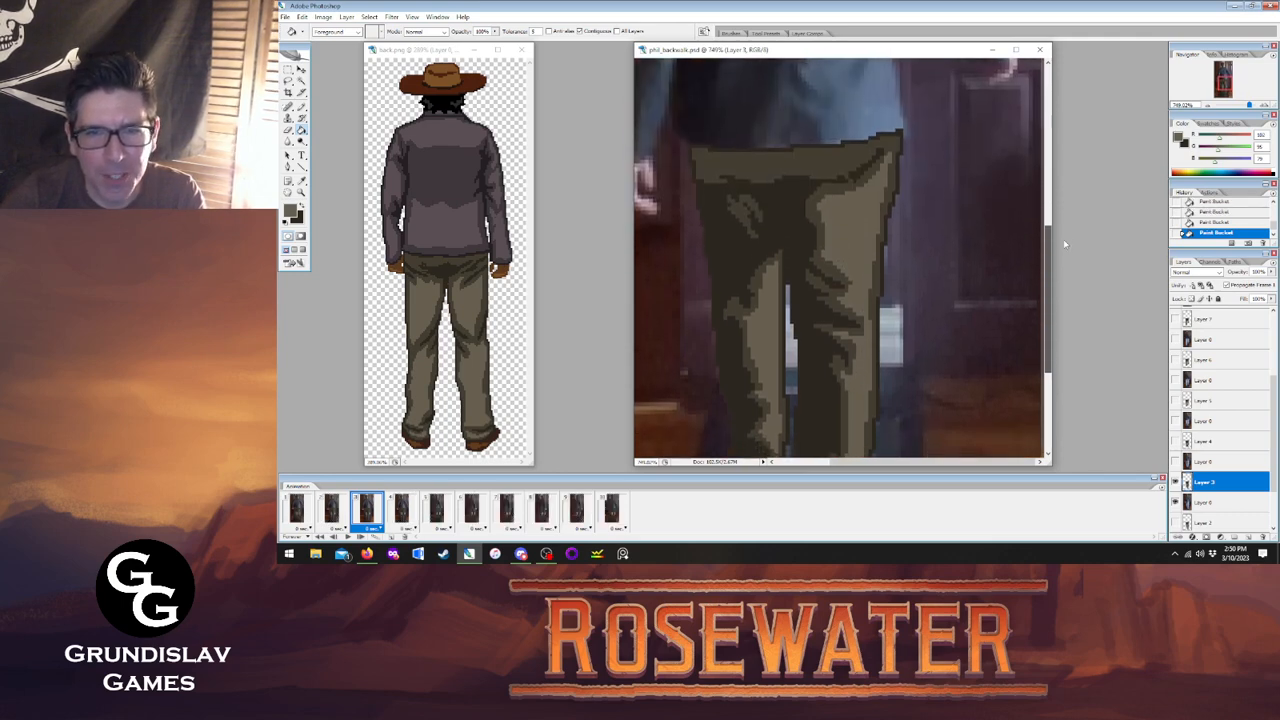
{"action": "left_click", "coordinate": [328, 509]}
{"action": "left_click", "coordinate": [362, 508]}
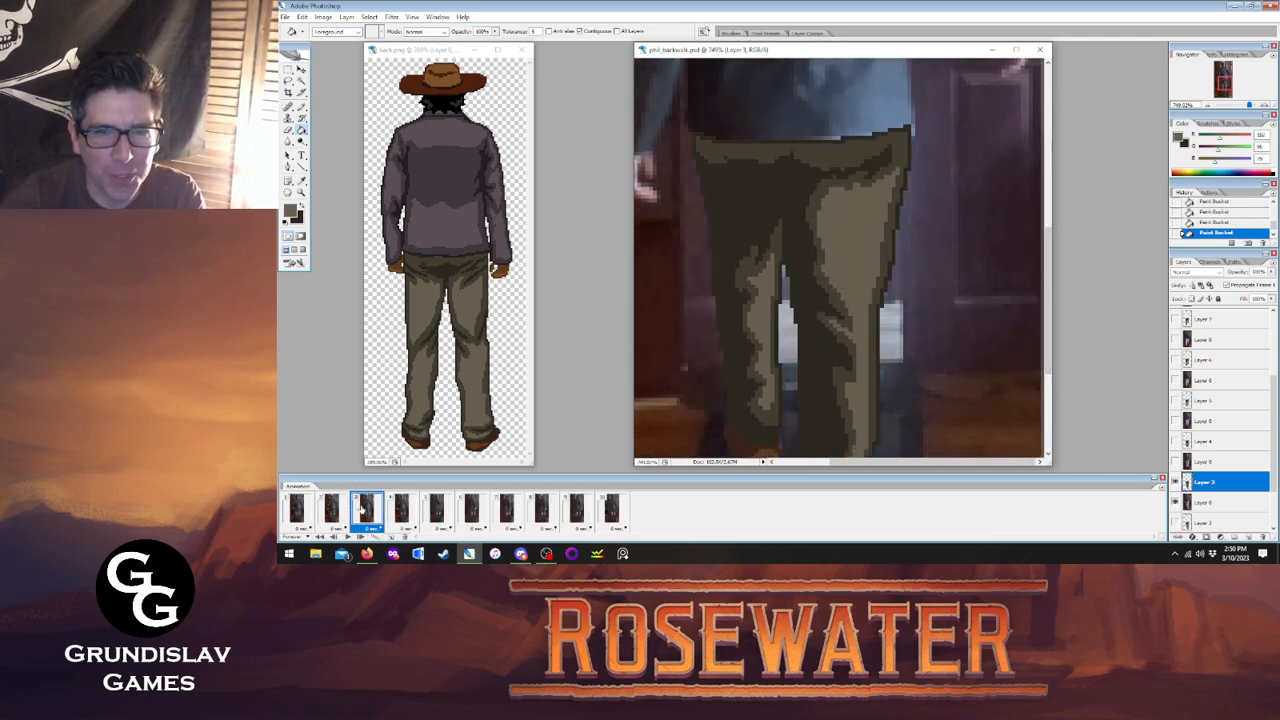
{"action": "left_click", "coordinate": [331, 509]}
{"action": "left_click", "coordinate": [364, 509]}
{"action": "left_click", "coordinate": [331, 509]}
{"action": "left_click", "coordinate": [364, 509]}
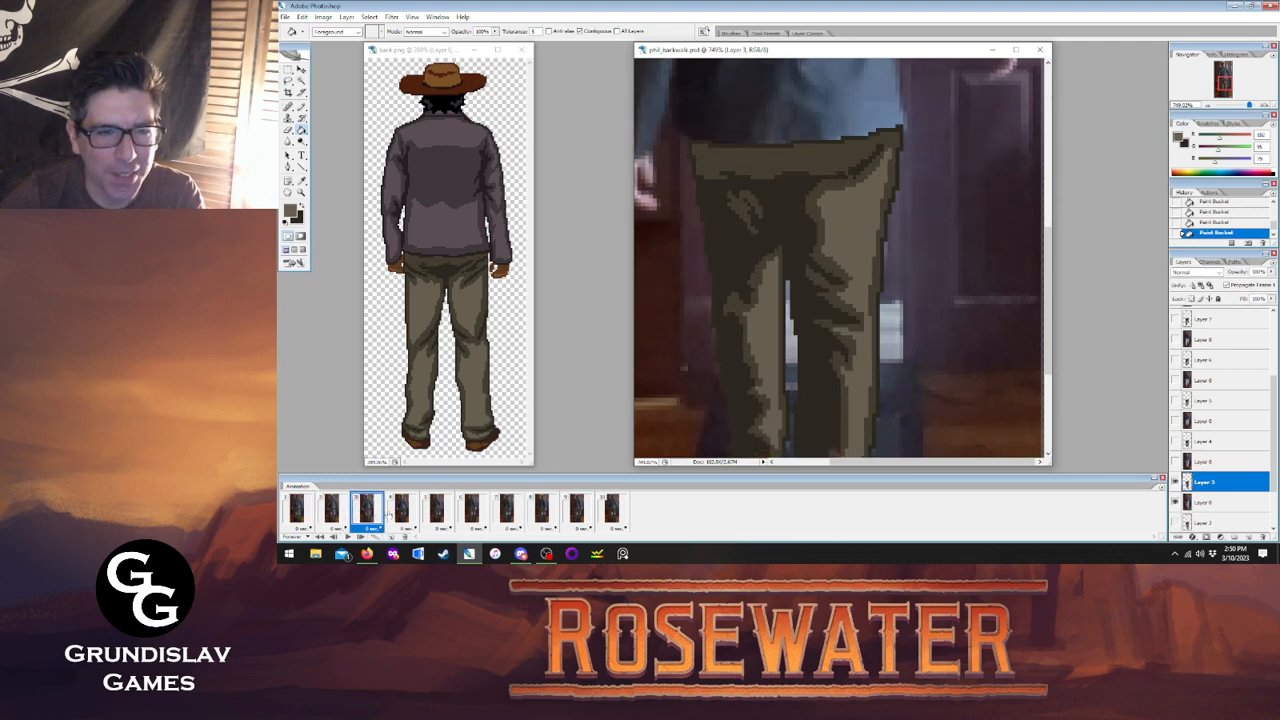
Outline the highlight area on frame 4's right thigh down to the knee with the Pencil on Layer 4, using frame 3 as a guide.
{"action": "left_click", "coordinate": [400, 509]}
{"action": "key", "text": "b"}
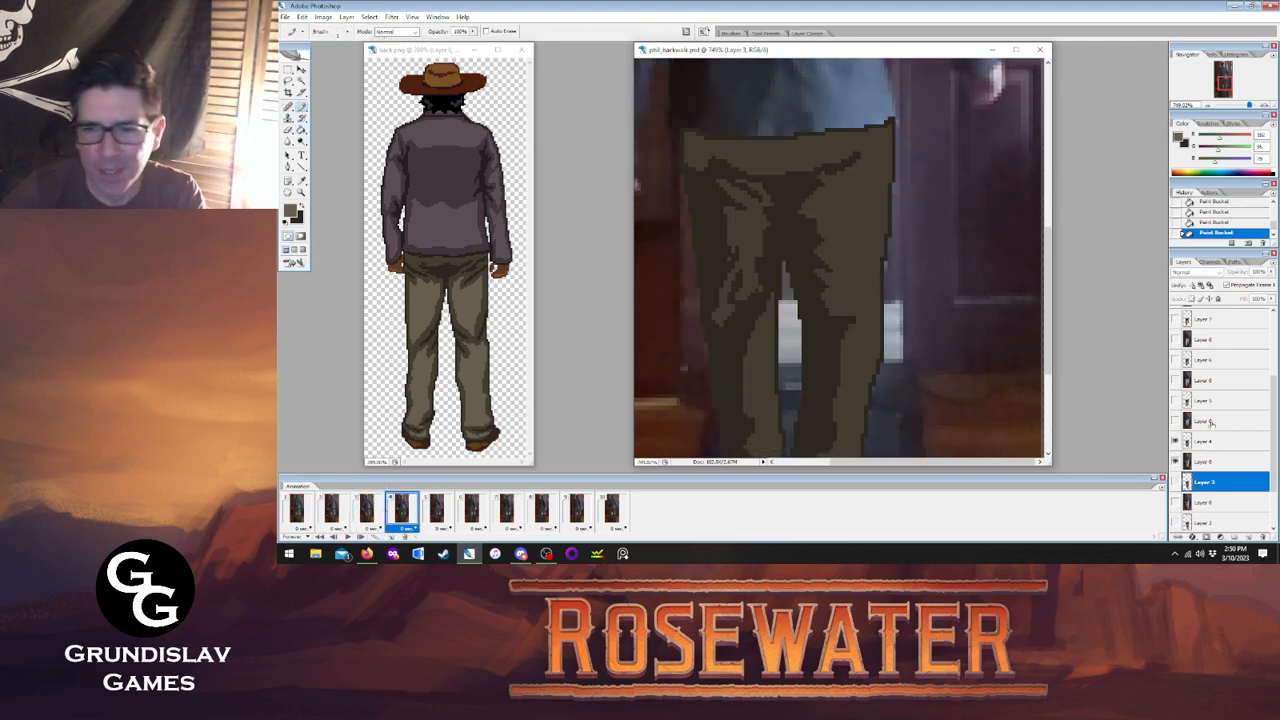
{"action": "left_click", "coordinate": [1205, 441]}
{"action": "left_click", "coordinate": [364, 509]}
{"action": "left_click", "coordinate": [400, 509]}
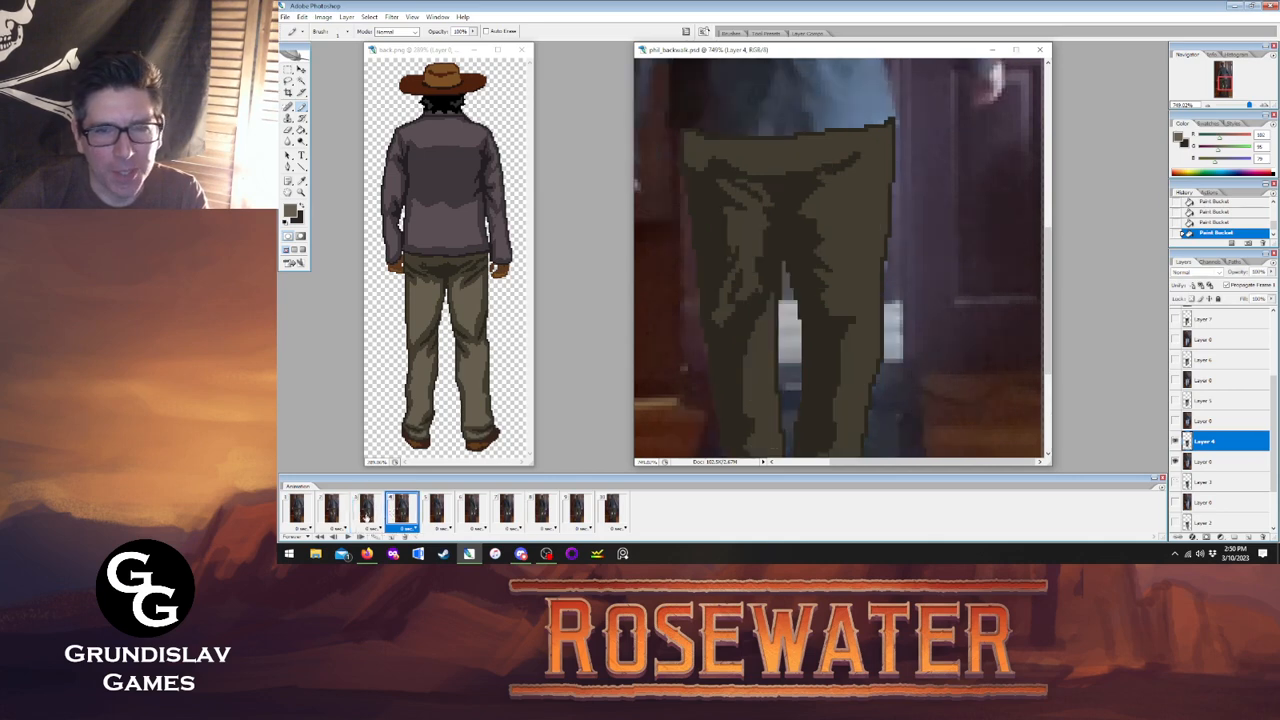
{"action": "left_click", "coordinate": [364, 509]}
{"action": "left_click", "coordinate": [400, 509]}
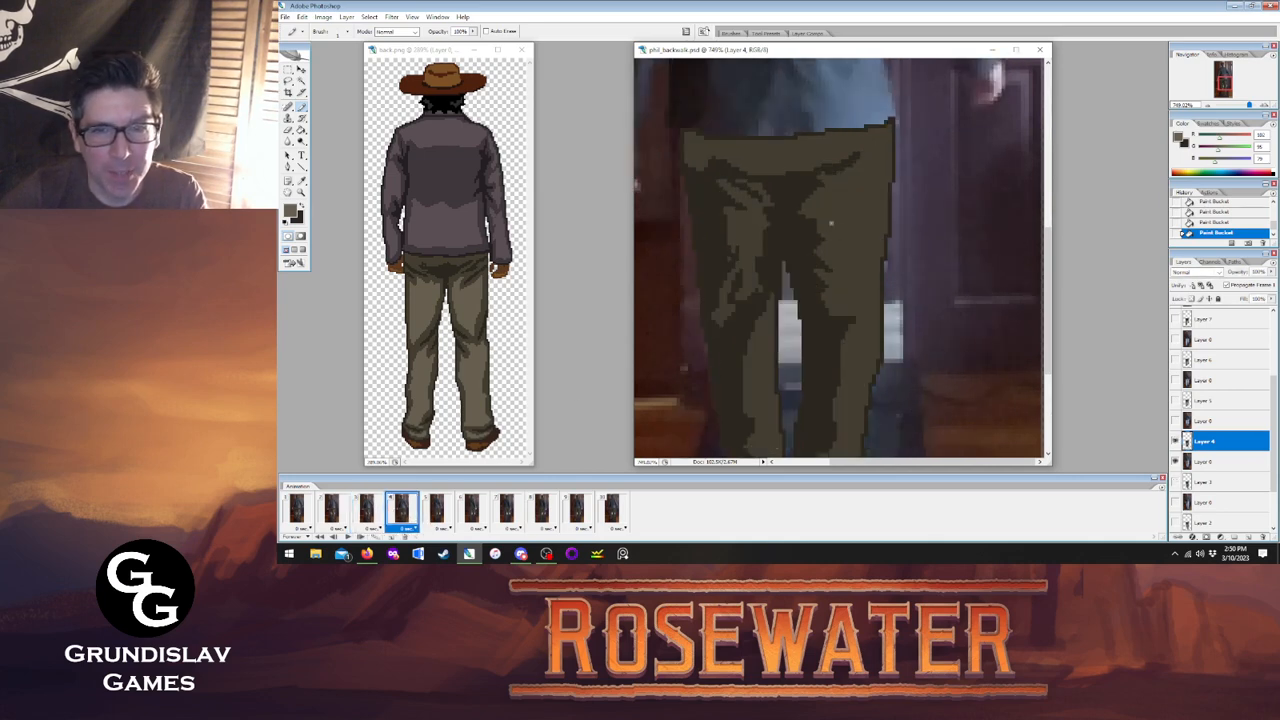
{"action": "mouse_move", "coordinate": [816, 212]}
{"action": "left_mouse_down"}
{"action": "mouse_move", "coordinate": [882, 145]}
{"action": "mouse_move", "coordinate": [876, 238]}
{"action": "left_mouse_up"}
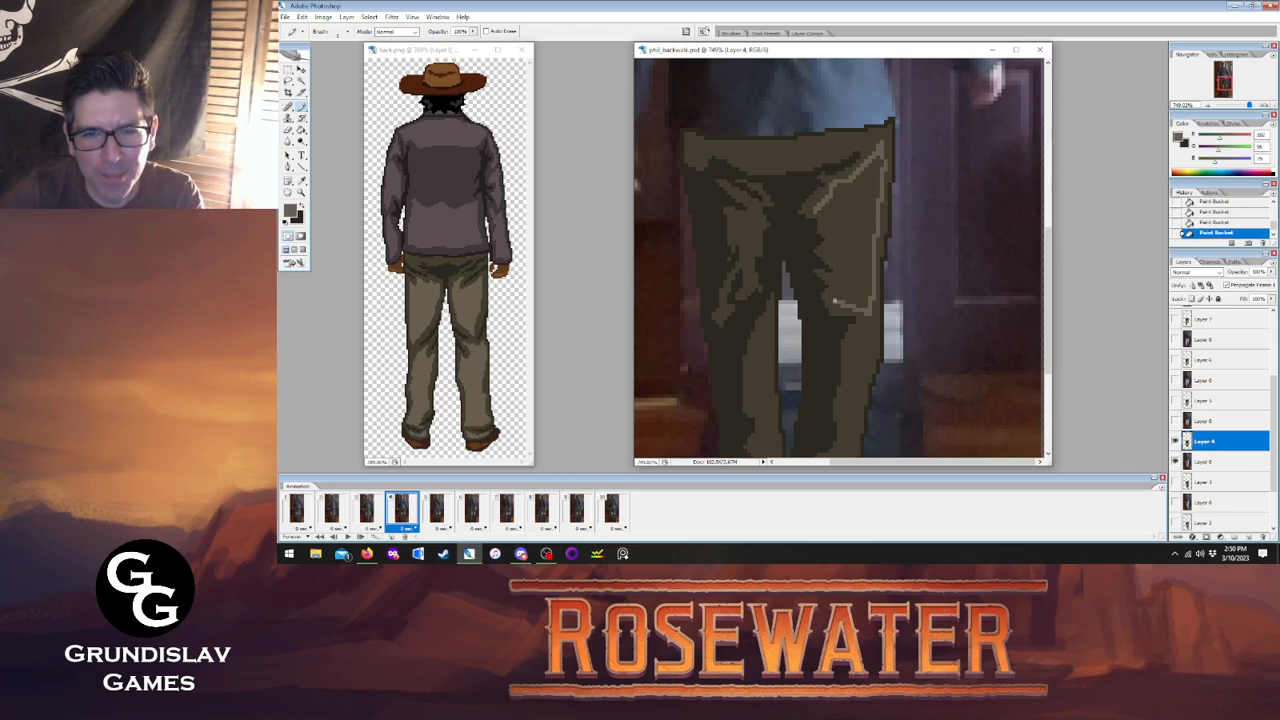
{"action": "mouse_move", "coordinate": [835, 288]}
{"action": "left_mouse_down"}
{"action": "mouse_move", "coordinate": [820, 213]}
{"action": "mouse_move", "coordinate": [836, 263]}
{"action": "left_mouse_up"}
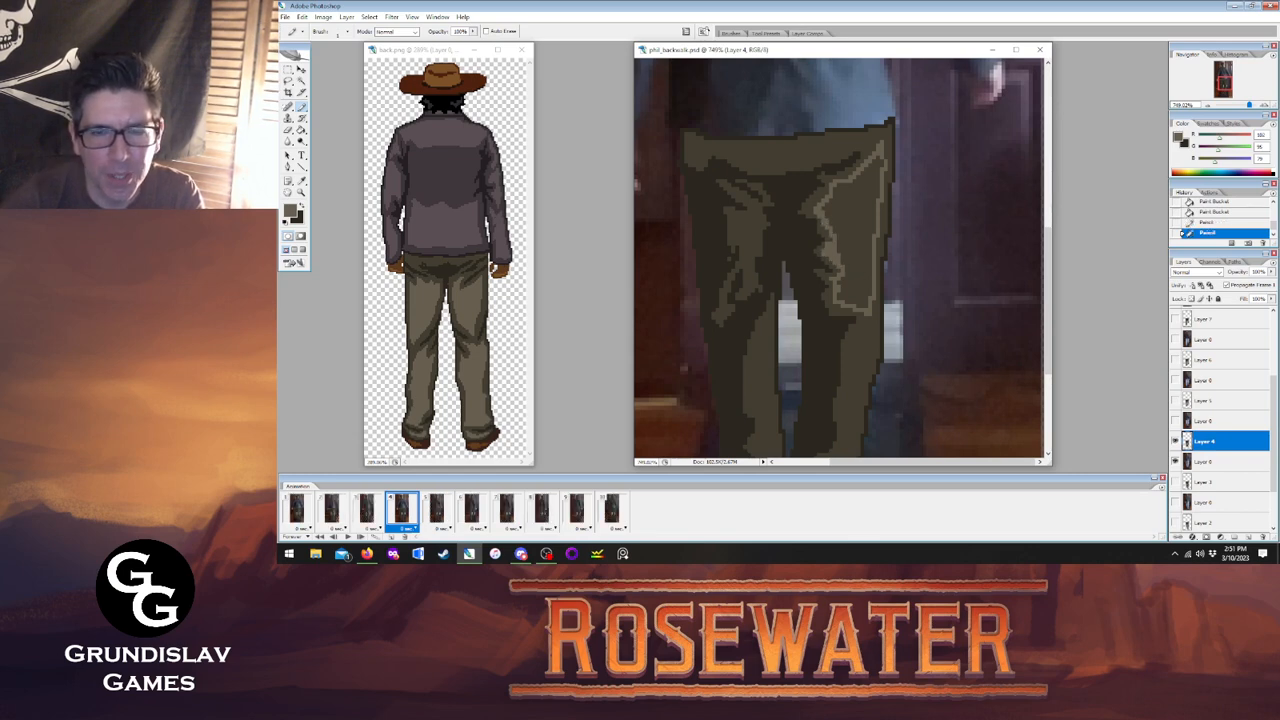
Draw the light highlight on frame 4's left lower leg from above the cuff up to the knee, using frame 3 as a guide.
{"action": "left_click_drag", "start_coordinate": [1047, 265], "coordinate": [1047, 307]}
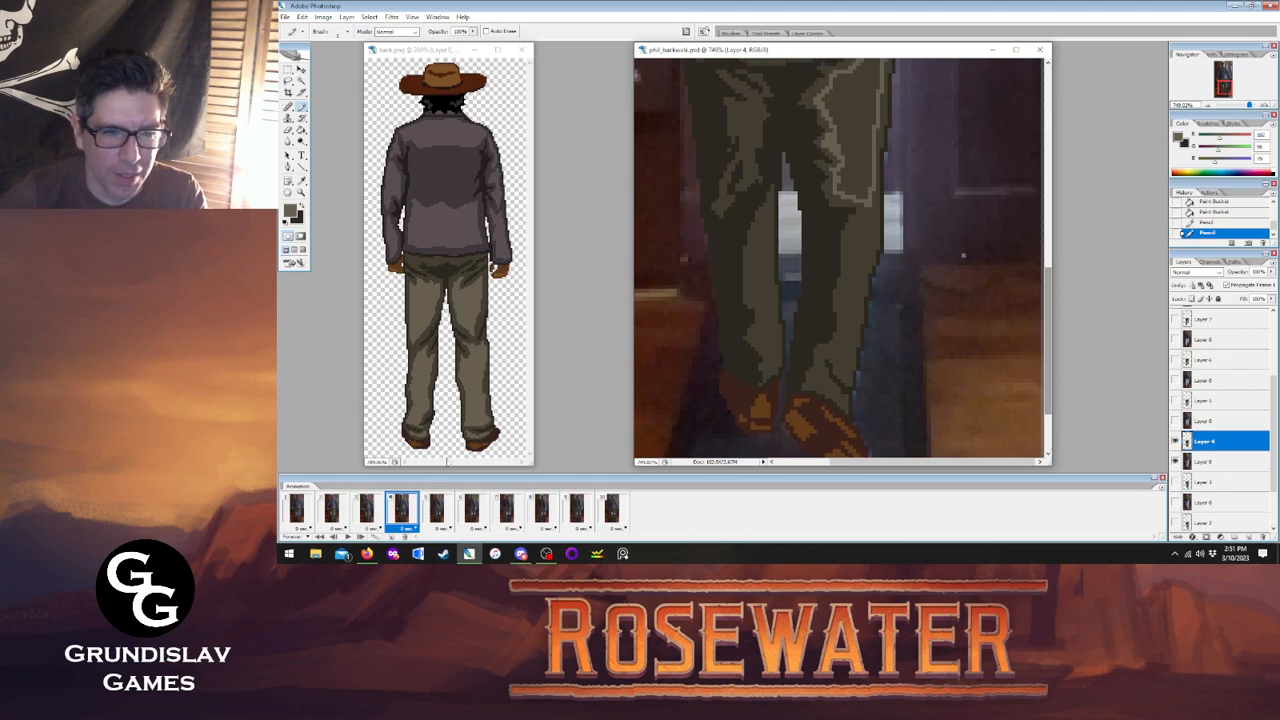
{"action": "left_click", "coordinate": [369, 510]}
{"action": "left_click", "coordinate": [399, 512]}
{"action": "left_click", "coordinate": [369, 511]}
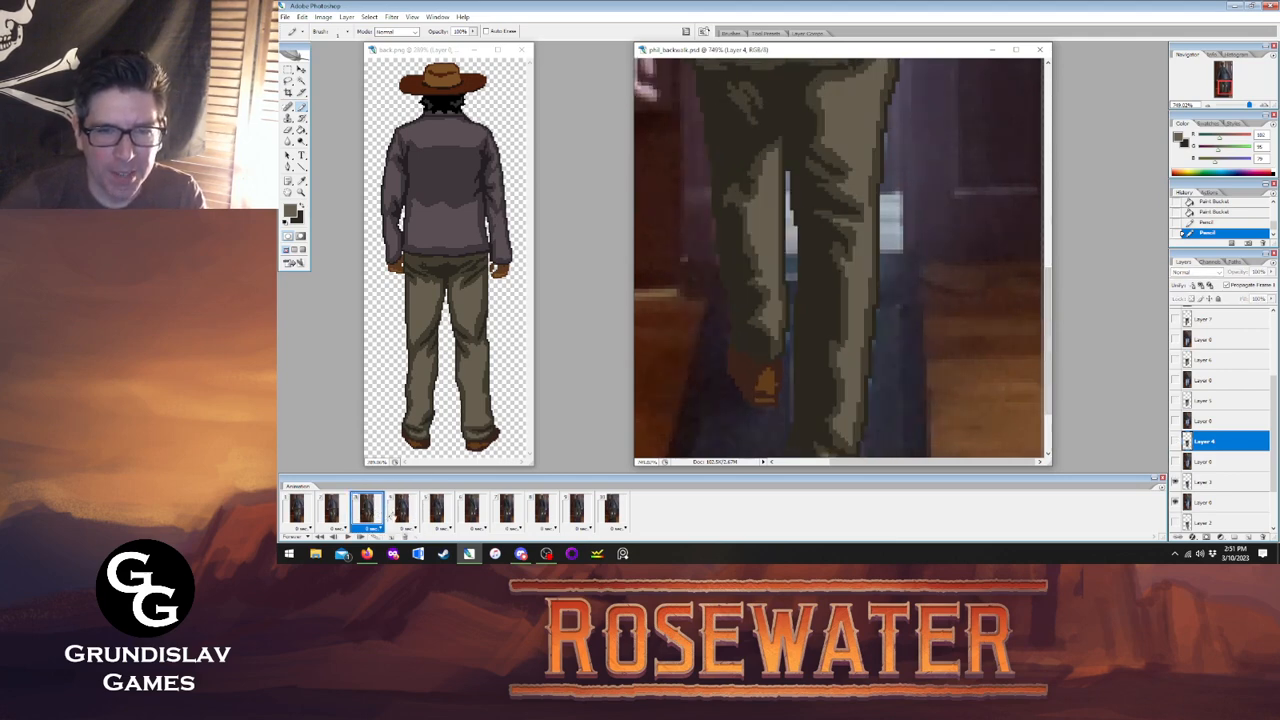
{"action": "left_click", "coordinate": [399, 512]}
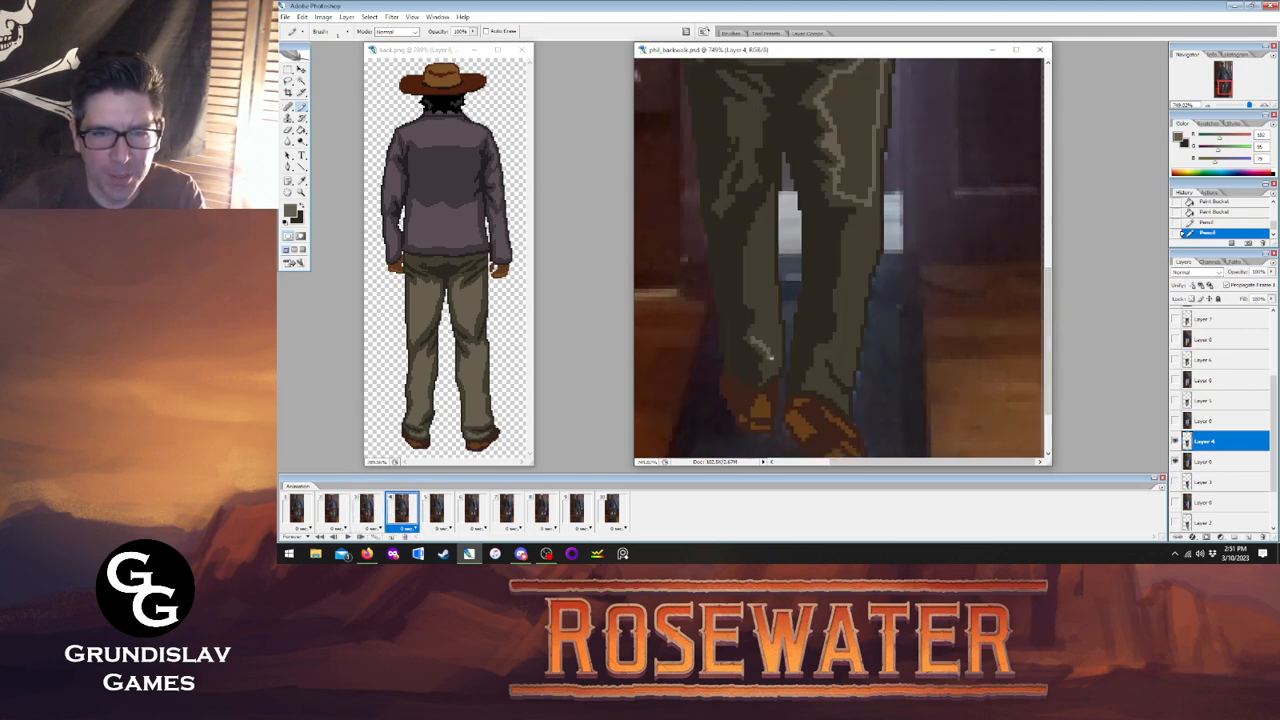
{"action": "mouse_move", "coordinate": [771, 357]}
{"action": "left_mouse_down"}
{"action": "mouse_move", "coordinate": [775, 341]}
{"action": "mouse_move", "coordinate": [756, 336]}
{"action": "left_mouse_up"}
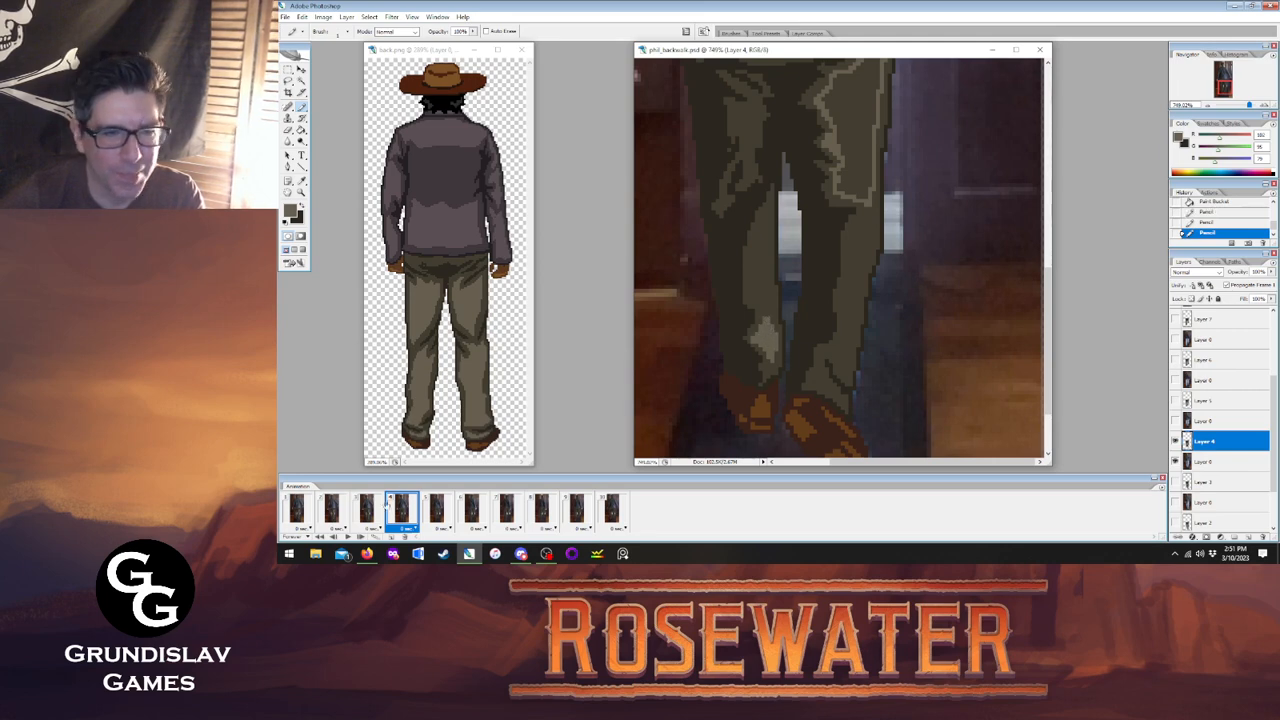
{"action": "left_click", "coordinate": [369, 511]}
{"action": "left_click", "coordinate": [401, 510]}
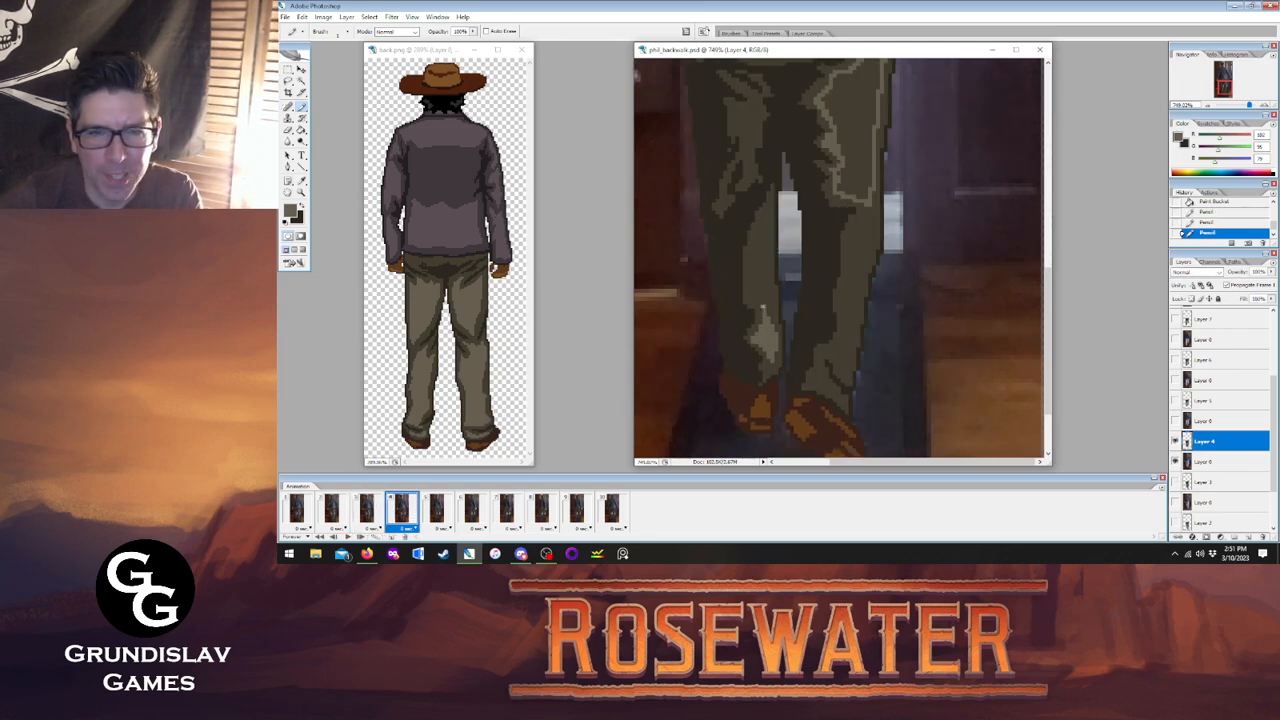
{"action": "mouse_move", "coordinate": [751, 296]}
{"action": "left_mouse_down"}
{"action": "mouse_move", "coordinate": [765, 221]}
{"action": "mouse_move", "coordinate": [771, 318]}
{"action": "mouse_move", "coordinate": [766, 236]}
{"action": "mouse_move", "coordinate": [760, 300]}
{"action": "mouse_move", "coordinate": [752, 264]}
{"action": "mouse_move", "coordinate": [766, 228]}
{"action": "left_mouse_up"}
Sample a darker trouser colour from frame 4 and touch up the edge of the left lower leg's highlight with the Pencil.
{"action": "key", "text": "i"}
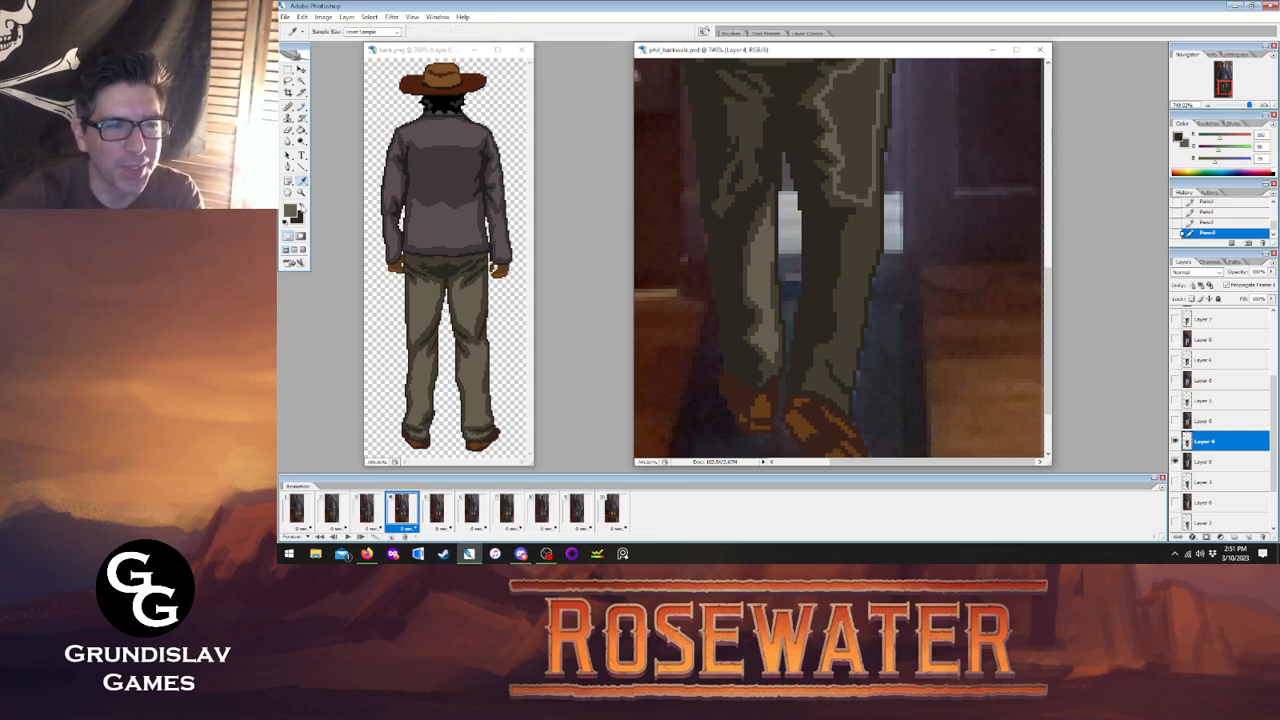
{"action": "left_click", "coordinate": [828, 200]}
{"action": "left_click", "coordinate": [301, 108]}
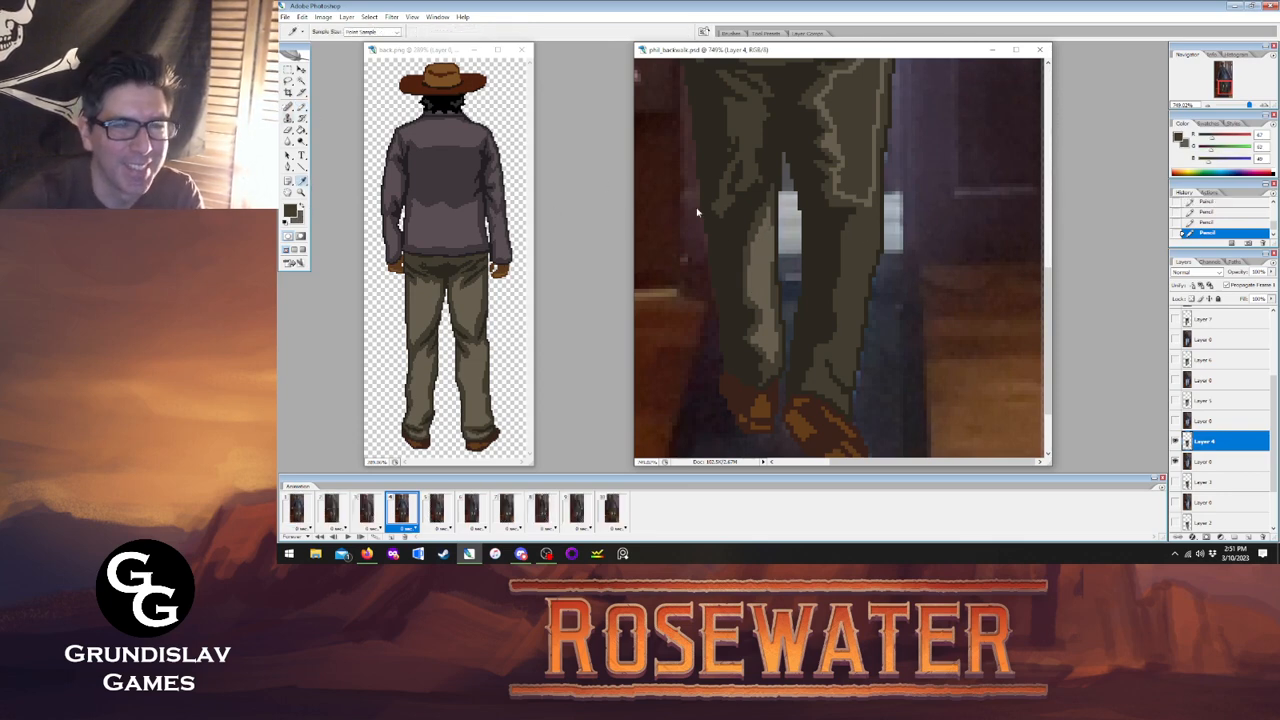
{"action": "left_click_drag", "start_coordinate": [771, 257], "coordinate": [771, 230]}
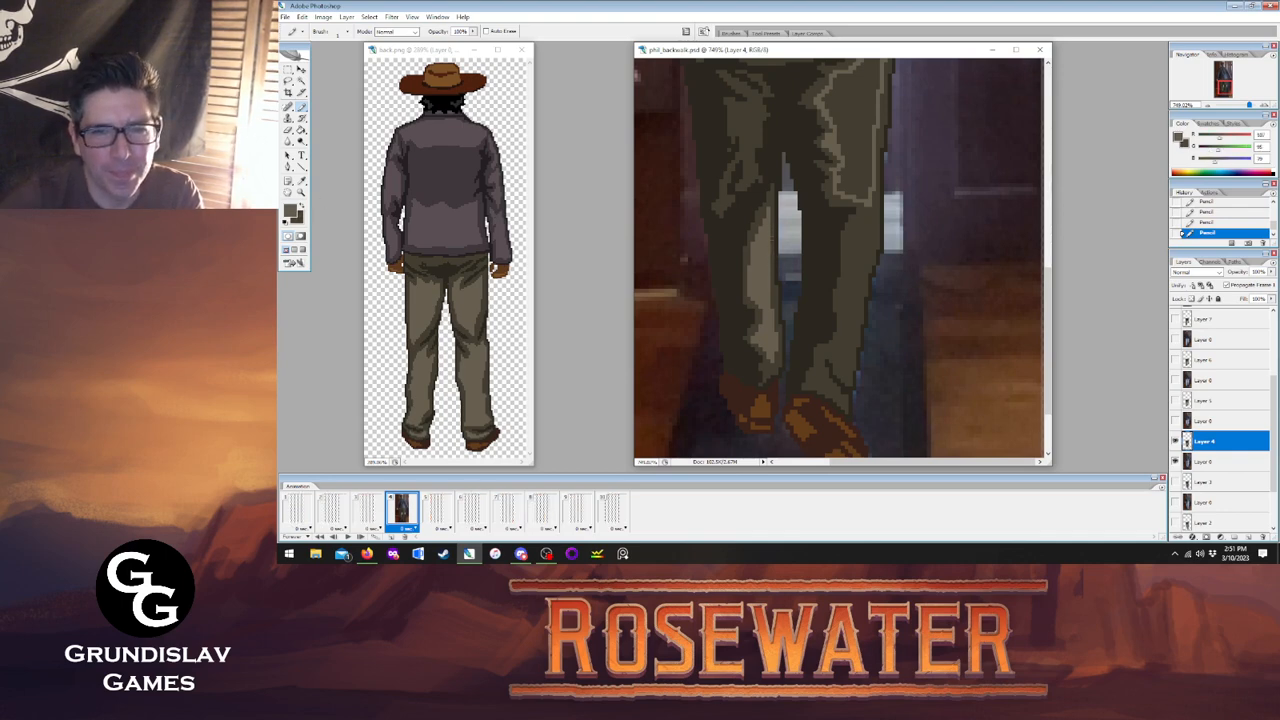
Outline the light highlight on frame 4's right lower leg from the cuff up to the knee, checking against frame 3.
{"action": "left_click", "coordinate": [369, 508]}
{"action": "left_click", "coordinate": [401, 509]}
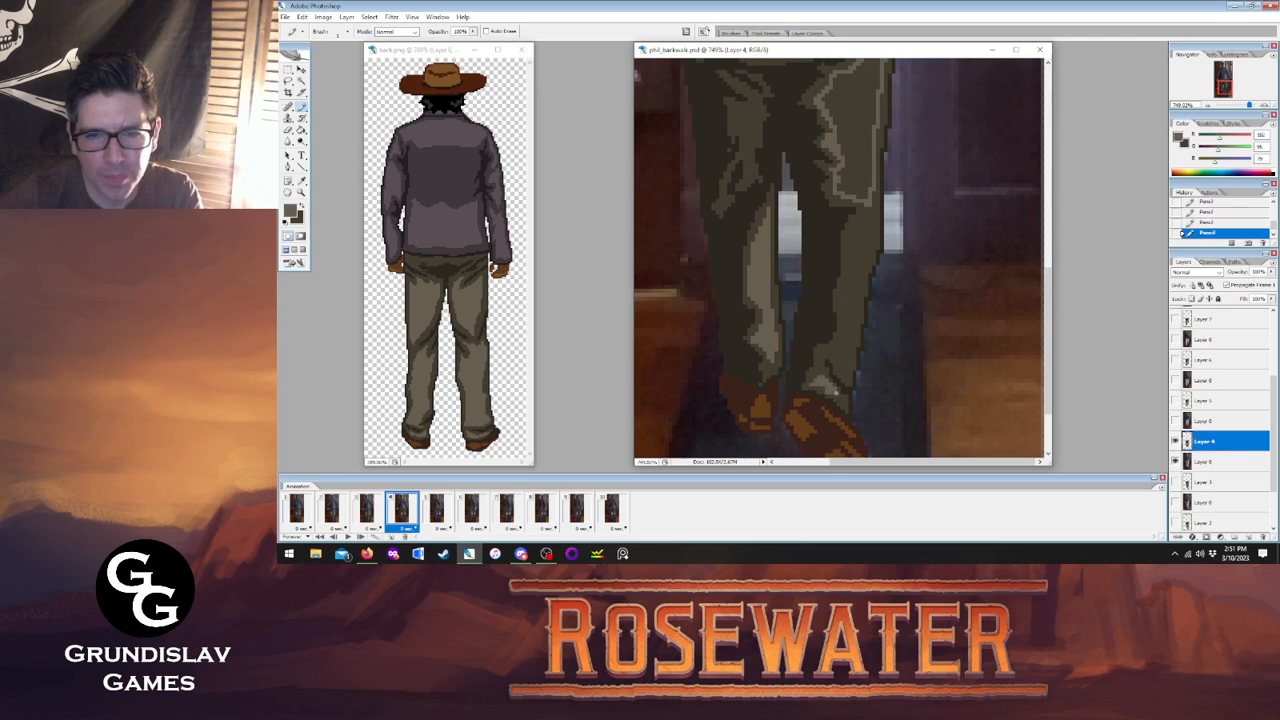
{"action": "left_click", "coordinate": [376, 513]}
{"action": "left_click", "coordinate": [395, 511]}
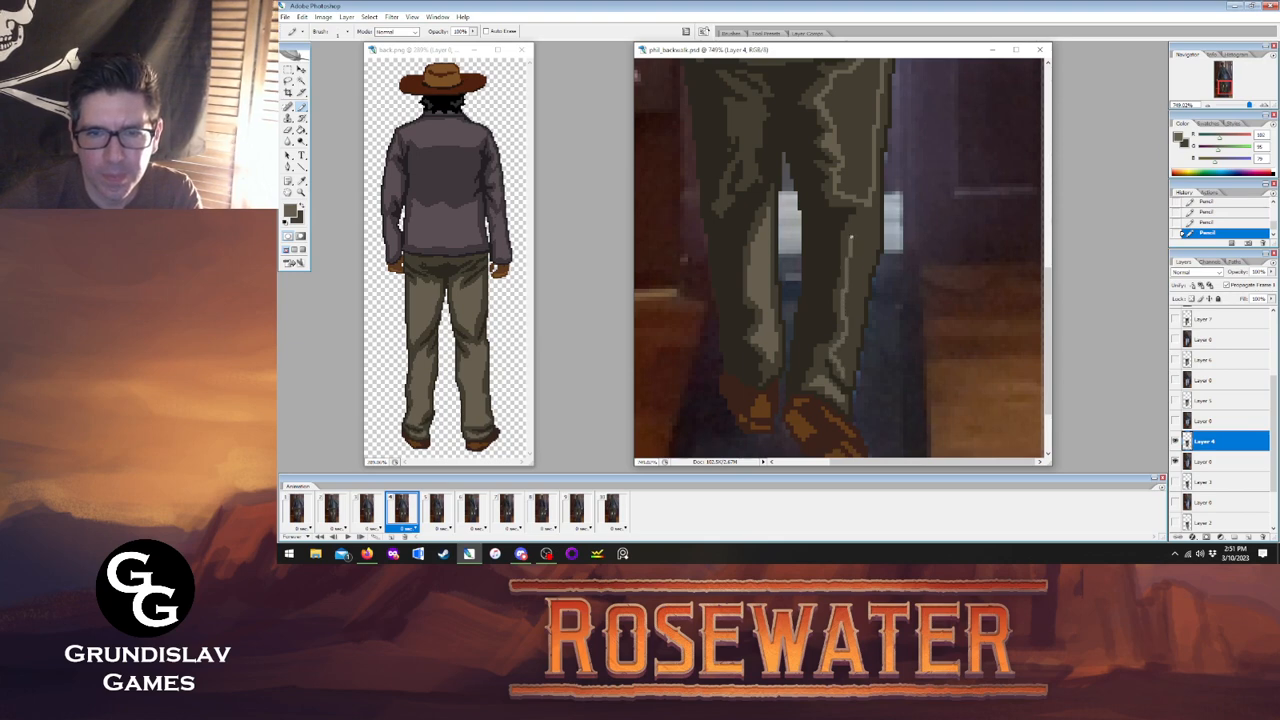
{"action": "left_click_drag", "start_coordinate": [846, 372], "coordinate": [873, 190]}
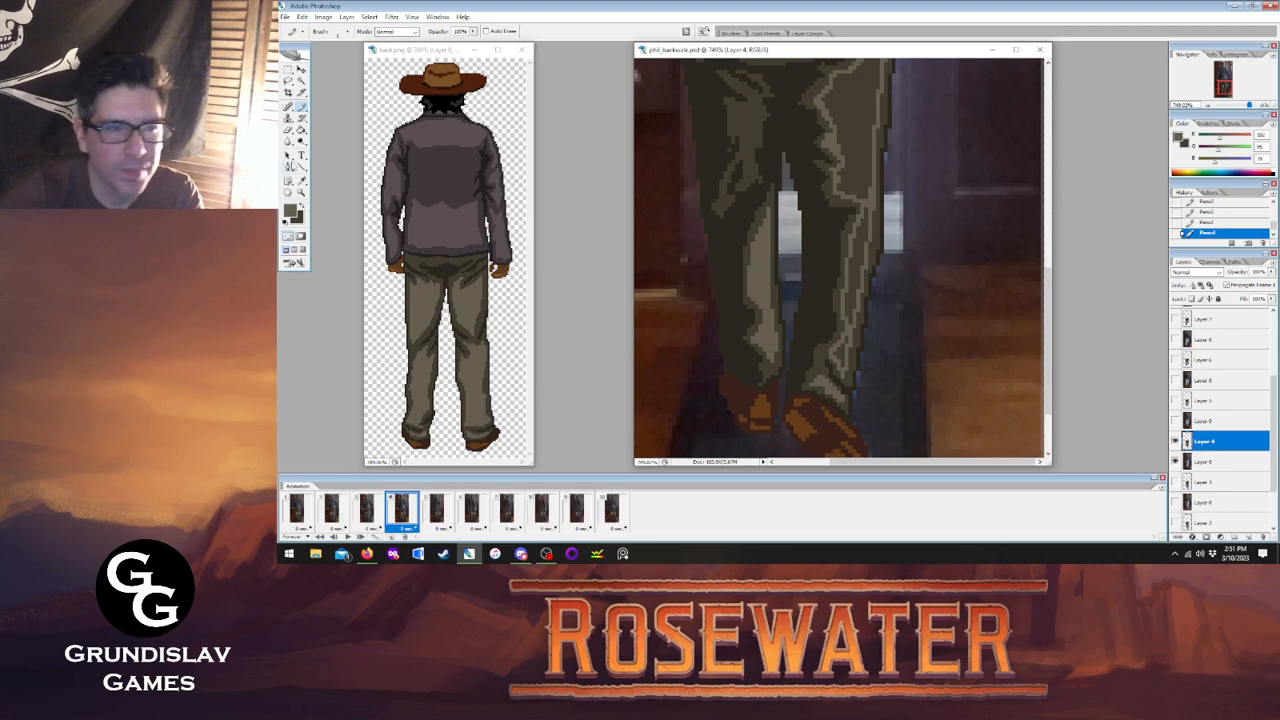
Fill the outlined highlight on frame 4's right leg with the light colour using the Paint Bucket.
{"action": "left_click", "coordinate": [301, 130]}
{"action": "left_click", "coordinate": [841, 346]}
{"action": "left_click", "coordinate": [843, 330]}
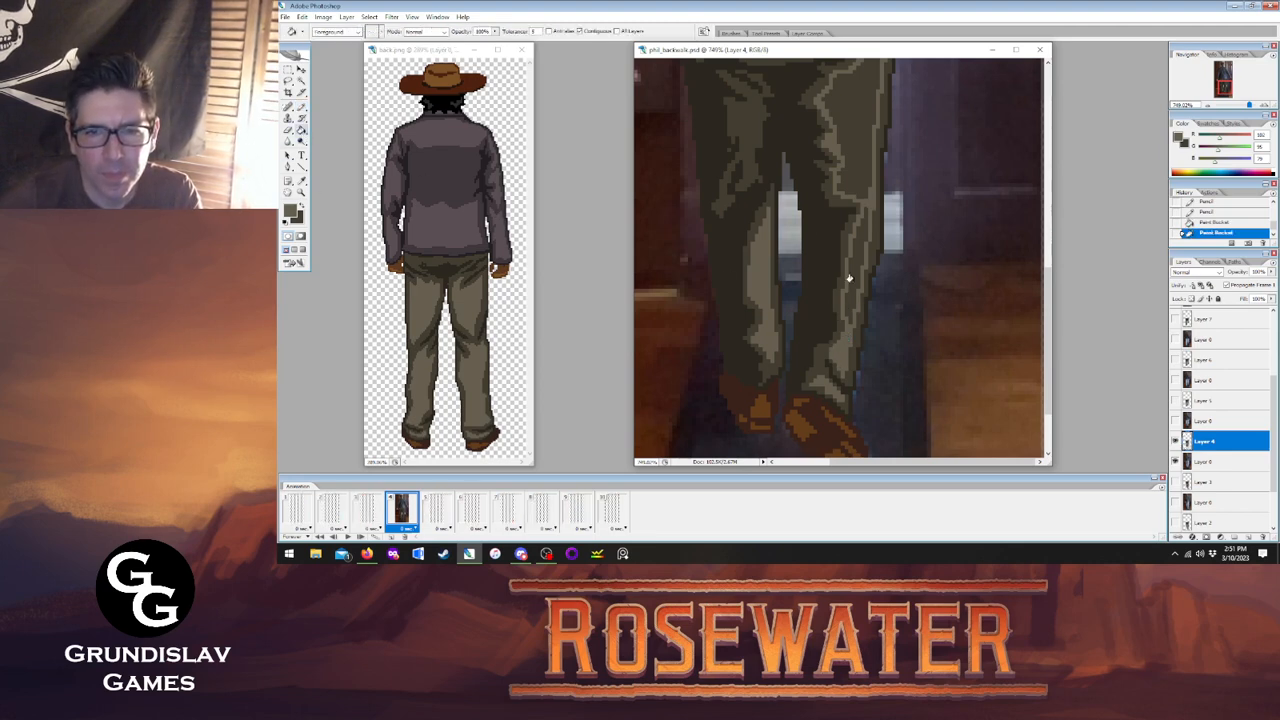
{"action": "left_click", "coordinate": [849, 280]}
{"action": "left_click", "coordinate": [856, 232]}
{"action": "mouse_move", "coordinate": [1048, 283]}
{"action": "left_mouse_down"}
{"action": "mouse_move", "coordinate": [1066, 283]}
{"action": "mouse_move", "coordinate": [1066, 254]}
{"action": "left_mouse_up"}
Outline the highlight area on frame 5's right thigh in the light colour with the Pencil.
{"action": "left_click", "coordinate": [301, 106]}
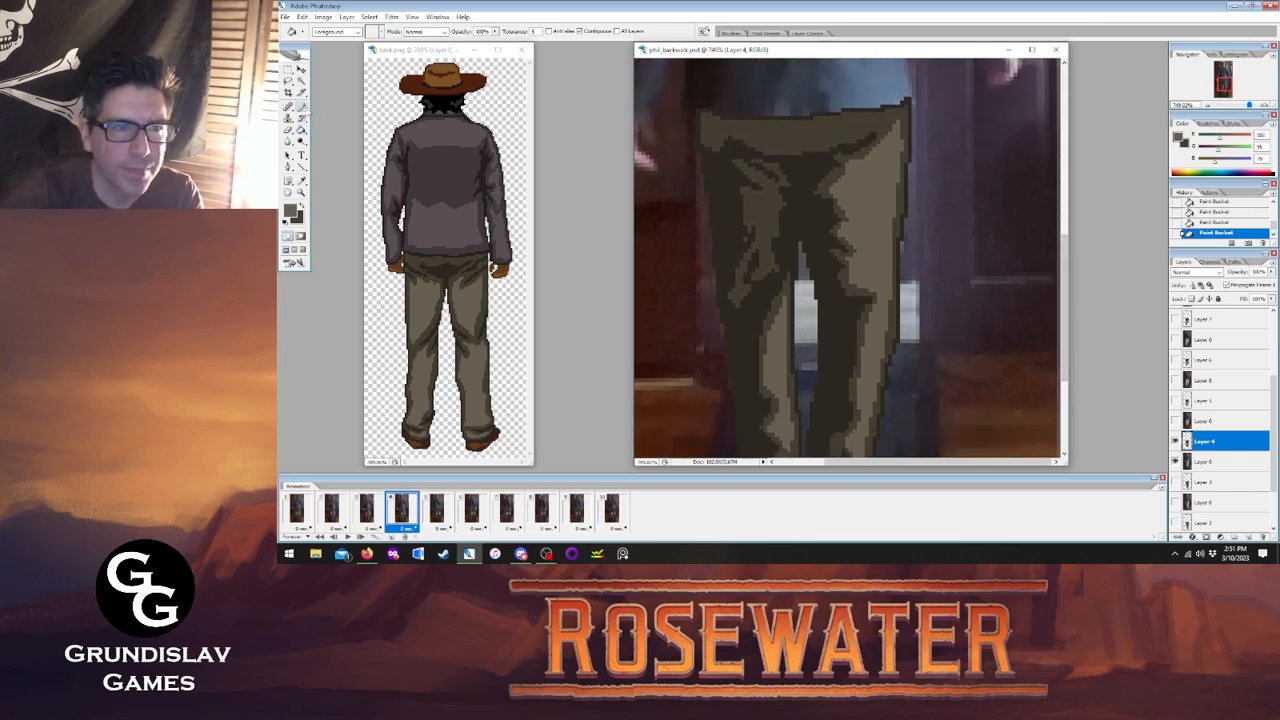
{"action": "left_click", "coordinate": [437, 509]}
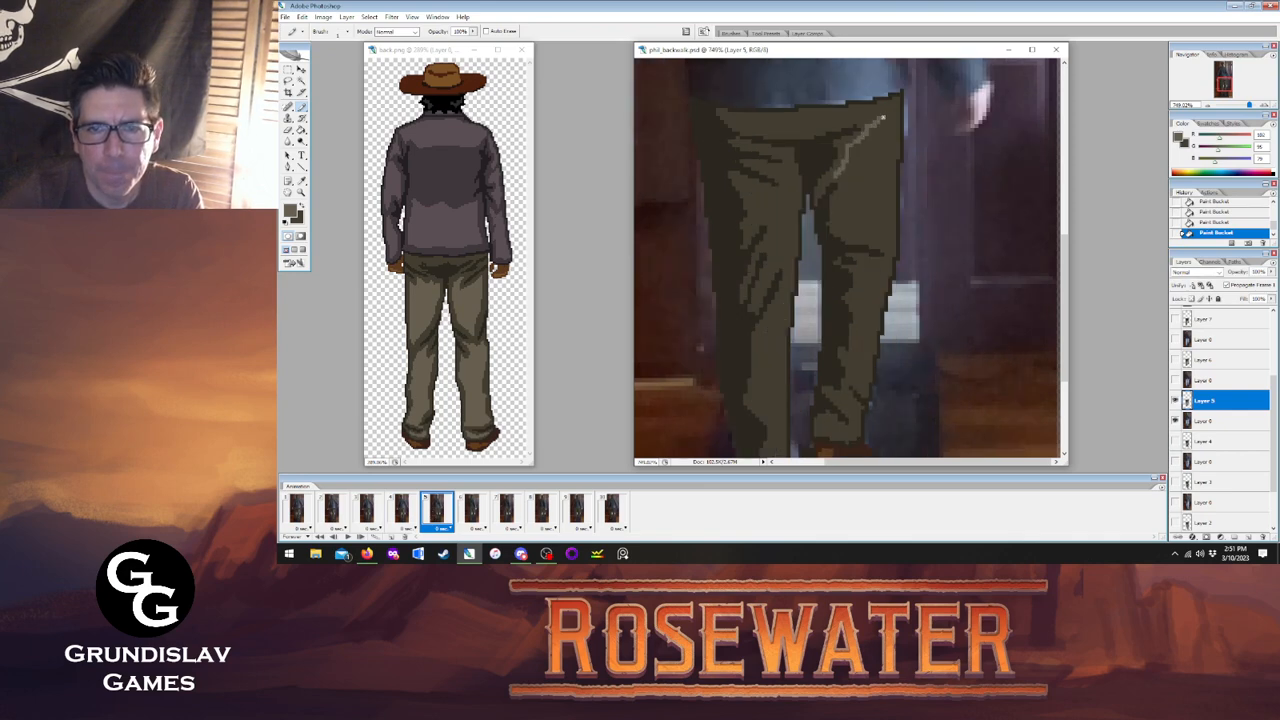
{"action": "mouse_move", "coordinate": [883, 117]}
{"action": "left_mouse_down"}
{"action": "mouse_move", "coordinate": [888, 222]}
{"action": "mouse_move", "coordinate": [860, 236]}
{"action": "mouse_move", "coordinate": [840, 222]}
{"action": "mouse_move", "coordinate": [850, 174]}
{"action": "left_mouse_up"}
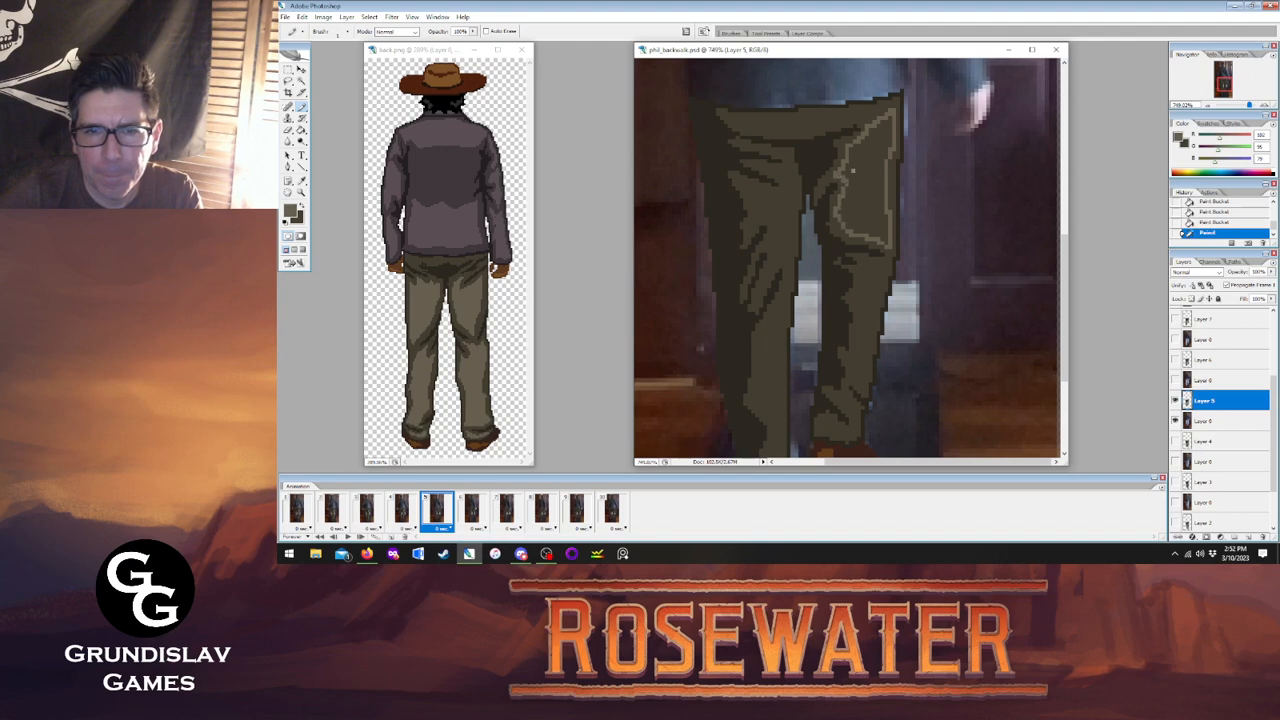
Return to frame 4 and pencil light highlights on the folds of the left thigh, using frame 3 as a guide.
{"action": "left_click", "coordinate": [410, 509]}
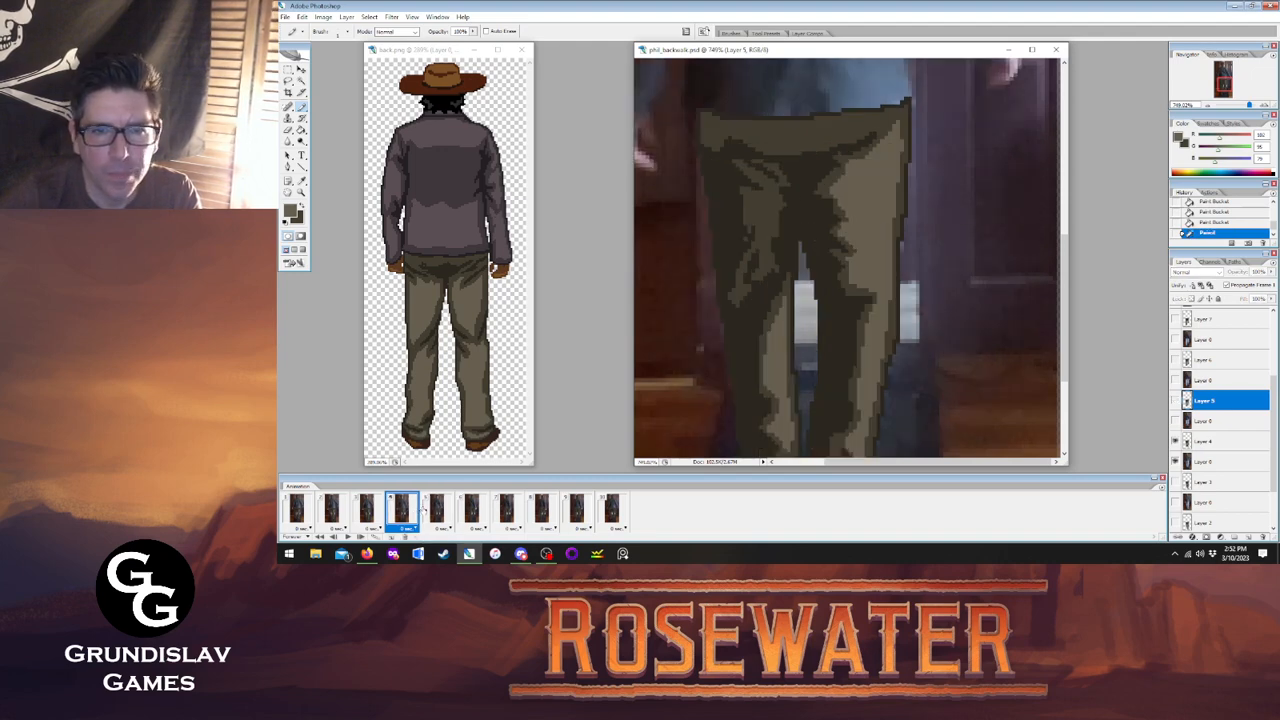
{"action": "left_click", "coordinate": [367, 510]}
{"action": "left_click", "coordinate": [401, 509]}
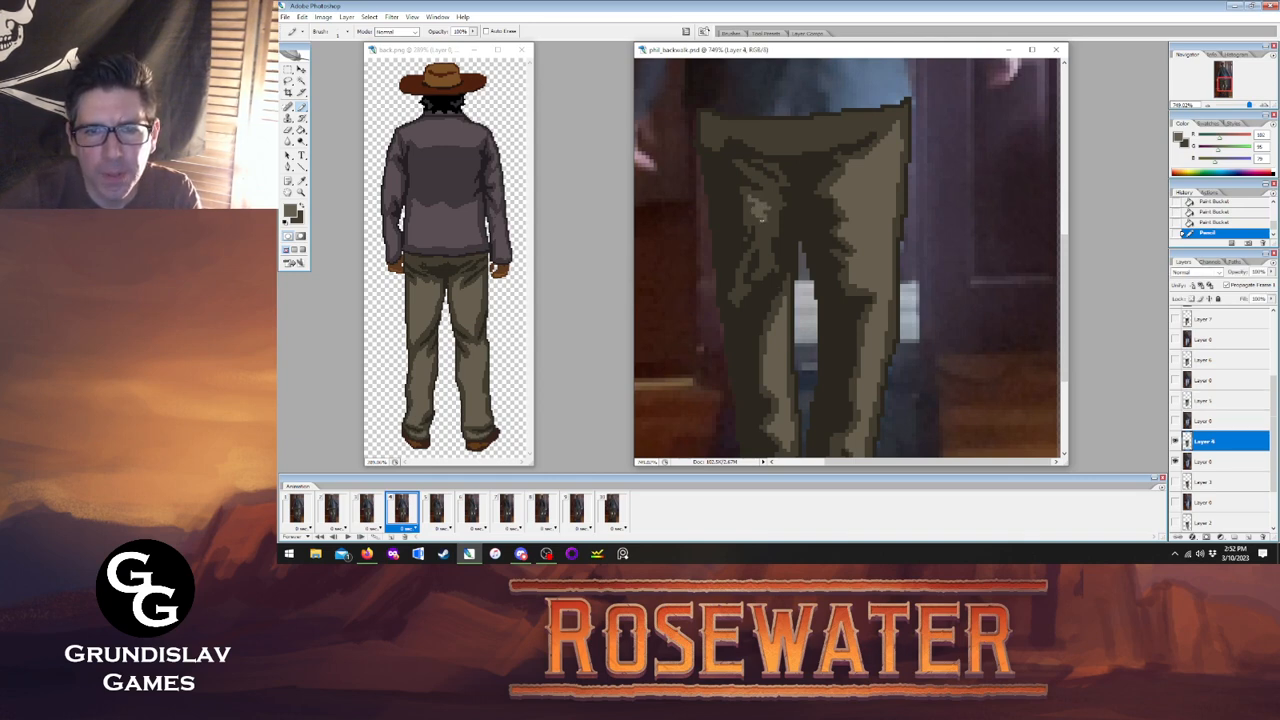
{"action": "left_click", "coordinate": [766, 190]}
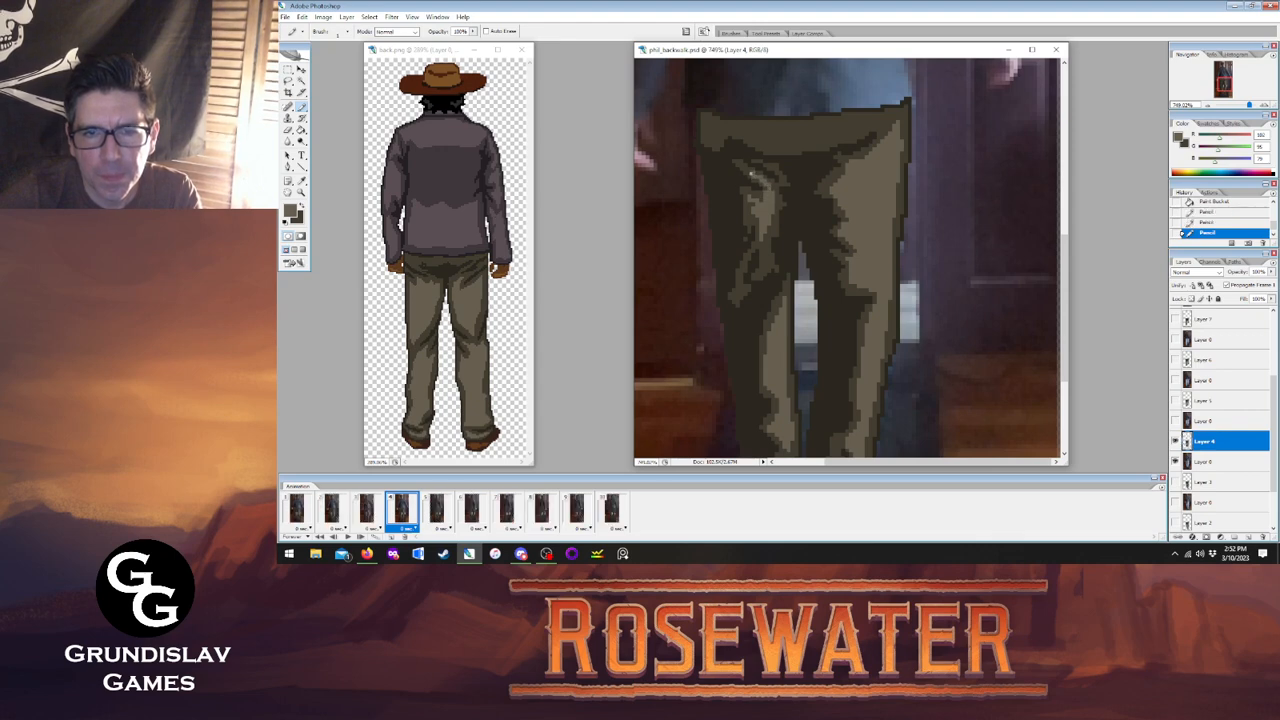
{"action": "left_click", "coordinate": [765, 232]}
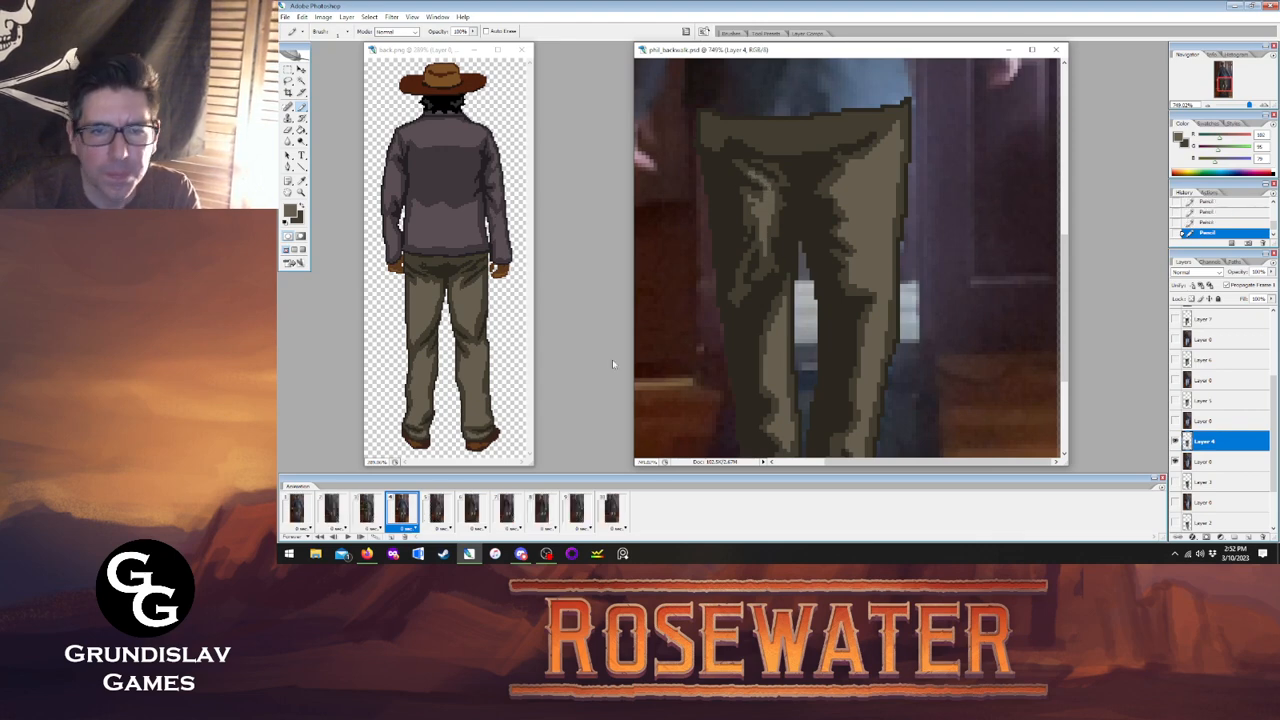
{"action": "left_click", "coordinate": [436, 508]}
{"action": "left_click", "coordinate": [1212, 401]}
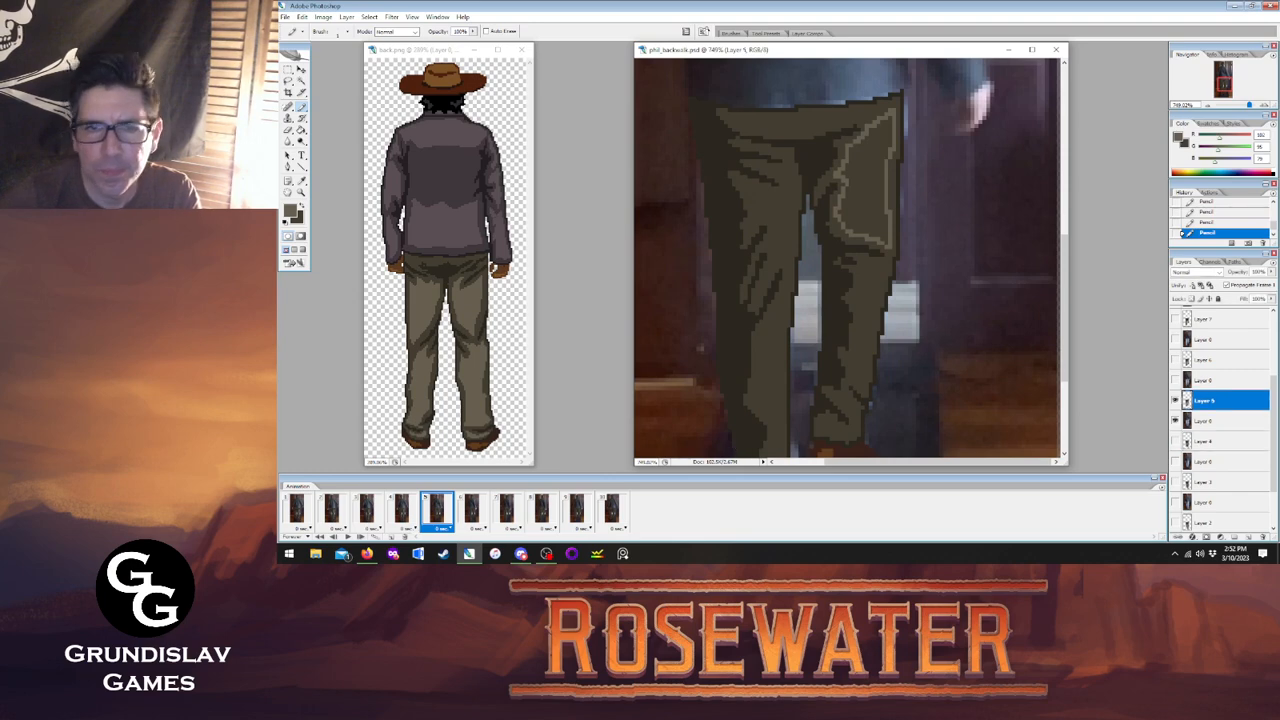
{"action": "left_click_drag", "start_coordinate": [757, 163], "coordinate": [782, 172]}
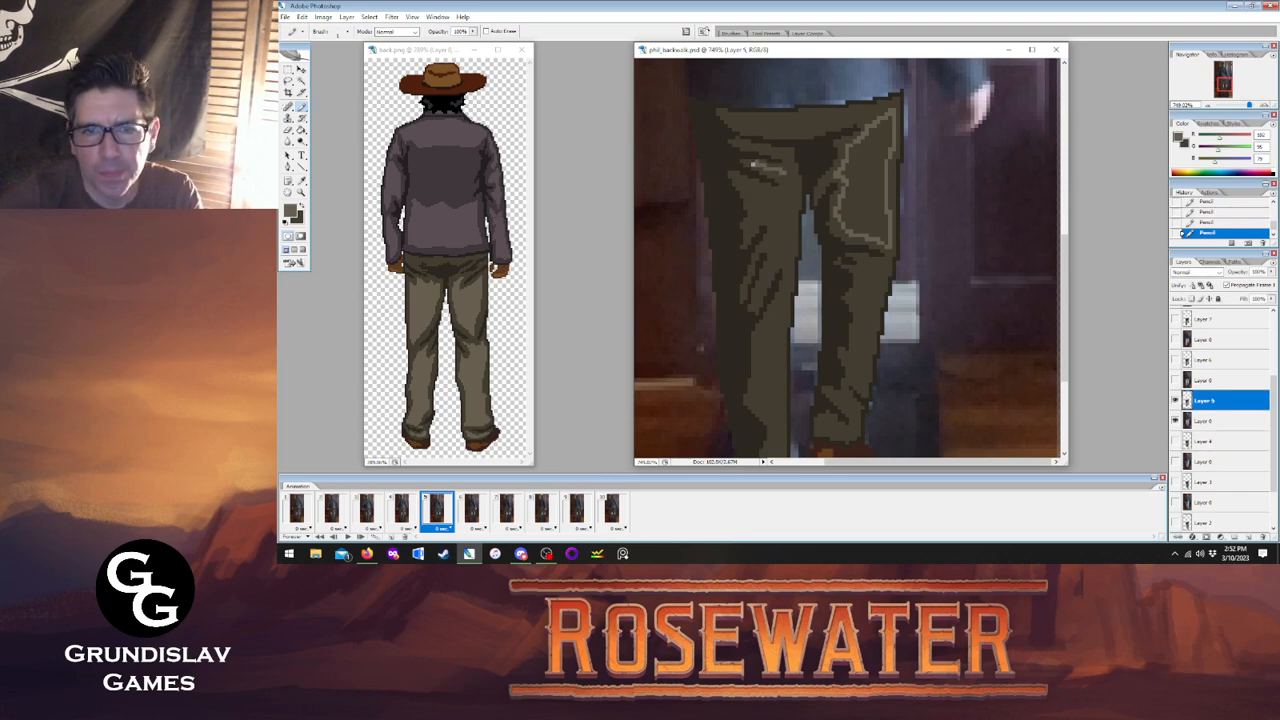
{"action": "key", "text": "ctrl+z"}
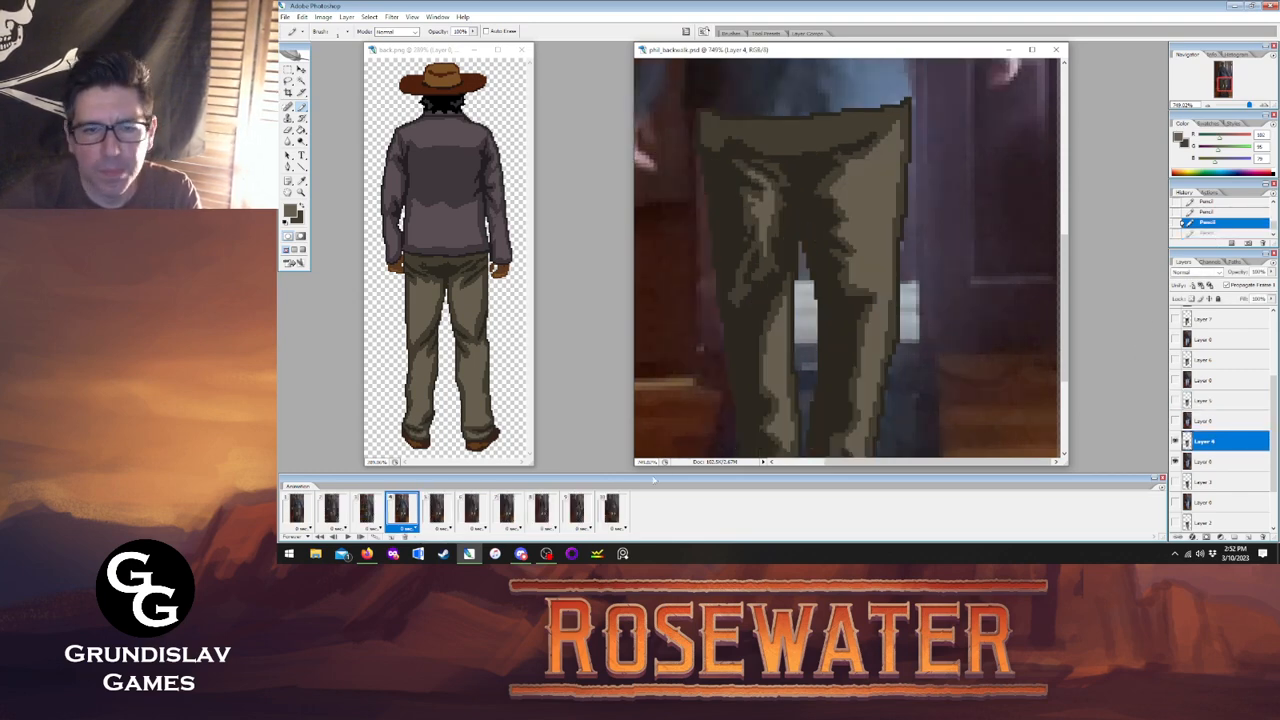
Pencil the light highlight lines along the folds of frame 5's left thigh on Layer 5, and compare with frame 4.
{"action": "left_click", "coordinate": [437, 509]}
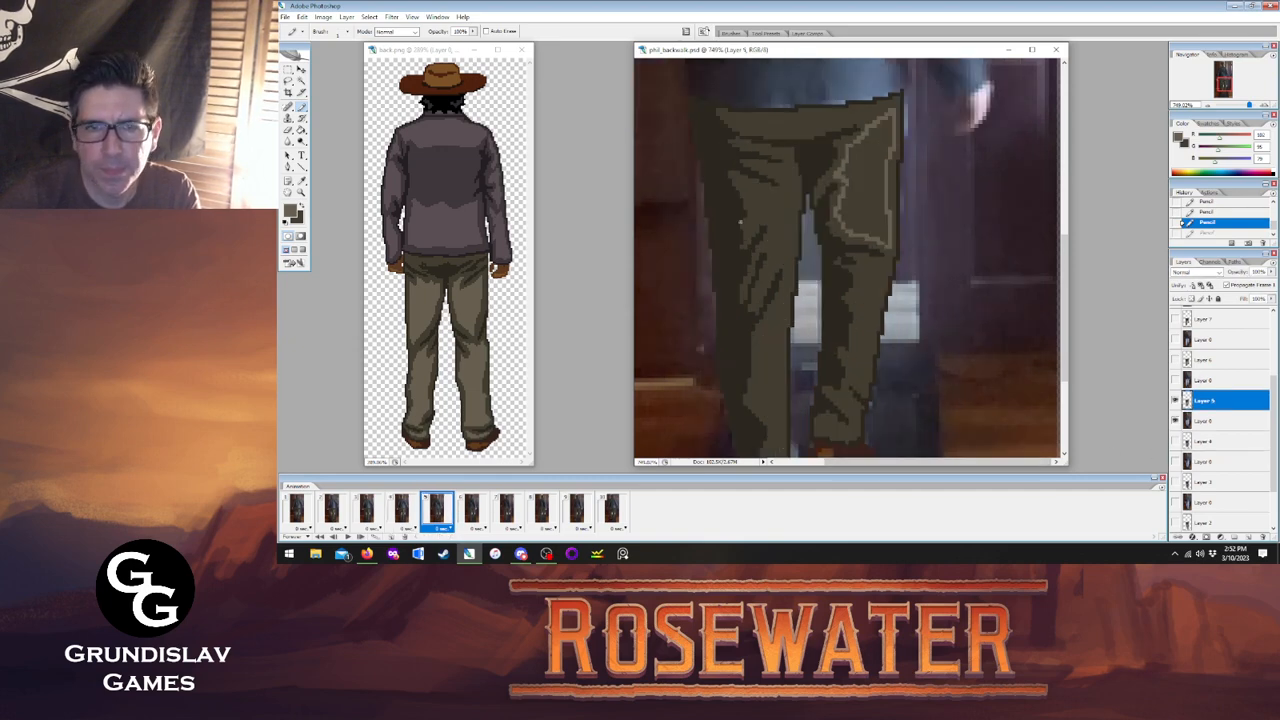
{"action": "mouse_move", "coordinate": [743, 184]}
{"action": "left_mouse_down"}
{"action": "mouse_move", "coordinate": [788, 200]}
{"action": "mouse_move", "coordinate": [759, 200]}
{"action": "mouse_move", "coordinate": [773, 262]}
{"action": "left_mouse_up"}
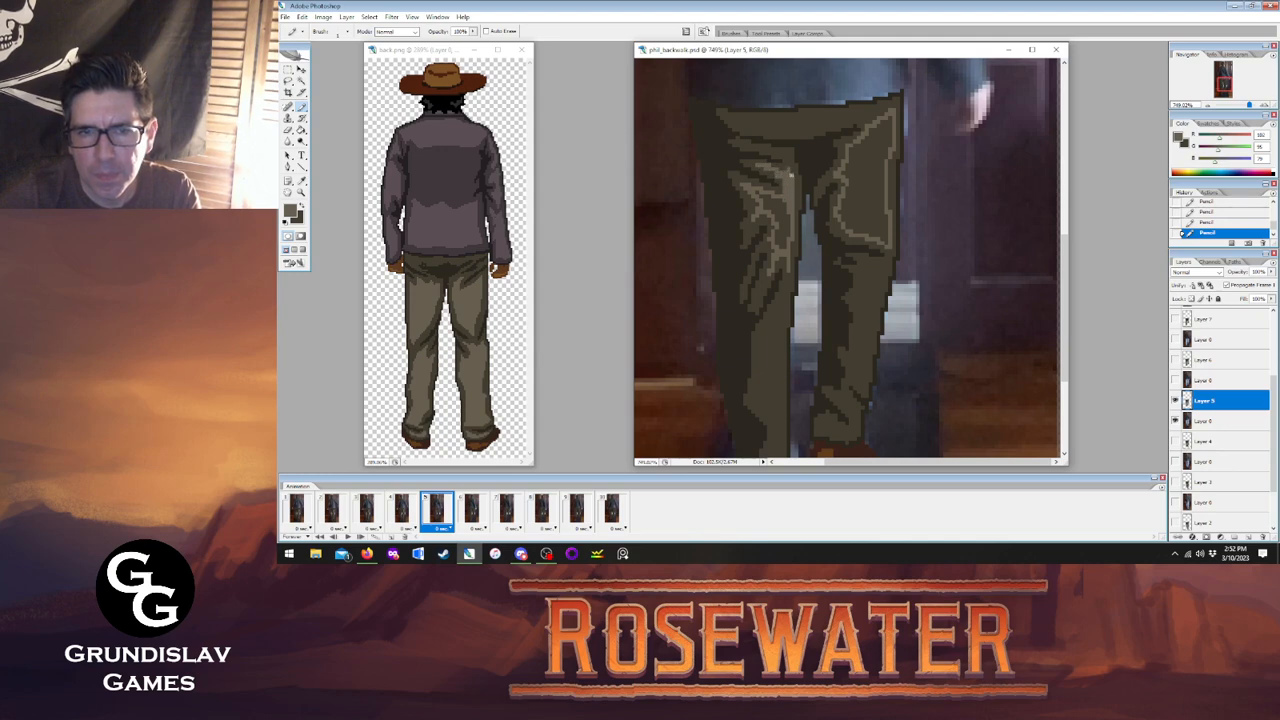
{"action": "left_click", "coordinate": [402, 508]}
{"action": "left_click", "coordinate": [436, 508]}
{"action": "left_click", "coordinate": [402, 508]}
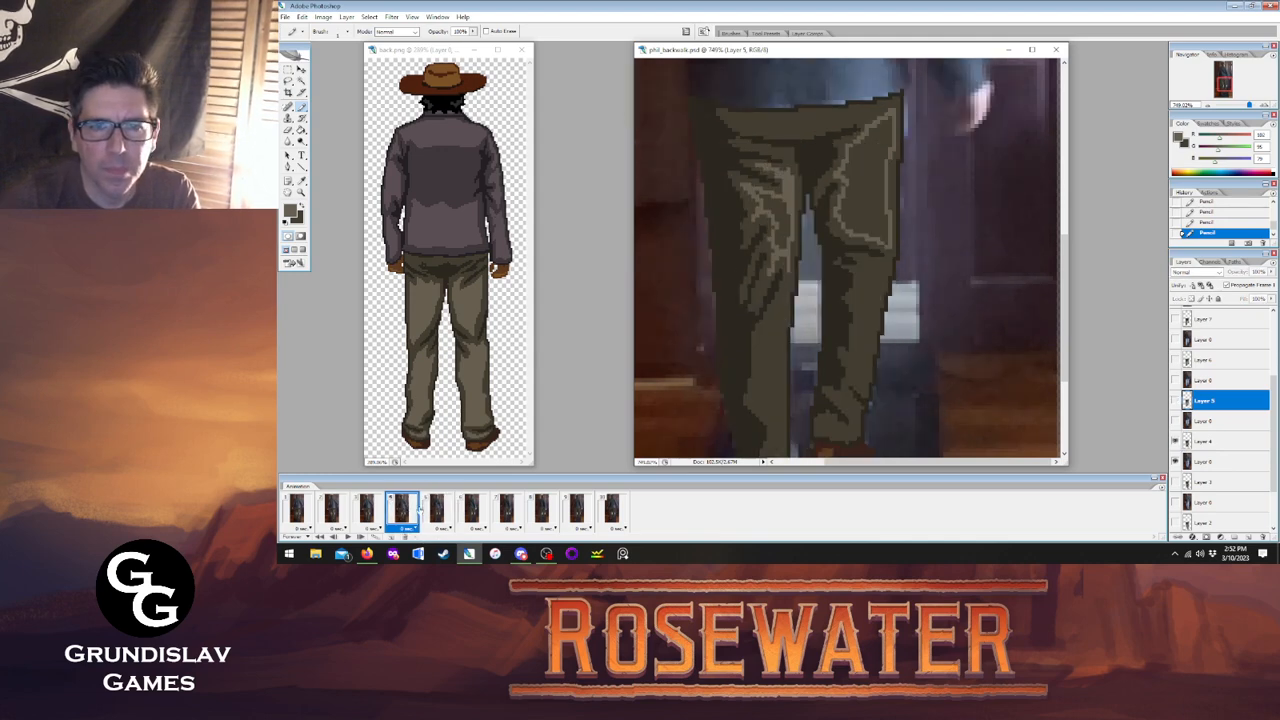
{"action": "left_click", "coordinate": [436, 508]}
{"action": "left_click", "coordinate": [402, 508]}
{"action": "left_click", "coordinate": [436, 508]}
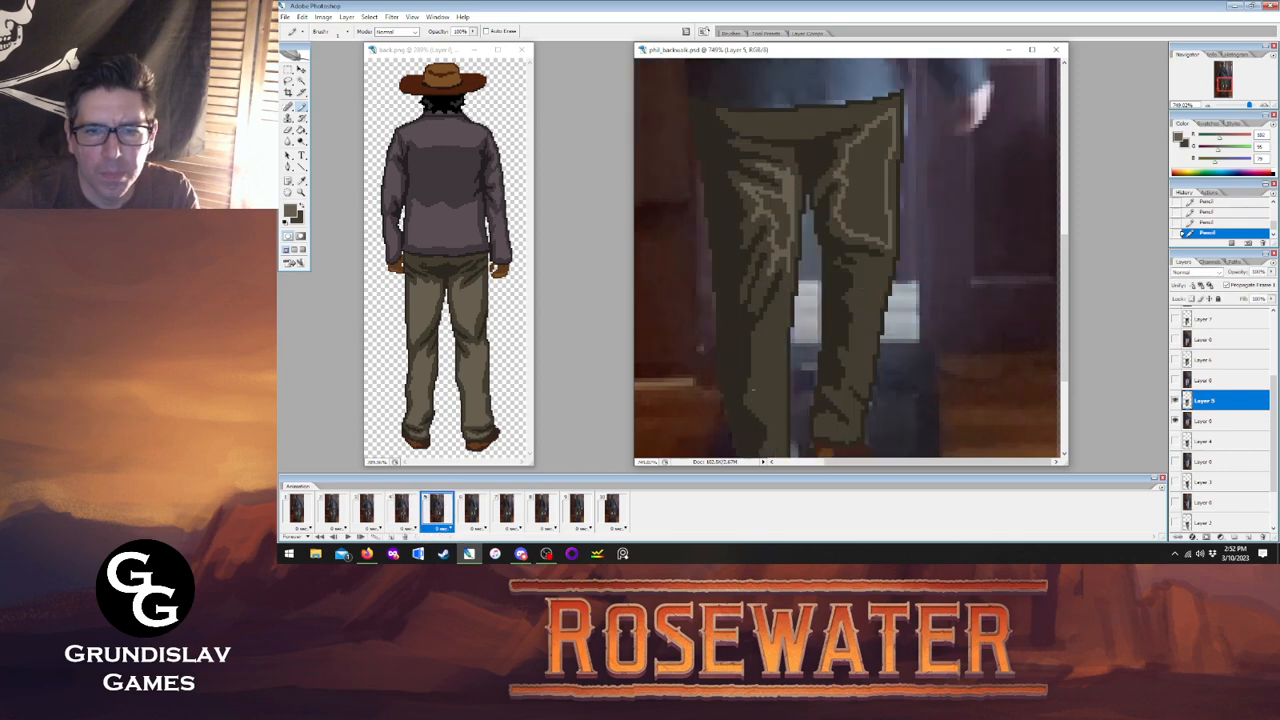
Outline the highlight down frame 5's left leg from the knee to the lower calf, checking against frame 4.
{"action": "left_click_drag", "start_coordinate": [753, 393], "coordinate": [772, 320]}
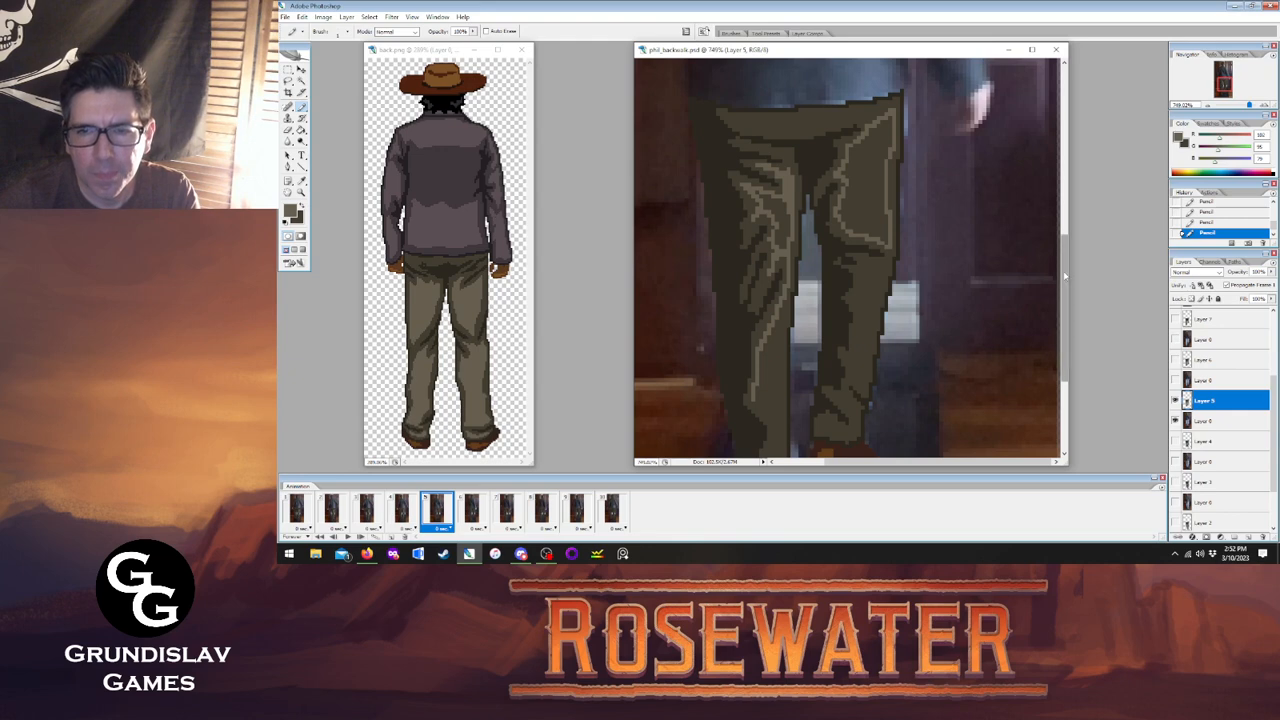
{"action": "scroll", "coordinate": [787, 277], "scroll_direction": "down", "scroll_amount": 2}
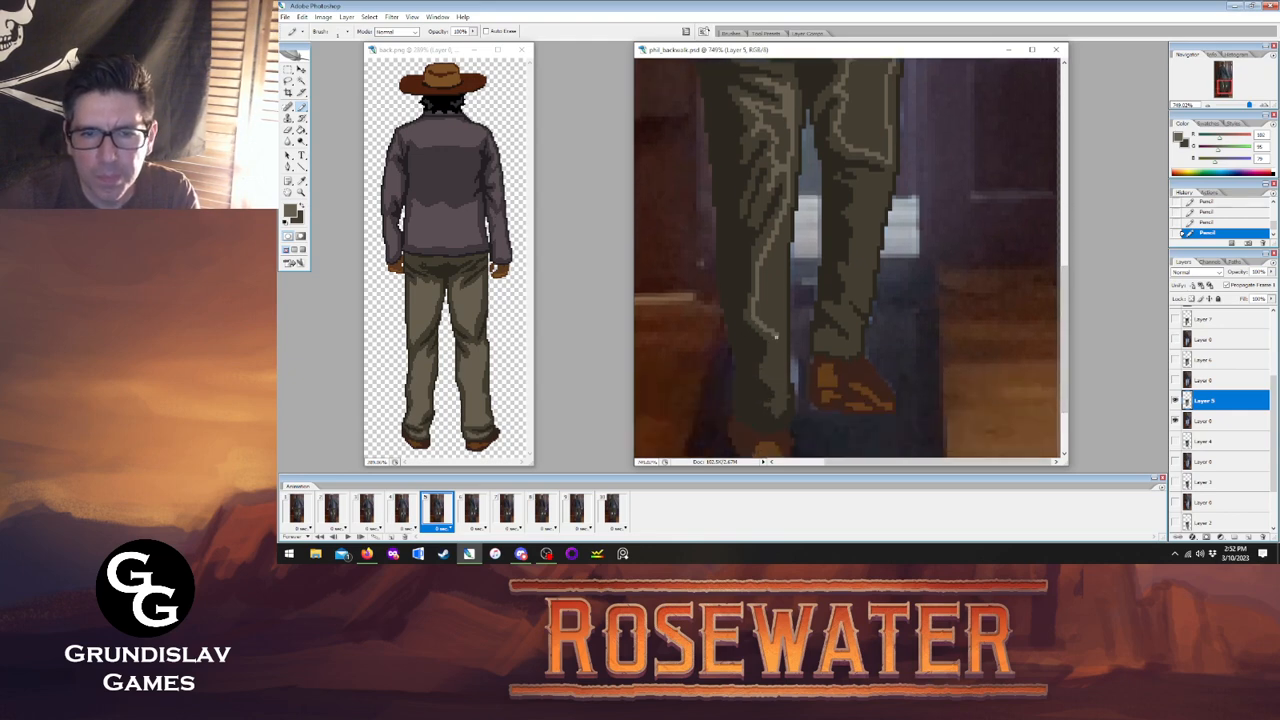
{"action": "left_click_drag", "start_coordinate": [776, 332], "coordinate": [781, 302]}
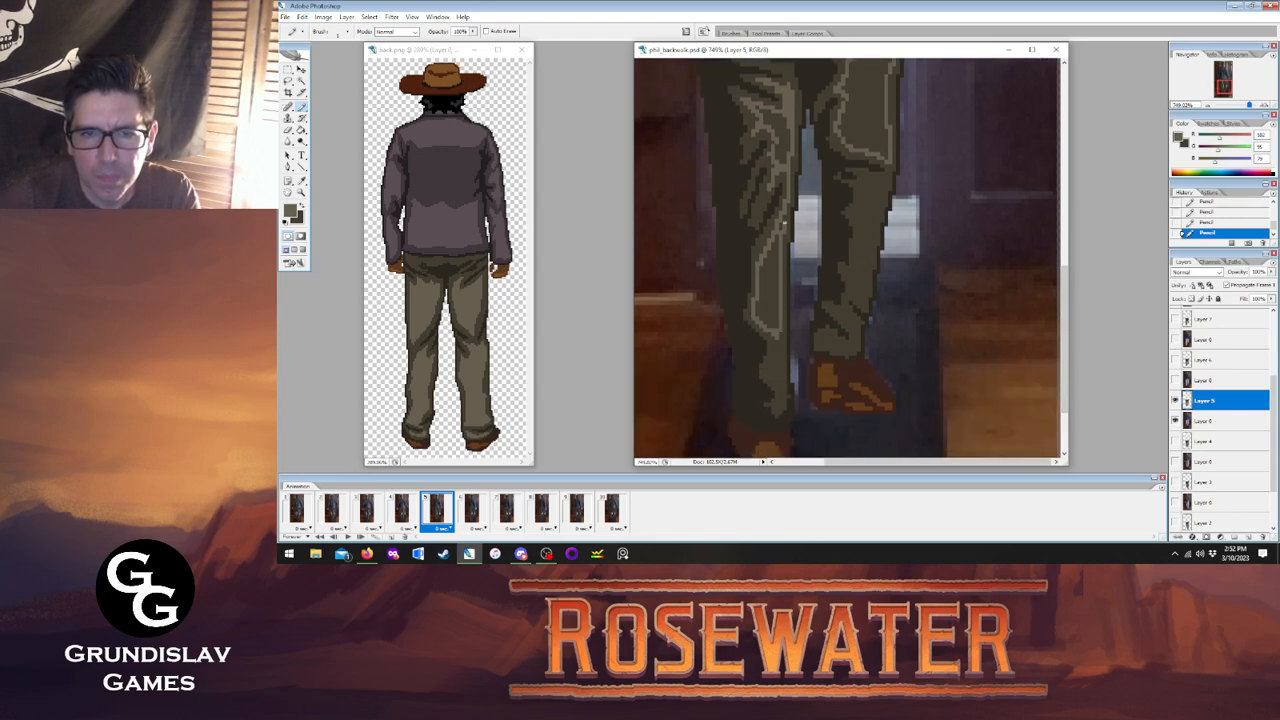
{"action": "left_click", "coordinate": [405, 510]}
{"action": "left_click", "coordinate": [434, 510]}
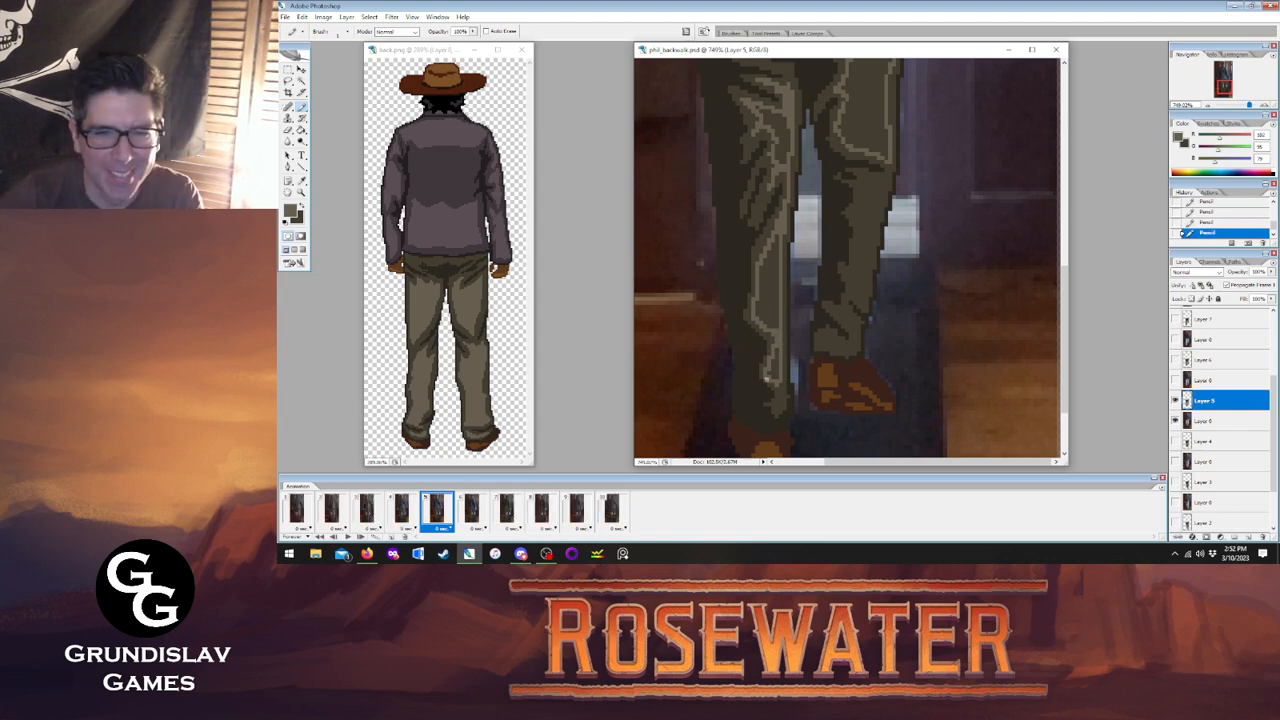
Outline the light highlight on frame 5's right lower leg from the cuff to the knee, using frame 4 as a guide.
{"action": "left_click", "coordinate": [405, 511]}
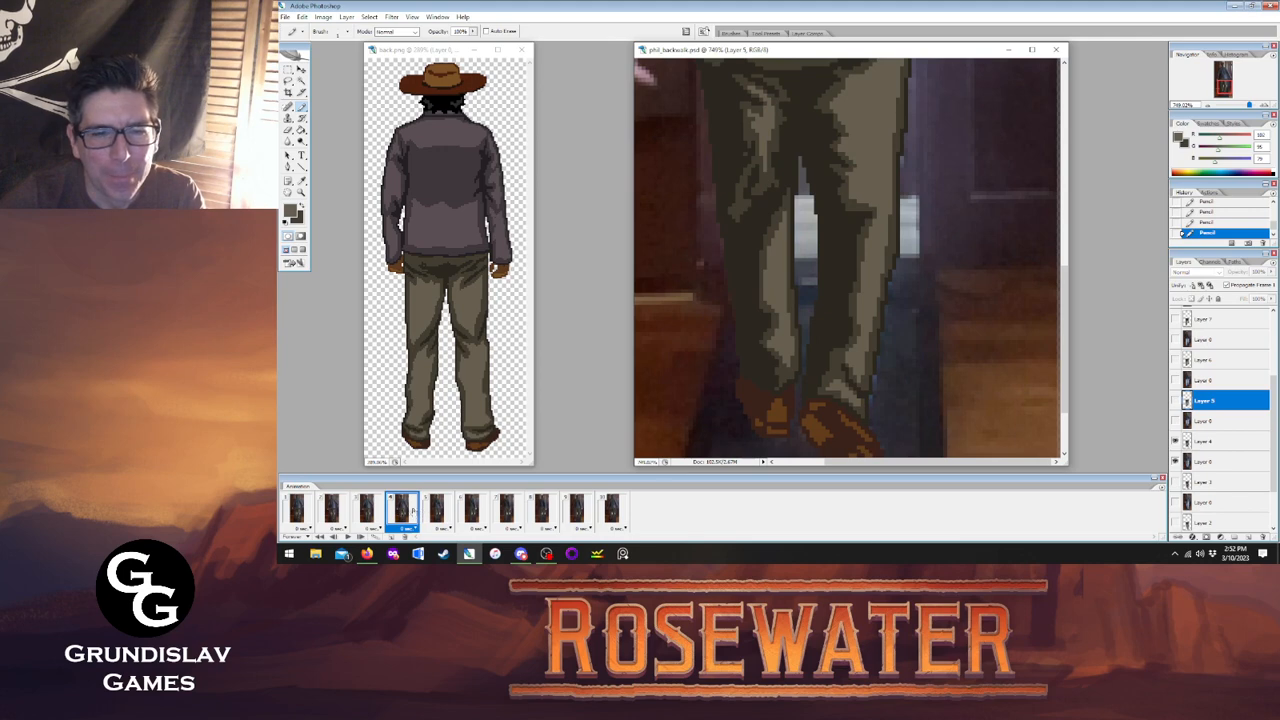
{"action": "left_click", "coordinate": [437, 511]}
{"action": "left_click", "coordinate": [402, 511]}
{"action": "left_click", "coordinate": [437, 511]}
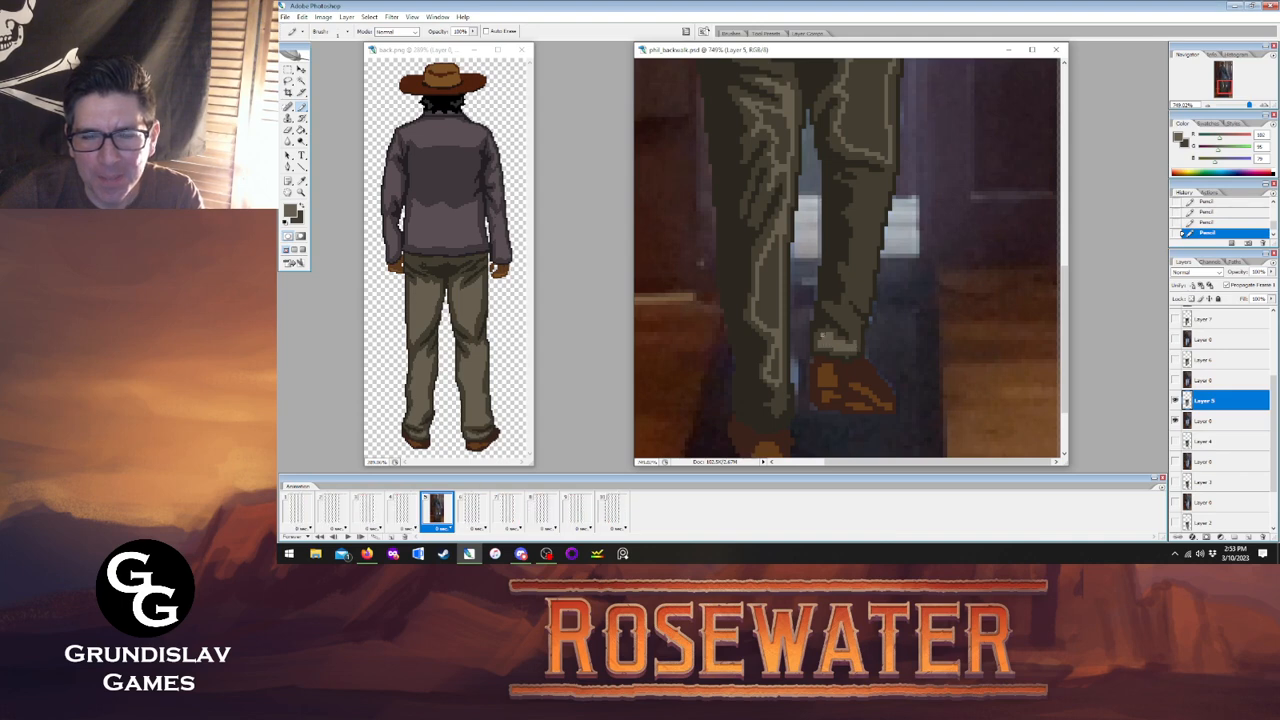
{"action": "left_click", "coordinate": [402, 508]}
{"action": "left_click", "coordinate": [437, 508]}
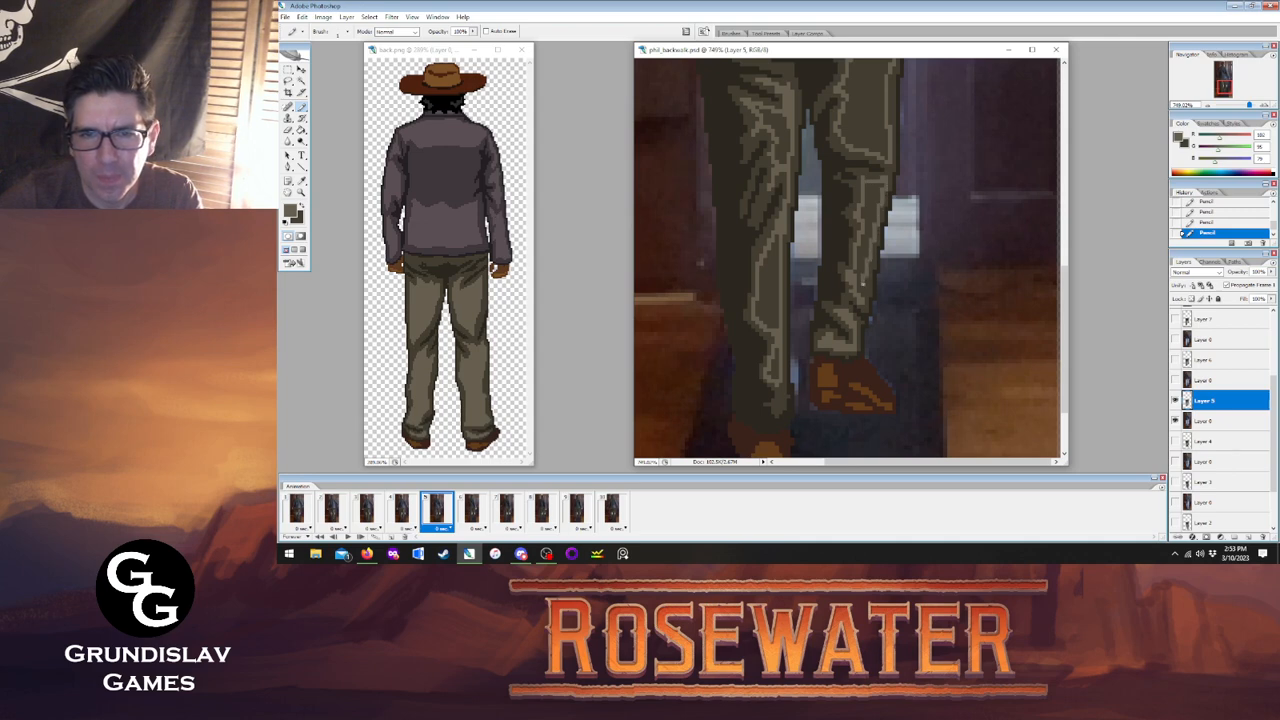
Fill the outlined highlights on both of frame 5's legs with the light trouser tone, then touch up the left thigh with the Pencil.
{"action": "key", "text": "g"}
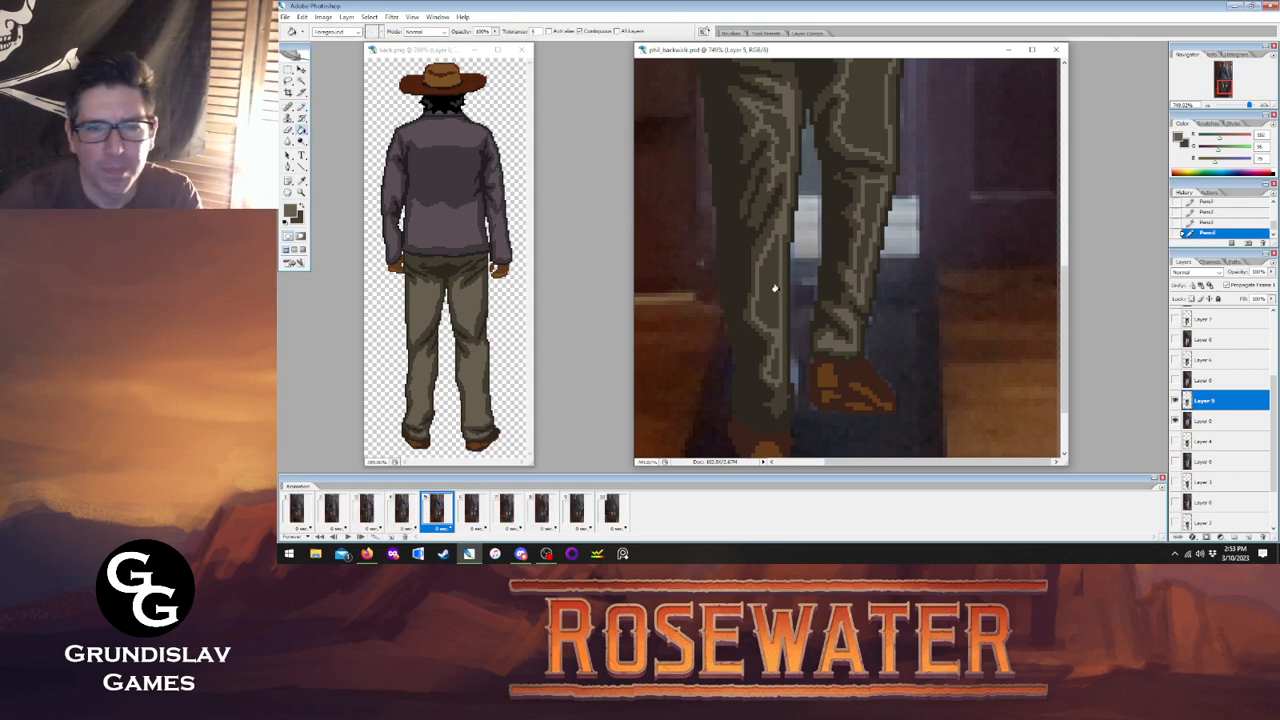
{"action": "left_click", "coordinate": [773, 288]}
{"action": "left_click", "coordinate": [862, 202]}
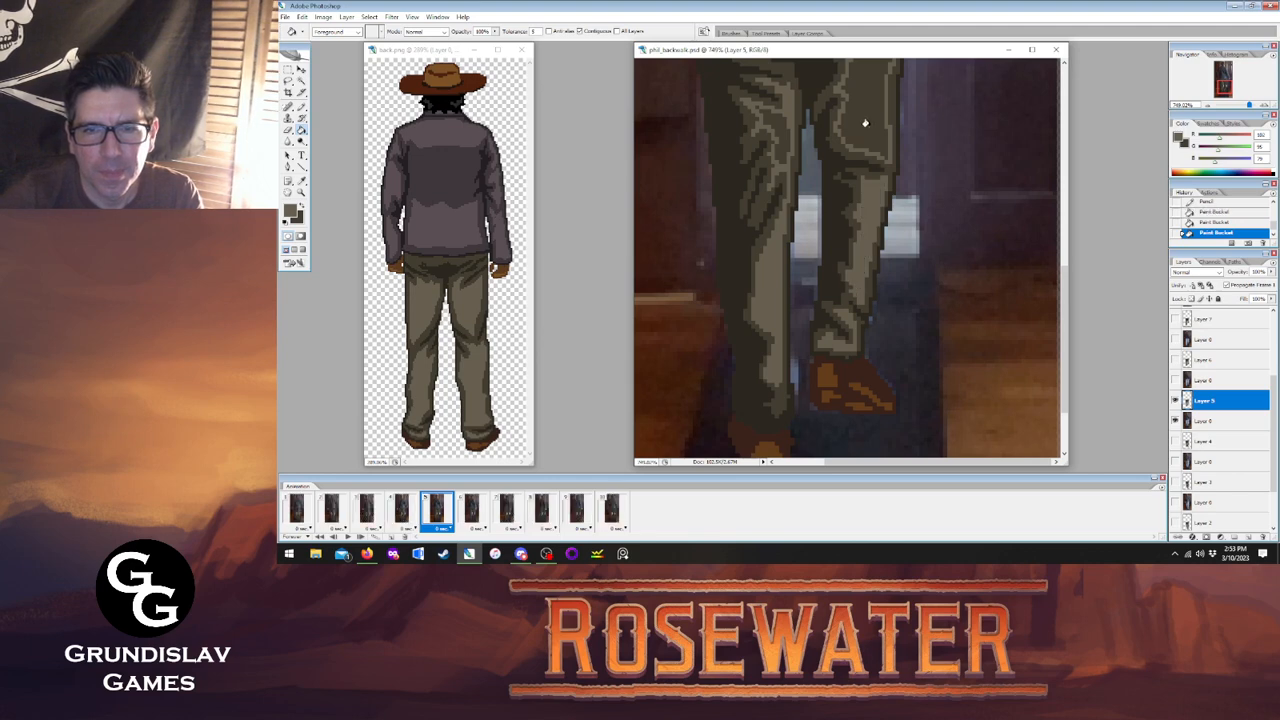
{"action": "left_click", "coordinate": [858, 118]}
{"action": "key", "text": "b"}
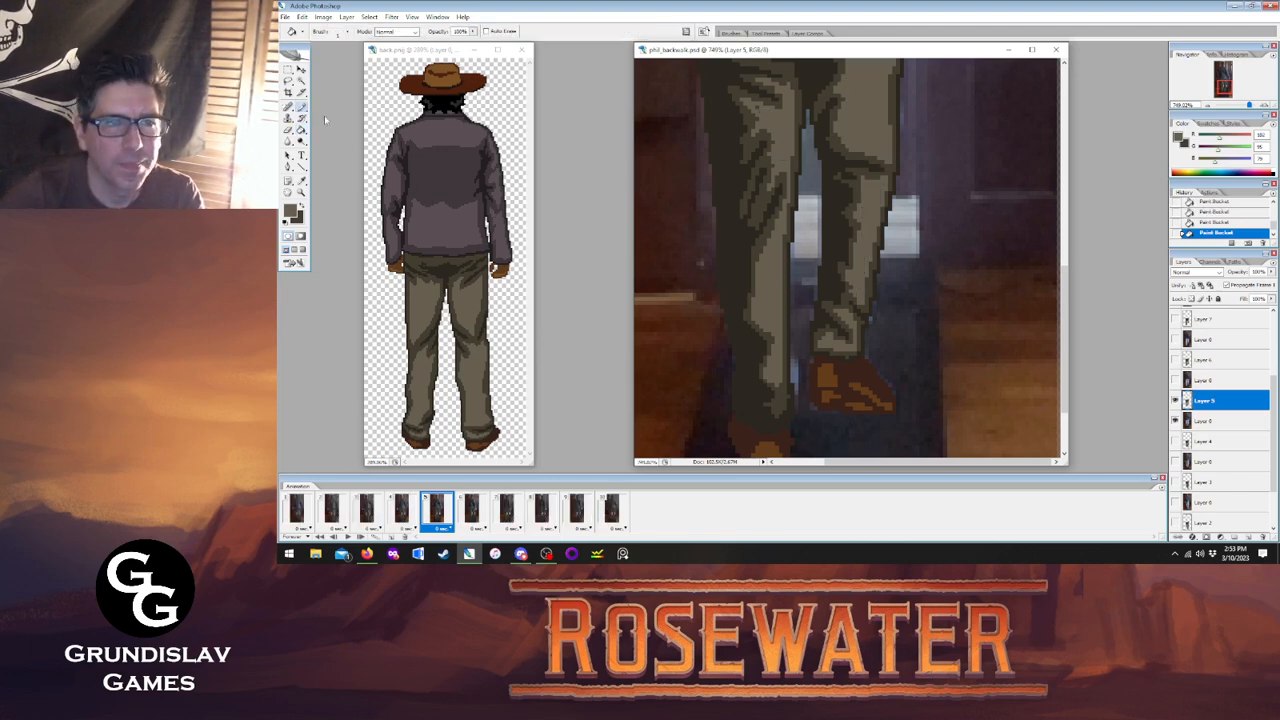
{"action": "left_click", "coordinate": [759, 108]}
Switch to frame 6 on Layer 6 and pencil light highlight lines on the left thigh just below the seat, using frame 5 as a guide.
{"action": "left_click_drag", "start_coordinate": [1064, 340], "coordinate": [1064, 304]}
{"action": "left_click", "coordinate": [468, 515]}
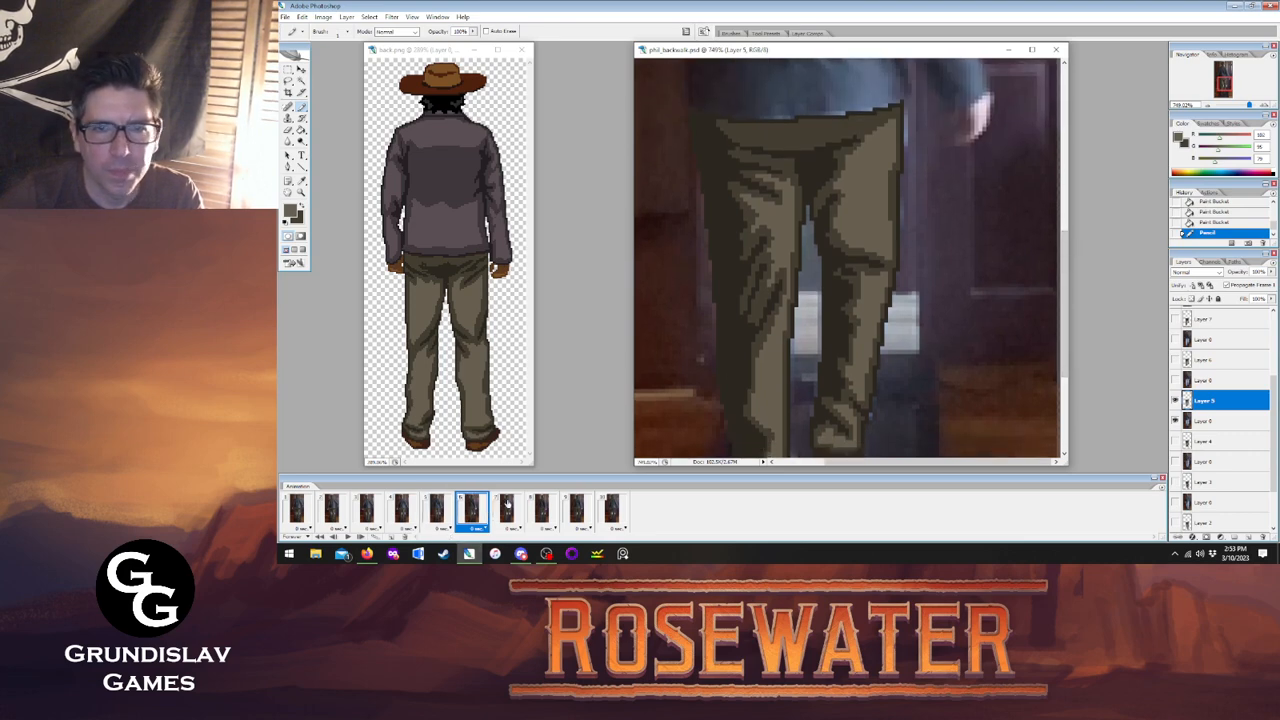
{"action": "left_click", "coordinate": [1213, 362]}
{"action": "left_click", "coordinate": [443, 511]}
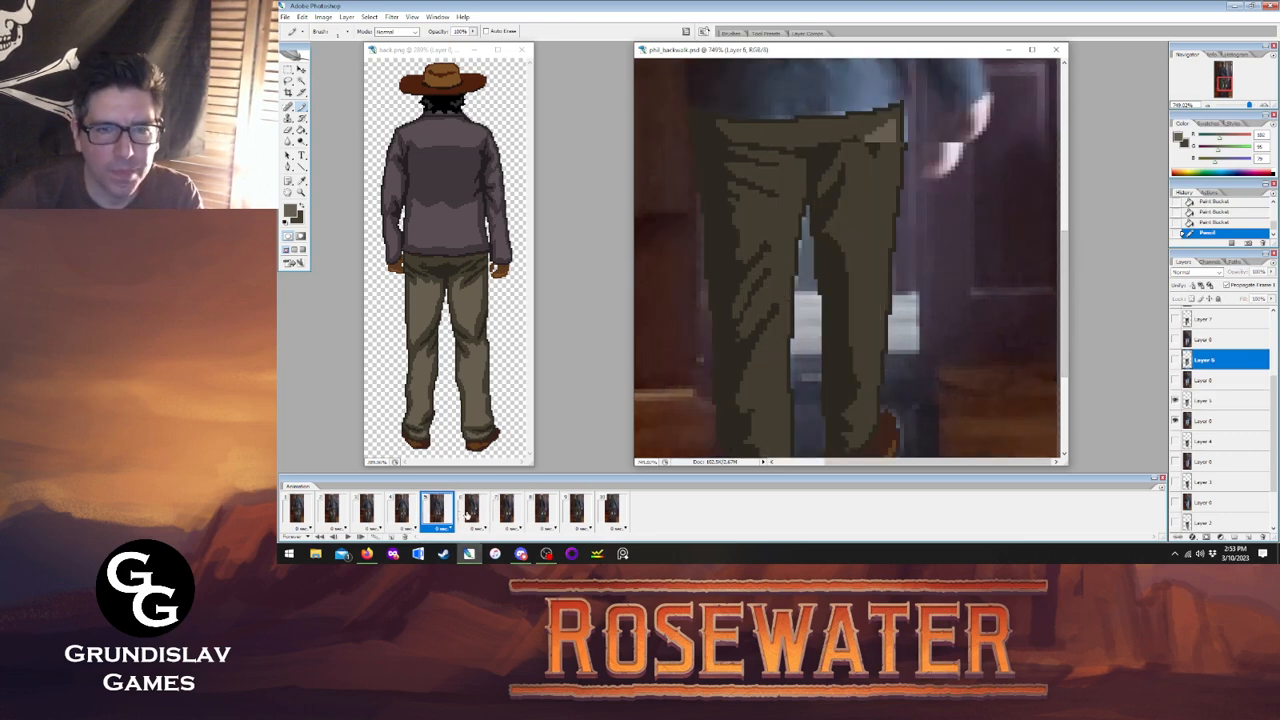
{"action": "left_click", "coordinate": [467, 515]}
{"action": "left_click", "coordinate": [446, 516]}
{"action": "left_click", "coordinate": [467, 515]}
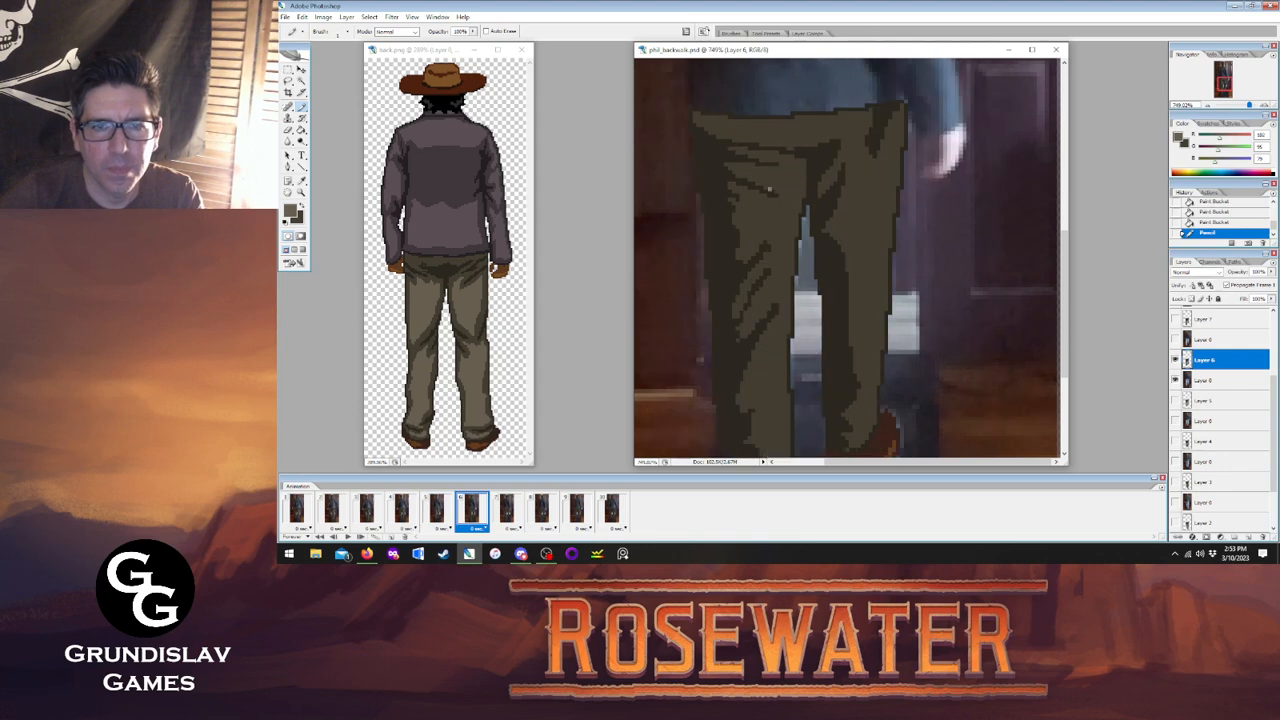
{"action": "left_click_drag", "start_coordinate": [762, 173], "coordinate": [774, 177]}
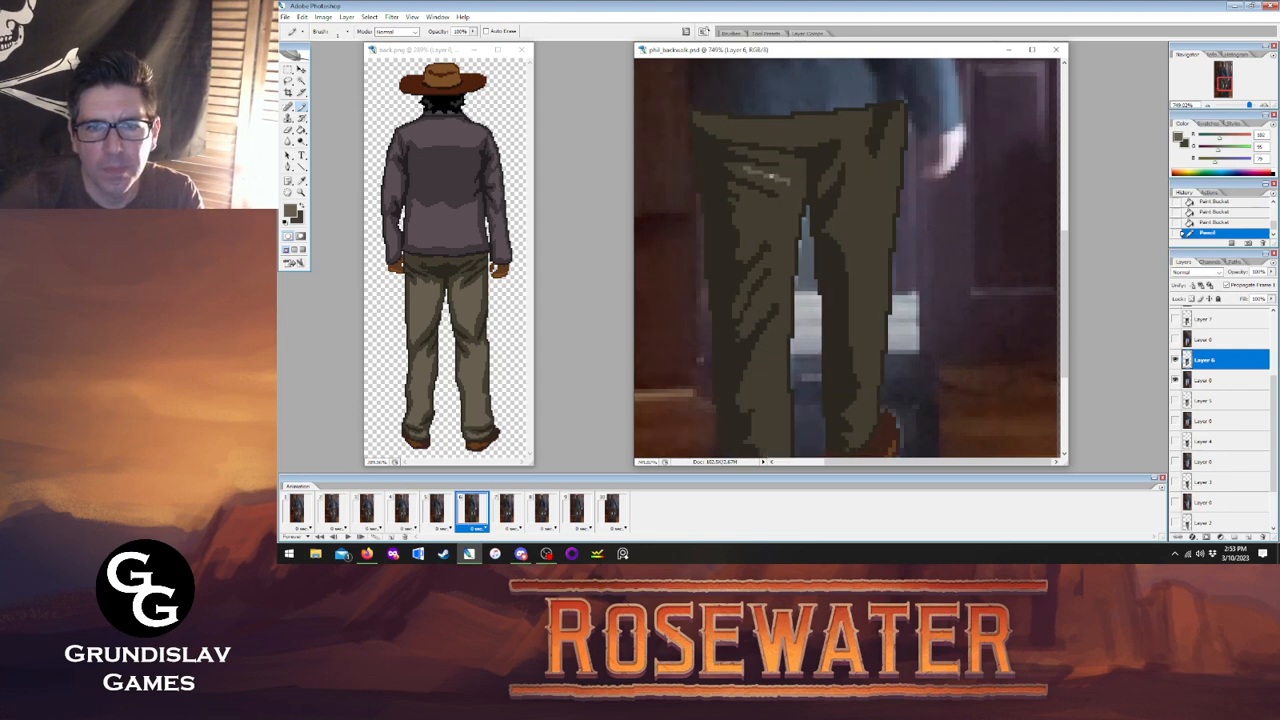
{"action": "left_click", "coordinate": [752, 174]}
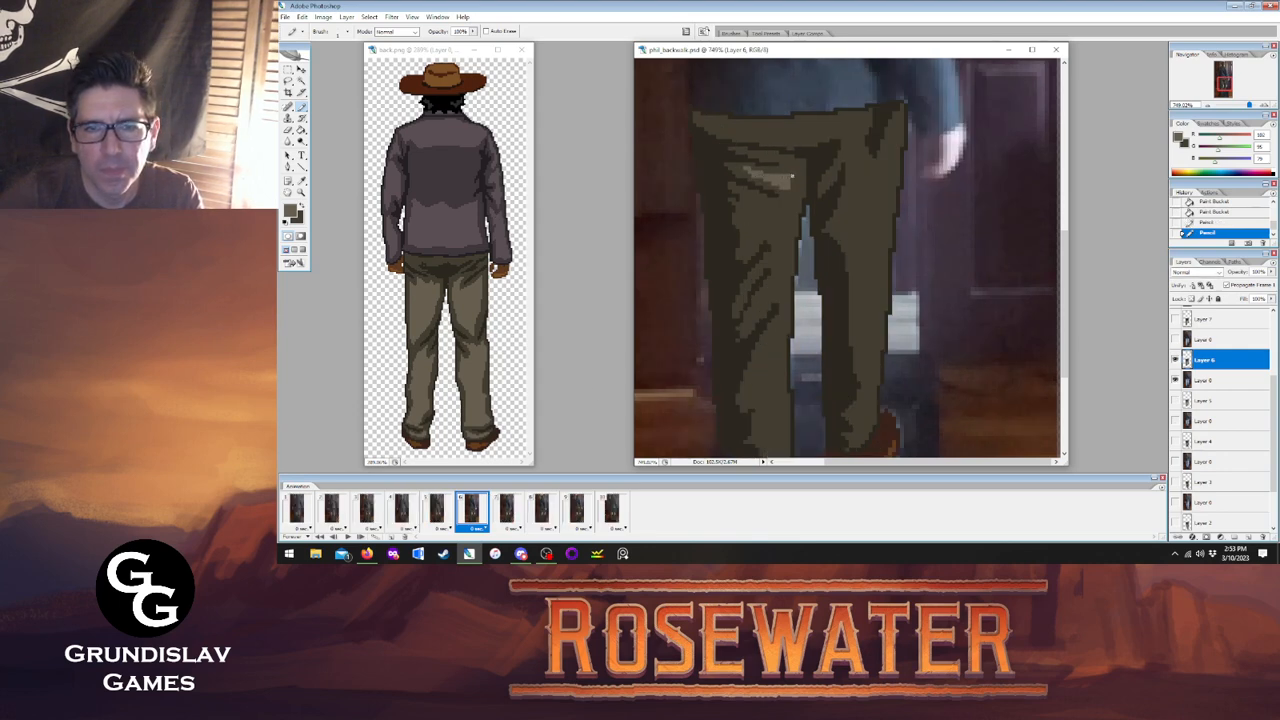
{"action": "left_click", "coordinate": [794, 197]}
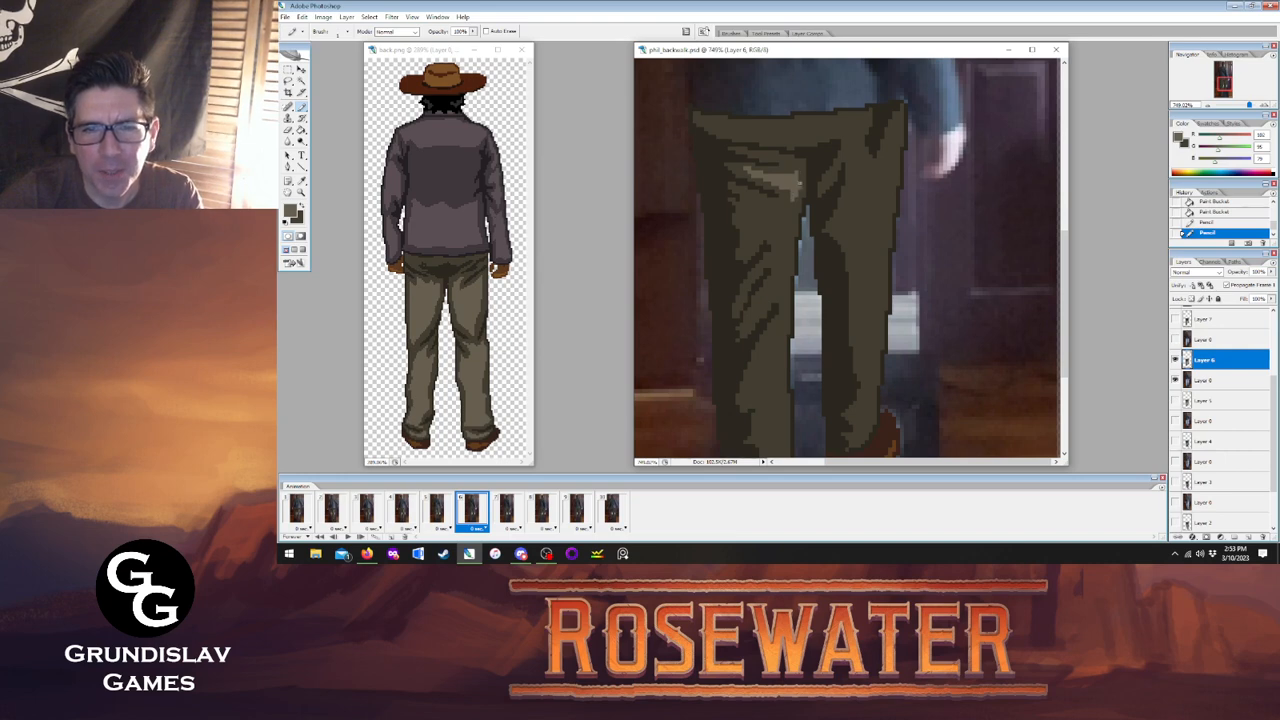
{"action": "left_click", "coordinate": [800, 186]}
Fill out the highlight patch at the top of frame 6's left thigh with the Pencil, checking it against frame 5.
{"action": "left_click", "coordinate": [440, 510]}
{"action": "left_click", "coordinate": [470, 510]}
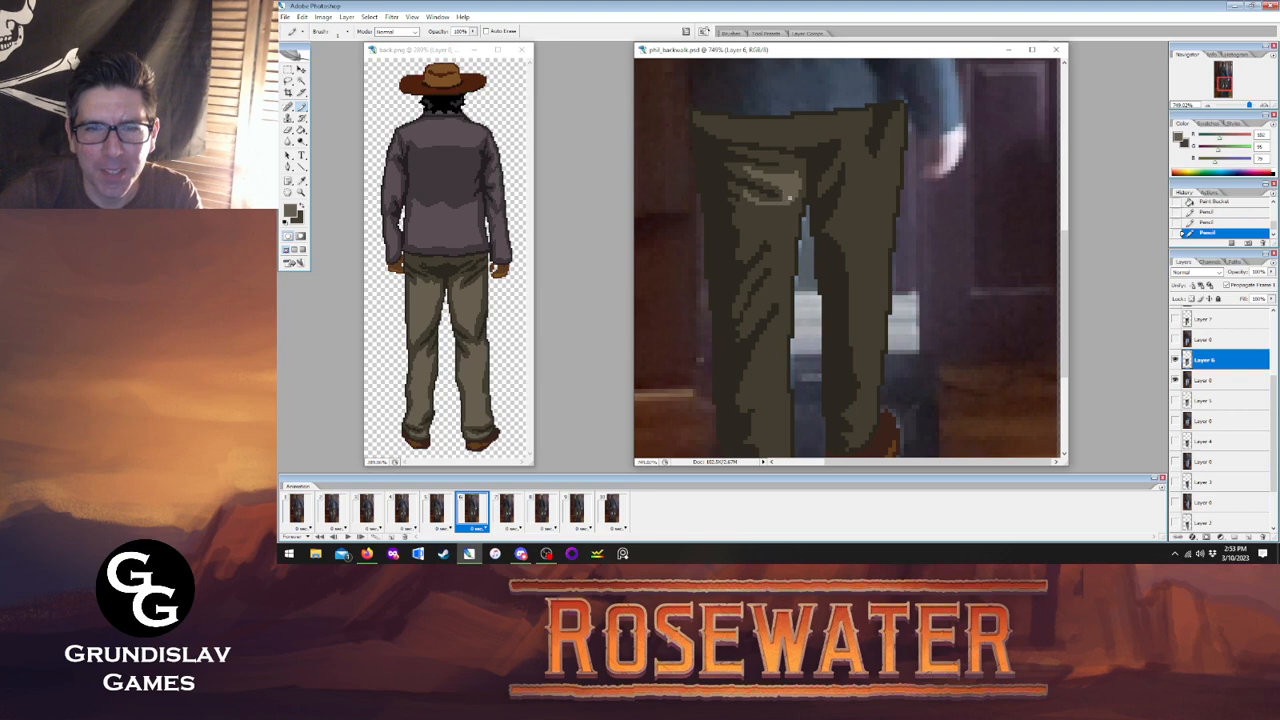
{"action": "left_click", "coordinate": [789, 199]}
{"action": "left_click", "coordinate": [439, 509]}
{"action": "left_click", "coordinate": [471, 509]}
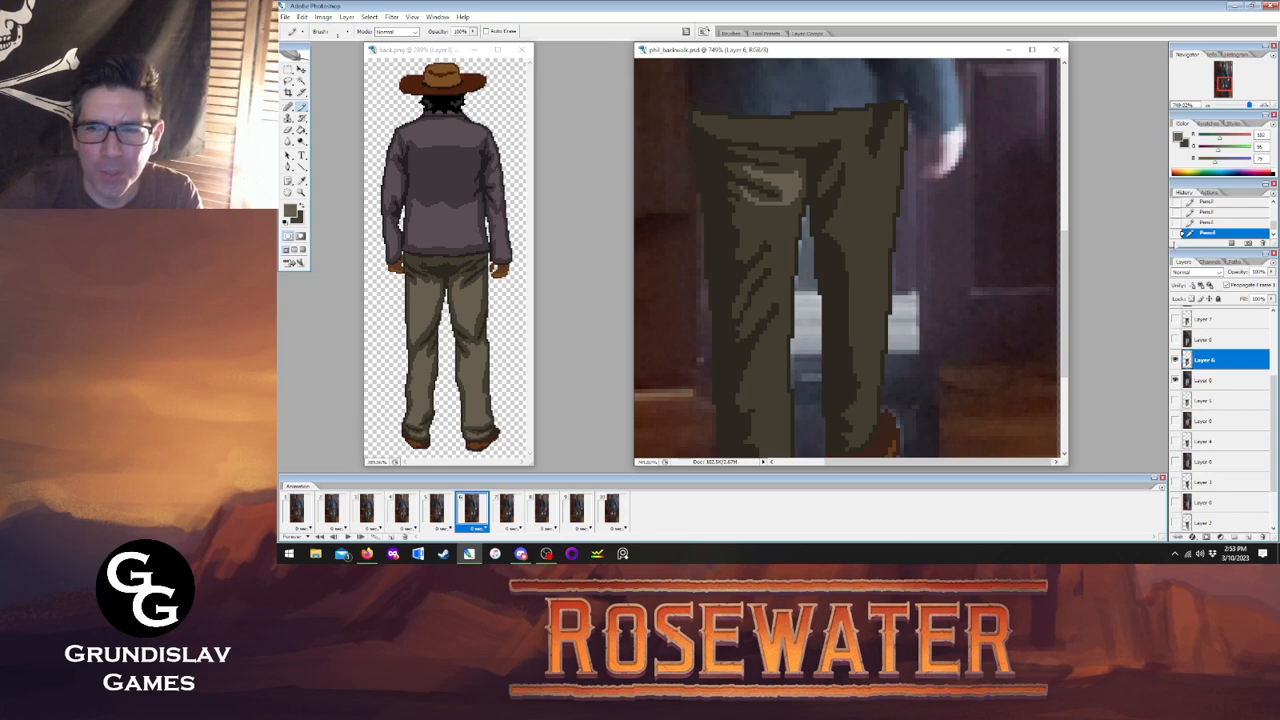
{"action": "left_click", "coordinate": [1205, 222]}
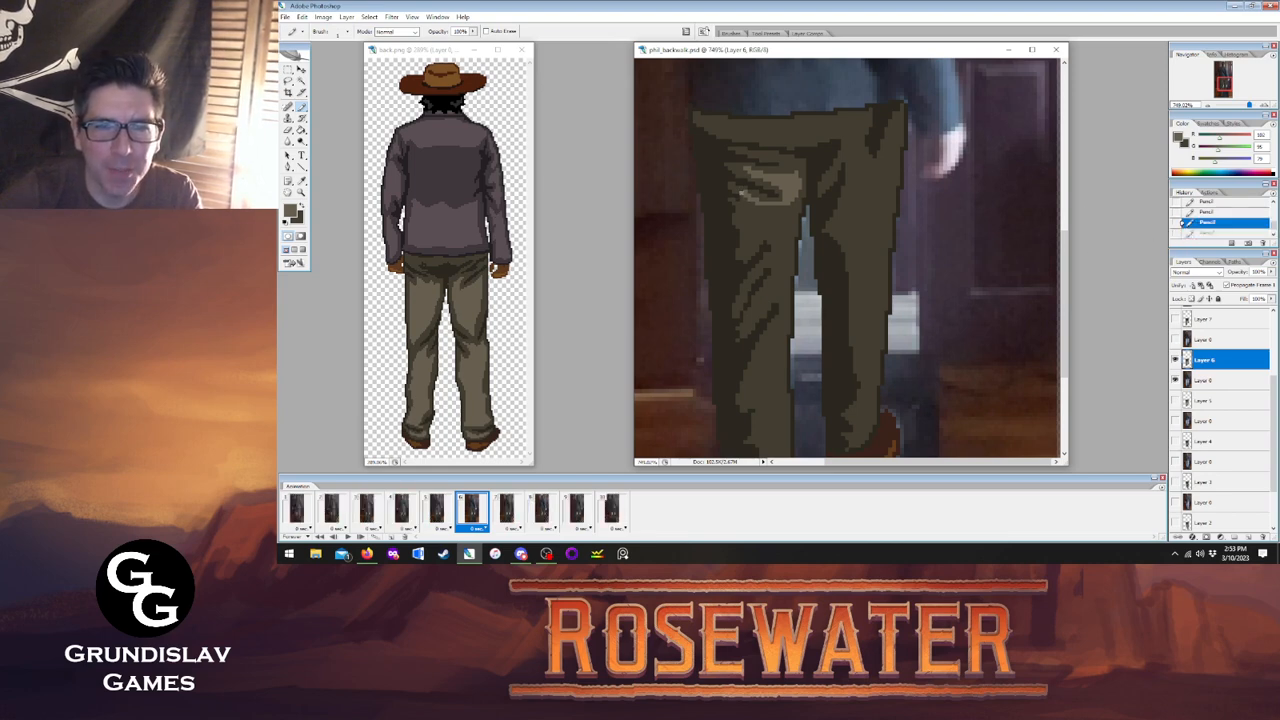
{"action": "key", "text": "ctrl+z"}
{"action": "left_click", "coordinate": [448, 508]}
{"action": "left_click", "coordinate": [470, 507]}
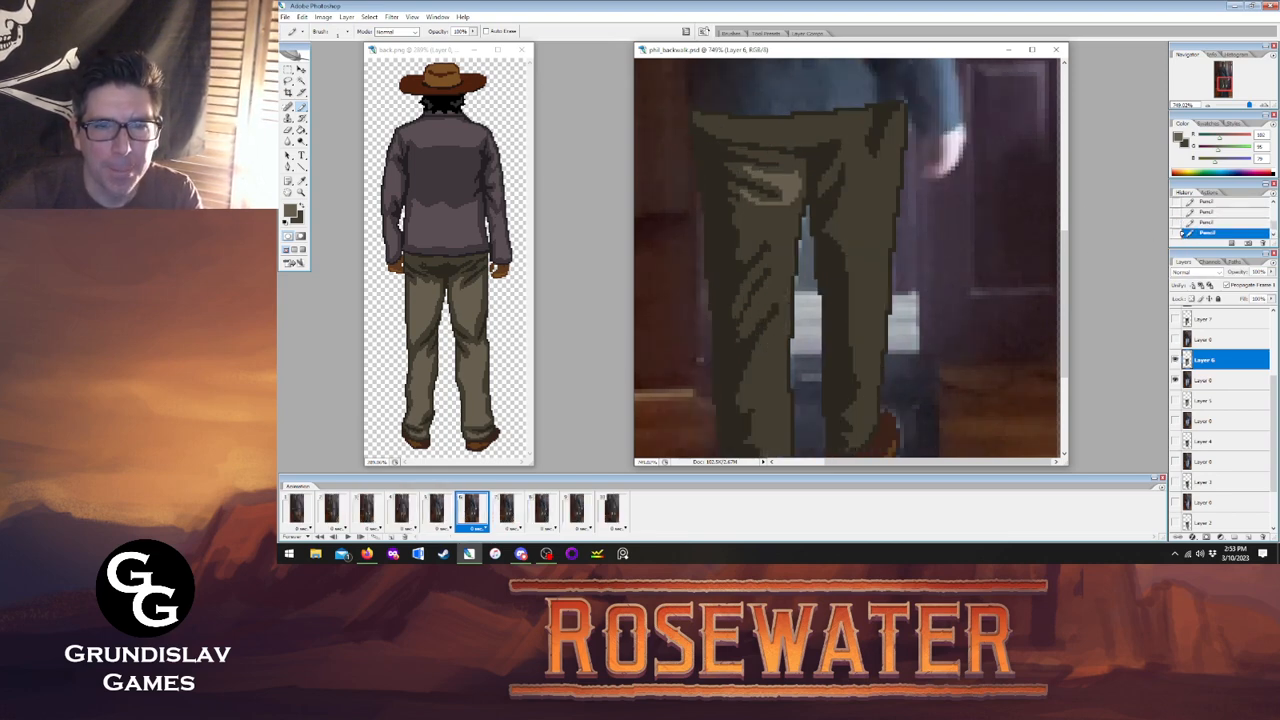
Outline the highlight along the folds of frame 6's left thigh down to above the knee, comparing with frame 5.
{"action": "left_click_drag", "start_coordinate": [744, 223], "coordinate": [745, 202]}
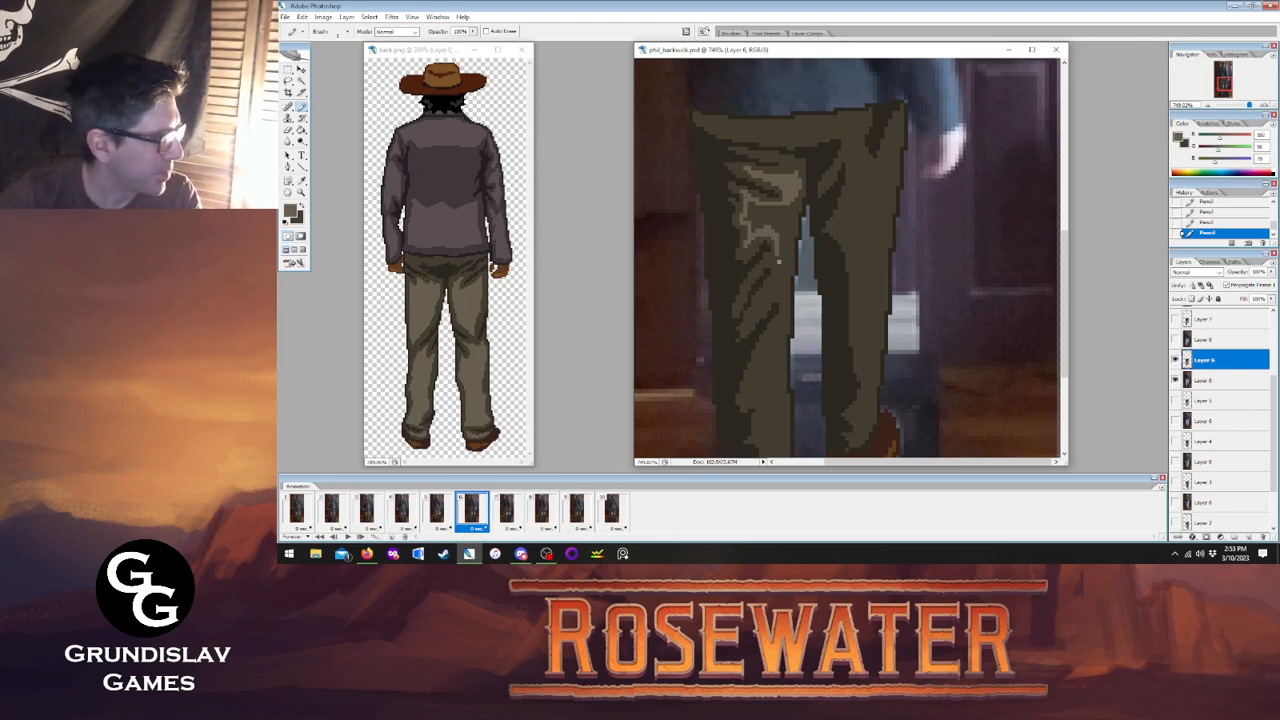
{"action": "left_click", "coordinate": [437, 507]}
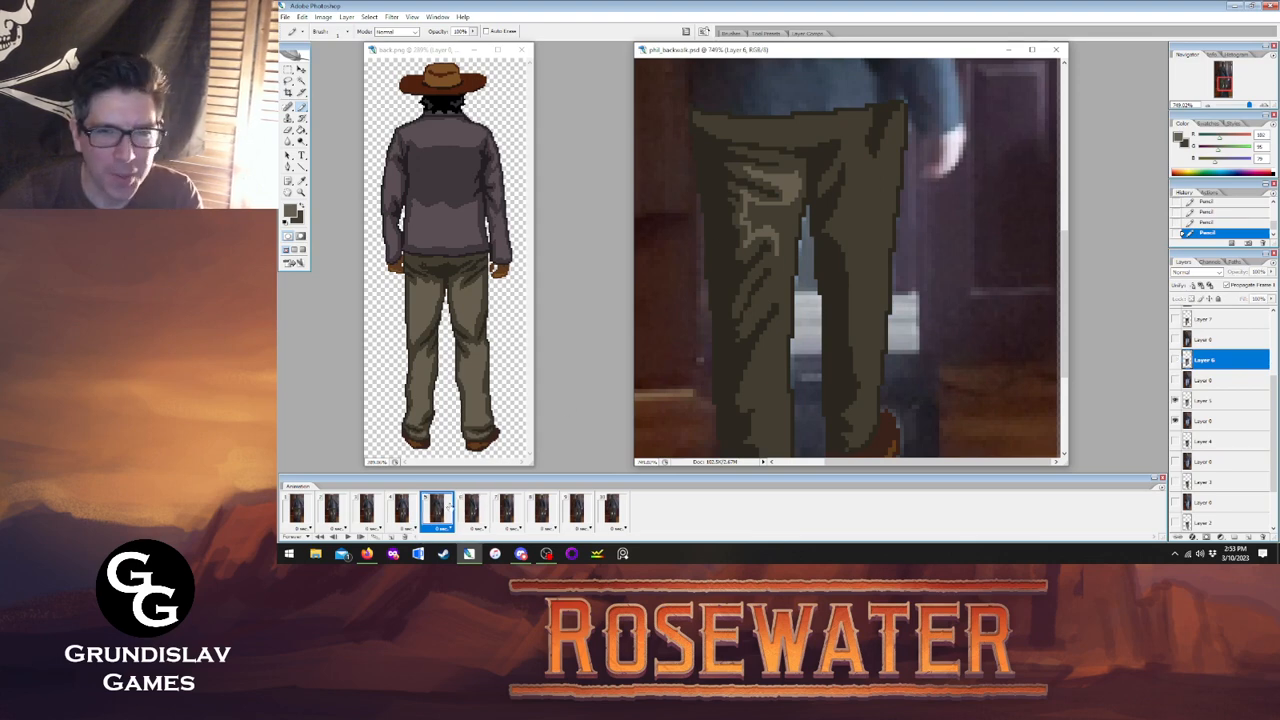
{"action": "left_click", "coordinate": [472, 507]}
{"action": "mouse_move", "coordinate": [762, 300]}
{"action": "left_mouse_down"}
{"action": "mouse_move", "coordinate": [778, 257]}
{"action": "mouse_move", "coordinate": [769, 265]}
{"action": "left_mouse_up"}
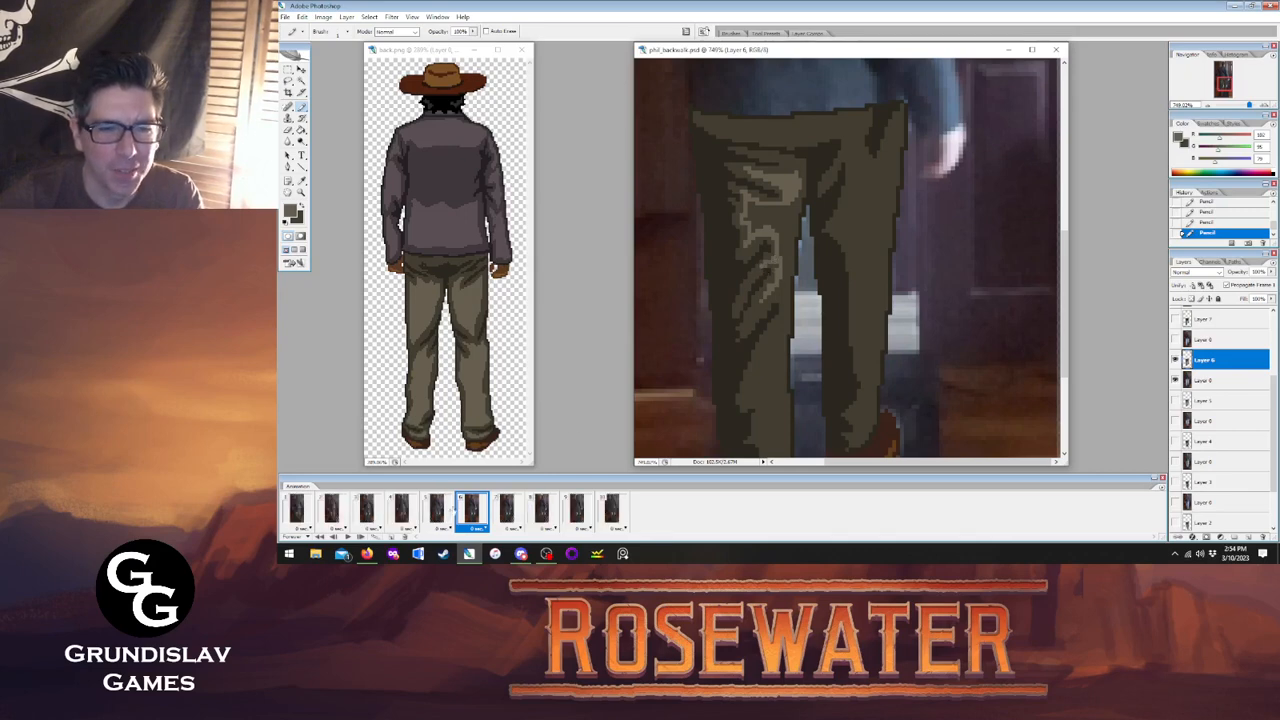
{"action": "left_click", "coordinate": [437, 509]}
{"action": "left_click", "coordinate": [471, 509]}
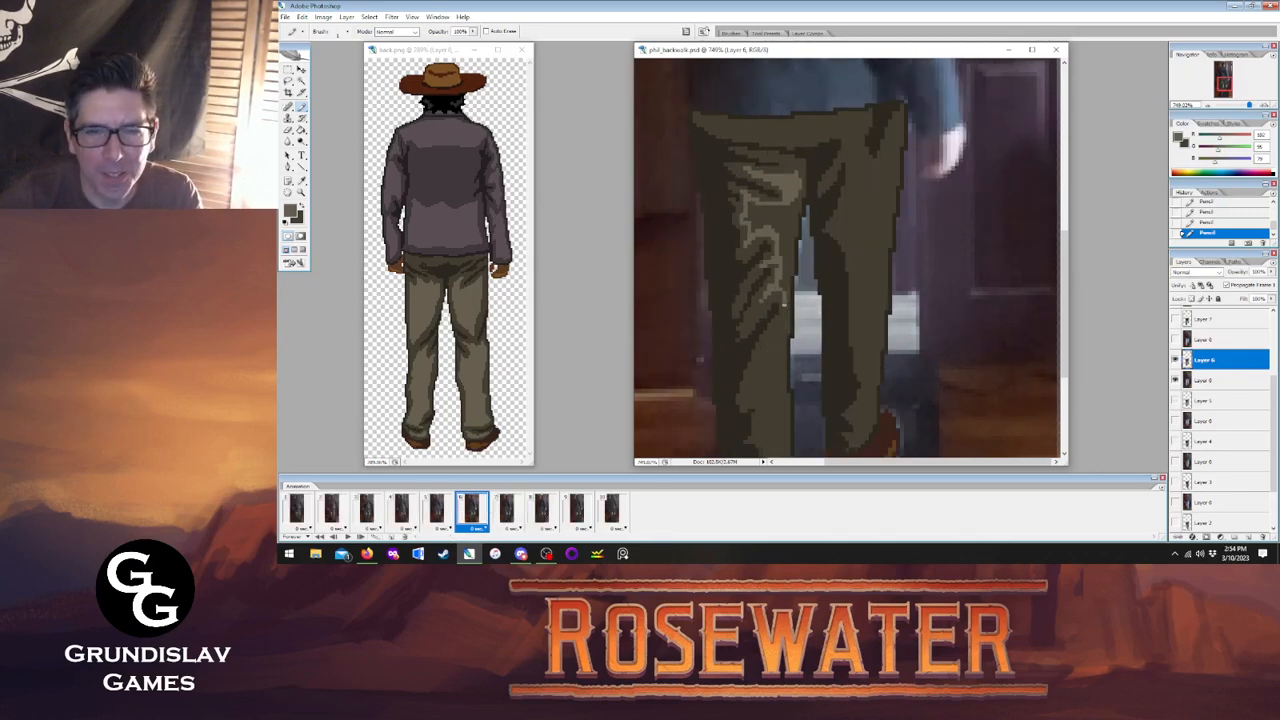
{"action": "left_click_drag", "start_coordinate": [786, 276], "coordinate": [792, 208]}
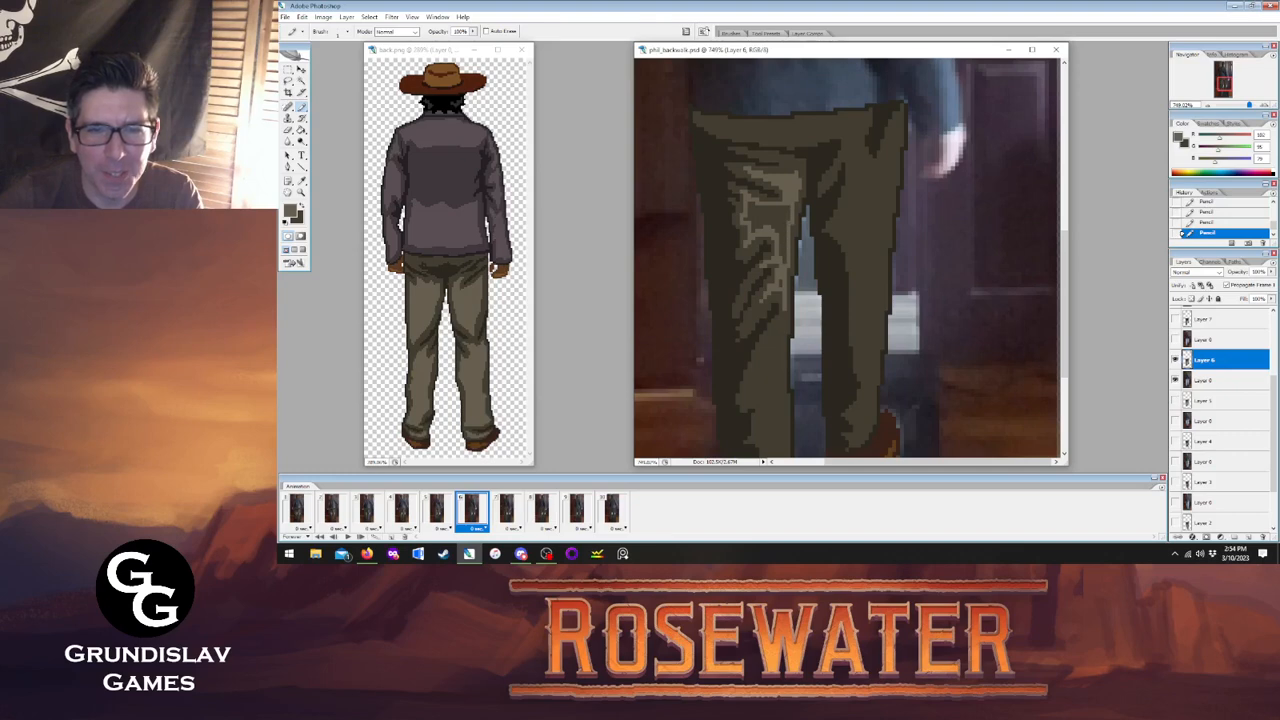
Outline the light highlight down frame 6's left leg from the knee to the cuff, using frame 5 as a guide.
{"action": "left_click_drag", "start_coordinate": [1066, 266], "coordinate": [1069, 291]}
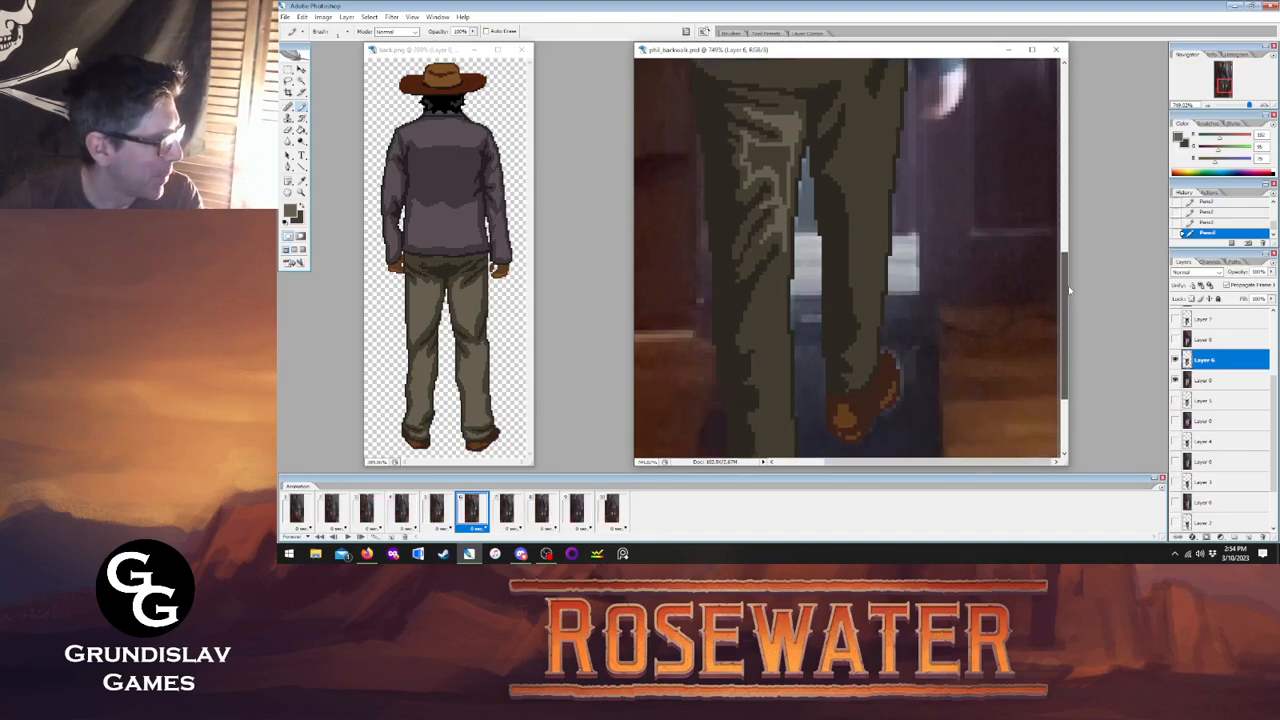
{"action": "left_click_drag", "start_coordinate": [1069, 291], "coordinate": [1069, 316]}
{"action": "left_click", "coordinate": [437, 510]}
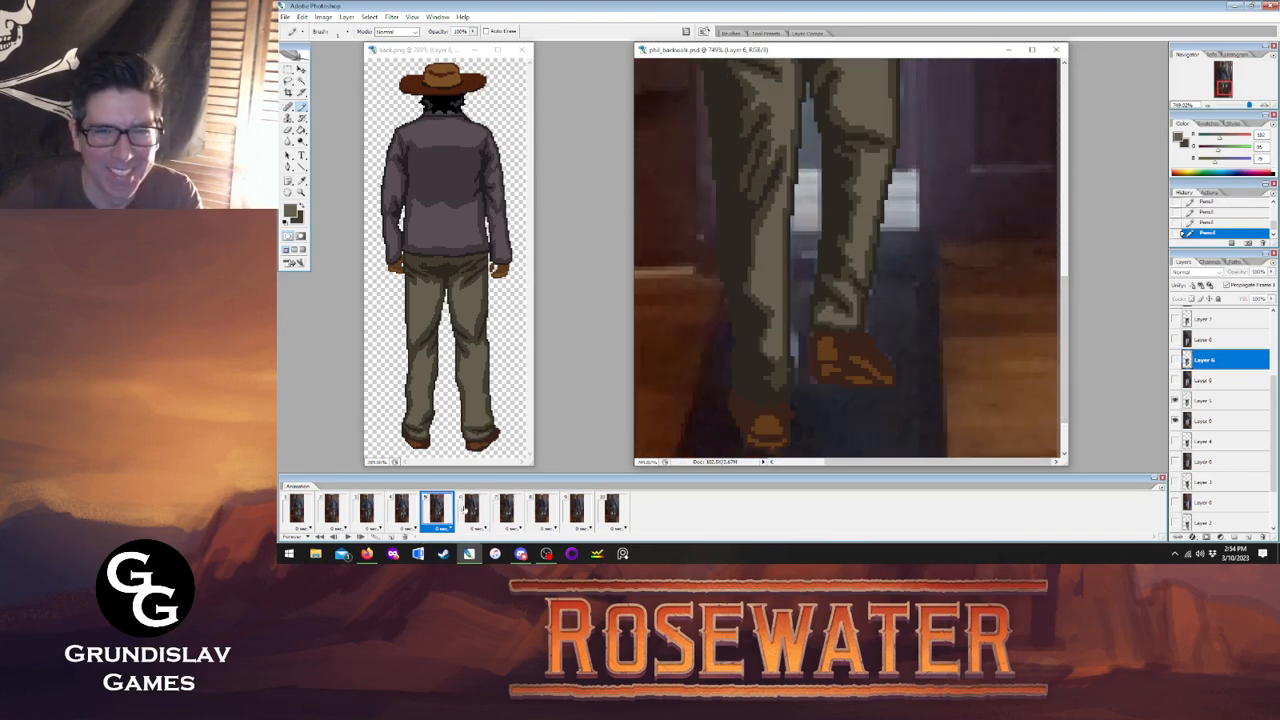
{"action": "left_click", "coordinate": [468, 512]}
{"action": "left_click", "coordinate": [437, 512]}
{"action": "left_click", "coordinate": [464, 515]}
{"action": "left_click", "coordinate": [437, 512]}
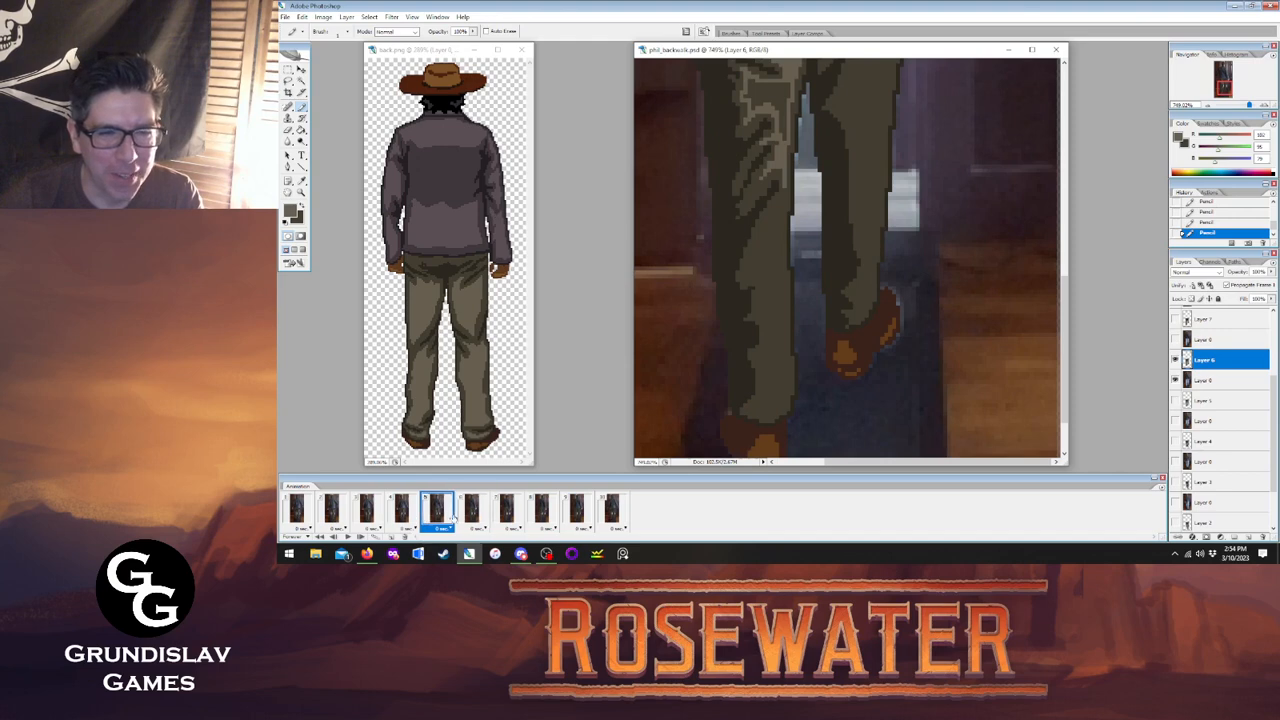
{"action": "left_click", "coordinate": [466, 512]}
{"action": "left_click_drag", "start_coordinate": [745, 274], "coordinate": [778, 205]}
{"action": "mouse_move", "coordinate": [748, 272]}
{"action": "left_mouse_down"}
{"action": "mouse_move", "coordinate": [771, 340]}
{"action": "mouse_move", "coordinate": [753, 408]}
{"action": "mouse_move", "coordinate": [764, 412]}
{"action": "mouse_move", "coordinate": [787, 384]}
{"action": "mouse_move", "coordinate": [777, 232]}
{"action": "left_mouse_up"}
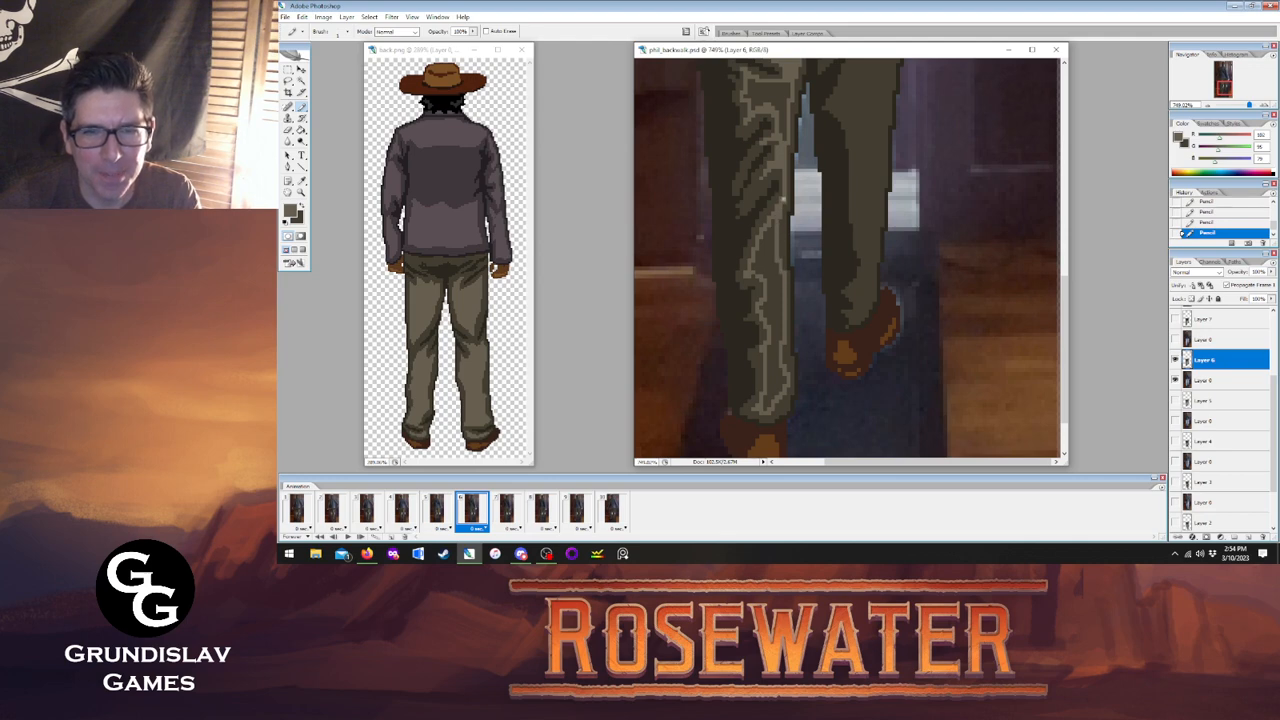
Fill the outlined thigh and lower-leg highlights on frame 6's left leg with the light trouser tone.
{"action": "key", "text": "g"}
{"action": "left_click", "coordinate": [772, 204]}
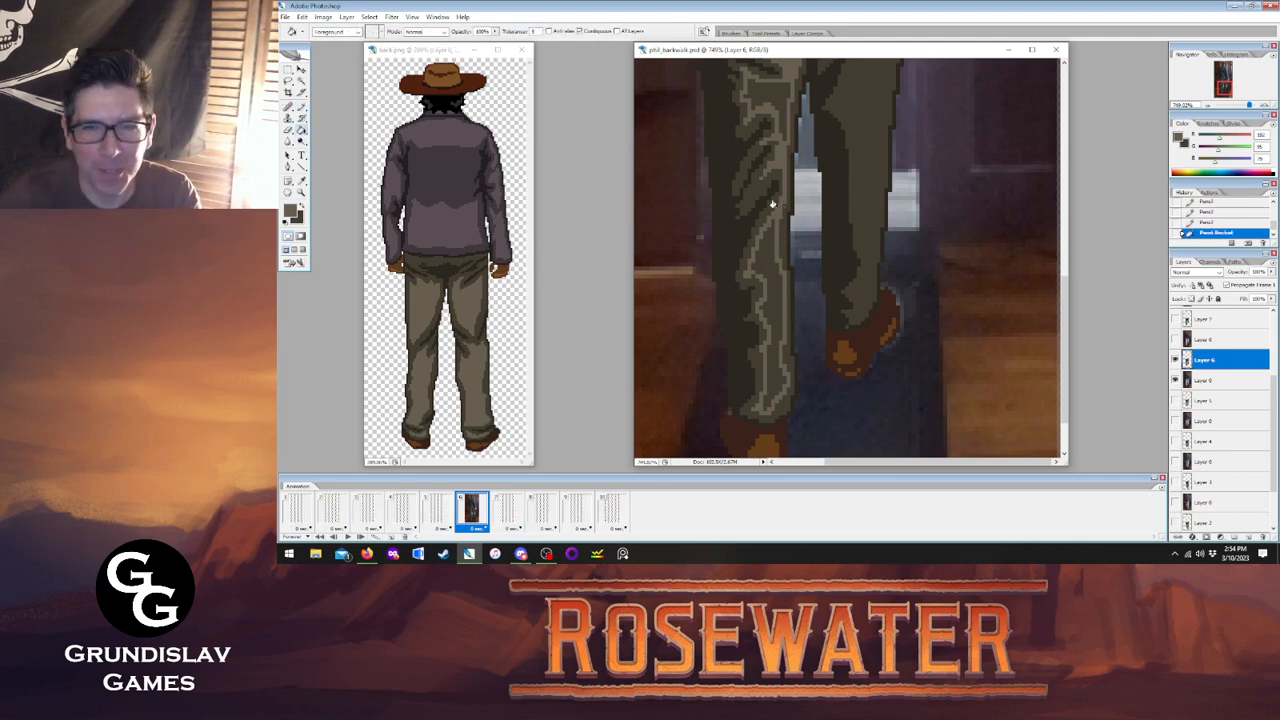
{"action": "left_click", "coordinate": [771, 110]}
{"action": "key", "text": "b"}
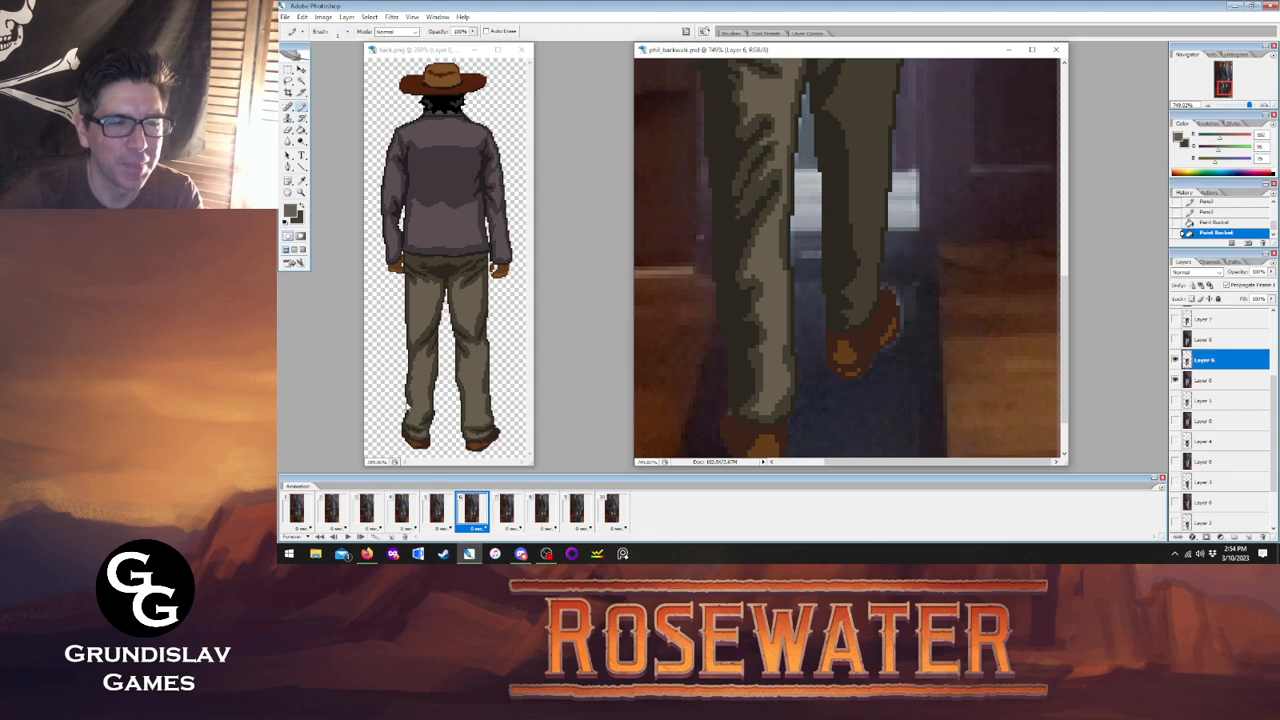
Pencil a light highlight just above the right shoe on frame 6's trouser cuff, checking against frame 5.
{"action": "left_click", "coordinate": [441, 512]}
{"action": "left_click", "coordinate": [471, 512]}
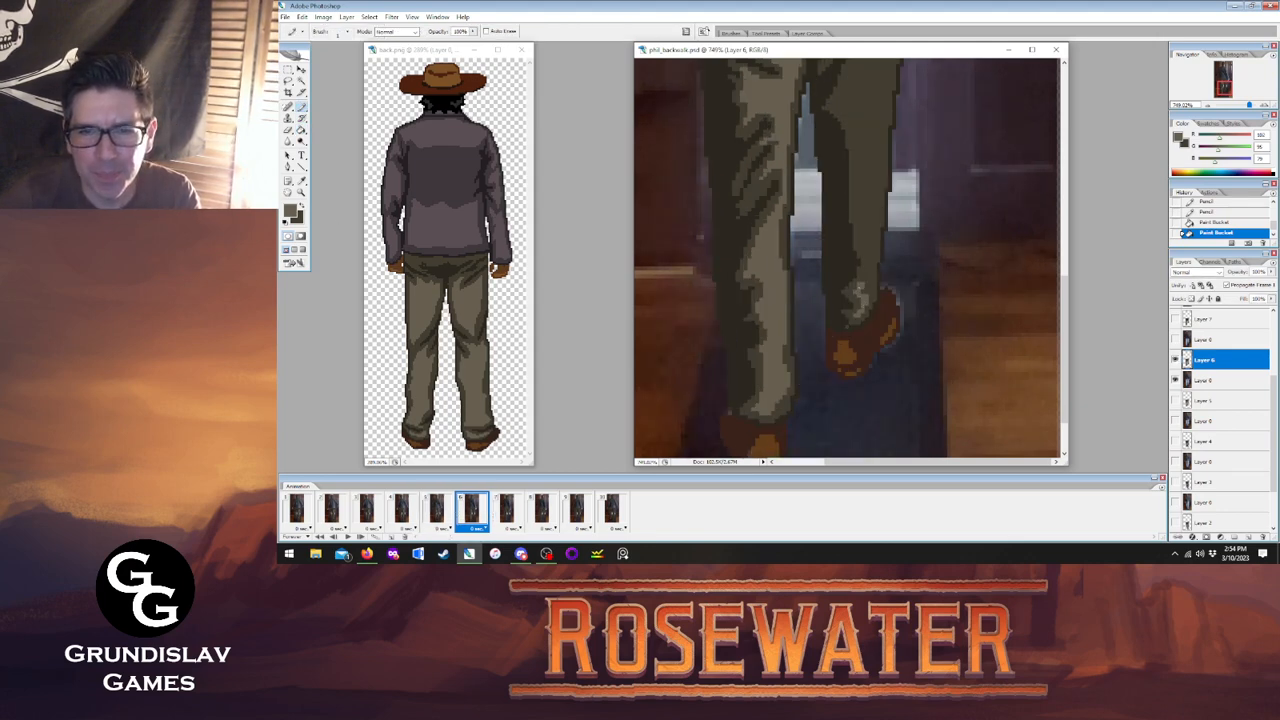
{"action": "left_click", "coordinate": [870, 287]}
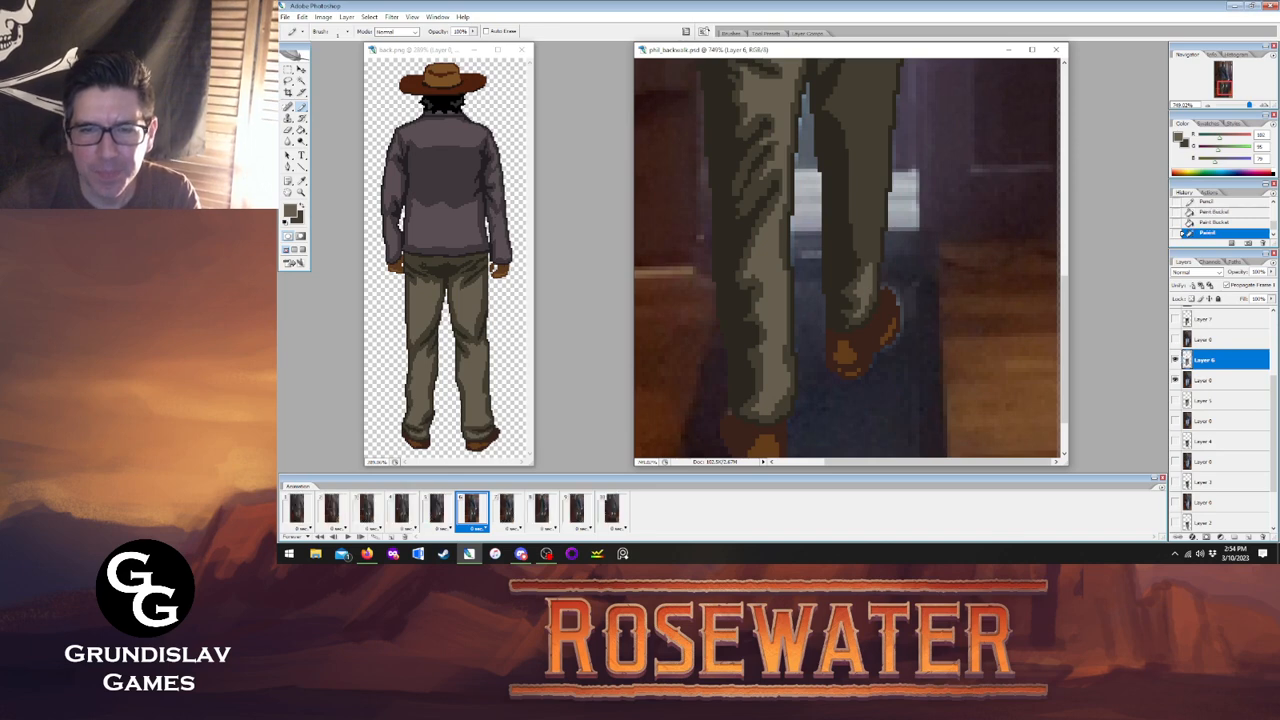
Outline a long highlight down frame 6's right leg from the hip, using frame 5 as a guide, and fill it with the light tone.
{"action": "scroll", "coordinate": [870, 287], "scroll_direction": "up", "scroll_amount": 3}
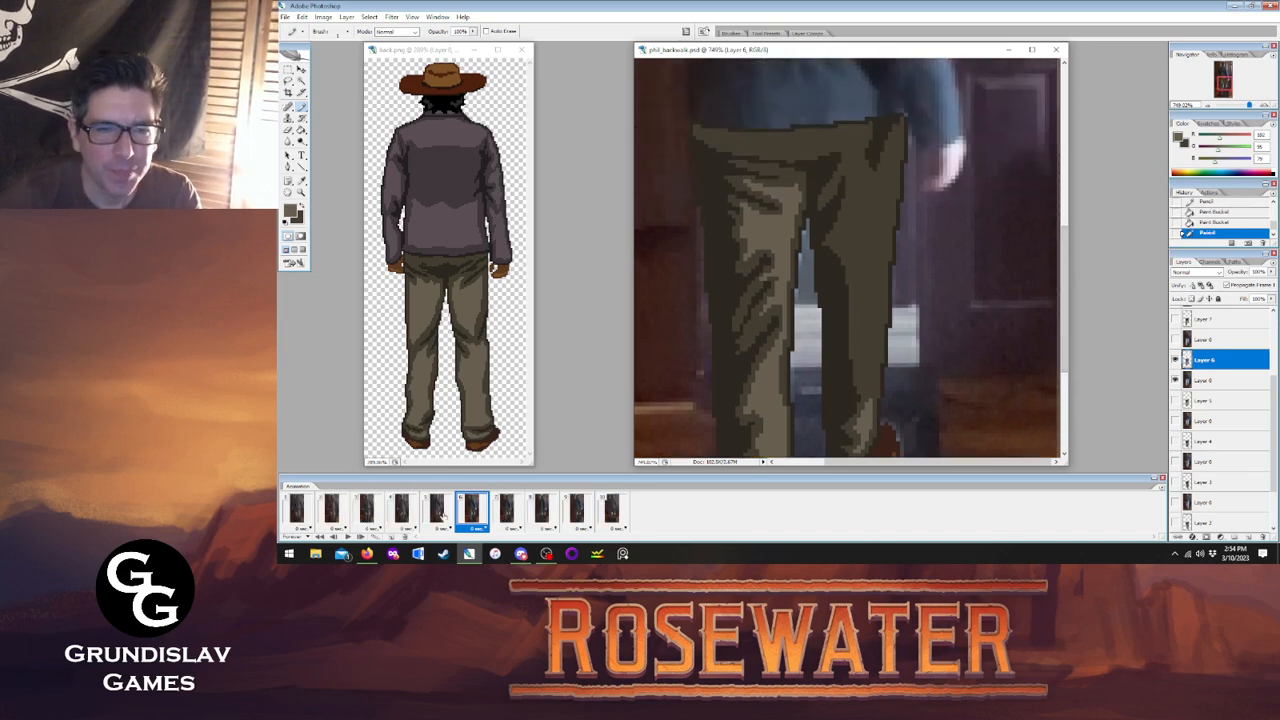
{"action": "key", "text": "Left"}
{"action": "key", "text": "Right"}
{"action": "mouse_move", "coordinate": [838, 236]}
{"action": "left_mouse_down"}
{"action": "mouse_move", "coordinate": [855, 172]}
{"action": "mouse_move", "coordinate": [872, 177]}
{"action": "mouse_move", "coordinate": [875, 360]}
{"action": "mouse_move", "coordinate": [845, 232]}
{"action": "left_mouse_up"}
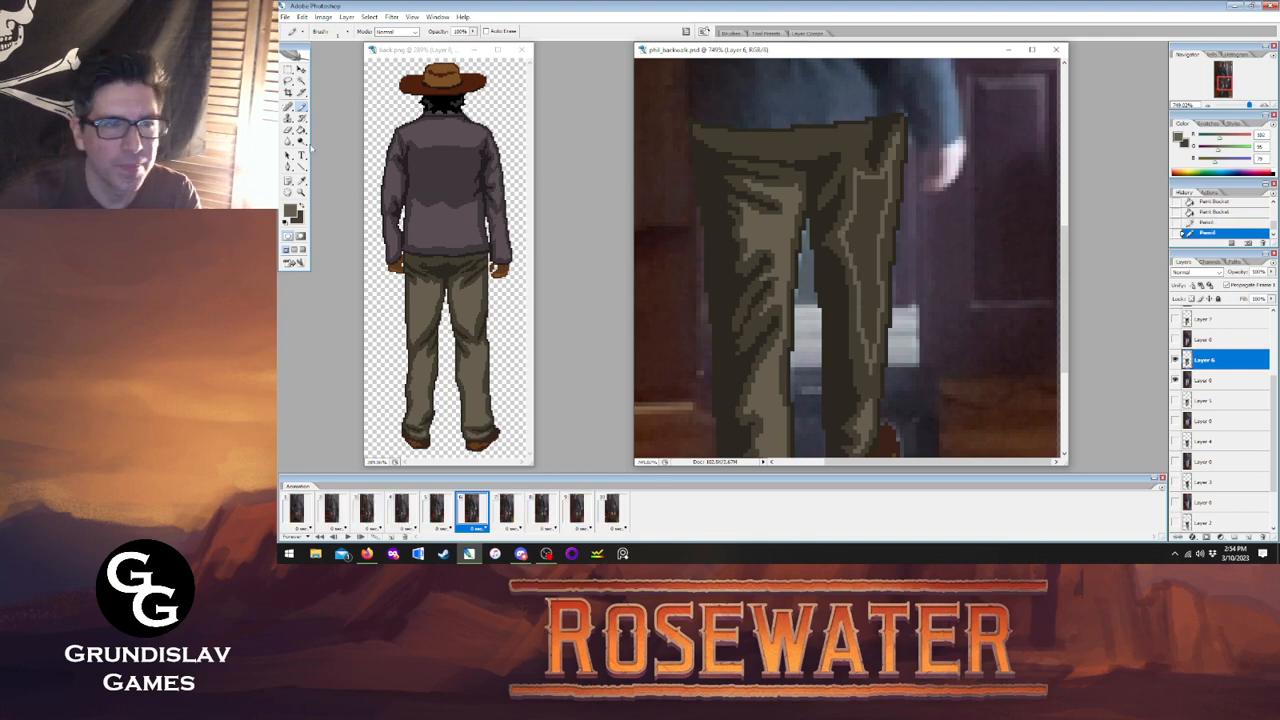
{"action": "key", "text": "g"}
{"action": "left_click", "coordinate": [845, 231]}
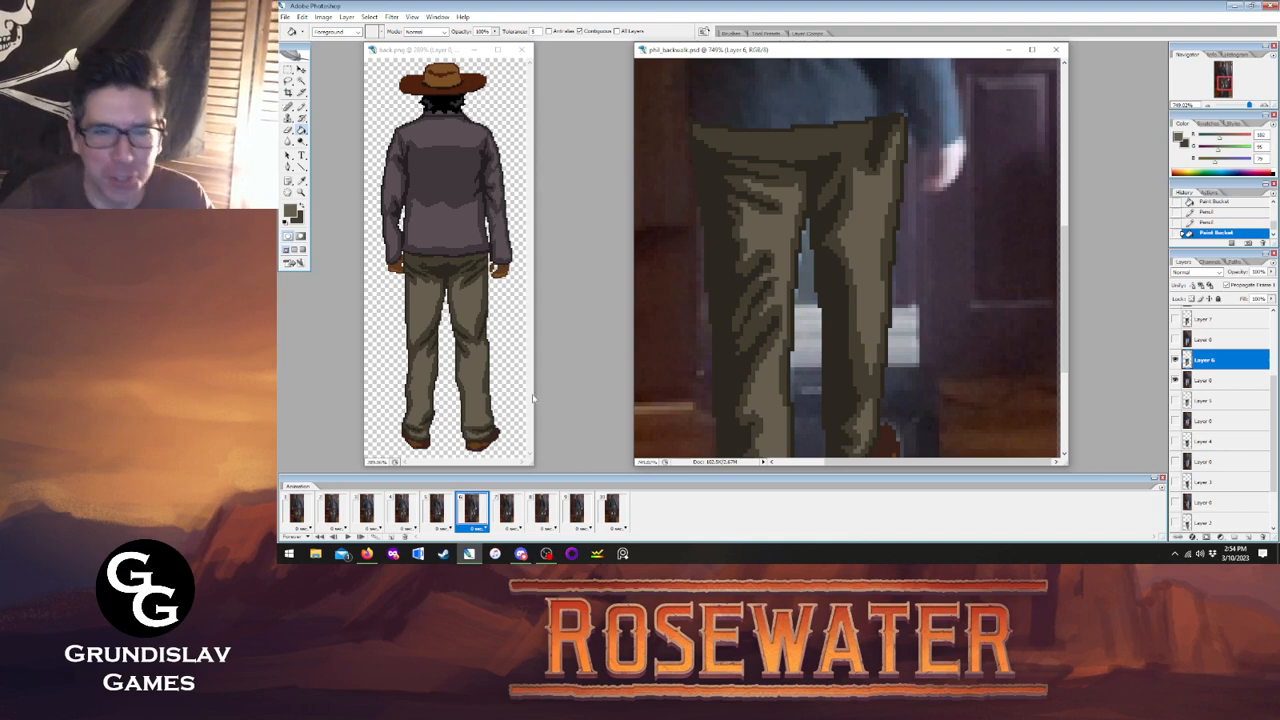
Switch to frame 7 on Layer 7 with the Pencil tool, and compare its trousers with frame 6.
{"action": "left_click", "coordinate": [507, 510]}
{"action": "left_click", "coordinate": [301, 106]}
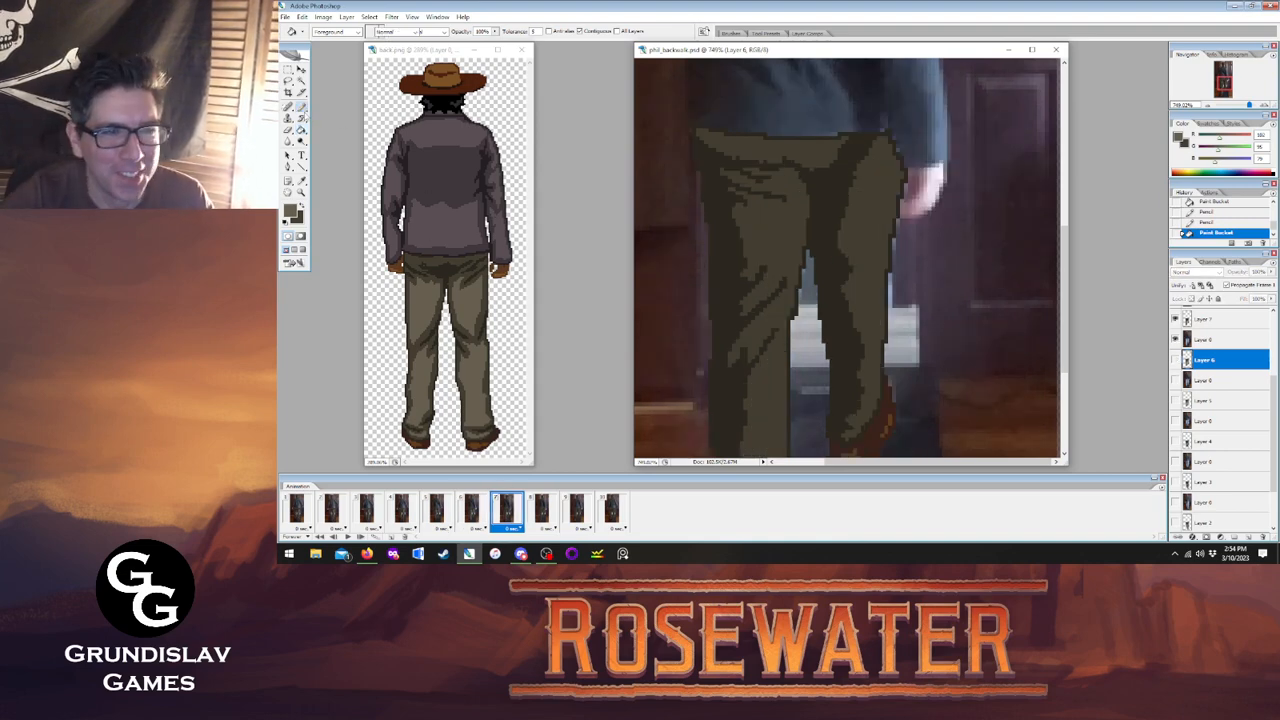
{"action": "left_click", "coordinate": [1228, 319]}
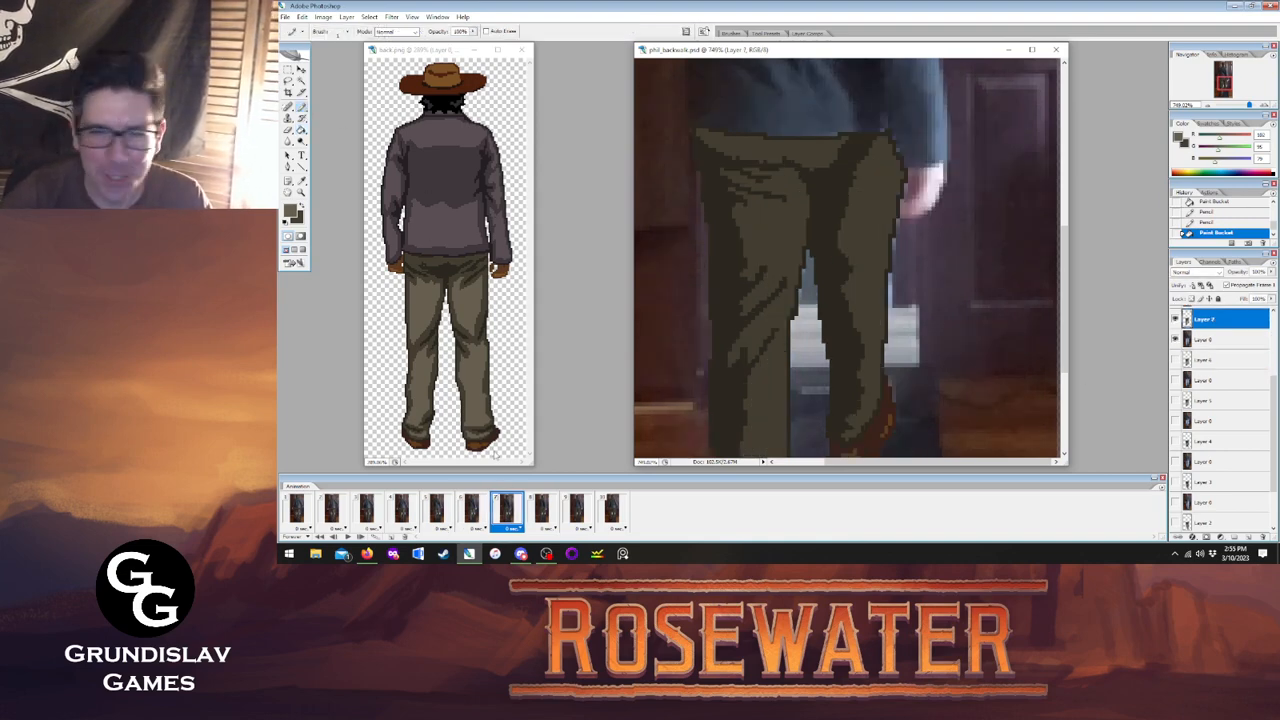
{"action": "left_click", "coordinate": [471, 513]}
{"action": "left_click", "coordinate": [505, 511]}
{"action": "left_click", "coordinate": [471, 512]}
{"action": "left_click", "coordinate": [505, 510]}
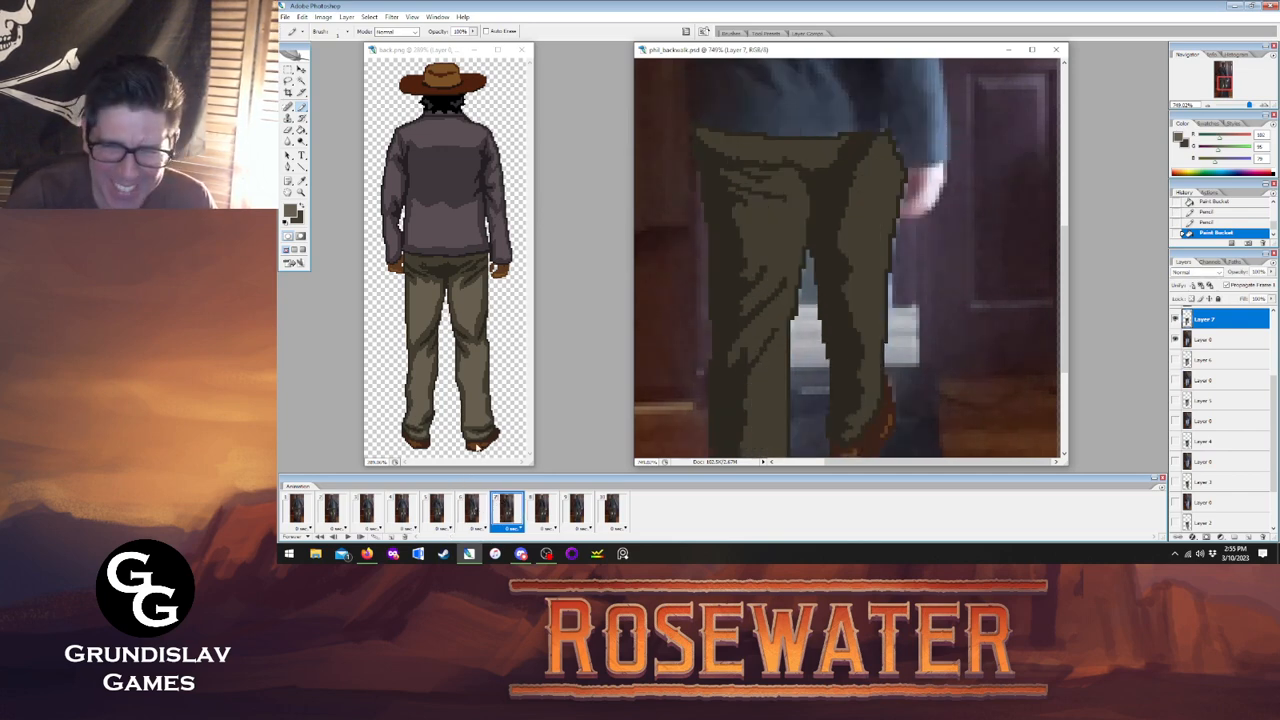
Pencil a light highlight on the lower right leg above the shoe in frame 7, using frame 6 as a guide.
{"action": "left_click", "coordinate": [472, 512]}
{"action": "left_click", "coordinate": [505, 511]}
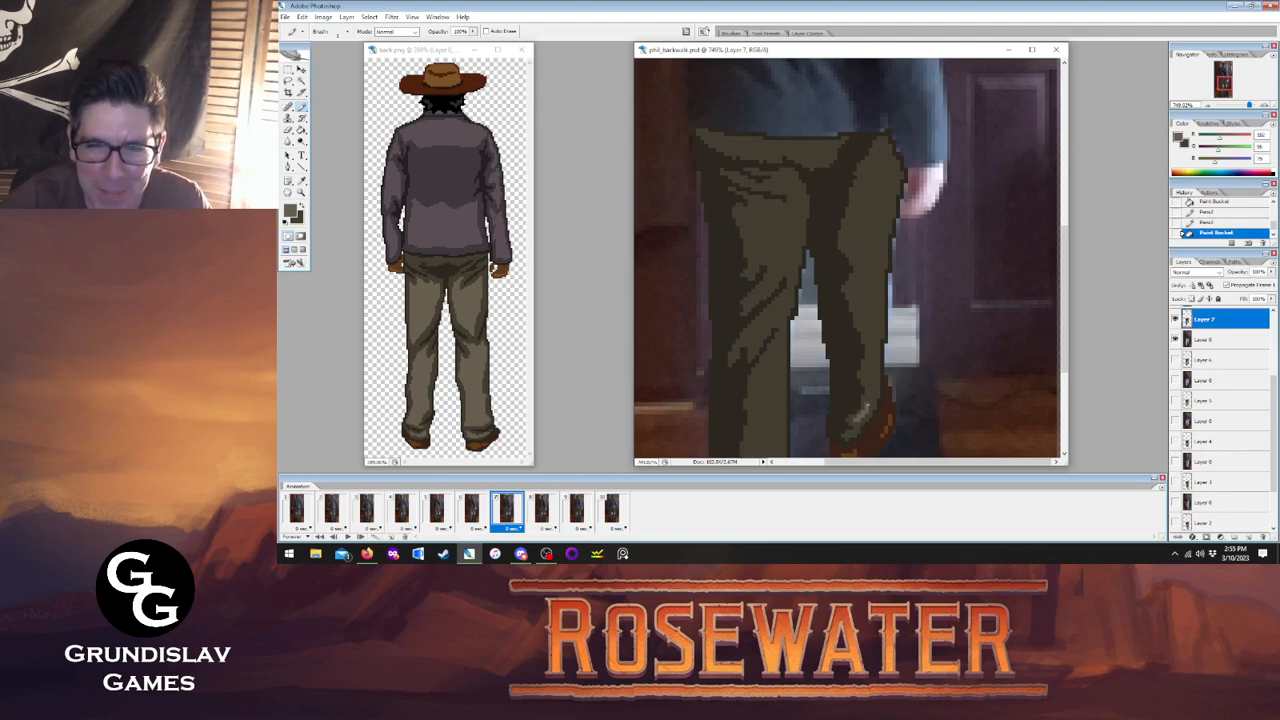
{"action": "left_click_drag", "start_coordinate": [874, 394], "coordinate": [875, 385]}
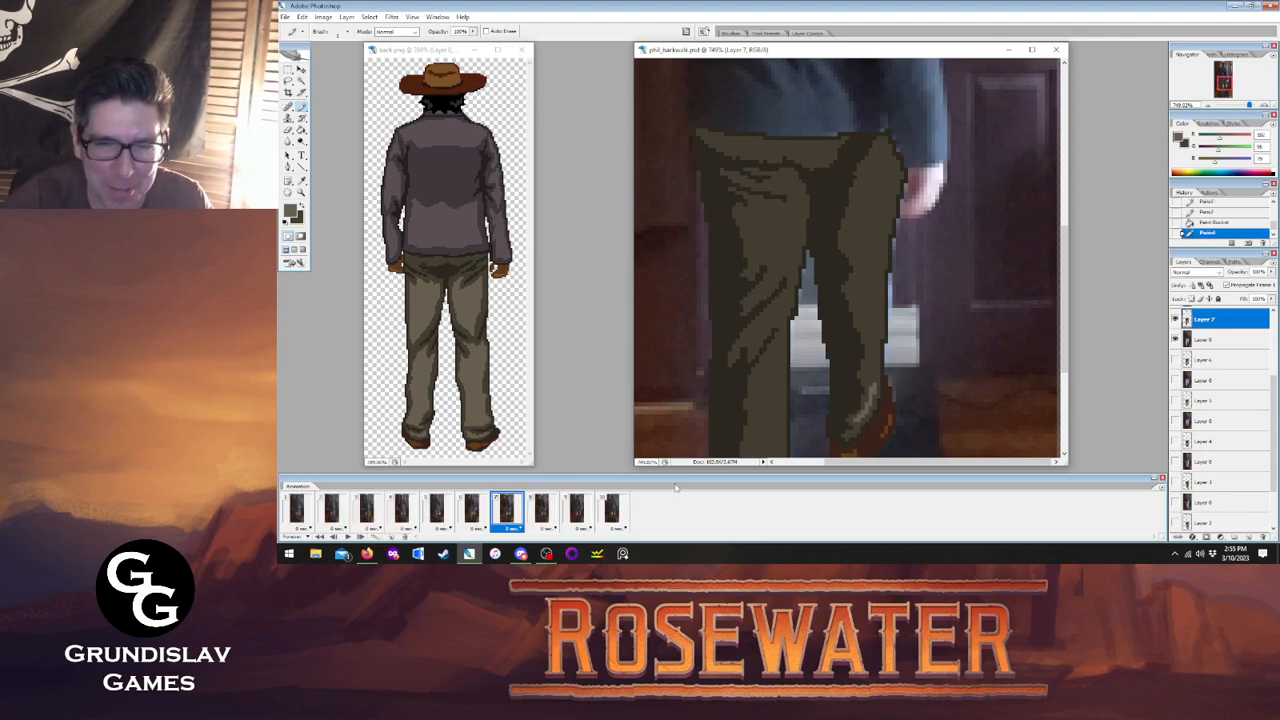
{"action": "left_click", "coordinate": [472, 512]}
{"action": "left_click", "coordinate": [505, 511]}
{"action": "left_click", "coordinate": [472, 512]}
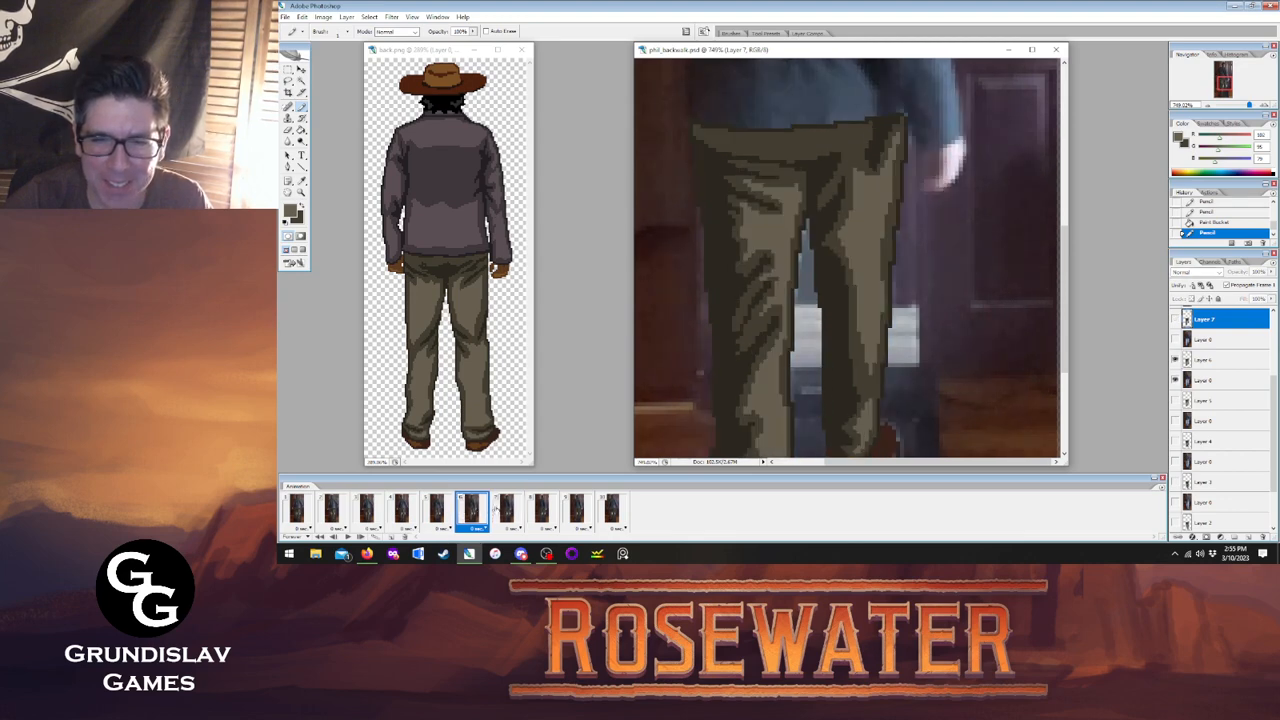
{"action": "left_click", "coordinate": [505, 511]}
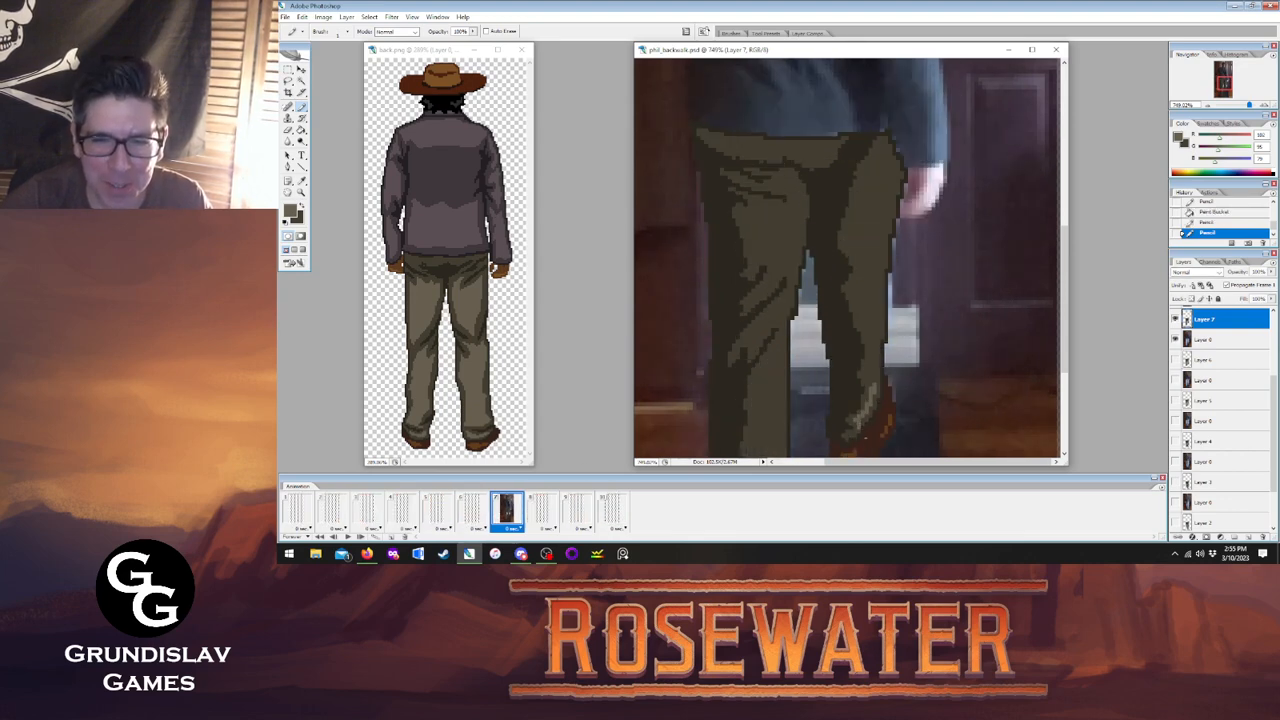
{"action": "left_click", "coordinate": [843, 441]}
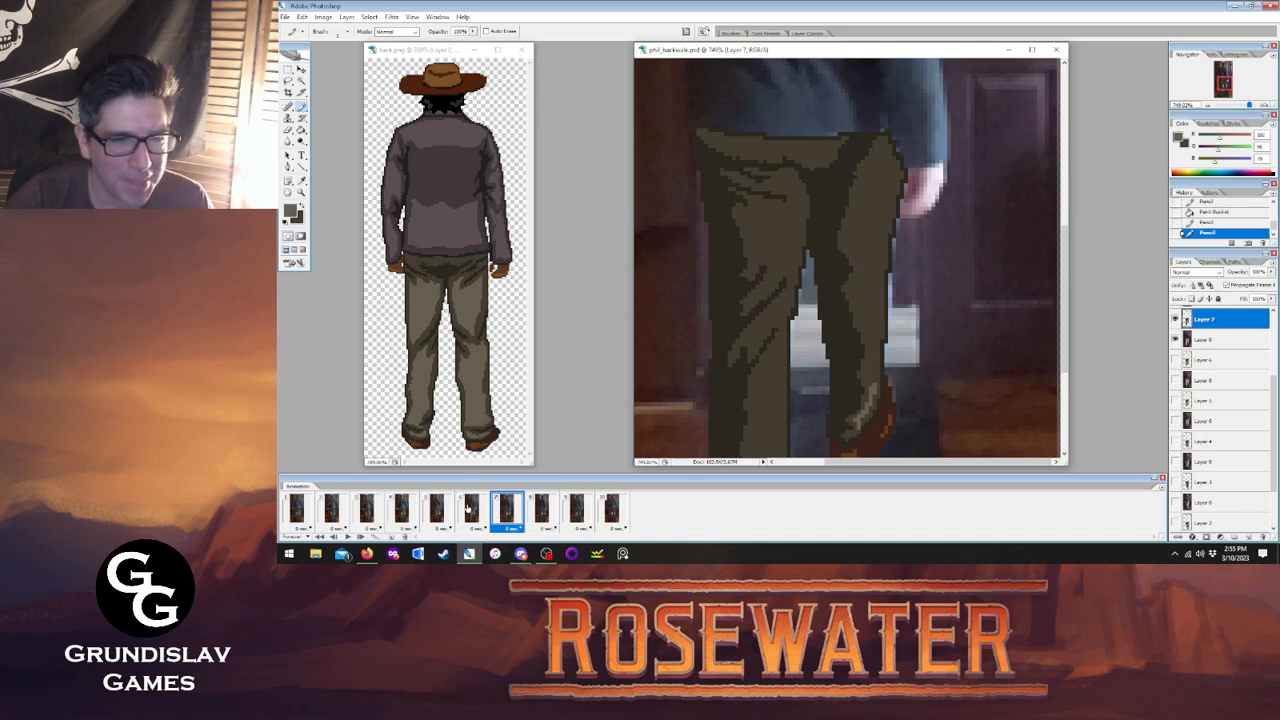
Outline a long highlight down frame 7's right leg from the hip, fill it with the light tone, and compare it with frame 6.
{"action": "left_click", "coordinate": [473, 511]}
{"action": "left_click", "coordinate": [507, 511]}
{"action": "left_click", "coordinate": [473, 511]}
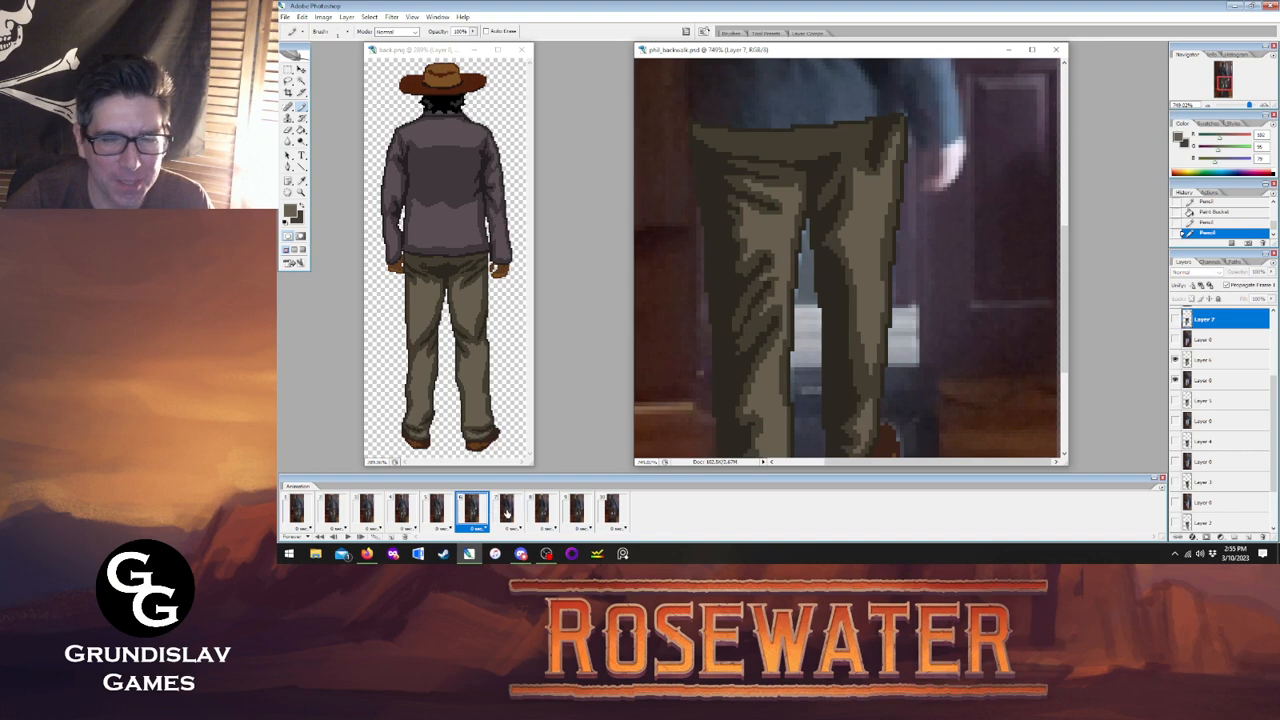
{"action": "left_click", "coordinate": [507, 511]}
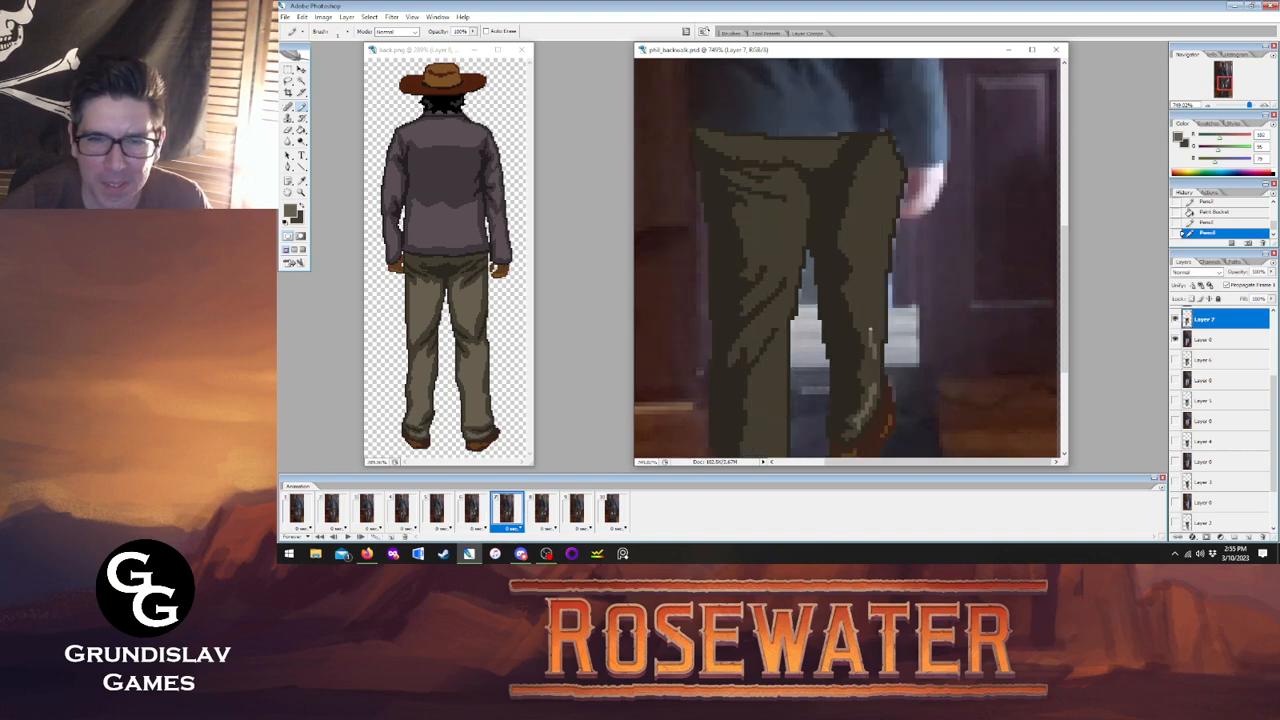
{"action": "mouse_move", "coordinate": [852, 290]}
{"action": "left_mouse_down"}
{"action": "mouse_move", "coordinate": [847, 236]}
{"action": "mouse_move", "coordinate": [880, 152]}
{"action": "mouse_move", "coordinate": [894, 178]}
{"action": "mouse_move", "coordinate": [876, 342]}
{"action": "left_mouse_up"}
{"action": "key", "text": "g"}
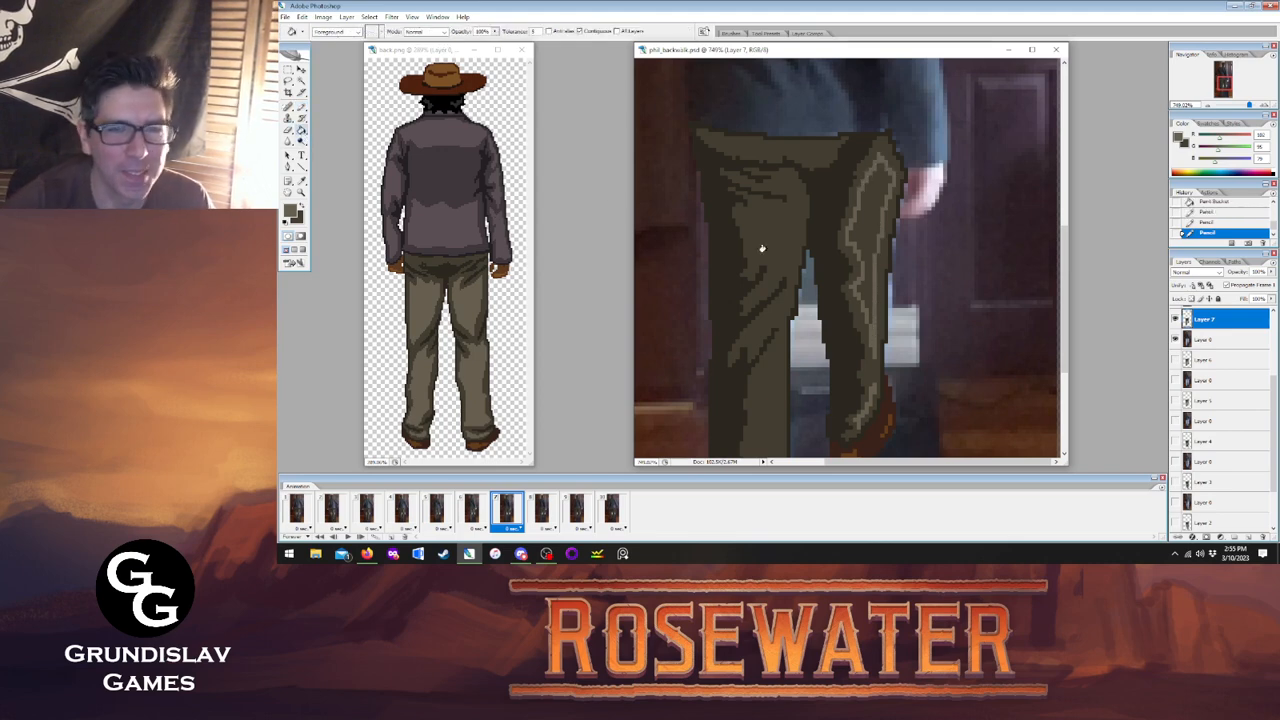
{"action": "left_click", "coordinate": [866, 240]}
{"action": "left_click", "coordinate": [474, 512]}
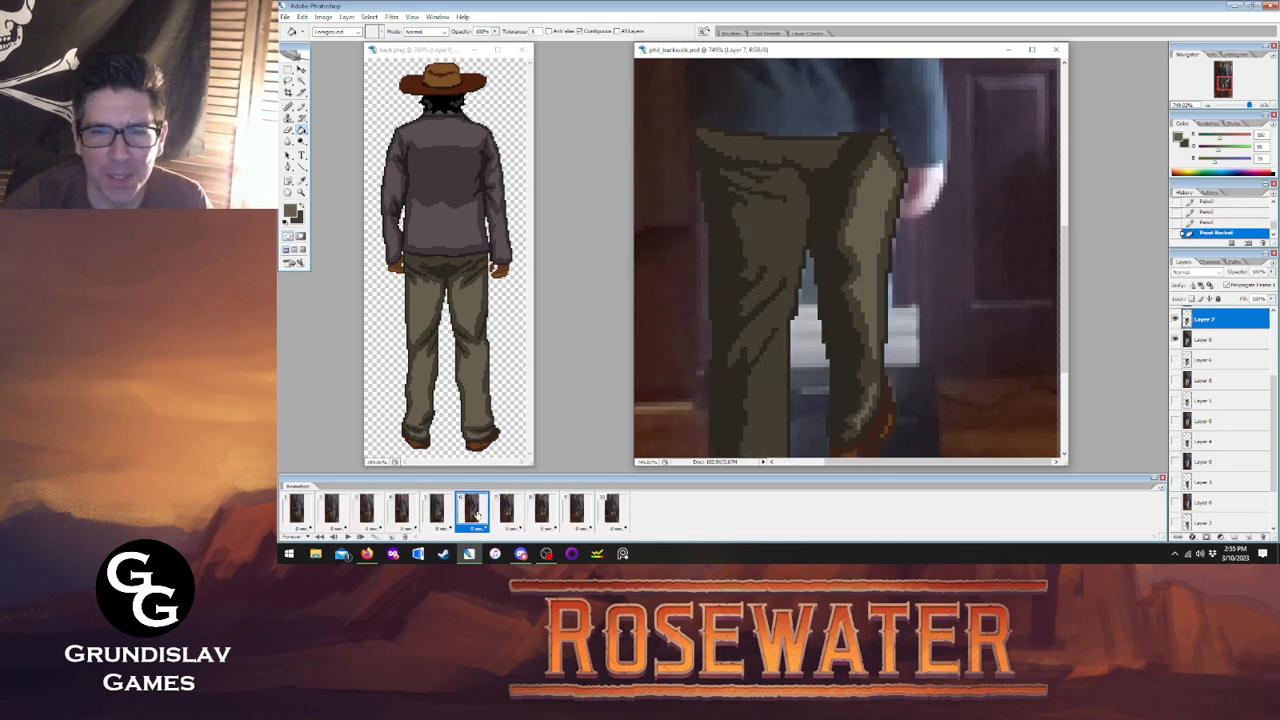
{"action": "left_click", "coordinate": [507, 511]}
{"action": "left_click", "coordinate": [474, 512]}
{"action": "left_click", "coordinate": [507, 511]}
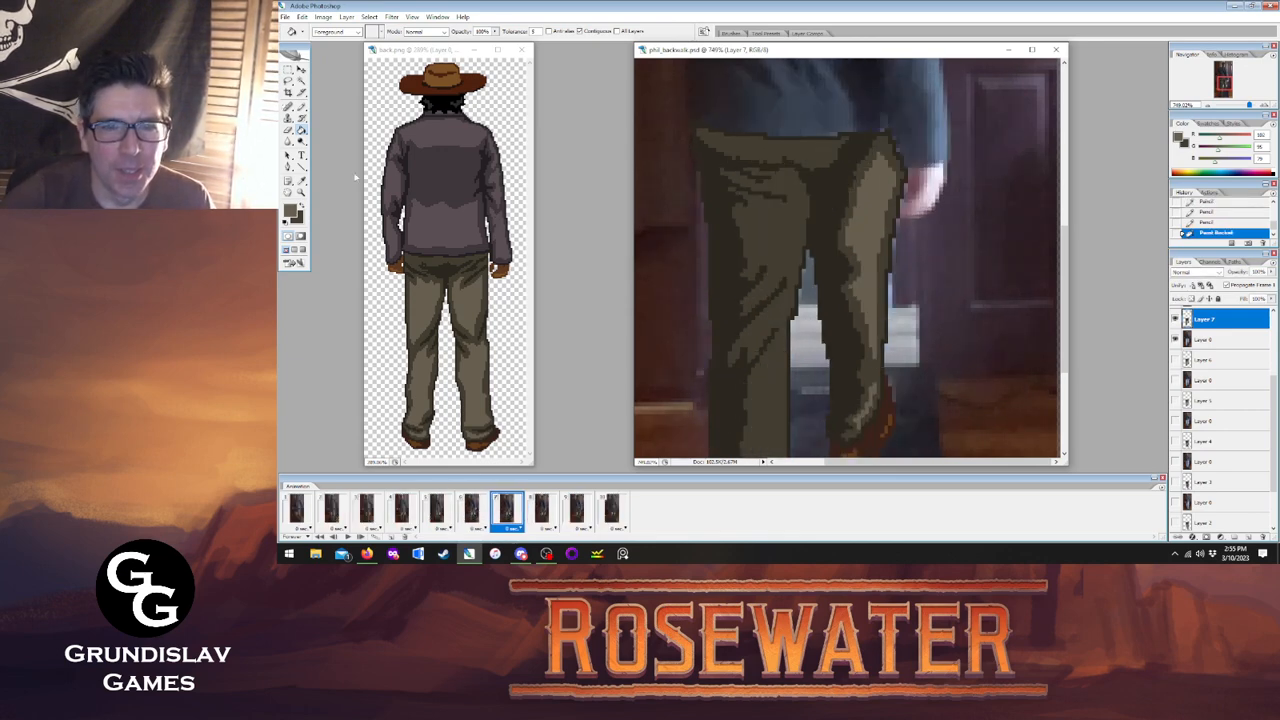
Pencil light crease highlights below the seat on frame 7's left leg, checking against frame 6.
{"action": "key", "text": "b"}
{"action": "left_click", "coordinate": [472, 510]}
{"action": "left_click", "coordinate": [507, 510]}
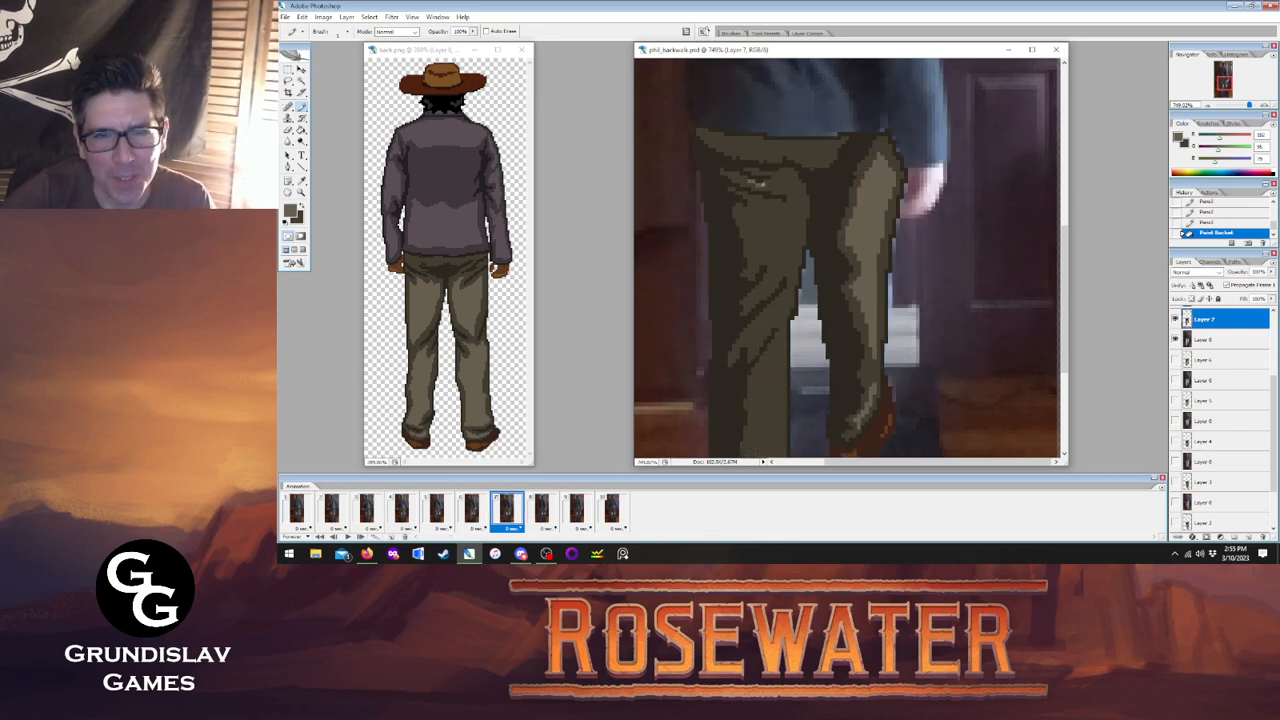
{"action": "left_click", "coordinate": [797, 196]}
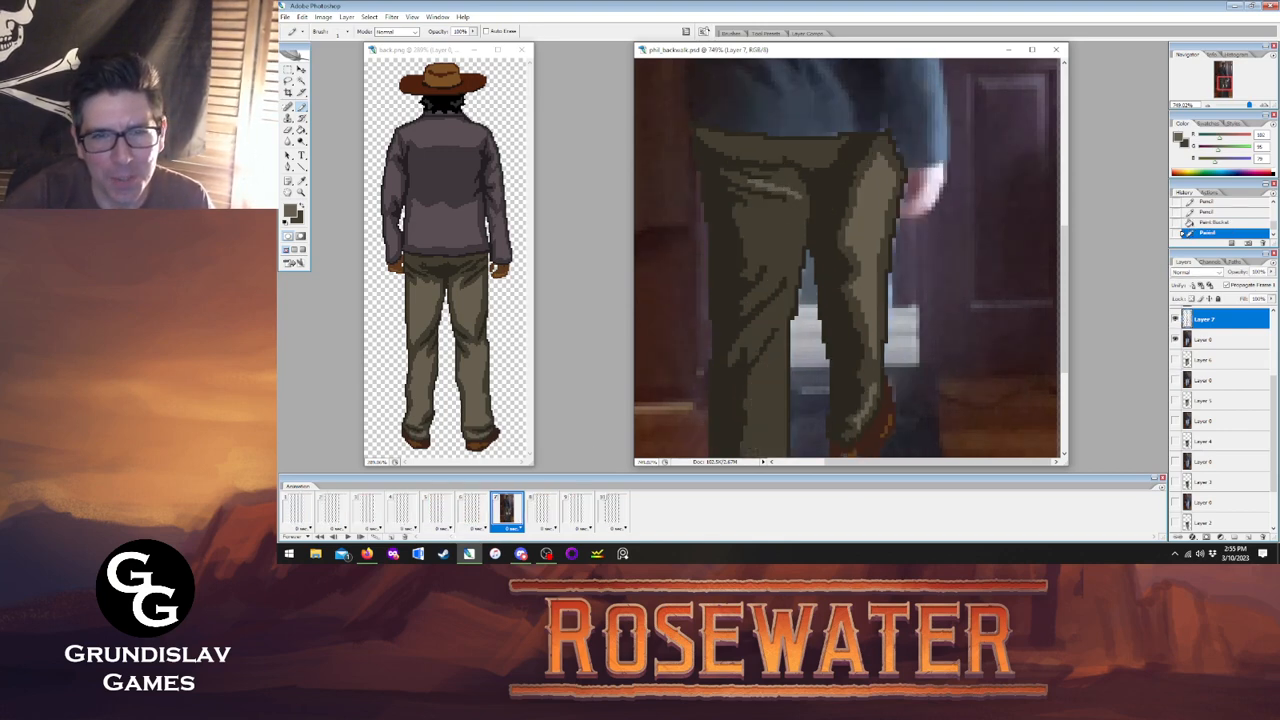
Outline the light highlight down frame 7's left thigh from the seat creases to the mid-thigh folds, following frame 6.
{"action": "left_click", "coordinate": [472, 510]}
{"action": "left_click", "coordinate": [507, 510]}
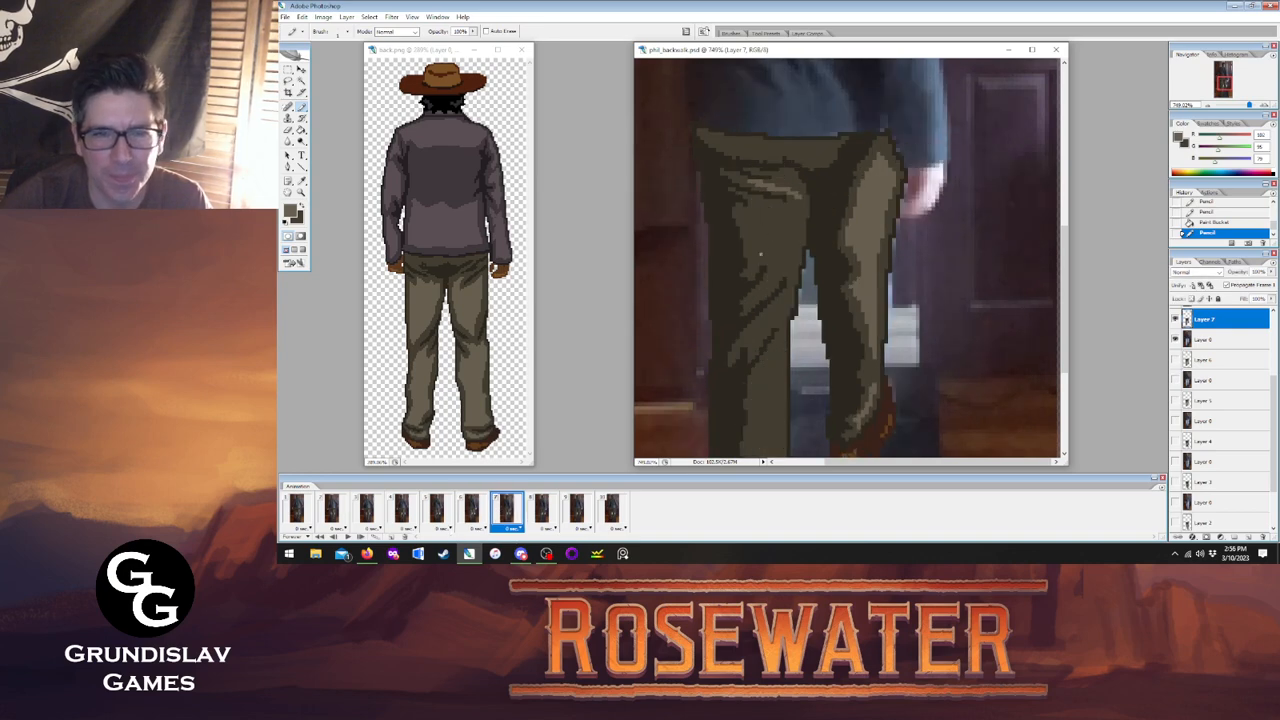
{"action": "mouse_move", "coordinate": [760, 255]}
{"action": "left_mouse_down"}
{"action": "mouse_move", "coordinate": [754, 205]}
{"action": "mouse_move", "coordinate": [797, 200]}
{"action": "left_mouse_up"}
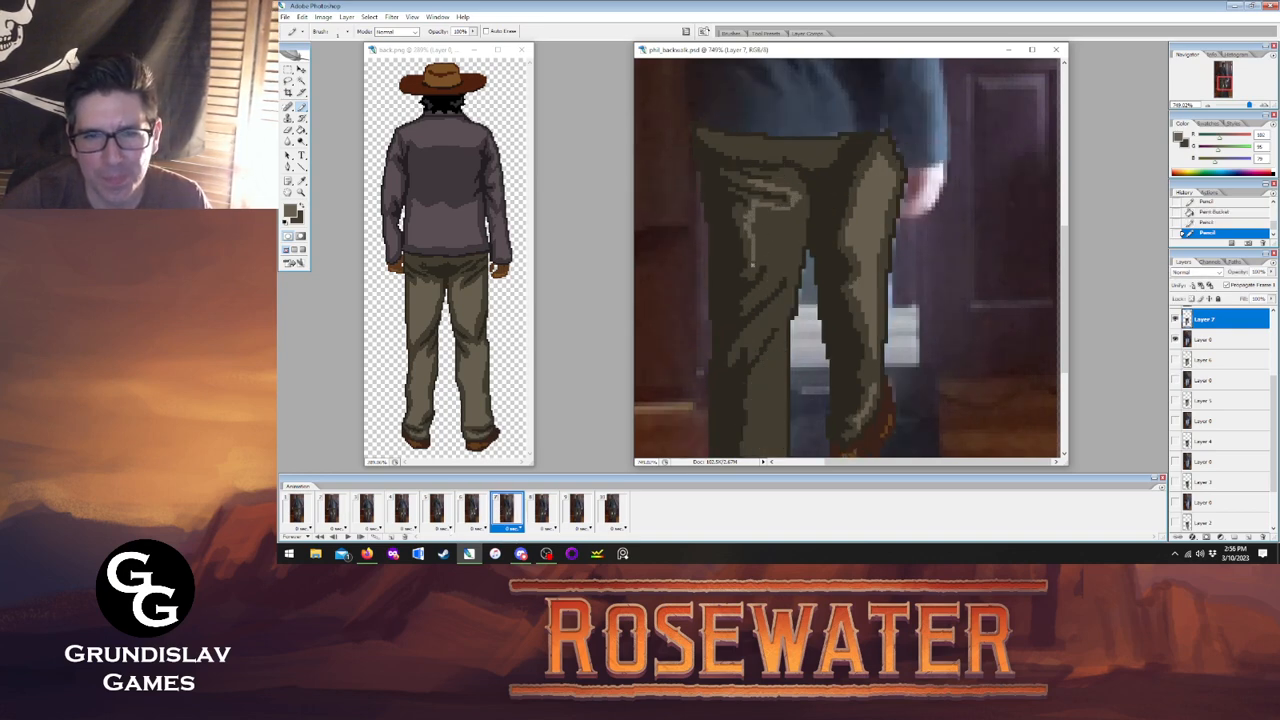
{"action": "left_click_drag", "start_coordinate": [763, 256], "coordinate": [772, 262]}
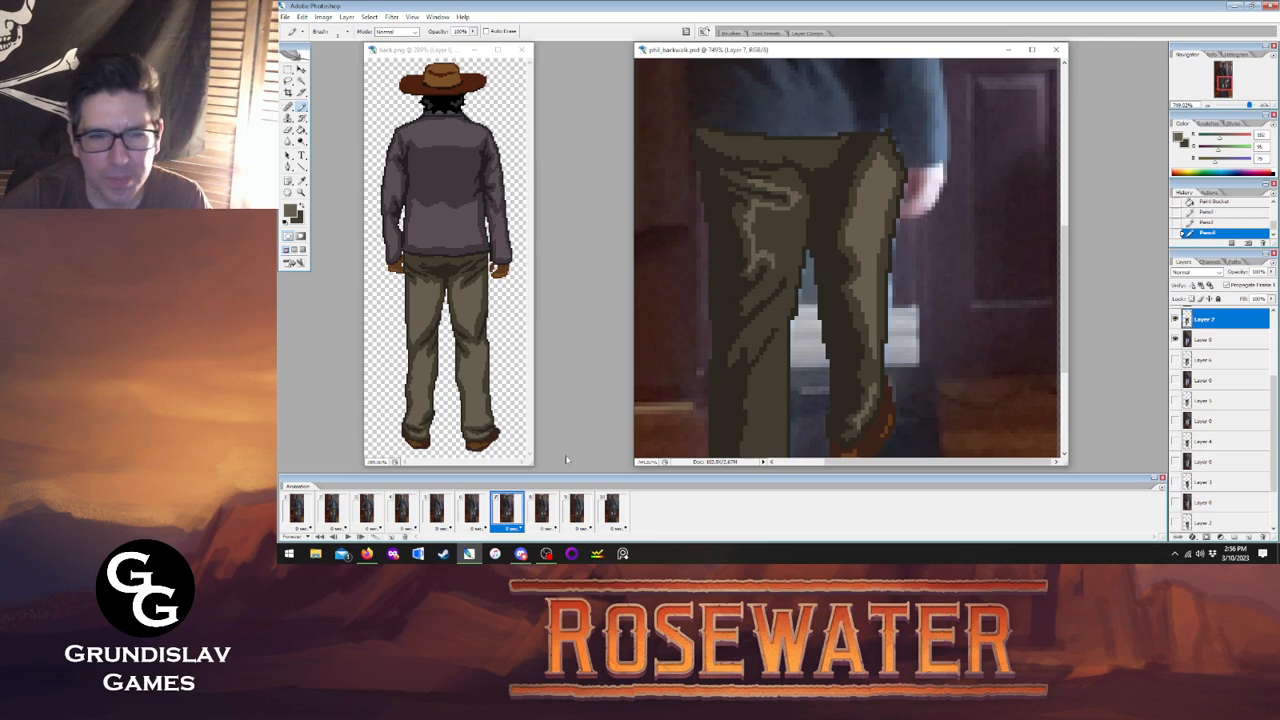
{"action": "left_click", "coordinate": [482, 515]}
{"action": "left_click", "coordinate": [508, 515]}
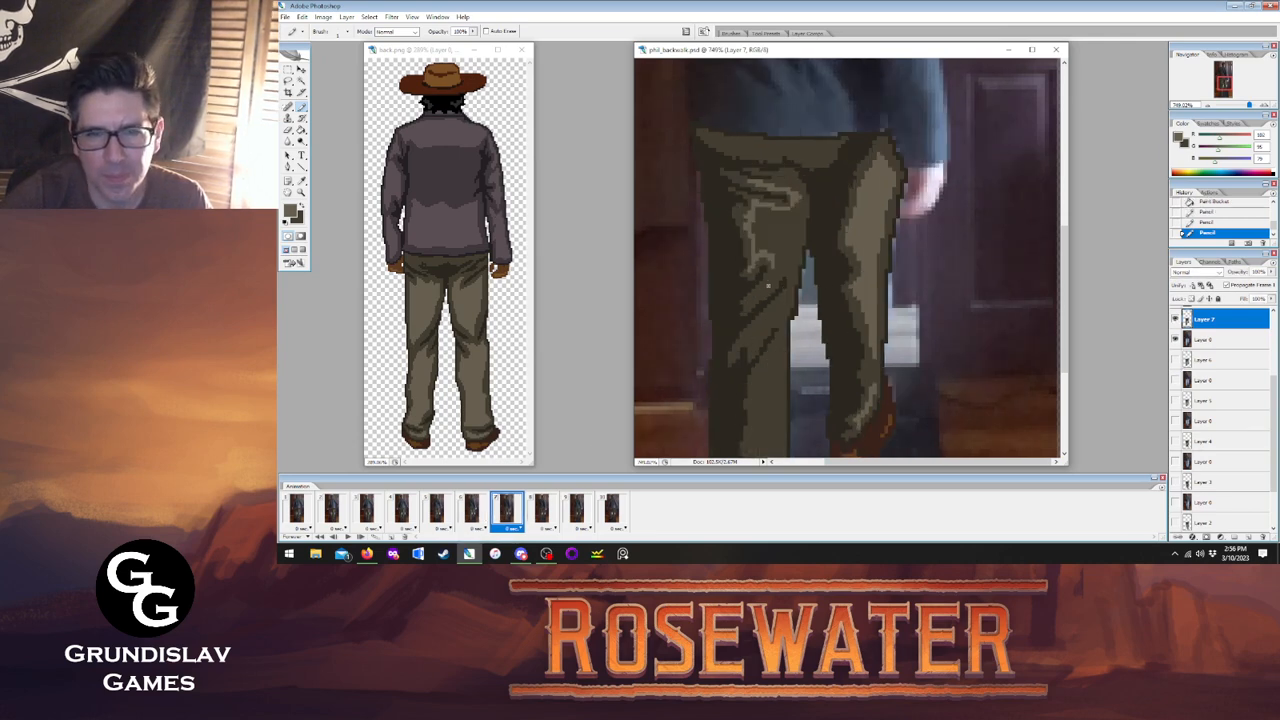
Outline the highlight on the left trouser leg's thigh and knee folds in frame 7 with the Pencil and fill the thigh area.
{"action": "left_click_drag", "start_coordinate": [776, 276], "coordinate": [767, 285]}
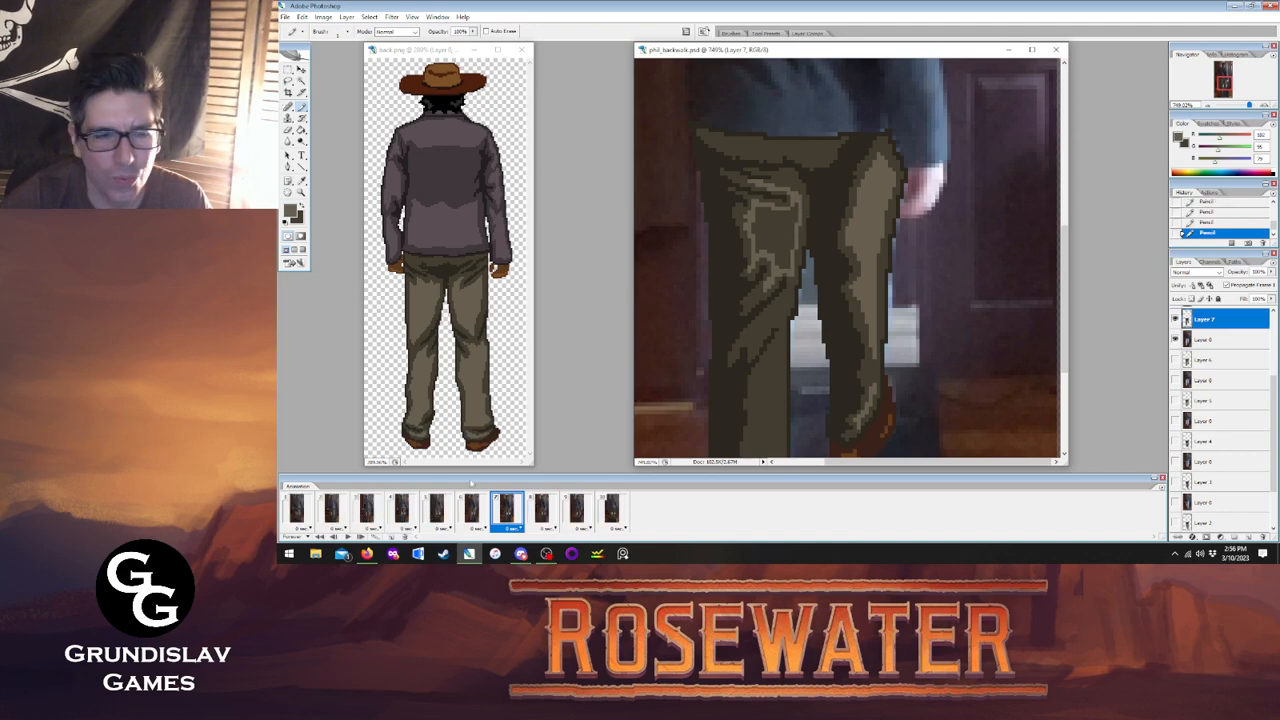
{"action": "left_click", "coordinate": [471, 510]}
{"action": "left_click", "coordinate": [506, 510]}
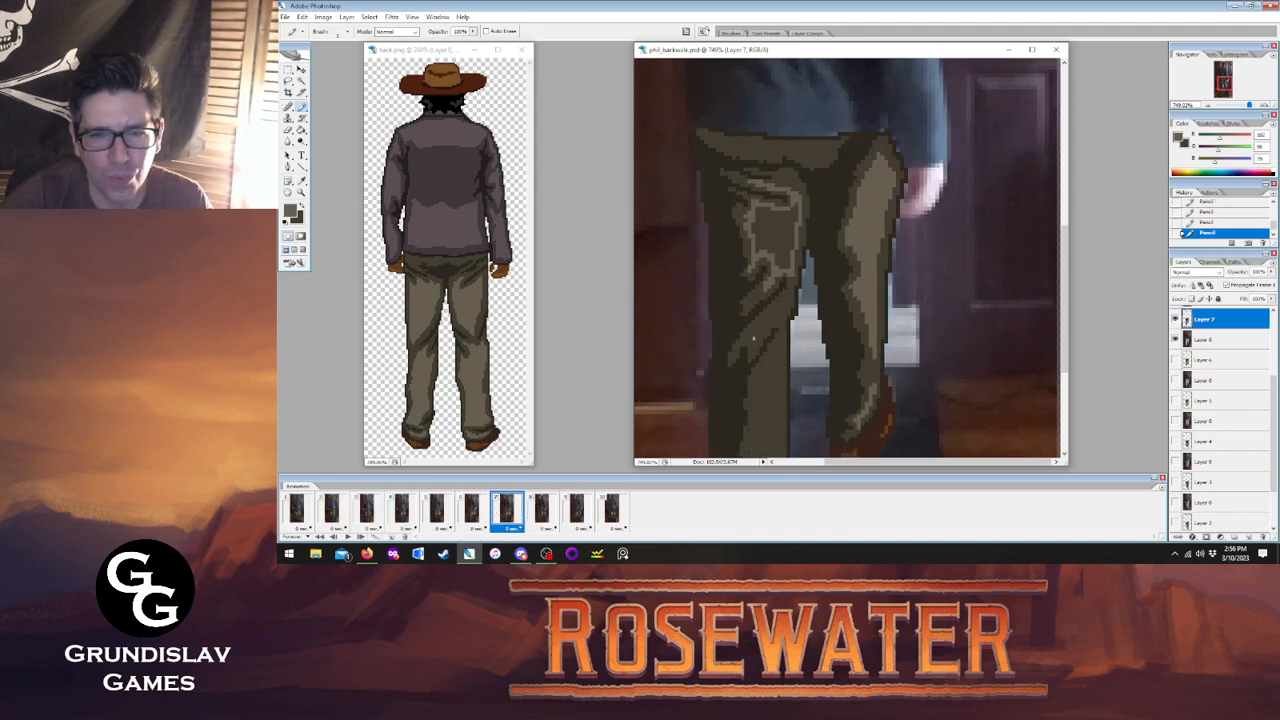
{"action": "left_click_drag", "start_coordinate": [753, 340], "coordinate": [791, 292]}
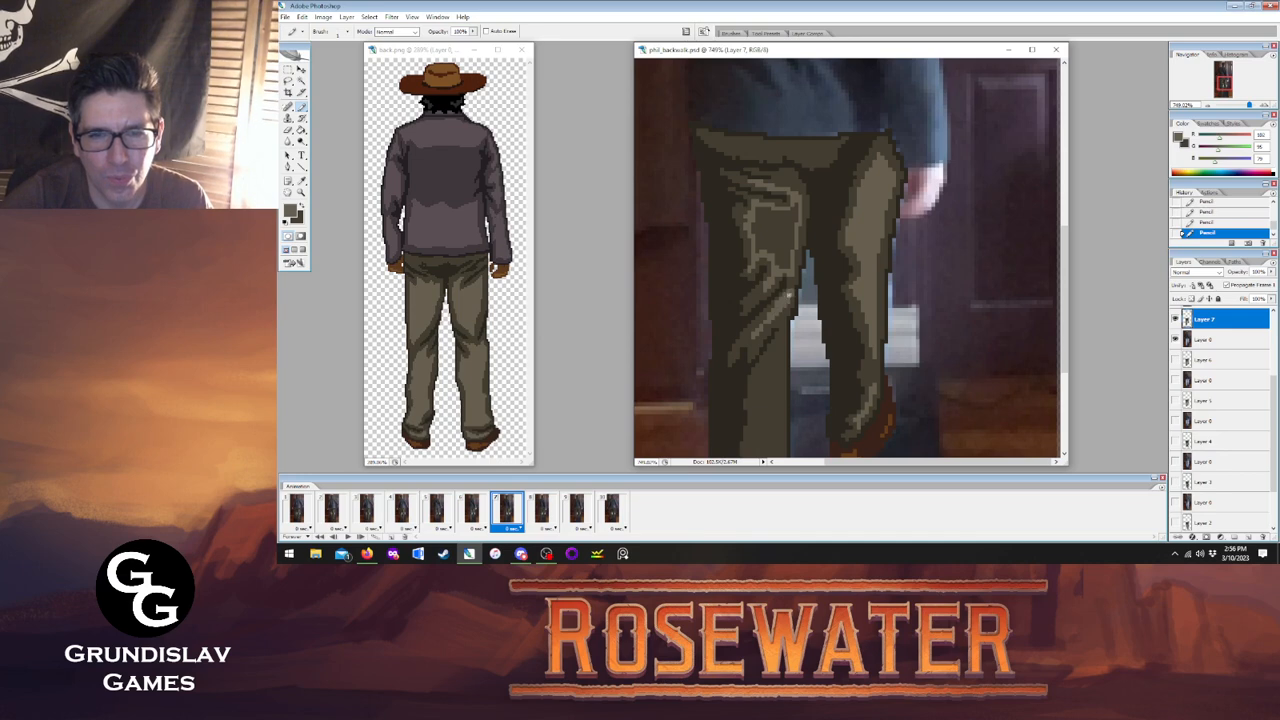
{"action": "key", "text": "g"}
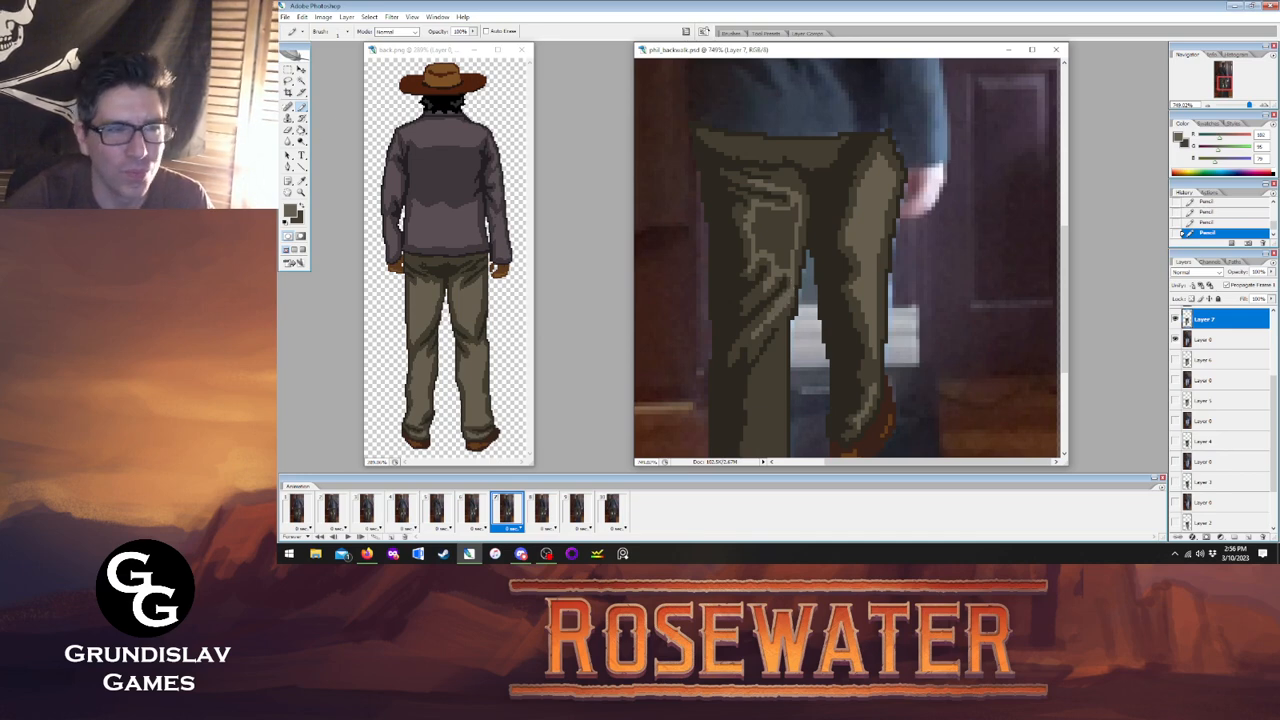
{"action": "left_click", "coordinate": [776, 240]}
{"action": "key", "text": "b"}
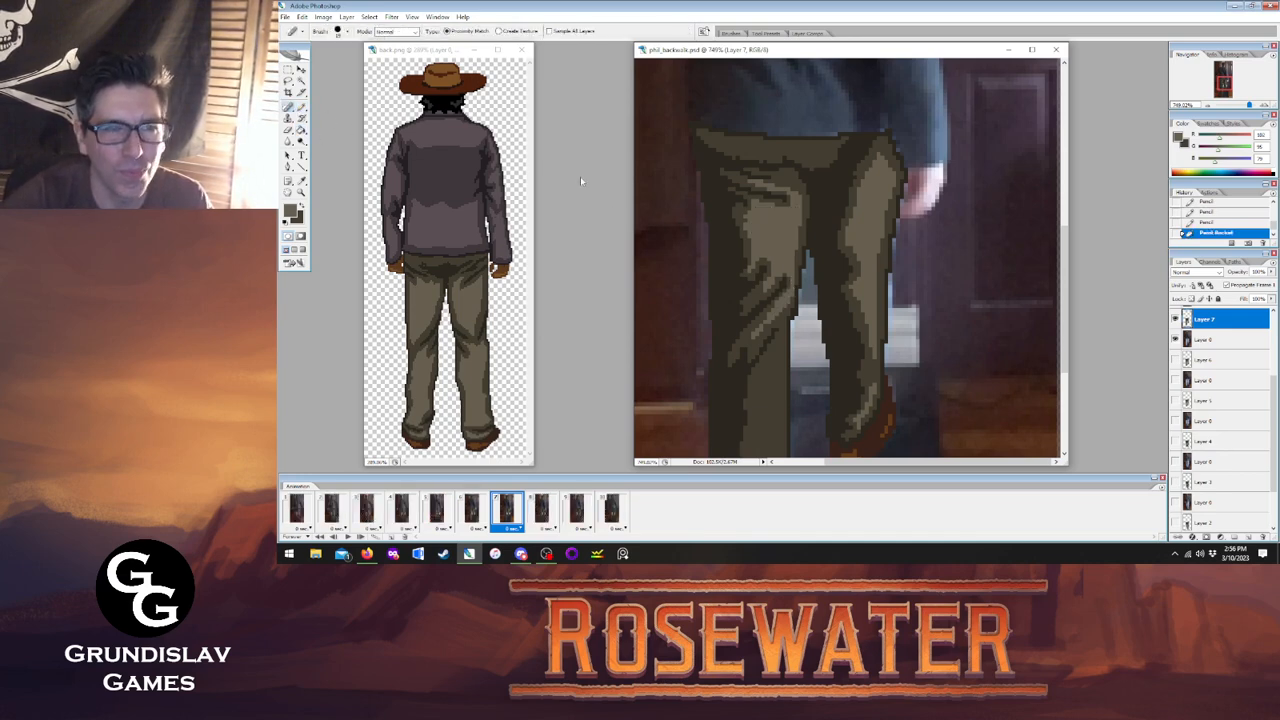
Outline and fill the light highlight down the lower left trouser leg in frame 7, checking it against frame 6.
{"action": "left_click_drag", "start_coordinate": [1067, 260], "coordinate": [1067, 313]}
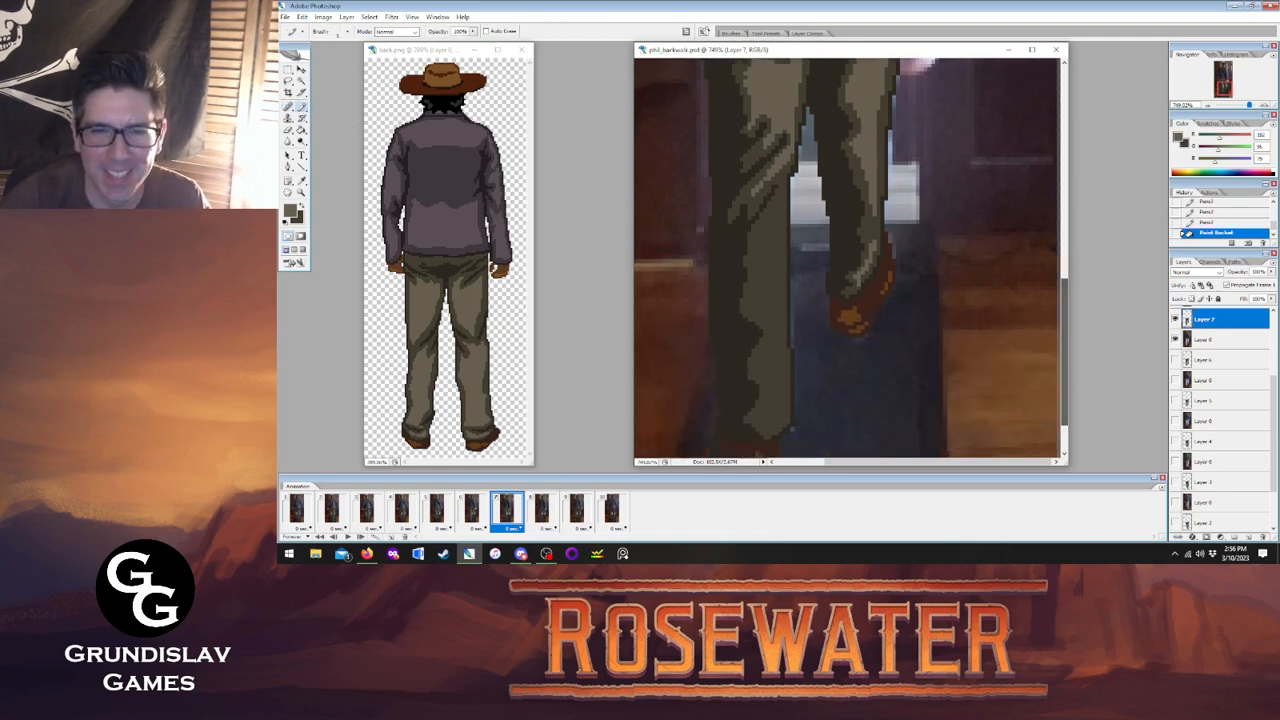
{"action": "left_click", "coordinate": [471, 515]}
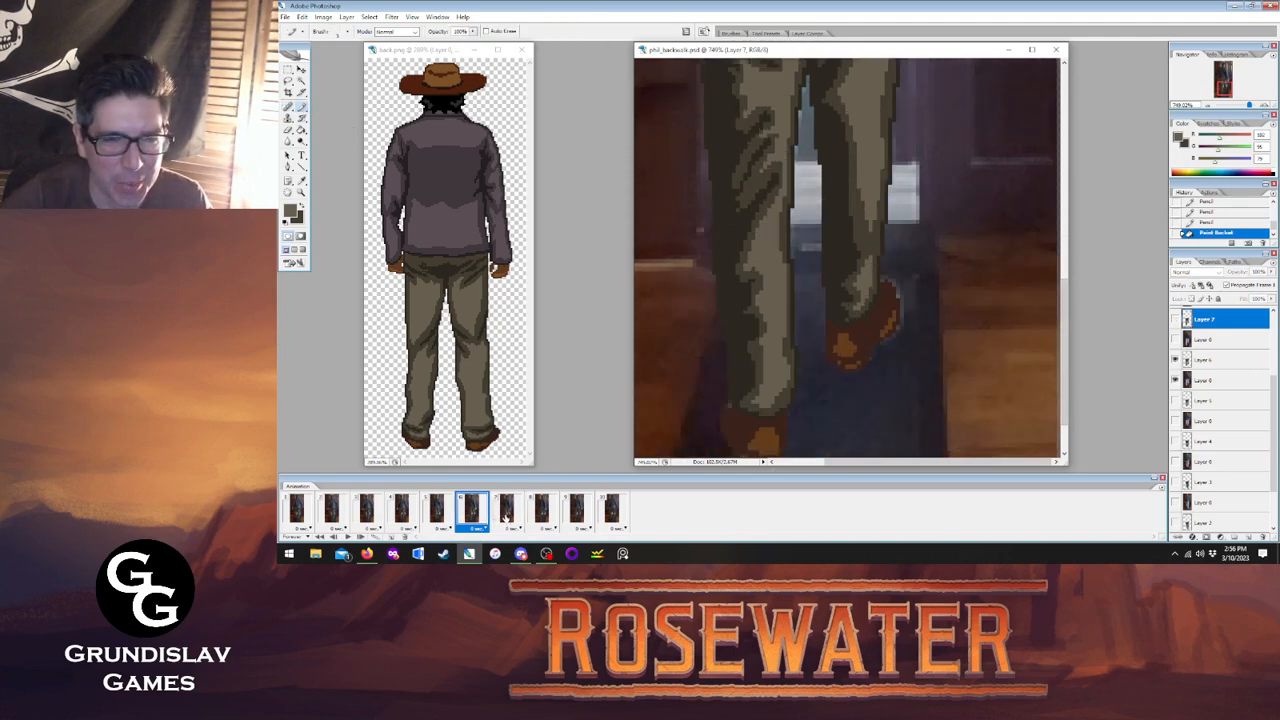
{"action": "left_click", "coordinate": [506, 512]}
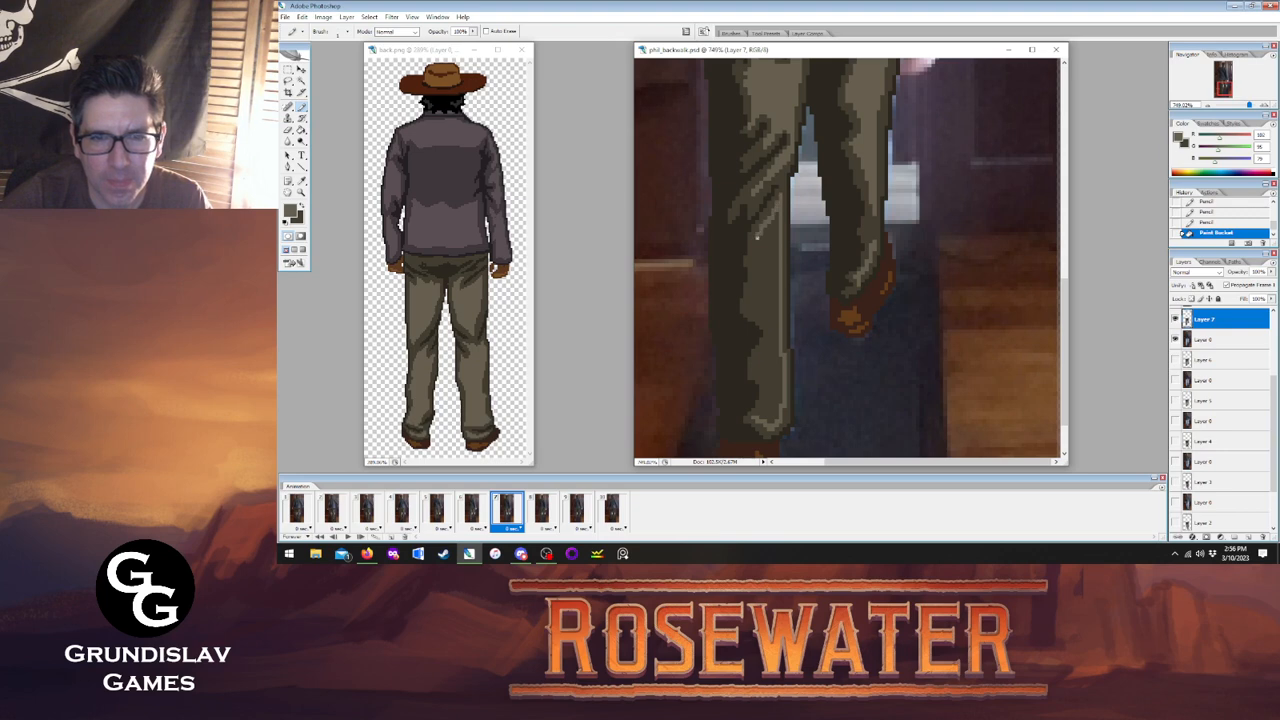
{"action": "mouse_move", "coordinate": [750, 303]}
{"action": "left_mouse_down"}
{"action": "mouse_move", "coordinate": [766, 320]}
{"action": "mouse_move", "coordinate": [760, 352]}
{"action": "left_mouse_up"}
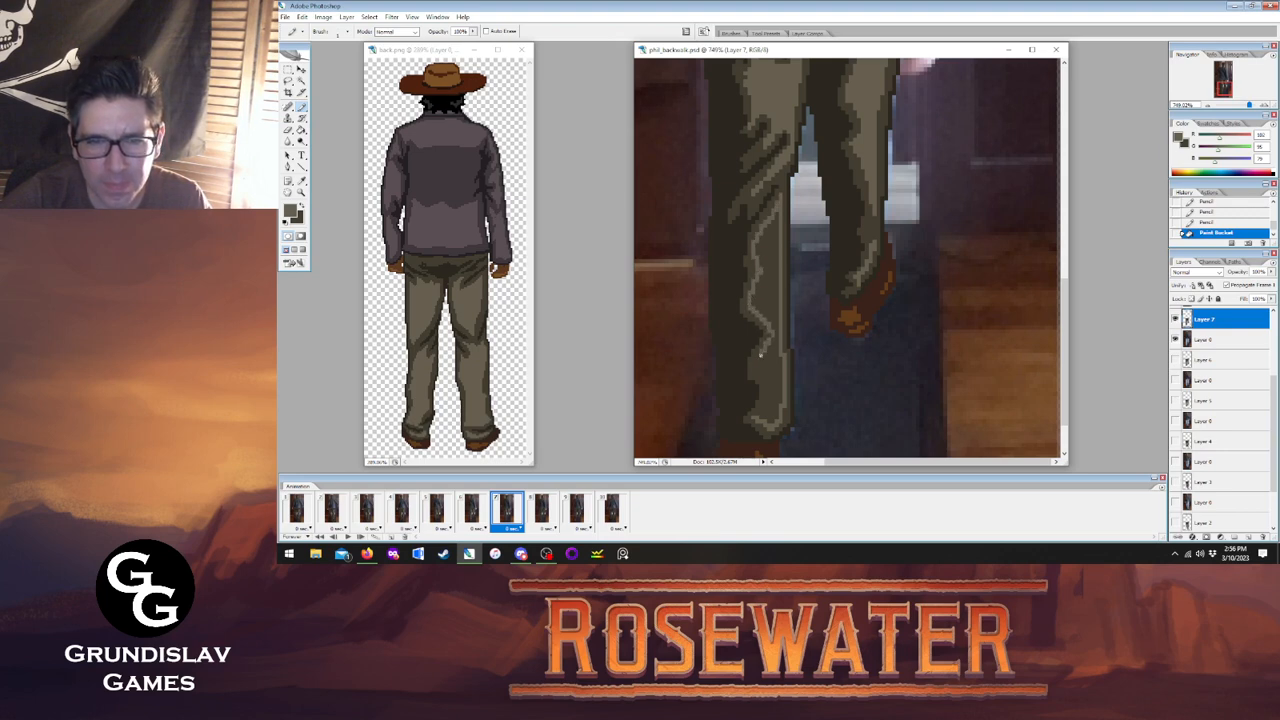
{"action": "left_click", "coordinate": [759, 408]}
{"action": "key", "text": "g"}
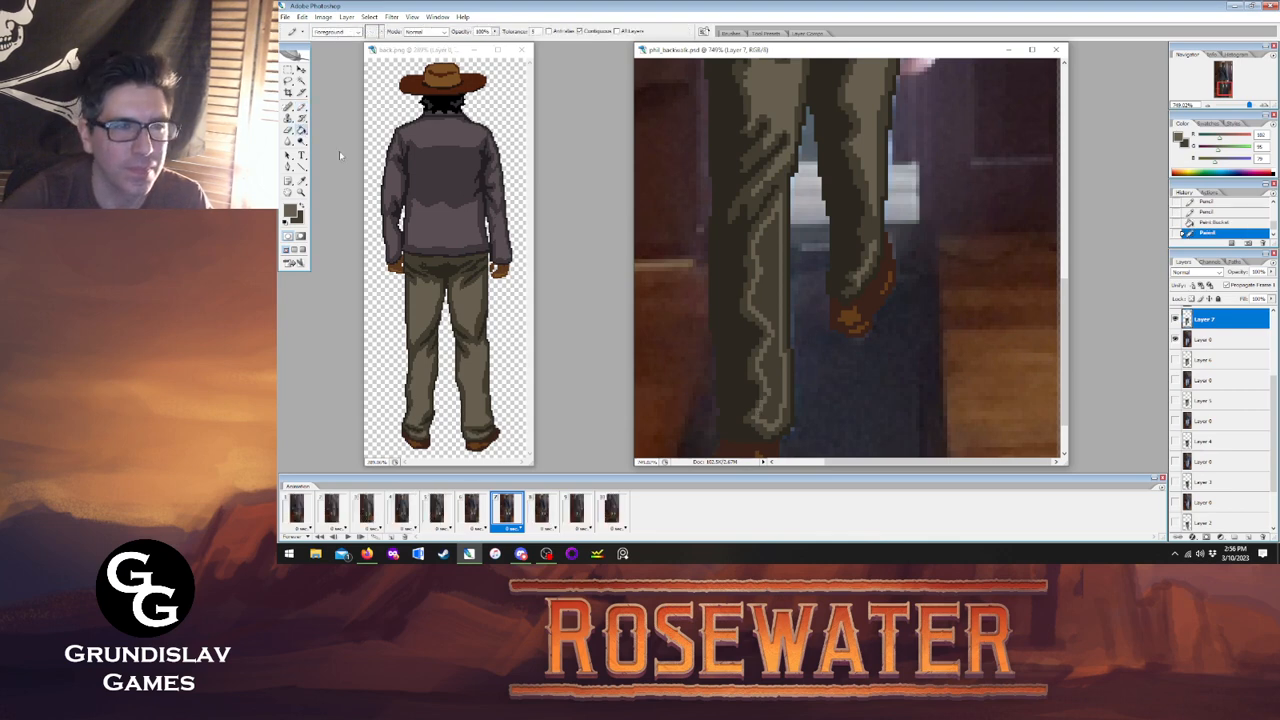
{"action": "left_click", "coordinate": [766, 263]}
{"action": "left_click", "coordinate": [472, 513]}
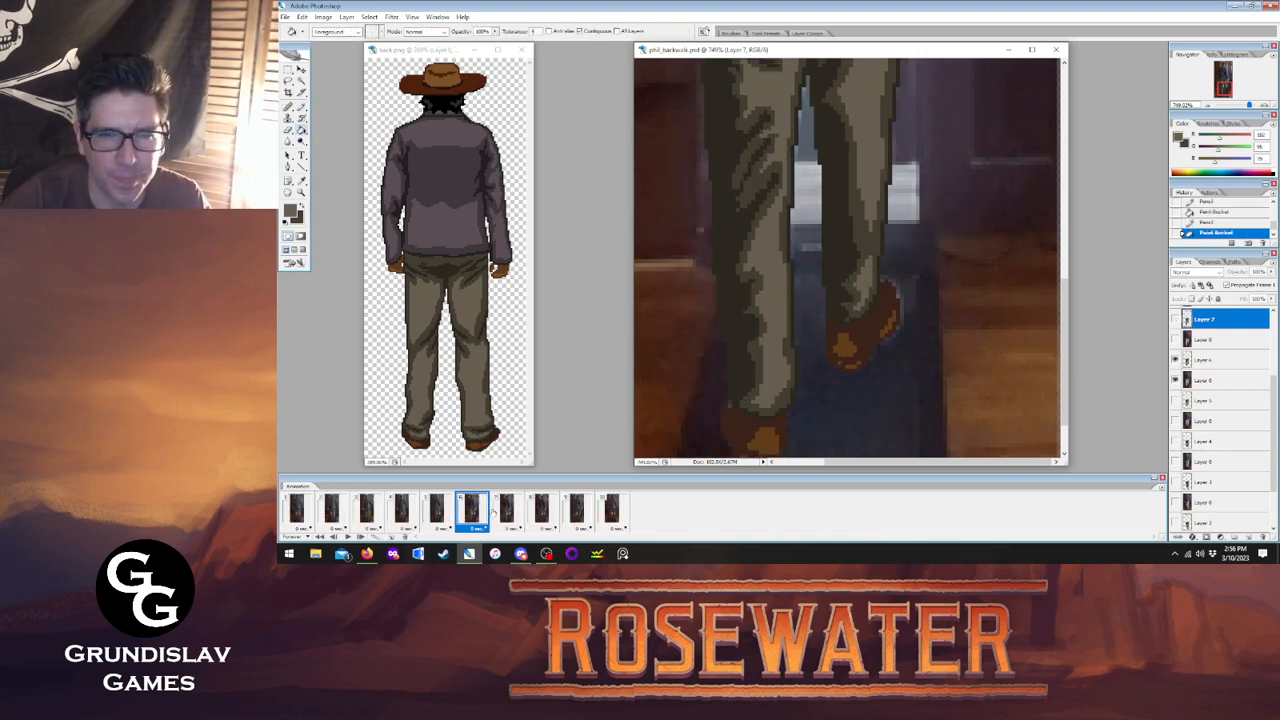
{"action": "left_click", "coordinate": [506, 511]}
{"action": "left_click", "coordinate": [468, 512]}
{"action": "left_click", "coordinate": [506, 511]}
On Layer 8 in frame 8, outline the highlight along the lower left trouser leg with the Pencil, using frame 7 as reference.
{"action": "left_click", "coordinate": [541, 510]}
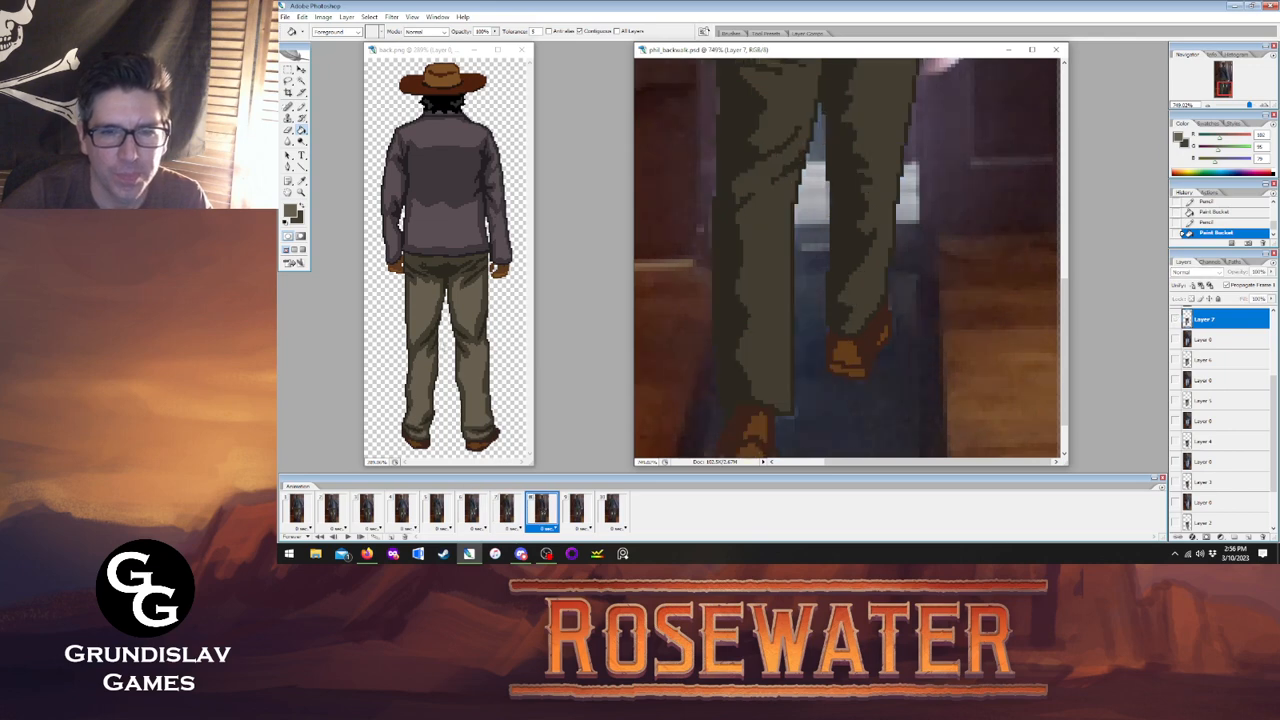
{"action": "left_click", "coordinate": [301, 106]}
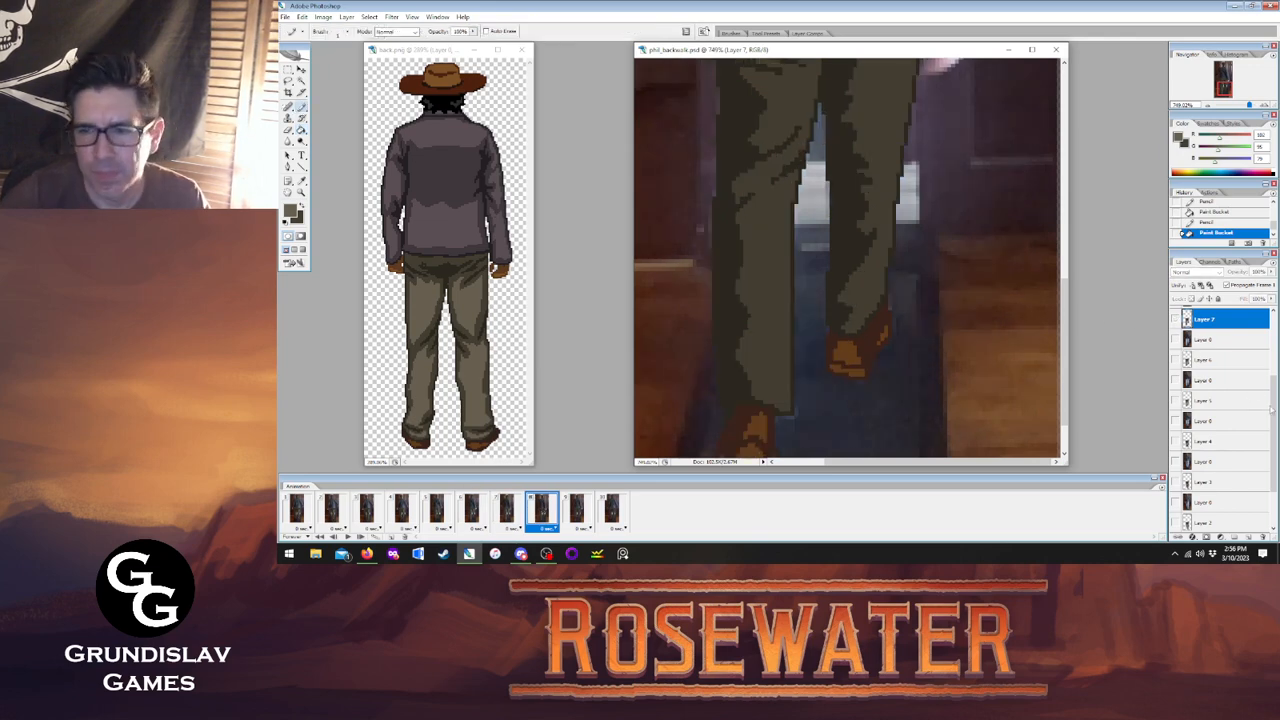
{"action": "scroll", "coordinate": [1215, 385], "scroll_direction": "up", "scroll_amount": 3}
{"action": "left_click", "coordinate": [1200, 370]}
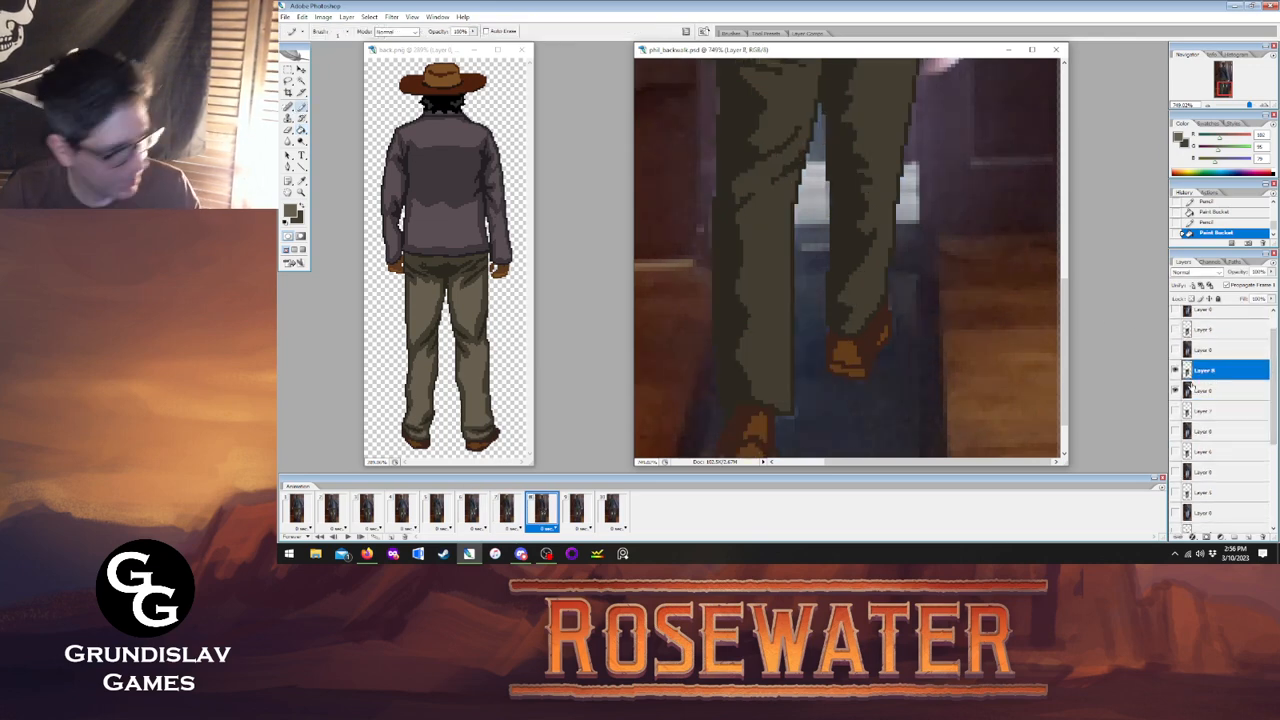
{"action": "left_click", "coordinate": [508, 510]}
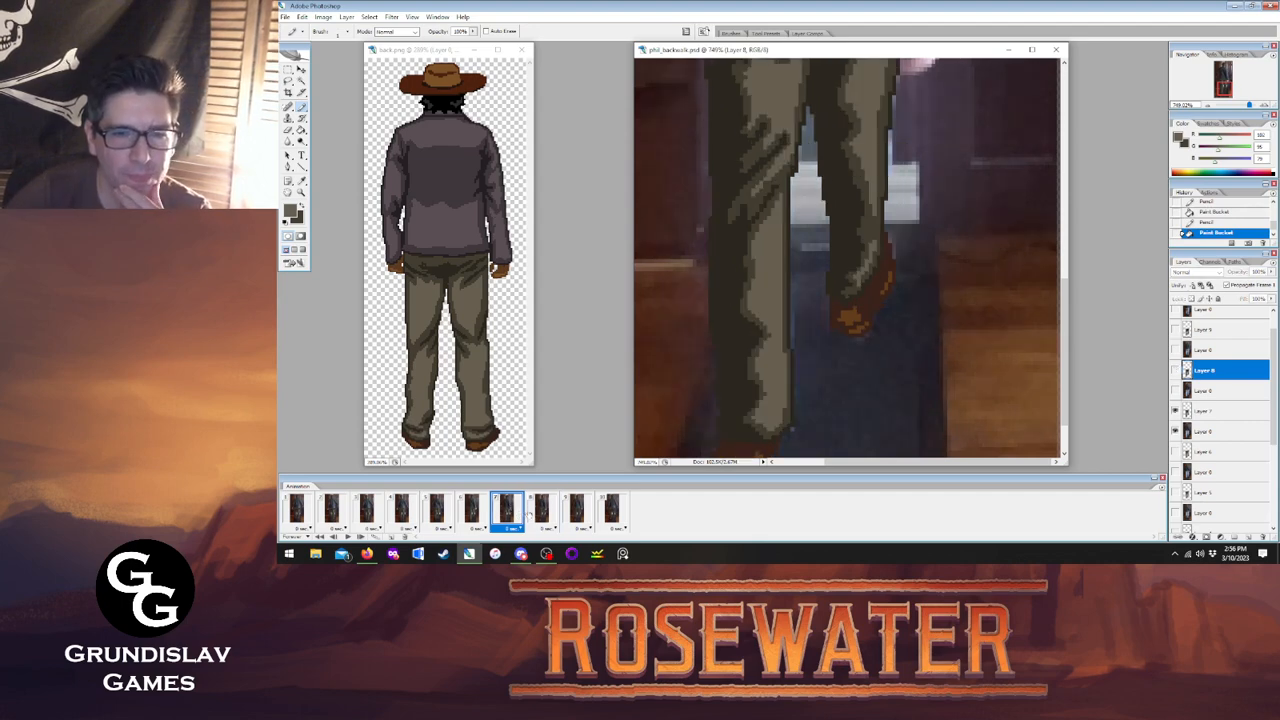
{"action": "left_click", "coordinate": [541, 508]}
{"action": "mouse_move", "coordinate": [757, 391]}
{"action": "left_mouse_down"}
{"action": "mouse_move", "coordinate": [758, 390]}
{"action": "mouse_move", "coordinate": [745, 354]}
{"action": "mouse_move", "coordinate": [761, 313]}
{"action": "mouse_move", "coordinate": [749, 227]}
{"action": "mouse_move", "coordinate": [787, 186]}
{"action": "mouse_move", "coordinate": [784, 228]}
{"action": "left_mouse_up"}
{"action": "left_click", "coordinate": [782, 398]}
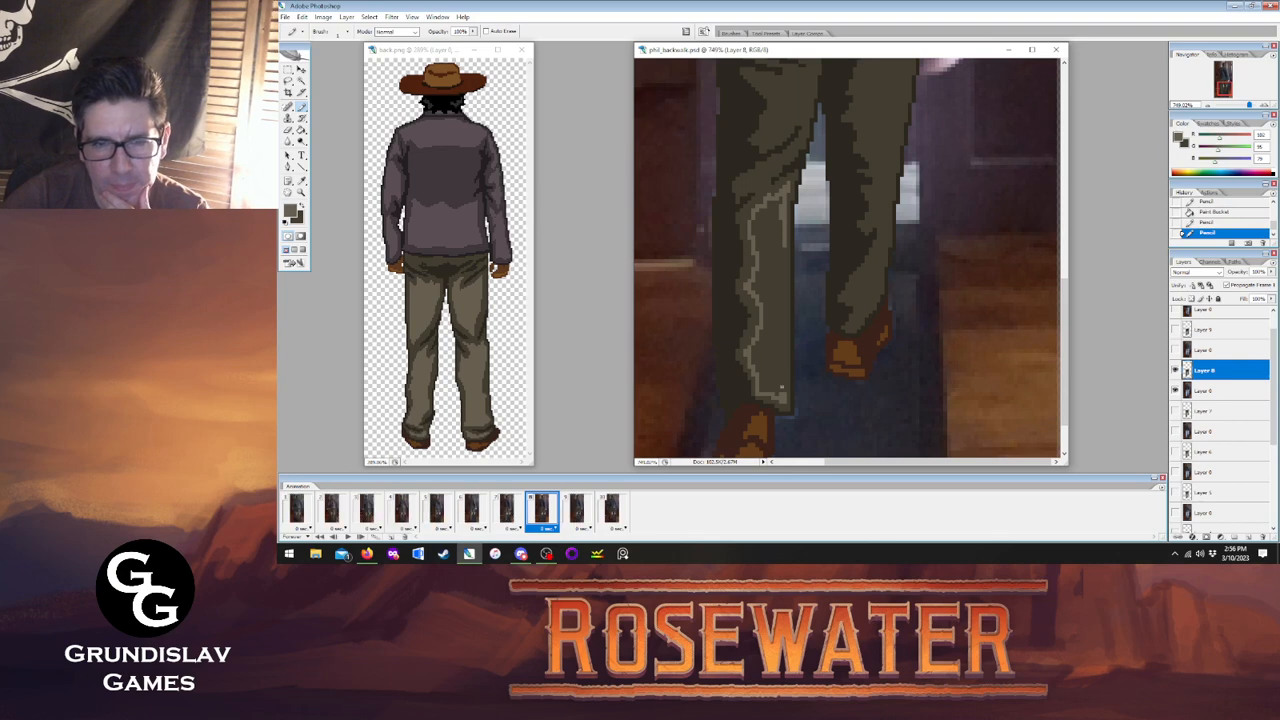
{"action": "left_click_drag", "start_coordinate": [785, 396], "coordinate": [785, 248]}
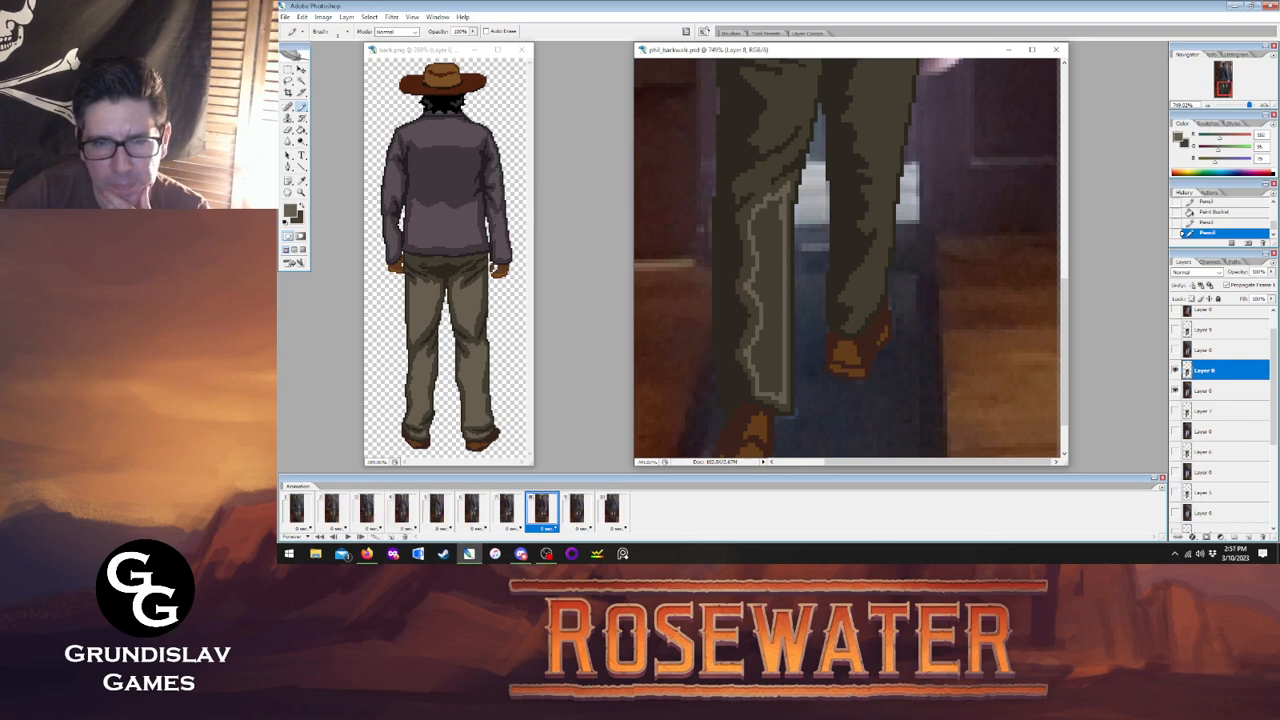
{"action": "left_click", "coordinate": [508, 514]}
{"action": "left_click", "coordinate": [542, 512]}
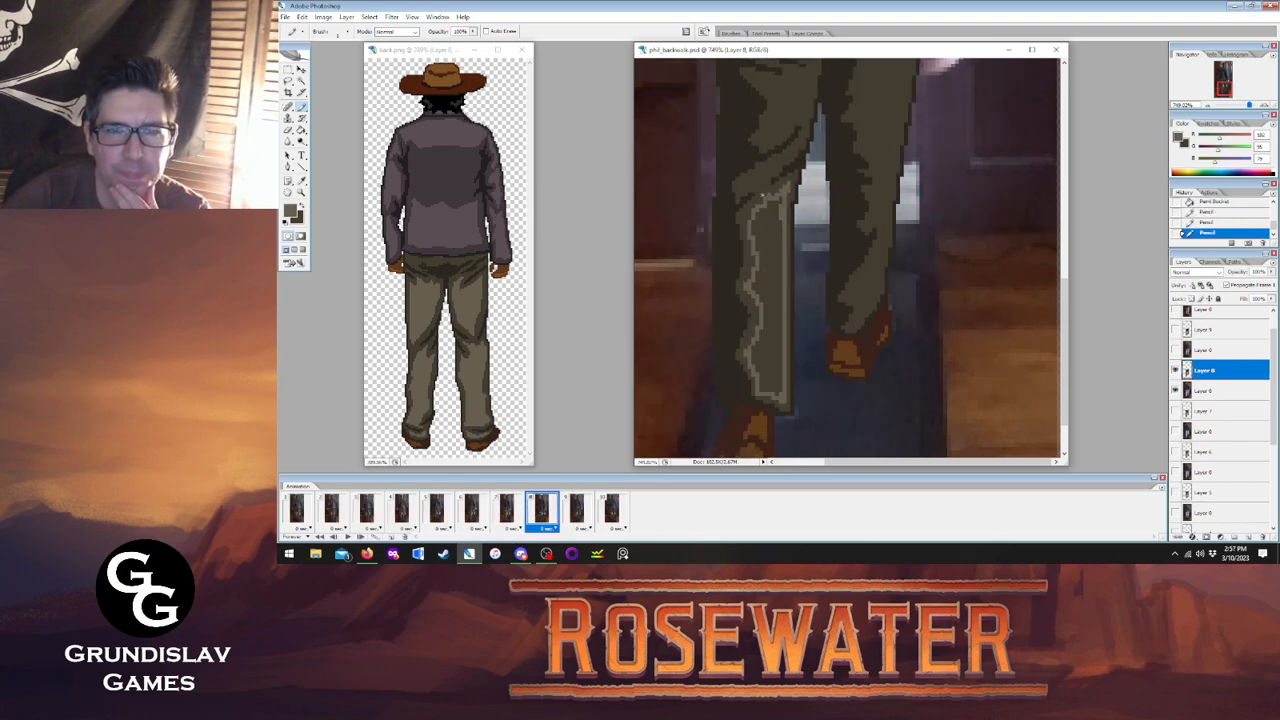
Draw light highlight strokes along the diagonal knee folds of the left trouser leg in frame 8.
{"action": "left_click_drag", "start_coordinate": [757, 177], "coordinate": [763, 168]}
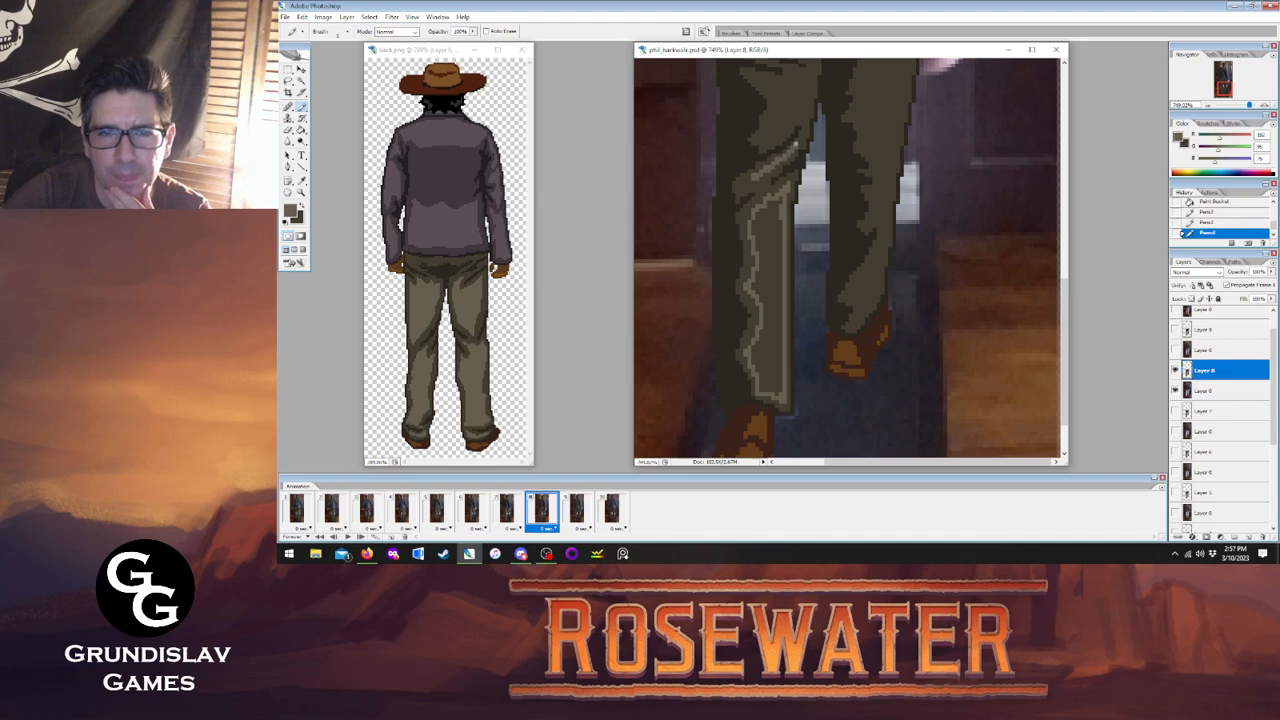
{"action": "left_click", "coordinate": [746, 182]}
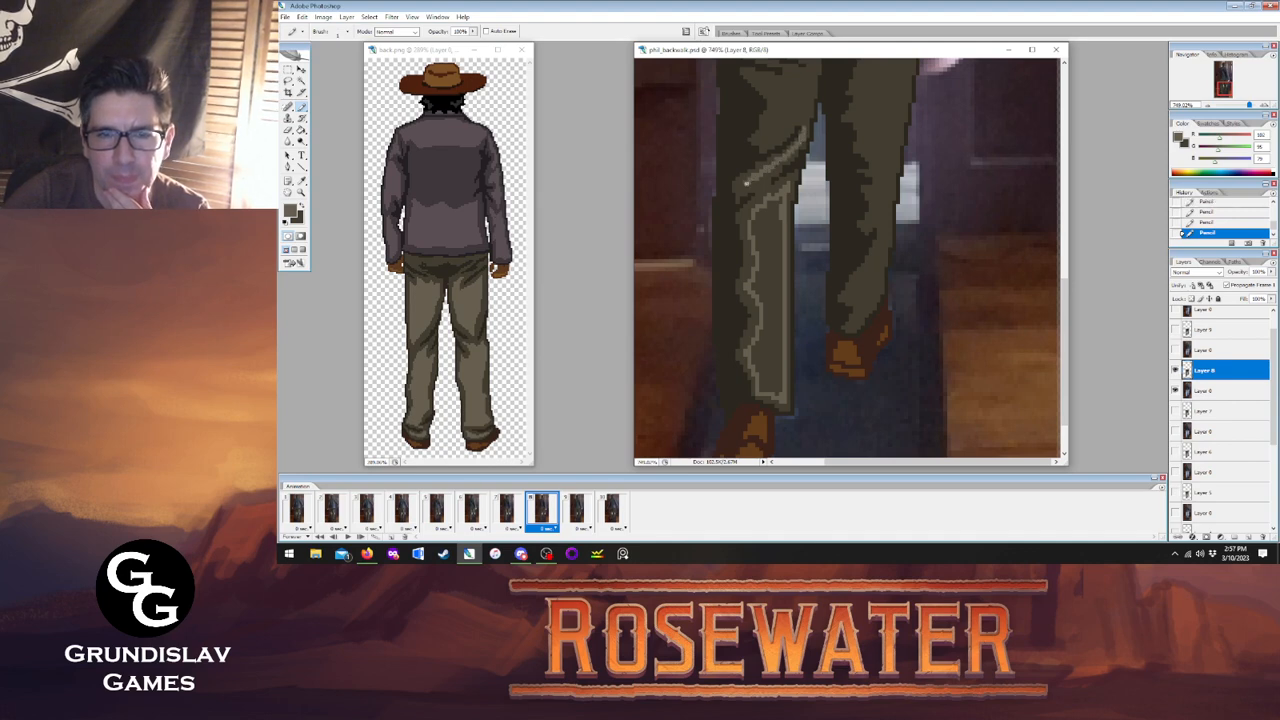
{"action": "scroll", "coordinate": [850, 250], "scroll_direction": "up", "scroll_amount": 3}
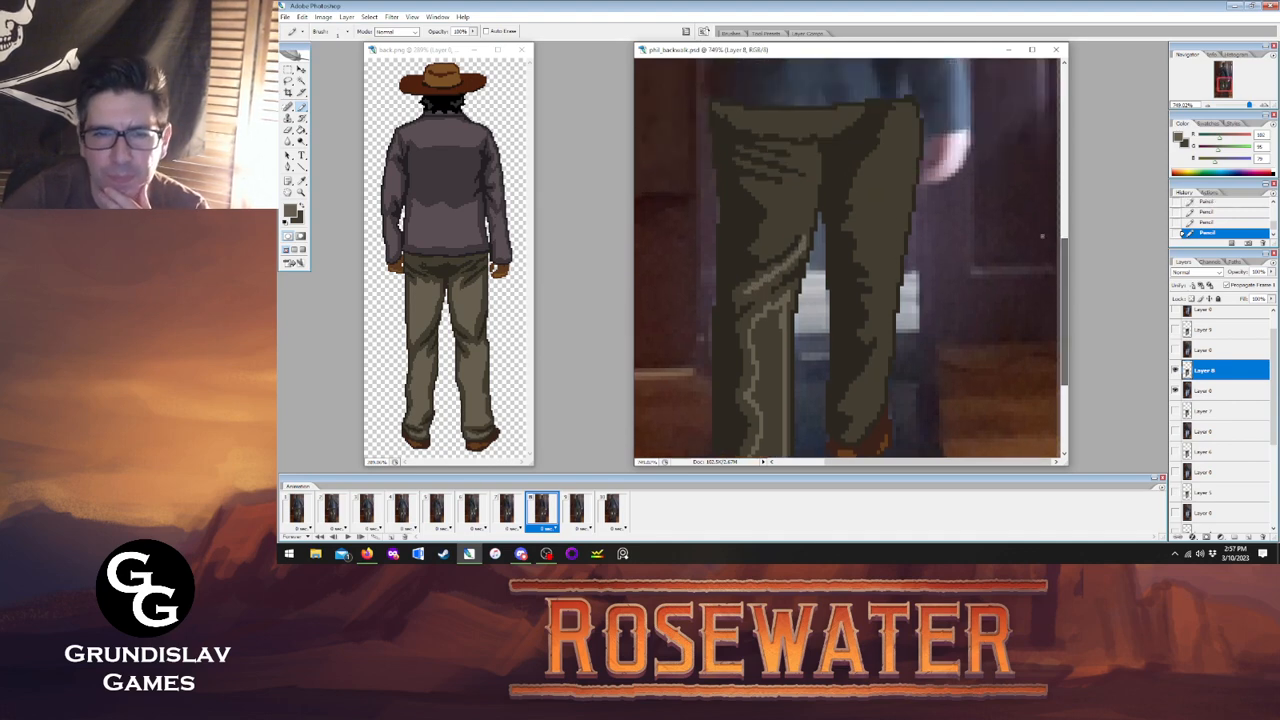
{"action": "left_click", "coordinate": [507, 514]}
{"action": "left_click", "coordinate": [541, 510]}
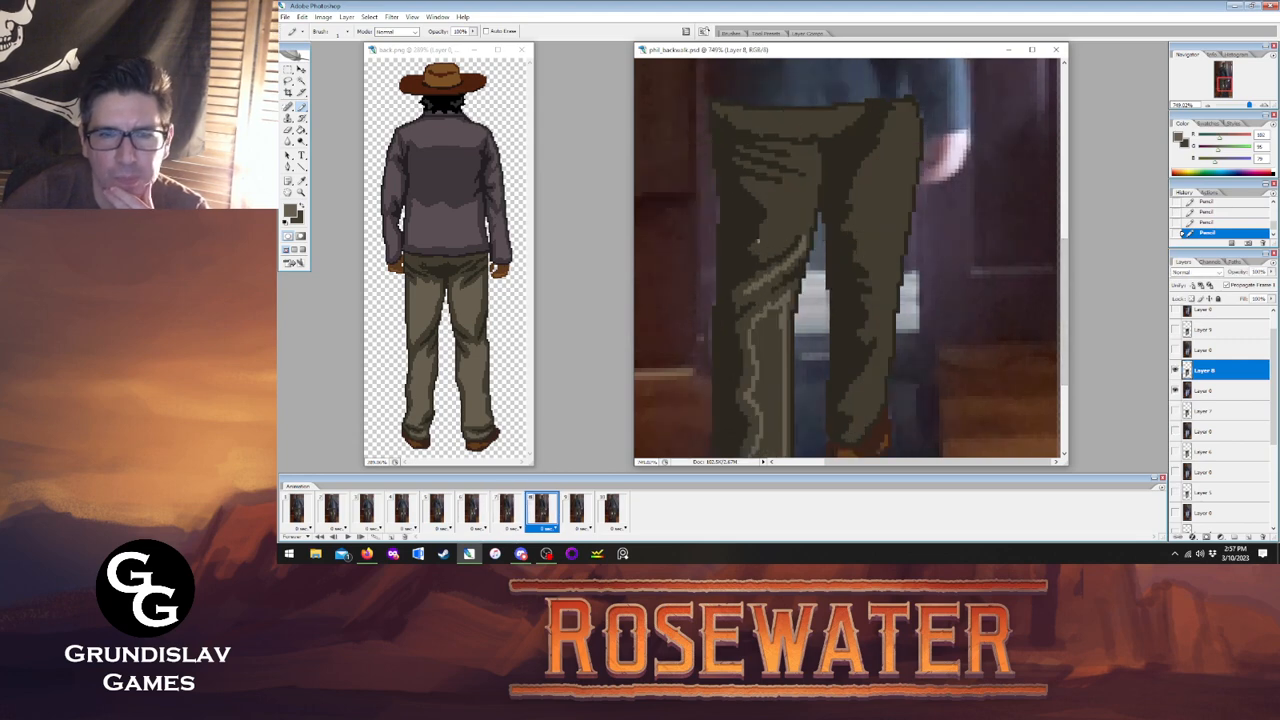
Outline the highlight on the left thigh and its upper folds in frame 8, comparing its shape with frame 7.
{"action": "mouse_move", "coordinate": [760, 248]}
{"action": "left_mouse_down"}
{"action": "mouse_move", "coordinate": [803, 234]}
{"action": "mouse_move", "coordinate": [771, 230]}
{"action": "left_mouse_up"}
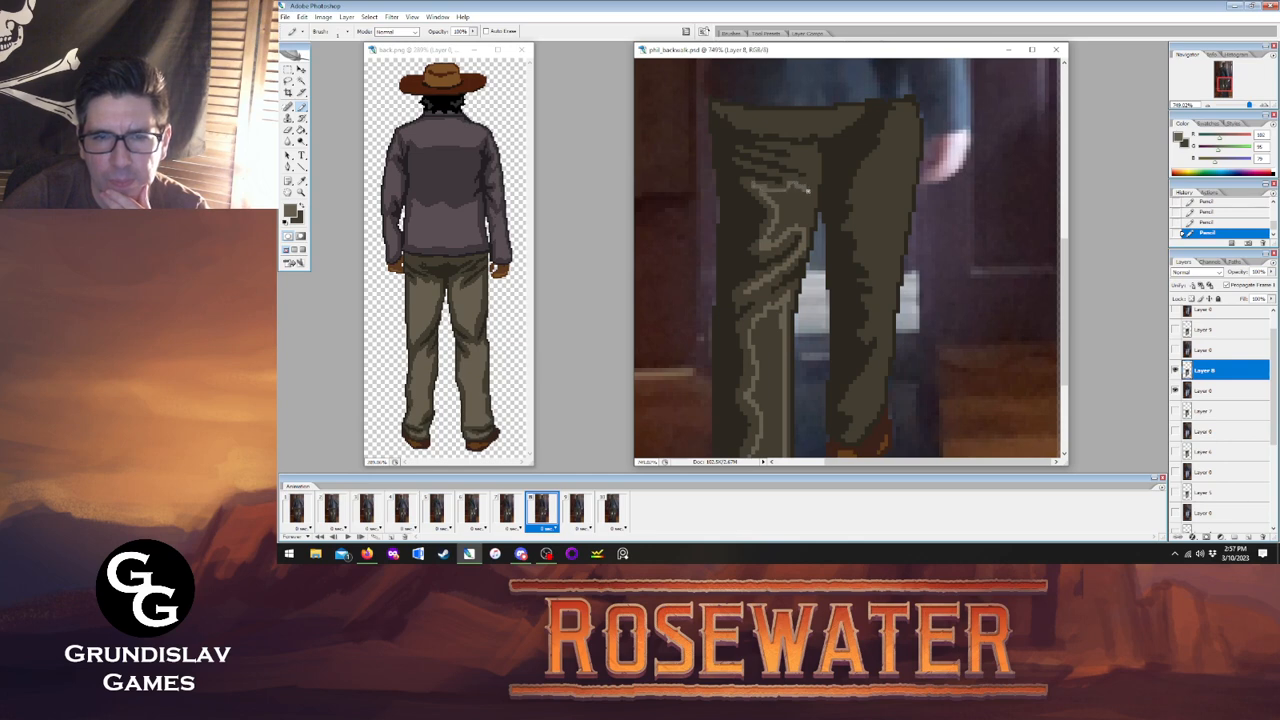
{"action": "left_click_drag", "start_coordinate": [806, 190], "coordinate": [804, 222]}
{"action": "left_click", "coordinate": [508, 508]}
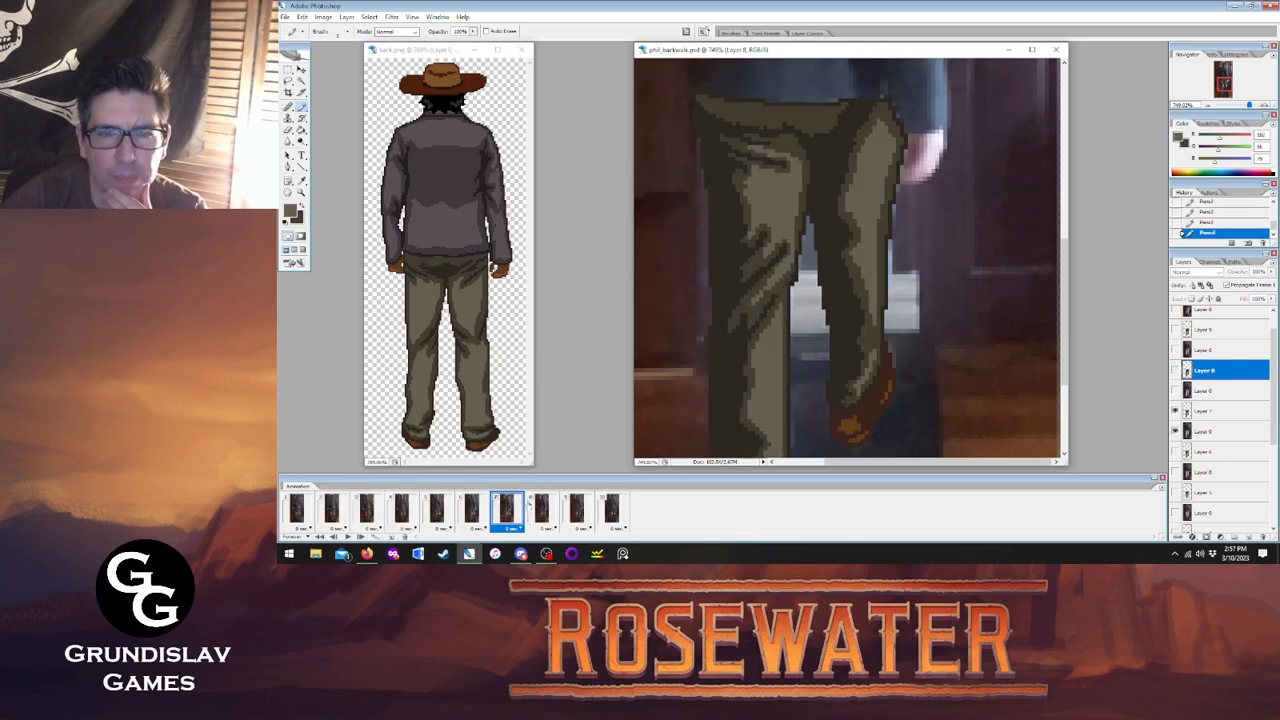
{"action": "left_click", "coordinate": [542, 508]}
{"action": "left_click_drag", "start_coordinate": [763, 157], "coordinate": [800, 165]}
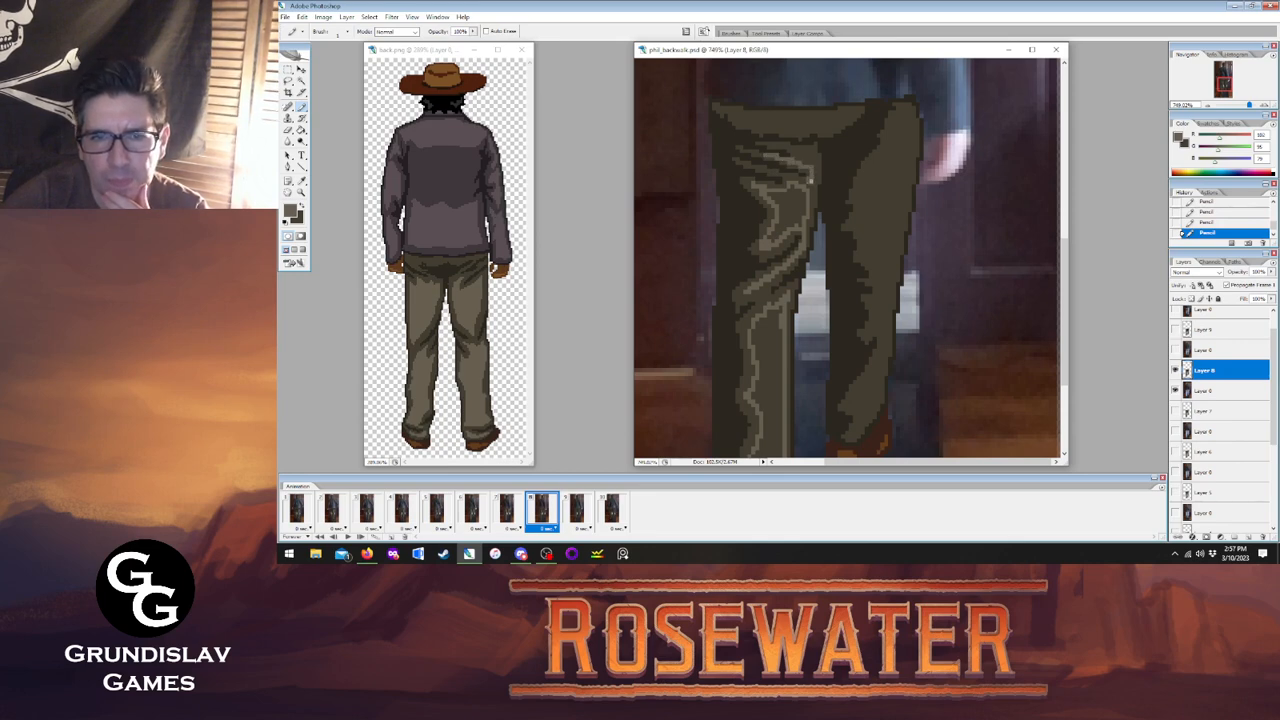
{"action": "left_click", "coordinate": [505, 508]}
{"action": "left_click", "coordinate": [542, 508]}
{"action": "left_click", "coordinate": [505, 508]}
{"action": "left_click", "coordinate": [542, 508]}
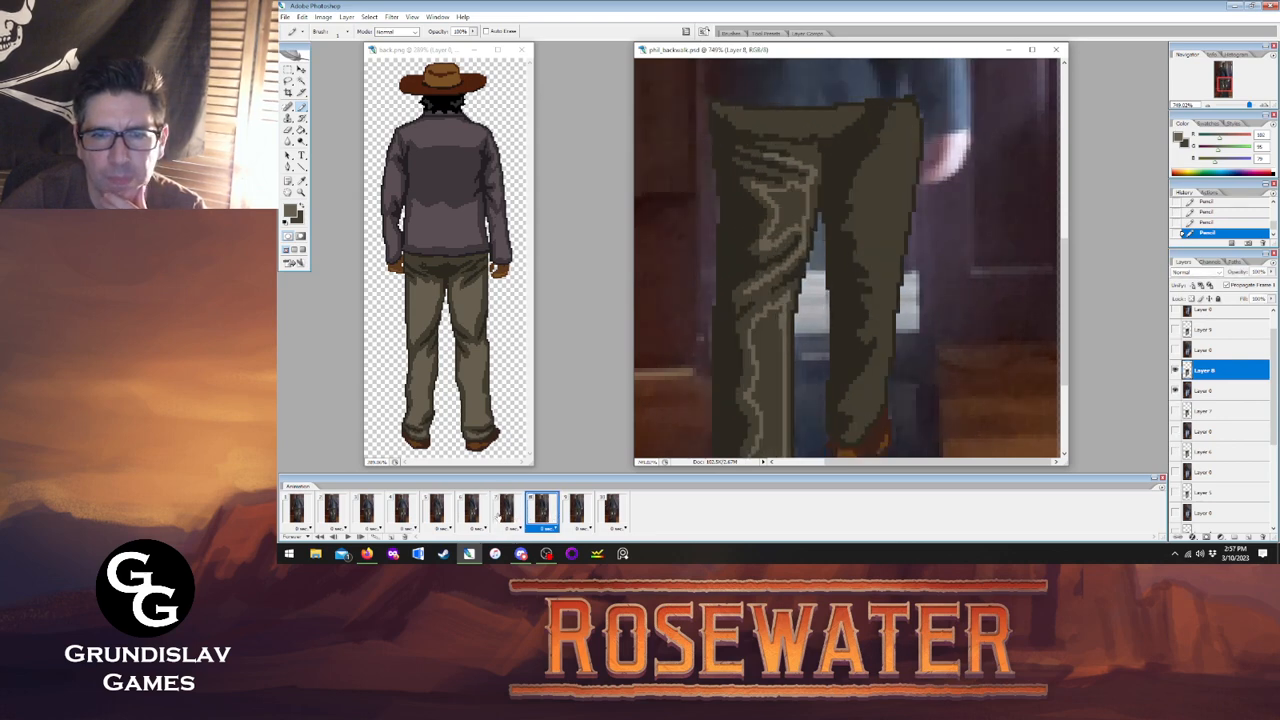
Highlight the right trouser leg's cuff in frame 8 and outline the long highlight from hip to lower leg.
{"action": "left_click", "coordinate": [505, 508]}
{"action": "left_click", "coordinate": [542, 508]}
{"action": "mouse_move", "coordinate": [858, 430]}
{"action": "left_mouse_down"}
{"action": "mouse_move", "coordinate": [876, 402]}
{"action": "mouse_move", "coordinate": [870, 378]}
{"action": "mouse_move", "coordinate": [852, 400]}
{"action": "mouse_move", "coordinate": [870, 398]}
{"action": "left_mouse_up"}
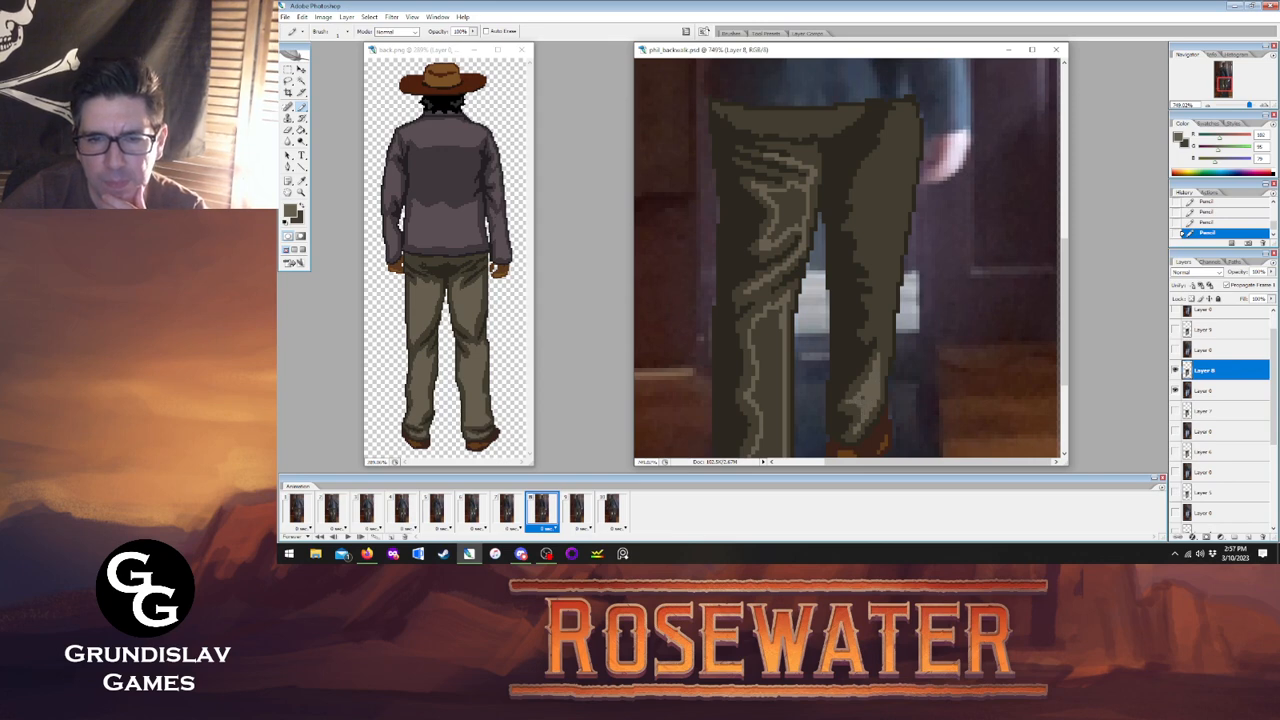
{"action": "left_click", "coordinate": [506, 508]}
{"action": "left_click", "coordinate": [541, 508]}
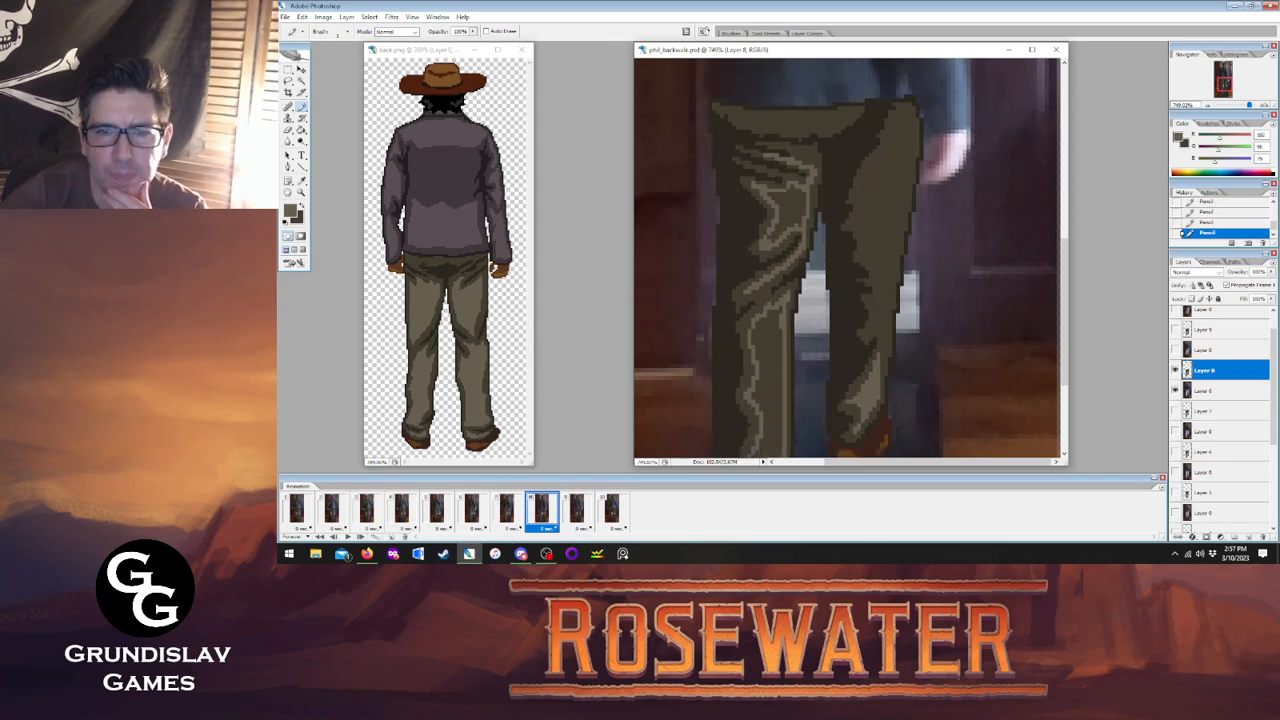
{"action": "mouse_move", "coordinate": [859, 222]}
{"action": "left_mouse_down"}
{"action": "mouse_move", "coordinate": [889, 140]}
{"action": "mouse_move", "coordinate": [905, 168]}
{"action": "mouse_move", "coordinate": [887, 272]}
{"action": "left_mouse_up"}
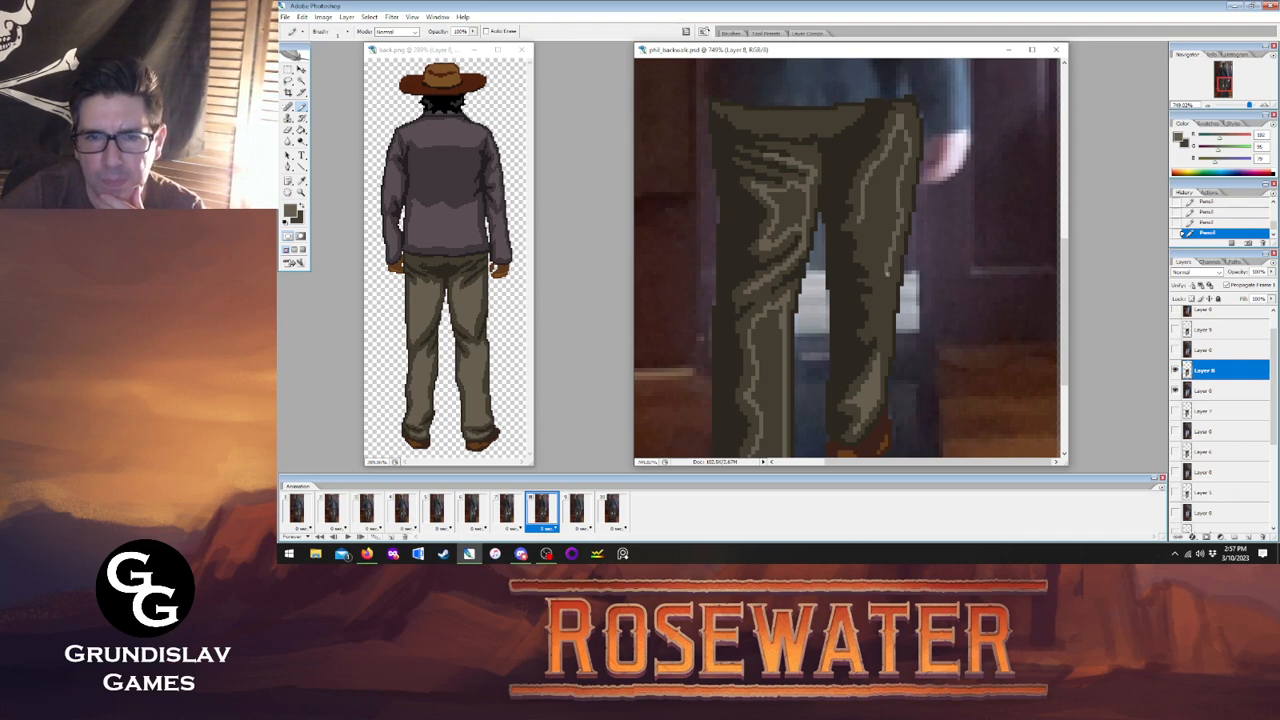
{"action": "left_click_drag", "start_coordinate": [884, 341], "coordinate": [864, 240]}
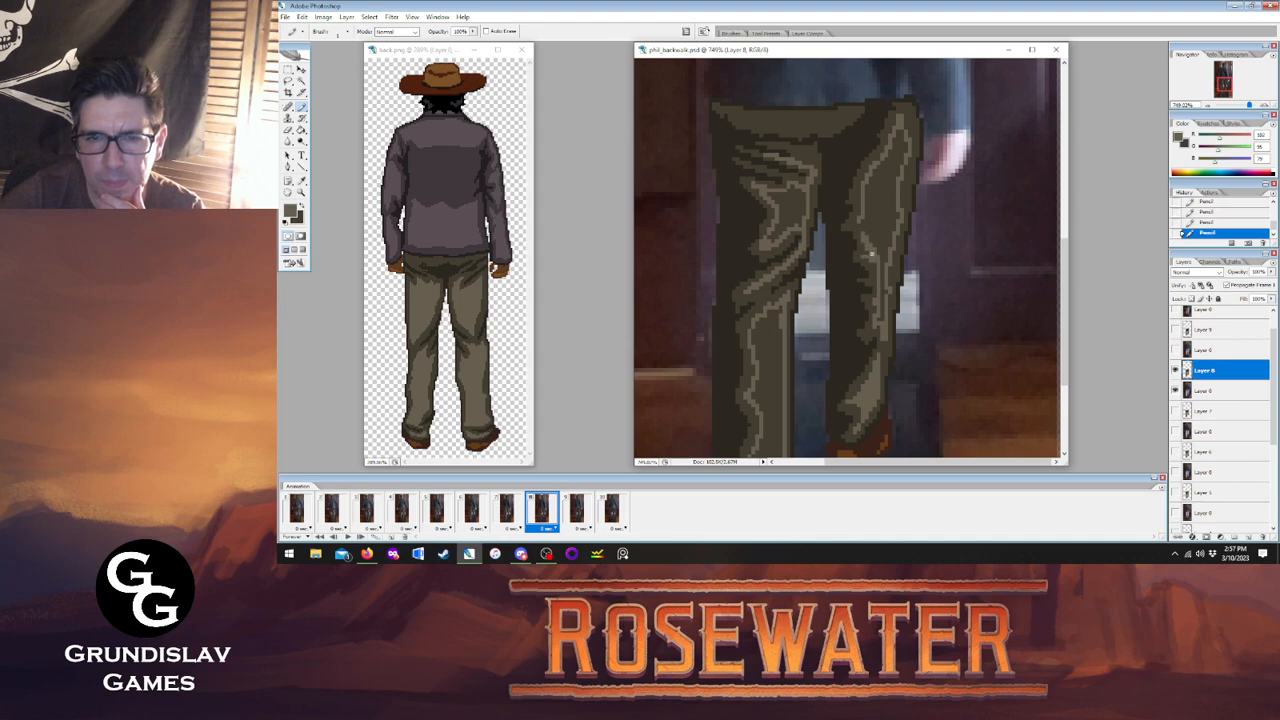
Fill the outlined highlight areas on both trouser legs in frame 8 with the Paint Bucket and compare with frame 7.
{"action": "key", "text": "g"}
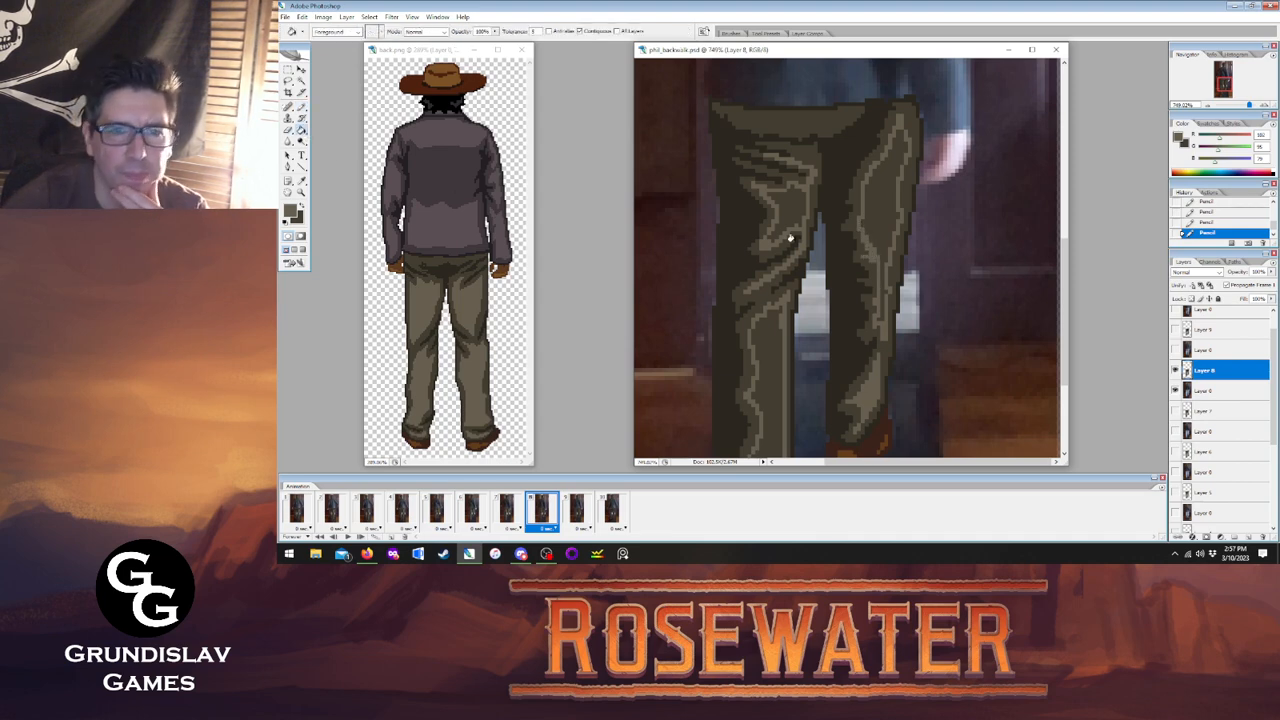
{"action": "left_click", "coordinate": [883, 197]}
{"action": "left_click", "coordinate": [883, 197]}
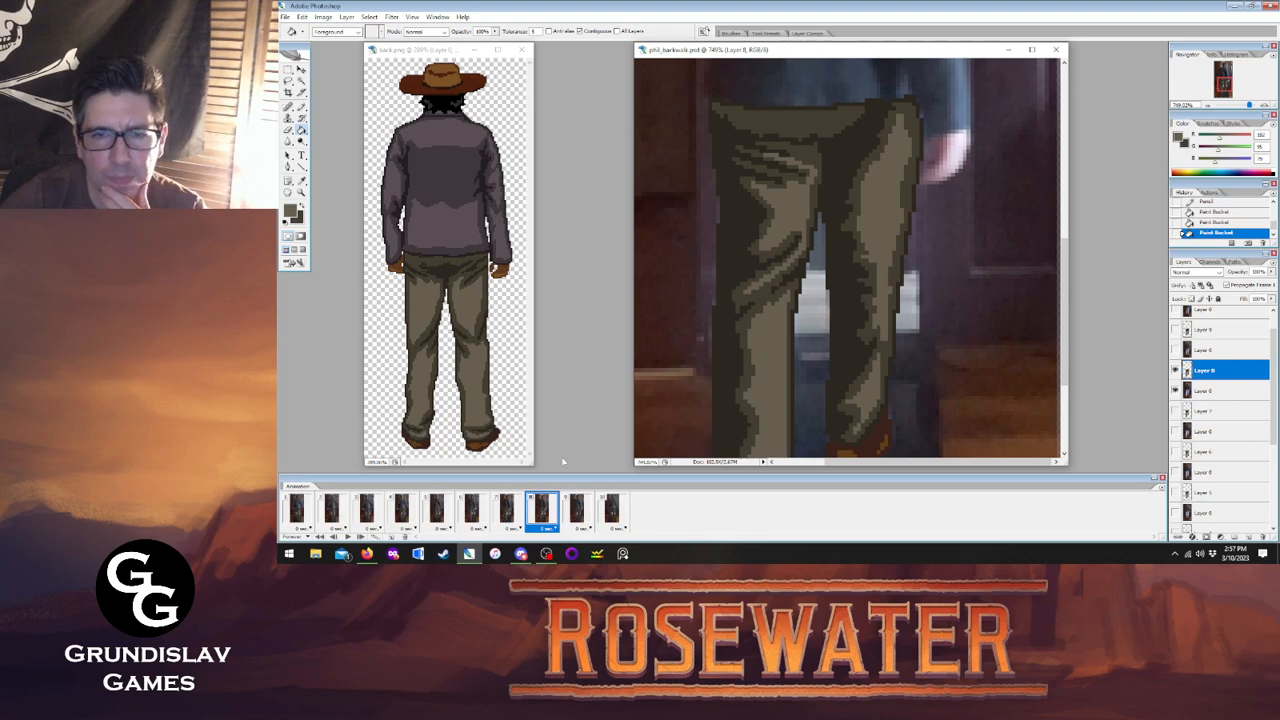
{"action": "left_click", "coordinate": [508, 512]}
{"action": "left_click", "coordinate": [542, 512]}
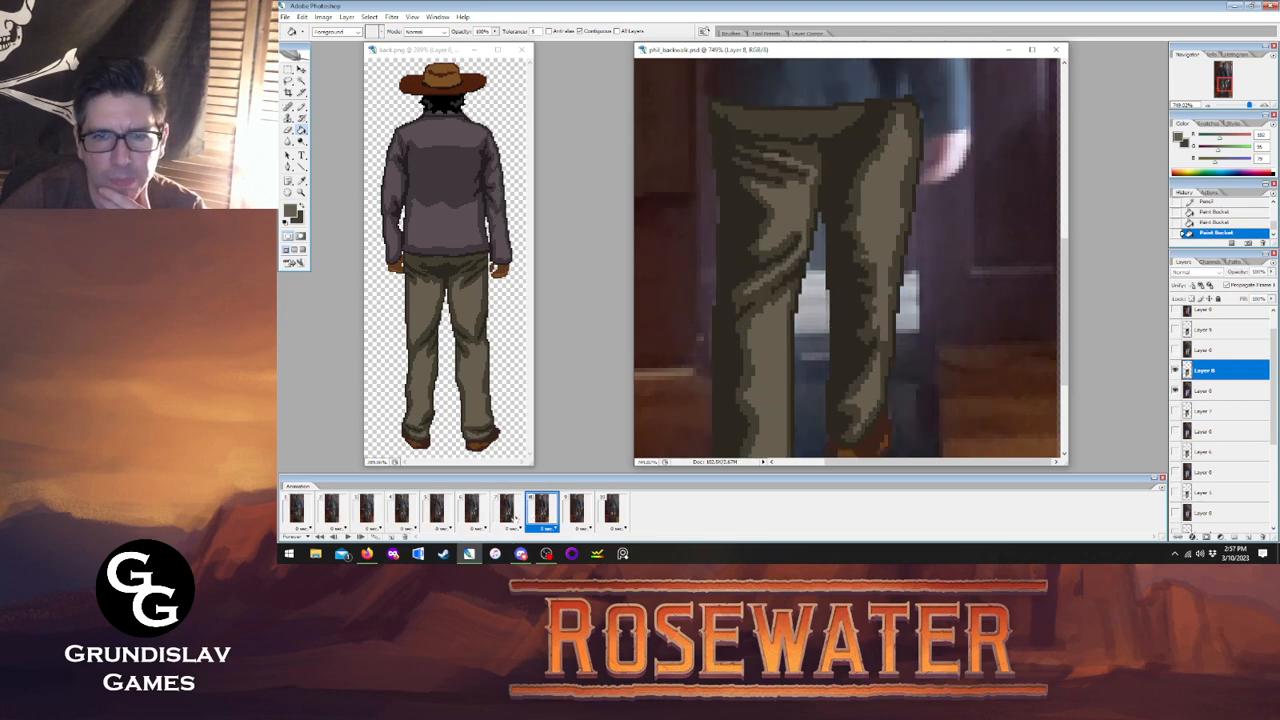
Compare the trouser shading across animation frames 9, 1 and 7.
{"action": "left_click", "coordinate": [576, 512]}
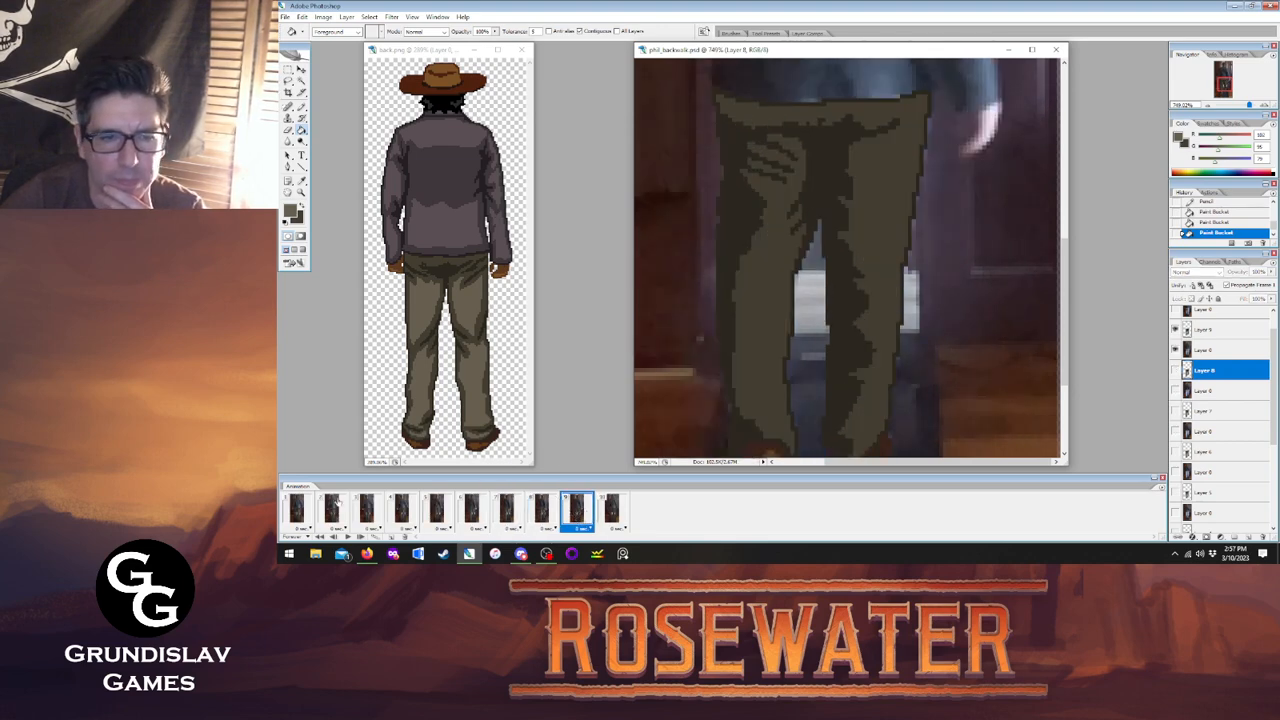
{"action": "left_click", "coordinate": [296, 510]}
{"action": "left_click", "coordinate": [507, 512]}
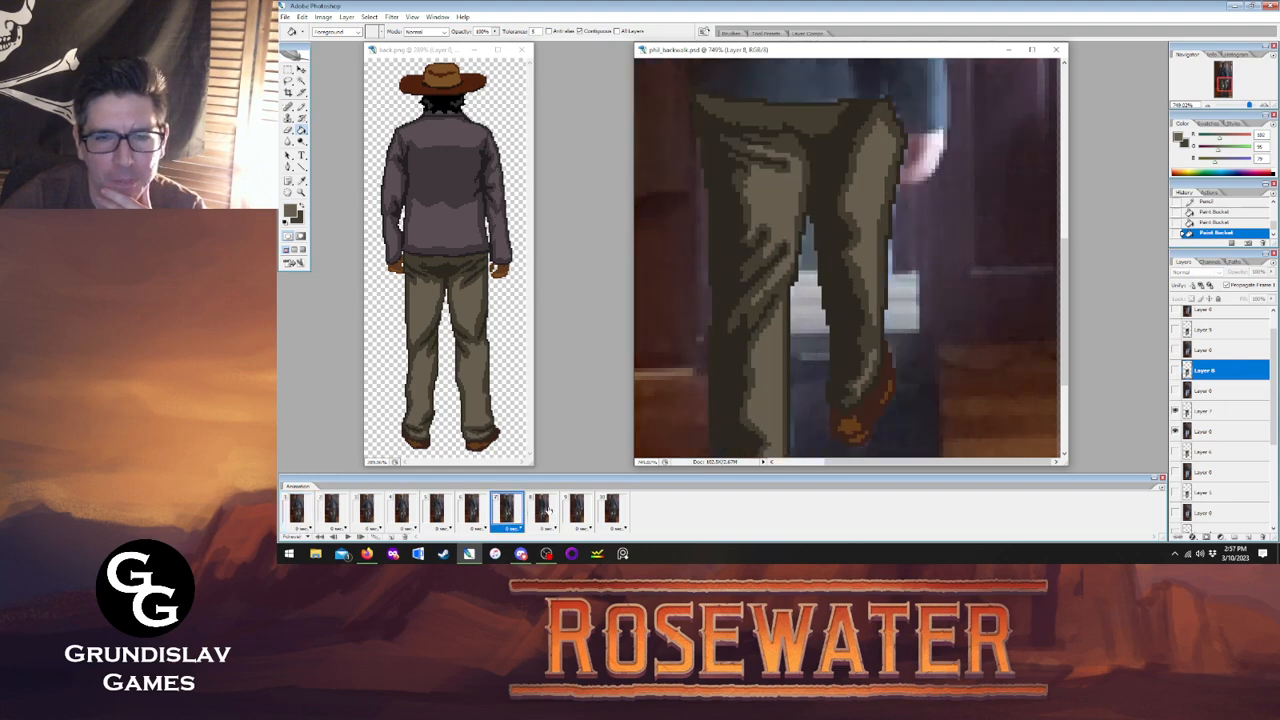
Highlight the upper folds on the left thigh in frame 9 on Layer 9 with the Pencil, using frame 8 as reference.
{"action": "left_click", "coordinate": [576, 510]}
{"action": "key", "text": "b"}
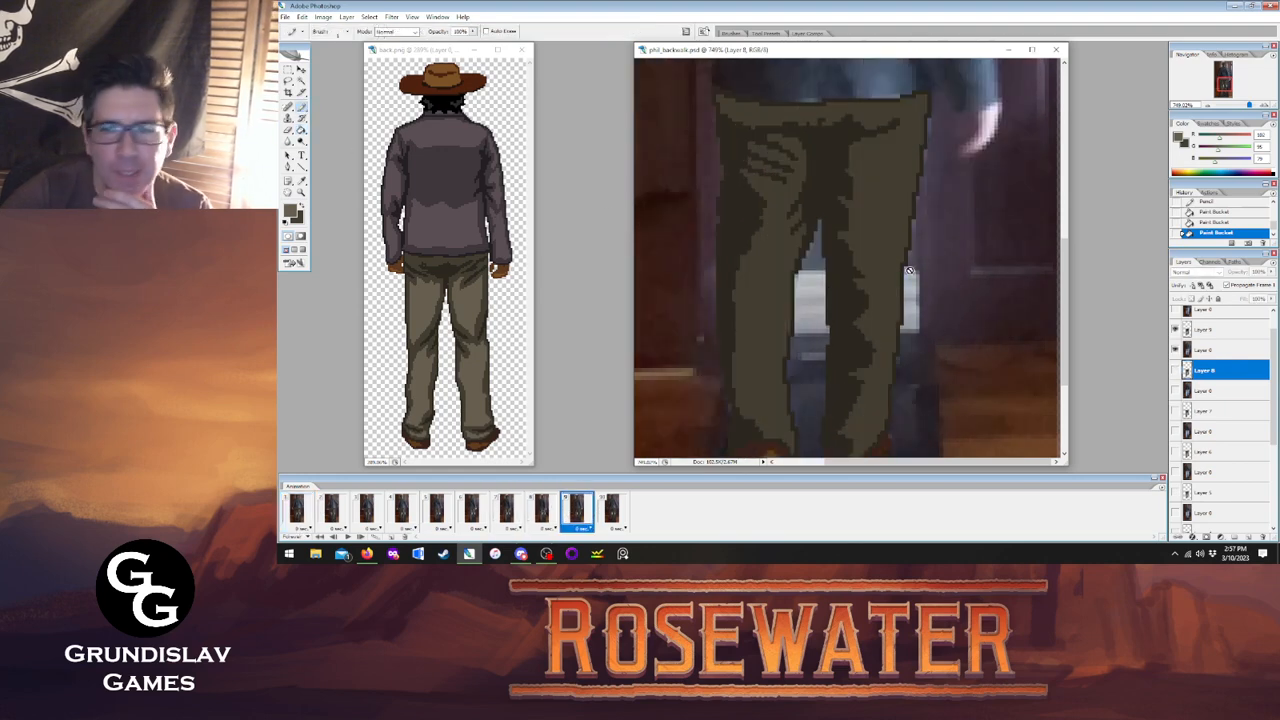
{"action": "left_click", "coordinate": [1212, 330]}
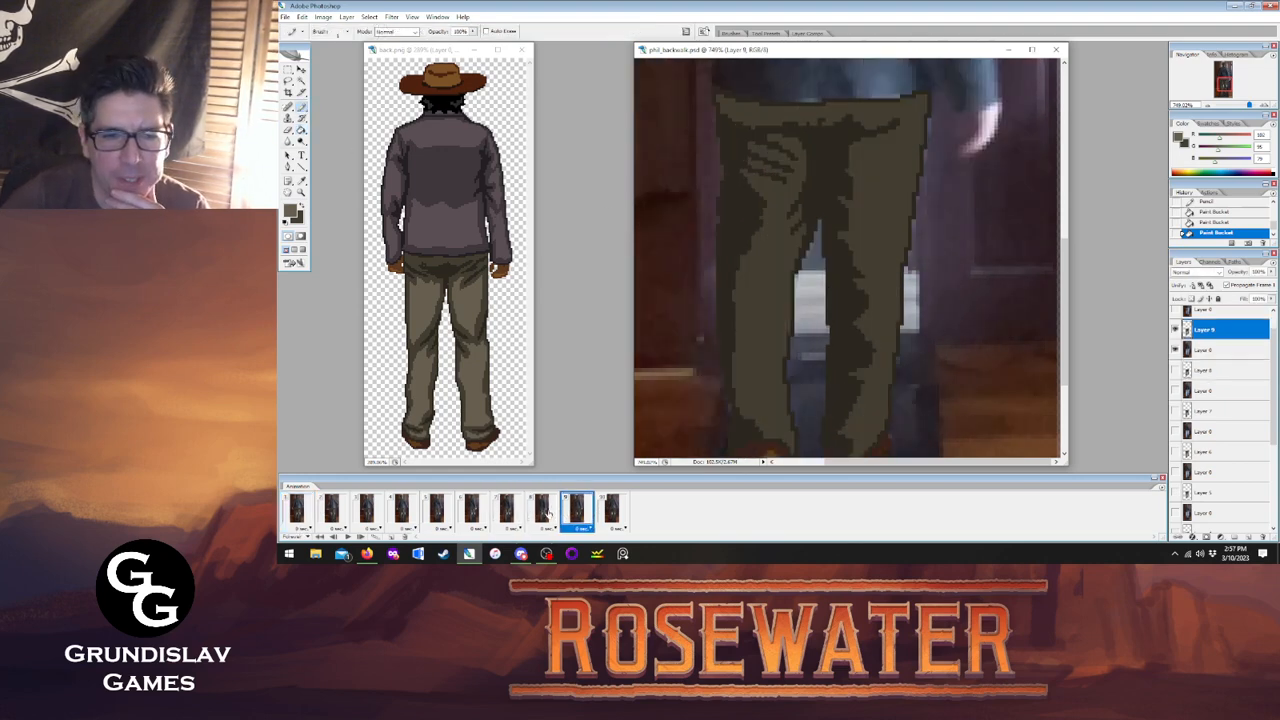
{"action": "left_click", "coordinate": [541, 512]}
{"action": "left_click", "coordinate": [576, 510]}
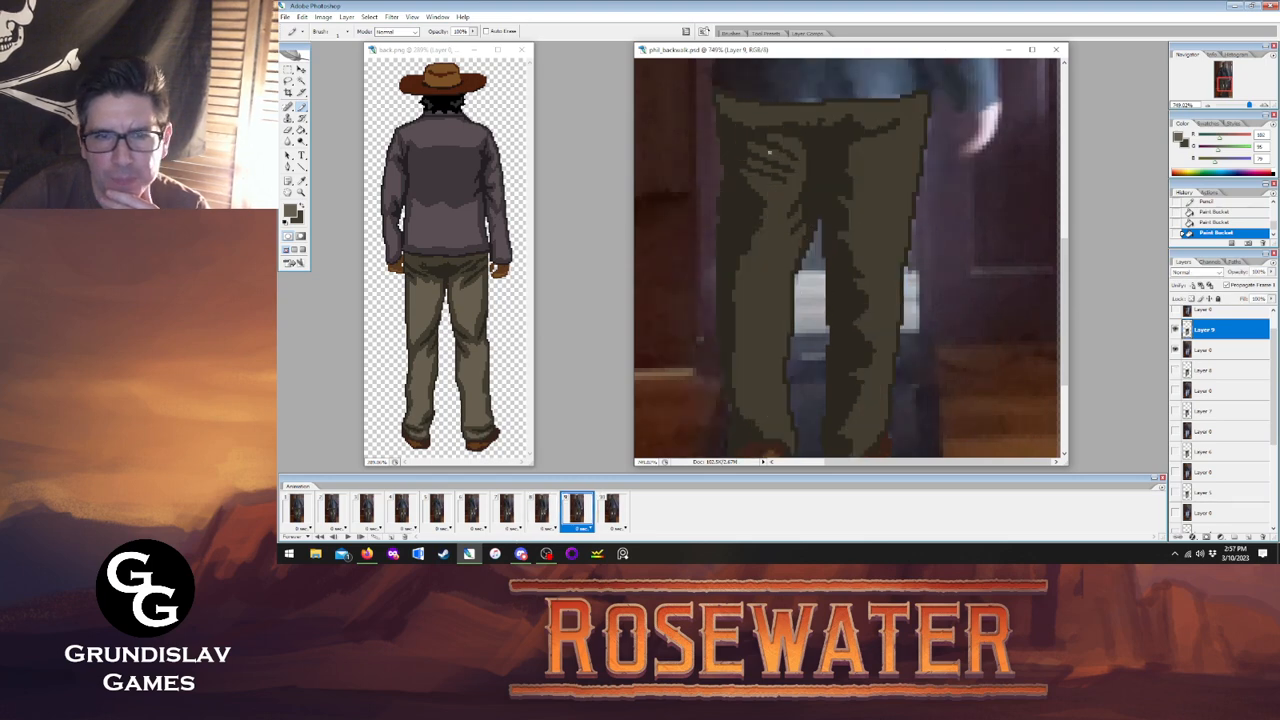
{"action": "left_click_drag", "start_coordinate": [768, 151], "coordinate": [792, 163]}
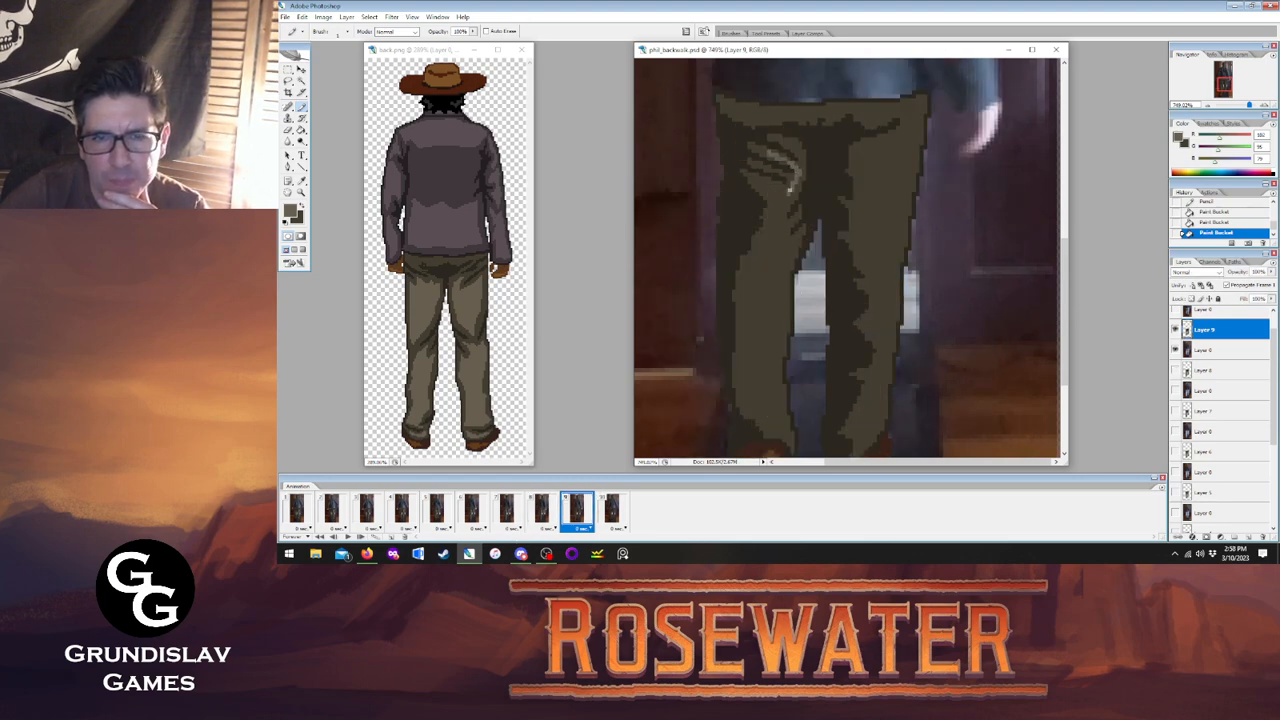
{"action": "left_click", "coordinate": [764, 178]}
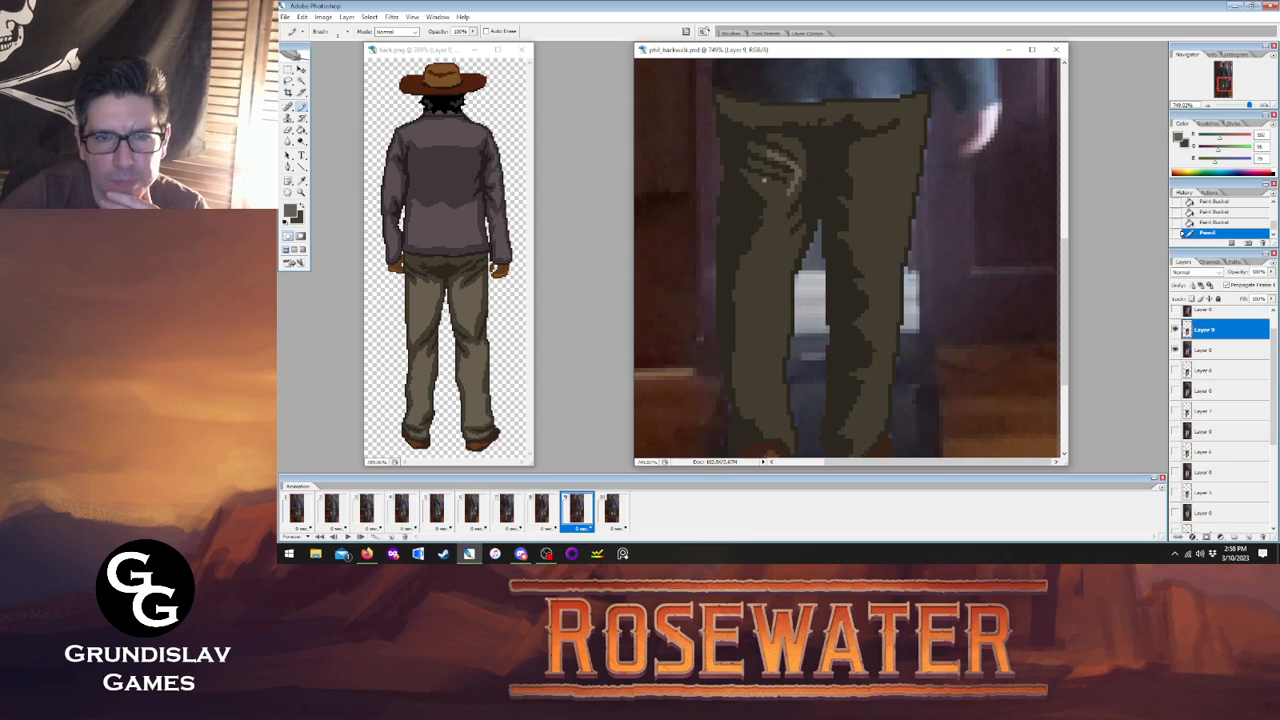
{"action": "left_click_drag", "start_coordinate": [762, 180], "coordinate": [788, 200]}
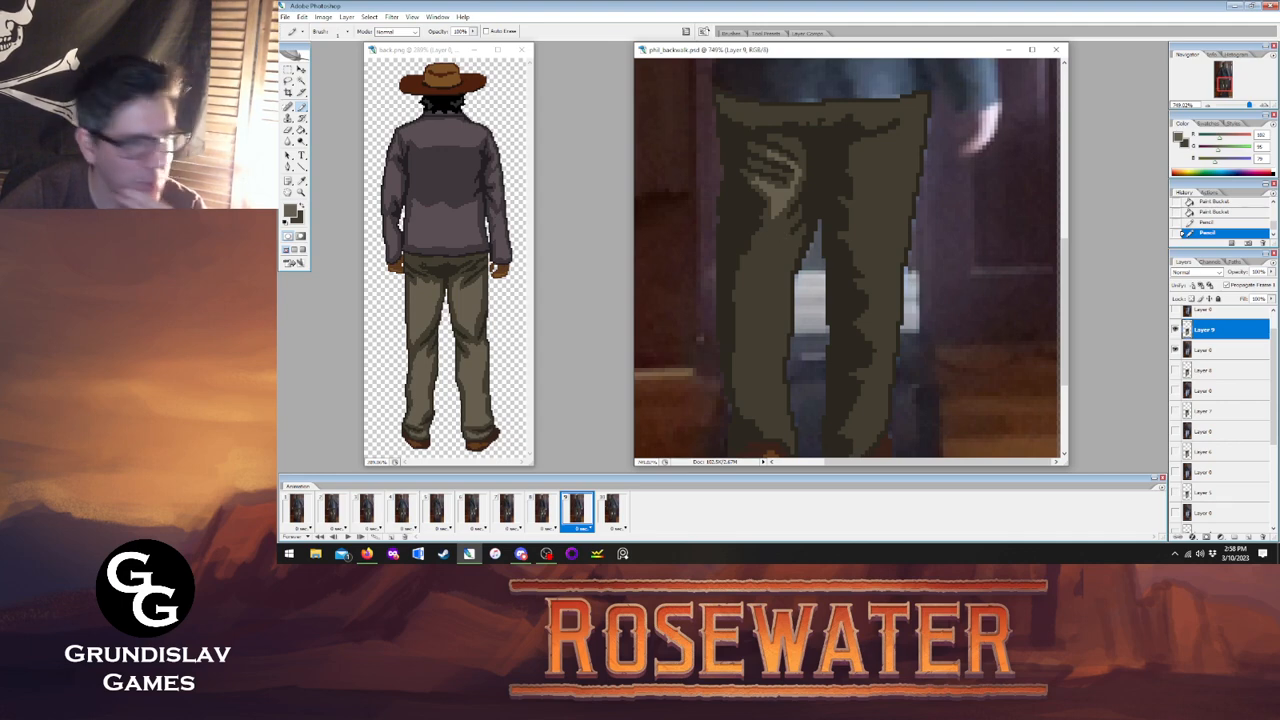
Extend the left thigh's highlight from the folds down to the knee in frame 9, comparing it with frame 8.
{"action": "left_click", "coordinate": [541, 507]}
{"action": "left_click", "coordinate": [572, 511]}
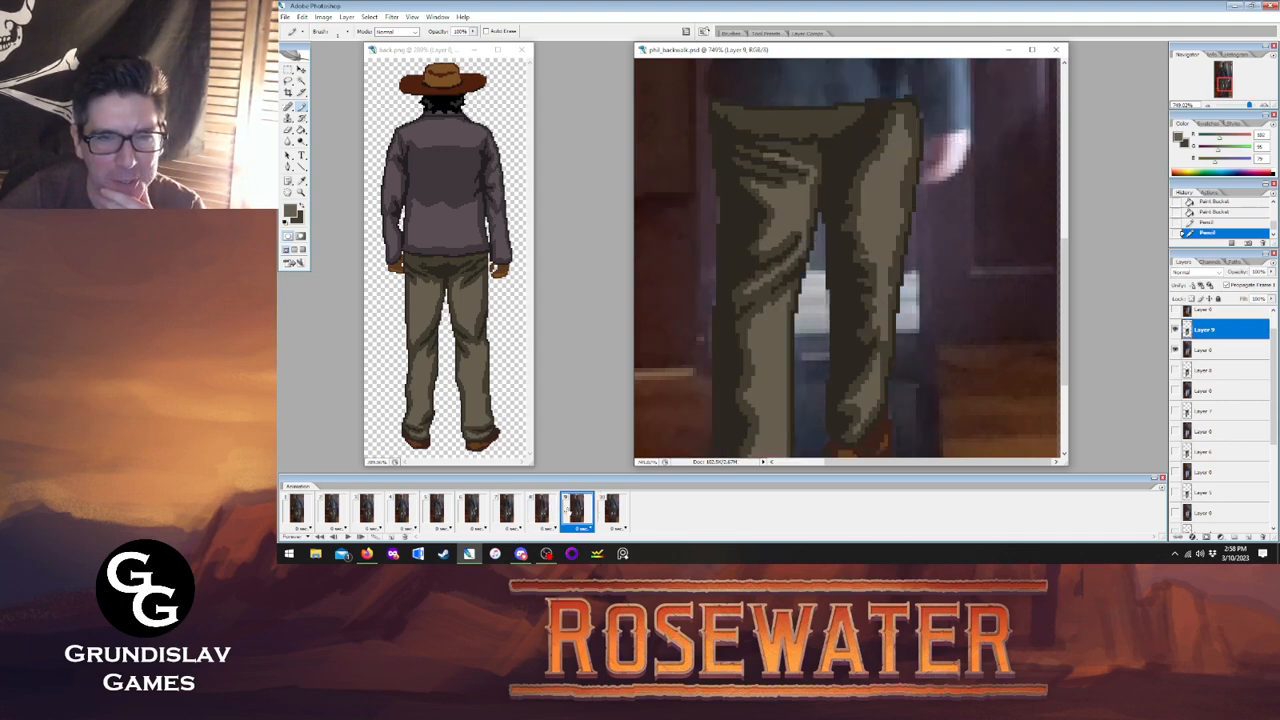
{"action": "left_click", "coordinate": [541, 508]}
{"action": "left_click", "coordinate": [576, 511]}
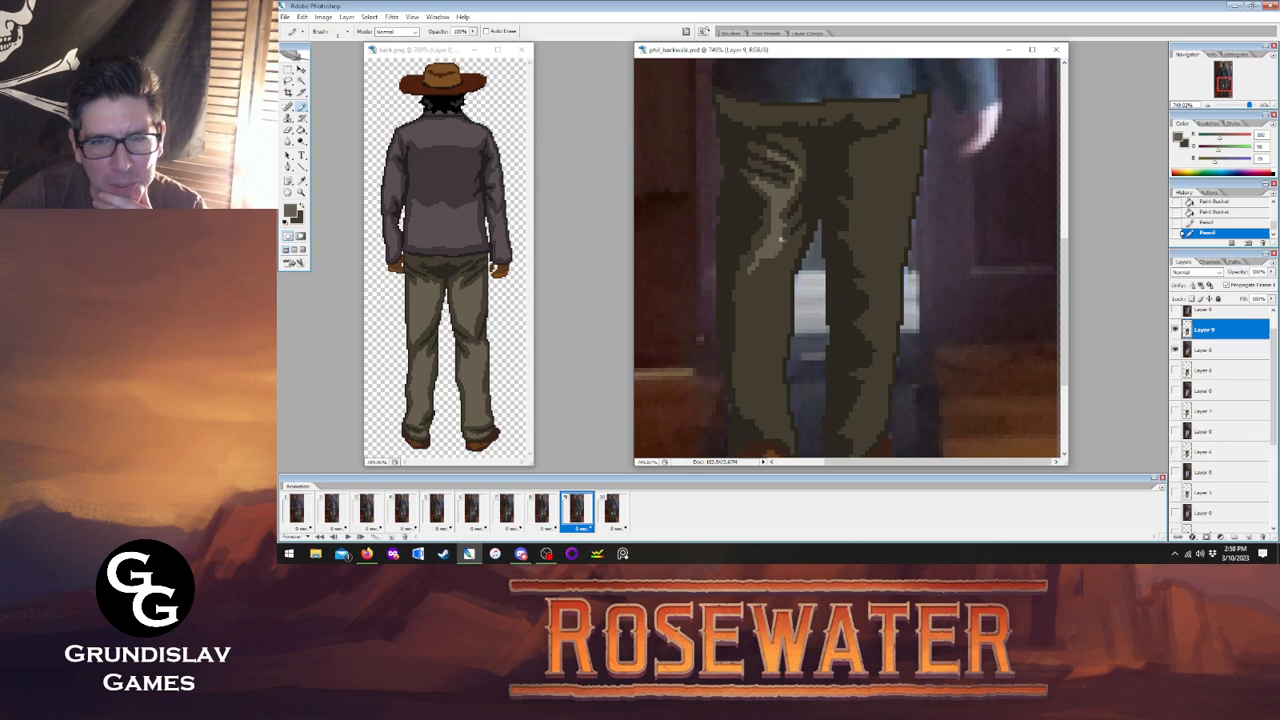
{"action": "left_click", "coordinate": [791, 241]}
{"action": "left_click", "coordinate": [793, 239]}
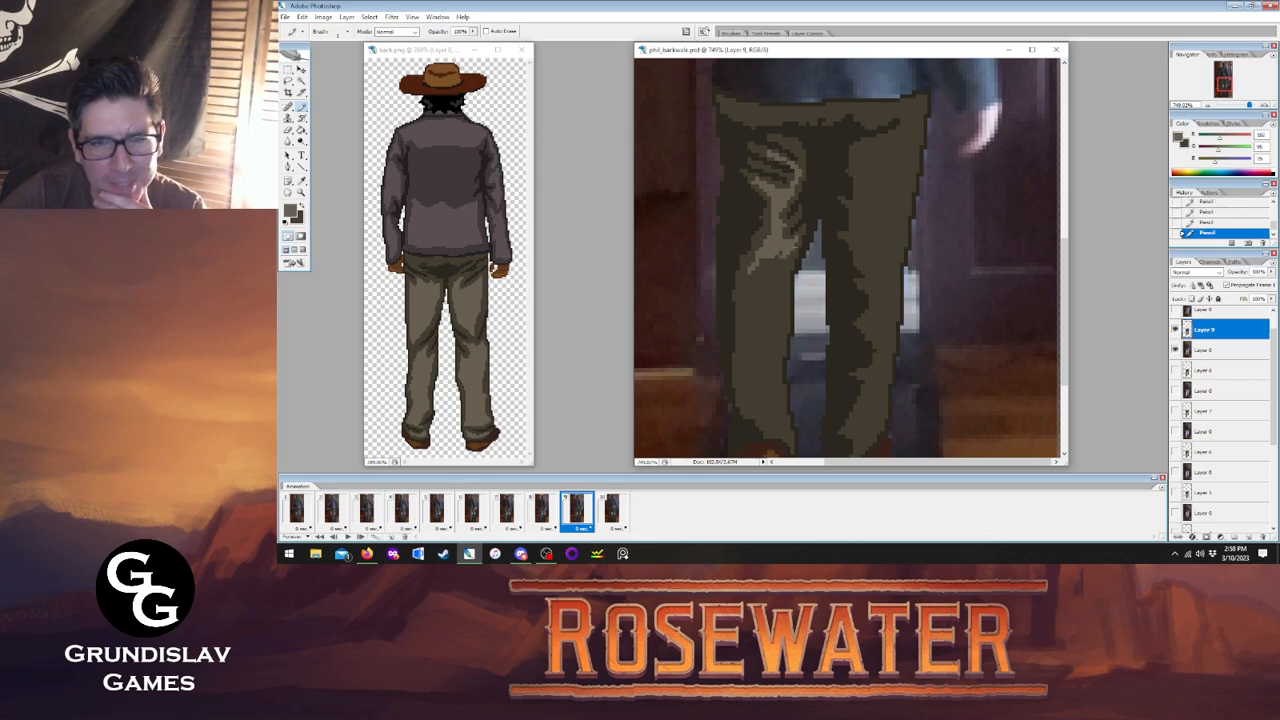
{"action": "left_click", "coordinate": [542, 512]}
{"action": "left_click", "coordinate": [577, 512]}
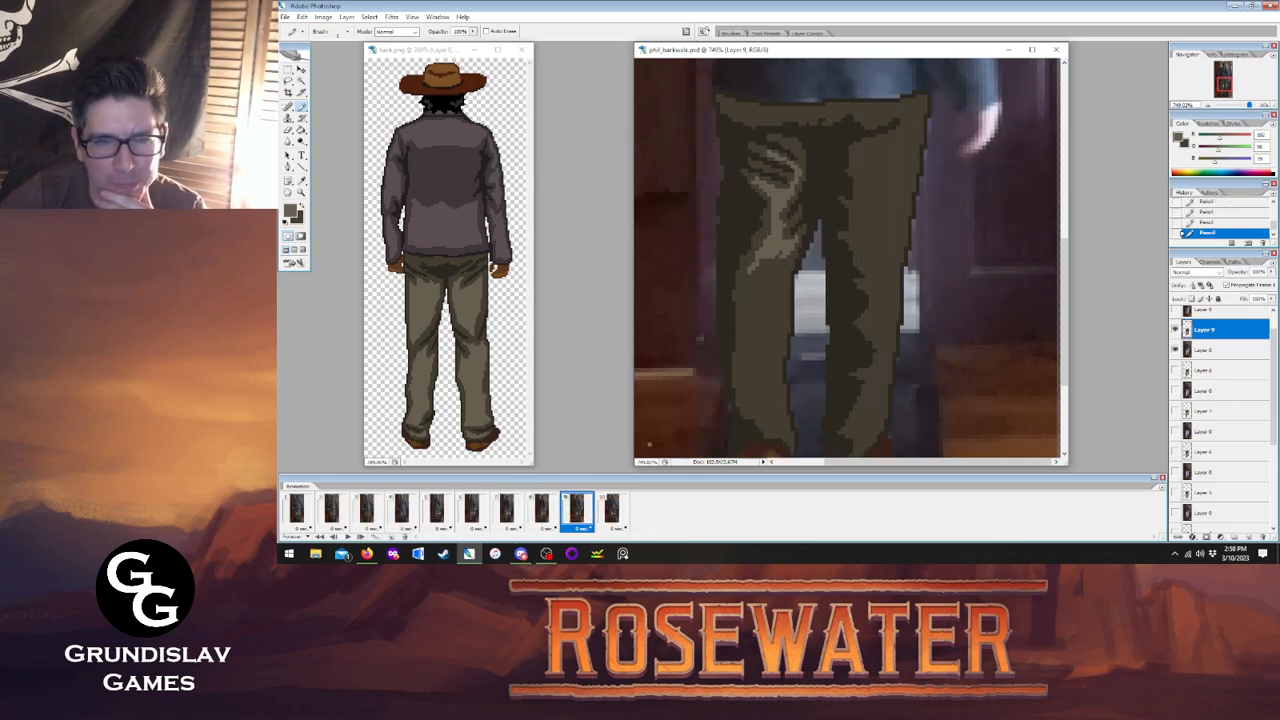
{"action": "left_click_drag", "start_coordinate": [744, 288], "coordinate": [787, 259]}
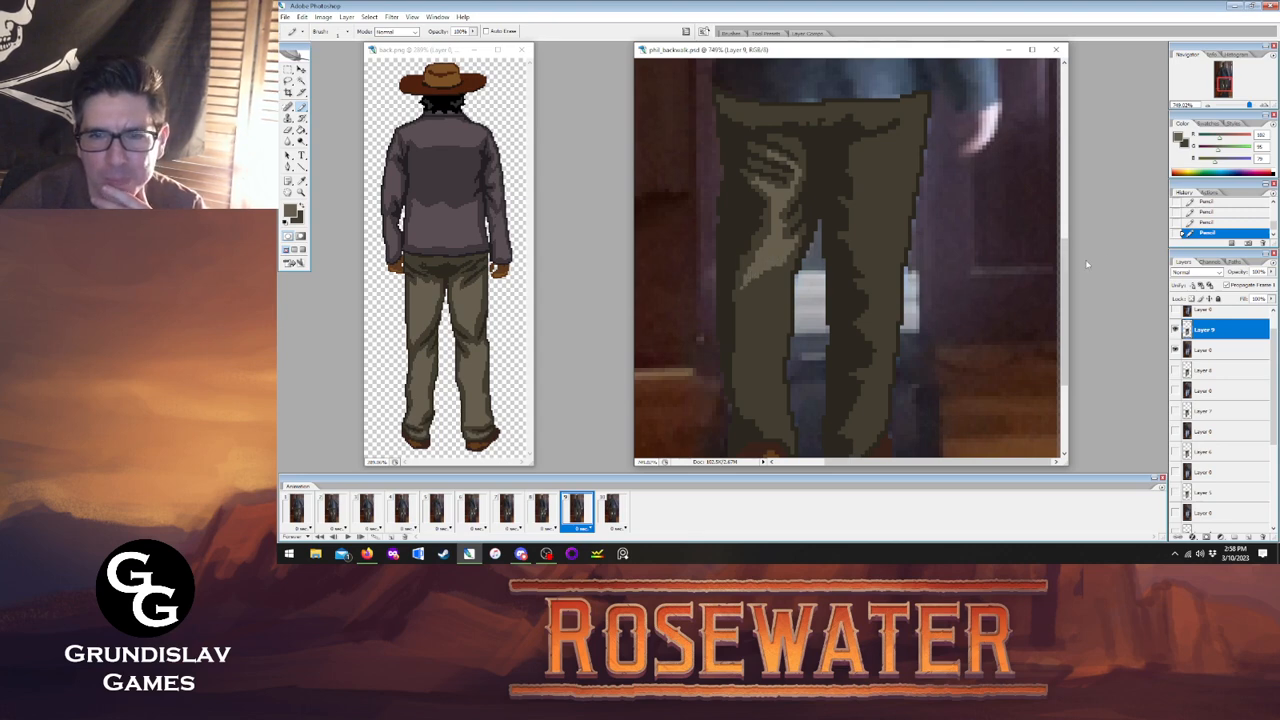
Outline the highlight on the left lower leg in frame 9 and fill it with the Paint Bucket.
{"action": "scroll", "coordinate": [680, 420], "scroll_direction": "down", "scroll_amount": 3}
{"action": "left_click", "coordinate": [542, 510]}
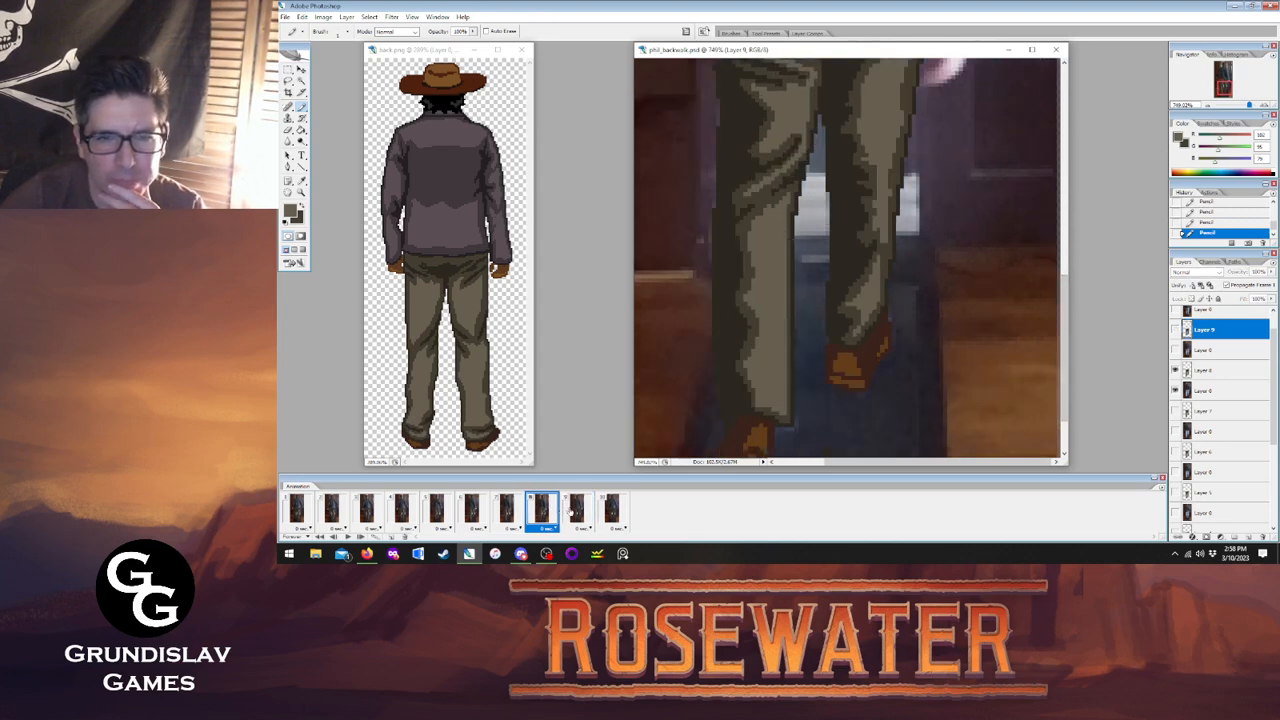
{"action": "left_click", "coordinate": [577, 510]}
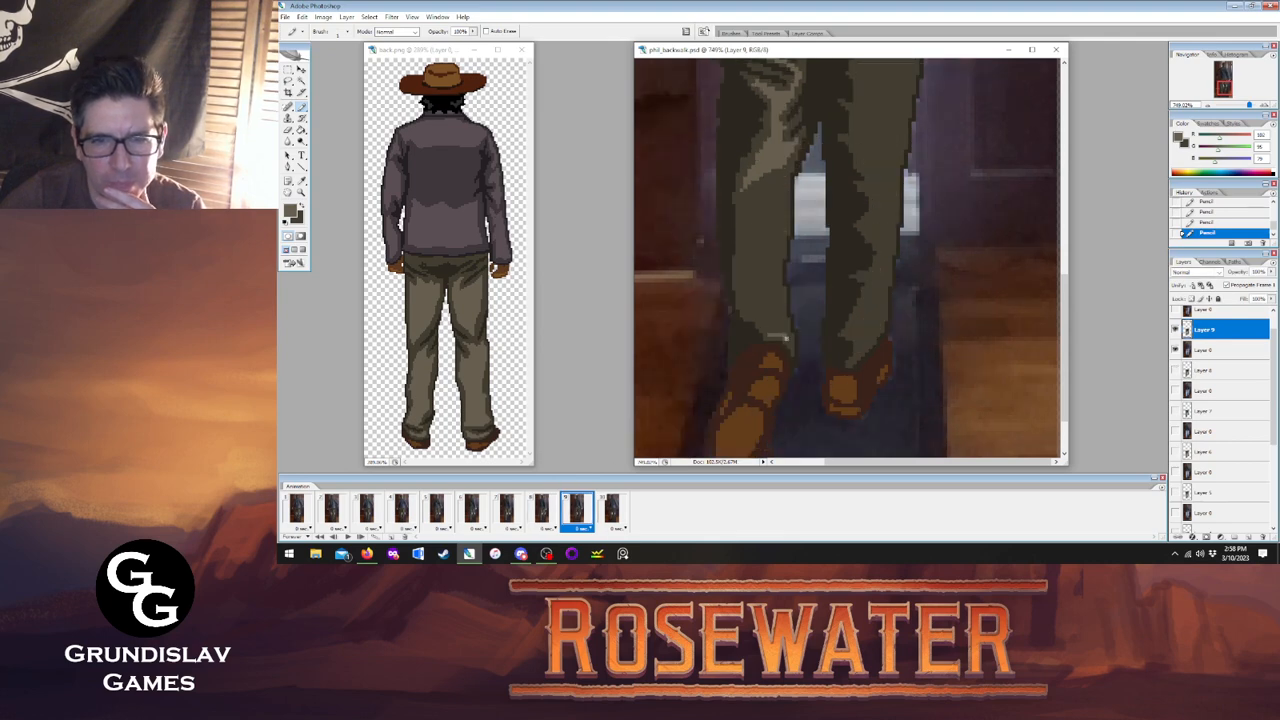
{"action": "mouse_move", "coordinate": [786, 338]}
{"action": "left_mouse_down"}
{"action": "mouse_move", "coordinate": [782, 228]}
{"action": "mouse_move", "coordinate": [765, 199]}
{"action": "mouse_move", "coordinate": [743, 244]}
{"action": "mouse_move", "coordinate": [757, 320]}
{"action": "mouse_move", "coordinate": [743, 280]}
{"action": "left_mouse_up"}
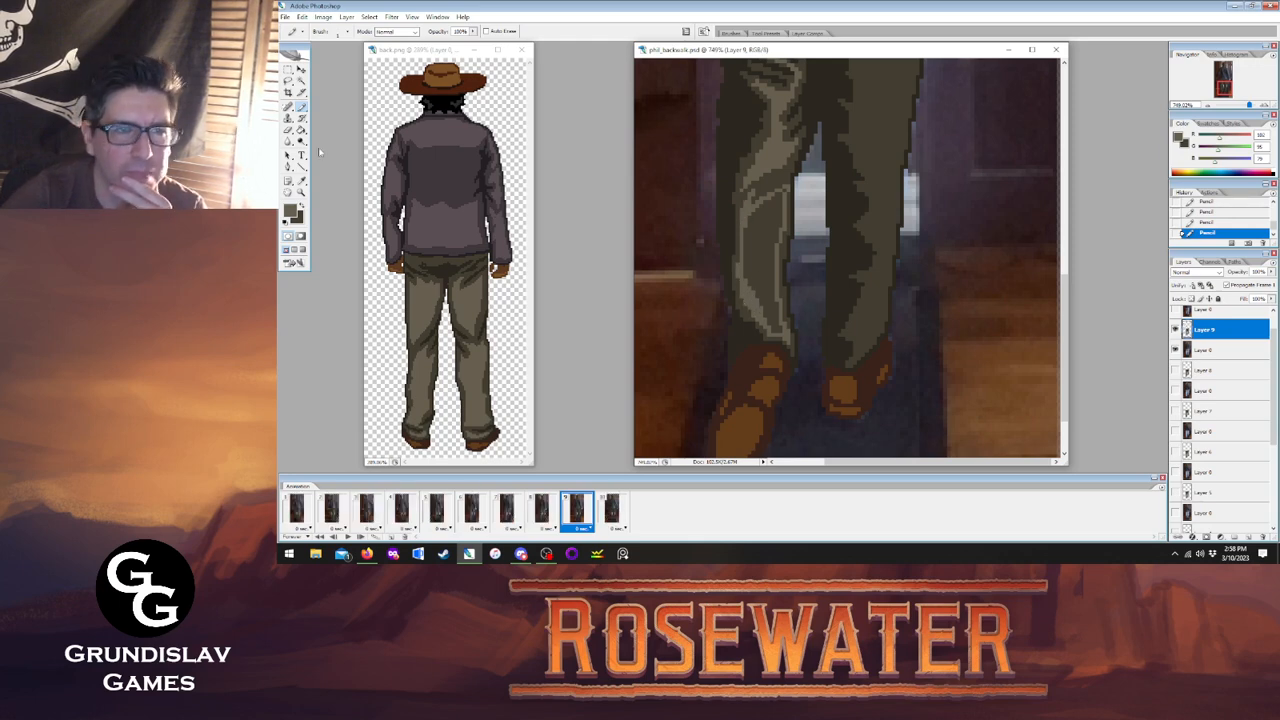
{"action": "left_click", "coordinate": [301, 130]}
{"action": "left_click", "coordinate": [774, 209]}
{"action": "left_click", "coordinate": [783, 189]}
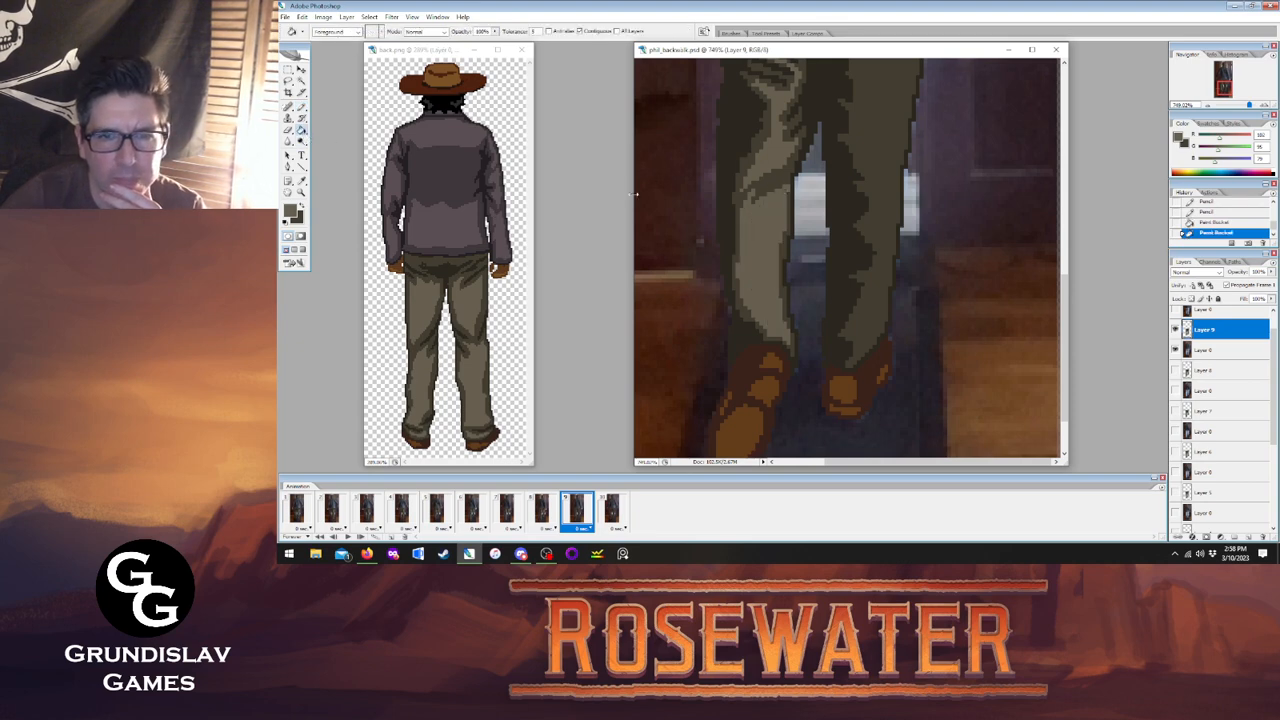
Sample the darker trouser shade, retouch frame 9 with the Pencil, and compare the lower legs with frame 8.
{"action": "left_click", "coordinate": [301, 106]}
{"action": "left_click", "coordinate": [301, 180]}
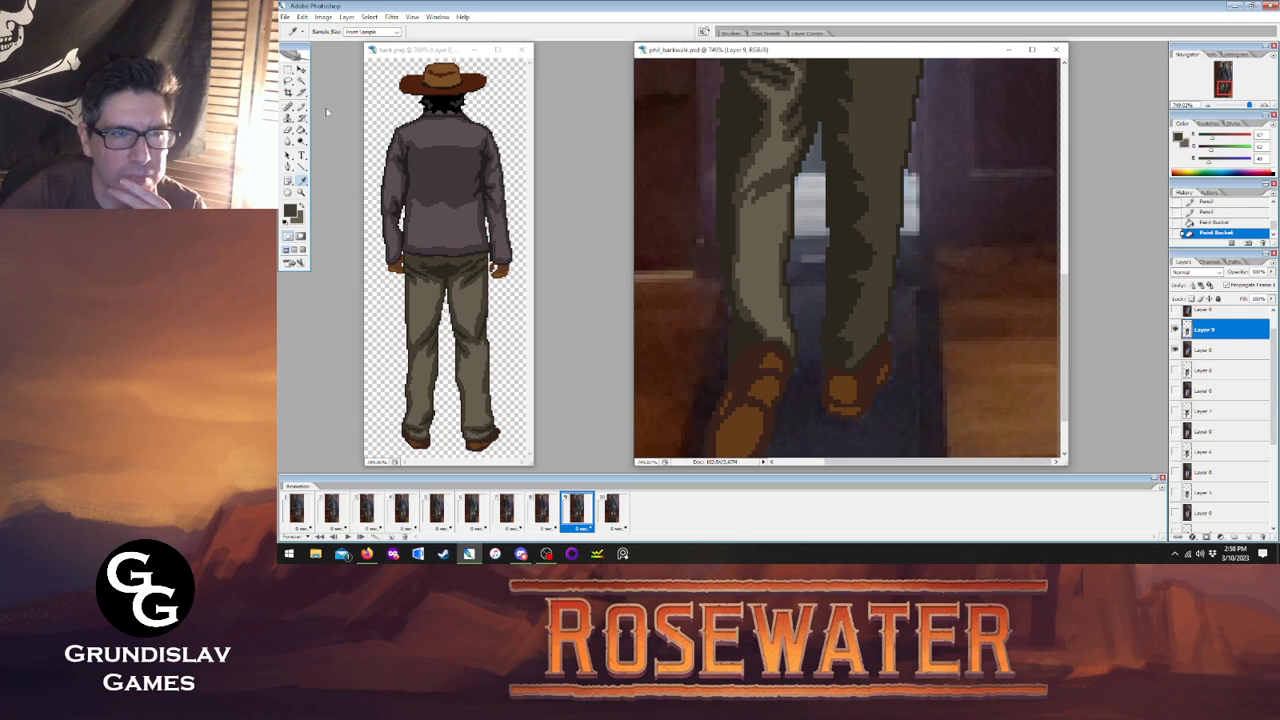
{"action": "key", "text": "b"}
{"action": "left_click", "coordinate": [688, 172]}
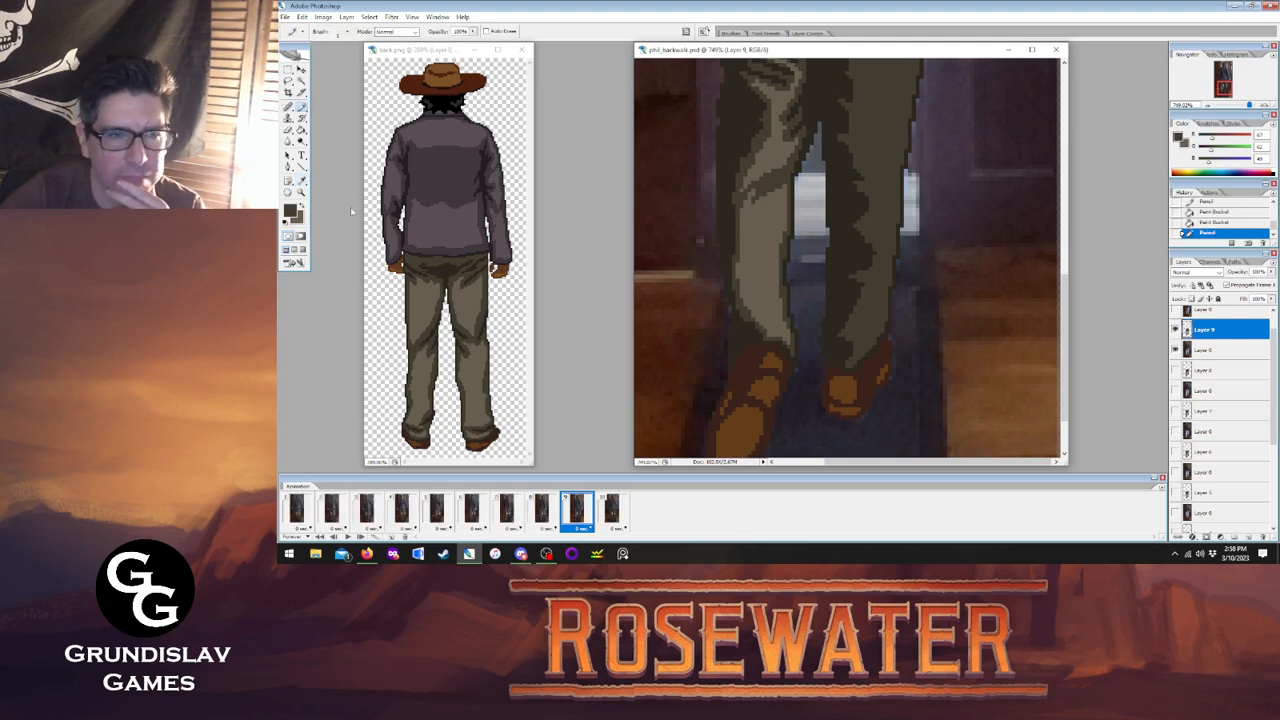
{"action": "left_click", "coordinate": [546, 512]}
{"action": "left_click", "coordinate": [576, 510]}
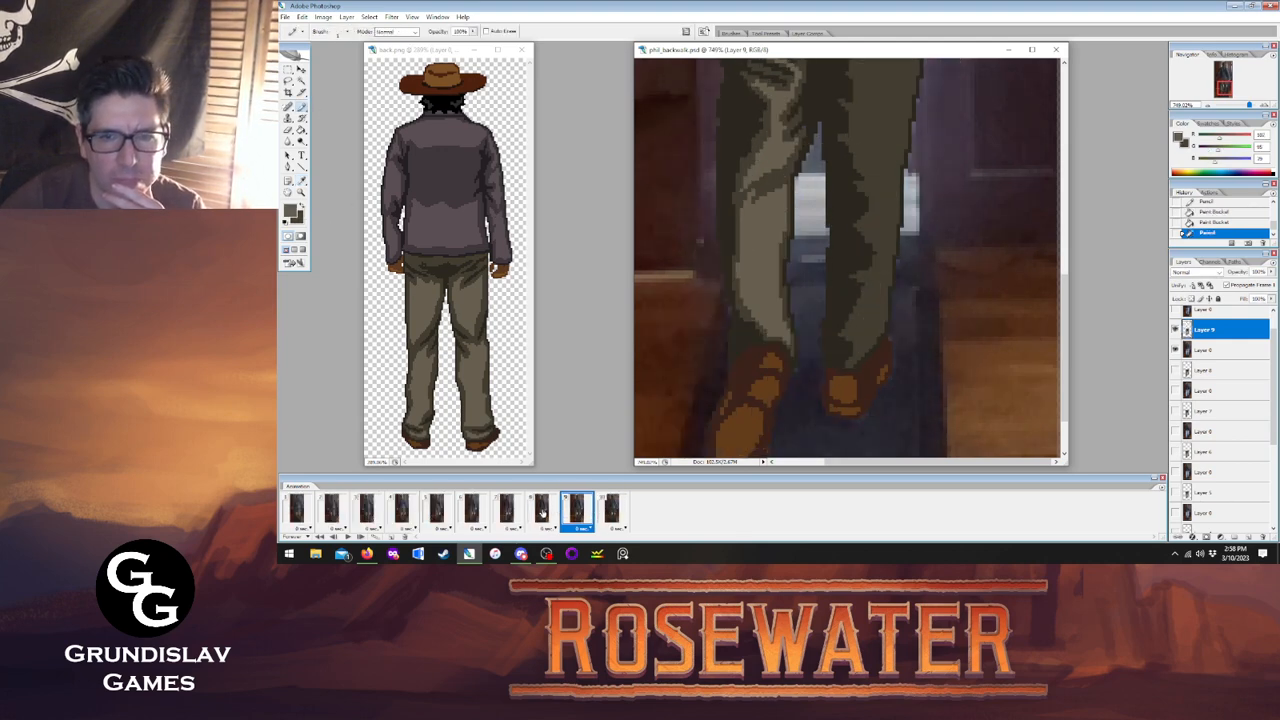
{"action": "left_click", "coordinate": [541, 510]}
{"action": "left_click", "coordinate": [576, 510]}
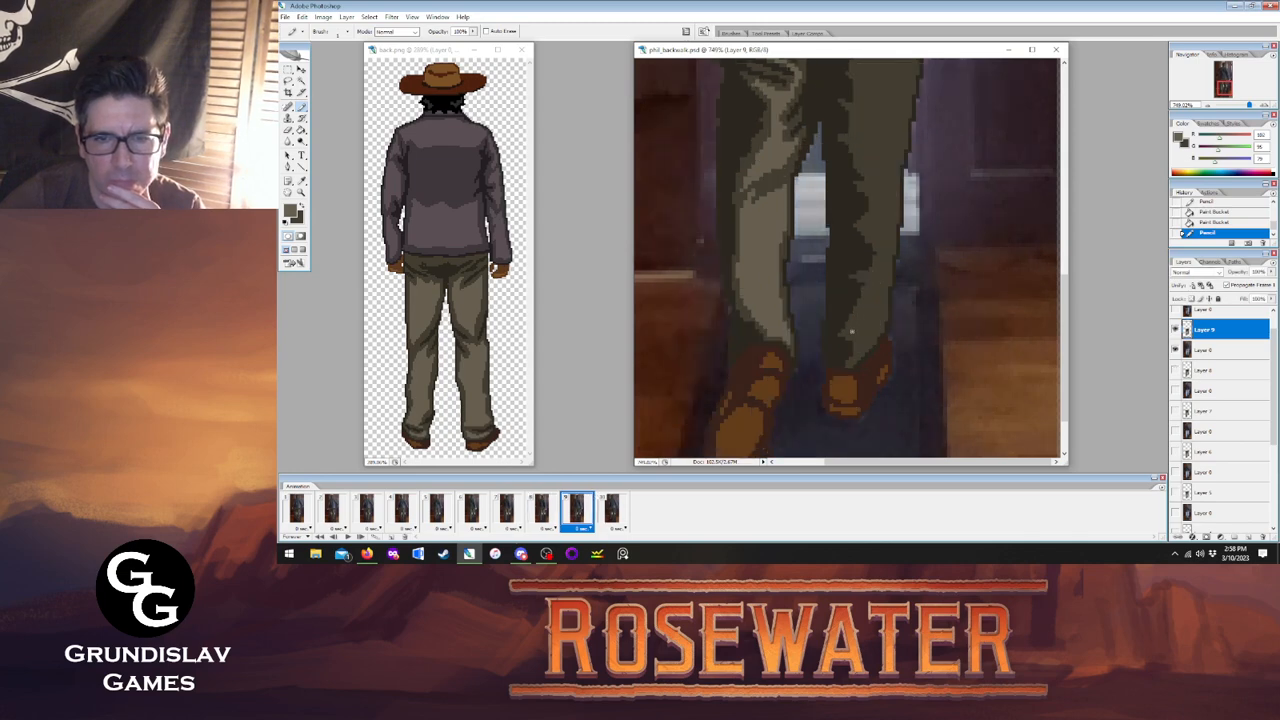
Highlight the right lower leg above the boot in frame 9 and trim its lower tip with the sampled dark shade.
{"action": "left_click_drag", "start_coordinate": [852, 331], "coordinate": [876, 284]}
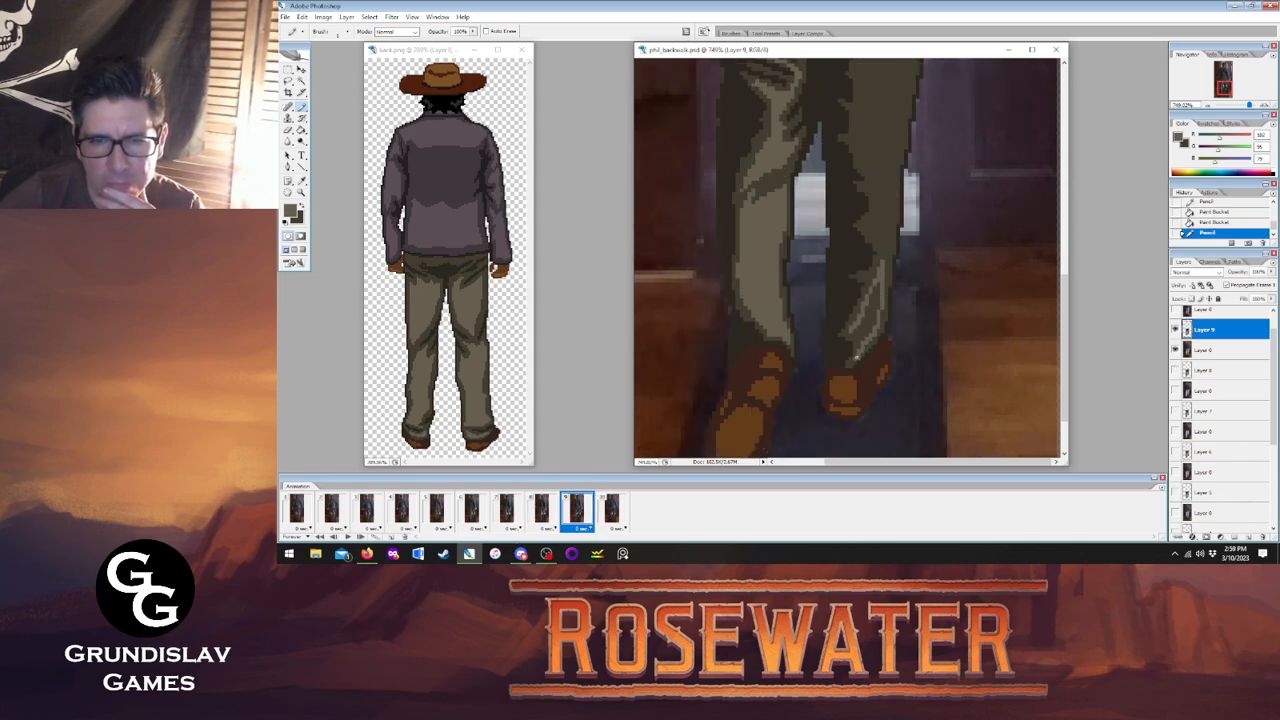
{"action": "left_click_drag", "start_coordinate": [859, 344], "coordinate": [877, 284]}
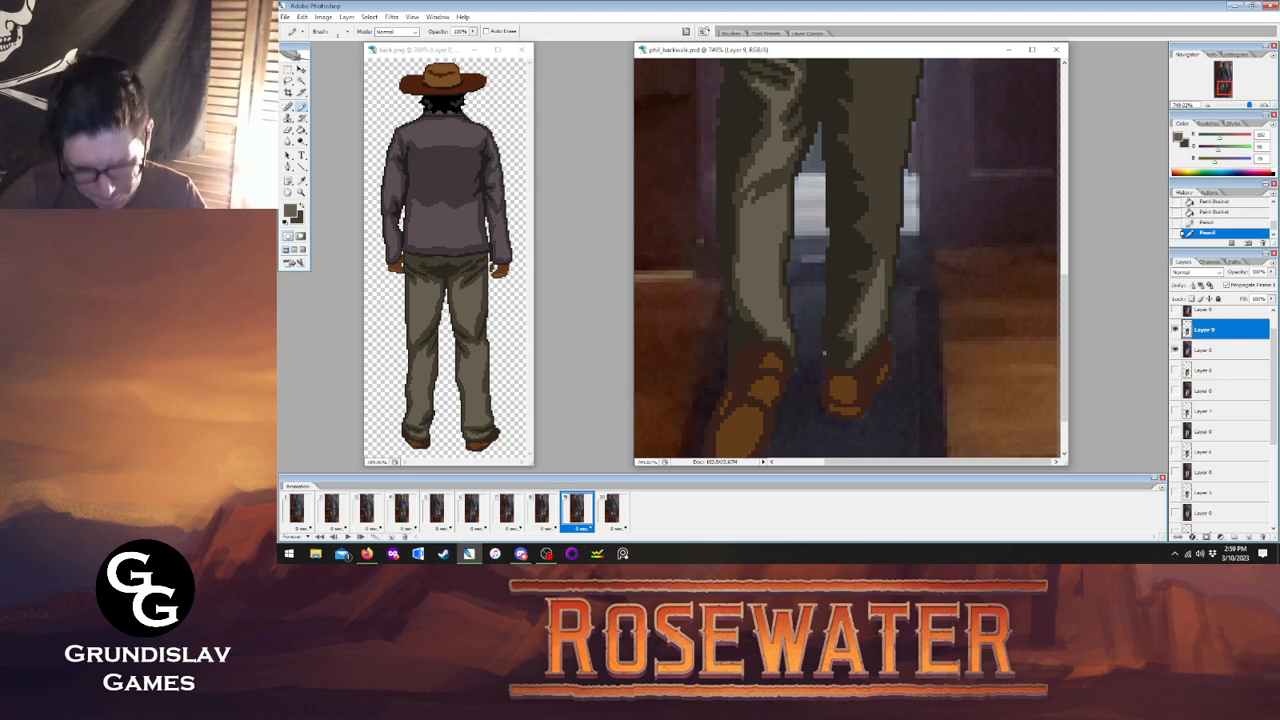
{"action": "left_click", "coordinate": [855, 357], "text": "alt"}
{"action": "left_click", "coordinate": [857, 357]}
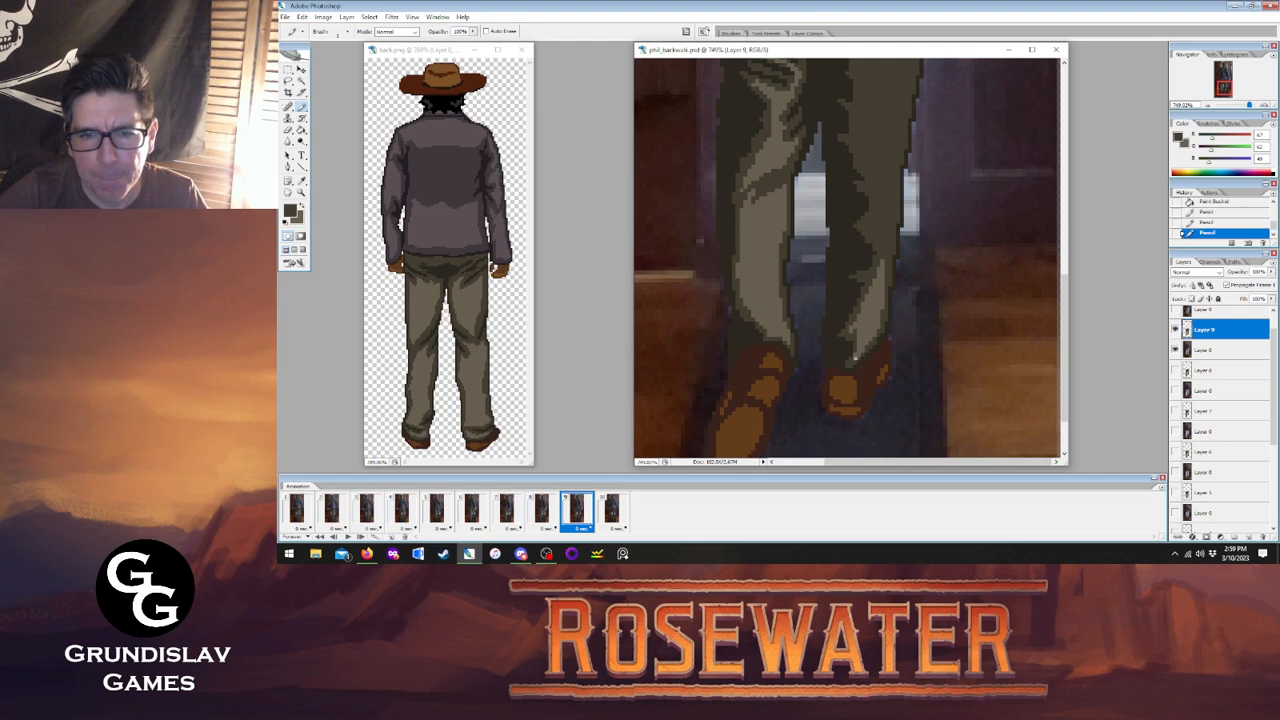
{"action": "left_click", "coordinate": [853, 358]}
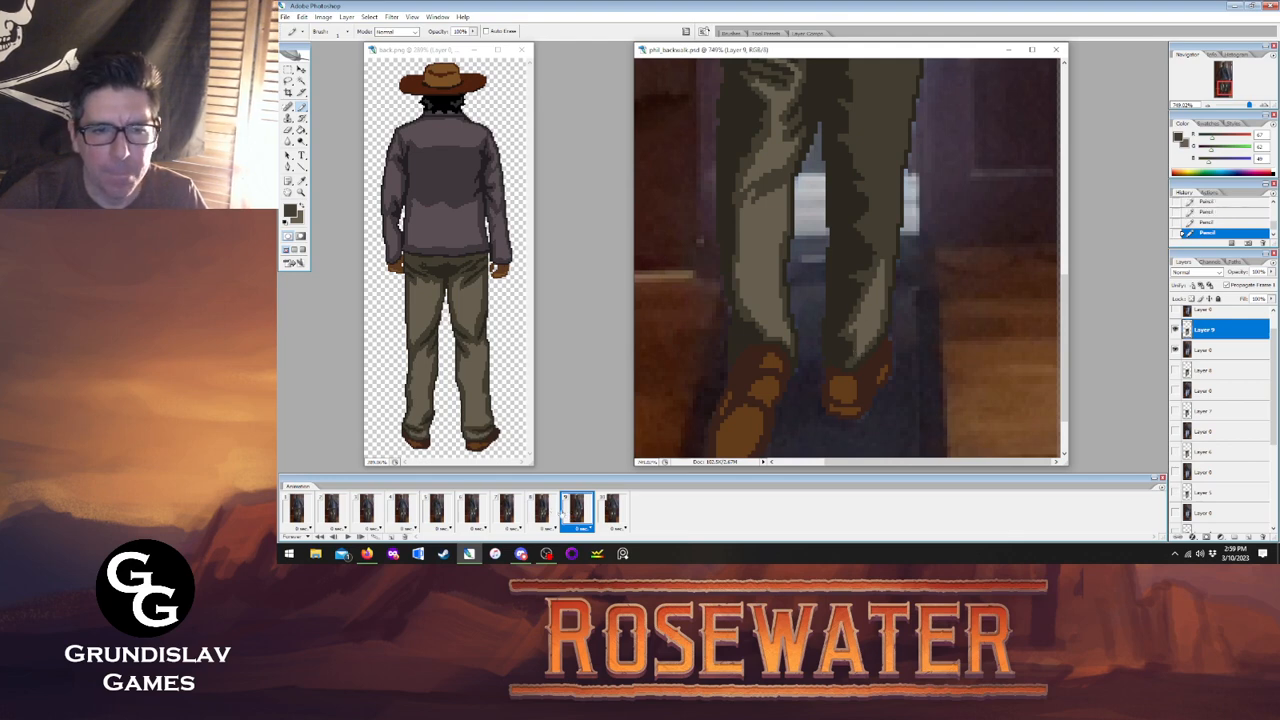
Outline and fill the long highlight from the right hip to the lower leg in frame 9, comparing it with frame 8.
{"action": "left_click", "coordinate": [546, 511]}
{"action": "left_click", "coordinate": [573, 509]}
{"action": "key", "text": "x"}
{"action": "mouse_move", "coordinate": [870, 226]}
{"action": "left_mouse_down"}
{"action": "mouse_move", "coordinate": [878, 242]}
{"action": "mouse_move", "coordinate": [888, 232]}
{"action": "mouse_move", "coordinate": [904, 98]}
{"action": "mouse_move", "coordinate": [876, 208]}
{"action": "mouse_move", "coordinate": [860, 112]}
{"action": "left_mouse_up"}
{"action": "left_click_drag", "start_coordinate": [1066, 290], "coordinate": [1066, 236]}
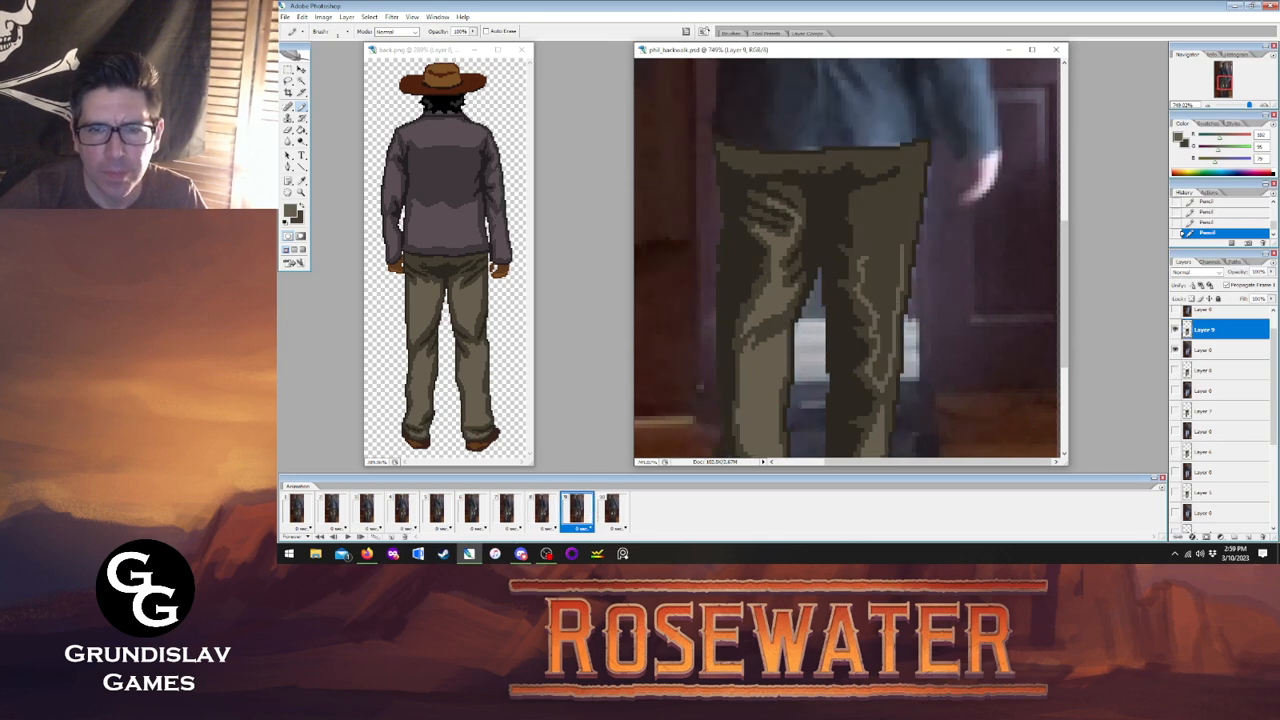
{"action": "mouse_move", "coordinate": [866, 258]}
{"action": "left_mouse_down"}
{"action": "mouse_move", "coordinate": [862, 207]}
{"action": "mouse_move", "coordinate": [893, 202]}
{"action": "mouse_move", "coordinate": [888, 190]}
{"action": "mouse_move", "coordinate": [910, 176]}
{"action": "mouse_move", "coordinate": [898, 252]}
{"action": "left_mouse_up"}
{"action": "left_click", "coordinate": [301, 130]}
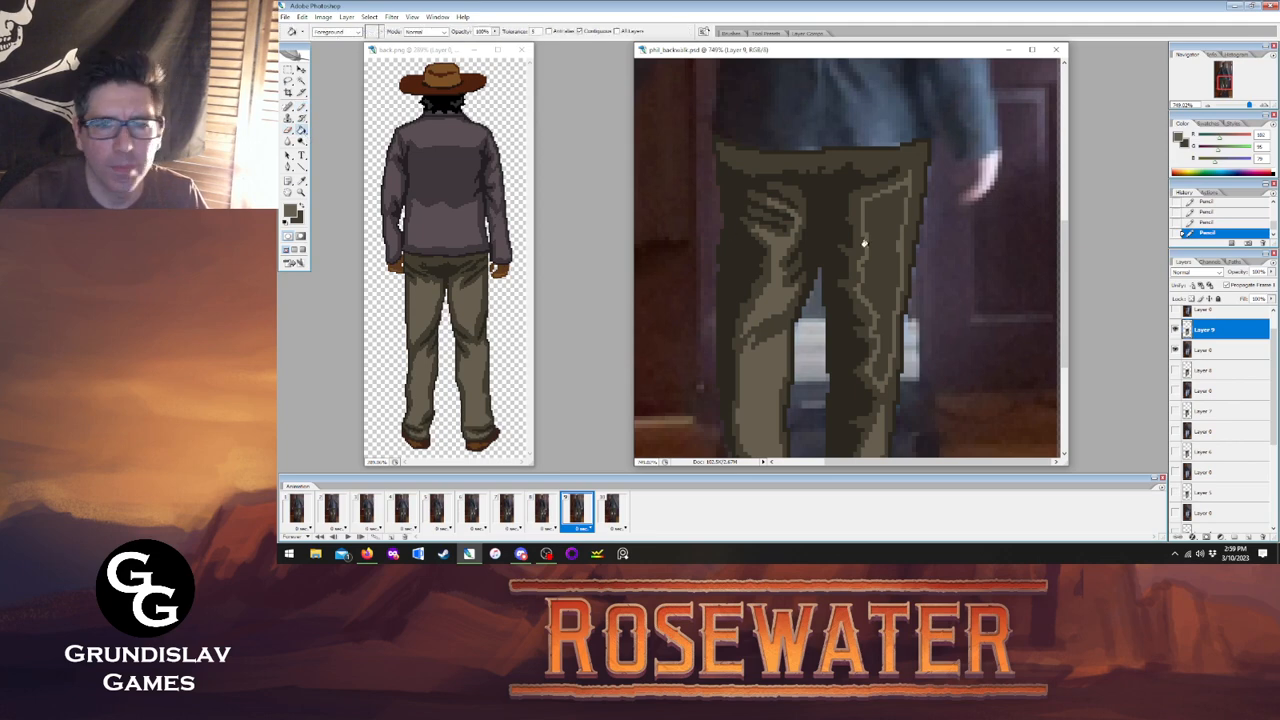
{"action": "left_click", "coordinate": [866, 243]}
{"action": "left_click", "coordinate": [301, 107]}
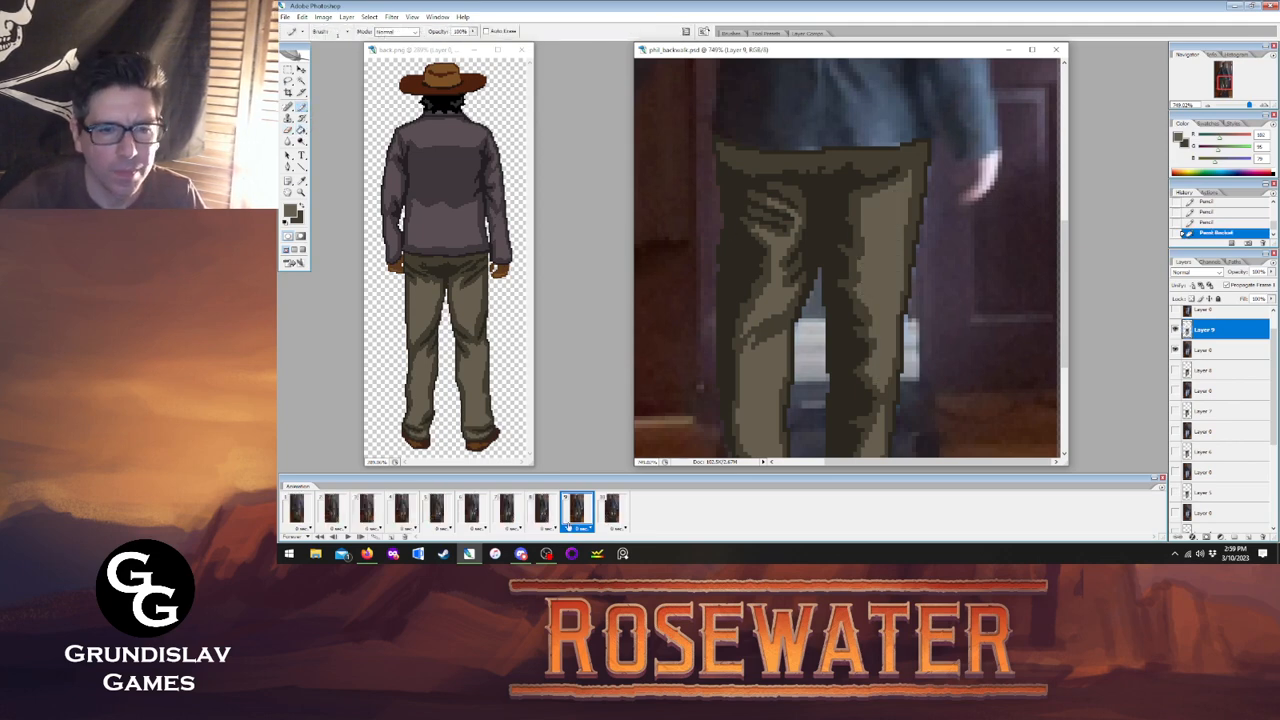
{"action": "left_click", "coordinate": [543, 513]}
{"action": "left_click", "coordinate": [571, 512]}
Outline the top and outer edges of the right thigh's highlight in frame 10 on Layer 10, using frame 1 as reference.
{"action": "left_click", "coordinate": [608, 511]}
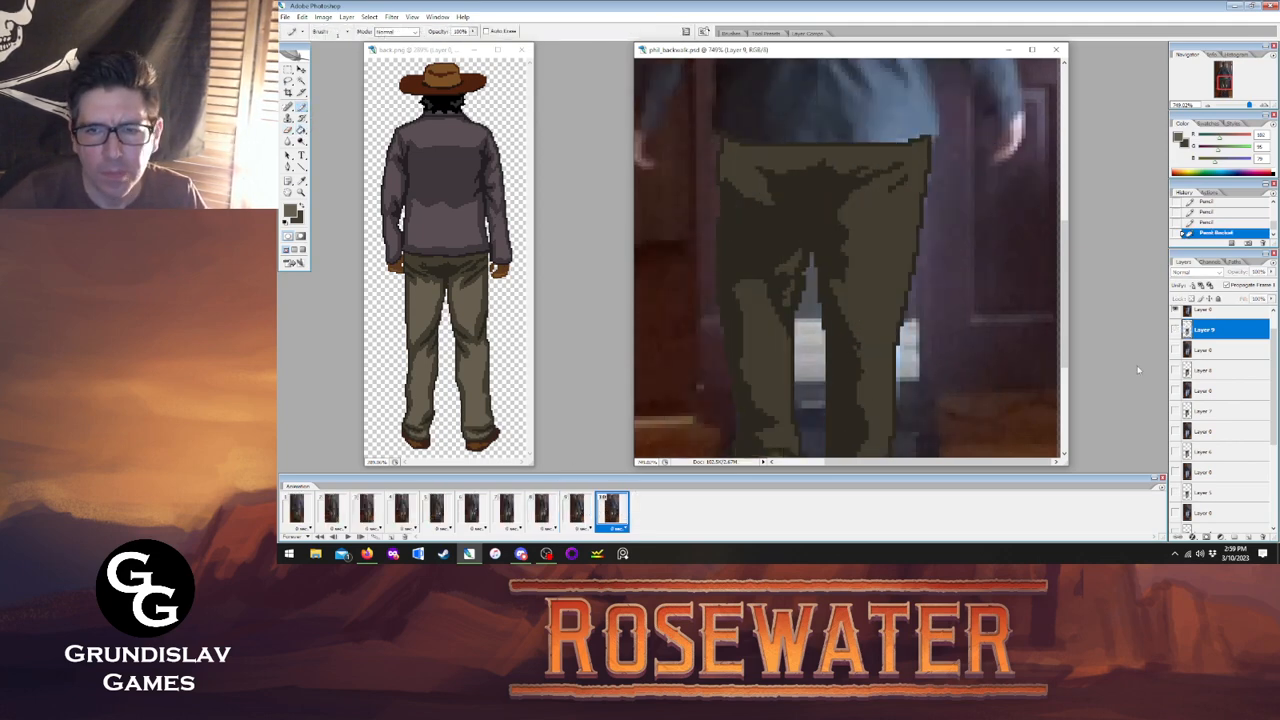
{"action": "scroll", "coordinate": [1266, 370], "scroll_direction": "up", "scroll_amount": 2}
{"action": "left_click", "coordinate": [1205, 316]}
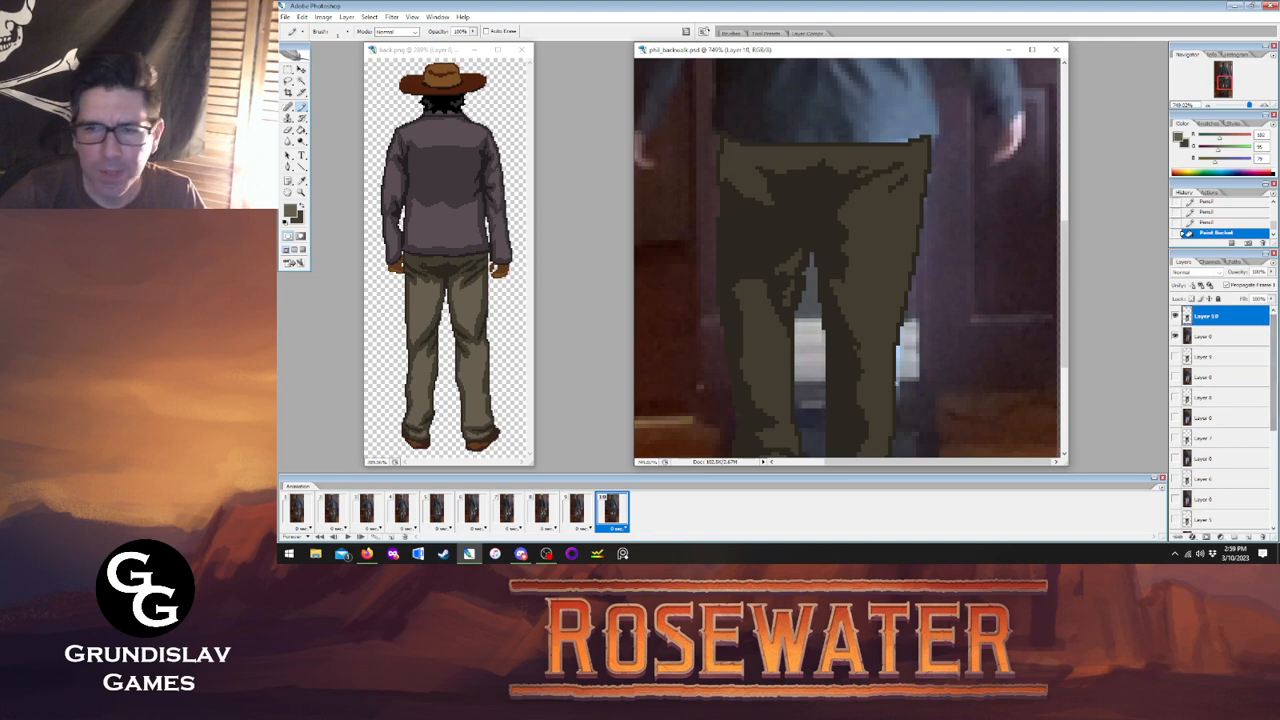
{"action": "left_click", "coordinate": [296, 510]}
{"action": "left_click", "coordinate": [611, 510]}
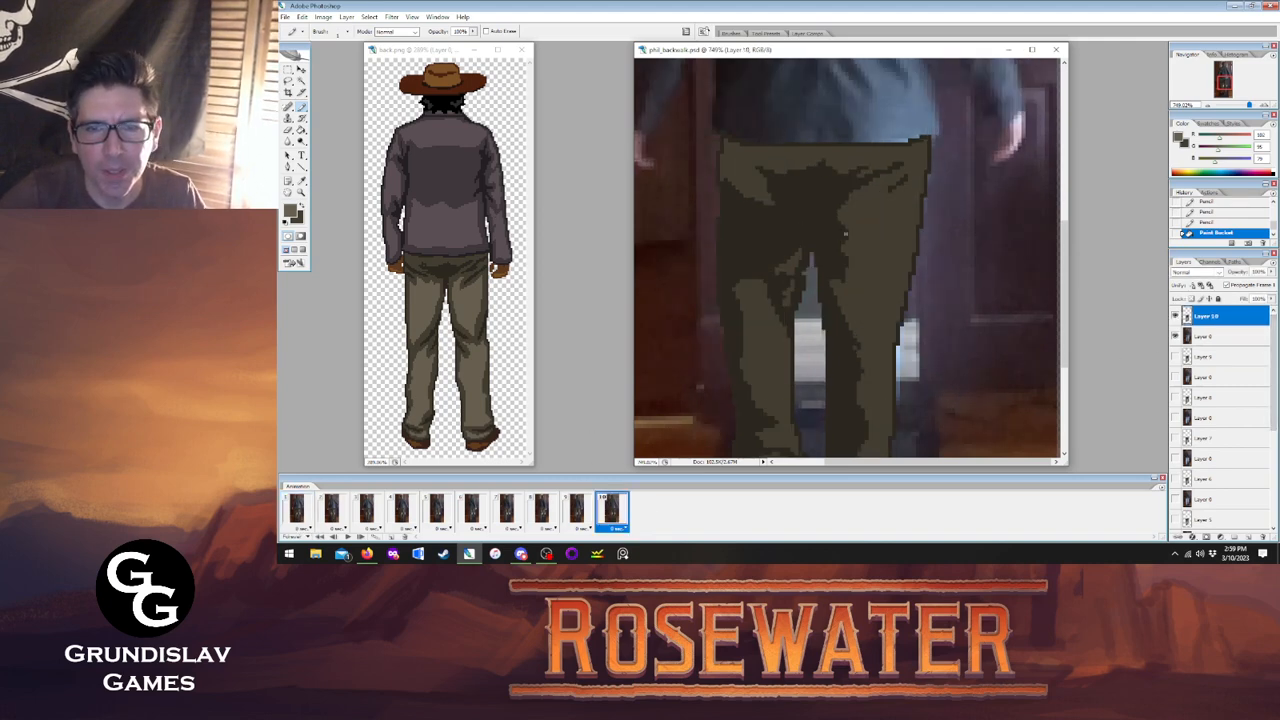
{"action": "mouse_move", "coordinate": [849, 215]}
{"action": "left_mouse_down"}
{"action": "mouse_move", "coordinate": [895, 199]}
{"action": "mouse_move", "coordinate": [918, 178]}
{"action": "mouse_move", "coordinate": [898, 282]}
{"action": "mouse_move", "coordinate": [925, 282]}
{"action": "mouse_move", "coordinate": [893, 302]}
{"action": "mouse_move", "coordinate": [882, 355]}
{"action": "left_mouse_up"}
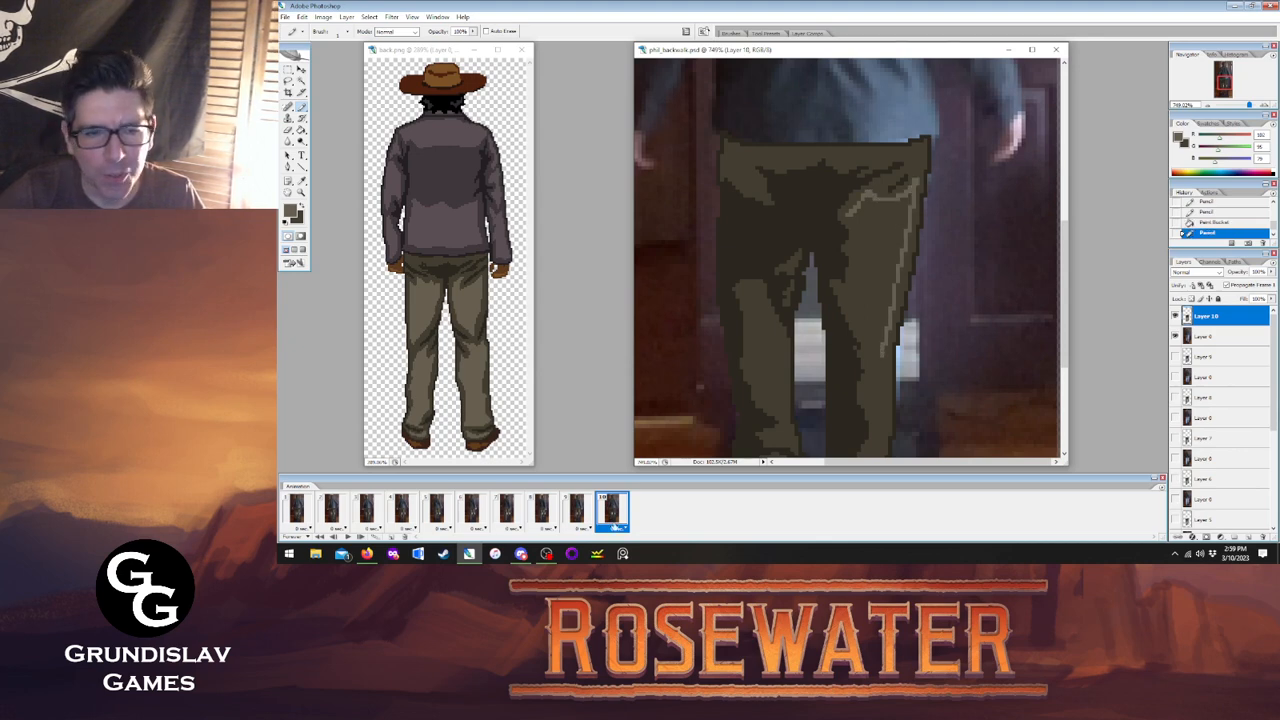
Close the right thigh highlight's outline along its inner edge to a point below the knee in frame 10, checking frames 9 and 1.
{"action": "left_click", "coordinate": [578, 510]}
{"action": "left_click", "coordinate": [611, 510]}
{"action": "left_click", "coordinate": [578, 510]}
{"action": "left_click", "coordinate": [611, 510]}
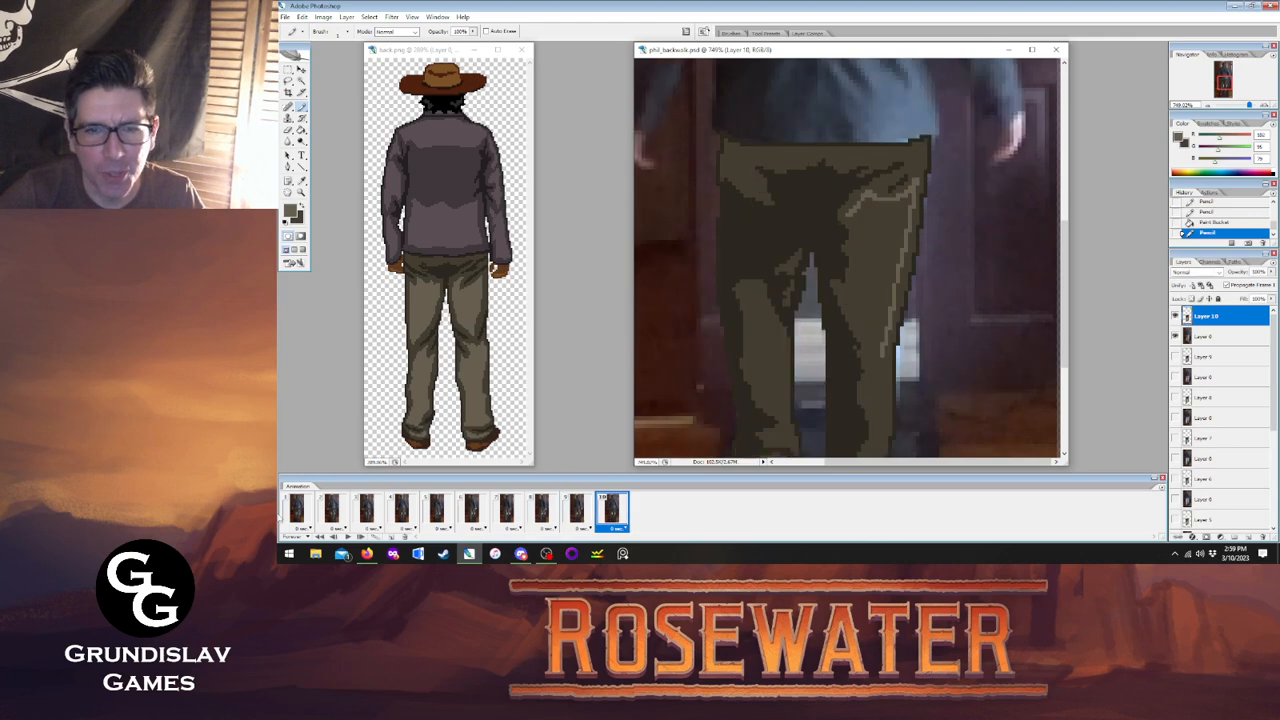
{"action": "left_click", "coordinate": [297, 511]}
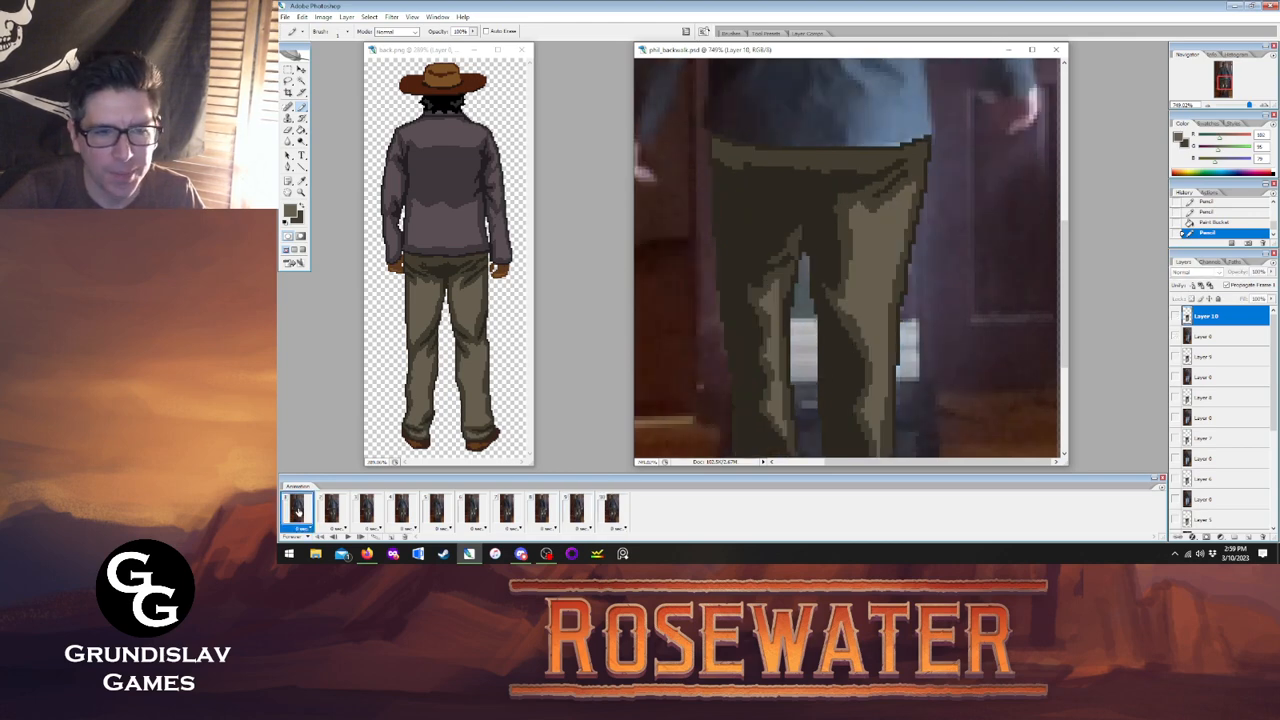
{"action": "left_click", "coordinate": [611, 510]}
{"action": "mouse_move", "coordinate": [861, 323]}
{"action": "left_mouse_down"}
{"action": "mouse_move", "coordinate": [846, 297]}
{"action": "mouse_move", "coordinate": [855, 220]}
{"action": "left_mouse_up"}
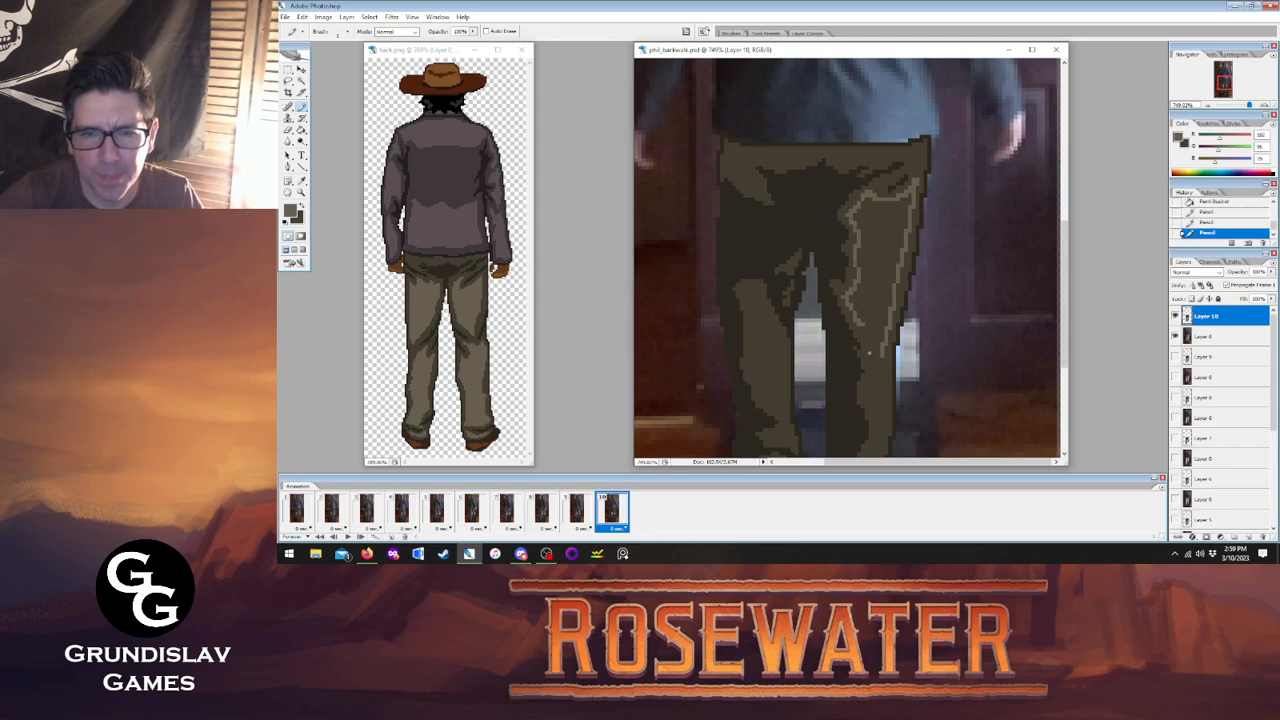
{"action": "left_click_drag", "start_coordinate": [861, 330], "coordinate": [877, 374]}
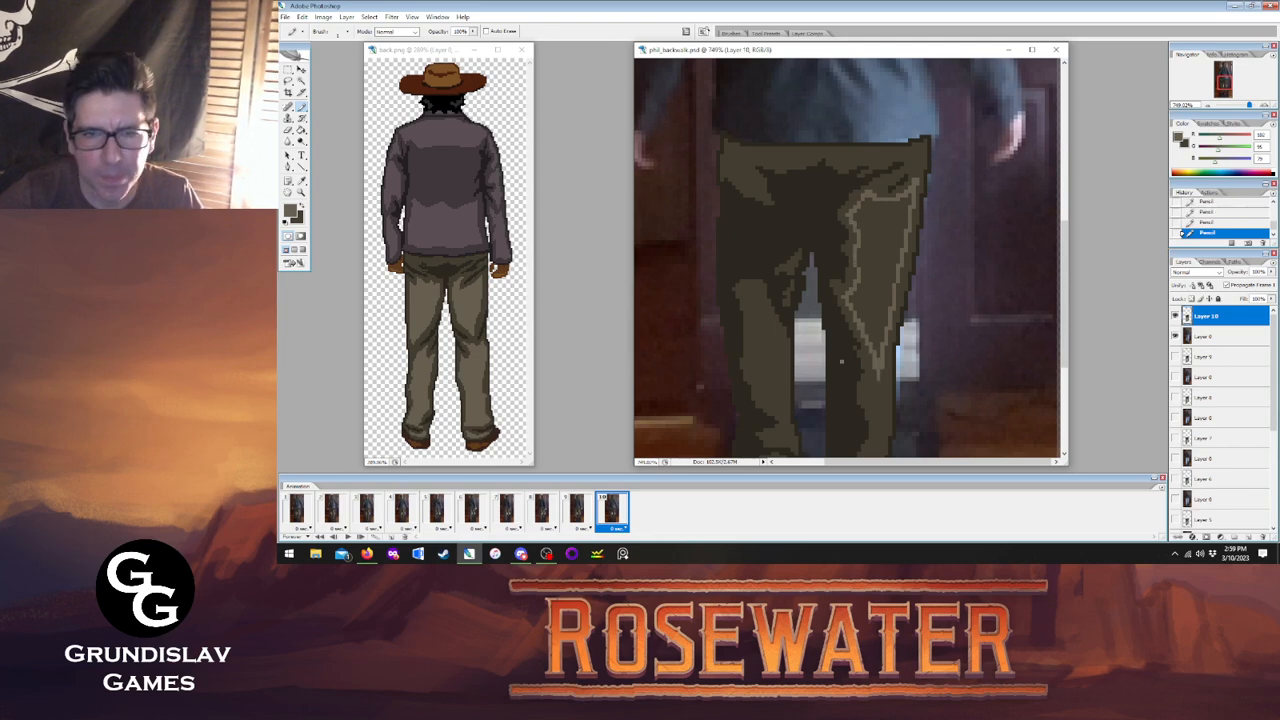
{"action": "scroll", "coordinate": [869, 358], "scroll_direction": "down", "scroll_amount": 5}
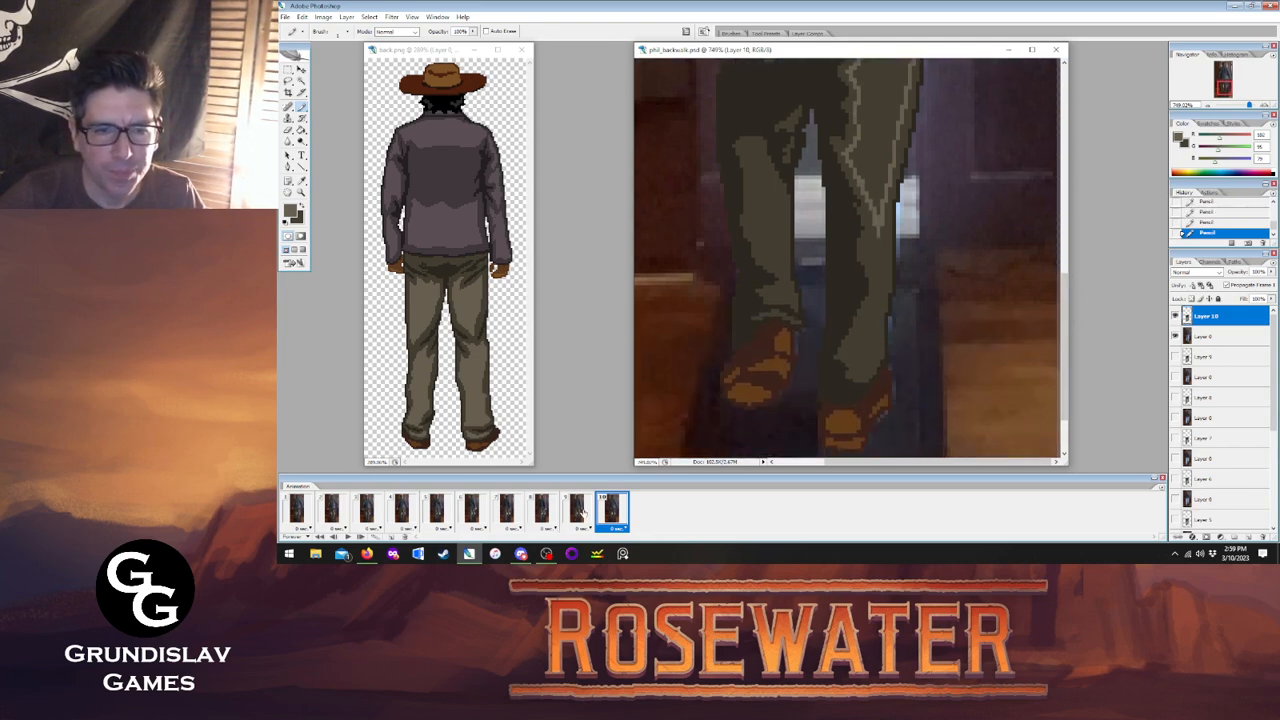
Complete the right leg's highlight outline down to the cuff in frame 10, using frames 9 and 1 as reference, and fill it.
{"action": "left_click", "coordinate": [582, 512]}
{"action": "left_click", "coordinate": [608, 512]}
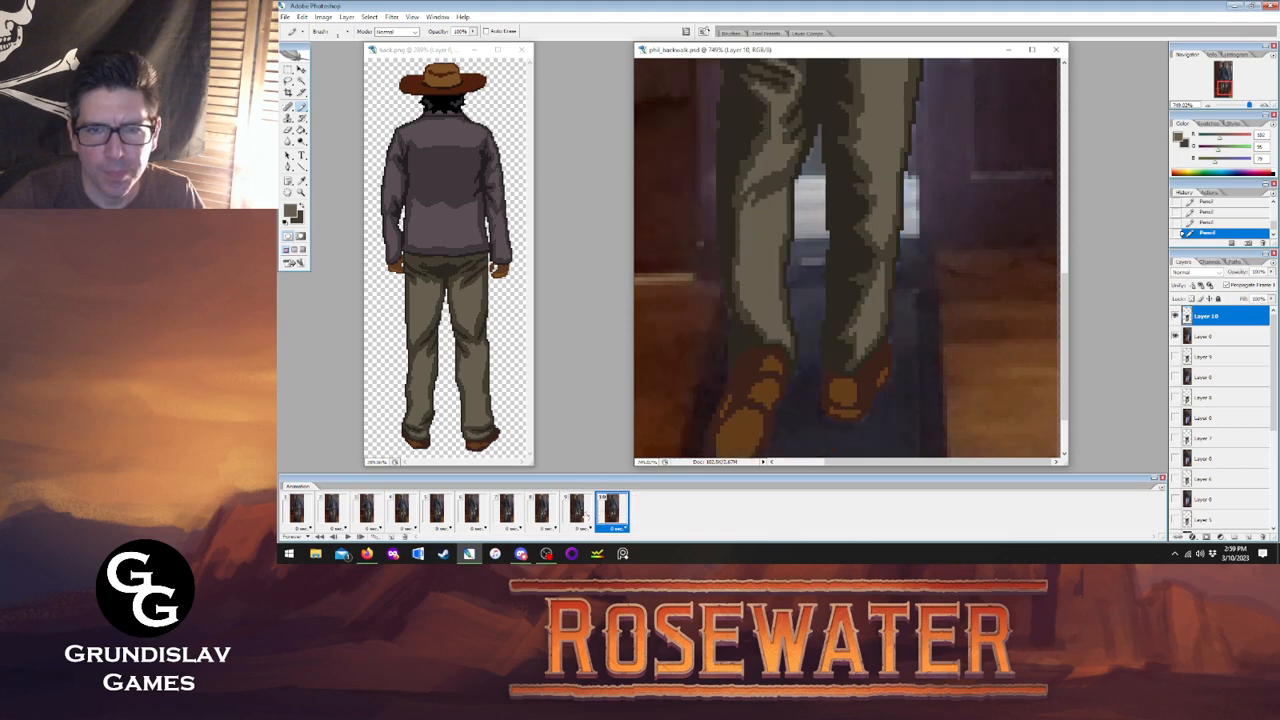
{"action": "left_click", "coordinate": [300, 512]}
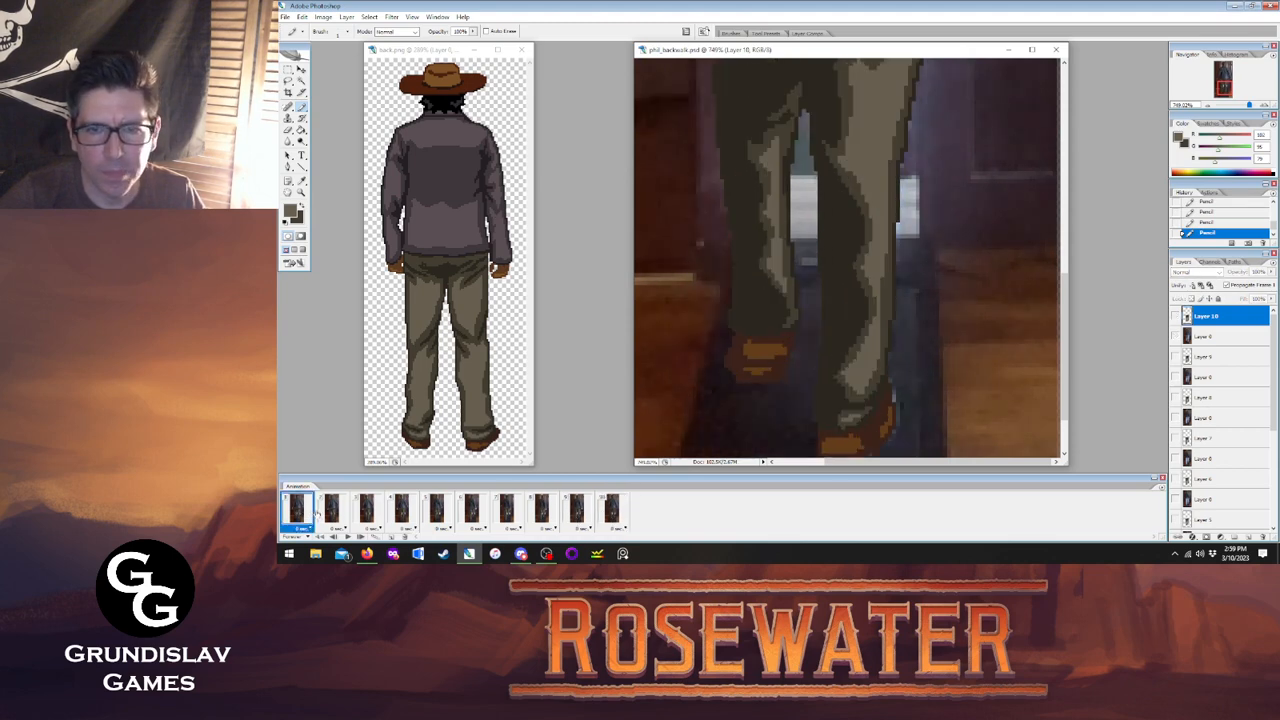
{"action": "left_click", "coordinate": [612, 513]}
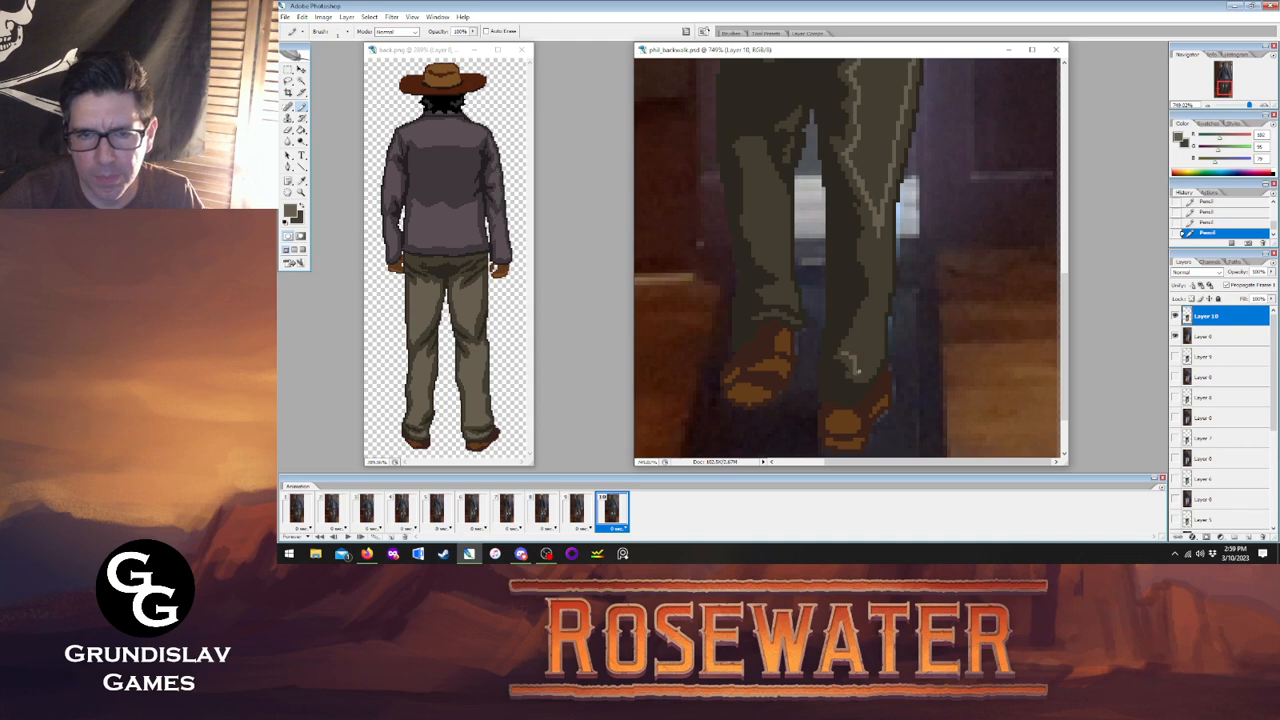
{"action": "mouse_move", "coordinate": [857, 371]}
{"action": "left_mouse_down"}
{"action": "mouse_move", "coordinate": [875, 350]}
{"action": "mouse_move", "coordinate": [881, 241]}
{"action": "left_mouse_up"}
{"action": "mouse_move", "coordinate": [846, 352]}
{"action": "left_mouse_down"}
{"action": "mouse_move", "coordinate": [877, 273]}
{"action": "mouse_move", "coordinate": [867, 218]}
{"action": "left_mouse_up"}
{"action": "key", "text": "g"}
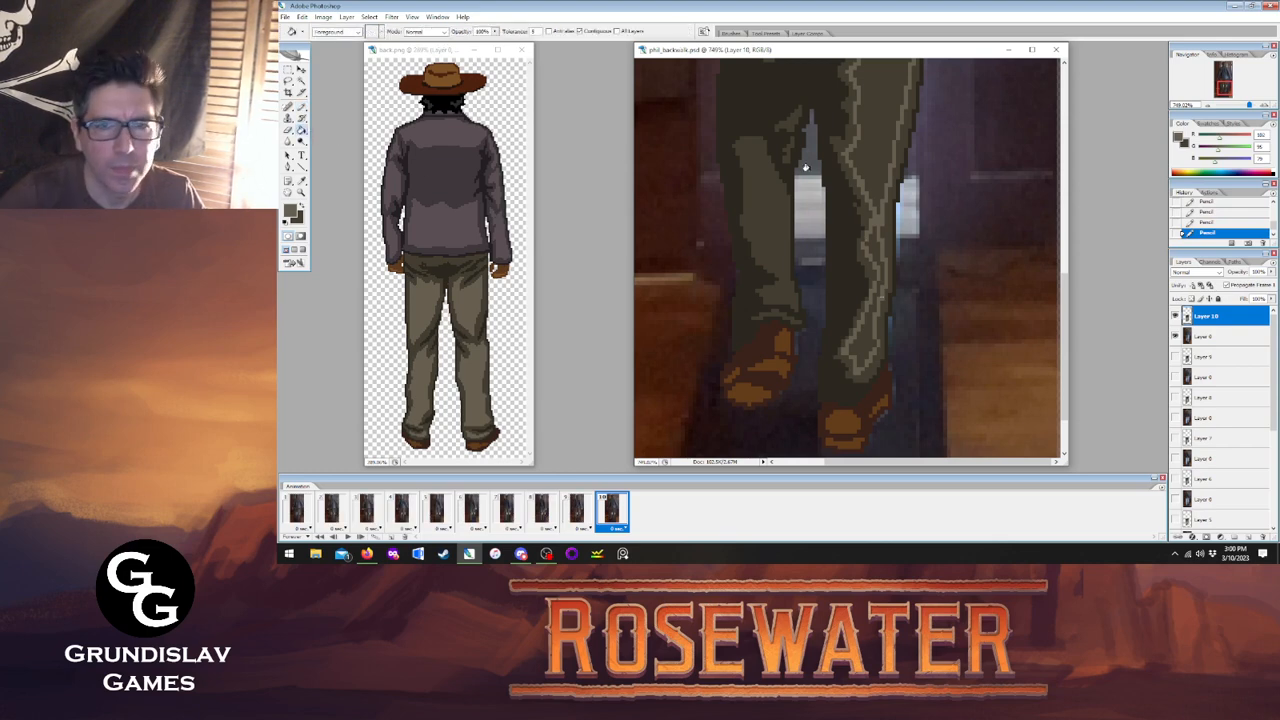
{"action": "left_click", "coordinate": [850, 192]}
{"action": "left_click", "coordinate": [852, 258]}
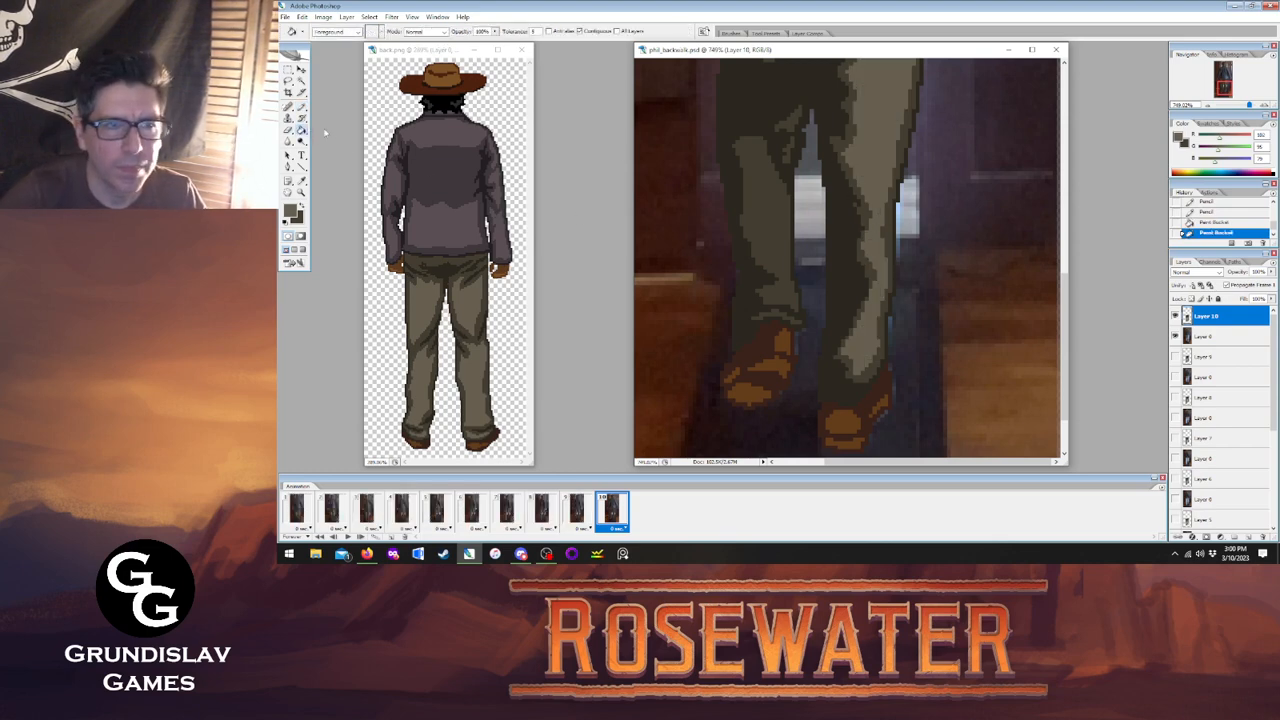
Outline the narrow highlight down the left leg in frame 10, using frames 9 and 1 as reference.
{"action": "key", "text": "b"}
{"action": "left_click_drag", "start_coordinate": [1065, 295], "coordinate": [1065, 268]}
{"action": "left_click", "coordinate": [577, 508]}
{"action": "left_click", "coordinate": [603, 511]}
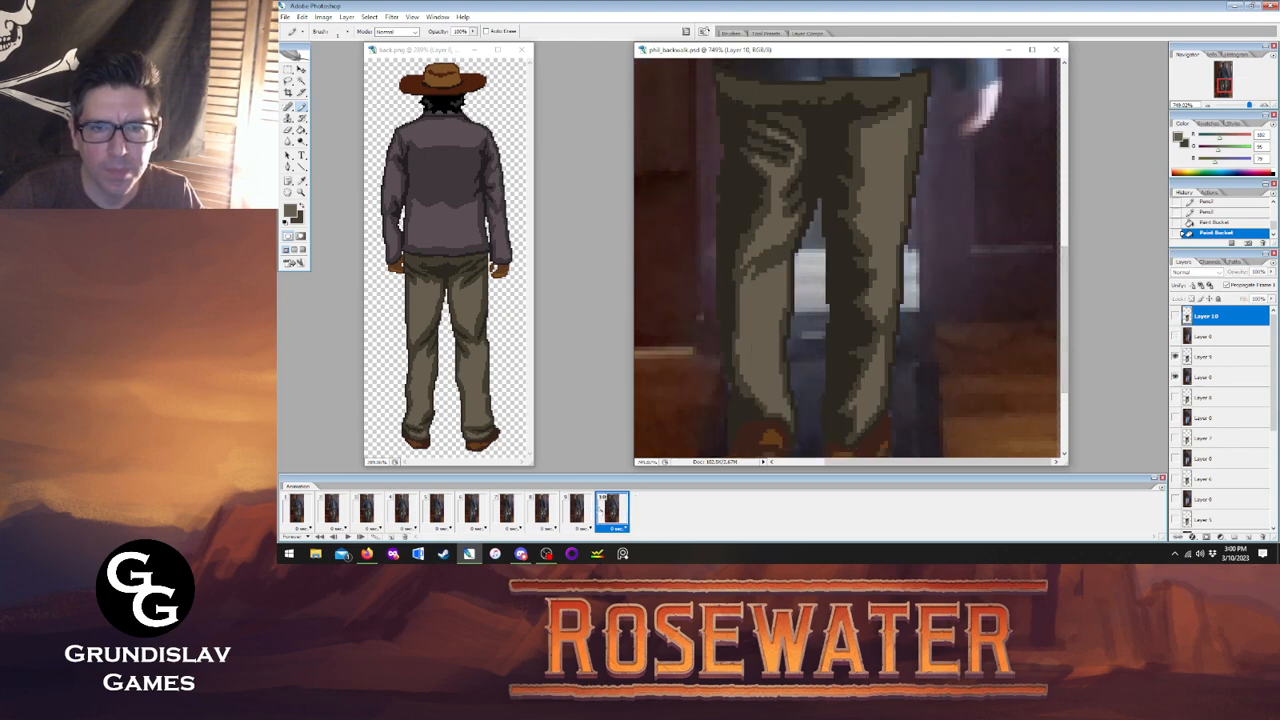
{"action": "left_click", "coordinate": [306, 509]}
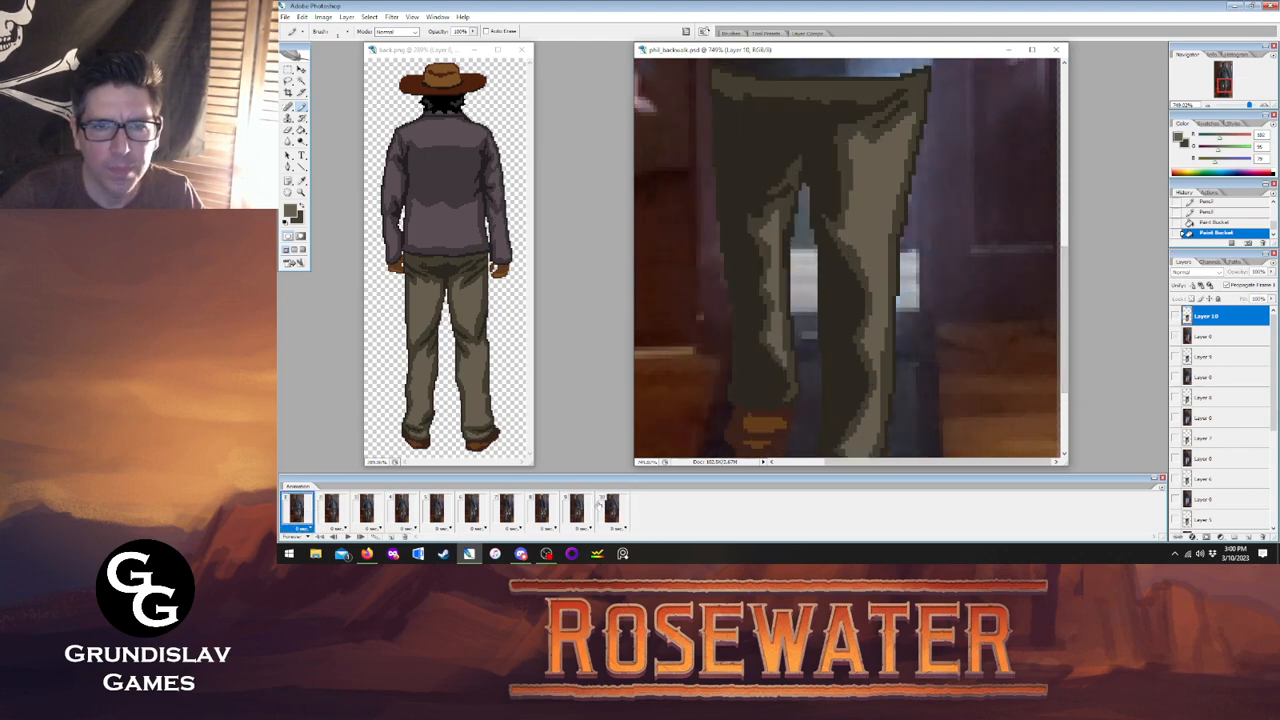
{"action": "left_click", "coordinate": [612, 510]}
{"action": "mouse_move", "coordinate": [768, 334]}
{"action": "left_mouse_down"}
{"action": "mouse_move", "coordinate": [754, 227]}
{"action": "mouse_move", "coordinate": [781, 271]}
{"action": "mouse_move", "coordinate": [784, 343]}
{"action": "left_mouse_up"}
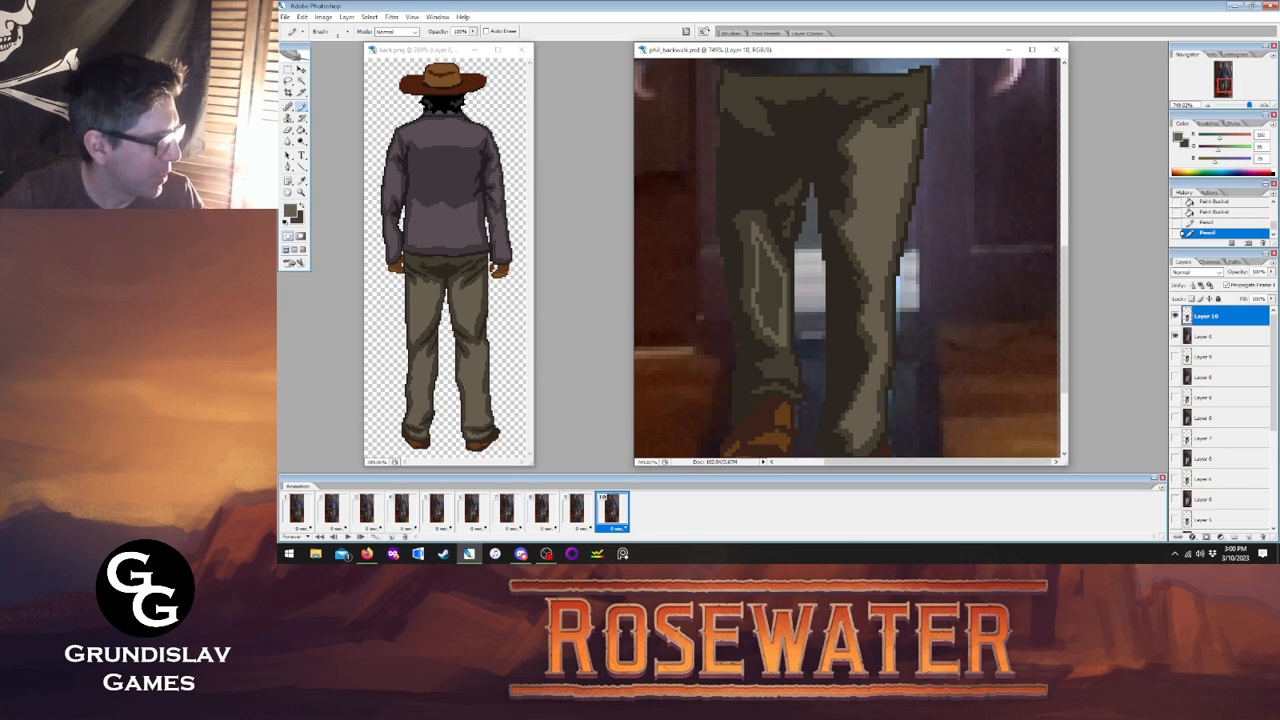
{"action": "left_click", "coordinate": [784, 346]}
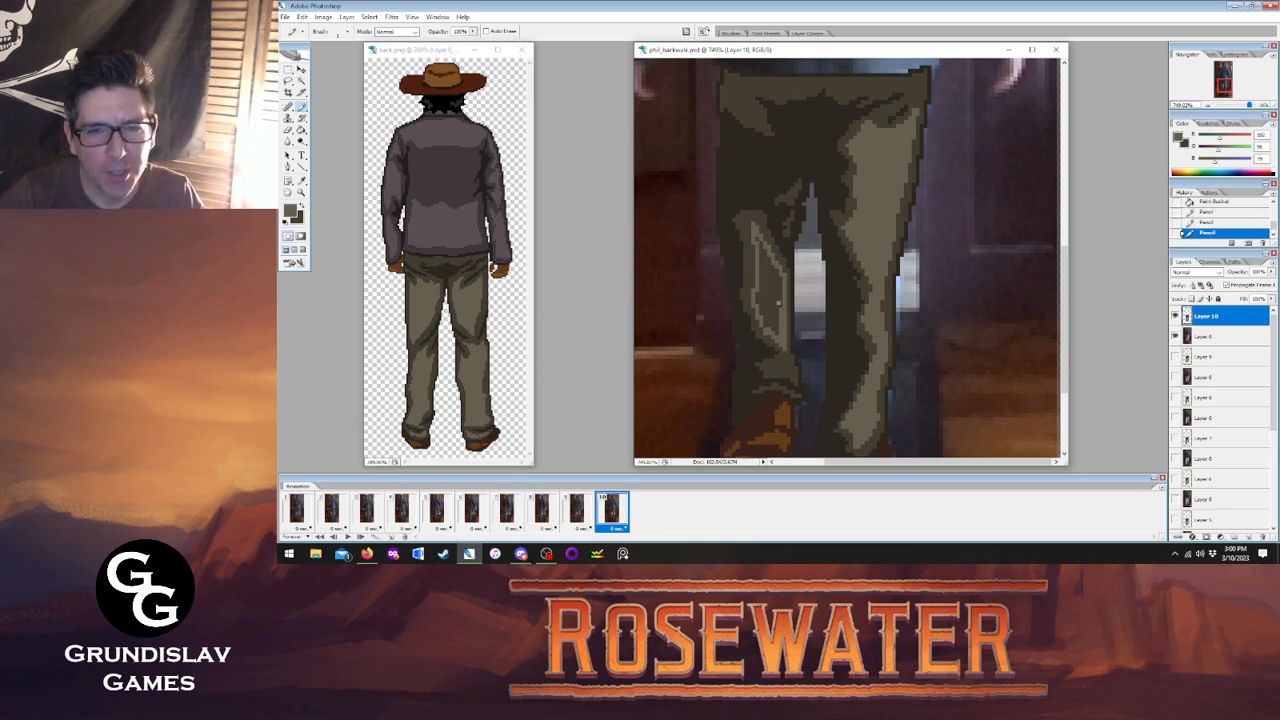
Rework the left leg's highlight near the cuff in frame 10, add a light accent on the cuff, and fill the outlined highlight.
{"action": "left_click", "coordinate": [754, 240]}
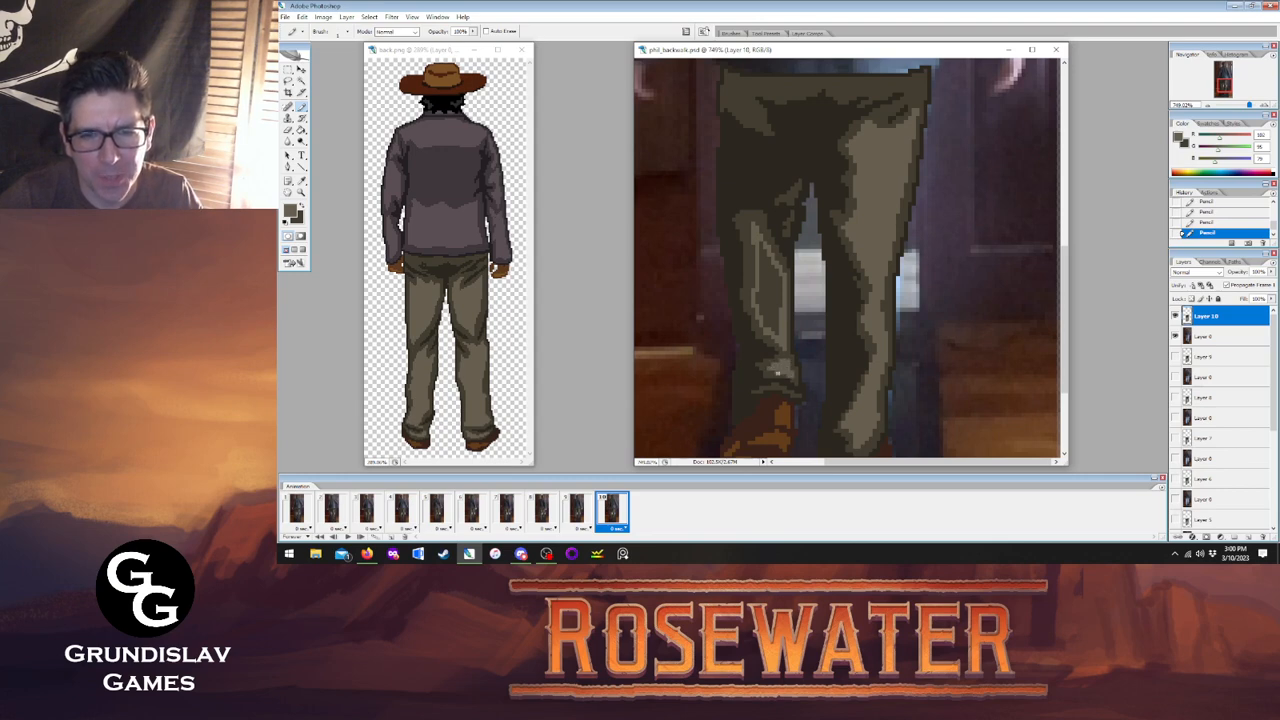
{"action": "key", "text": "ctrl+z"}
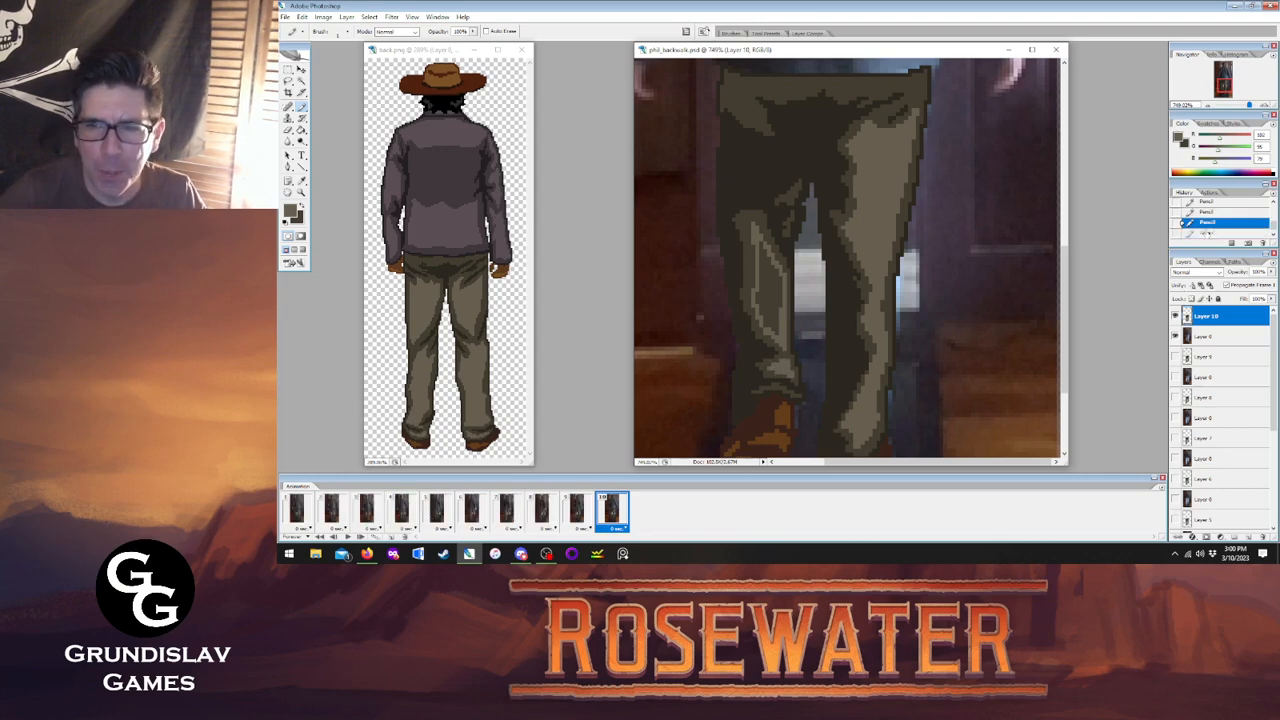
{"action": "left_click", "coordinate": [575, 514]}
{"action": "left_click", "coordinate": [601, 497]}
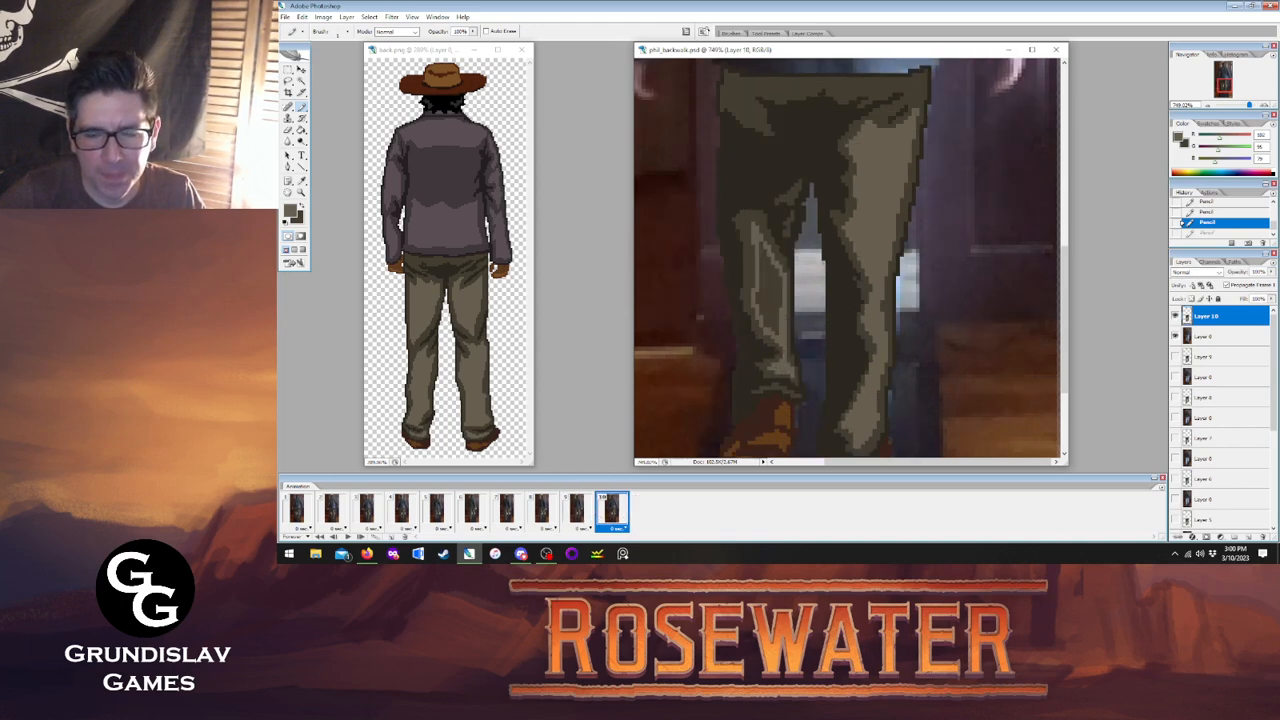
{"action": "left_click", "coordinate": [778, 385]}
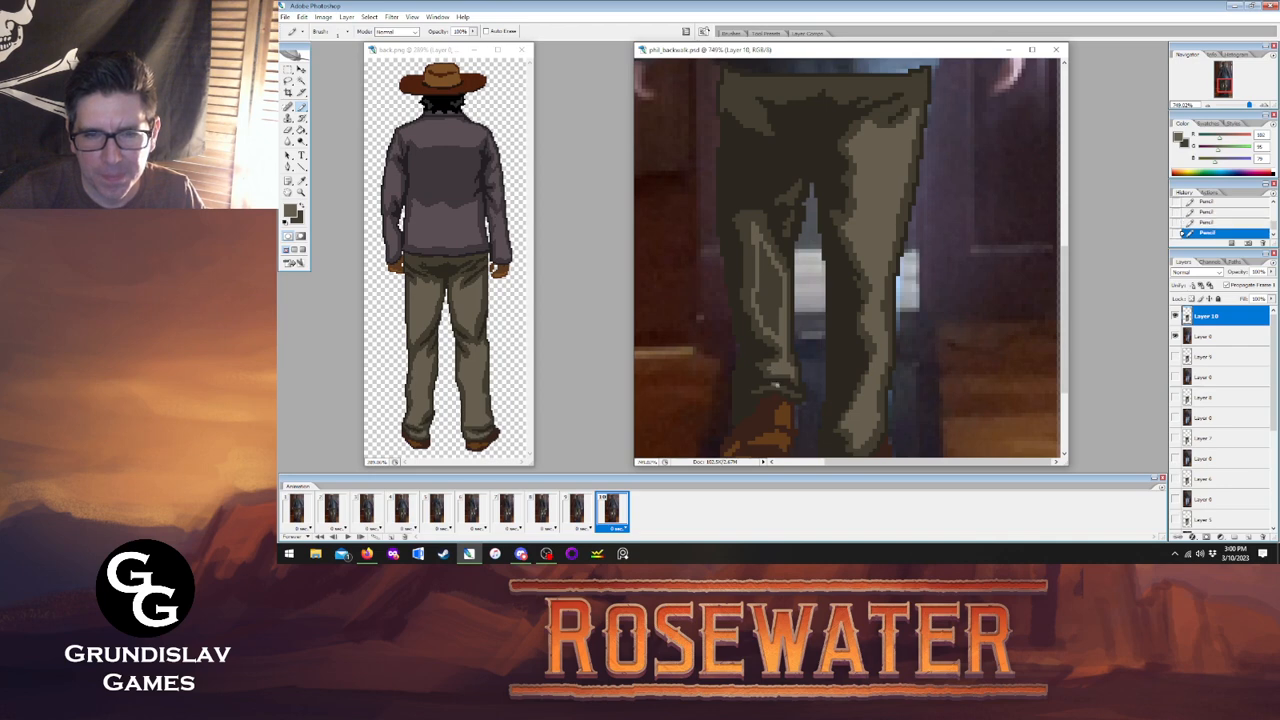
{"action": "key", "text": "g"}
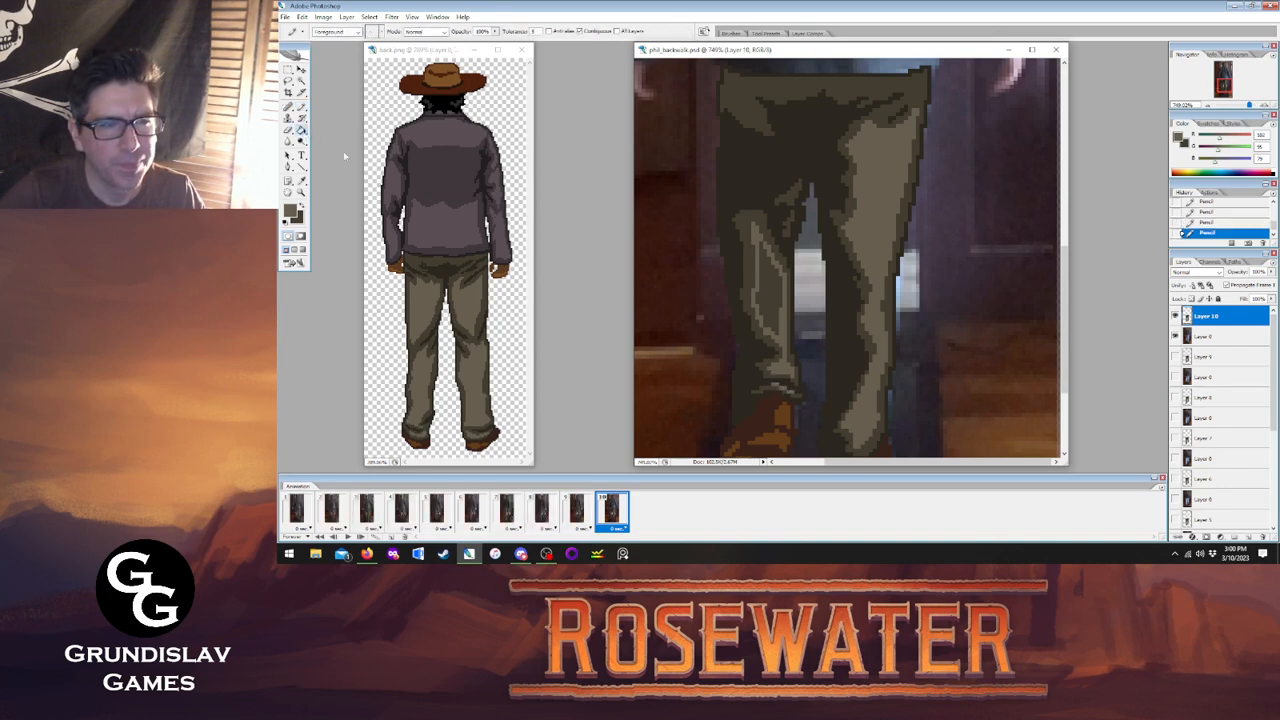
{"action": "left_click", "coordinate": [778, 286]}
Compare frame 10 with frame 9 and play the walk cycle at 100% zoom to review the trouser shading.
{"action": "left_click", "coordinate": [581, 512]}
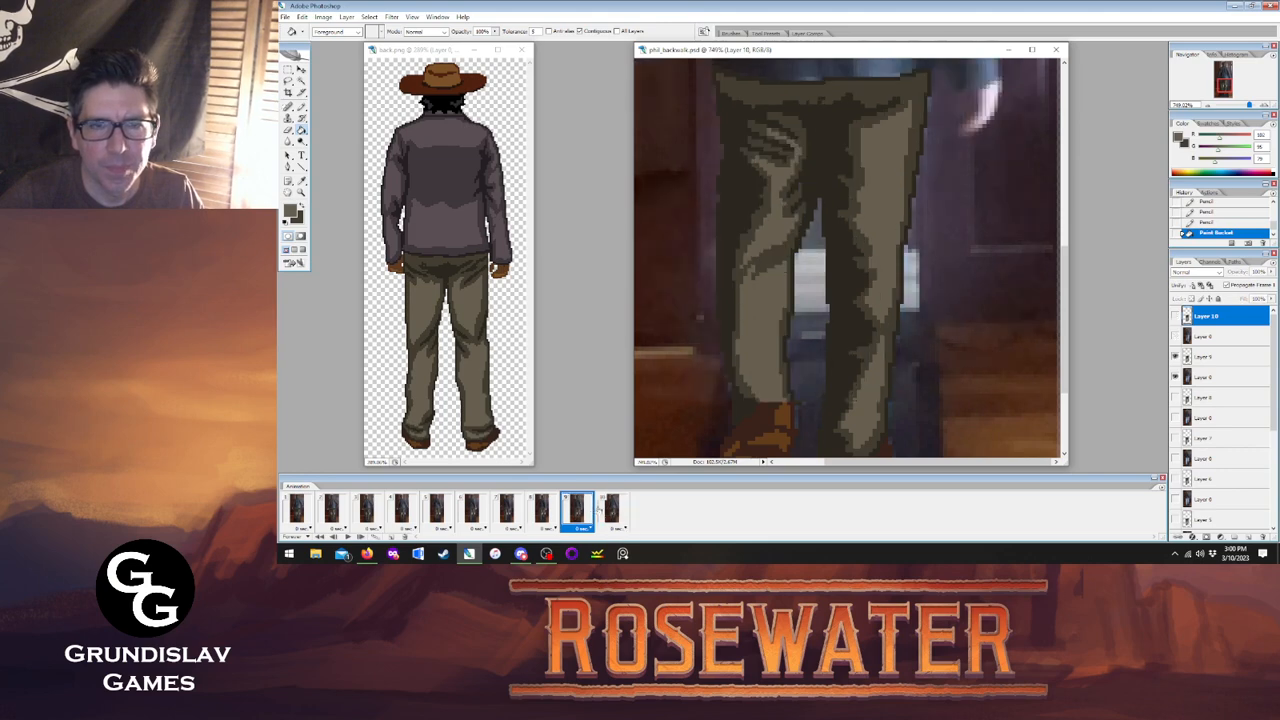
{"action": "left_click", "coordinate": [606, 512]}
{"action": "left_click", "coordinate": [585, 512]}
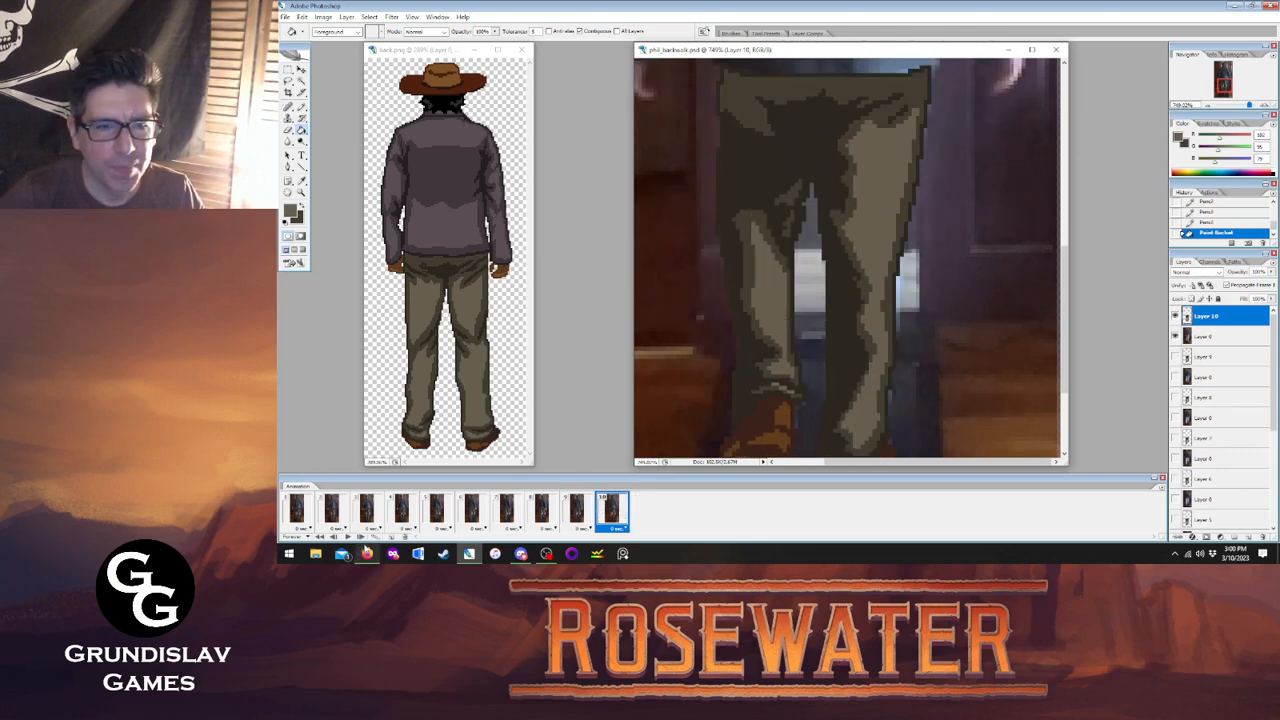
{"action": "left_click", "coordinate": [348, 538]}
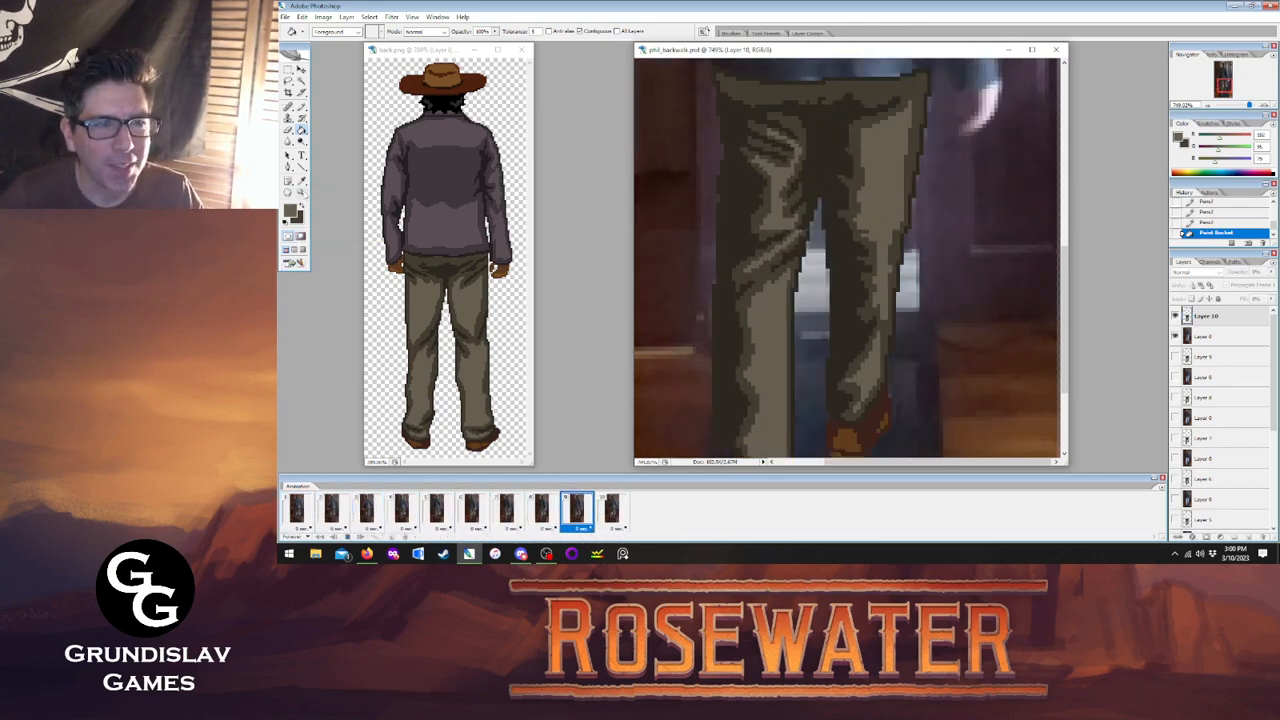
{"action": "left_click", "coordinate": [301, 192]}
{"action": "right_click", "coordinate": [820, 203]}
{"action": "left_click", "coordinate": [860, 215]}
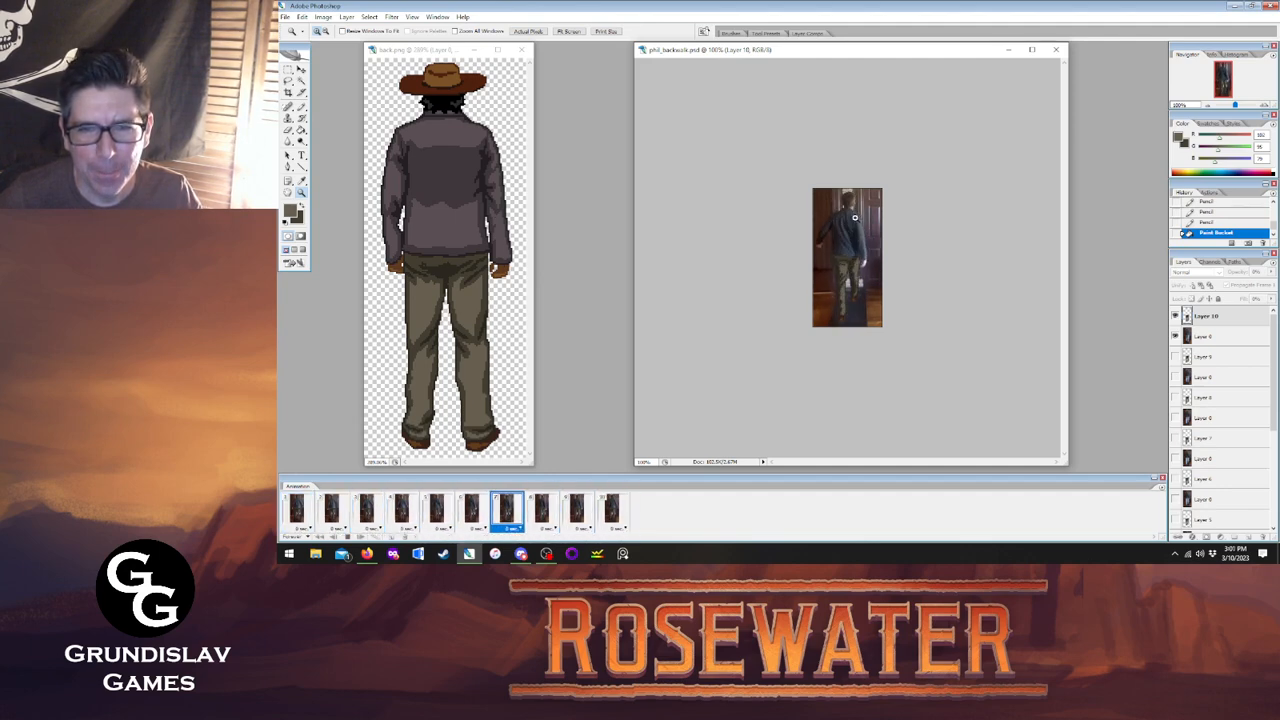
{"action": "left_click", "coordinate": [347, 537]}
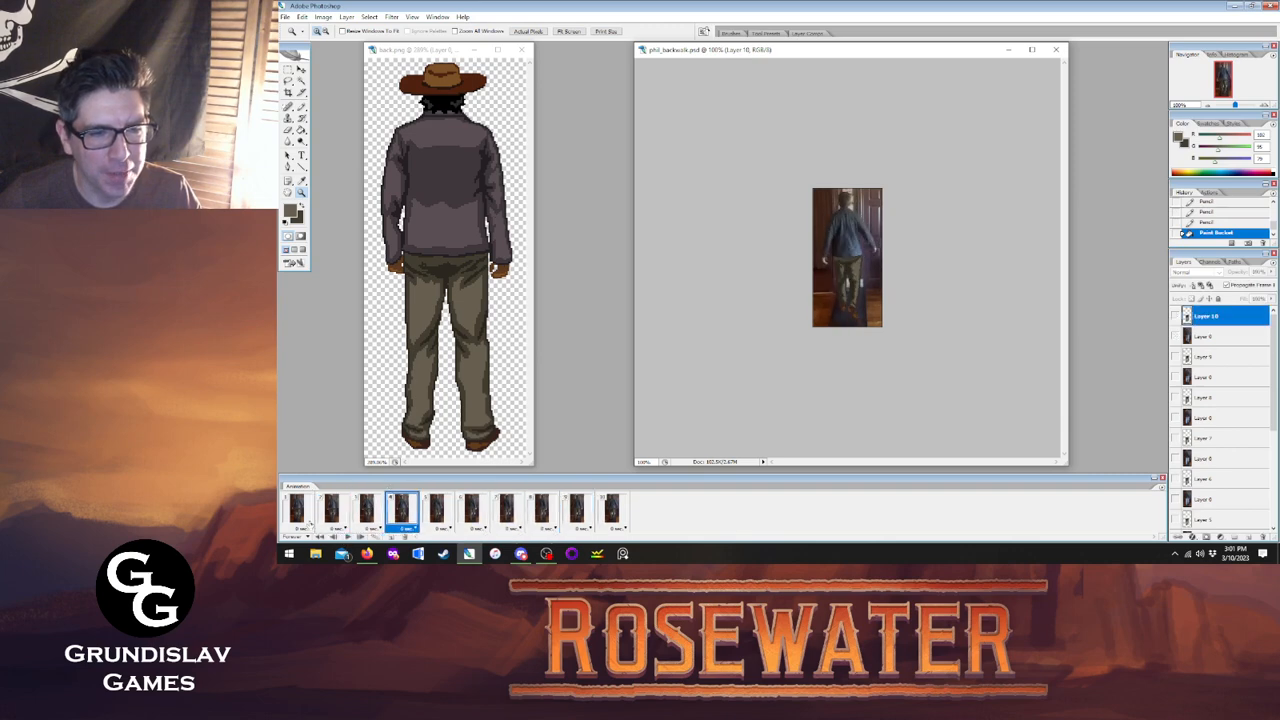
Return to frame 1 and save the walk-cycle document.
{"action": "left_click", "coordinate": [300, 516]}
{"action": "left_click", "coordinate": [286, 18]}
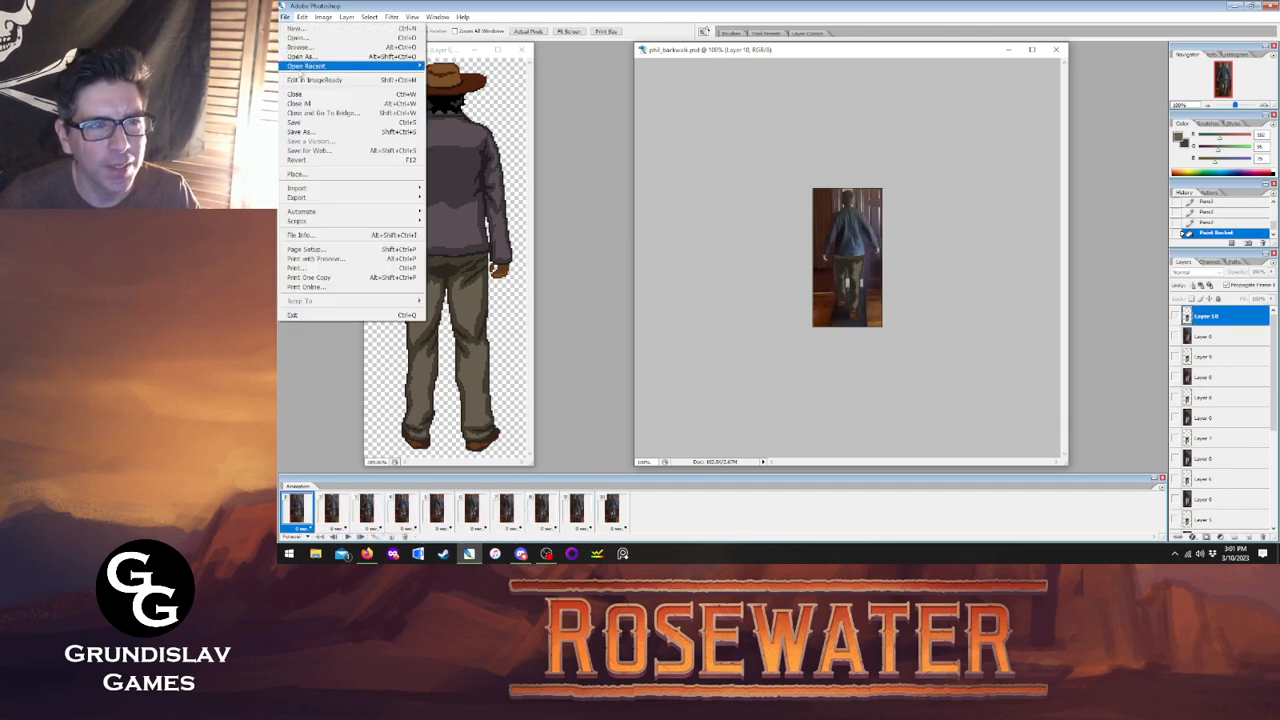
{"action": "left_click", "coordinate": [304, 121]}
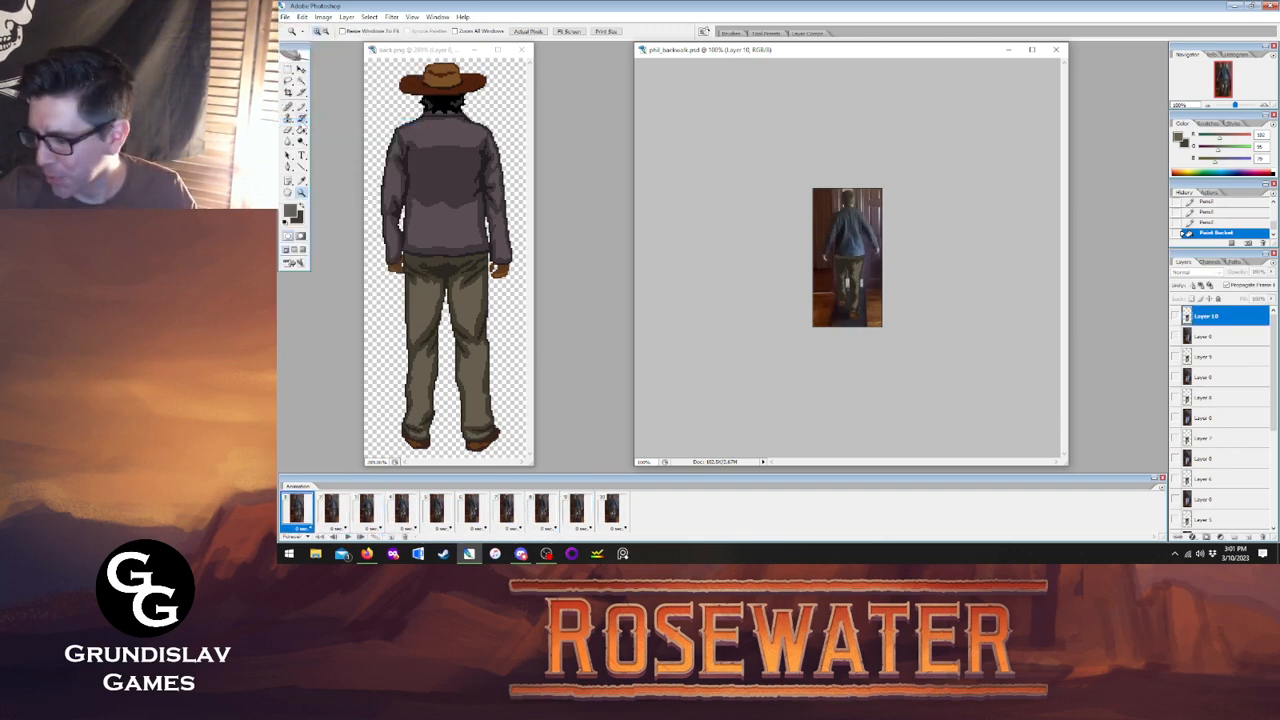
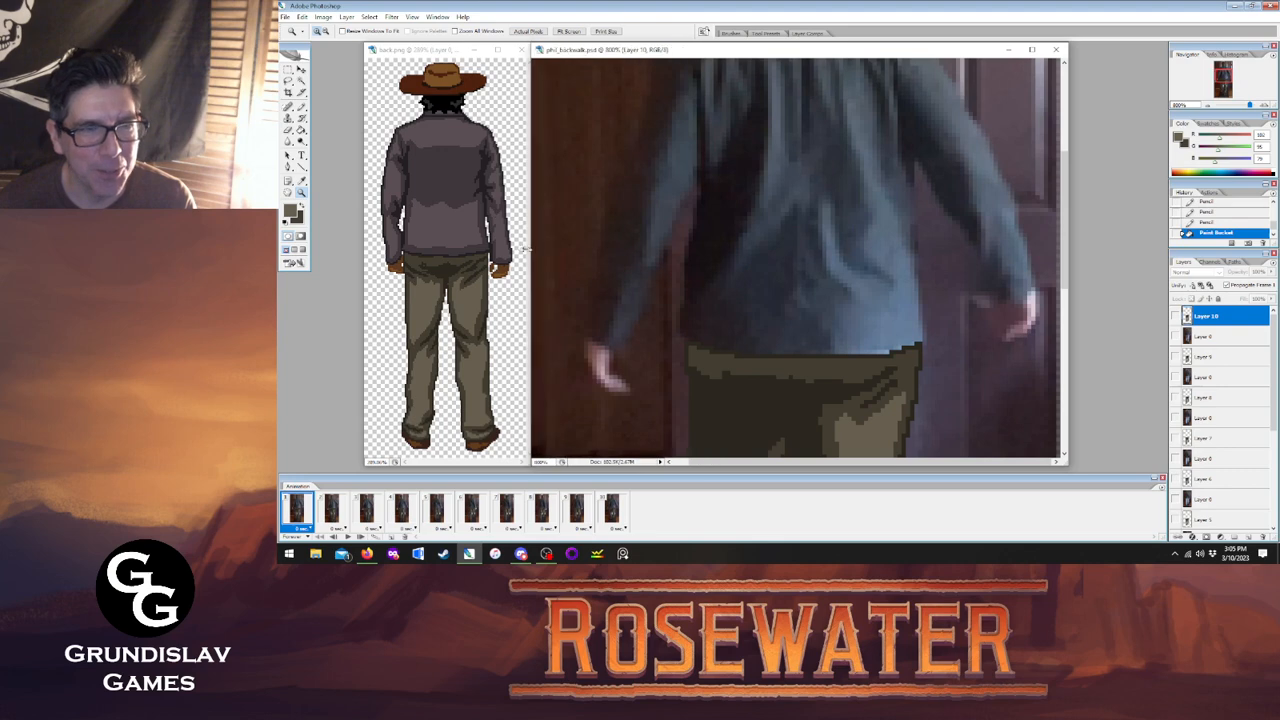
Sample the dark and lighter browns of the hands in back.png, keeping the dark brown as the Pencil's drawing colour.
{"action": "key", "text": "i"}
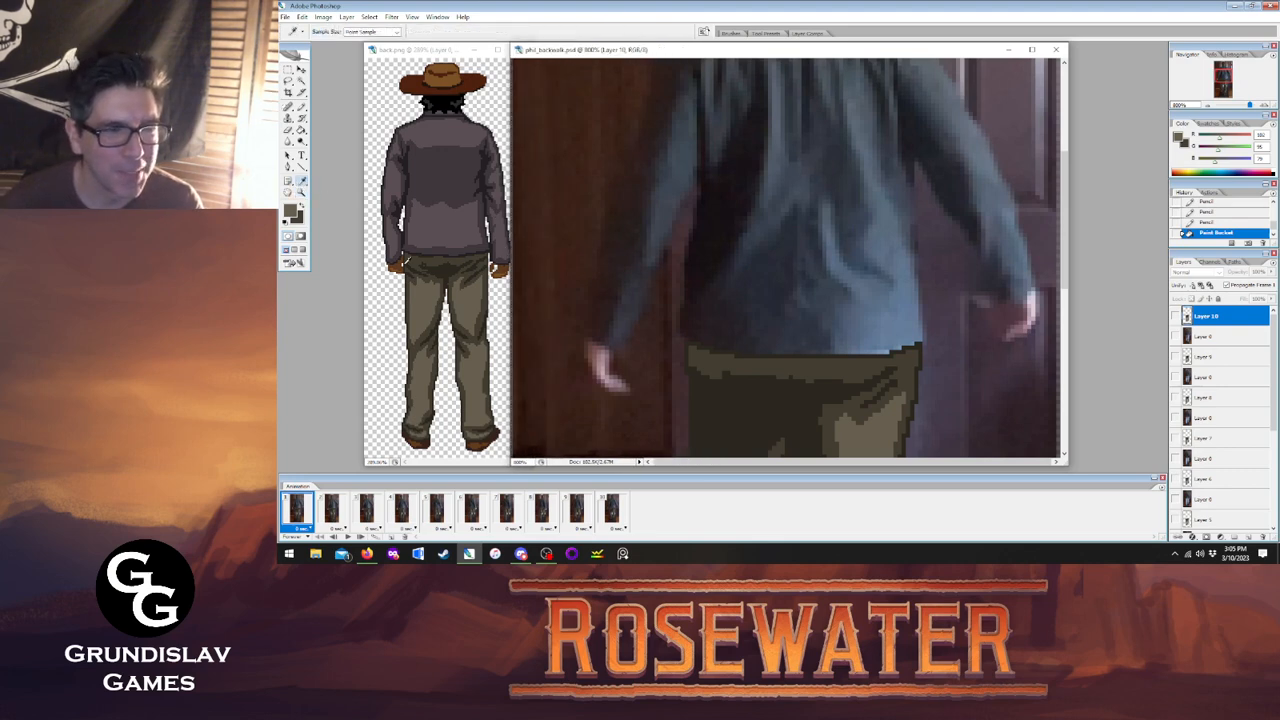
{"action": "left_click", "coordinate": [499, 269]}
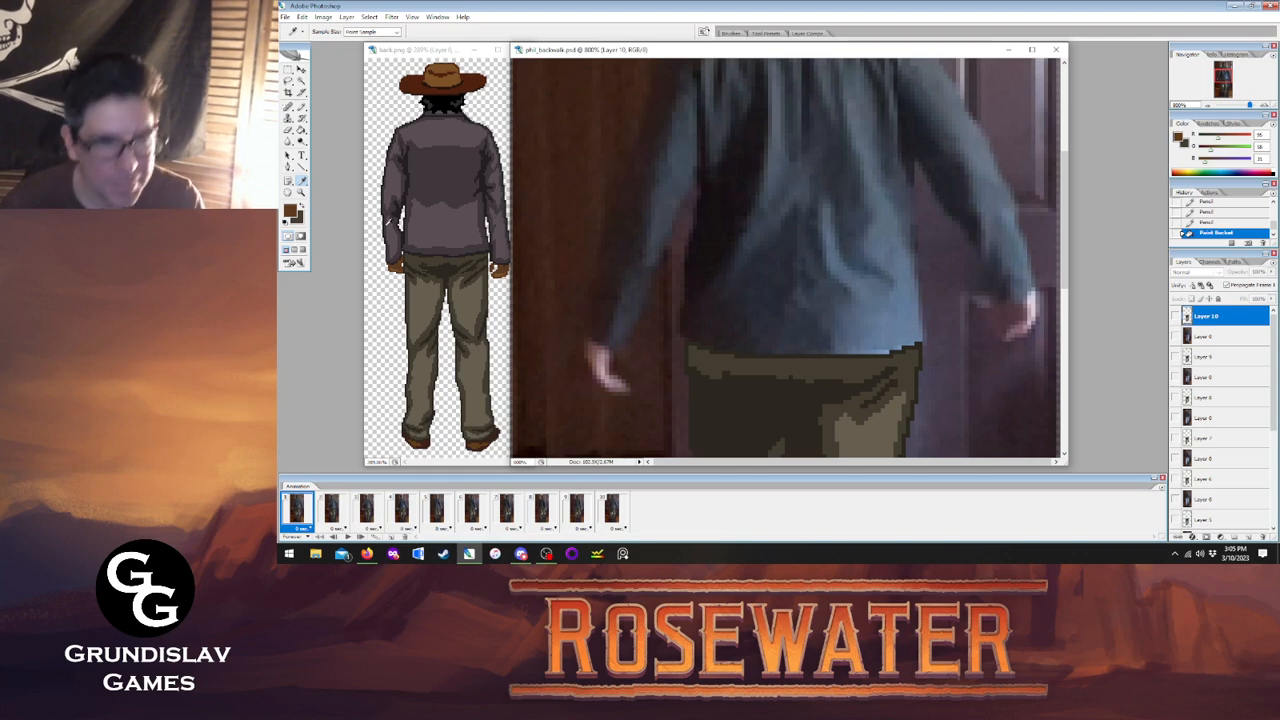
{"action": "left_click", "coordinate": [447, 238]}
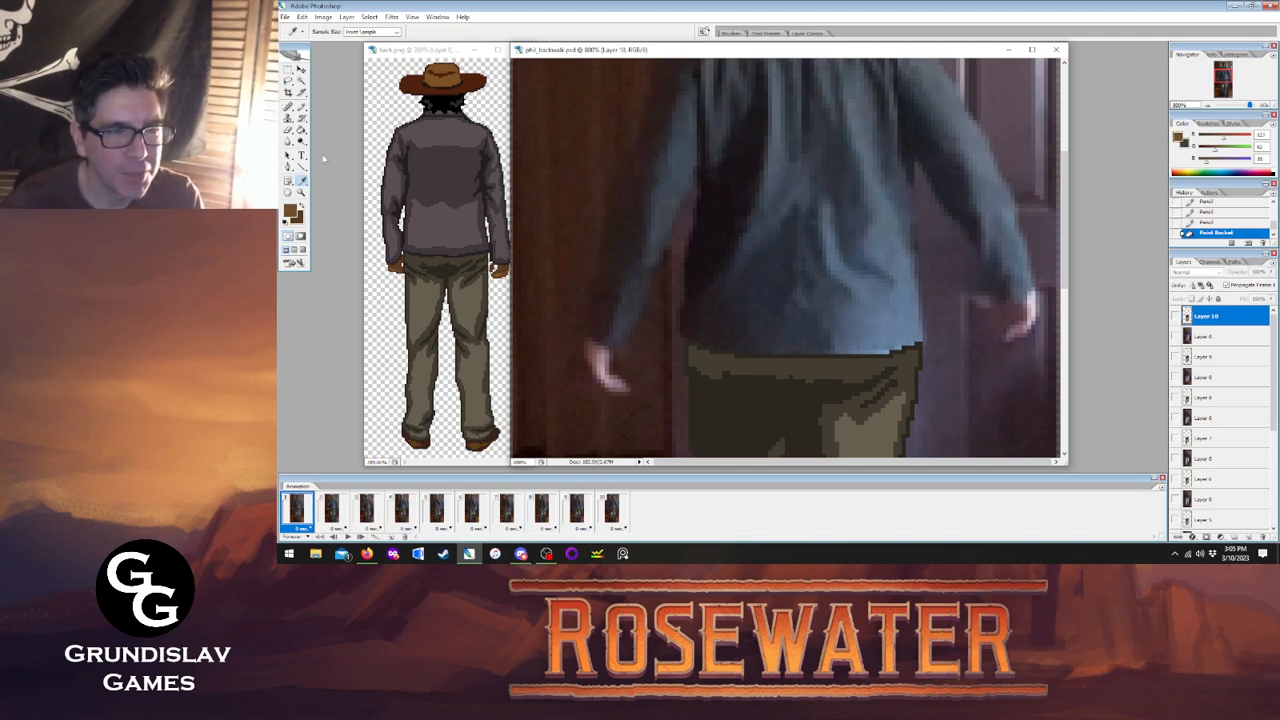
{"action": "left_click", "coordinate": [302, 106]}
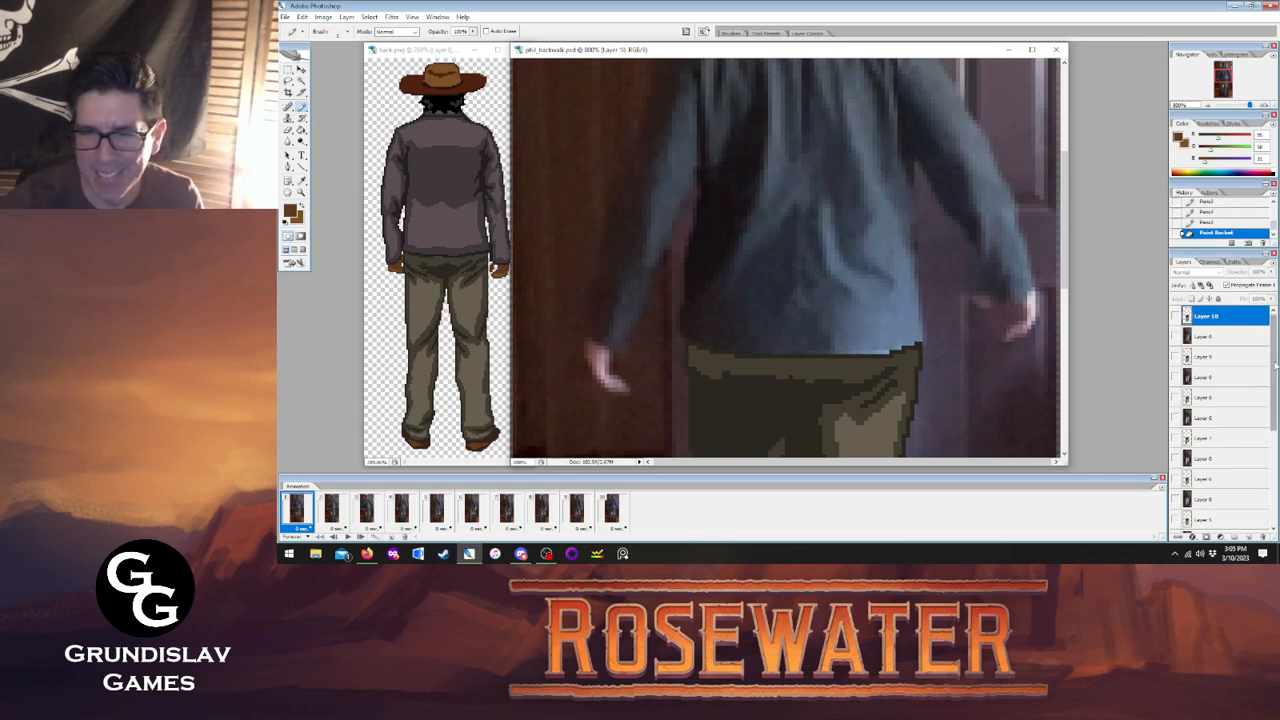
Draw the wrist edge of the left hand in dark brown on Layer 1 in frame 1.
{"action": "left_click_drag", "start_coordinate": [1272, 365], "coordinate": [1272, 462]}
{"action": "left_click", "coordinate": [1225, 502]}
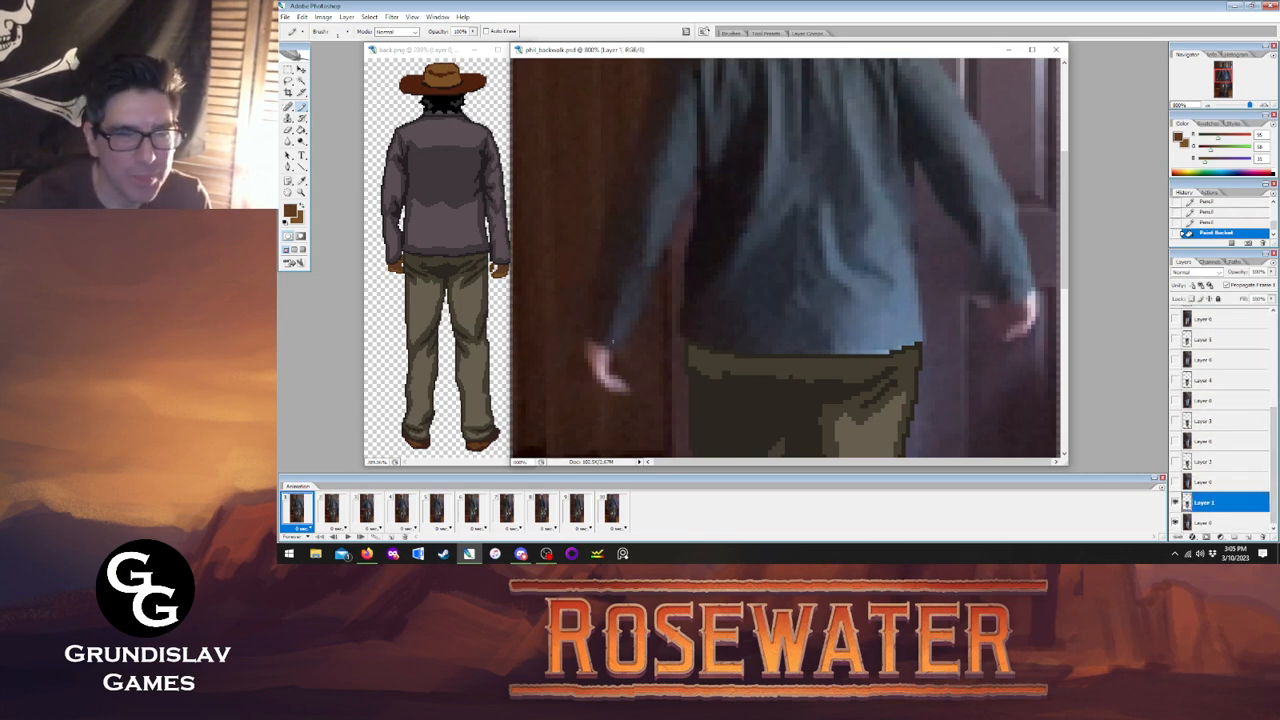
{"action": "left_click", "coordinate": [613, 349]}
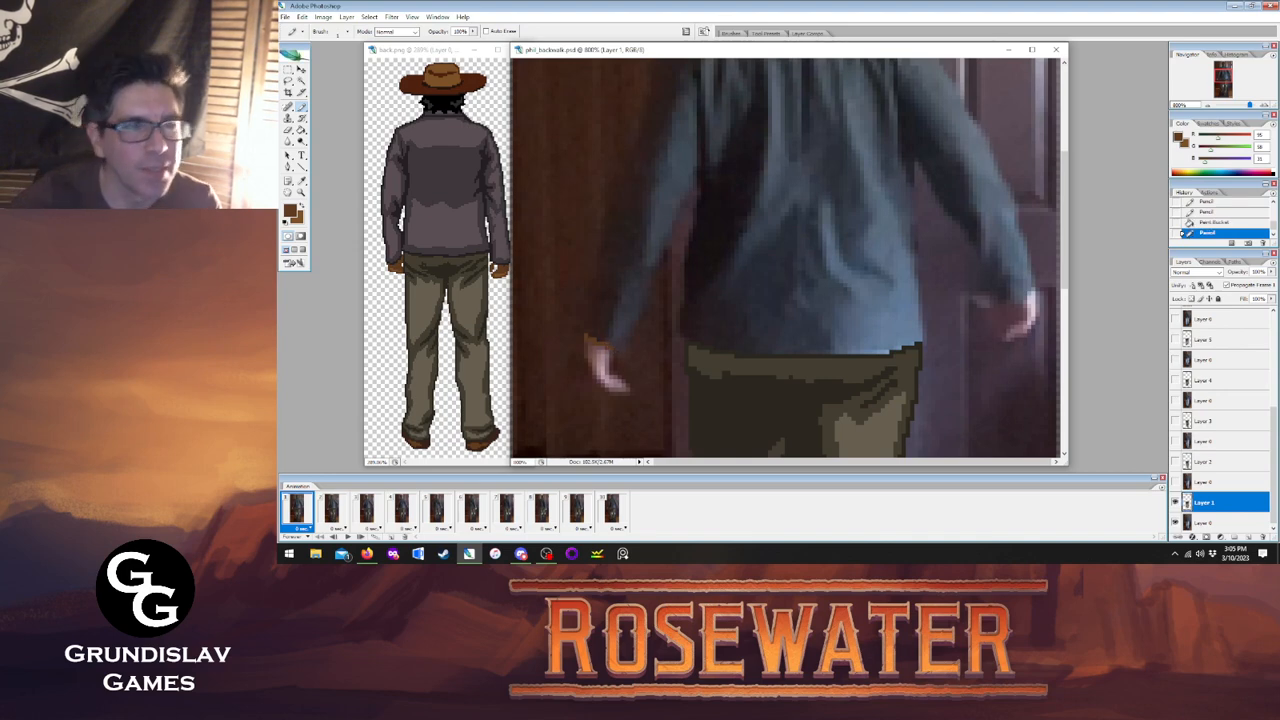
Open phil_duck from the Companions folder as a hand reference and enlarge it to 200%.
{"action": "key", "text": "alt+f"}
{"action": "key", "text": "o"}
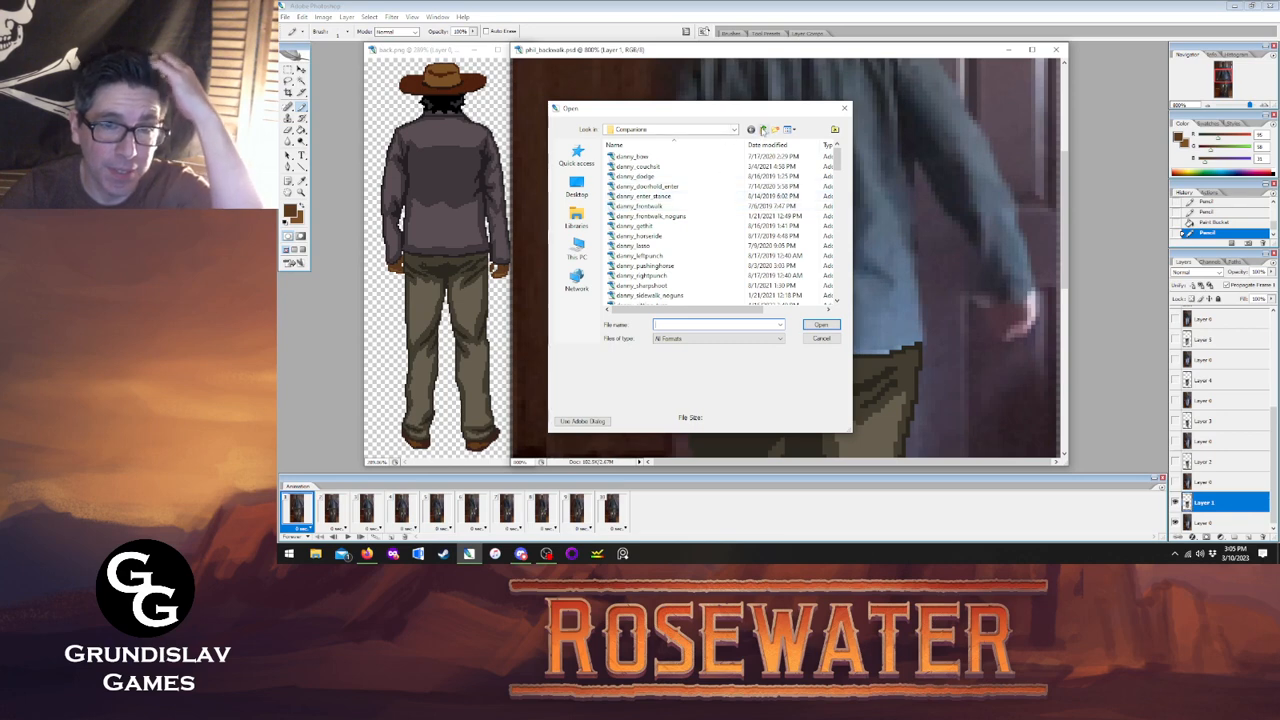
{"action": "left_click_drag", "start_coordinate": [838, 158], "coordinate": [838, 256]}
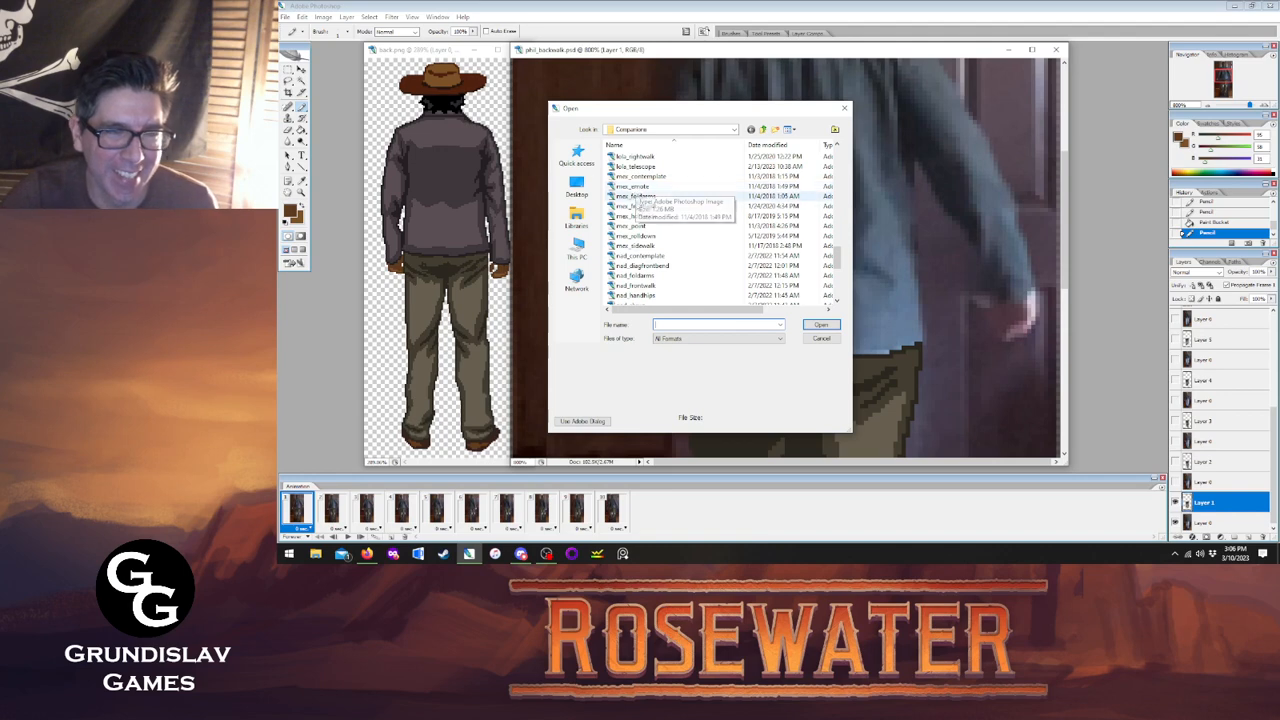
{"action": "left_click_drag", "start_coordinate": [837, 255], "coordinate": [838, 292]}
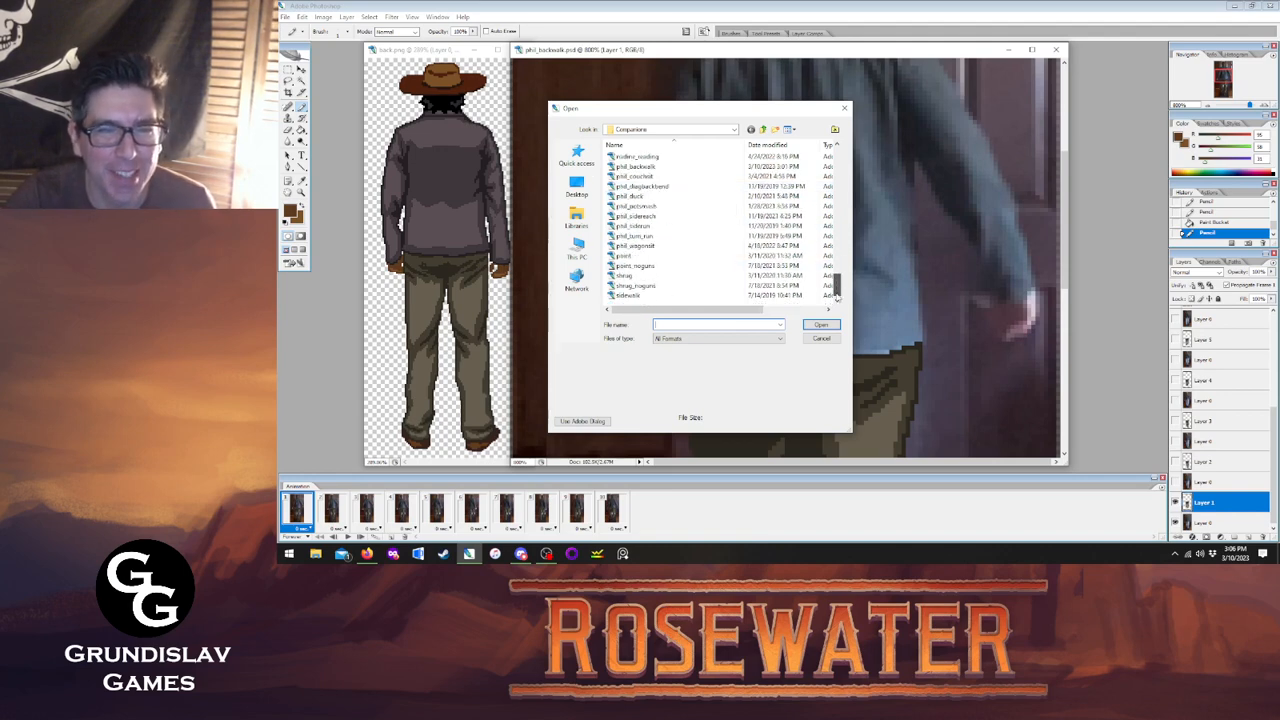
{"action": "left_click", "coordinate": [638, 197]}
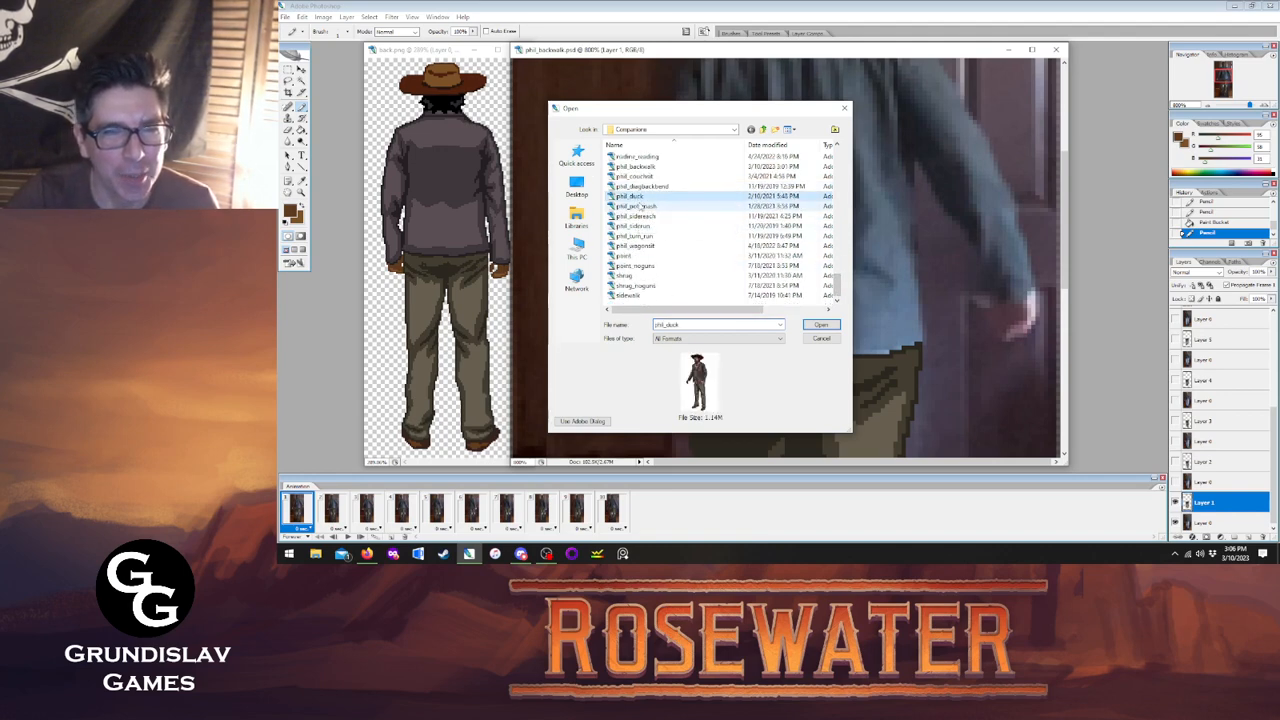
{"action": "double_click", "coordinate": [638, 198]}
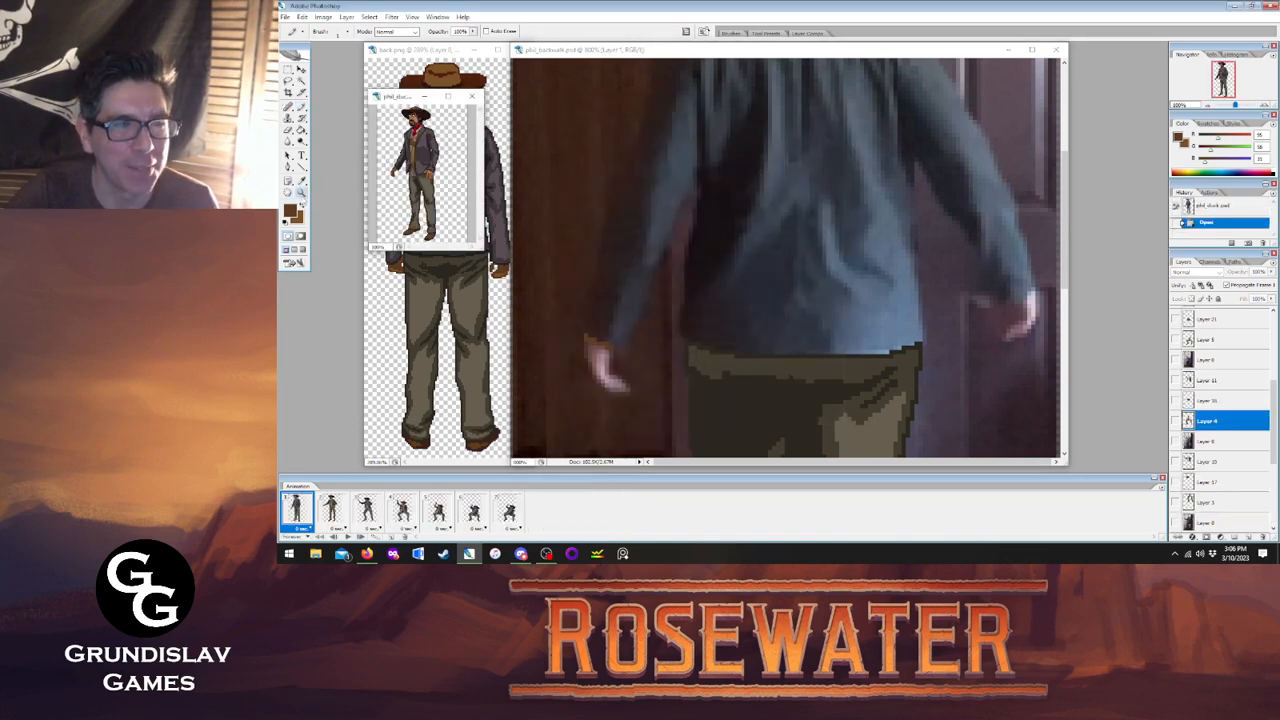
{"action": "key", "text": "z"}
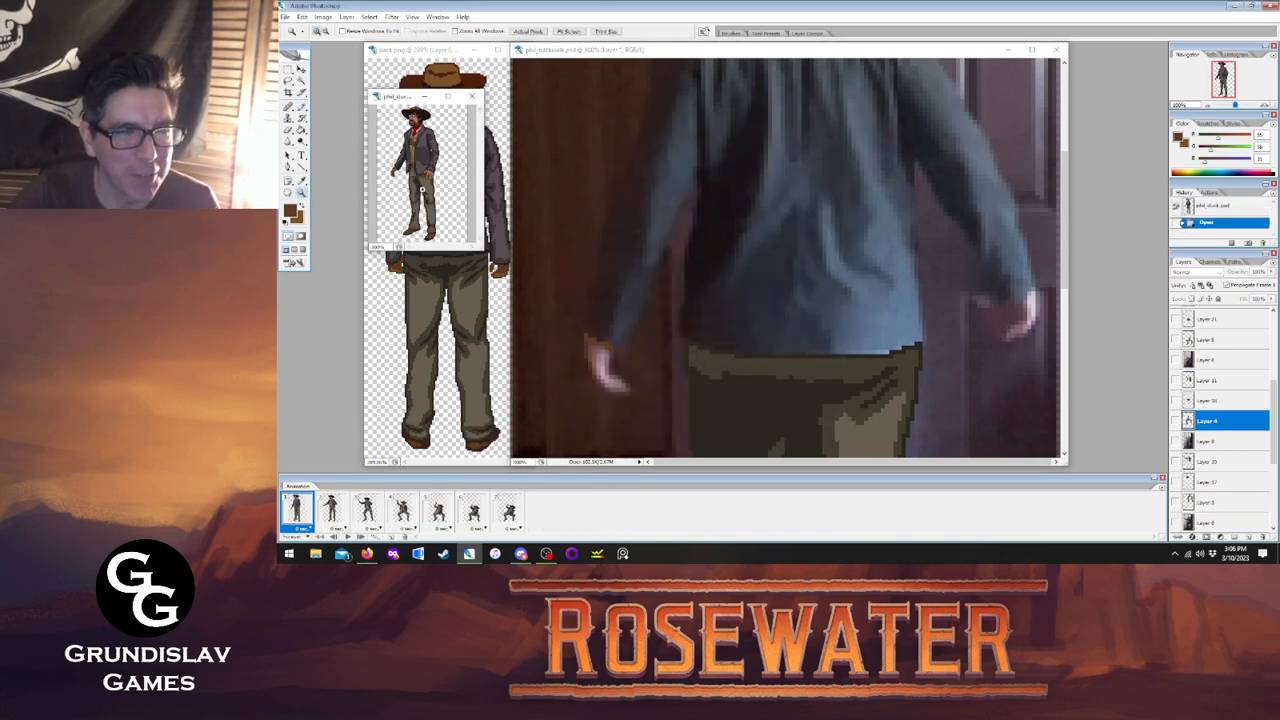
{"action": "right_click", "coordinate": [437, 194]}
{"action": "left_click", "coordinate": [456, 201]}
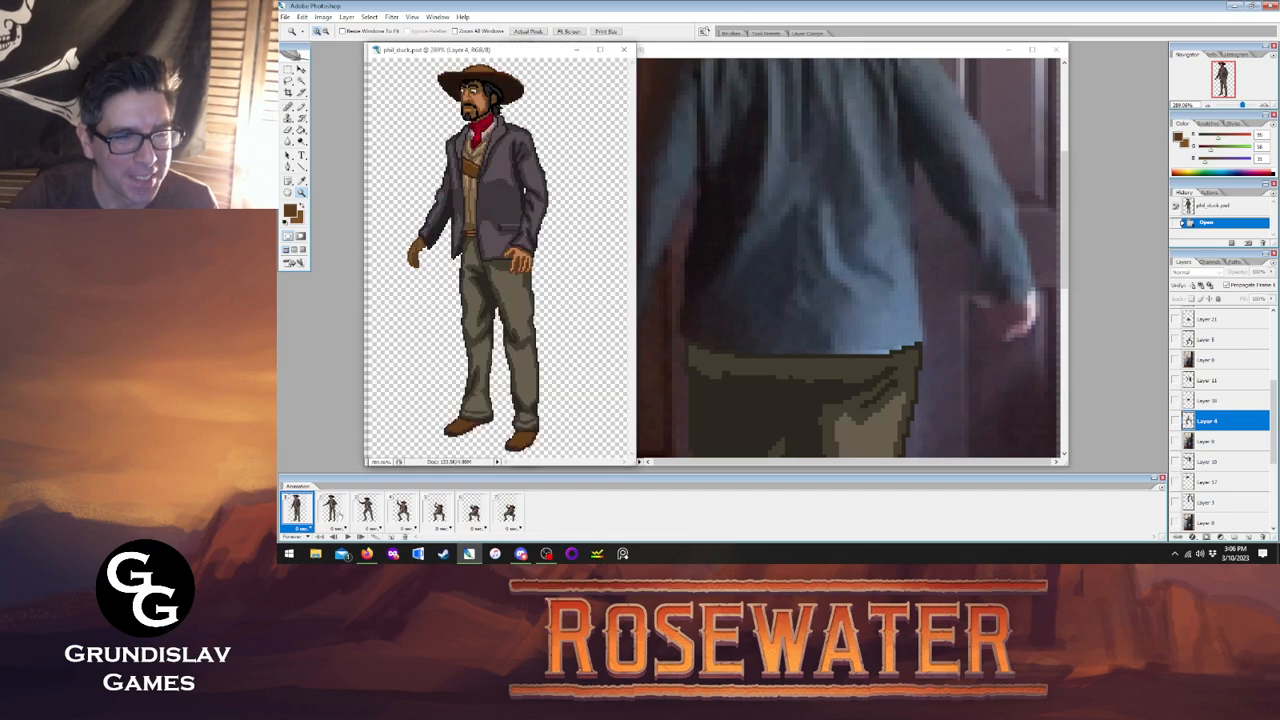
Advance phil_duck to frame 3, sample the brown of the outstretched hand, and return to the phil_backwalk document.
{"action": "left_click", "coordinate": [347, 537]}
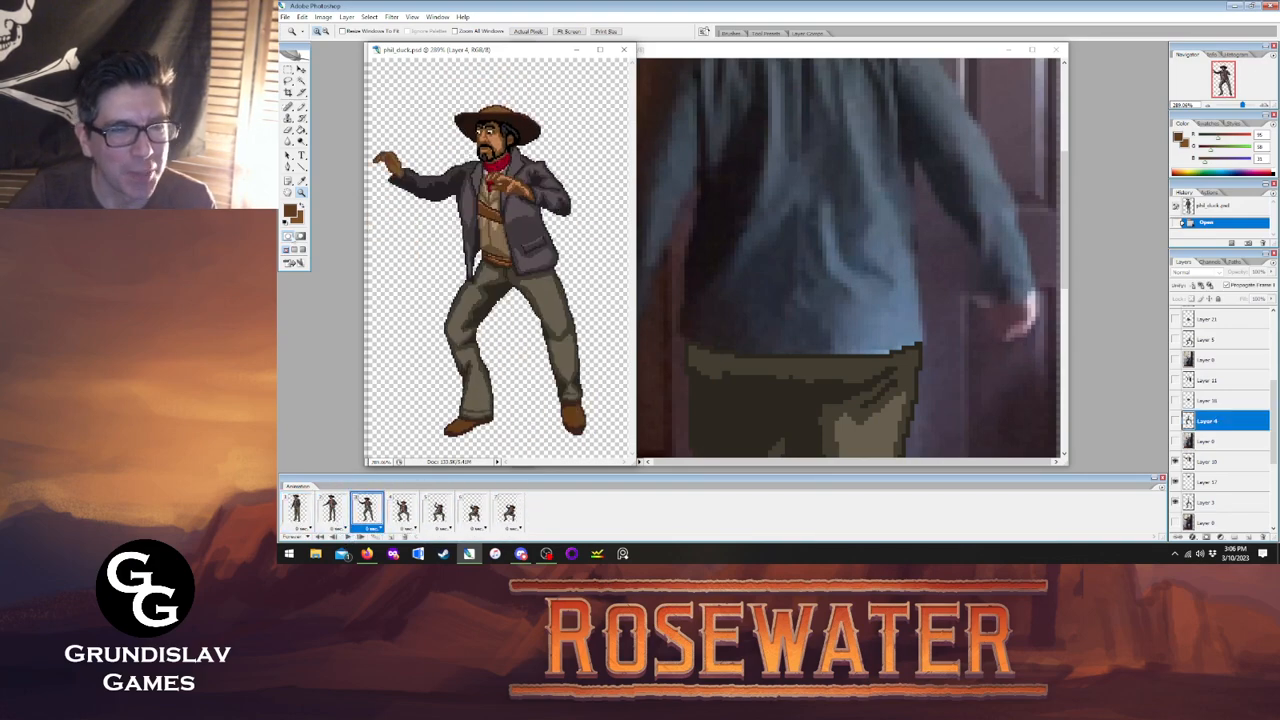
{"action": "key", "text": "i"}
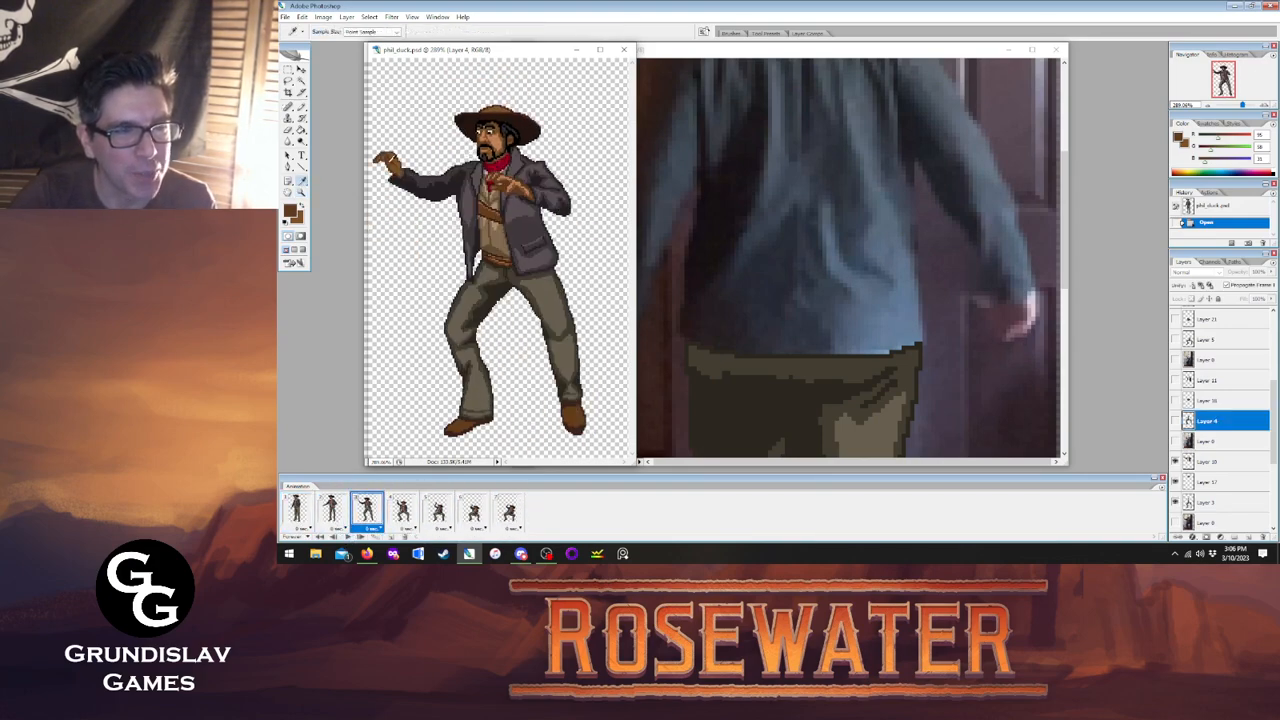
{"action": "left_click", "coordinate": [384, 161]}
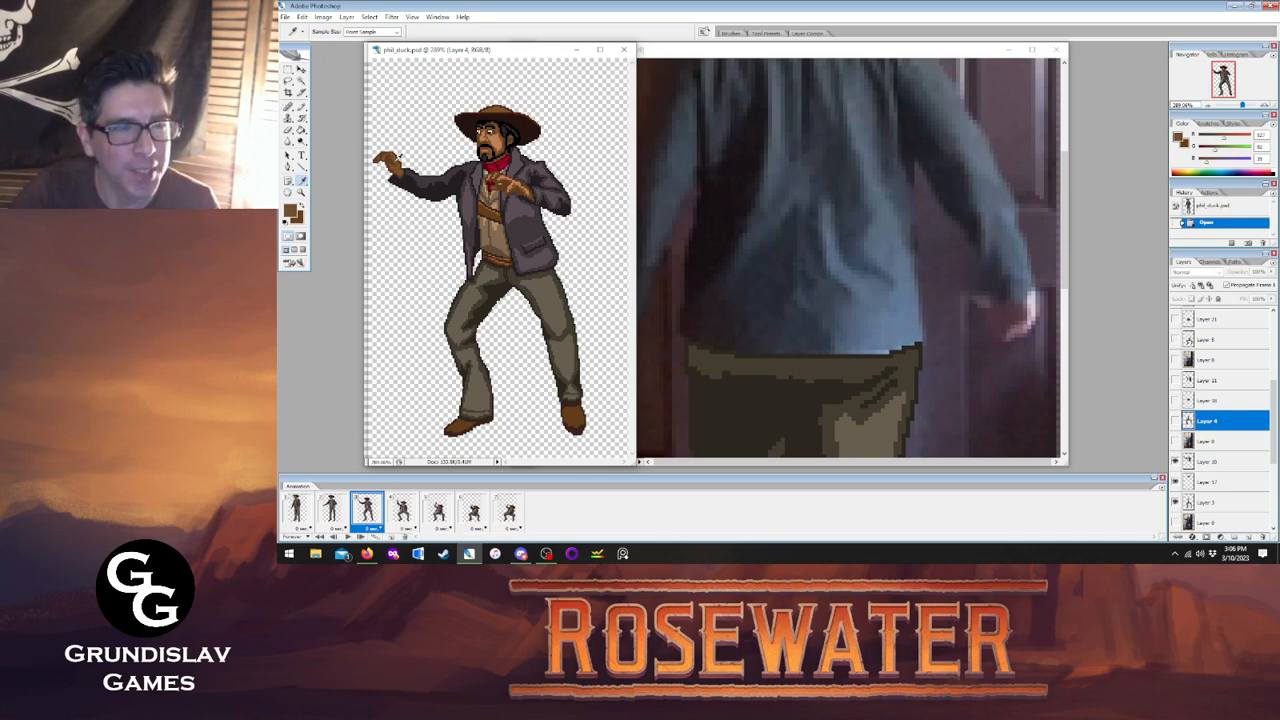
{"action": "left_click", "coordinate": [745, 83]}
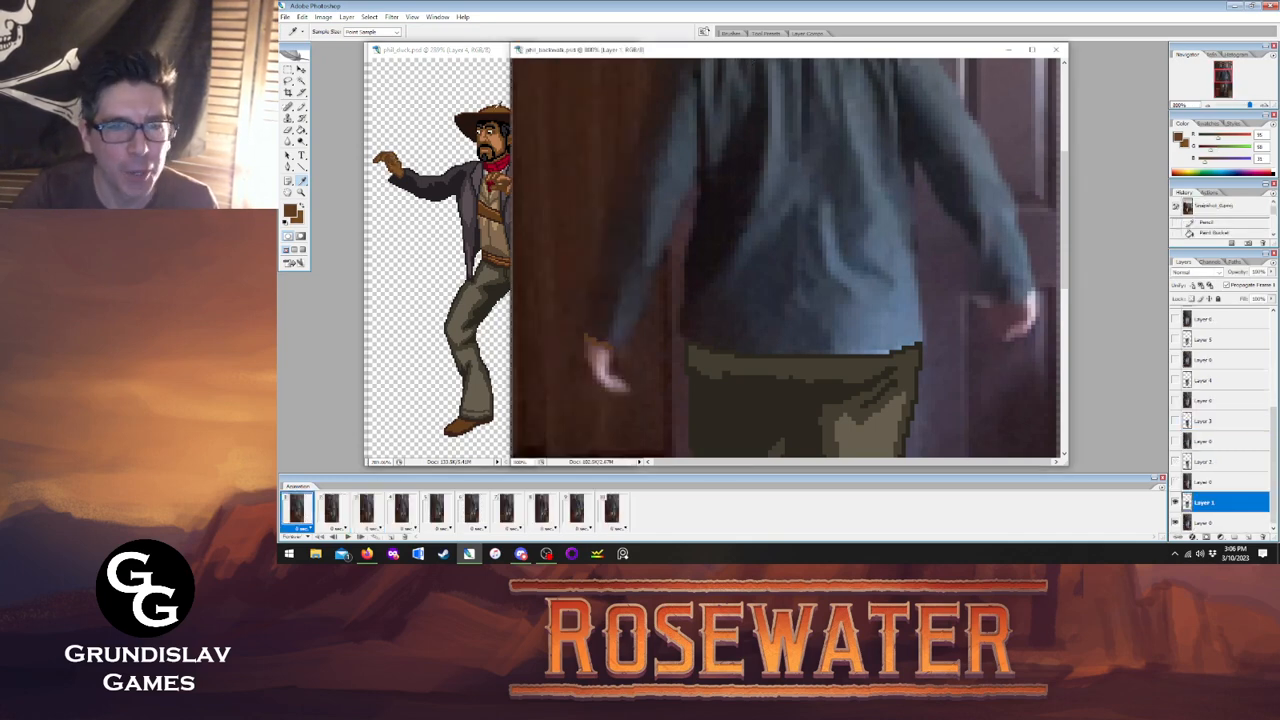
Outline both hands in dark brown with the Pencil on Layer 1 in frame 1, following the video reference.
{"action": "key", "text": "b"}
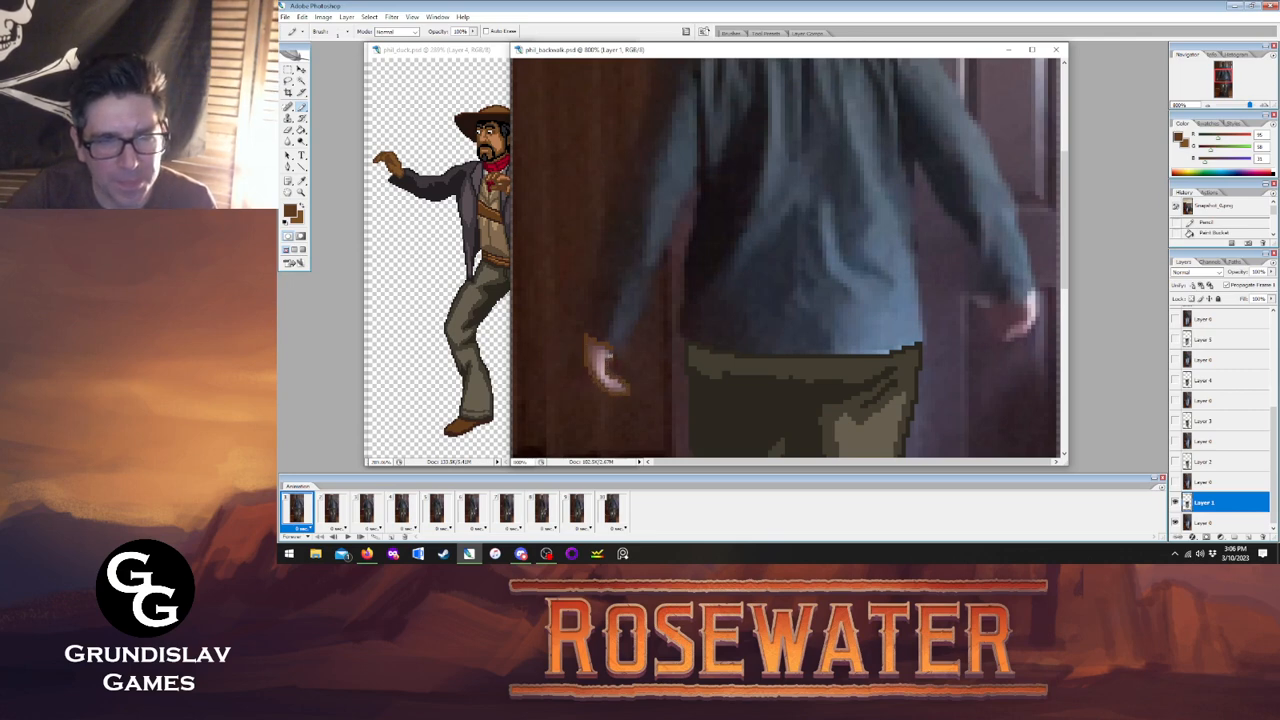
{"action": "left_click", "coordinate": [611, 355]}
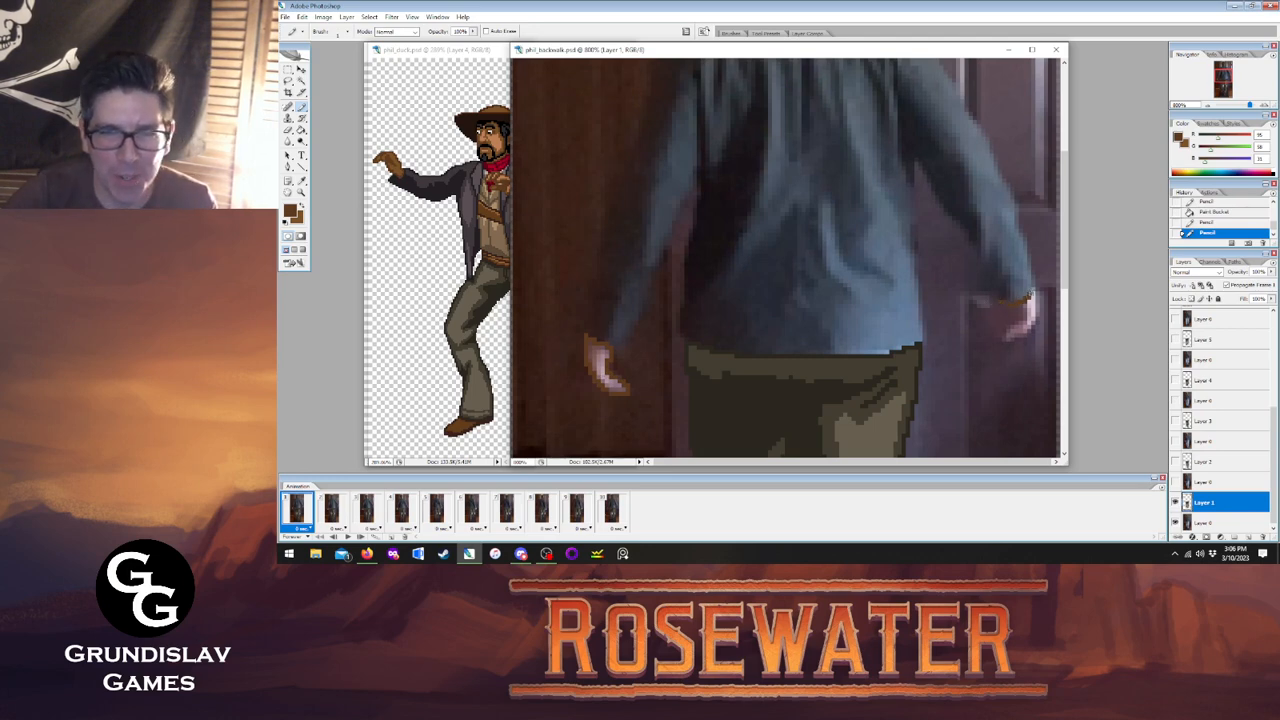
{"action": "left_click_drag", "start_coordinate": [1034, 296], "coordinate": [1035, 318]}
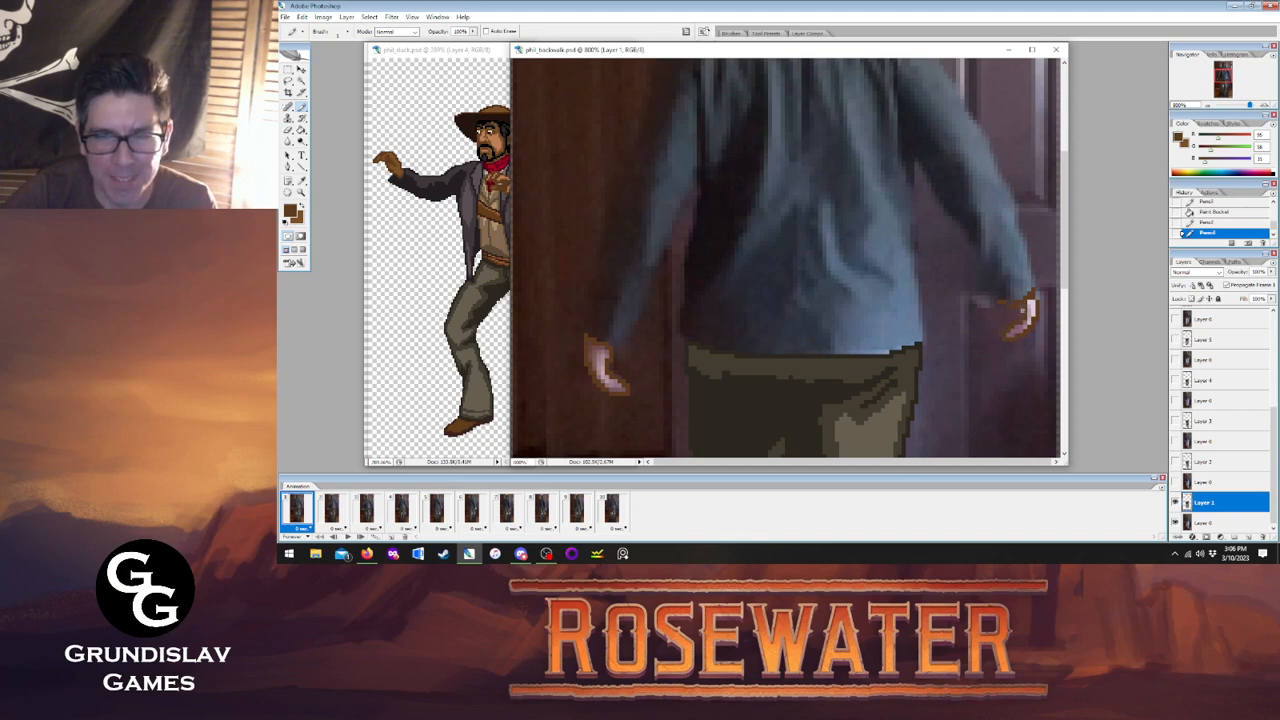
{"action": "left_click", "coordinate": [1002, 303]}
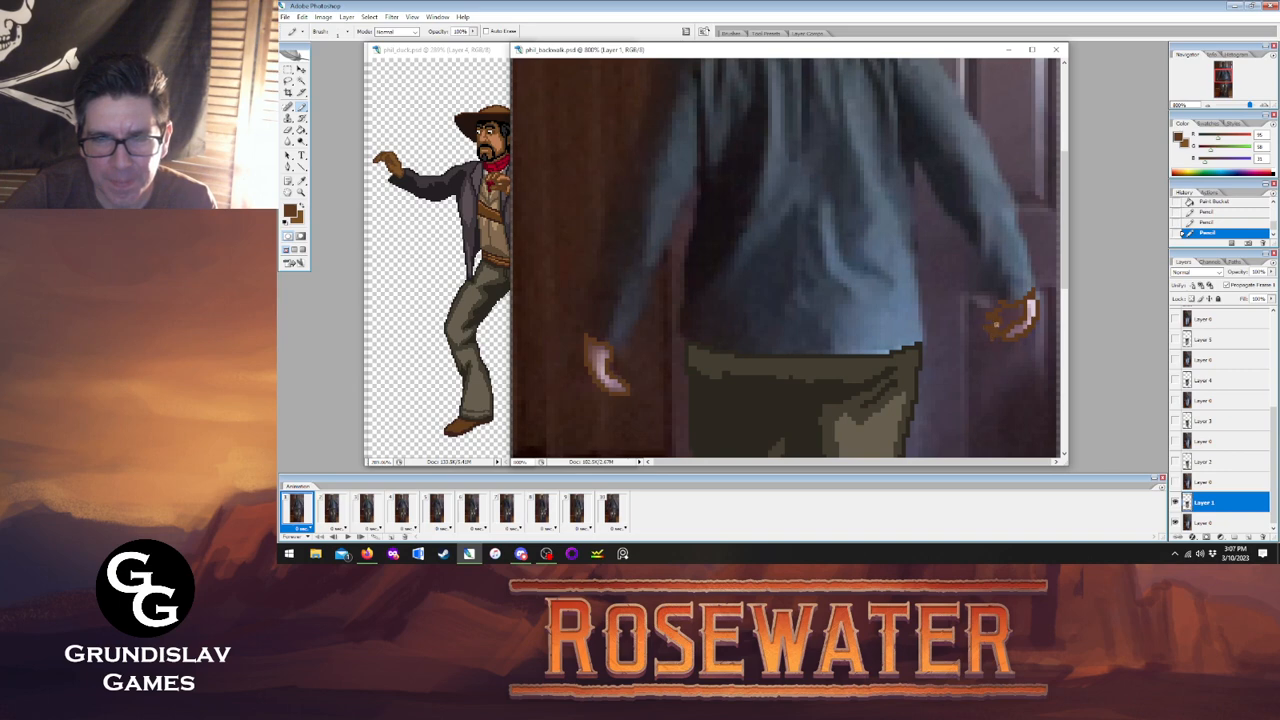
{"action": "left_click", "coordinate": [997, 337]}
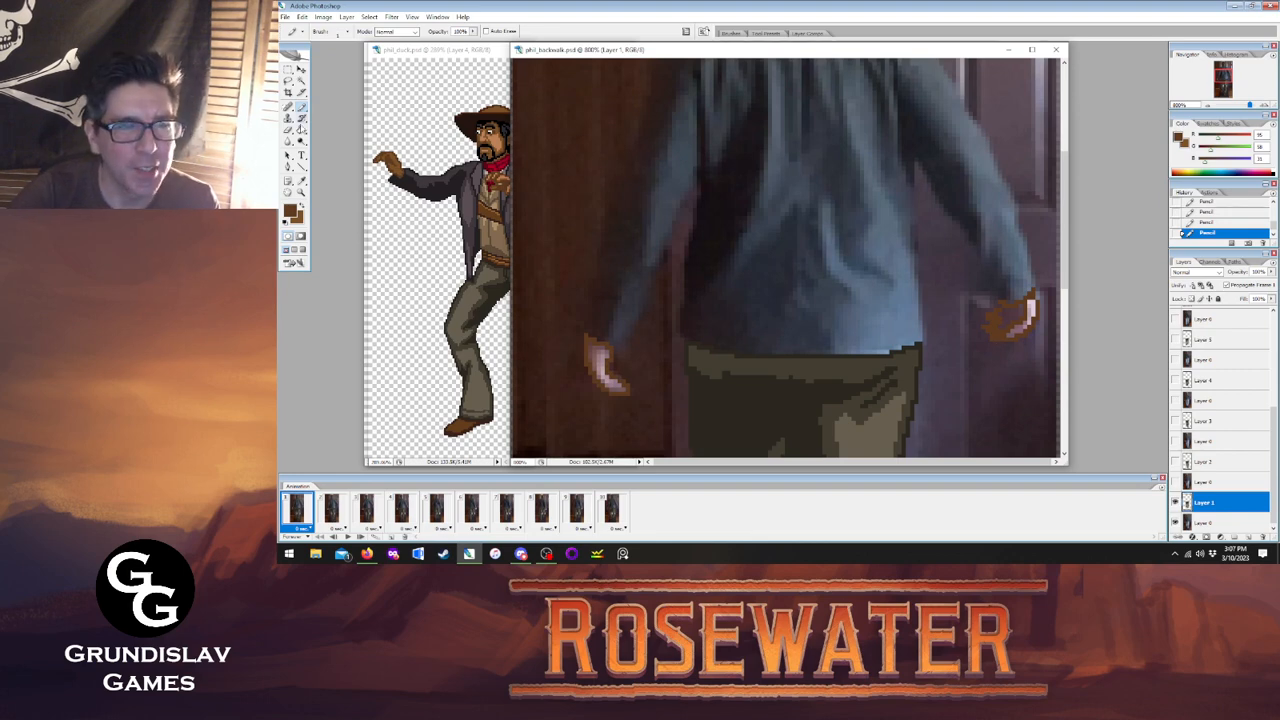
Fill both outlined hands in frame 1 with the lighter brown using the Paint Bucket.
{"action": "key", "text": "g"}
{"action": "left_click", "coordinate": [1010, 308]}
{"action": "left_click", "coordinate": [1024, 305], "text": "alt"}
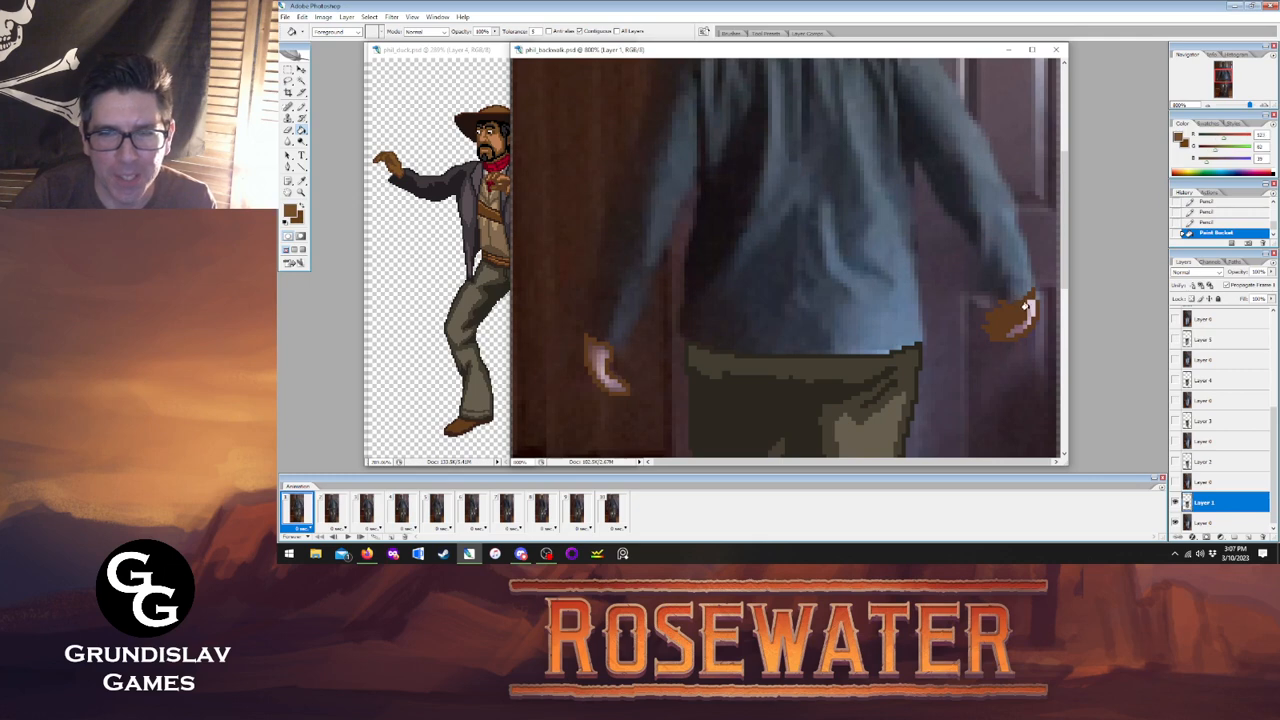
{"action": "left_click", "coordinate": [1029, 305]}
{"action": "left_click", "coordinate": [1020, 312]}
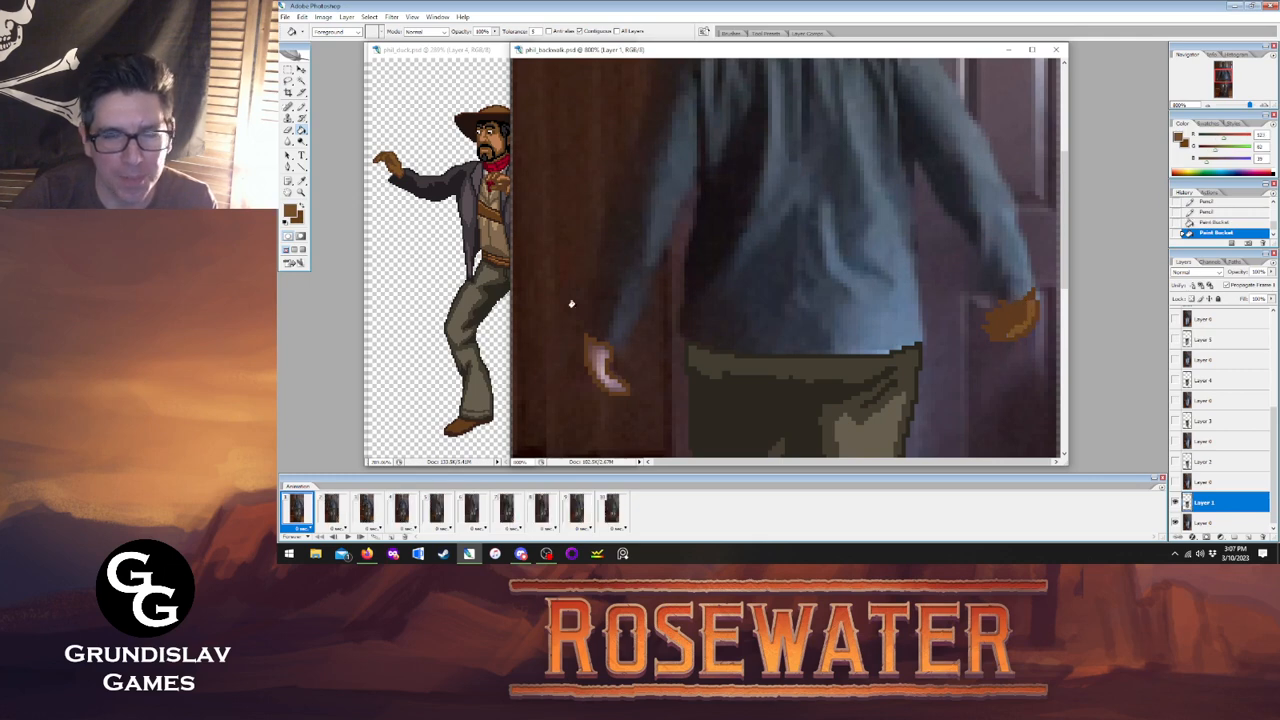
{"action": "left_click", "coordinate": [593, 355]}
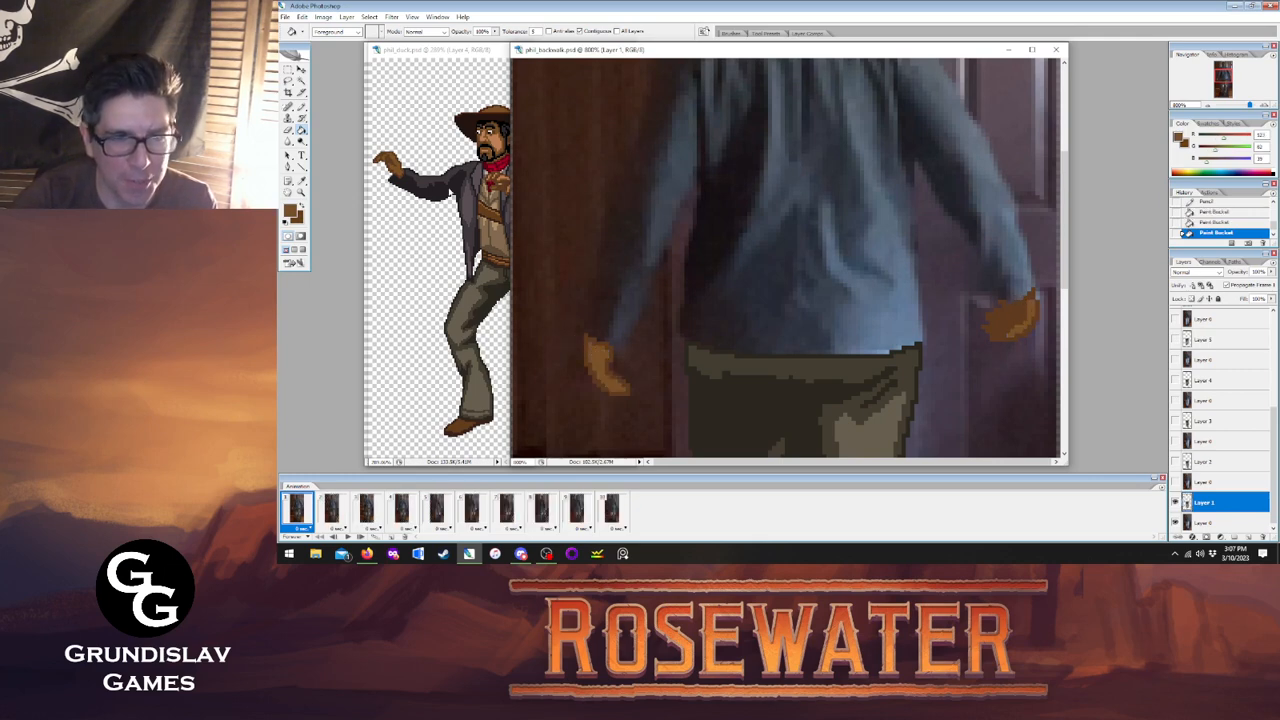
Touch up the left hand's edge in frame 1 with dark brown Pencil pixels.
{"action": "left_click", "coordinate": [301, 107]}
{"action": "key", "text": "x"}
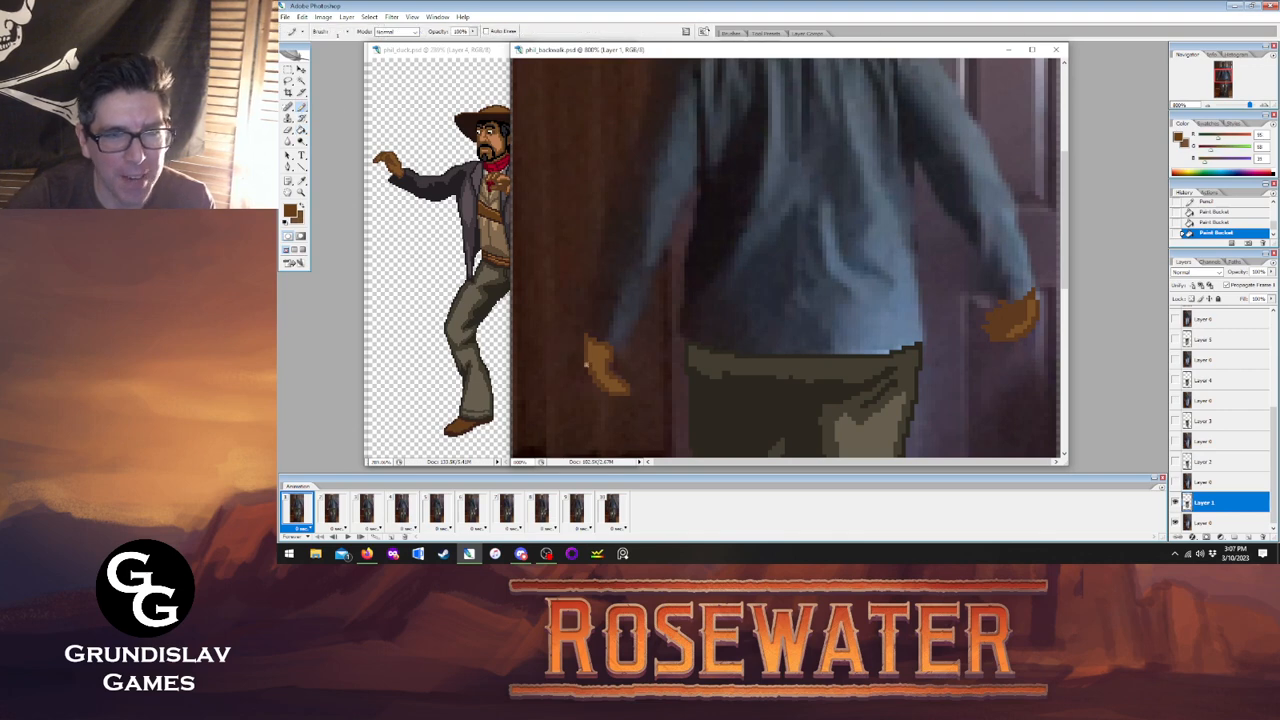
{"action": "left_click", "coordinate": [588, 352]}
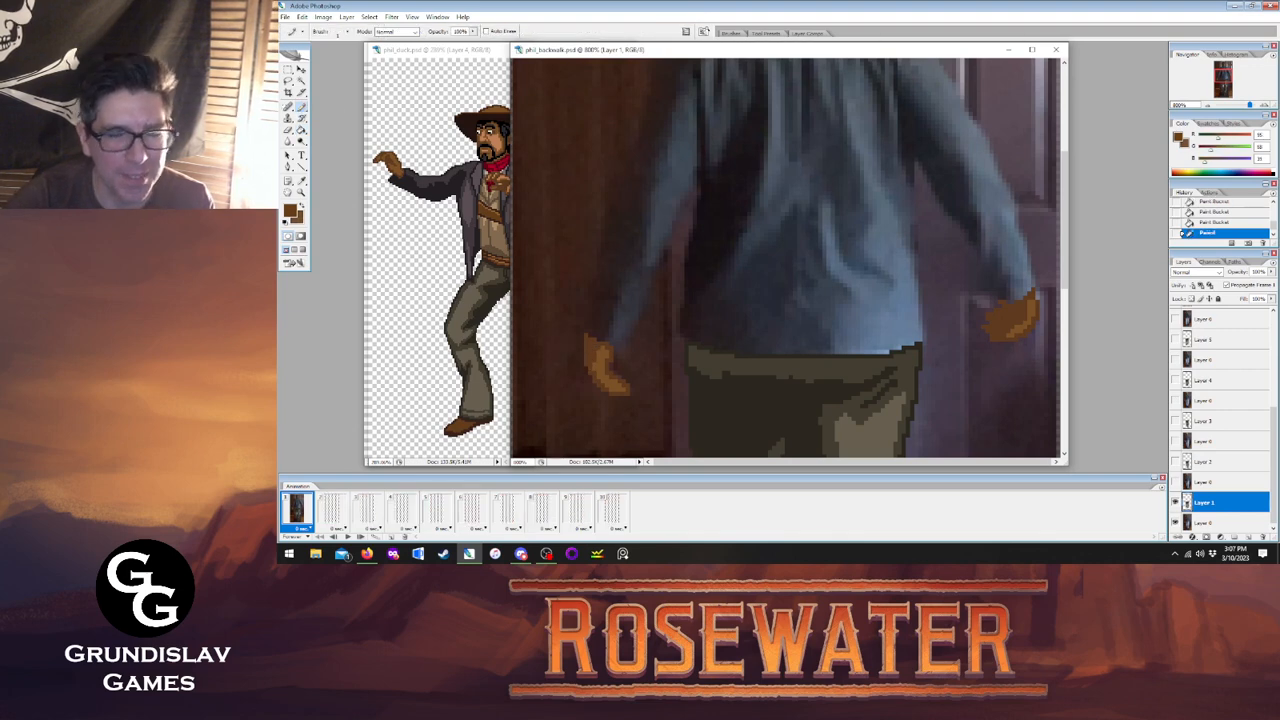
Sample a light tan skin tone and pencil highlights along the fingers of both hands in frame 1.
{"action": "key", "text": "i"}
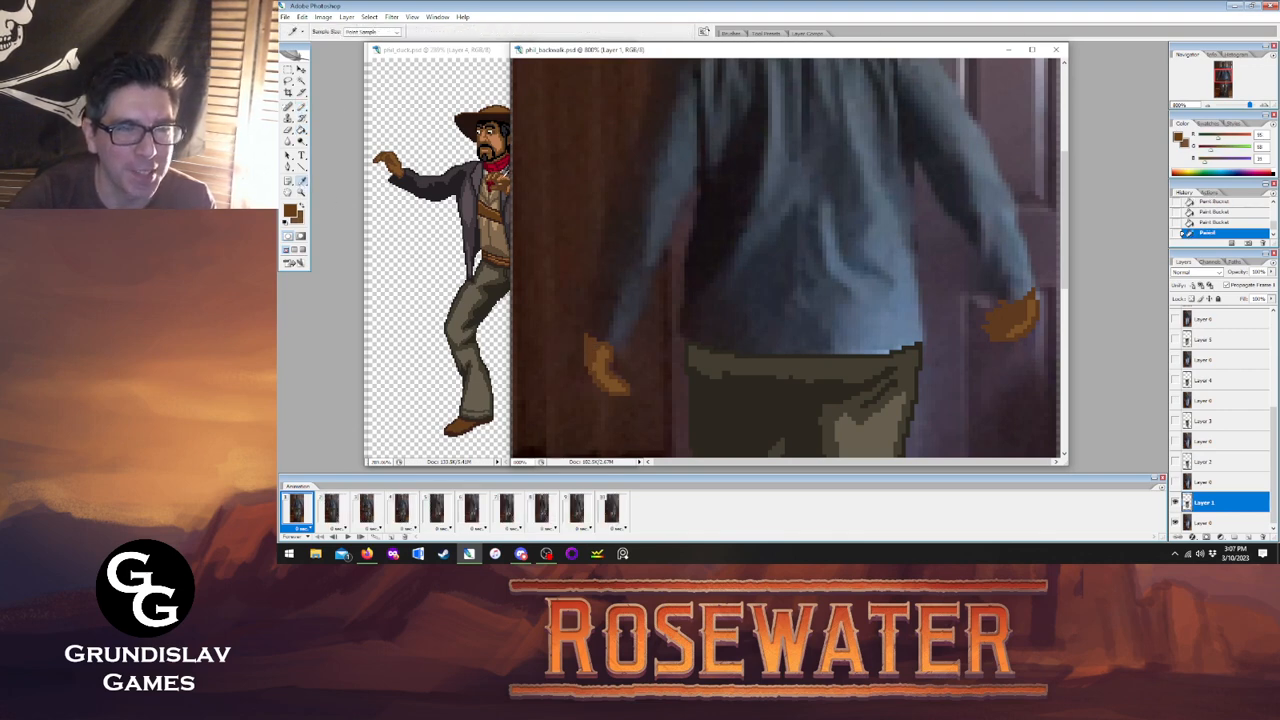
{"action": "left_click", "coordinate": [604, 370]}
{"action": "key", "text": "b"}
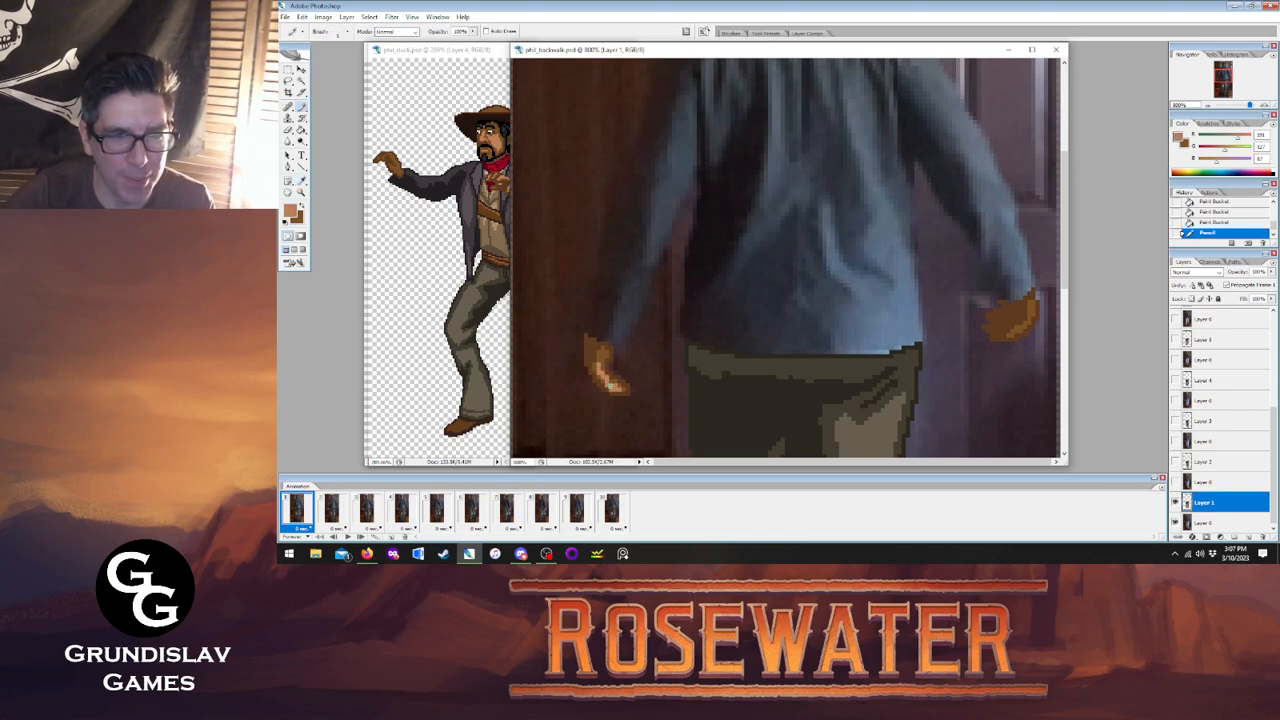
{"action": "left_click", "coordinate": [602, 360]}
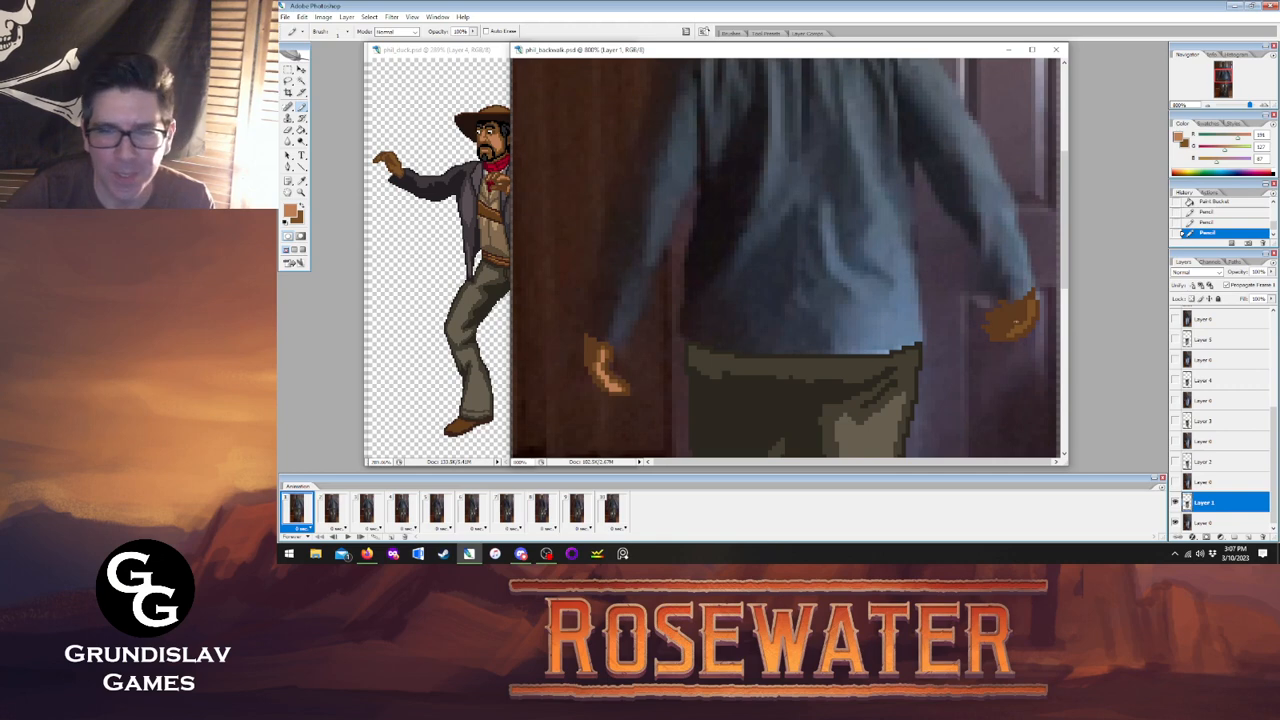
{"action": "left_click", "coordinate": [1018, 326]}
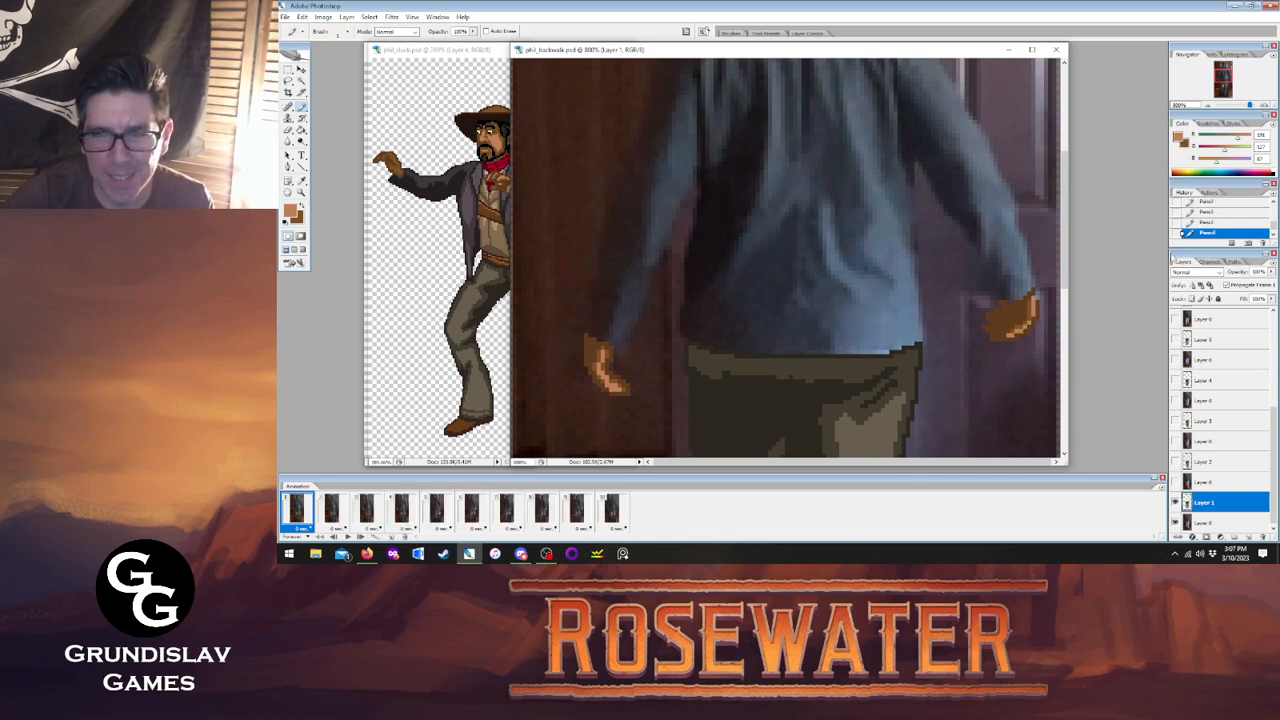
{"action": "key", "text": "ctrl+z"}
{"action": "key", "text": "ctrl+z"}
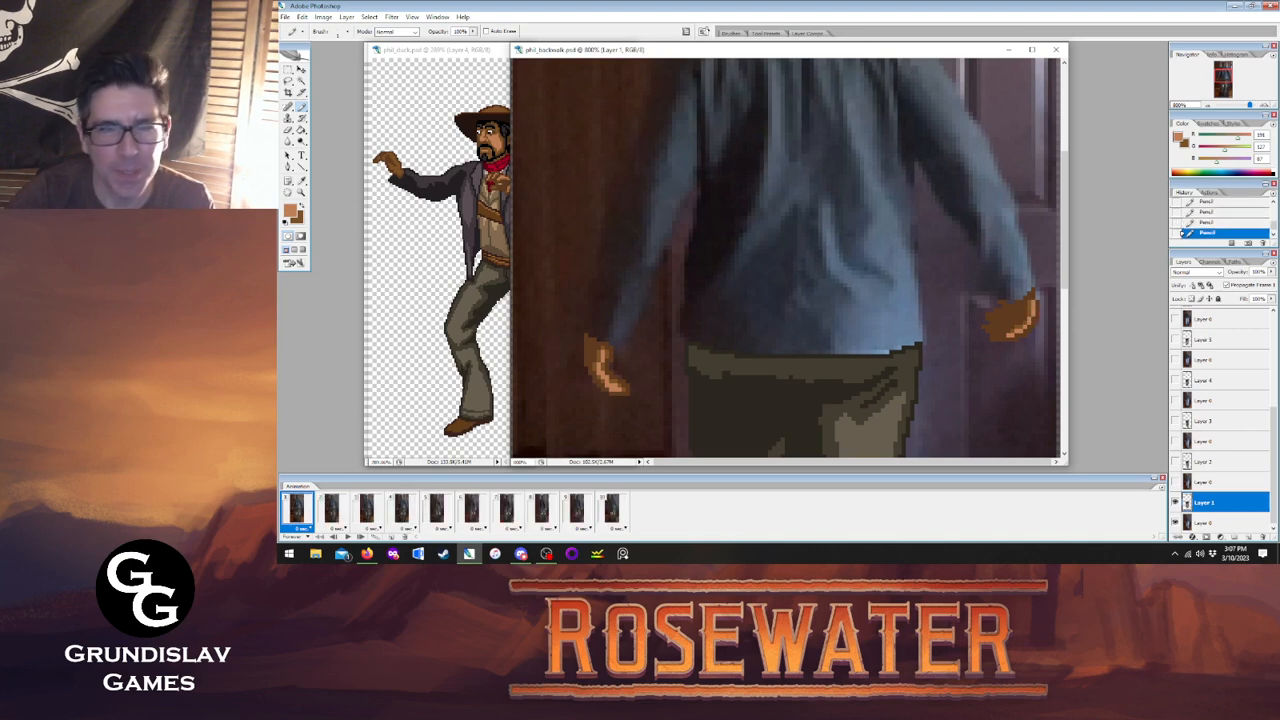
Close the phil_duck reference and move the phil_backwalk window over to partly cover back.png.
{"action": "left_click", "coordinate": [454, 98]}
{"action": "left_click", "coordinate": [623, 49]}
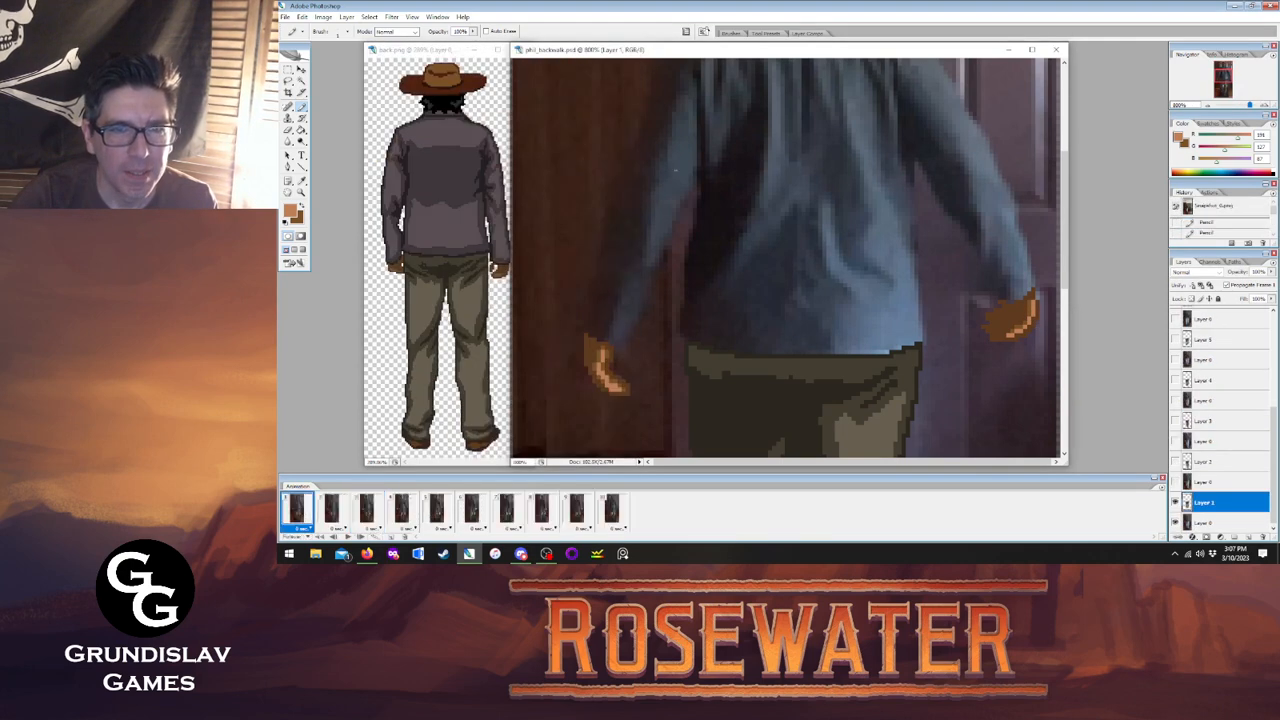
{"action": "left_click_drag", "start_coordinate": [700, 52], "coordinate": [598, 52]}
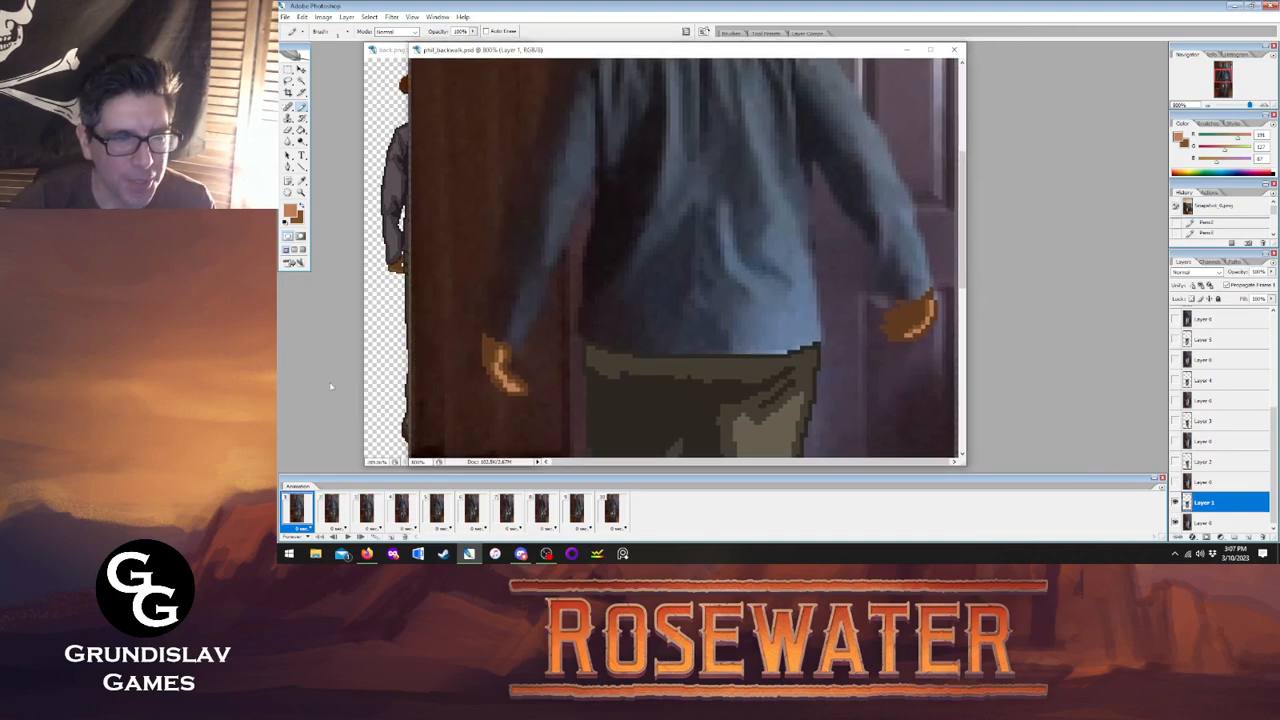
Sample the dark brown again and outline both hands with the Pencil on Layer 2 in frame 2.
{"action": "left_click", "coordinate": [301, 180]}
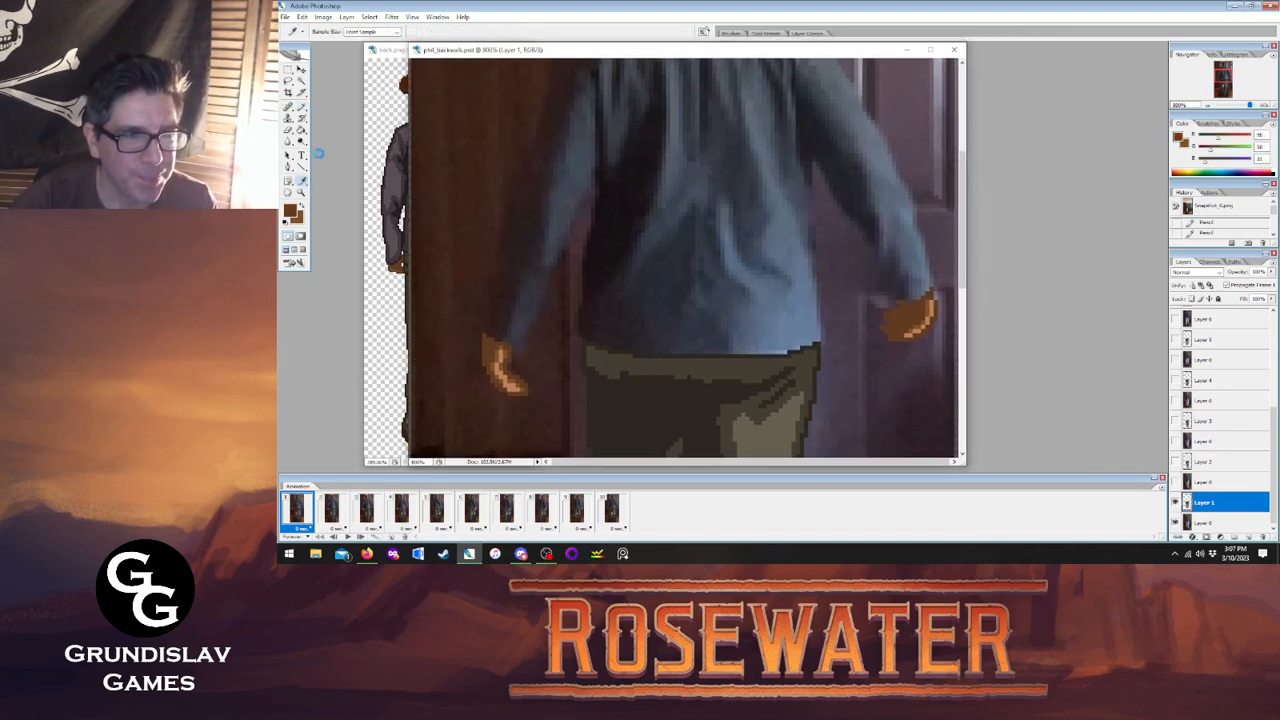
{"action": "left_click", "coordinate": [301, 106]}
{"action": "left_click", "coordinate": [331, 510]}
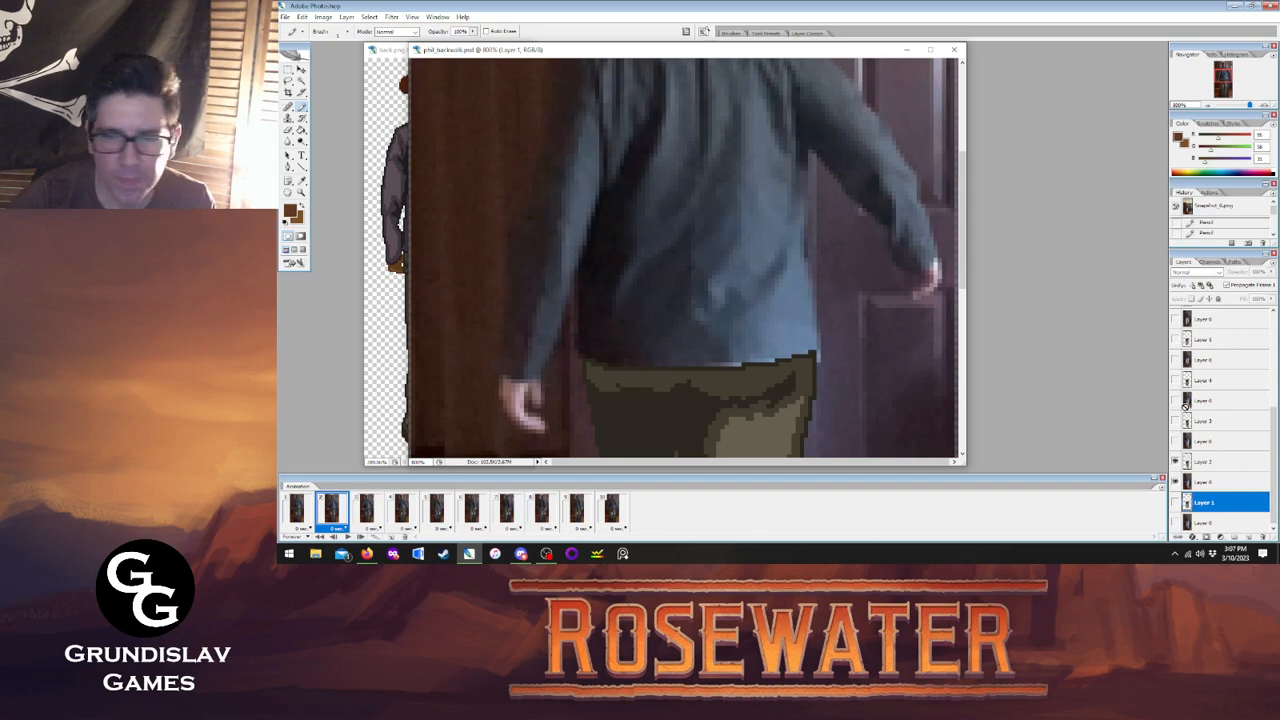
{"action": "left_click", "coordinate": [1210, 462]}
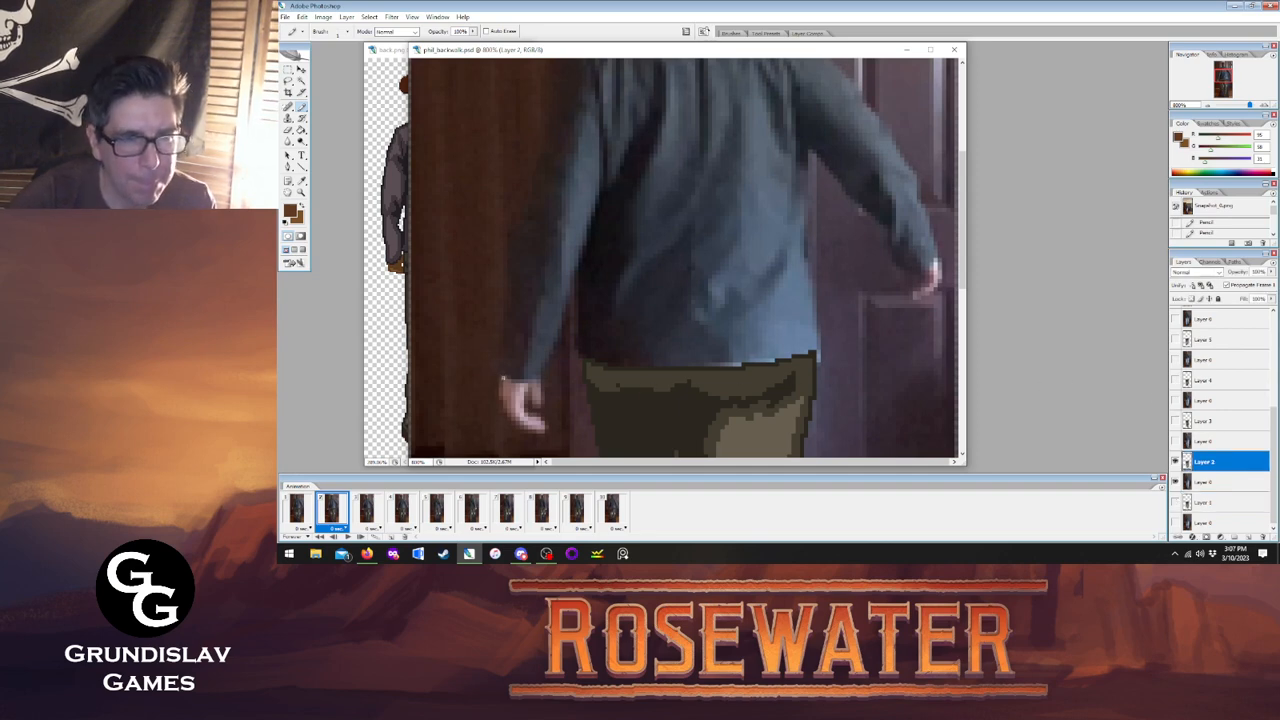
{"action": "left_click_drag", "start_coordinate": [503, 380], "coordinate": [531, 384]}
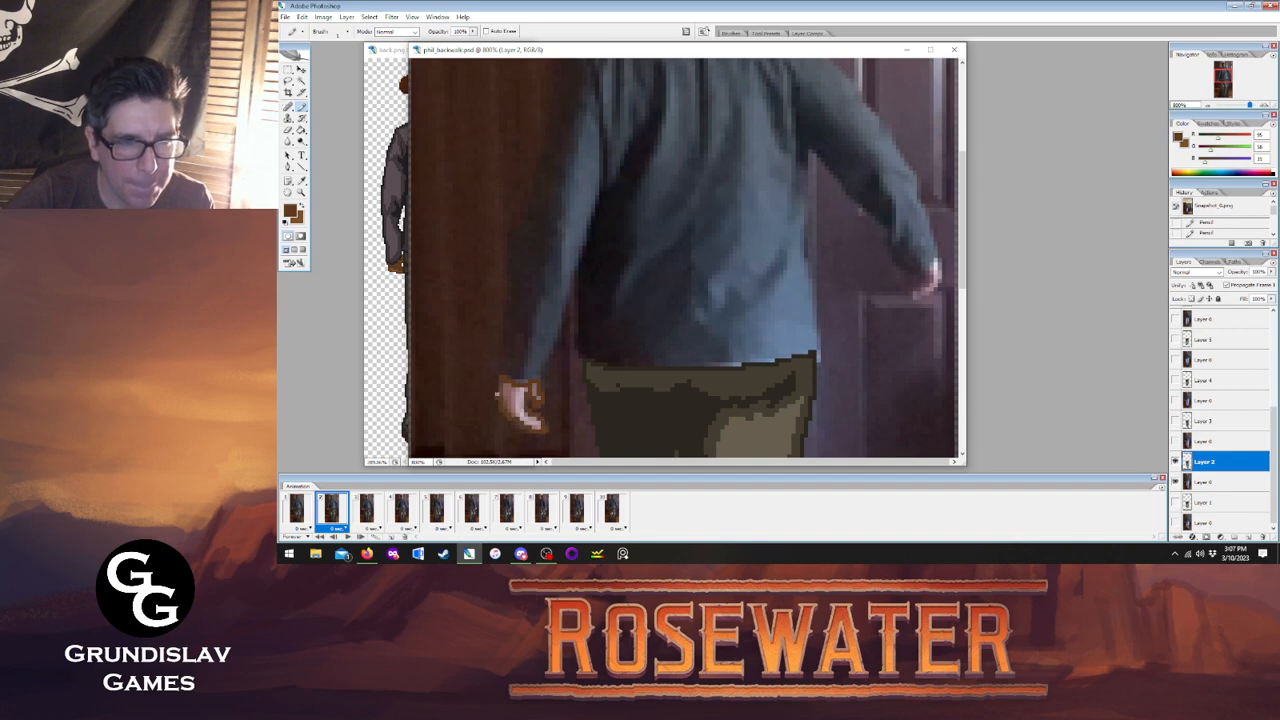
{"action": "left_click", "coordinate": [498, 382]}
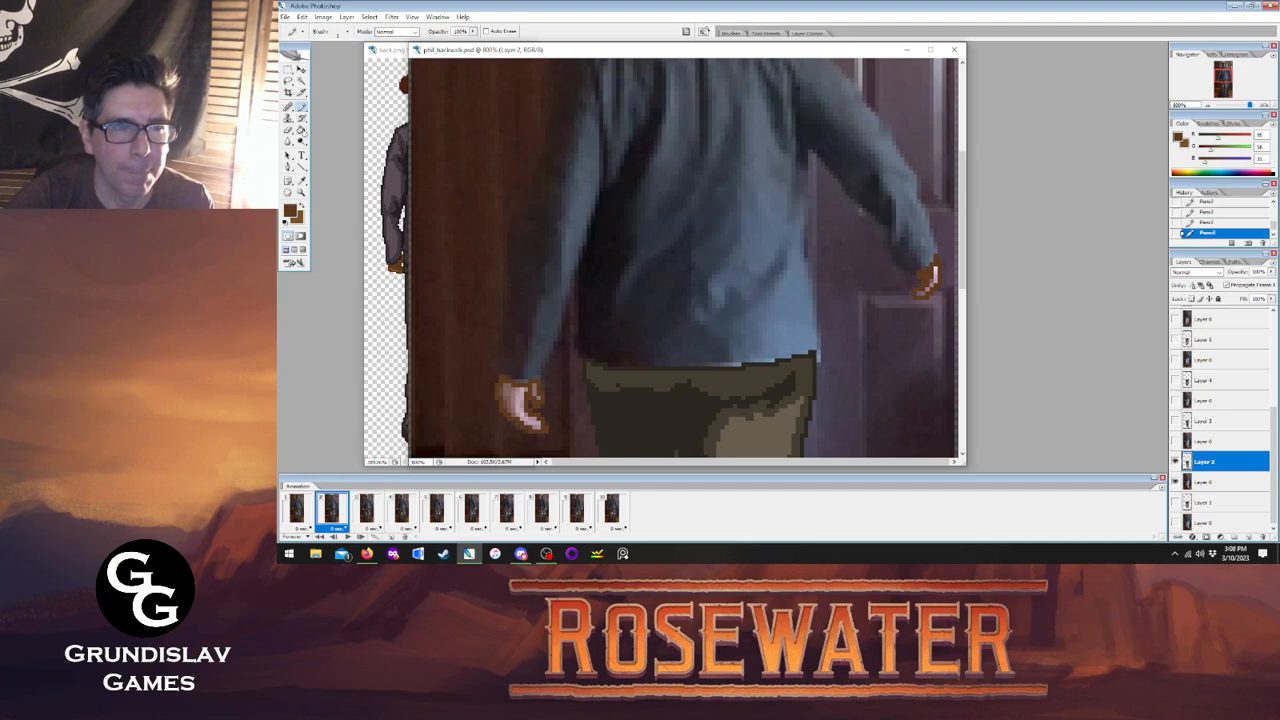
Fill both outlined hands in frame 2 with the lighter brown using the Paint Bucket.
{"action": "key", "text": "g"}
{"action": "left_click", "coordinate": [931, 278]}
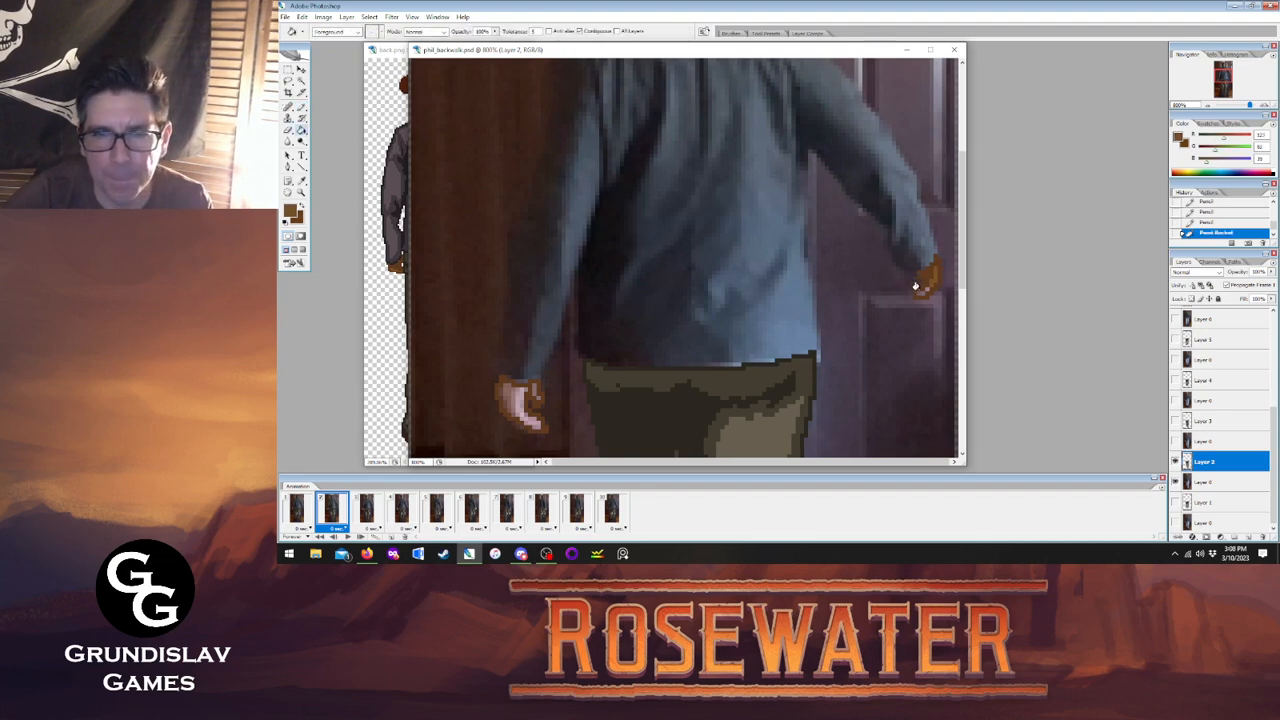
{"action": "left_click", "coordinate": [917, 288]}
{"action": "left_click", "coordinate": [924, 288]}
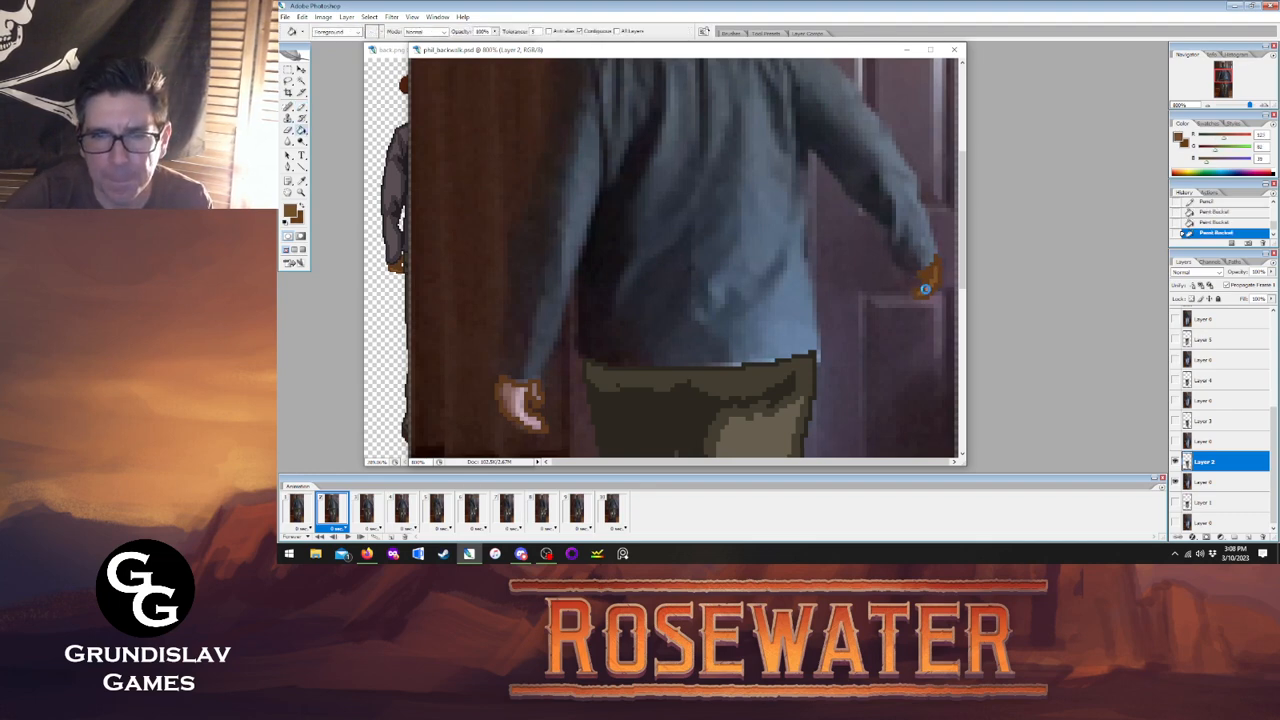
{"action": "left_click", "coordinate": [528, 391]}
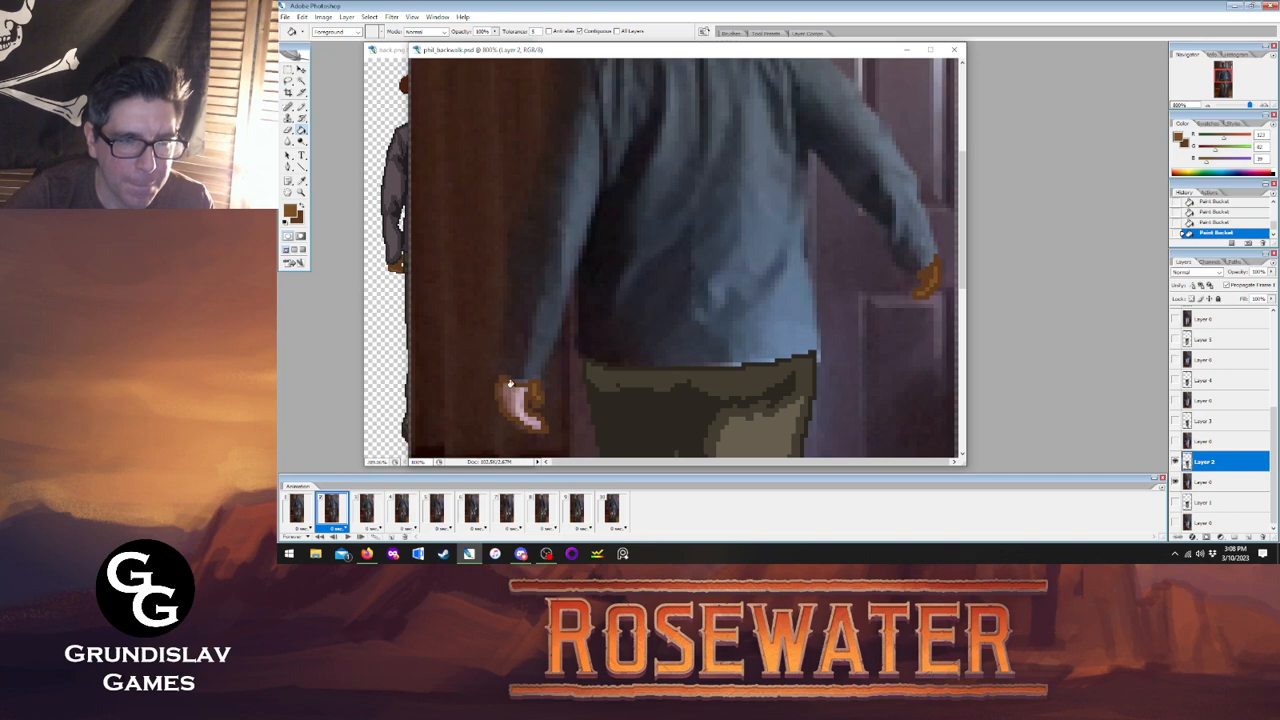
{"action": "left_click", "coordinate": [510, 384]}
Sample the light tan highlight colour from frame 1 and pencil highlights onto the left hand in frame 2.
{"action": "left_click", "coordinate": [301, 107]}
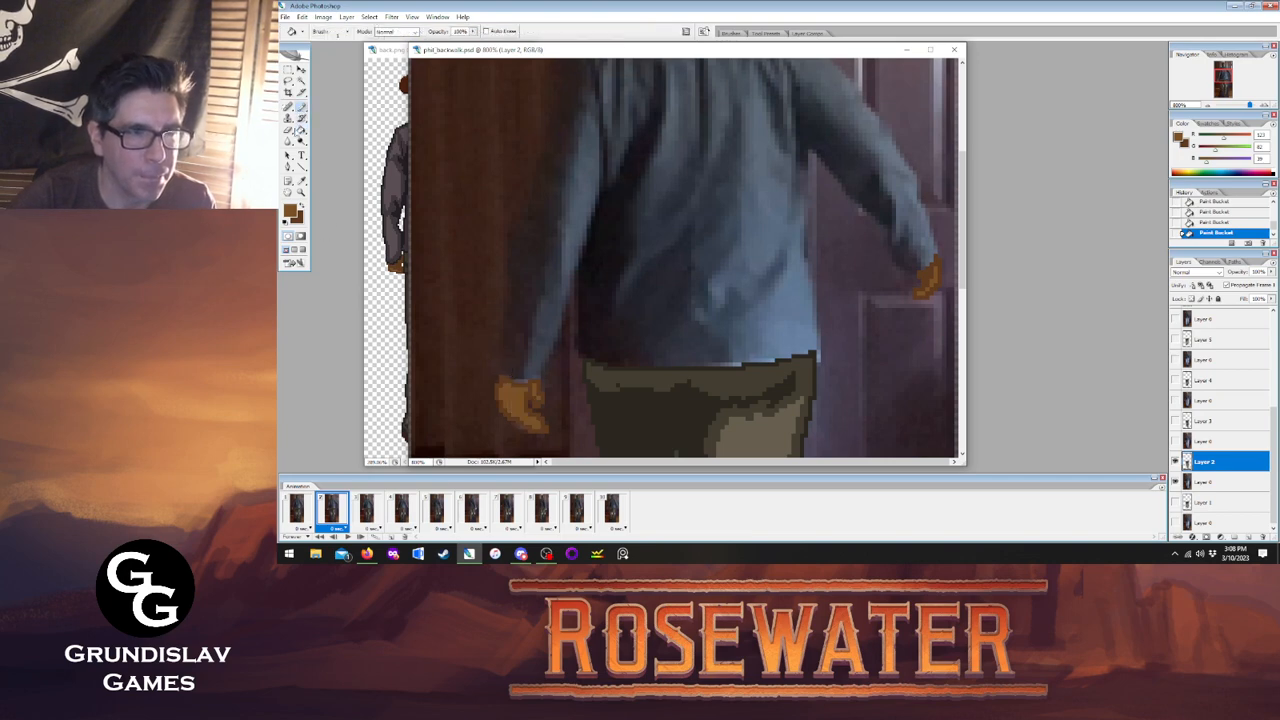
{"action": "left_click", "coordinate": [297, 510]}
{"action": "key", "text": "i"}
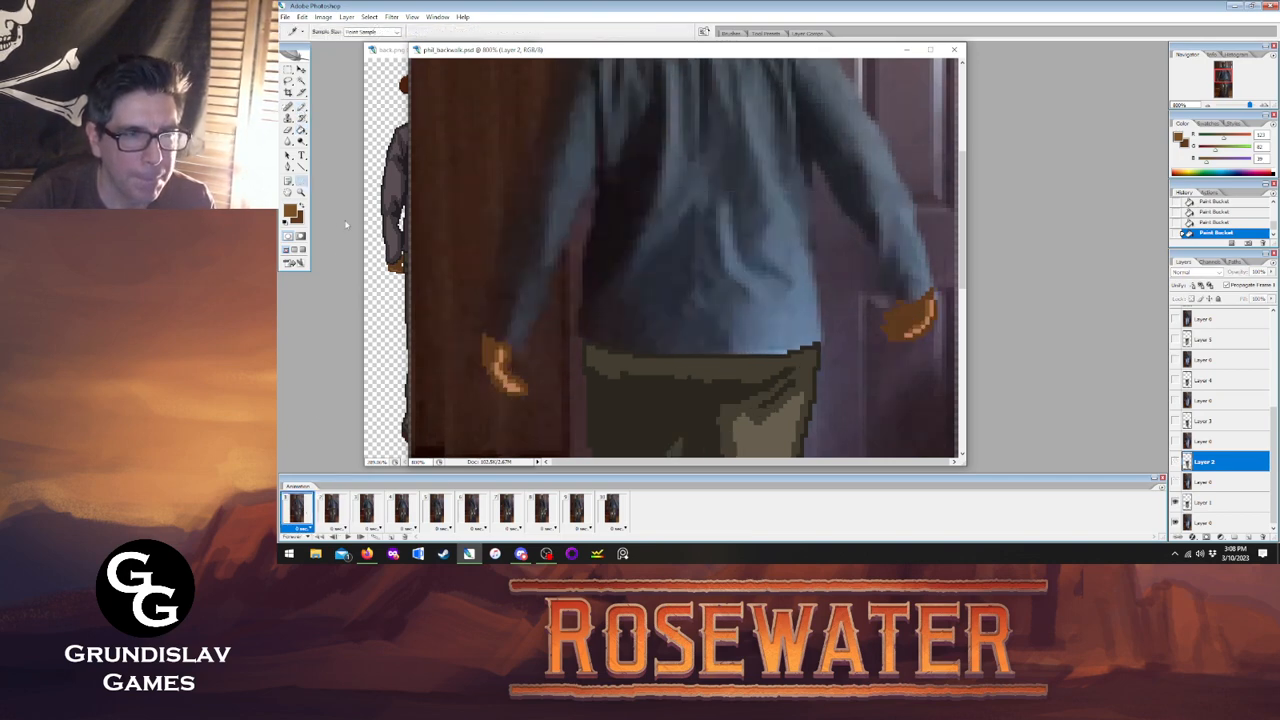
{"action": "left_click", "coordinate": [301, 107]}
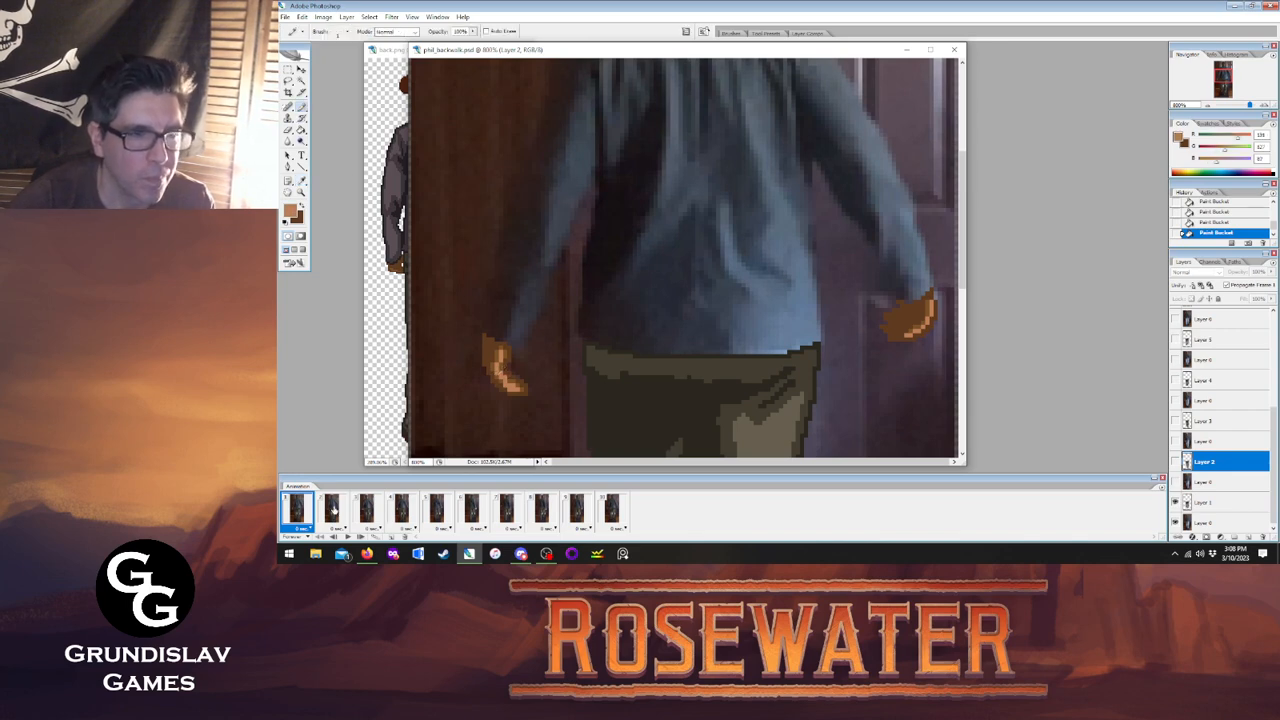
{"action": "left_click", "coordinate": [331, 510]}
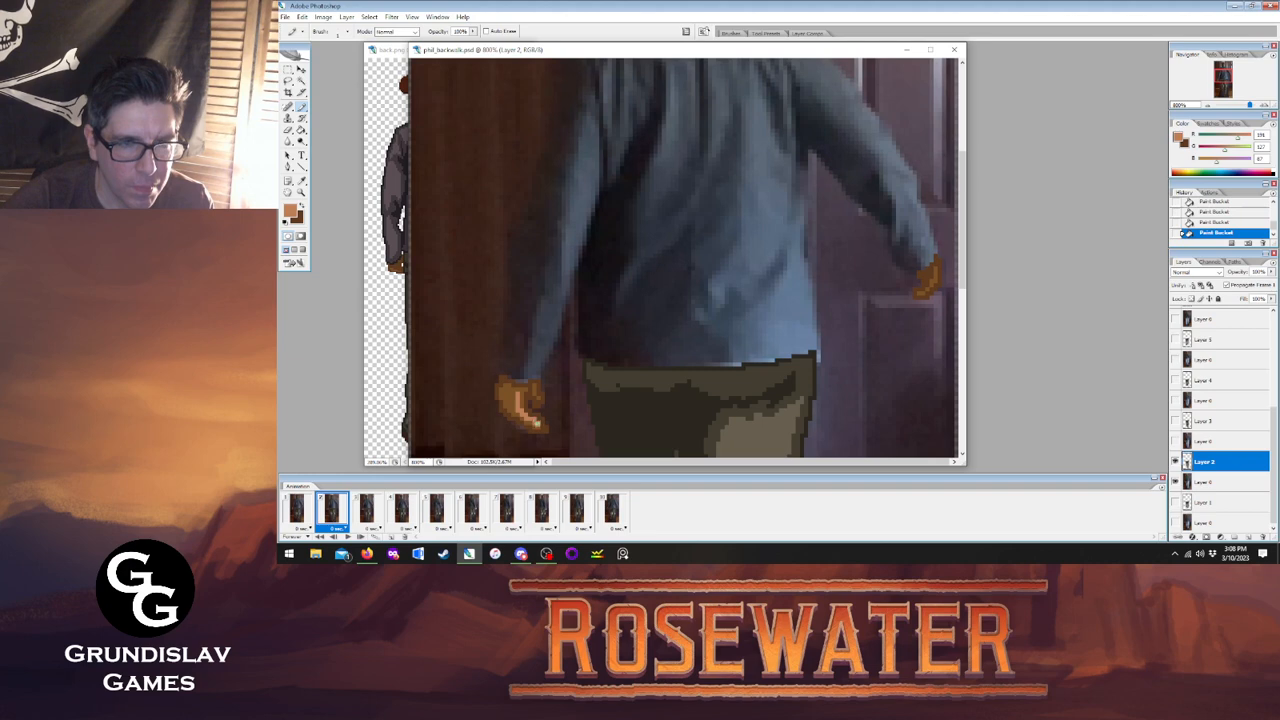
{"action": "left_click", "coordinate": [535, 422]}
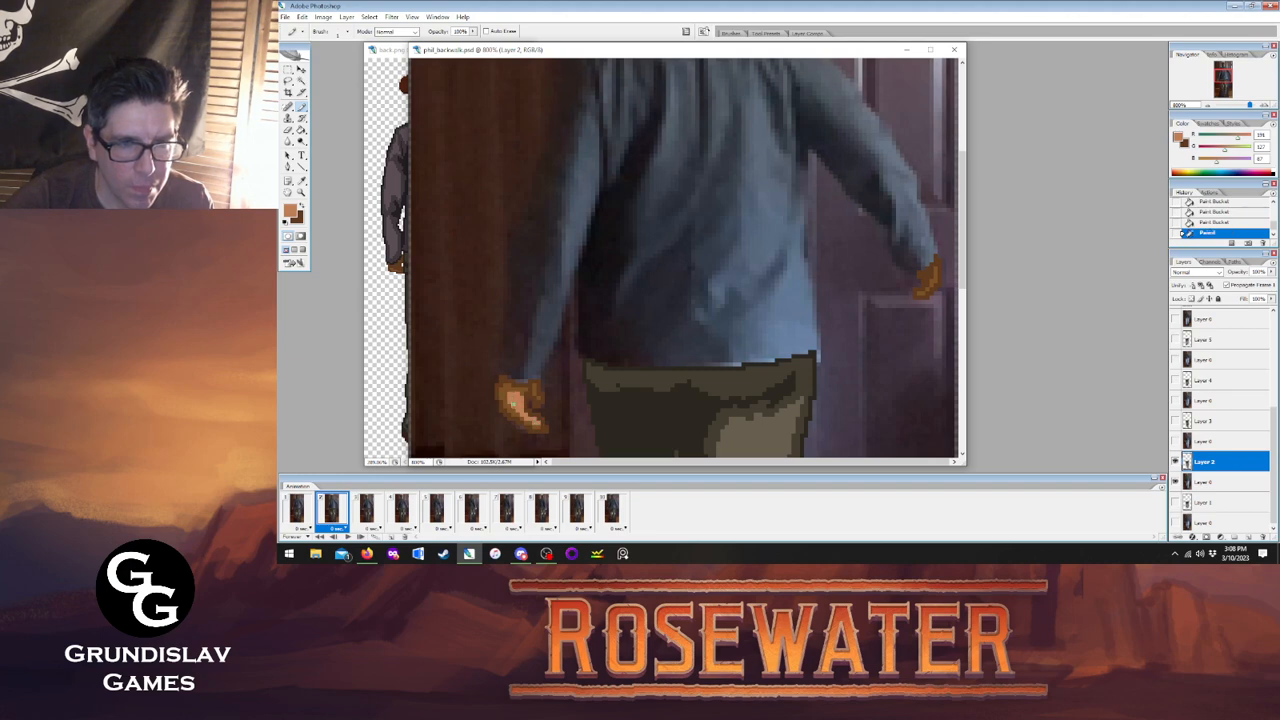
{"action": "left_click", "coordinate": [514, 402]}
Switch back to the dark brown and outline the right hand with the Pencil on Layer 3 in frame 3.
{"action": "key", "text": "i"}
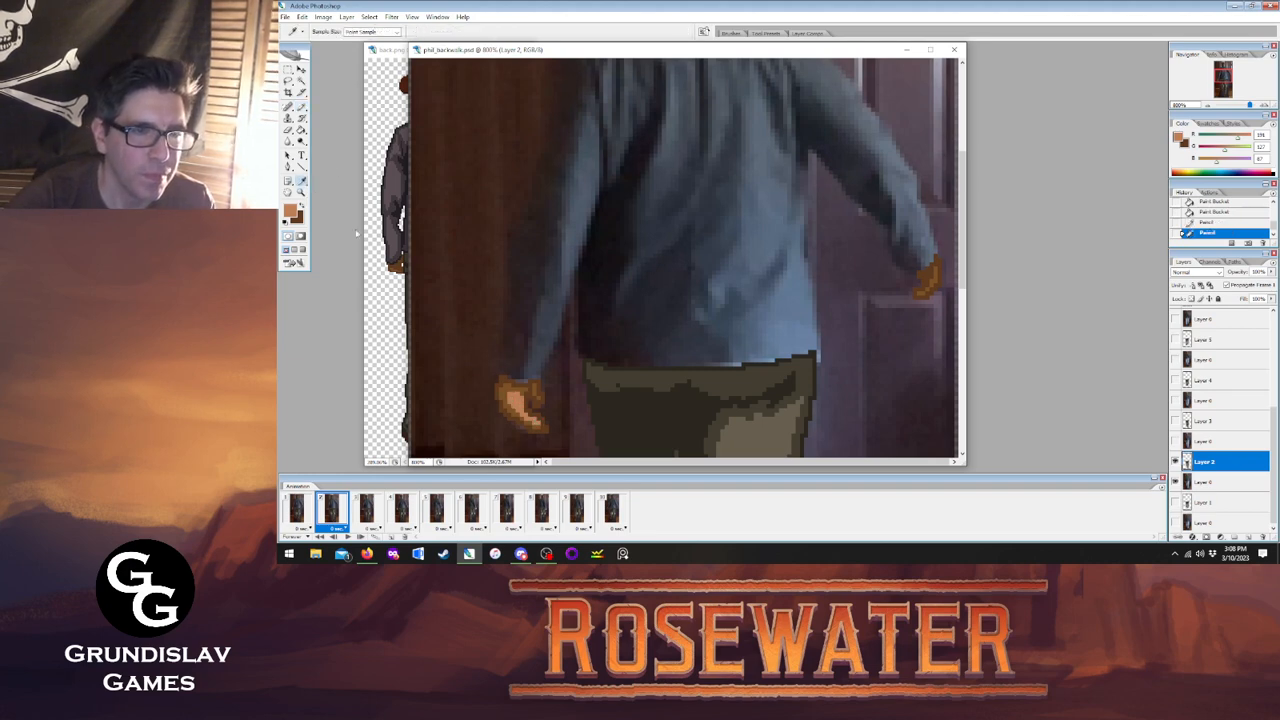
{"action": "left_click", "coordinate": [446, 289]}
{"action": "left_click", "coordinate": [446, 289]}
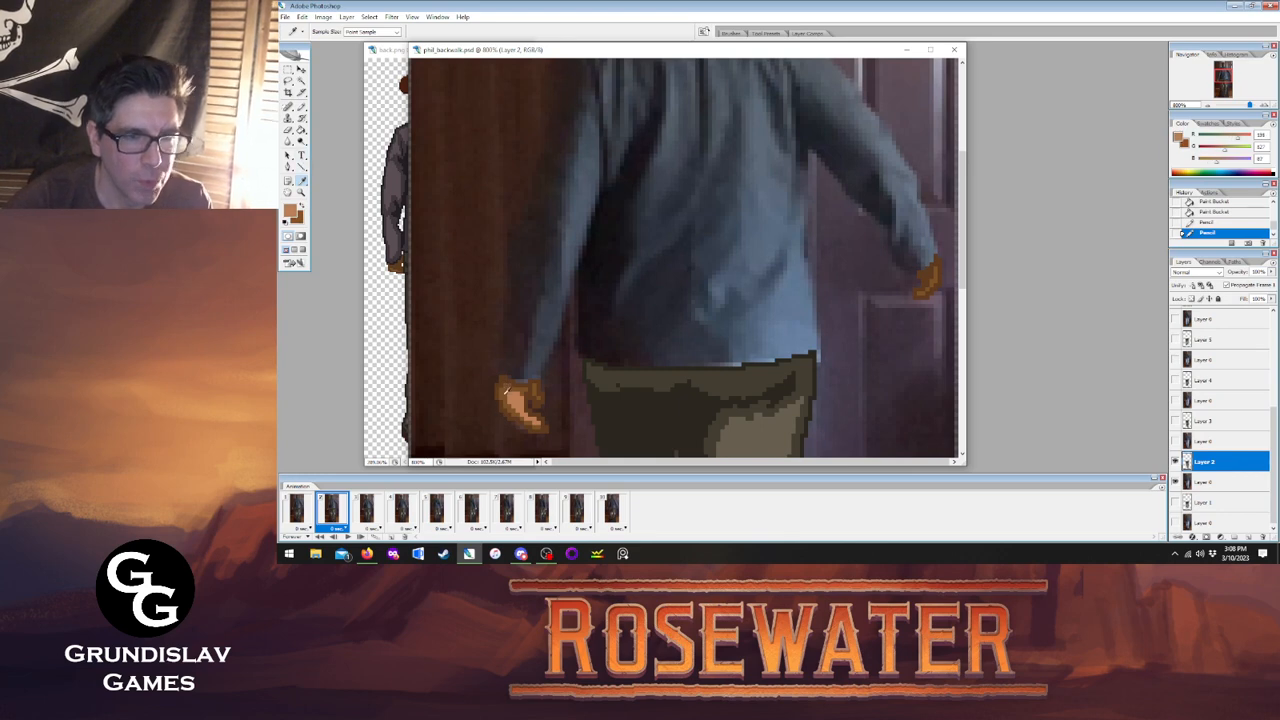
{"action": "left_click", "coordinate": [302, 106]}
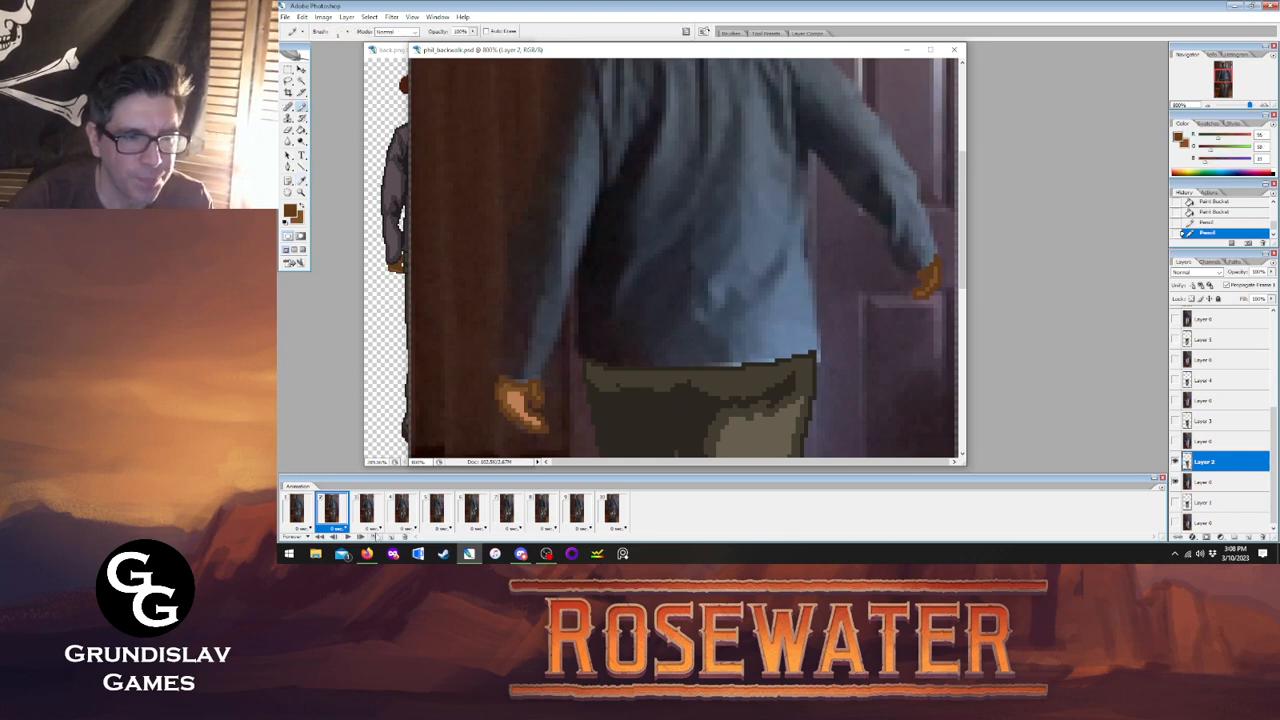
{"action": "left_click", "coordinate": [370, 512]}
{"action": "left_click", "coordinate": [1215, 421]}
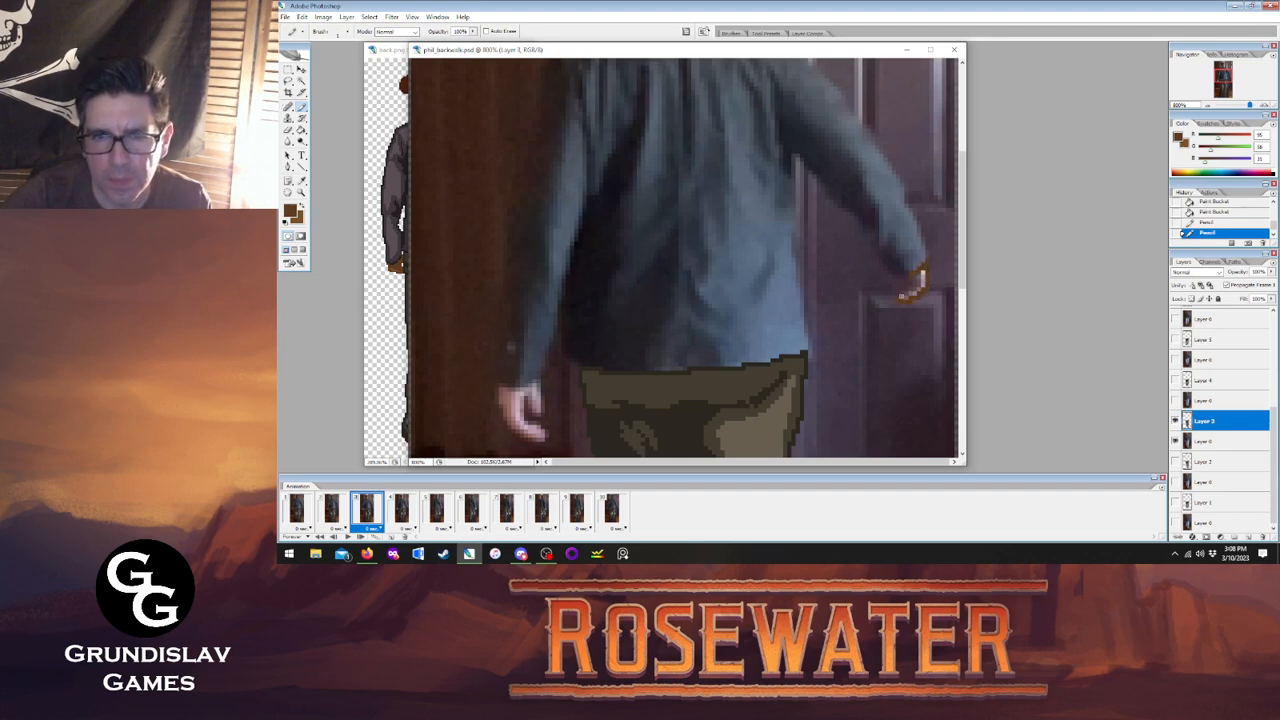
{"action": "left_click", "coordinate": [913, 284]}
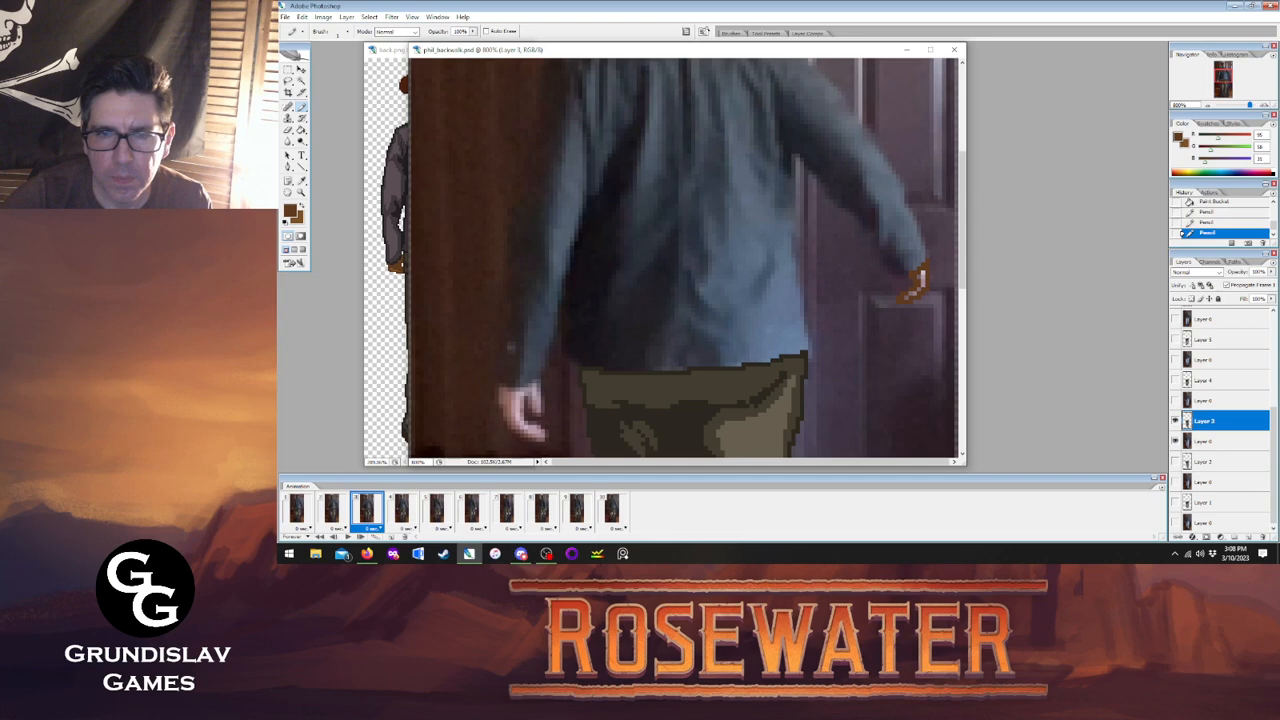
Outline the left hand in dark brown in frame 3, comparing its shape with frame 2.
{"action": "left_click", "coordinate": [332, 510]}
{"action": "left_click", "coordinate": [362, 512]}
{"action": "left_click", "coordinate": [332, 510]}
{"action": "left_click", "coordinate": [366, 510]}
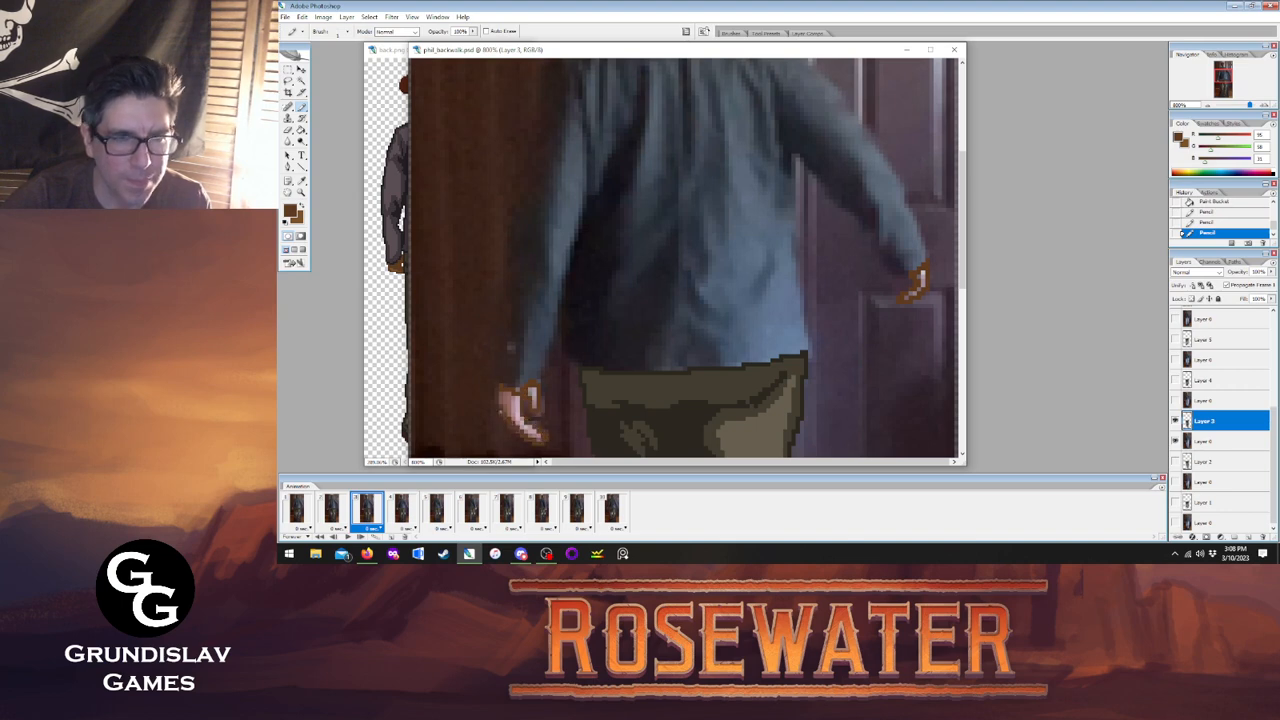
{"action": "left_click", "coordinate": [512, 347]}
{"action": "left_click", "coordinate": [332, 510]}
{"action": "left_click", "coordinate": [366, 510]}
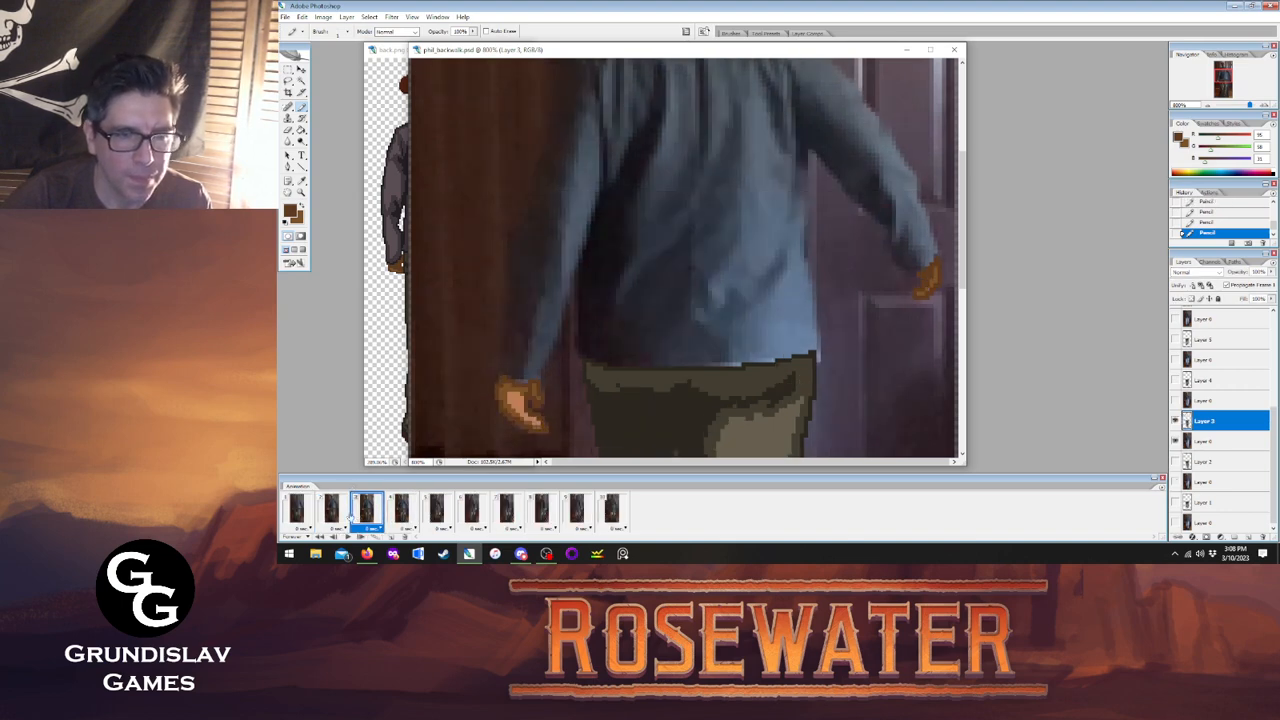
{"action": "left_click", "coordinate": [332, 510]}
{"action": "left_click", "coordinate": [362, 513]}
Fill both outlined hands in frame 3 with the lighter brown using the Paint Bucket and compare them with frame 2.
{"action": "left_click", "coordinate": [302, 131]}
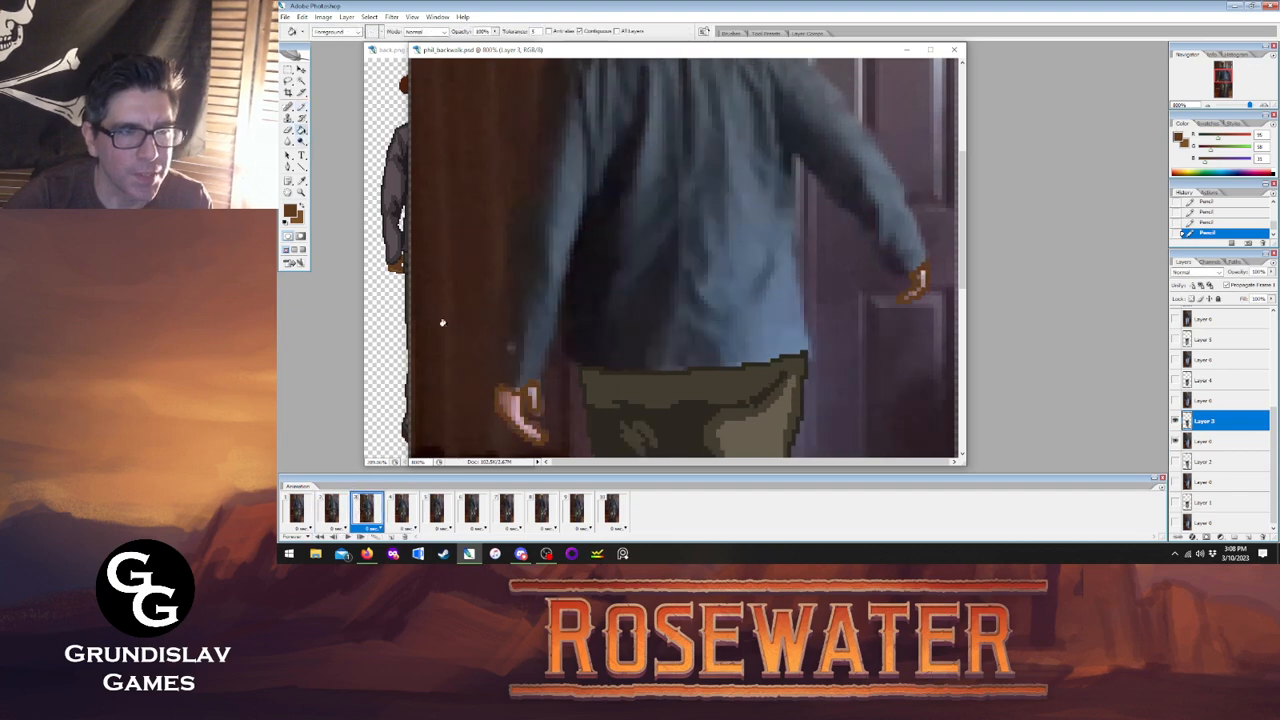
{"action": "key", "text": "x"}
{"action": "left_click", "coordinate": [506, 401]}
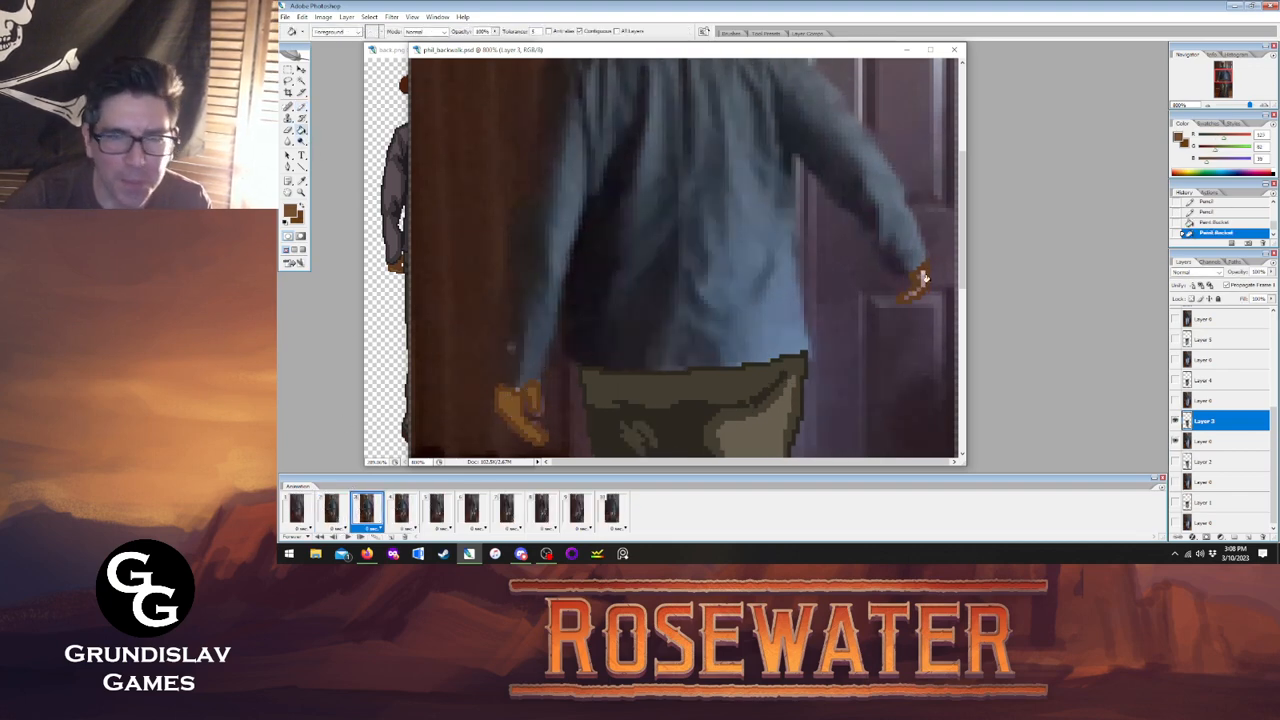
{"action": "left_click", "coordinate": [921, 277]}
{"action": "left_click", "coordinate": [921, 277]}
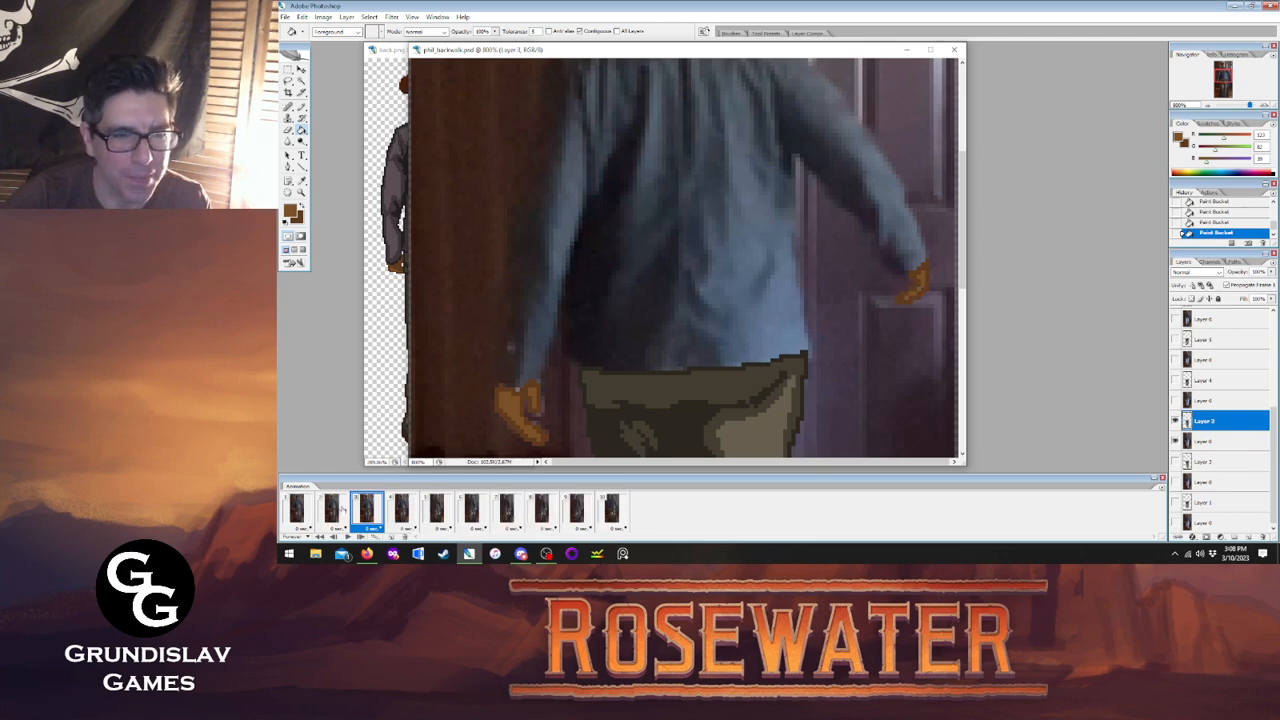
{"action": "left_click", "coordinate": [331, 510]}
{"action": "left_click", "coordinate": [362, 510]}
{"action": "left_click", "coordinate": [331, 510]}
{"action": "left_click", "coordinate": [364, 510]}
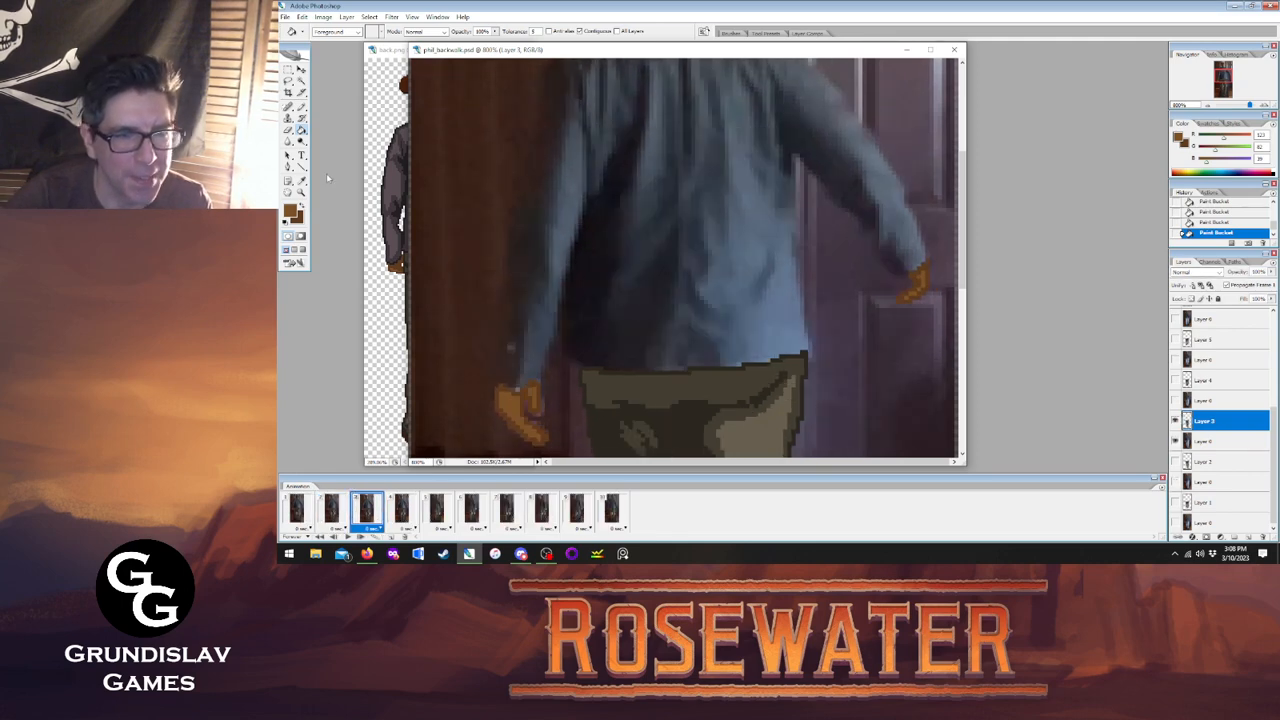
Outline both hands in dark brown with the Pencil on Layer 4 in frame 4.
{"action": "left_click", "coordinate": [302, 106]}
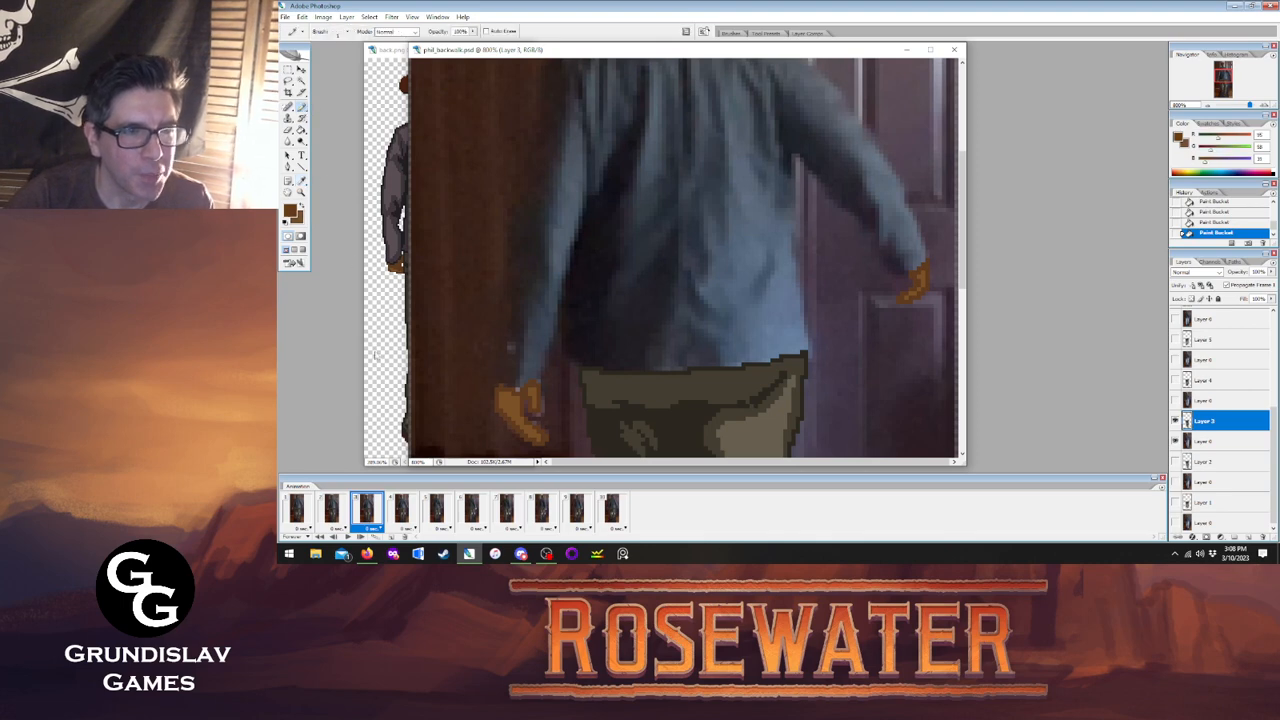
{"action": "left_click", "coordinate": [401, 512]}
{"action": "left_click", "coordinate": [1232, 381]}
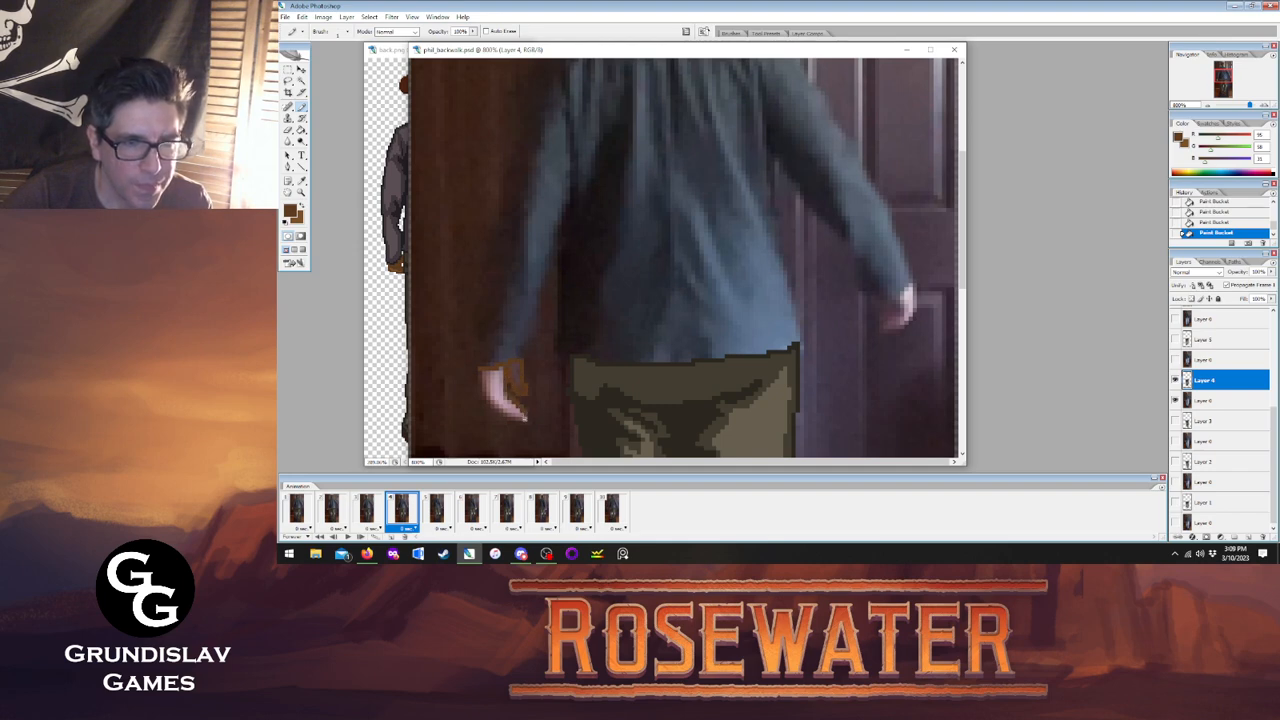
{"action": "left_click_drag", "start_coordinate": [504, 414], "coordinate": [479, 370]}
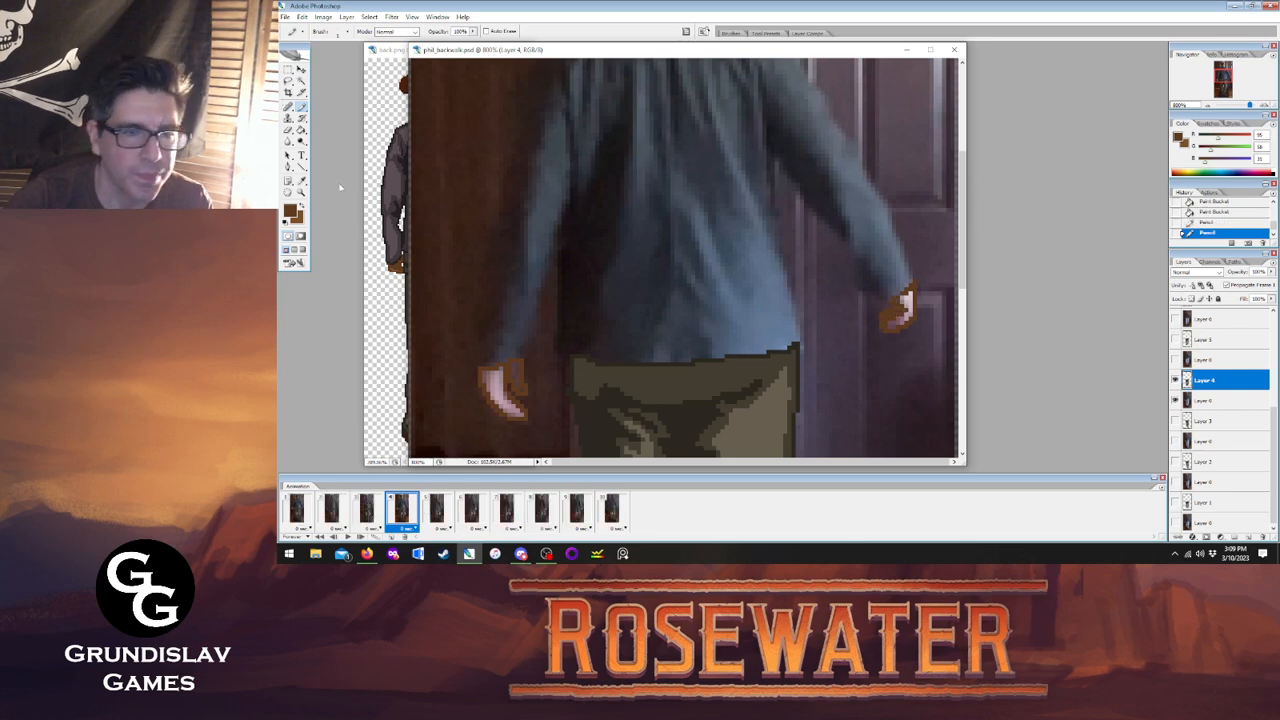
Fill the outlined left hand in frame 4 with the lighter brown after comparing with frame 3.
{"action": "left_click", "coordinate": [301, 131]}
{"action": "left_click", "coordinate": [366, 510]}
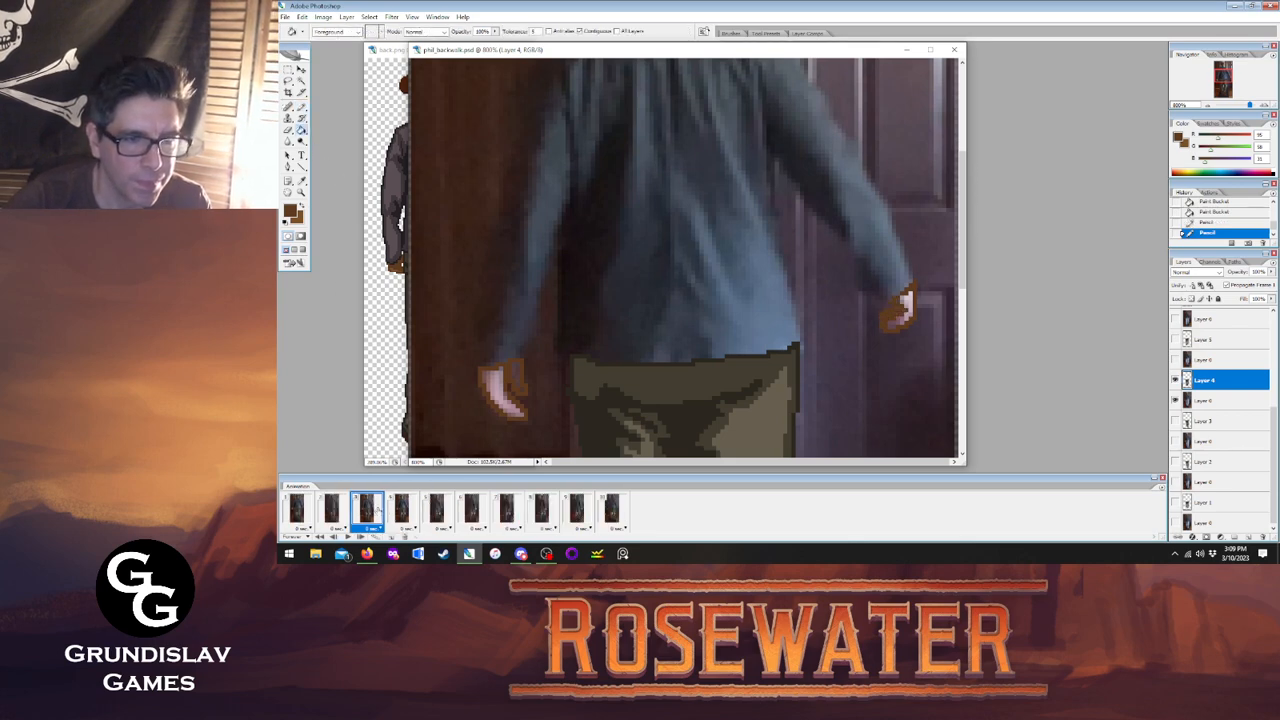
{"action": "left_click", "coordinate": [401, 510]}
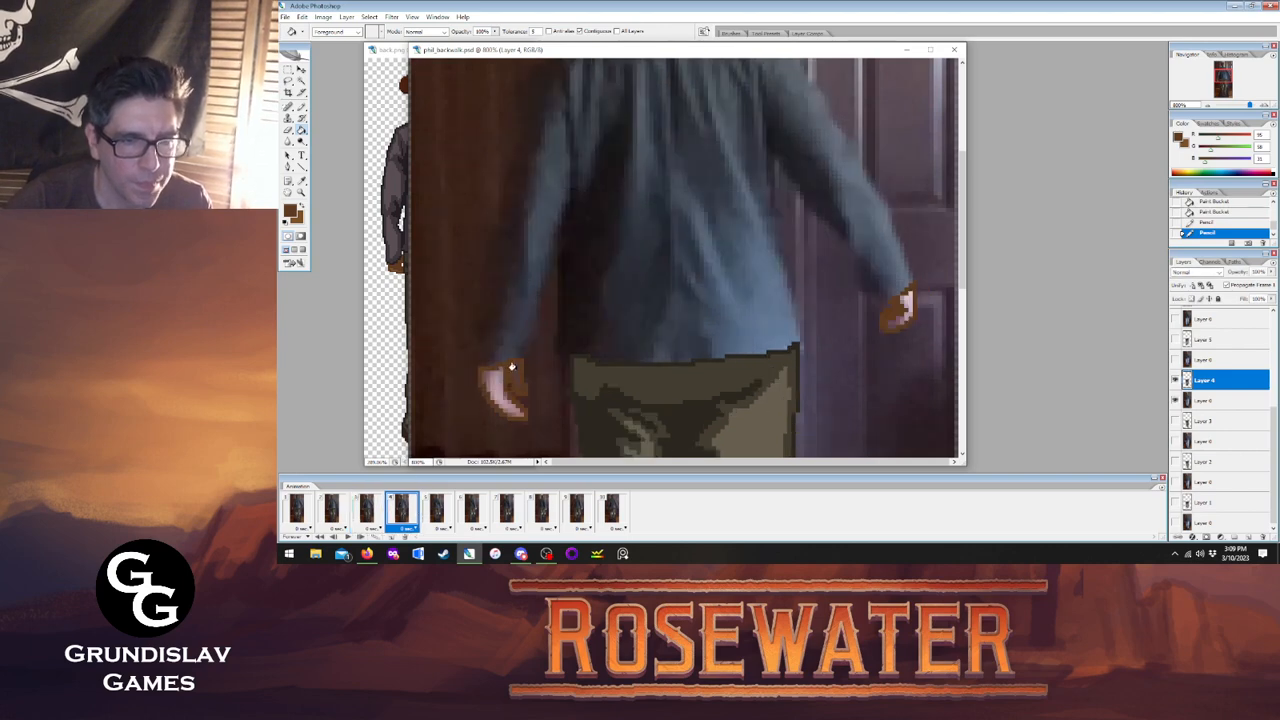
{"action": "left_click", "coordinate": [510, 370]}
{"action": "left_click", "coordinate": [500, 377]}
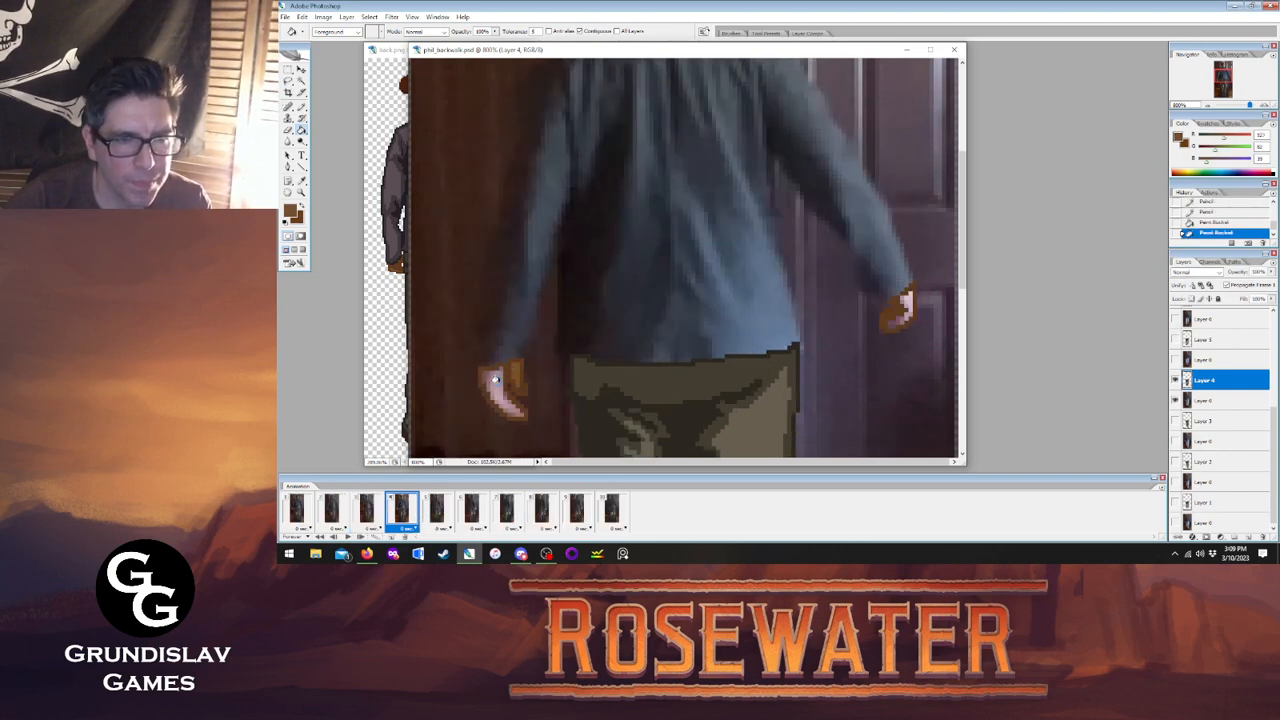
{"action": "left_click", "coordinate": [501, 386]}
Retouch the left hand's outline in frame 4 with the Pencil and Eraser, and fill the right hand with the lighter brown.
{"action": "key", "text": "b"}
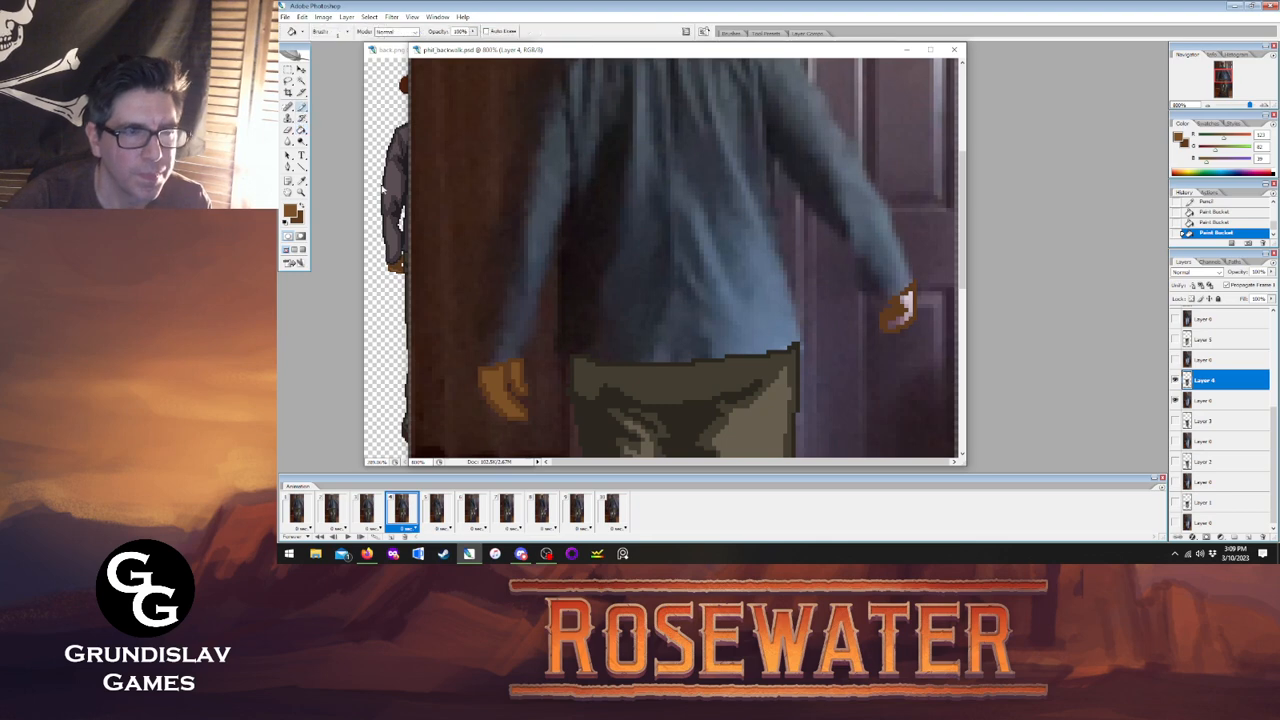
{"action": "left_click", "coordinate": [519, 373]}
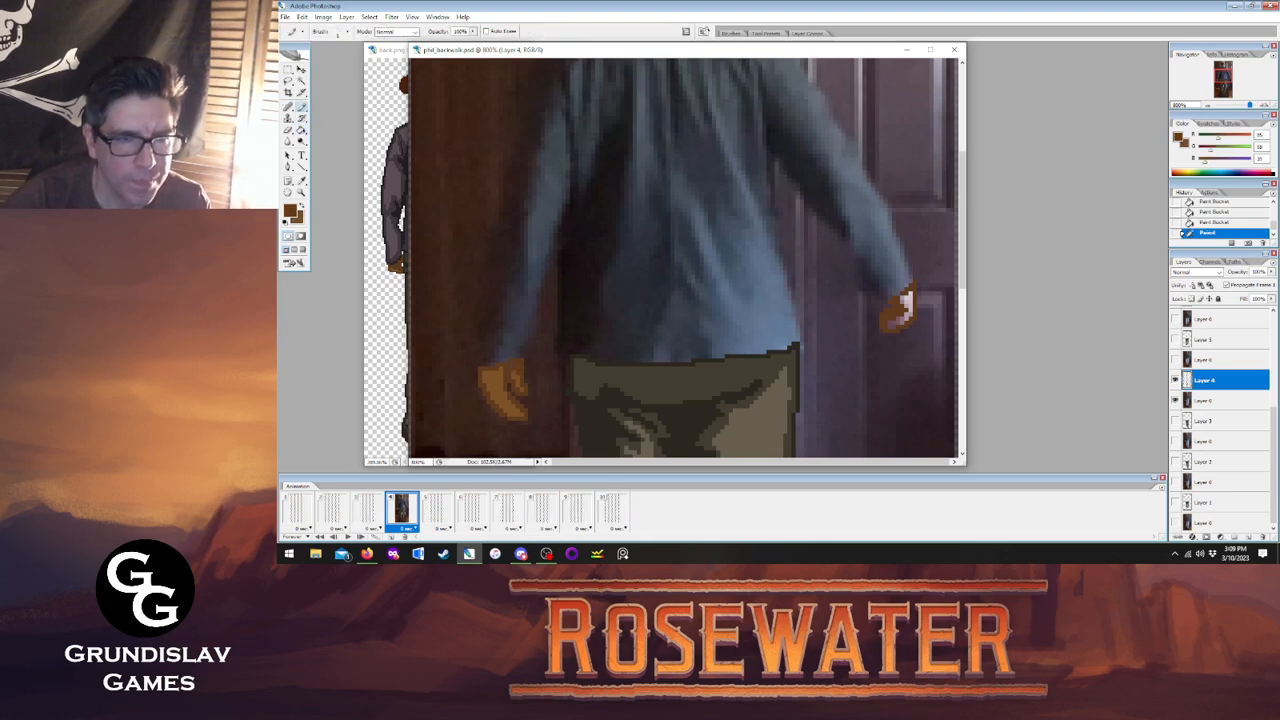
{"action": "key", "text": "e"}
{"action": "left_click", "coordinate": [525, 356]}
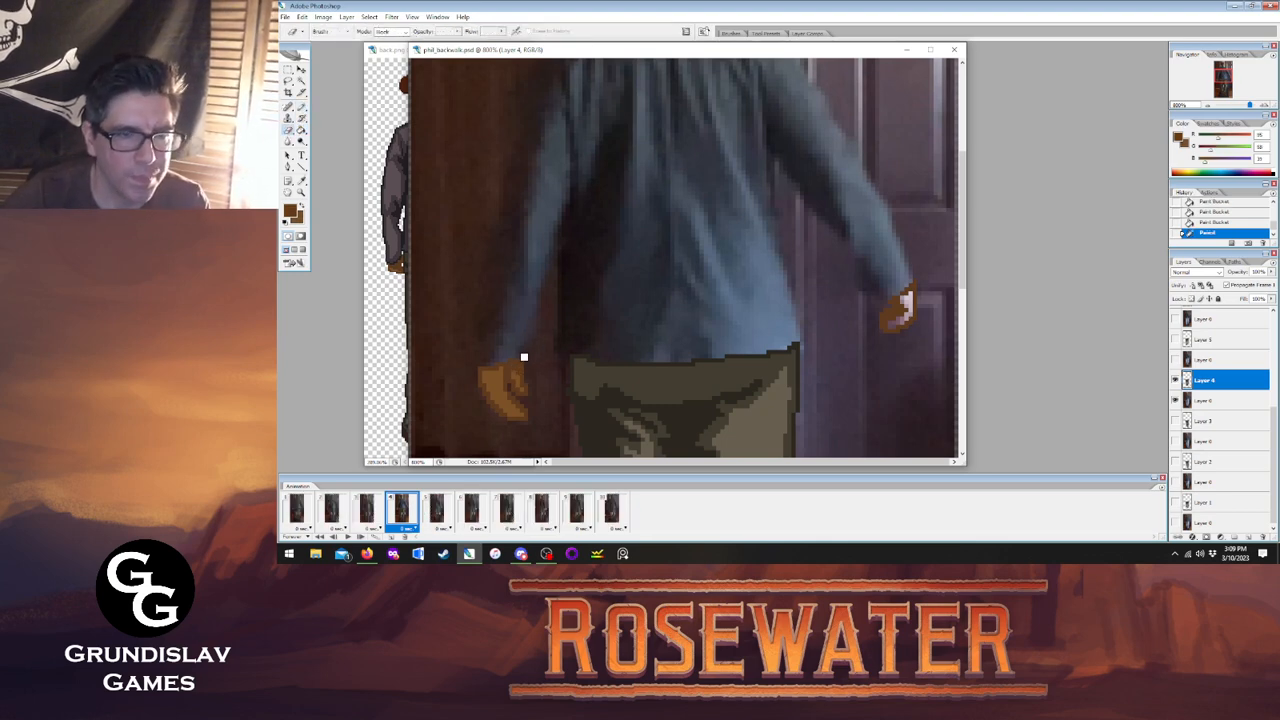
{"action": "key", "text": "g"}
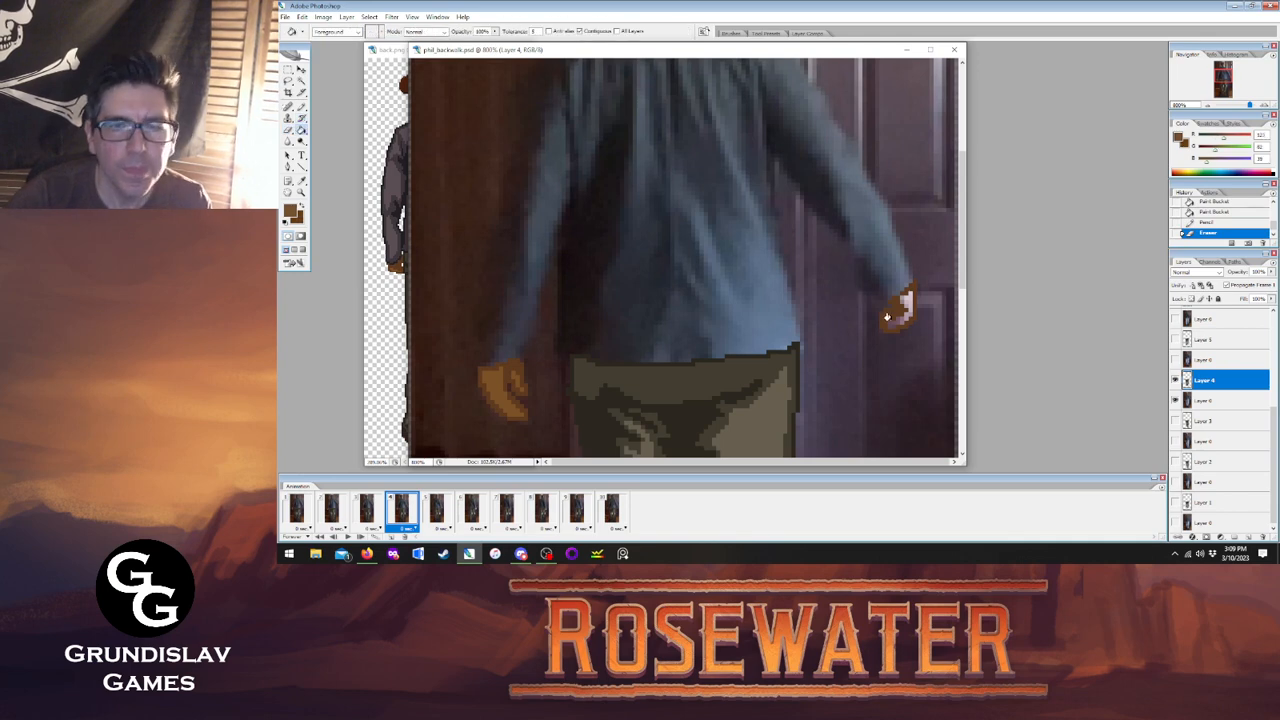
{"action": "left_click", "coordinate": [900, 305]}
Outline the right hand in dark brown with the Pencil on Layer 5 in frame 5.
{"action": "key", "text": "b"}
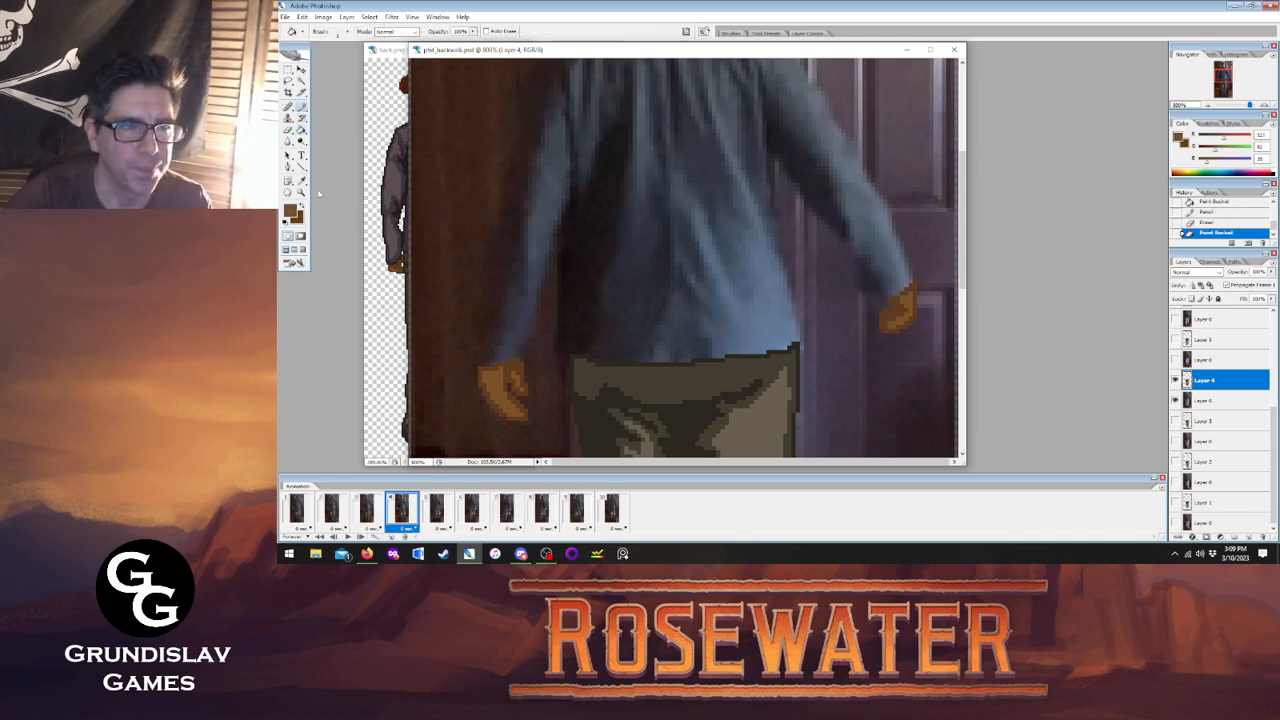
{"action": "left_click", "coordinate": [436, 510]}
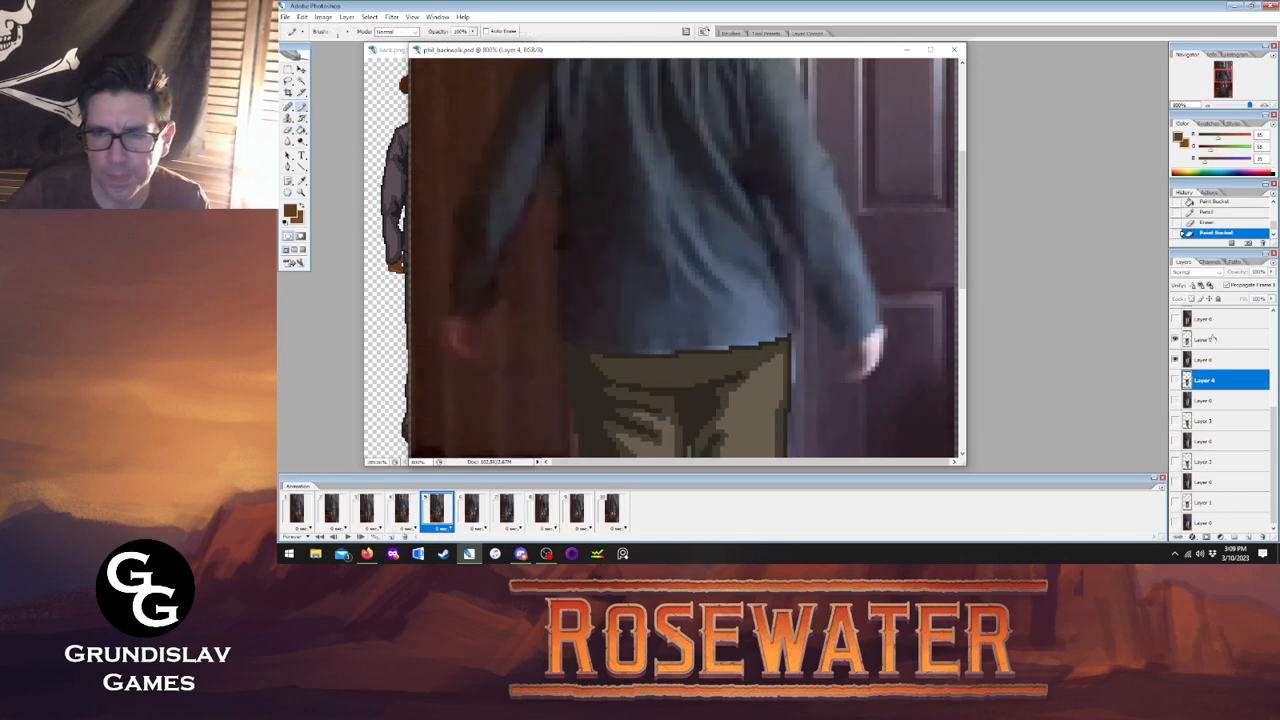
{"action": "left_click", "coordinate": [1213, 339]}
{"action": "left_click_drag", "start_coordinate": [853, 343], "coordinate": [879, 327]}
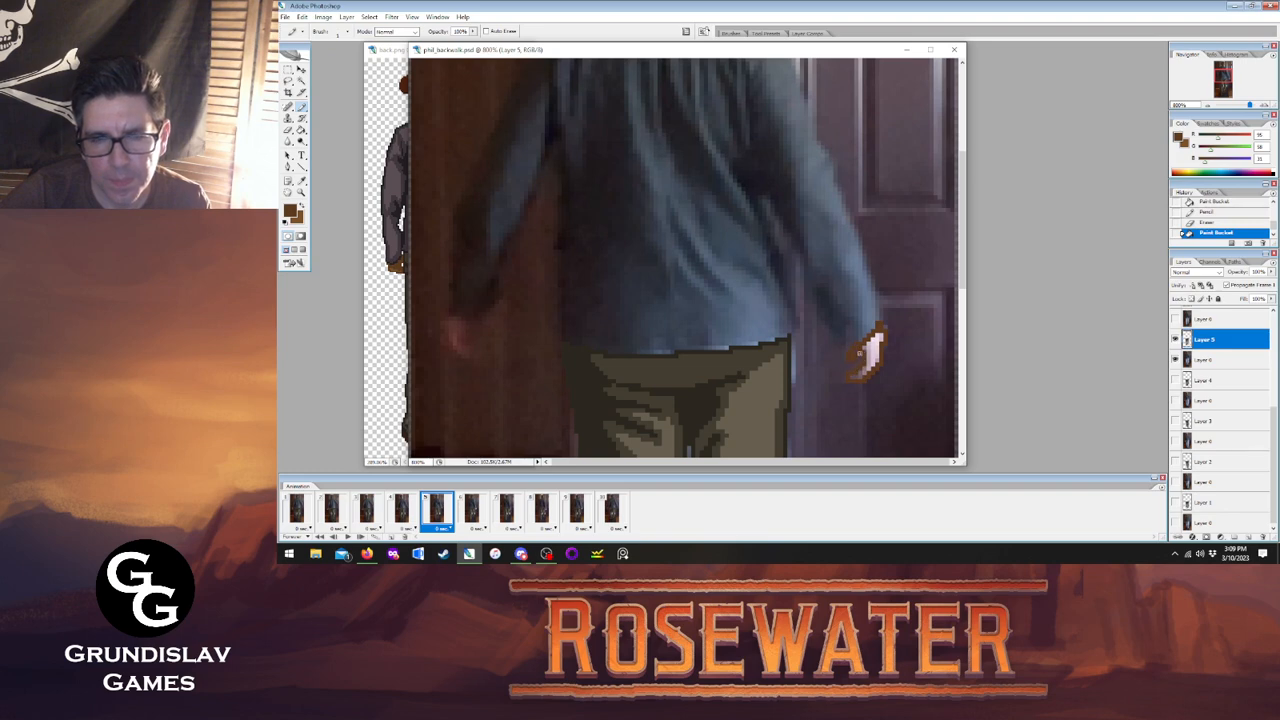
{"action": "left_click", "coordinate": [859, 362]}
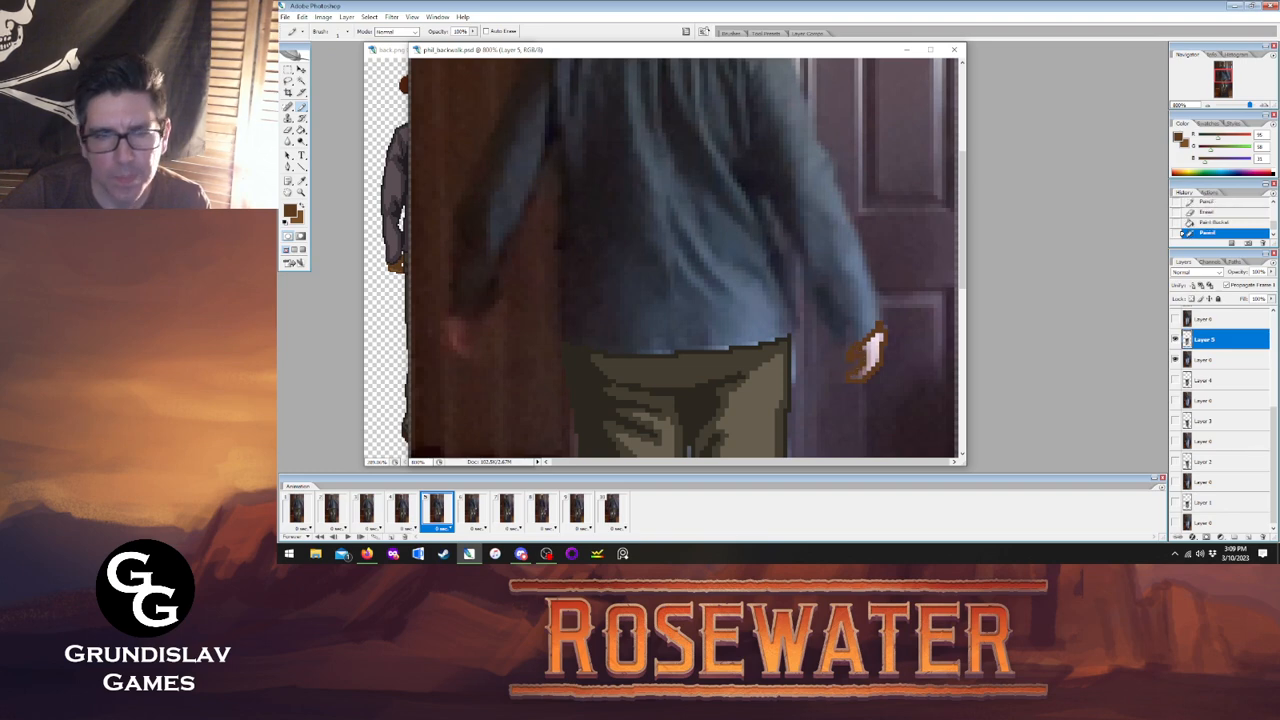
Fill the outlined right hand in frame 5 with the lighter brown using the Paint Bucket.
{"action": "key", "text": "g"}
{"action": "left_click", "coordinate": [853, 347]}
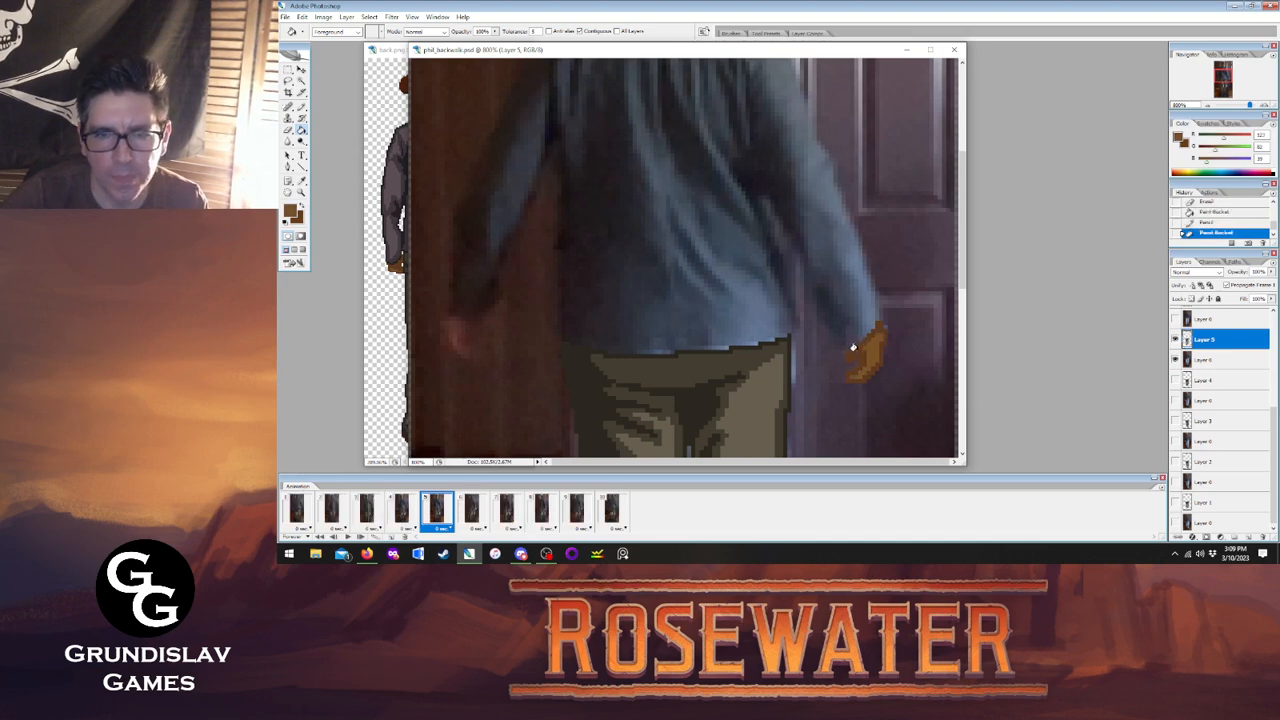
{"action": "left_click", "coordinate": [853, 347]}
Compare frame 5 with frame 4 and outline the left hand in dark brown with the Pencil in frame 5.
{"action": "key", "text": "b"}
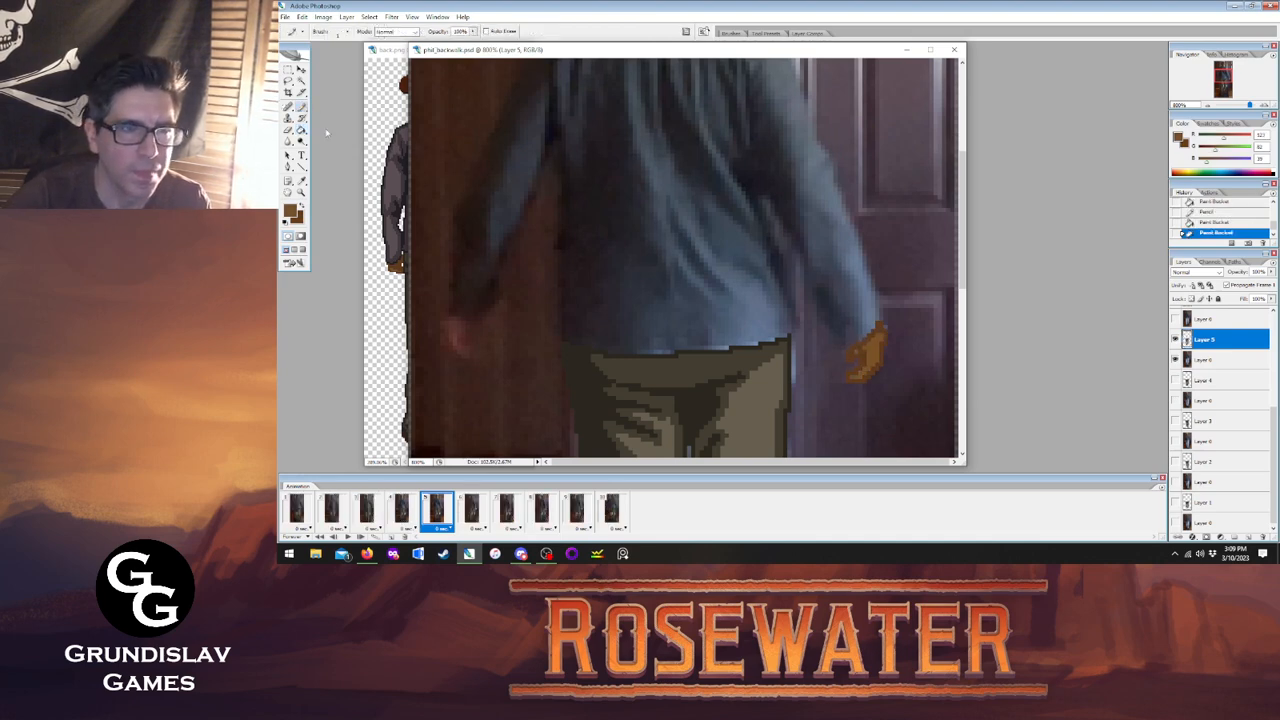
{"action": "key", "text": "x"}
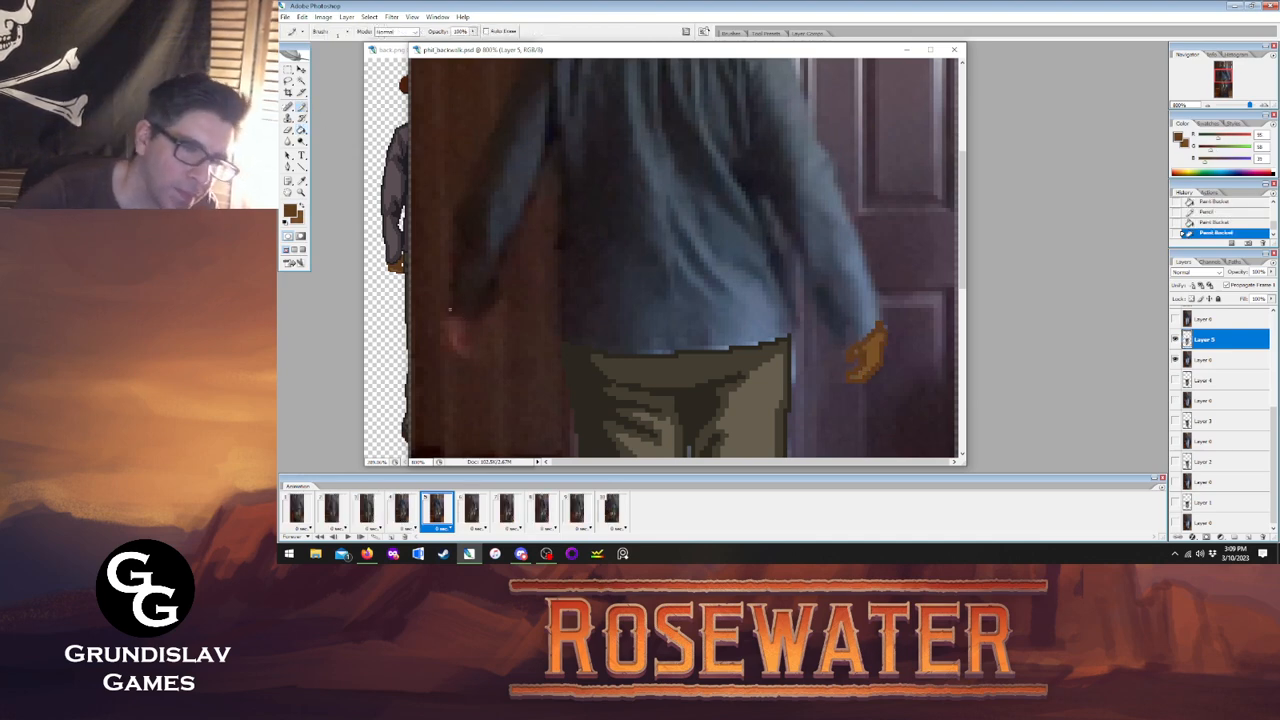
{"action": "left_click", "coordinate": [409, 513]}
{"action": "left_click", "coordinate": [432, 513]}
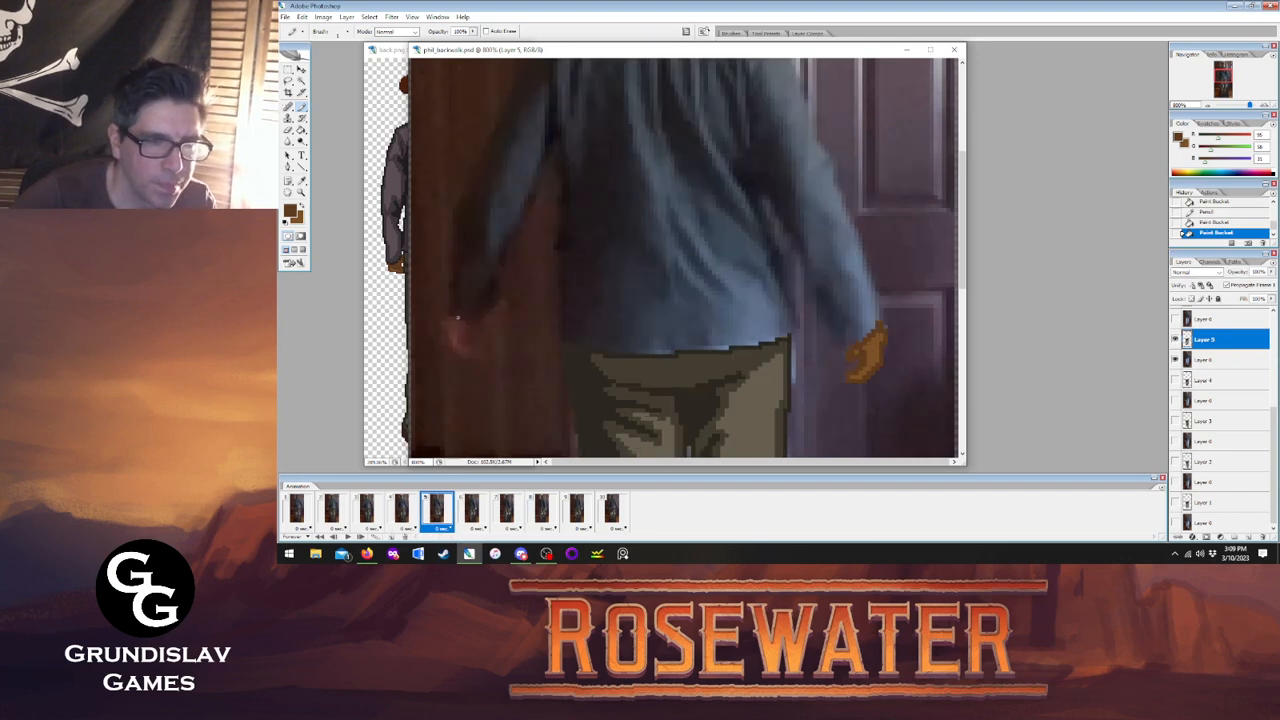
{"action": "left_click_drag", "start_coordinate": [457, 318], "coordinate": [484, 316]}
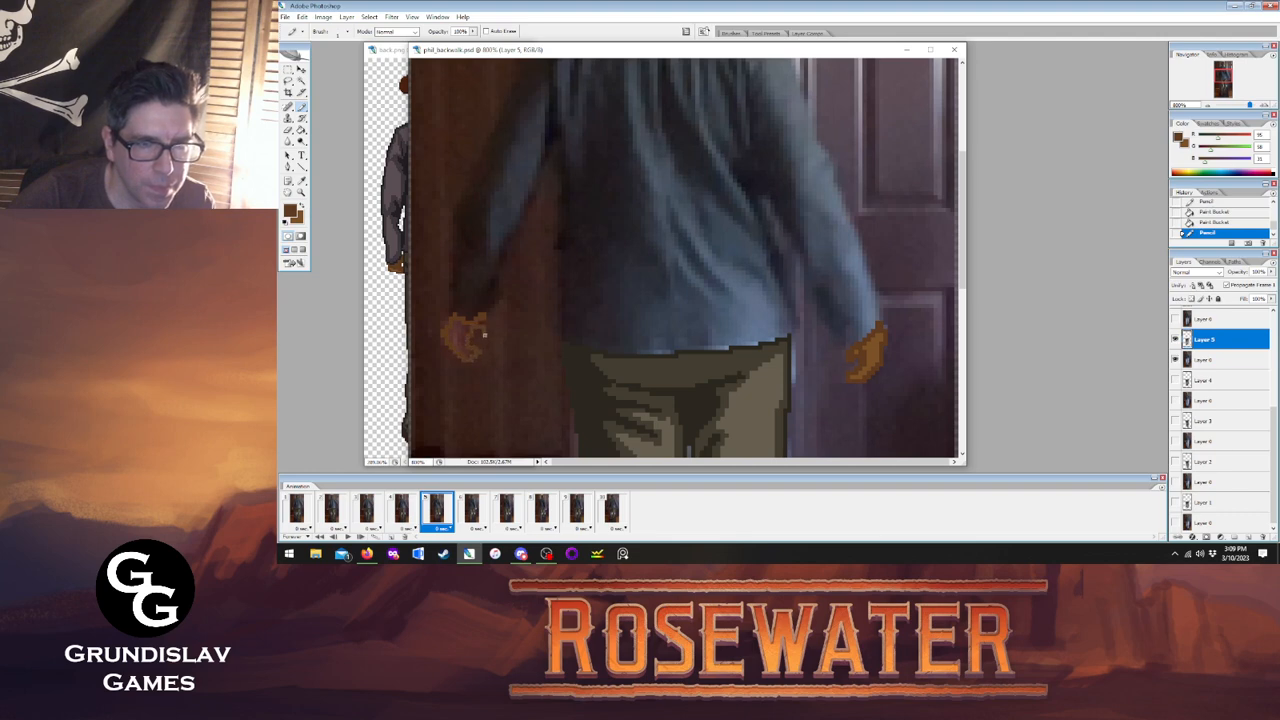
Touch up the left hand's dark brown outline in frame 5, fill the hand with the lighter brown, and check it against frame 4.
{"action": "left_click", "coordinate": [479, 323]}
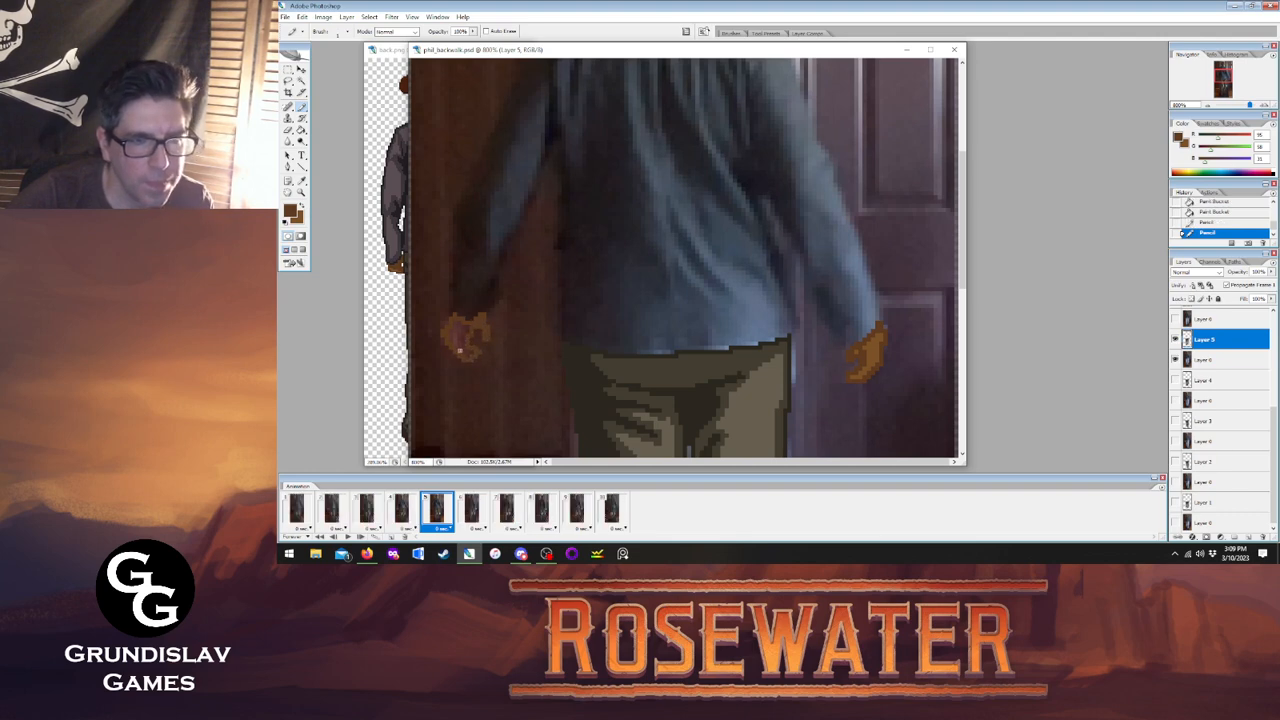
{"action": "left_click", "coordinate": [456, 325]}
{"action": "key", "text": "g"}
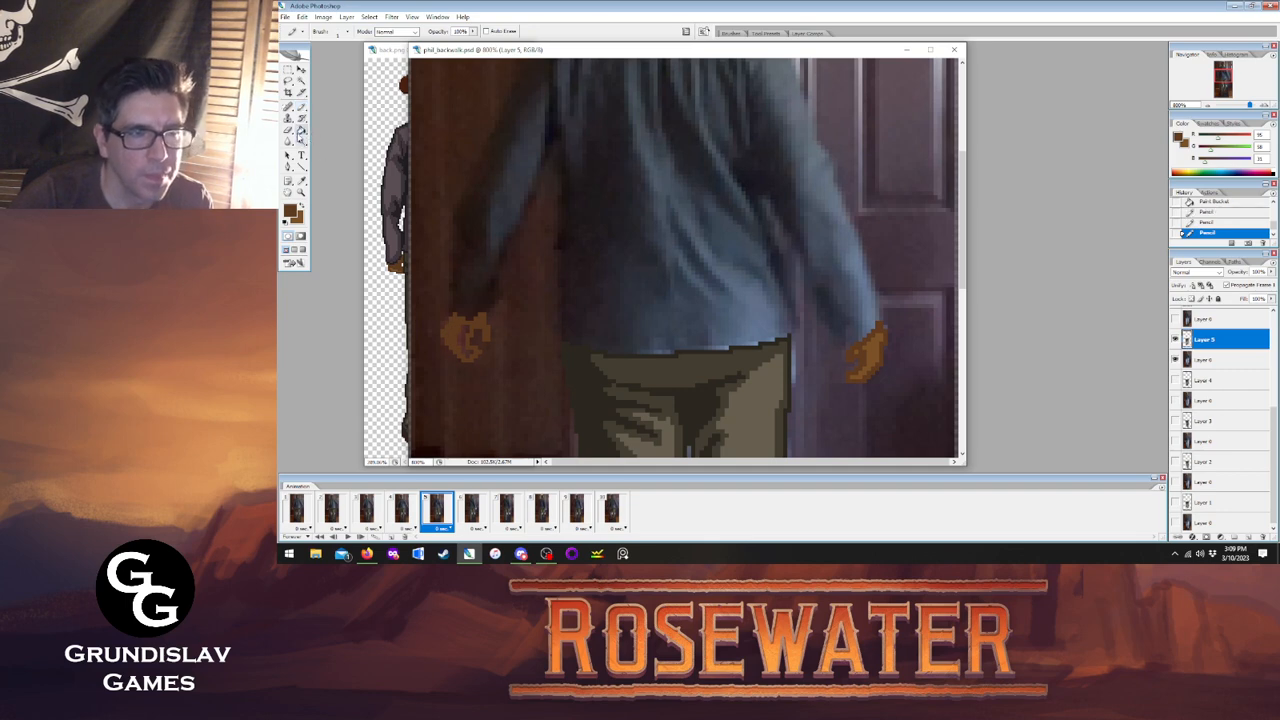
{"action": "key", "text": "x"}
{"action": "left_click", "coordinate": [463, 327]}
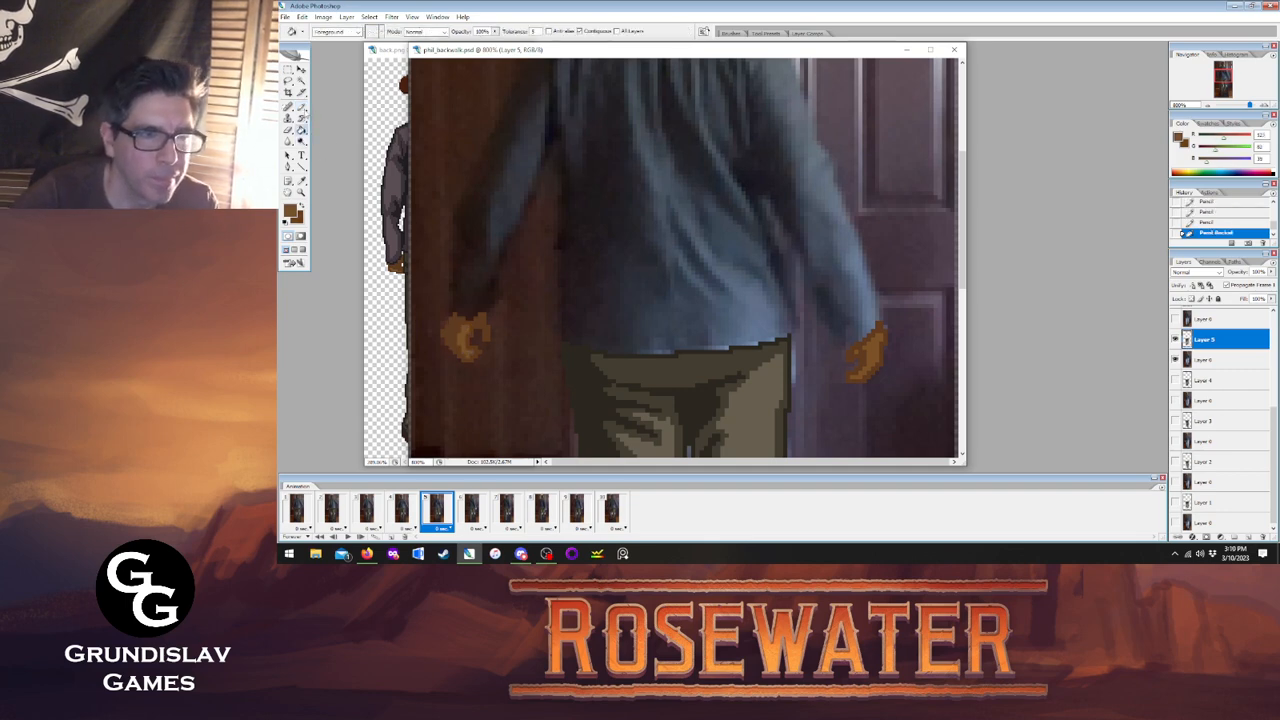
{"action": "key", "text": "b"}
{"action": "left_click", "coordinate": [415, 510]}
{"action": "left_click", "coordinate": [433, 511]}
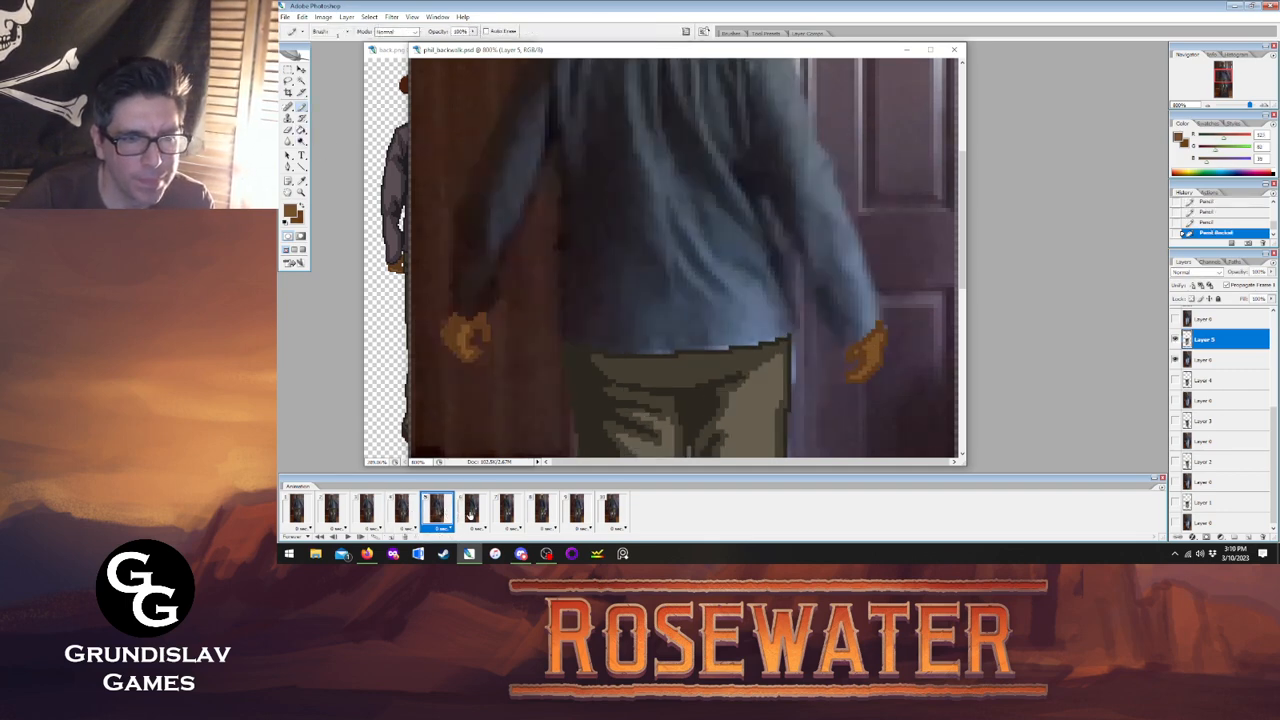
Outline the left hand in dark brown with the Pencil on Layer 6 in frame 6.
{"action": "left_click", "coordinate": [471, 511]}
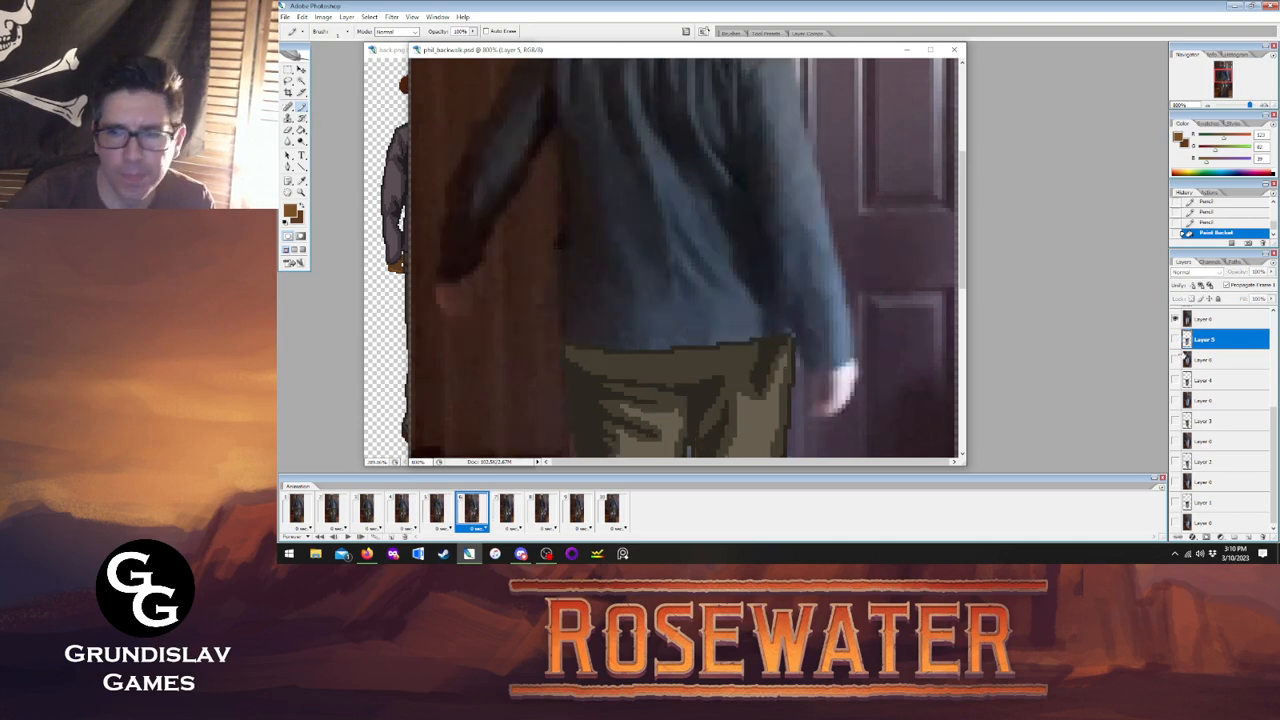
{"action": "scroll", "coordinate": [1220, 420], "scroll_direction": "up", "scroll_amount": 2}
{"action": "left_click", "coordinate": [1212, 381]}
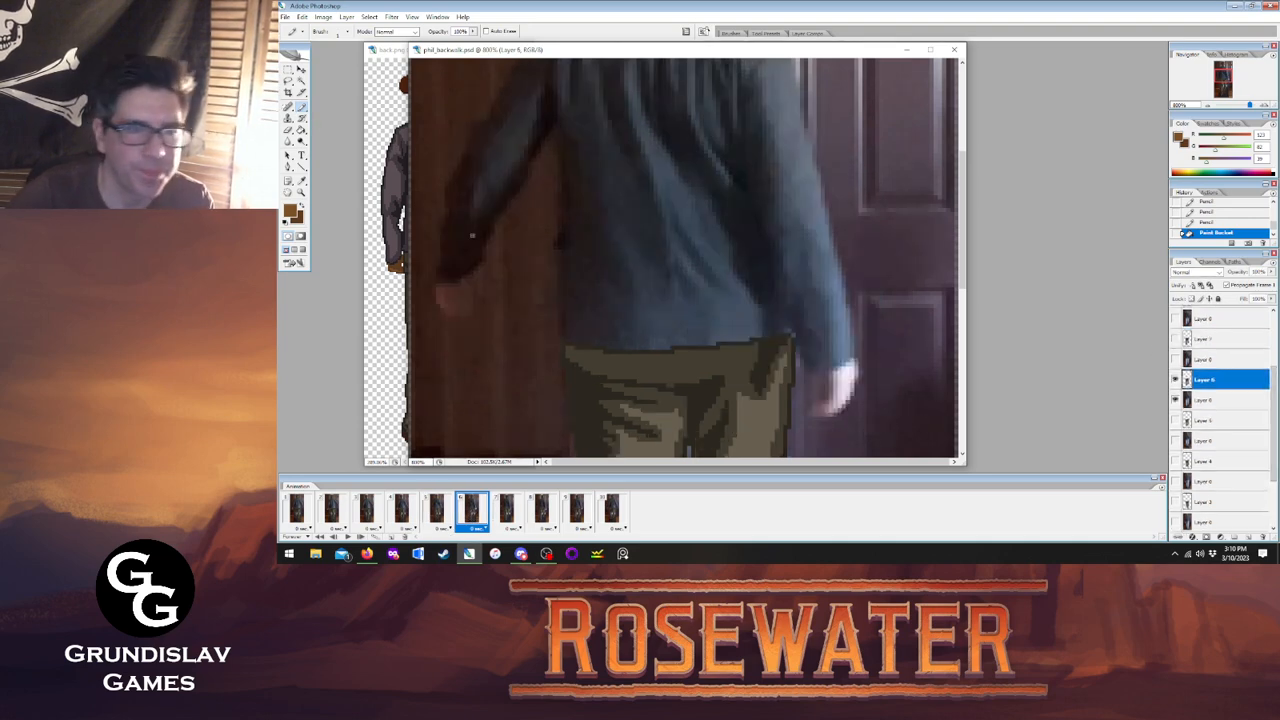
{"action": "mouse_move", "coordinate": [440, 285]}
{"action": "left_mouse_down"}
{"action": "mouse_move", "coordinate": [463, 281]}
{"action": "mouse_move", "coordinate": [462, 300]}
{"action": "left_mouse_up"}
Fill the outlined left hand in frame 6 with the lighter brown using the Paint Bucket and compare it with frame 5.
{"action": "key", "text": "x"}
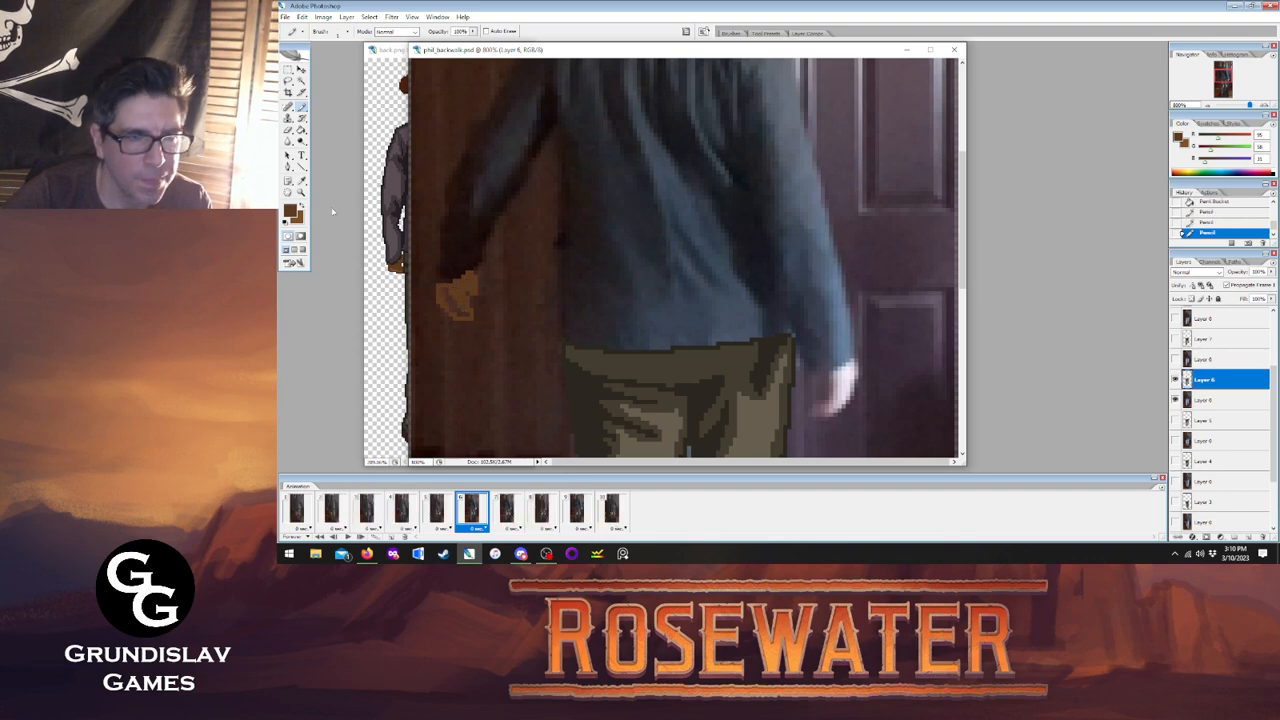
{"action": "key", "text": "g"}
{"action": "left_click", "coordinate": [451, 299]}
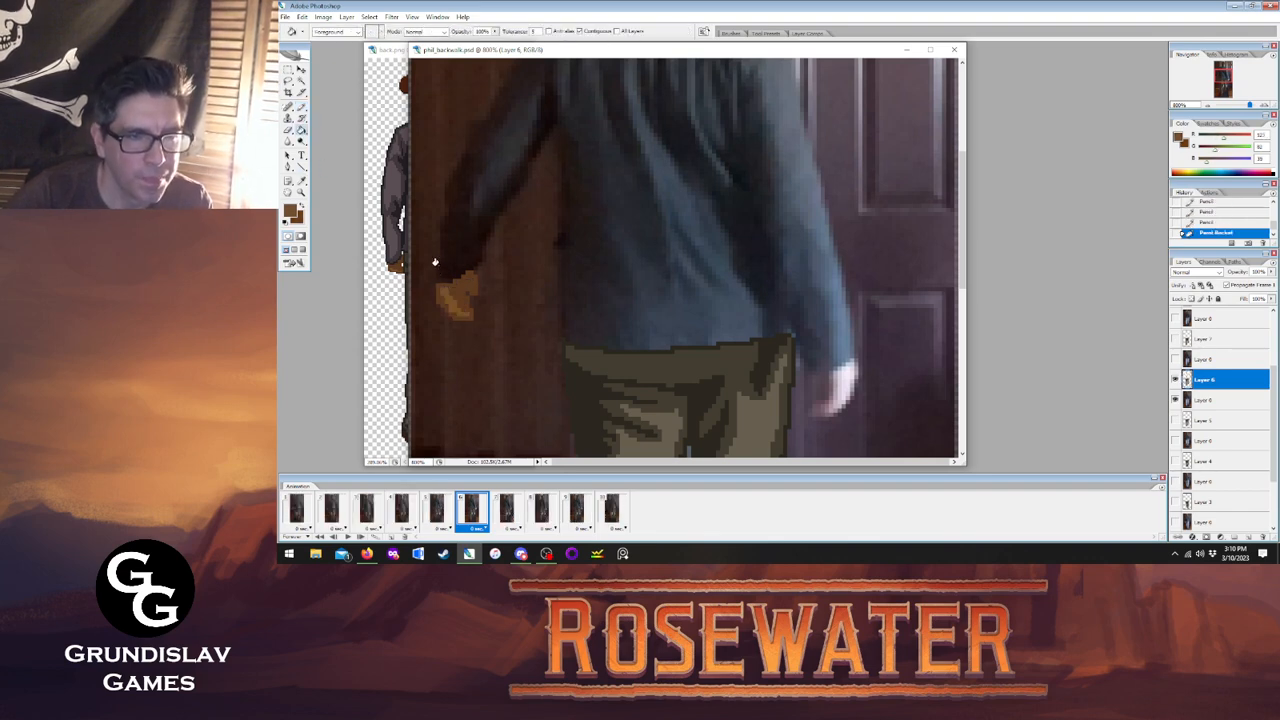
{"action": "key", "text": "b"}
{"action": "left_click", "coordinate": [437, 510]}
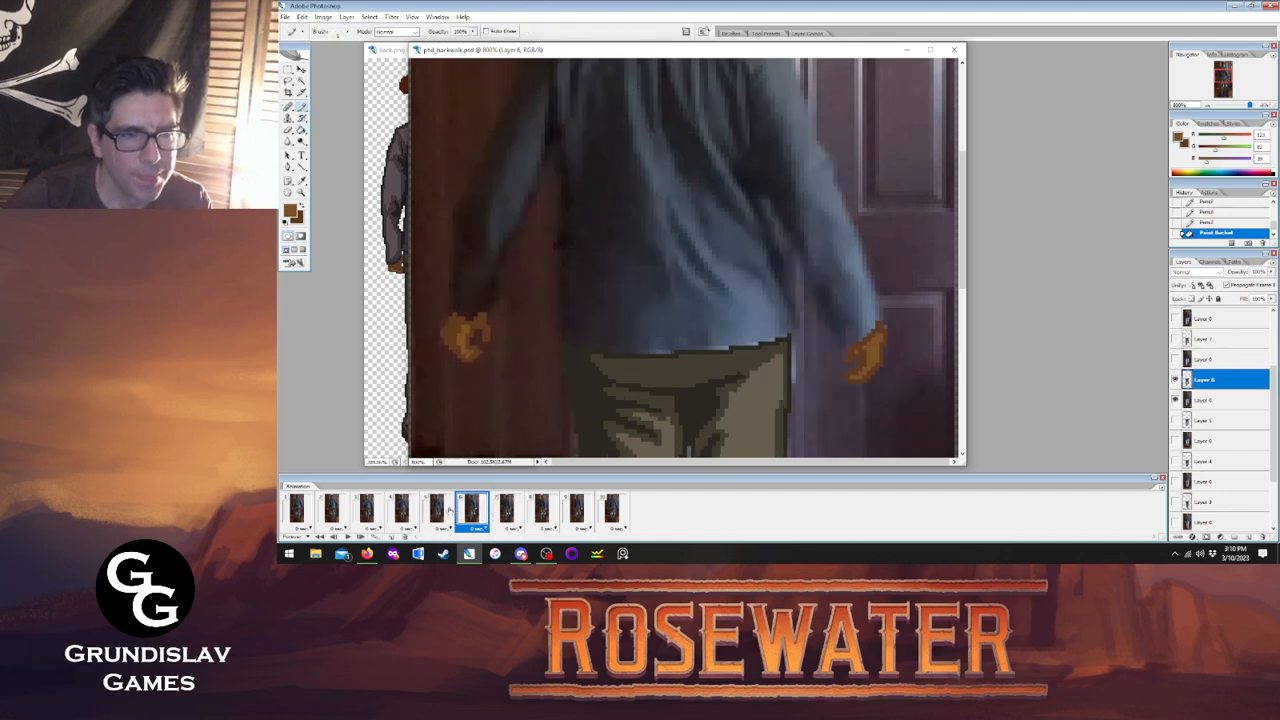
{"action": "left_click", "coordinate": [471, 510]}
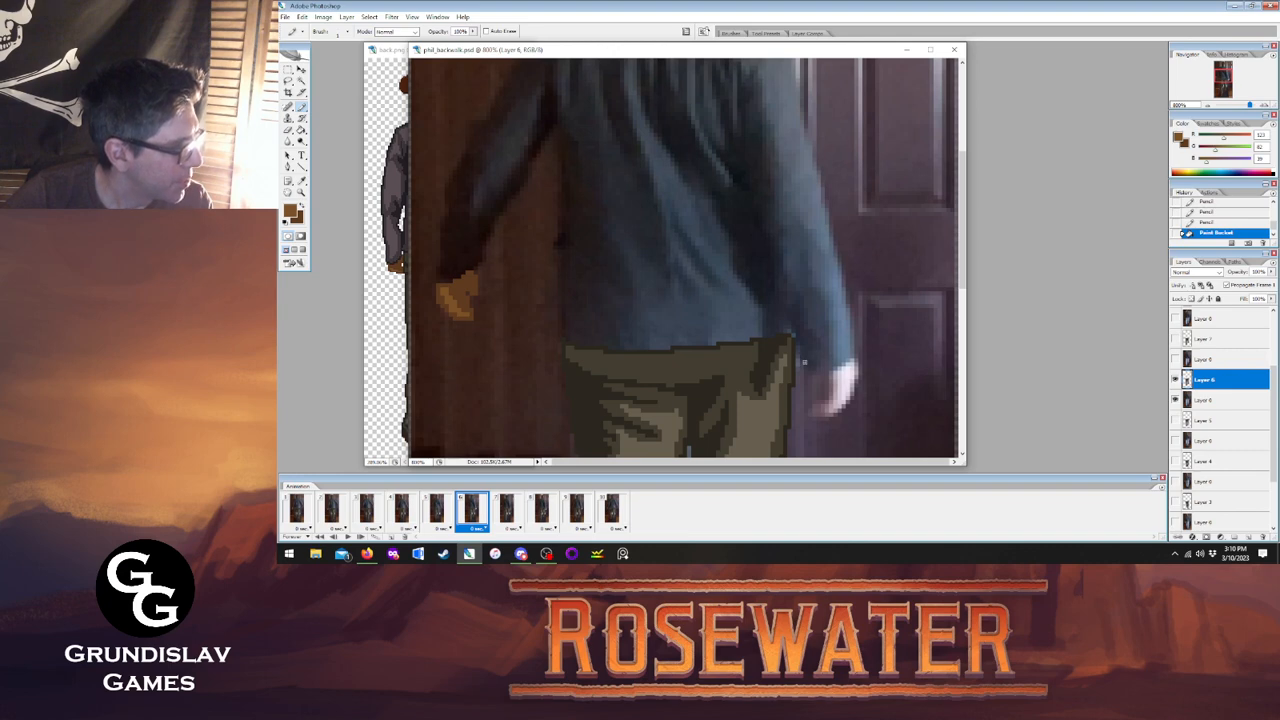
Outline the right hand and its finger details in dark brown with the Pencil in frame 6.
{"action": "left_click", "coordinate": [825, 380], "text": "alt"}
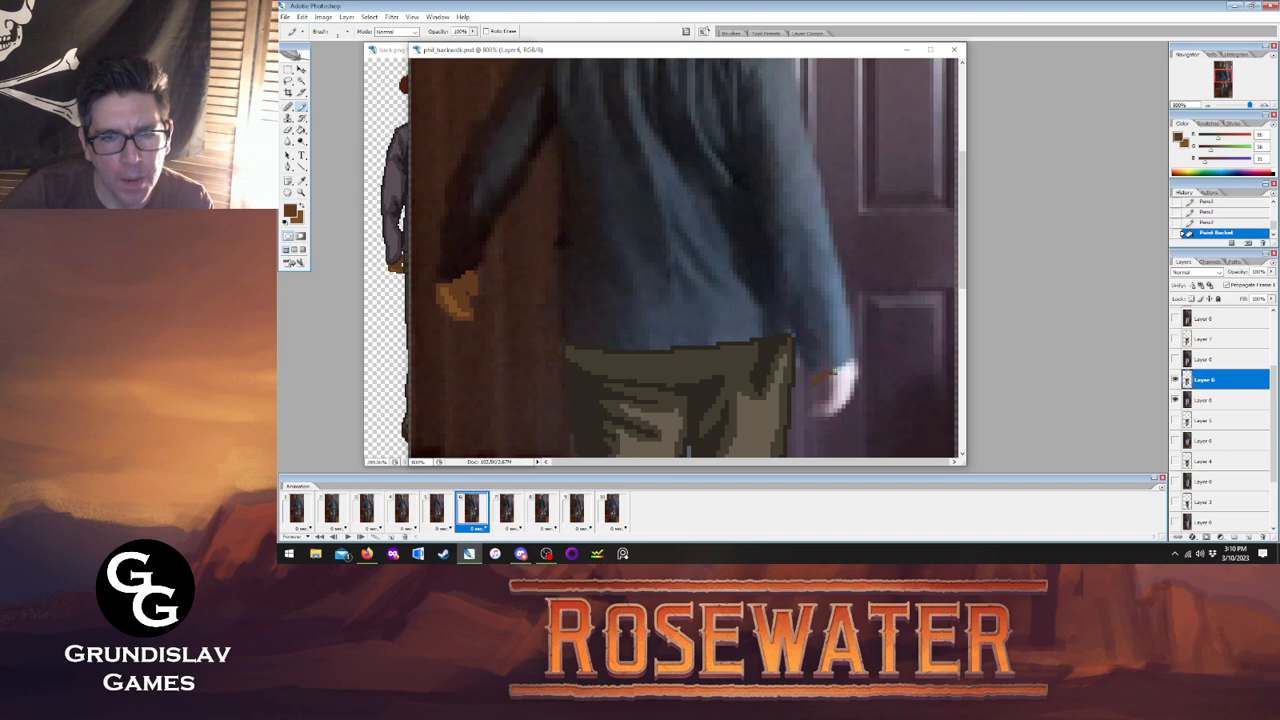
{"action": "mouse_move", "coordinate": [832, 373]}
{"action": "left_mouse_down"}
{"action": "mouse_move", "coordinate": [847, 365]}
{"action": "mouse_move", "coordinate": [832, 414]}
{"action": "left_mouse_up"}
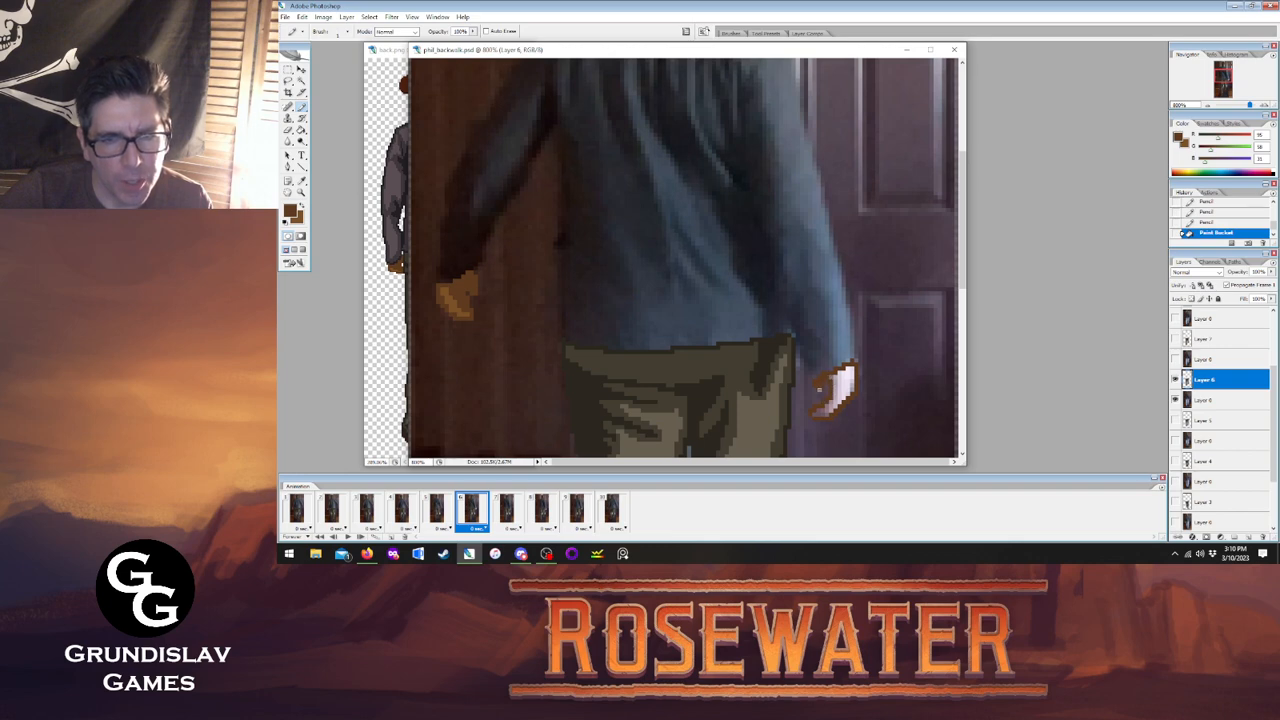
{"action": "left_click", "coordinate": [818, 389]}
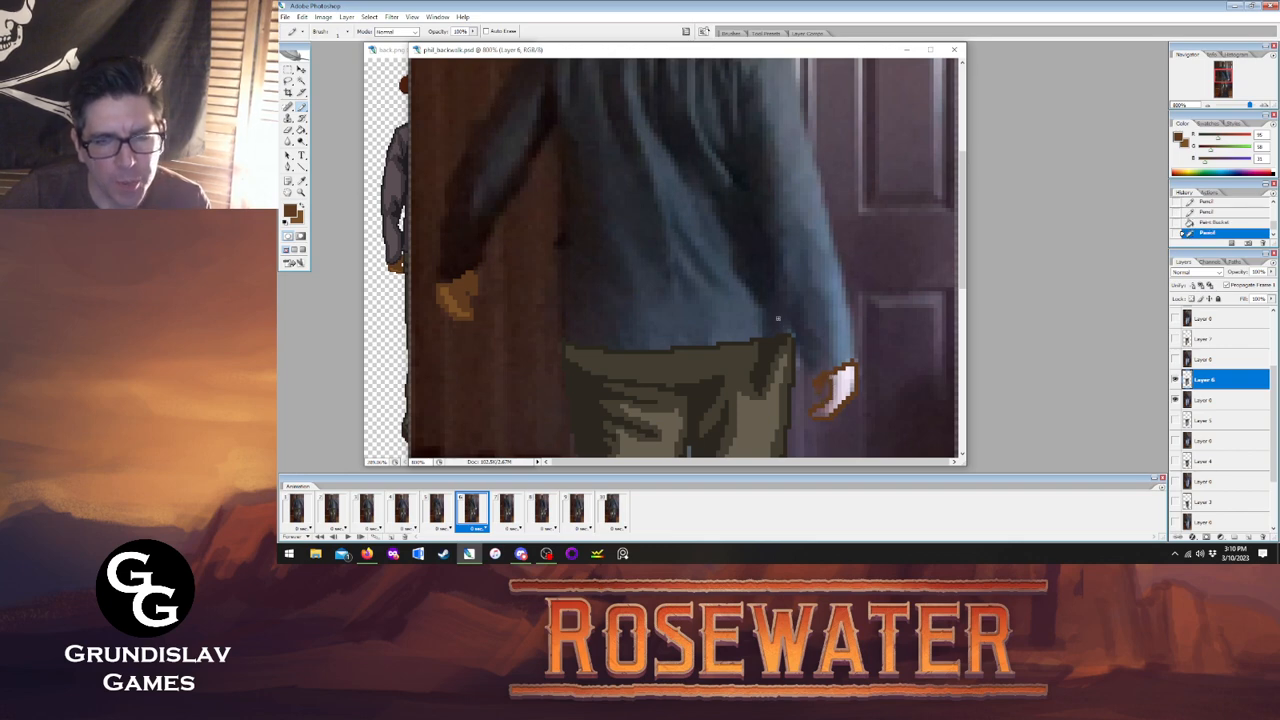
Fill the outlined right hand in frame 6 with the lighter brown and compare the hand with frame 5.
{"action": "left_click", "coordinate": [301, 130]}
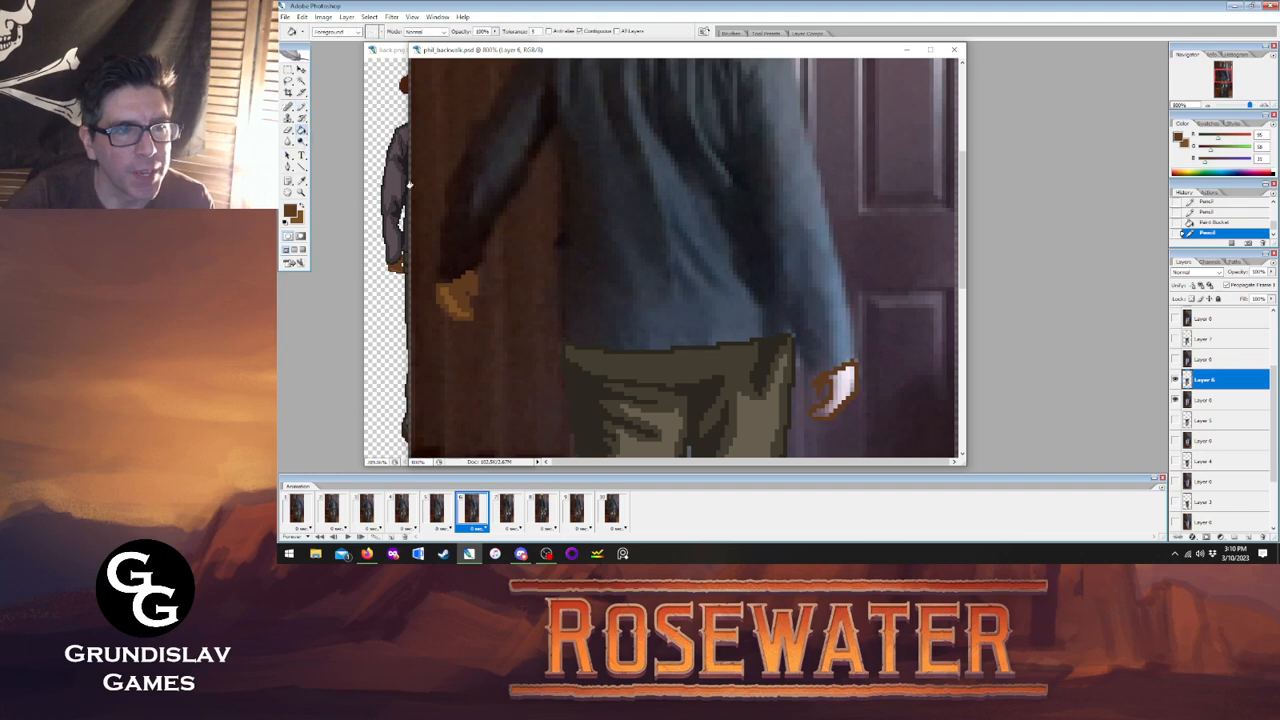
{"action": "key", "text": "x"}
{"action": "left_click", "coordinate": [841, 380]}
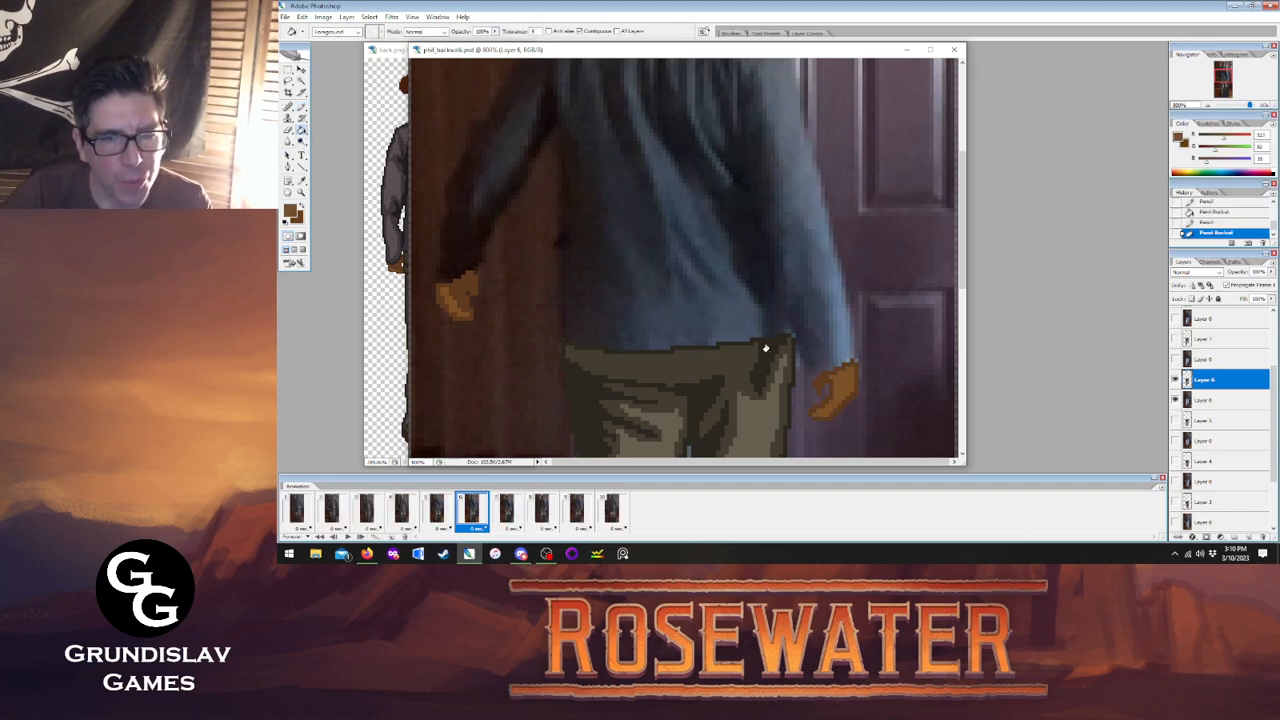
{"action": "left_click", "coordinate": [436, 505]}
{"action": "left_click", "coordinate": [468, 503]}
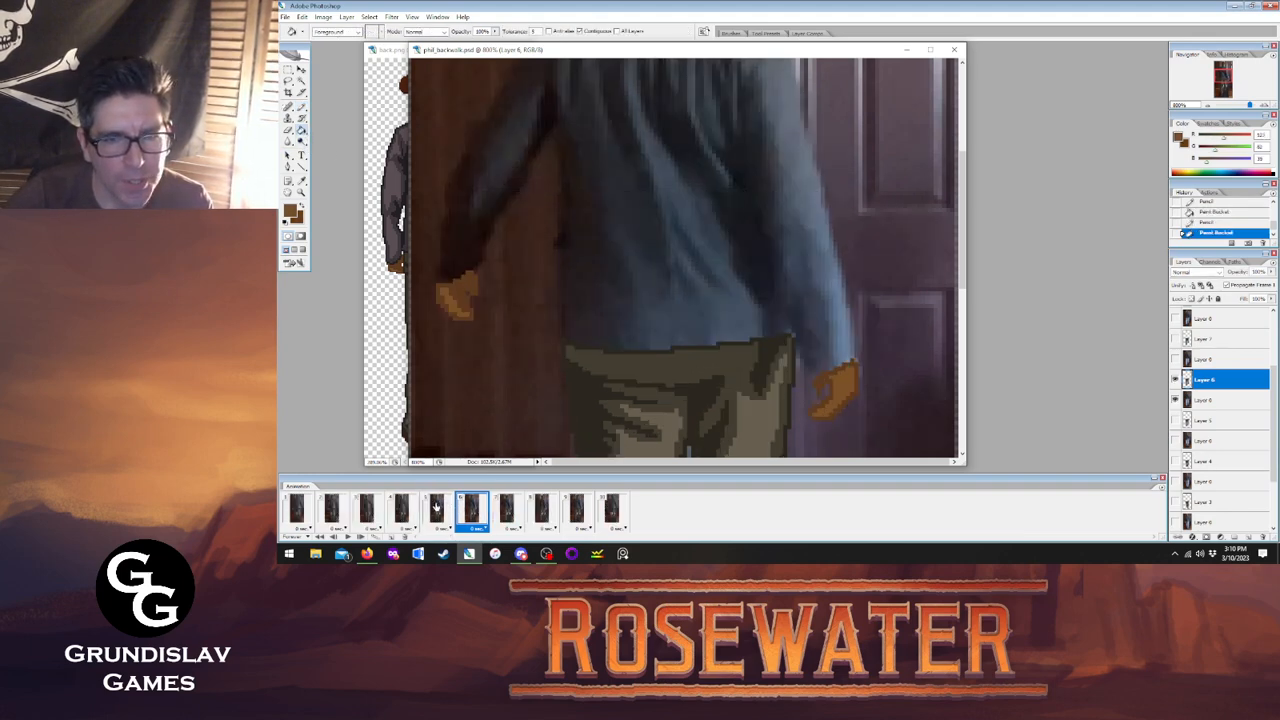
{"action": "left_click", "coordinate": [436, 505]}
{"action": "left_click", "coordinate": [467, 501]}
Retouch the right hand's dark brown lines in frame 6 with the Pencil and erase excess pixels at the wrist.
{"action": "key", "text": "b"}
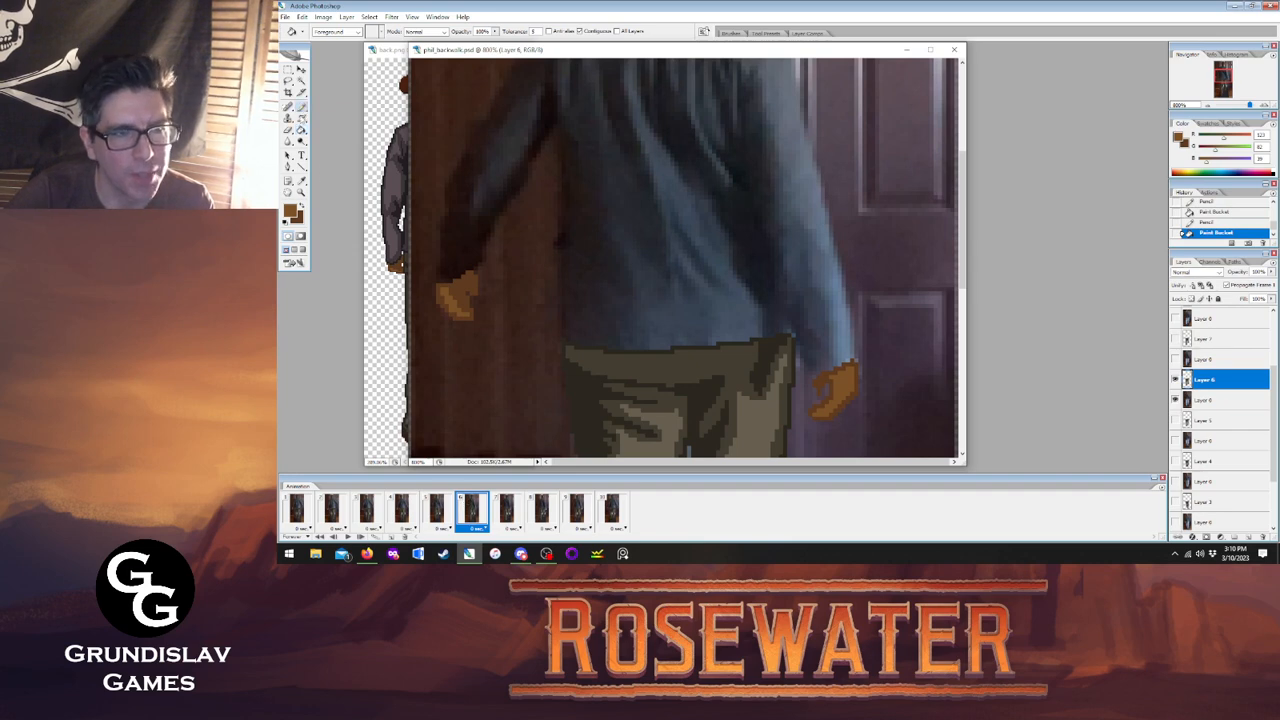
{"action": "key", "text": "x"}
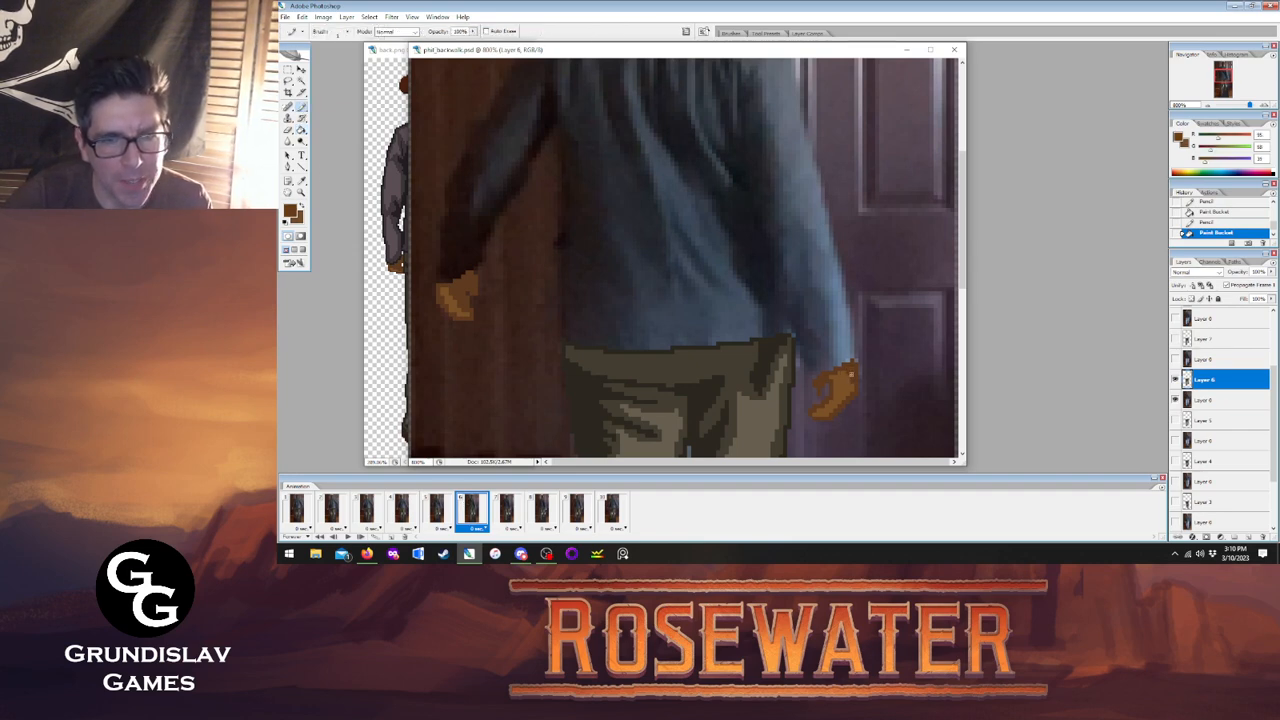
{"action": "left_click", "coordinate": [814, 404]}
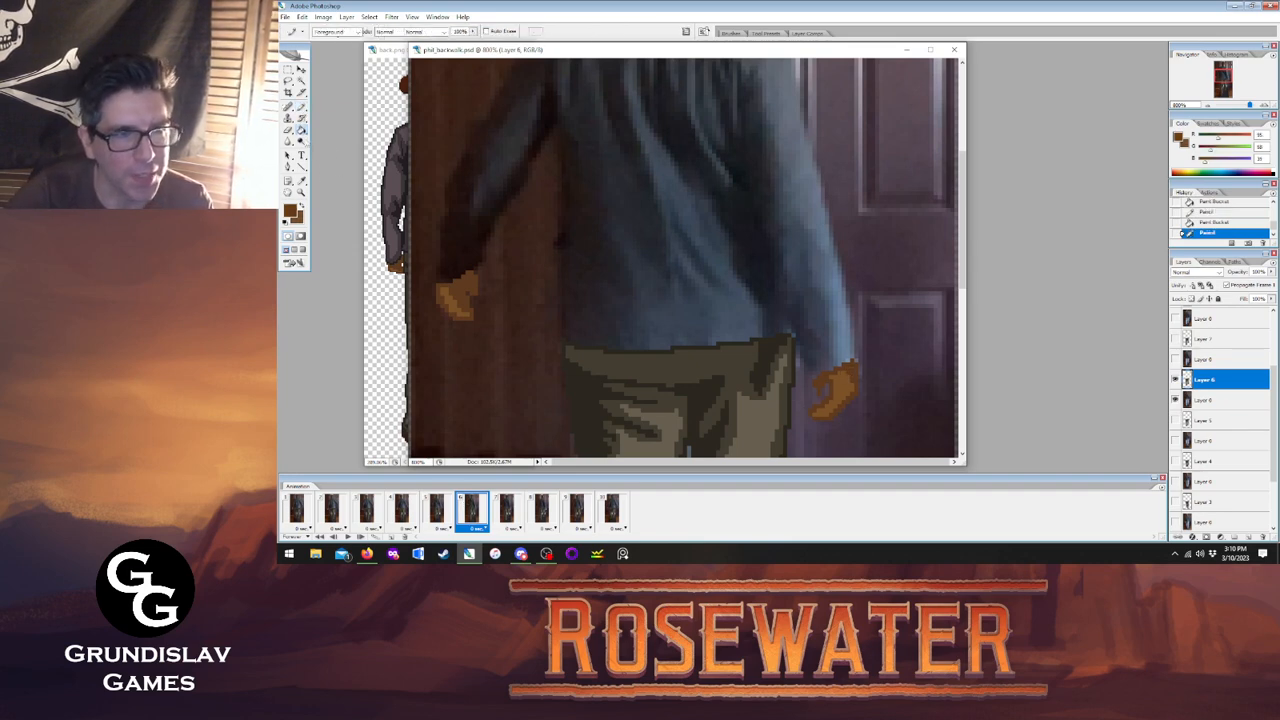
{"action": "key", "text": "e"}
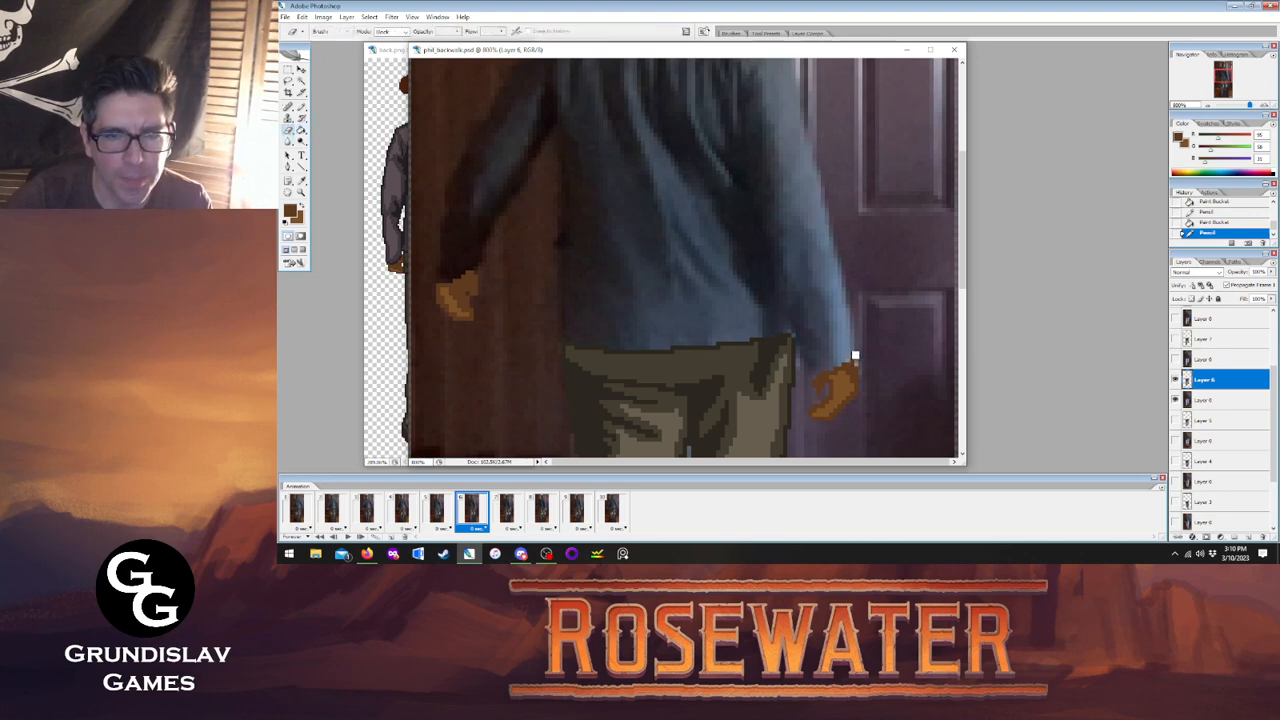
{"action": "left_click", "coordinate": [853, 359]}
{"action": "left_click", "coordinate": [301, 106]}
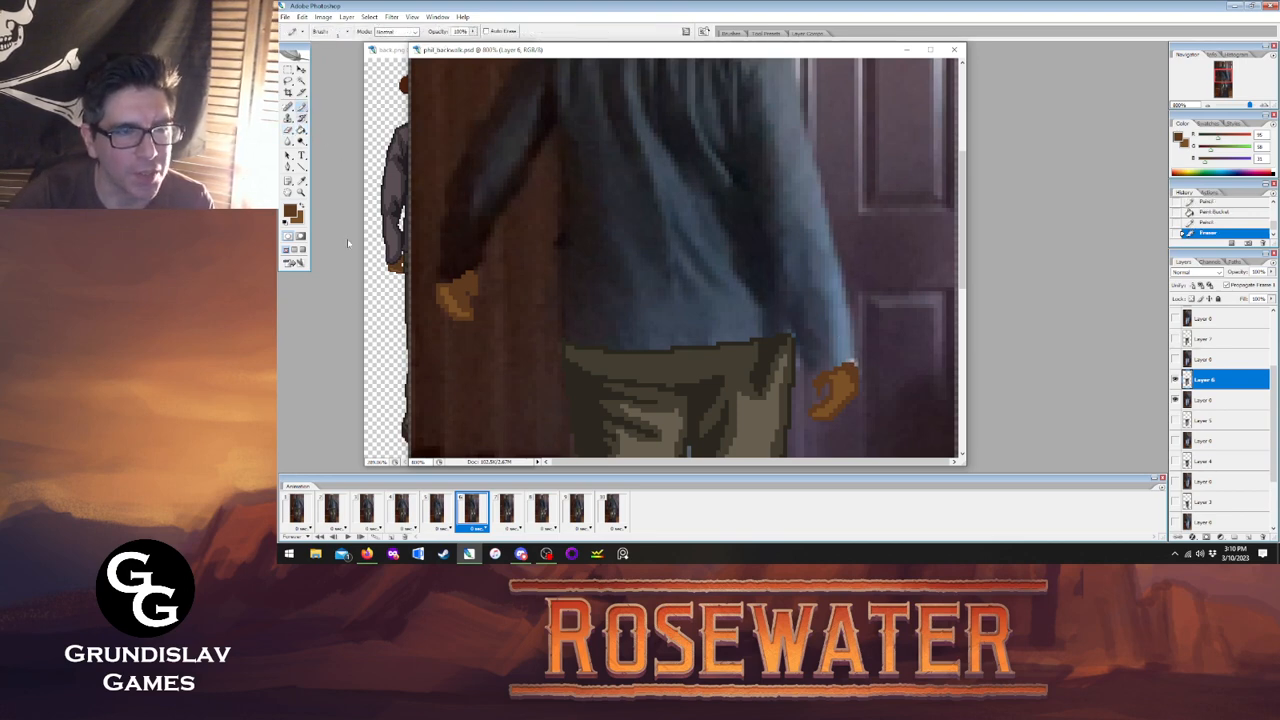
Flip repeatedly between frames 5 and 6 to examine how the hands move.
{"action": "left_click", "coordinate": [436, 512]}
{"action": "left_click", "coordinate": [470, 512]}
{"action": "left_click", "coordinate": [436, 512]}
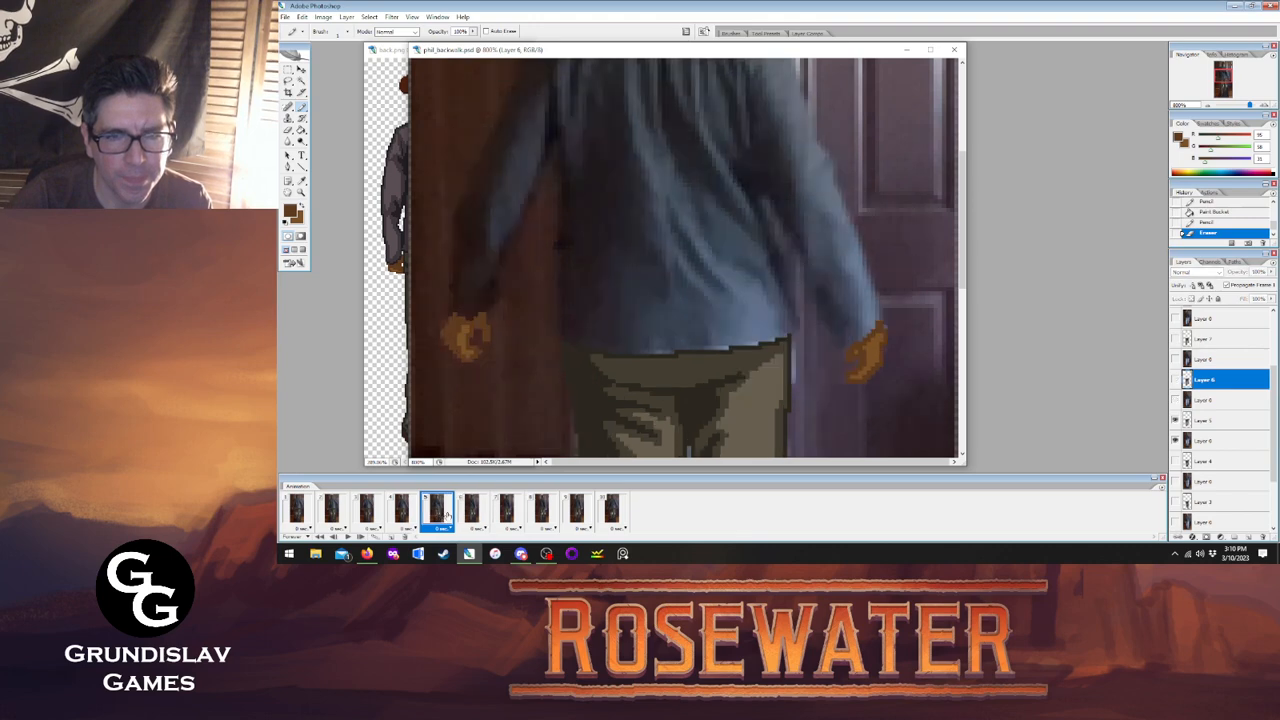
{"action": "left_click", "coordinate": [470, 512]}
{"action": "left_click", "coordinate": [436, 512]}
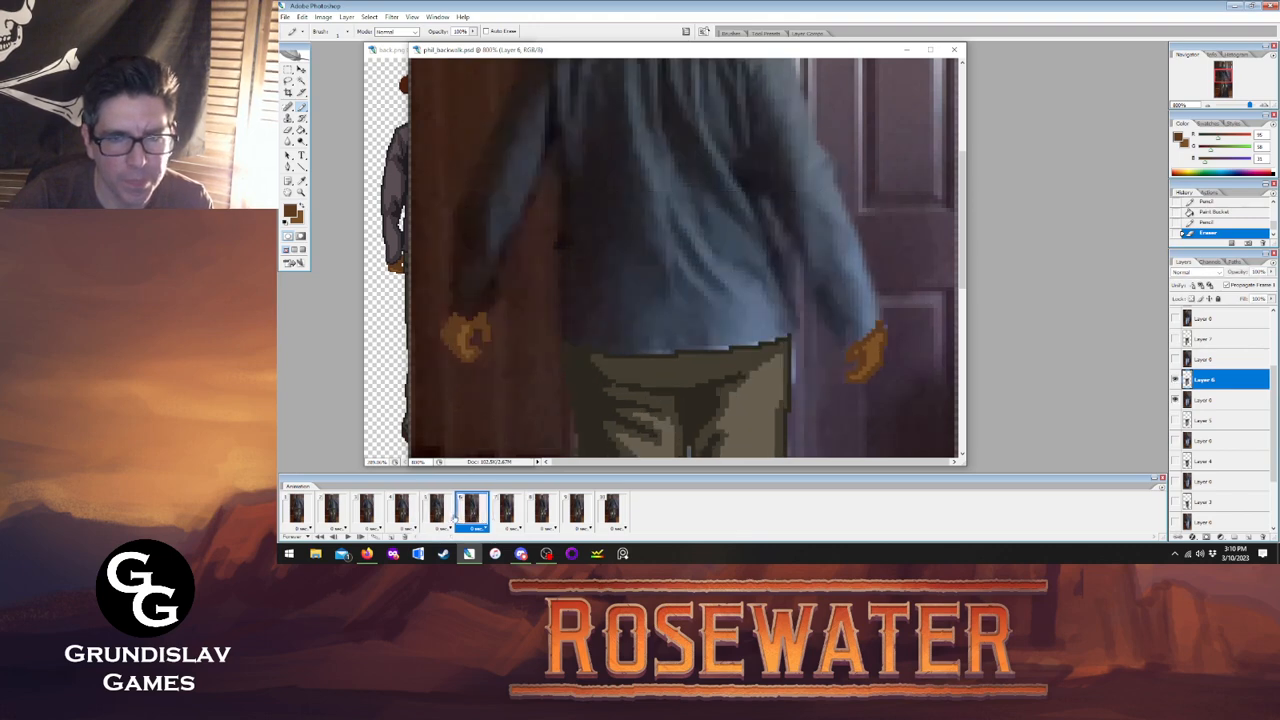
{"action": "left_click", "coordinate": [470, 512]}
{"action": "left_click", "coordinate": [436, 512]}
{"action": "left_click", "coordinate": [470, 512]}
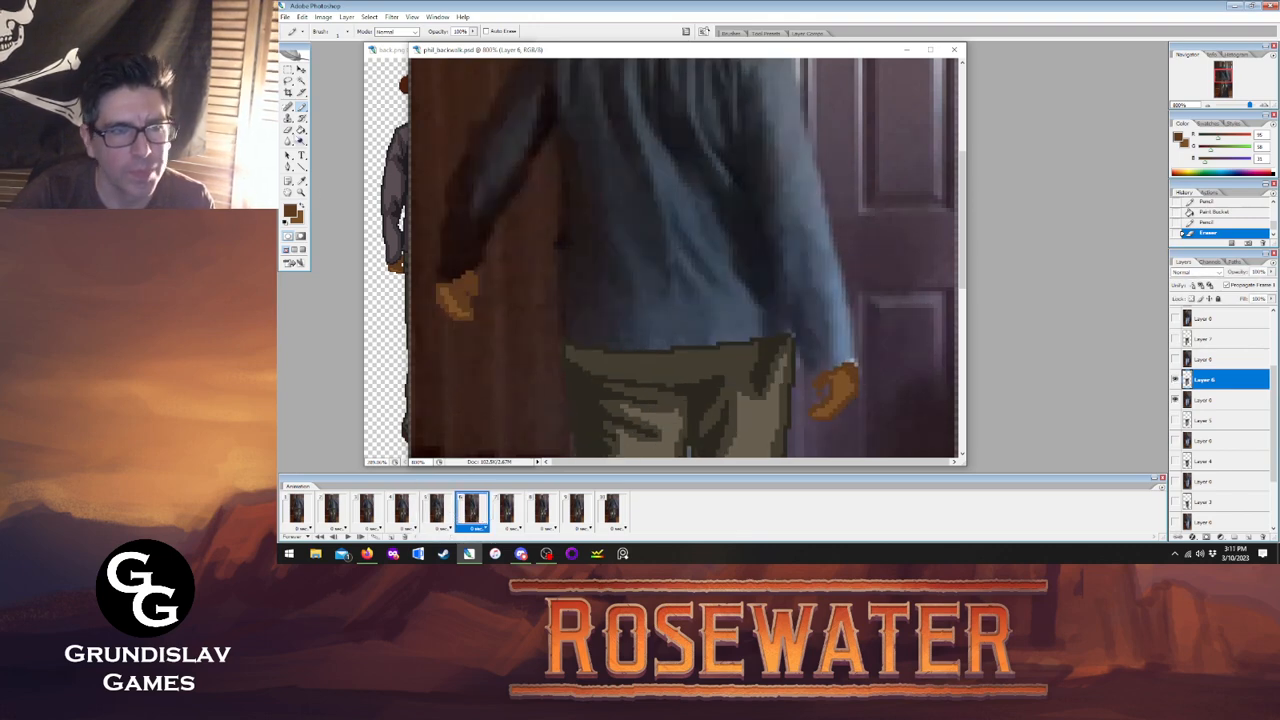
Trim the right hand's thumb in frame 6 with the Eraser and compare the frame with frame 5.
{"action": "left_click", "coordinate": [288, 141]}
{"action": "key", "text": "e"}
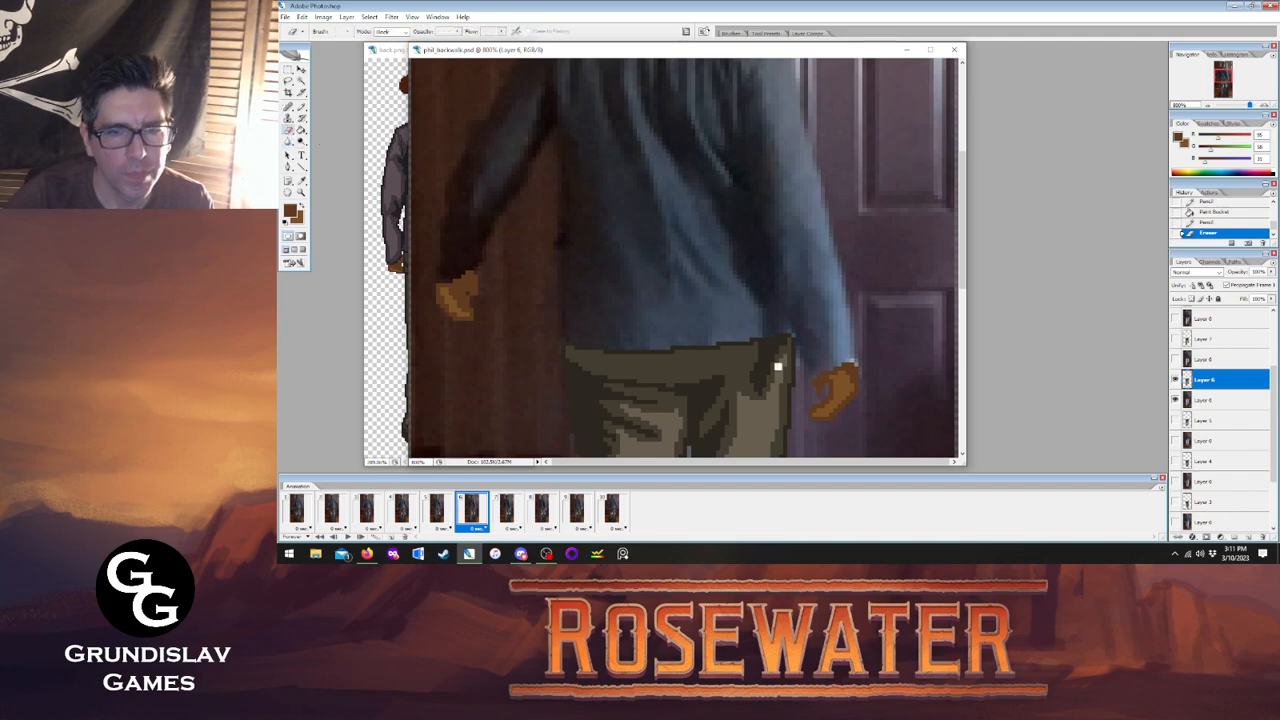
{"action": "left_click", "coordinate": [814, 393]}
{"action": "left_click", "coordinate": [809, 386]}
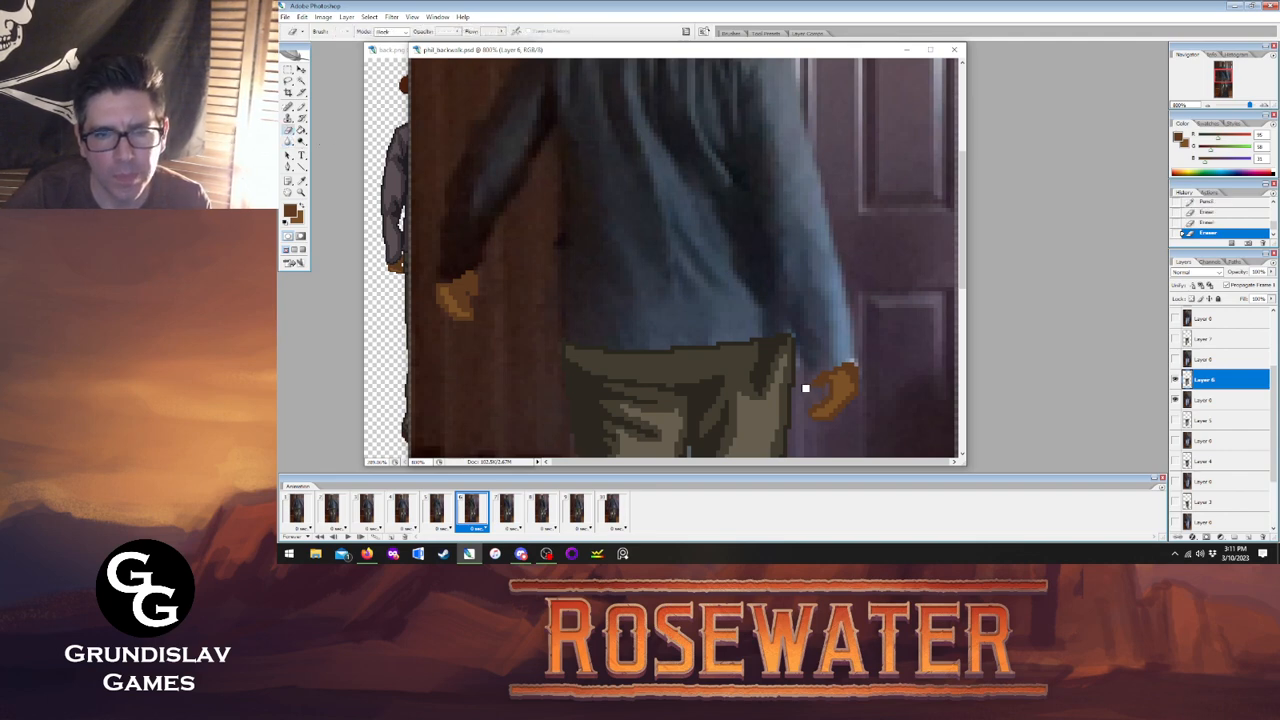
{"action": "key", "text": "b"}
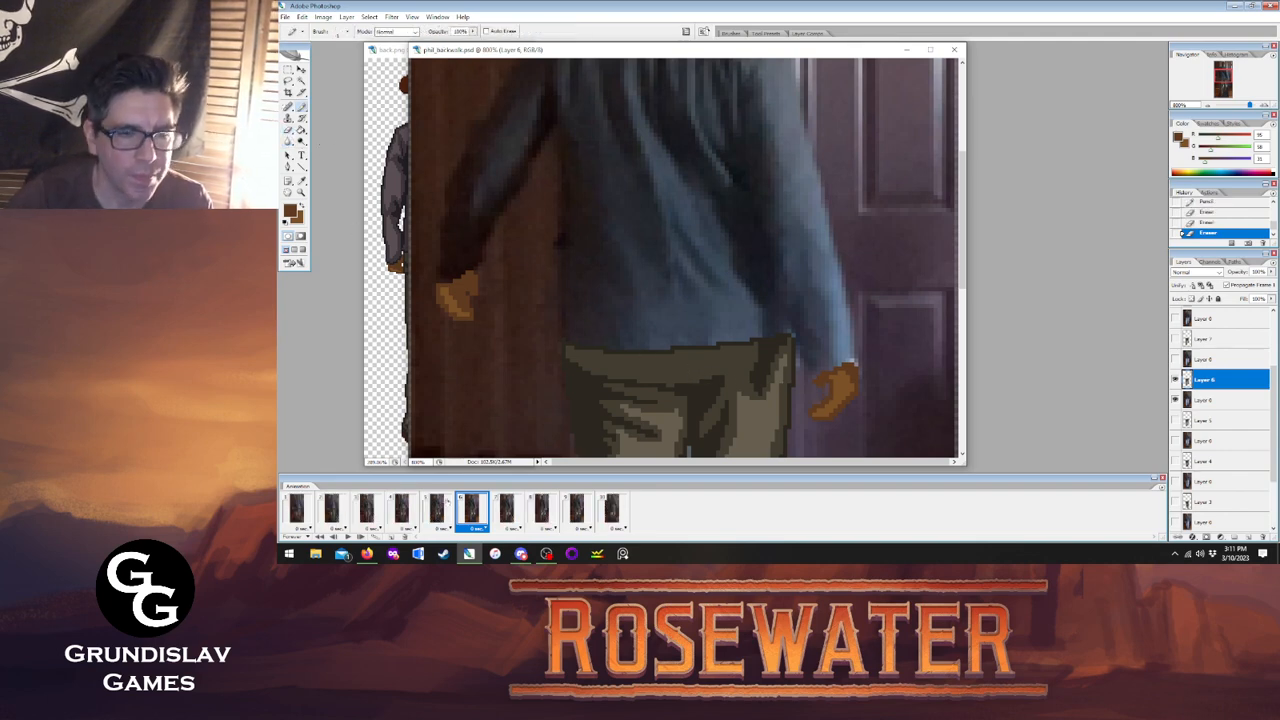
{"action": "left_click", "coordinate": [438, 509]}
{"action": "left_click", "coordinate": [471, 509]}
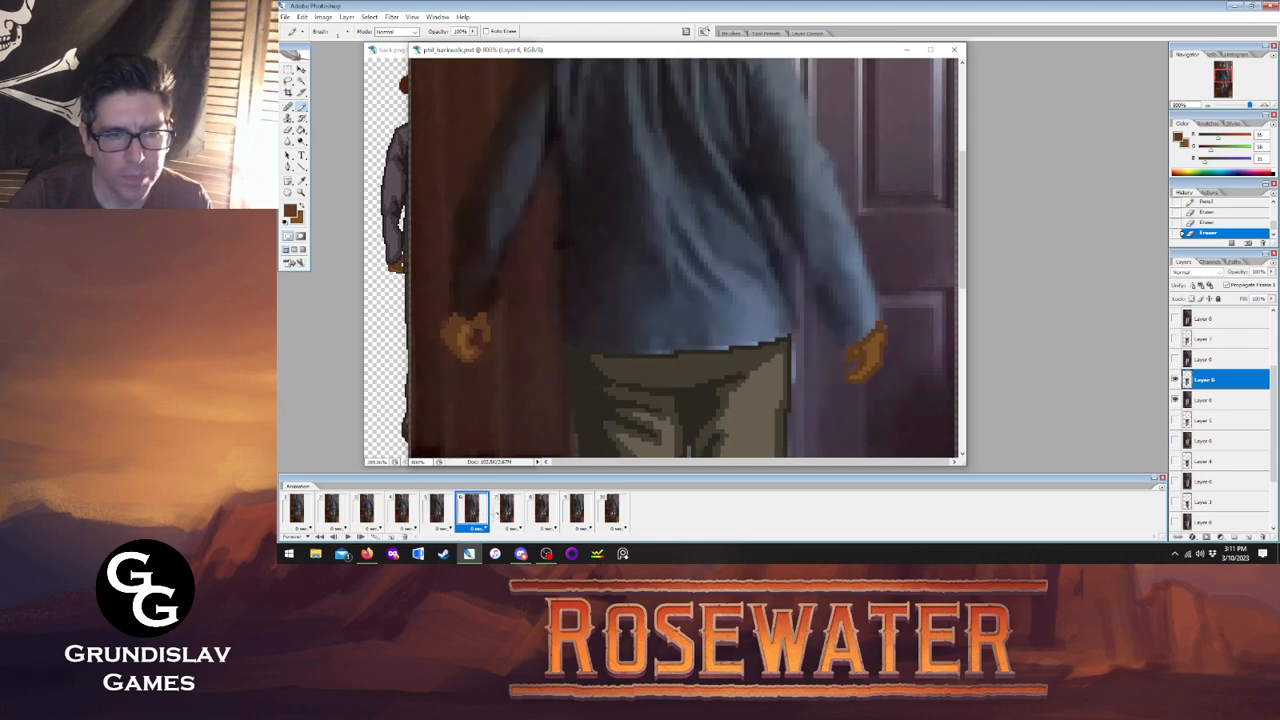
Outline both hands and their finger details in dark brown with the Pencil on Layer 7 in frame 7.
{"action": "left_click", "coordinate": [506, 509]}
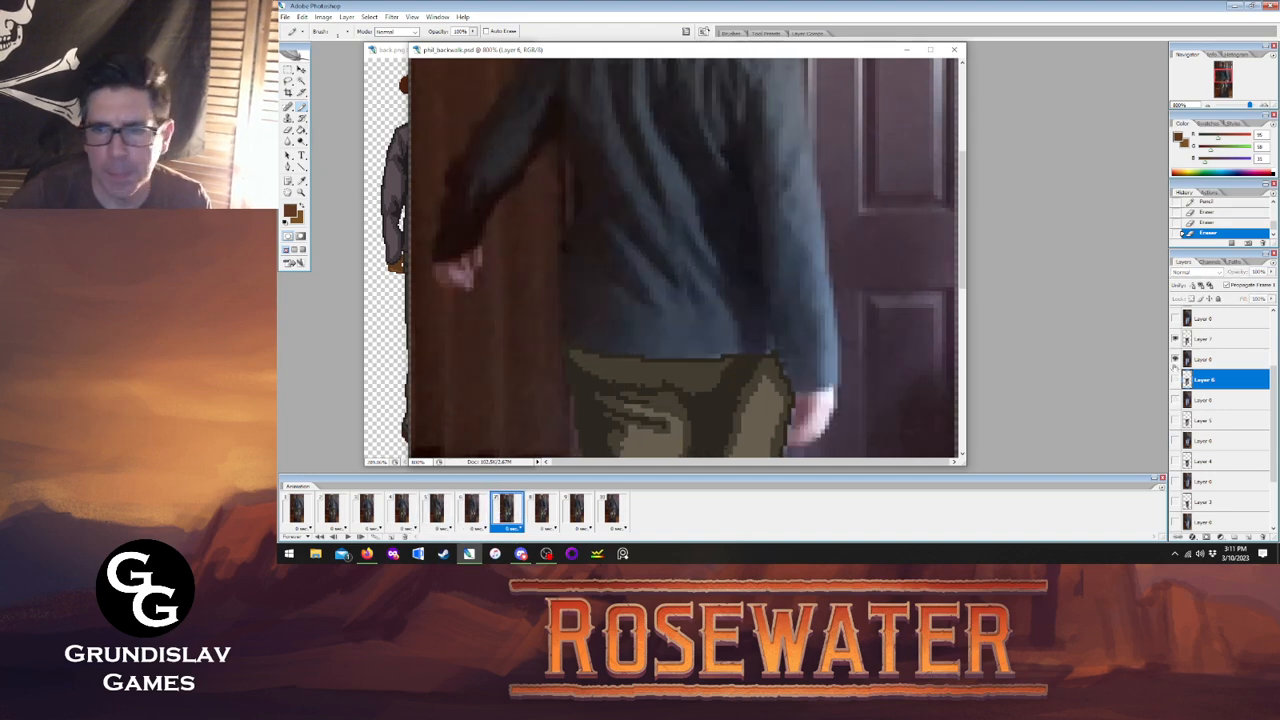
{"action": "left_click", "coordinate": [1205, 339]}
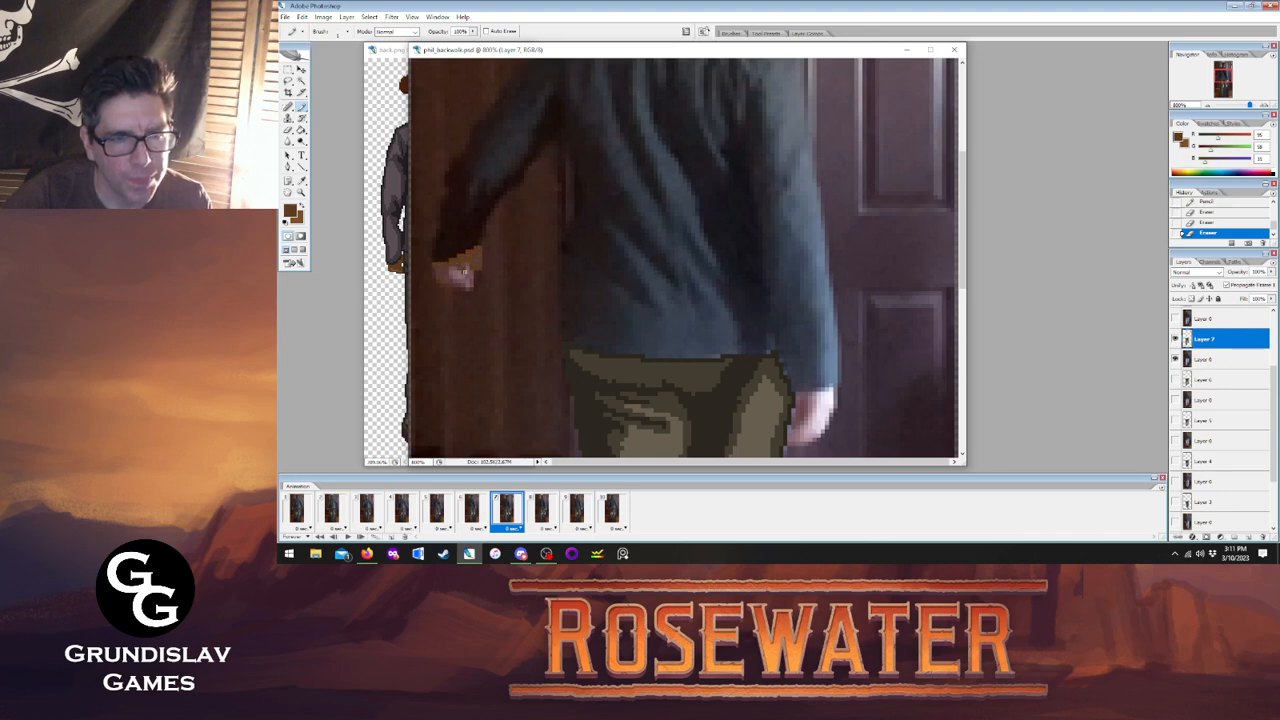
{"action": "left_click", "coordinate": [473, 279]}
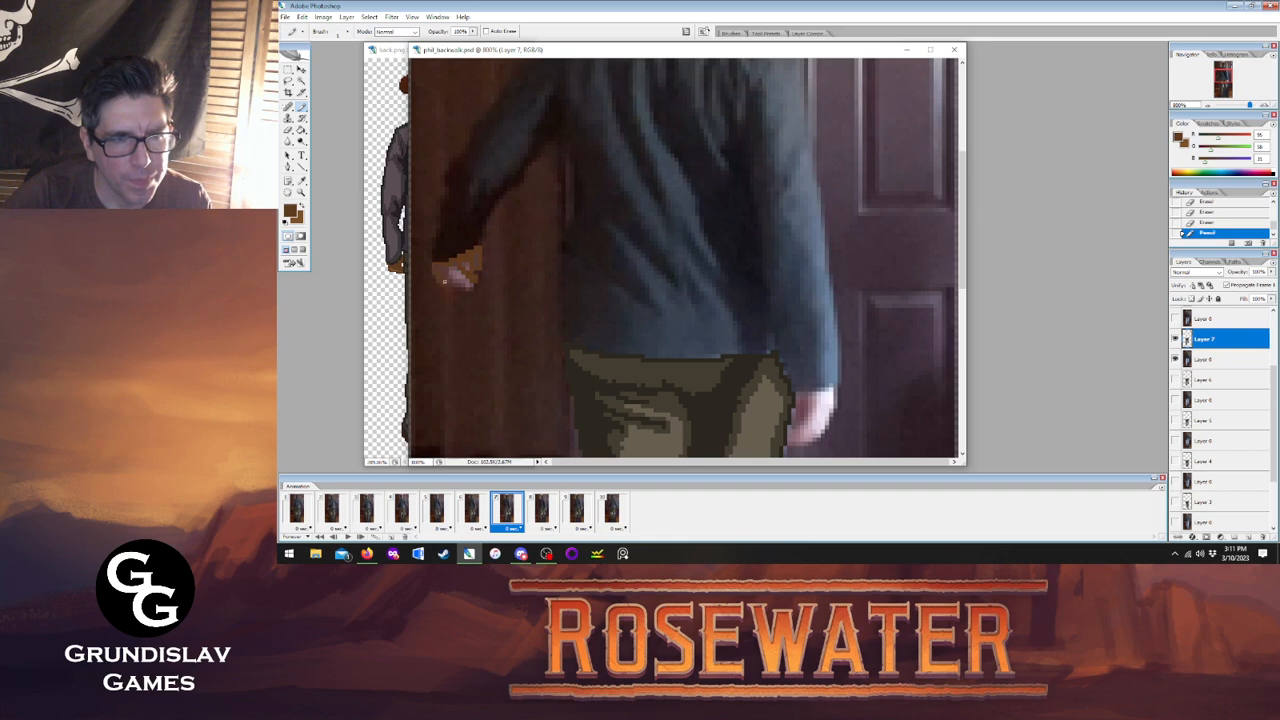
{"action": "left_click_drag", "start_coordinate": [446, 268], "coordinate": [465, 284]}
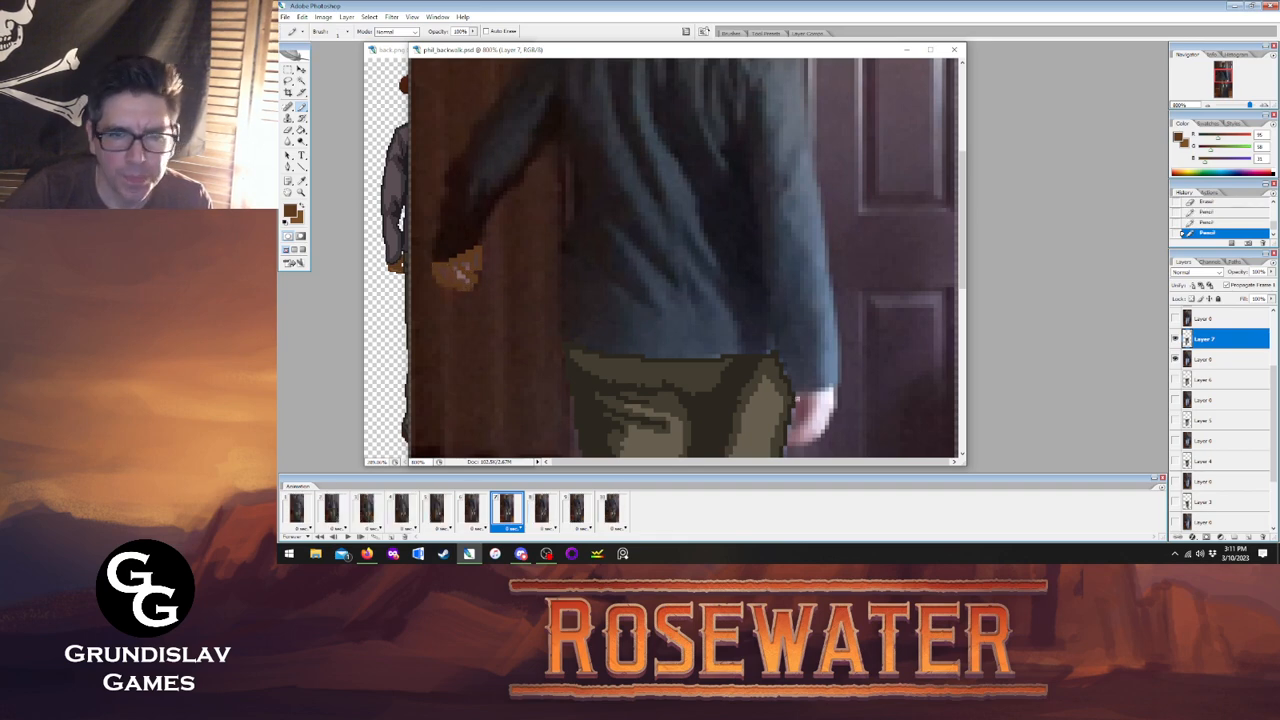
{"action": "mouse_move", "coordinate": [812, 392]}
{"action": "left_mouse_down"}
{"action": "mouse_move", "coordinate": [836, 388]}
{"action": "mouse_move", "coordinate": [834, 406]}
{"action": "mouse_move", "coordinate": [800, 445]}
{"action": "mouse_move", "coordinate": [817, 401]}
{"action": "left_mouse_up"}
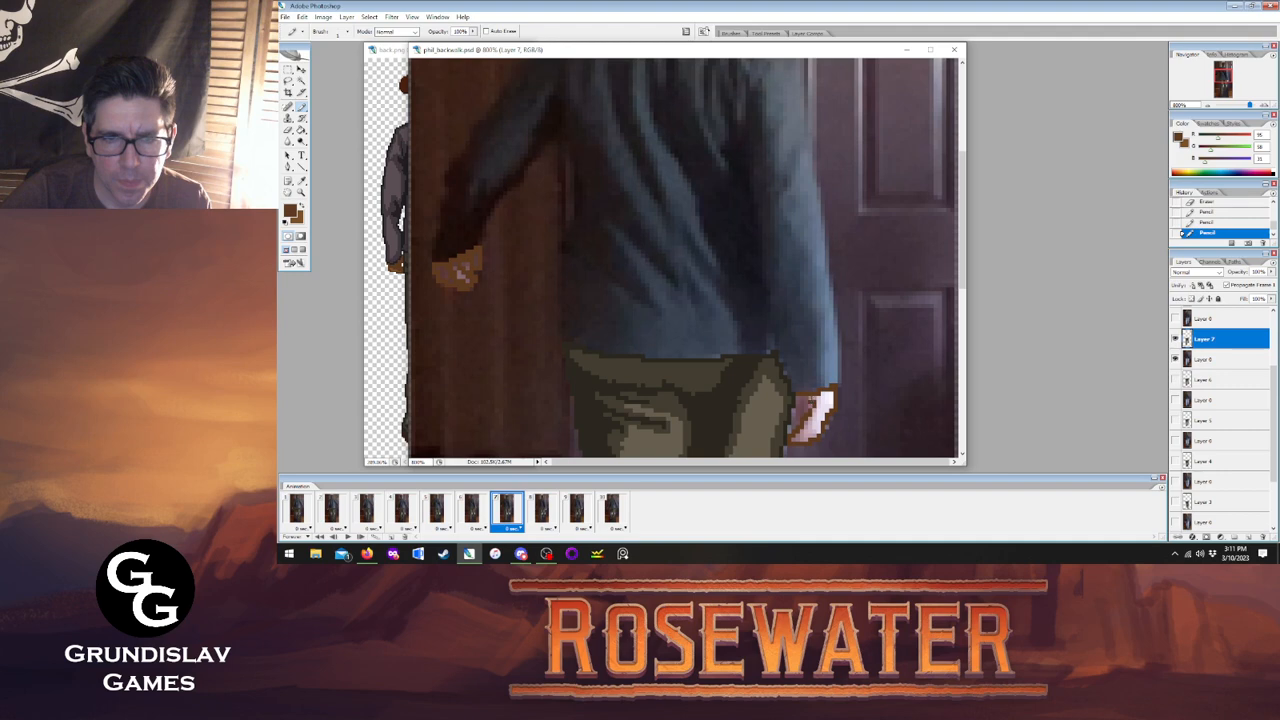
{"action": "left_click", "coordinate": [808, 405]}
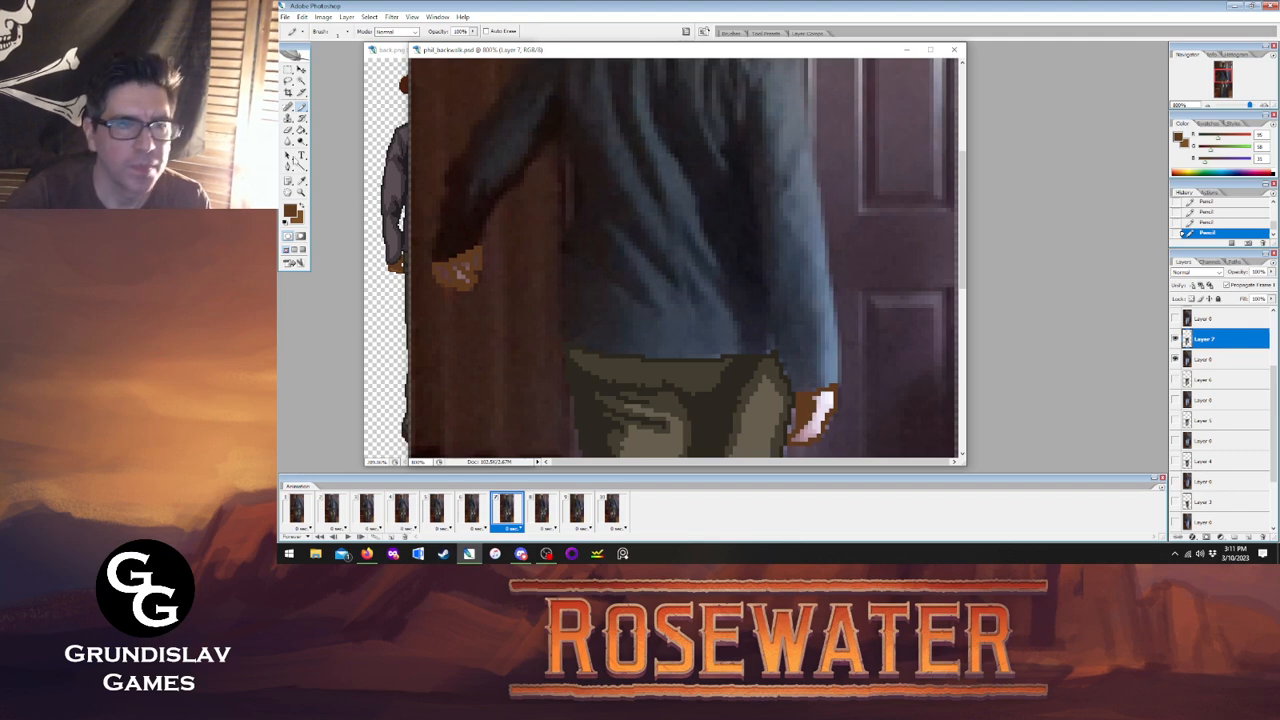
Fill the areas inside both hand outlines in frame 7 with the lighter brown using the Paint Bucket.
{"action": "left_click", "coordinate": [301, 129]}
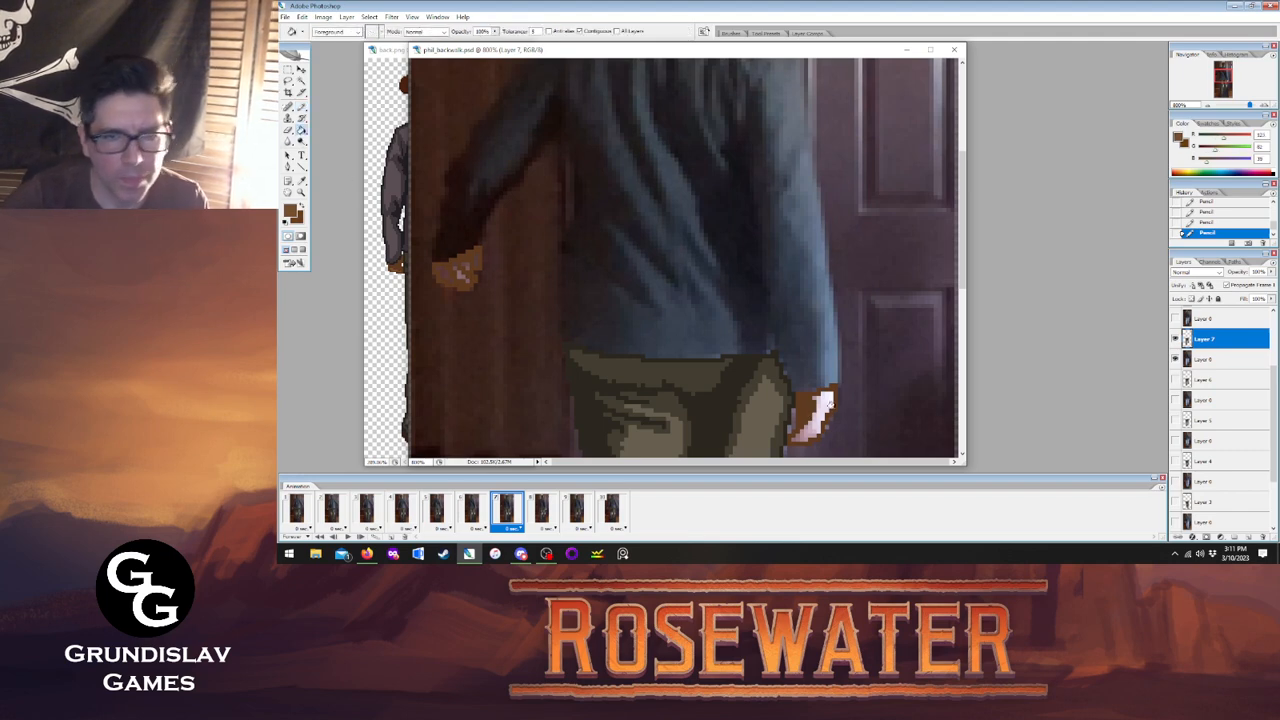
{"action": "left_click", "coordinate": [826, 407]}
{"action": "left_click", "coordinate": [448, 271]}
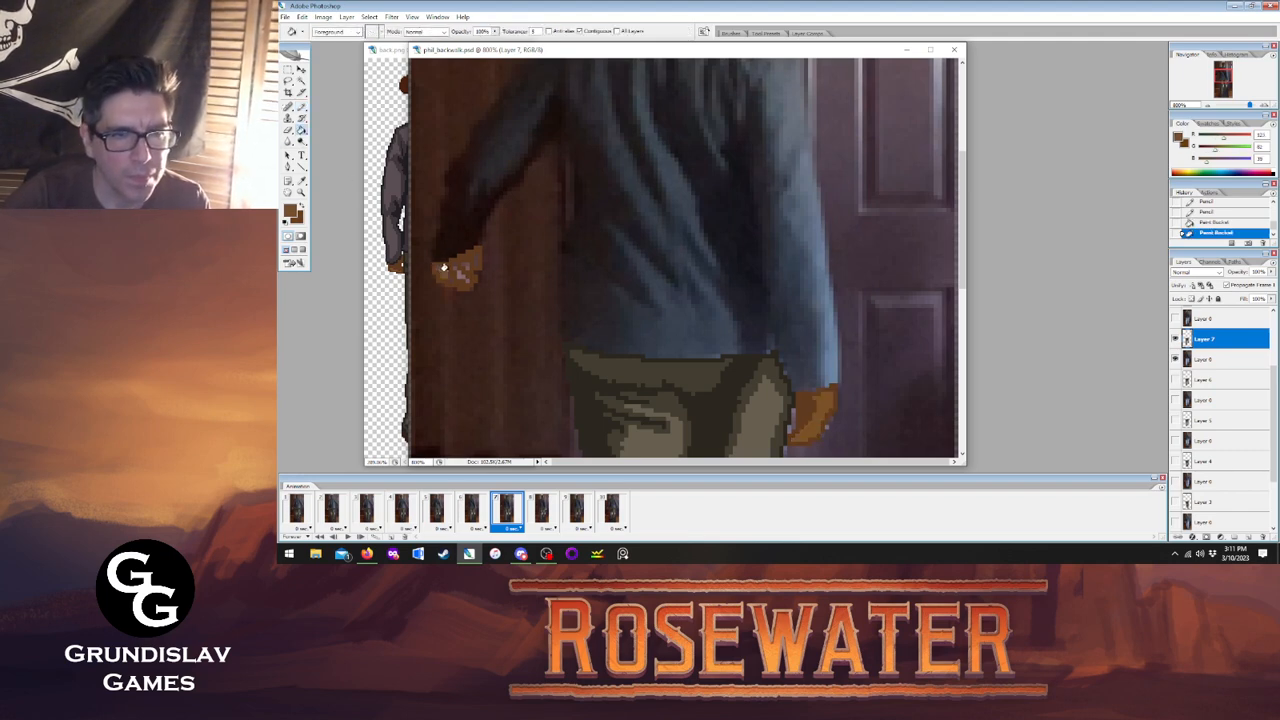
{"action": "left_click", "coordinate": [455, 273]}
{"action": "left_click", "coordinate": [455, 273]}
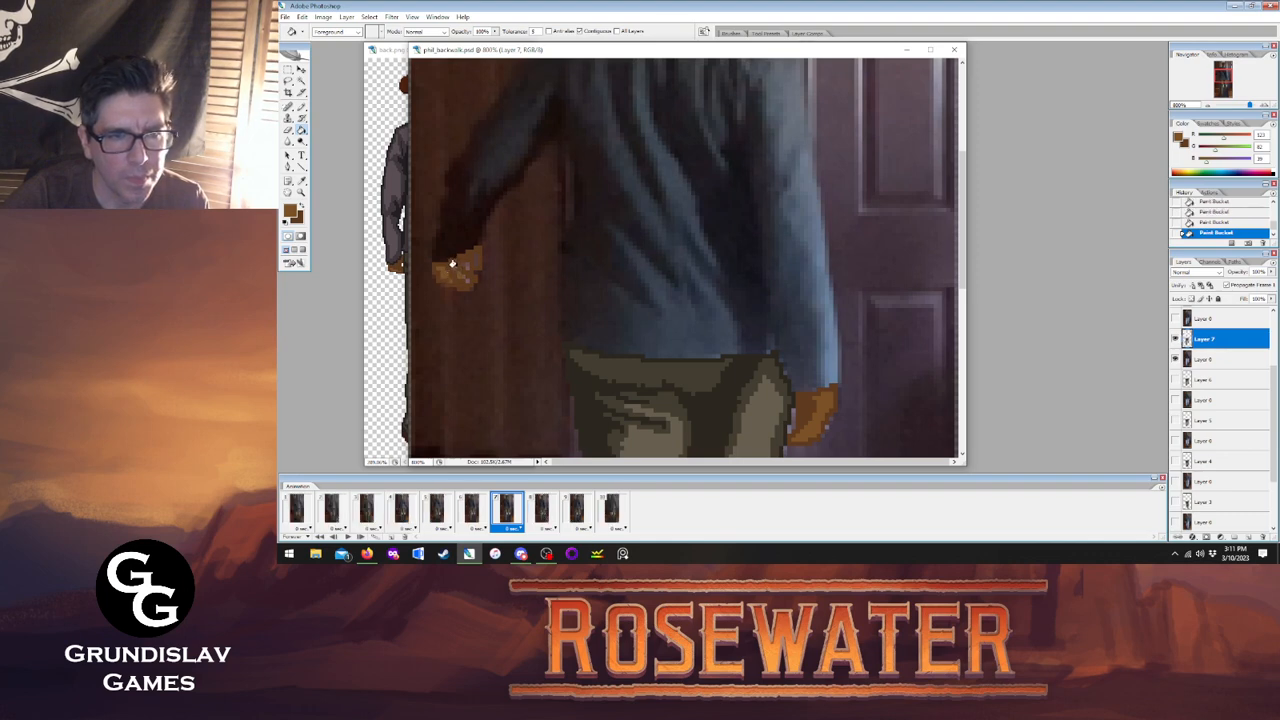
{"action": "left_click", "coordinate": [473, 269]}
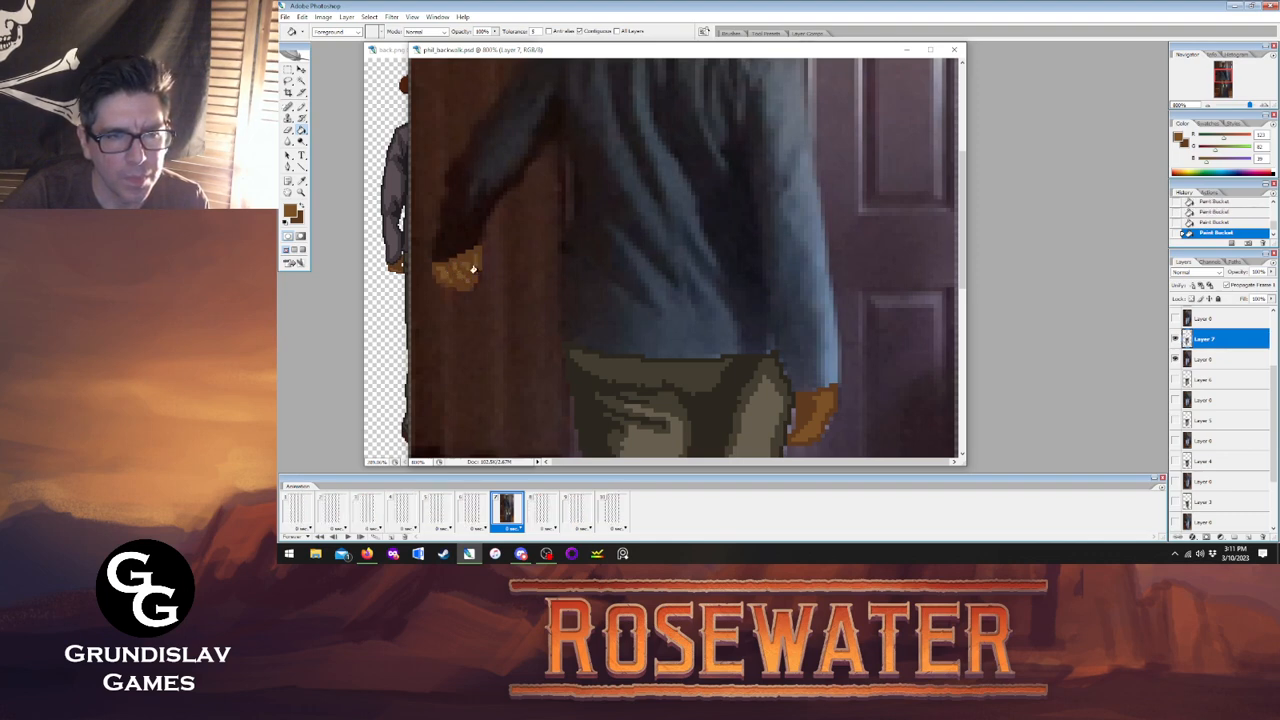
Outline both hands and their finger details in dark brown with the Pencil on Layer 8 in frame 8.
{"action": "key", "text": "b"}
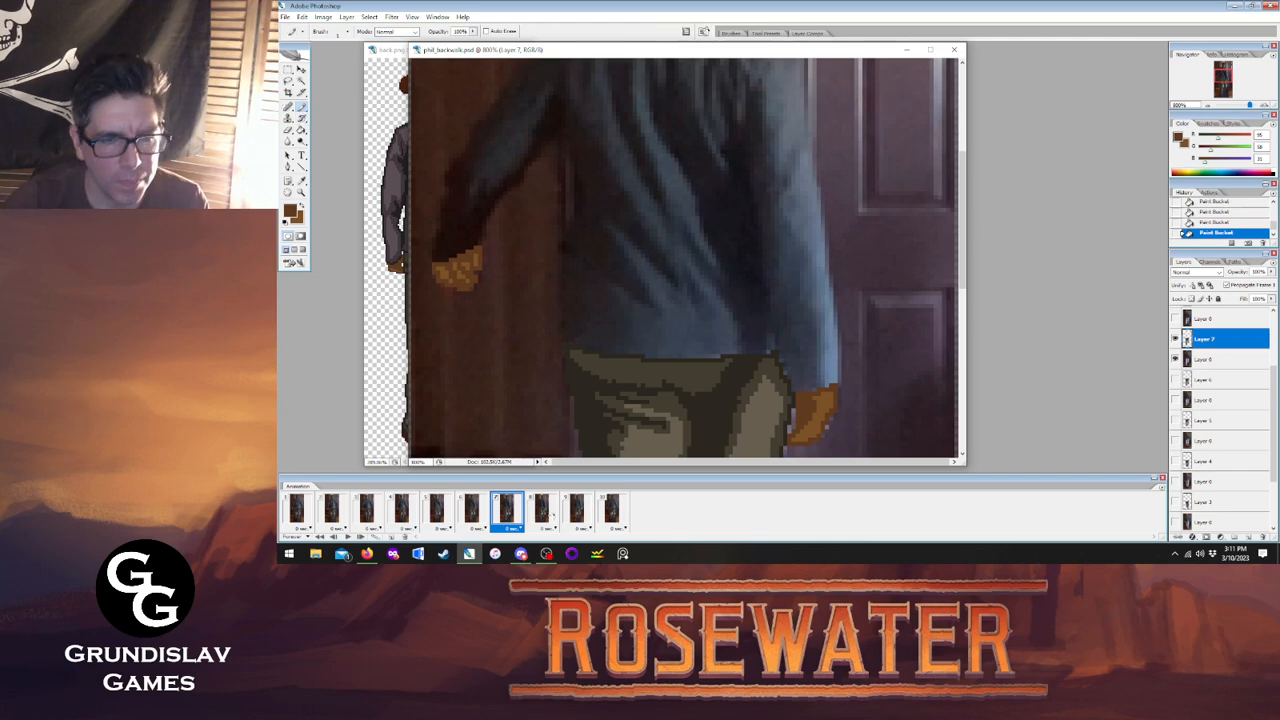
{"action": "left_click", "coordinate": [541, 510]}
{"action": "scroll", "coordinate": [1222, 358], "scroll_direction": "up", "scroll_amount": 2}
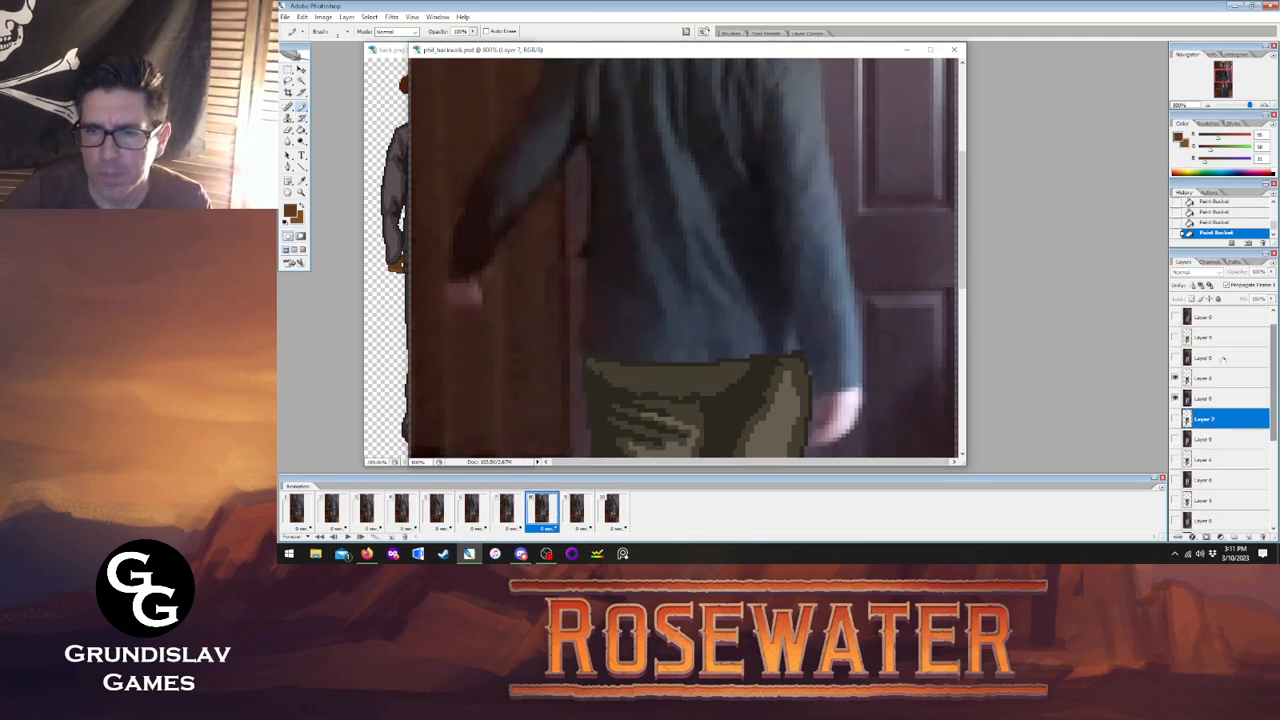
{"action": "left_click", "coordinate": [1210, 378]}
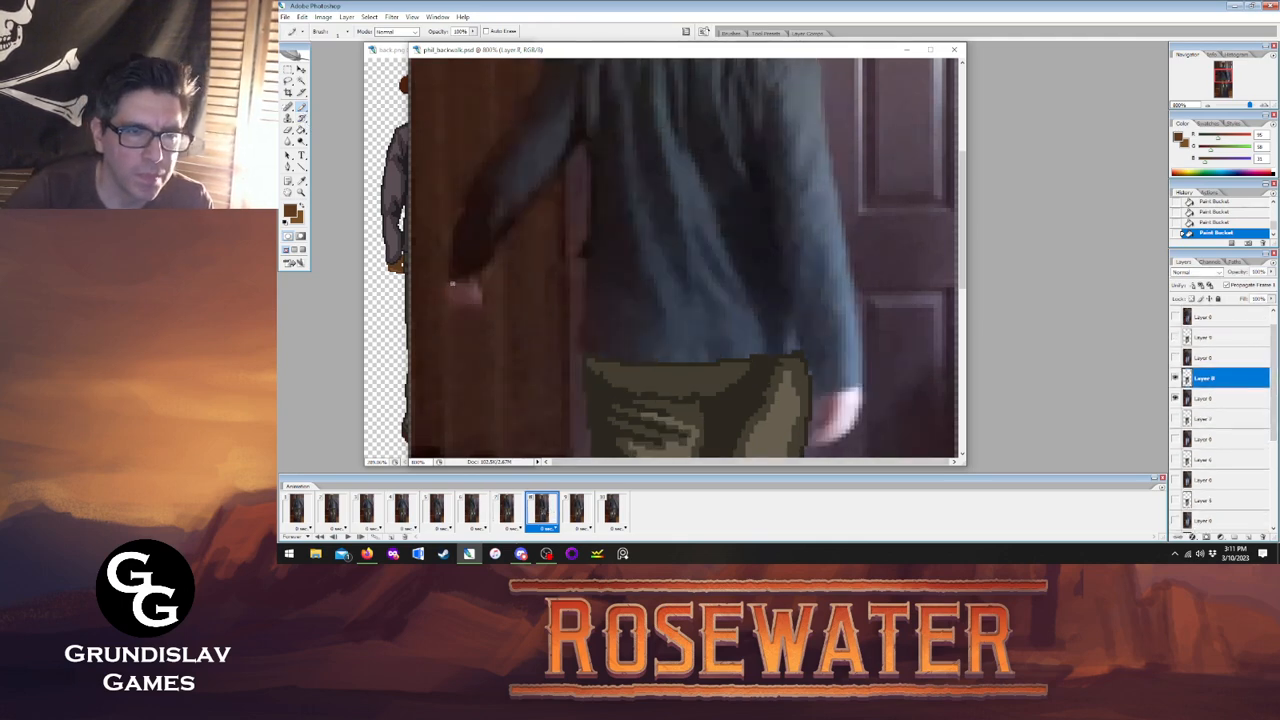
{"action": "mouse_move", "coordinate": [483, 272]}
{"action": "left_mouse_down"}
{"action": "mouse_move", "coordinate": [452, 285]}
{"action": "mouse_move", "coordinate": [462, 305]}
{"action": "left_mouse_up"}
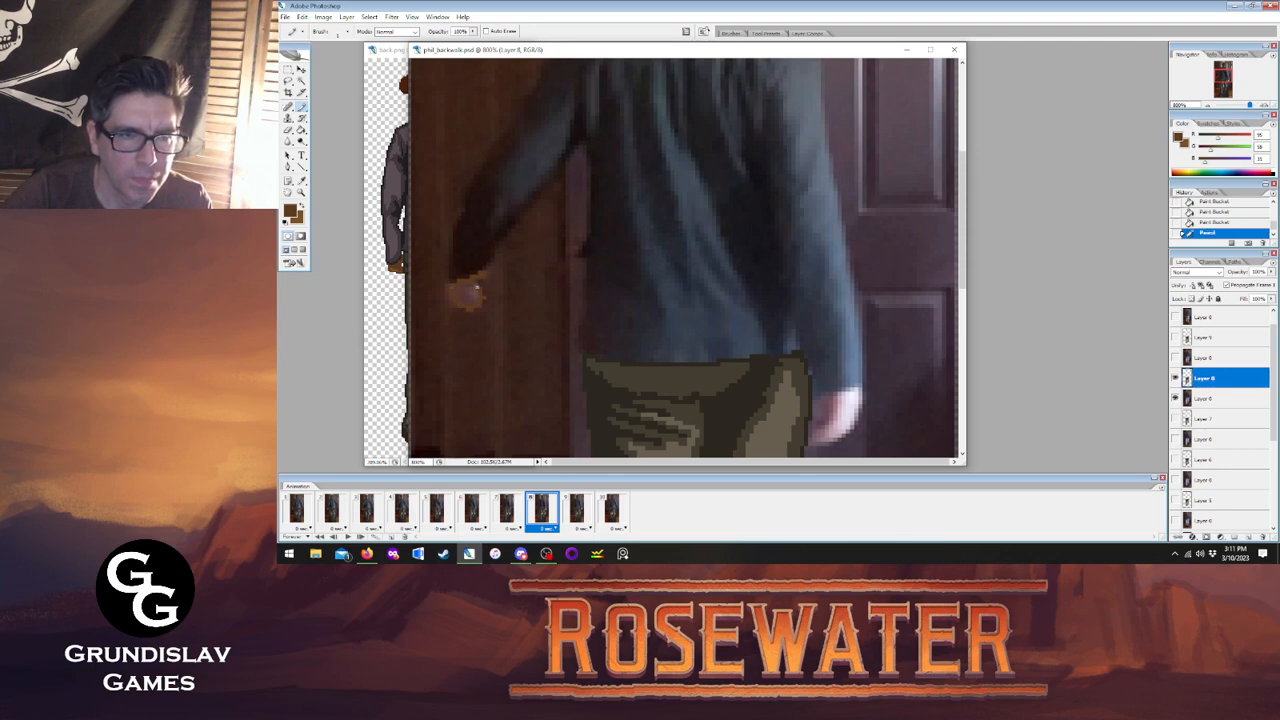
{"action": "left_click", "coordinate": [486, 277]}
{"action": "left_click_drag", "start_coordinate": [484, 288], "coordinate": [476, 302]}
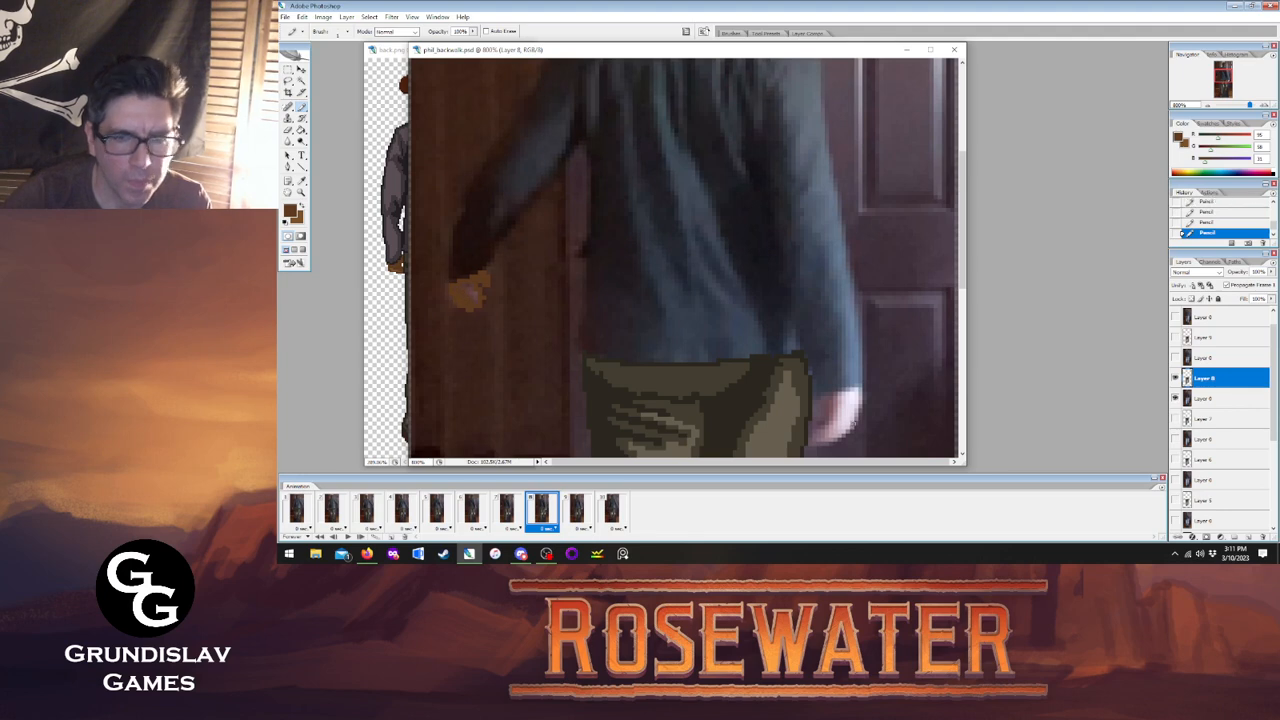
{"action": "left_click", "coordinate": [822, 405]}
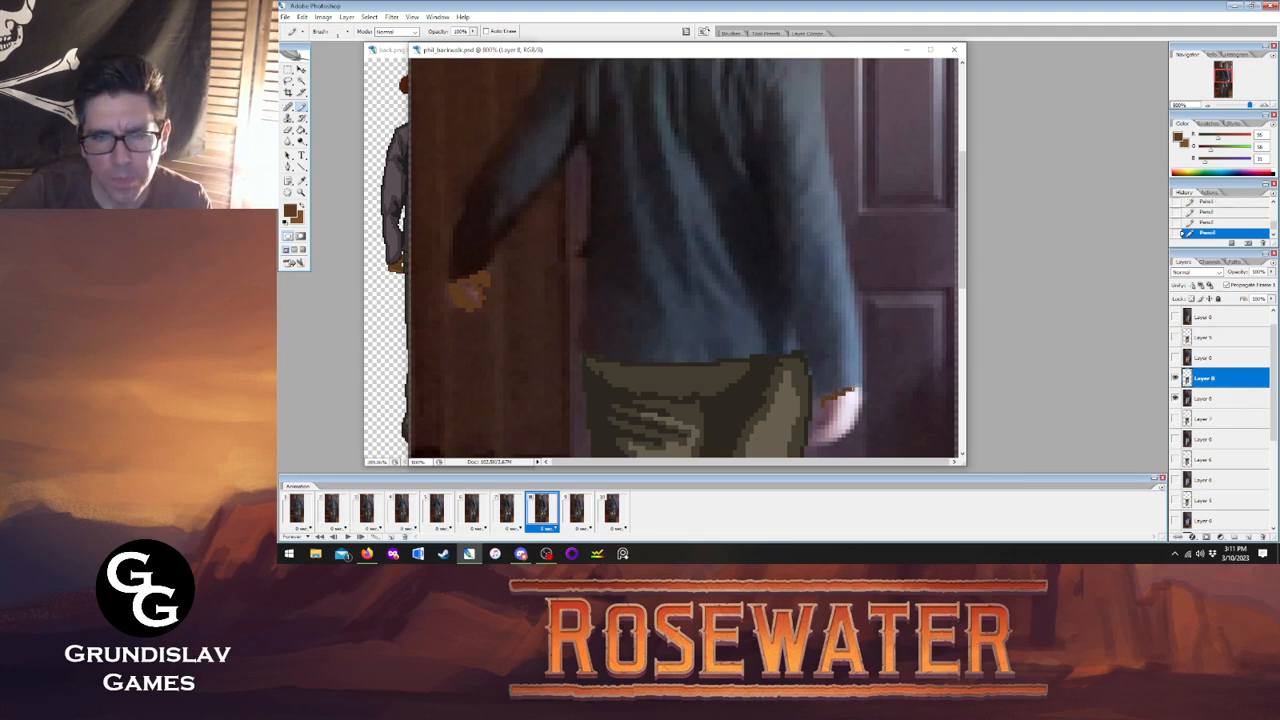
{"action": "mouse_move", "coordinate": [860, 394]}
{"action": "left_mouse_down"}
{"action": "mouse_move", "coordinate": [840, 438]}
{"action": "mouse_move", "coordinate": [830, 422]}
{"action": "left_mouse_up"}
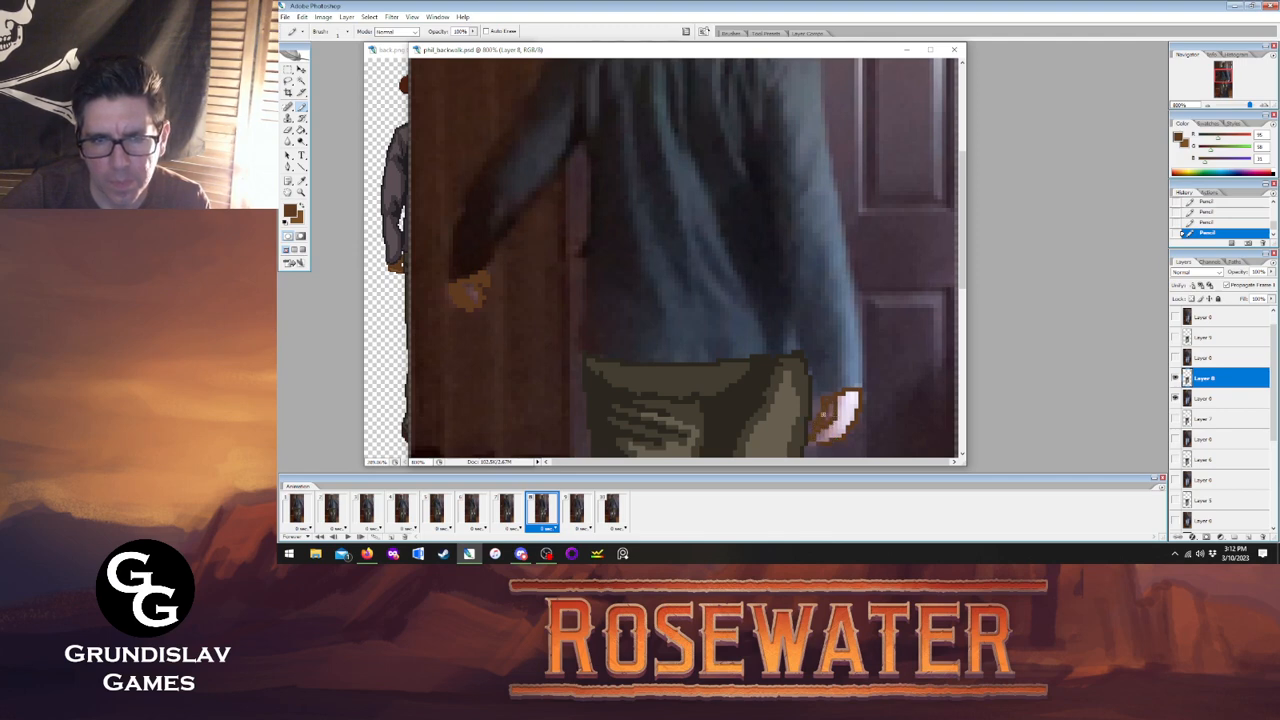
Fill both hands in frame 8 with the lighter brown using the Paint Bucket and compare the frame with frame 7.
{"action": "left_click", "coordinate": [301, 130]}
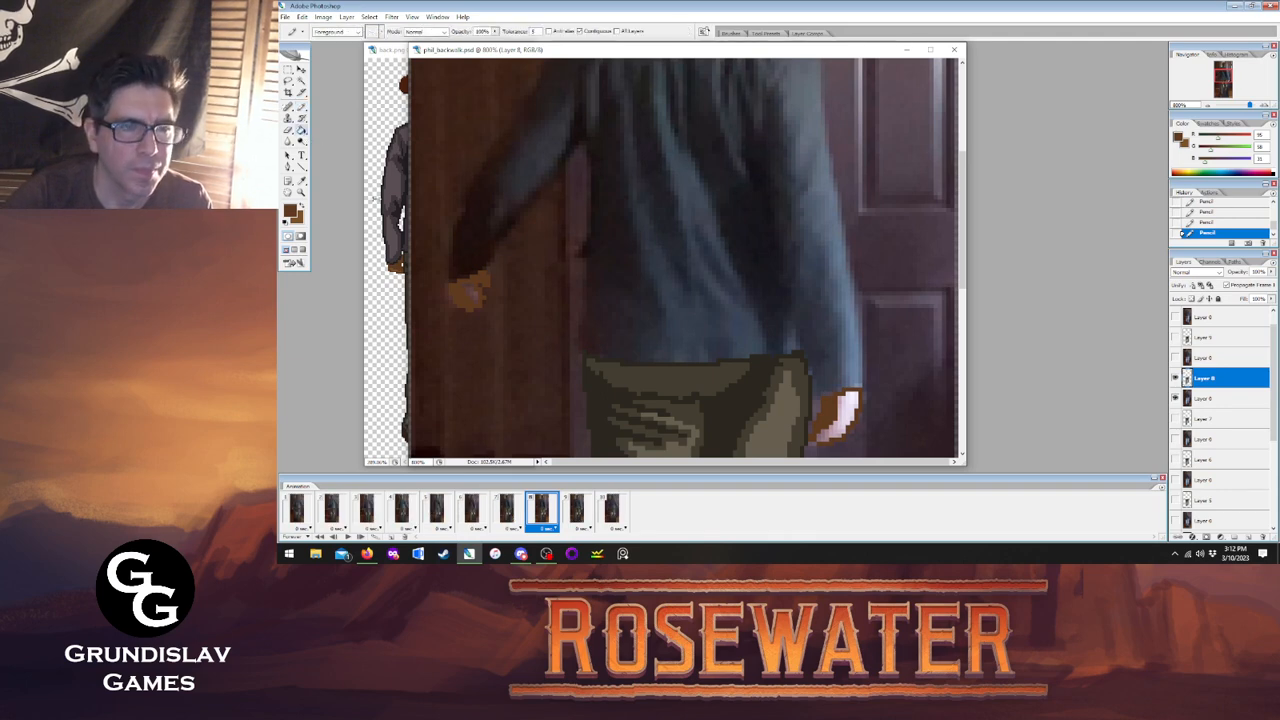
{"action": "left_click", "coordinate": [466, 288]}
{"action": "left_click", "coordinate": [838, 400]}
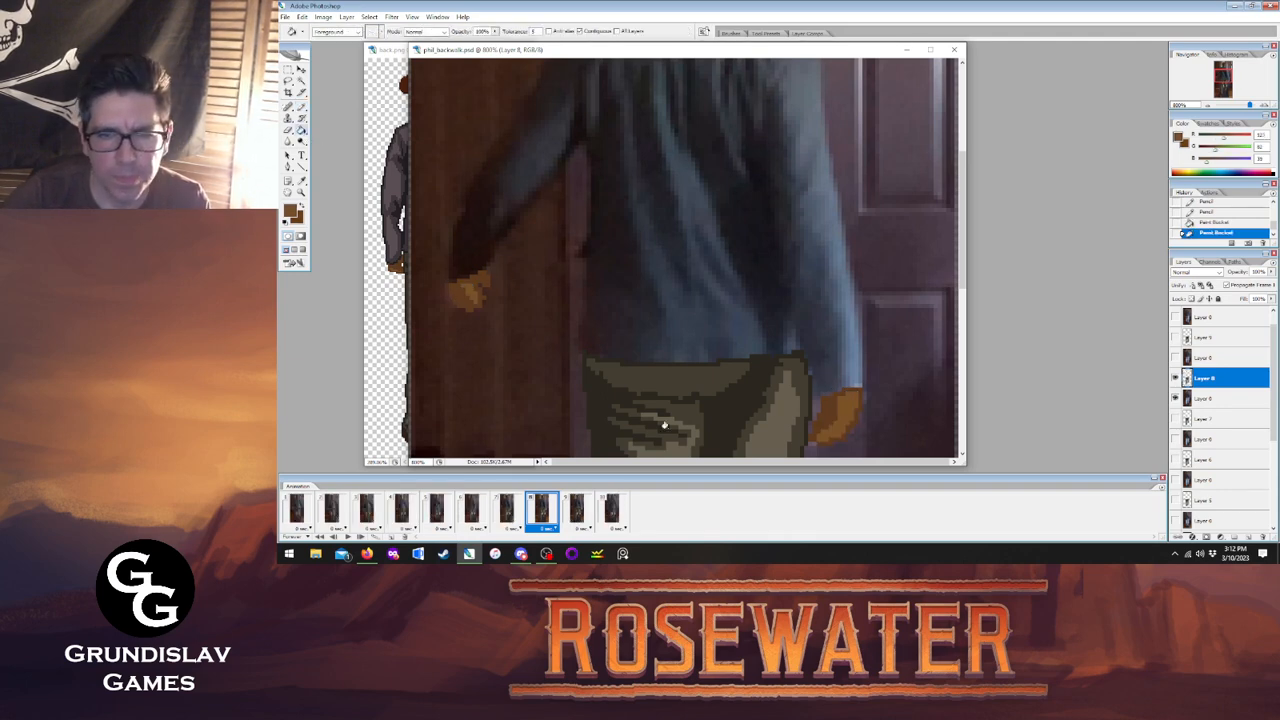
{"action": "left_click", "coordinate": [509, 512]}
{"action": "left_click", "coordinate": [541, 510]}
{"action": "left_click", "coordinate": [509, 512]}
{"action": "left_click", "coordinate": [541, 512]}
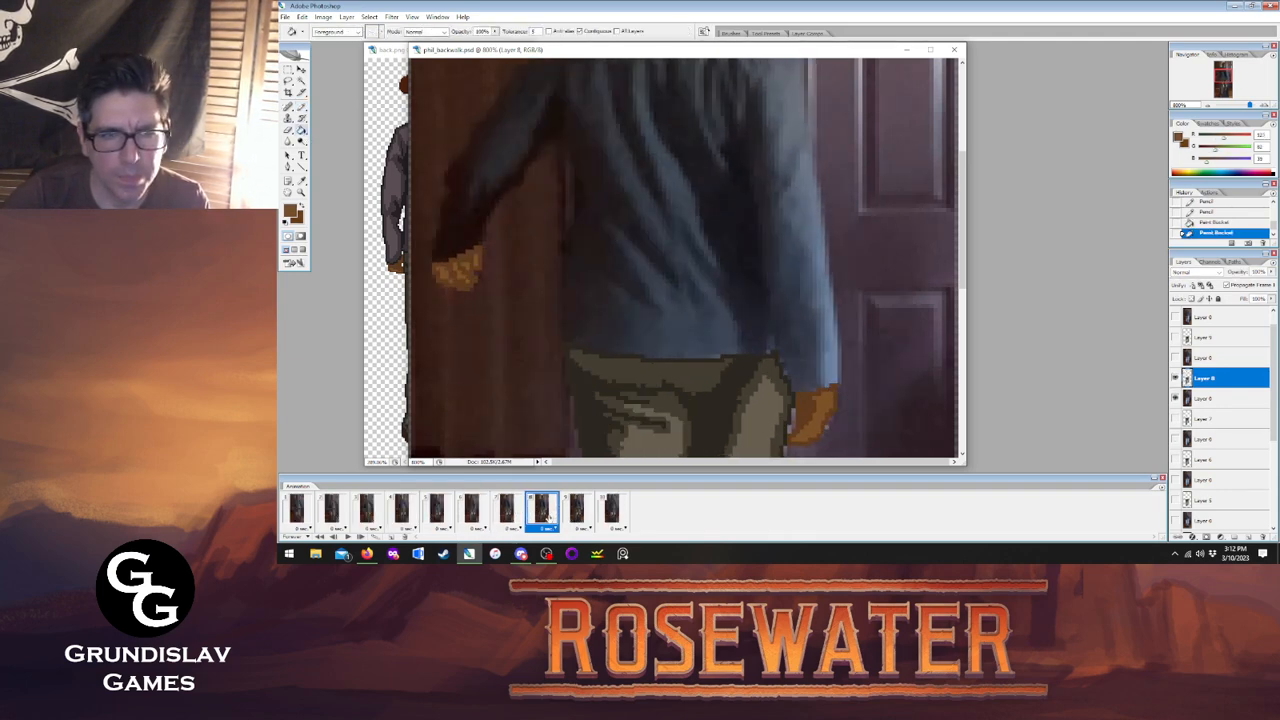
Outline both hands in dark brown with the Pencil on Layer 9 in frame 9, checking the left hand against frame 8.
{"action": "left_click", "coordinate": [572, 514]}
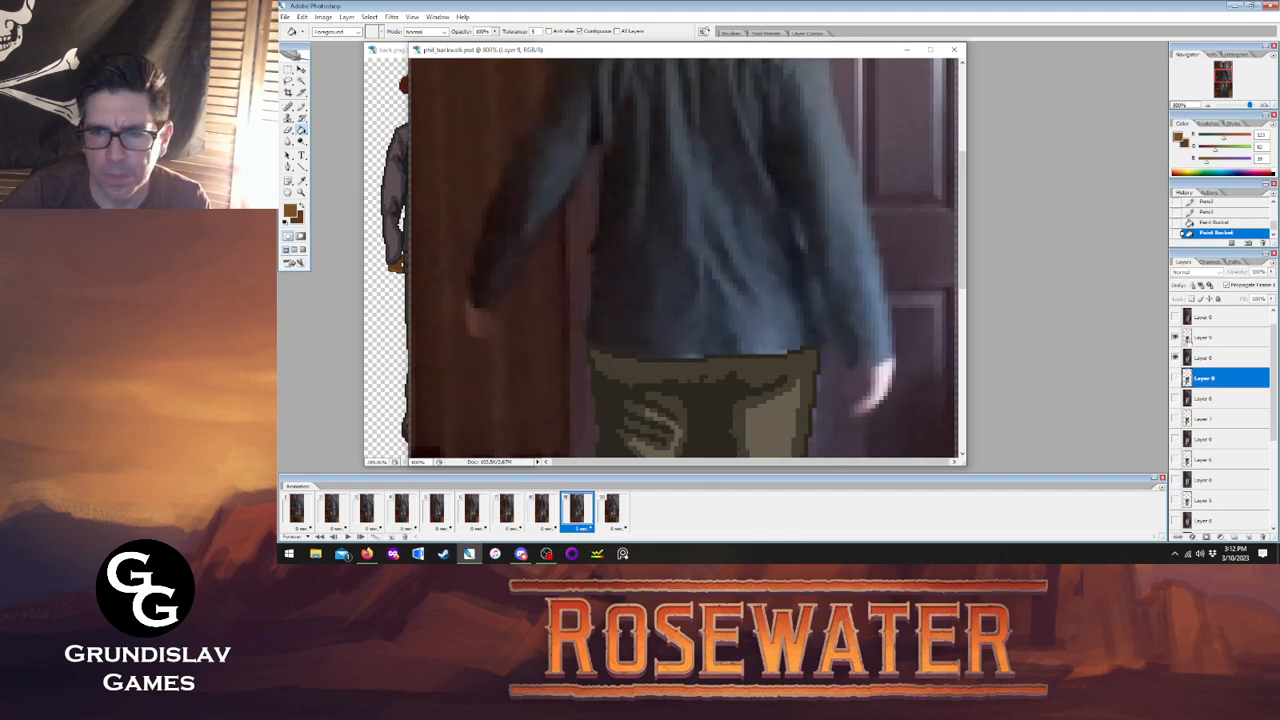
{"action": "left_click", "coordinate": [1189, 340]}
{"action": "key", "text": "b"}
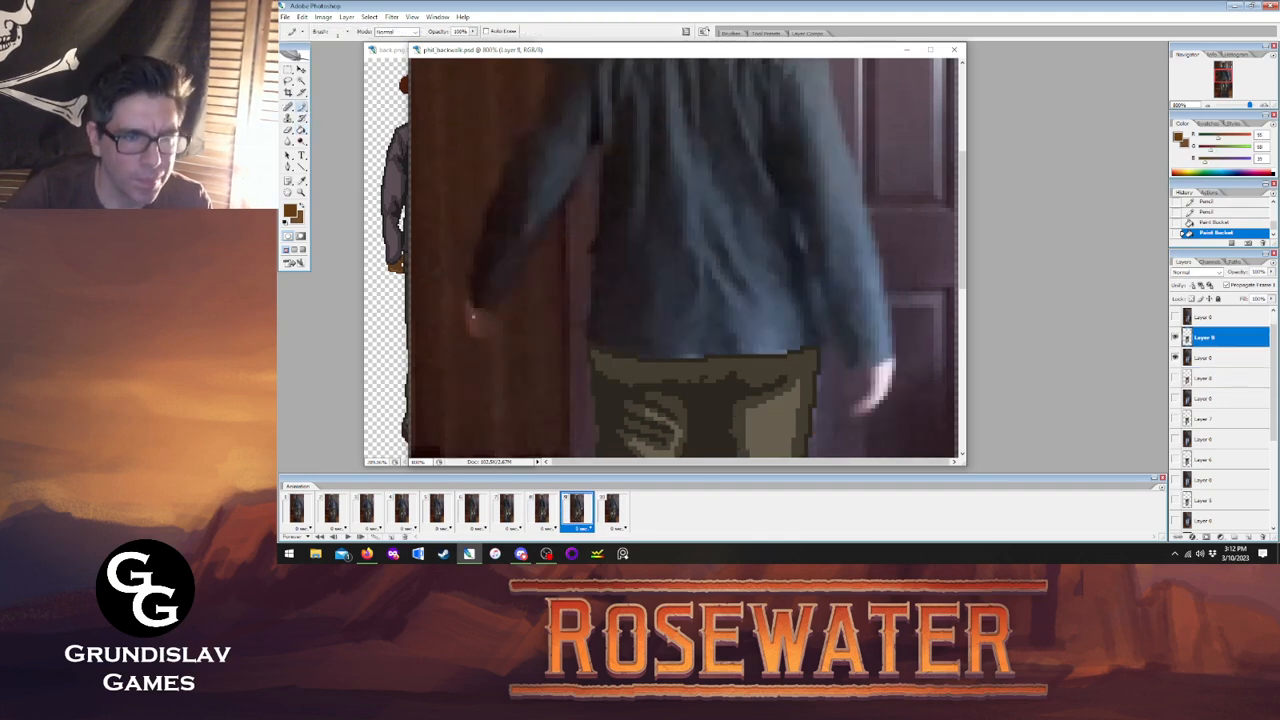
{"action": "mouse_move", "coordinate": [493, 315]}
{"action": "left_mouse_down"}
{"action": "mouse_move", "coordinate": [466, 302]}
{"action": "mouse_move", "coordinate": [492, 318]}
{"action": "left_mouse_up"}
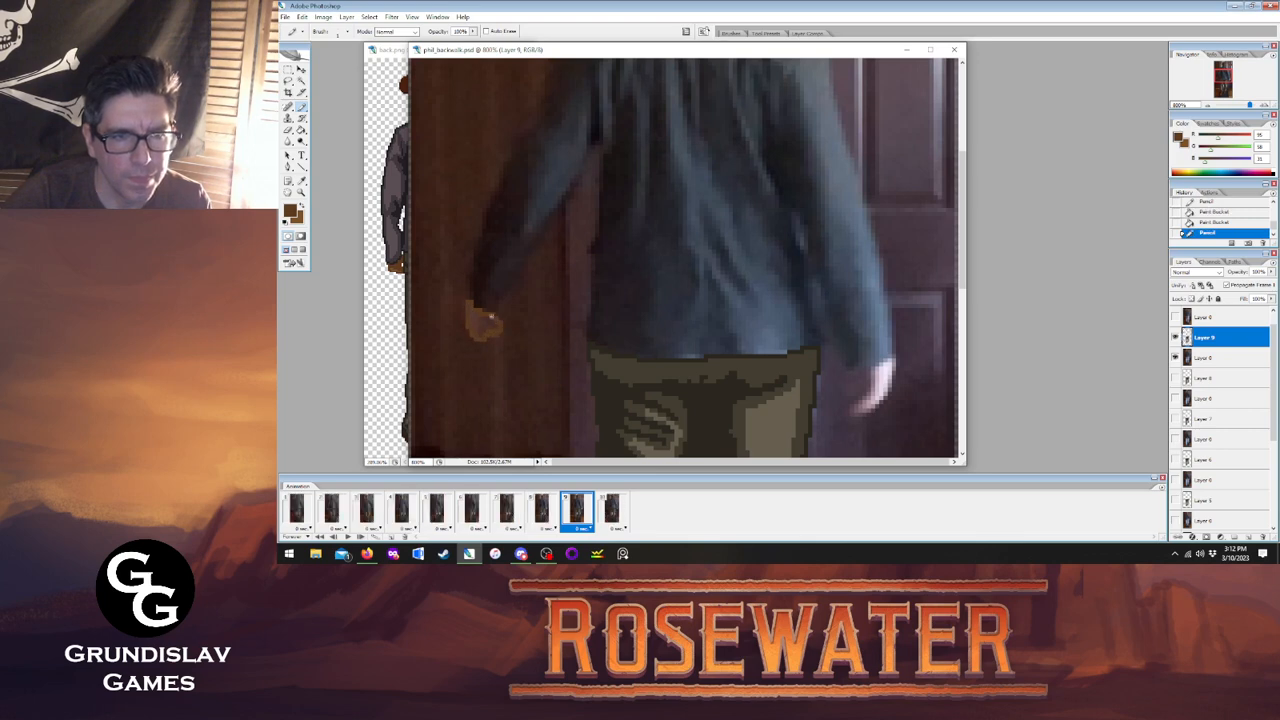
{"action": "left_click", "coordinate": [541, 510]}
{"action": "left_click", "coordinate": [577, 510]}
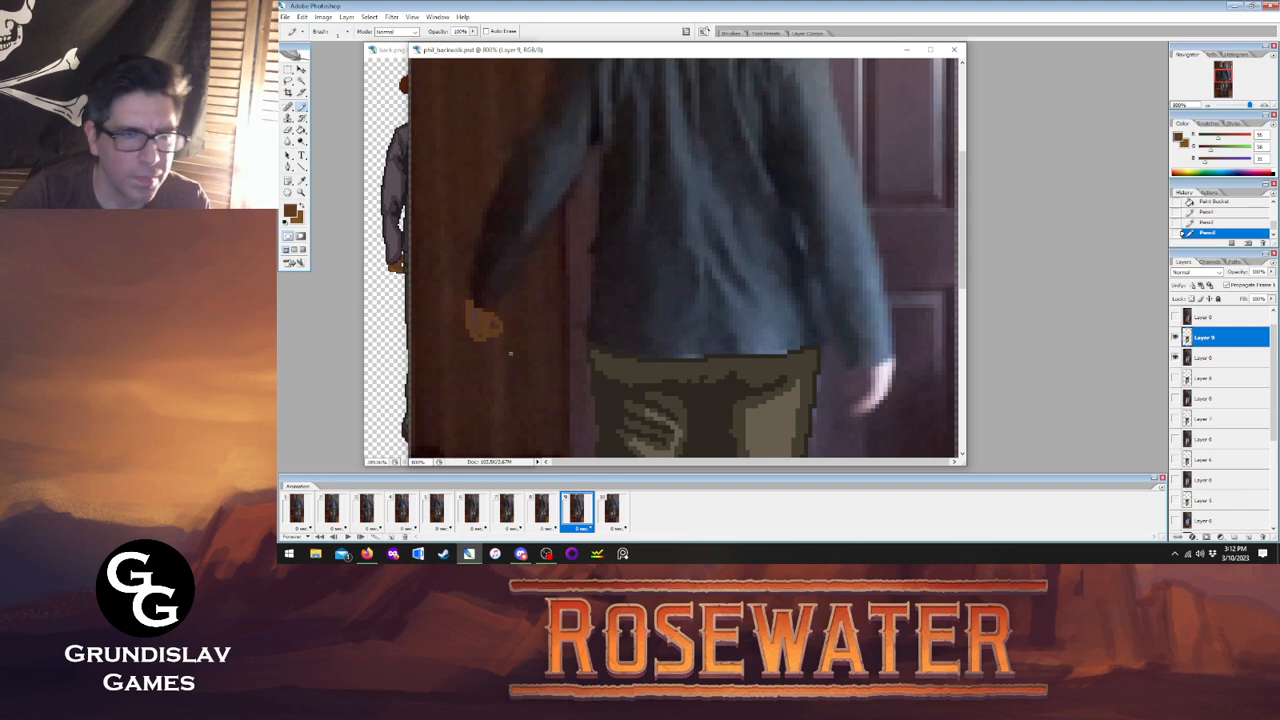
{"action": "left_click", "coordinate": [548, 514]}
{"action": "left_click", "coordinate": [577, 510]}
{"action": "left_click", "coordinate": [541, 510]}
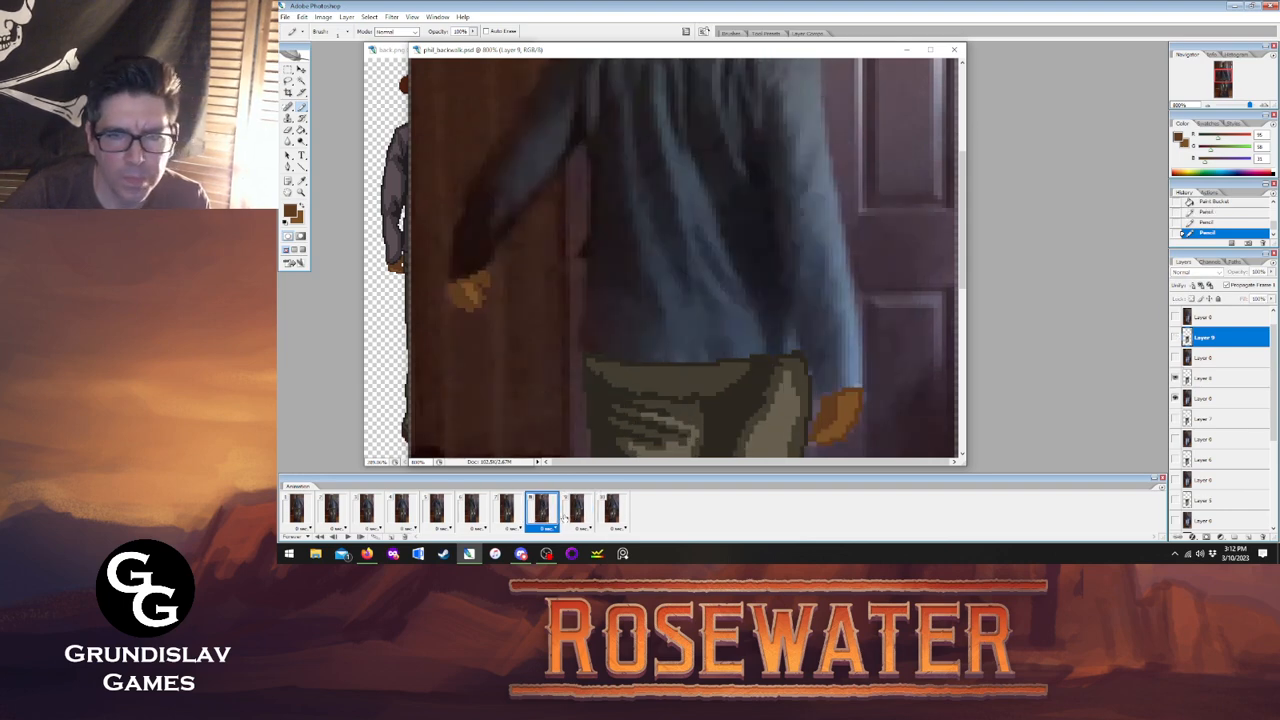
{"action": "left_click", "coordinate": [577, 510]}
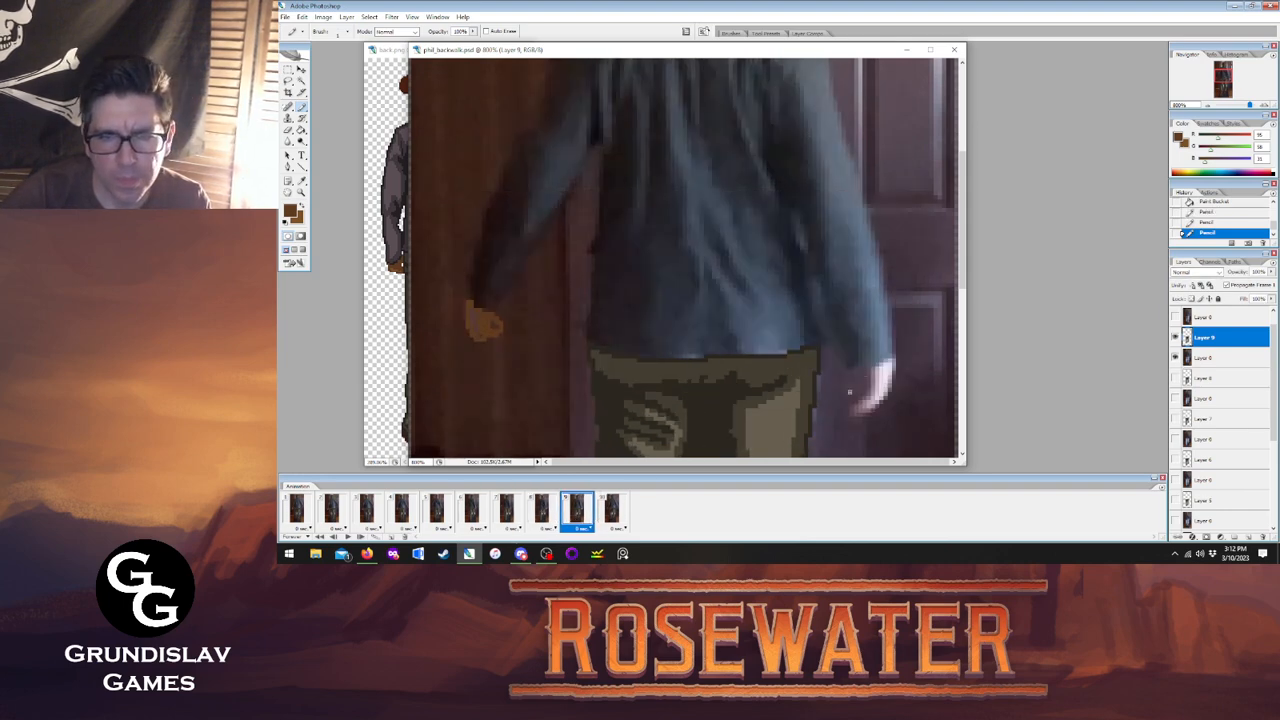
{"action": "mouse_move", "coordinate": [869, 370]}
{"action": "left_mouse_down"}
{"action": "mouse_move", "coordinate": [888, 362]}
{"action": "mouse_move", "coordinate": [866, 412]}
{"action": "left_mouse_up"}
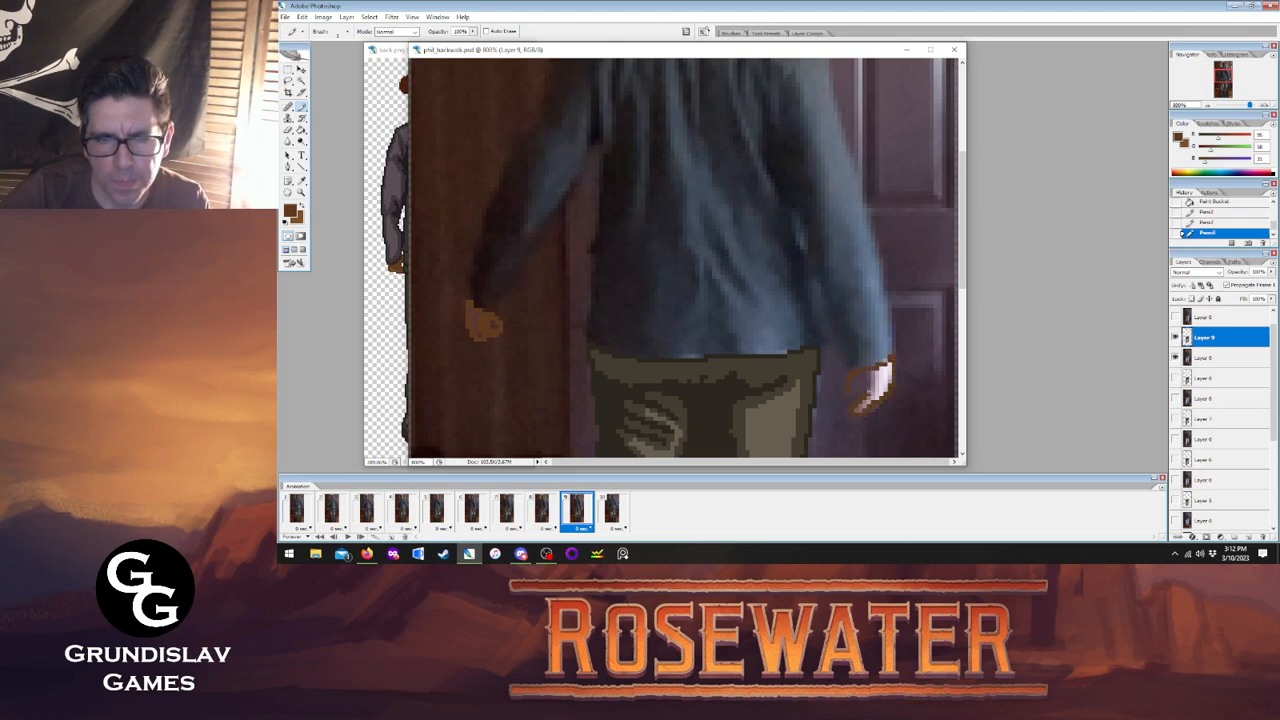
{"action": "left_click_drag", "start_coordinate": [853, 389], "coordinate": [849, 397]}
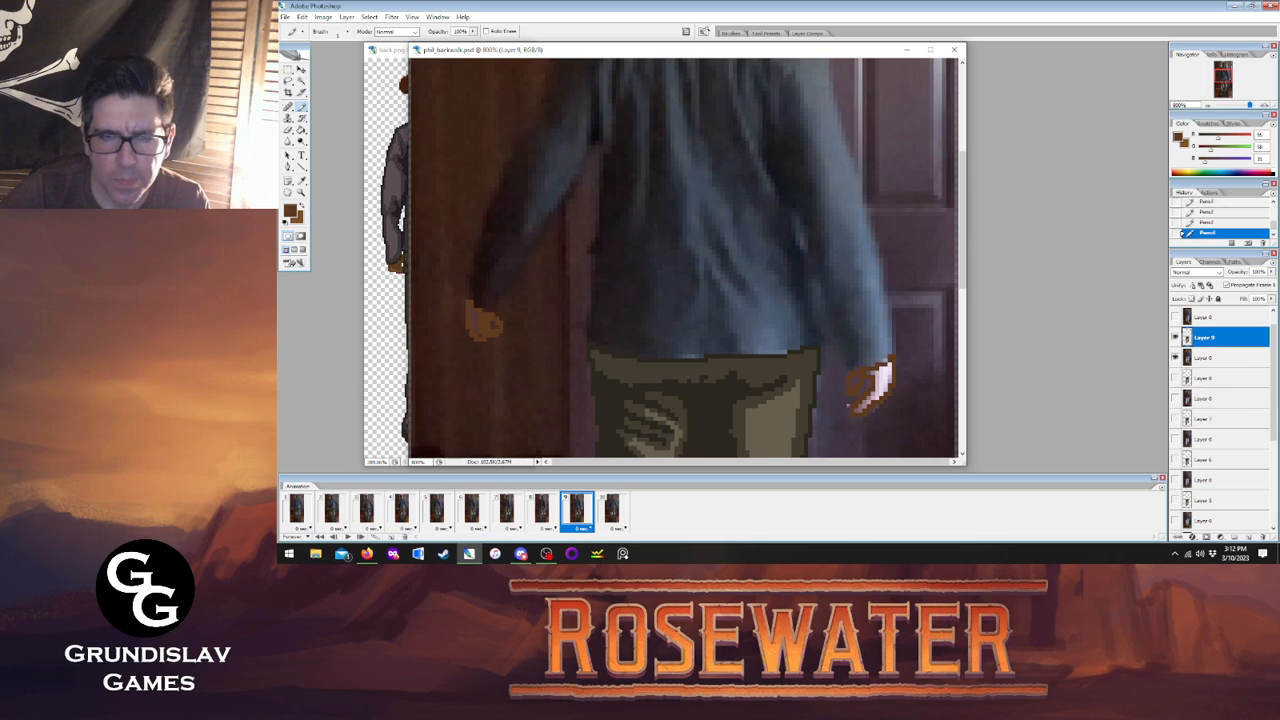
Fill both hands in frame 9 with the lighter brown using the Paint Bucket and compare the frame with frame 8.
{"action": "left_click", "coordinate": [301, 131]}
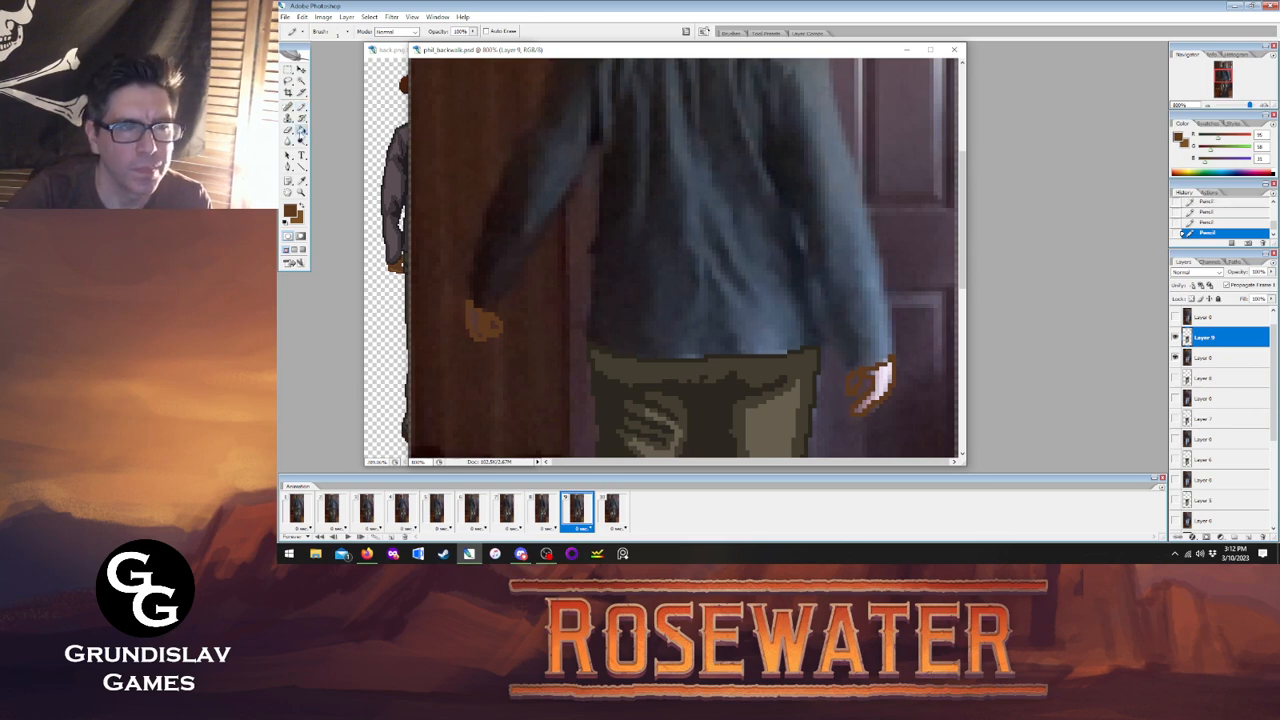
{"action": "left_click", "coordinate": [876, 372]}
{"action": "left_click", "coordinate": [866, 392]}
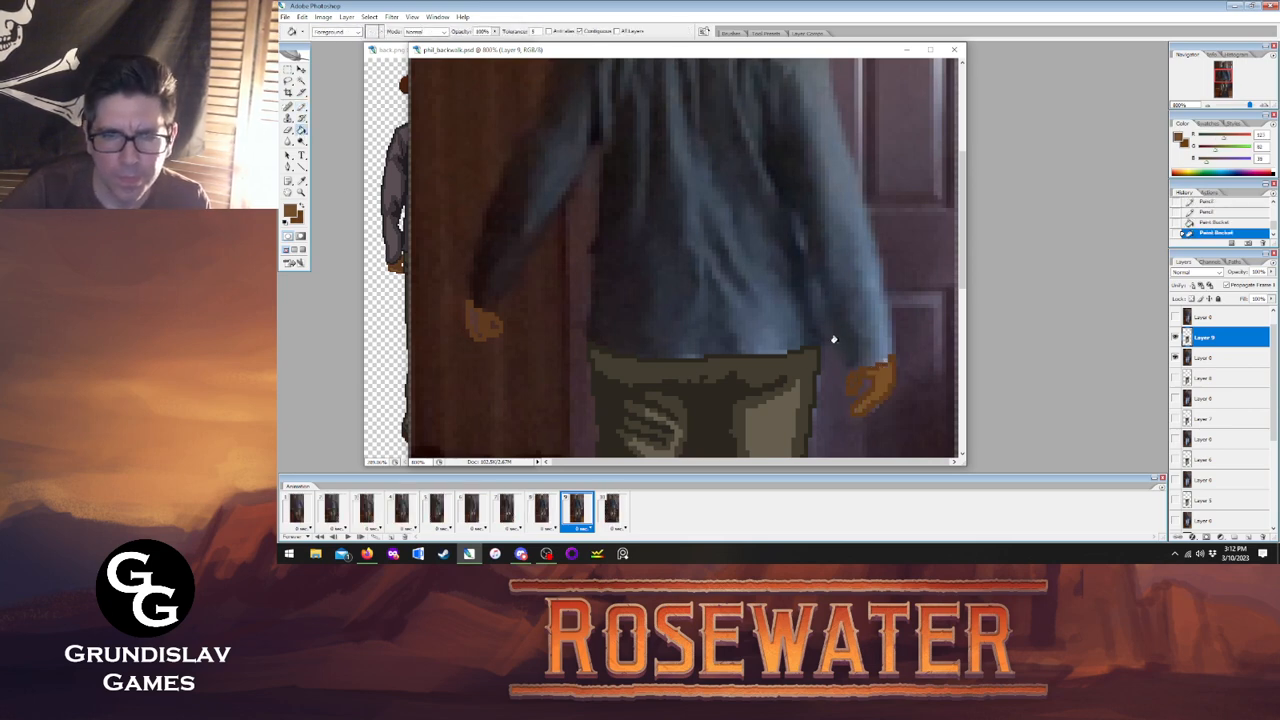
{"action": "left_click", "coordinate": [470, 314]}
{"action": "left_click", "coordinate": [490, 324]}
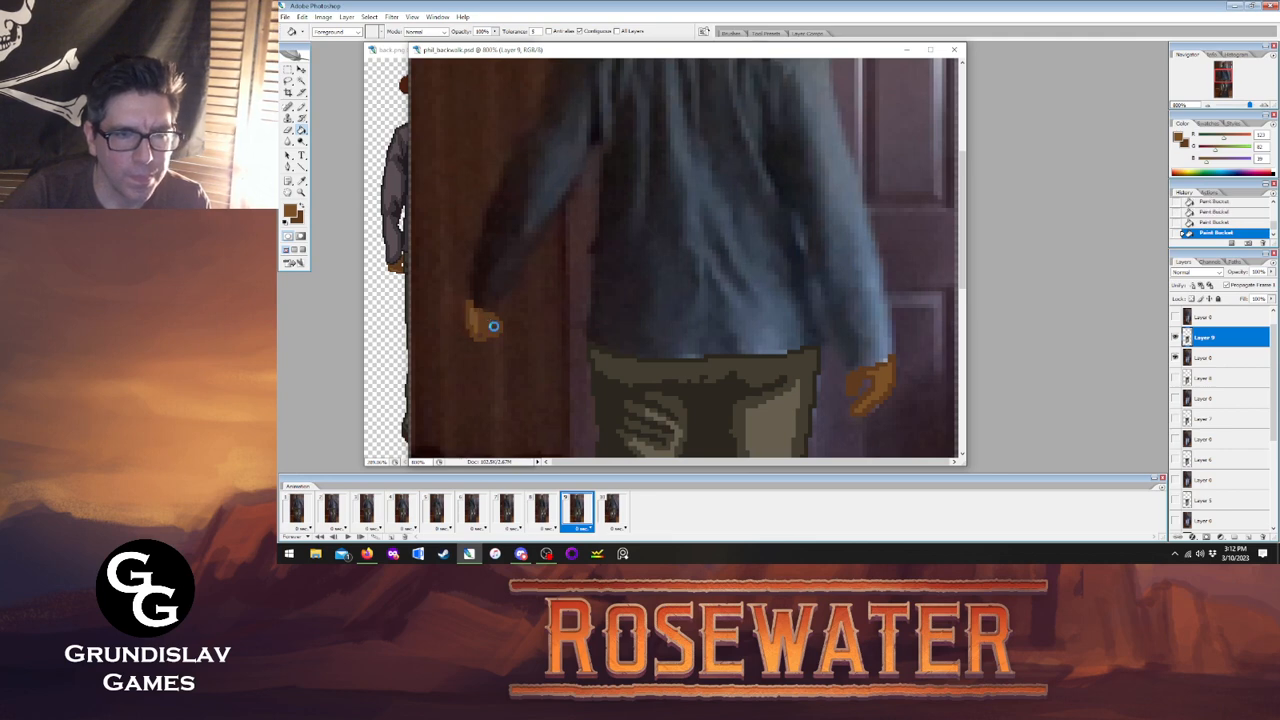
{"action": "left_click", "coordinate": [541, 510]}
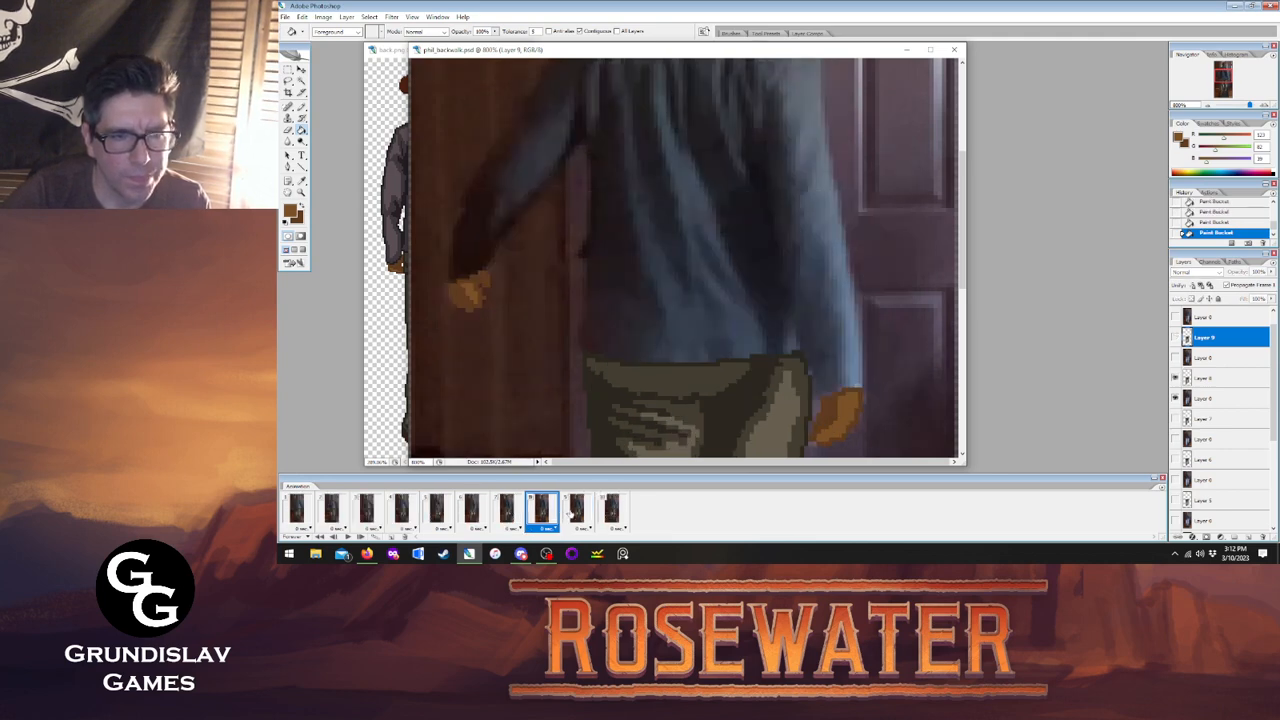
{"action": "left_click", "coordinate": [577, 510]}
Outline the left hand in dark brown with the Pencil on Layer 10 in frame 10.
{"action": "left_click", "coordinate": [612, 510]}
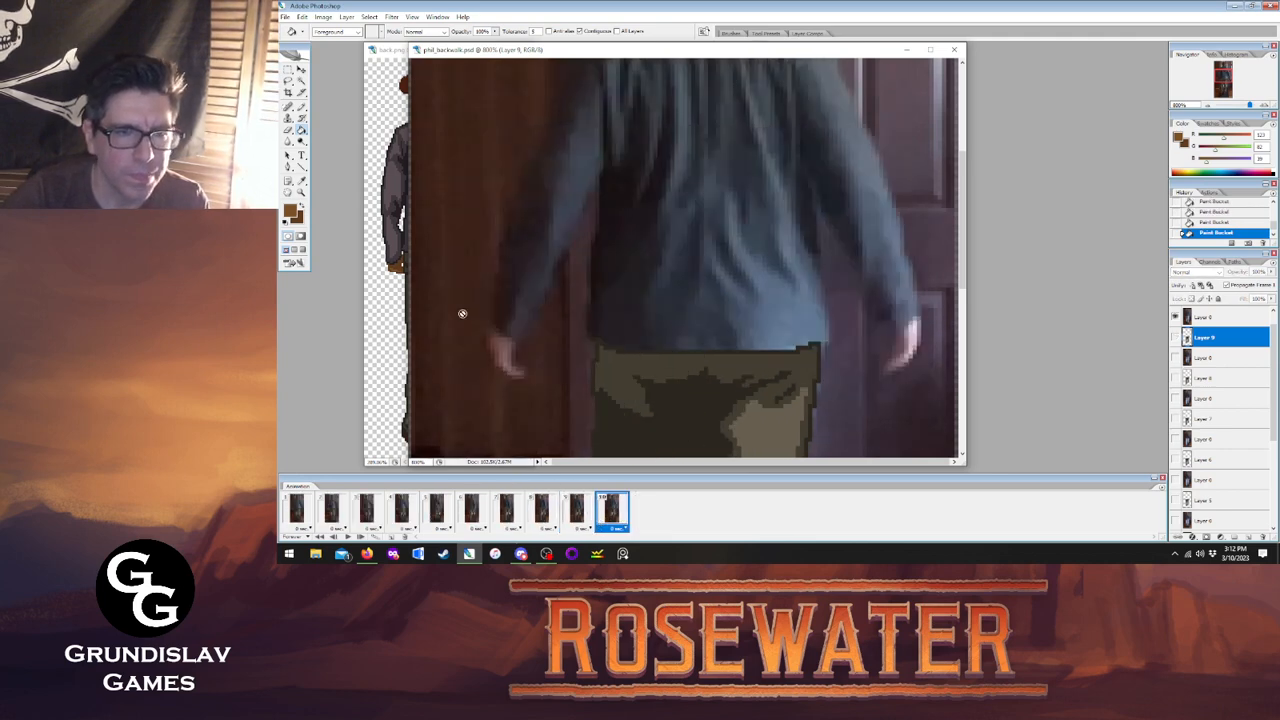
{"action": "key", "text": "b"}
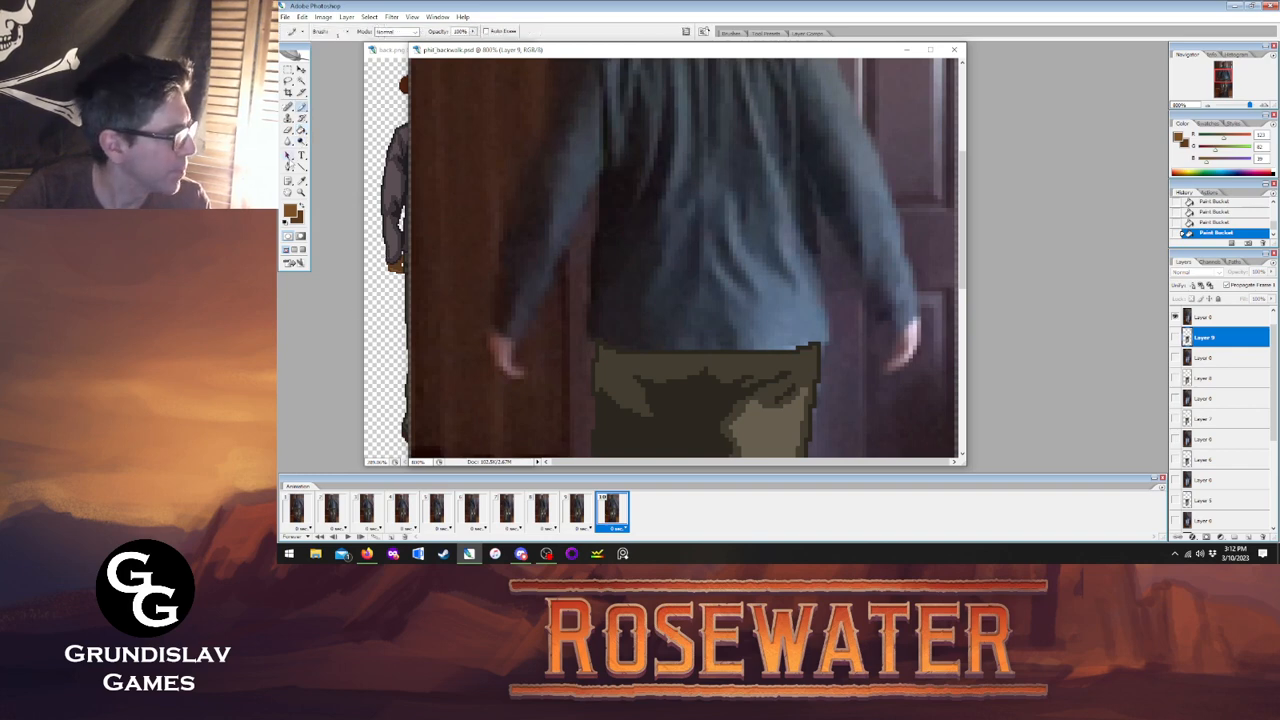
{"action": "left_click_drag", "start_coordinate": [1271, 356], "coordinate": [1271, 336]}
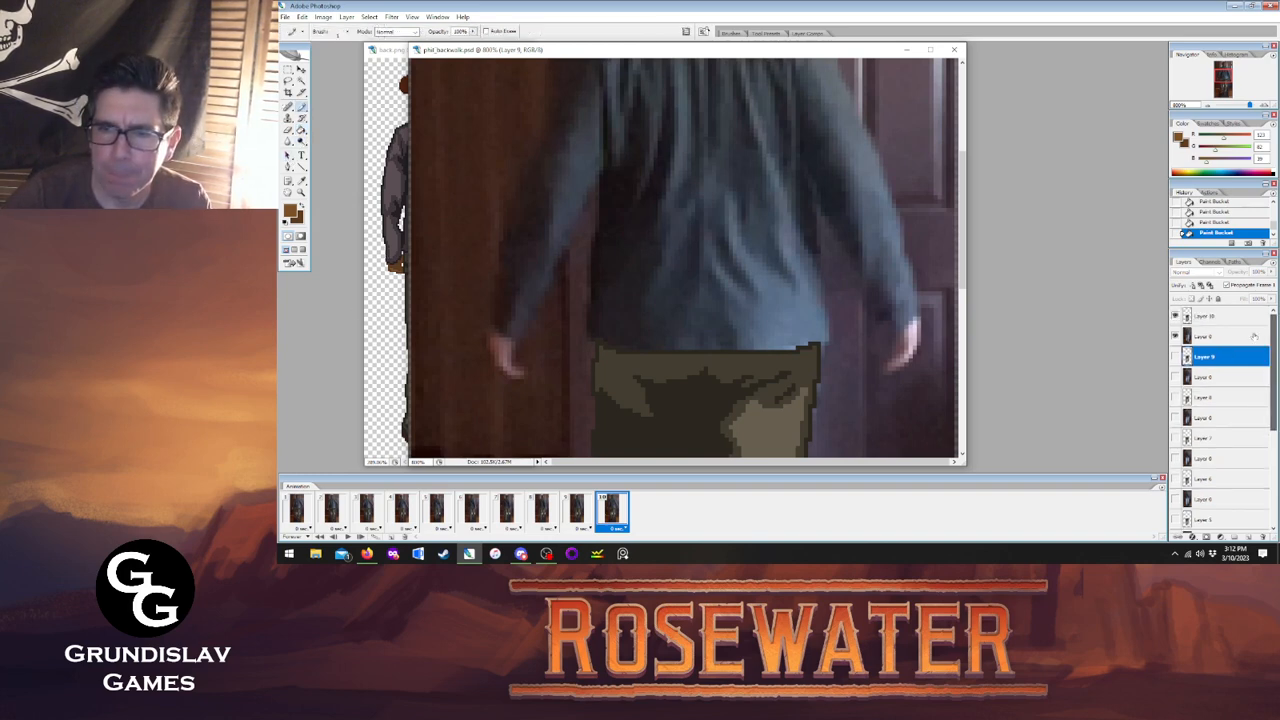
{"action": "left_click", "coordinate": [1213, 318]}
{"action": "key", "text": "x"}
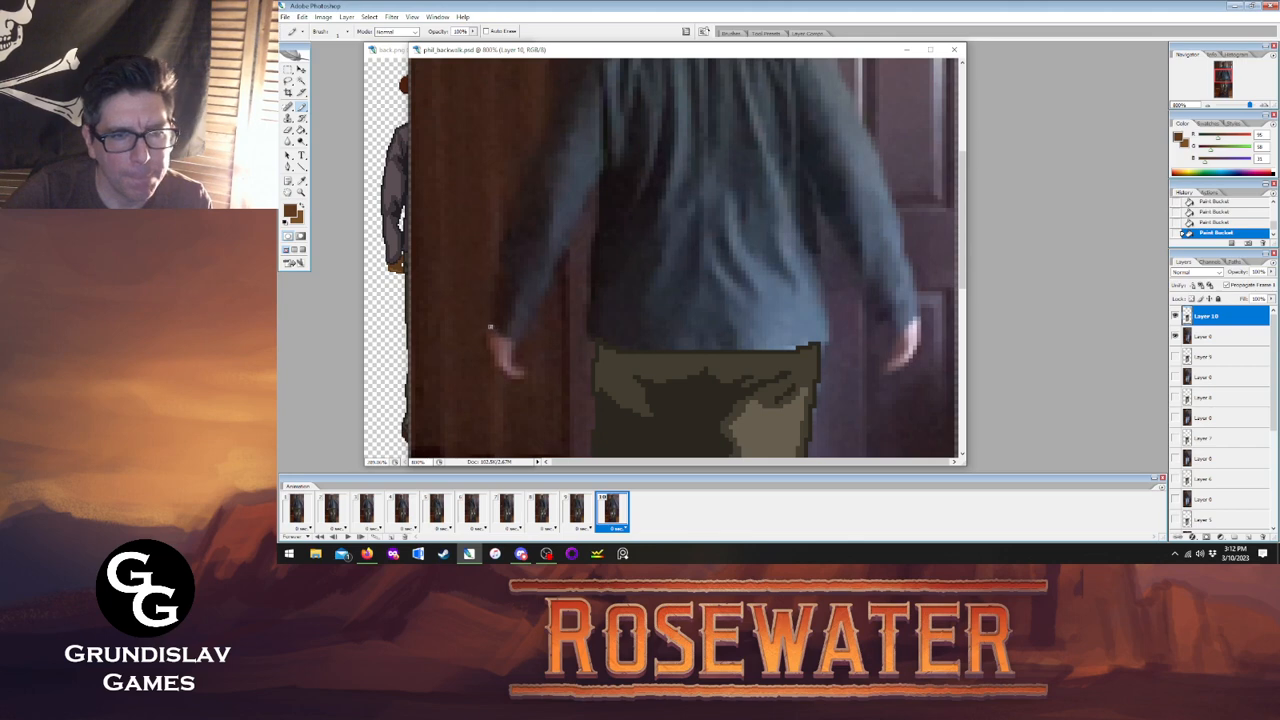
{"action": "left_click_drag", "start_coordinate": [490, 326], "coordinate": [506, 338]}
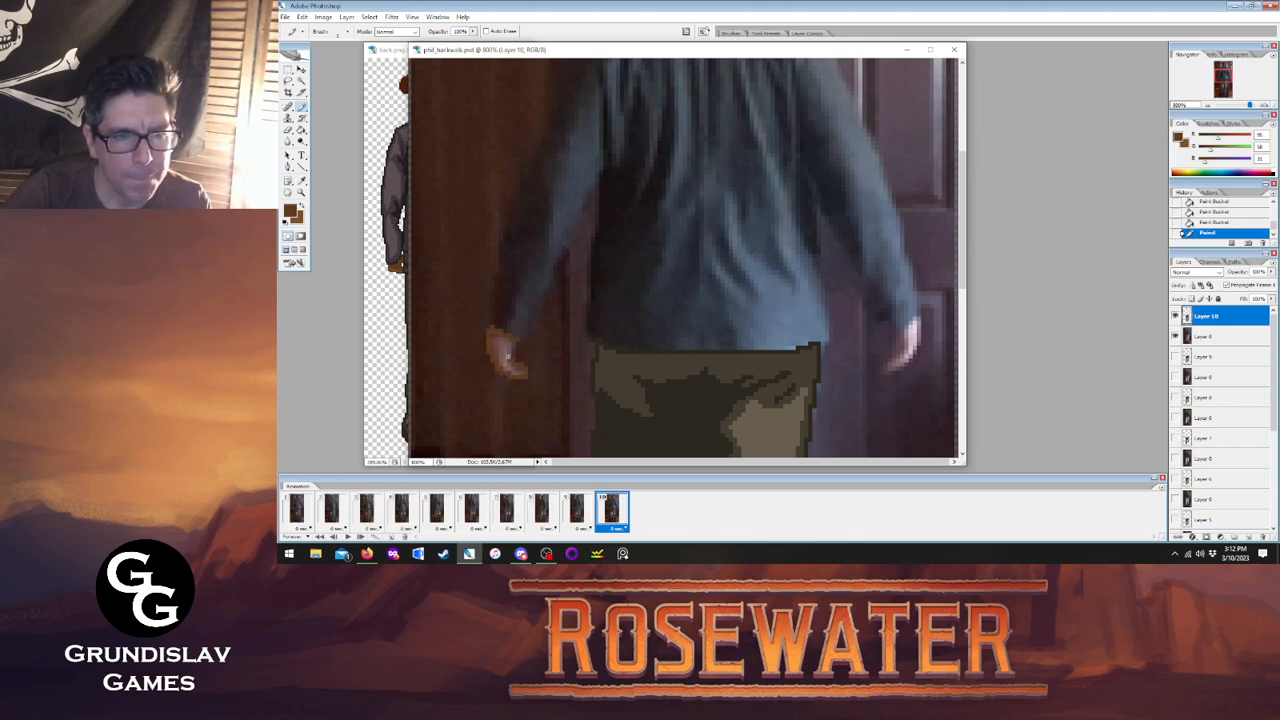
{"action": "left_click_drag", "start_coordinate": [514, 345], "coordinate": [510, 366]}
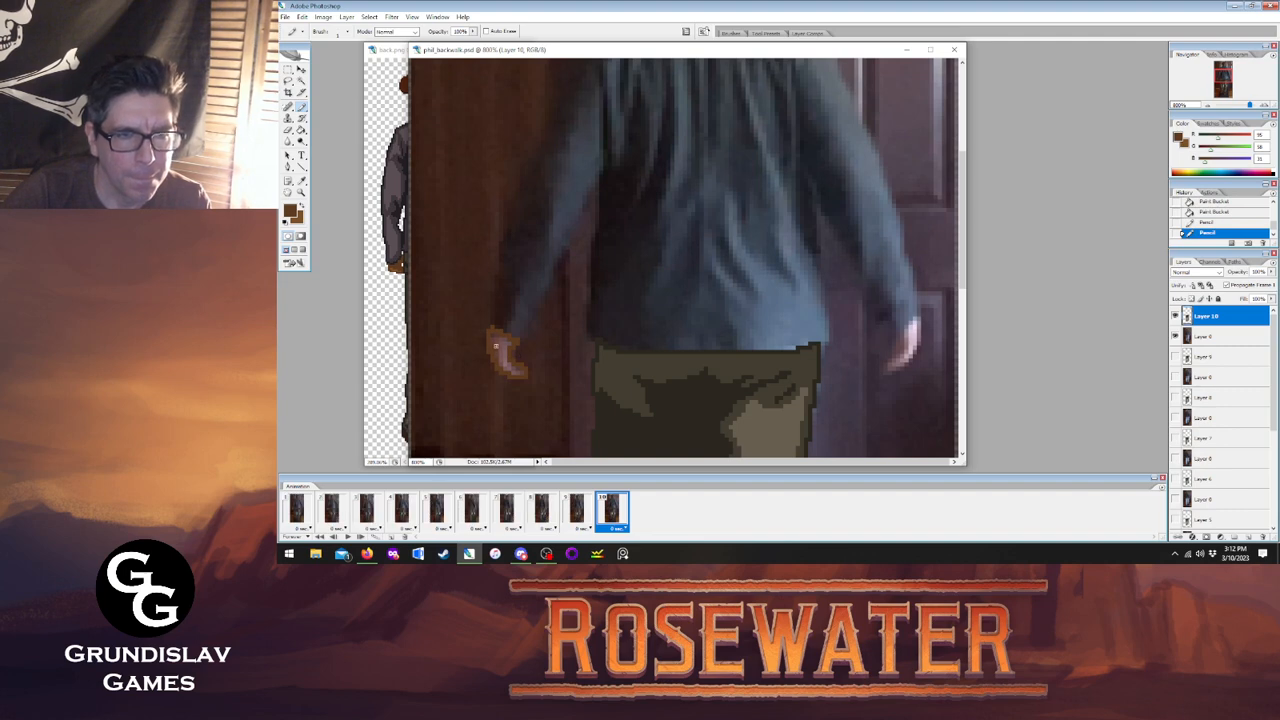
{"action": "left_click", "coordinate": [495, 336]}
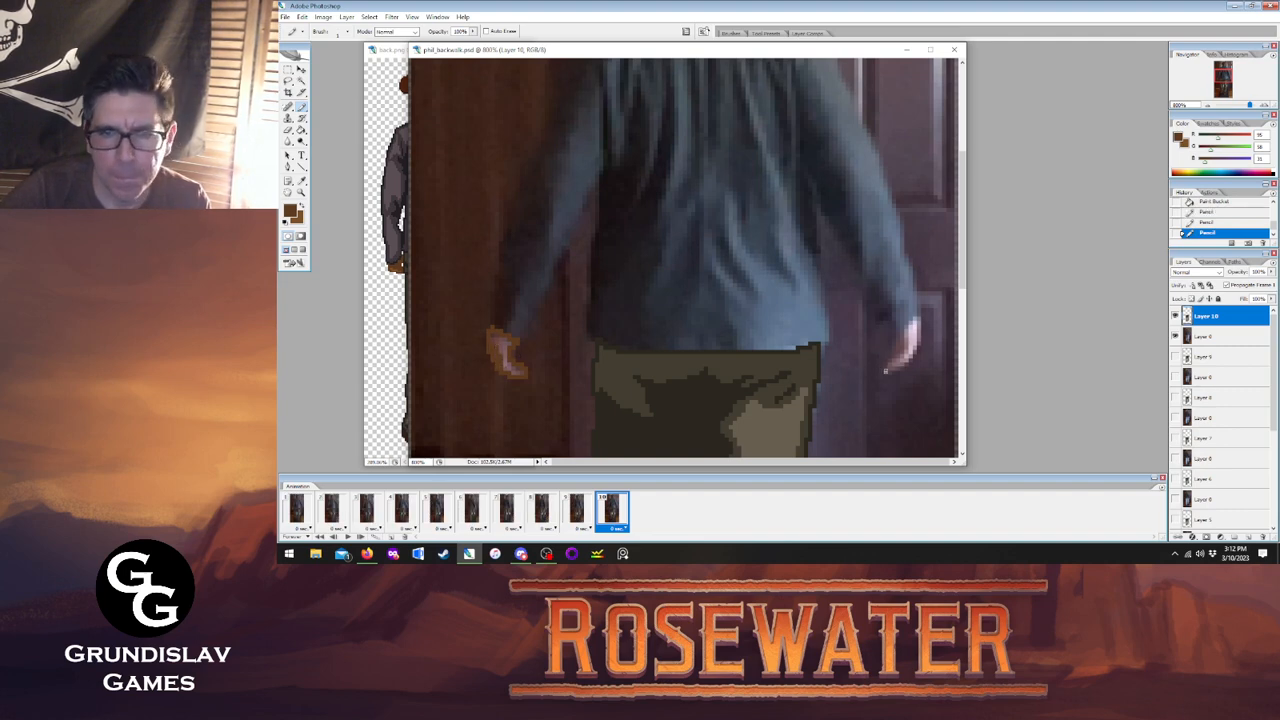
Outline the right hand in frame 10 in dark brown with the Pencil and compare the frame with frame 1.
{"action": "mouse_move", "coordinate": [906, 328]}
{"action": "left_mouse_down"}
{"action": "mouse_move", "coordinate": [916, 314]}
{"action": "mouse_move", "coordinate": [920, 350]}
{"action": "left_mouse_up"}
{"action": "left_click", "coordinate": [892, 370]}
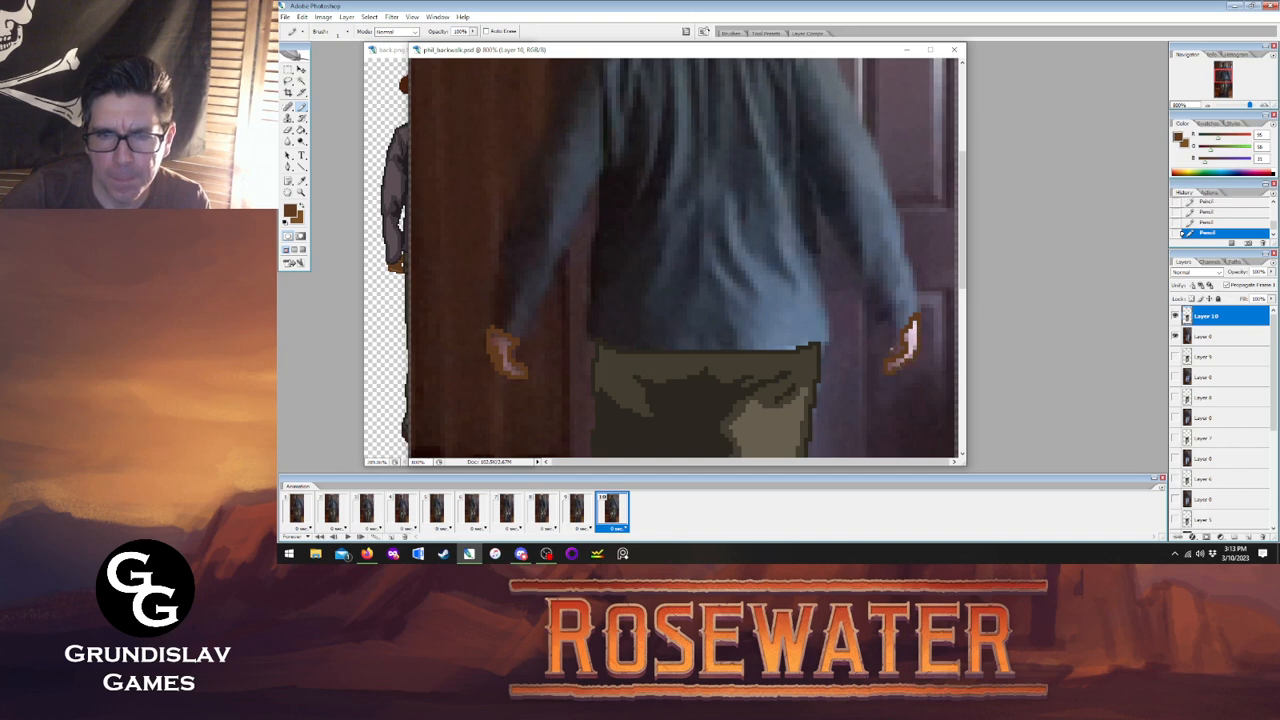
{"action": "left_click", "coordinate": [309, 508]}
{"action": "left_click", "coordinate": [612, 510]}
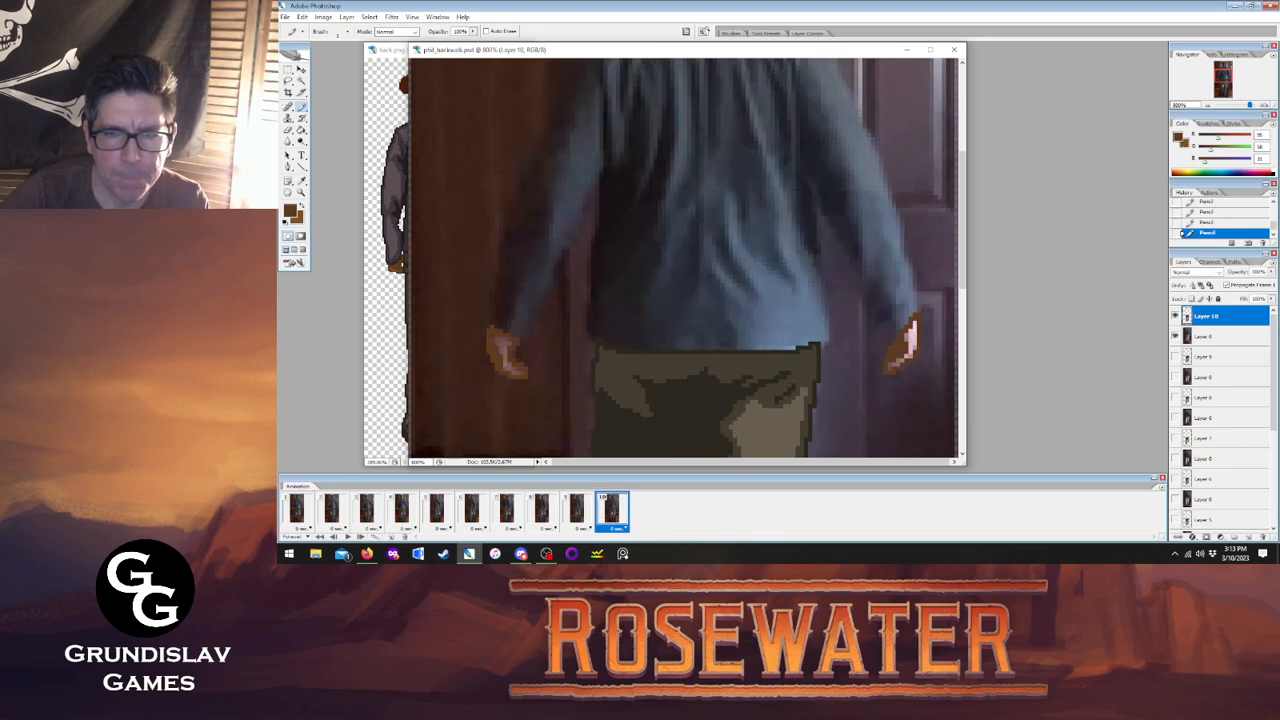
Fill both hands in frame 10 with the lighter brown using the Paint Bucket.
{"action": "left_click", "coordinate": [303, 130]}
{"action": "left_click", "coordinate": [514, 349], "text": "alt"}
{"action": "left_click", "coordinate": [506, 342]}
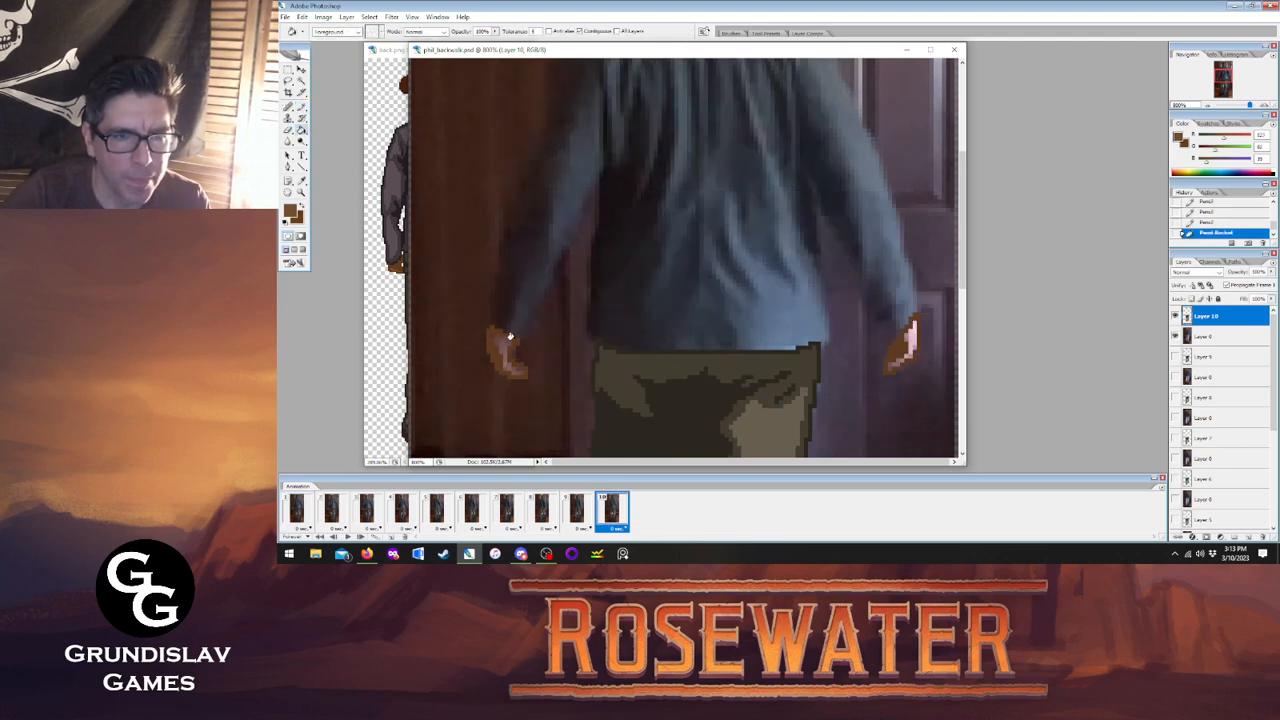
{"action": "left_click", "coordinate": [906, 338]}
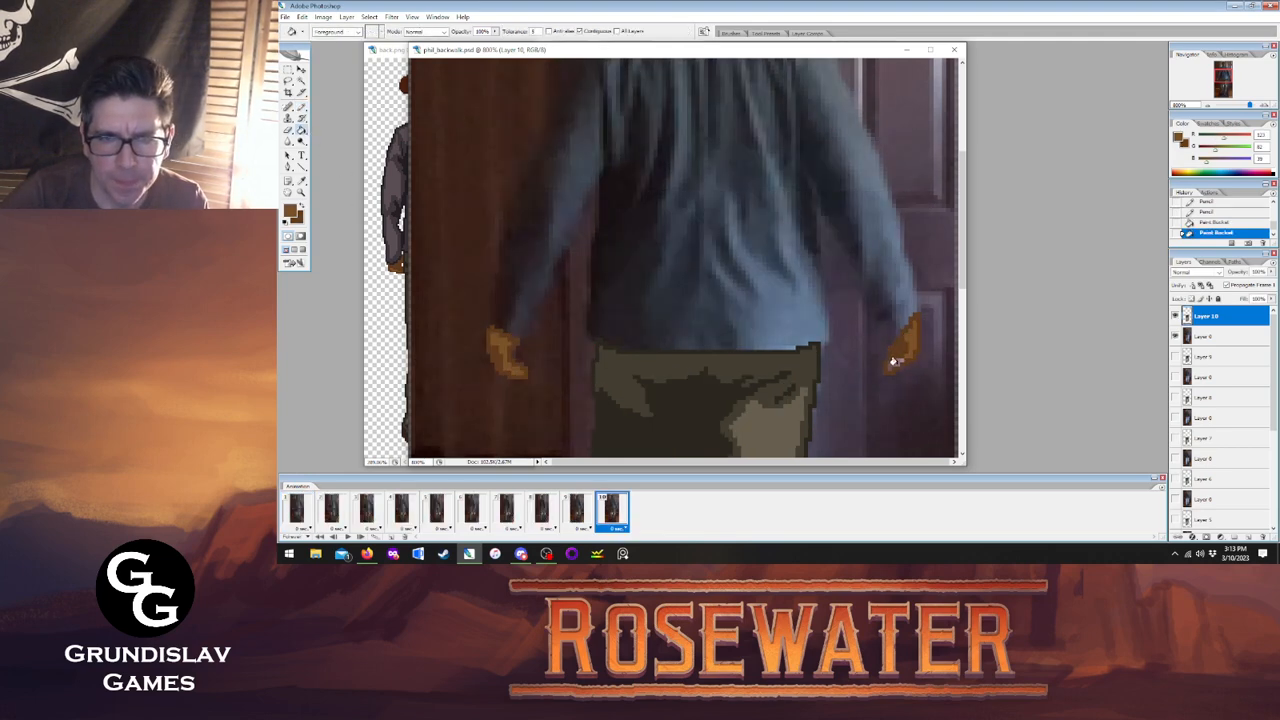
{"action": "left_click", "coordinate": [894, 360]}
Sample the light skin tone from the left hand in frame 1 and add Pencil highlights to both hands in frame 10.
{"action": "left_click", "coordinate": [296, 510]}
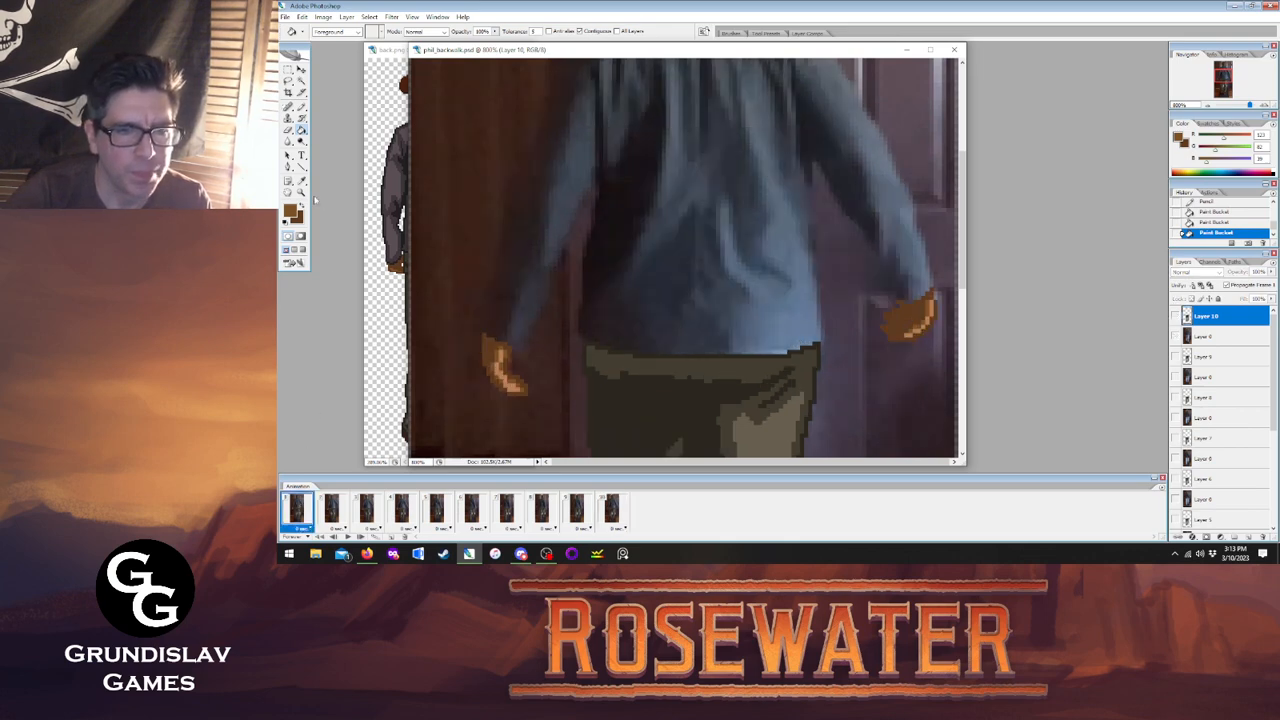
{"action": "left_click", "coordinate": [303, 180]}
{"action": "left_click", "coordinate": [501, 368]}
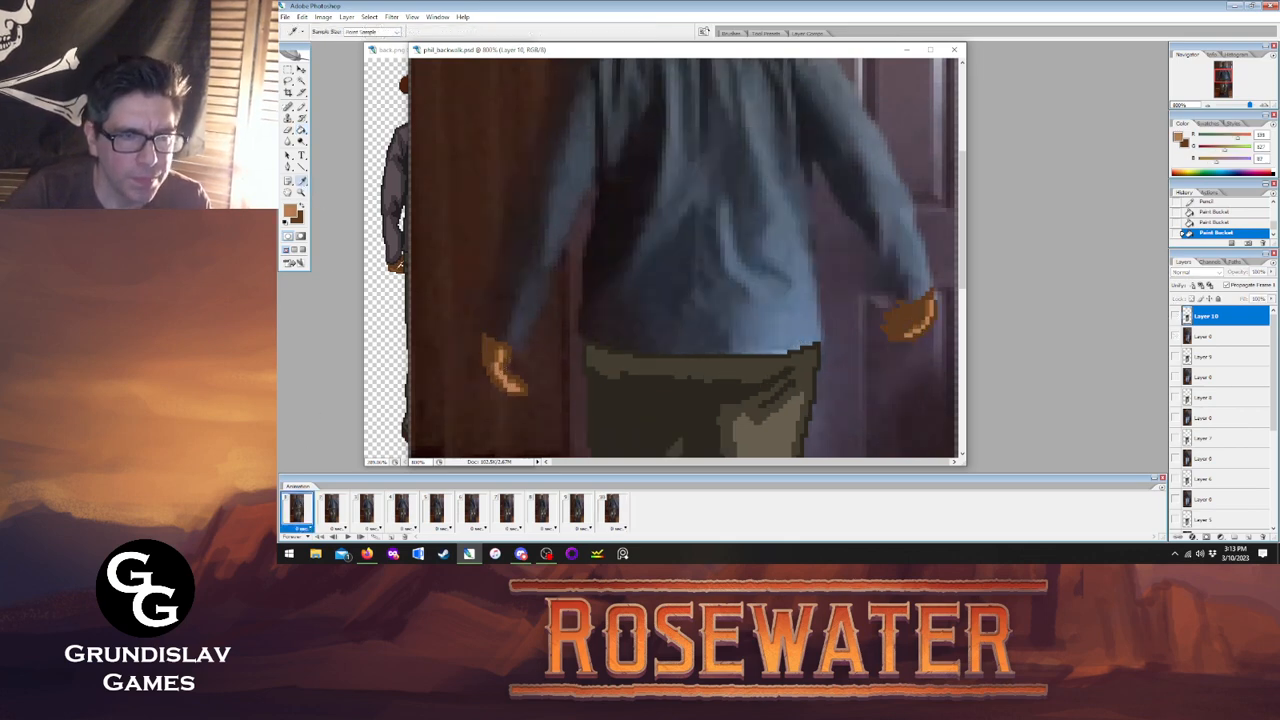
{"action": "key", "text": "b"}
{"action": "left_click", "coordinate": [612, 510]}
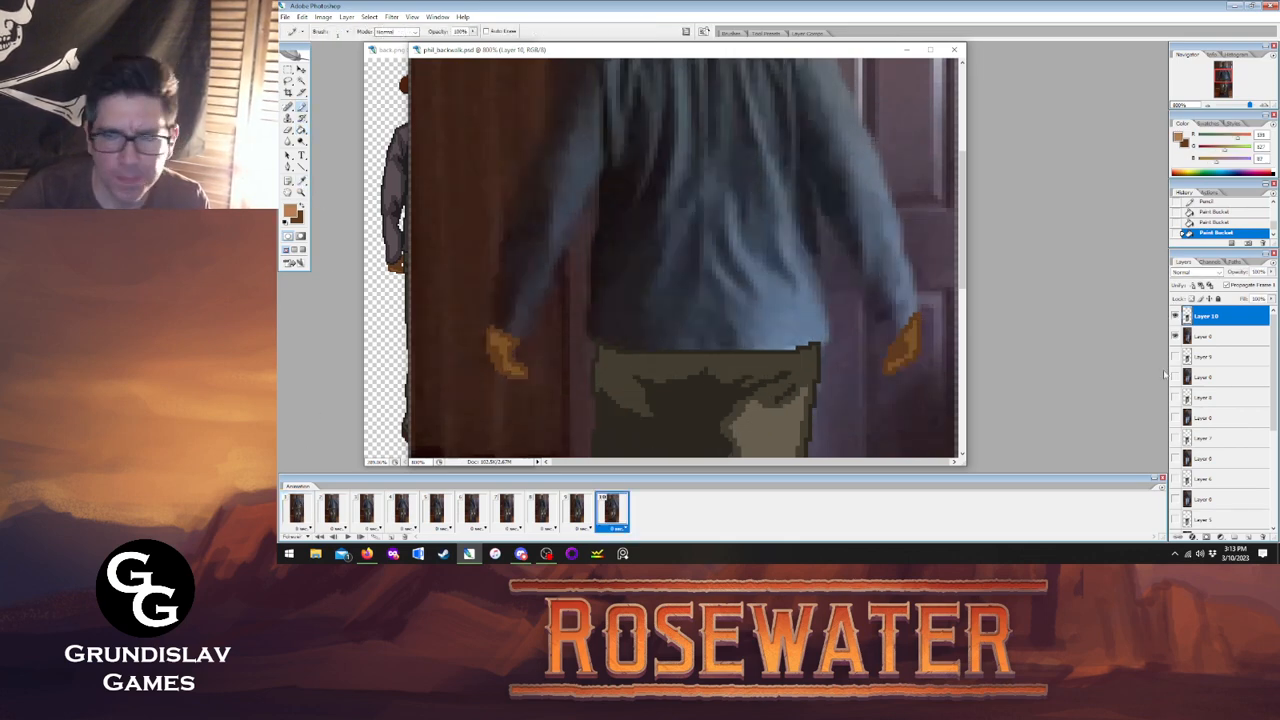
{"action": "left_click_drag", "start_coordinate": [504, 356], "coordinate": [516, 369]}
{"action": "left_click", "coordinate": [506, 349]}
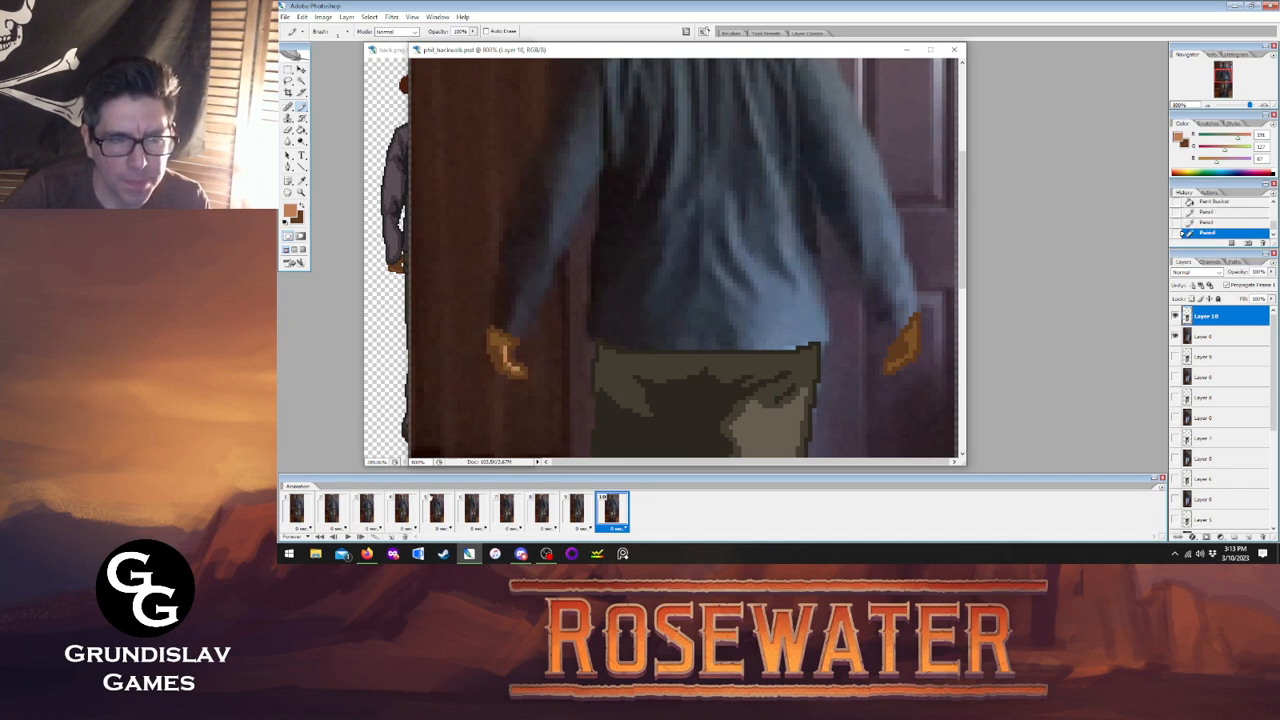
{"action": "left_click", "coordinate": [296, 510]}
{"action": "left_click", "coordinate": [612, 510]}
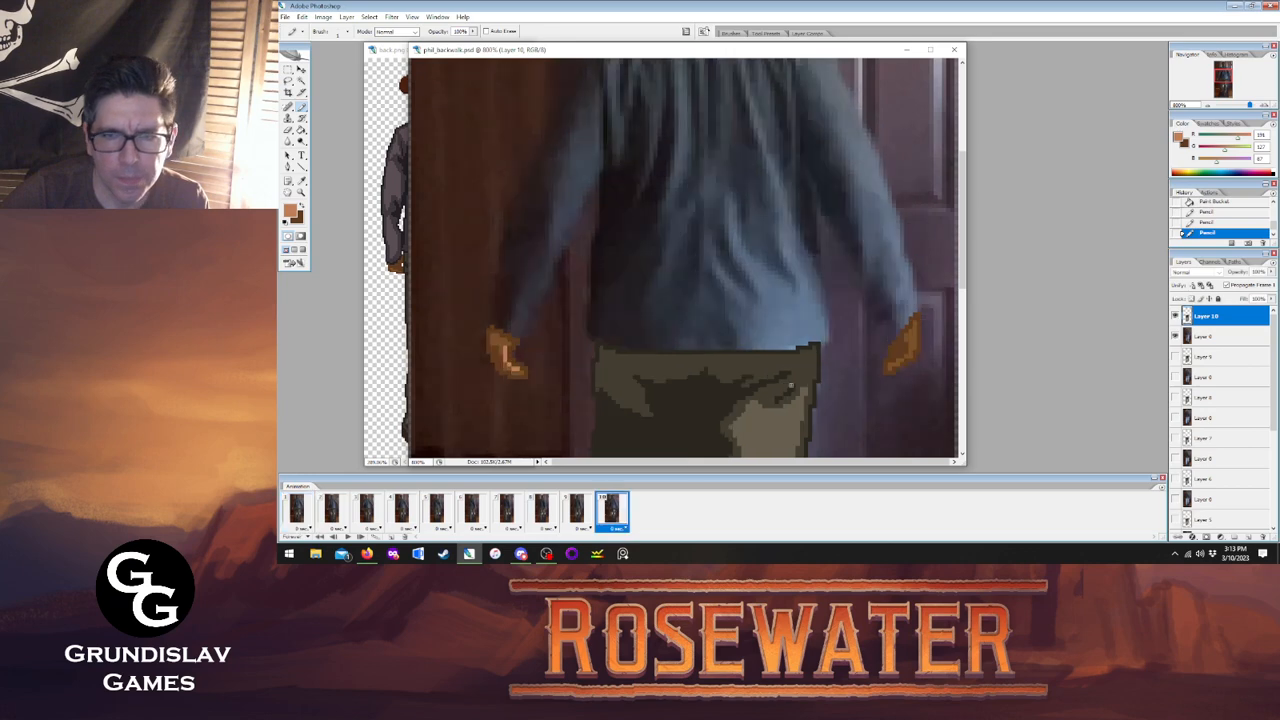
{"action": "left_click_drag", "start_coordinate": [897, 364], "coordinate": [914, 330]}
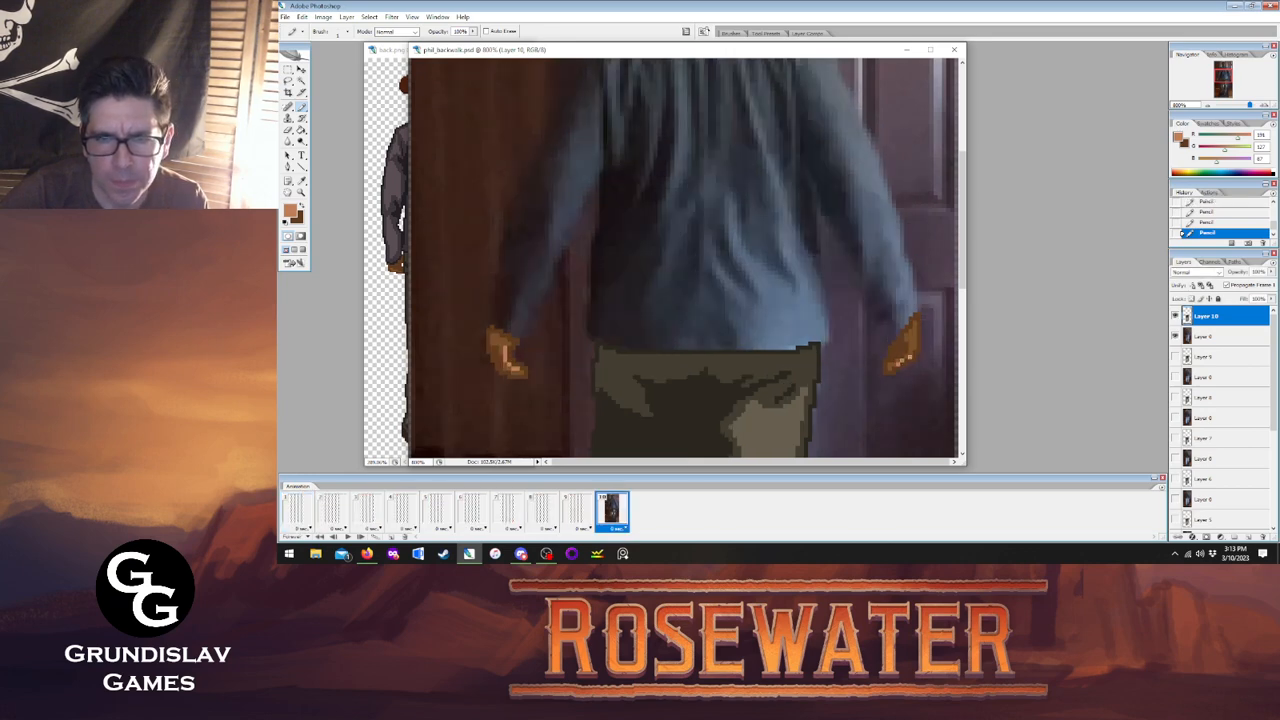
Highlight the left hand on Layer 3 in frame 3 with the light skin tone, checking its shape against frame 2.
{"action": "left_click", "coordinate": [296, 510]}
{"action": "left_click", "coordinate": [333, 512]}
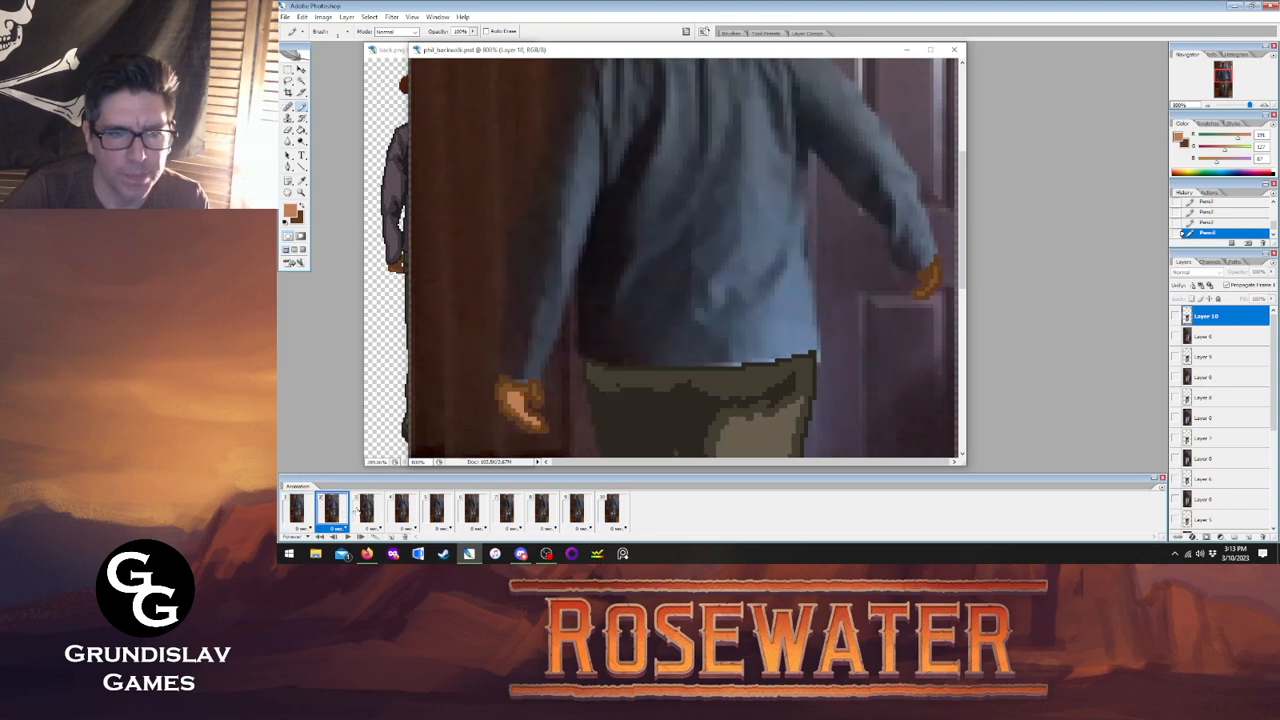
{"action": "left_click", "coordinate": [369, 512]}
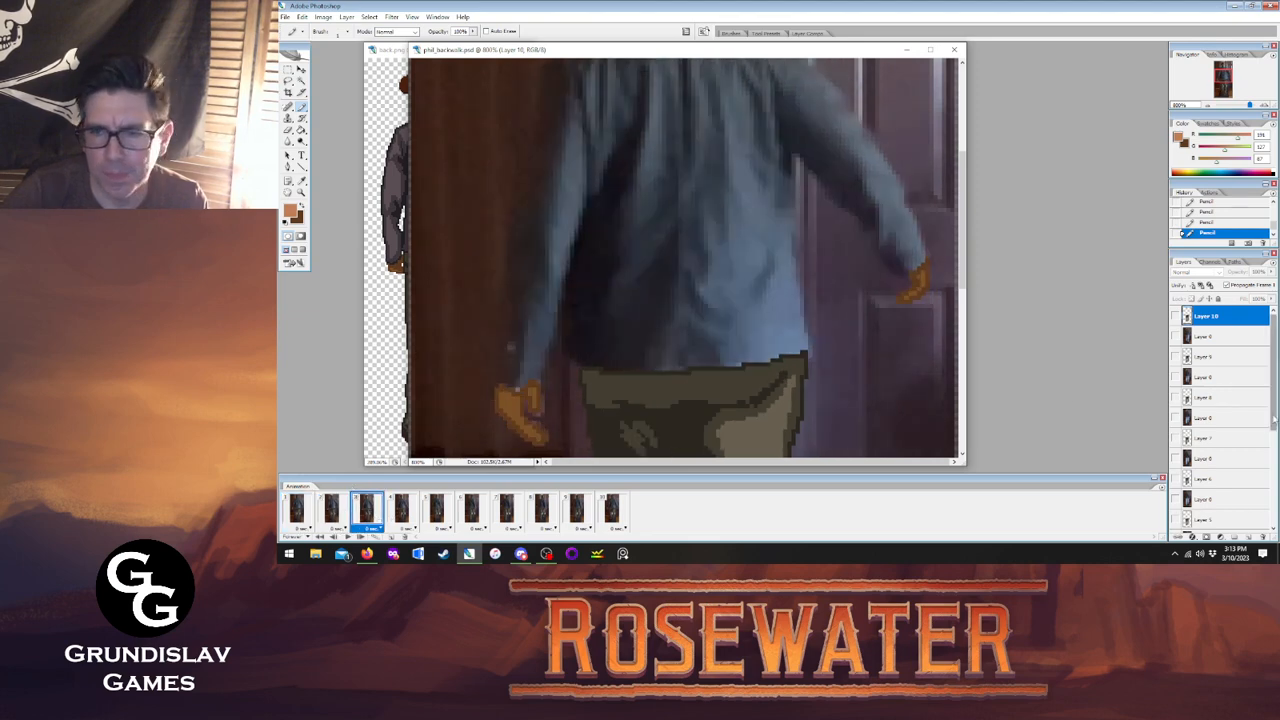
{"action": "scroll", "coordinate": [1220, 420], "scroll_direction": "down", "scroll_amount": 2}
{"action": "left_click", "coordinate": [1215, 499]}
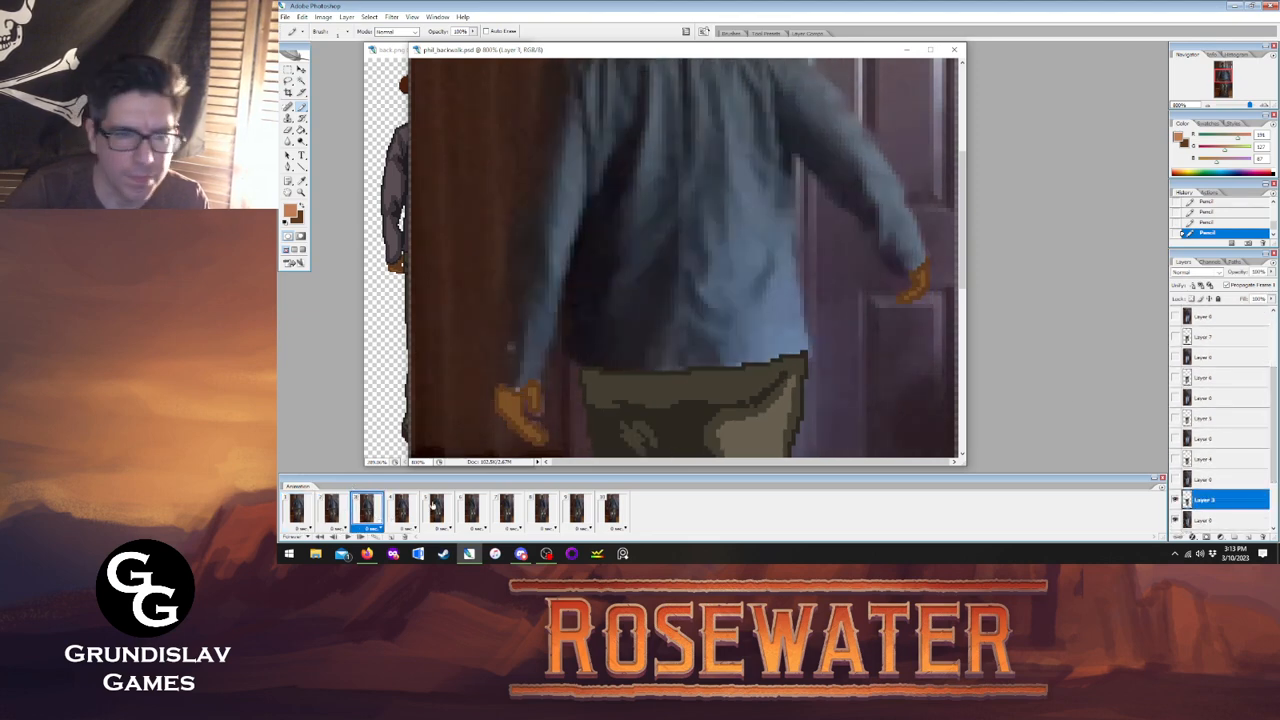
{"action": "left_click", "coordinate": [334, 510]}
{"action": "left_click", "coordinate": [367, 510]}
{"action": "left_click_drag", "start_coordinate": [512, 402], "coordinate": [532, 437]}
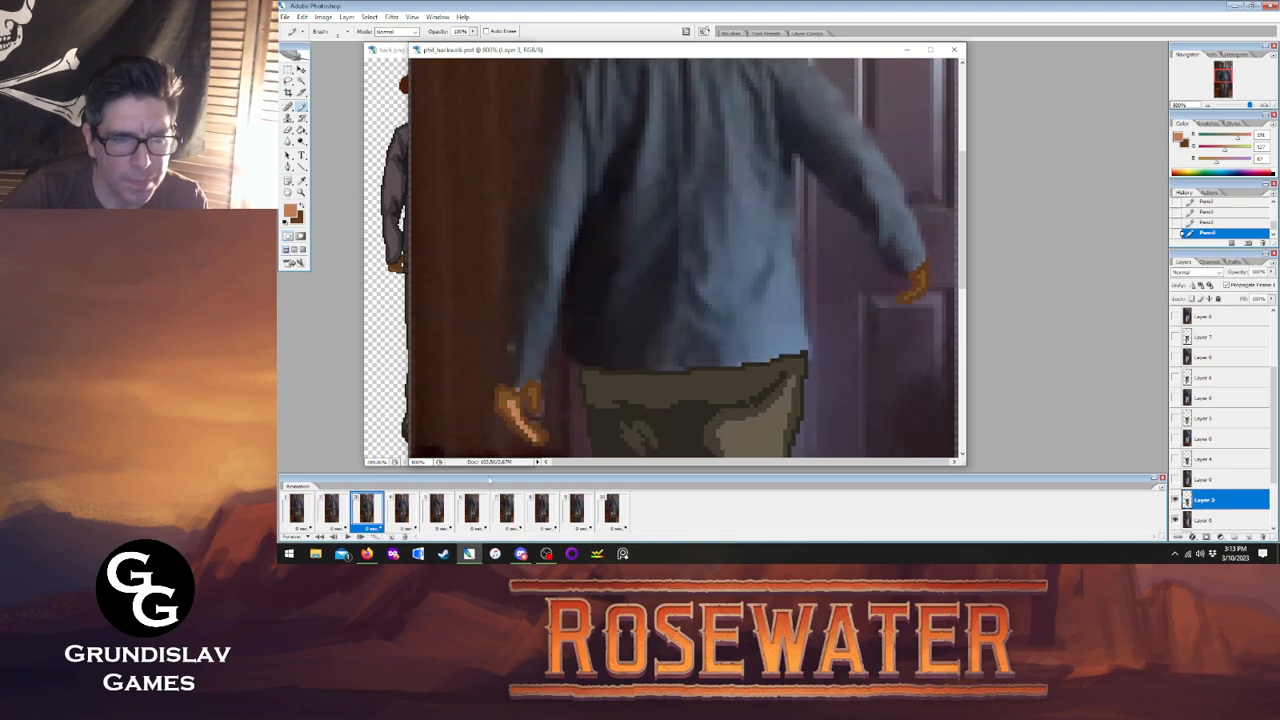
Highlight the left hand on Layer 4 in frame 4 with the Pencil, comparing it with frame 3.
{"action": "left_click", "coordinate": [401, 510]}
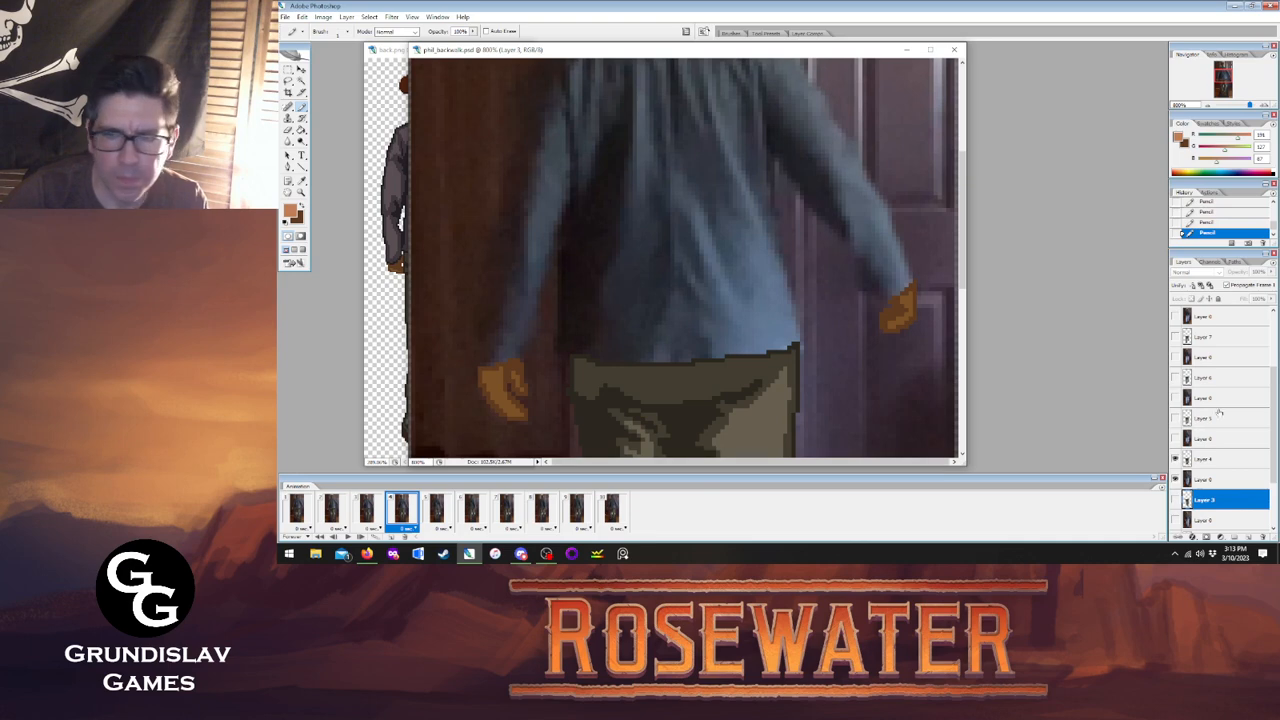
{"action": "left_click", "coordinate": [1213, 457]}
{"action": "left_click", "coordinate": [367, 510]}
{"action": "left_click", "coordinate": [401, 510]}
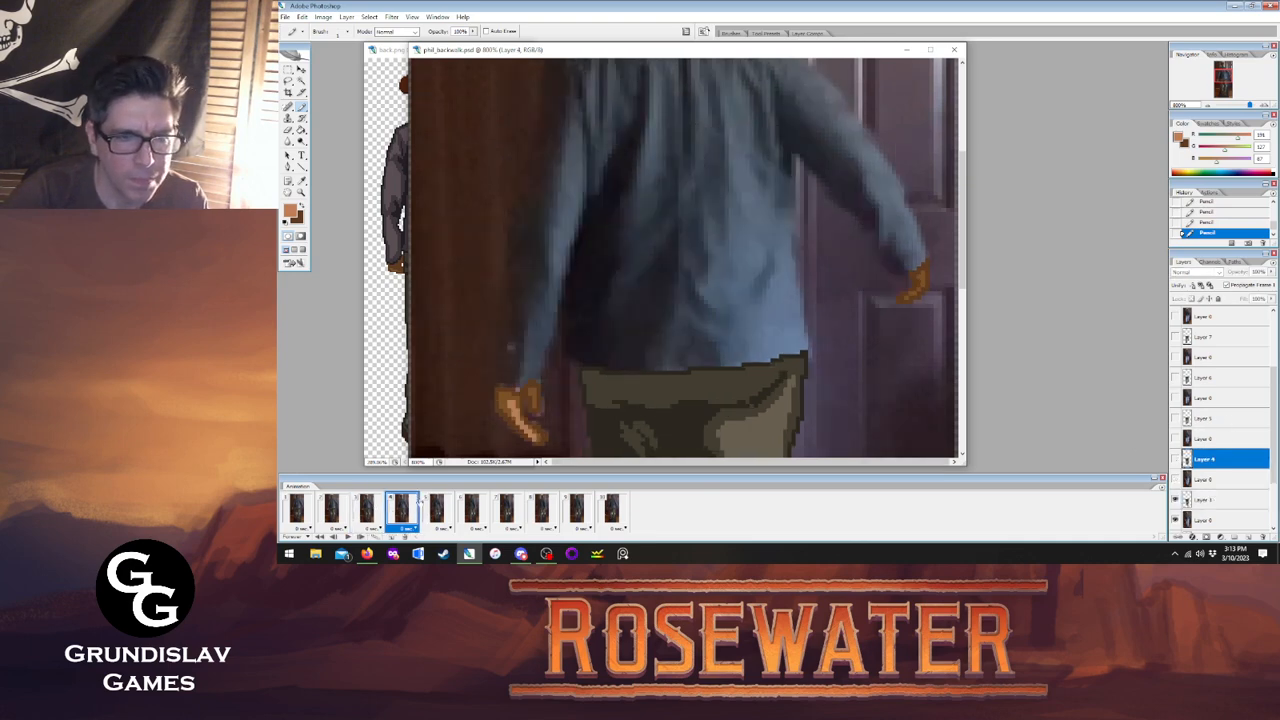
{"action": "left_click", "coordinate": [492, 377]}
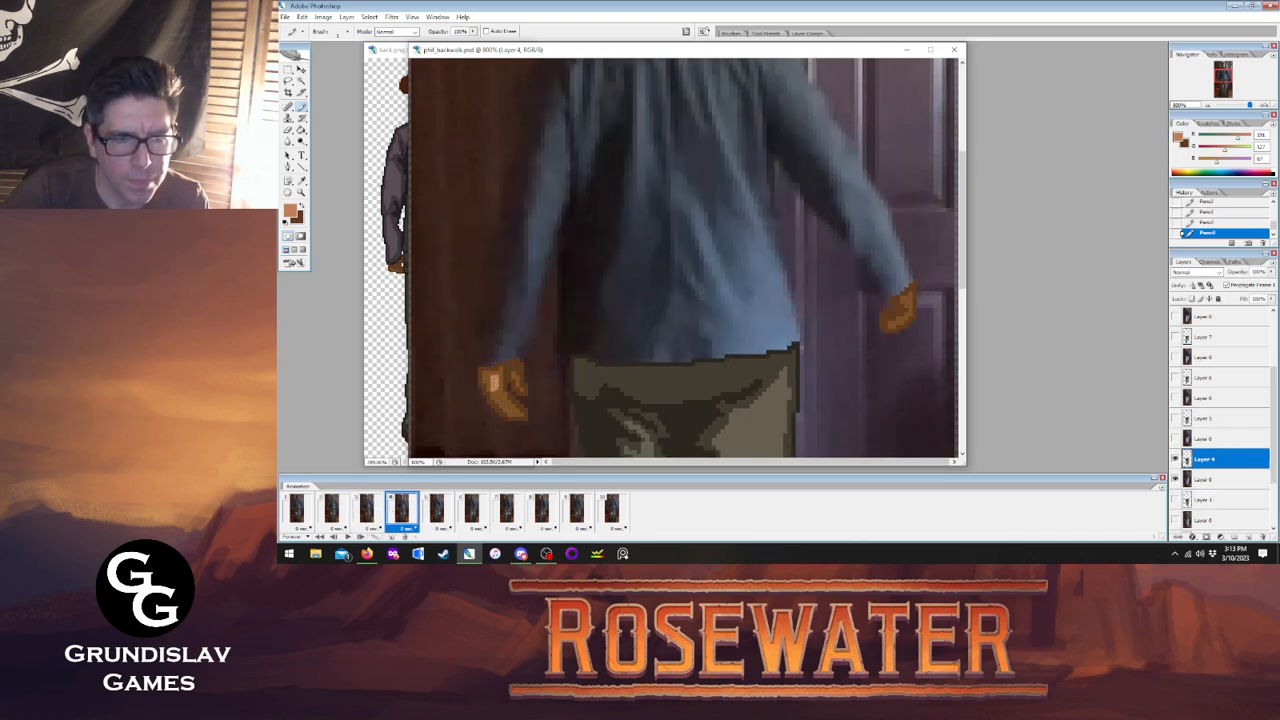
{"action": "left_click_drag", "start_coordinate": [492, 388], "coordinate": [516, 414]}
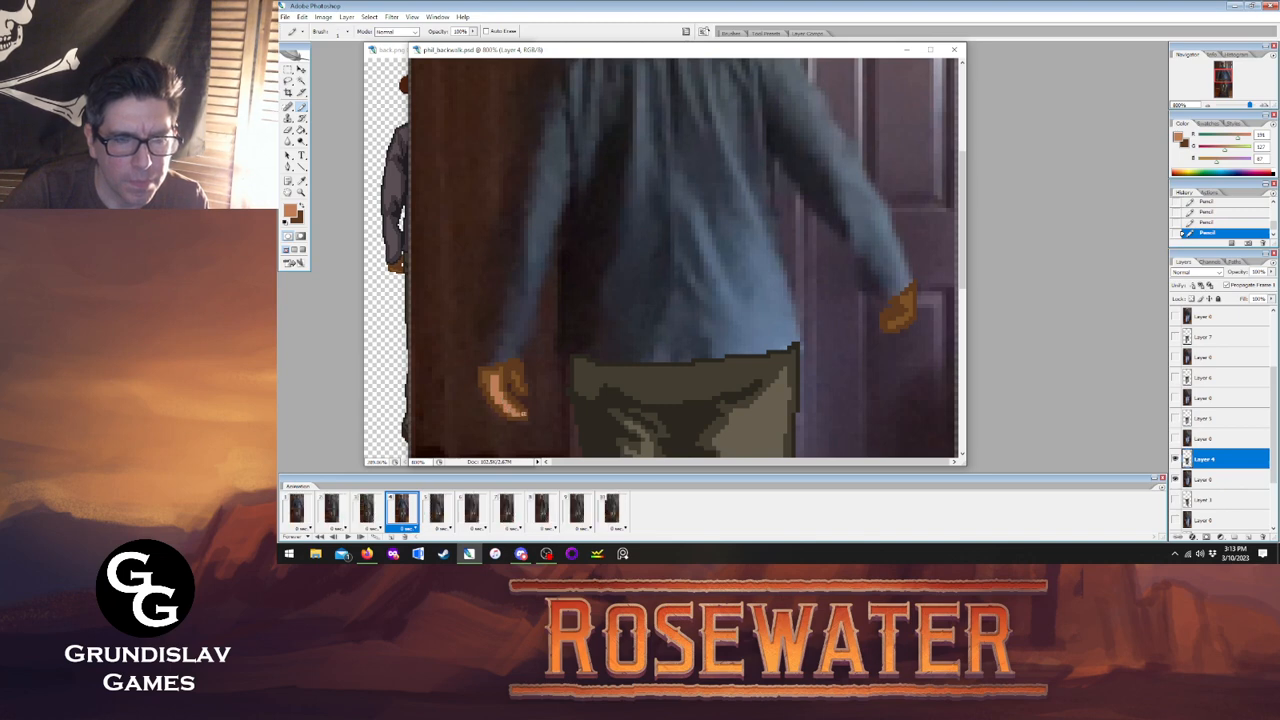
{"action": "left_click", "coordinate": [367, 510]}
{"action": "left_click", "coordinate": [401, 510]}
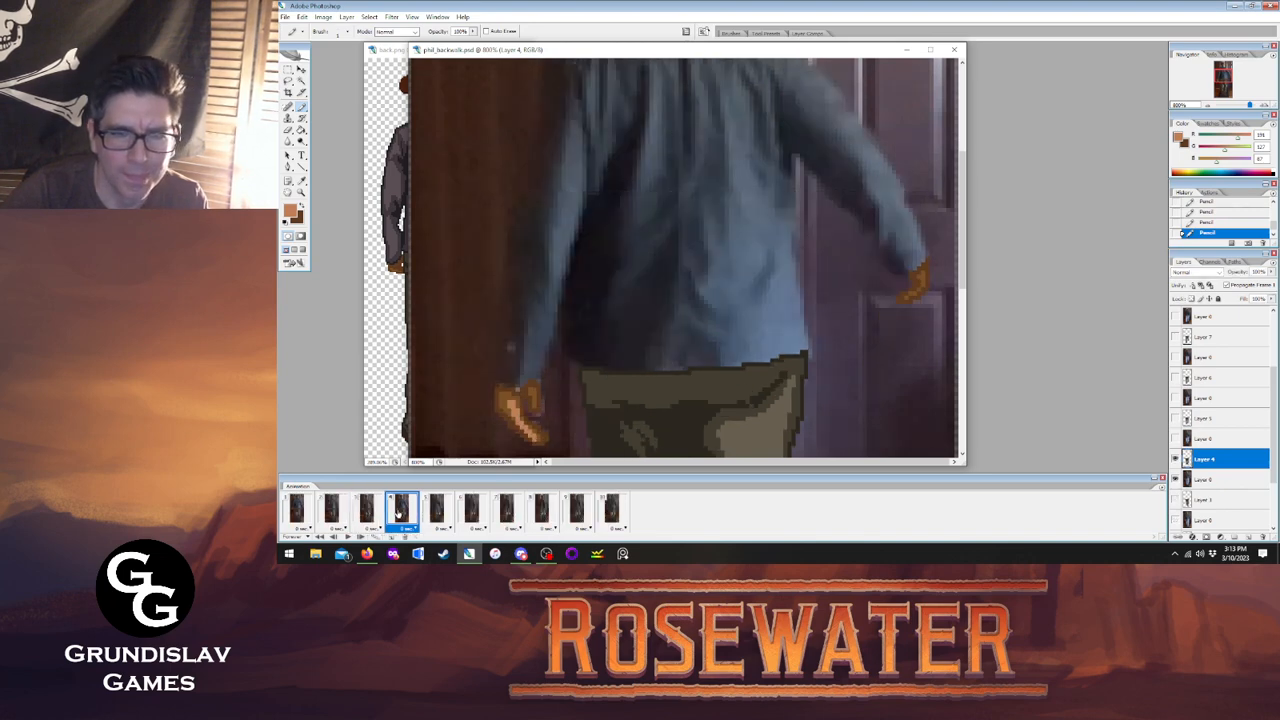
Compare the hands across frames 2 to 5 and highlight the right hand in frame 4 with the light skin tone.
{"action": "left_click", "coordinate": [436, 510]}
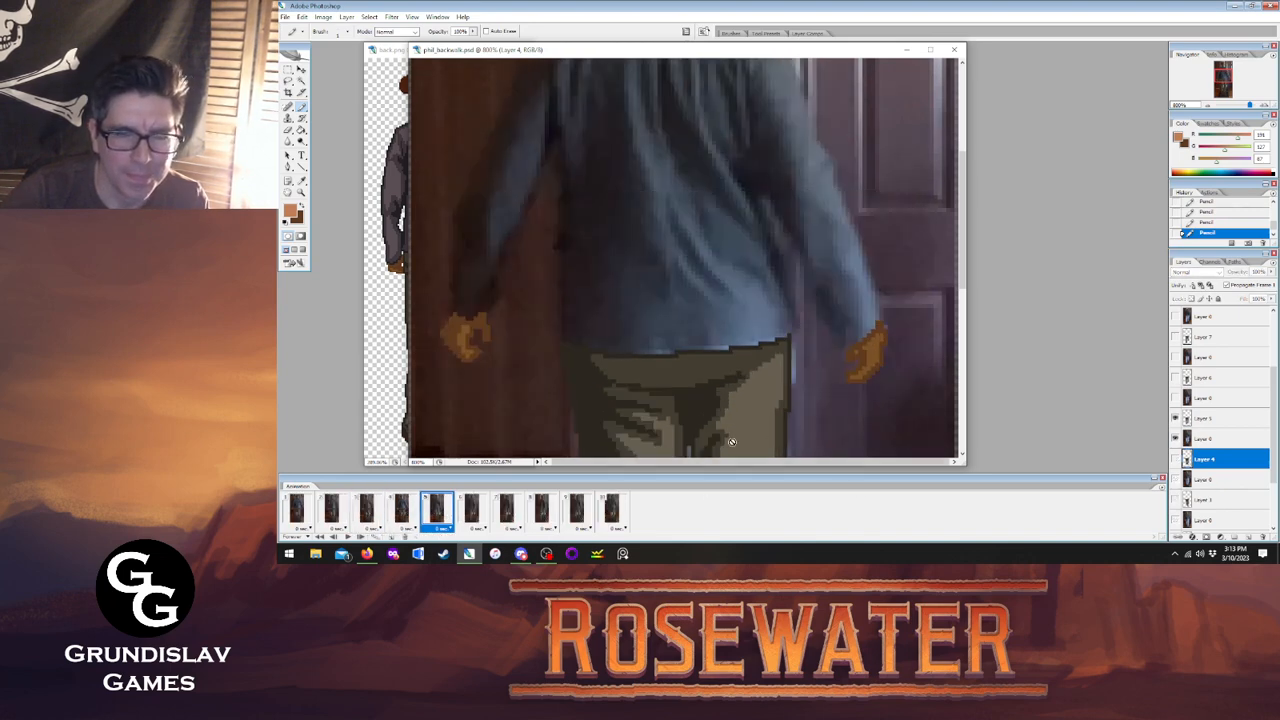
{"action": "left_click", "coordinate": [398, 520]}
{"action": "left_click", "coordinate": [333, 520]}
{"action": "left_click", "coordinate": [368, 520]}
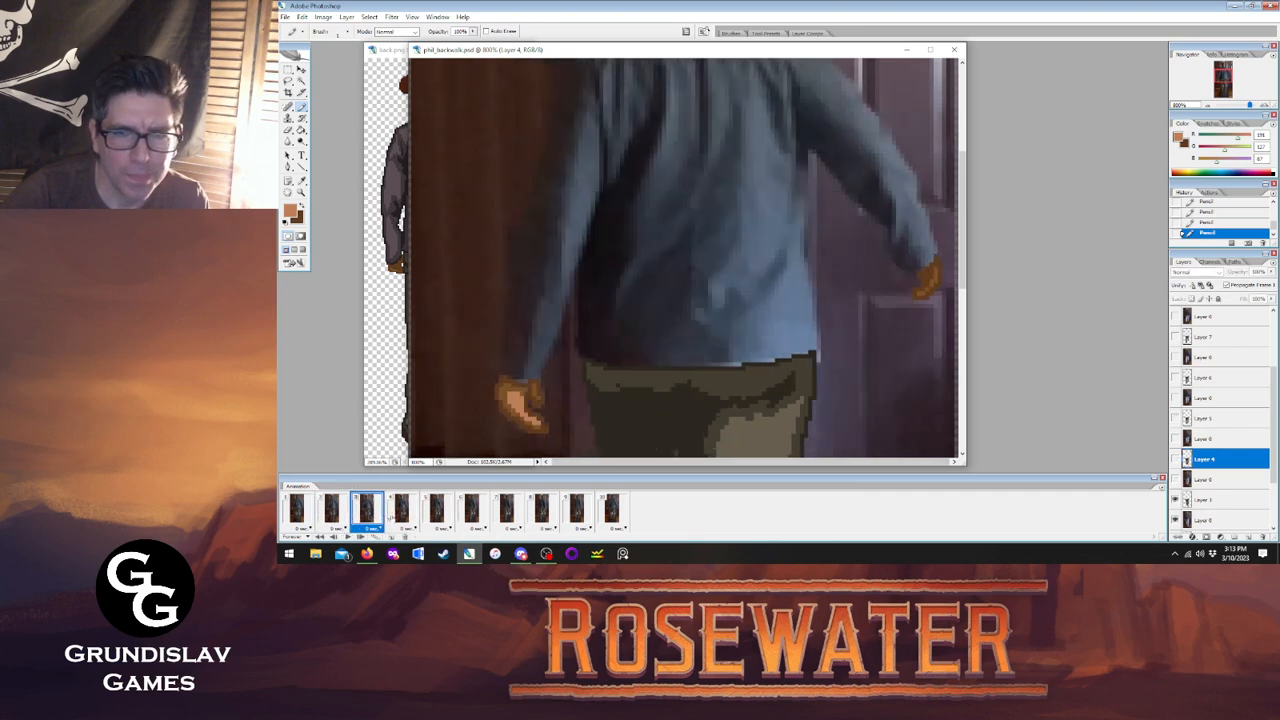
{"action": "left_click", "coordinate": [401, 515]}
{"action": "left_click", "coordinate": [436, 515]}
{"action": "left_click", "coordinate": [401, 515]}
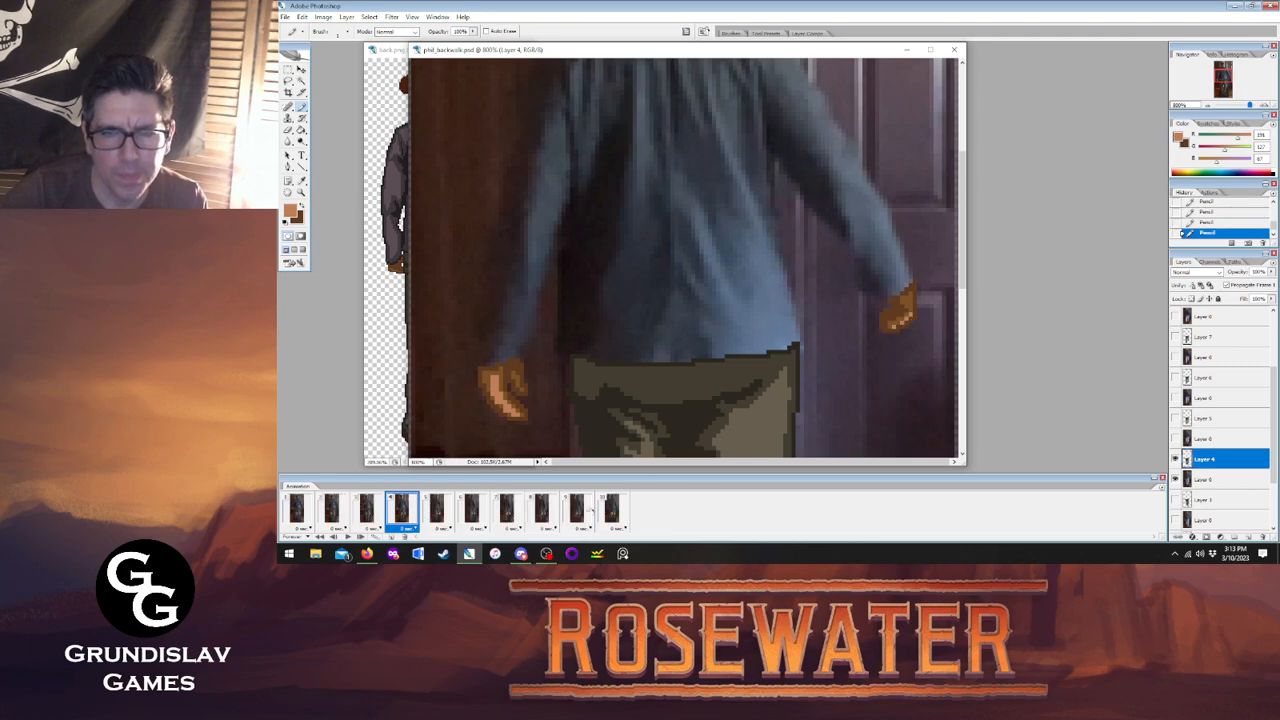
Highlight both hands on Layer 5 in frame 5 with the Pencil, checking them against frame 4.
{"action": "left_click", "coordinate": [436, 512]}
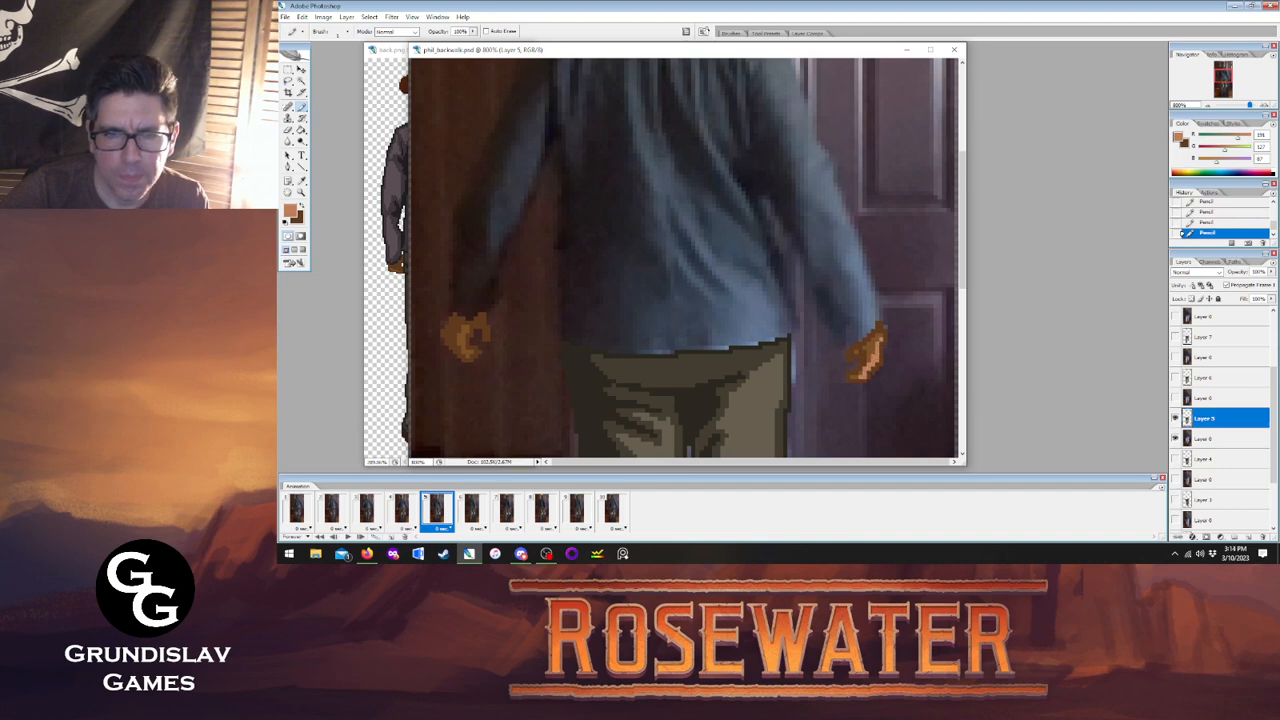
{"action": "left_click", "coordinate": [401, 512]}
{"action": "left_click", "coordinate": [436, 512]}
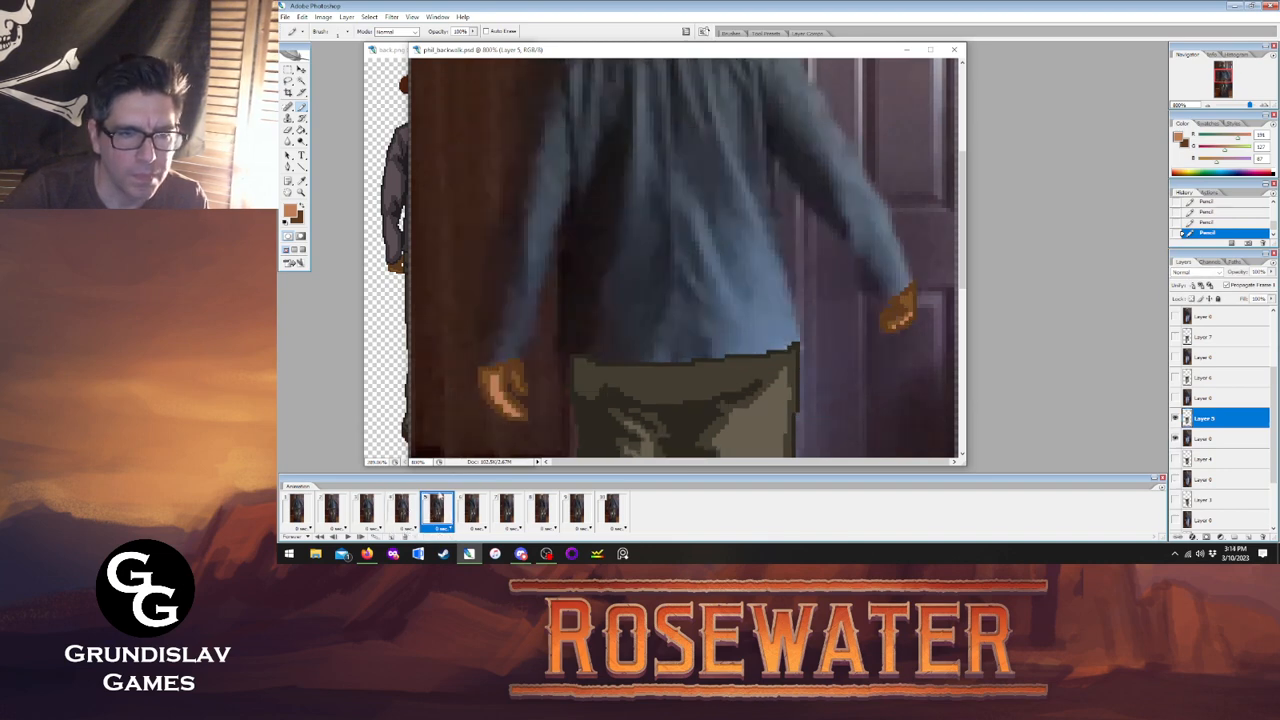
{"action": "left_click", "coordinate": [468, 352]}
{"action": "left_click", "coordinate": [466, 349]}
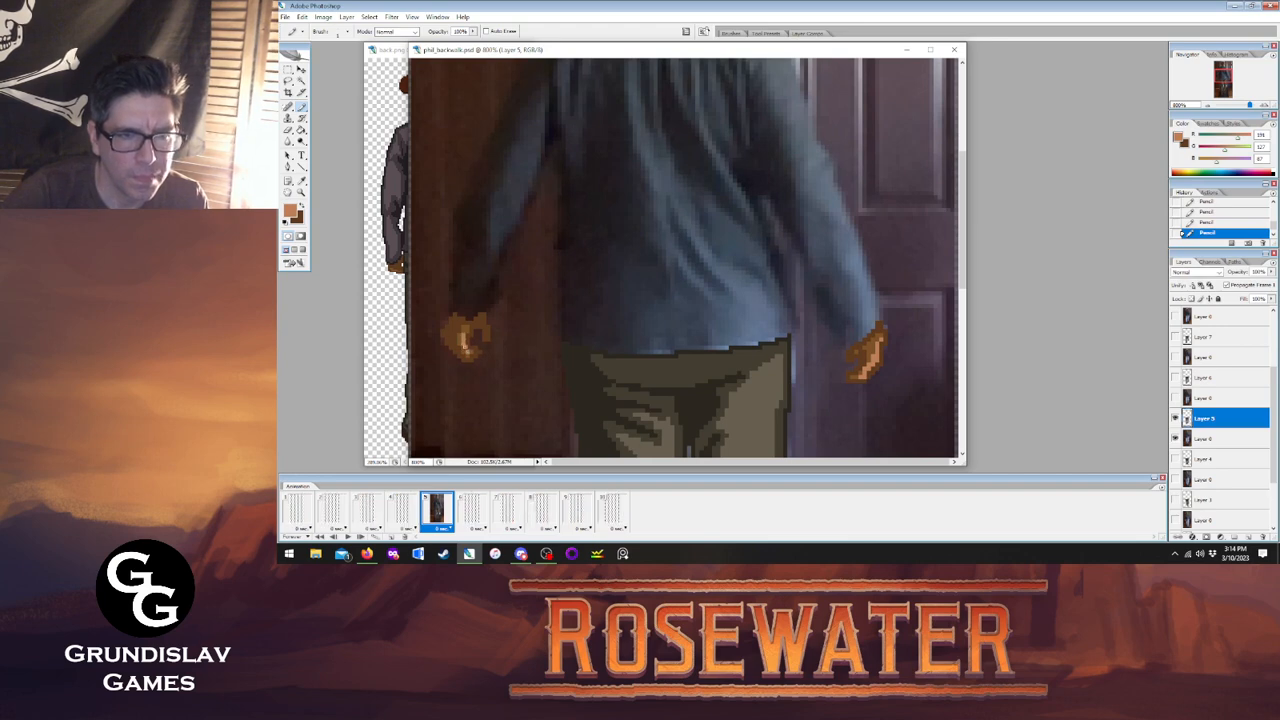
Highlight the right hand on Layer 6 in frame 6 and sample the hand's brown as the background colour, keeping the skin tone in front.
{"action": "left_click", "coordinate": [471, 510]}
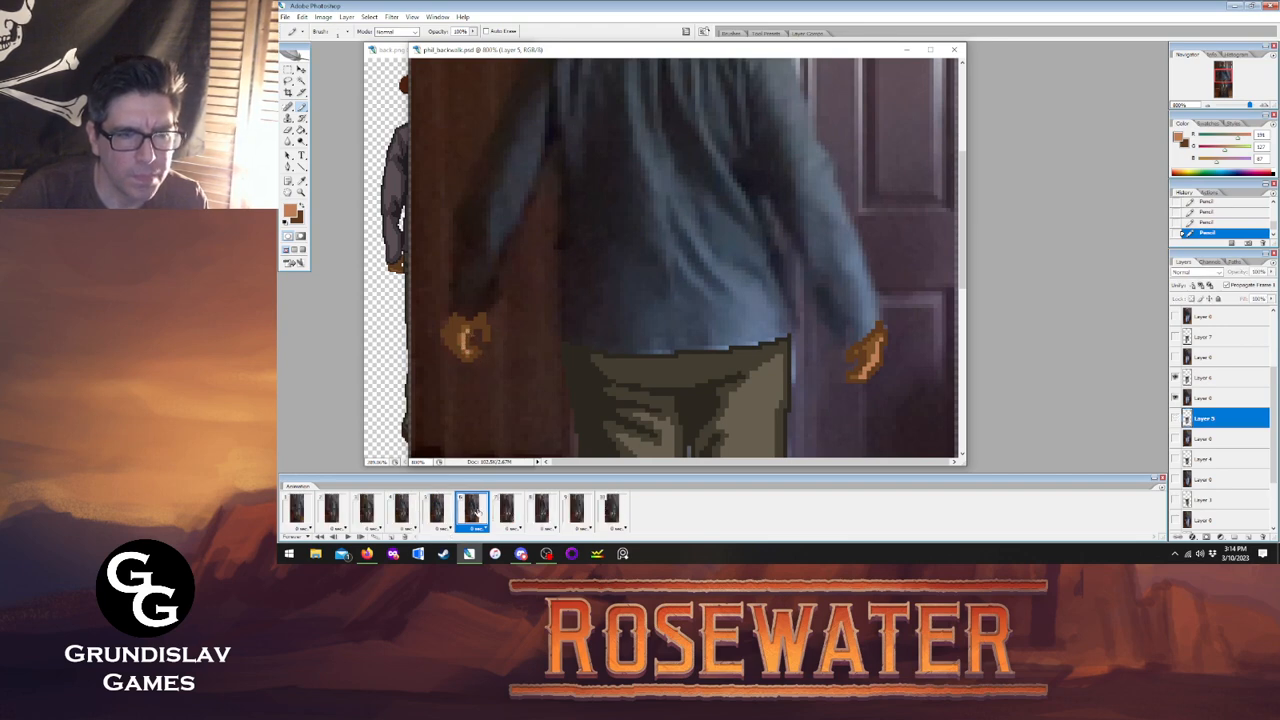
{"action": "left_click", "coordinate": [1215, 378]}
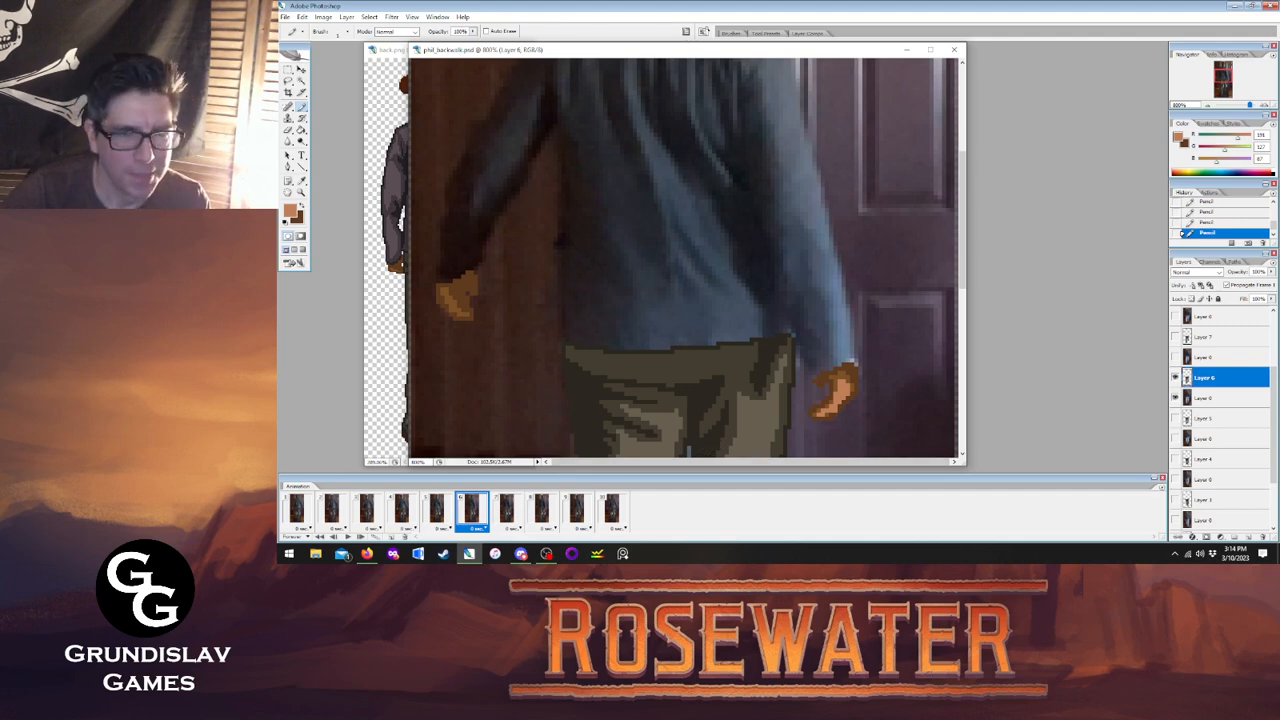
{"action": "left_click", "coordinate": [302, 180]}
{"action": "left_click", "coordinate": [460, 200]}
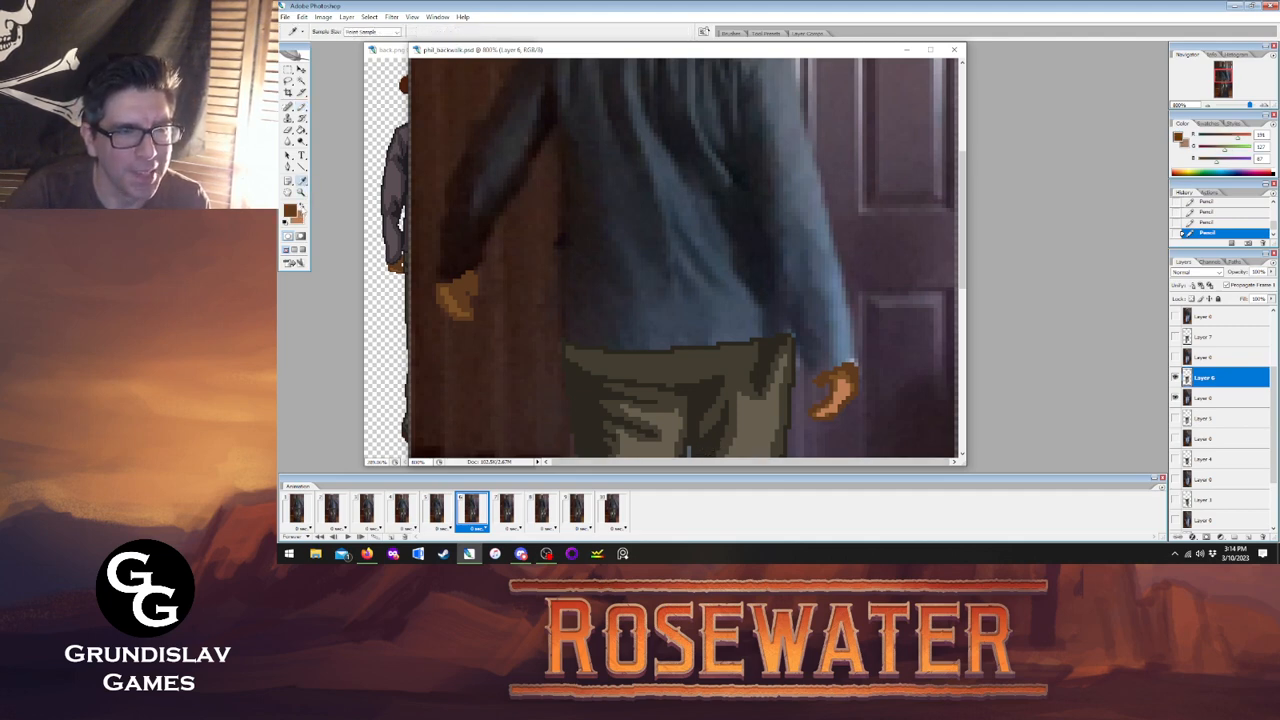
{"action": "left_click", "coordinate": [843, 372]}
{"action": "key", "text": "b"}
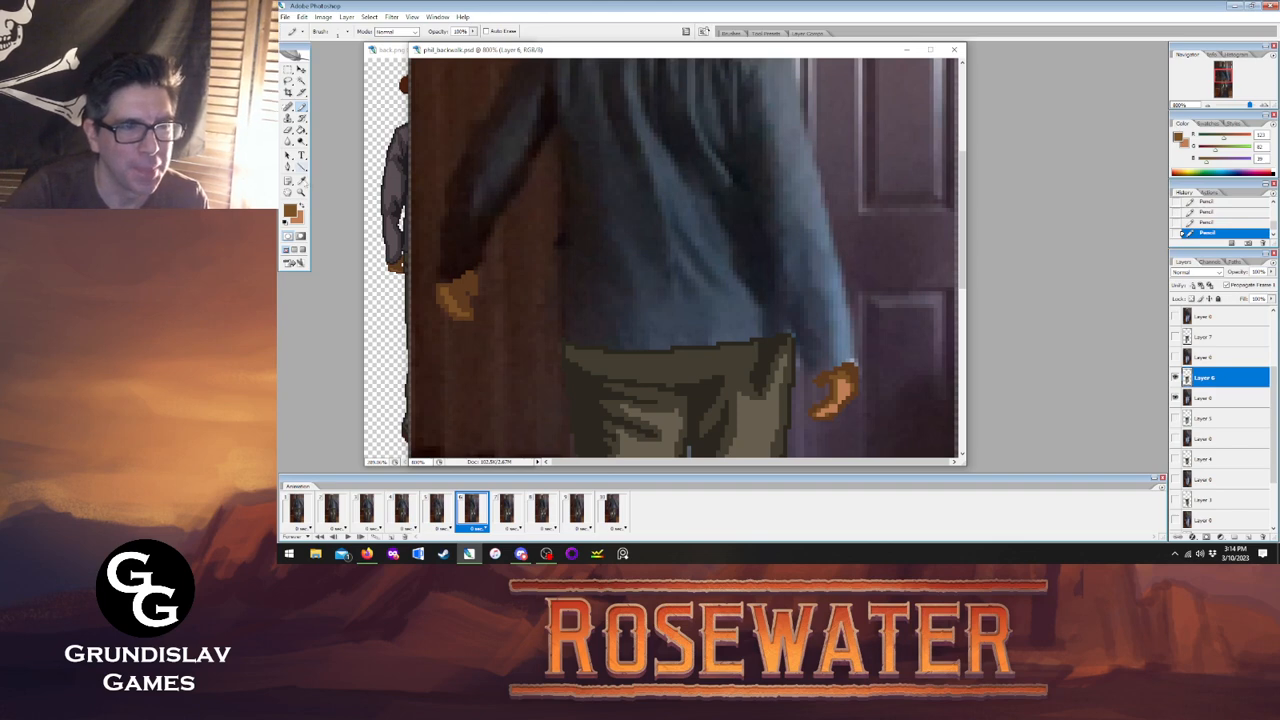
{"action": "left_click", "coordinate": [301, 206]}
Highlight the right hand on Layer 7 in frame 7 with the light skin tone, comparing it with frame 6.
{"action": "left_click", "coordinate": [520, 522]}
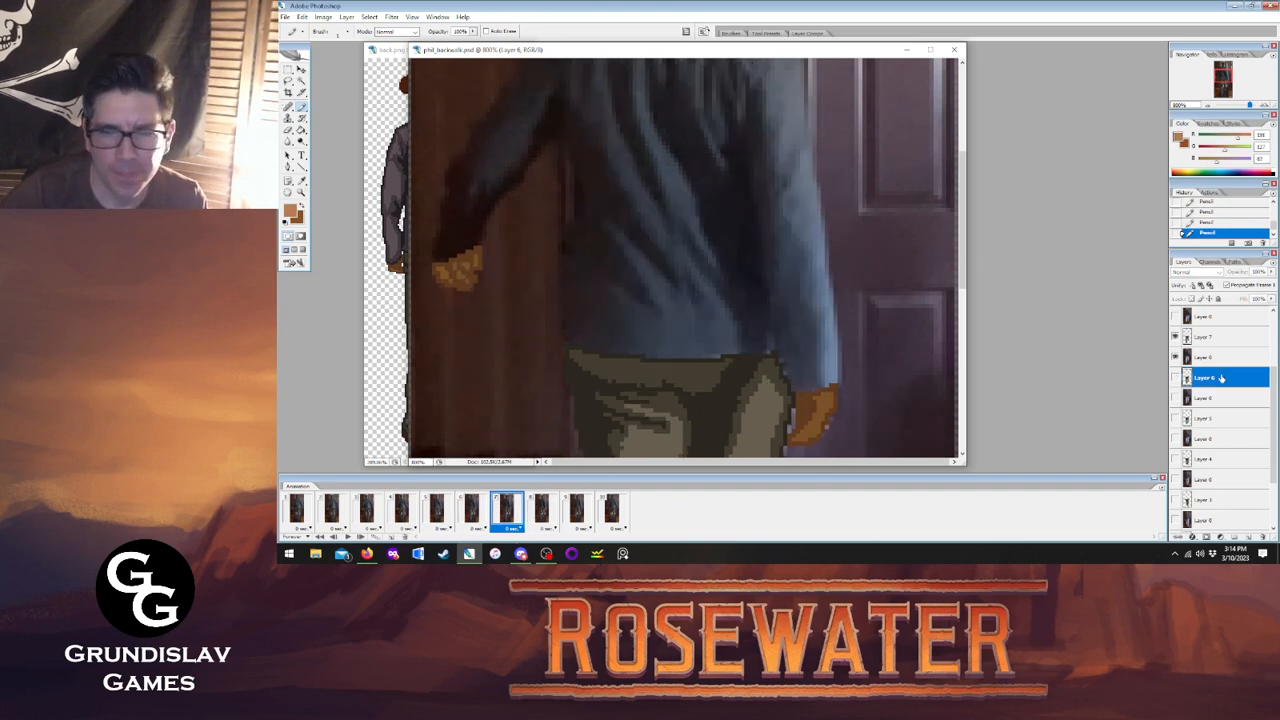
{"action": "left_click", "coordinate": [475, 514]}
{"action": "left_click", "coordinate": [509, 514]}
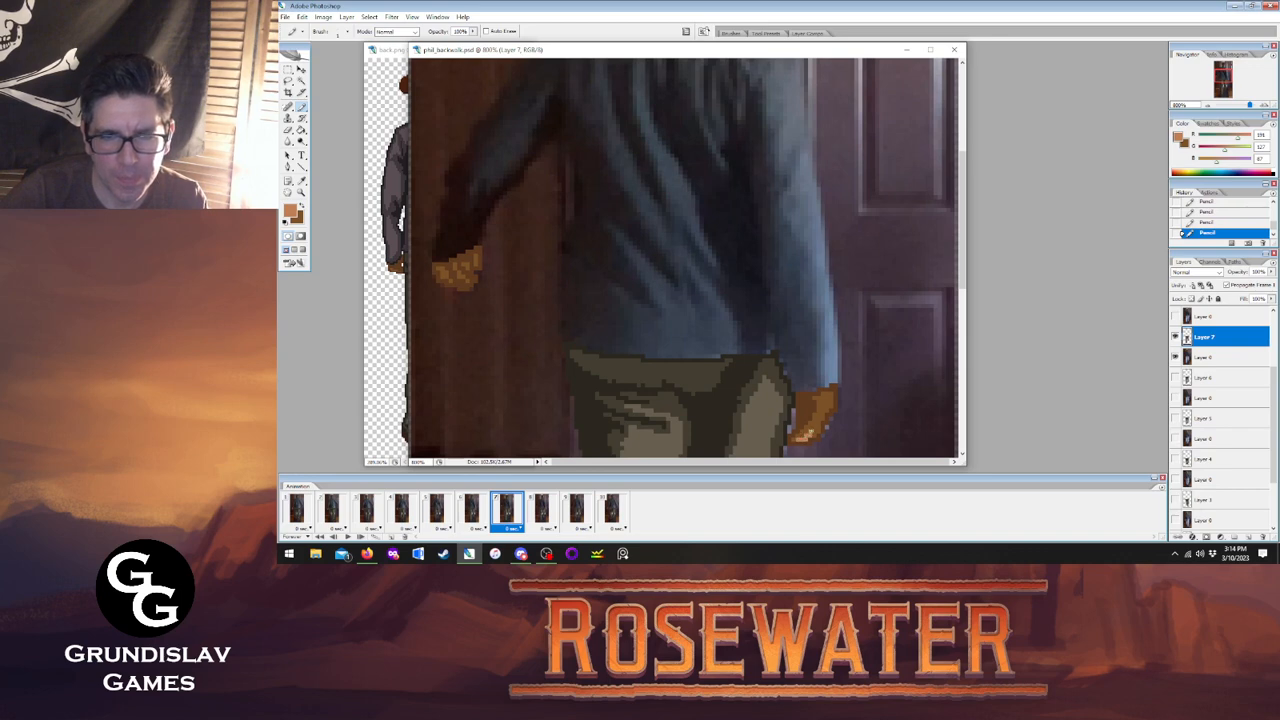
{"action": "left_click", "coordinate": [821, 416]}
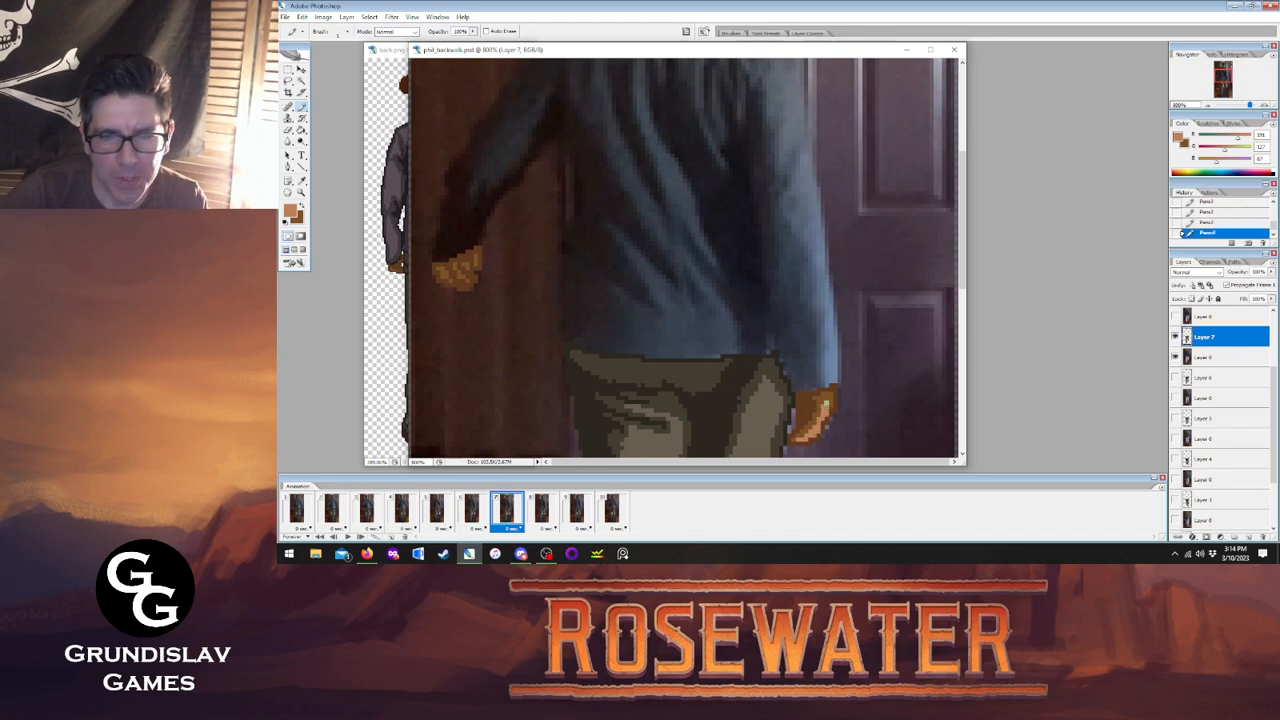
{"action": "left_click", "coordinate": [475, 512]}
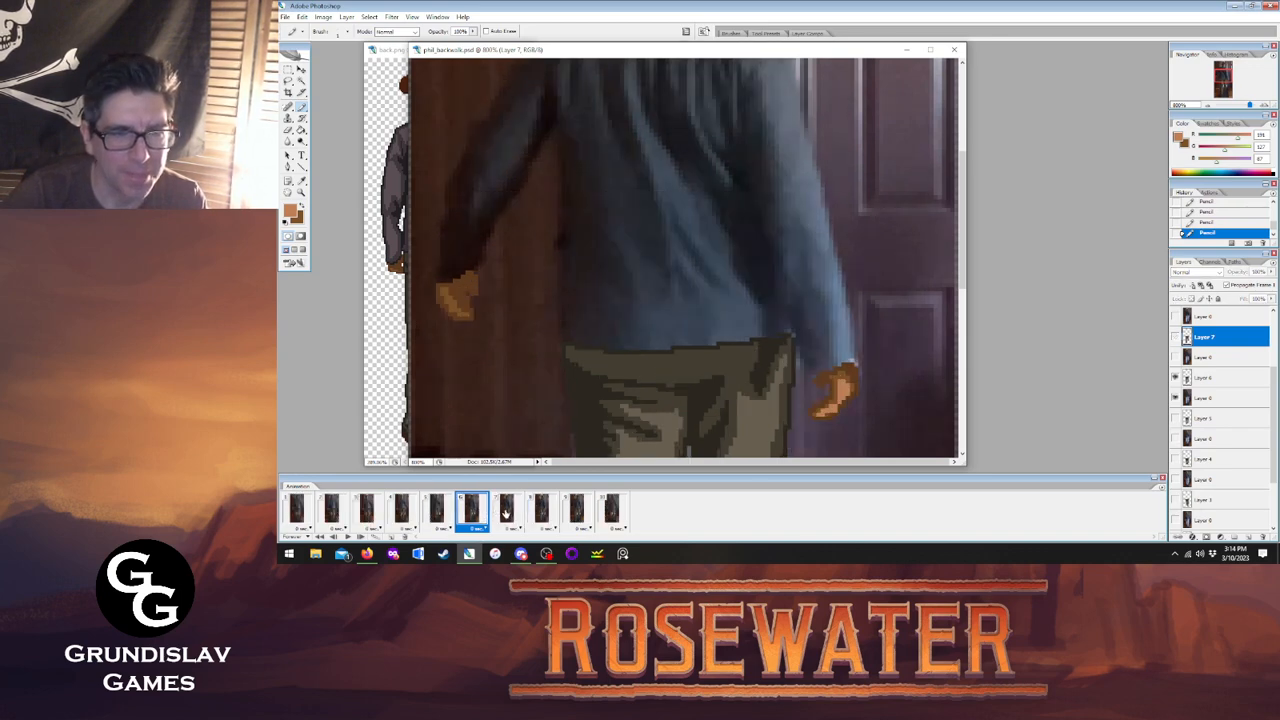
{"action": "left_click", "coordinate": [506, 513]}
{"action": "left_click", "coordinate": [475, 514]}
{"action": "left_click", "coordinate": [510, 516]}
Highlight the right hand on Layer 8 in frame 8 with the Pencil, comparing it with frame 7, and move on to frame 9.
{"action": "left_click", "coordinate": [544, 520]}
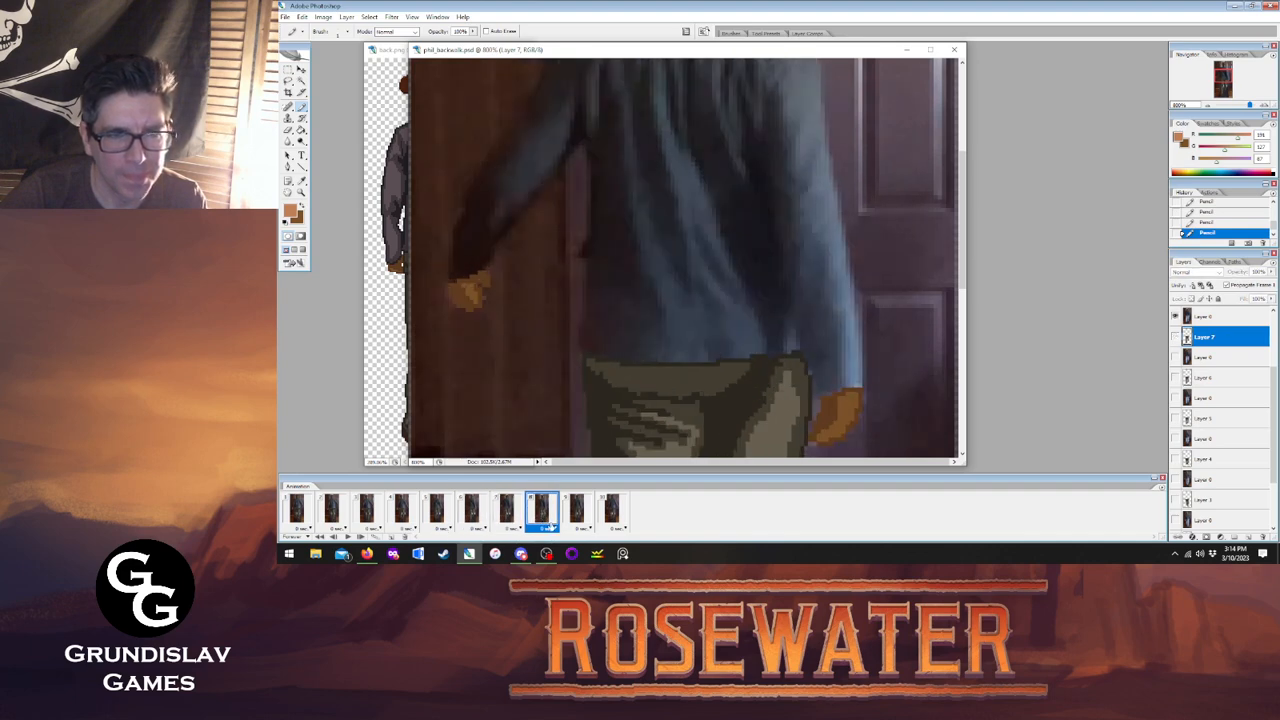
{"action": "left_click", "coordinate": [506, 513]}
{"action": "left_click", "coordinate": [541, 513]}
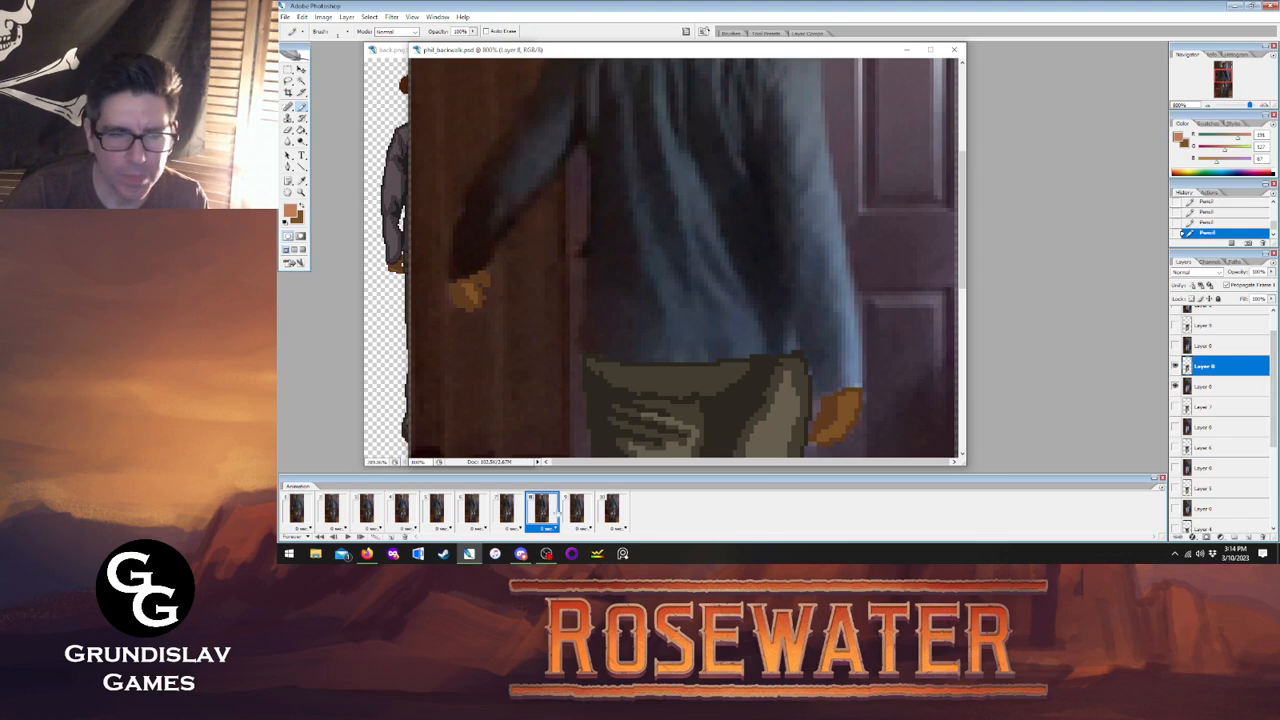
{"action": "left_click", "coordinate": [508, 513]}
{"action": "left_click", "coordinate": [541, 513]}
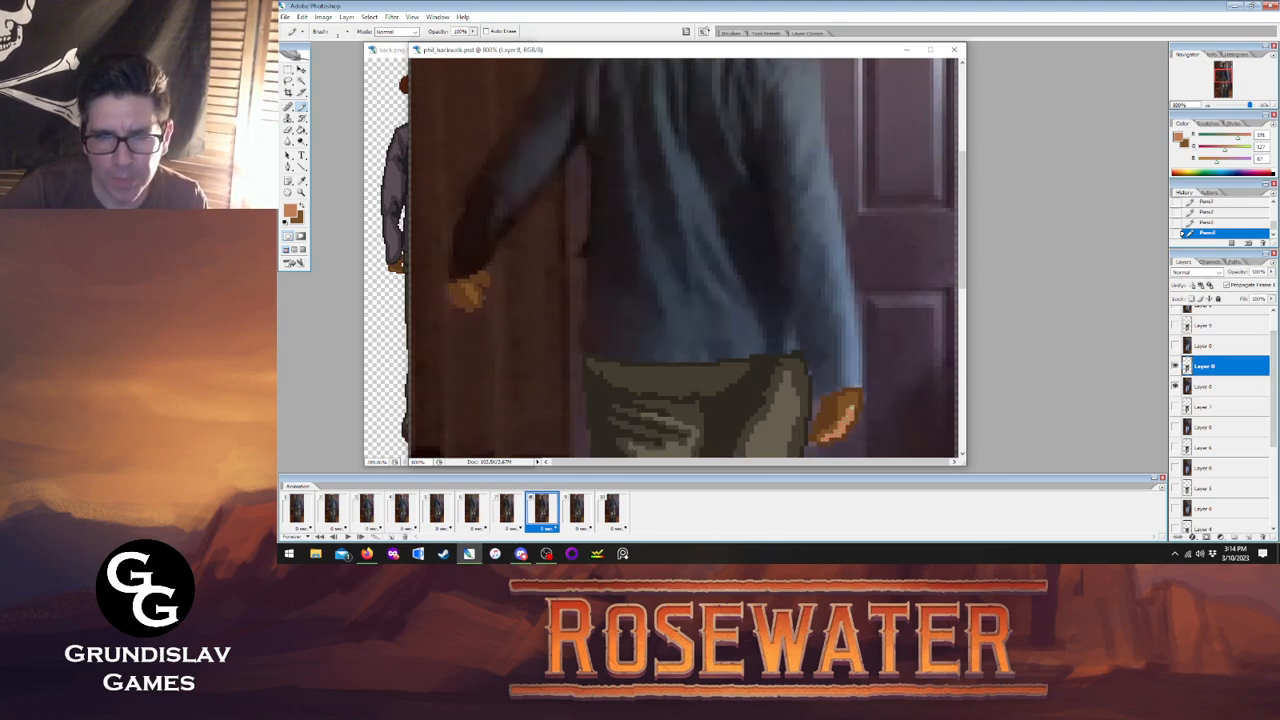
{"action": "left_click", "coordinate": [576, 513]}
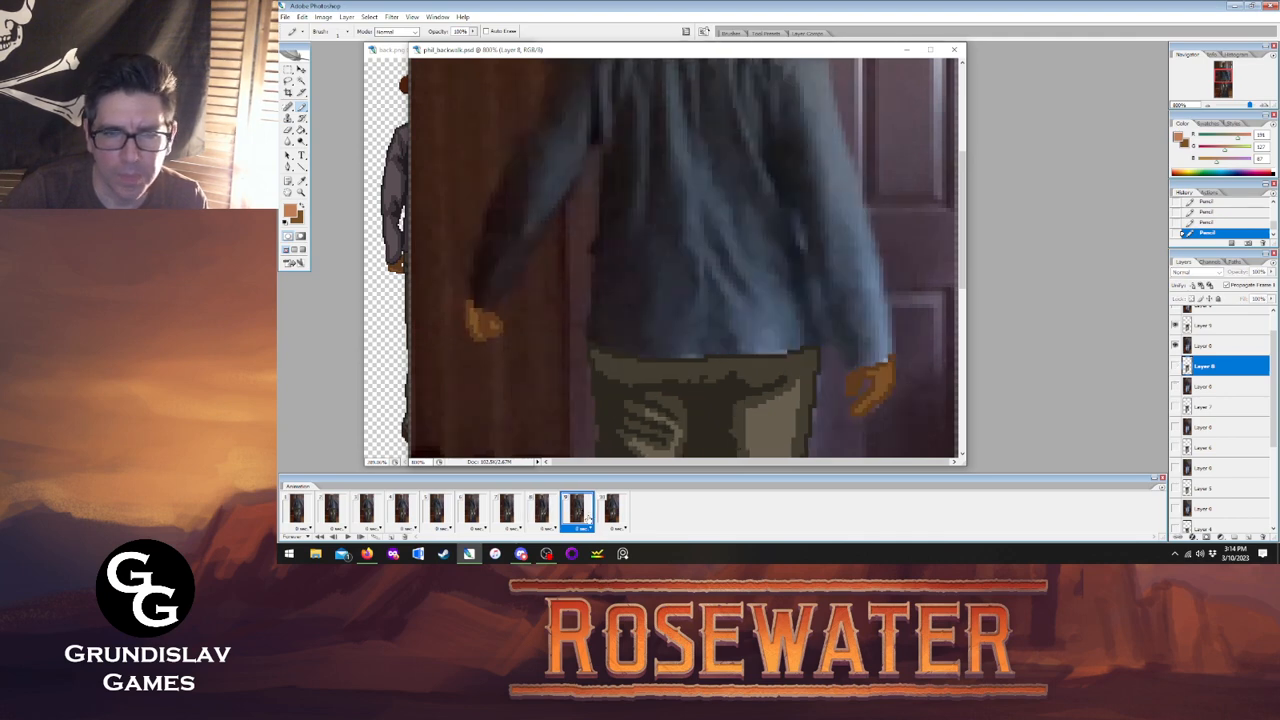
Highlight both hands on Layer 9 in frame 9 with the light skin tone, comparing them with frame 8.
{"action": "left_click", "coordinate": [610, 513]}
{"action": "left_click", "coordinate": [576, 513]}
{"action": "left_click", "coordinate": [543, 513]}
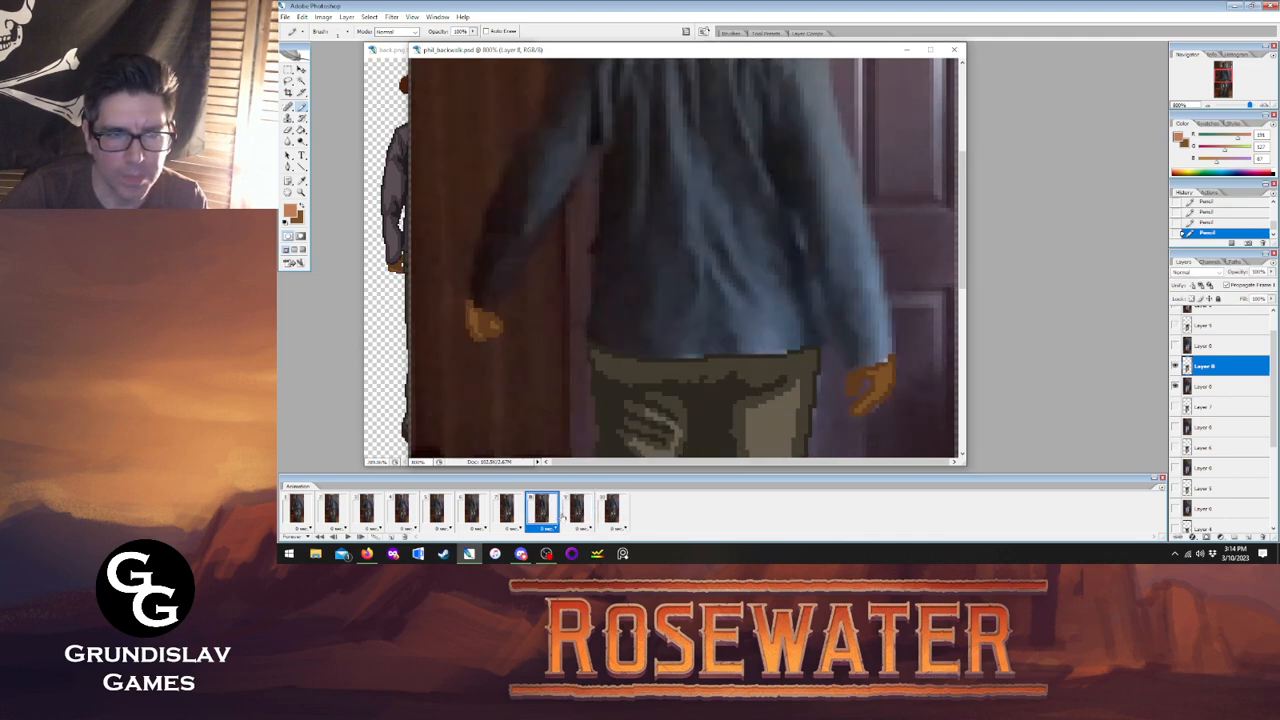
{"action": "left_click", "coordinate": [576, 513]}
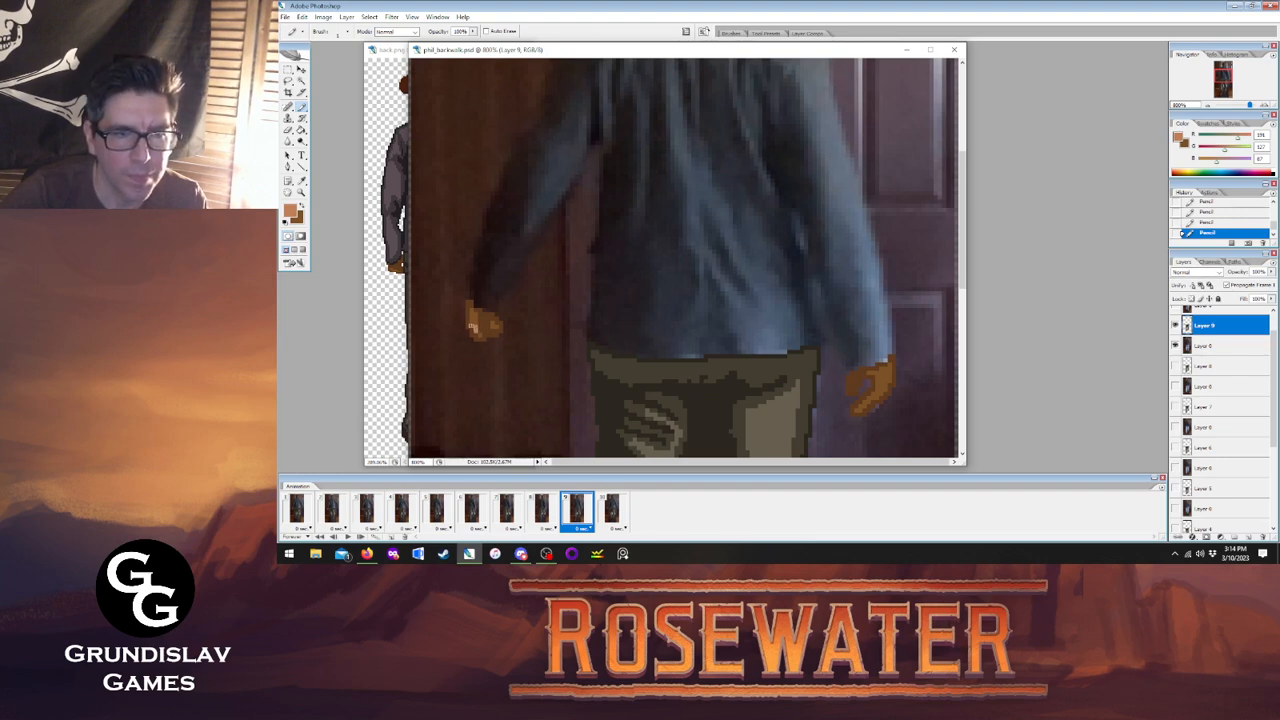
{"action": "left_click", "coordinate": [545, 512]}
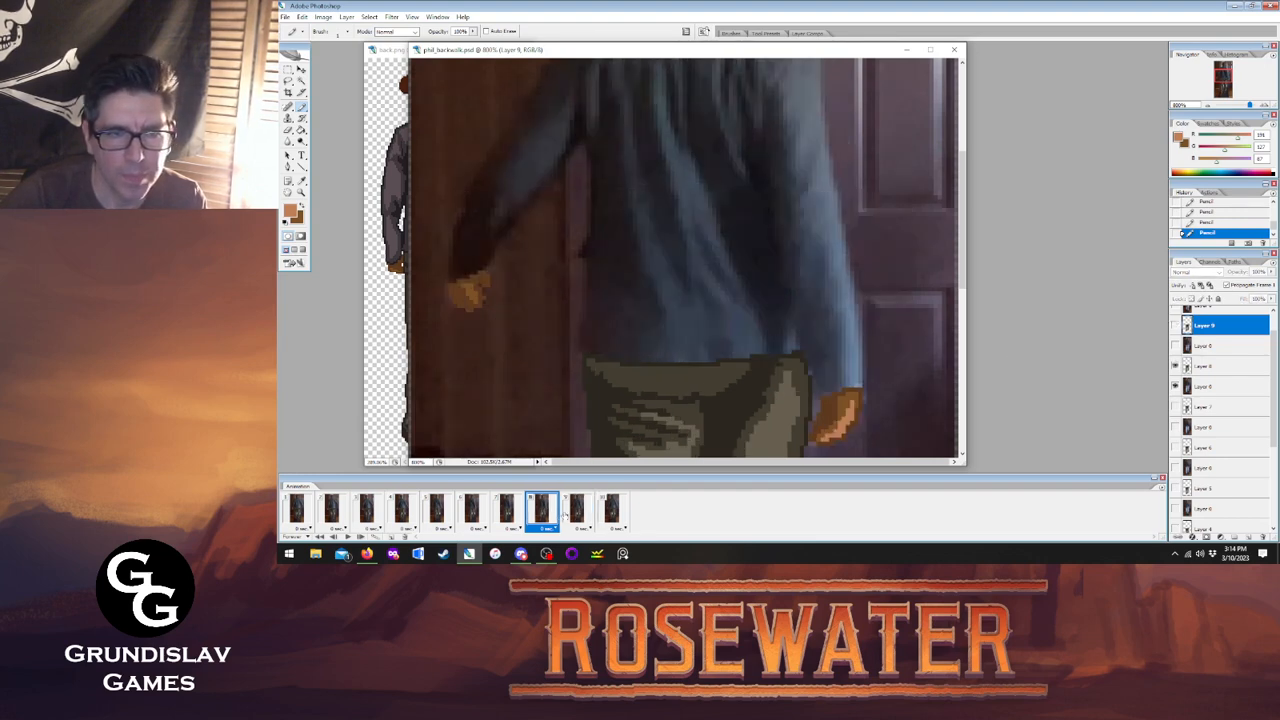
{"action": "left_click", "coordinate": [576, 512]}
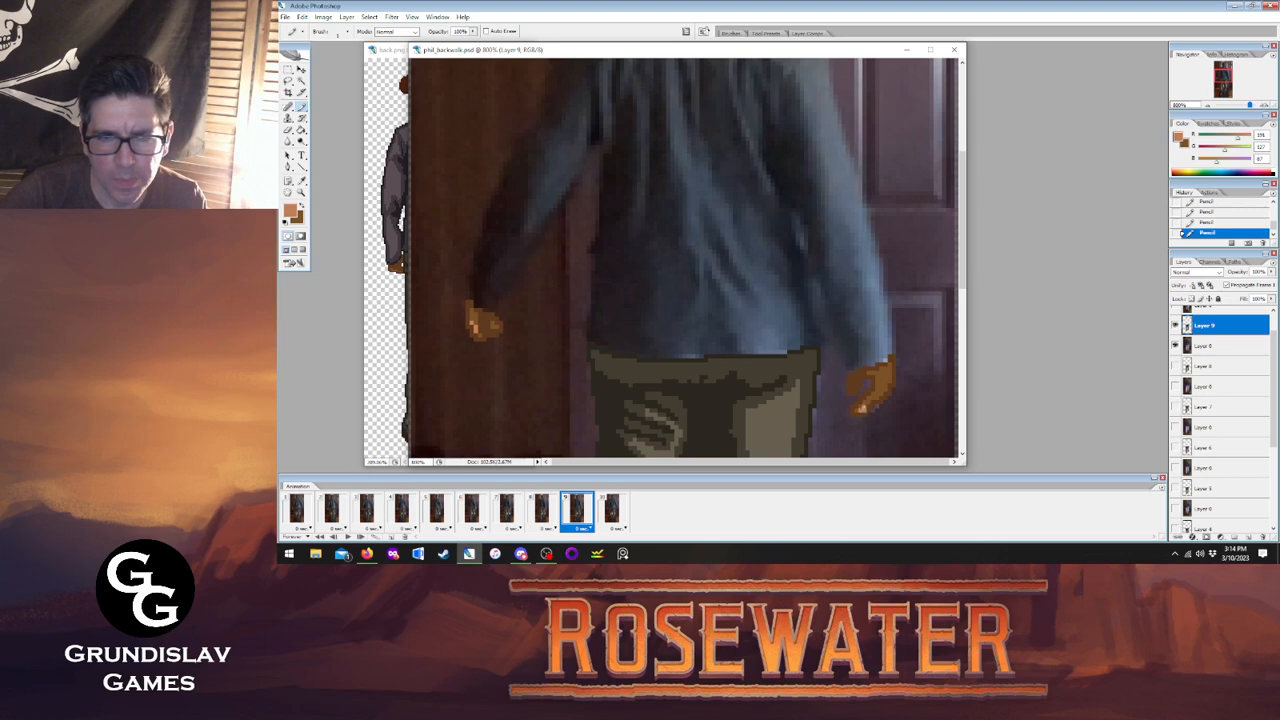
{"action": "left_click_drag", "start_coordinate": [878, 394], "coordinate": [884, 378]}
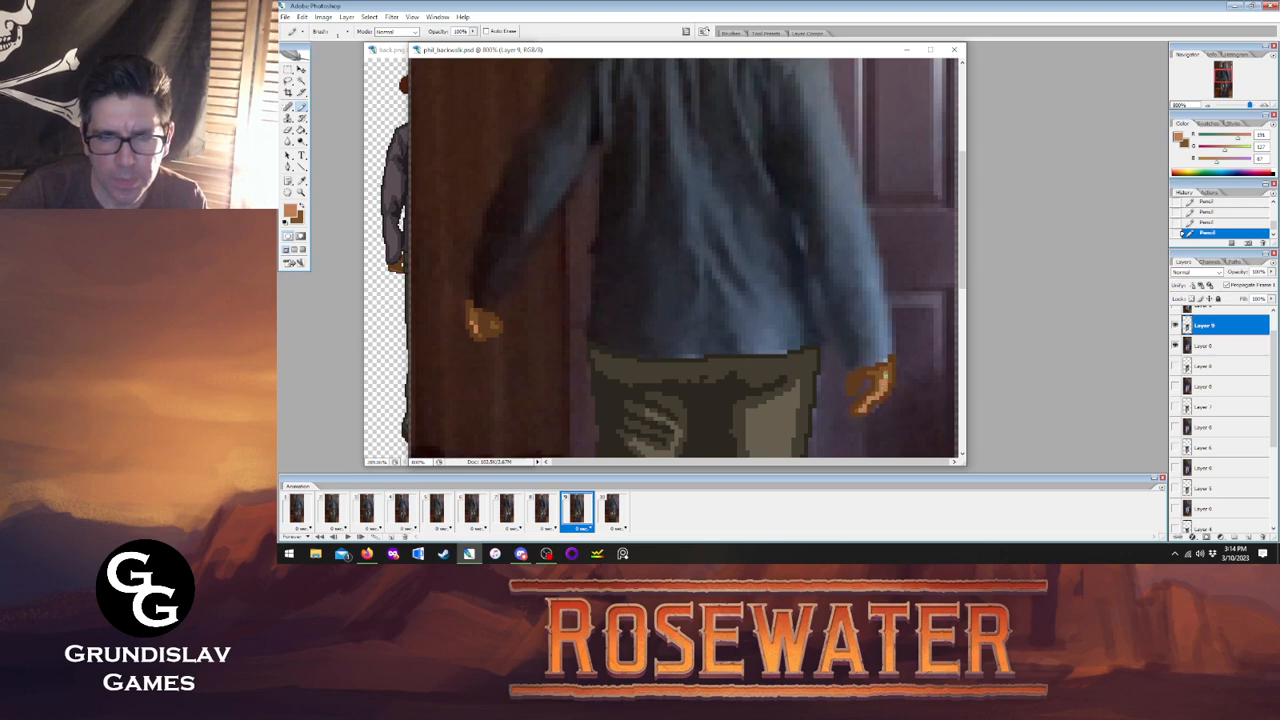
Check the hands in frames 10 and 1, play the walk cycle, and stop it back on frame 1.
{"action": "left_click", "coordinate": [612, 510]}
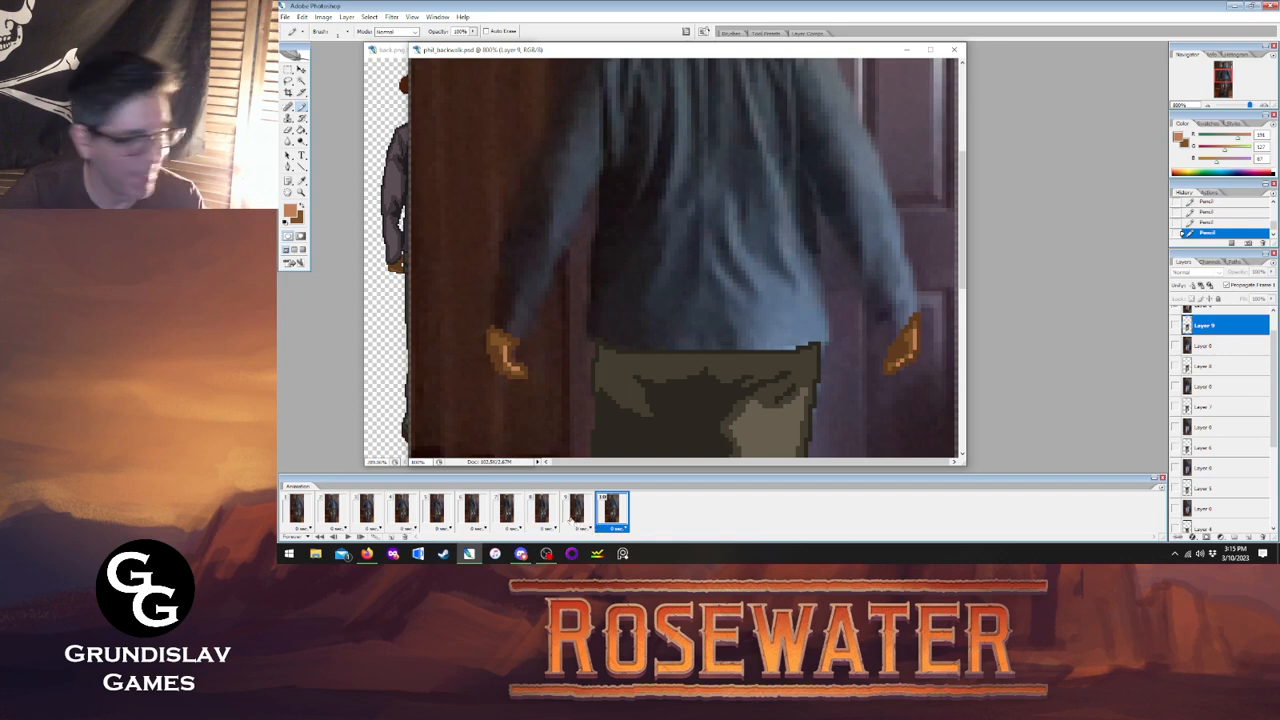
{"action": "left_click", "coordinate": [294, 512]}
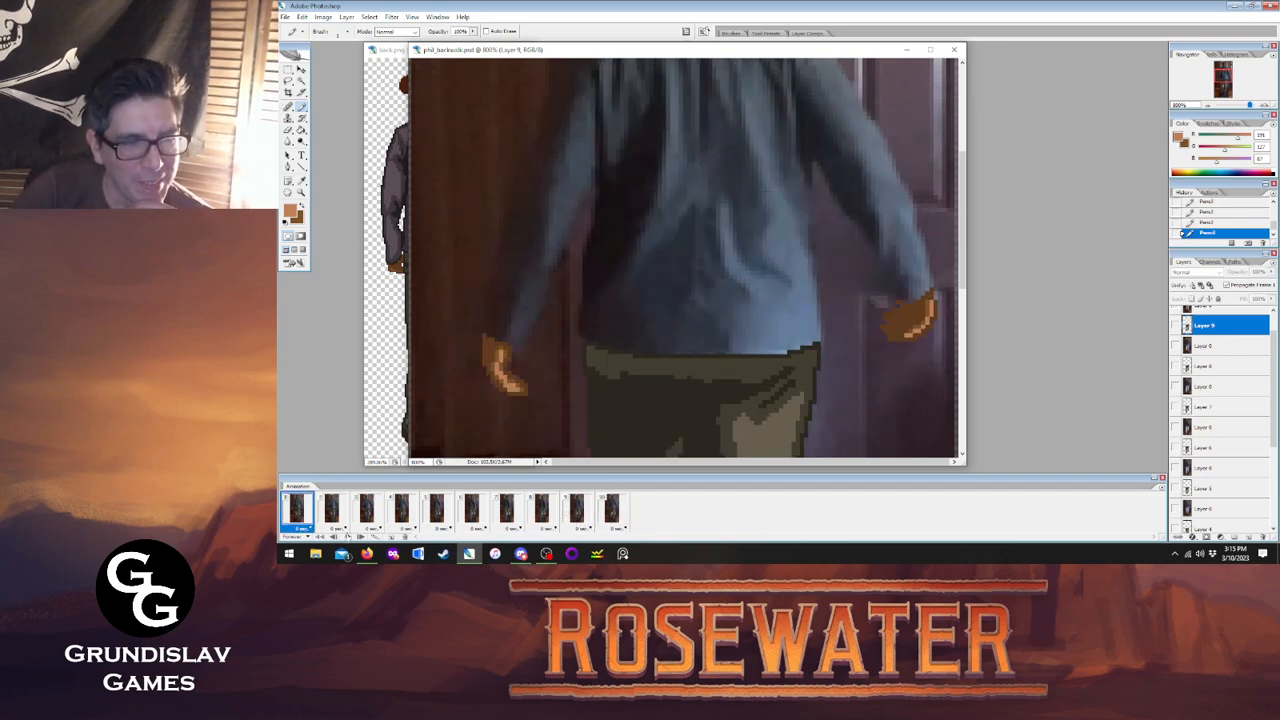
{"action": "left_click", "coordinate": [348, 537]}
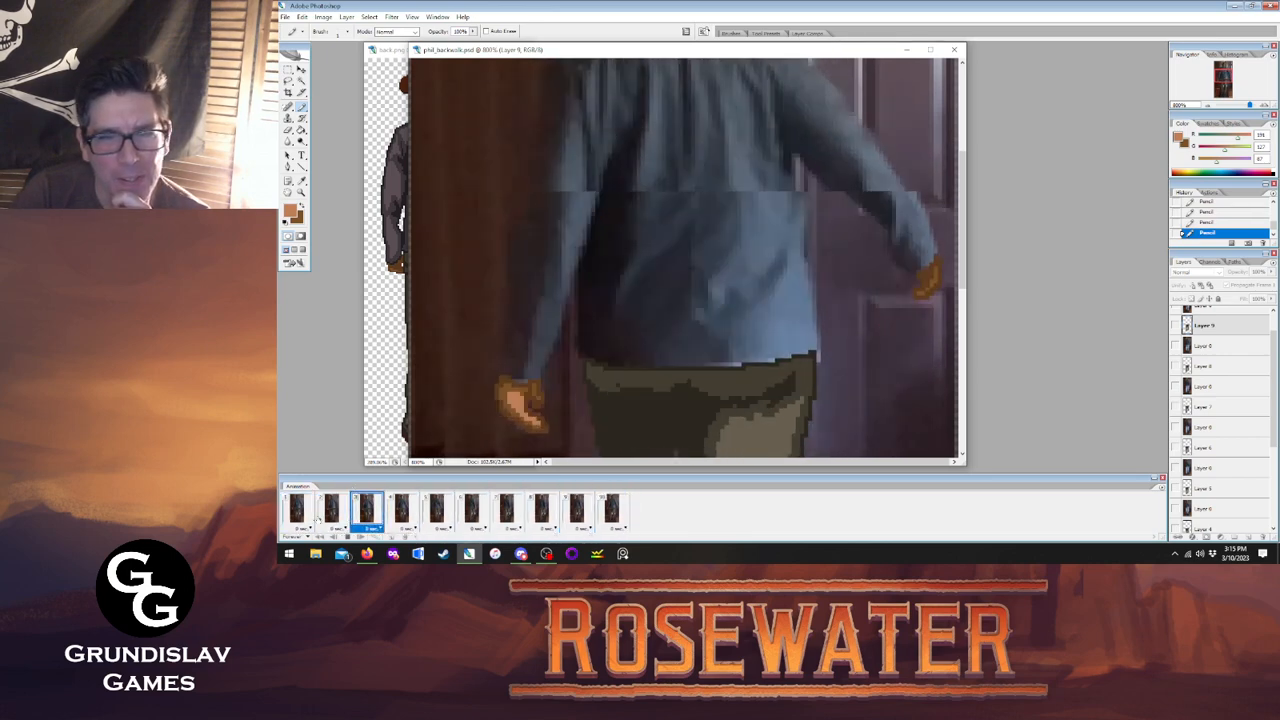
{"action": "left_click", "coordinate": [347, 536]}
{"action": "left_click", "coordinate": [297, 510]}
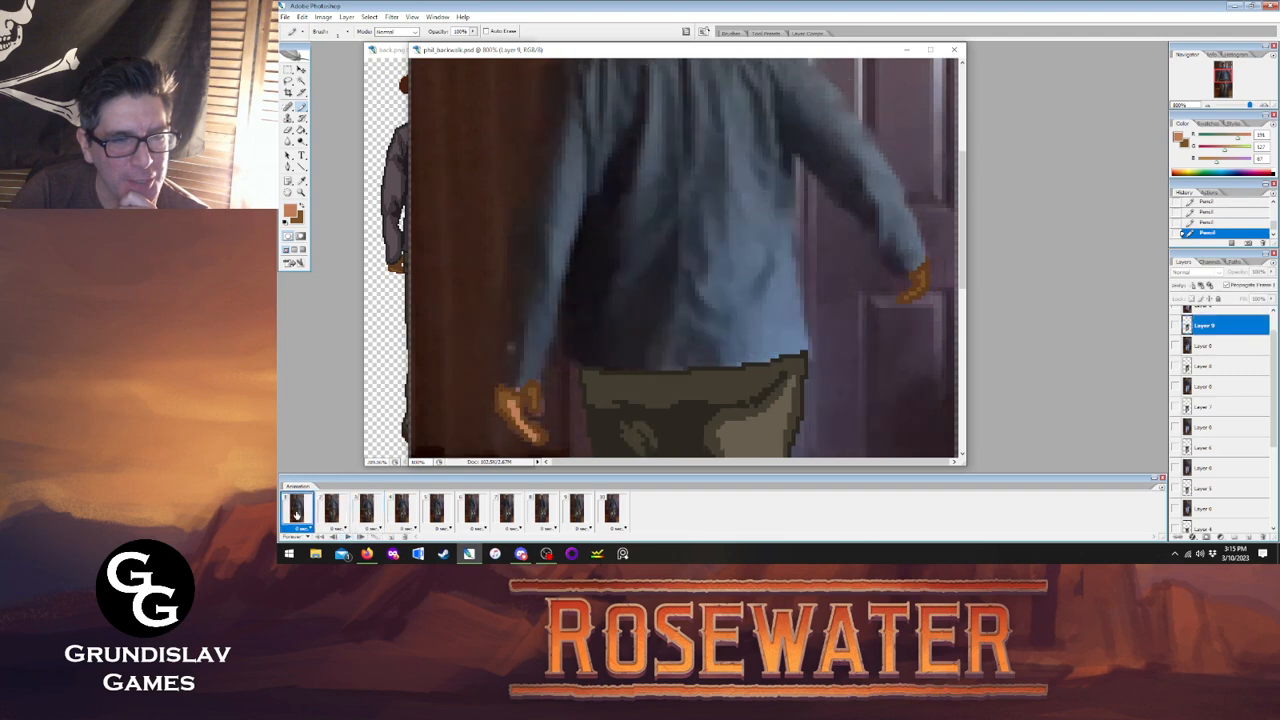
Sample the jacket's dark outline and shadow tones from back.png as the drawing colours, ready for the Pencil.
{"action": "left_click", "coordinate": [302, 181]}
{"action": "left_click_drag", "start_coordinate": [628, 55], "coordinate": [716, 67]}
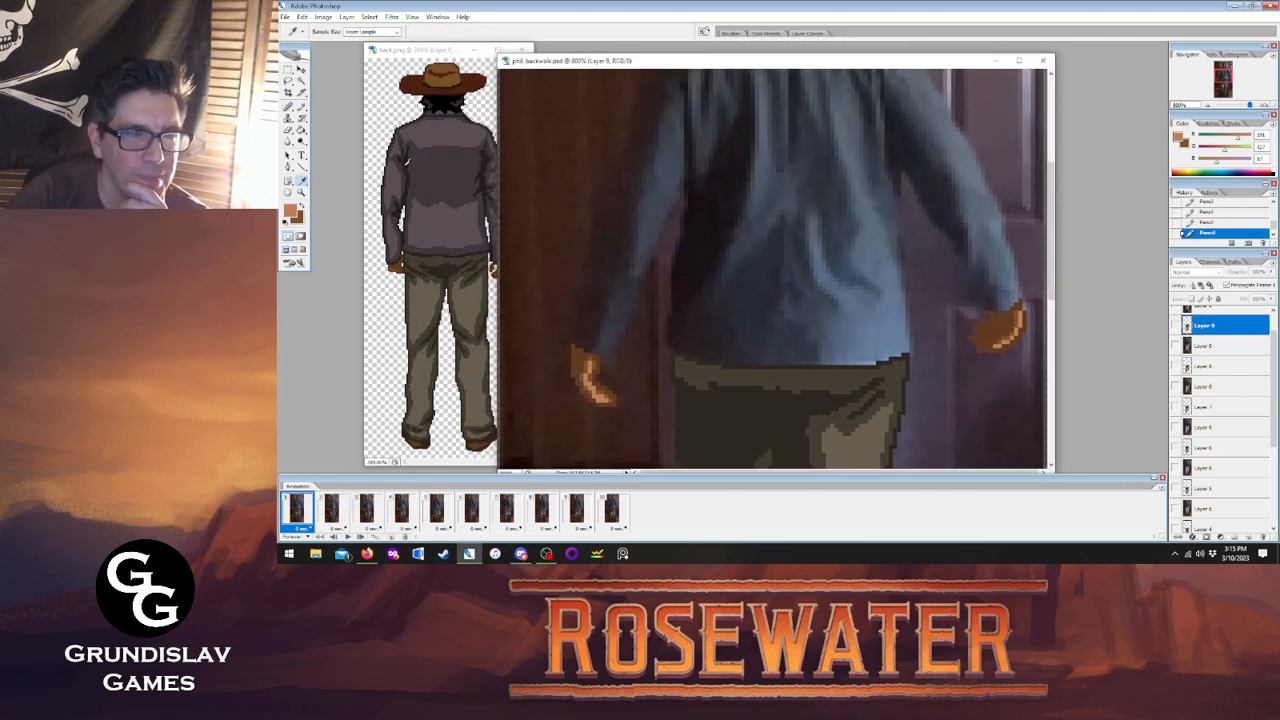
{"action": "left_click", "coordinate": [405, 166]}
{"action": "left_click", "coordinate": [418, 169]}
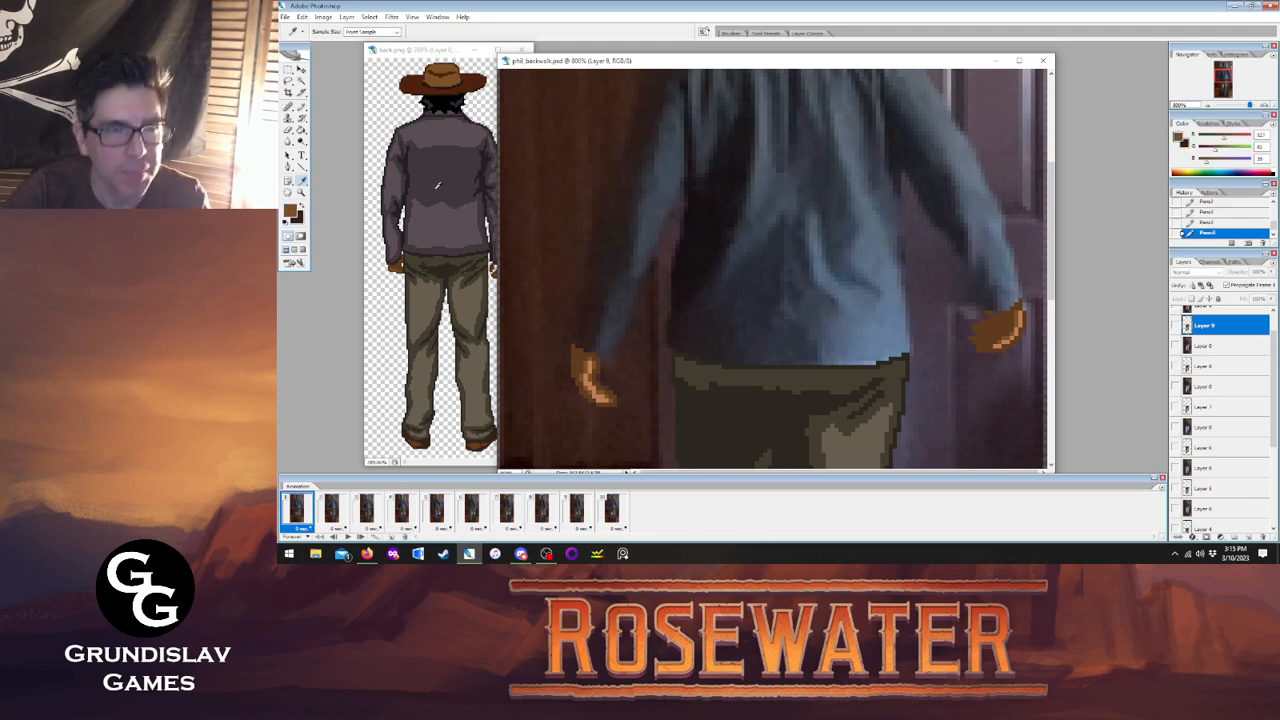
{"action": "left_click", "coordinate": [424, 168]}
{"action": "key", "text": "b"}
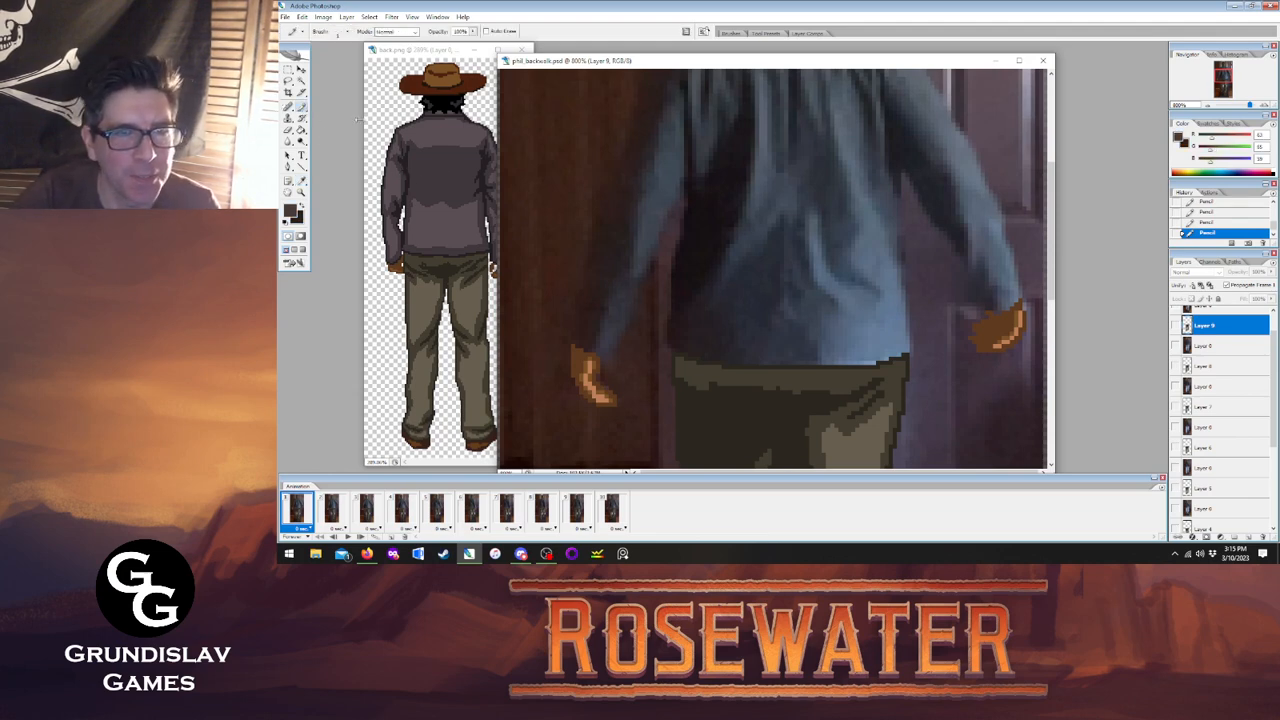
{"action": "key", "text": "x"}
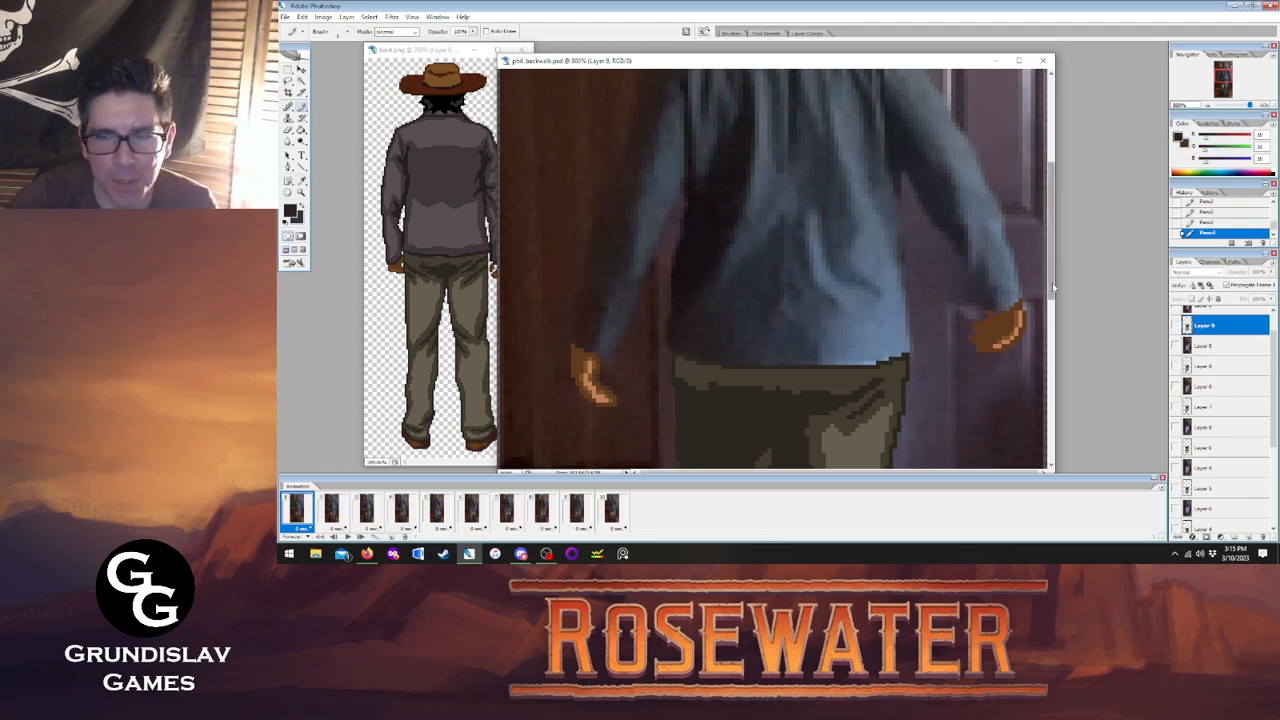
Play the walk cycle with the jacket and shoulders in view, and stop it back on frame 1.
{"action": "left_click_drag", "start_coordinate": [1052, 282], "coordinate": [1050, 243]}
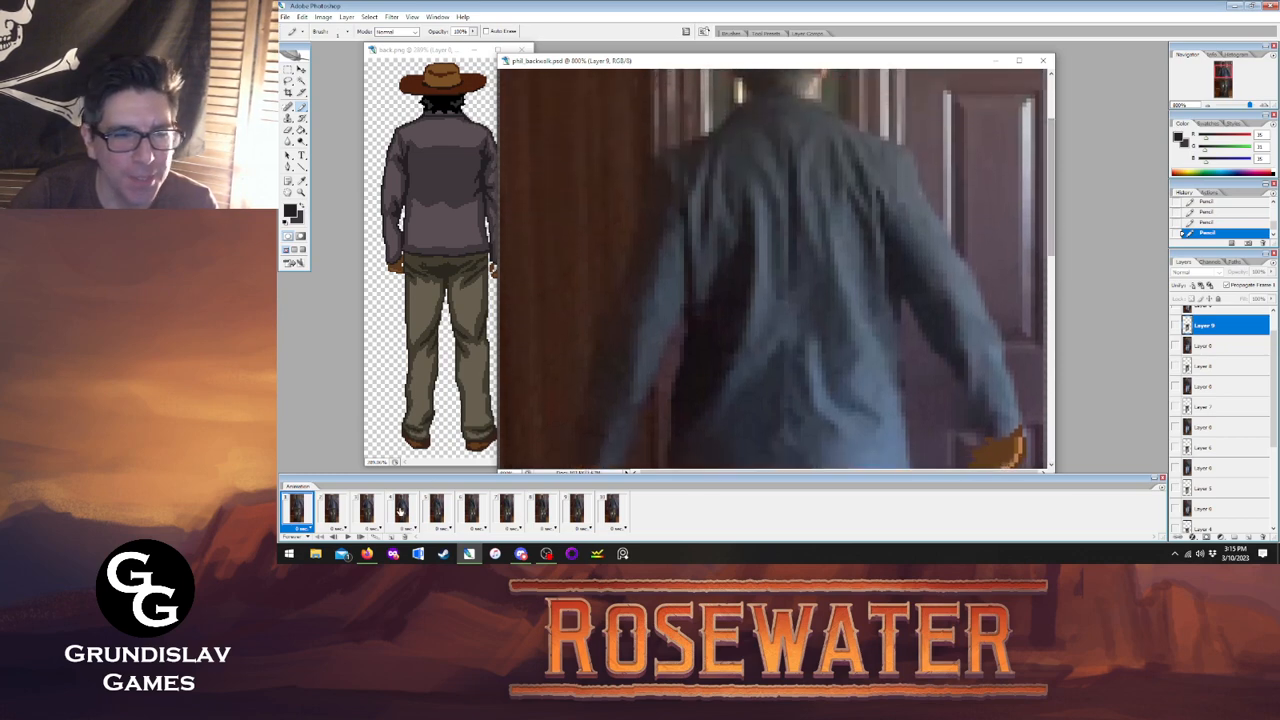
{"action": "left_click", "coordinate": [348, 537]}
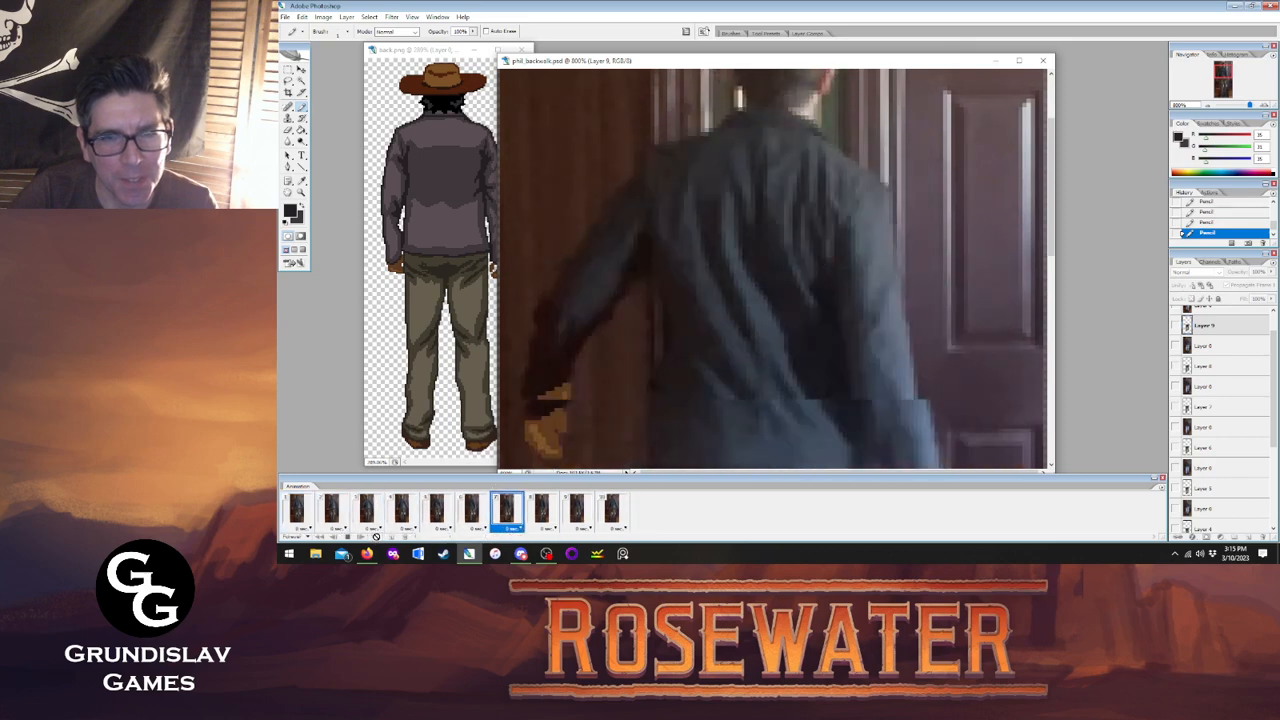
{"action": "left_click", "coordinate": [349, 536]}
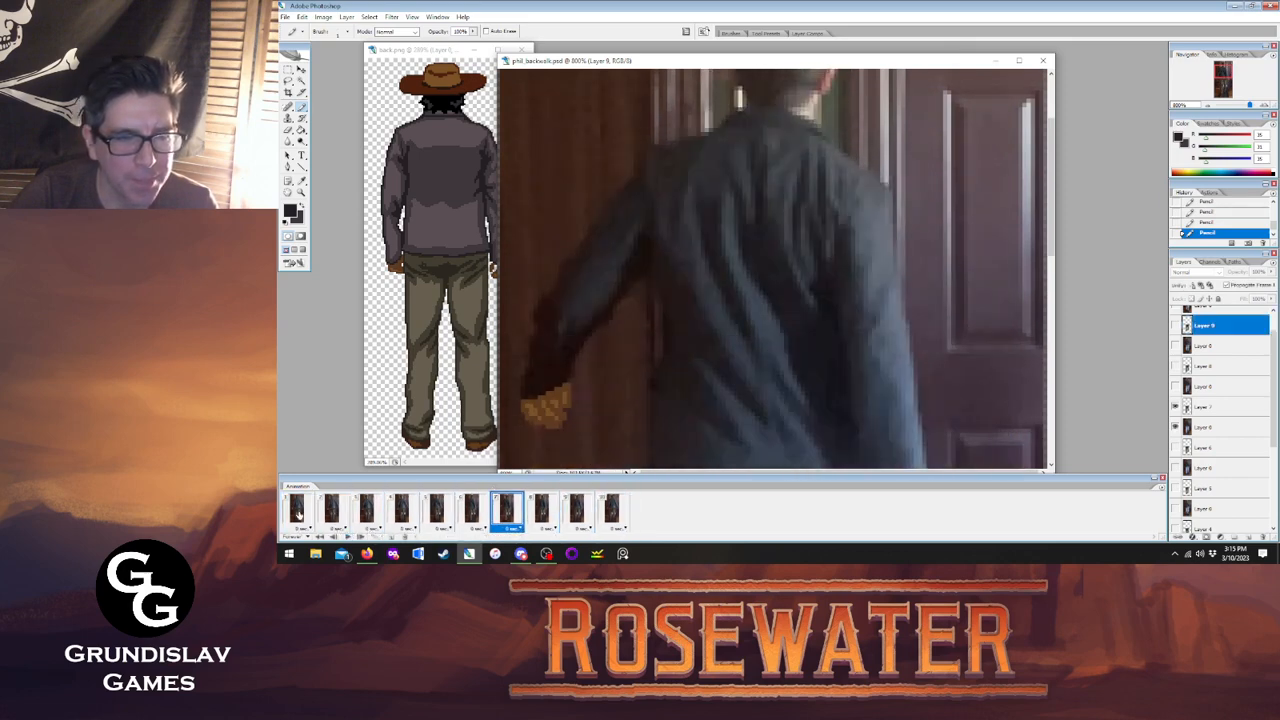
{"action": "left_click", "coordinate": [298, 514]}
Outline the left sleeve and the right cuff on Layer 1 in frame 1 with the dark jacket colour.
{"action": "left_click_drag", "start_coordinate": [1276, 366], "coordinate": [1276, 440]}
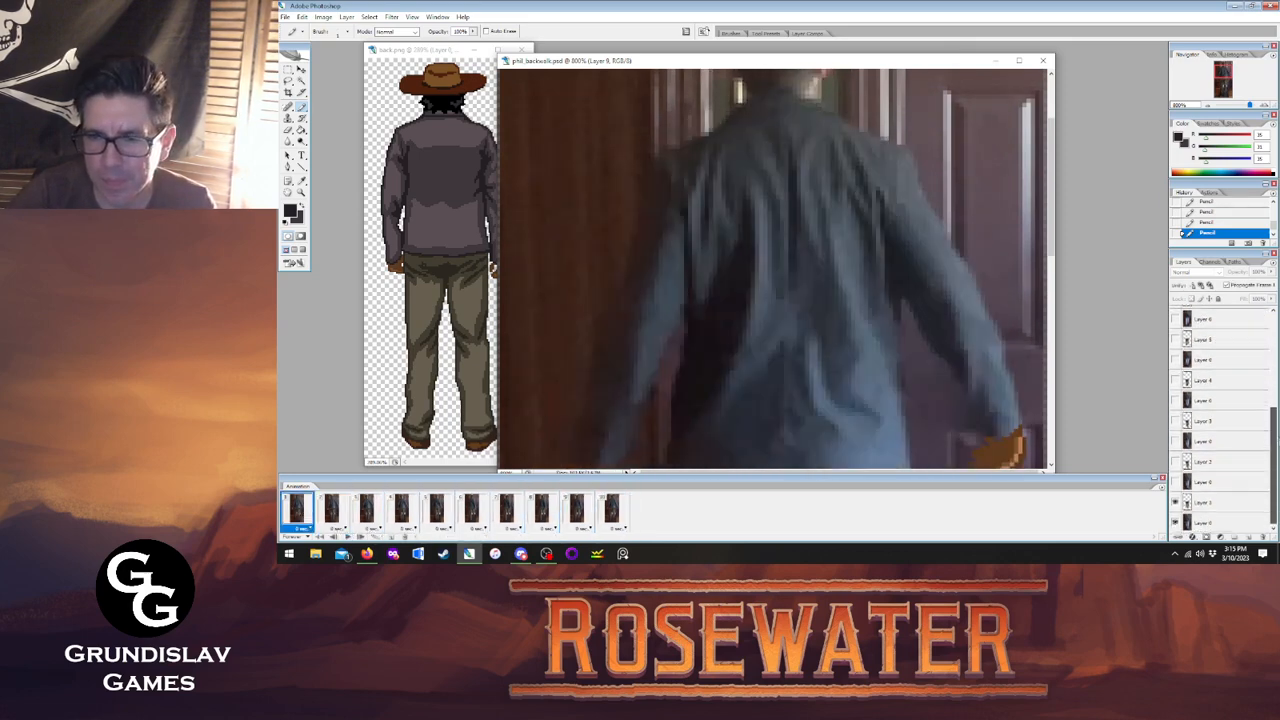
{"action": "left_click", "coordinate": [1215, 503]}
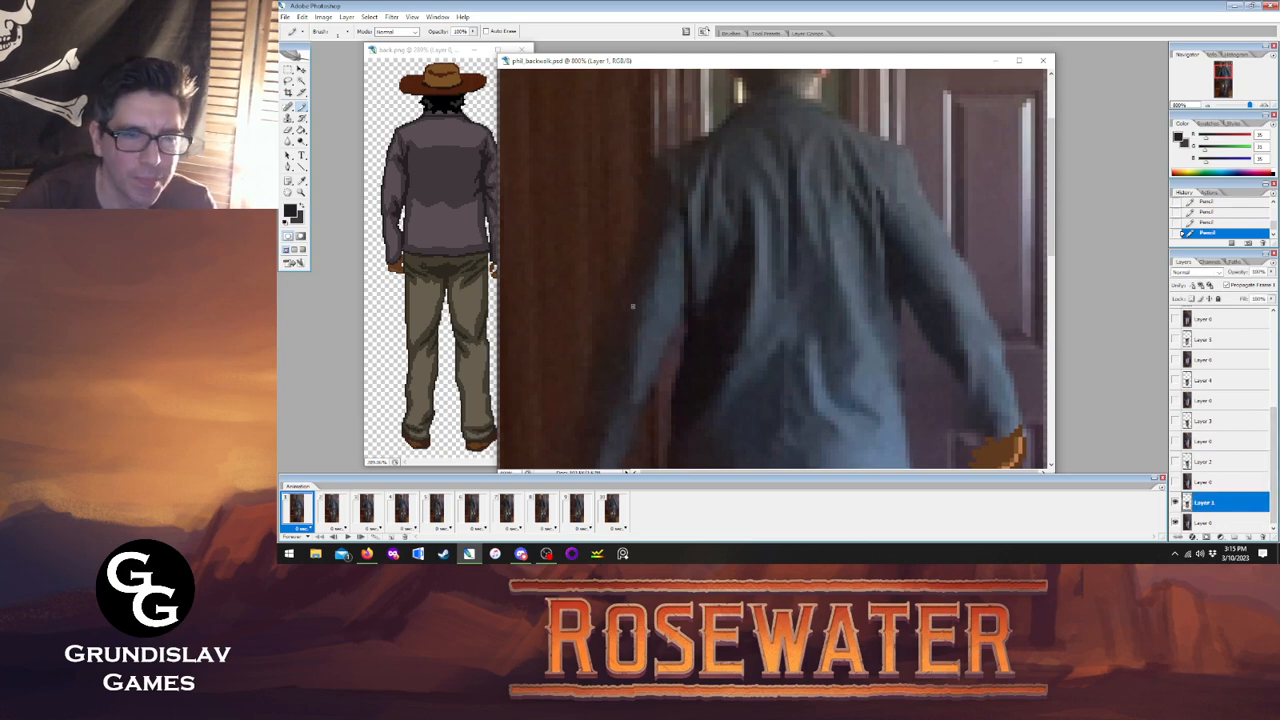
{"action": "left_click_drag", "start_coordinate": [1051, 232], "coordinate": [1051, 269]}
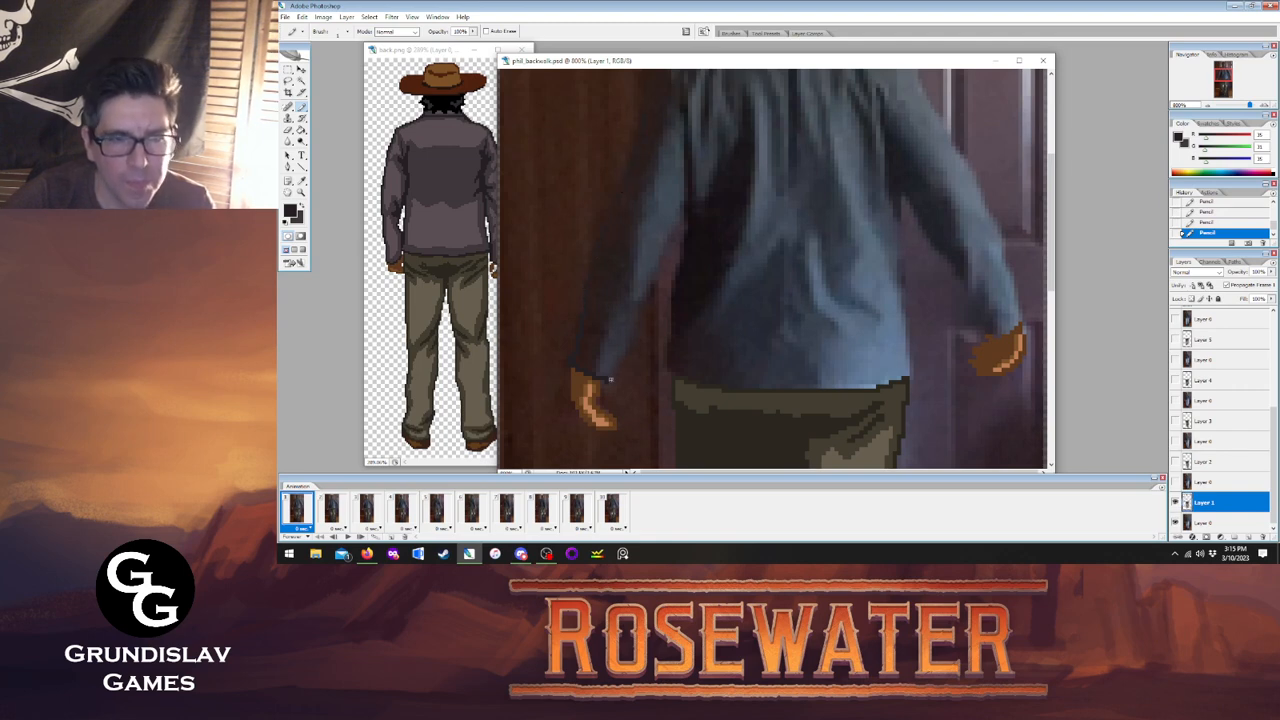
{"action": "left_click_drag", "start_coordinate": [637, 325], "coordinate": [683, 199]}
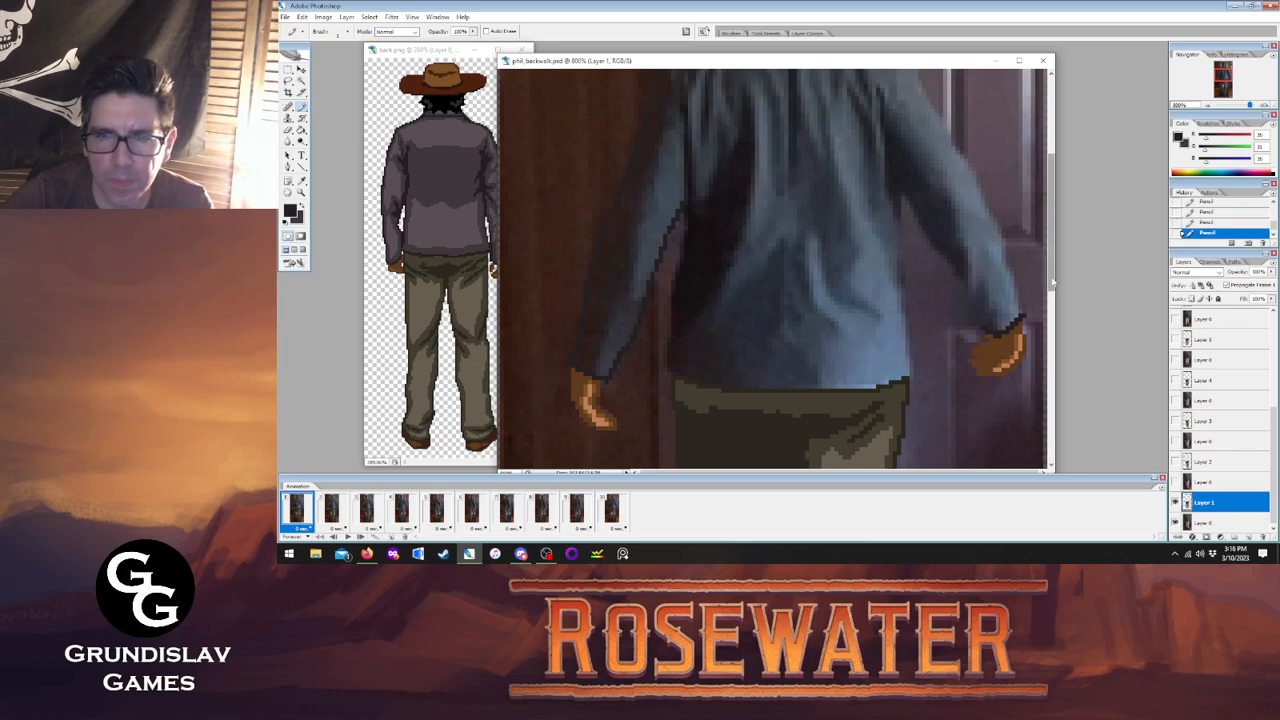
Inspect the foreground colour's values in the Color Picker for both back.png and phil_backwalk.psd without changing it.
{"action": "left_click_drag", "start_coordinate": [1055, 281], "coordinate": [1055, 240]}
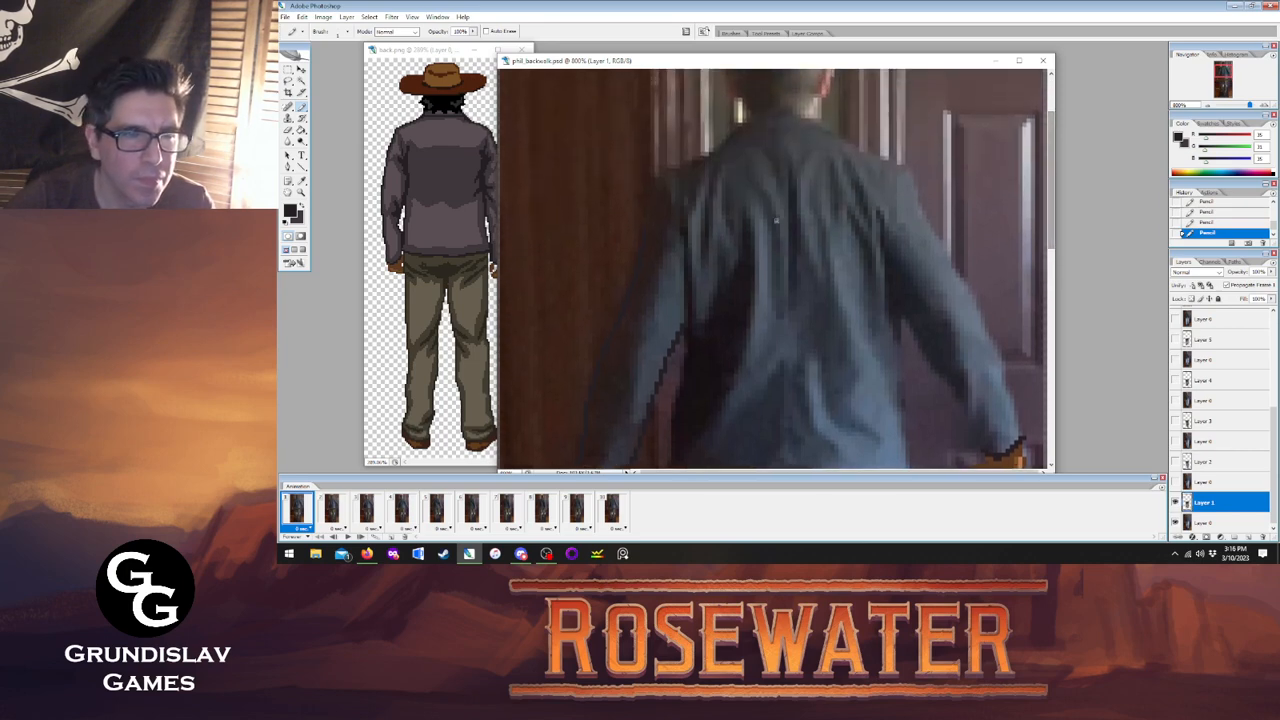
{"action": "left_click", "coordinate": [301, 180]}
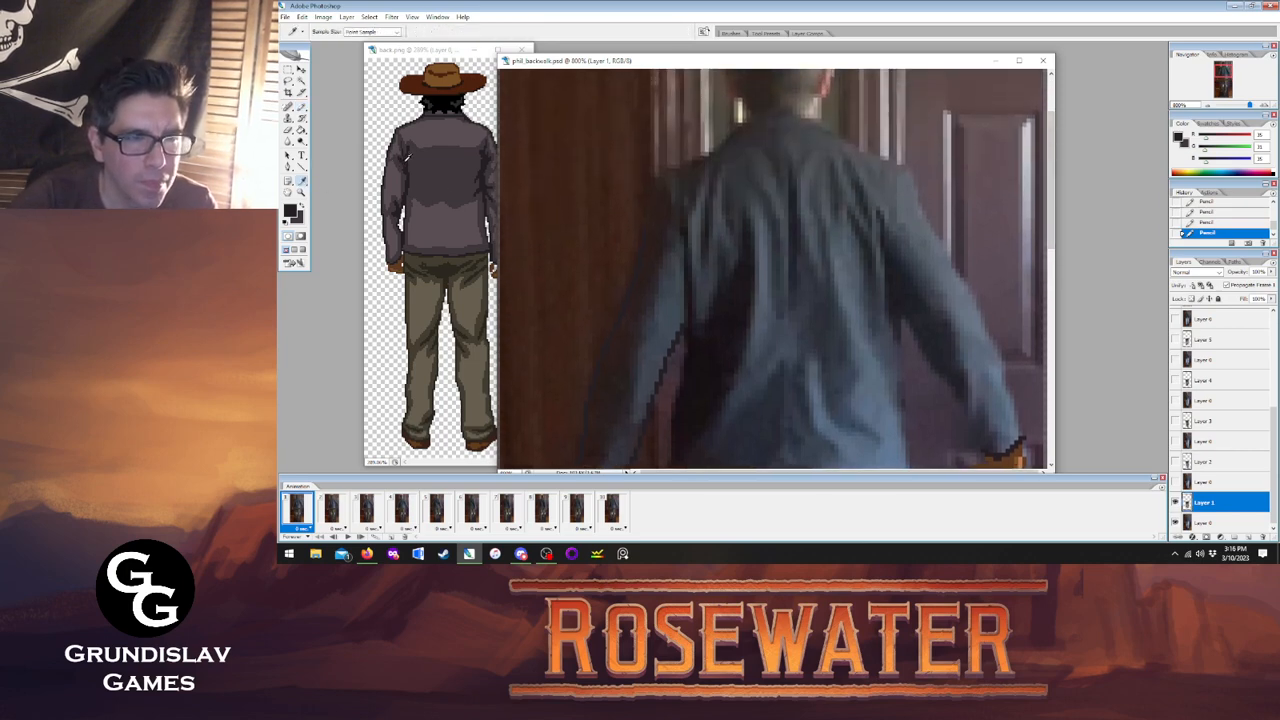
{"action": "left_click", "coordinate": [423, 55]}
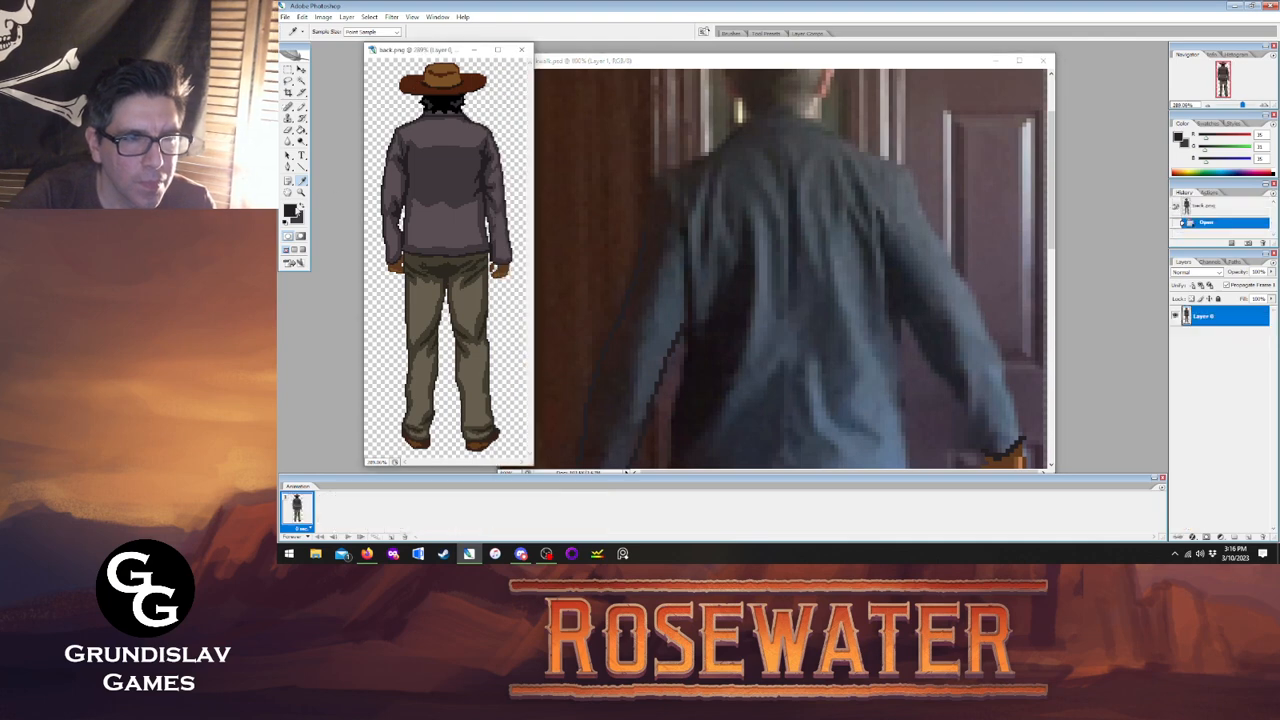
{"action": "left_click", "coordinate": [290, 211]}
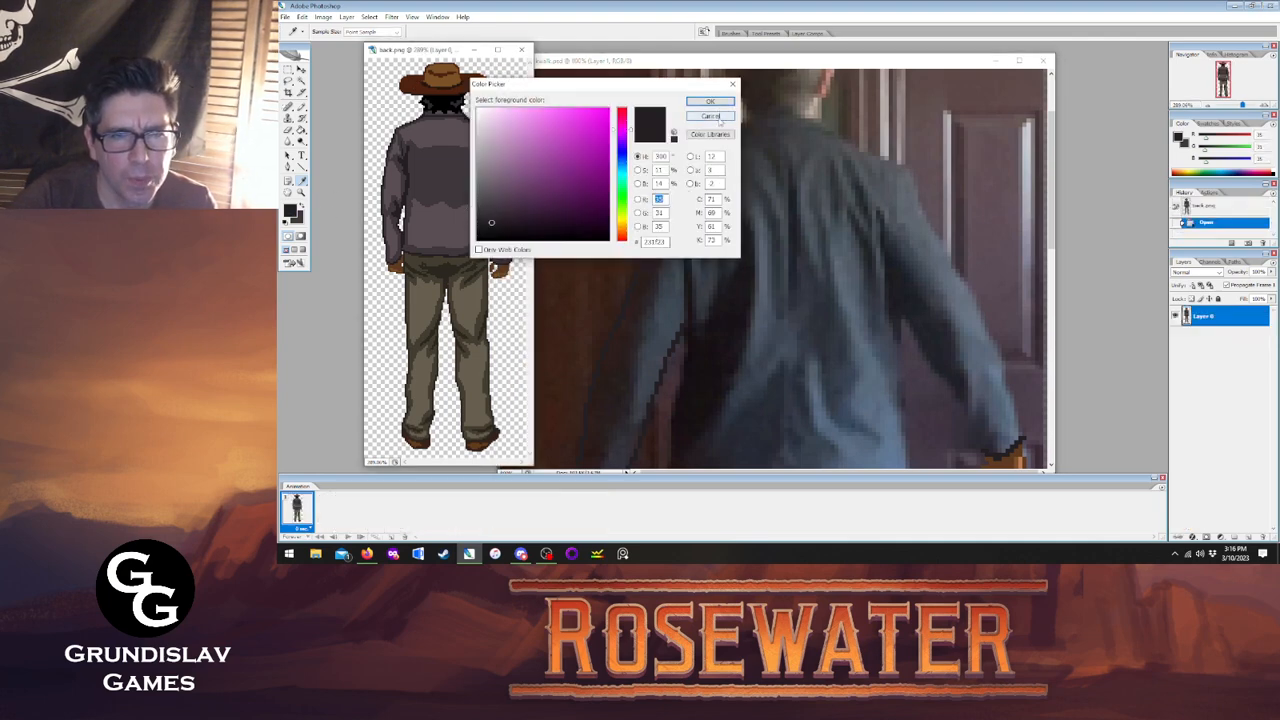
{"action": "left_click", "coordinate": [712, 116]}
{"action": "left_click", "coordinate": [719, 120]}
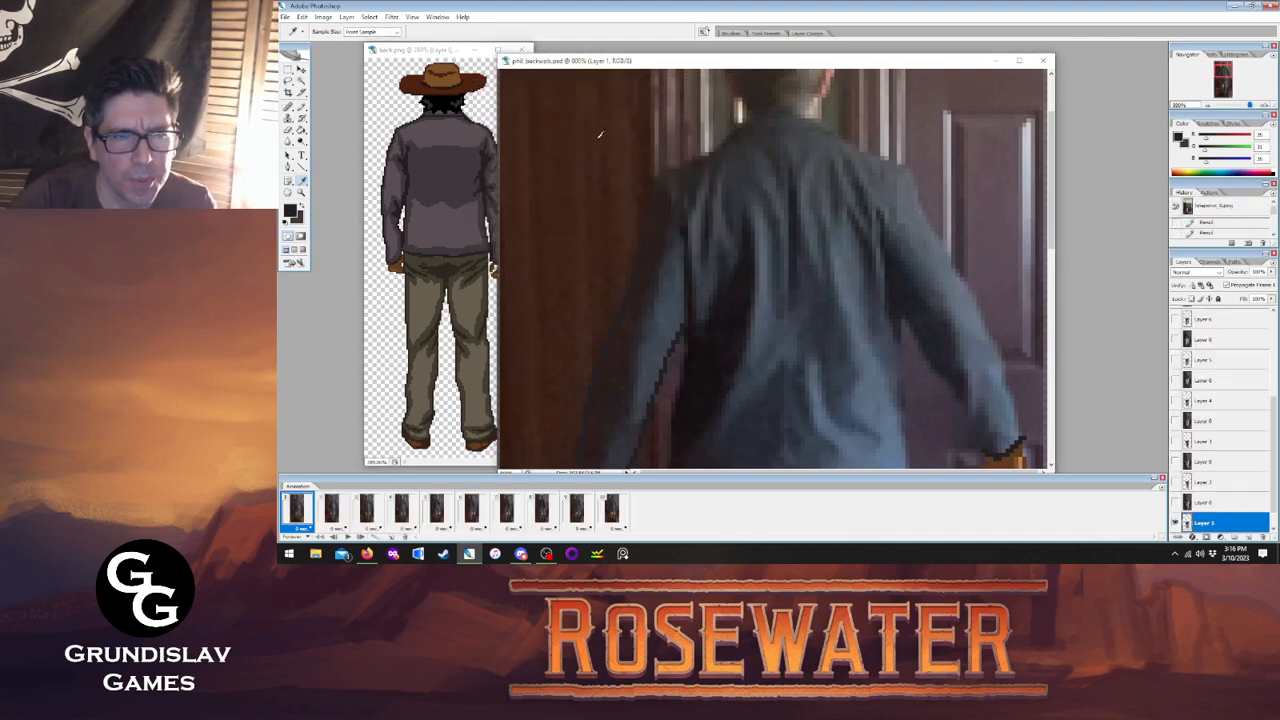
{"action": "left_click", "coordinate": [290, 211]}
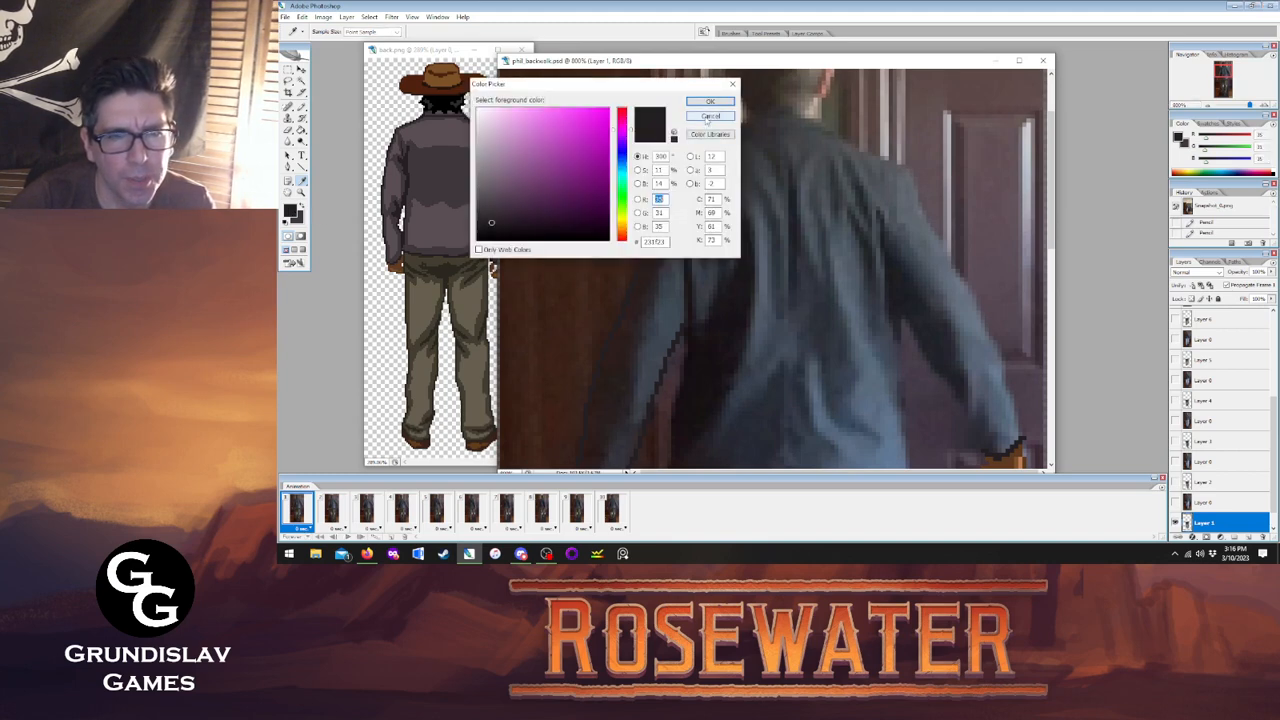
{"action": "left_click", "coordinate": [710, 116]}
{"action": "left_click", "coordinate": [434, 50]}
{"action": "left_click", "coordinate": [290, 211]}
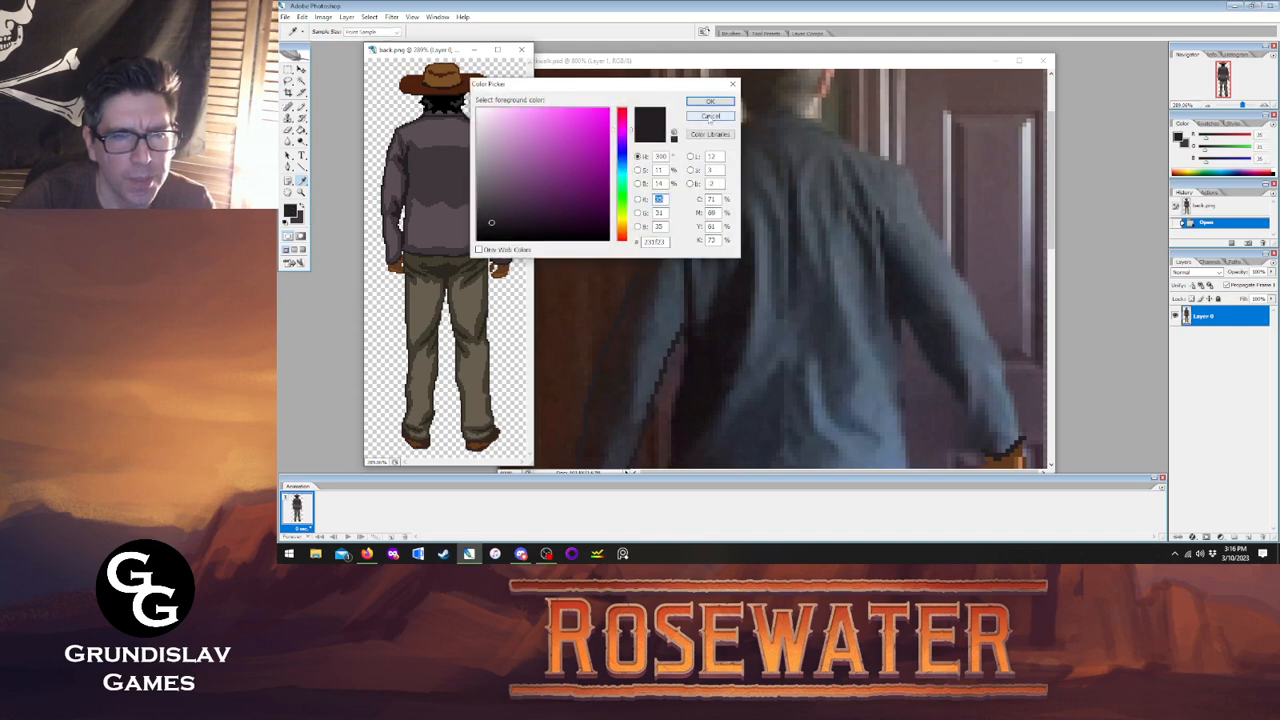
{"action": "left_click", "coordinate": [710, 117]}
{"action": "left_click", "coordinate": [716, 60]}
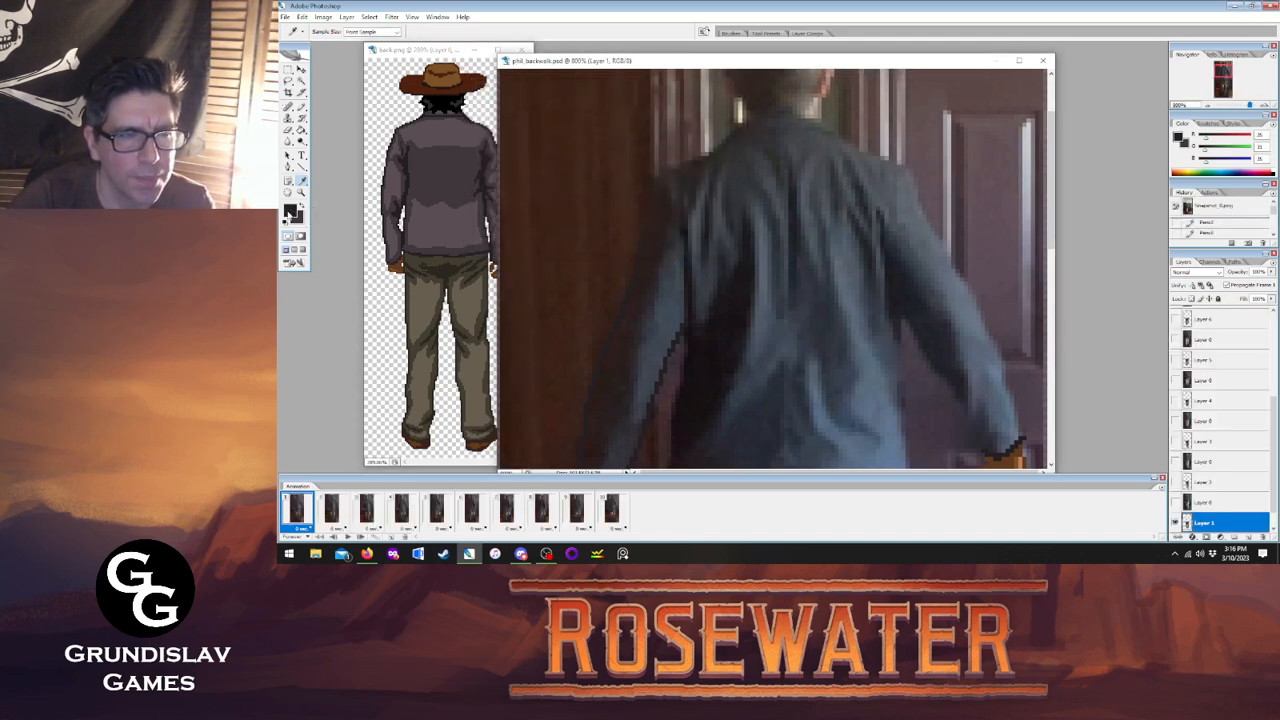
{"action": "left_click", "coordinate": [291, 213]}
{"action": "left_click", "coordinate": [710, 117]}
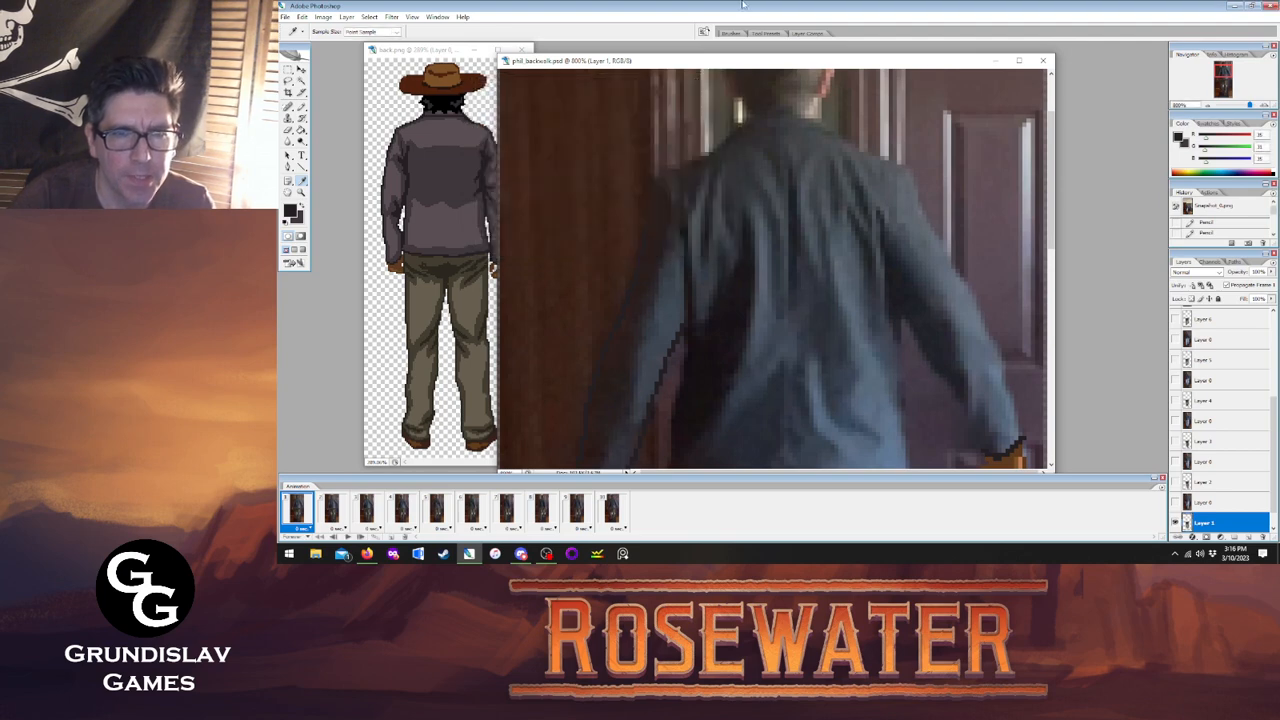
Outline the right sleeve, both shoulders and the collar of the jacket on Layer 1 in frame 1 with the Pencil.
{"action": "key", "text": "b"}
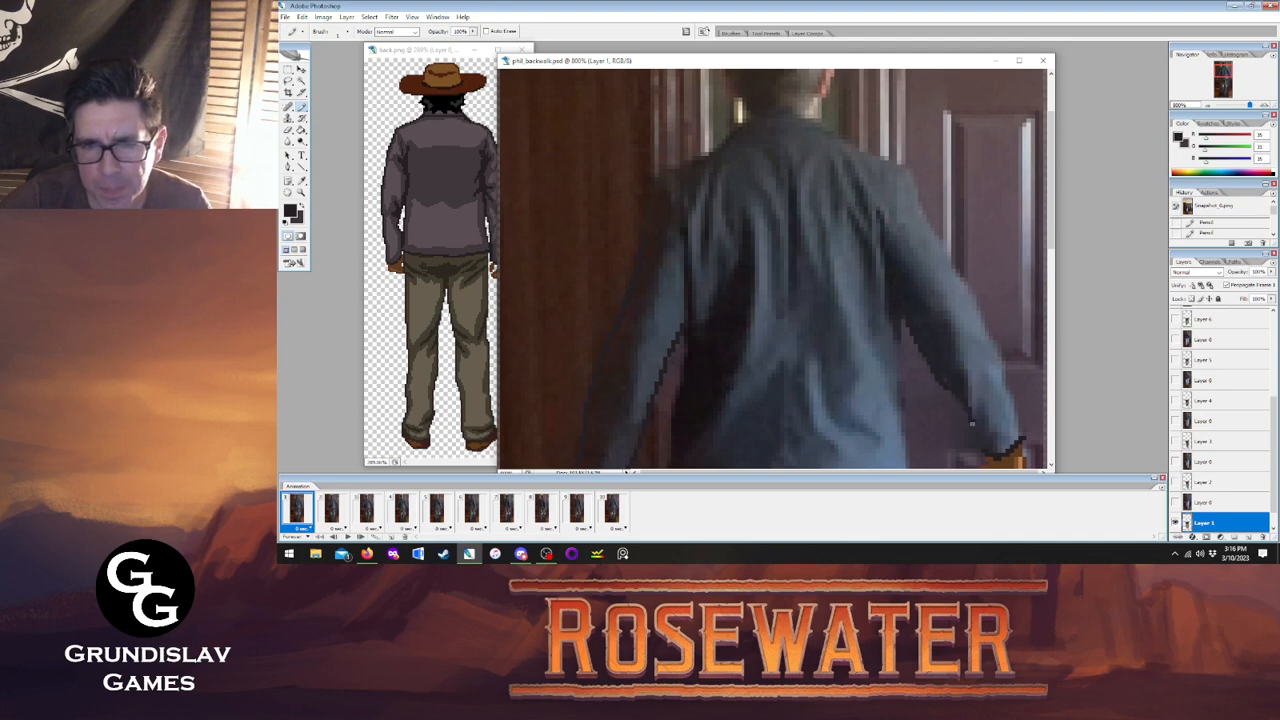
{"action": "left_click", "coordinate": [981, 445]}
{"action": "mouse_move", "coordinate": [1024, 438]}
{"action": "left_mouse_down"}
{"action": "mouse_move", "coordinate": [998, 352]}
{"action": "mouse_move", "coordinate": [906, 168]}
{"action": "left_mouse_up"}
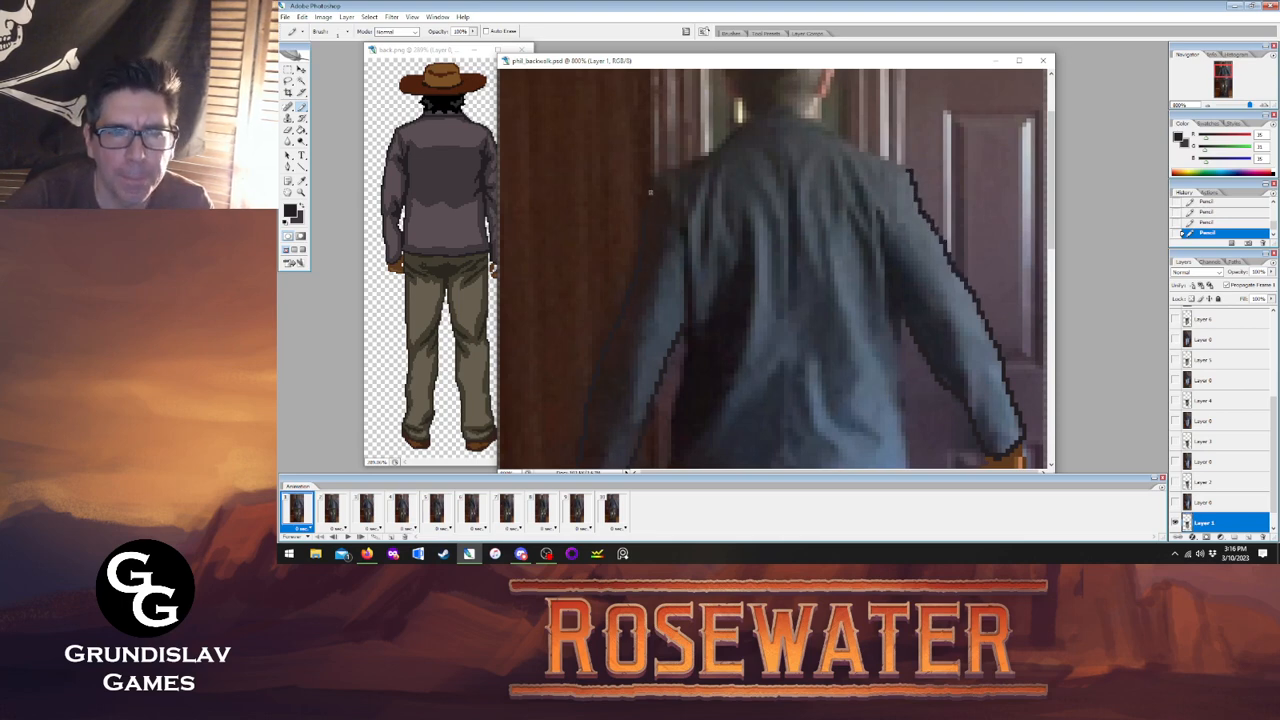
{"action": "left_click_drag", "start_coordinate": [654, 176], "coordinate": [700, 158]}
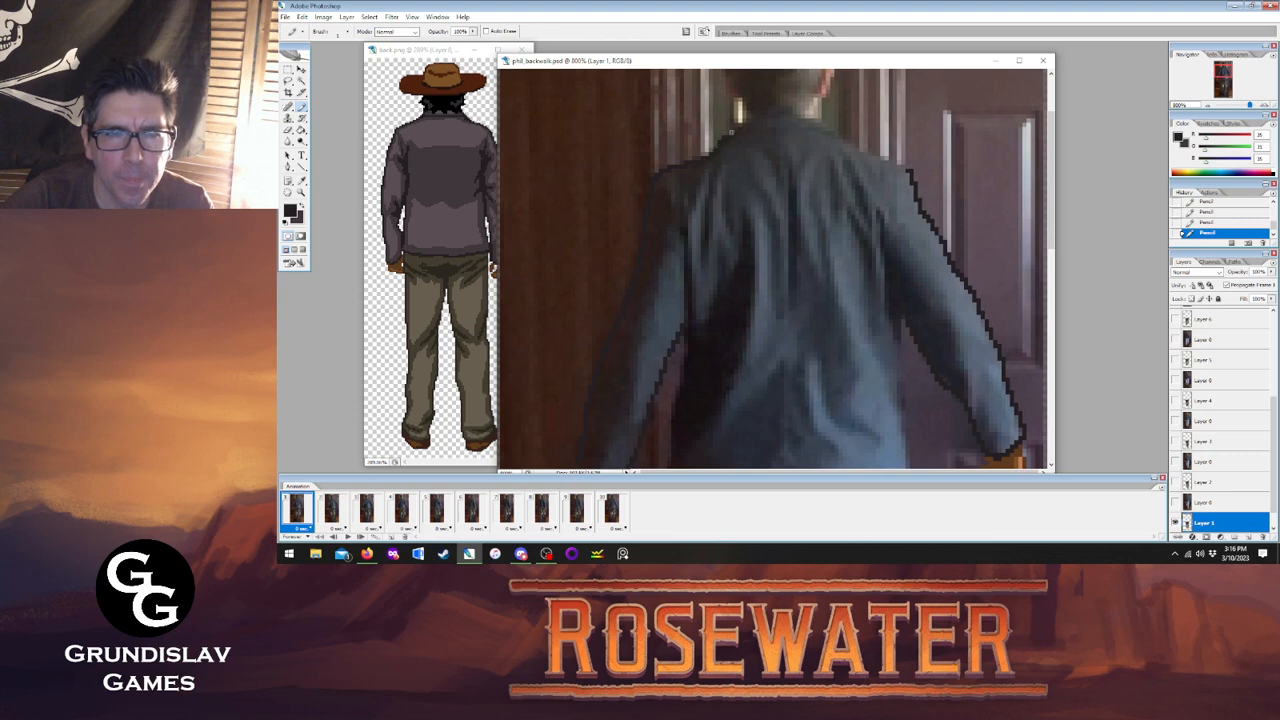
{"action": "left_click_drag", "start_coordinate": [781, 112], "coordinate": [908, 170]}
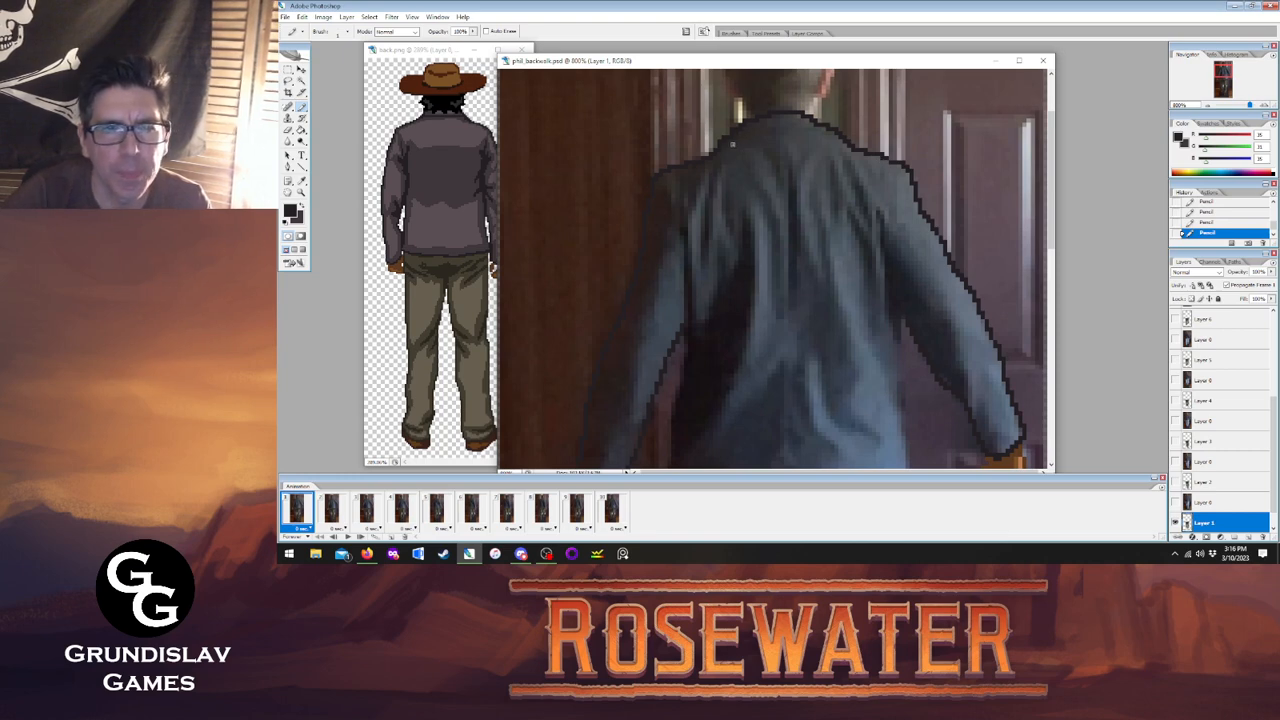
{"action": "left_click_drag", "start_coordinate": [745, 131], "coordinate": [813, 128]}
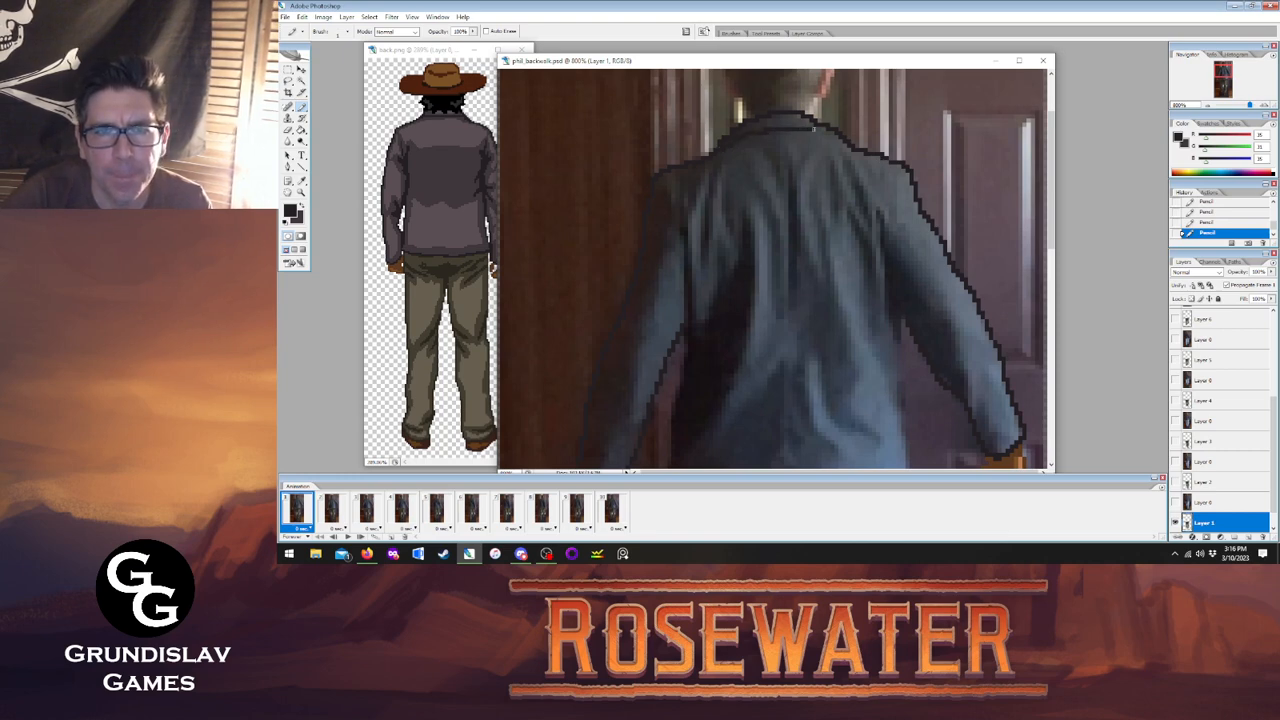
{"action": "left_click_drag", "start_coordinate": [1050, 236], "coordinate": [1050, 284]}
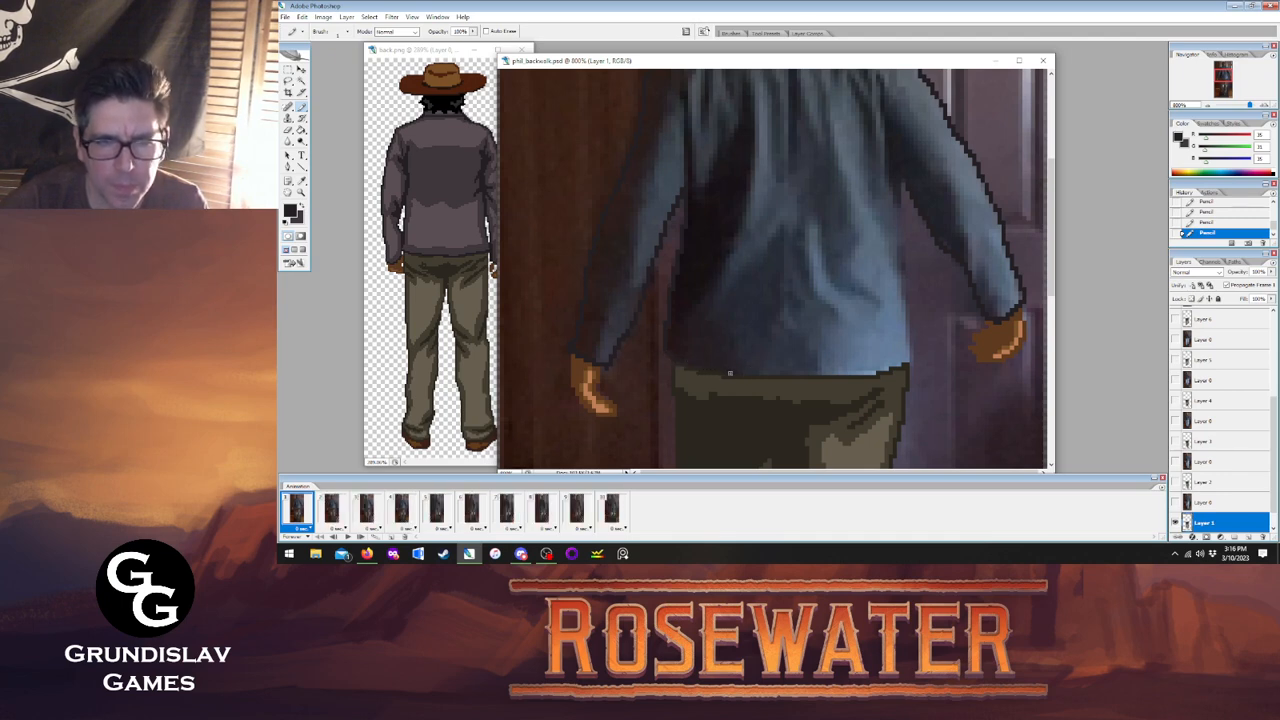
Outline the jacket's hem and right side seam on Layer 1 in frame 1 with the dark Pencil colour.
{"action": "left_click_drag", "start_coordinate": [740, 372], "coordinate": [862, 366]}
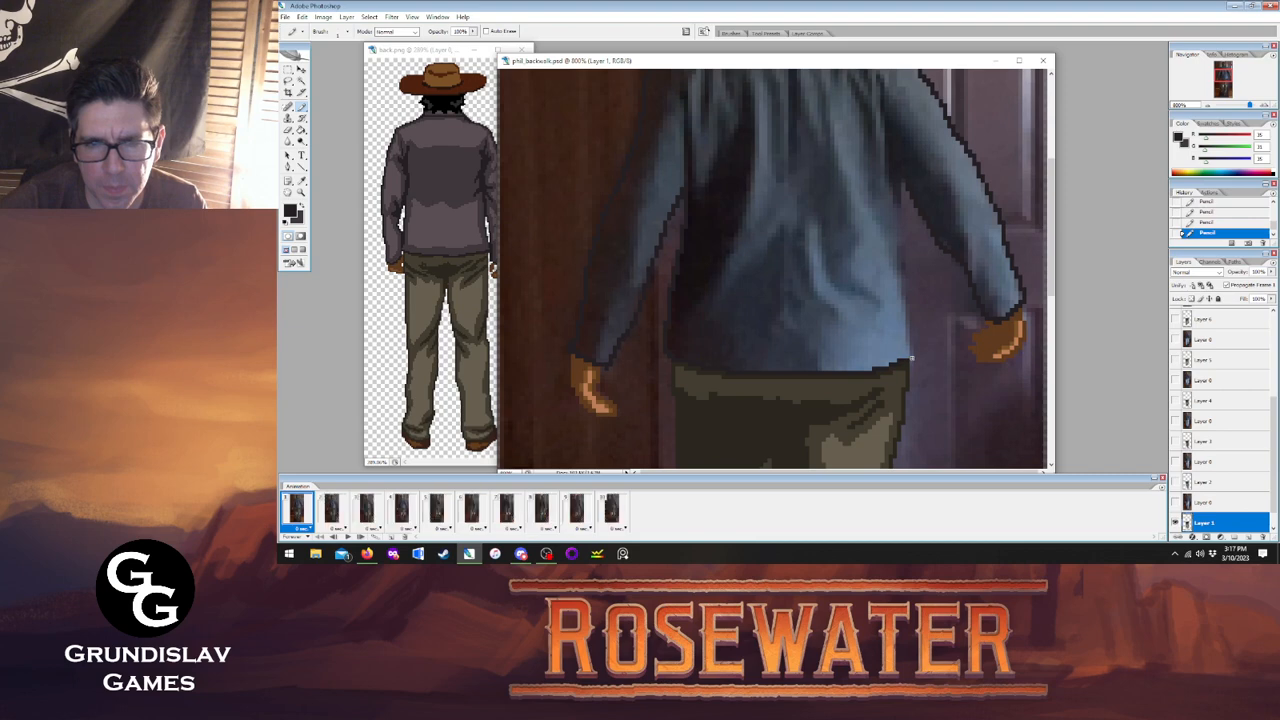
{"action": "left_click_drag", "start_coordinate": [911, 357], "coordinate": [895, 196]}
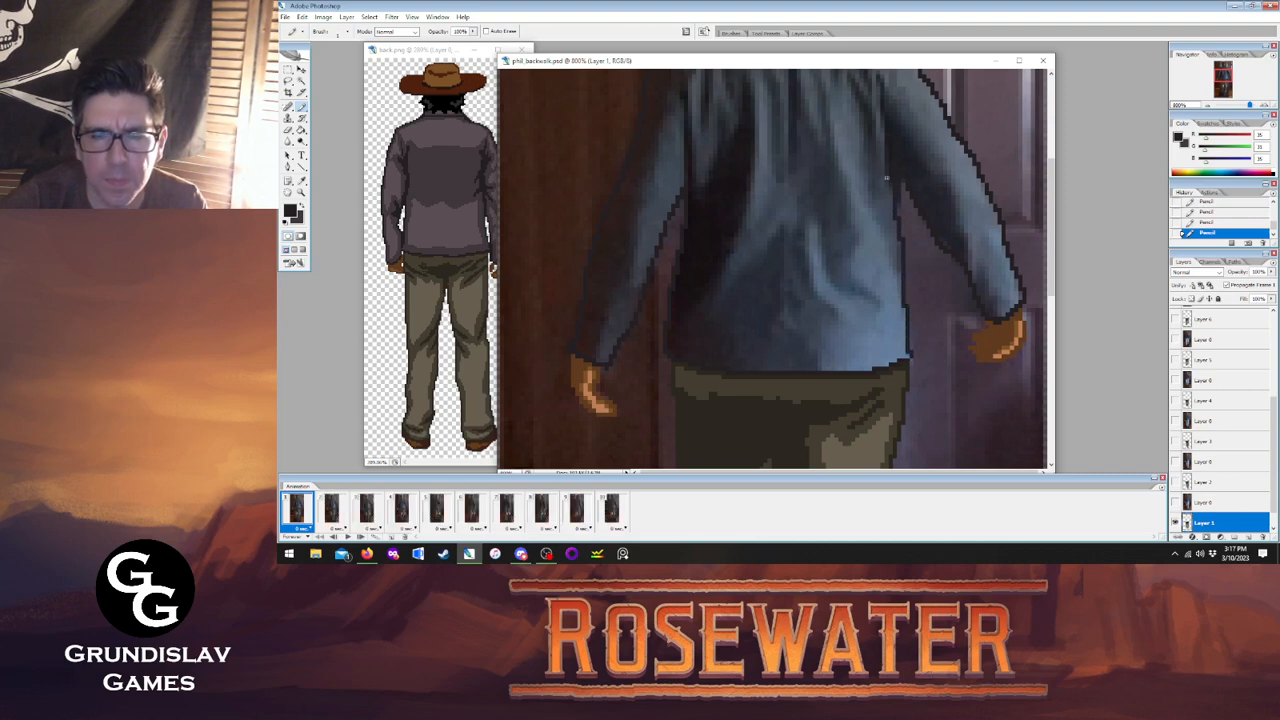
{"action": "scroll", "coordinate": [1054, 234], "scroll_direction": "up", "scroll_amount": 2}
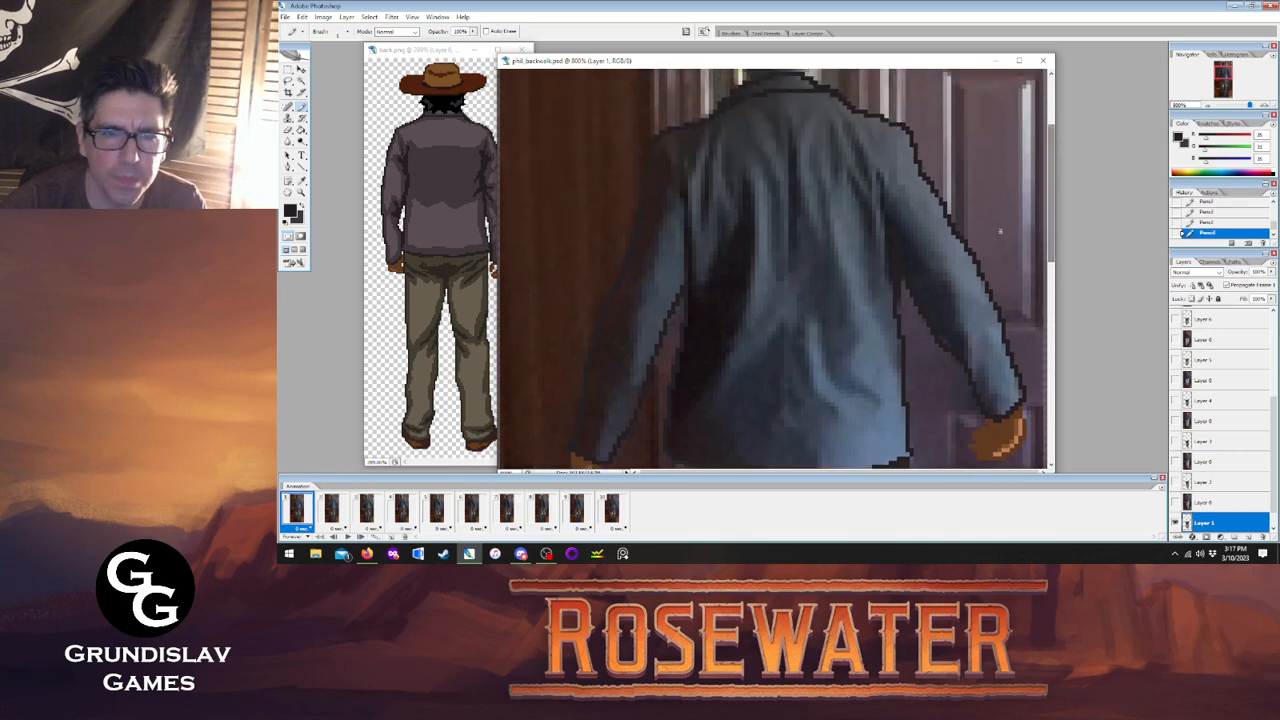
Outline the collar's top edge, the shoulders and the right sleeve of the jacket on Layer 2 in frame 2.
{"action": "left_click", "coordinate": [332, 512]}
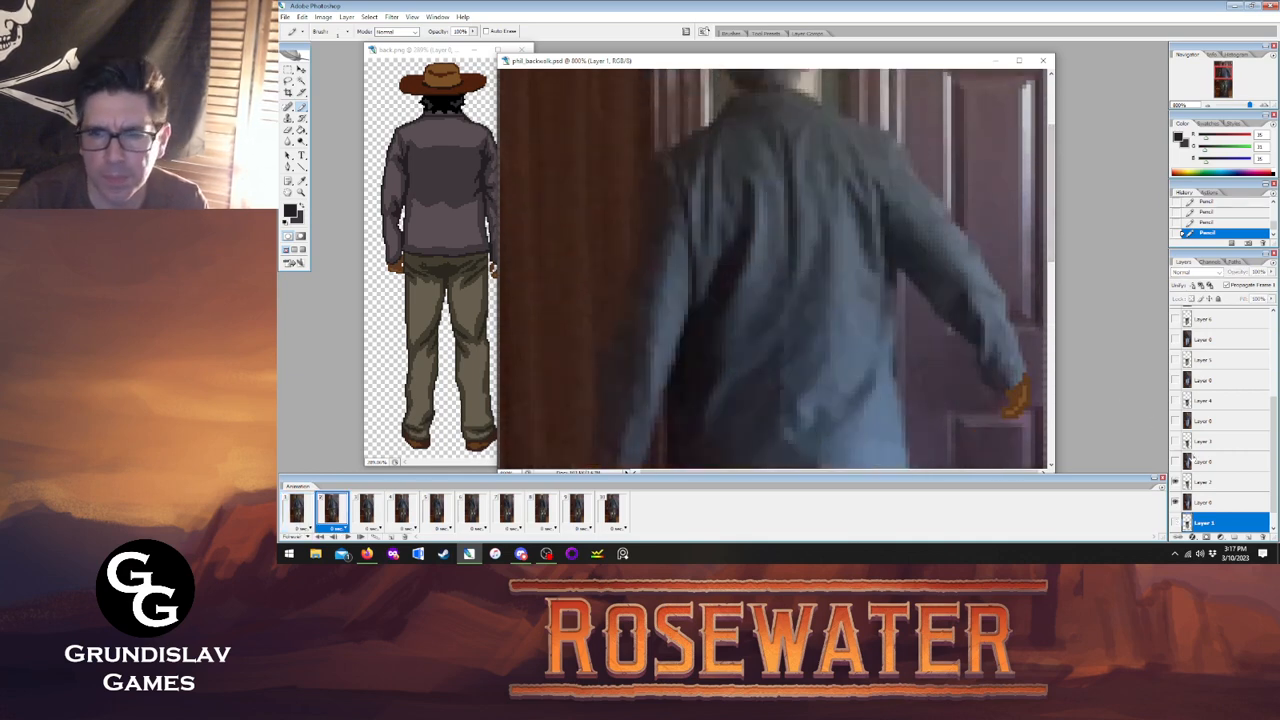
{"action": "left_click", "coordinate": [1205, 482]}
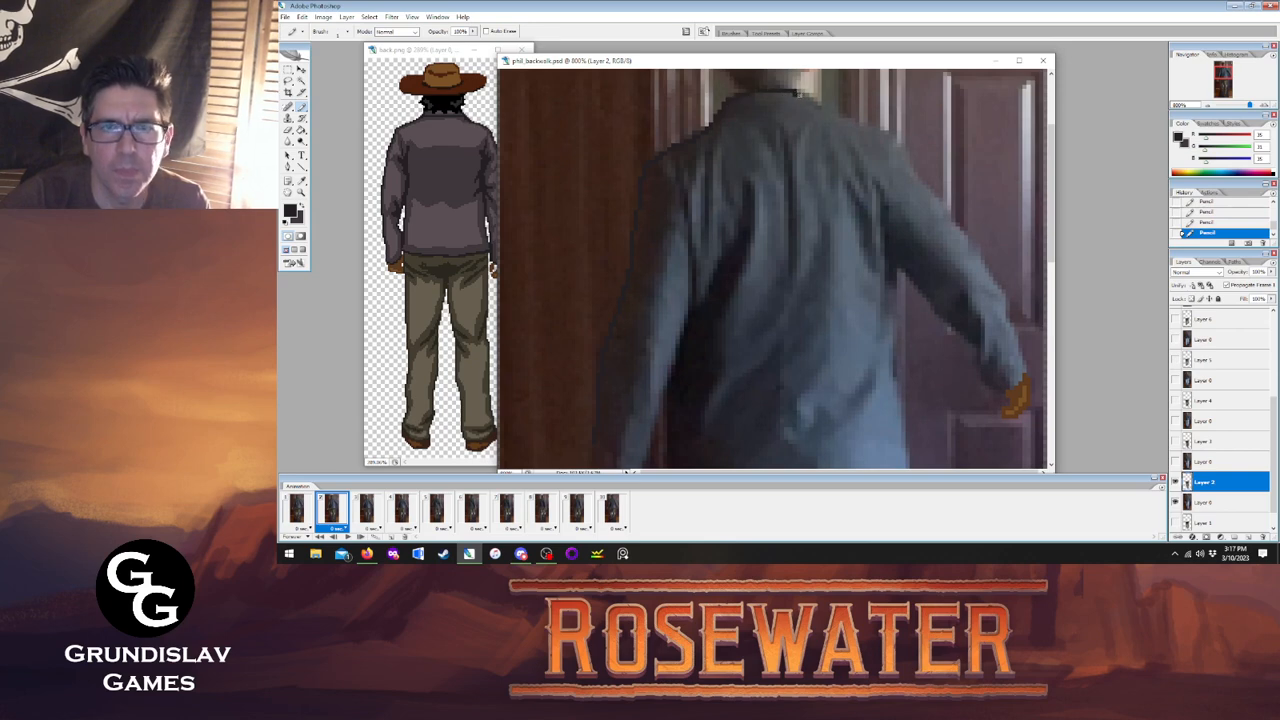
{"action": "mouse_move", "coordinate": [796, 92]}
{"action": "left_mouse_down"}
{"action": "mouse_move", "coordinate": [896, 141]}
{"action": "mouse_move", "coordinate": [977, 243]}
{"action": "mouse_move", "coordinate": [1020, 348]}
{"action": "left_mouse_up"}
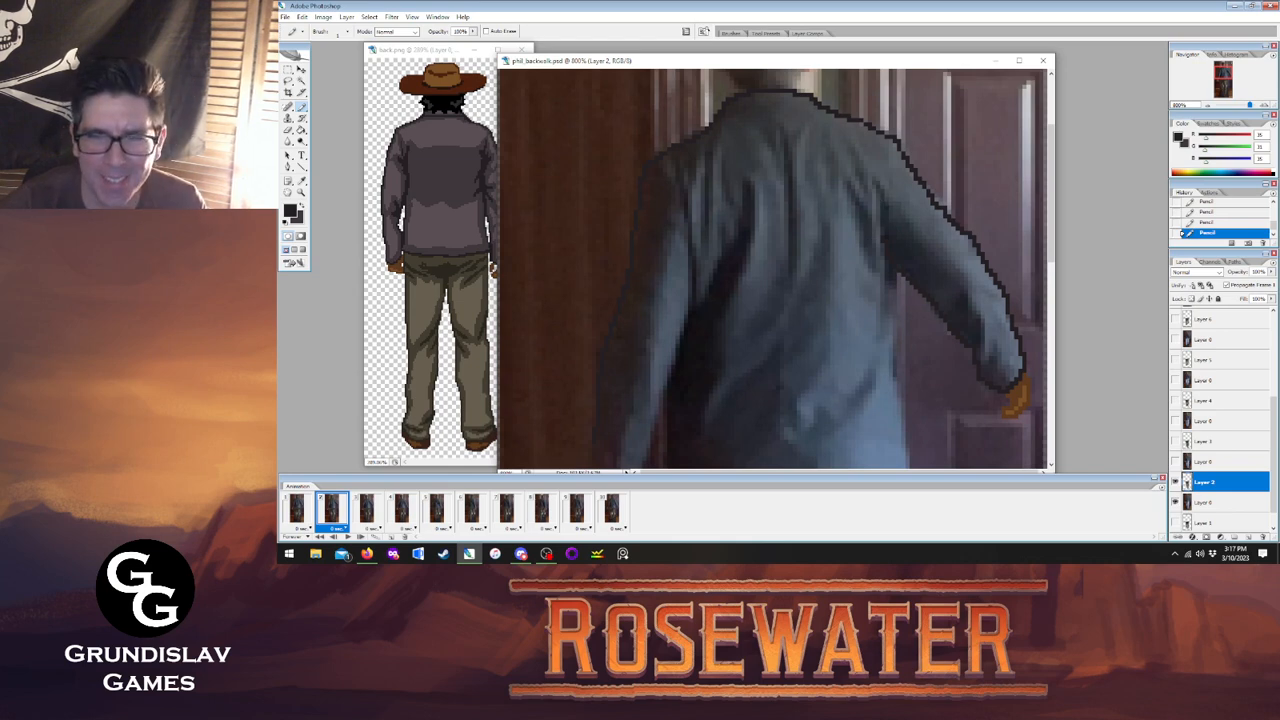
Outline the lower left sleeve, the hem and the right side of the jacket on Layer 2 in frame 2.
{"action": "left_click_drag", "start_coordinate": [1048, 240], "coordinate": [1049, 290]}
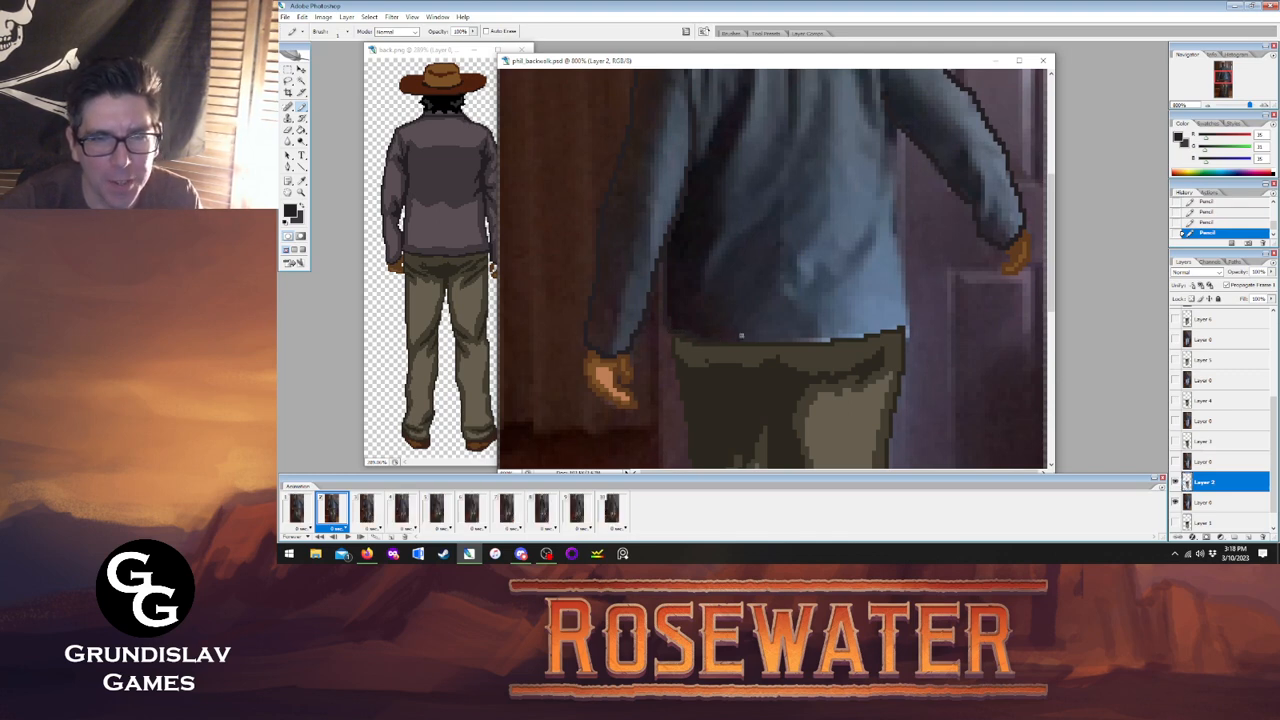
{"action": "left_click_drag", "start_coordinate": [741, 336], "coordinate": [851, 335]}
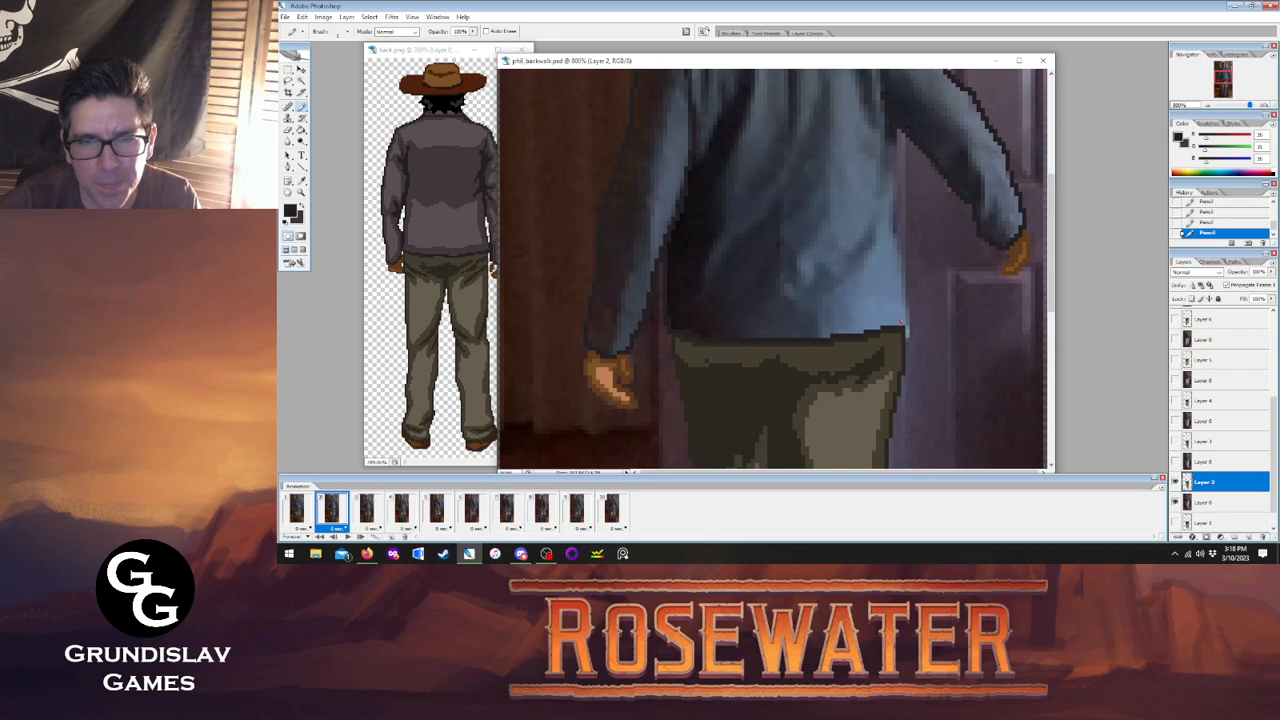
{"action": "left_click_drag", "start_coordinate": [903, 320], "coordinate": [888, 138]}
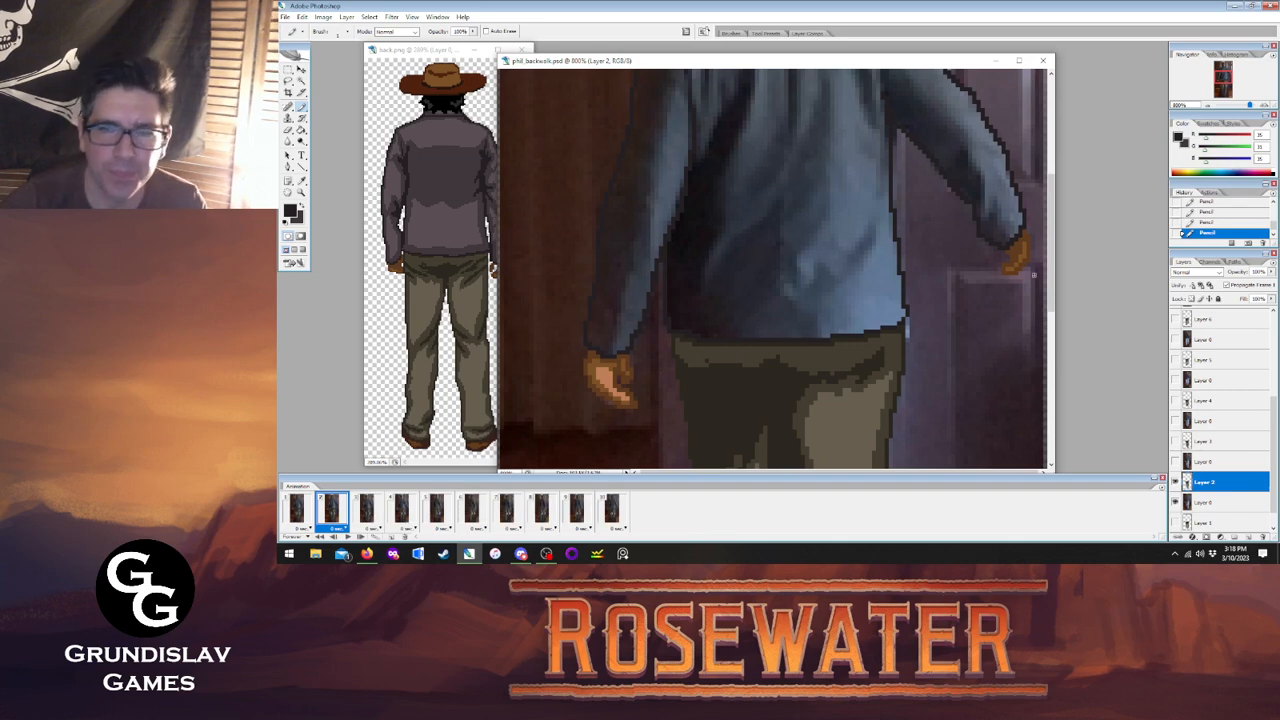
Compare the collar with frame 1 and draw the collar's lower edge on Layer 2 in frame 2.
{"action": "scroll", "coordinate": [1053, 268], "scroll_direction": "up", "scroll_amount": 1}
{"action": "scroll", "coordinate": [1053, 268], "scroll_direction": "up", "scroll_amount": 5}
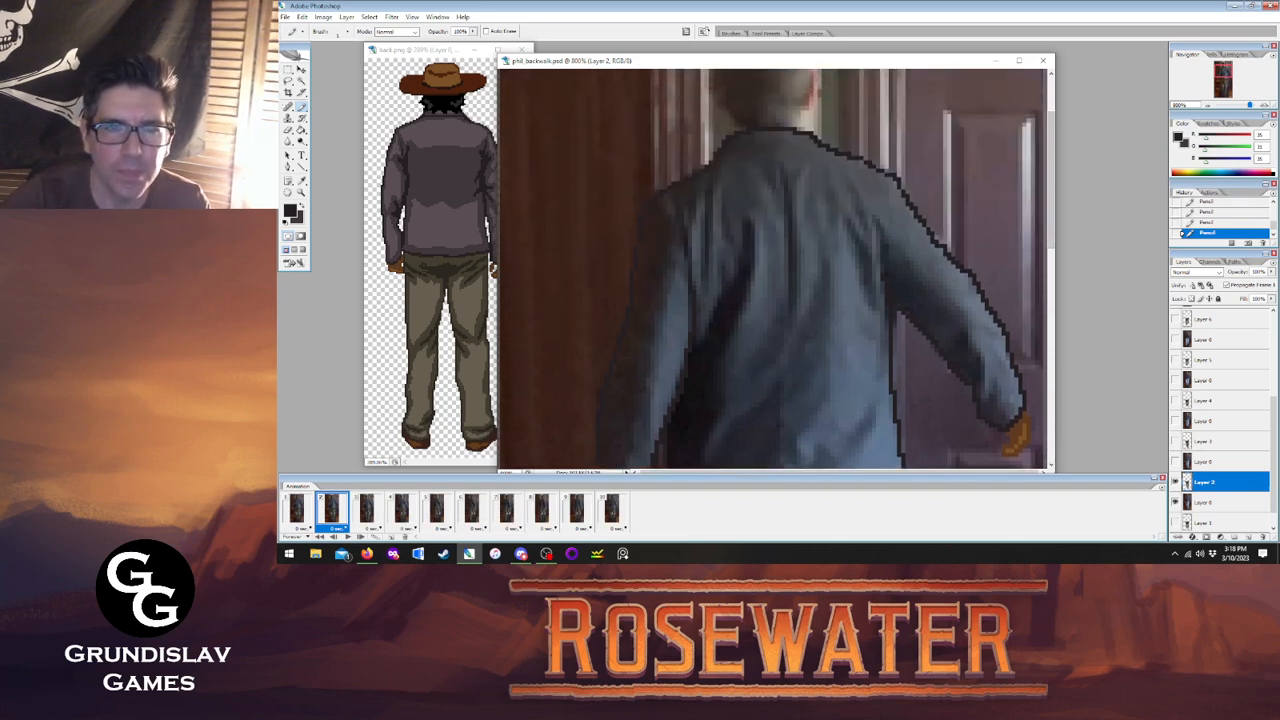
{"action": "left_click", "coordinate": [298, 511]}
{"action": "left_click", "coordinate": [331, 511]}
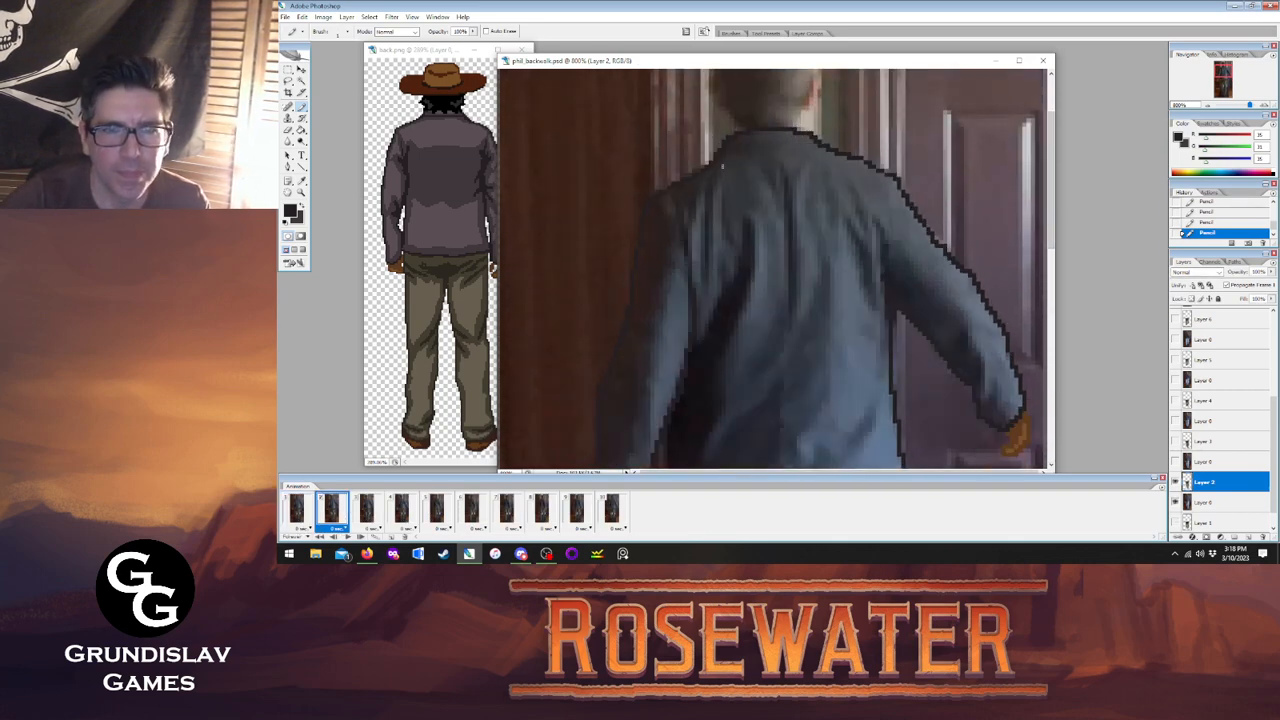
{"action": "left_click_drag", "start_coordinate": [750, 147], "coordinate": [812, 141]}
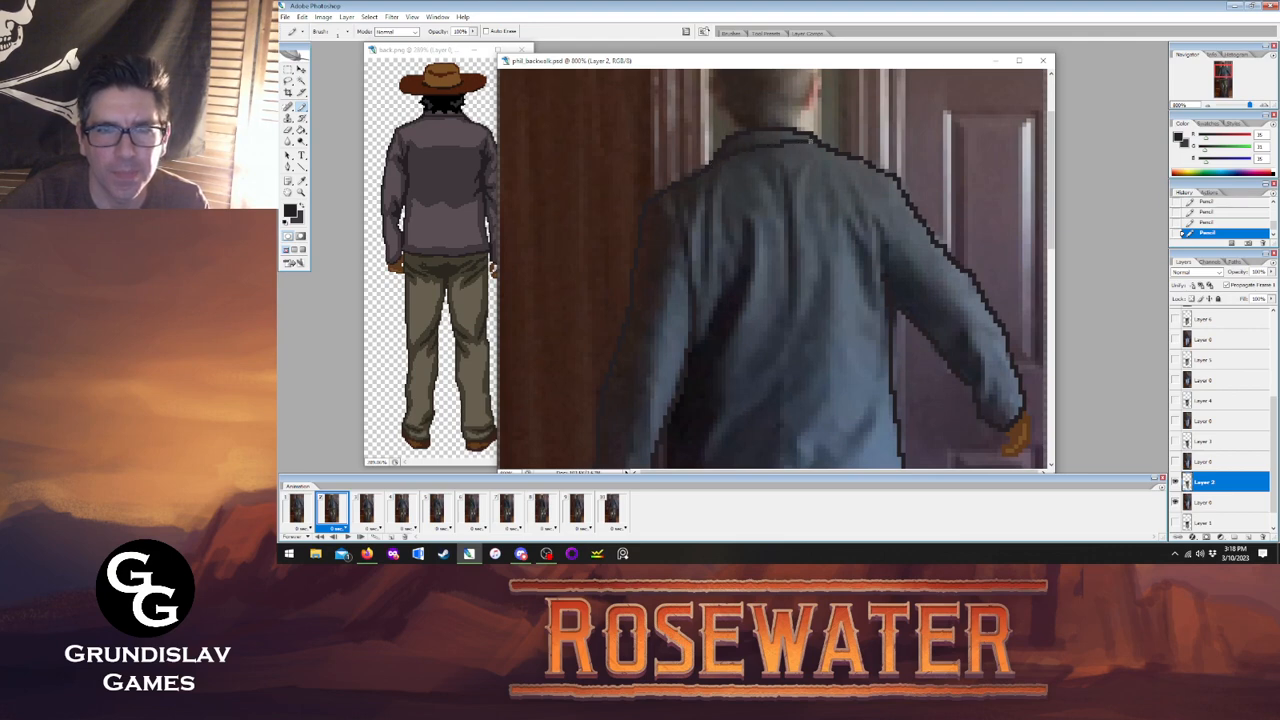
Outline the jacket's collar and shoulders on Layer 3 in frame 3, checking their position against frame 2.
{"action": "left_click", "coordinate": [367, 511]}
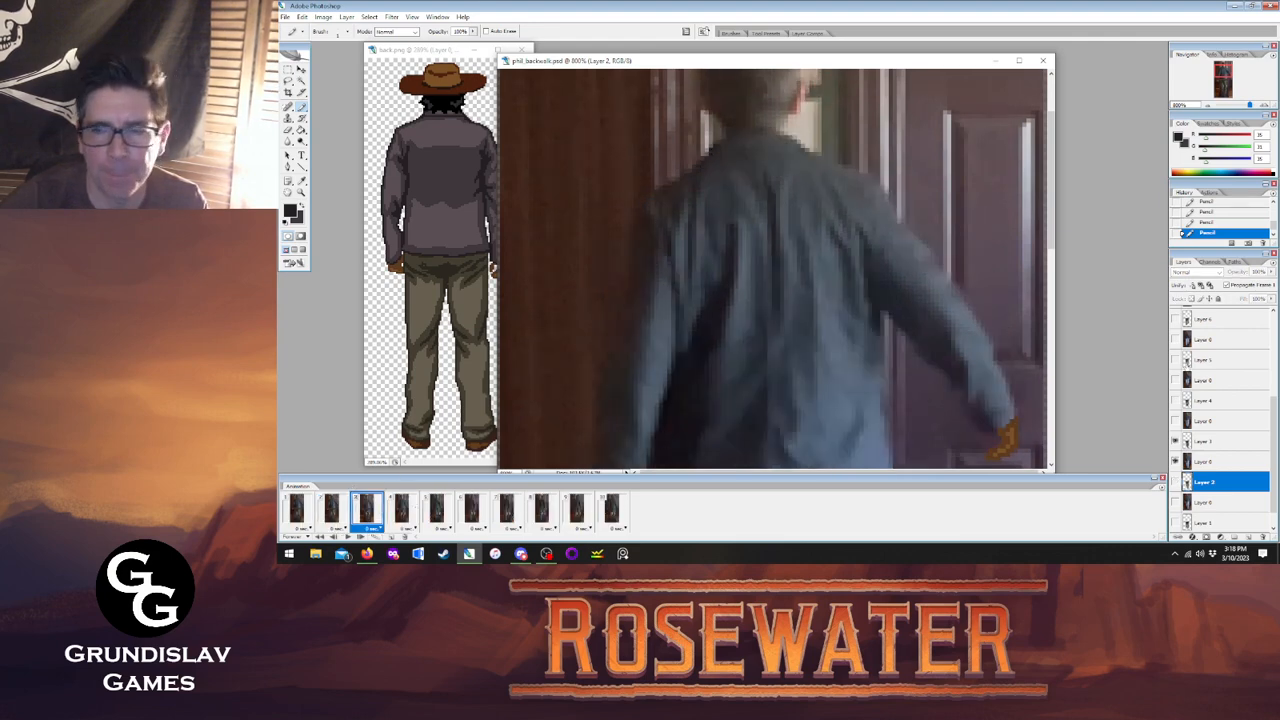
{"action": "left_click", "coordinate": [1204, 441]}
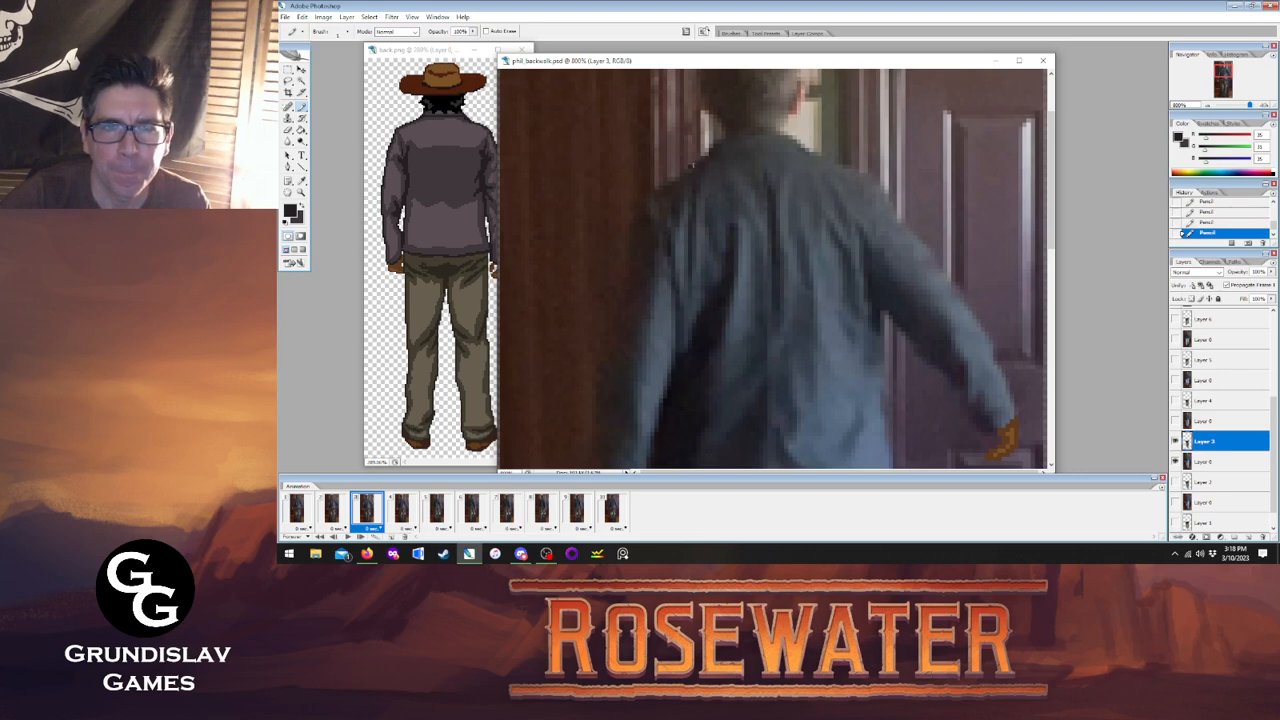
{"action": "mouse_move", "coordinate": [712, 138]}
{"action": "left_mouse_down"}
{"action": "mouse_move", "coordinate": [792, 133]}
{"action": "mouse_move", "coordinate": [822, 158]}
{"action": "left_mouse_up"}
{"action": "left_click", "coordinate": [331, 509]}
{"action": "left_click", "coordinate": [367, 509]}
{"action": "left_click", "coordinate": [331, 509]}
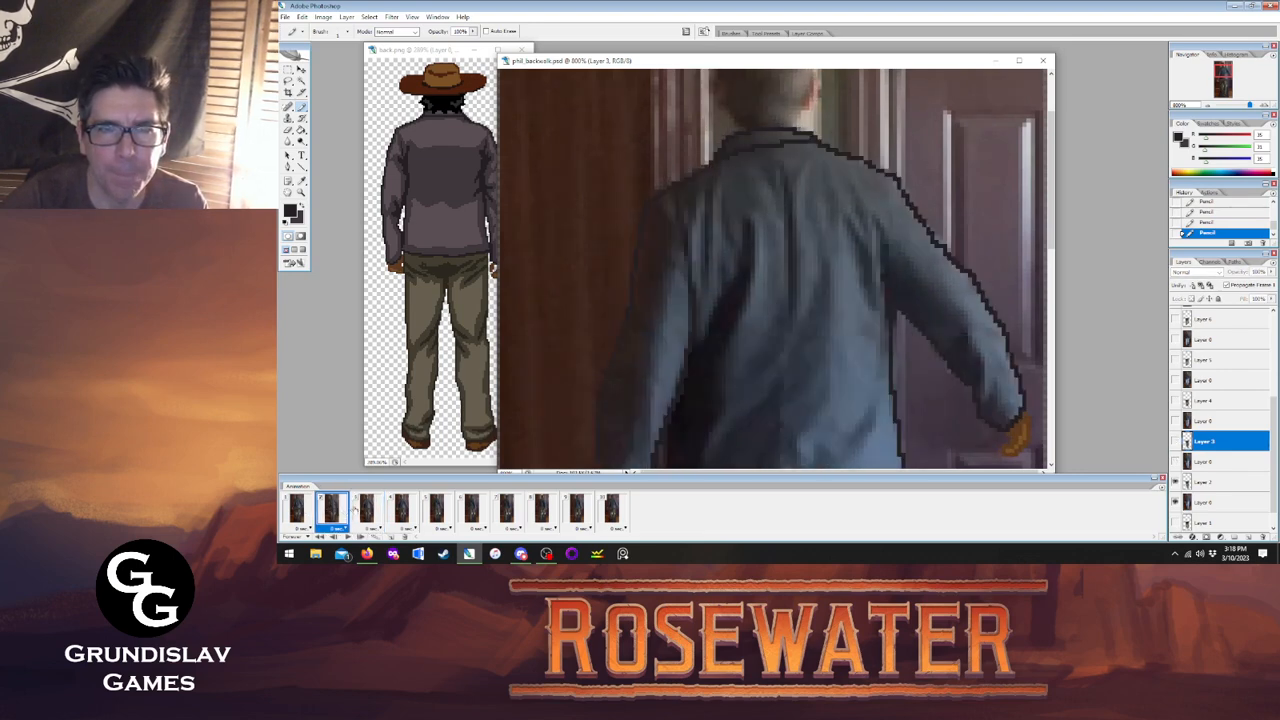
{"action": "left_click", "coordinate": [367, 509]}
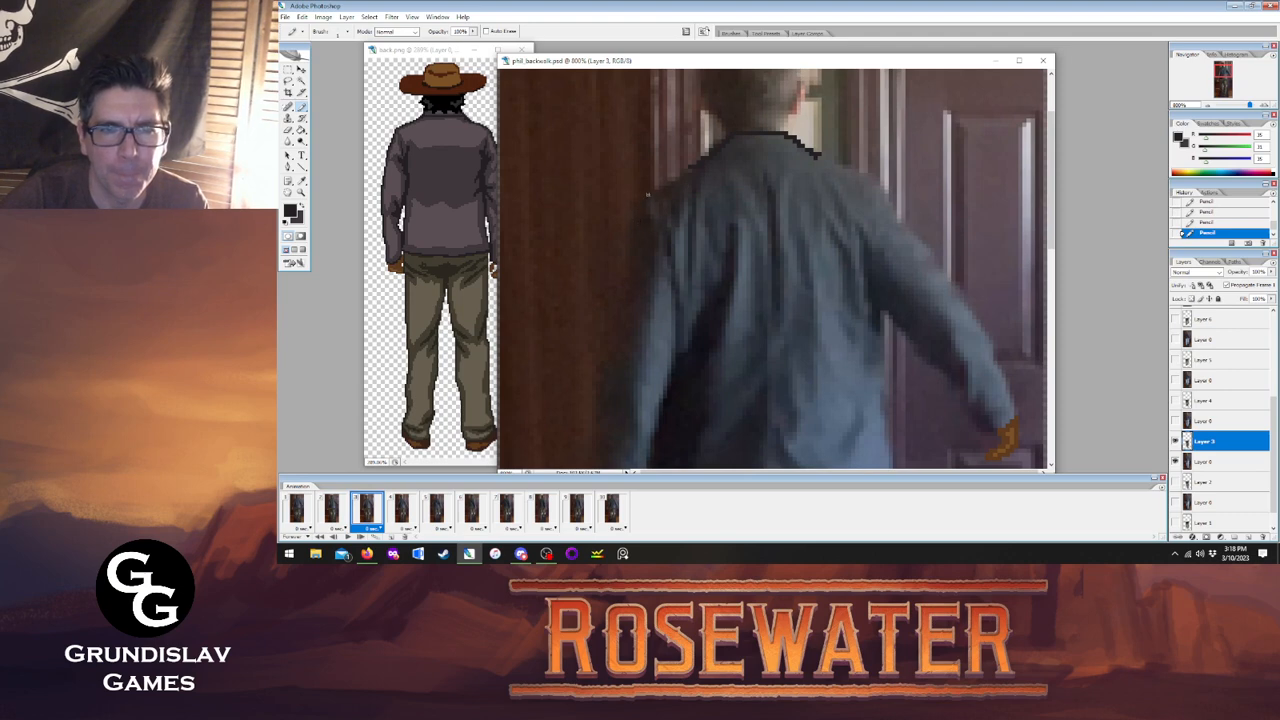
{"action": "mouse_move", "coordinate": [712, 164]}
{"action": "left_mouse_down"}
{"action": "mouse_move", "coordinate": [782, 152]}
{"action": "mouse_move", "coordinate": [861, 173]}
{"action": "left_mouse_up"}
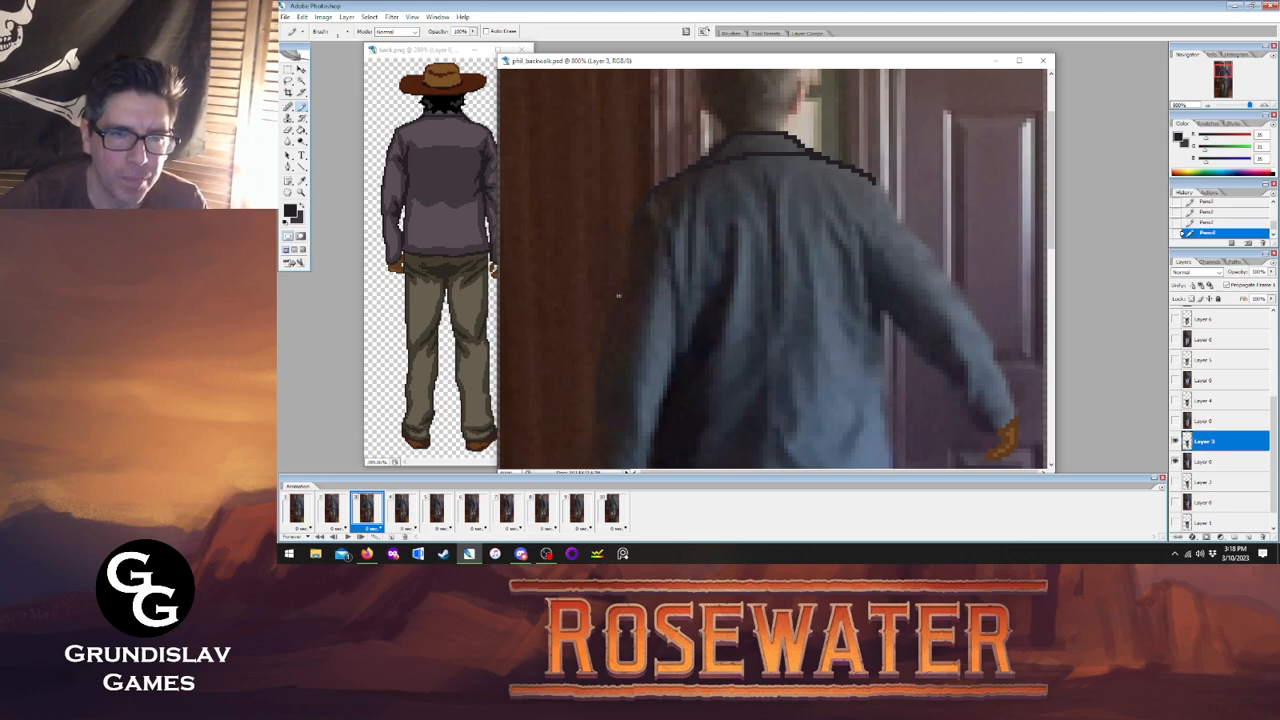
Outline both jacket sleeves down to the cuffs on Layer 3 in frame 3, using frame 2 for comparison.
{"action": "left_click", "coordinate": [333, 511]}
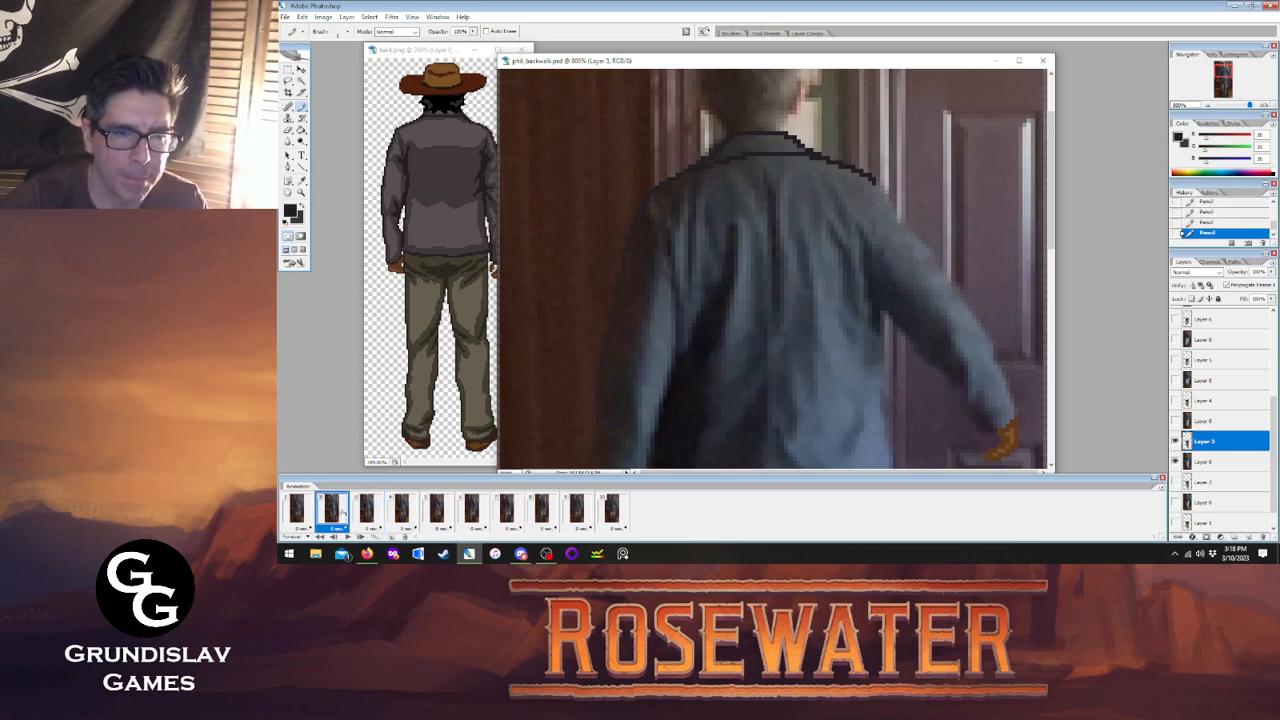
{"action": "left_click", "coordinate": [367, 511]}
{"action": "left_click", "coordinate": [334, 512]}
{"action": "left_click", "coordinate": [367, 511]}
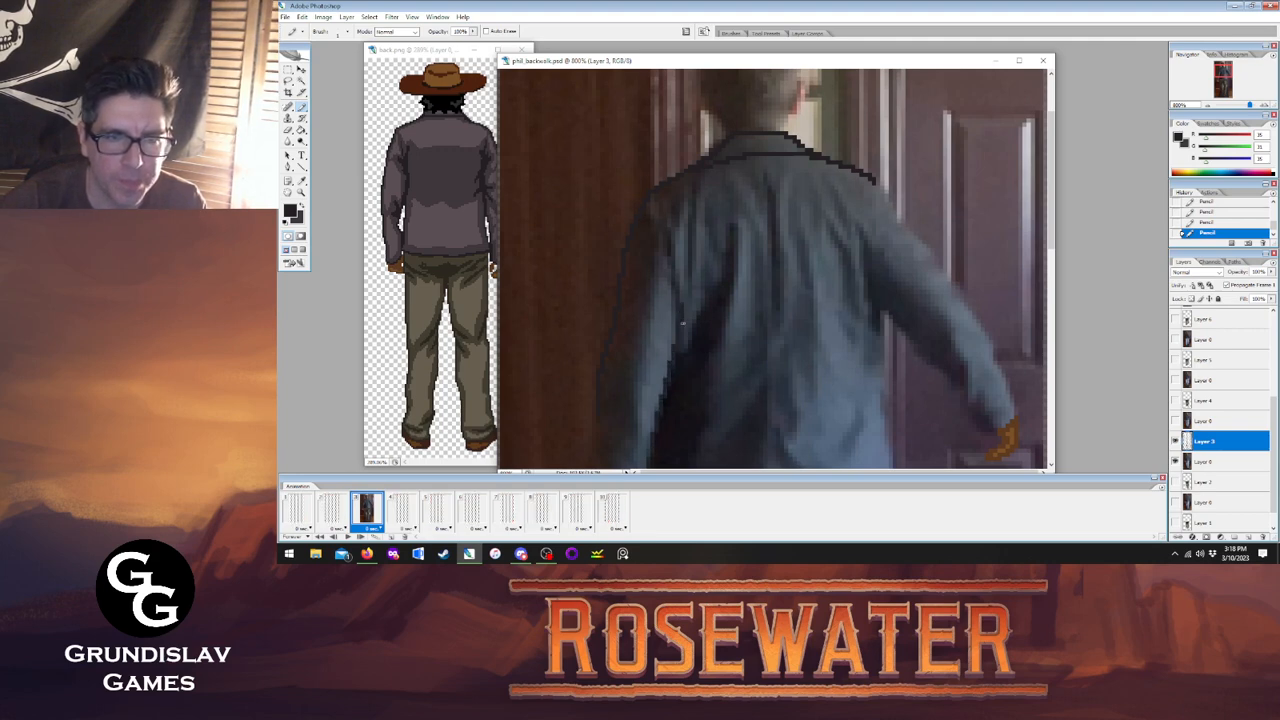
{"action": "mouse_move", "coordinate": [876, 182]}
{"action": "left_mouse_down"}
{"action": "mouse_move", "coordinate": [974, 309]}
{"action": "mouse_move", "coordinate": [1018, 410]}
{"action": "left_mouse_up"}
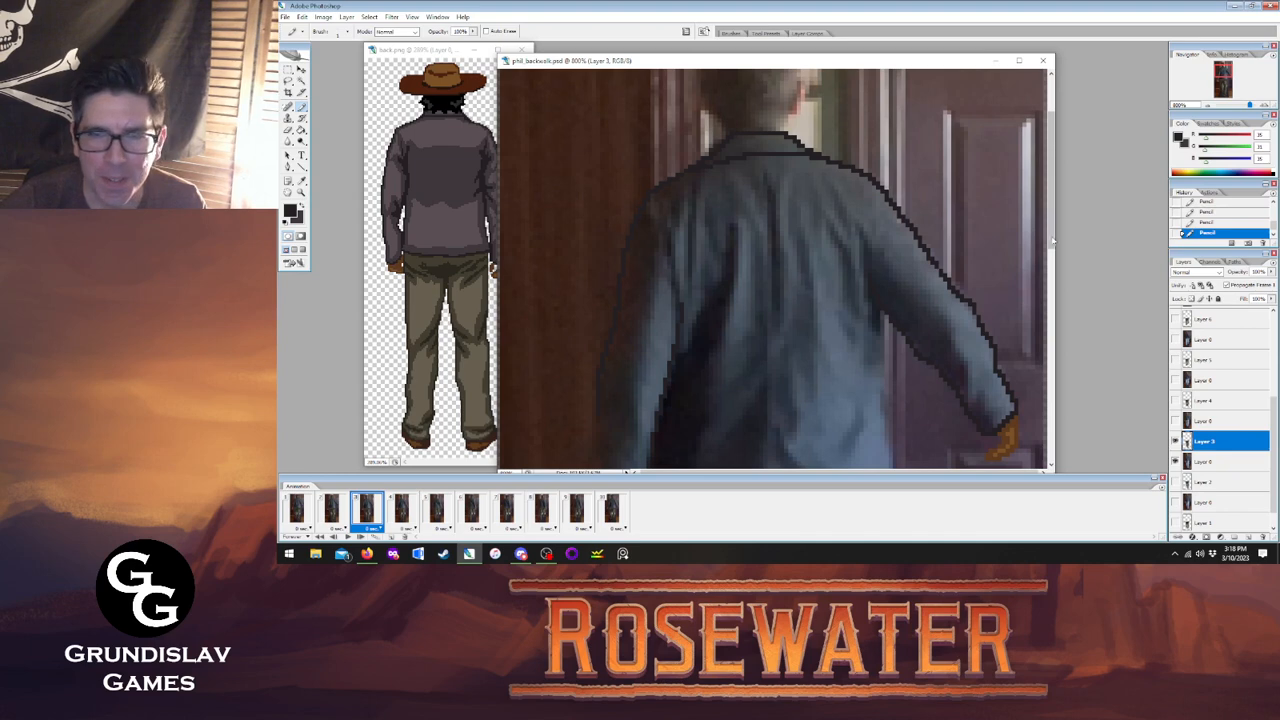
{"action": "left_click_drag", "start_coordinate": [1051, 180], "coordinate": [1051, 224]}
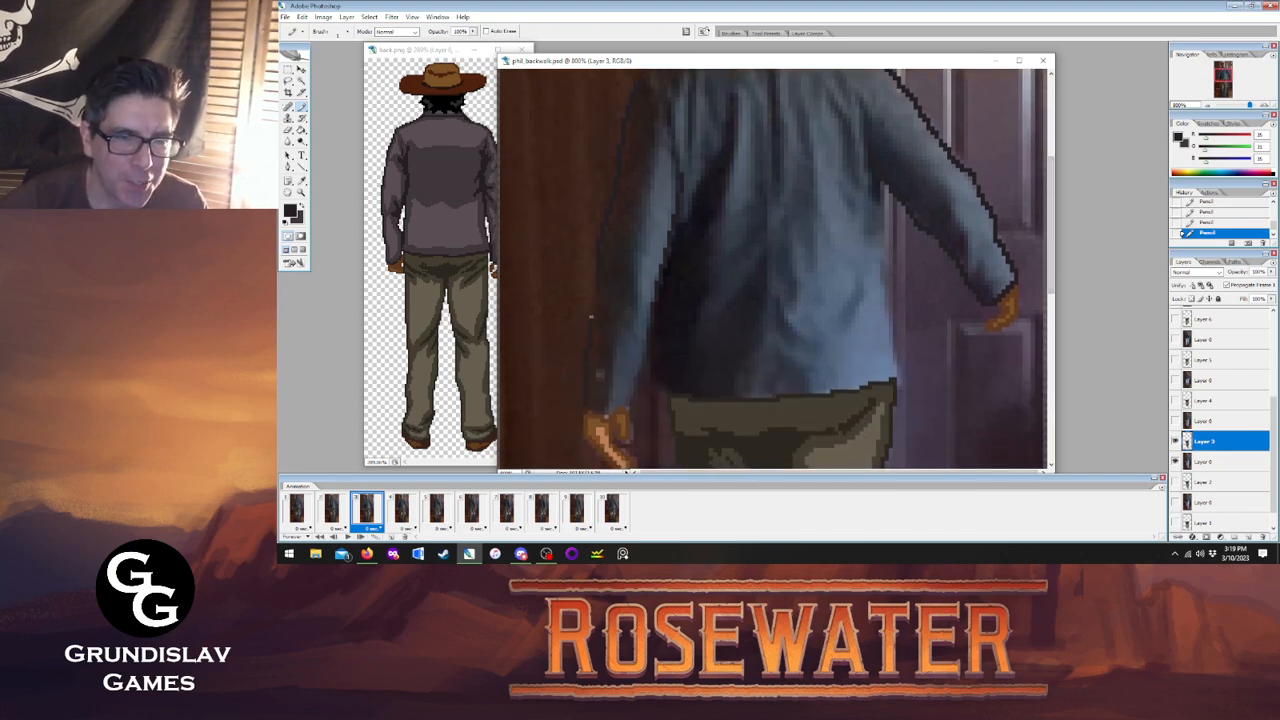
{"action": "left_click_drag", "start_coordinate": [594, 298], "coordinate": [587, 400]}
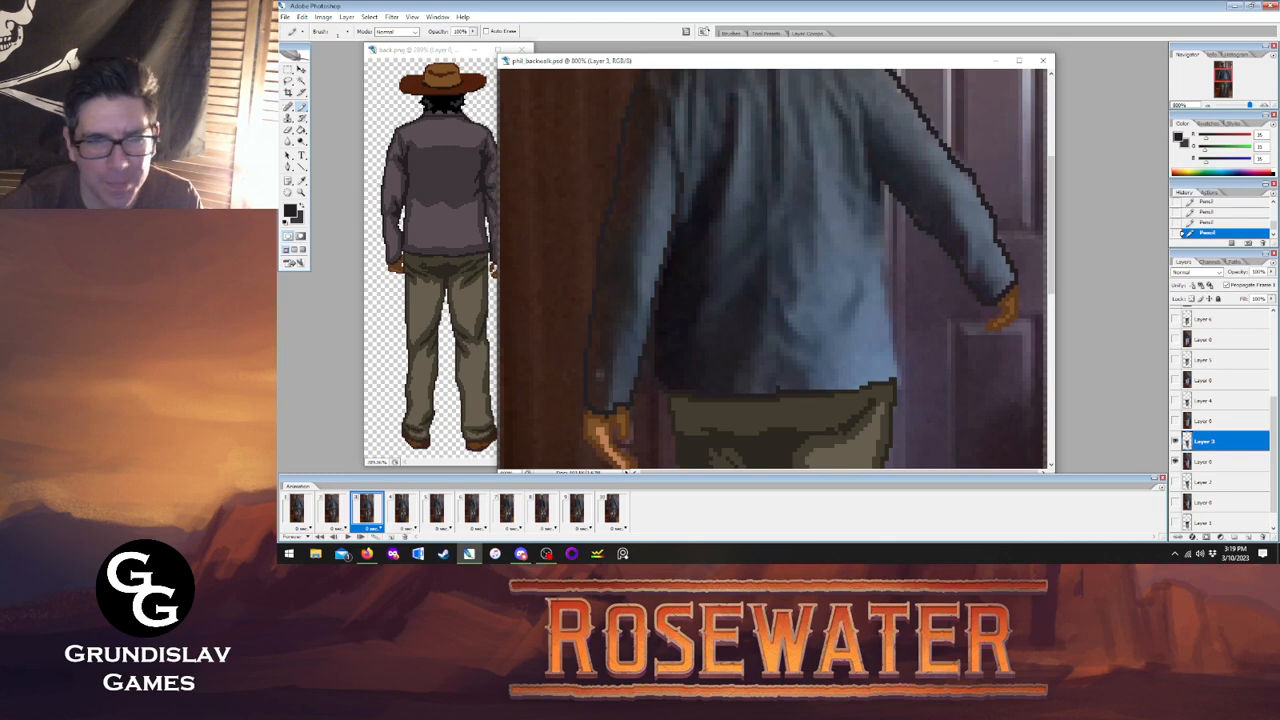
Clean up the jacket's hem with the Eraser, and outline the hem and right side on Layer 3 in frame 3.
{"action": "left_click", "coordinate": [289, 130]}
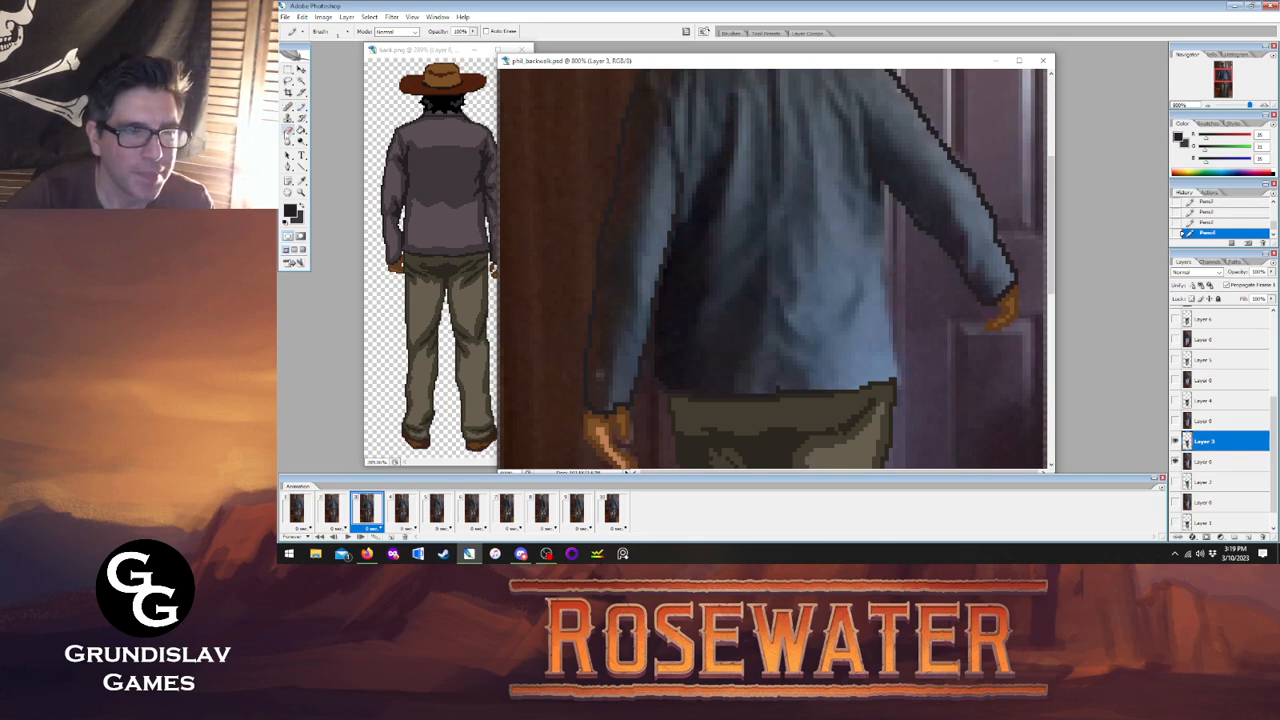
{"action": "left_click", "coordinate": [780, 384]}
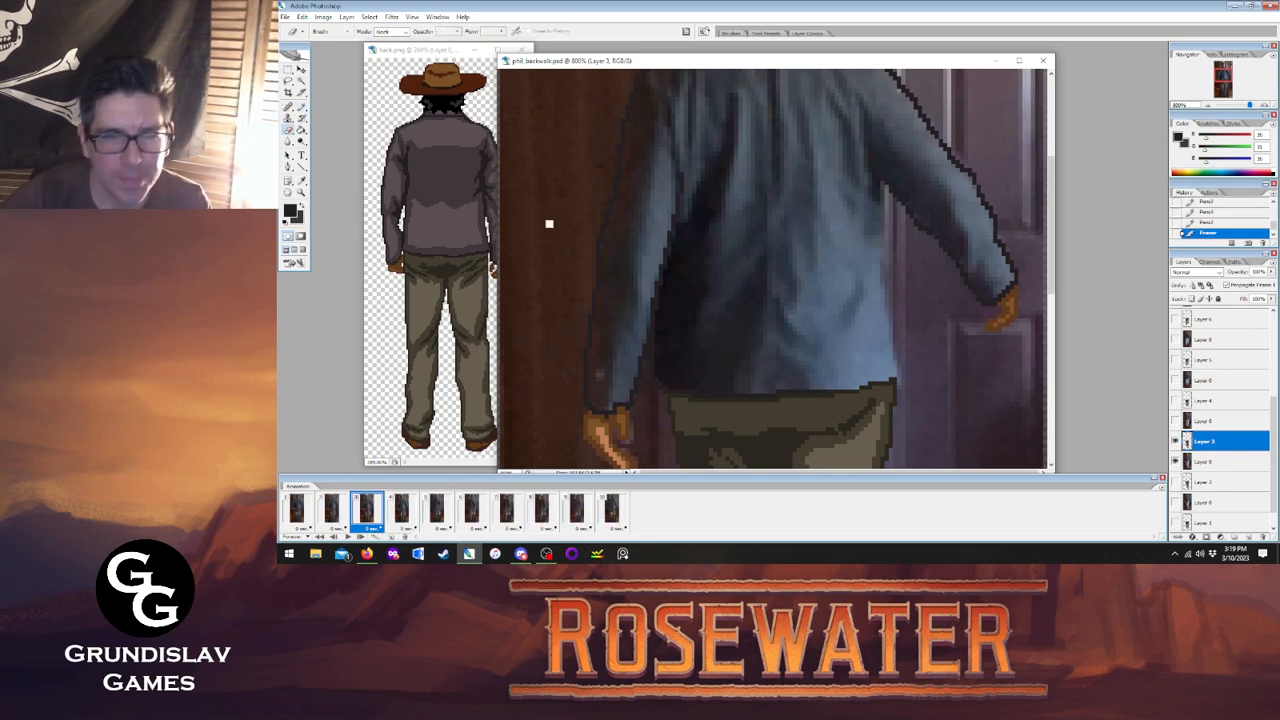
{"action": "left_click", "coordinate": [302, 106]}
{"action": "mouse_move", "coordinate": [830, 393]}
{"action": "left_mouse_down"}
{"action": "mouse_move", "coordinate": [897, 373]}
{"action": "mouse_move", "coordinate": [882, 210]}
{"action": "left_mouse_up"}
{"action": "left_click", "coordinate": [862, 381]}
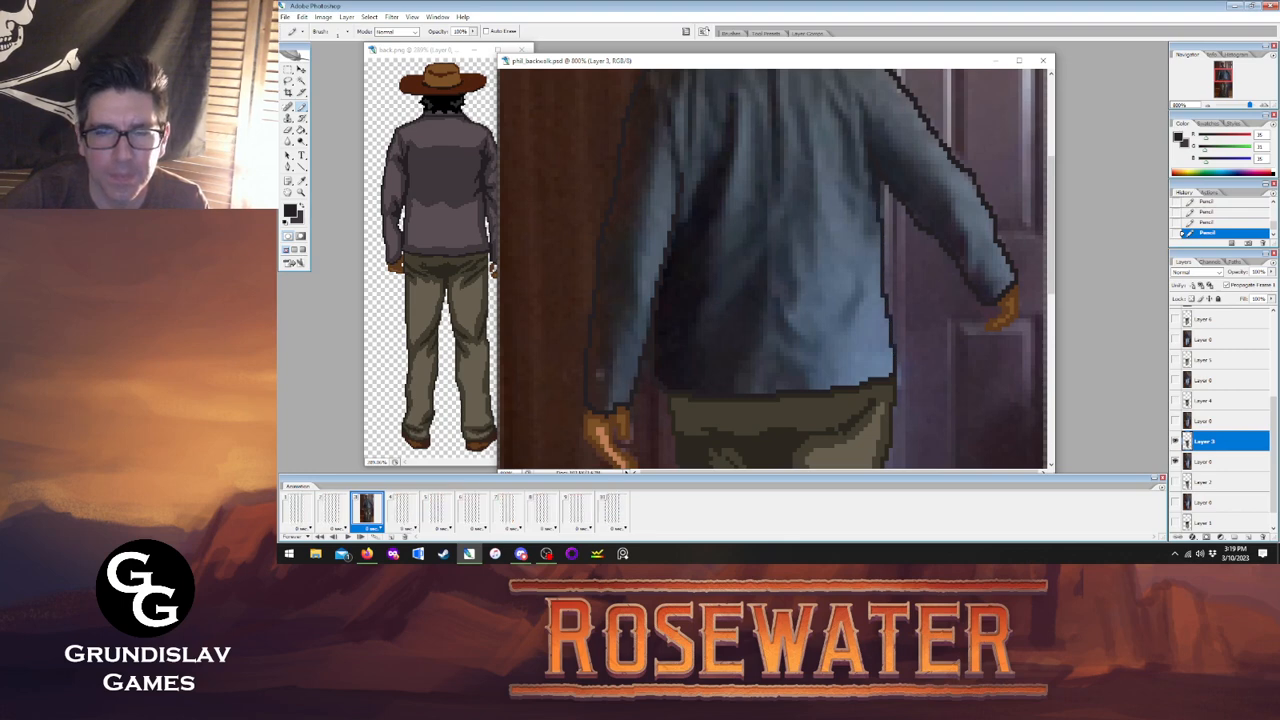
Outline the jacket's collar, shoulders and upper left sleeve on Layer 4 in frame 4, erasing and redrawing part of the left shoulder line.
{"action": "left_click_drag", "start_coordinate": [1051, 290], "coordinate": [1052, 253]}
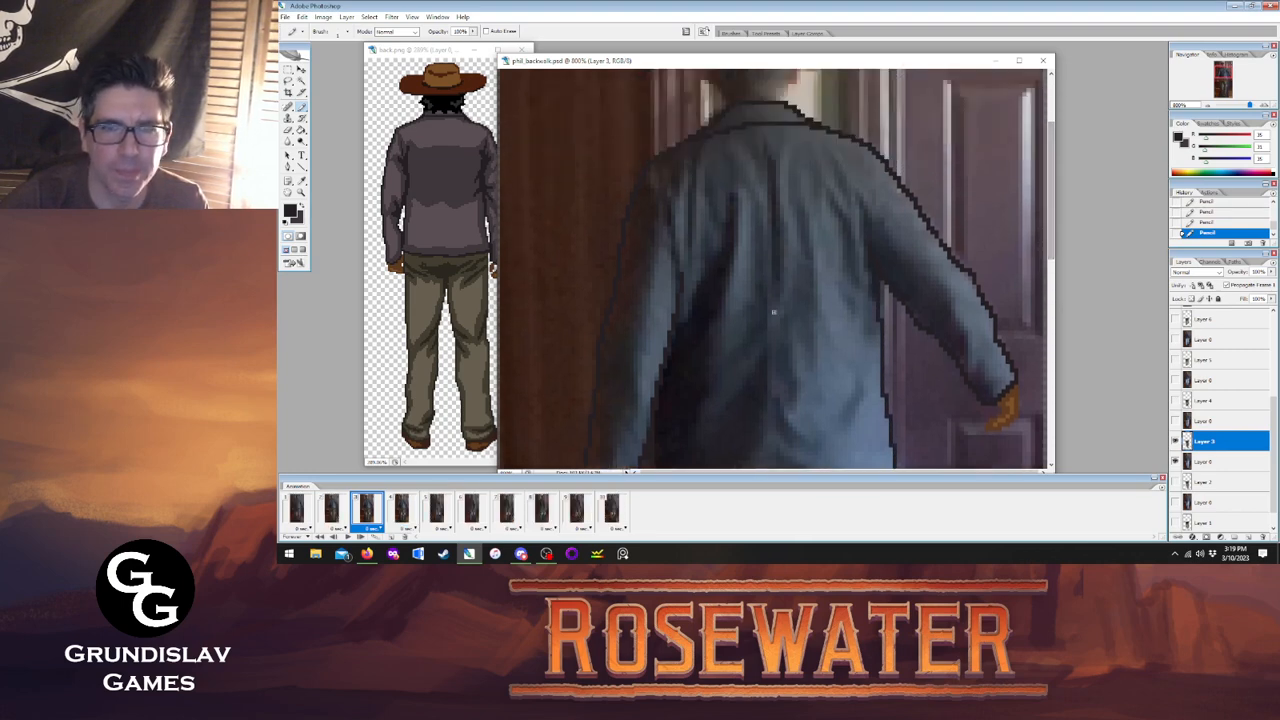
{"action": "left_click", "coordinate": [401, 510]}
{"action": "left_click", "coordinate": [1210, 403]}
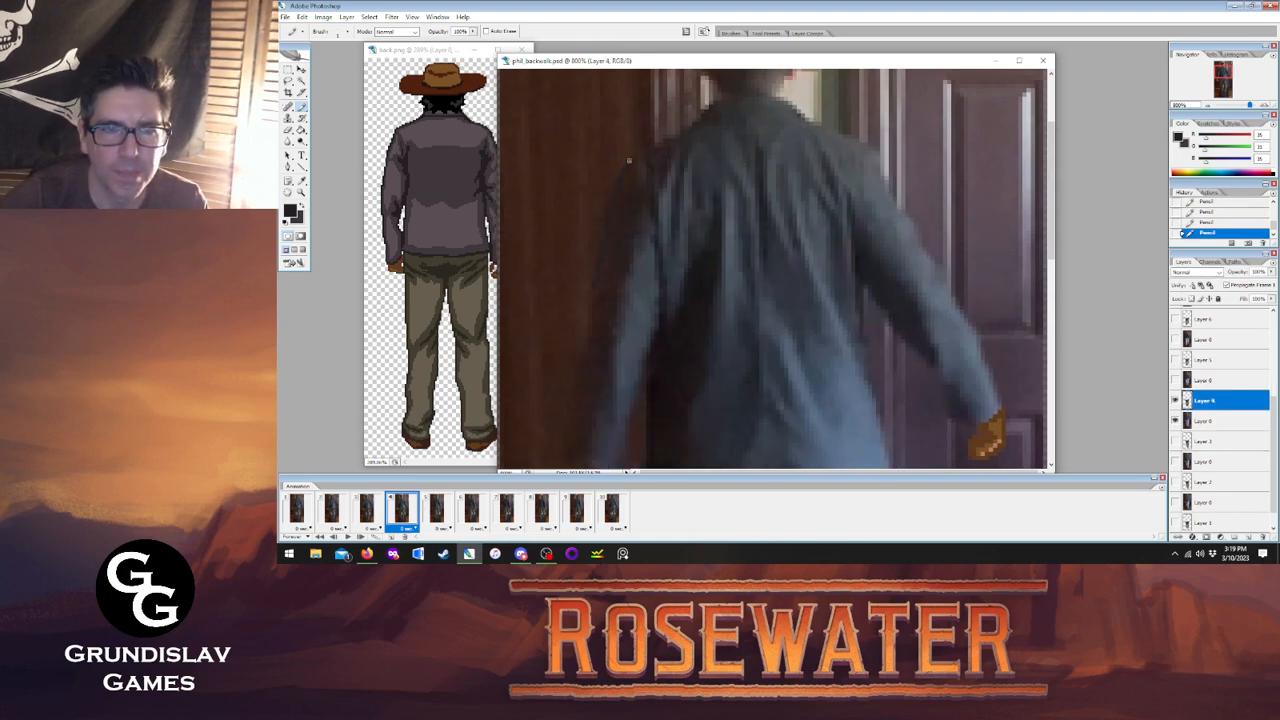
{"action": "mouse_move", "coordinate": [696, 112]}
{"action": "left_mouse_down"}
{"action": "mouse_move", "coordinate": [774, 97]}
{"action": "mouse_move", "coordinate": [858, 142]}
{"action": "left_mouse_up"}
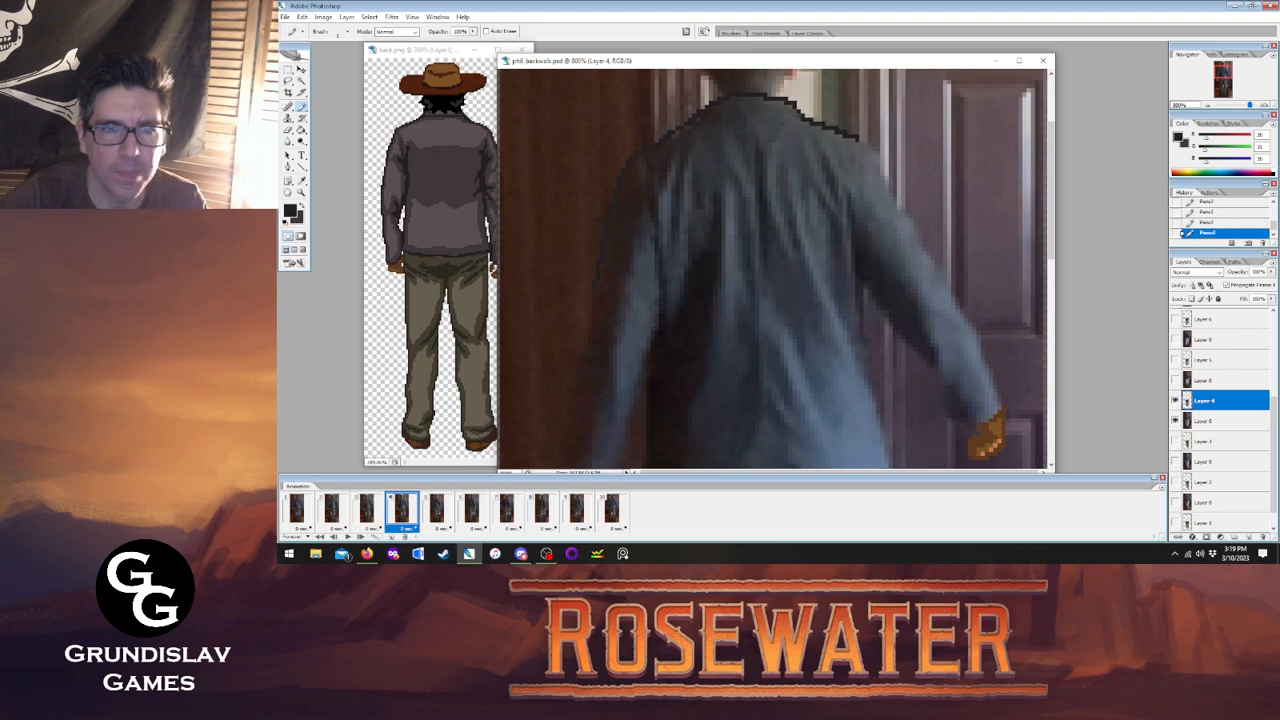
{"action": "left_click", "coordinate": [288, 132]}
{"action": "left_click_drag", "start_coordinate": [660, 142], "coordinate": [686, 124]}
{"action": "key", "text": "b"}
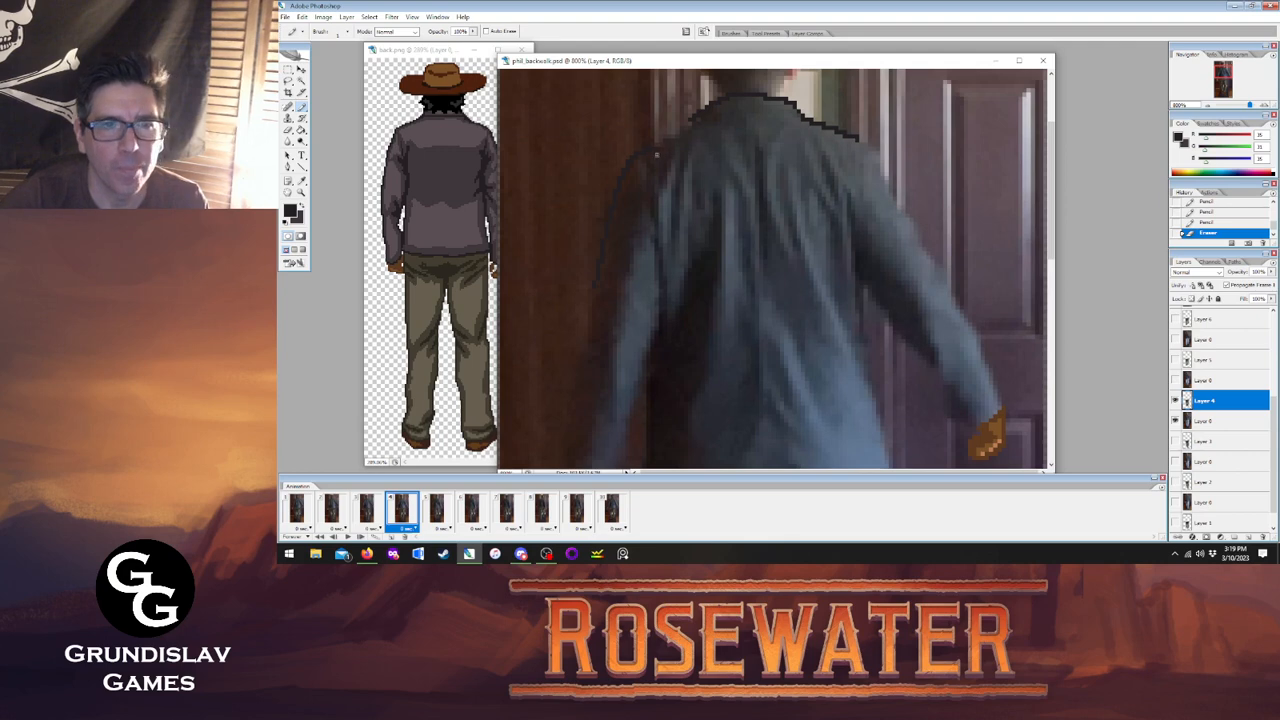
{"action": "left_click_drag", "start_coordinate": [666, 139], "coordinate": [806, 119]}
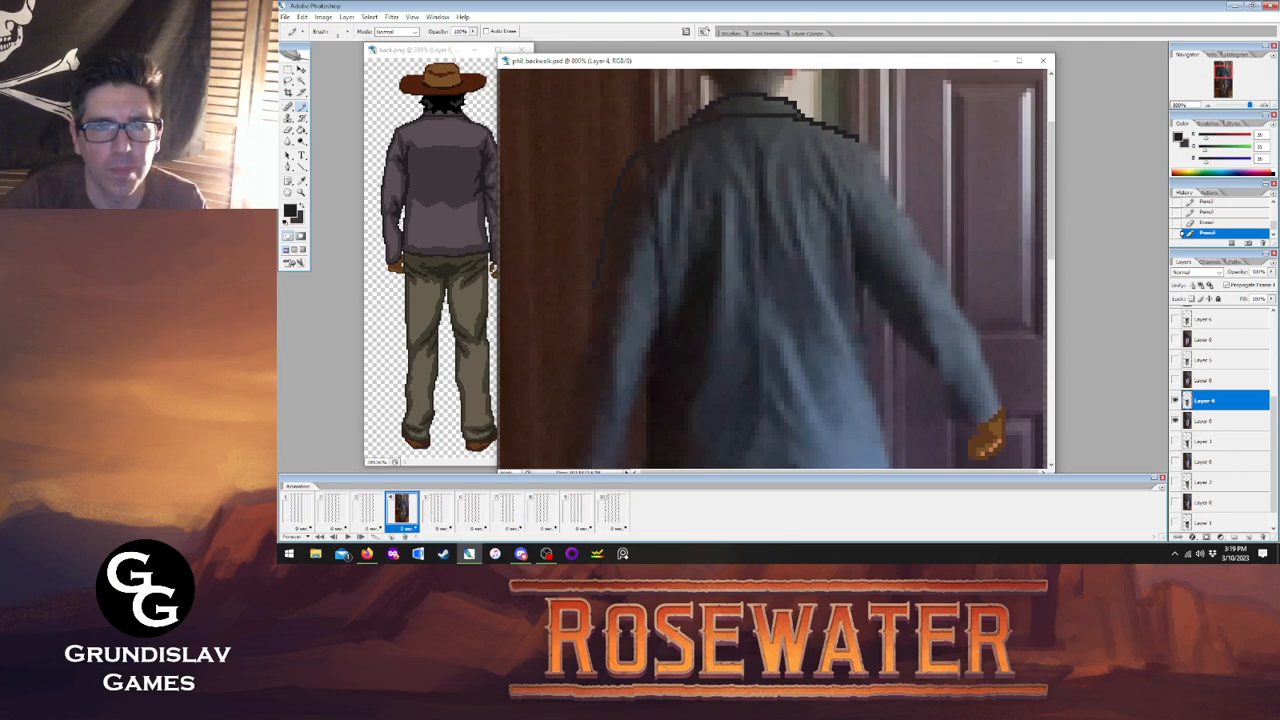
Compare the shoulders with frame 3 and outline the right sleeve down to the cuff on Layer 4 in frame 4.
{"action": "left_click", "coordinate": [367, 508]}
{"action": "left_click", "coordinate": [400, 508]}
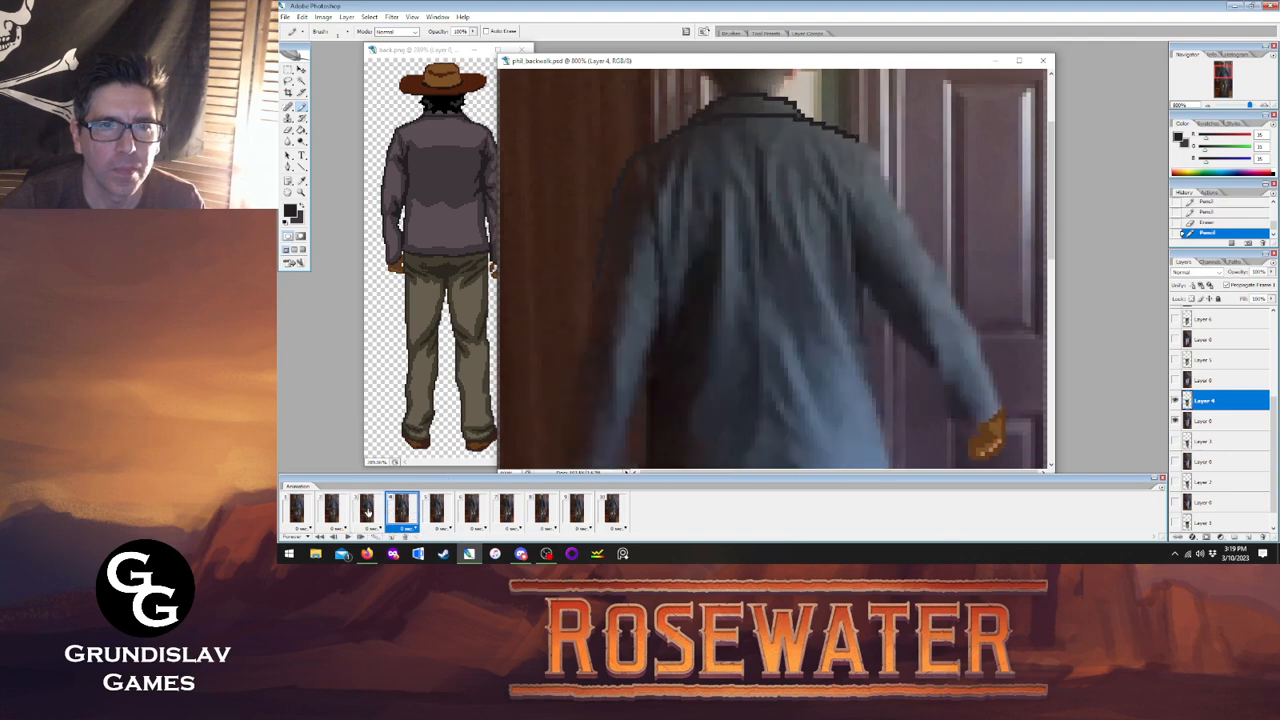
{"action": "left_click", "coordinate": [367, 508]}
{"action": "left_click", "coordinate": [400, 508]}
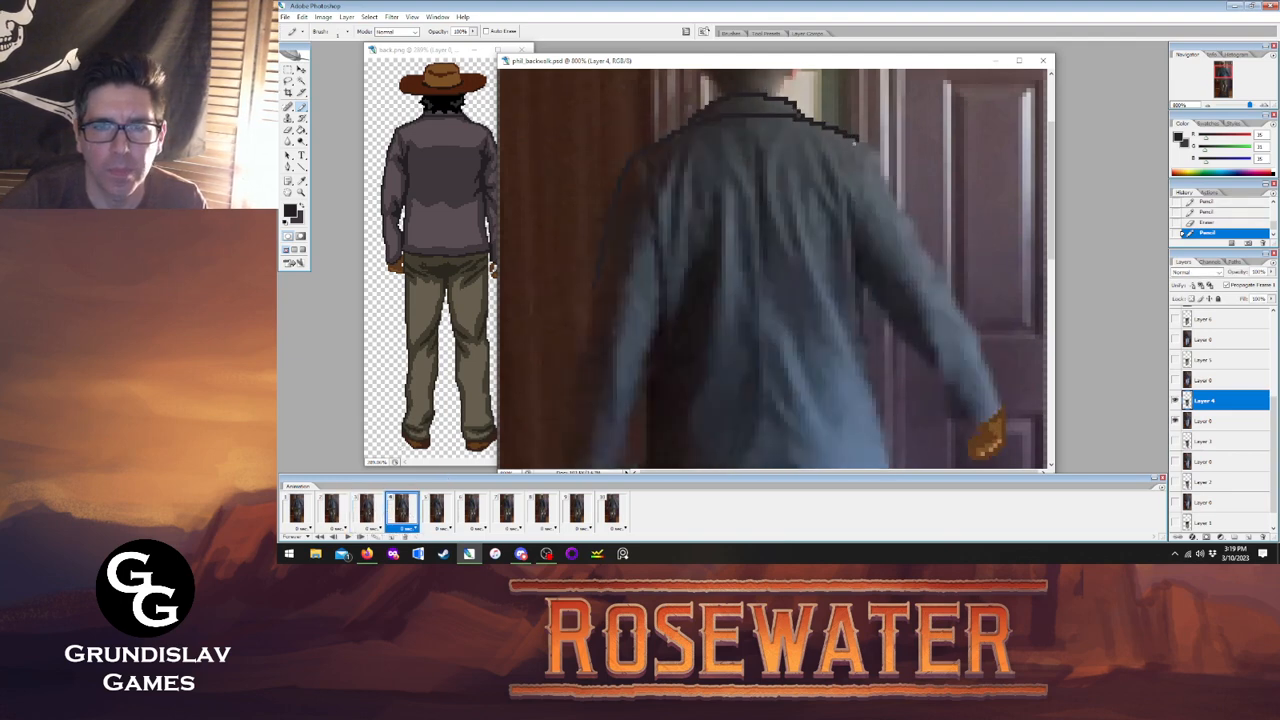
{"action": "mouse_move", "coordinate": [858, 140]}
{"action": "left_mouse_down"}
{"action": "mouse_move", "coordinate": [977, 330]}
{"action": "mouse_move", "coordinate": [1000, 400]}
{"action": "left_mouse_up"}
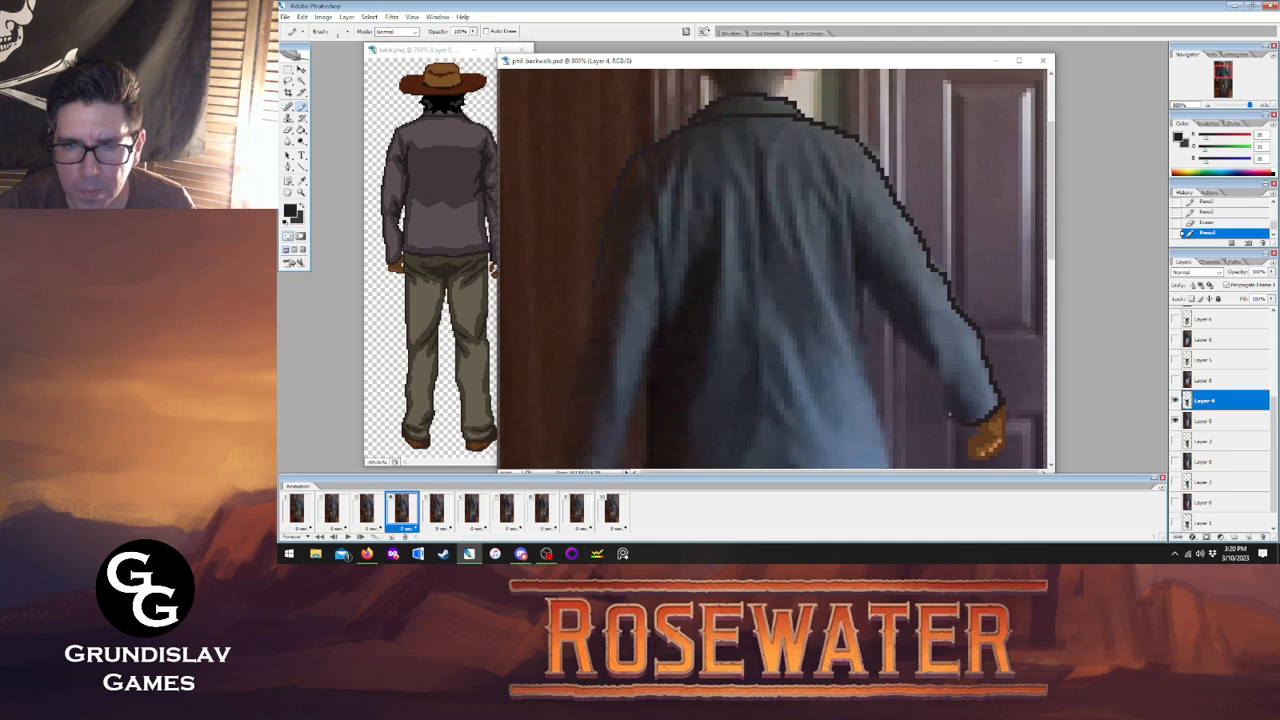
{"action": "left_click_drag", "start_coordinate": [949, 413], "coordinate": [856, 262]}
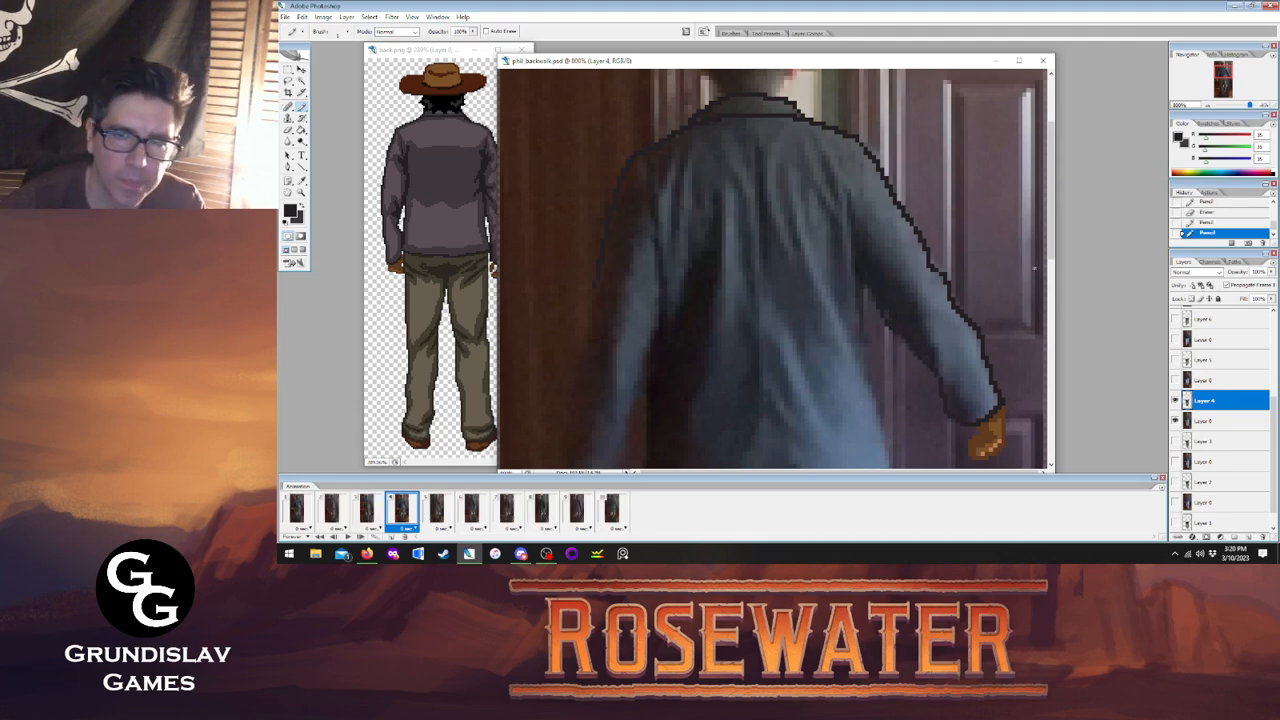
{"action": "scroll", "coordinate": [1052, 234], "scroll_direction": "down", "scroll_amount": 3}
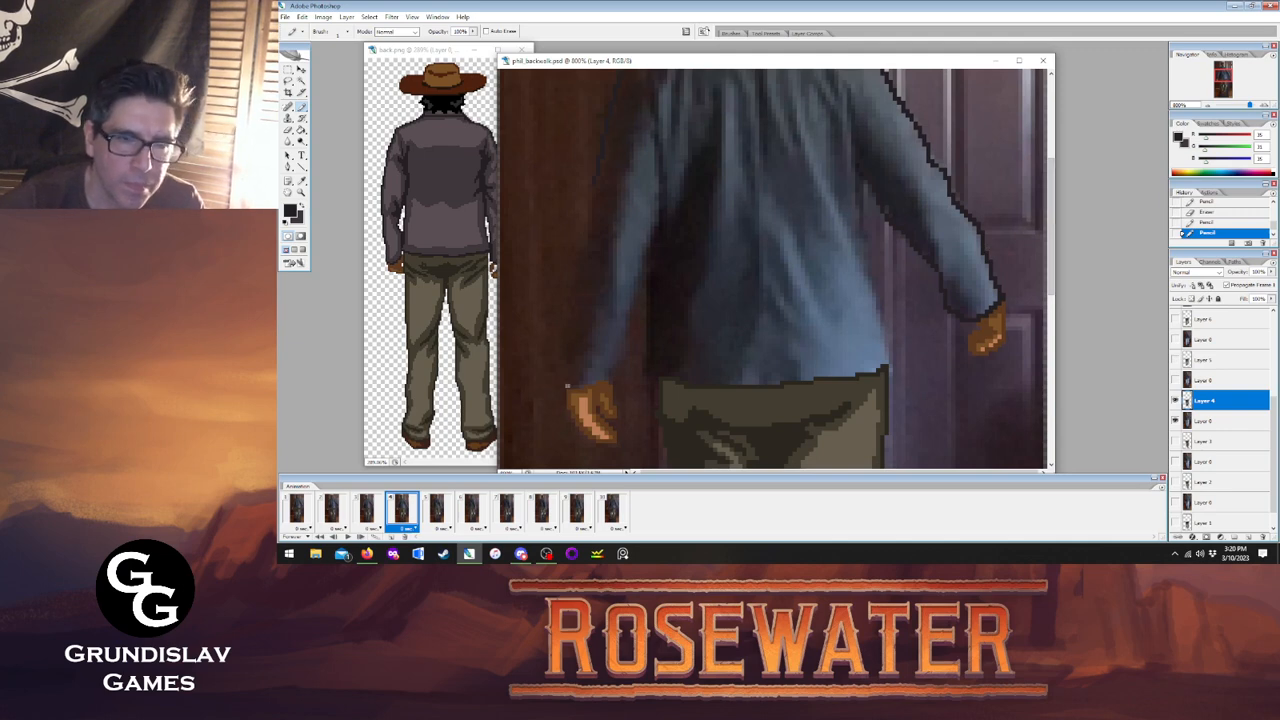
Outline the left sleeve, the hem and both sides of the jacket on Layer 4 in frame 4, and compare the shoulders with frame 3.
{"action": "mouse_move", "coordinate": [580, 387]}
{"action": "left_mouse_down"}
{"action": "mouse_move", "coordinate": [609, 379]}
{"action": "mouse_move", "coordinate": [642, 263]}
{"action": "left_mouse_up"}
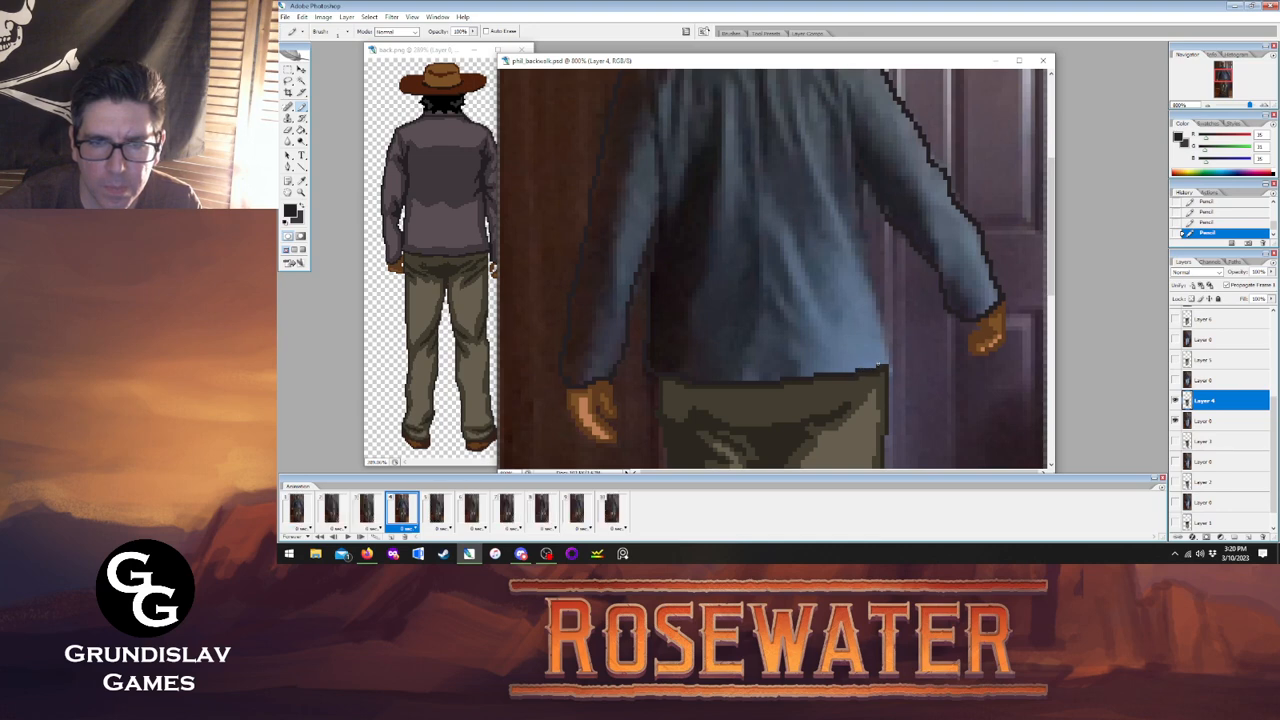
{"action": "left_click_drag", "start_coordinate": [884, 360], "coordinate": [860, 188]}
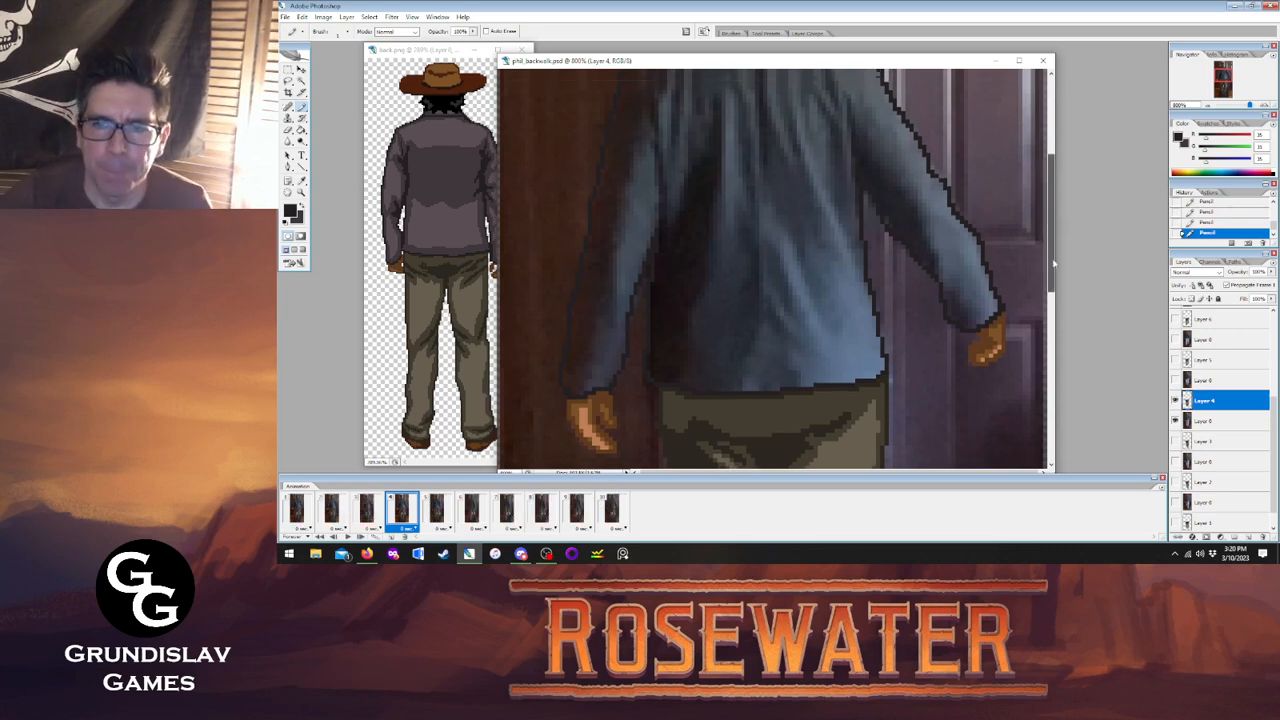
{"action": "scroll", "coordinate": [539, 383], "scroll_direction": "up", "scroll_amount": 3}
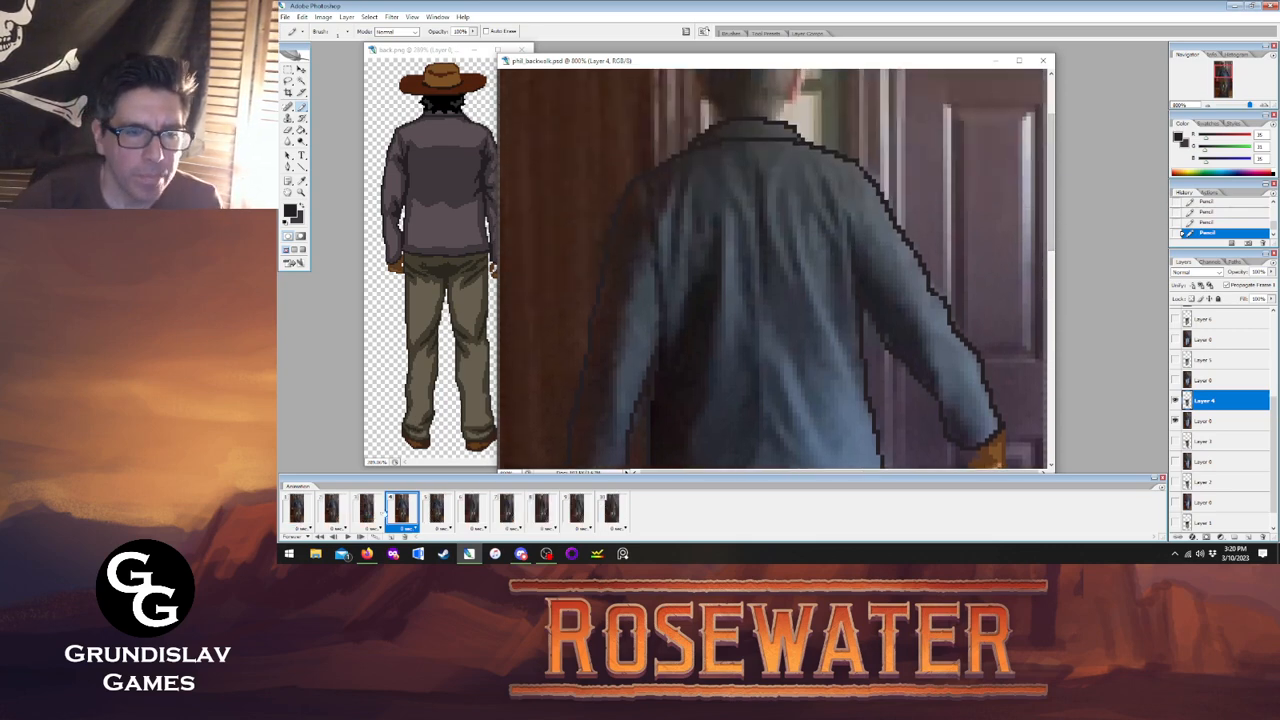
{"action": "left_click", "coordinate": [370, 507]}
{"action": "left_click", "coordinate": [403, 504]}
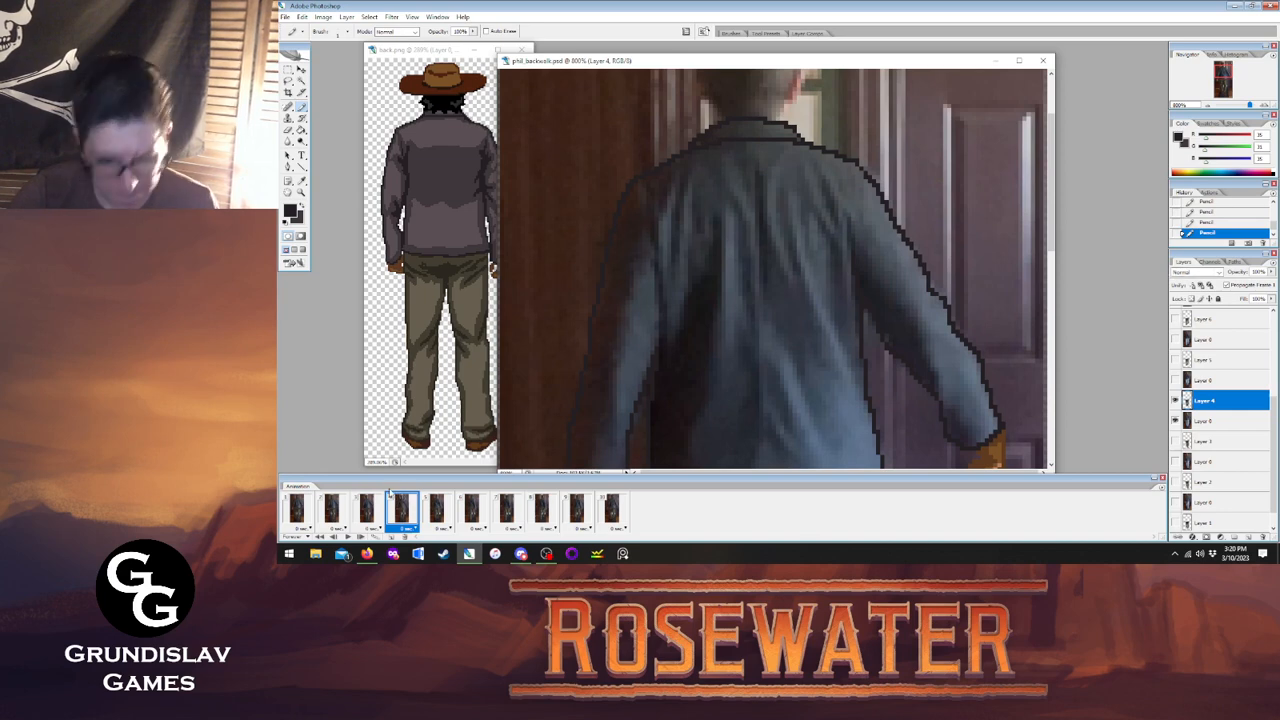
Touch up the left shoulder and collar outline on Layer 4 in frame 4 with the Eraser and Pencil.
{"action": "key", "text": "e"}
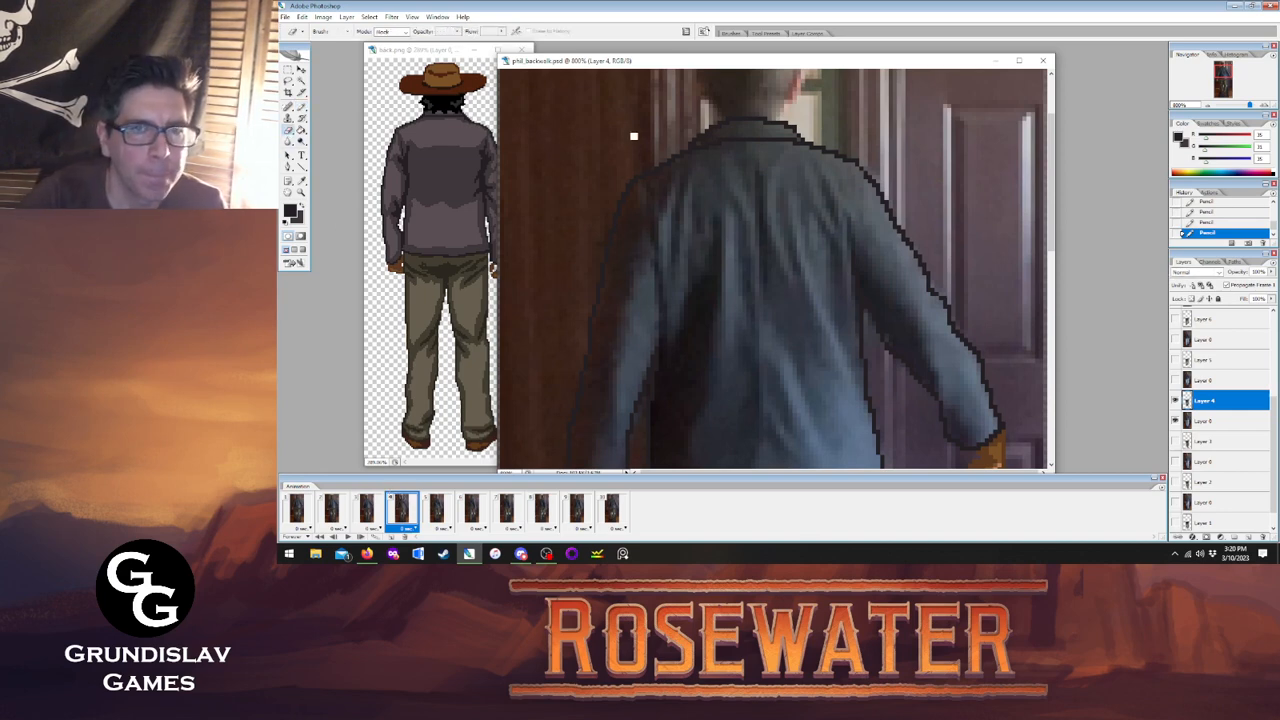
{"action": "left_click_drag", "start_coordinate": [686, 140], "coordinate": [710, 131]}
{"action": "key", "text": "b"}
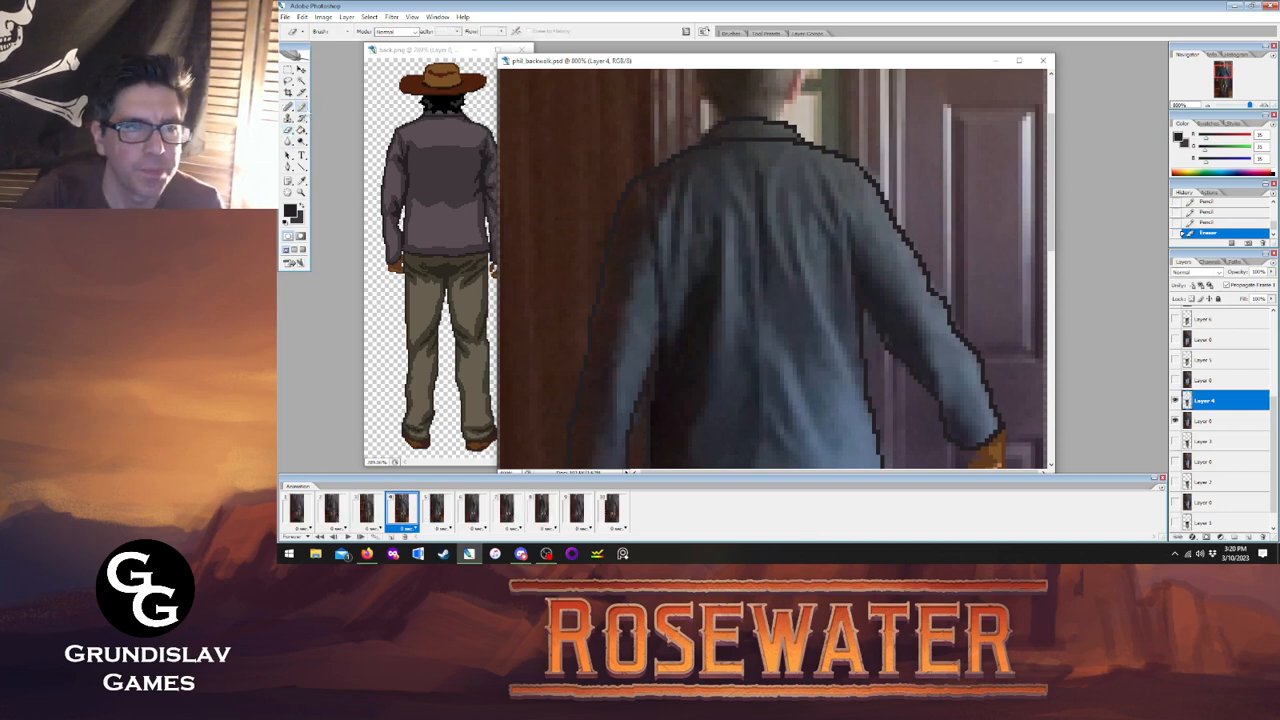
{"action": "left_click", "coordinate": [698, 181]}
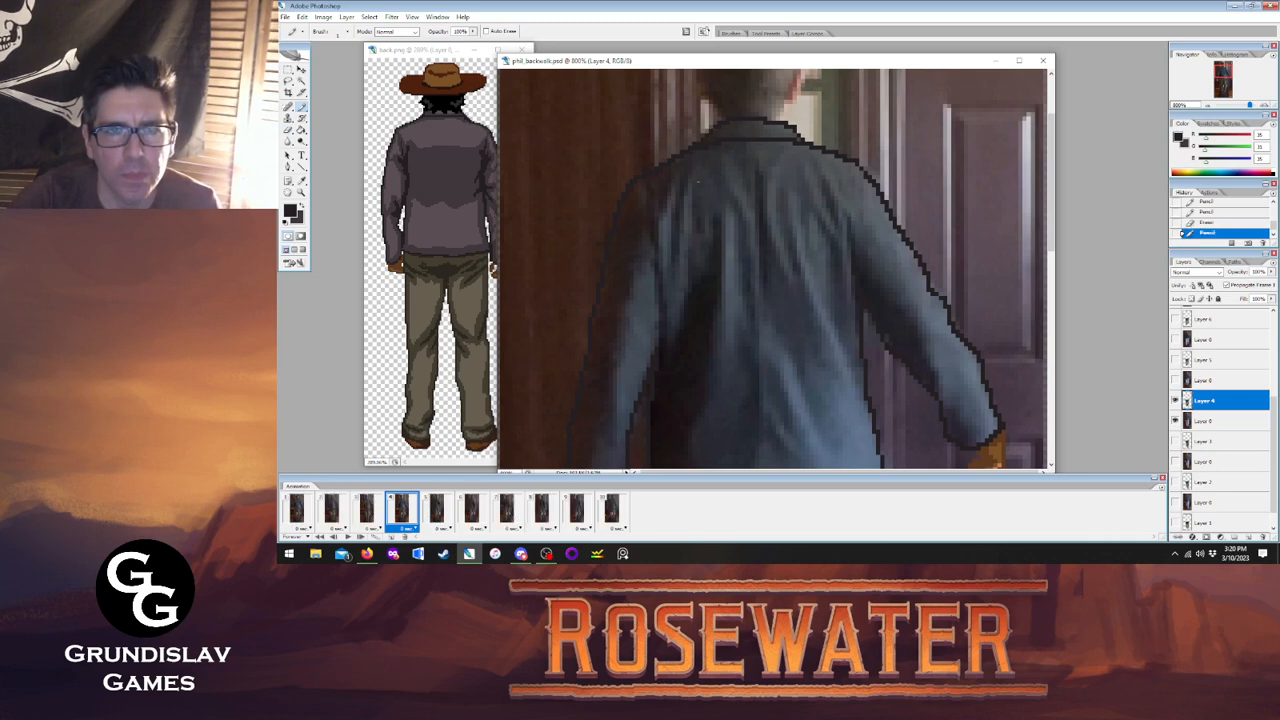
{"action": "key", "text": "e"}
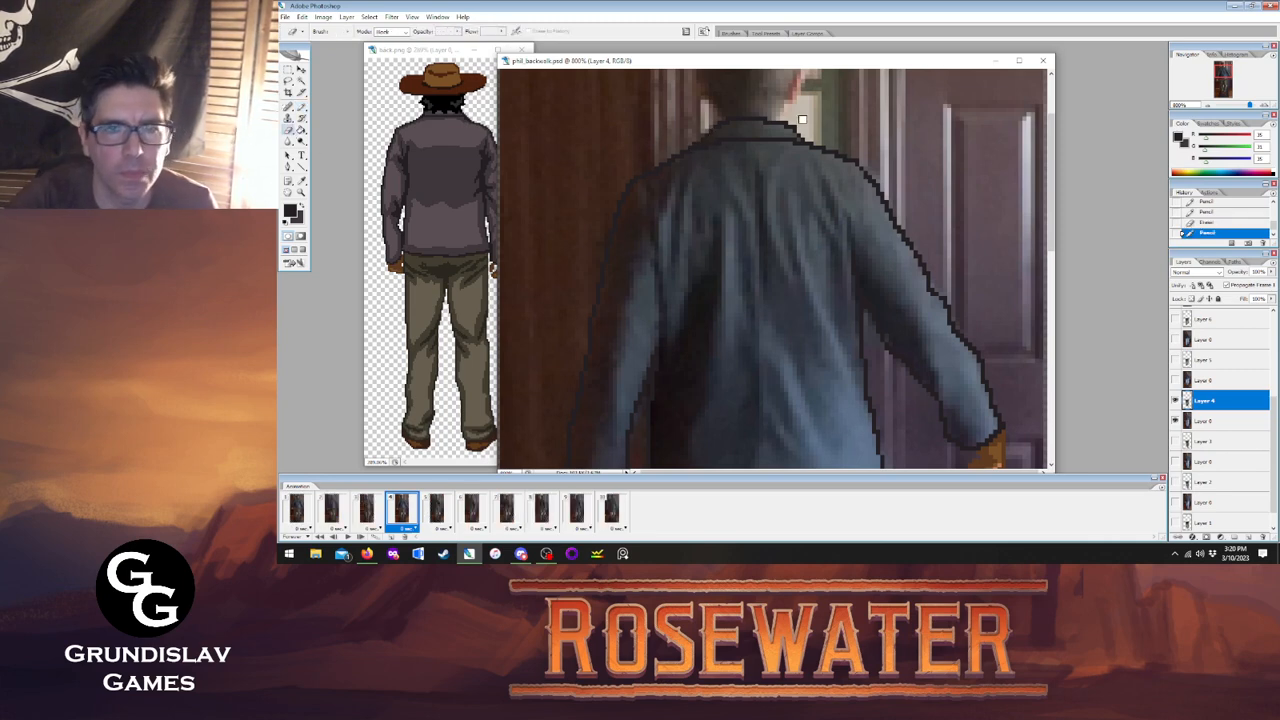
{"action": "left_click", "coordinate": [797, 121]}
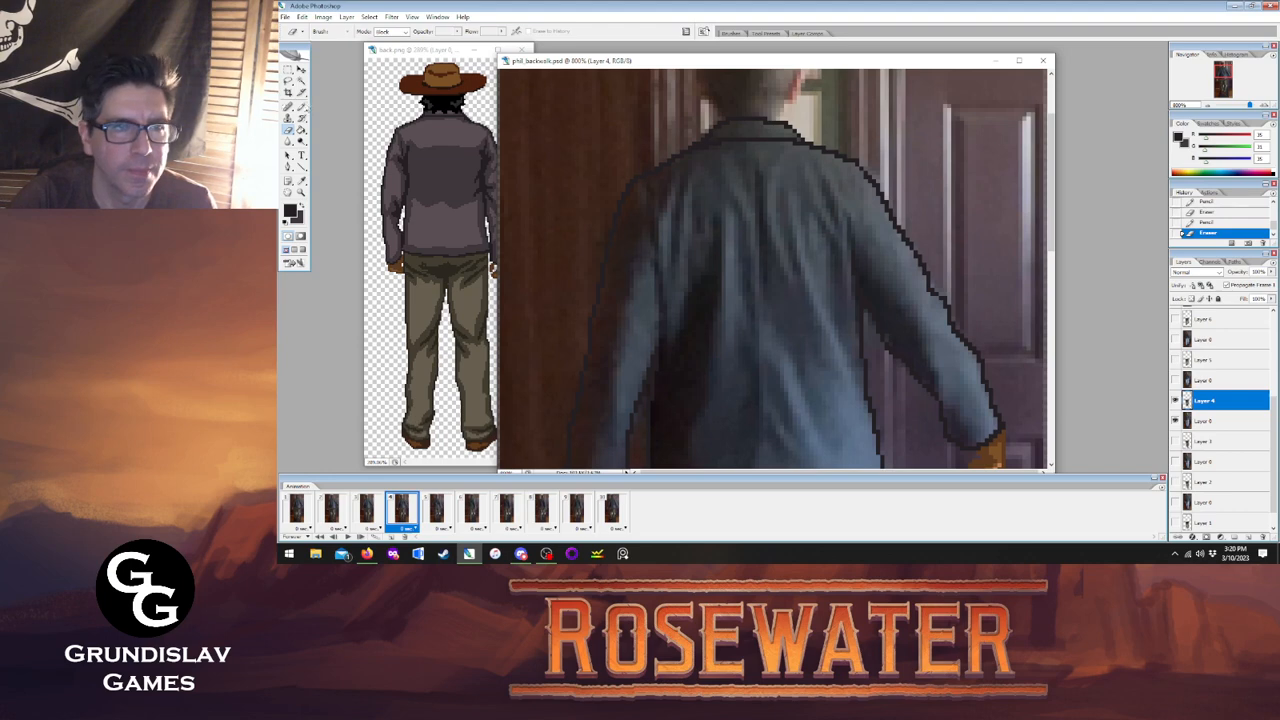
{"action": "key", "text": "b"}
Outline the jacket's collar, shoulders and the outer edge of the right sleeve on Layer 5 in frame 5.
{"action": "left_click", "coordinate": [436, 510]}
{"action": "left_click", "coordinate": [1205, 360]}
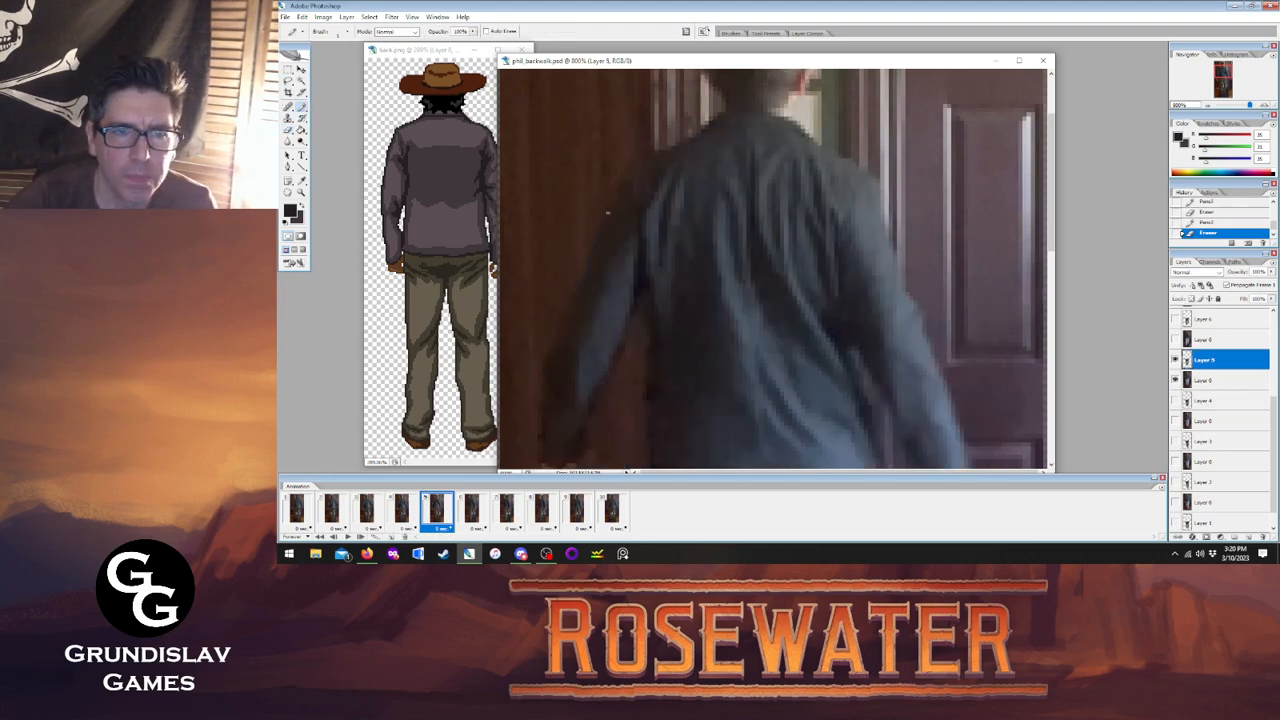
{"action": "left_click", "coordinate": [680, 143]}
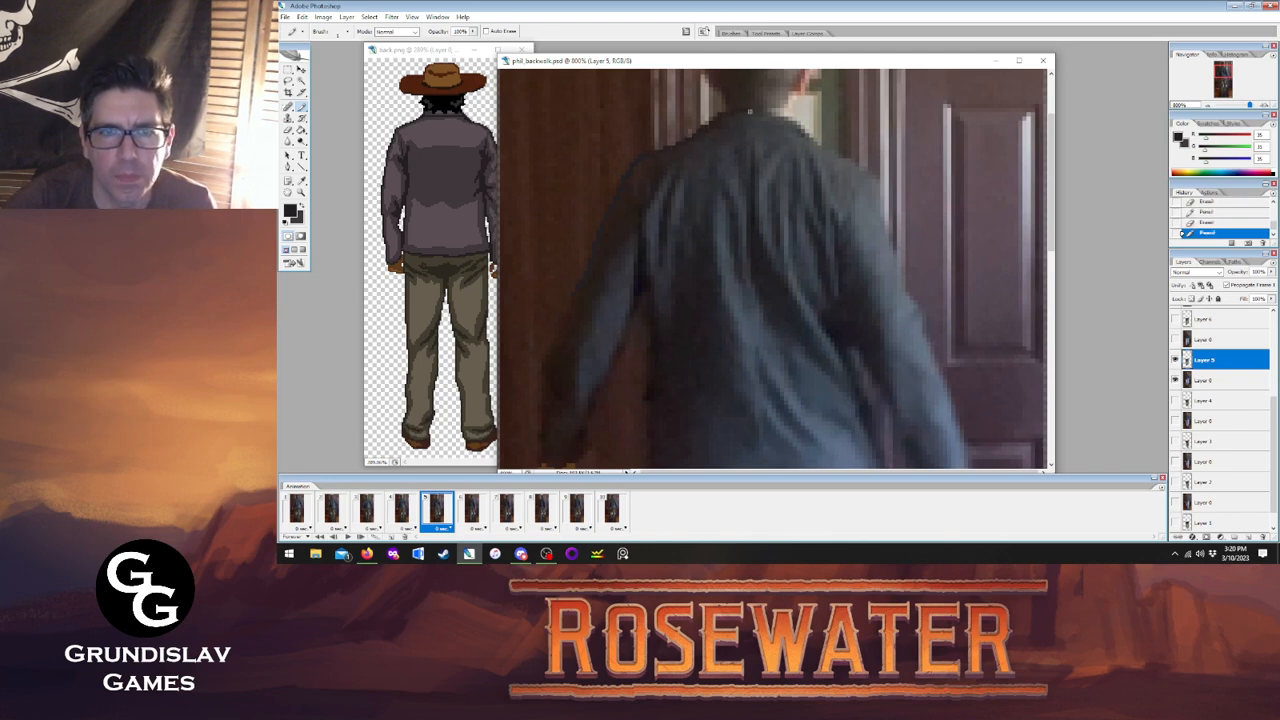
{"action": "left_click_drag", "start_coordinate": [749, 110], "coordinate": [822, 146]}
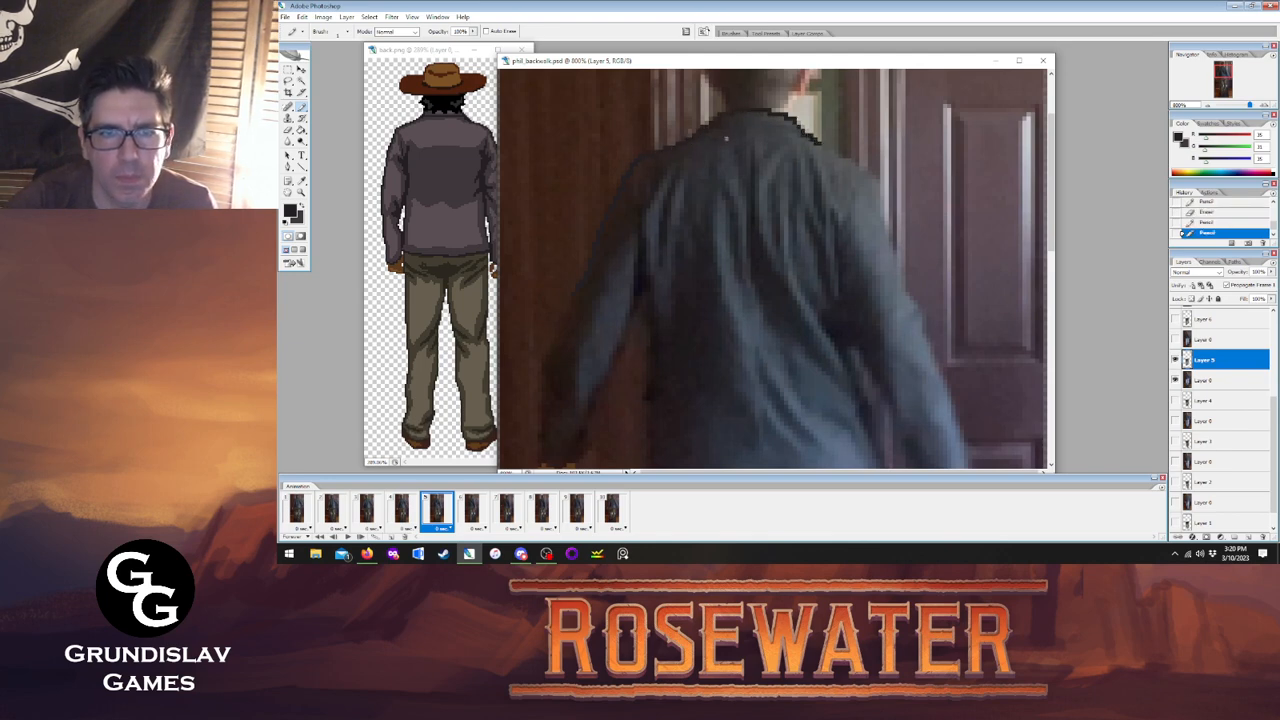
{"action": "mouse_move", "coordinate": [722, 124]}
{"action": "left_mouse_down"}
{"action": "mouse_move", "coordinate": [772, 126]}
{"action": "mouse_move", "coordinate": [876, 182]}
{"action": "mouse_move", "coordinate": [938, 366]}
{"action": "left_mouse_up"}
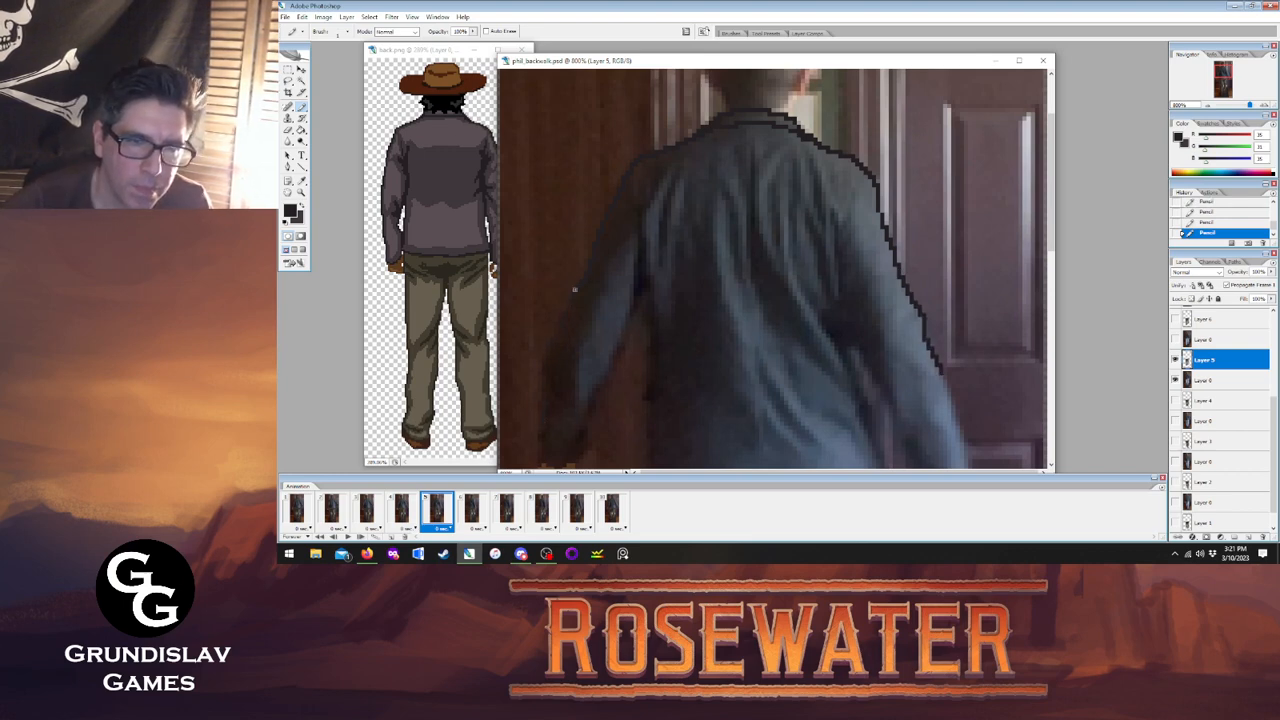
Outline the left sleeve, the hem and sides, and the right cuff and lower sleeve on Layer 5 in frame 5.
{"action": "scroll", "coordinate": [1055, 251], "scroll_direction": "down", "scroll_amount": 5}
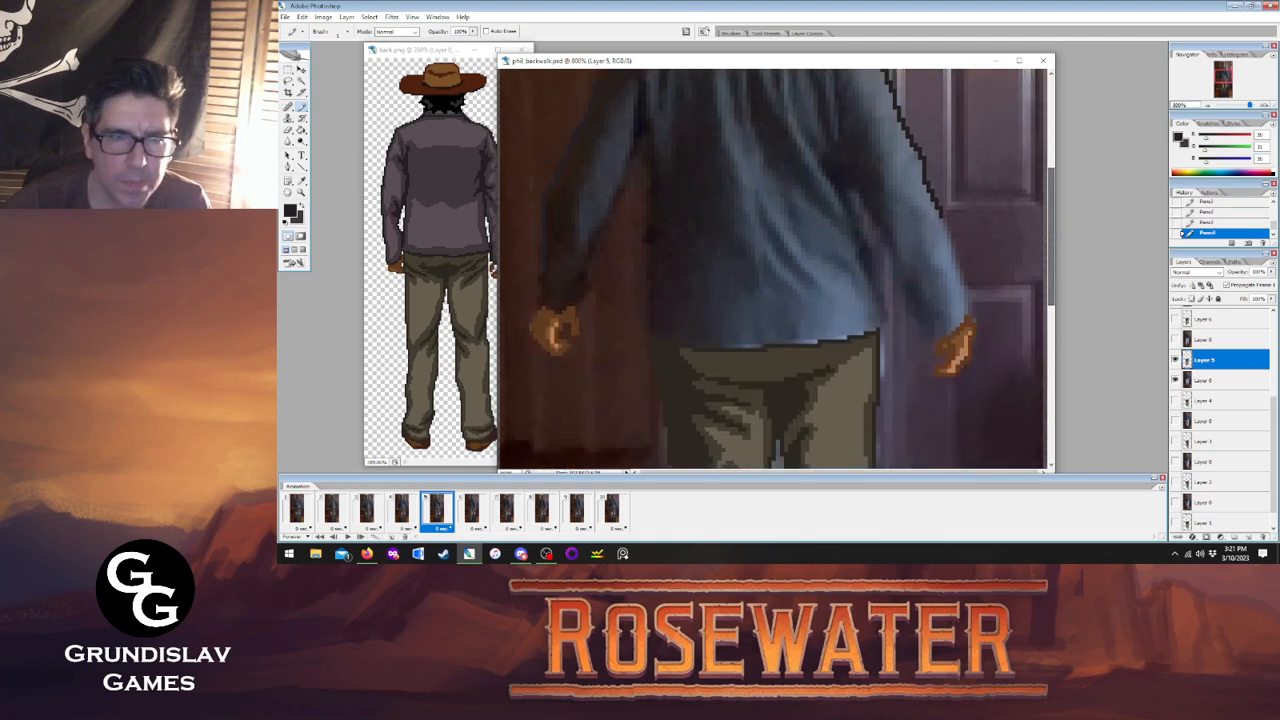
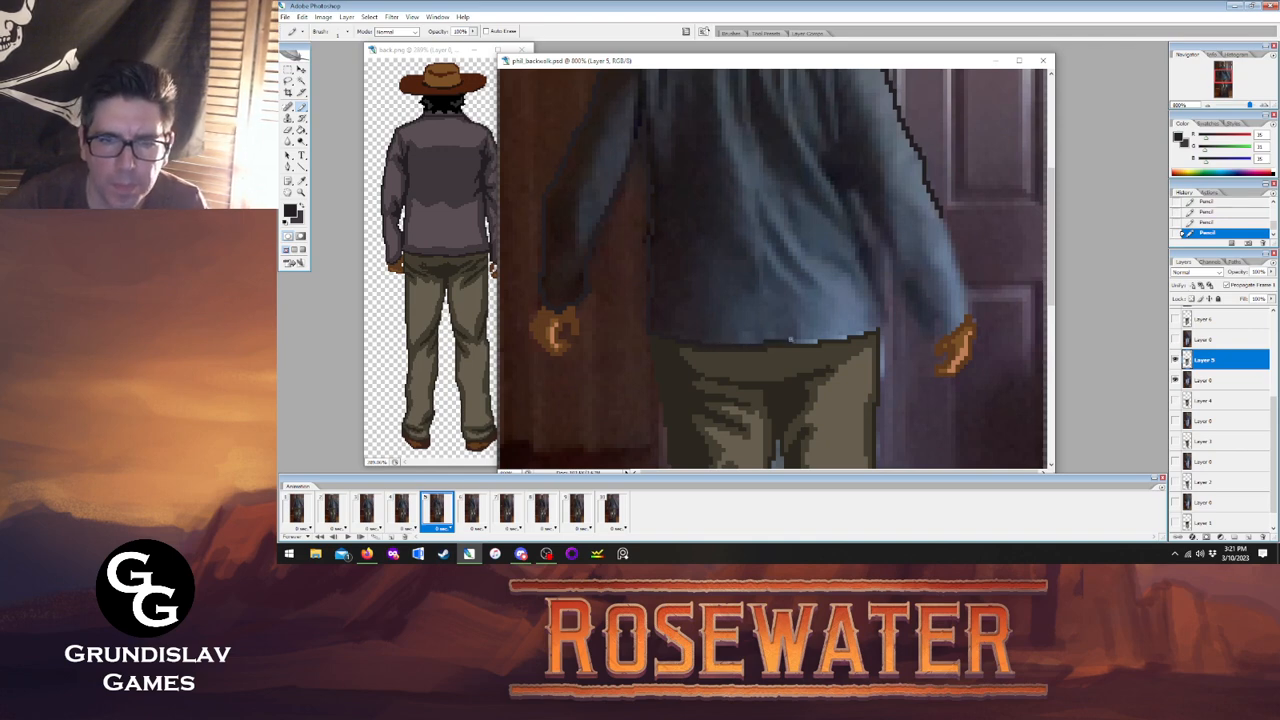
{"action": "left_click_drag", "start_coordinate": [790, 339], "coordinate": [845, 337]}
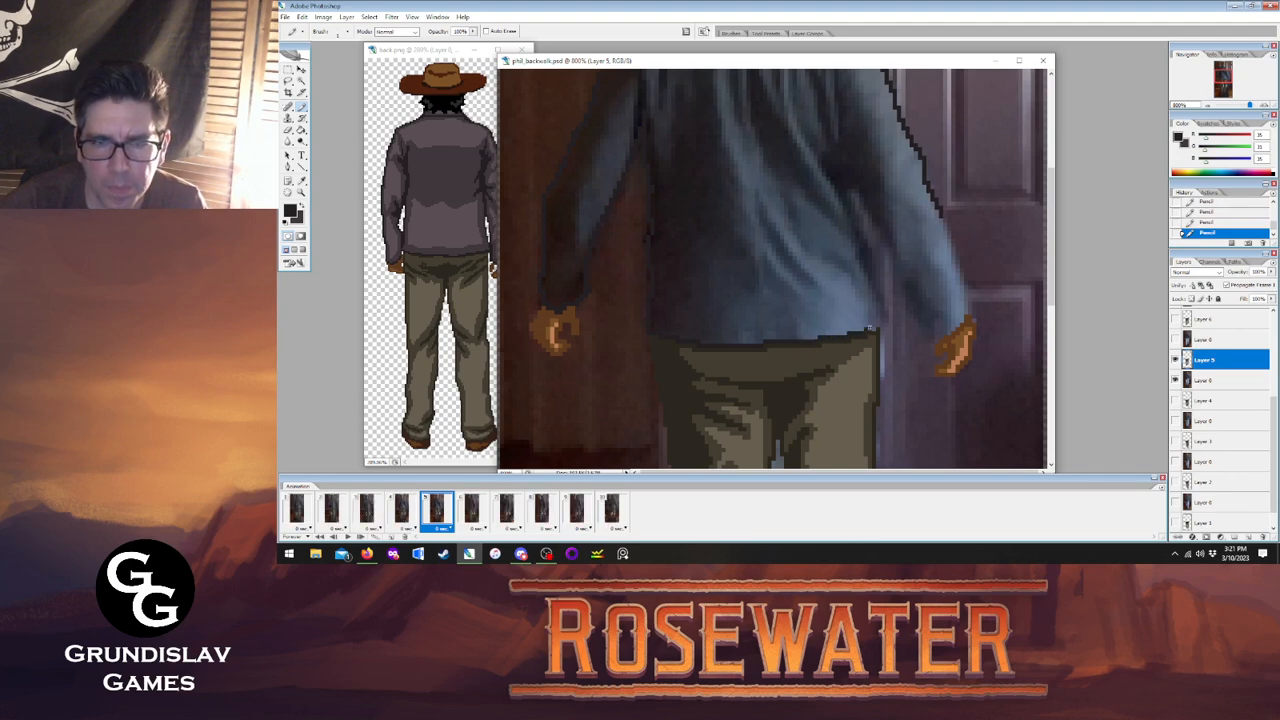
{"action": "mouse_move", "coordinate": [871, 328]}
{"action": "left_mouse_down"}
{"action": "mouse_move", "coordinate": [881, 295]}
{"action": "mouse_move", "coordinate": [870, 215]}
{"action": "left_mouse_up"}
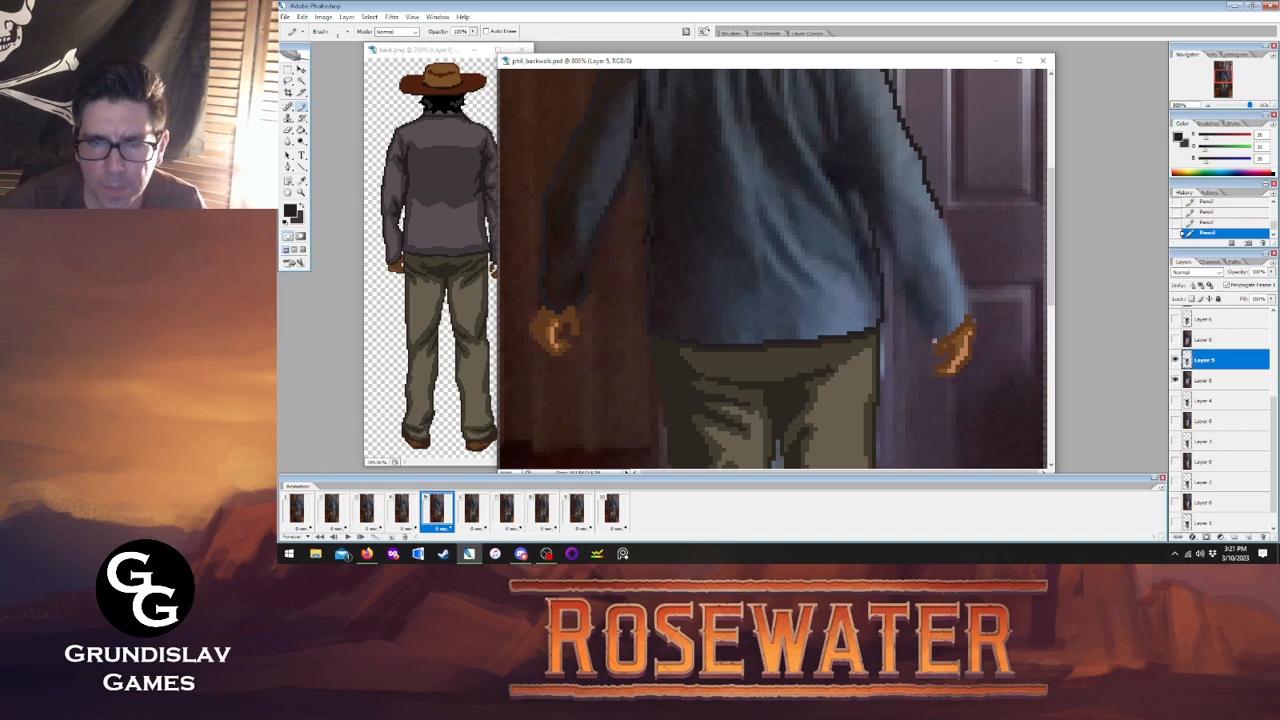
{"action": "mouse_move", "coordinate": [938, 338]}
{"action": "left_mouse_down"}
{"action": "mouse_move", "coordinate": [960, 320]}
{"action": "mouse_move", "coordinate": [966, 285]}
{"action": "mouse_move", "coordinate": [942, 218]}
{"action": "left_mouse_up"}
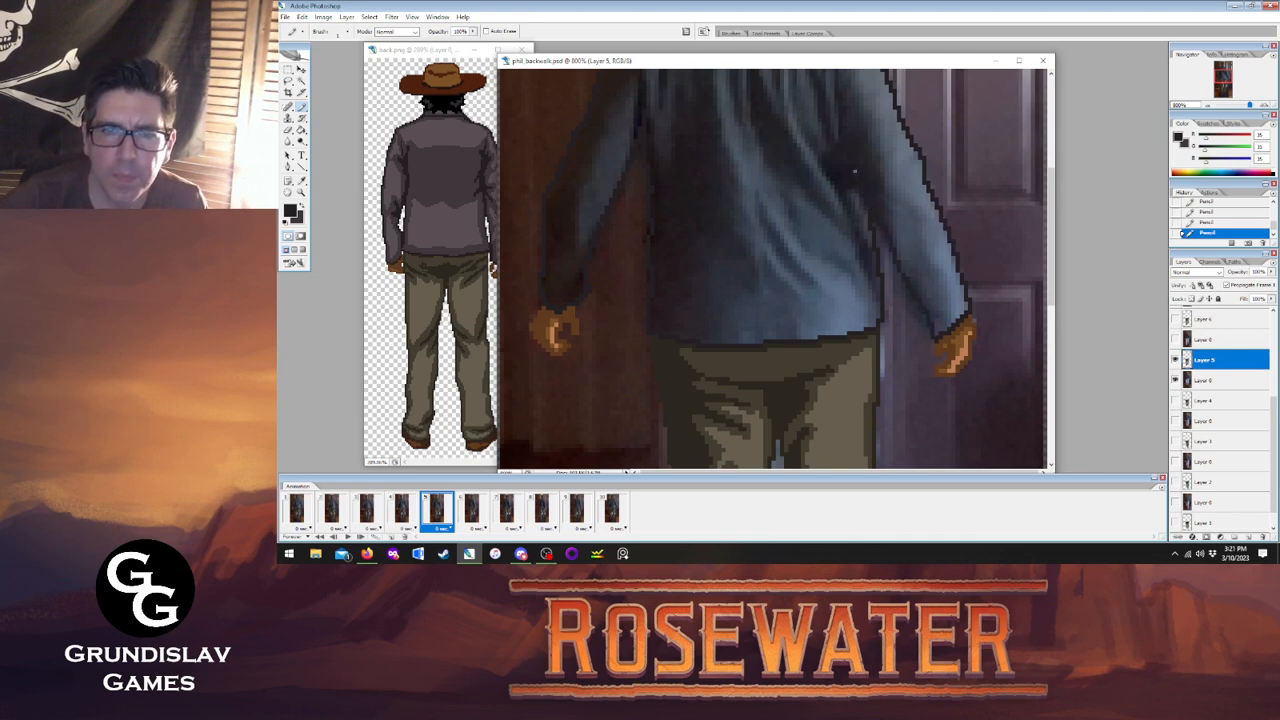
Outline the jacket's left sleeve, collar and both shoulders on Layer 6 in frame 6.
{"action": "scroll", "coordinate": [860, 196], "scroll_direction": "up", "scroll_amount": 3}
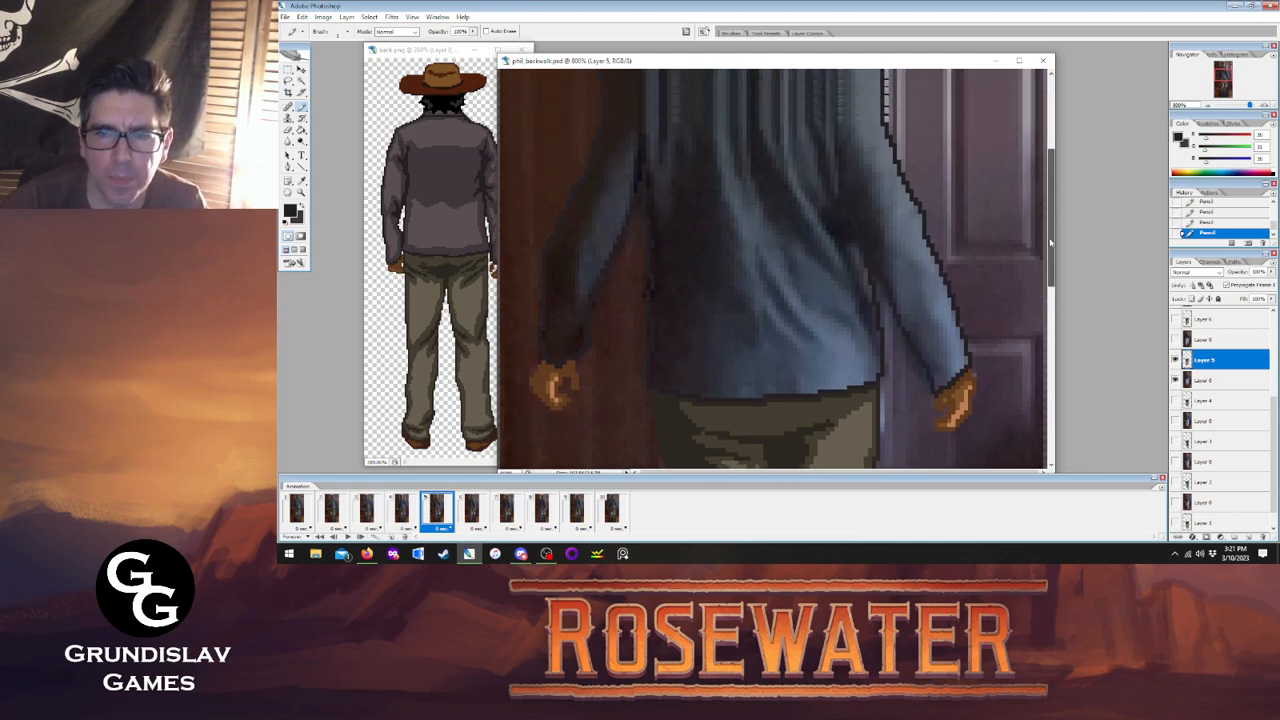
{"action": "left_click", "coordinate": [471, 508]}
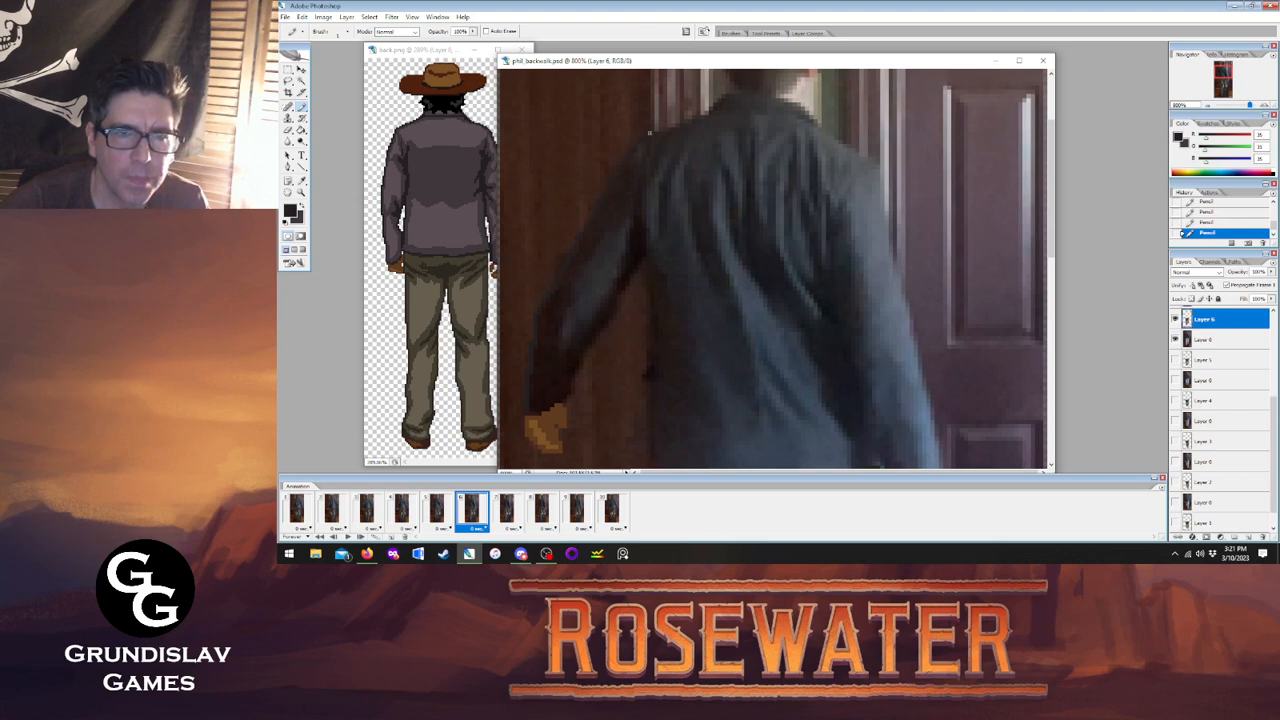
{"action": "mouse_move", "coordinate": [661, 130]}
{"action": "left_mouse_down"}
{"action": "mouse_move", "coordinate": [764, 94]}
{"action": "mouse_move", "coordinate": [813, 121]}
{"action": "mouse_move", "coordinate": [778, 107]}
{"action": "mouse_move", "coordinate": [721, 112]}
{"action": "mouse_move", "coordinate": [817, 120]}
{"action": "mouse_move", "coordinate": [819, 135]}
{"action": "mouse_move", "coordinate": [876, 176]}
{"action": "left_mouse_up"}
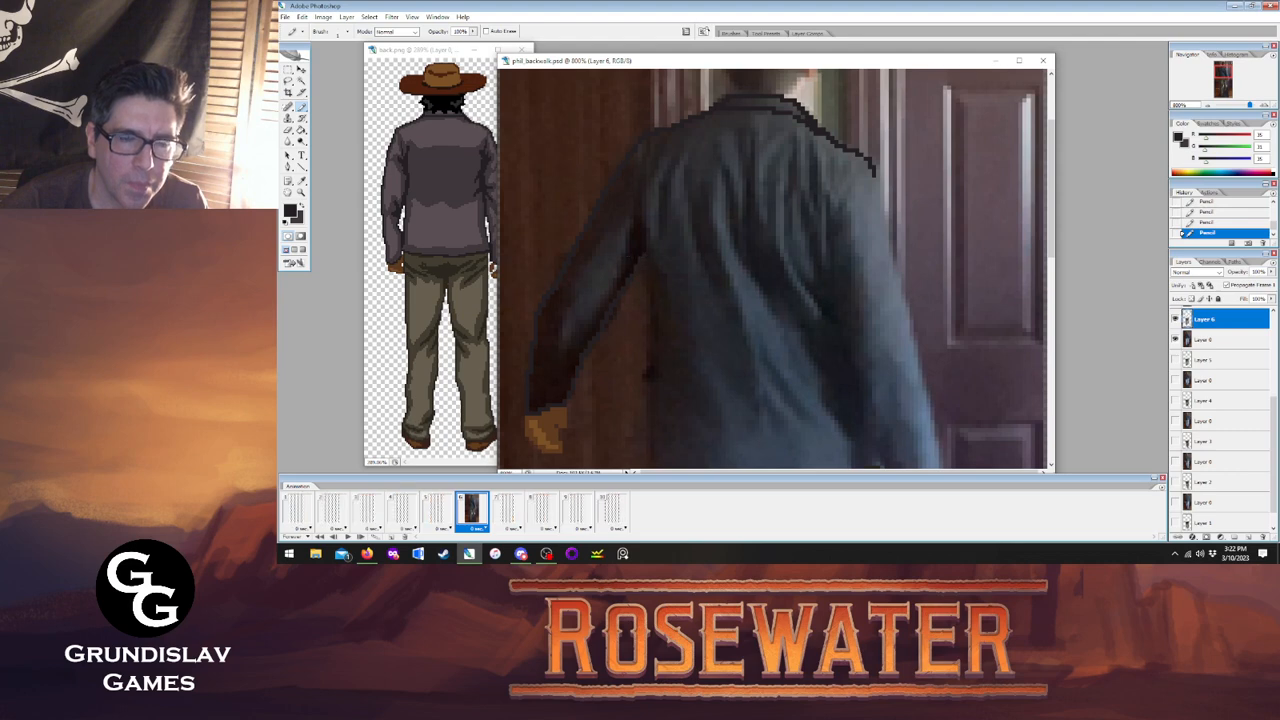
Outline the jacket's hem and sides, and the right sleeve from the cuff up to the upper arm on Layer 6 in frame 6.
{"action": "left_click_drag", "start_coordinate": [1053, 243], "coordinate": [1053, 284]}
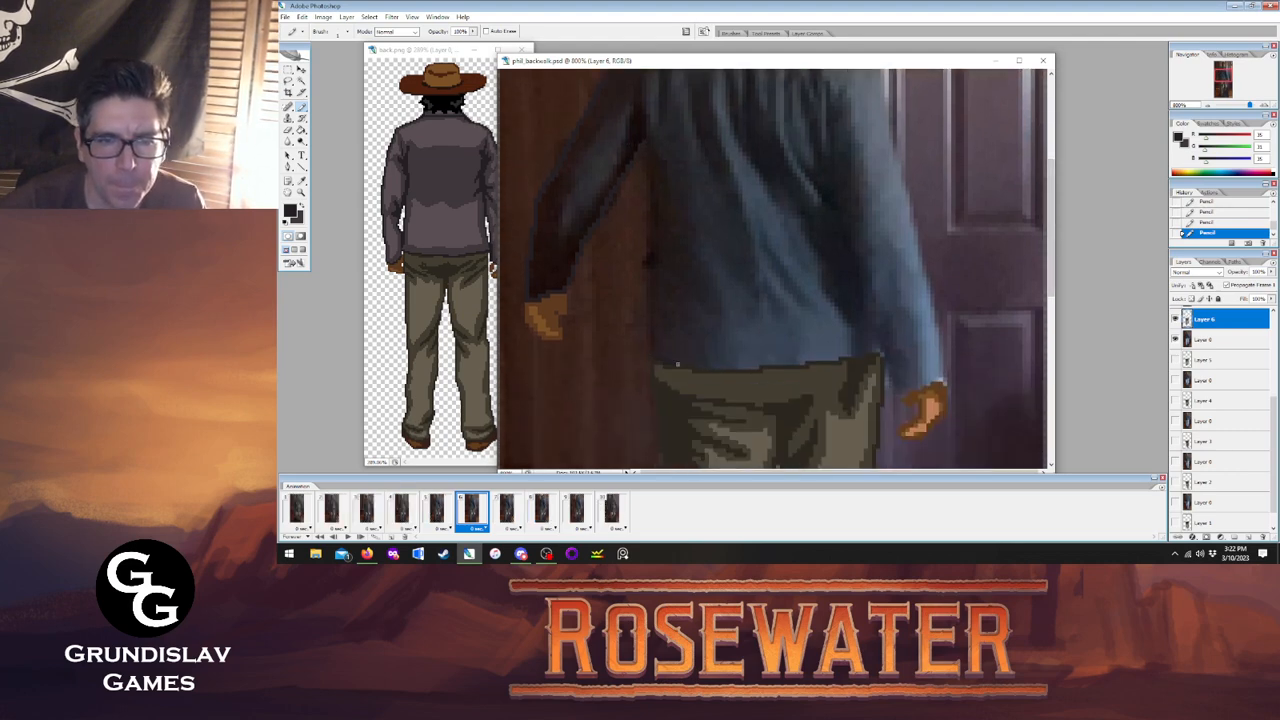
{"action": "left_click_drag", "start_coordinate": [695, 366], "coordinate": [802, 364]}
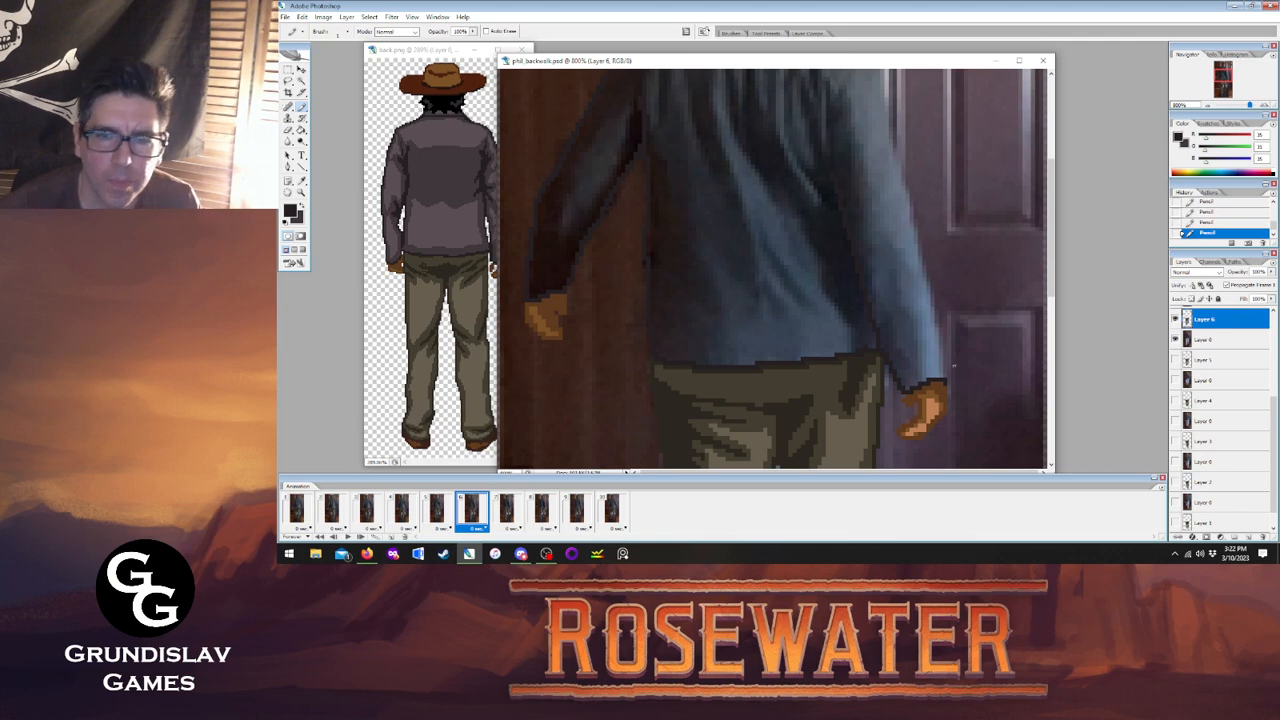
{"action": "left_click_drag", "start_coordinate": [945, 378], "coordinate": [893, 162]}
Erase the upper part of the right sleeve's outer line on Layer 6 and redraw it from the shoulder down to the forearm.
{"action": "scroll", "coordinate": [767, 177], "scroll_direction": "up", "scroll_amount": 3}
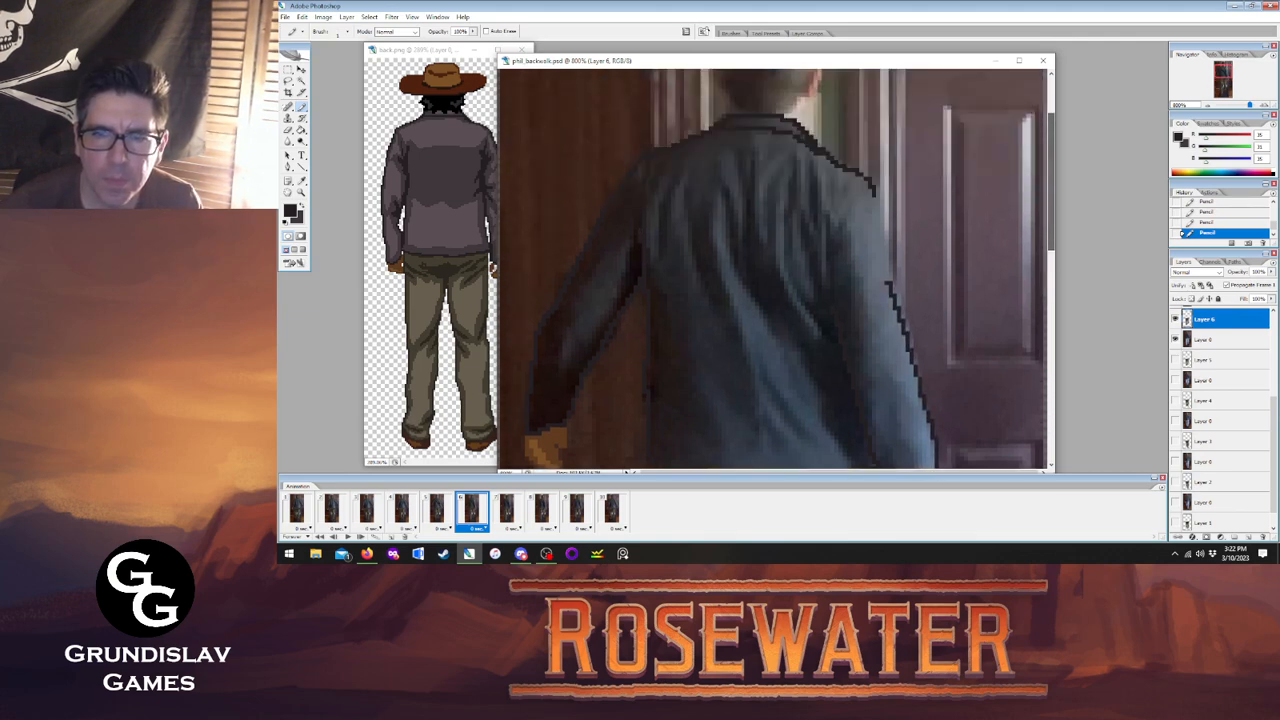
{"action": "key", "text": "e"}
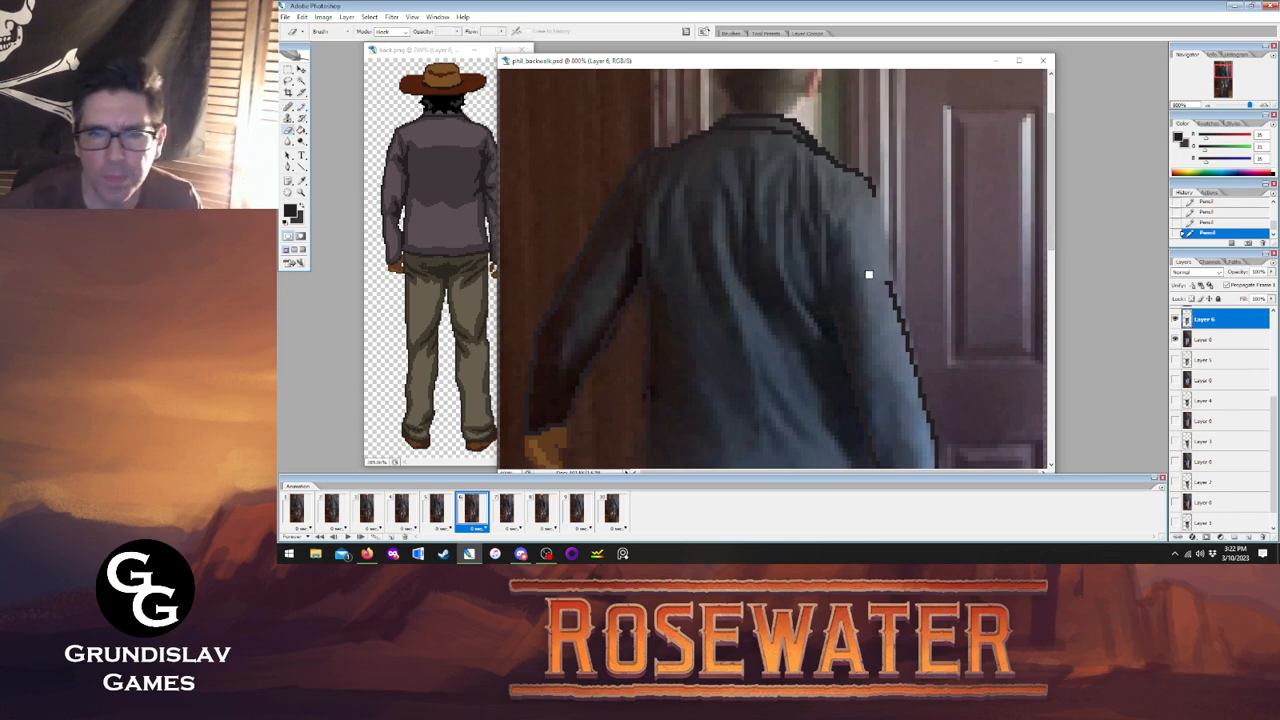
{"action": "left_click_drag", "start_coordinate": [886, 282], "coordinate": [910, 357]}
{"action": "left_click", "coordinate": [886, 282]}
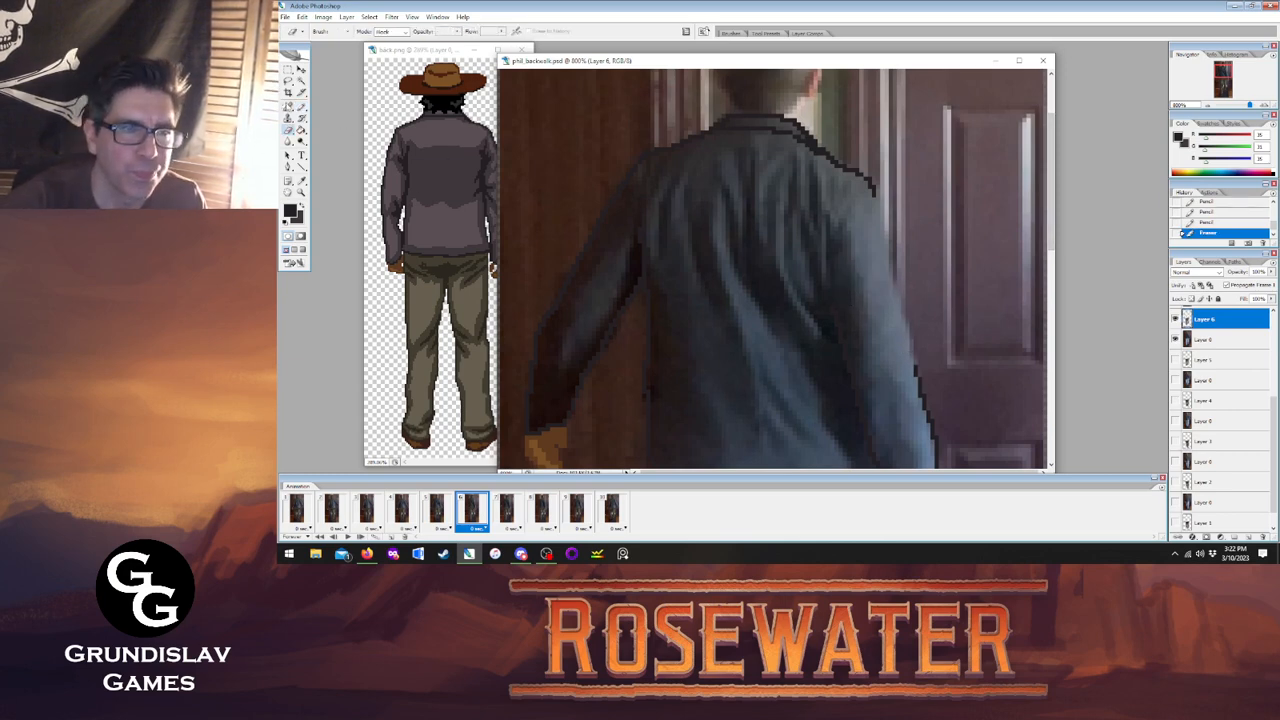
{"action": "left_click", "coordinate": [301, 107]}
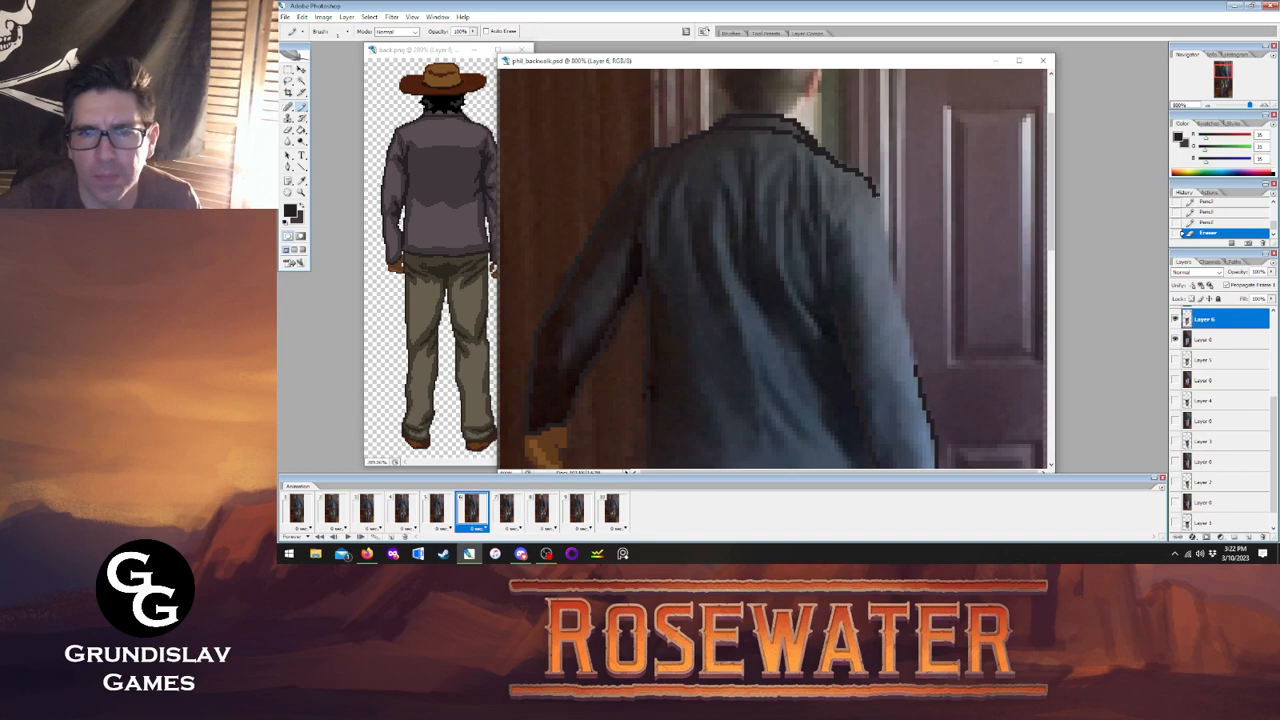
{"action": "left_click_drag", "start_coordinate": [877, 196], "coordinate": [913, 348]}
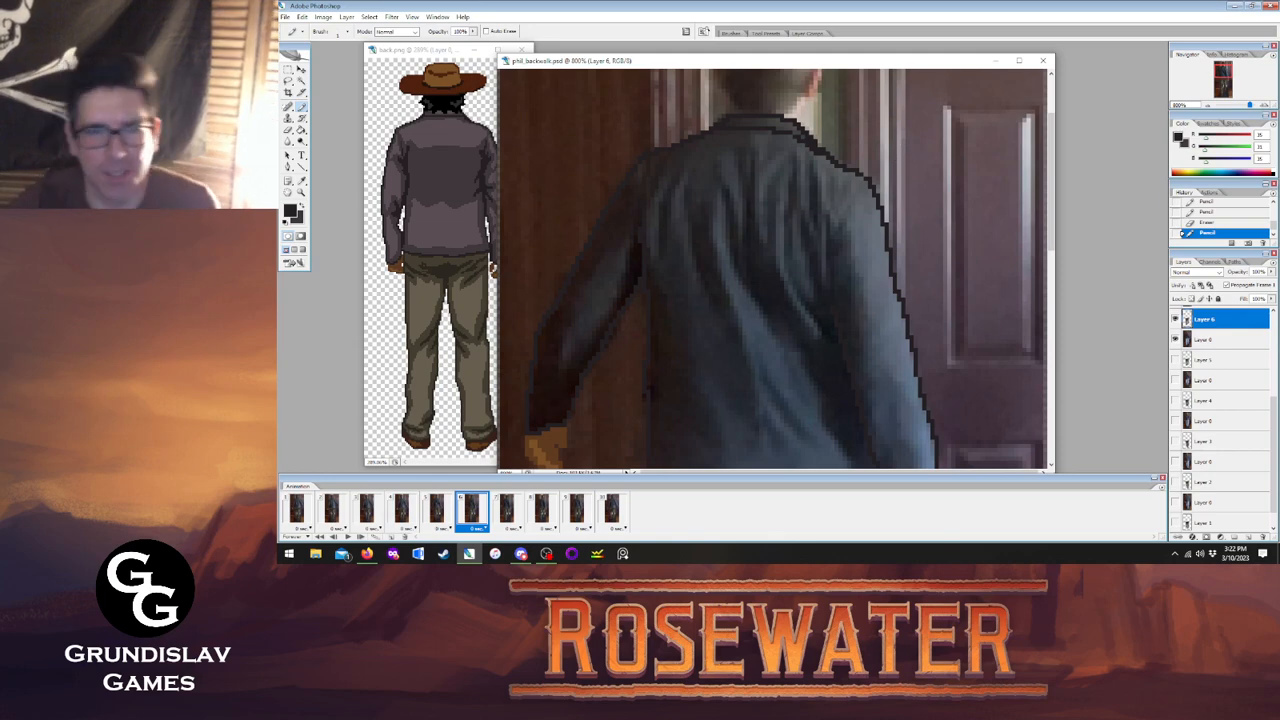
Compare the jacket outlines of frames 5 and 6 at the shoulders and around the hem and cuffs.
{"action": "left_click", "coordinate": [437, 510]}
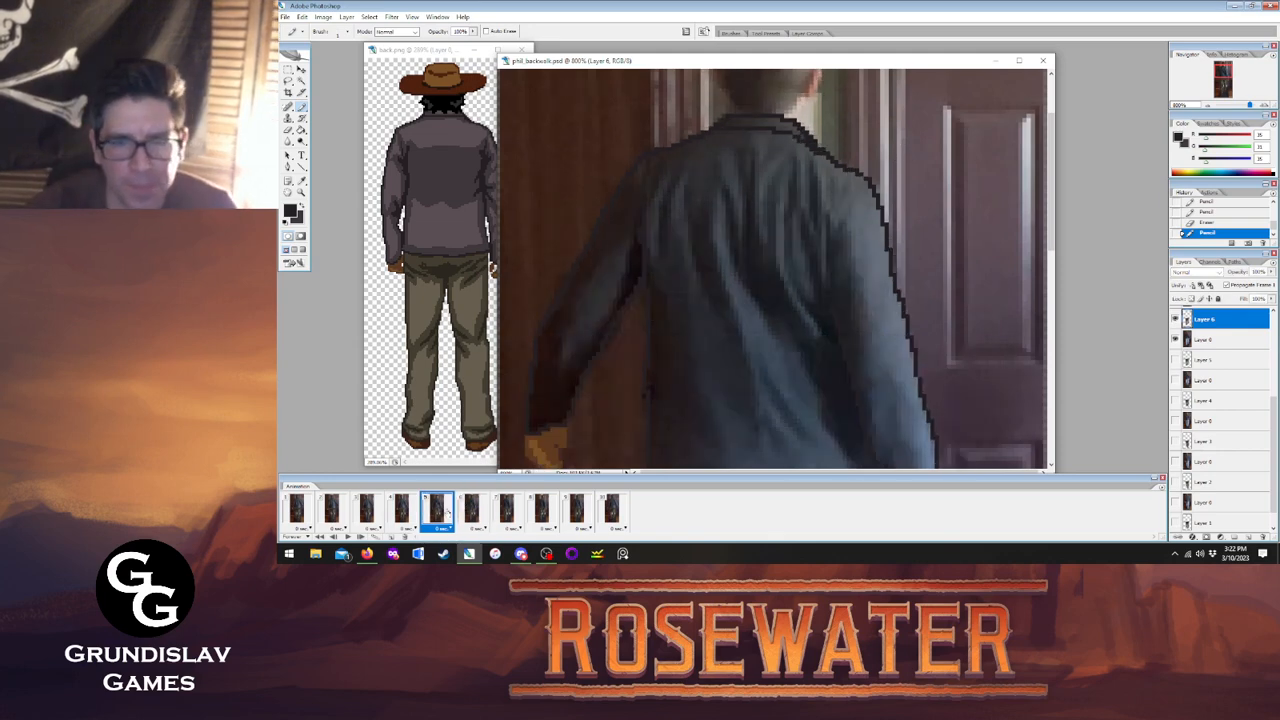
{"action": "left_click", "coordinate": [472, 511]}
{"action": "left_click", "coordinate": [439, 511]}
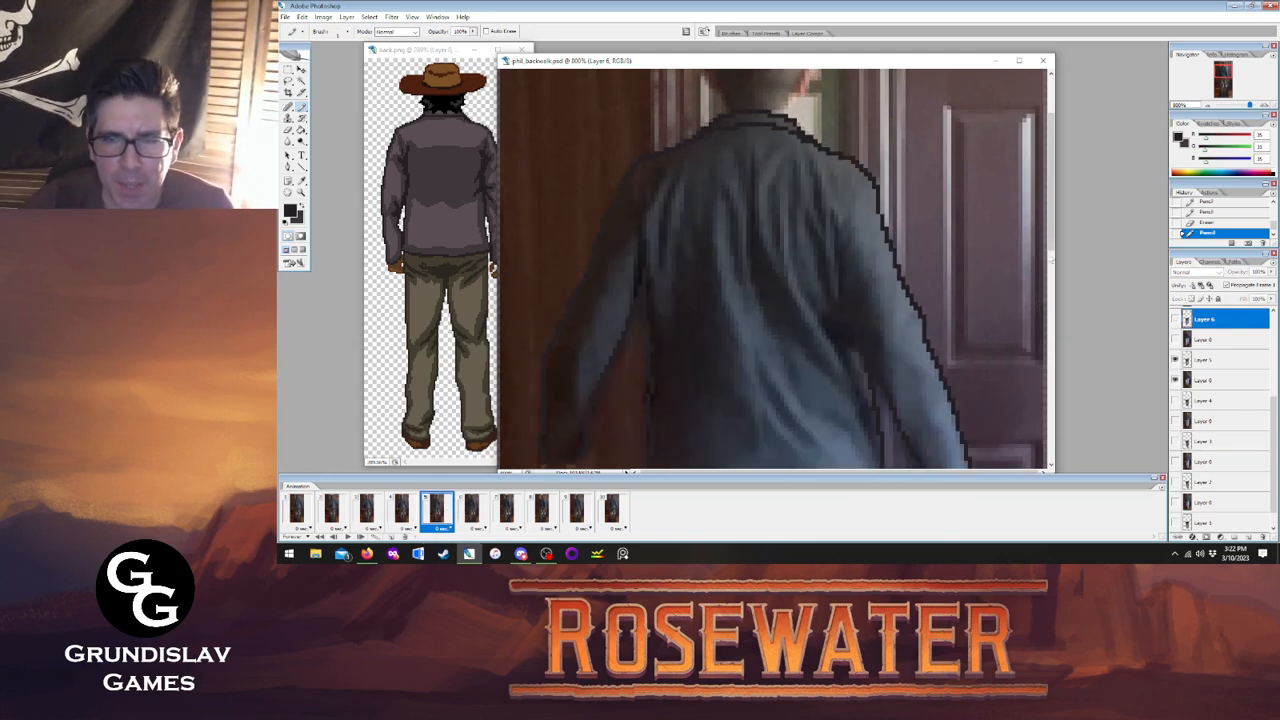
{"action": "scroll", "coordinate": [775, 265], "scroll_direction": "down", "scroll_amount": 3}
{"action": "left_click", "coordinate": [472, 511]}
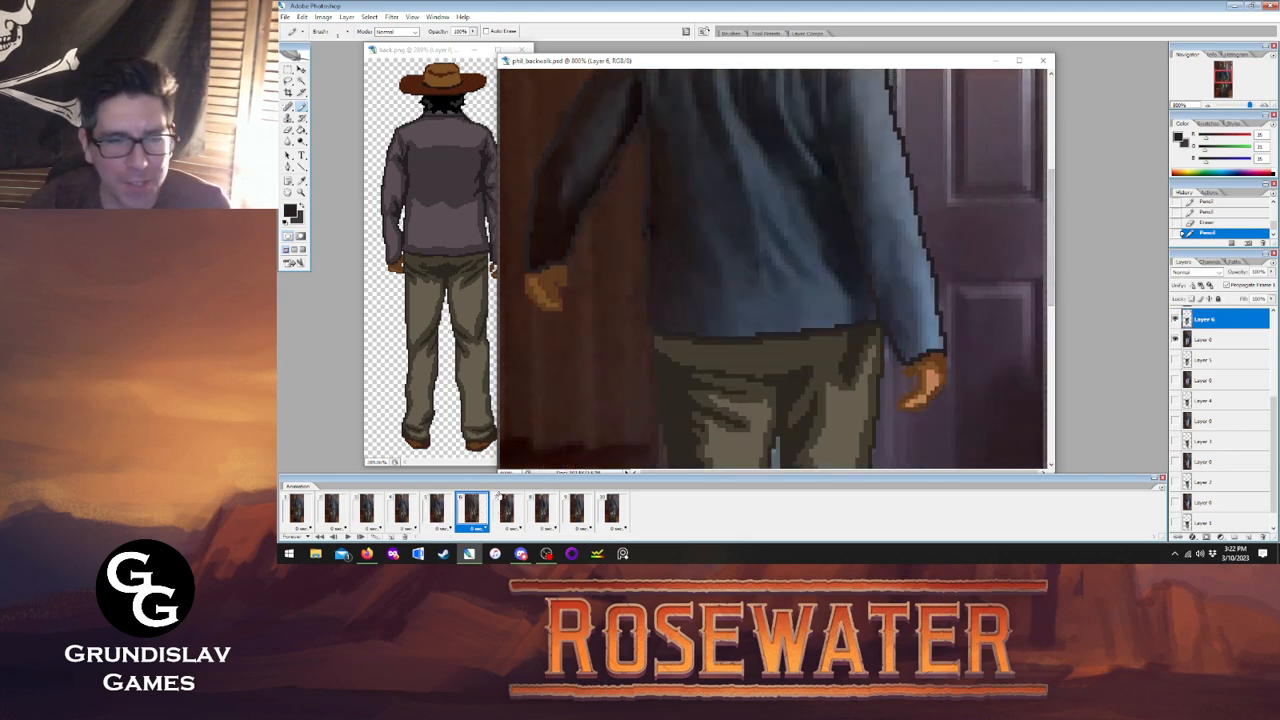
{"action": "left_click", "coordinate": [439, 511]}
{"action": "left_click", "coordinate": [472, 511]}
Outline the jacket's right cuff, the outer edge of the right sleeve and the hem on Layer 7 in frame 7.
{"action": "left_click", "coordinate": [507, 511]}
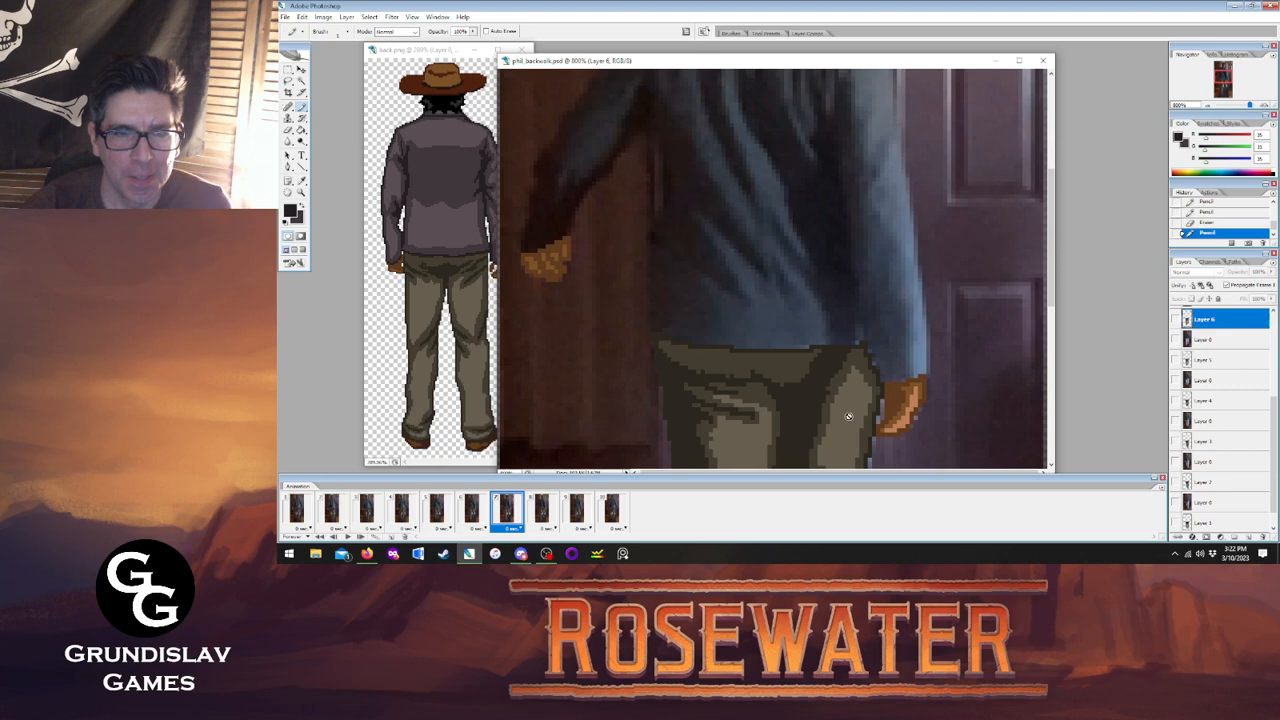
{"action": "scroll", "coordinate": [1216, 352], "scroll_direction": "up", "scroll_amount": 2}
{"action": "left_click", "coordinate": [1210, 347]}
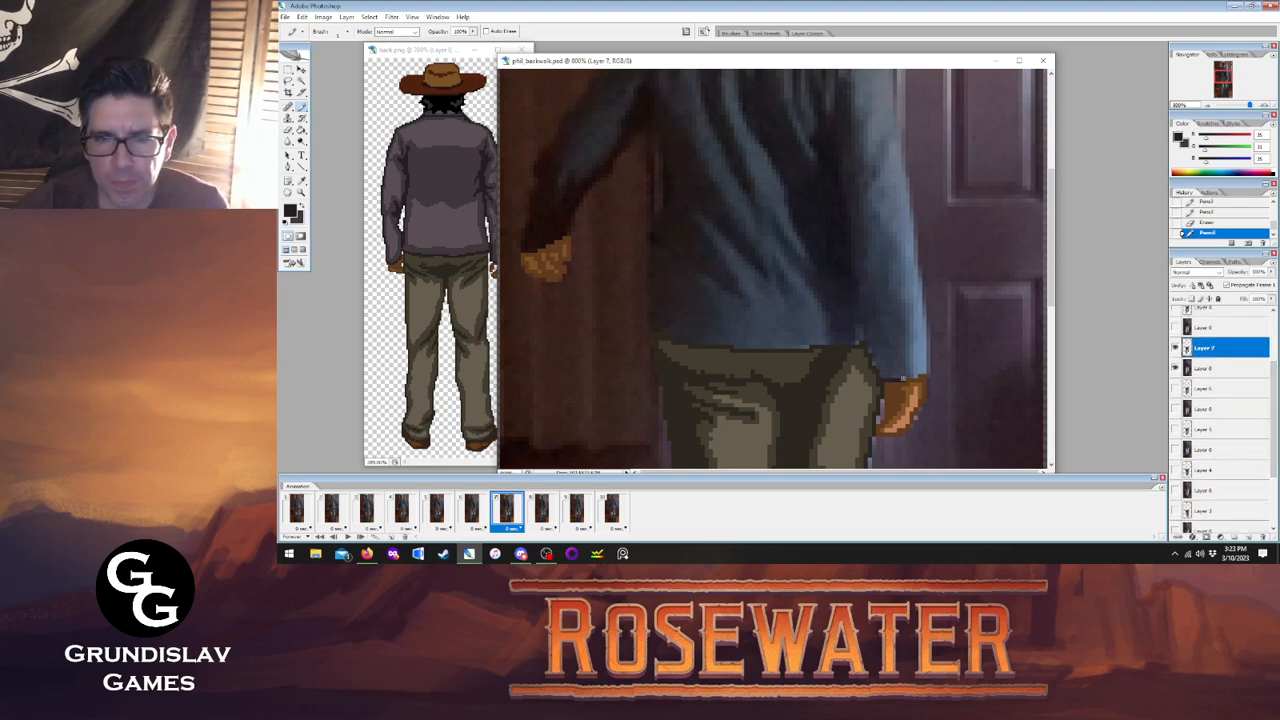
{"action": "left_click_drag", "start_coordinate": [913, 376], "coordinate": [924, 371]}
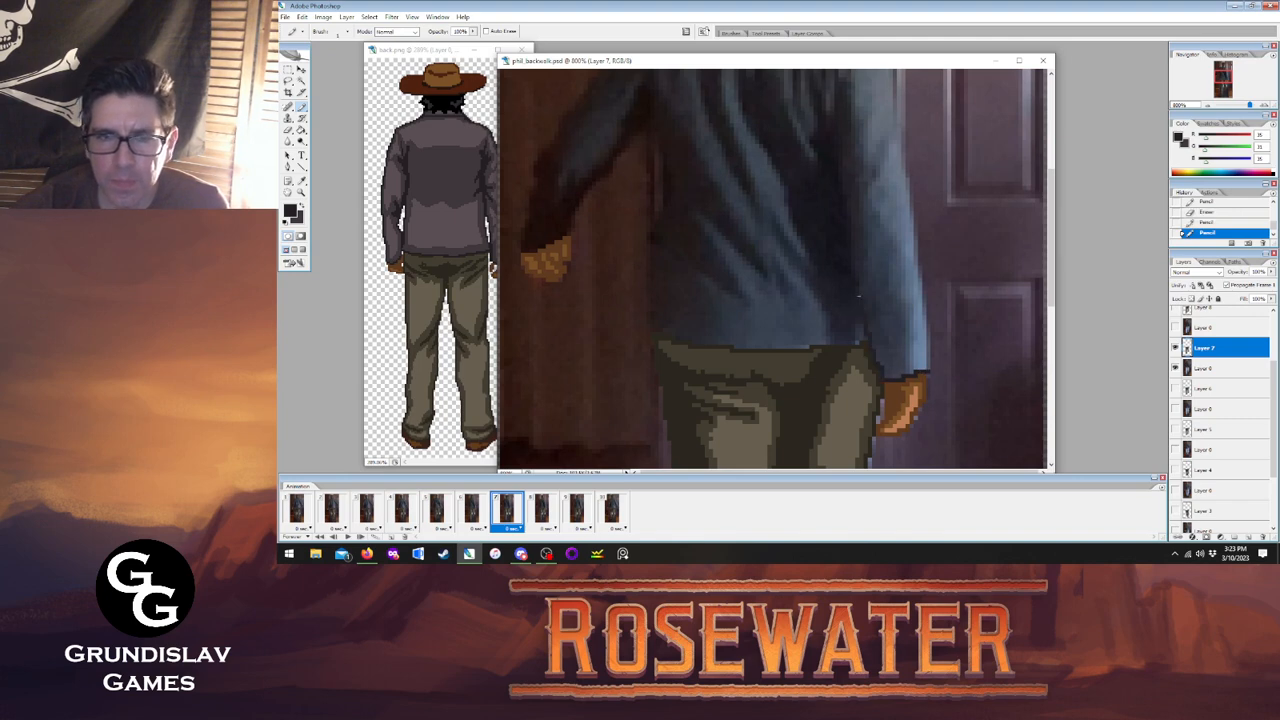
{"action": "left_click", "coordinate": [902, 376]}
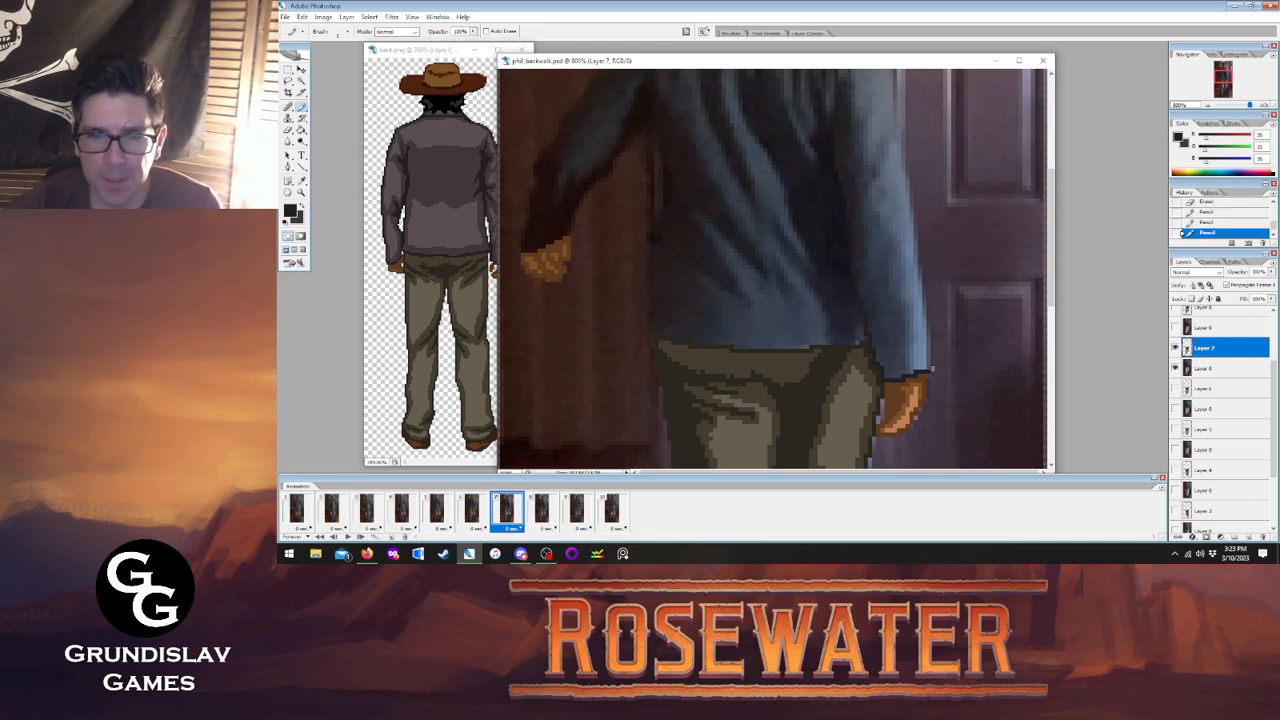
{"action": "left_click_drag", "start_coordinate": [931, 370], "coordinate": [893, 103]}
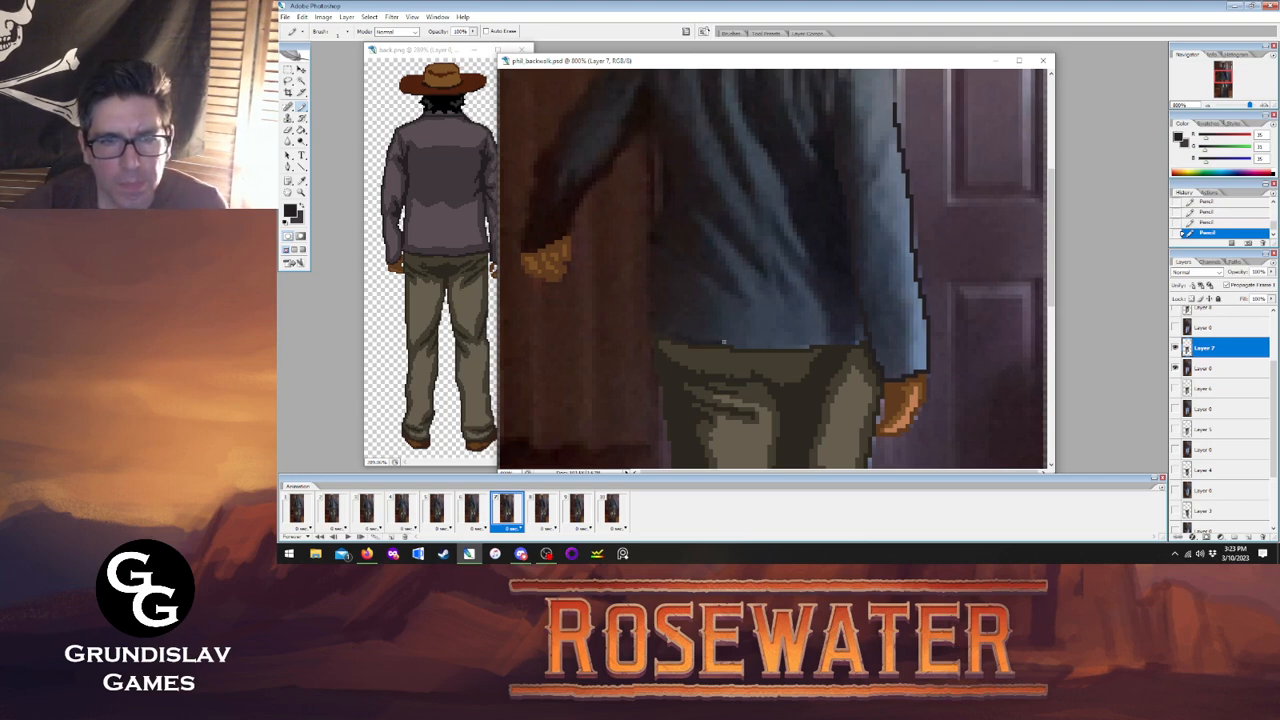
{"action": "left_click_drag", "start_coordinate": [734, 344], "coordinate": [833, 341]}
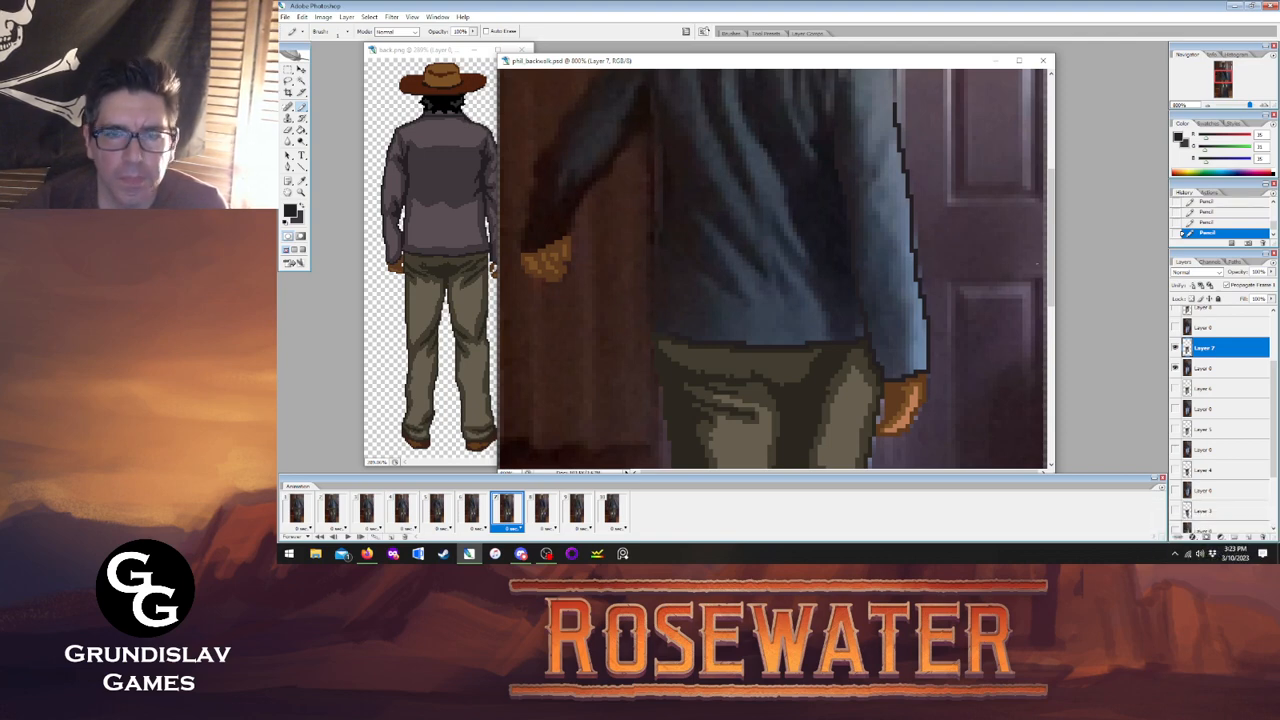
Outline the jacket's left sleeve, both shoulders and the collar on Layer 7 in frame 7.
{"action": "left_click_drag", "start_coordinate": [1052, 238], "coordinate": [1052, 183]}
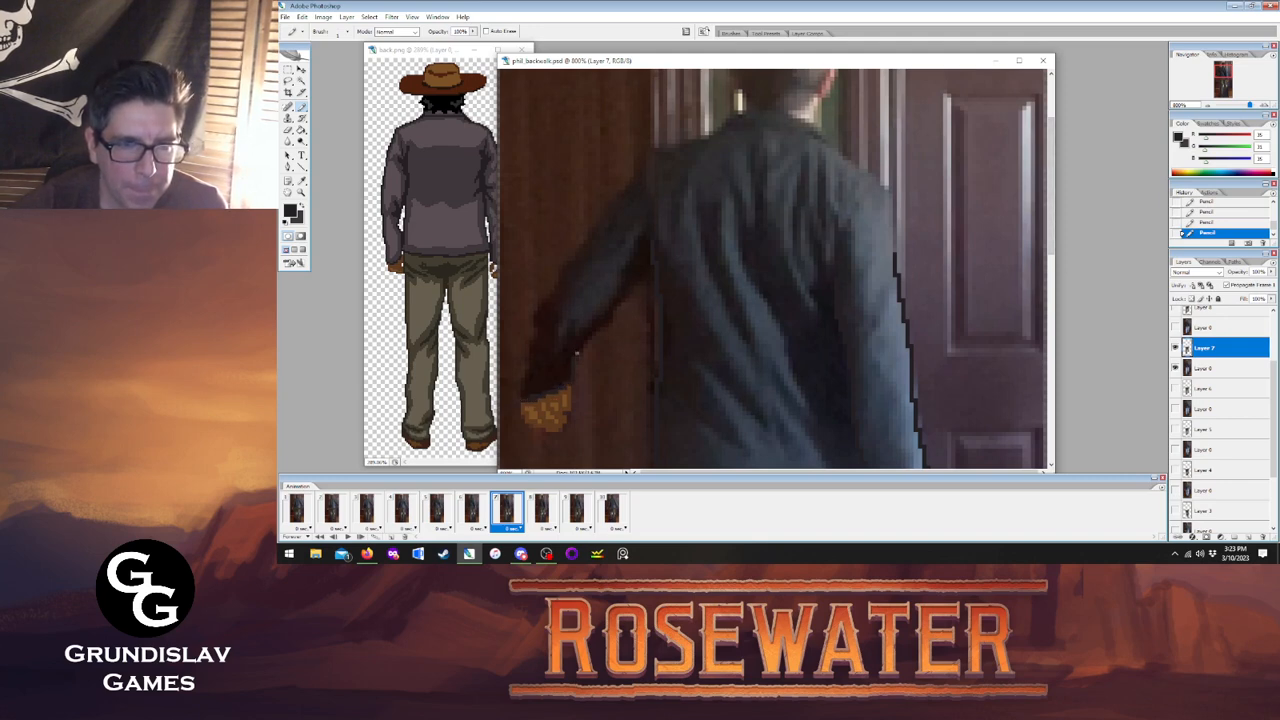
{"action": "left_click_drag", "start_coordinate": [577, 353], "coordinate": [650, 267]}
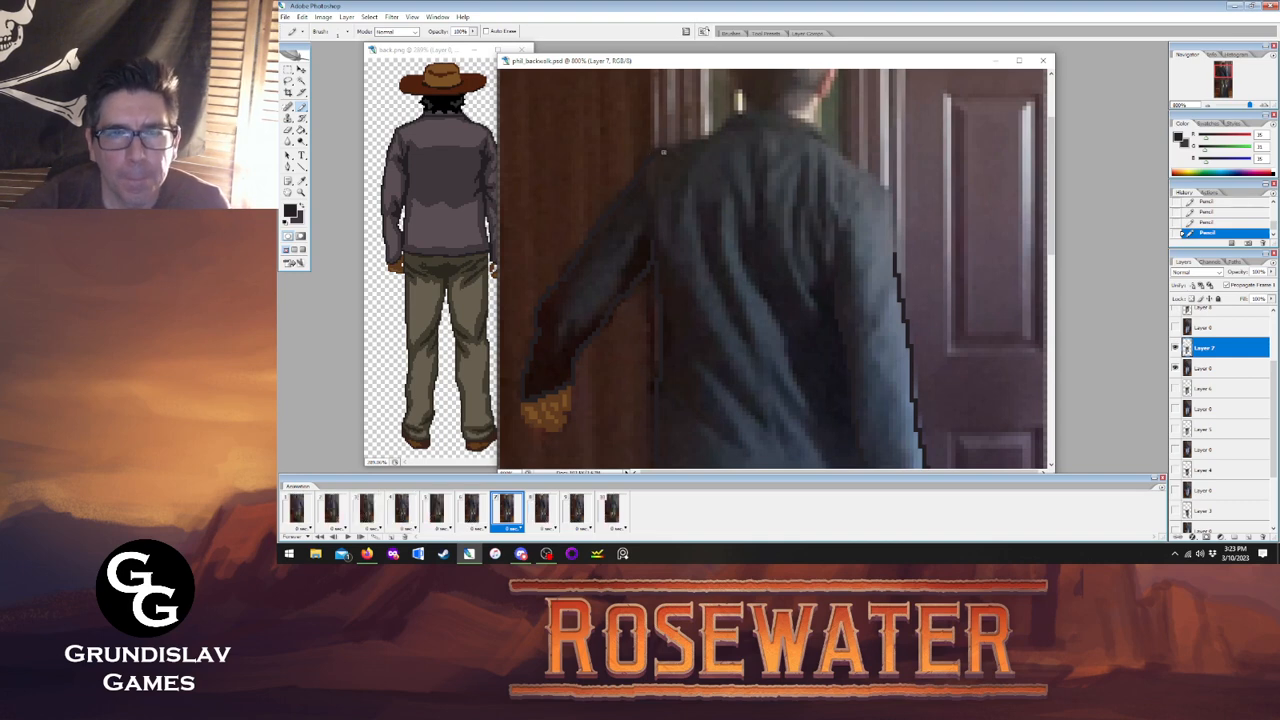
{"action": "mouse_move", "coordinate": [707, 138]}
{"action": "left_mouse_down"}
{"action": "mouse_move", "coordinate": [773, 114]}
{"action": "mouse_move", "coordinate": [797, 120]}
{"action": "mouse_move", "coordinate": [883, 189]}
{"action": "mouse_move", "coordinate": [891, 242]}
{"action": "left_mouse_up"}
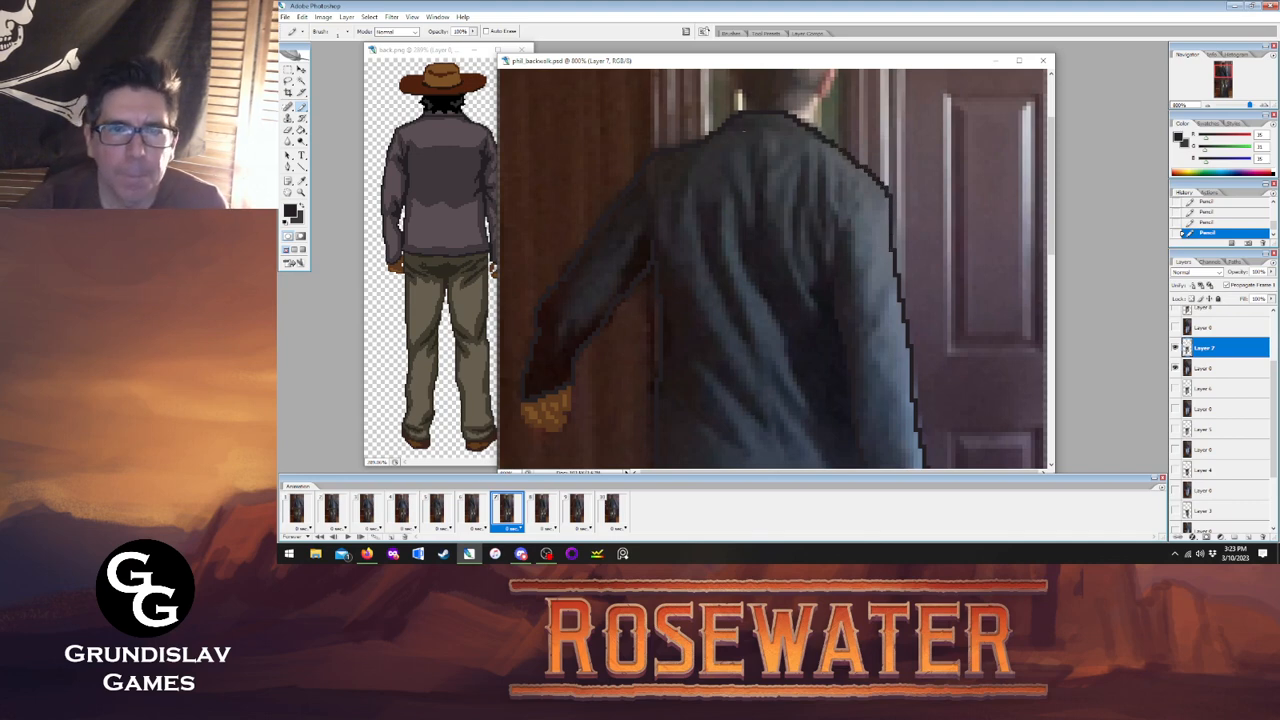
{"action": "left_click_drag", "start_coordinate": [740, 127], "coordinate": [818, 138]}
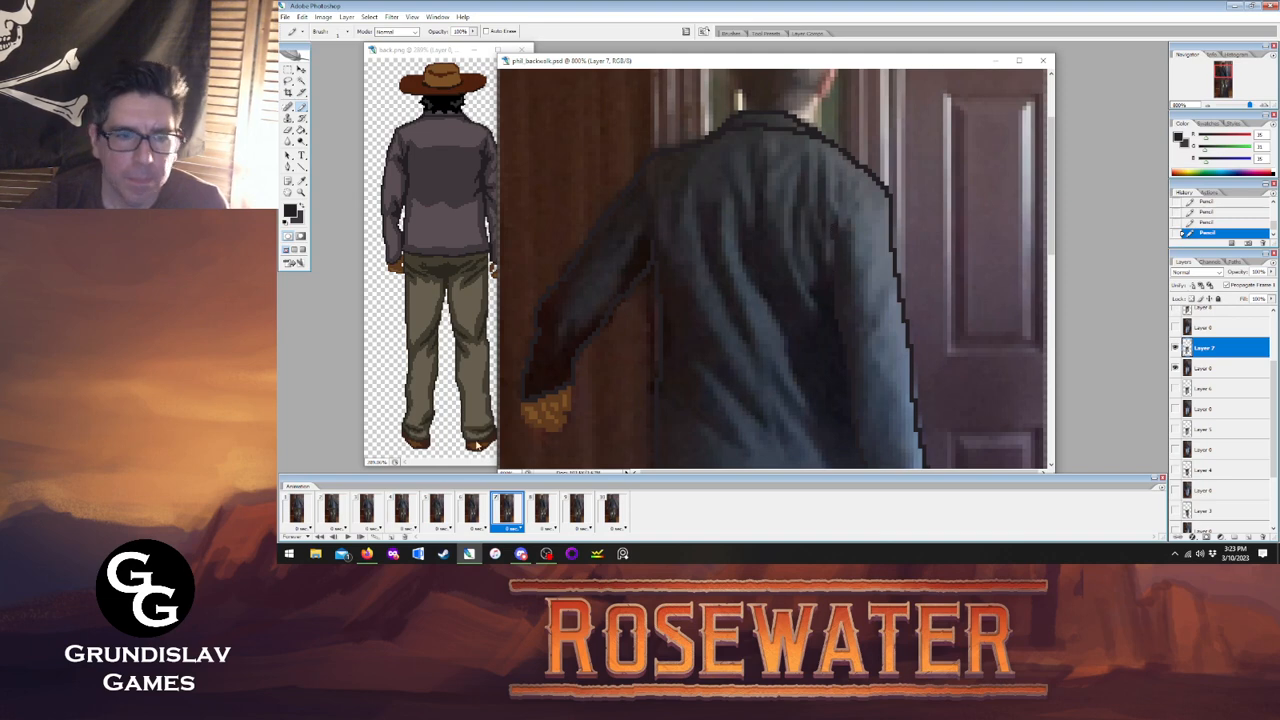
Compare the upper jacket outlines of frames 6 and 7 by switching back and forth between them.
{"action": "left_click", "coordinate": [475, 511]}
{"action": "left_click", "coordinate": [503, 511]}
{"action": "left_click", "coordinate": [470, 512]}
{"action": "left_click", "coordinate": [503, 511]}
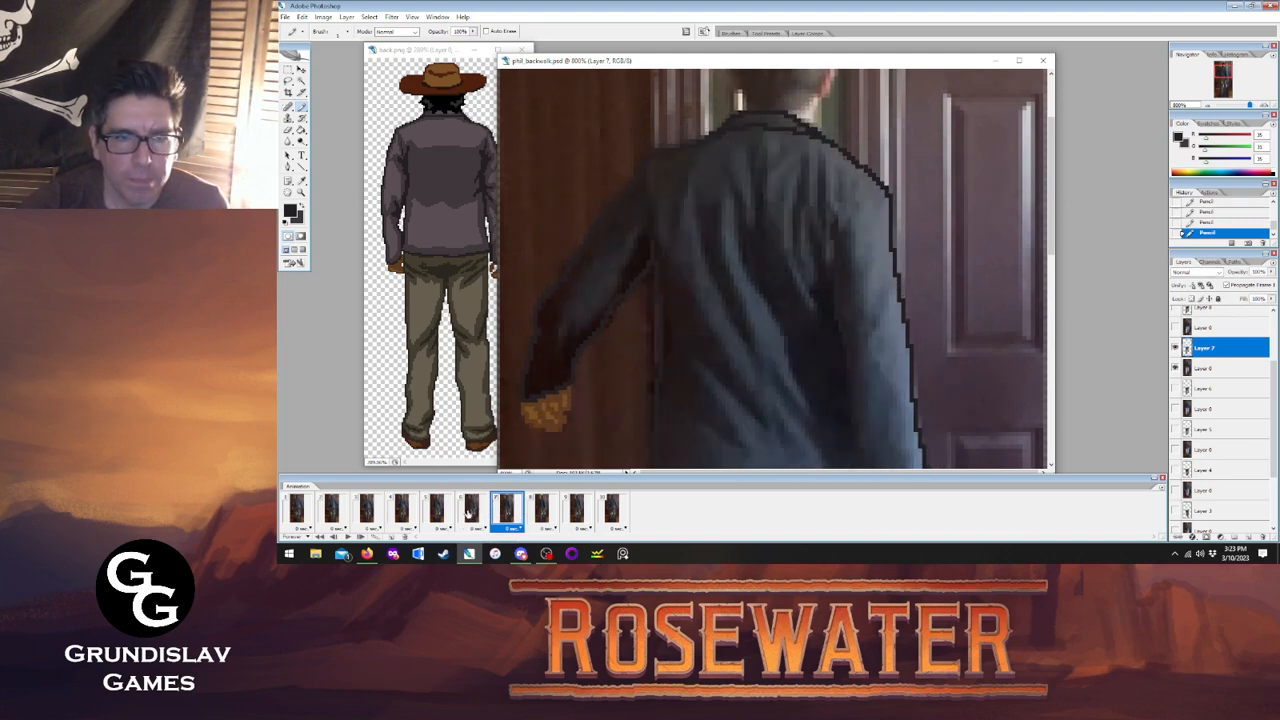
{"action": "left_click", "coordinate": [468, 512]}
{"action": "left_click", "coordinate": [503, 511]}
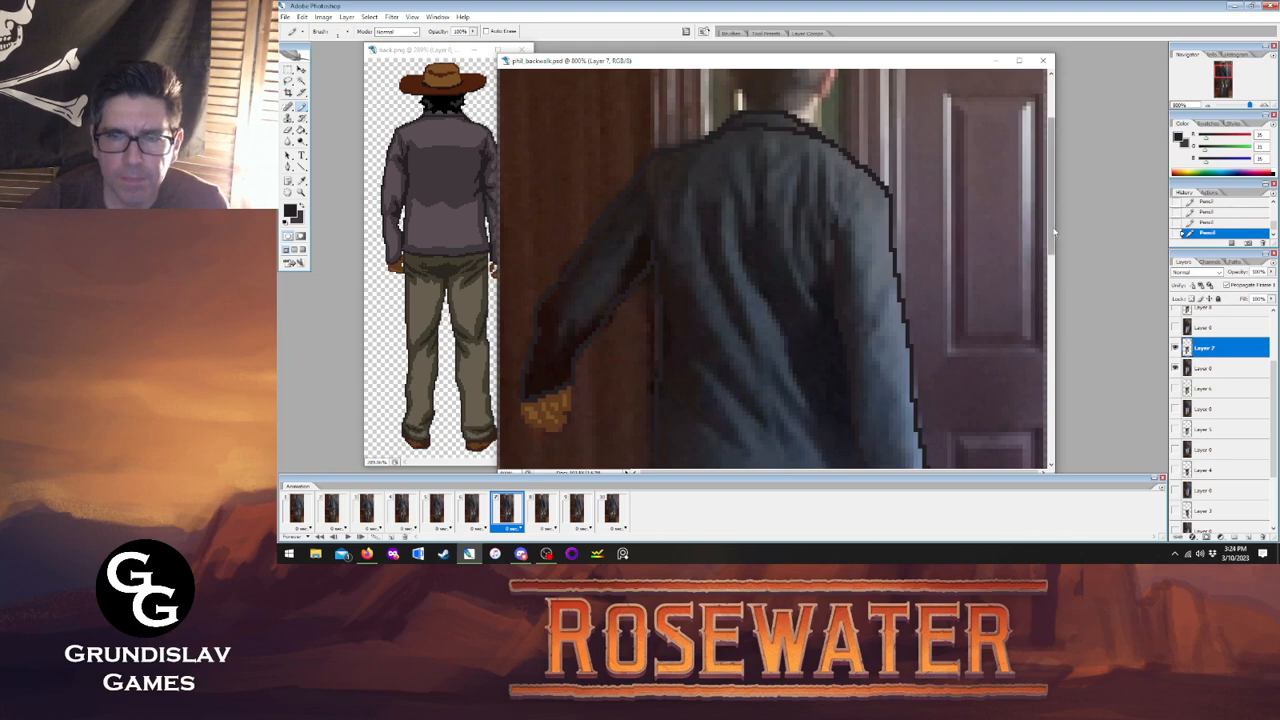
On frame 8's Layer 8, erase the stray outline pixels along the top edge of the trousers' waist.
{"action": "left_click", "coordinate": [470, 510]}
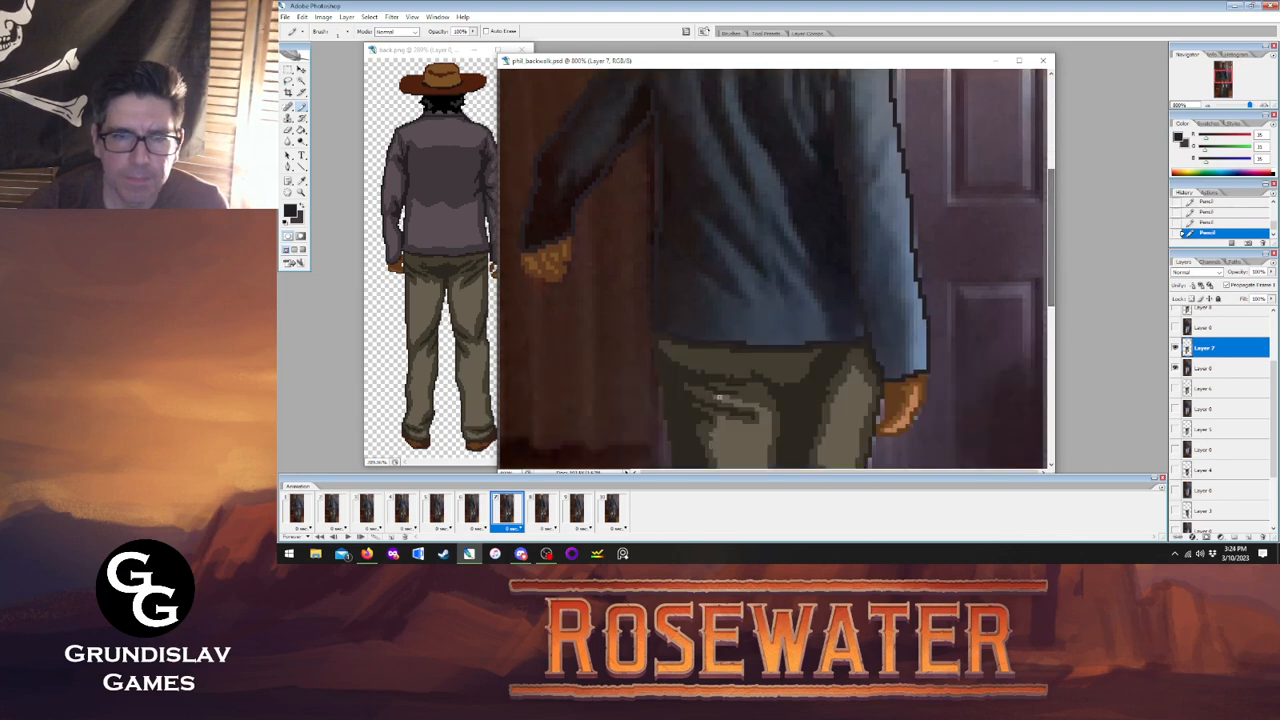
{"action": "left_click", "coordinate": [503, 511]}
{"action": "left_click", "coordinate": [541, 511]}
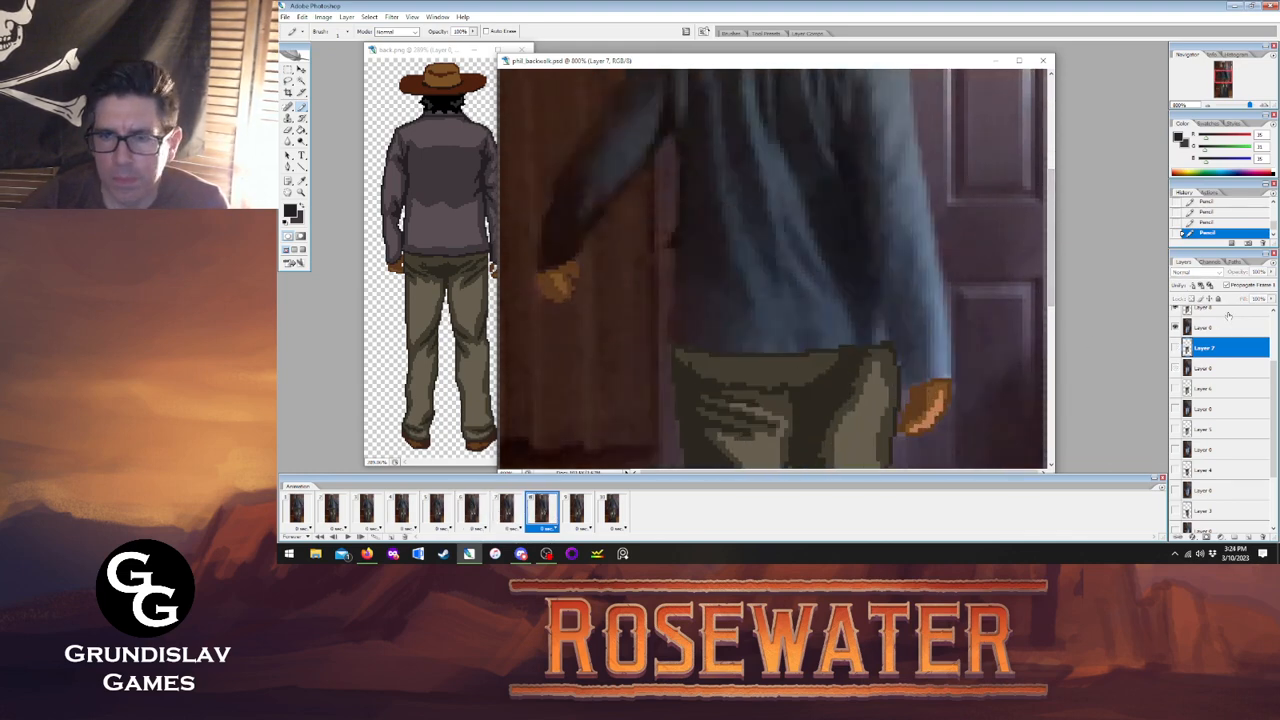
{"action": "left_click", "coordinate": [1228, 316]}
{"action": "left_click", "coordinate": [508, 512]}
{"action": "left_click", "coordinate": [541, 511]}
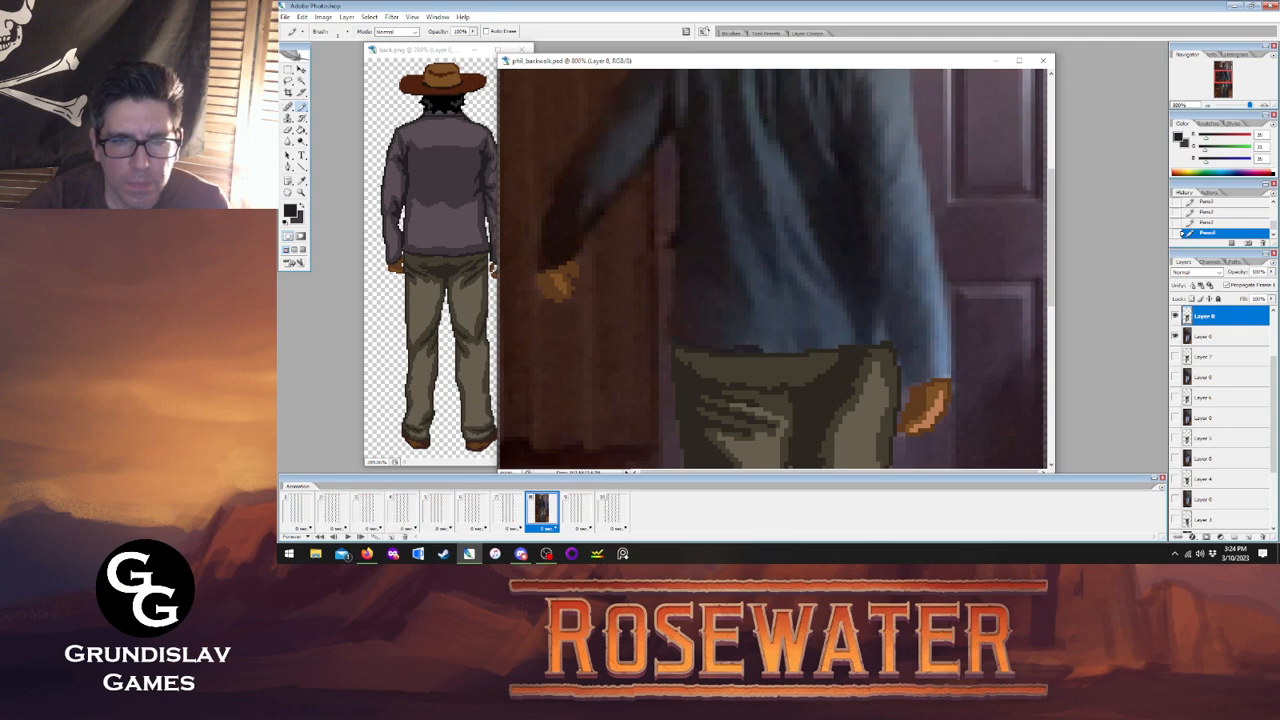
{"action": "key", "text": "e"}
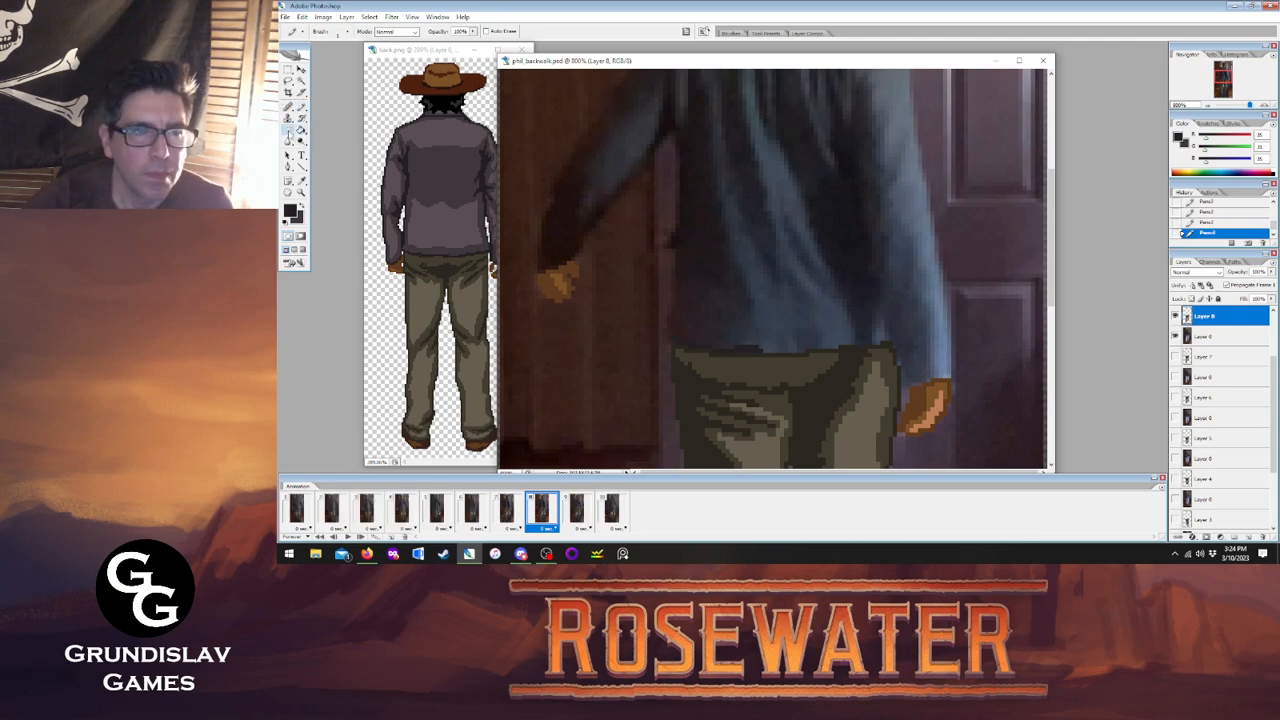
{"action": "left_click", "coordinate": [757, 343]}
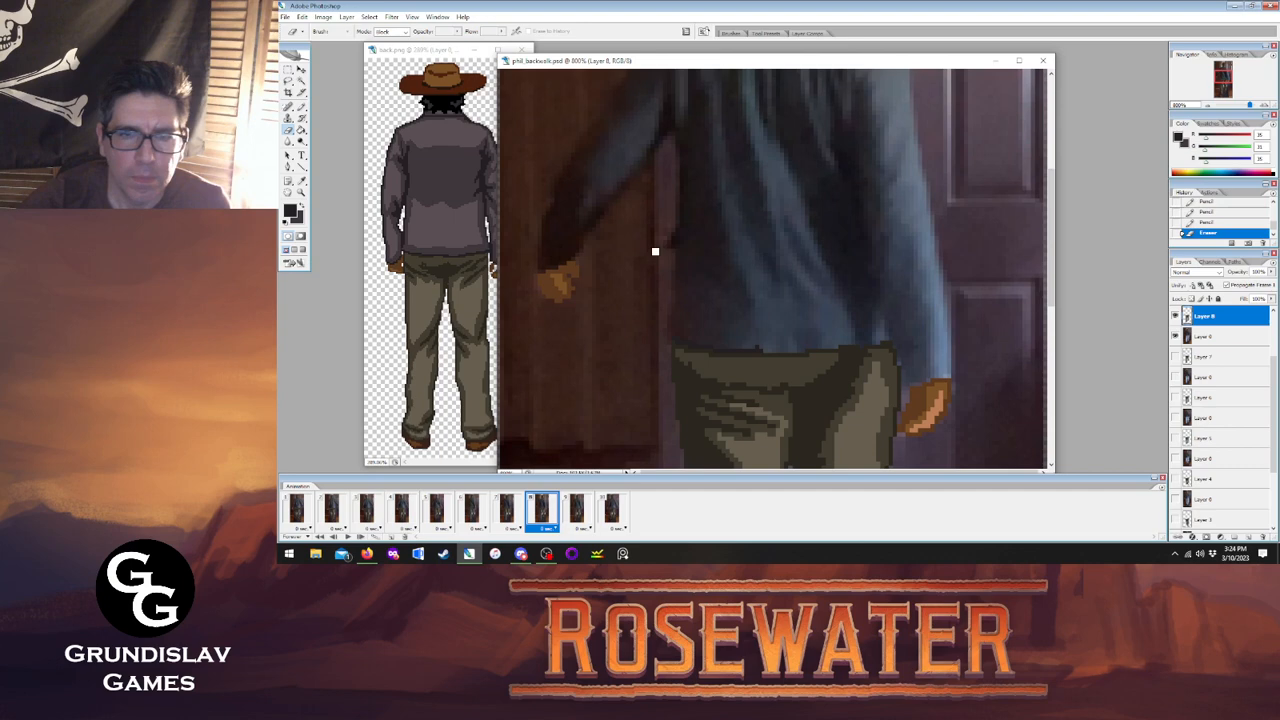
{"action": "left_click", "coordinate": [758, 340]}
{"action": "left_click", "coordinate": [758, 344]}
Pencil the dark jacket hem outline along the right half of the waist on frame 8.
{"action": "left_click", "coordinate": [301, 106]}
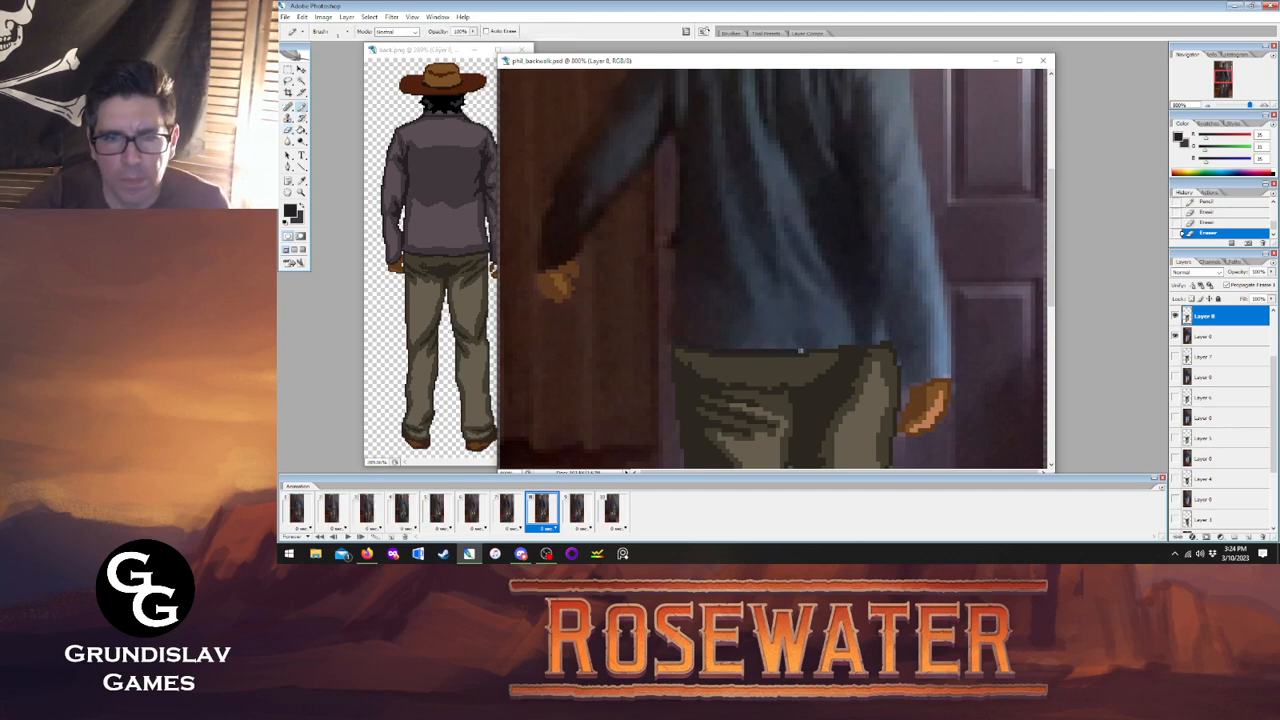
{"action": "left_click_drag", "start_coordinate": [831, 345], "coordinate": [857, 340]}
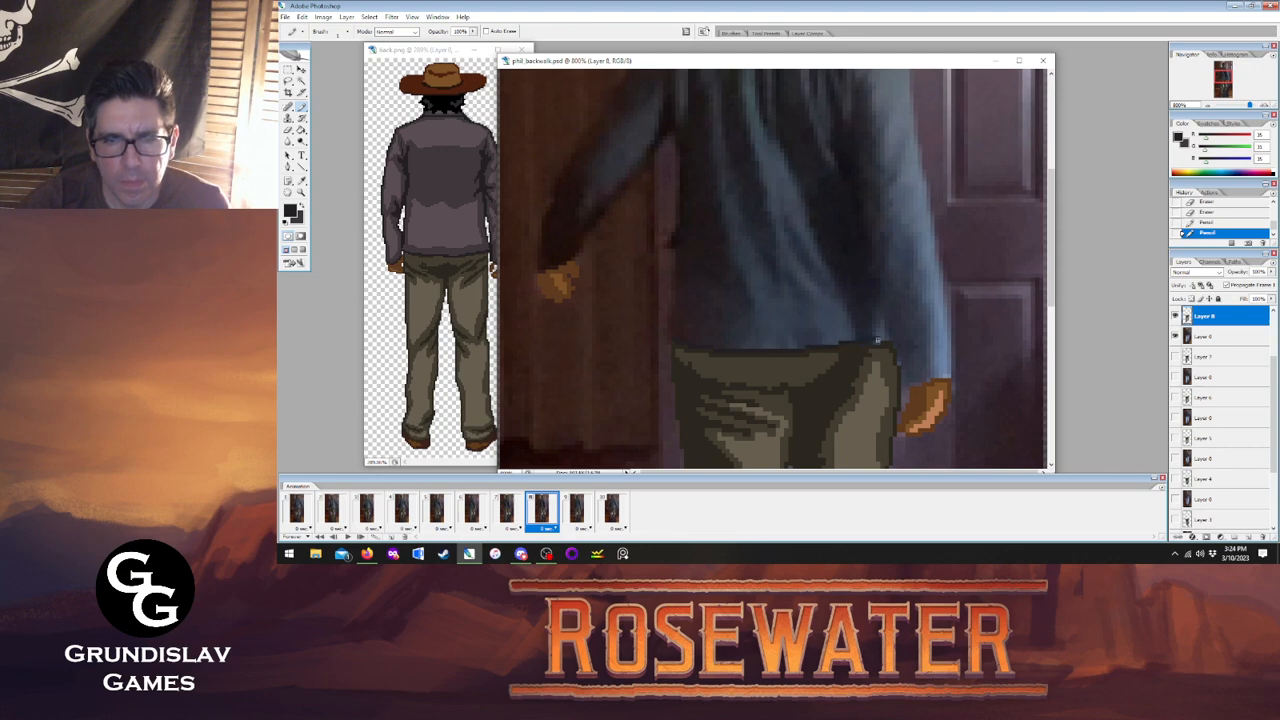
{"action": "left_click", "coordinate": [889, 338]}
{"action": "left_click", "coordinate": [885, 338]}
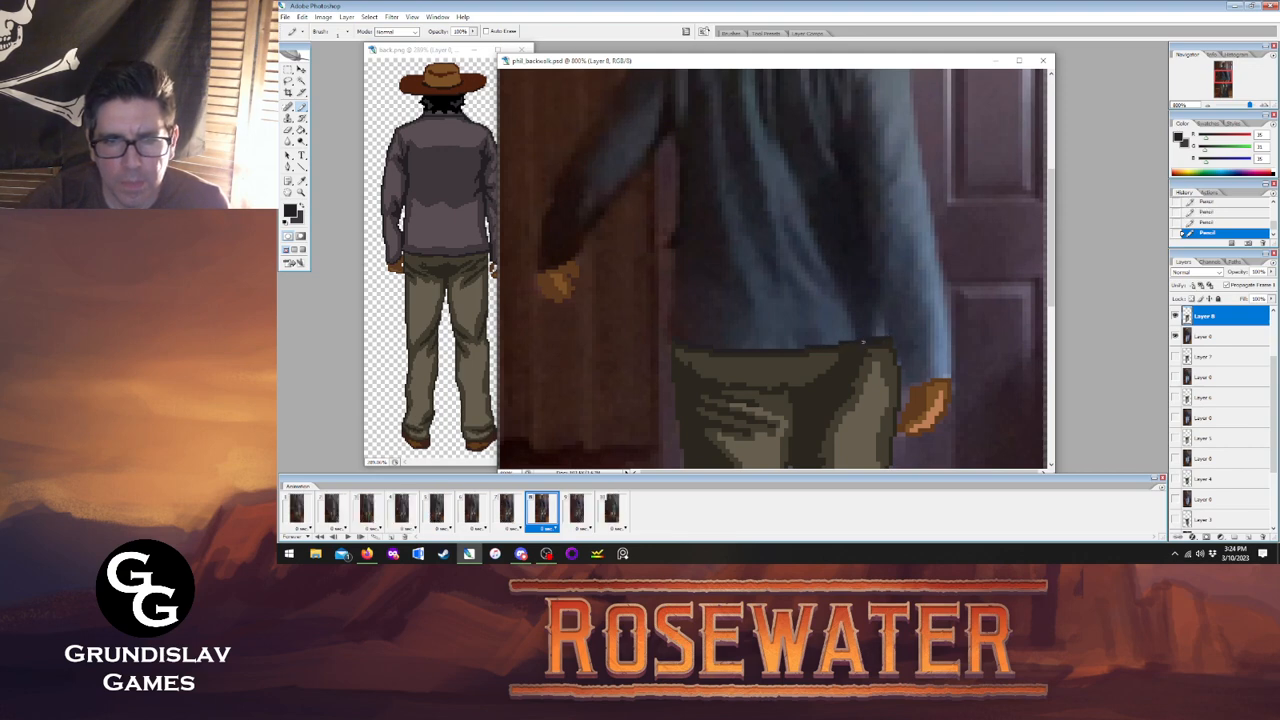
{"action": "left_click", "coordinate": [877, 336]}
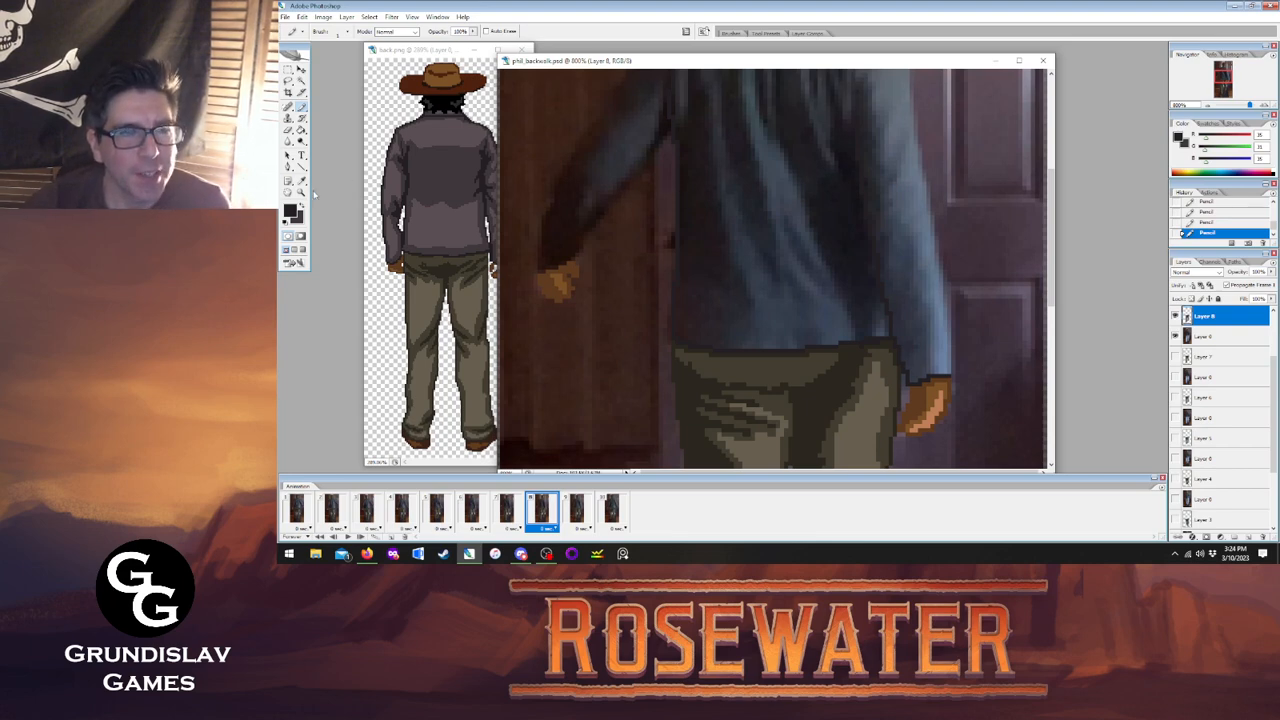
Play back the walk animation at 100% zoom to check the jacket outlines in motion.
{"action": "left_click", "coordinate": [302, 193]}
{"action": "right_click", "coordinate": [686, 222]}
{"action": "left_click", "coordinate": [725, 240]}
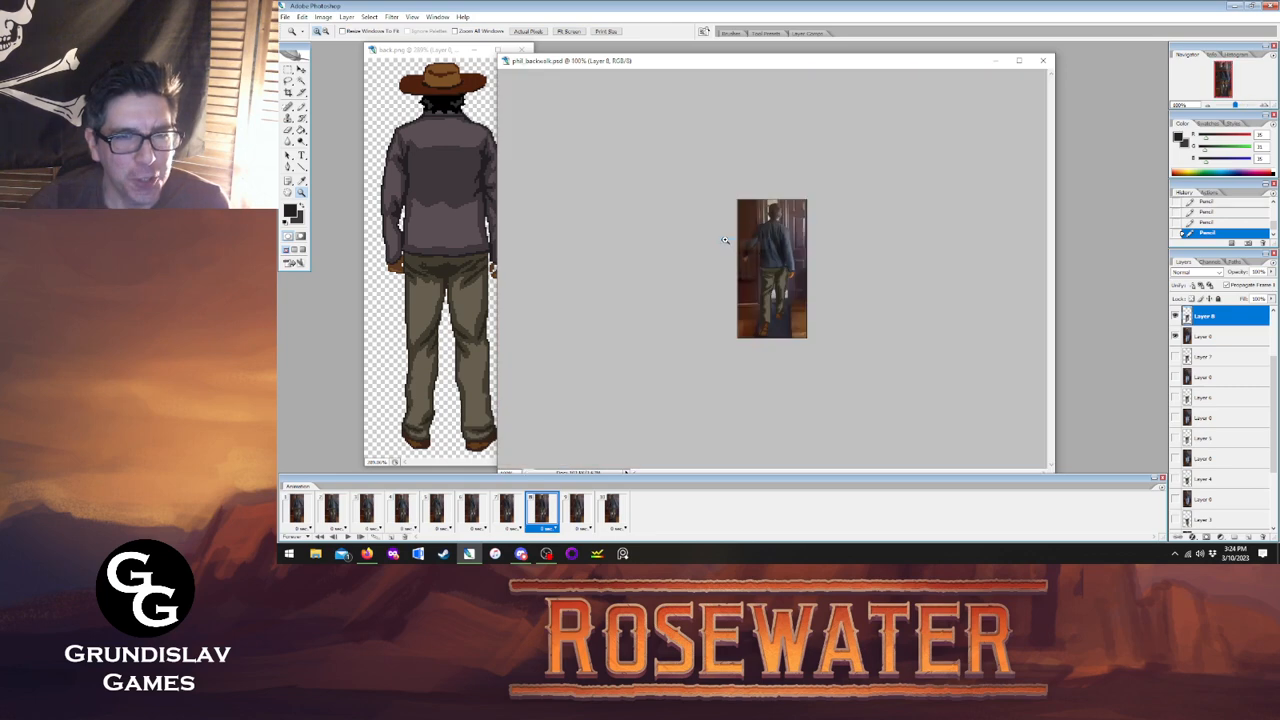
{"action": "left_click", "coordinate": [347, 537]}
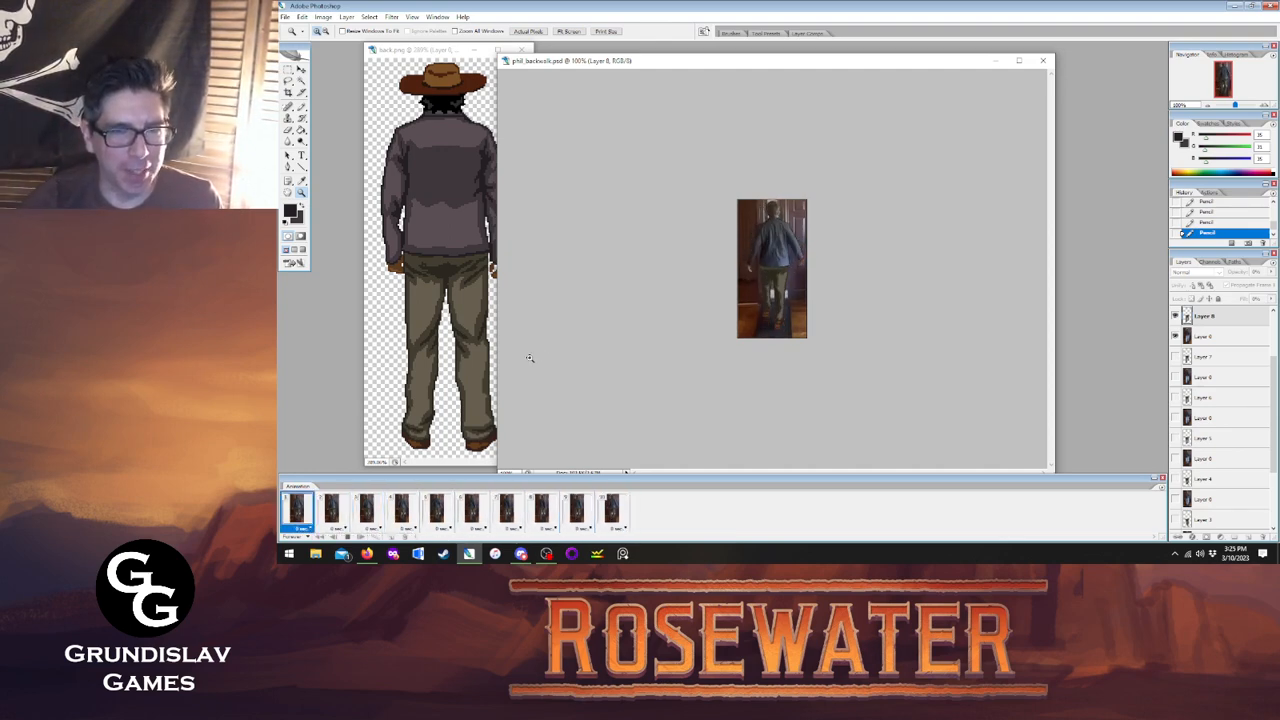
{"action": "left_click", "coordinate": [347, 537]}
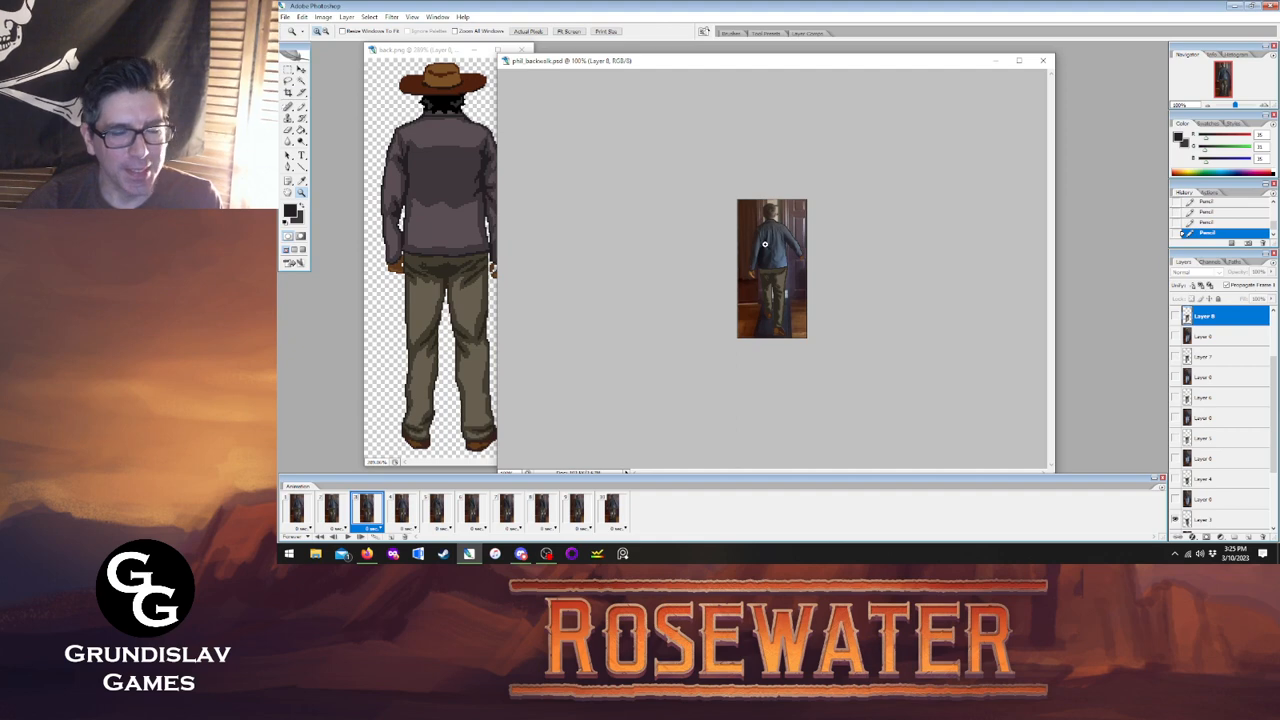
At 500% zoom, pencil the dark outline of the jacket's collar, right shoulder and outer right sleeve on frame 8.
{"action": "right_click", "coordinate": [772, 263]}
{"action": "left_click", "coordinate": [815, 262]}
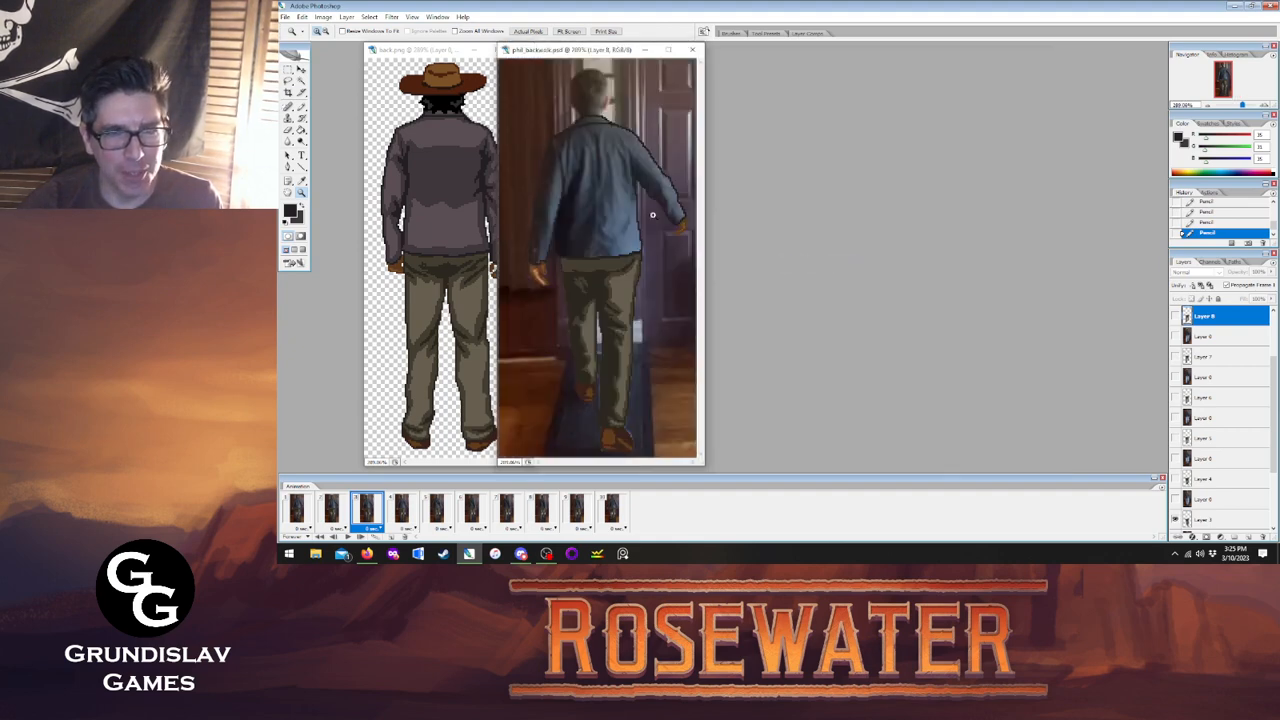
{"action": "left_click", "coordinate": [581, 197]}
{"action": "left_click", "coordinate": [600, 208]}
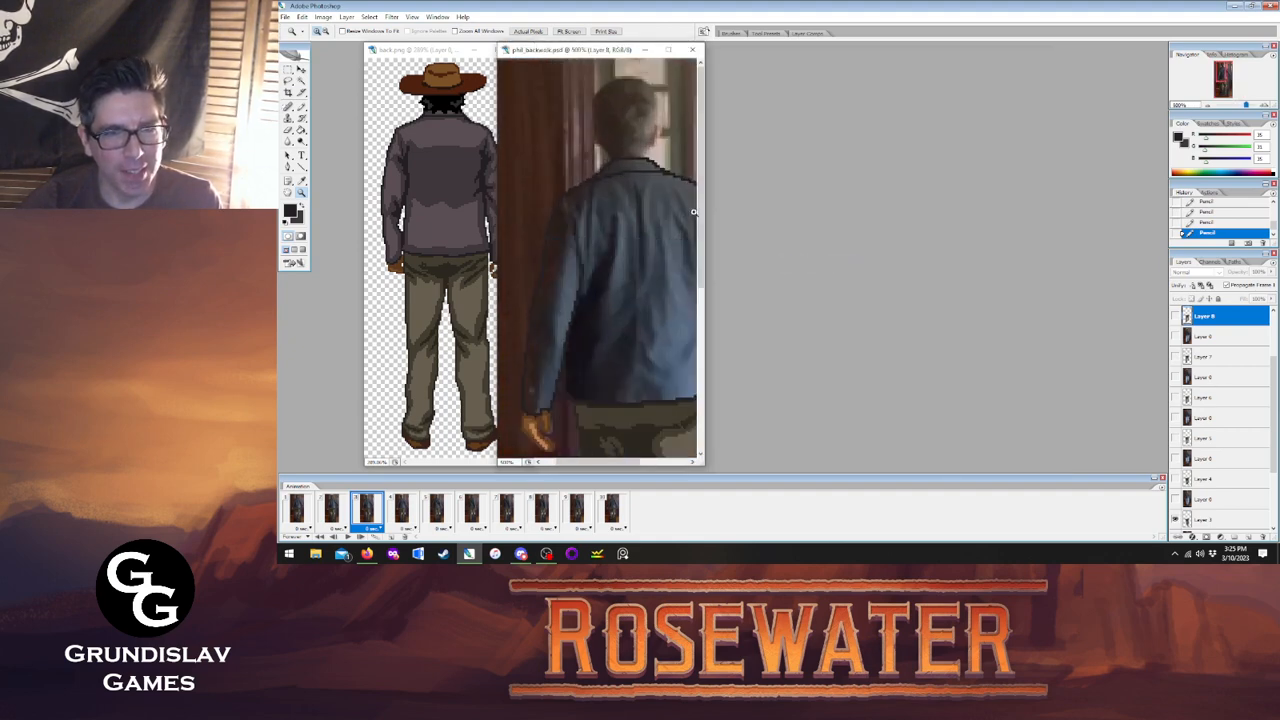
{"action": "left_click_drag", "start_coordinate": [704, 215], "coordinate": [888, 216]}
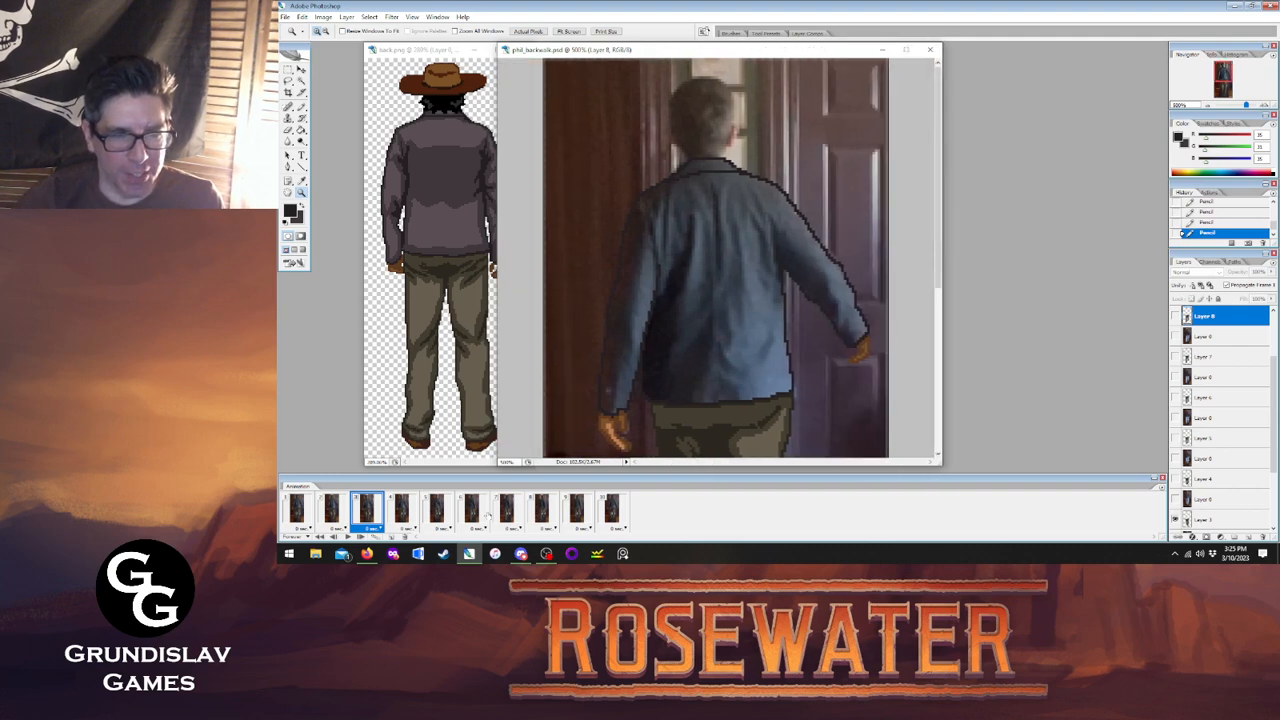
{"action": "left_click", "coordinate": [506, 510]}
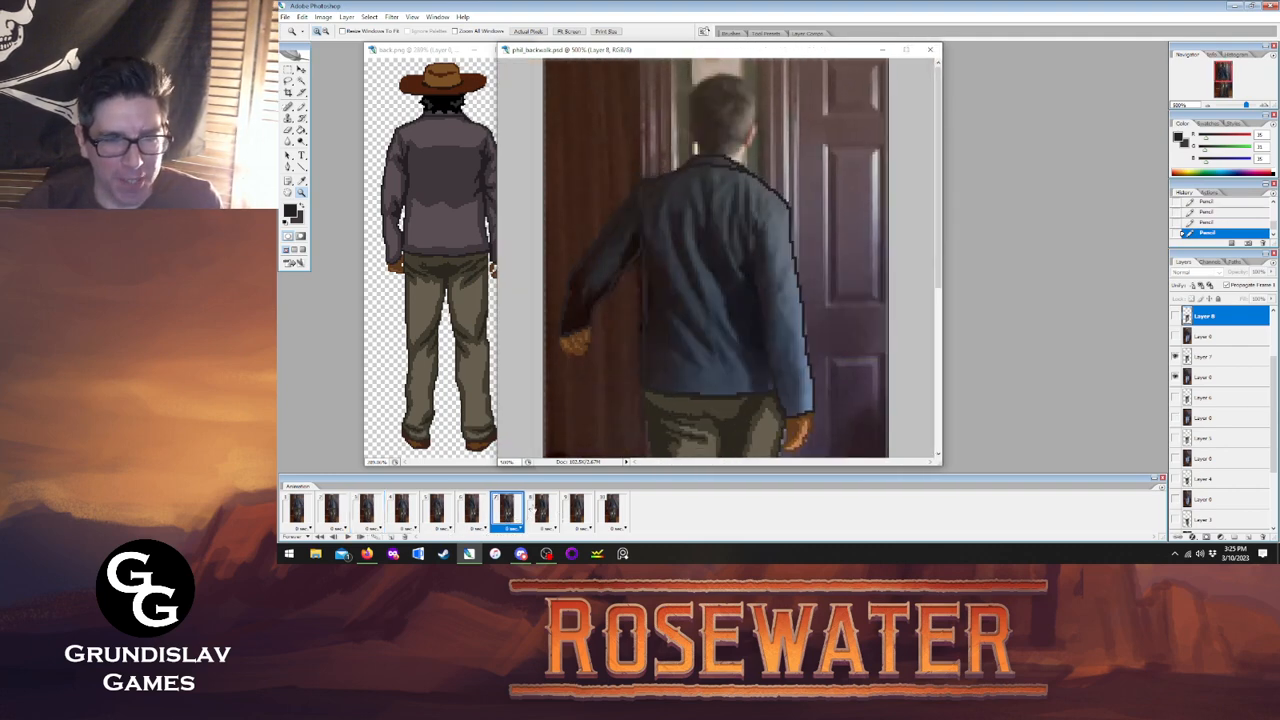
{"action": "left_click", "coordinate": [541, 510]}
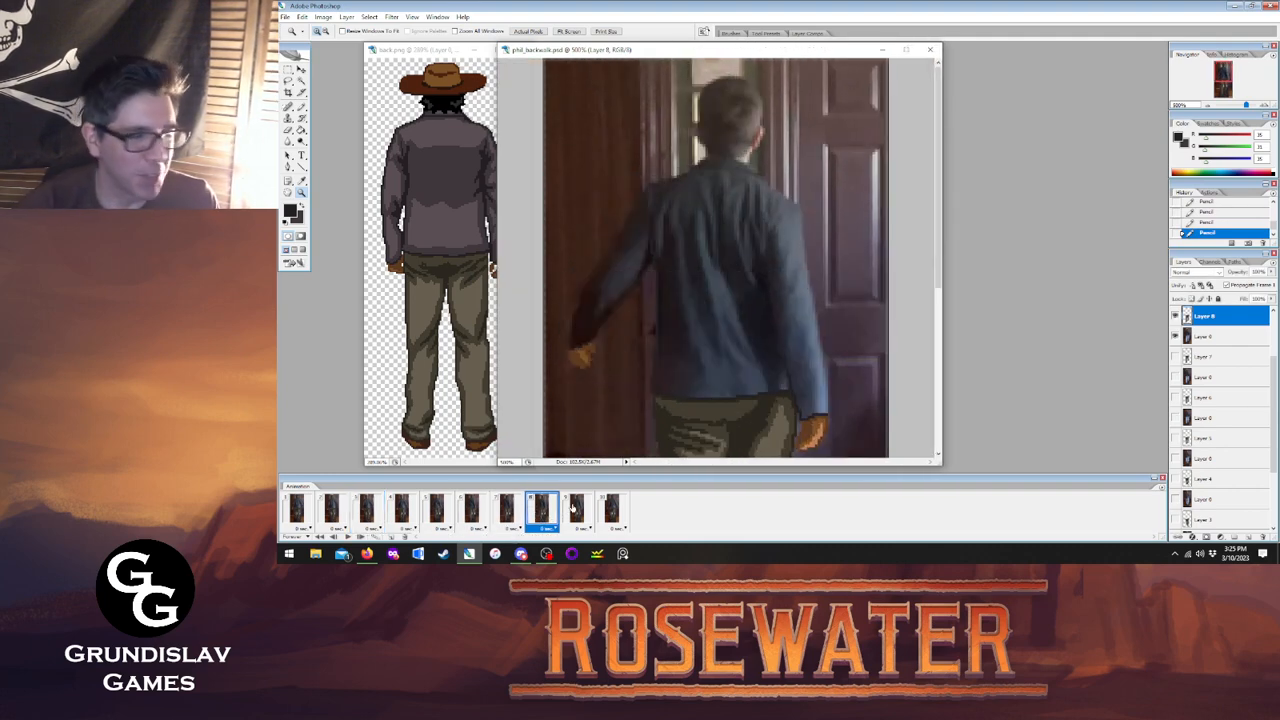
{"action": "key", "text": "b"}
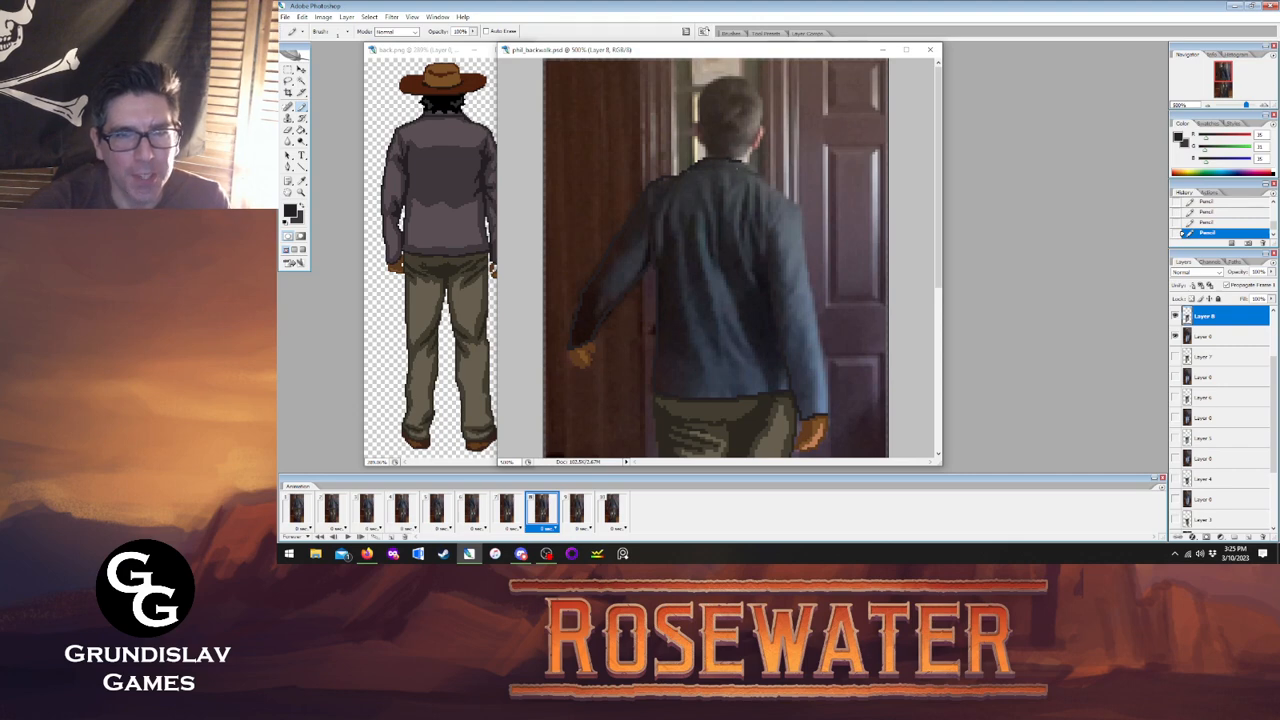
{"action": "left_click_drag", "start_coordinate": [741, 161], "coordinate": [758, 172]}
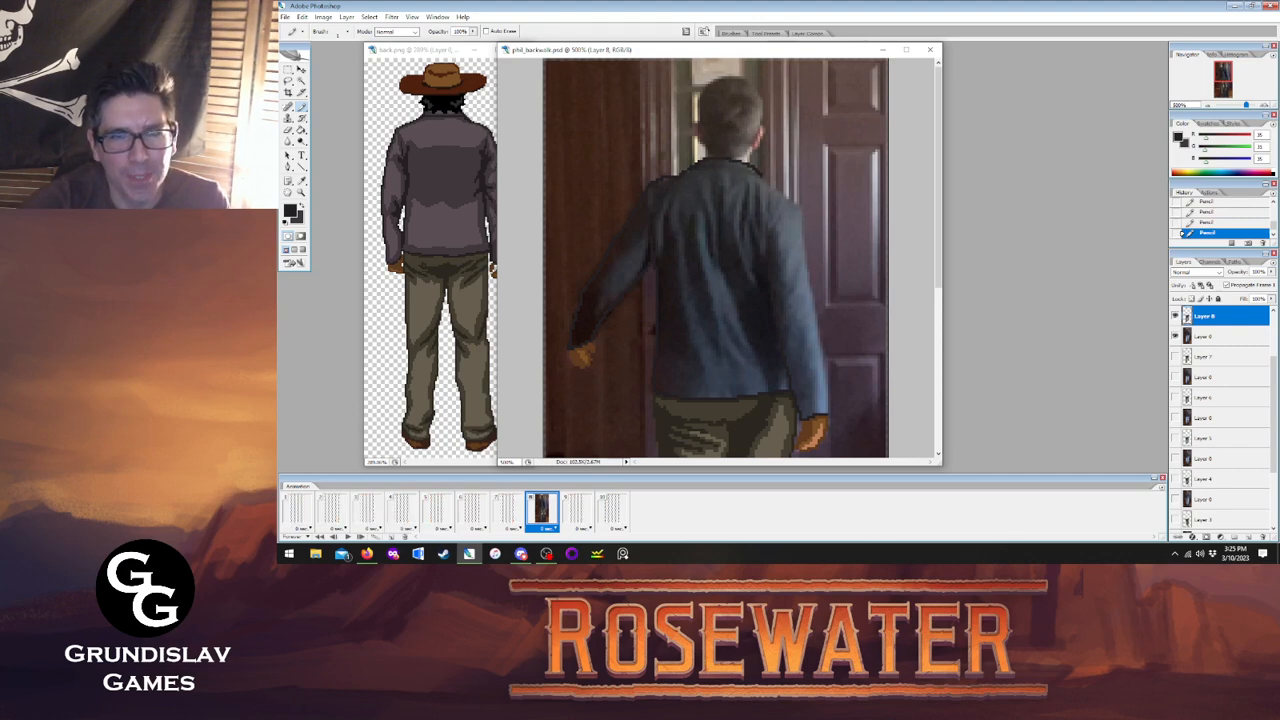
{"action": "left_click_drag", "start_coordinate": [726, 172], "coordinate": [744, 170]}
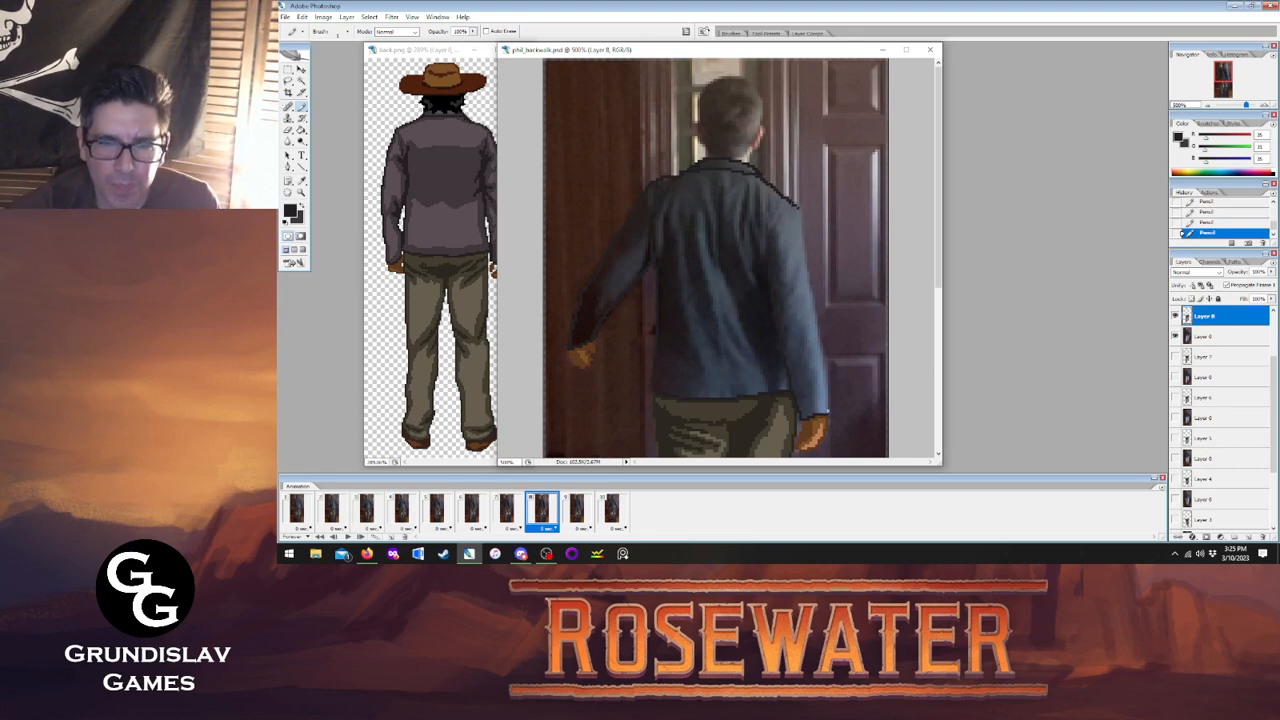
{"action": "left_click_drag", "start_coordinate": [828, 416], "coordinate": [802, 235]}
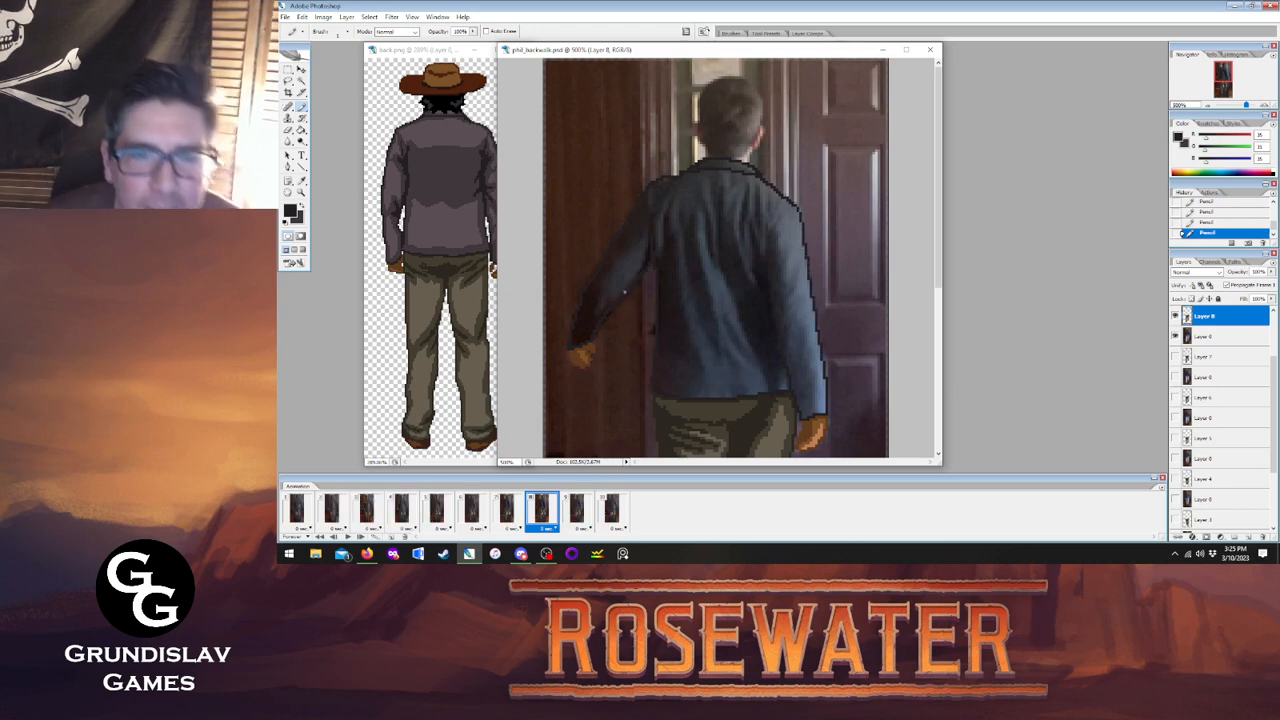
On frame 9's Layer 9, erase the stray pixels along the jacket's neckline.
{"action": "left_click", "coordinate": [576, 510]}
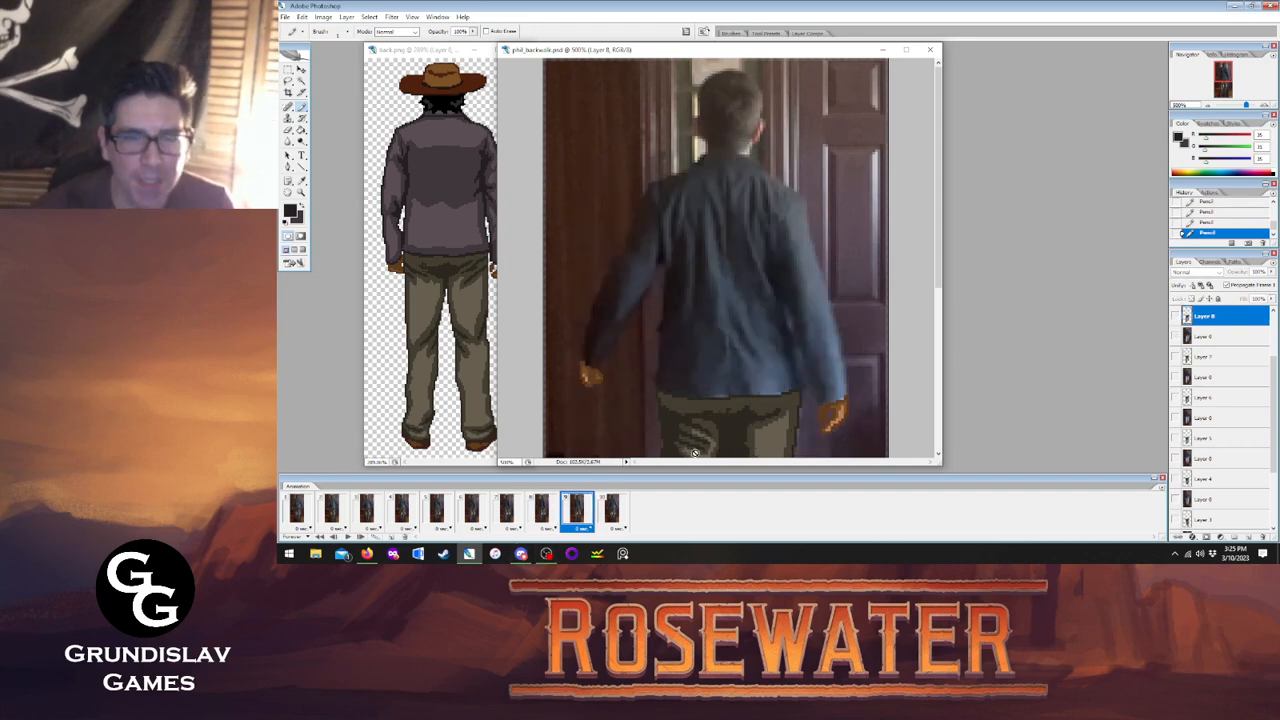
{"action": "left_click_drag", "start_coordinate": [1274, 379], "coordinate": [1274, 333]}
{"action": "left_click", "coordinate": [1220, 357]}
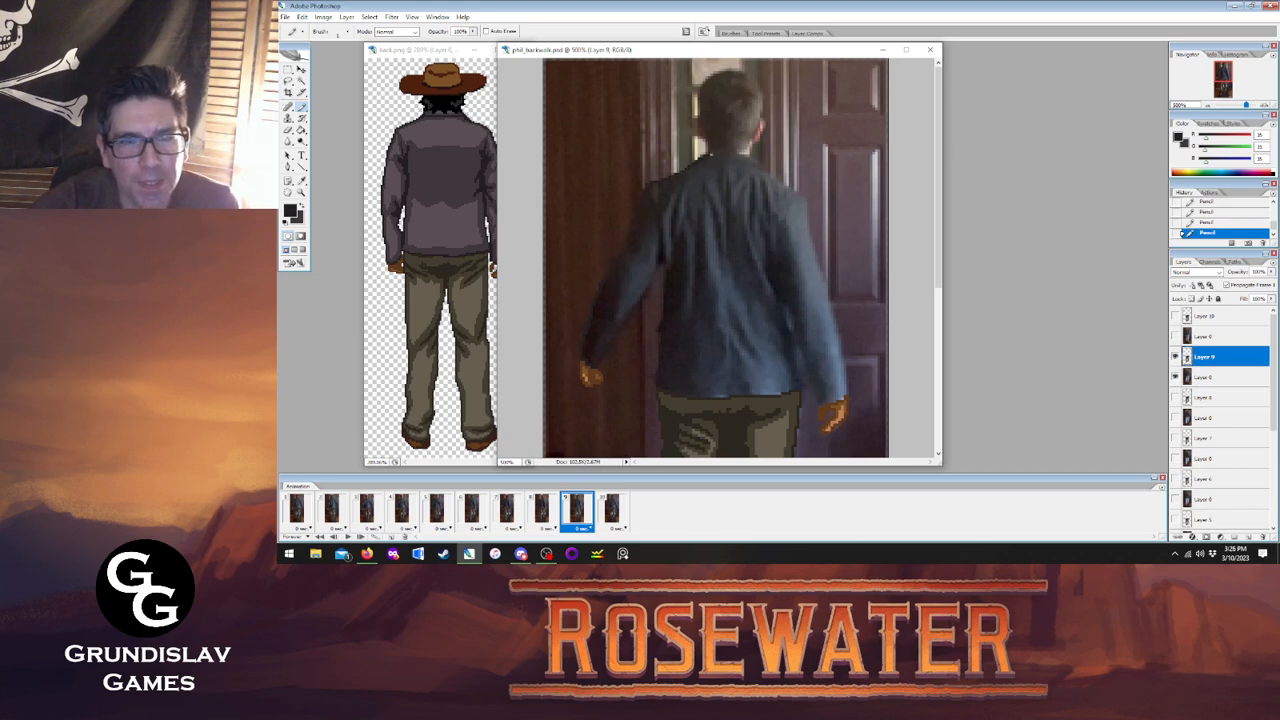
{"action": "key", "text": "e"}
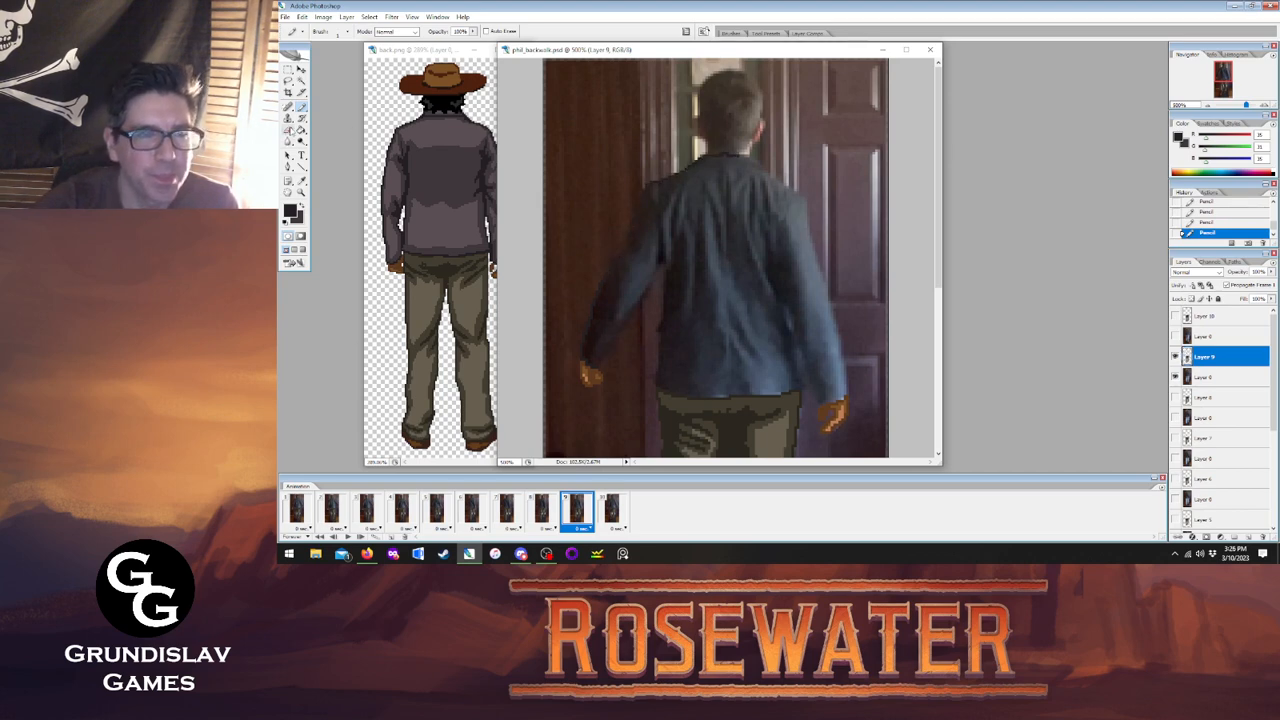
{"action": "left_click_drag", "start_coordinate": [728, 156], "coordinate": [695, 157]}
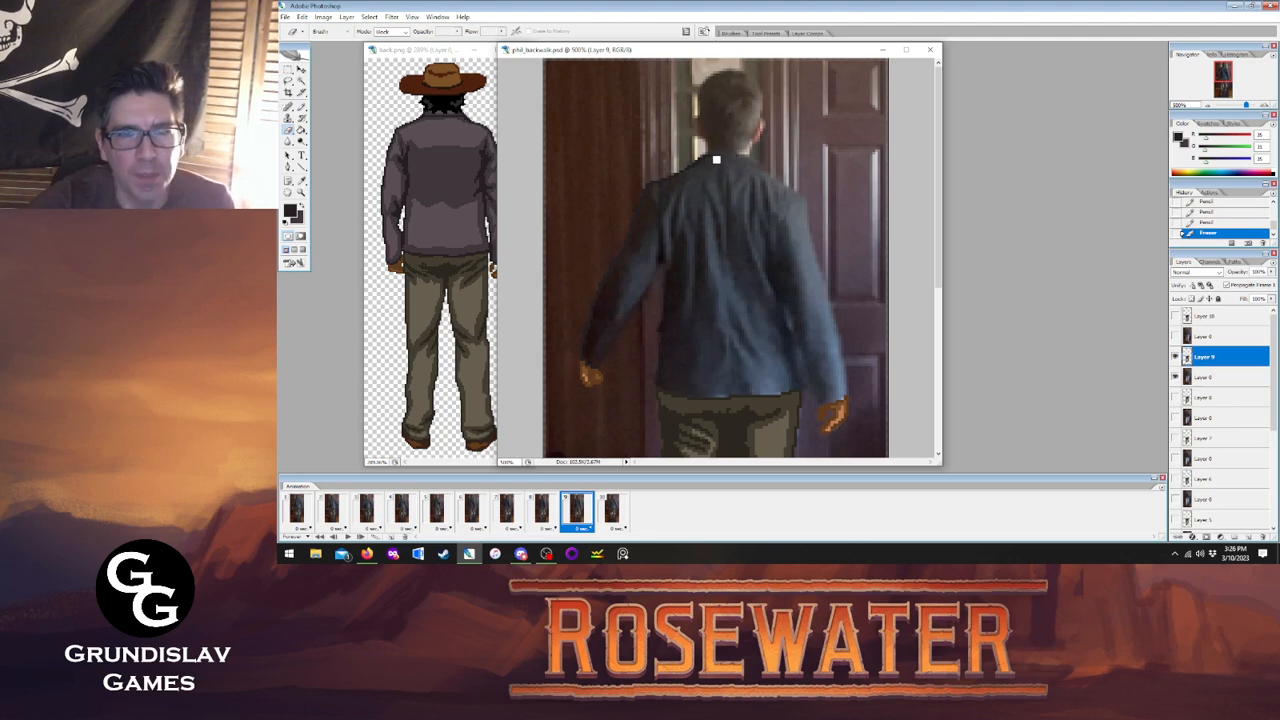
Pencil the dark outline of the jacket's collar, right shoulder and outer right sleeve on frame 9.
{"action": "key", "text": "b"}
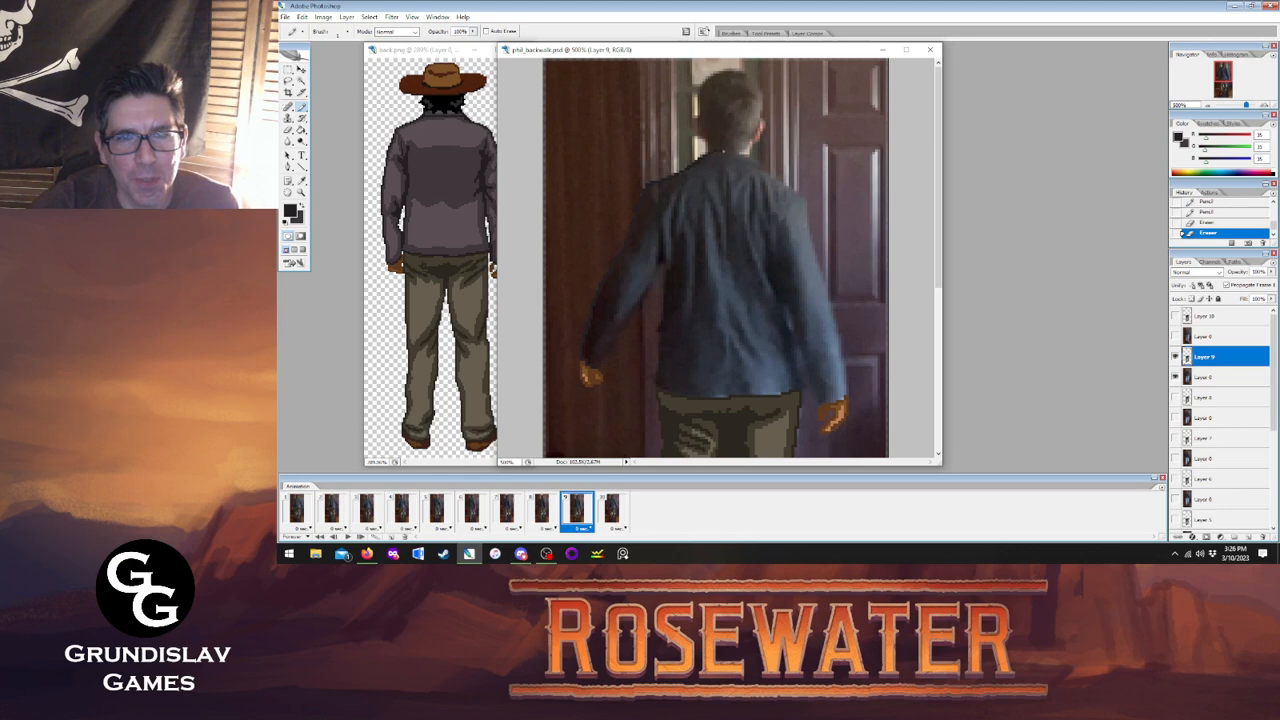
{"action": "mouse_move", "coordinate": [742, 155]}
{"action": "left_mouse_down"}
{"action": "mouse_move", "coordinate": [804, 203]}
{"action": "mouse_move", "coordinate": [838, 346]}
{"action": "left_mouse_up"}
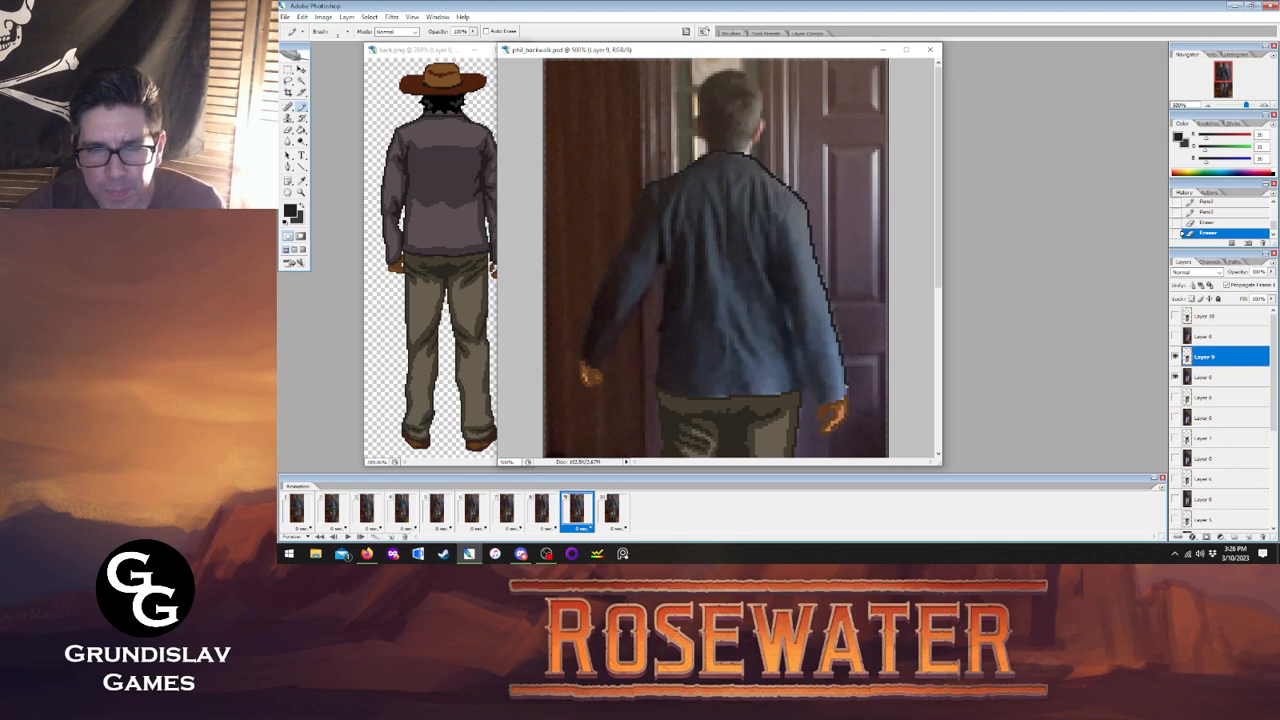
{"action": "left_click_drag", "start_coordinate": [845, 393], "coordinate": [846, 397]}
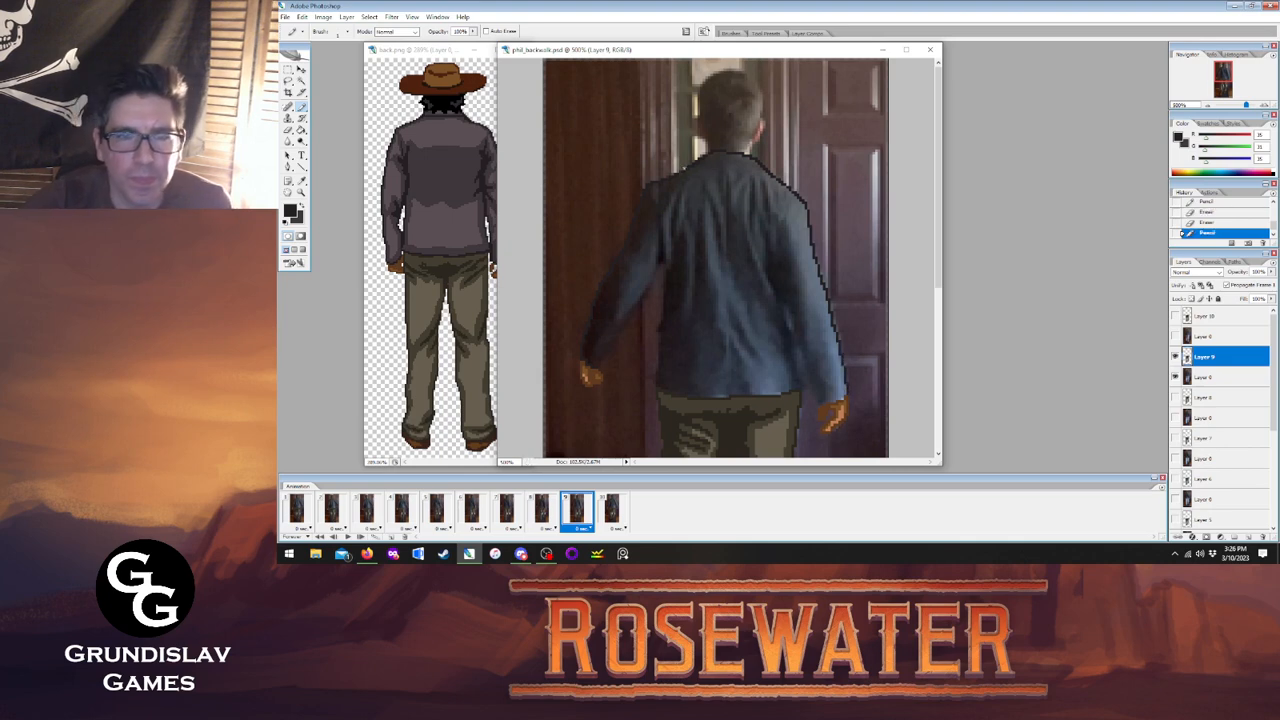
{"action": "left_click_drag", "start_coordinate": [712, 162], "coordinate": [768, 170]}
Pencil the jacket's hem outline along the waist on frame 9 and compare the frame with frame 8.
{"action": "left_click", "coordinate": [542, 512]}
{"action": "left_click", "coordinate": [577, 512]}
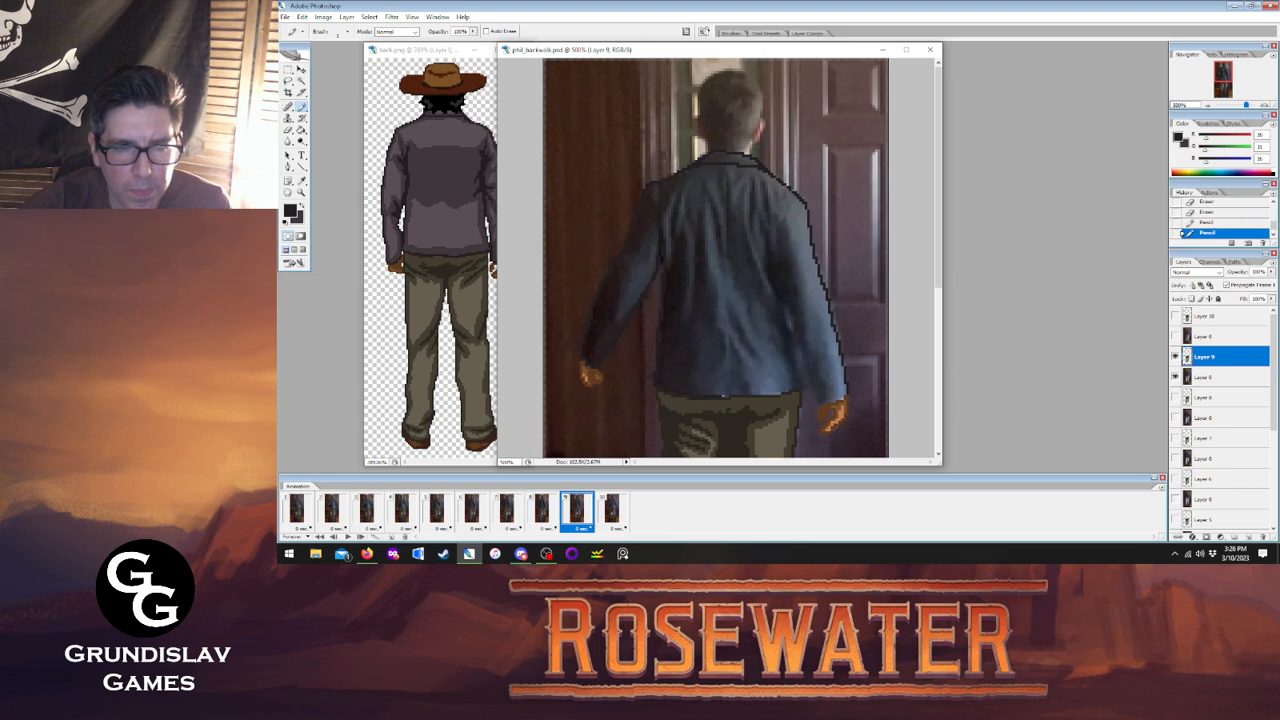
{"action": "left_click", "coordinate": [731, 393]}
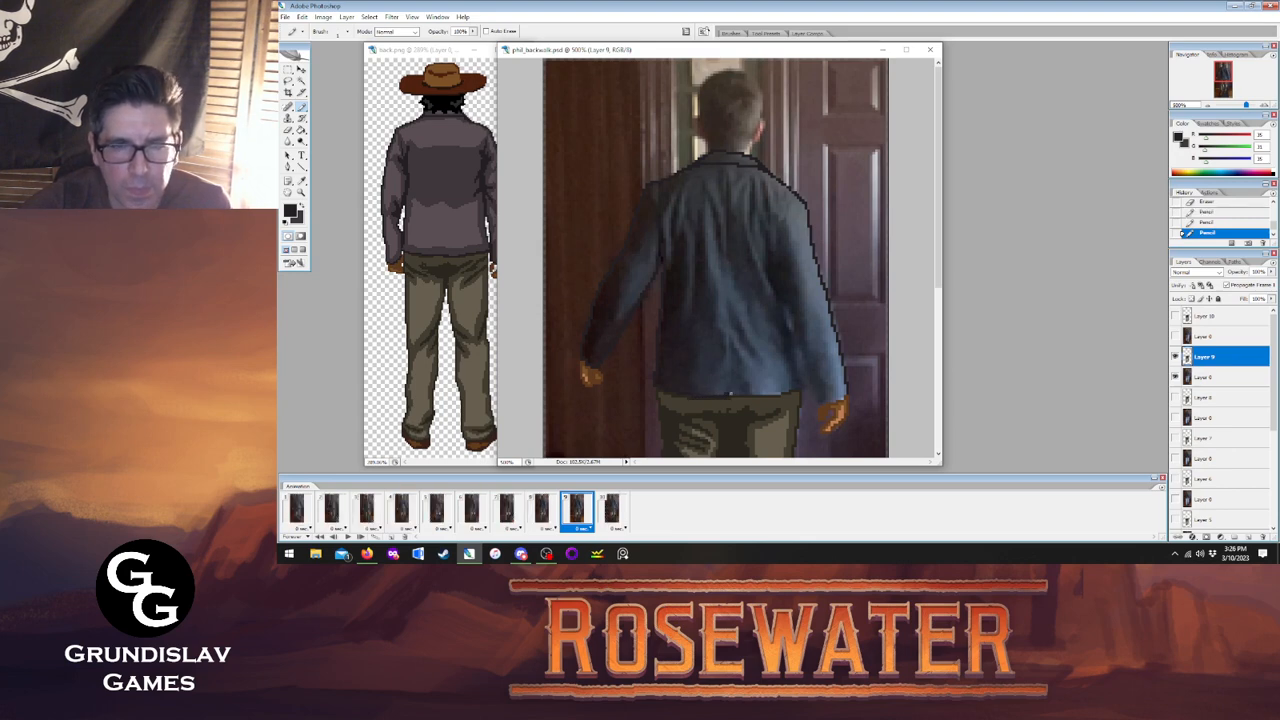
{"action": "left_click_drag", "start_coordinate": [752, 394], "coordinate": [775, 393]}
{"action": "left_click", "coordinate": [785, 392]}
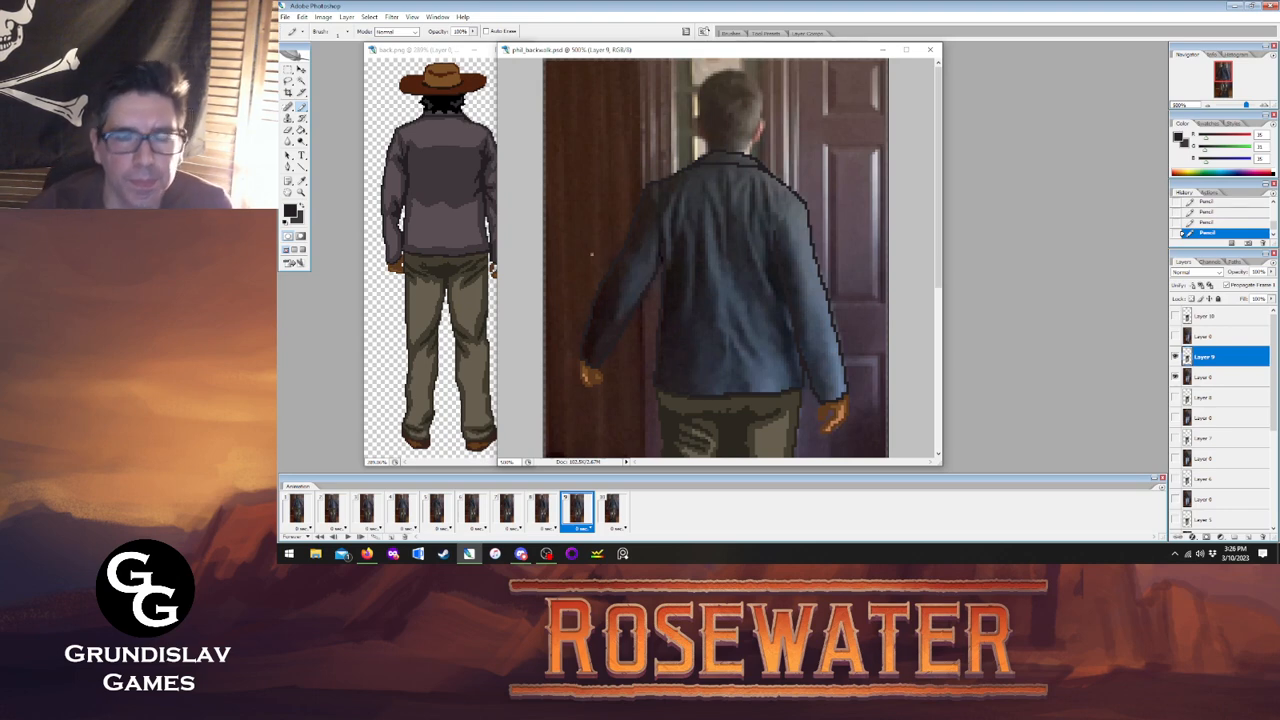
{"action": "left_click", "coordinate": [544, 512]}
{"action": "left_click", "coordinate": [574, 512]}
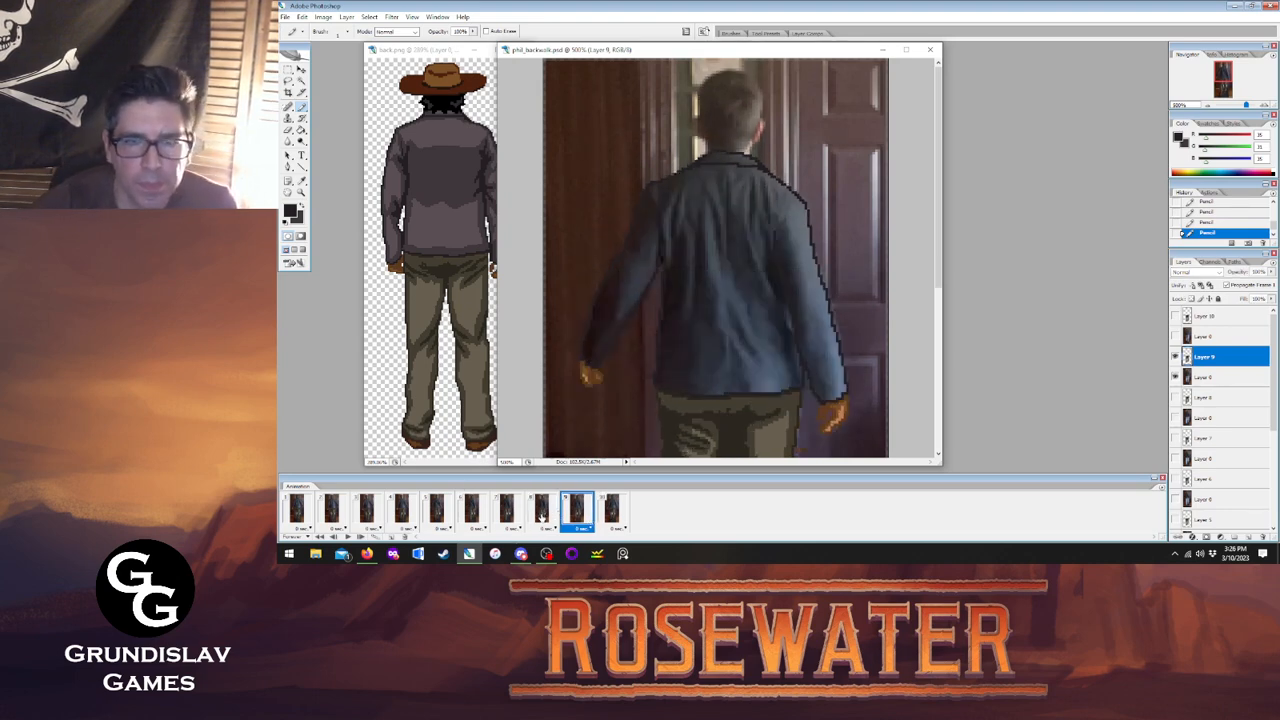
{"action": "left_click", "coordinate": [544, 512]}
{"action": "left_click", "coordinate": [577, 512]}
On frame 10's Layer 10, erase the misplaced outline pixels along the jacket's neckline, comparing the frame with frame 1.
{"action": "left_click", "coordinate": [611, 512]}
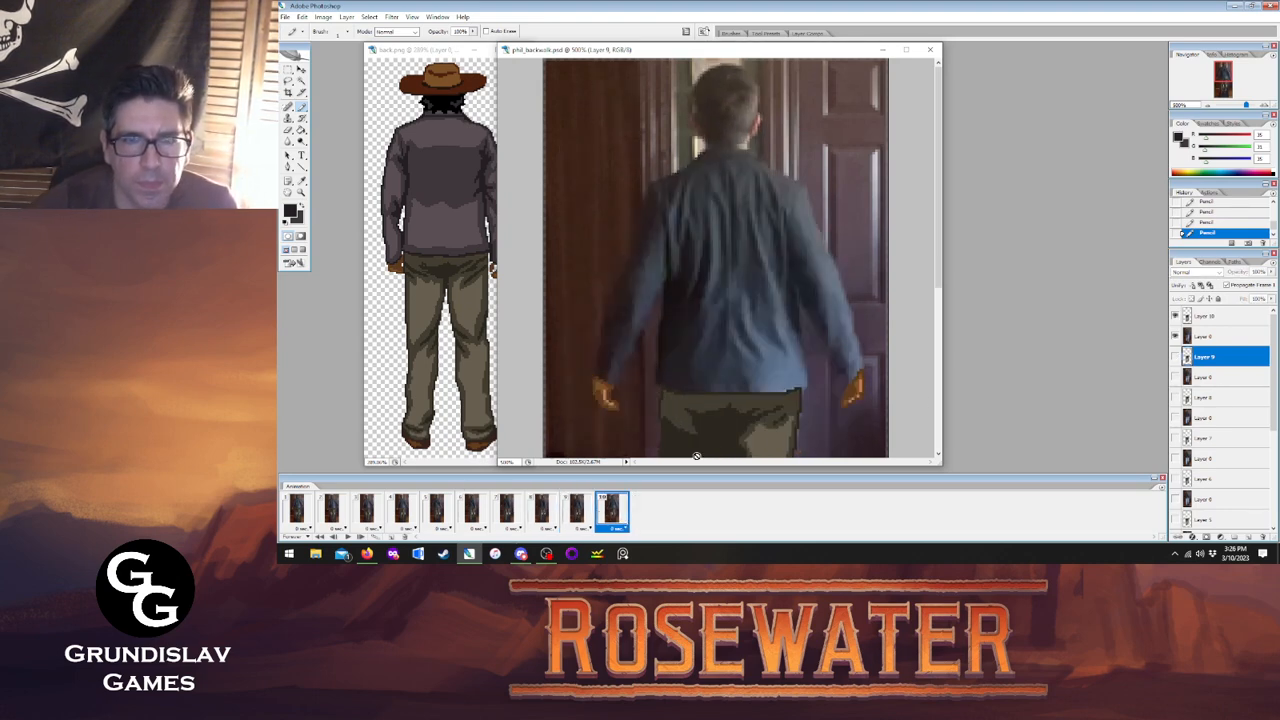
{"action": "left_click", "coordinate": [1238, 315]}
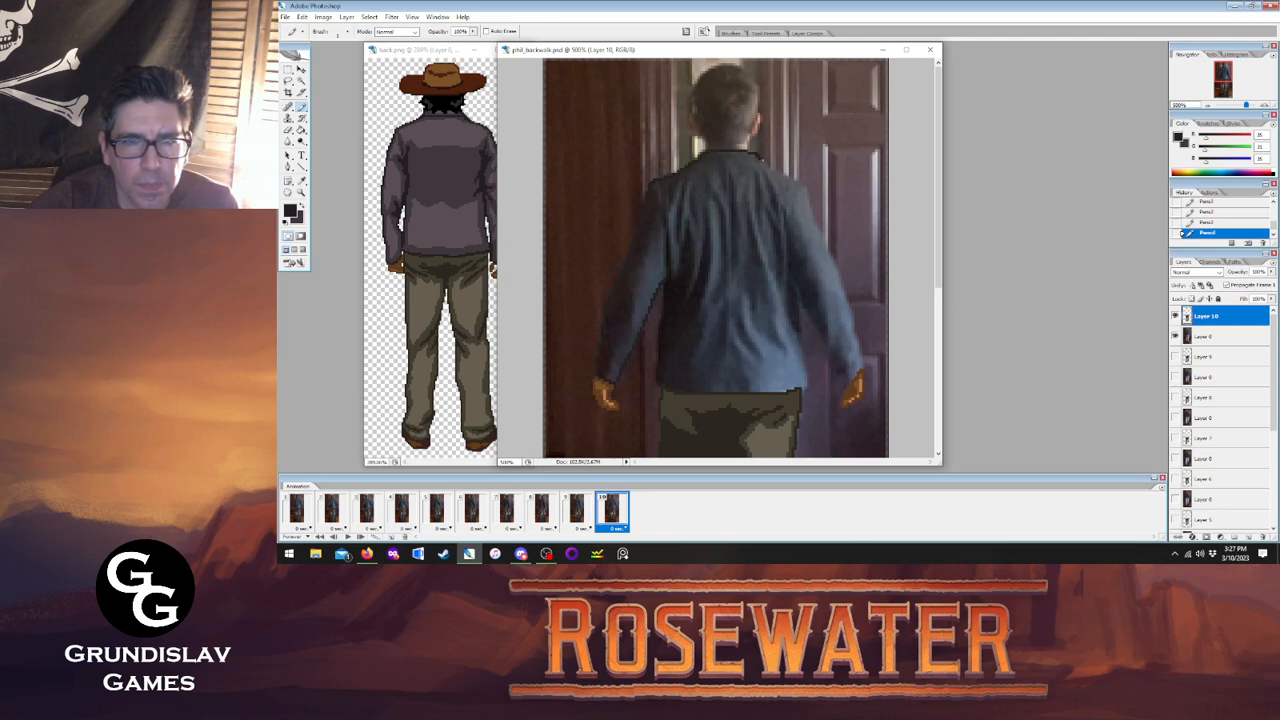
{"action": "left_click", "coordinate": [292, 510]}
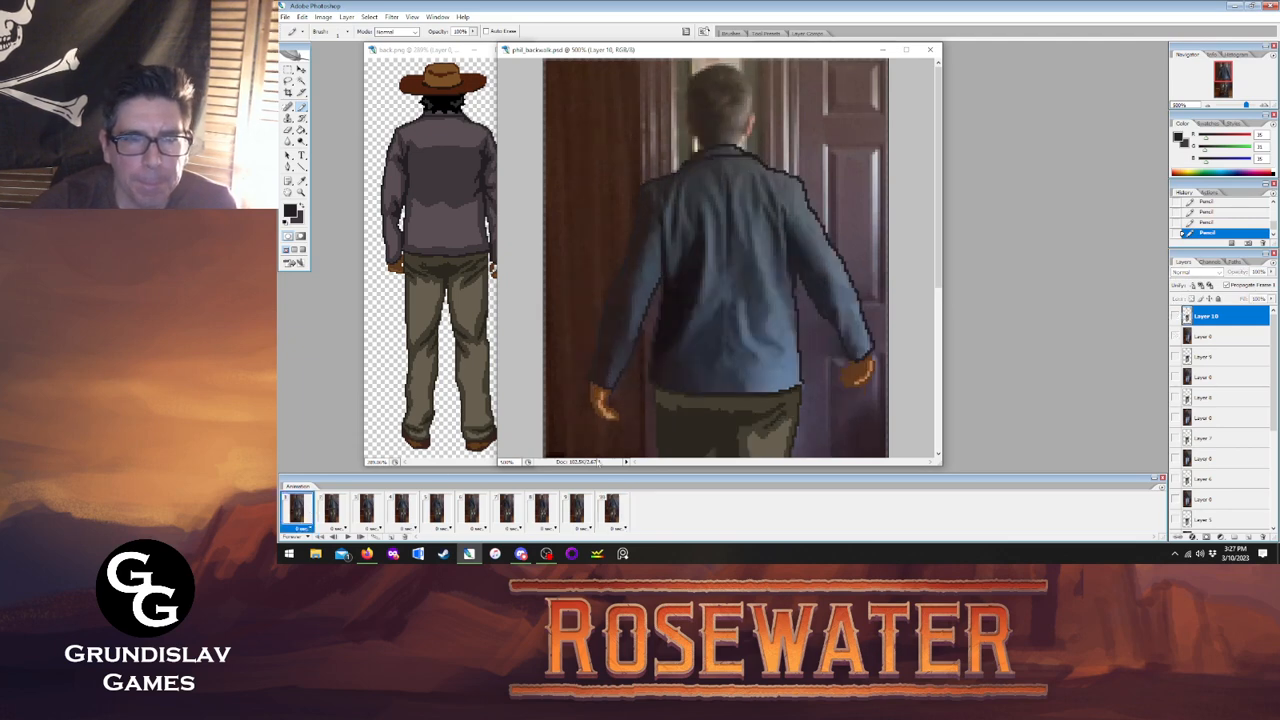
{"action": "left_click", "coordinate": [607, 508]}
{"action": "key", "text": "e"}
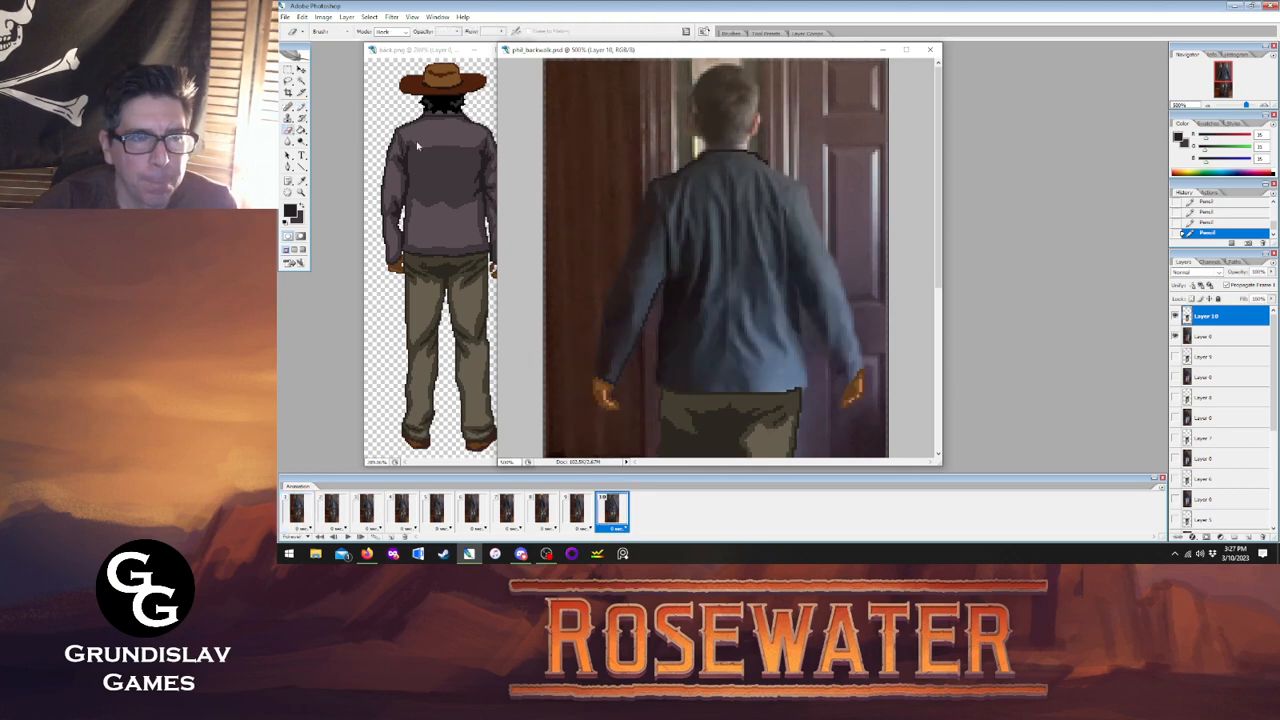
{"action": "left_click", "coordinate": [745, 150]}
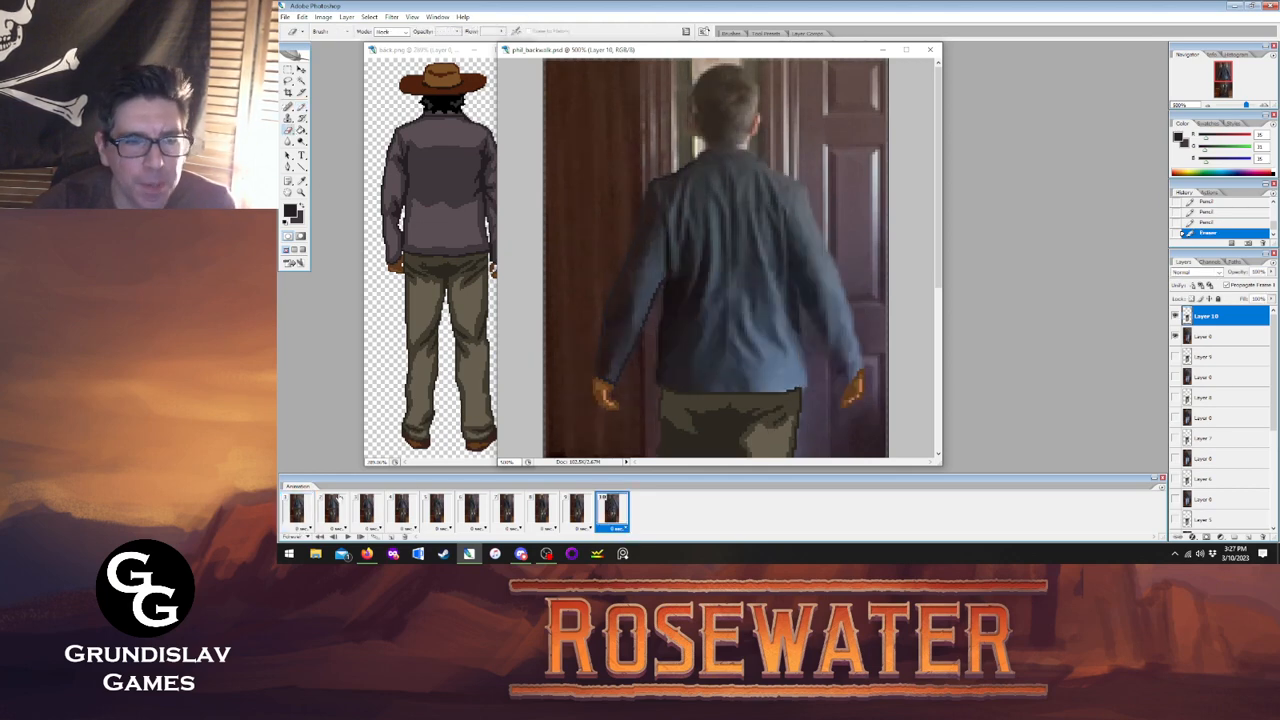
{"action": "left_click", "coordinate": [296, 510]}
{"action": "left_click", "coordinate": [611, 510]}
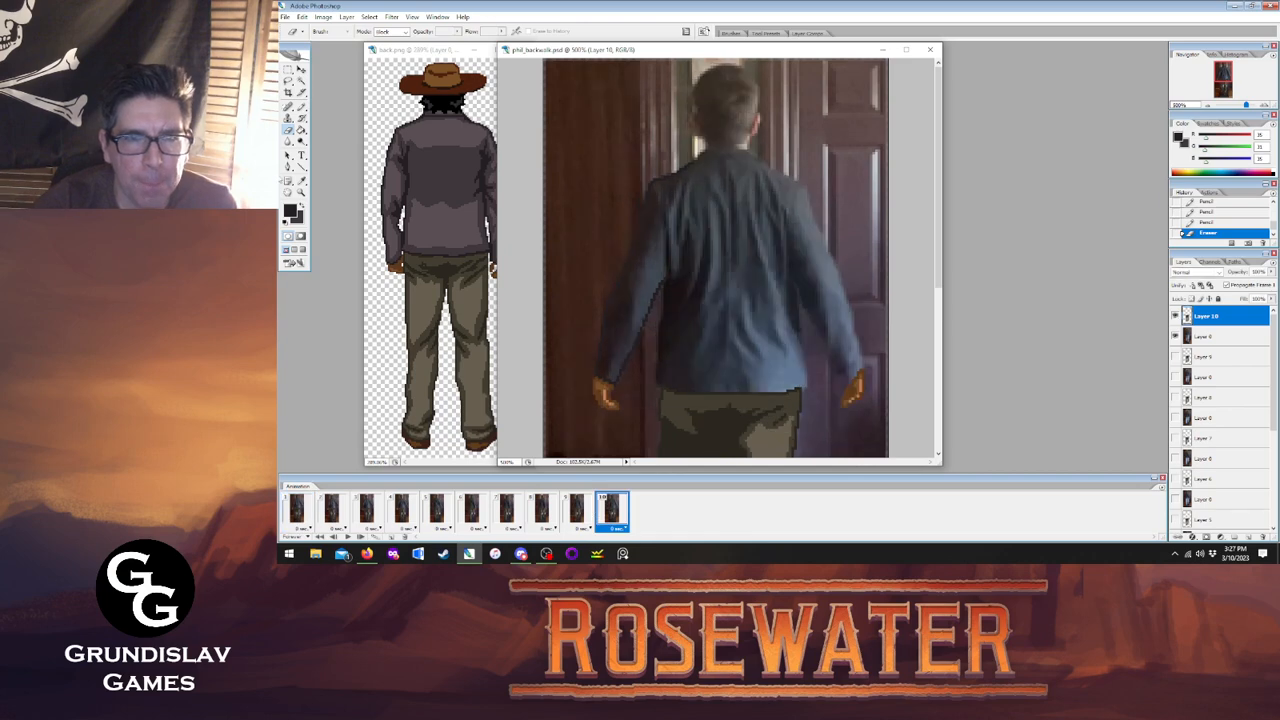
Pencil the dark outline of the jacket's collar, right shoulder and right sleeve down to the cuff on frame 10.
{"action": "key", "text": "b"}
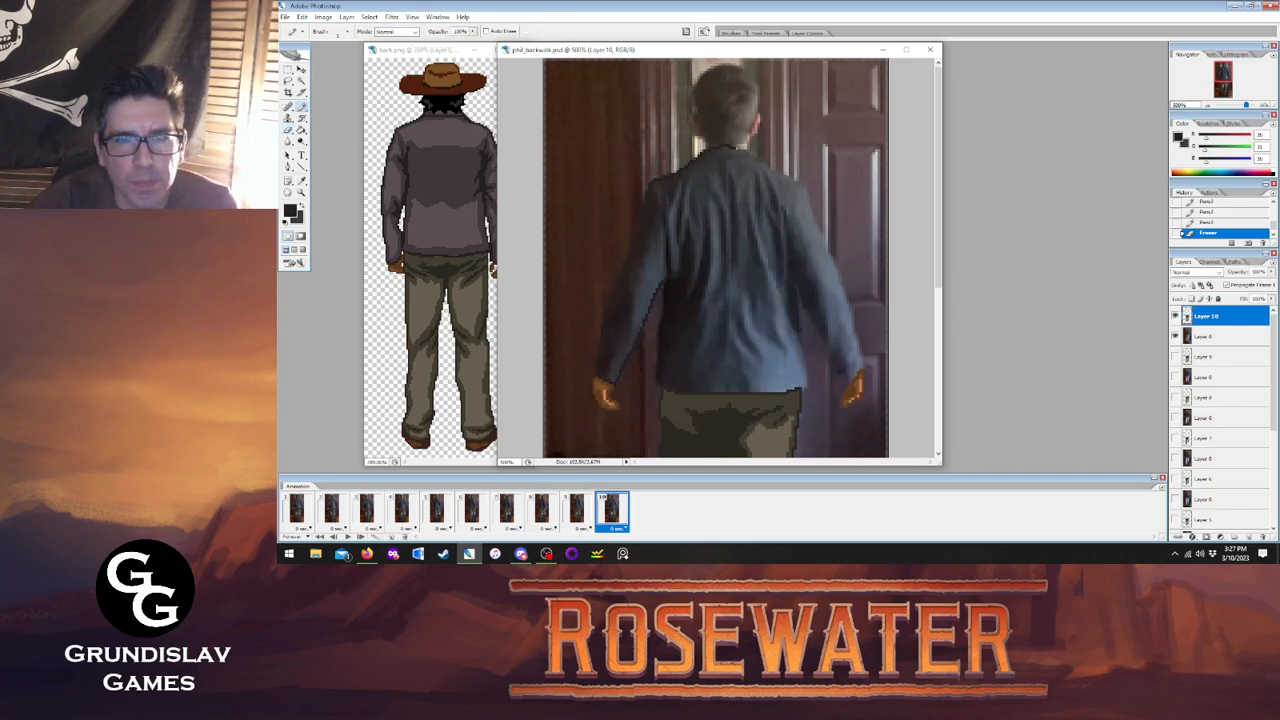
{"action": "mouse_move", "coordinate": [768, 162]}
{"action": "left_mouse_down"}
{"action": "mouse_move", "coordinate": [809, 212]}
{"action": "mouse_move", "coordinate": [858, 338]}
{"action": "left_mouse_up"}
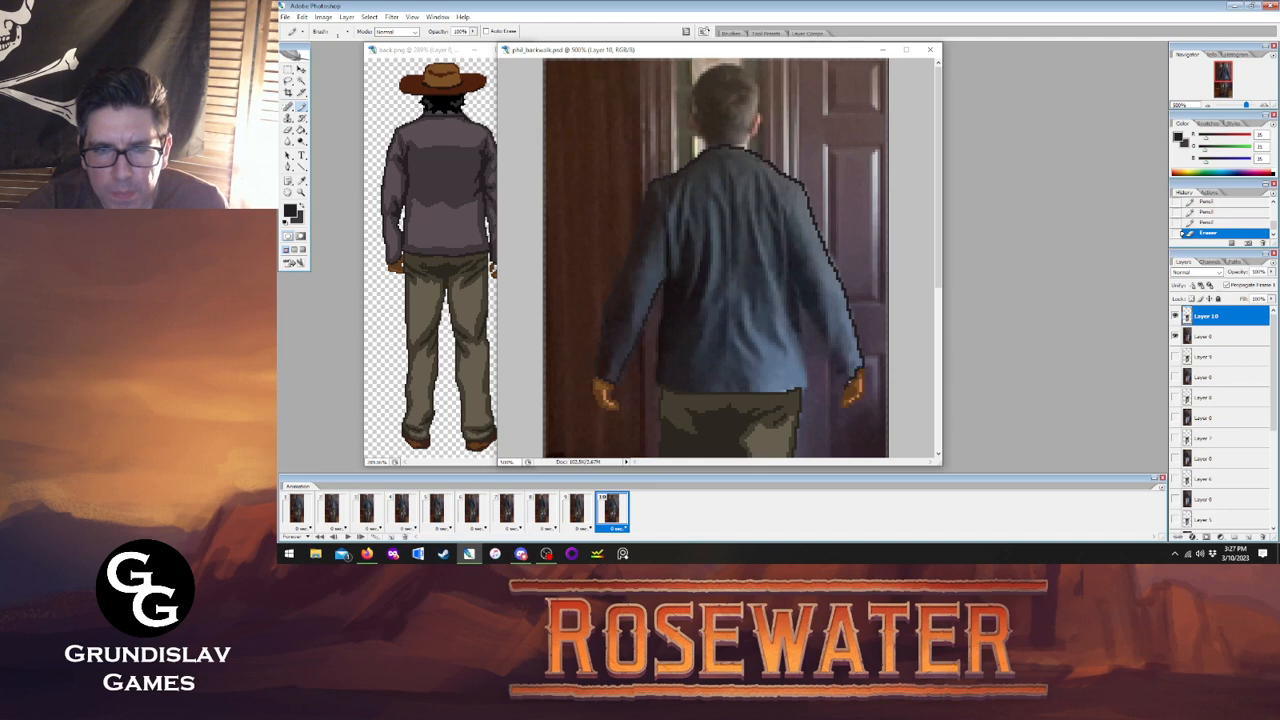
{"action": "left_click", "coordinate": [844, 384]}
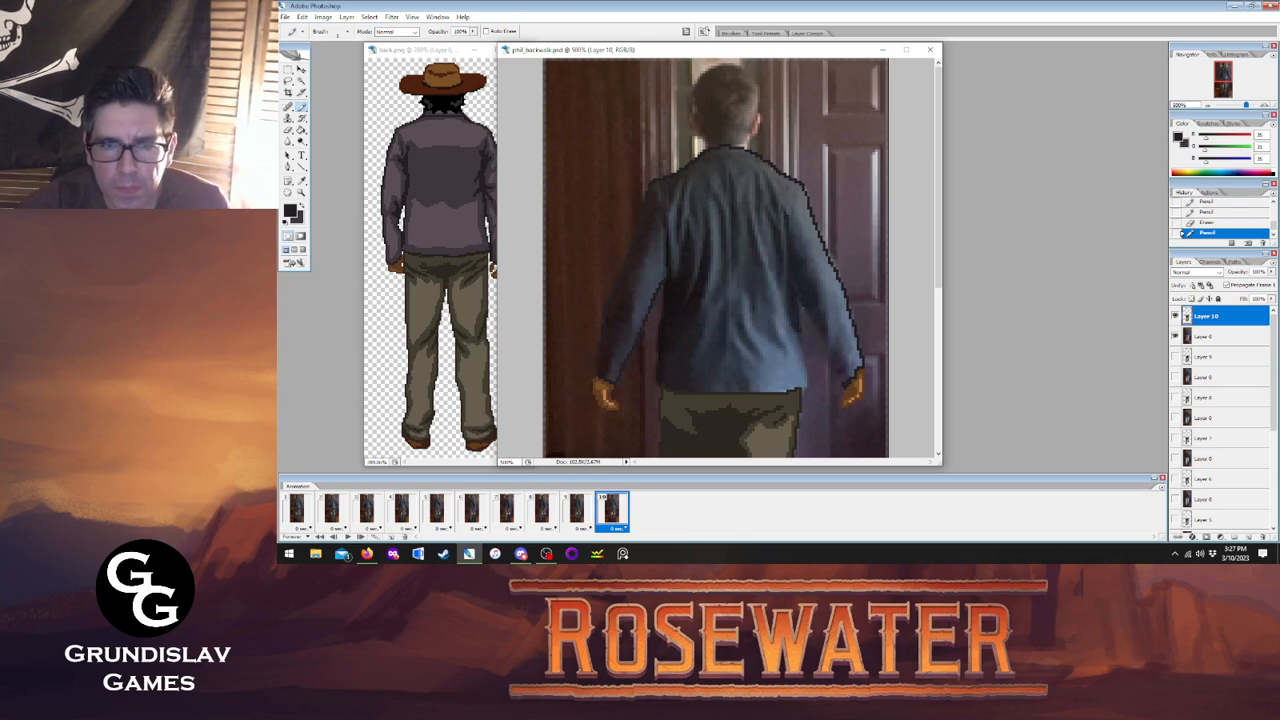
{"action": "left_click", "coordinate": [840, 382]}
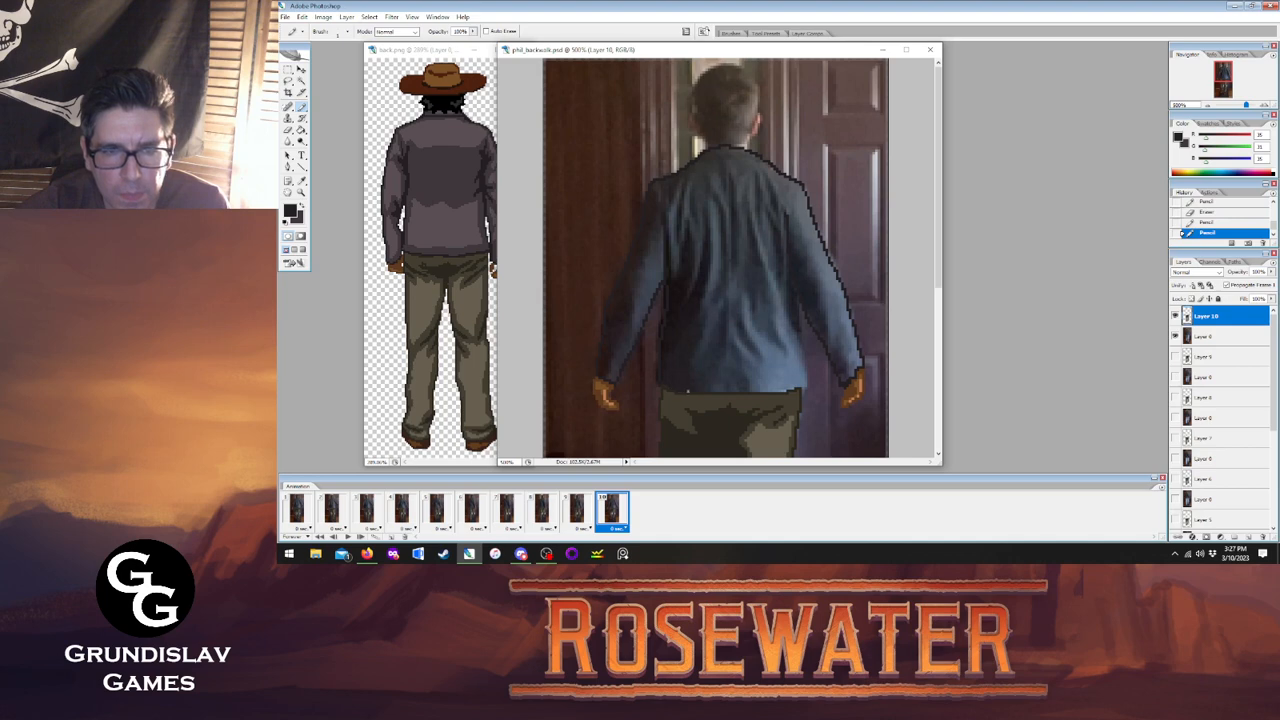
{"action": "key", "text": "ctrl+z"}
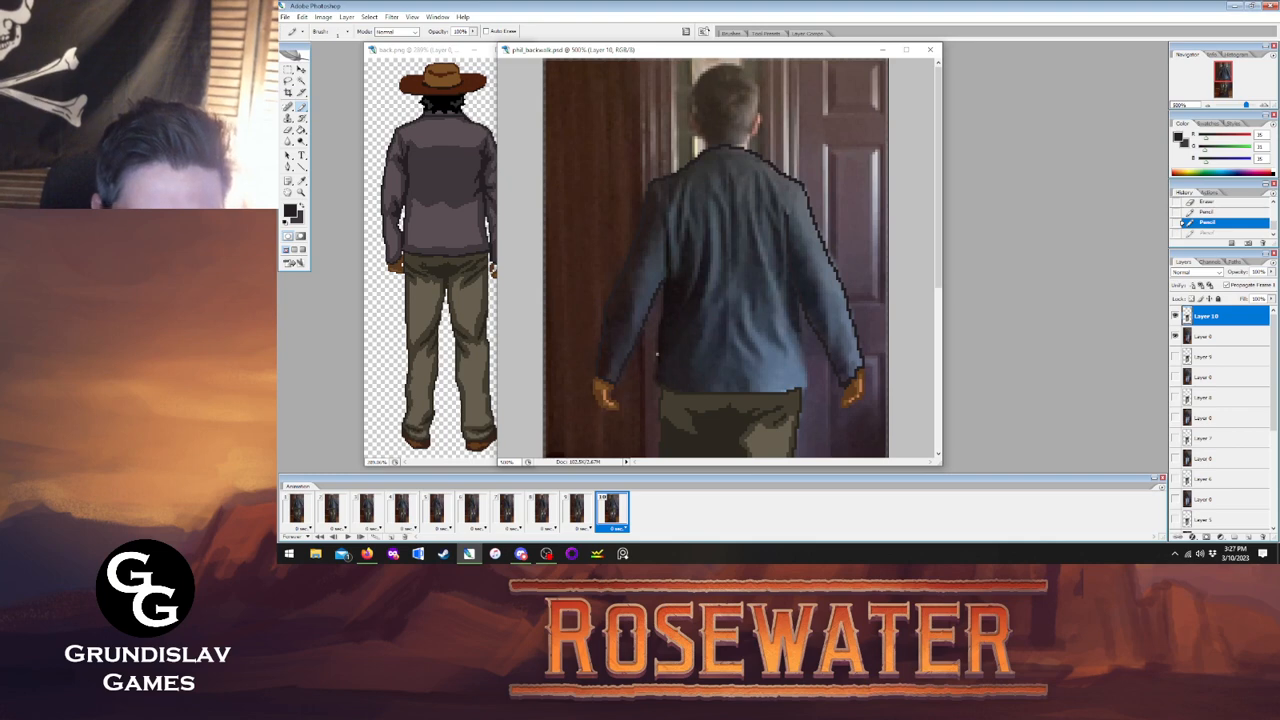
{"action": "key", "text": "ctrl+z"}
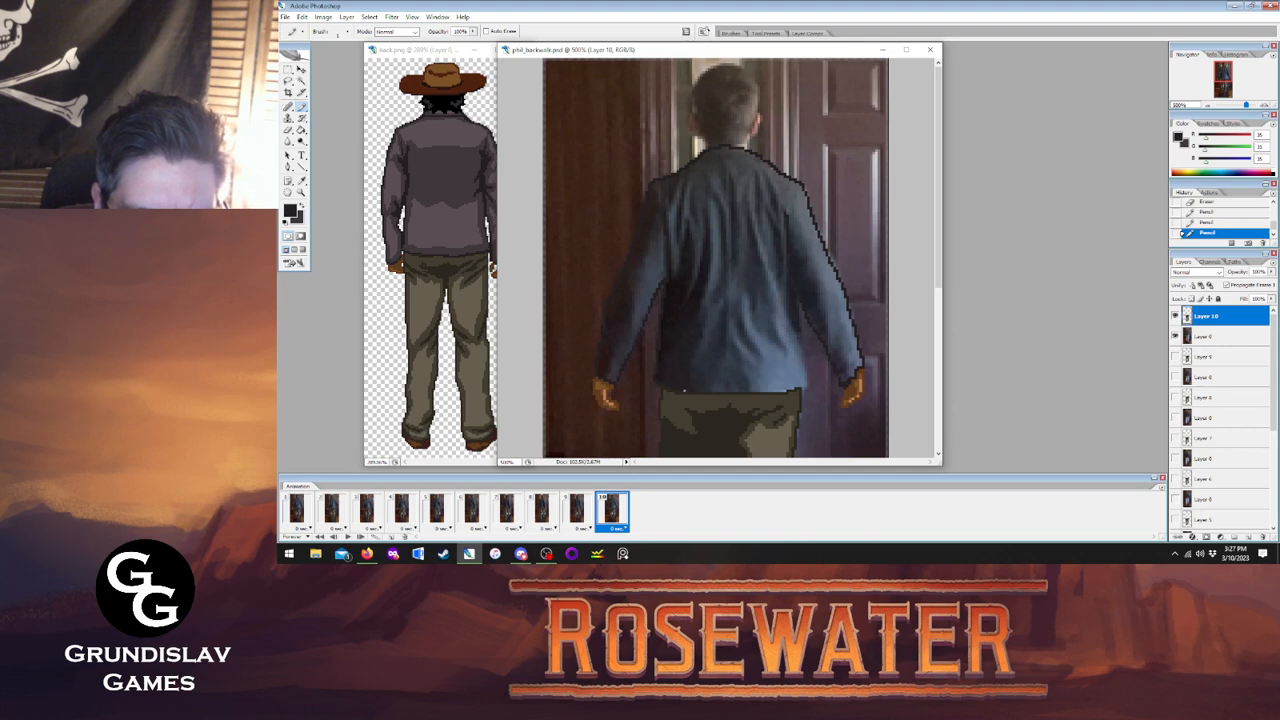
Pencil the jacket's hem and lower right side edge on frame 10, and erase the stray pixels at the hem's right corner.
{"action": "left_click_drag", "start_coordinate": [727, 390], "coordinate": [780, 390]}
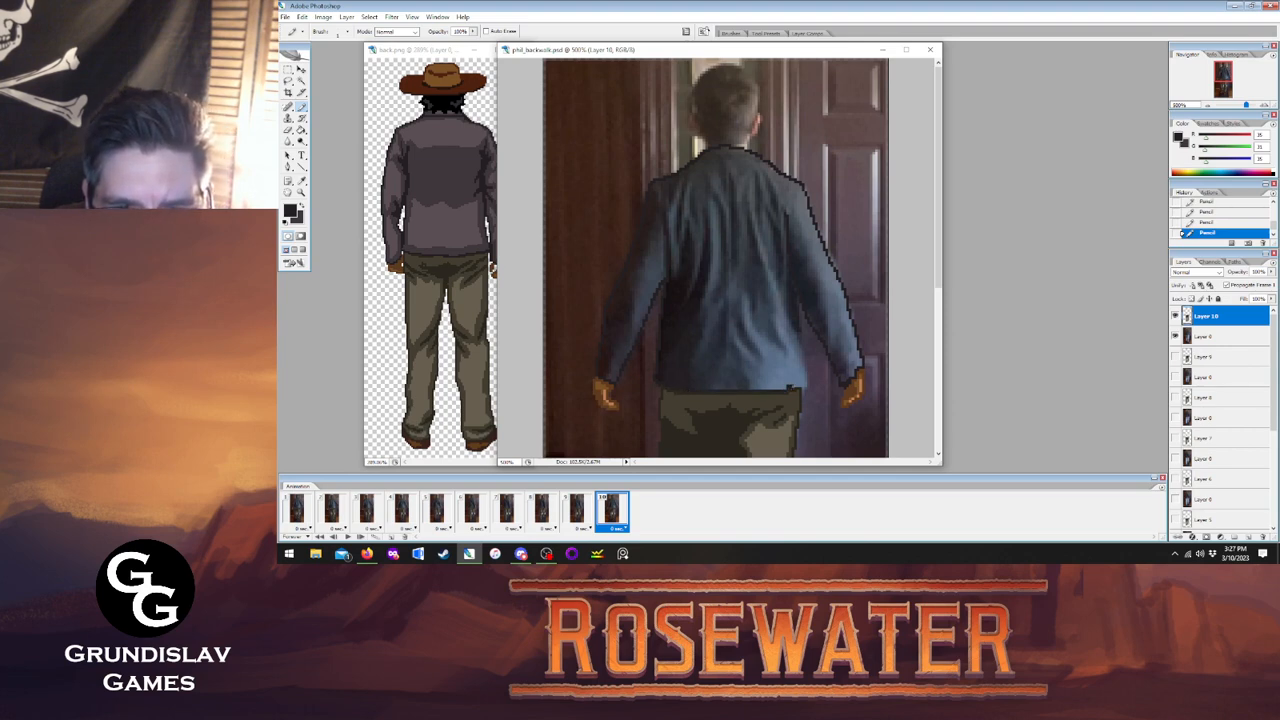
{"action": "left_click_drag", "start_coordinate": [803, 386], "coordinate": [802, 336]}
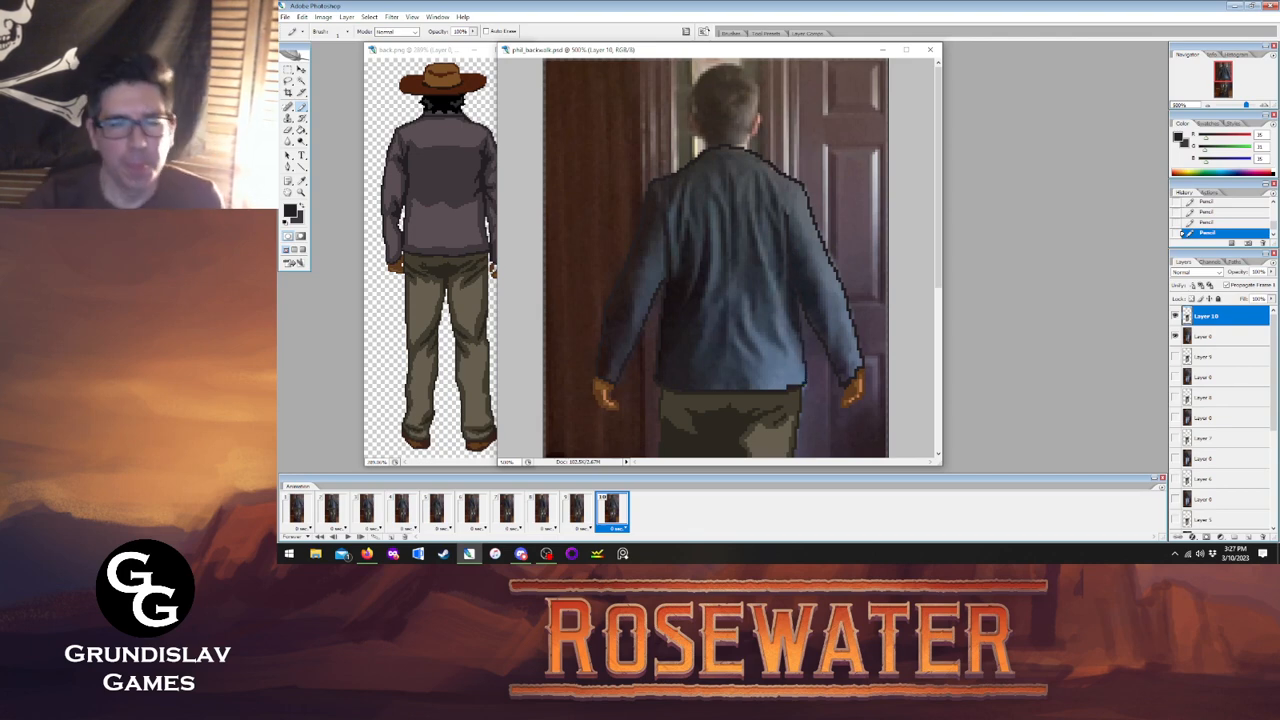
{"action": "key", "text": "e"}
{"action": "left_click", "coordinate": [786, 384]}
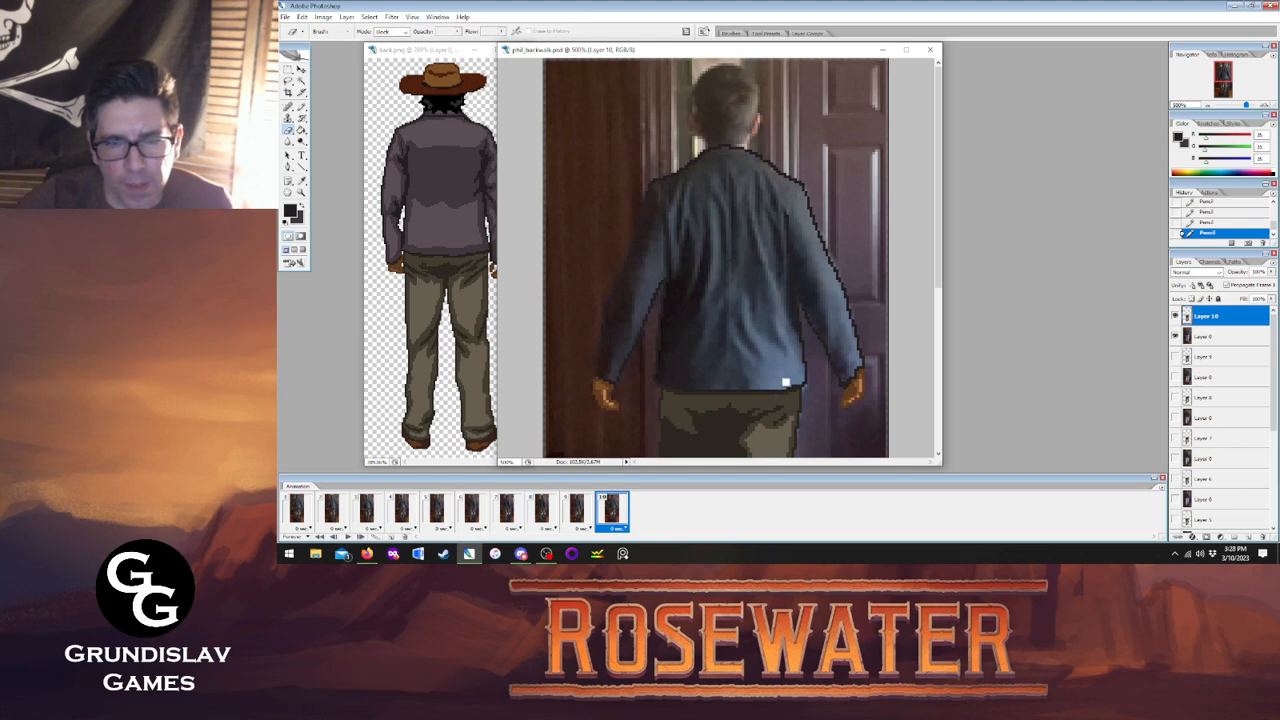
{"action": "key", "text": "b"}
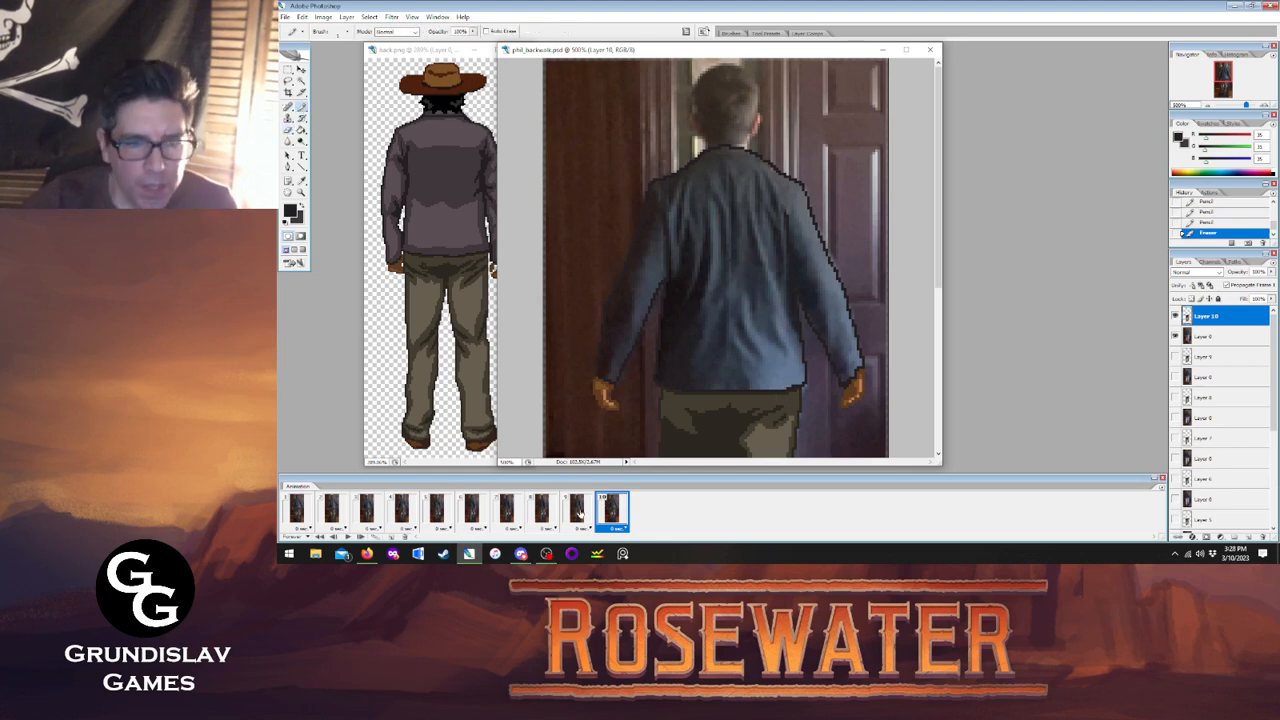
Pencil the lower edge of the jacket's collar on frame 10, comparing the frame with frame 9.
{"action": "left_click", "coordinate": [577, 510]}
{"action": "left_click", "coordinate": [611, 510]}
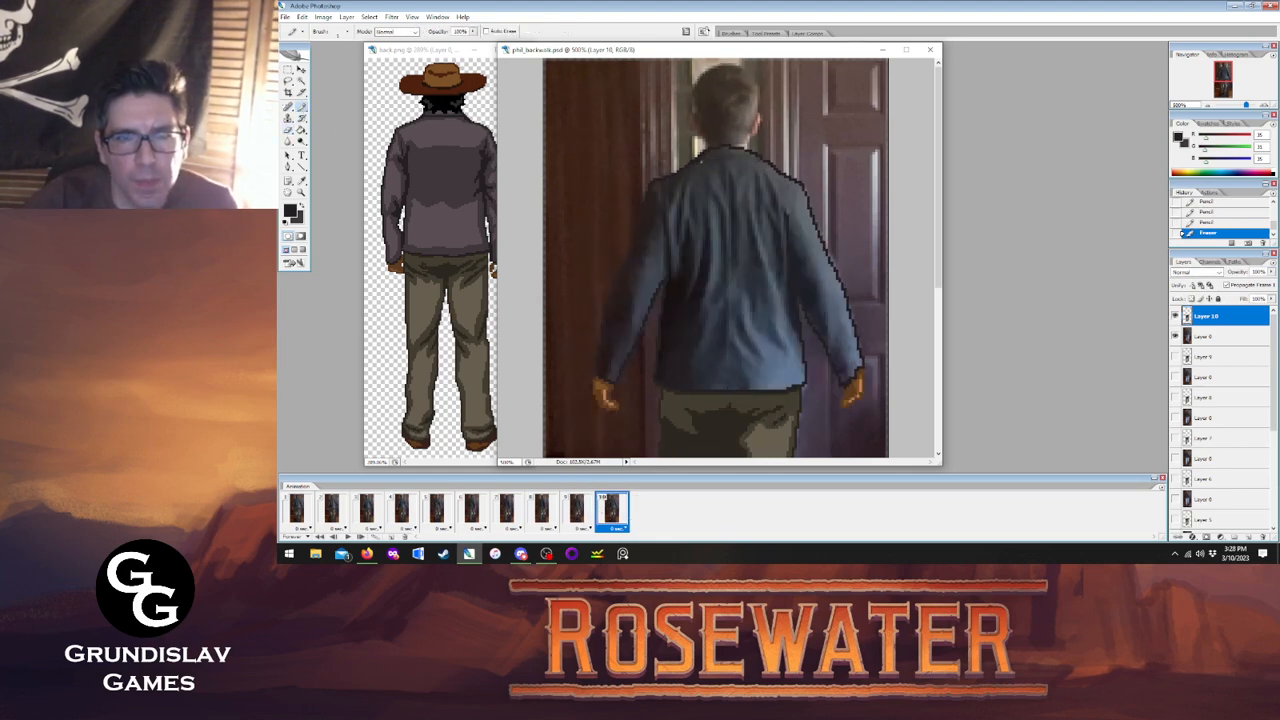
{"action": "left_click_drag", "start_coordinate": [740, 158], "coordinate": [760, 161]}
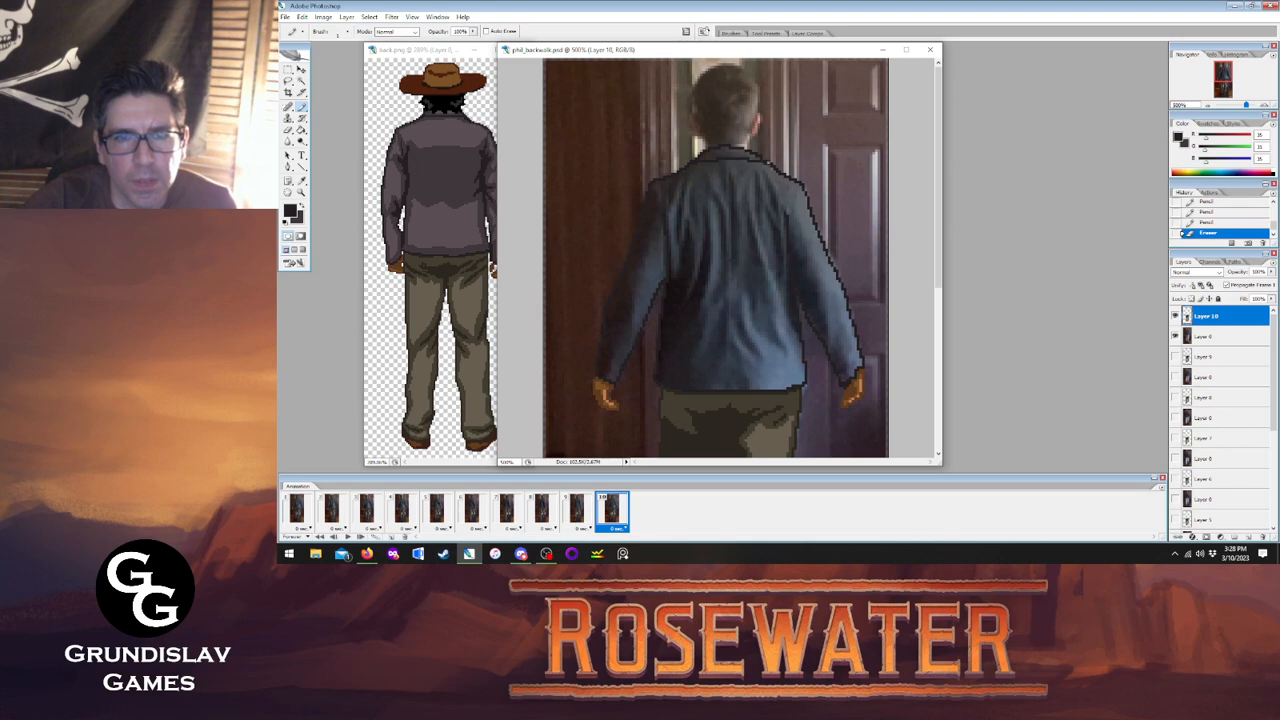
{"action": "left_click", "coordinate": [582, 507]}
{"action": "left_click", "coordinate": [606, 508]}
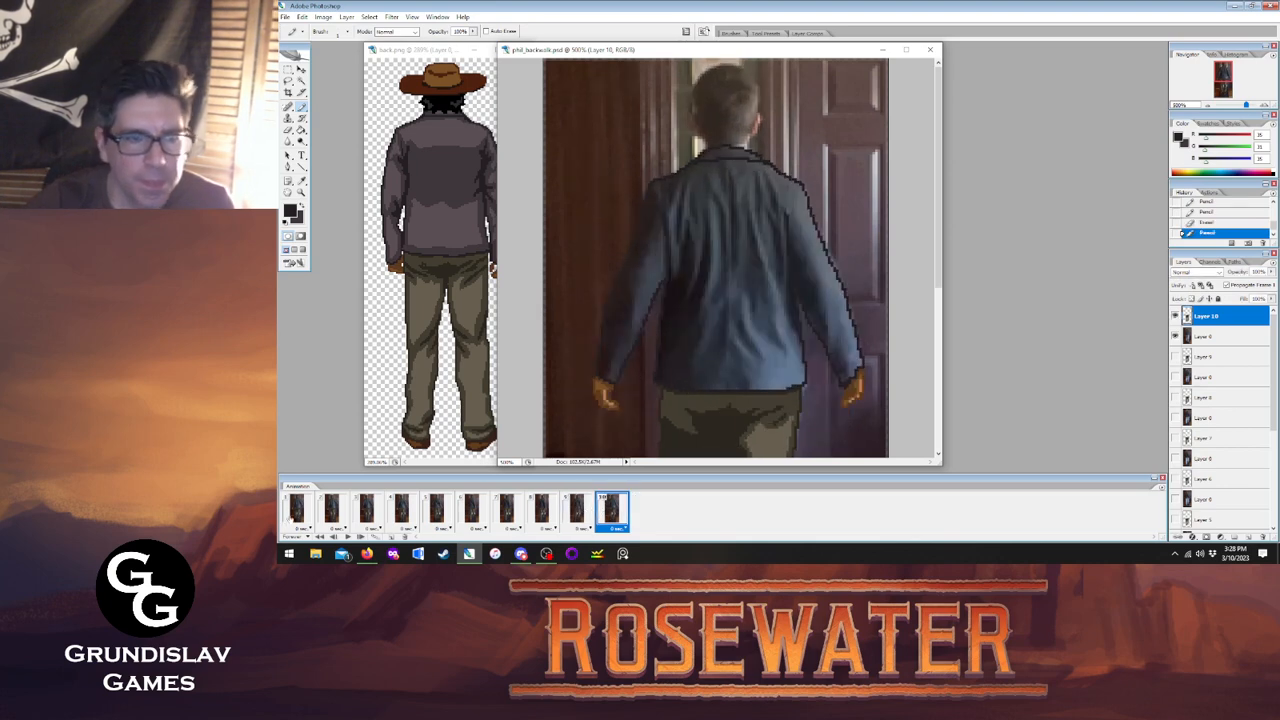
Play the animation from frame 1 to check the jacket outlines in motion, and return to frame 1.
{"action": "left_click", "coordinate": [295, 515]}
{"action": "left_click", "coordinate": [350, 538]}
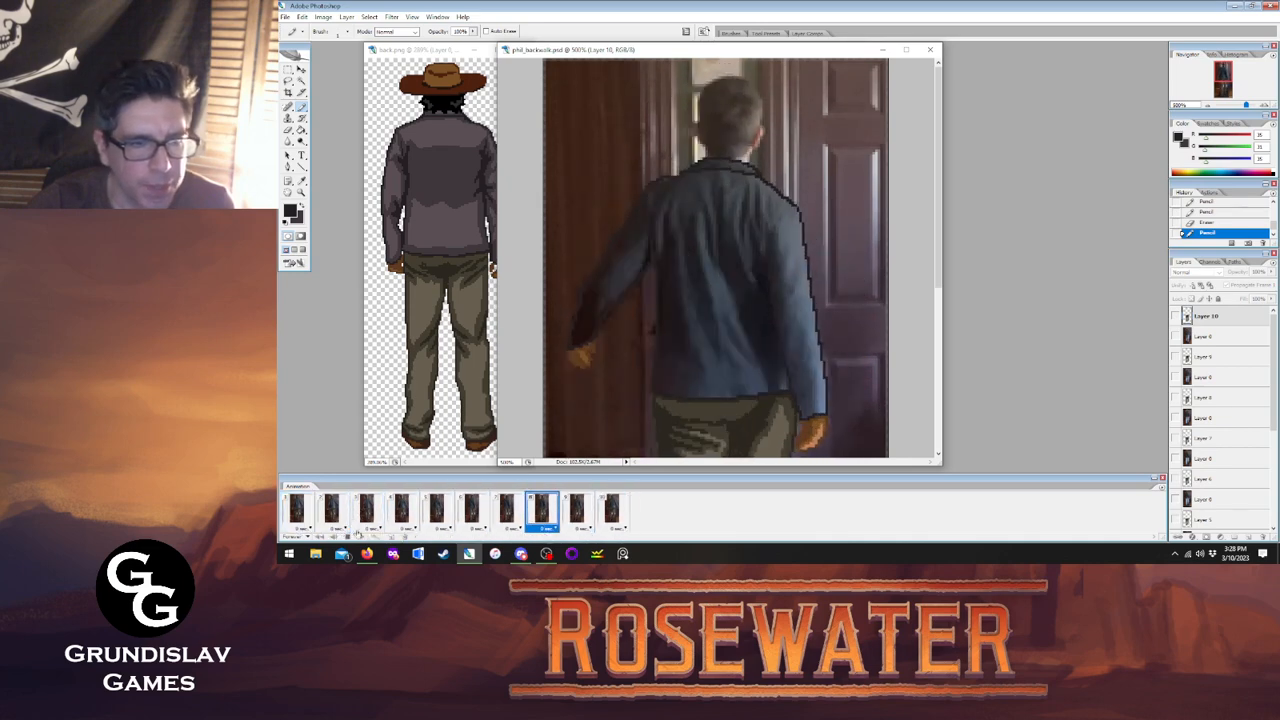
{"action": "left_click", "coordinate": [298, 513]}
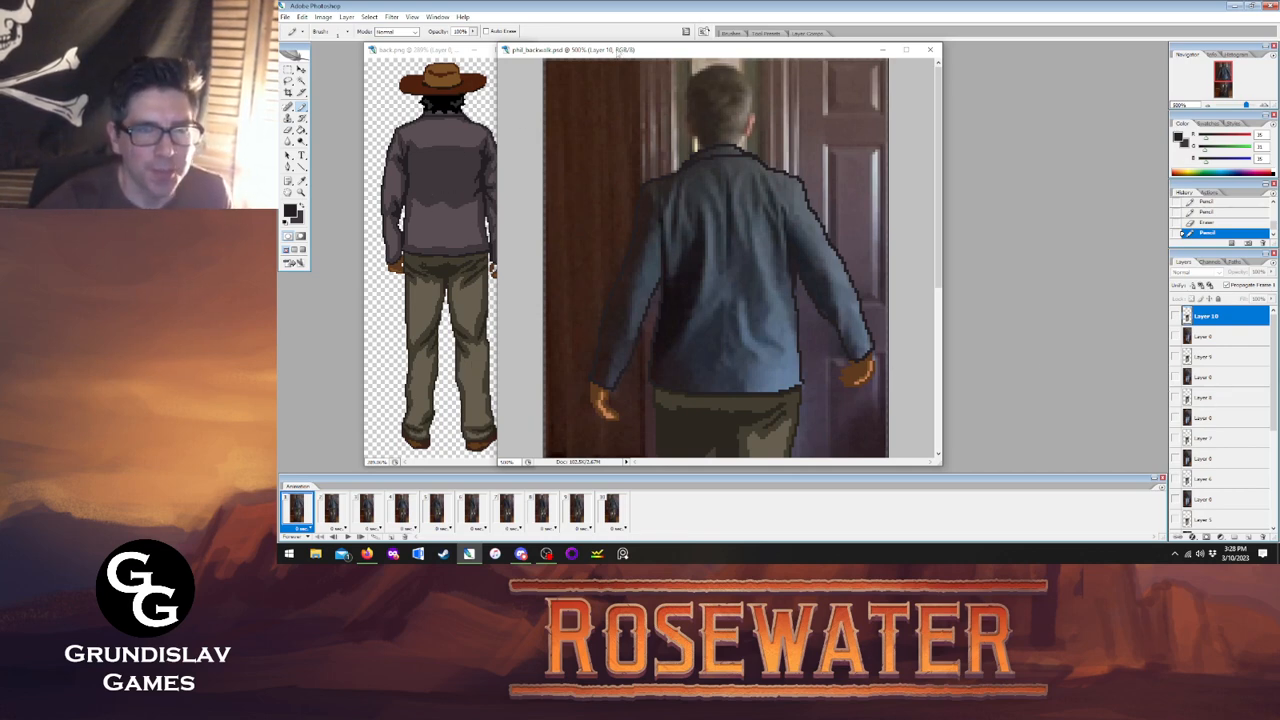
Uncover the back.png reference and, on frame 1's Layer 1, pencil the right sleeve's inner edge and the left shoulder's outline.
{"action": "left_click_drag", "start_coordinate": [622, 50], "coordinate": [667, 52]}
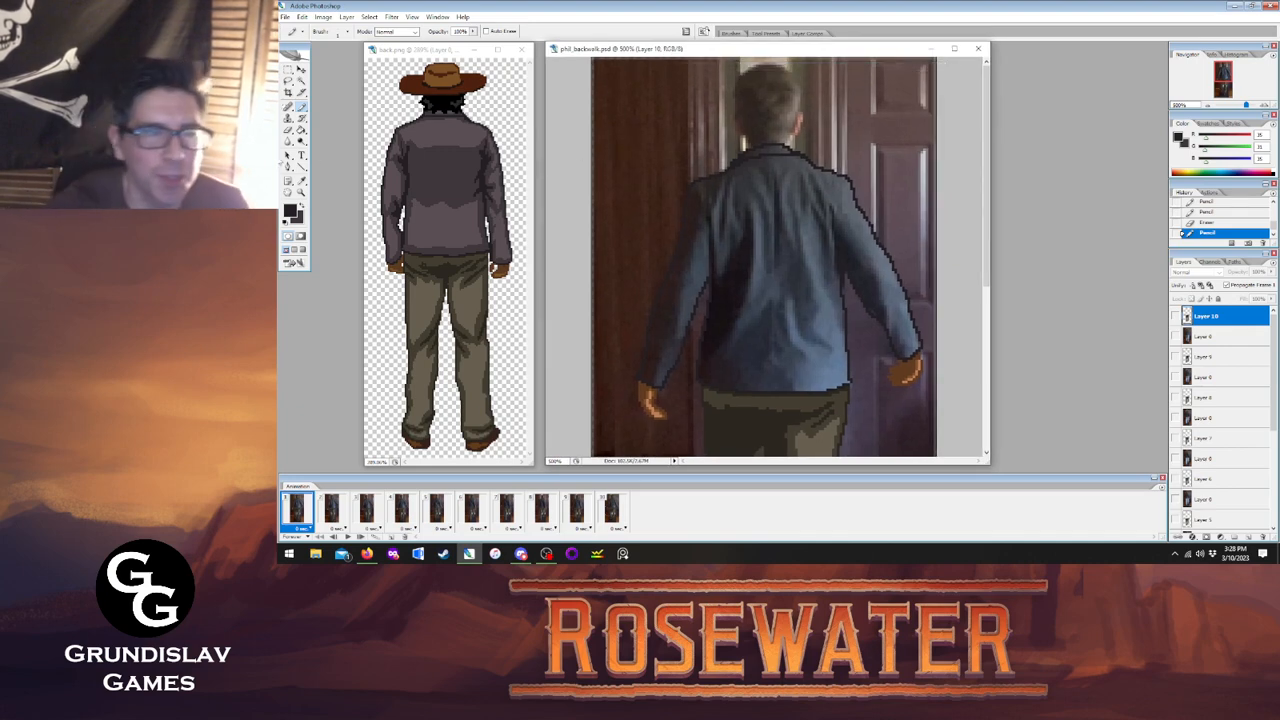
{"action": "left_click_drag", "start_coordinate": [1272, 381], "coordinate": [1272, 484]}
{"action": "left_click", "coordinate": [1215, 501]}
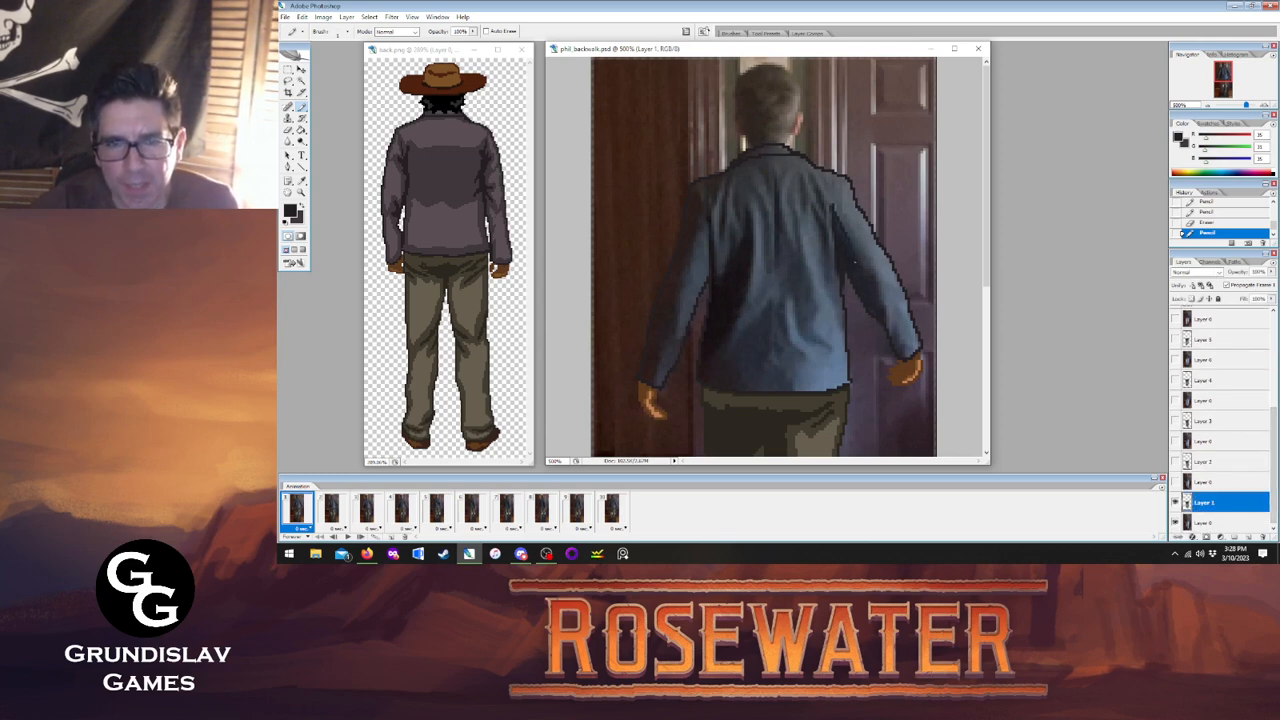
{"action": "left_click_drag", "start_coordinate": [887, 313], "coordinate": [887, 331]}
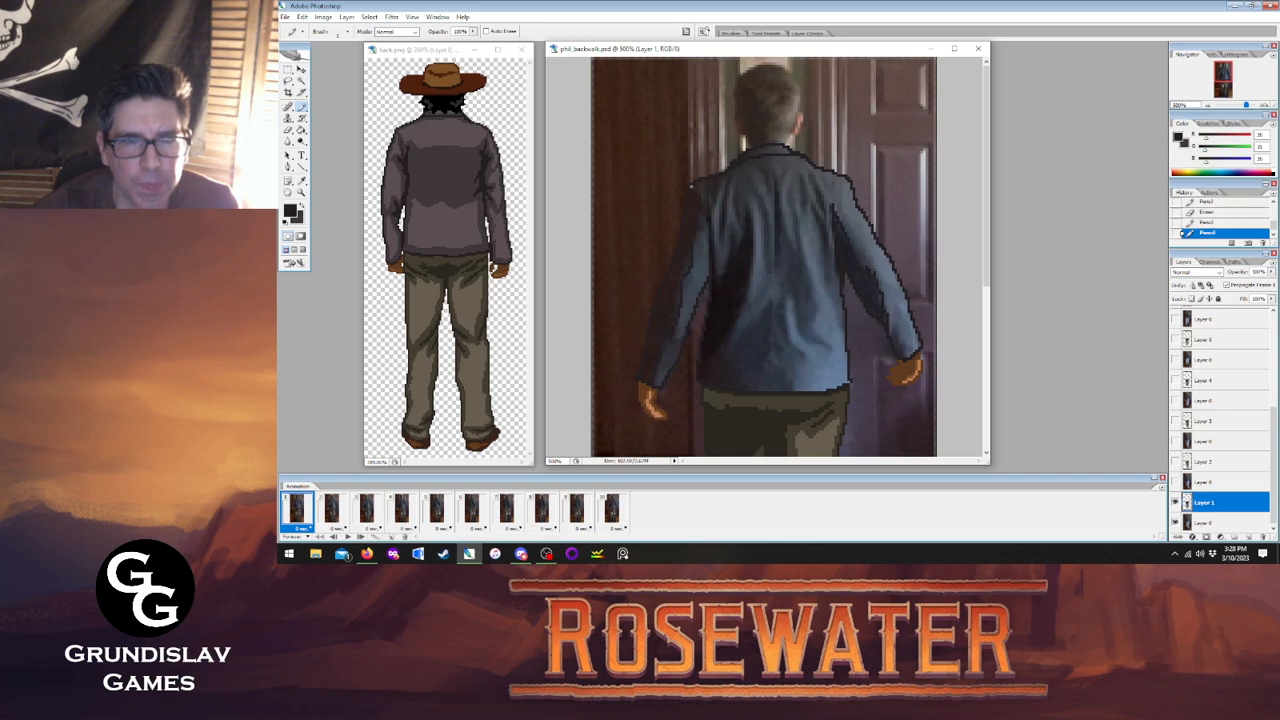
{"action": "left_click", "coordinate": [691, 186]}
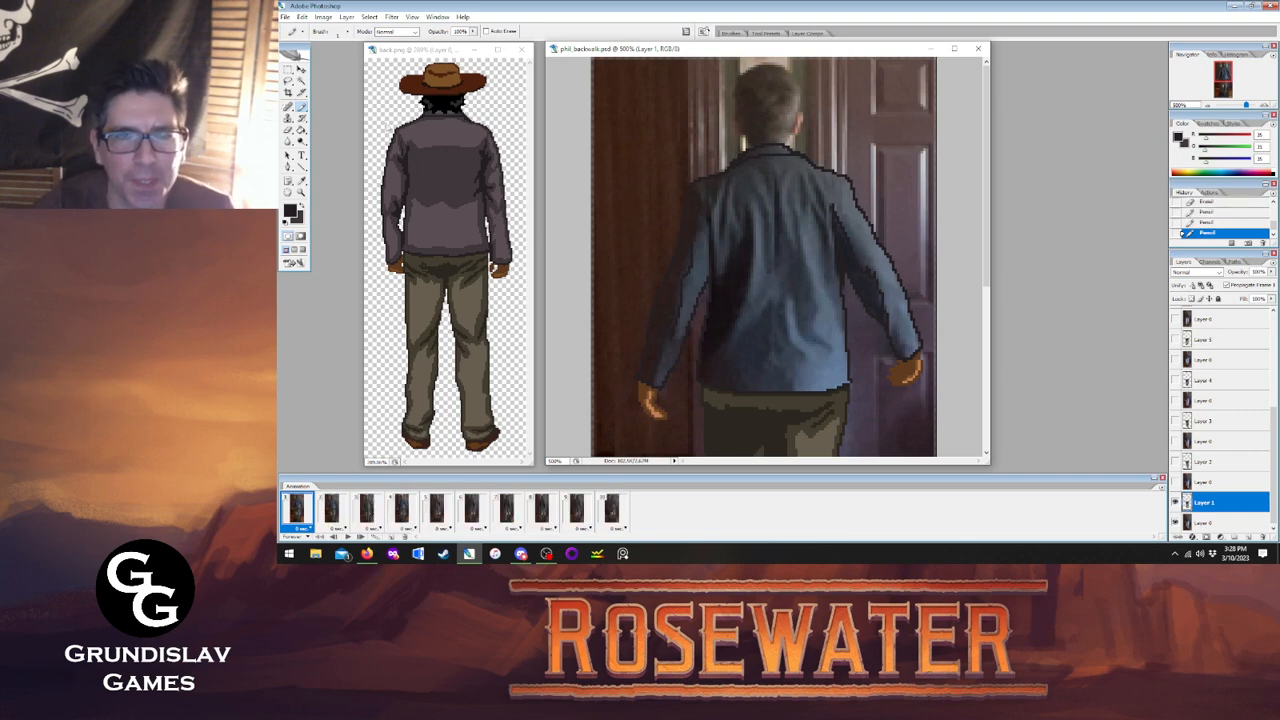
Apply a dark Paint Bucket fill at the left sleeve on frame 1, touch up the right sleeve in pencil and compare with frame 2.
{"action": "left_click", "coordinate": [300, 130]}
{"action": "left_click", "coordinate": [685, 278]}
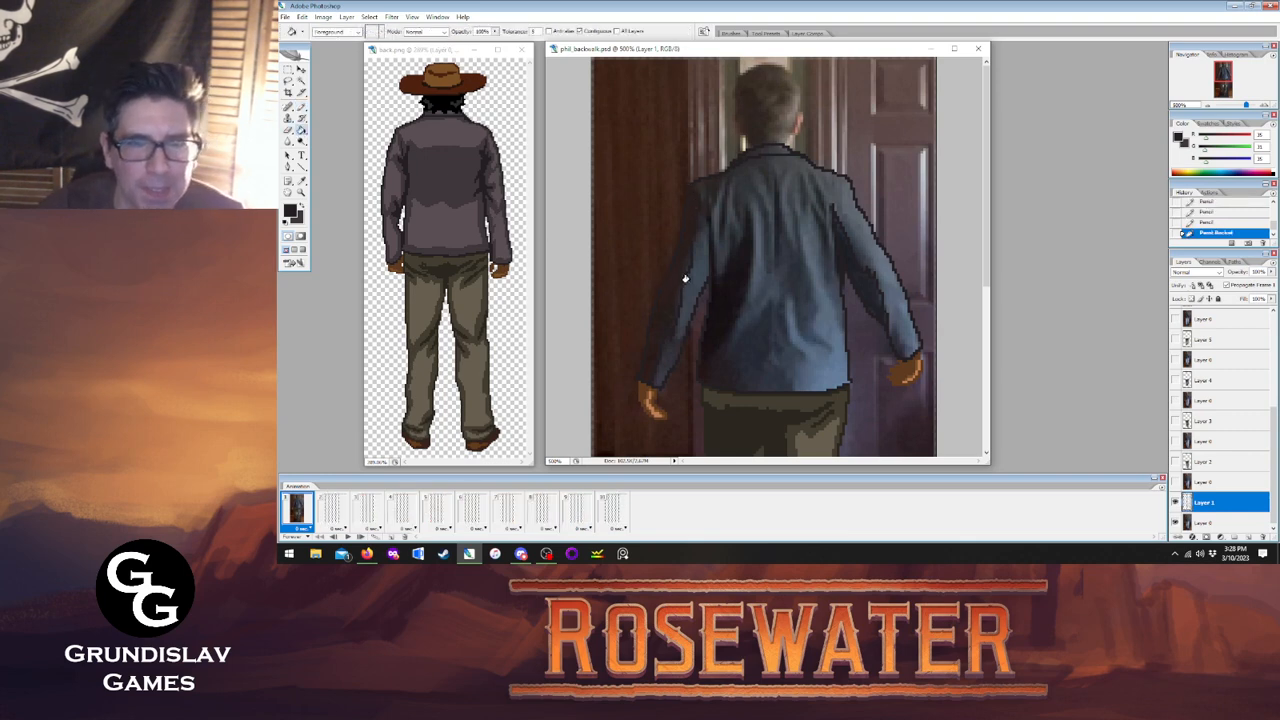
{"action": "left_click", "coordinate": [302, 106]}
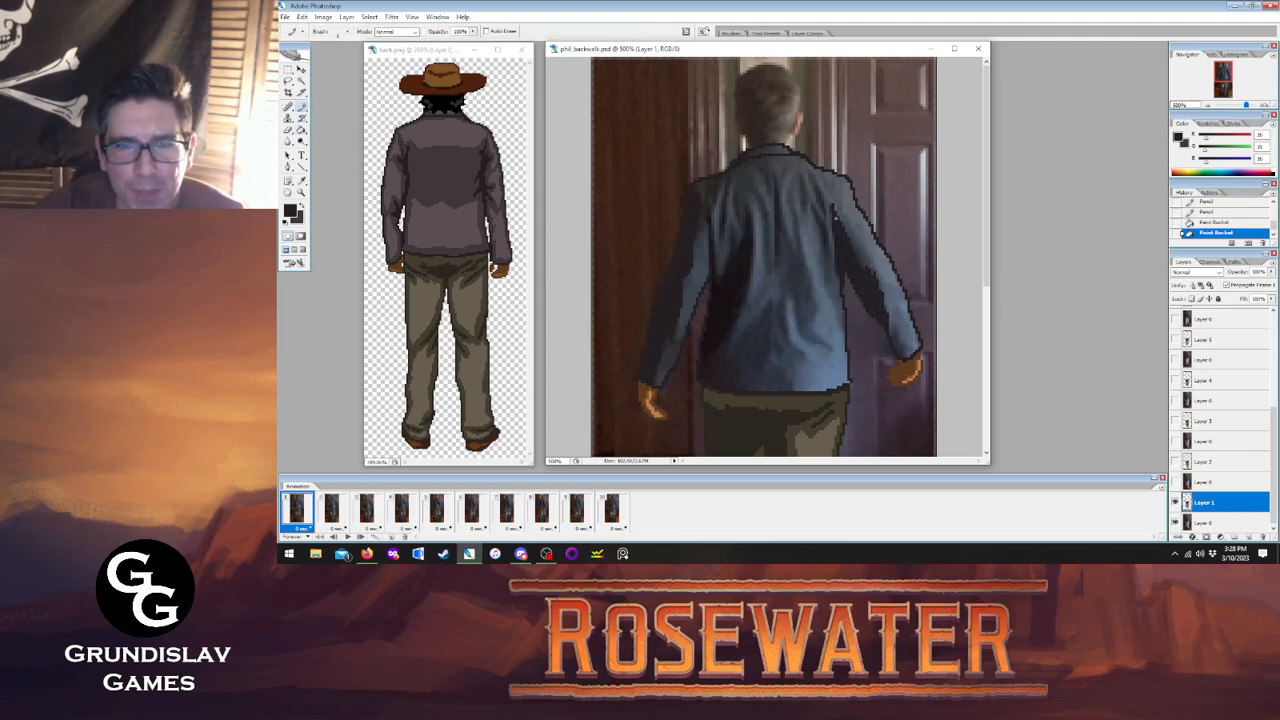
{"action": "left_click", "coordinate": [856, 246]}
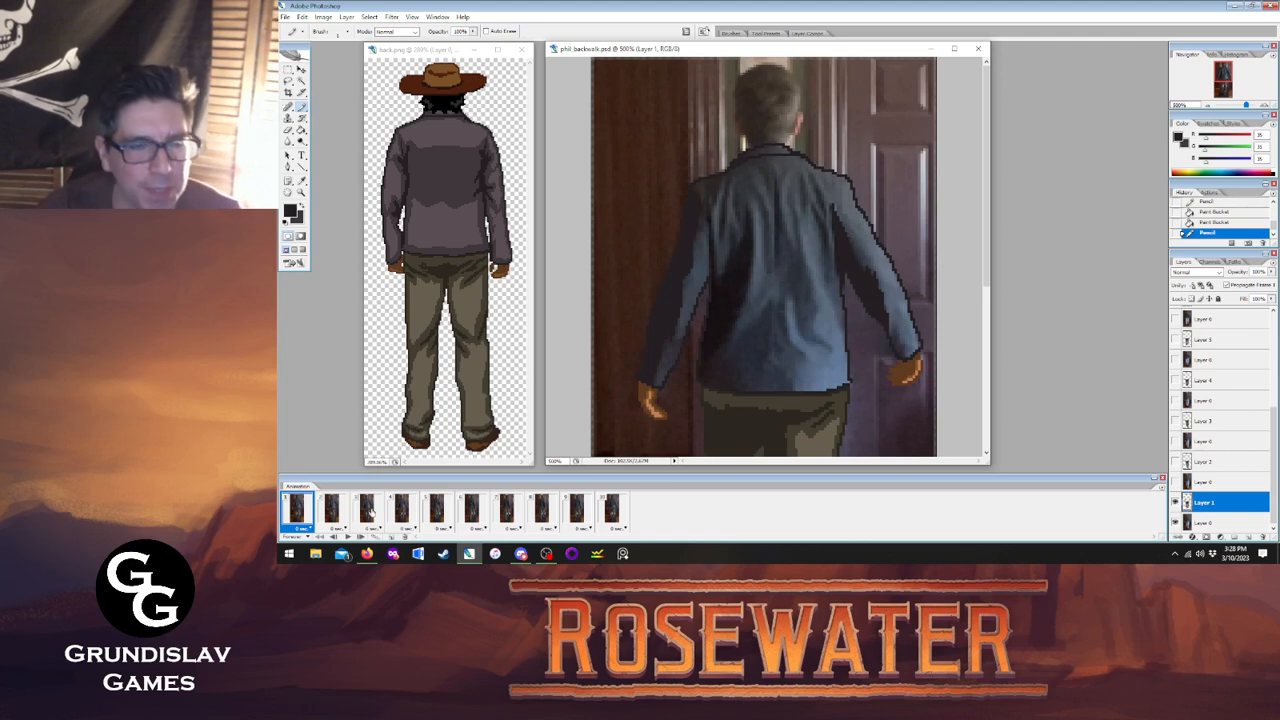
{"action": "left_click", "coordinate": [335, 516]}
{"action": "left_click", "coordinate": [302, 514]}
Touch up the left shoulder's outline in pencil on frame 10's Layer 10, comparing the frame with frame 1.
{"action": "left_click", "coordinate": [612, 510]}
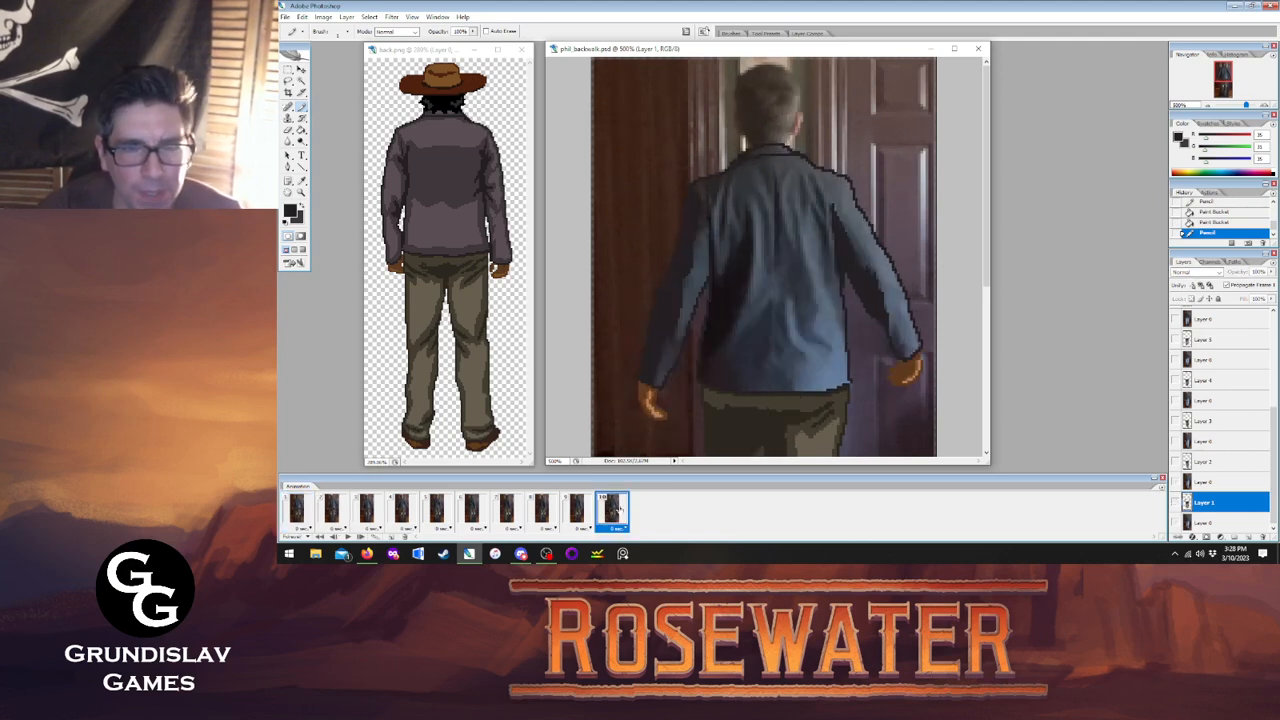
{"action": "left_click_drag", "start_coordinate": [1272, 420], "coordinate": [1272, 326]}
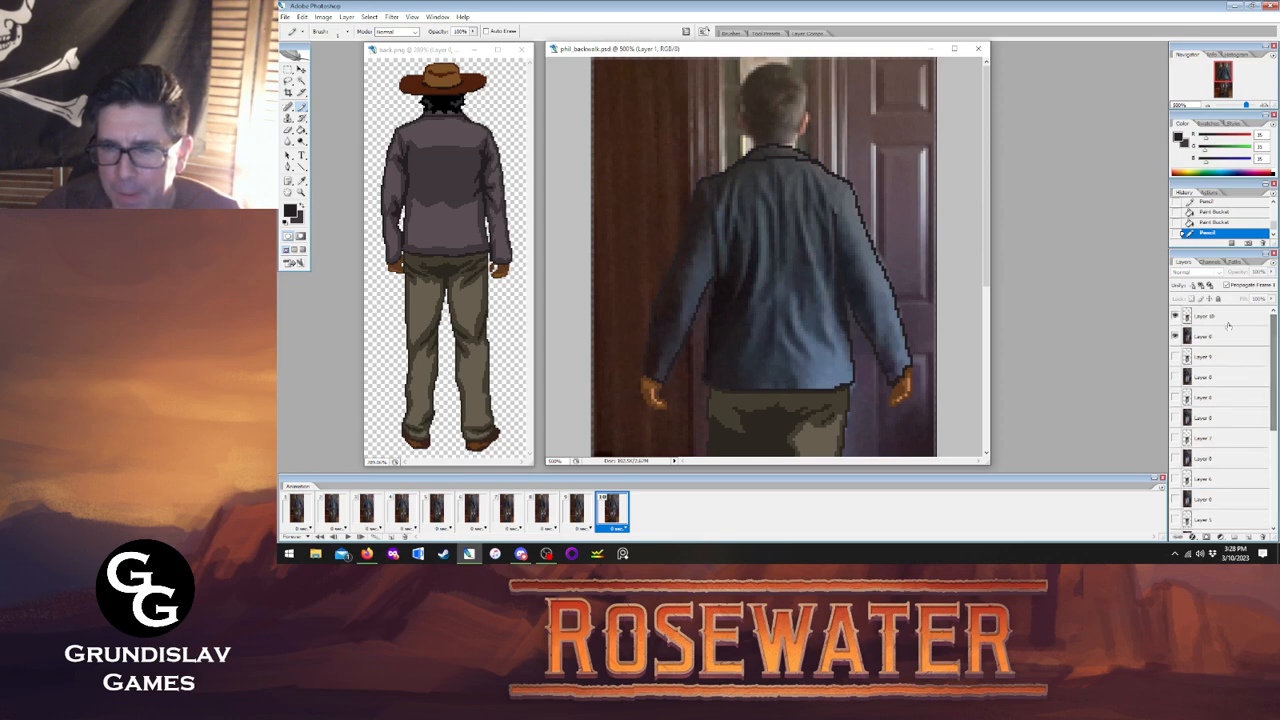
{"action": "left_click", "coordinate": [1227, 321]}
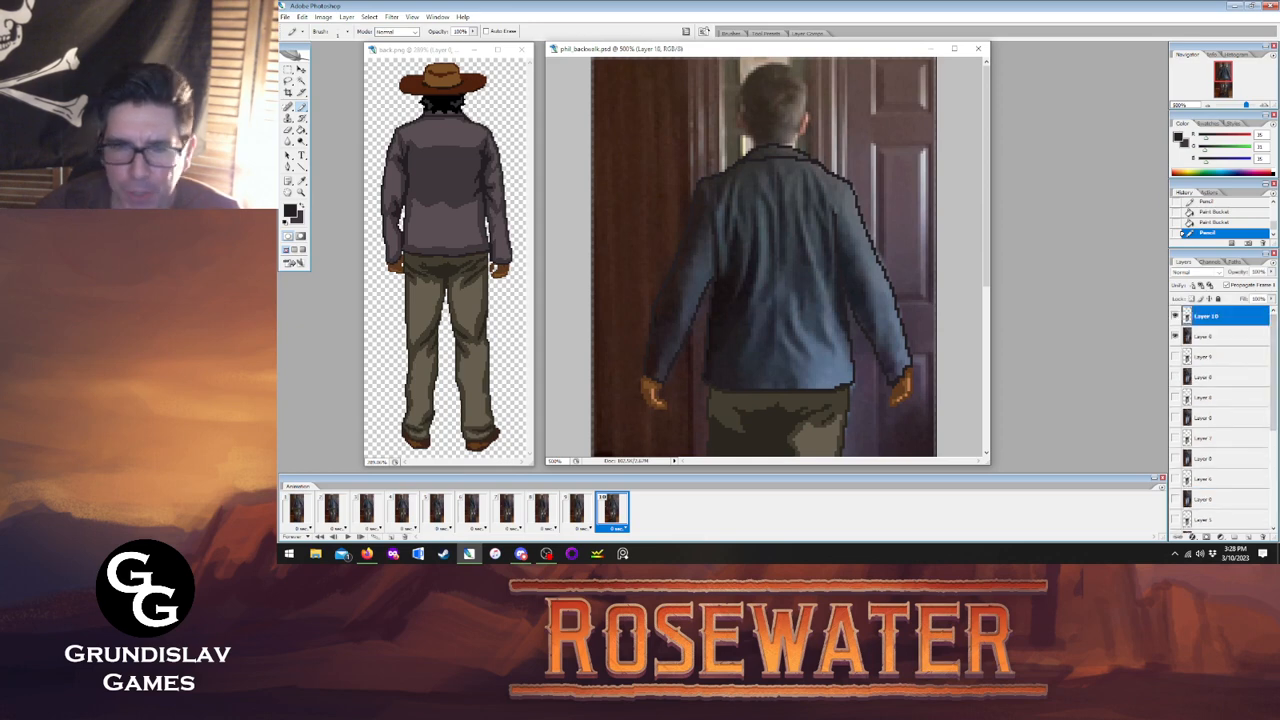
{"action": "left_click", "coordinate": [610, 512]}
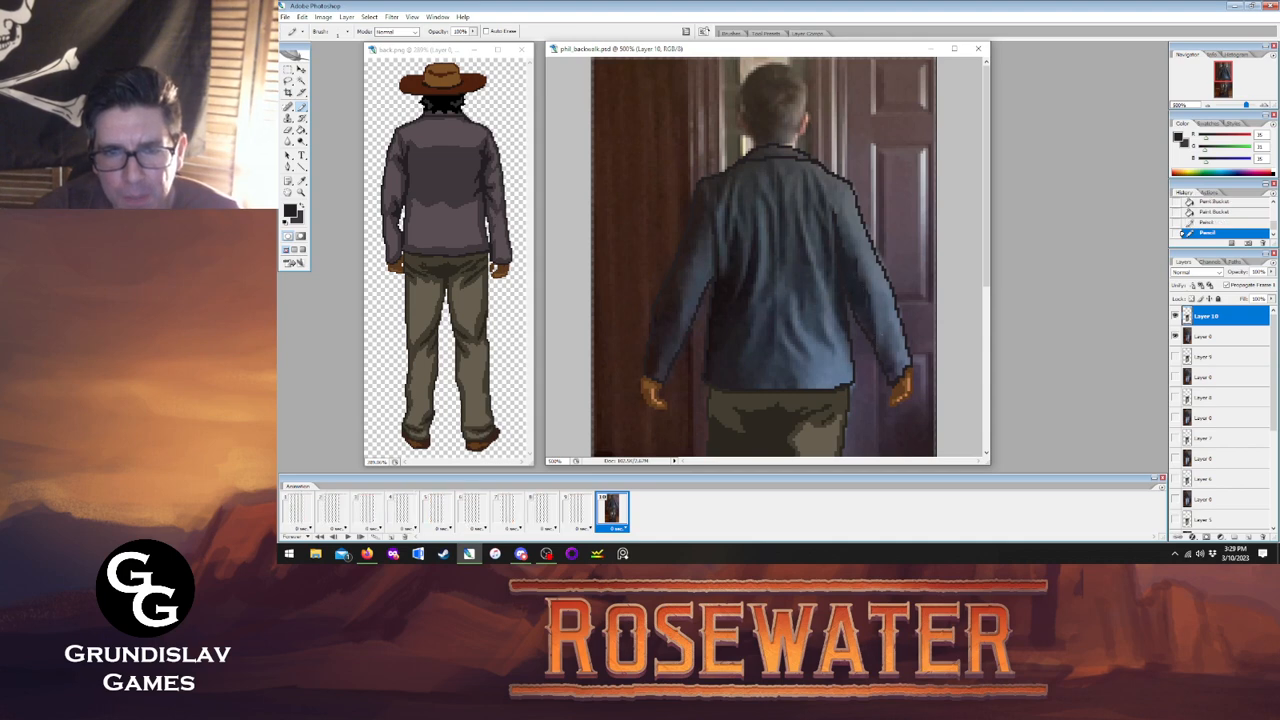
{"action": "left_click", "coordinate": [300, 515]}
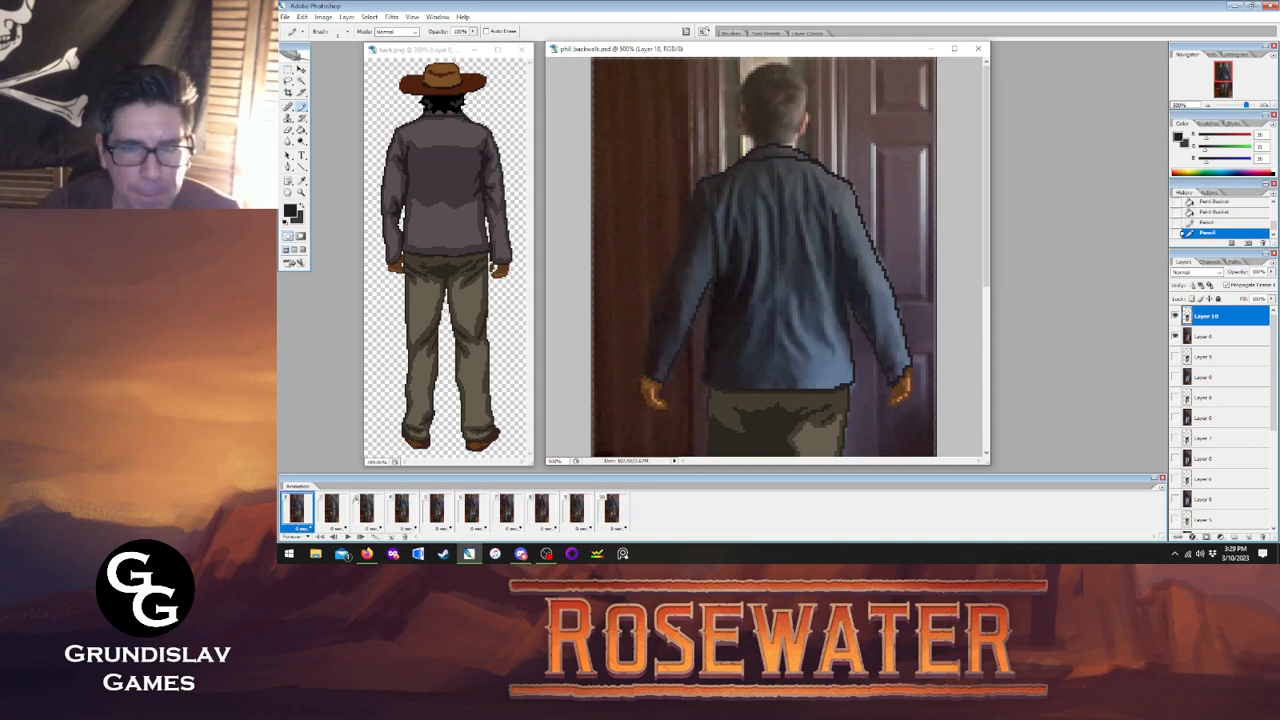
{"action": "left_click", "coordinate": [612, 508]}
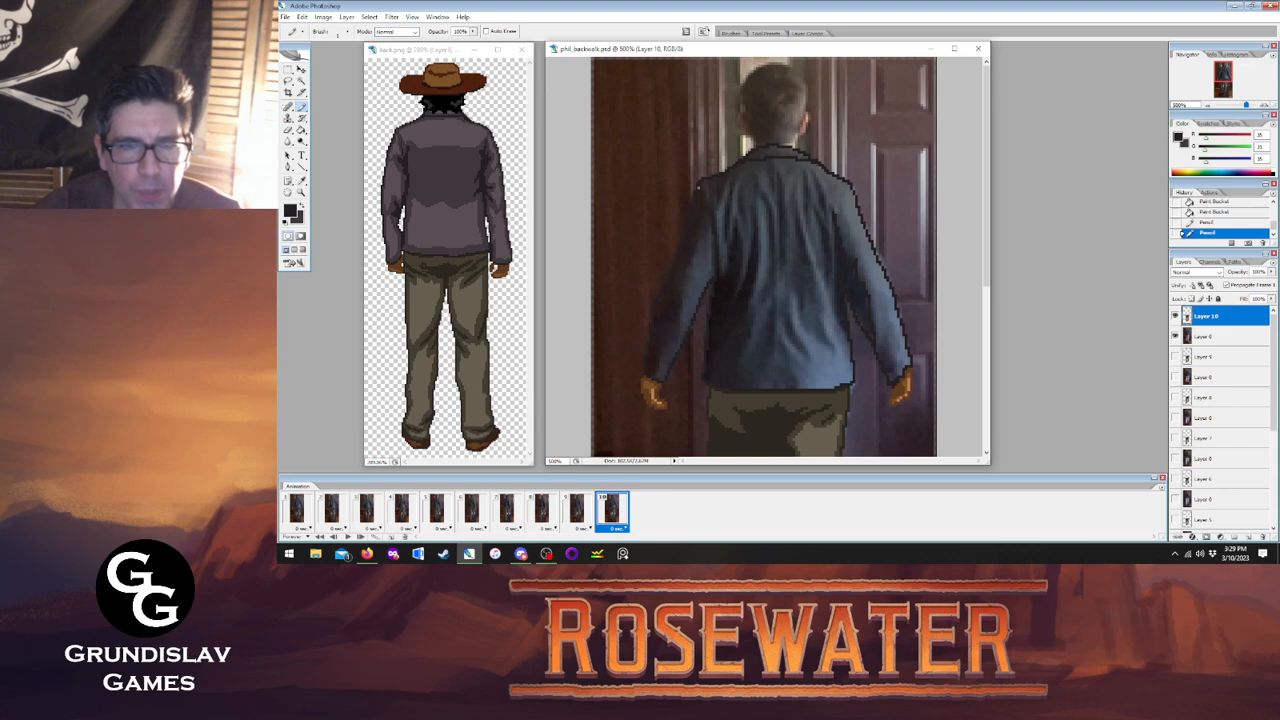
{"action": "left_click", "coordinate": [699, 186]}
Apply dark Paint Bucket fills at the left and right sleeves on frame 10 and compare with frame 1.
{"action": "key", "text": "g"}
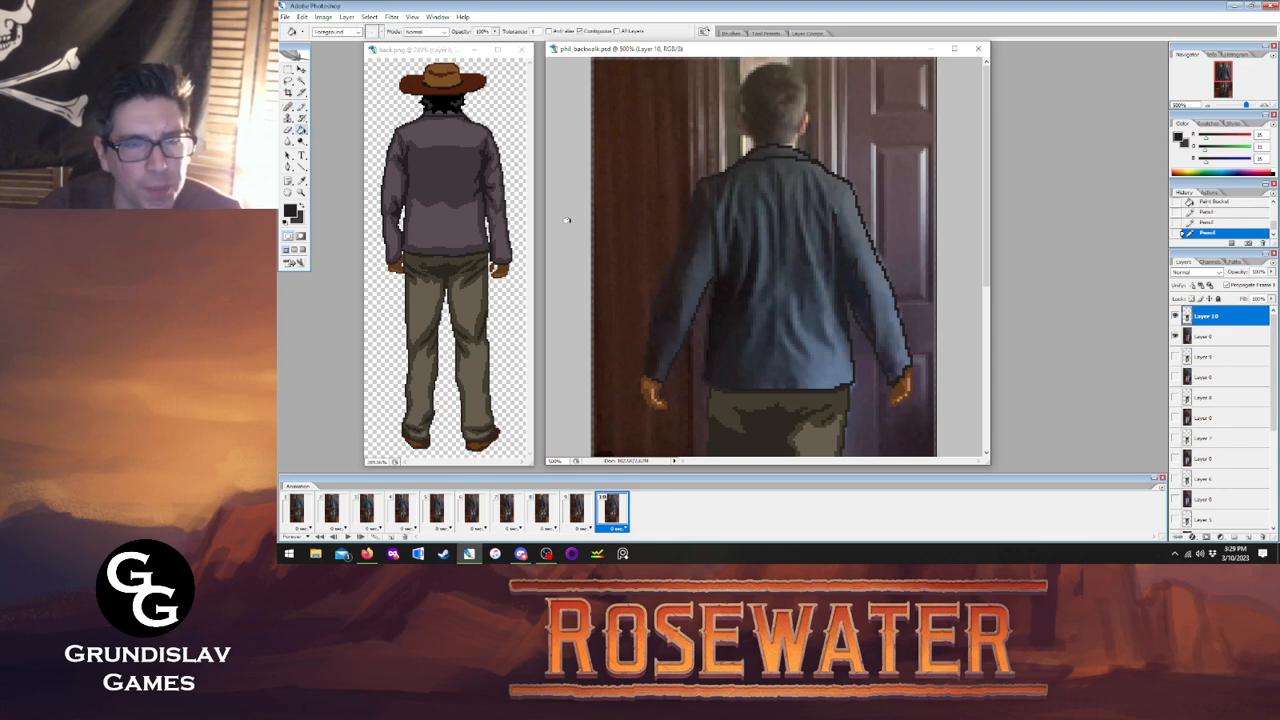
{"action": "left_click", "coordinate": [681, 292]}
{"action": "left_click", "coordinate": [860, 298]}
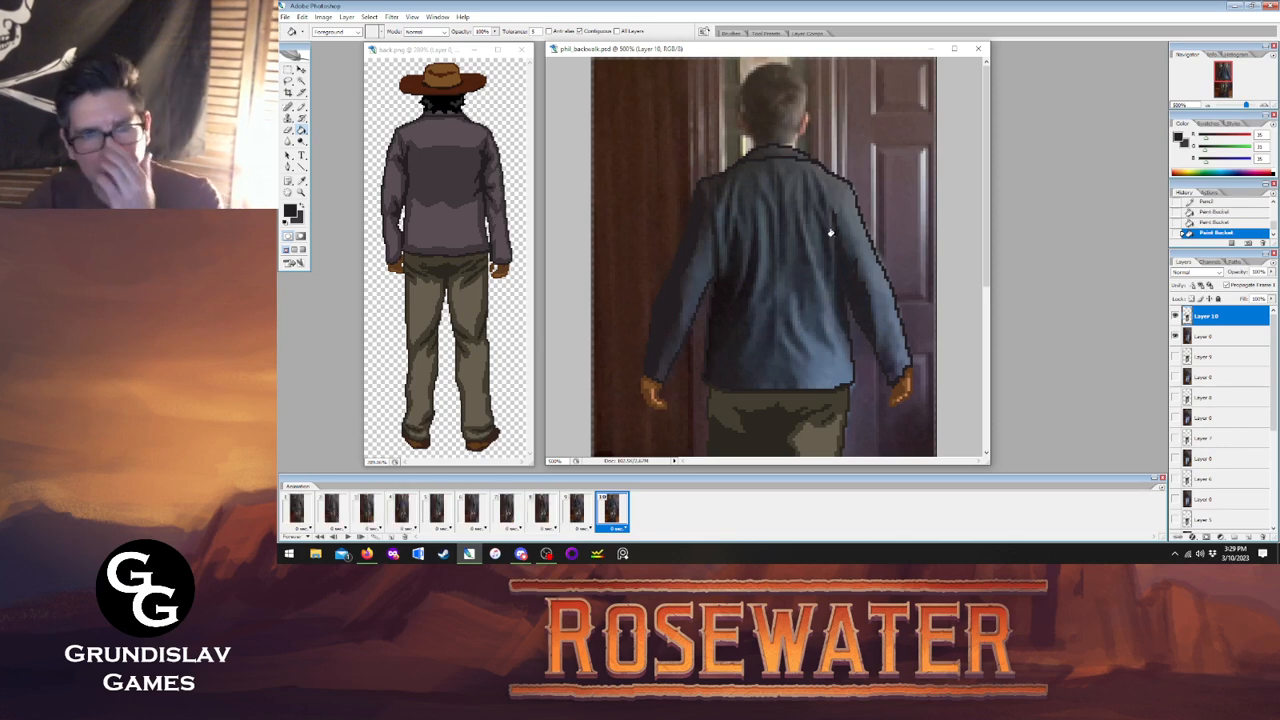
{"action": "left_click", "coordinate": [297, 512]}
On frame 2's Layer 2, pencil the left sleeve's outline near the cuff and at the shoulder.
{"action": "left_click", "coordinate": [330, 511]}
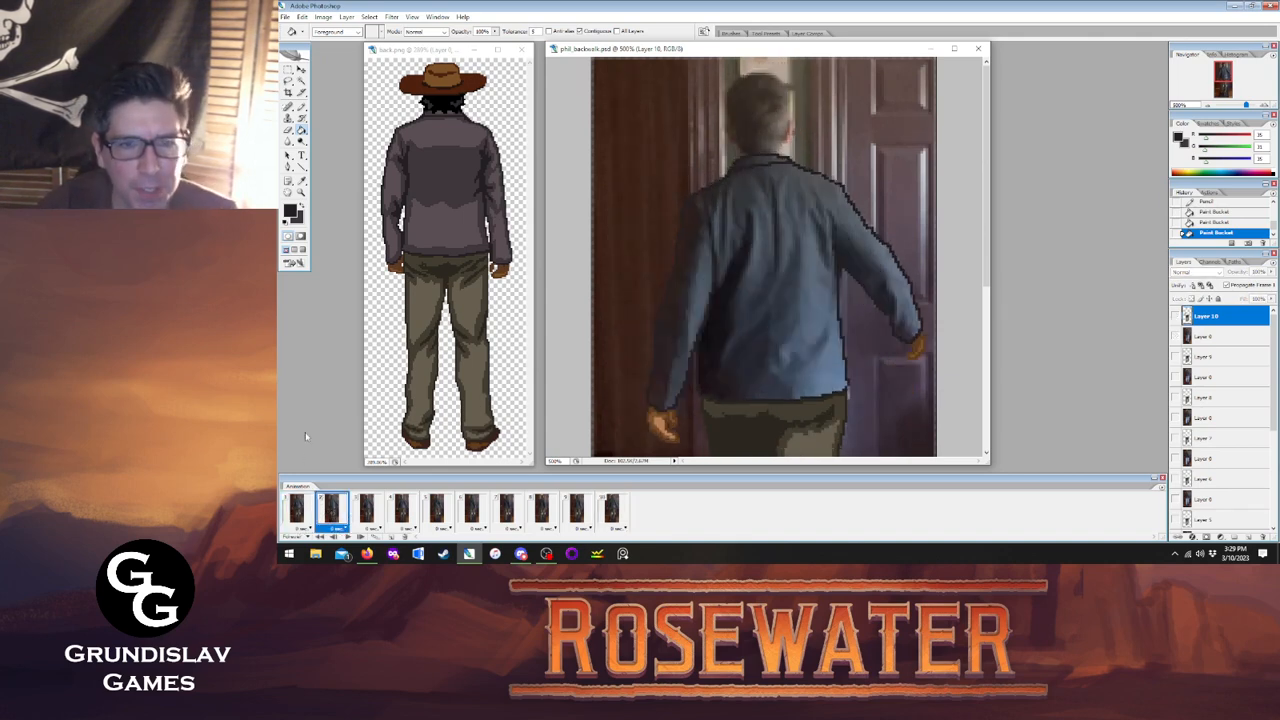
{"action": "key", "text": "b"}
{"action": "left_click_drag", "start_coordinate": [1273, 420], "coordinate": [1274, 515]}
{"action": "left_click", "coordinate": [1216, 462]}
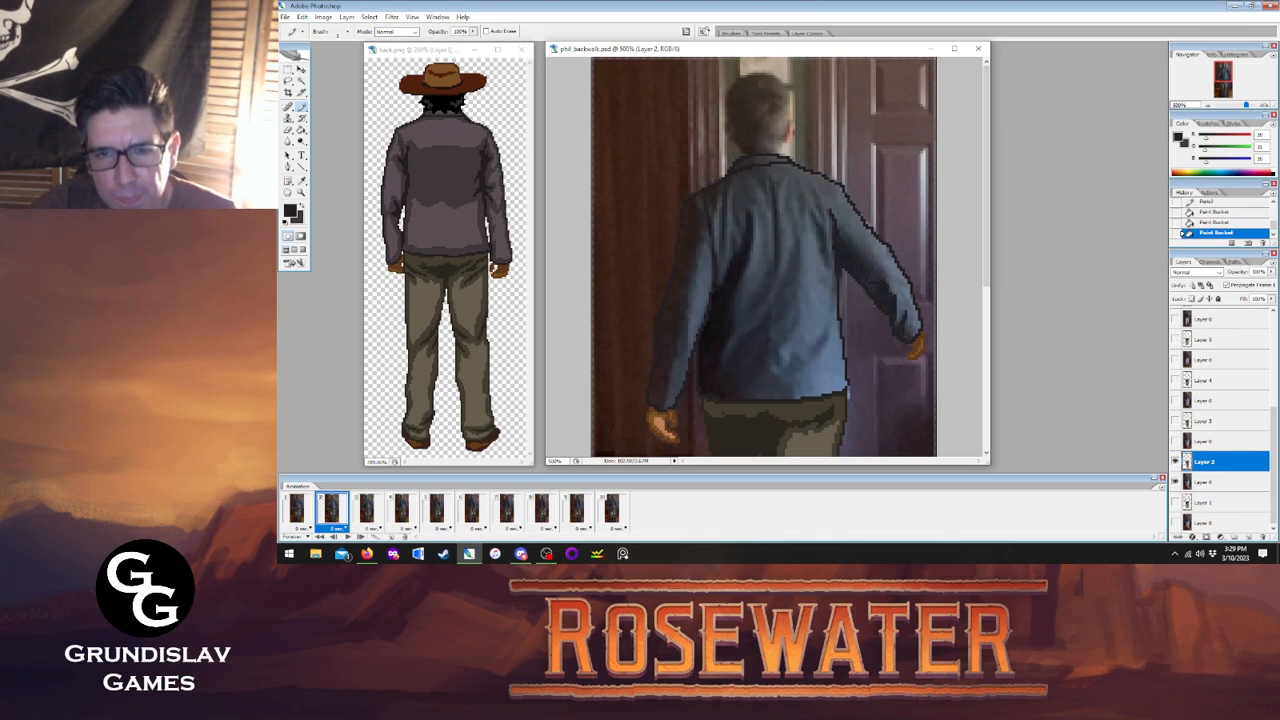
{"action": "left_click", "coordinate": [651, 399]}
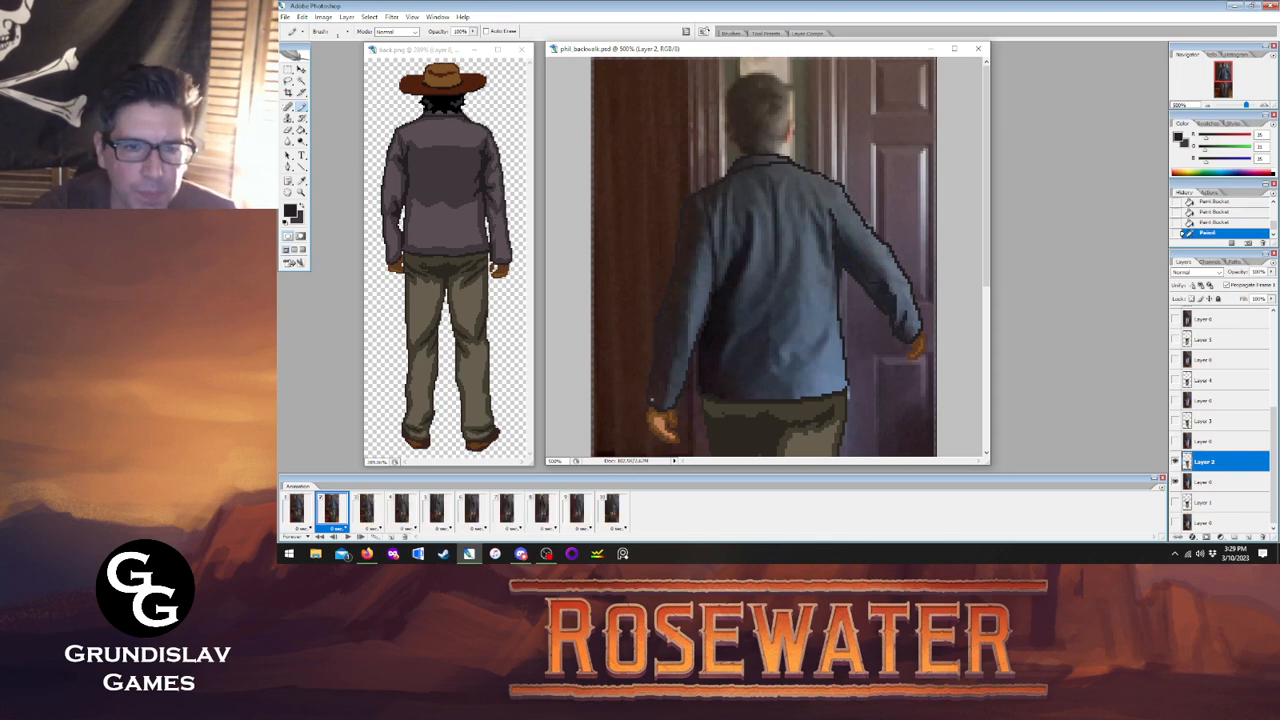
{"action": "left_click", "coordinate": [650, 399]}
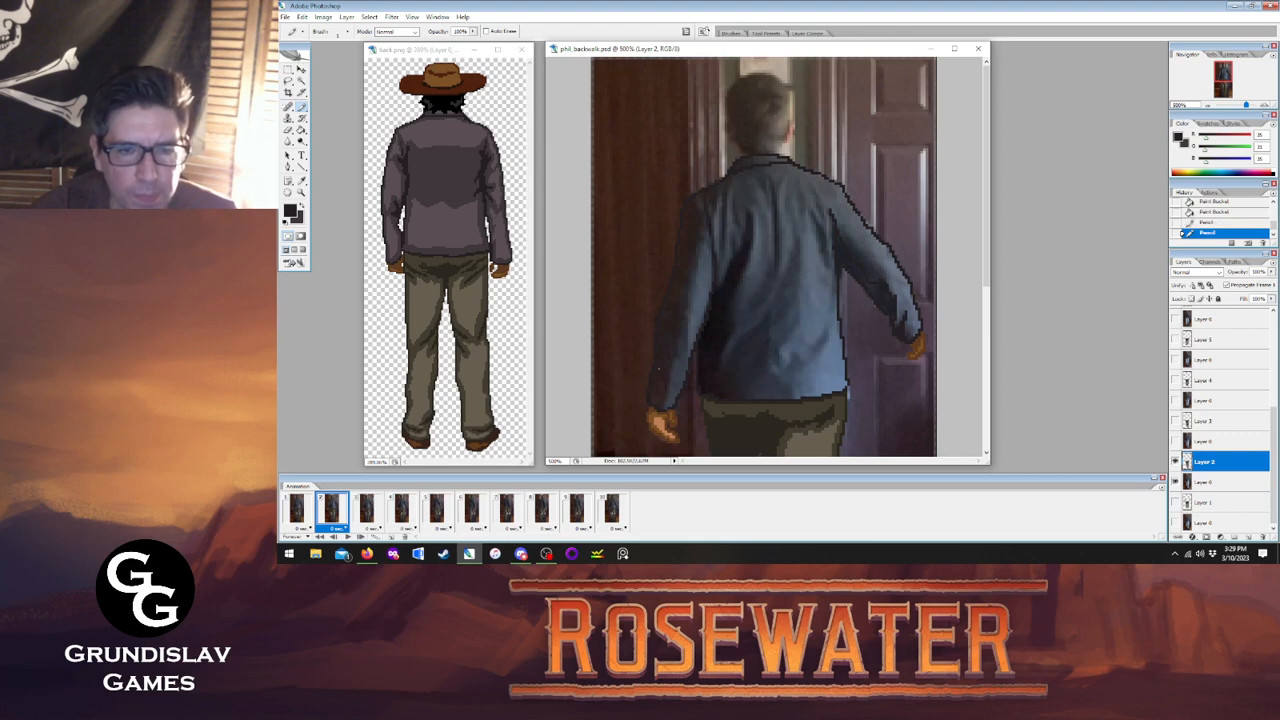
{"action": "left_click", "coordinate": [694, 211]}
Apply a dark Paint Bucket fill at the left sleeve on frame 2 and compare the jacket with frame 1.
{"action": "left_click", "coordinate": [301, 130]}
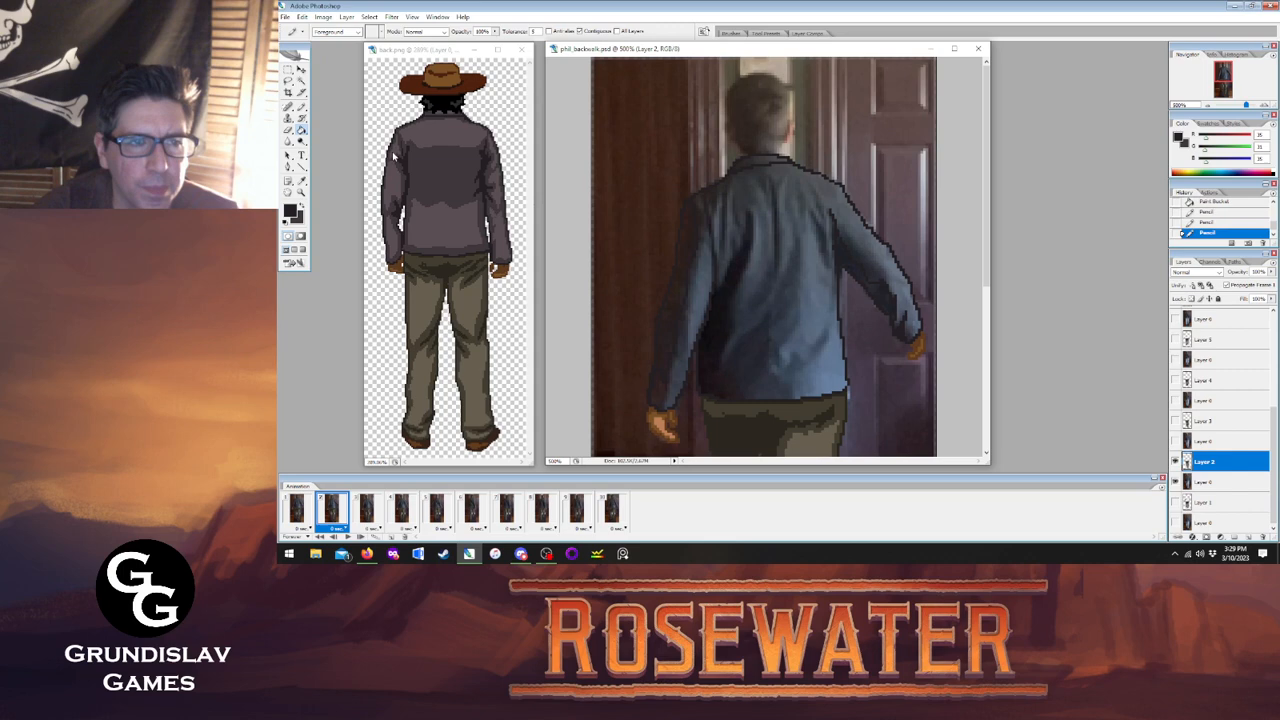
{"action": "left_click", "coordinate": [683, 251]}
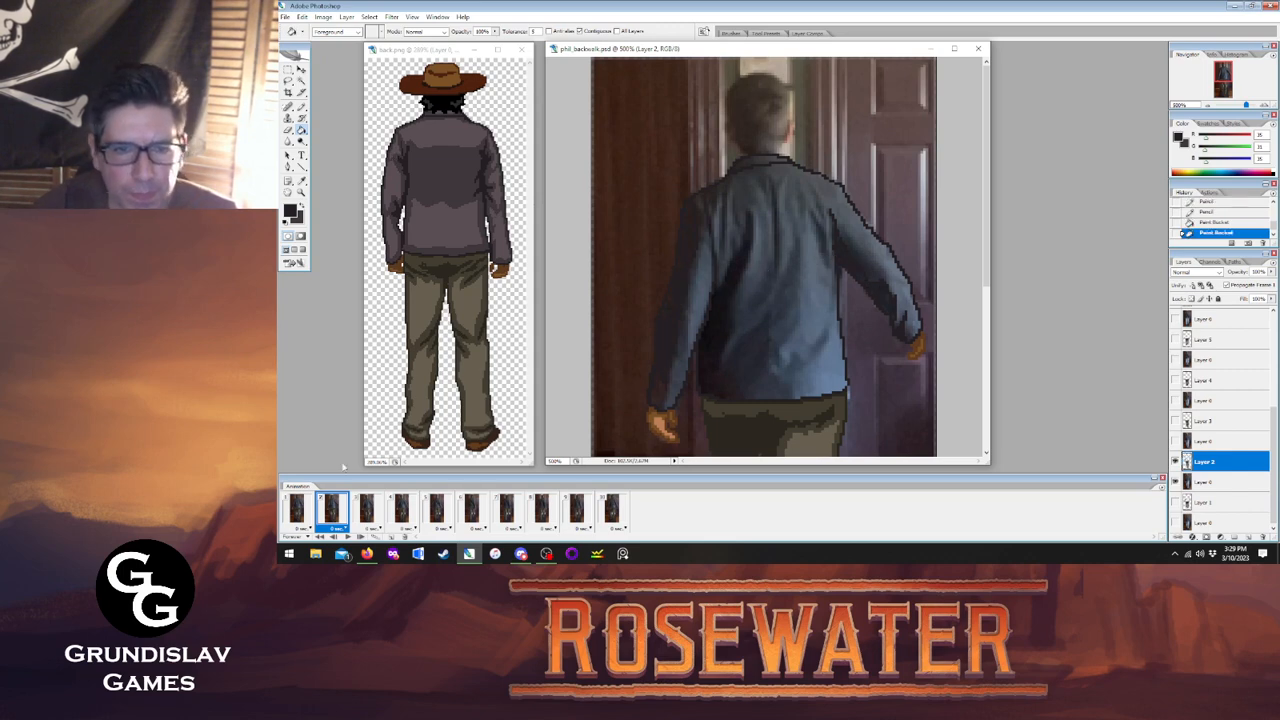
{"action": "left_click", "coordinate": [296, 509]}
{"action": "left_click", "coordinate": [332, 507]}
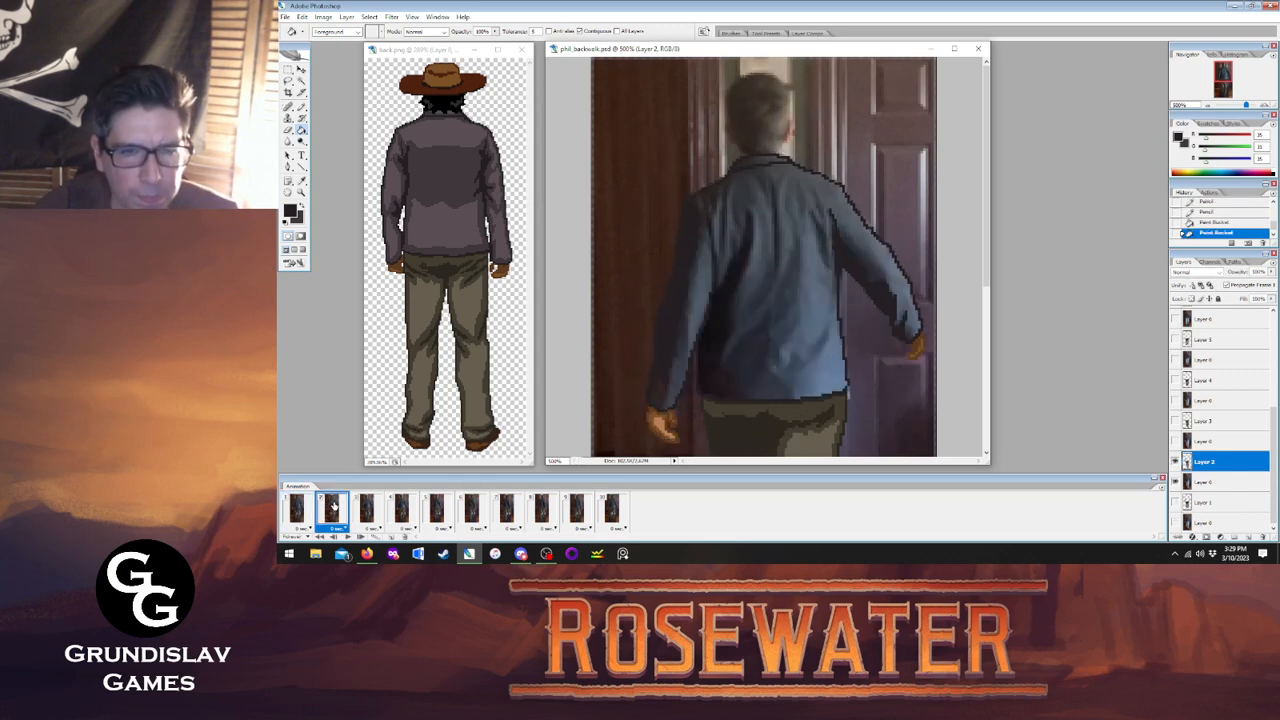
{"action": "left_click", "coordinate": [296, 509]}
{"action": "left_click", "coordinate": [334, 510]}
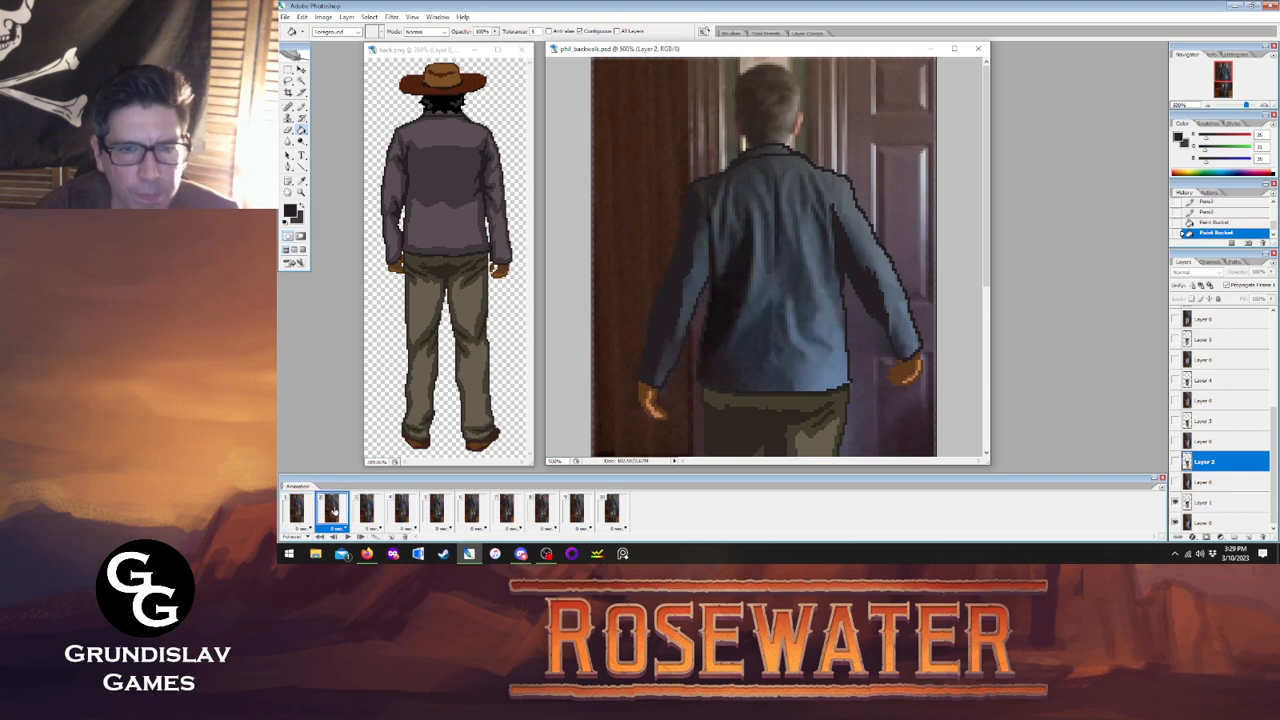
{"action": "left_click", "coordinate": [308, 510]}
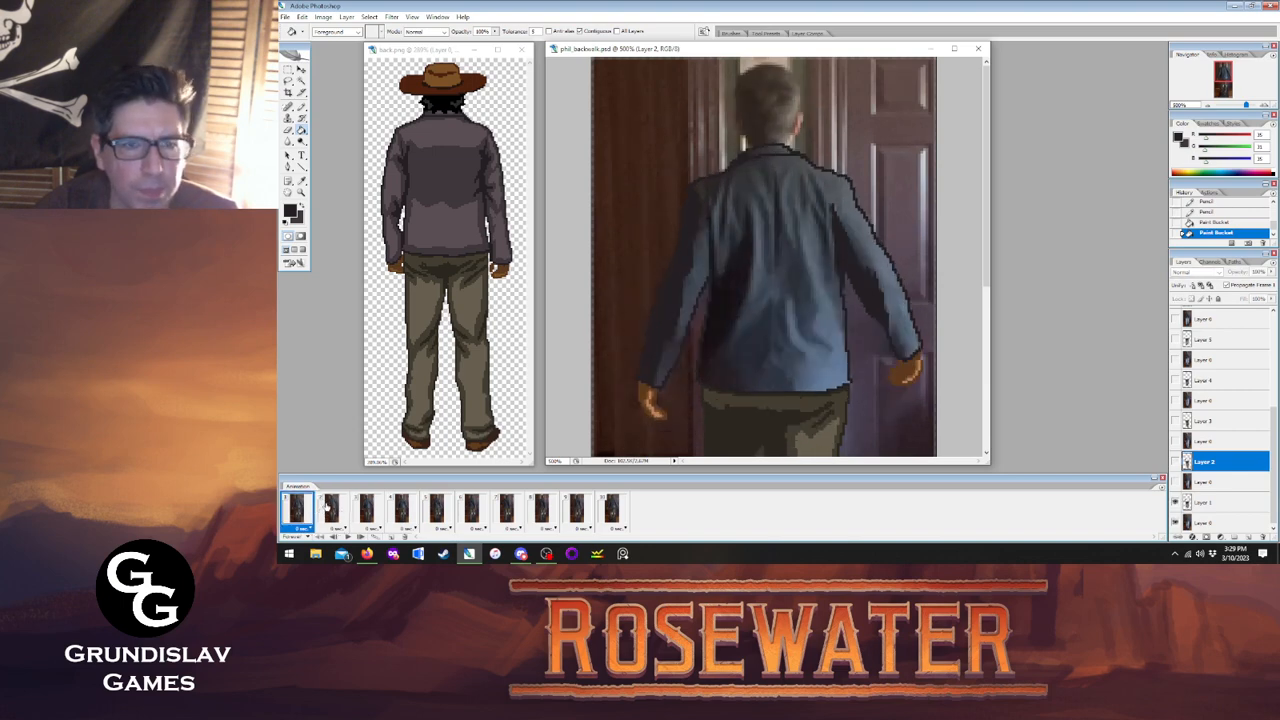
{"action": "left_click", "coordinate": [330, 507]}
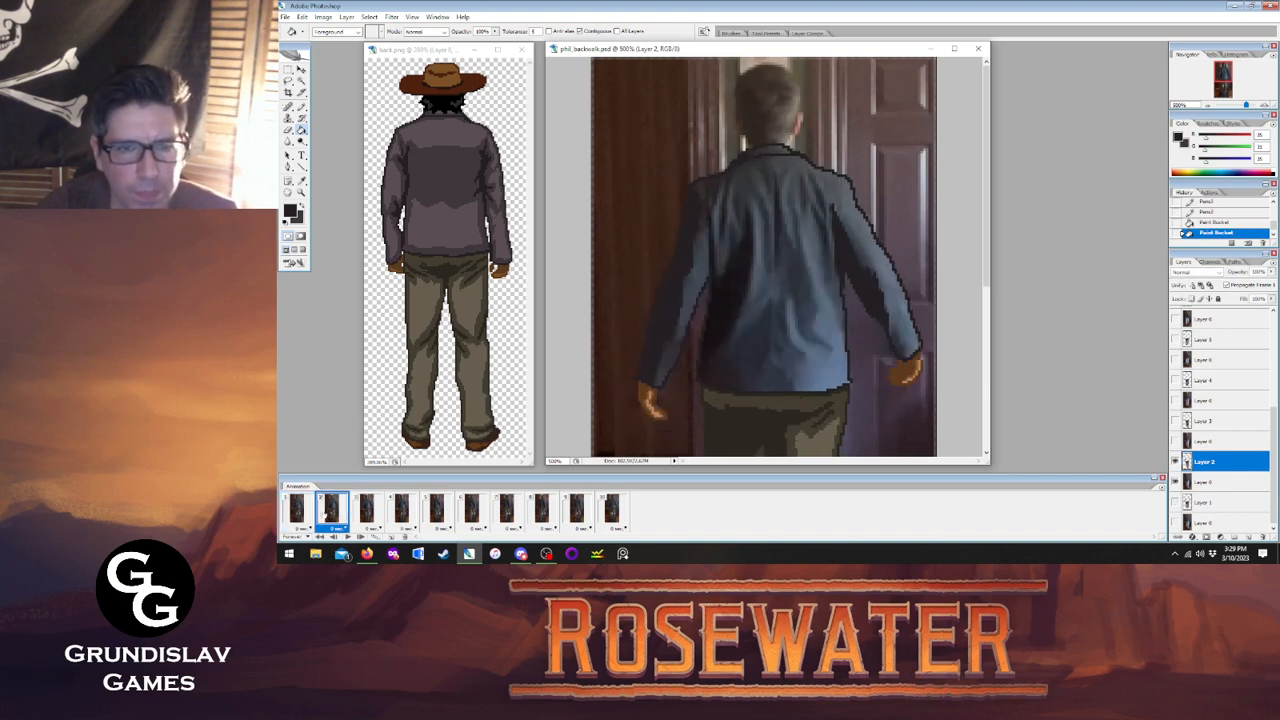
Step through the opening frames and compare the jacket's sleeves on frames 1 and 2.
{"action": "left_click", "coordinate": [336, 537]}
{"action": "left_click", "coordinate": [358, 537]}
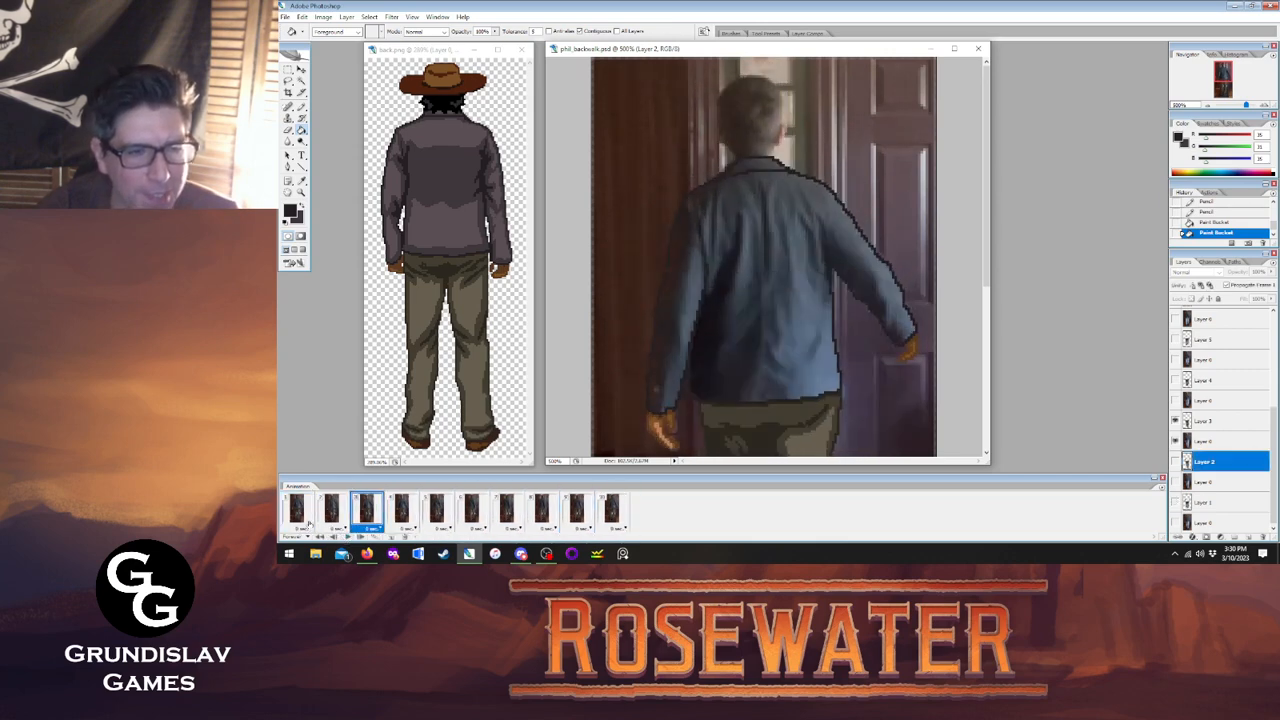
{"action": "left_click", "coordinate": [299, 512]}
{"action": "left_click", "coordinate": [328, 511]}
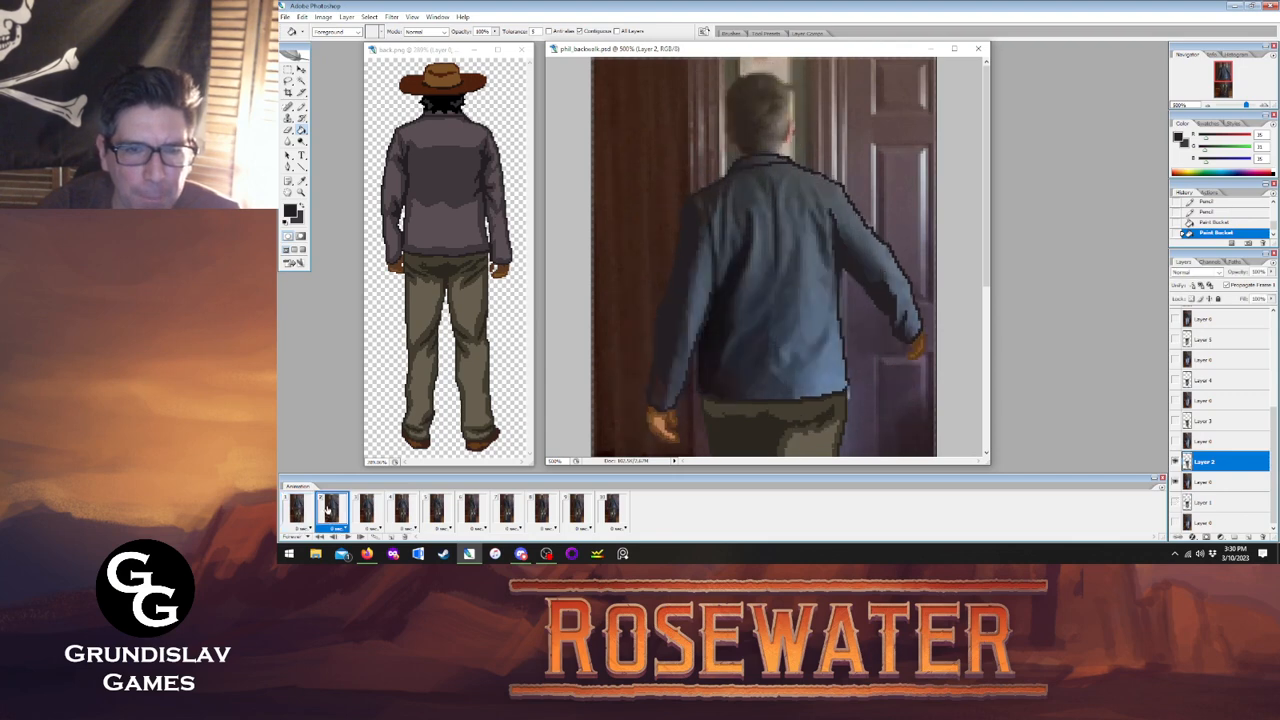
{"action": "left_click", "coordinate": [299, 512]}
{"action": "left_click", "coordinate": [330, 511]}
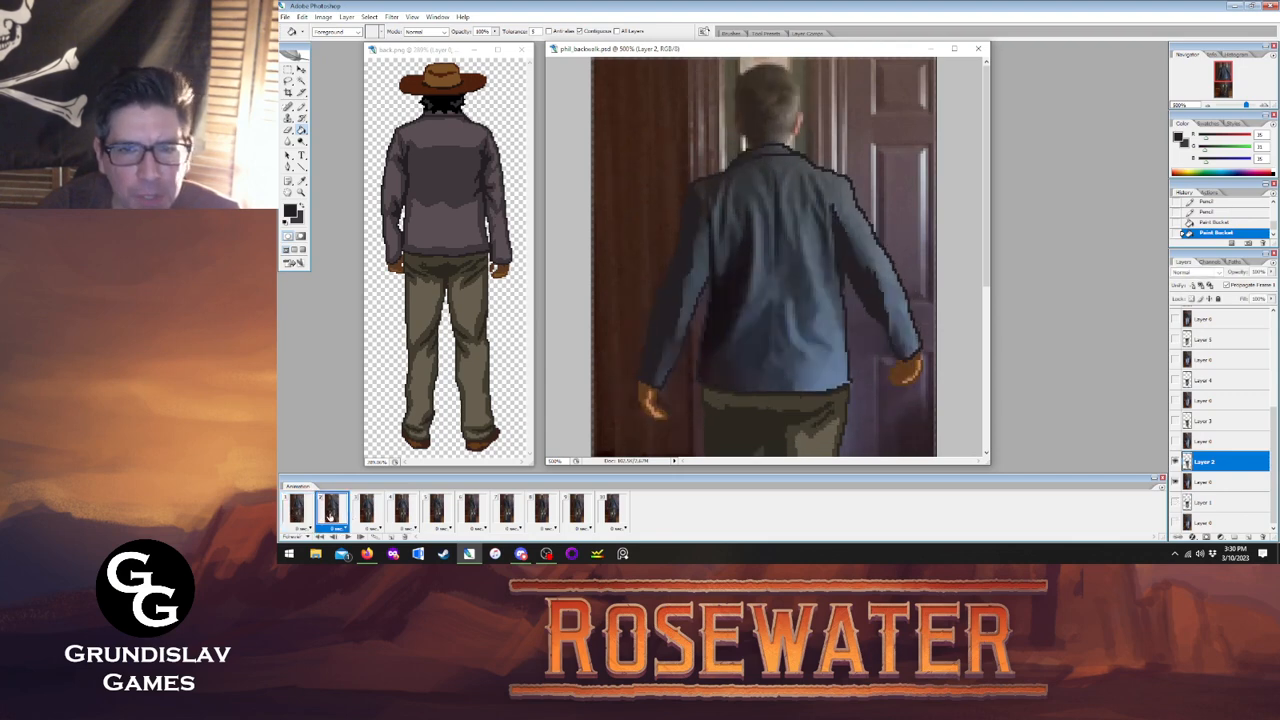
Touch up the right sleeve's outline at the cuff in pencil on frame 3's Layer 3 and compare with frame 2.
{"action": "left_click", "coordinate": [367, 511]}
{"action": "key", "text": "b"}
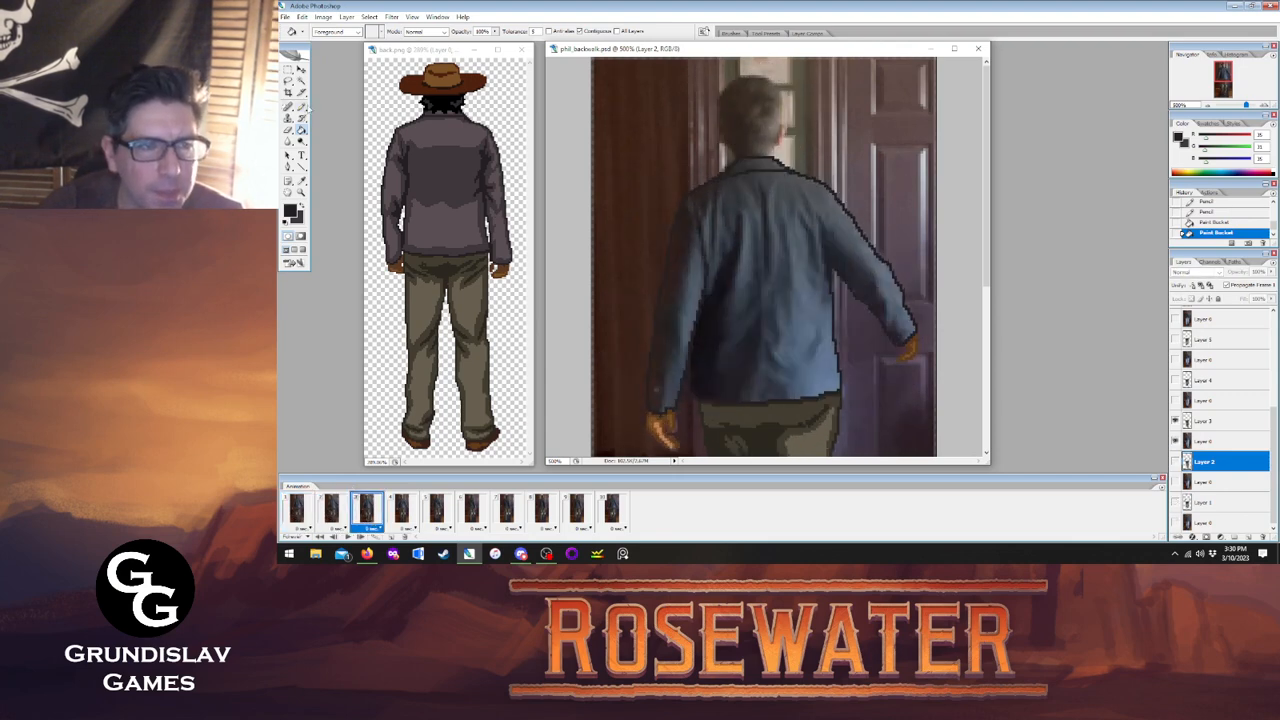
{"action": "left_click", "coordinate": [1205, 426]}
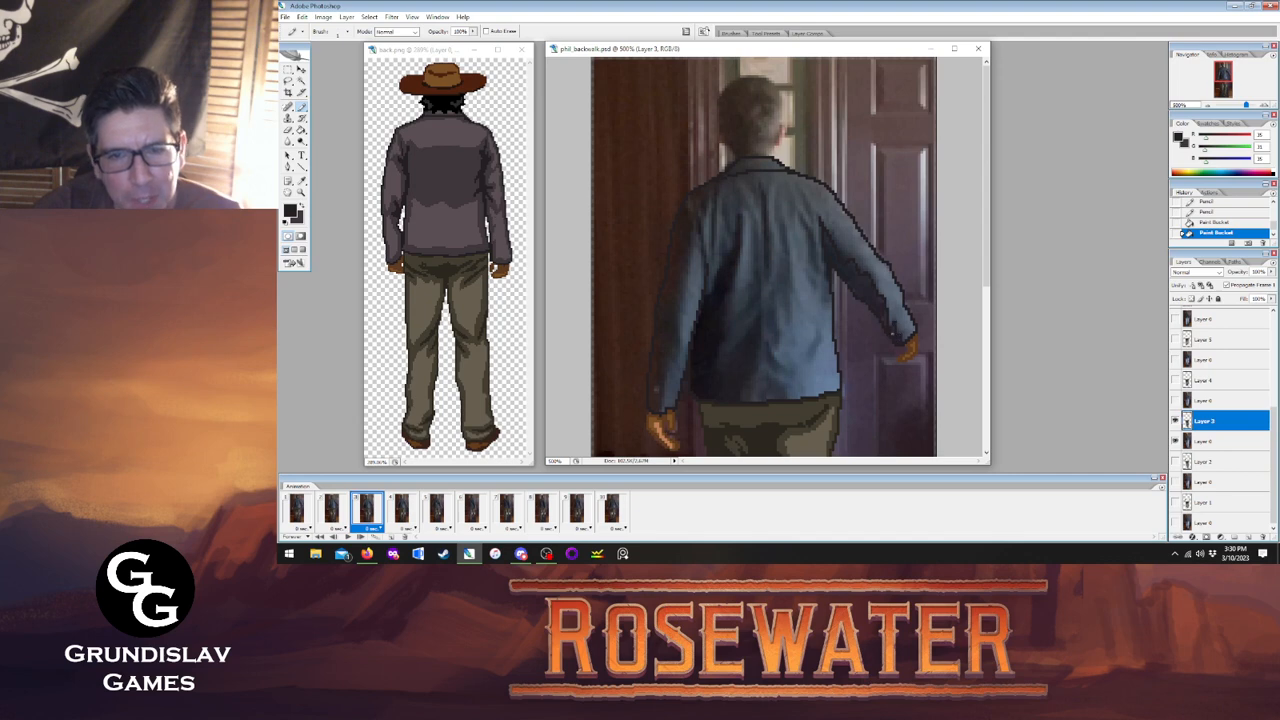
{"action": "left_click", "coordinate": [899, 342]}
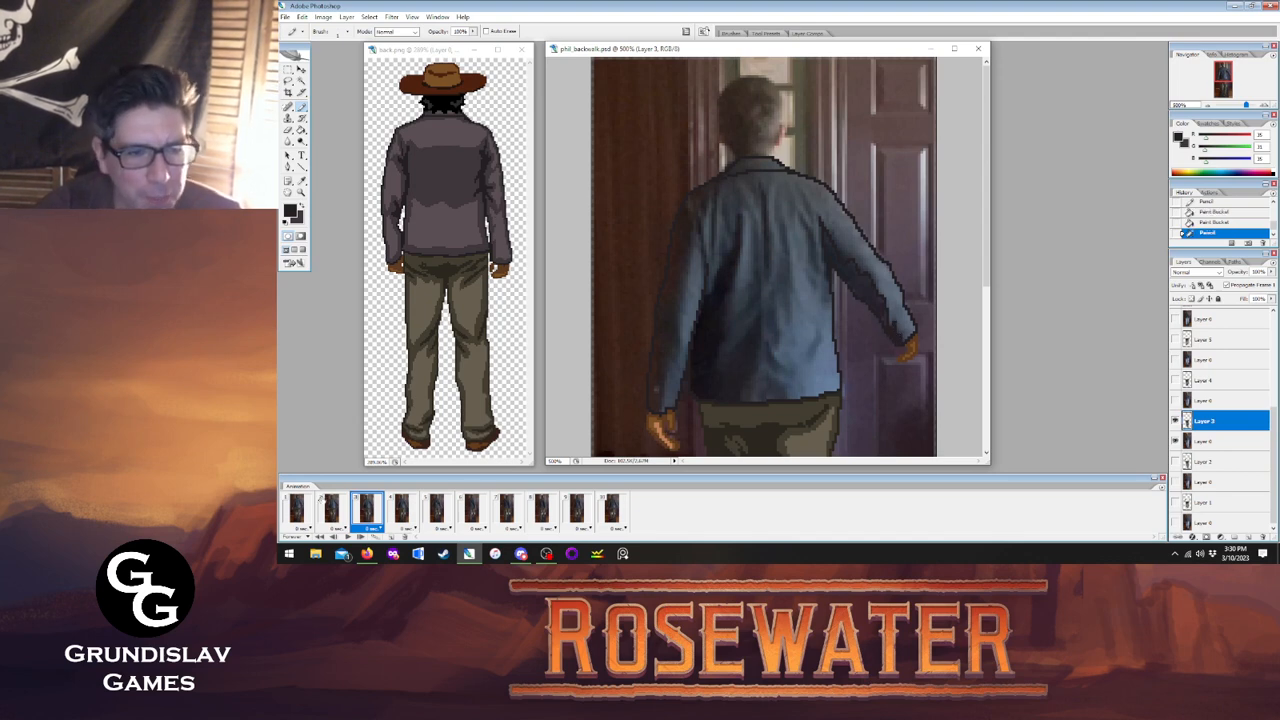
{"action": "left_click", "coordinate": [338, 512]}
{"action": "left_click", "coordinate": [358, 514]}
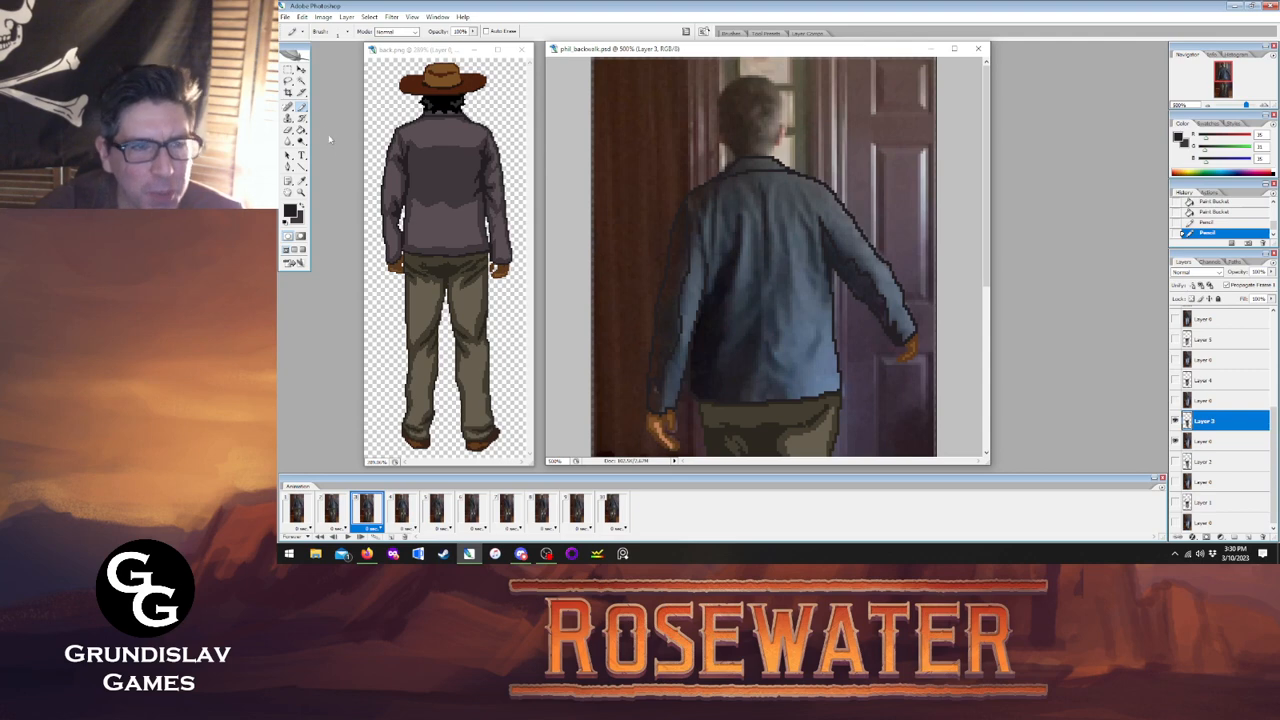
Apply a dark Paint Bucket fill at the sleeves on frame 3 and compare the frame with frame 2.
{"action": "key", "text": "g"}
{"action": "left_click", "coordinate": [677, 287]}
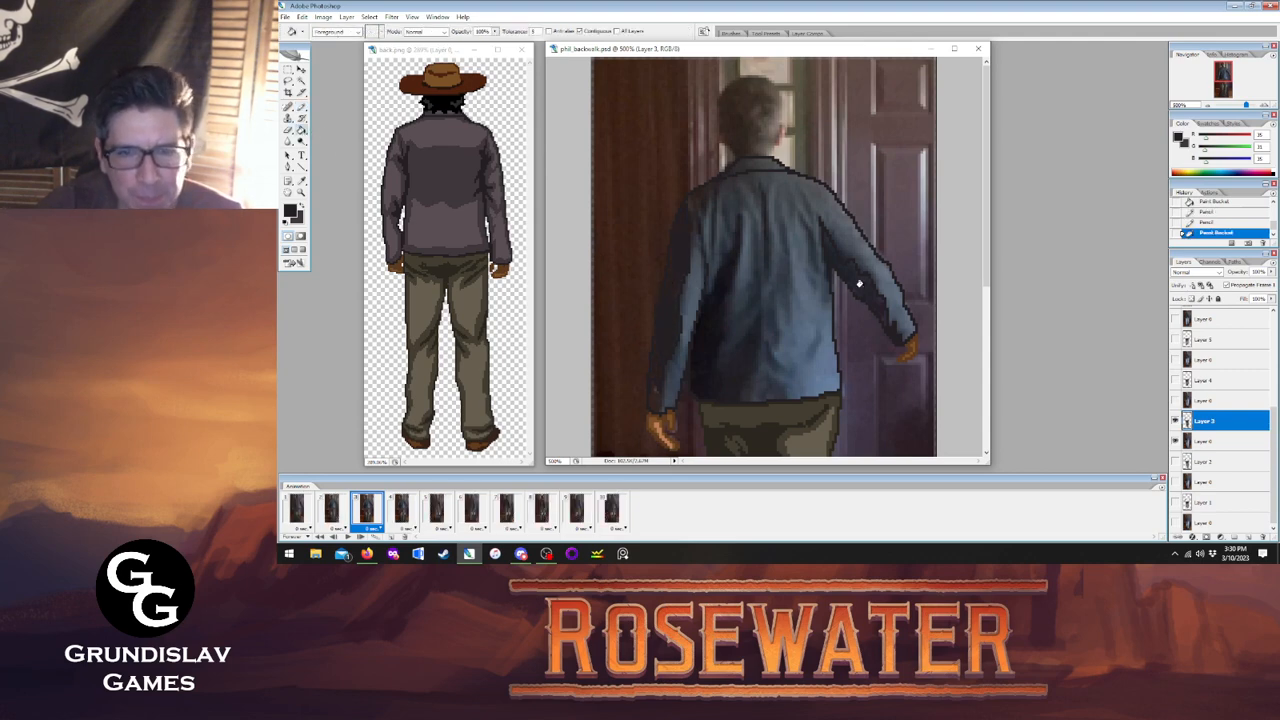
{"action": "left_click", "coordinate": [340, 505]}
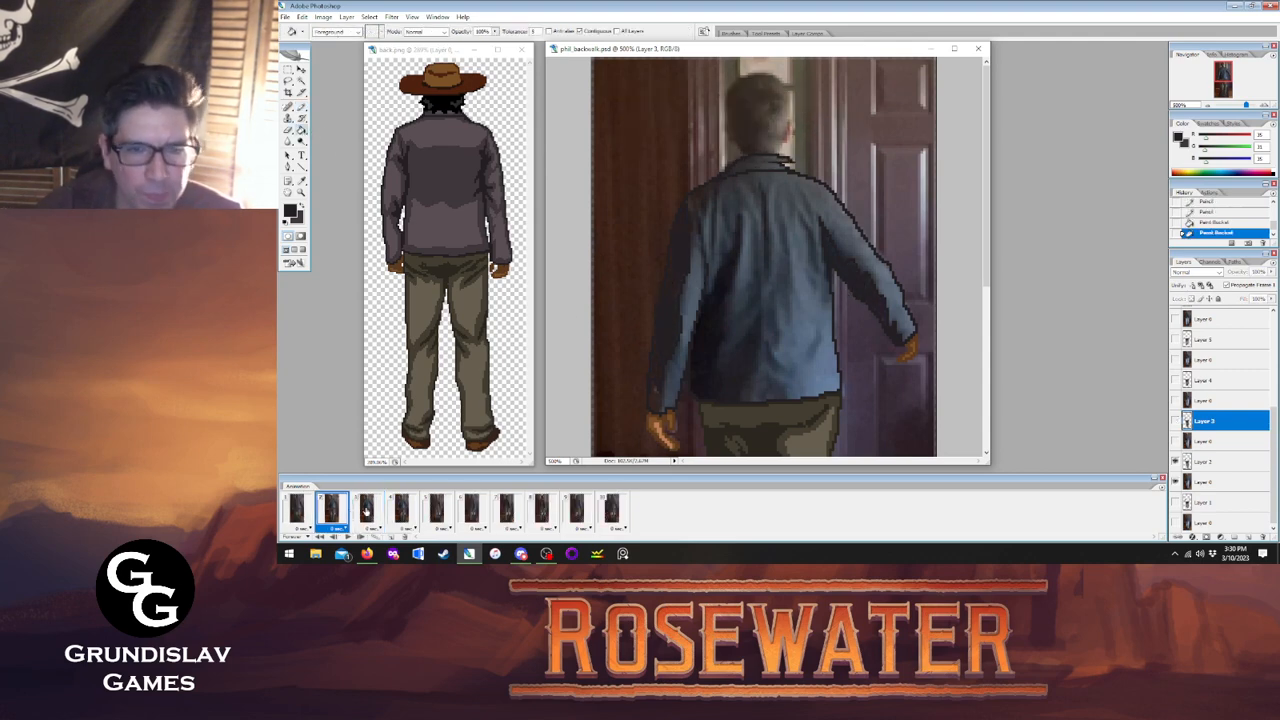
{"action": "left_click", "coordinate": [366, 511]}
{"action": "left_click", "coordinate": [336, 509]}
{"action": "left_click", "coordinate": [369, 511]}
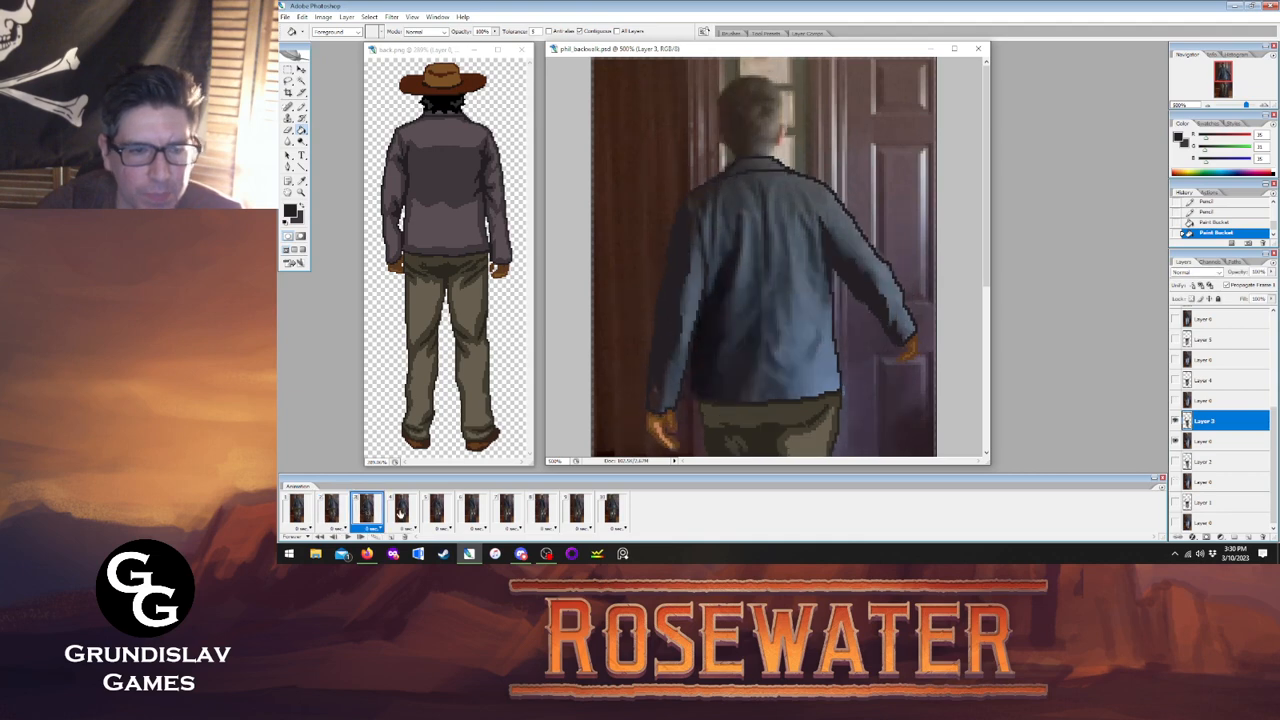
On frame 4's Layer 4, pencil the left sleeve's outline near the shoulder and the right sleeve's inner edge.
{"action": "left_click", "coordinate": [400, 510]}
{"action": "key", "text": "b"}
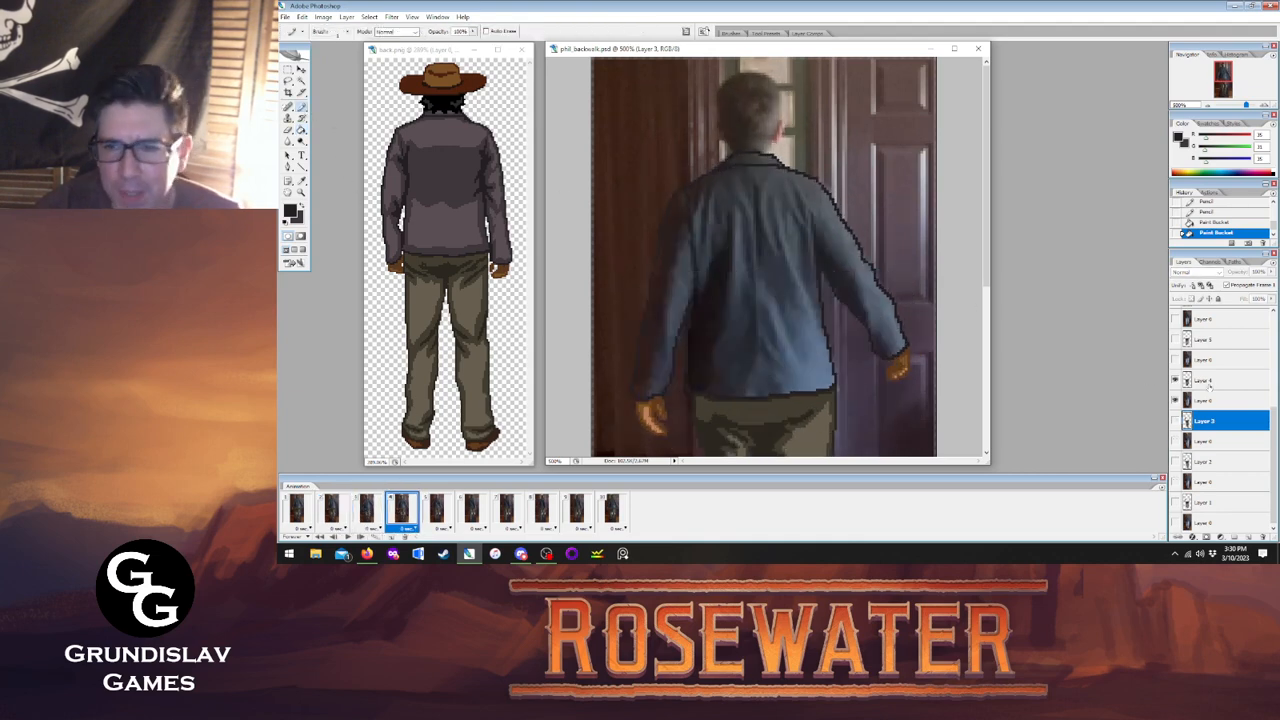
{"action": "left_click", "coordinate": [1210, 385]}
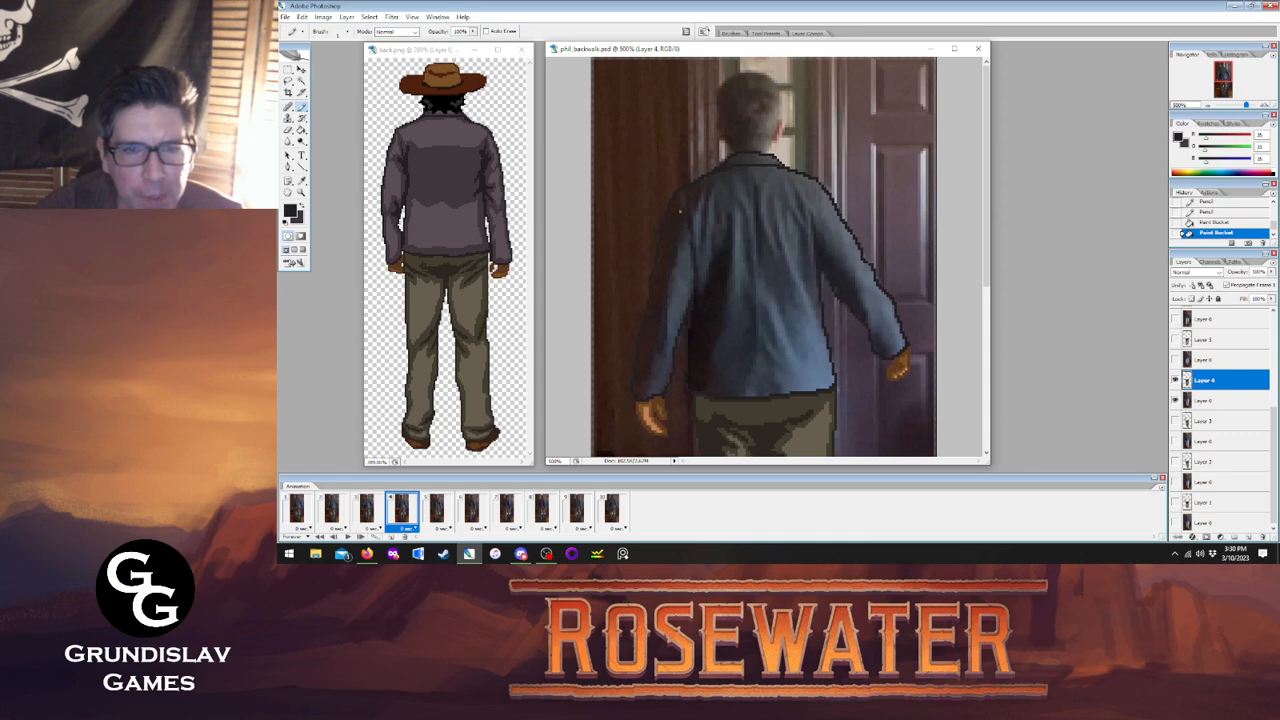
{"action": "left_click", "coordinate": [680, 211]}
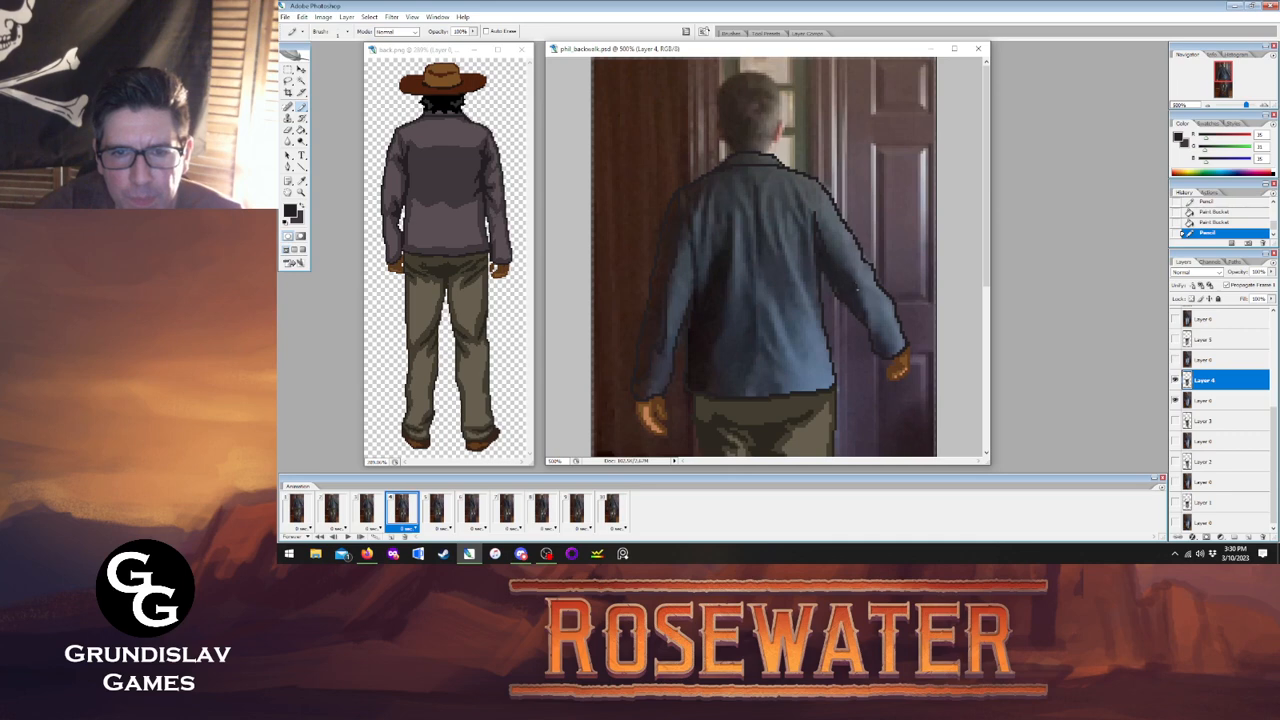
{"action": "left_click", "coordinate": [868, 327]}
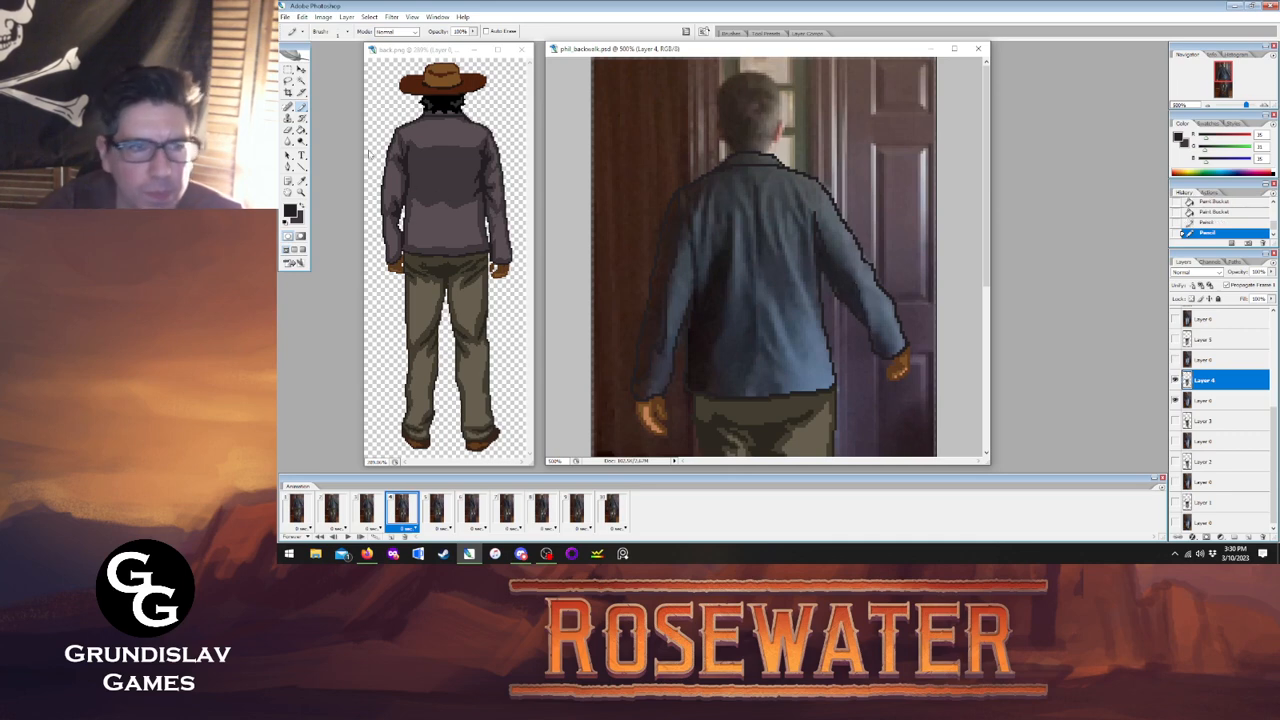
Apply dark Paint Bucket fills at both sleeves on frame 4, touch up the outline in pencil and compare with frame 3.
{"action": "key", "text": "g"}
{"action": "left_click", "coordinate": [663, 251]}
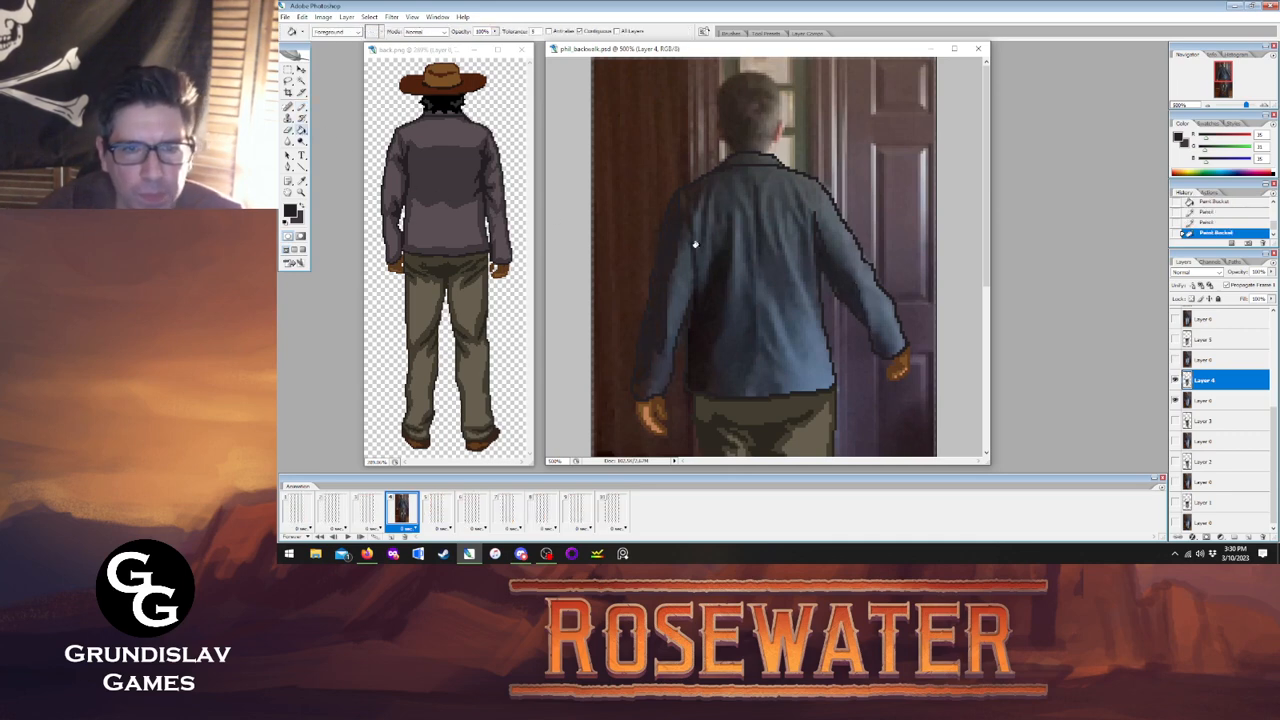
{"action": "left_click", "coordinate": [824, 268]}
{"action": "key", "text": "b"}
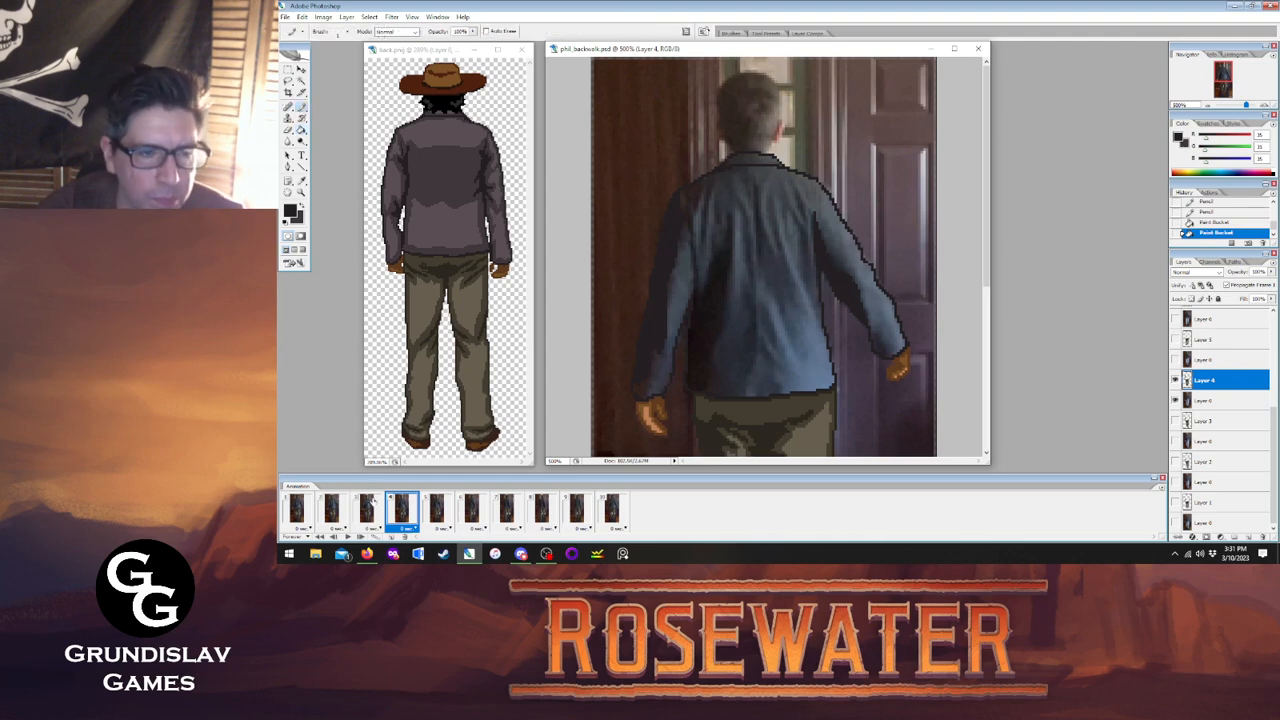
{"action": "left_click", "coordinate": [371, 505]}
{"action": "left_click", "coordinate": [402, 508]}
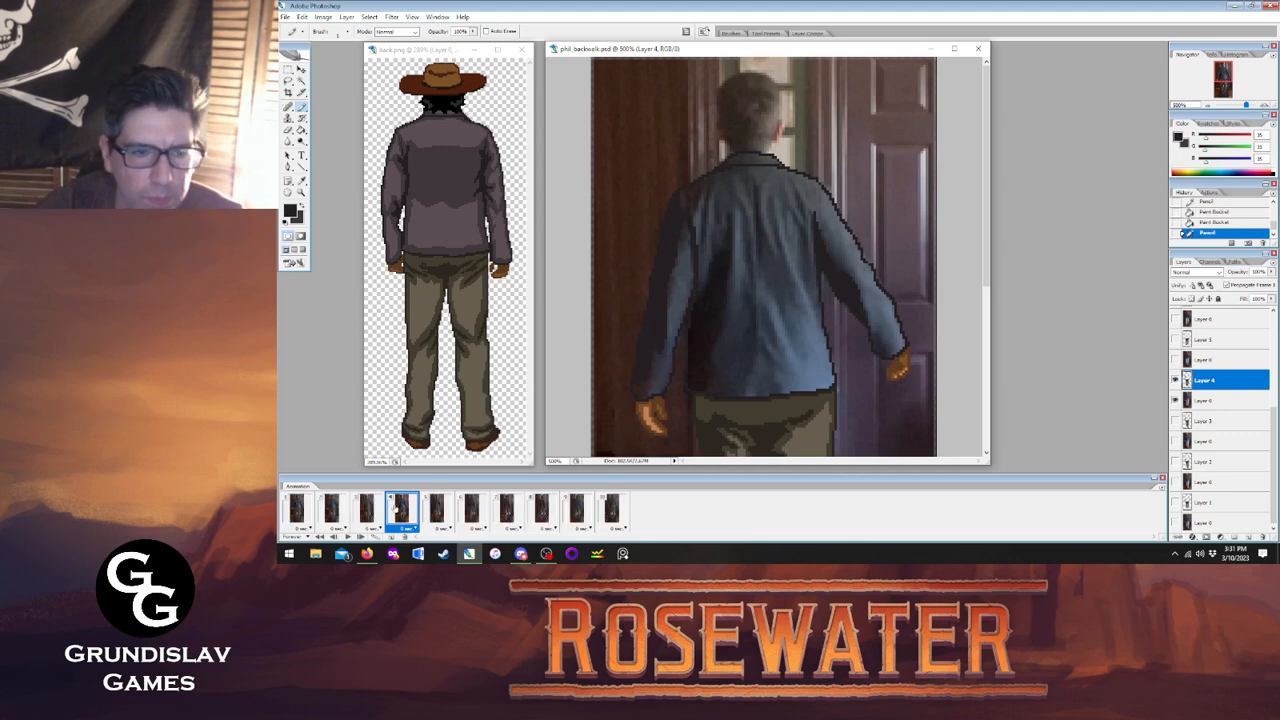
Play back the walk animation from frame 3, stop it and compare frames 3 and 4.
{"action": "left_click", "coordinate": [367, 508]}
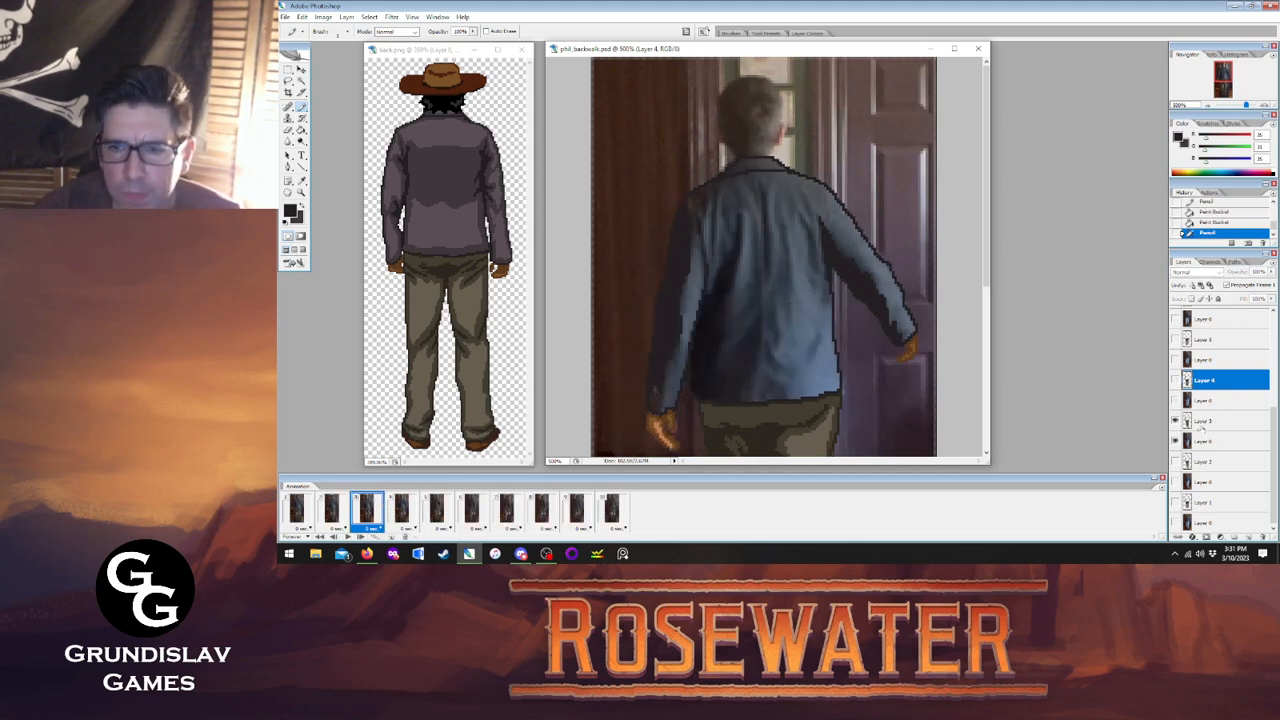
{"action": "left_click", "coordinate": [1204, 421]}
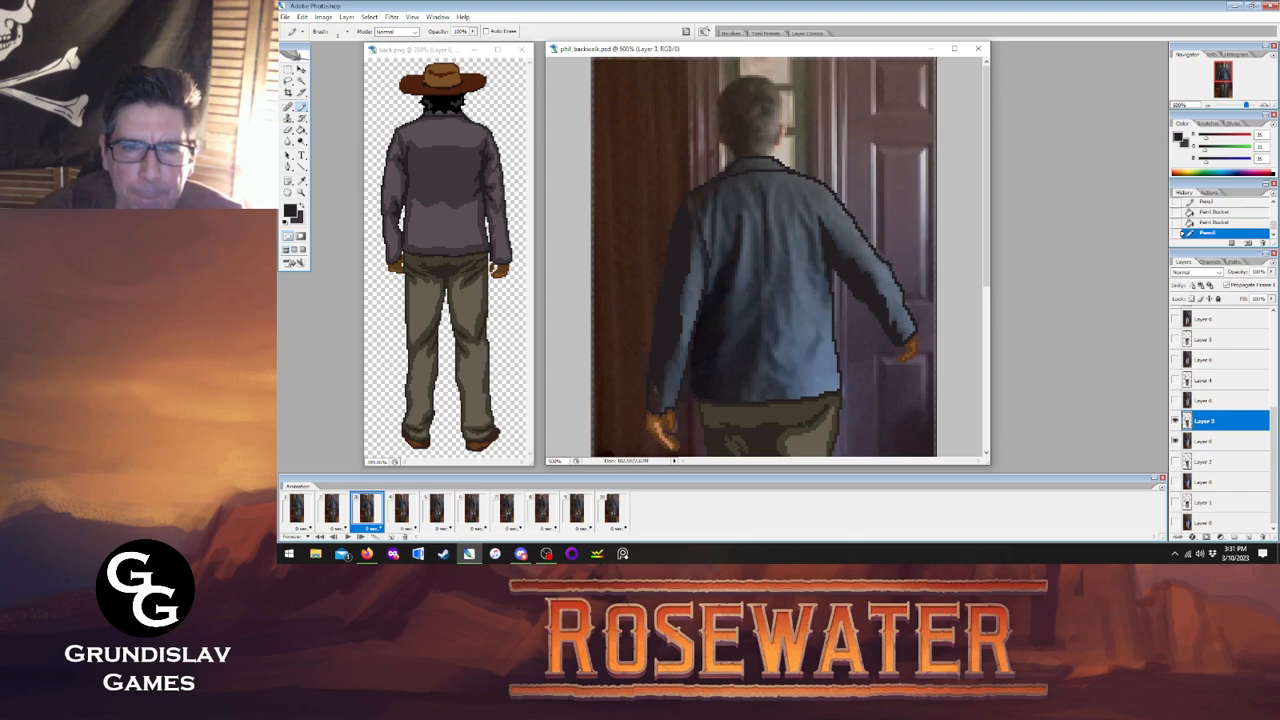
{"action": "left_click", "coordinate": [348, 537]}
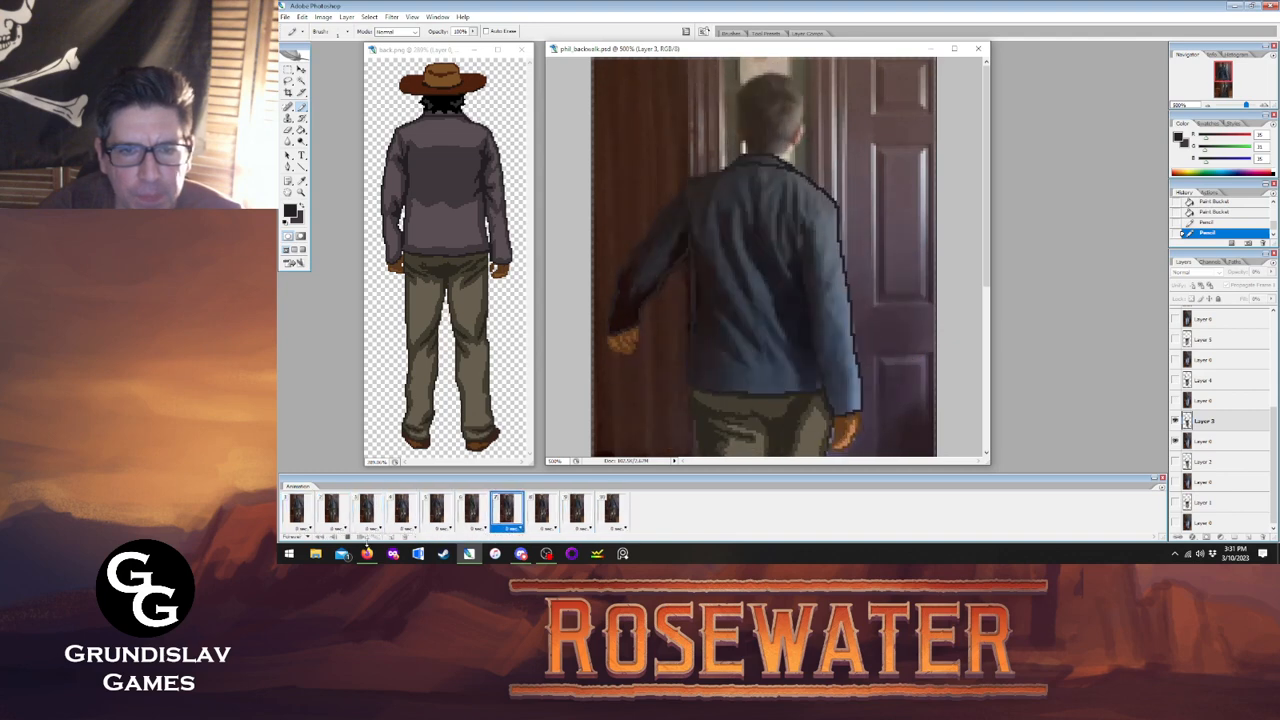
{"action": "mouse_move", "coordinate": [367, 553]}
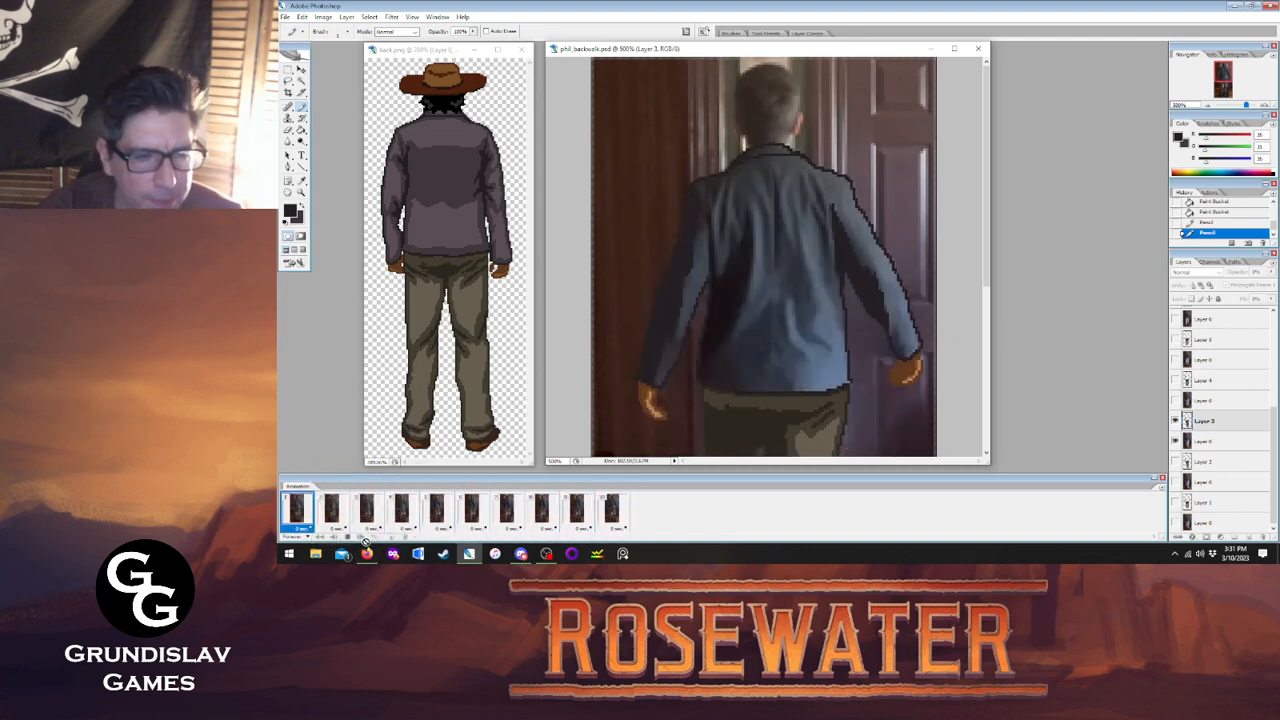
{"action": "left_click", "coordinate": [348, 537]}
{"action": "left_click", "coordinate": [372, 514]}
{"action": "left_click", "coordinate": [406, 513]}
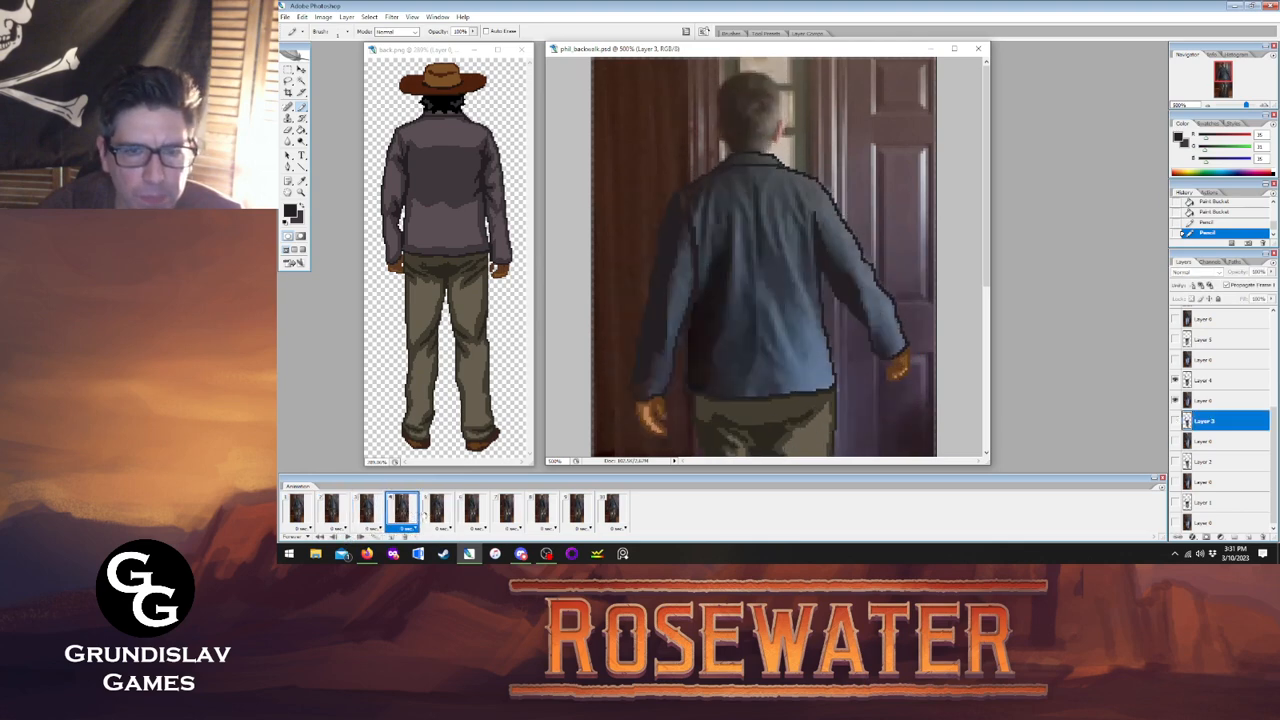
On frame 5's Layer 5, pencil the left sleeve's inner edge and fill the sleeve's shadow dark with the Paint Bucket, using frame 4 as reference.
{"action": "left_click", "coordinate": [431, 515]}
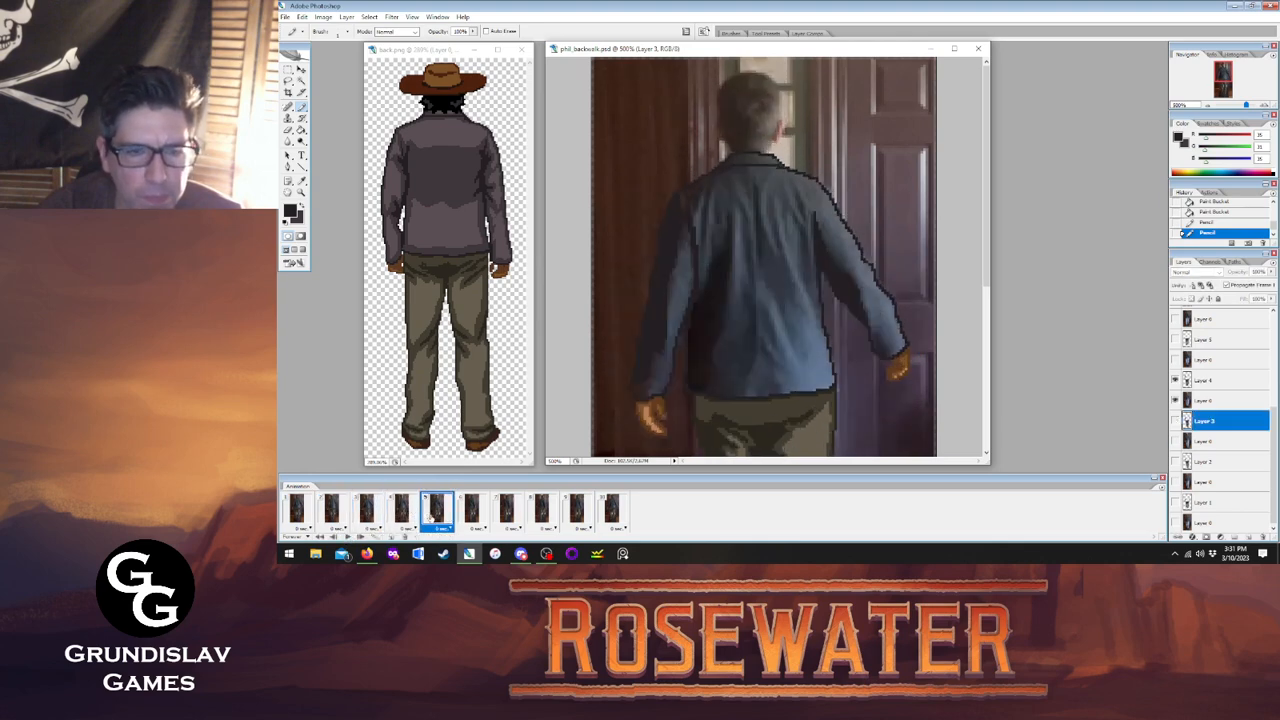
{"action": "left_click", "coordinate": [1222, 340]}
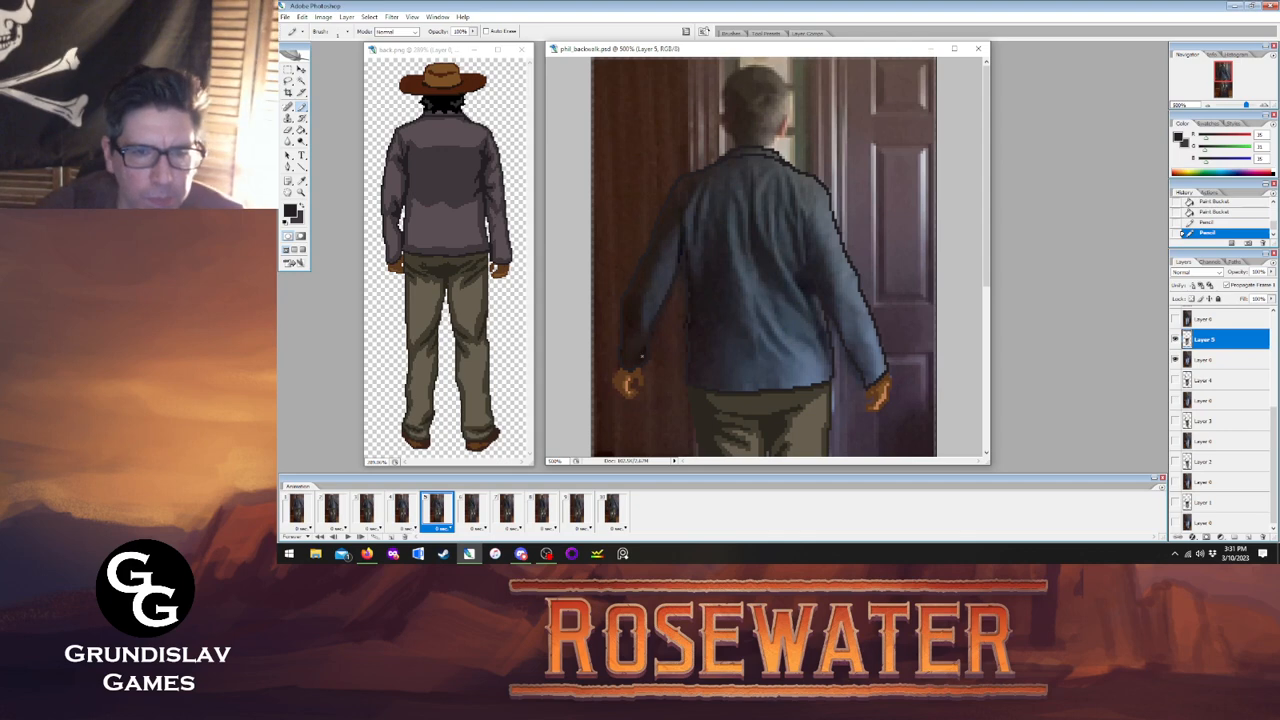
{"action": "left_click", "coordinate": [400, 512]}
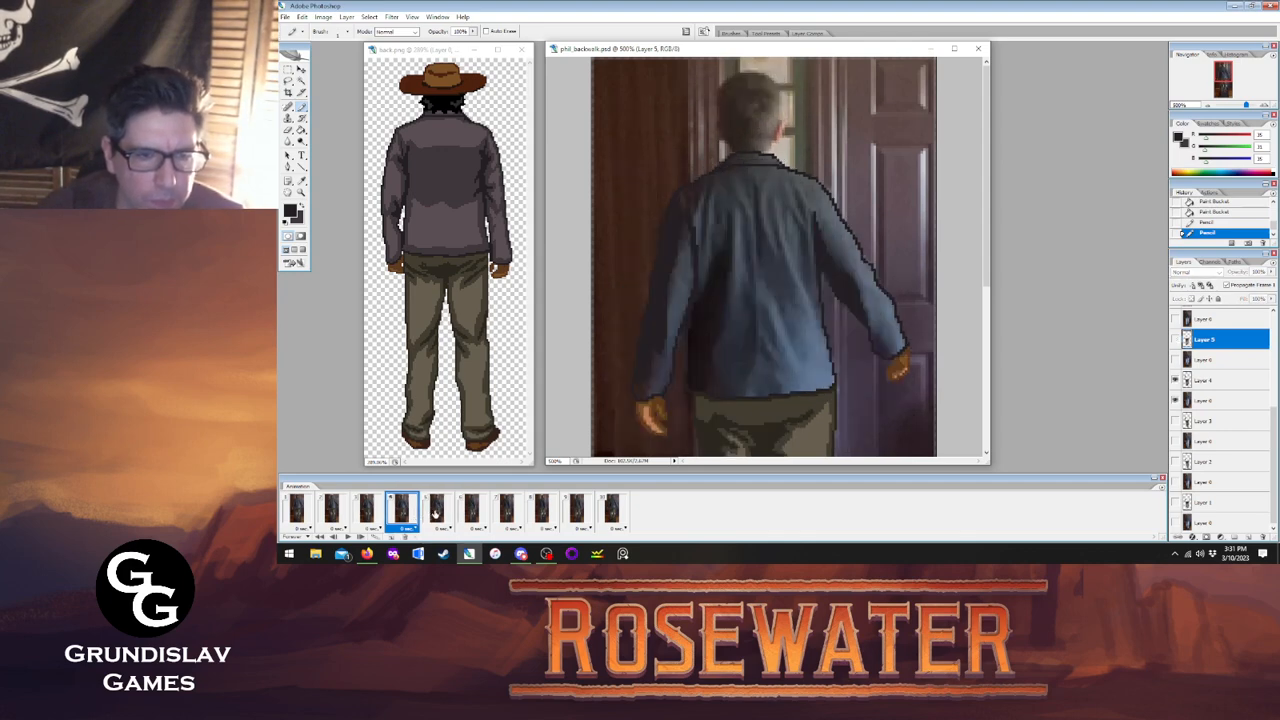
{"action": "left_click", "coordinate": [436, 511]}
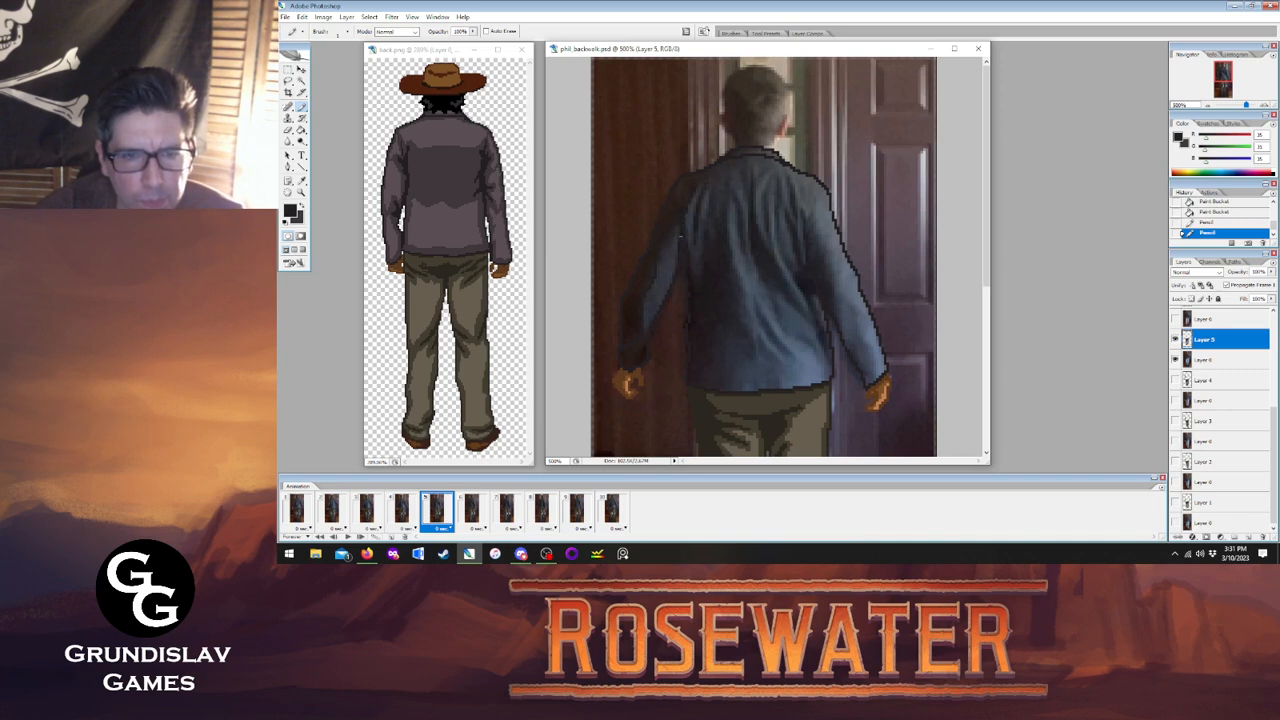
{"action": "left_click", "coordinate": [681, 236]}
{"action": "key", "text": "g"}
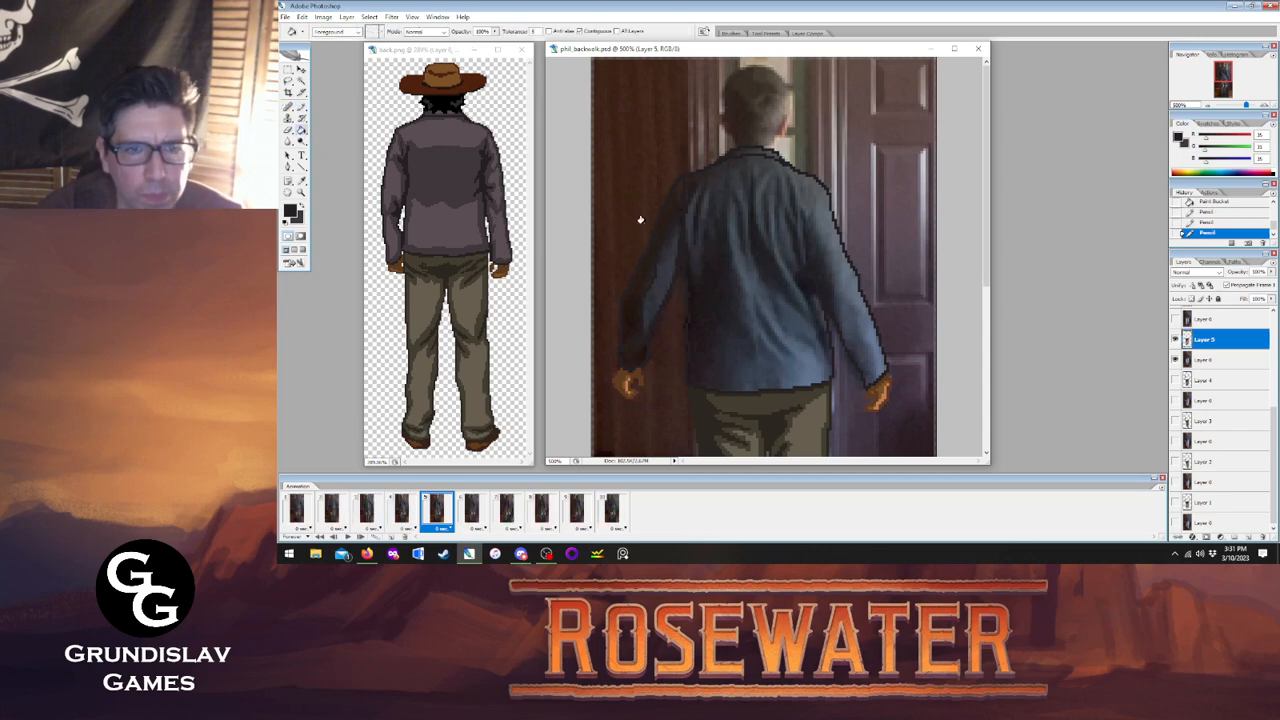
{"action": "left_click", "coordinate": [659, 205]}
Pencil the right sleeve's inner edge on frame 5 and apply a dark Paint Bucket fill beside it.
{"action": "key", "text": "b"}
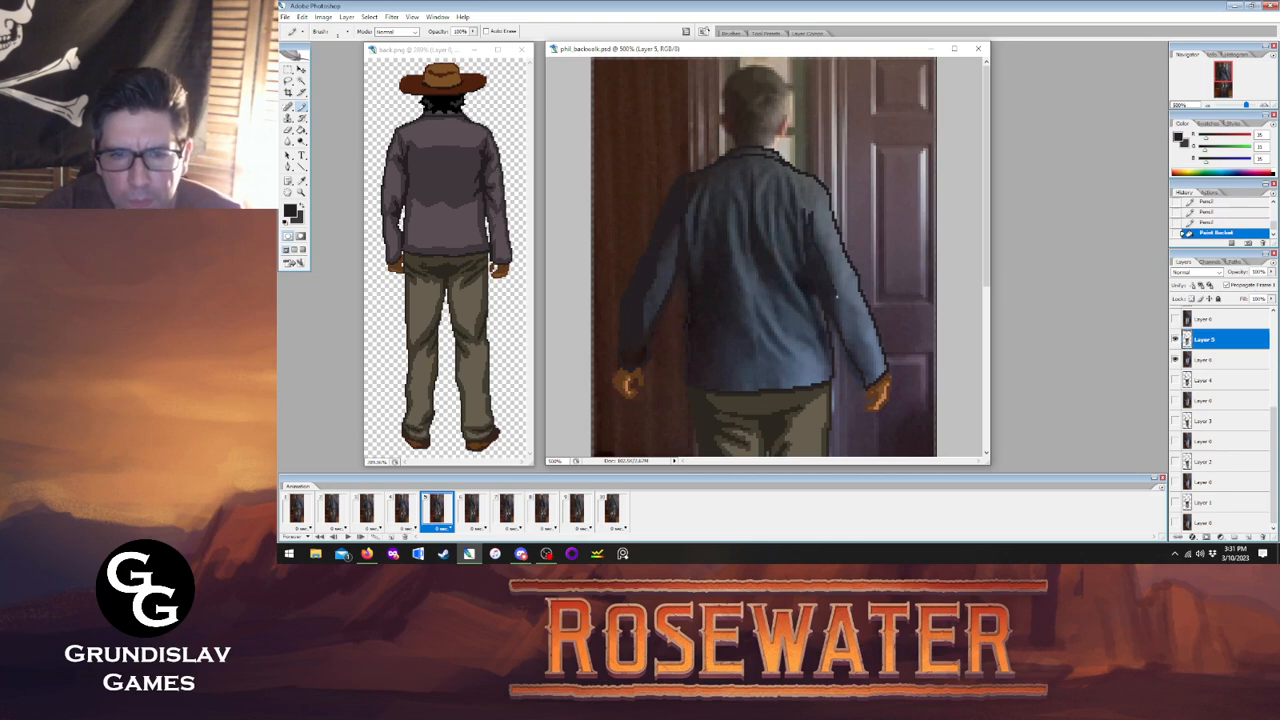
{"action": "left_click", "coordinate": [838, 308]}
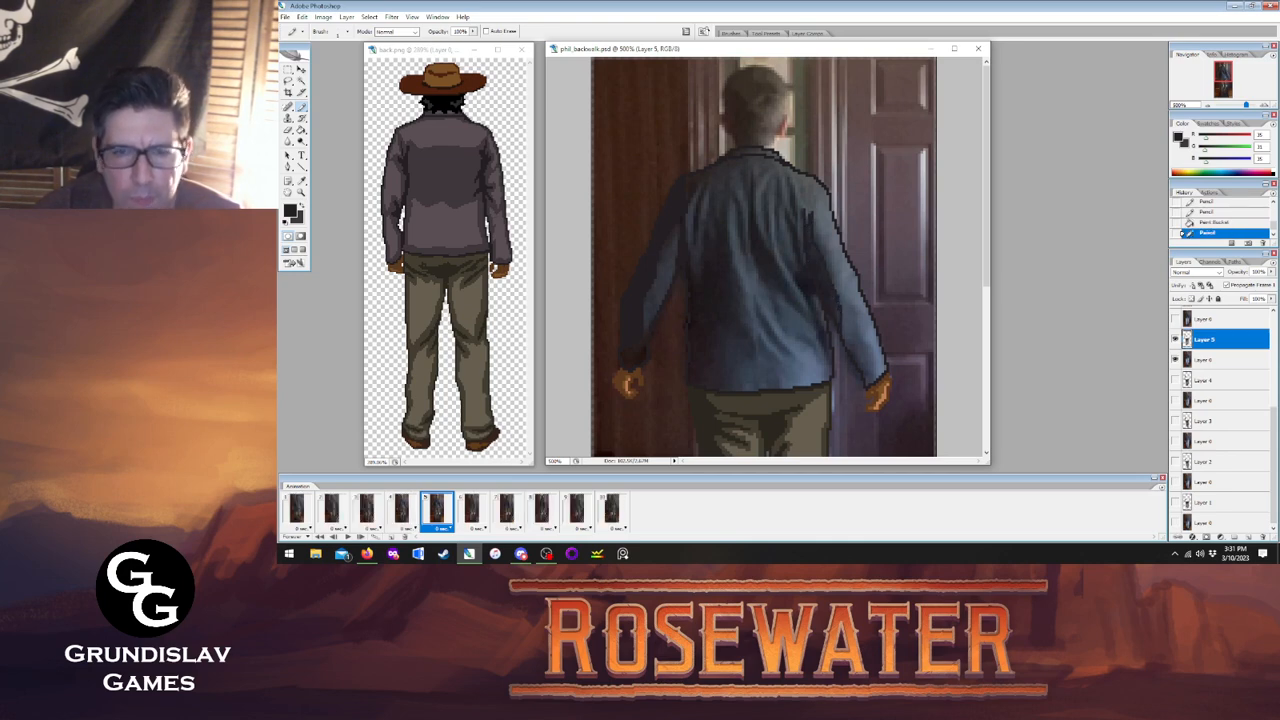
{"action": "key", "text": "g"}
{"action": "left_click", "coordinate": [806, 268]}
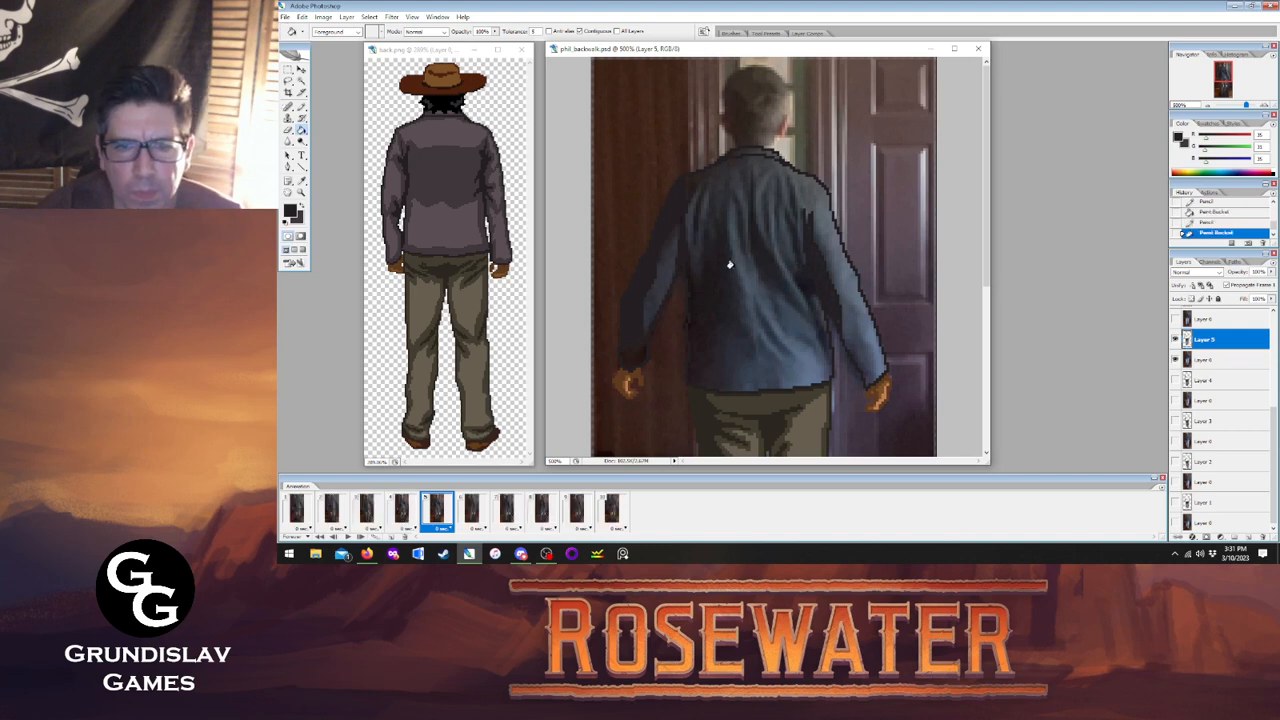
{"action": "key", "text": "b"}
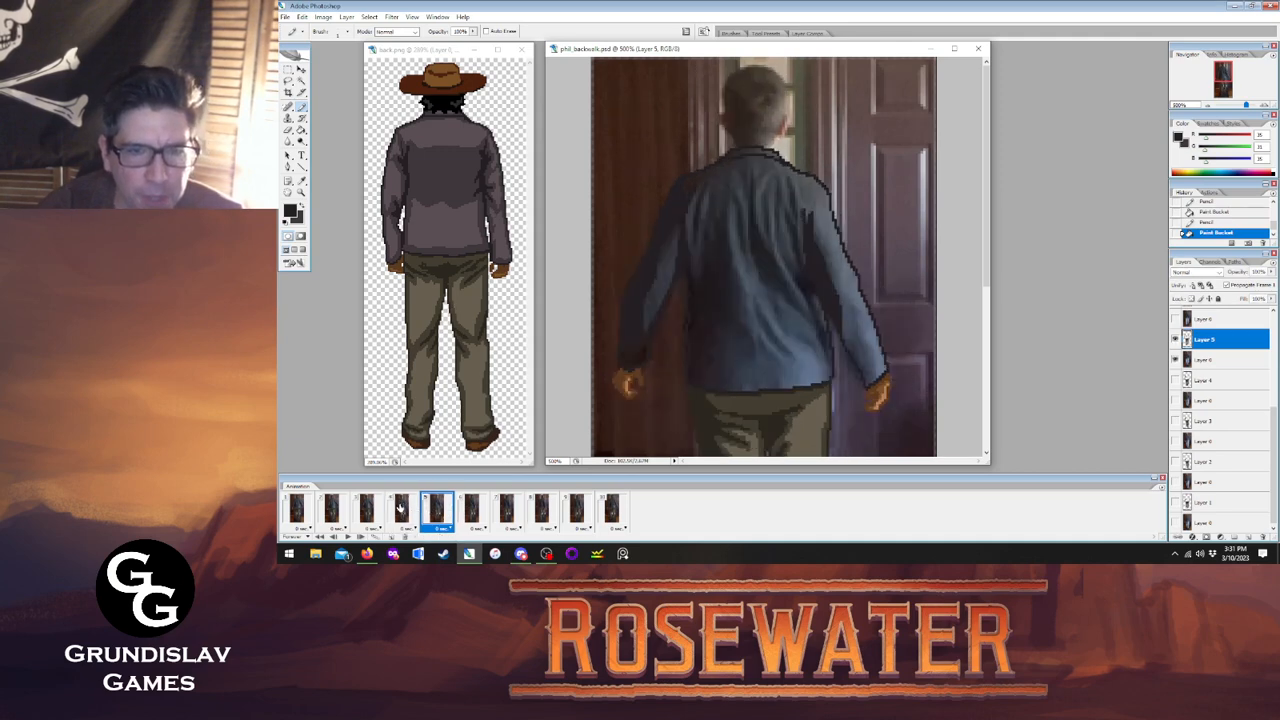
On frame 6's Layer 6, pencil the shadow edge along the left sleeve, using frame 5 as reference.
{"action": "left_click", "coordinate": [468, 512]}
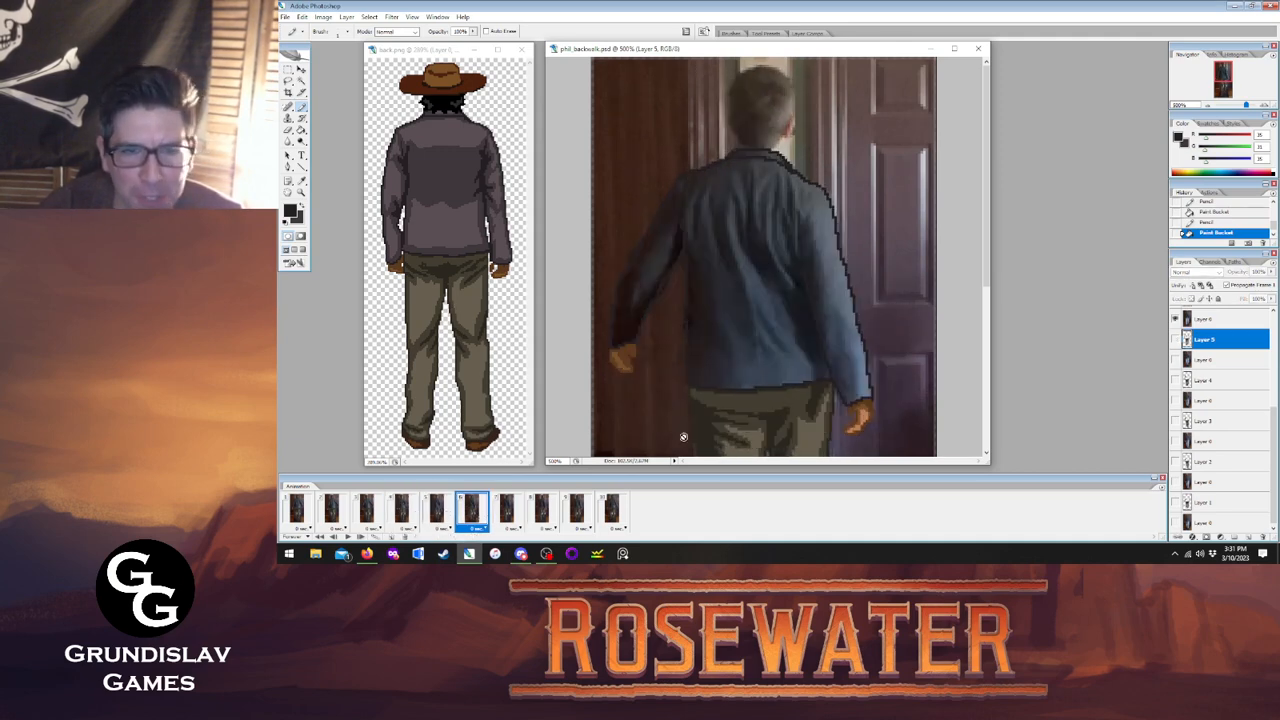
{"action": "scroll", "coordinate": [1230, 420], "scroll_direction": "up", "scroll_amount": 2}
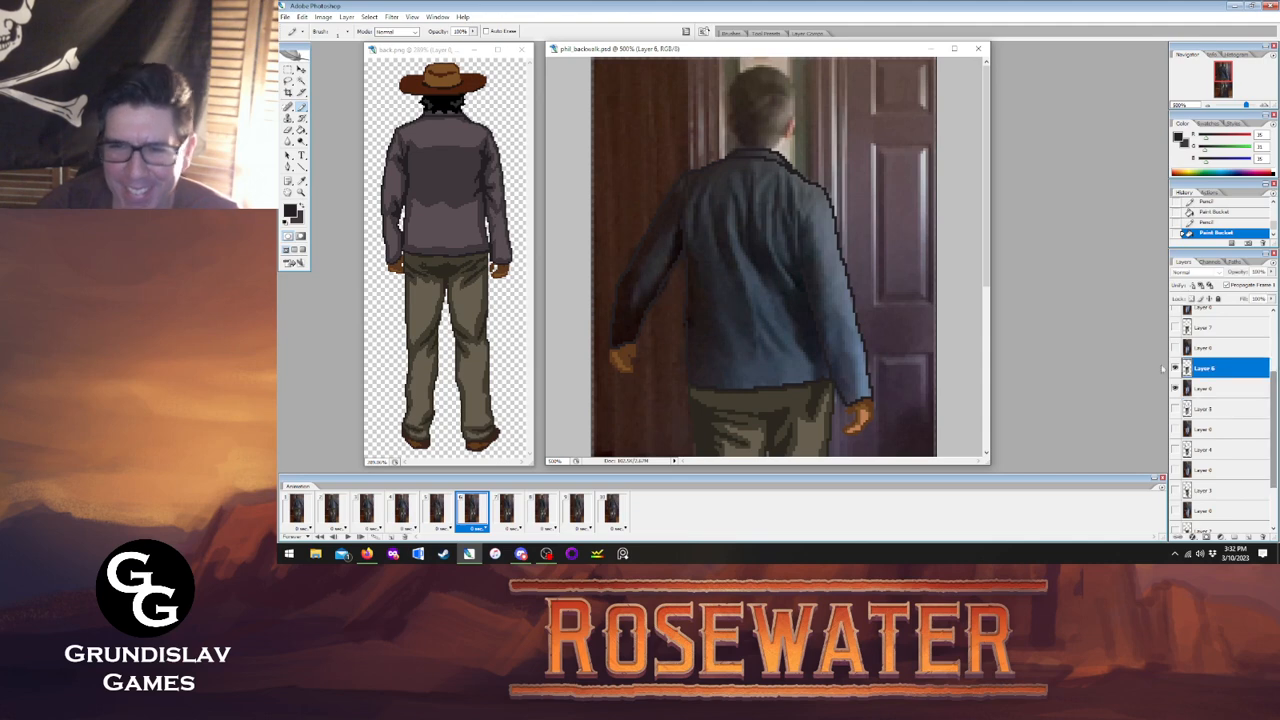
{"action": "left_click", "coordinate": [448, 512]}
{"action": "left_click", "coordinate": [463, 512]}
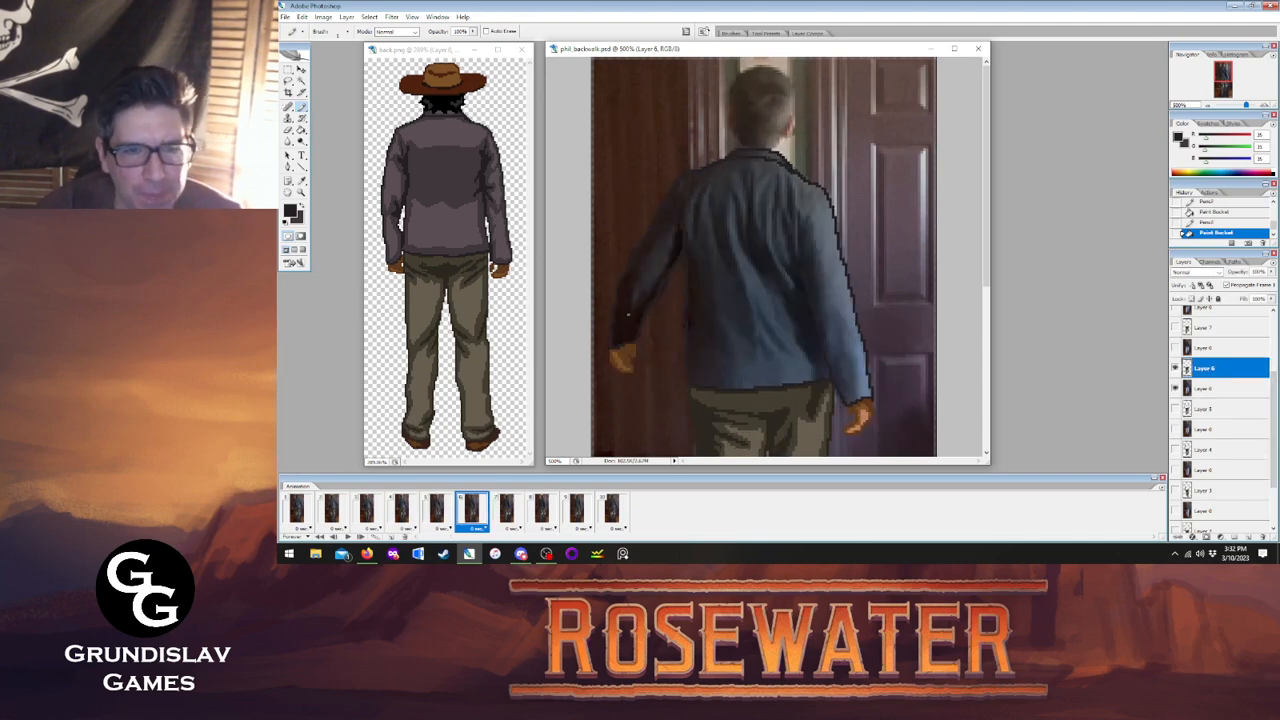
{"action": "left_click", "coordinate": [437, 512]}
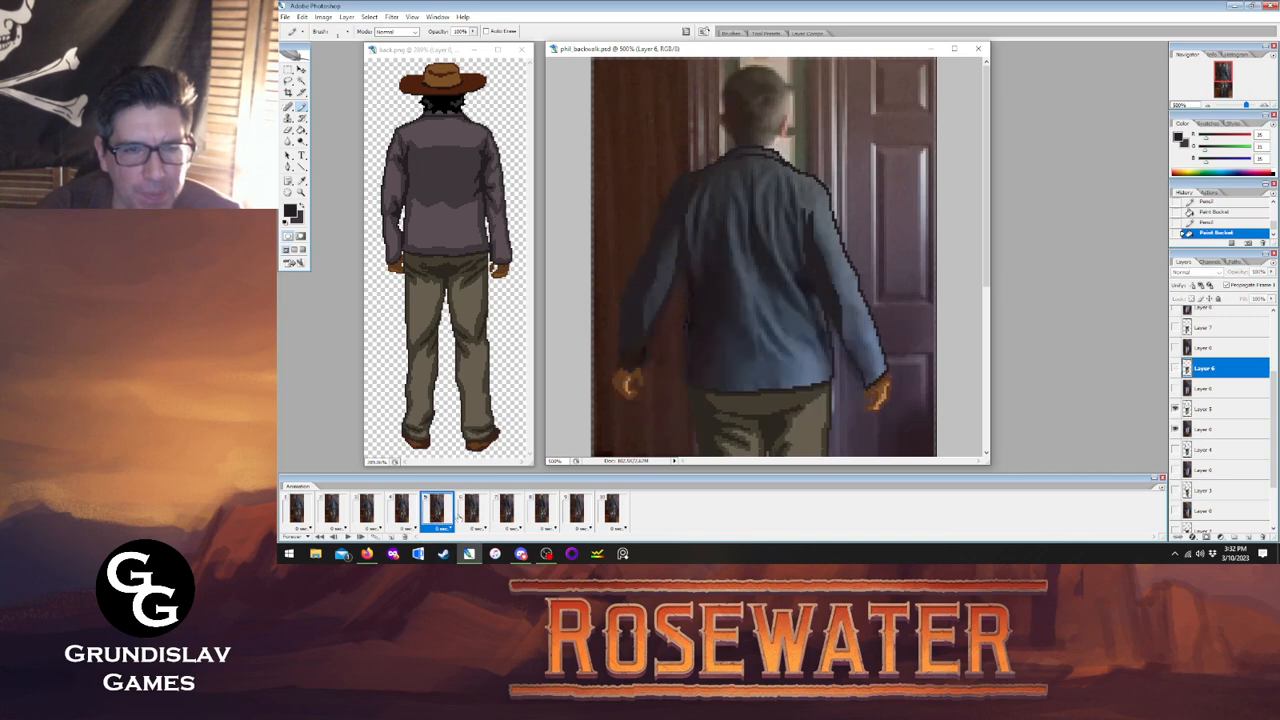
{"action": "left_click", "coordinate": [470, 511]}
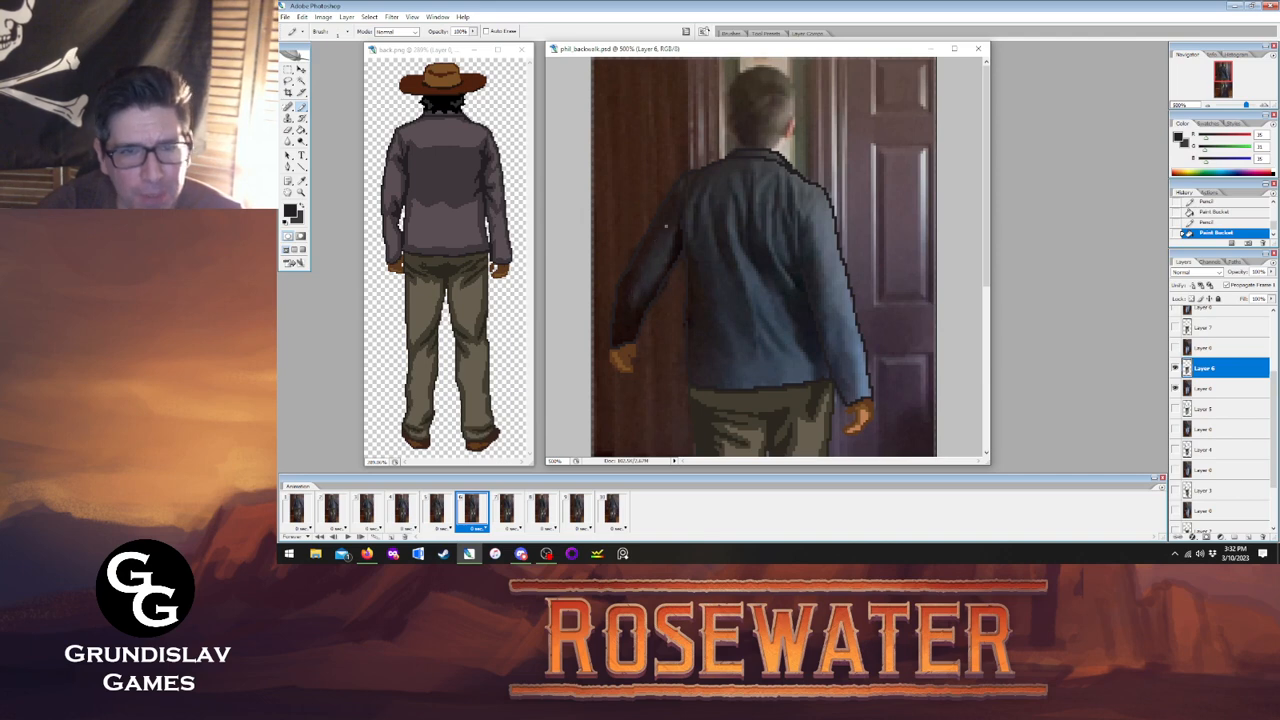
{"action": "left_click_drag", "start_coordinate": [680, 179], "coordinate": [626, 288]}
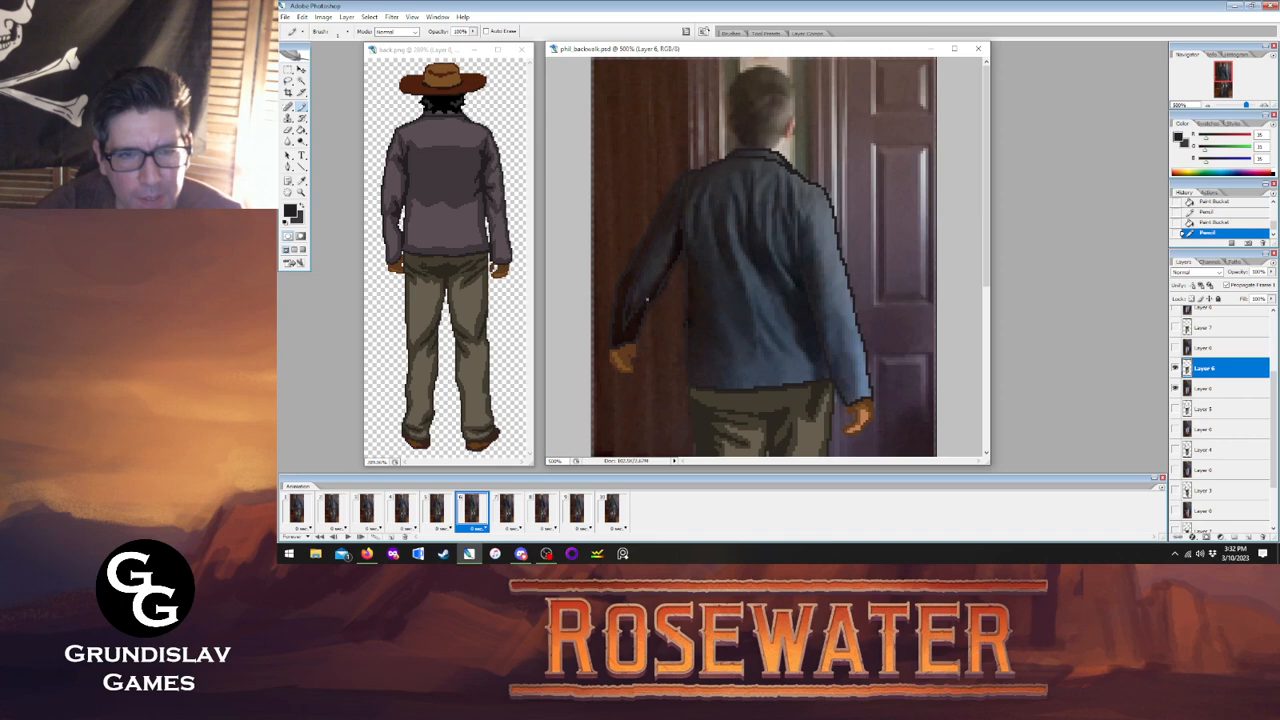
{"action": "left_click", "coordinate": [646, 298]}
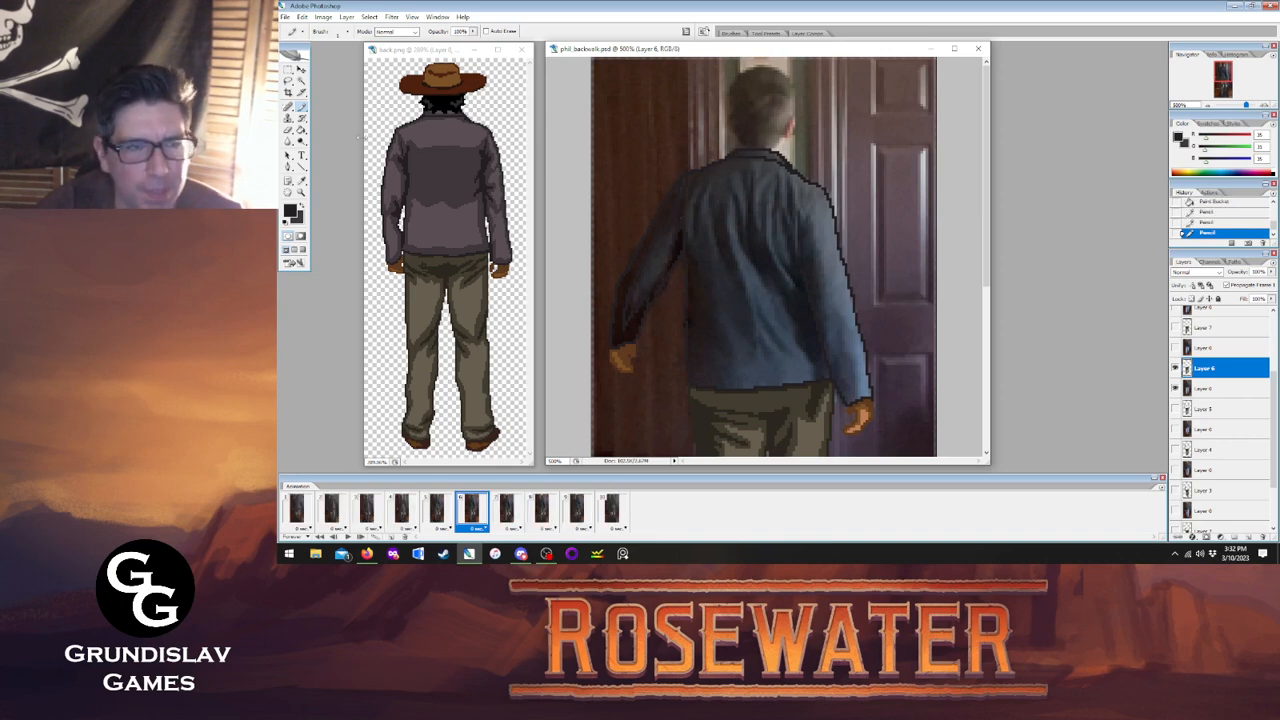
Fill the left sleeve's shadow areas dark with the Paint Bucket on frame 6 and touch up the inner sleeve in pencil.
{"action": "key", "text": "g"}
{"action": "left_click", "coordinate": [618, 332]}
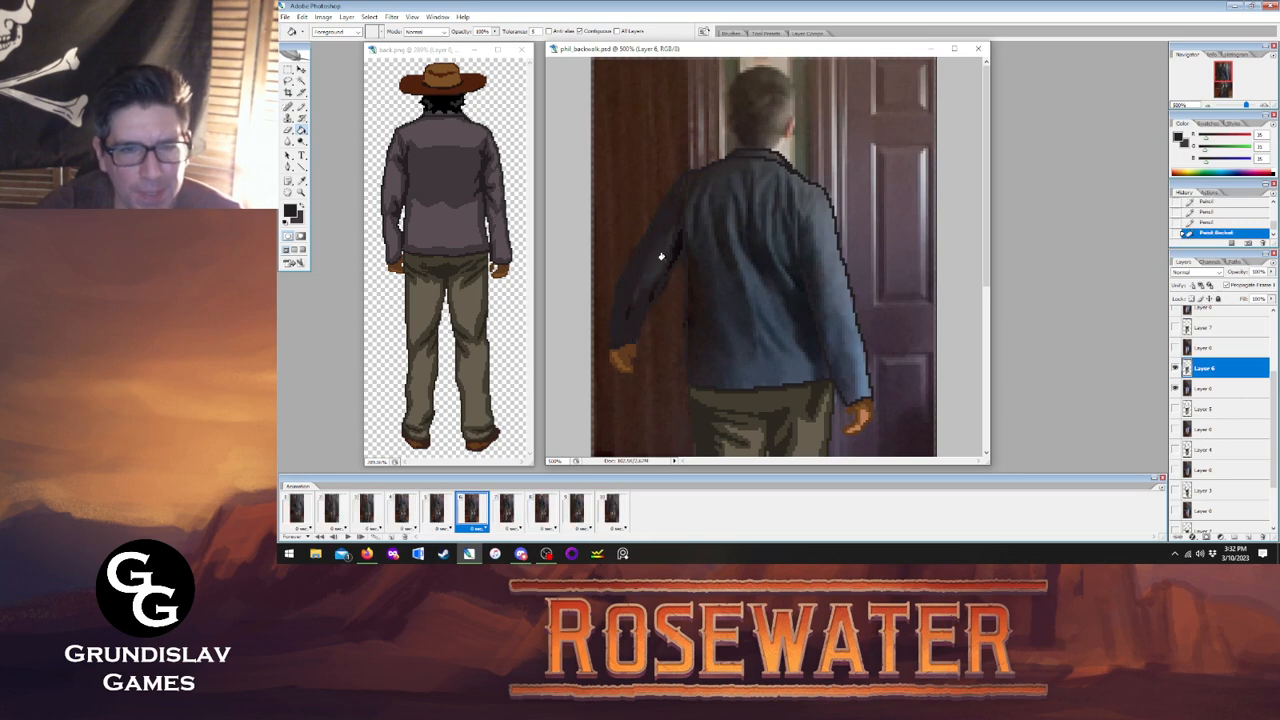
{"action": "key", "text": "b"}
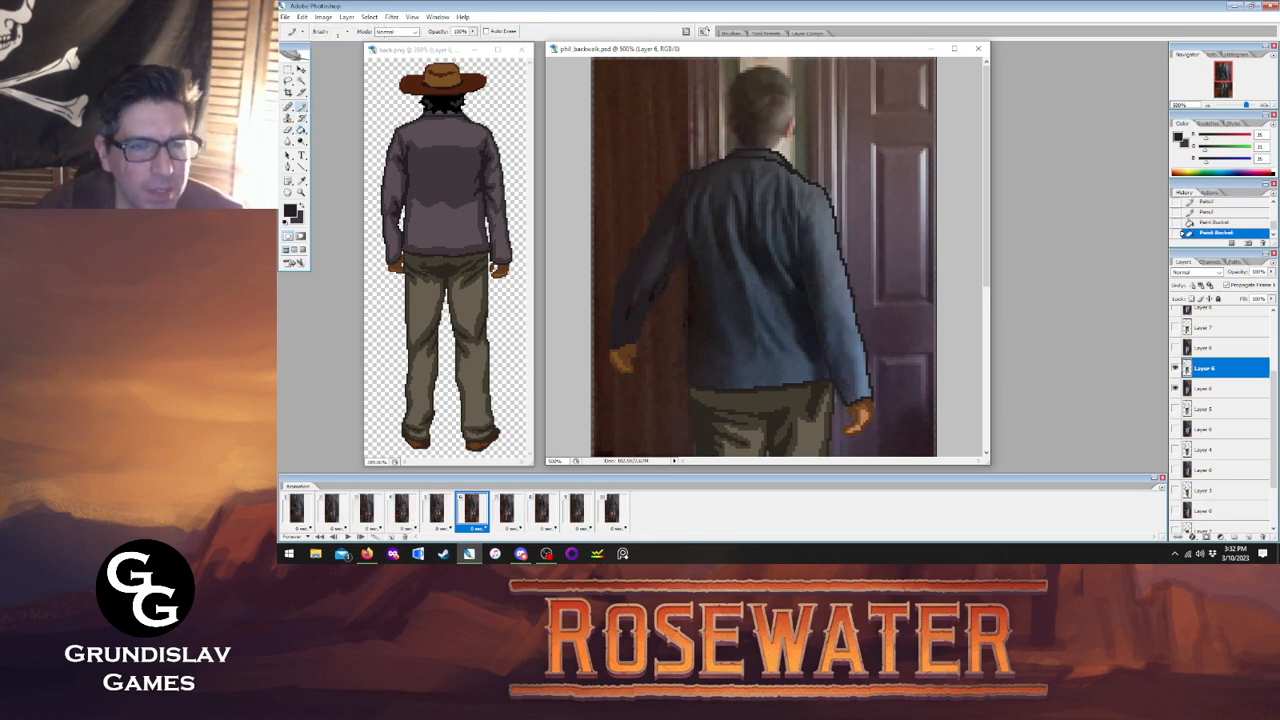
{"action": "left_click", "coordinate": [663, 276]}
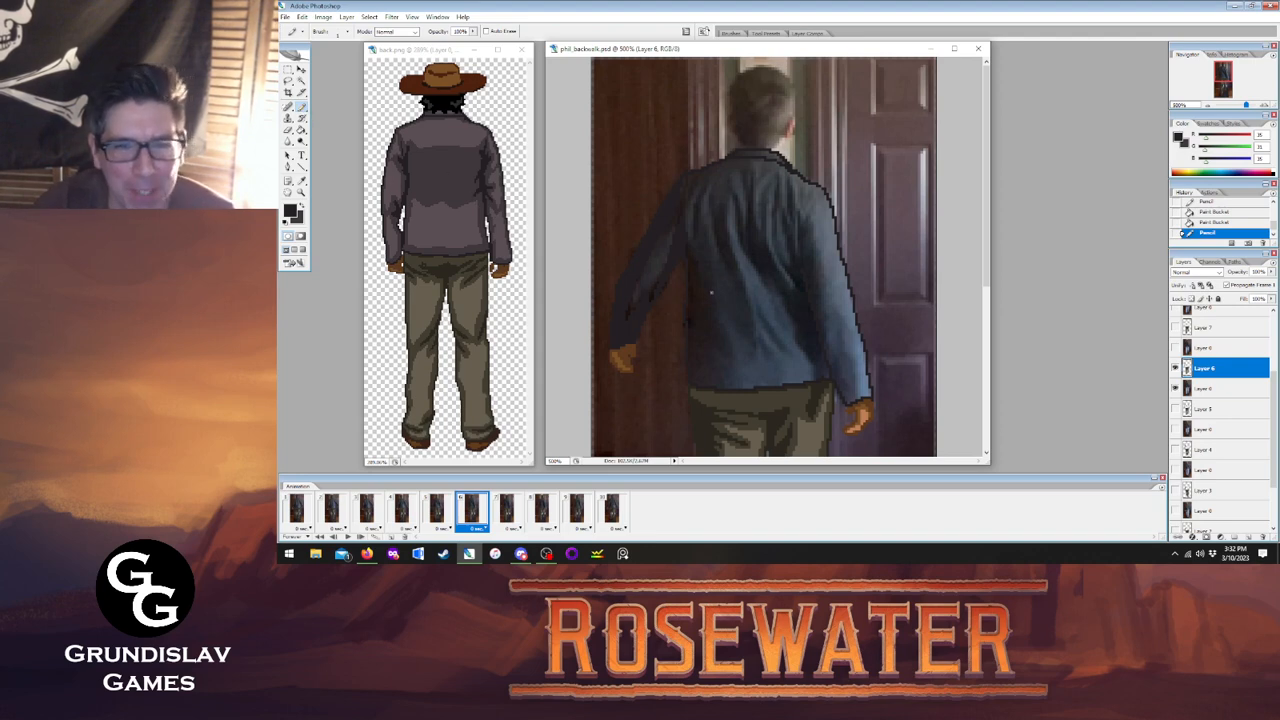
Apply dark Paint Bucket fills to the shadow between the right sleeve and the jacket's side on frame 6.
{"action": "left_click", "coordinate": [436, 510]}
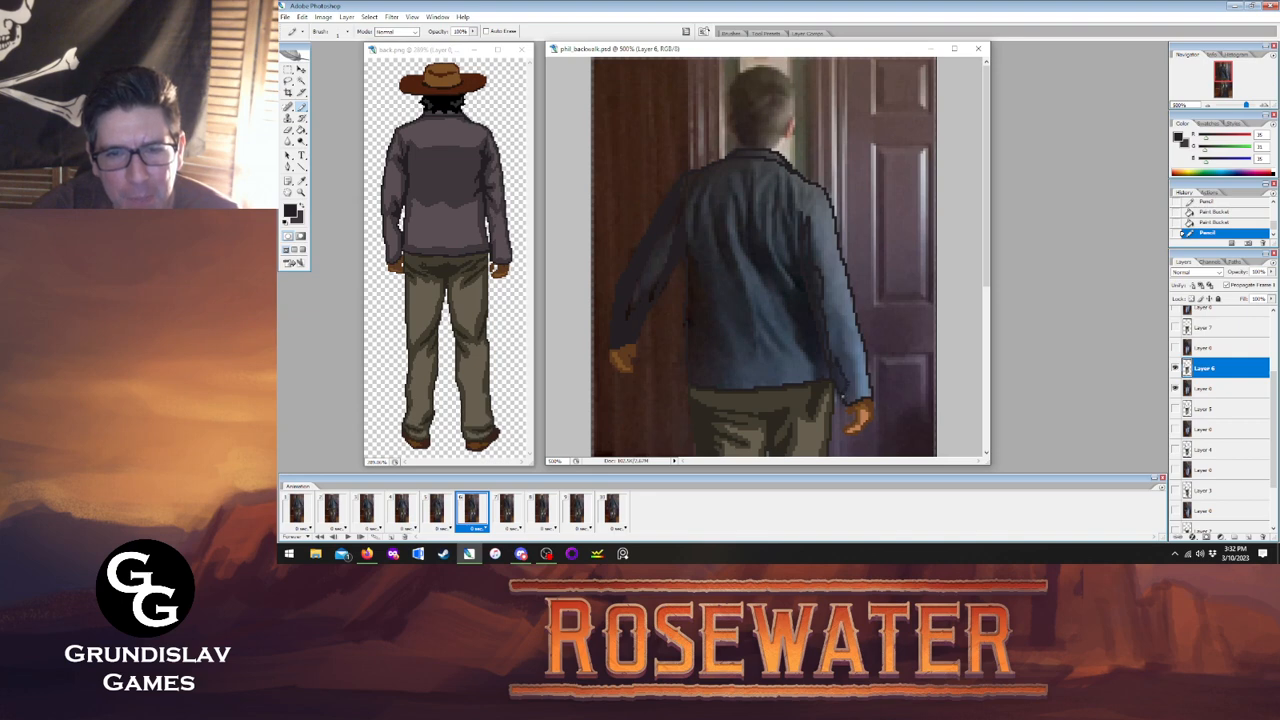
{"action": "key", "text": "g"}
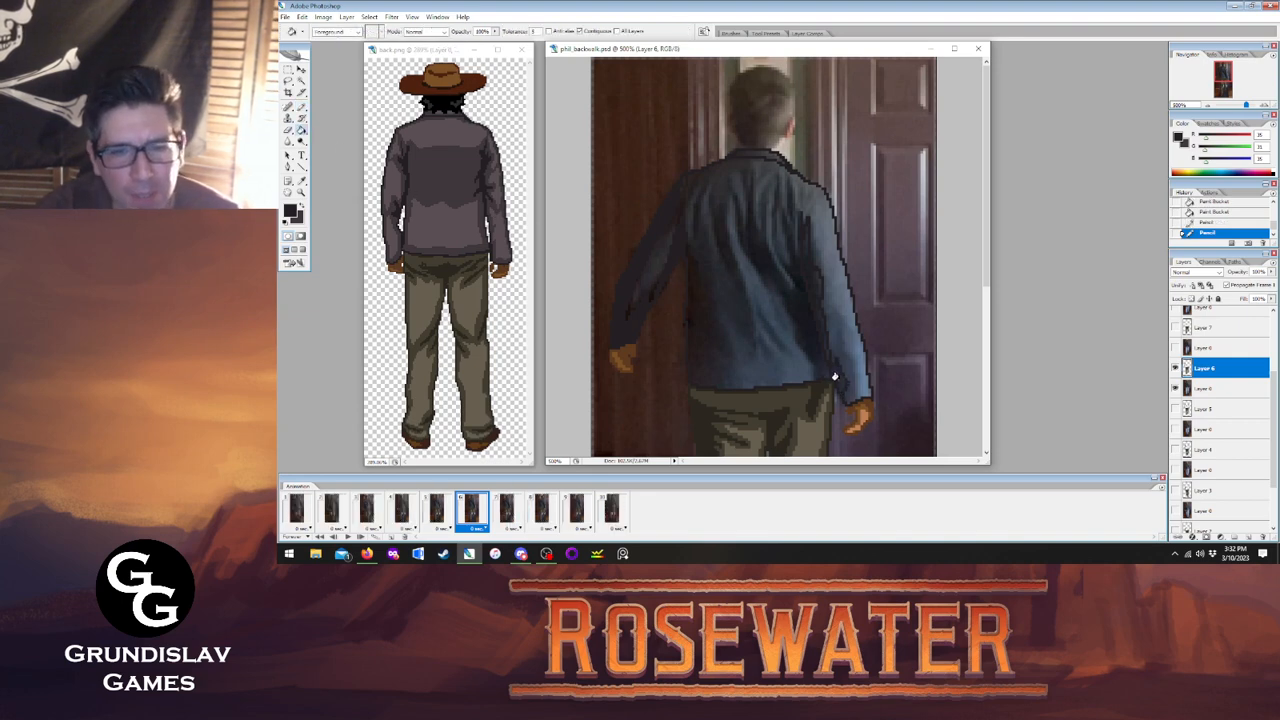
{"action": "left_click", "coordinate": [813, 300]}
{"action": "left_click", "coordinate": [731, 291]}
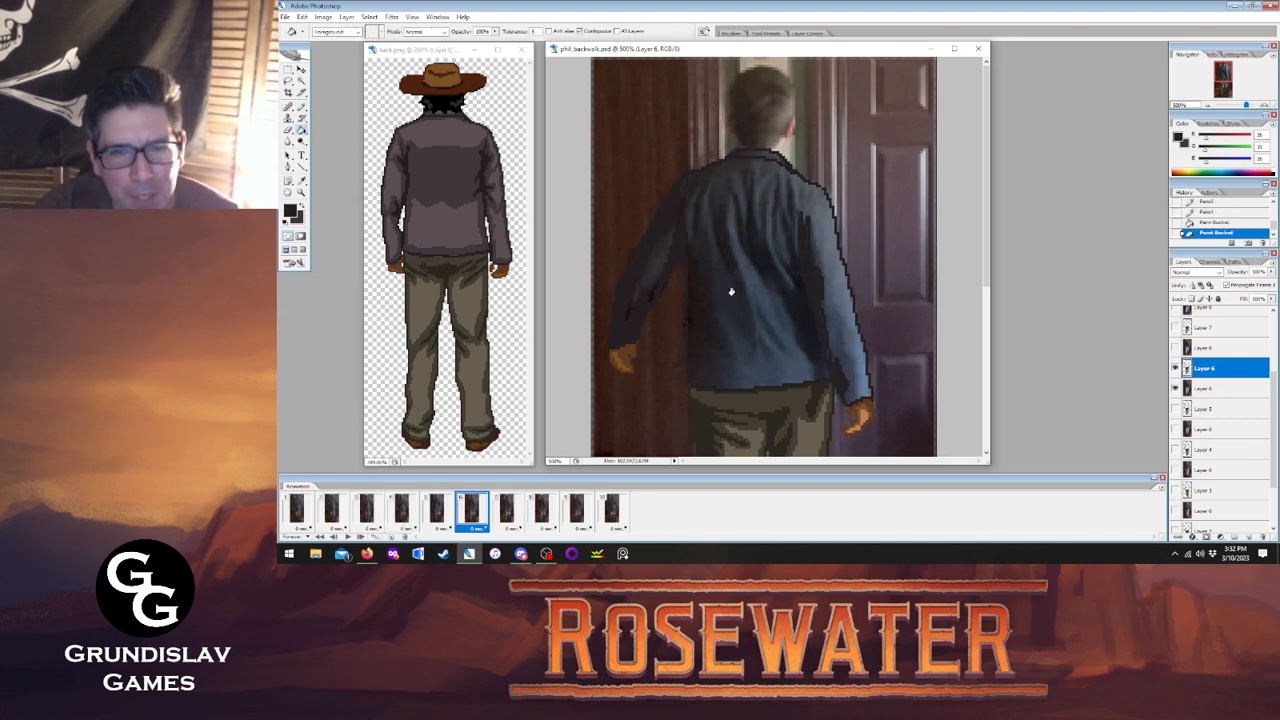
{"action": "left_click", "coordinate": [818, 360]}
{"action": "key", "text": "b"}
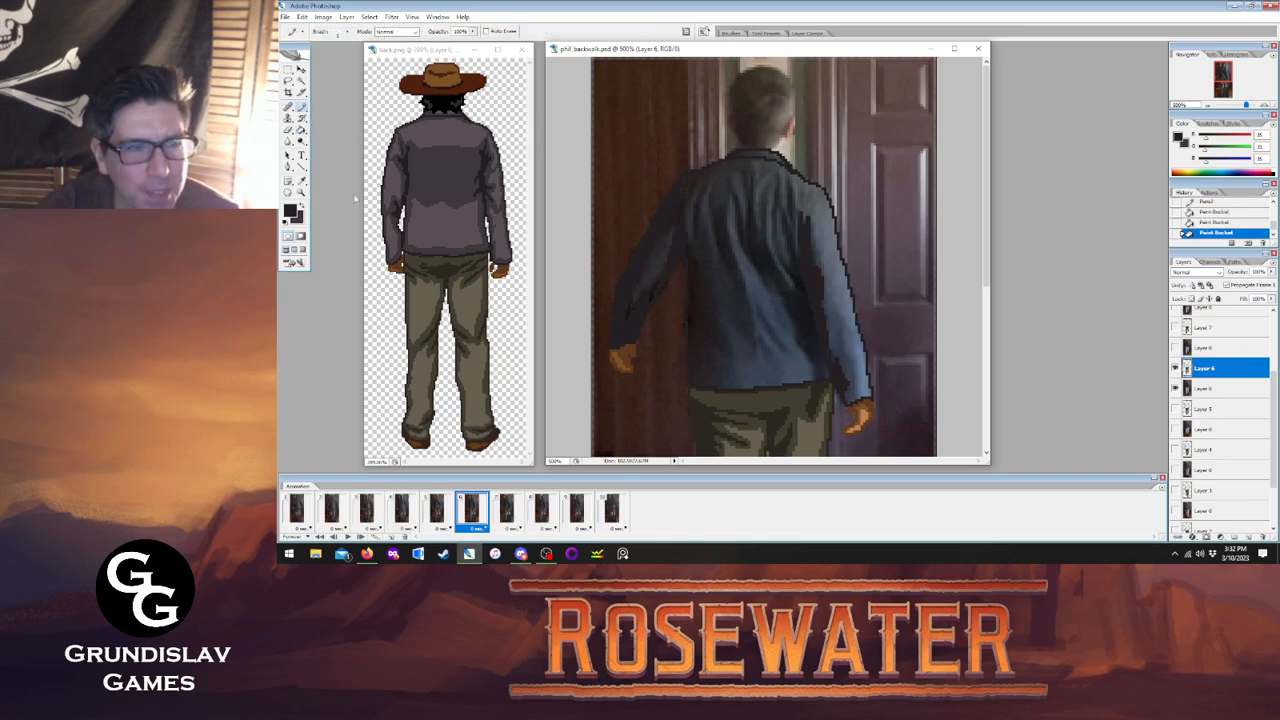
Compare frame 6 with frame 5, then pencil a wider shadow on the jacket's right side in frame 6 and fill it dark.
{"action": "left_click", "coordinate": [437, 507]}
{"action": "left_click", "coordinate": [470, 500]}
{"action": "left_click", "coordinate": [437, 507]}
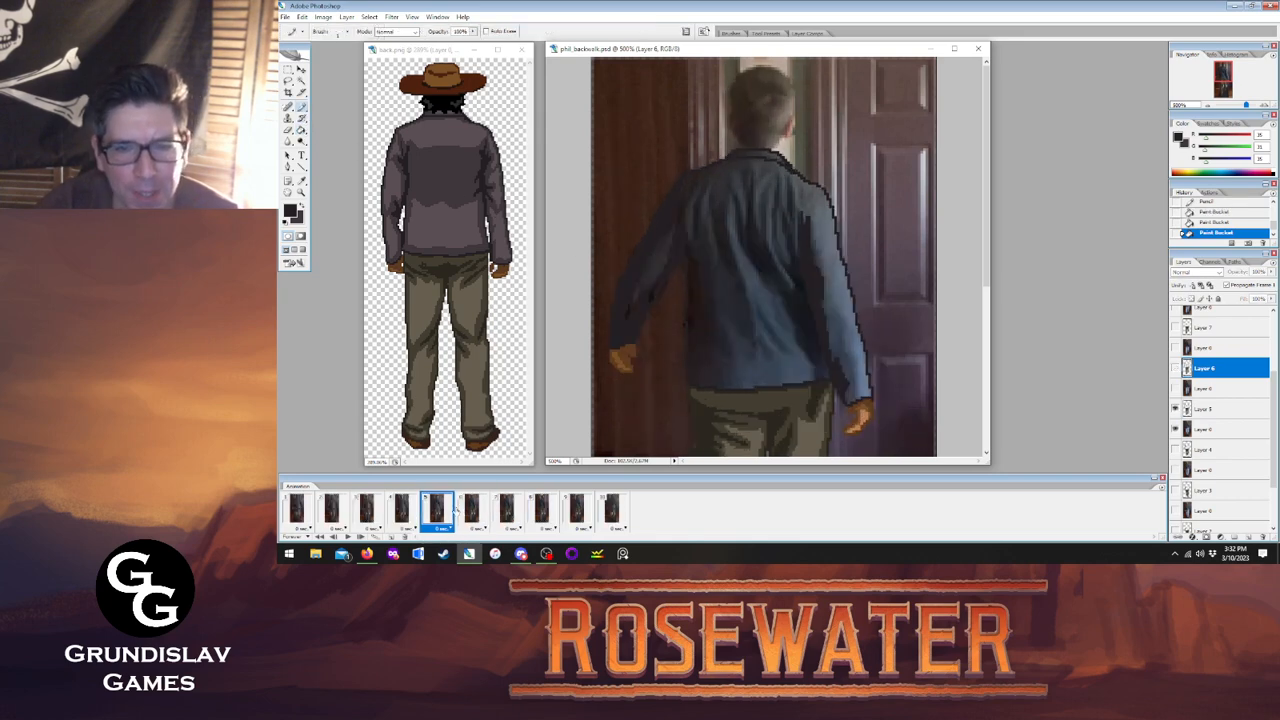
{"action": "left_click", "coordinate": [470, 497]}
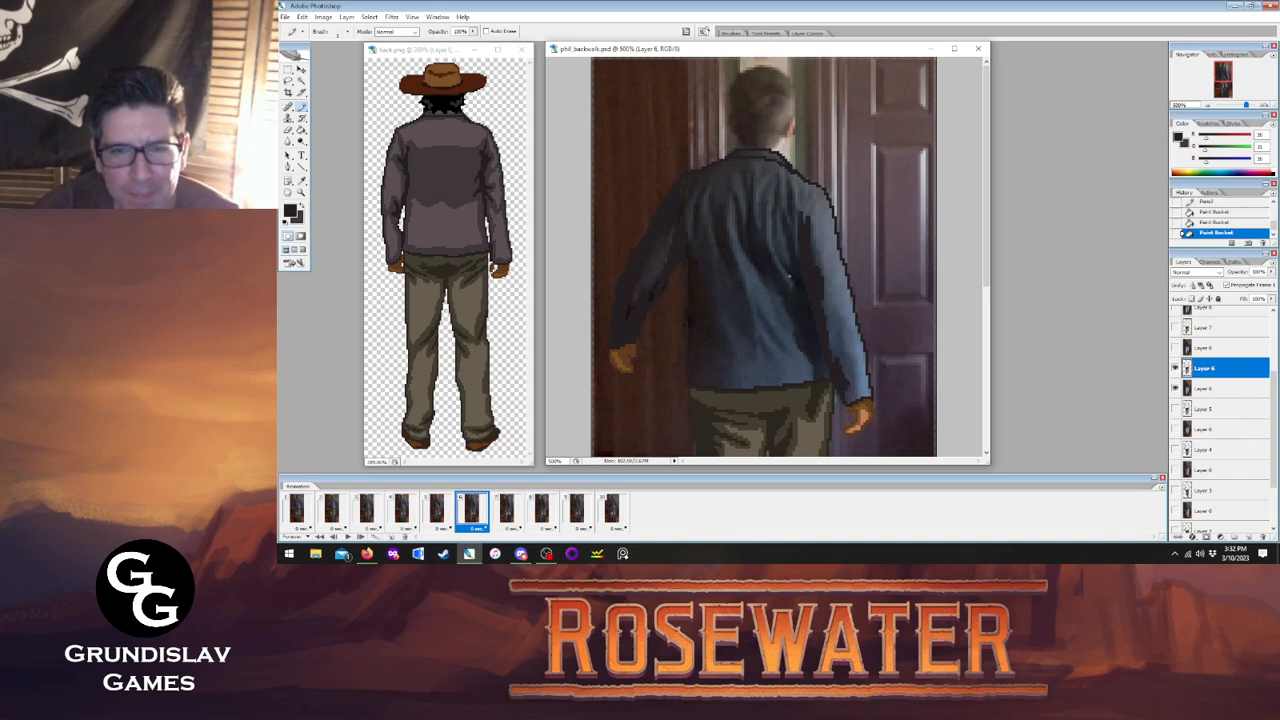
{"action": "left_click", "coordinate": [799, 250]}
{"action": "key", "text": "g"}
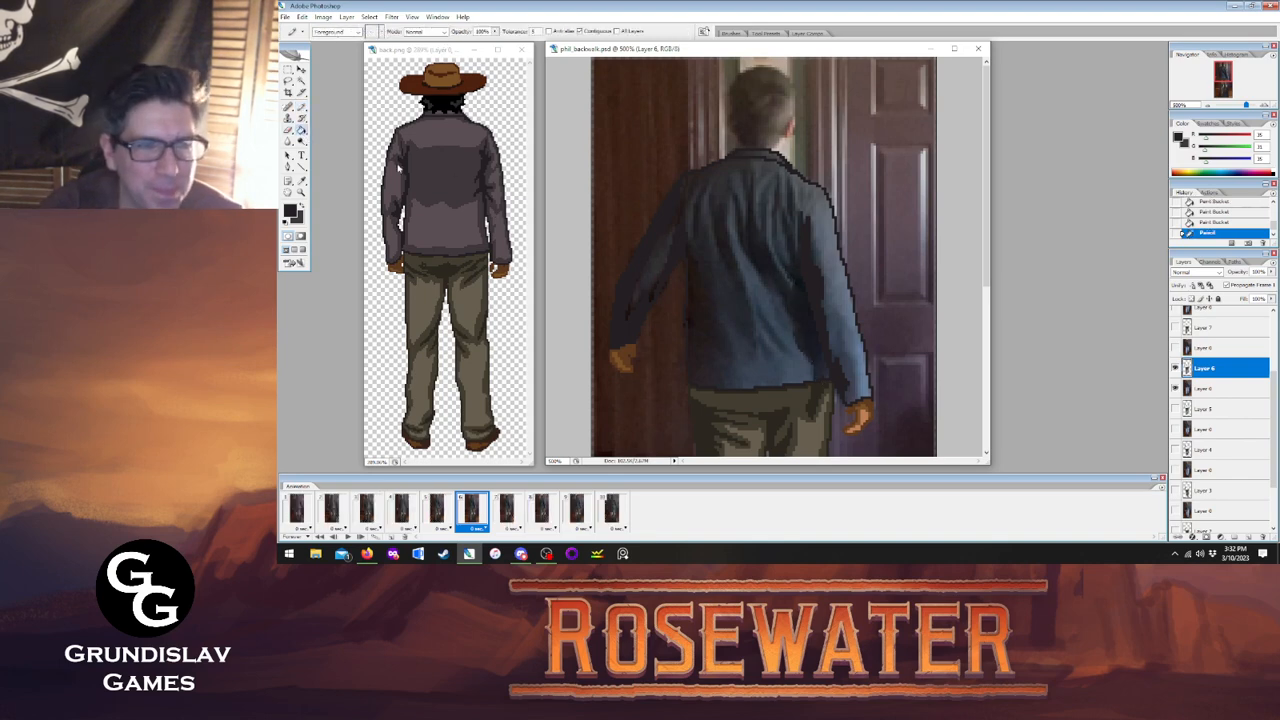
{"action": "left_click", "coordinate": [795, 316]}
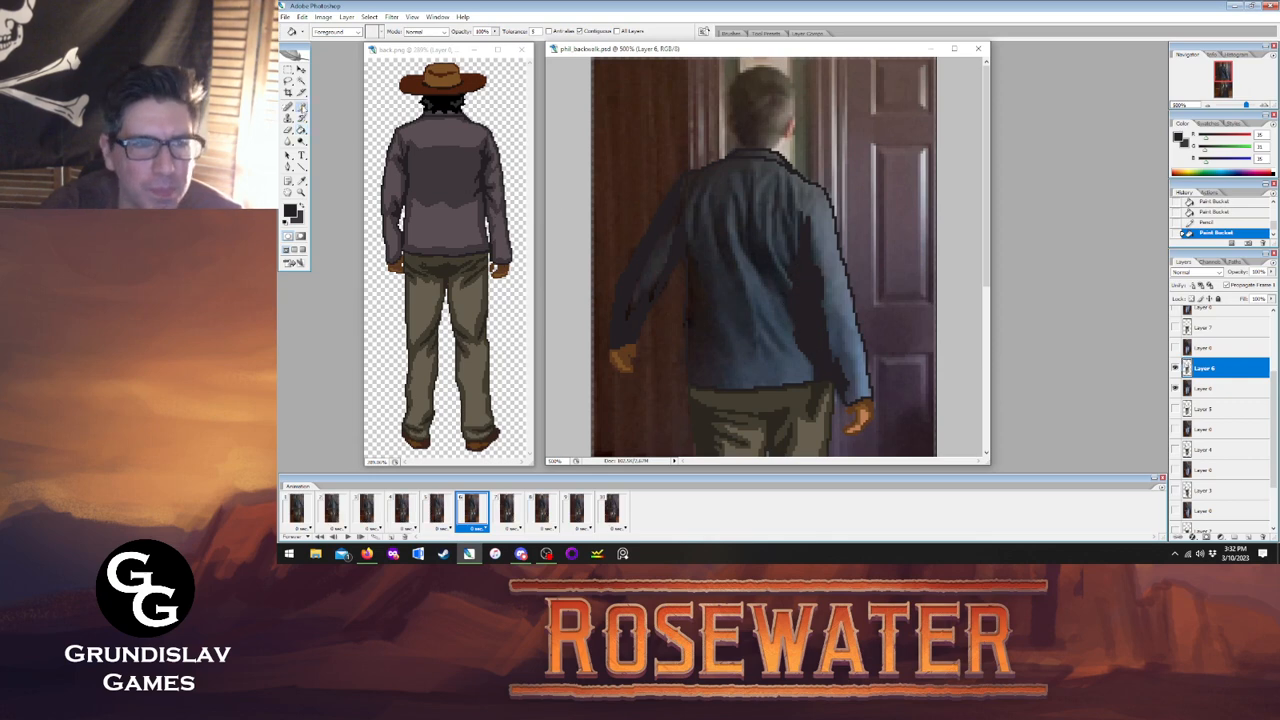
On frame 5's Layer 5, pencil the shadow edge on the jacket's right side, fill it dark, and check it against frames 4 and 6.
{"action": "left_click", "coordinate": [299, 106]}
{"action": "left_click", "coordinate": [436, 510]}
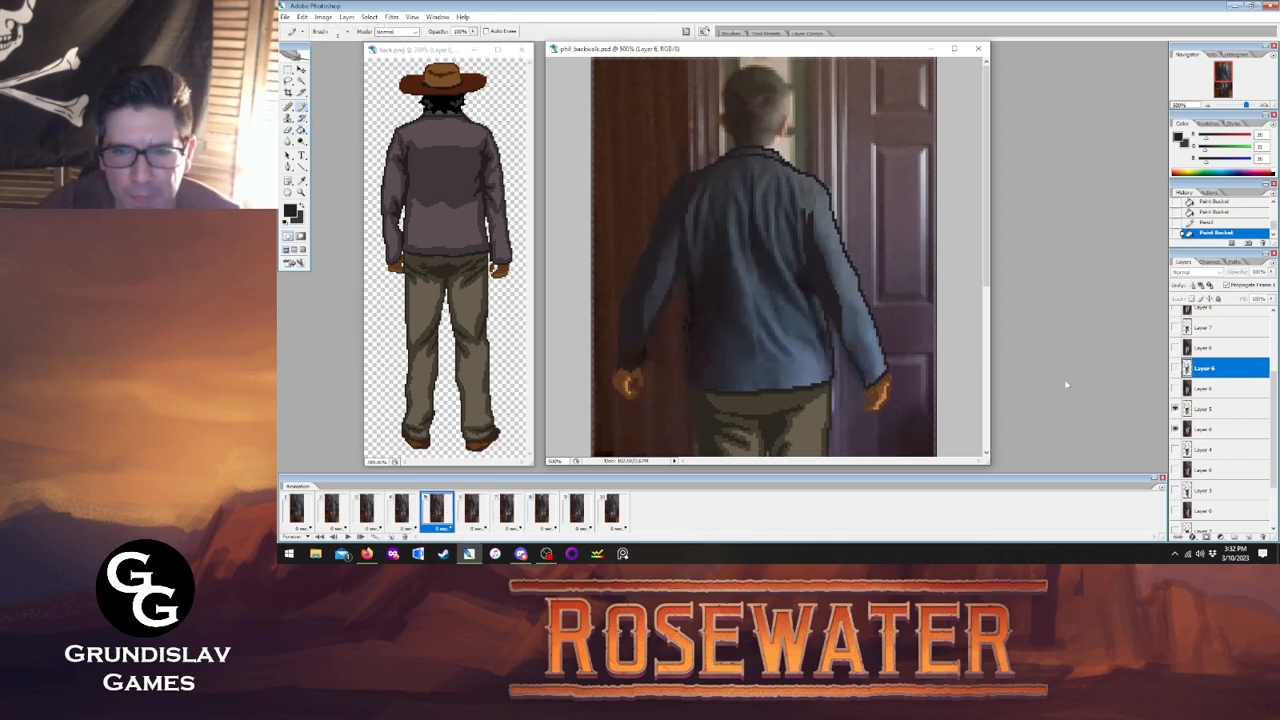
{"action": "key", "text": "alt+bracketleft"}
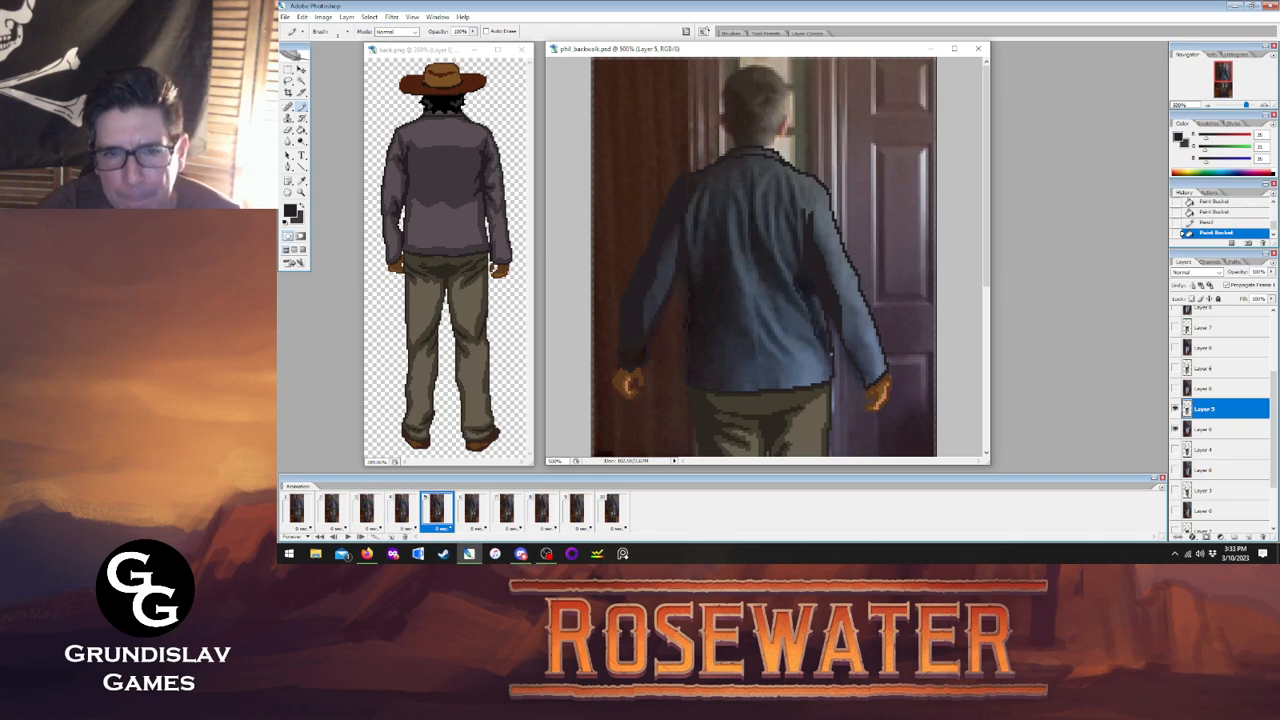
{"action": "left_click", "coordinate": [831, 354]}
{"action": "left_click", "coordinate": [302, 130]}
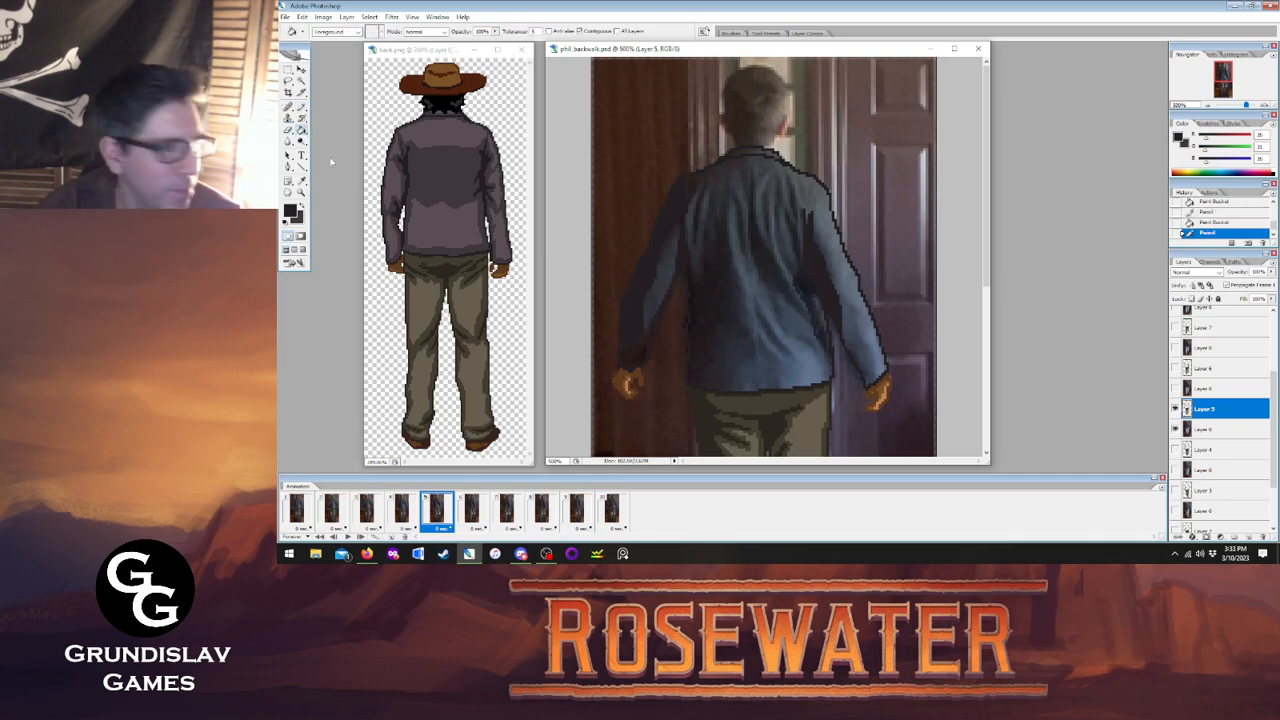
{"action": "left_click", "coordinate": [808, 300]}
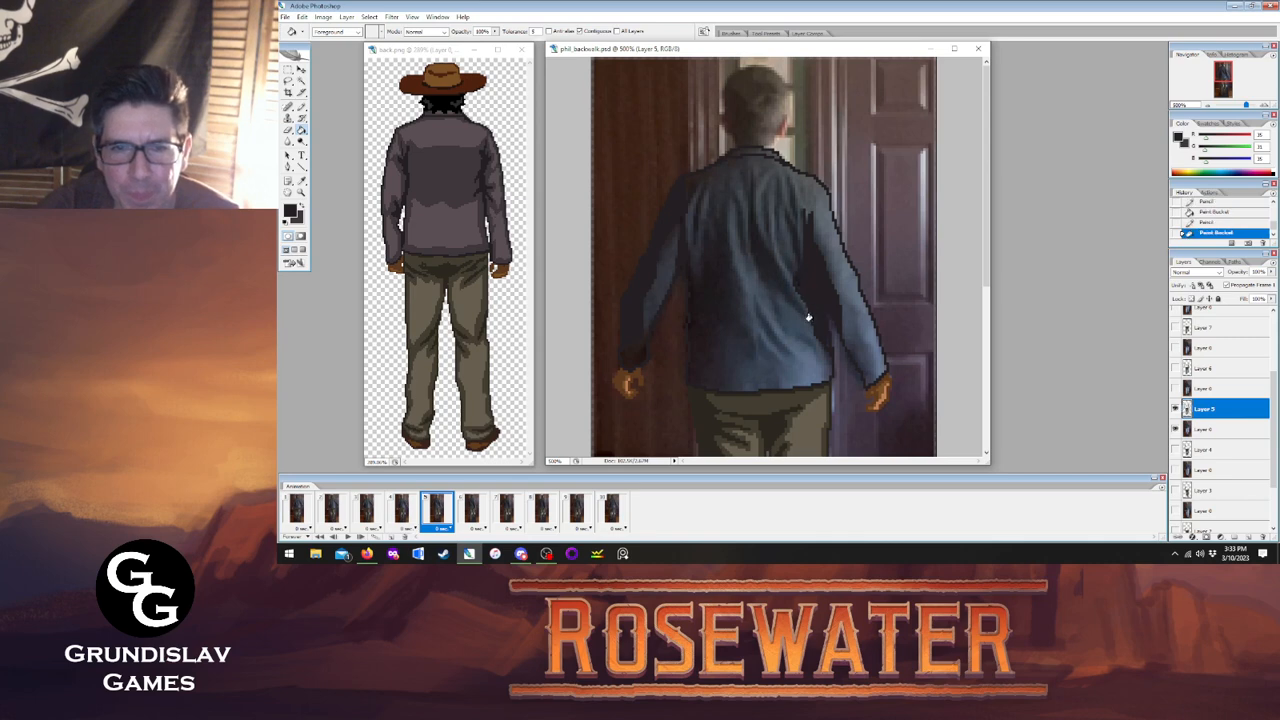
{"action": "left_click", "coordinate": [470, 510]}
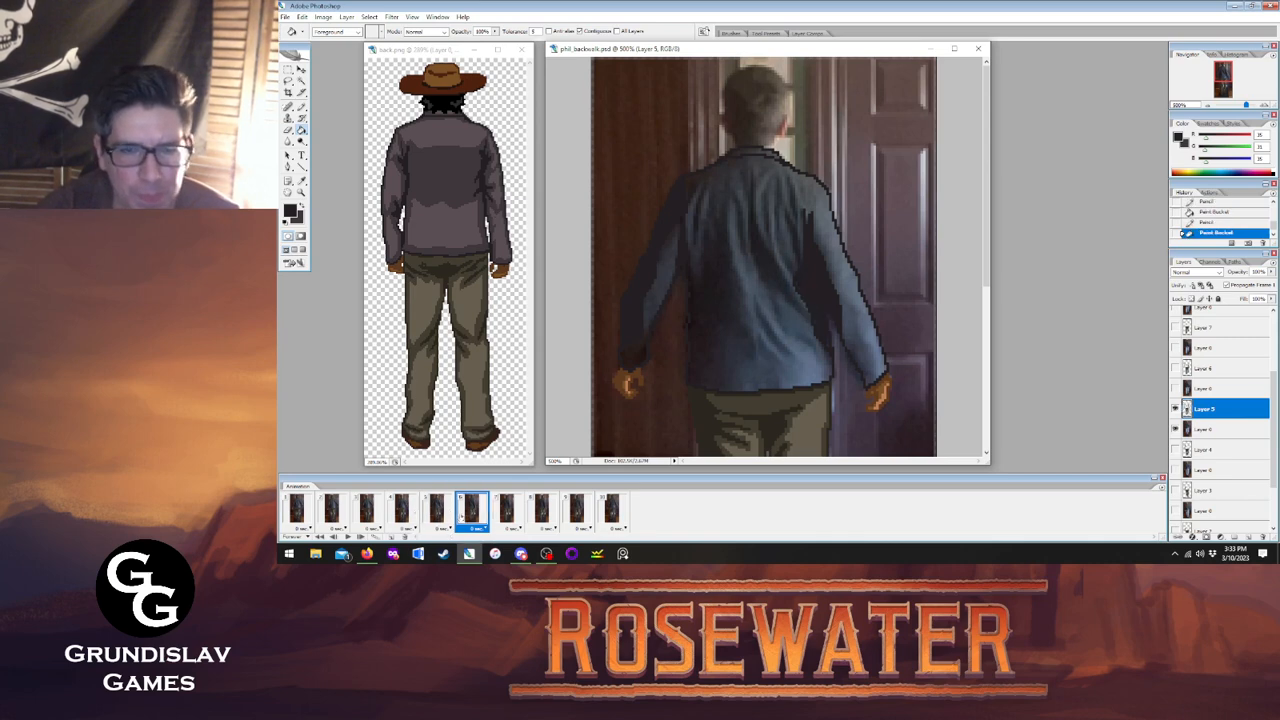
{"action": "left_click", "coordinate": [436, 512]}
{"action": "left_click", "coordinate": [404, 511]}
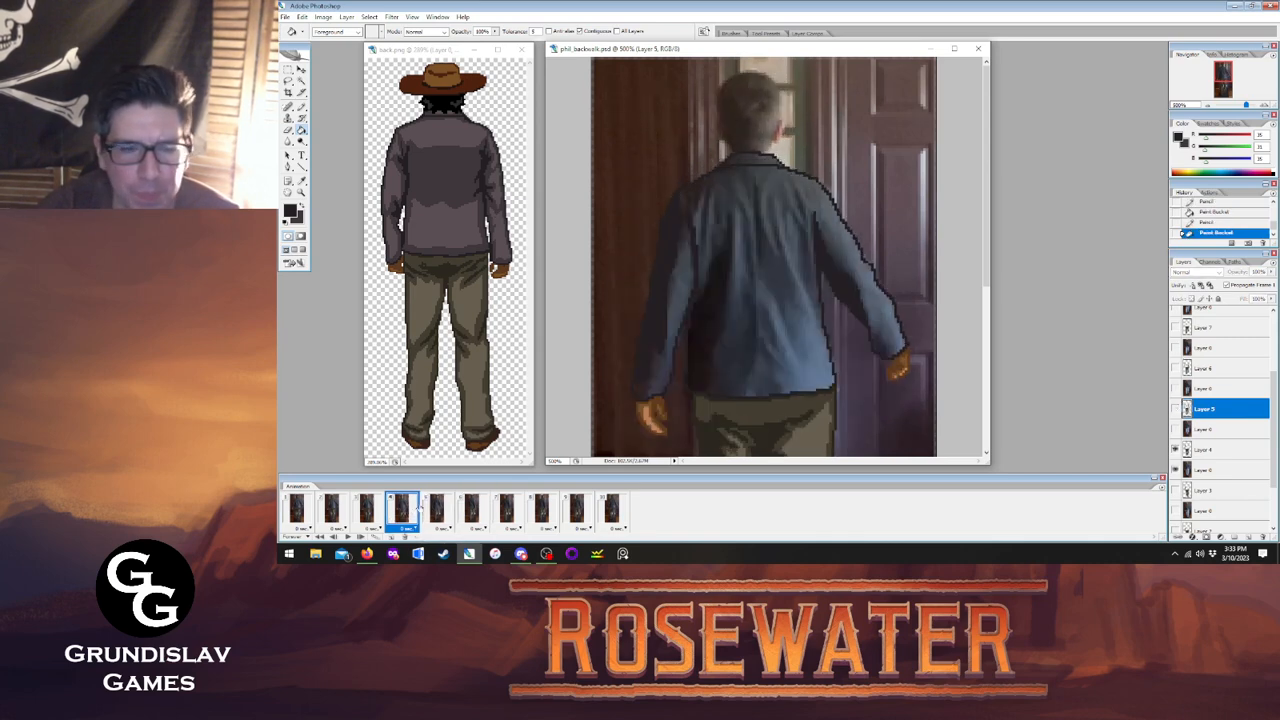
On frame 7's Layer 7, pencil the left sleeve's shadow edge and fill the sleeve's shadow areas dark with the Paint Bucket.
{"action": "key", "text": "b"}
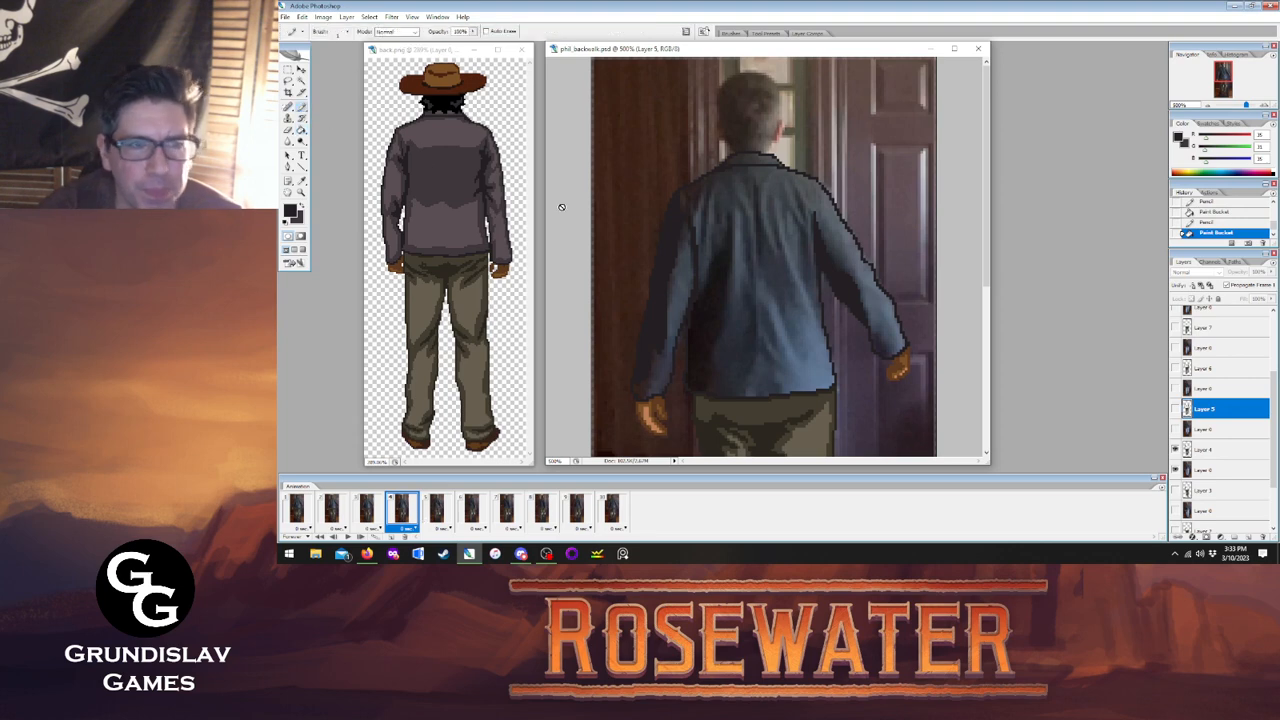
{"action": "left_click", "coordinate": [436, 511]}
{"action": "left_click", "coordinate": [470, 512]}
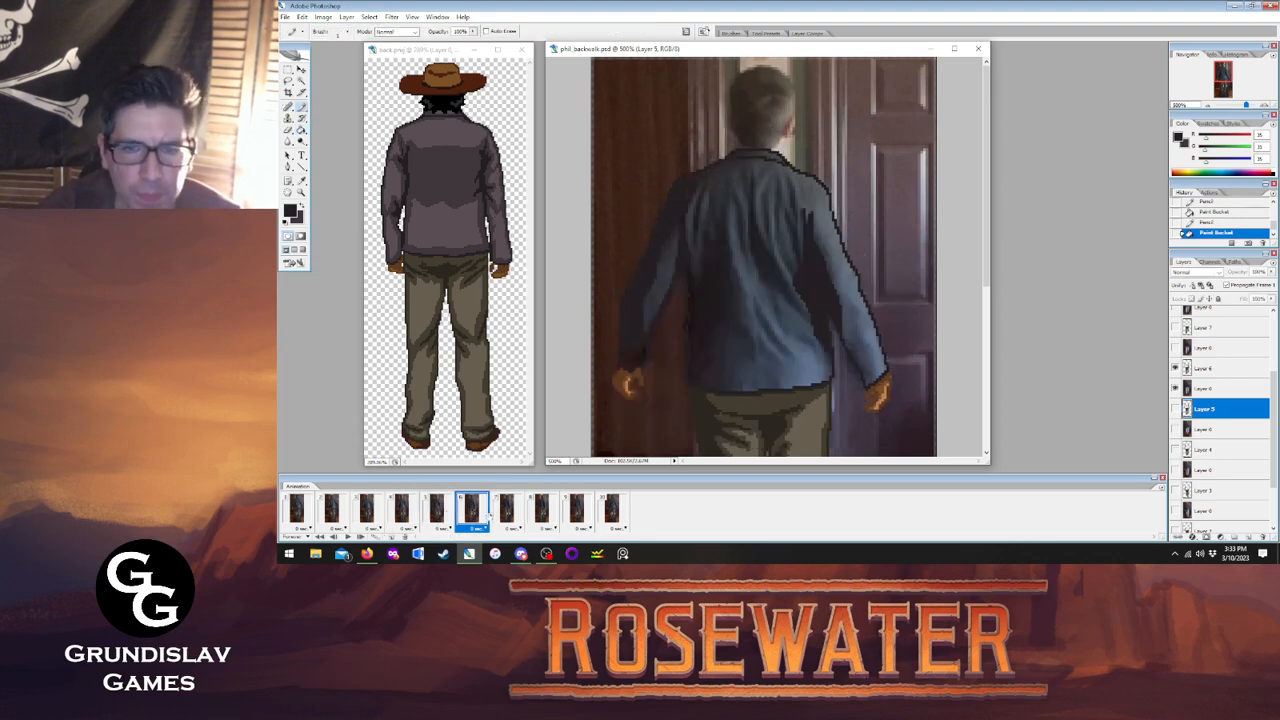
{"action": "left_click", "coordinate": [503, 514]}
{"action": "left_click", "coordinate": [1226, 331]}
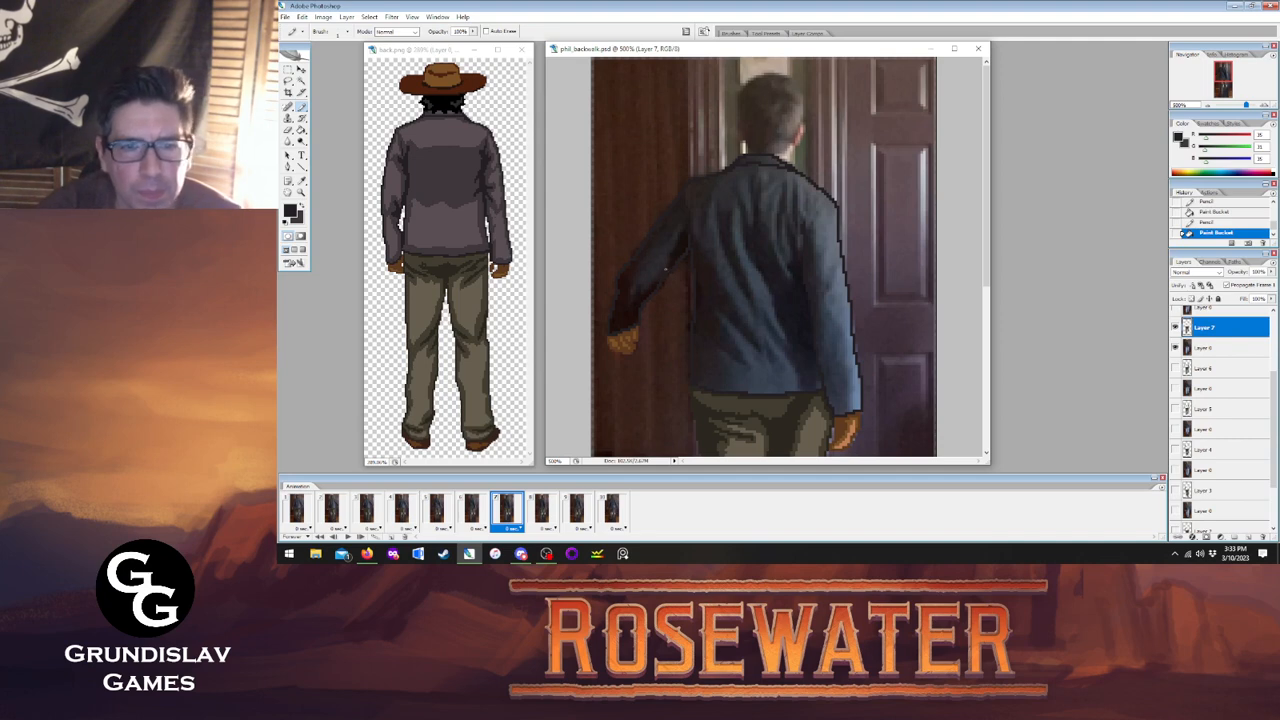
{"action": "left_click_drag", "start_coordinate": [686, 247], "coordinate": [644, 303]}
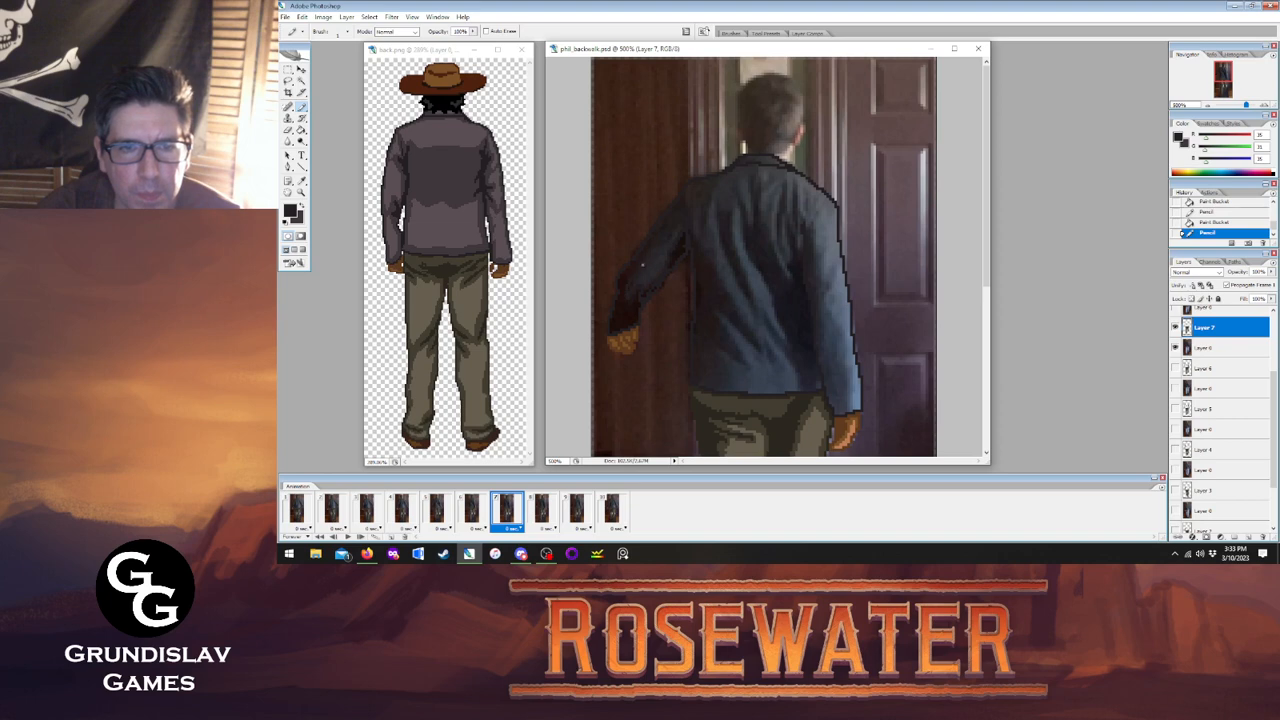
{"action": "left_click", "coordinate": [677, 201]}
{"action": "key", "text": "g"}
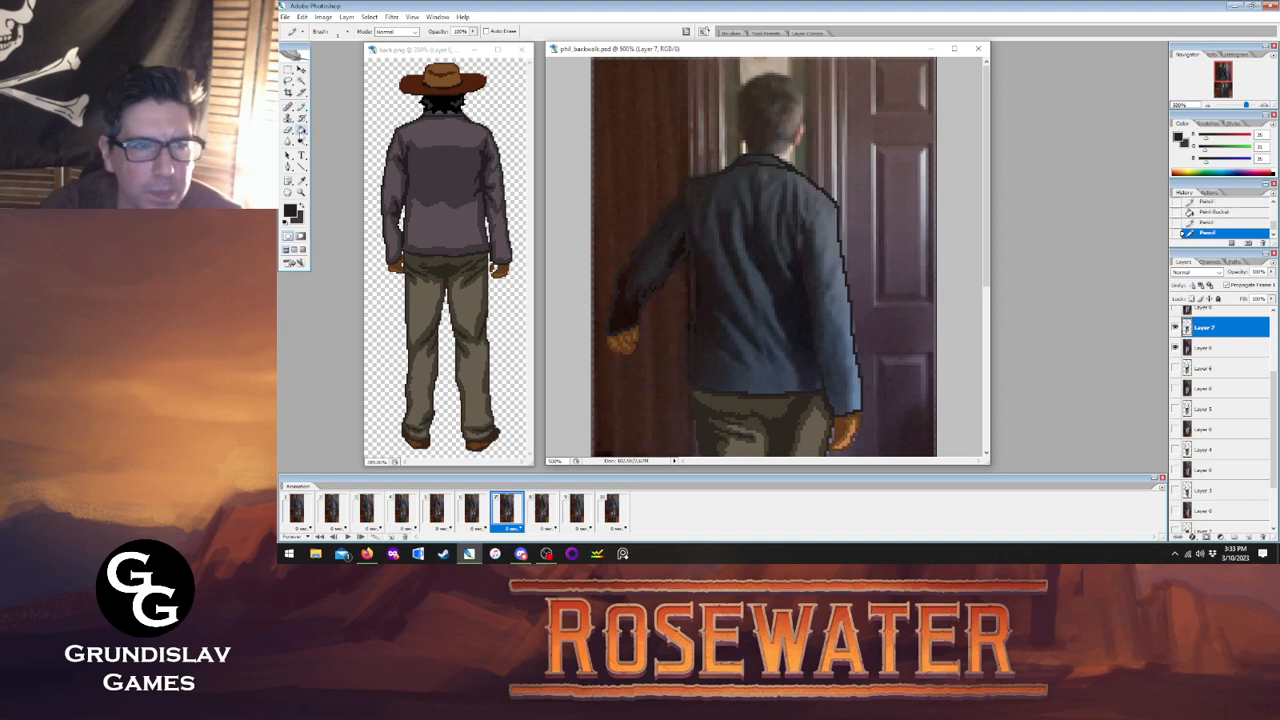
{"action": "left_click", "coordinate": [623, 312]}
{"action": "left_click", "coordinate": [676, 242]}
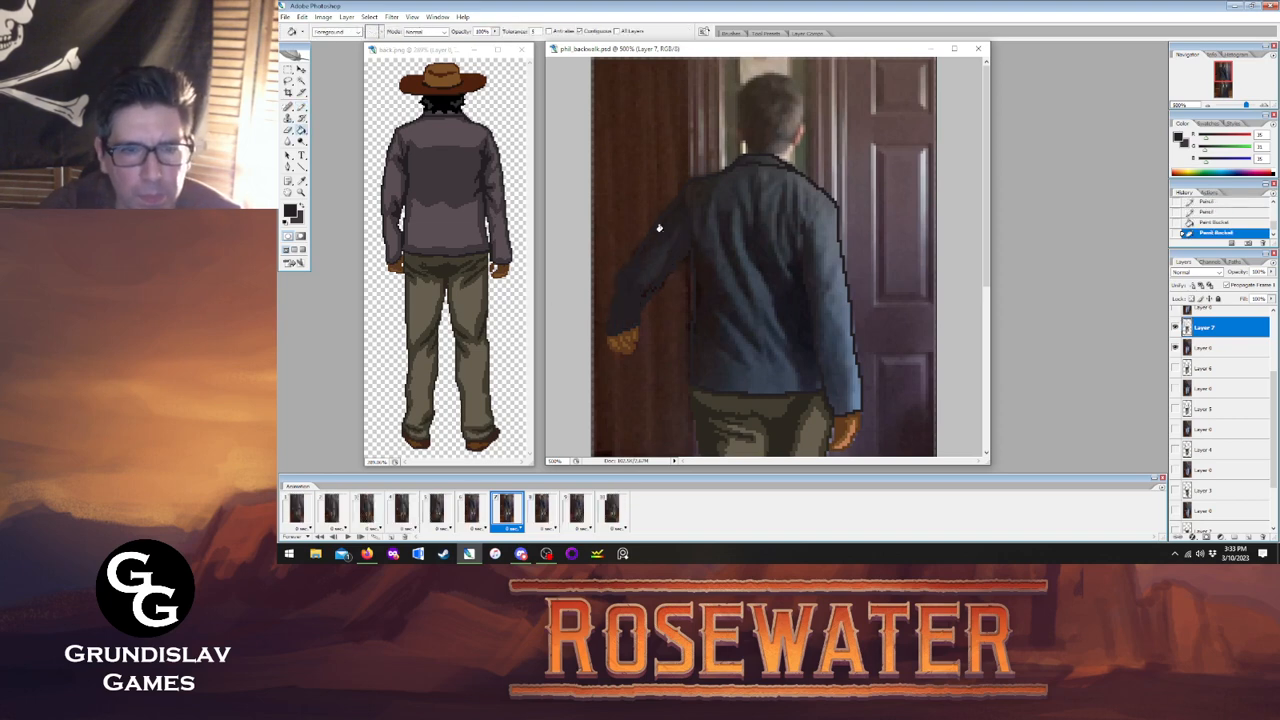
Compare frame 7 with frame 6, then pencil frame 7's shadow edges along the jacket's left side, right sleeve and lower hem.
{"action": "left_click", "coordinate": [471, 508]}
{"action": "left_click", "coordinate": [506, 508]}
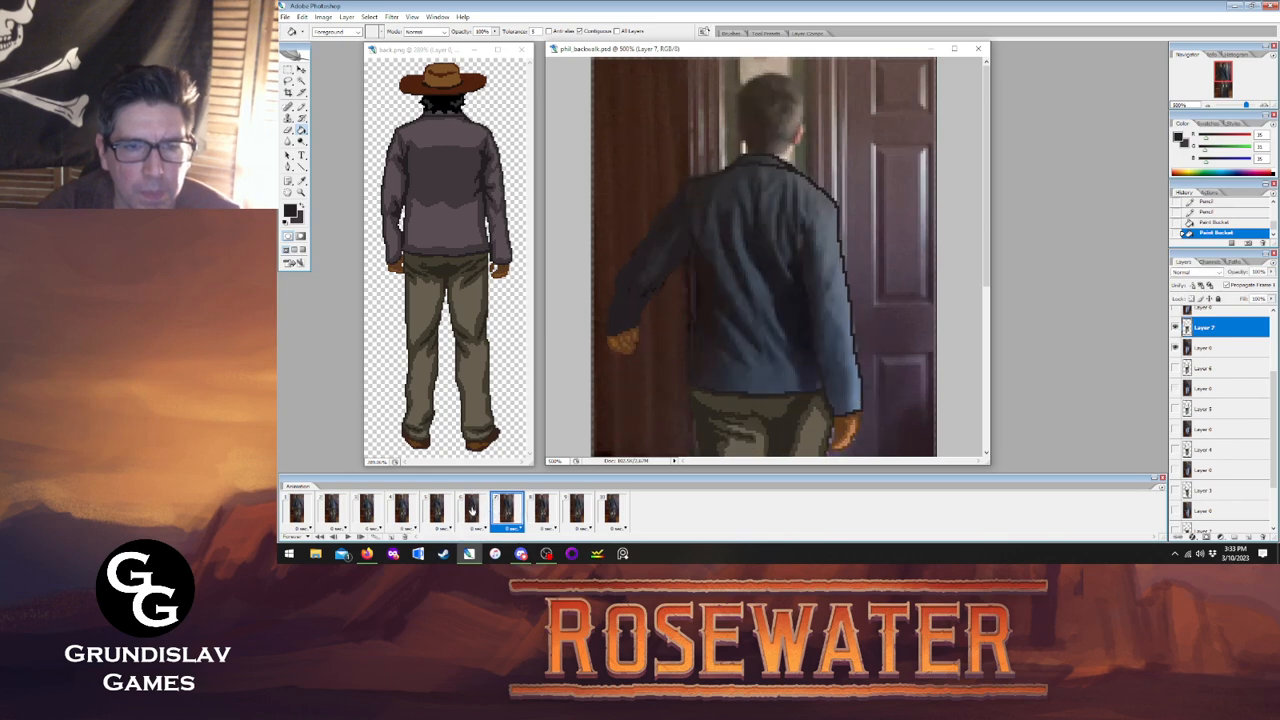
{"action": "left_click", "coordinate": [471, 508]}
{"action": "left_click", "coordinate": [506, 508]}
{"action": "key", "text": "b"}
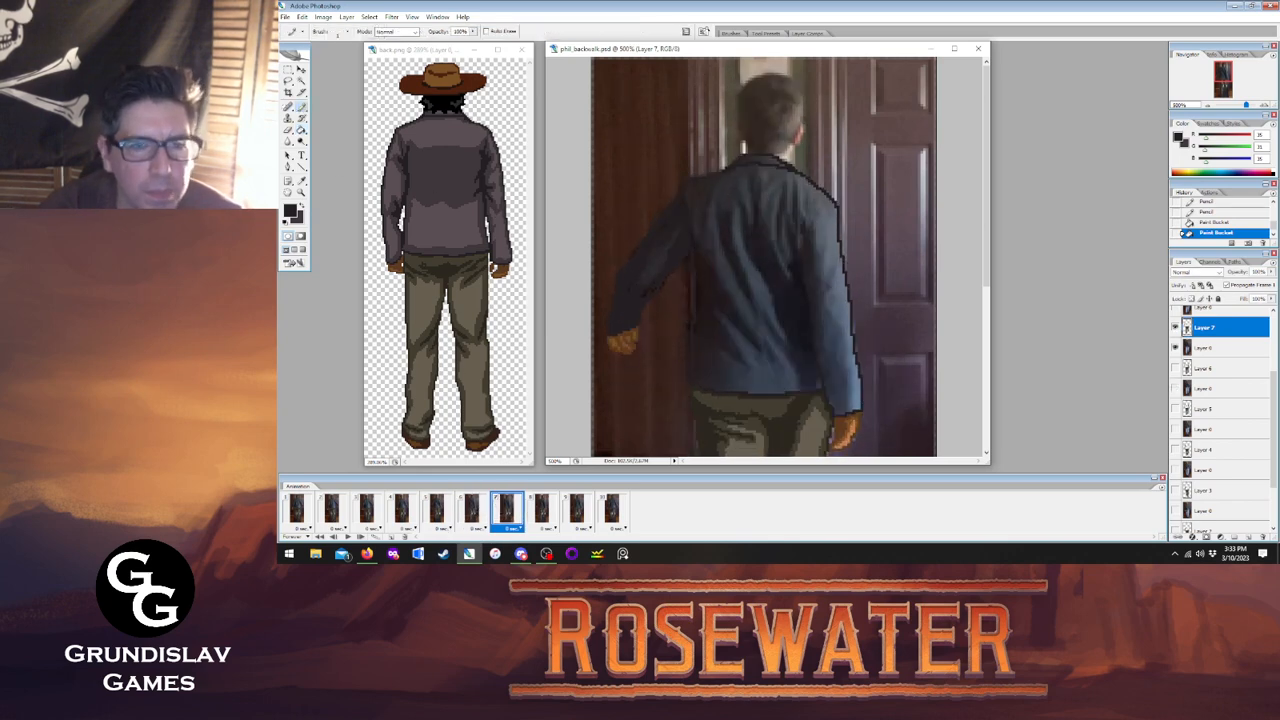
{"action": "left_click", "coordinate": [690, 326]}
{"action": "left_click", "coordinate": [690, 326]}
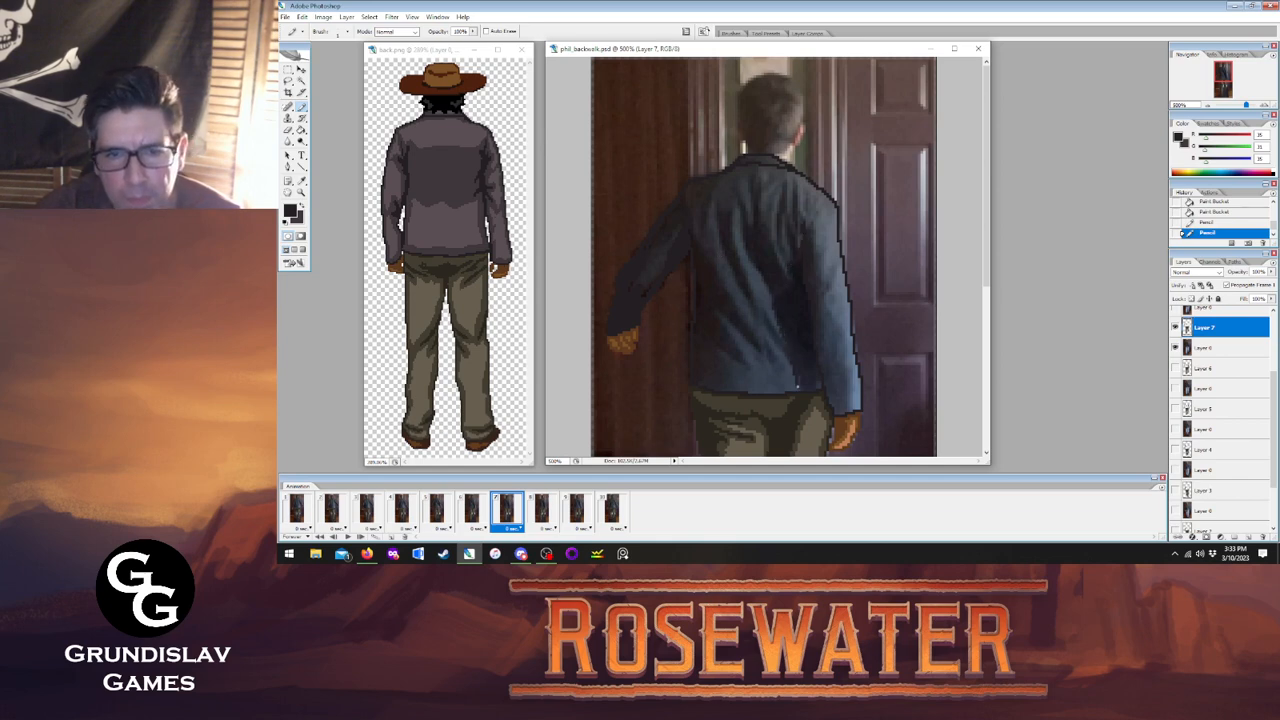
{"action": "left_click", "coordinate": [798, 389]}
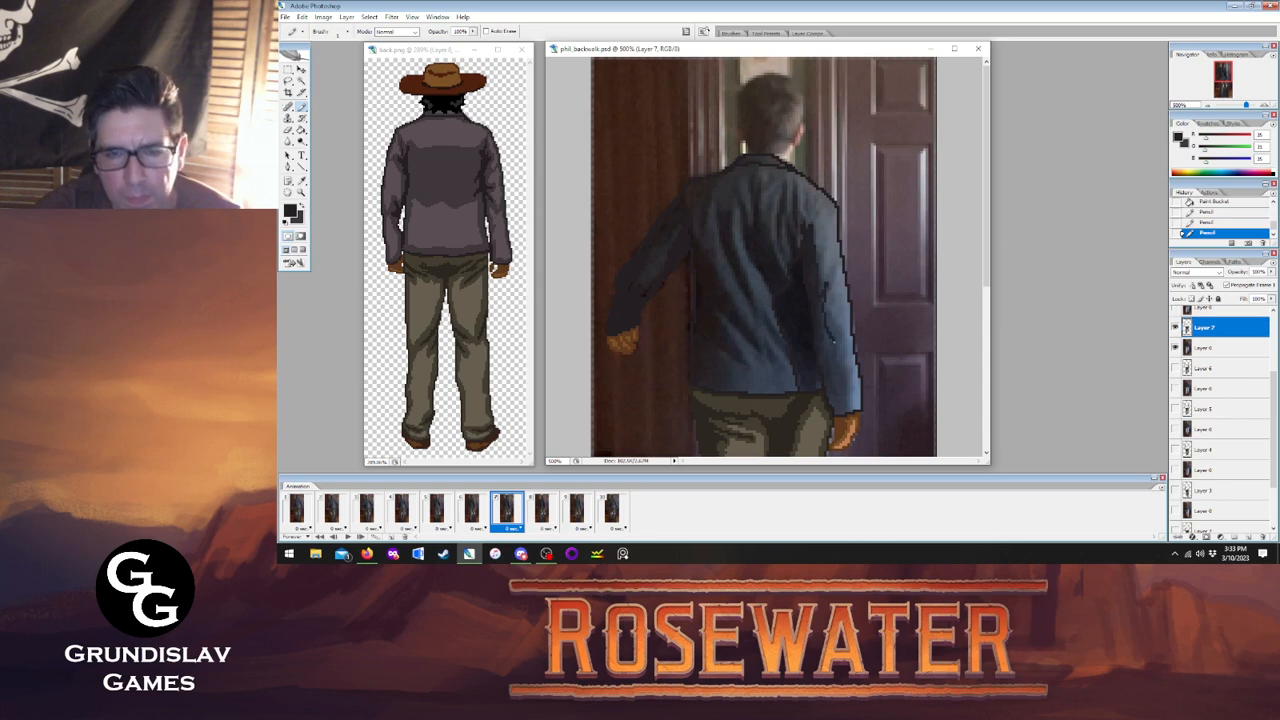
{"action": "left_click", "coordinate": [625, 396]}
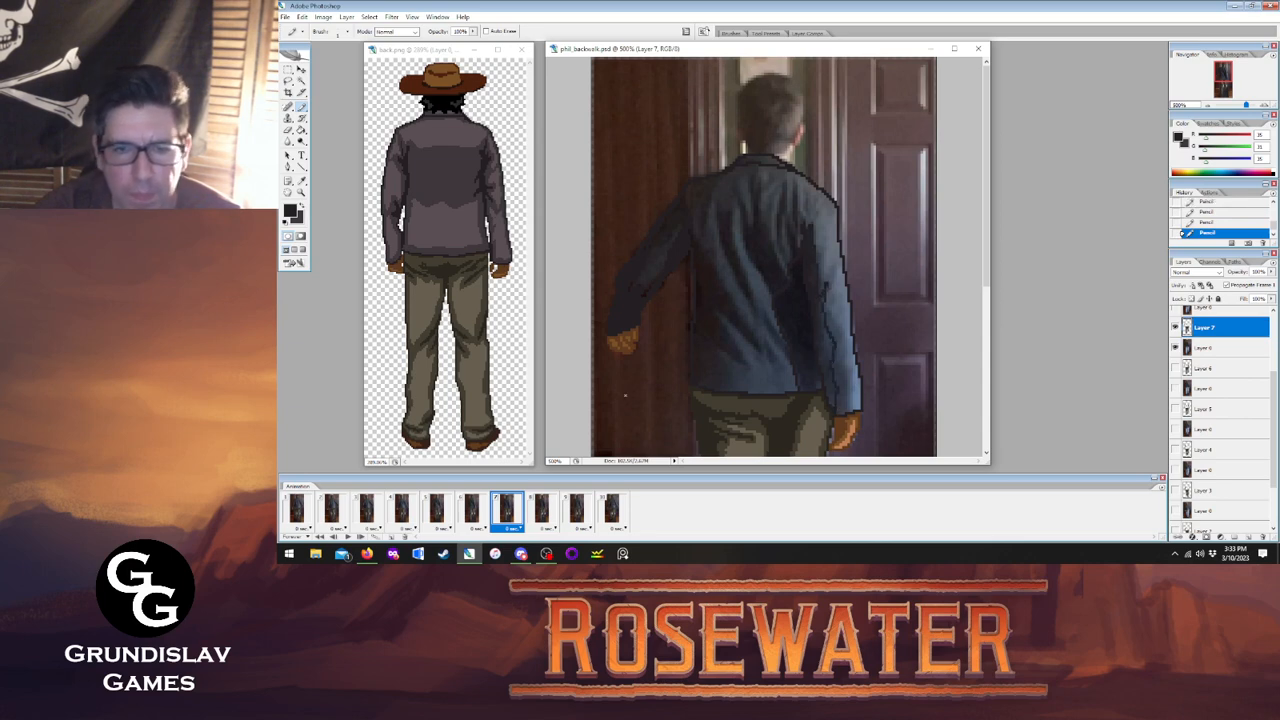
Erase part of the right sleeve's shadow line on frame 7 and redraw the shadow edge in pencil, using frame 6 as reference.
{"action": "left_click", "coordinate": [471, 512]}
{"action": "left_click", "coordinate": [505, 512]}
{"action": "left_click", "coordinate": [471, 512]}
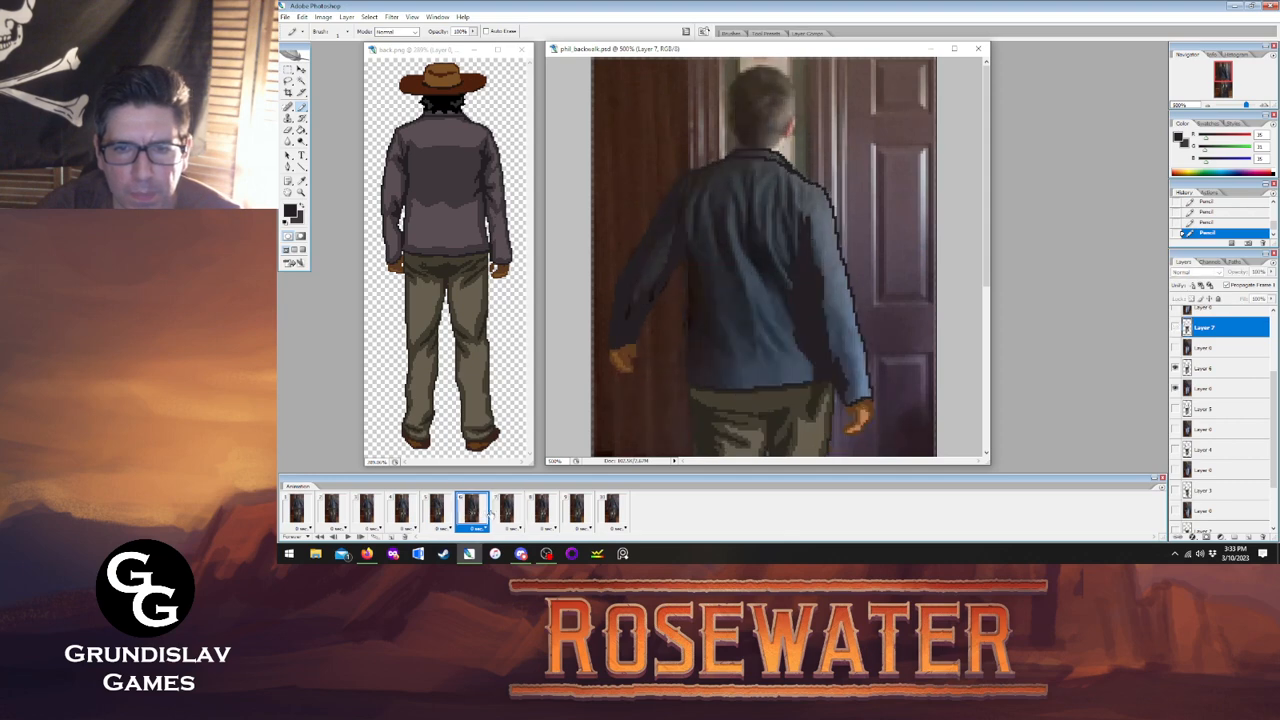
{"action": "left_click", "coordinate": [505, 512]}
{"action": "key", "text": "e"}
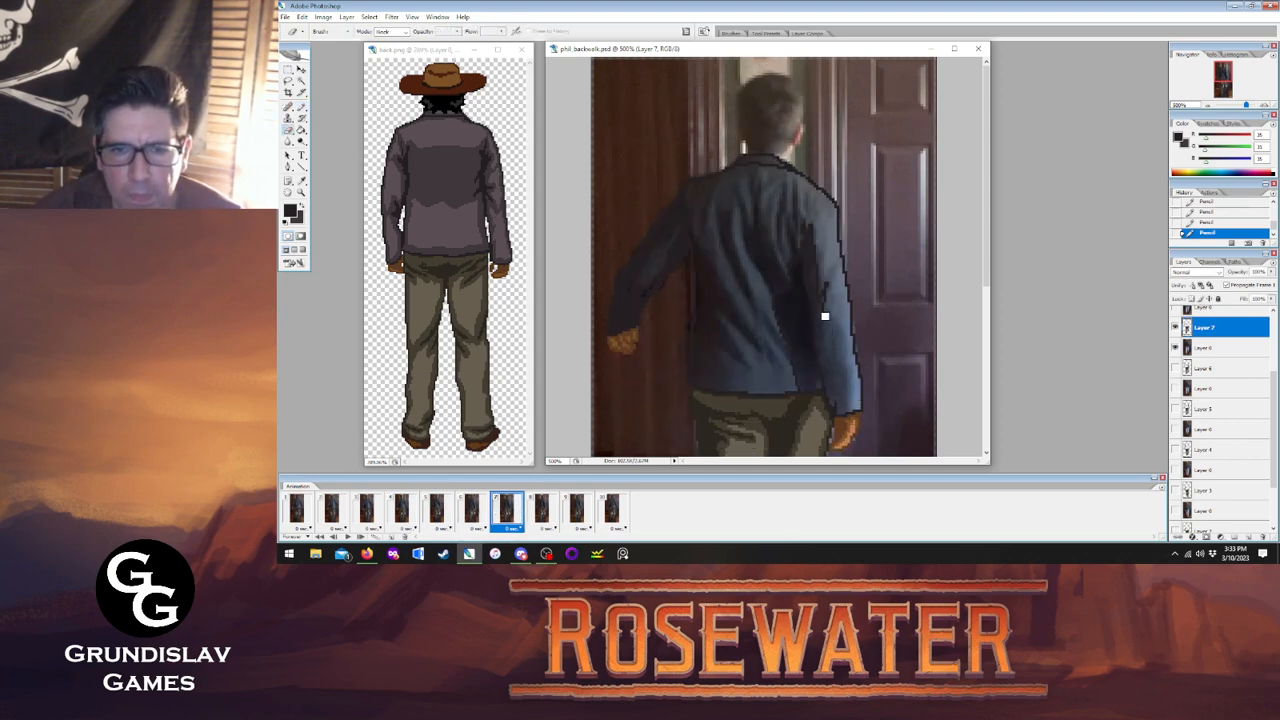
{"action": "left_click_drag", "start_coordinate": [826, 302], "coordinate": [828, 284]}
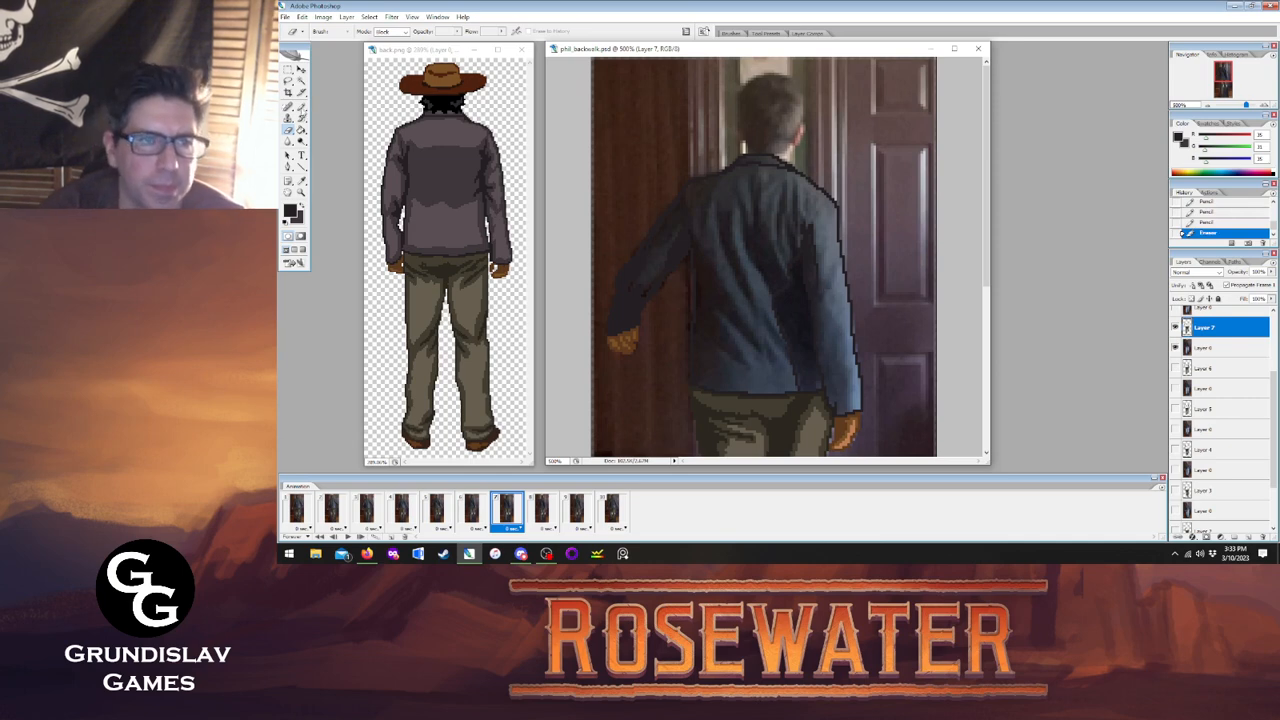
{"action": "key", "text": "b"}
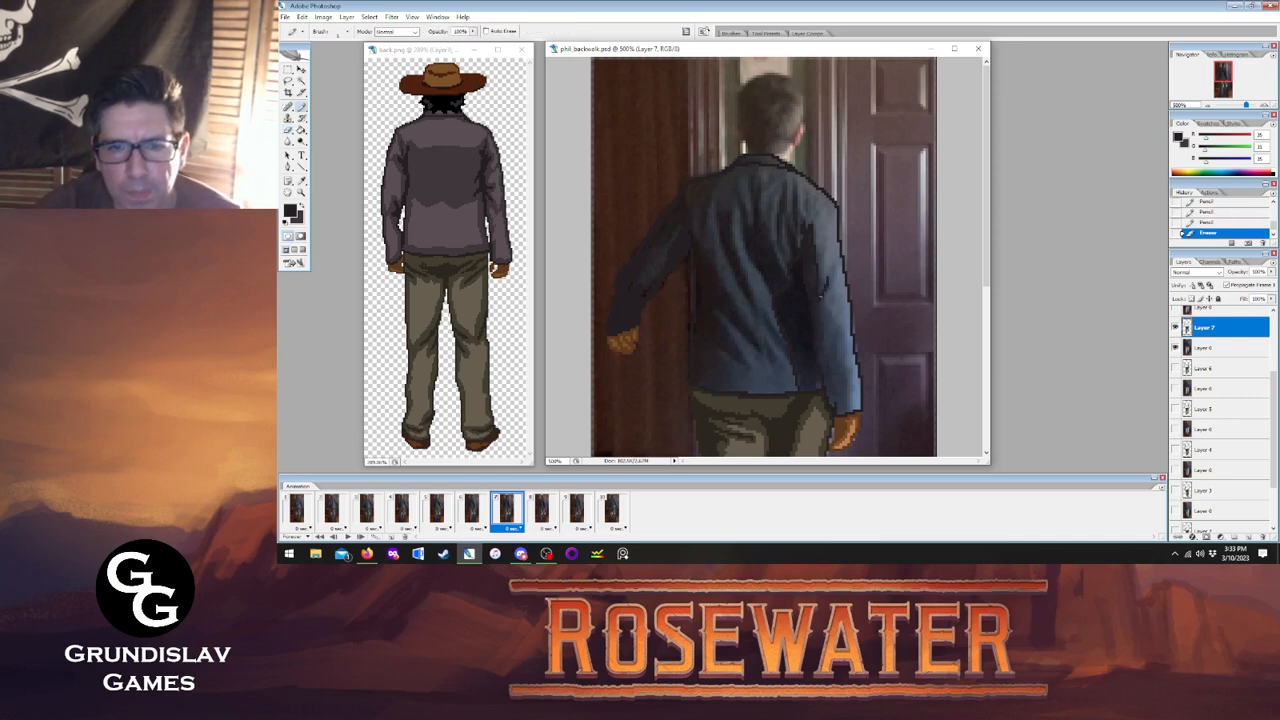
{"action": "left_click", "coordinate": [470, 510]}
{"action": "left_click", "coordinate": [495, 510]}
{"action": "left_click", "coordinate": [485, 512]}
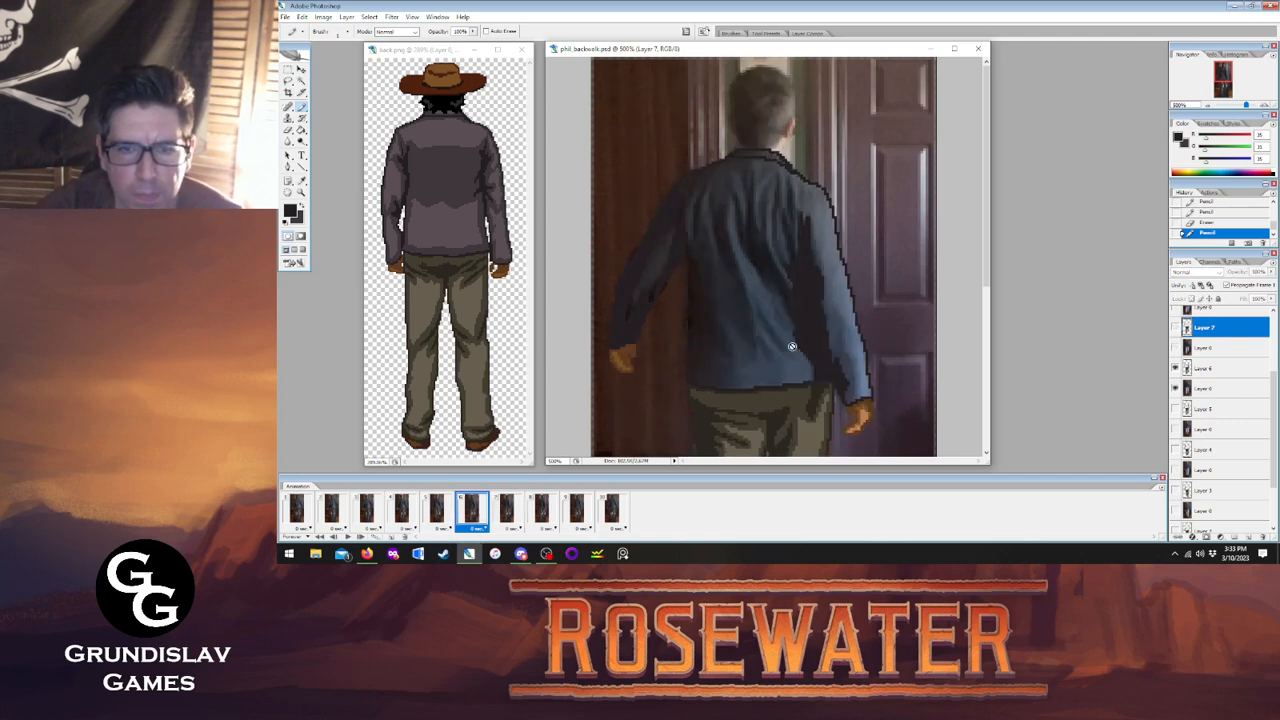
{"action": "left_click", "coordinate": [510, 510]}
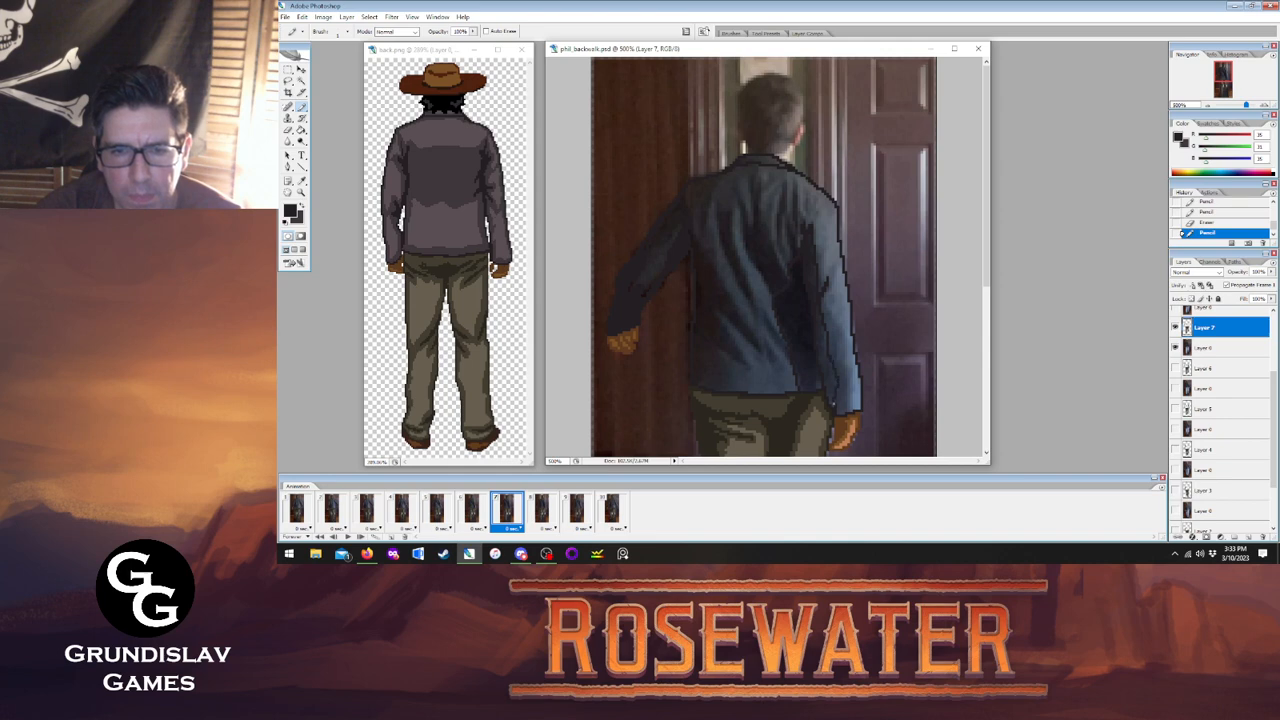
Fill the outlined shadow between the jacket's right side and the right sleeve dark with the Paint Bucket on frame 7.
{"action": "left_click", "coordinate": [301, 130]}
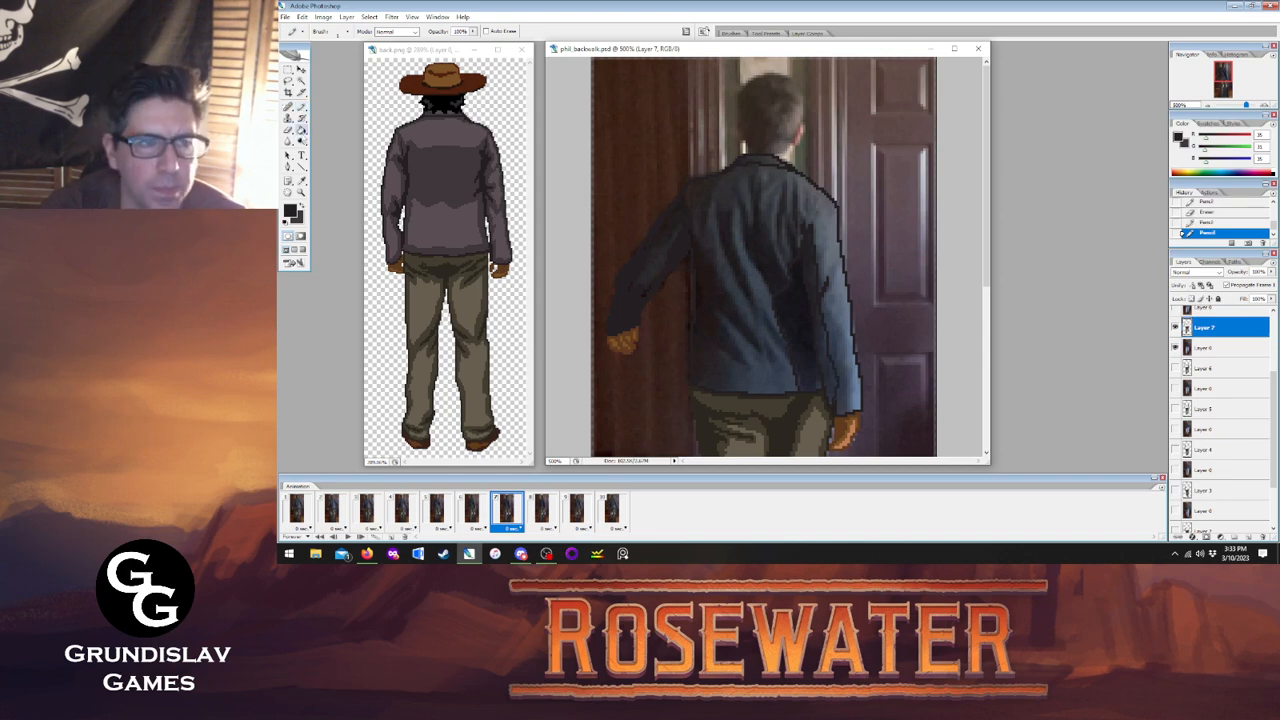
{"action": "left_click", "coordinate": [809, 268]}
{"action": "left_click", "coordinate": [791, 304]}
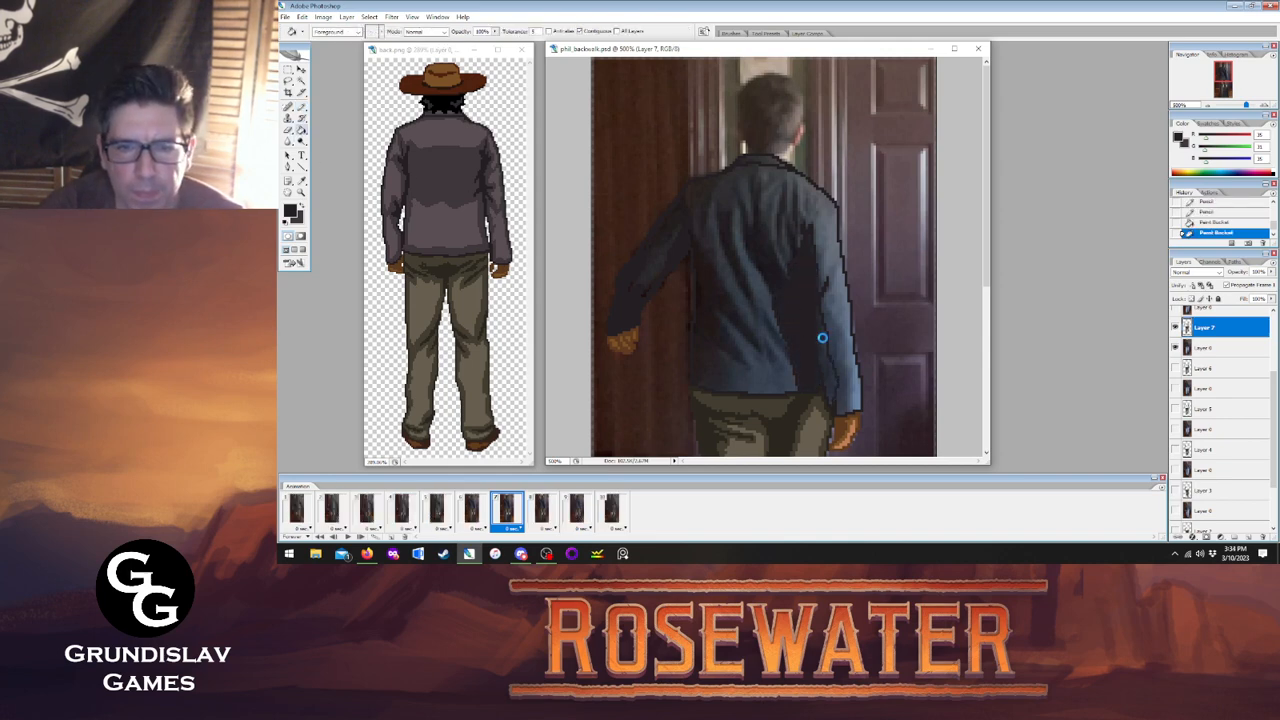
{"action": "left_click", "coordinate": [821, 337]}
Flip repeatedly between frames 6 and 7 to examine how the jacket and sleeve shadows move.
{"action": "left_click", "coordinate": [482, 510]}
{"action": "left_click", "coordinate": [494, 510]}
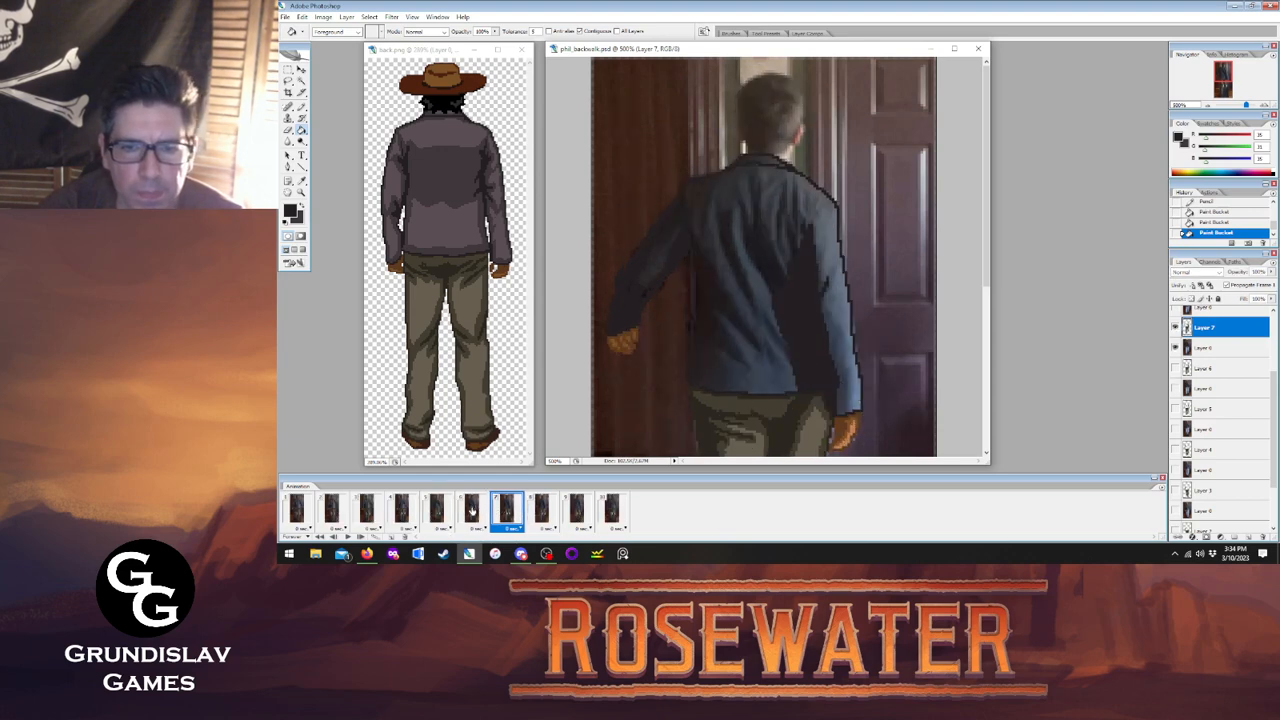
{"action": "left_click", "coordinate": [482, 510]}
{"action": "left_click", "coordinate": [492, 511]}
{"action": "left_click", "coordinate": [480, 511]}
{"action": "left_click", "coordinate": [493, 511]}
{"action": "left_click", "coordinate": [480, 511]}
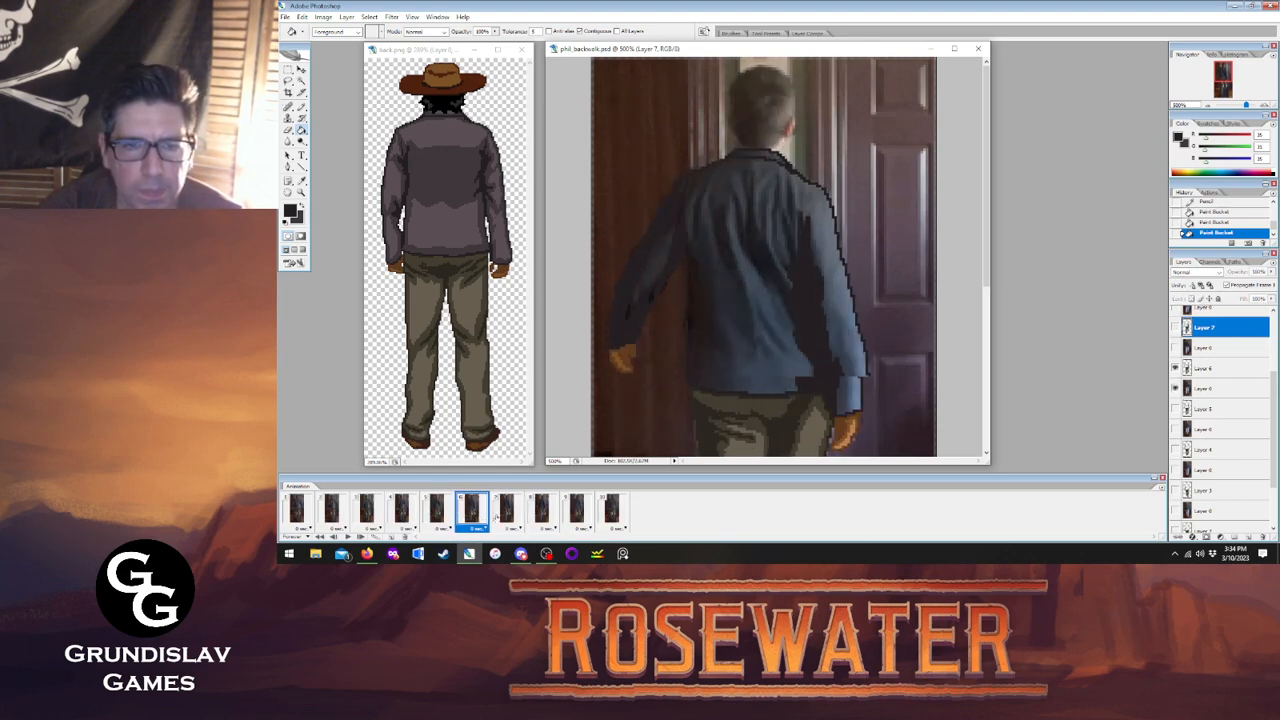
{"action": "left_click", "coordinate": [493, 511]}
{"action": "left_click", "coordinate": [480, 511]}
{"action": "left_click", "coordinate": [493, 511]}
On frame 8's Layer 8, pencil the shadow edge along the left sleeve and fill the forearm's shadow dark with the Paint Bucket.
{"action": "left_click", "coordinate": [541, 510]}
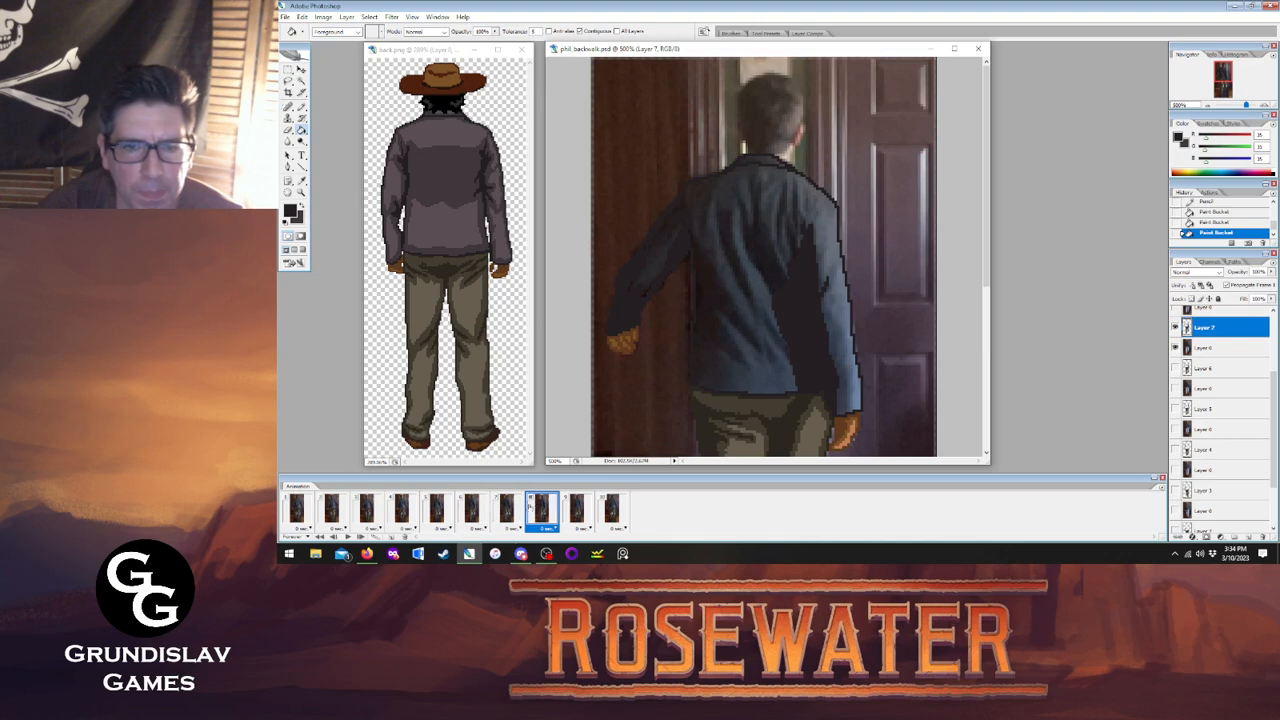
{"action": "left_click", "coordinate": [302, 106]}
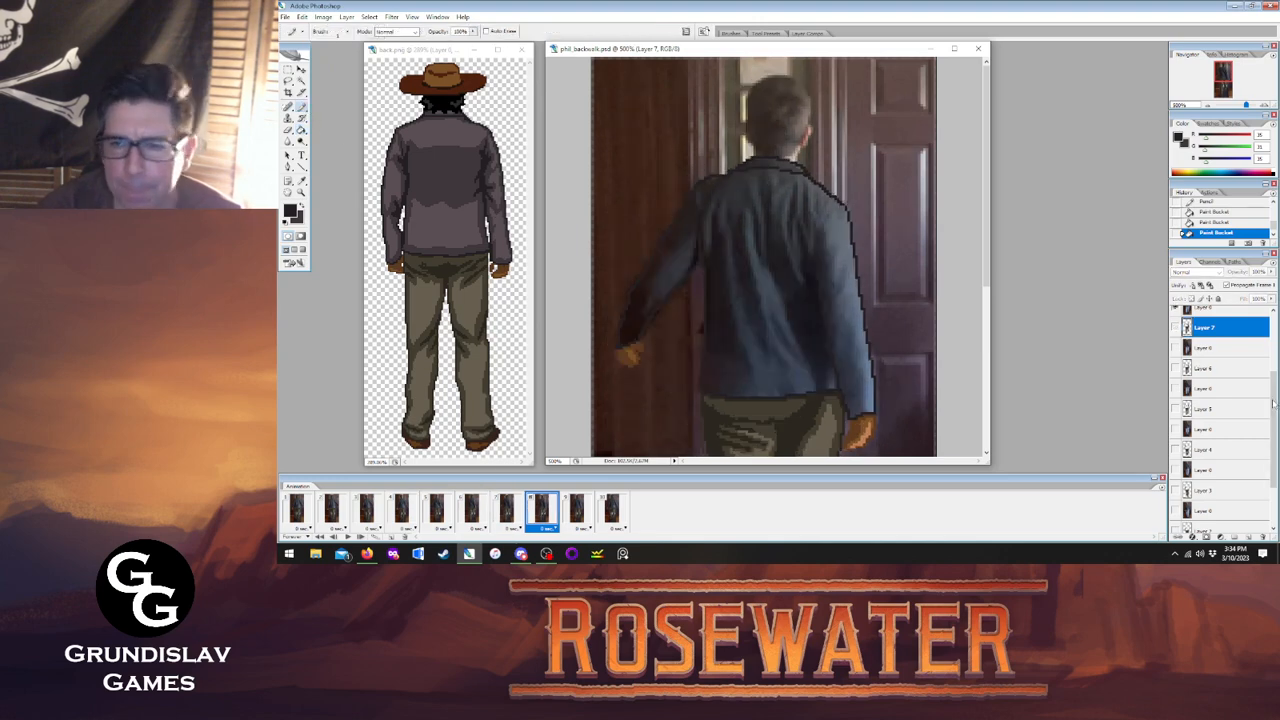
{"action": "left_click_drag", "start_coordinate": [1273, 403], "coordinate": [1273, 359]}
{"action": "left_click", "coordinate": [508, 511]}
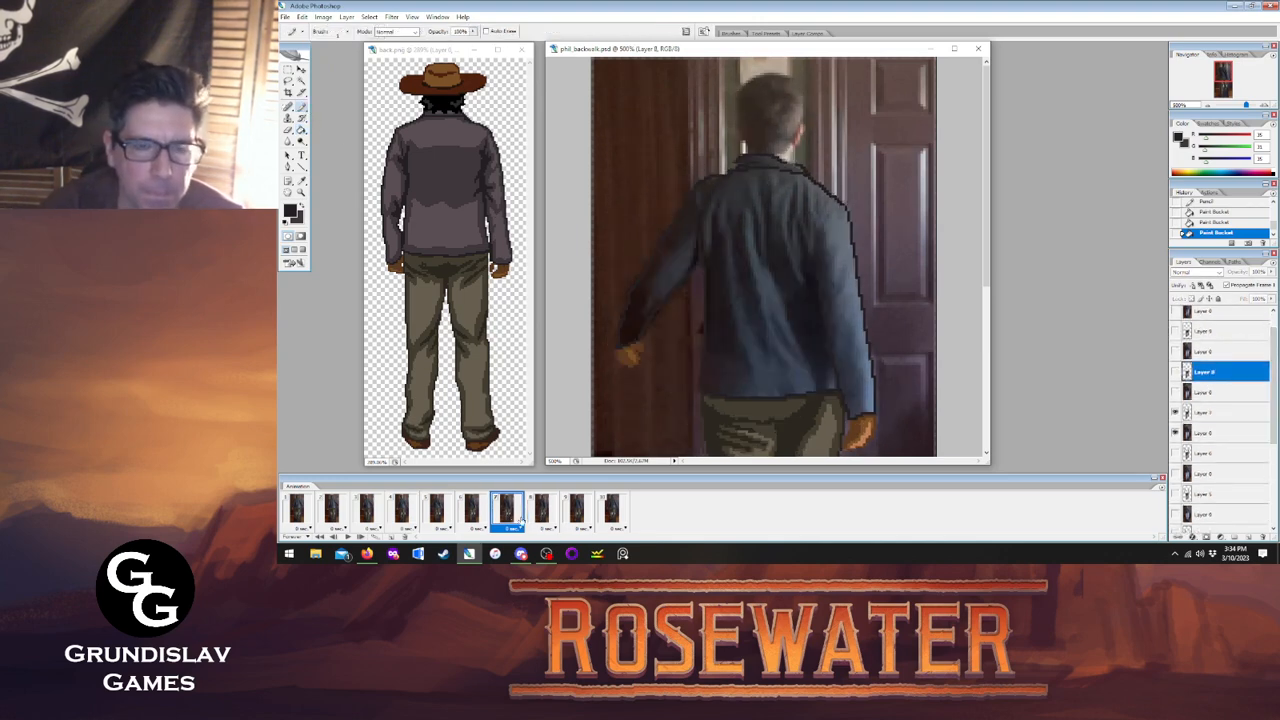
{"action": "left_click", "coordinate": [541, 510]}
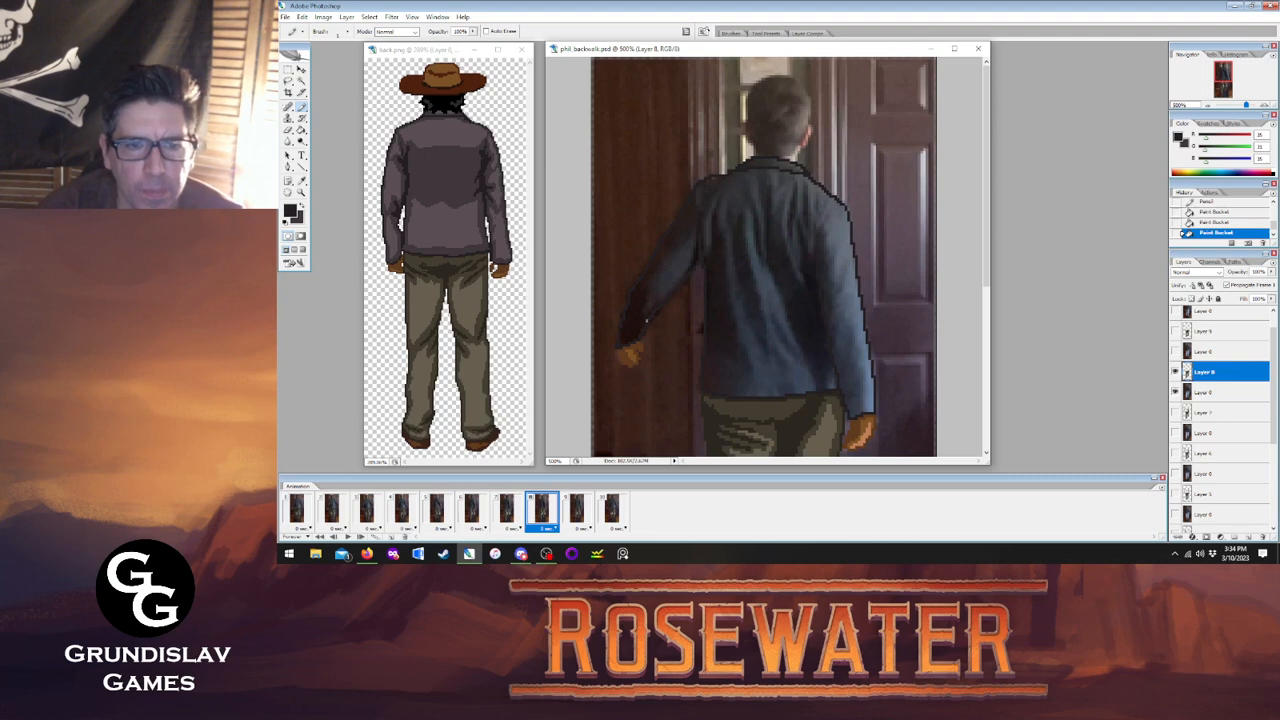
{"action": "left_click", "coordinate": [697, 247]}
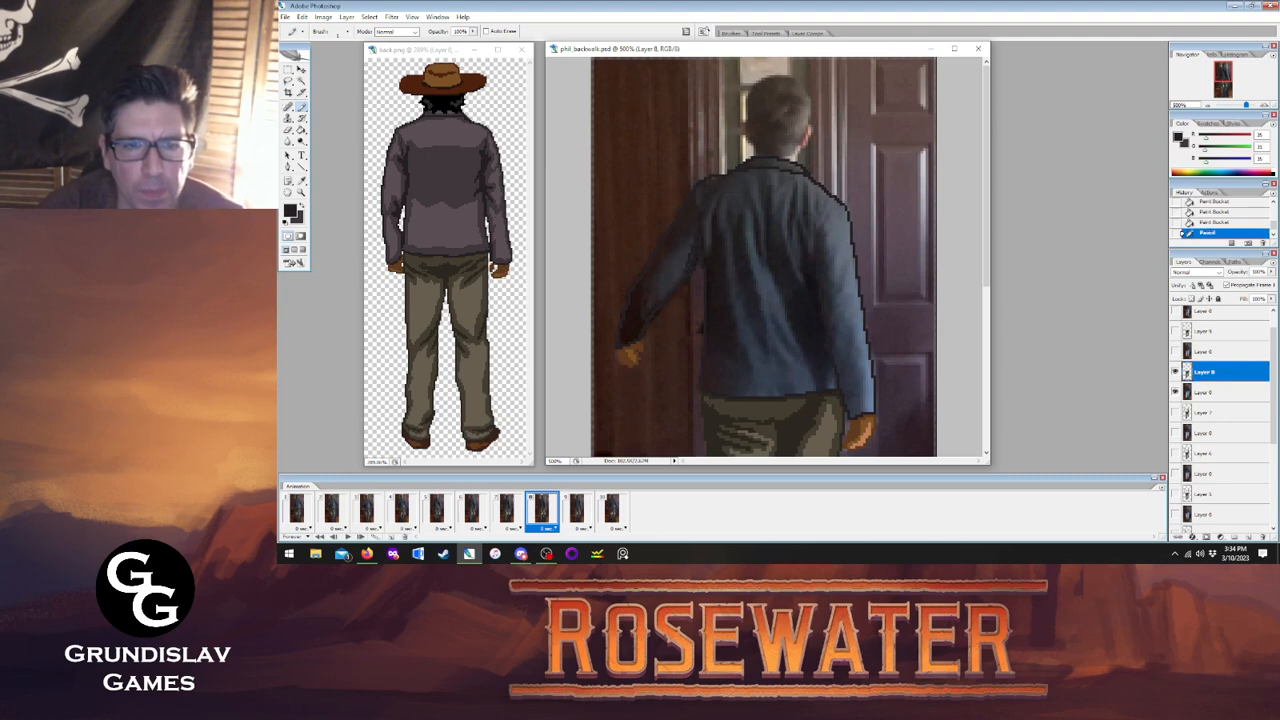
{"action": "left_click", "coordinate": [302, 130]}
{"action": "left_click", "coordinate": [629, 309]}
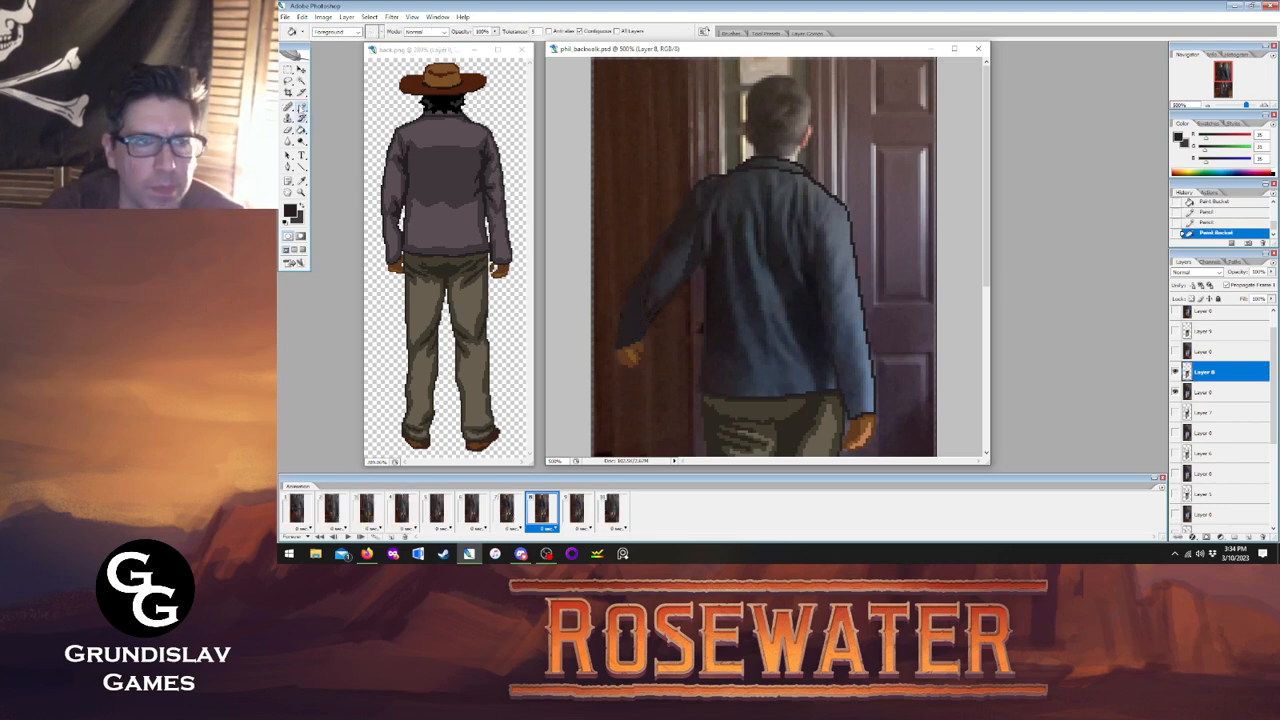
Touch up the left sleeve's outer edge in pencil on frame 8 and compare it with frame 7.
{"action": "left_click", "coordinate": [300, 108]}
{"action": "left_click", "coordinate": [641, 278]}
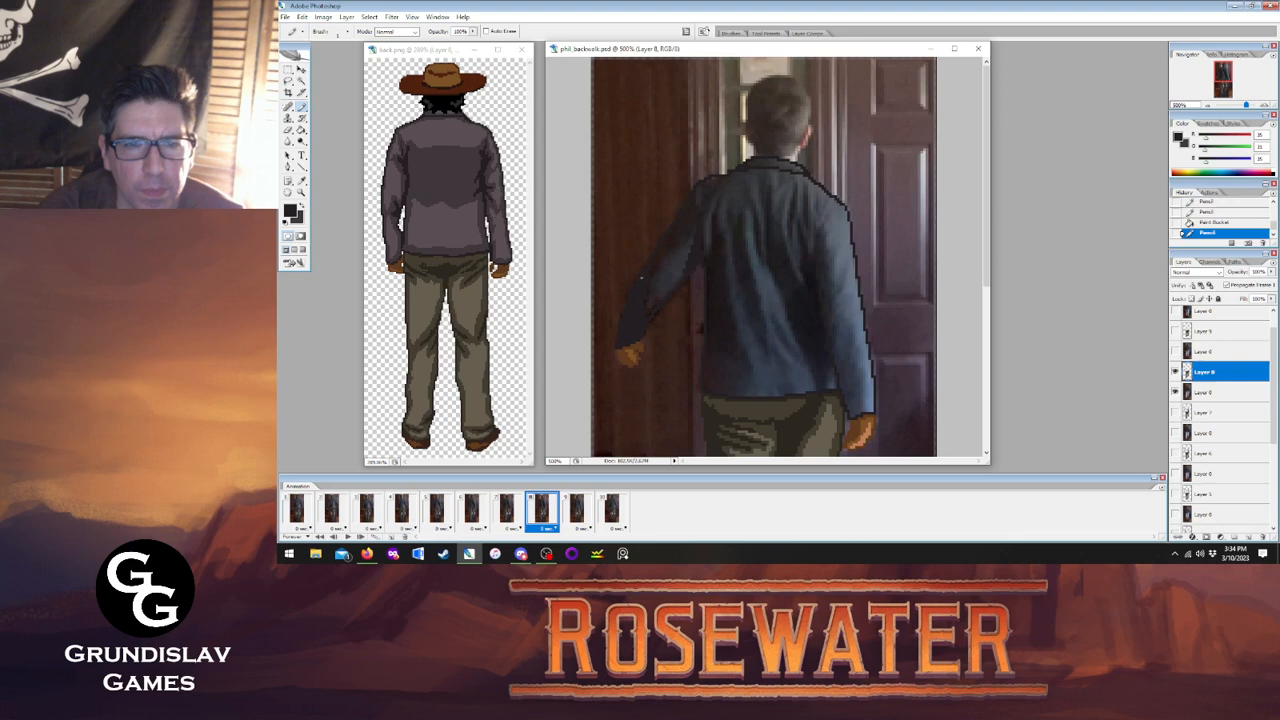
{"action": "left_click", "coordinate": [508, 512]}
{"action": "left_click", "coordinate": [539, 512]}
{"action": "left_click", "coordinate": [508, 512]}
{"action": "left_click", "coordinate": [539, 512]}
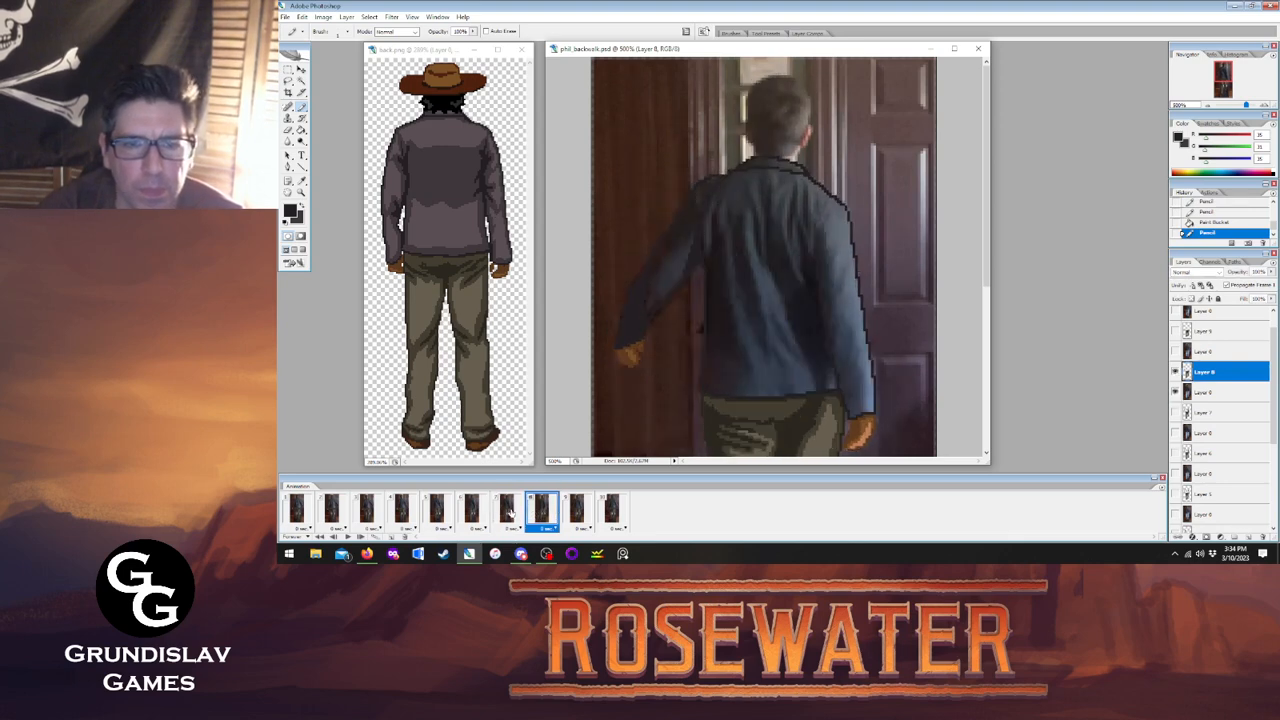
Pencil the shadow edge on the jacket's right side on frame 8 and fill the area beside the right sleeve dark with the Paint Bucket.
{"action": "left_click", "coordinate": [508, 512]}
{"action": "left_click", "coordinate": [539, 512]}
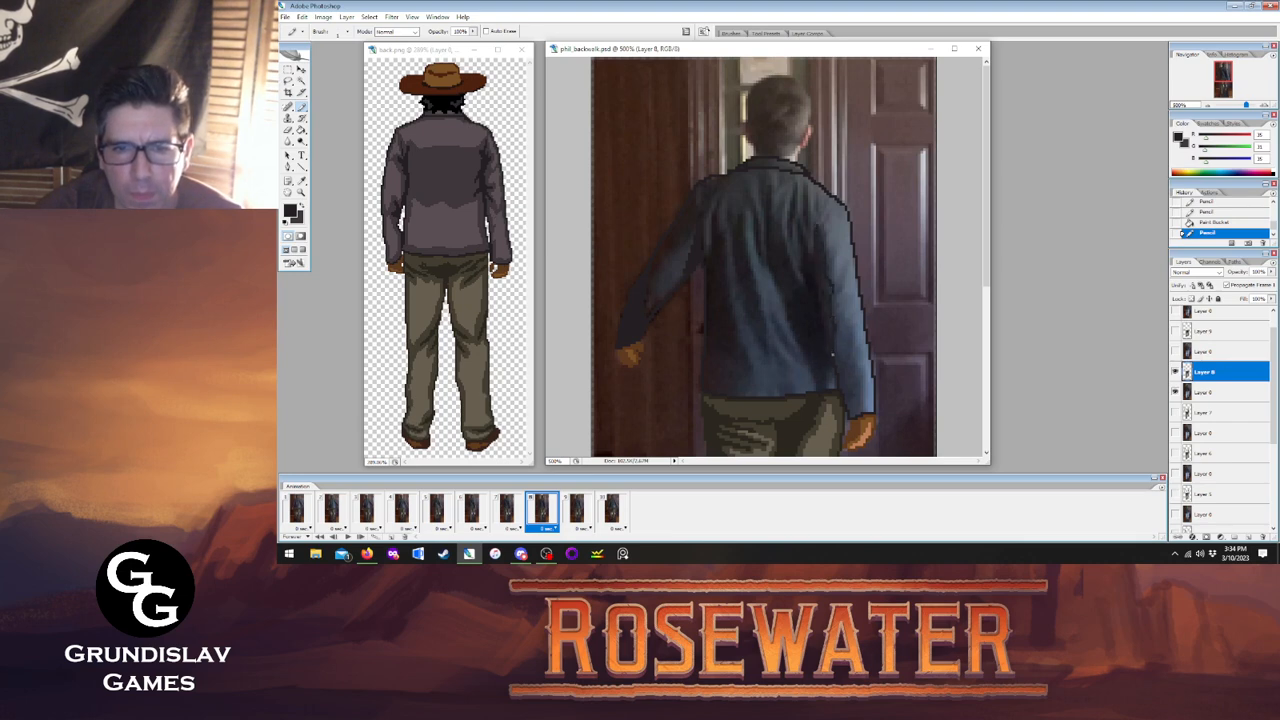
{"action": "left_click", "coordinate": [815, 243]}
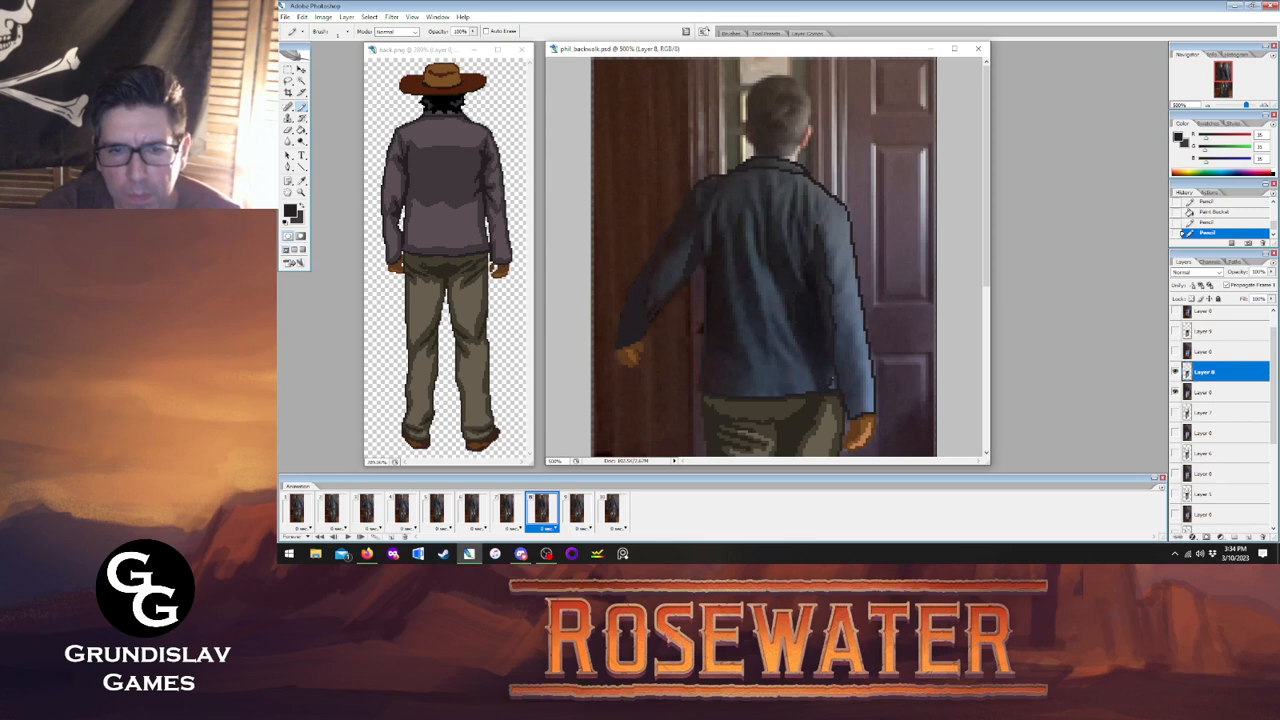
{"action": "left_click", "coordinate": [815, 243]}
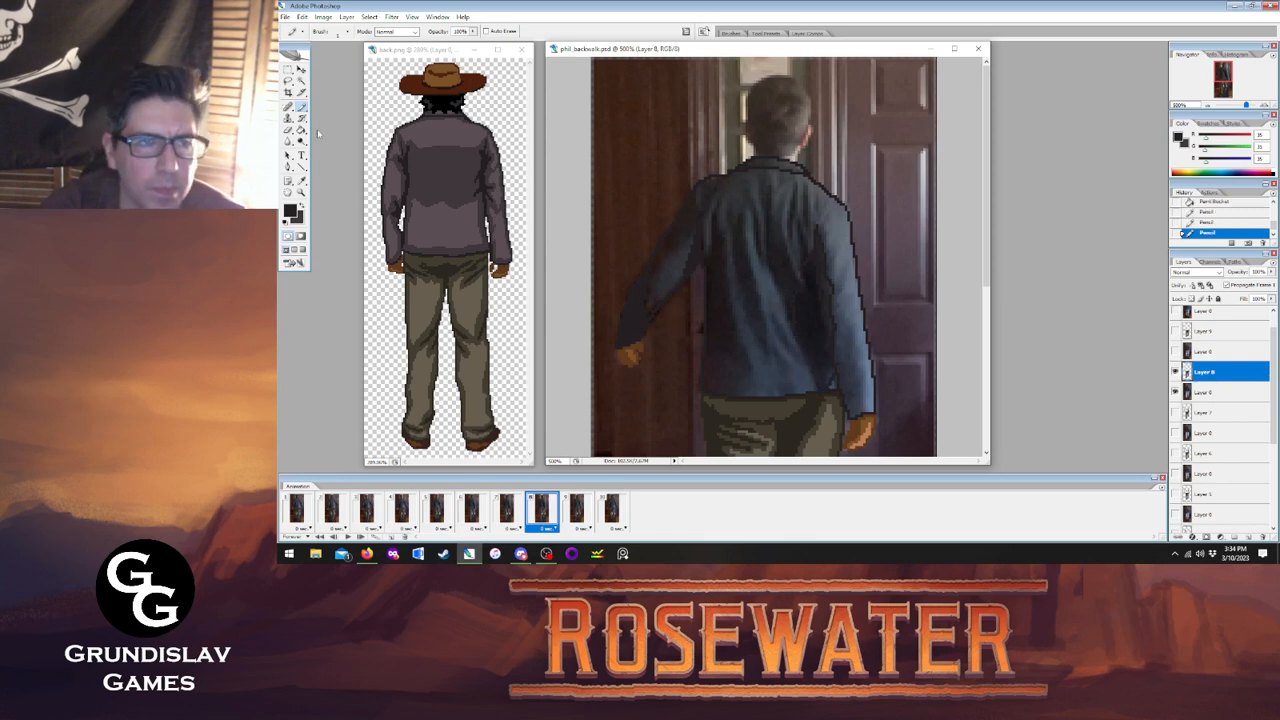
{"action": "key", "text": "g"}
{"action": "left_click", "coordinate": [757, 318]}
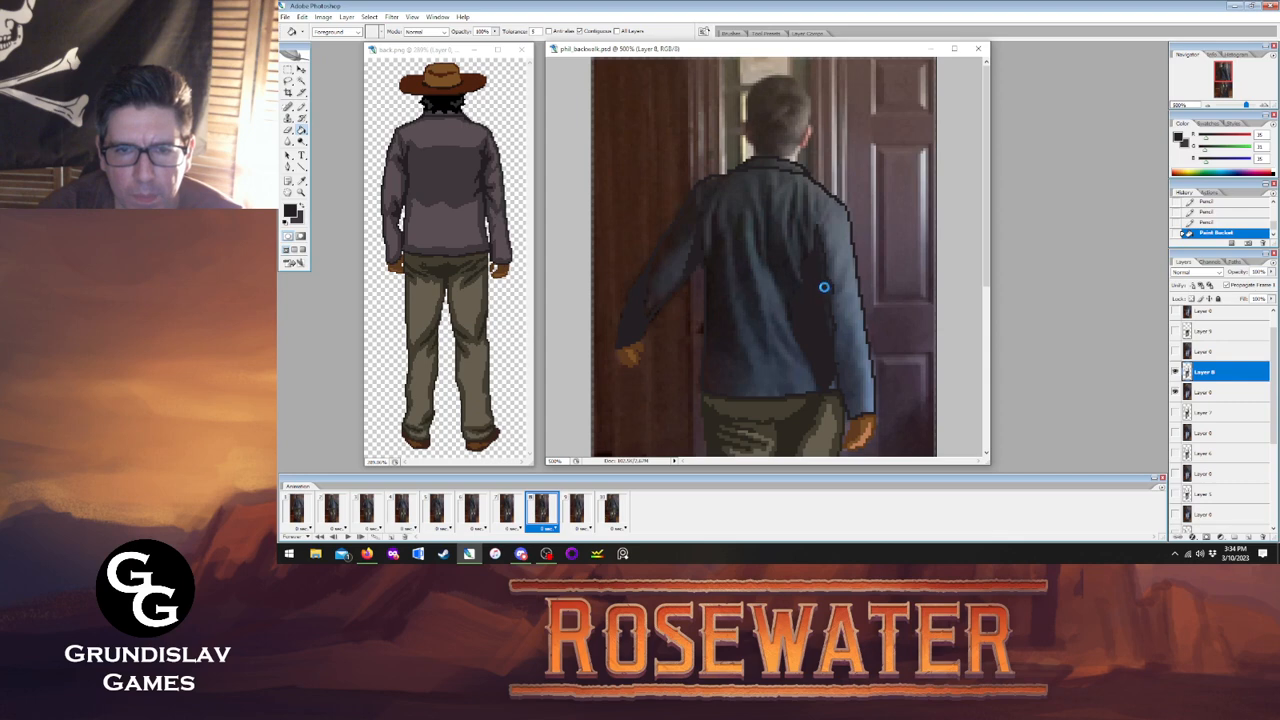
Flip repeatedly between frames 7 and 8 to examine how the jacket and sleeve shadows move.
{"action": "left_click", "coordinate": [518, 508]}
{"action": "left_click", "coordinate": [540, 512]}
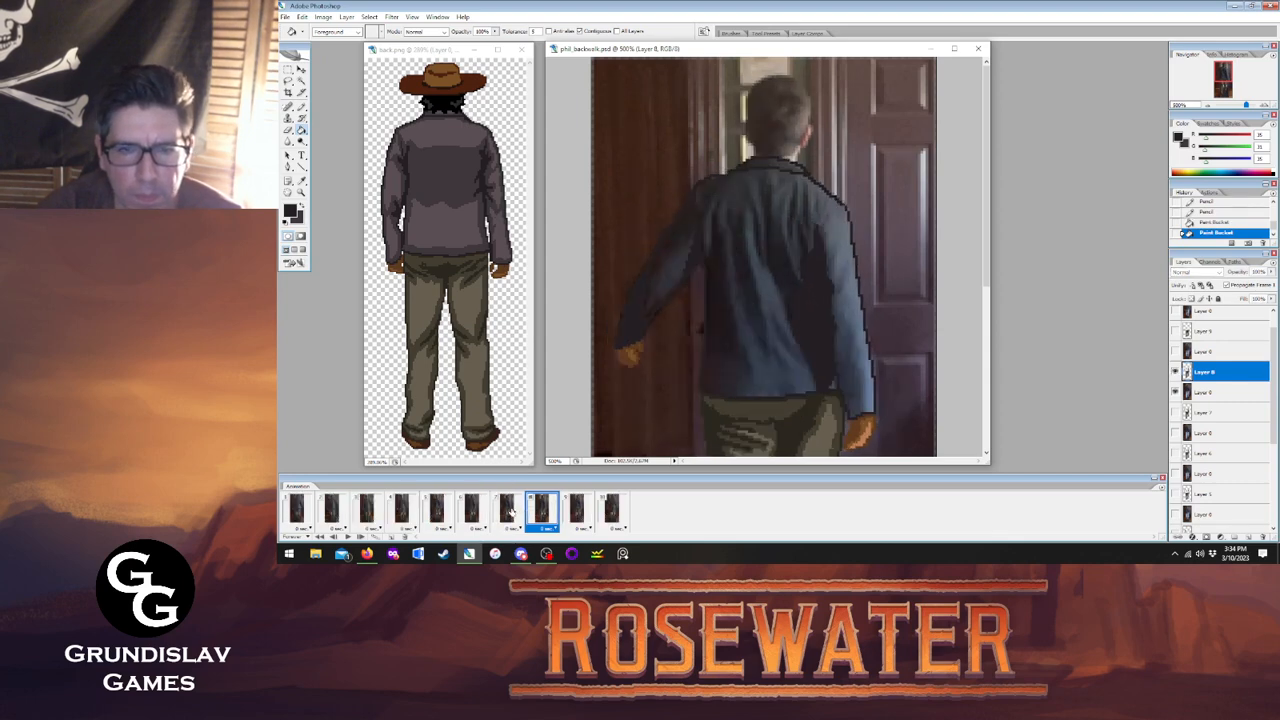
{"action": "left_click", "coordinate": [510, 514]}
{"action": "left_click", "coordinate": [536, 517]}
{"action": "left_click", "coordinate": [507, 517]}
{"action": "left_click", "coordinate": [540, 513]}
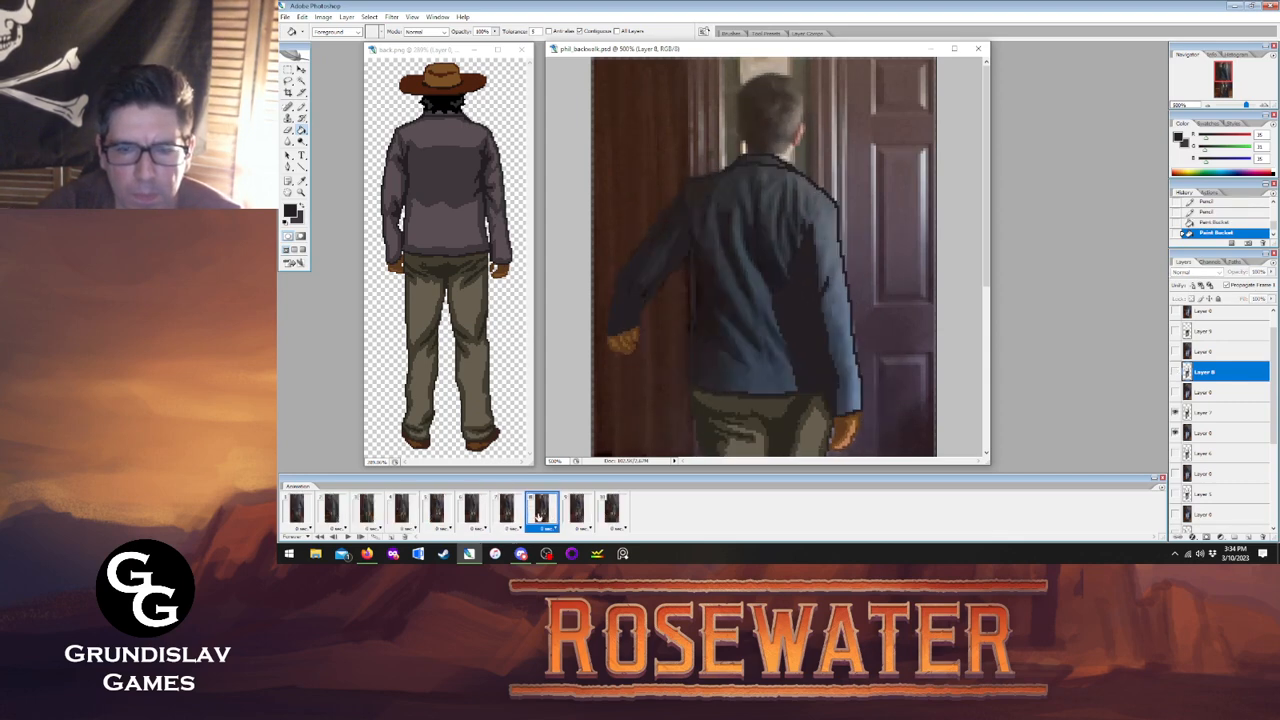
{"action": "left_click", "coordinate": [508, 515]}
{"action": "left_click", "coordinate": [545, 515]}
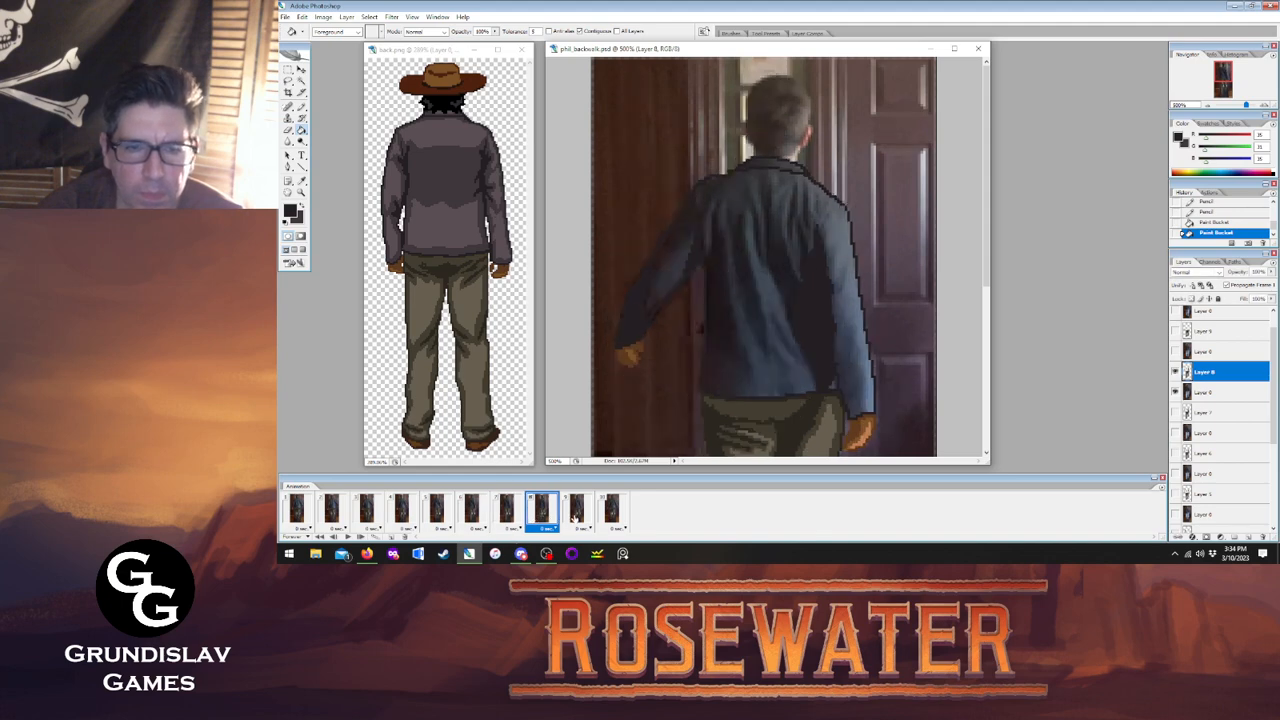
On frame 9's Layer 9, pencil the shadow edge along the left sleeve and fill the sleeve's shadow dark with the Paint Bucket.
{"action": "left_click", "coordinate": [575, 512]}
{"action": "key", "text": "b"}
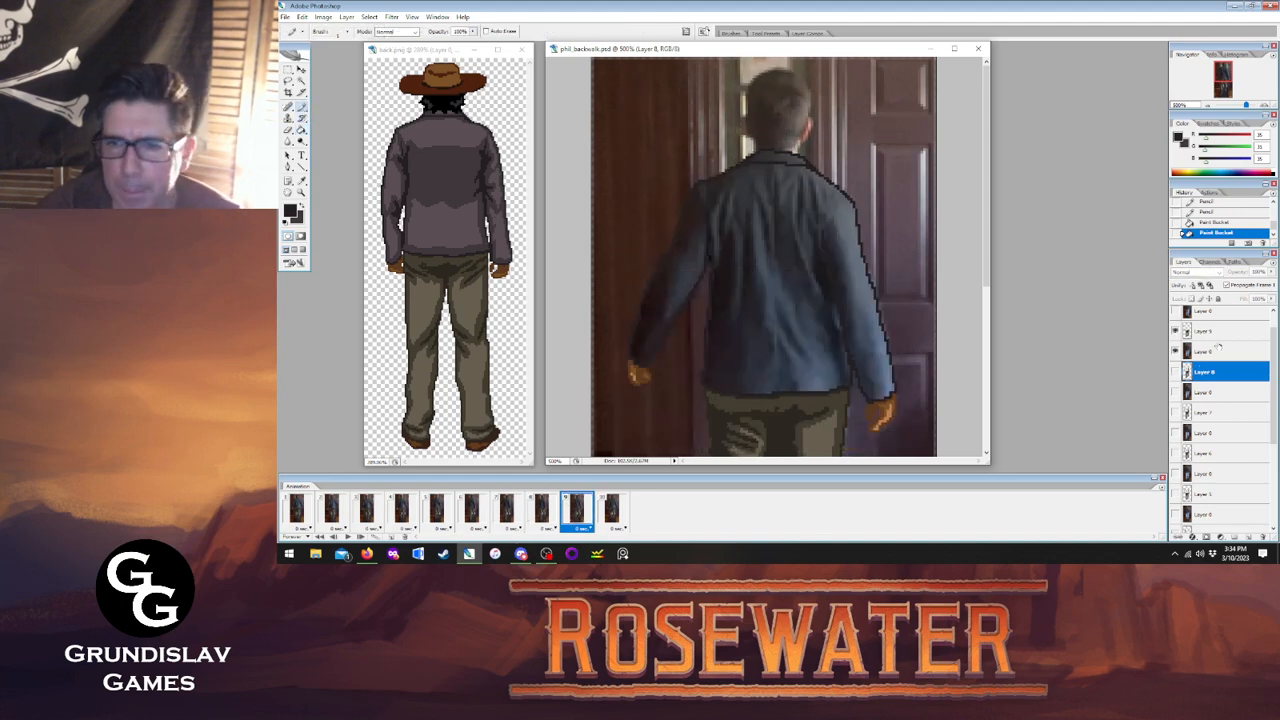
{"action": "left_click", "coordinate": [1215, 331]}
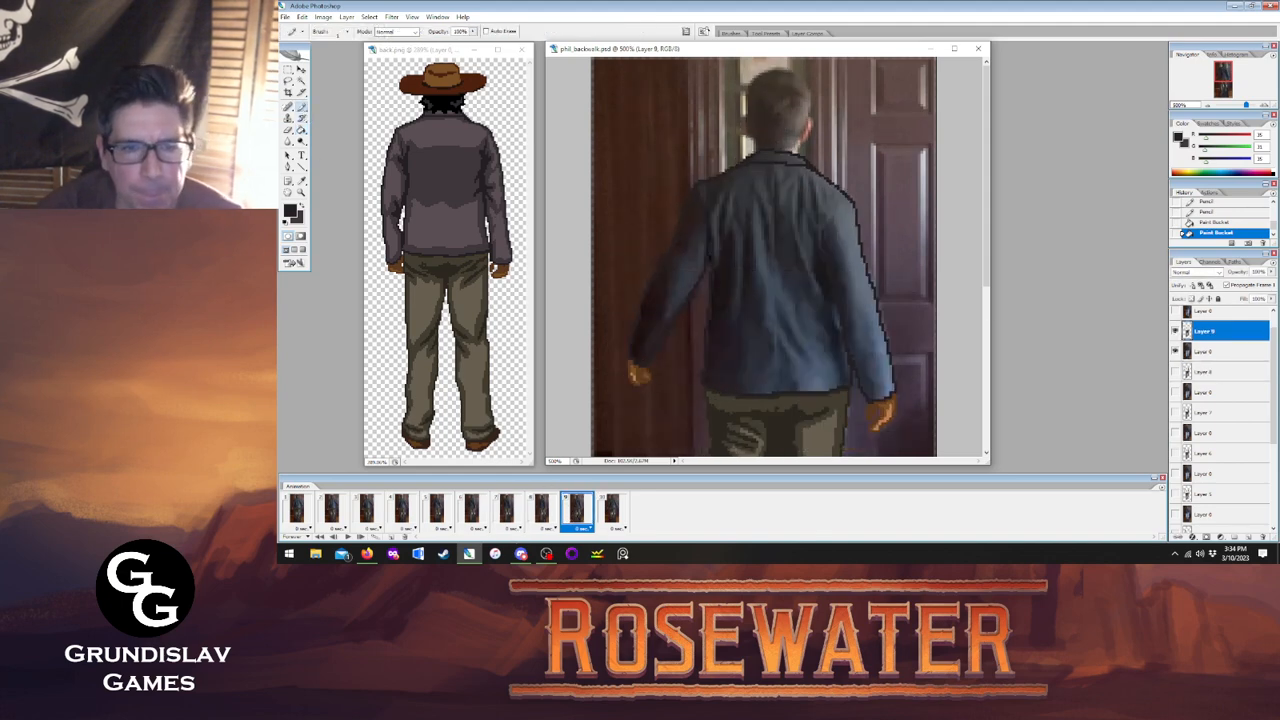
{"action": "left_click", "coordinate": [541, 512]}
{"action": "left_click", "coordinate": [576, 512]}
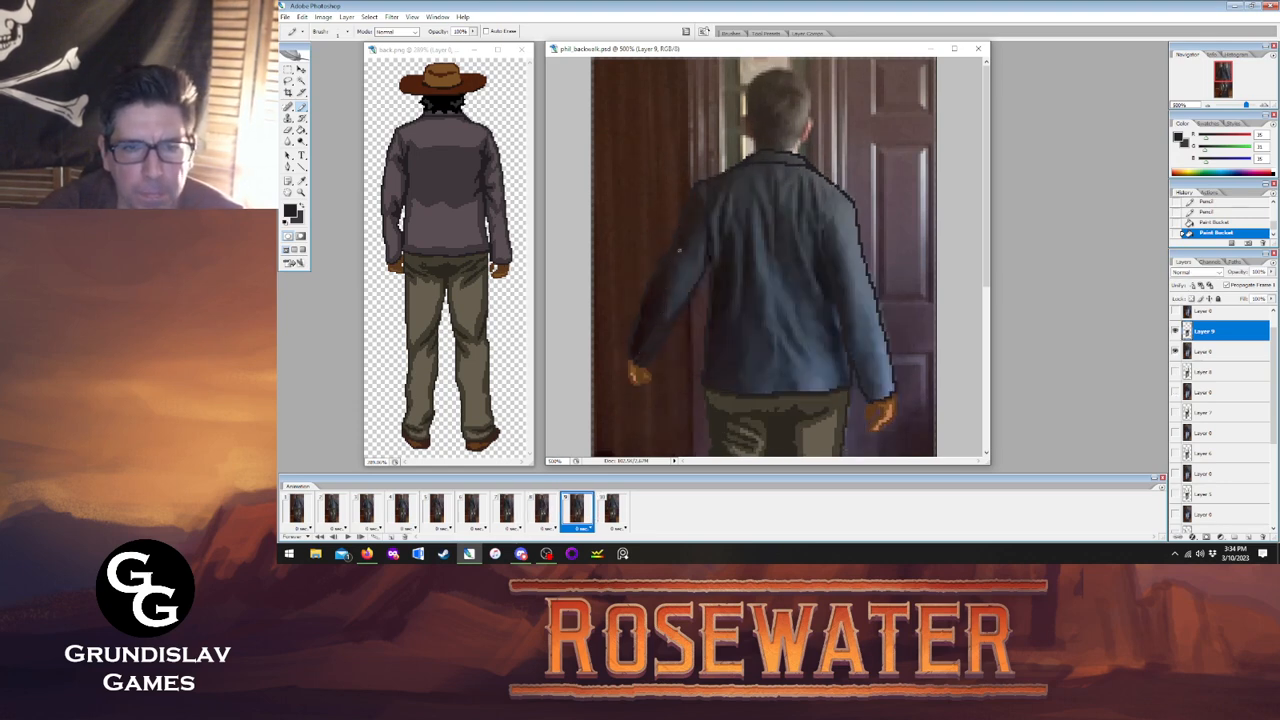
{"action": "left_click", "coordinate": [697, 185]}
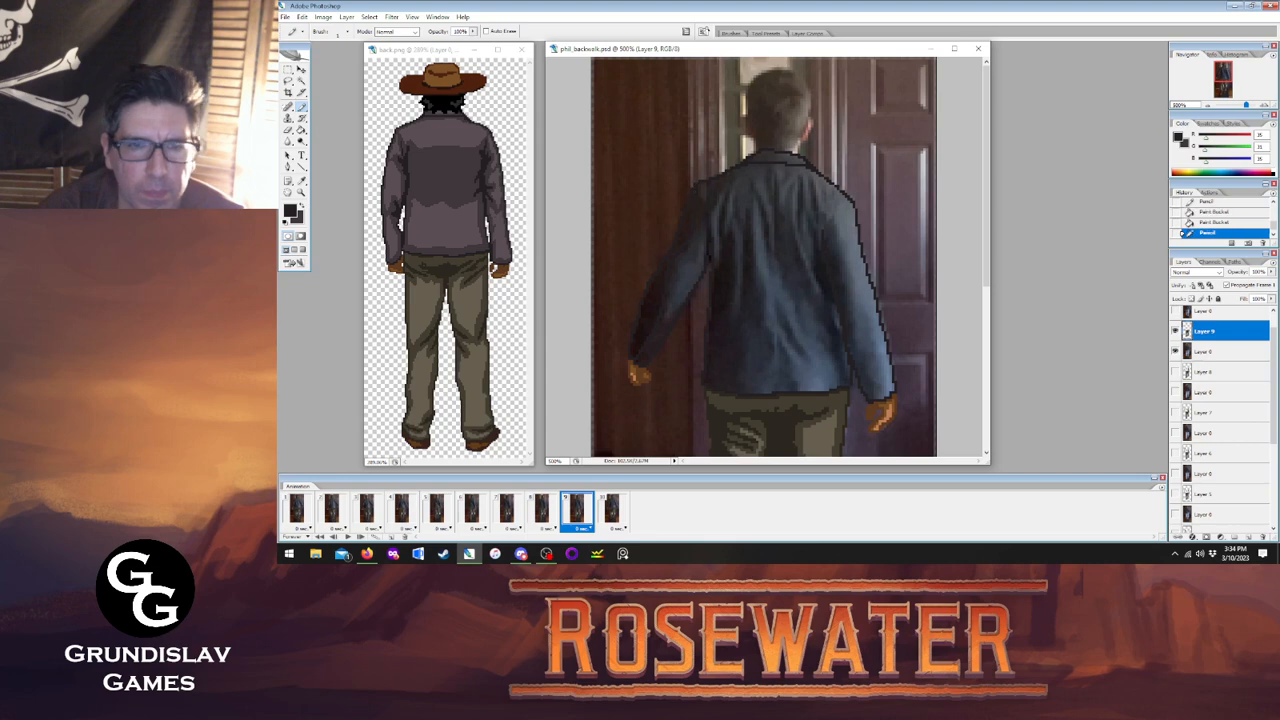
{"action": "key", "text": "g"}
{"action": "left_click", "coordinate": [652, 290]}
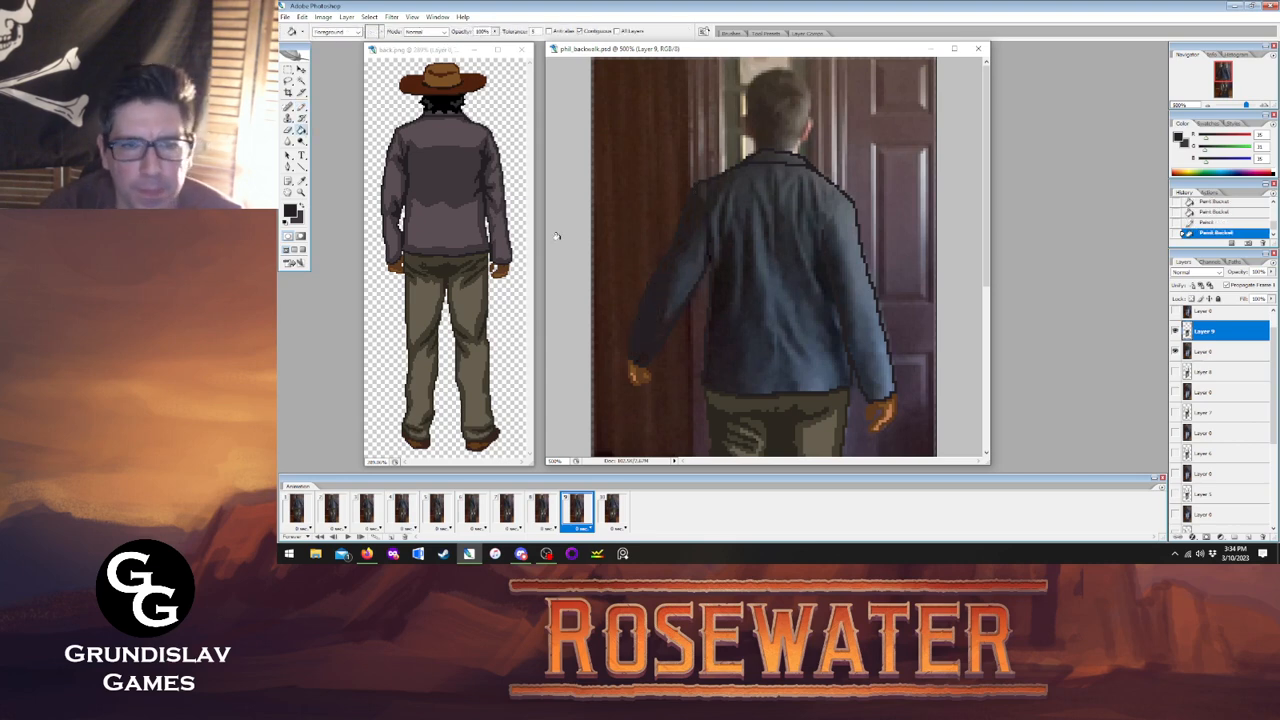
Outline the shadow between the jacket's right side and the right sleeve on frame 9 in pencil and fill it dark.
{"action": "left_click", "coordinate": [302, 106]}
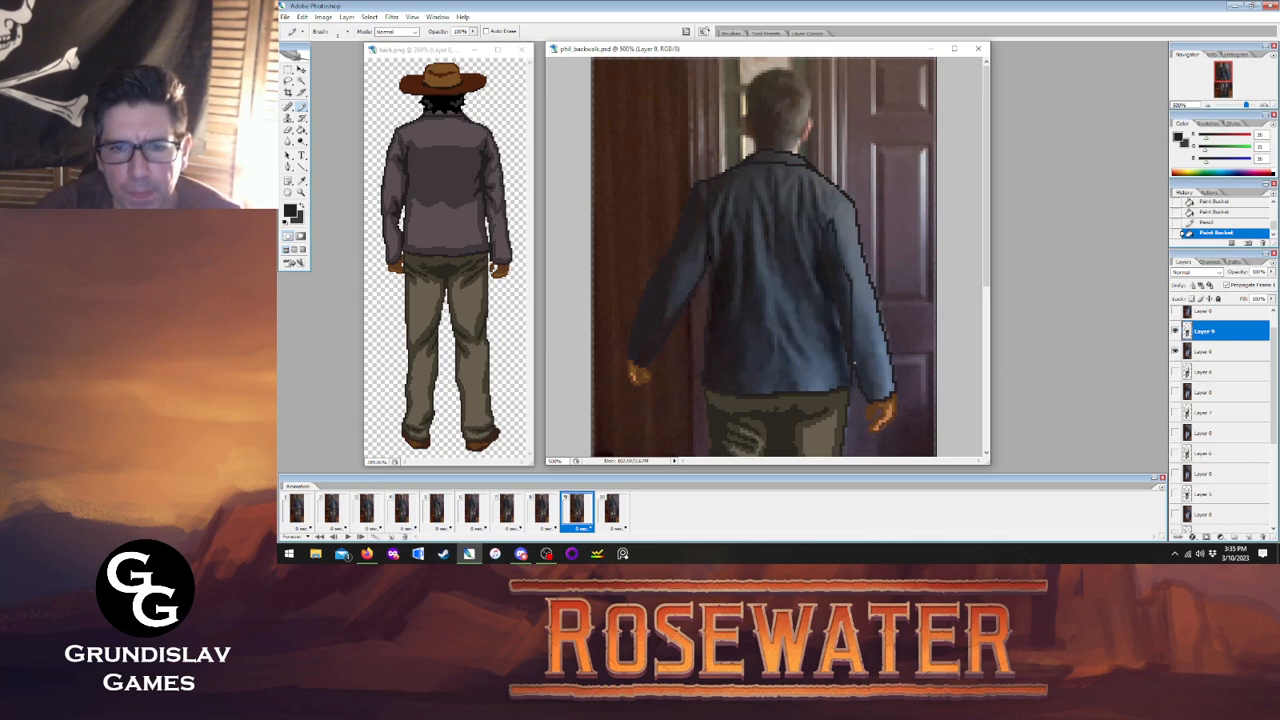
{"action": "left_click", "coordinate": [777, 281]}
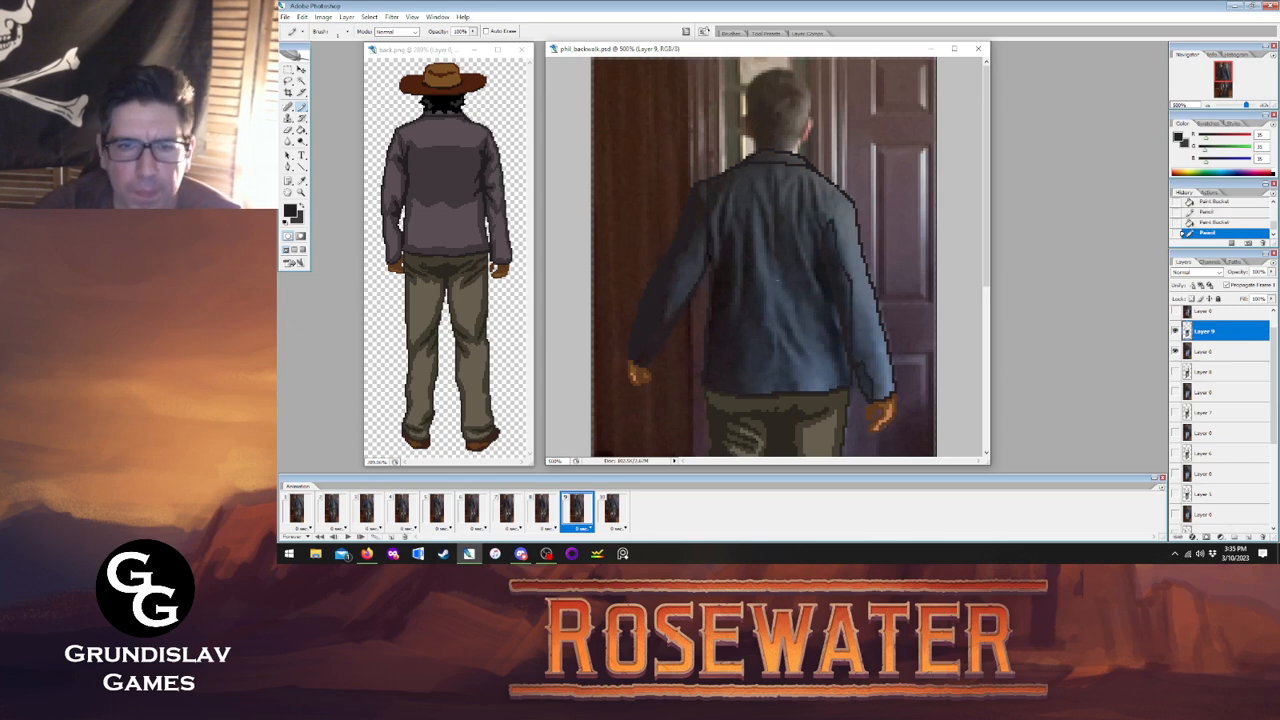
{"action": "left_click", "coordinate": [543, 513]}
{"action": "left_click", "coordinate": [570, 515]}
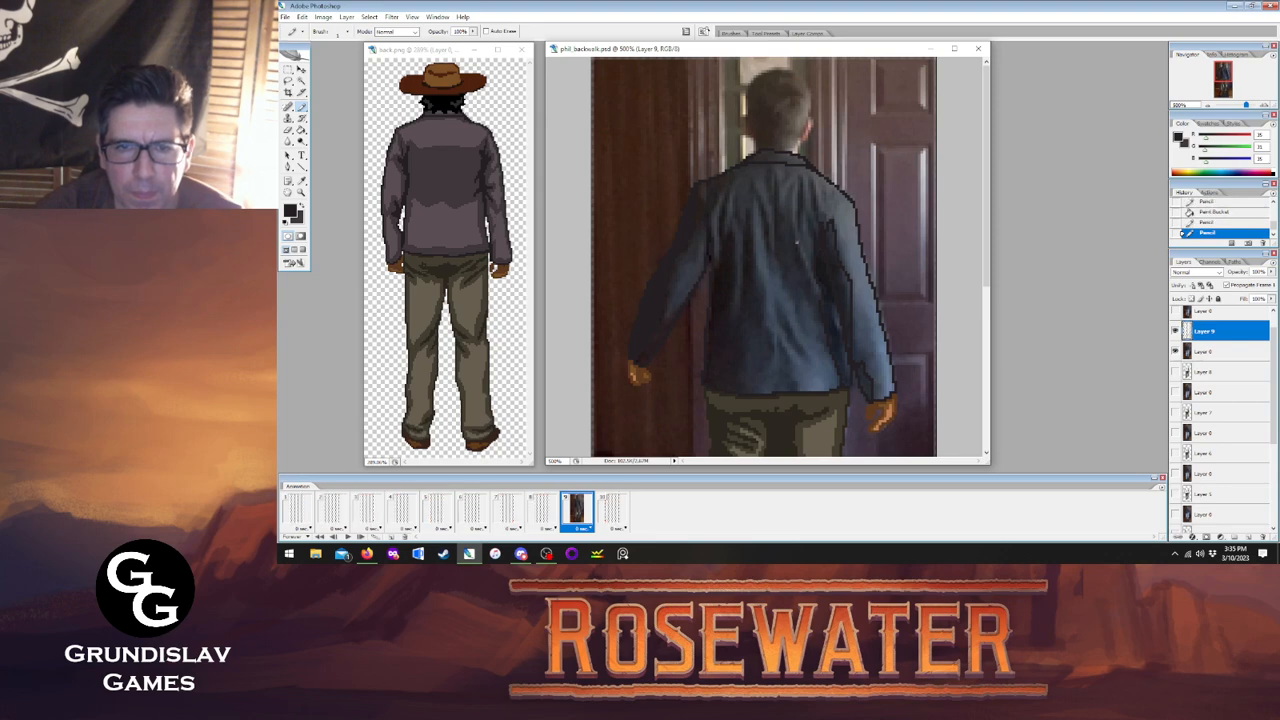
{"action": "key", "text": "g"}
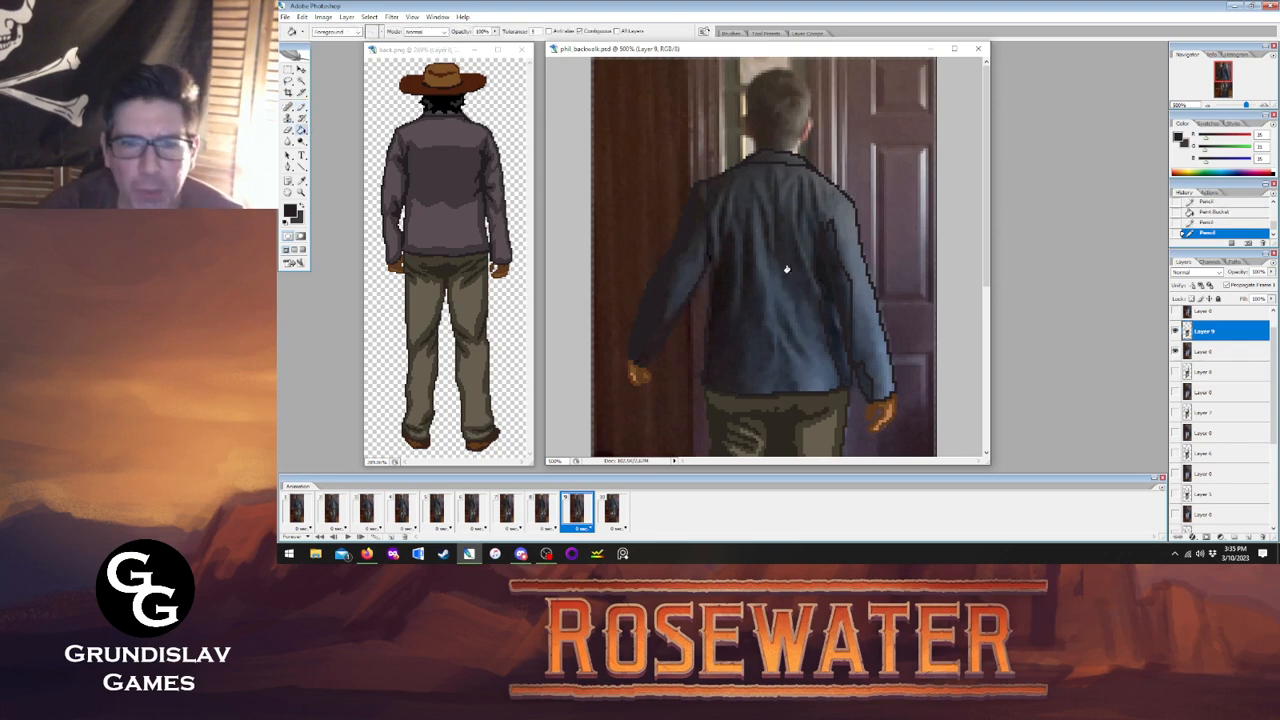
{"action": "left_click", "coordinate": [830, 278]}
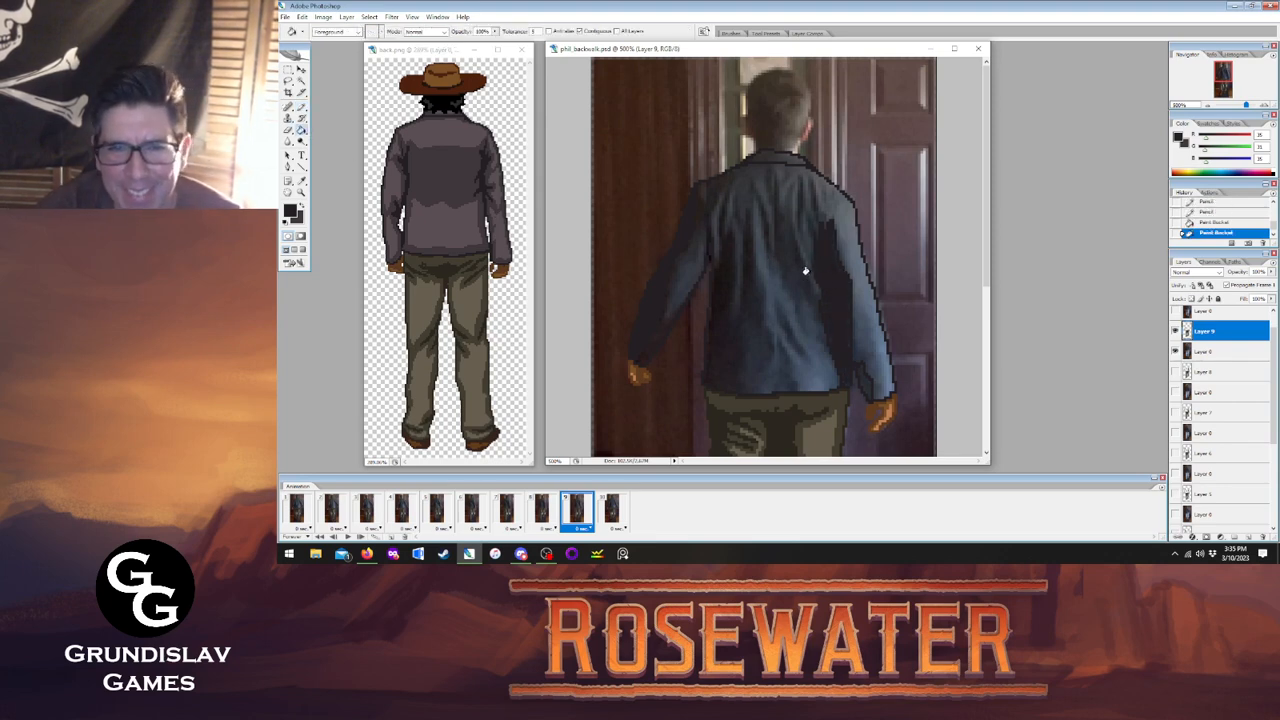
{"action": "left_click", "coordinate": [822, 250]}
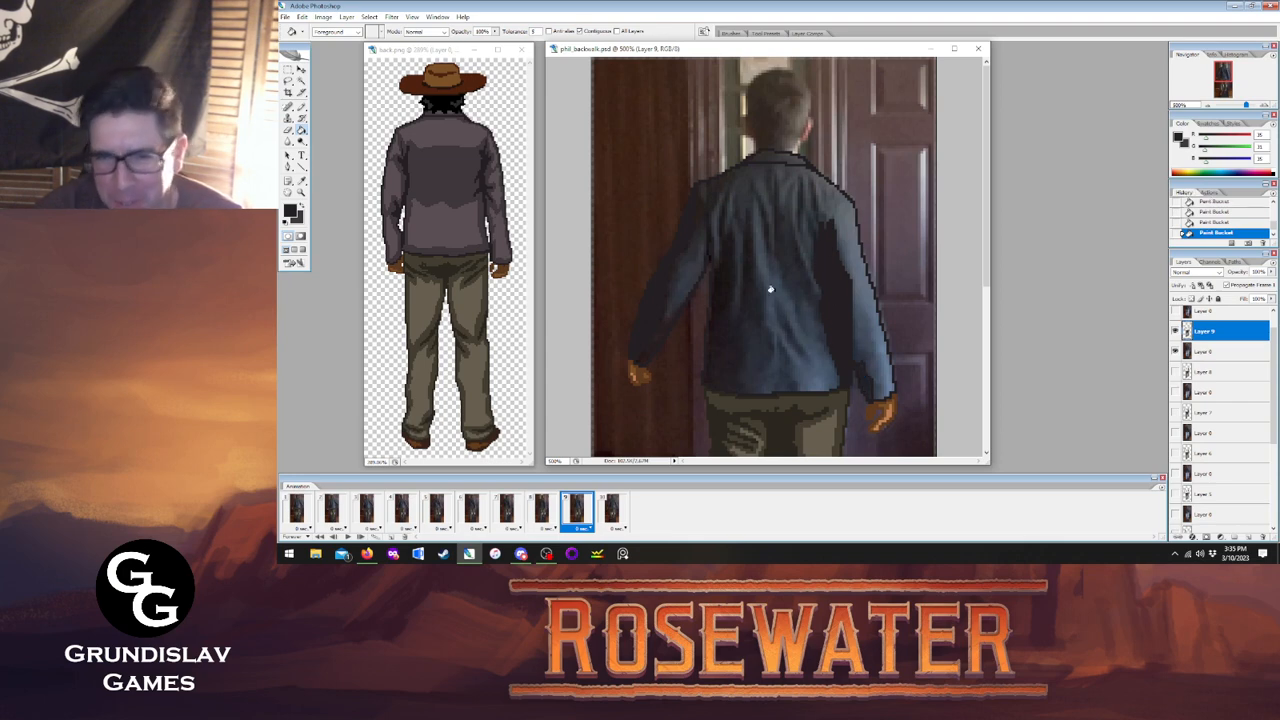
Flip between frames 7, 8 and 9 to examine how the jacket's shadows carry over from frame to frame.
{"action": "left_click", "coordinate": [550, 510]}
{"action": "left_click", "coordinate": [545, 509]}
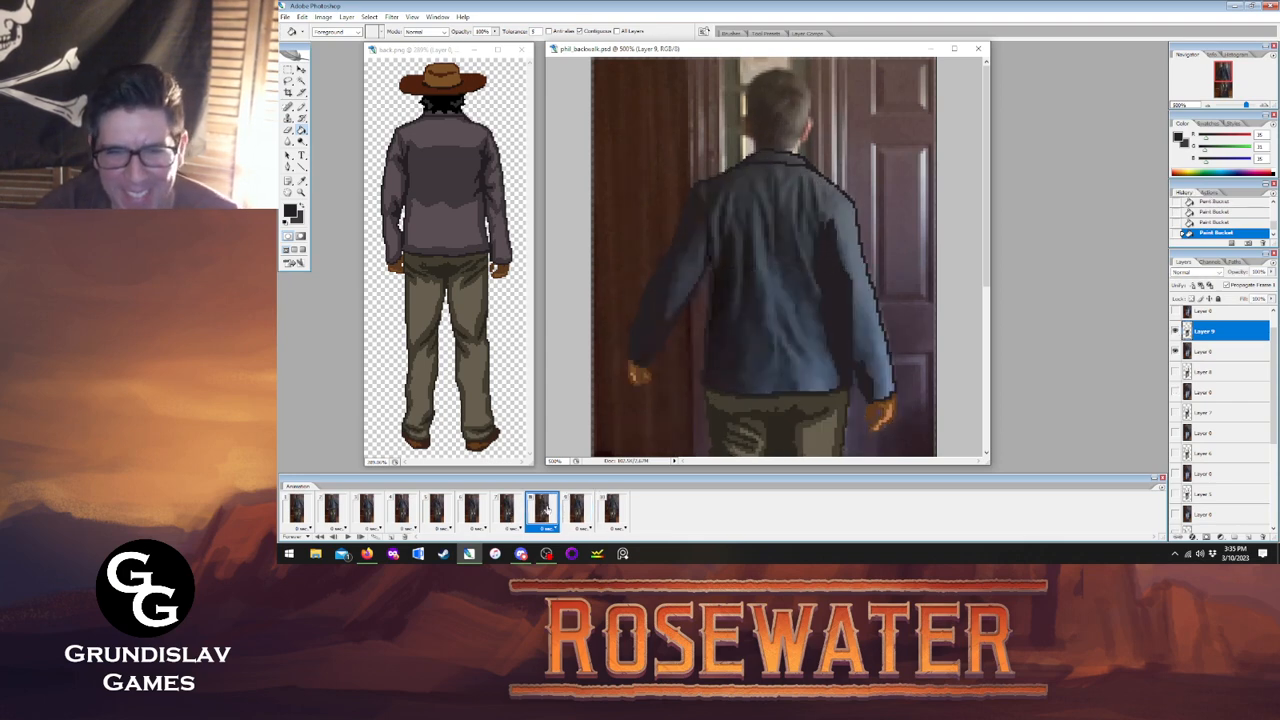
{"action": "left_click", "coordinate": [562, 508]}
{"action": "left_click", "coordinate": [548, 509]}
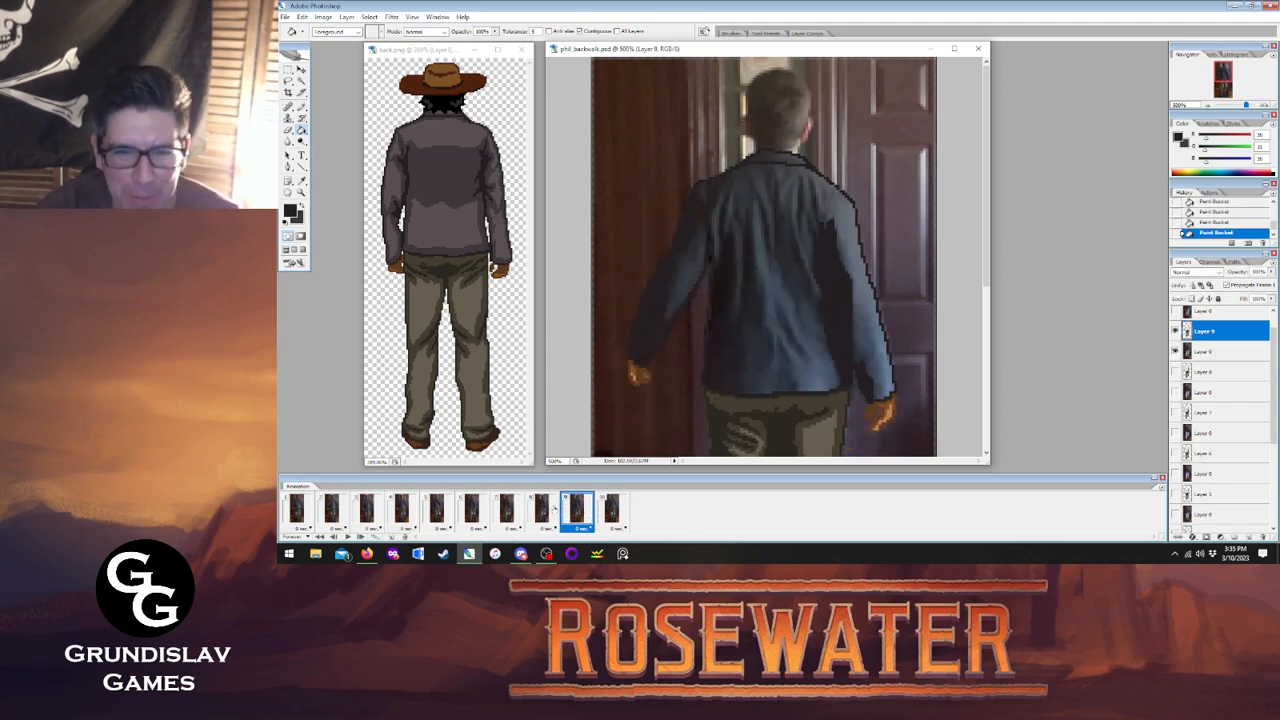
{"action": "left_click", "coordinate": [1219, 376]}
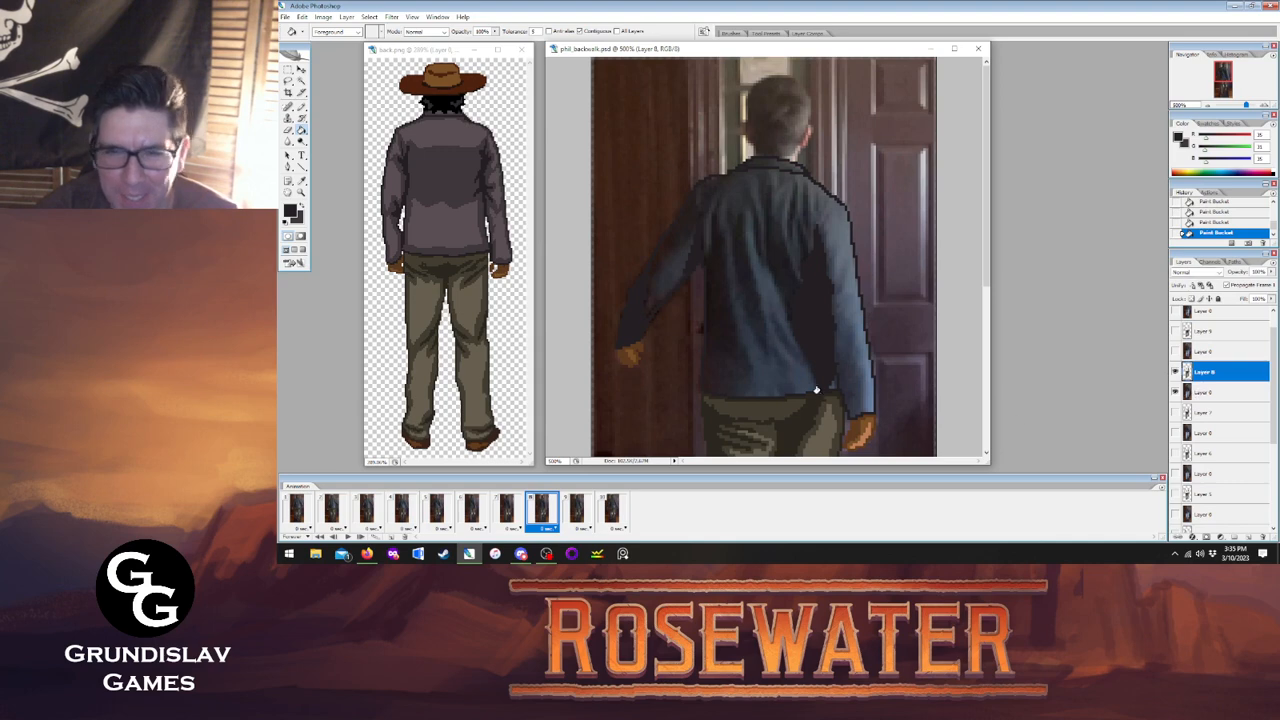
{"action": "left_click", "coordinate": [515, 508]}
{"action": "left_click", "coordinate": [543, 509]}
{"action": "left_click", "coordinate": [574, 510]}
{"action": "left_click", "coordinate": [541, 510]}
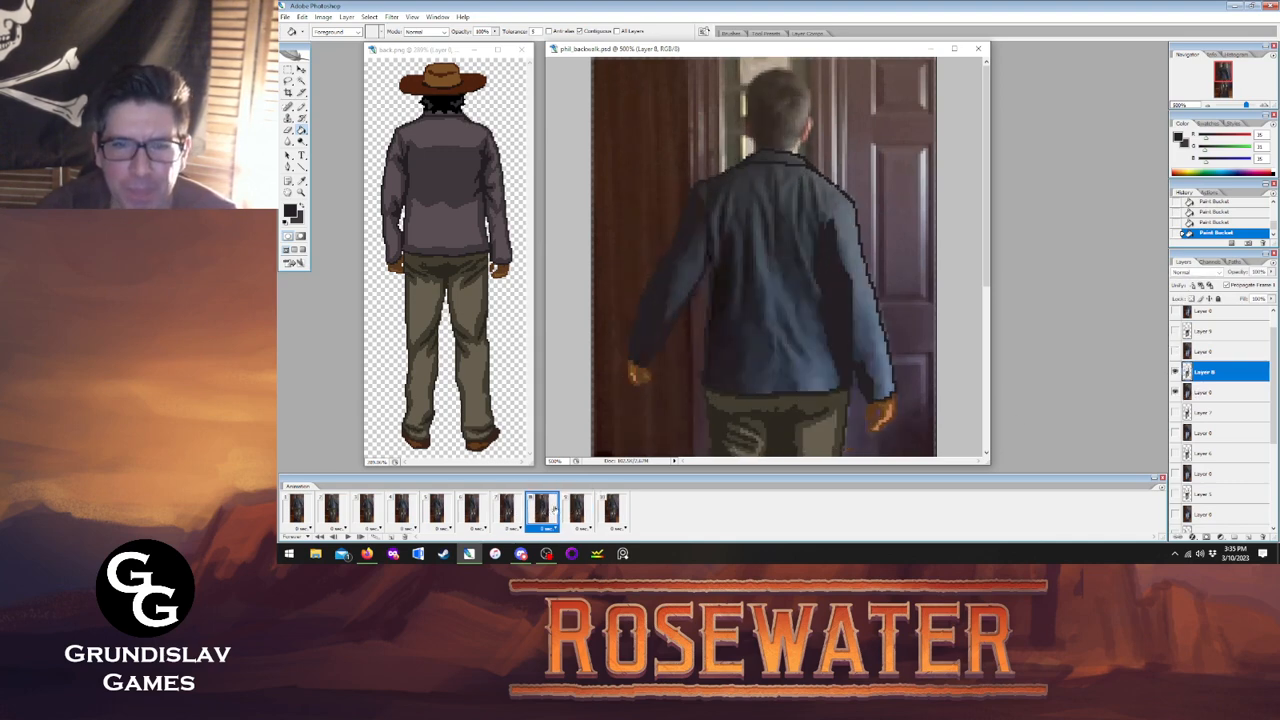
{"action": "left_click", "coordinate": [577, 510]}
{"action": "left_click", "coordinate": [541, 510]}
{"action": "left_click", "coordinate": [585, 511]}
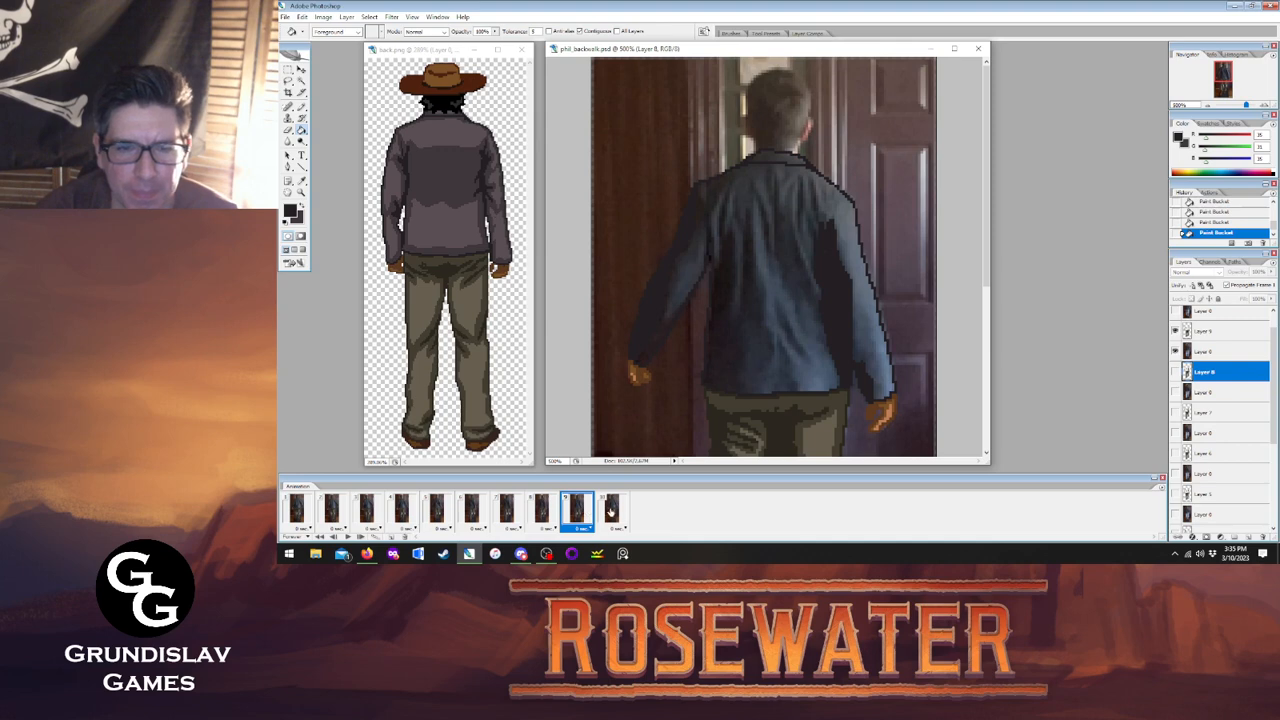
On frame 10's Layer 10, pencil the jacket's shadow edge beside the right sleeve and fill the shadow dark with the Paint Bucket.
{"action": "left_click", "coordinate": [611, 510]}
{"action": "key", "text": "b"}
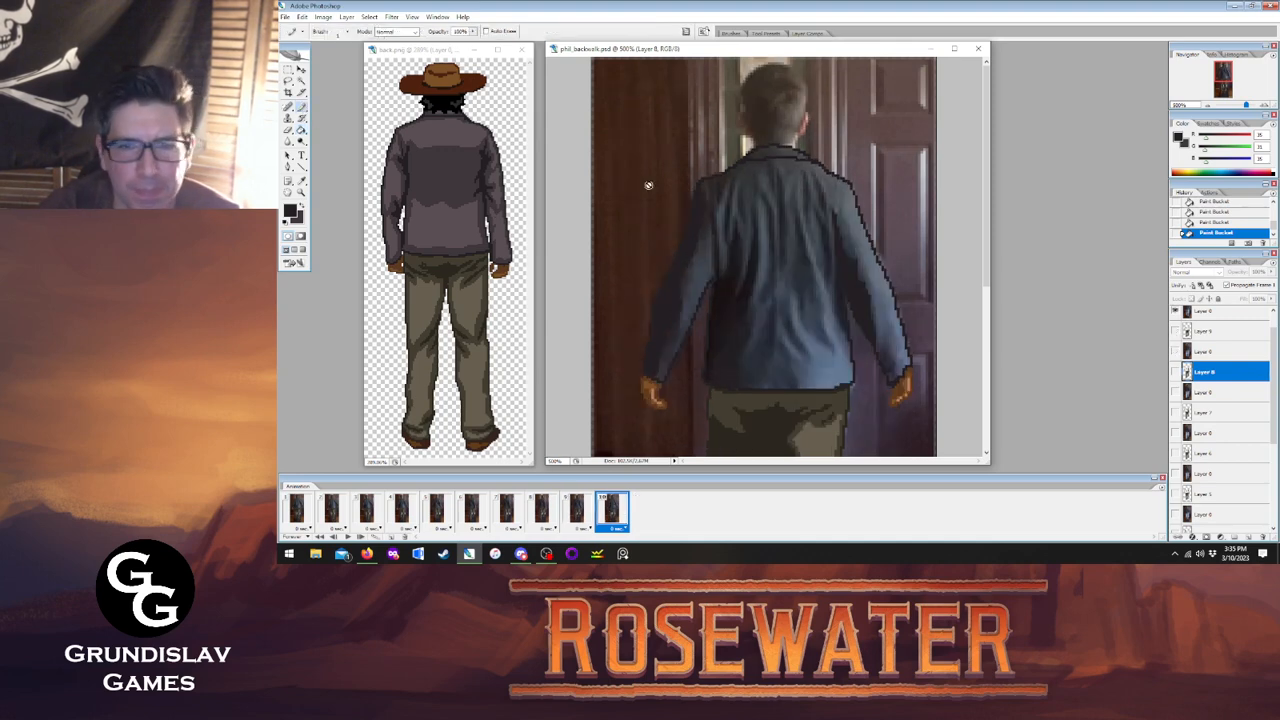
{"action": "left_click_drag", "start_coordinate": [1274, 343], "coordinate": [1274, 326]}
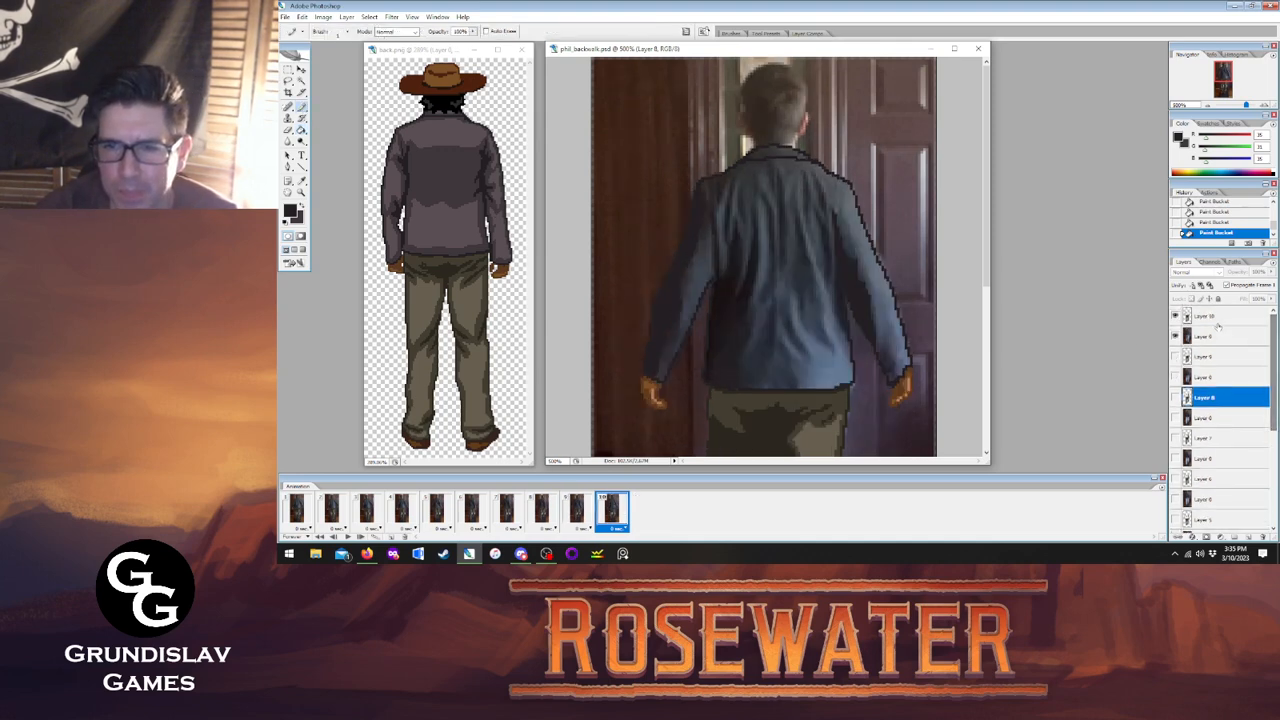
{"action": "left_click", "coordinate": [1217, 319]}
{"action": "left_click", "coordinate": [580, 510]}
{"action": "left_click", "coordinate": [605, 512]}
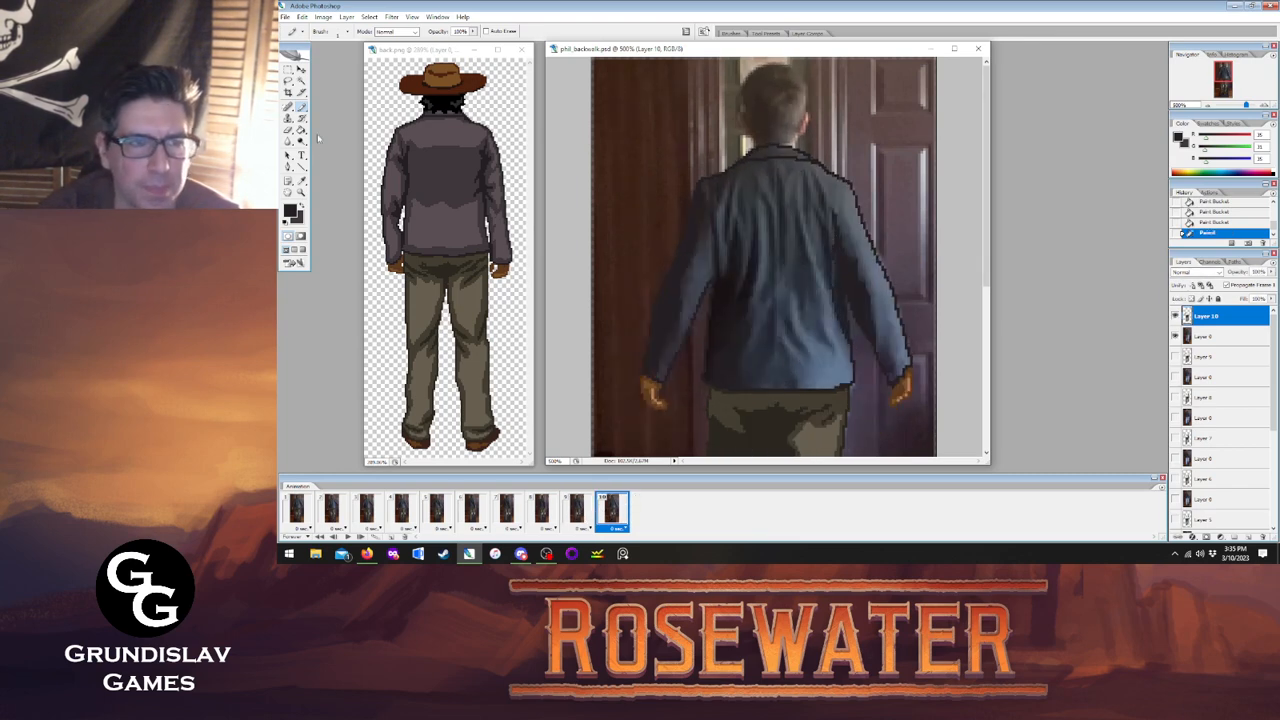
{"action": "key", "text": "g"}
{"action": "left_click", "coordinate": [833, 278]}
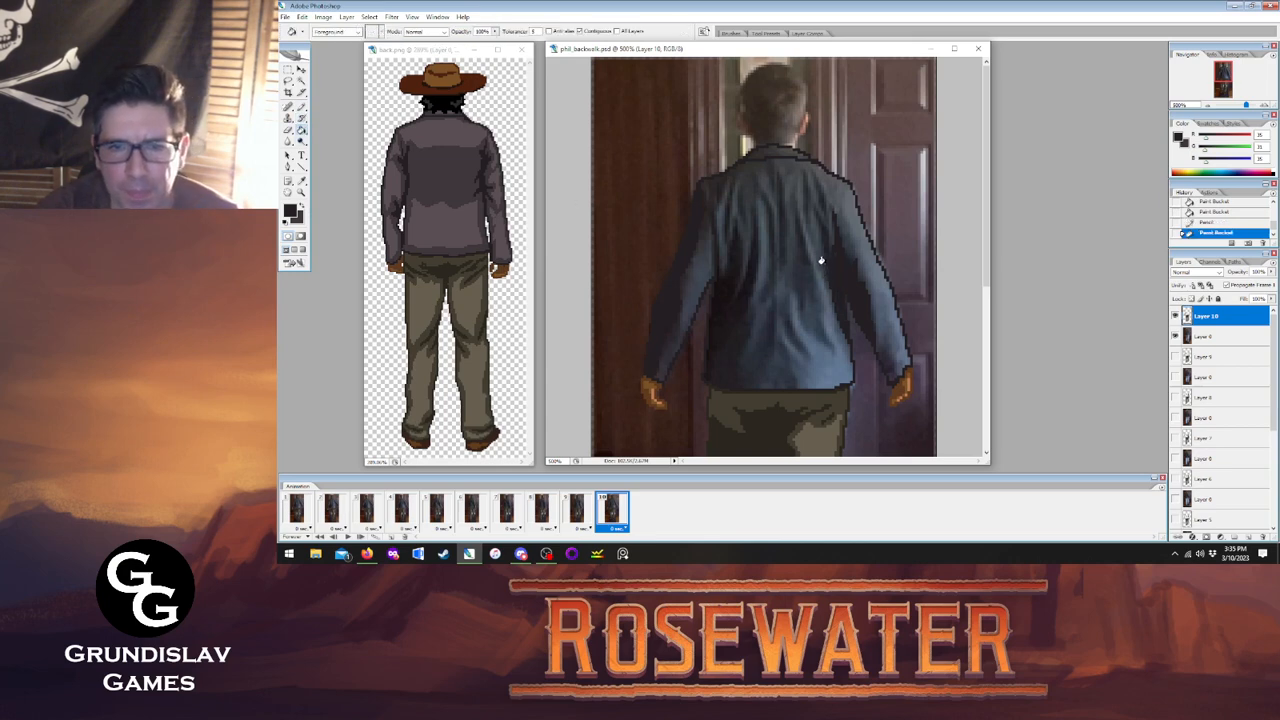
{"action": "left_click", "coordinate": [840, 285]}
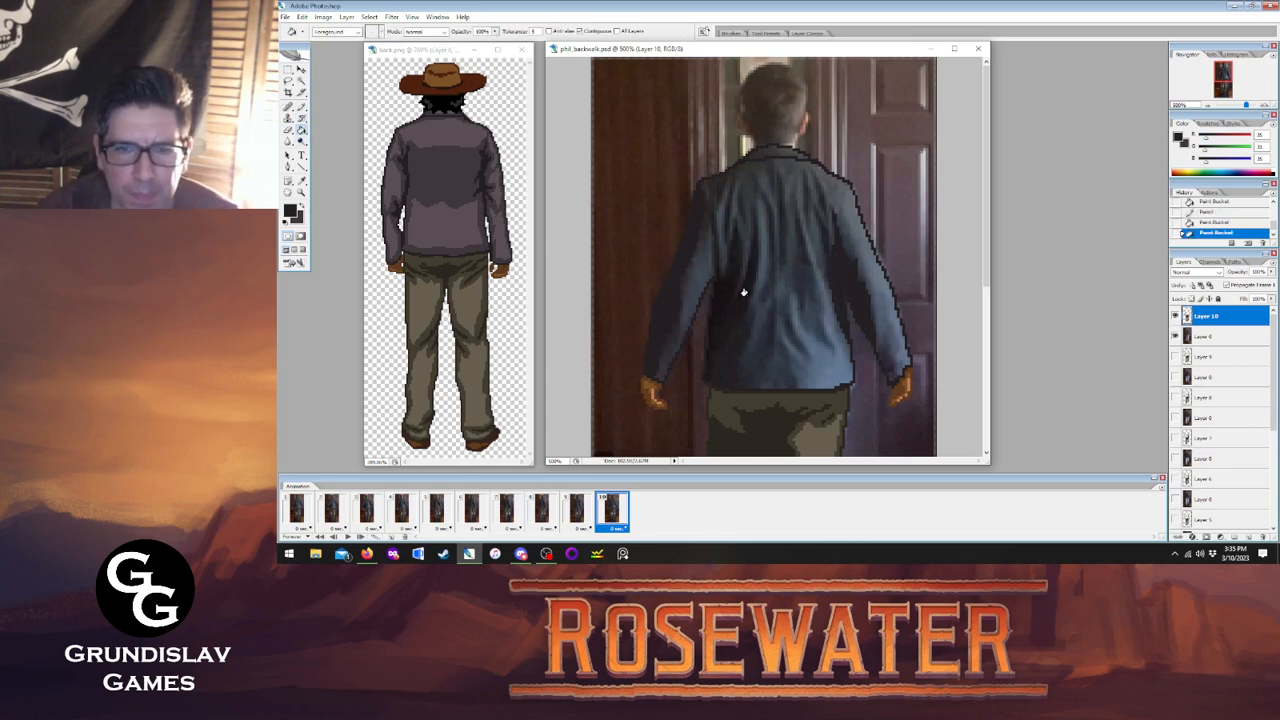
Compare frame 10 with frames 9, 1 and 2, and play the animation to examine the shading in motion.
{"action": "left_click", "coordinate": [577, 508]}
{"action": "left_click", "coordinate": [611, 508]}
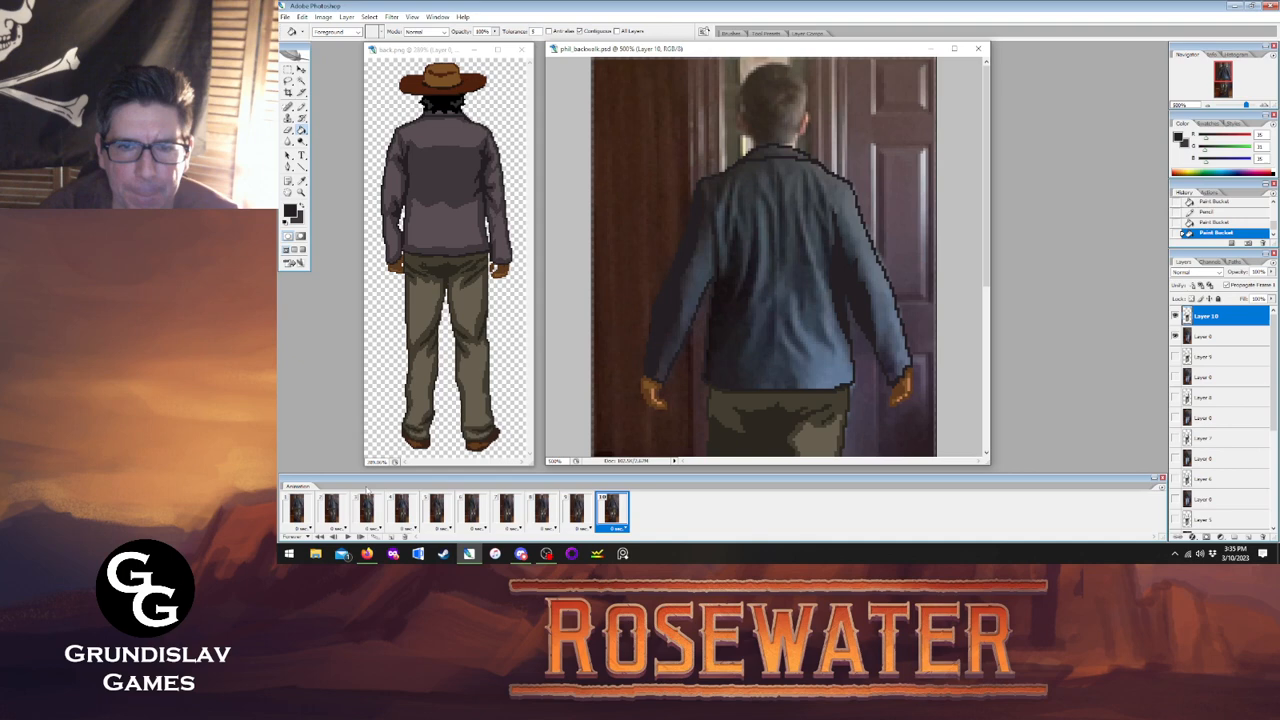
{"action": "left_click", "coordinate": [298, 508]}
{"action": "left_click", "coordinate": [340, 515]}
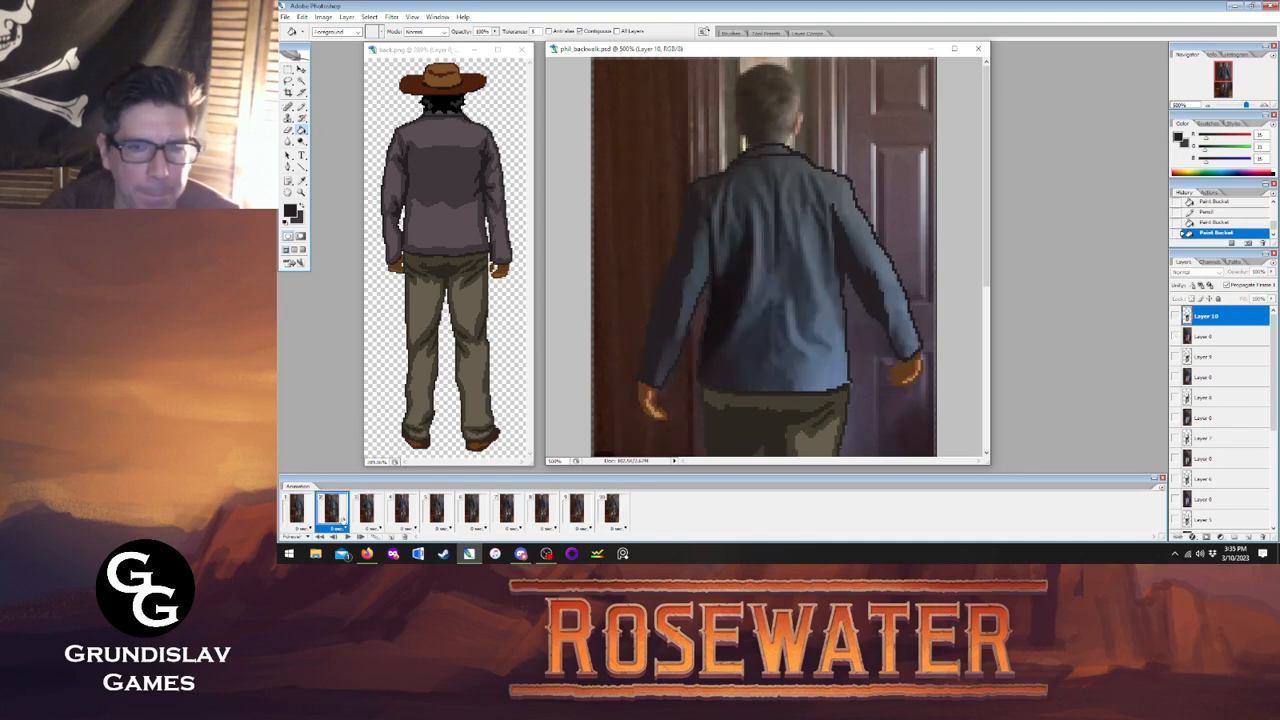
{"action": "left_click", "coordinate": [347, 537]}
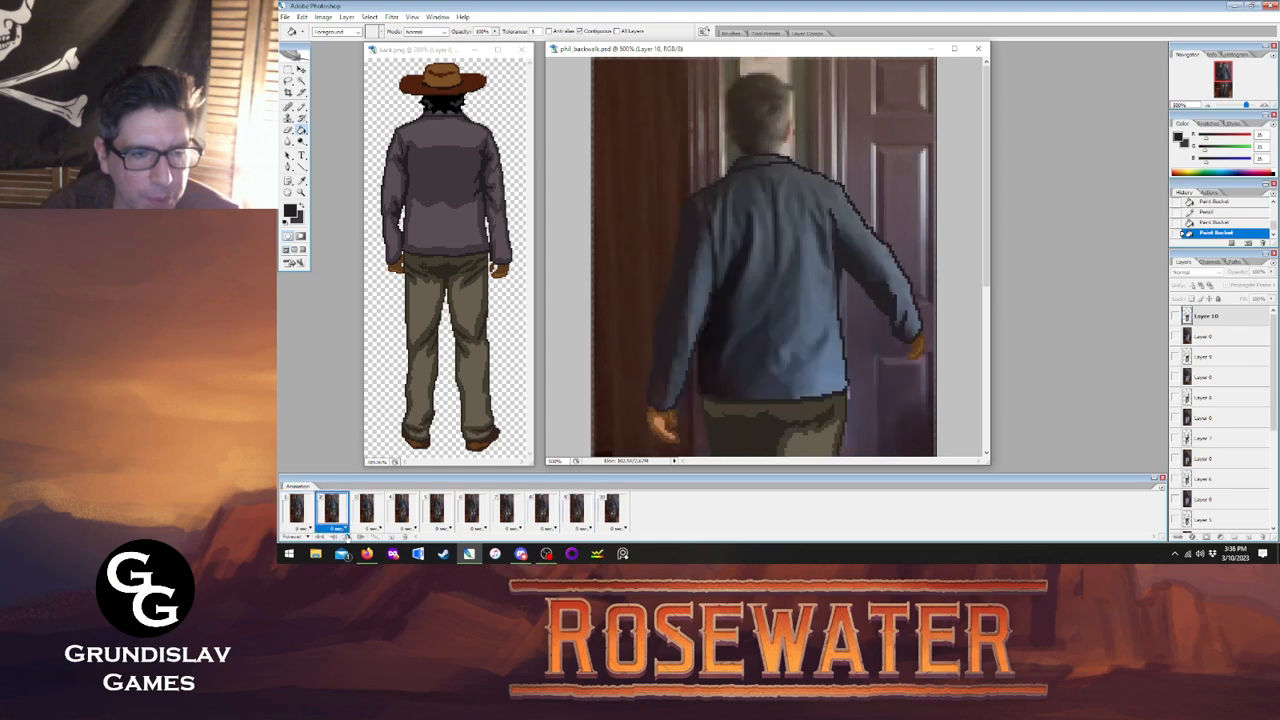
Pencil the shadow edge along the jacket's left side on frame 10, fill it dark, and compare it with frame 1.
{"action": "left_click", "coordinate": [302, 107]}
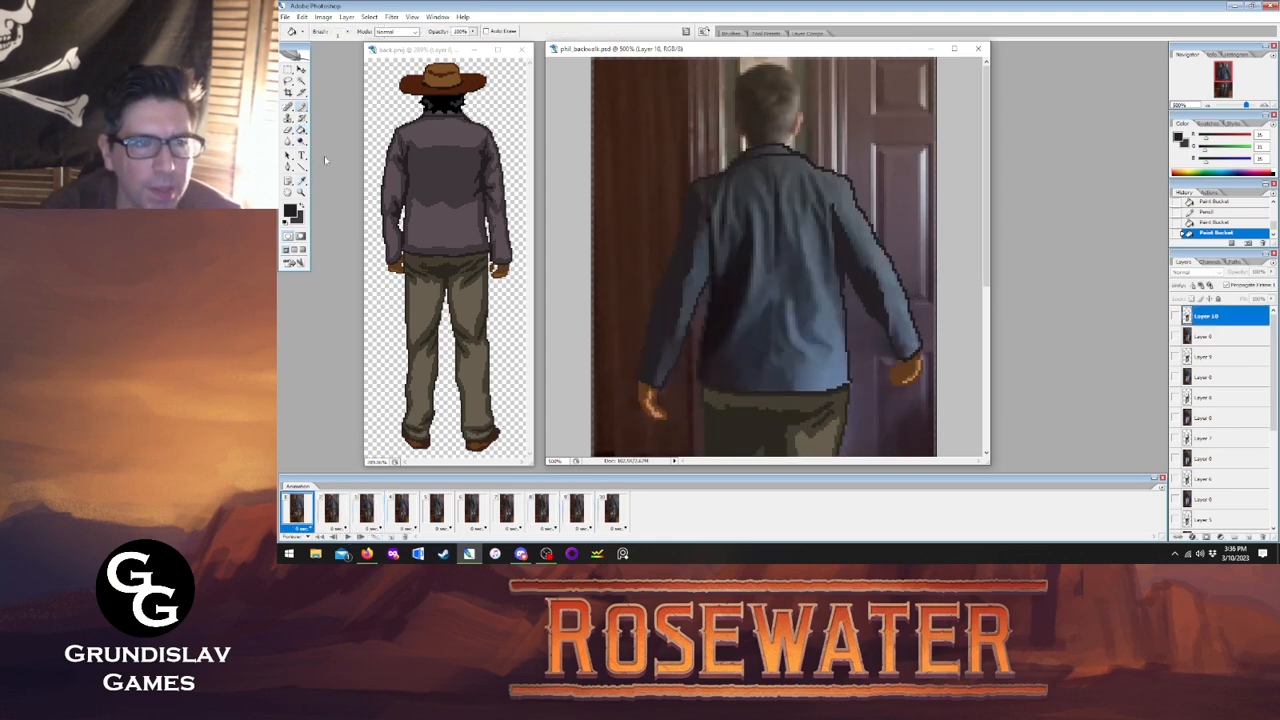
{"action": "left_click", "coordinate": [612, 510]}
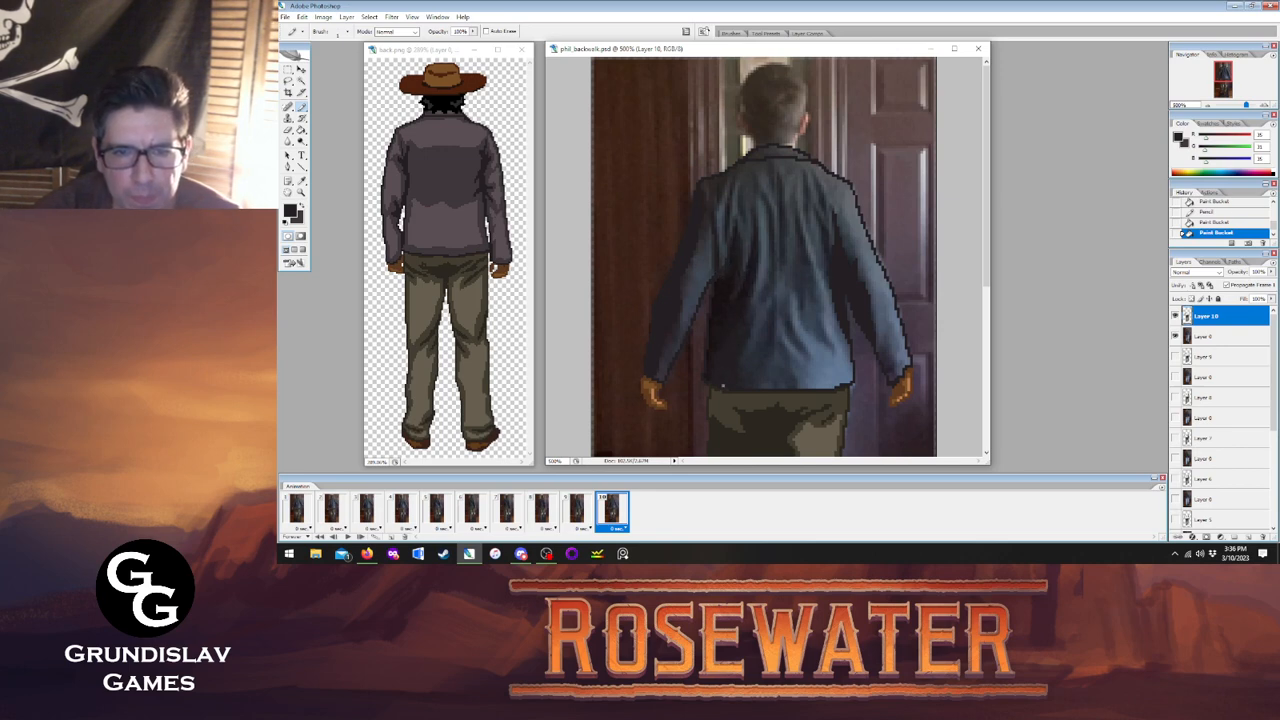
{"action": "key", "text": "g"}
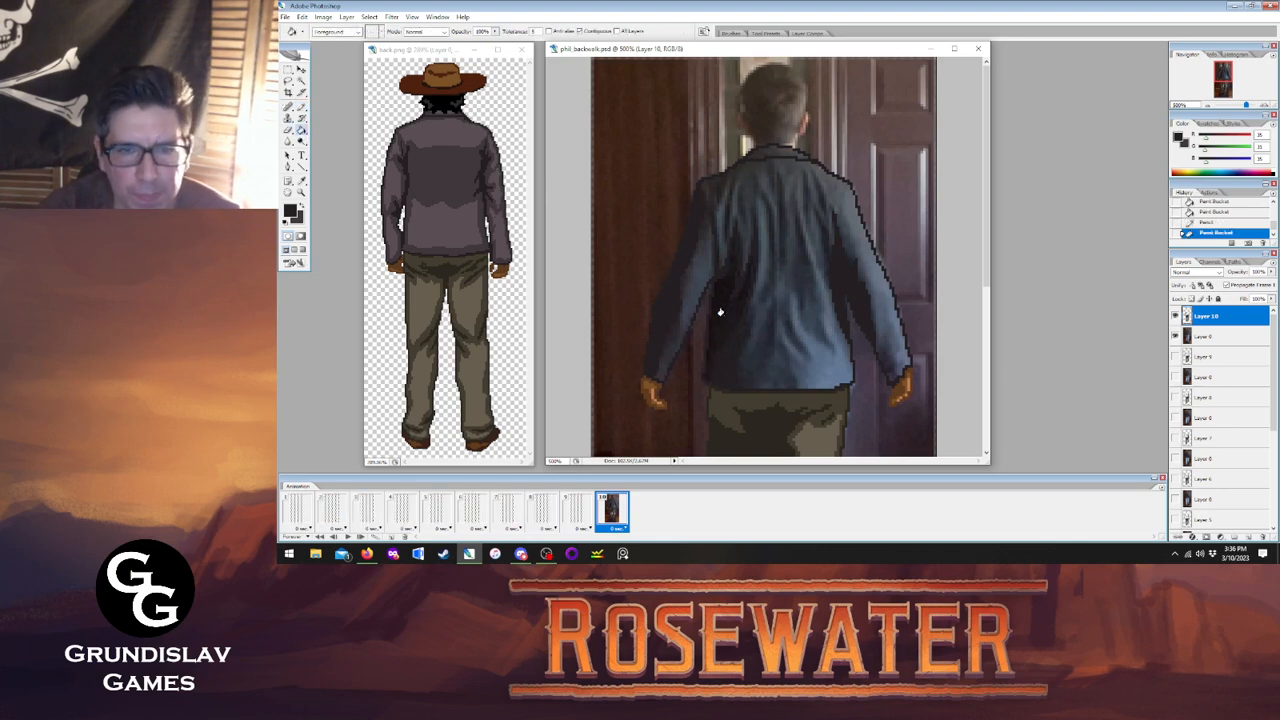
{"action": "left_click", "coordinate": [297, 512]}
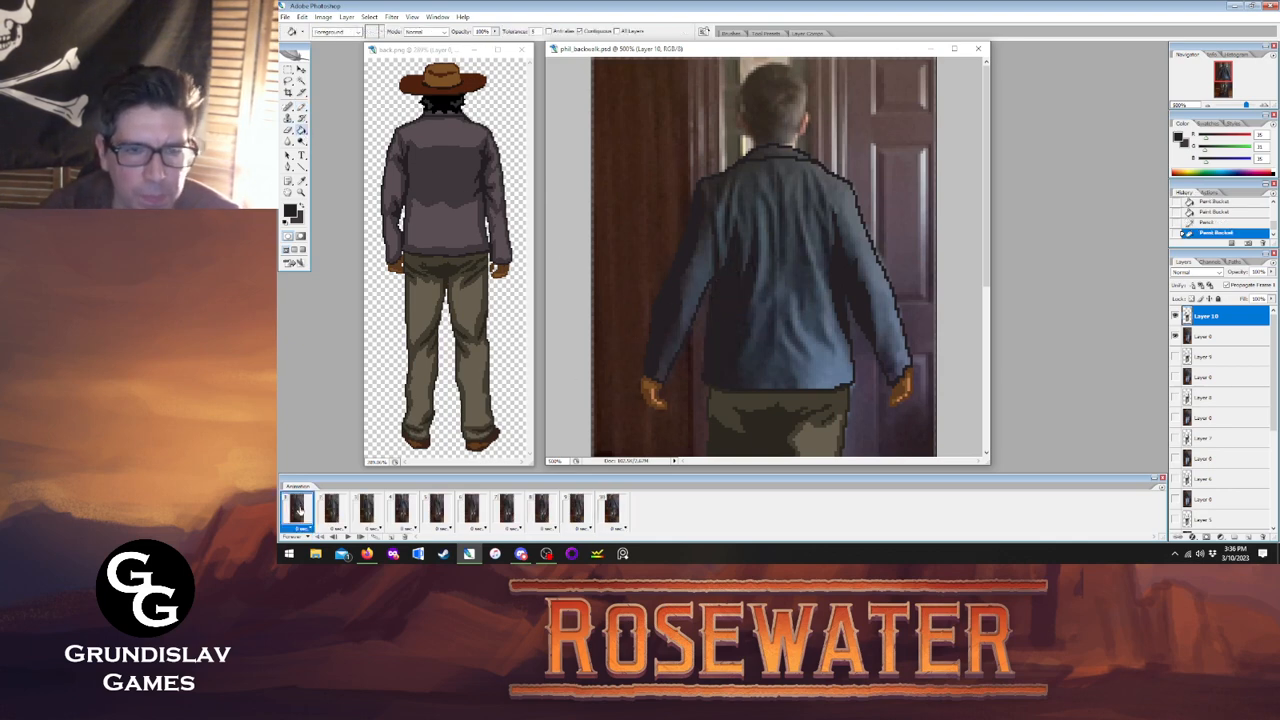
On frame 1's Layer 1, pencil the shadow edge along the jacket's left side, fill it dark, and compare it with frame 10.
{"action": "key", "text": "b"}
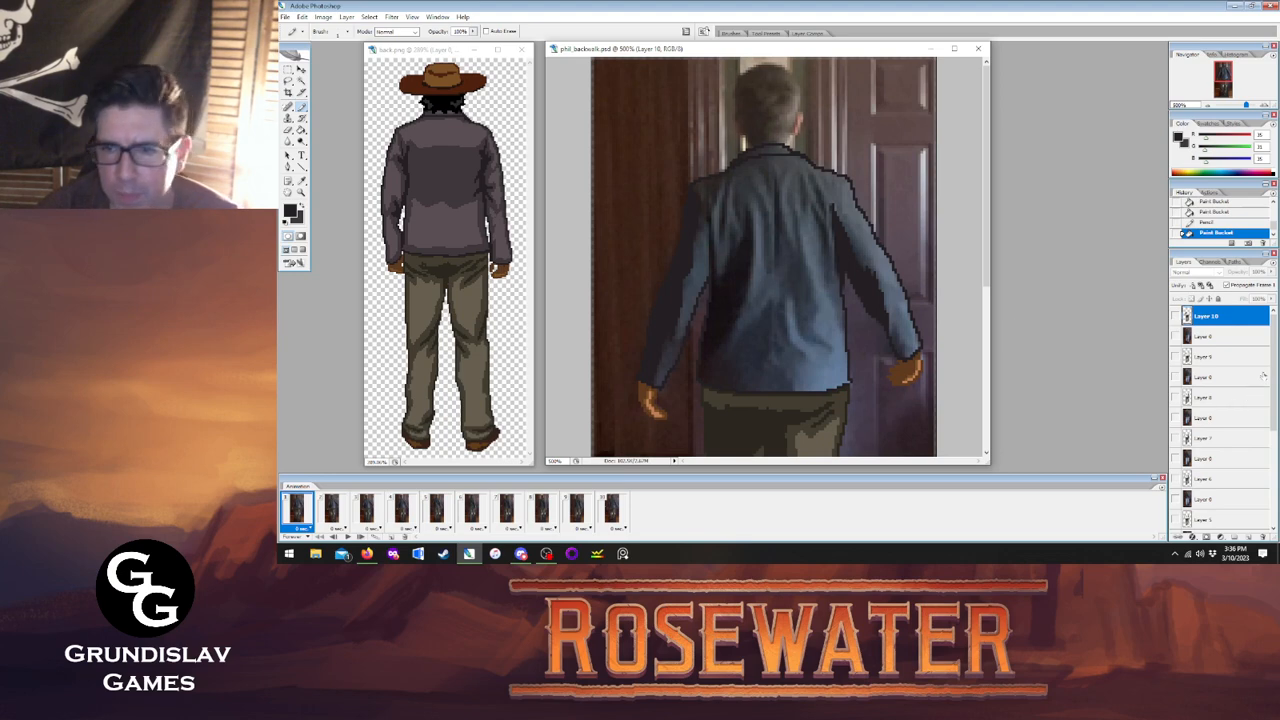
{"action": "scroll", "coordinate": [1210, 513], "scroll_direction": "down", "scroll_amount": 5}
{"action": "left_click", "coordinate": [1209, 505]}
{"action": "left_click", "coordinate": [614, 510]}
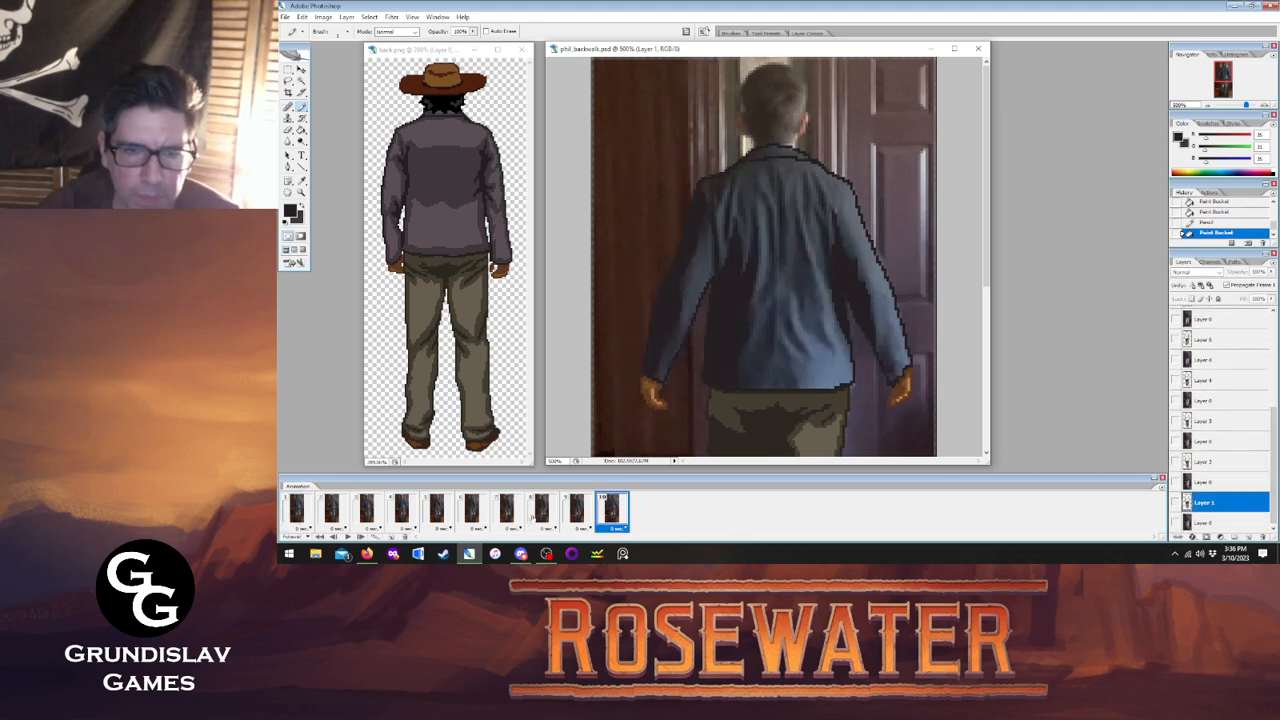
{"action": "left_click", "coordinate": [297, 510]}
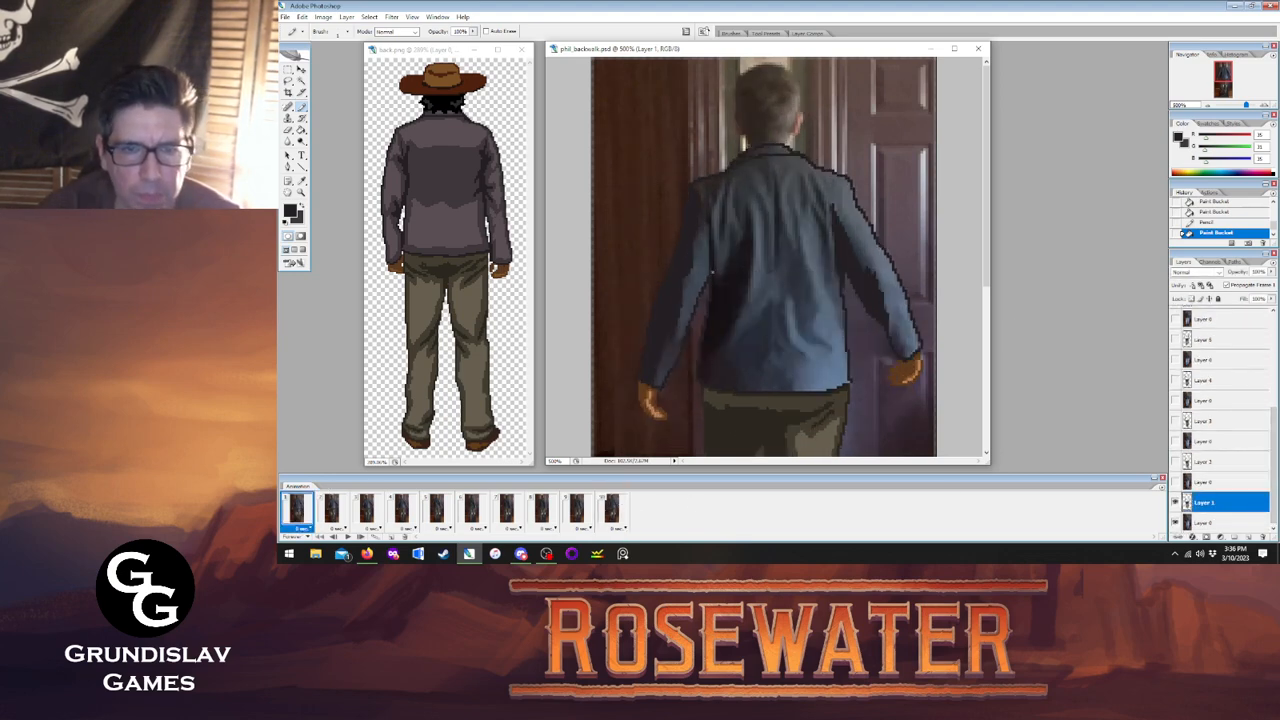
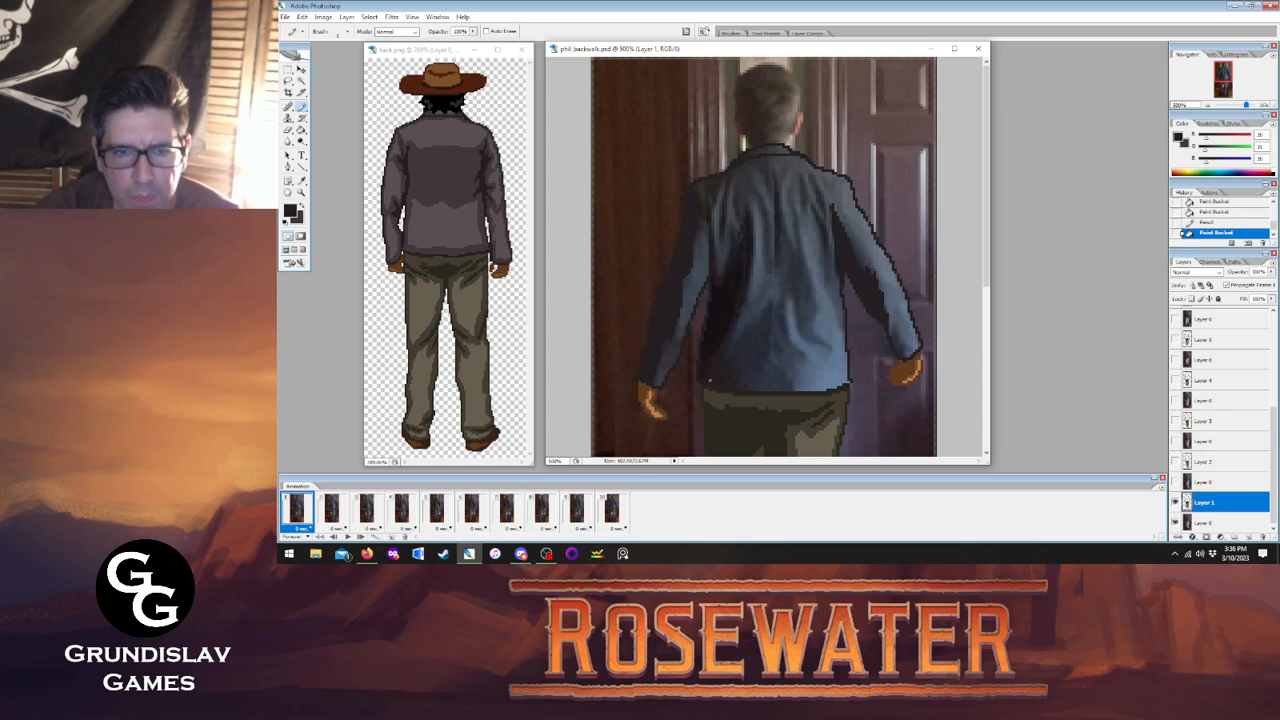
{"action": "key", "text": "g"}
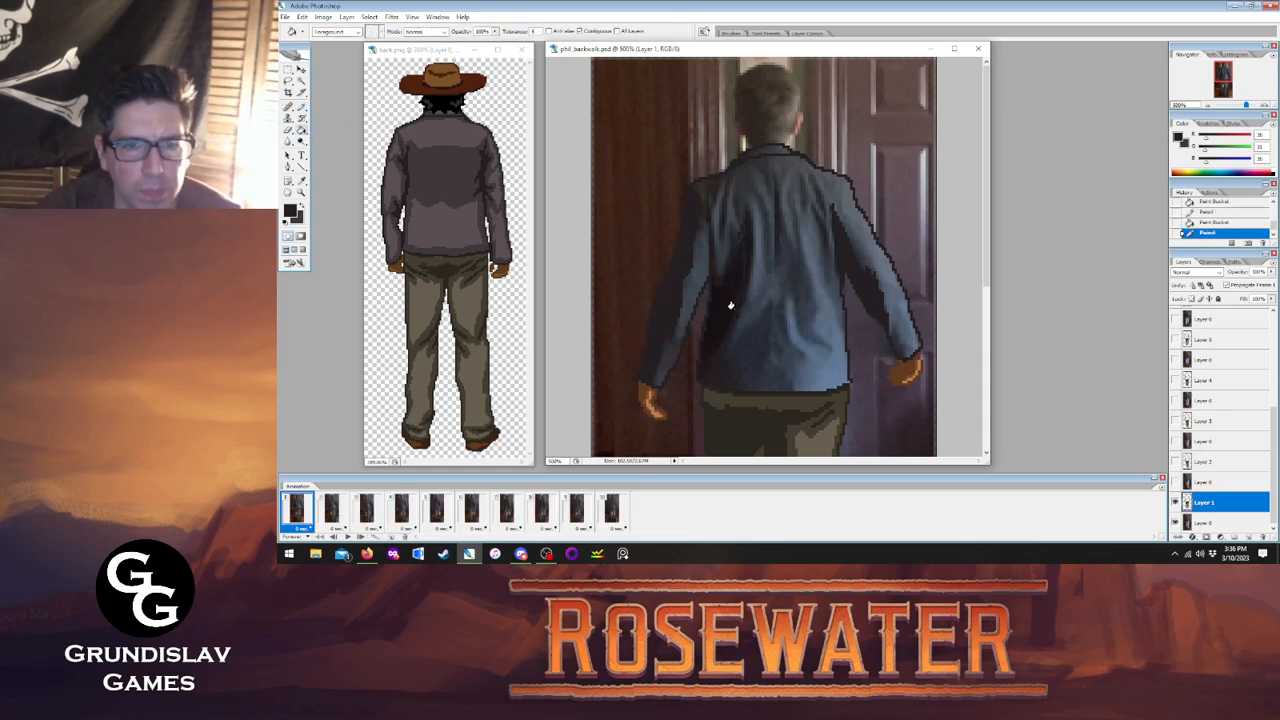
{"action": "left_click", "coordinate": [730, 303]}
{"action": "left_click", "coordinate": [612, 510]}
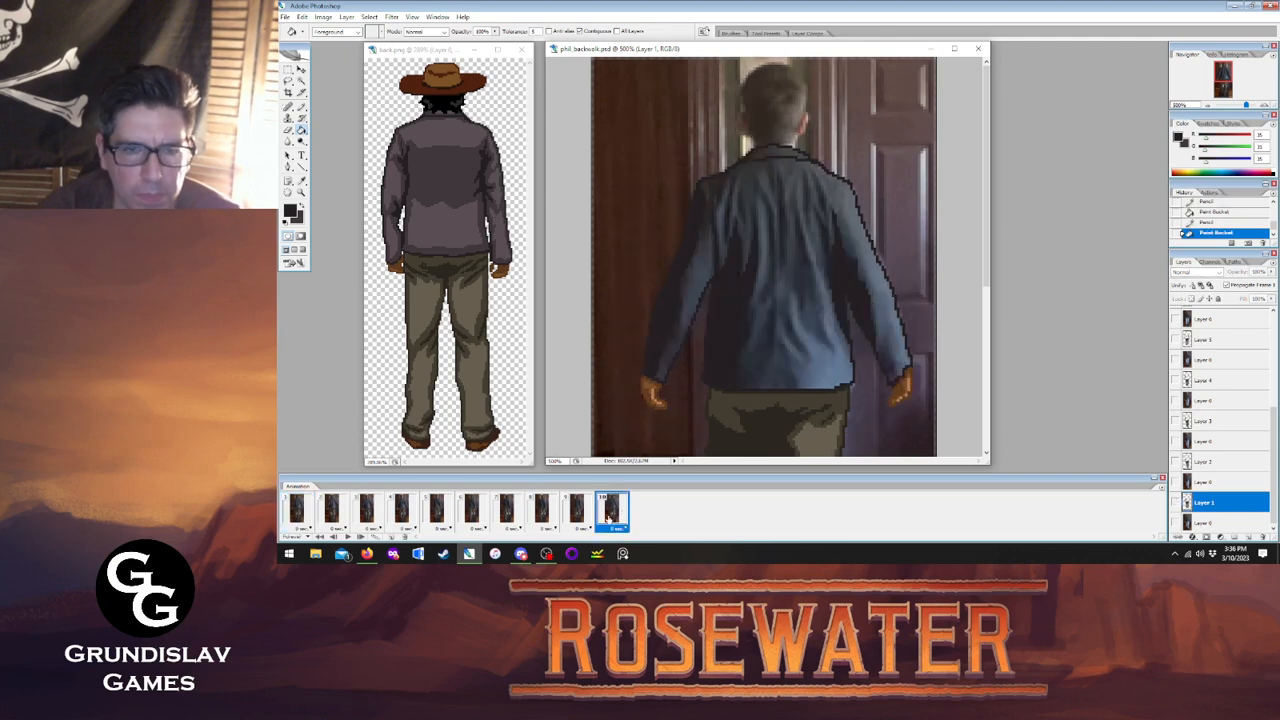
{"action": "left_click", "coordinate": [297, 510]}
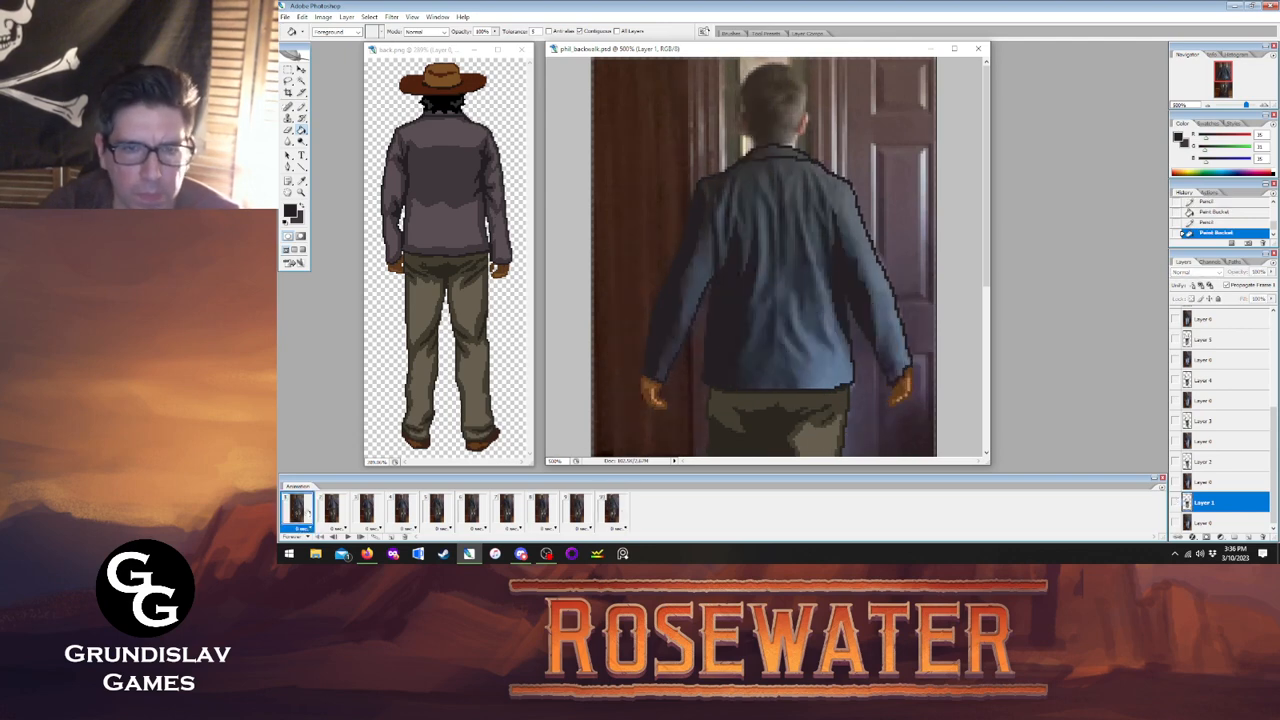
{"action": "left_click", "coordinate": [612, 510]}
{"action": "left_click", "coordinate": [297, 510]}
On frame 2's Layer 2, pencil the shadow edge down the jacket's left side to the hem and fill it dark.
{"action": "left_click", "coordinate": [332, 510]}
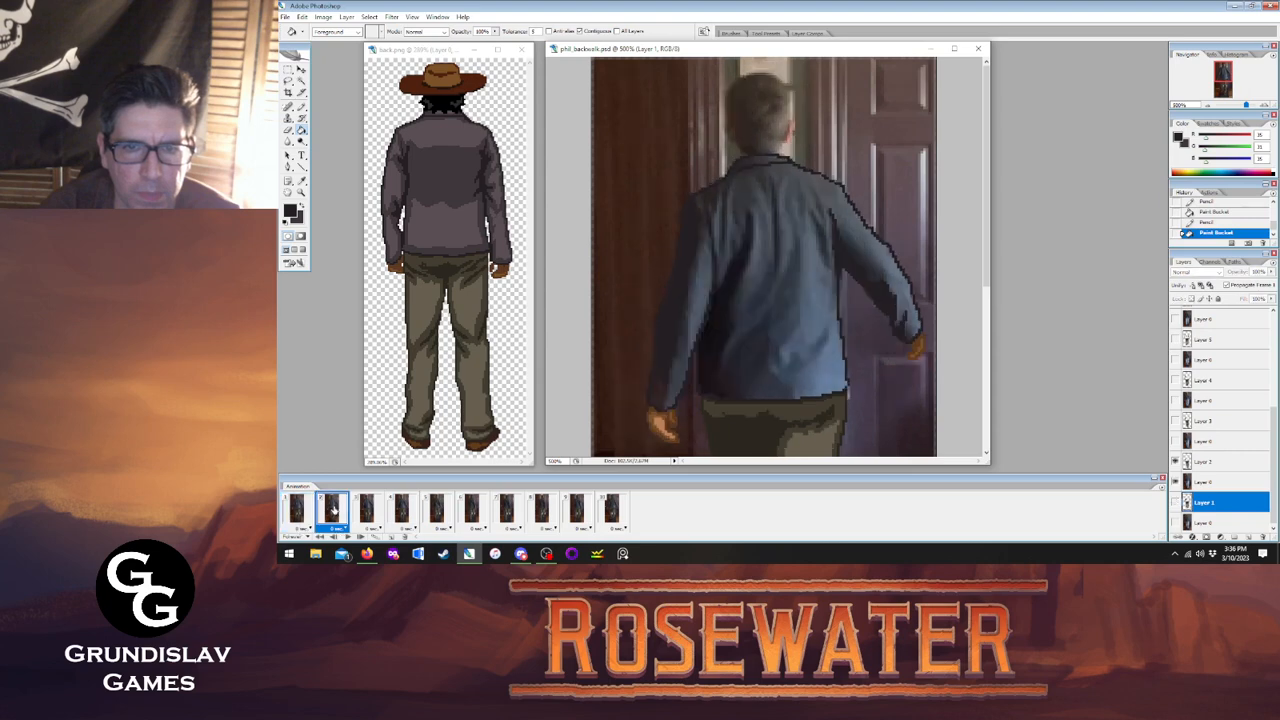
{"action": "key", "text": "b"}
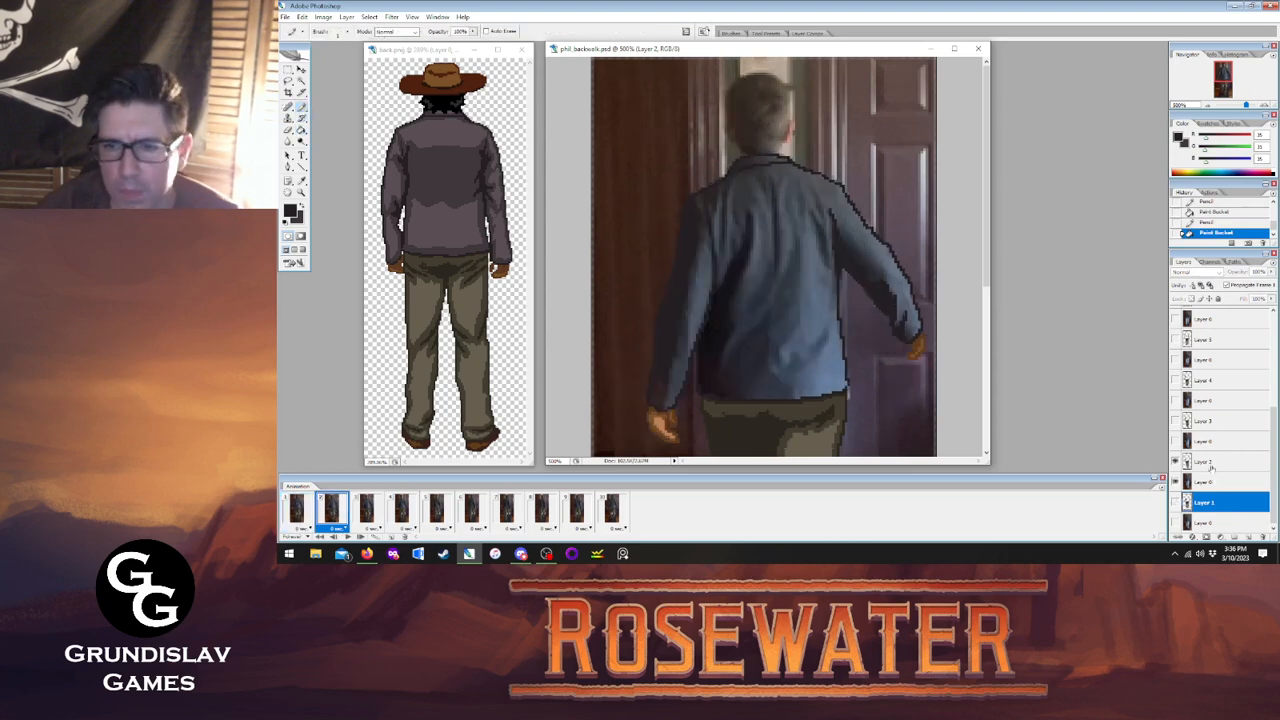
{"action": "left_click", "coordinate": [1210, 464]}
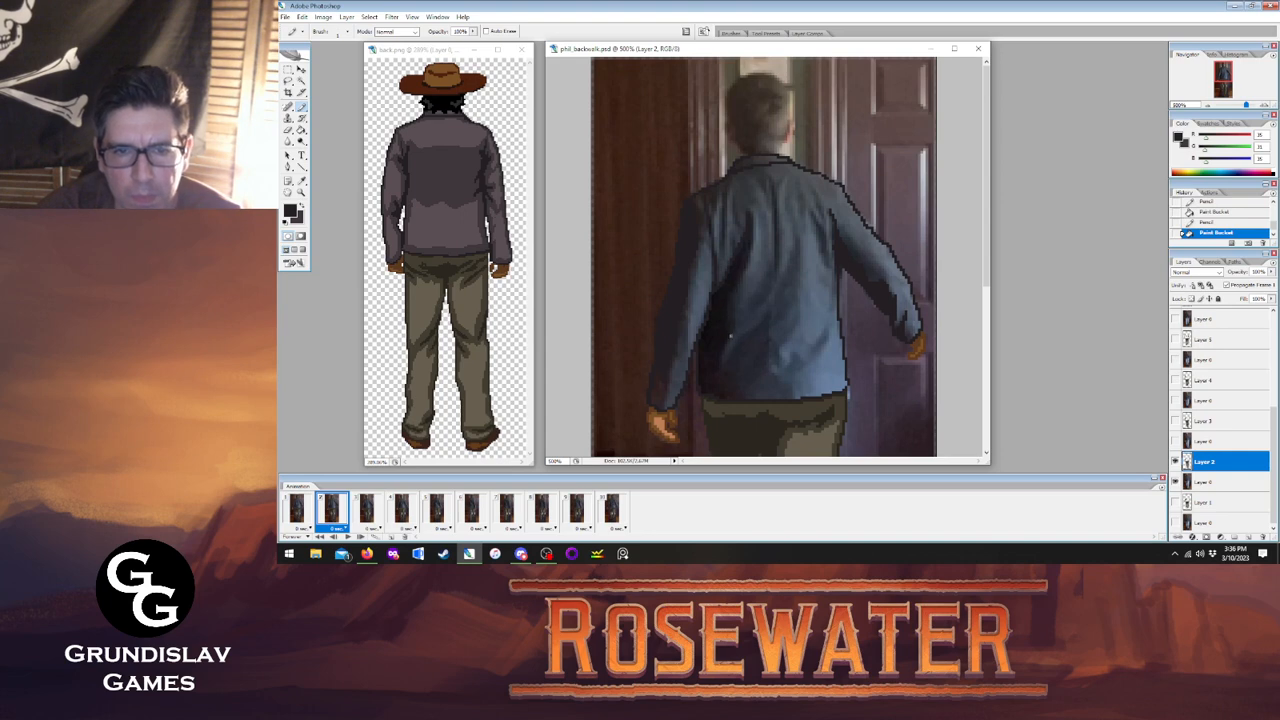
{"action": "left_click", "coordinate": [727, 393]}
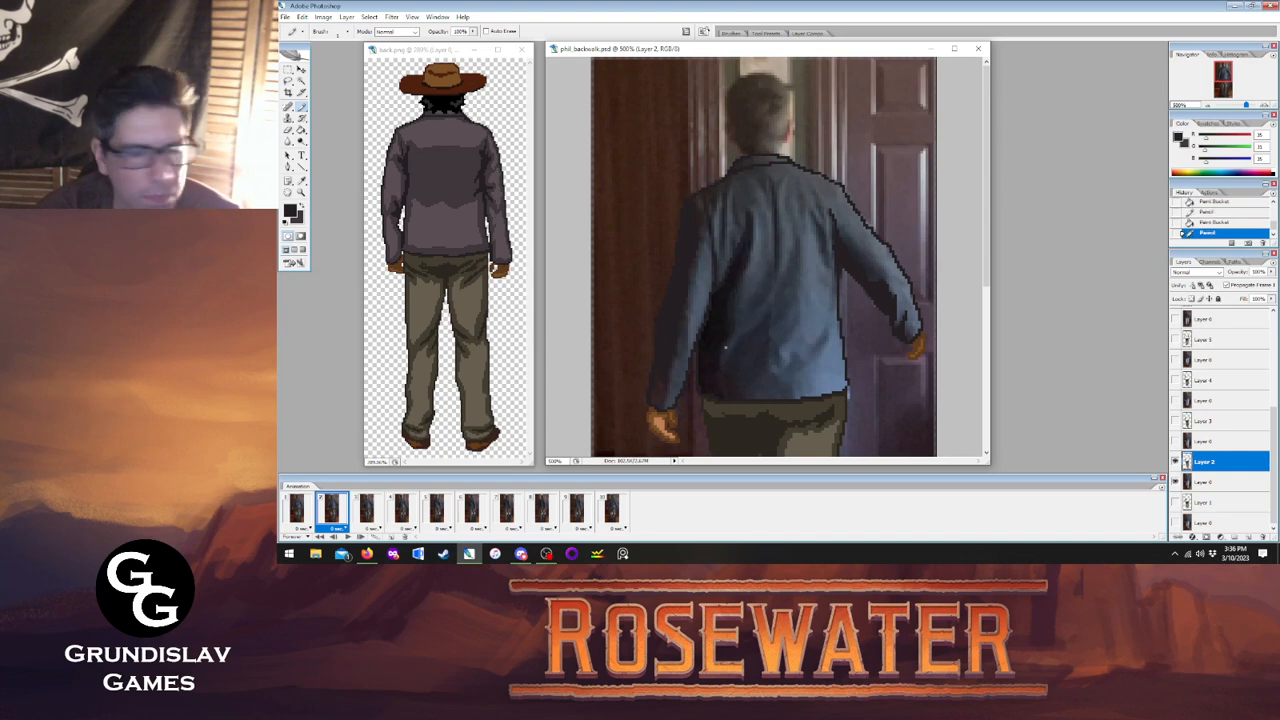
{"action": "key", "text": "g"}
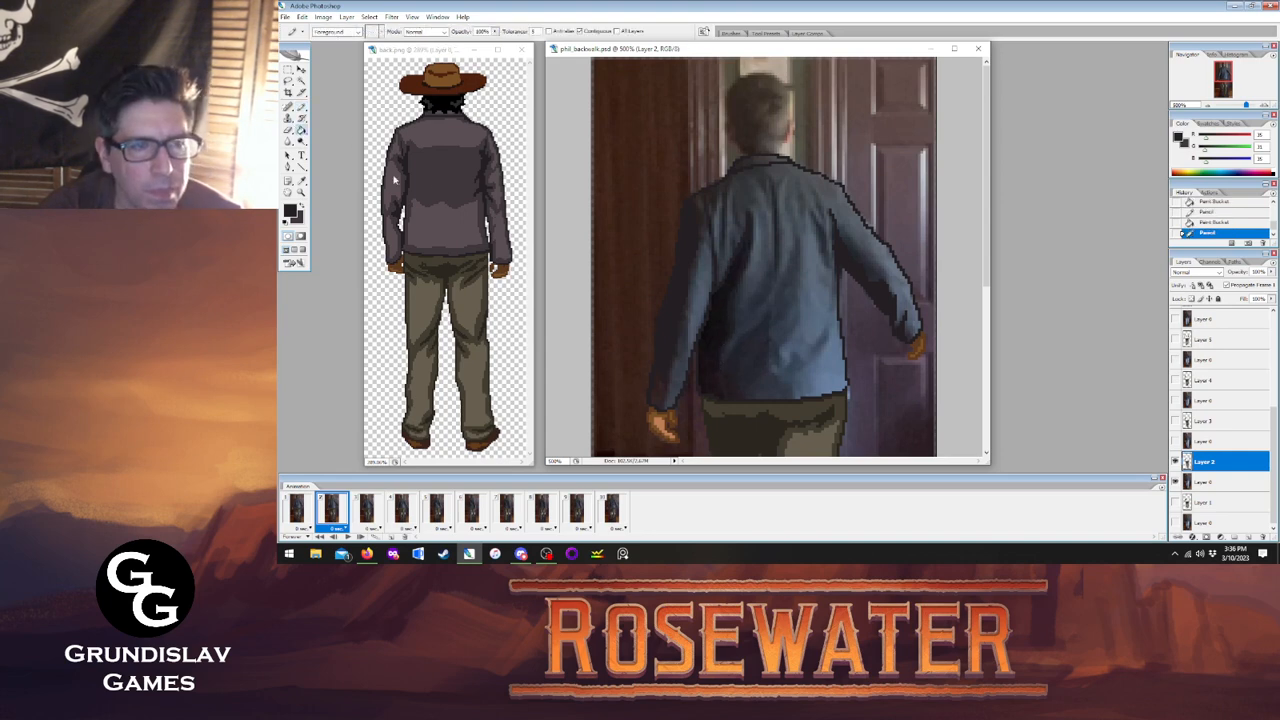
{"action": "left_click", "coordinate": [707, 330]}
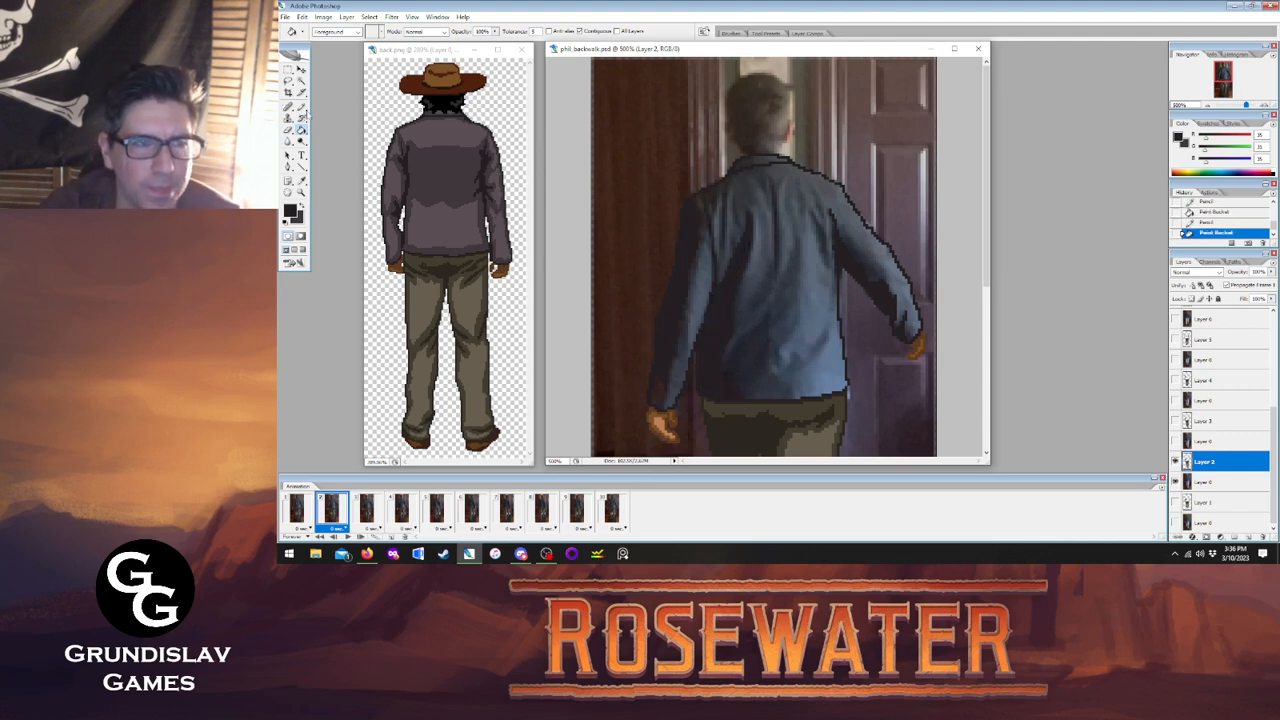
On frame 3's Layer 3, outline the shadow along the jacket's left side with the Pencil and fill it dark.
{"action": "key", "text": "b"}
{"action": "left_click", "coordinate": [366, 510]}
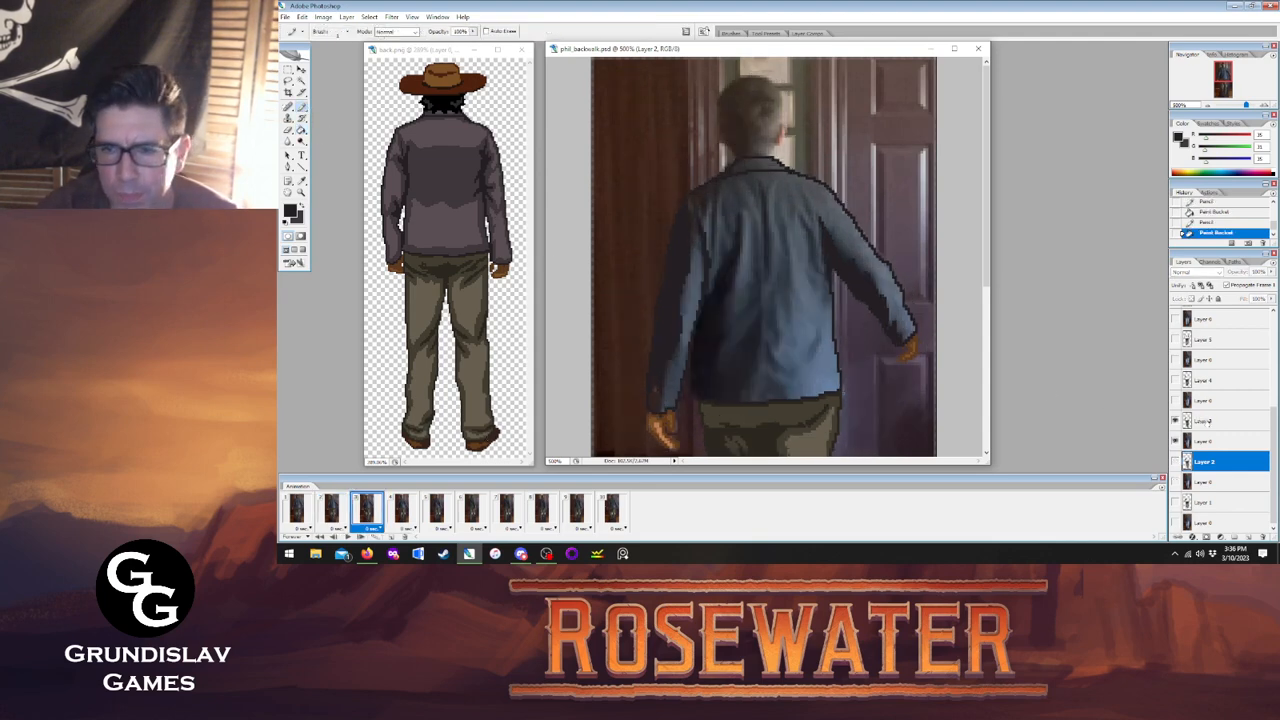
{"action": "left_click", "coordinate": [1208, 421]}
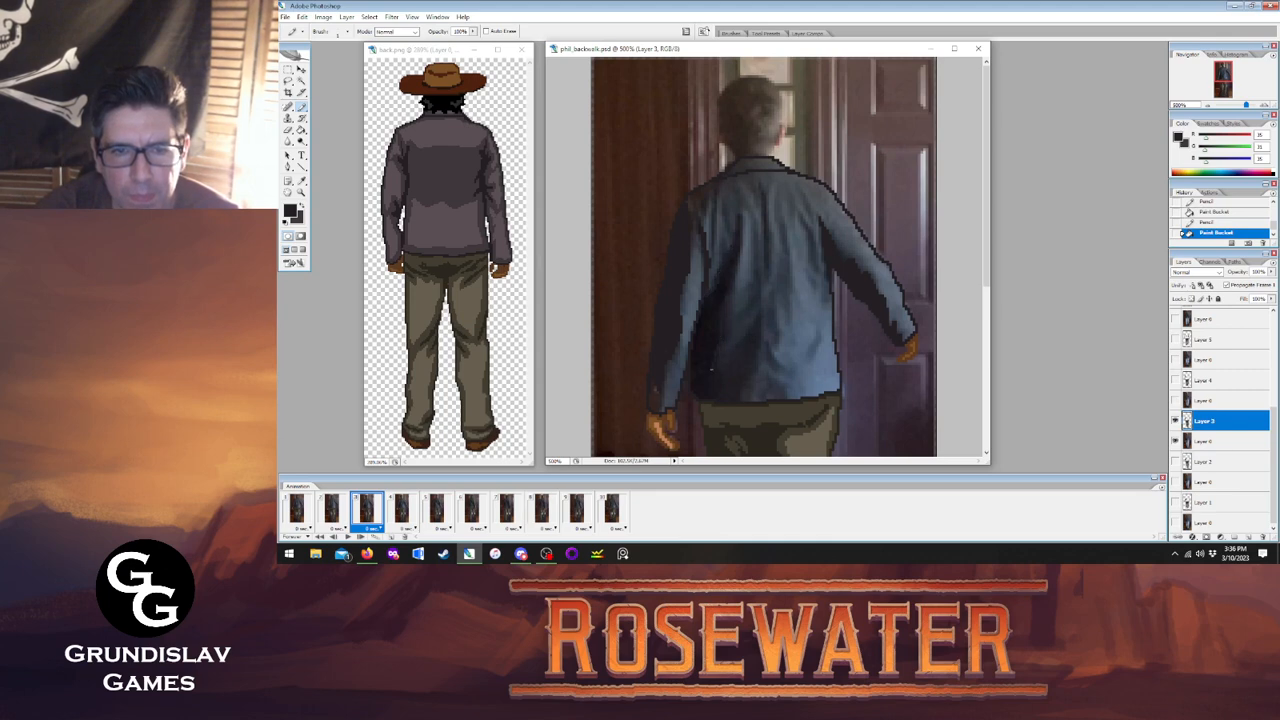
{"action": "left_click", "coordinate": [710, 398]}
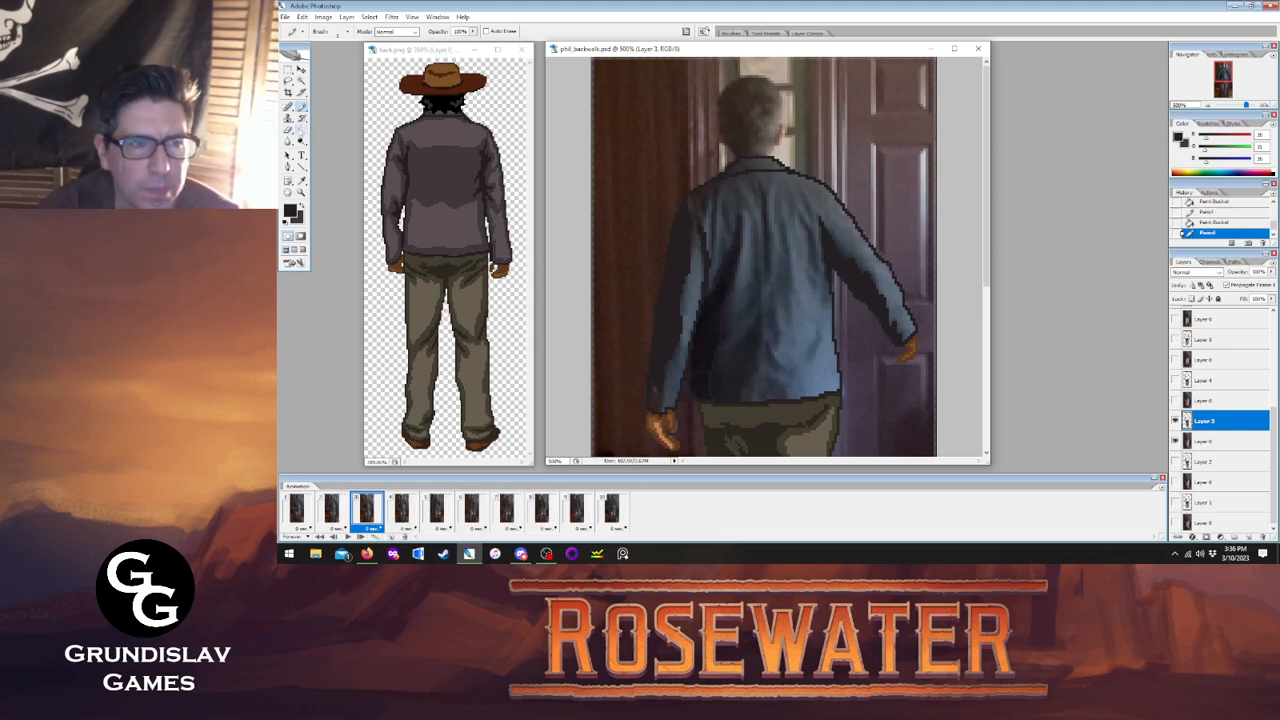
{"action": "key", "text": "g"}
{"action": "left_click", "coordinate": [707, 342]}
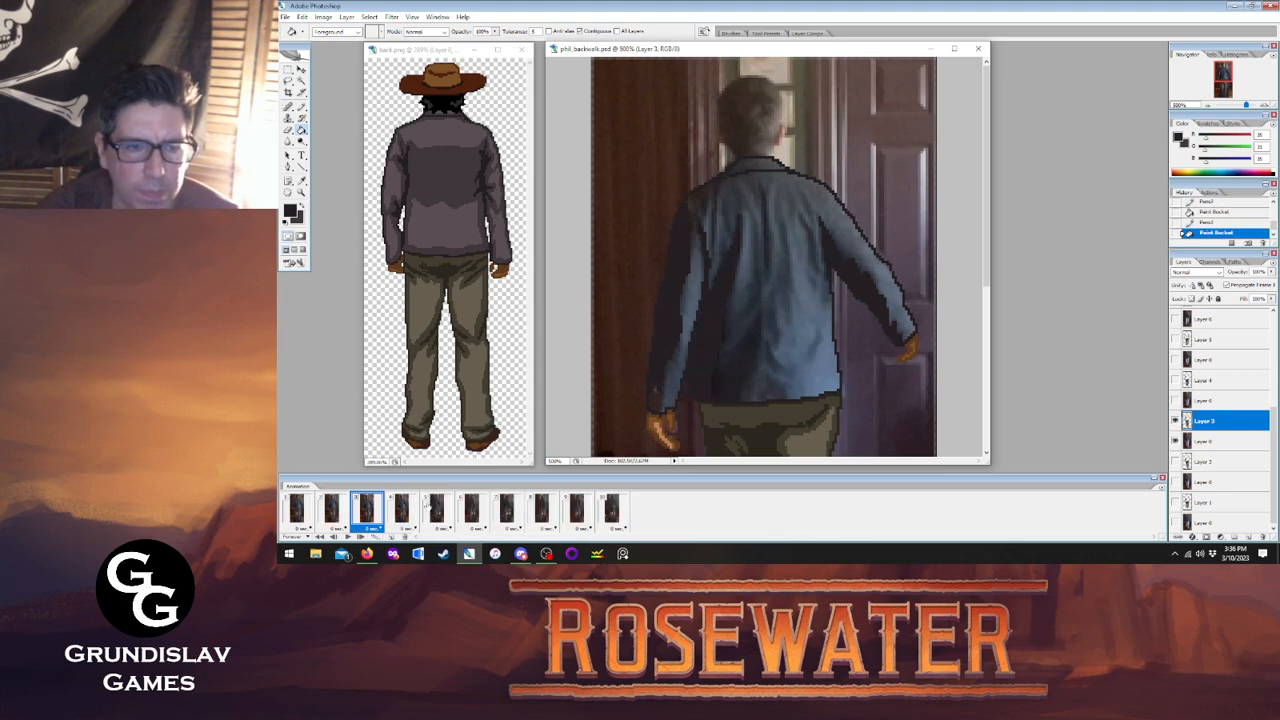
Draw the jacket's left-side shadow edge on frame 4's Layer 4 and fill the shadow dark with the Paint Bucket.
{"action": "left_click", "coordinate": [400, 512]}
{"action": "key", "text": "b"}
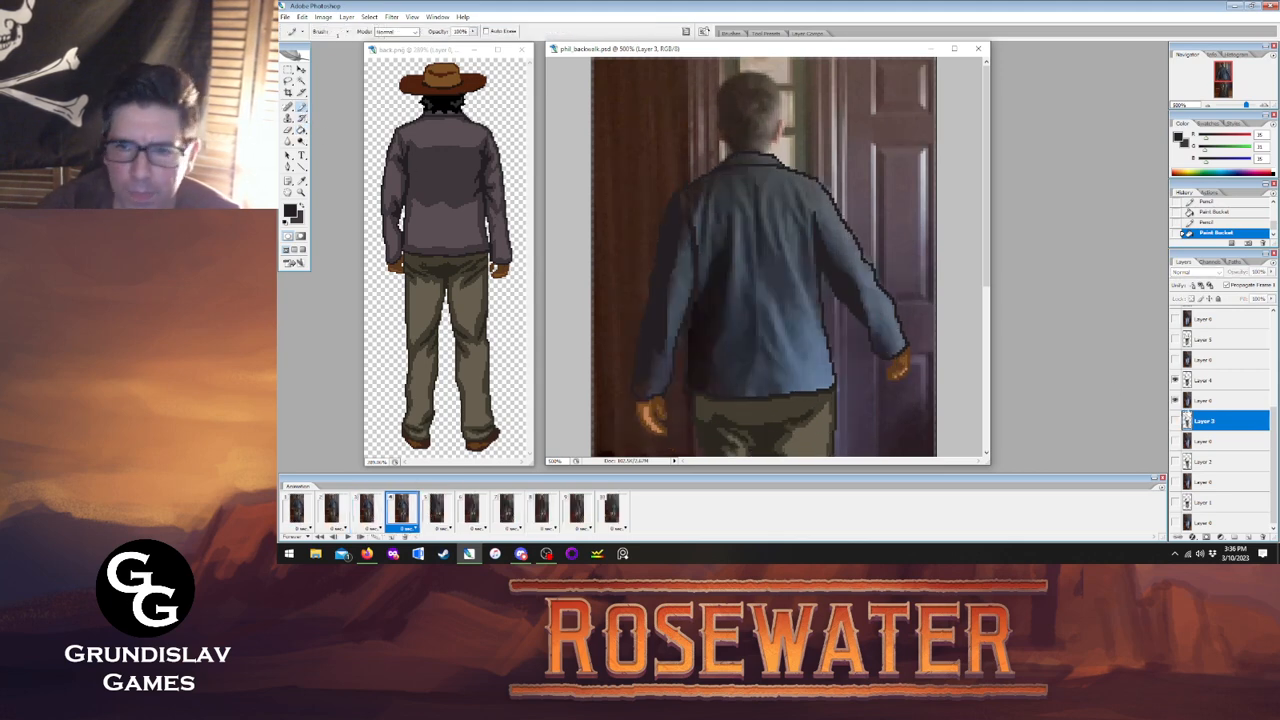
{"action": "left_click", "coordinate": [1215, 381]}
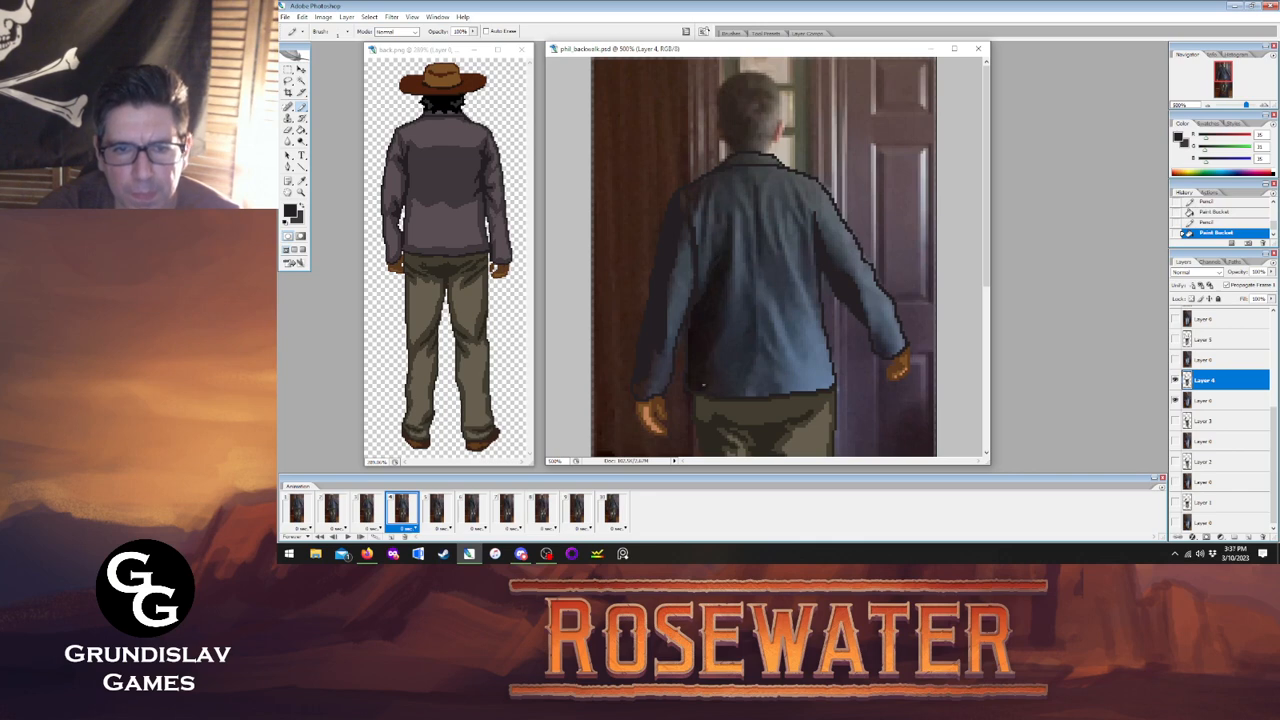
{"action": "key", "text": "g"}
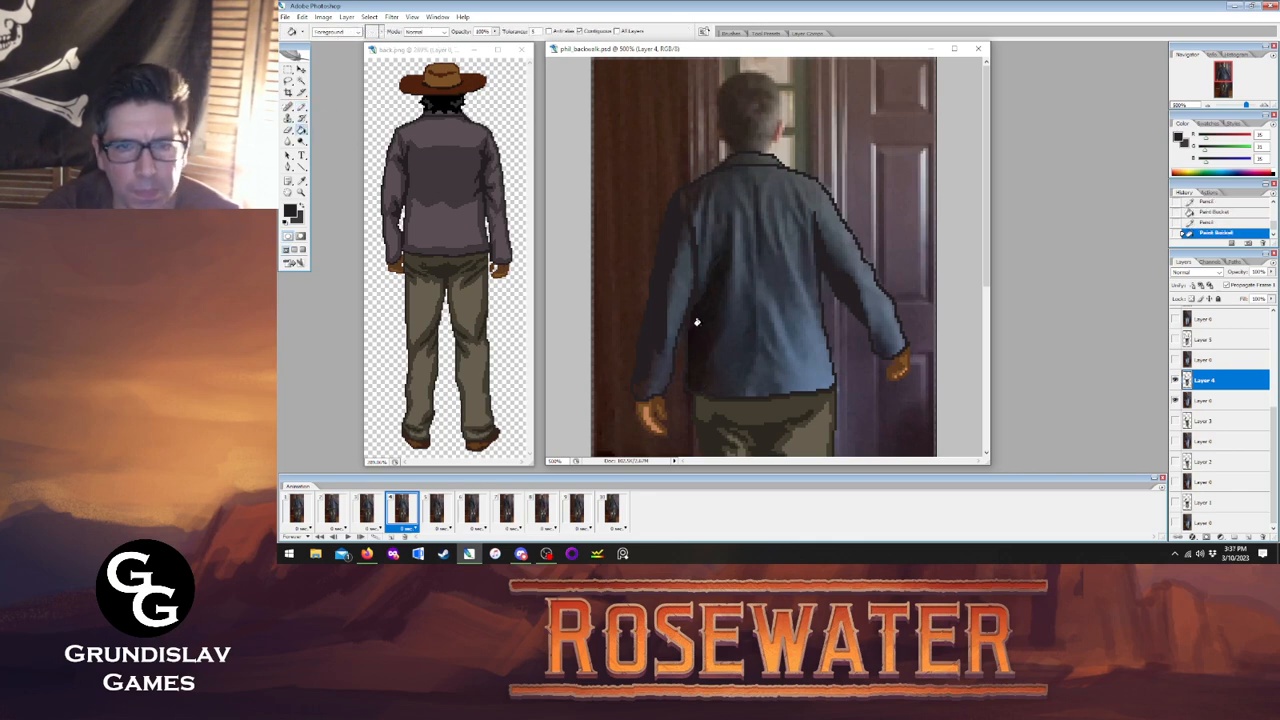
{"action": "left_click", "coordinate": [697, 322]}
On frame 5's Layer 5, pencil and fill the dark shadow along the jacket's left side, checking it against frame 4.
{"action": "key", "text": "b"}
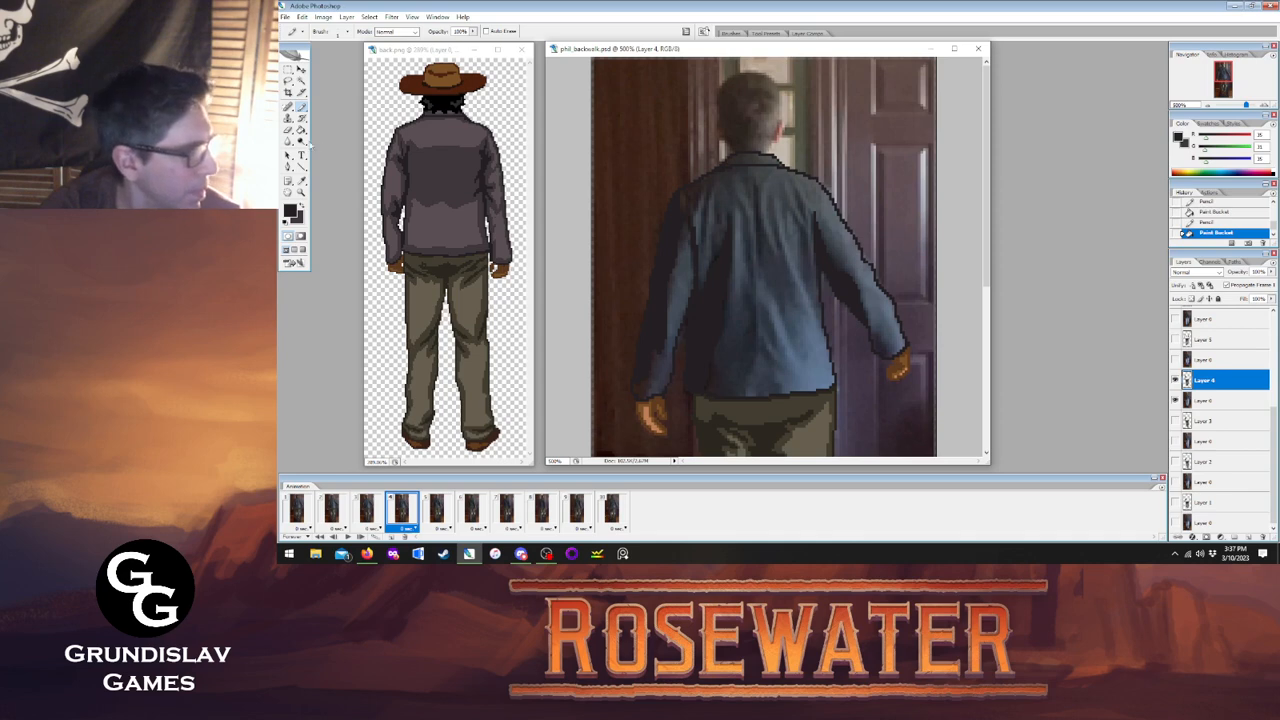
{"action": "left_click", "coordinate": [437, 510]}
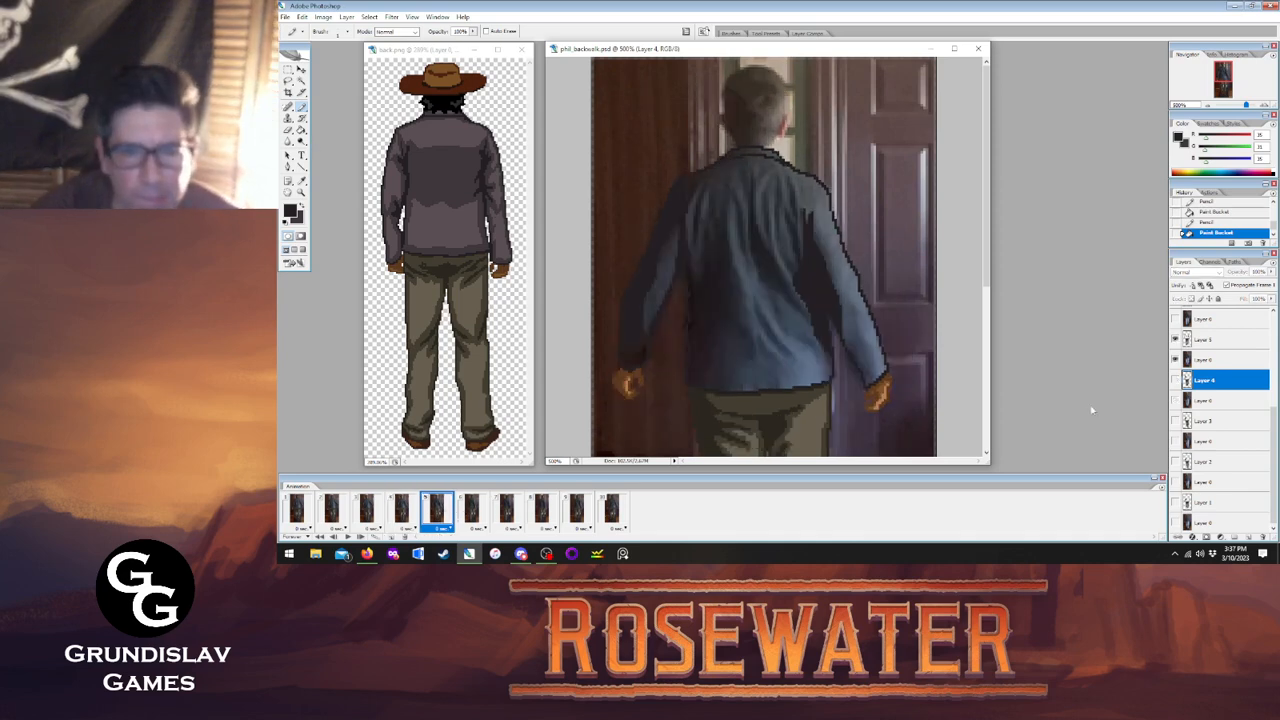
{"action": "left_click", "coordinate": [1205, 340]}
{"action": "left_click", "coordinate": [401, 510]}
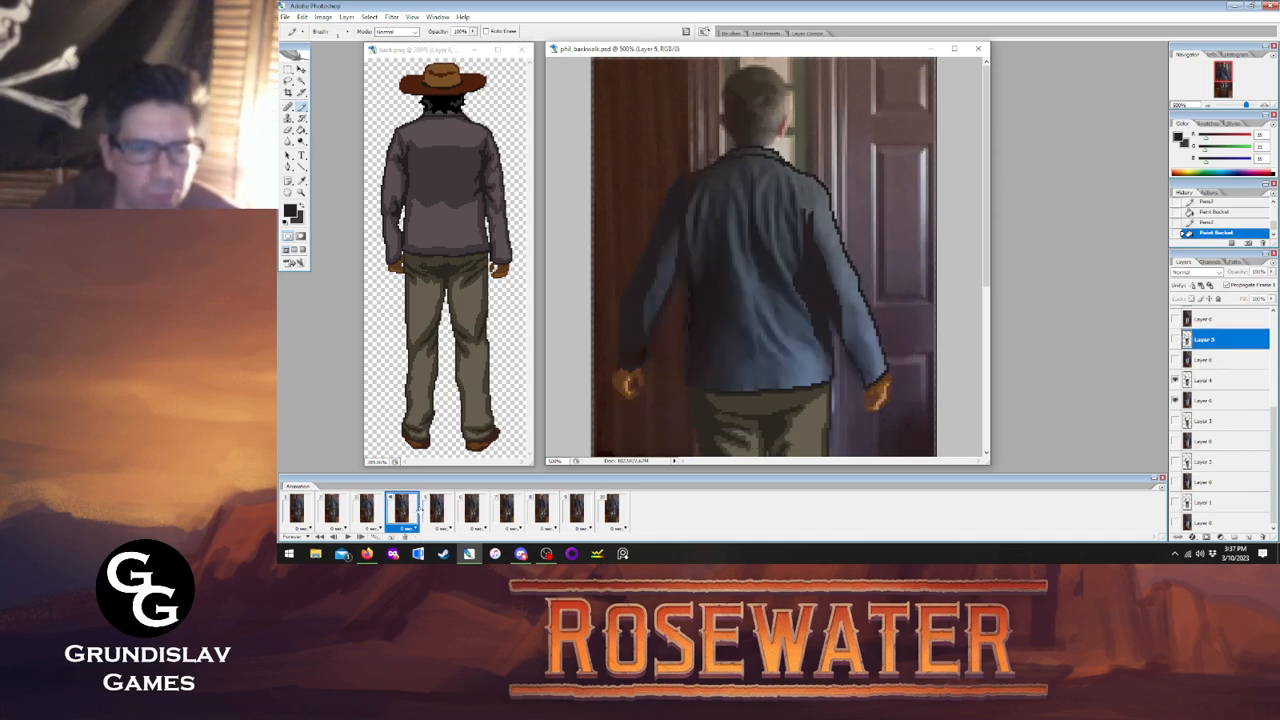
{"action": "left_click", "coordinate": [437, 510]}
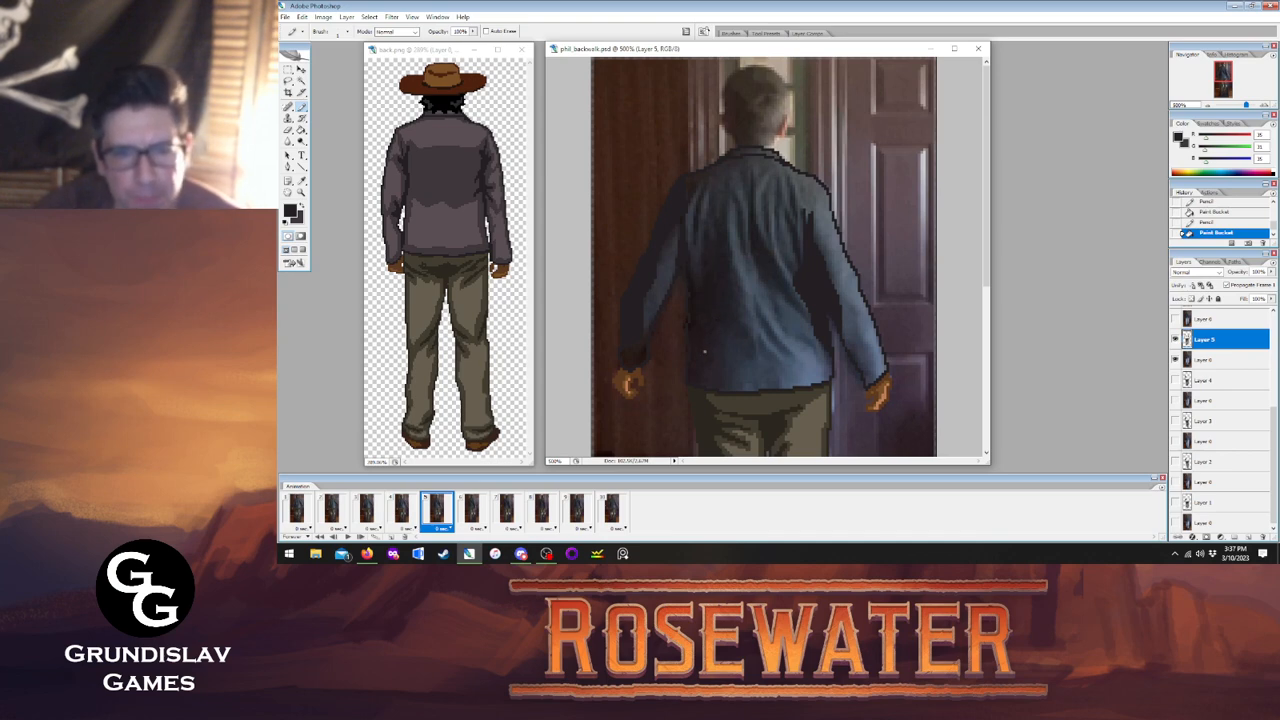
{"action": "left_click", "coordinate": [704, 350]}
{"action": "key", "text": "g"}
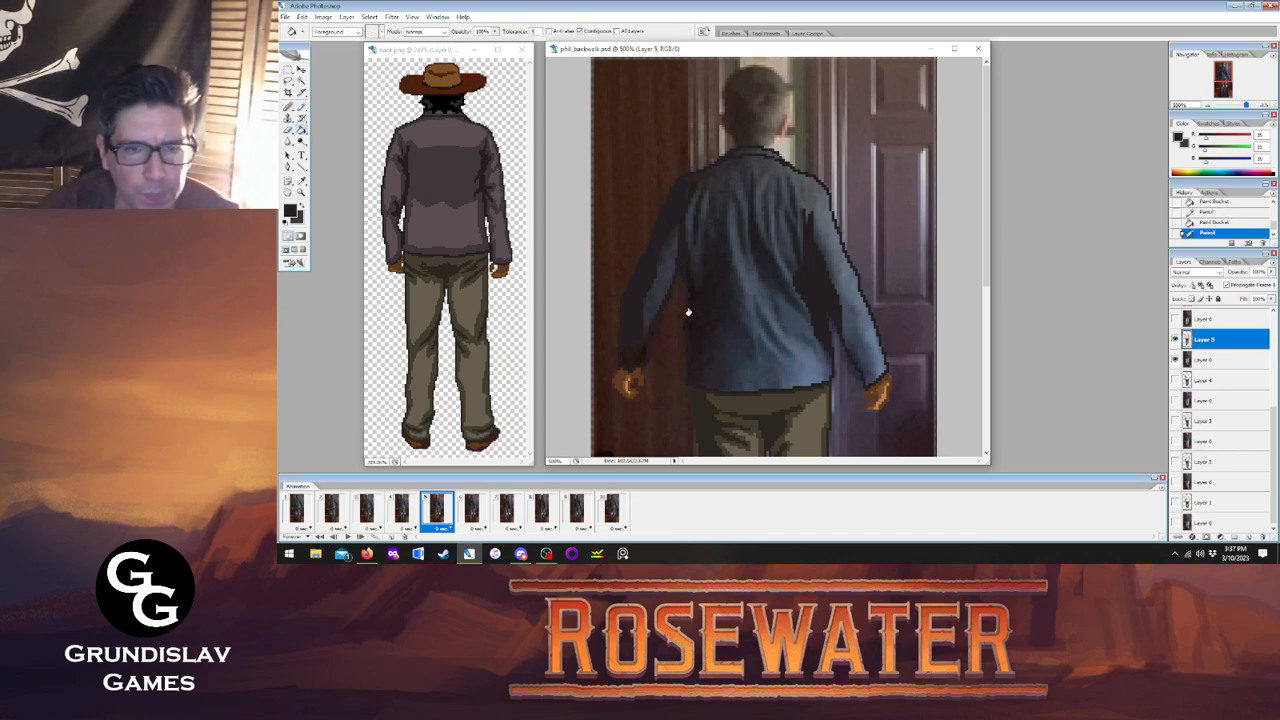
{"action": "left_click", "coordinate": [688, 313]}
{"action": "left_click", "coordinate": [445, 513]}
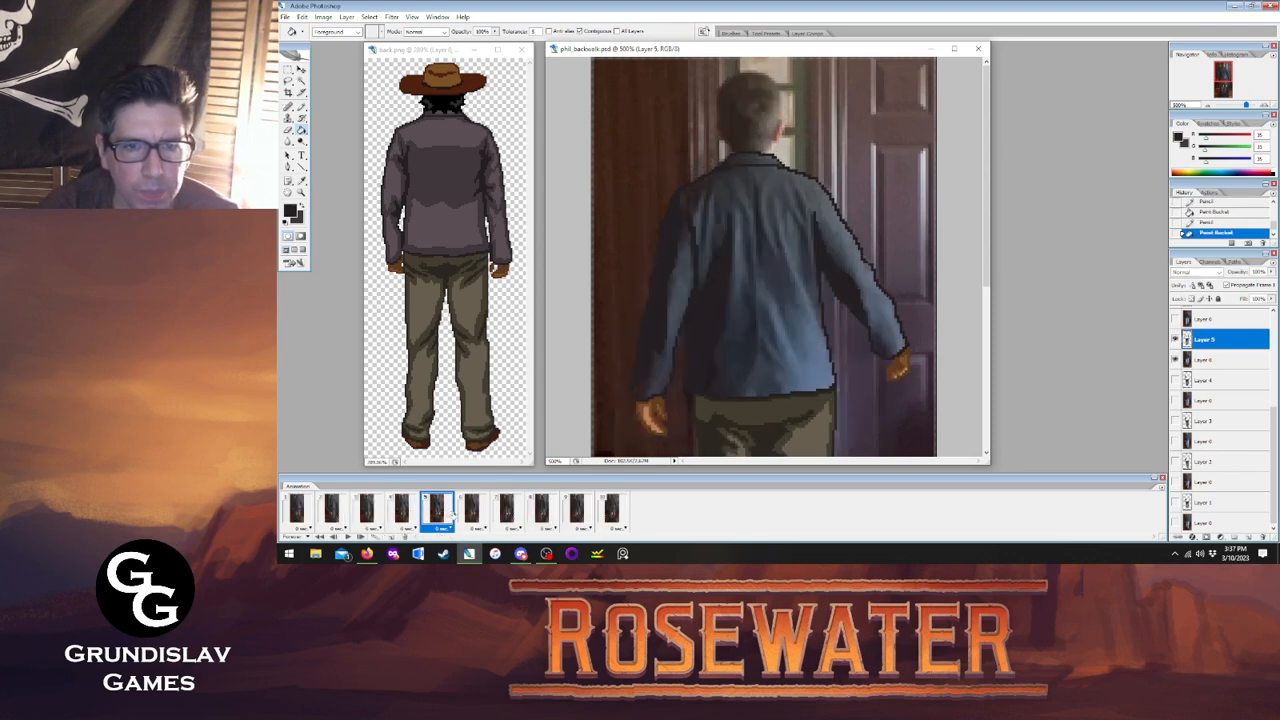
On frame 6's Layer 6, pencil and fill the jacket's left-side shadow, and touch up the line beside the left sleeve.
{"action": "left_click", "coordinate": [471, 510]}
{"action": "key", "text": "b"}
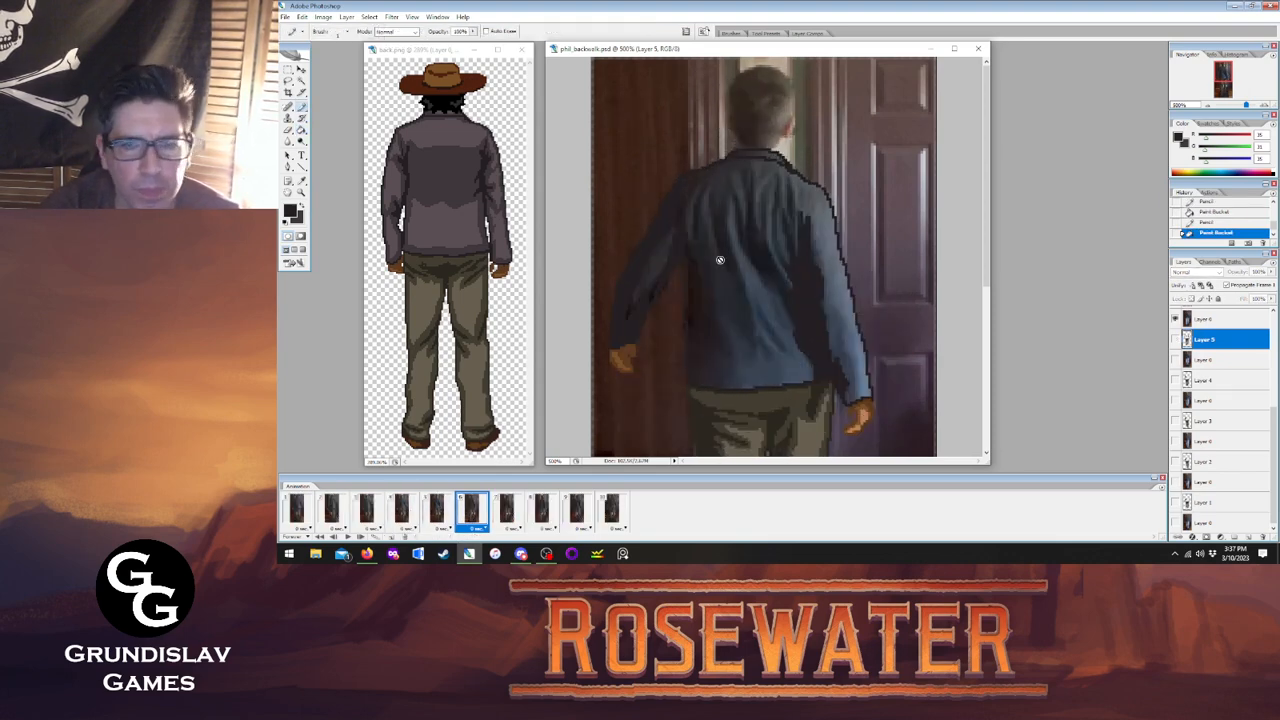
{"action": "left_click_drag", "start_coordinate": [1273, 420], "coordinate": [1273, 392]}
{"action": "left_click", "coordinate": [1214, 358]}
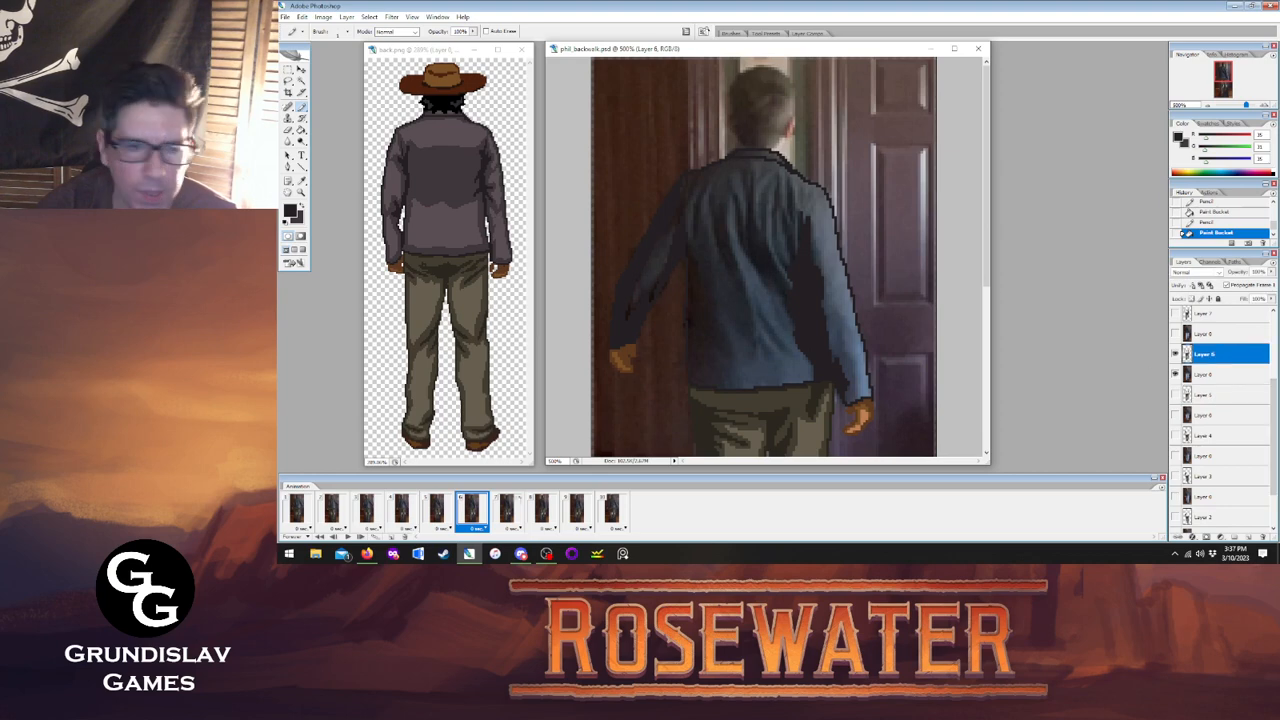
{"action": "key", "text": "Left"}
{"action": "key", "text": "Right"}
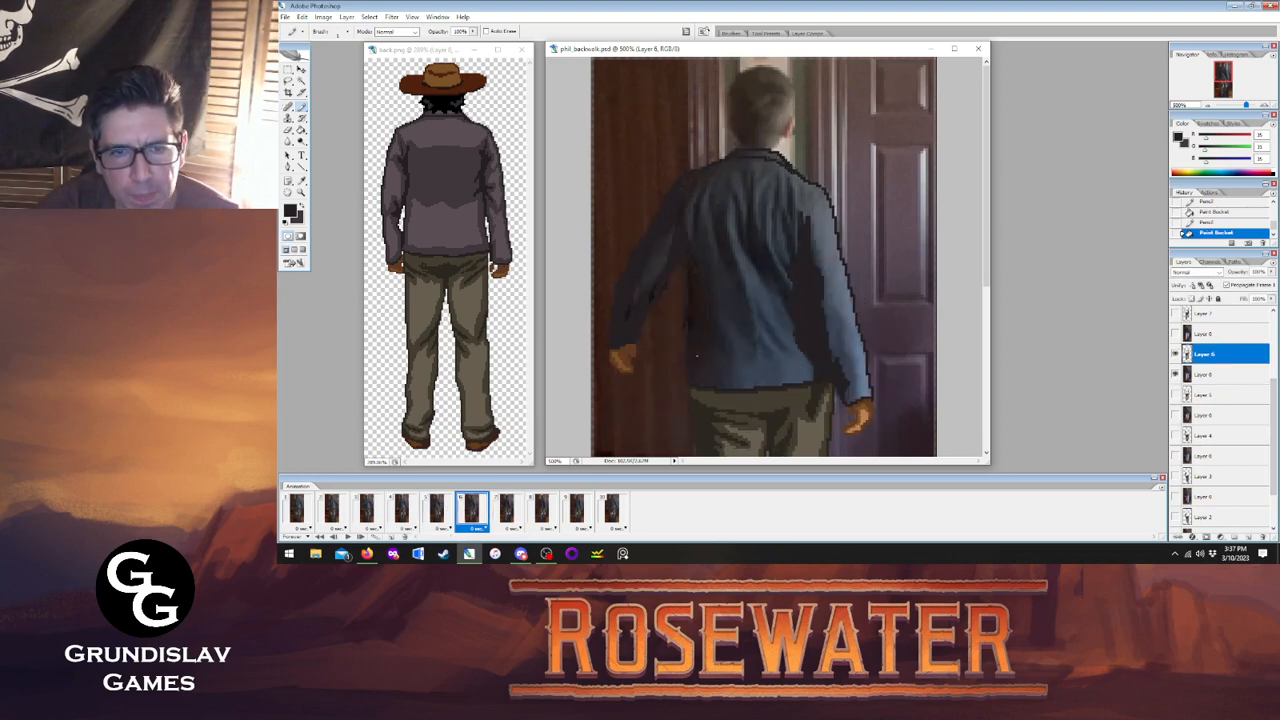
{"action": "key", "text": "g"}
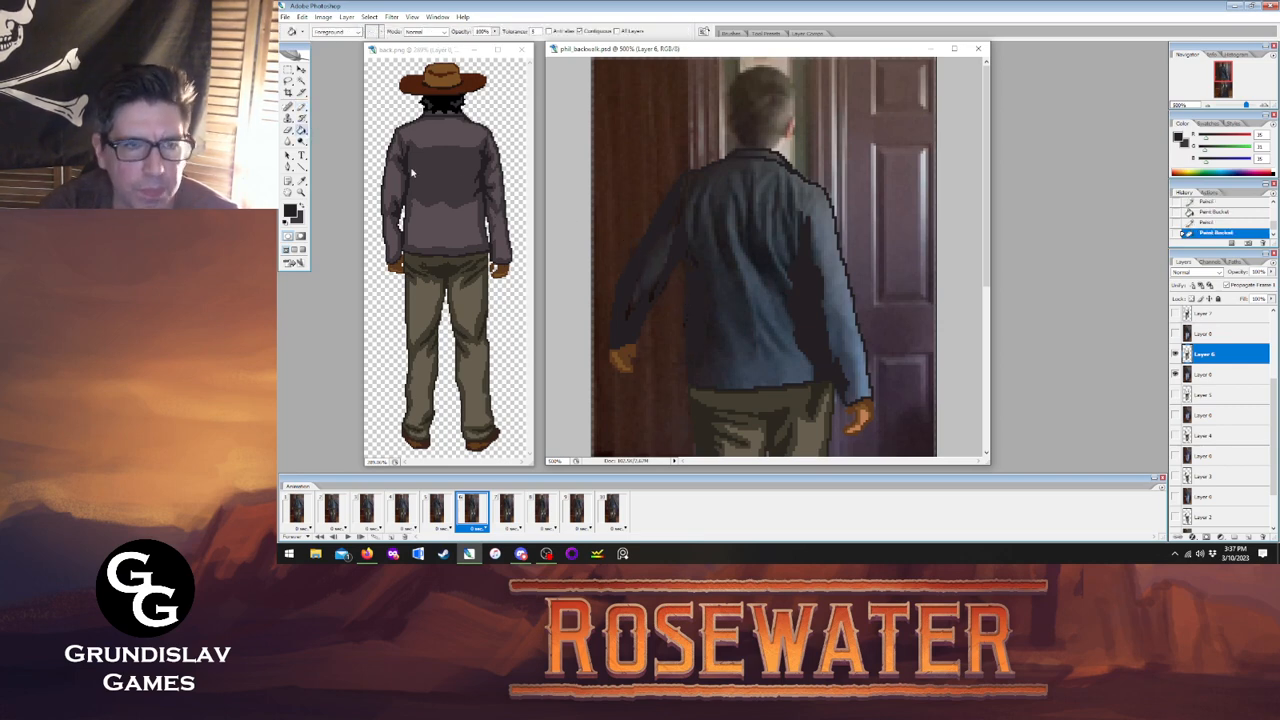
{"action": "key", "text": "b"}
{"action": "left_click", "coordinate": [685, 258]}
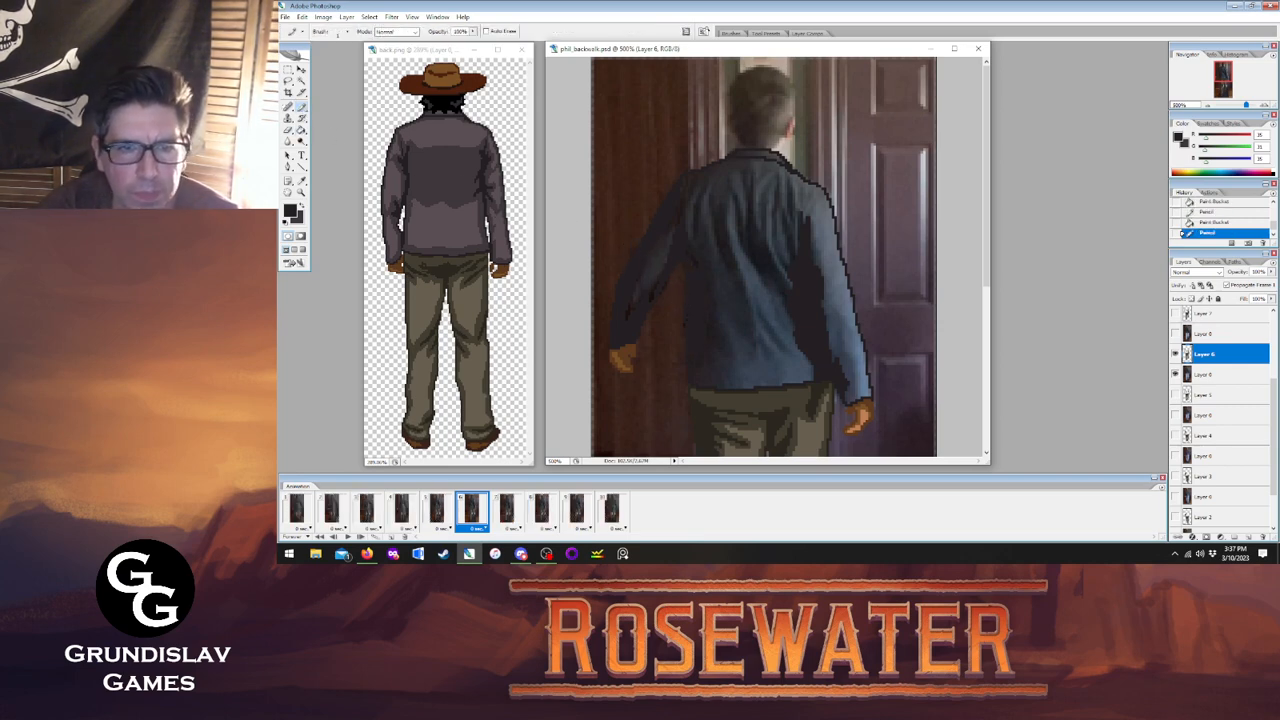
{"action": "left_click", "coordinate": [686, 249]}
Compare the jacket's left-side shading across frames 5, 6 and 7, making Layer 7 active for frame 7.
{"action": "left_click", "coordinate": [436, 510]}
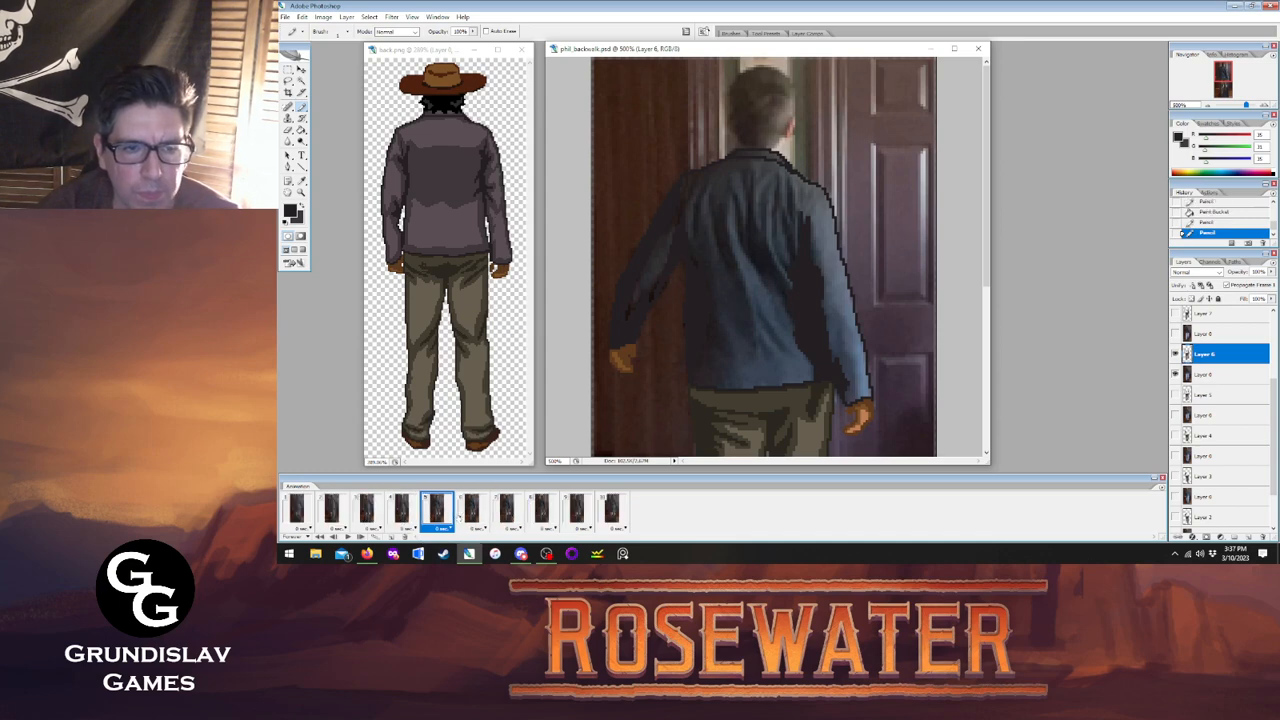
{"action": "left_click", "coordinate": [471, 510]}
{"action": "left_click", "coordinate": [506, 510]}
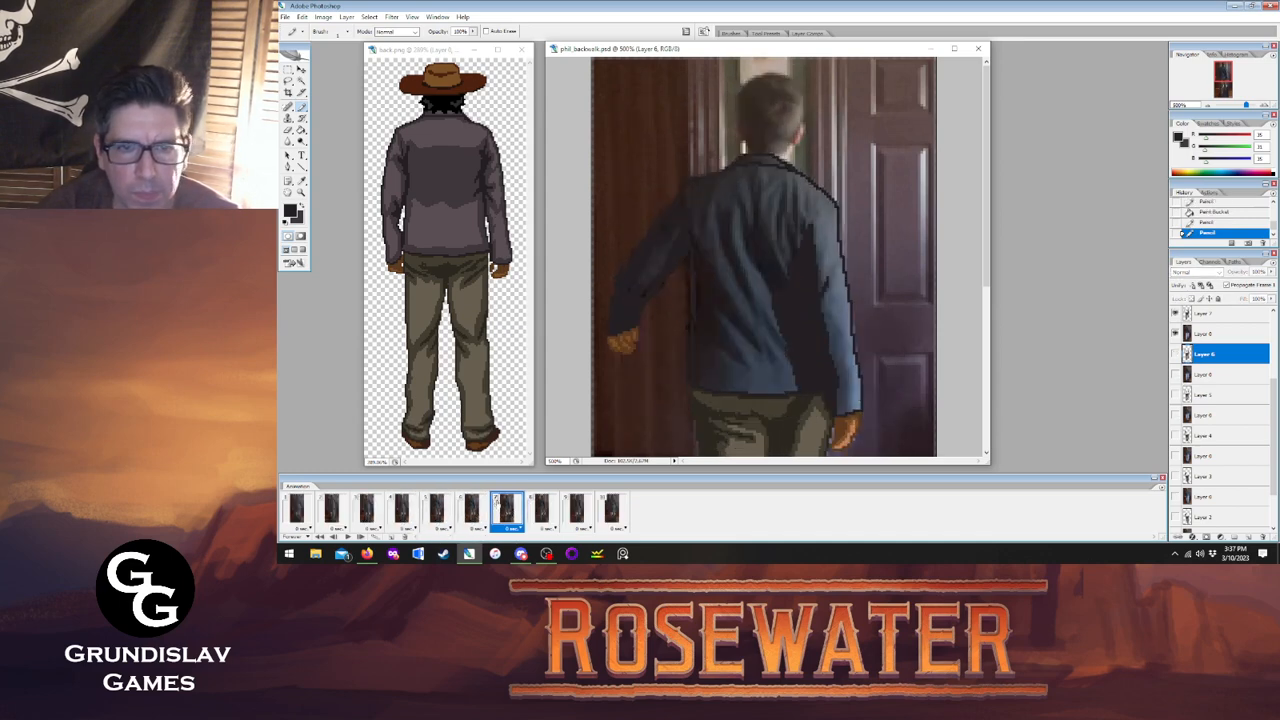
{"action": "left_click", "coordinate": [471, 510]}
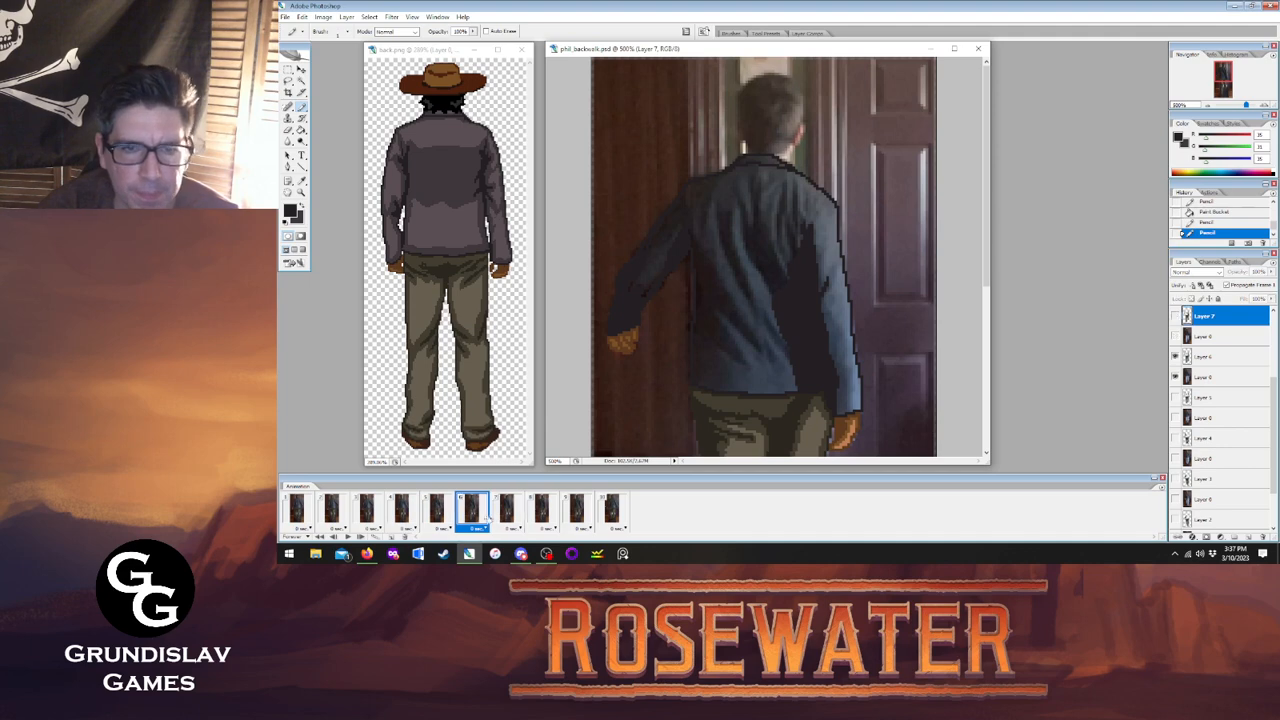
{"action": "left_click", "coordinate": [506, 512]}
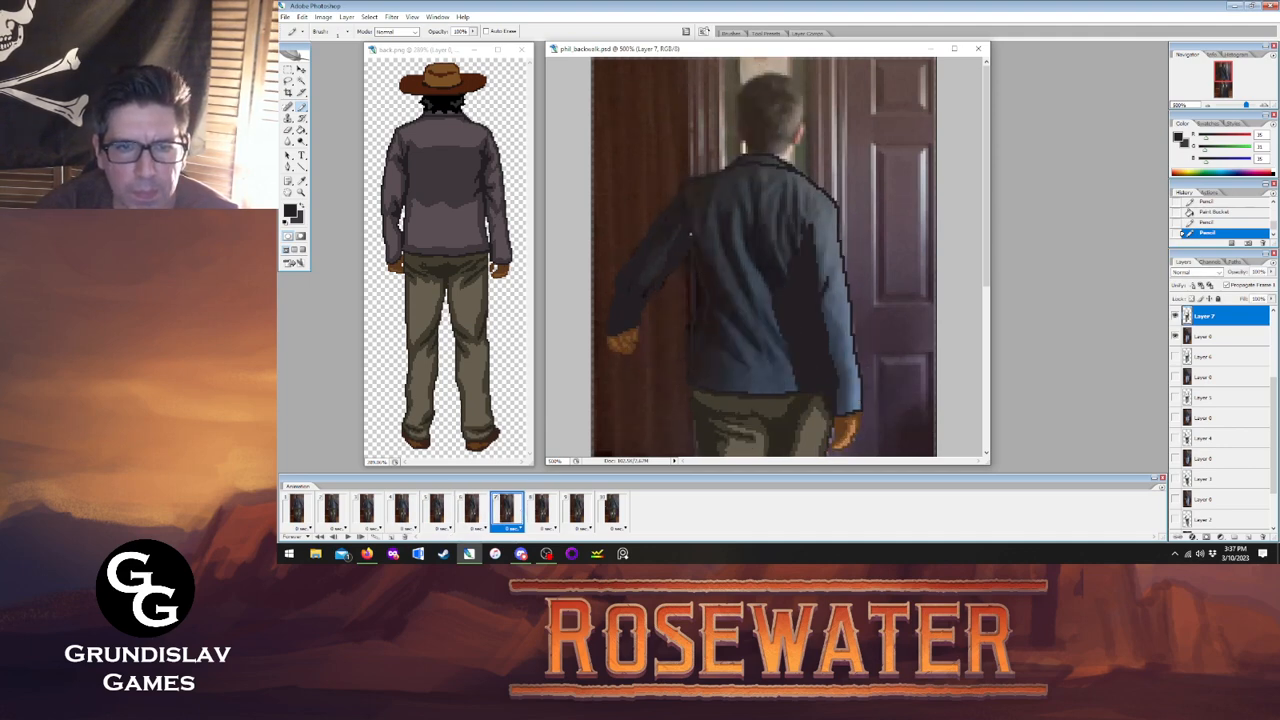
Pencil the edge of the jacket's left-side shadow on frame 7's Layer 7 and fill it dark with the Paint Bucket.
{"action": "left_click", "coordinate": [692, 265]}
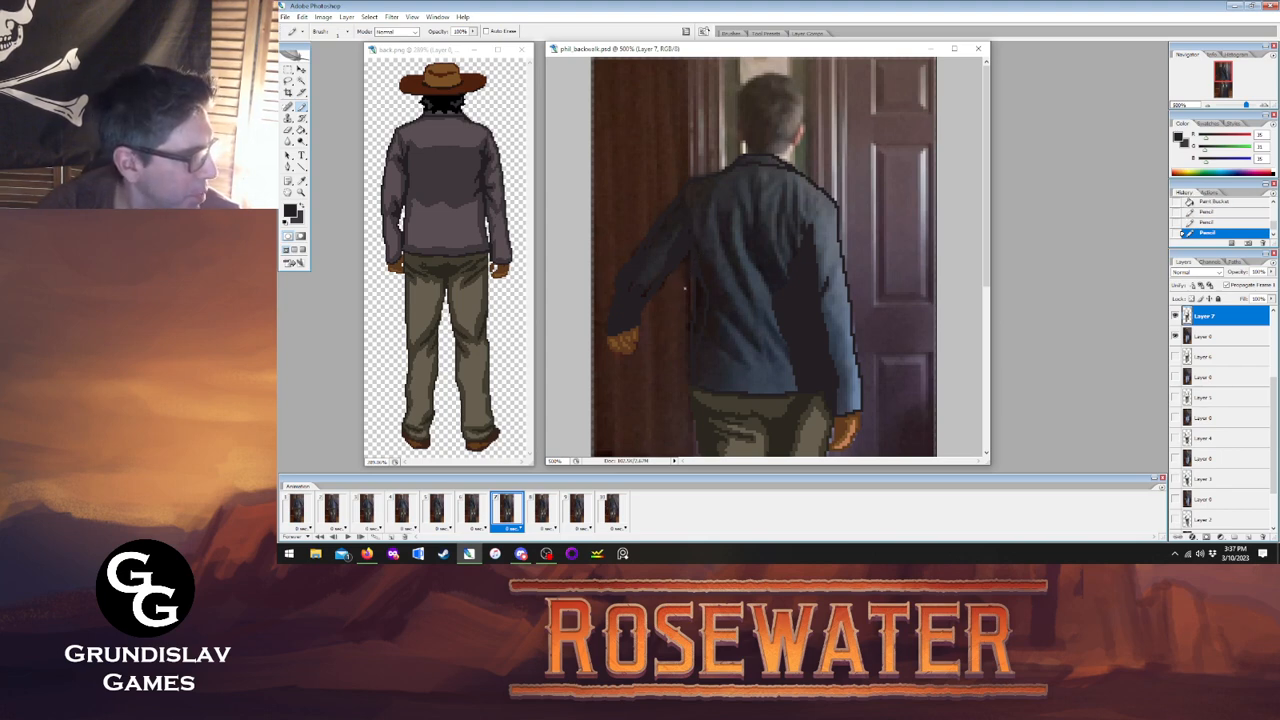
{"action": "left_click", "coordinate": [301, 130]}
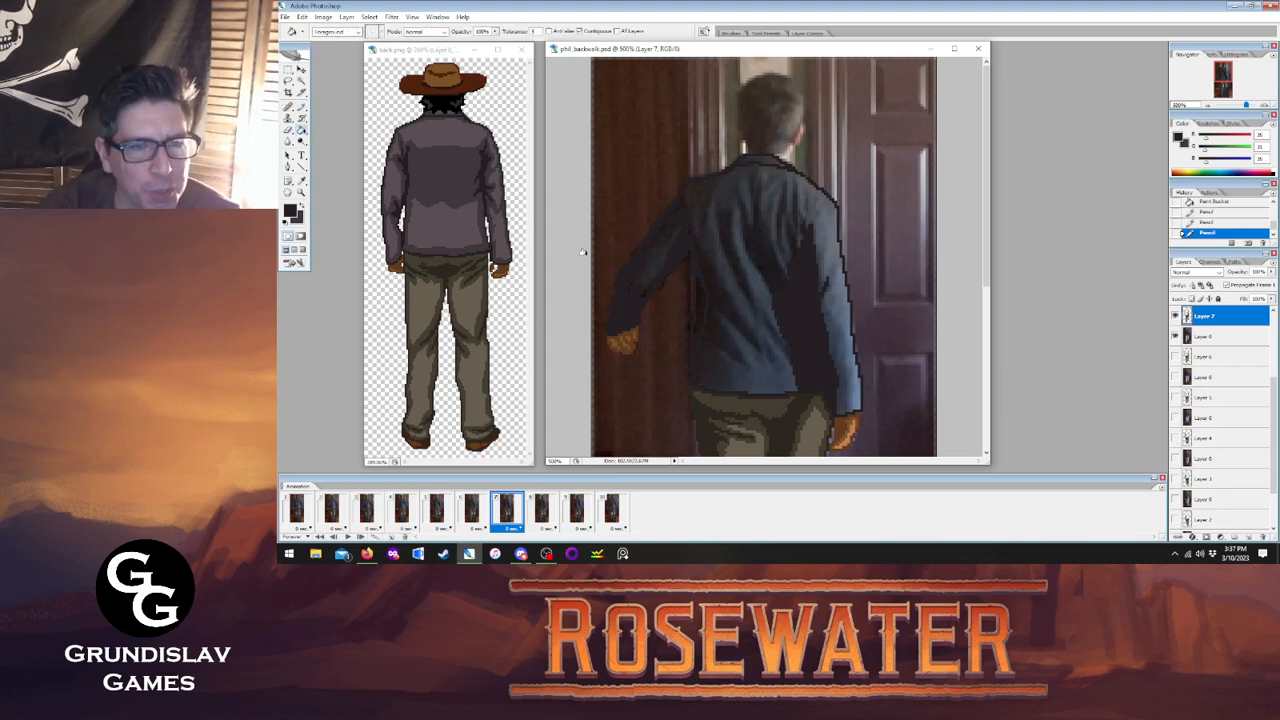
{"action": "left_click", "coordinate": [698, 306]}
{"action": "key", "text": "b"}
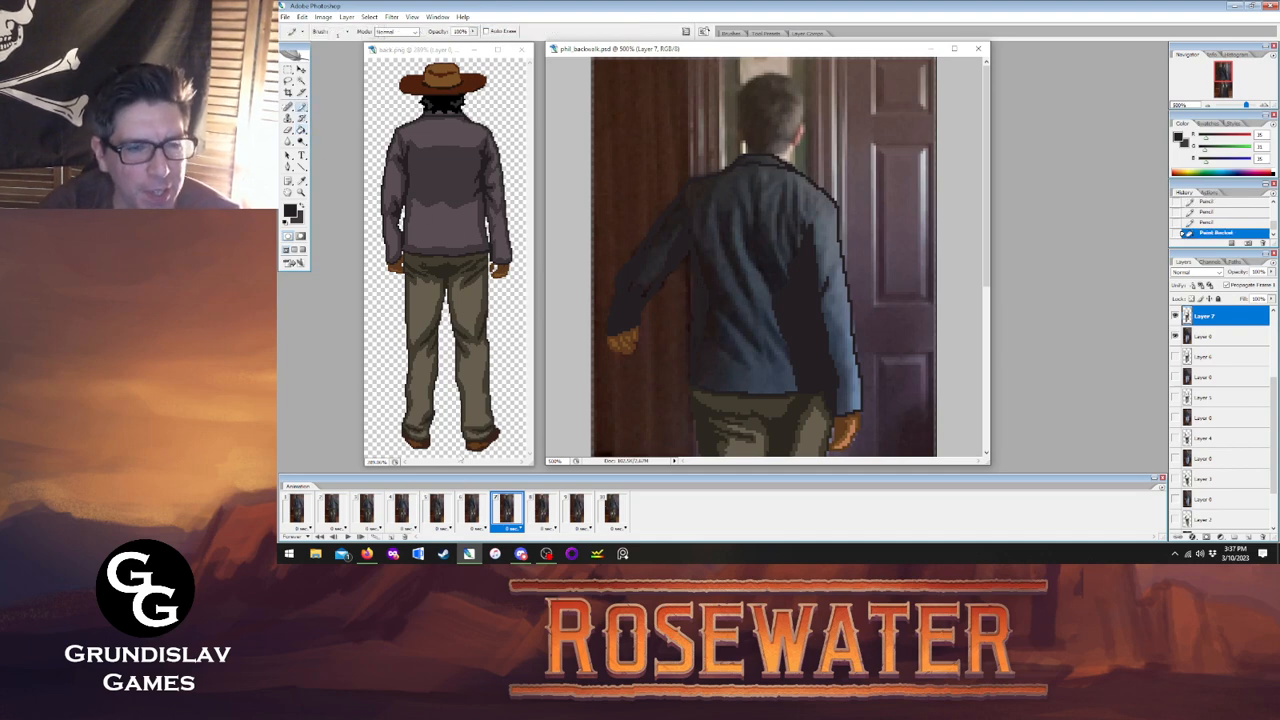
Pencil the dark shading along the jacket's left side on frame 8's Layer 8, comparing it repeatedly with frame 7.
{"action": "left_click", "coordinate": [543, 508]}
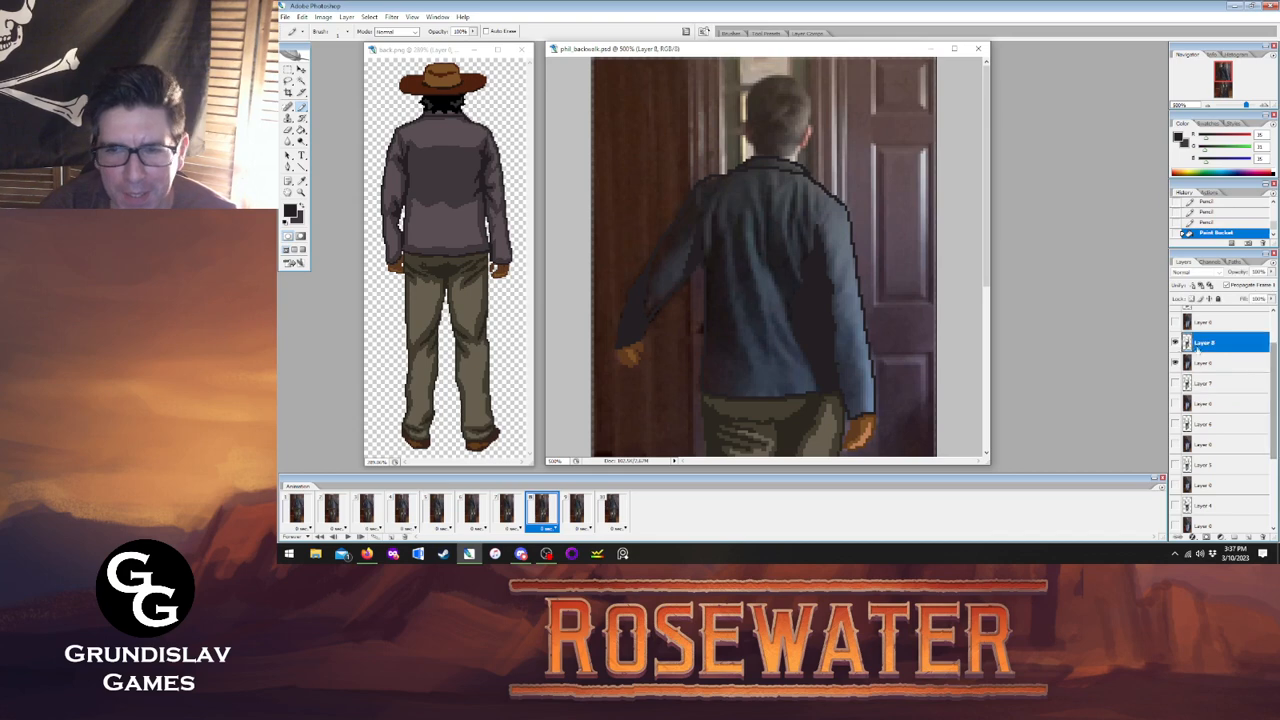
{"action": "left_click", "coordinate": [507, 510]}
{"action": "left_click", "coordinate": [542, 510]}
{"action": "left_click", "coordinate": [507, 510]}
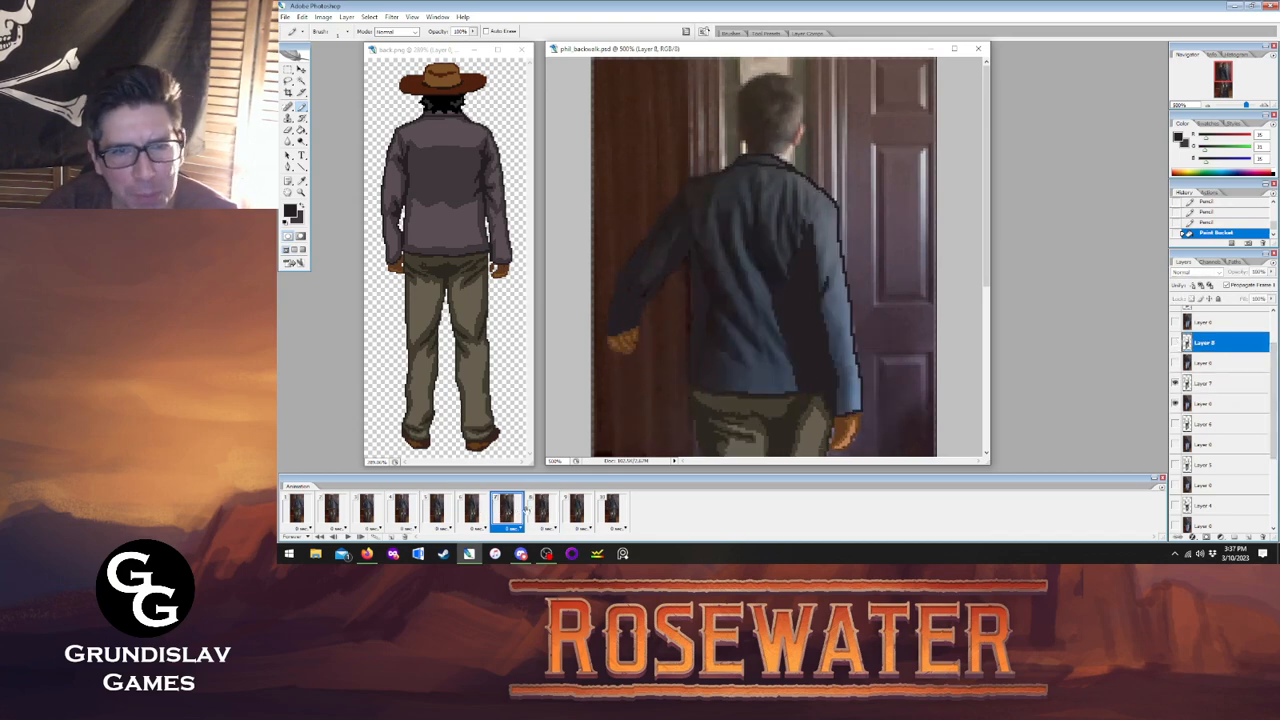
{"action": "left_click", "coordinate": [542, 510]}
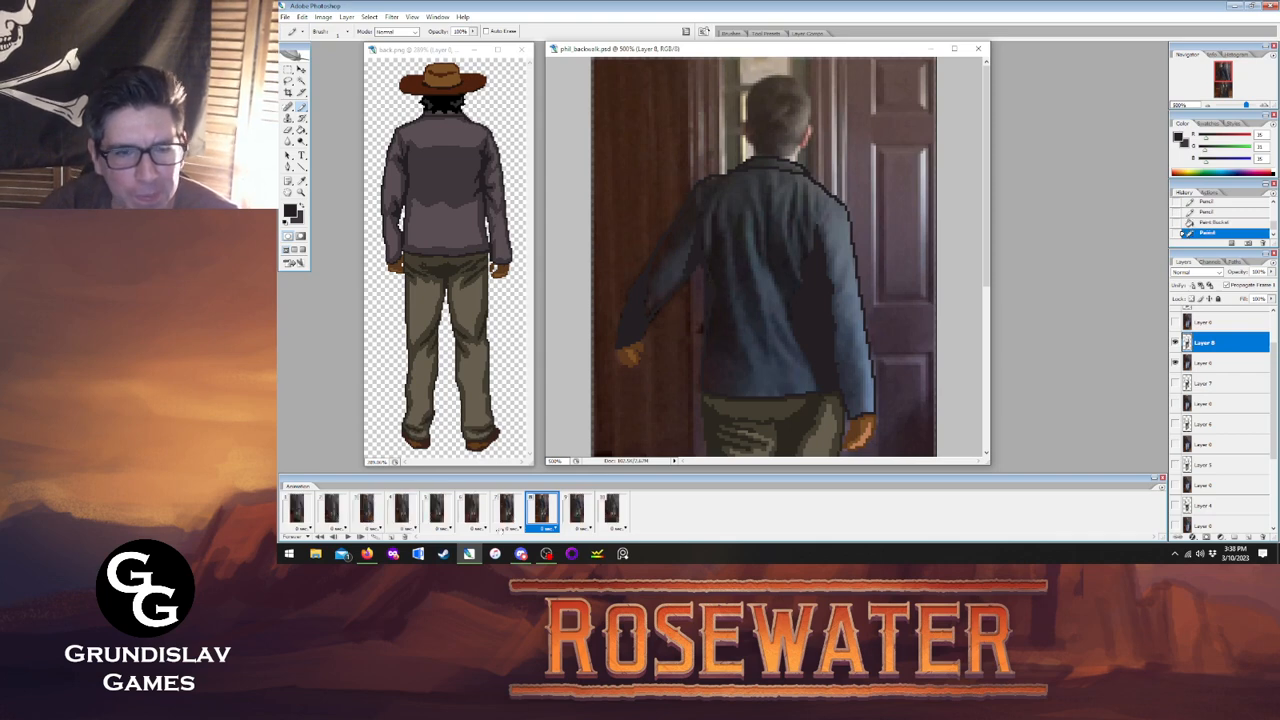
{"action": "left_click", "coordinate": [507, 510]}
{"action": "left_click", "coordinate": [542, 510]}
{"action": "left_click", "coordinate": [507, 510]}
{"action": "left_click", "coordinate": [540, 515]}
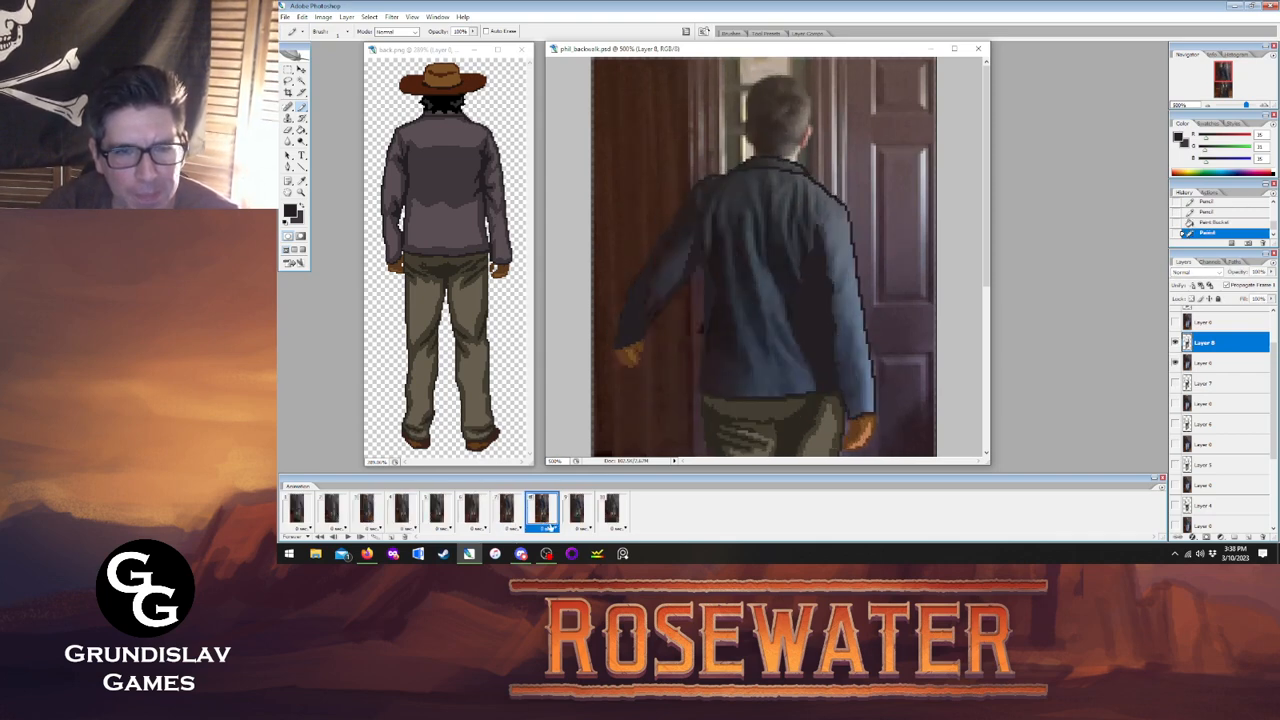
On frame 9's Layer 9, pencil the shadow along the jacket's left side and fill it dark, using frame 8 as reference.
{"action": "left_click", "coordinate": [577, 518]}
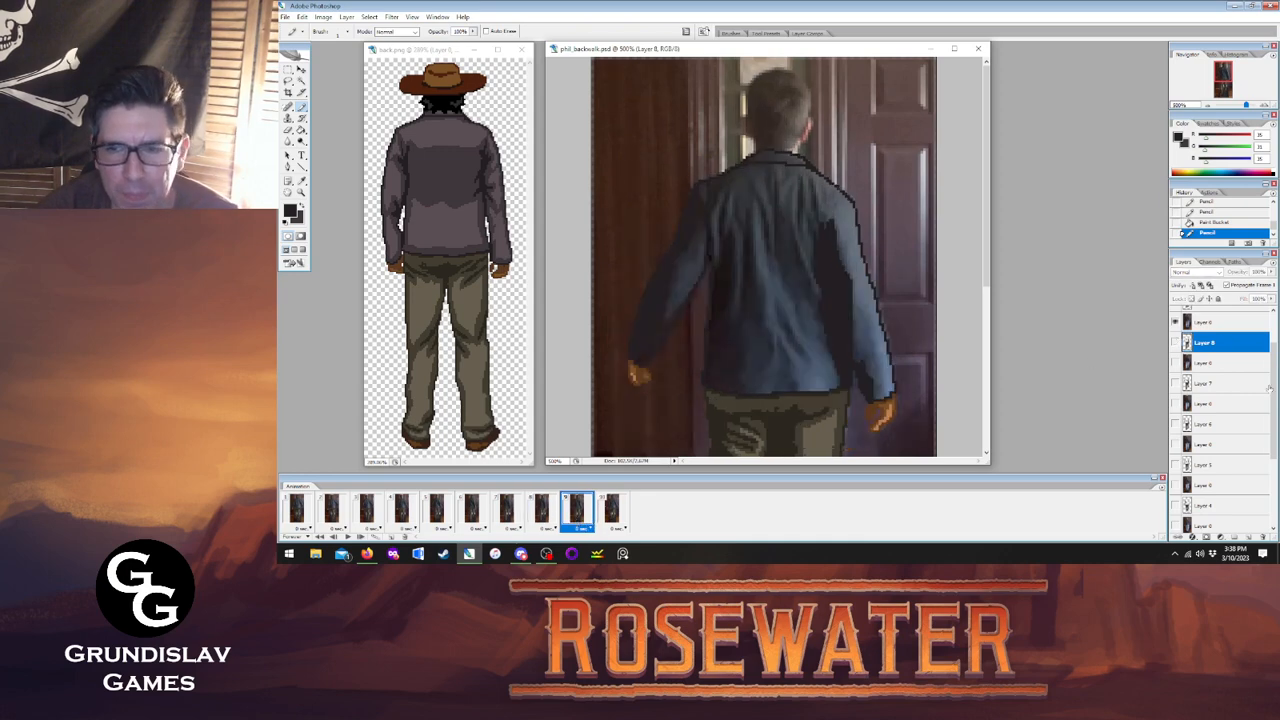
{"action": "scroll", "coordinate": [1268, 388], "scroll_direction": "up", "scroll_amount": 2}
{"action": "left_click", "coordinate": [542, 510]}
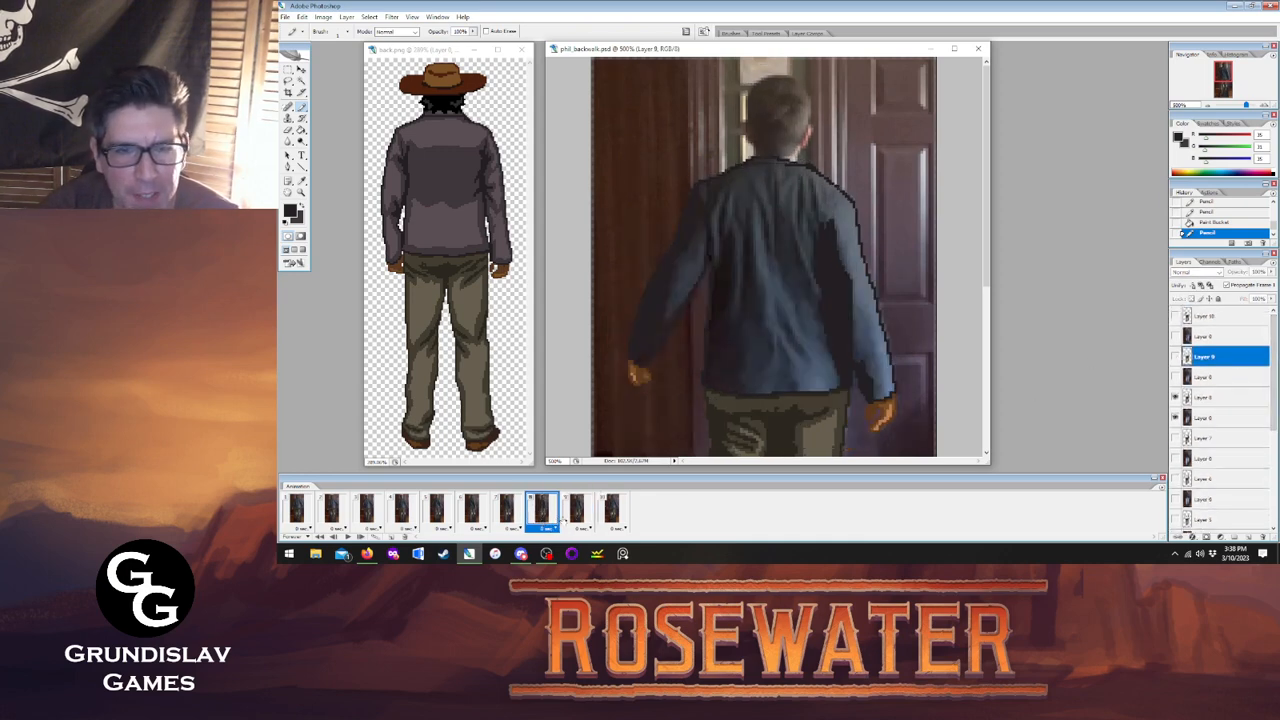
{"action": "left_click", "coordinate": [577, 510]}
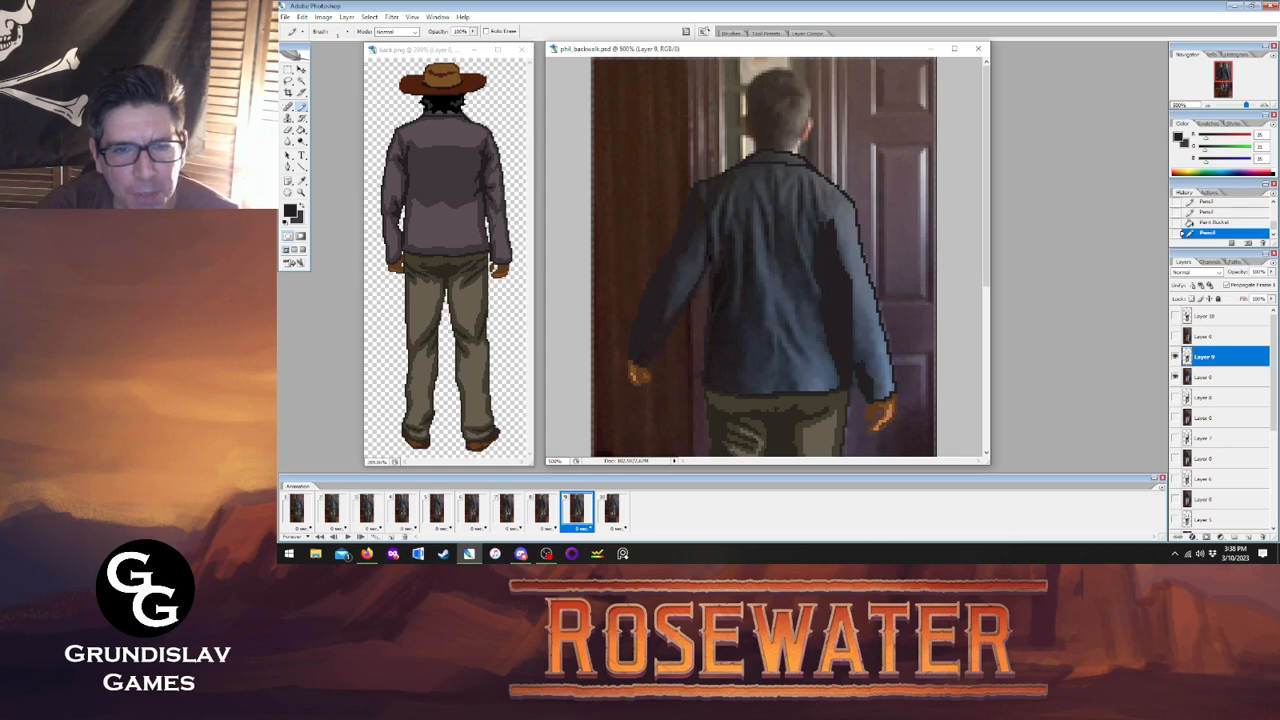
{"action": "key", "text": "g"}
{"action": "left_click", "coordinate": [713, 280]}
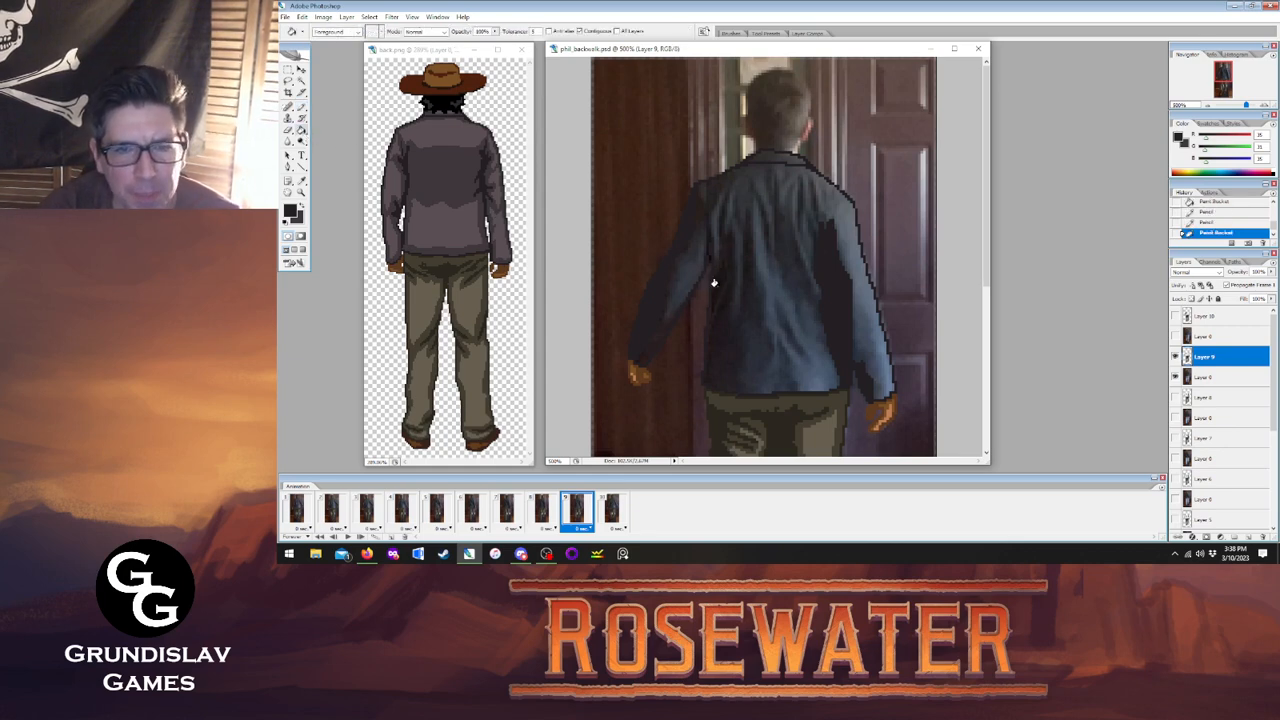
Check frame 9's jacket shading against frames 8 and 10, and touch up its lower-left shadow with the Pencil.
{"action": "left_click", "coordinate": [542, 510]}
{"action": "left_click", "coordinate": [577, 512]}
{"action": "left_click", "coordinate": [542, 512]}
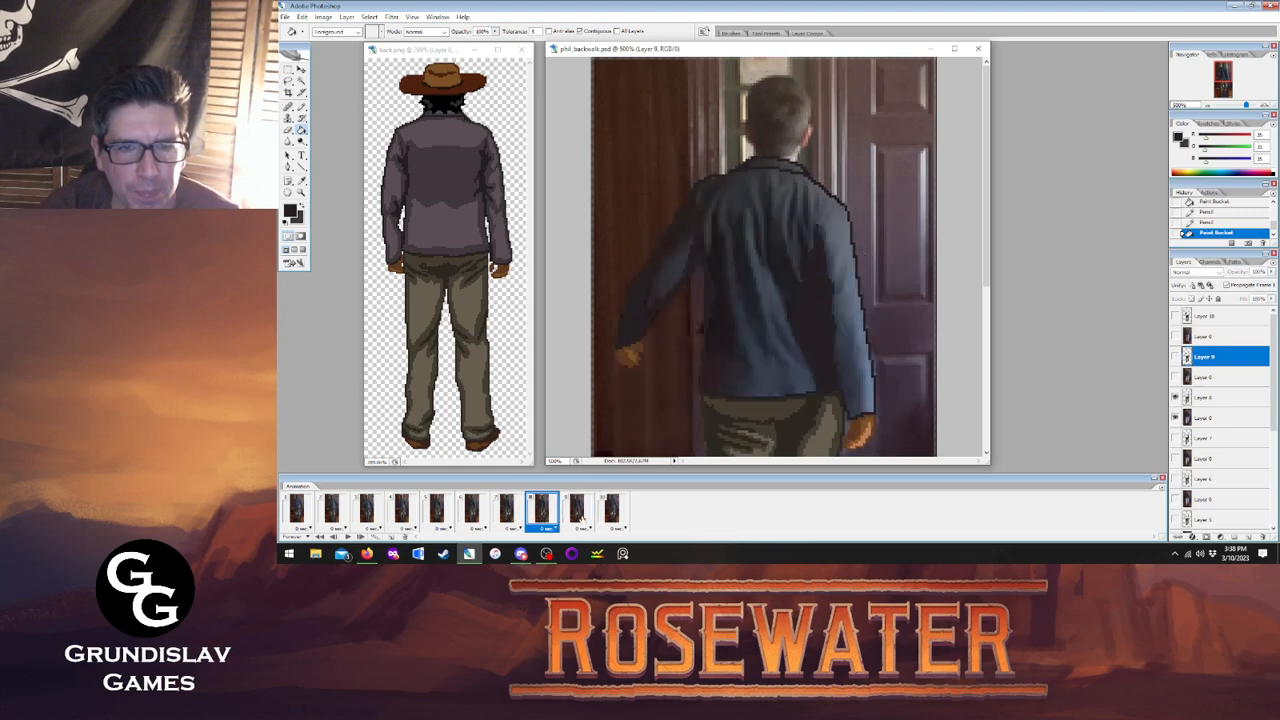
{"action": "left_click", "coordinate": [577, 512]}
{"action": "left_click", "coordinate": [610, 514]}
{"action": "left_click", "coordinate": [577, 512]}
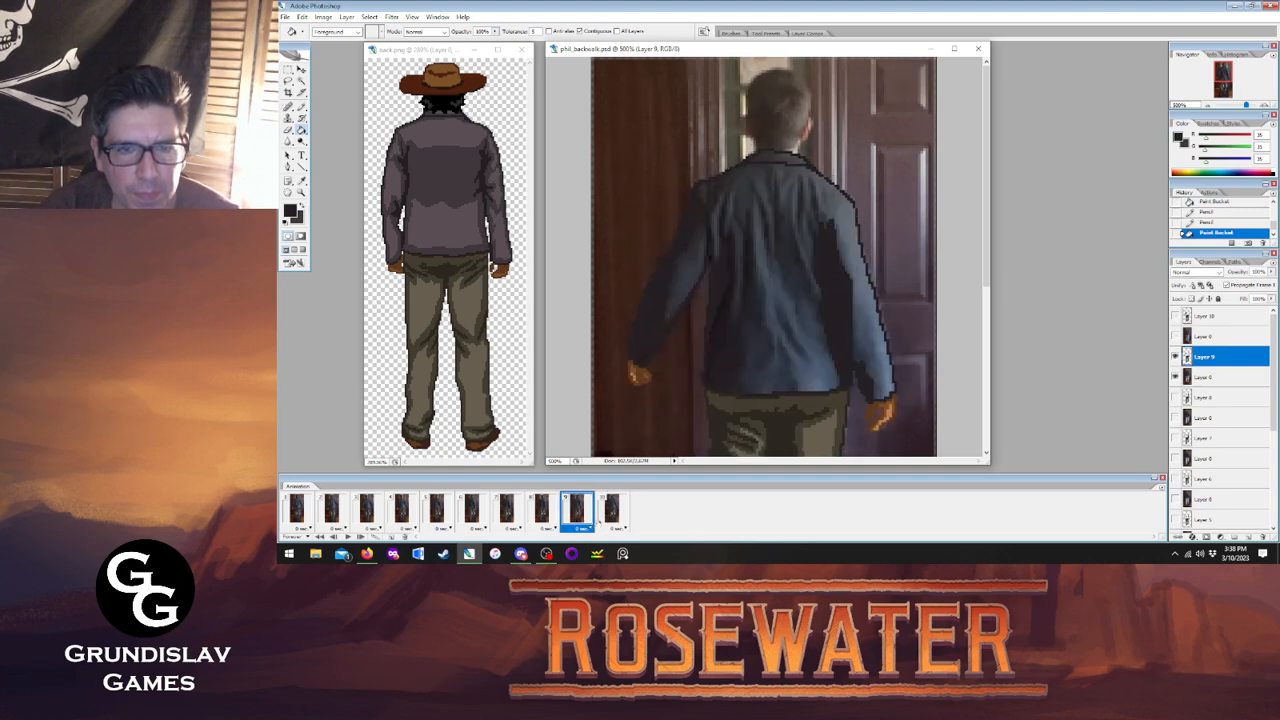
{"action": "key", "text": "b"}
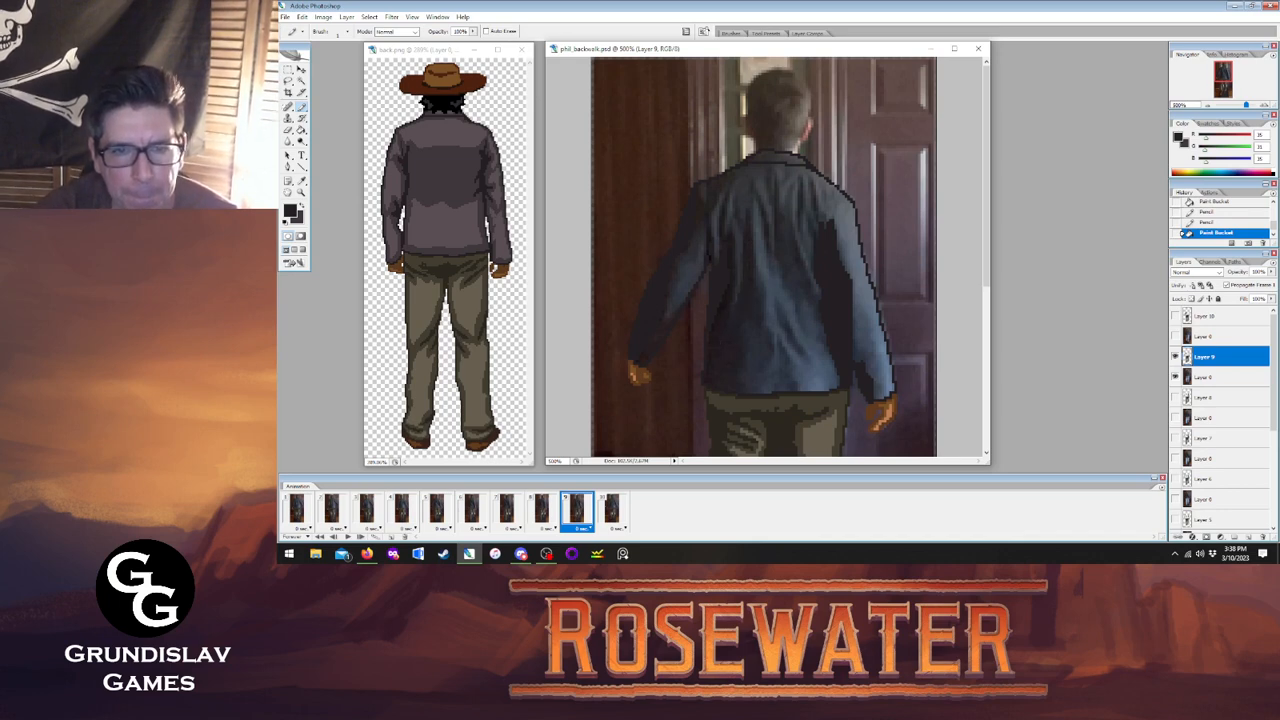
{"action": "left_click", "coordinate": [718, 355]}
{"action": "left_click", "coordinate": [611, 512]}
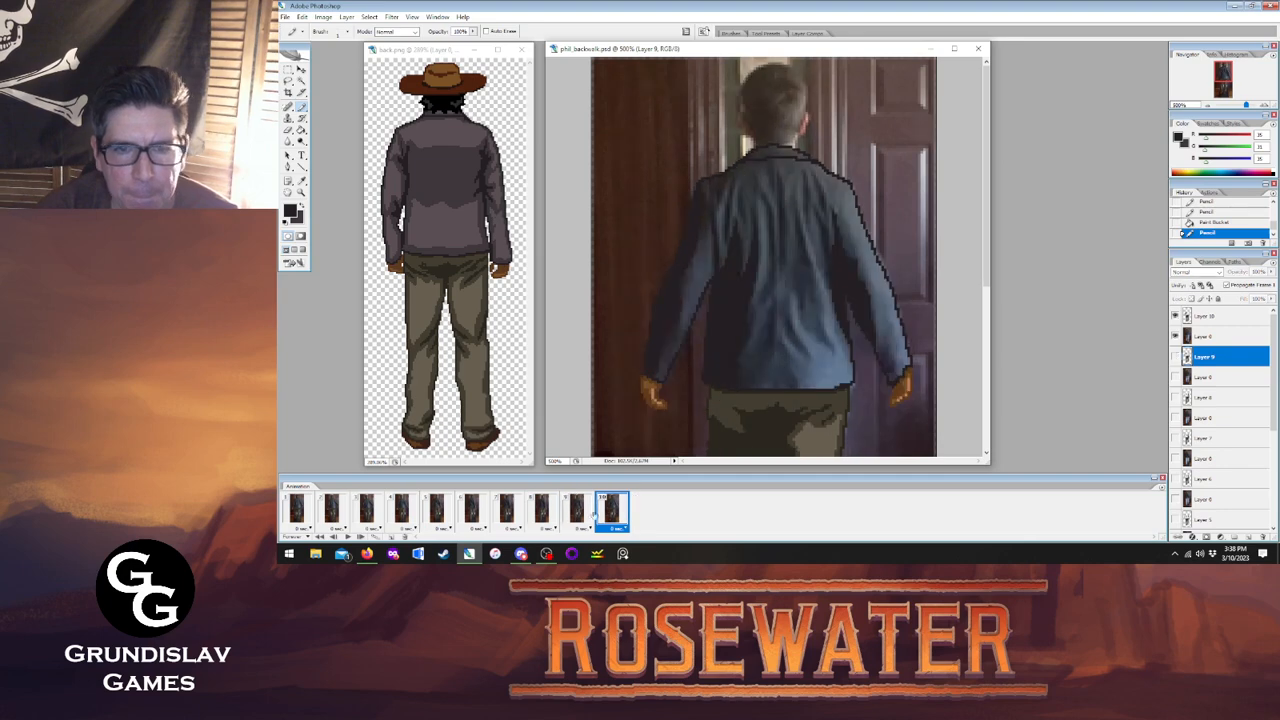
{"action": "left_click", "coordinate": [578, 512]}
{"action": "left_click", "coordinate": [612, 514]}
{"action": "left_click", "coordinate": [580, 513]}
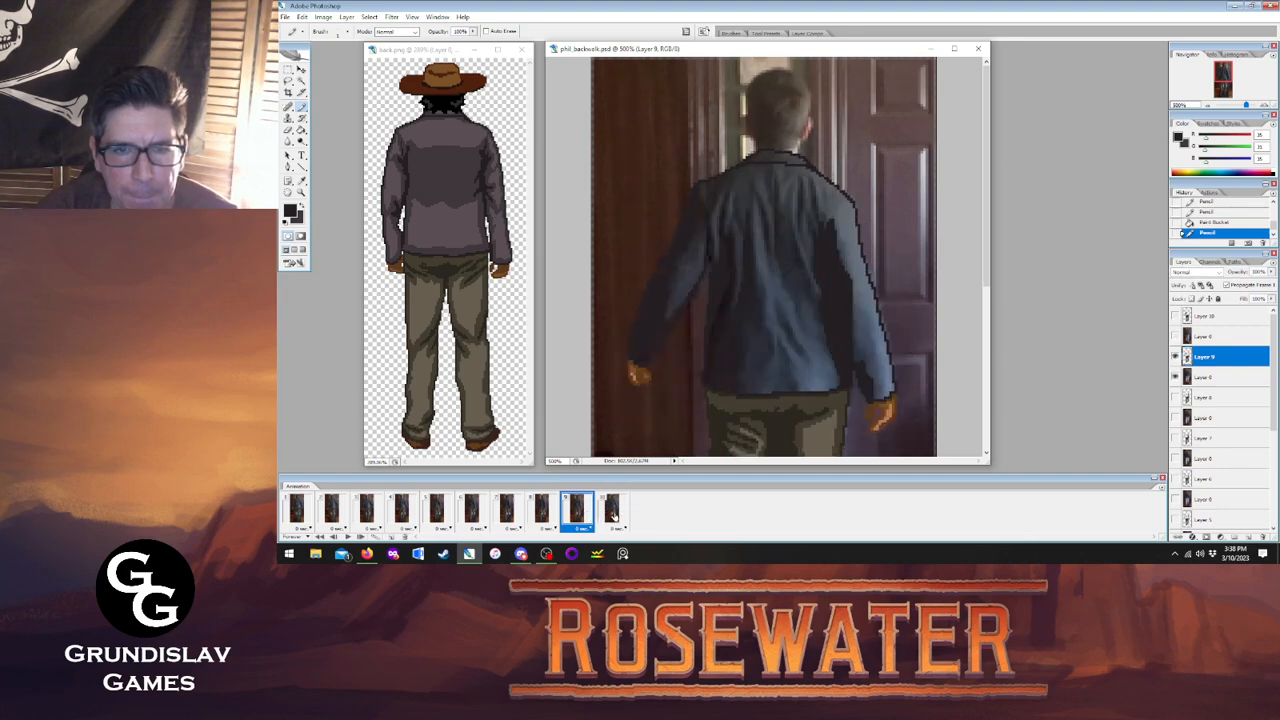
Fill the jacket body, sleeves and collar on frame 10's Layer 10 with the dark grey base colour using the Paint Bucket.
{"action": "left_click", "coordinate": [608, 512]}
{"action": "left_click", "coordinate": [301, 130]}
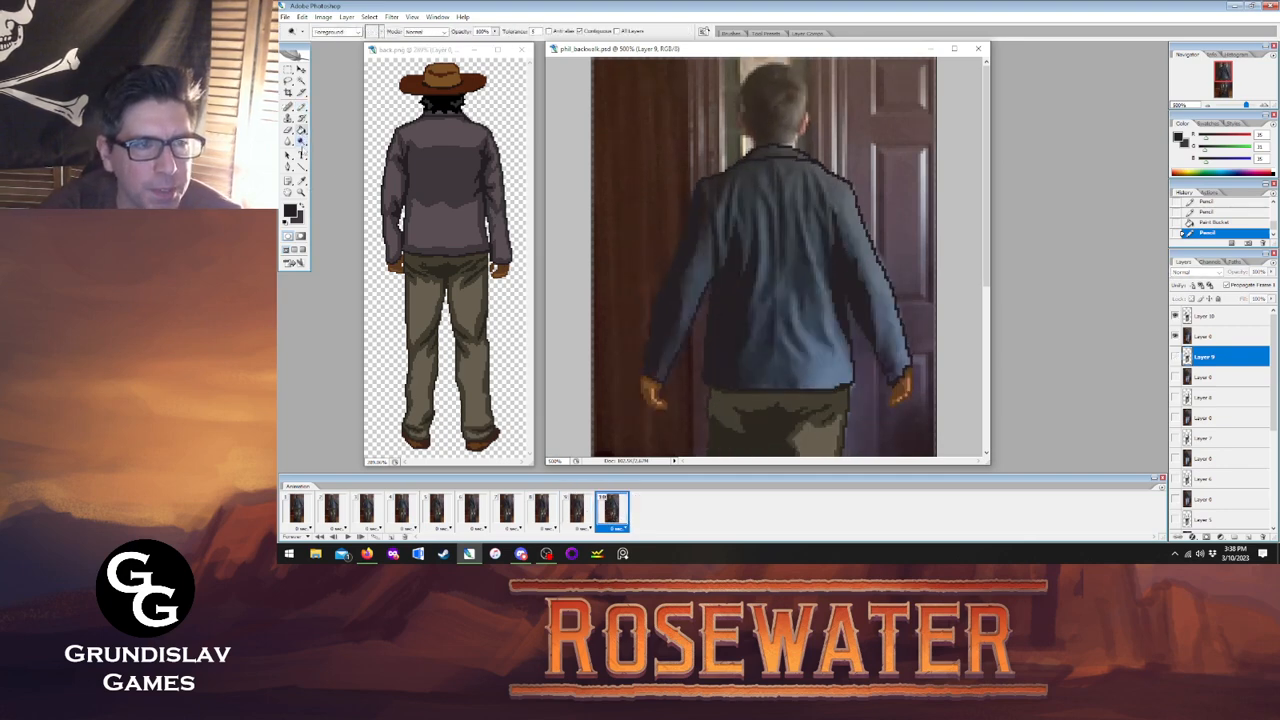
{"action": "left_click", "coordinate": [1215, 315]}
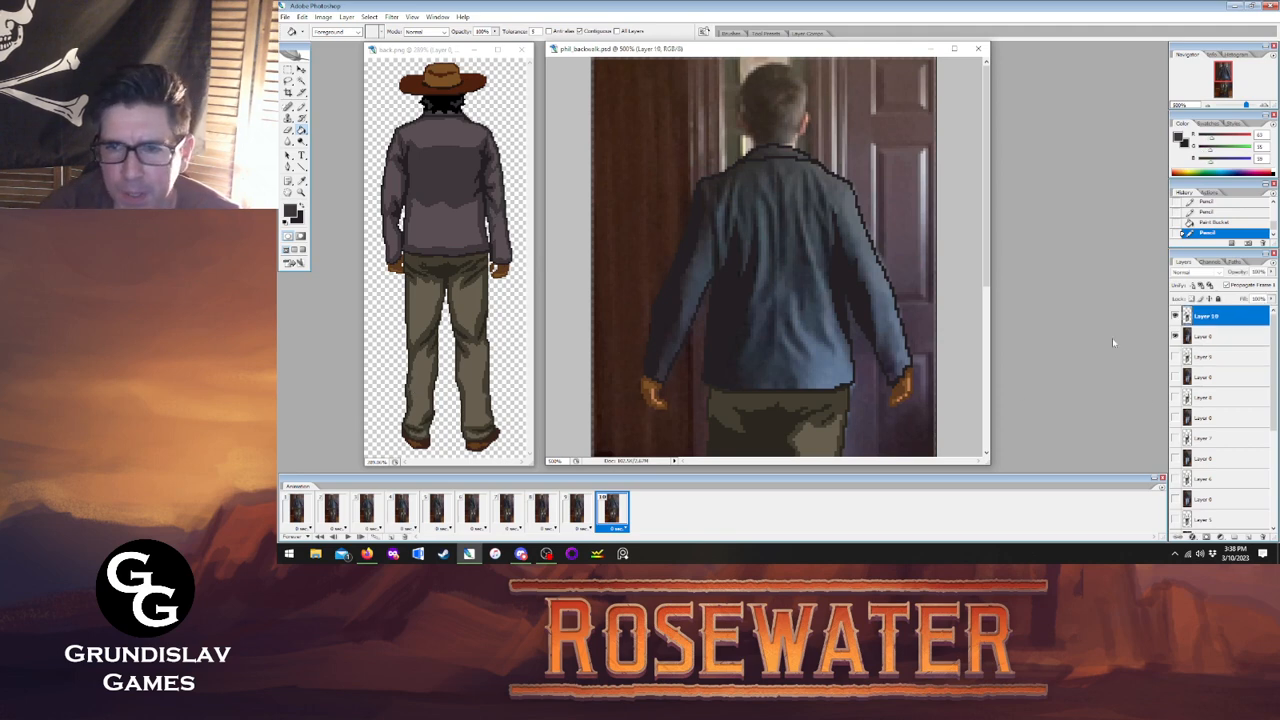
{"action": "left_click", "coordinate": [777, 291]}
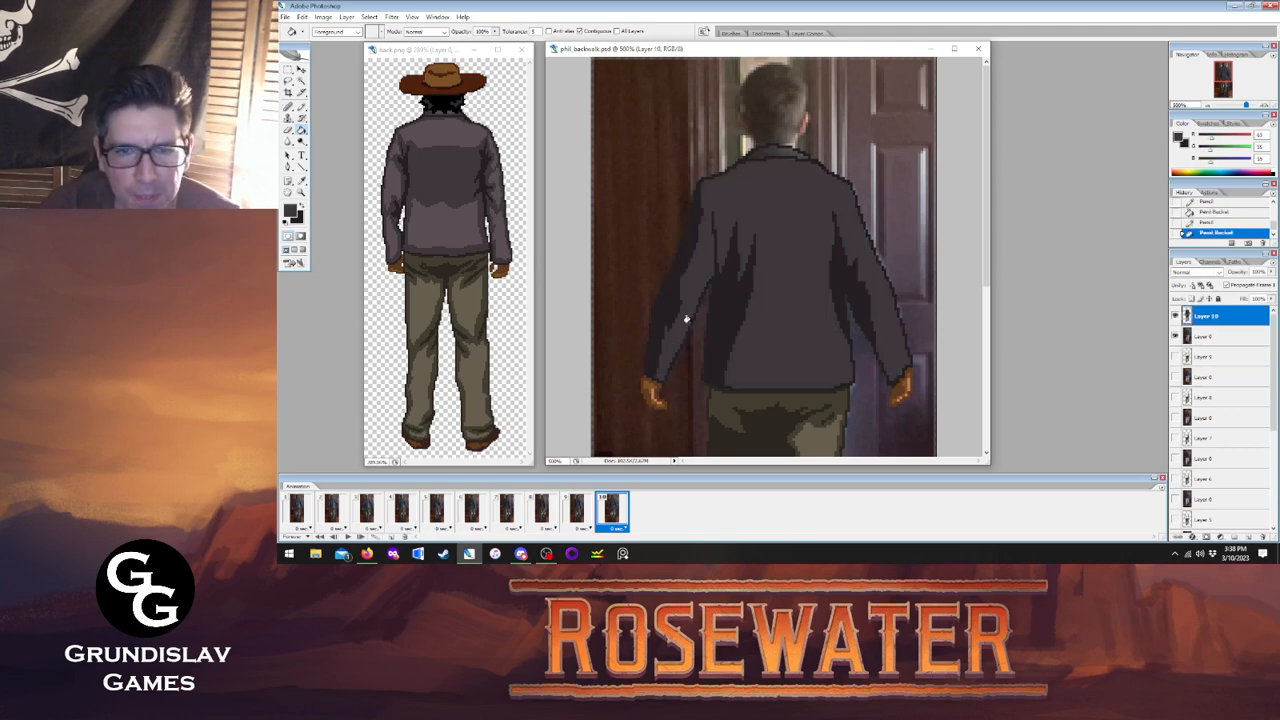
{"action": "left_click", "coordinate": [768, 152]}
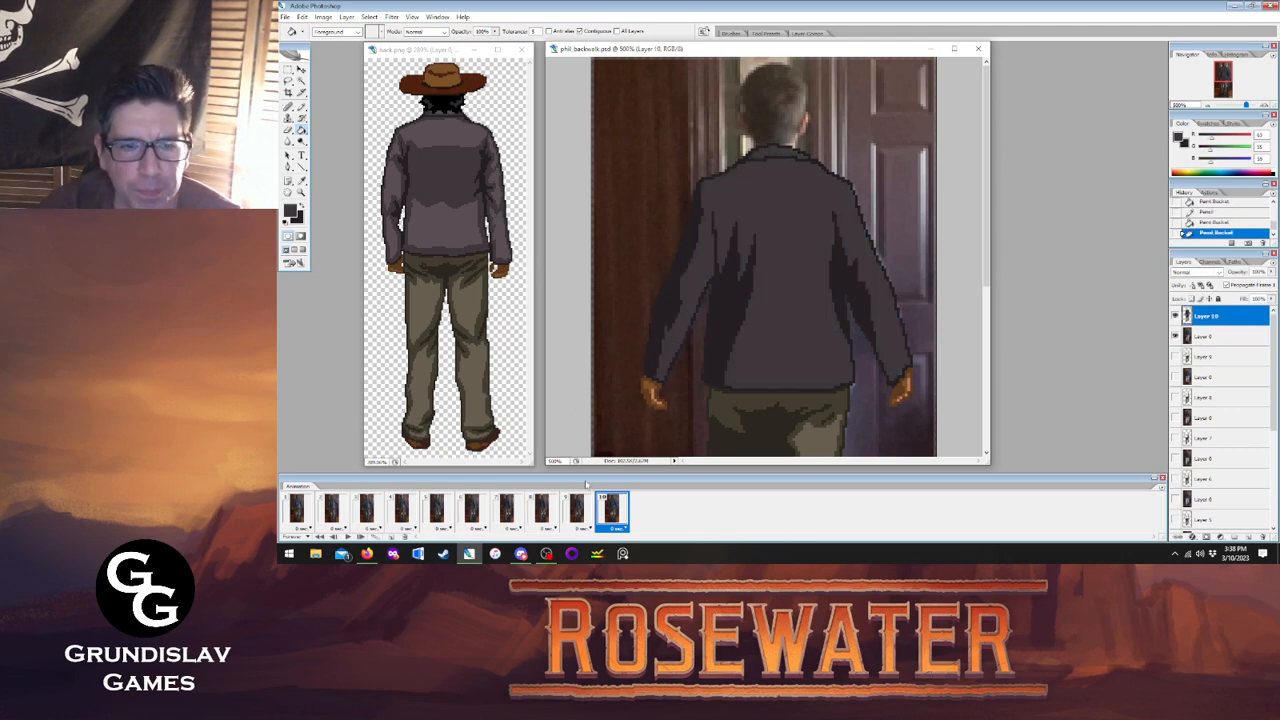
Fill the jacket on frame 9's Layer 9 with the same dark grey base colour and compare it with frame 10.
{"action": "left_click", "coordinate": [577, 510]}
{"action": "left_click", "coordinate": [1215, 356]}
{"action": "left_click", "coordinate": [775, 356]}
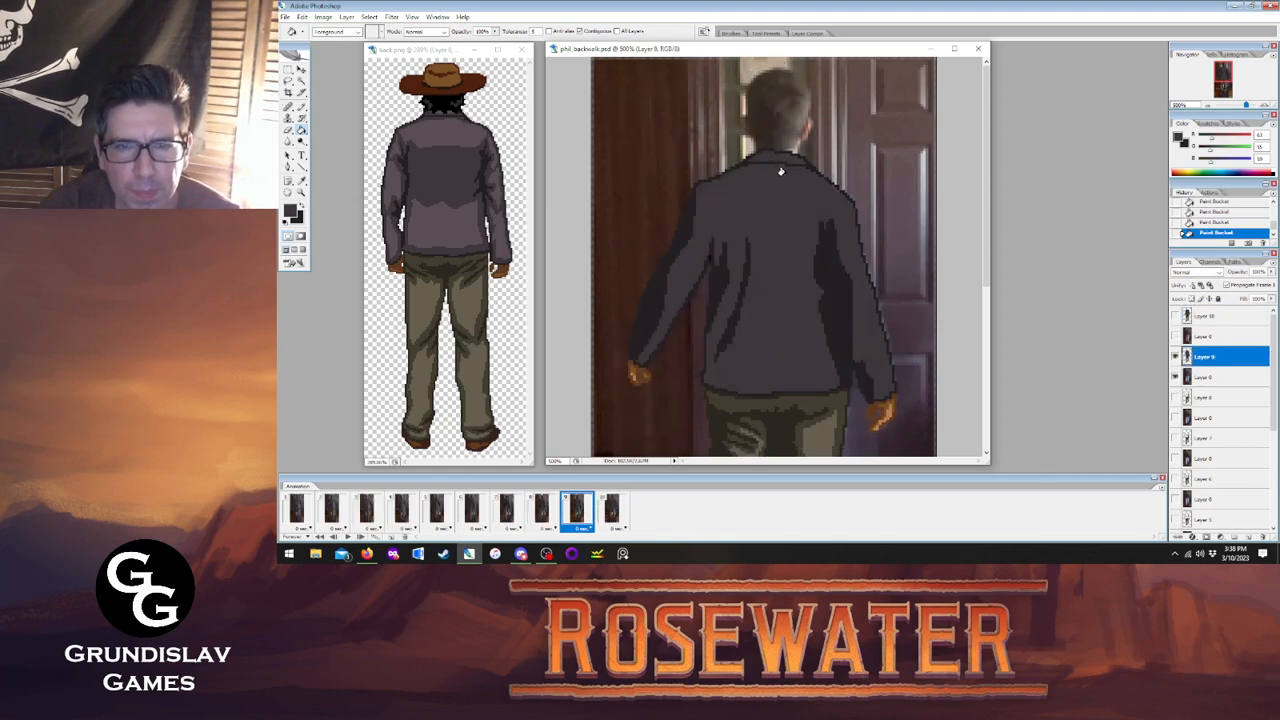
{"action": "left_click", "coordinate": [613, 508]}
{"action": "left_click", "coordinate": [585, 510]}
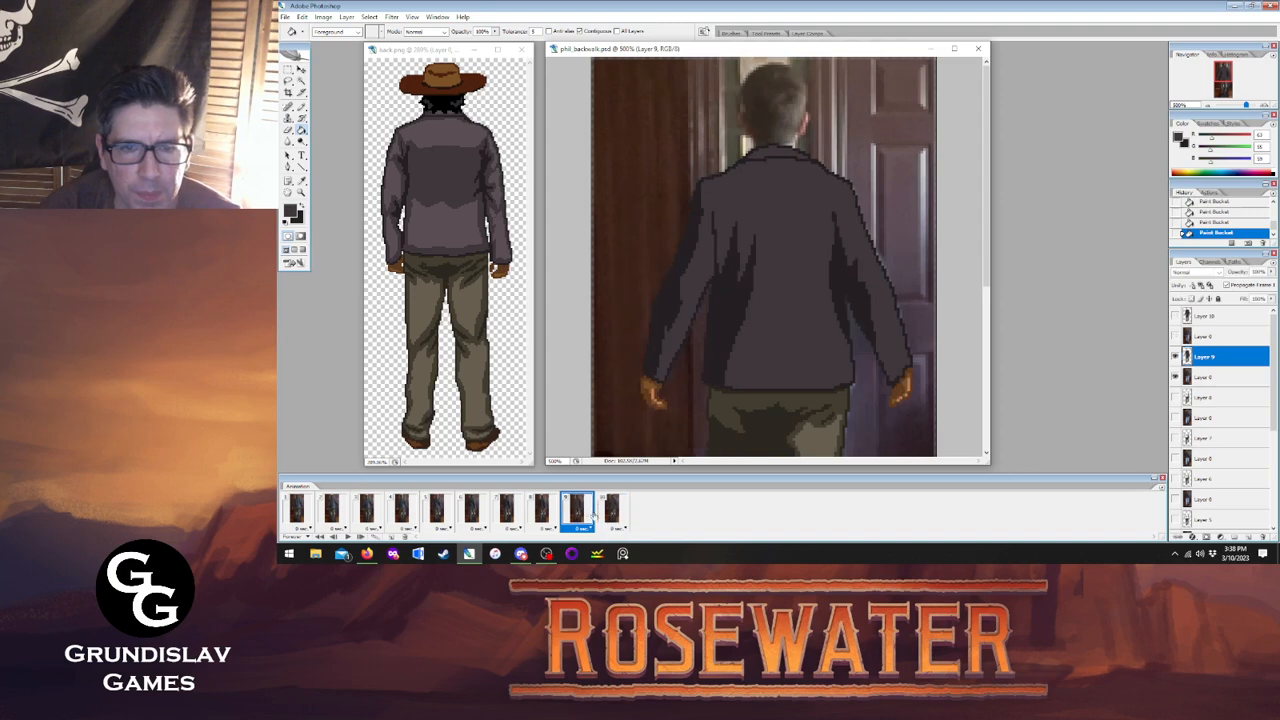
{"action": "left_click", "coordinate": [613, 511]}
{"action": "left_click", "coordinate": [590, 513]}
{"action": "left_click", "coordinate": [612, 510]}
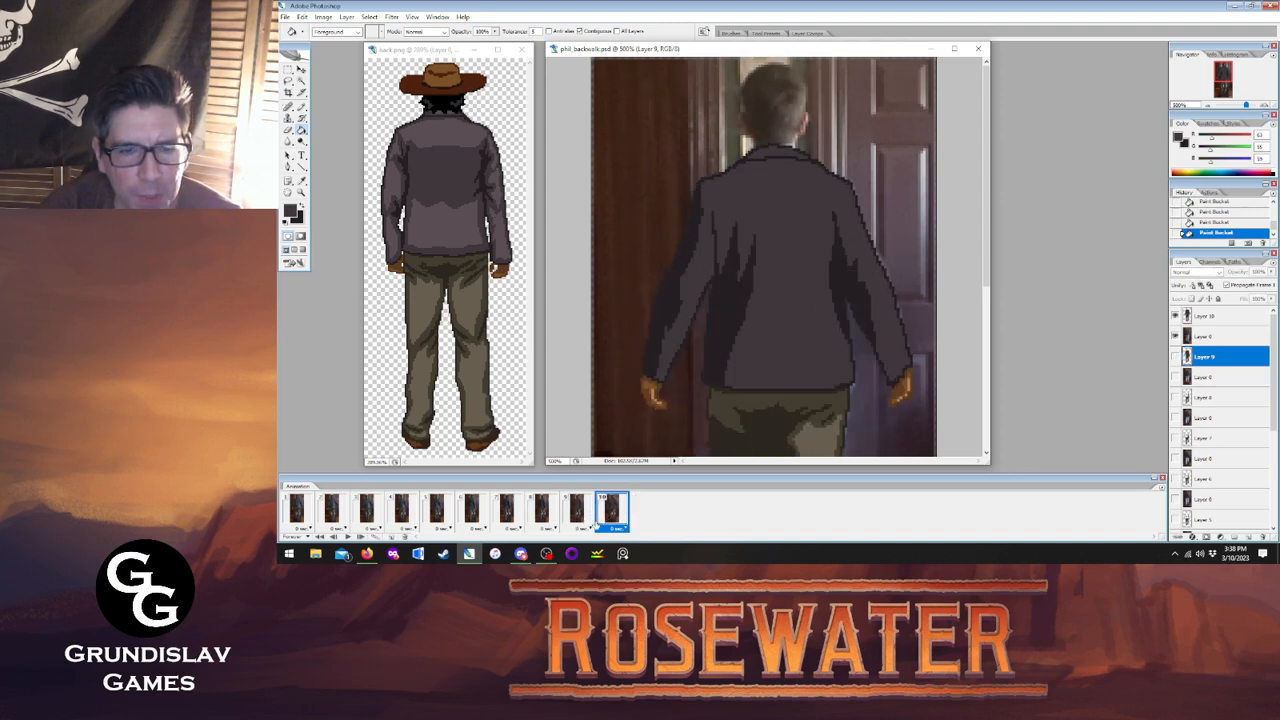
Fill the jacket body, sleeves and collar on frame 1's Layer 1 with the dark grey base colour.
{"action": "left_click", "coordinate": [310, 508]}
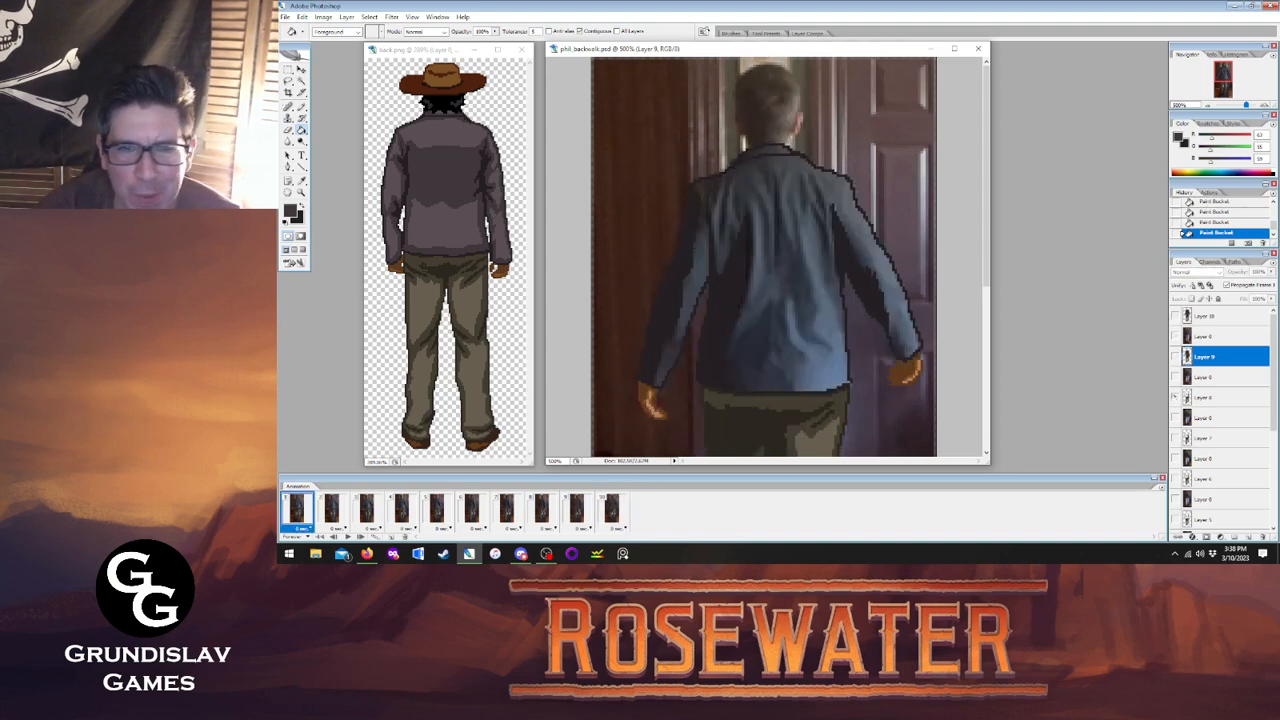
{"action": "left_click_drag", "start_coordinate": [1273, 420], "coordinate": [1273, 512]}
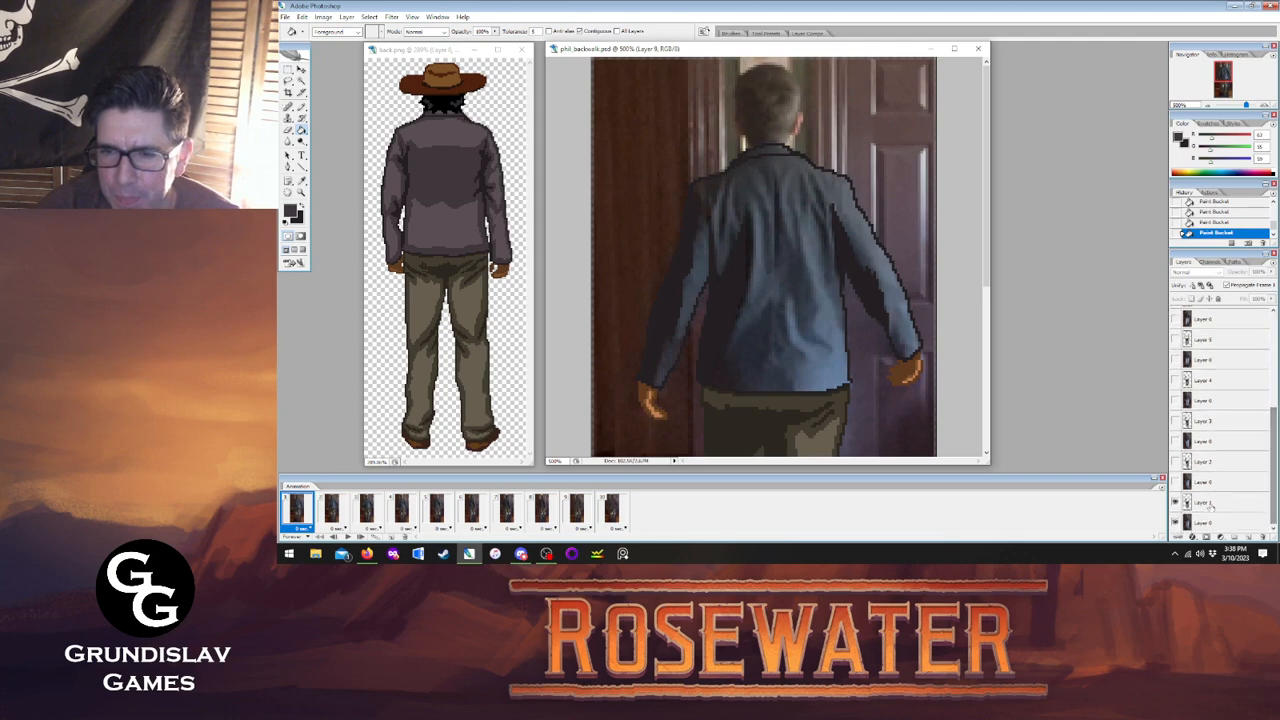
{"action": "left_click", "coordinate": [1208, 503]}
{"action": "left_click", "coordinate": [790, 248]}
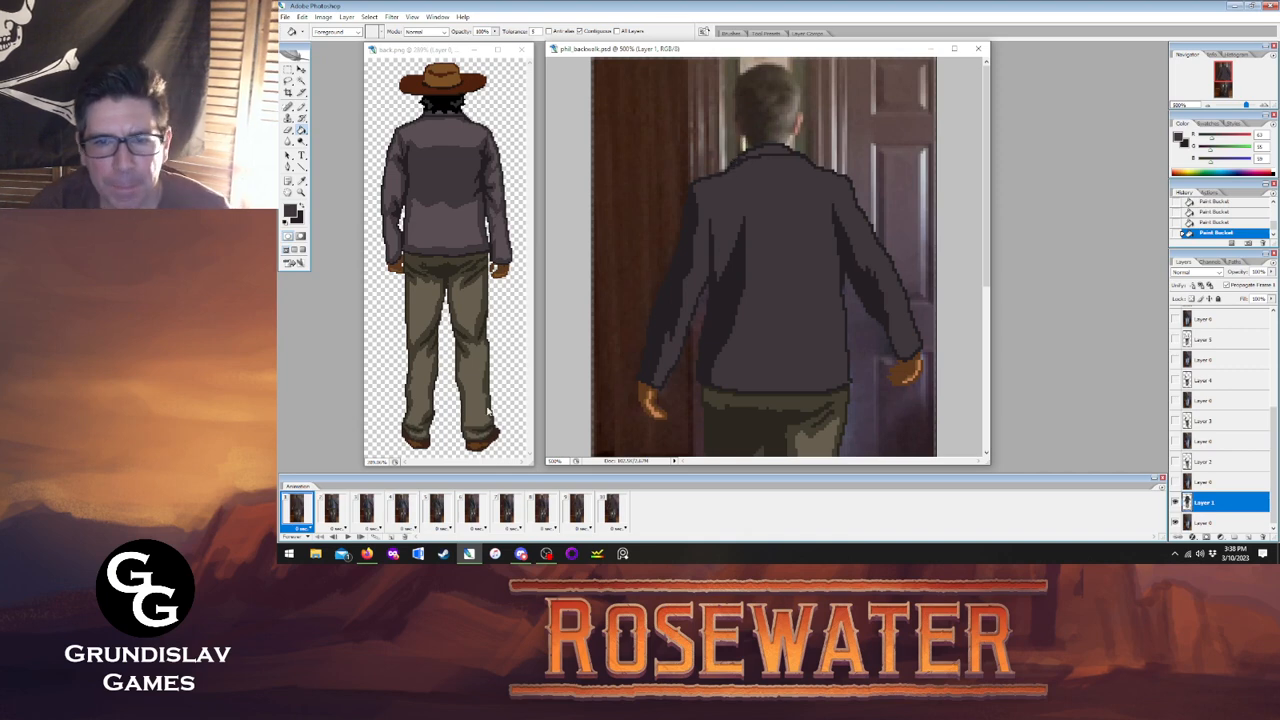
Fill the jacket with the dark grey base colour on frame 2's Layer 2 and frame 3's Layer 3.
{"action": "left_click", "coordinate": [331, 510]}
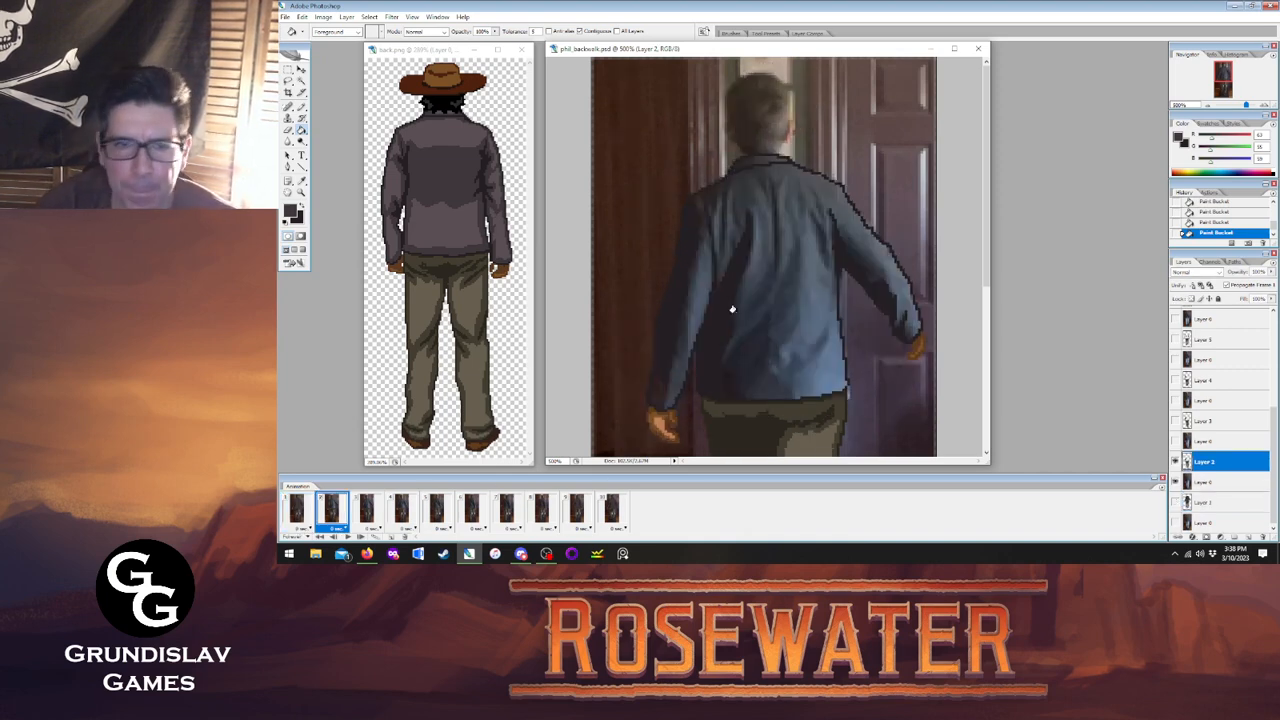
{"action": "left_click", "coordinate": [713, 235]}
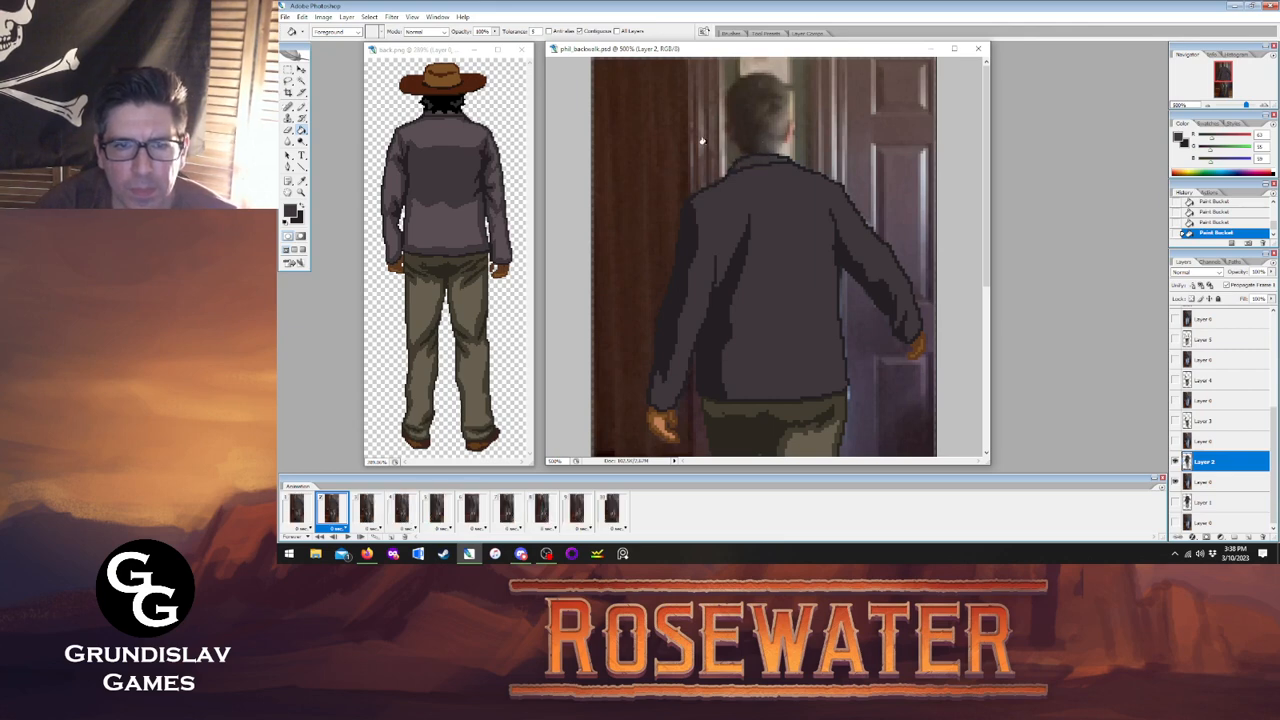
{"action": "left_click", "coordinate": [367, 510]}
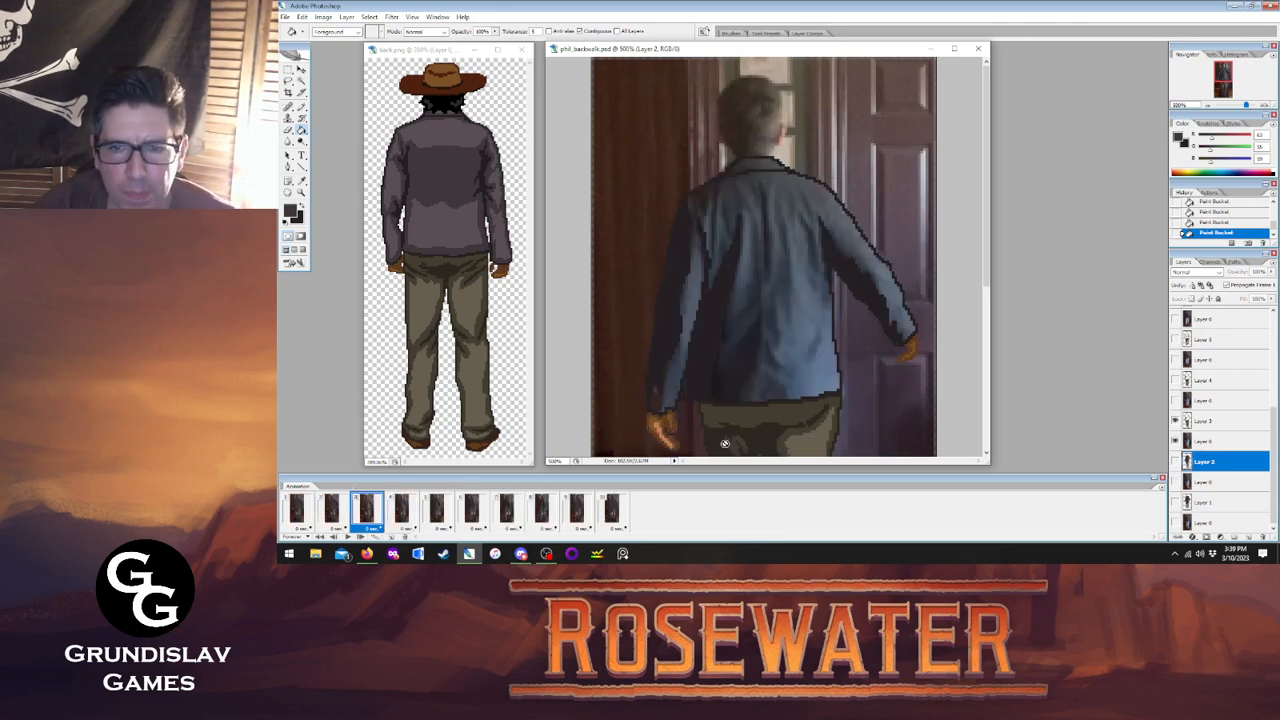
{"action": "left_click", "coordinate": [775, 216]}
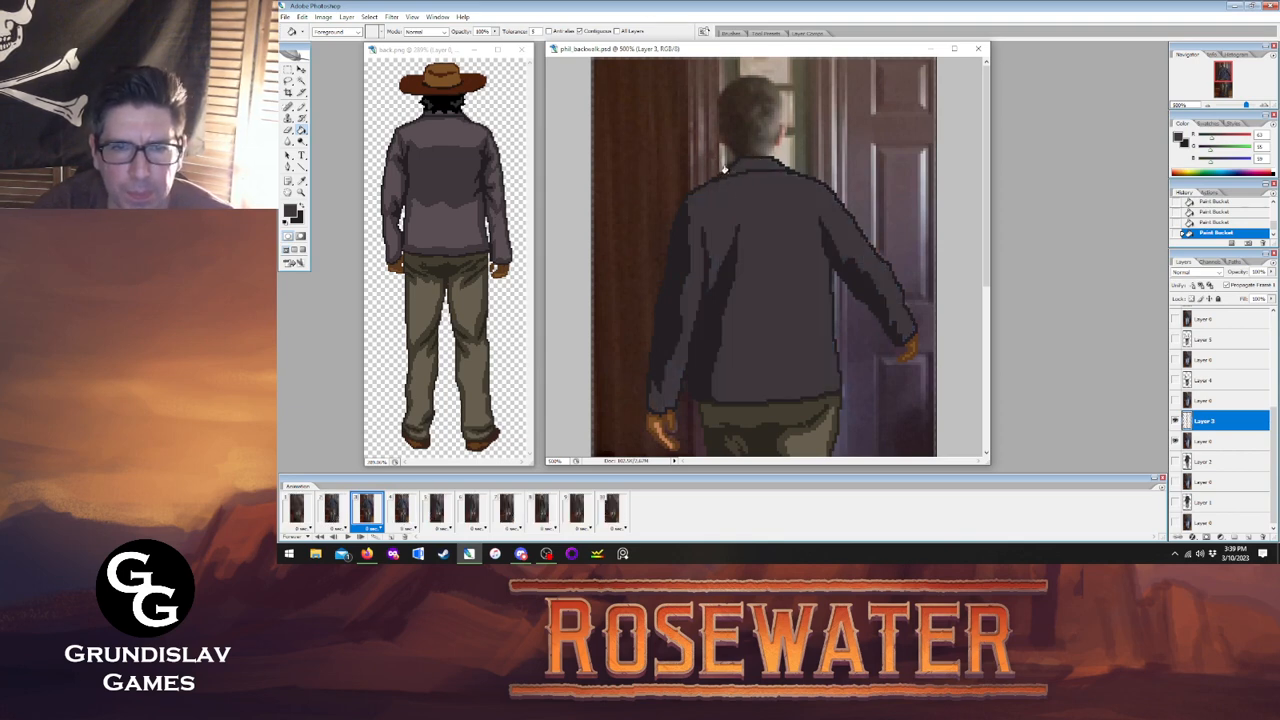
Fill the jacket and collar on frame 4's Layer 4 with the dark grey base colour, undoing the stray fill on the collar outline.
{"action": "left_click", "coordinate": [401, 510]}
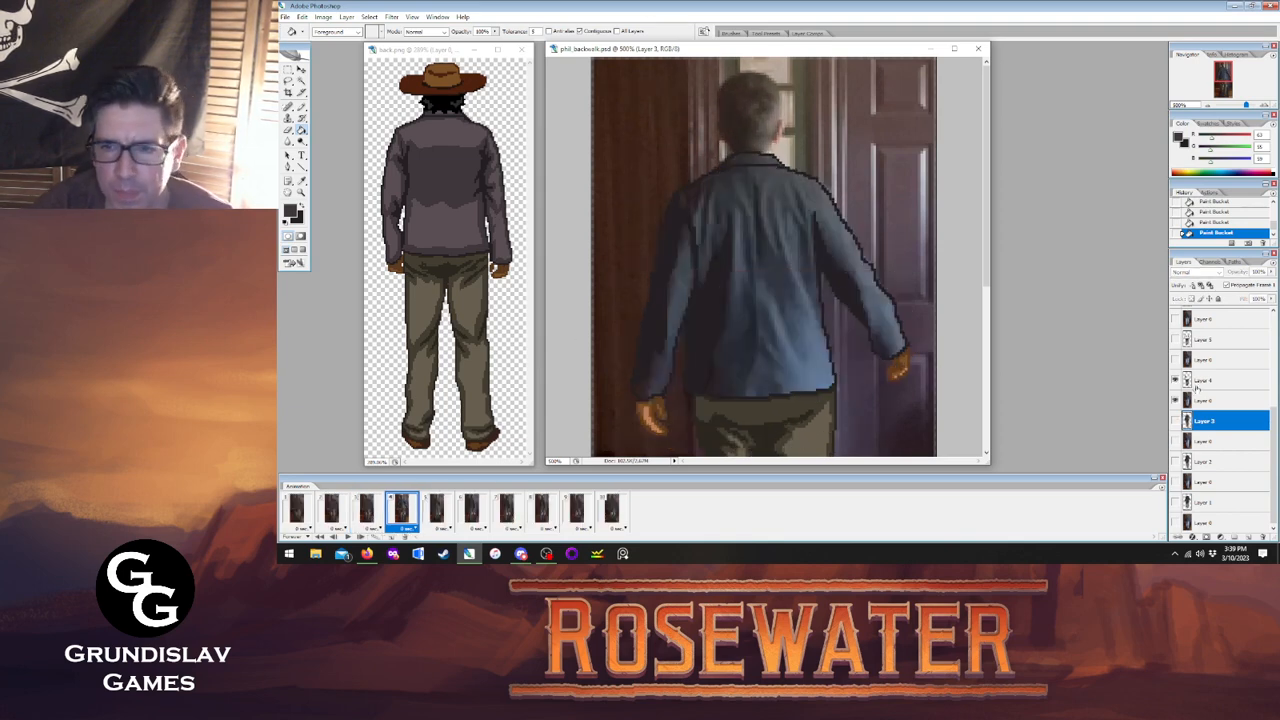
{"action": "left_click", "coordinate": [777, 254]}
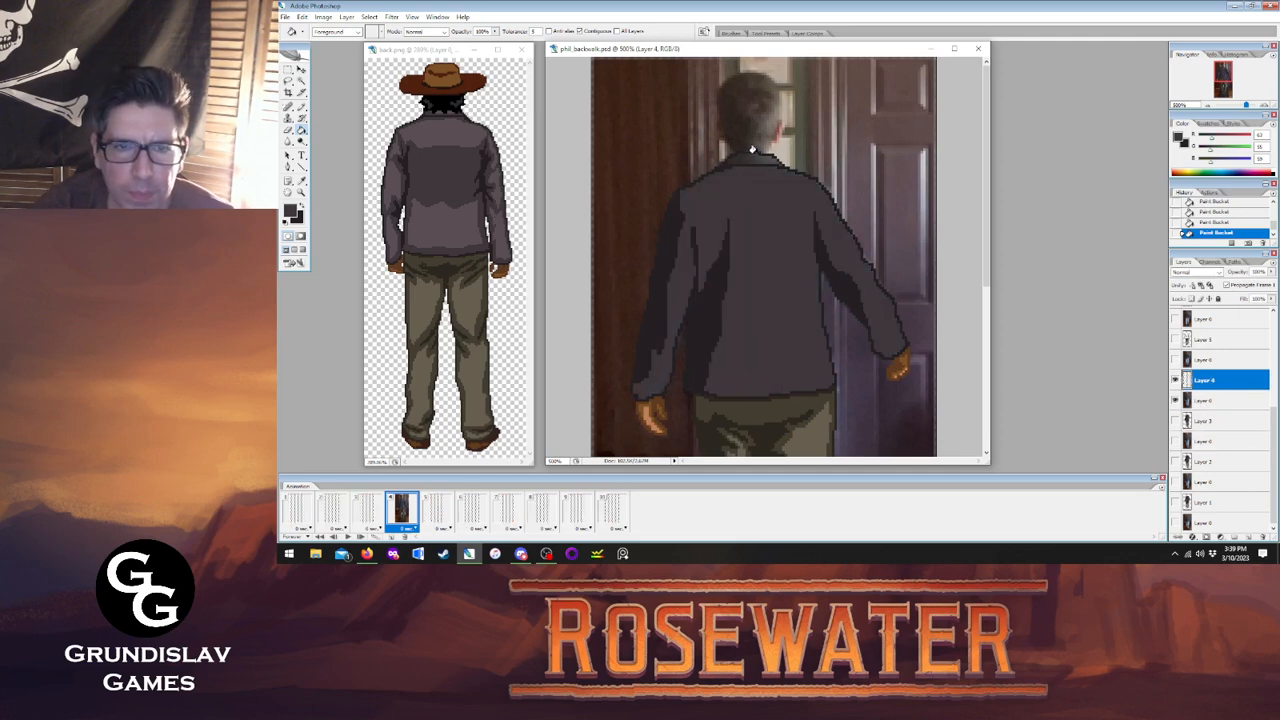
{"action": "left_click", "coordinate": [722, 165]}
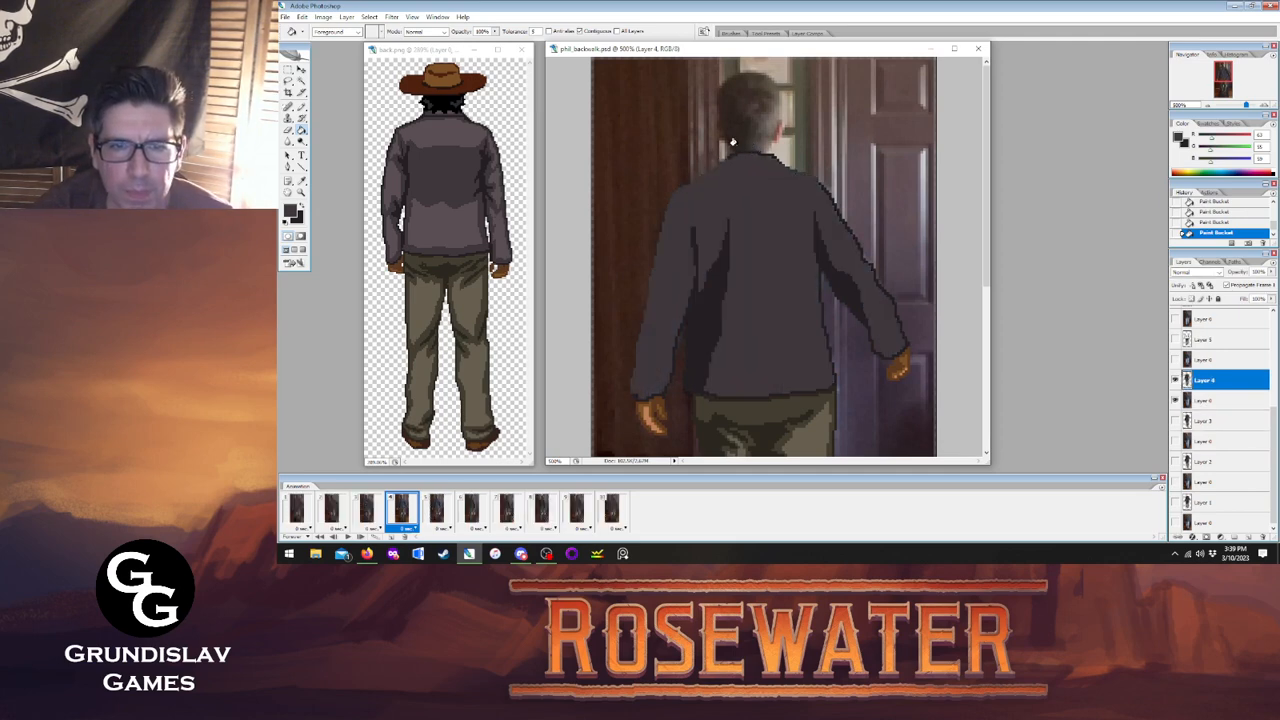
{"action": "left_click", "coordinate": [1214, 222]}
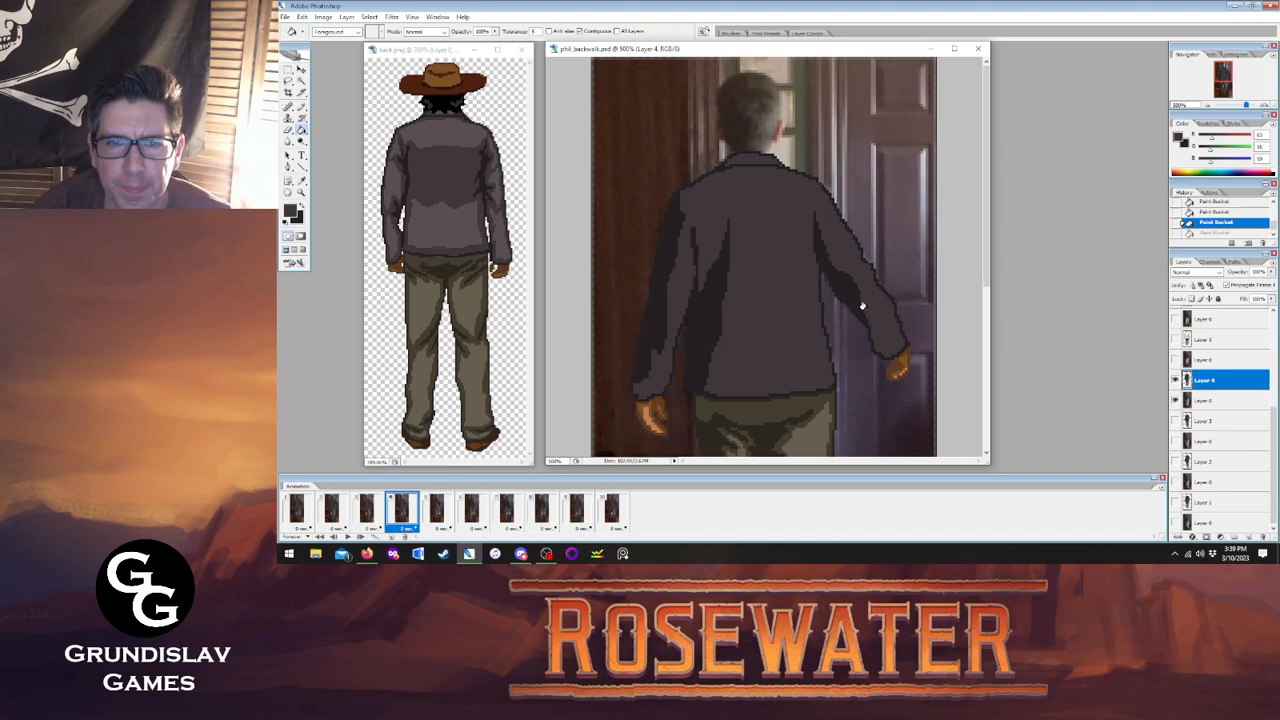
{"action": "left_click", "coordinate": [779, 164]}
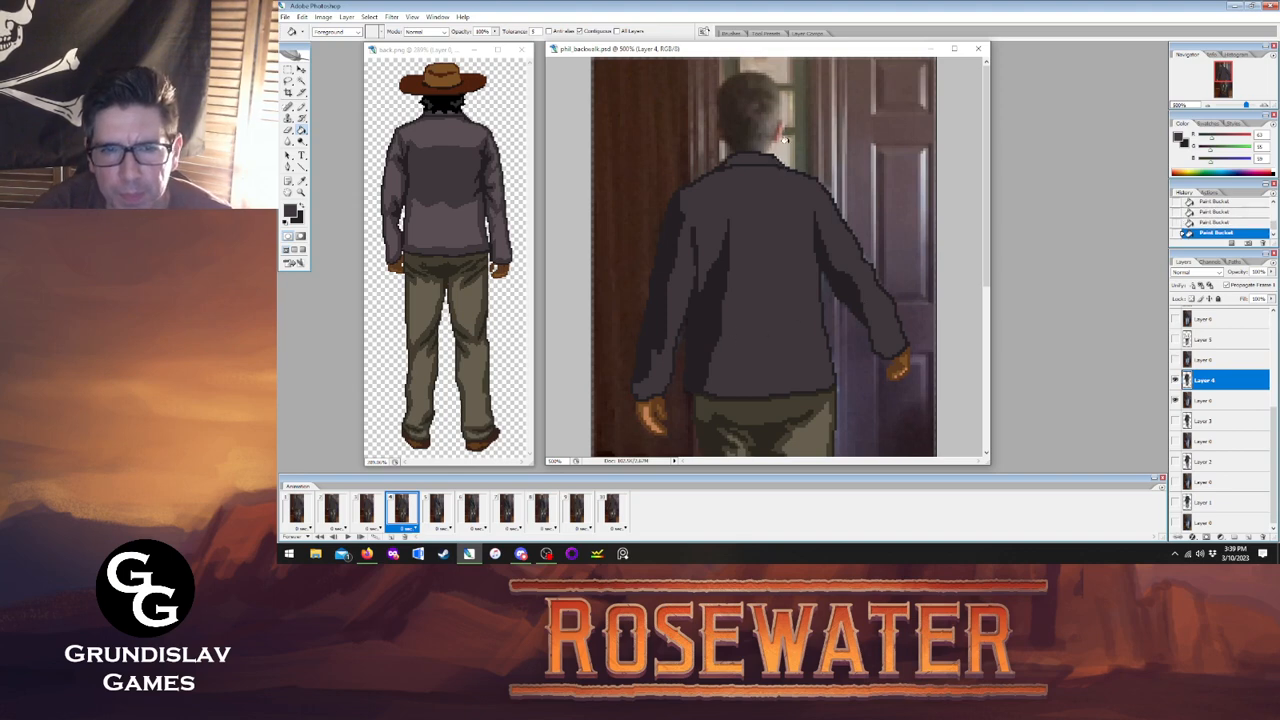
Fill the jacket with the dark grey base colour on frame 5's Layer 5 and frame 6's Layer 6.
{"action": "left_click", "coordinate": [437, 510]}
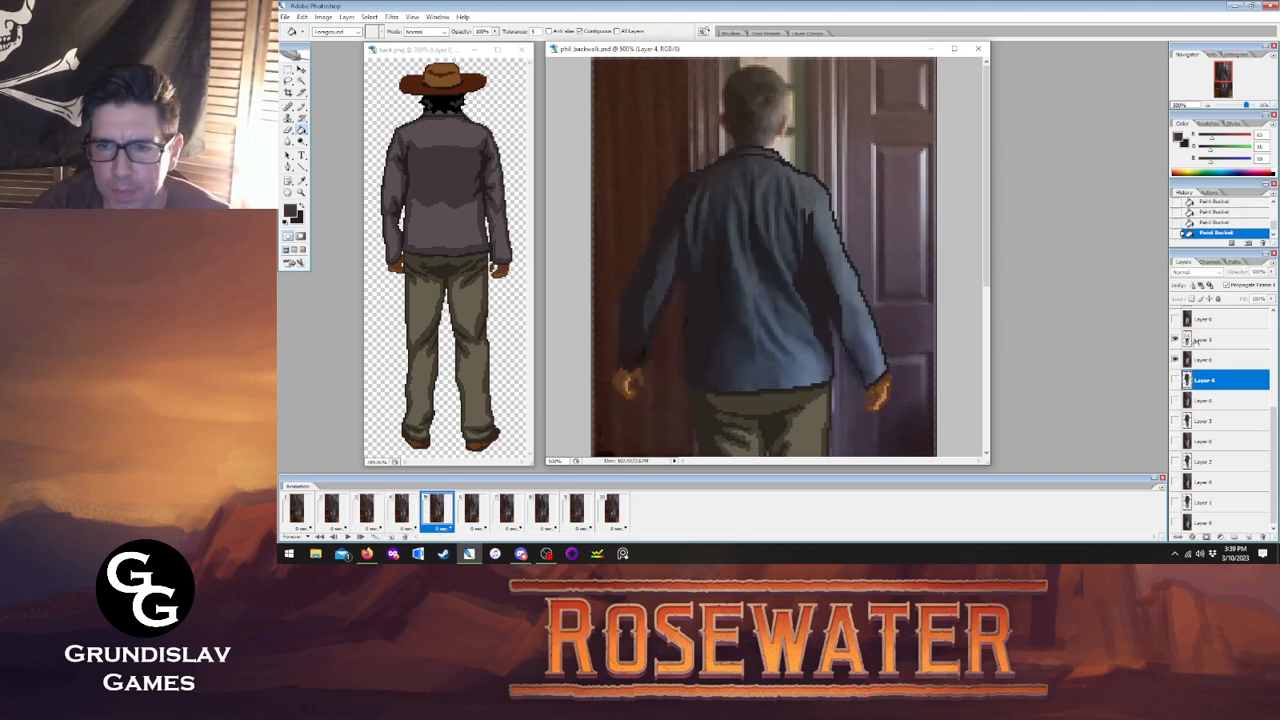
{"action": "left_click", "coordinate": [719, 241]}
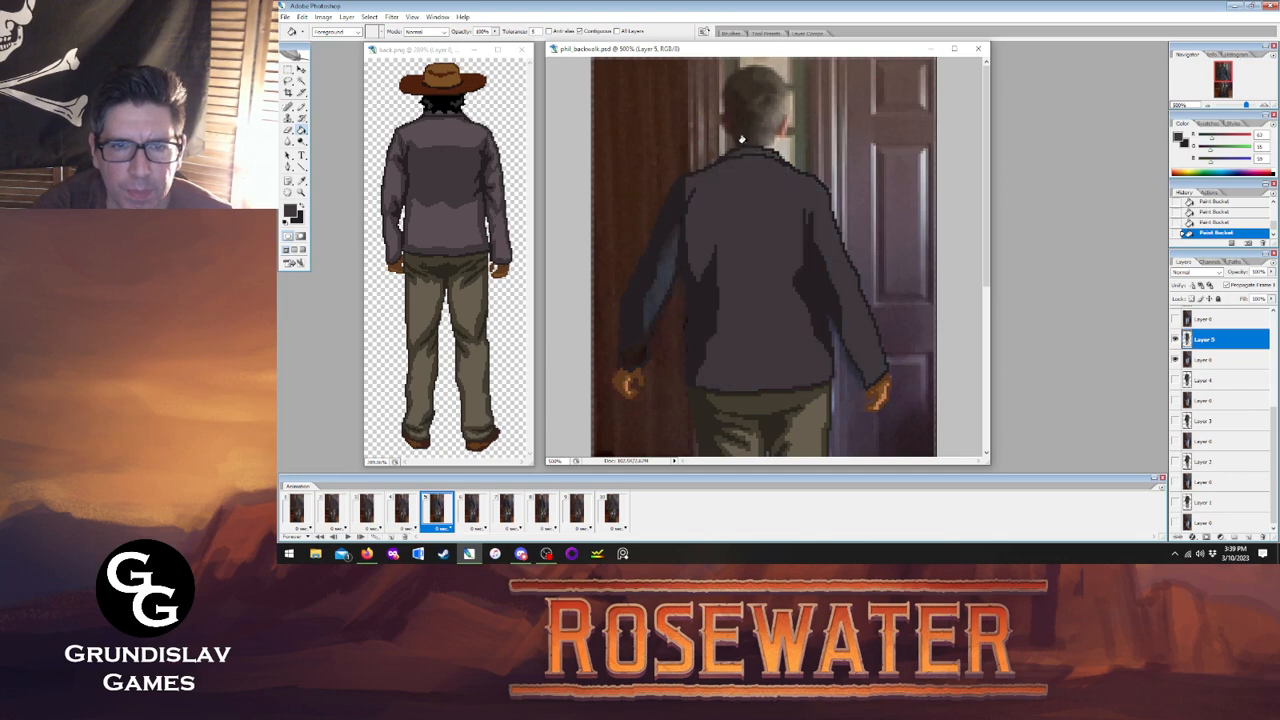
{"action": "left_click", "coordinate": [651, 267]}
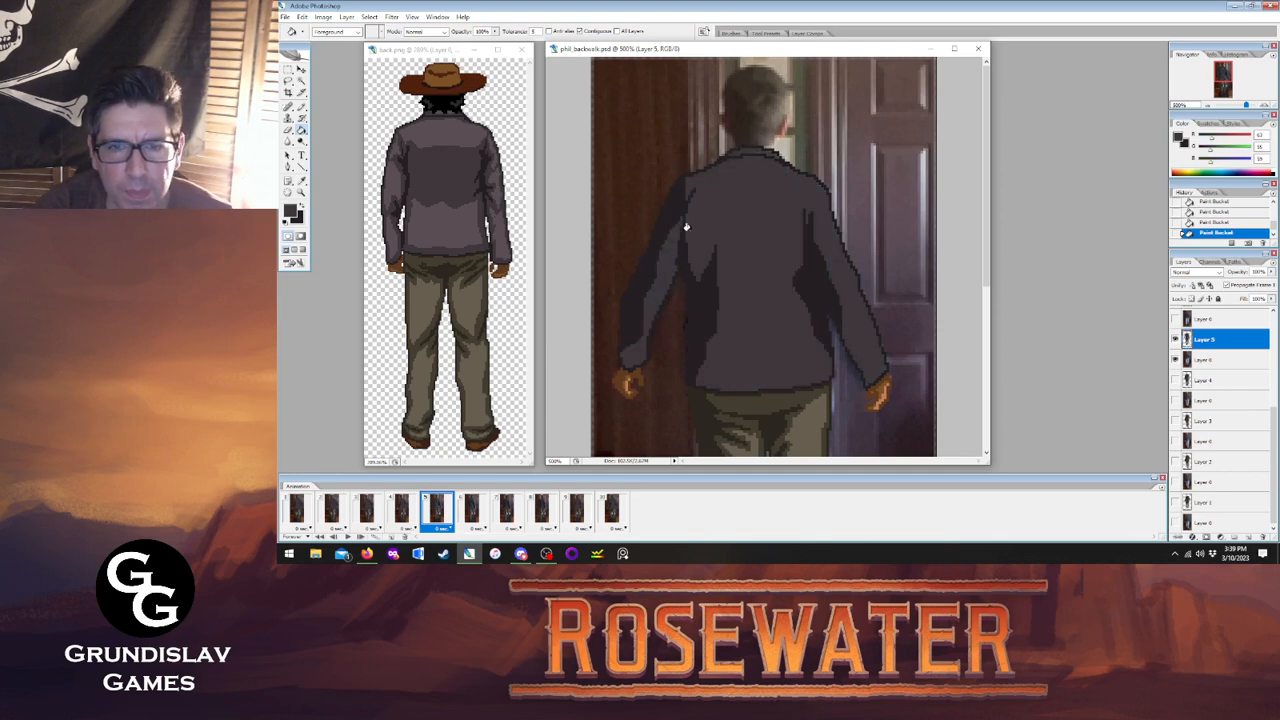
{"action": "left_click", "coordinate": [474, 509]}
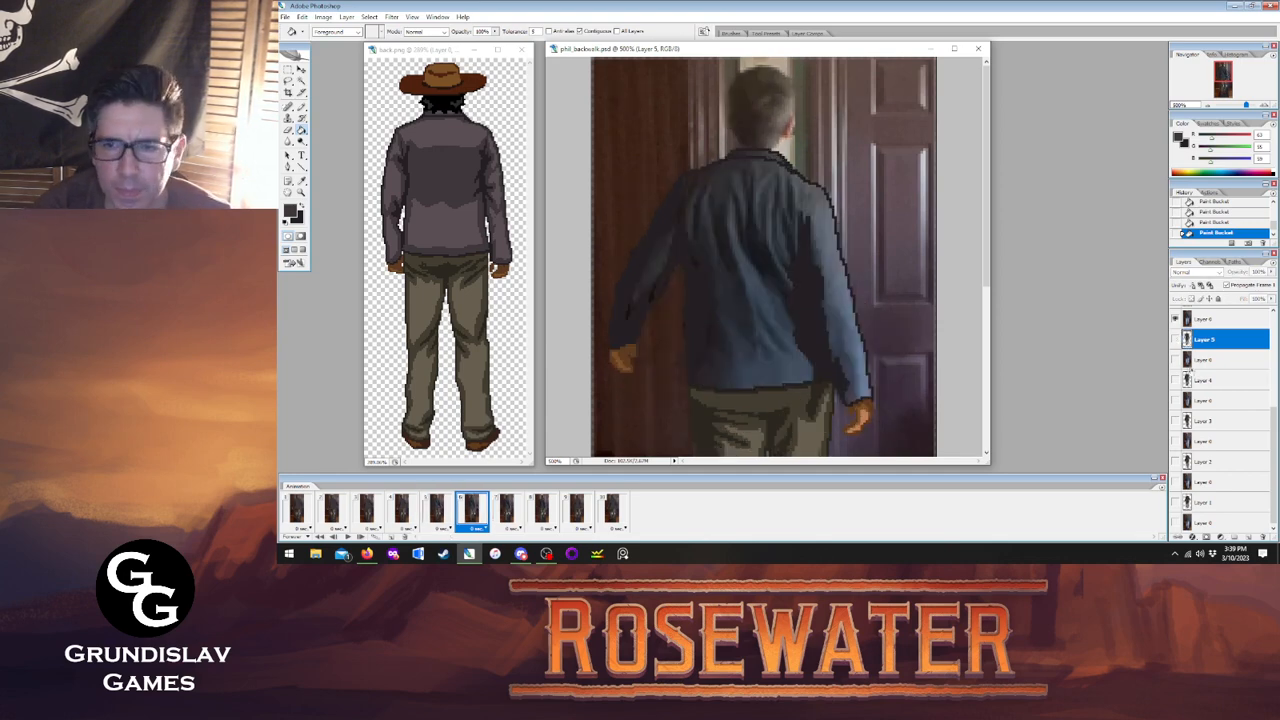
{"action": "left_click_drag", "start_coordinate": [1271, 430], "coordinate": [1271, 397]}
{"action": "left_click", "coordinate": [1214, 368]}
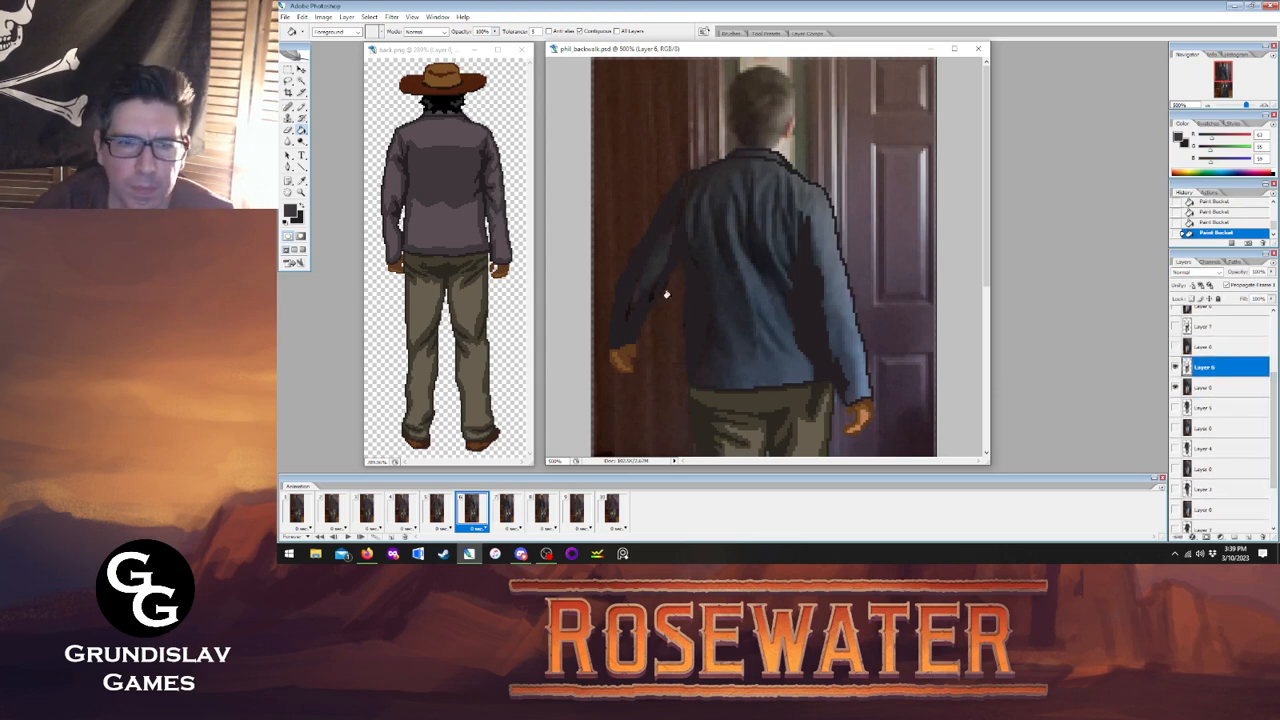
{"action": "left_click", "coordinate": [667, 253]}
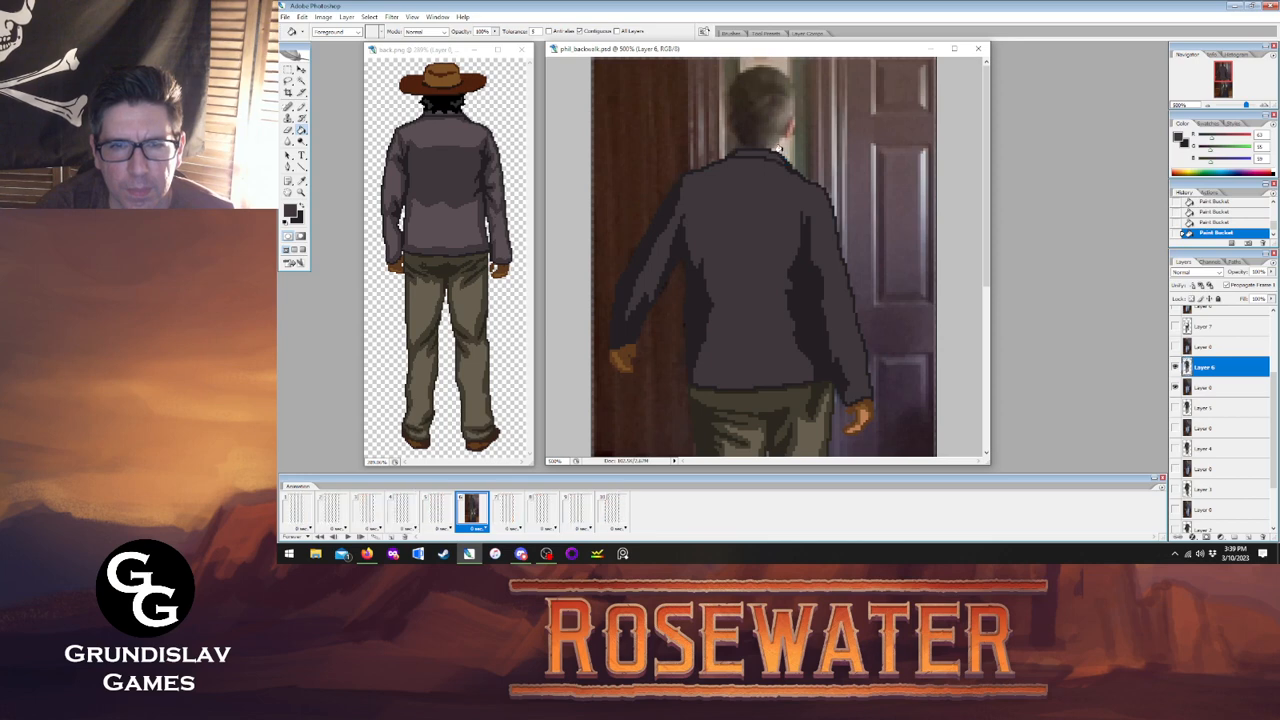
Fill the jacket with the dark grey base colour on frame 7's Layer 7 and frame 8's Layer 8.
{"action": "left_click", "coordinate": [496, 513]}
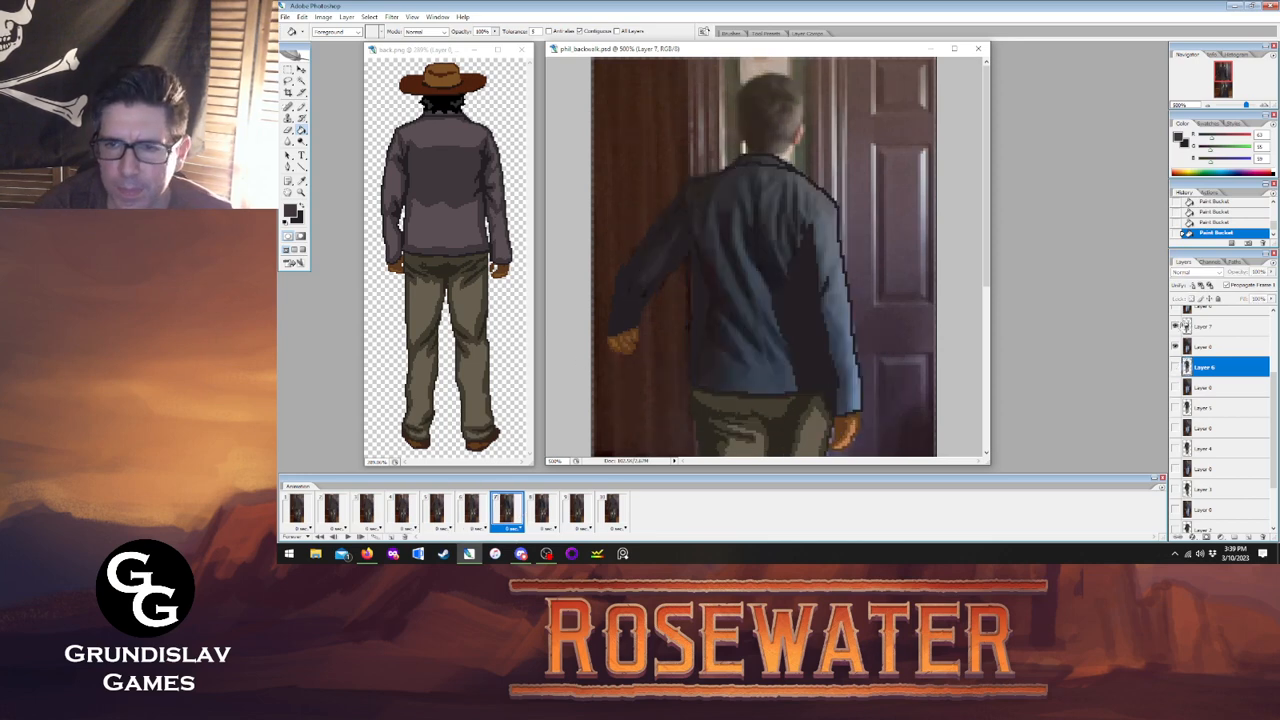
{"action": "left_click", "coordinate": [1186, 326]}
{"action": "left_click", "coordinate": [670, 238]}
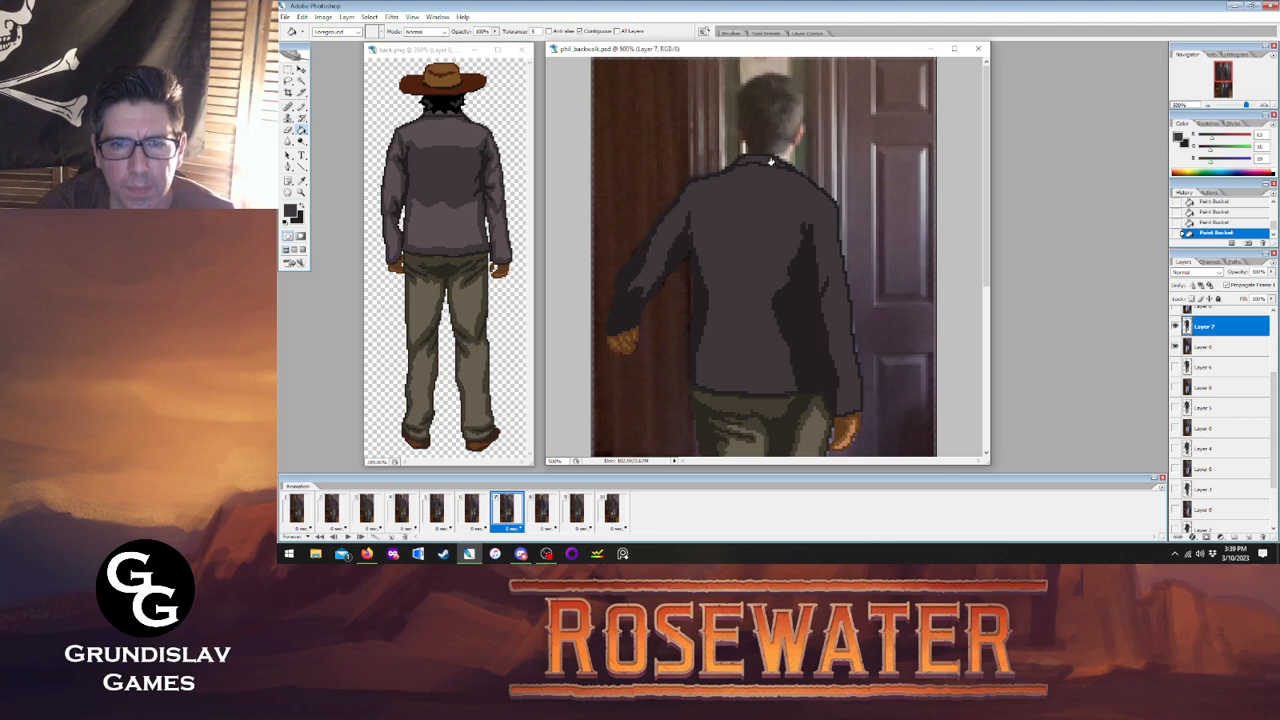
{"action": "left_click", "coordinate": [545, 508]}
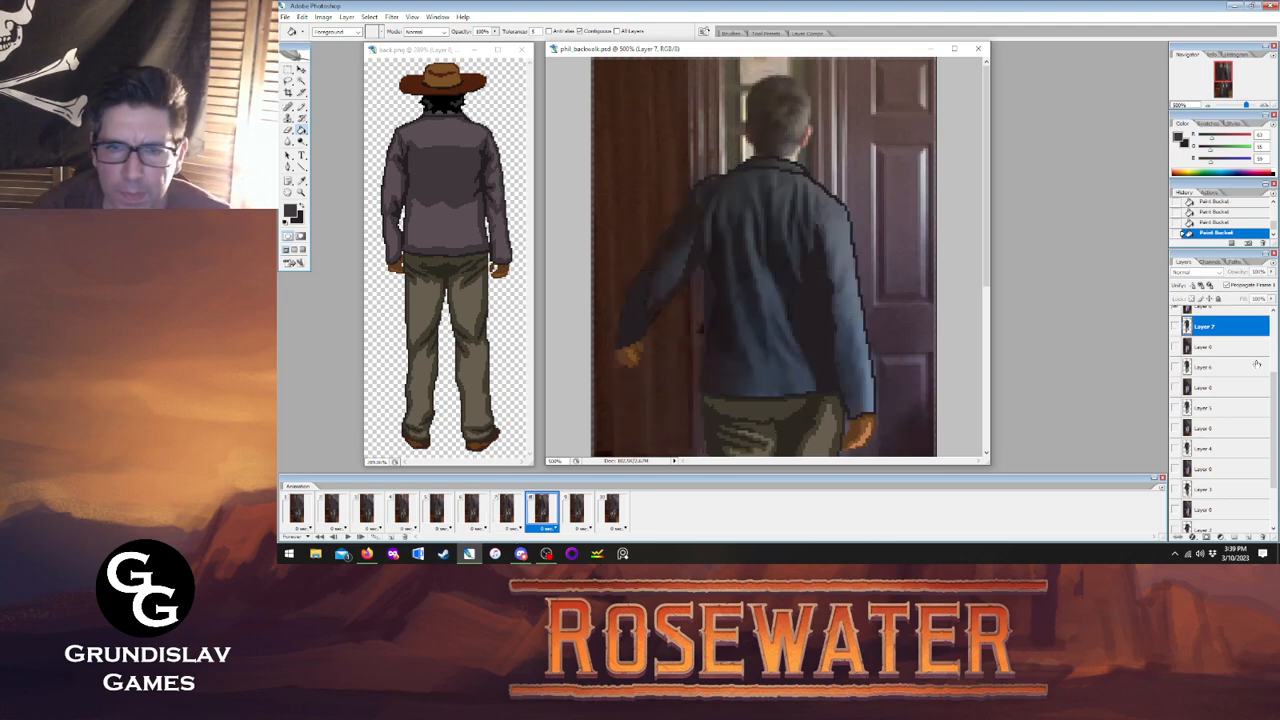
{"action": "scroll", "coordinate": [1265, 368], "scroll_direction": "up", "scroll_amount": 2}
{"action": "left_click", "coordinate": [1228, 370]}
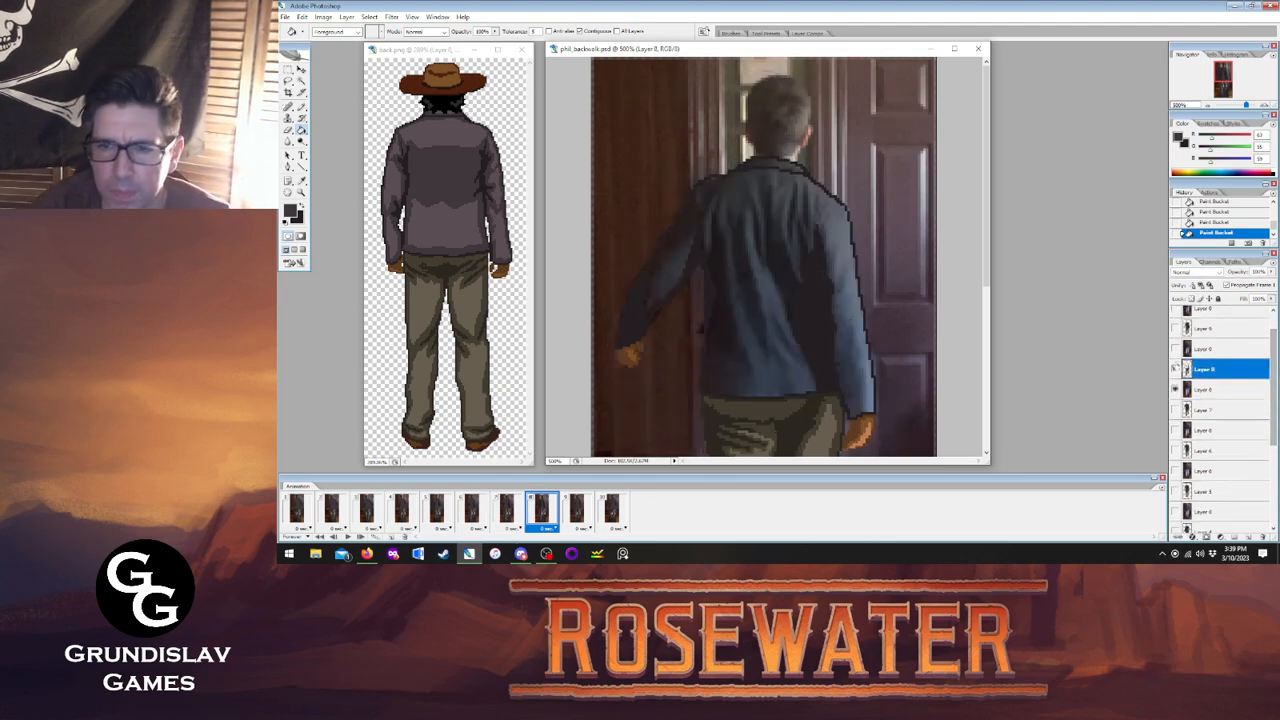
{"action": "left_click", "coordinate": [675, 253]}
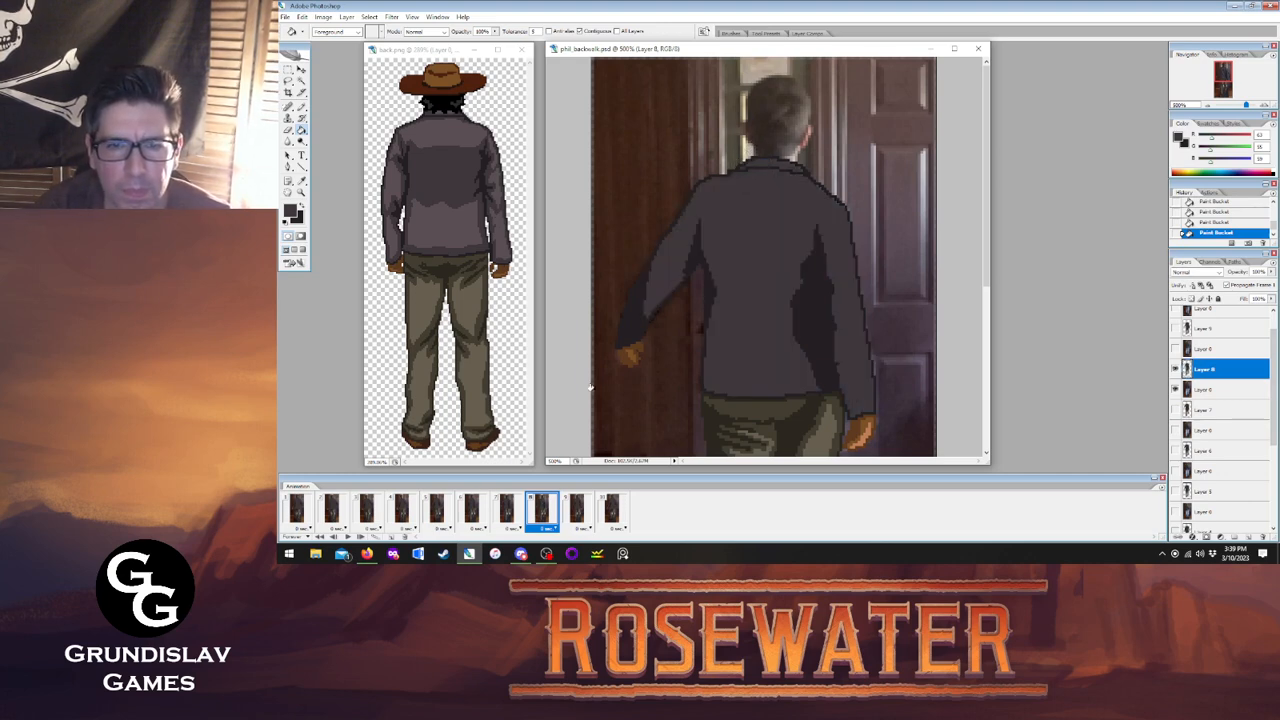
Check the jacket fill on frames 9 and 10 and play the walk animation through.
{"action": "left_click", "coordinate": [578, 511]}
{"action": "left_click", "coordinate": [1232, 331]}
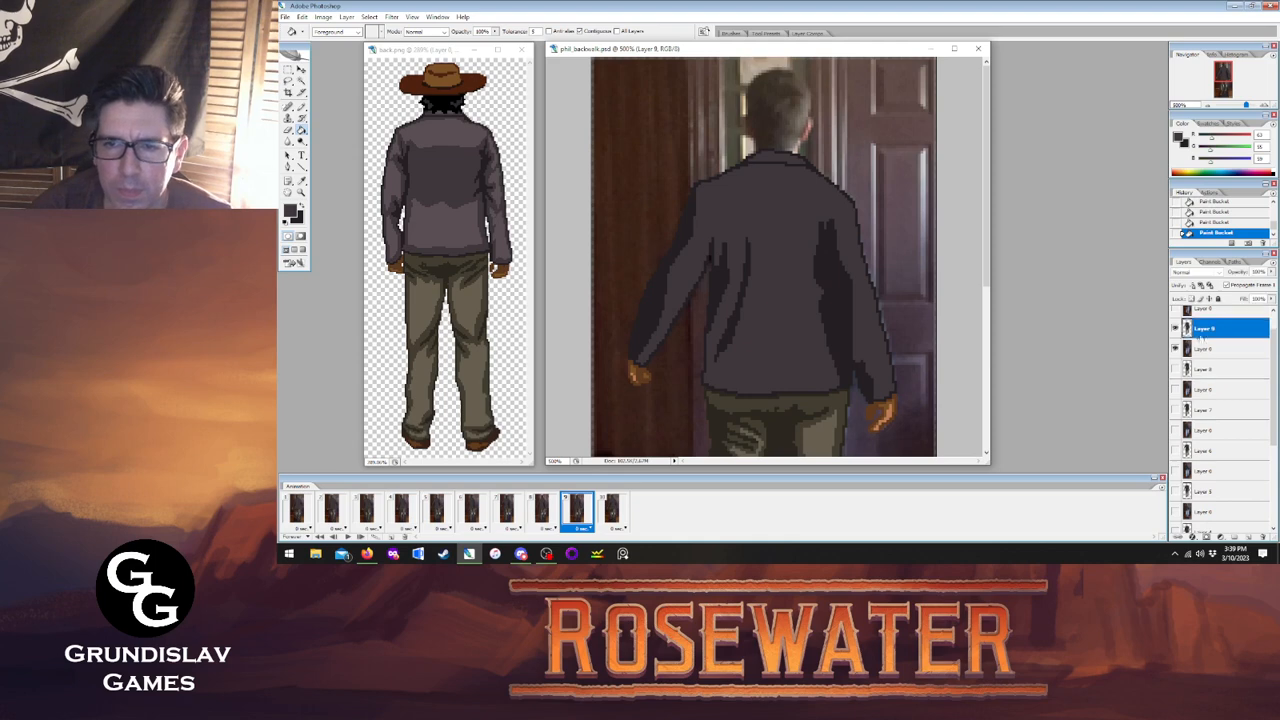
{"action": "left_click", "coordinate": [611, 510]}
{"action": "left_click", "coordinate": [348, 537]}
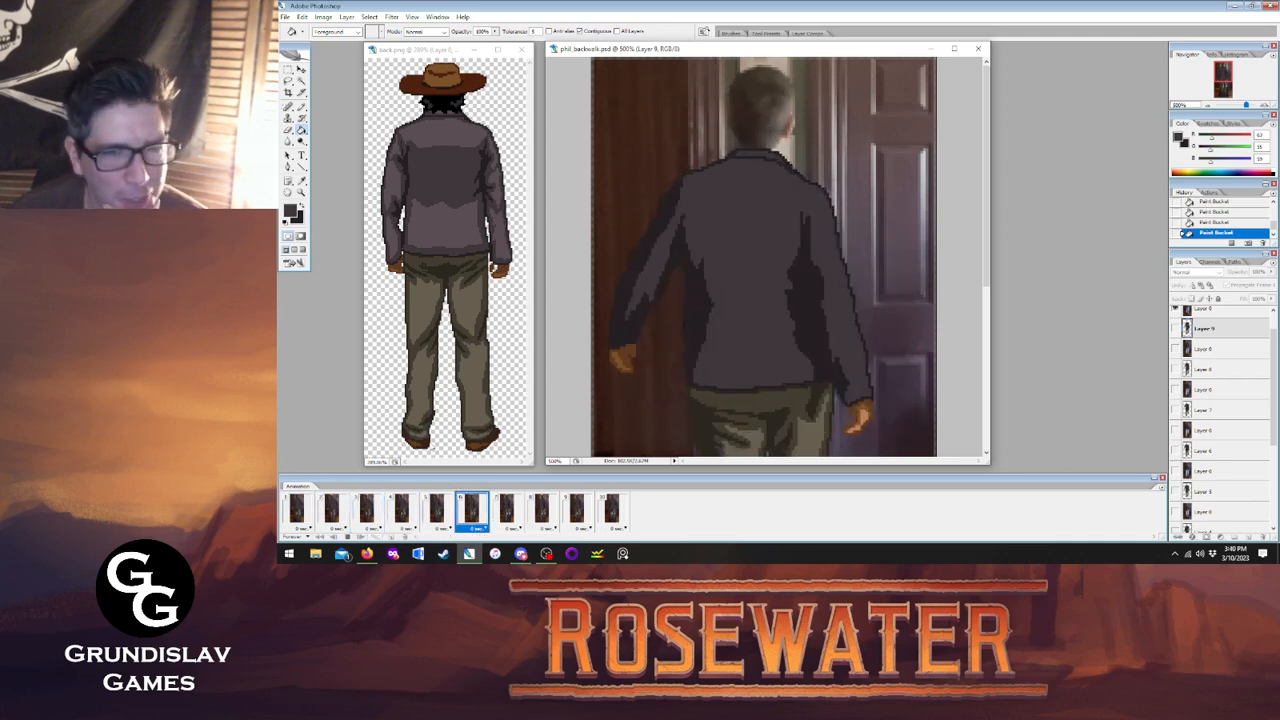
{"action": "left_click", "coordinate": [347, 536]}
Sample the lighter grey from the reference jacket and pencil highlight outlines on the upper and lower back of frame 1's Layer 1.
{"action": "left_click", "coordinate": [297, 511]}
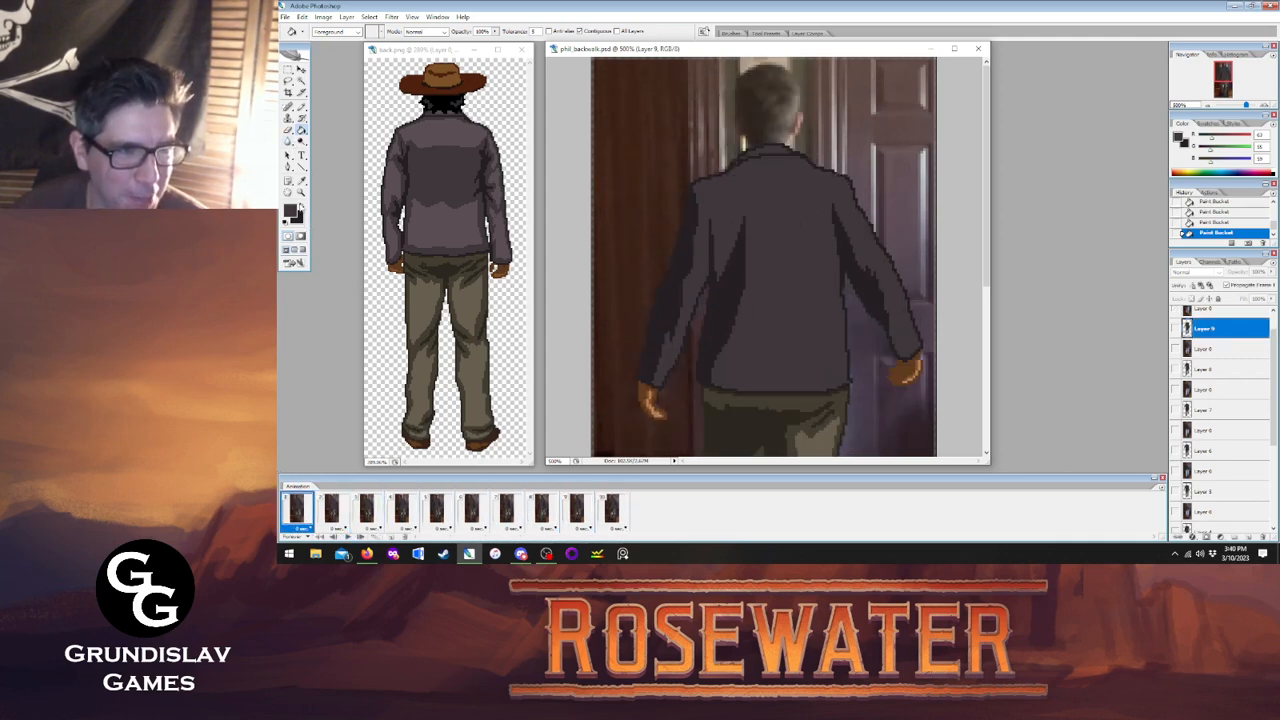
{"action": "key", "text": "i"}
{"action": "left_click", "coordinate": [440, 130]}
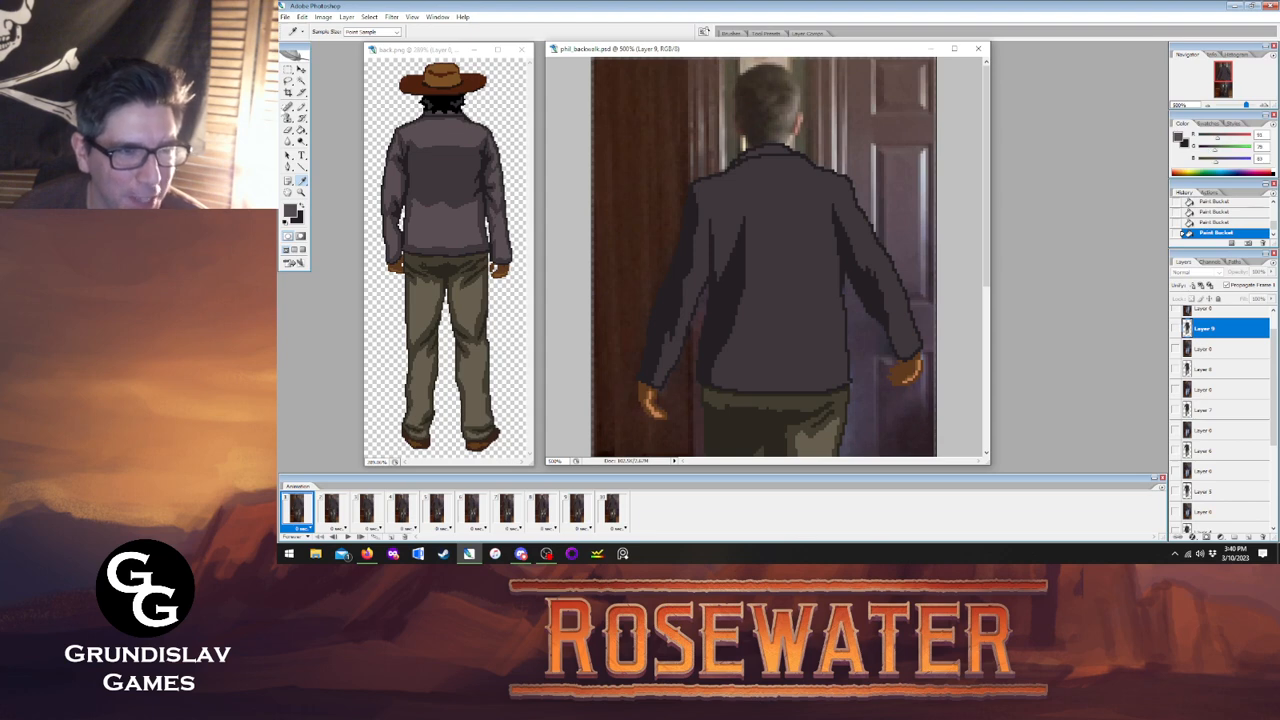
{"action": "left_click", "coordinate": [301, 107]}
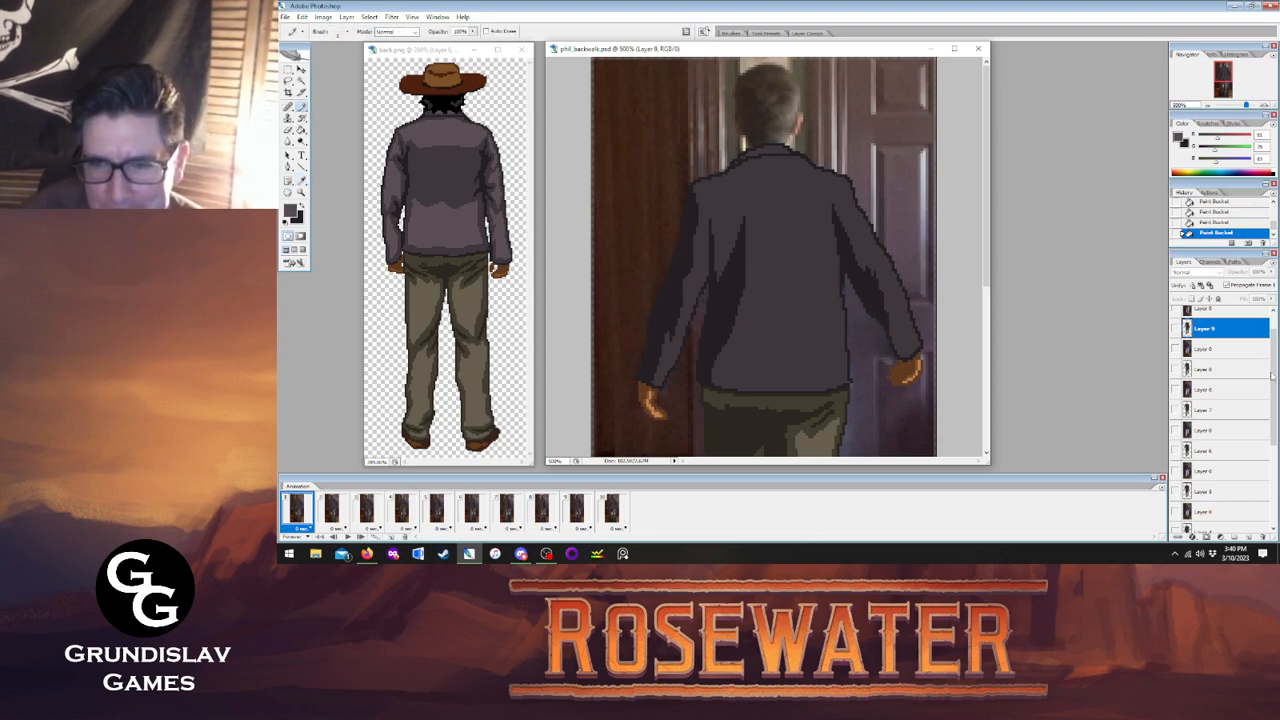
{"action": "left_click_drag", "start_coordinate": [1272, 376], "coordinate": [1246, 506]}
{"action": "left_click", "coordinate": [1232, 505]}
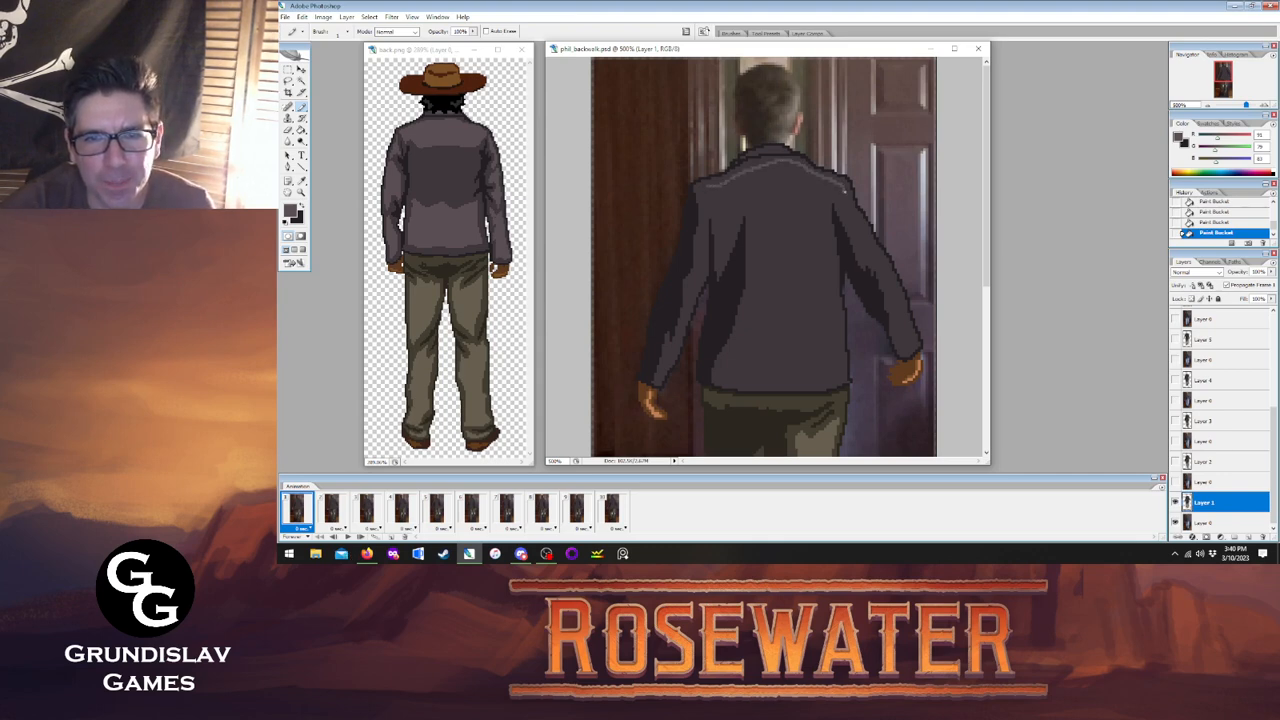
{"action": "left_click_drag", "start_coordinate": [782, 222], "coordinate": [749, 212]}
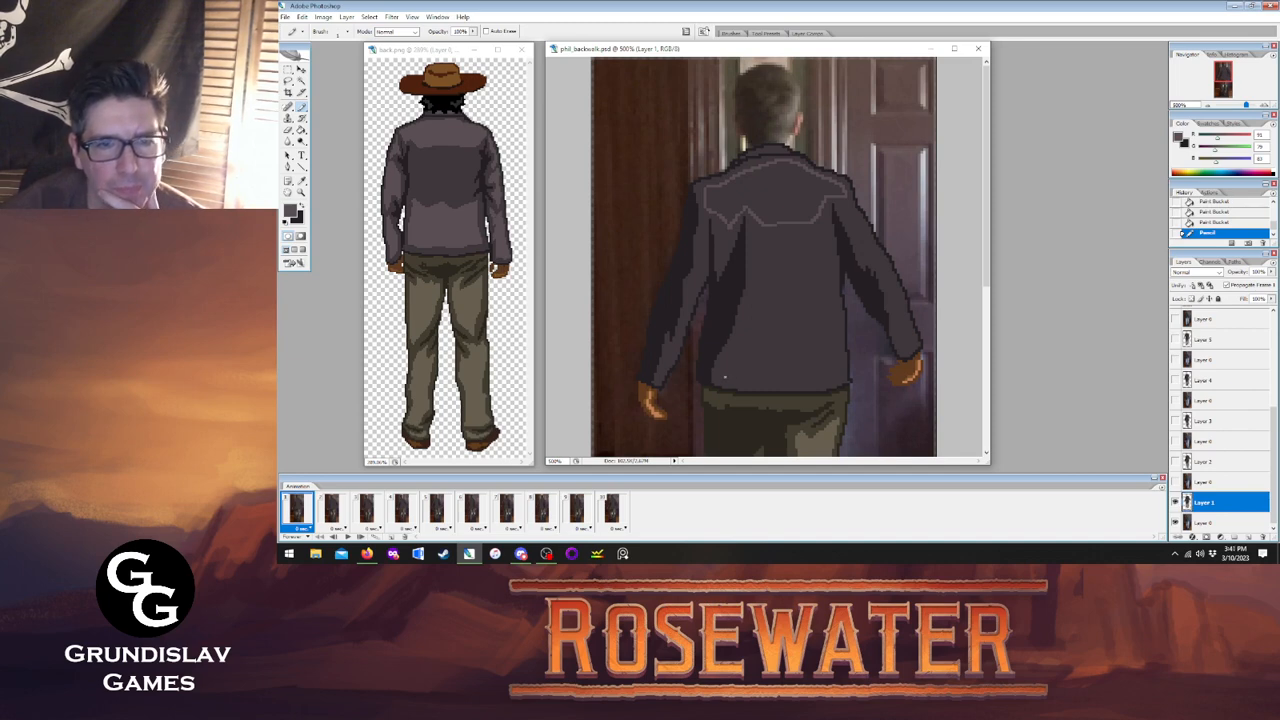
{"action": "left_click_drag", "start_coordinate": [720, 375], "coordinate": [741, 325]}
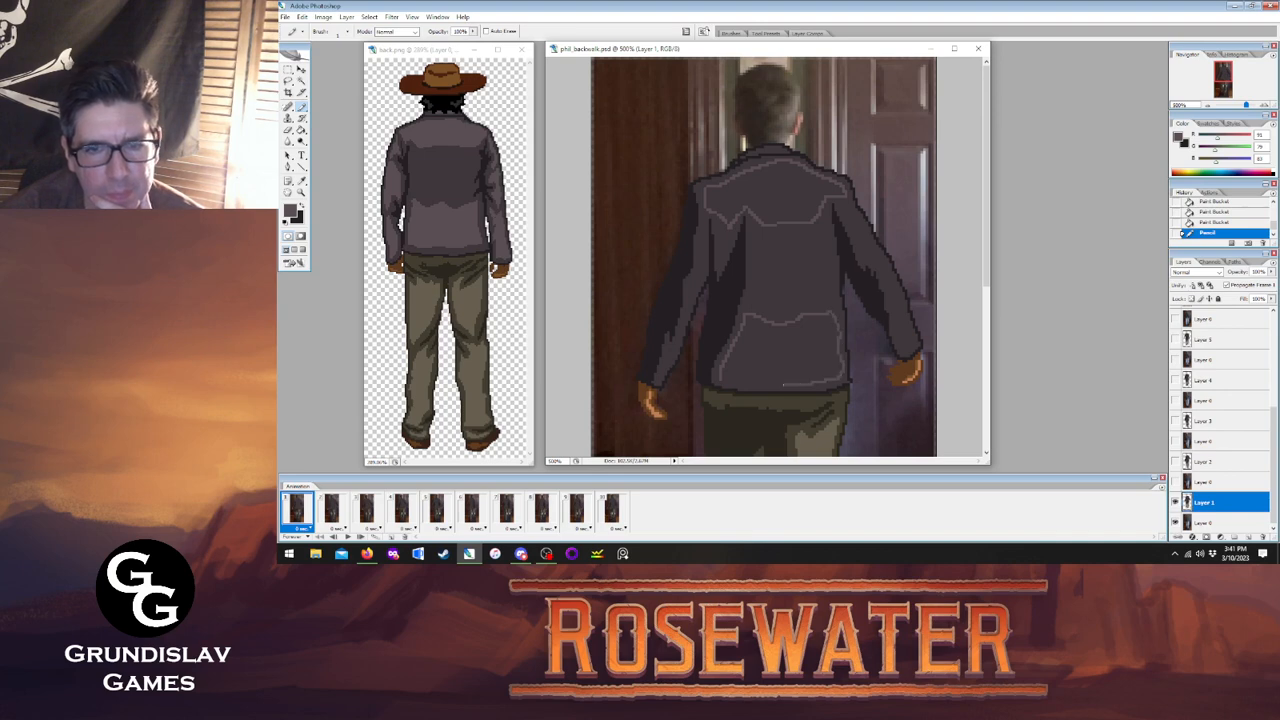
{"action": "left_click", "coordinate": [724, 380]}
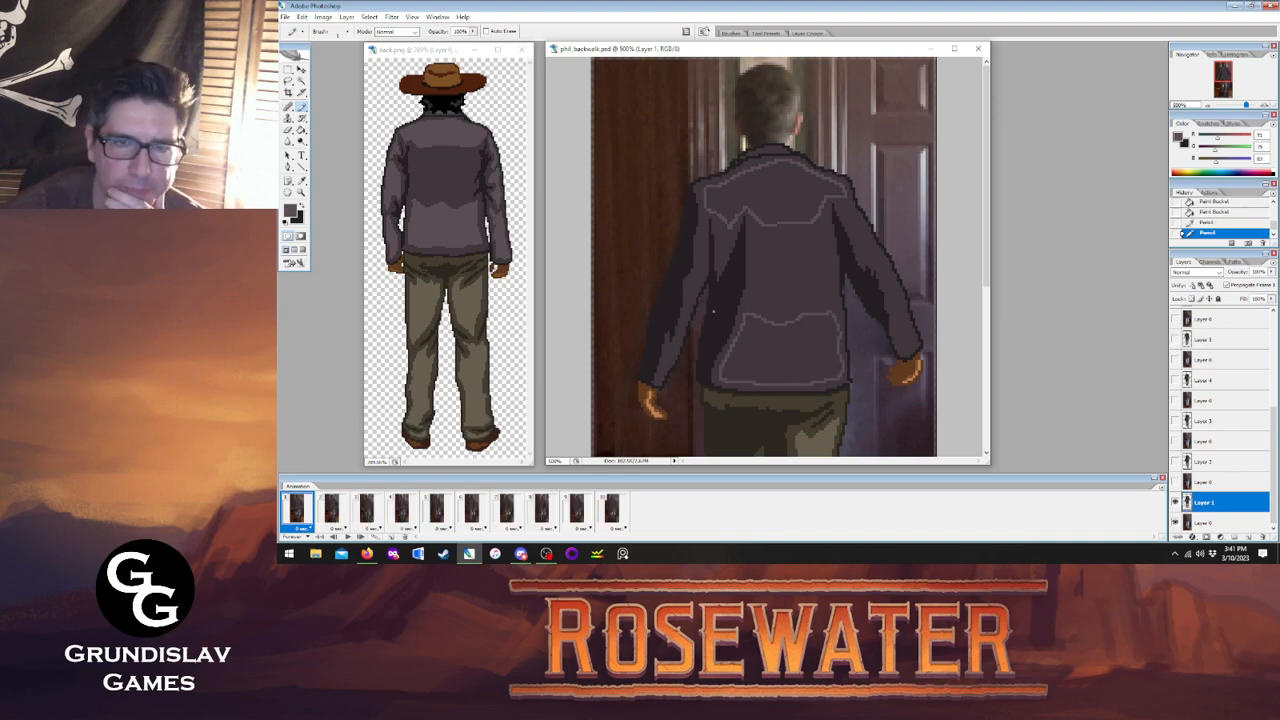
Pencil the lower-back highlight outline on frame 10's Layer 10 in the lighter grey, using frame 1 as a guide.
{"action": "left_click", "coordinate": [613, 510]}
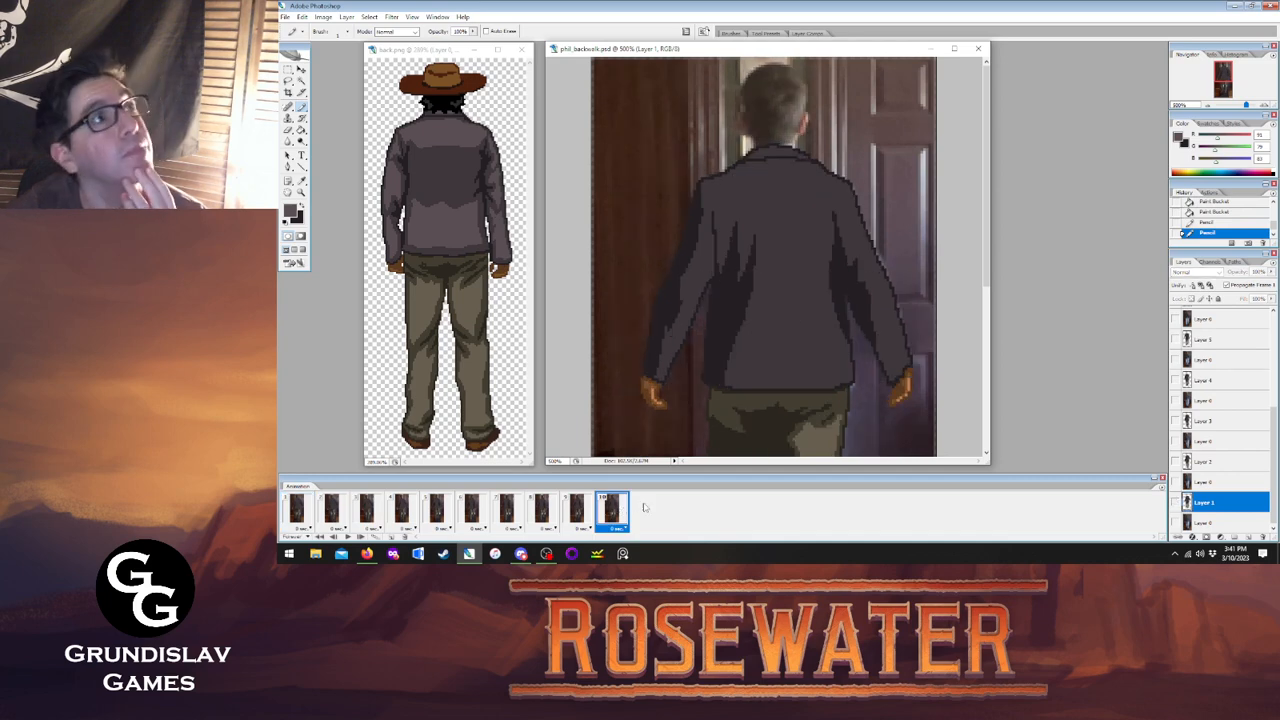
{"action": "left_click_drag", "start_coordinate": [1271, 426], "coordinate": [1271, 325]}
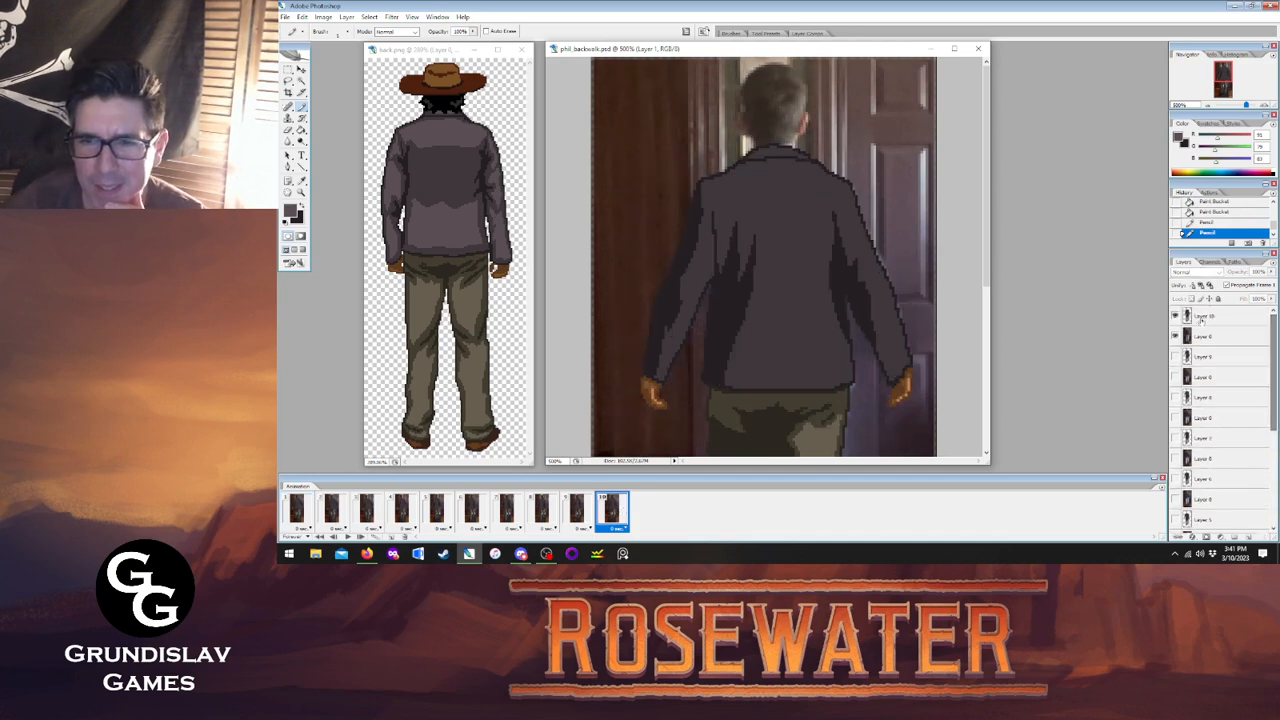
{"action": "left_click", "coordinate": [1208, 316]}
{"action": "left_click", "coordinate": [297, 510]}
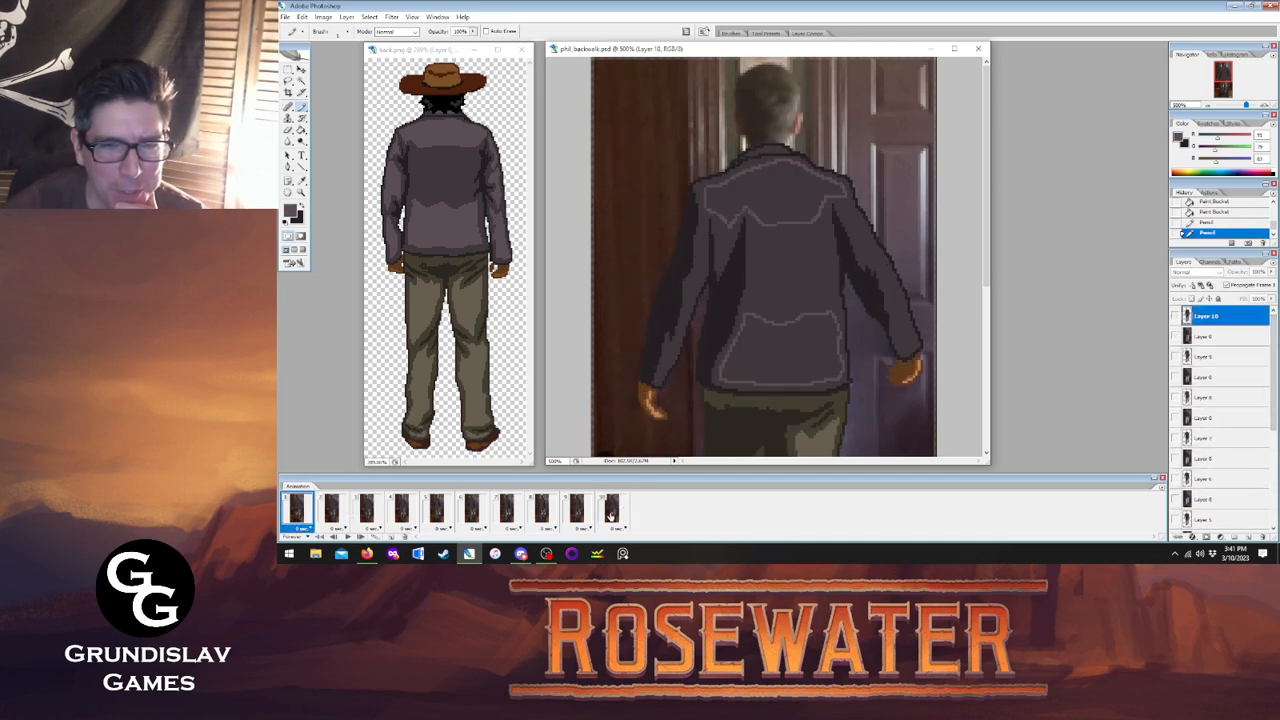
{"action": "left_click", "coordinate": [611, 513]}
{"action": "left_click_drag", "start_coordinate": [729, 384], "coordinate": [752, 320]}
{"action": "left_click", "coordinate": [297, 510]}
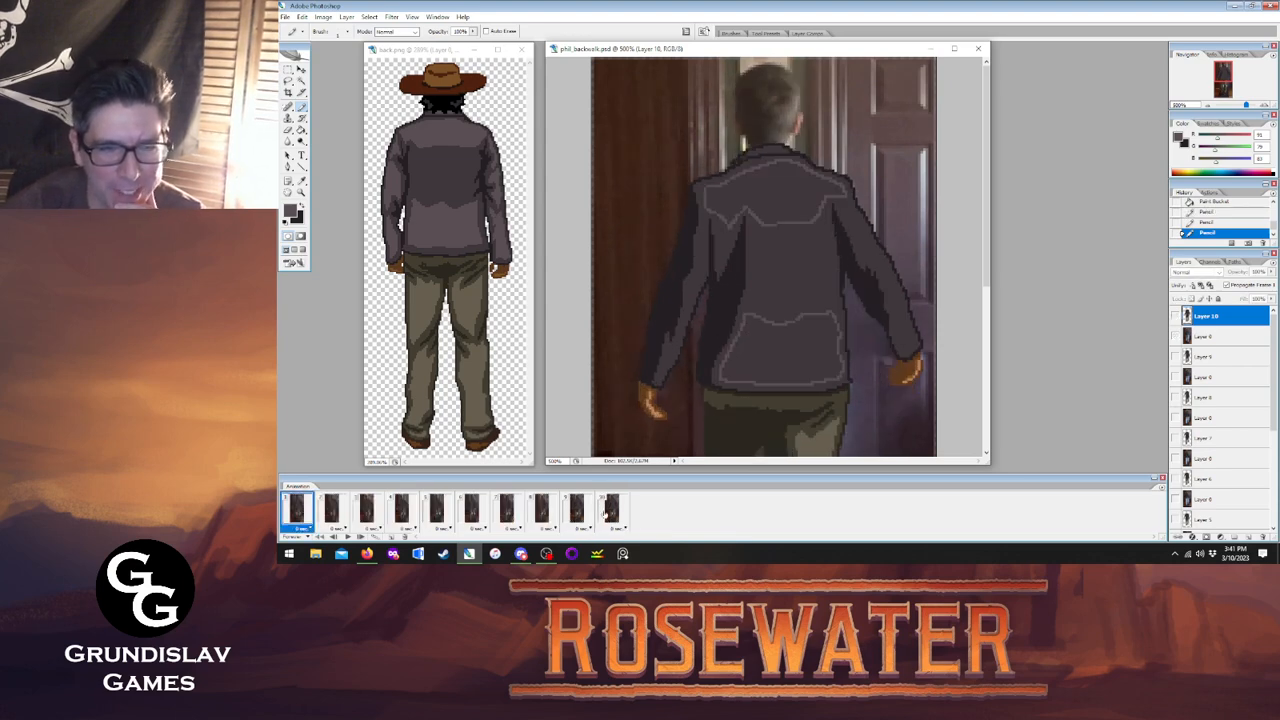
{"action": "left_click", "coordinate": [608, 514]}
{"action": "left_click_drag", "start_coordinate": [750, 314], "coordinate": [822, 316]}
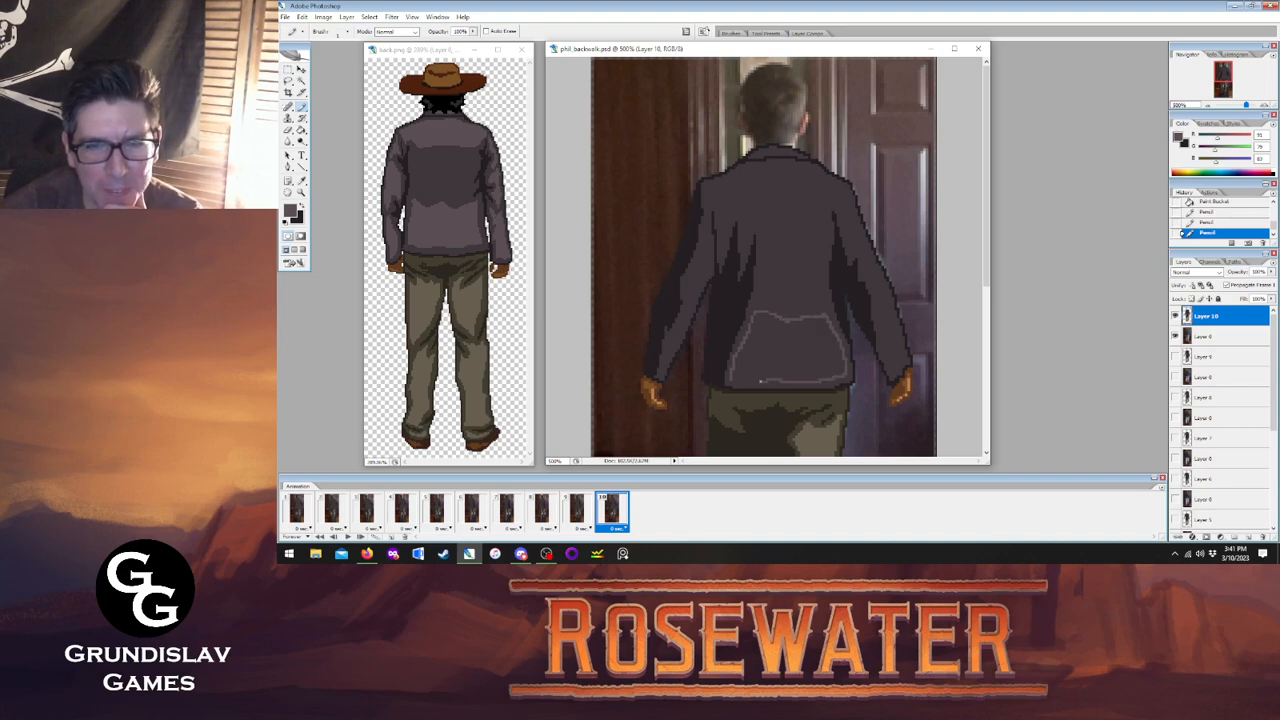
{"action": "left_click", "coordinate": [780, 381]}
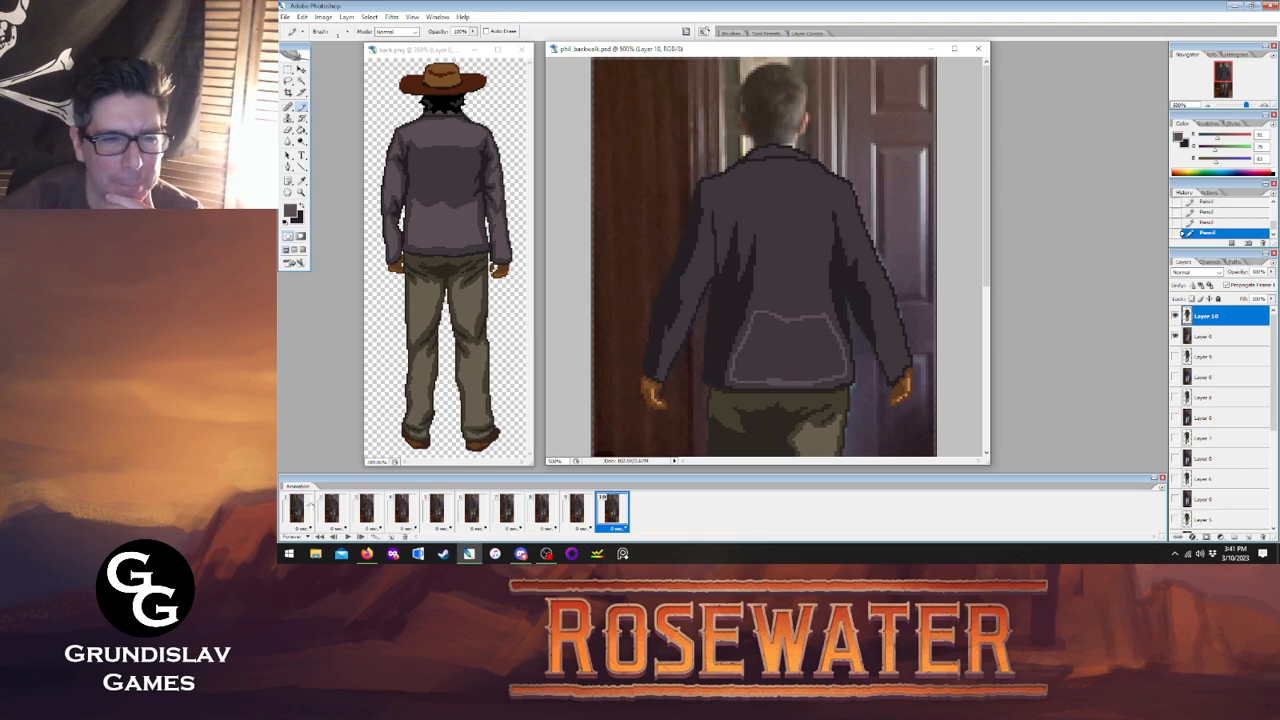
Pencil the shoulder and upper-back highlight outline on frame 10's Layer 10, comparing its shape with frame 1.
{"action": "left_click", "coordinate": [302, 510]}
{"action": "left_click", "coordinate": [609, 514]}
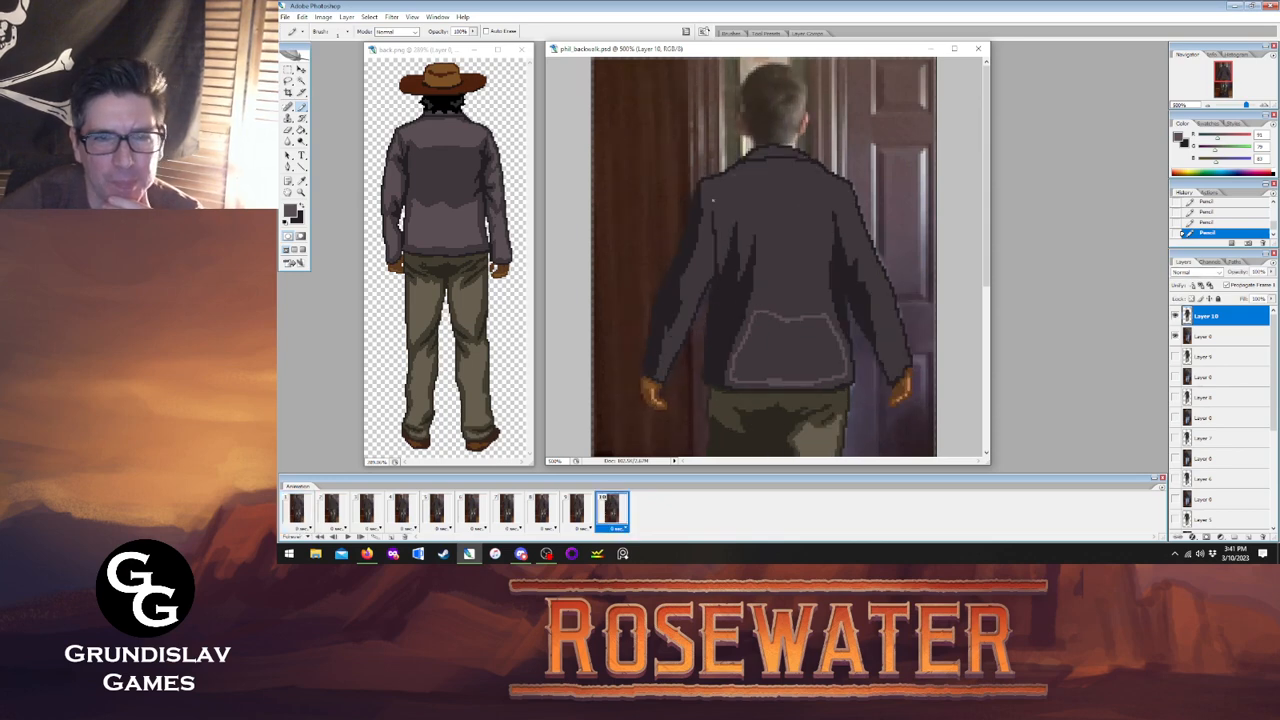
{"action": "left_click_drag", "start_coordinate": [725, 181], "coordinate": [762, 168]}
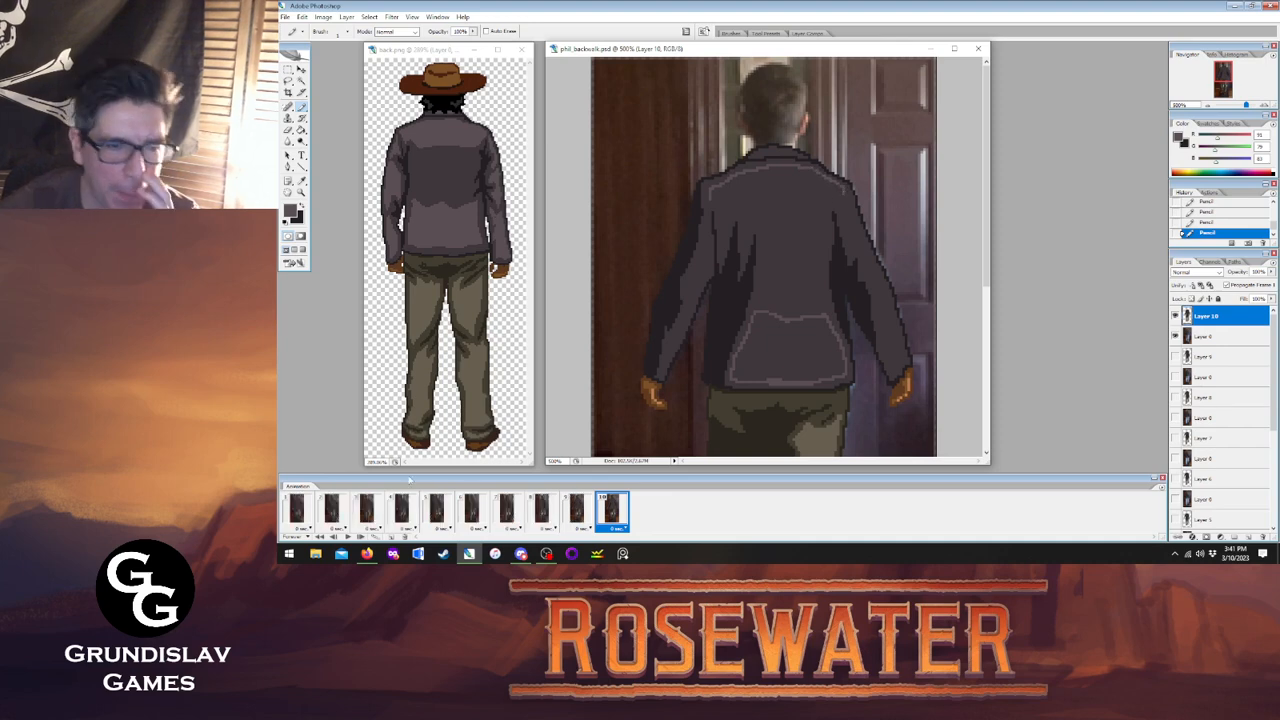
{"action": "left_click", "coordinate": [297, 510]}
{"action": "left_click", "coordinate": [609, 512]}
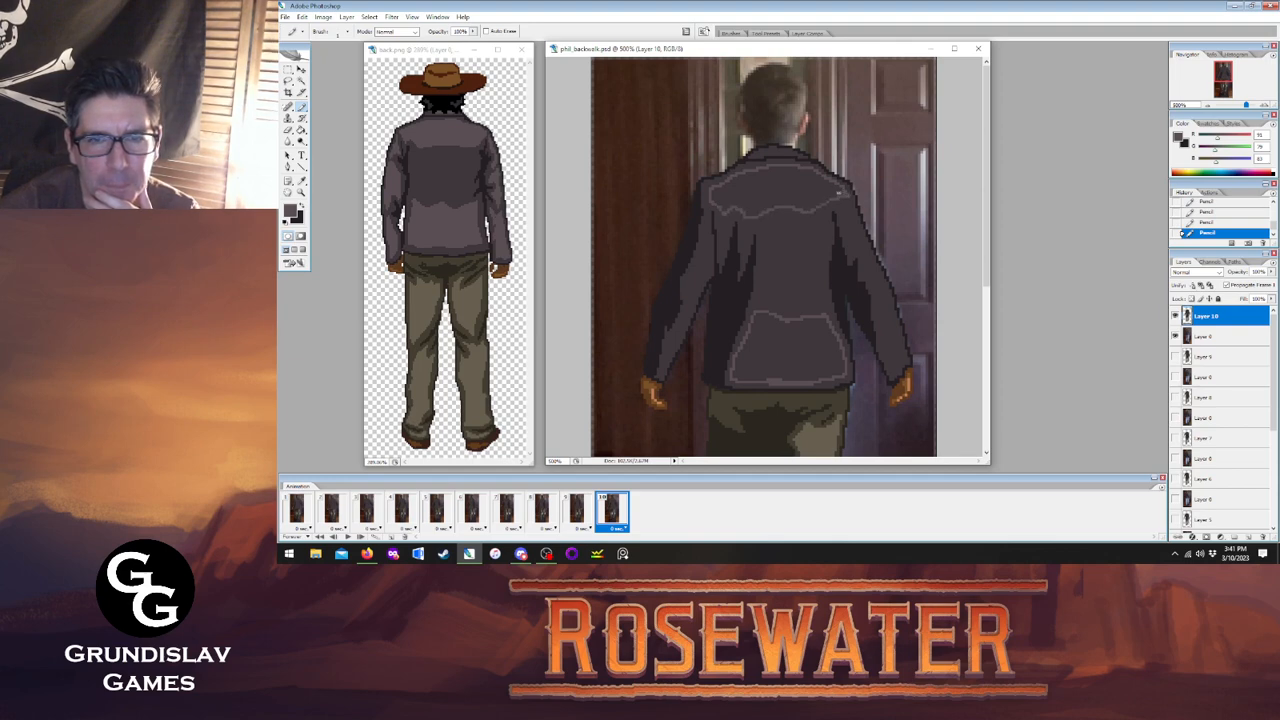
{"action": "left_click", "coordinate": [298, 510]}
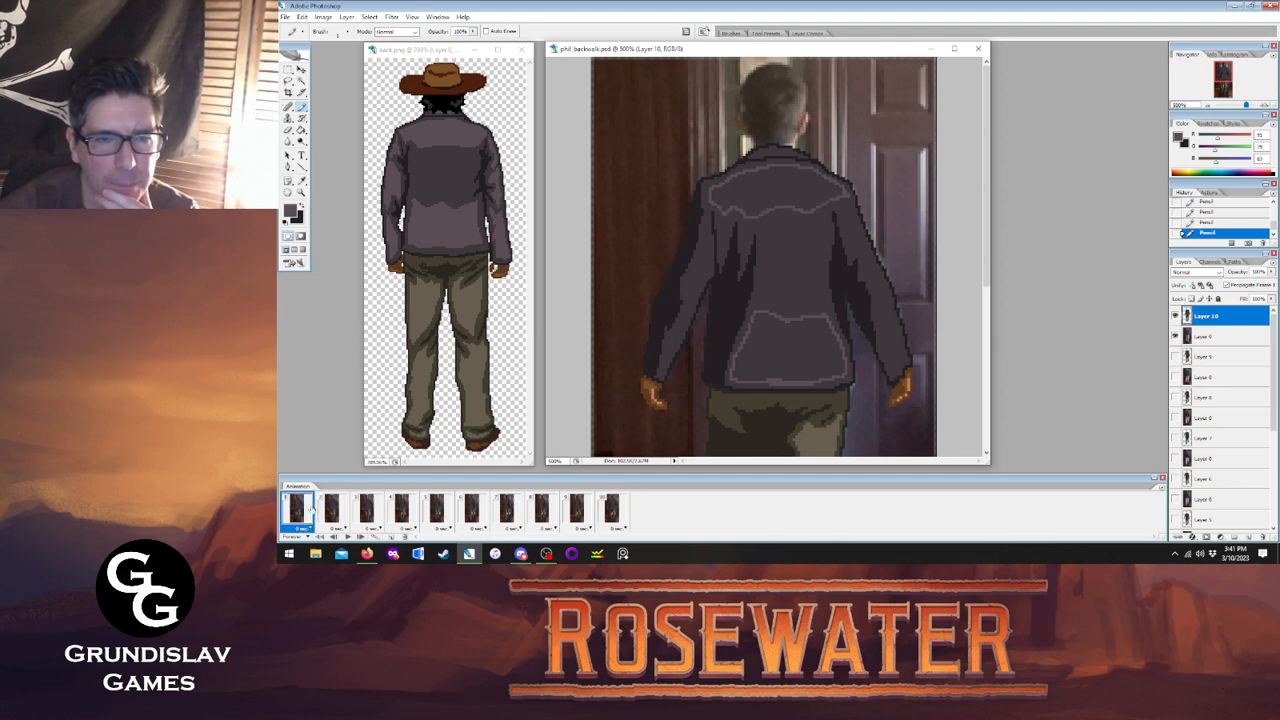
{"action": "left_click", "coordinate": [610, 511]}
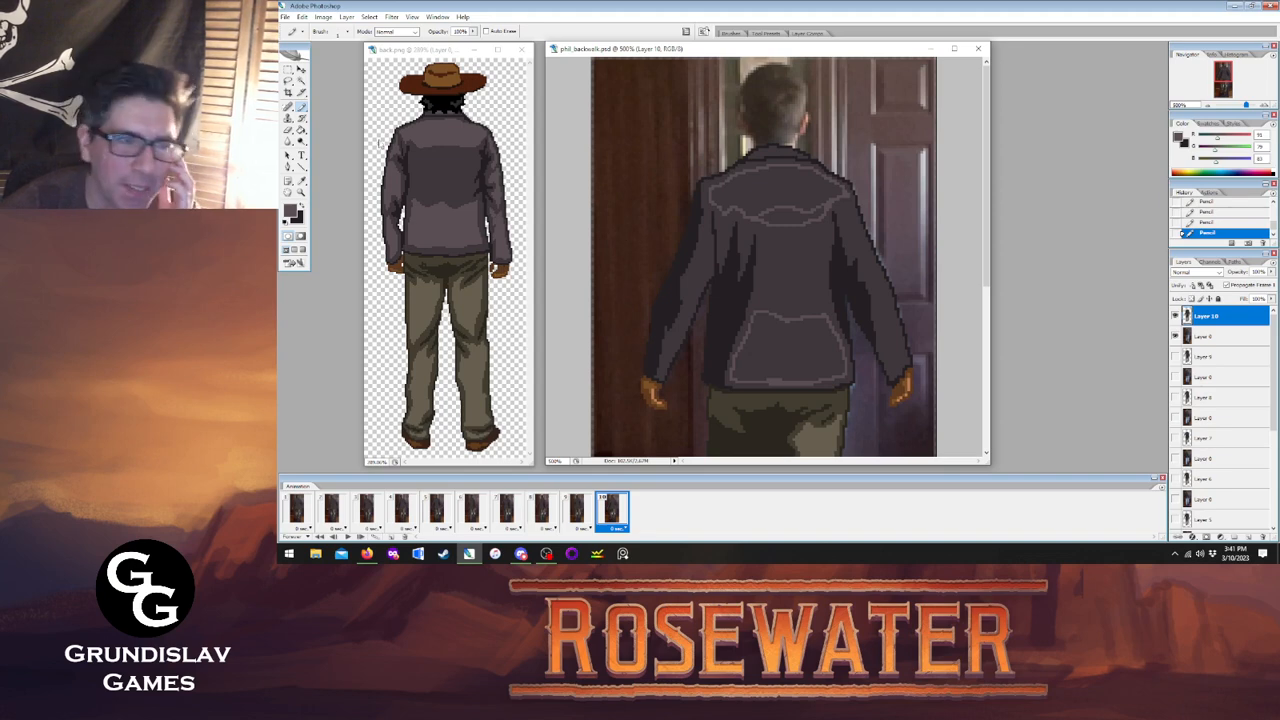
Fill the outlined upper-back and lower-back highlights on frame 10's jacket with the lighter grey.
{"action": "left_click", "coordinate": [301, 130]}
{"action": "left_click", "coordinate": [775, 185]}
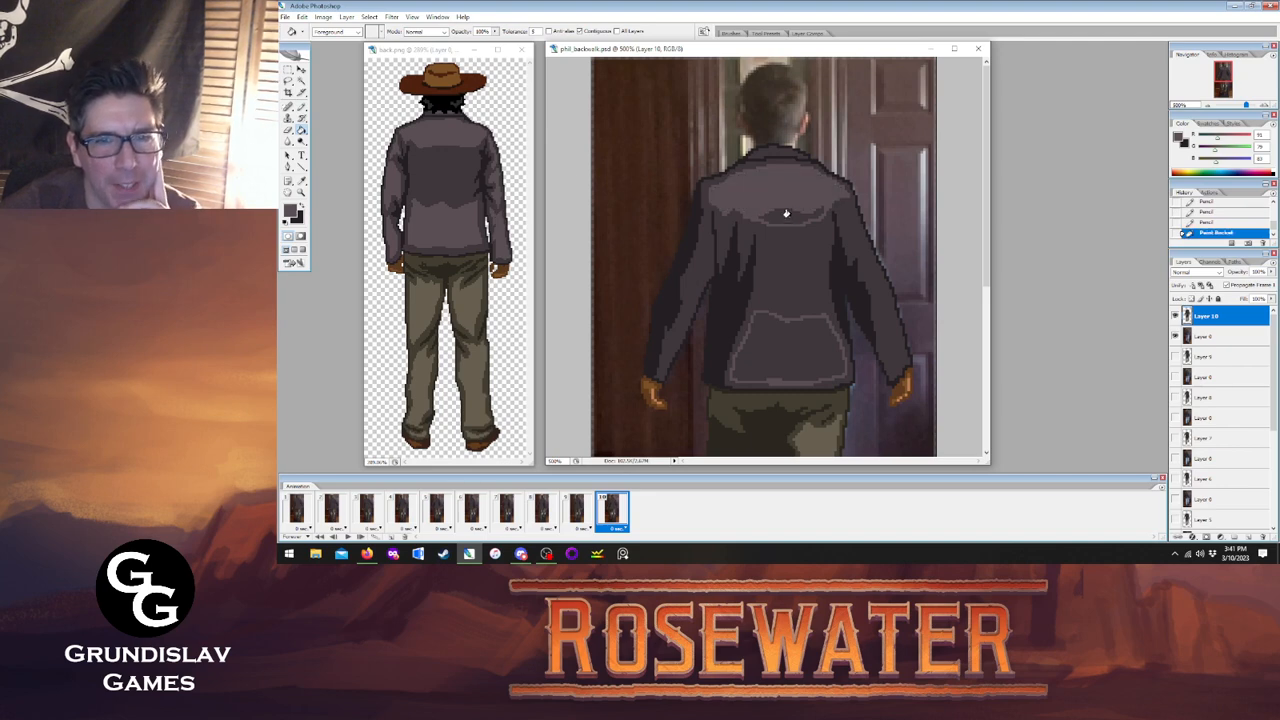
{"action": "left_click", "coordinate": [788, 218]}
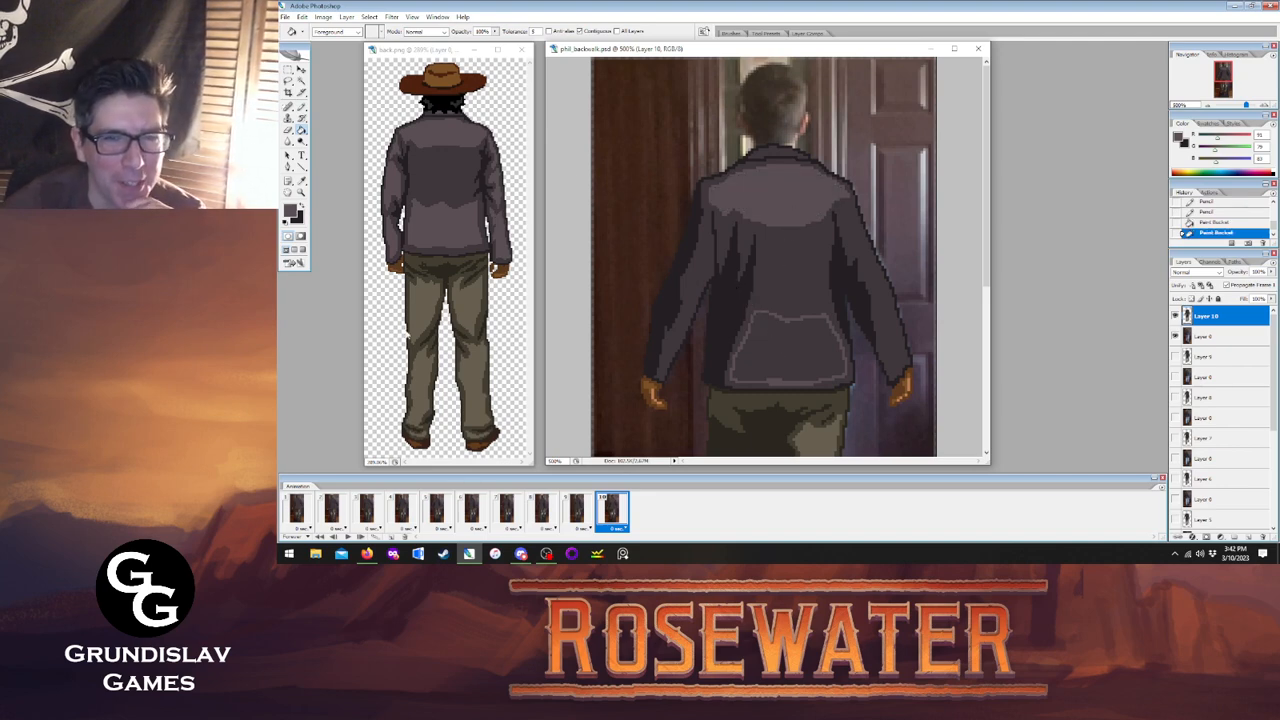
{"action": "left_click", "coordinate": [787, 347]}
Pencil lighter grey highlight pixels along the jacket collar on frame 10's Layer 10.
{"action": "key", "text": "b"}
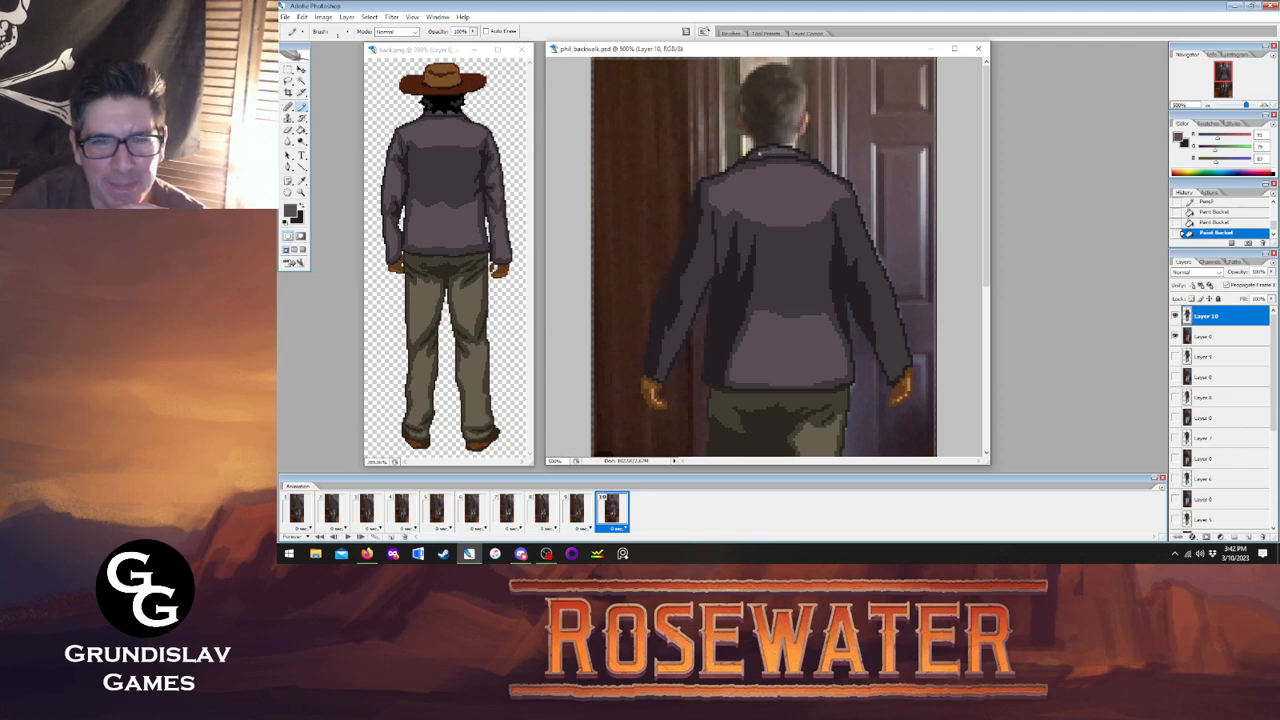
{"action": "left_click", "coordinate": [761, 154]}
{"action": "left_click", "coordinate": [766, 154]}
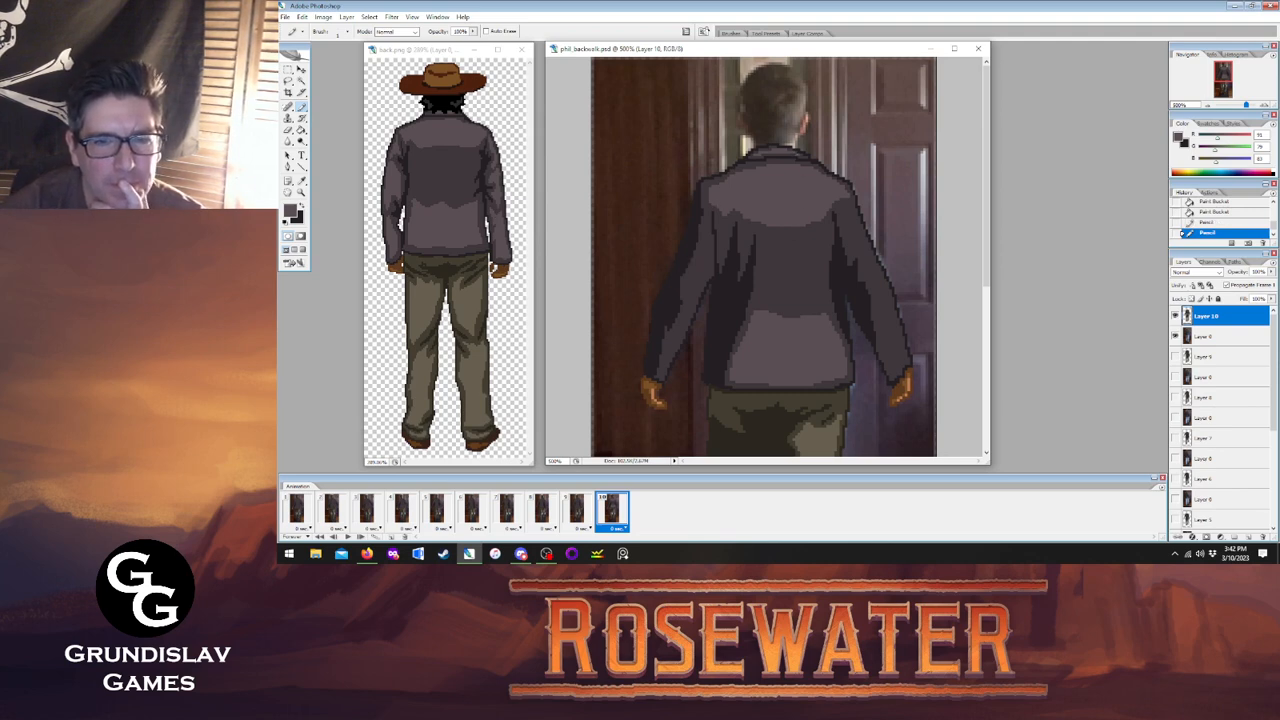
Pencil lighter grey highlights along both jacket sleeves on frame 10's Layer 10 and fill the outlined right sleeve highlight.
{"action": "left_click", "coordinate": [1175, 316]}
{"action": "left_click", "coordinate": [1175, 316]}
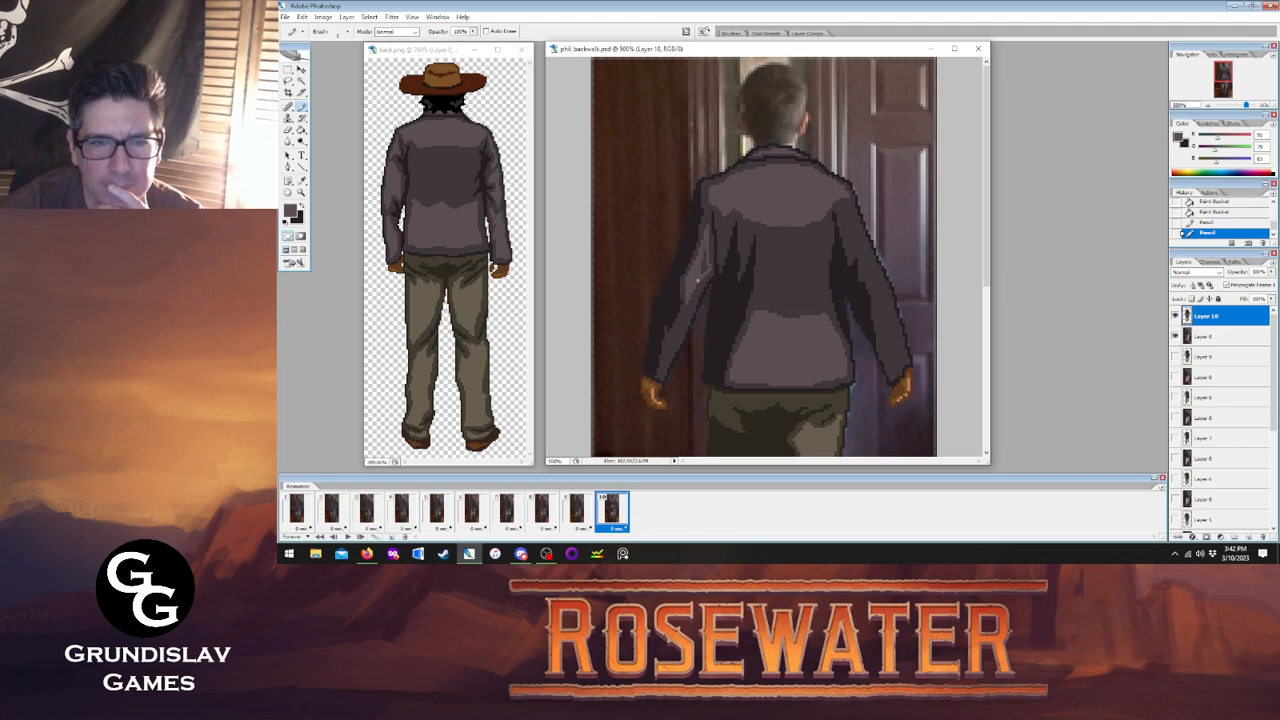
{"action": "left_click", "coordinate": [705, 268]}
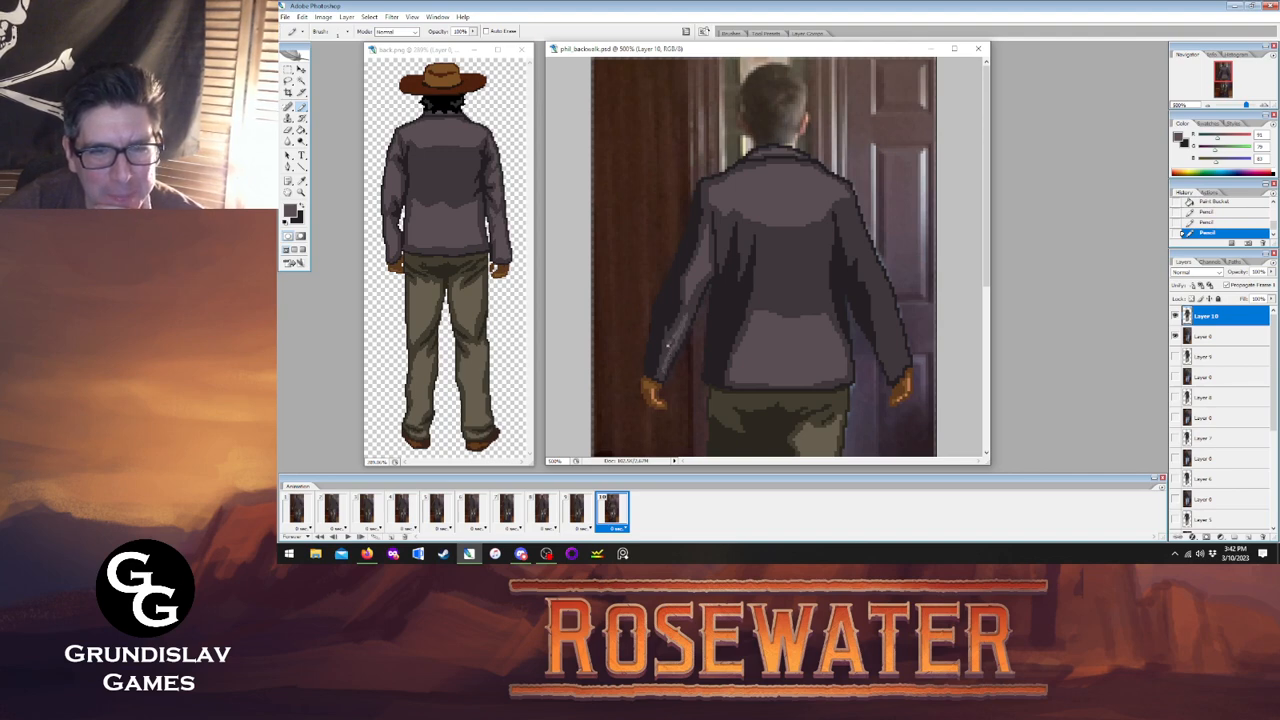
{"action": "left_click", "coordinate": [686, 316]}
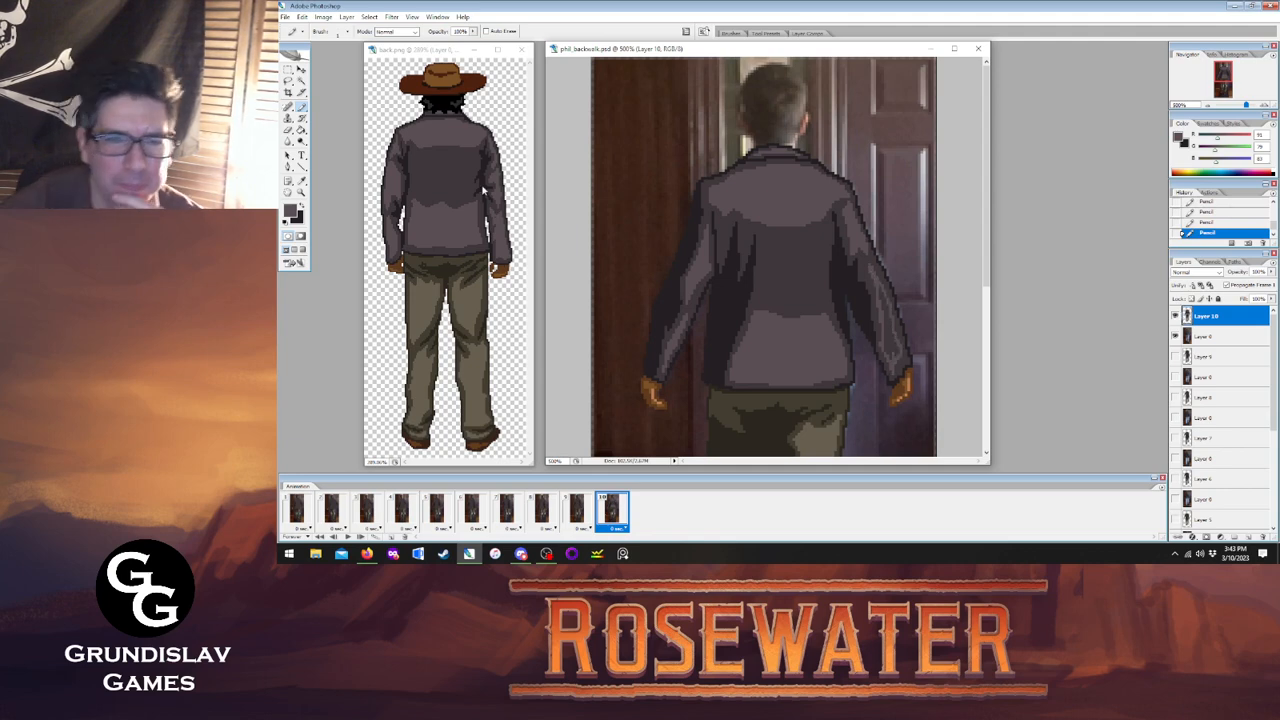
{"action": "key", "text": "g"}
{"action": "left_click", "coordinate": [886, 322]}
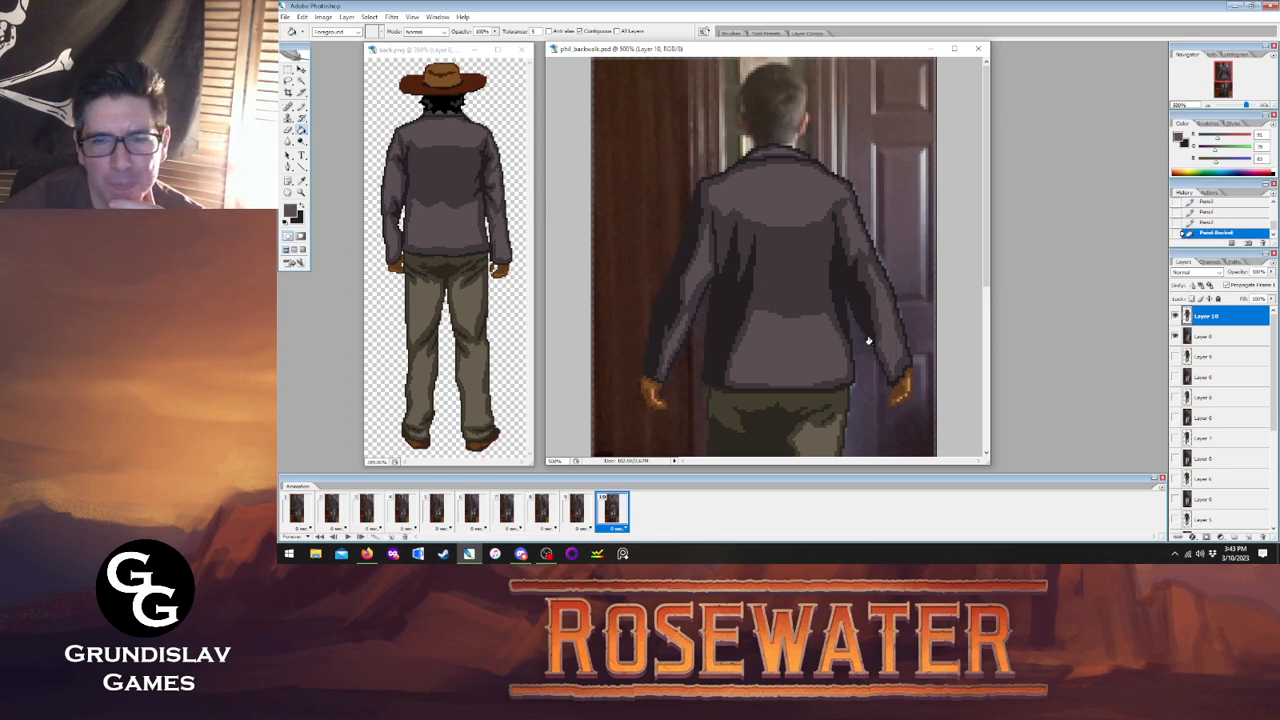
Pencil the lighter grey highlight on the left forearm of the jacket on frame 1's Layer 1, using frame 10 as a guide.
{"action": "left_click", "coordinate": [301, 106]}
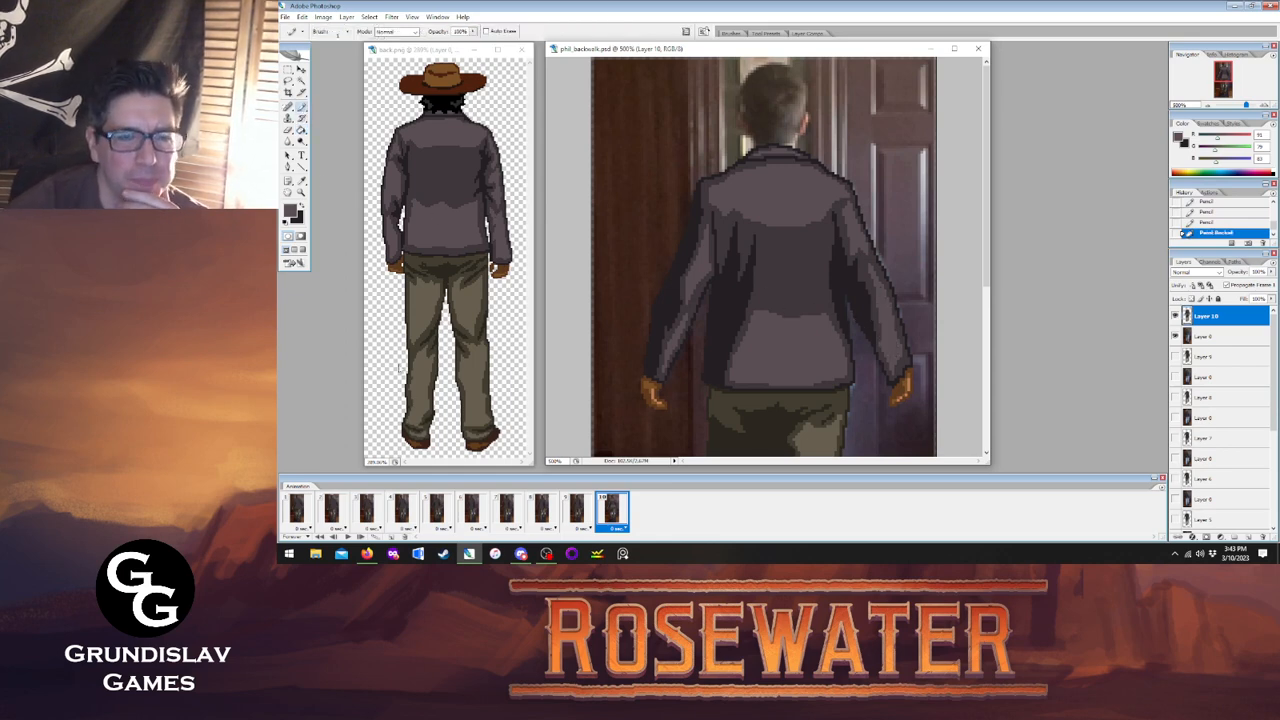
{"action": "left_click", "coordinate": [297, 511]}
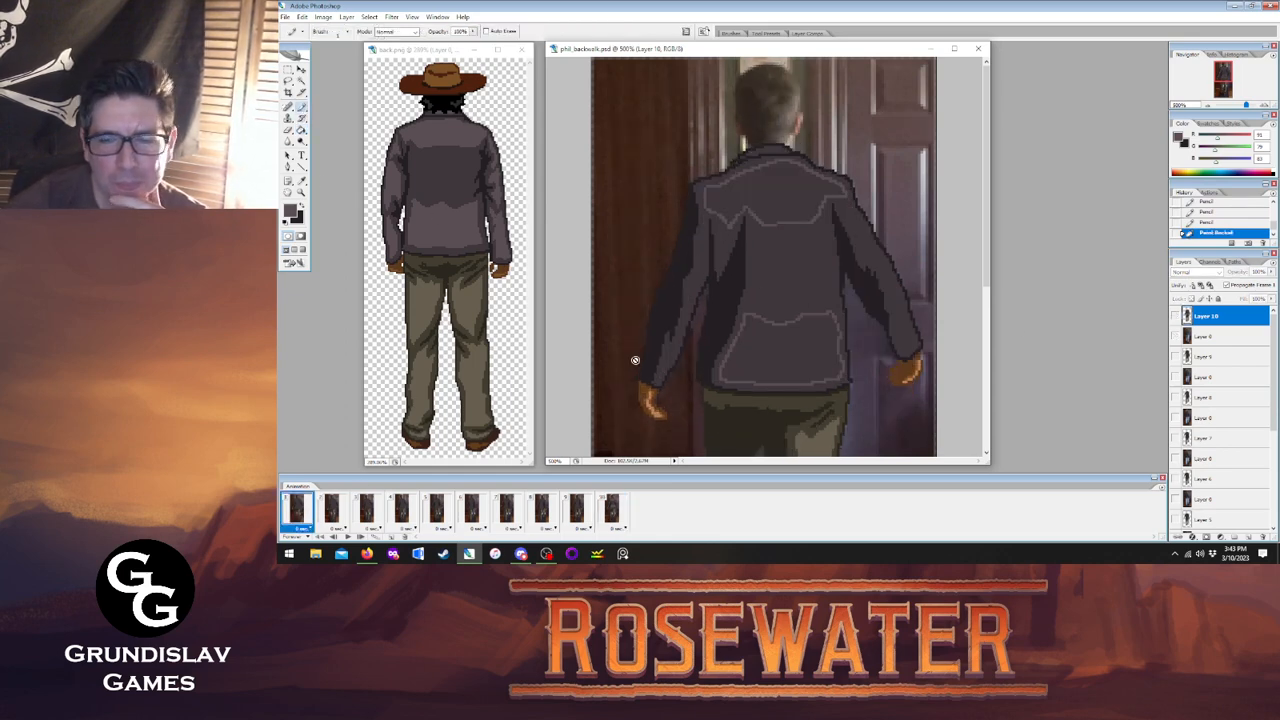
{"action": "left_click_drag", "start_coordinate": [1270, 360], "coordinate": [1270, 458]}
{"action": "left_click", "coordinate": [1205, 502]}
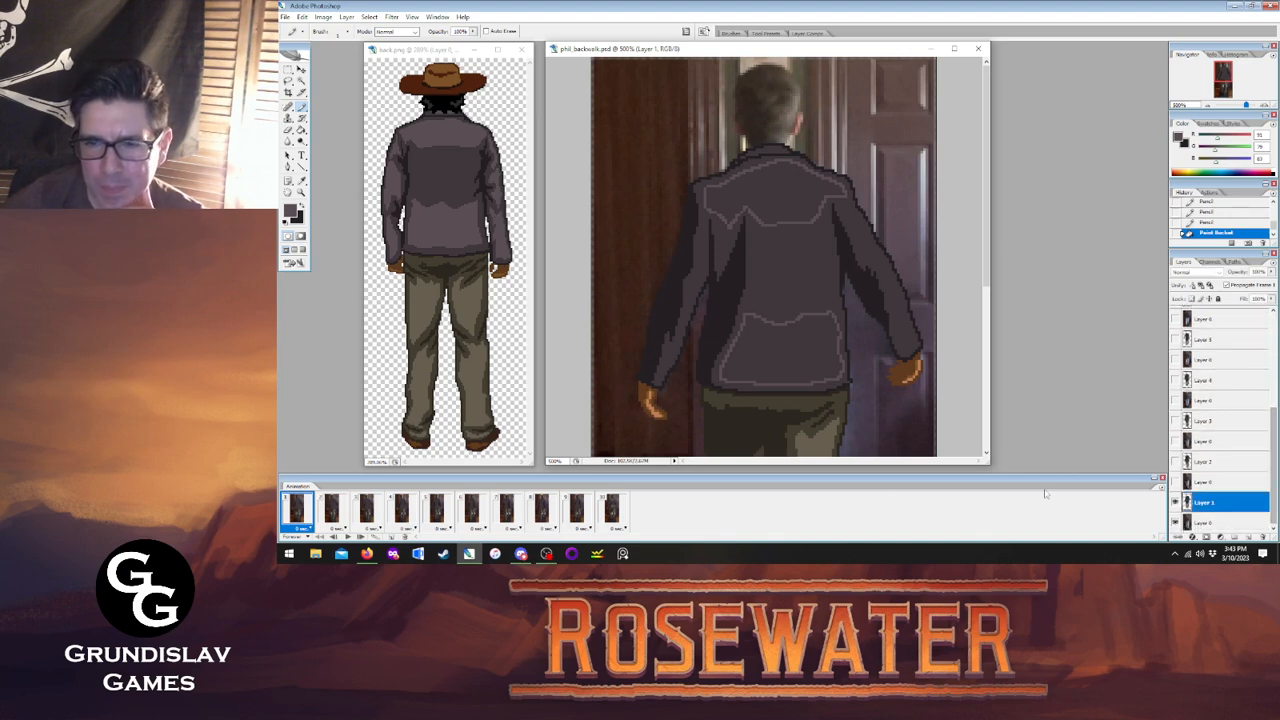
{"action": "left_click", "coordinate": [613, 511]}
{"action": "left_click", "coordinate": [297, 511]}
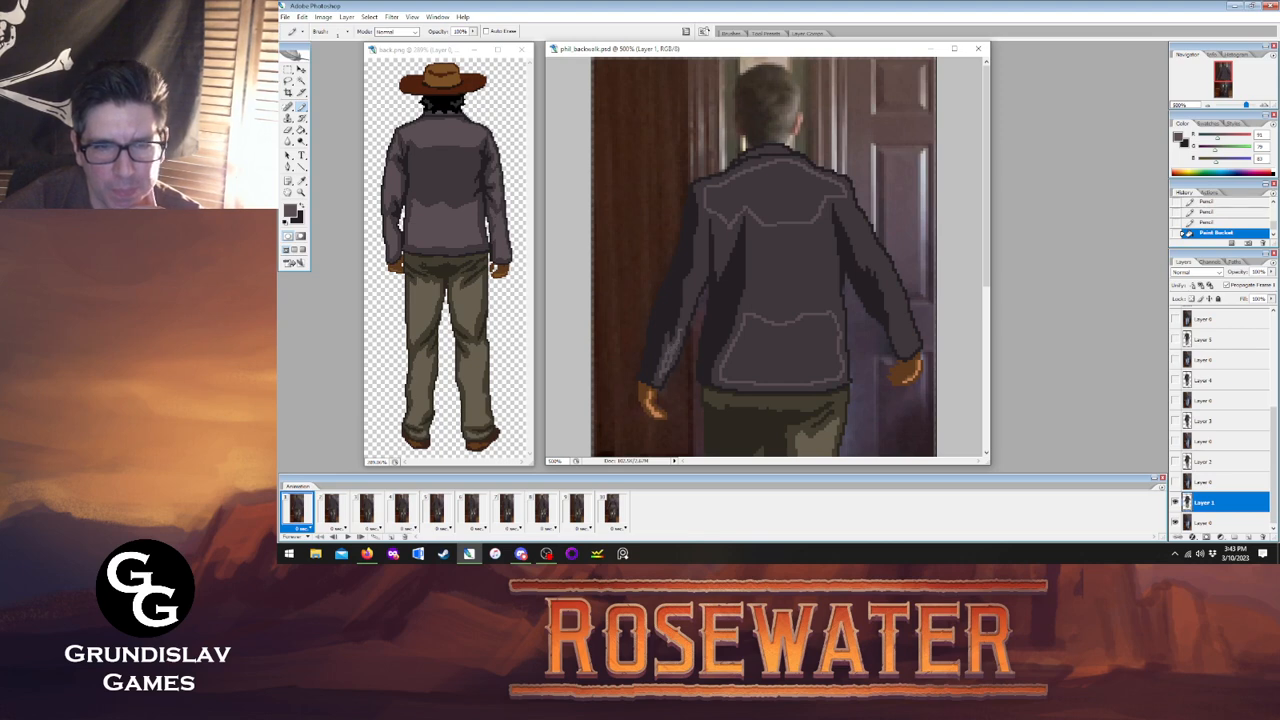
{"action": "left_click_drag", "start_coordinate": [678, 325], "coordinate": [668, 345]}
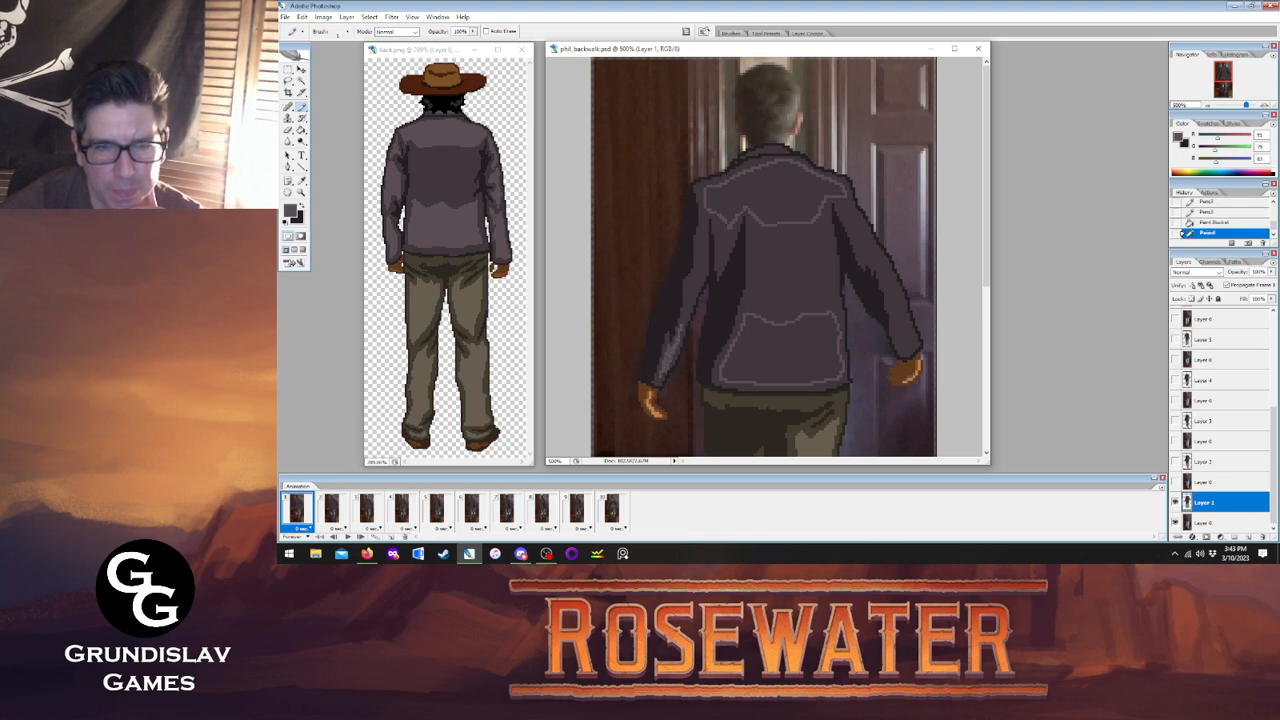
Pencil the highlight up the left upper sleeve on frame 1's Layer 1, matching it against frame 10.
{"action": "left_click", "coordinate": [610, 510]}
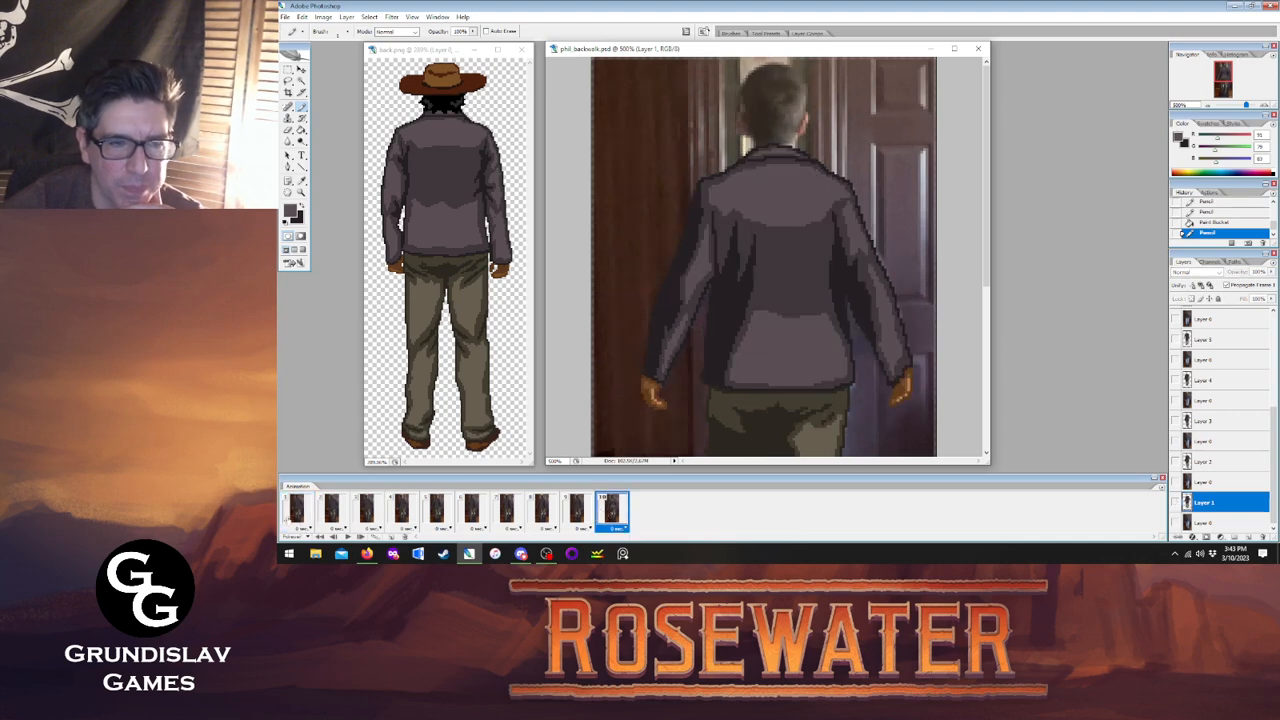
{"action": "left_click", "coordinate": [300, 512]}
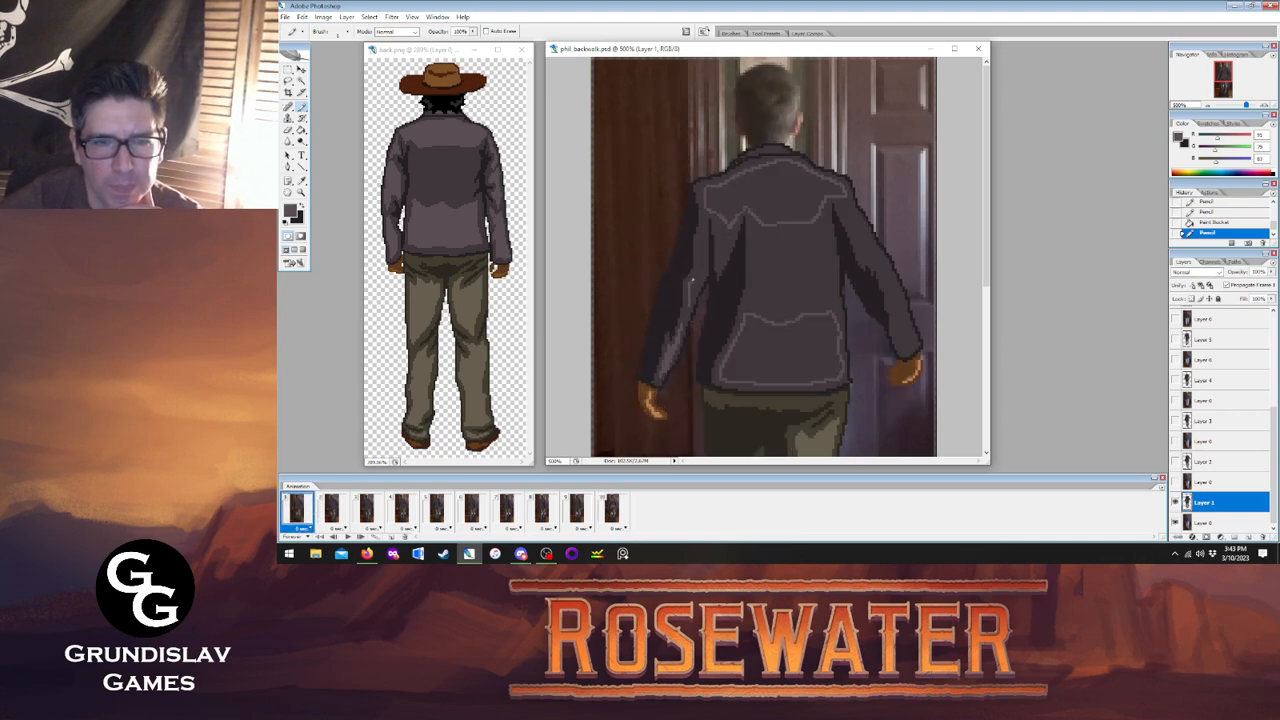
{"action": "left_click_drag", "start_coordinate": [704, 237], "coordinate": [692, 290]}
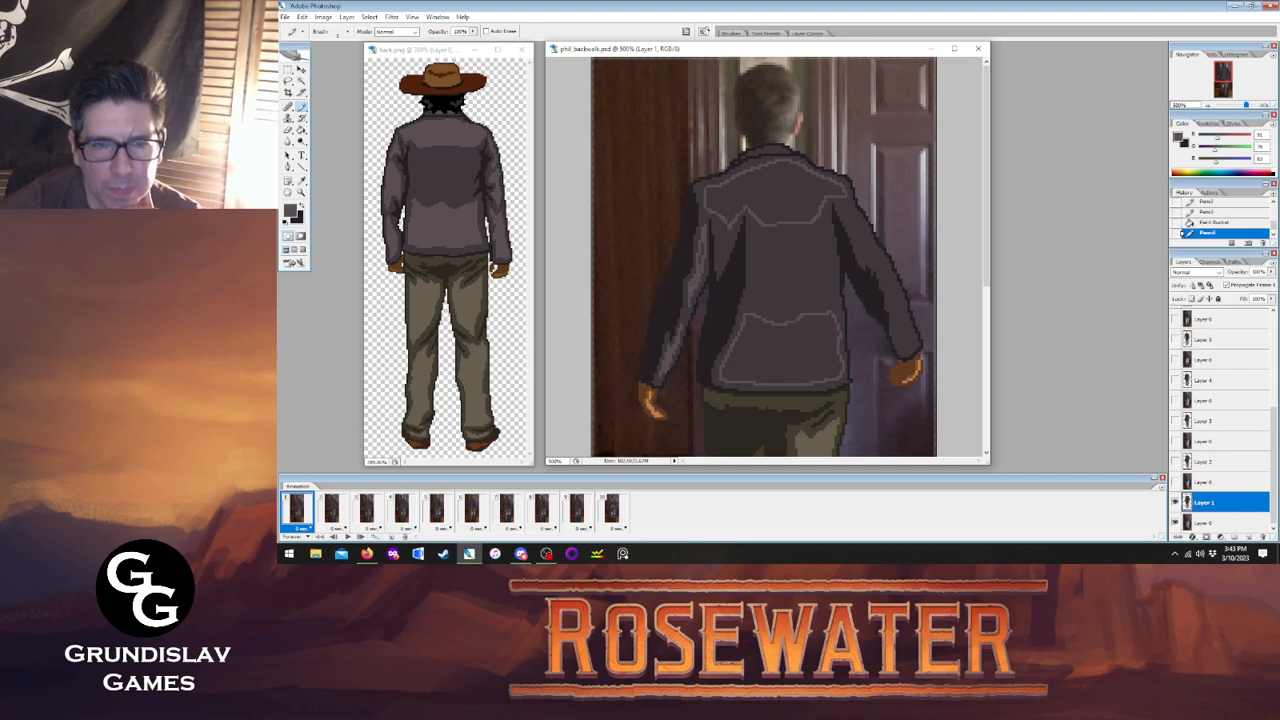
{"action": "left_click", "coordinate": [699, 262]}
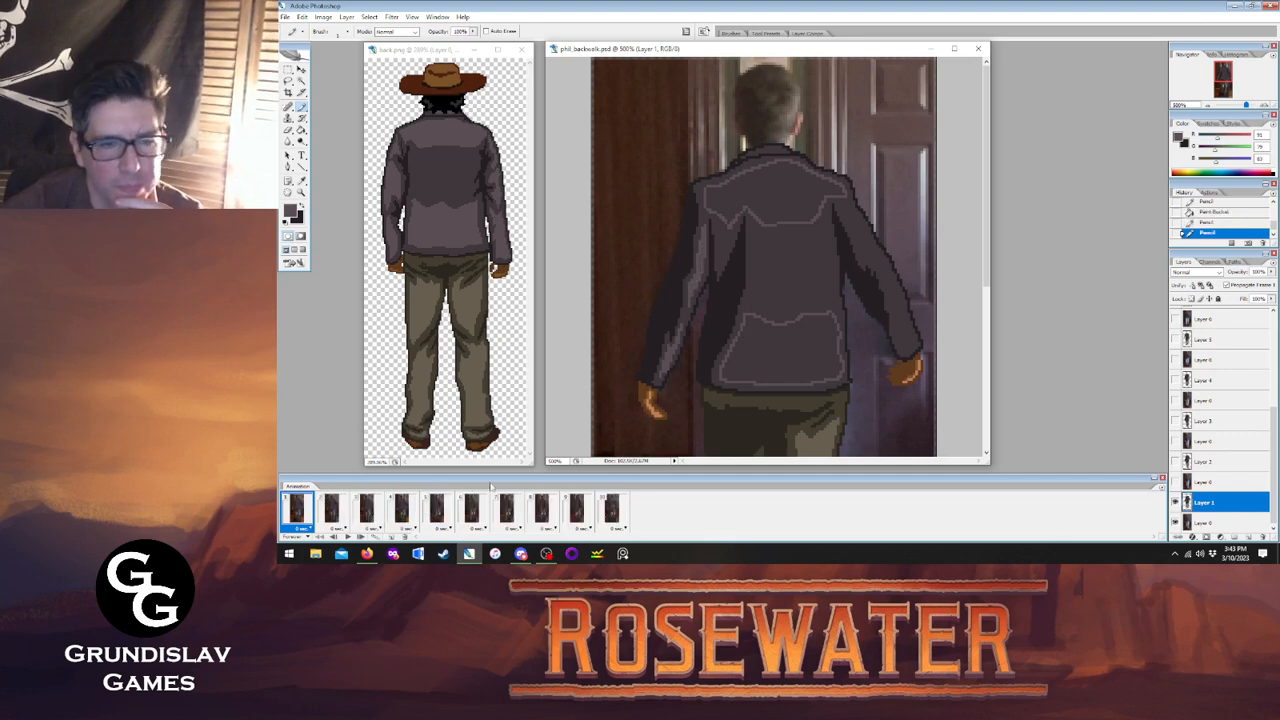
Pencil the lighter grey highlight outline down the right sleeve from shoulder to cuff on frame 1's Layer 1, comparing it with frame 10.
{"action": "left_click", "coordinate": [611, 511]}
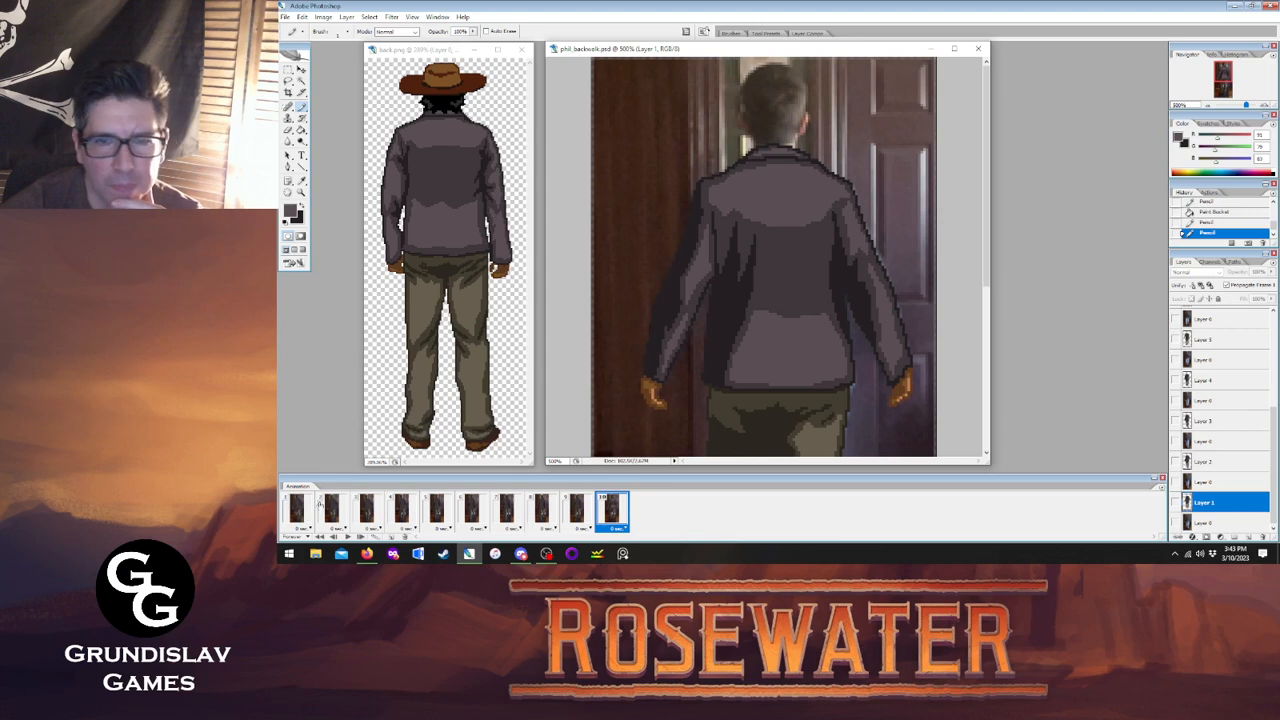
{"action": "left_click", "coordinate": [297, 510]}
{"action": "left_click_drag", "start_coordinate": [837, 203], "coordinate": [862, 259]}
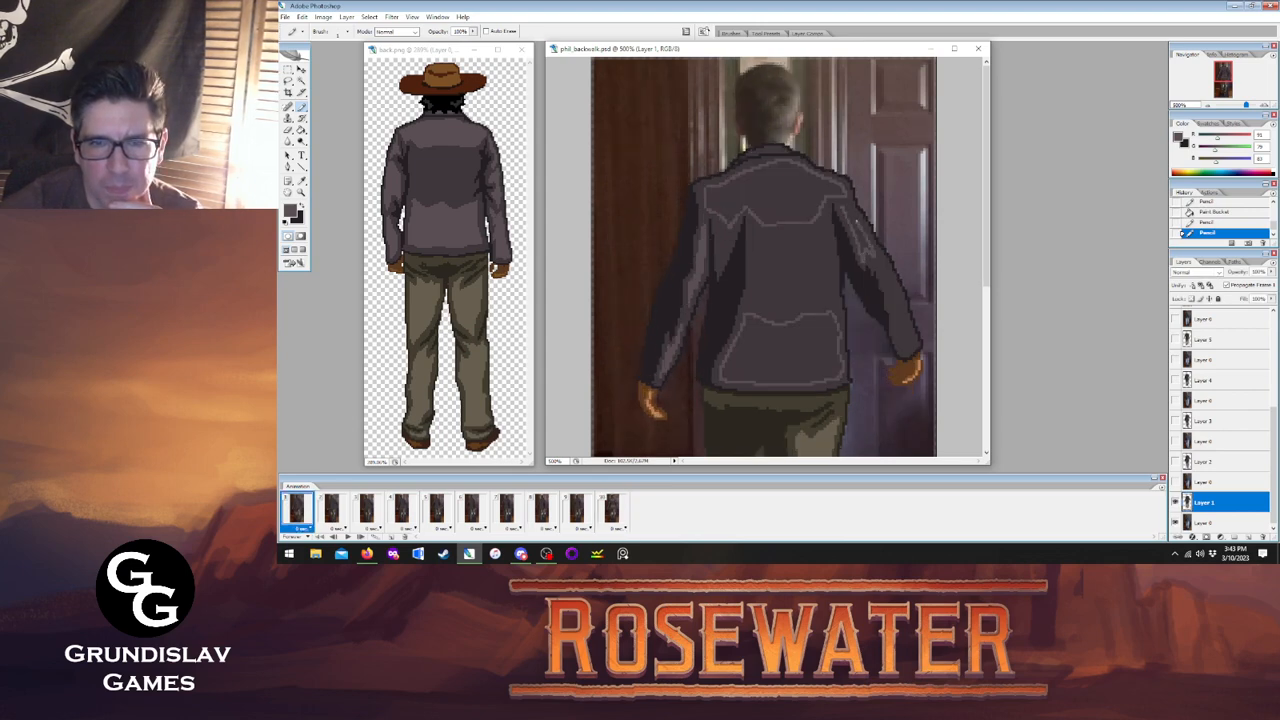
{"action": "left_click", "coordinate": [845, 205]}
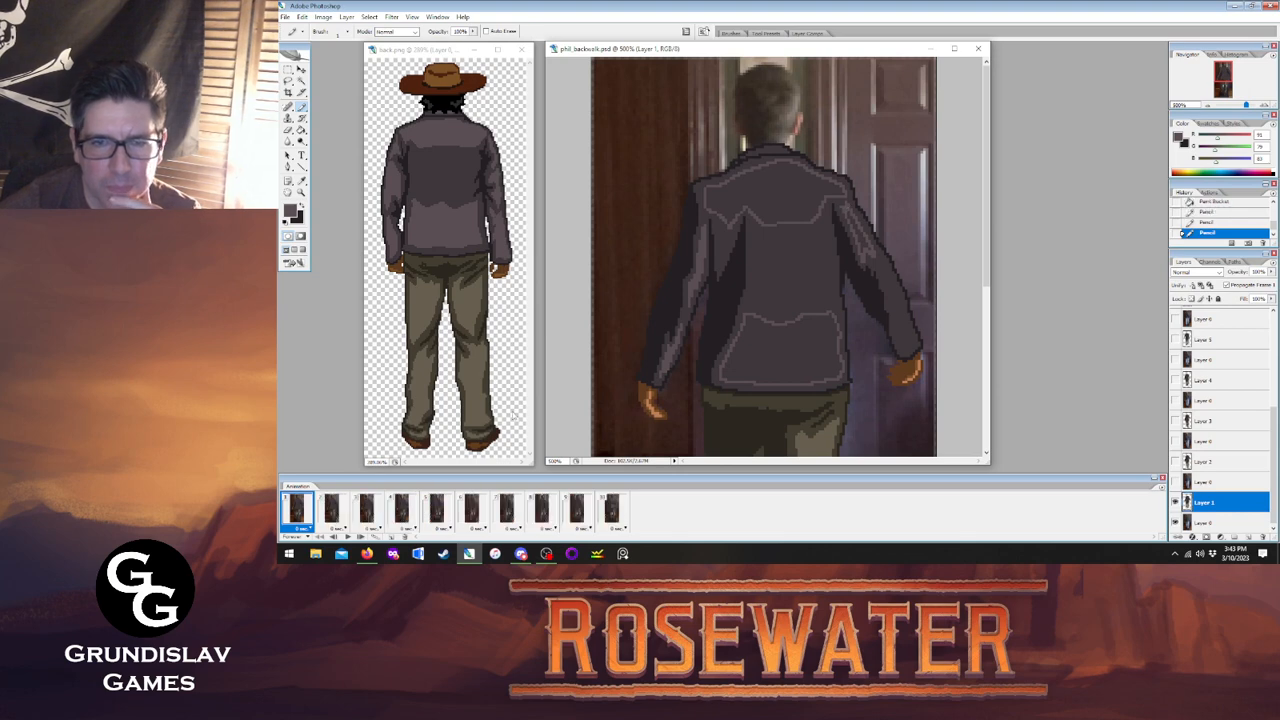
{"action": "left_click", "coordinate": [609, 510]}
{"action": "left_click", "coordinate": [299, 514]}
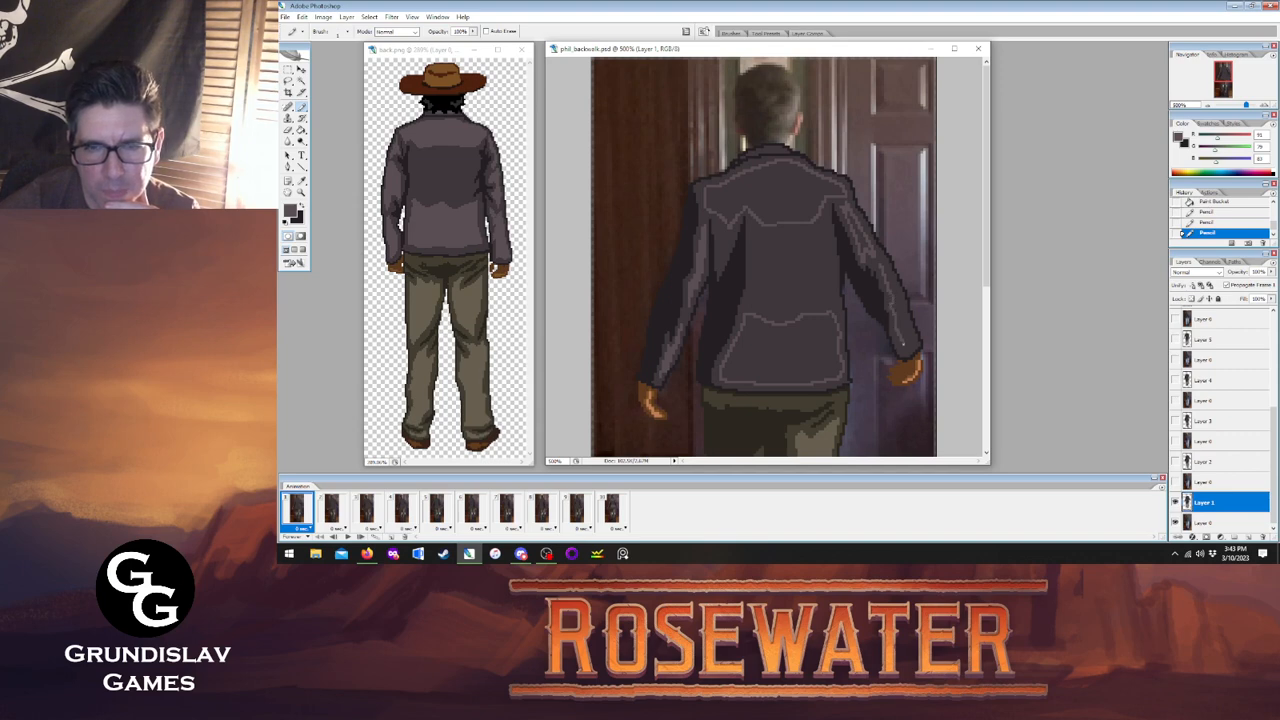
{"action": "left_click_drag", "start_coordinate": [912, 342], "coordinate": [896, 294]}
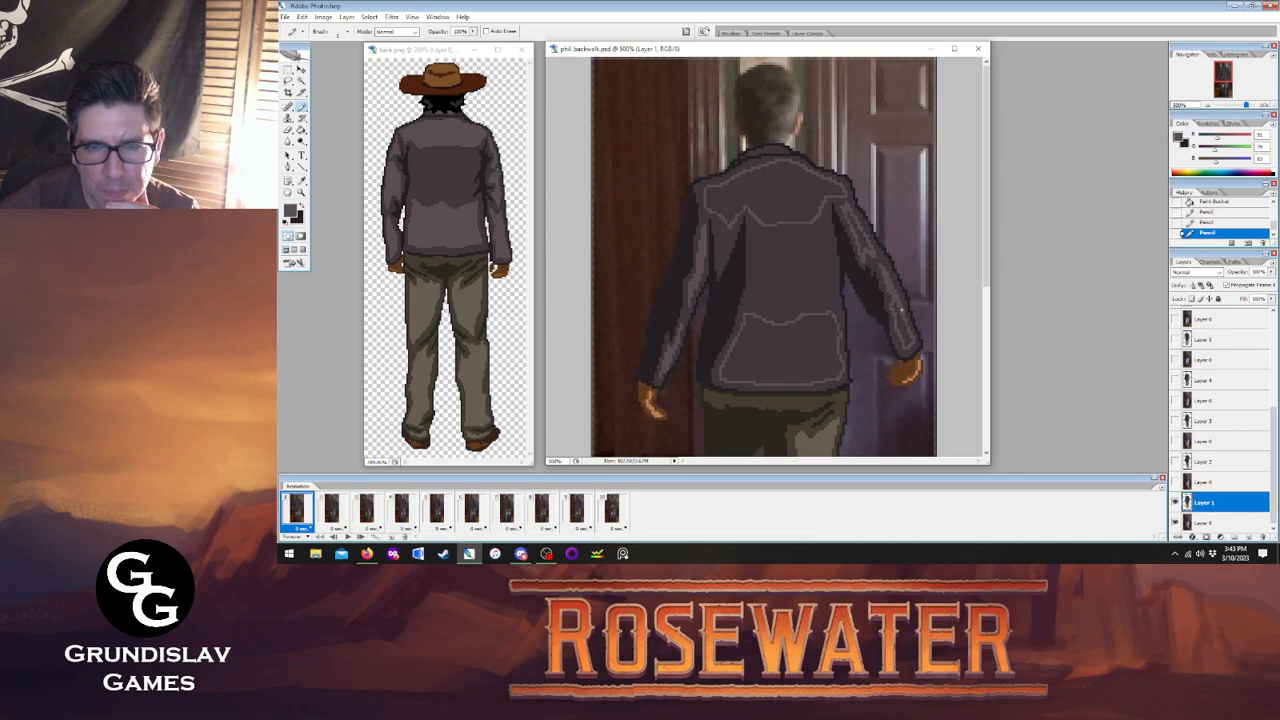
Fill the outlined right sleeve, lower-back and upper-back highlights on frame 1's jacket with the lighter grey.
{"action": "key", "text": "g"}
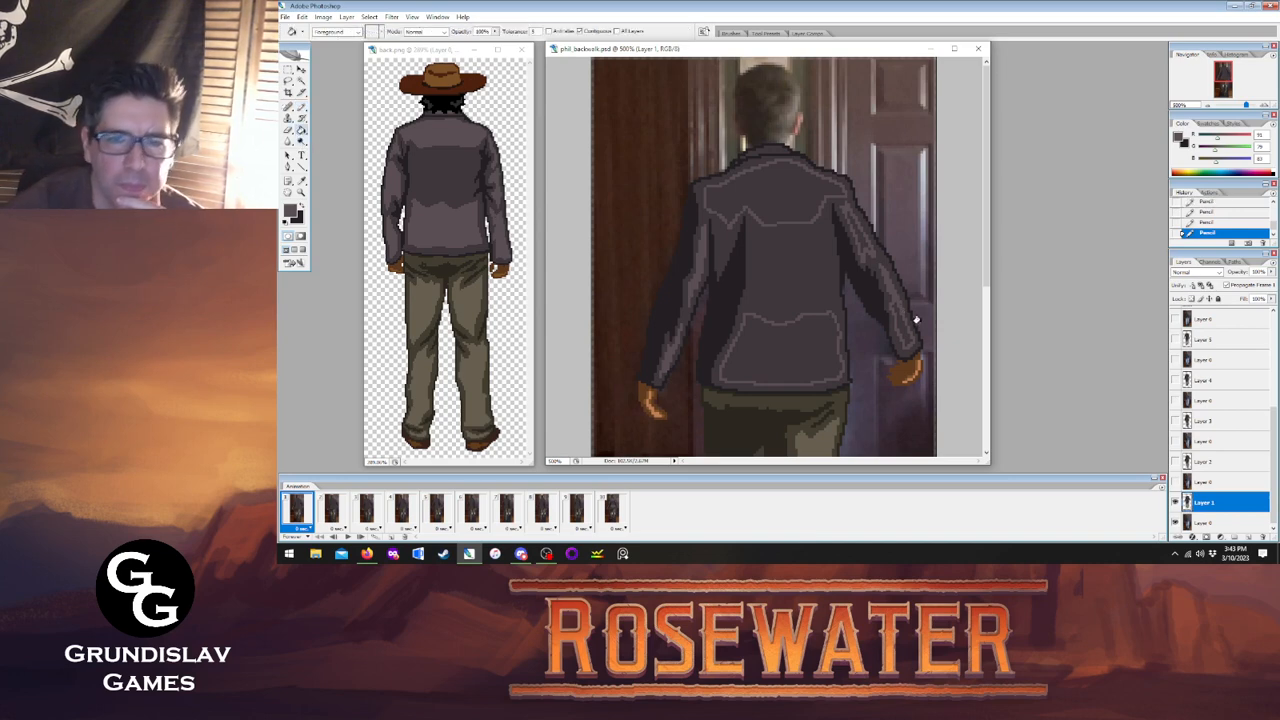
{"action": "left_click", "coordinate": [904, 332]}
{"action": "left_click", "coordinate": [853, 235]}
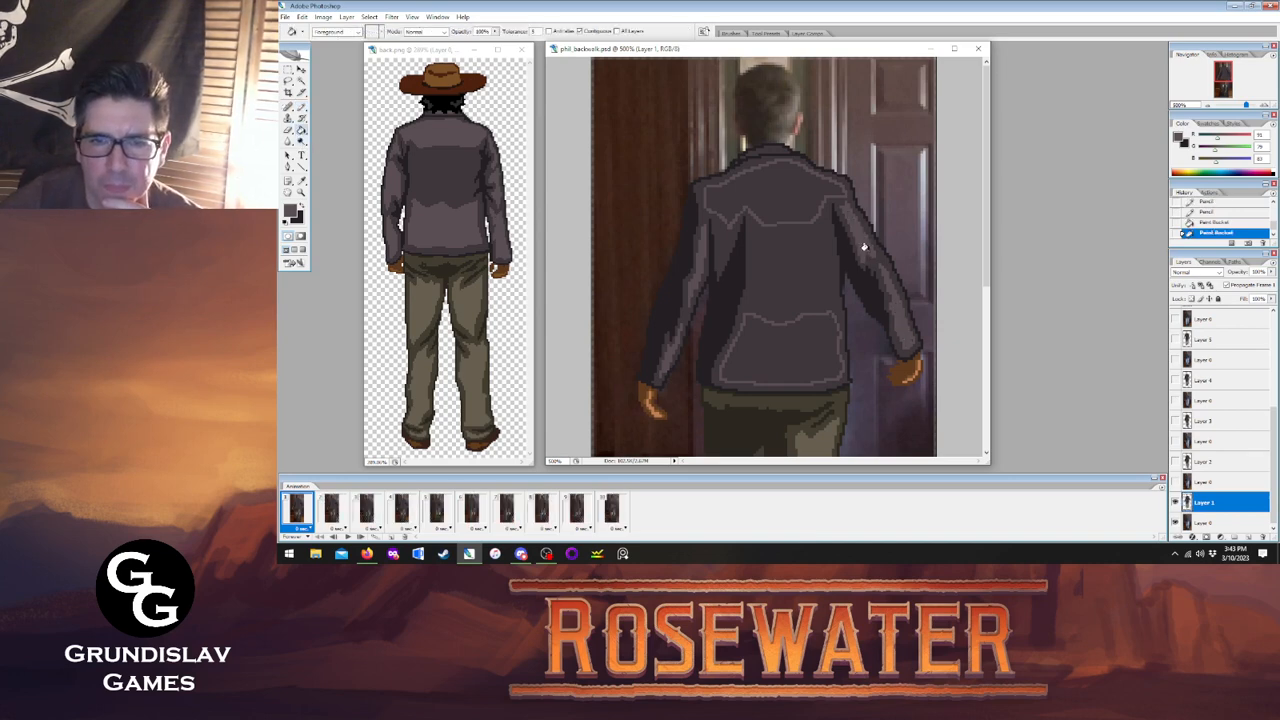
{"action": "left_click", "coordinate": [808, 340]}
{"action": "left_click", "coordinate": [811, 214]}
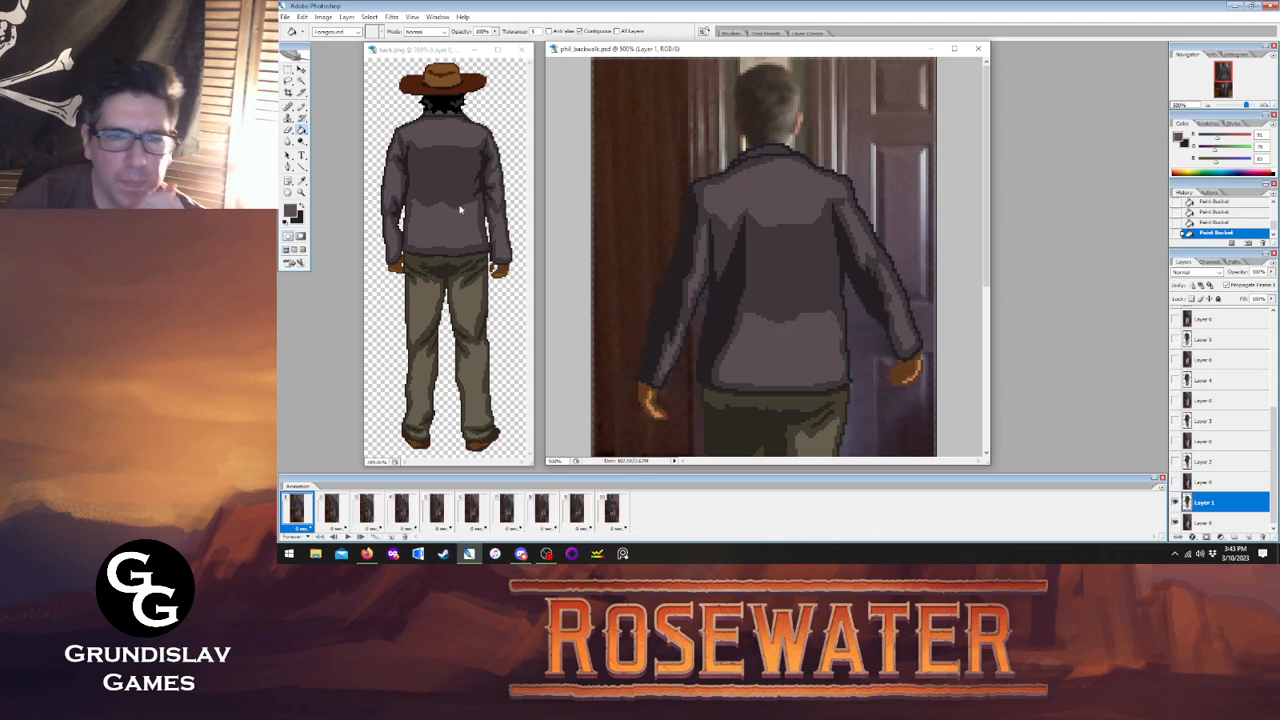
Compare the jacket on frame 1 with frames 10 and 2 to examine how the highlights carry over between frames.
{"action": "left_click", "coordinate": [614, 512]}
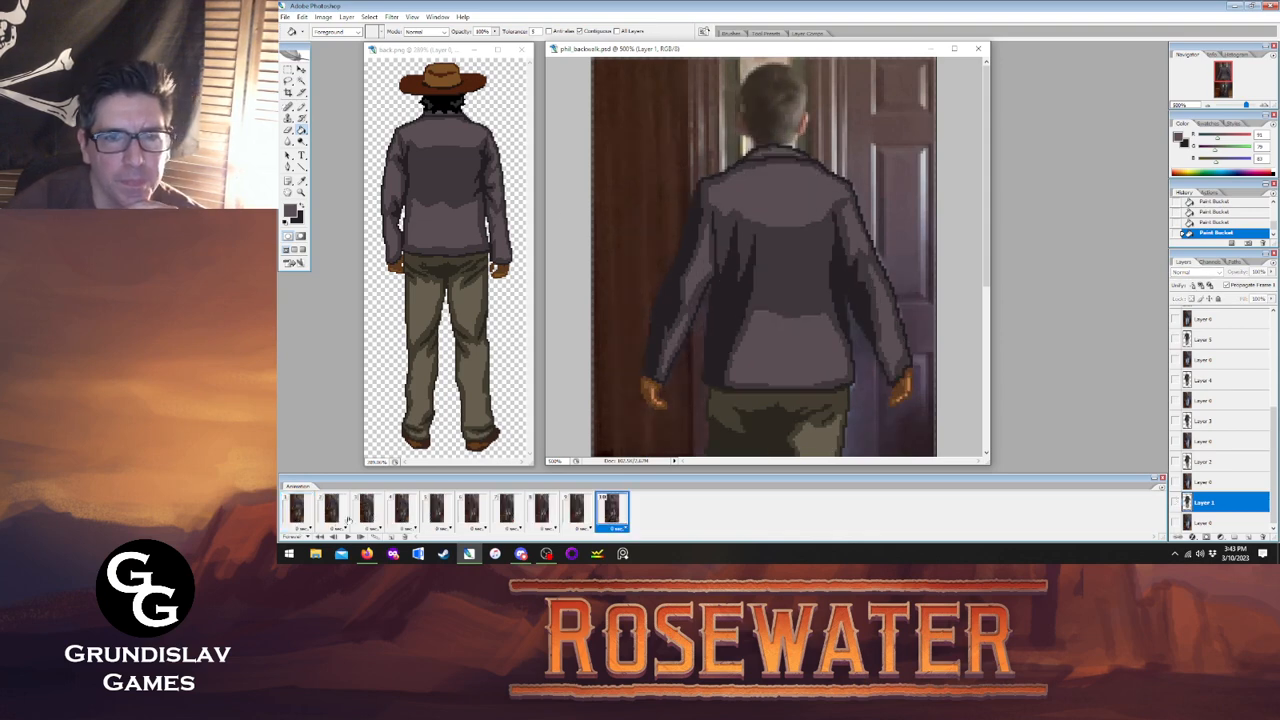
{"action": "left_click", "coordinate": [300, 512]}
{"action": "left_click", "coordinate": [331, 506]}
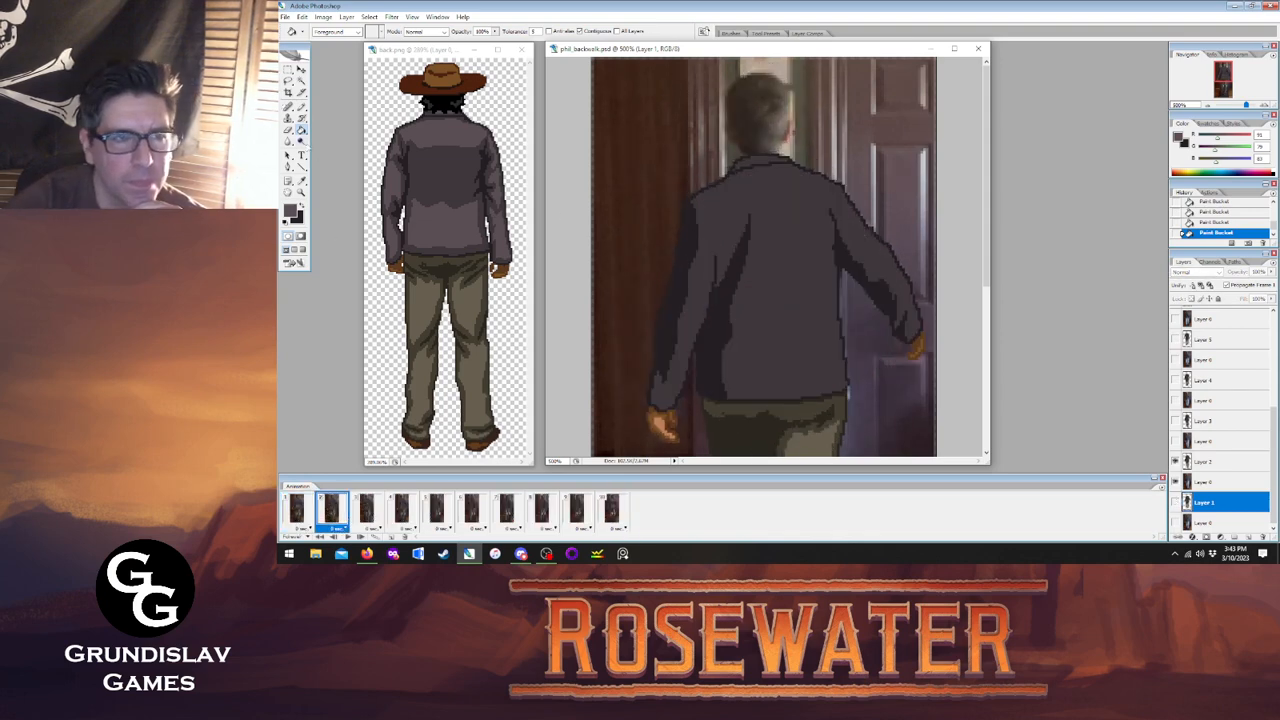
{"action": "left_click", "coordinate": [301, 106]}
{"action": "left_click", "coordinate": [1204, 461]}
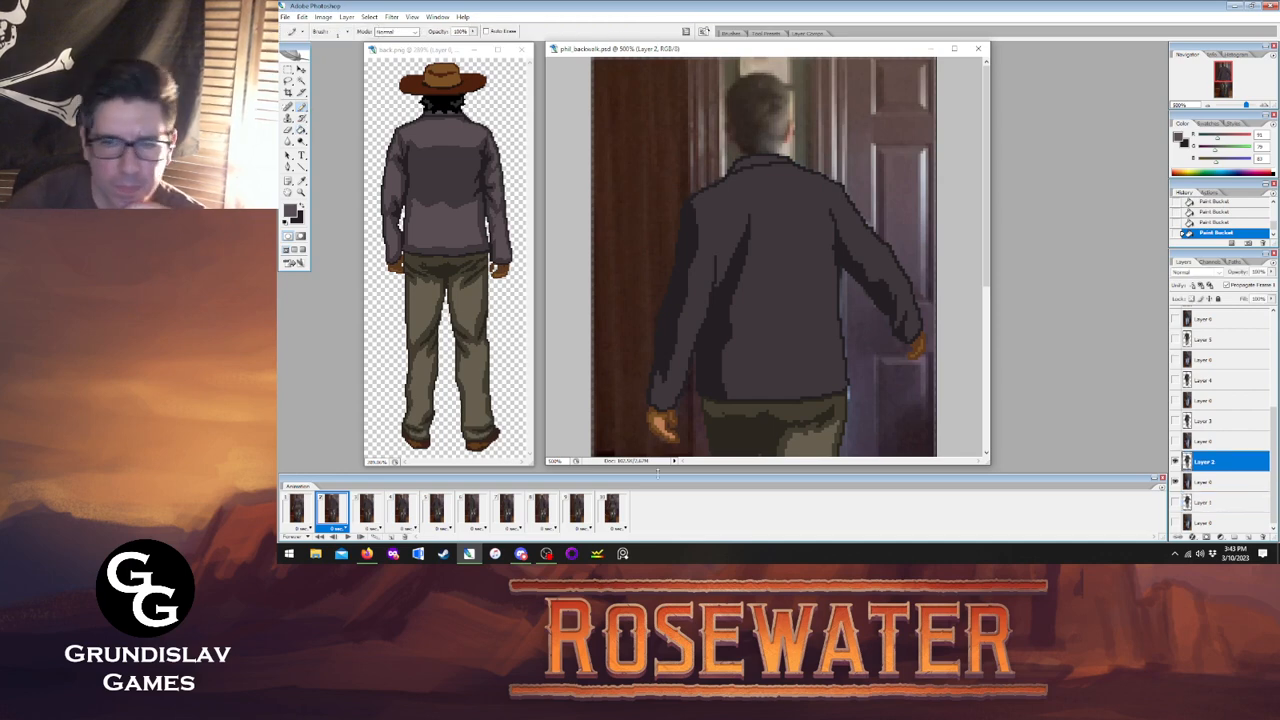
{"action": "left_click", "coordinate": [297, 510]}
{"action": "left_click", "coordinate": [332, 510]}
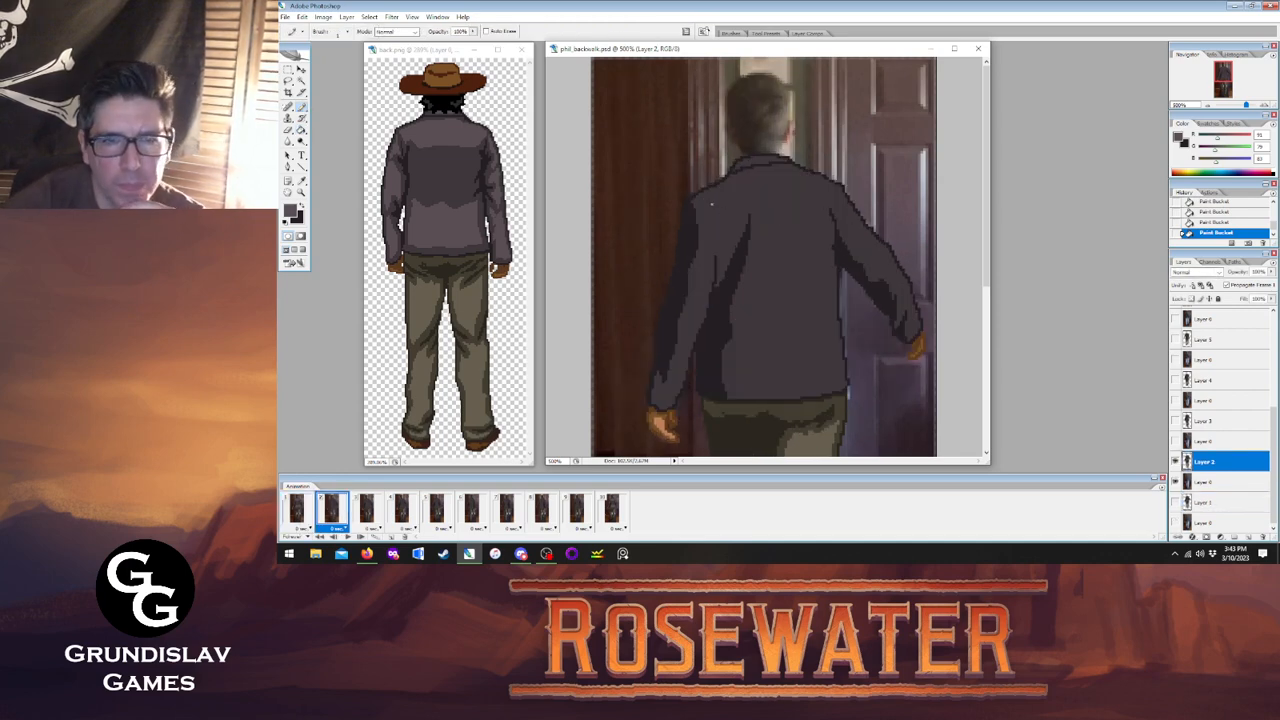
{"action": "left_click", "coordinate": [297, 510]}
{"action": "left_click", "coordinate": [332, 510]}
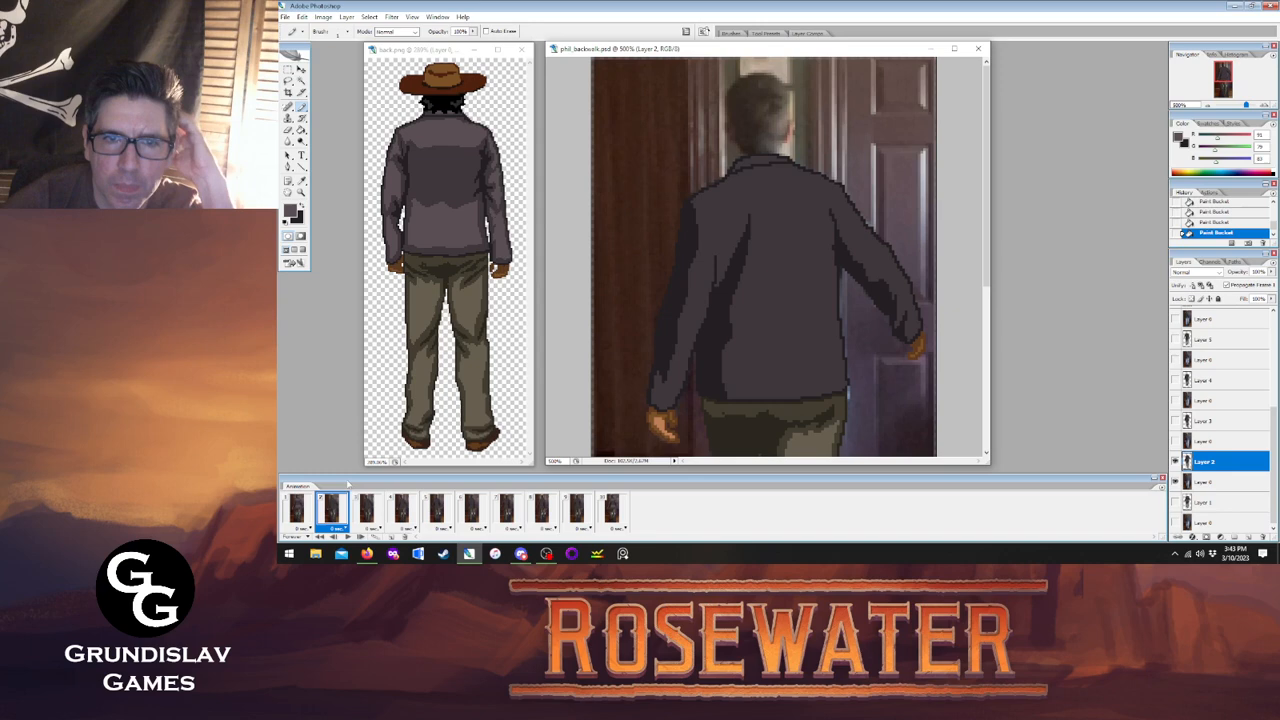
Pencil lighter grey highlight pixels along the jacket collar on frame 1's Layer 1, checking against frame 10.
{"action": "left_click", "coordinate": [297, 510]}
{"action": "left_click", "coordinate": [1218, 503]}
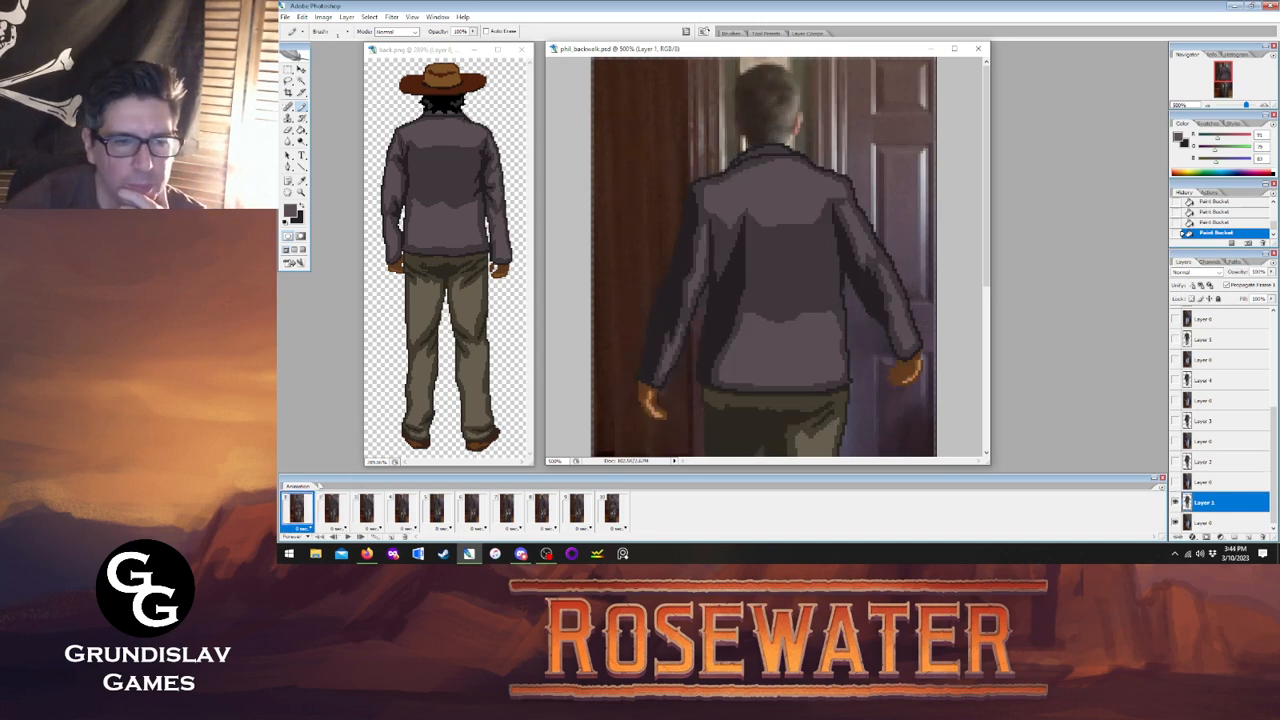
{"action": "left_click", "coordinate": [612, 510]}
{"action": "left_click", "coordinate": [302, 518]}
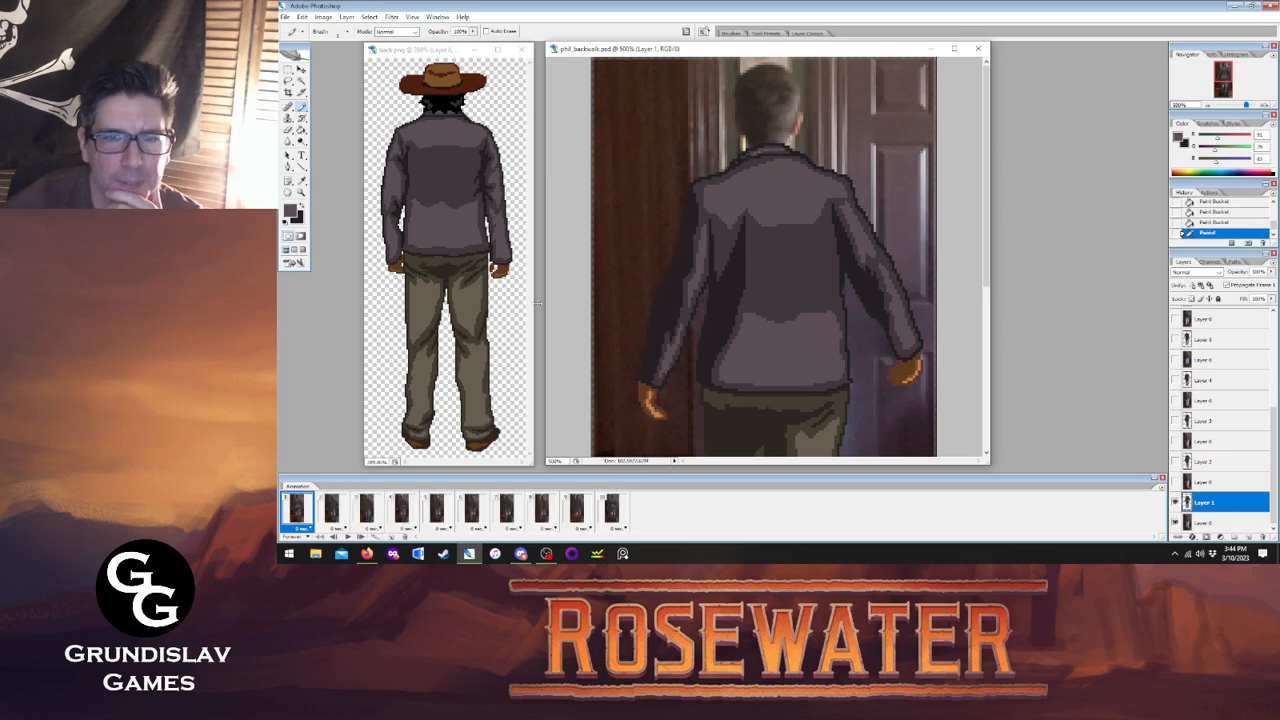
Pencil lighter grey highlights on the jacket collar and left forearm on frame 2's Layer 2, using frame 1 as a guide.
{"action": "left_click", "coordinate": [332, 510]}
{"action": "left_click", "coordinate": [1205, 461]}
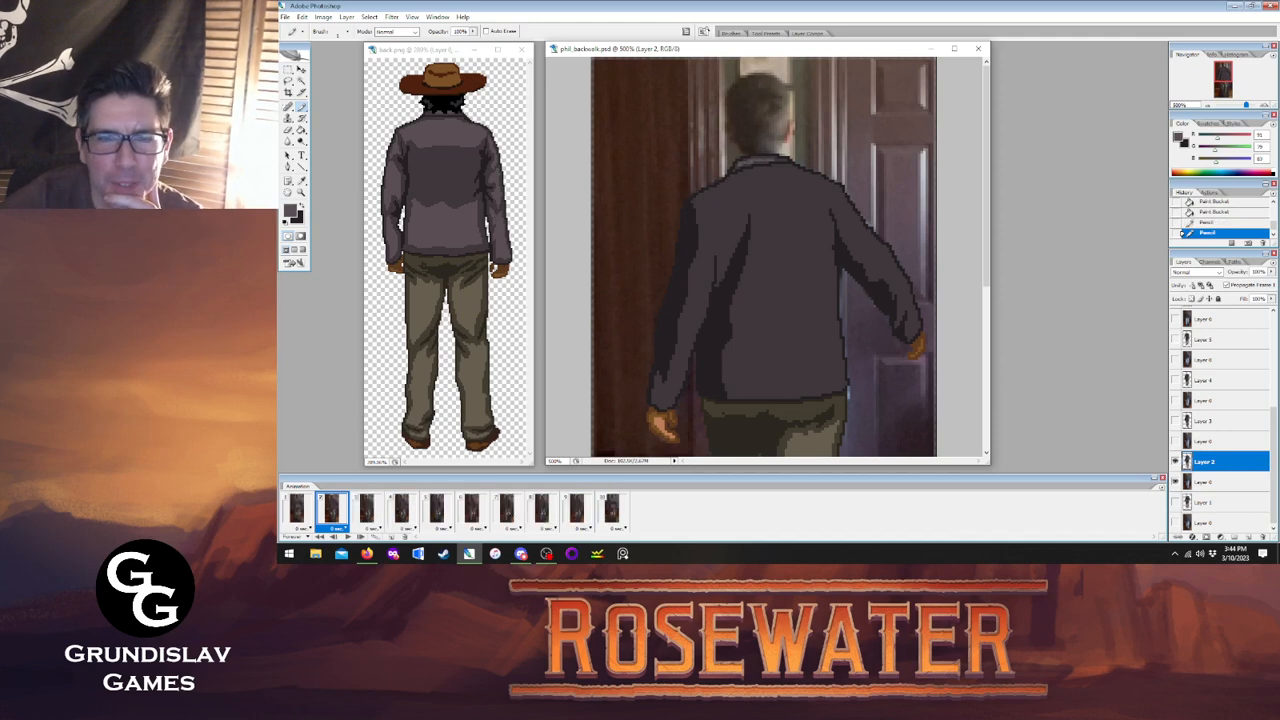
{"action": "left_click", "coordinate": [298, 510]}
{"action": "left_click", "coordinate": [330, 511]}
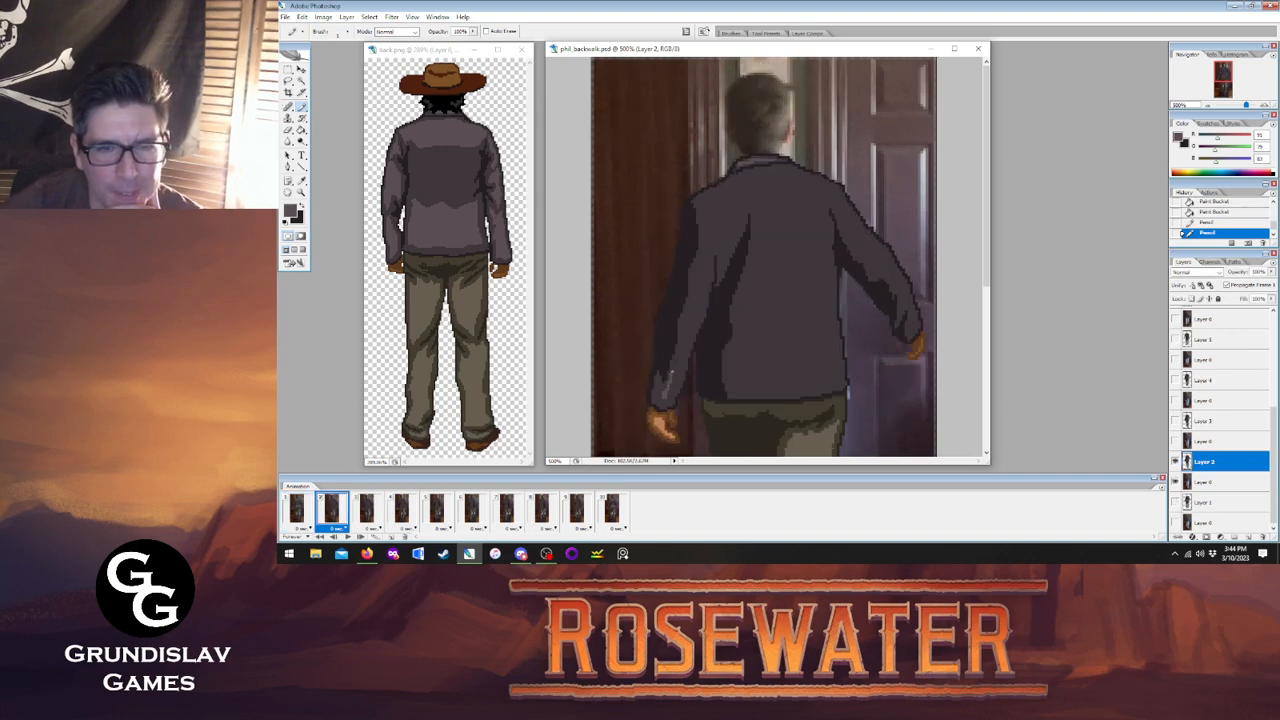
{"action": "left_click", "coordinate": [298, 510]}
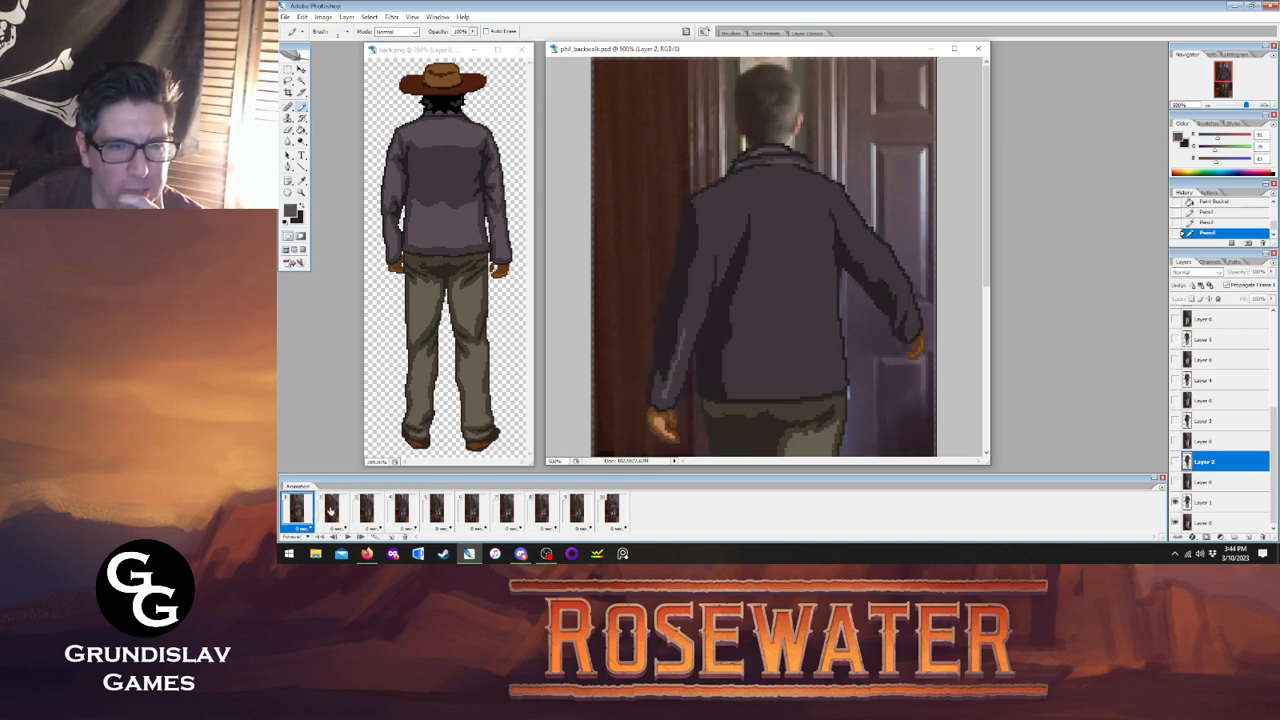
{"action": "left_click", "coordinate": [330, 511]}
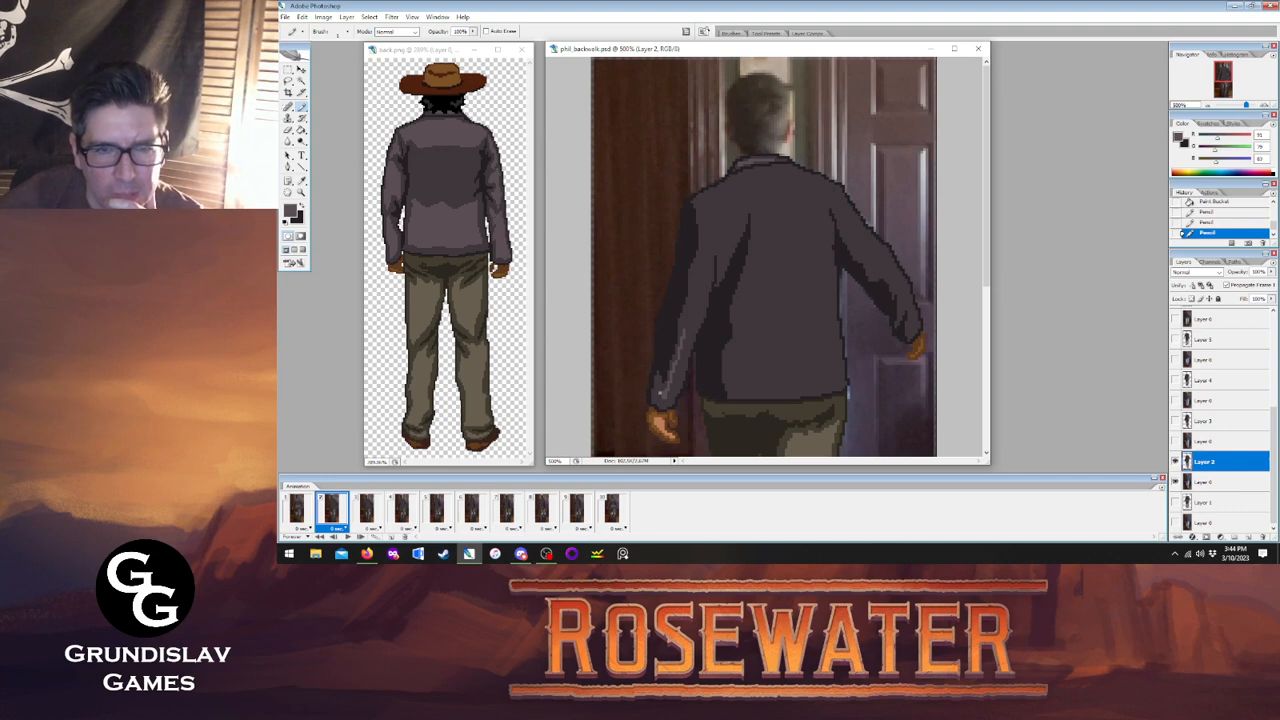
Outline the left sleeve highlight on frame 2's jacket in lighter grey, using frame 1 as a guide, and fill it.
{"action": "mouse_move", "coordinate": [681, 362]}
{"action": "left_mouse_down"}
{"action": "mouse_move", "coordinate": [677, 375]}
{"action": "mouse_move", "coordinate": [684, 342]}
{"action": "left_mouse_up"}
{"action": "left_click", "coordinate": [300, 509]}
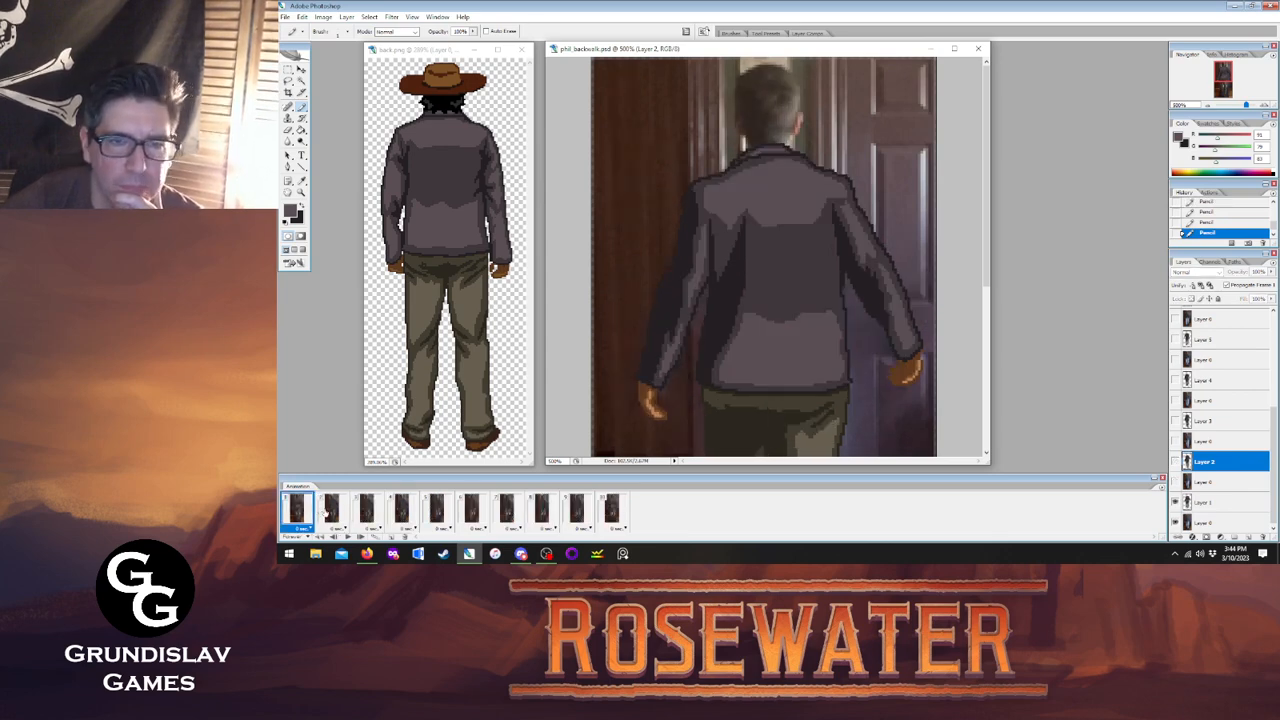
{"action": "left_click", "coordinate": [329, 510]}
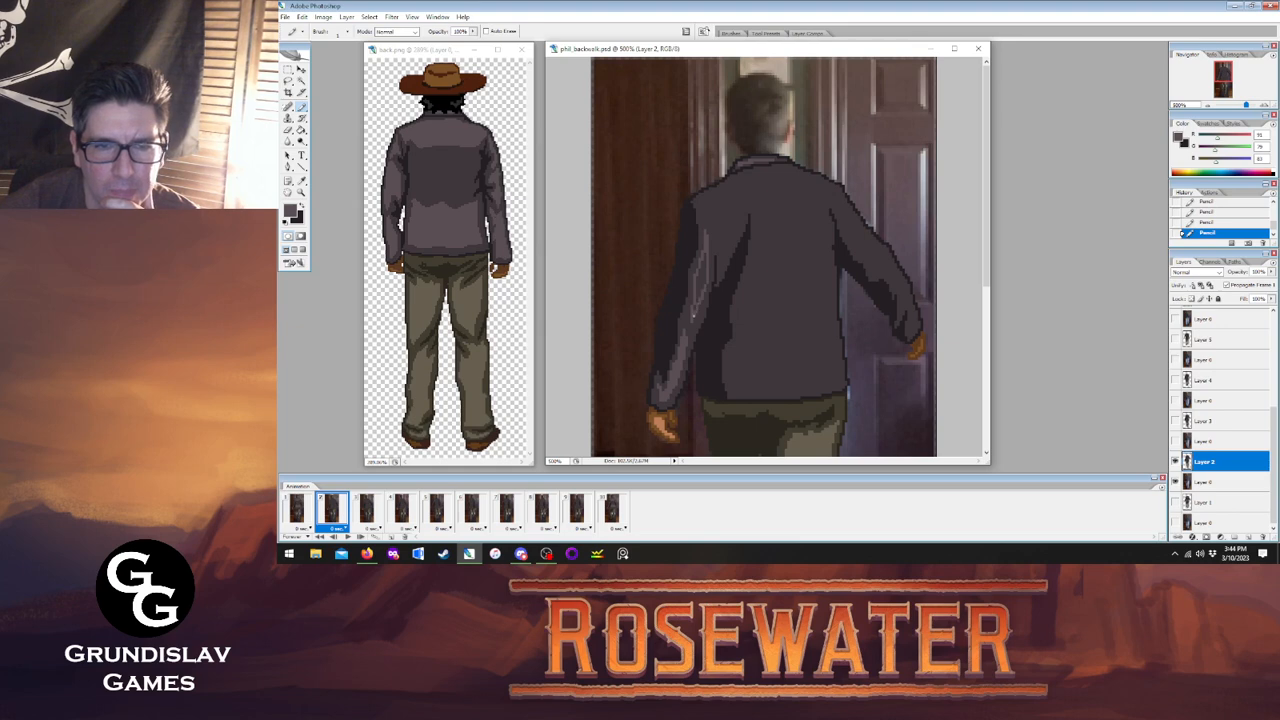
{"action": "key", "text": "g"}
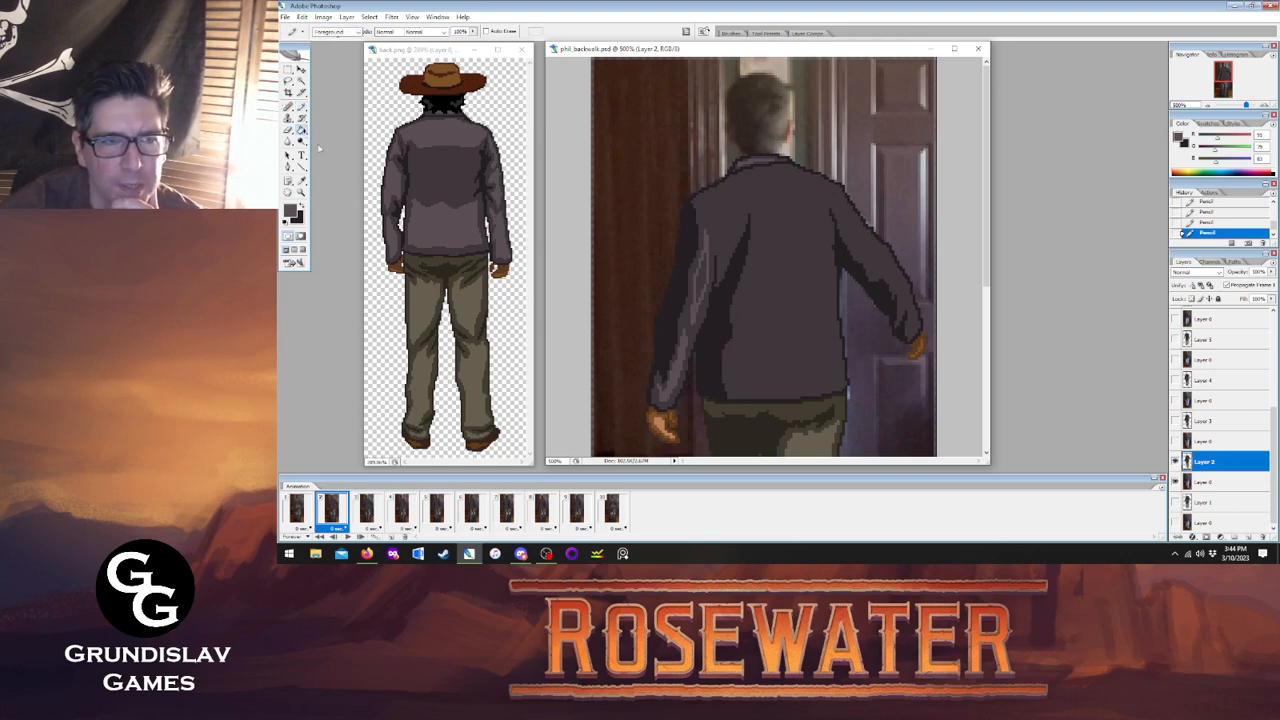
{"action": "left_click", "coordinate": [700, 290]}
{"action": "key", "text": "b"}
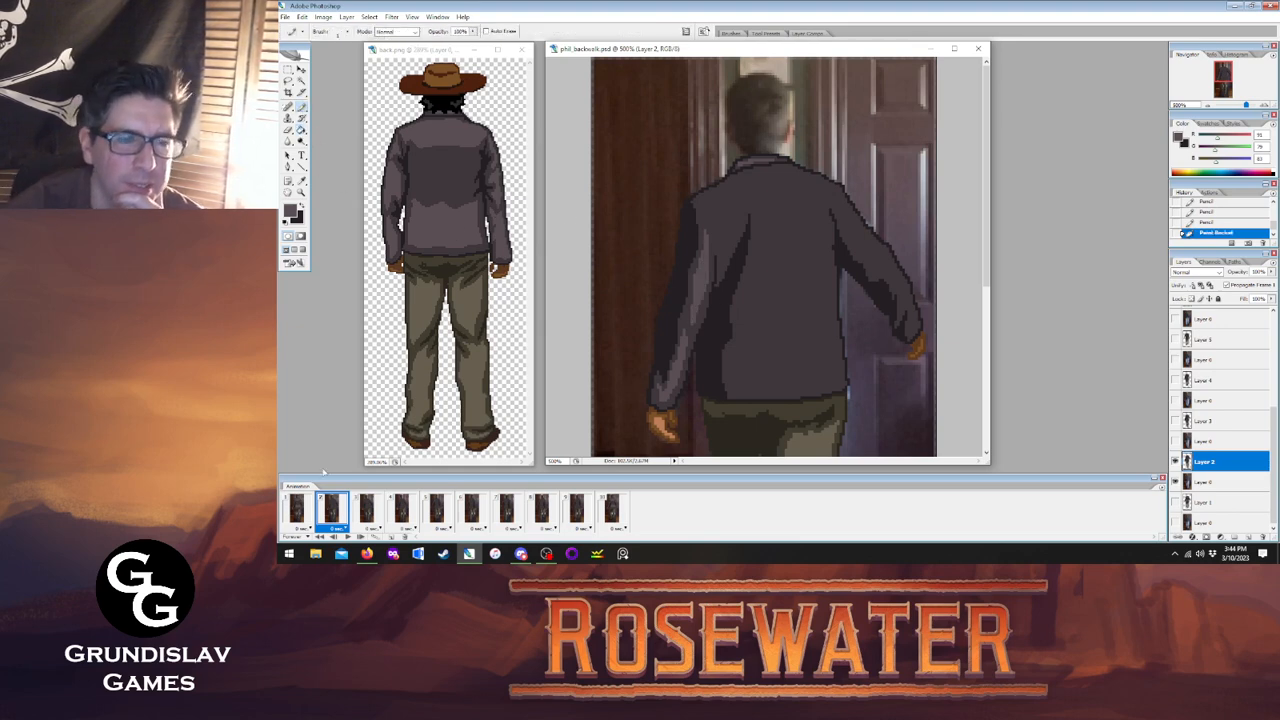
Pencil a closed lighter grey outline for the lower-back highlight on frame 2's jacket, comparing with frame 1.
{"action": "left_click", "coordinate": [308, 510]}
{"action": "left_click", "coordinate": [326, 512]}
{"action": "left_click", "coordinate": [299, 514]}
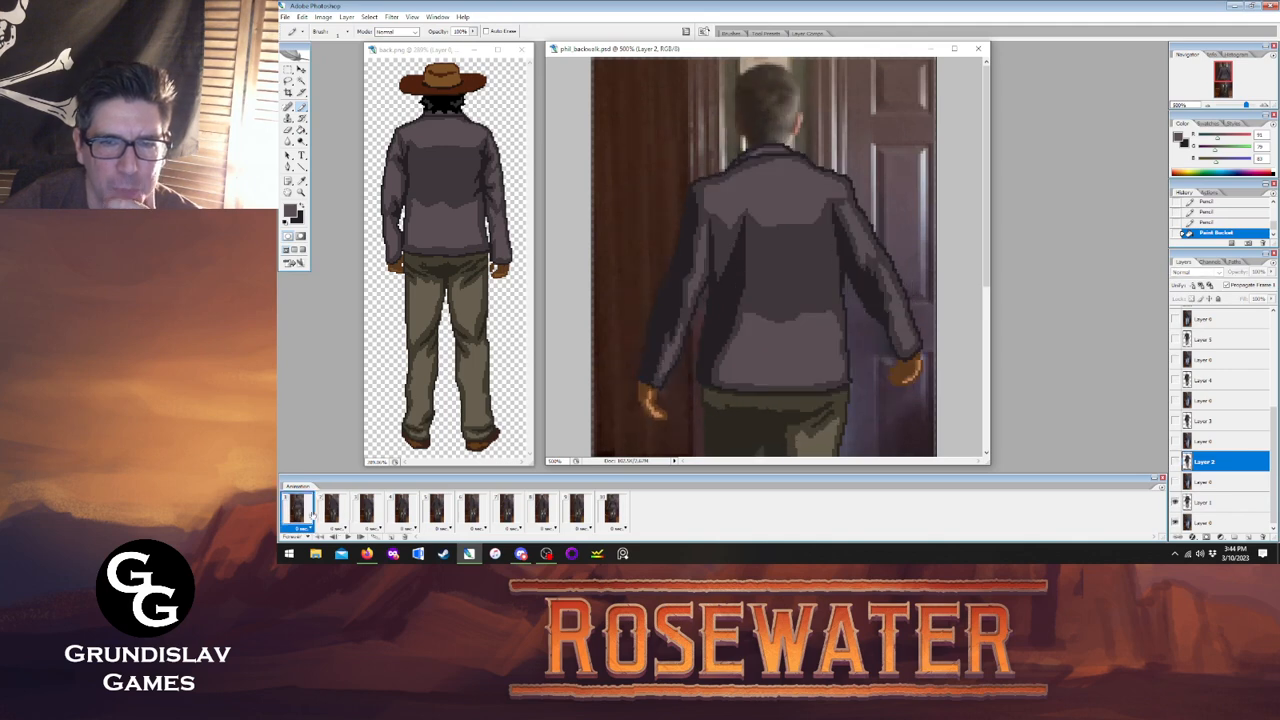
{"action": "left_click", "coordinate": [326, 512]}
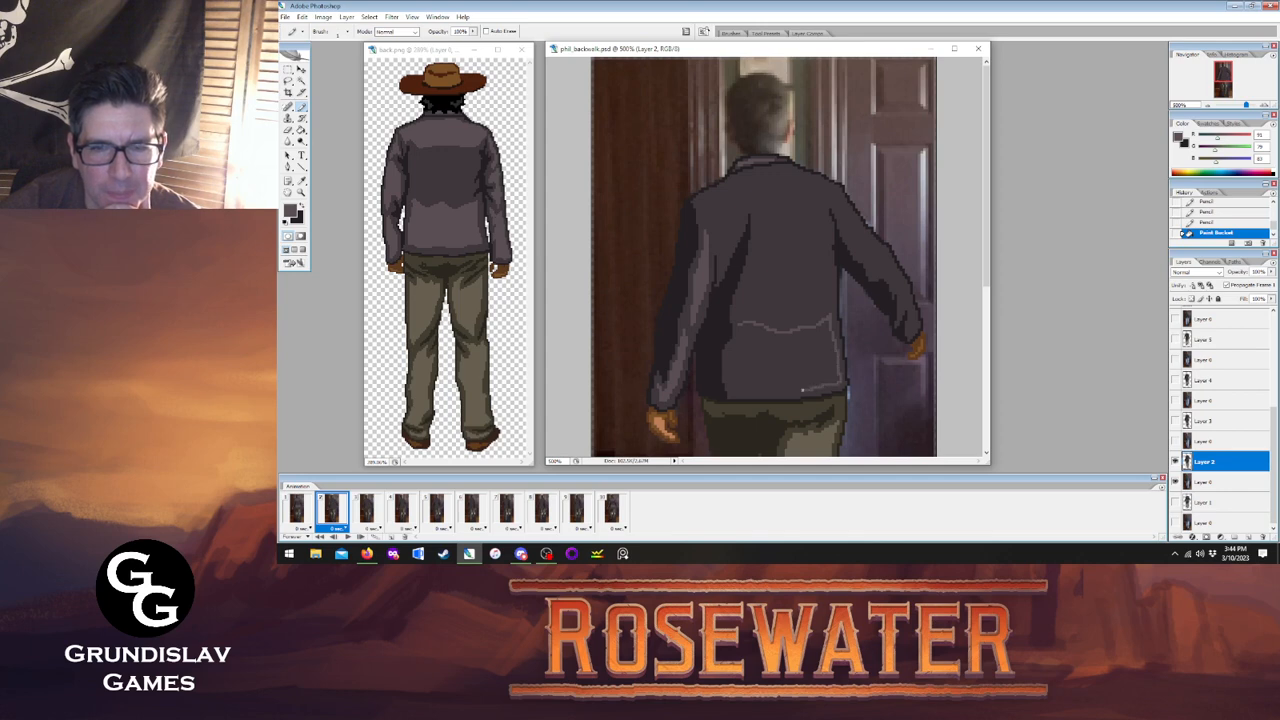
{"action": "left_click_drag", "start_coordinate": [733, 387], "coordinate": [740, 322]}
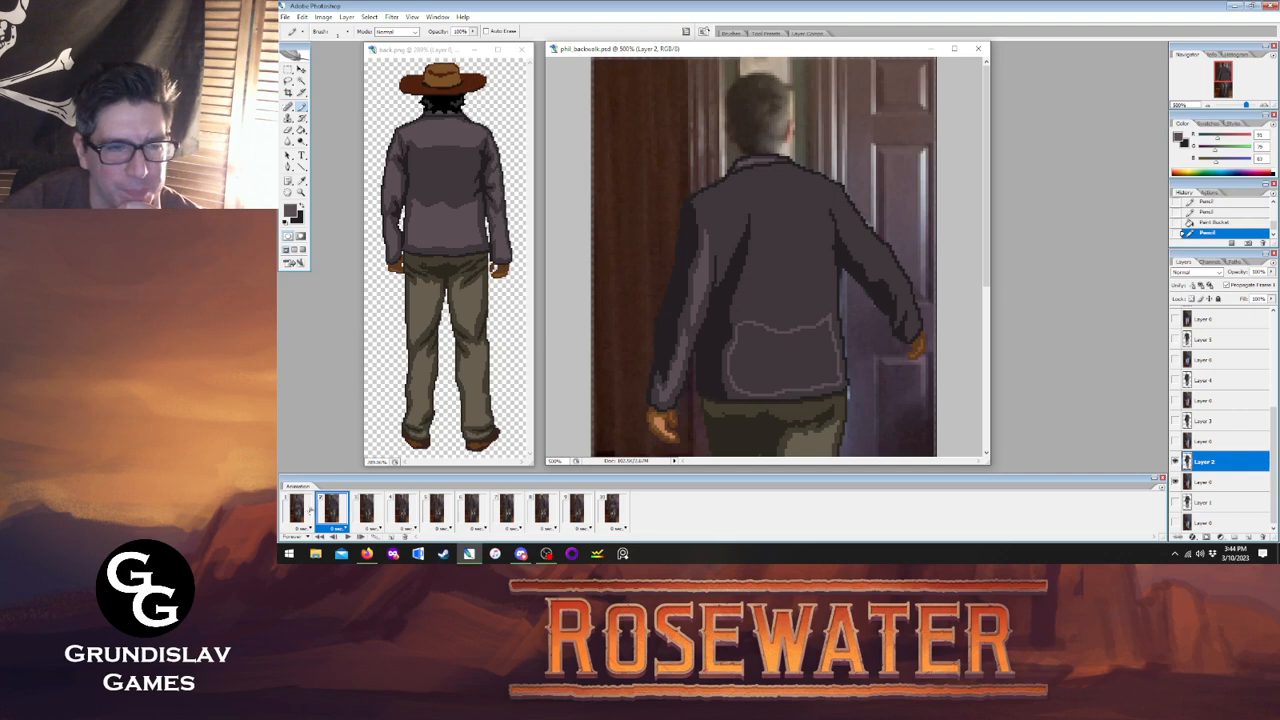
Pencil lighter grey highlights along the right sleeve of frame 2's jacket, from forearm to shoulder, checking against frame 1.
{"action": "left_click", "coordinate": [306, 510]}
{"action": "left_click", "coordinate": [332, 509]}
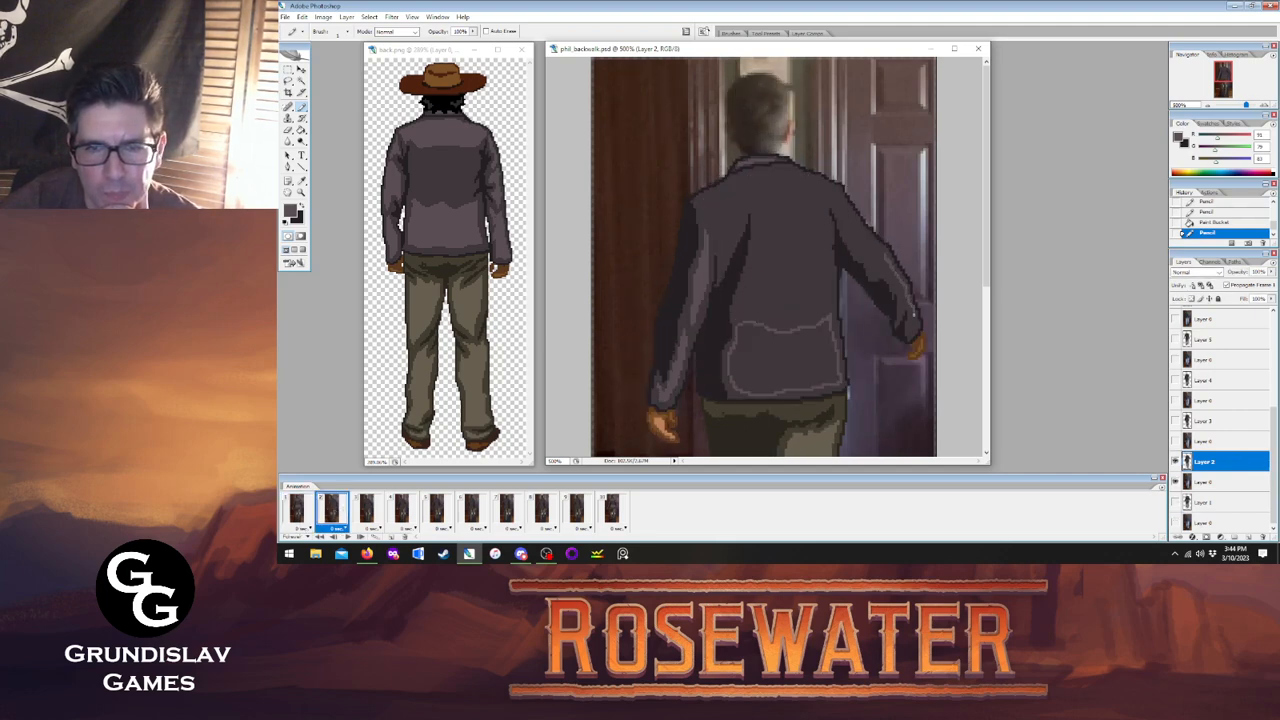
{"action": "left_click", "coordinate": [903, 313]}
{"action": "left_click", "coordinate": [905, 300]}
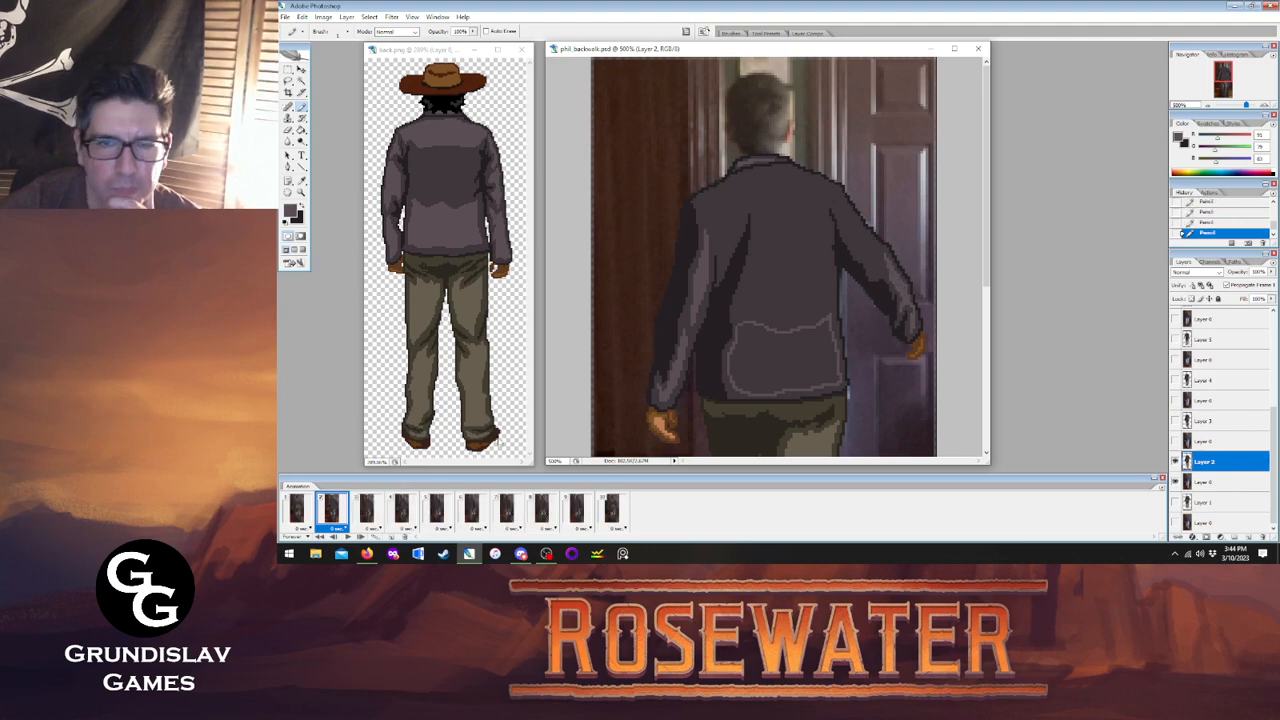
{"action": "left_click", "coordinate": [298, 511]}
{"action": "left_click", "coordinate": [330, 511]}
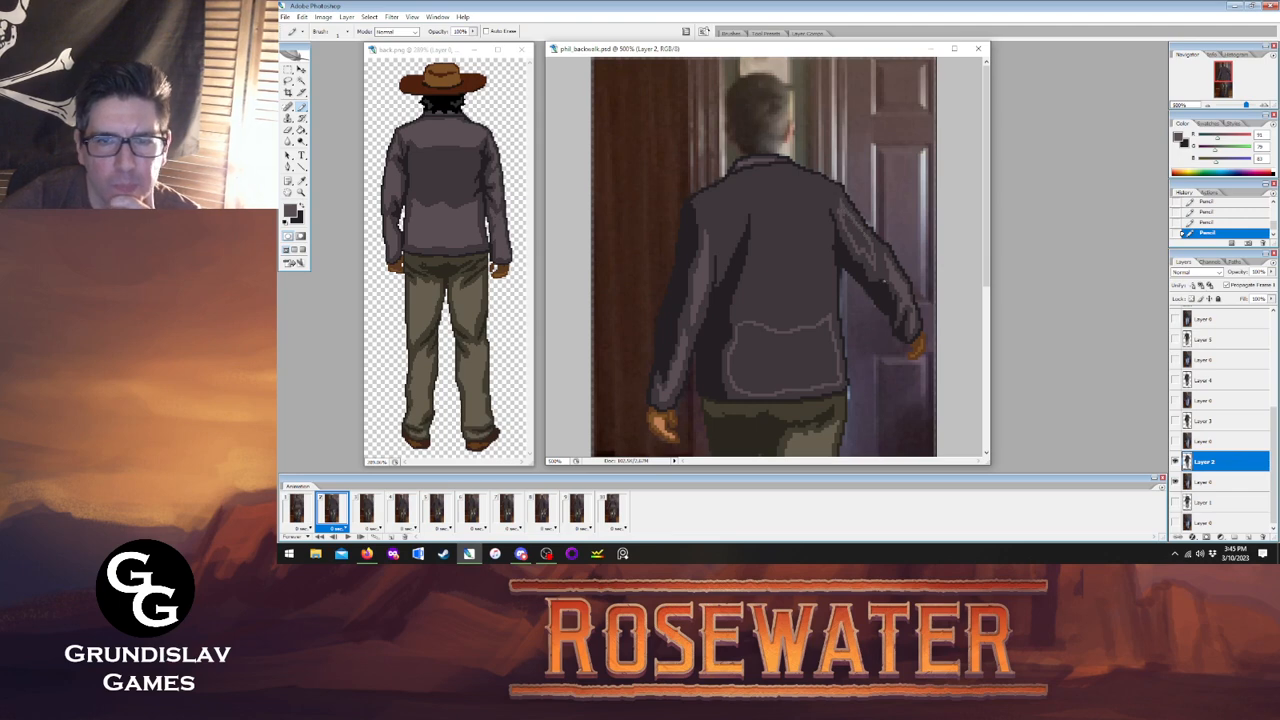
Fill the outlined right sleeve and lower-back highlights on frame 2's jacket with the lighter grey.
{"action": "key", "text": "g"}
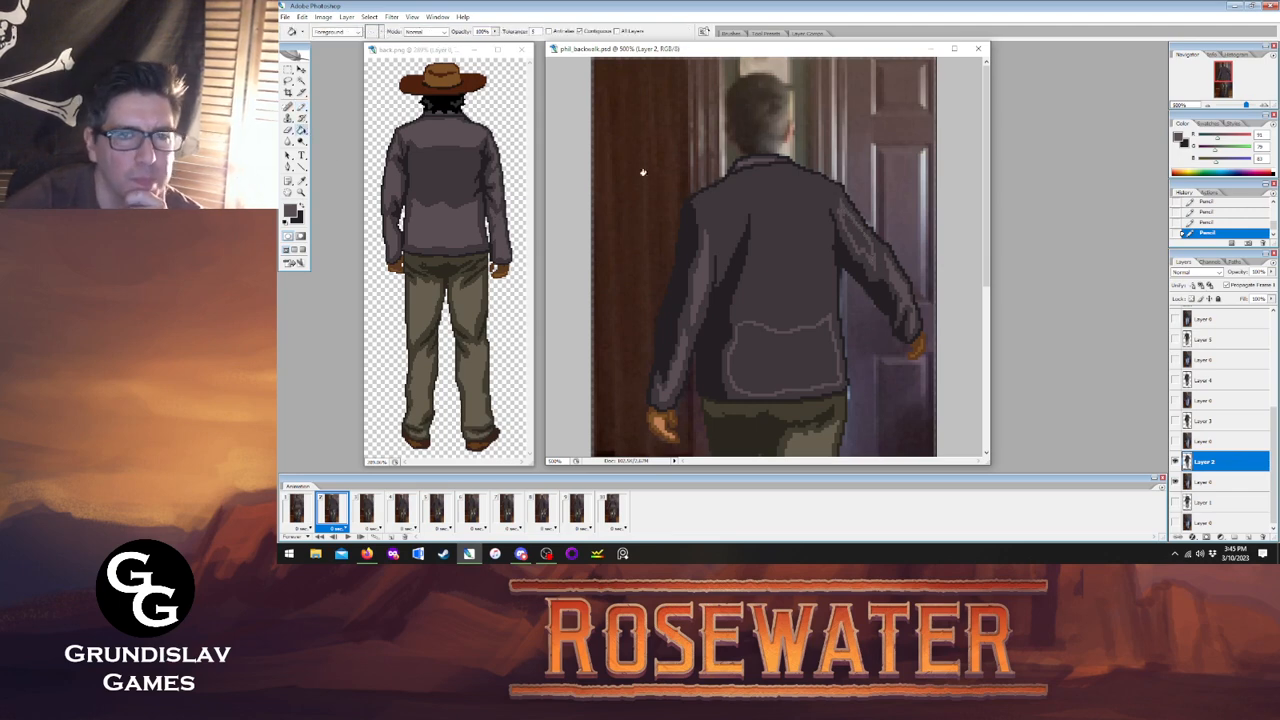
{"action": "left_click", "coordinate": [775, 342]}
{"action": "left_click", "coordinate": [775, 342]}
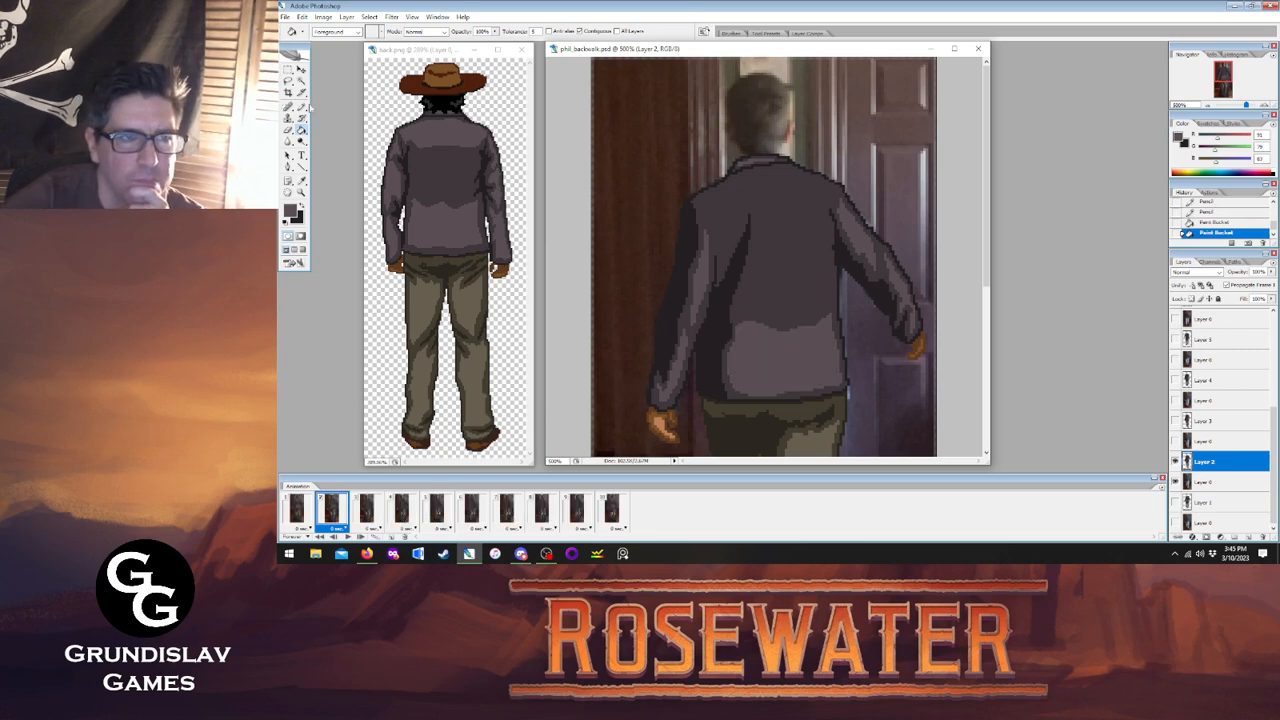
Outline the upper-back highlight across the shoulders of frame 2's jacket, matching frame 1, and fill it with the lighter grey.
{"action": "key", "text": "b"}
{"action": "left_click", "coordinate": [310, 515]}
{"action": "left_click", "coordinate": [331, 510]}
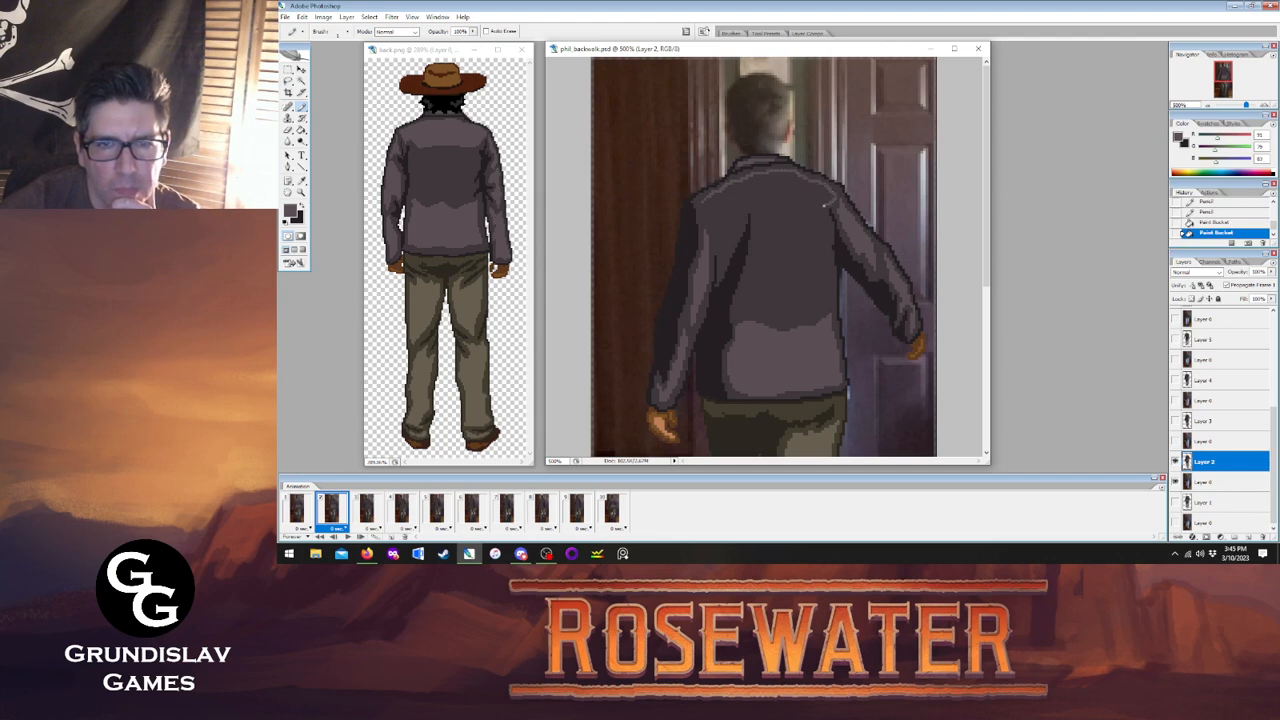
{"action": "left_click", "coordinate": [305, 512]}
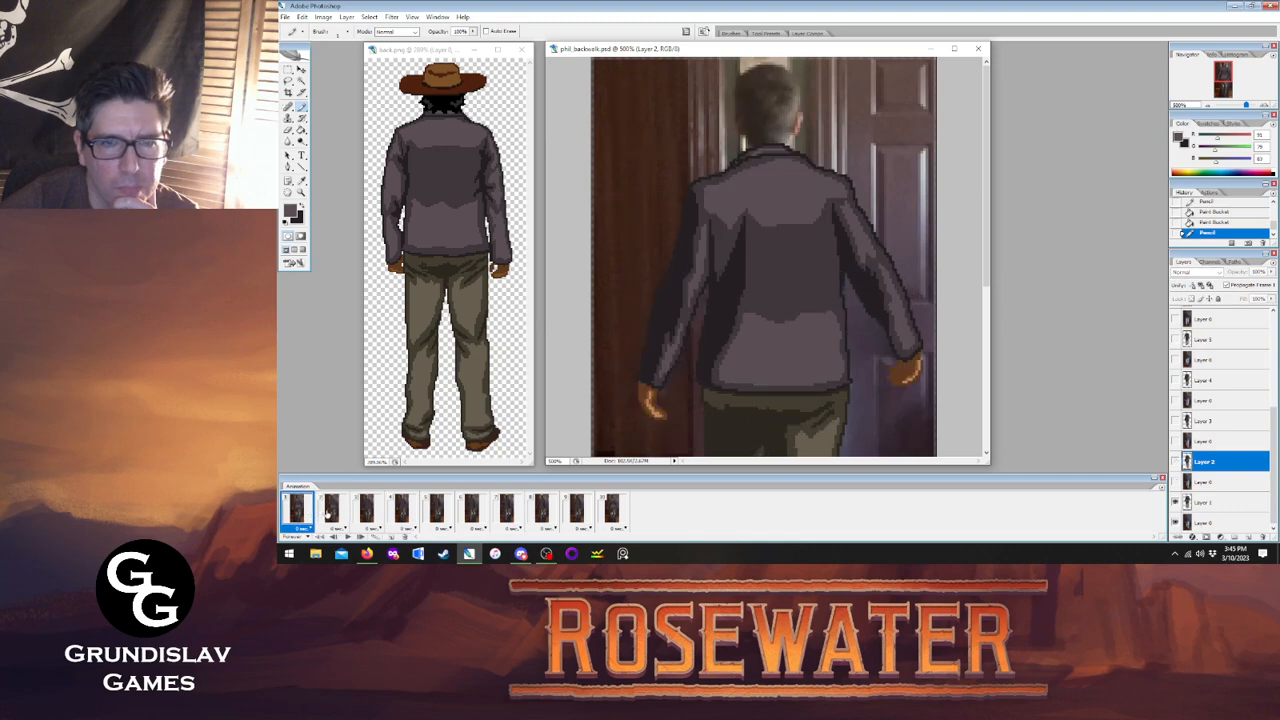
{"action": "left_click", "coordinate": [331, 511]}
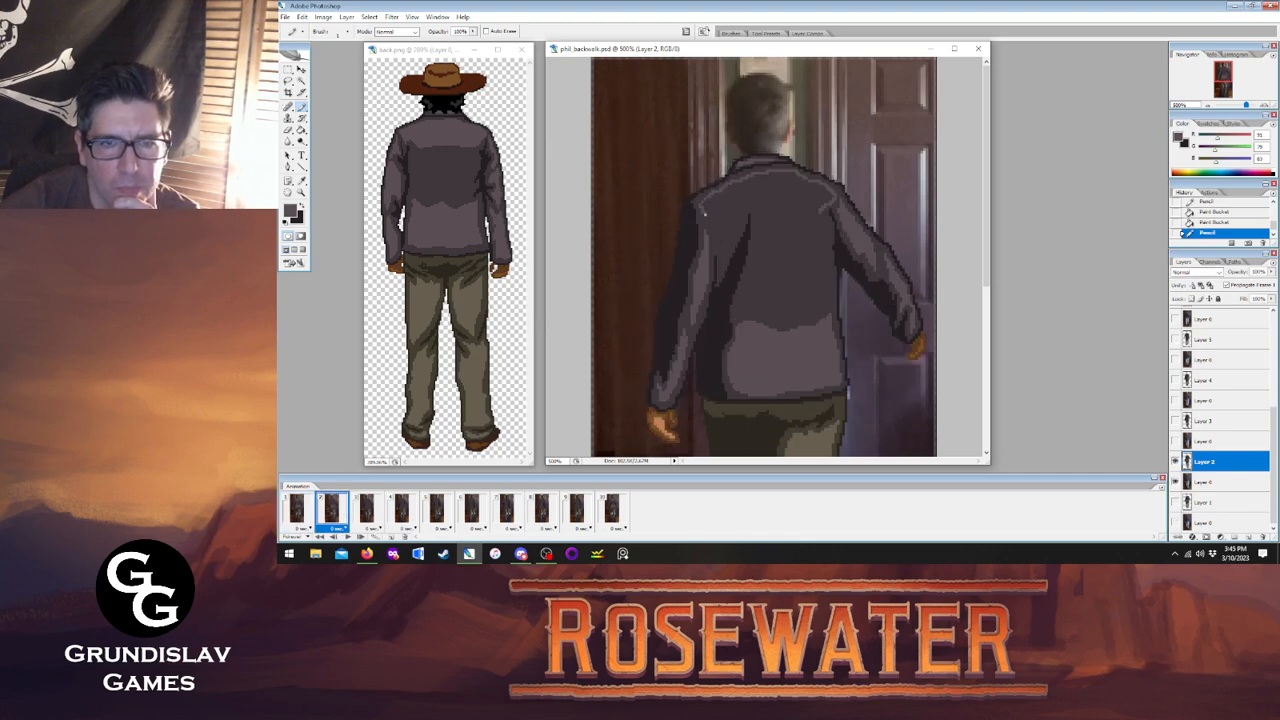
{"action": "mouse_move", "coordinate": [714, 218]}
{"action": "left_mouse_down"}
{"action": "mouse_move", "coordinate": [750, 209]}
{"action": "mouse_move", "coordinate": [778, 226]}
{"action": "mouse_move", "coordinate": [820, 215]}
{"action": "left_mouse_up"}
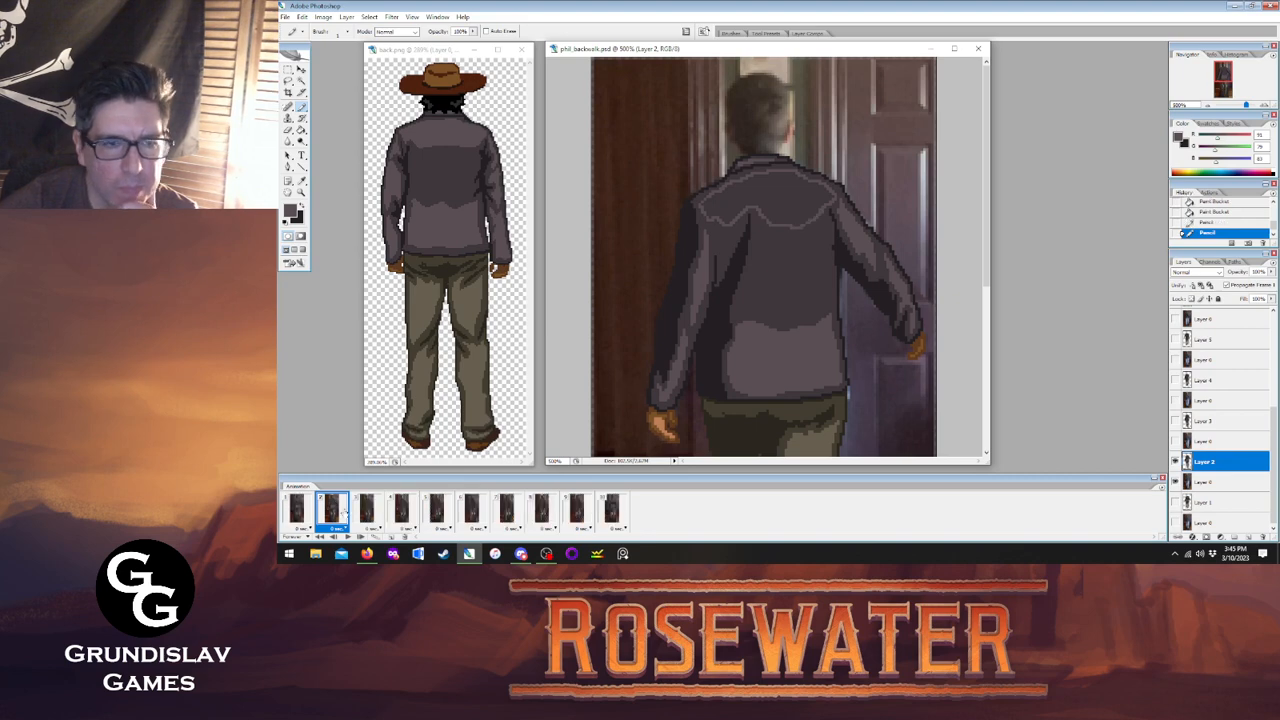
{"action": "left_click", "coordinate": [298, 510]}
{"action": "left_click", "coordinate": [331, 511]}
{"action": "left_click", "coordinate": [298, 511]}
{"action": "left_click", "coordinate": [331, 511]}
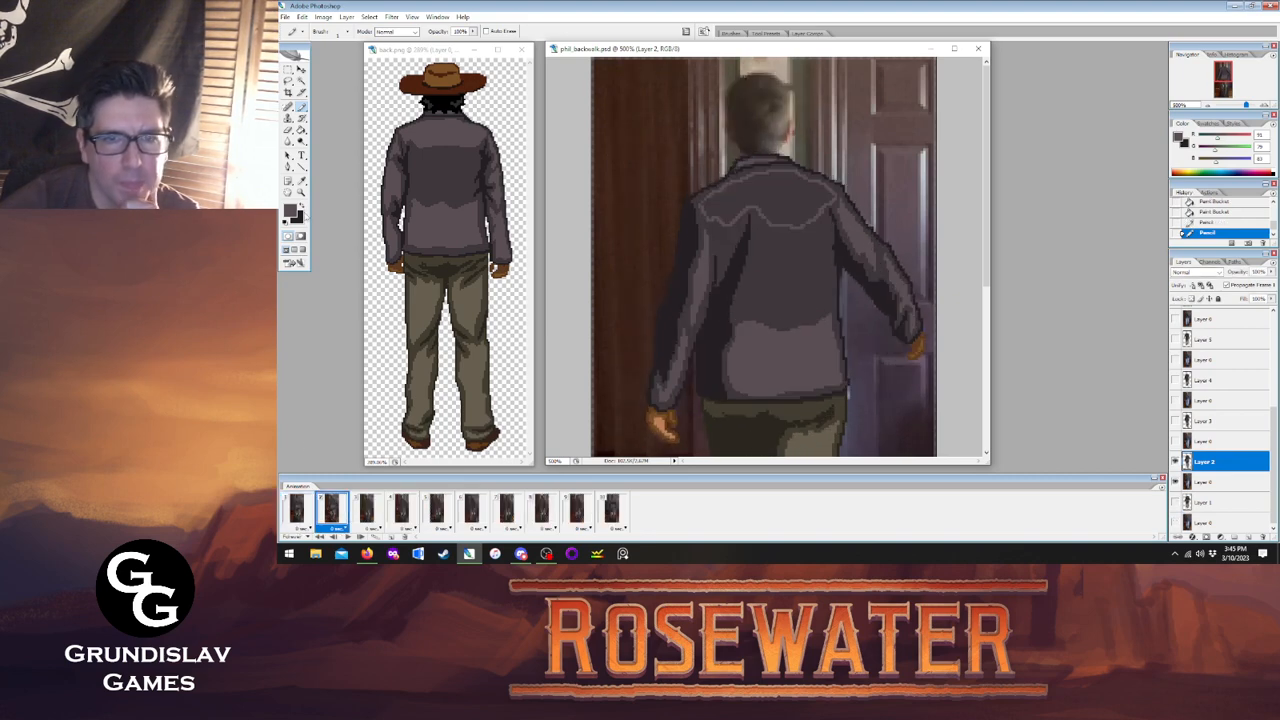
{"action": "key", "text": "g"}
{"action": "left_click", "coordinate": [749, 209]}
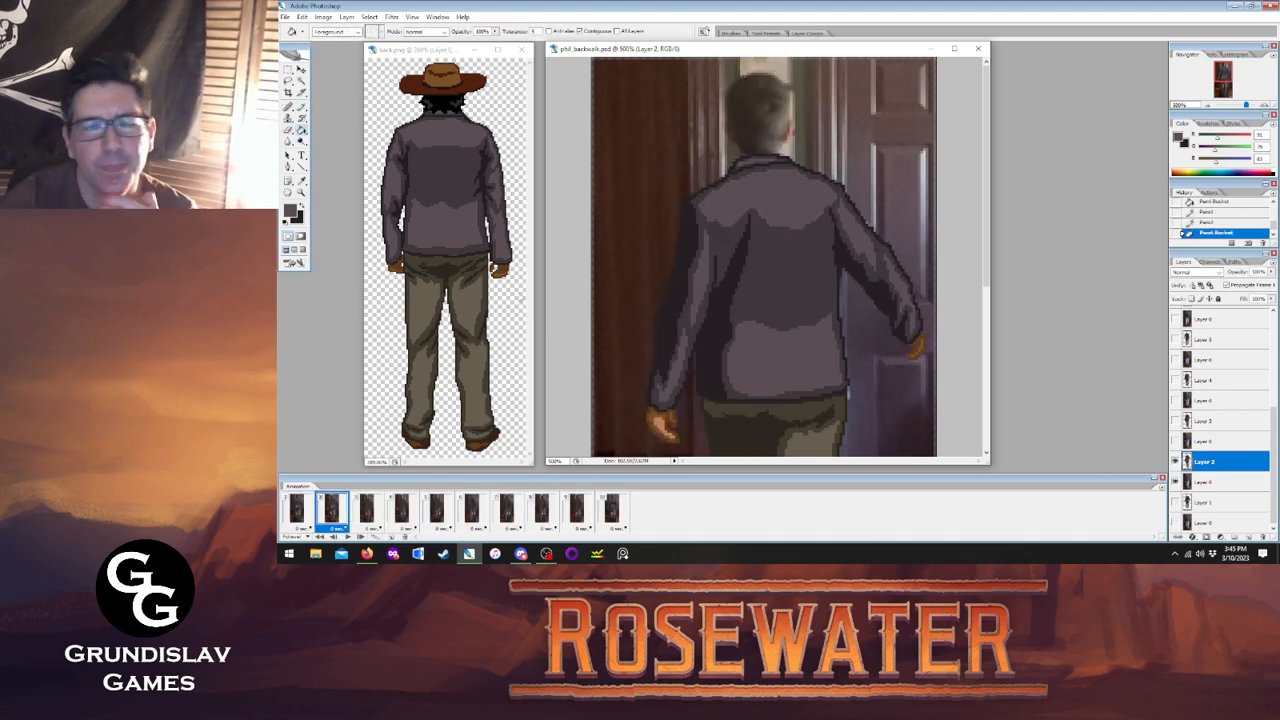
Pencil lighter grey highlights on the collar and left sleeve of frame 3's jacket on Layer 3, using frame 2 as a guide.
{"action": "left_click", "coordinate": [372, 509]}
{"action": "left_click", "coordinate": [301, 107]}
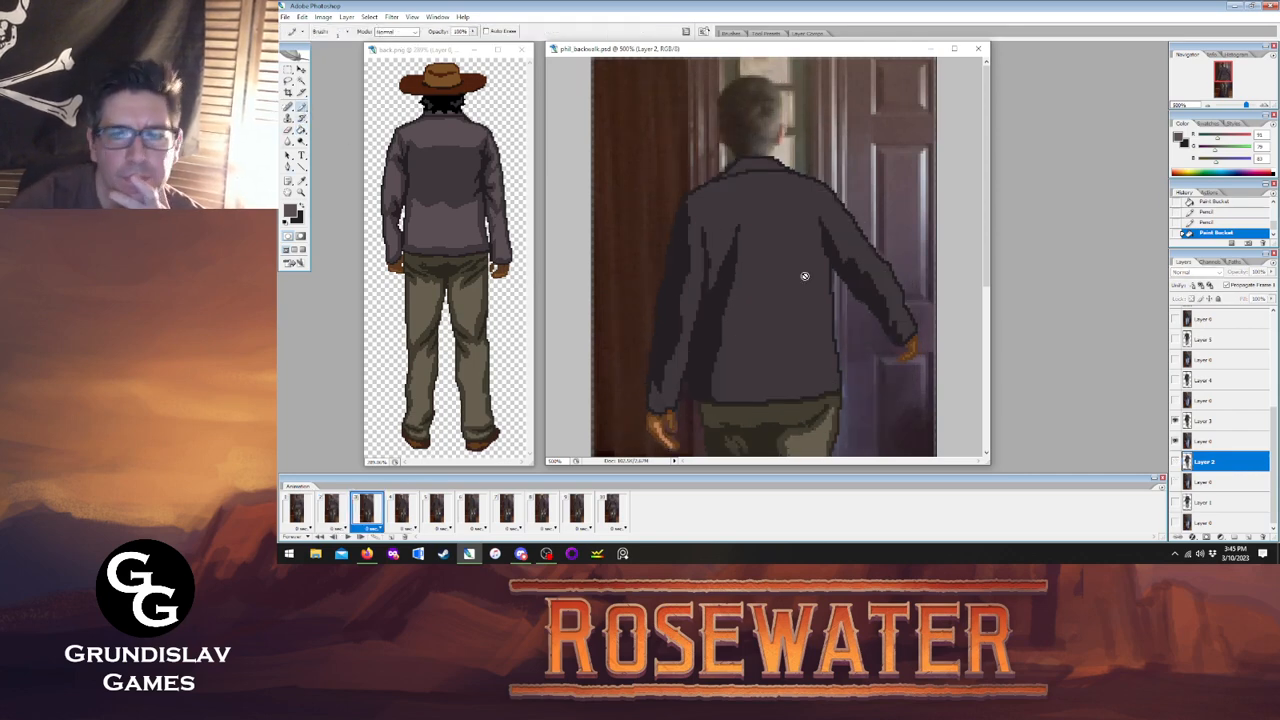
{"action": "left_click", "coordinate": [1224, 421]}
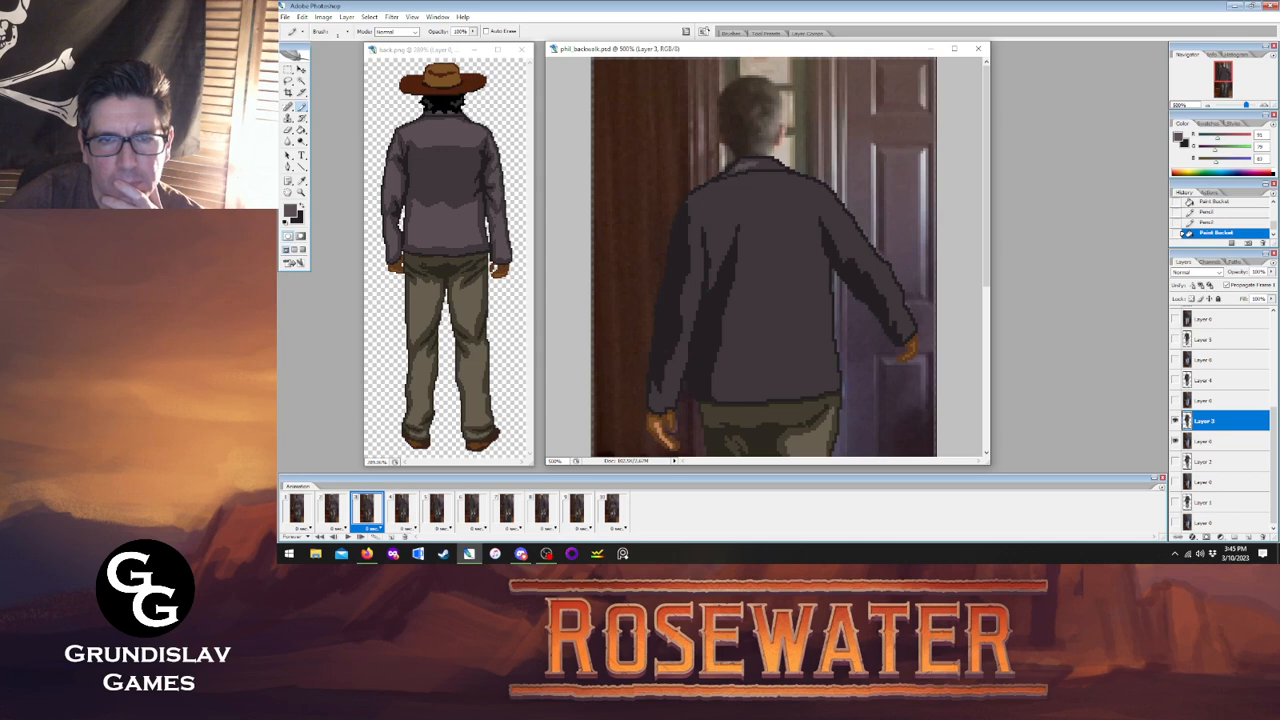
{"action": "left_click", "coordinate": [666, 393]}
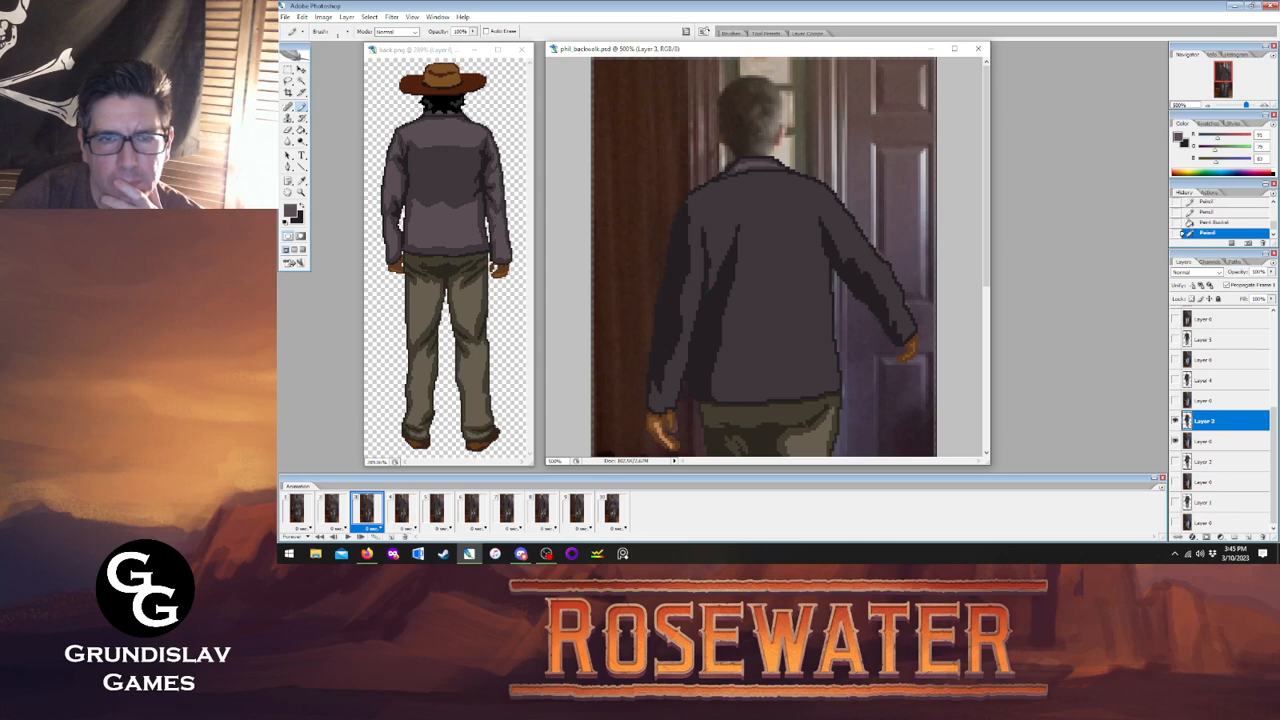
{"action": "left_click", "coordinate": [336, 504]}
{"action": "left_click", "coordinate": [367, 508]}
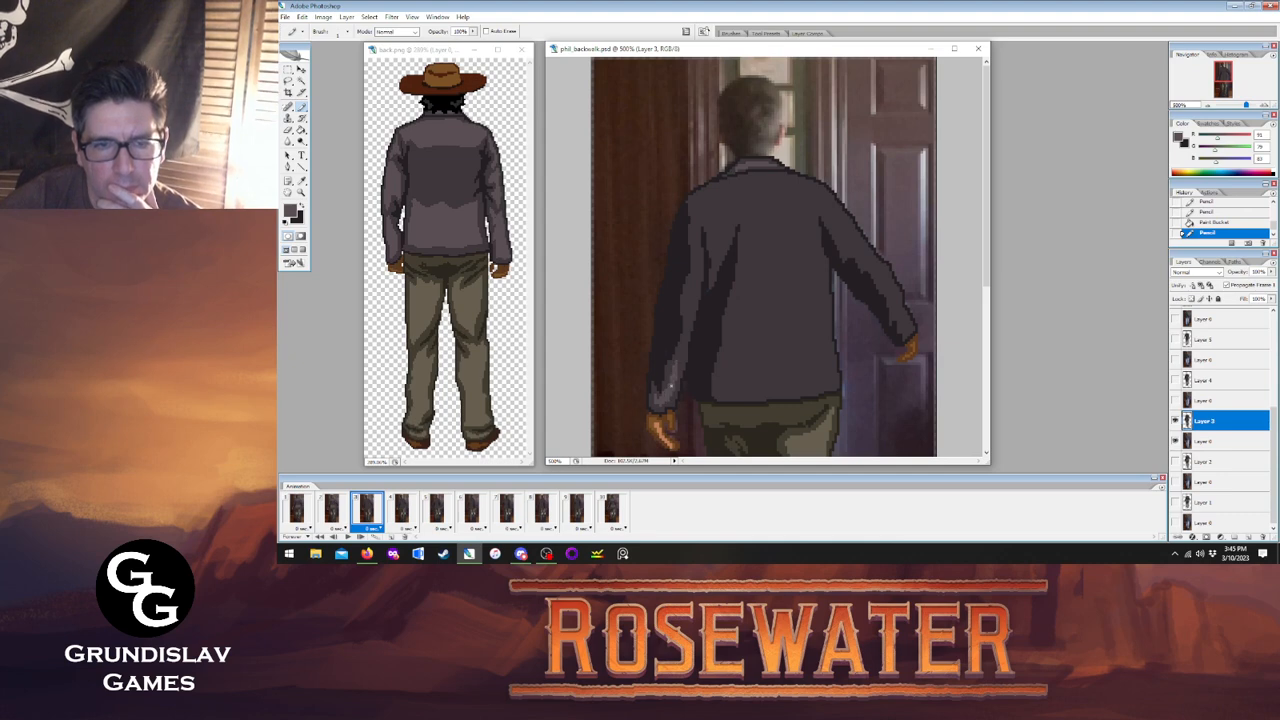
{"action": "left_click", "coordinate": [683, 348]}
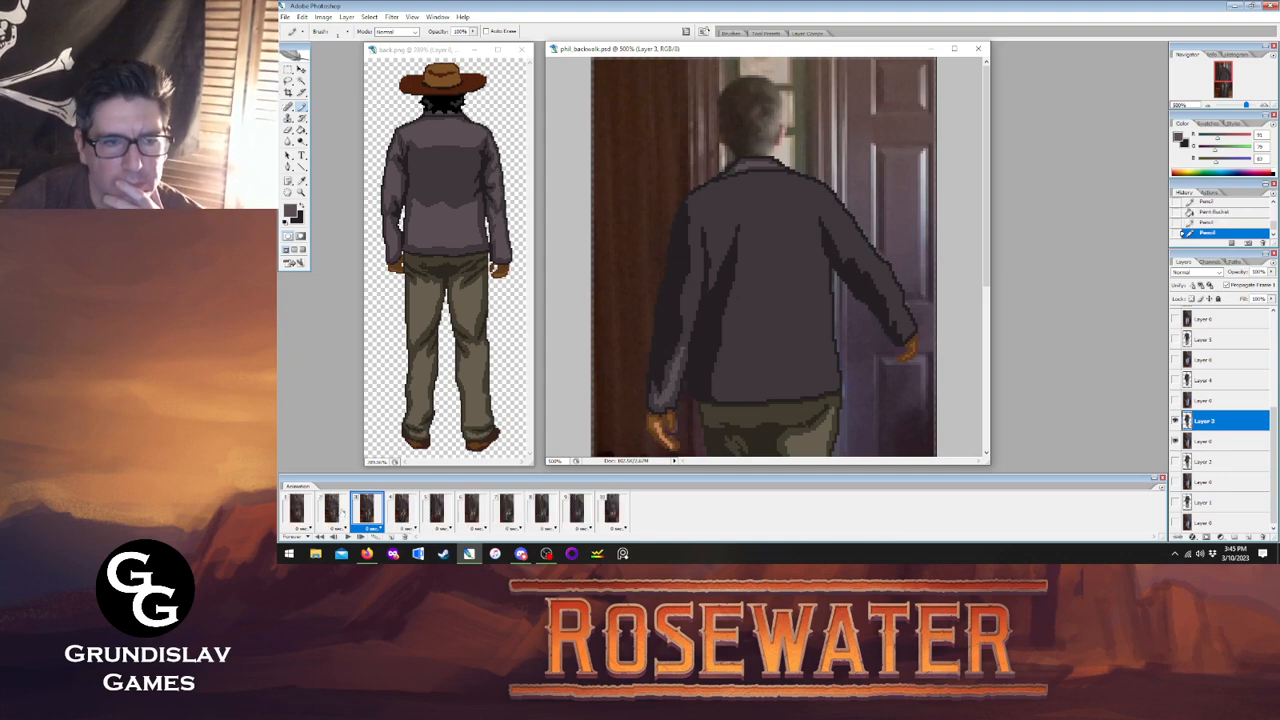
{"action": "left_click", "coordinate": [345, 515]}
{"action": "left_click", "coordinate": [366, 510]}
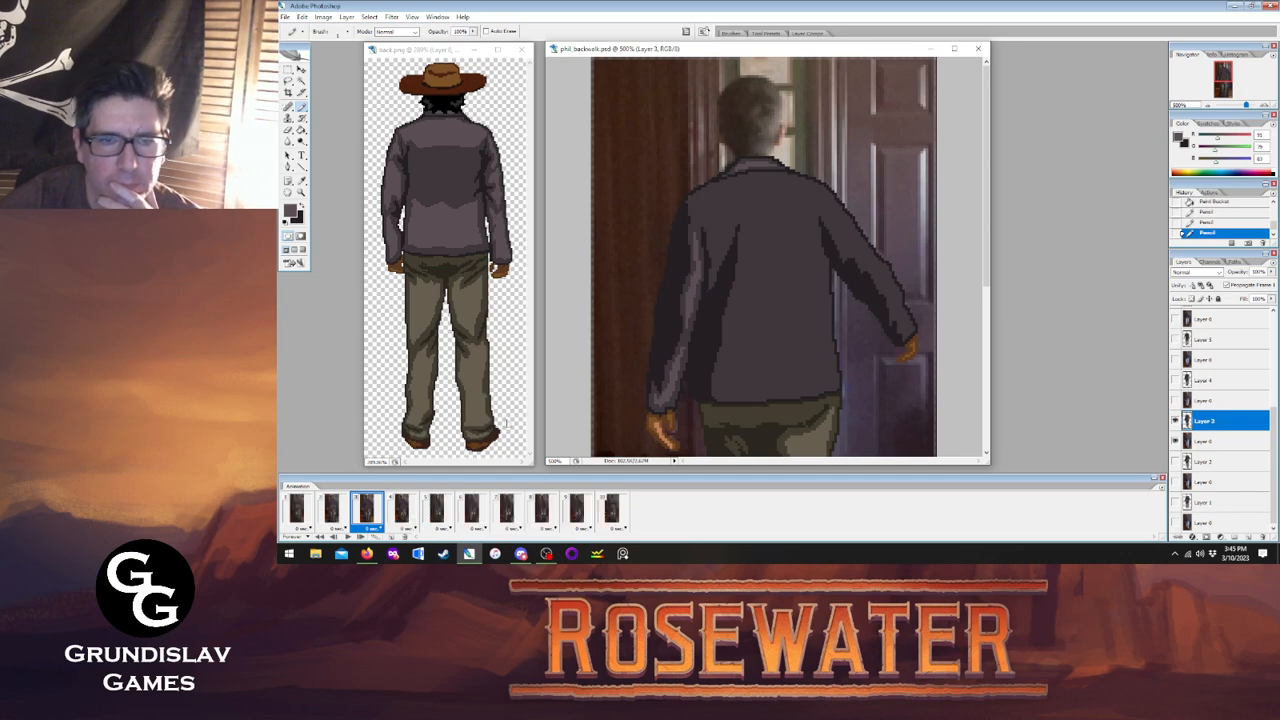
Pencil lighter grey highlights along the right sleeve of frame 3's jacket from shoulder to cuff, comparing with frame 2.
{"action": "left_click", "coordinate": [338, 513]}
{"action": "left_click", "coordinate": [366, 511]}
{"action": "left_click", "coordinate": [338, 513]}
{"action": "left_click", "coordinate": [366, 510]}
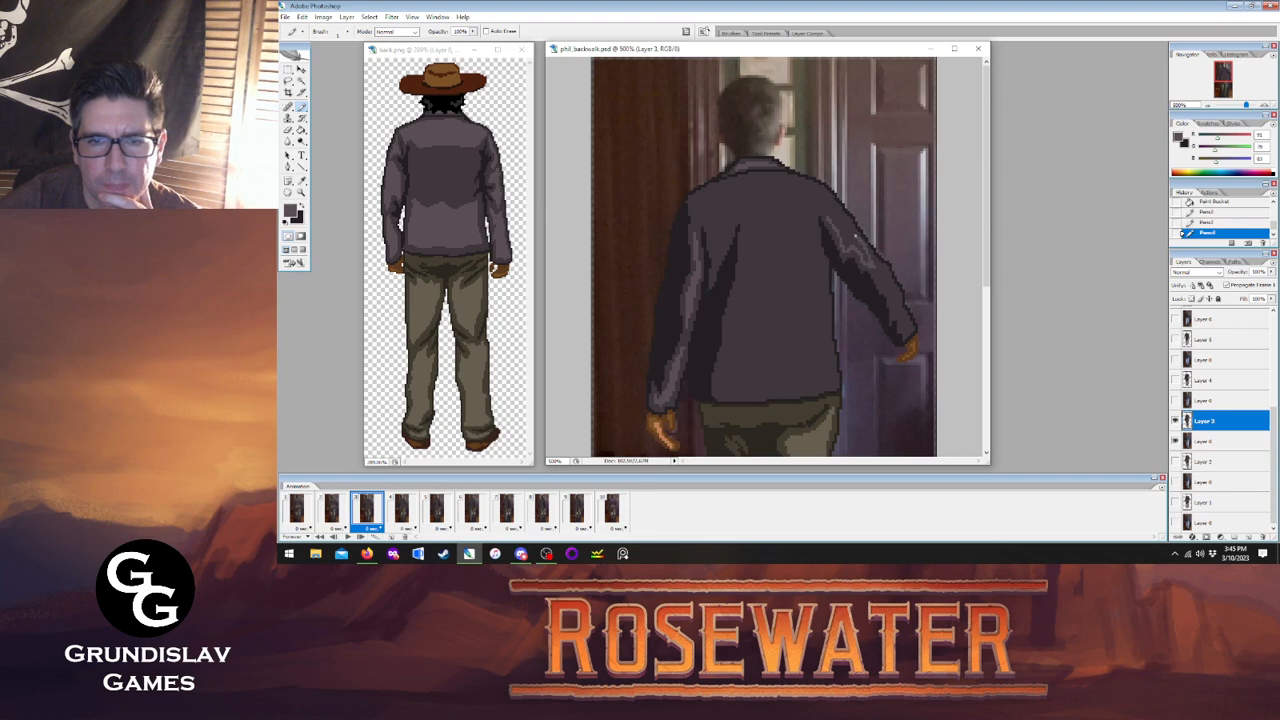
{"action": "left_click_drag", "start_coordinate": [828, 198], "coordinate": [829, 216]}
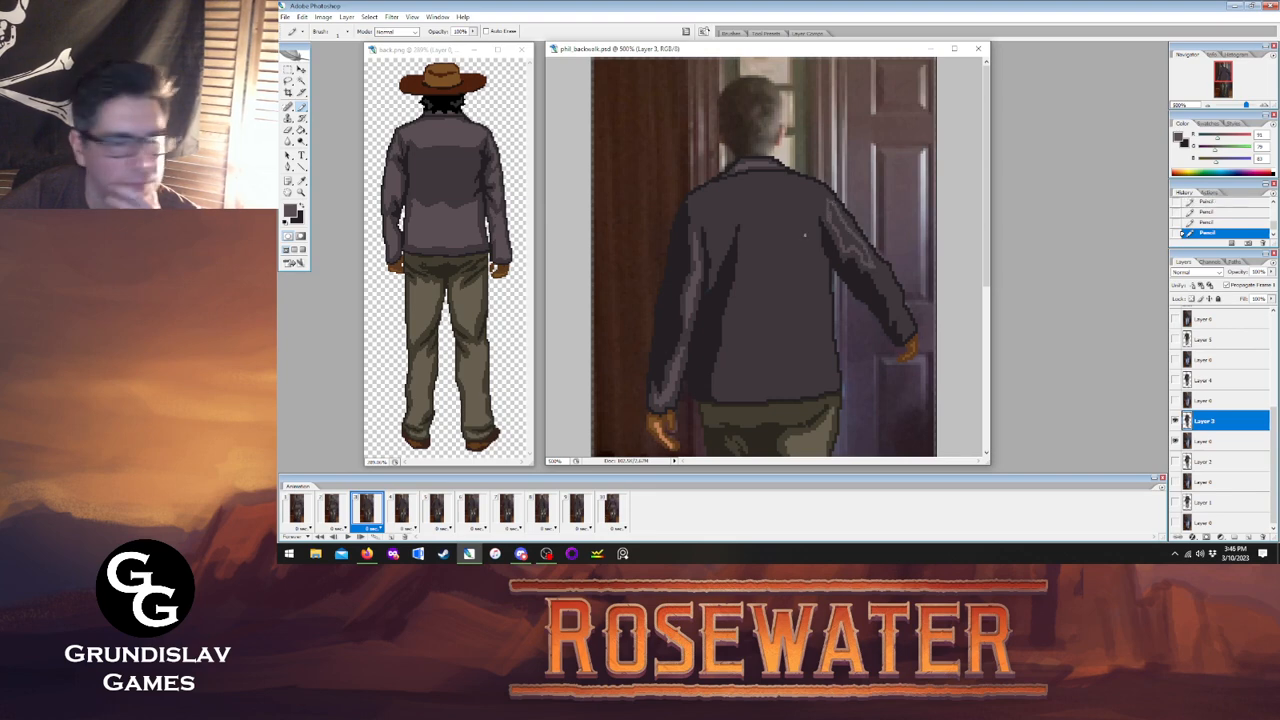
{"action": "left_click", "coordinate": [331, 509]}
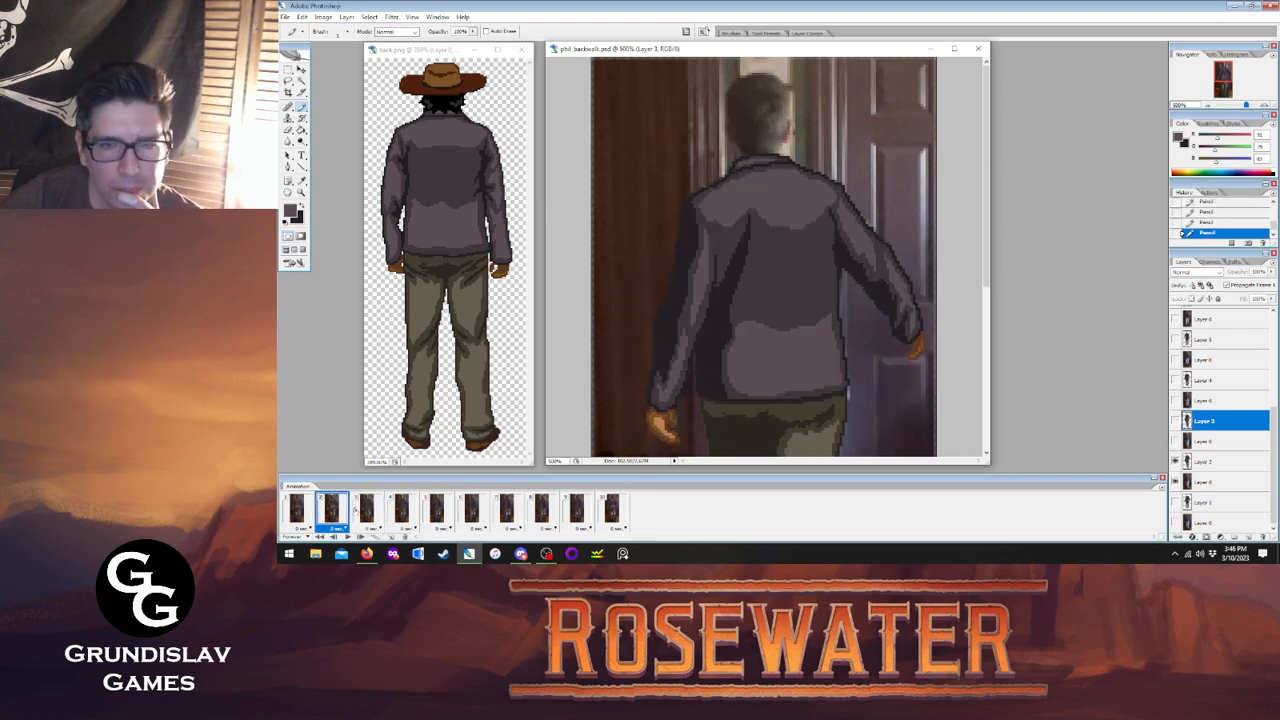
{"action": "left_click", "coordinate": [360, 509]}
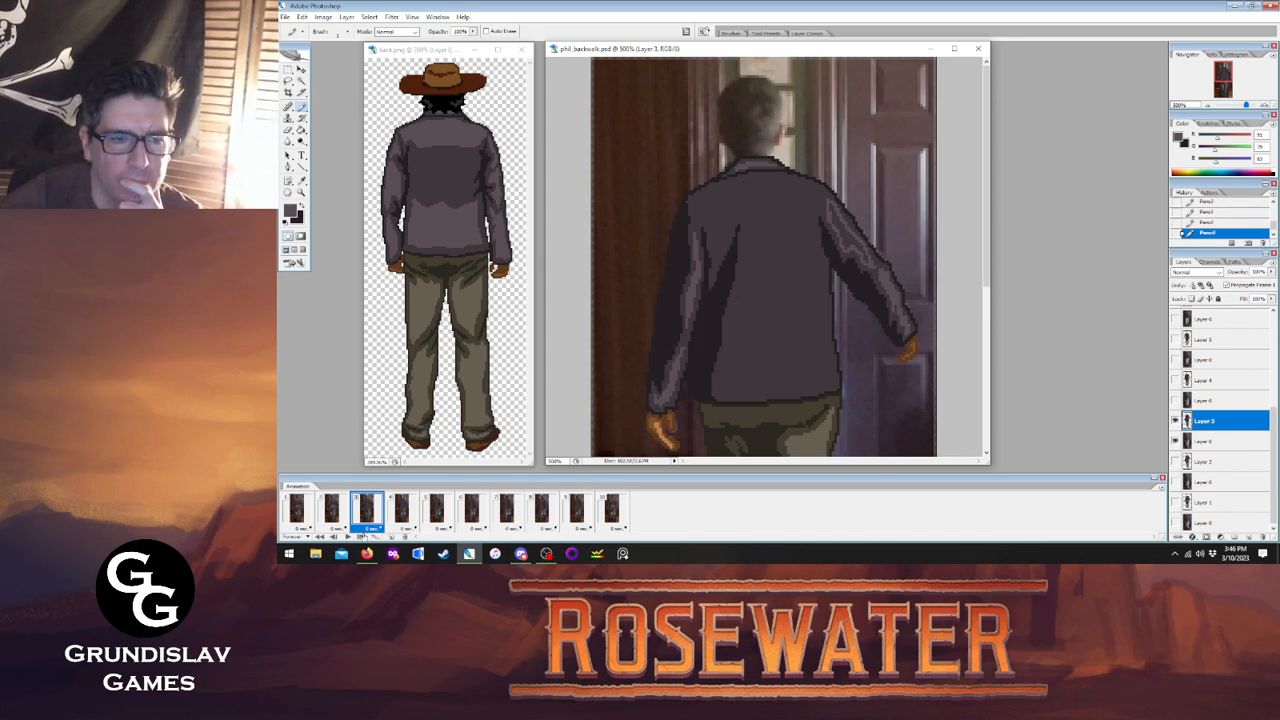
Pencil a closed lighter grey outline for the lower-back highlight on frame 3's jacket, following frame 2.
{"action": "left_click", "coordinate": [337, 518]}
{"action": "left_click", "coordinate": [367, 512]}
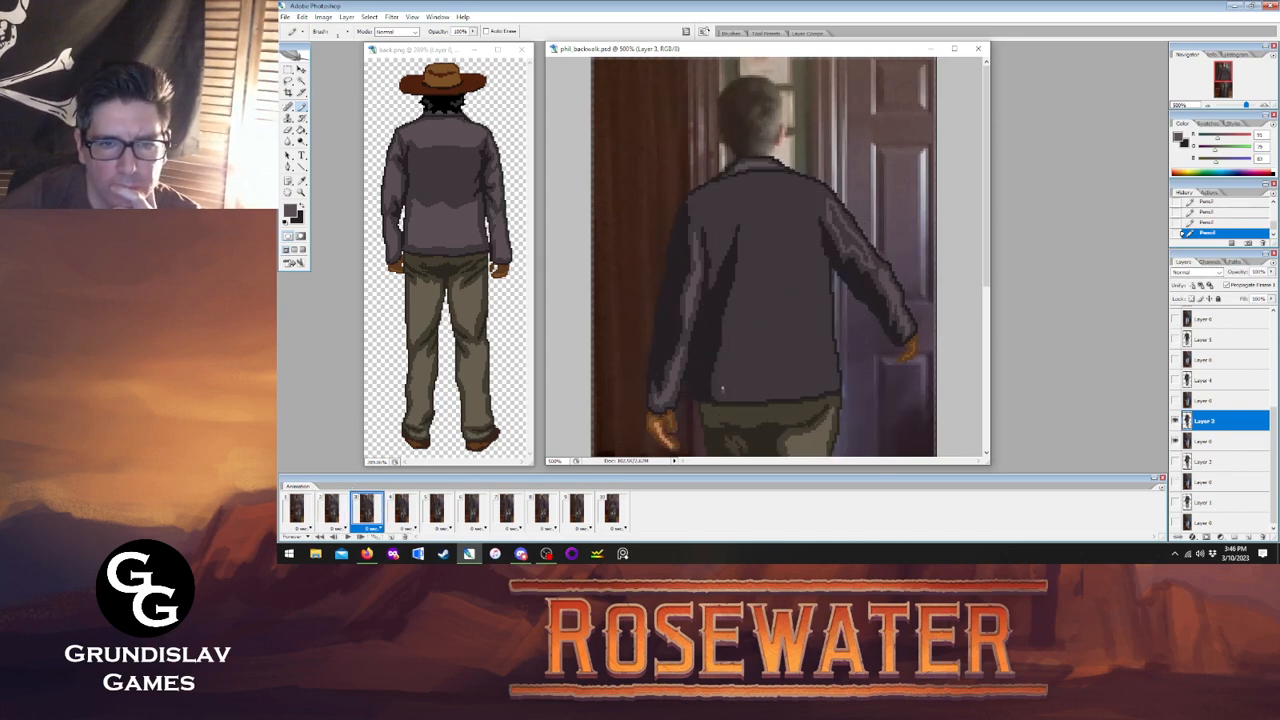
{"action": "left_click_drag", "start_coordinate": [731, 319], "coordinate": [806, 326]}
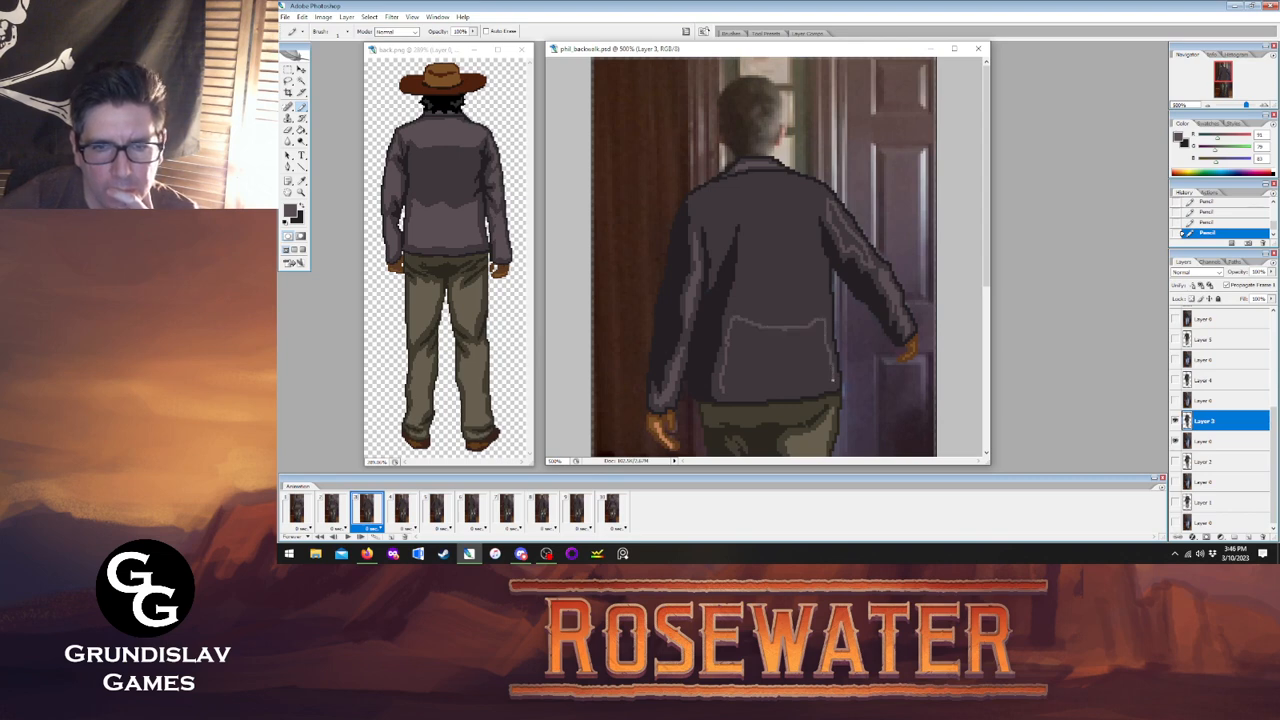
{"action": "left_click_drag", "start_coordinate": [811, 387], "coordinate": [749, 395]}
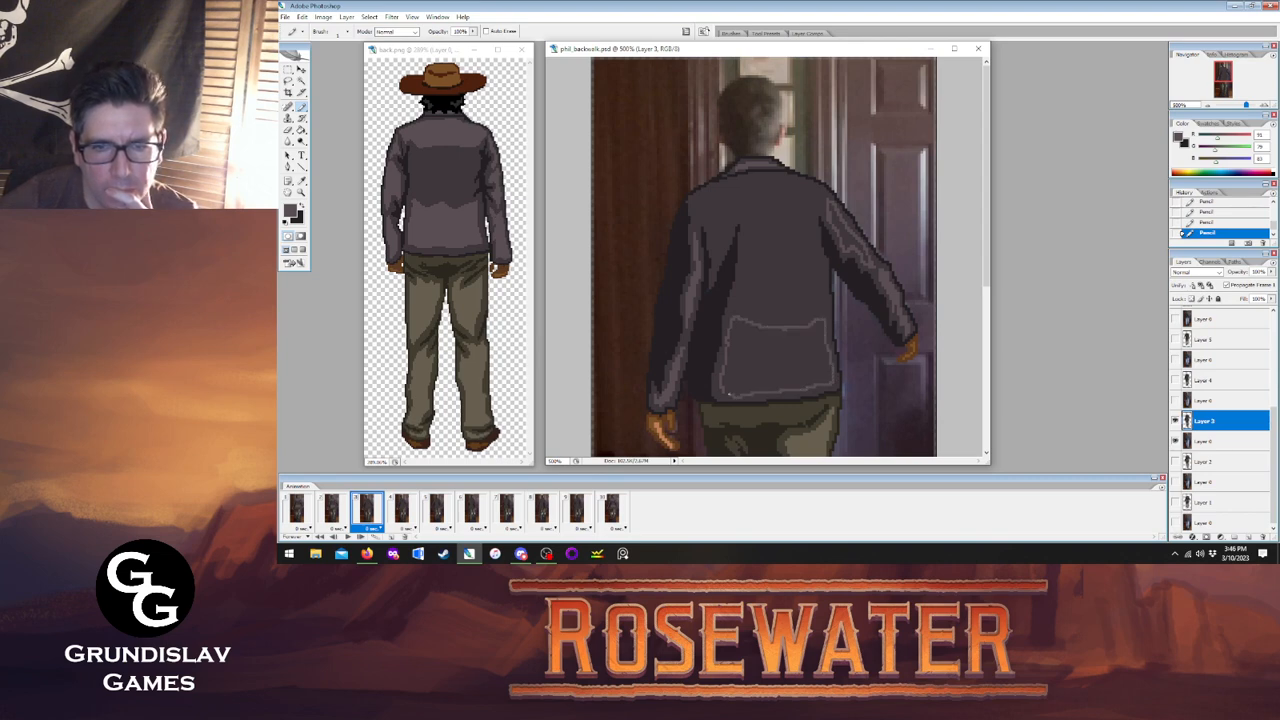
Outline the upper-back highlight across the shoulders of frame 3's jacket in lighter grey, checking against frame 2.
{"action": "left_click", "coordinate": [331, 509]}
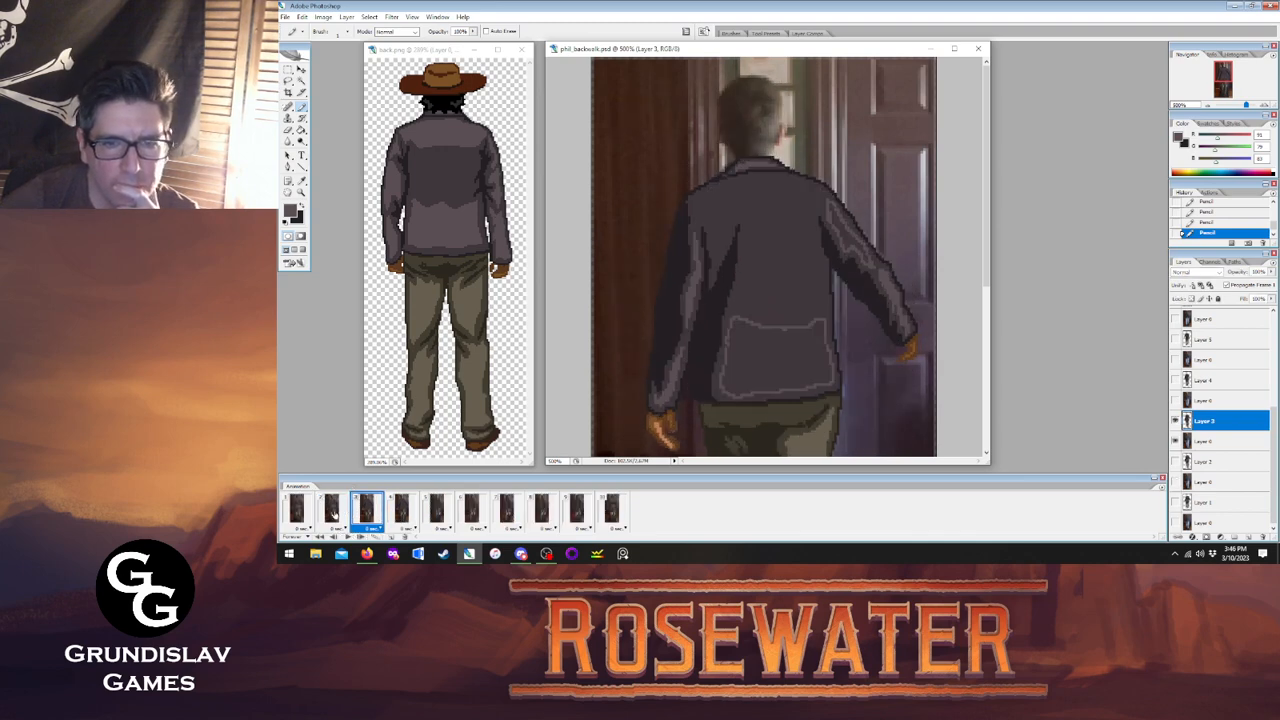
{"action": "left_click", "coordinate": [366, 510]}
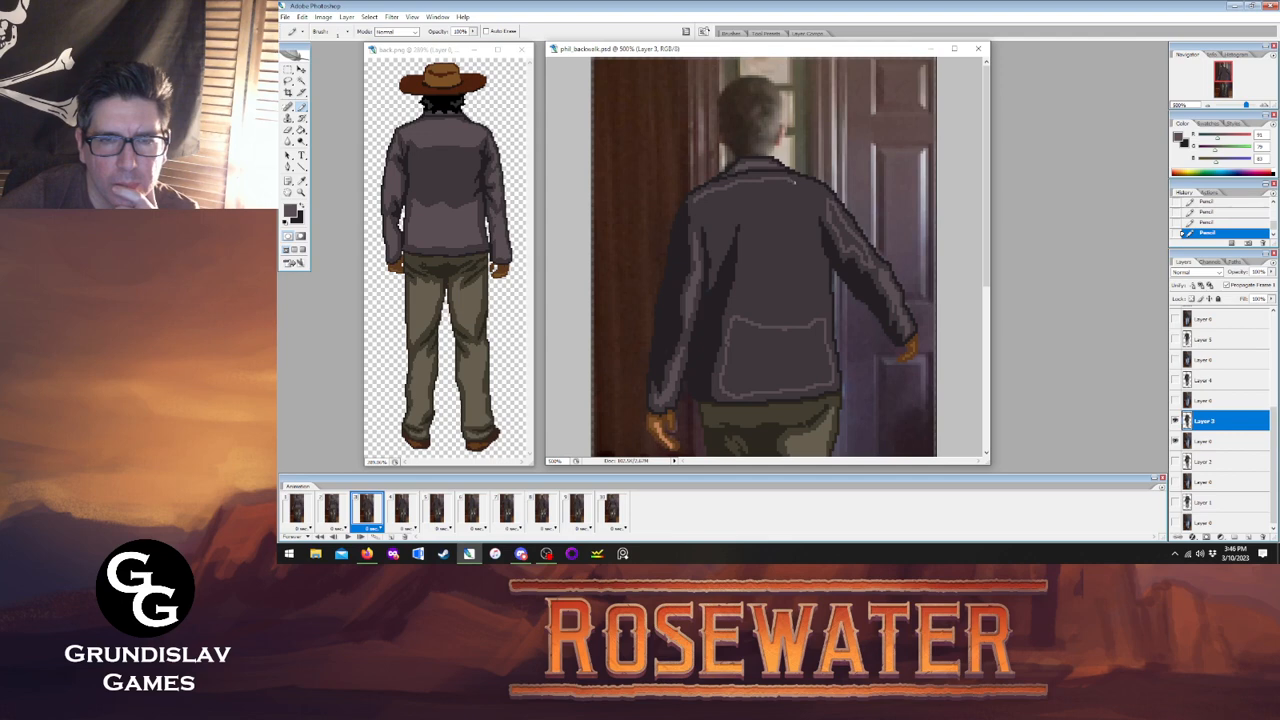
{"action": "left_click", "coordinate": [331, 509]}
{"action": "left_click", "coordinate": [366, 510]}
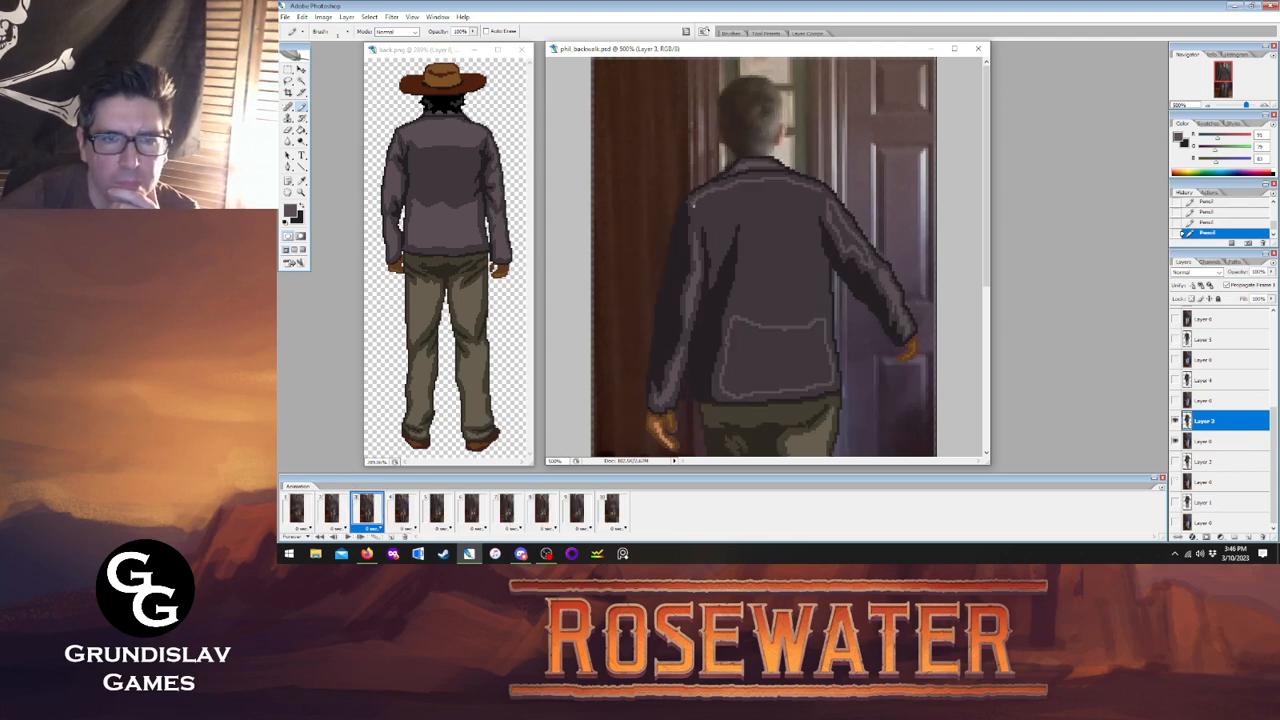
{"action": "left_click_drag", "start_coordinate": [724, 226], "coordinate": [772, 229]}
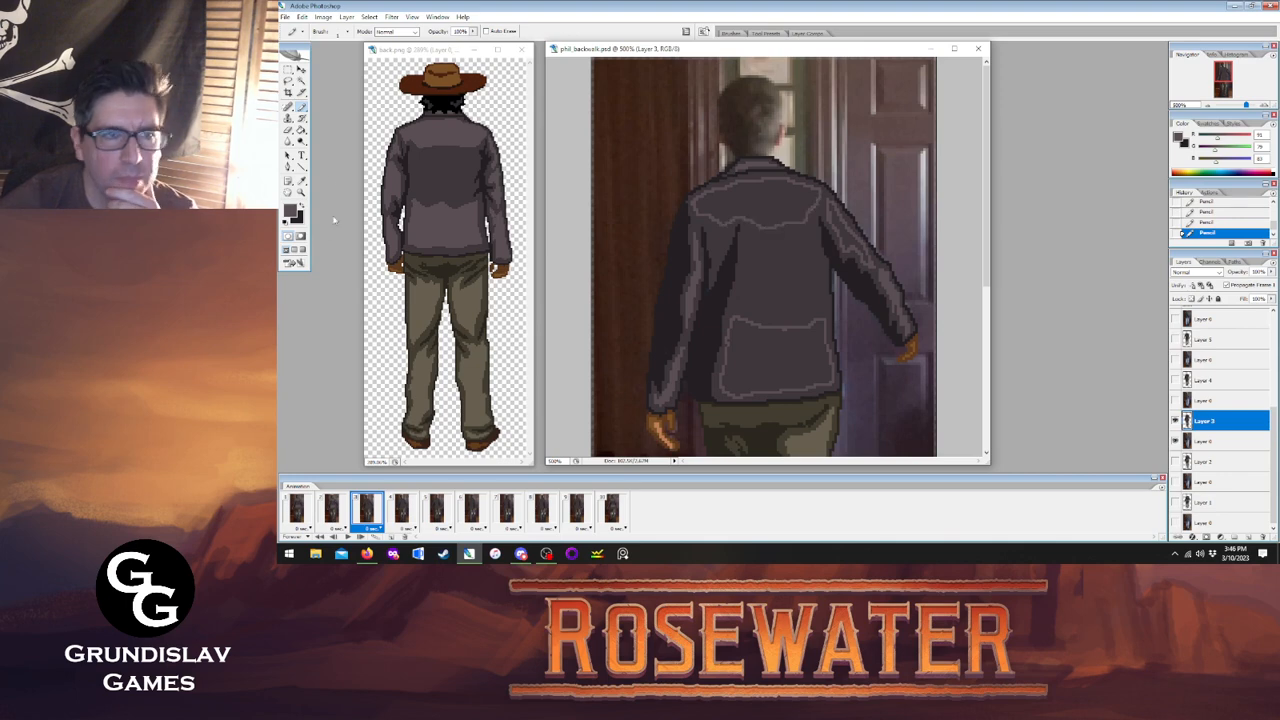
Fill the outlined lower-back and upper-back highlights on frame 3's jacket with the lighter grey, then compare the result with frame 2.
{"action": "key", "text": "g"}
{"action": "left_click", "coordinate": [785, 350]}
{"action": "left_click", "coordinate": [795, 255]}
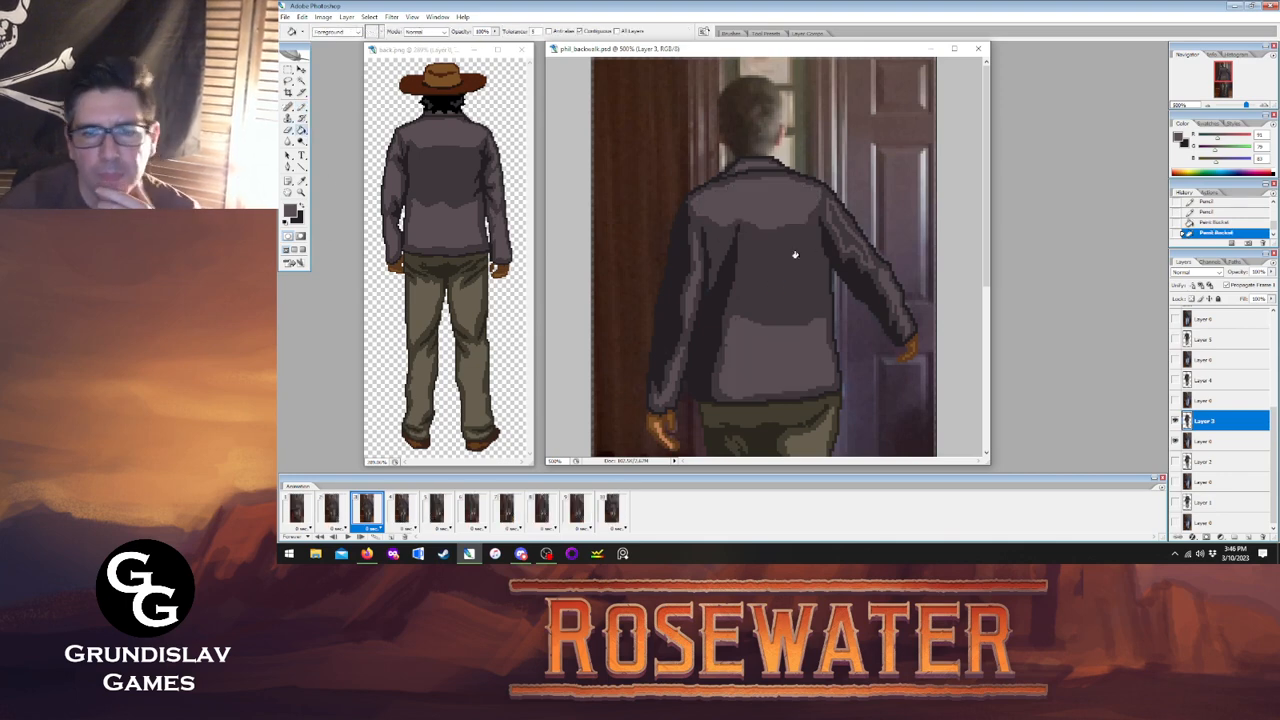
{"action": "left_click", "coordinate": [851, 255]}
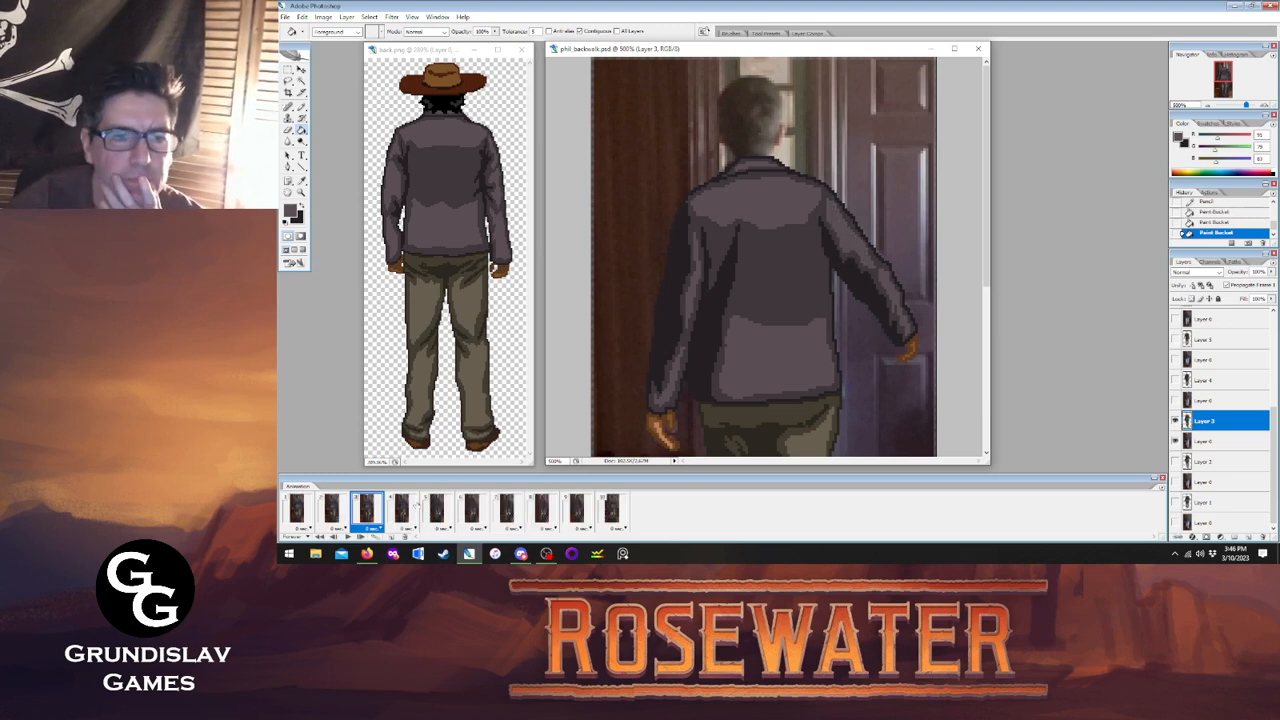
{"action": "left_click", "coordinate": [334, 512]}
{"action": "left_click", "coordinate": [366, 512]}
{"action": "left_click", "coordinate": [334, 512]}
{"action": "left_click", "coordinate": [366, 512]}
{"action": "left_click", "coordinate": [336, 514]}
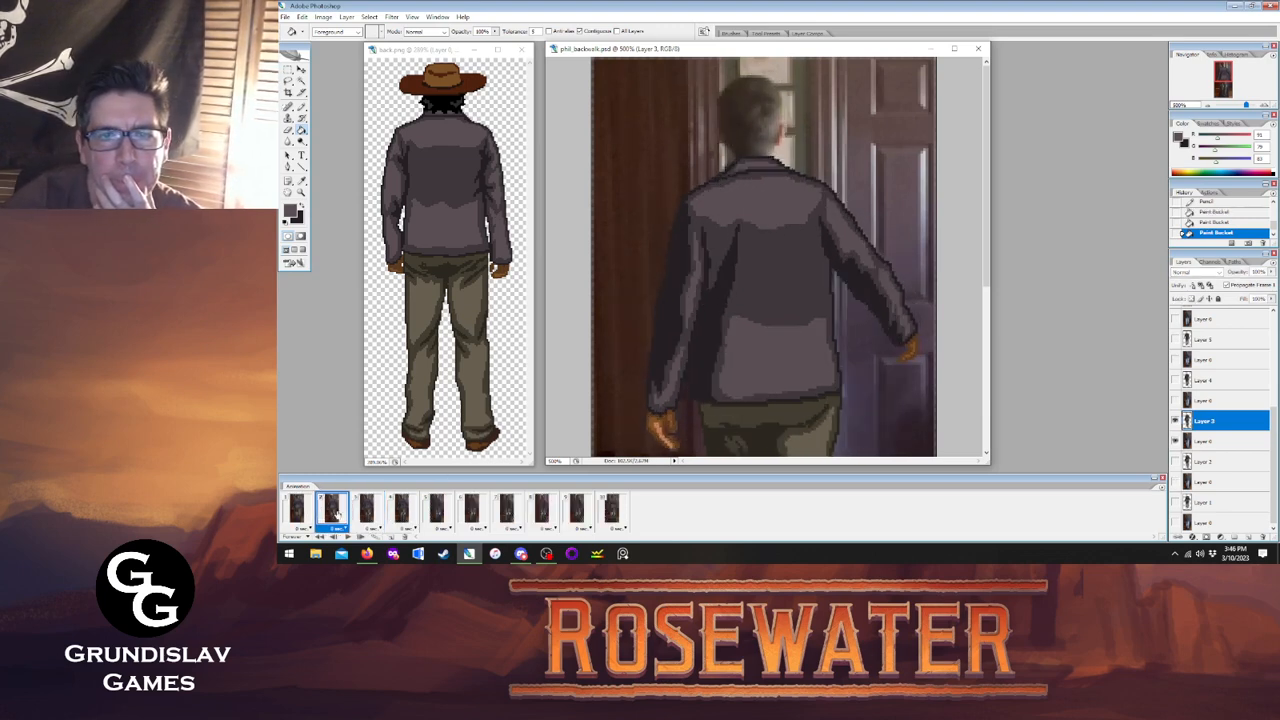
Pencil lighter grey highlights along the left sleeve of frame 4's jacket on Layer 4, using frame 3 as a guide.
{"action": "left_click", "coordinate": [401, 512]}
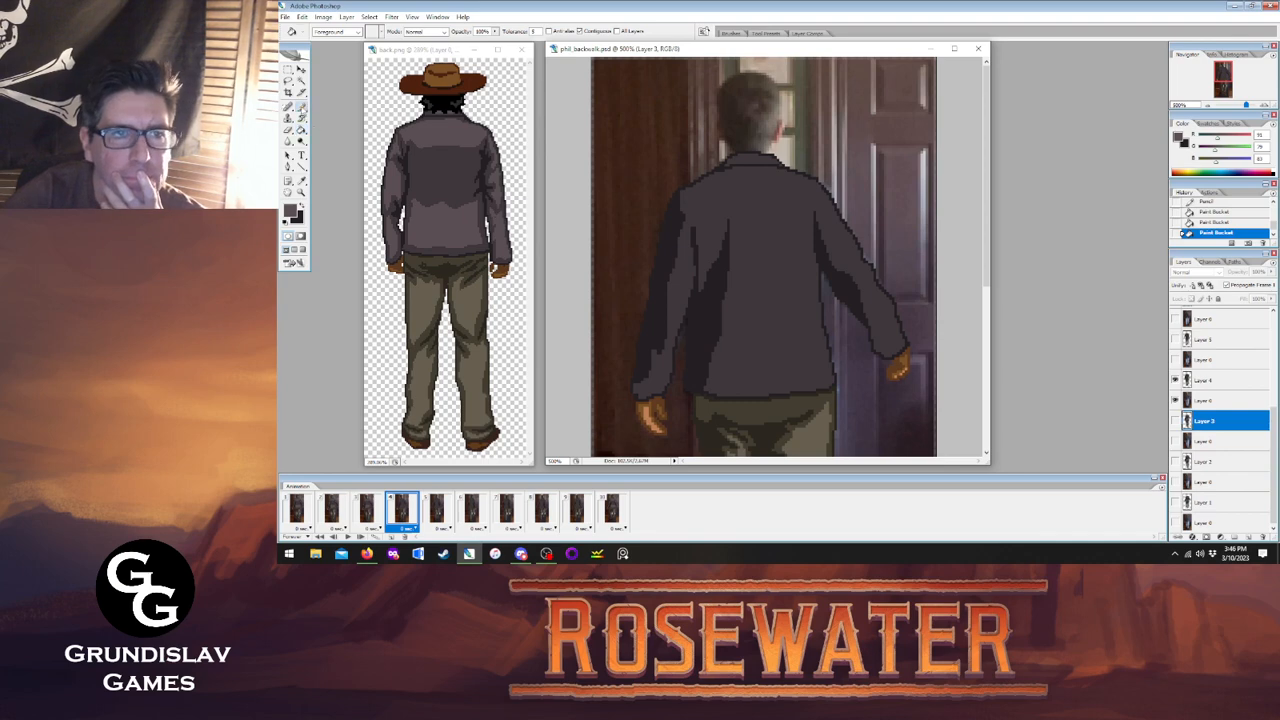
{"action": "key", "text": "b"}
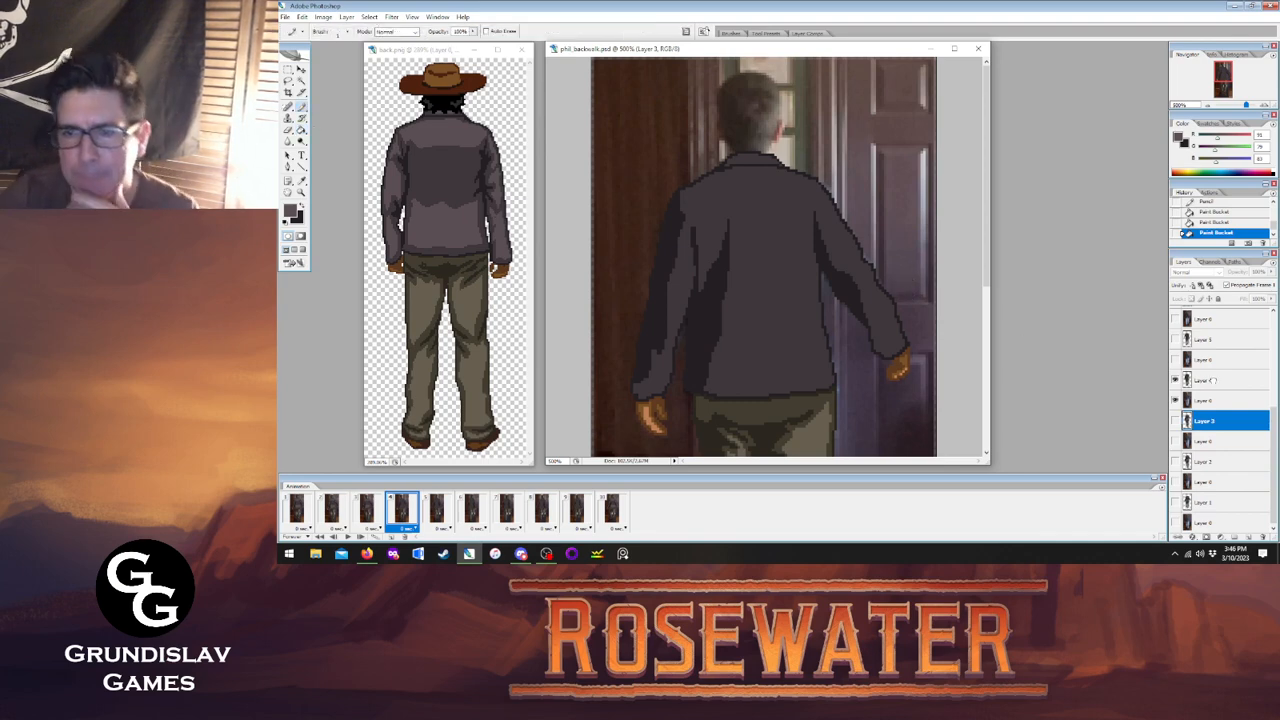
{"action": "left_click", "coordinate": [1212, 380]}
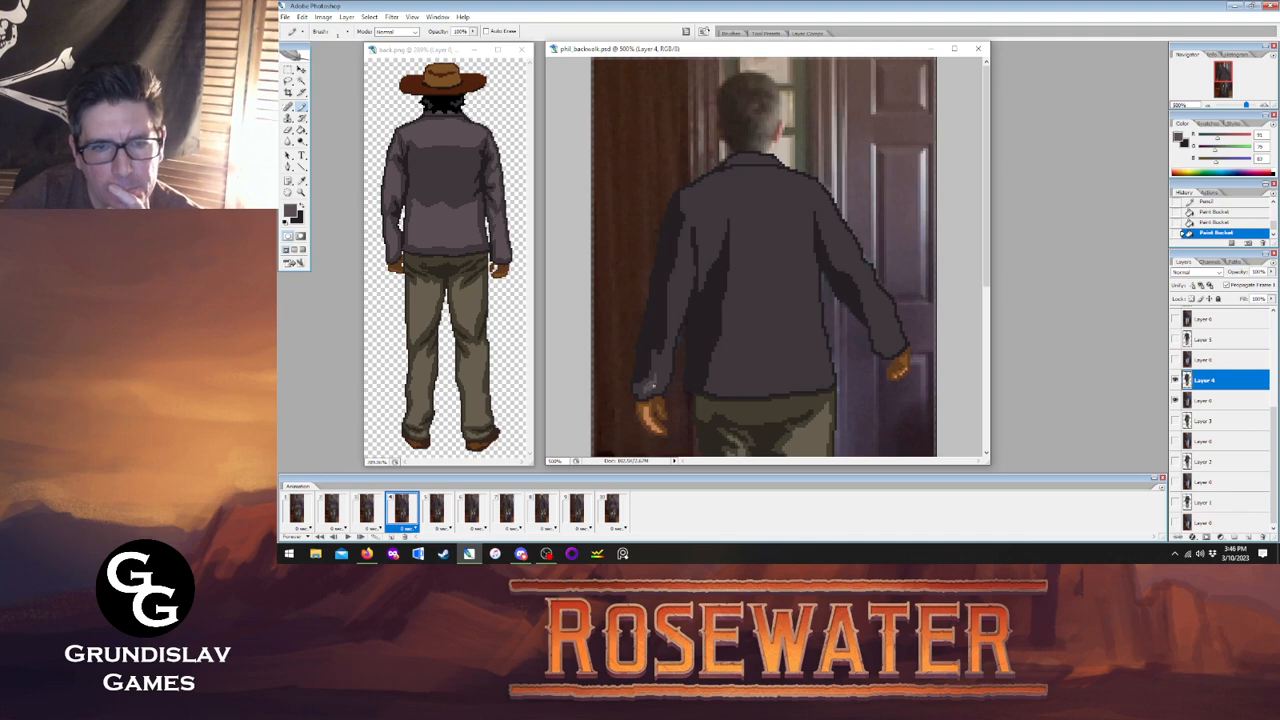
{"action": "left_click_drag", "start_coordinate": [665, 362], "coordinate": [659, 388]}
{"action": "left_click", "coordinate": [667, 349]}
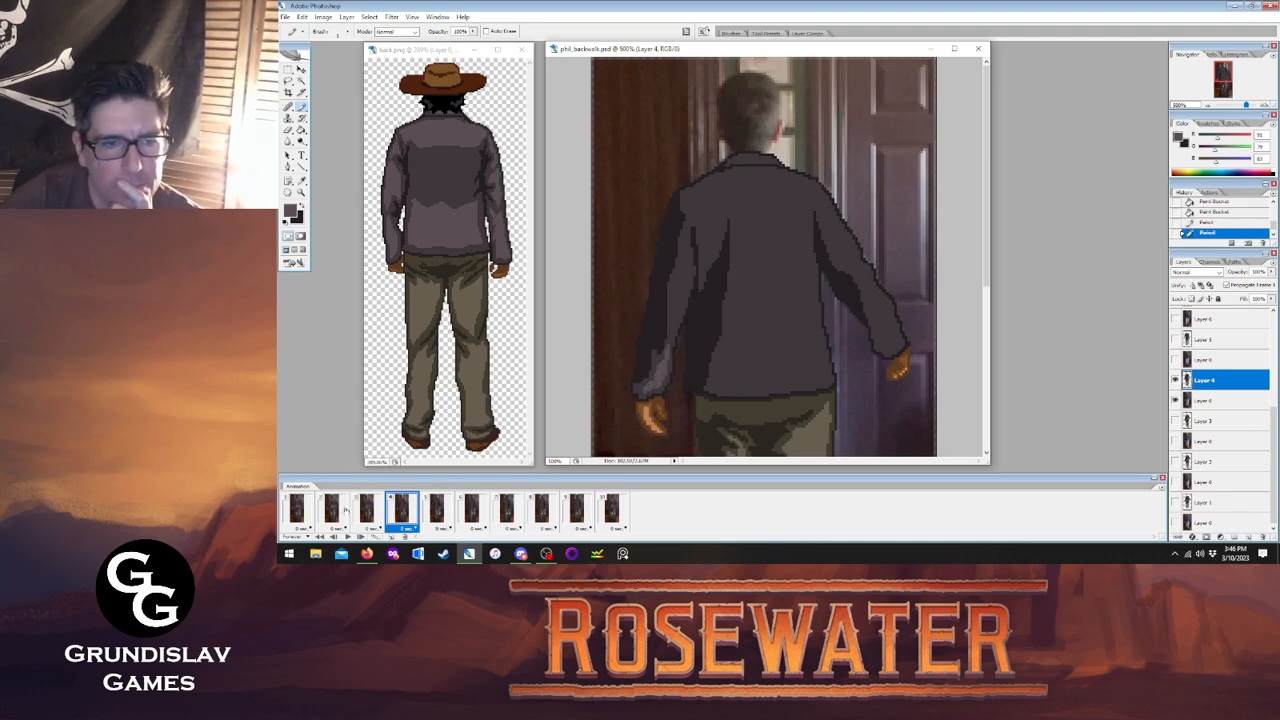
{"action": "left_click", "coordinate": [372, 508]}
{"action": "left_click", "coordinate": [401, 508]}
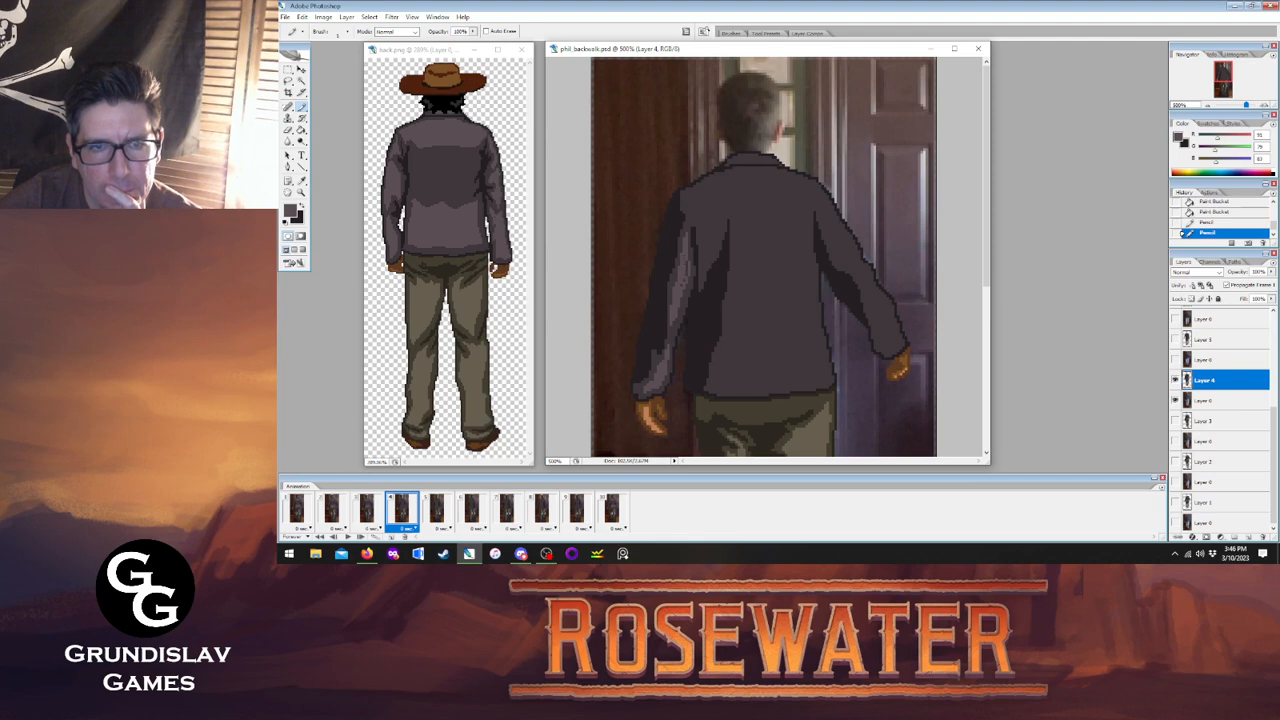
{"action": "left_click", "coordinate": [676, 300]}
{"action": "left_click", "coordinate": [679, 286]}
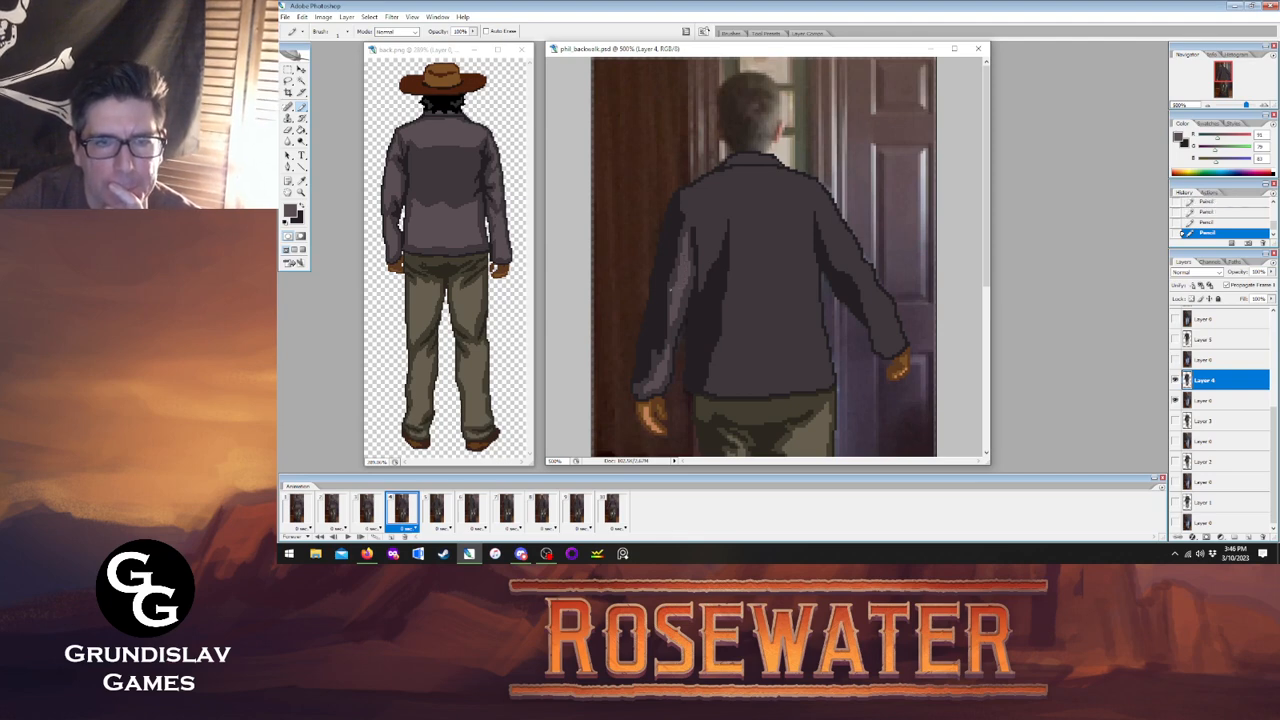
Pencil lighter grey highlight outlines down the right sleeve of frame 4's jacket from shoulder to cuff, comparing with frame 3.
{"action": "left_click", "coordinate": [368, 512]}
{"action": "left_click", "coordinate": [401, 512]}
{"action": "left_click", "coordinate": [368, 512]}
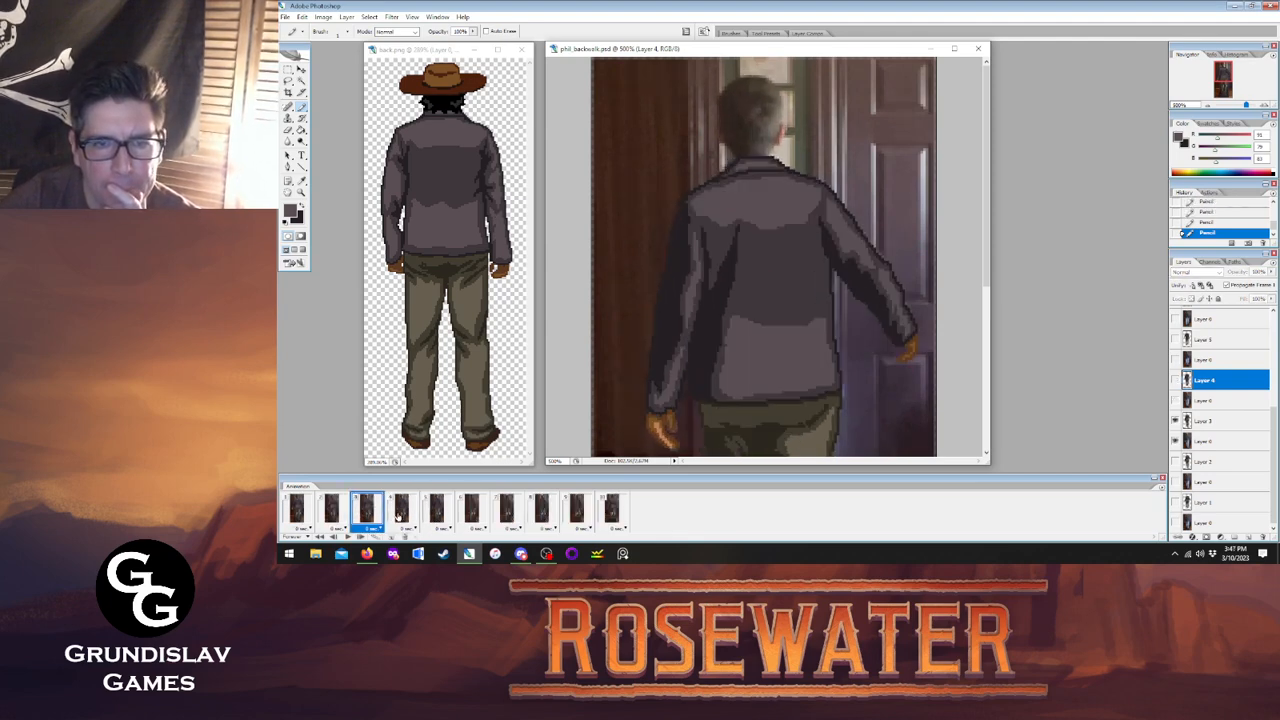
{"action": "left_click", "coordinate": [401, 512]}
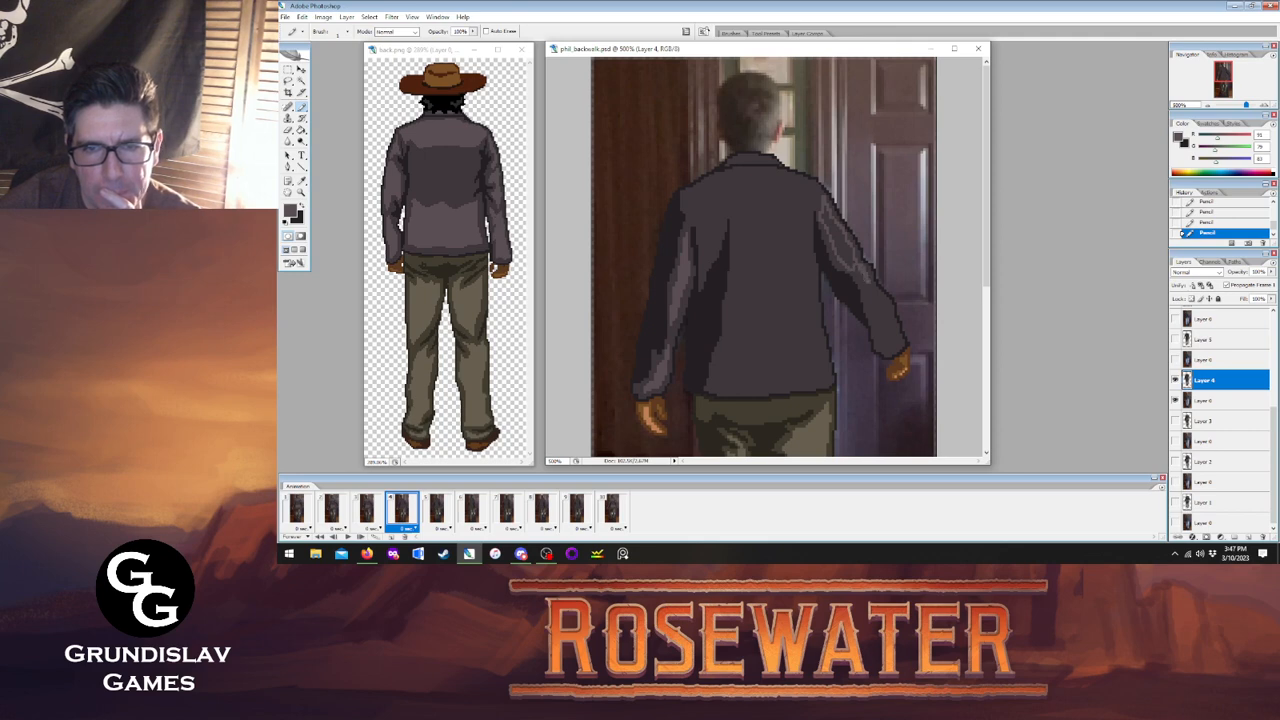
{"action": "left_click", "coordinate": [368, 512]}
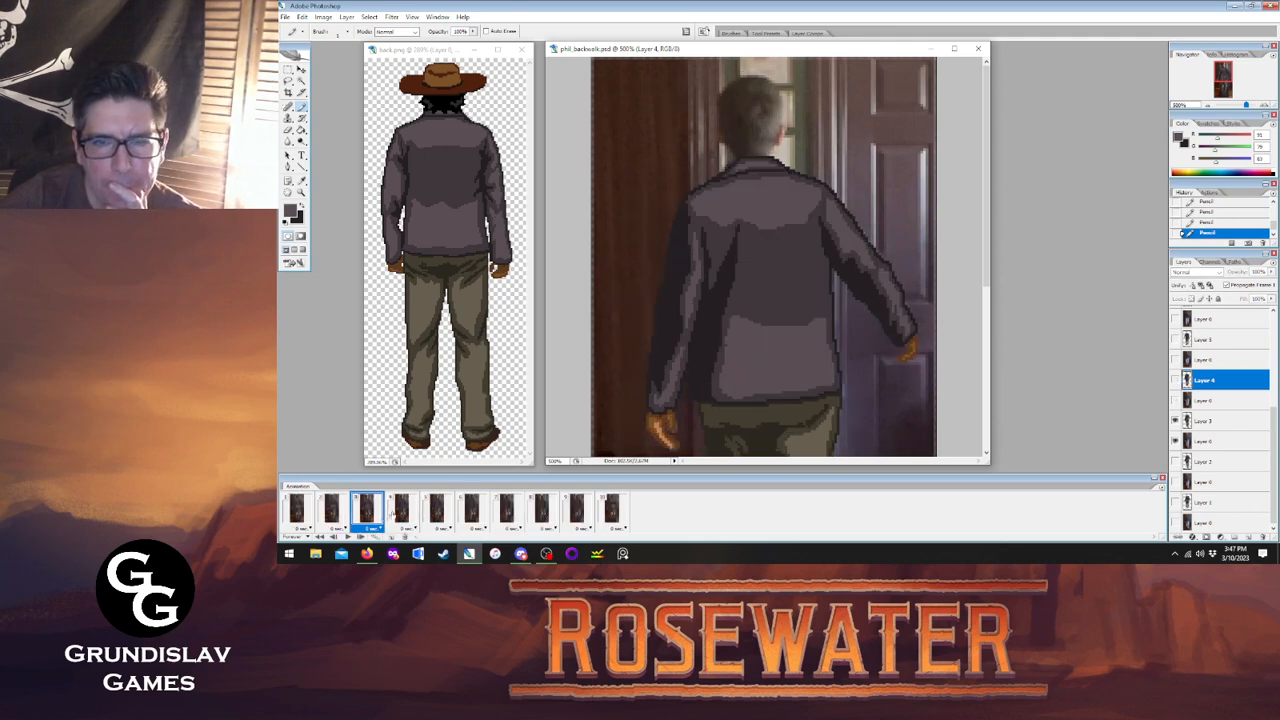
{"action": "left_click", "coordinate": [401, 512]}
{"action": "left_click", "coordinate": [364, 517]}
{"action": "left_click", "coordinate": [401, 513]}
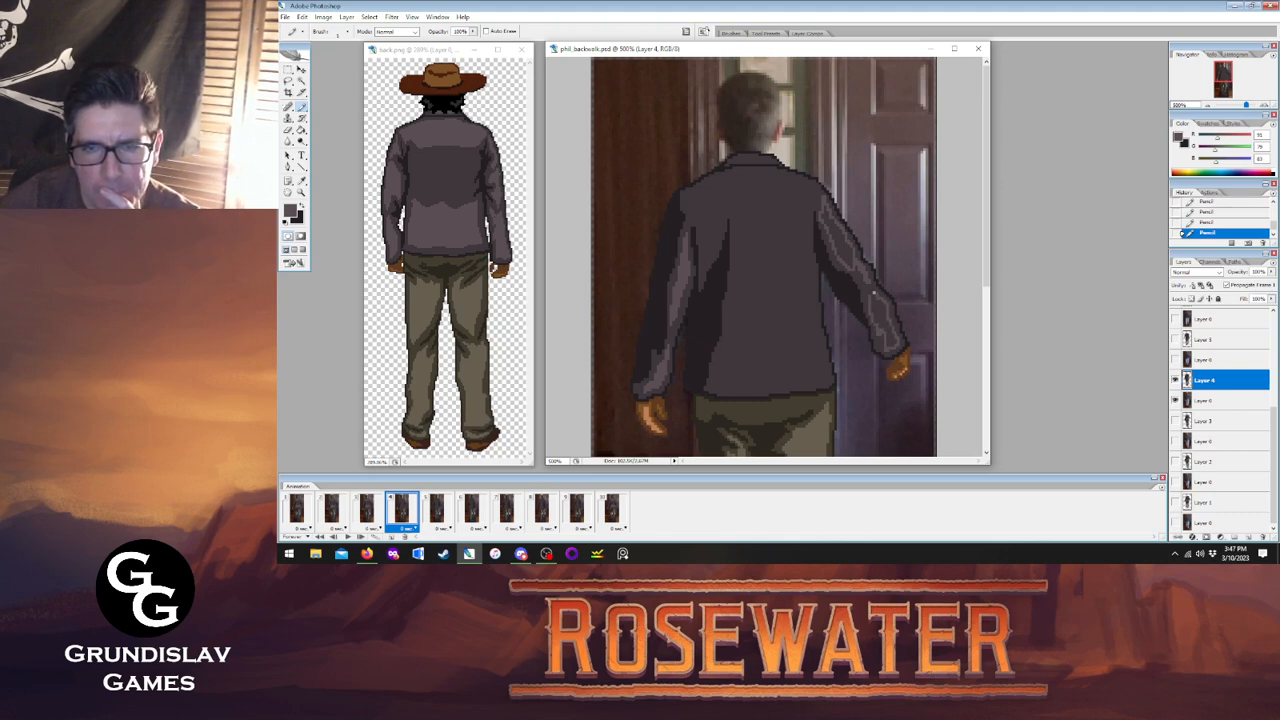
Pencil a lighter grey highlight along the collar of frame 4's jacket, checking its placement against frame 3.
{"action": "left_click", "coordinate": [368, 512]}
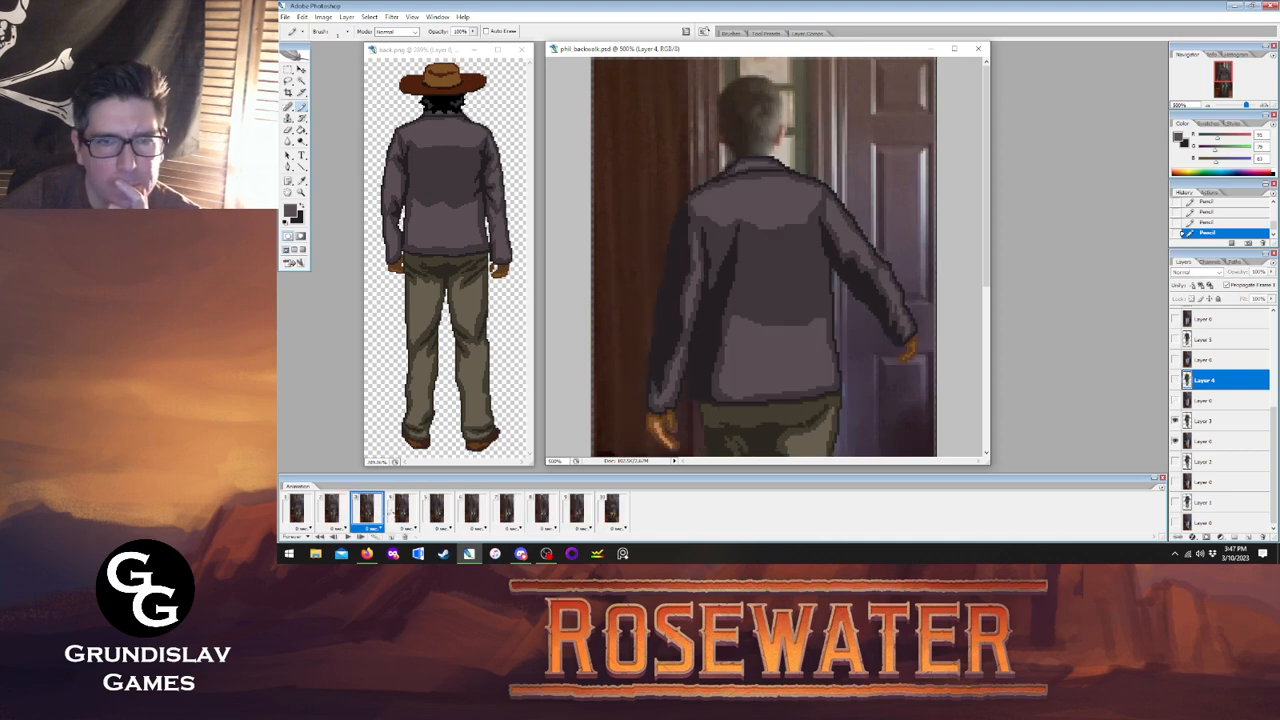
{"action": "left_click", "coordinate": [401, 512]}
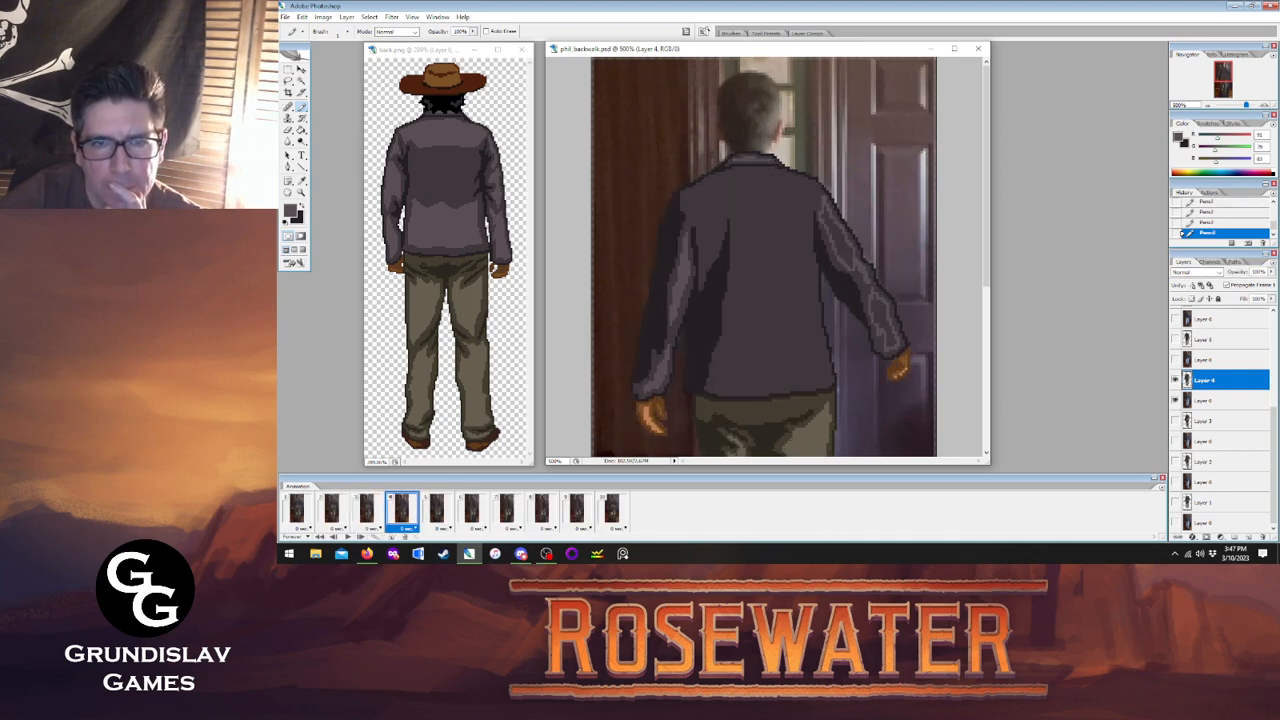
{"action": "left_click", "coordinate": [367, 512]}
{"action": "left_click", "coordinate": [401, 512]}
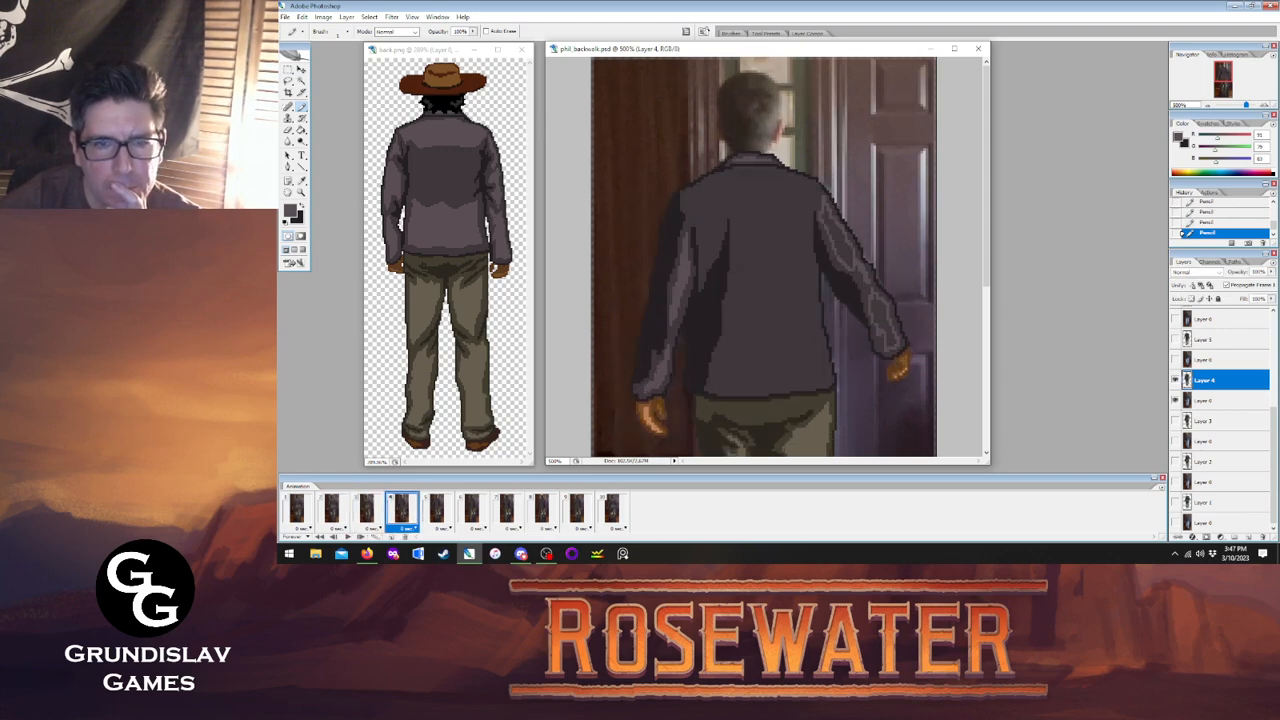
Outline the lower-back and upper-back highlights on the frame 4 jacket with the Pencil on Layer 4, using frame 3 as reference.
{"action": "mouse_move", "coordinate": [730, 317]}
{"action": "left_mouse_down"}
{"action": "mouse_move", "coordinate": [802, 318]}
{"action": "mouse_move", "coordinate": [820, 341]}
{"action": "left_mouse_up"}
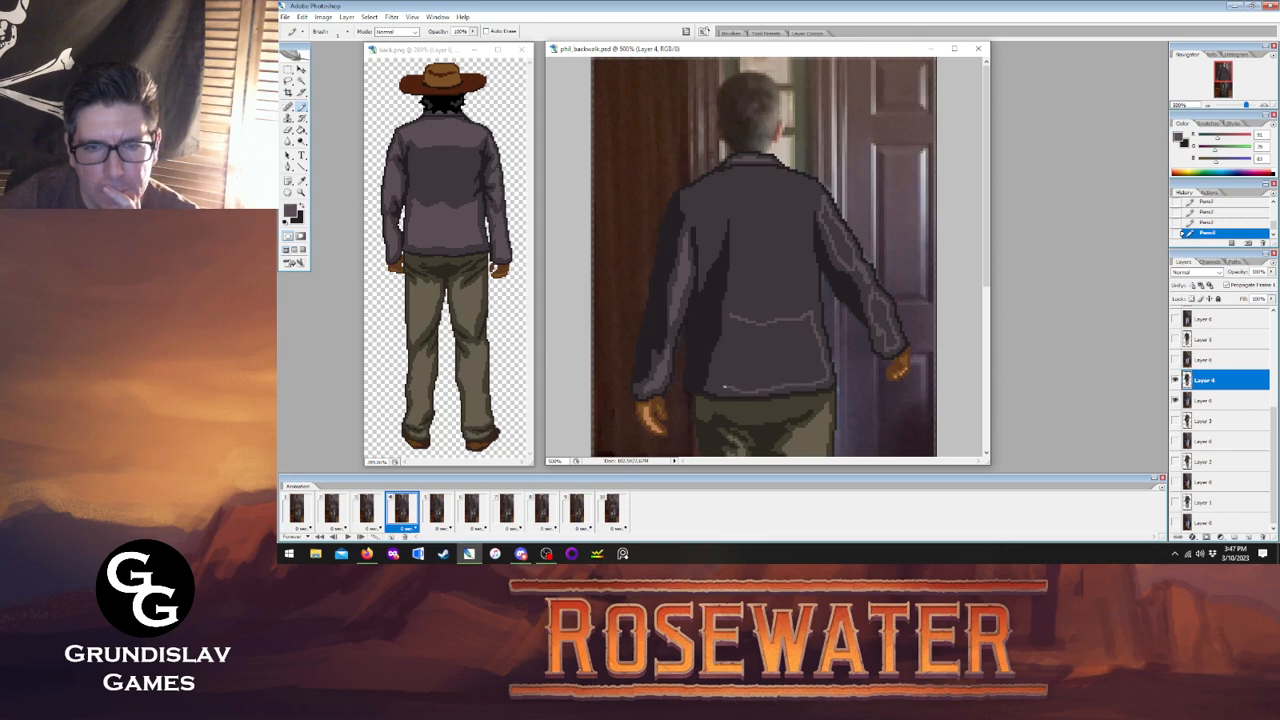
{"action": "left_click_drag", "start_coordinate": [715, 381], "coordinate": [730, 314]}
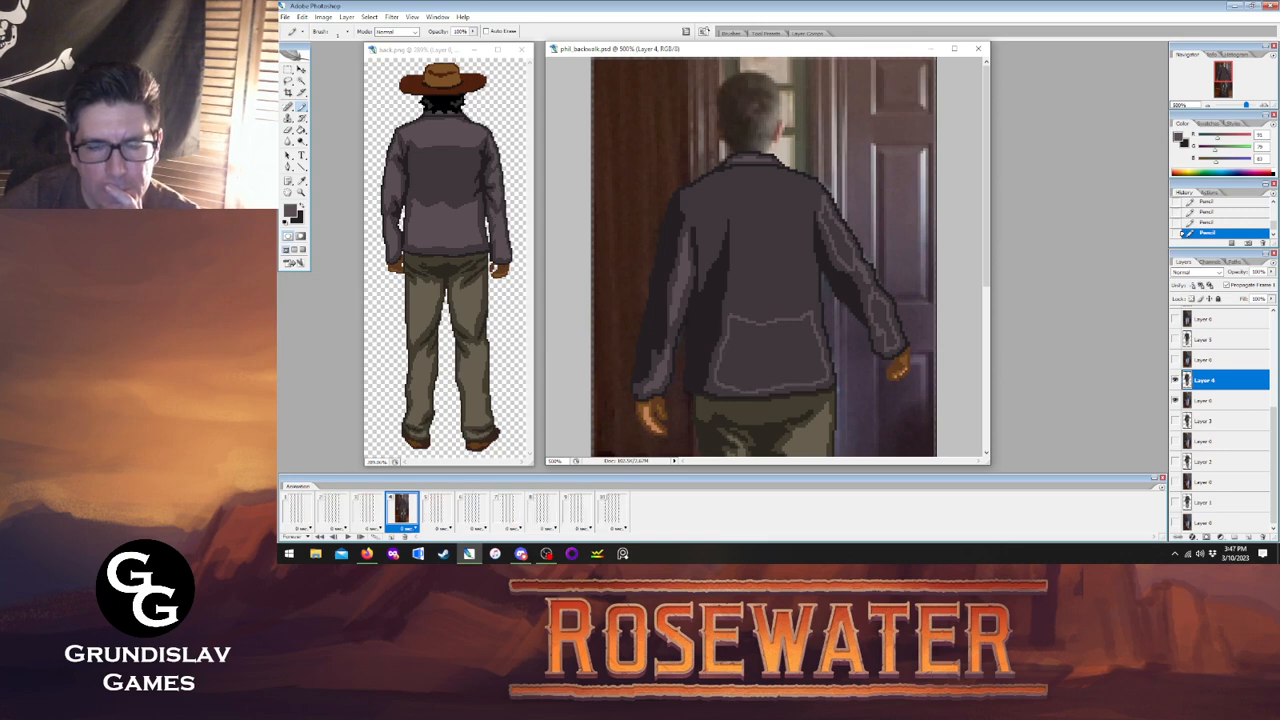
{"action": "left_click", "coordinate": [366, 510]}
{"action": "left_click", "coordinate": [401, 510]}
{"action": "left_click", "coordinate": [366, 510]}
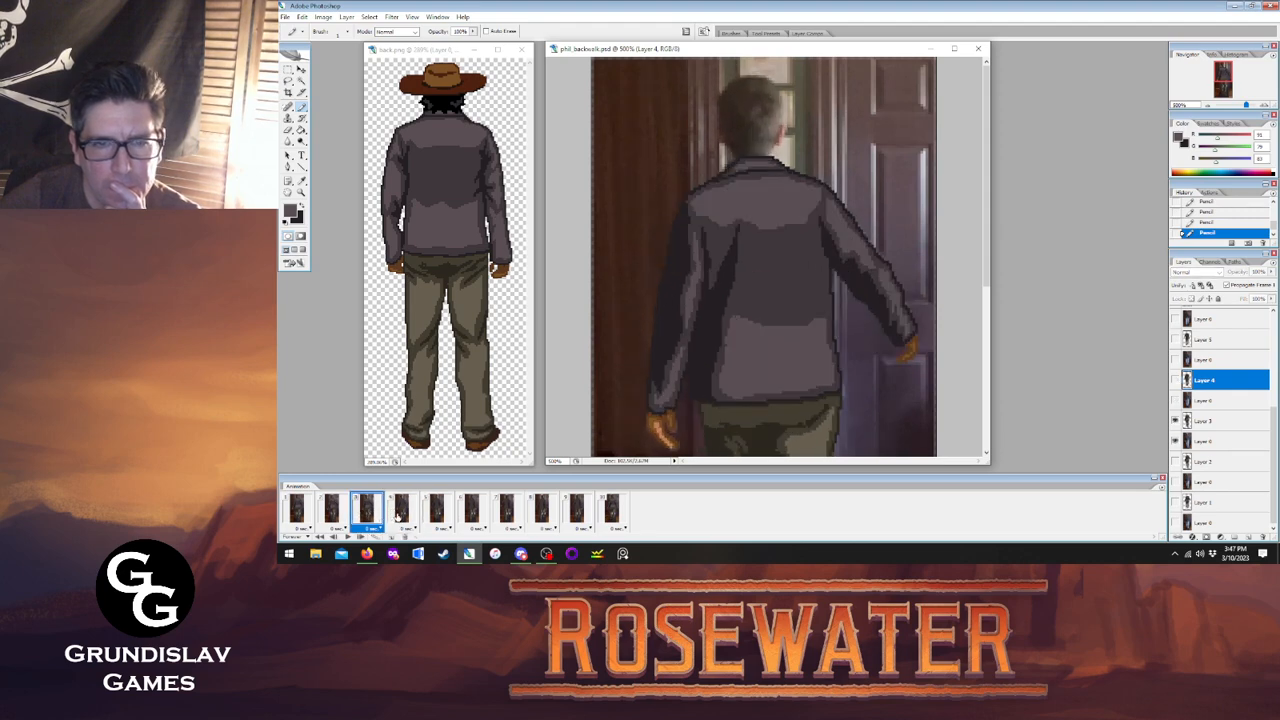
{"action": "left_click", "coordinate": [401, 510]}
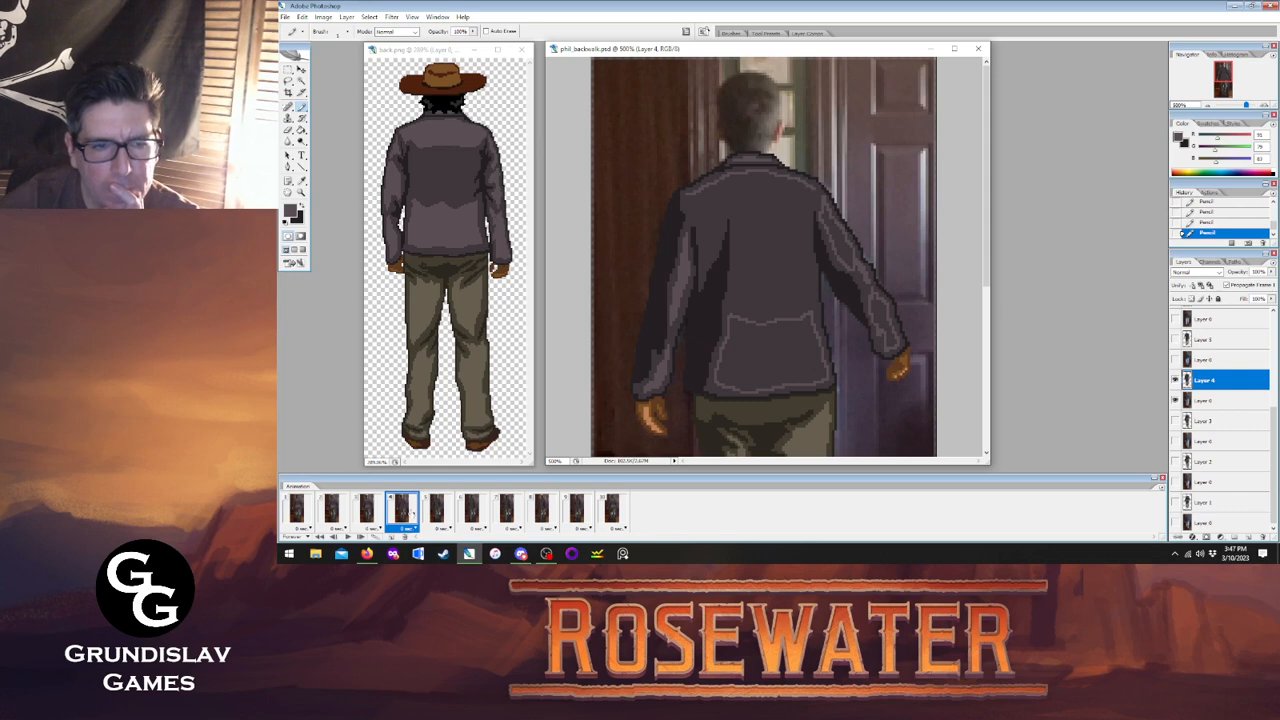
{"action": "left_click", "coordinate": [370, 514]}
{"action": "left_click", "coordinate": [401, 510]}
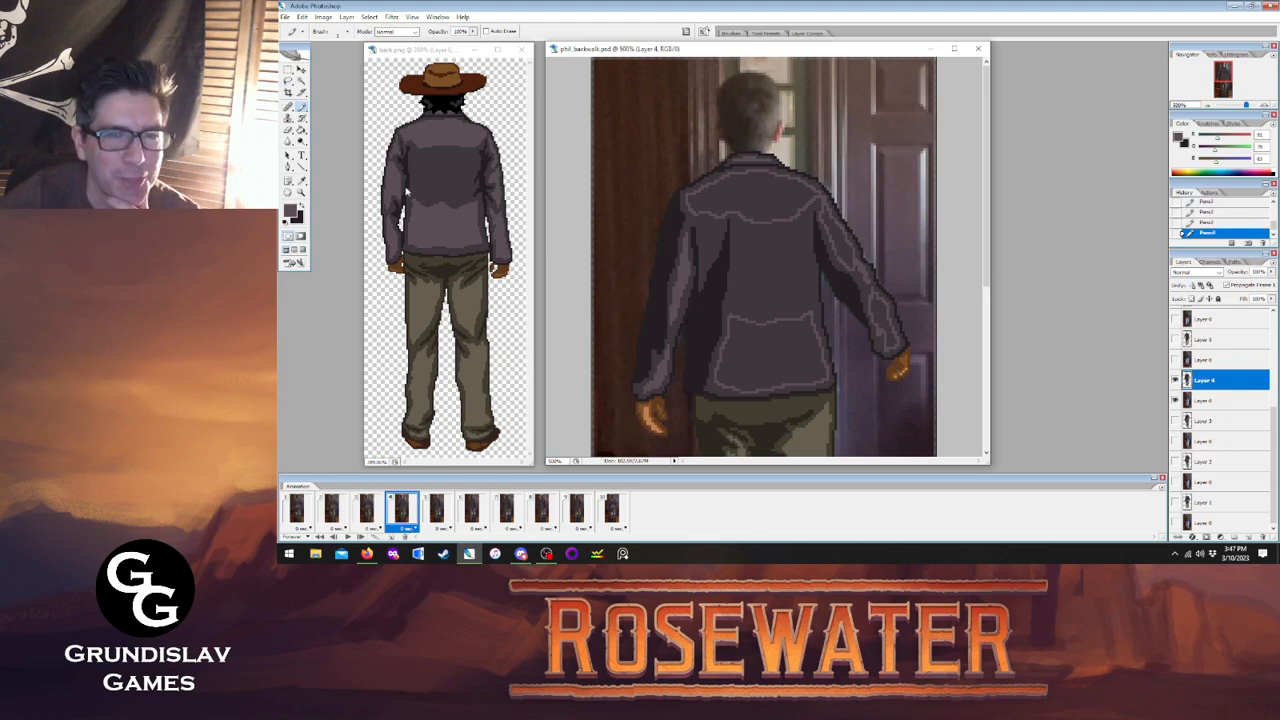
Fill the outlined highlights on the frame 4 jacket with the lighter grey and compare the shading with frame 3.
{"action": "key", "text": "g"}
{"action": "left_click", "coordinate": [767, 347]}
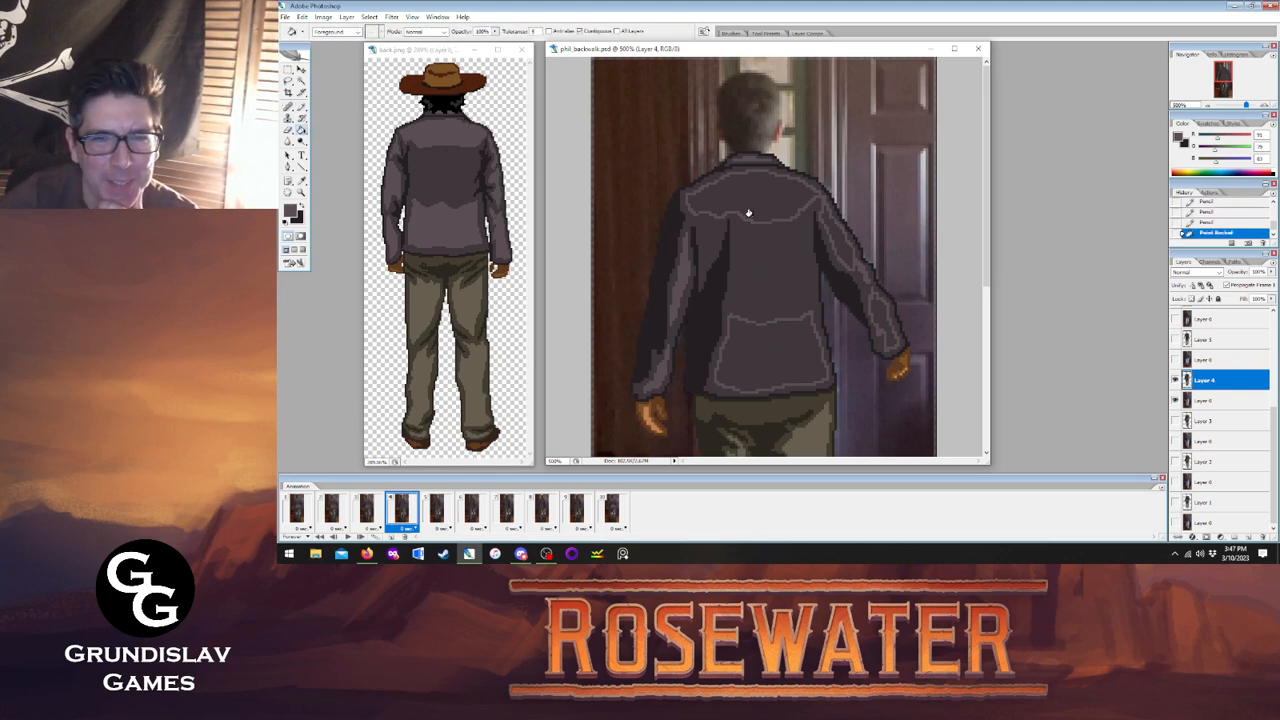
{"action": "left_click", "coordinate": [843, 249]}
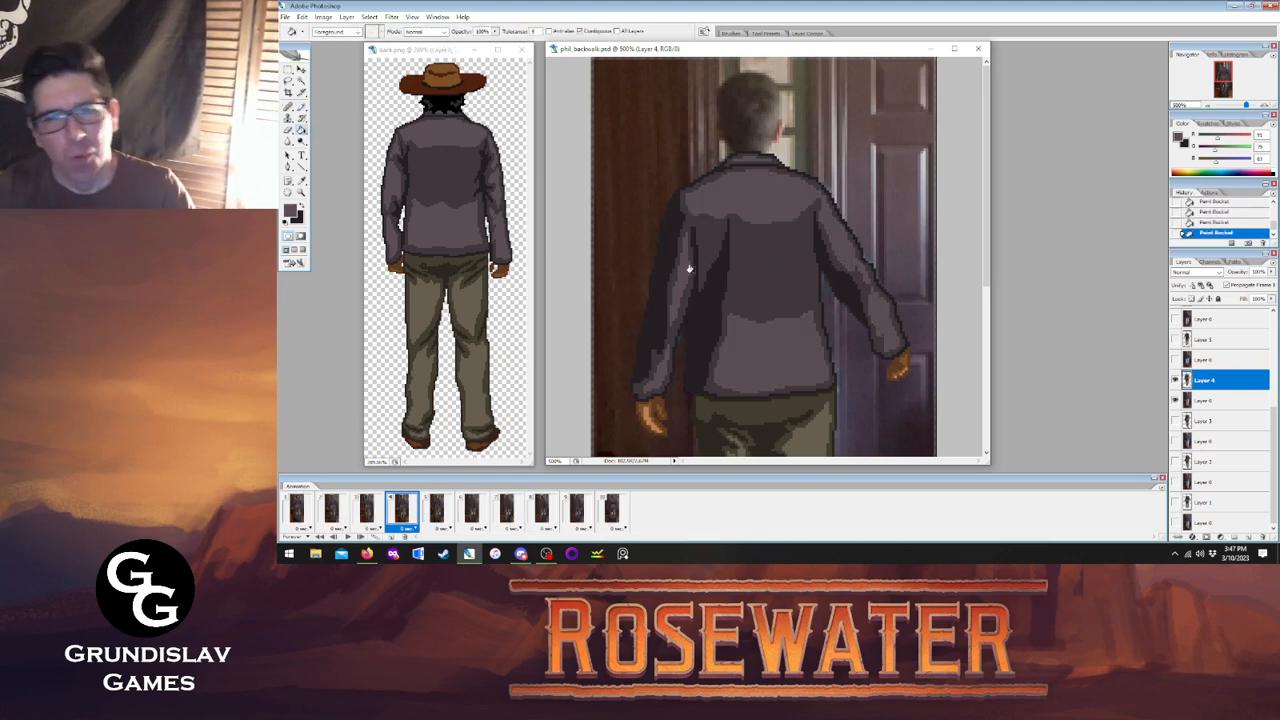
{"action": "left_click", "coordinate": [369, 513]}
{"action": "left_click", "coordinate": [402, 511]}
{"action": "left_click", "coordinate": [369, 513]}
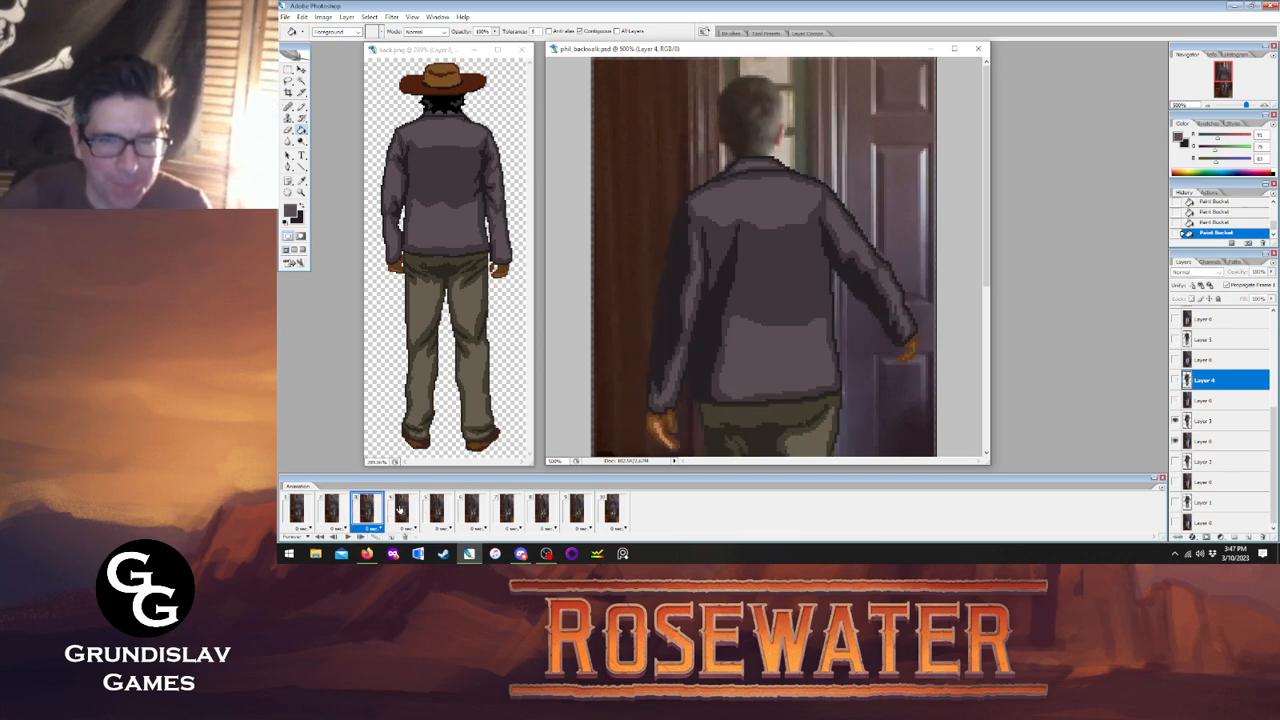
{"action": "left_click", "coordinate": [402, 510]}
{"action": "left_click", "coordinate": [372, 513]}
{"action": "left_click", "coordinate": [402, 512]}
Pencil the highlight on the left cuff of the frame 5 jacket on Layer 5, using frame 4 as reference.
{"action": "left_click", "coordinate": [435, 512]}
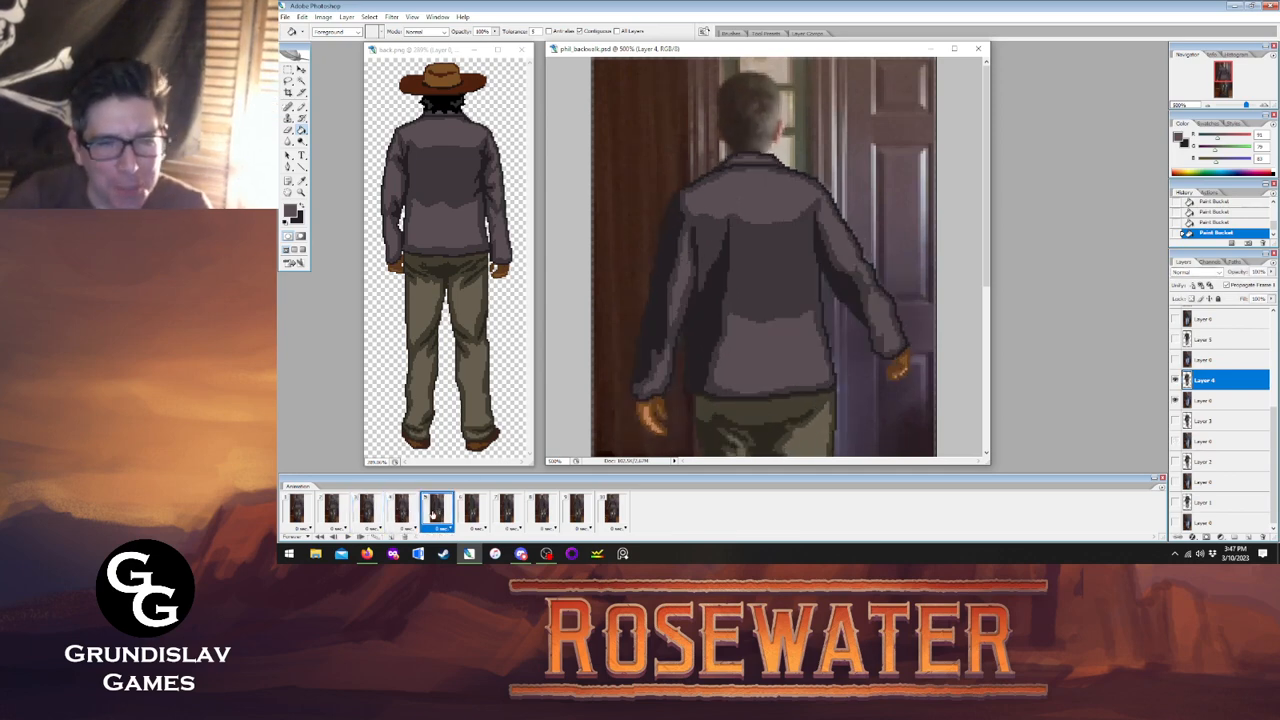
{"action": "left_click", "coordinate": [301, 106]}
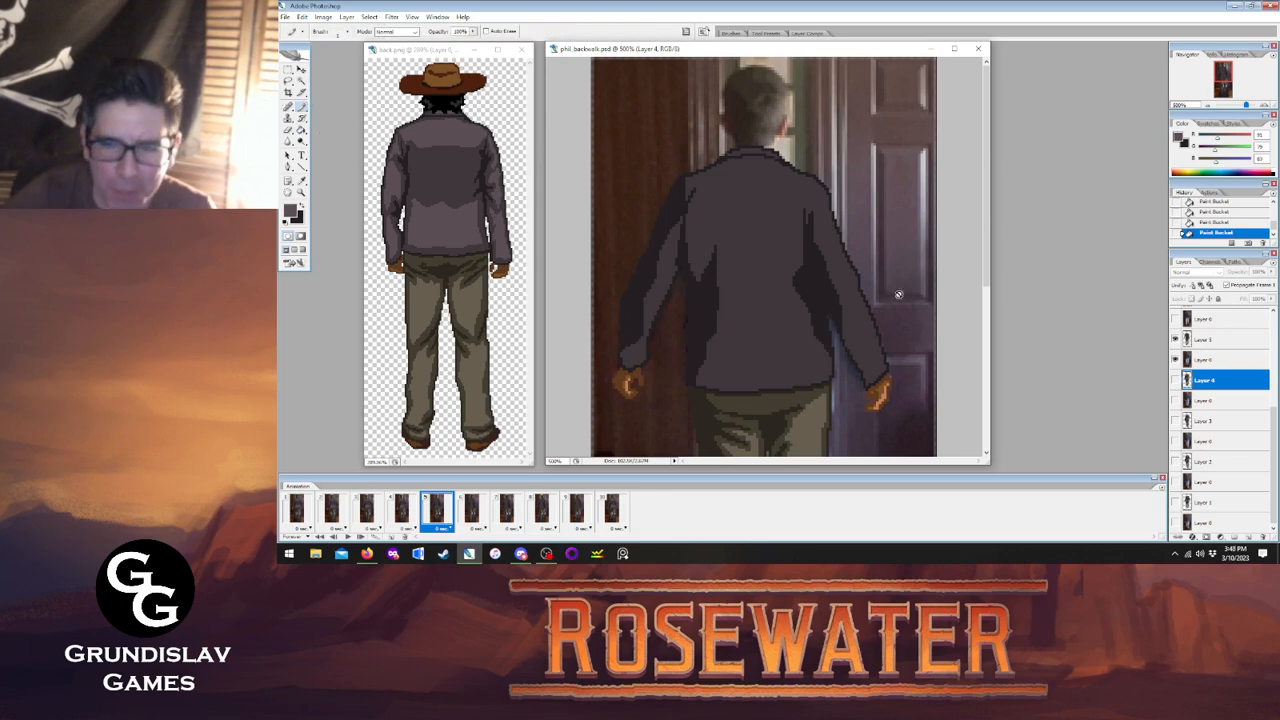
{"action": "left_click", "coordinate": [1210, 340]}
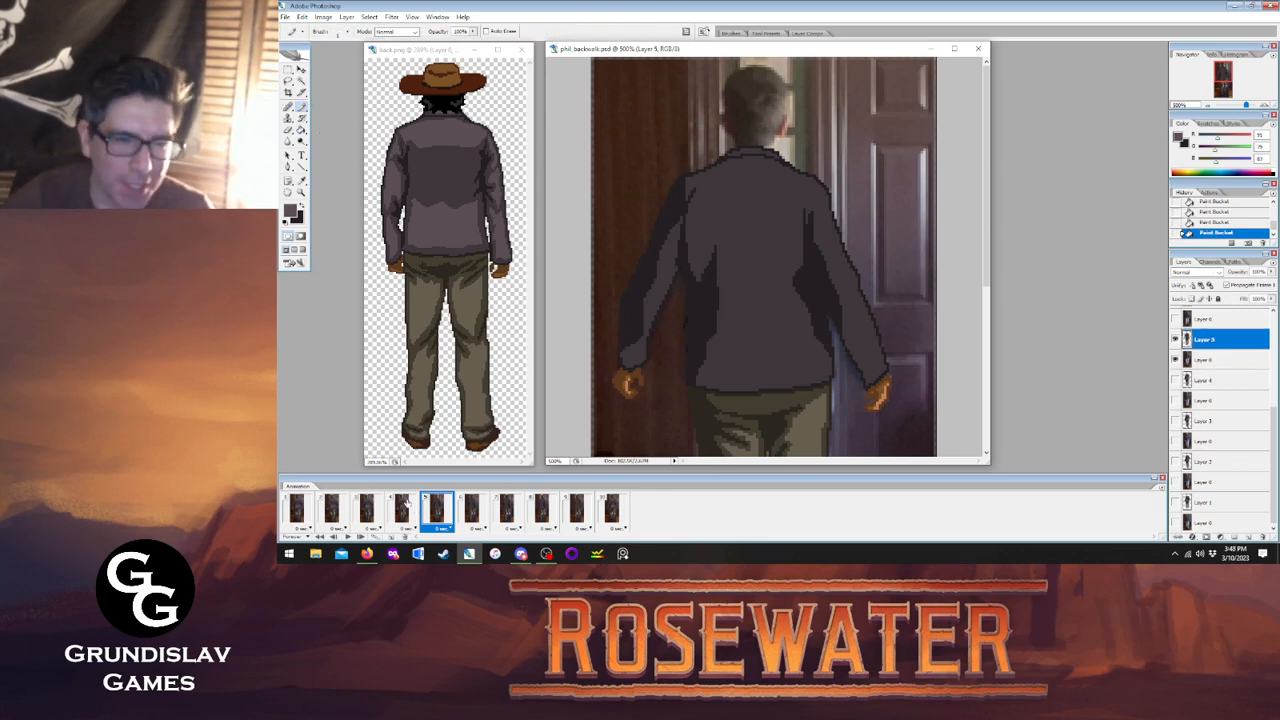
{"action": "left_click", "coordinate": [402, 511]}
{"action": "left_click", "coordinate": [436, 512]}
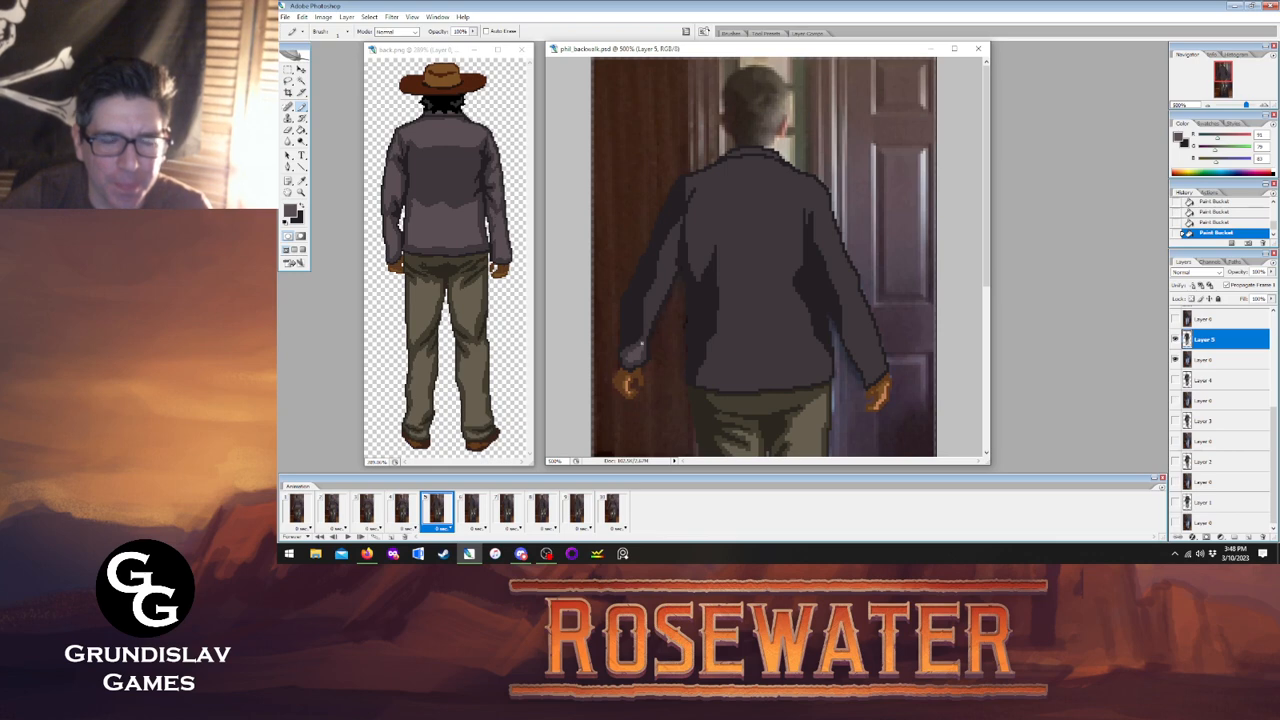
{"action": "left_click", "coordinate": [630, 352]}
Extend the pencilled highlight up the left sleeve of the frame 5 jacket, following the shading in frame 4.
{"action": "left_click", "coordinate": [402, 511]}
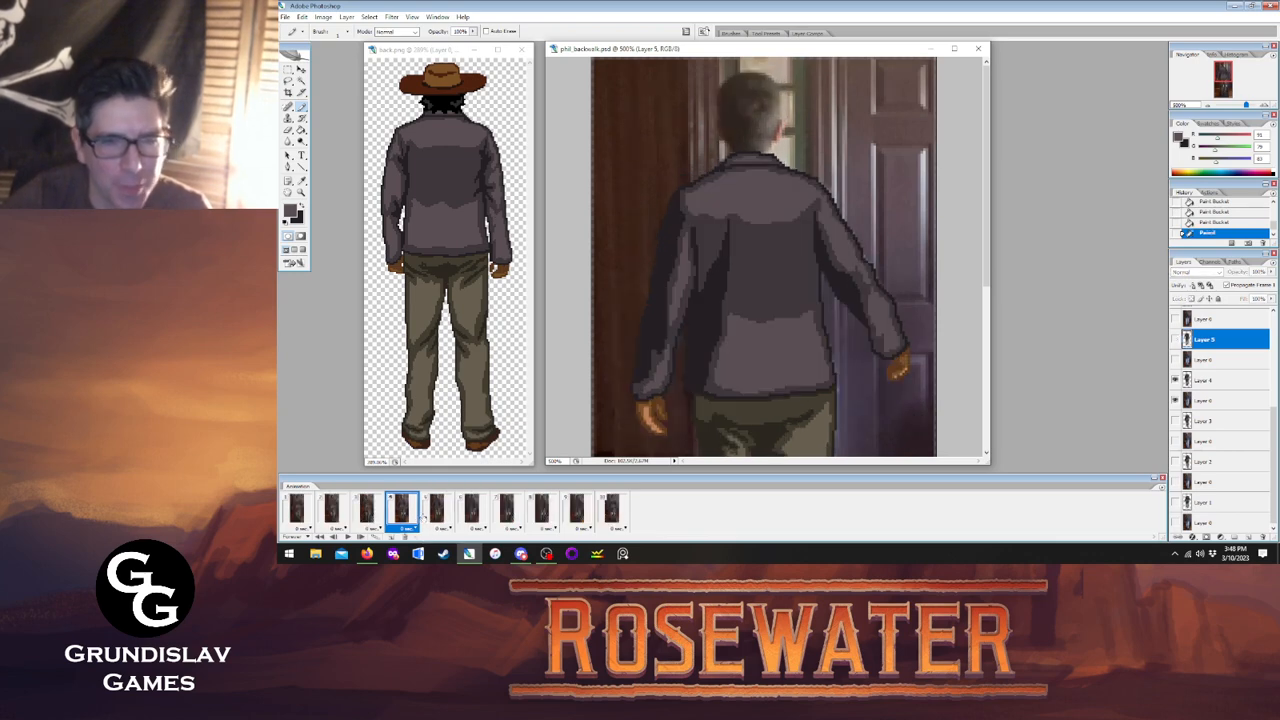
{"action": "left_click", "coordinate": [436, 512]}
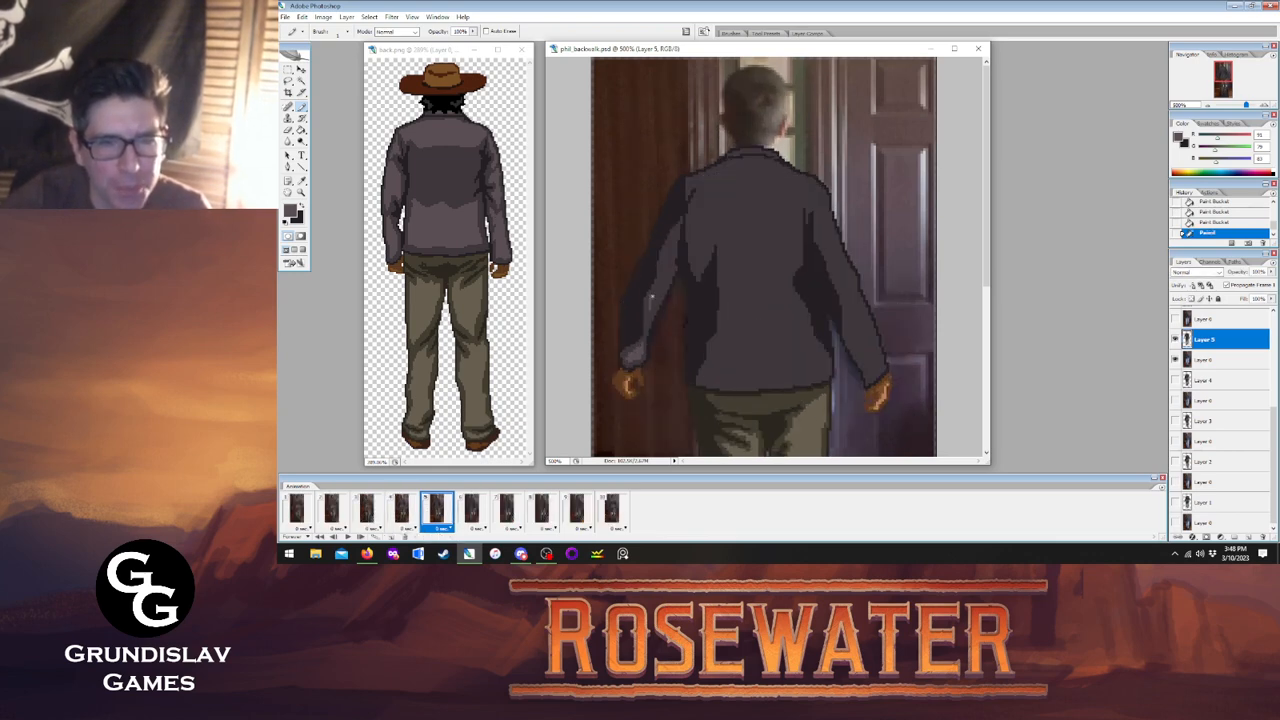
{"action": "left_click_drag", "start_coordinate": [667, 282], "coordinate": [667, 256]}
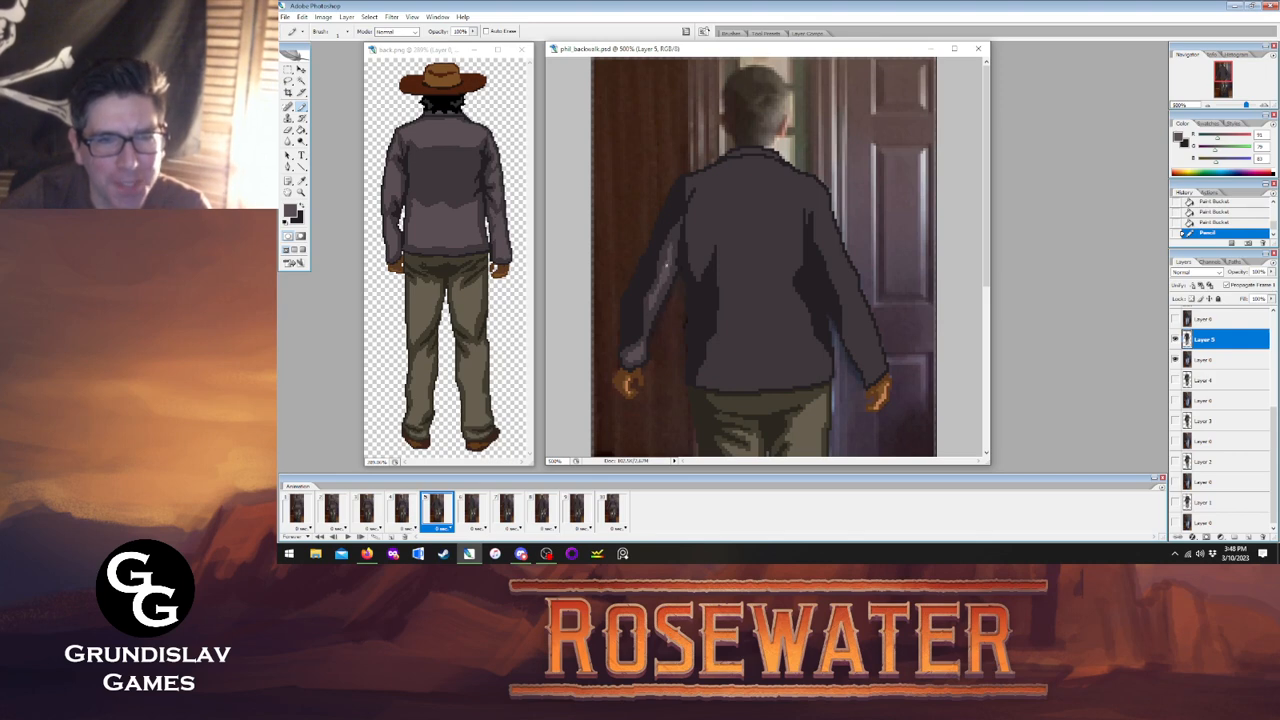
{"action": "left_click", "coordinate": [673, 237]}
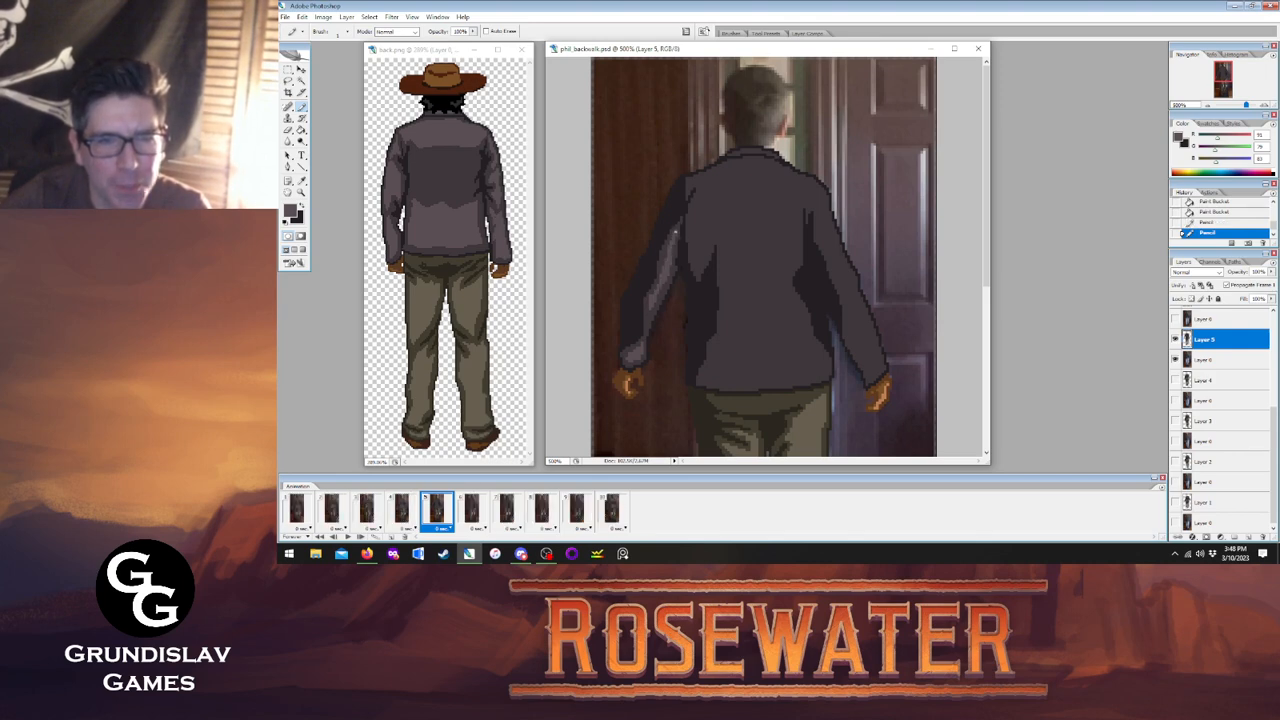
{"action": "left_click", "coordinate": [672, 269]}
Outline the highlights along the right sleeve of the frame 5 jacket with the Pencil, checking them against frame 4.
{"action": "left_click", "coordinate": [402, 511]}
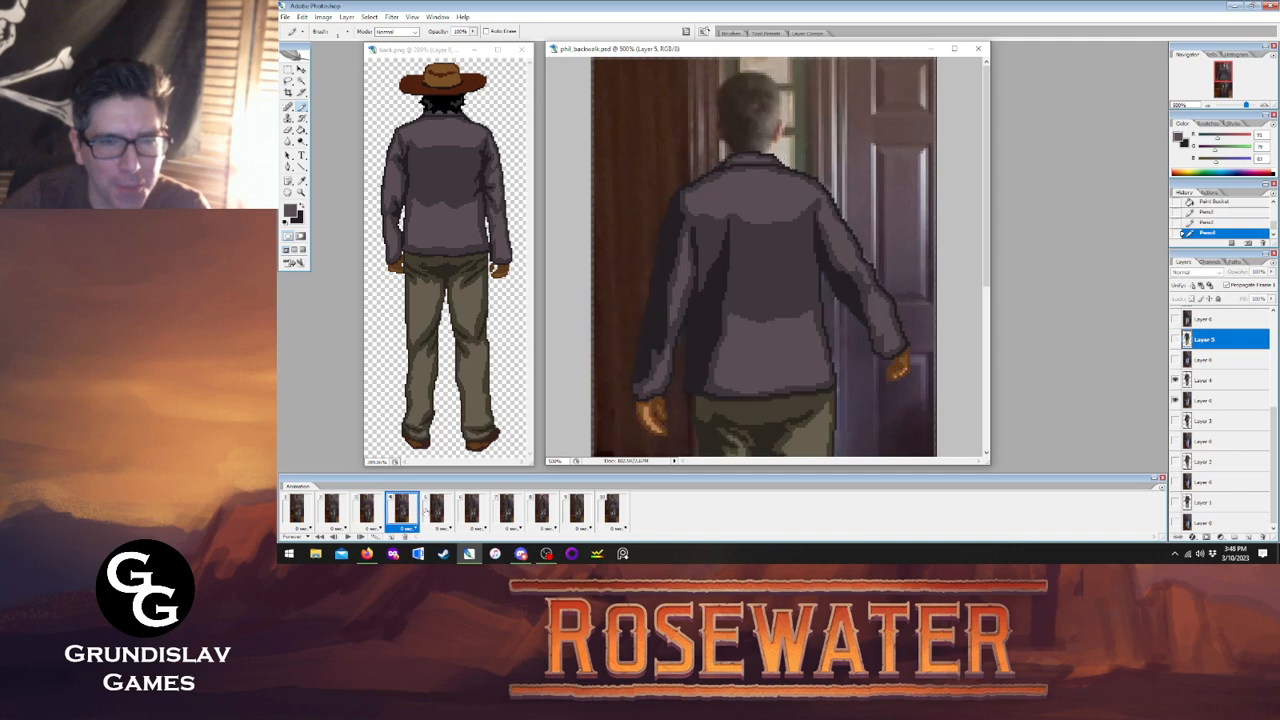
{"action": "left_click", "coordinate": [428, 512]}
{"action": "left_click", "coordinate": [400, 512]}
{"action": "left_click", "coordinate": [432, 512]}
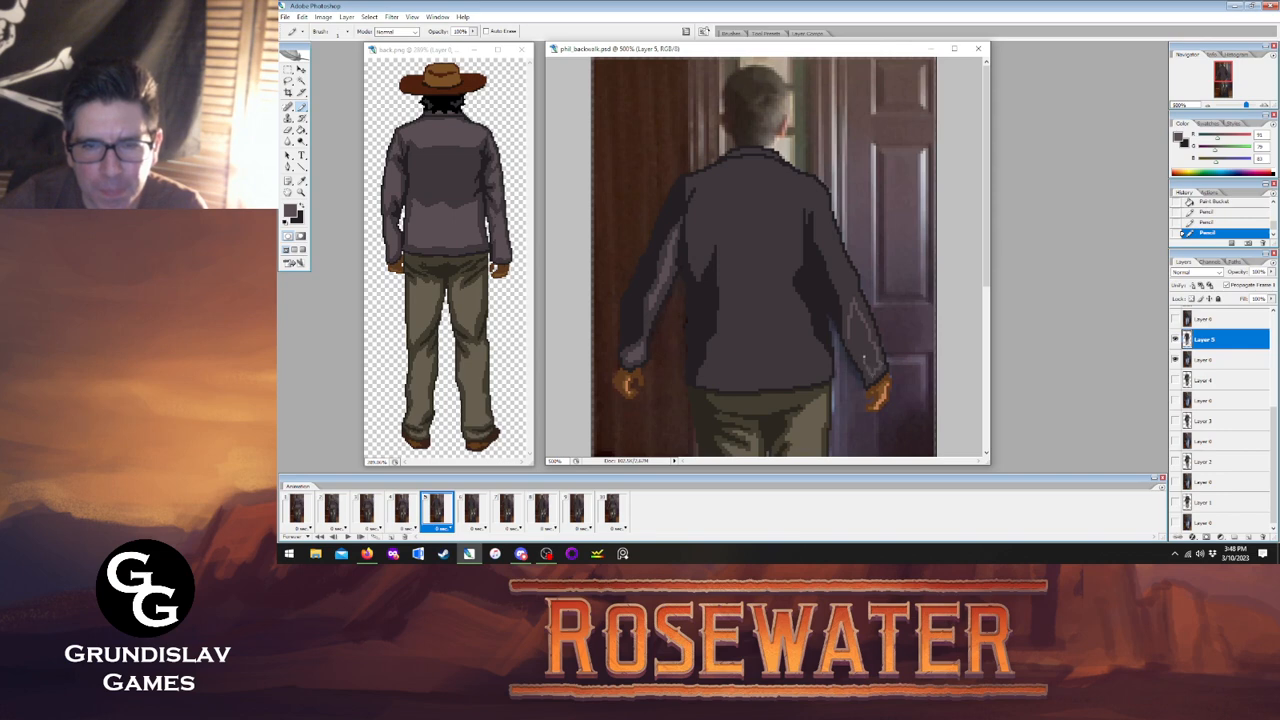
{"action": "left_click", "coordinate": [402, 511]}
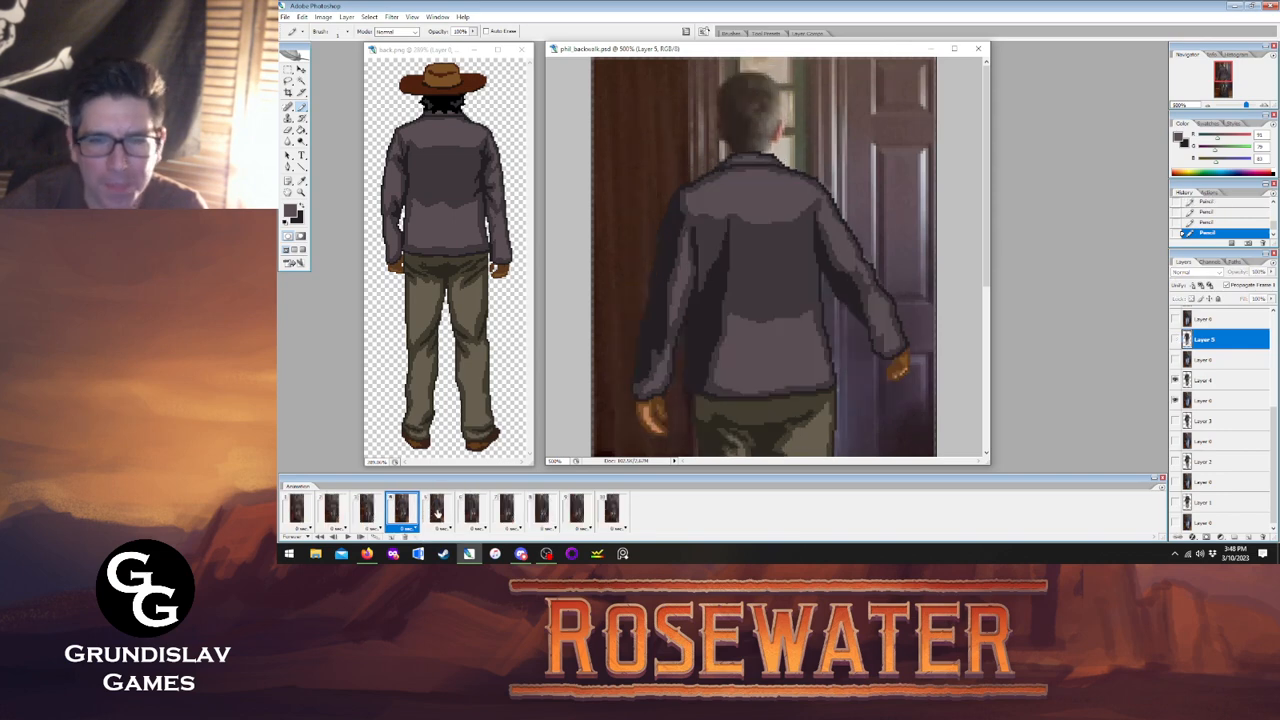
{"action": "left_click", "coordinate": [438, 511]}
{"action": "left_click", "coordinate": [402, 511]}
{"action": "left_click", "coordinate": [438, 511]}
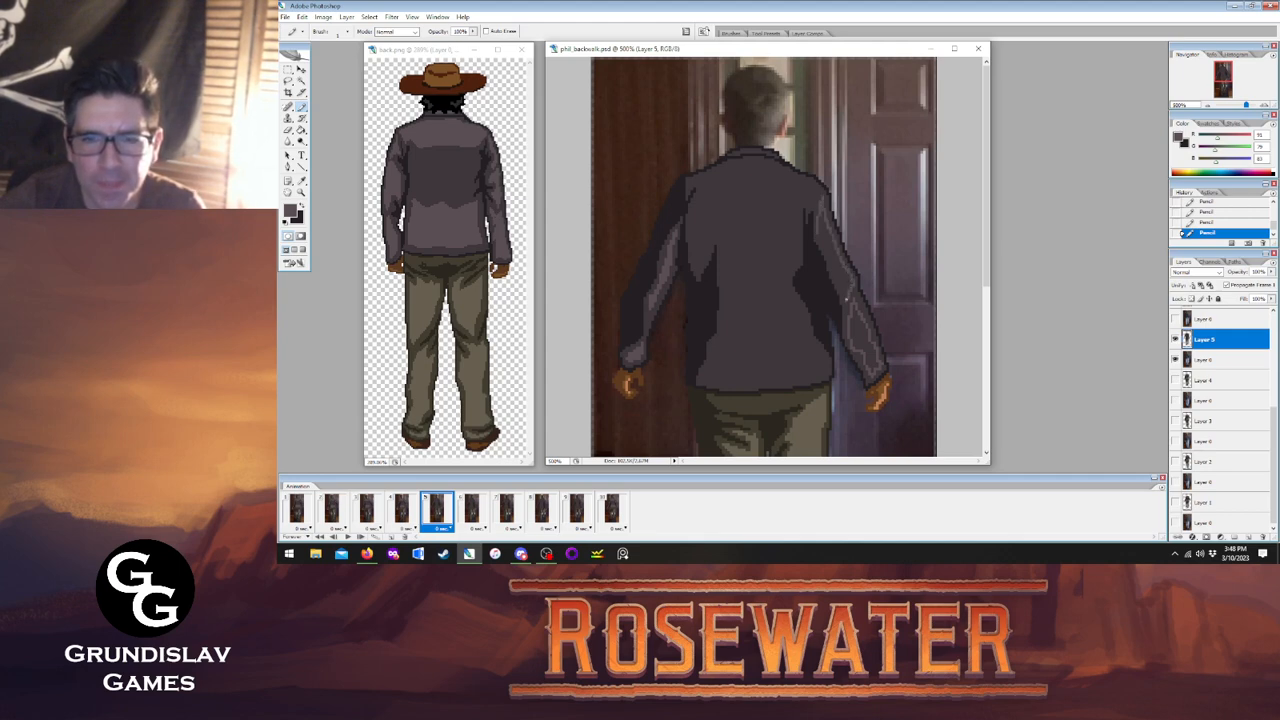
{"action": "left_click_drag", "start_coordinate": [843, 292], "coordinate": [824, 246]}
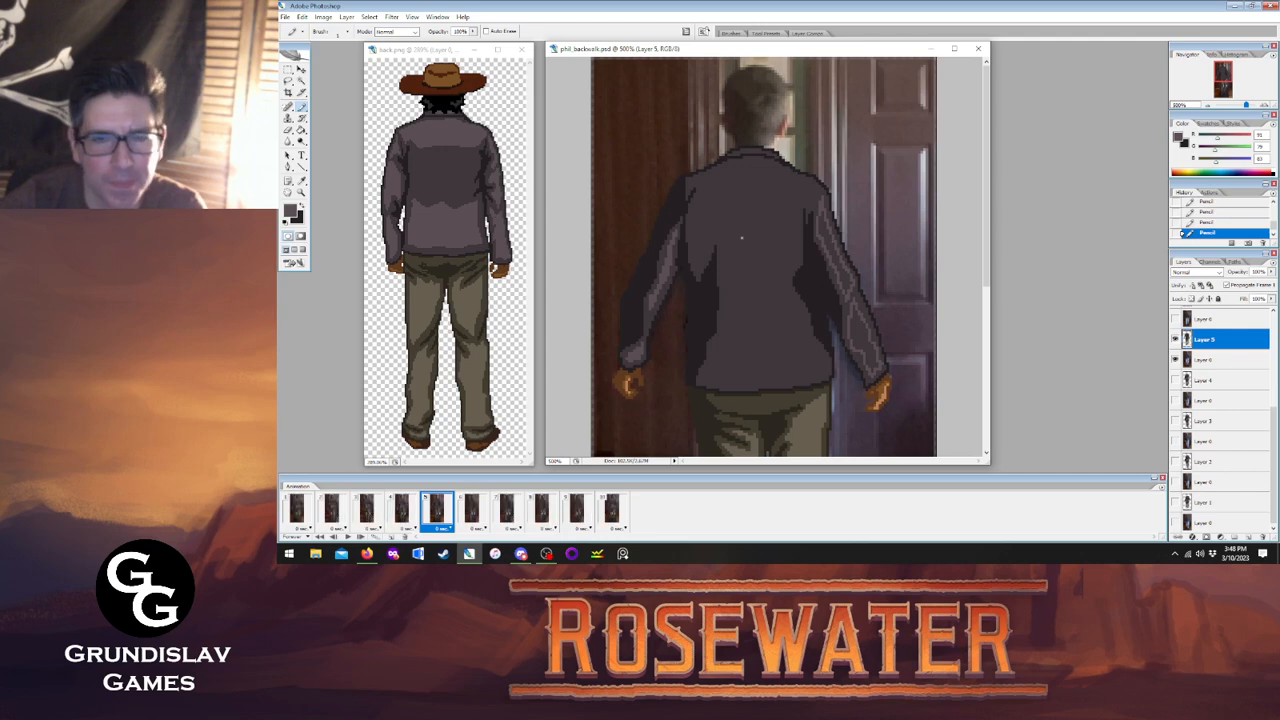
Outline the lower-back highlight above the hem of the frame 5 jacket, modelled on frame 4.
{"action": "left_click", "coordinate": [404, 512]}
{"action": "left_click", "coordinate": [438, 511]}
{"action": "left_click", "coordinate": [404, 512]}
{"action": "left_click", "coordinate": [437, 511]}
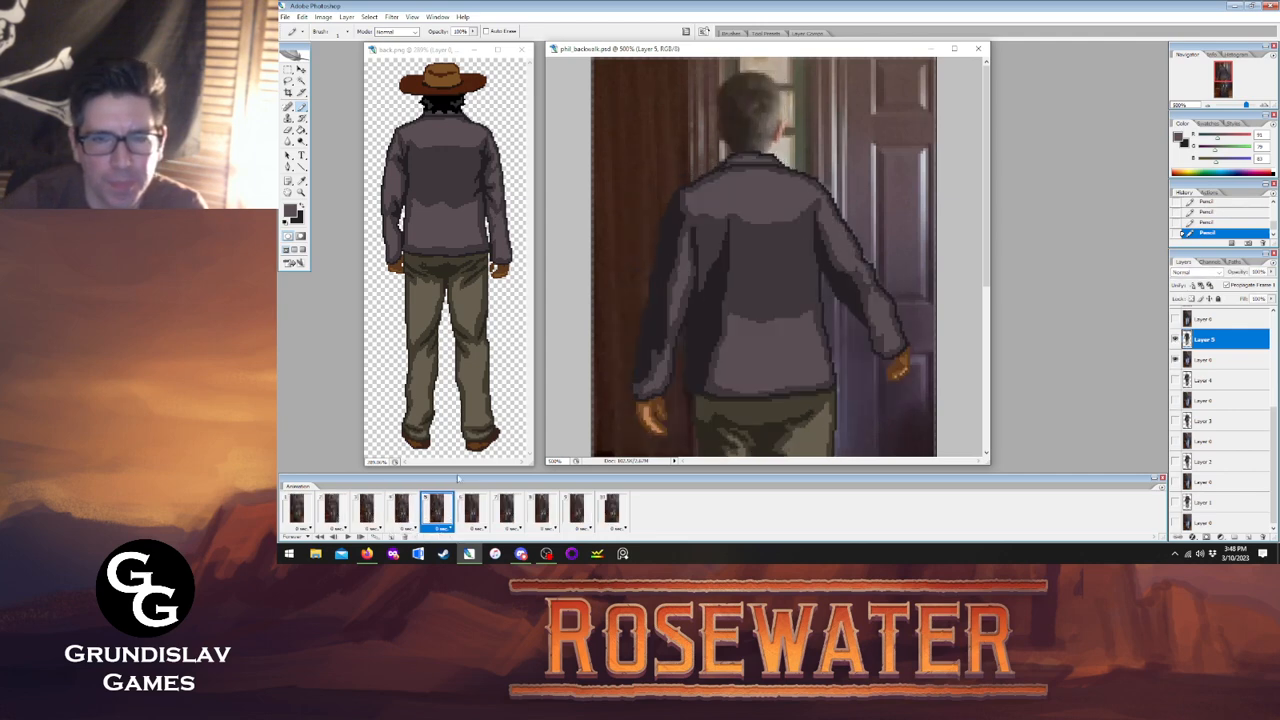
{"action": "left_click_drag", "start_coordinate": [729, 315], "coordinate": [775, 318]}
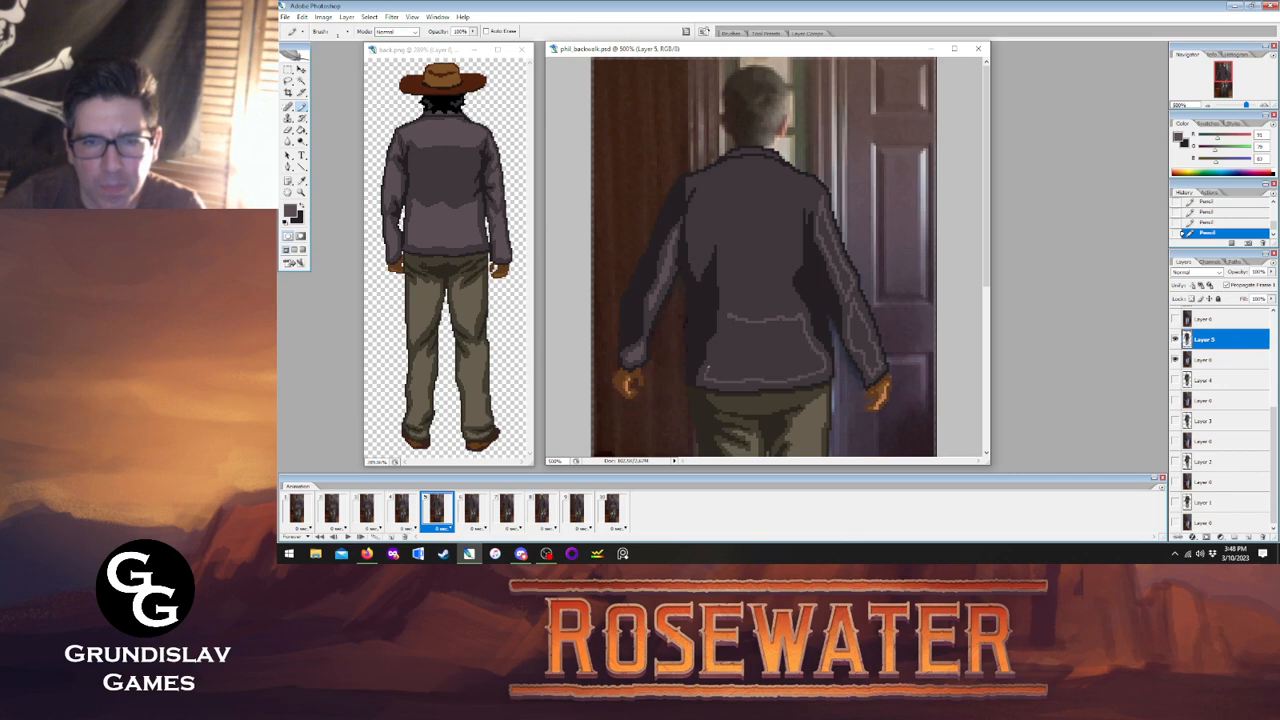
Pencil the collar highlight on the frame 5 jacket, stepping back one stroke and redrawing it.
{"action": "left_click", "coordinate": [404, 512]}
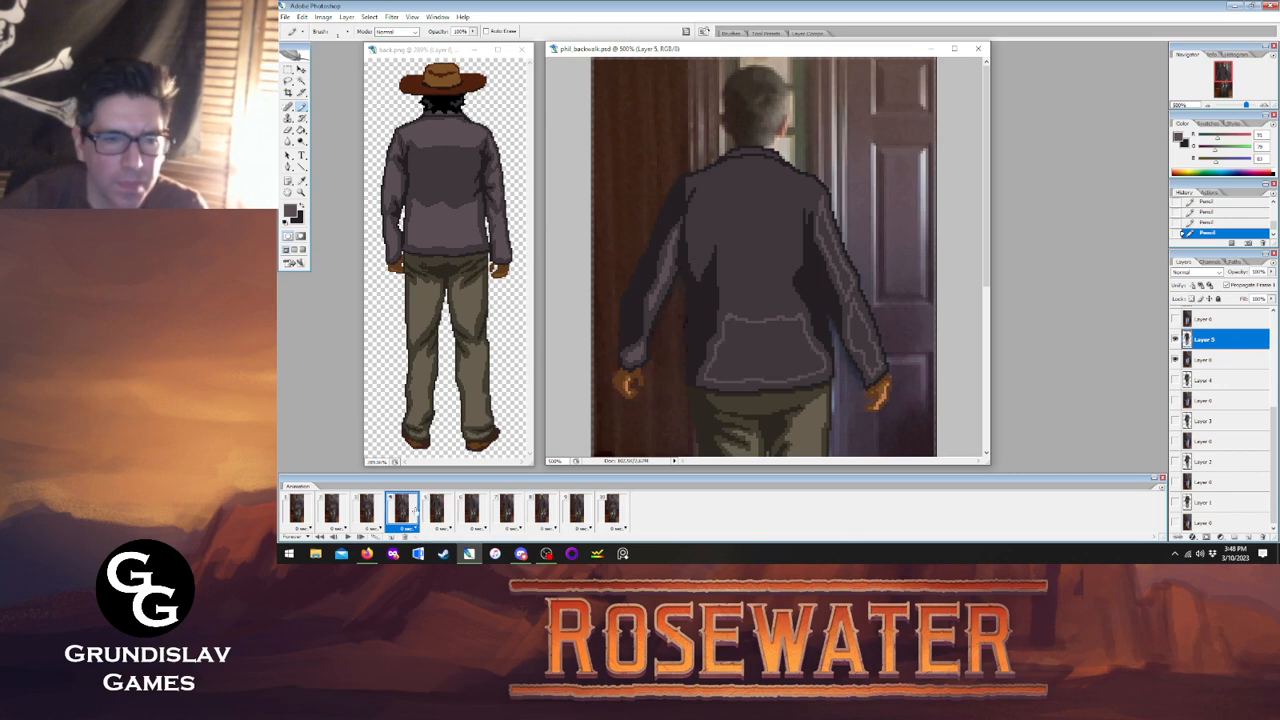
{"action": "left_click", "coordinate": [437, 511]}
{"action": "left_click", "coordinate": [404, 512]}
{"action": "left_click", "coordinate": [437, 511]}
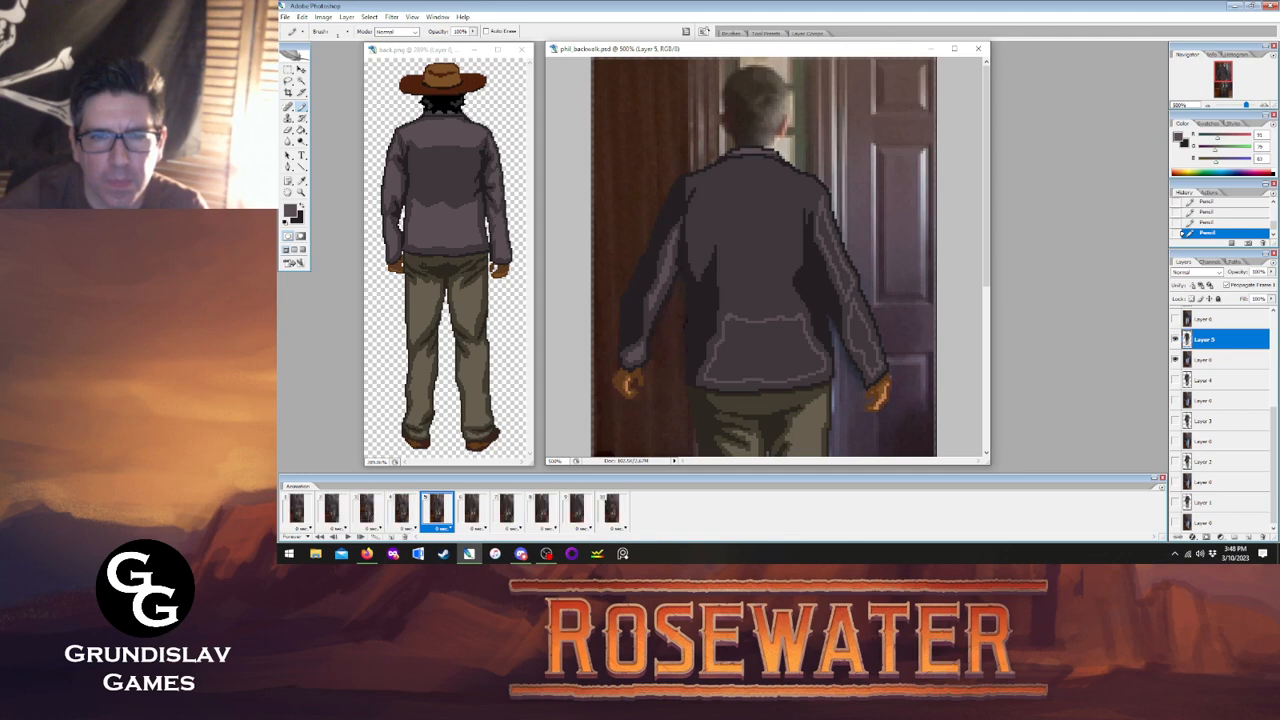
{"action": "left_click", "coordinate": [1205, 225]}
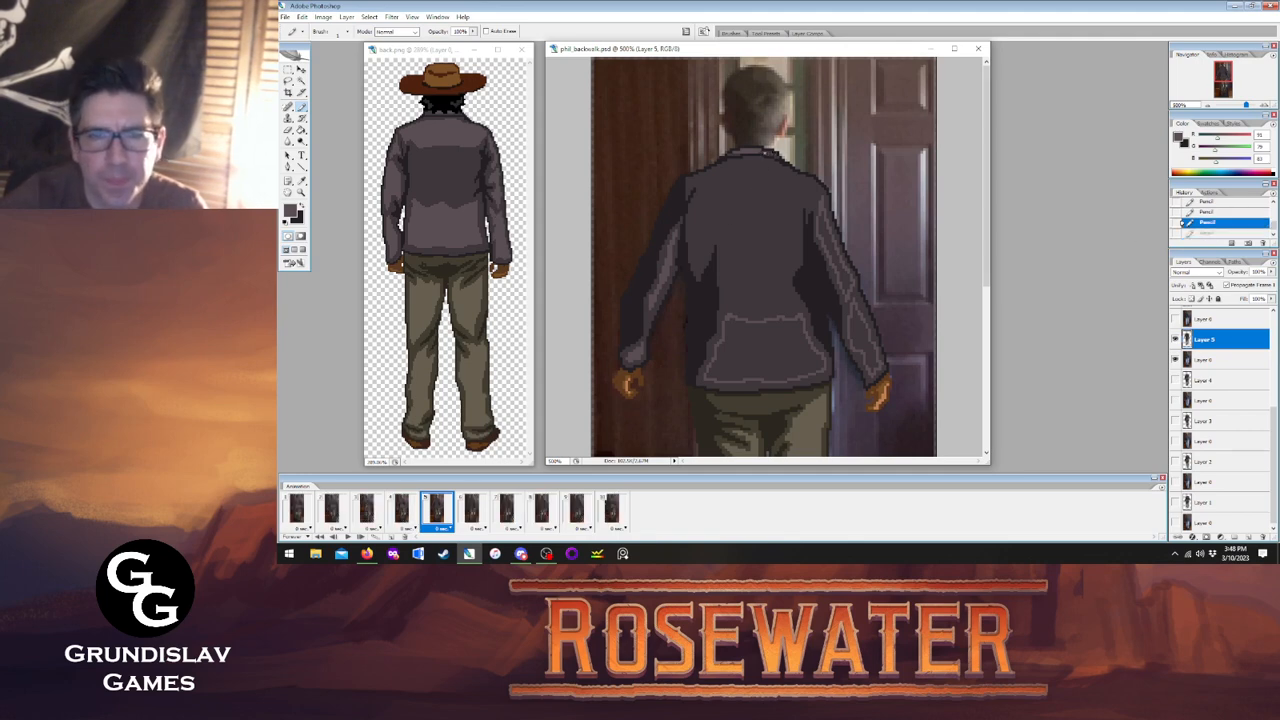
{"action": "left_click", "coordinate": [764, 152]}
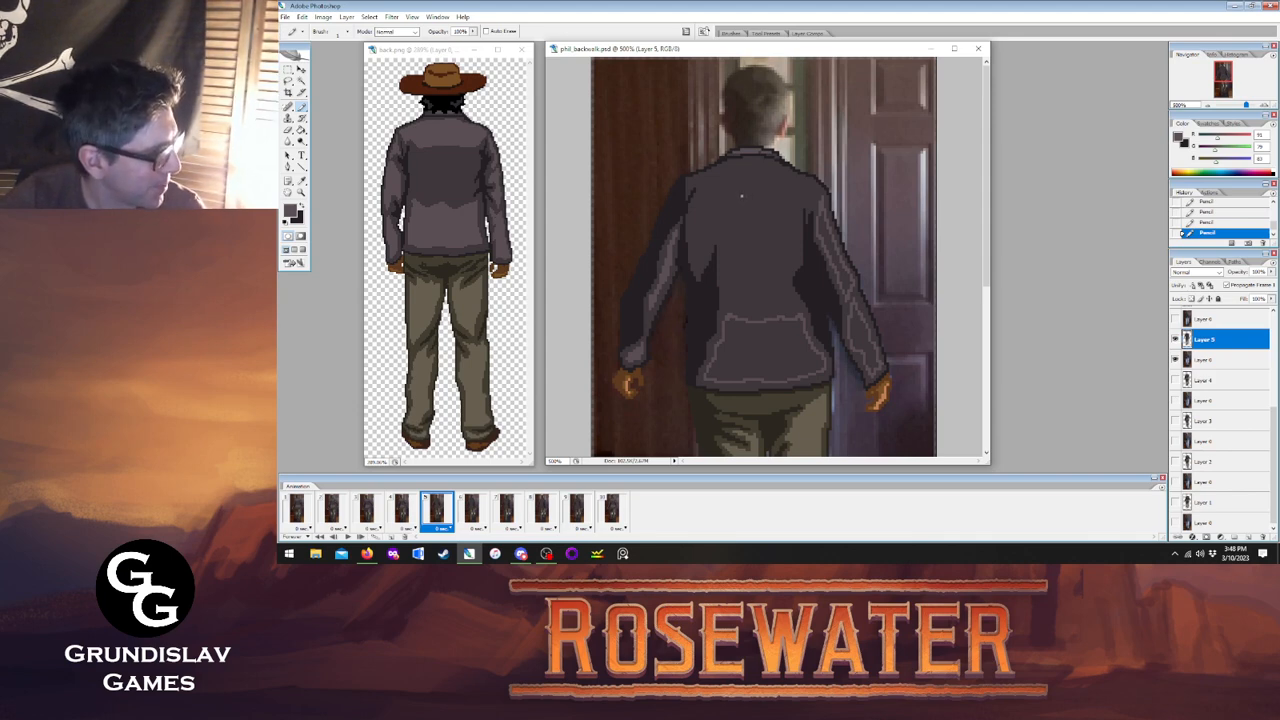
Outline the highlight across the shoulders and upper back of the frame 5 jacket, using frame 4 as reference.
{"action": "left_click", "coordinate": [405, 514]}
{"action": "left_click", "coordinate": [436, 512]}
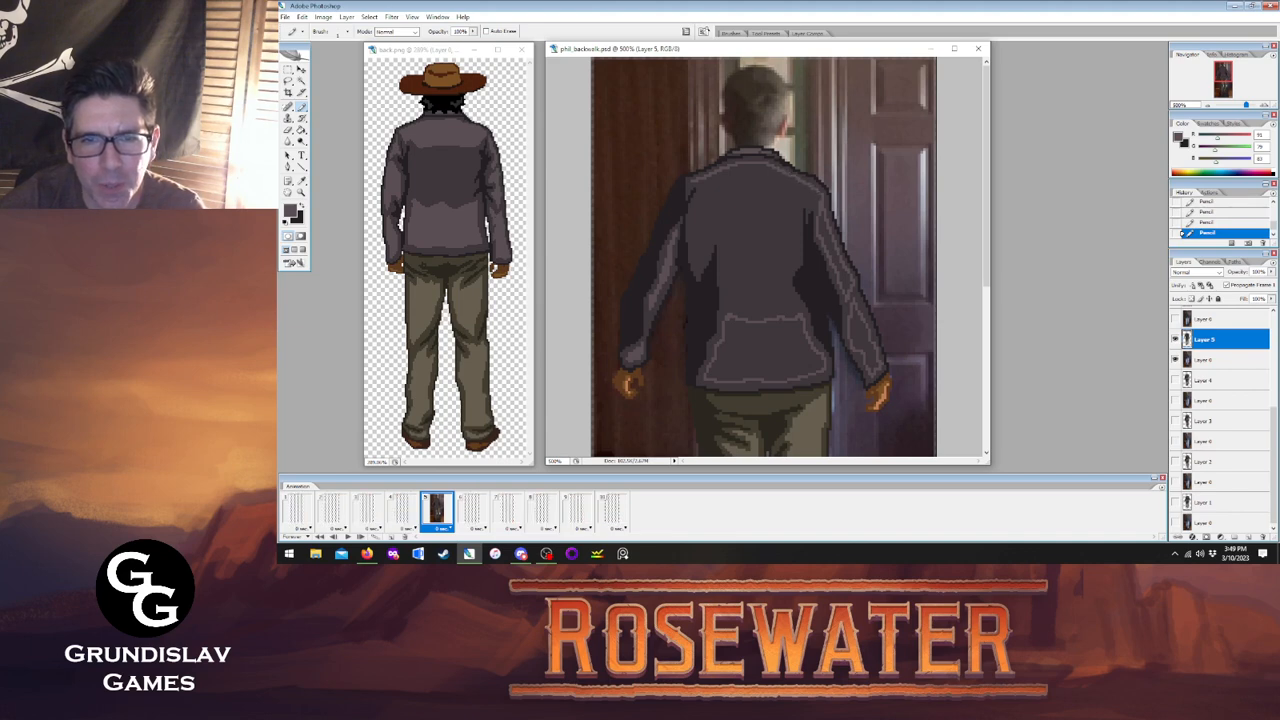
{"action": "left_click", "coordinate": [405, 514]}
{"action": "left_click", "coordinate": [436, 512]}
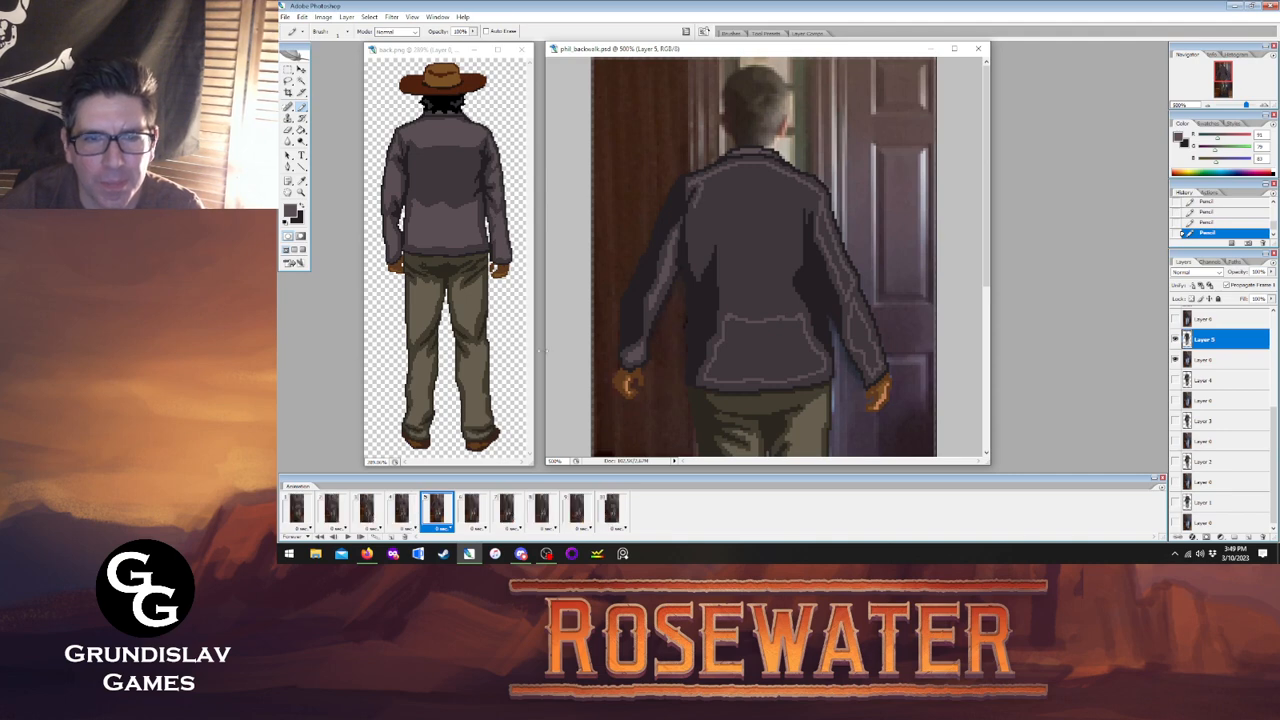
{"action": "key", "text": "Left"}
{"action": "key", "text": "Right"}
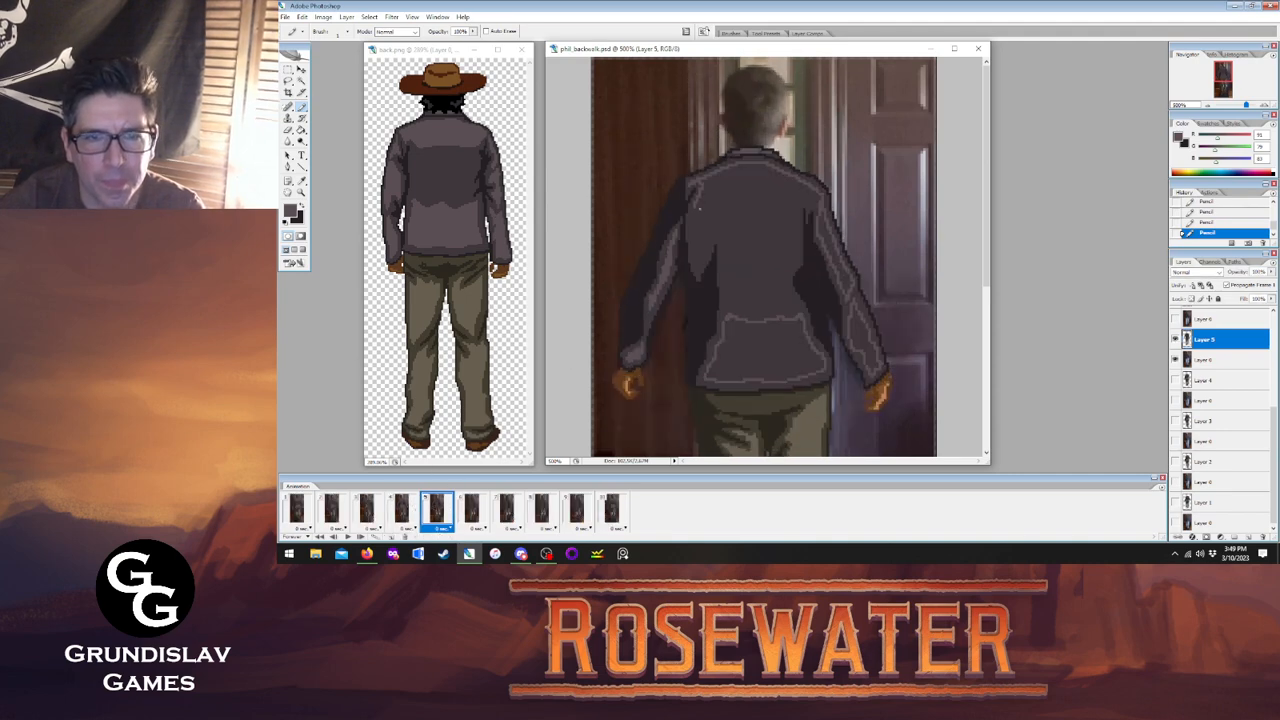
{"action": "left_click_drag", "start_coordinate": [725, 218], "coordinate": [762, 218]}
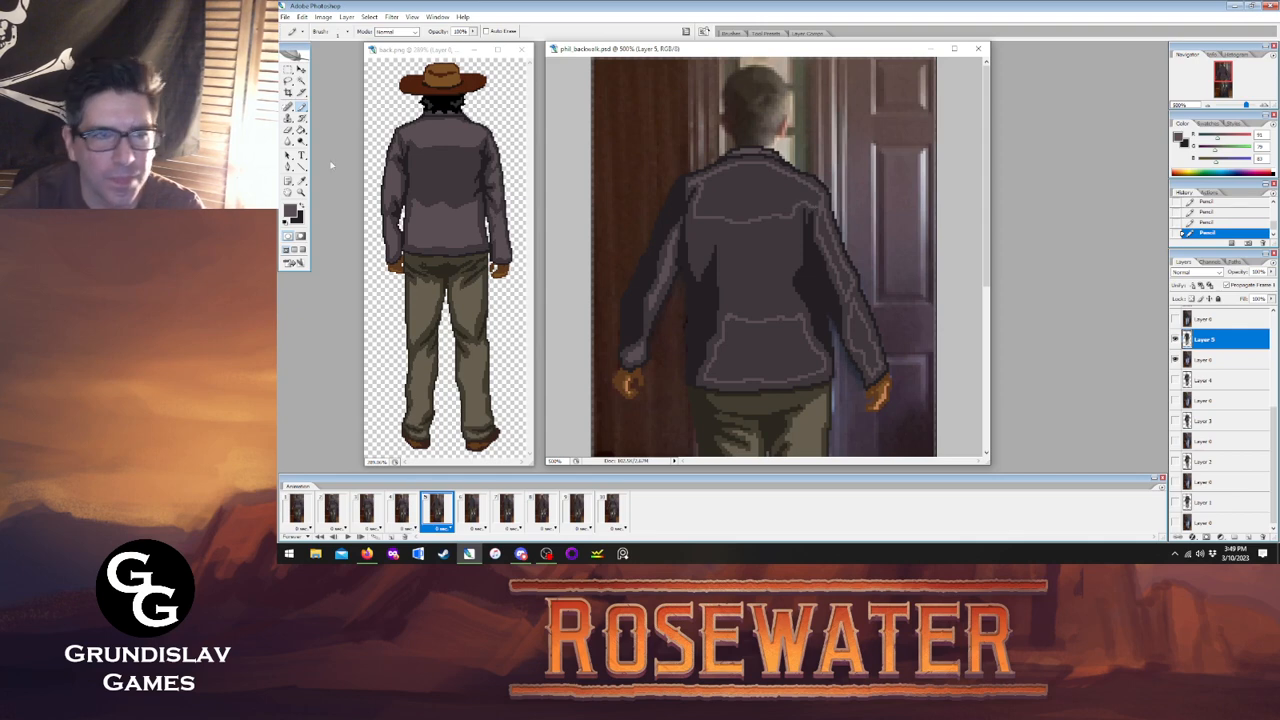
Fill the outlined back and right sleeve highlights of the frame 5 jacket with the lighter grey.
{"action": "key", "text": "g"}
{"action": "left_click", "coordinate": [748, 287]}
{"action": "left_click", "coordinate": [736, 210]}
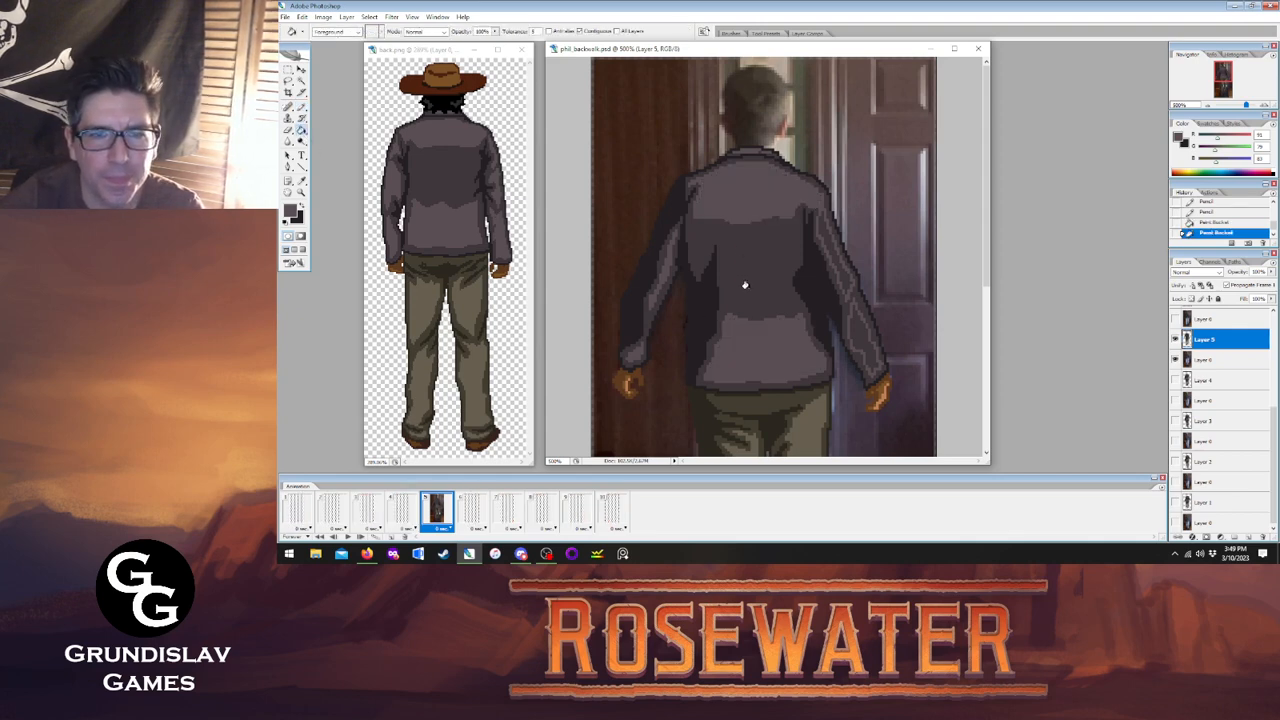
{"action": "left_click", "coordinate": [856, 330]}
{"action": "left_click", "coordinate": [838, 270]}
Compare the jacket shading in frames 4 and 5 by switching back and forth between them.
{"action": "left_click", "coordinate": [400, 516]}
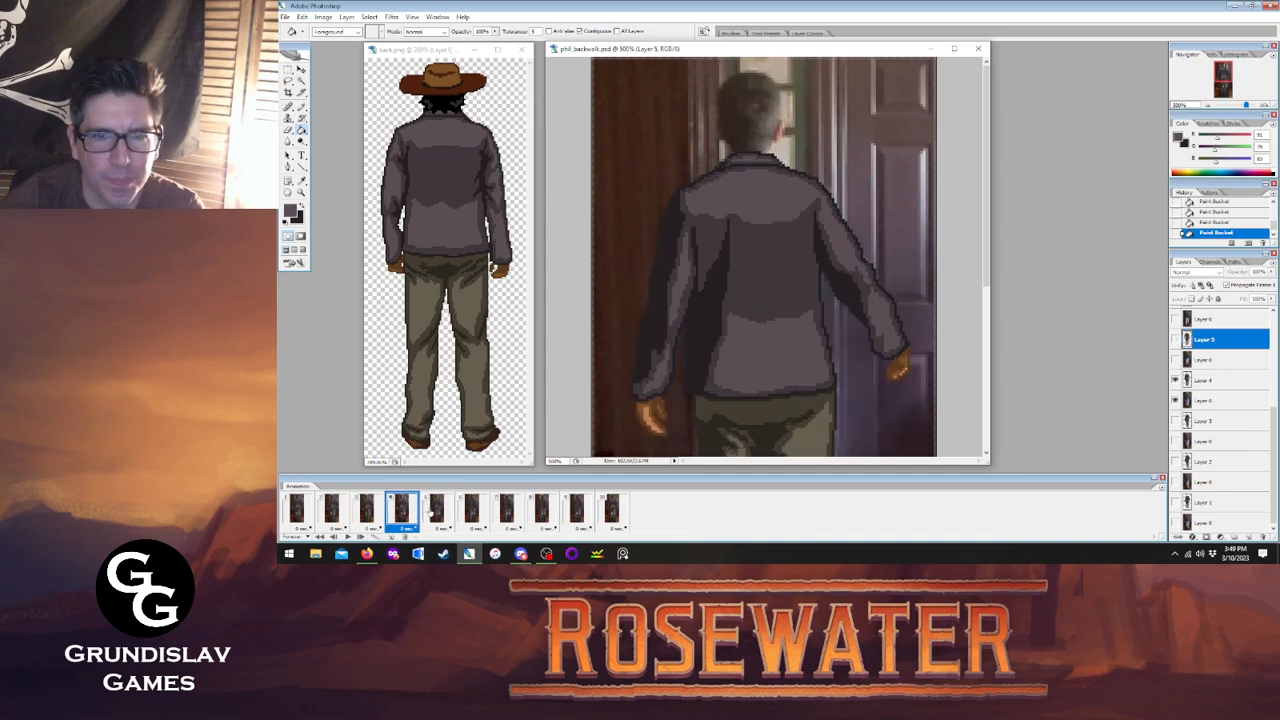
{"action": "left_click", "coordinate": [436, 513]}
{"action": "left_click", "coordinate": [400, 516]}
{"action": "left_click", "coordinate": [436, 513]}
{"action": "left_click", "coordinate": [400, 516]}
{"action": "left_click", "coordinate": [436, 513]}
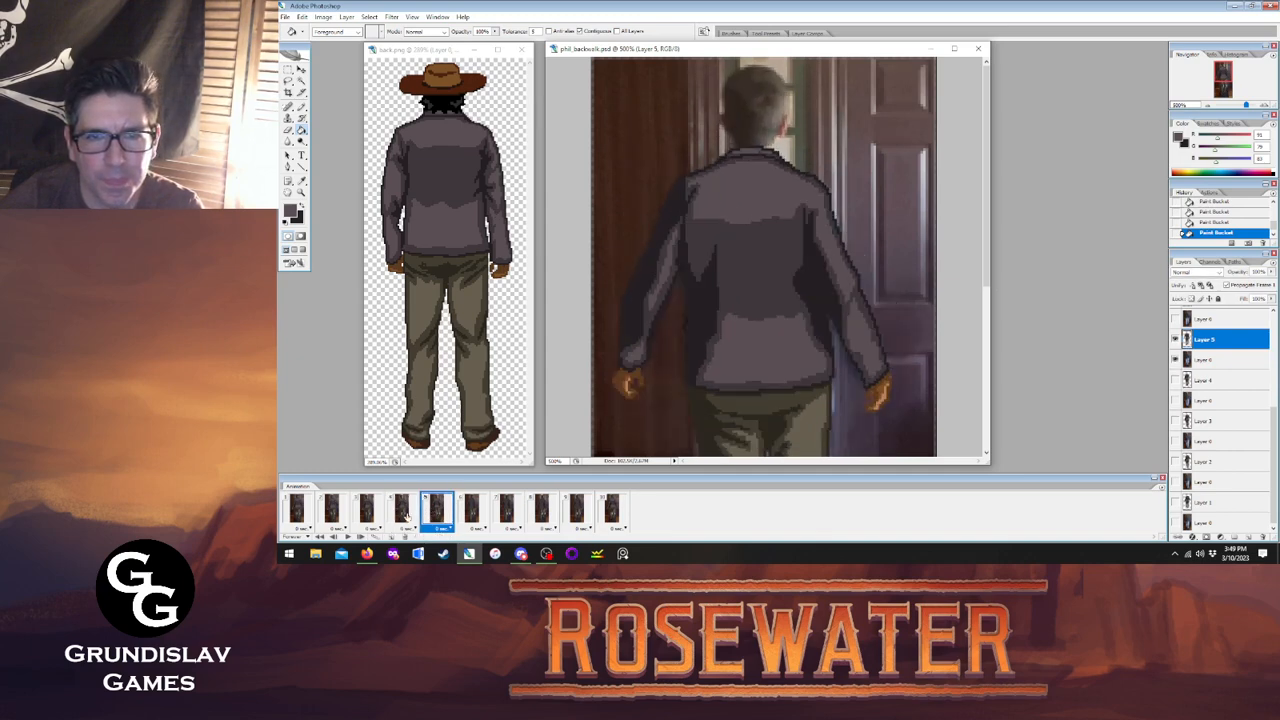
{"action": "left_click", "coordinate": [400, 516]}
{"action": "left_click", "coordinate": [436, 513]}
{"action": "left_click", "coordinate": [400, 516]}
{"action": "left_click", "coordinate": [436, 513]}
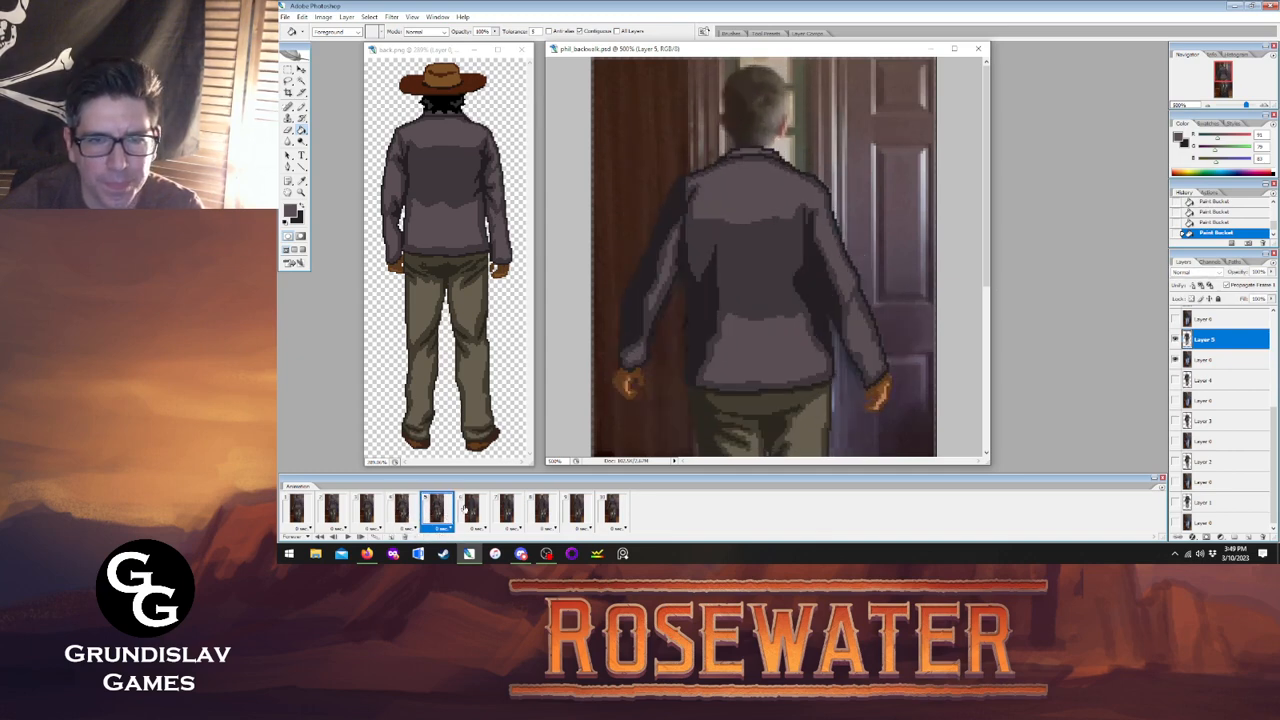
Pencil the collar highlight on the frame 6 jacket on Layer 6, using frame 5 as reference.
{"action": "left_click", "coordinate": [472, 510]}
{"action": "key", "text": "b"}
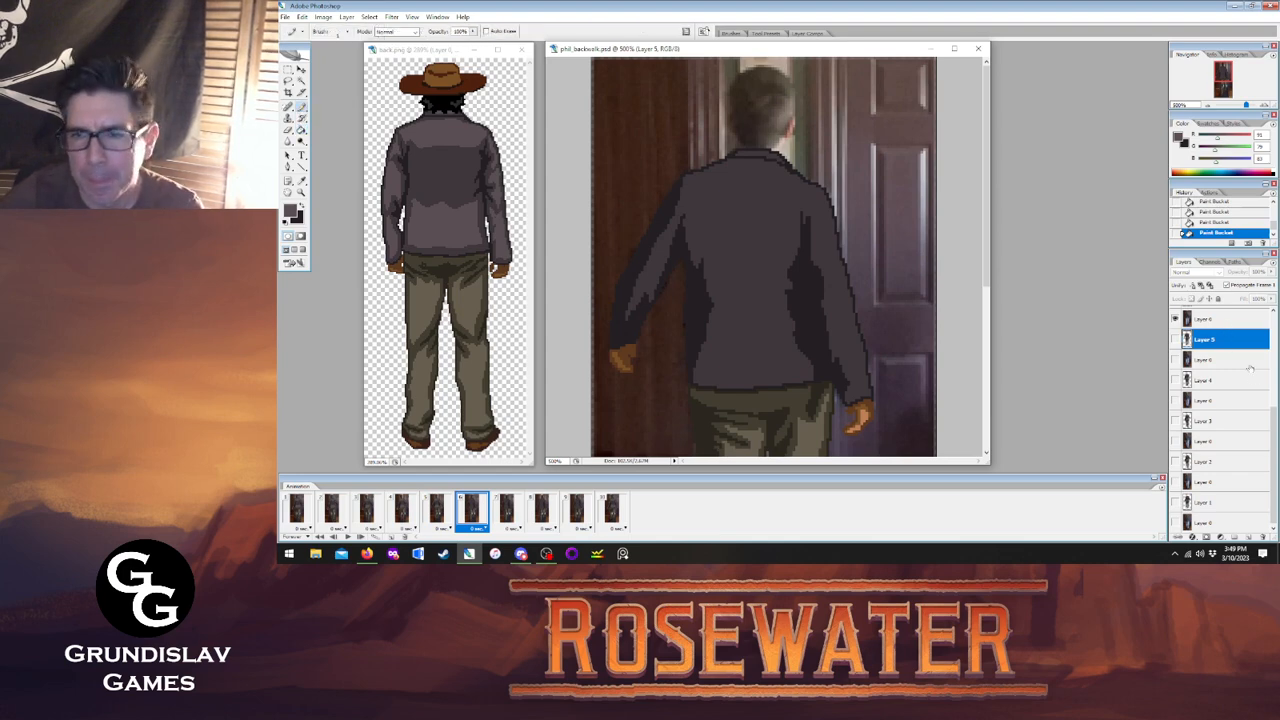
{"action": "scroll", "coordinate": [1214, 367], "scroll_direction": "up", "scroll_amount": 2}
{"action": "left_click", "coordinate": [1214, 367]}
{"action": "left_click", "coordinate": [436, 513]}
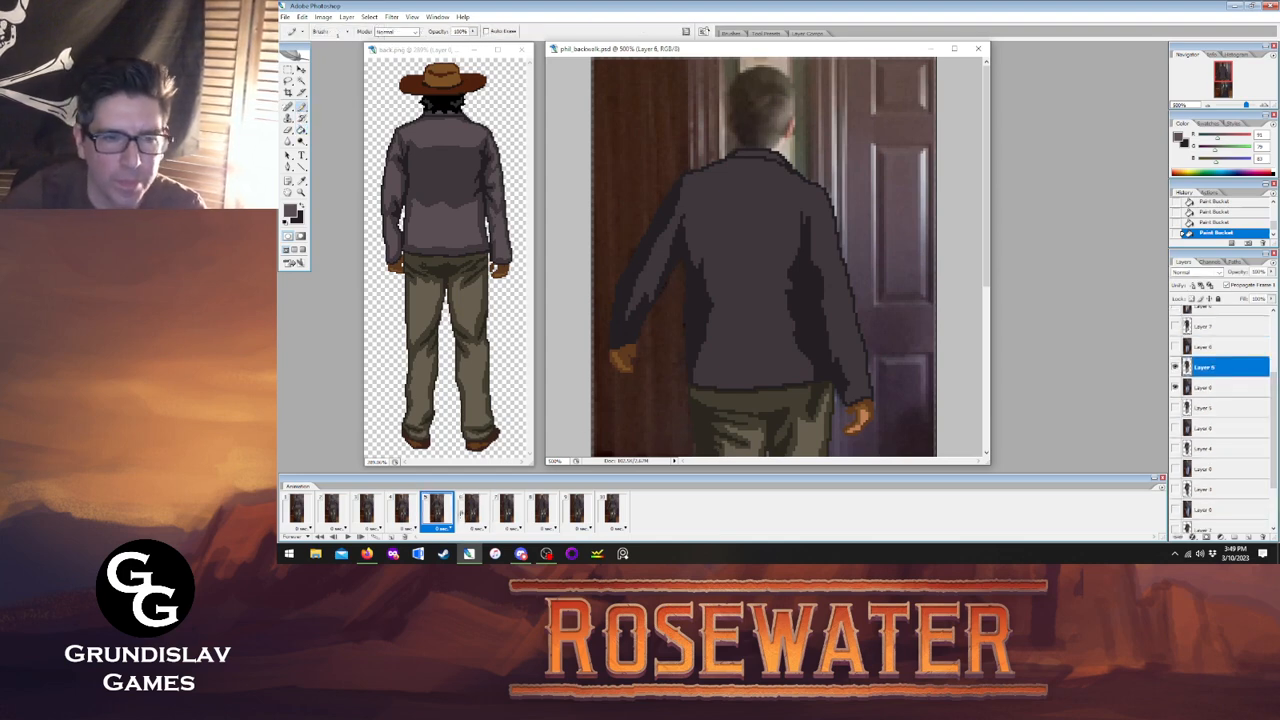
{"action": "left_click", "coordinate": [472, 510]}
{"action": "left_click_drag", "start_coordinate": [742, 153], "coordinate": [768, 152]}
{"action": "left_click", "coordinate": [779, 164]}
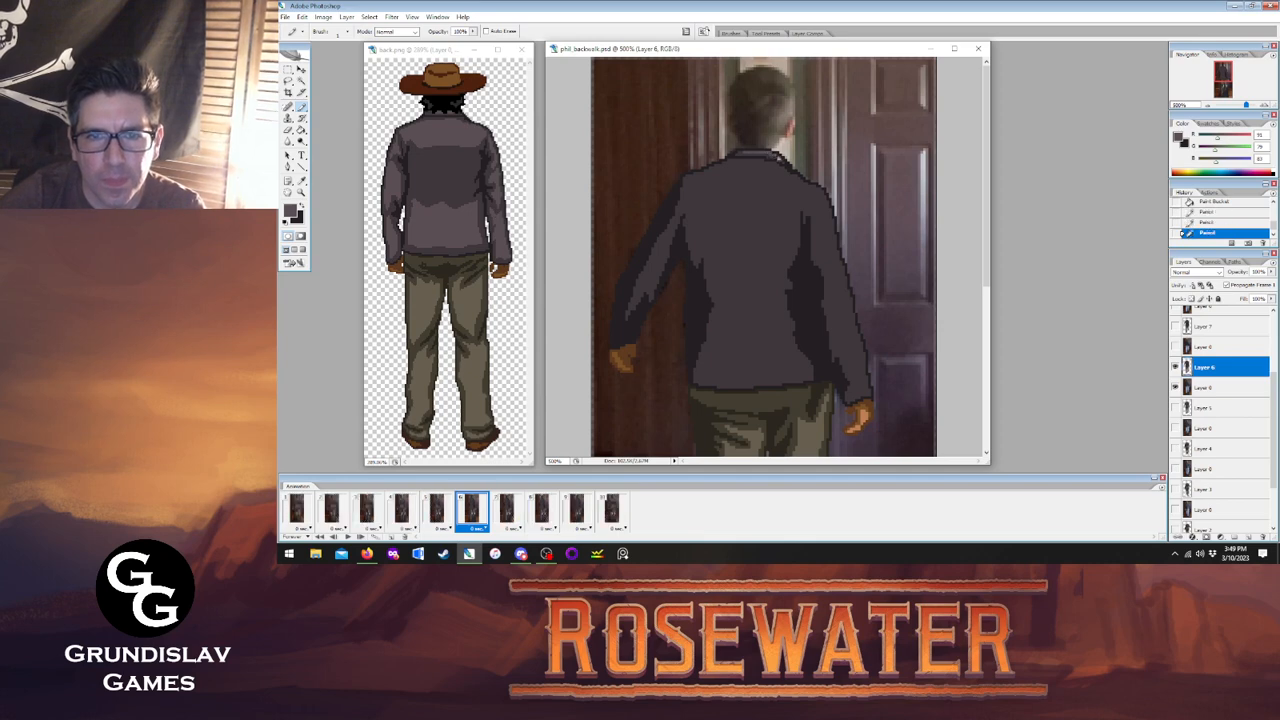
{"action": "left_click", "coordinate": [779, 161]}
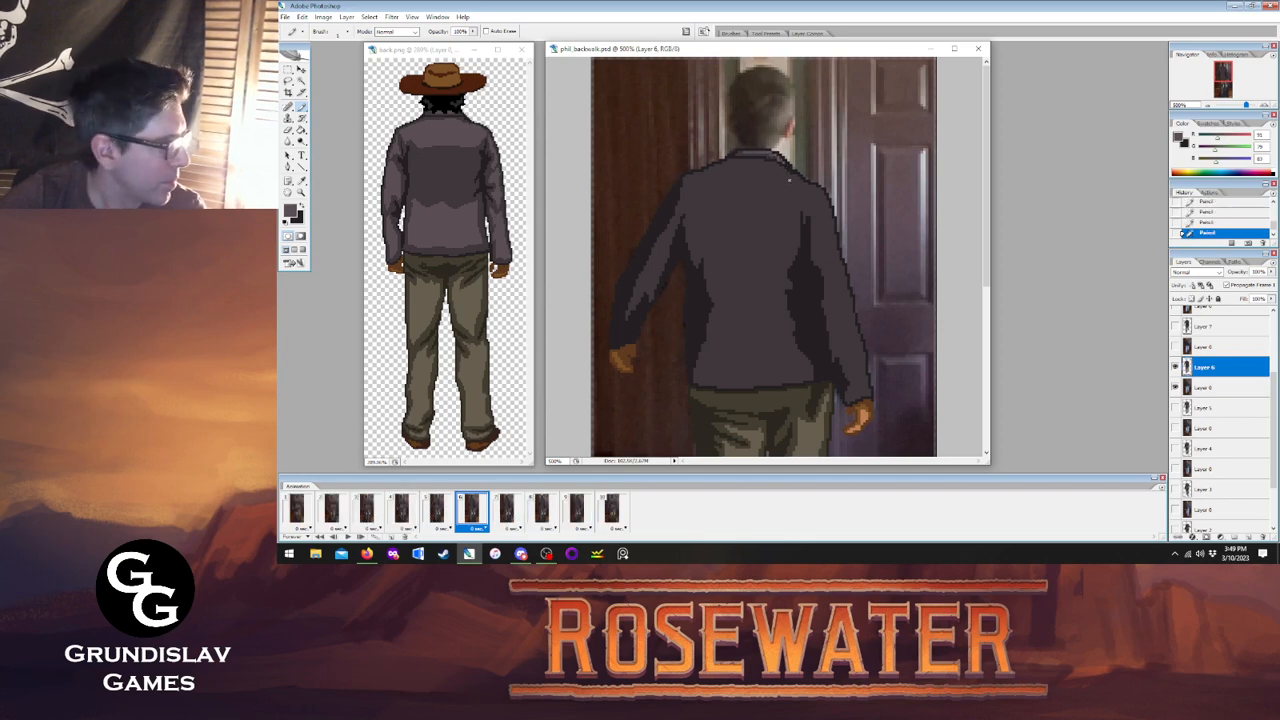
Pencil the left sleeve highlight on the frame 6 jacket, comparing it with frame 5.
{"action": "left_click", "coordinate": [437, 511]}
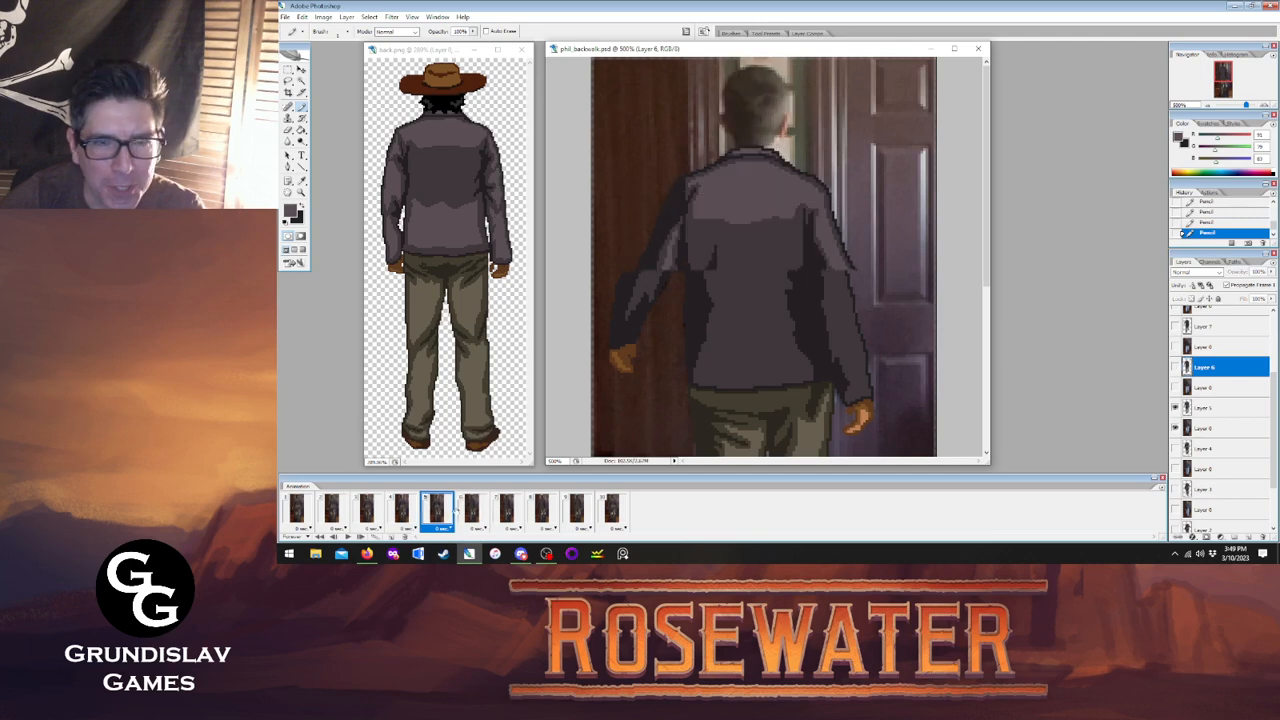
{"action": "left_click", "coordinate": [468, 508]}
{"action": "left_click", "coordinate": [437, 511]}
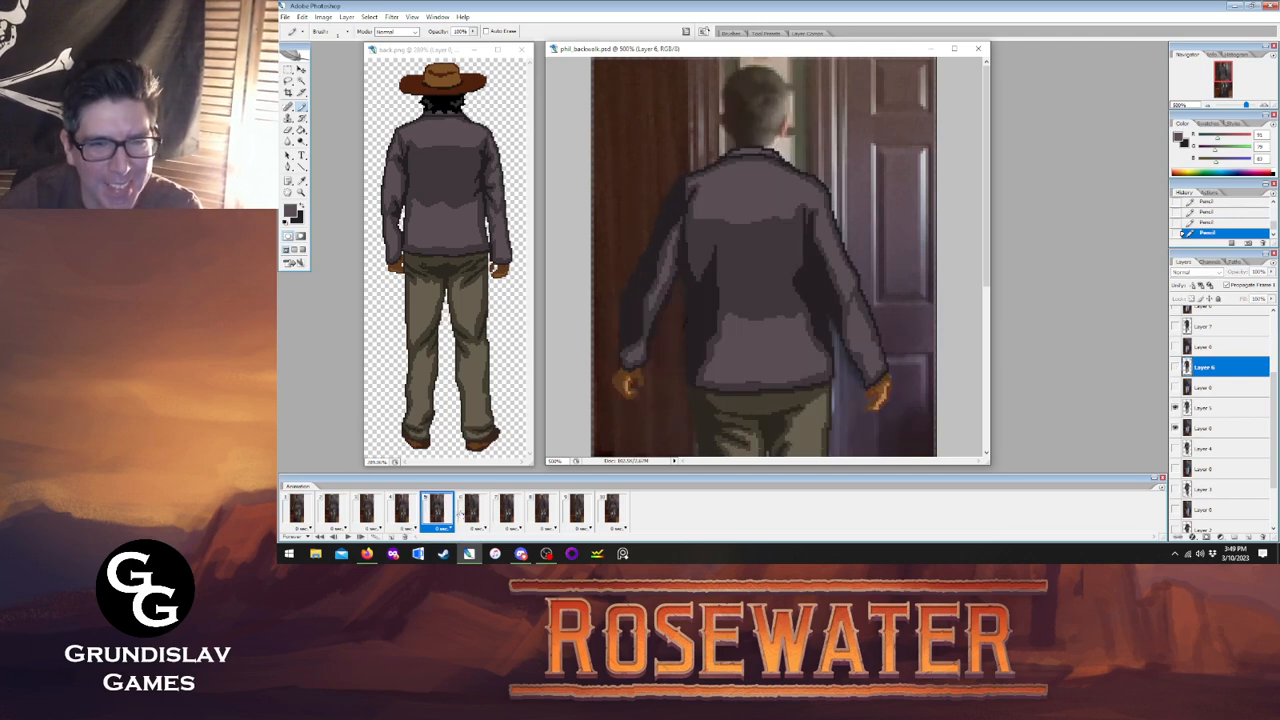
{"action": "left_click", "coordinate": [468, 508]}
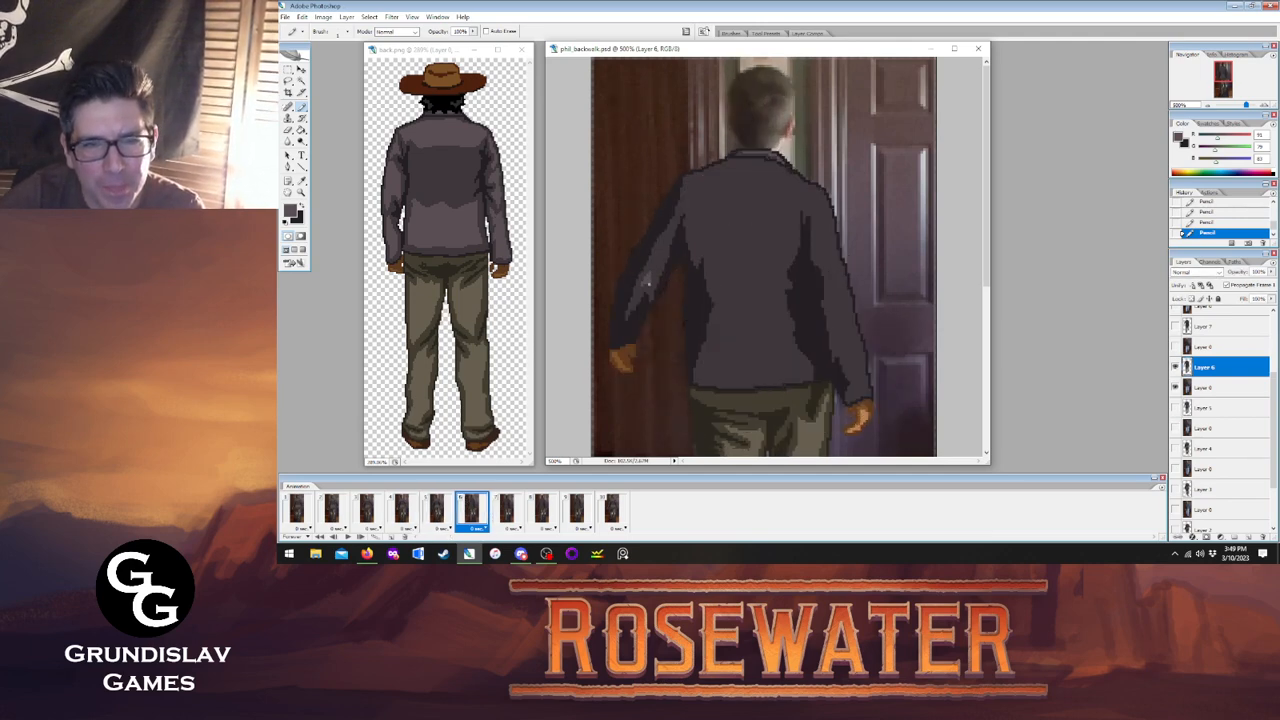
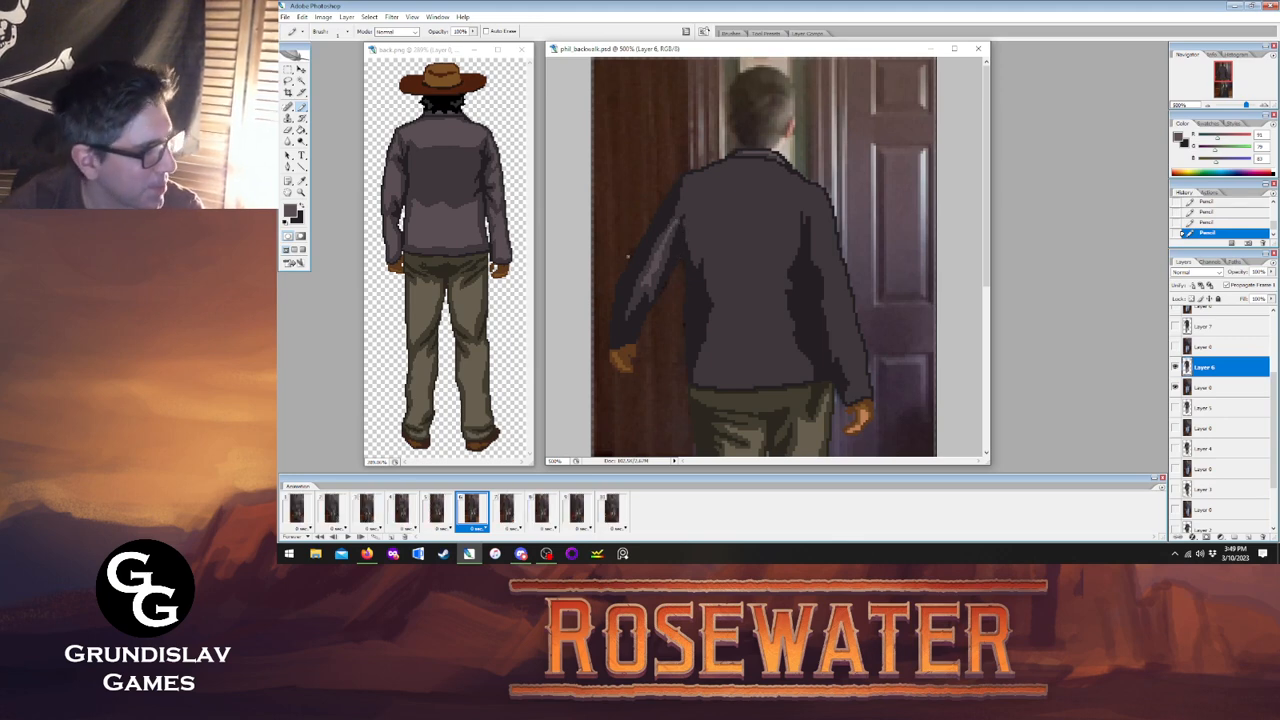
Outline the lower-back highlight of the frame 6 jacket with frame 5 as reference and fill it with the lighter grey.
{"action": "left_click", "coordinate": [438, 510]}
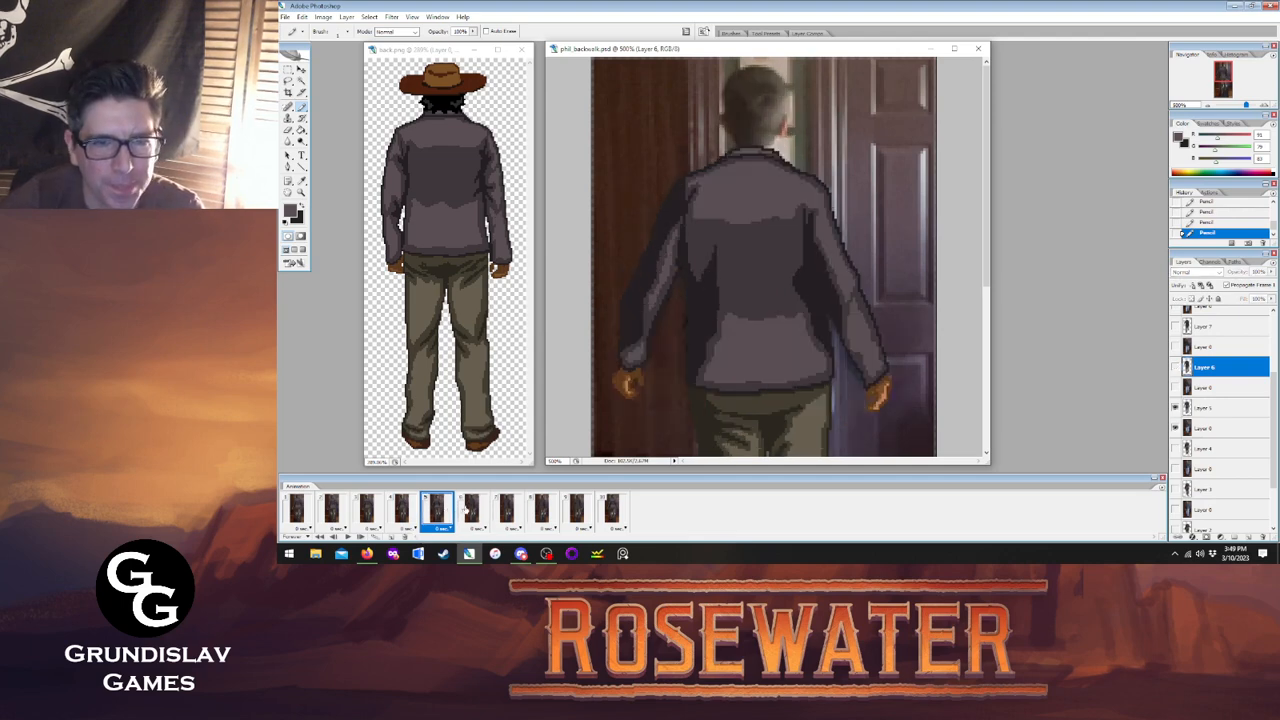
{"action": "left_click", "coordinate": [469, 512]}
{"action": "left_click", "coordinate": [438, 510]}
{"action": "left_click", "coordinate": [469, 515]}
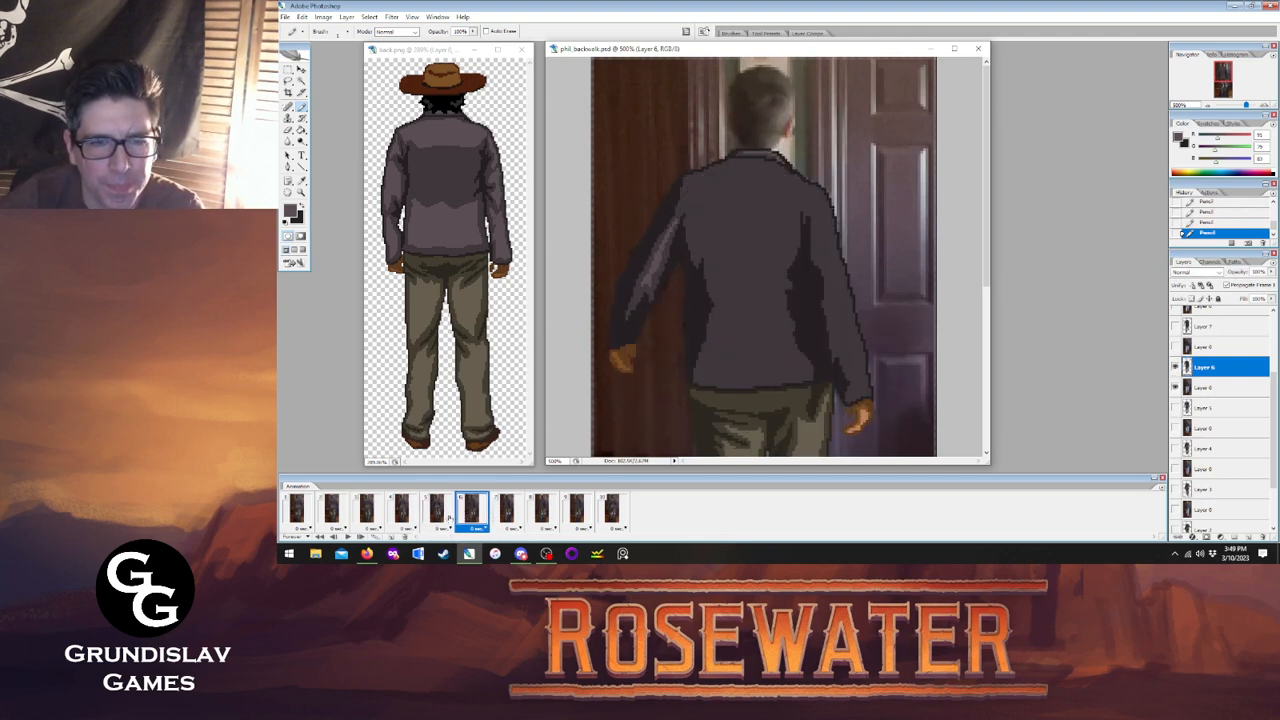
{"action": "left_click", "coordinate": [438, 510]}
{"action": "left_click", "coordinate": [469, 512]}
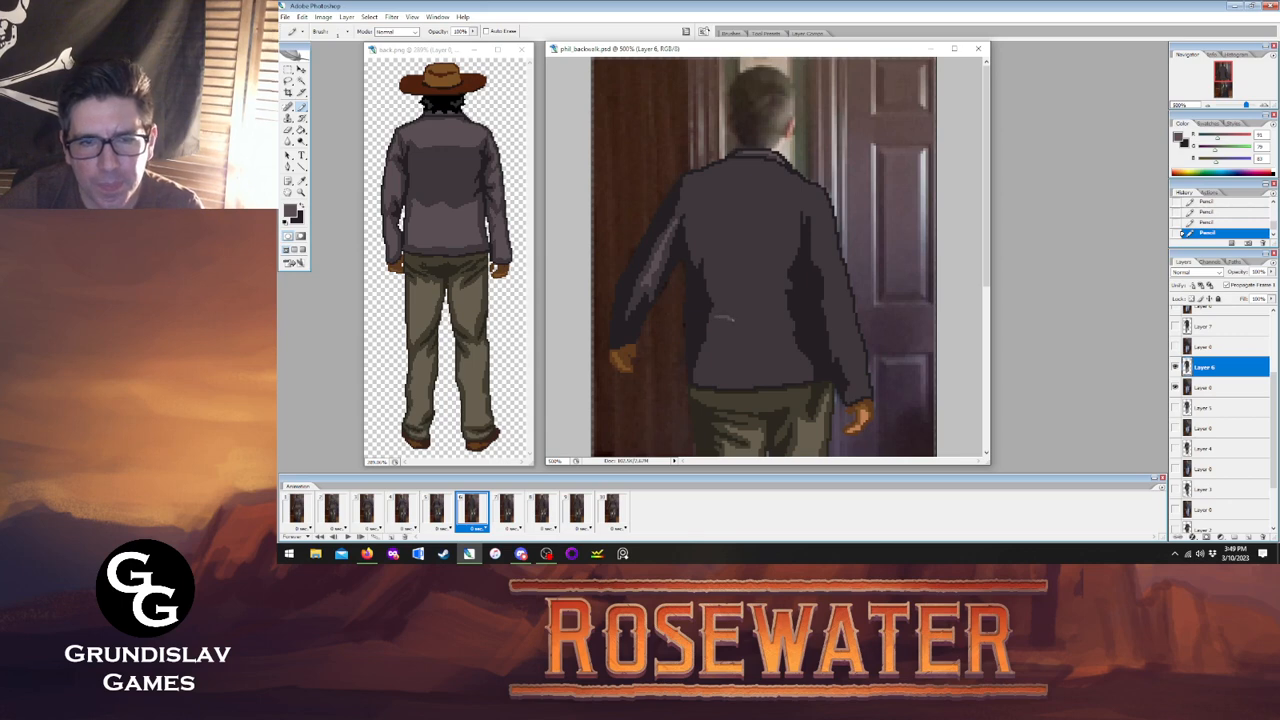
{"action": "left_click_drag", "start_coordinate": [717, 320], "coordinate": [763, 320]}
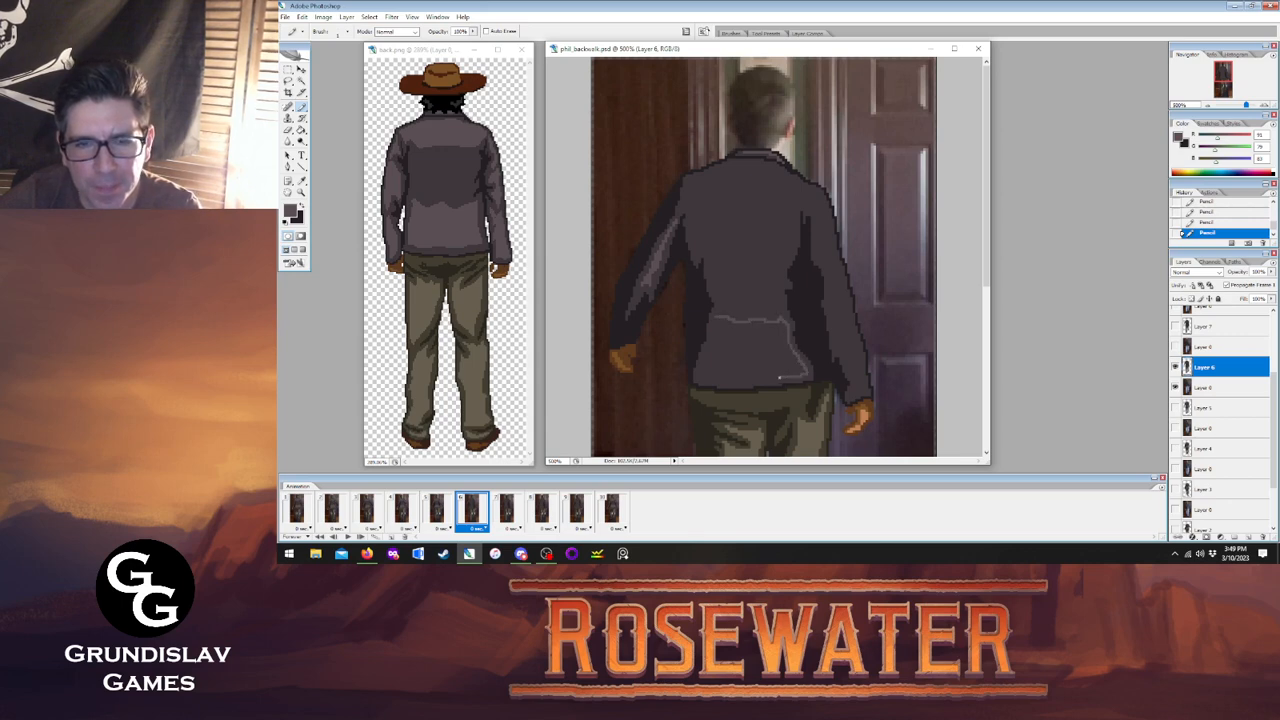
{"action": "left_click_drag", "start_coordinate": [755, 381], "coordinate": [737, 384]}
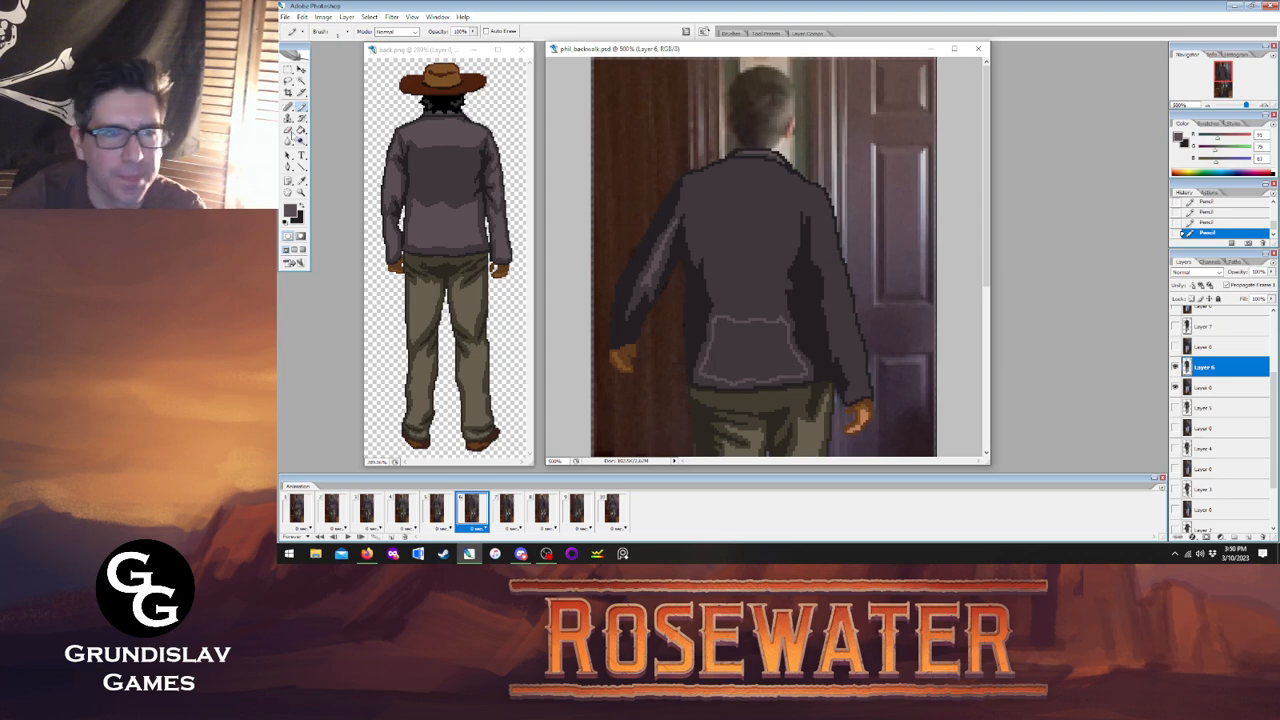
{"action": "key", "text": "g"}
{"action": "left_click", "coordinate": [748, 344]}
Outline the highlight along the right sleeve of the frame 6 jacket, from cuff to shoulder, checking against frame 5.
{"action": "key", "text": "b"}
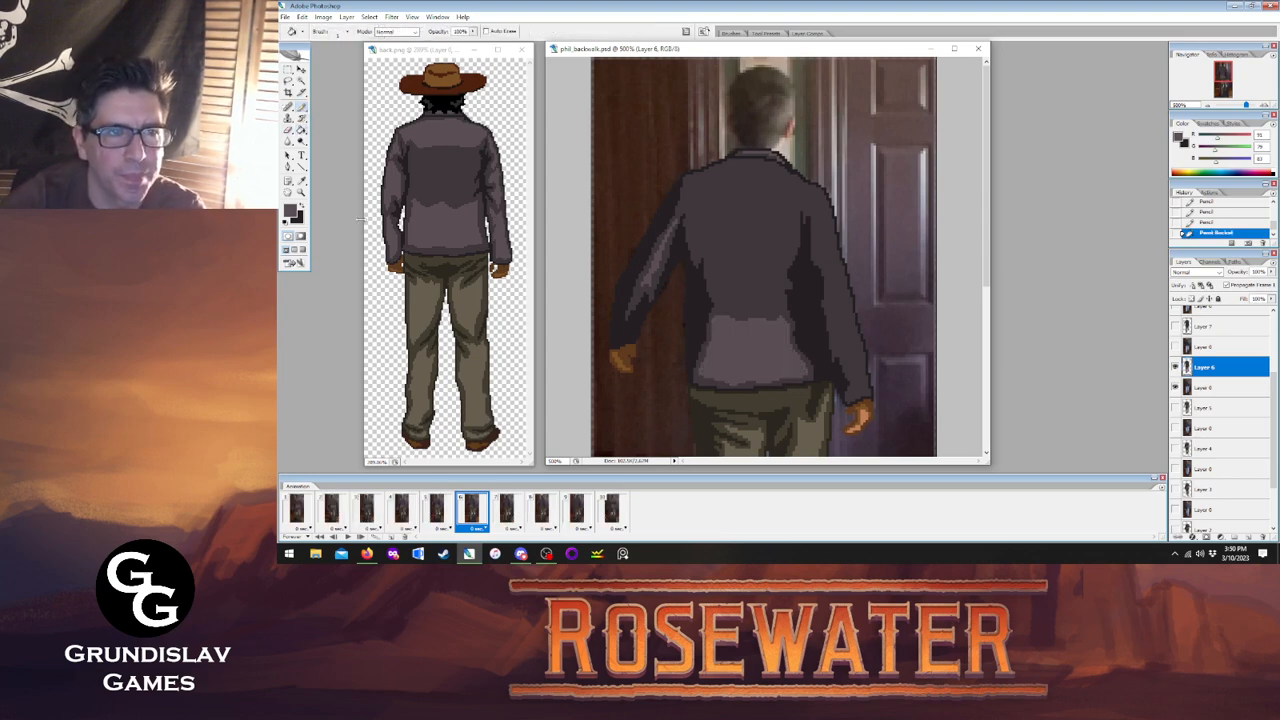
{"action": "left_click", "coordinate": [435, 511]}
{"action": "left_click", "coordinate": [468, 510]}
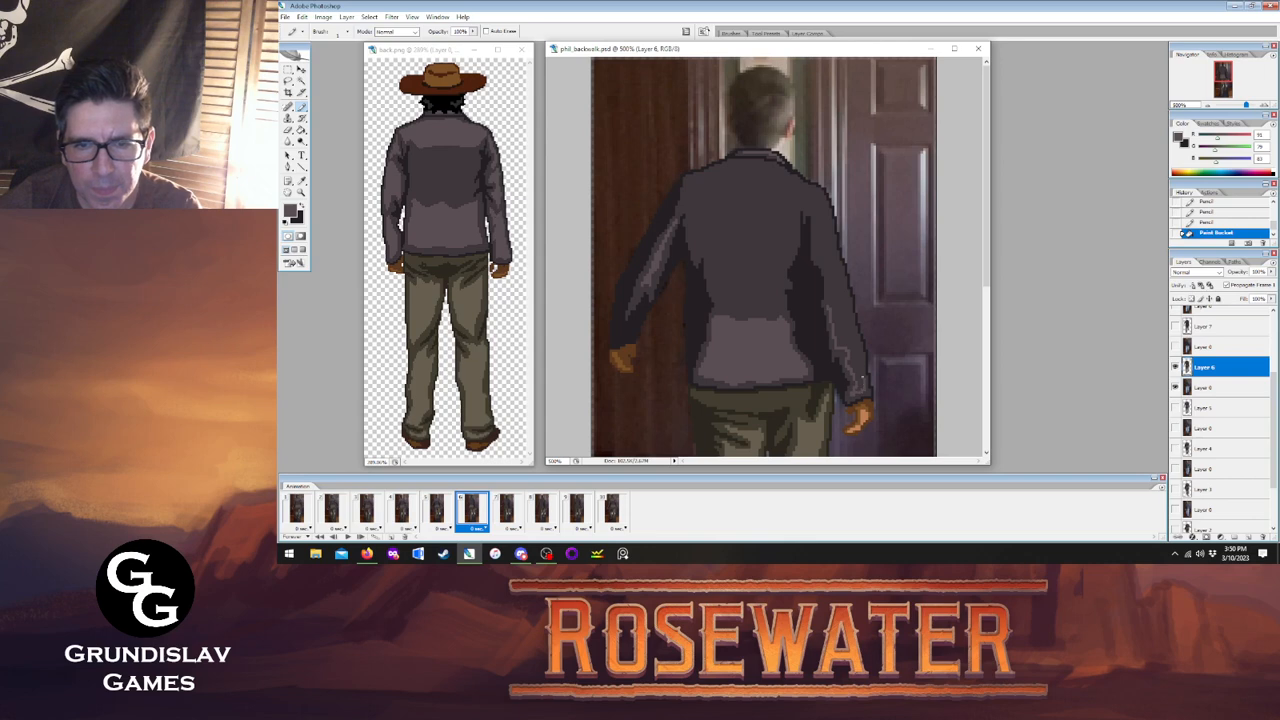
{"action": "mouse_move", "coordinate": [858, 350]}
{"action": "left_mouse_down"}
{"action": "mouse_move", "coordinate": [844, 294]}
{"action": "mouse_move", "coordinate": [830, 288]}
{"action": "left_mouse_up"}
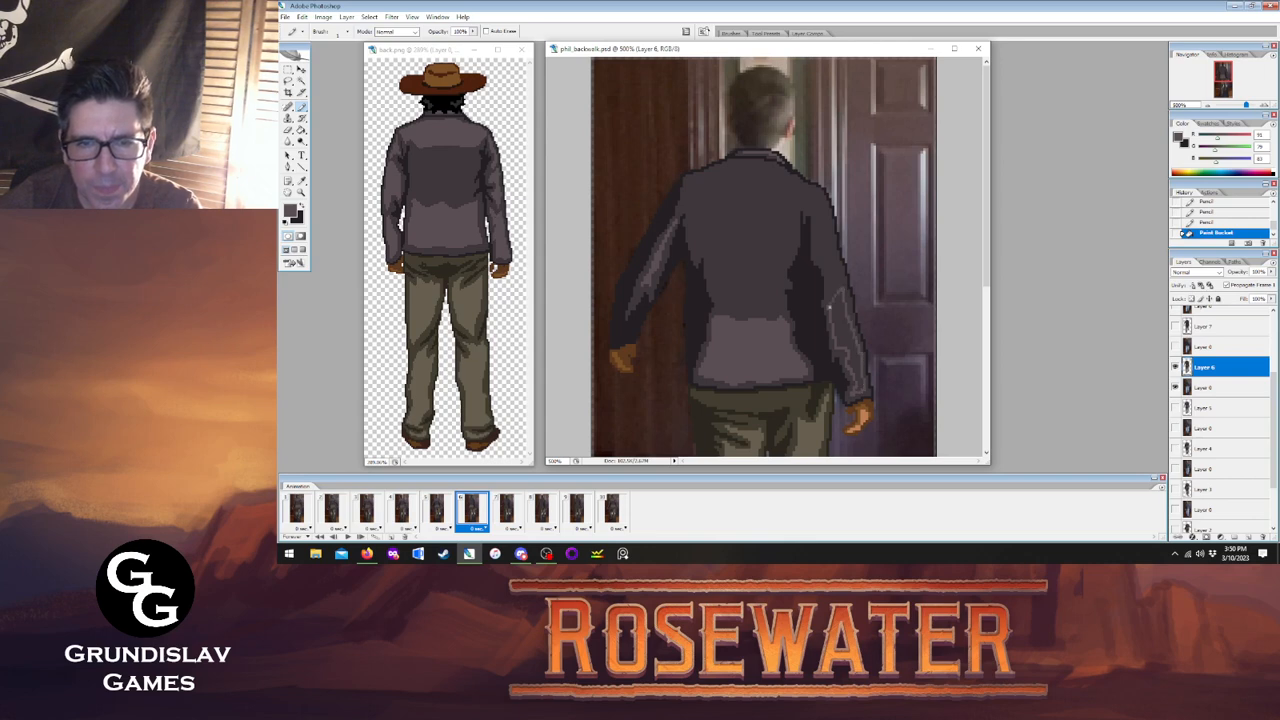
{"action": "left_click", "coordinate": [435, 511]}
{"action": "left_click", "coordinate": [468, 510]}
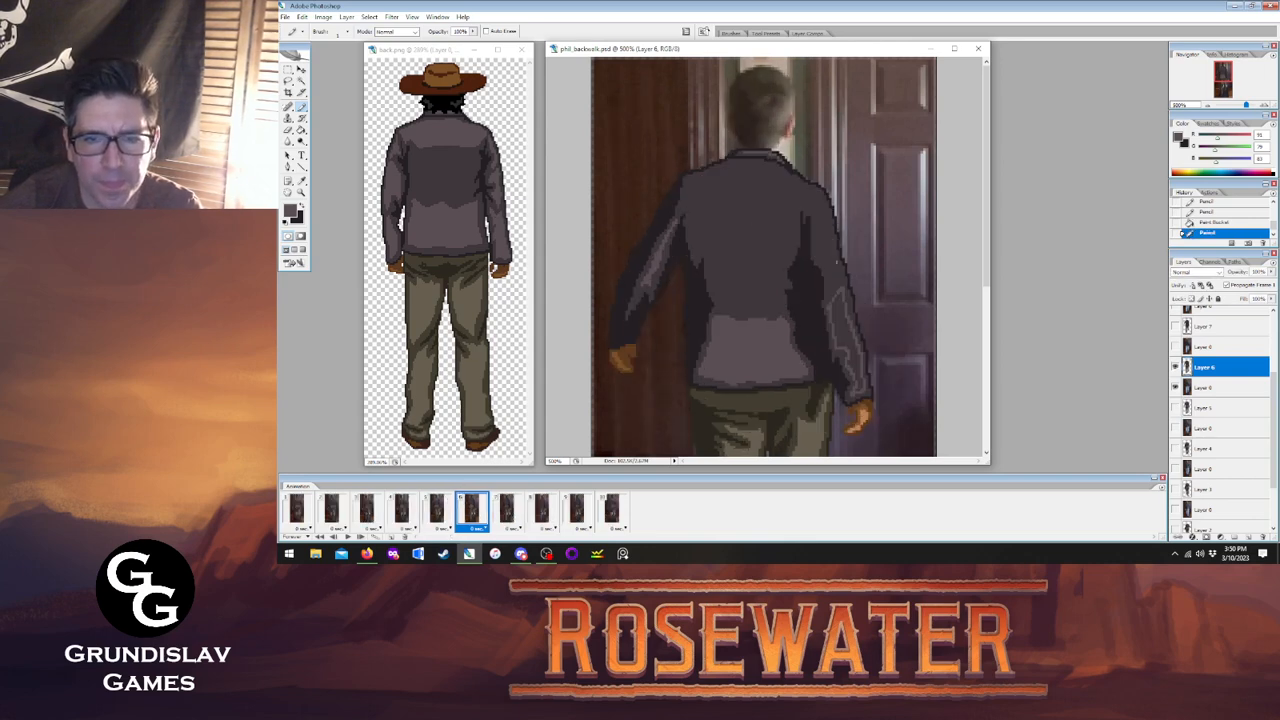
{"action": "mouse_move", "coordinate": [830, 292]}
{"action": "left_mouse_down"}
{"action": "mouse_move", "coordinate": [828, 218]}
{"action": "mouse_move", "coordinate": [812, 204]}
{"action": "left_mouse_up"}
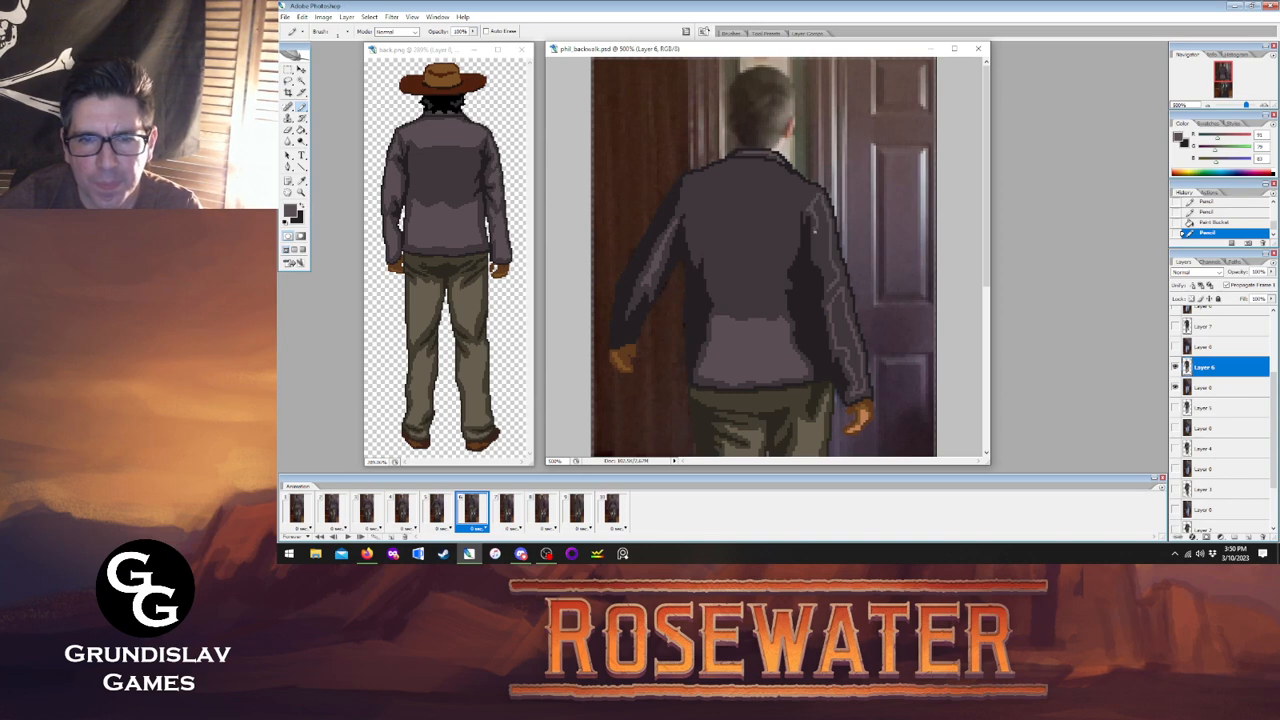
{"action": "left_click_drag", "start_coordinate": [828, 284], "coordinate": [826, 292]}
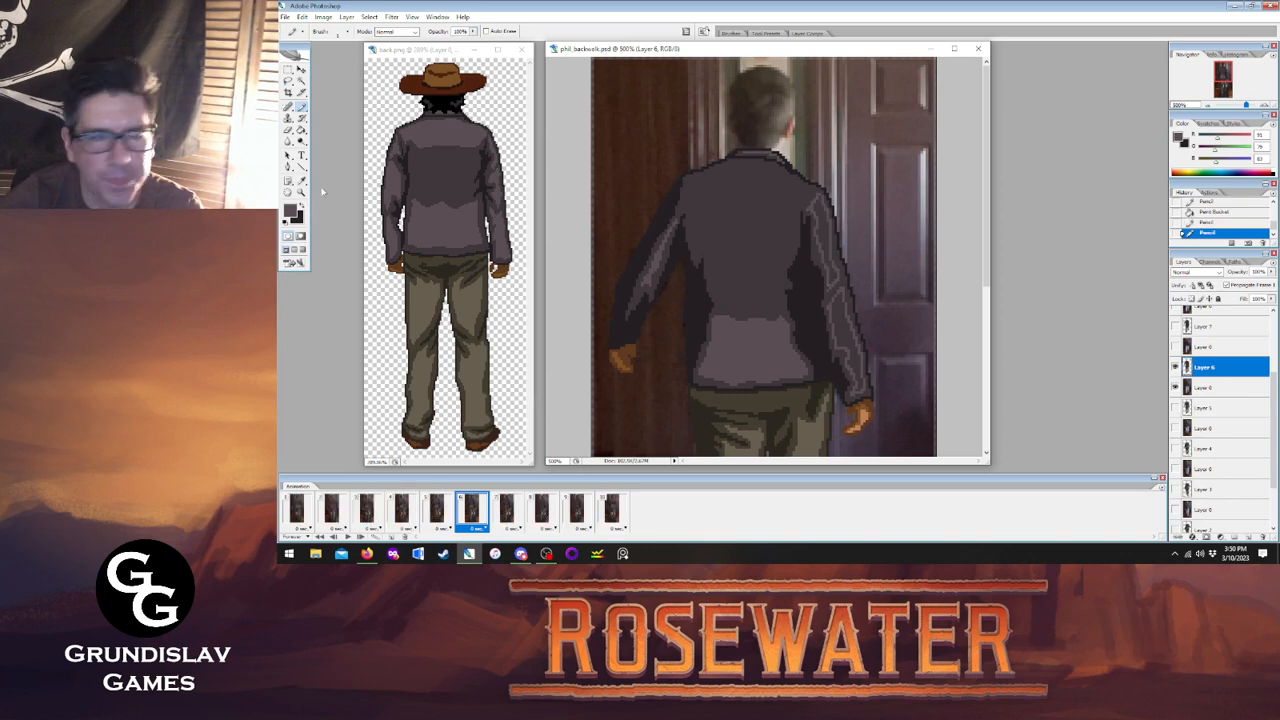
Fill the outlined right sleeve highlights of the frame 6 jacket with the lighter grey and touch up their edge in pencil.
{"action": "key", "text": "g"}
{"action": "left_click", "coordinate": [821, 224]}
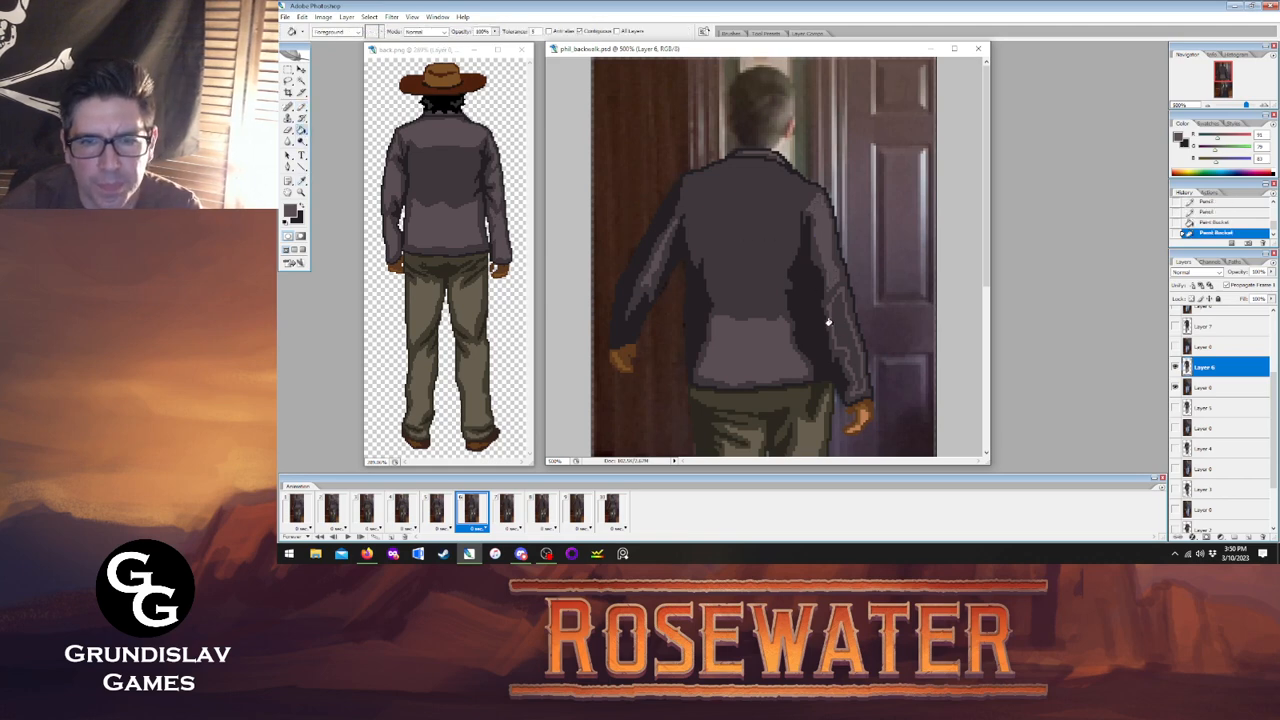
{"action": "left_click", "coordinate": [832, 323]}
{"action": "left_click", "coordinate": [301, 106]}
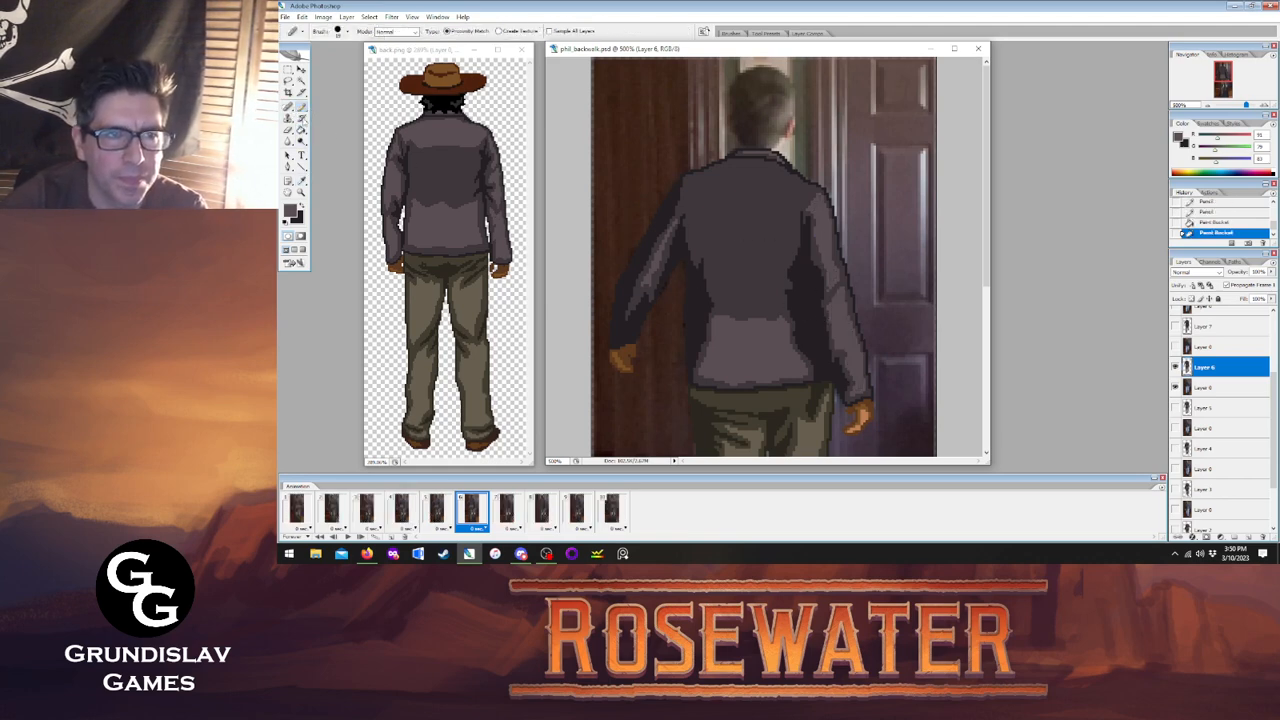
{"action": "left_click", "coordinate": [829, 287]}
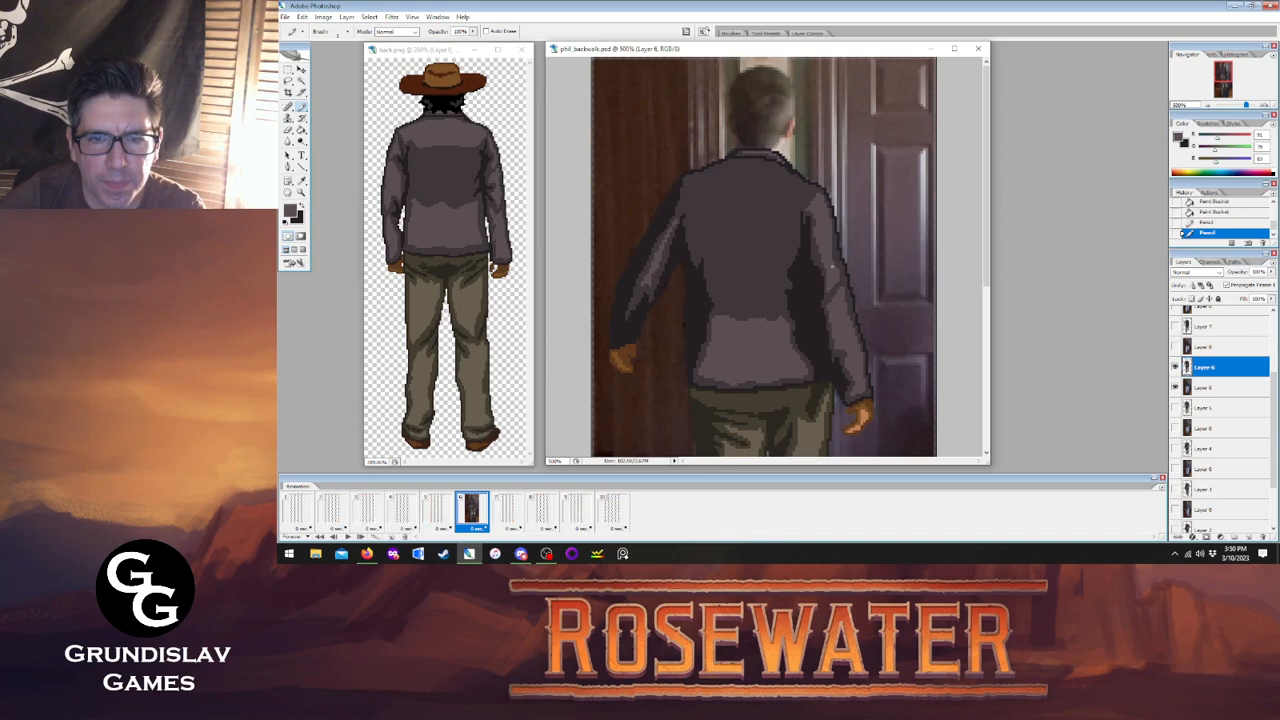
Outline the highlight across the shoulders and upper back of the frame 6 jacket, using frame 5 as reference.
{"action": "left_click", "coordinate": [442, 507]}
{"action": "left_click", "coordinate": [472, 508]}
{"action": "left_click", "coordinate": [437, 508]}
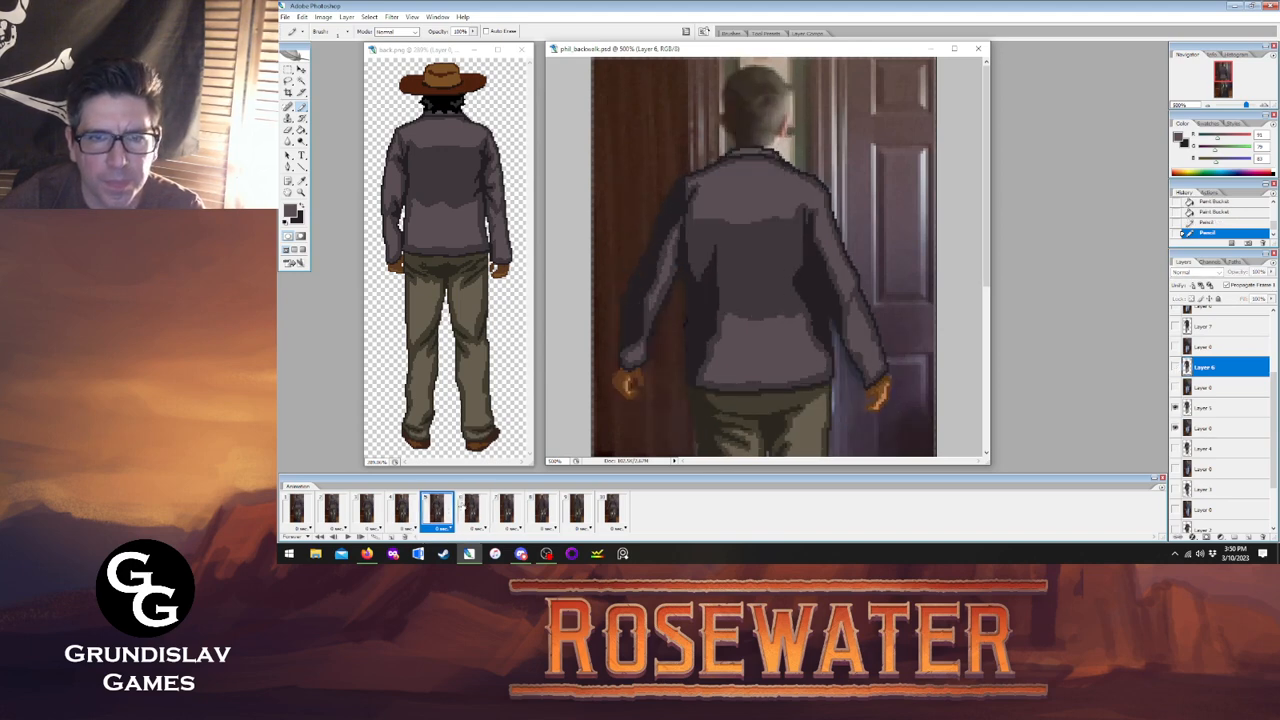
{"action": "left_click", "coordinate": [472, 508]}
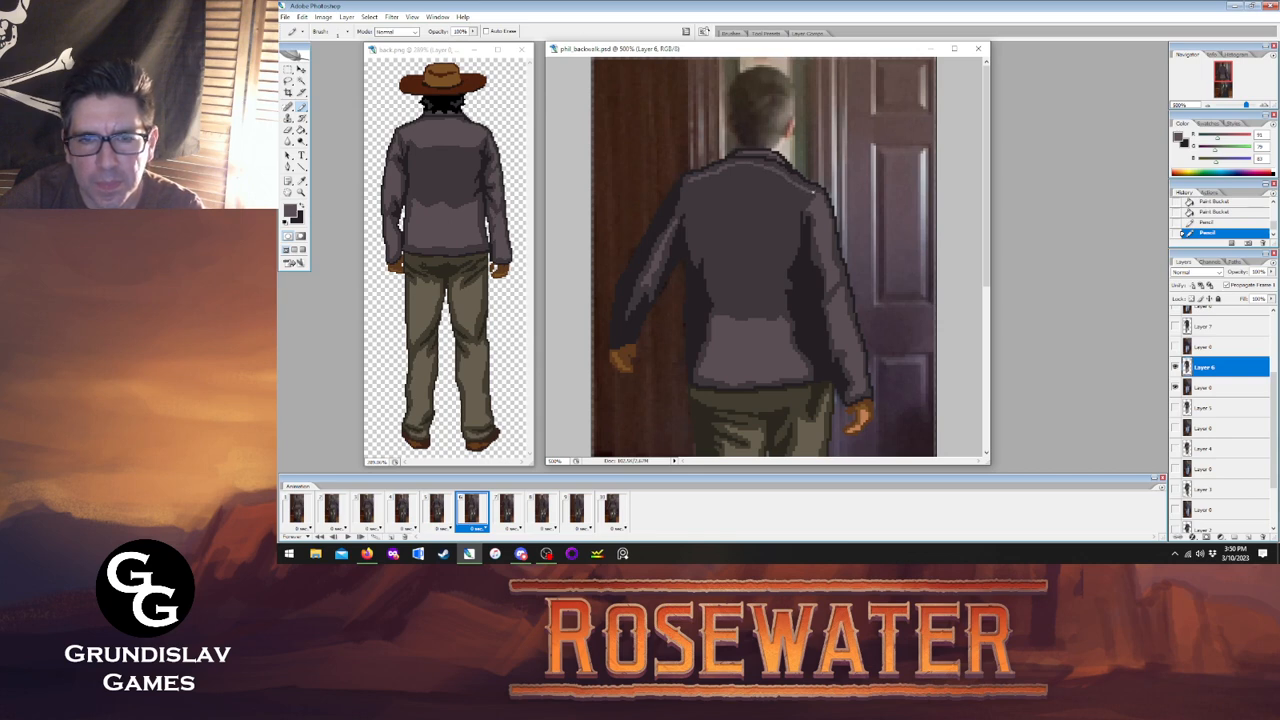
{"action": "left_click", "coordinate": [813, 191]}
{"action": "left_click", "coordinate": [437, 512]}
{"action": "left_click", "coordinate": [468, 511]}
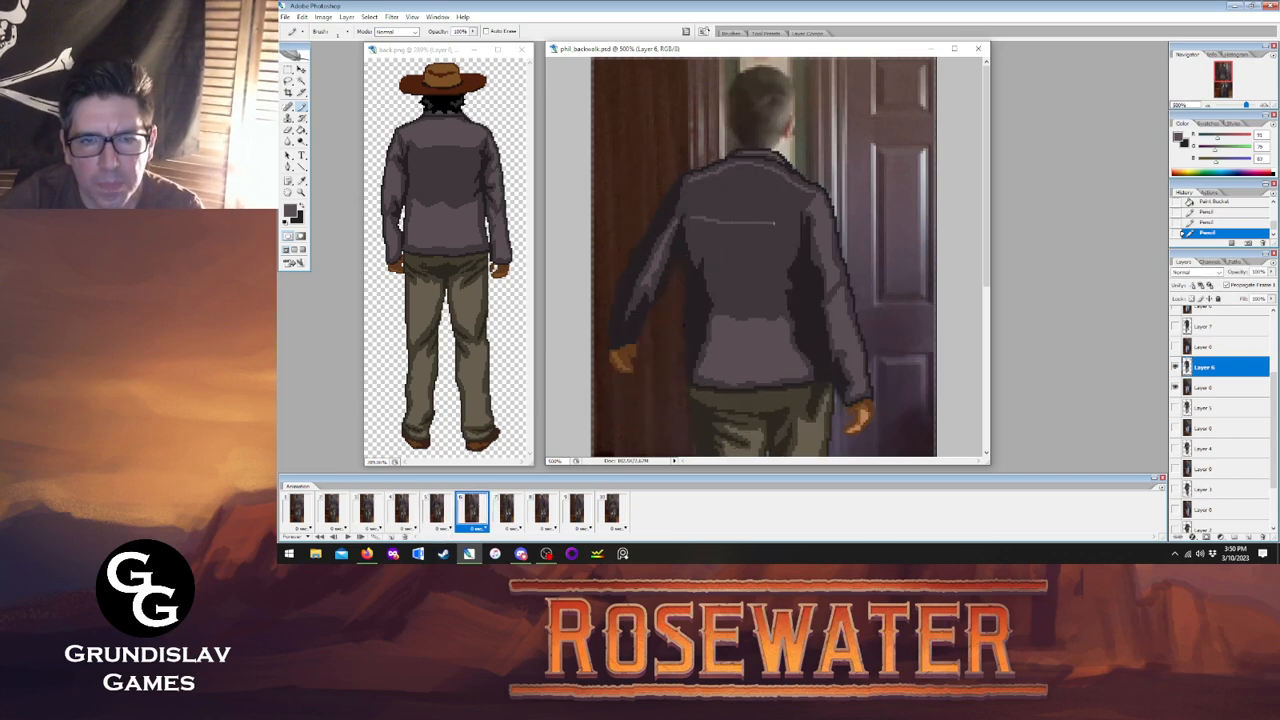
{"action": "left_click", "coordinate": [805, 207]}
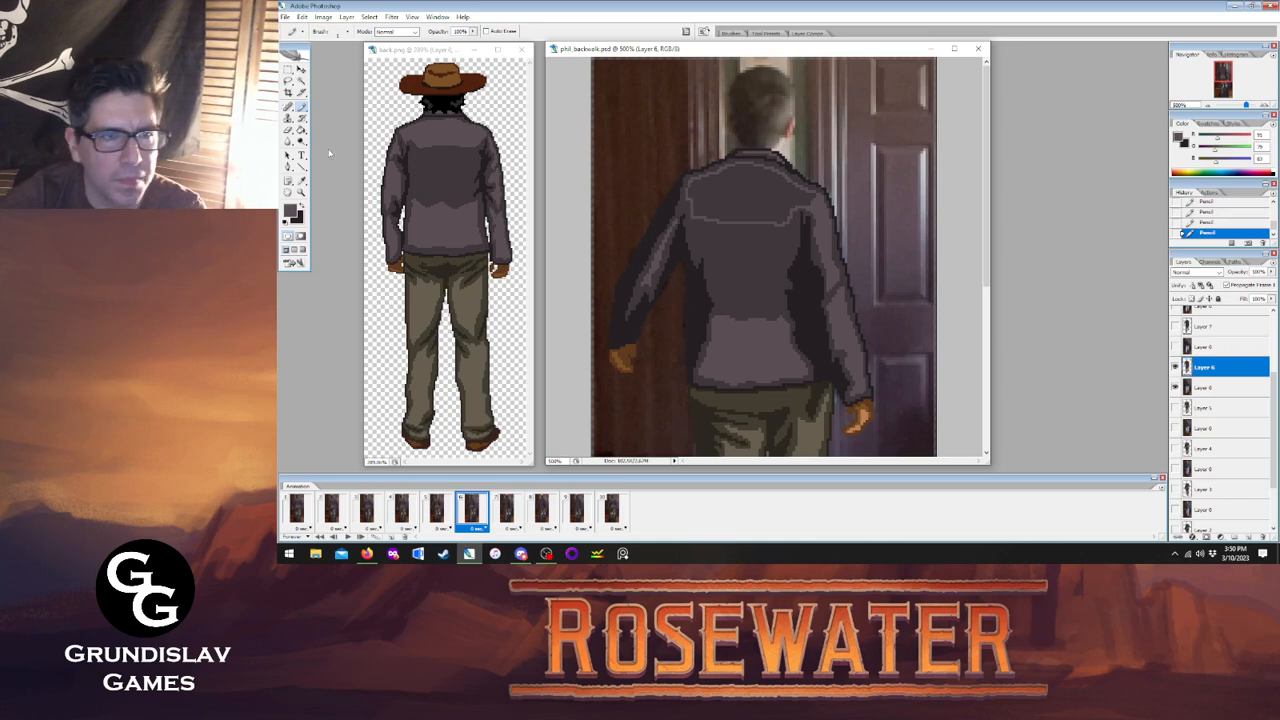
Fill the upper-back highlight of the frame 6 jacket with the lighter grey and compare it with frame 5.
{"action": "key", "text": "g"}
{"action": "left_click", "coordinate": [658, 285]}
{"action": "left_click", "coordinate": [436, 510]}
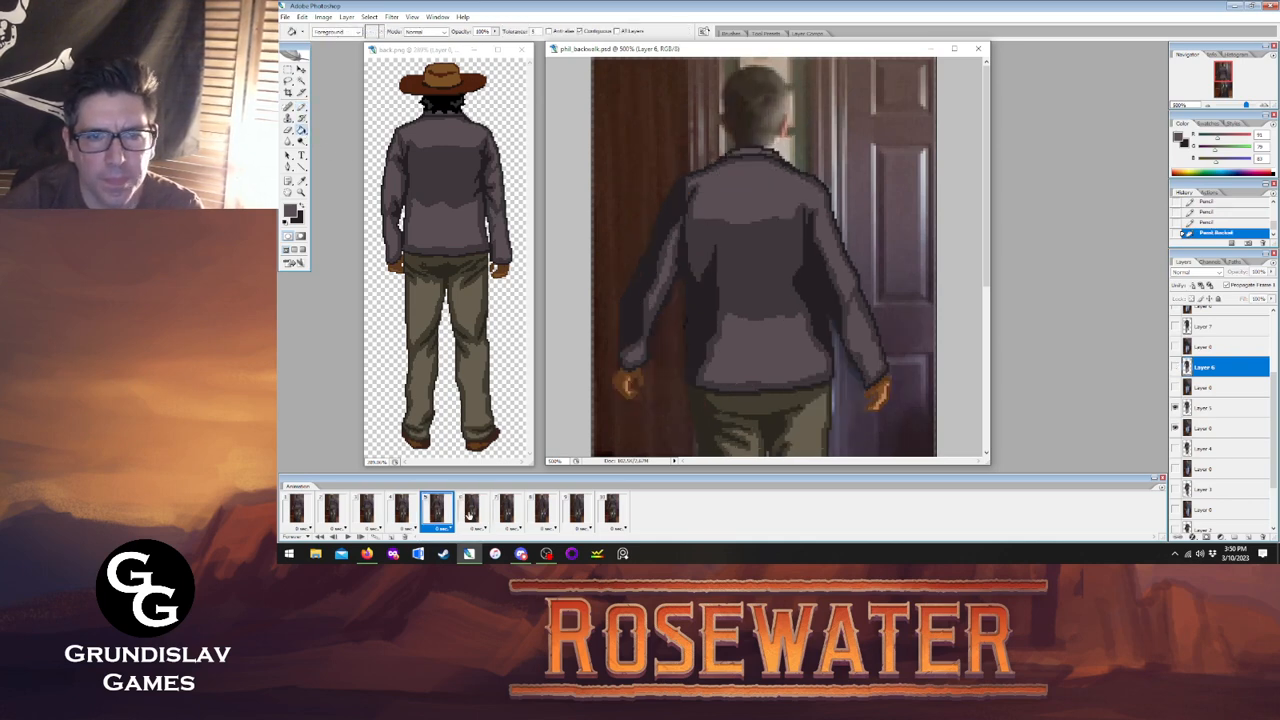
{"action": "left_click", "coordinate": [471, 510]}
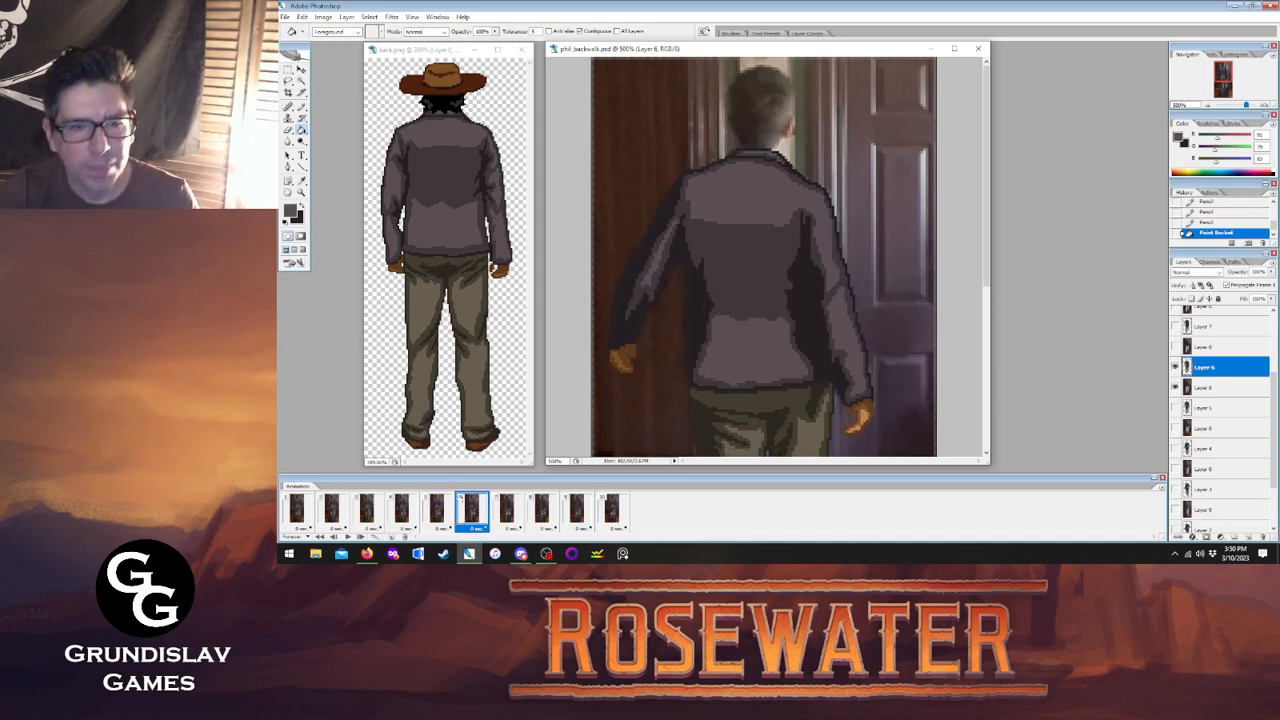
Pencil the collar highlight on the frame 7 jacket on Layer 7, using frame 6 as reference.
{"action": "left_click", "coordinate": [502, 510]}
{"action": "key", "text": "b"}
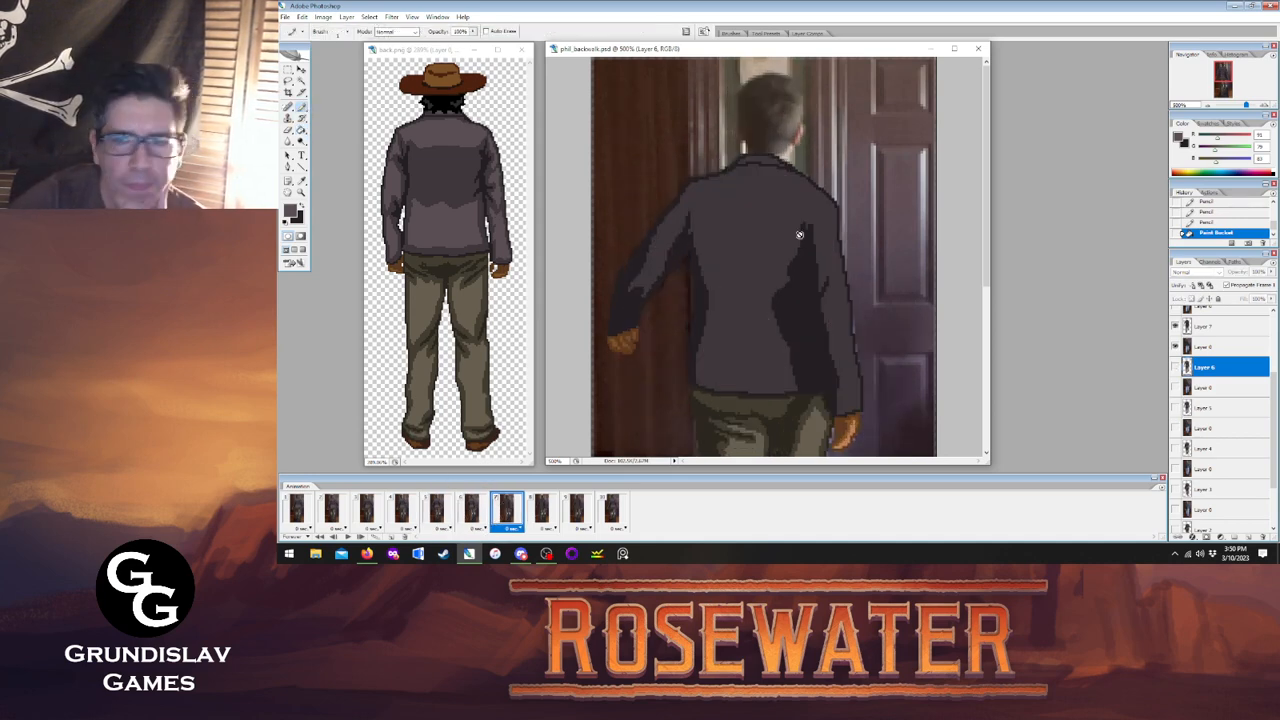
{"action": "key", "text": "alt+bracketright"}
{"action": "left_click", "coordinate": [466, 516]}
{"action": "left_click", "coordinate": [505, 510]}
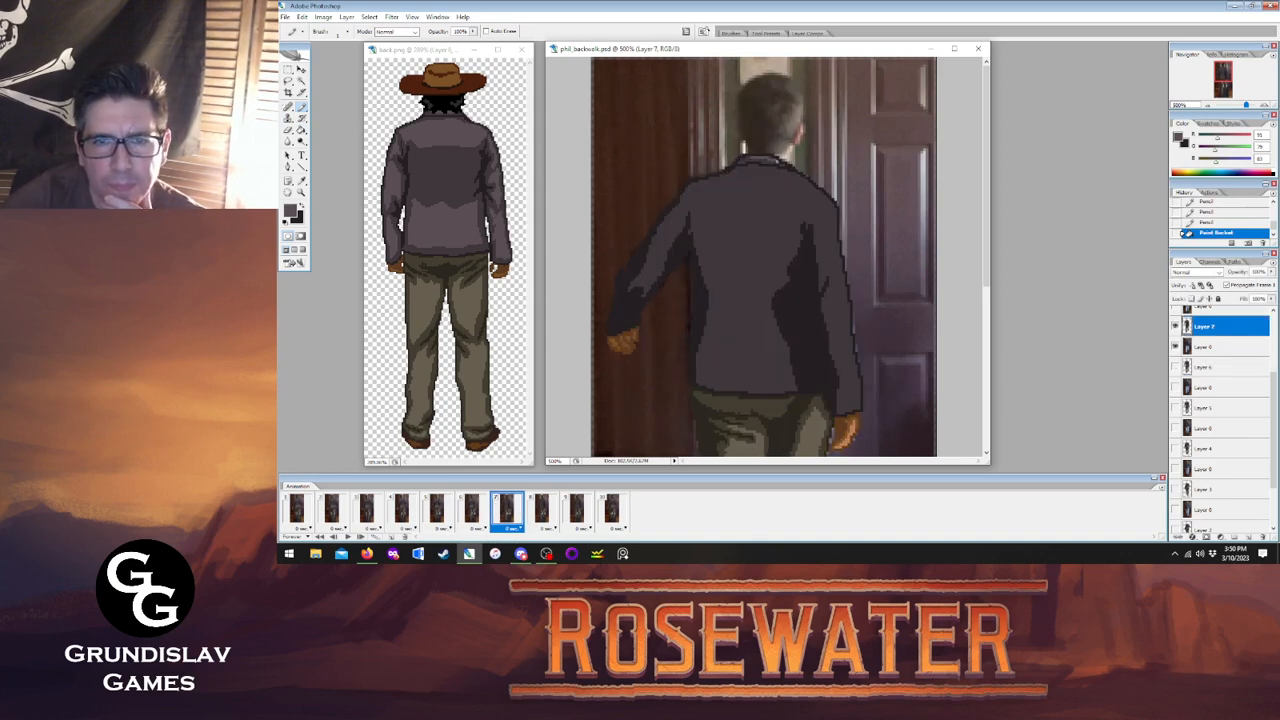
Pencil the left sleeve highlight on the frame 7 jacket, comparing it with frame 6.
{"action": "left_click", "coordinate": [822, 285]}
{"action": "left_click", "coordinate": [466, 516]}
{"action": "left_click", "coordinate": [505, 510]}
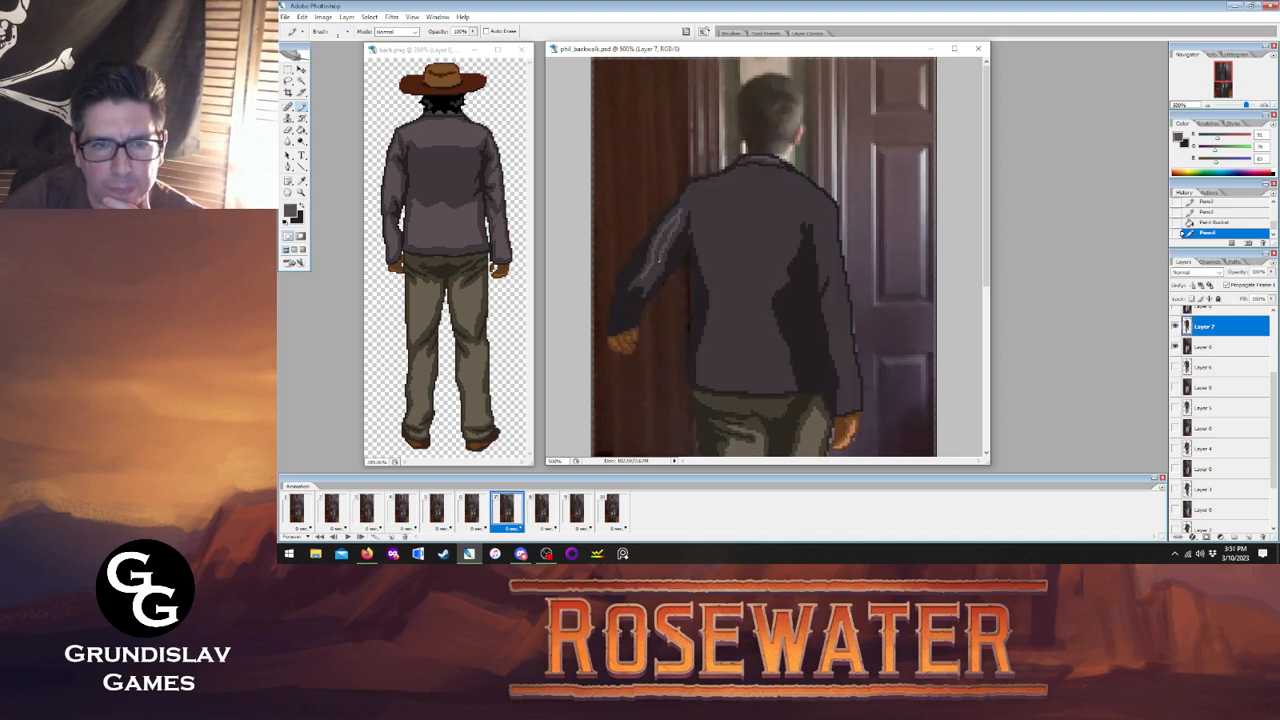
{"action": "left_click_drag", "start_coordinate": [654, 260], "coordinate": [662, 240]}
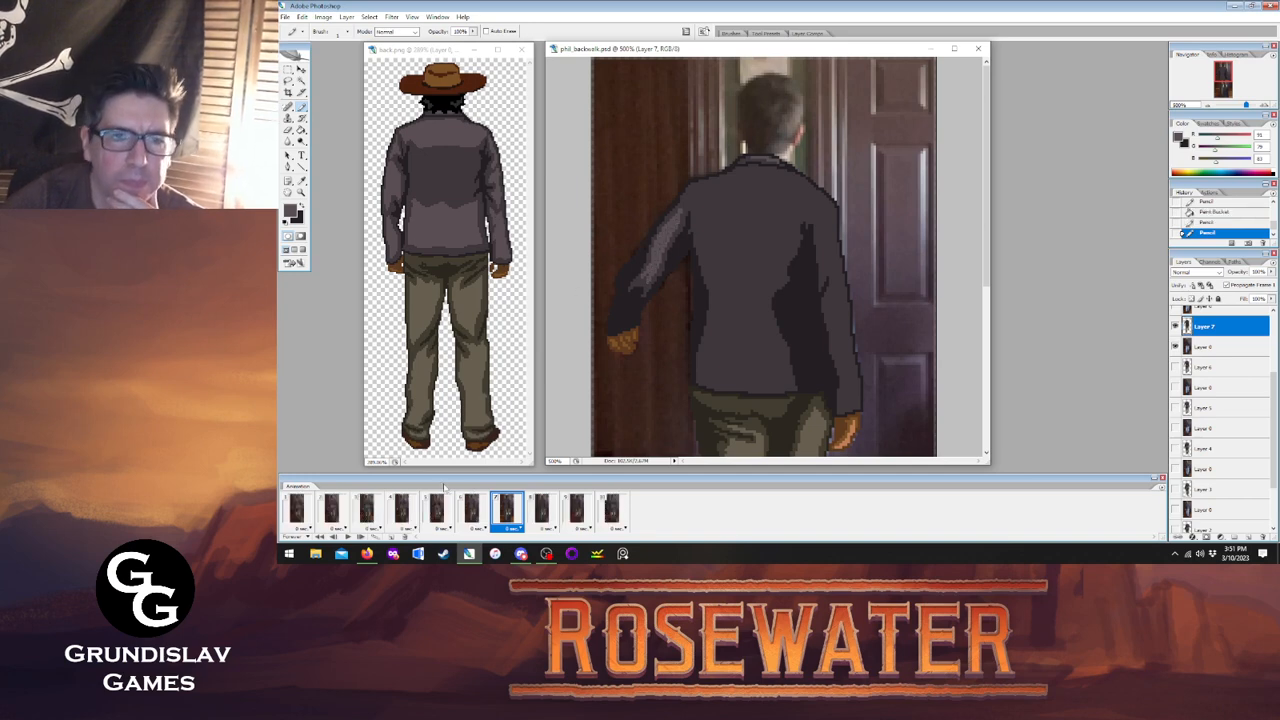
Outline the right sleeve highlight on the frame 7 jacket with the Pencil, using frame 6 as reference.
{"action": "left_click", "coordinate": [474, 515]}
{"action": "left_click", "coordinate": [507, 512]}
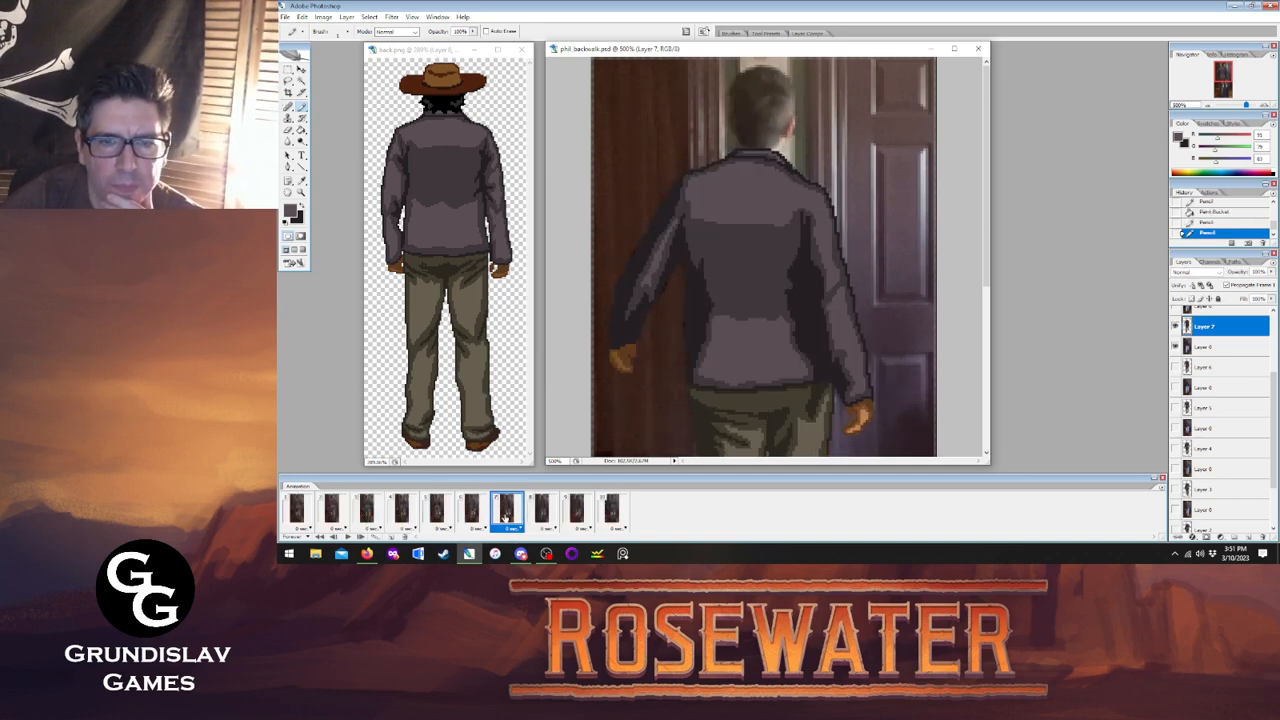
{"action": "mouse_move", "coordinate": [828, 303]}
{"action": "left_mouse_down"}
{"action": "mouse_move", "coordinate": [840, 290]}
{"action": "mouse_move", "coordinate": [843, 312]}
{"action": "left_mouse_up"}
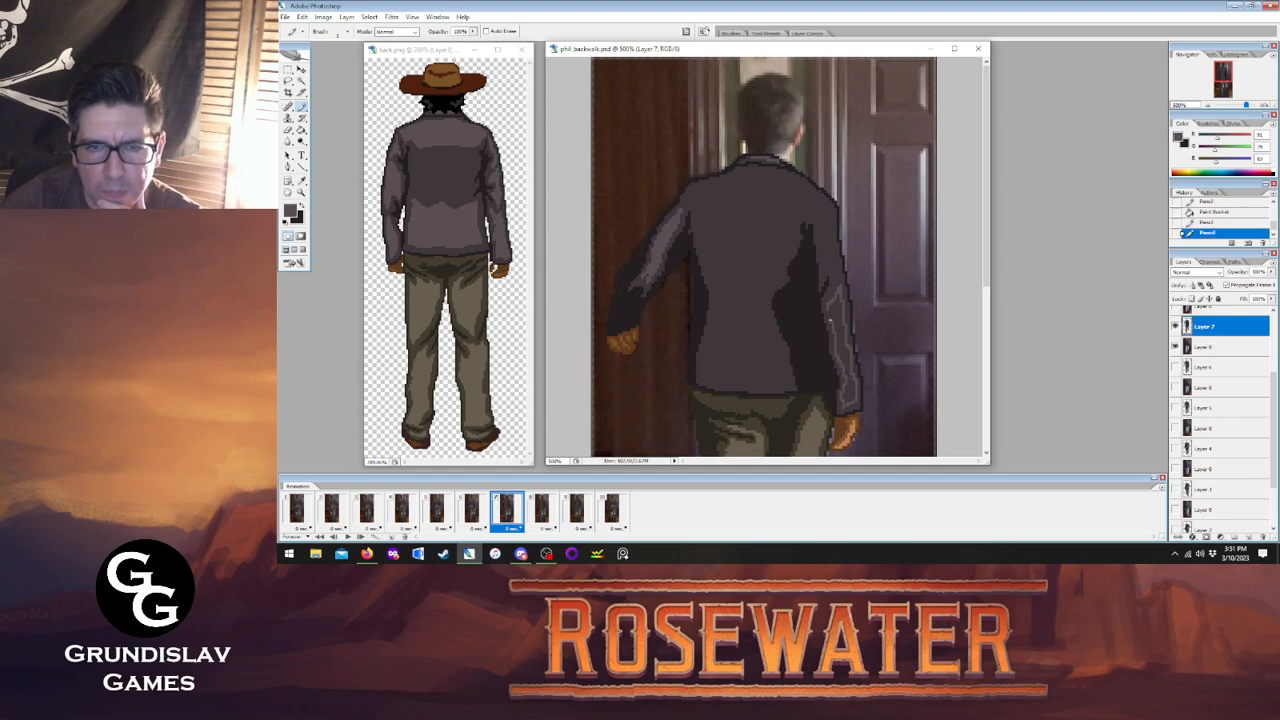
{"action": "left_click", "coordinate": [472, 510]}
{"action": "left_click", "coordinate": [490, 512]}
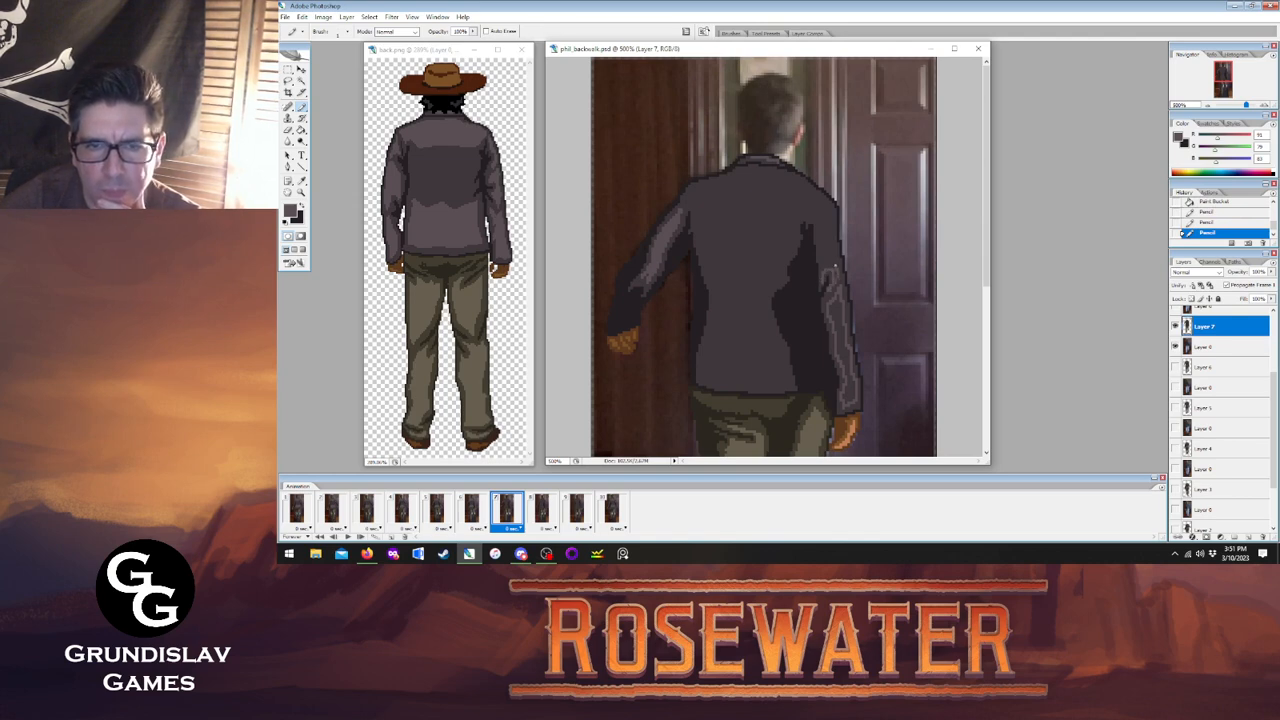
{"action": "left_click", "coordinate": [826, 205]}
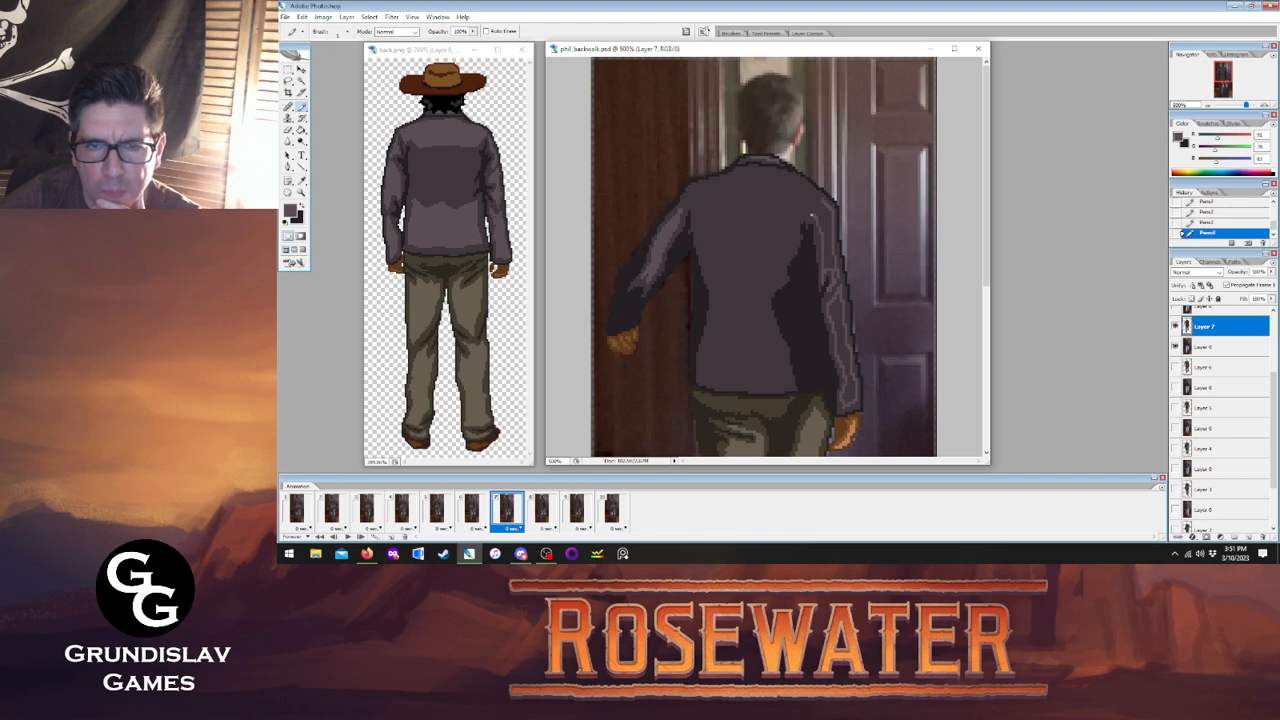
Outline the highlight across the shoulders and upper back of the frame 7 jacket, using frame 6 as reference.
{"action": "left_click", "coordinate": [478, 510]}
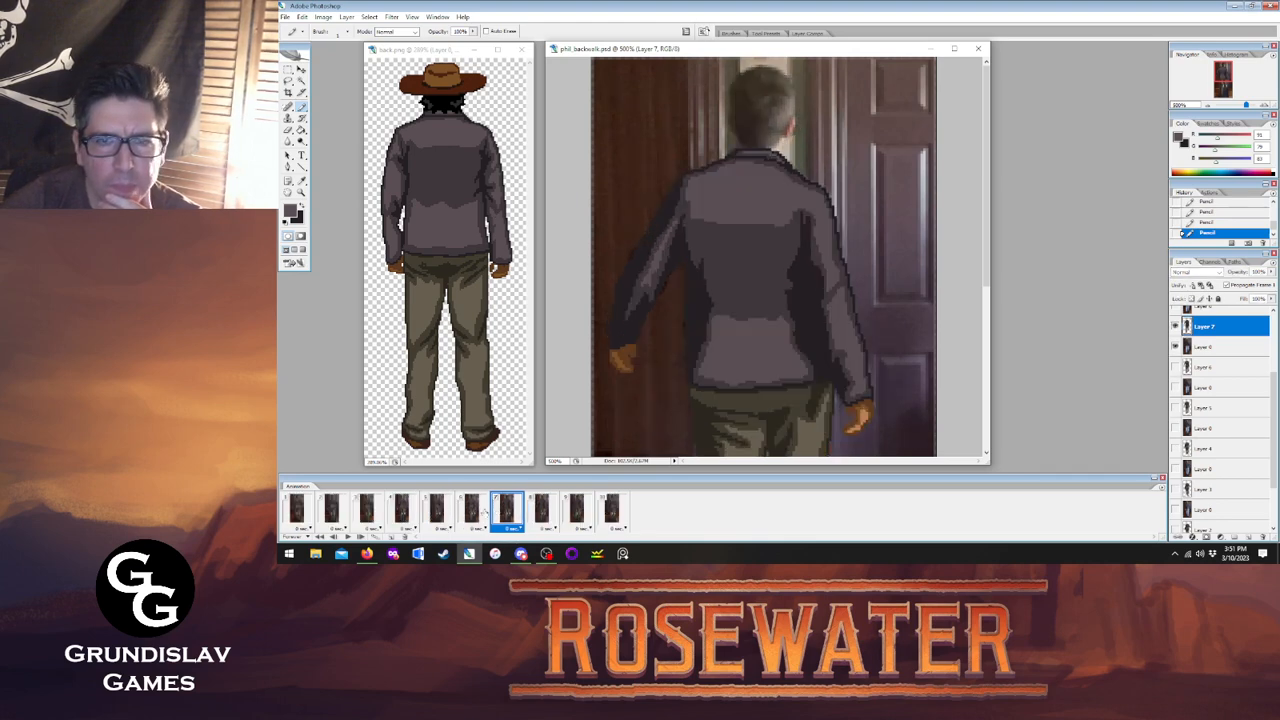
{"action": "left_click", "coordinate": [476, 511]}
{"action": "left_click", "coordinate": [505, 511]}
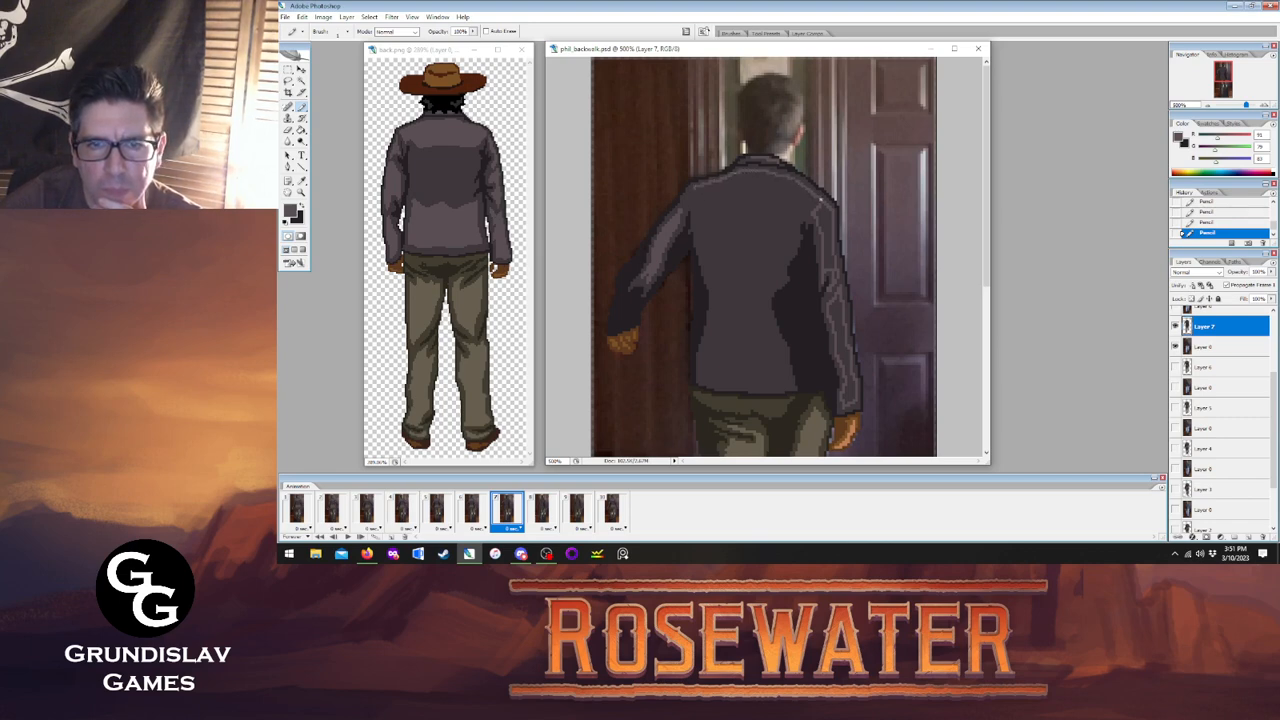
{"action": "left_click", "coordinate": [480, 510]}
{"action": "left_click", "coordinate": [505, 511]}
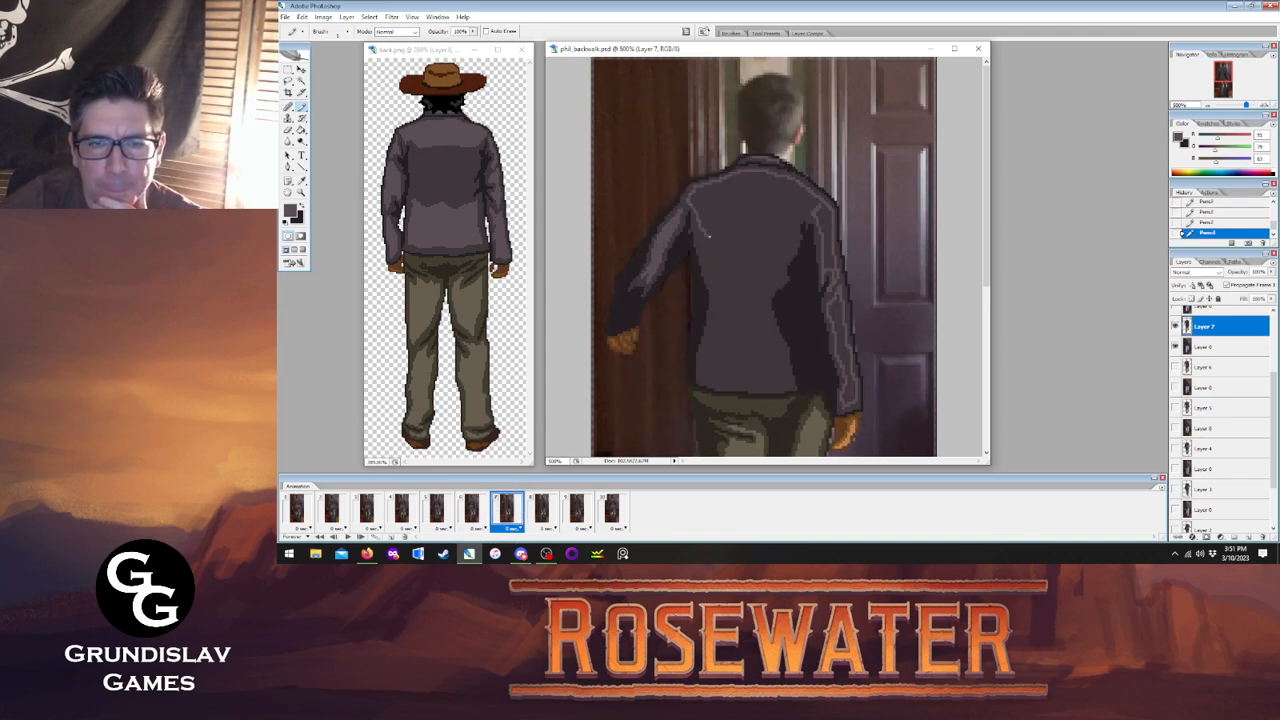
{"action": "left_click_drag", "start_coordinate": [708, 235], "coordinate": [778, 239]}
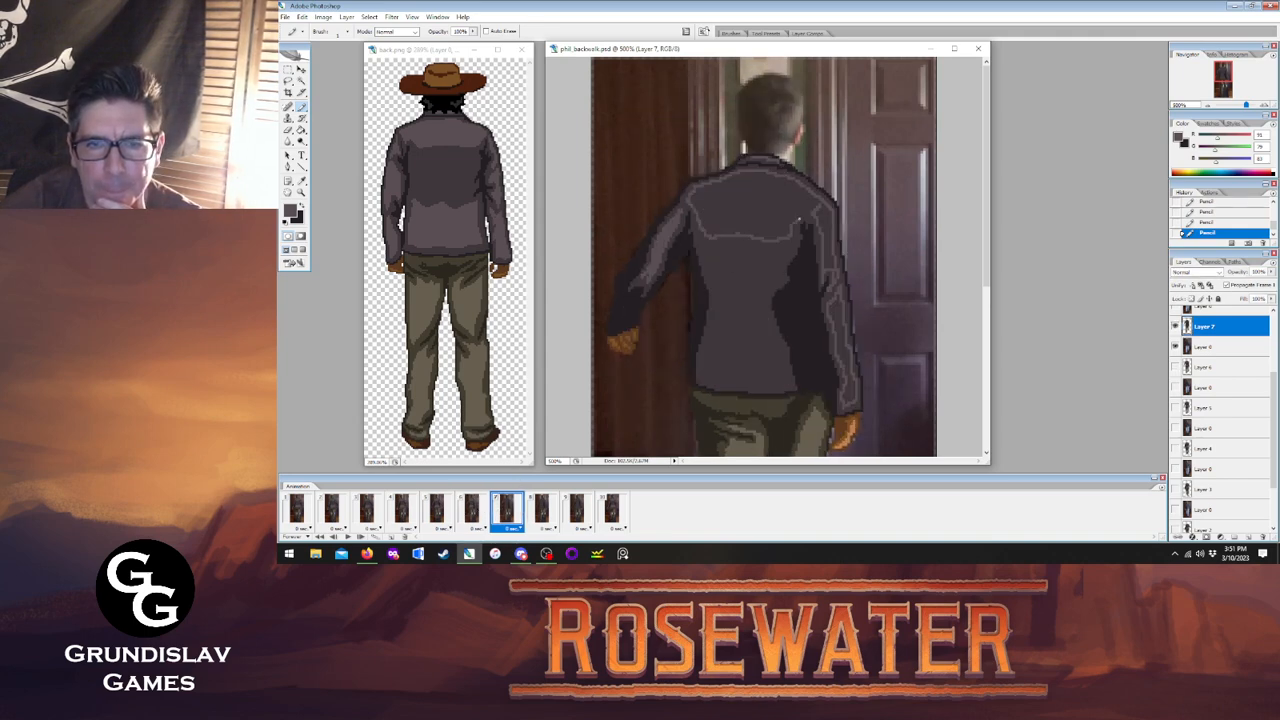
Outline the lower-back highlight above the hem of the frame 7 jacket, checking its shape against frame 6.
{"action": "left_click", "coordinate": [475, 511]}
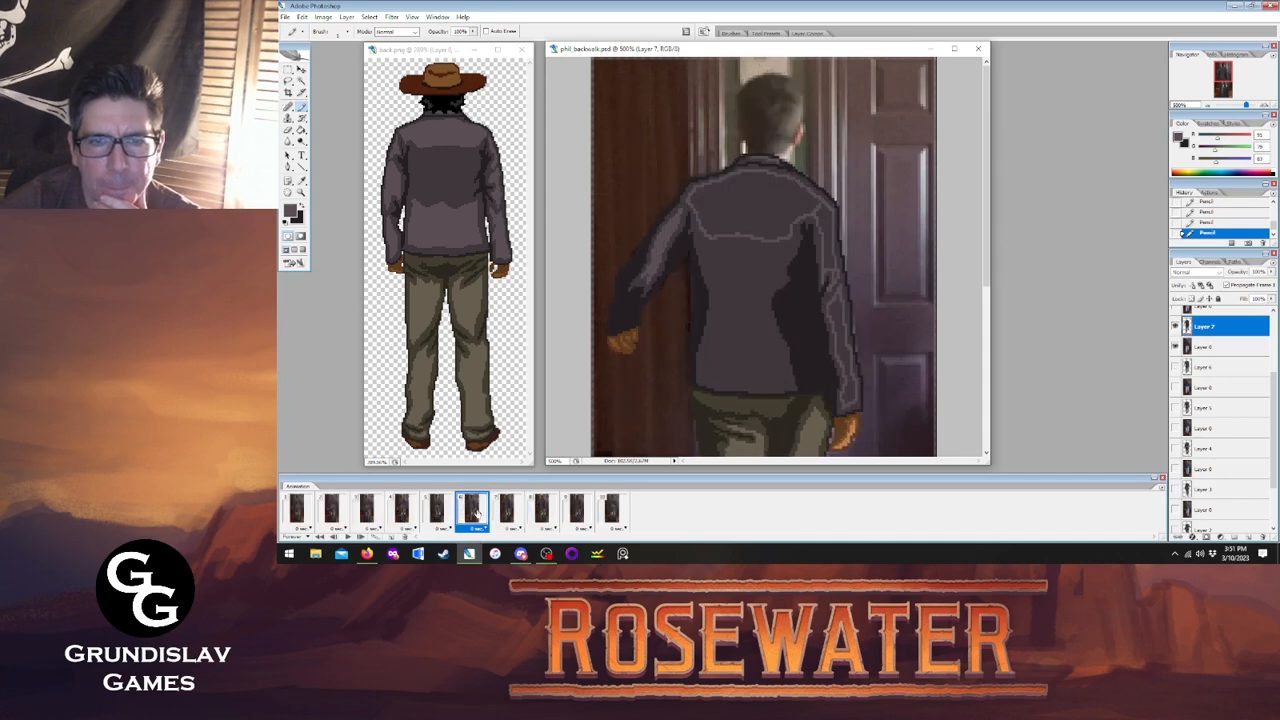
{"action": "left_click", "coordinate": [506, 511]}
{"action": "left_click_drag", "start_coordinate": [715, 323], "coordinate": [768, 330]}
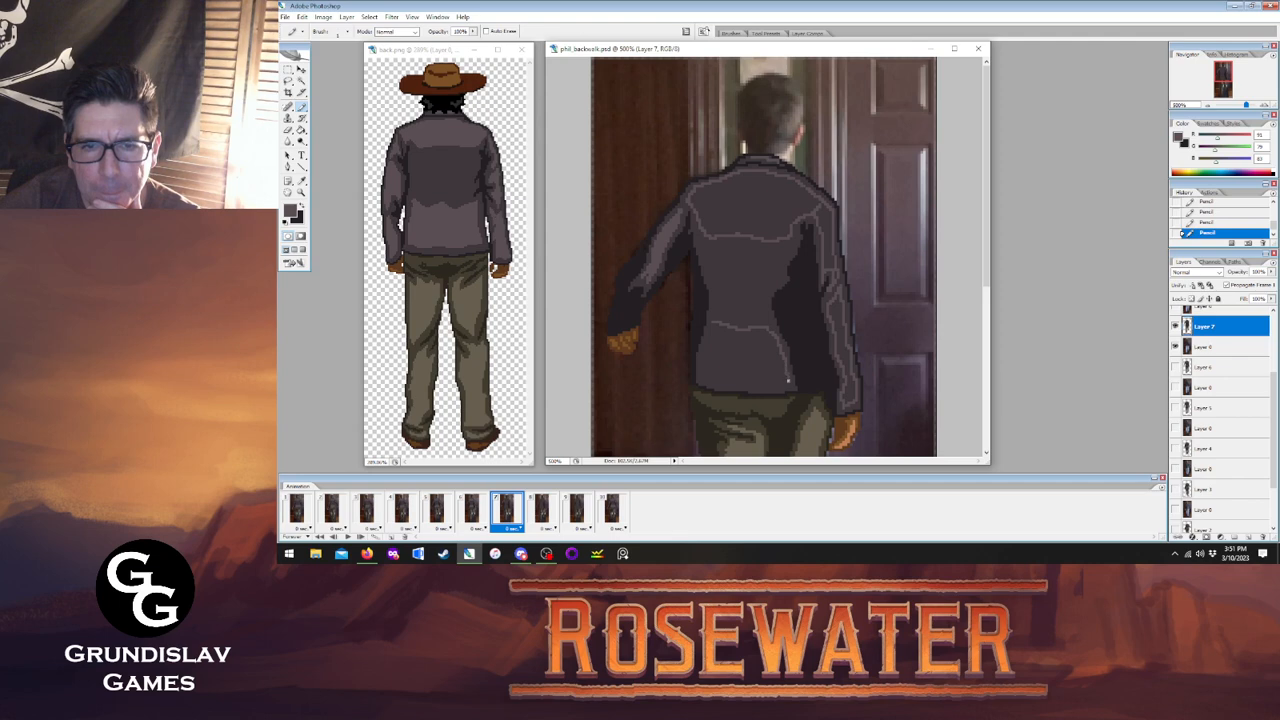
{"action": "left_click_drag", "start_coordinate": [736, 383], "coordinate": [711, 377]}
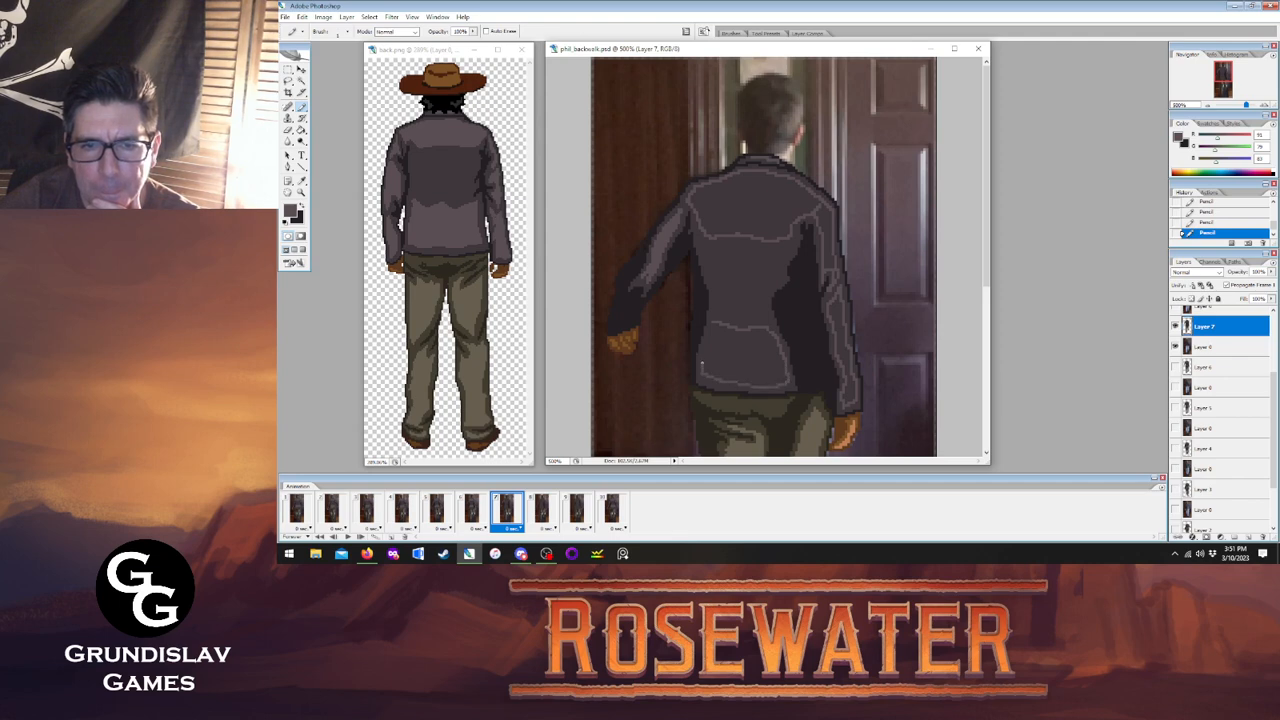
Fill the outlined upper-back, lower-back and right sleeve highlights of frame 7 with the lighter grey and compare them with frame 6.
{"action": "left_click", "coordinate": [302, 130]}
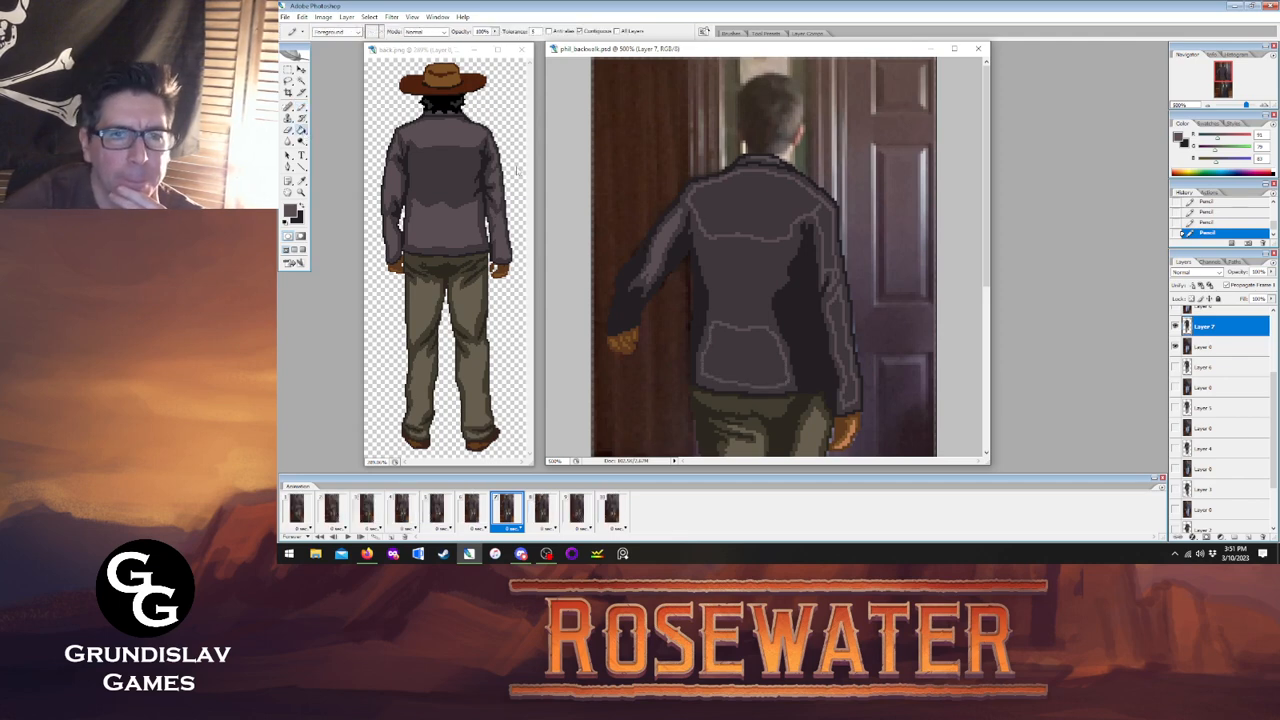
{"action": "left_click", "coordinate": [755, 205]}
{"action": "left_click", "coordinate": [745, 355]}
{"action": "left_click", "coordinate": [825, 235]}
{"action": "left_click", "coordinate": [838, 312]}
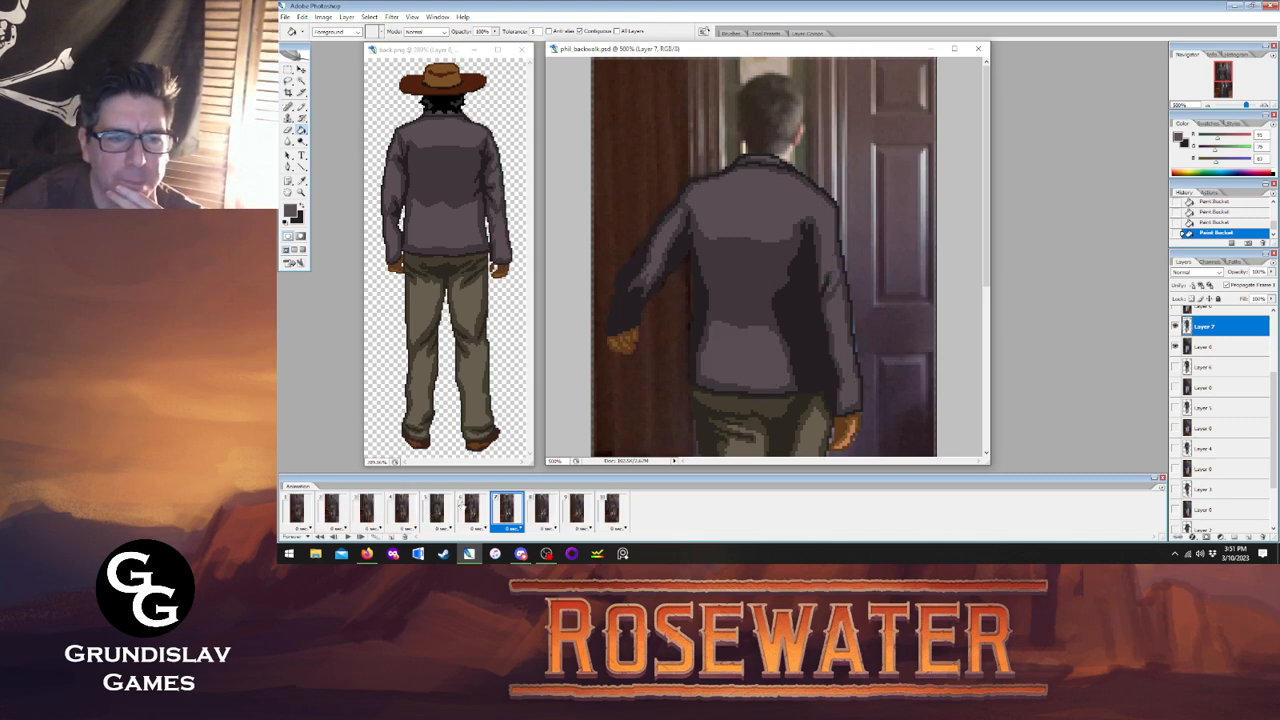
{"action": "left_click", "coordinate": [466, 510]}
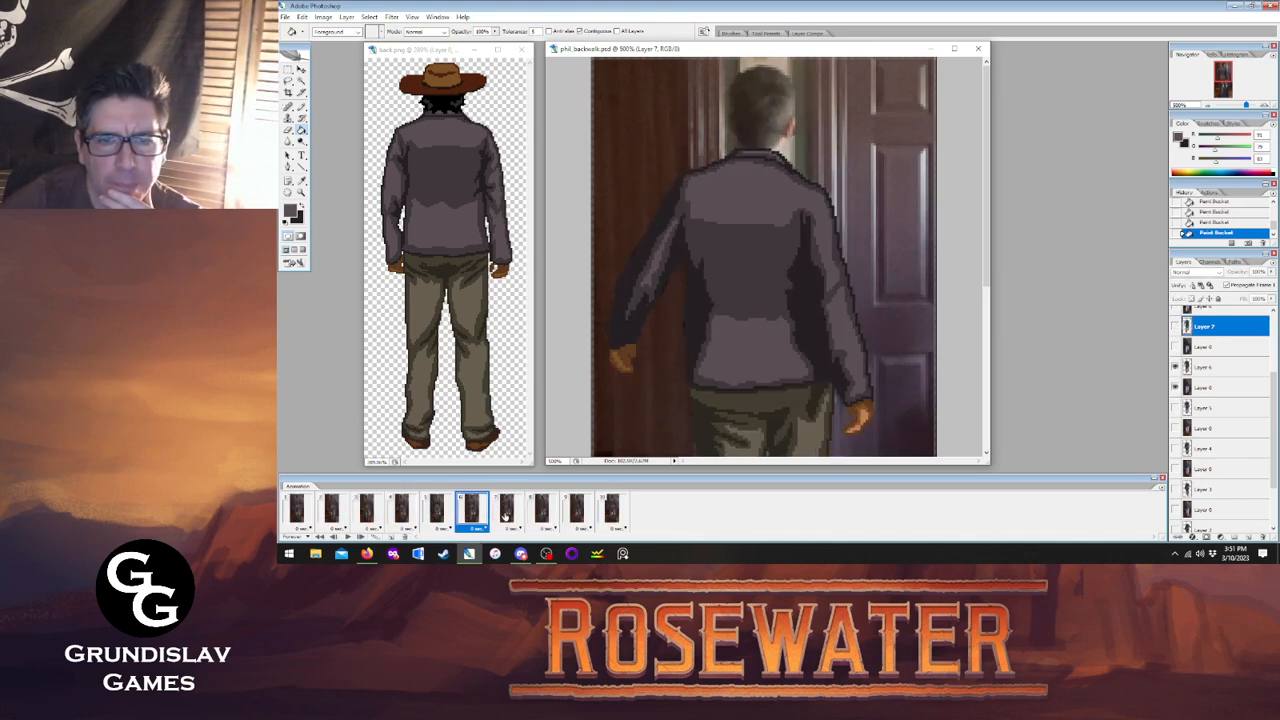
{"action": "left_click", "coordinate": [507, 511]}
Pencil the collar highlight on the frame 8 jacket on Layer 8, using frame 7 as reference.
{"action": "left_click", "coordinate": [541, 510]}
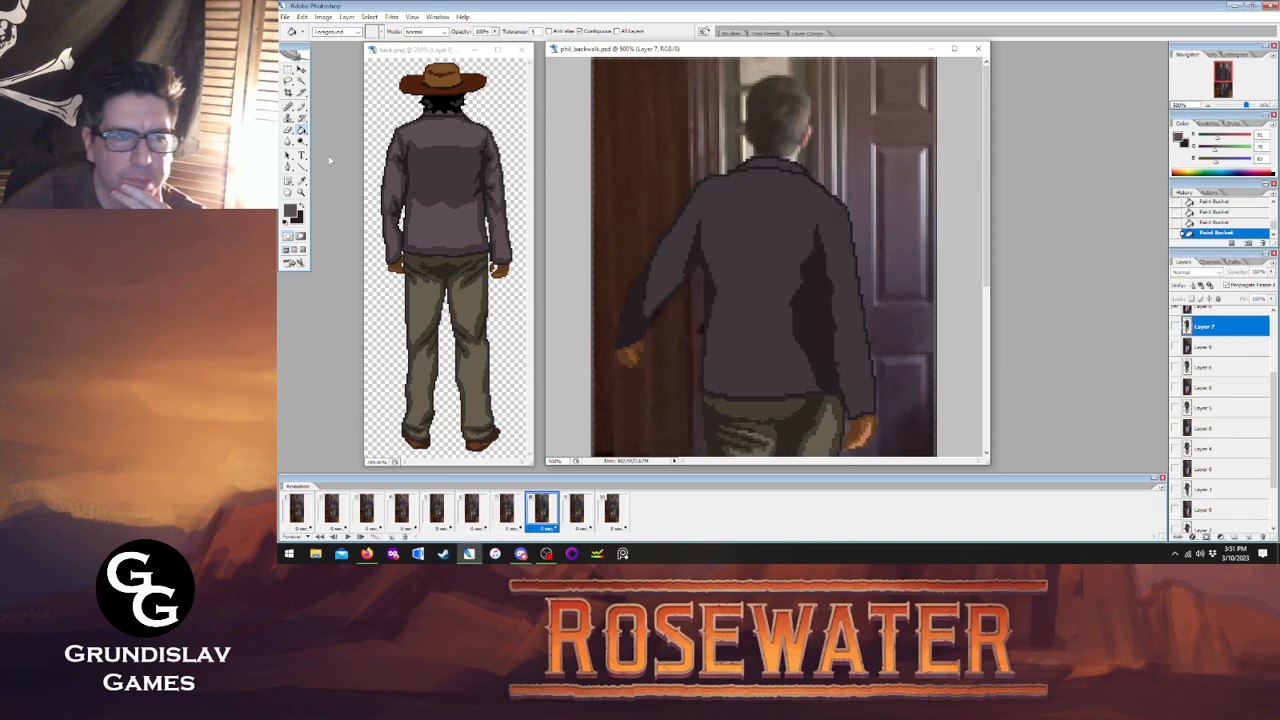
{"action": "left_click", "coordinate": [301, 106]}
{"action": "scroll", "coordinate": [1216, 366], "scroll_direction": "up", "scroll_amount": 2}
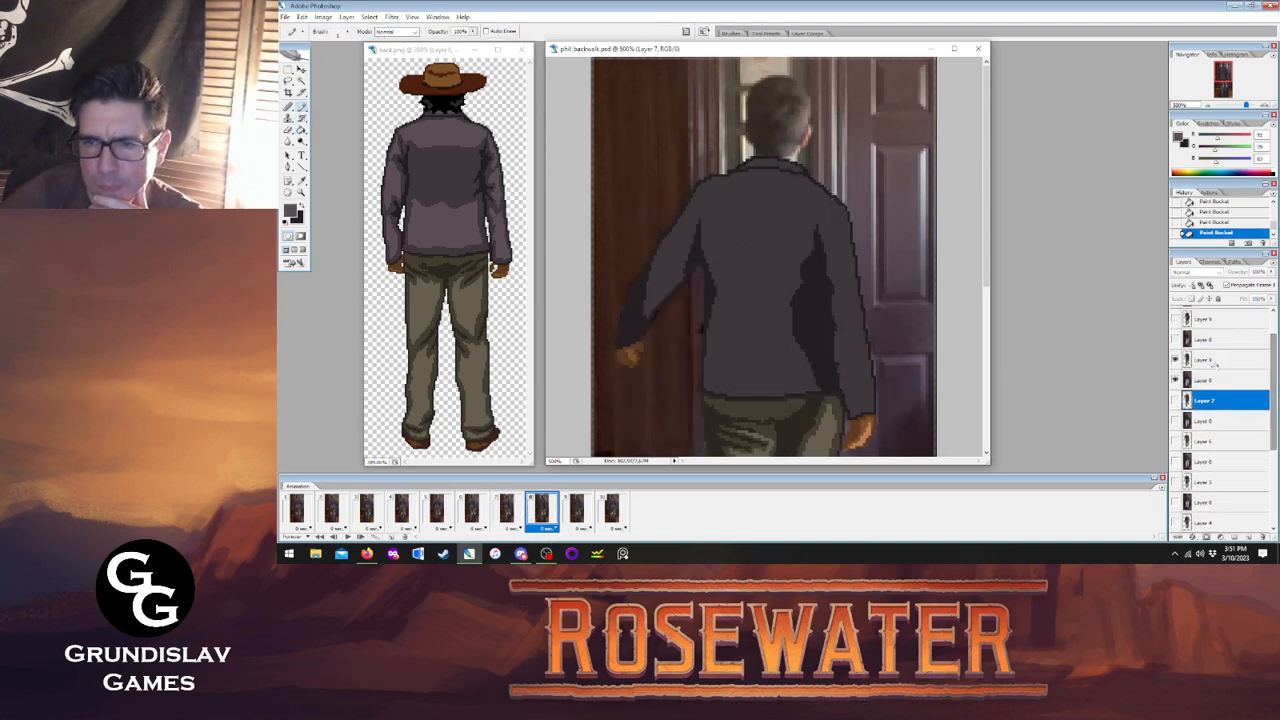
{"action": "left_click", "coordinate": [1212, 360]}
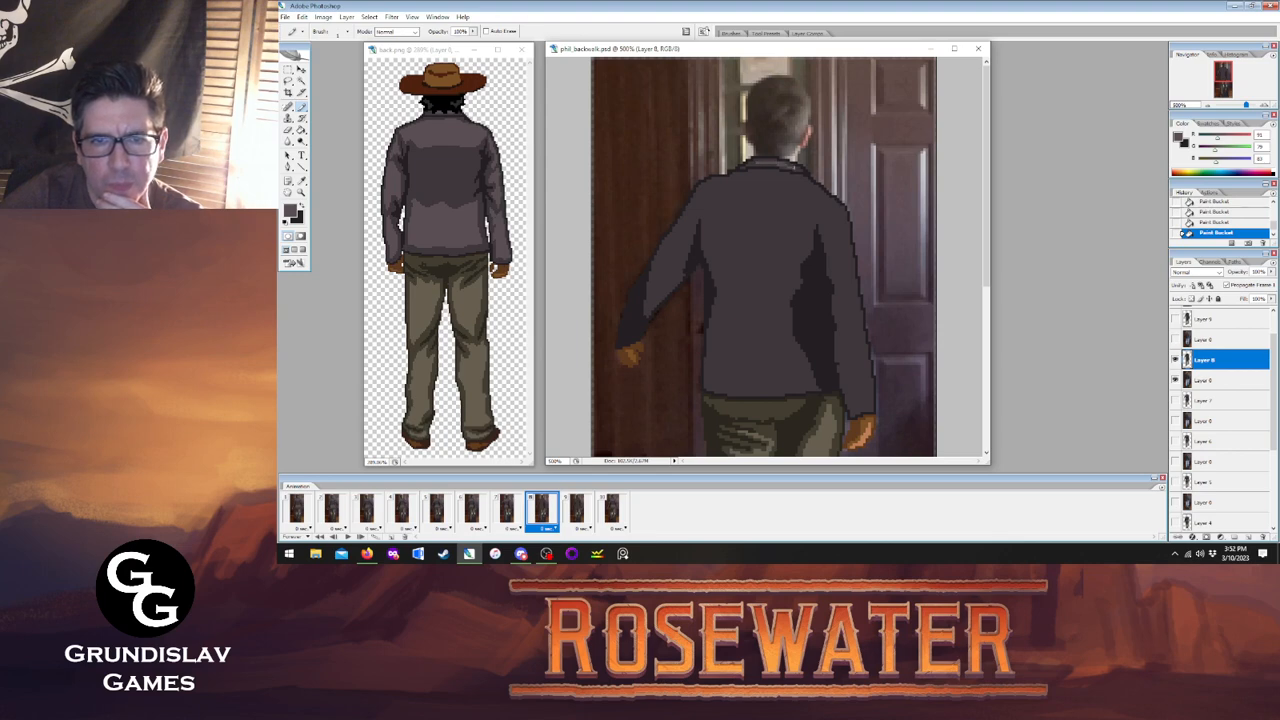
{"action": "left_click", "coordinate": [794, 167]}
{"action": "left_click", "coordinate": [506, 511]}
{"action": "left_click", "coordinate": [541, 510]}
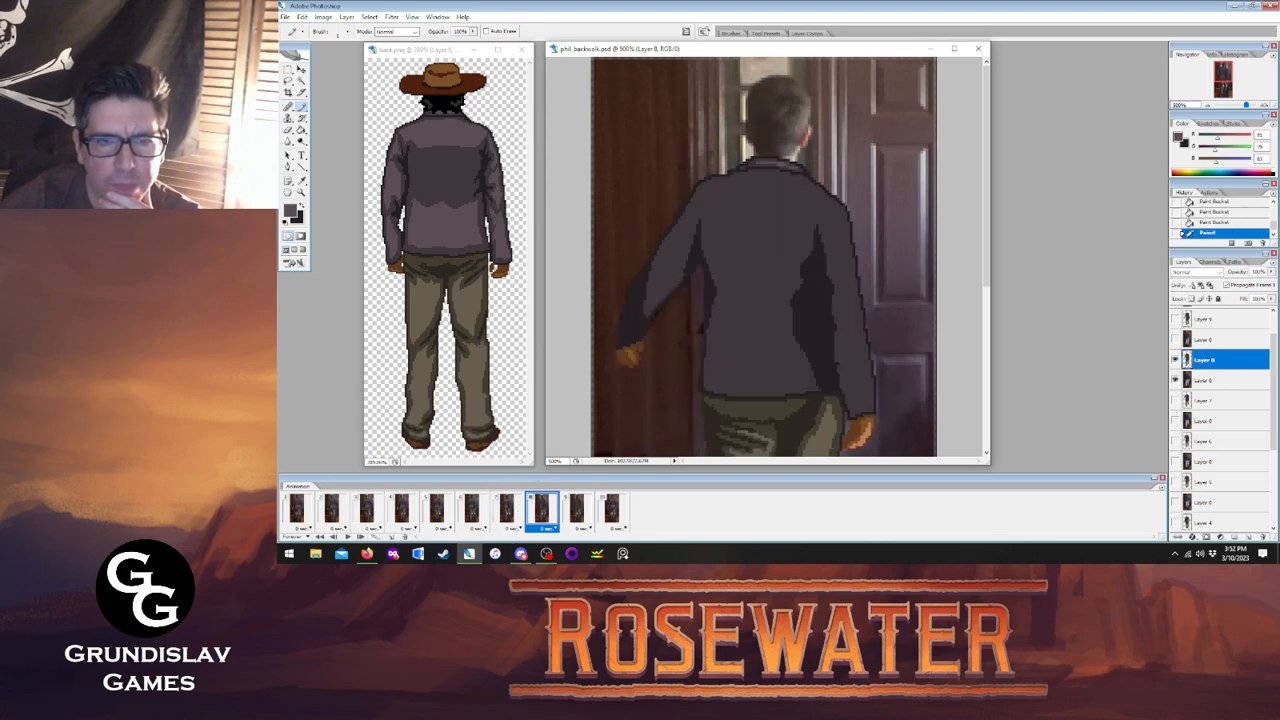
Outline the left sleeve highlight on the frame 8 jacket and fill it with the lighter grey.
{"action": "mouse_move", "coordinate": [652, 294]}
{"action": "left_mouse_down"}
{"action": "mouse_move", "coordinate": [683, 224]}
{"action": "mouse_move", "coordinate": [679, 268]}
{"action": "left_mouse_up"}
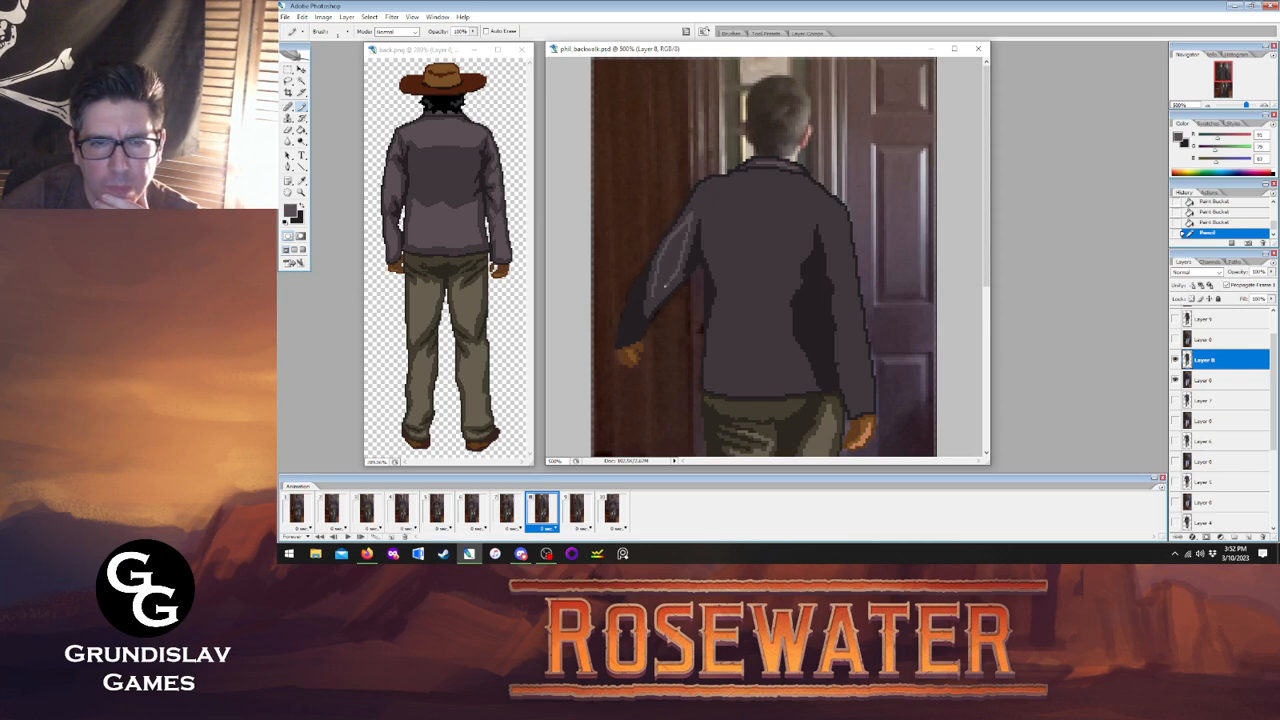
{"action": "left_click", "coordinate": [651, 299]}
{"action": "key", "text": "g"}
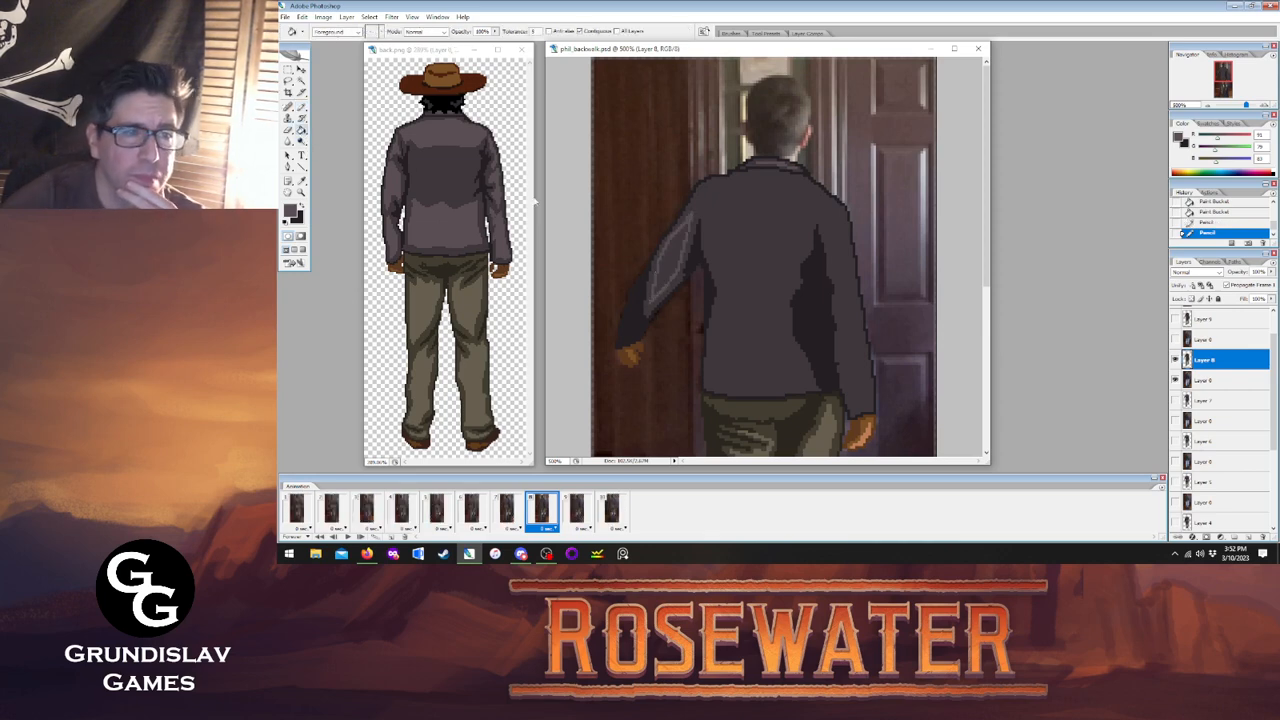
{"action": "left_click", "coordinate": [671, 249]}
{"action": "key", "text": "b"}
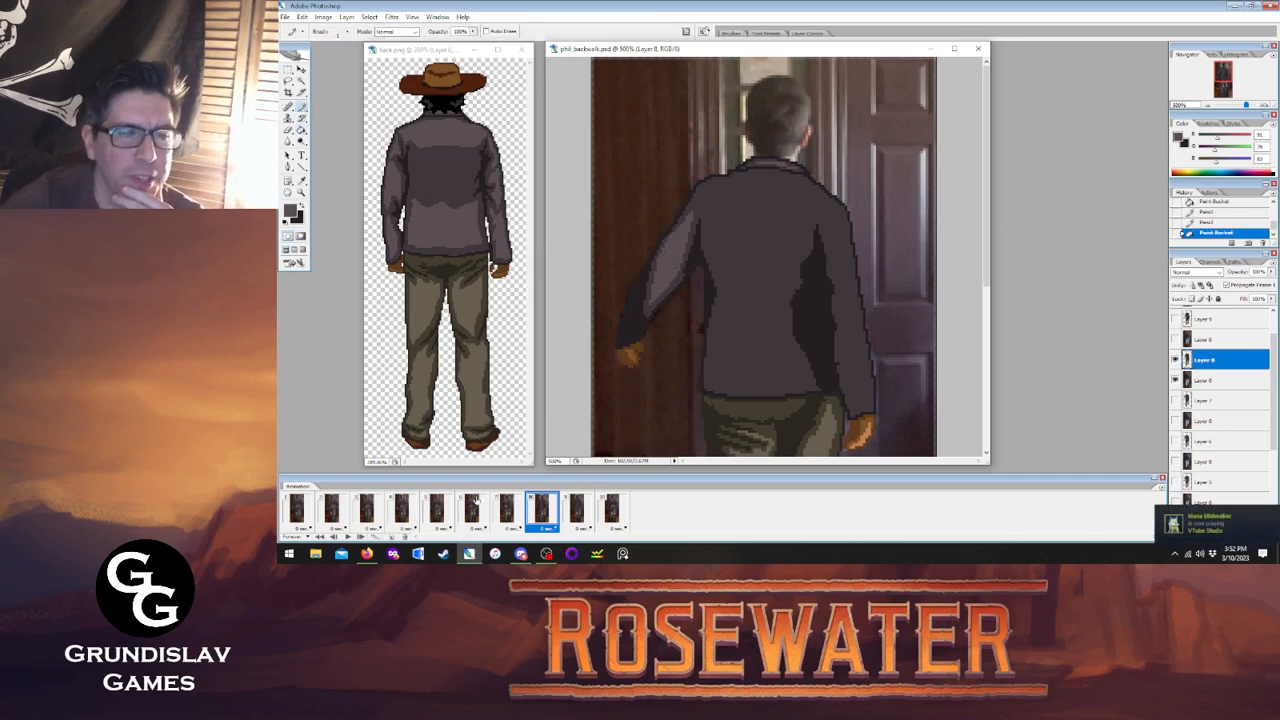
Compare frames 7 and 8, and pencil the lower right sleeve highlight outline on the frame 8 jacket.
{"action": "left_click", "coordinate": [506, 508]}
{"action": "left_click", "coordinate": [541, 508]}
{"action": "left_click", "coordinate": [508, 510]}
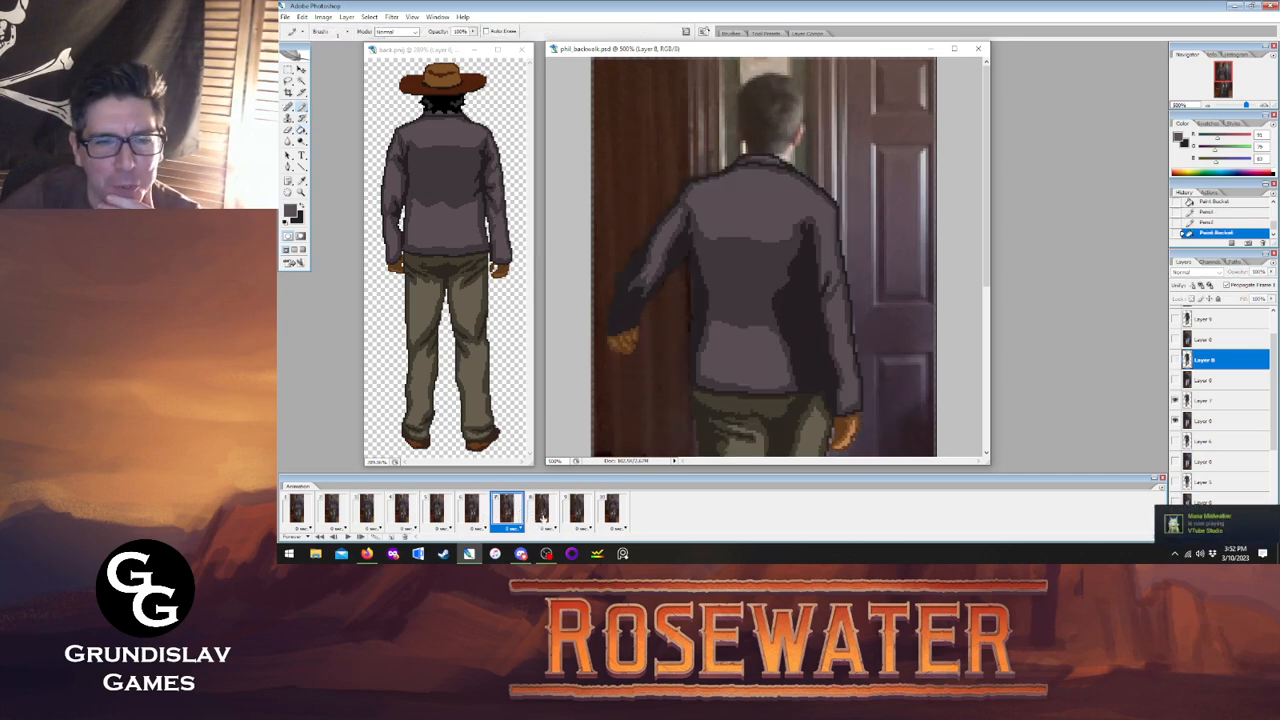
{"action": "left_click", "coordinate": [541, 510]}
{"action": "left_click", "coordinate": [507, 508]}
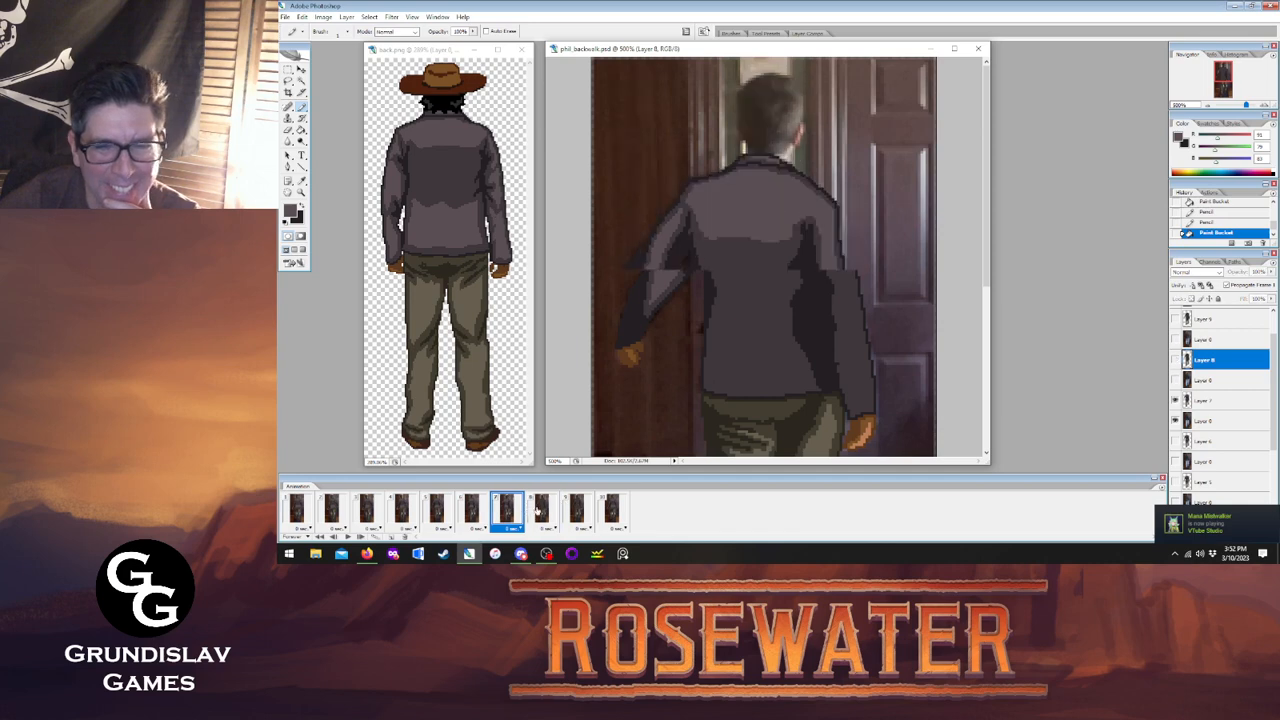
{"action": "left_click", "coordinate": [541, 508]}
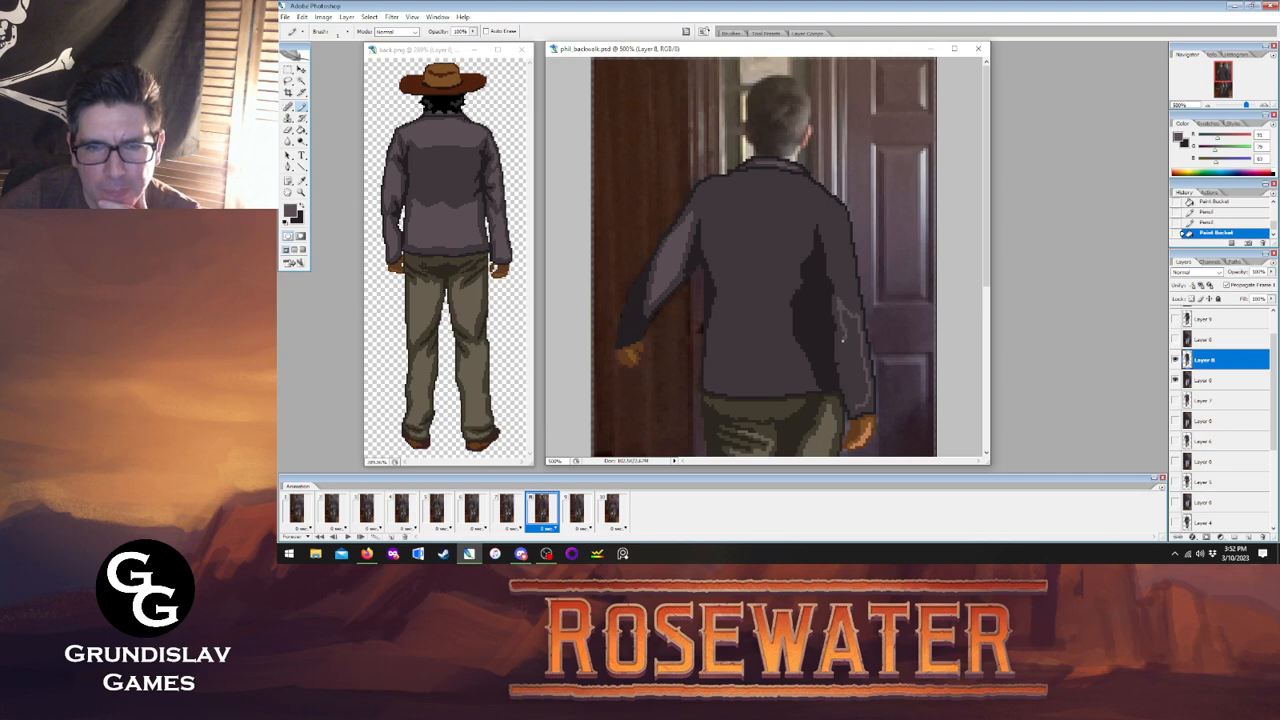
{"action": "left_click", "coordinate": [852, 401]}
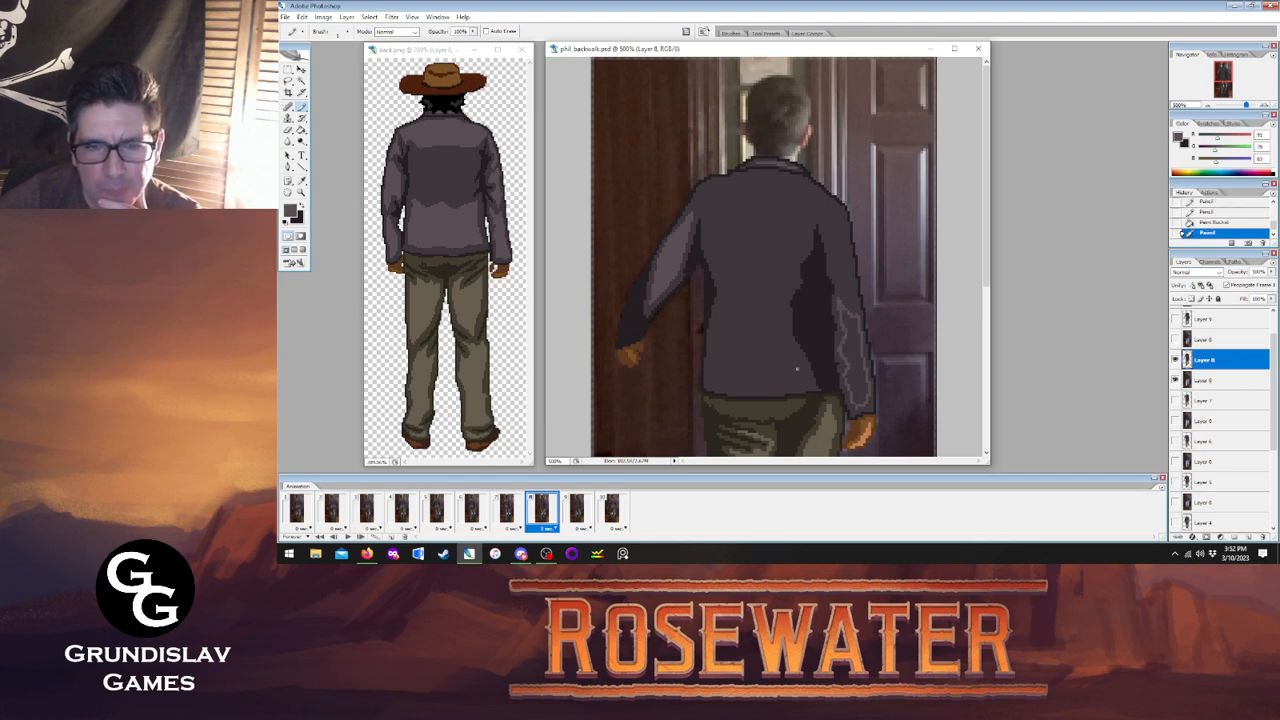
Extend the right sleeve highlight outline up to the shoulder on the frame 8 jacket, checking against frame 7.
{"action": "left_click", "coordinate": [508, 512]}
{"action": "left_click", "coordinate": [542, 512]}
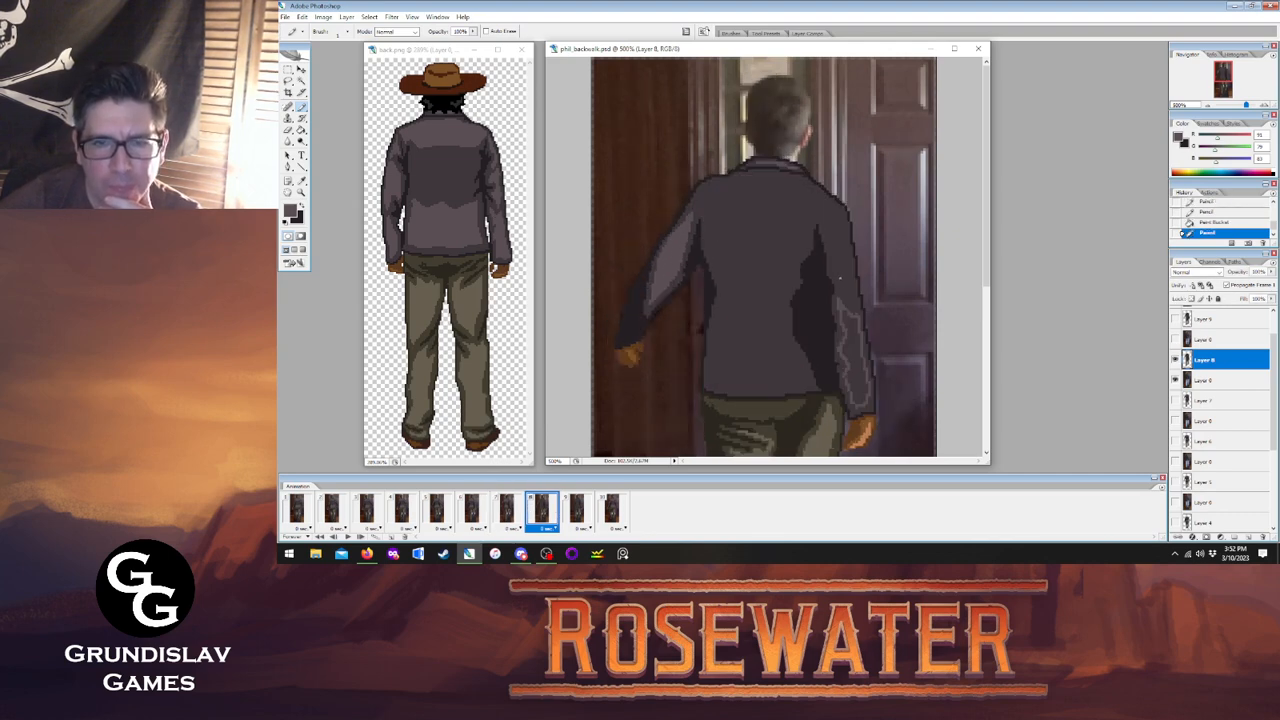
{"action": "left_click", "coordinate": [833, 270]}
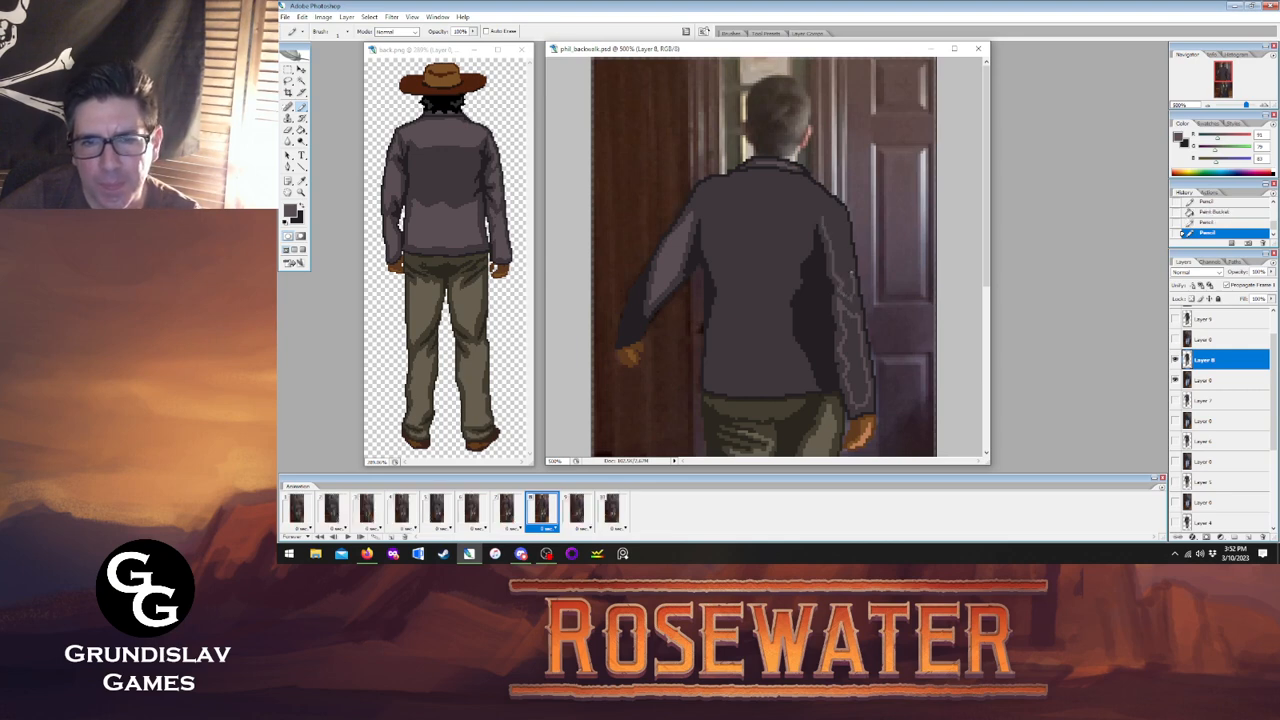
{"action": "left_click", "coordinate": [830, 207]}
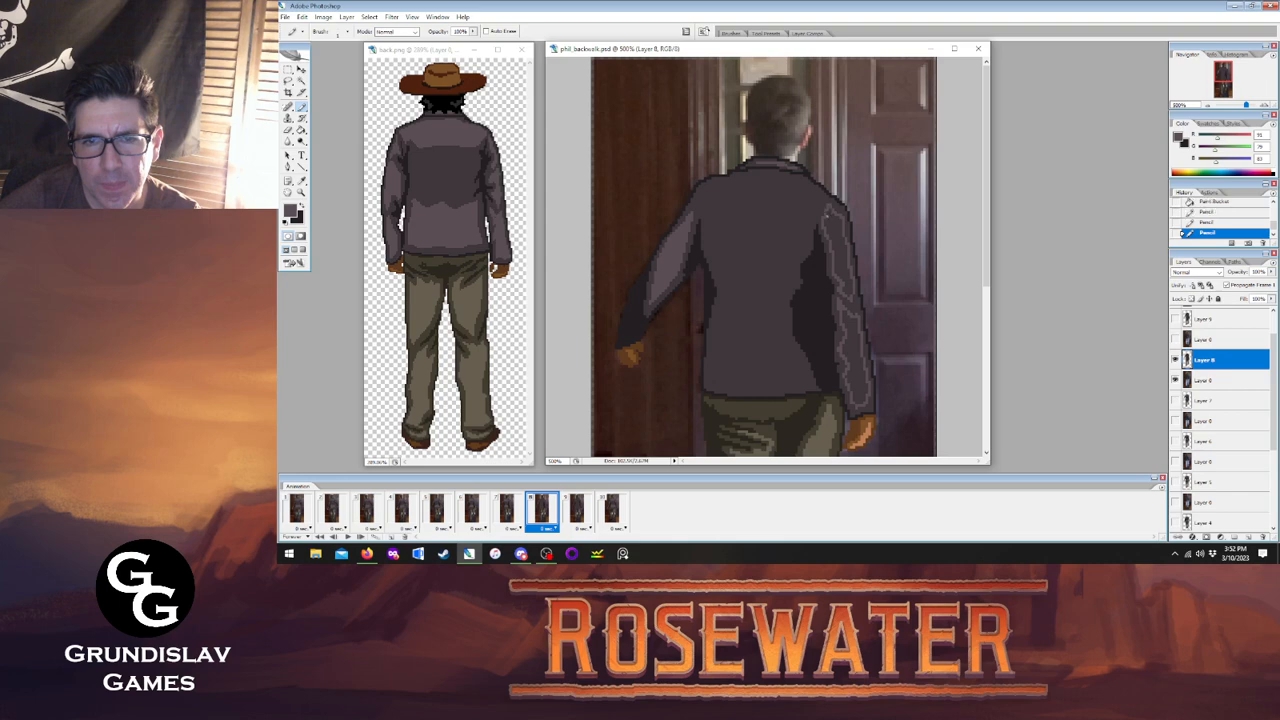
Outline the highlight across the shoulders and upper back of the frame 8 jacket, using frame 7 as reference.
{"action": "left_click", "coordinate": [508, 512]}
{"action": "left_click", "coordinate": [510, 510]}
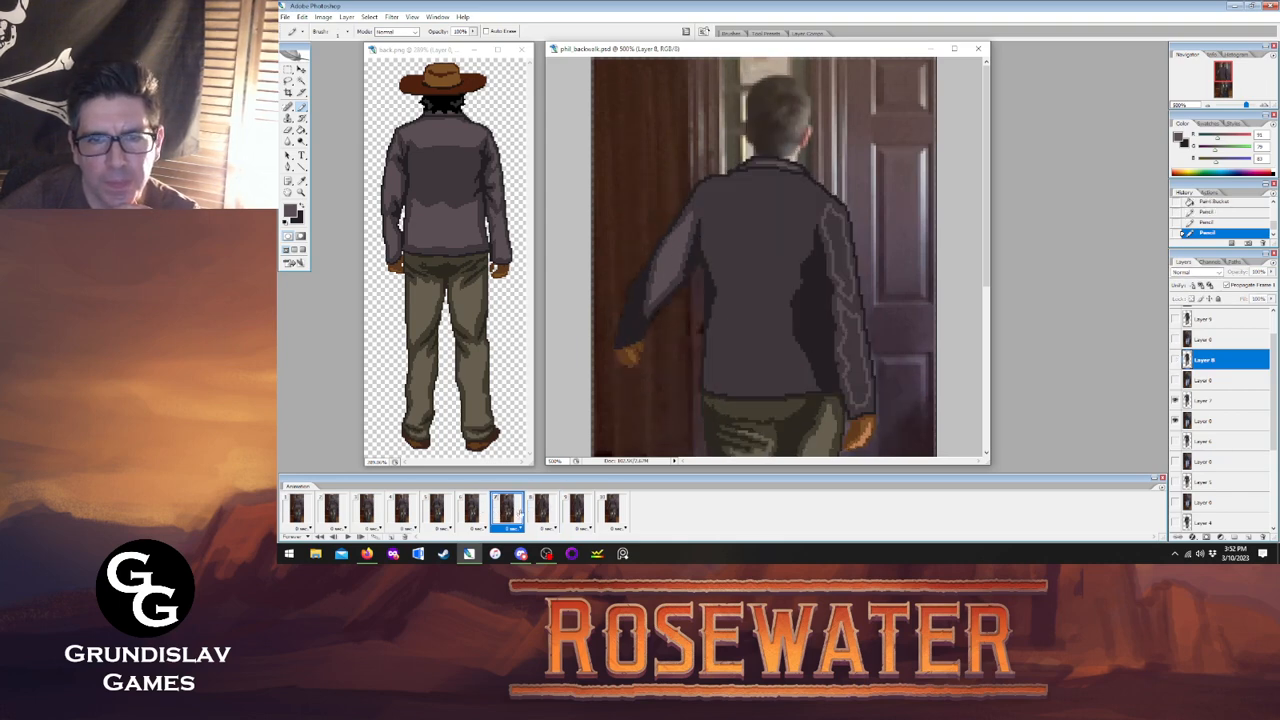
{"action": "left_click", "coordinate": [540, 510]}
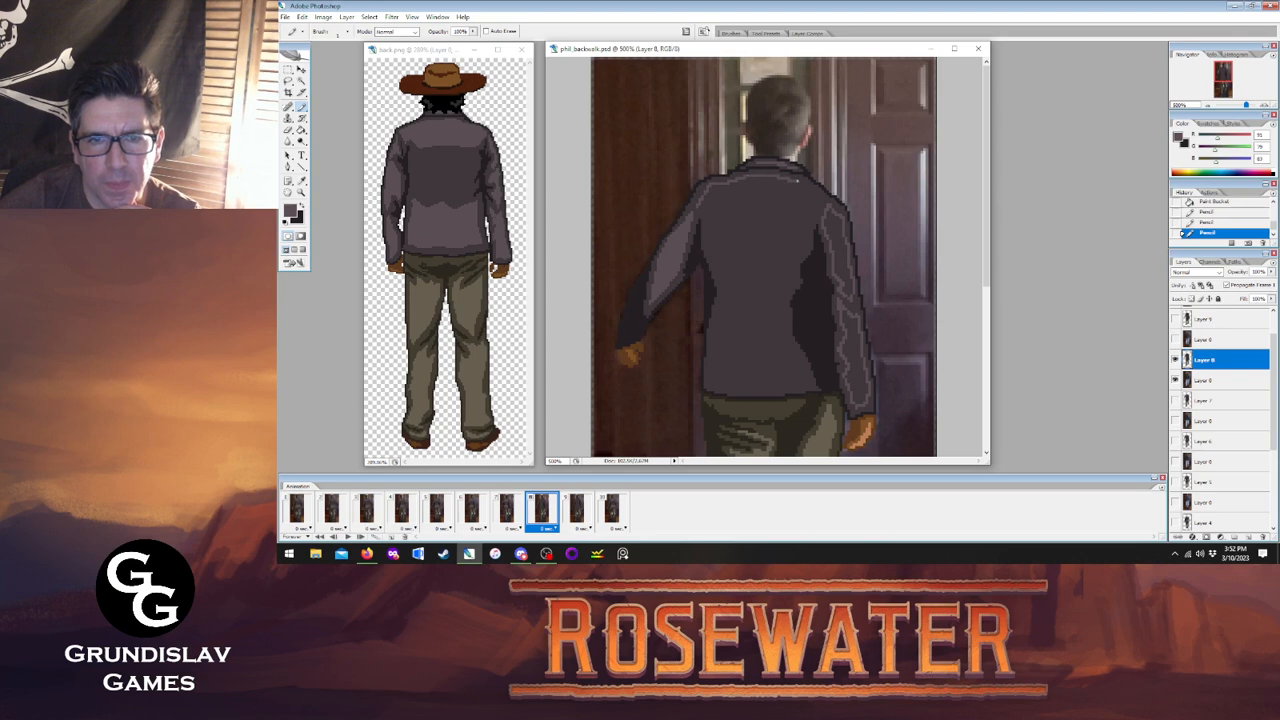
{"action": "left_click", "coordinate": [836, 208]}
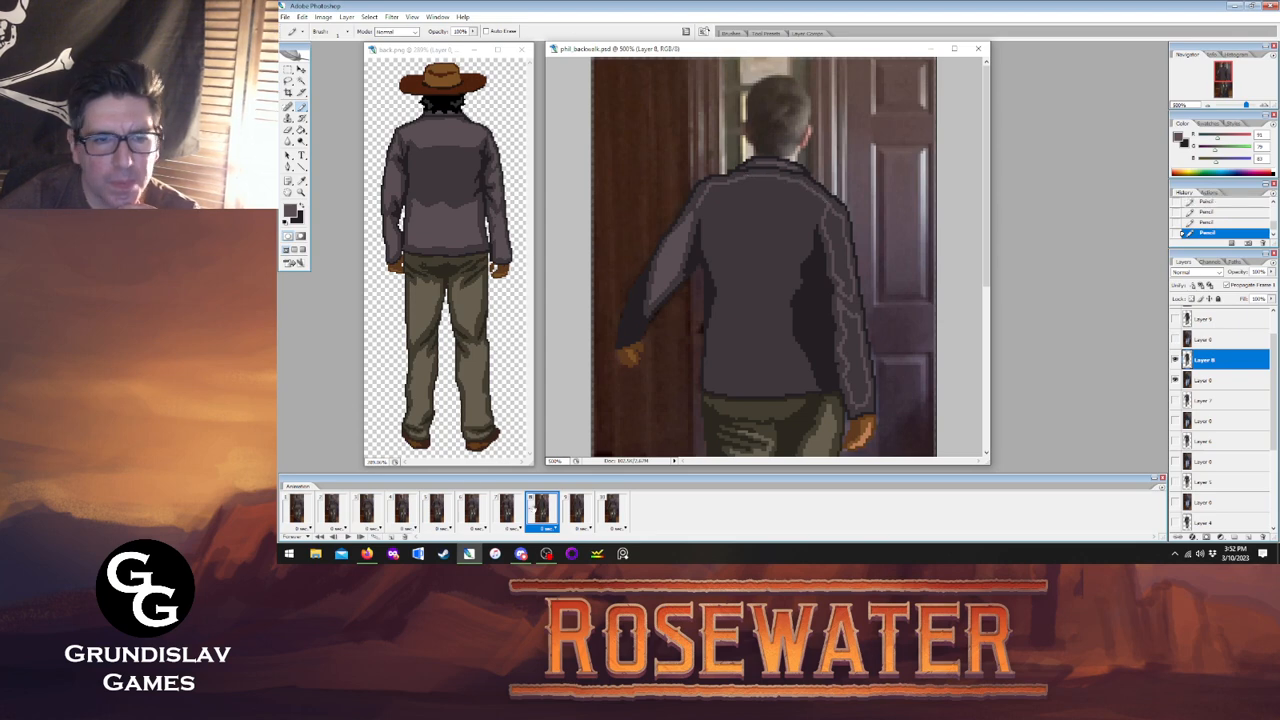
{"action": "left_click", "coordinate": [508, 510]}
{"action": "left_click", "coordinate": [540, 510]}
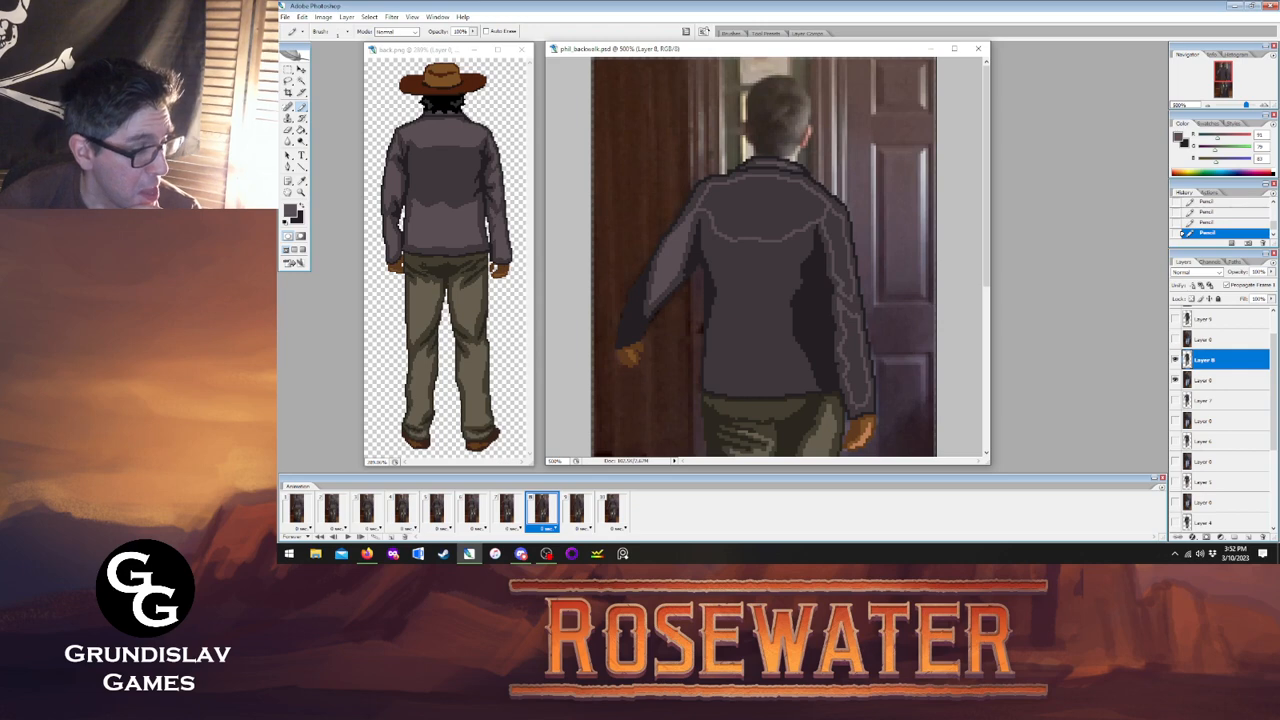
{"action": "key", "text": "alt+Tab"}
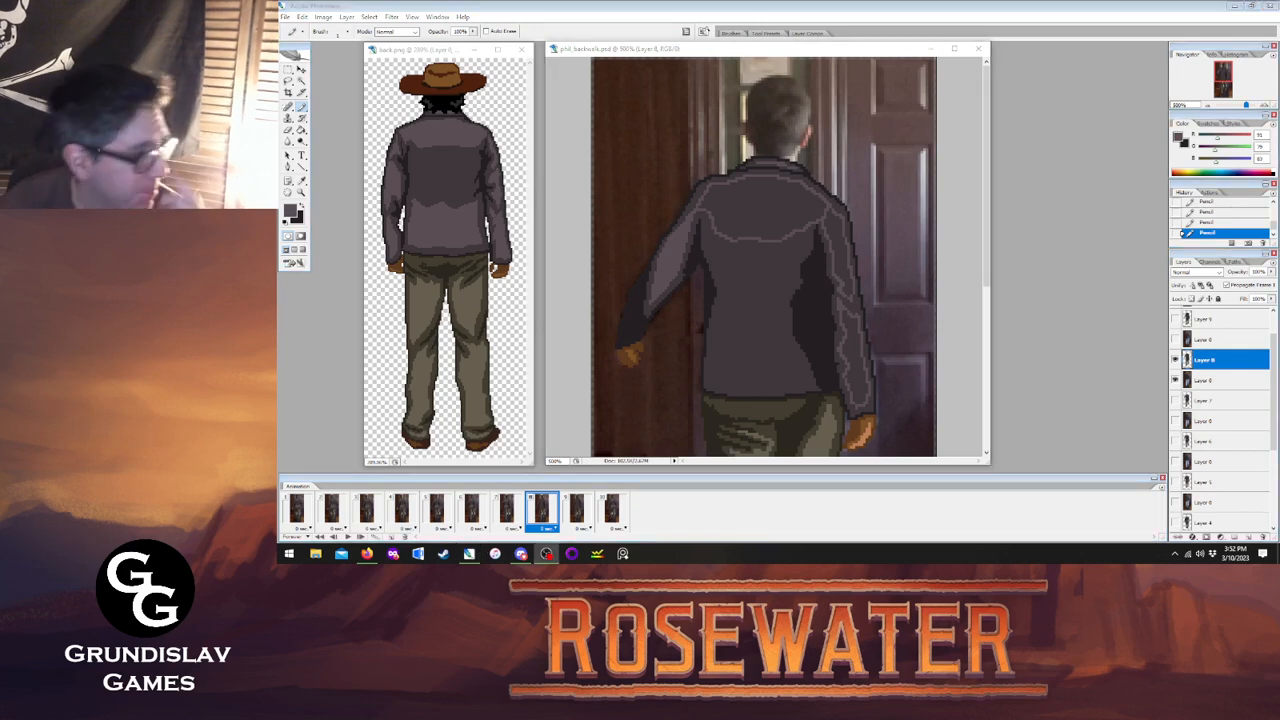
{"action": "left_click", "coordinate": [876, 54]}
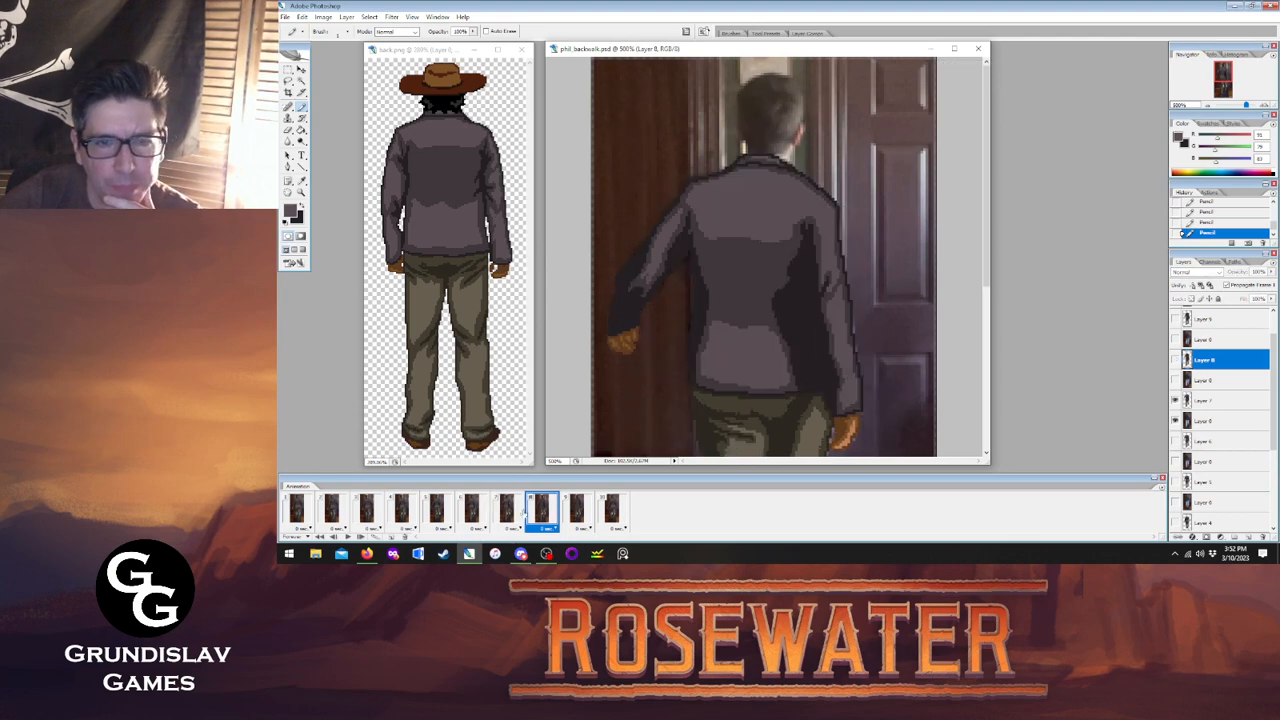
Outline the lower-back highlight above the hem of the frame 8 jacket, using frame 7 as reference.
{"action": "left_click", "coordinate": [506, 510]}
{"action": "left_click", "coordinate": [541, 510]}
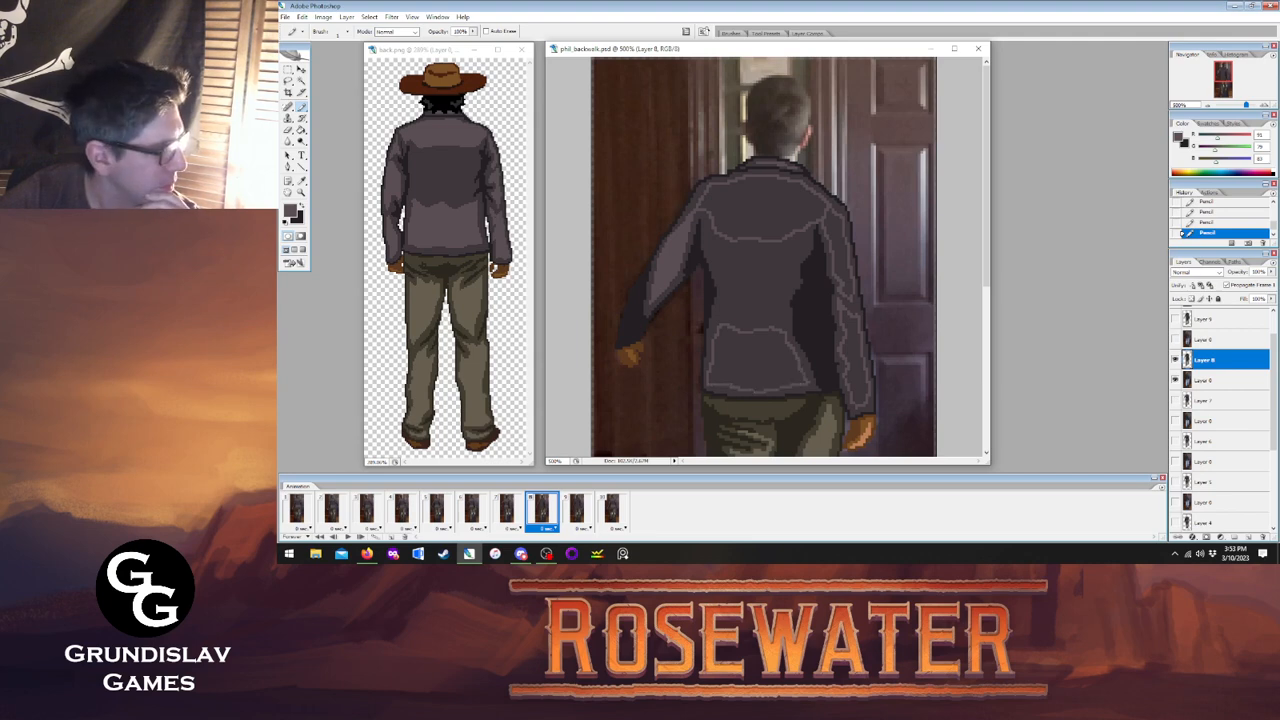
Fill the outlined upper-back, lower-back and right sleeve areas of the frame 8 jacket with the highlight colour.
{"action": "left_click", "coordinate": [301, 129]}
{"action": "left_click", "coordinate": [769, 191]}
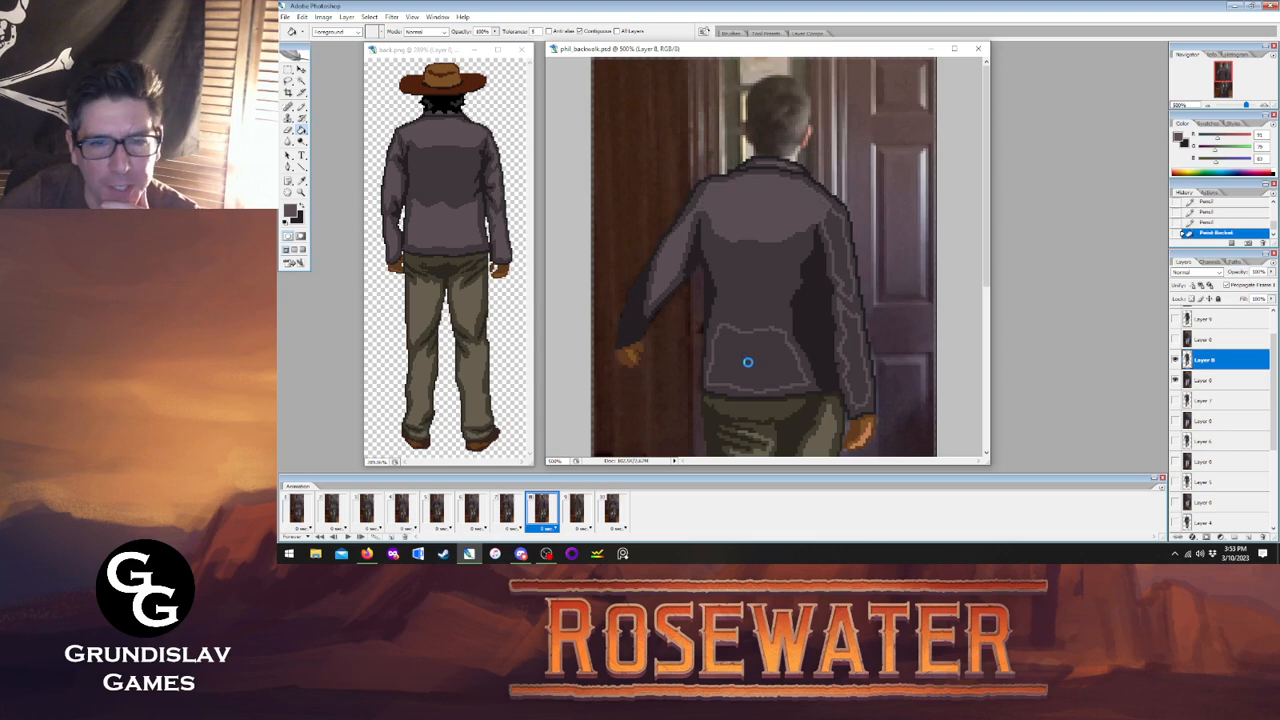
{"action": "left_click", "coordinate": [749, 360]}
{"action": "left_click", "coordinate": [836, 252]}
{"action": "left_click", "coordinate": [834, 330]}
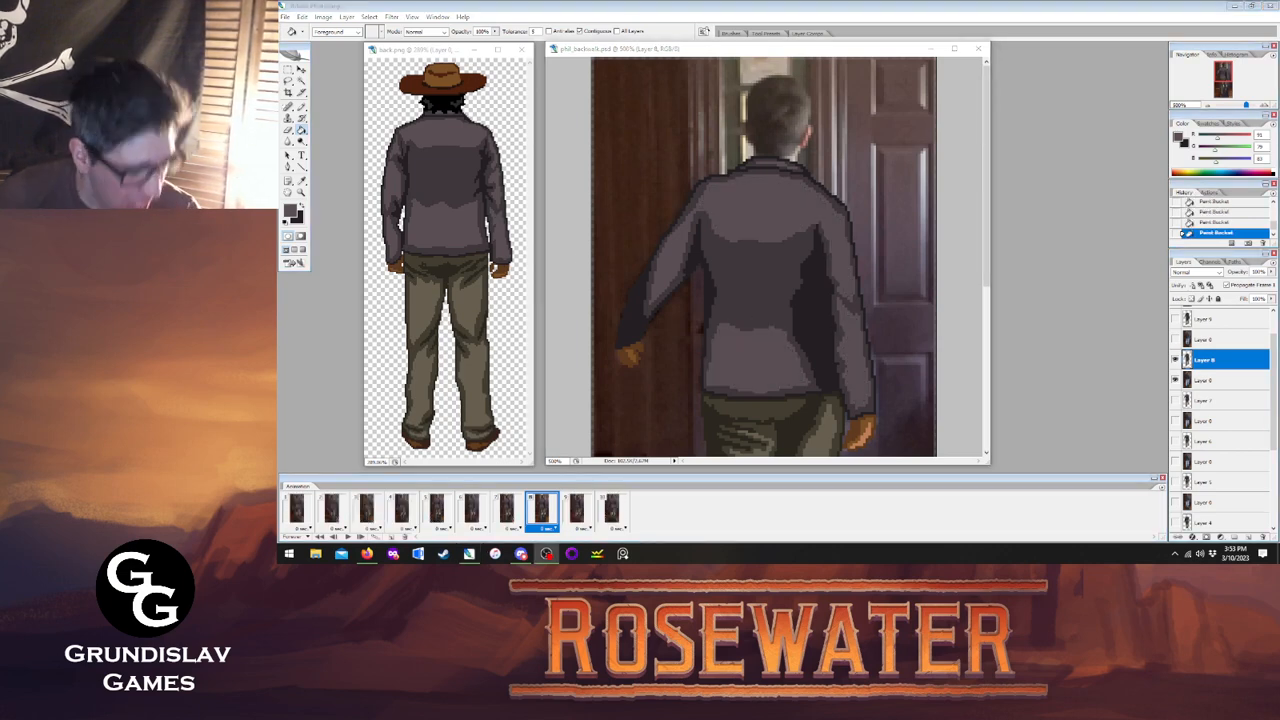
{"action": "left_click", "coordinate": [586, 453]}
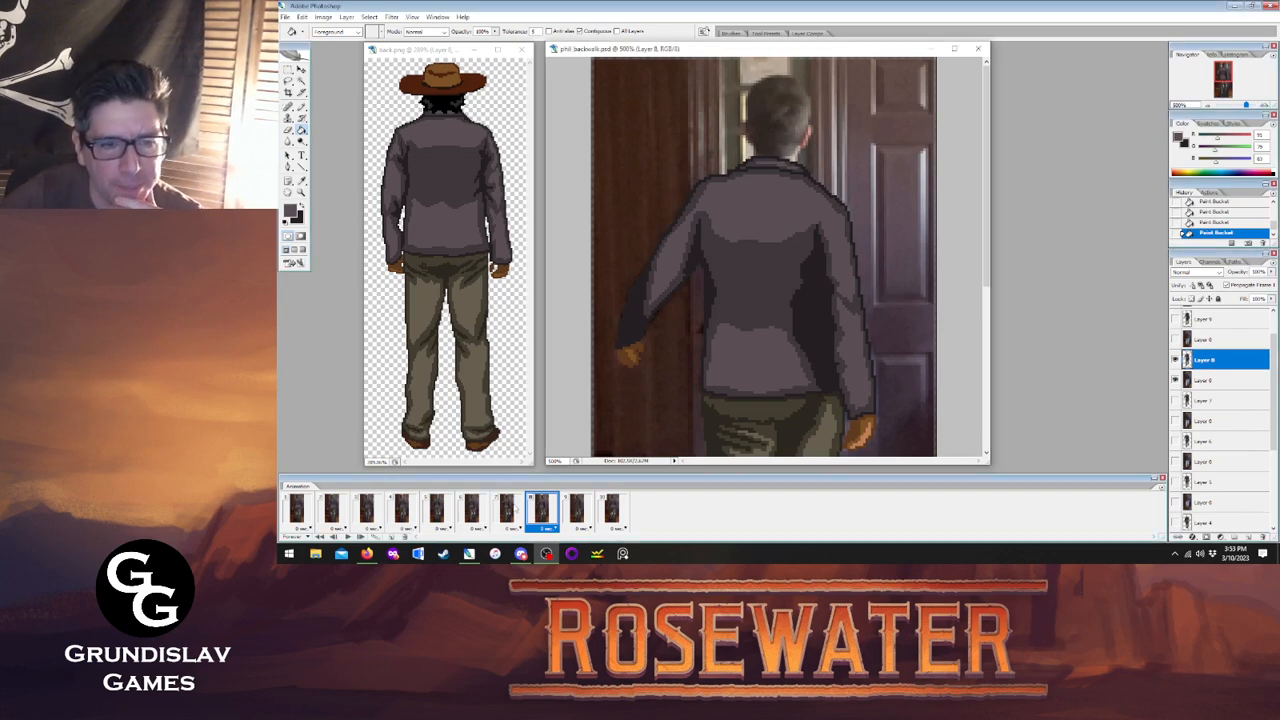
Compare frames 7 and 8, then sample the jacket's darker base tone and pencil a fold on the frame 8 right sleeve.
{"action": "left_click", "coordinate": [508, 514]}
{"action": "left_click", "coordinate": [540, 515]}
{"action": "left_click", "coordinate": [508, 516]}
{"action": "left_click", "coordinate": [540, 516]}
{"action": "left_click", "coordinate": [510, 518]}
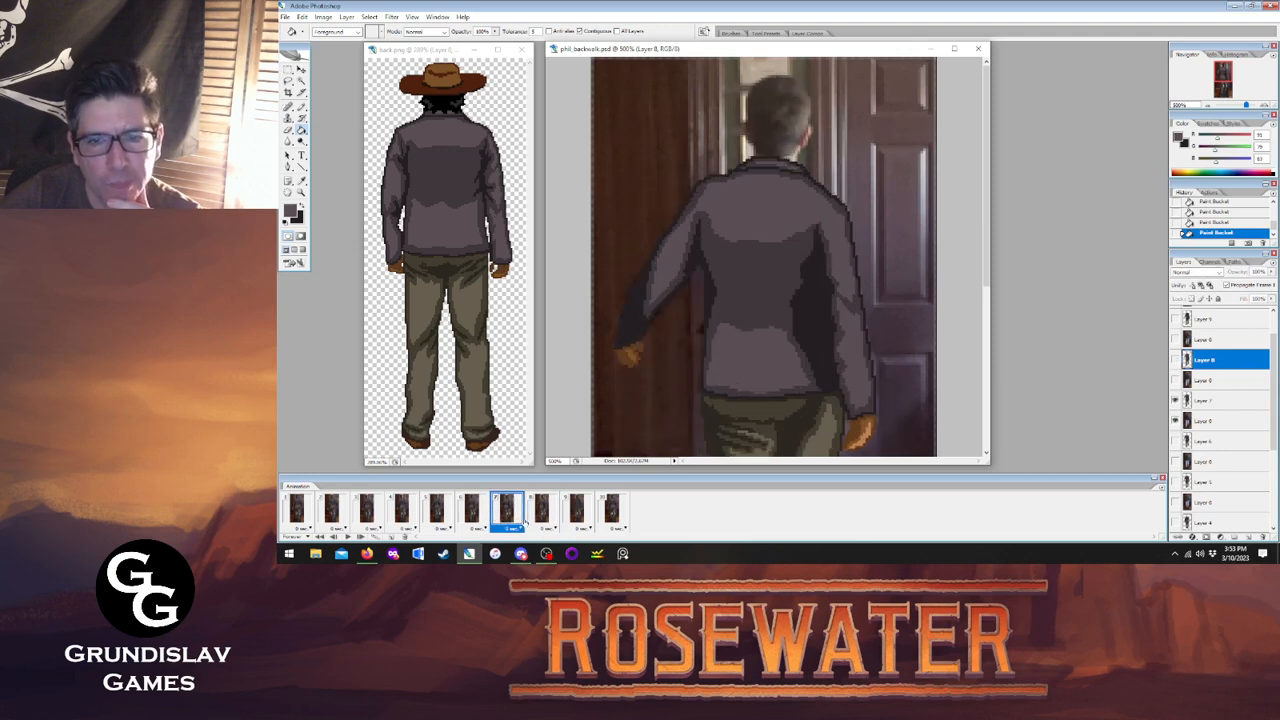
{"action": "left_click", "coordinate": [532, 516]}
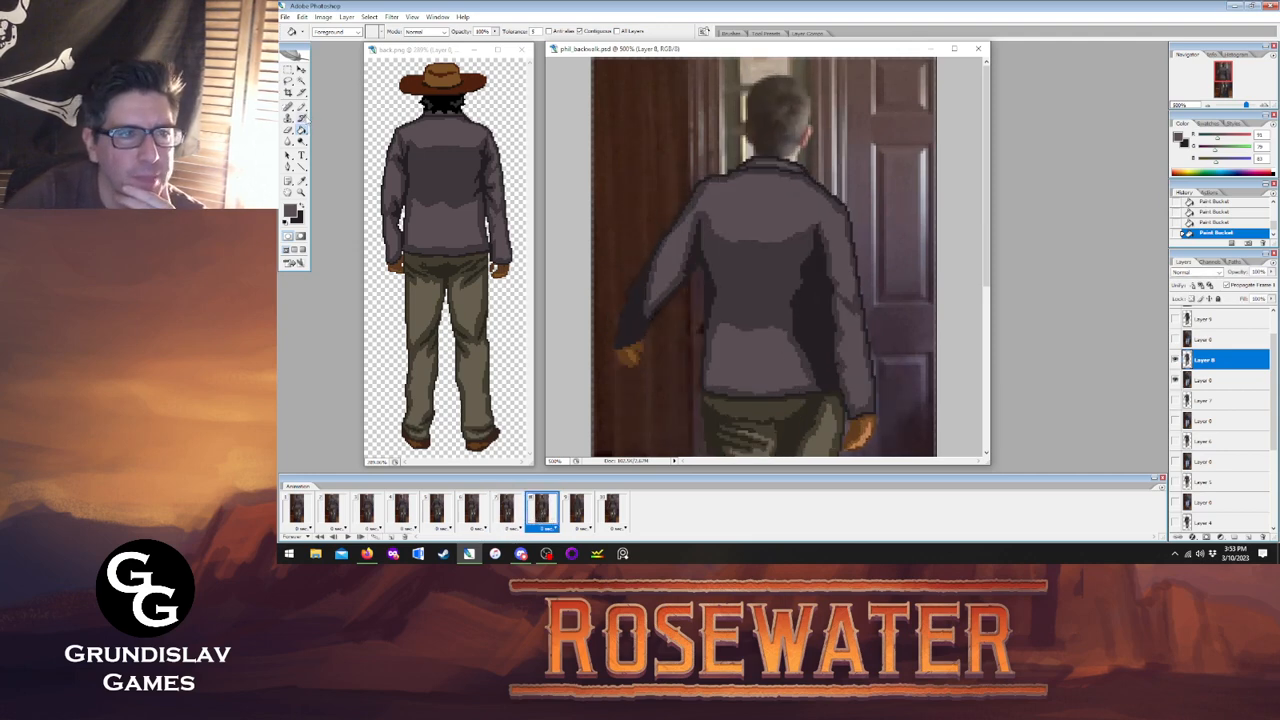
{"action": "left_click", "coordinate": [301, 180]}
{"action": "left_click", "coordinate": [747, 251]}
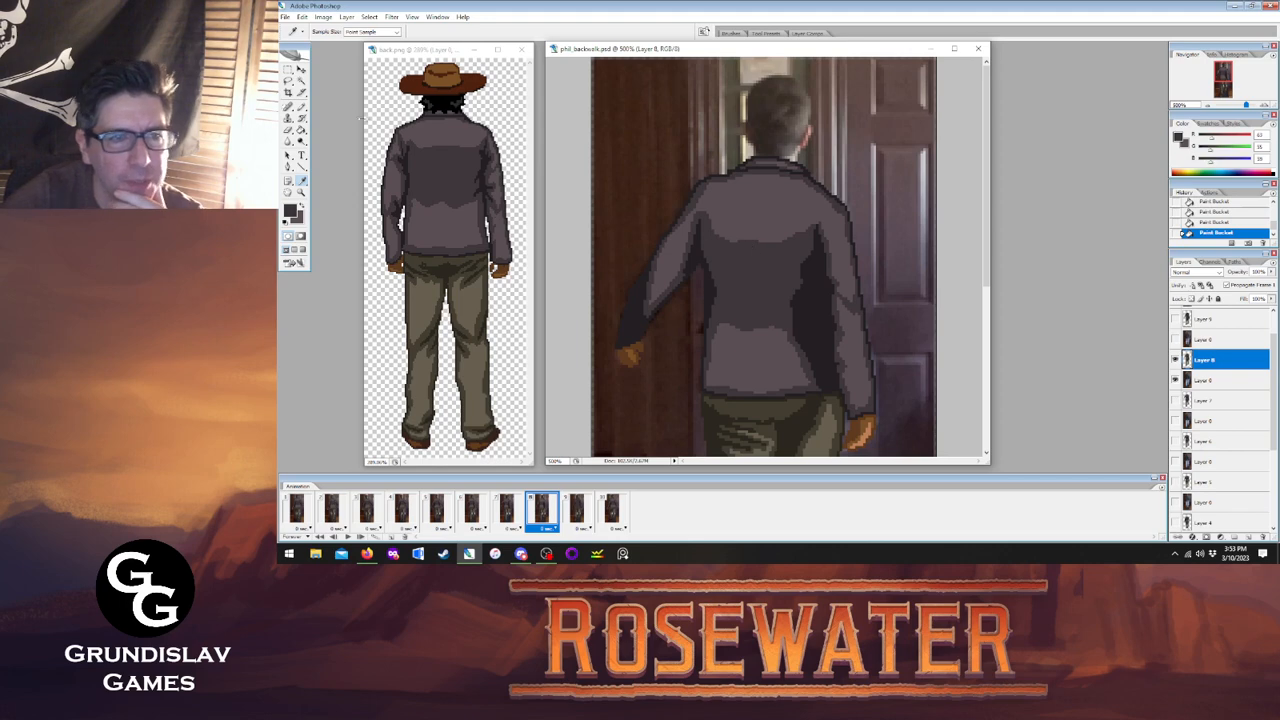
{"action": "key", "text": "b"}
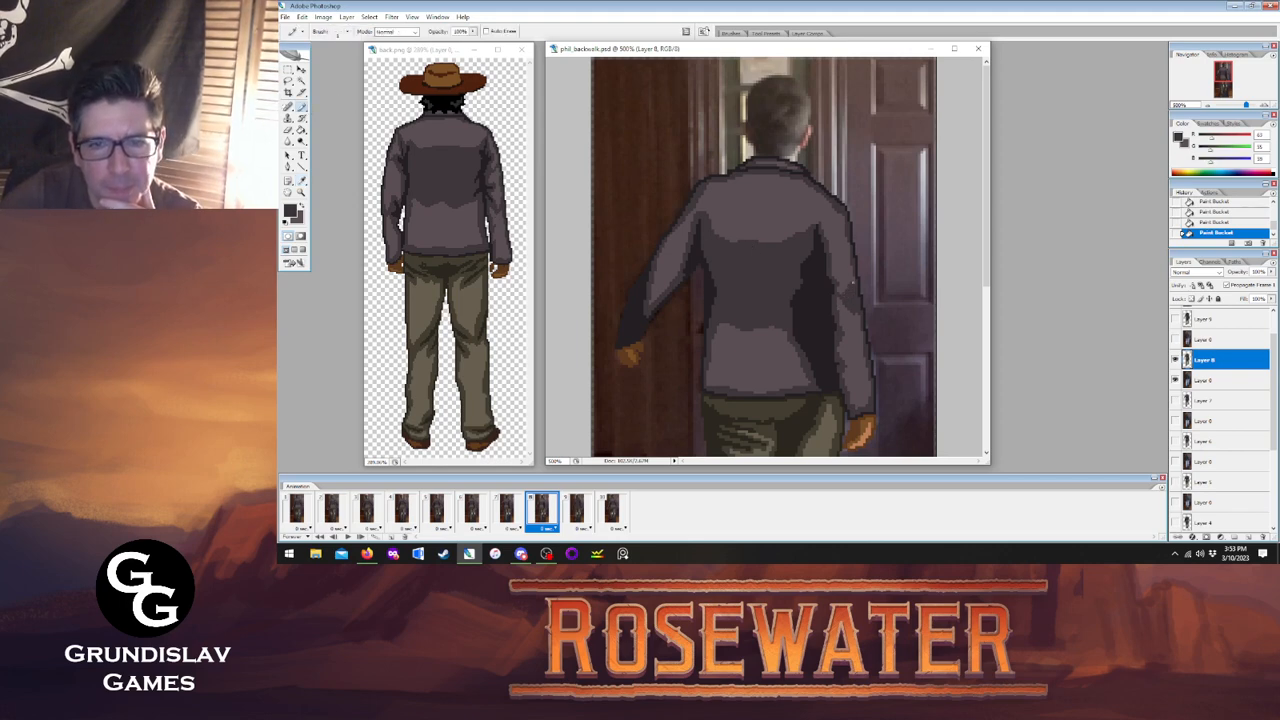
{"action": "left_click", "coordinate": [853, 282]}
{"action": "left_click", "coordinate": [507, 512]}
{"action": "left_click", "coordinate": [541, 512]}
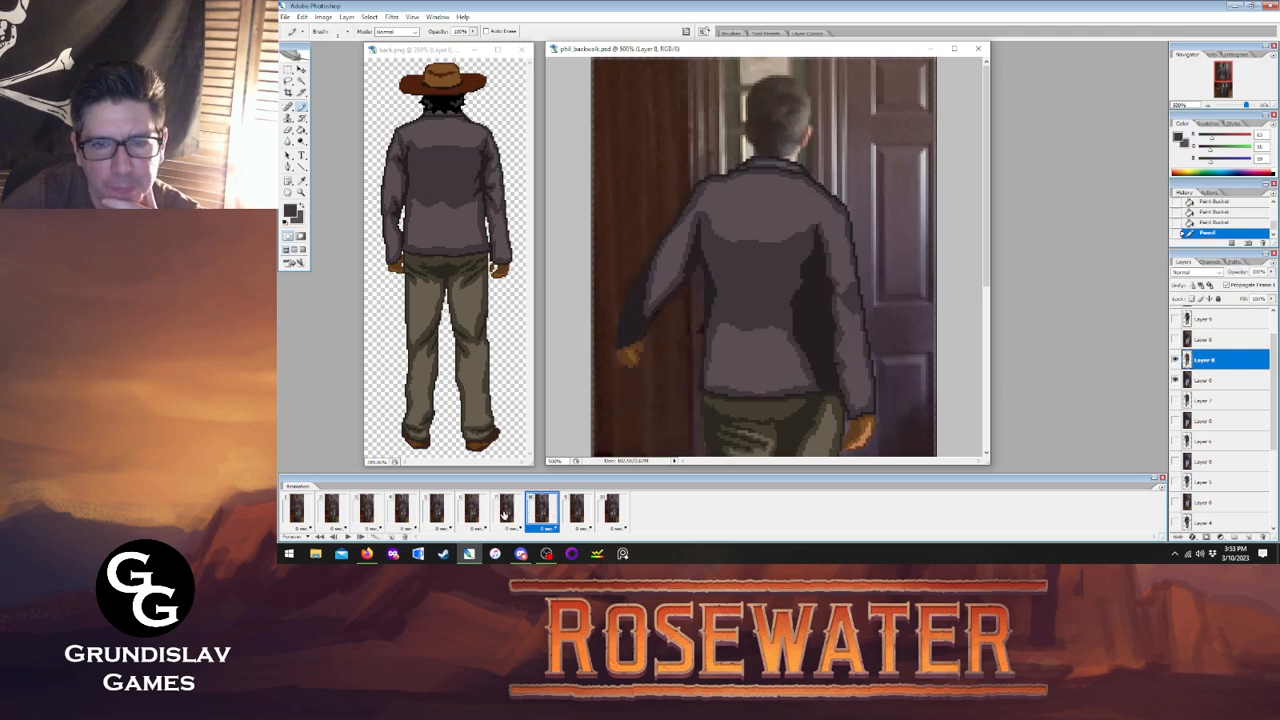
Sample the highlight colour from back.png and retouch the frame 8 right sleeve around the elbow, checking against frame 7.
{"action": "left_click", "coordinate": [302, 181]}
{"action": "left_click", "coordinate": [410, 134]}
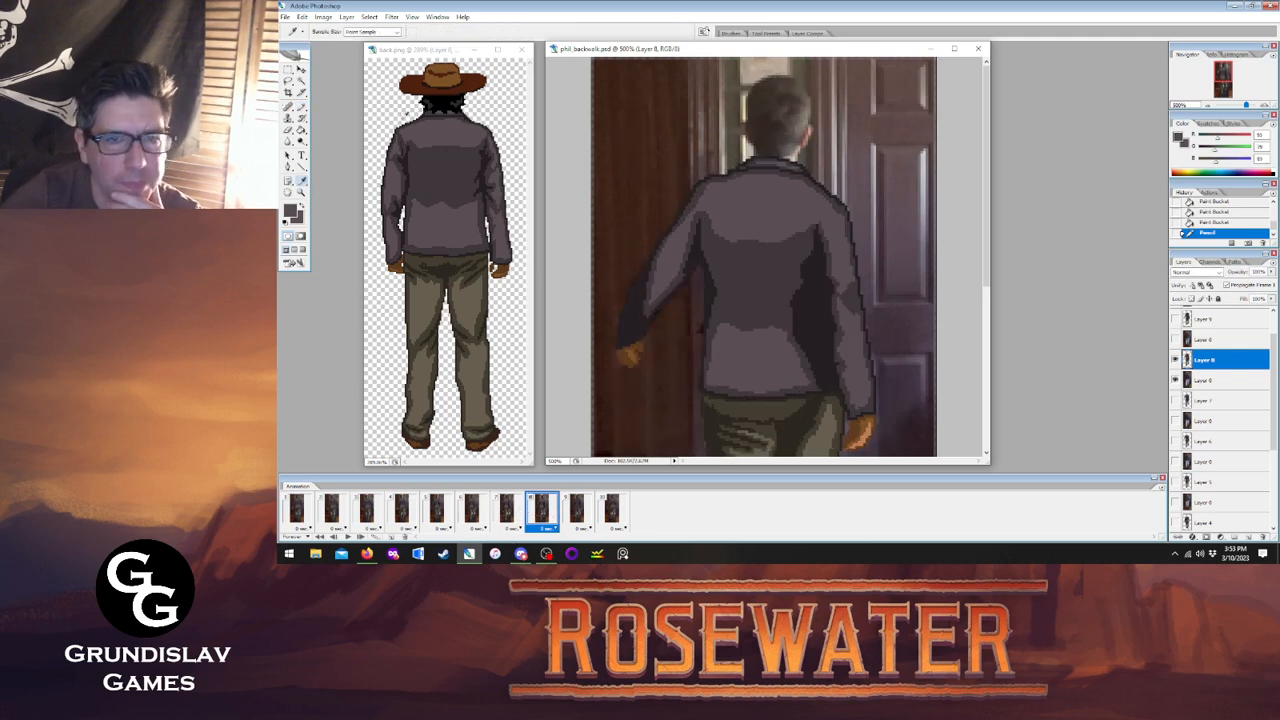
{"action": "left_click", "coordinate": [301, 108]}
{"action": "left_click", "coordinate": [507, 510]}
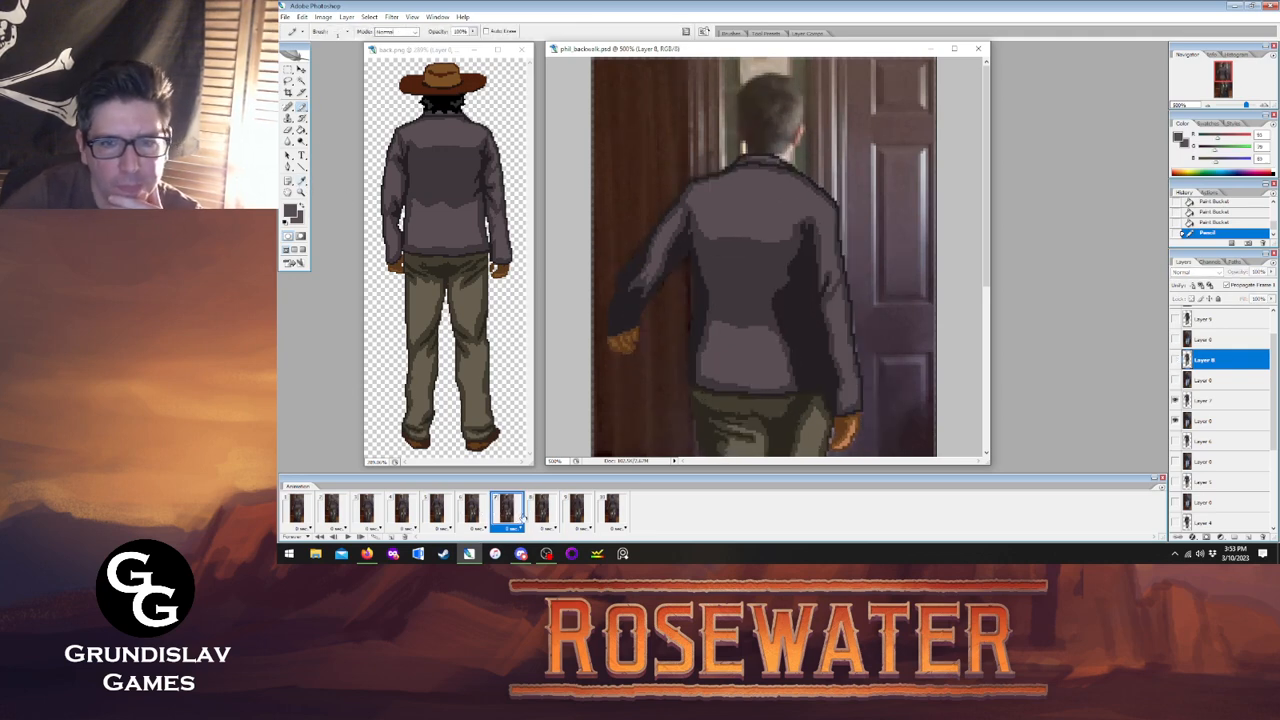
{"action": "left_click", "coordinate": [543, 510]}
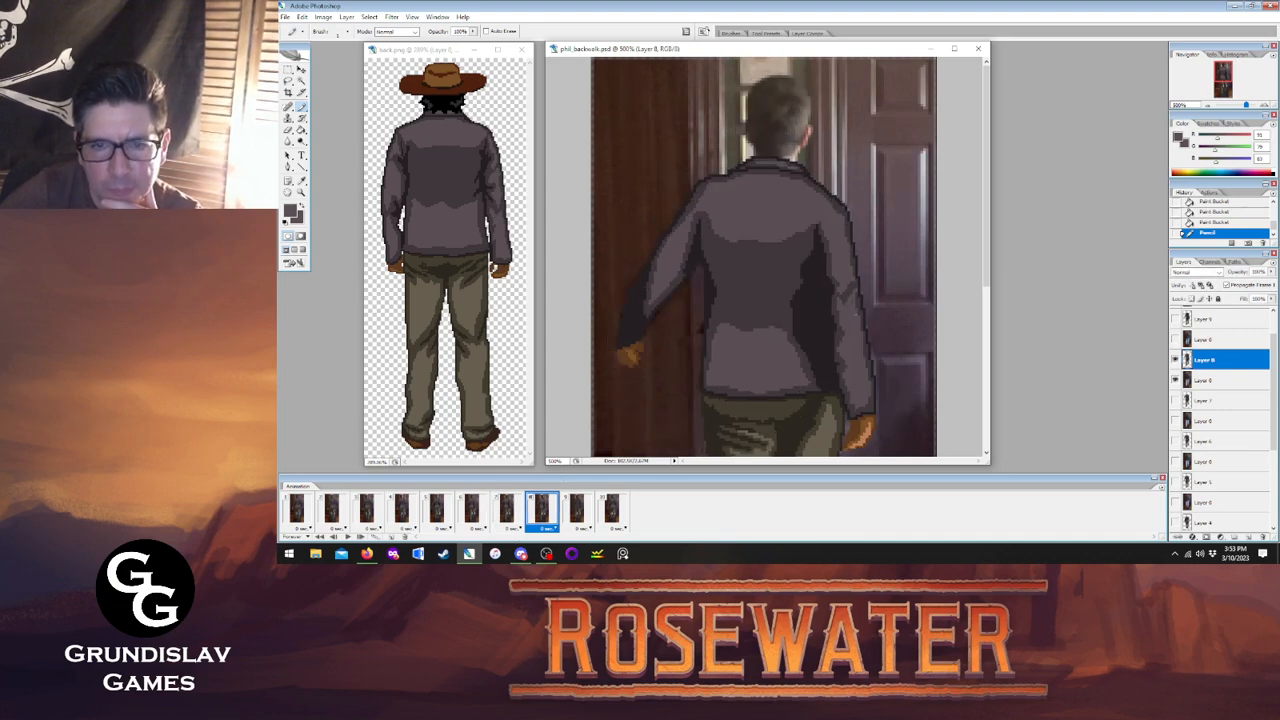
{"action": "left_click", "coordinate": [855, 310]}
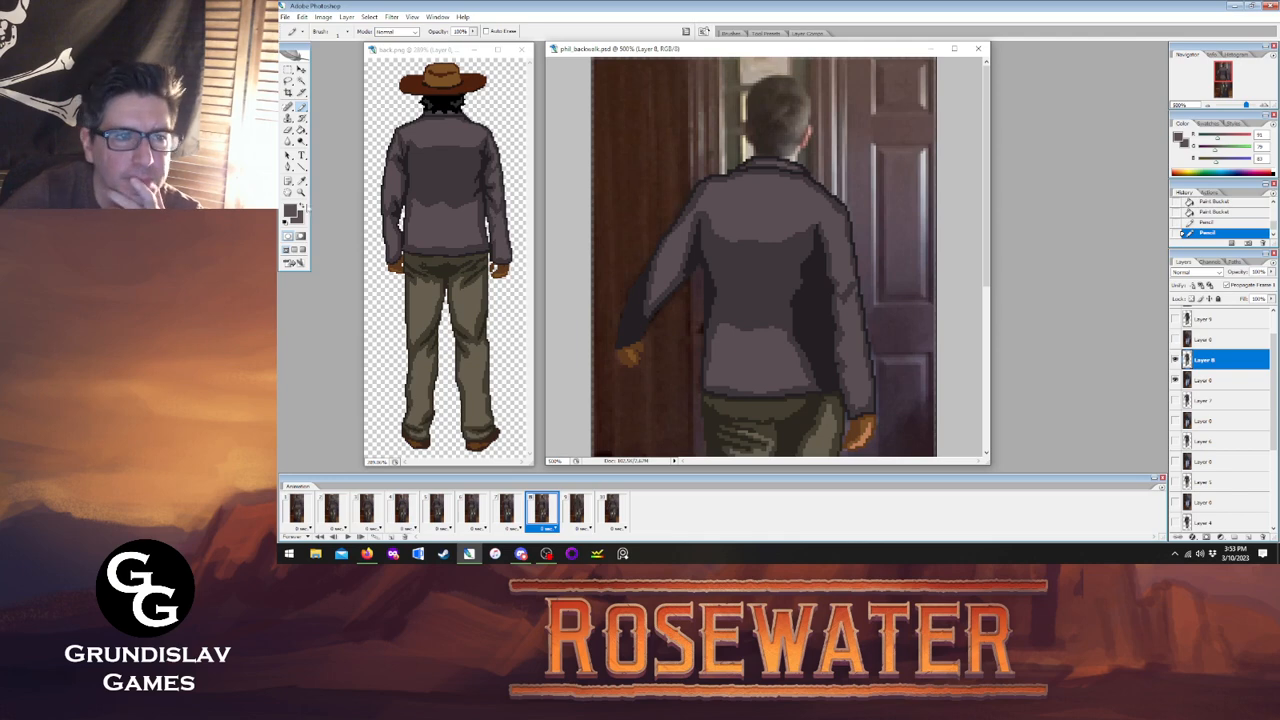
Sample the darker jacket tone from back.png and refine the frame 8 right elbow fold, comparing with frame 7.
{"action": "left_click", "coordinate": [301, 181]}
{"action": "left_click", "coordinate": [430, 170]}
{"action": "left_click", "coordinate": [301, 106]}
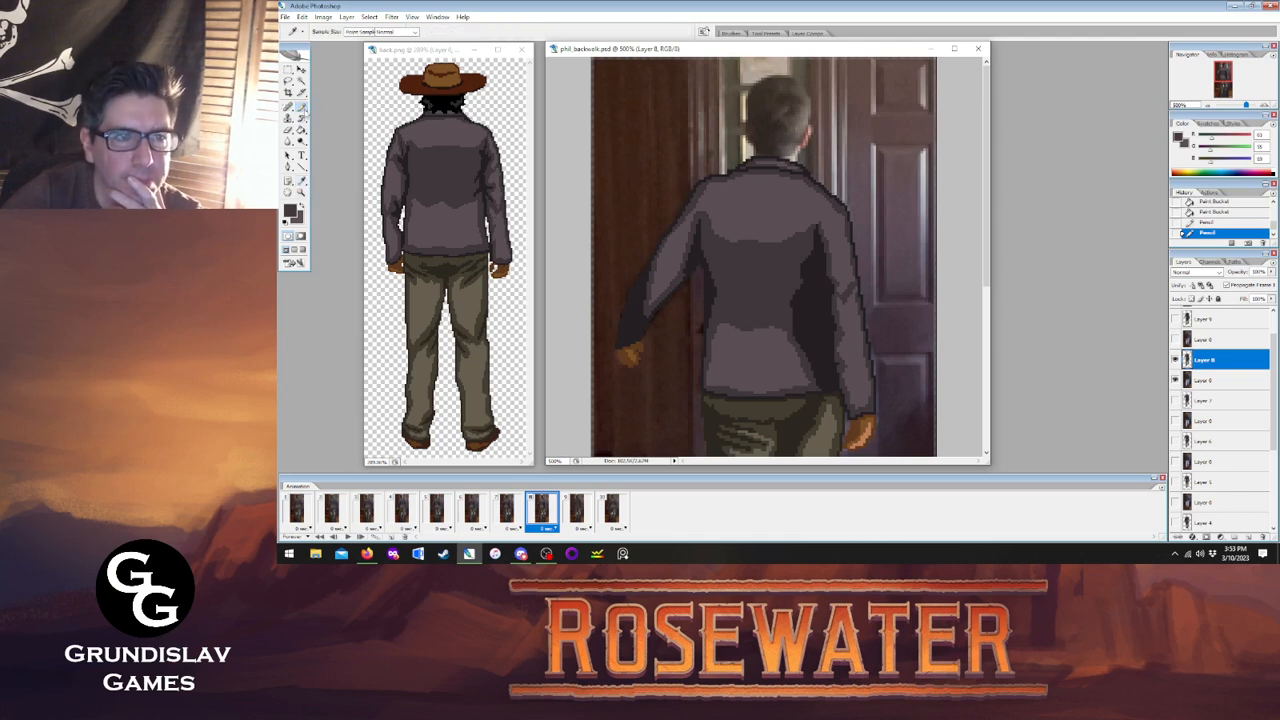
{"action": "left_click", "coordinate": [855, 292]}
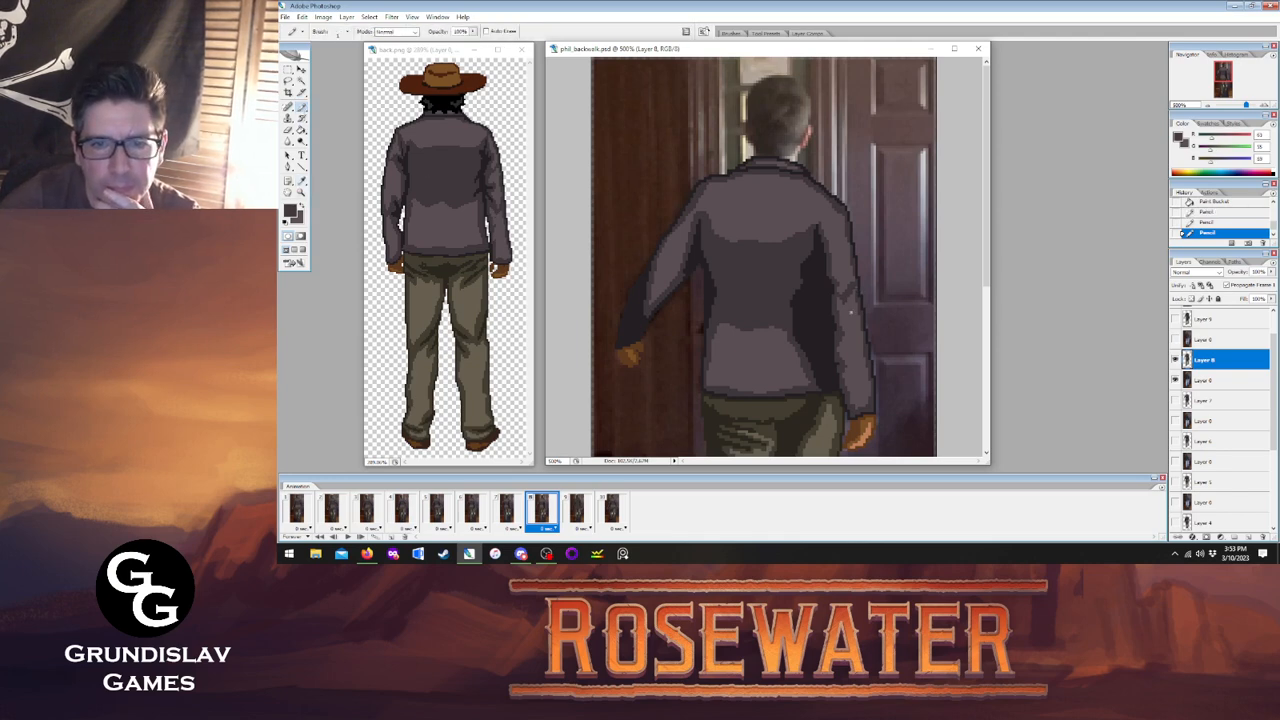
{"action": "left_click", "coordinate": [839, 298]}
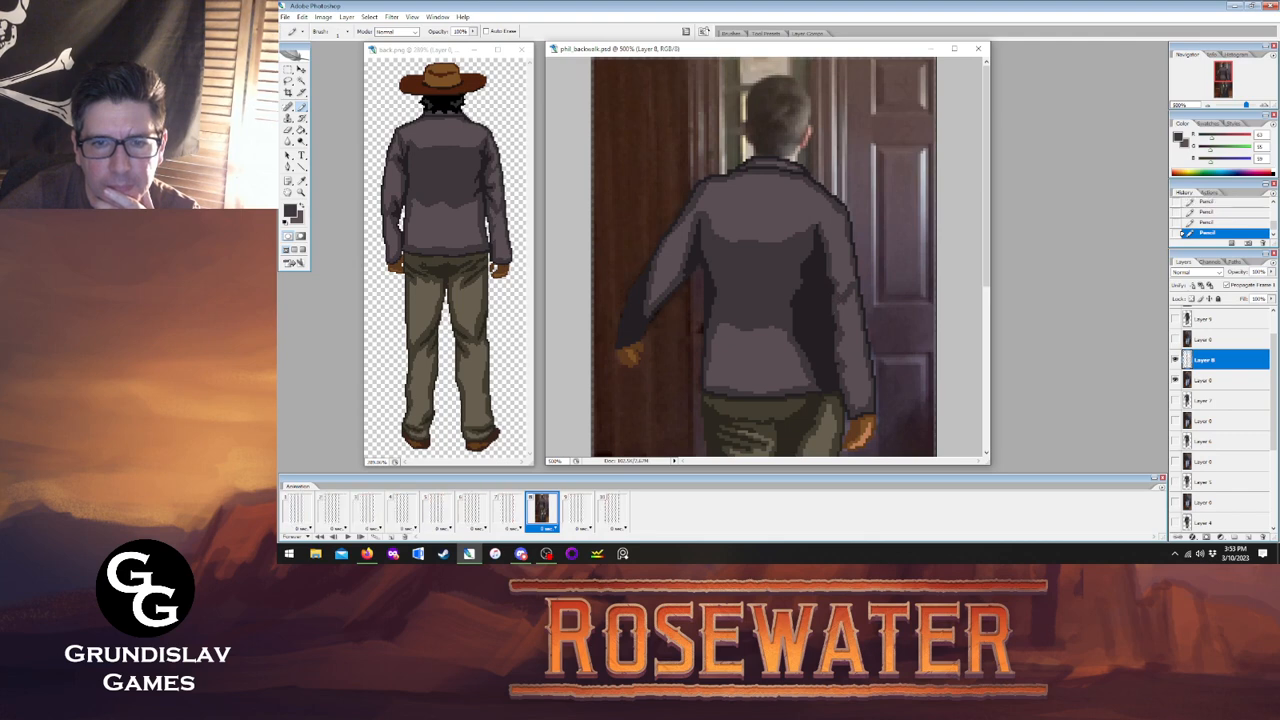
{"action": "left_click", "coordinate": [506, 512]}
{"action": "left_click", "coordinate": [532, 511]}
{"action": "left_click", "coordinate": [506, 512]}
{"action": "left_click", "coordinate": [536, 512]}
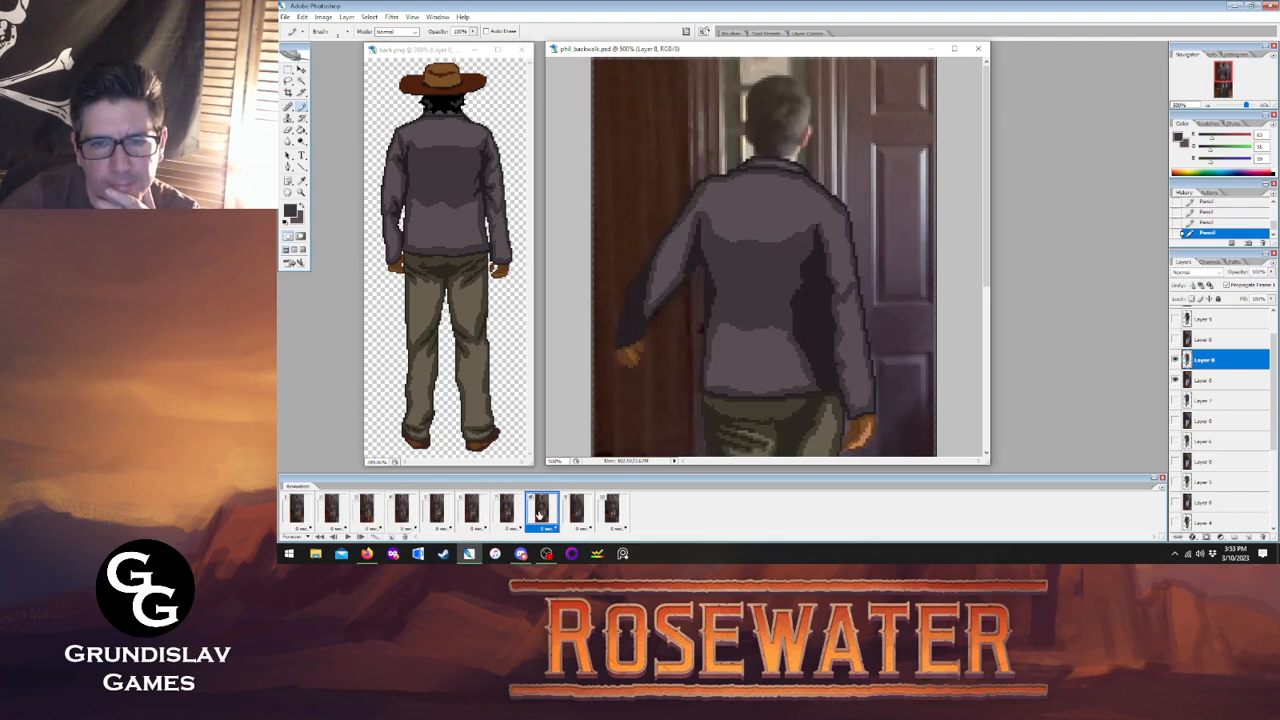
Step through frames 6 to 10 to examine how the jacket shading carries across them.
{"action": "left_click", "coordinate": [575, 512]}
{"action": "left_click", "coordinate": [540, 512]}
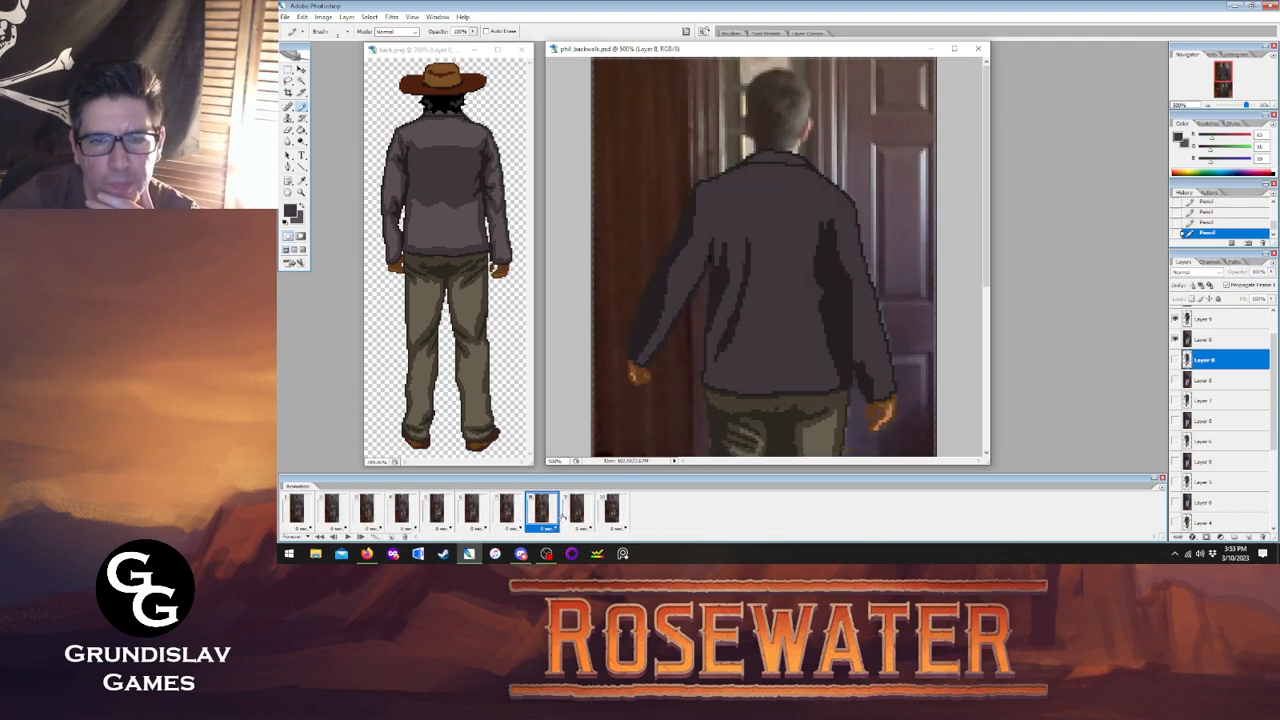
{"action": "left_click", "coordinate": [576, 512]}
{"action": "left_click", "coordinate": [610, 512]}
{"action": "left_click", "coordinate": [576, 512]}
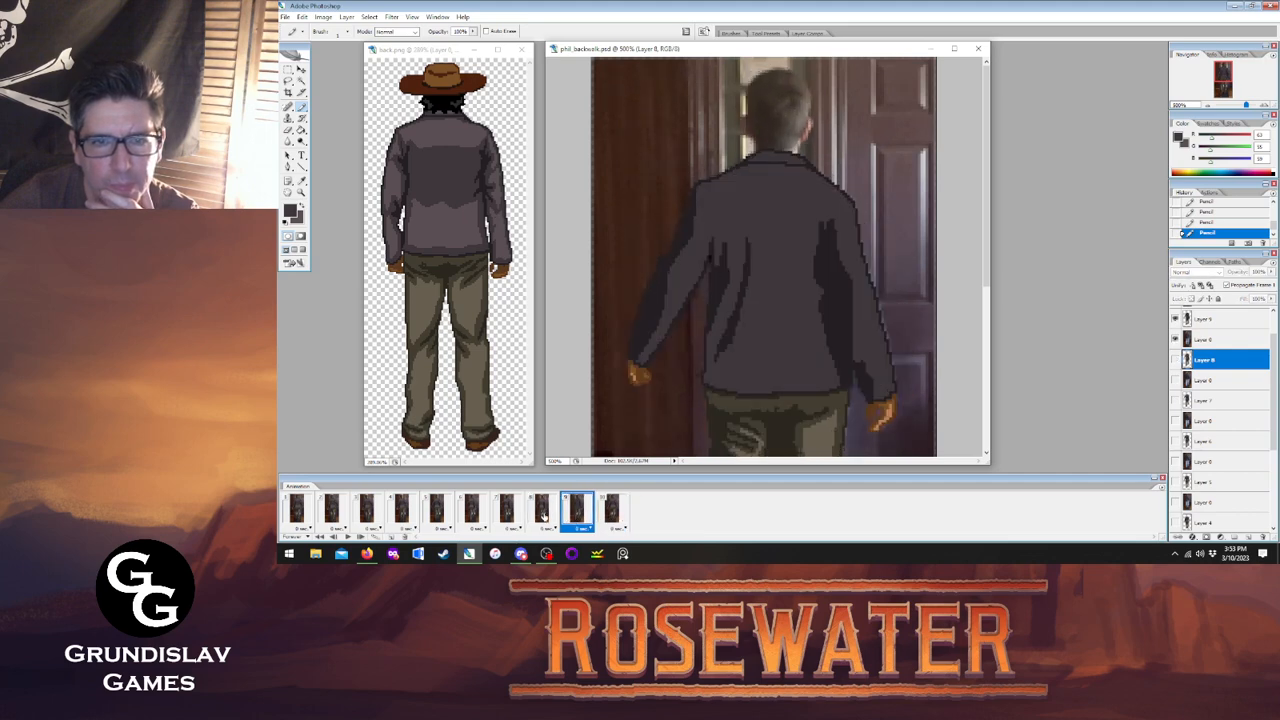
{"action": "left_click", "coordinate": [541, 512]}
{"action": "left_click", "coordinate": [506, 512]}
{"action": "left_click", "coordinate": [471, 512]}
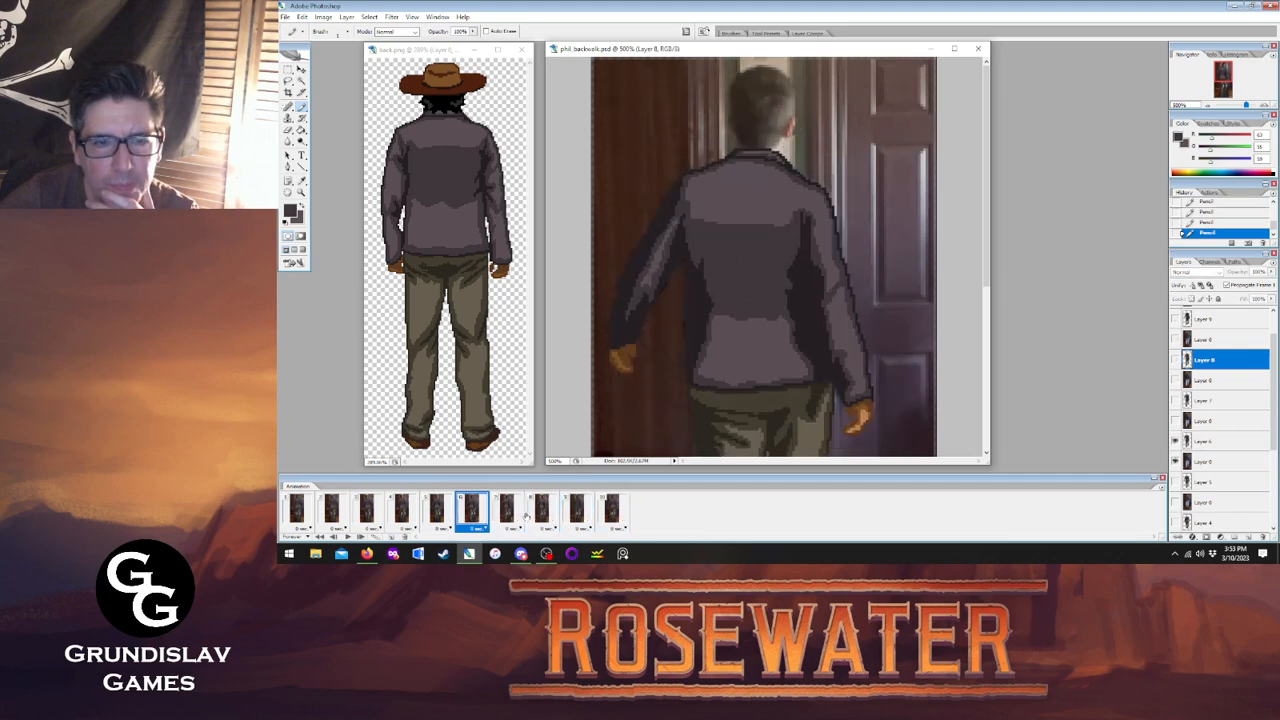
{"action": "left_click", "coordinate": [541, 512]}
{"action": "left_click", "coordinate": [576, 512]}
Sample the highlight colour, select Layer 9, and pencil the collar highlight on the frame 9 jacket using frame 8 as reference.
{"action": "left_click", "coordinate": [301, 180]}
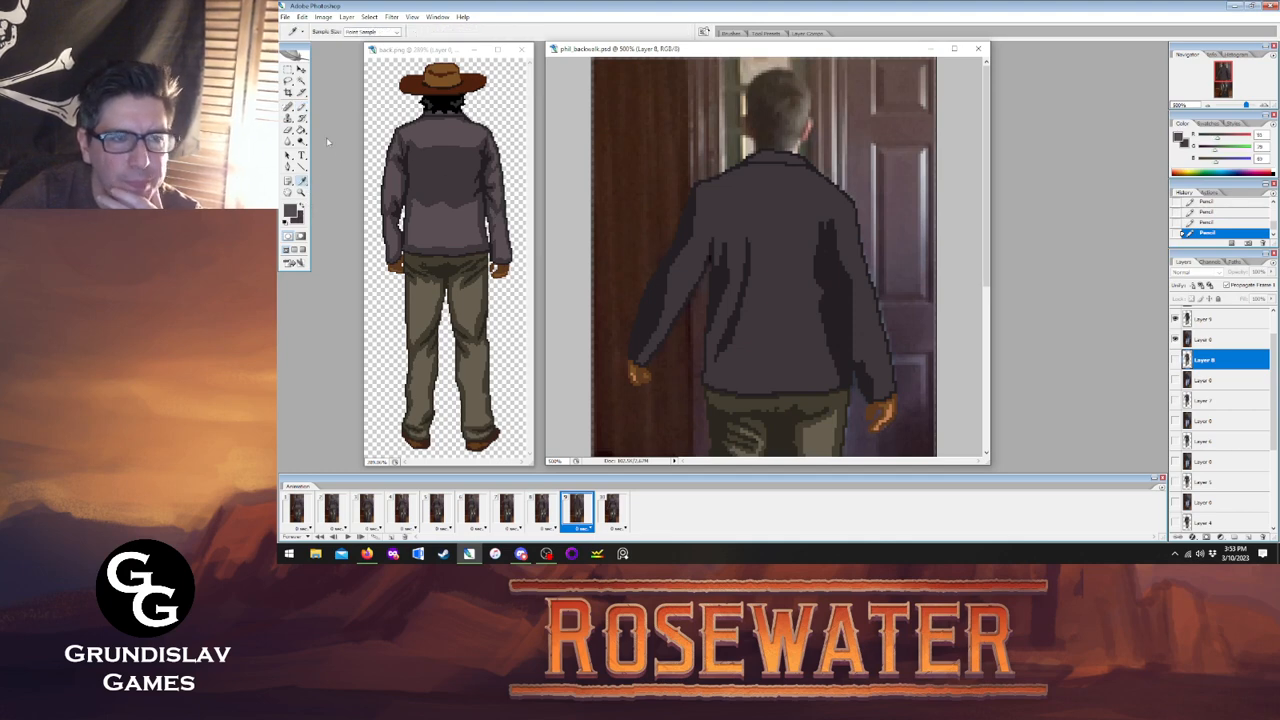
{"action": "left_click", "coordinate": [301, 106]}
{"action": "left_click", "coordinate": [1206, 322]}
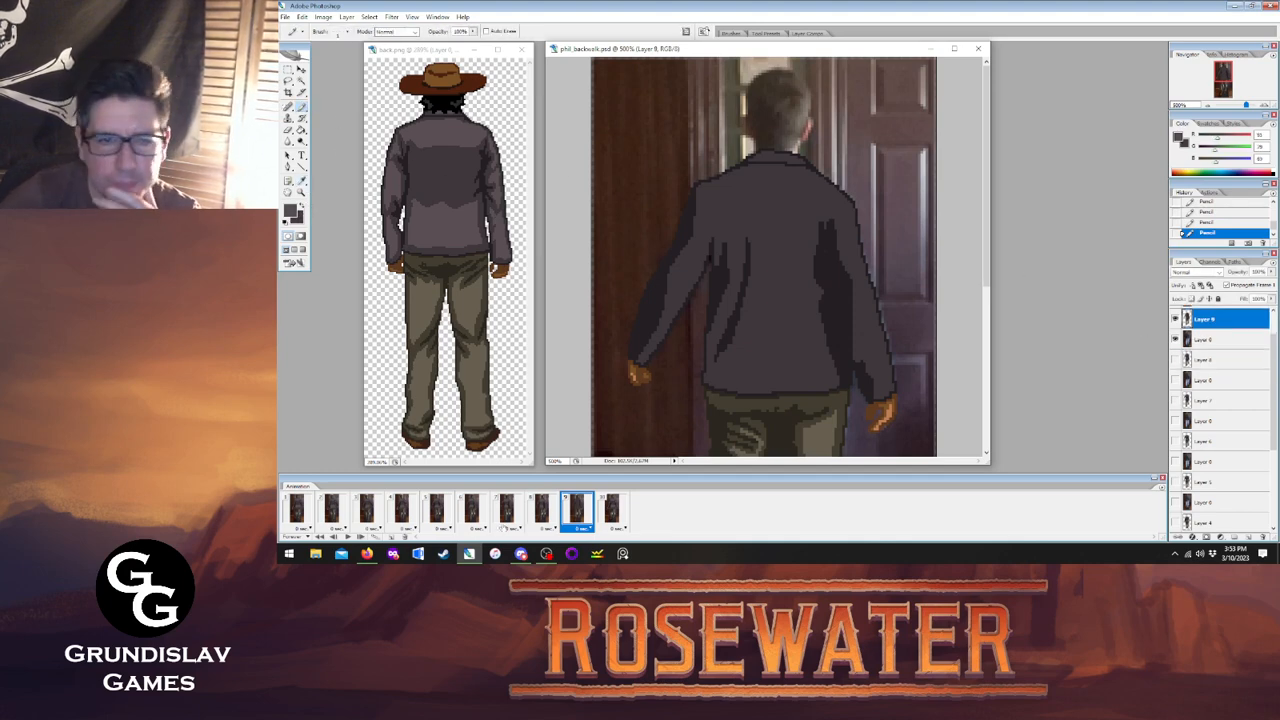
{"action": "left_click", "coordinate": [543, 508]}
{"action": "left_click", "coordinate": [580, 503]}
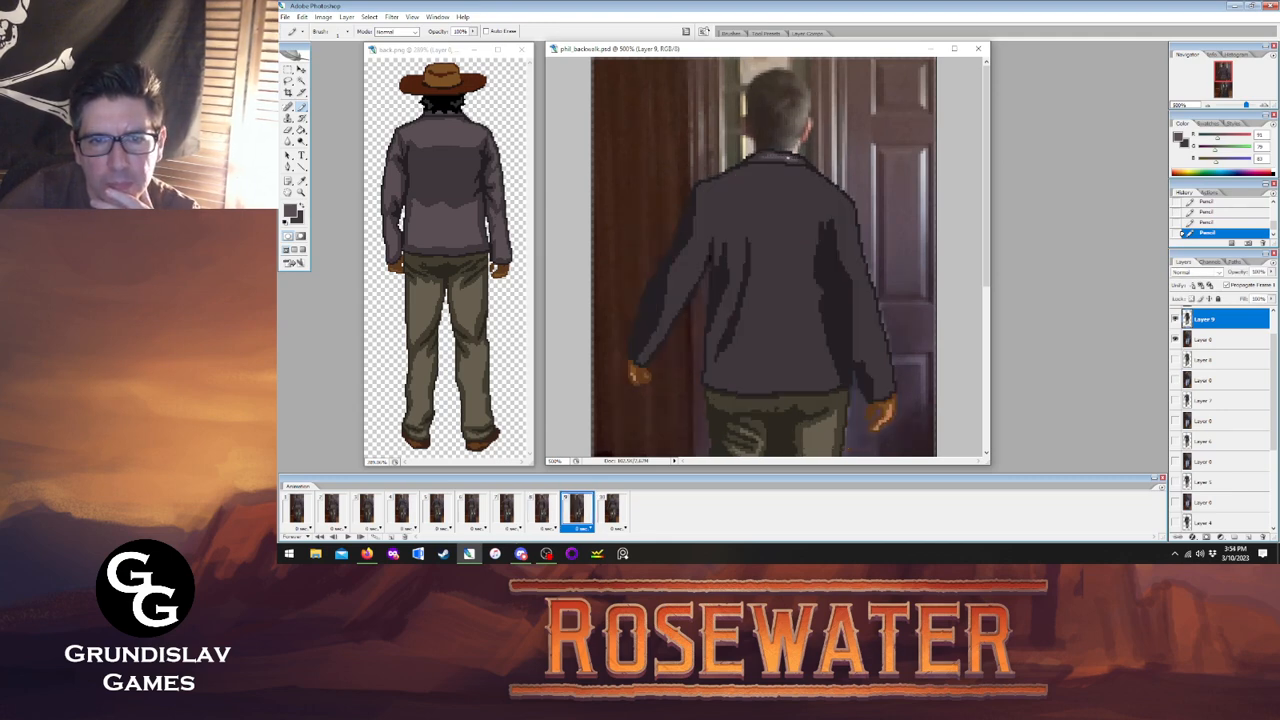
{"action": "left_click", "coordinate": [541, 512]}
{"action": "left_click", "coordinate": [576, 512]}
Outline the lower-back highlight above the hem of the frame 9 jacket, using the neighbouring frames as reference.
{"action": "left_click", "coordinate": [541, 512]}
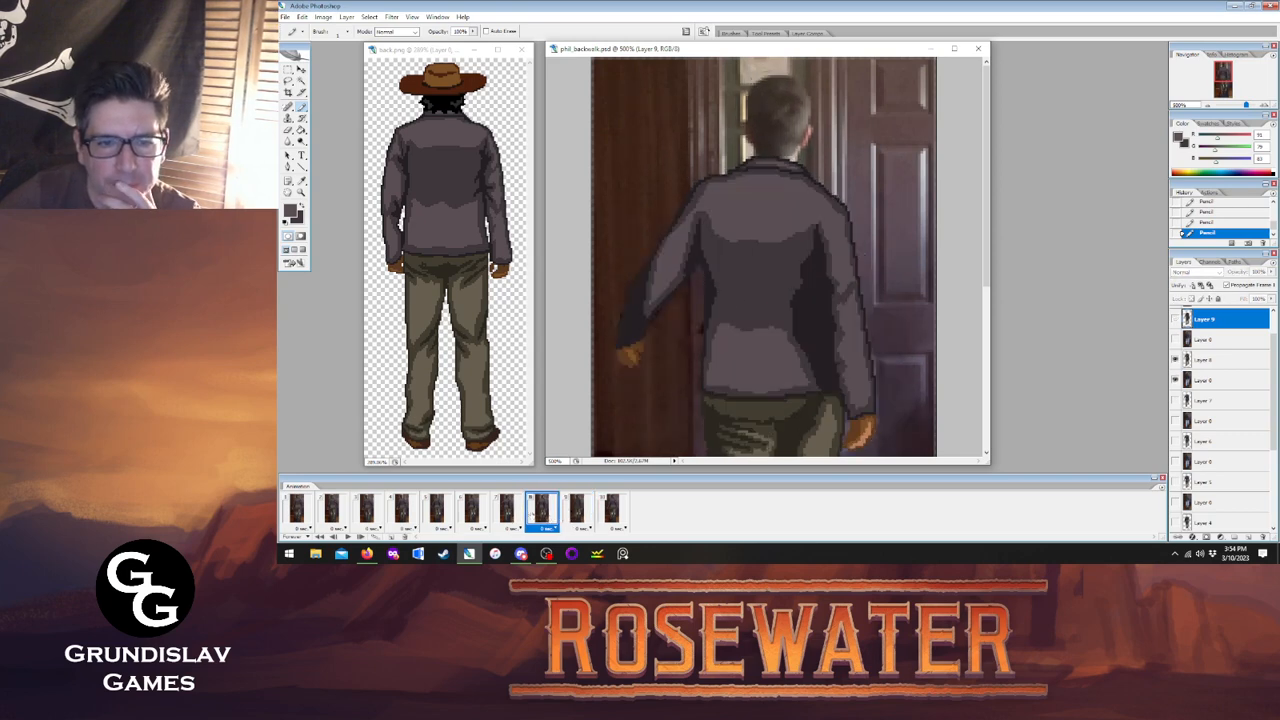
{"action": "left_click", "coordinate": [506, 512]}
{"action": "left_click", "coordinate": [541, 512]}
{"action": "left_click", "coordinate": [576, 512]}
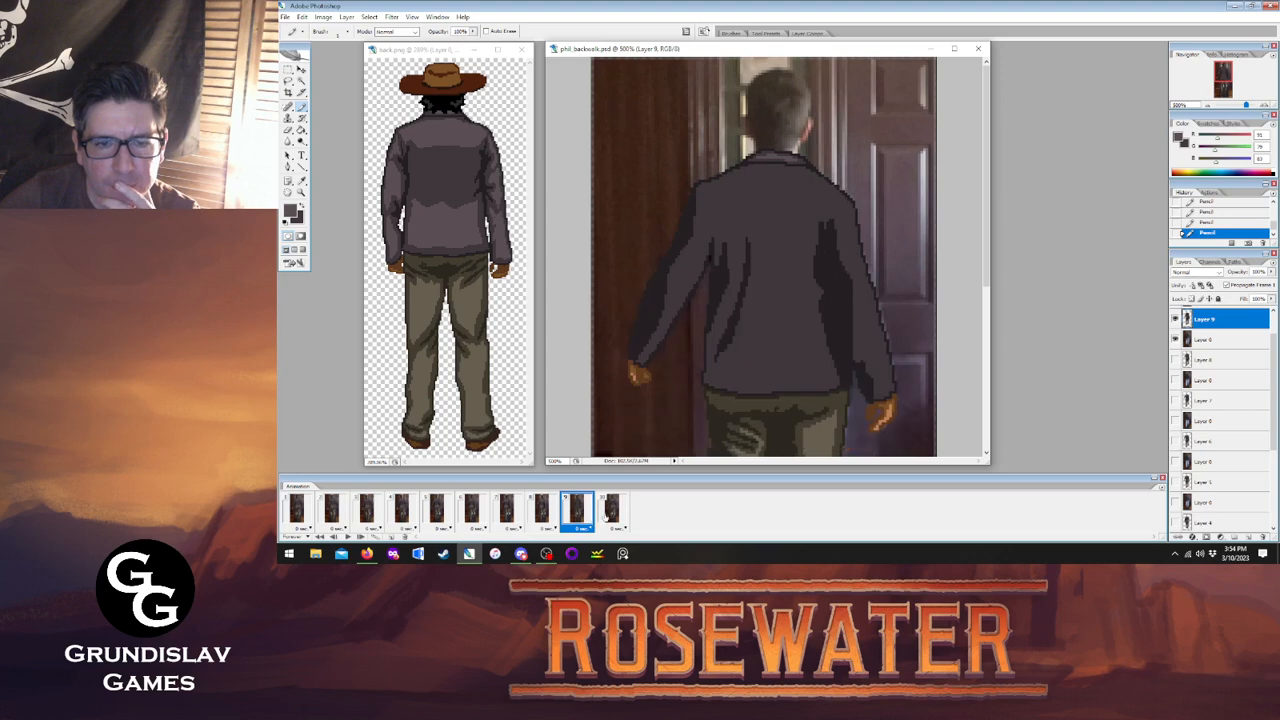
{"action": "left_click", "coordinate": [609, 512]}
{"action": "left_click", "coordinate": [566, 518]}
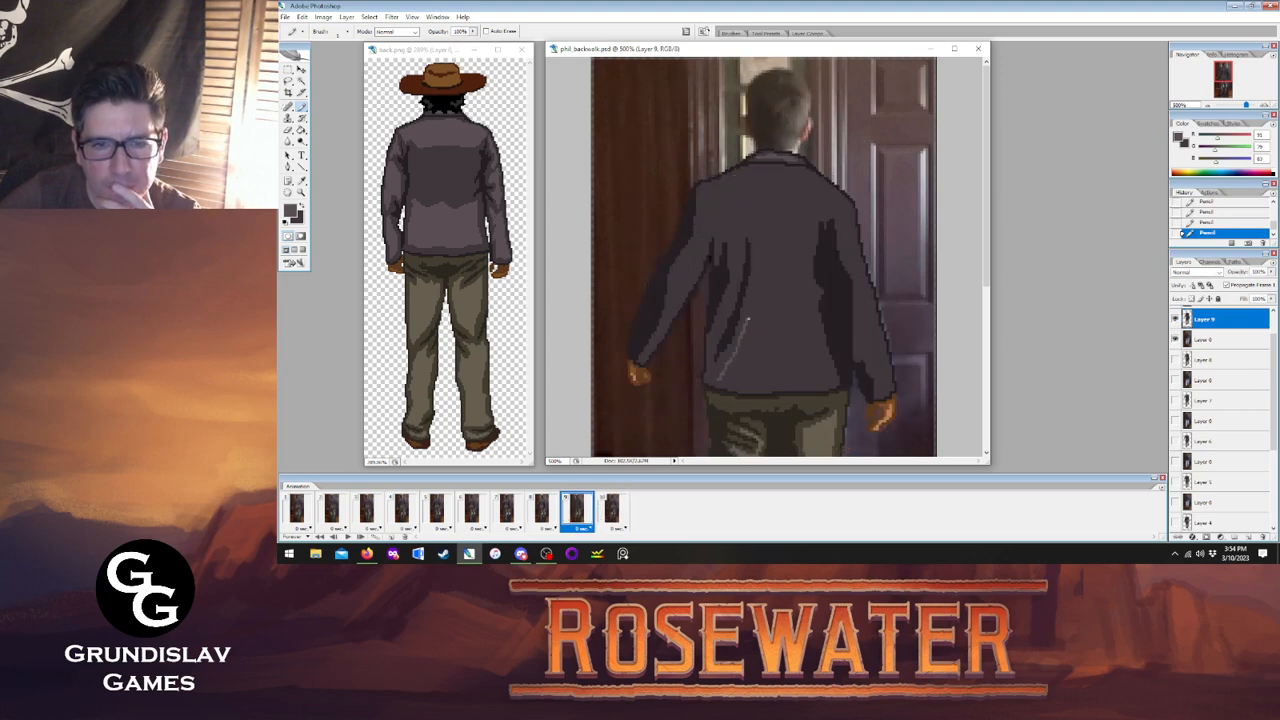
{"action": "left_click", "coordinate": [546, 511]}
{"action": "left_click", "coordinate": [566, 508]}
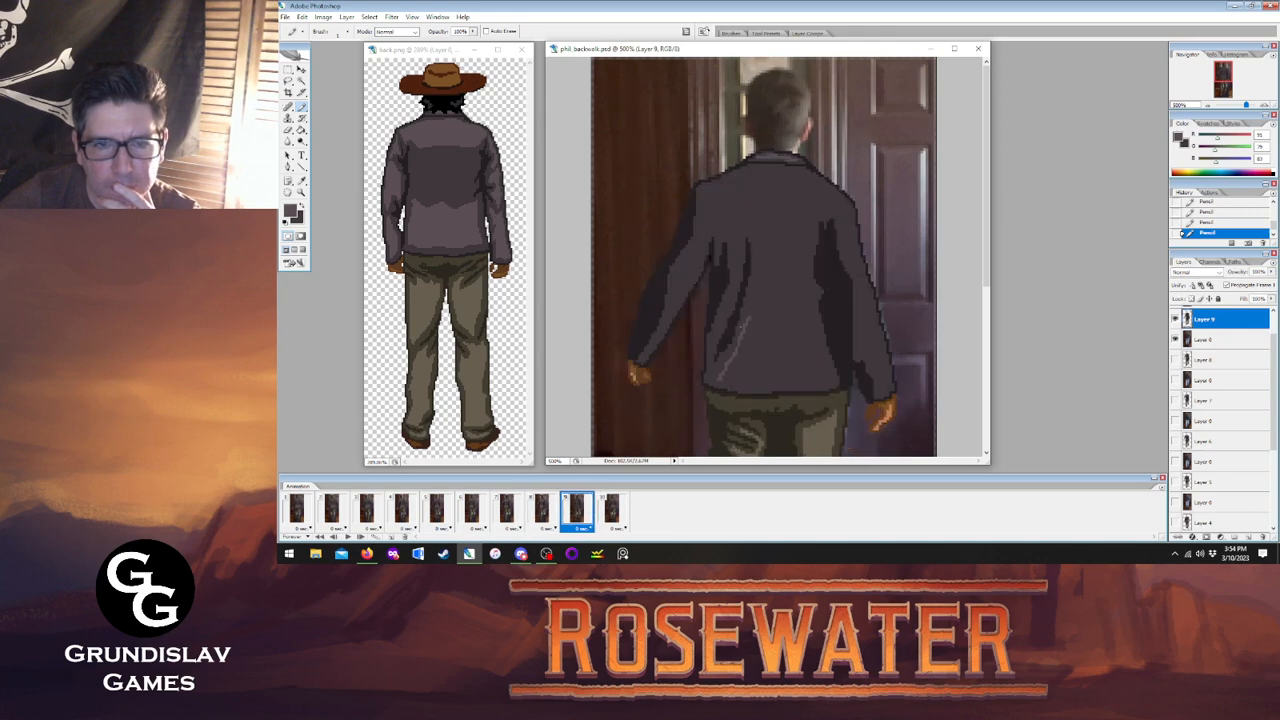
{"action": "left_click_drag", "start_coordinate": [747, 320], "coordinate": [796, 327]}
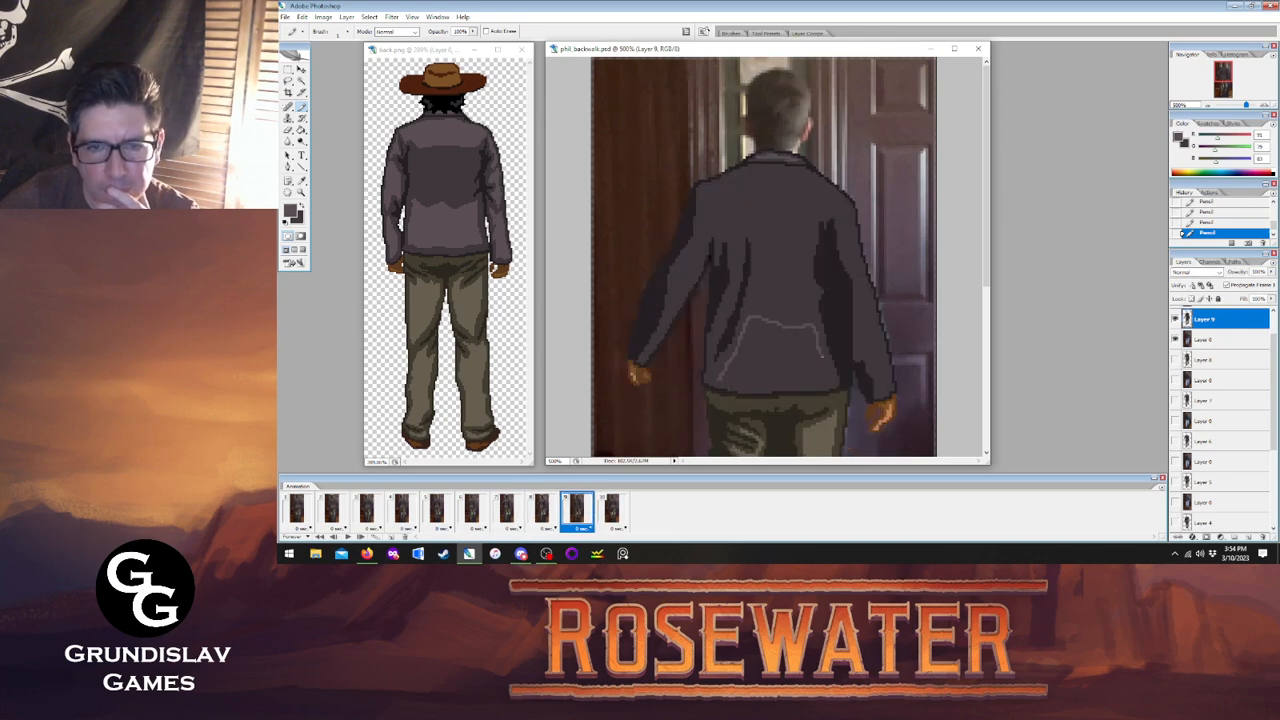
{"action": "left_click_drag", "start_coordinate": [829, 379], "coordinate": [786, 383]}
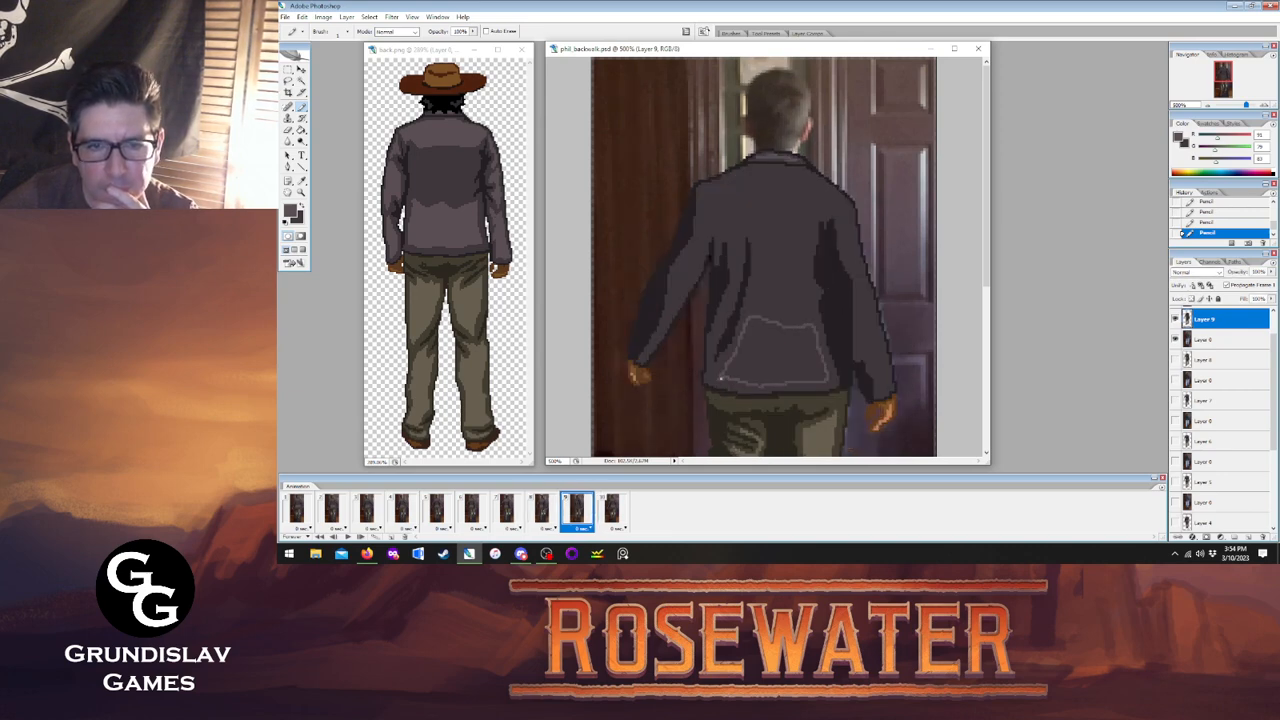
Fill the lower-back outline on the frame 9 jacket with the highlight colour and compare it with frames 8 and 10.
{"action": "key", "text": "g"}
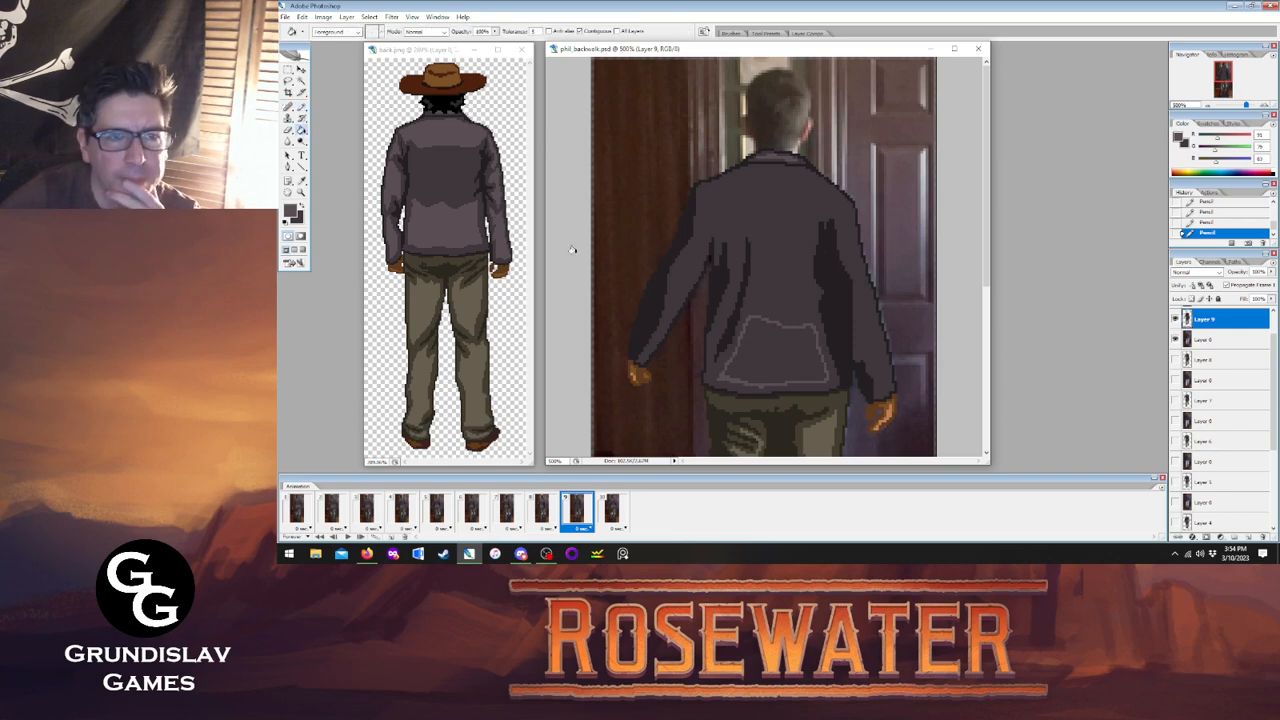
{"action": "left_click", "coordinate": [708, 413]}
{"action": "left_click", "coordinate": [543, 512]}
{"action": "left_click", "coordinate": [578, 512]}
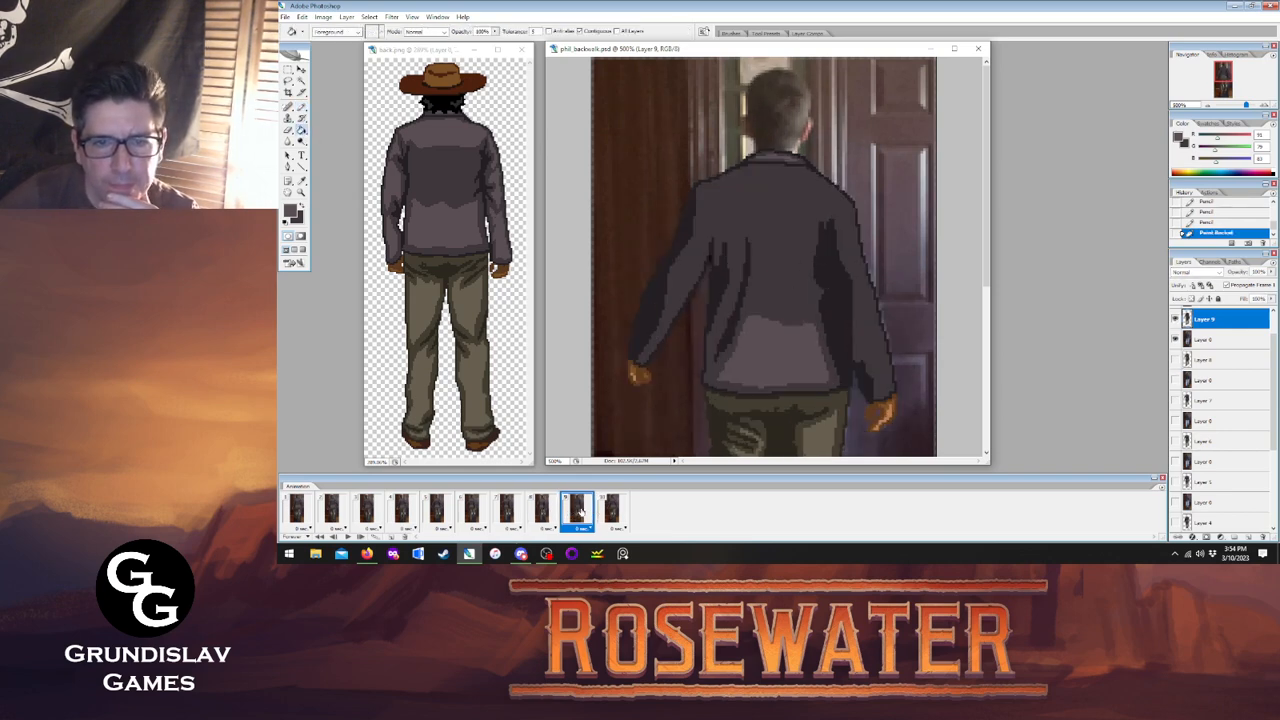
{"action": "left_click", "coordinate": [605, 512]}
{"action": "left_click", "coordinate": [575, 513]}
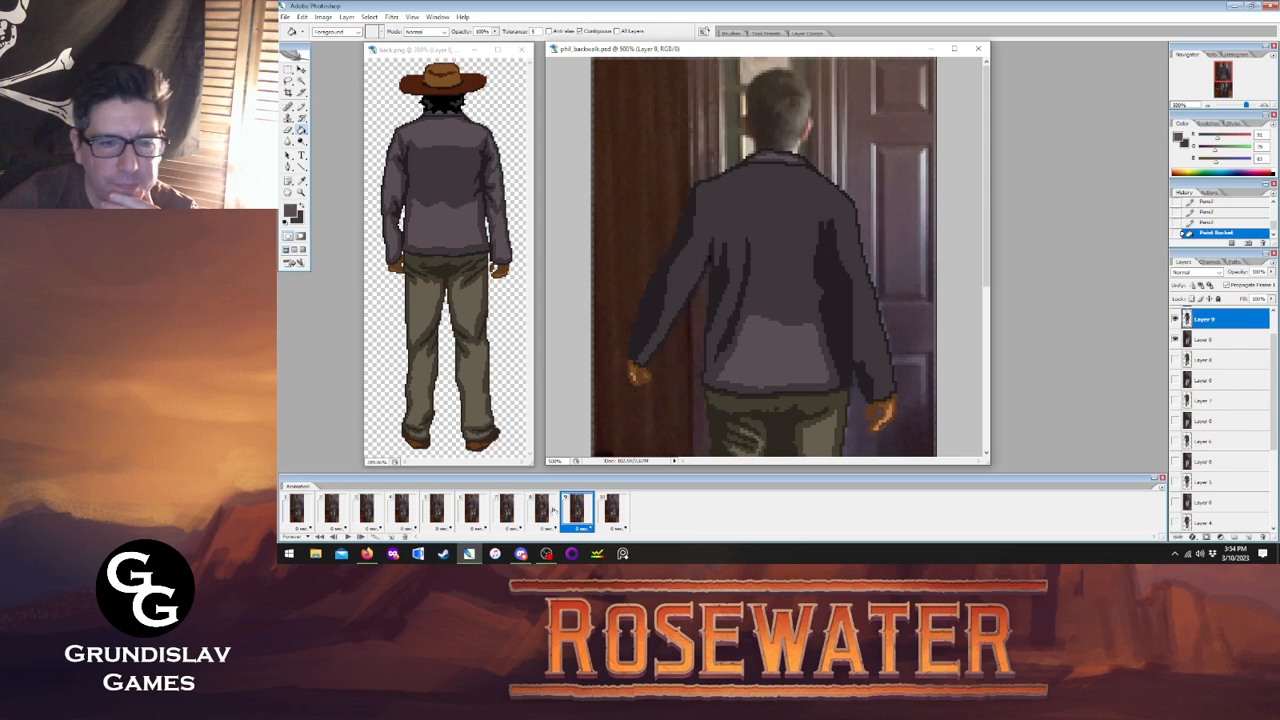
{"action": "left_click", "coordinate": [543, 512]}
{"action": "left_click", "coordinate": [575, 513]}
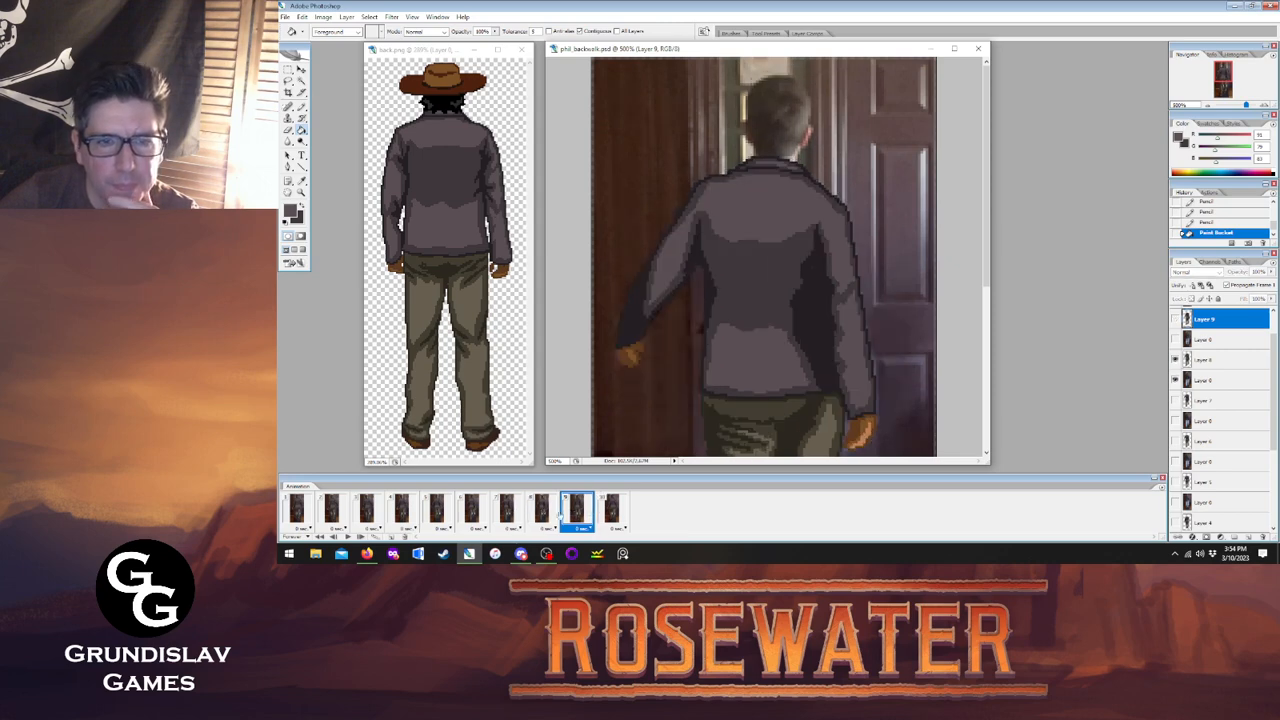
Pencil the outline of the left sleeve highlight on the frame 9 jacket, using frames 8 and 10 as reference.
{"action": "key", "text": "b"}
{"action": "left_click", "coordinate": [609, 512]}
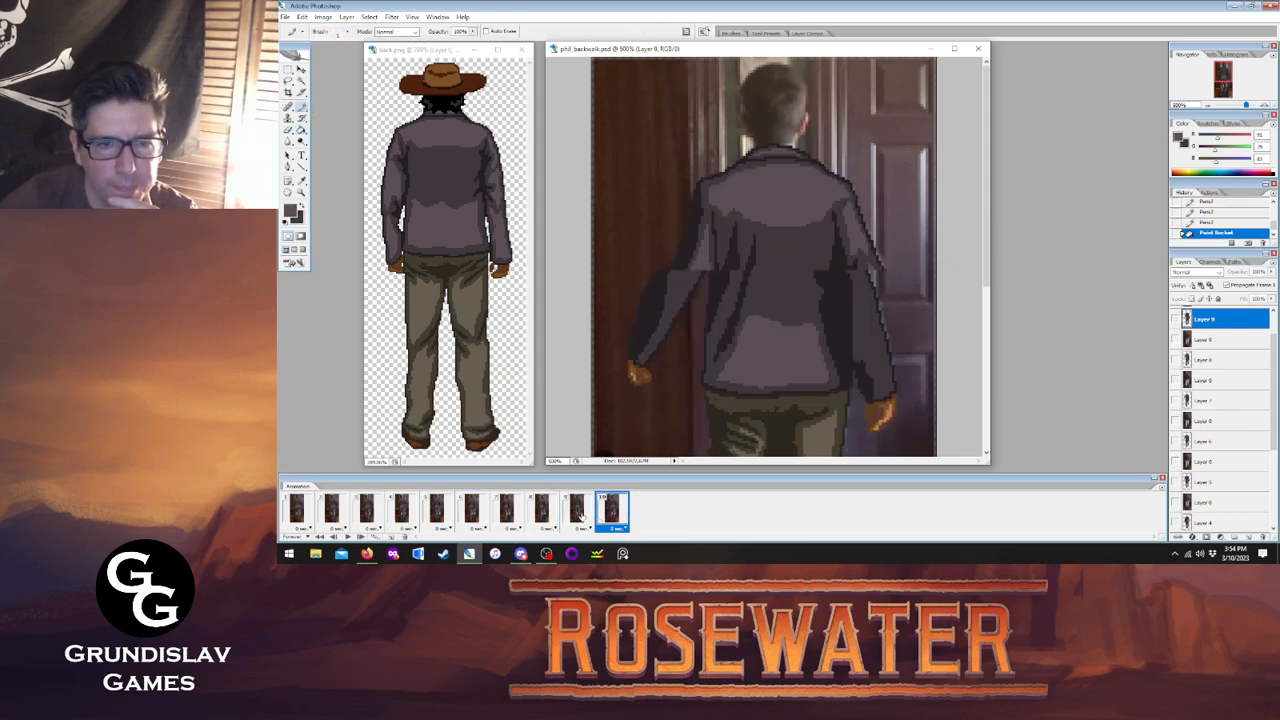
{"action": "left_click", "coordinate": [577, 512]}
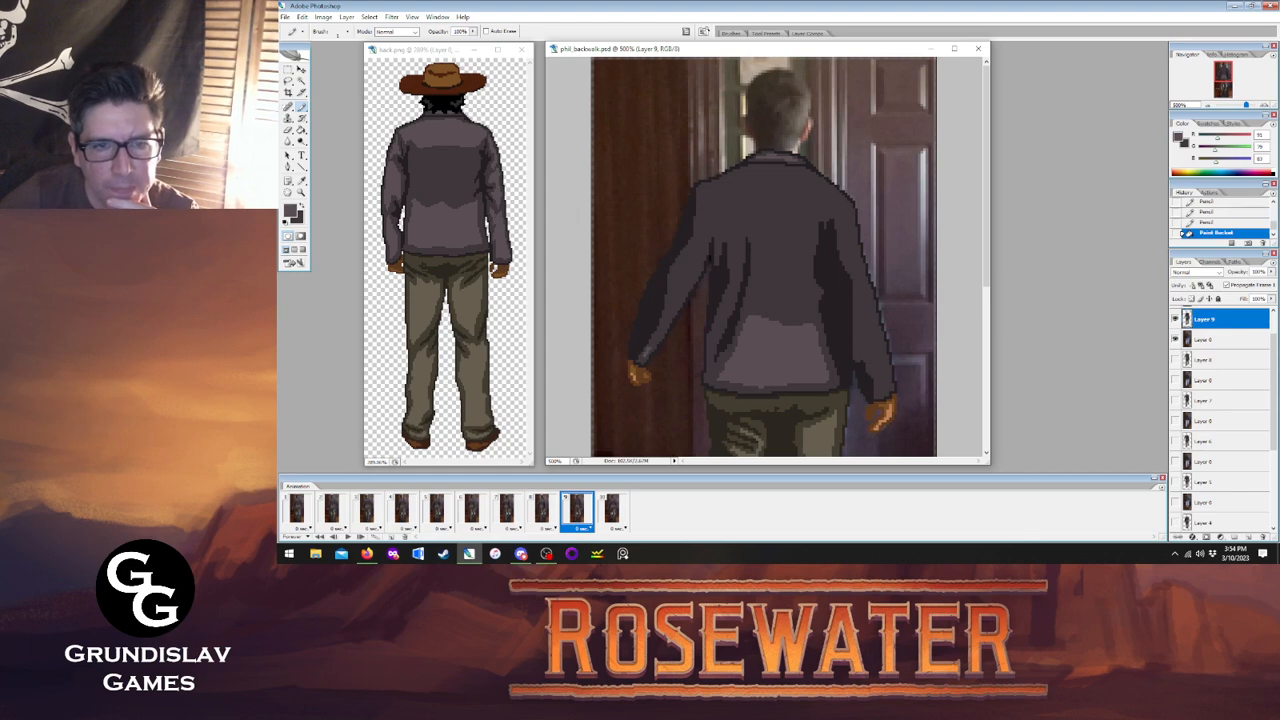
{"action": "left_click", "coordinate": [655, 340]}
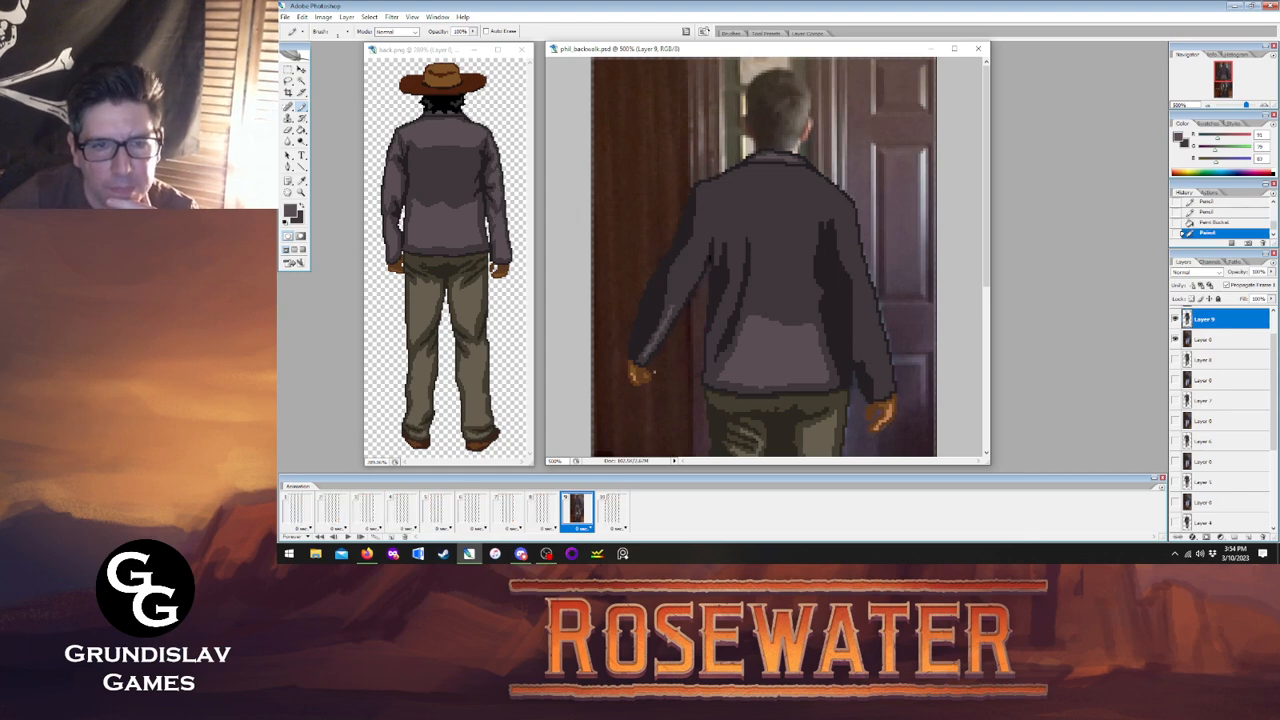
{"action": "left_click", "coordinate": [604, 517]}
{"action": "left_click", "coordinate": [577, 512]}
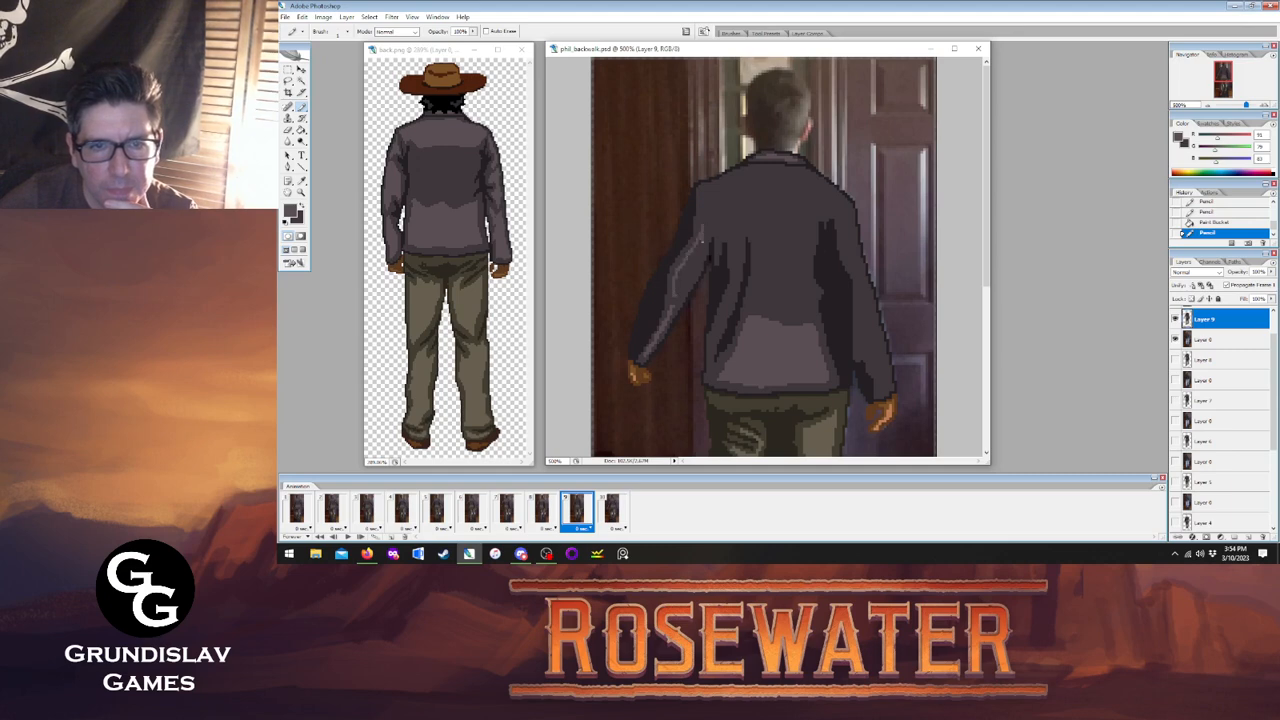
{"action": "left_click", "coordinate": [678, 298]}
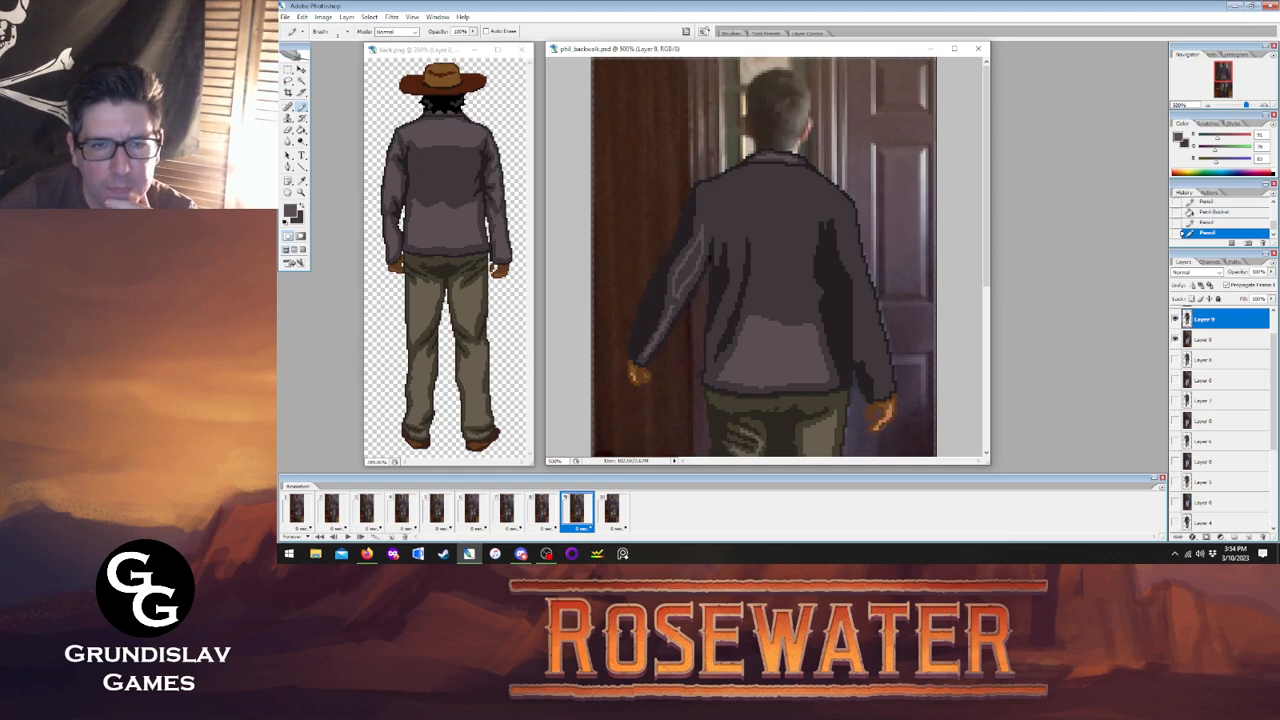
{"action": "left_click", "coordinate": [548, 512]}
{"action": "left_click", "coordinate": [572, 500]}
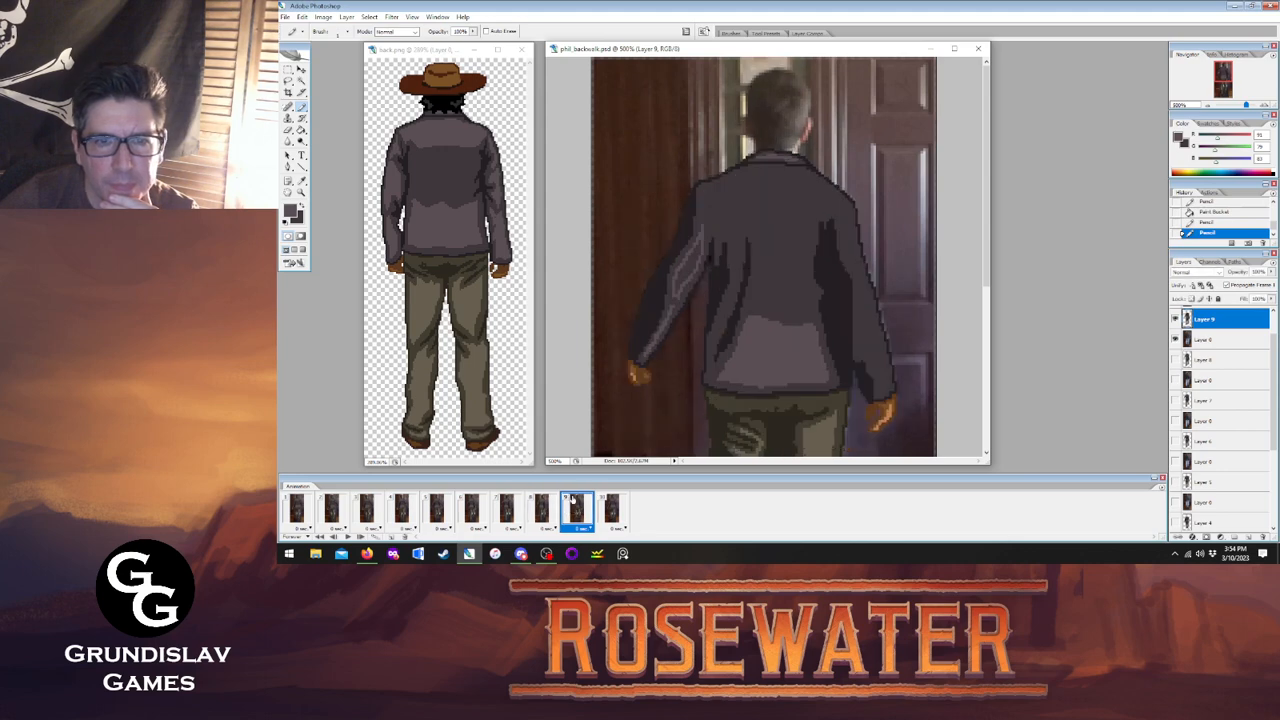
Pencil the outline of the right sleeve highlight on the frame 9 jacket, down to the cuff, checking against the neighbouring frames.
{"action": "left_click", "coordinate": [610, 510]}
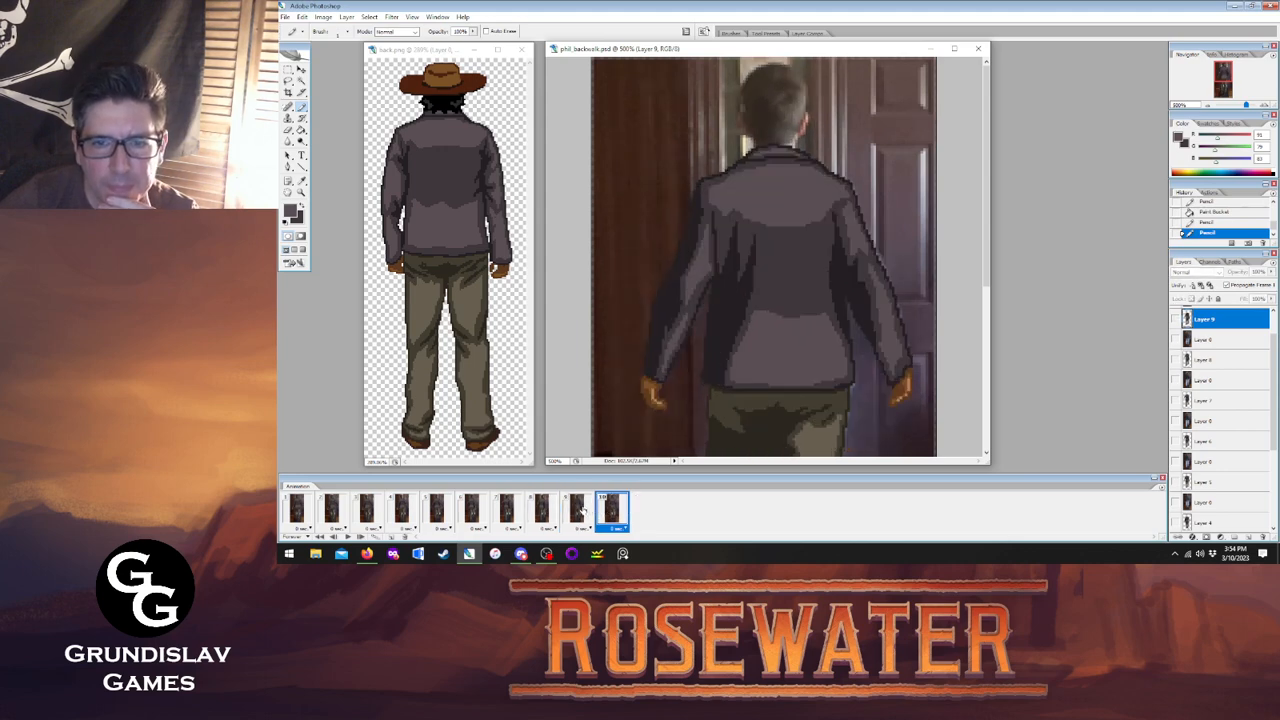
{"action": "left_click", "coordinate": [579, 510]}
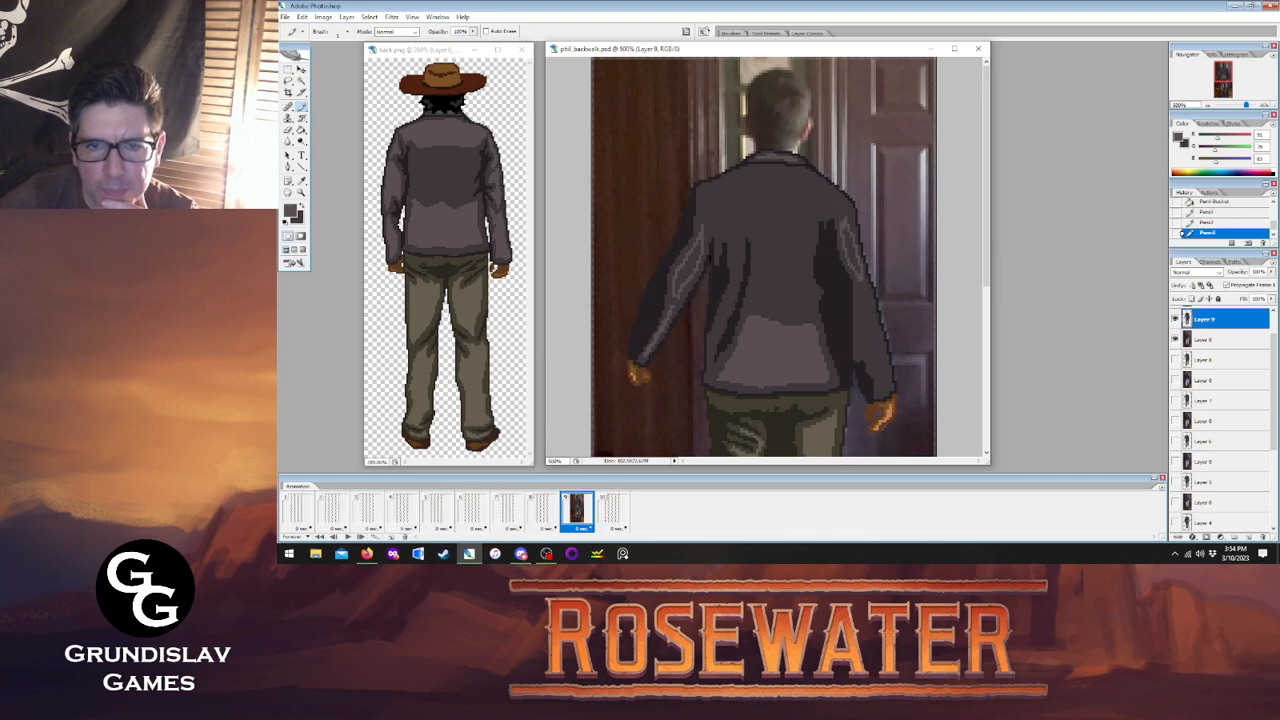
{"action": "left_click", "coordinate": [545, 510]}
{"action": "left_click", "coordinate": [577, 510]}
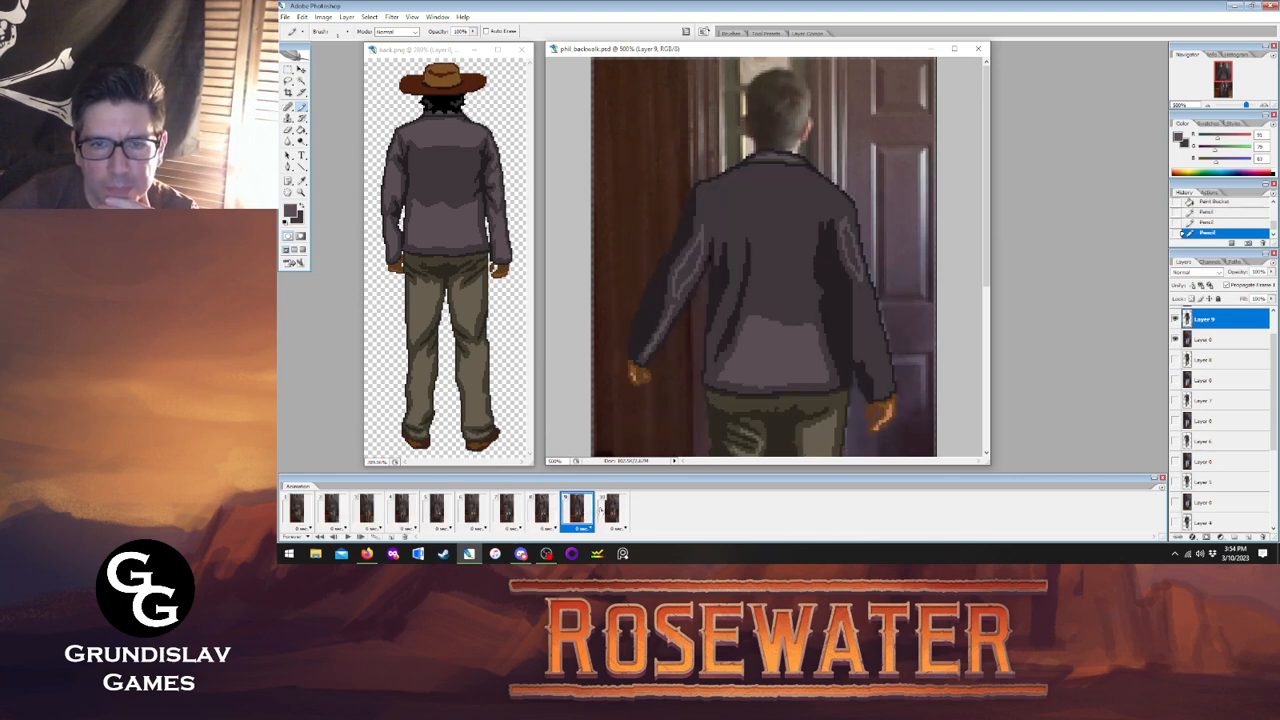
{"action": "left_click", "coordinate": [610, 510]}
{"action": "left_click", "coordinate": [577, 510]}
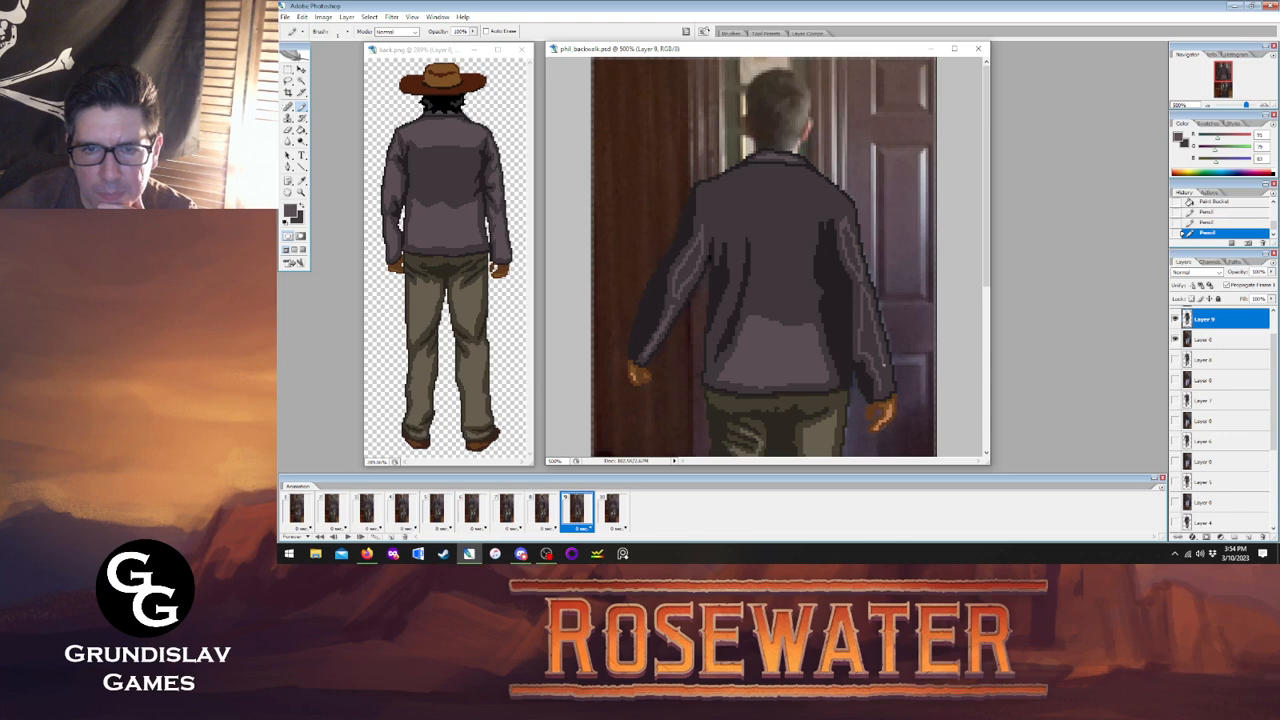
Fill the outlined highlights on both sleeves of the frame 9 jacket and compare them with frames 8 and 10.
{"action": "key", "text": "g"}
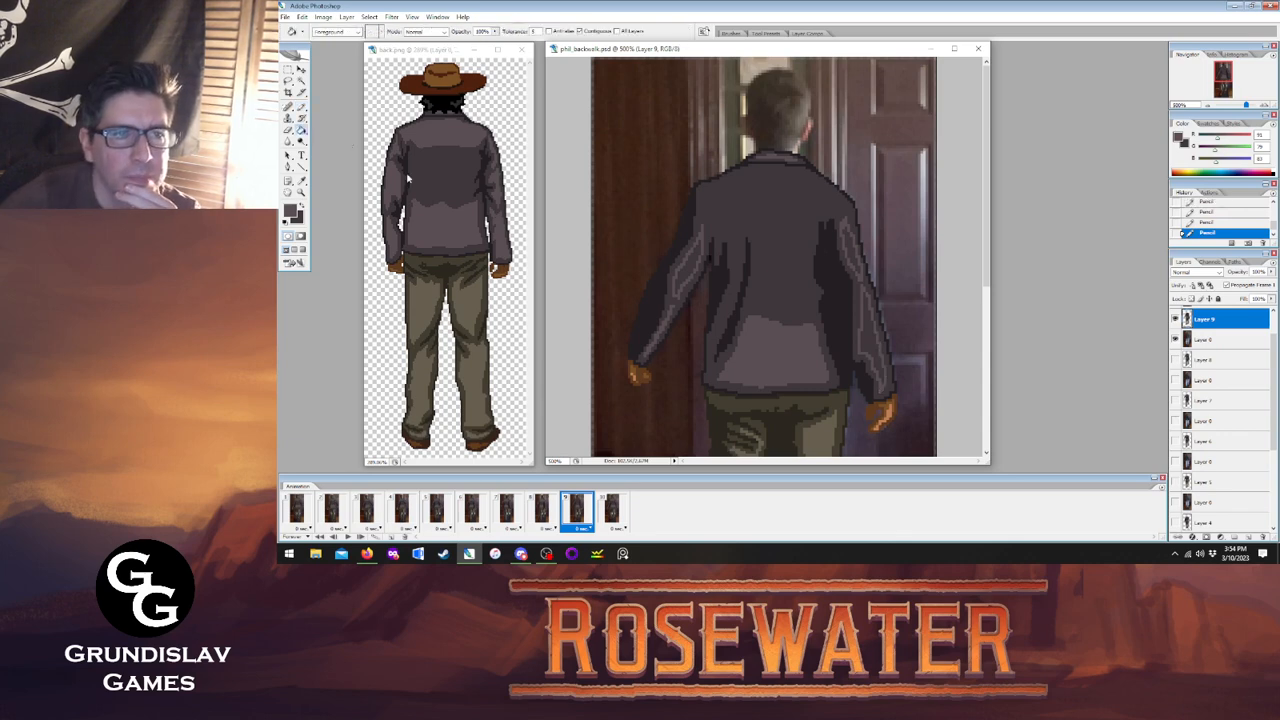
{"action": "left_click", "coordinate": [686, 265]}
{"action": "left_click", "coordinate": [850, 250]}
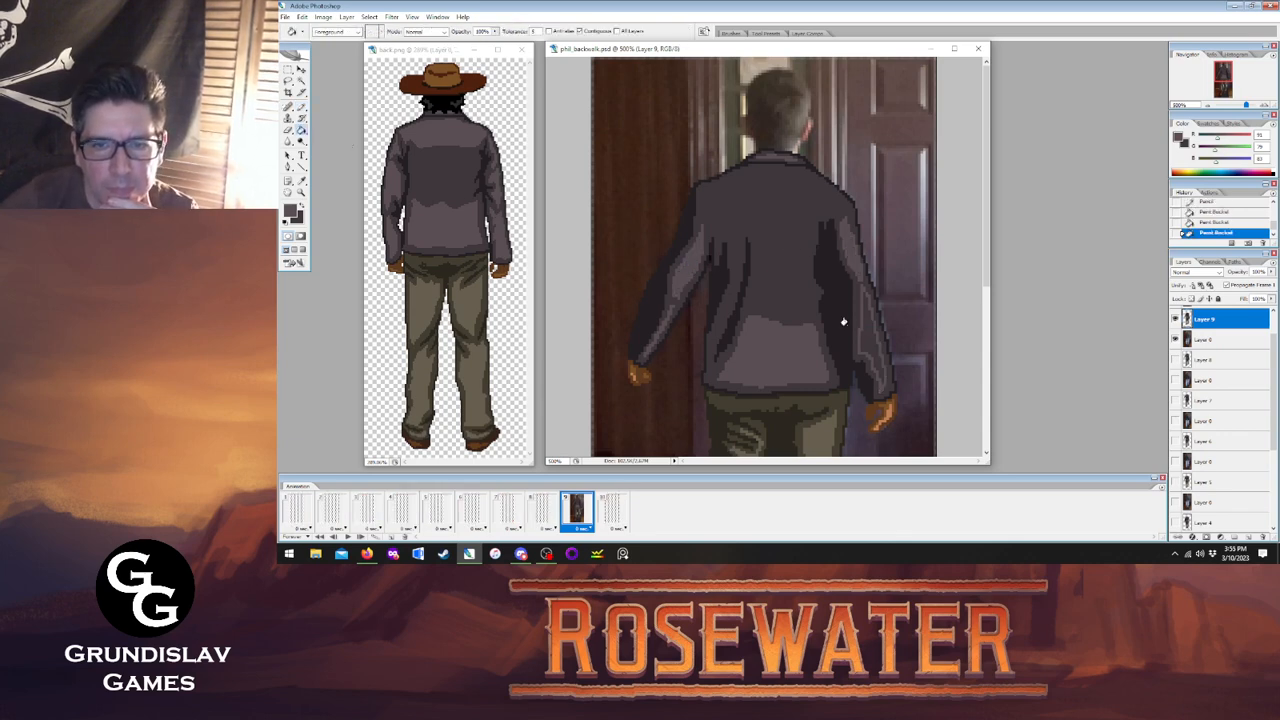
{"action": "left_click", "coordinate": [868, 330]}
{"action": "left_click", "coordinate": [543, 512]}
{"action": "left_click", "coordinate": [578, 513]}
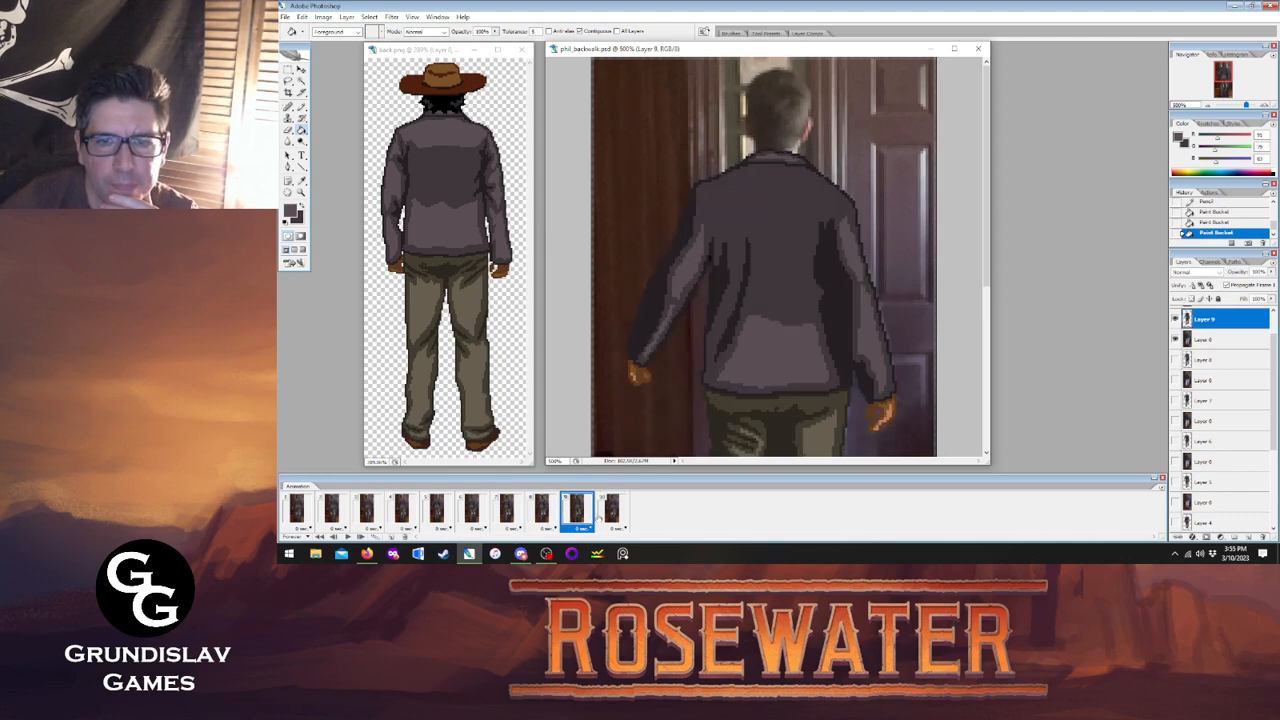
{"action": "left_click", "coordinate": [611, 512]}
{"action": "left_click", "coordinate": [578, 514]}
Pencil the upper edge of the upper-back highlight along the shoulders of the frame 9 jacket, using the neighbouring frames as reference.
{"action": "left_click", "coordinate": [301, 107]}
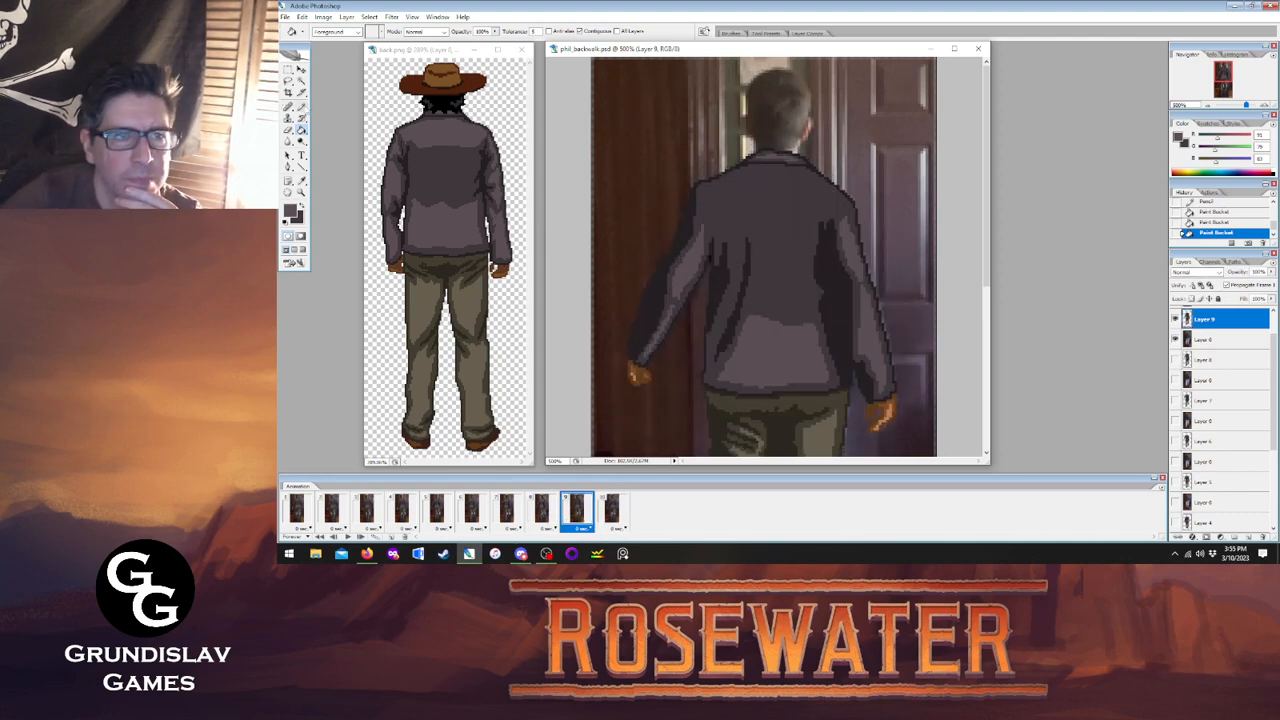
{"action": "left_click", "coordinate": [543, 512]}
{"action": "left_click", "coordinate": [582, 515]}
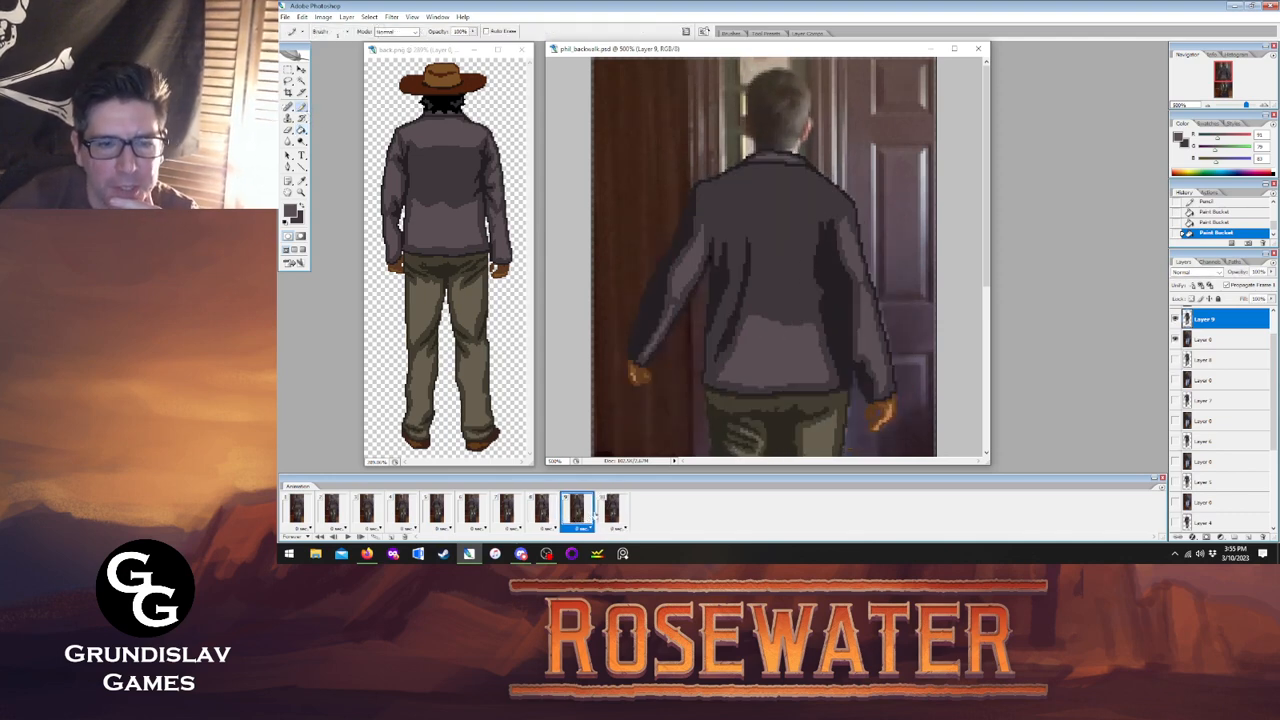
{"action": "left_click", "coordinate": [609, 512]}
{"action": "left_click", "coordinate": [578, 513]}
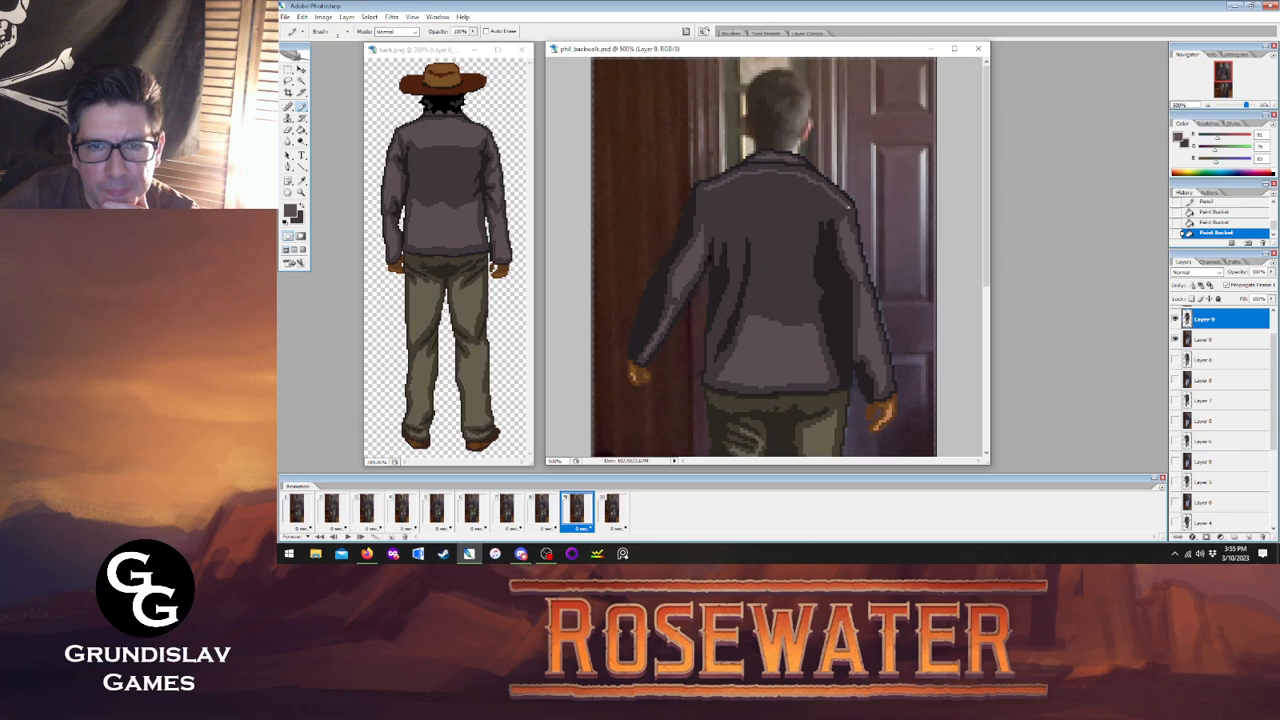
{"action": "left_click", "coordinate": [706, 188]}
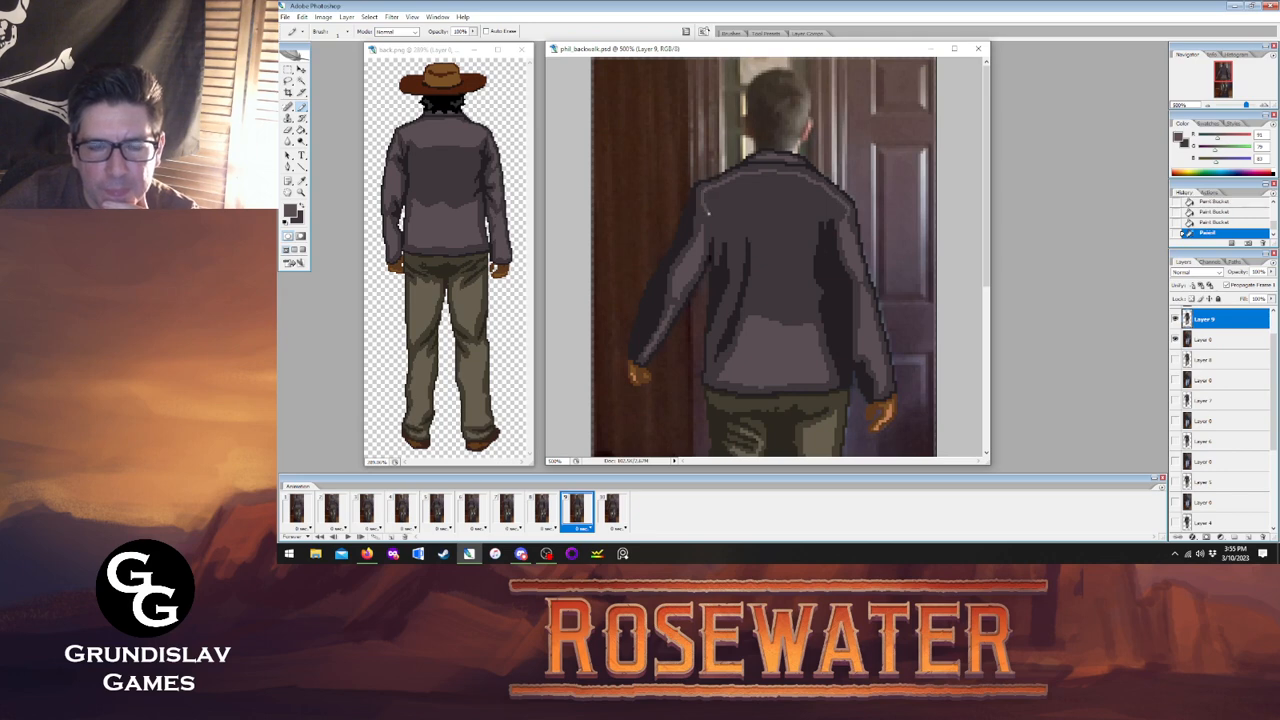
Pencil the curved lower edge of the upper-back highlight across the frame 9 jacket, closing the outline and matching frames 8 and 10.
{"action": "left_click", "coordinate": [708, 213]}
{"action": "left_click", "coordinate": [609, 512]}
{"action": "left_click", "coordinate": [578, 513]}
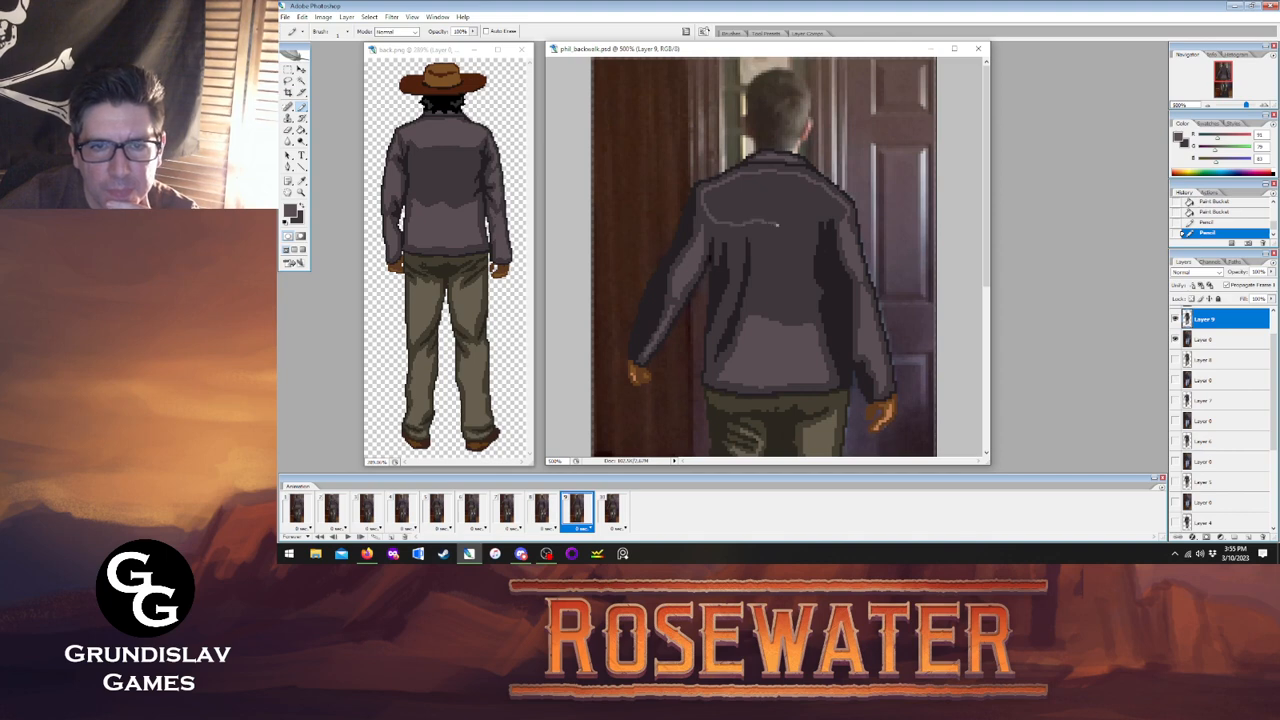
{"action": "left_click", "coordinate": [834, 215]}
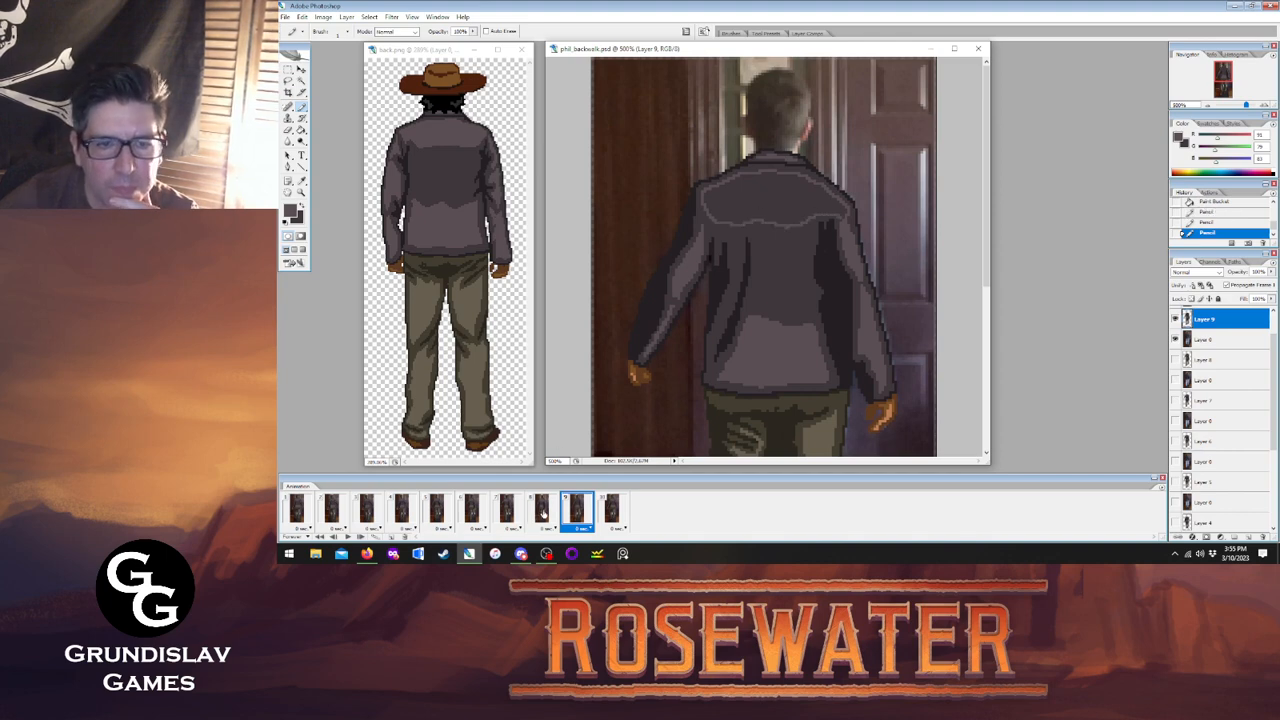
{"action": "left_click", "coordinate": [542, 513]}
{"action": "left_click", "coordinate": [567, 511]}
{"action": "left_click", "coordinate": [544, 513]}
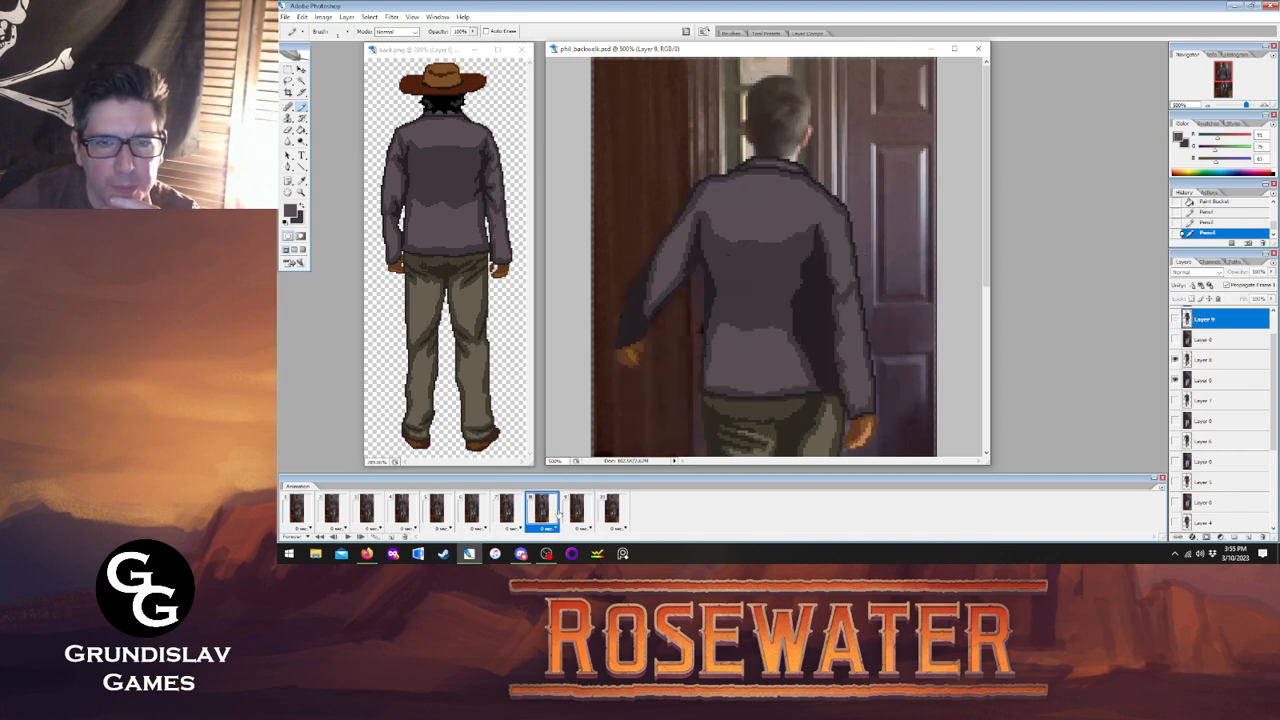
{"action": "left_click", "coordinate": [567, 512]}
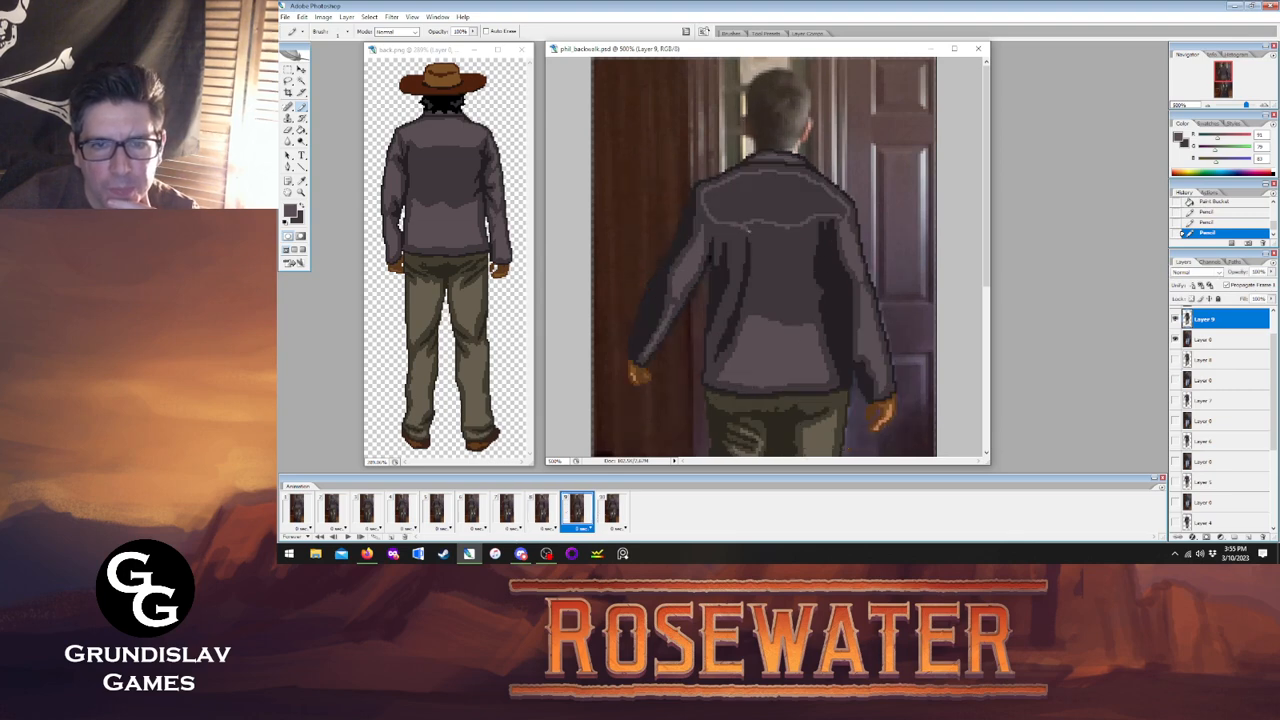
{"action": "left_click", "coordinate": [798, 227]}
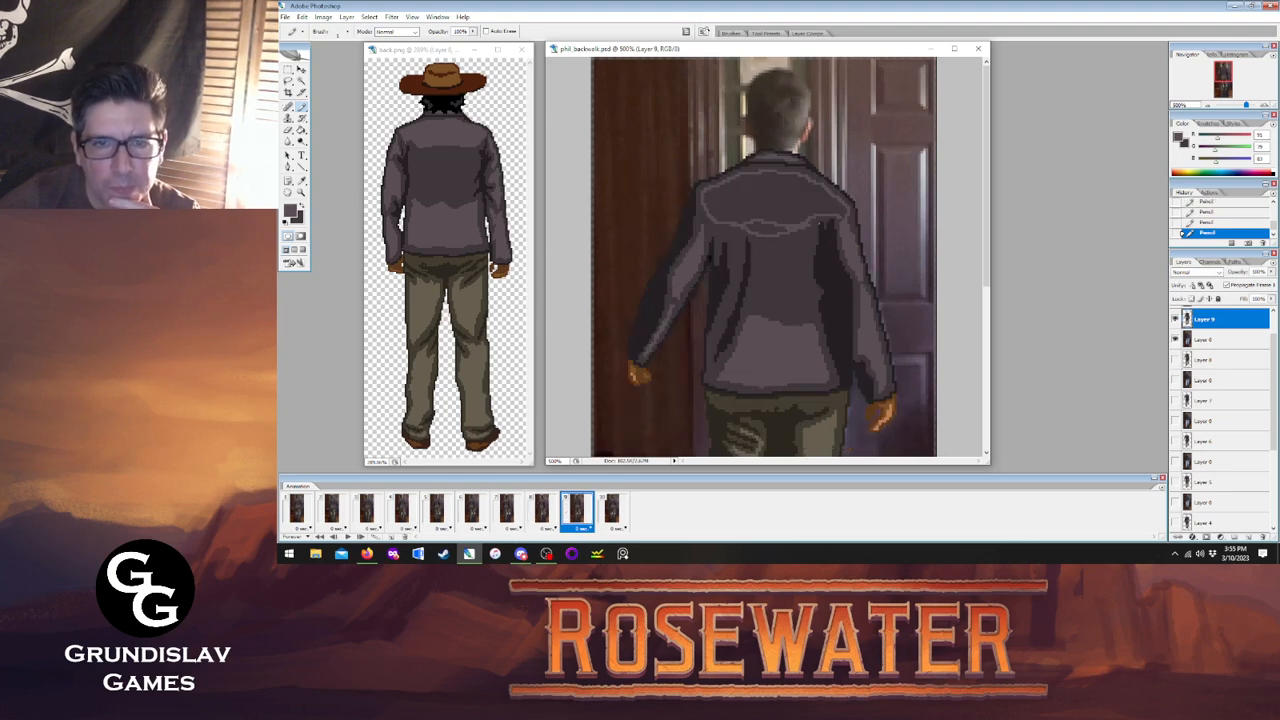
{"action": "left_click", "coordinate": [606, 508]}
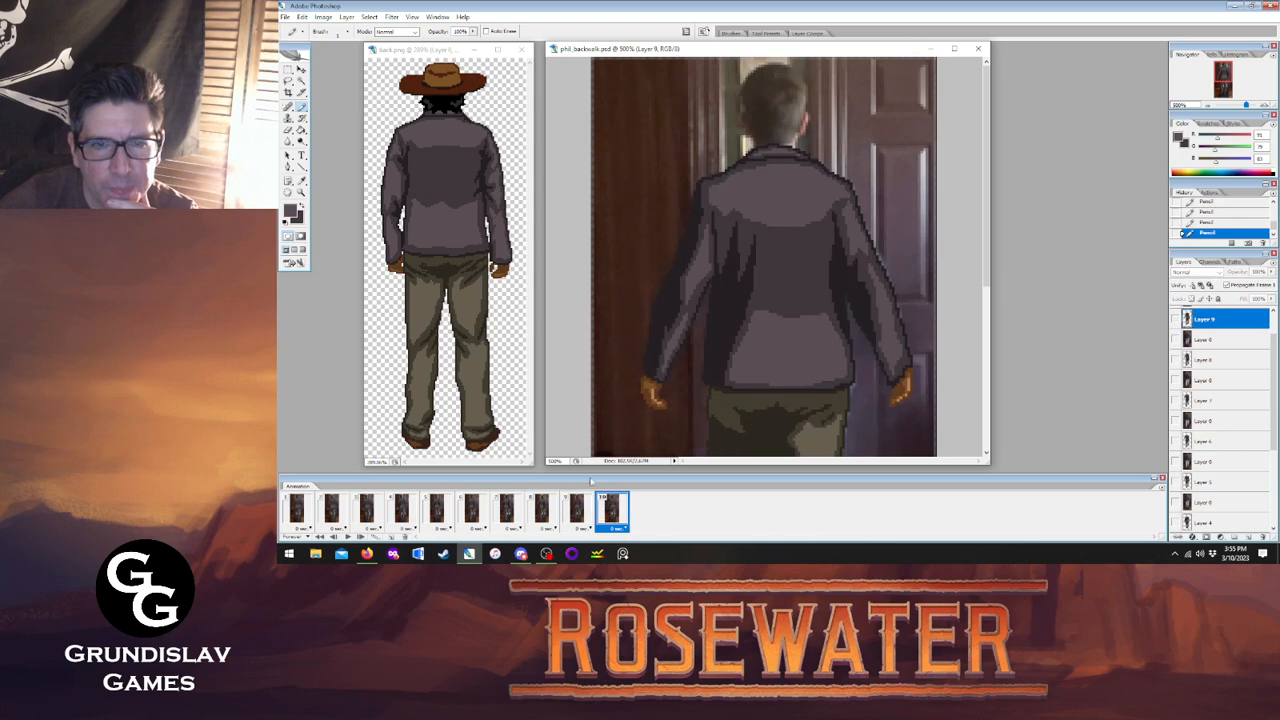
Fill the upper-back outline on the frame 9 jacket with the highlight colour and check it against the other frames.
{"action": "left_click", "coordinate": [302, 131]}
{"action": "left_click", "coordinate": [577, 510]}
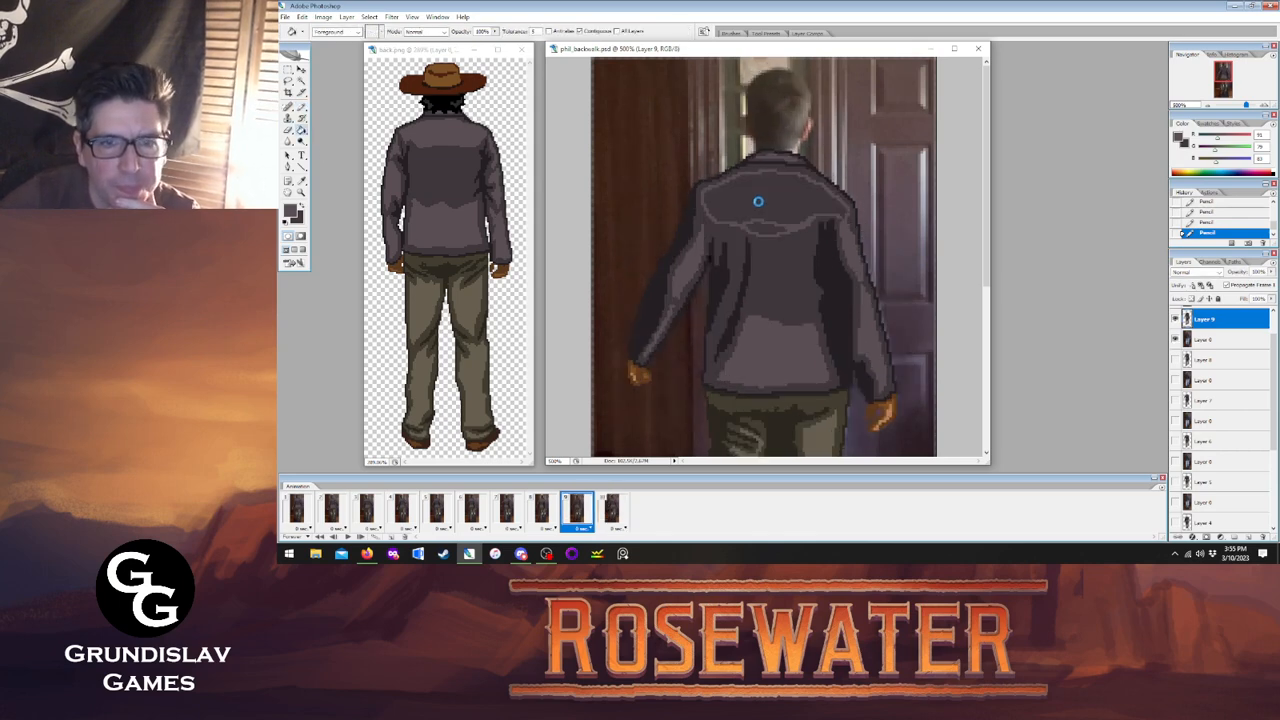
{"action": "left_click", "coordinate": [757, 222]}
{"action": "left_click", "coordinate": [608, 510]}
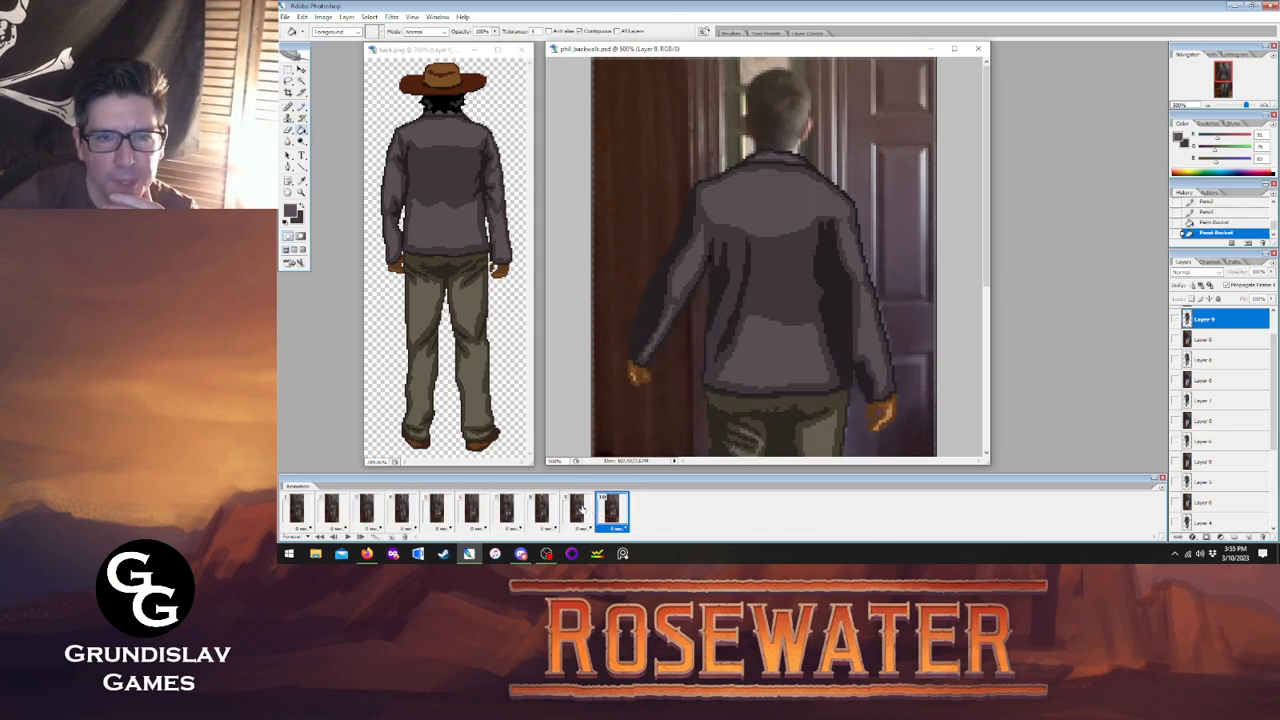
{"action": "left_click", "coordinate": [543, 508]}
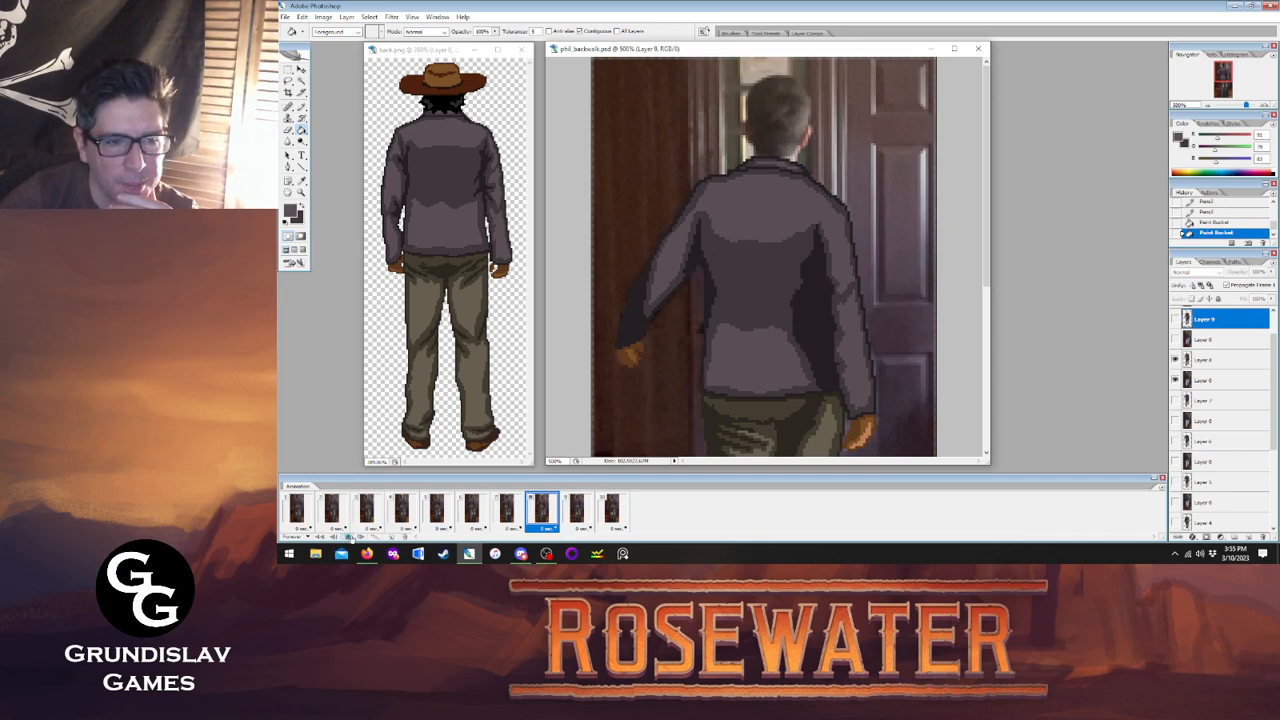
{"action": "left_click", "coordinate": [338, 515]}
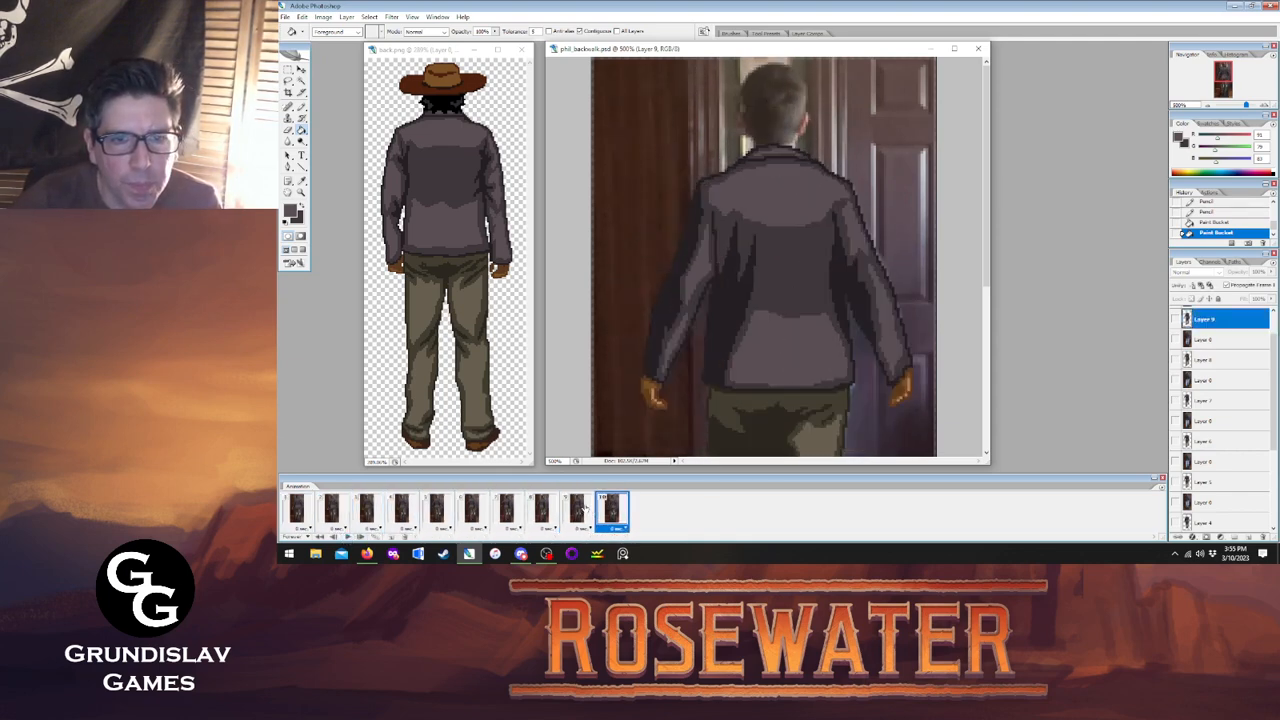
{"action": "left_click", "coordinate": [551, 507]}
{"action": "left_click", "coordinate": [580, 510]}
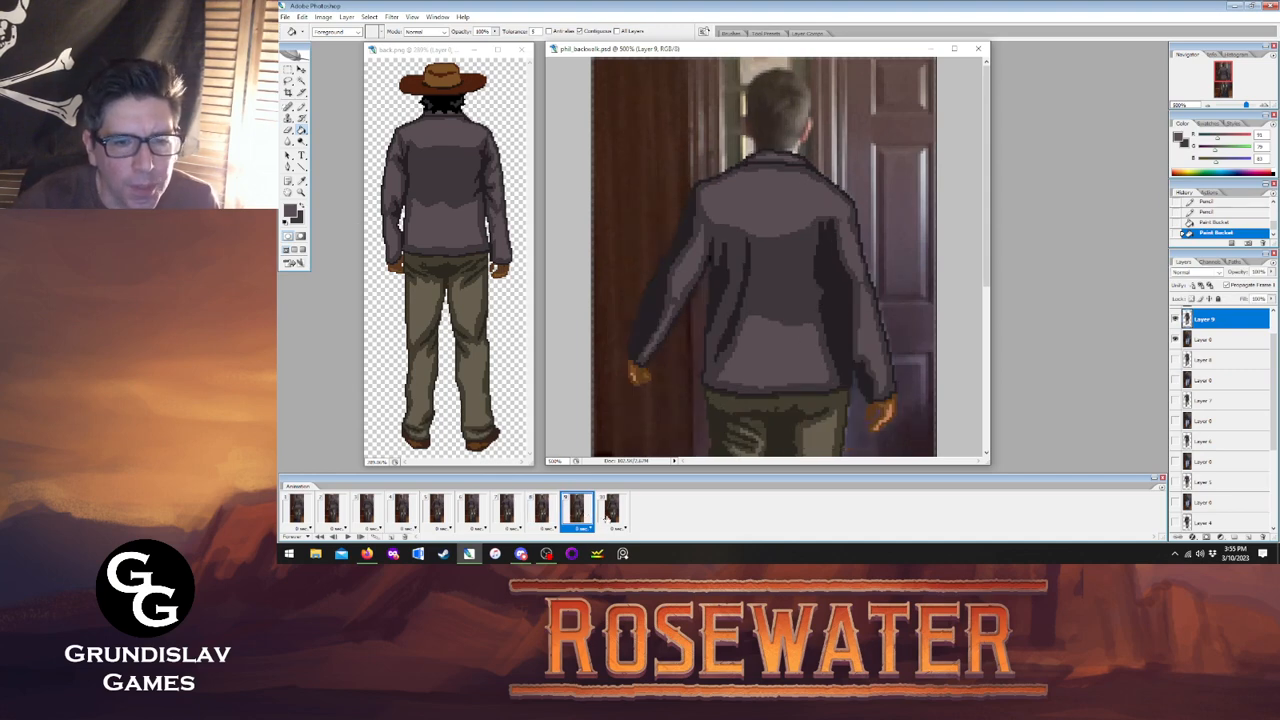
{"action": "left_click", "coordinate": [612, 510]}
{"action": "left_click", "coordinate": [578, 510]}
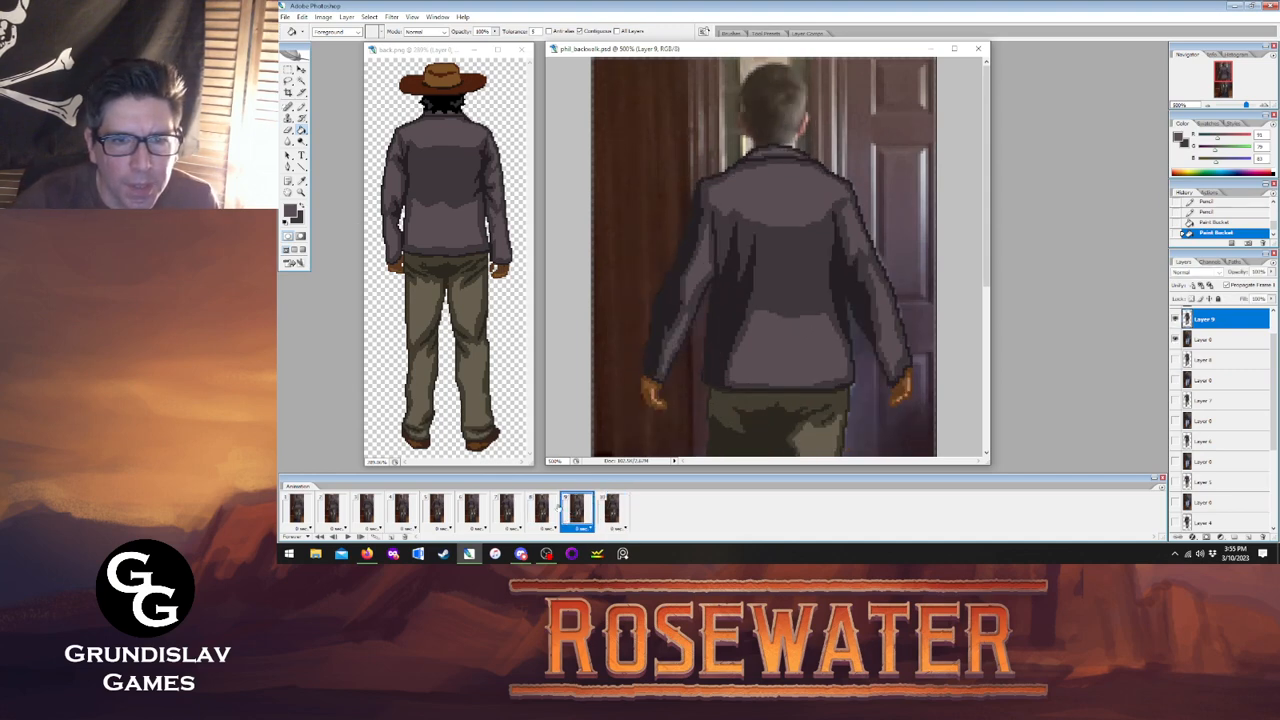
Sample the near-black outline colour and pencil a touch-up where the left sleeve meets the back on the frame 9 jacket.
{"action": "left_click", "coordinate": [301, 181]}
{"action": "left_click", "coordinate": [521, 213]}
{"action": "left_click", "coordinate": [301, 108]}
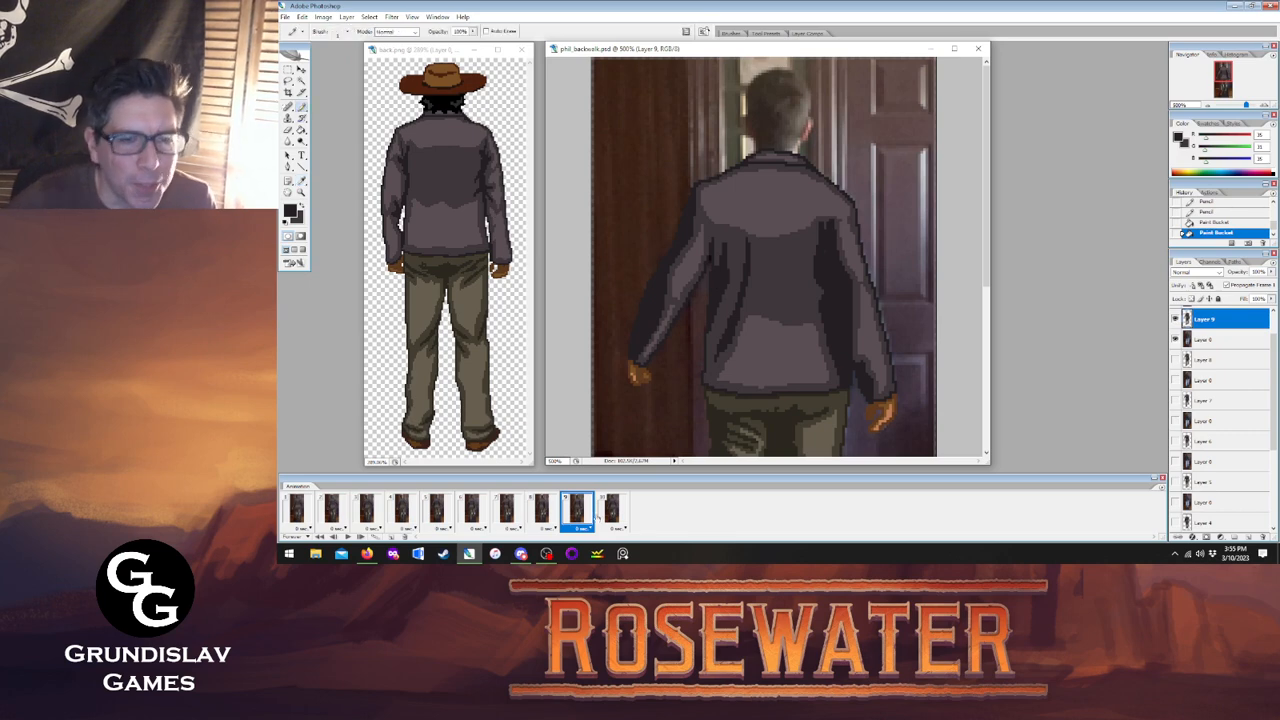
{"action": "left_click", "coordinate": [610, 510]}
{"action": "left_click", "coordinate": [580, 510]}
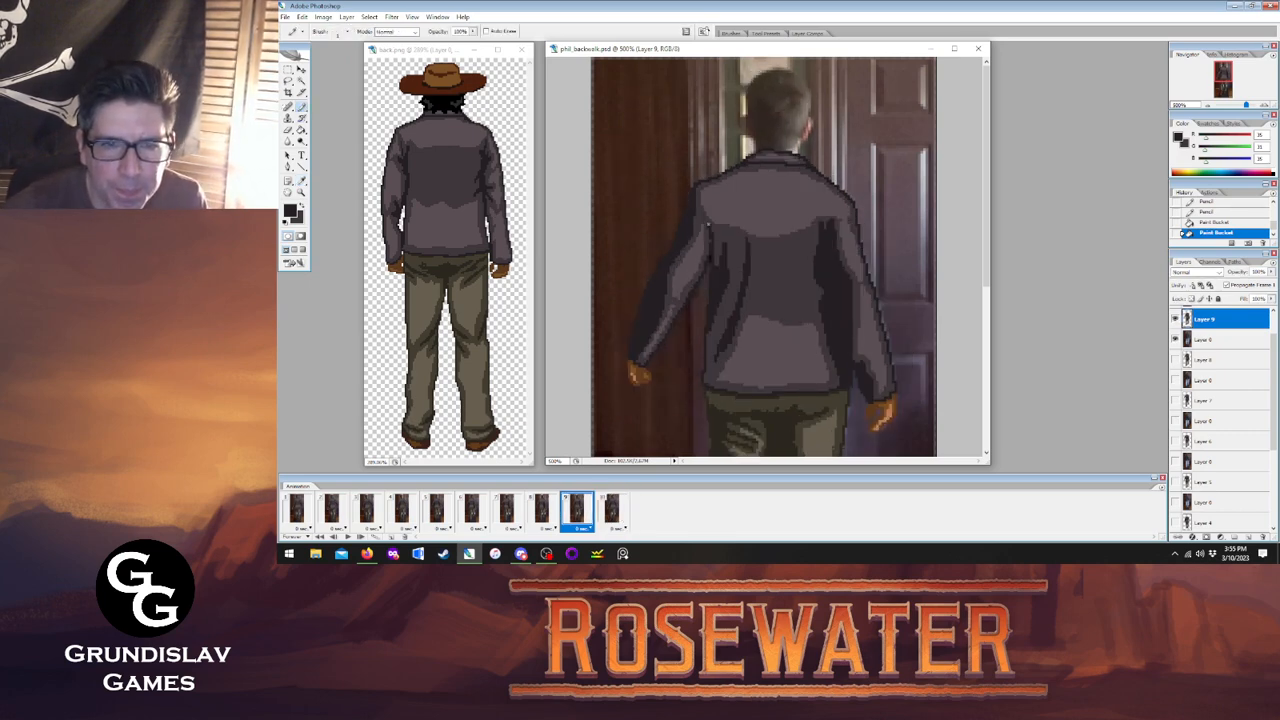
{"action": "left_click", "coordinate": [540, 509]}
{"action": "left_click", "coordinate": [576, 510]}
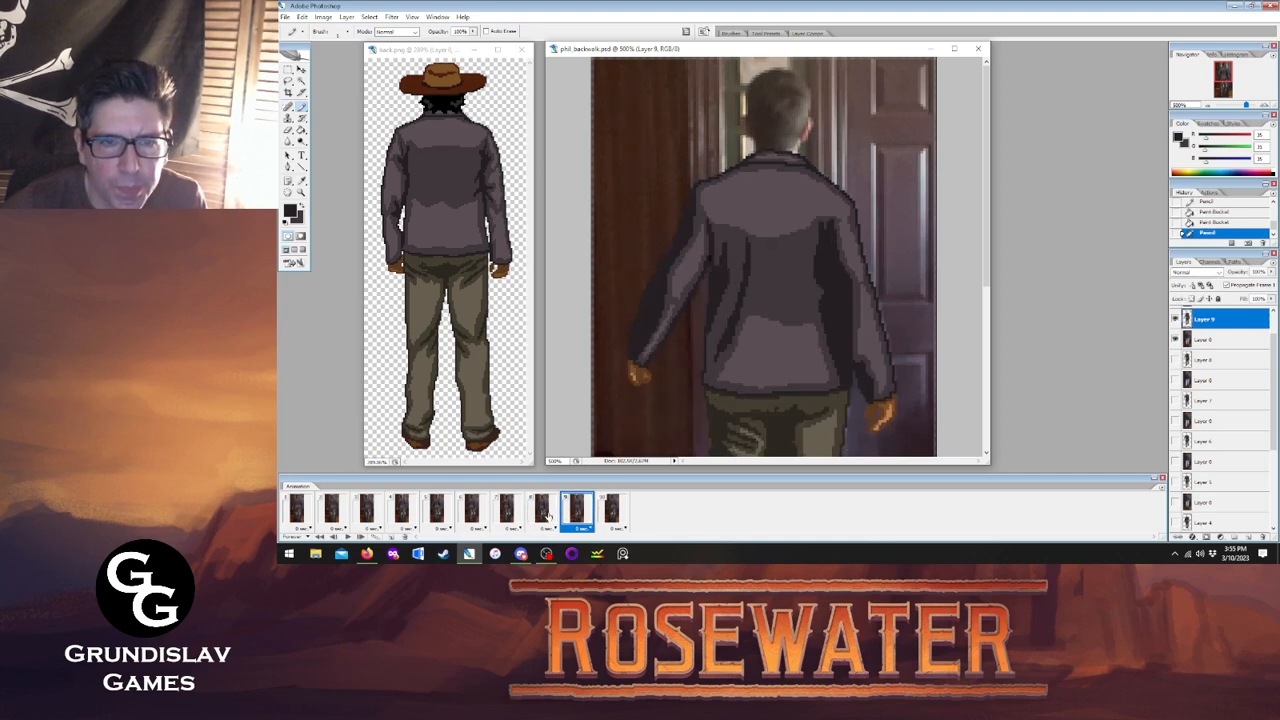
Return to frame 5, make Layer 5 active, sample the dark shading colour beside the left sleeve and pencil a touch-up on the jacket.
{"action": "left_click", "coordinate": [540, 510]}
{"action": "left_click", "coordinate": [506, 510]}
{"action": "left_click", "coordinate": [473, 510]}
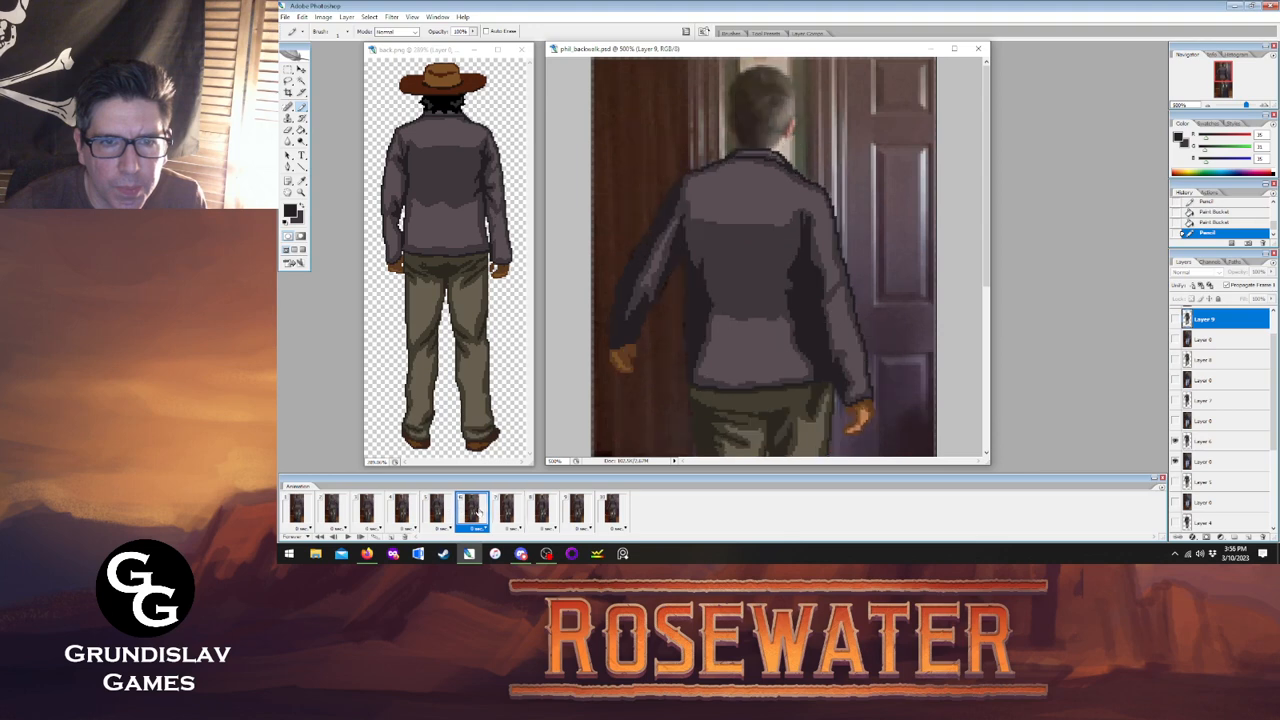
{"action": "left_click", "coordinate": [437, 510]}
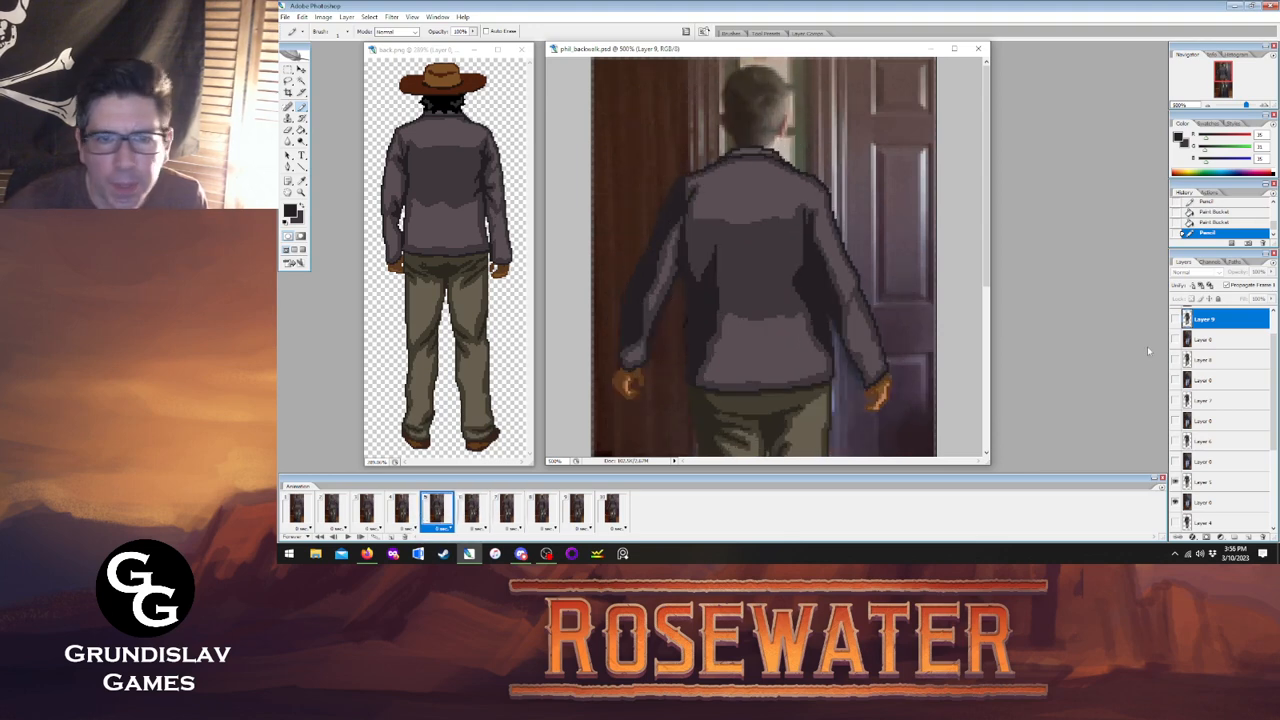
{"action": "left_click", "coordinate": [1217, 483]}
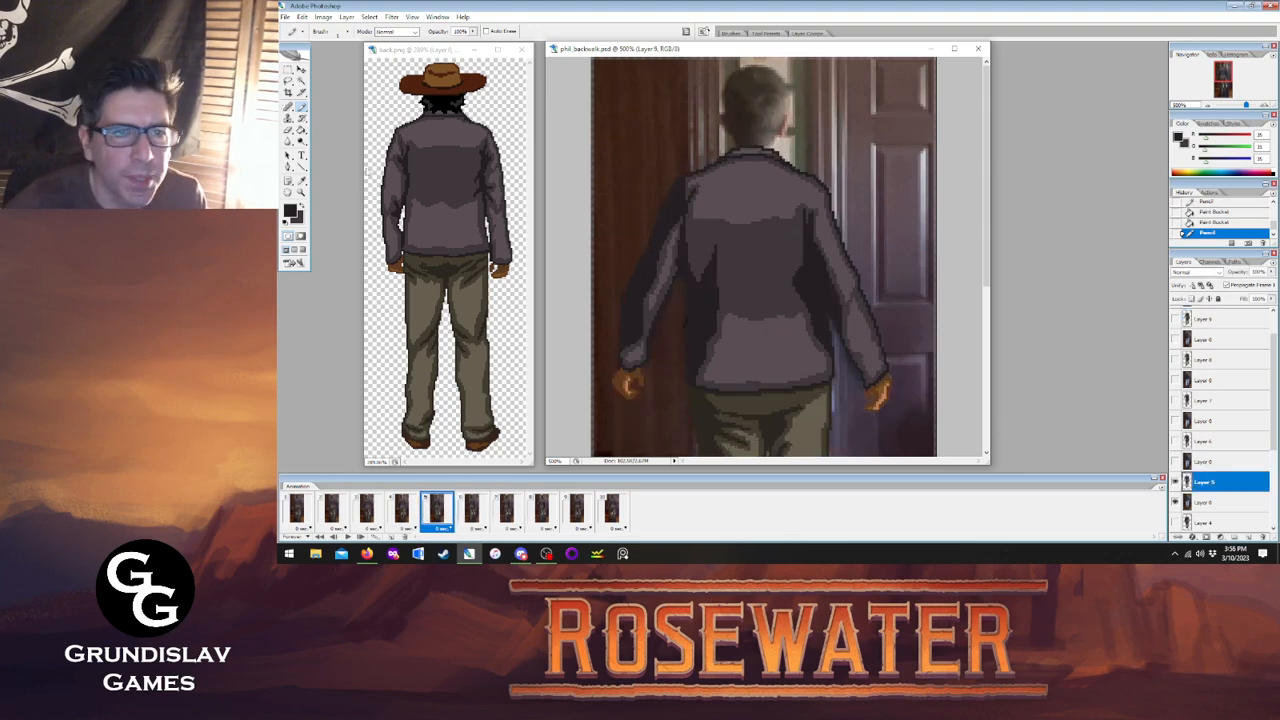
{"action": "left_click", "coordinate": [301, 180]}
{"action": "left_click", "coordinate": [707, 246]}
{"action": "key", "text": "b"}
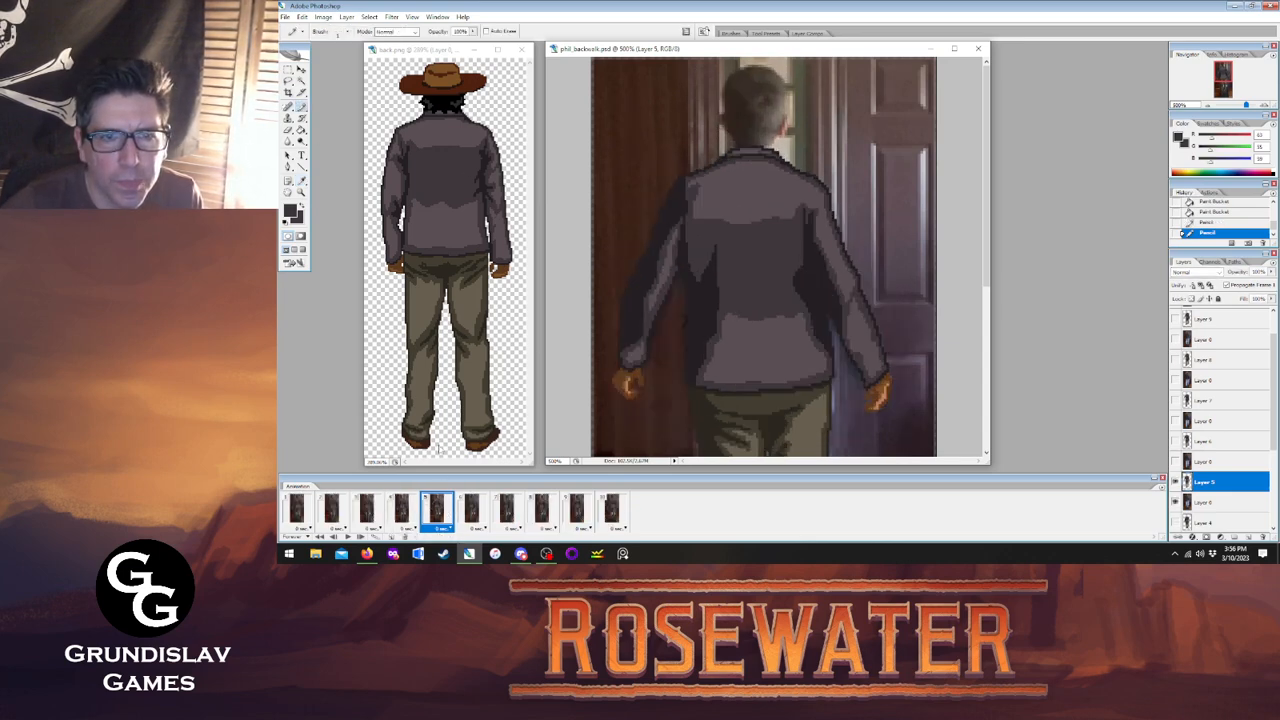
Sample the upper-back highlight colour and pencil a further touch-up on the frame 5 jacket.
{"action": "left_click", "coordinate": [302, 181]}
{"action": "left_click", "coordinate": [760, 192]}
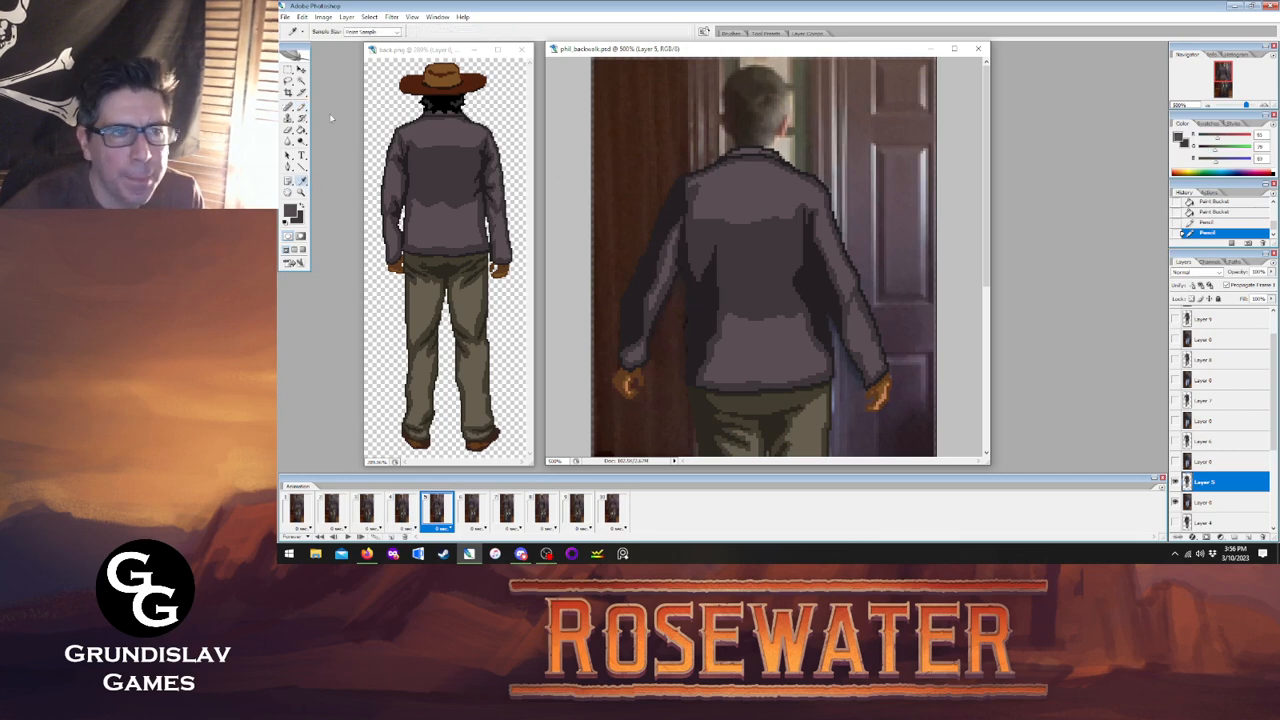
{"action": "left_click", "coordinate": [301, 106]}
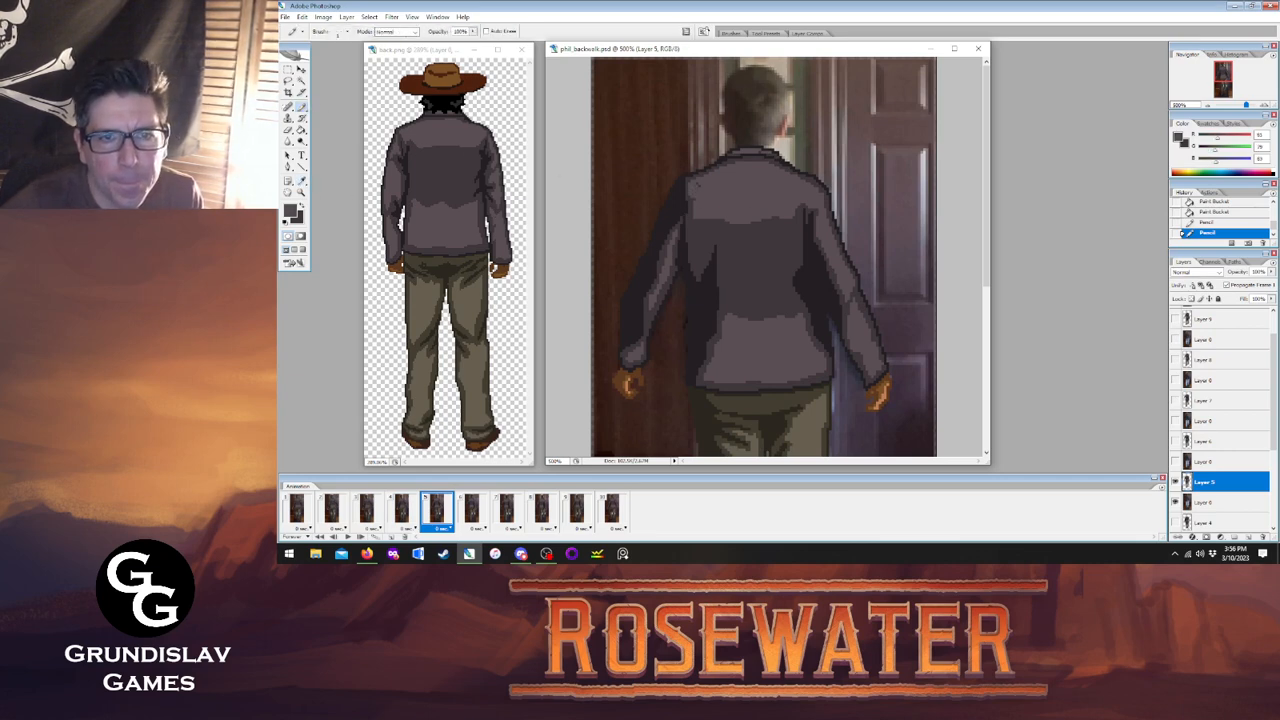
Review the back-walk animation in playback at 100% zoom and save phil_backwalk.psd.
{"action": "left_click", "coordinate": [401, 511]}
{"action": "left_click", "coordinate": [366, 511]}
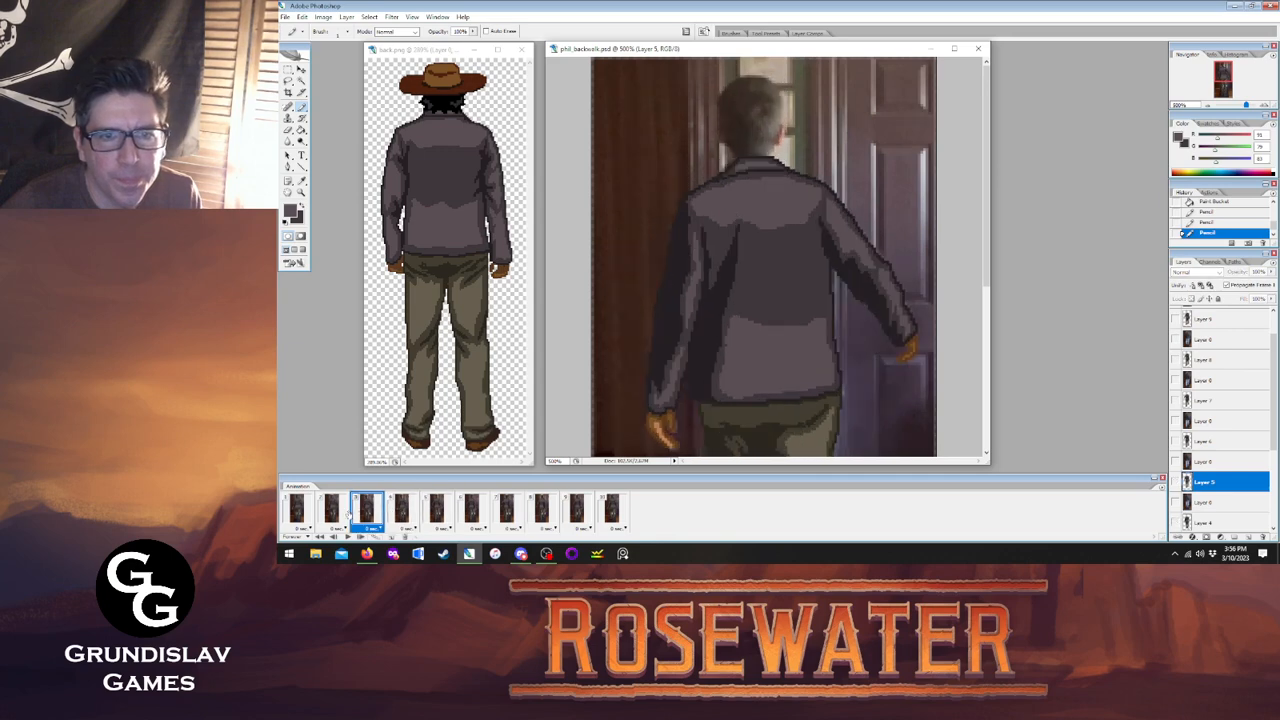
{"action": "left_click", "coordinate": [331, 511]}
{"action": "left_click", "coordinate": [297, 511]}
{"action": "left_click", "coordinate": [348, 537]}
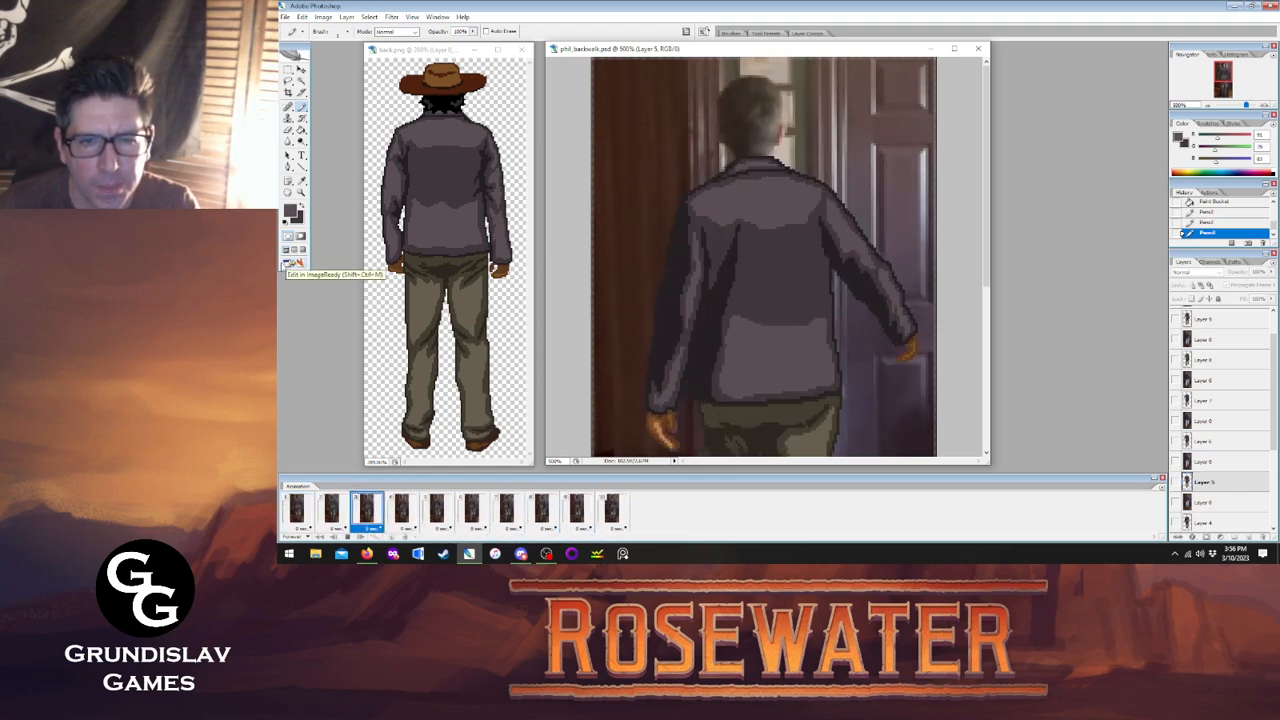
{"action": "left_click", "coordinate": [301, 191]}
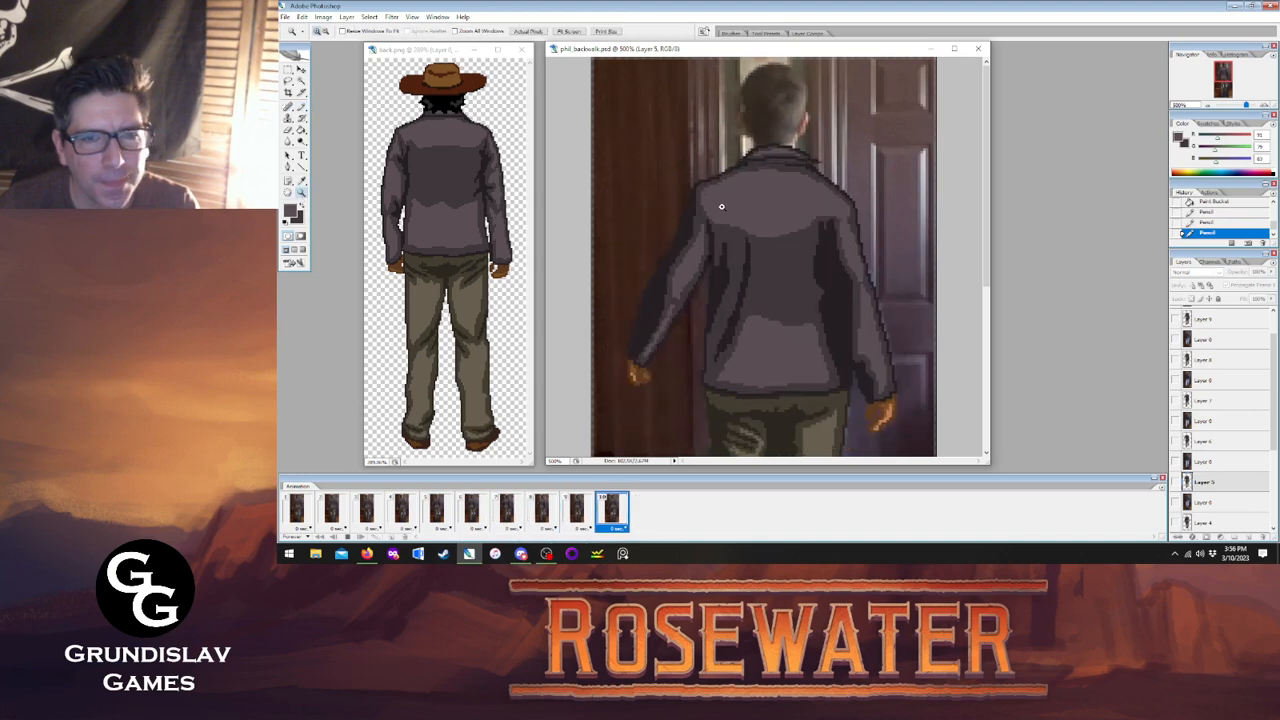
{"action": "right_click", "coordinate": [737, 214]}
{"action": "left_click", "coordinate": [762, 238]}
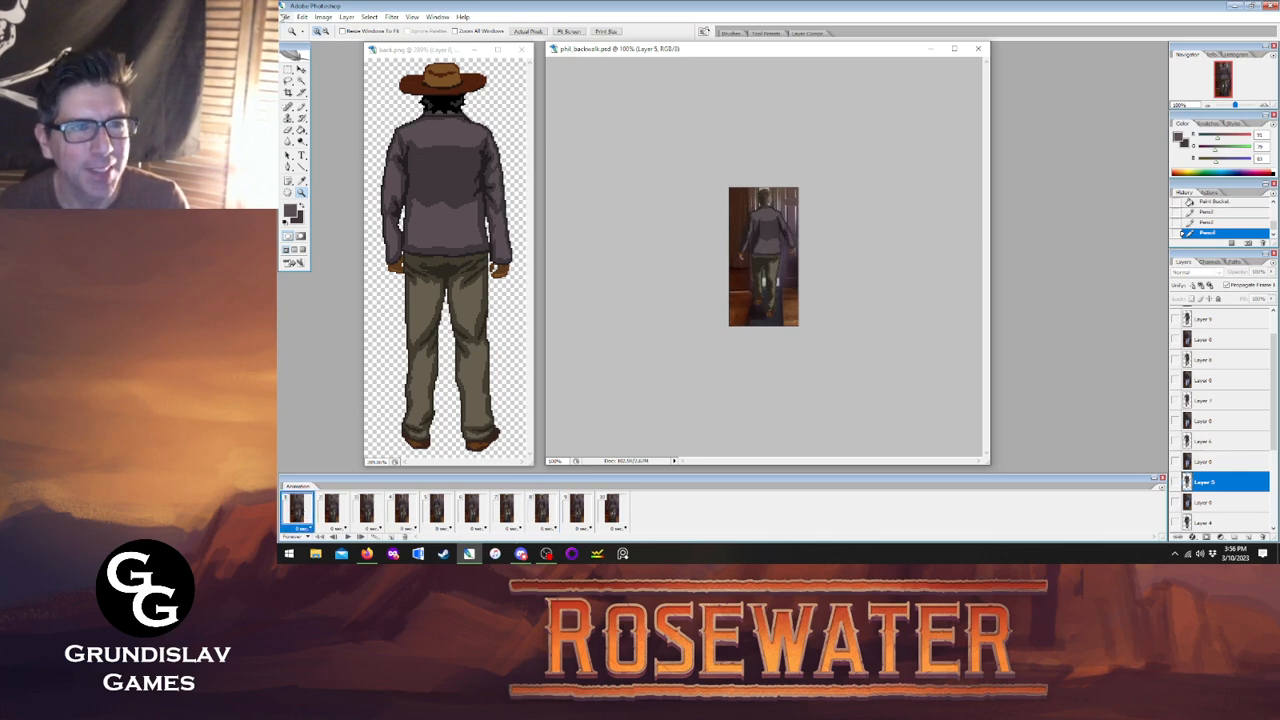
{"action": "left_click", "coordinate": [285, 17]}
{"action": "left_click", "coordinate": [309, 124]}
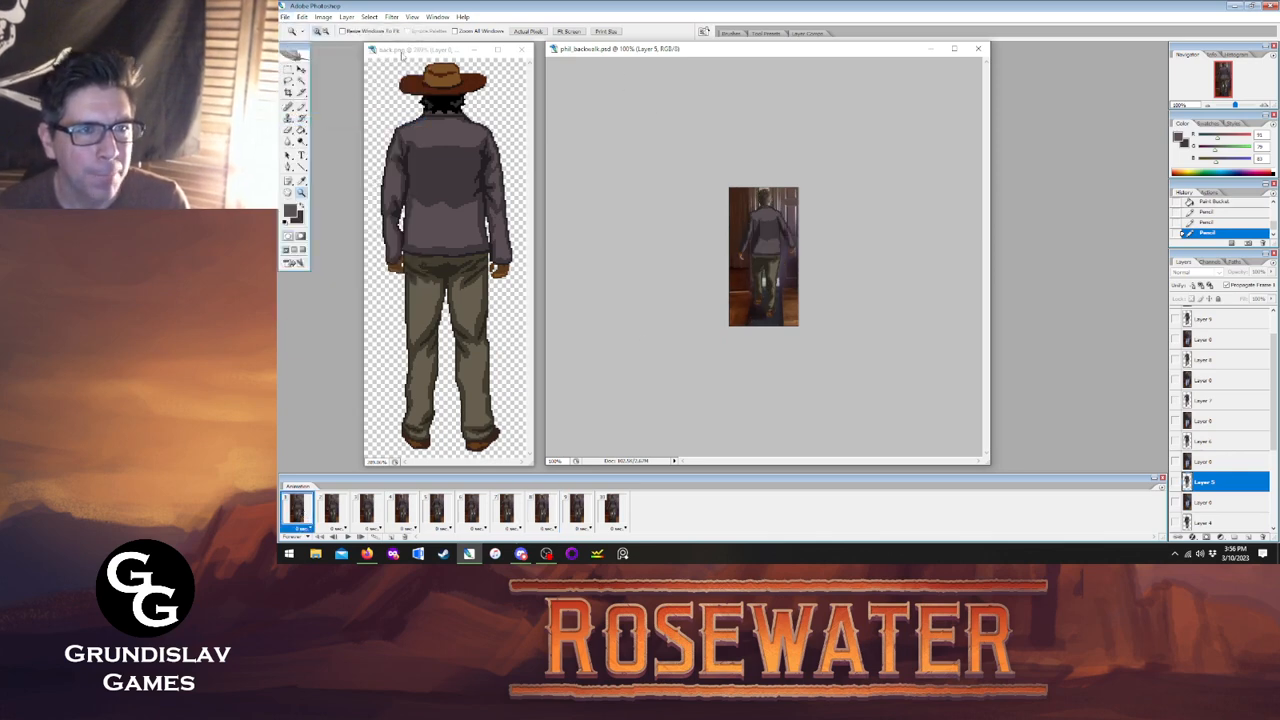
Browse the character's Speaking folder, including its Head and Body subfolders, for a reference image.
{"action": "left_click", "coordinate": [285, 17]}
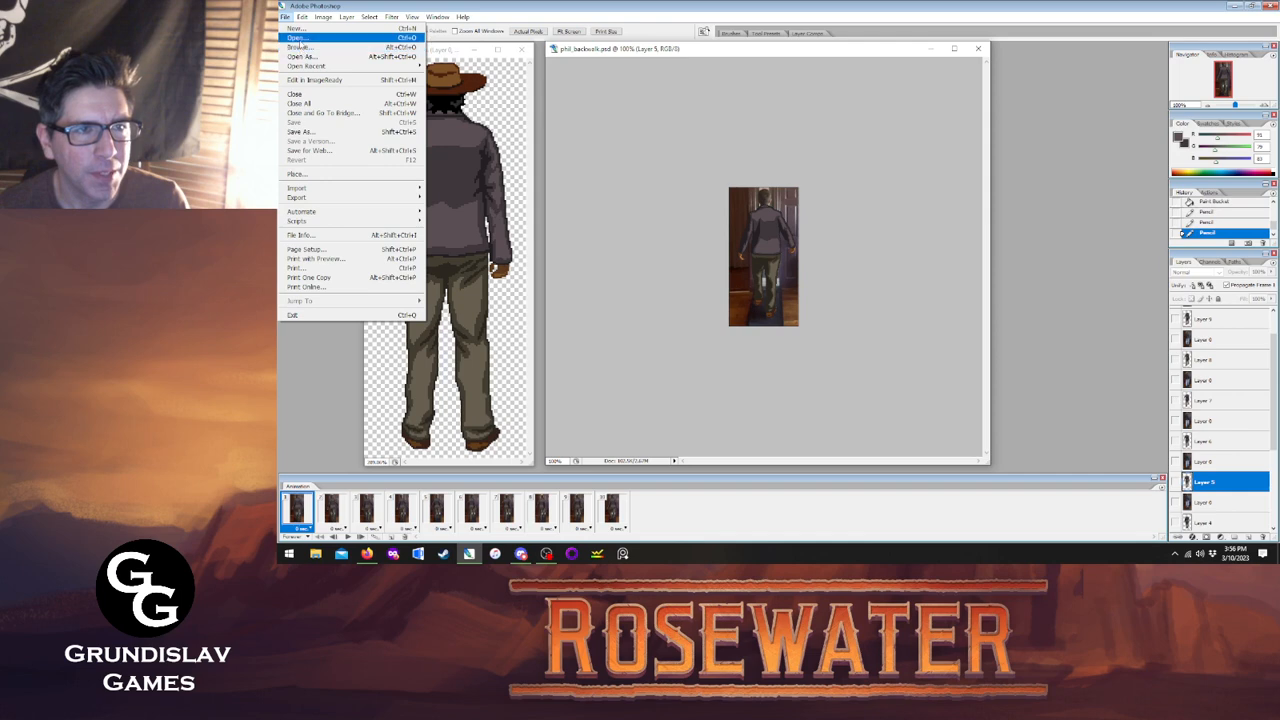
{"action": "left_click", "coordinate": [300, 38]}
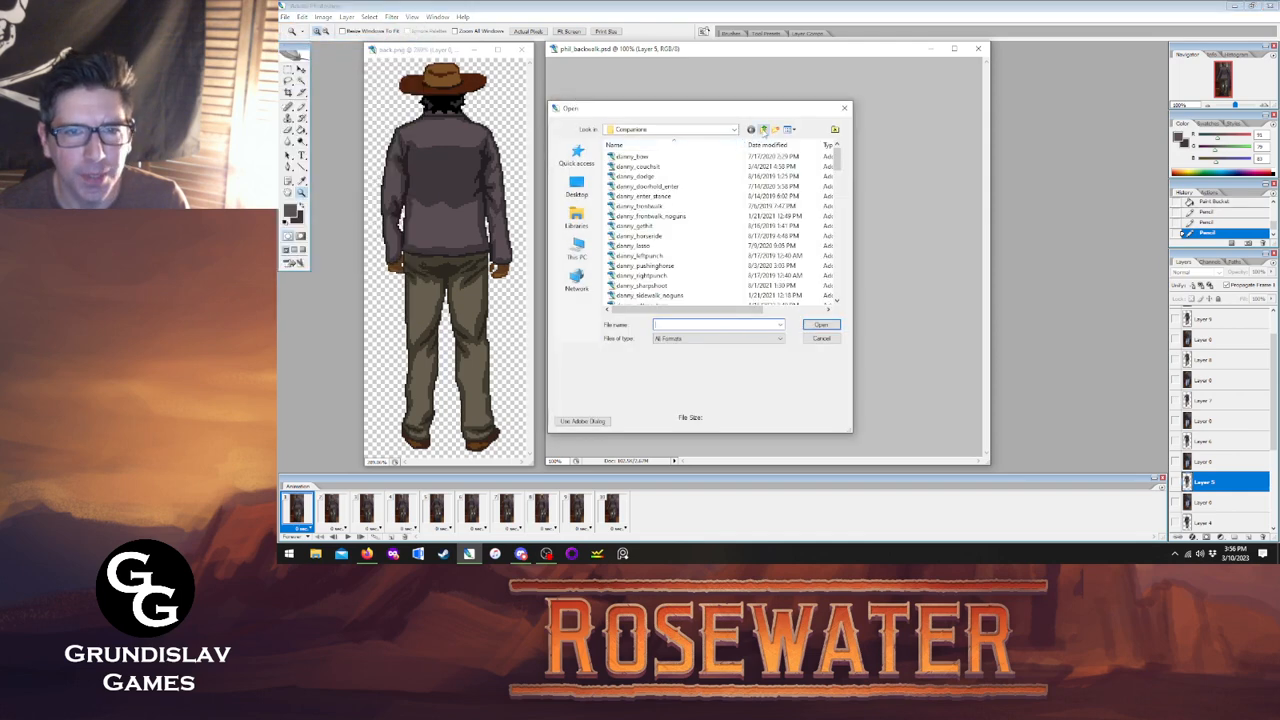
{"action": "left_click", "coordinate": [763, 130]}
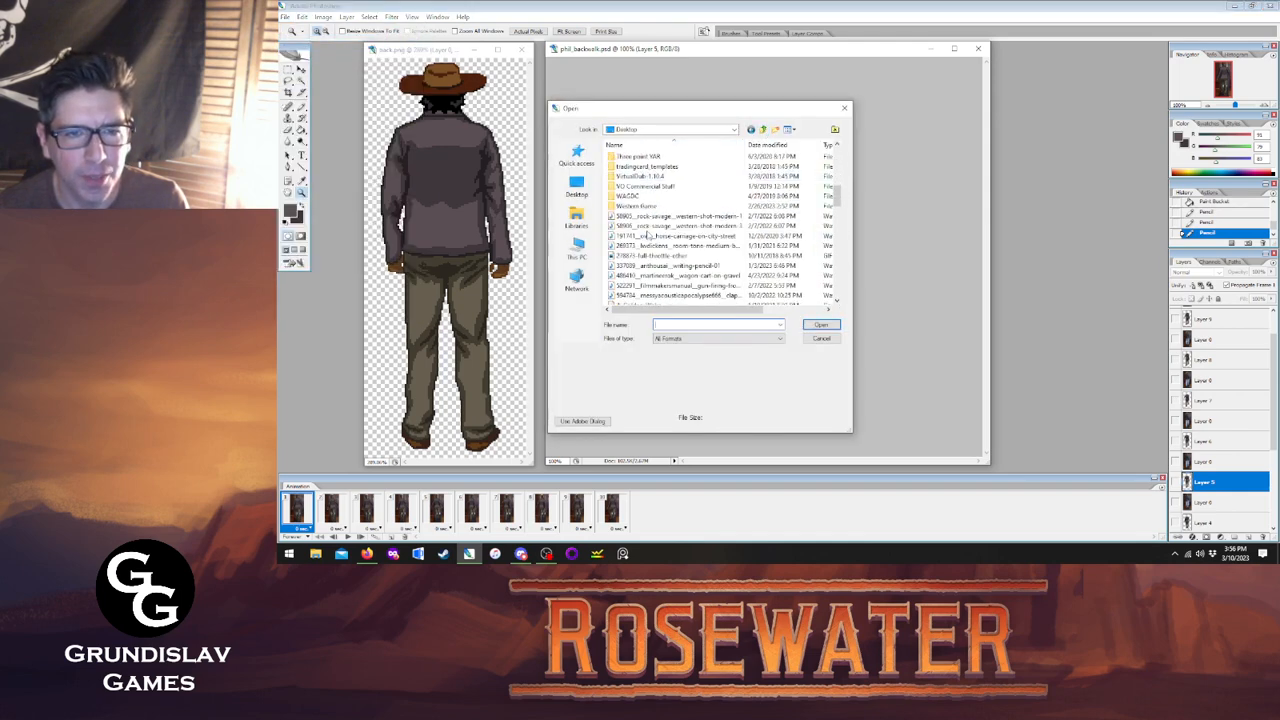
{"action": "scroll", "coordinate": [648, 235], "scroll_direction": "up", "scroll_amount": 3}
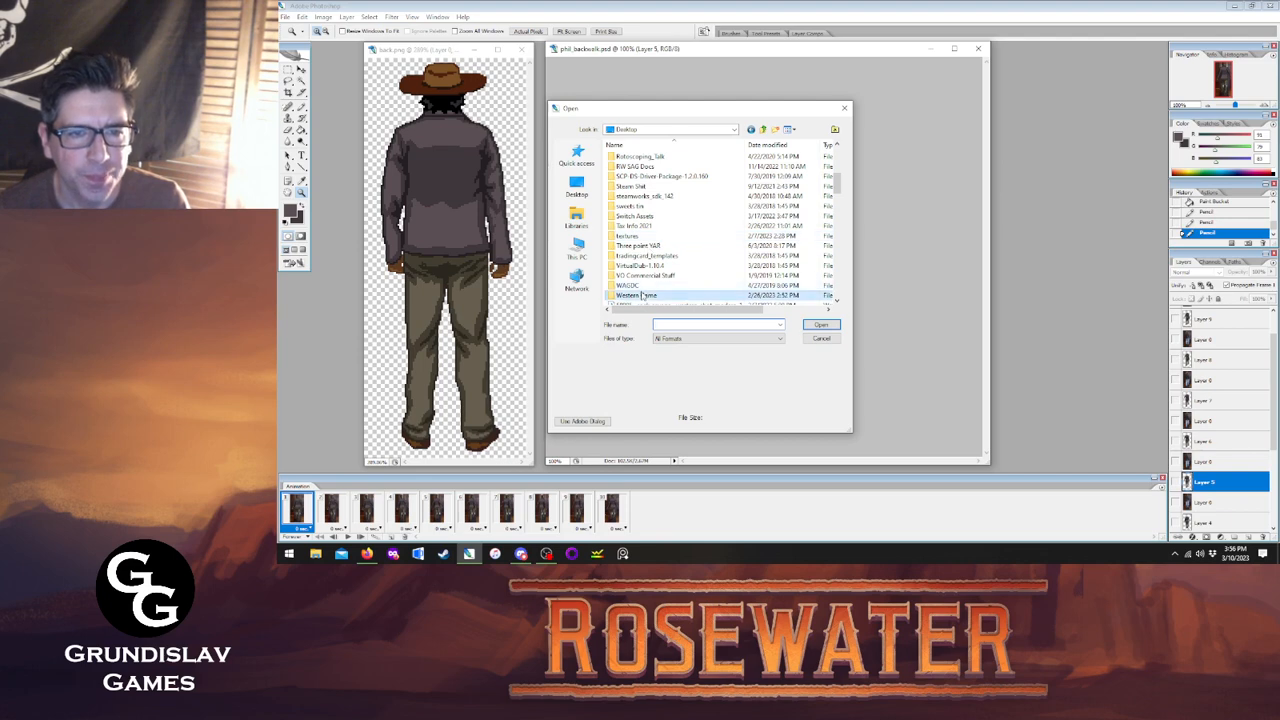
{"action": "double_click", "coordinate": [645, 296]}
{"action": "double_click", "coordinate": [634, 168]}
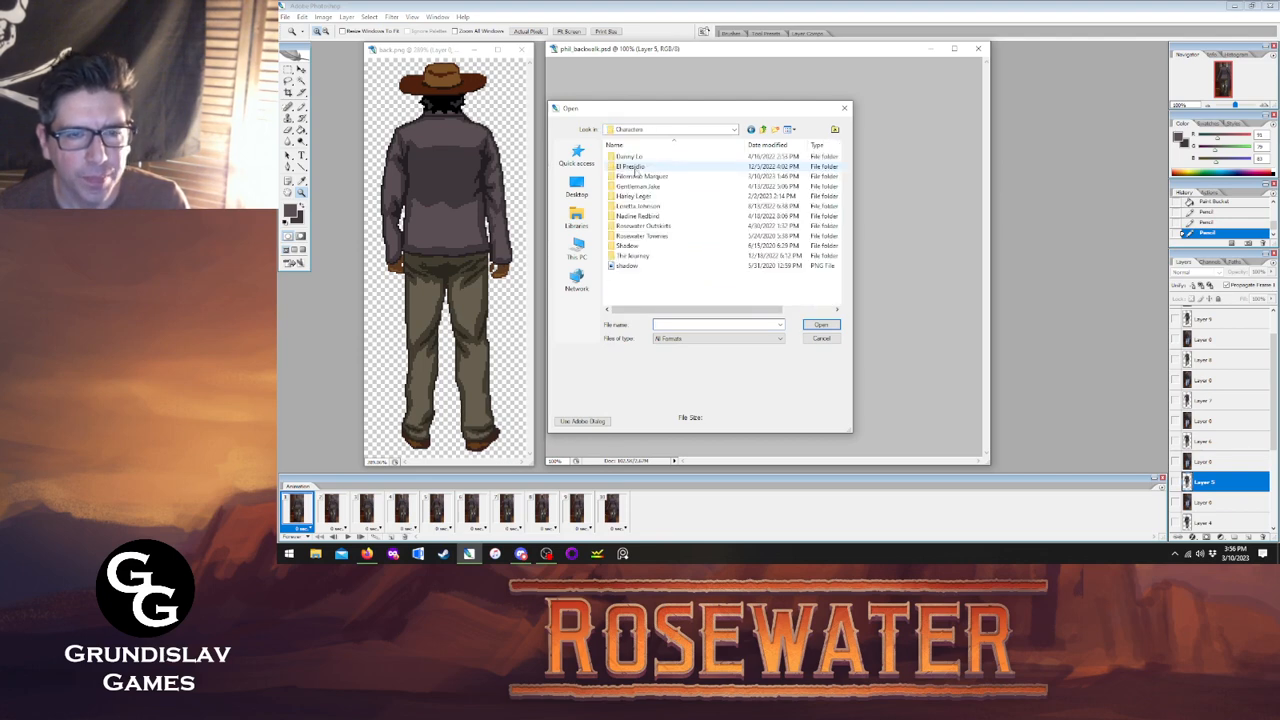
{"action": "double_click", "coordinate": [636, 176]}
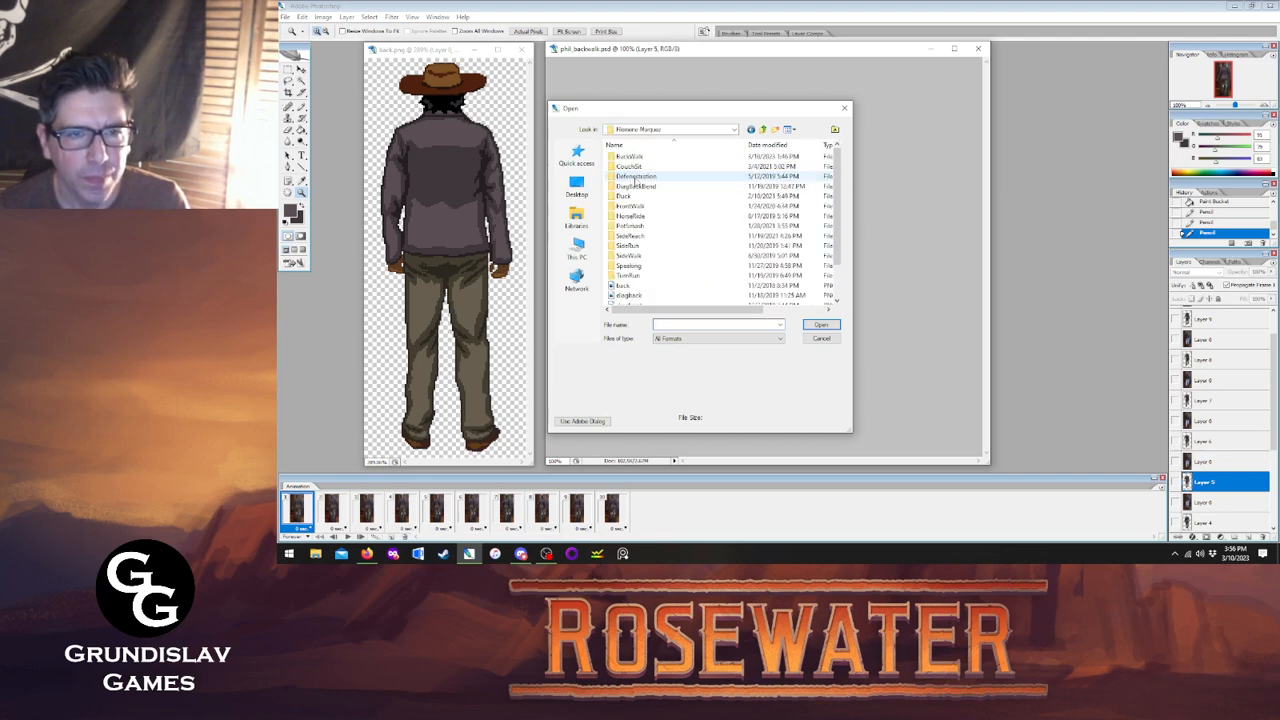
{"action": "double_click", "coordinate": [631, 265]}
{"action": "double_click", "coordinate": [626, 177]}
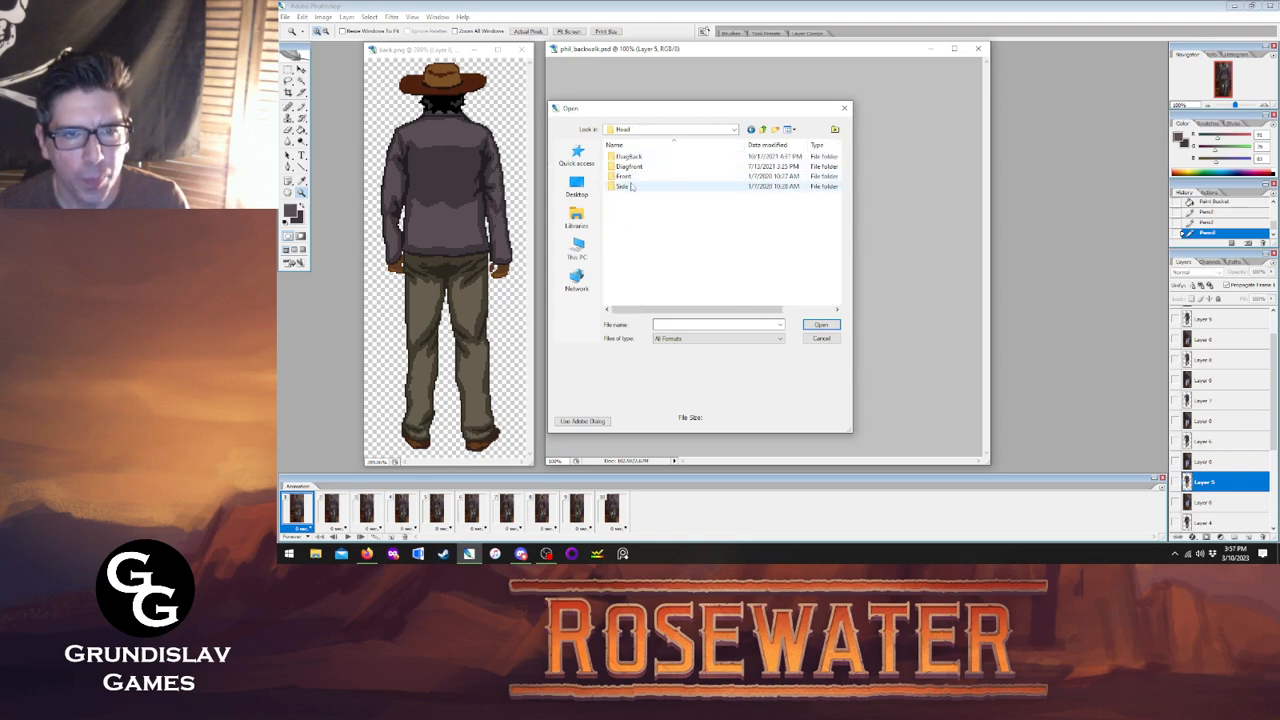
{"action": "key", "text": "BackSpace"}
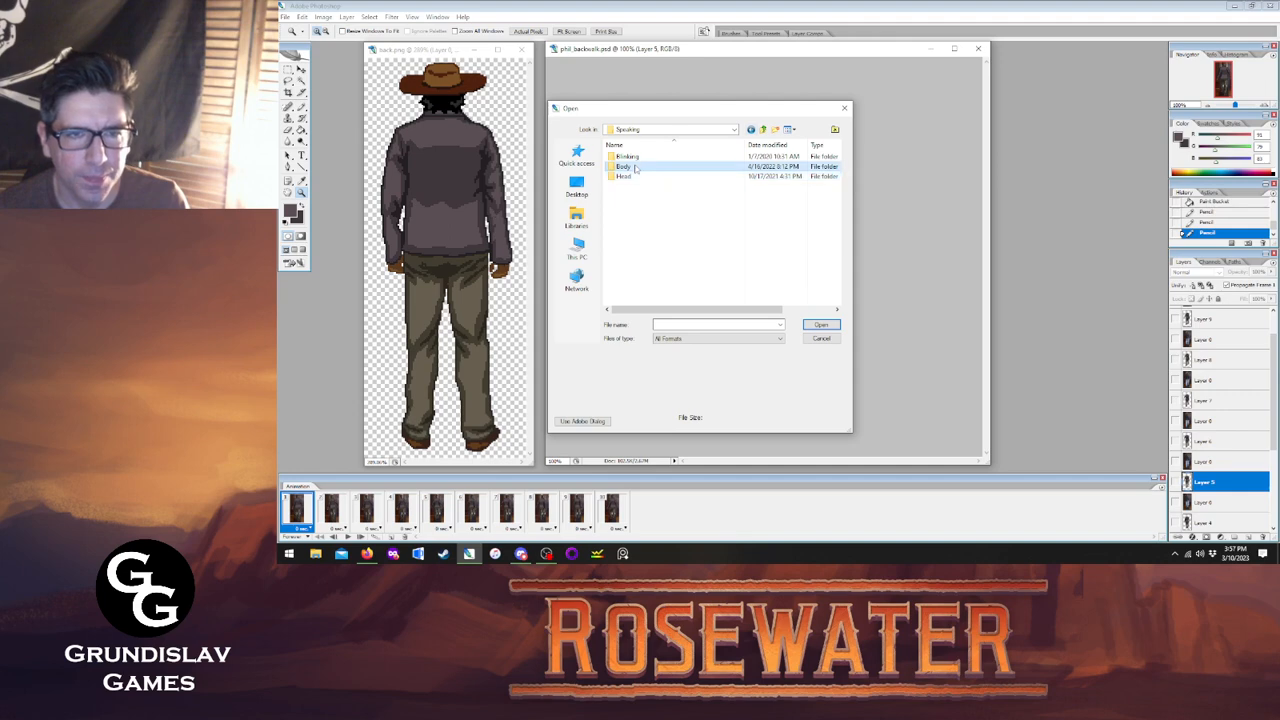
{"action": "double_click", "coordinate": [624, 166]}
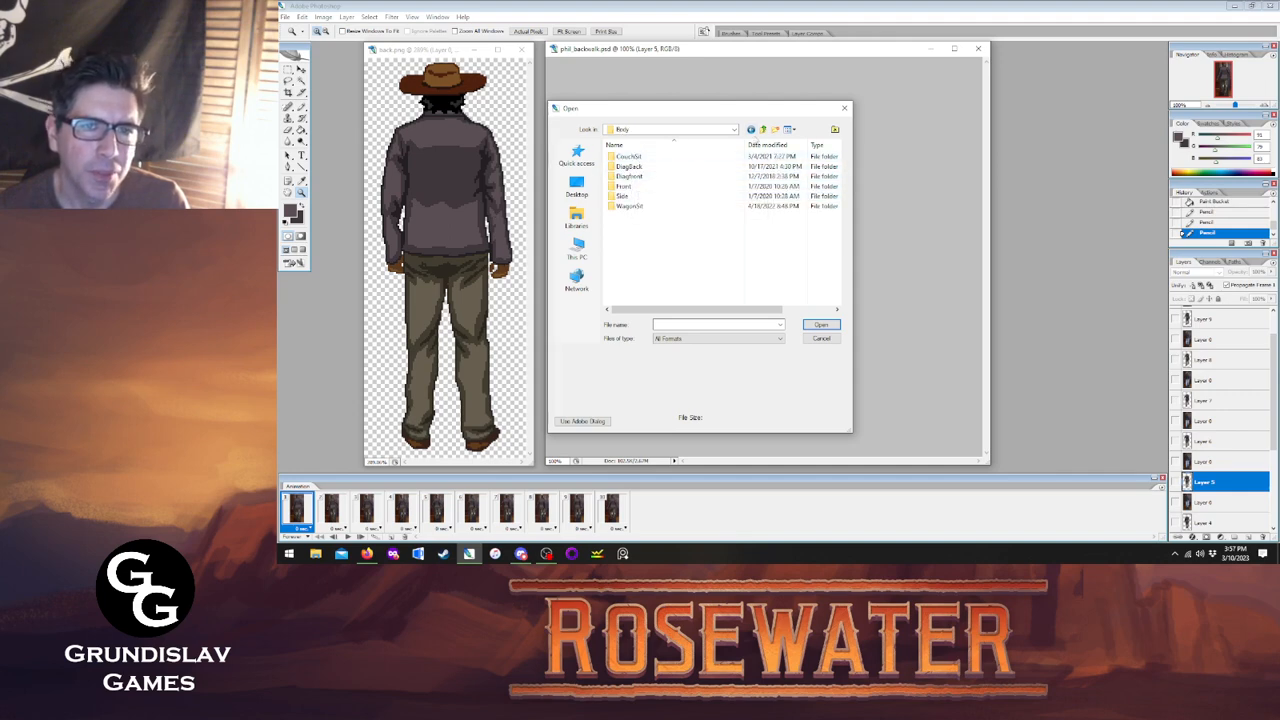
{"action": "left_click", "coordinate": [763, 130]}
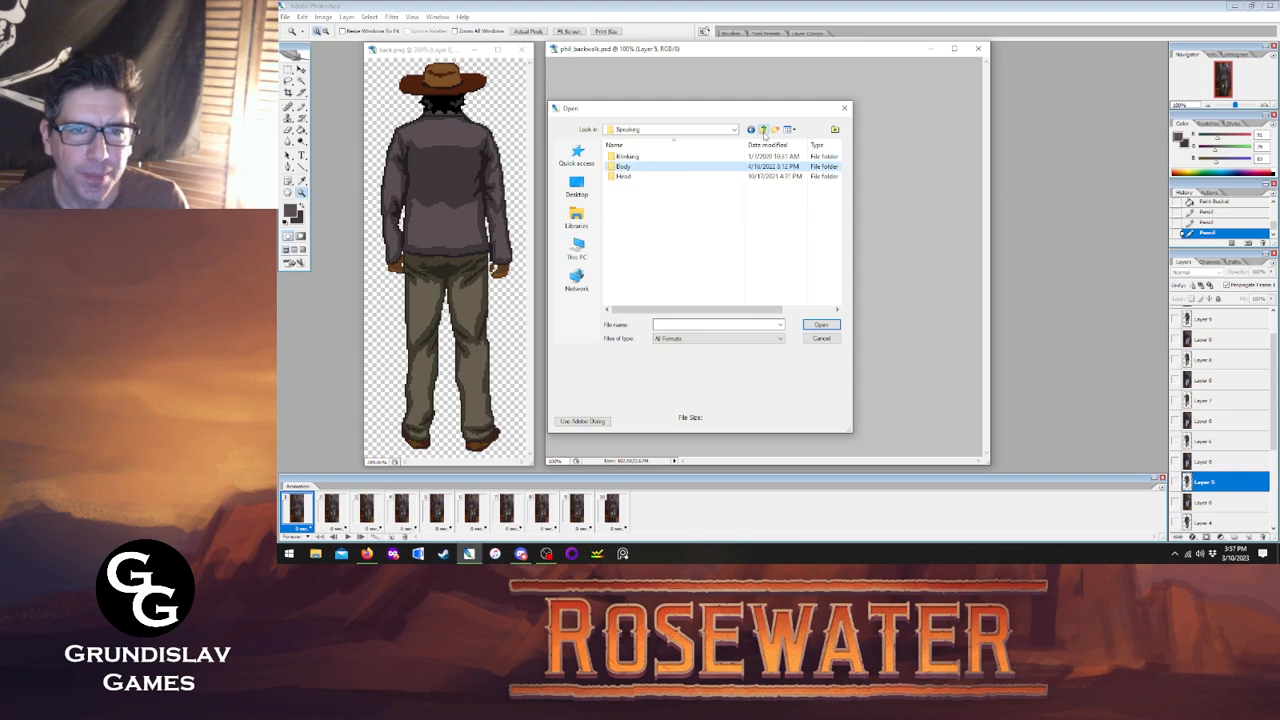
{"action": "left_click", "coordinate": [828, 339]}
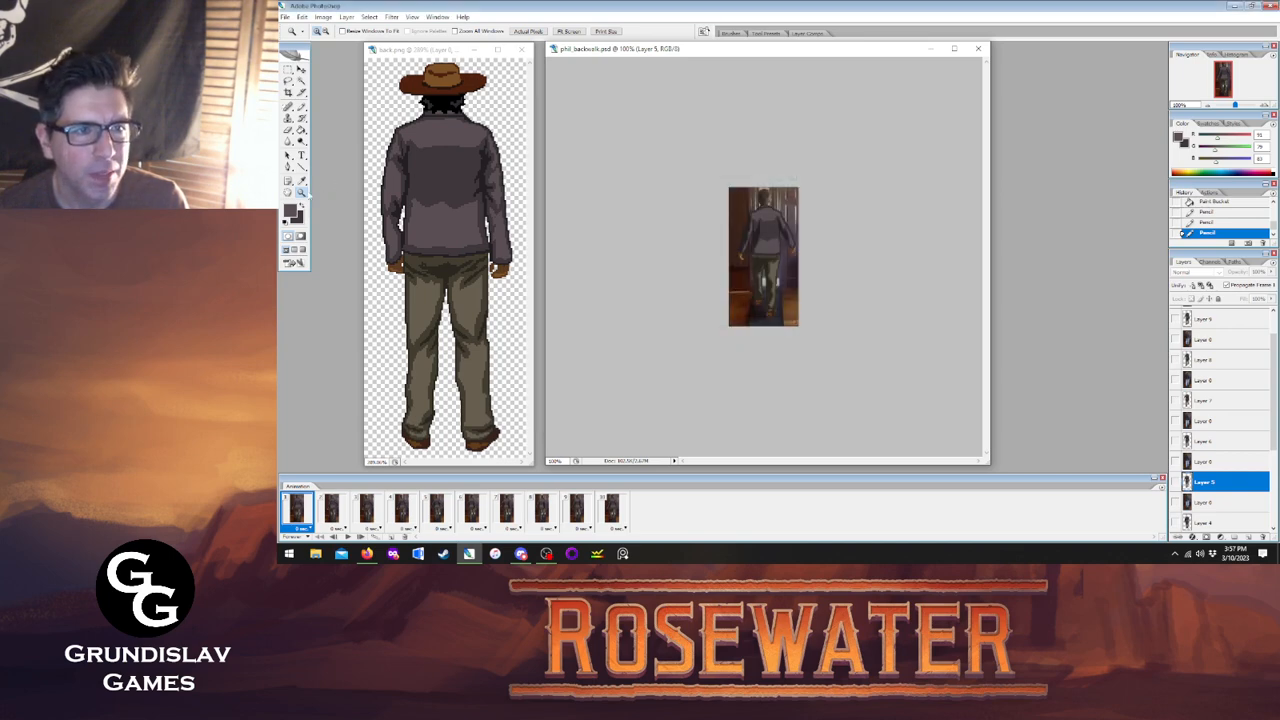
Zoom back.png in to 600% and widen its window to examine the hat, hair and collar.
{"action": "left_click", "coordinate": [452, 92]}
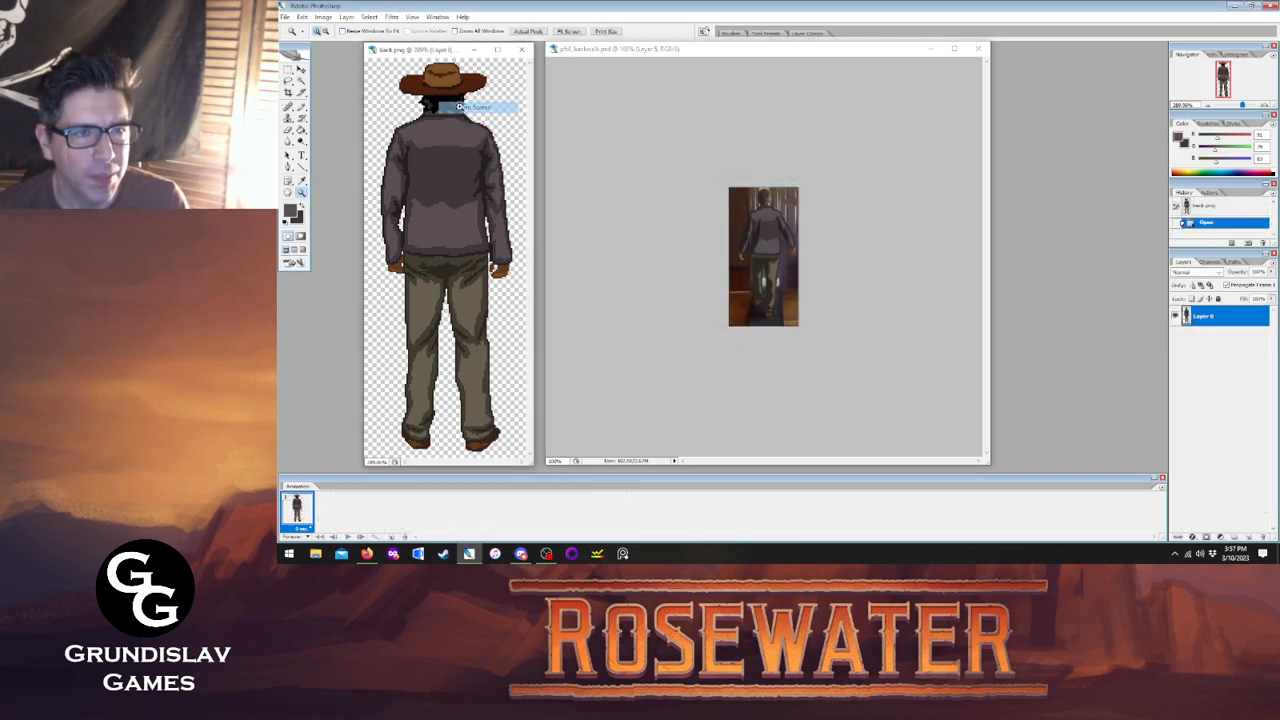
{"action": "left_click", "coordinate": [424, 100]}
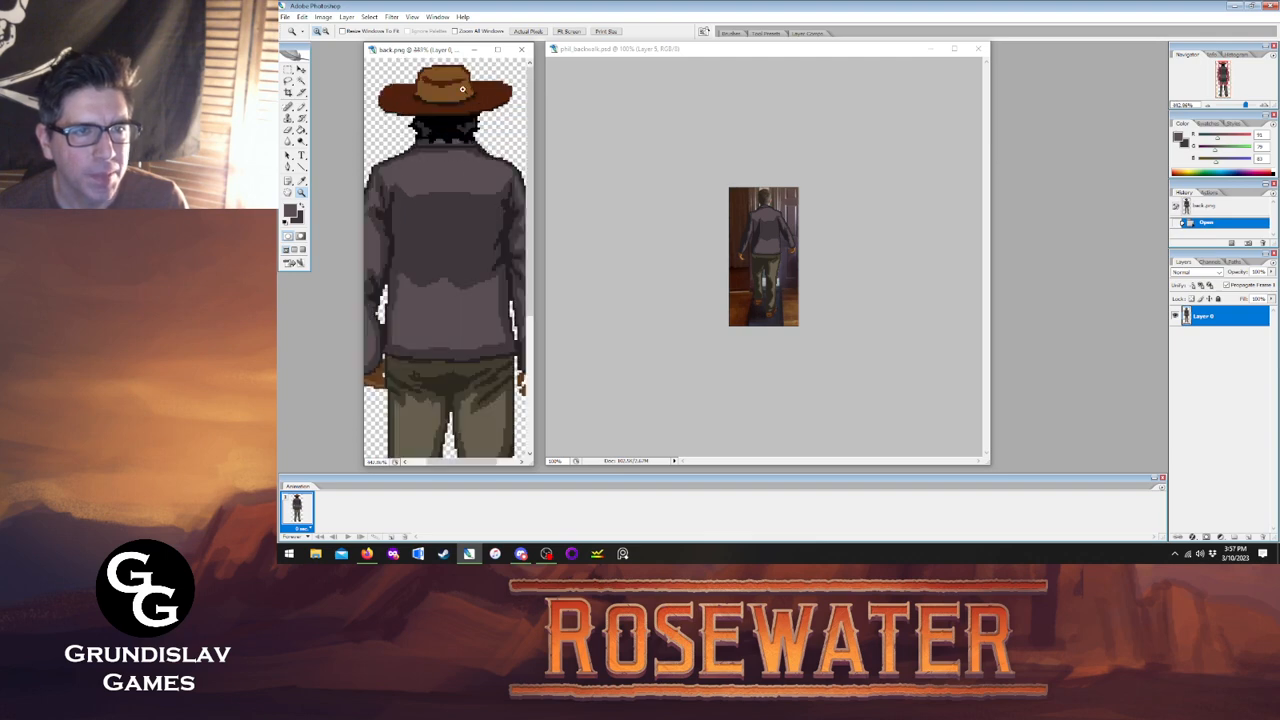
{"action": "left_click", "coordinate": [424, 100]}
{"action": "left_click", "coordinate": [424, 100]}
{"action": "left_click_drag", "start_coordinate": [536, 122], "coordinate": [783, 122]}
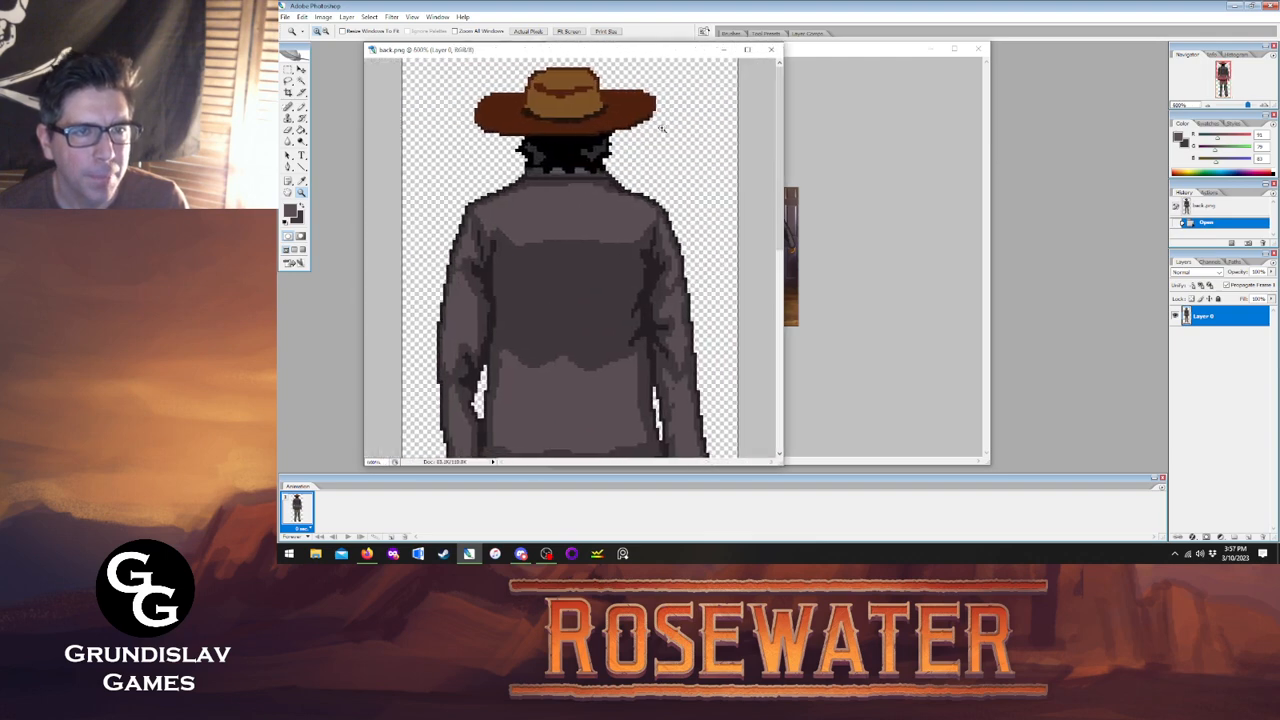
{"action": "key", "text": "m"}
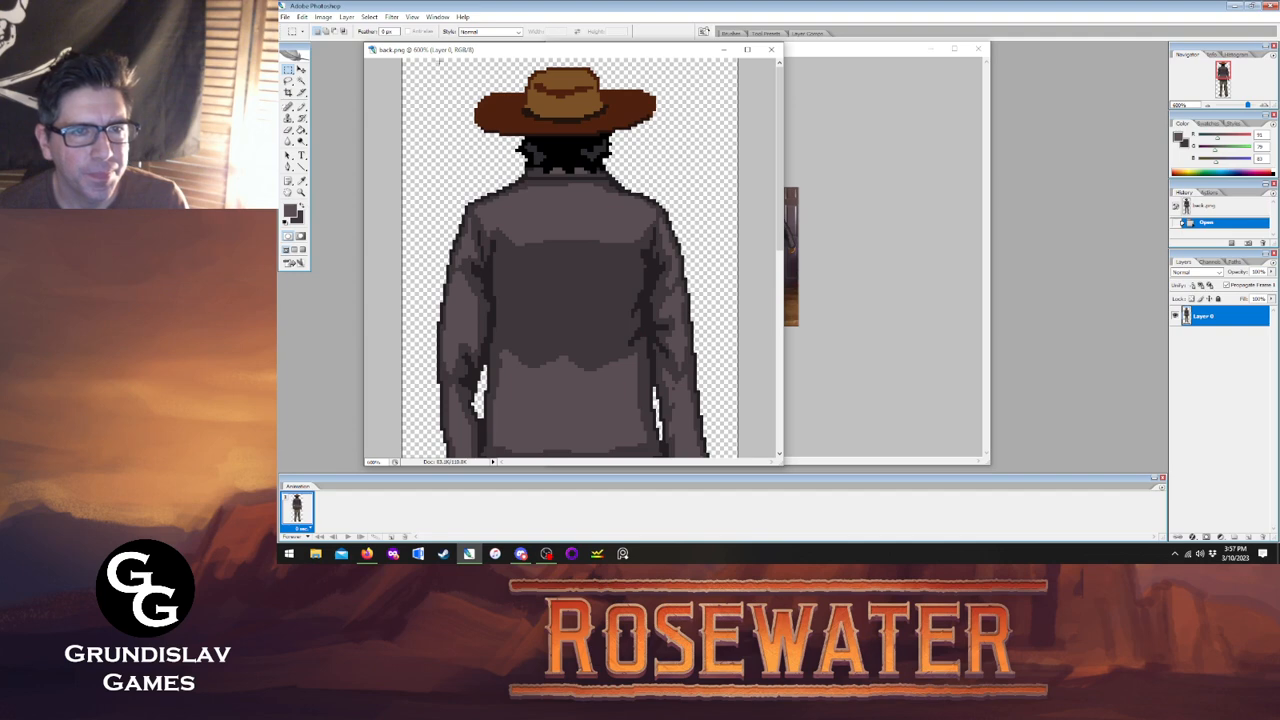
{"action": "left_click_drag", "start_coordinate": [689, 177], "coordinate": [690, 180]}
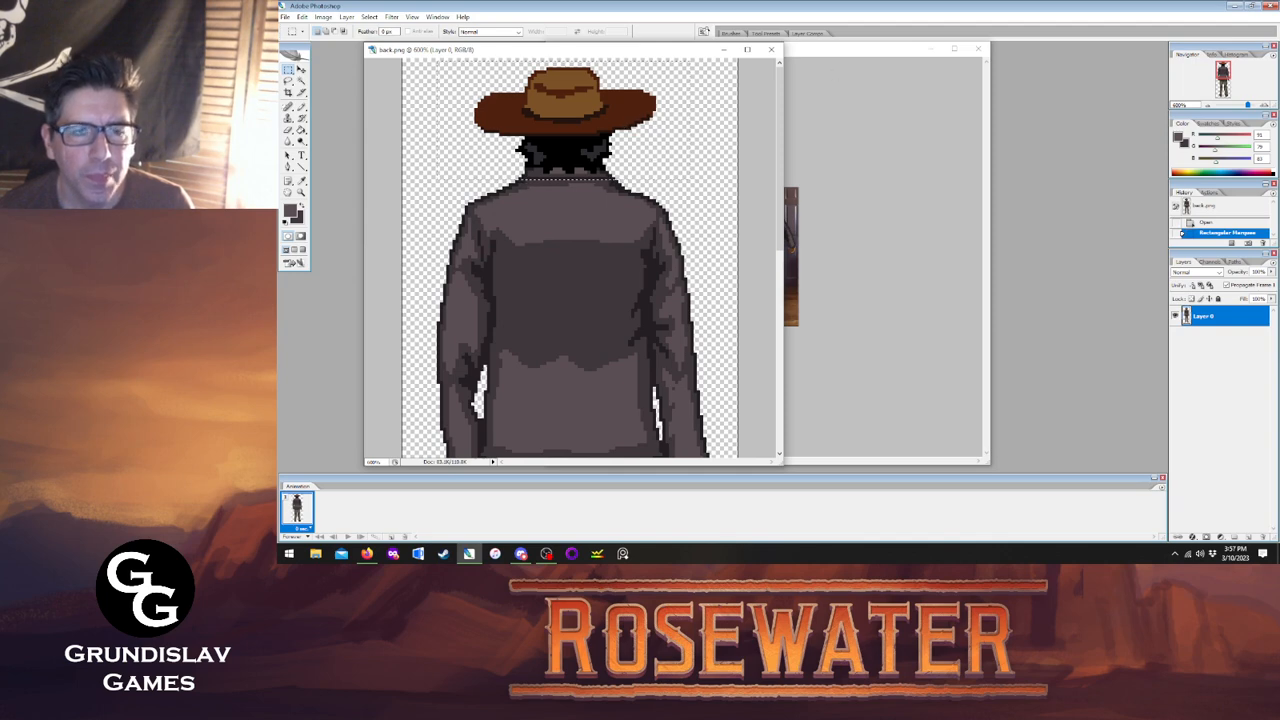
{"action": "key", "text": "l"}
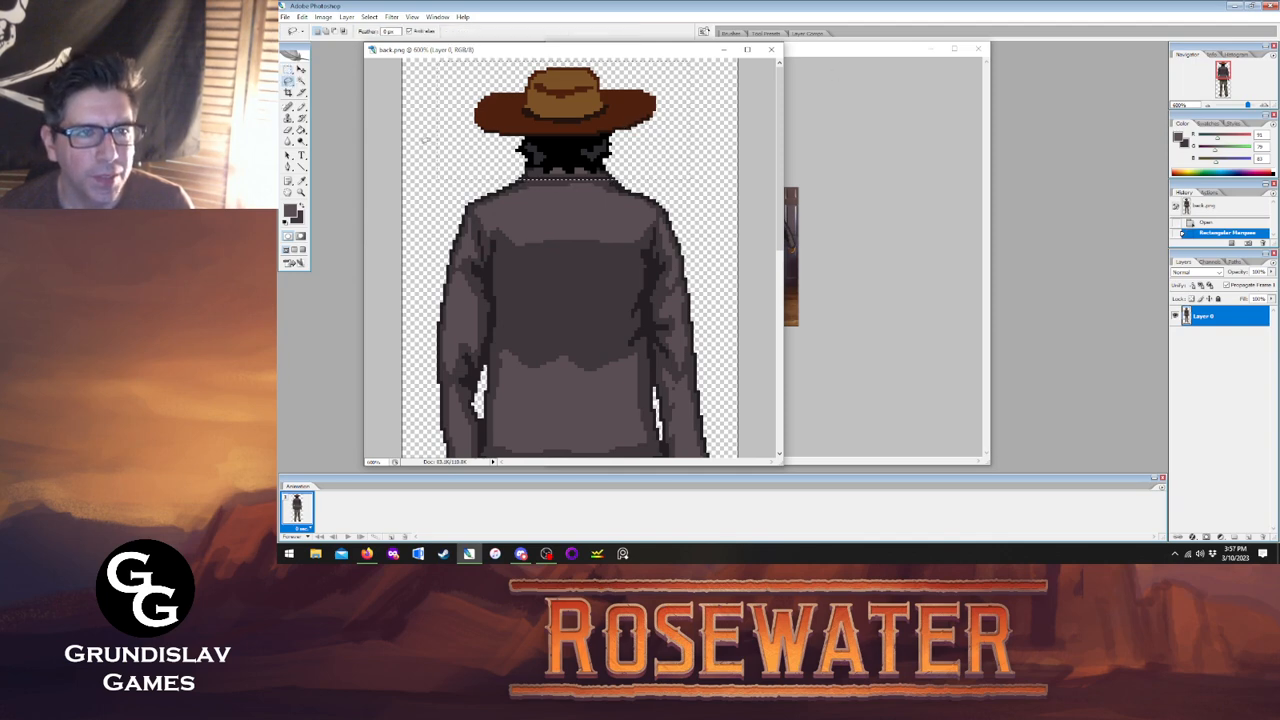
{"action": "key", "text": "ctrl+d"}
{"action": "left_click", "coordinate": [301, 71]}
{"action": "key", "text": "Up"}
{"action": "key", "text": "Up"}
{"action": "key", "text": "Up"}
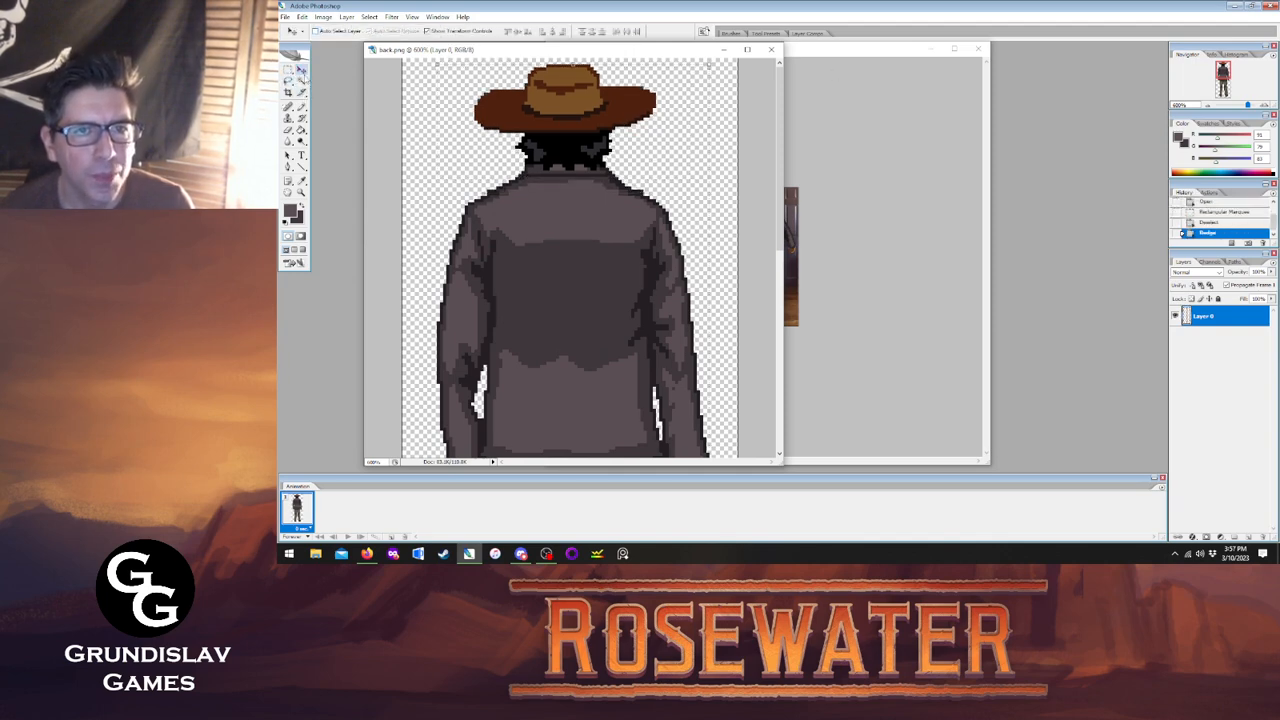
{"action": "key", "text": "Down"}
{"action": "key", "text": "Down"}
{"action": "key", "text": "Down"}
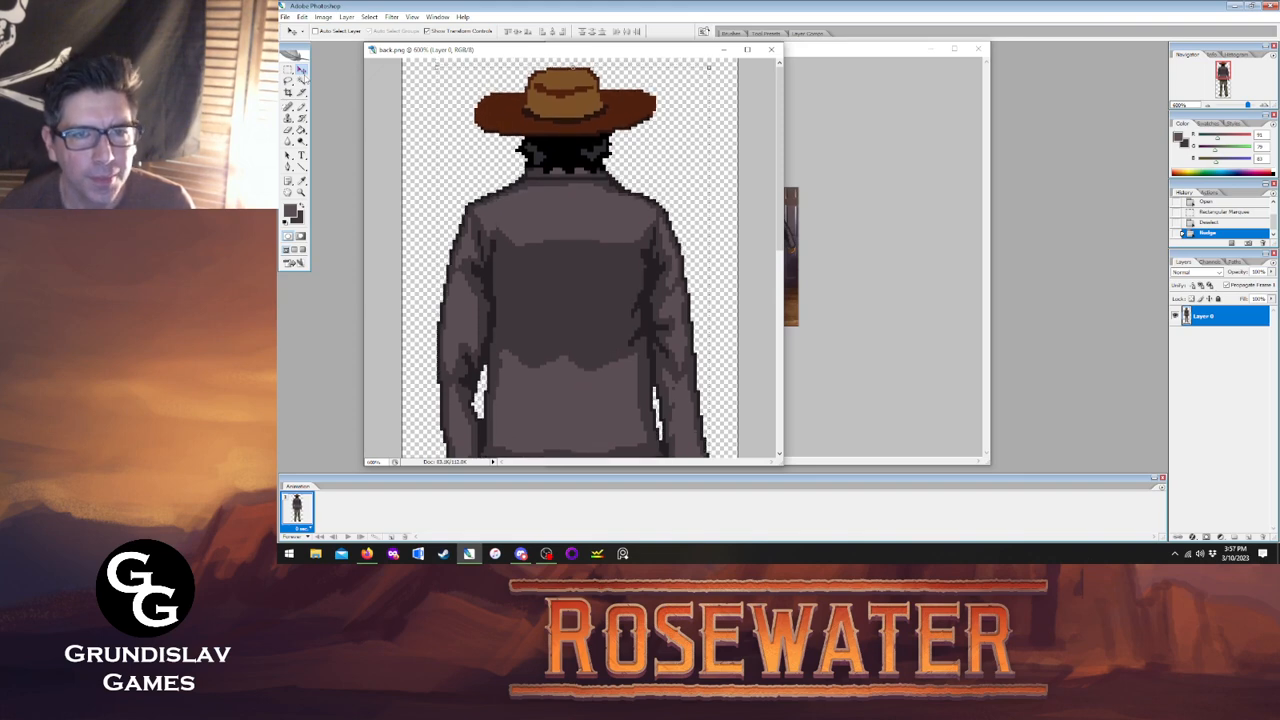
Zoom phil_backwalk.psd in to 600% on the head and upper back, and close back.png.
{"action": "left_click", "coordinate": [827, 50]}
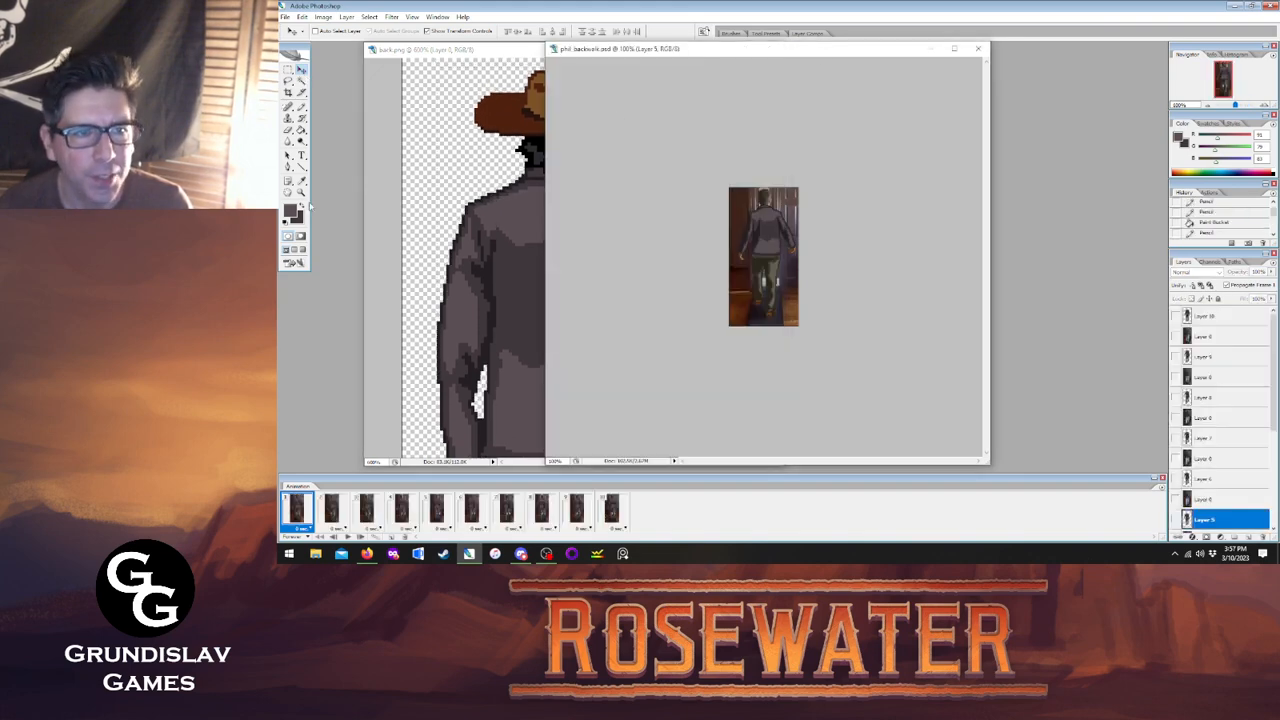
{"action": "left_click", "coordinate": [301, 191]}
{"action": "right_click", "coordinate": [779, 218]}
{"action": "left_click", "coordinate": [790, 221]}
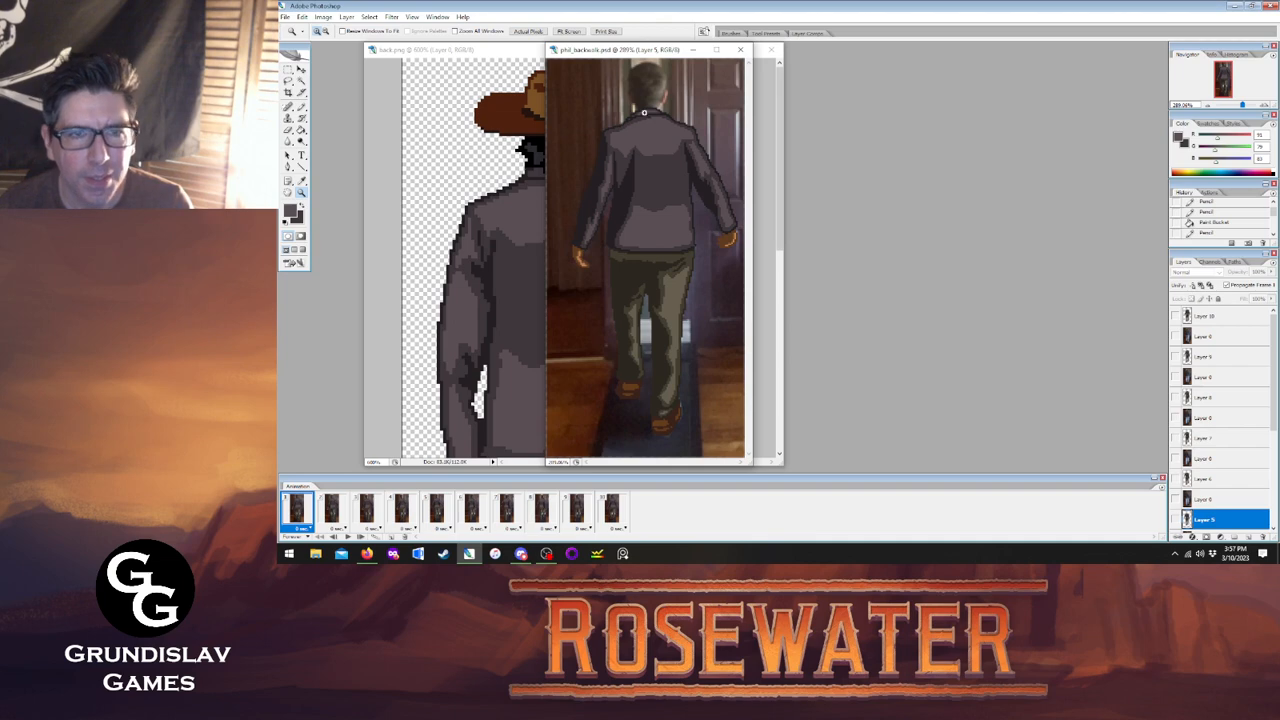
{"action": "left_click_drag", "start_coordinate": [644, 113], "coordinate": [787, 153]}
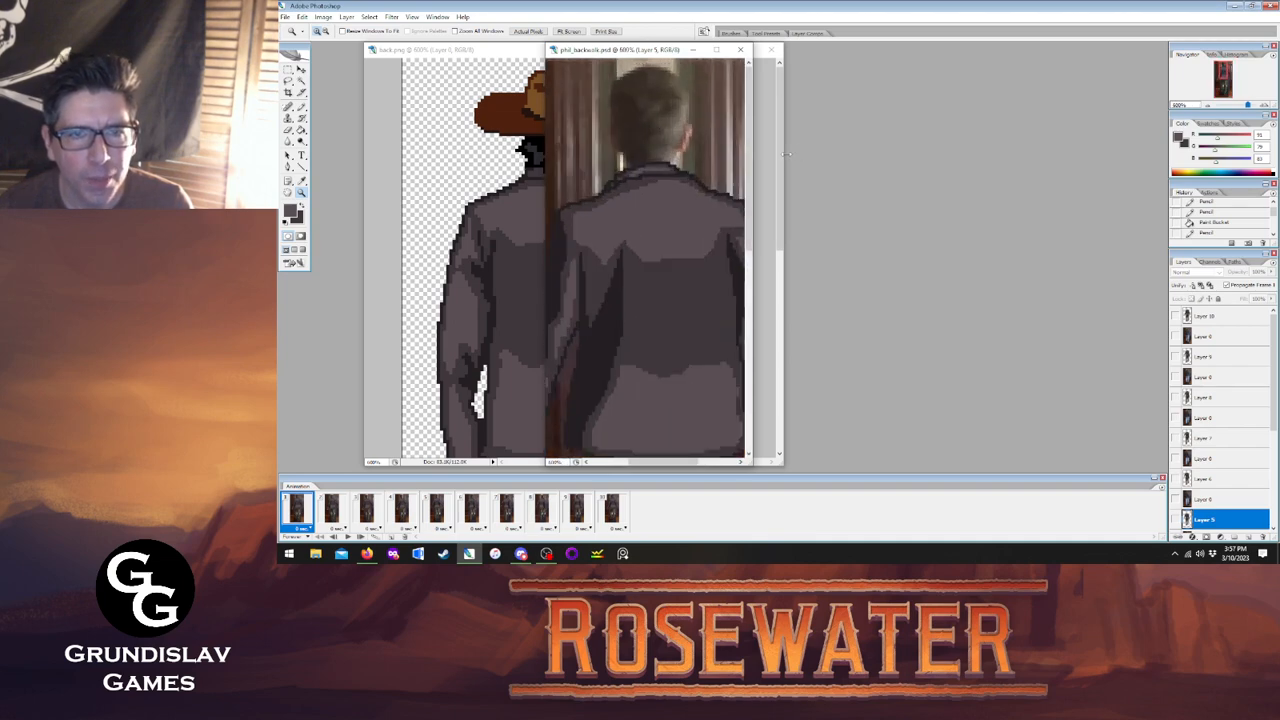
{"action": "key", "text": "ctrl+w"}
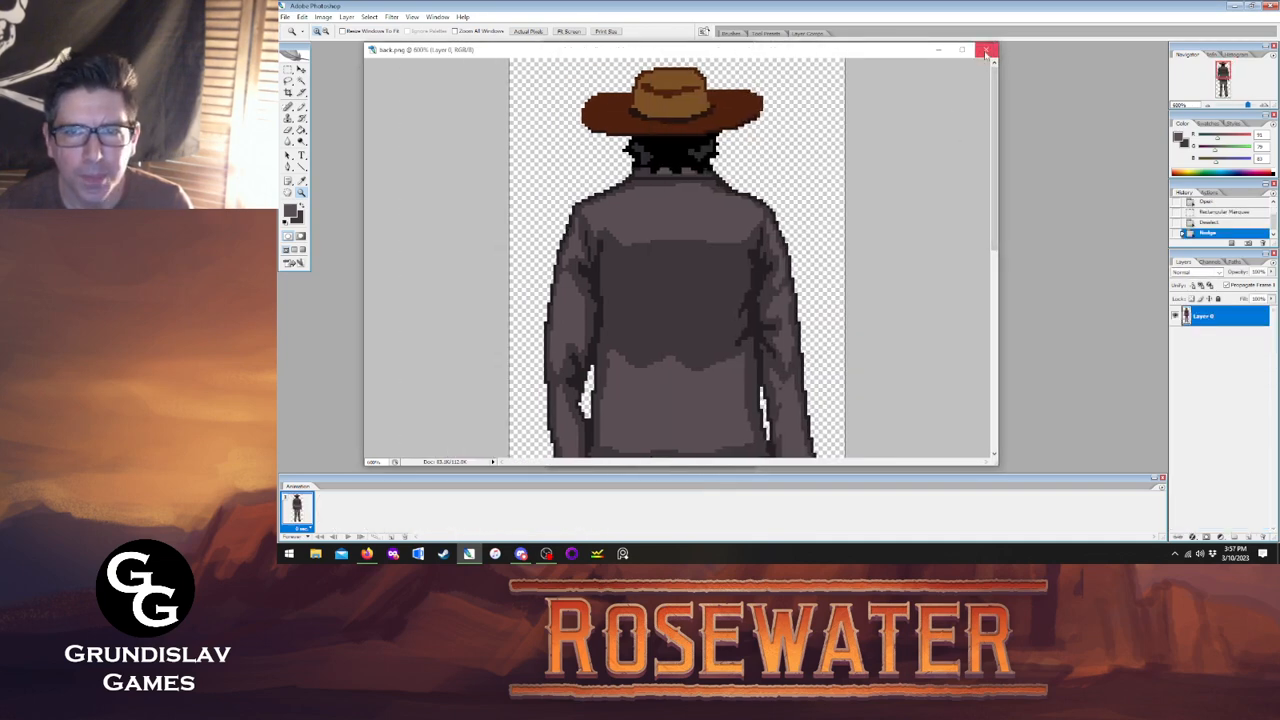
{"action": "left_click", "coordinate": [986, 52]}
{"action": "left_click", "coordinate": [706, 104]}
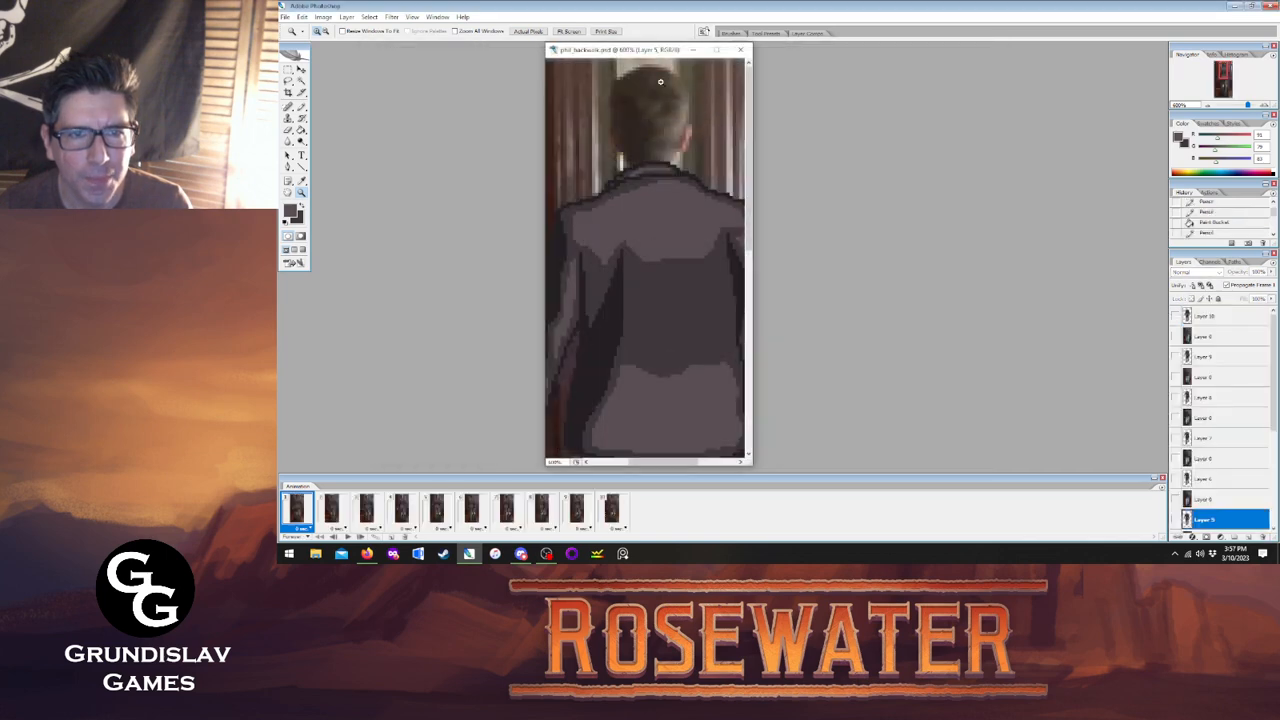
Paste the copied hat and hair just below Layer 1 and position them over the man's head in frame 1.
{"action": "scroll", "coordinate": [1216, 497], "scroll_direction": "down", "scroll_amount": 3}
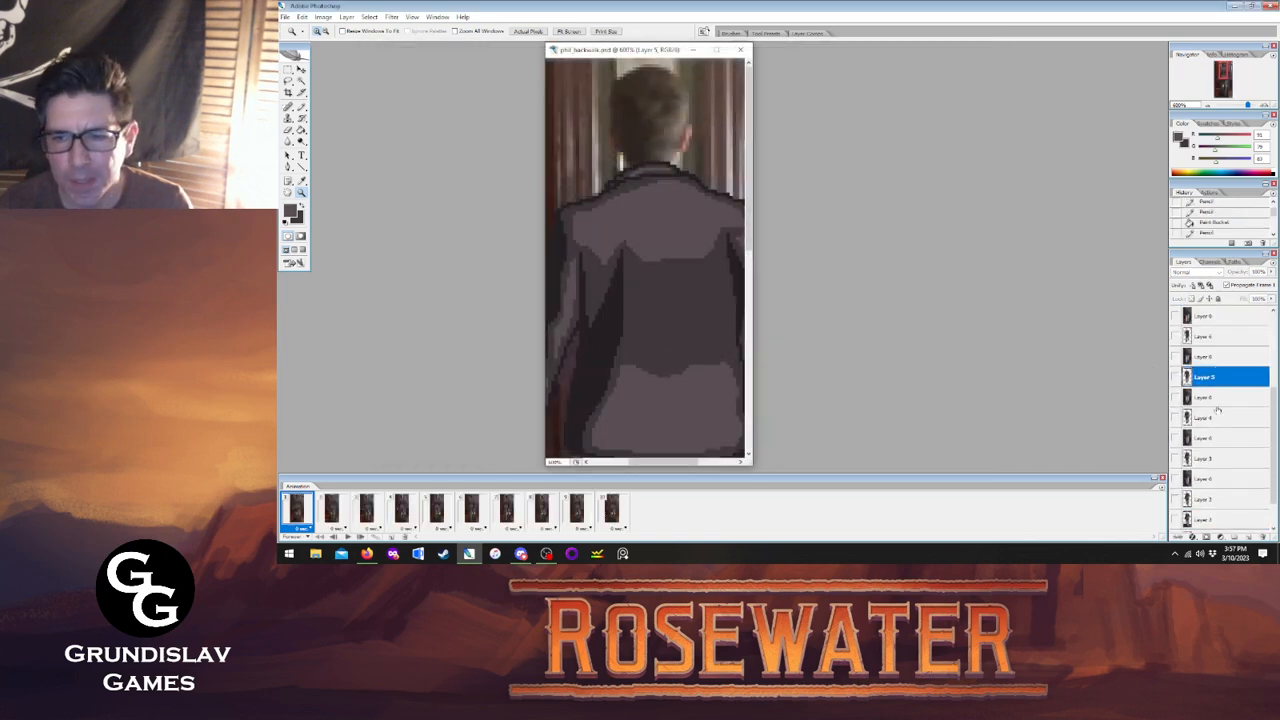
{"action": "left_click", "coordinate": [1208, 522]}
{"action": "key", "text": "ctrl+v"}
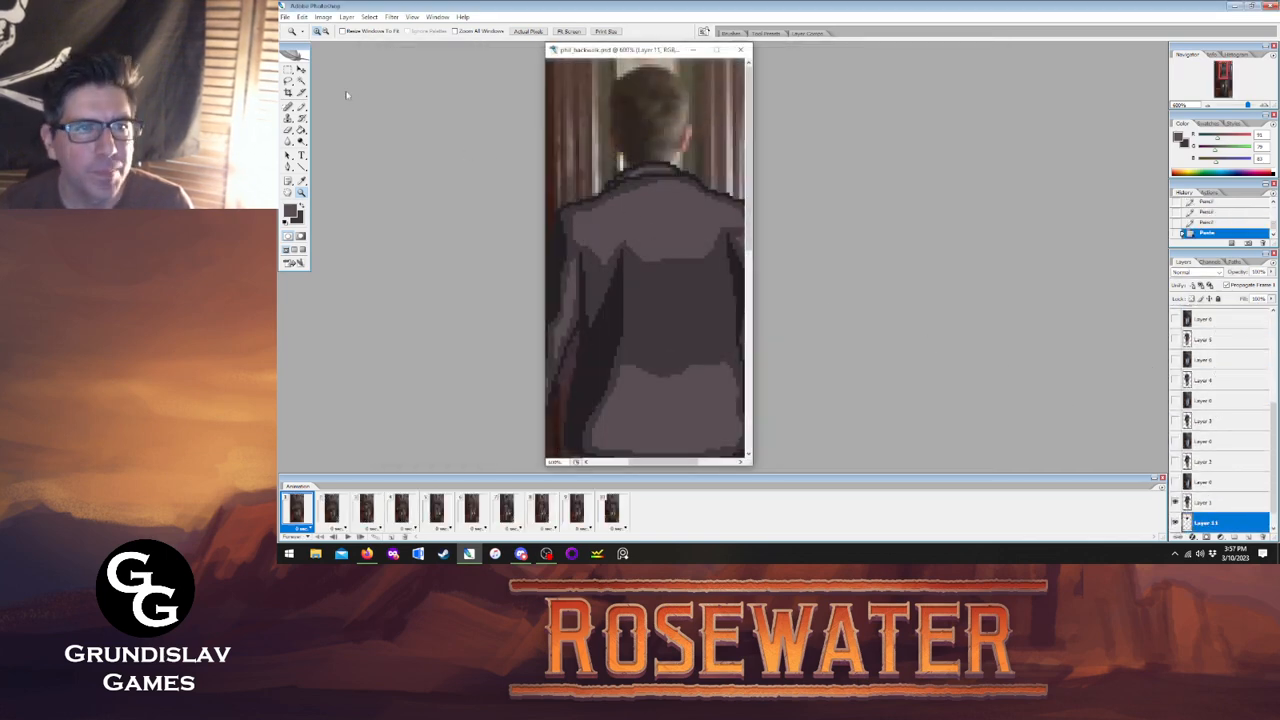
{"action": "left_click", "coordinate": [301, 70]}
{"action": "left_click_drag", "start_coordinate": [657, 276], "coordinate": [660, 189]}
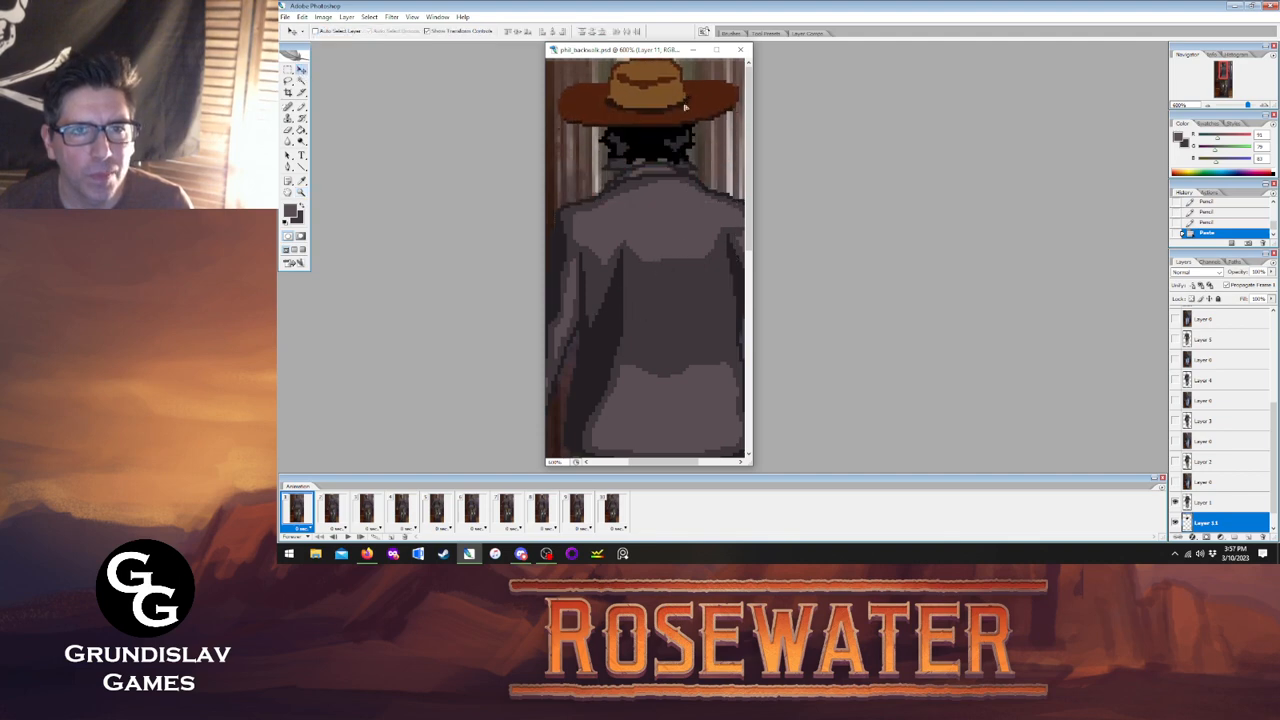
{"action": "key", "text": "Down"}
{"action": "key", "text": "Down"}
{"action": "key", "text": "Down"}
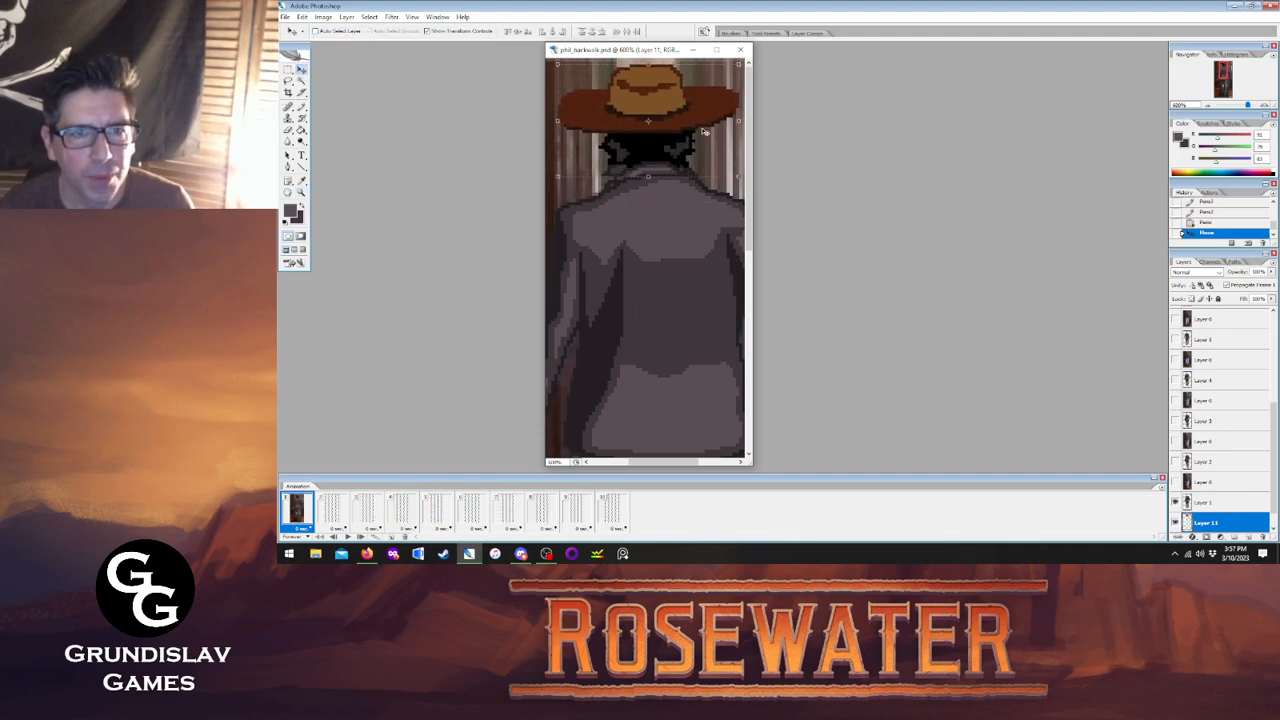
{"action": "key", "text": "Right"}
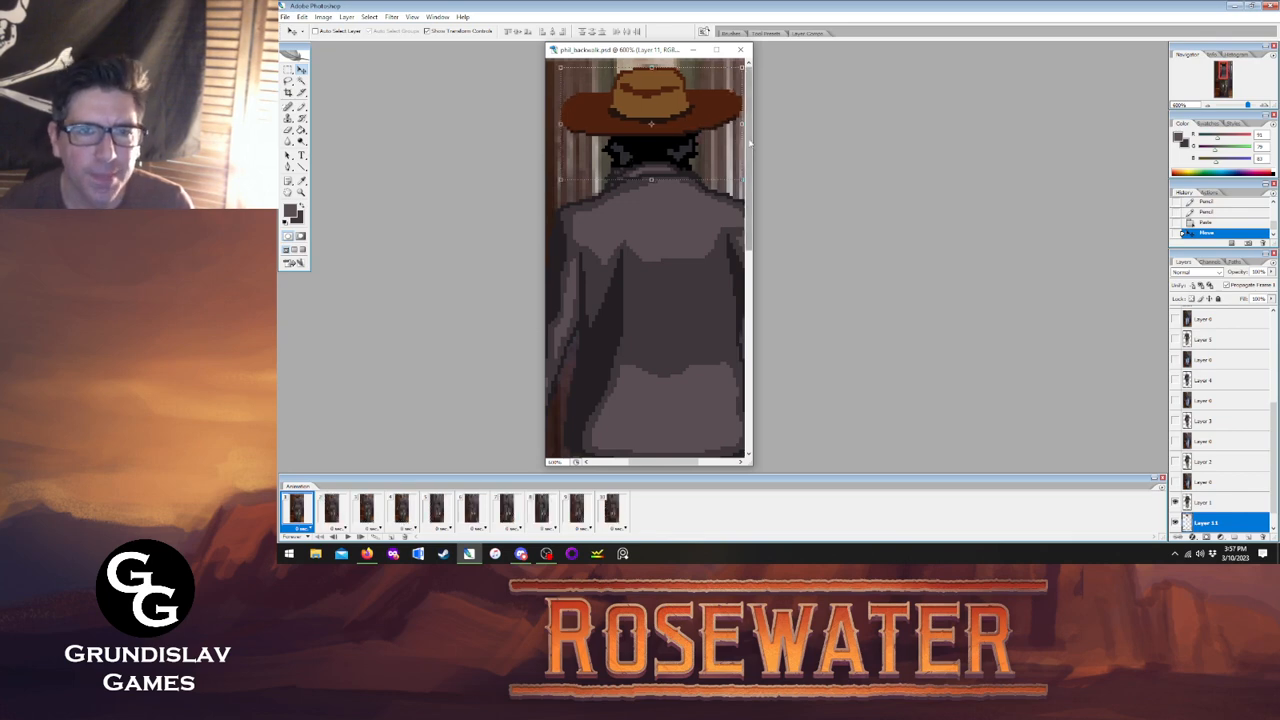
Move the pasted hat and hair clear of the body and erase the leftover collar pixels beneath the hair.
{"action": "left_click_drag", "start_coordinate": [752, 138], "coordinate": [982, 162]}
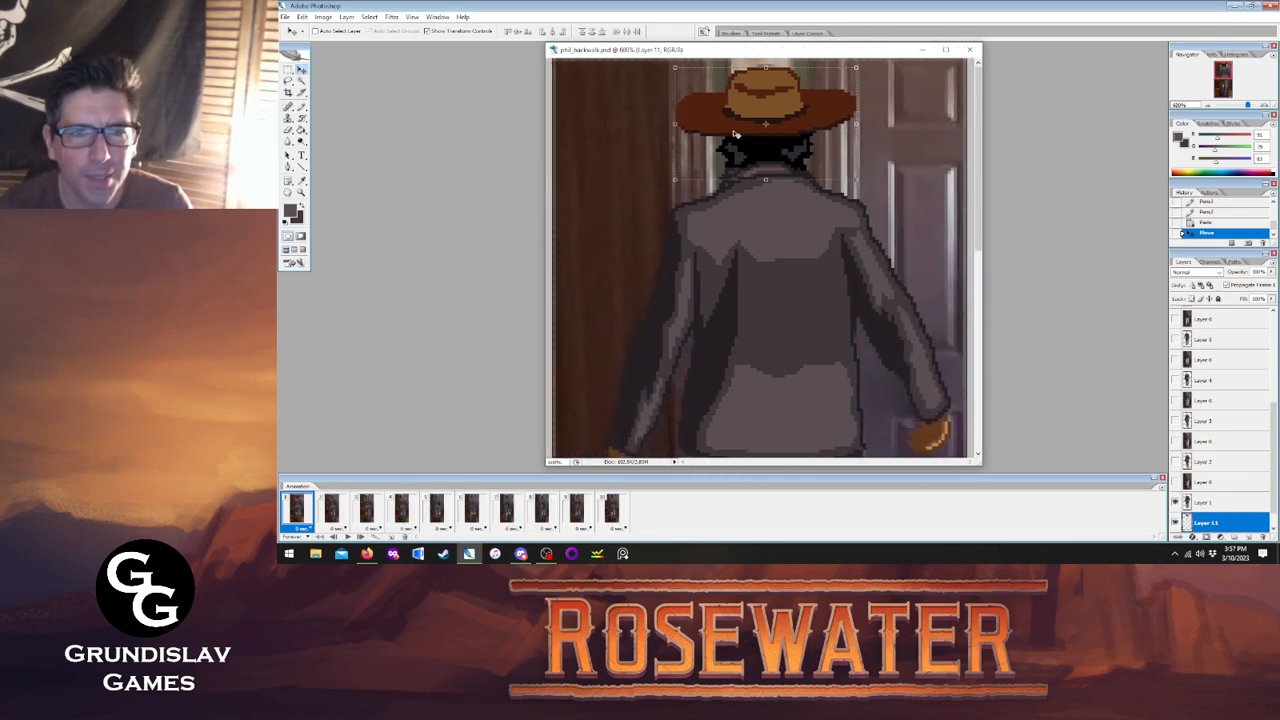
{"action": "left_click_drag", "start_coordinate": [803, 128], "coordinate": [681, 132]}
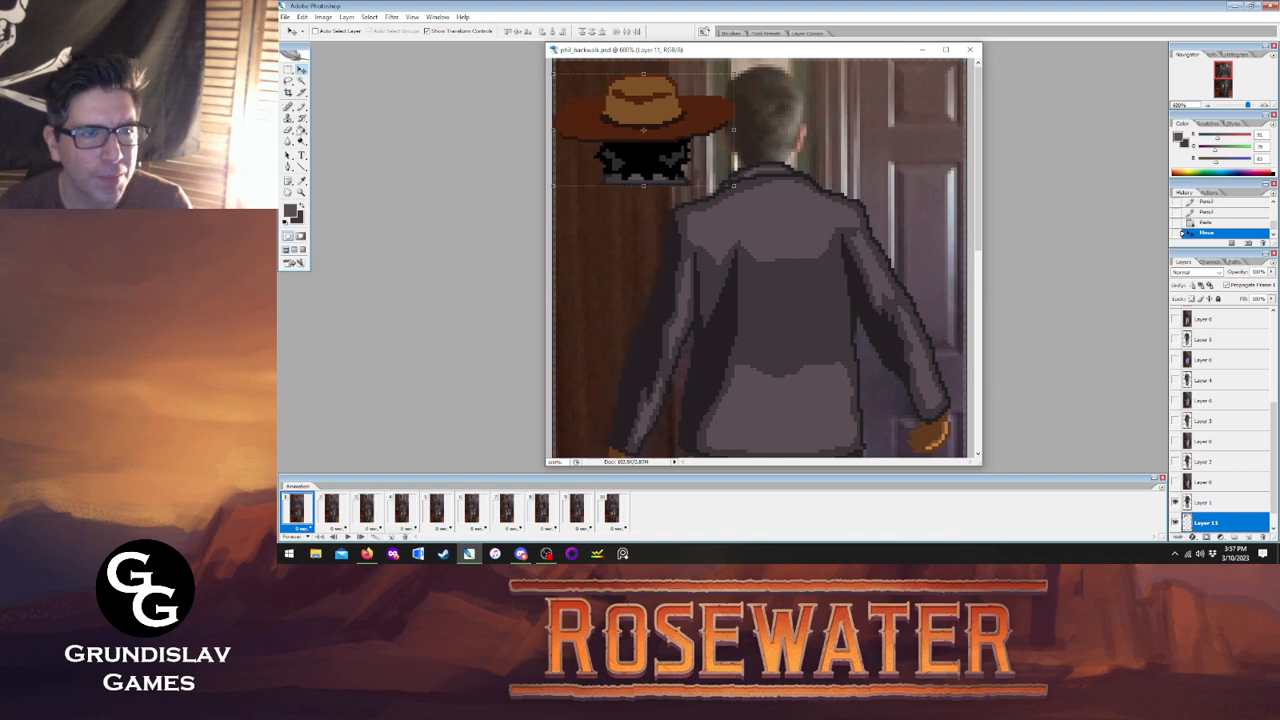
{"action": "left_click", "coordinate": [290, 131]}
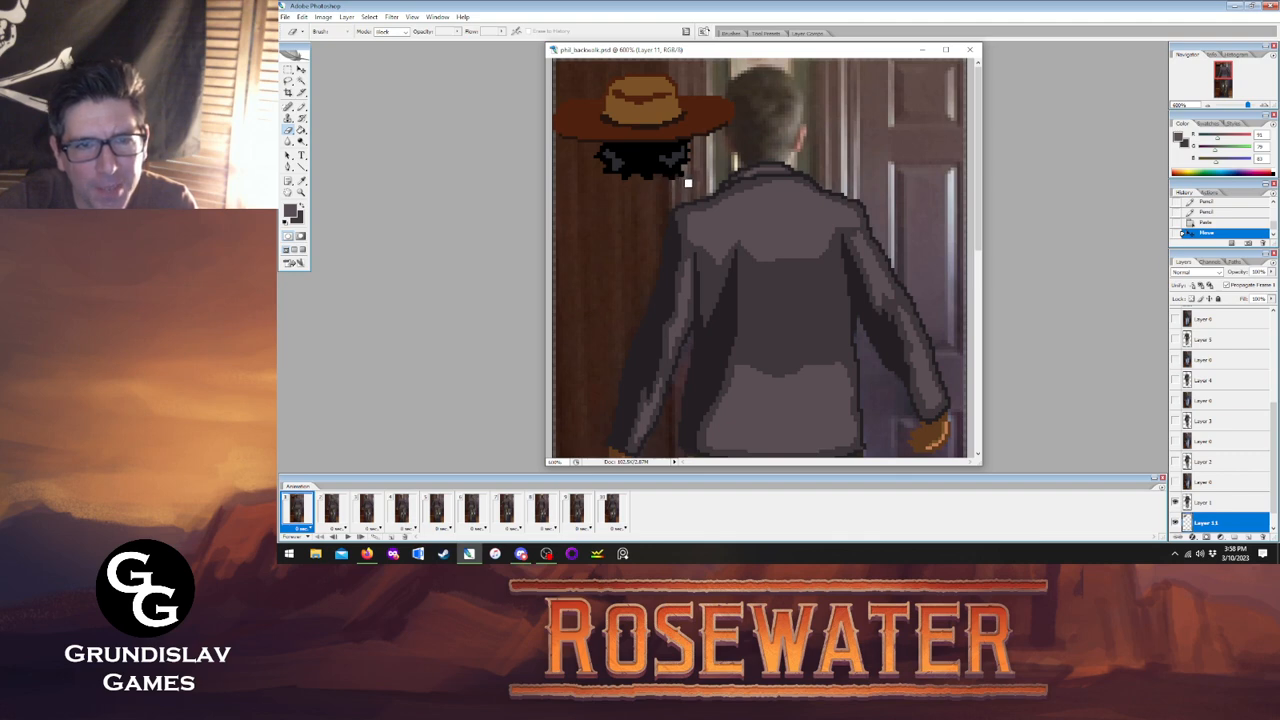
{"action": "left_click", "coordinate": [301, 192]}
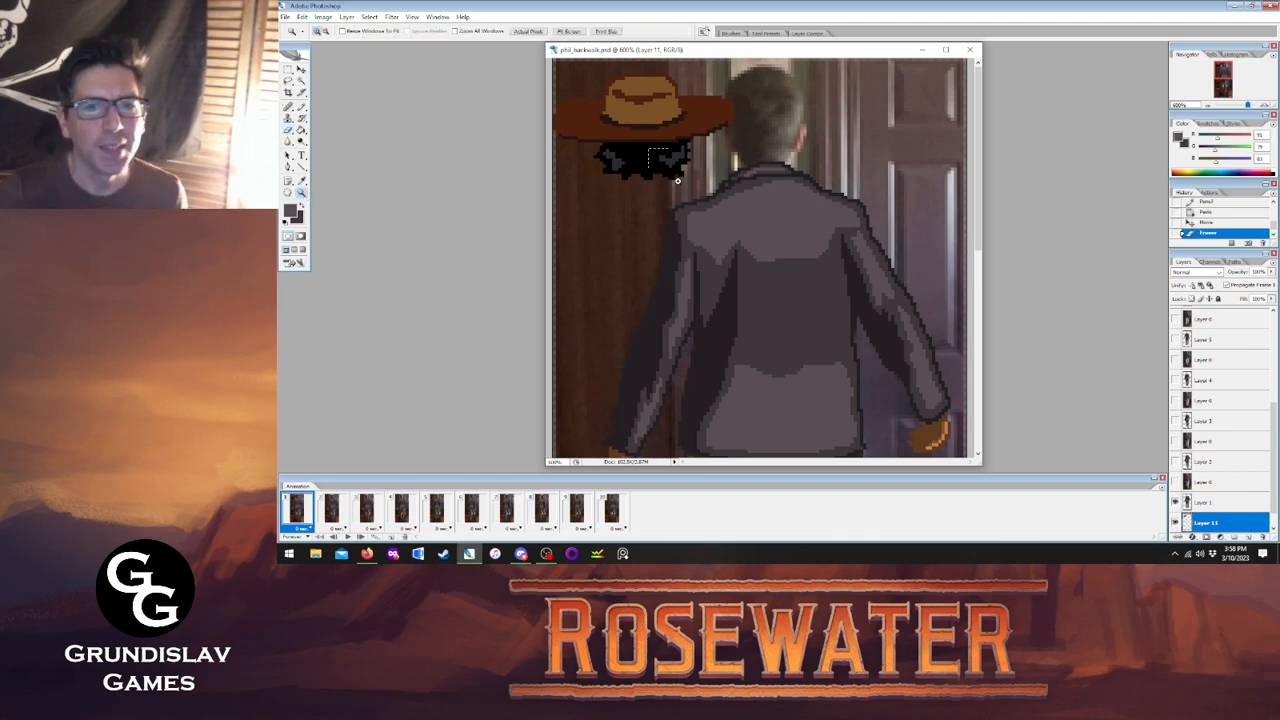
{"action": "left_click_drag", "start_coordinate": [650, 153], "coordinate": [712, 209]}
{"action": "key", "text": "e"}
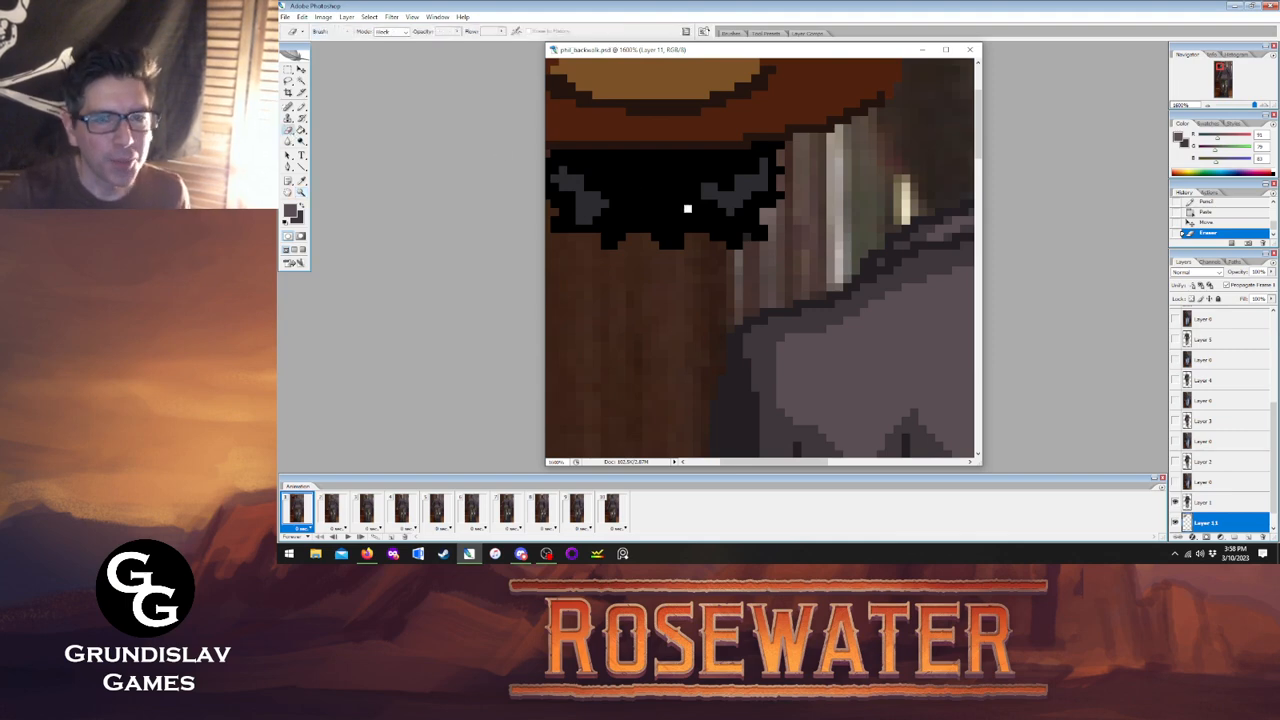
{"action": "left_click", "coordinate": [746, 241]}
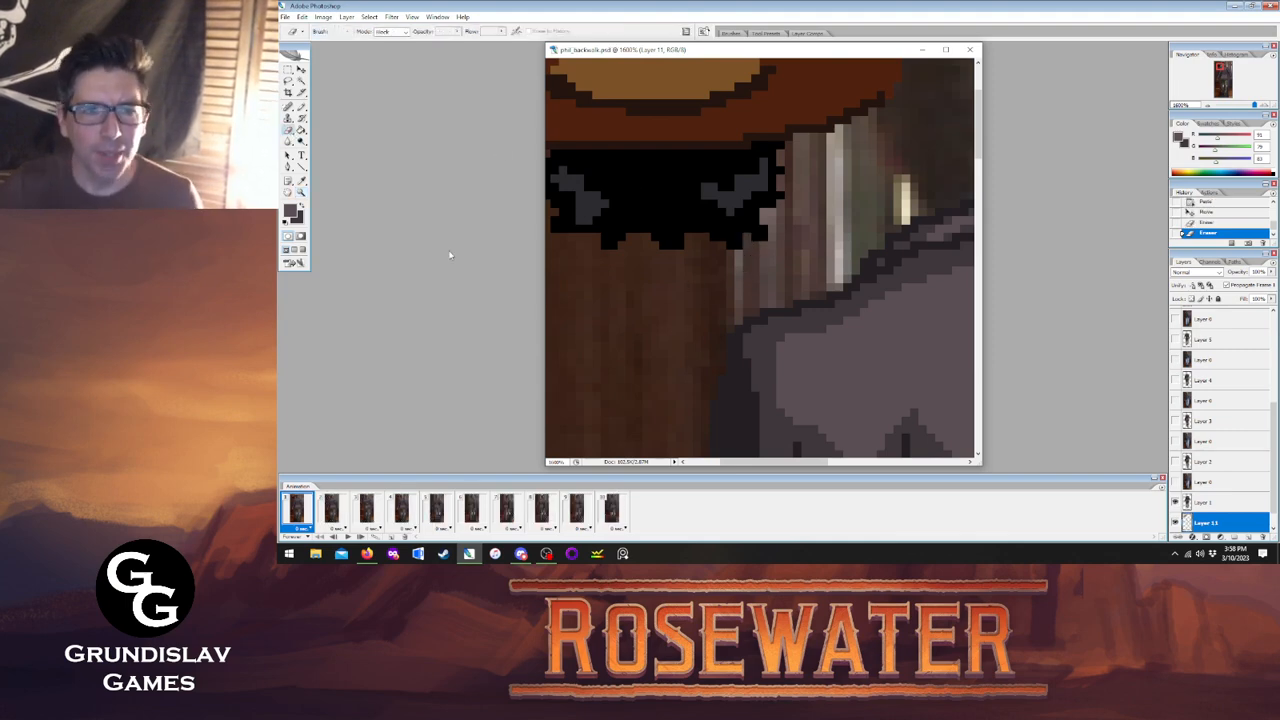
Move the hat-and-hair layer above Layer 1 in the layer stack.
{"action": "left_click", "coordinate": [300, 193]}
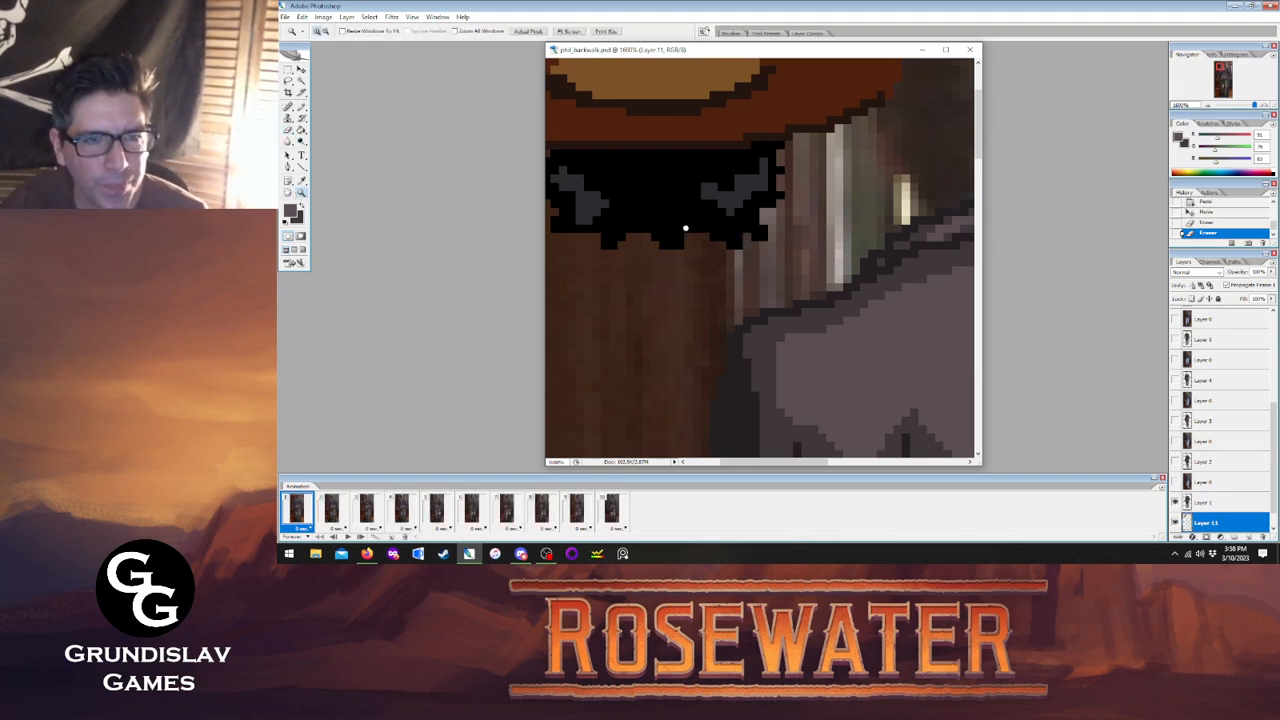
{"action": "right_click", "coordinate": [815, 232]}
{"action": "left_click", "coordinate": [830, 237]}
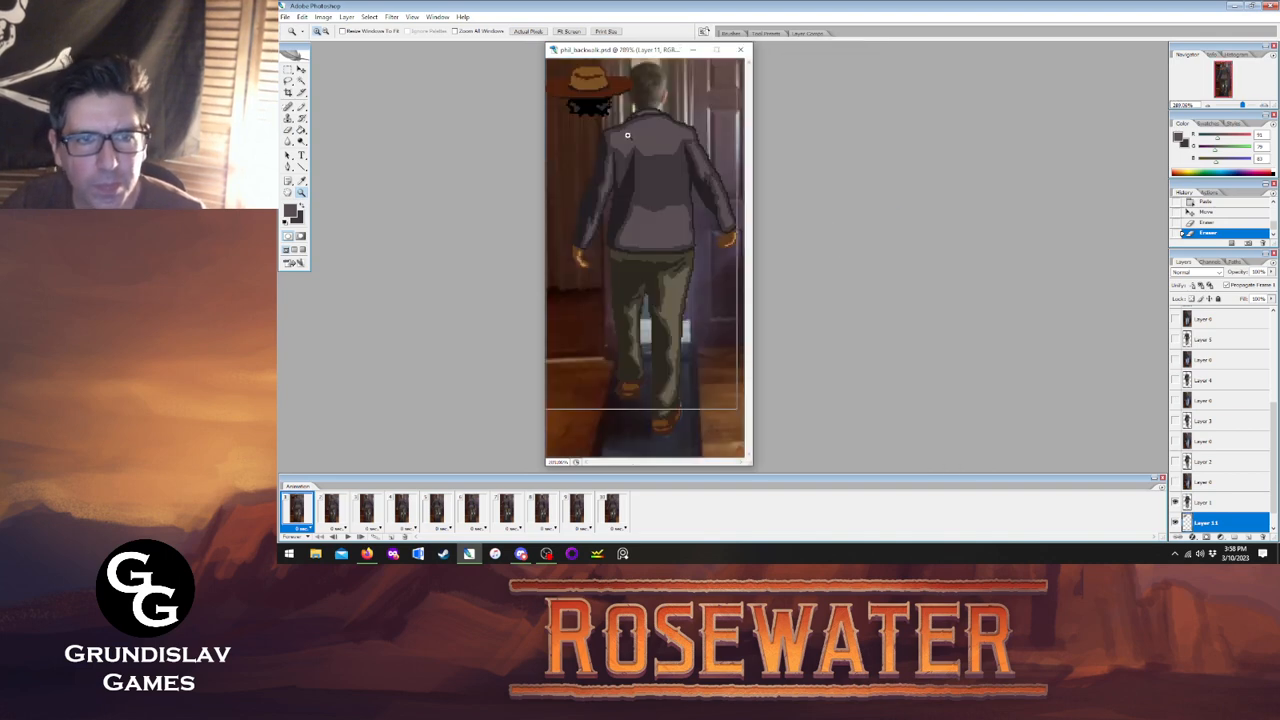
{"action": "left_click", "coordinate": [628, 127]}
{"action": "left_click", "coordinate": [628, 127]}
{"action": "left_click", "coordinate": [628, 127]}
{"action": "left_click", "coordinate": [628, 127]}
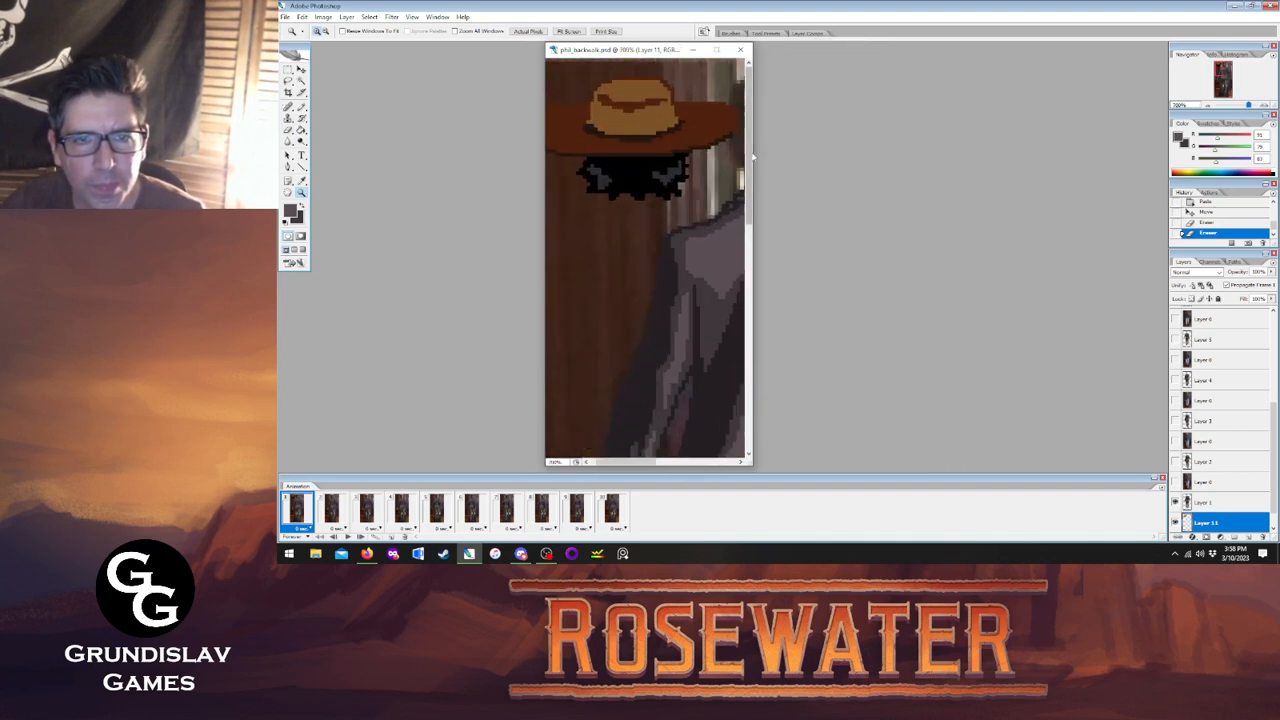
{"action": "left_click_drag", "start_coordinate": [757, 152], "coordinate": [1025, 172]}
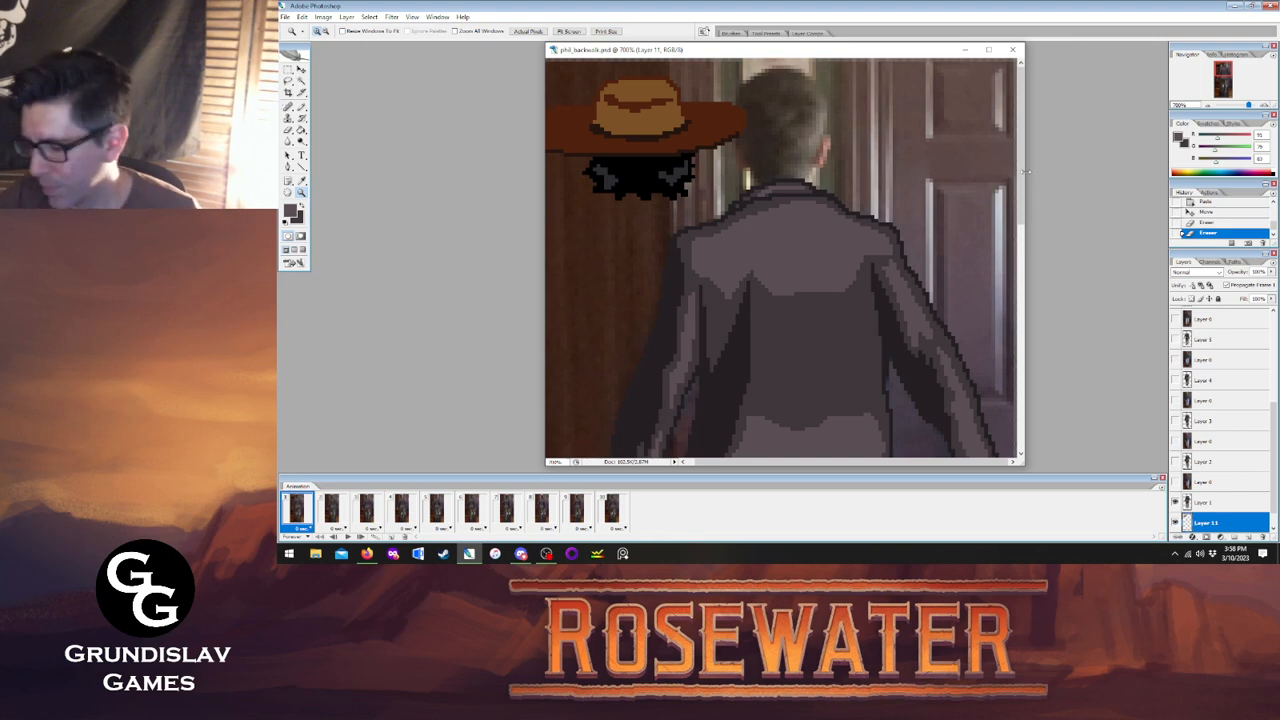
{"action": "left_click", "coordinate": [302, 71]}
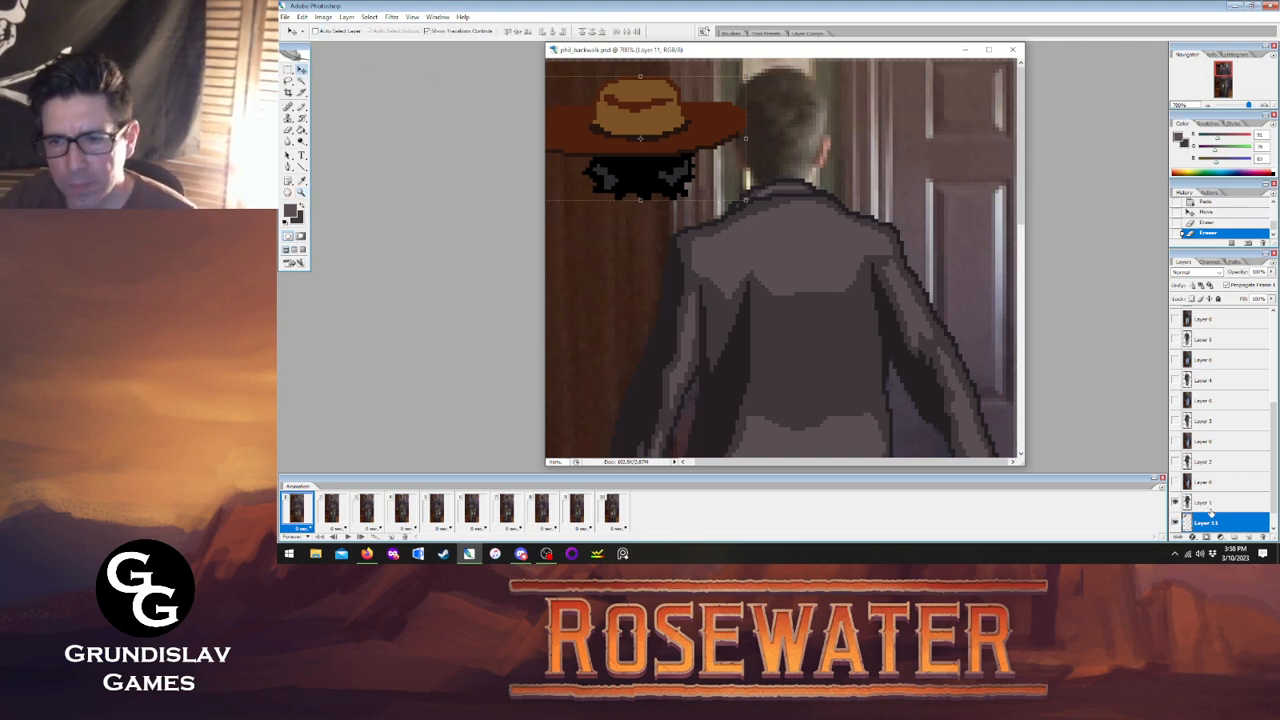
{"action": "left_click_drag", "start_coordinate": [1212, 499], "coordinate": [1212, 501]}
Nudge the hat and hair back over the man's head so the hair meets the jacket collar in frame 1.
{"action": "key", "text": "Up"}
{"action": "key", "text": "Up"}
{"action": "key", "text": "Up"}
{"action": "key", "text": "Up"}
{"action": "key", "text": "Up"}
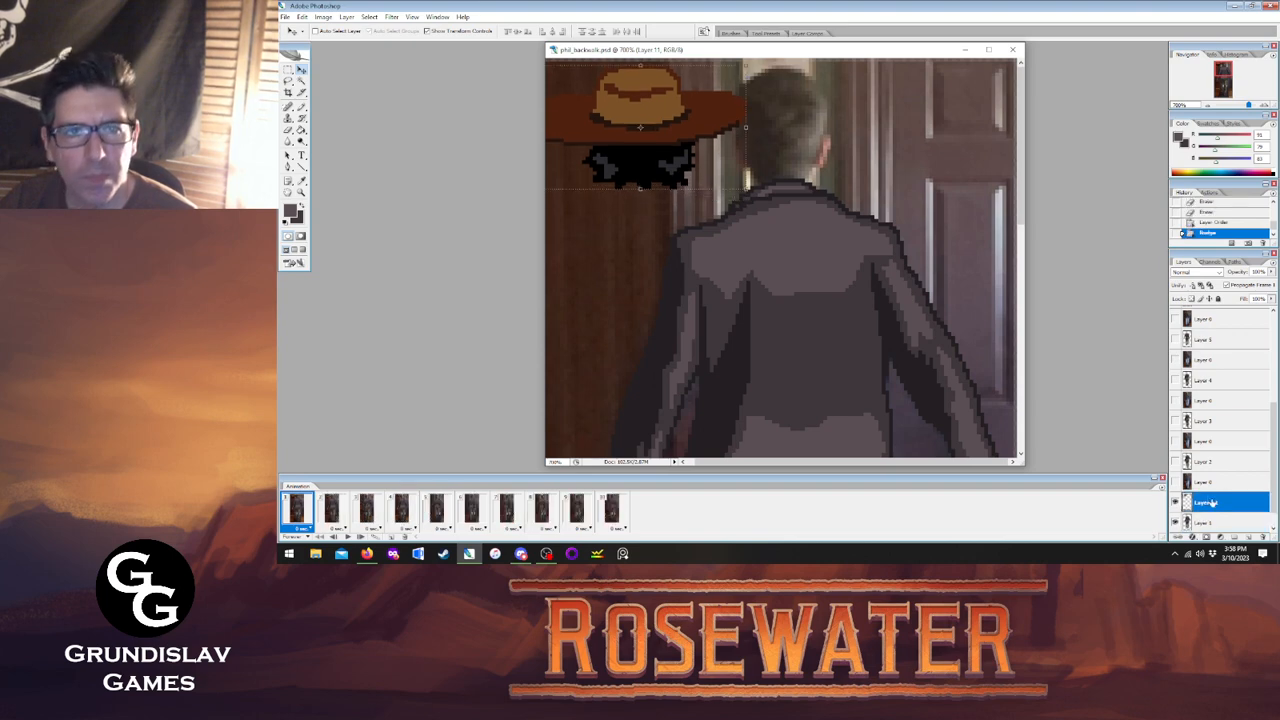
{"action": "key", "text": "Down"}
{"action": "key", "text": "Down"}
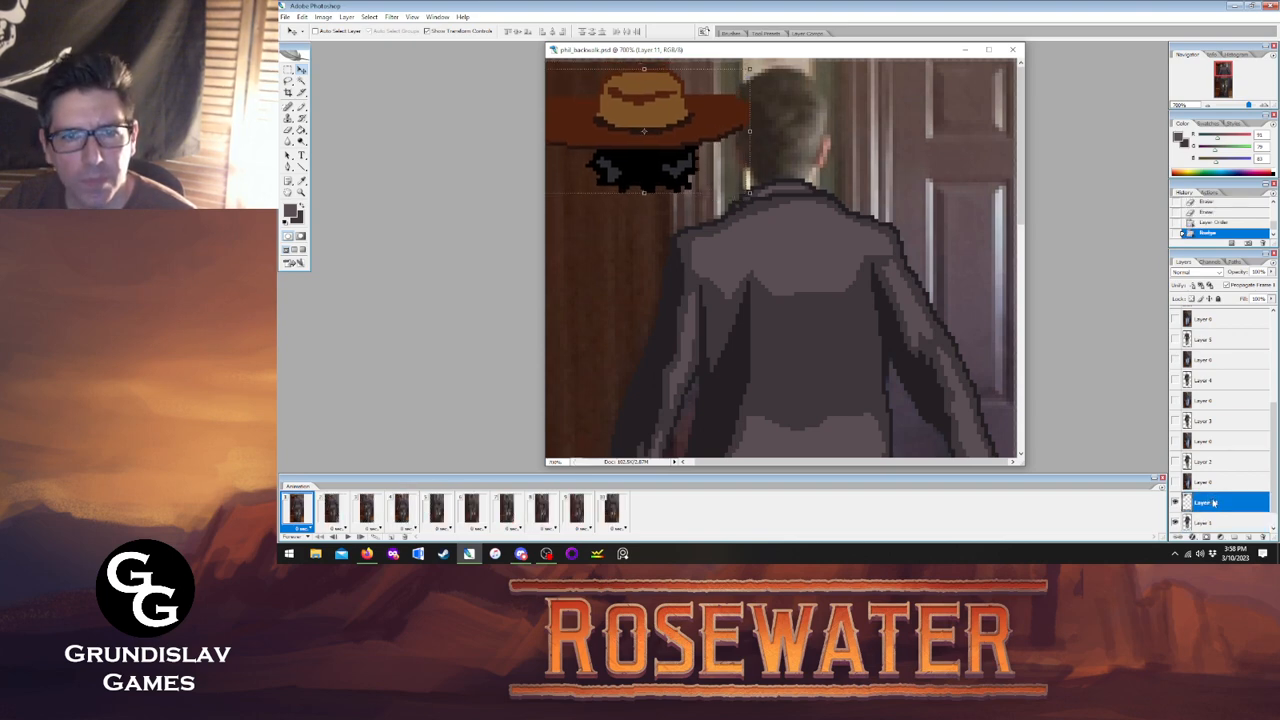
{"action": "key", "text": "Right"}
{"action": "key", "text": "Right"}
{"action": "key", "text": "Right"}
{"action": "key", "text": "Right"}
{"action": "key", "text": "Right"}
{"action": "key", "text": "Right"}
{"action": "key", "text": "Right"}
{"action": "key", "text": "Right"}
{"action": "key", "text": "Right"}
{"action": "key", "text": "Right"}
{"action": "key", "text": "Right"}
{"action": "key", "text": "Right"}
{"action": "key", "text": "Right"}
{"action": "key", "text": "Right"}
{"action": "key", "text": "Right"}
{"action": "key", "text": "Right"}
{"action": "key", "text": "Right"}
{"action": "key", "text": "Right"}
{"action": "key", "text": "Right"}
{"action": "key", "text": "Right"}
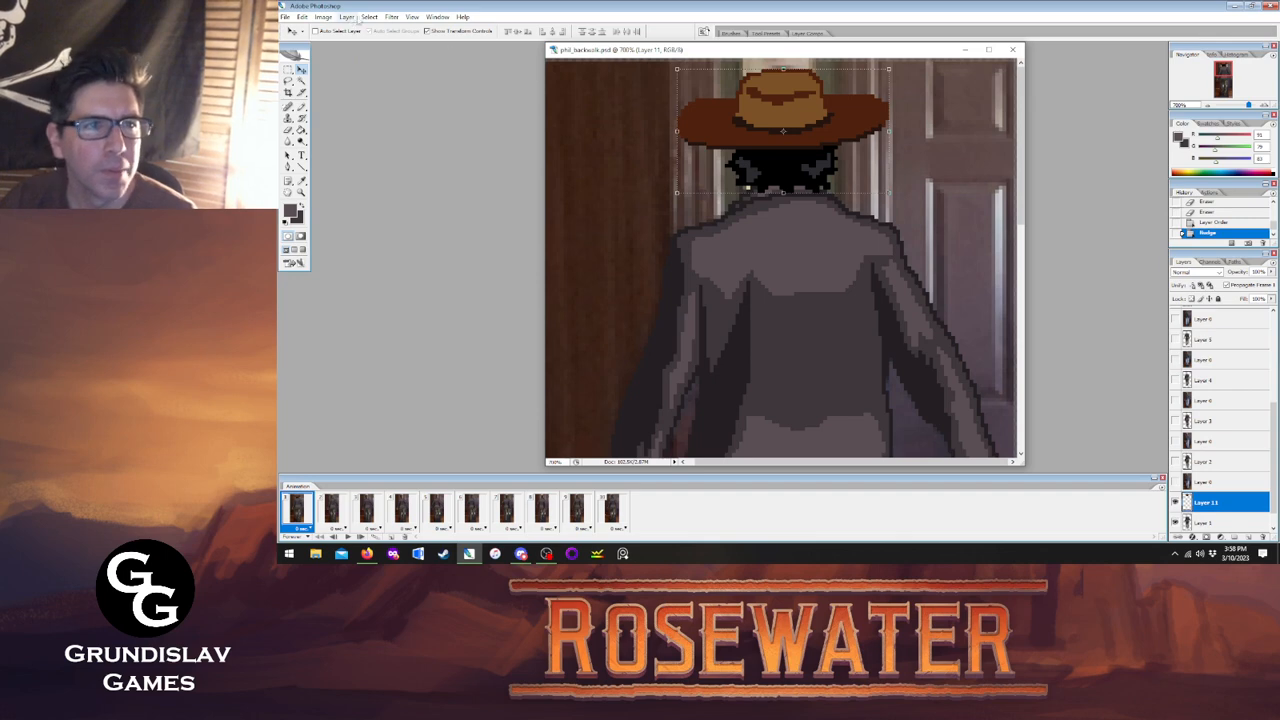
Copy the whole hat-and-hair layer and paste it as a new layer above Layer 2 in frame 2.
{"action": "left_click", "coordinate": [369, 18]}
{"action": "left_click", "coordinate": [386, 80]}
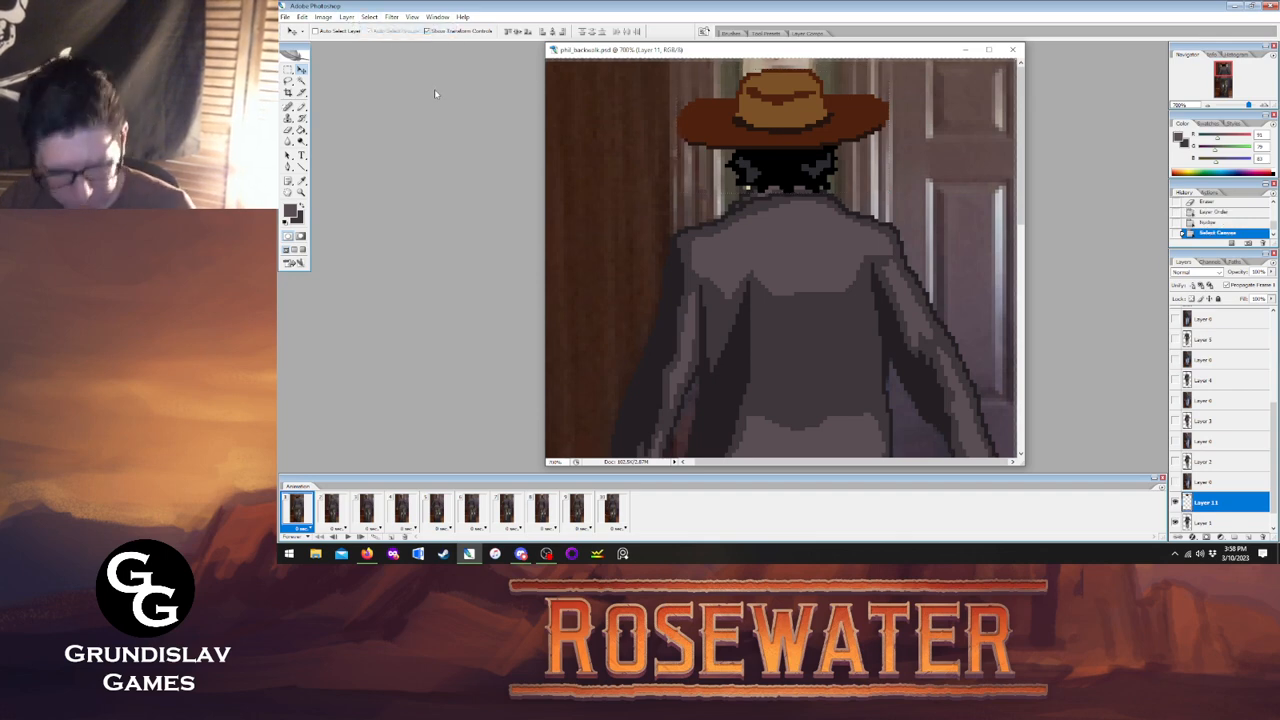
{"action": "left_click", "coordinate": [330, 509]}
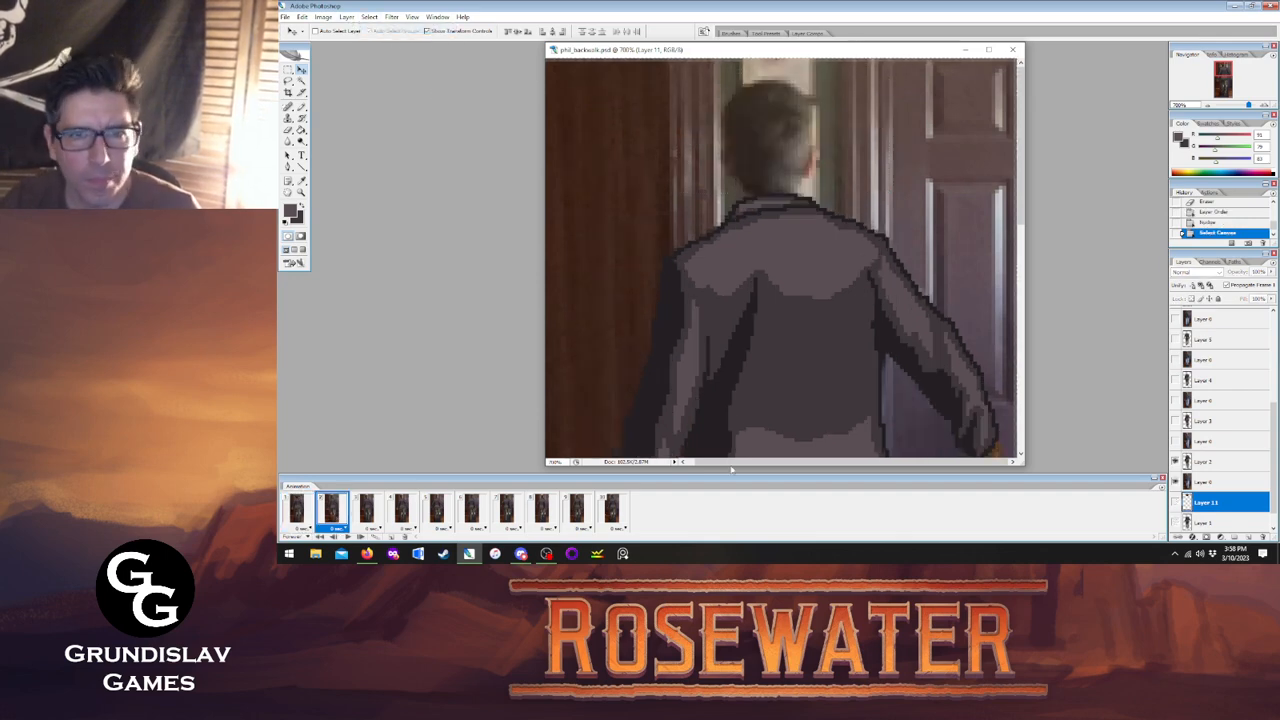
{"action": "left_click_drag", "start_coordinate": [1216, 474], "coordinate": [1212, 456]}
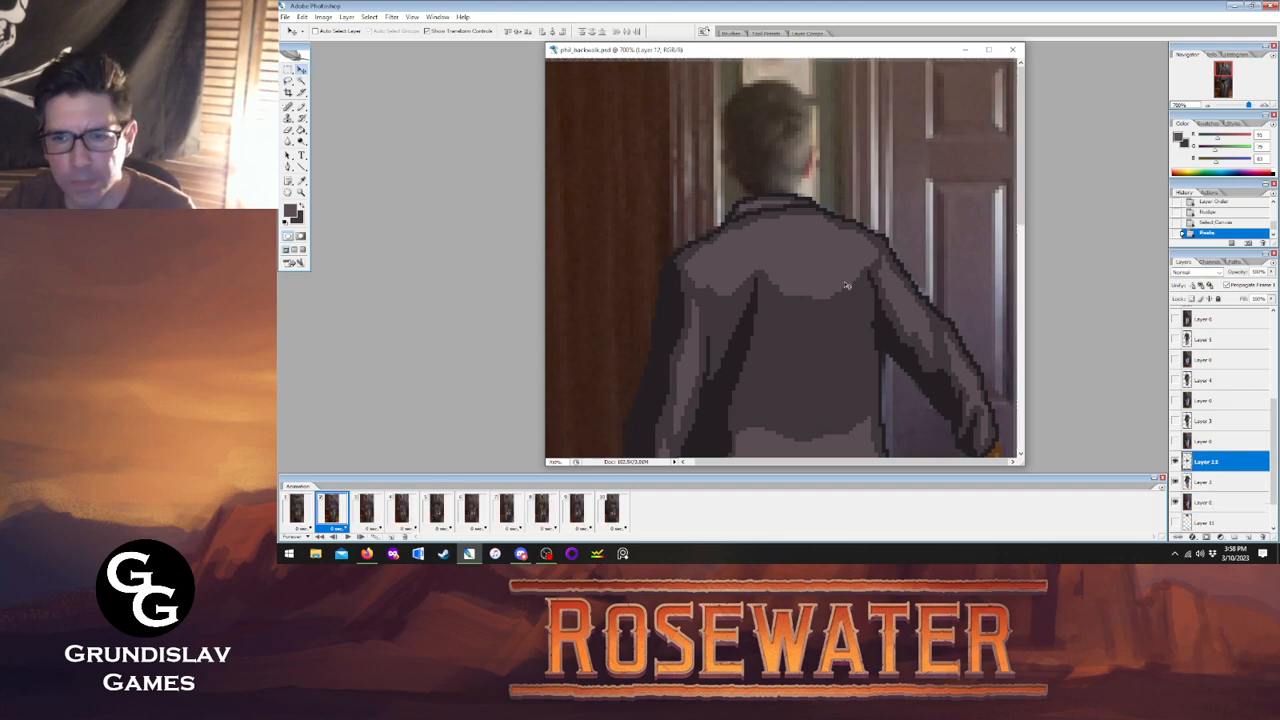
Position the pasted hat and hair over the head in frame 2, with the hair meeting the collar.
{"action": "left_click_drag", "start_coordinate": [784, 394], "coordinate": [782, 100]}
{"action": "key", "text": "Down"}
{"action": "key", "text": "Down"}
{"action": "key", "text": "Down"}
{"action": "key", "text": "Down"}
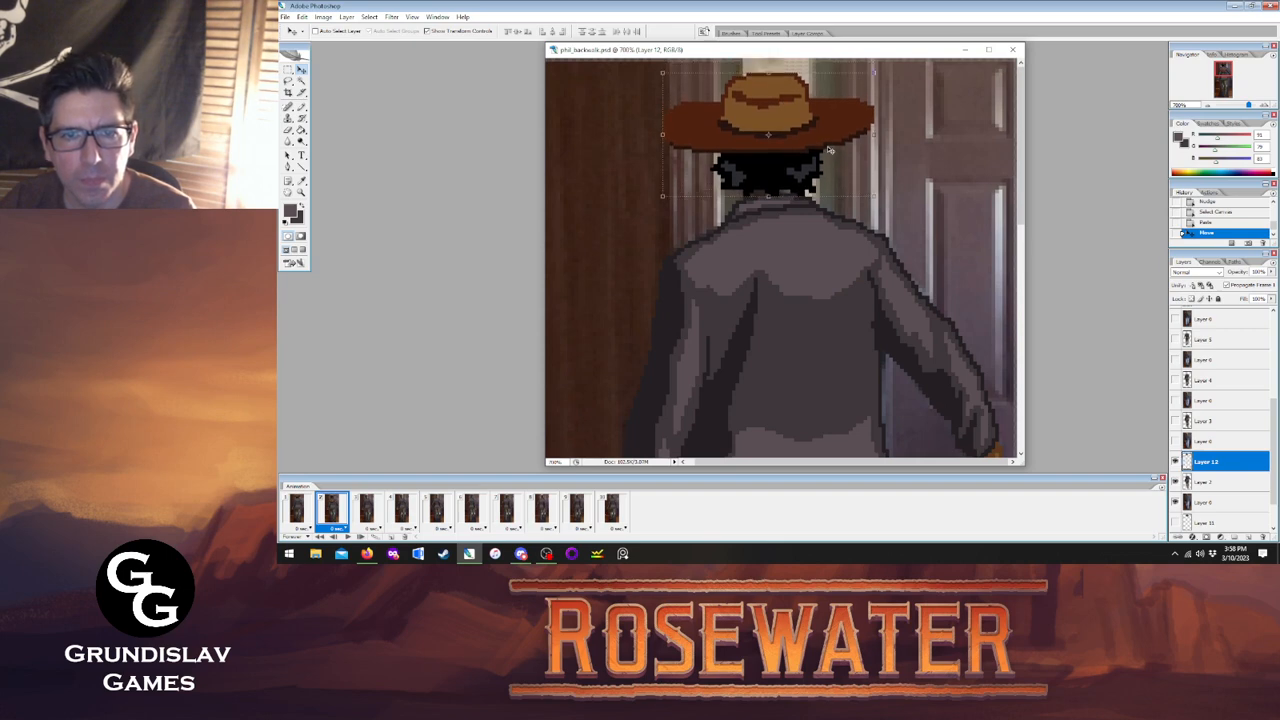
{"action": "key", "text": "Left"}
{"action": "key", "text": "Down"}
{"action": "key", "text": "Down"}
{"action": "key", "text": "Up"}
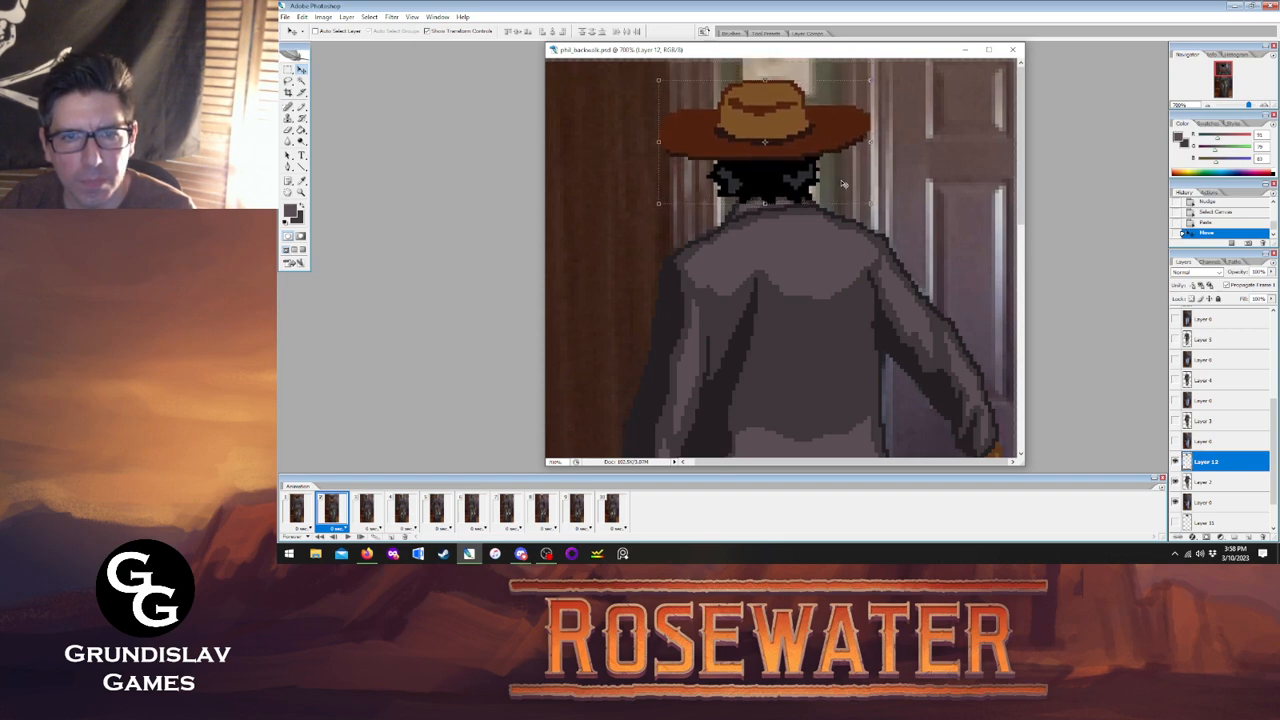
Nudge frame 2's hat and hair two pixels to the right, comparing their position against frame 1.
{"action": "left_click", "coordinate": [335, 514]}
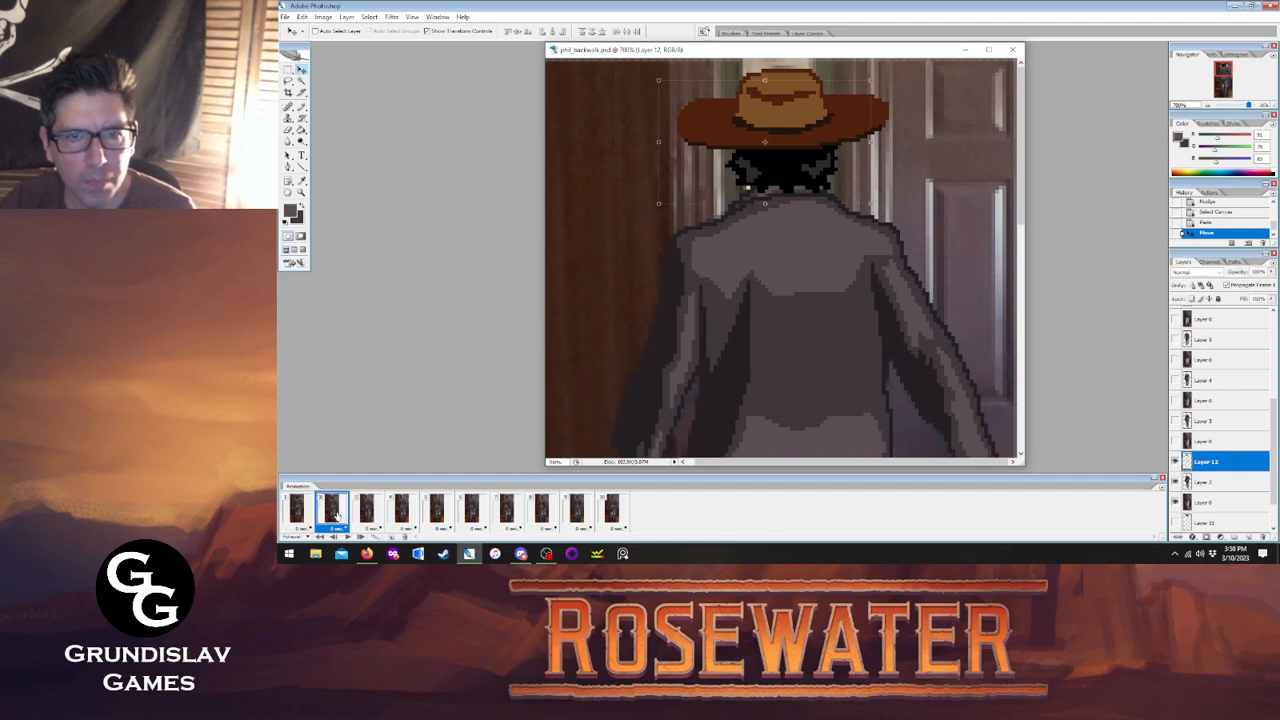
{"action": "key", "text": "Right"}
{"action": "left_click", "coordinate": [303, 514]}
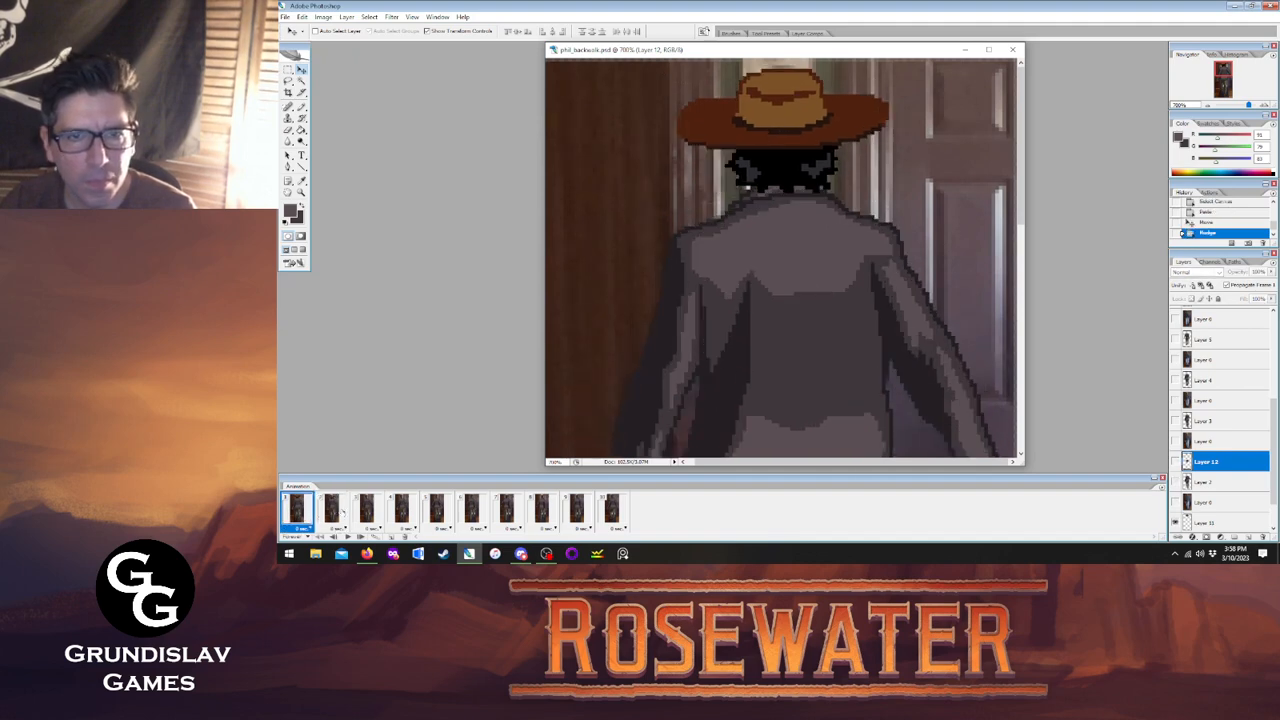
{"action": "left_click", "coordinate": [322, 512]}
{"action": "key", "text": "Right"}
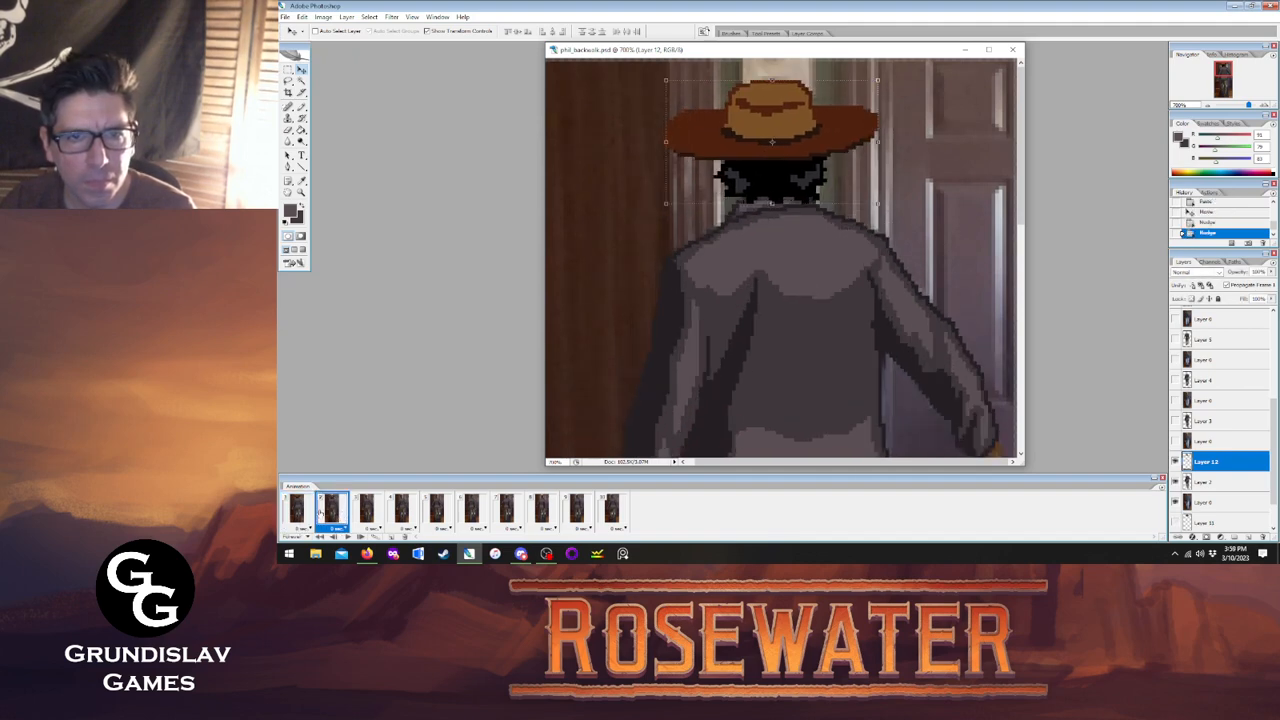
{"action": "left_click", "coordinate": [298, 512]}
{"action": "left_click", "coordinate": [333, 512]}
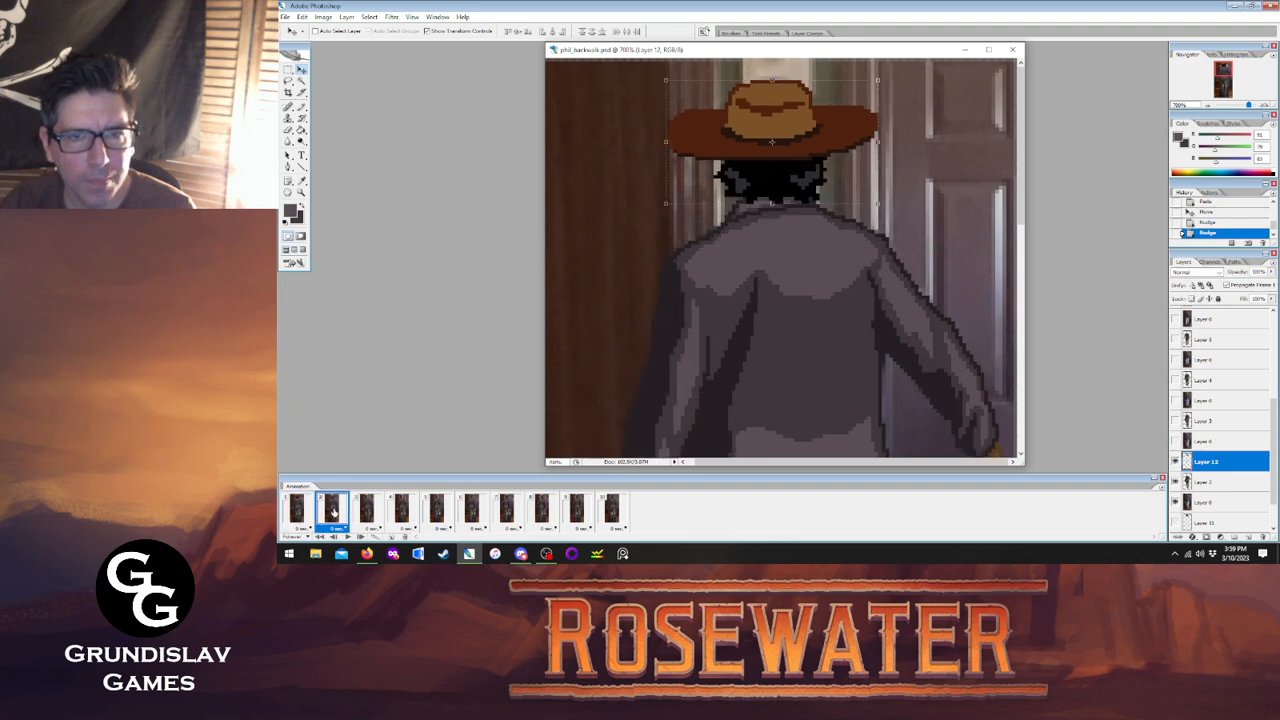
{"action": "left_click", "coordinate": [298, 512]}
{"action": "left_click", "coordinate": [333, 512]}
Paste the hat and hair above Layer 3, place them on the head in frame 3, and compare with frame 2.
{"action": "left_click", "coordinate": [367, 512]}
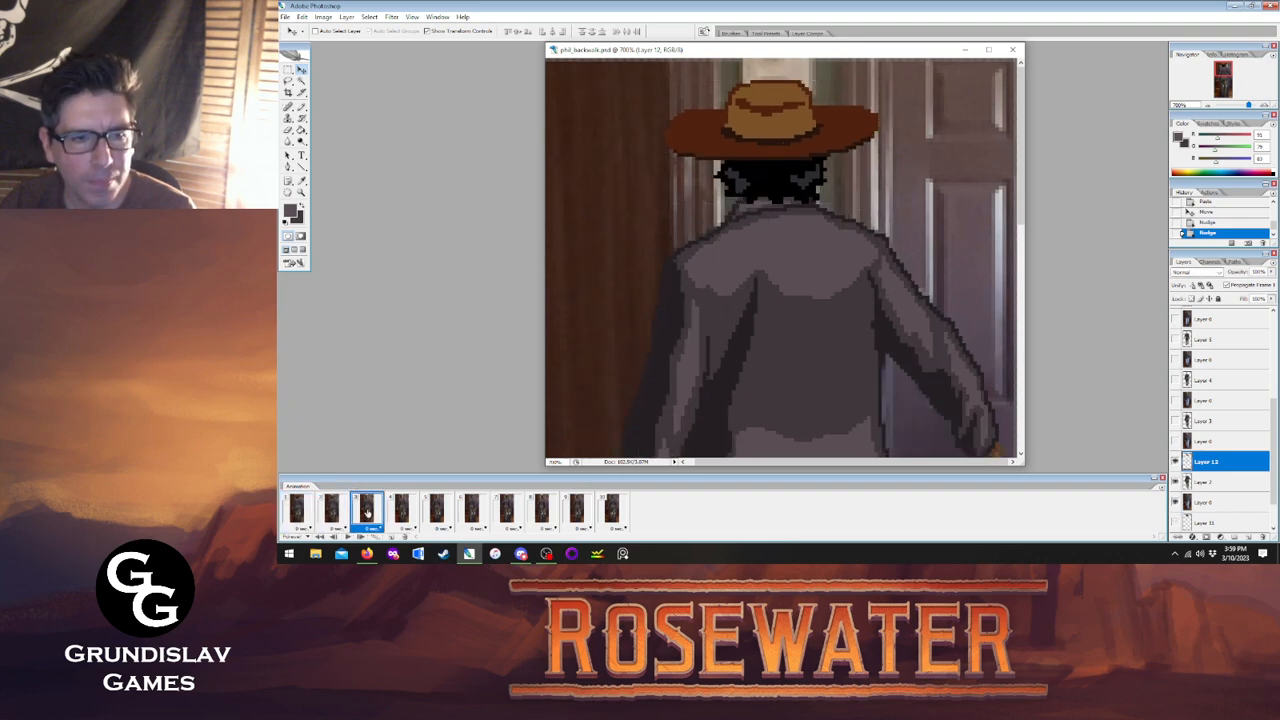
{"action": "left_click", "coordinate": [1224, 441]}
{"action": "left_click", "coordinate": [1222, 422]}
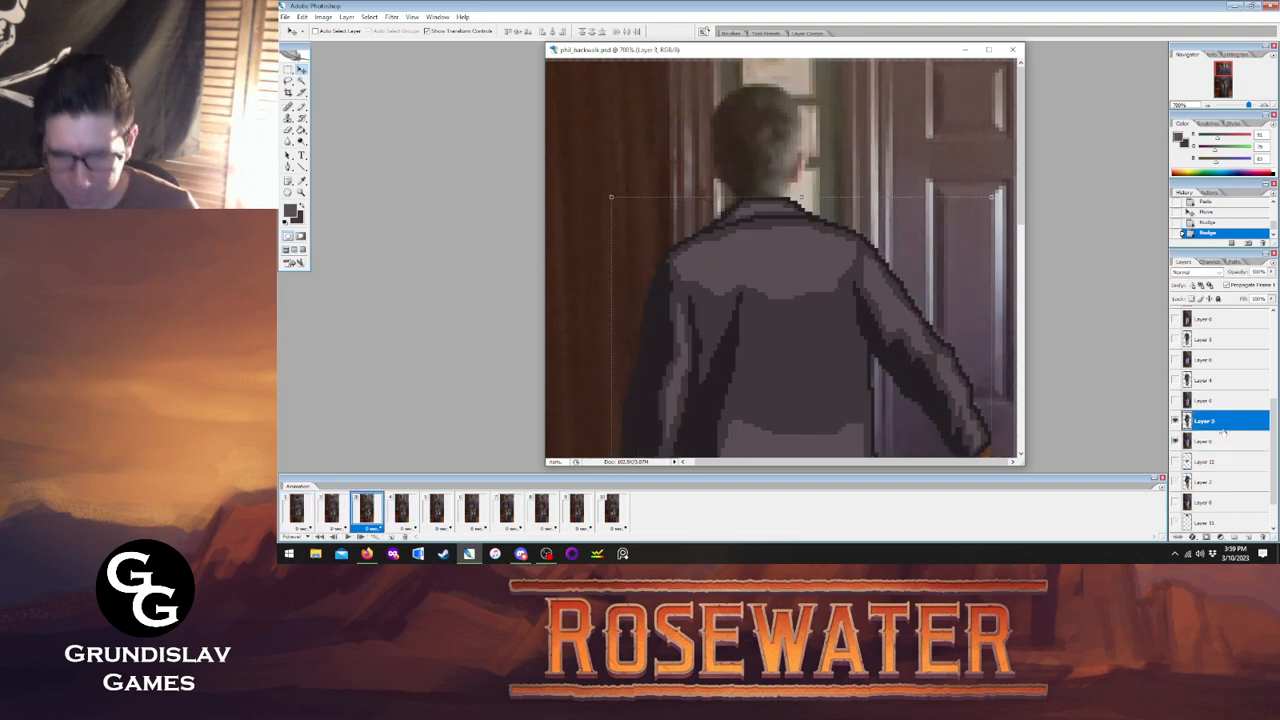
{"action": "key", "text": "ctrl+v"}
{"action": "left_click_drag", "start_coordinate": [765, 225], "coordinate": [771, 114]}
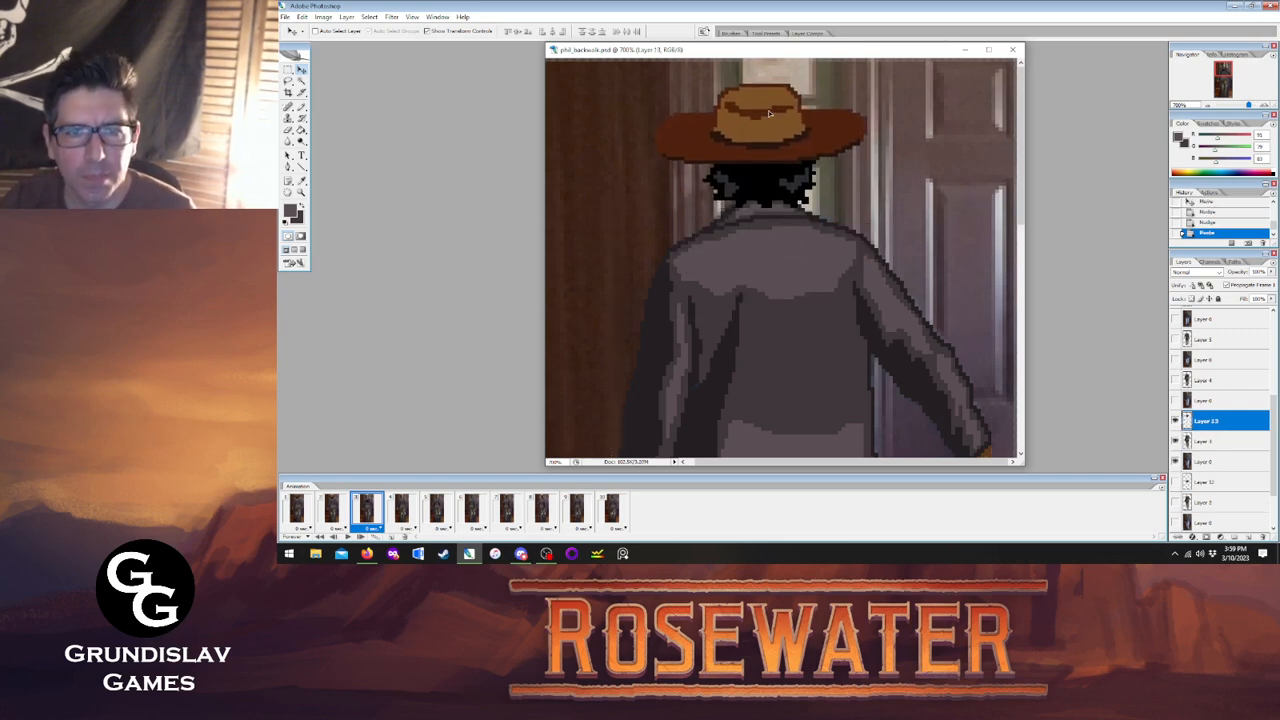
{"action": "left_click", "coordinate": [331, 508]}
{"action": "left_click", "coordinate": [362, 508]}
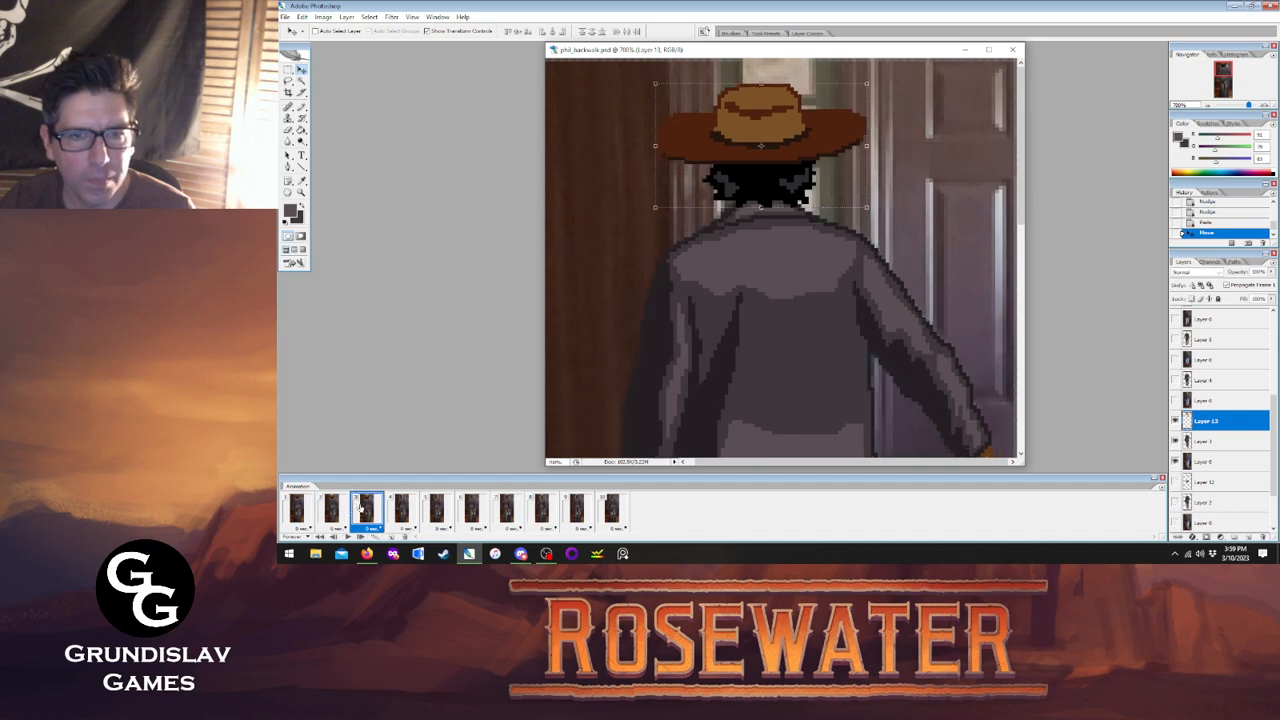
Paste the hat and hair above Layer 4 and place them on the head in frame 4.
{"action": "left_click", "coordinate": [399, 508]}
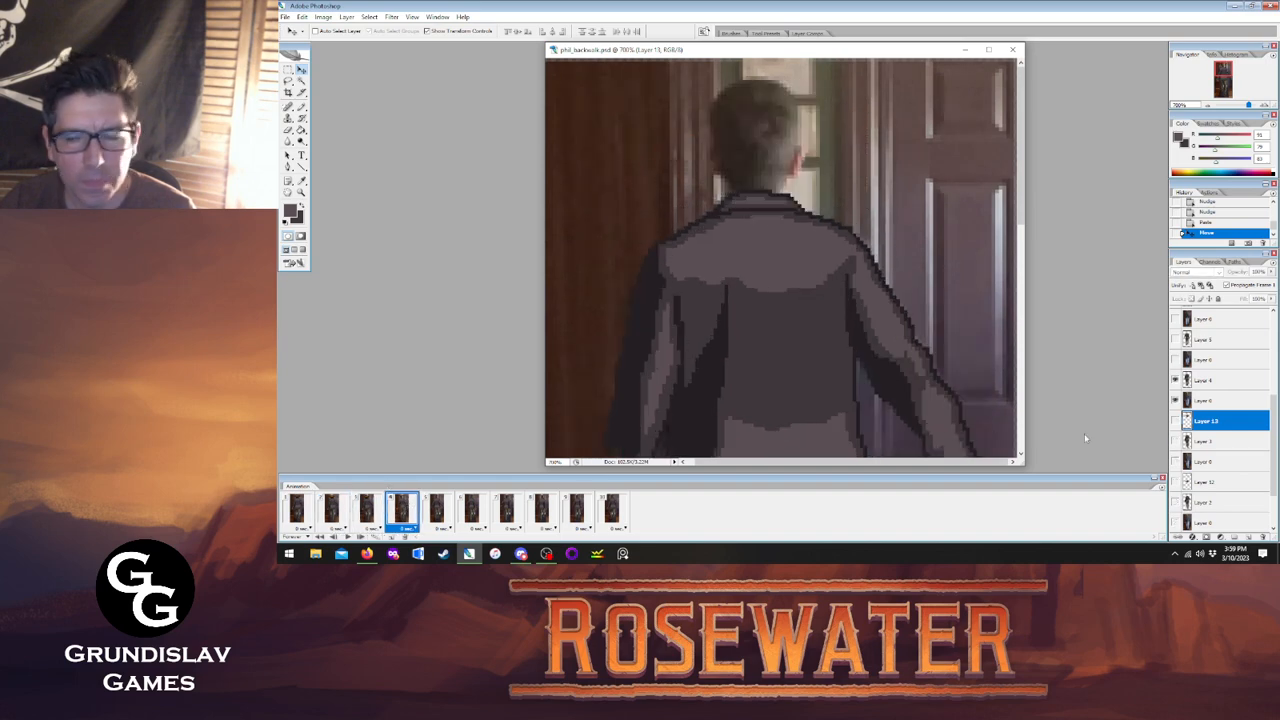
{"action": "left_click", "coordinate": [1212, 381]}
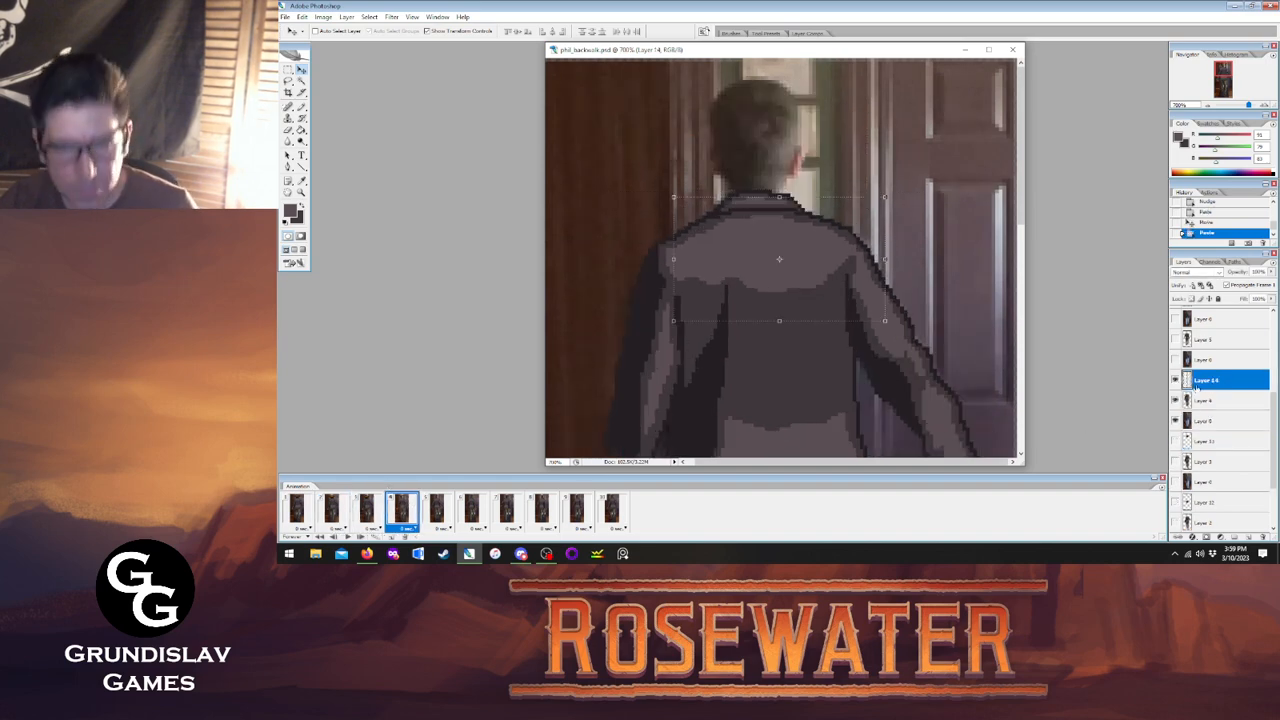
{"action": "key", "text": "ctrl+v"}
{"action": "left_click_drag", "start_coordinate": [783, 275], "coordinate": [761, 154]}
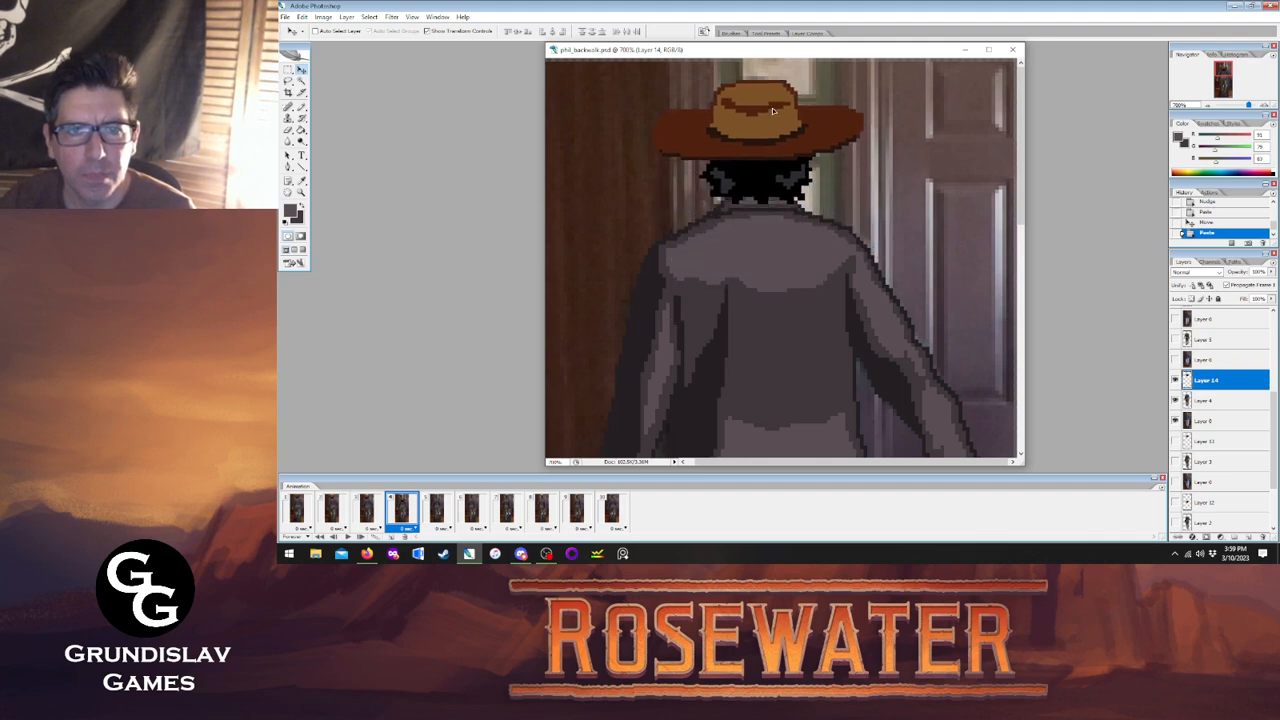
Compare frame 4's hat with frame 3, then paste the hat and hair above Layer 5 and place them on frame 5's head.
{"action": "left_click", "coordinate": [365, 508]}
{"action": "left_click", "coordinate": [400, 511]}
{"action": "left_click", "coordinate": [436, 510]}
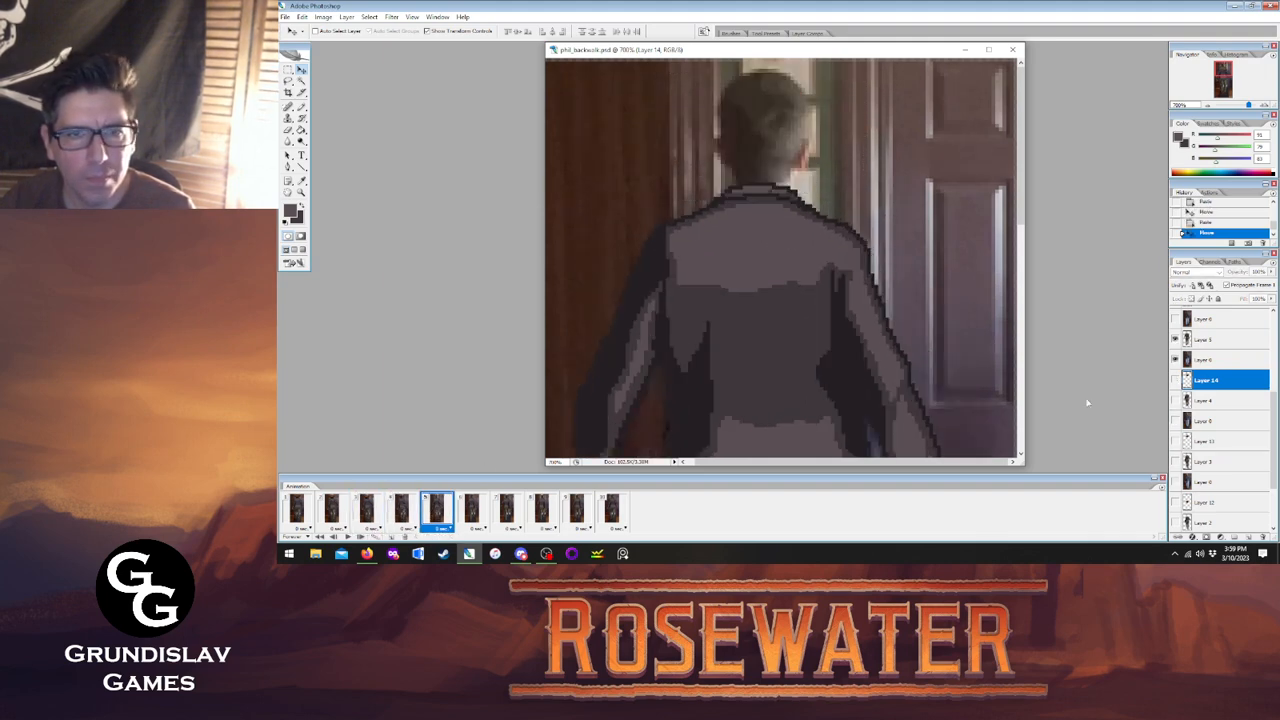
{"action": "left_click", "coordinate": [1225, 340]}
{"action": "key", "text": "ctrl+v"}
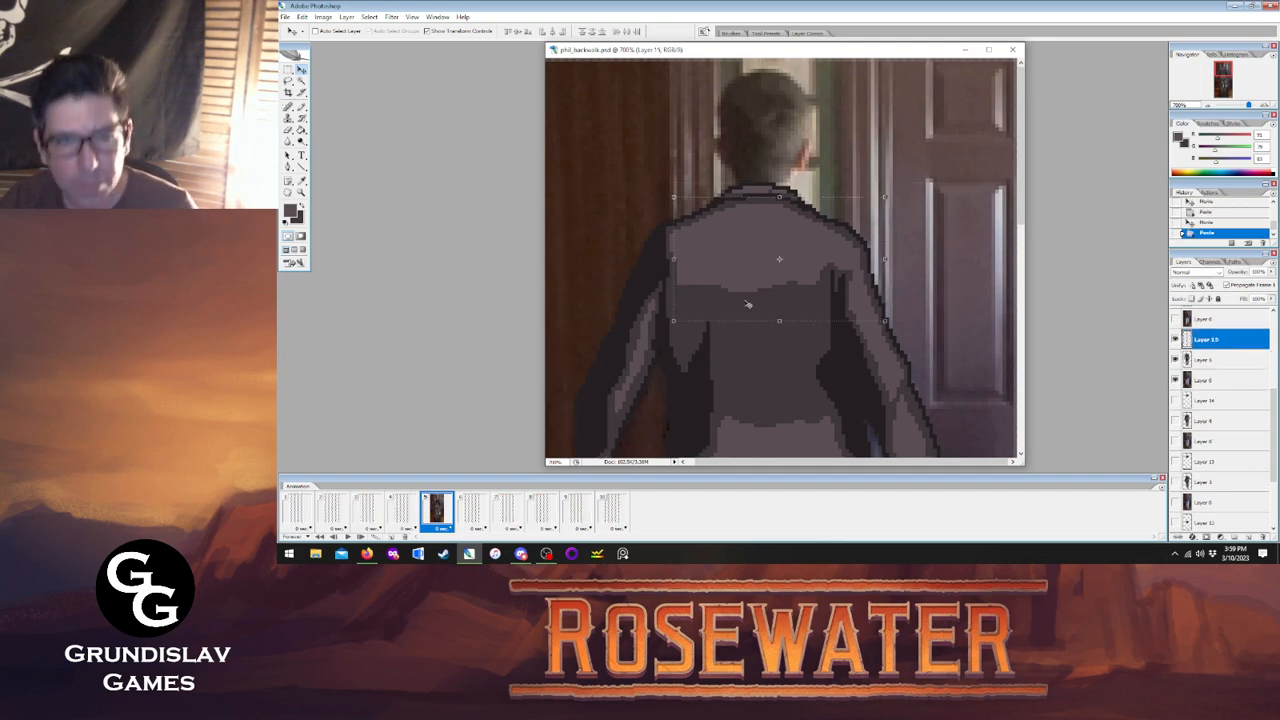
{"action": "left_click_drag", "start_coordinate": [777, 218], "coordinate": [763, 96]}
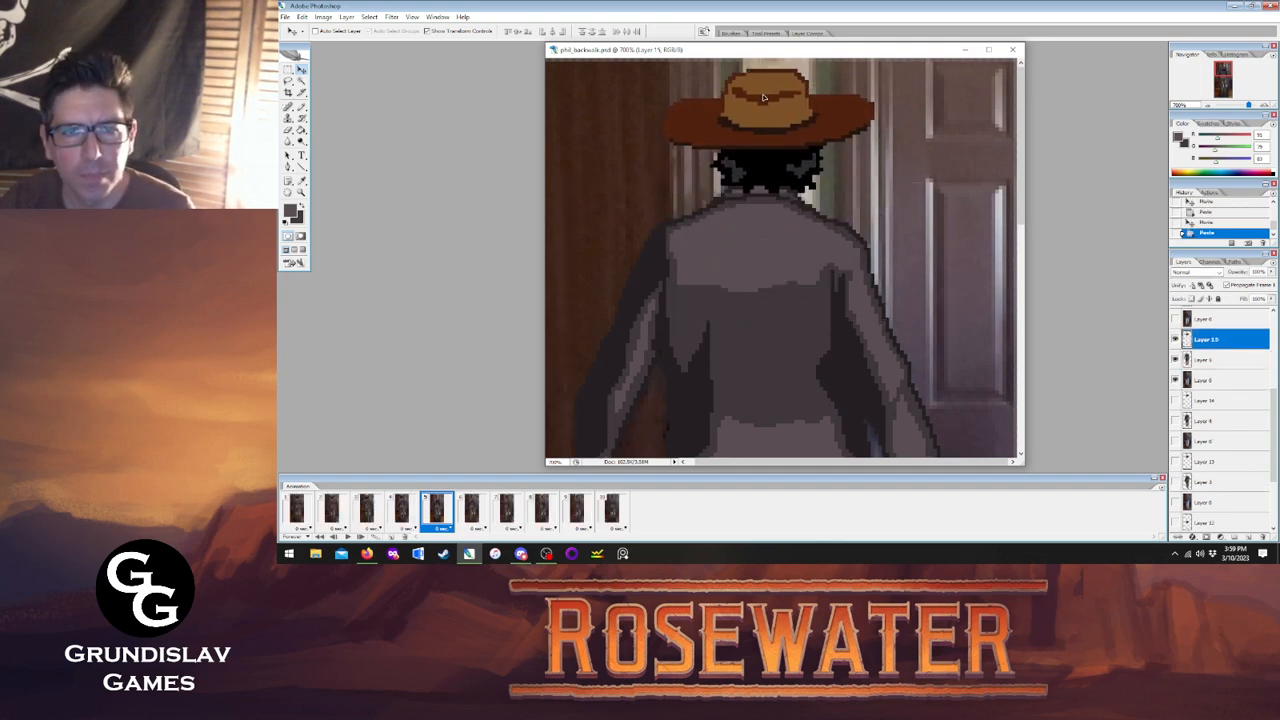
{"action": "left_click", "coordinate": [402, 512]}
{"action": "left_click", "coordinate": [435, 512]}
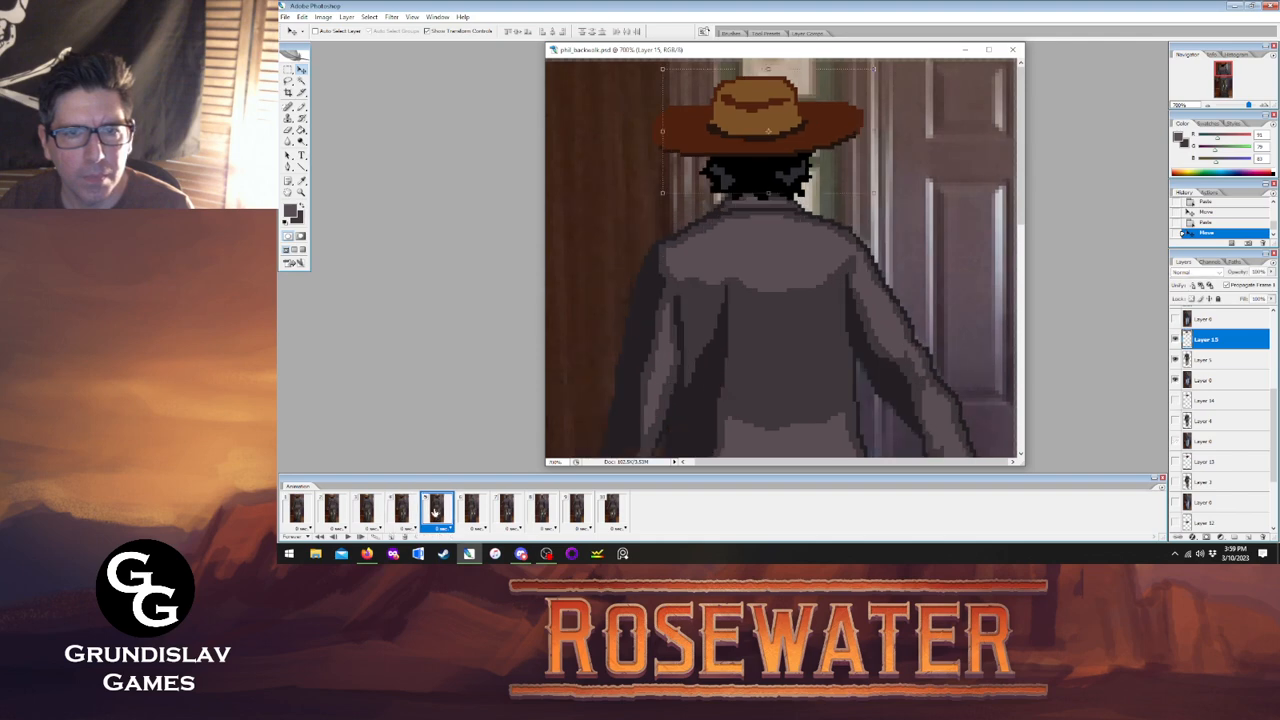
Paste the hat and hair above Layer 6, place them on the head in frame 6, and compare with frame 5.
{"action": "left_click", "coordinate": [470, 510]}
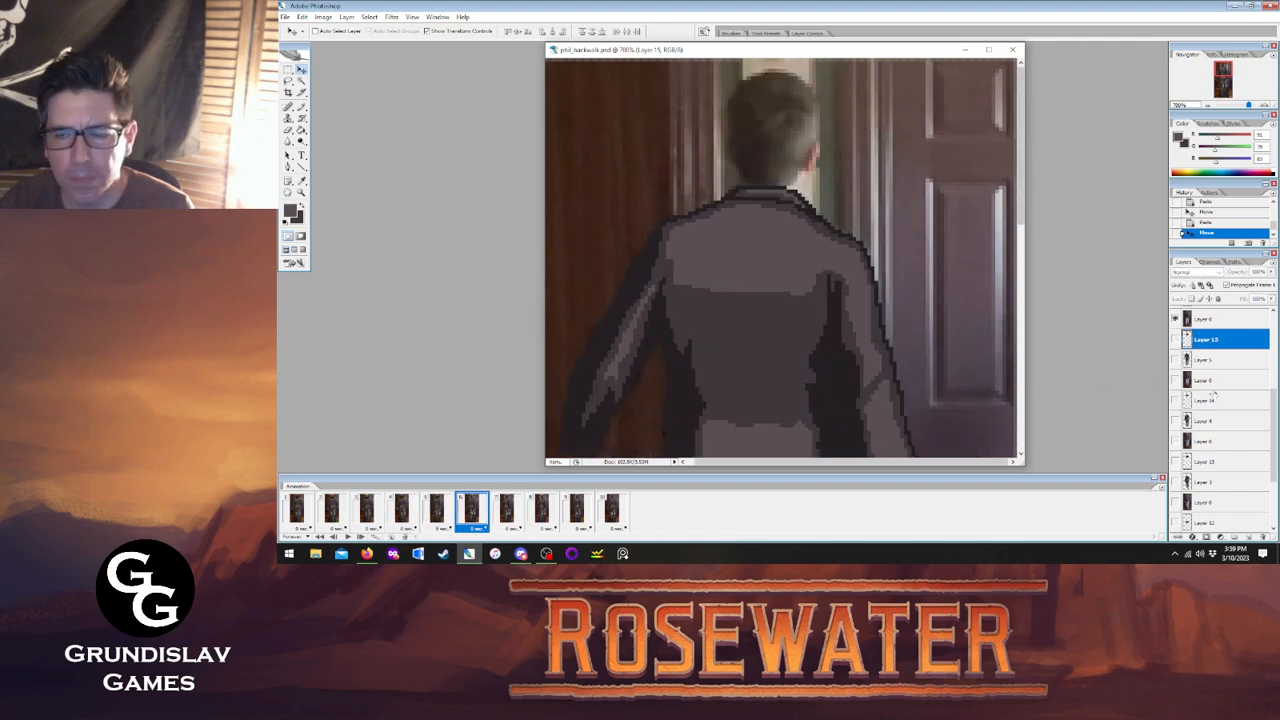
{"action": "left_click", "coordinate": [1218, 365]}
{"action": "key", "text": "ctrl+v"}
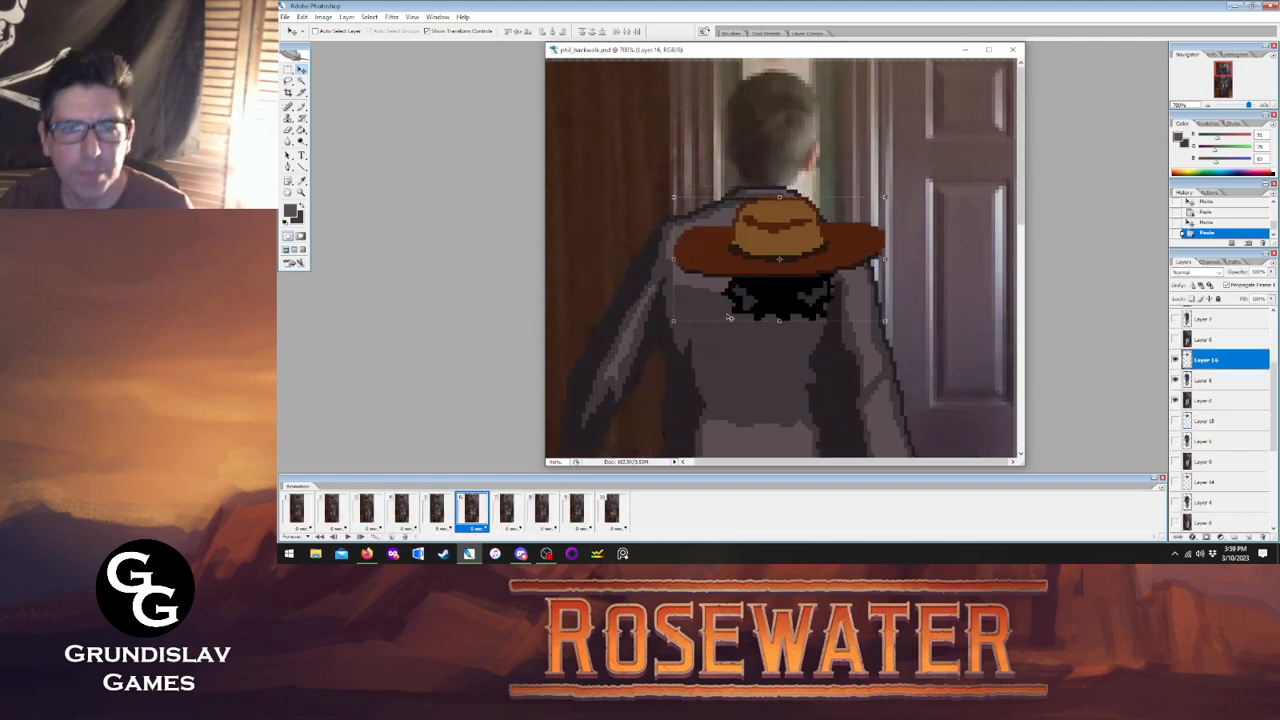
{"action": "left_click_drag", "start_coordinate": [769, 223], "coordinate": [774, 111]}
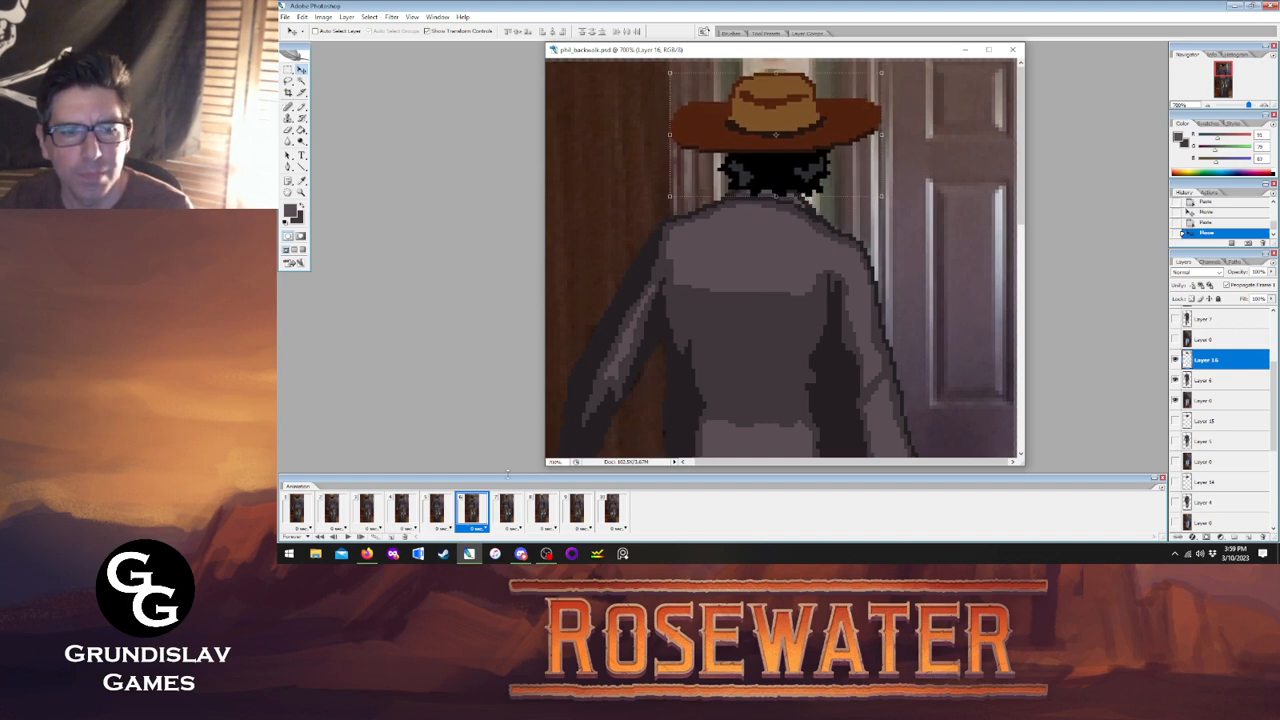
{"action": "left_click", "coordinate": [440, 510]}
{"action": "left_click", "coordinate": [470, 510]}
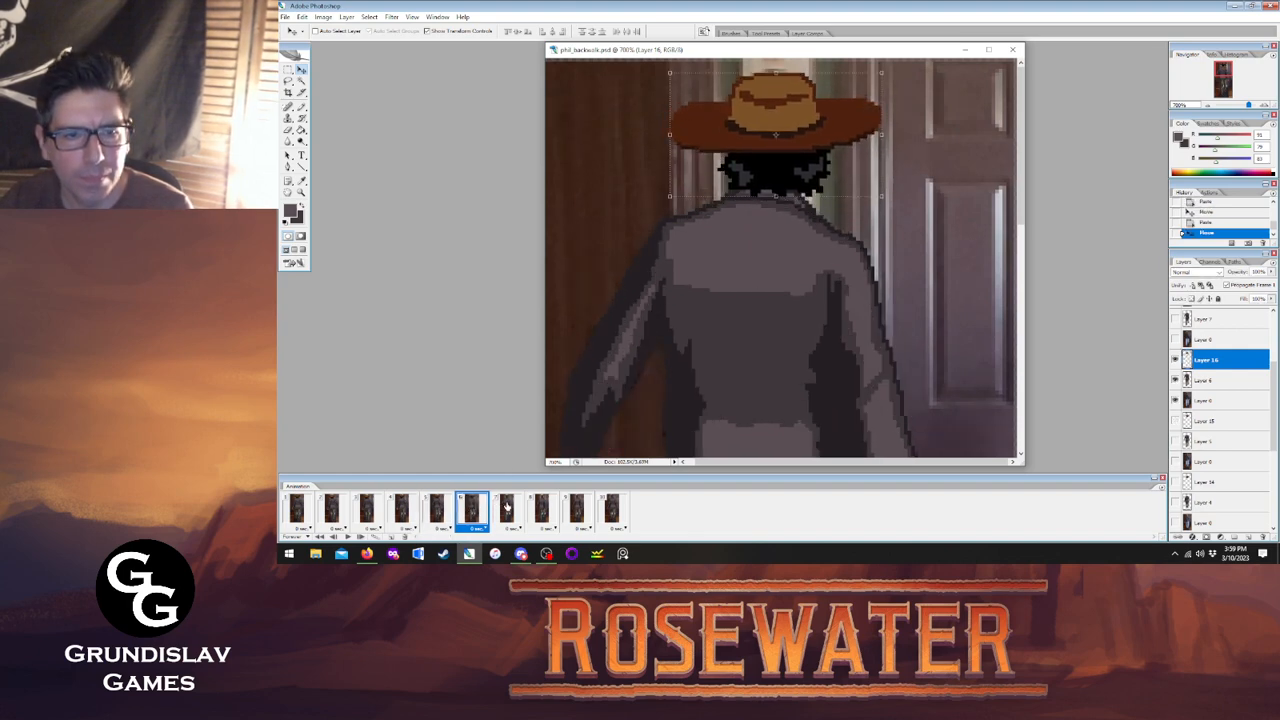
Paste the hat and hair above Layer 7, place them on the head in frame 7, and compare with frame 6.
{"action": "left_click", "coordinate": [506, 508]}
{"action": "left_click", "coordinate": [1204, 320]}
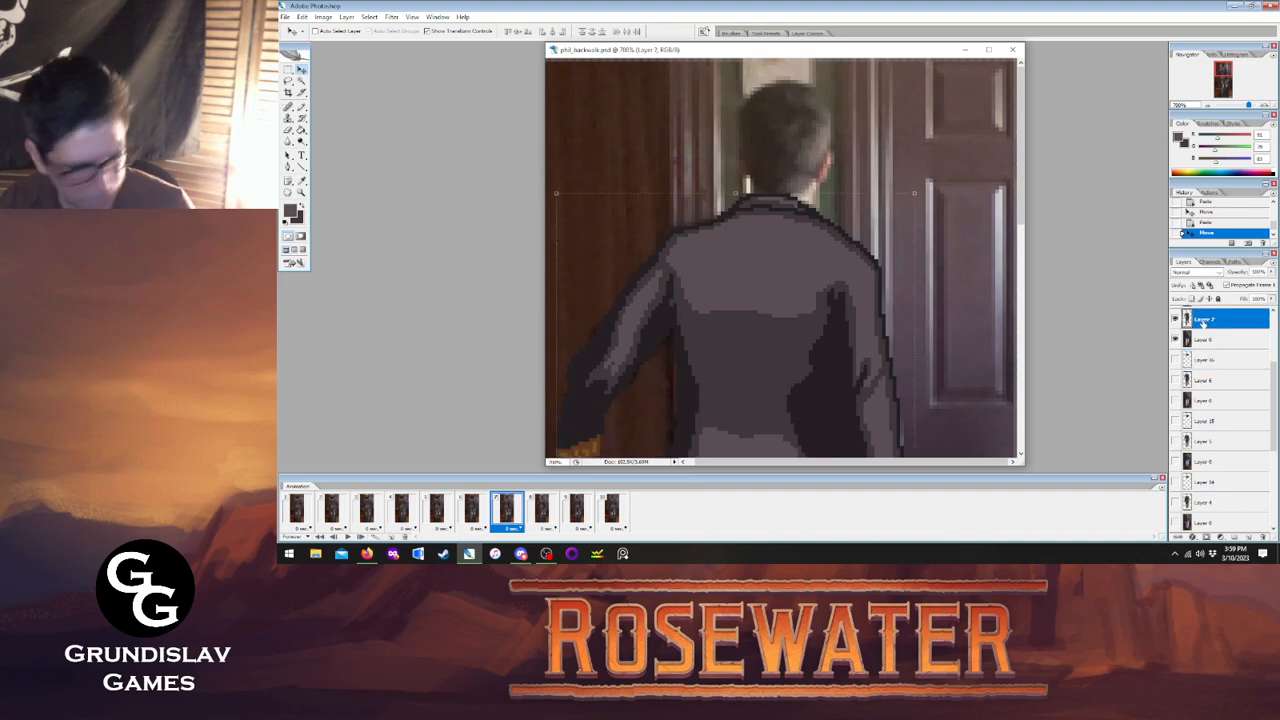
{"action": "key", "text": "ctrl+v"}
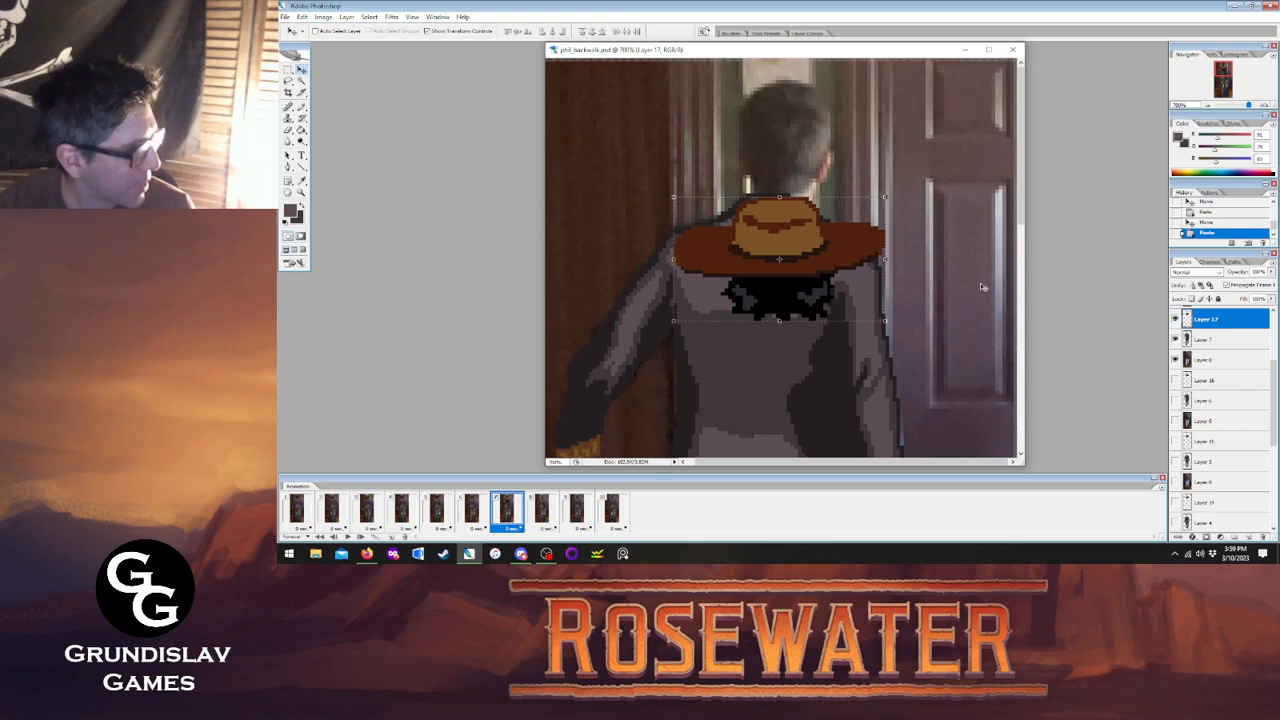
{"action": "left_click_drag", "start_coordinate": [782, 257], "coordinate": [776, 104]}
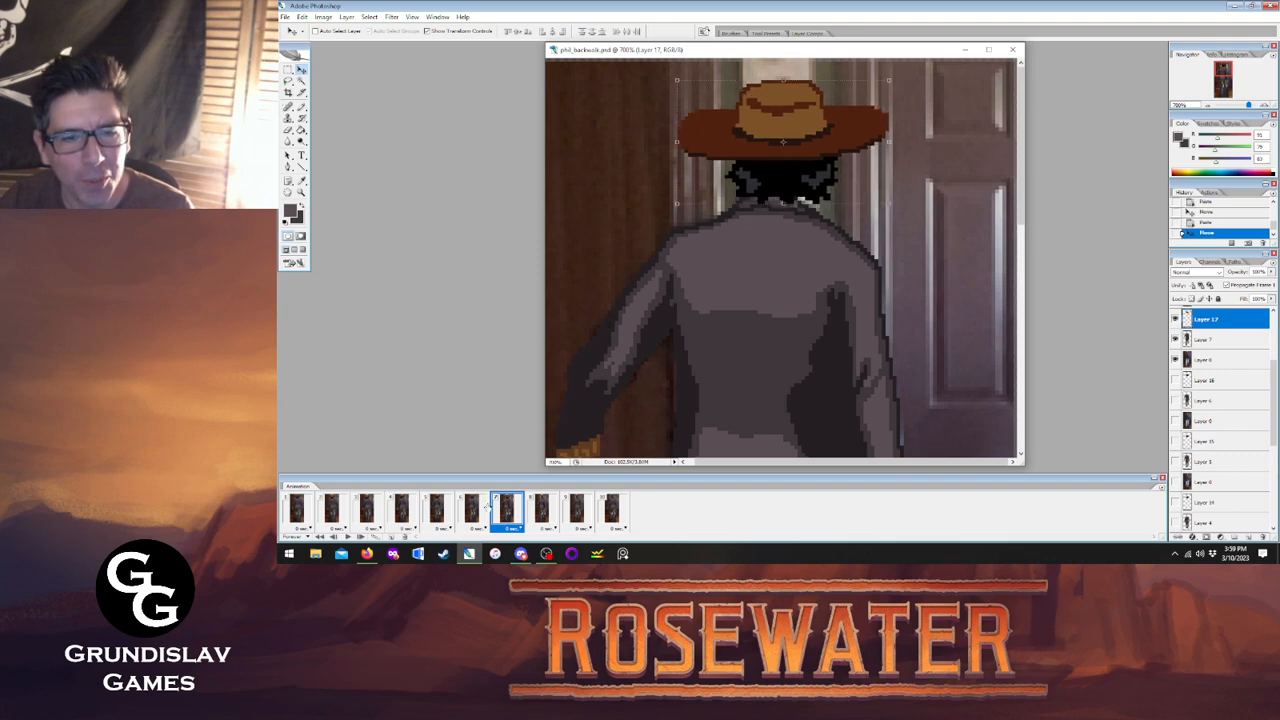
{"action": "left_click", "coordinate": [474, 510]}
{"action": "left_click", "coordinate": [508, 510]}
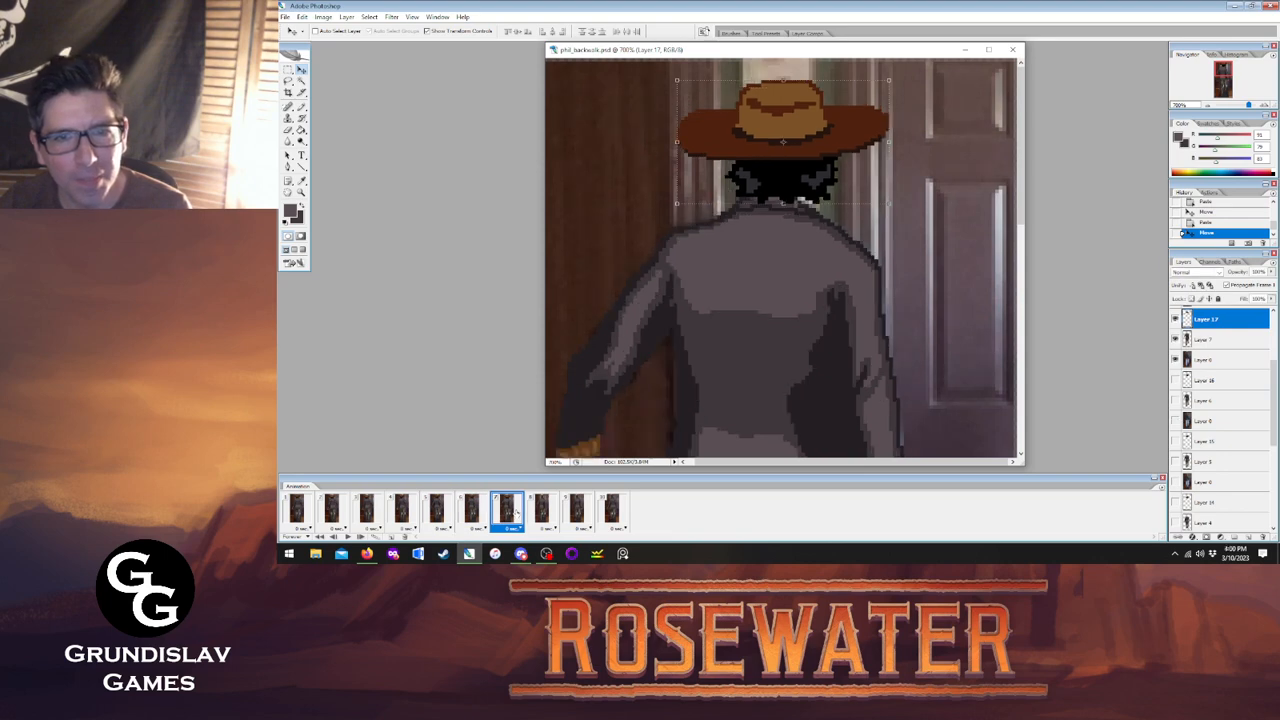
Paste the hat and hair above Layer 8, place them on the head in frame 8, and compare with frame 7.
{"action": "left_click", "coordinate": [540, 510]}
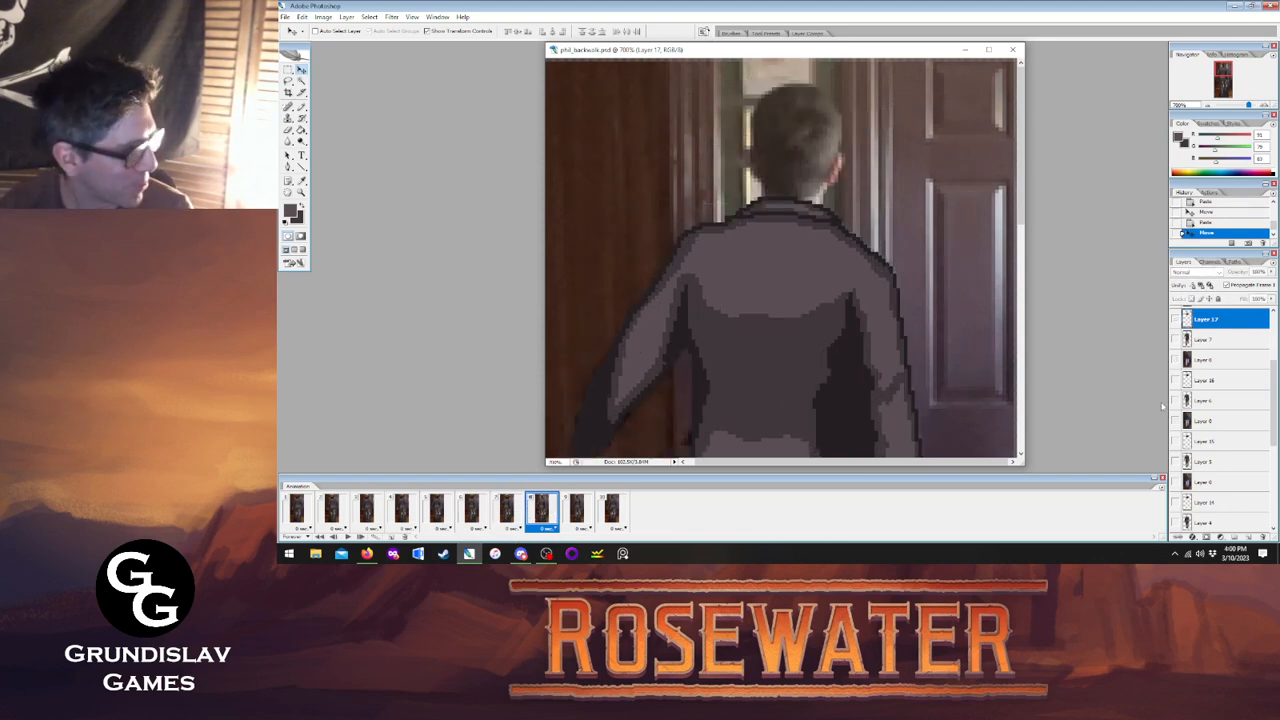
{"action": "scroll", "coordinate": [1213, 401], "scroll_direction": "up", "scroll_amount": 3}
{"action": "left_click", "coordinate": [1216, 383]}
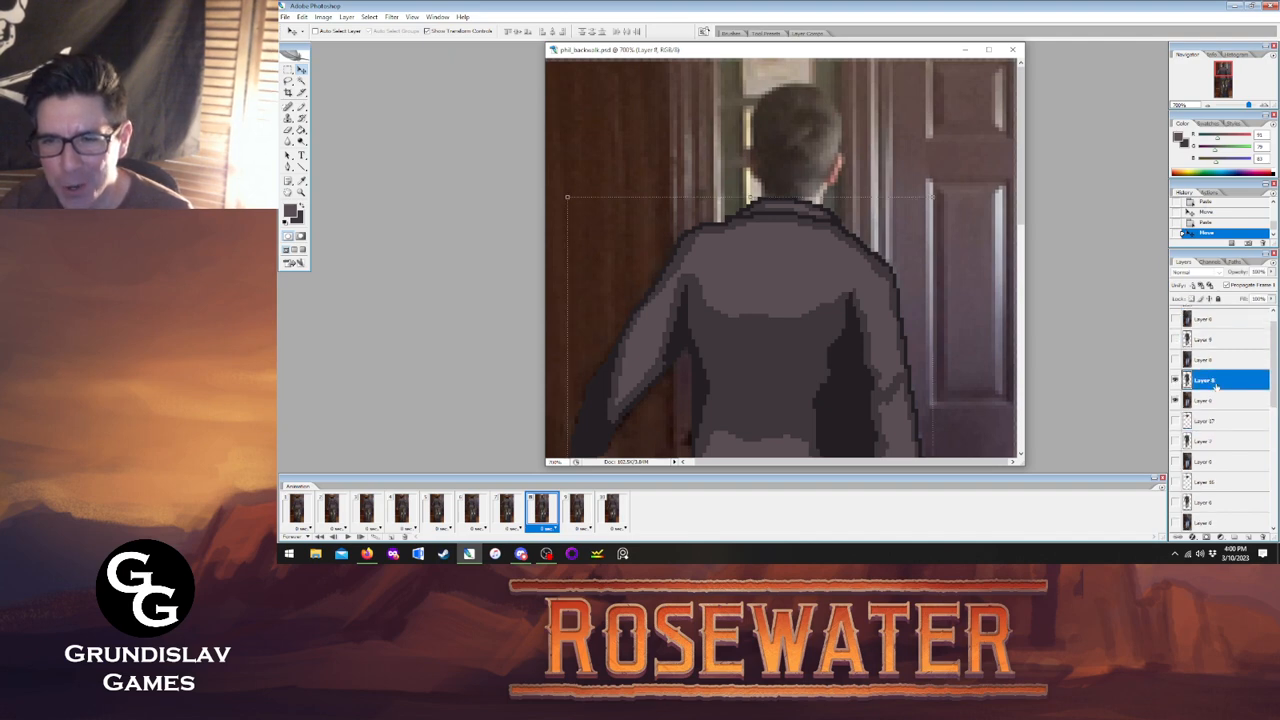
{"action": "key", "text": "ctrl+v"}
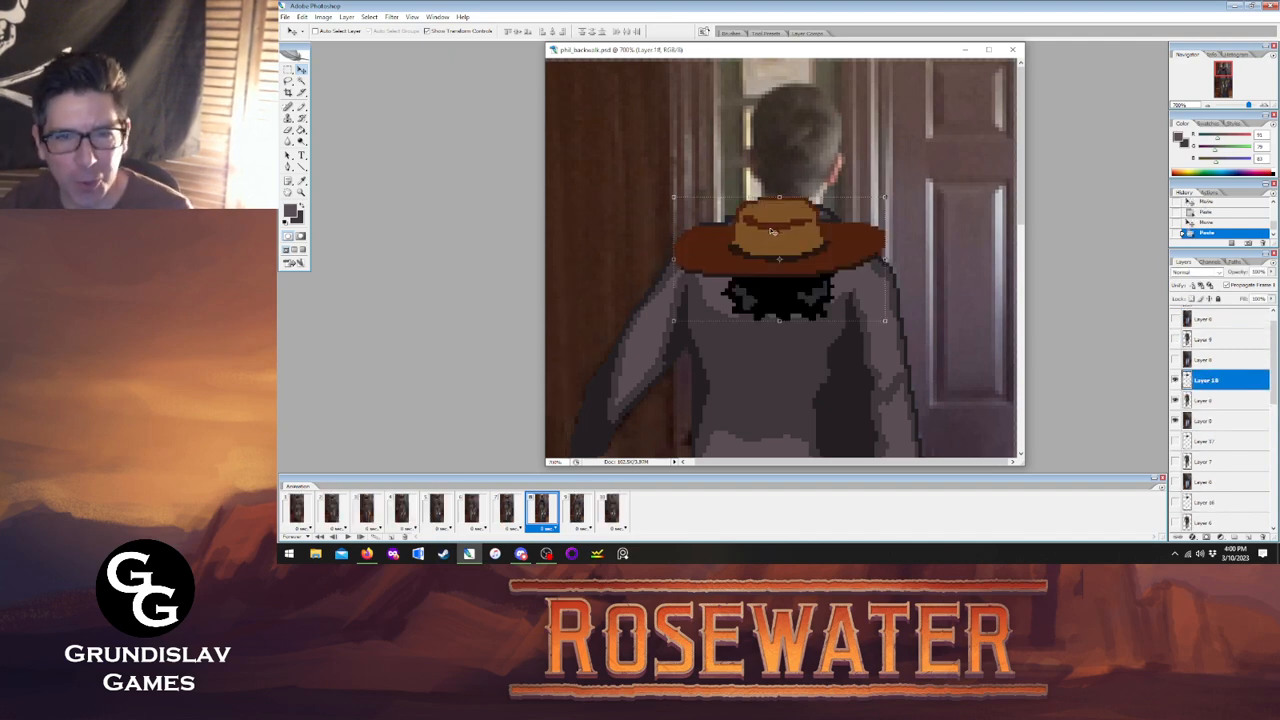
{"action": "left_click_drag", "start_coordinate": [776, 214], "coordinate": [799, 116]}
{"action": "left_click", "coordinate": [508, 510]}
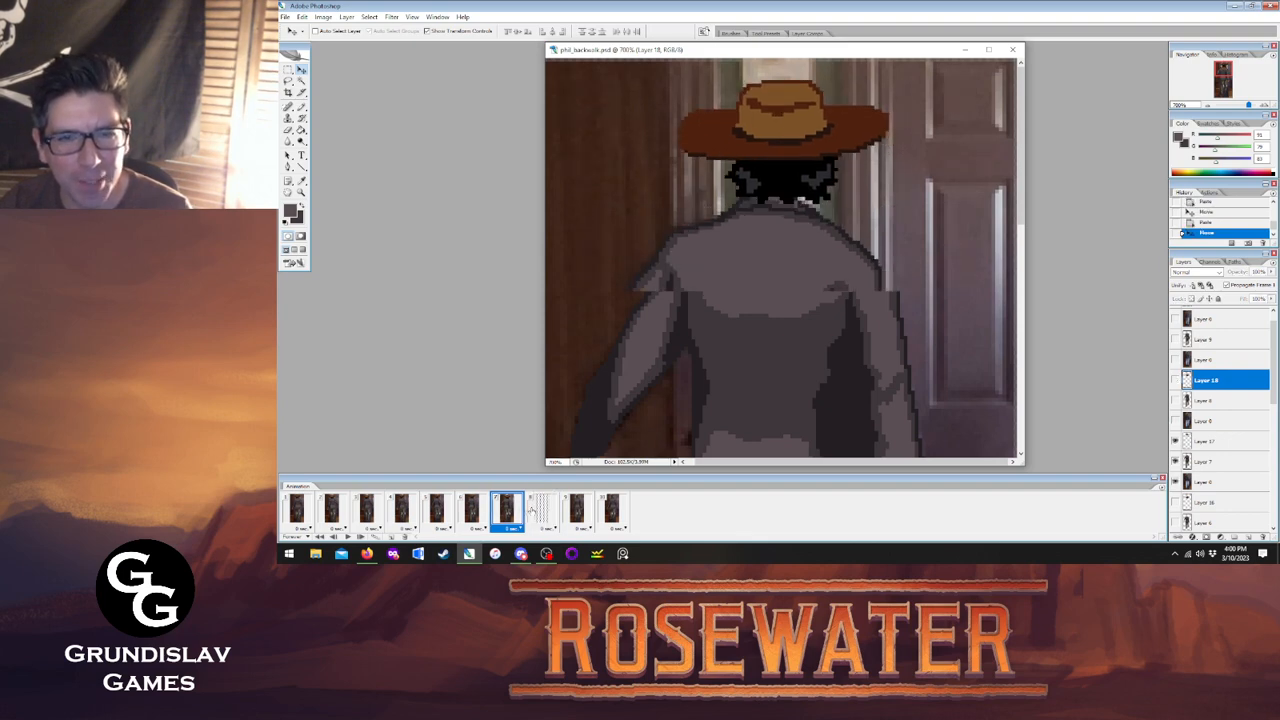
{"action": "left_click", "coordinate": [541, 510]}
Paste the hat and hair above Layer 9, place them on the head in frame 9, and compare with frame 8.
{"action": "left_click", "coordinate": [578, 512]}
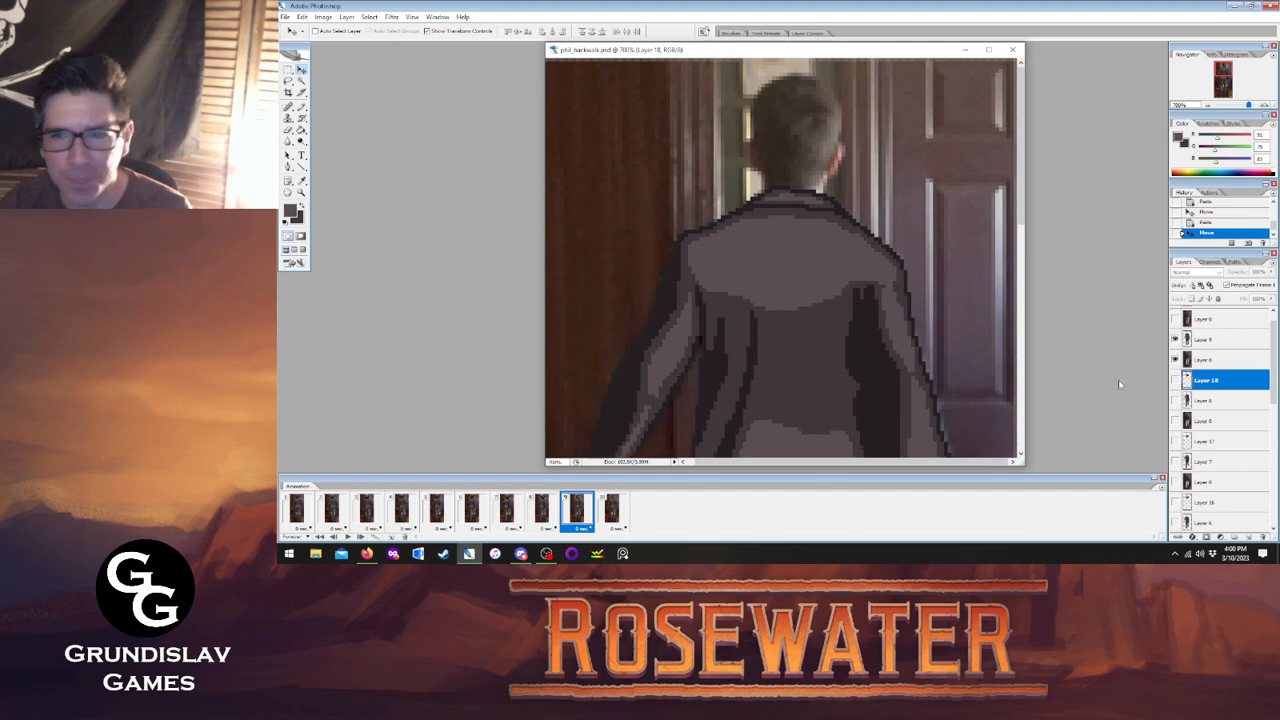
{"action": "left_click", "coordinate": [1215, 339]}
{"action": "key", "text": "ctrl+v"}
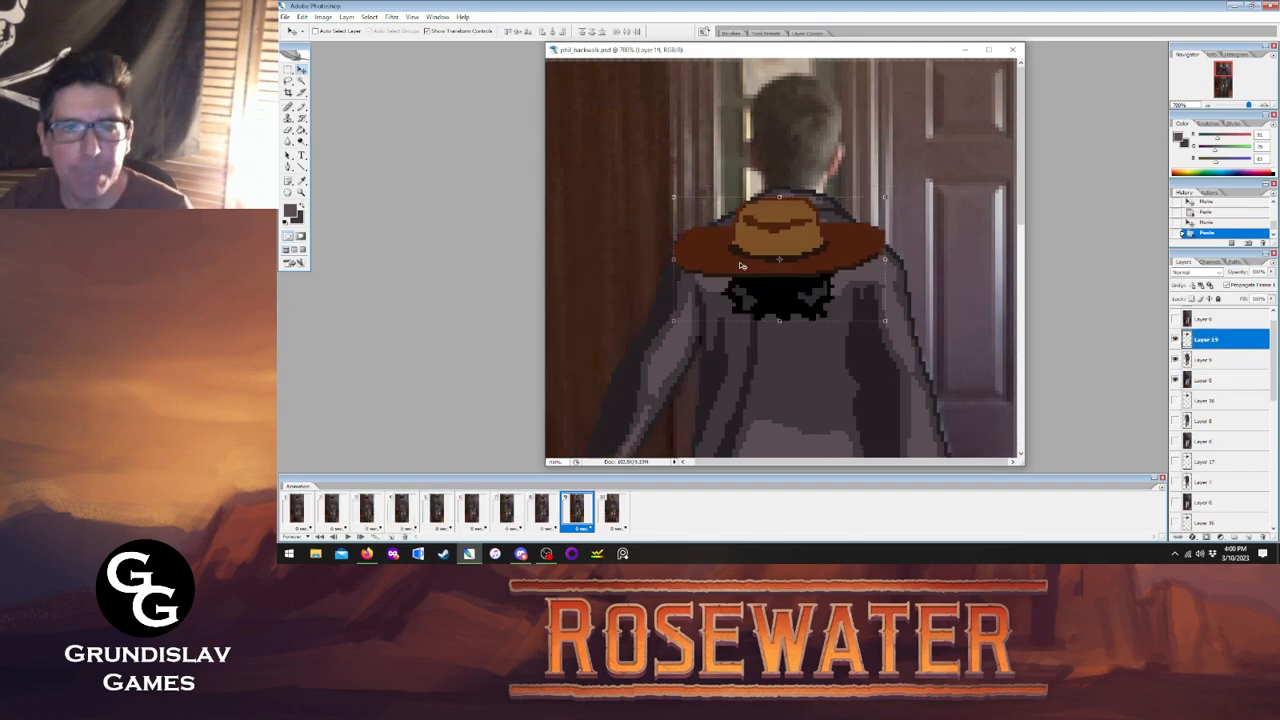
{"action": "left_click_drag", "start_coordinate": [778, 229], "coordinate": [802, 110]}
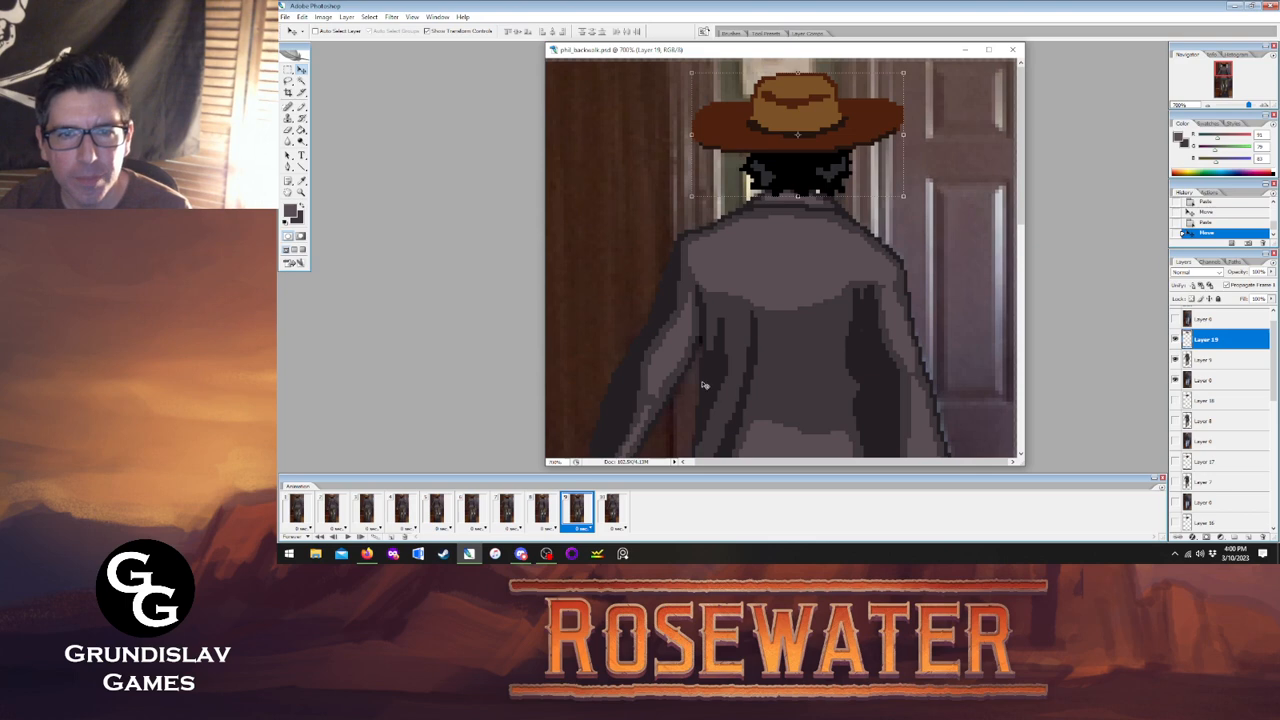
{"action": "left_click", "coordinate": [543, 509]}
{"action": "left_click", "coordinate": [567, 509]}
Paste the hat and hair above Layer 10, place them on the head in frame 10, and compare with frame 9.
{"action": "left_click", "coordinate": [609, 509]}
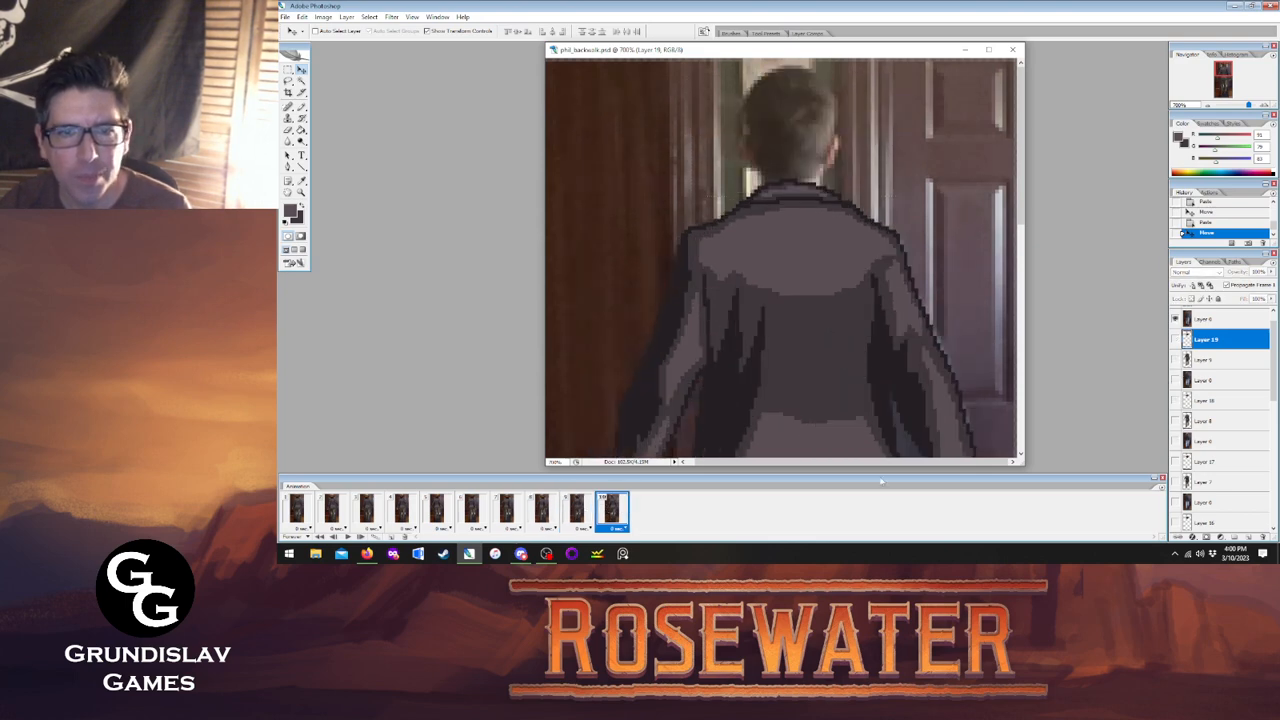
{"action": "scroll", "coordinate": [1219, 373], "scroll_direction": "up", "scroll_amount": 1}
{"action": "left_click", "coordinate": [1217, 316]}
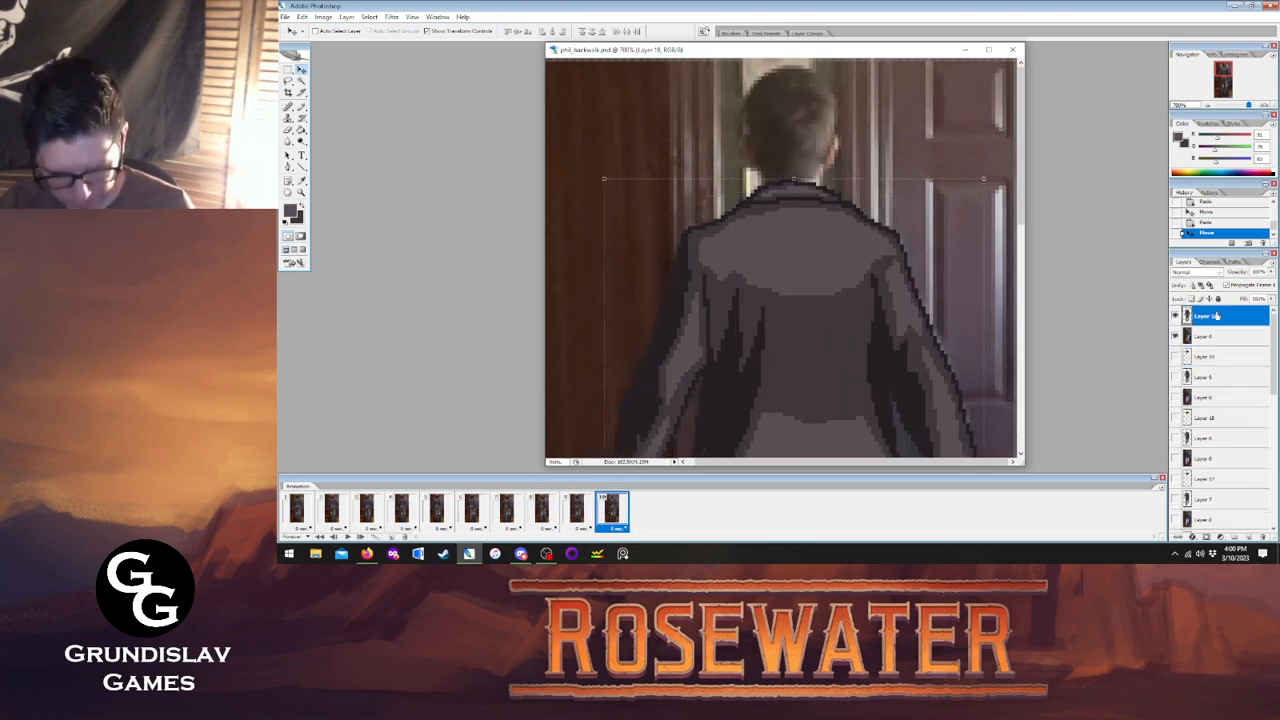
{"action": "key", "text": "ctrl+v"}
{"action": "left_click_drag", "start_coordinate": [778, 226], "coordinate": [820, 99]}
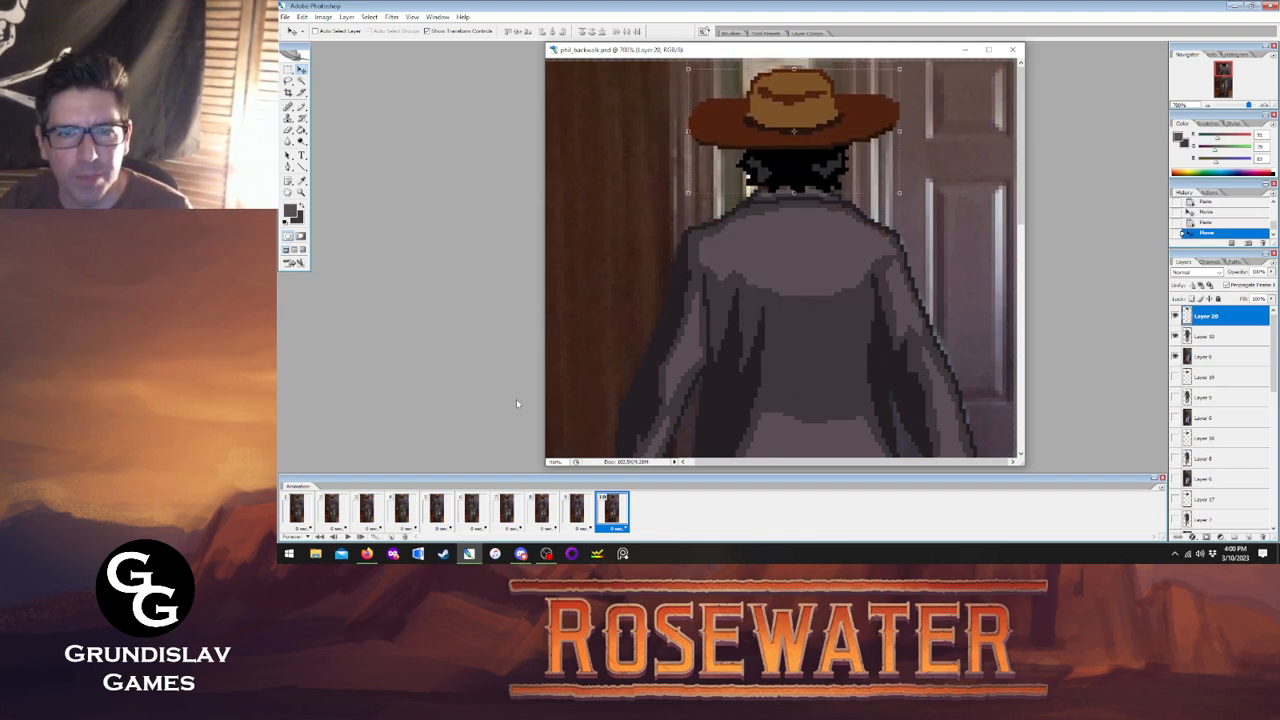
{"action": "left_click", "coordinate": [574, 510]}
{"action": "left_click", "coordinate": [615, 510]}
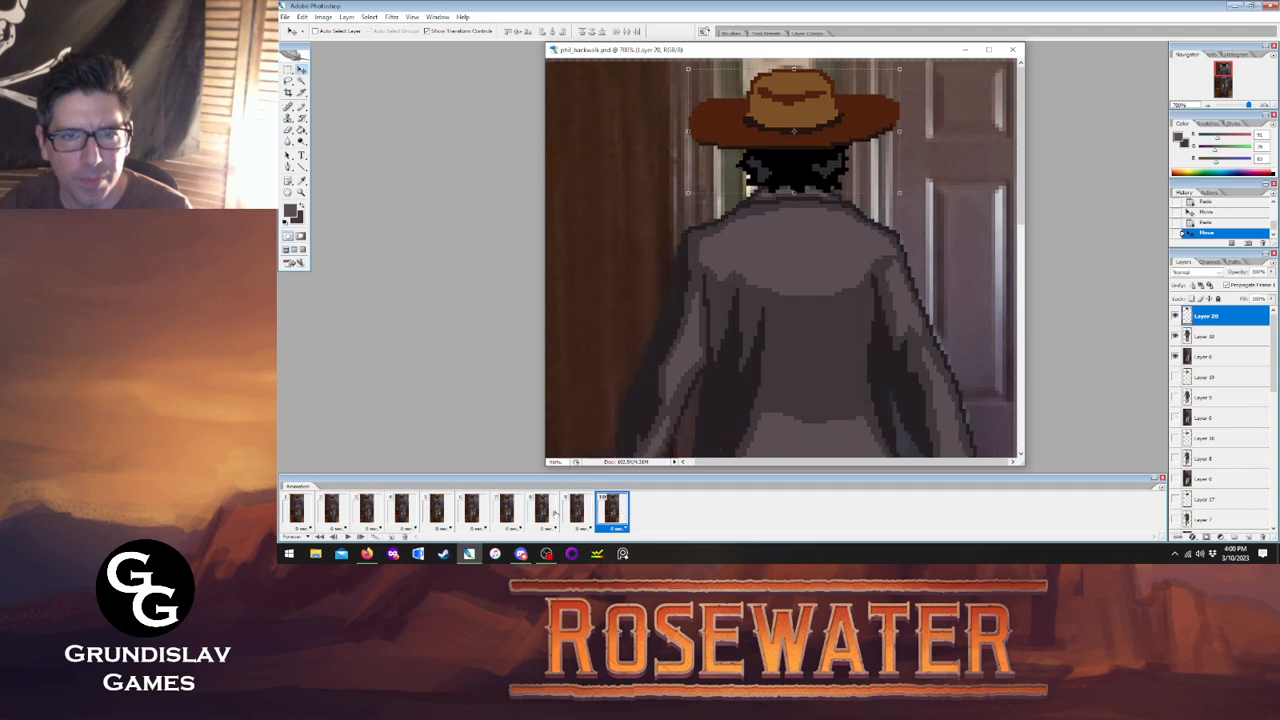
Play the animation from frame 1 to check the hat's motion, and save the file after returning to the first frame.
{"action": "left_click", "coordinate": [297, 510]}
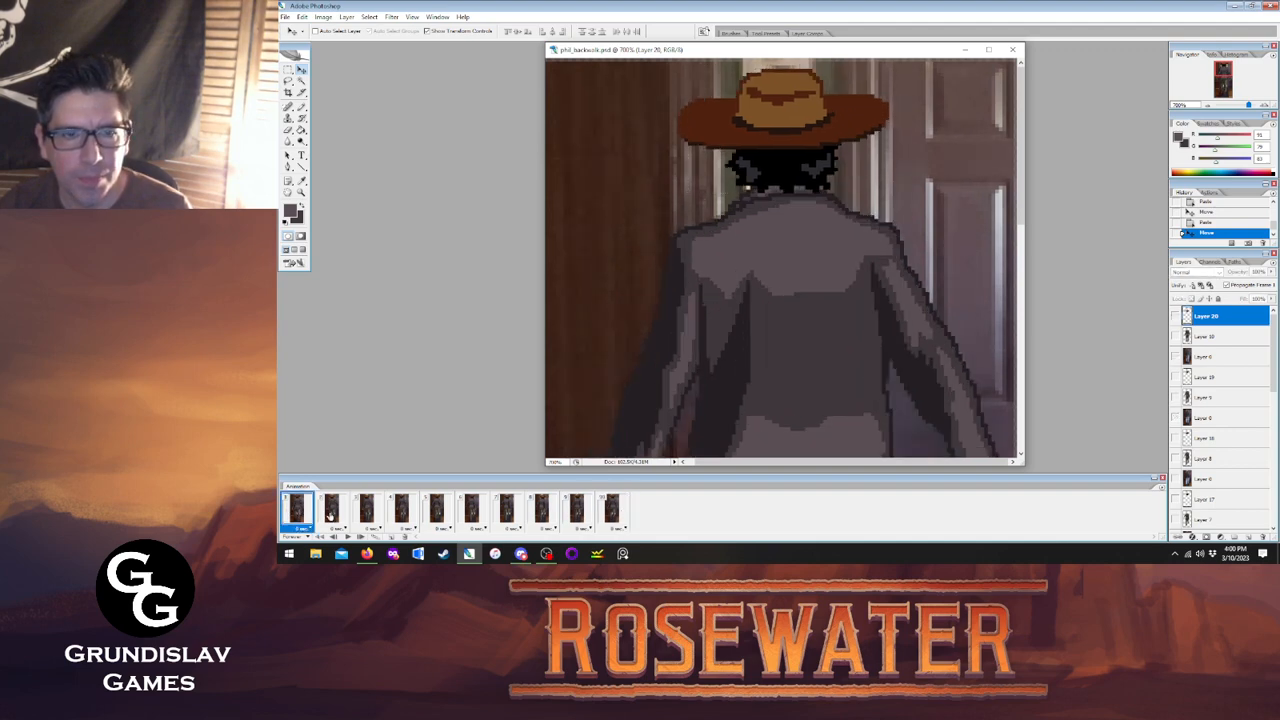
{"action": "left_click", "coordinate": [348, 537]}
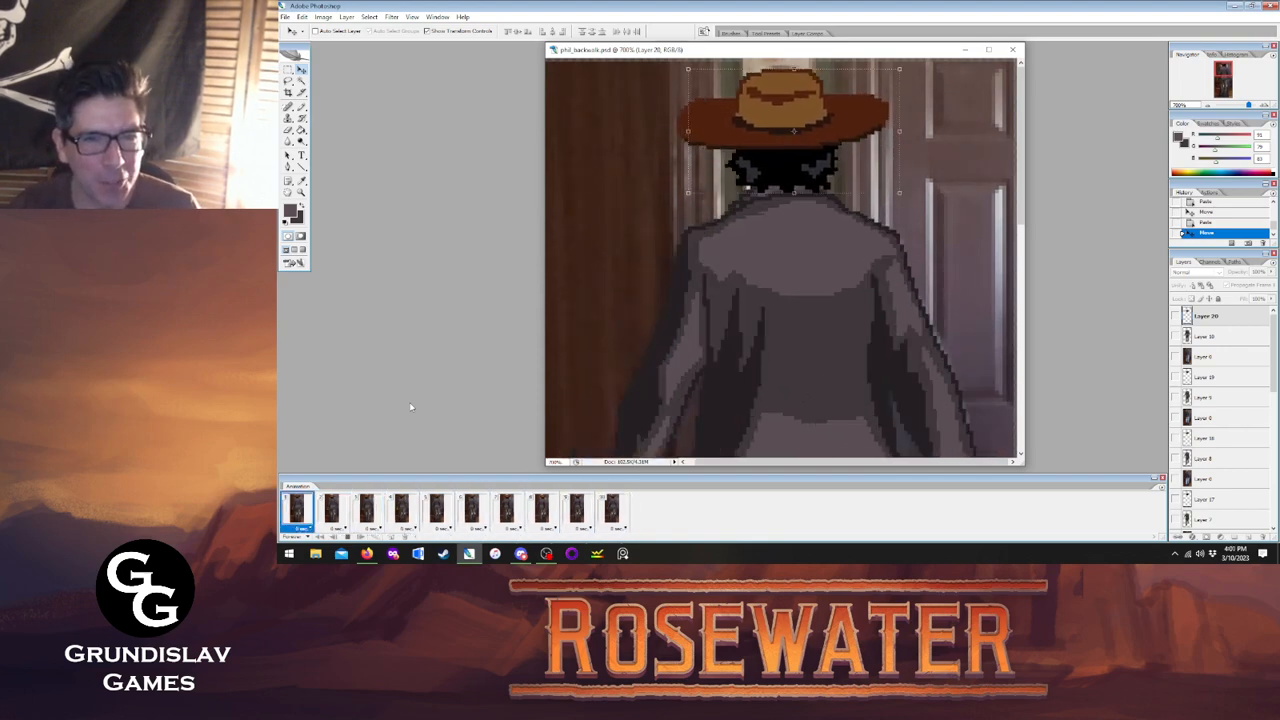
{"action": "left_click", "coordinate": [347, 537]}
{"action": "left_click", "coordinate": [320, 537]}
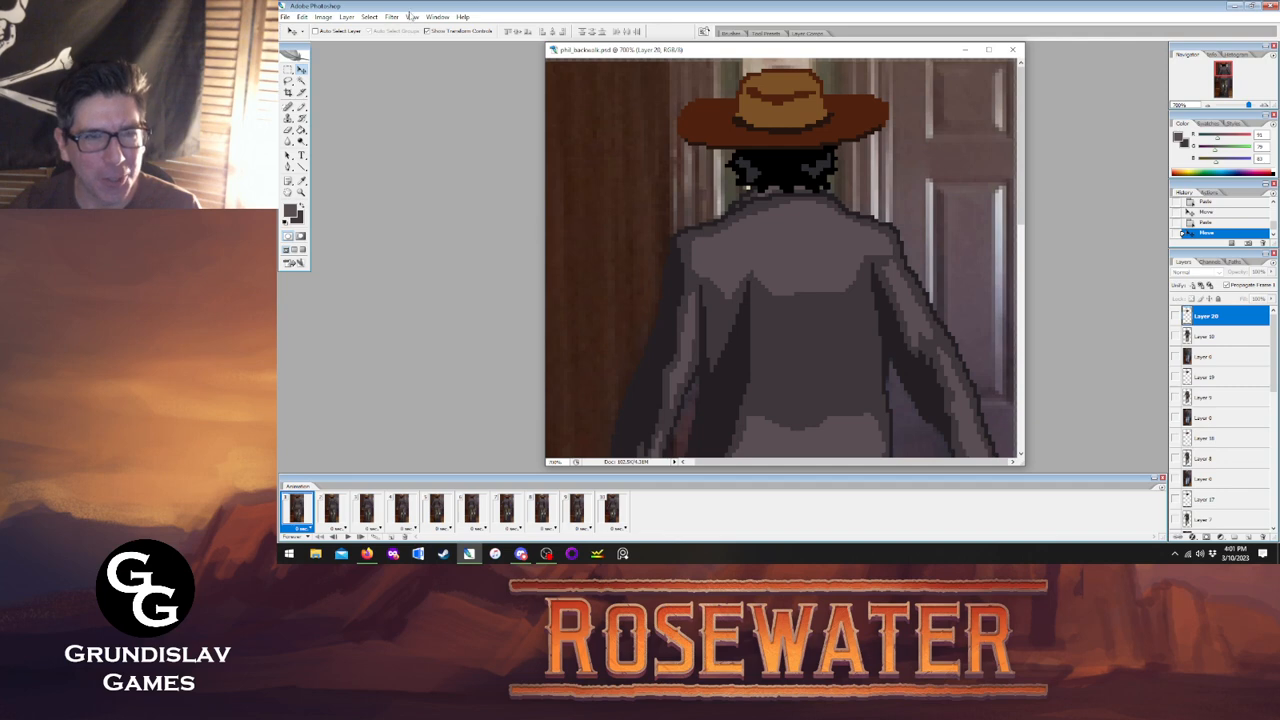
{"action": "left_click", "coordinate": [286, 17]}
{"action": "left_click", "coordinate": [330, 122]}
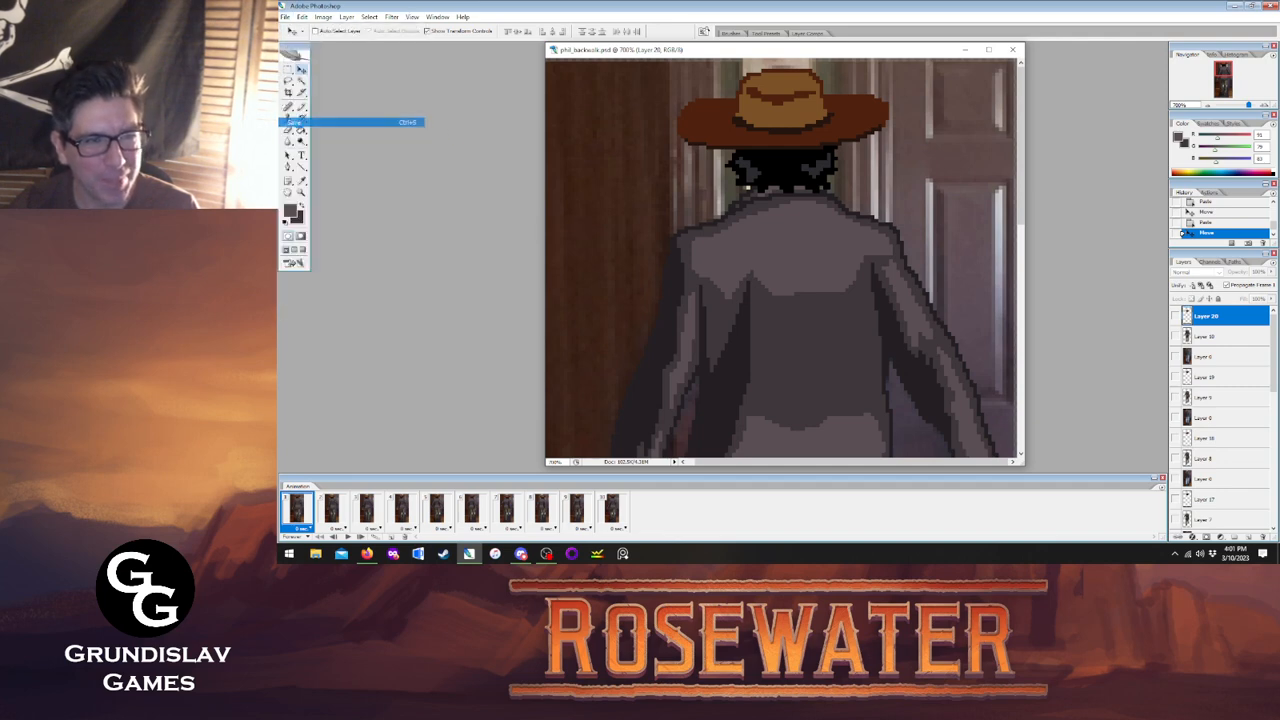
Hide the reference photo layer beneath Layer 1 in frame 1 and inspect the whole figure at reduced magnification against transparency.
{"action": "scroll", "coordinate": [1213, 380], "scroll_direction": "down", "scroll_amount": 5}
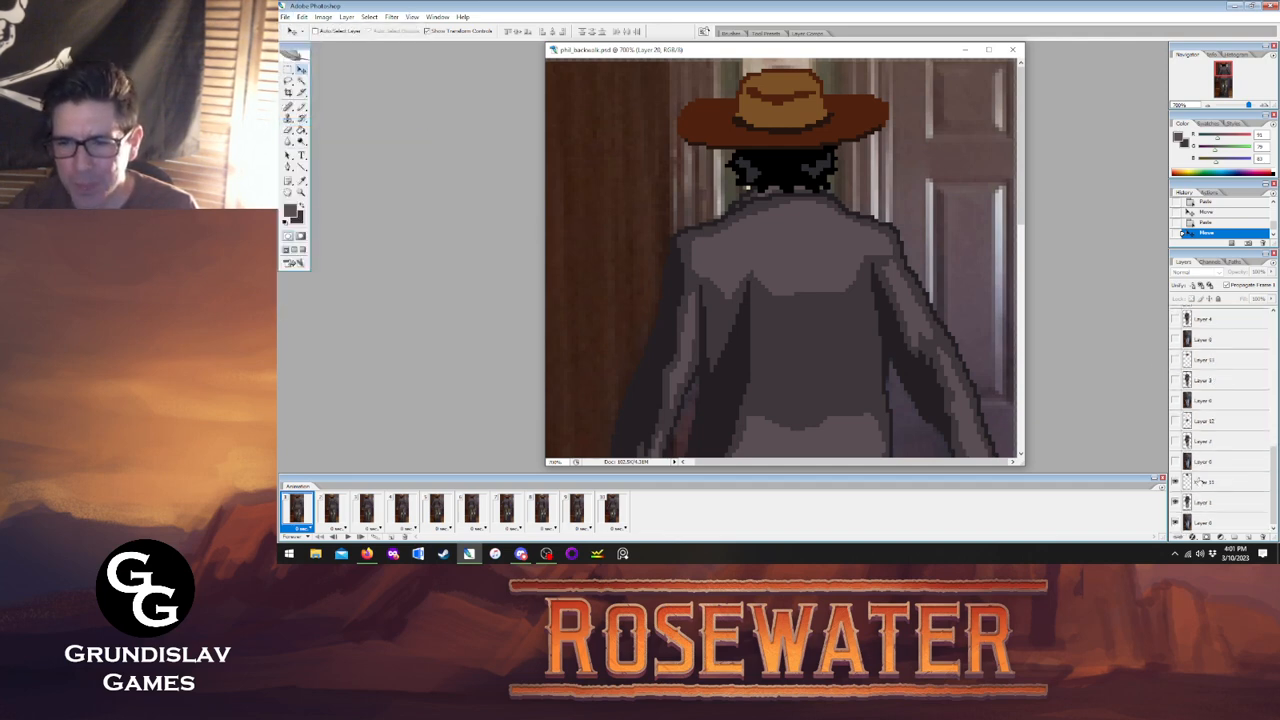
{"action": "left_click", "coordinate": [1175, 522]}
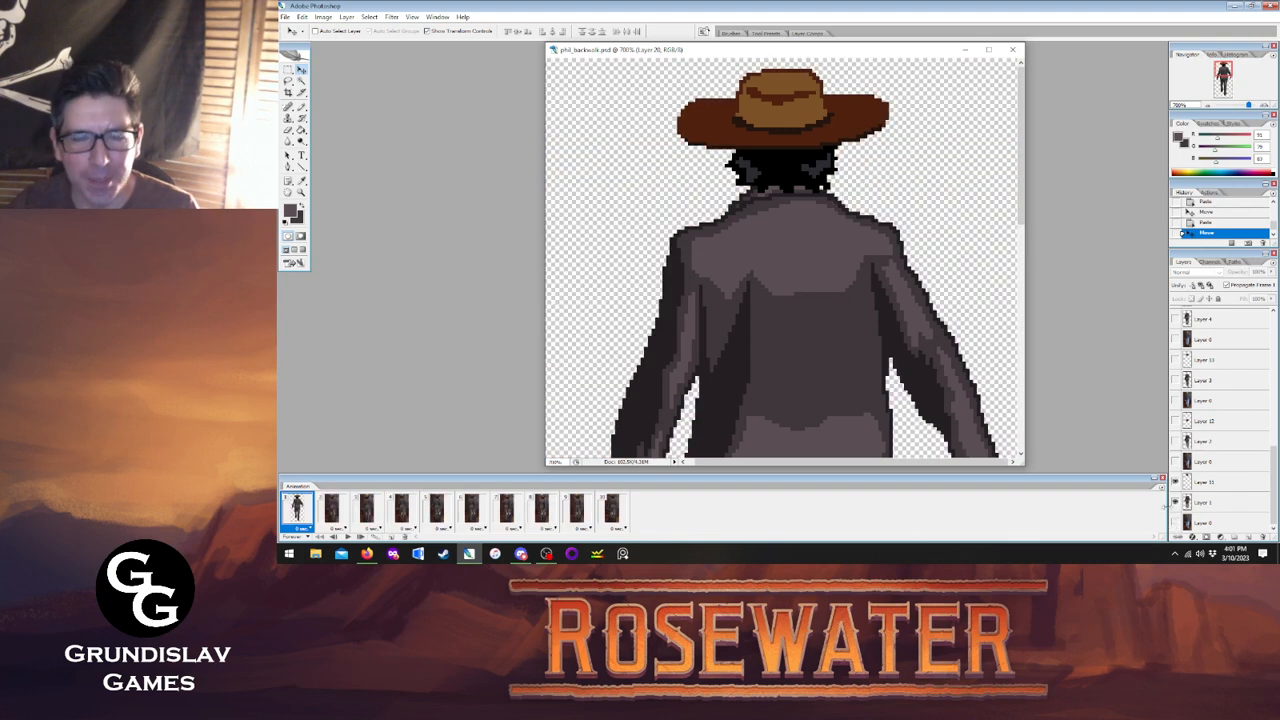
{"action": "scroll", "coordinate": [915, 340], "scroll_direction": "down", "scroll_amount": 5}
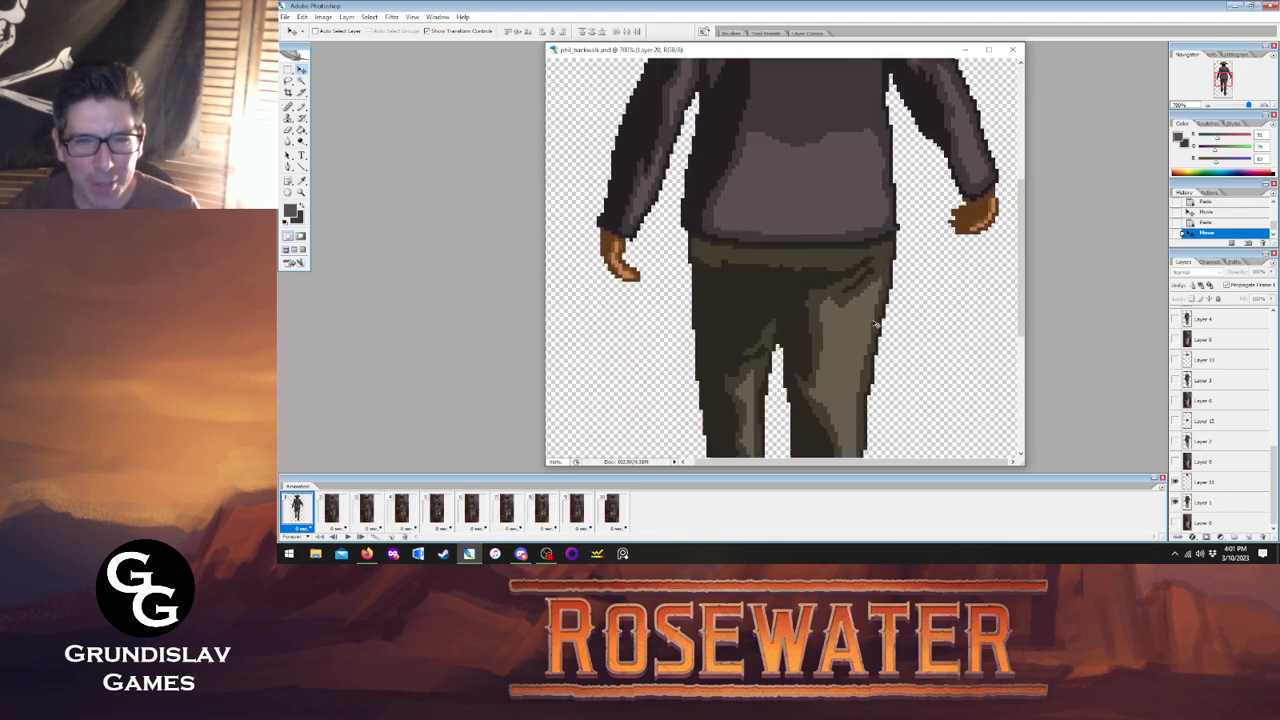
{"action": "key", "text": "z"}
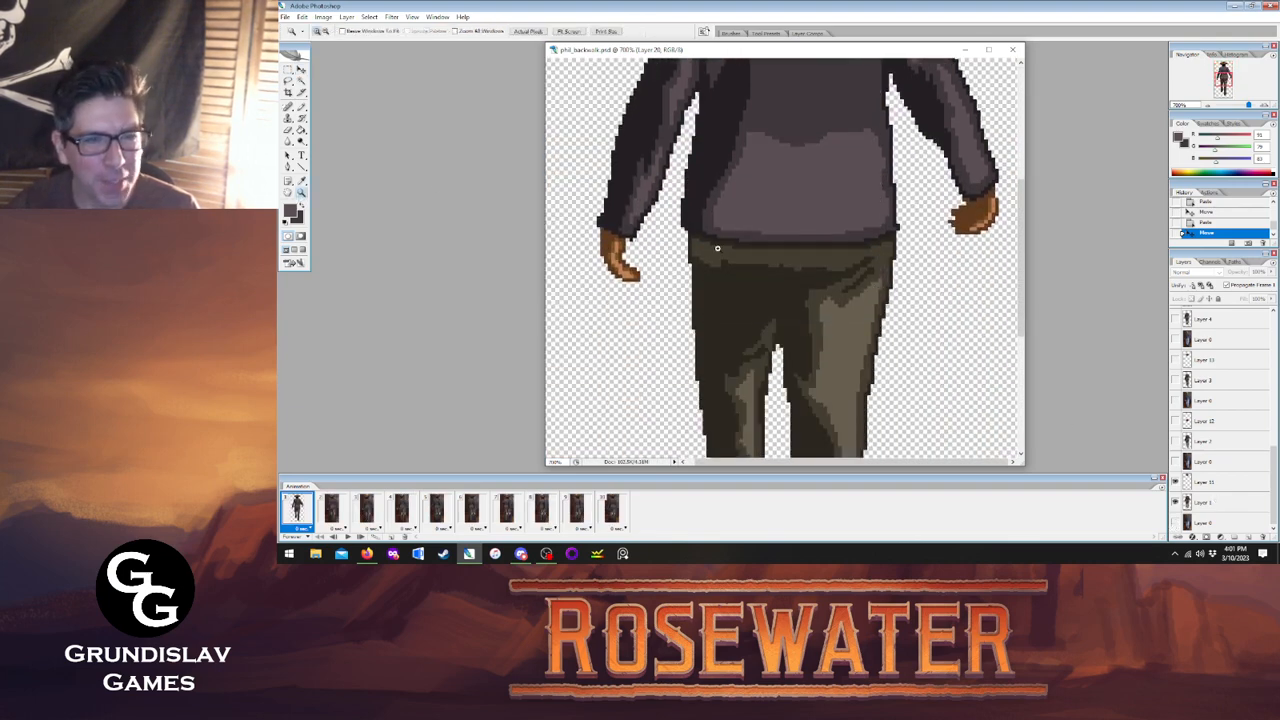
{"action": "right_click", "coordinate": [800, 264]}
{"action": "left_click", "coordinate": [830, 283]}
{"action": "right_click", "coordinate": [782, 268]}
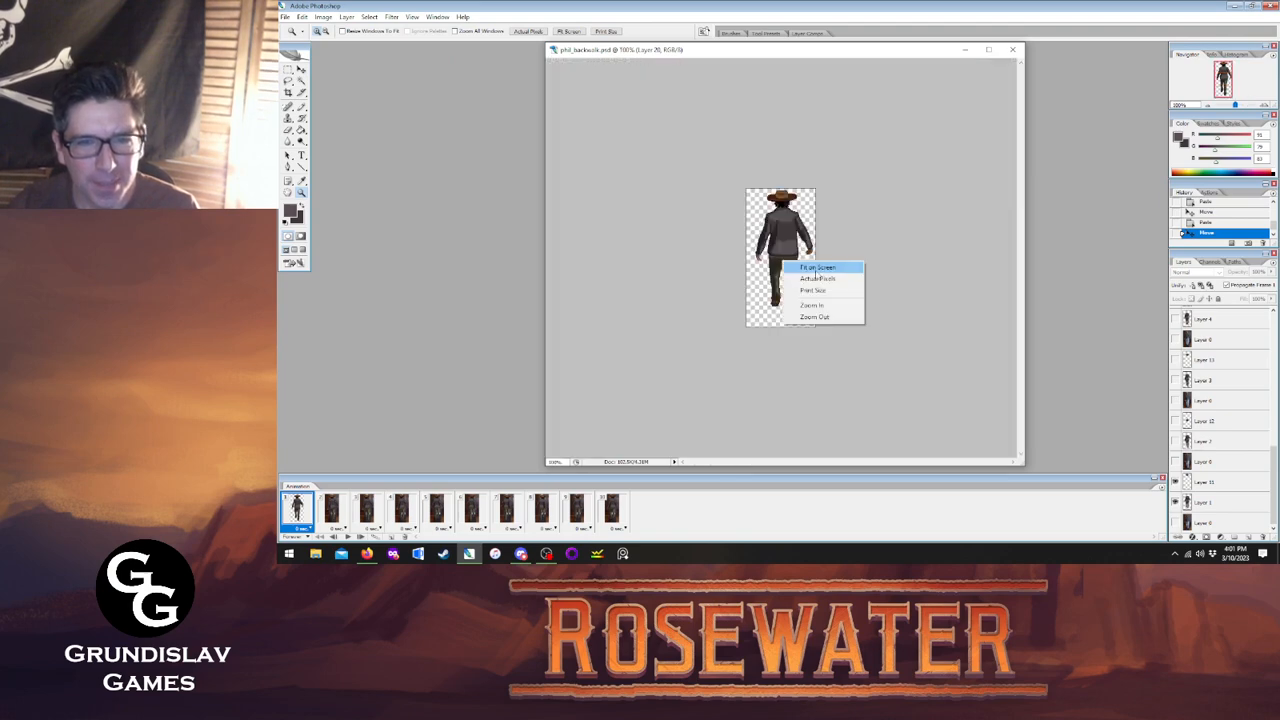
{"action": "left_click", "coordinate": [800, 264]}
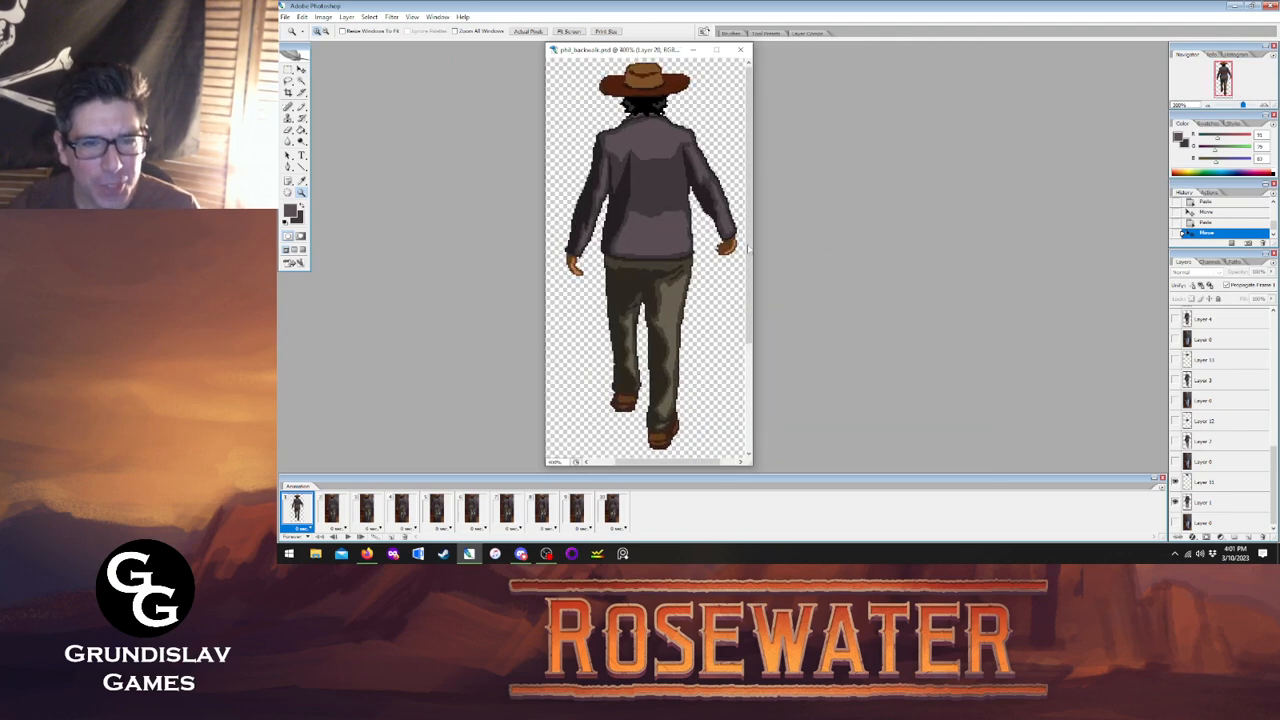
{"action": "left_click", "coordinate": [666, 198]}
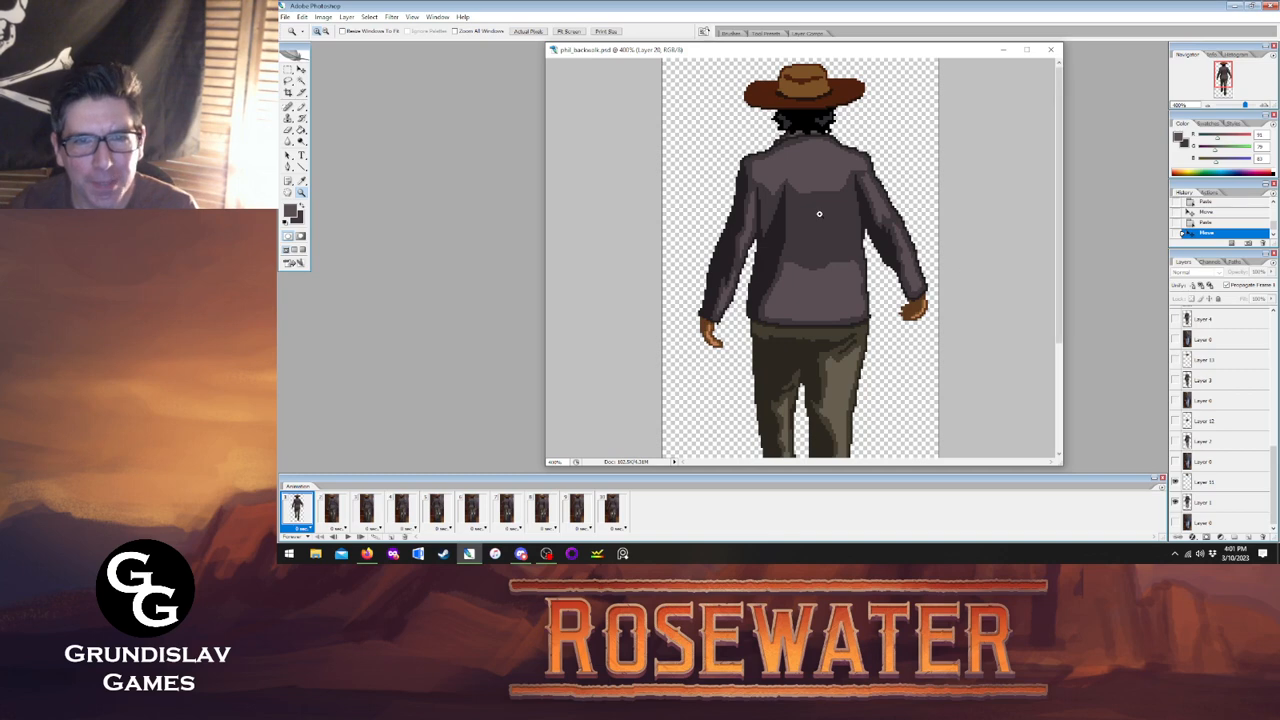
{"action": "scroll", "coordinate": [828, 299], "scroll_direction": "down", "scroll_amount": 5}
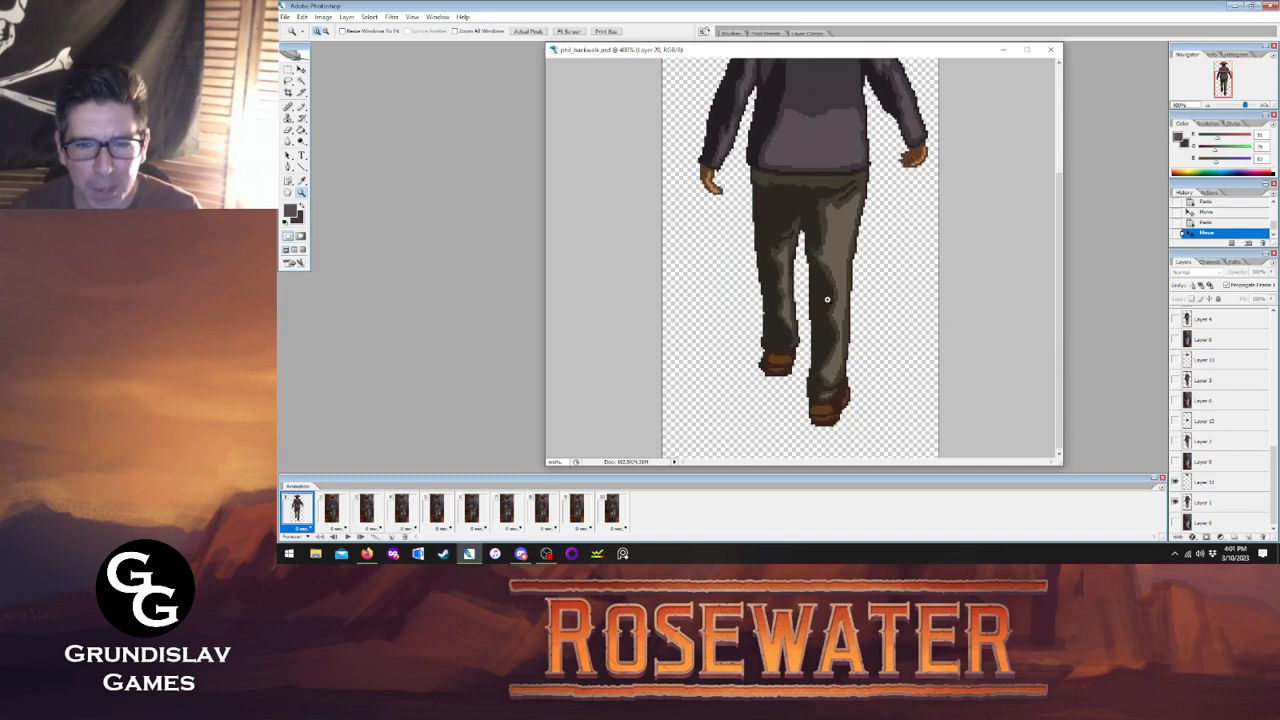
Hide the reference photo layer beneath the figure in frames 2, 3 and 4.
{"action": "scroll", "coordinate": [828, 299], "scroll_direction": "up", "scroll_amount": 5}
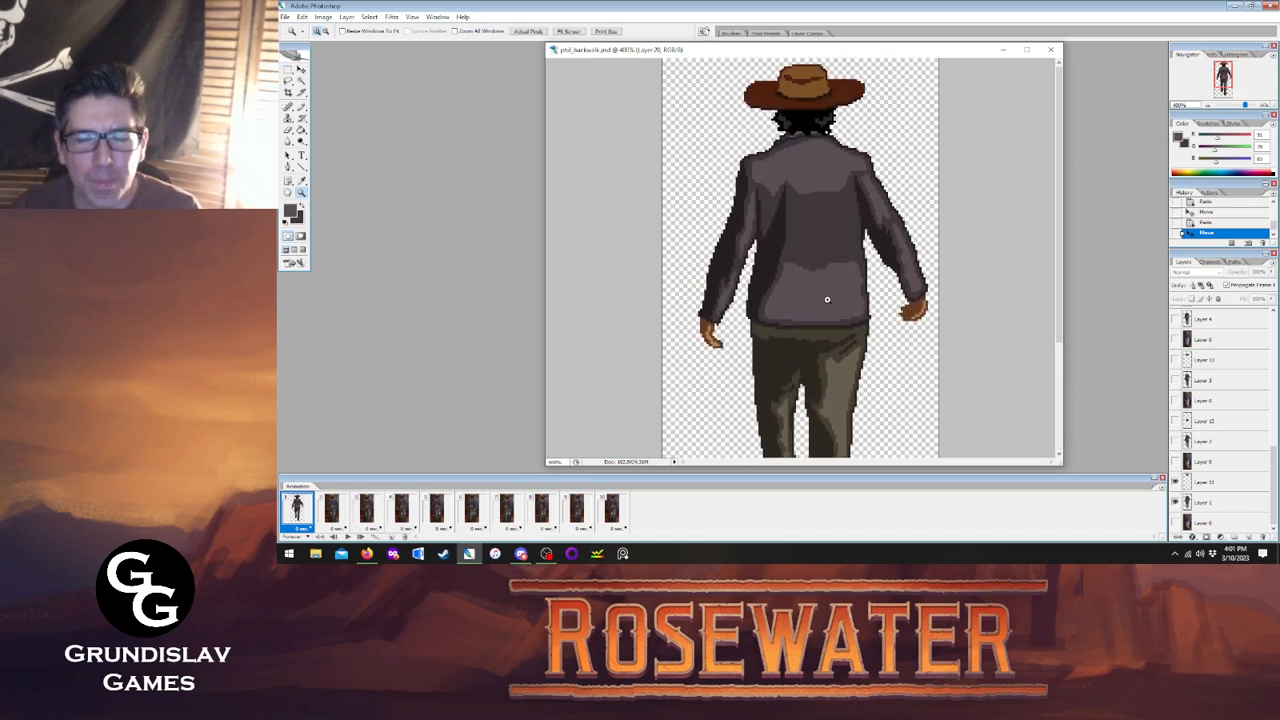
{"action": "left_click", "coordinate": [331, 509]}
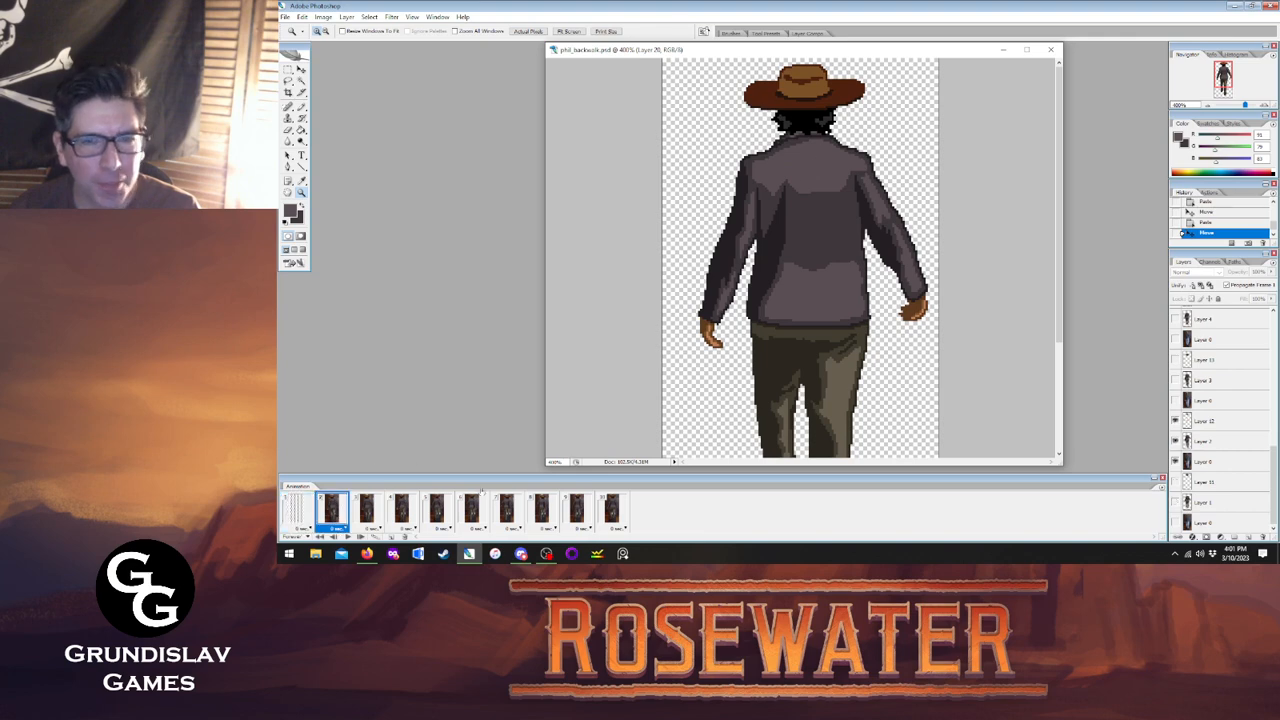
{"action": "left_click", "coordinate": [1175, 462]}
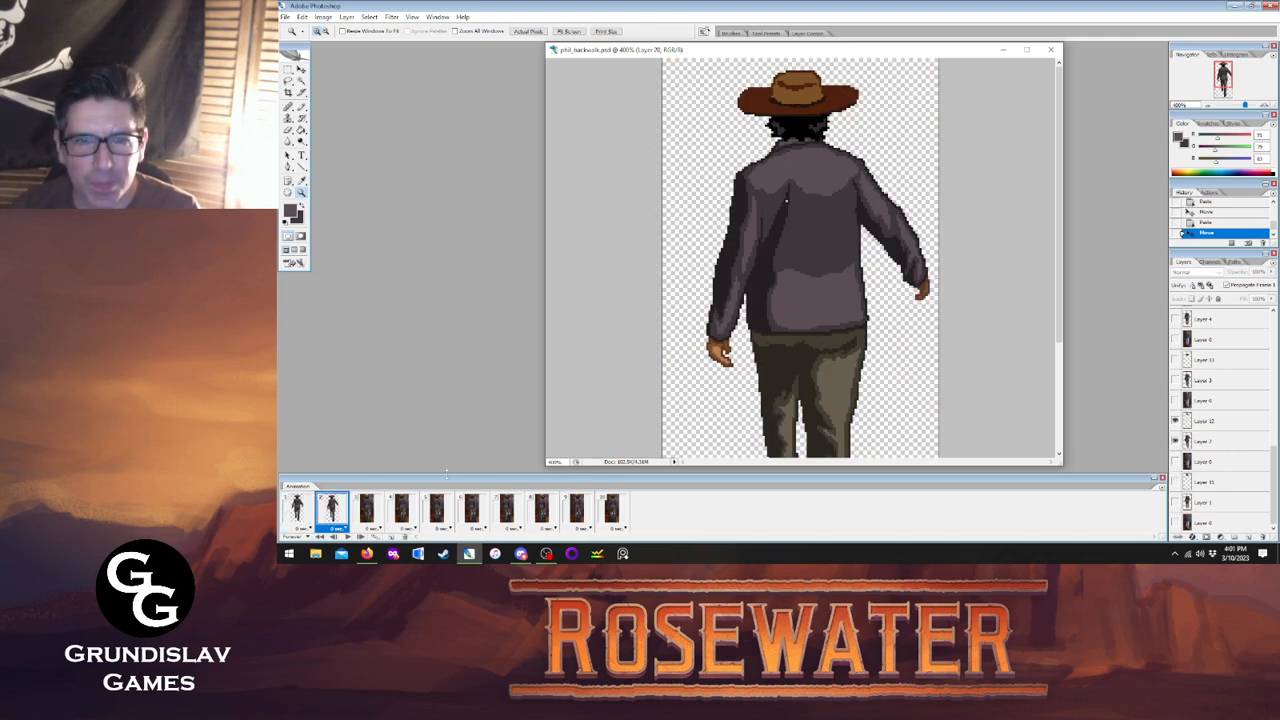
{"action": "left_click", "coordinate": [367, 510]}
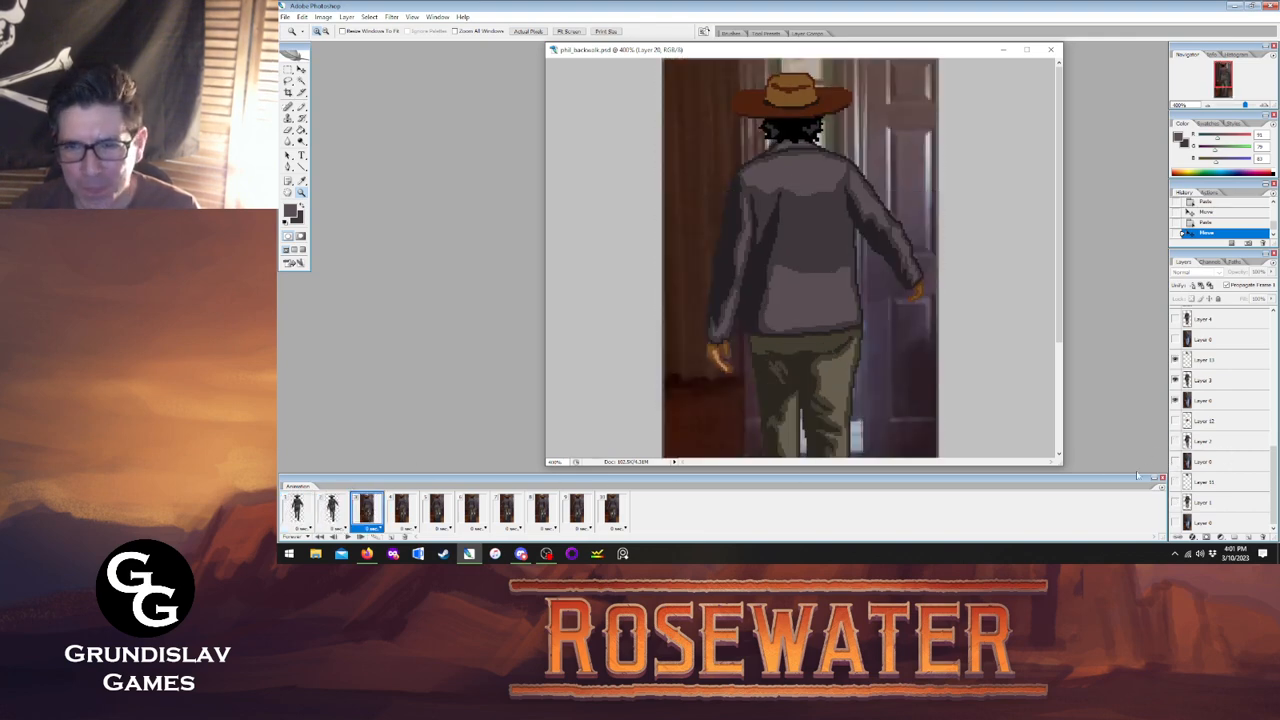
{"action": "left_click", "coordinate": [1175, 401]}
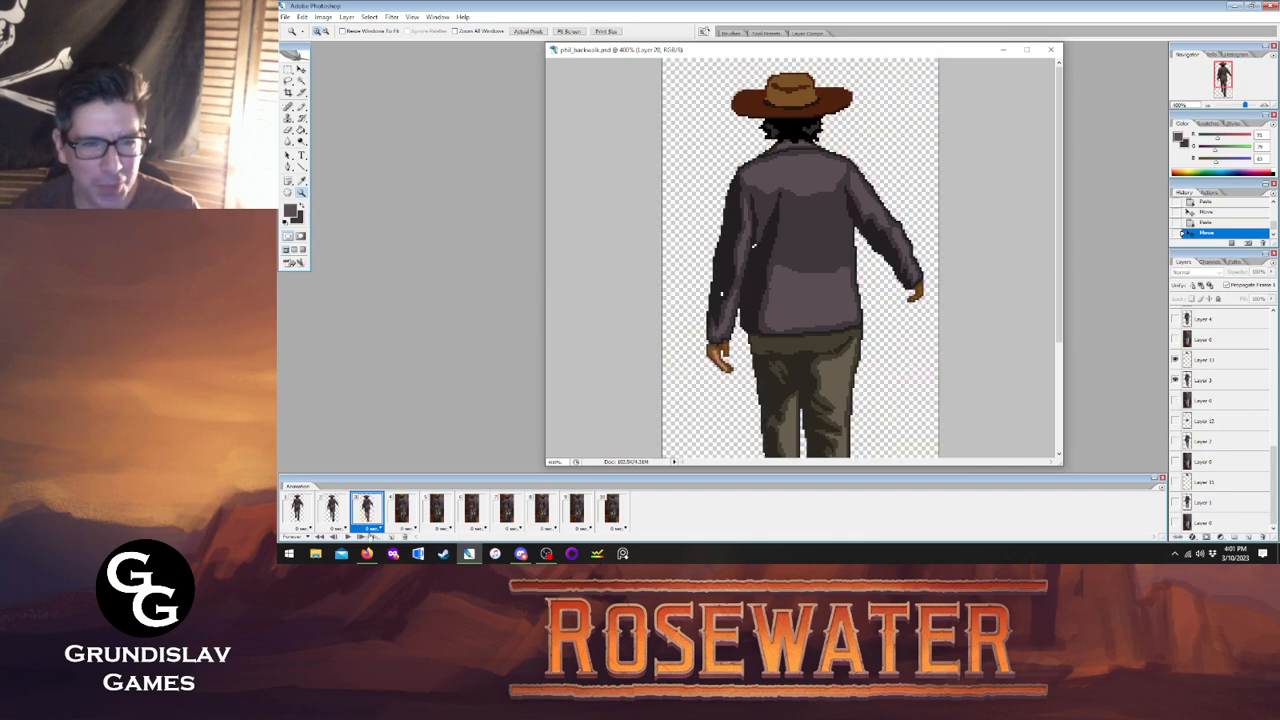
{"action": "left_click", "coordinate": [403, 510]}
{"action": "left_click", "coordinate": [1175, 339]}
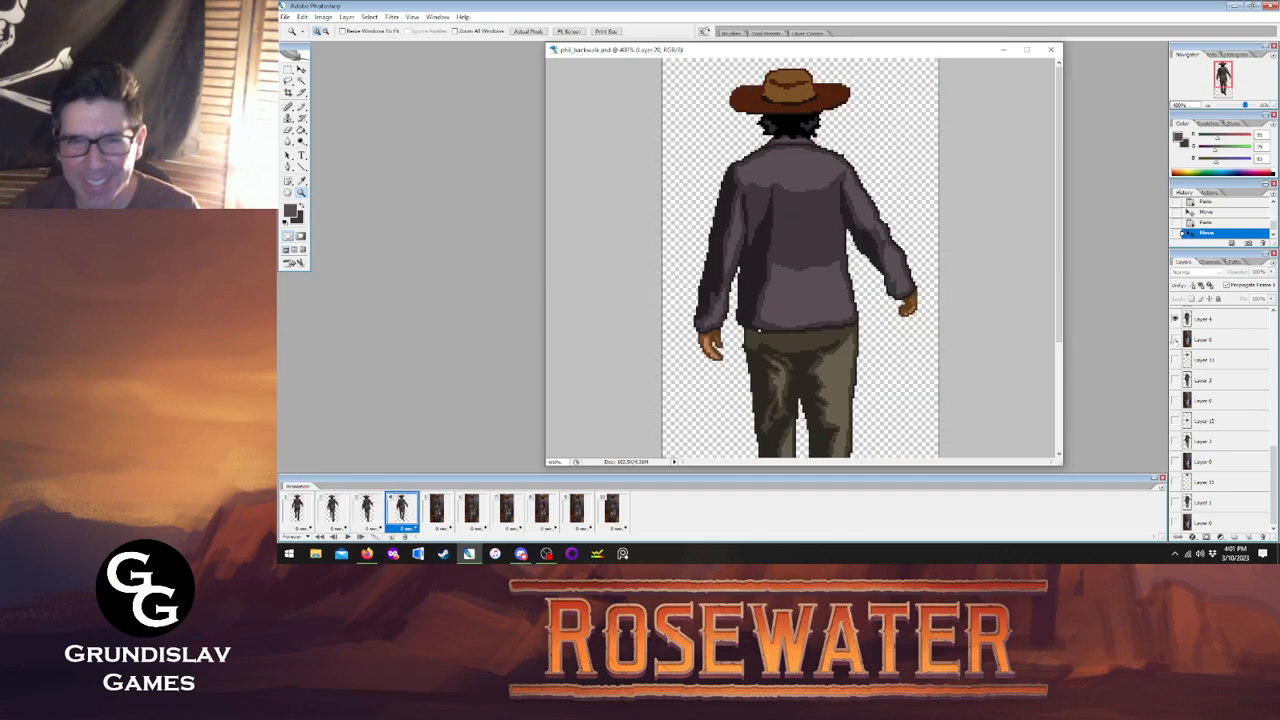
Hide the reference photo layer beneath the figure in frames 5, 6 and 7.
{"action": "left_click", "coordinate": [437, 510]}
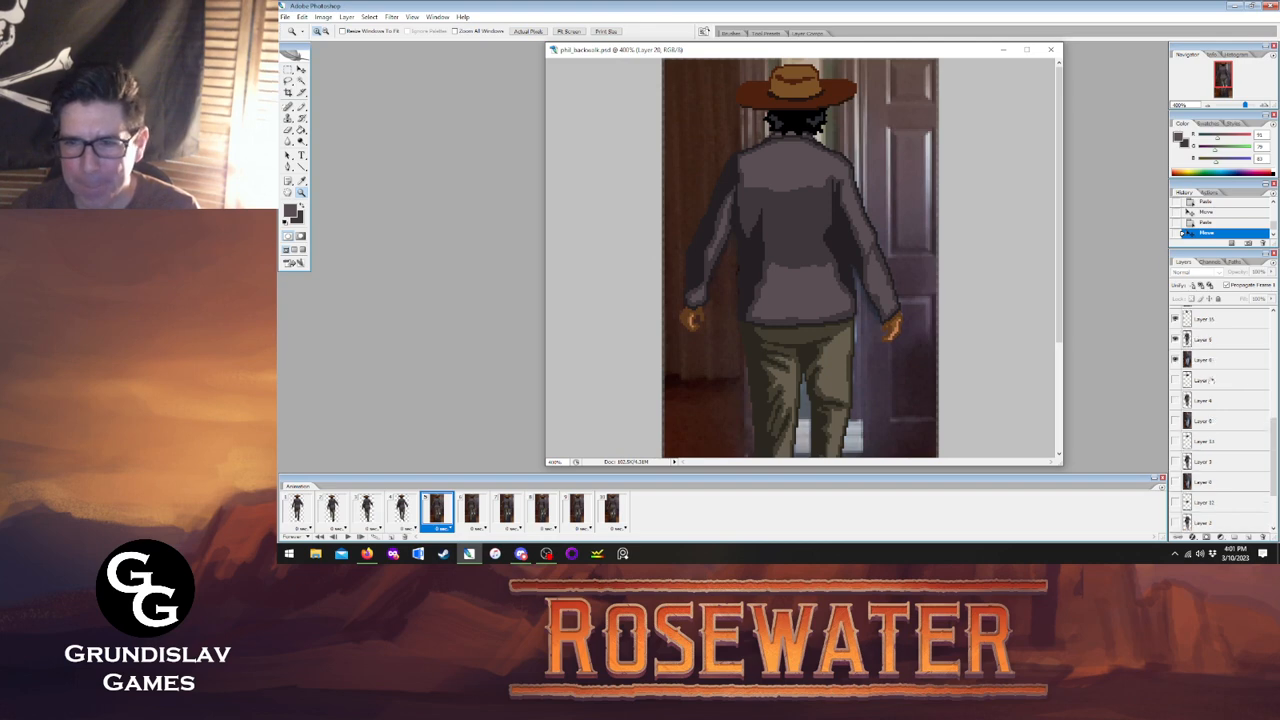
{"action": "left_click", "coordinate": [1175, 360]}
{"action": "left_click", "coordinate": [472, 510]}
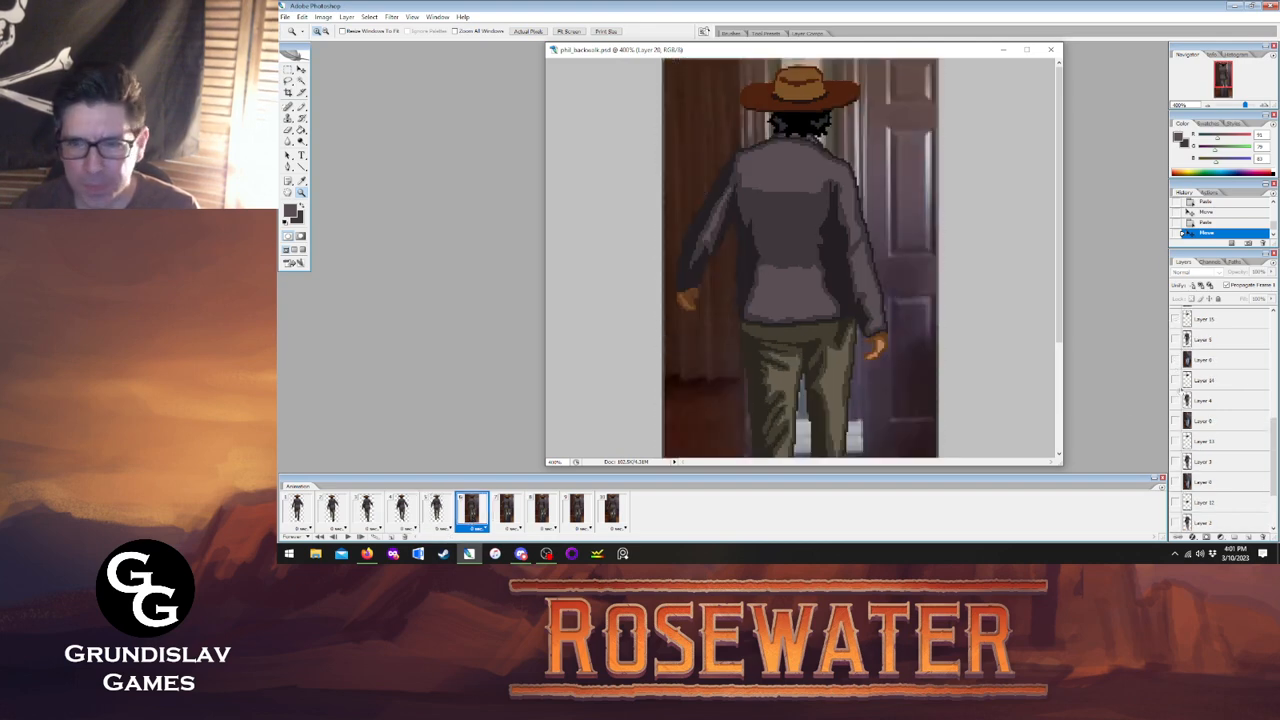
{"action": "left_click", "coordinate": [1176, 380]}
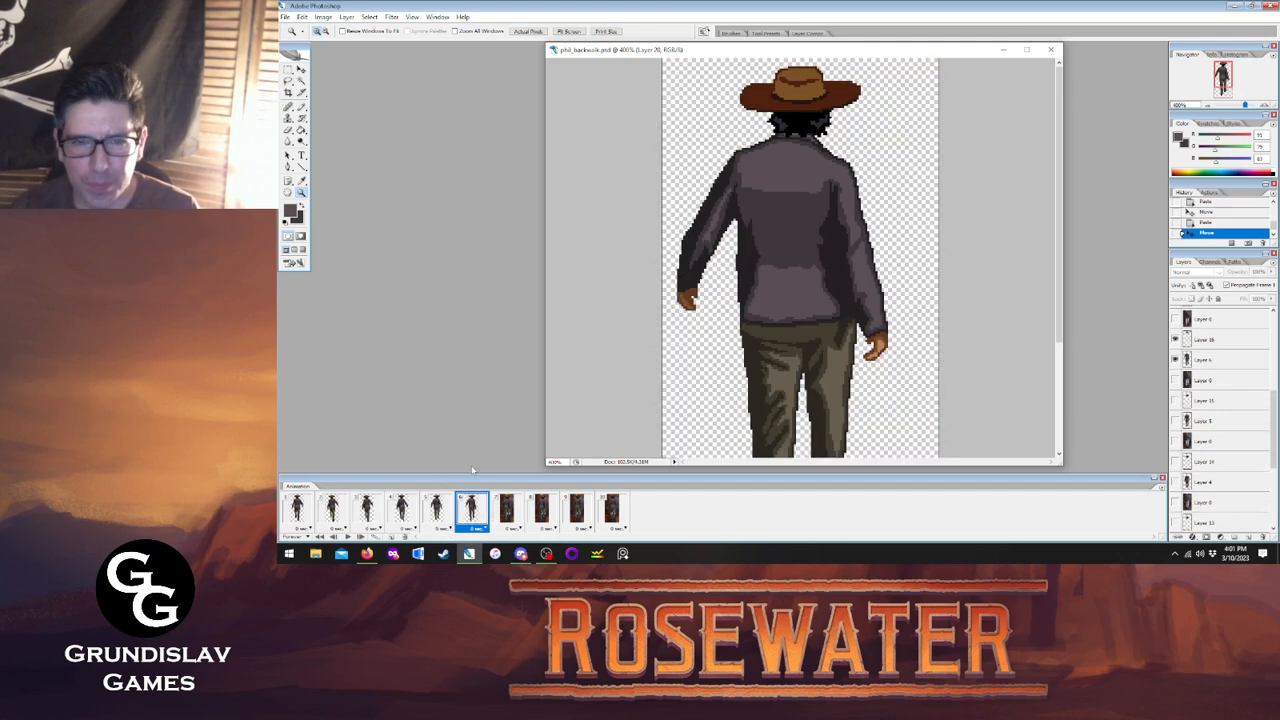
{"action": "left_click", "coordinate": [505, 510]}
{"action": "scroll", "coordinate": [1175, 405], "scroll_direction": "down", "scroll_amount": 1}
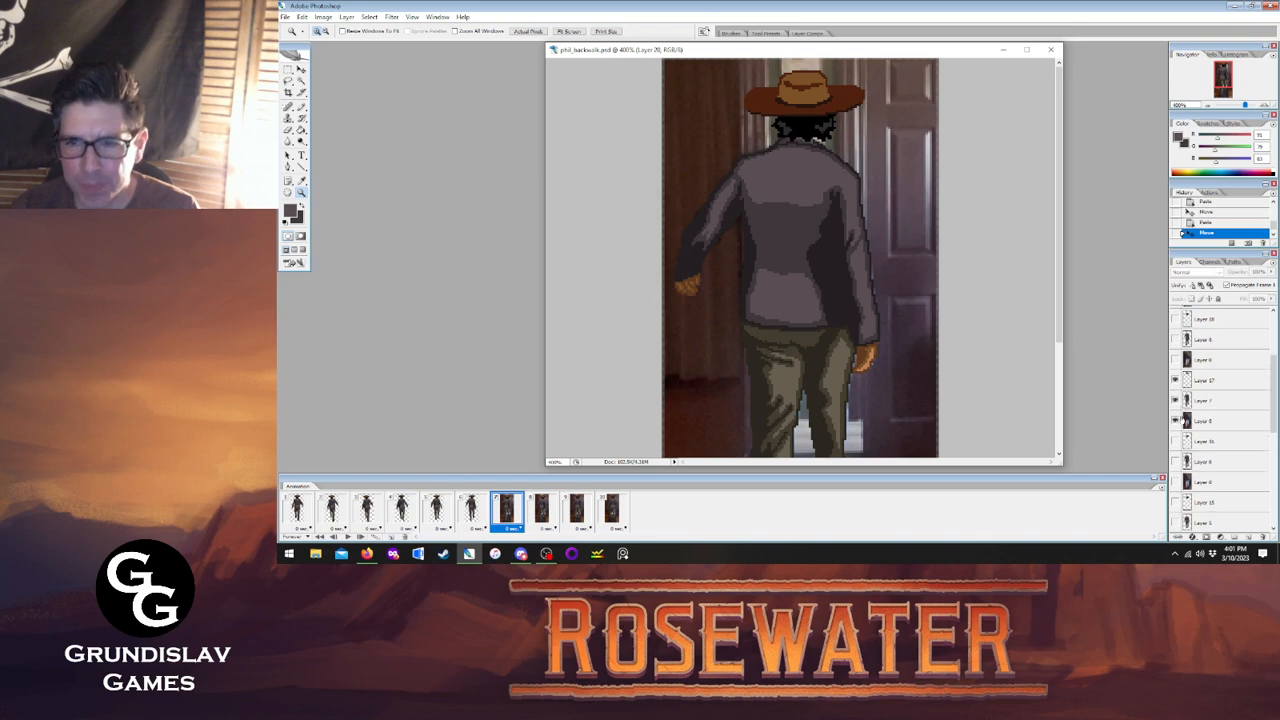
{"action": "left_click", "coordinate": [1176, 420]}
Hide the reference photo layer beneath the figure in frames 8, 9 and 10.
{"action": "left_click", "coordinate": [545, 512]}
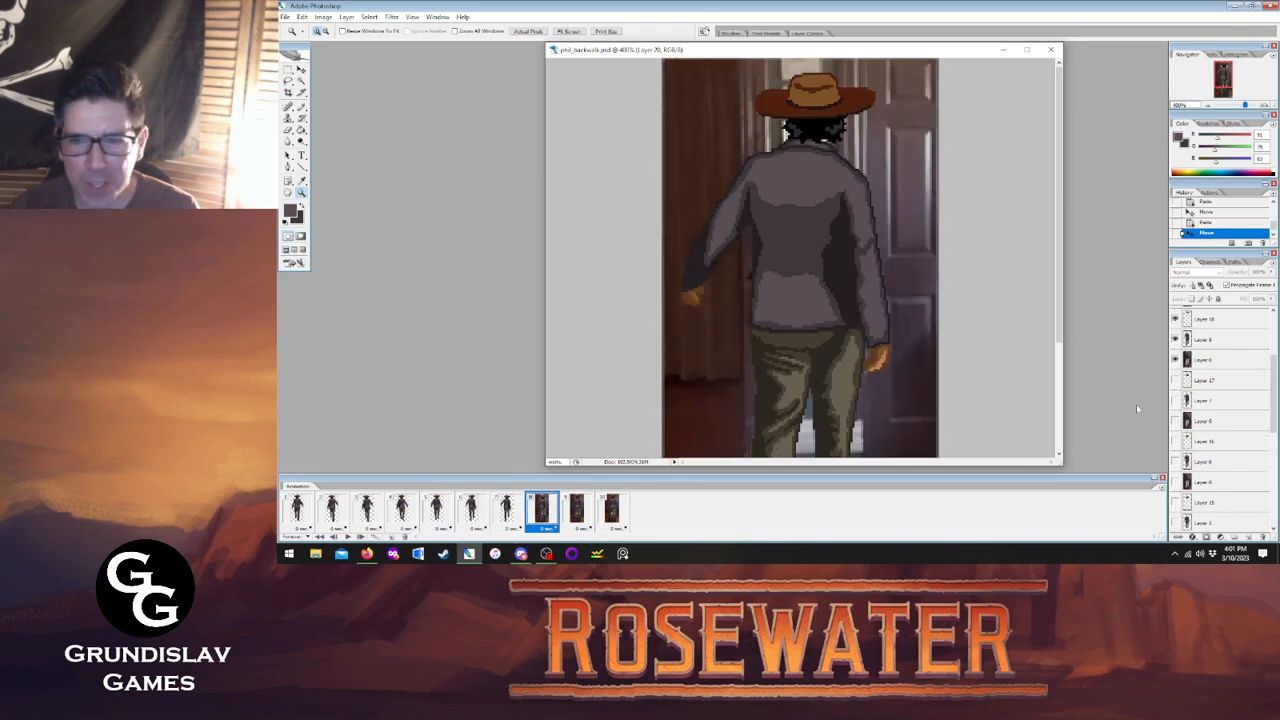
{"action": "left_click", "coordinate": [1176, 381]}
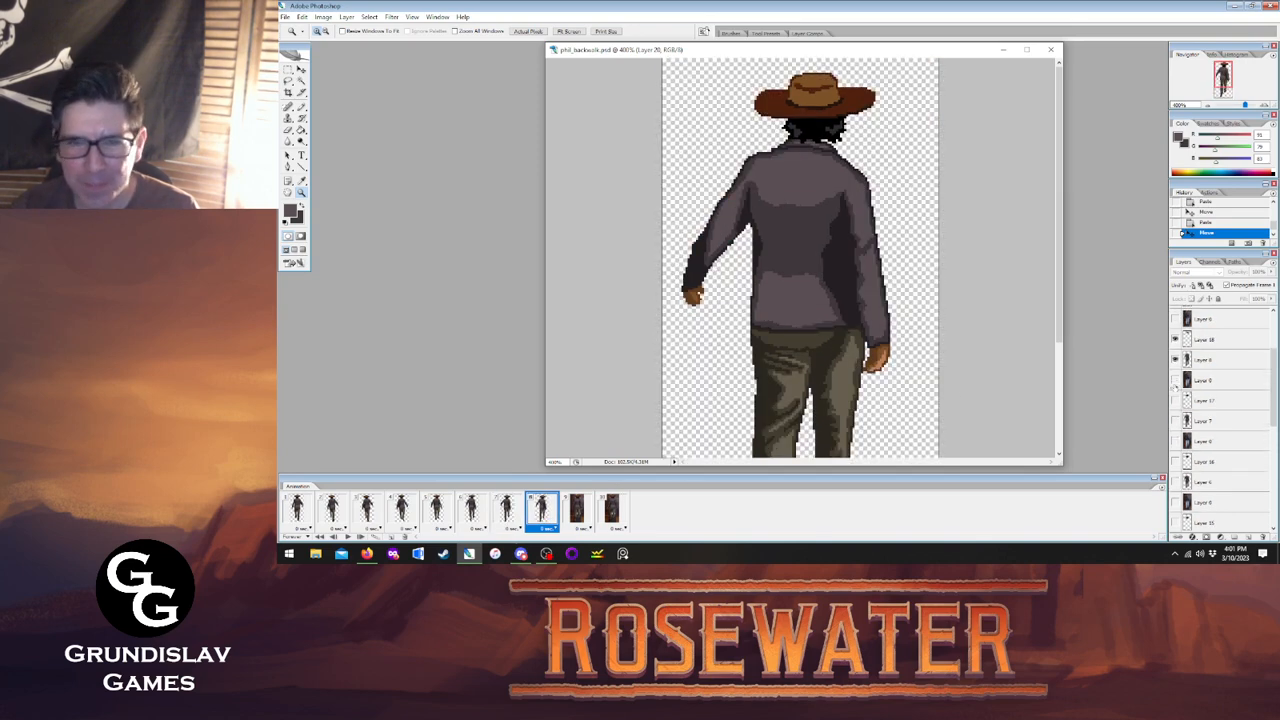
{"action": "left_click", "coordinate": [578, 510]}
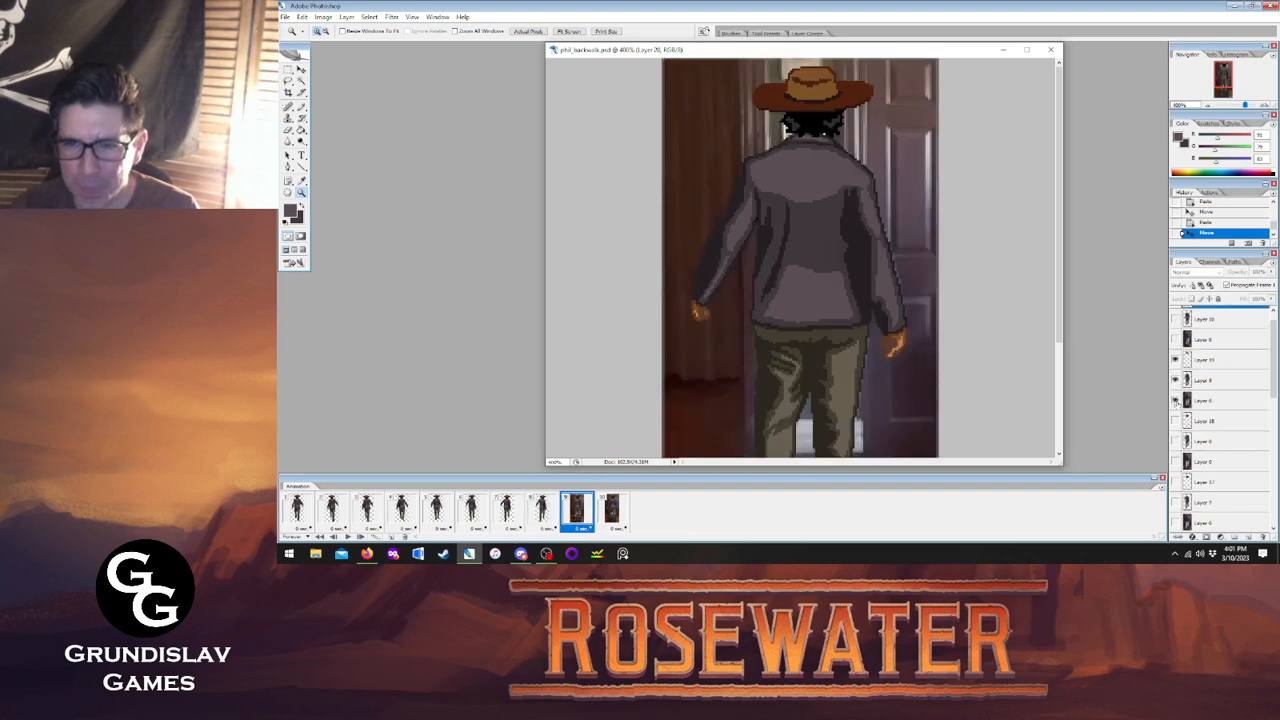
{"action": "left_click", "coordinate": [1176, 401]}
{"action": "left_click", "coordinate": [620, 510]}
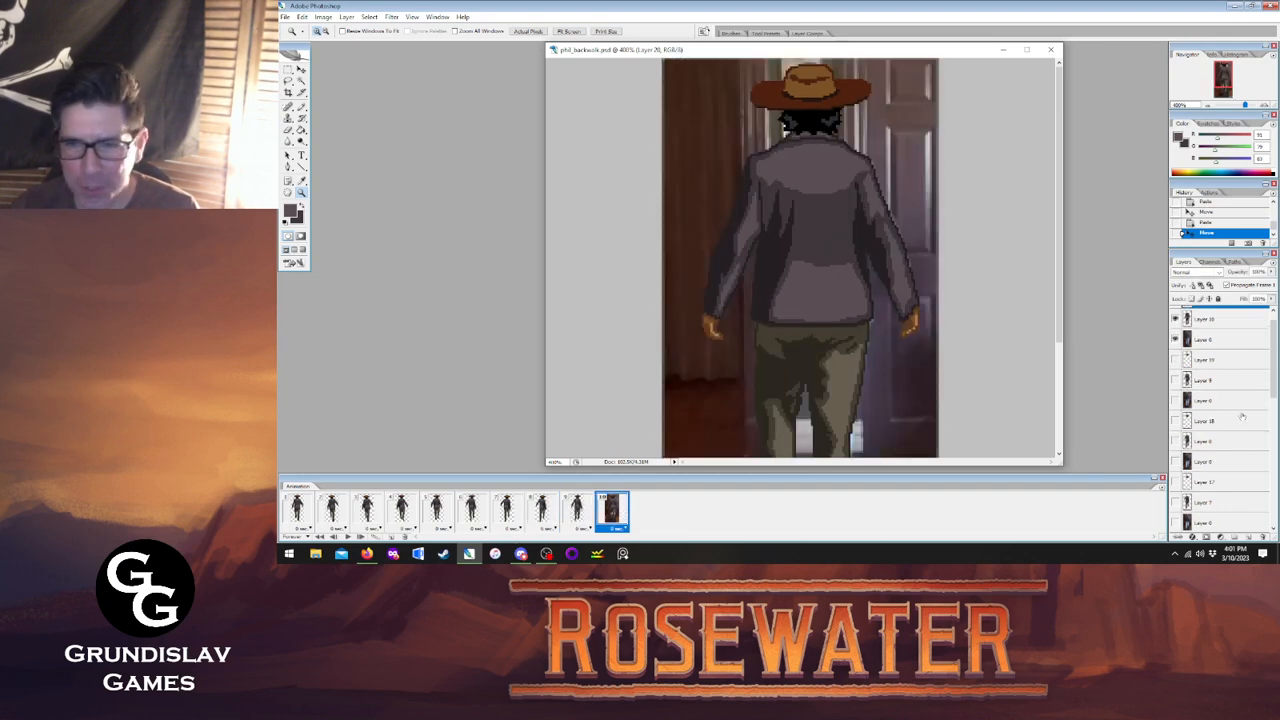
{"action": "left_click", "coordinate": [1175, 356]}
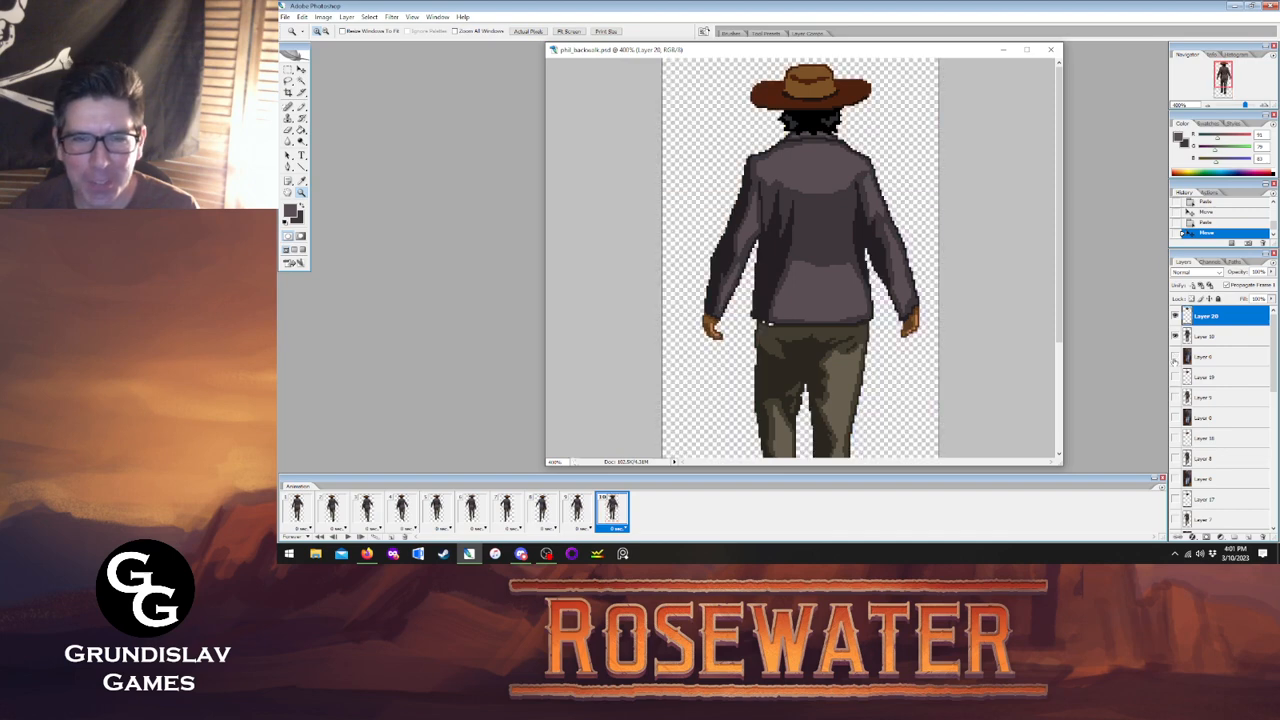
Return to frame 1, select the hat and hair Layer 11, and save the file.
{"action": "left_click", "coordinate": [297, 510]}
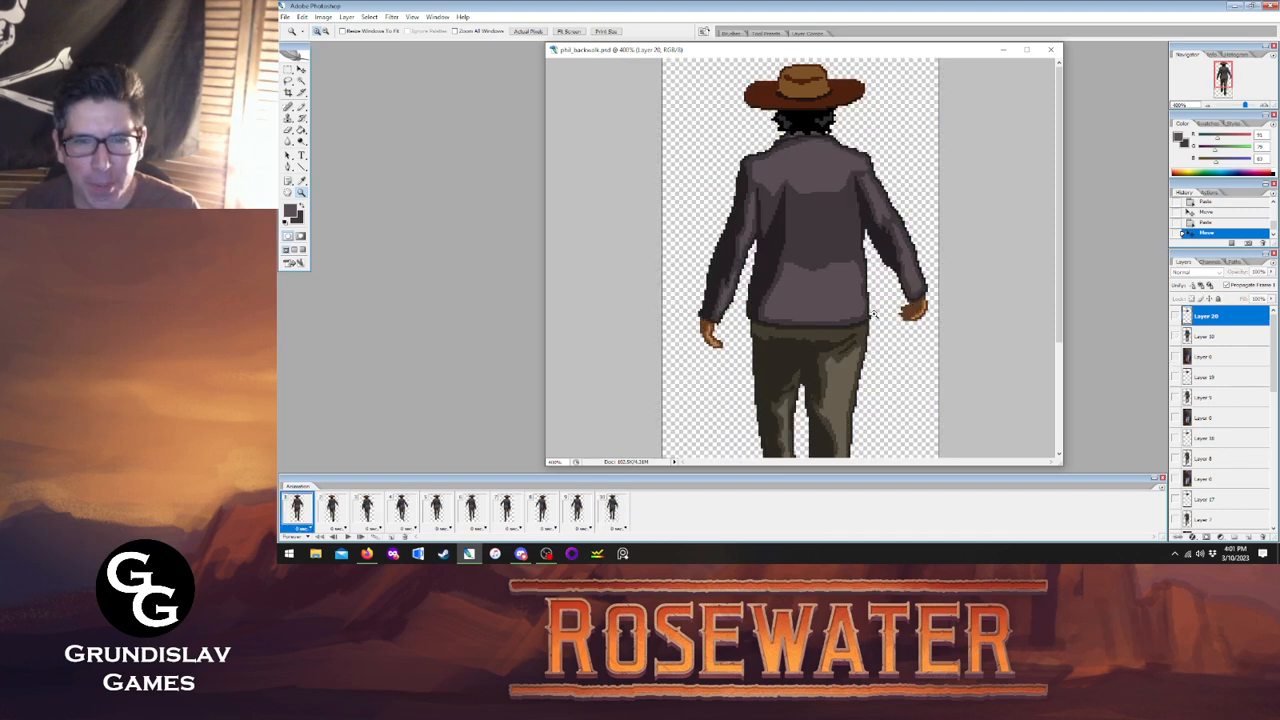
{"action": "scroll", "coordinate": [873, 314], "scroll_direction": "down", "scroll_amount": 3}
{"action": "scroll", "coordinate": [873, 314], "scroll_direction": "up", "scroll_amount": 3}
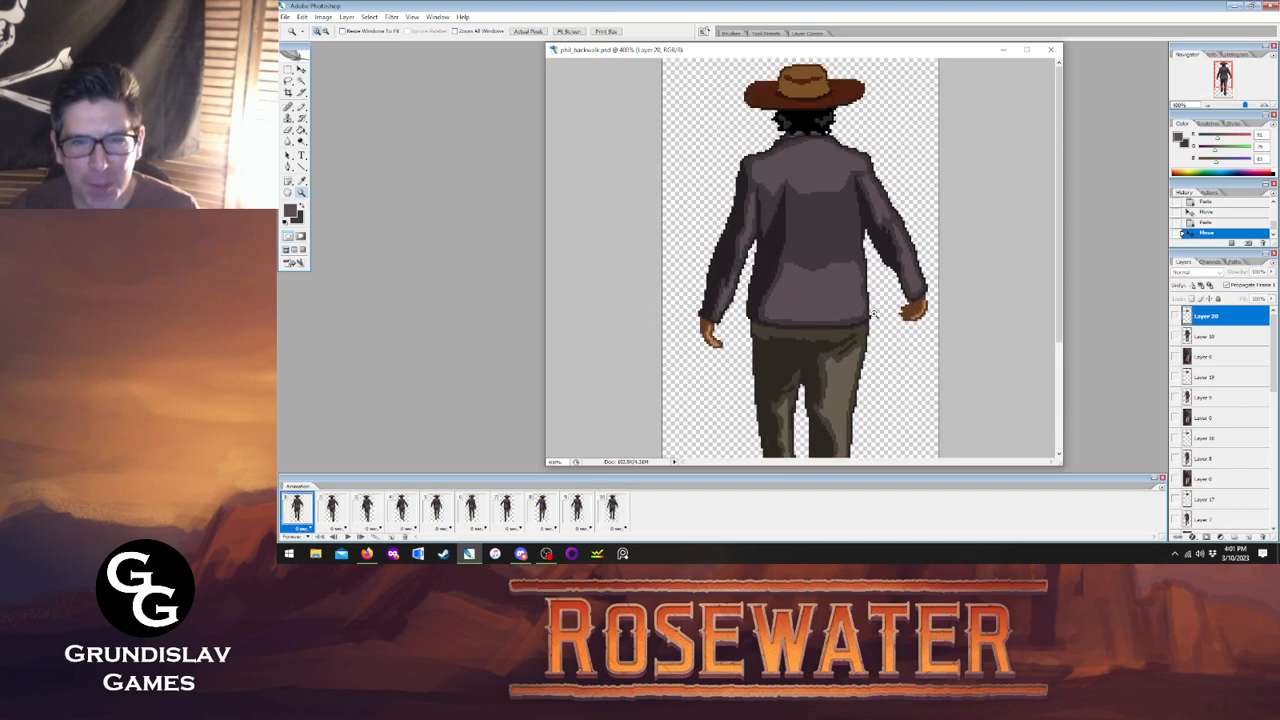
{"action": "scroll", "coordinate": [1218, 405], "scroll_direction": "down", "scroll_amount": 5}
{"action": "left_click", "coordinate": [1212, 483]}
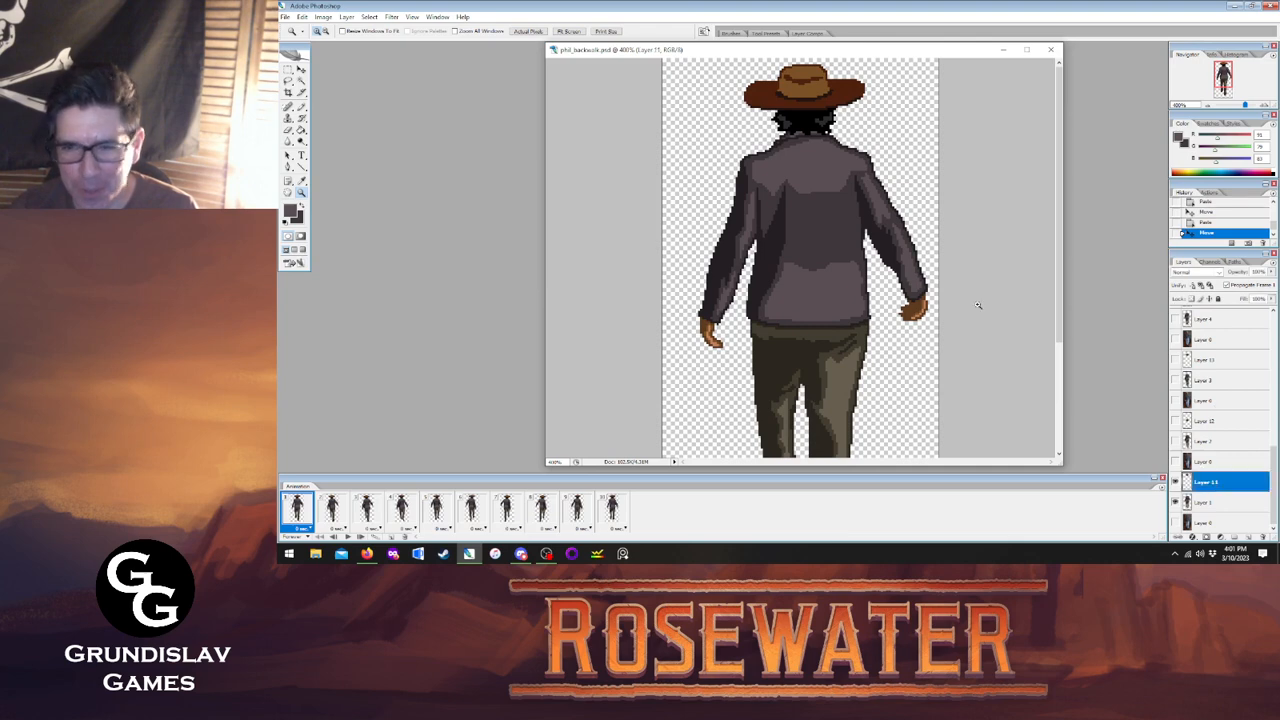
{"action": "left_click", "coordinate": [285, 17]}
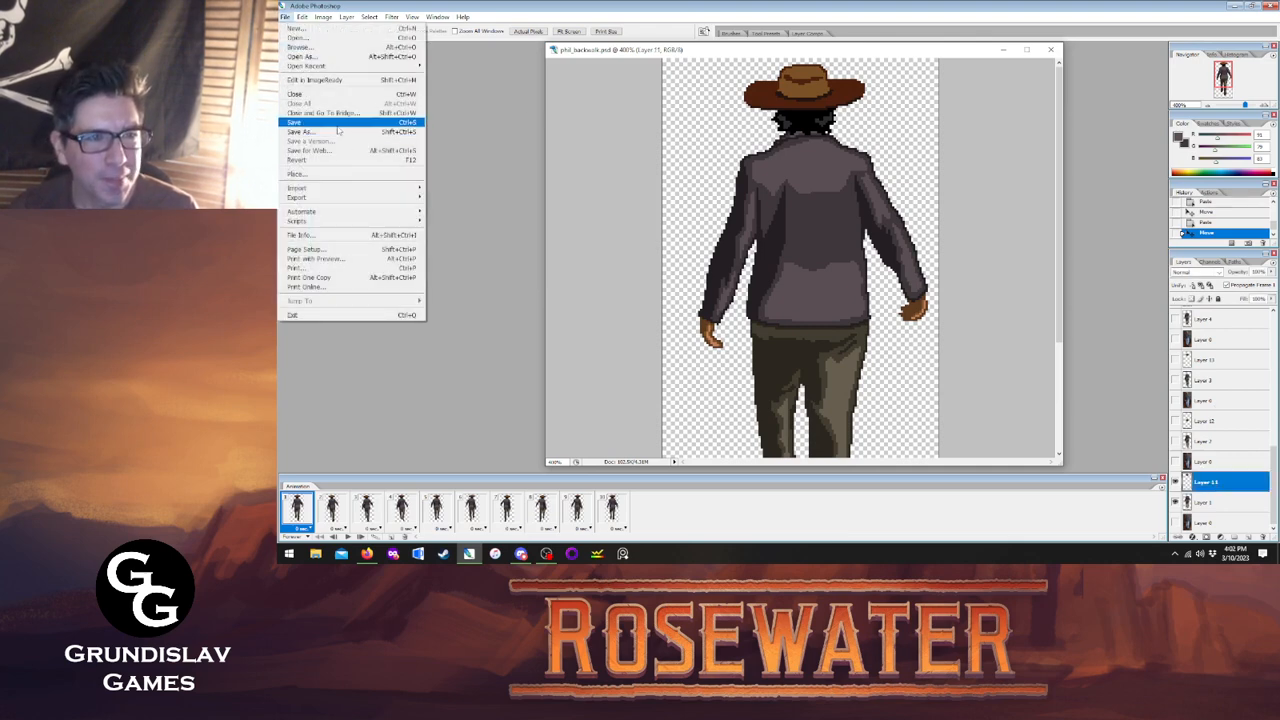
{"action": "left_click", "coordinate": [305, 122]}
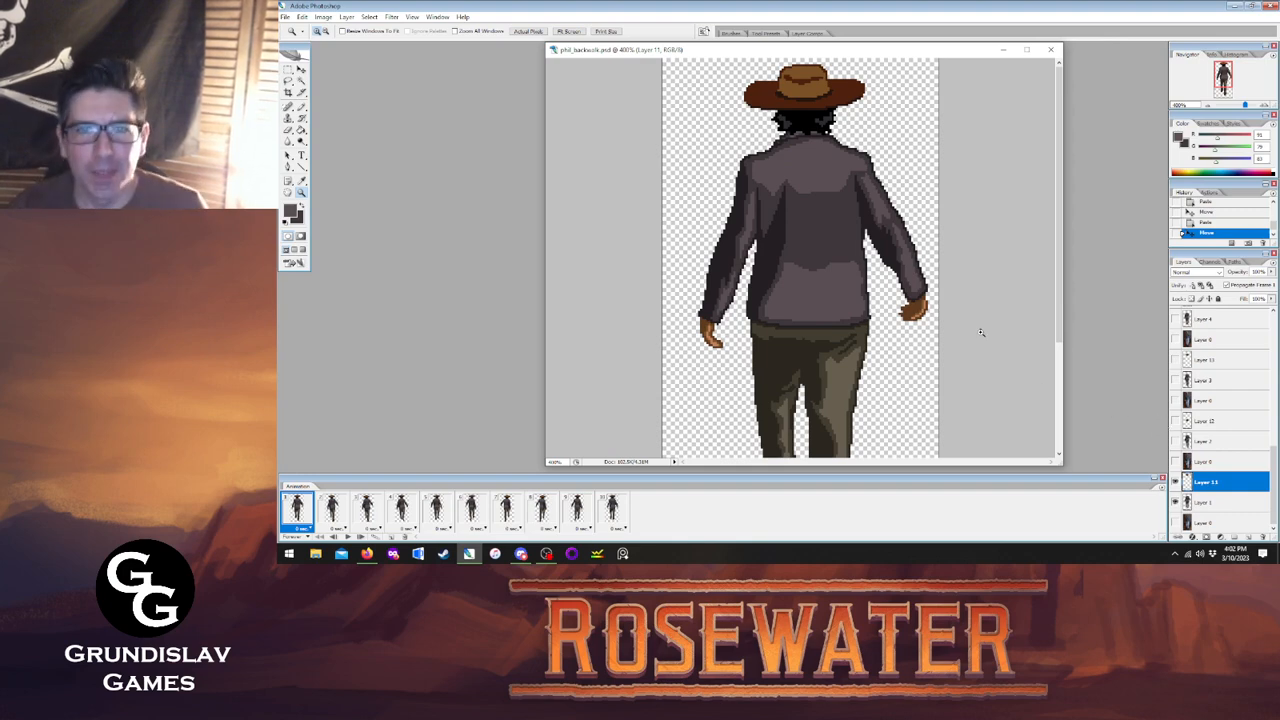
Merge the hat and hair Layer 11 down into Layer 1 in frame 1, and Layer 12 into Layer 2 in frame 2.
{"action": "key", "text": "ctrl+e"}
{"action": "left_click", "coordinate": [333, 508]}
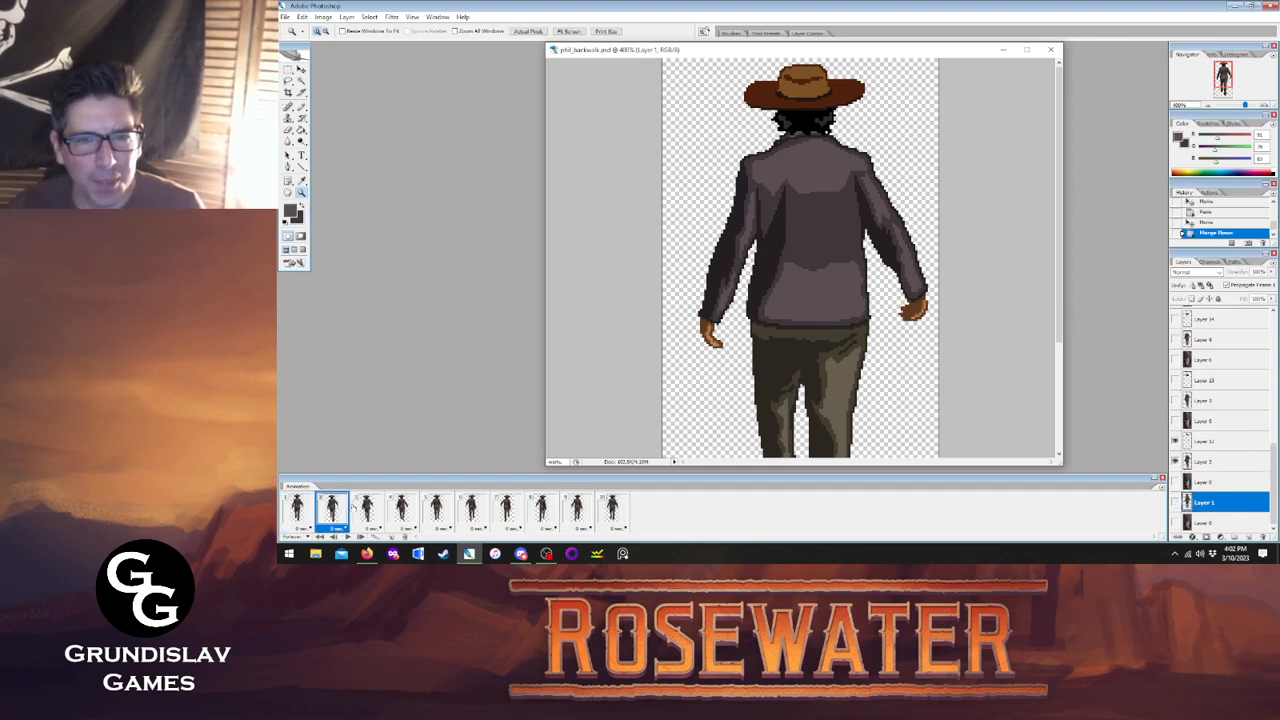
{"action": "left_click", "coordinate": [1228, 441]}
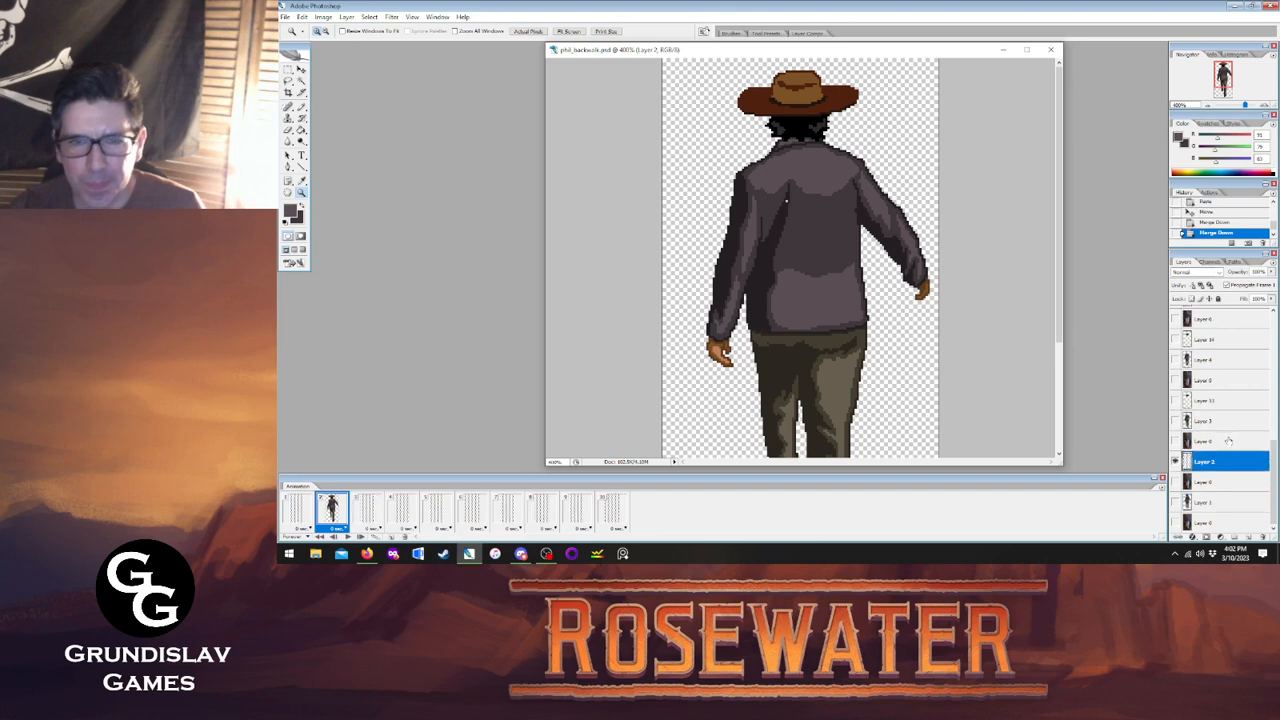
Sample the dark jacket colour and pencil over the stray transparent pixel on the upper back of the jacket in frame 2.
{"action": "key", "text": "i"}
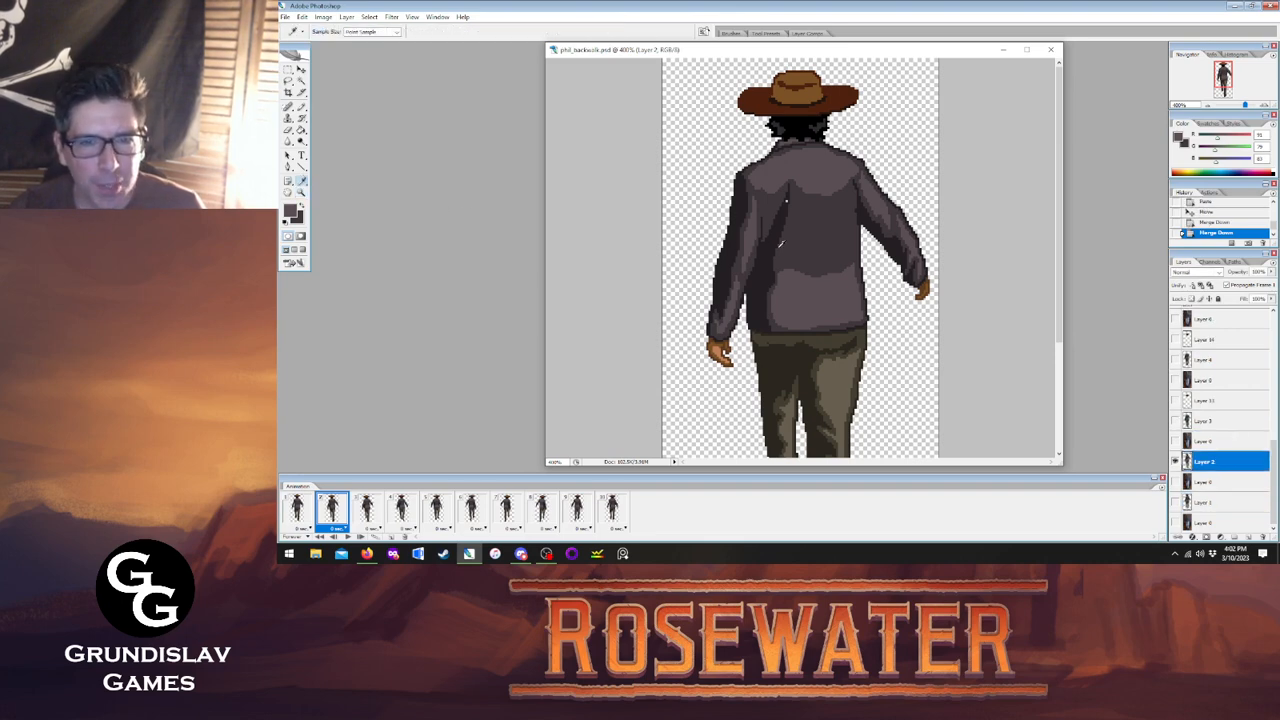
{"action": "left_click", "coordinate": [780, 243]}
{"action": "key", "text": "b"}
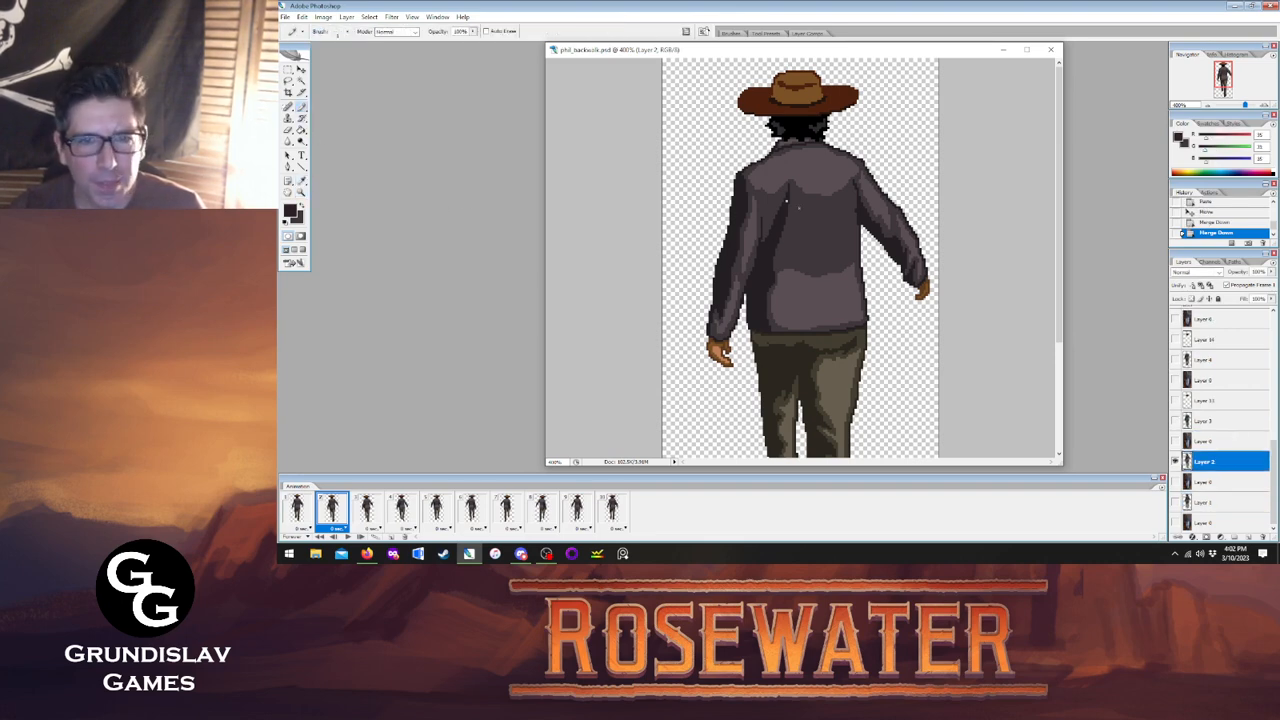
{"action": "left_click", "coordinate": [787, 200]}
{"action": "scroll", "coordinate": [787, 200], "scroll_direction": "down", "scroll_amount": 4}
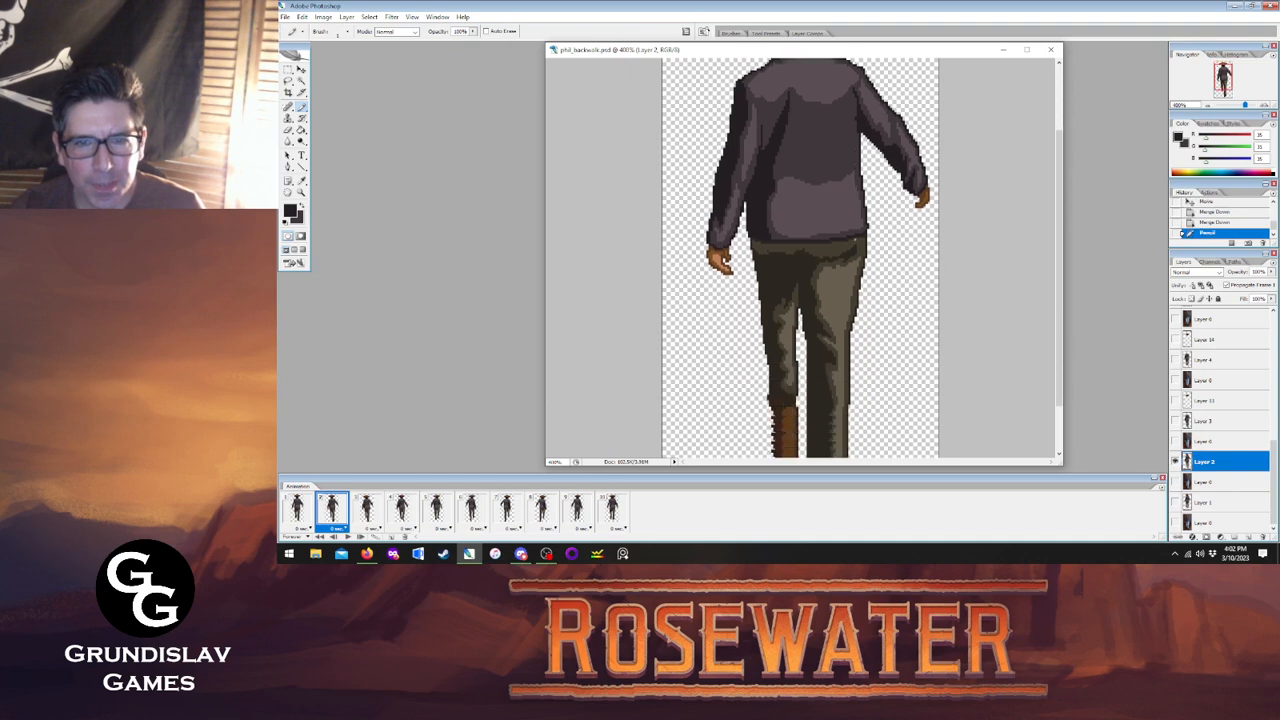
{"action": "scroll", "coordinate": [853, 238], "scroll_direction": "up", "scroll_amount": 3}
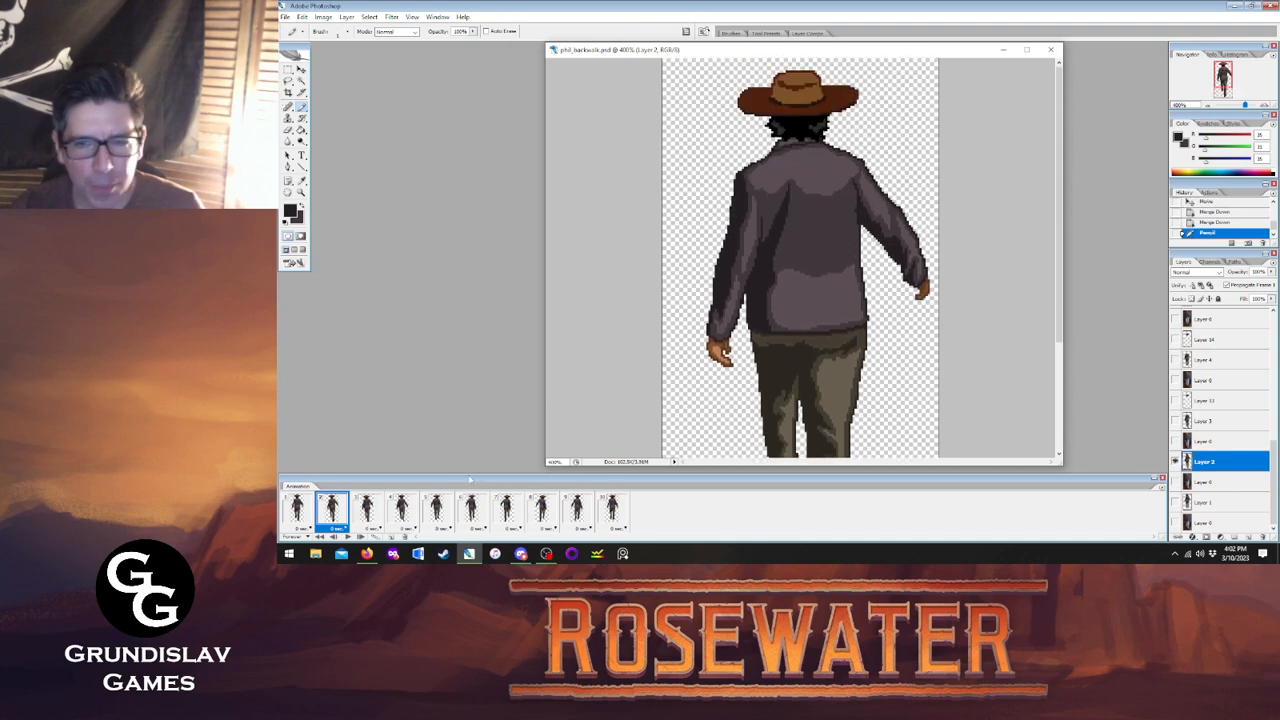
Merge hat Layer 13 down into Layer 3 in frame 3 and pencil over the transparent gaps in the left sleeve and jacket edge.
{"action": "left_click", "coordinate": [366, 508]}
{"action": "left_click", "coordinate": [1229, 400]}
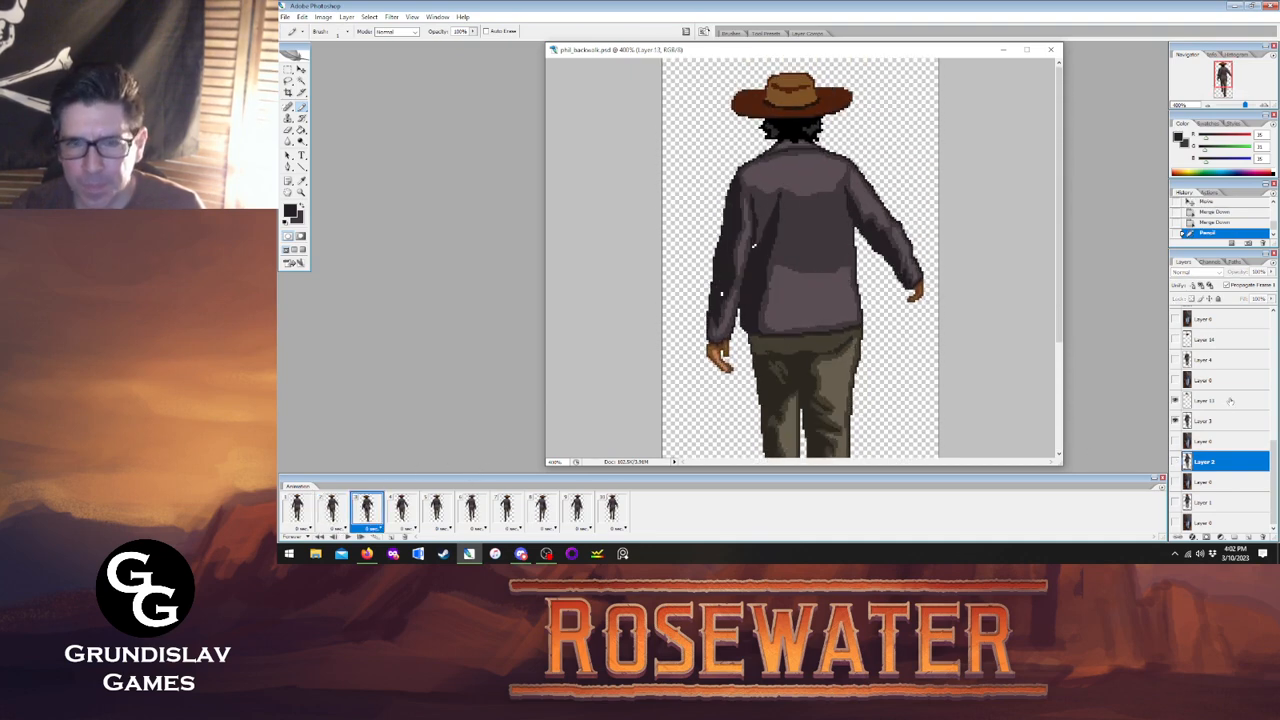
{"action": "key", "text": "ctrl+e"}
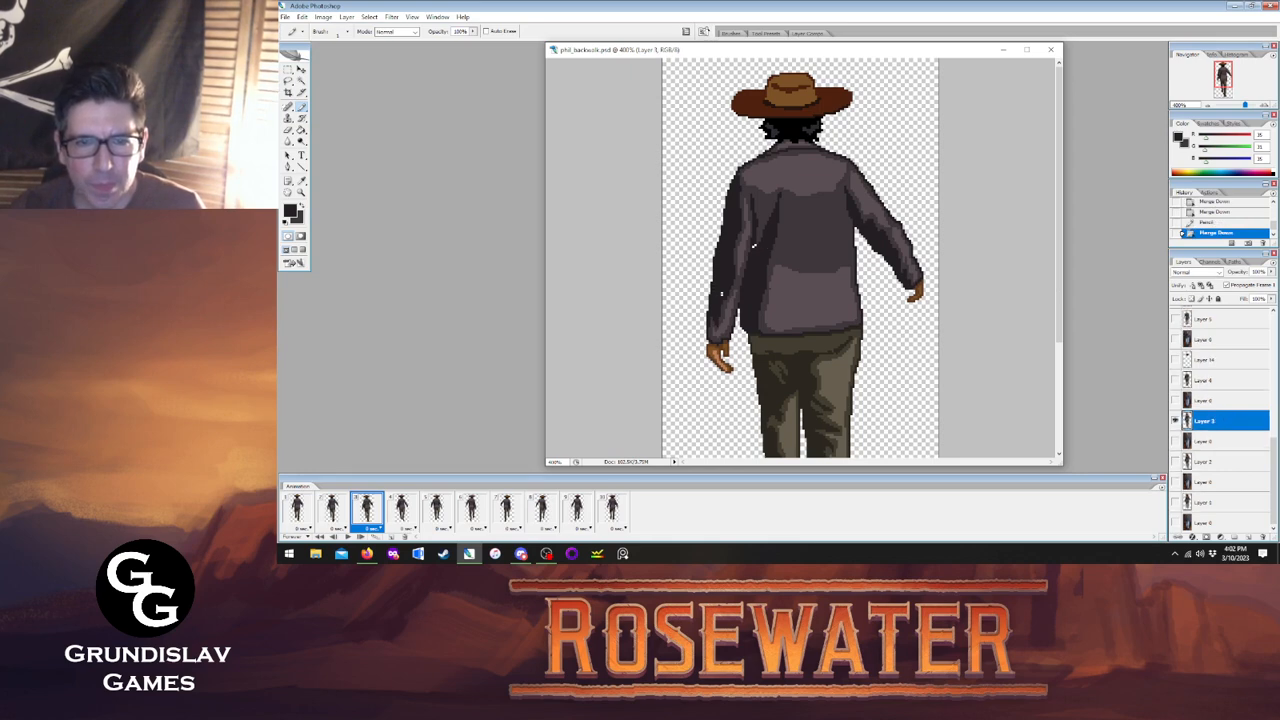
{"action": "left_click", "coordinate": [722, 294]}
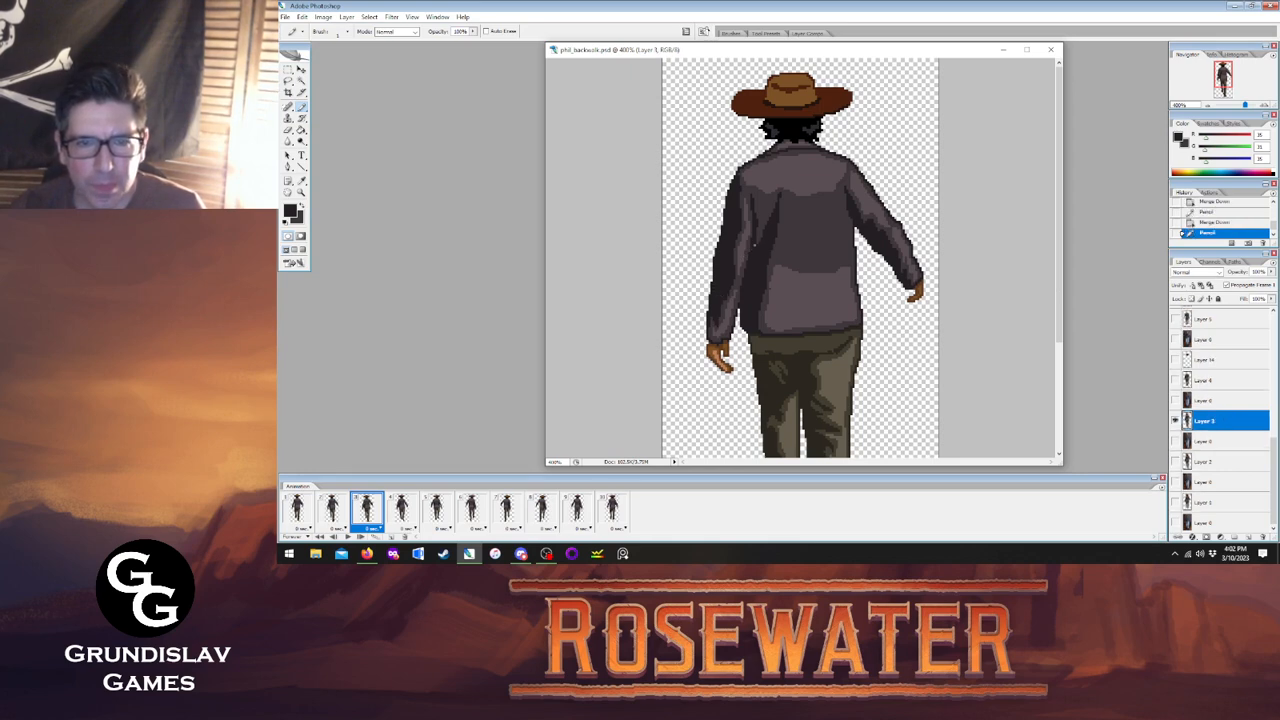
{"action": "left_click", "coordinate": [754, 243]}
{"action": "scroll", "coordinate": [673, 354], "scroll_direction": "down", "scroll_amount": 3}
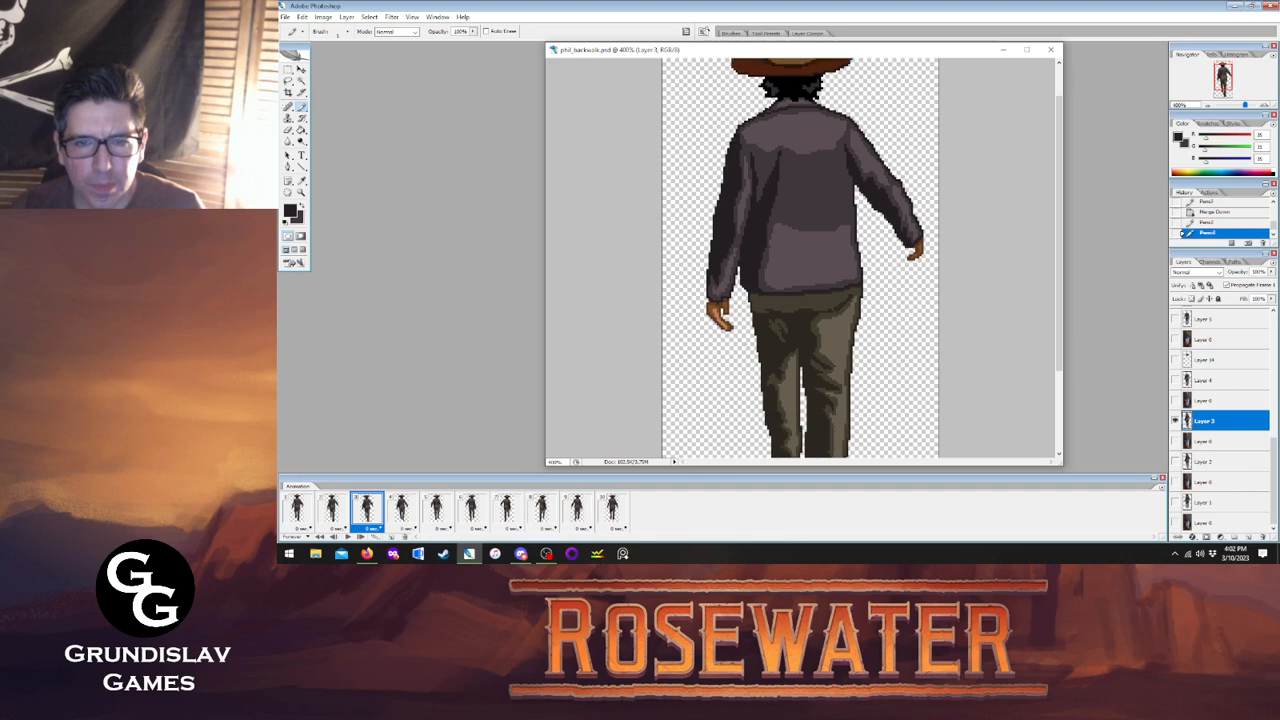
{"action": "scroll", "coordinate": [673, 354], "scroll_direction": "up", "scroll_amount": 3}
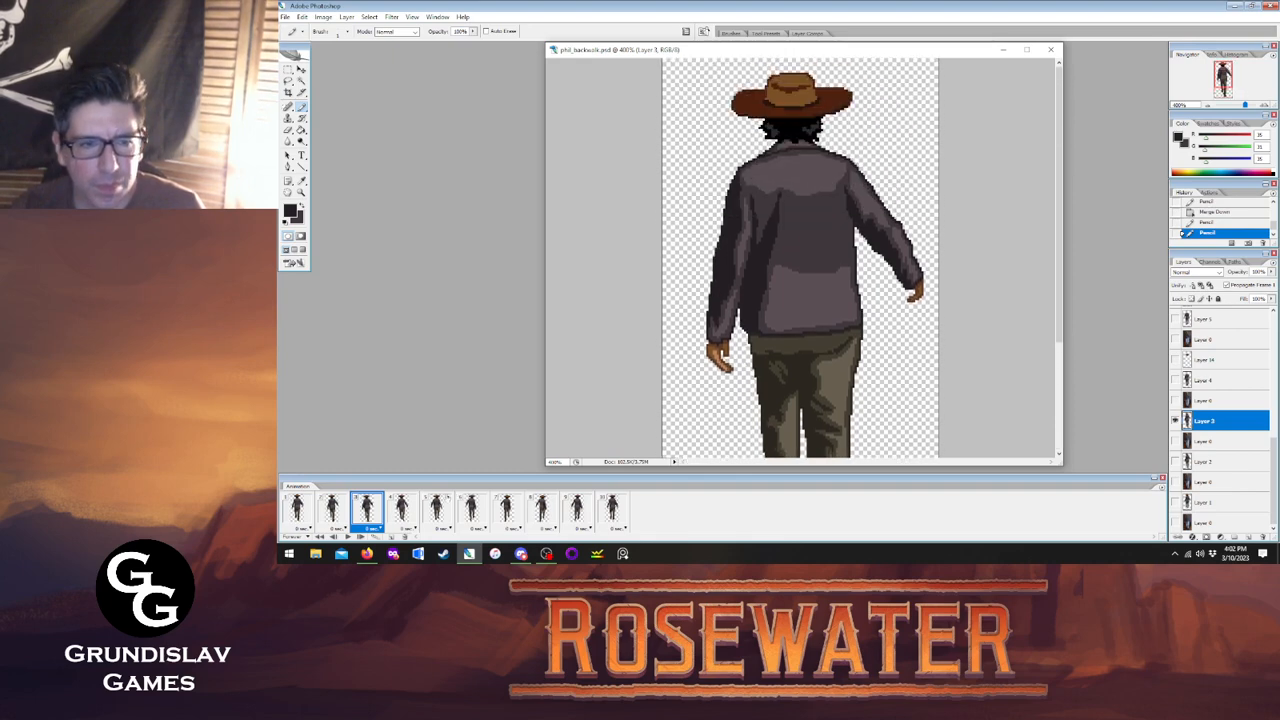
Merge hat Layer 14 down into Layer 4 in frame 4.
{"action": "left_click", "coordinate": [402, 509]}
{"action": "left_click", "coordinate": [1218, 363]}
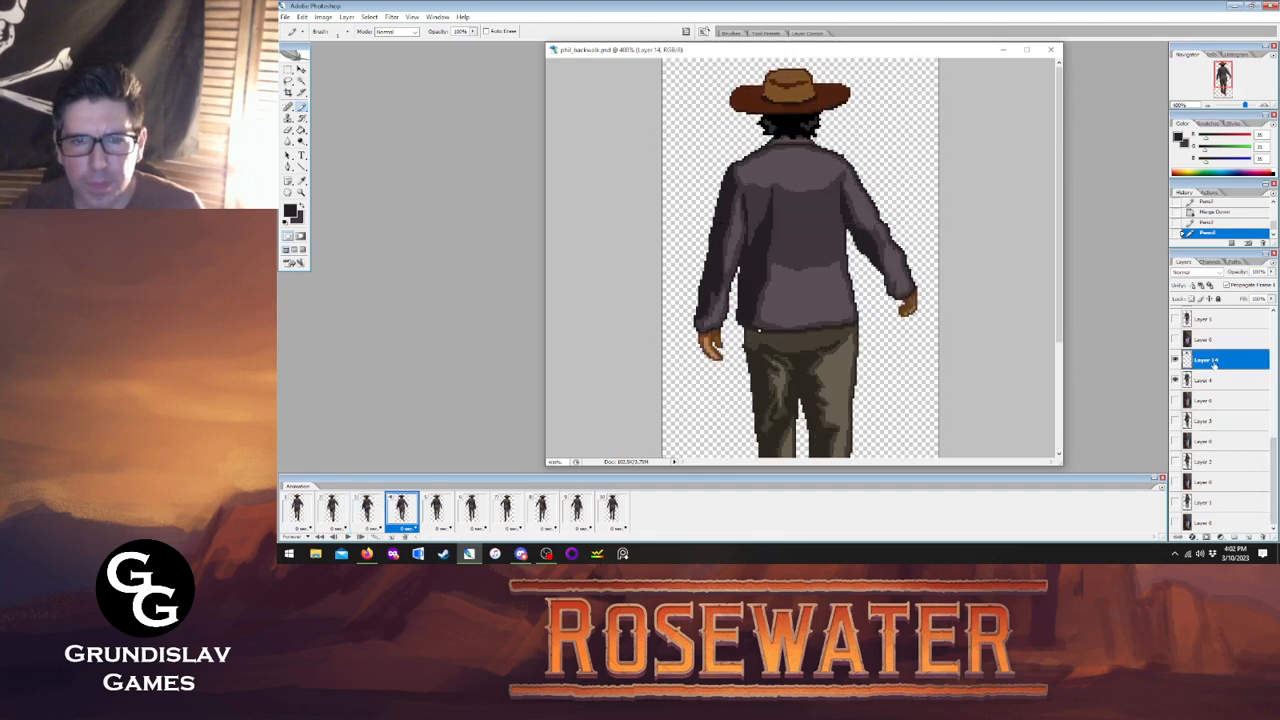
{"action": "key", "text": "ctrl+e"}
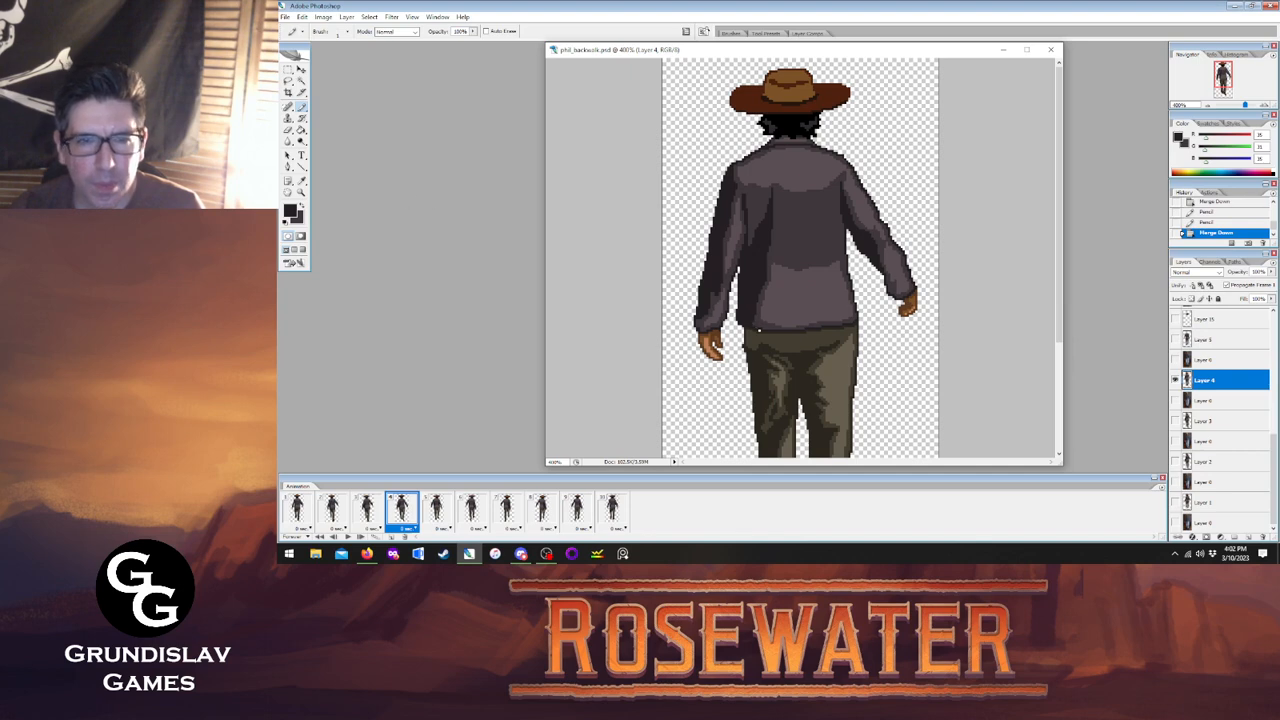
Sample the dark trouser colour, pencil over the stray pixel below the jacket hem in frame 4, and erase beside the left hip.
{"action": "left_click", "coordinate": [302, 181]}
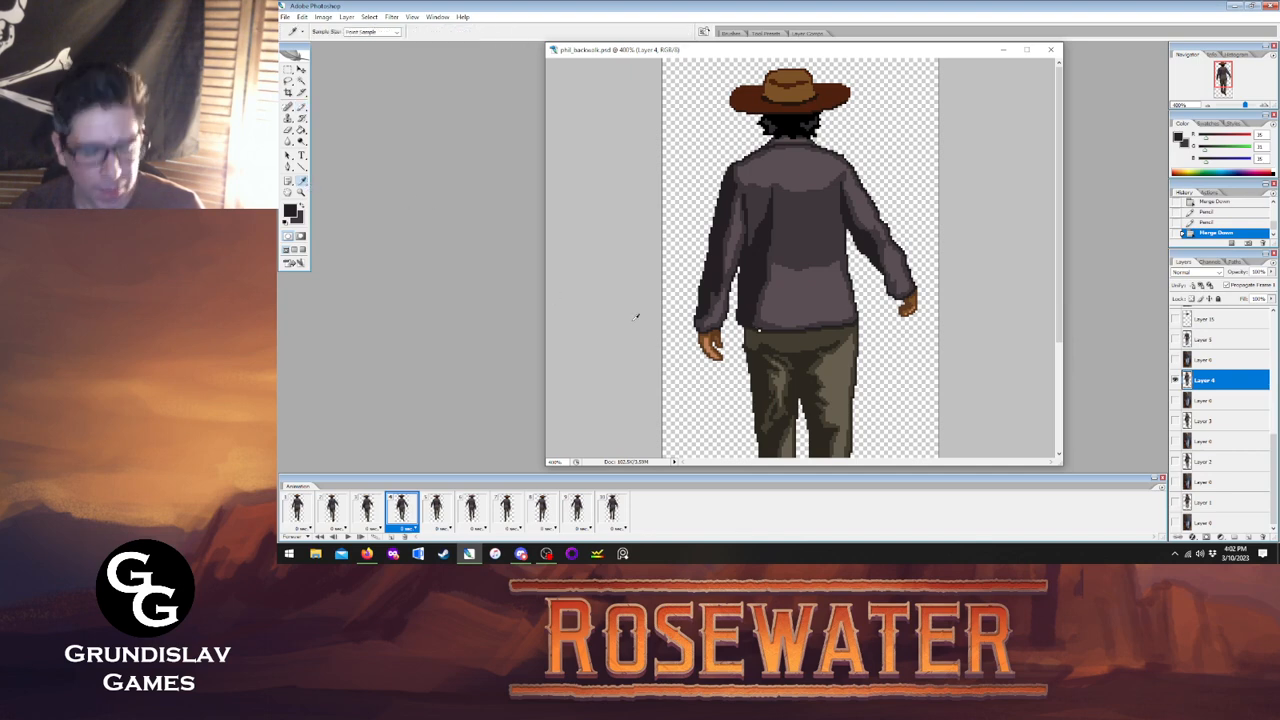
{"action": "left_click", "coordinate": [712, 341]}
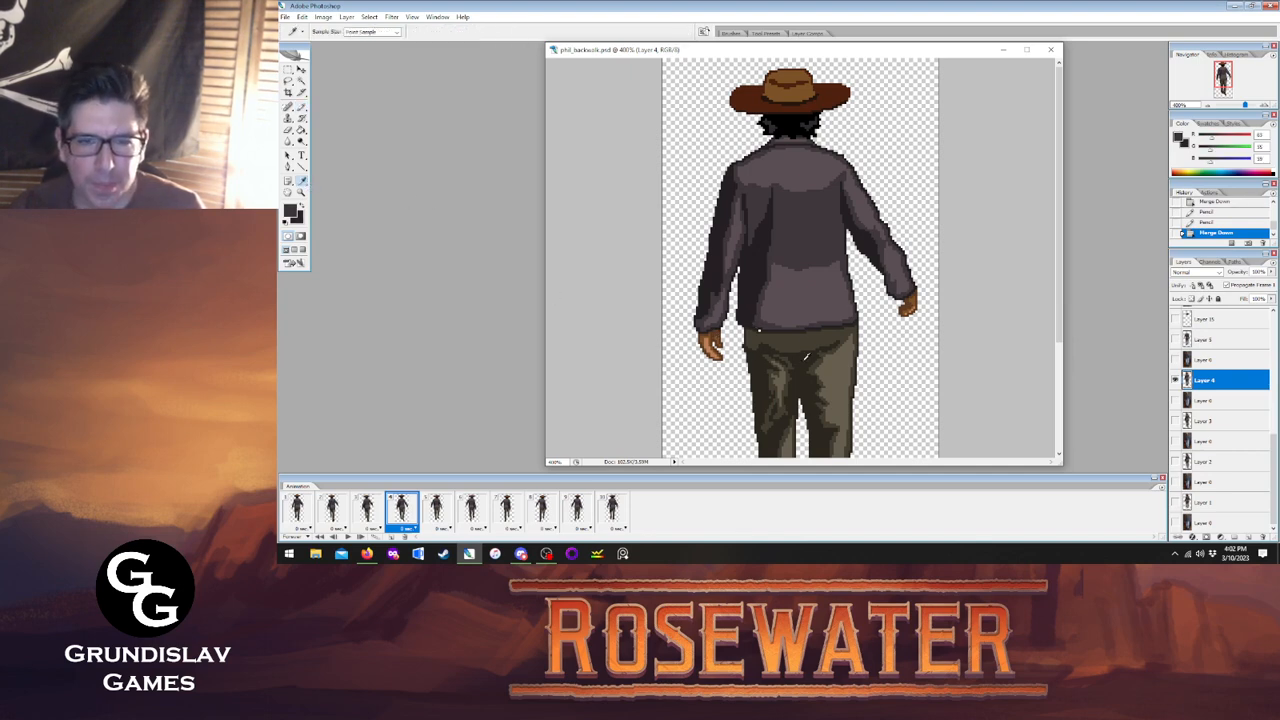
{"action": "left_click", "coordinate": [806, 356]}
{"action": "key", "text": "b"}
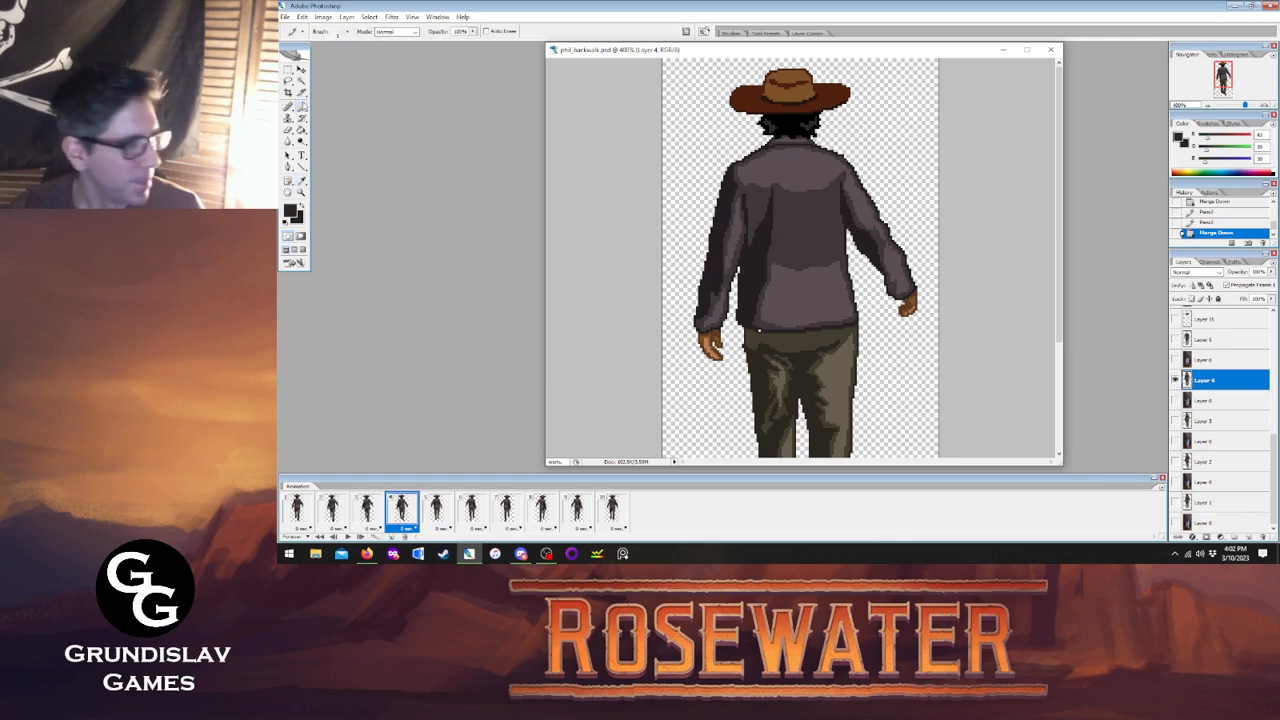
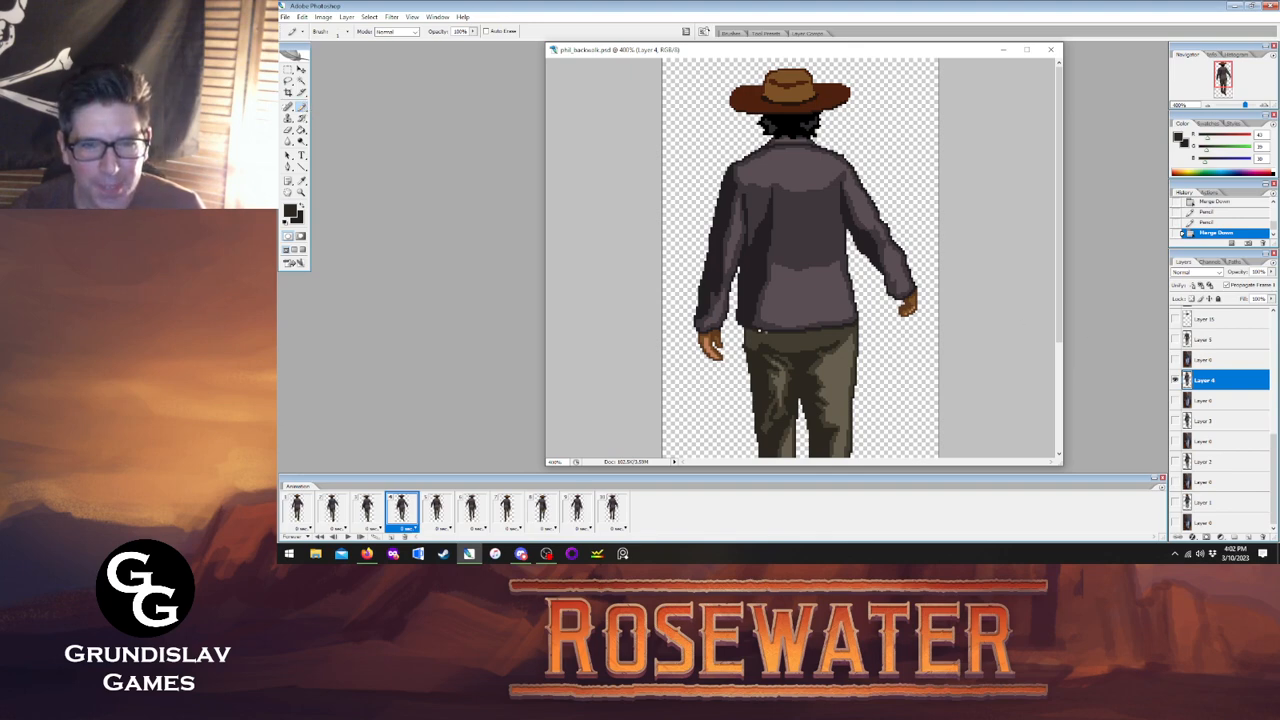
{"action": "left_click", "coordinate": [759, 330]}
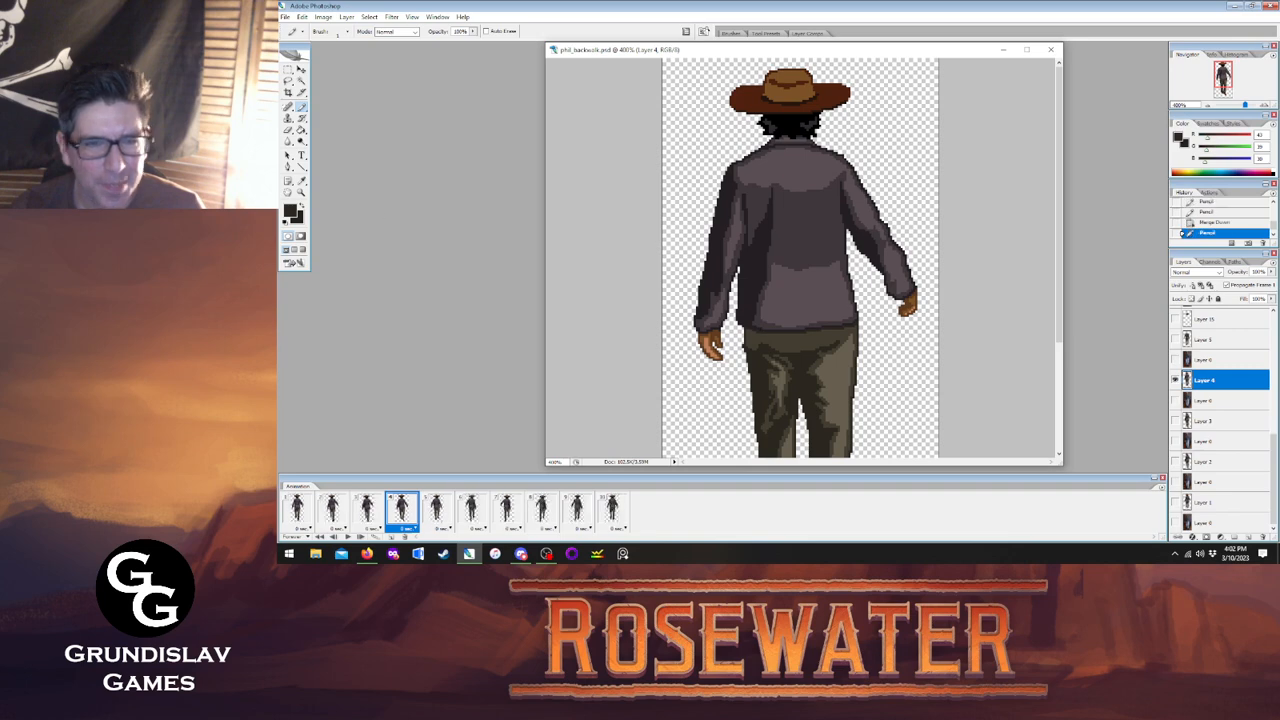
{"action": "left_click", "coordinate": [288, 130]}
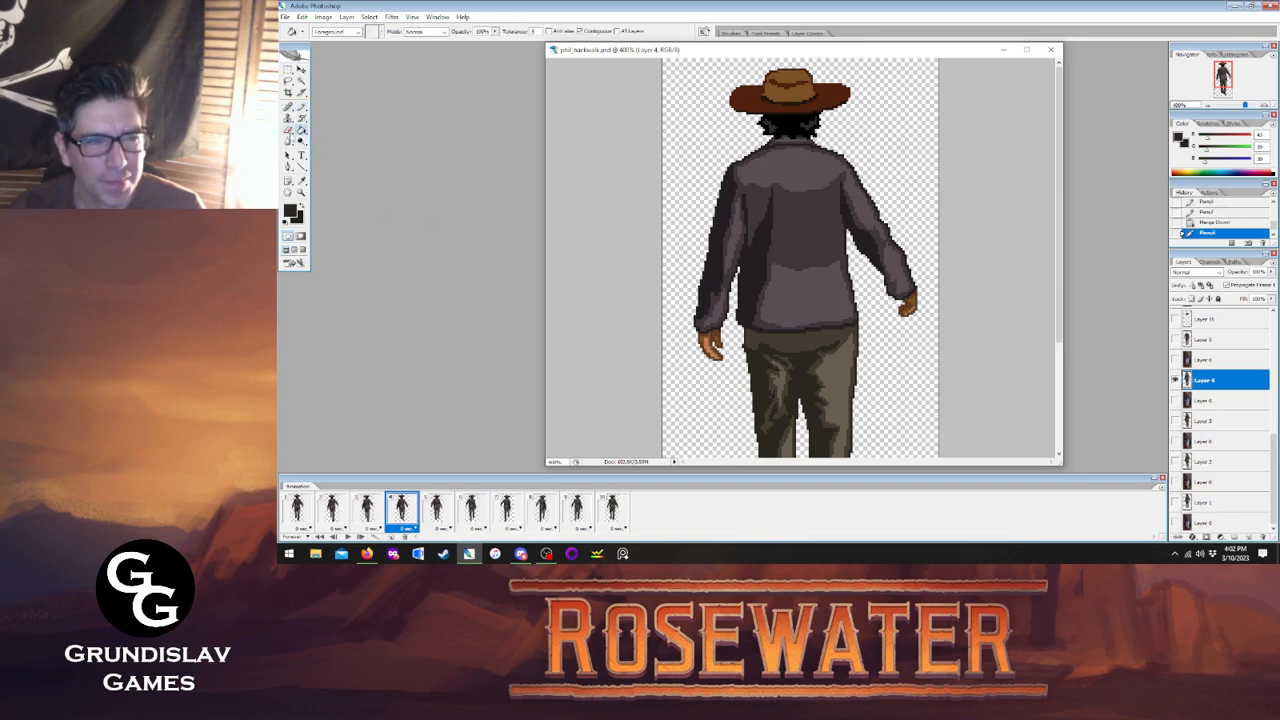
{"action": "left_click", "coordinate": [737, 347]}
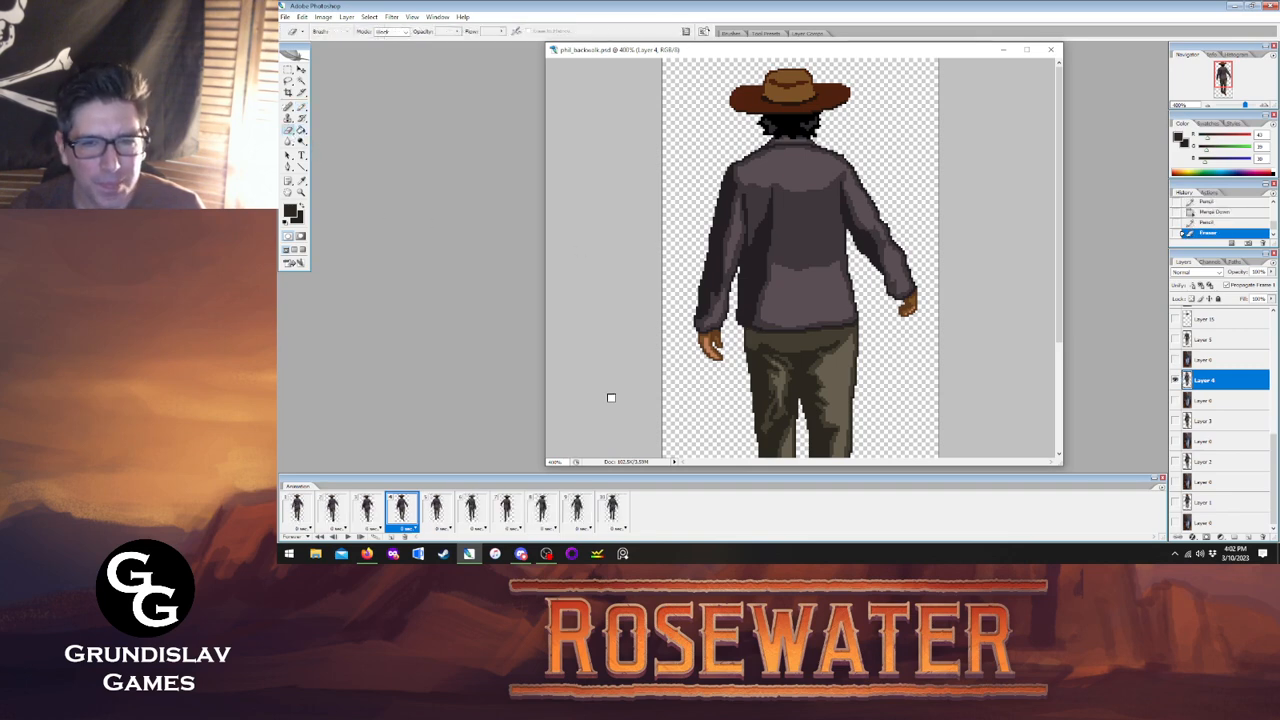
Merge hat Layer 15 down into Layer 5 in frame 5.
{"action": "left_click", "coordinate": [436, 510]}
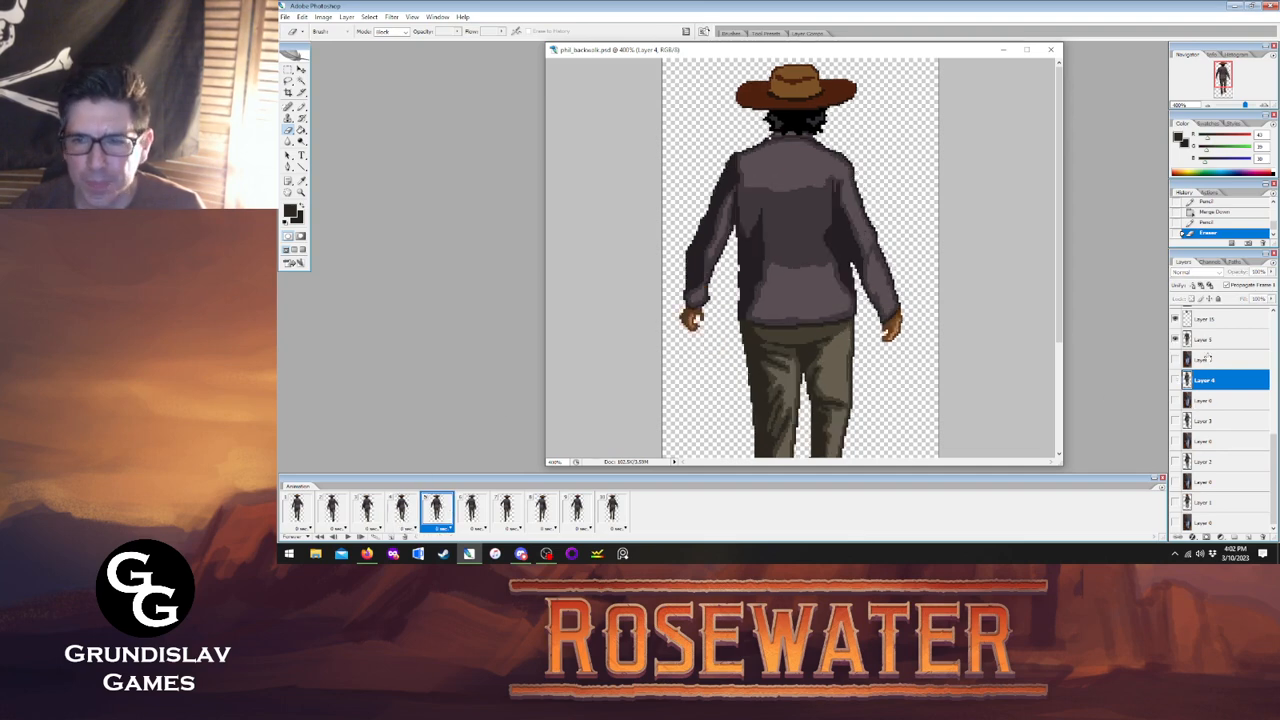
{"action": "left_click", "coordinate": [1205, 318]}
{"action": "key", "text": "ctrl+e"}
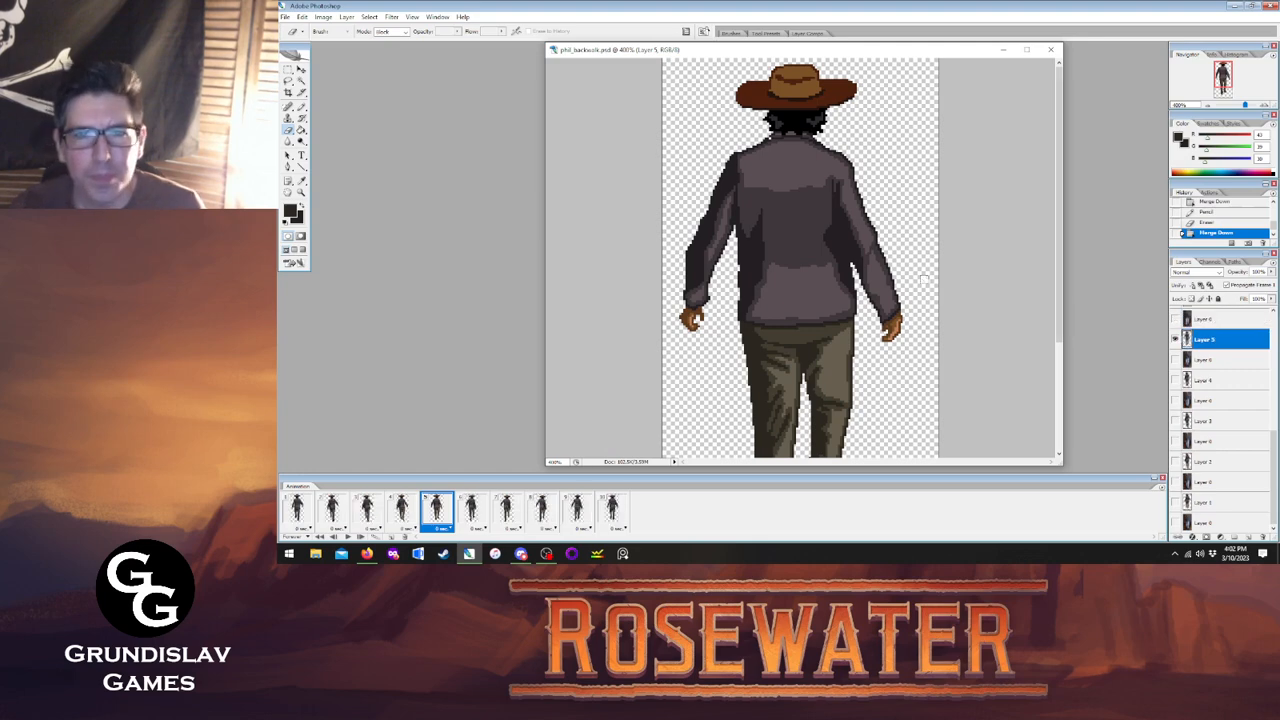
Sample the jacket's mid-tone colour, pencil a pixel on the upper left back in frame 5, and check the legs for gaps.
{"action": "left_click", "coordinate": [302, 181]}
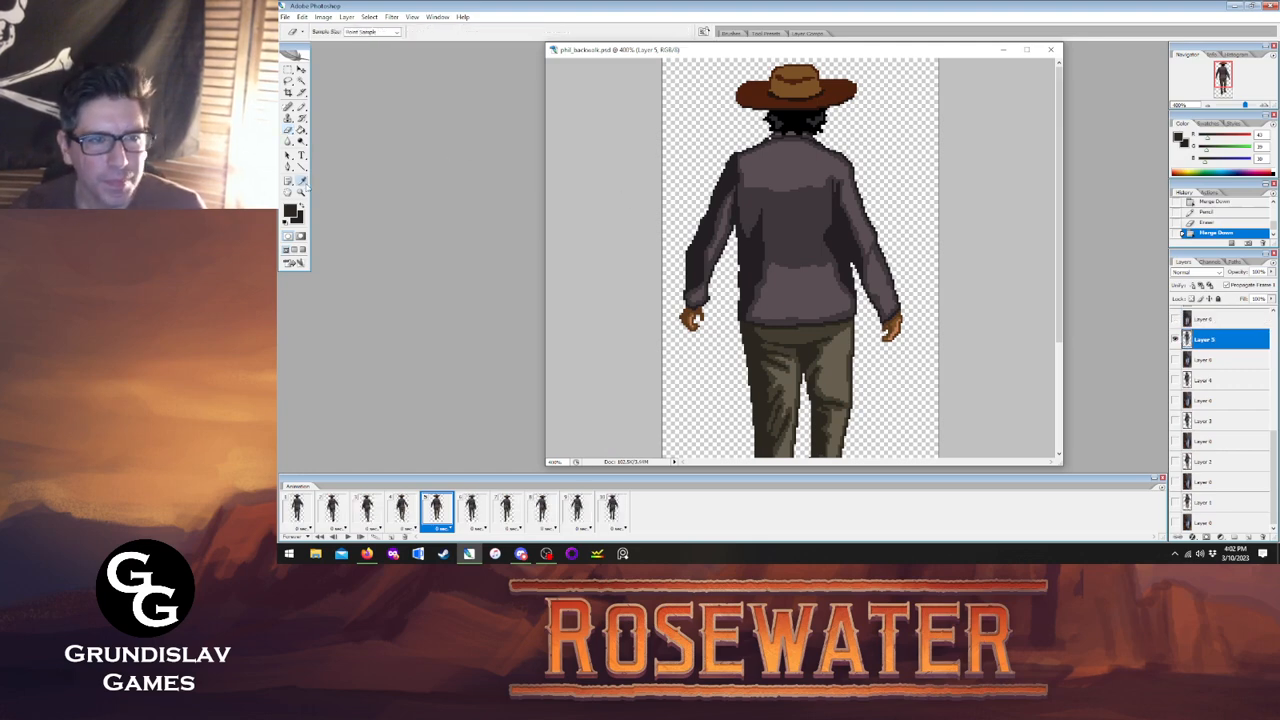
{"action": "left_click", "coordinate": [779, 196]}
{"action": "key", "text": "b"}
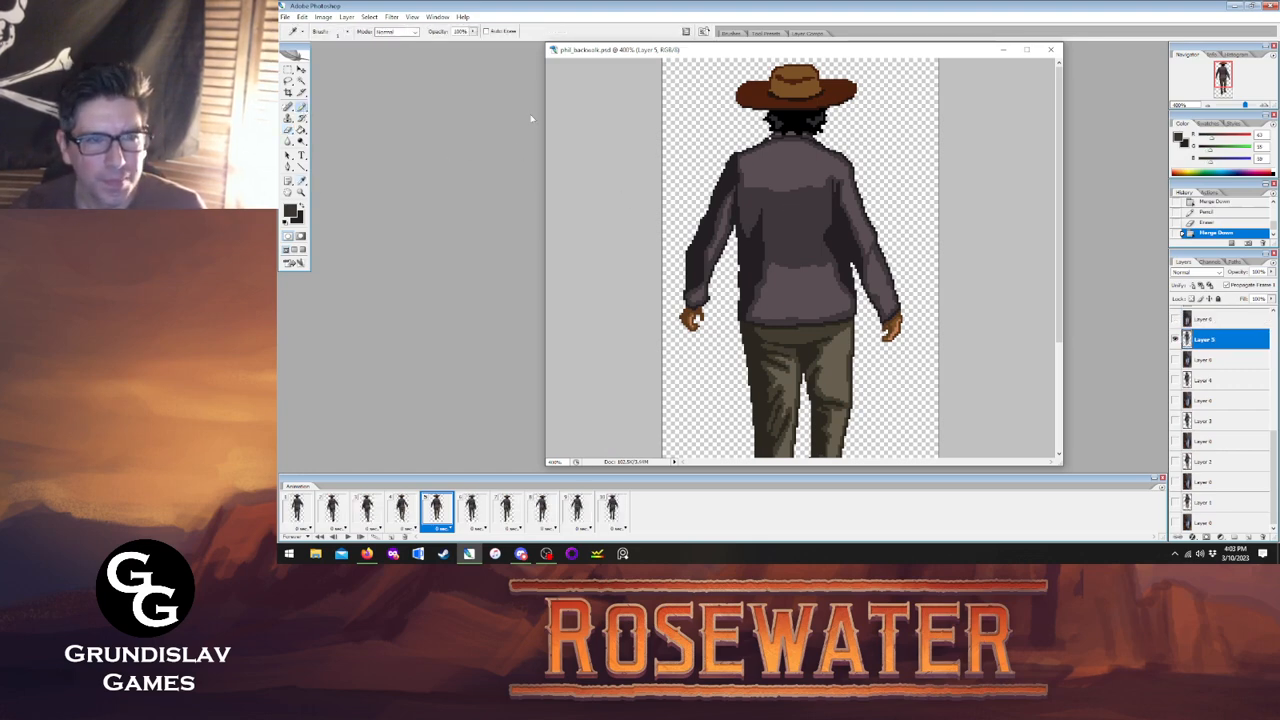
{"action": "left_click", "coordinate": [758, 178]}
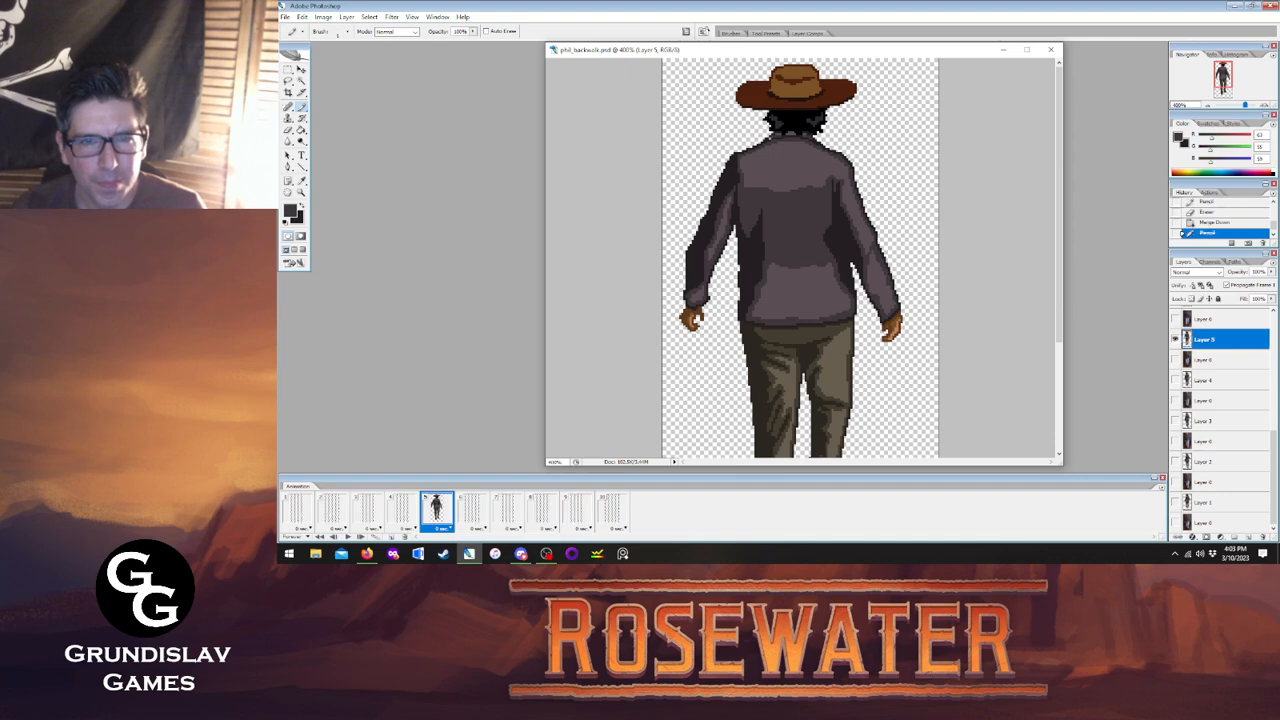
{"action": "scroll", "coordinate": [758, 178], "scroll_direction": "down", "scroll_amount": 3}
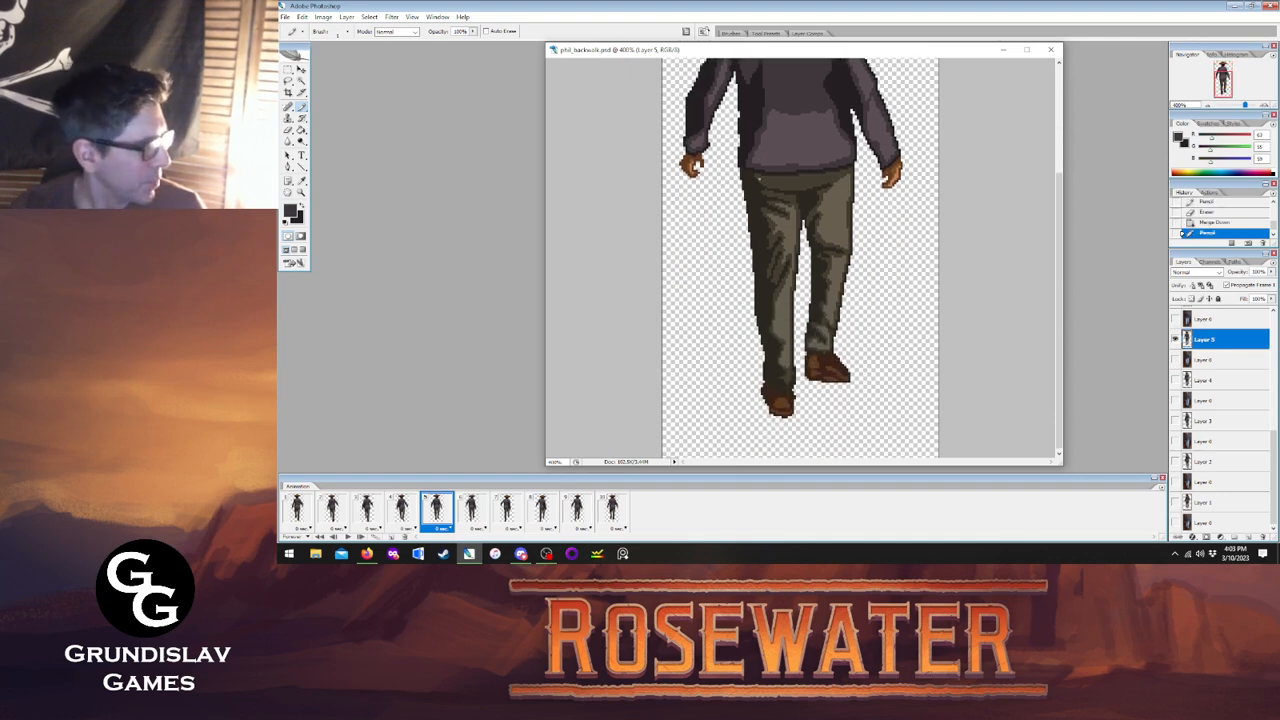
{"action": "scroll", "coordinate": [758, 177], "scroll_direction": "up", "scroll_amount": 3}
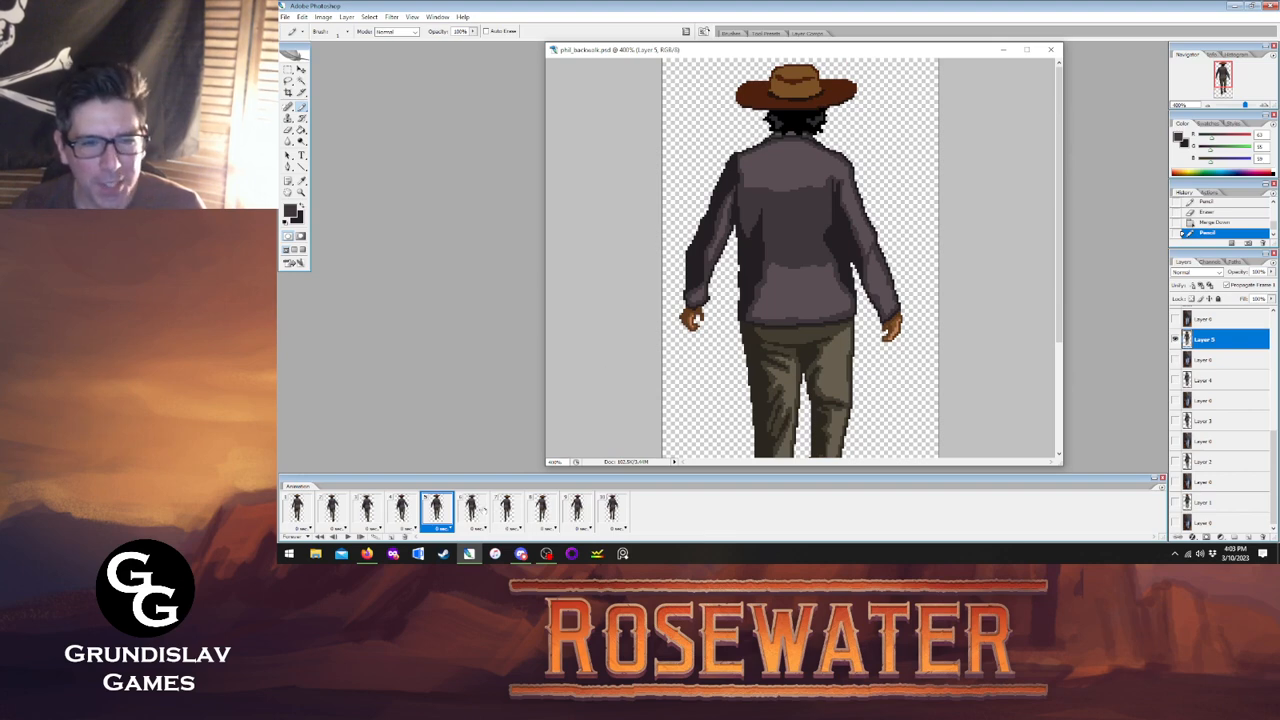
Check the figures in frames 6 and 7, and merge hat Layer 16 down into Layer 6 in frame 6.
{"action": "left_click", "coordinate": [472, 510]}
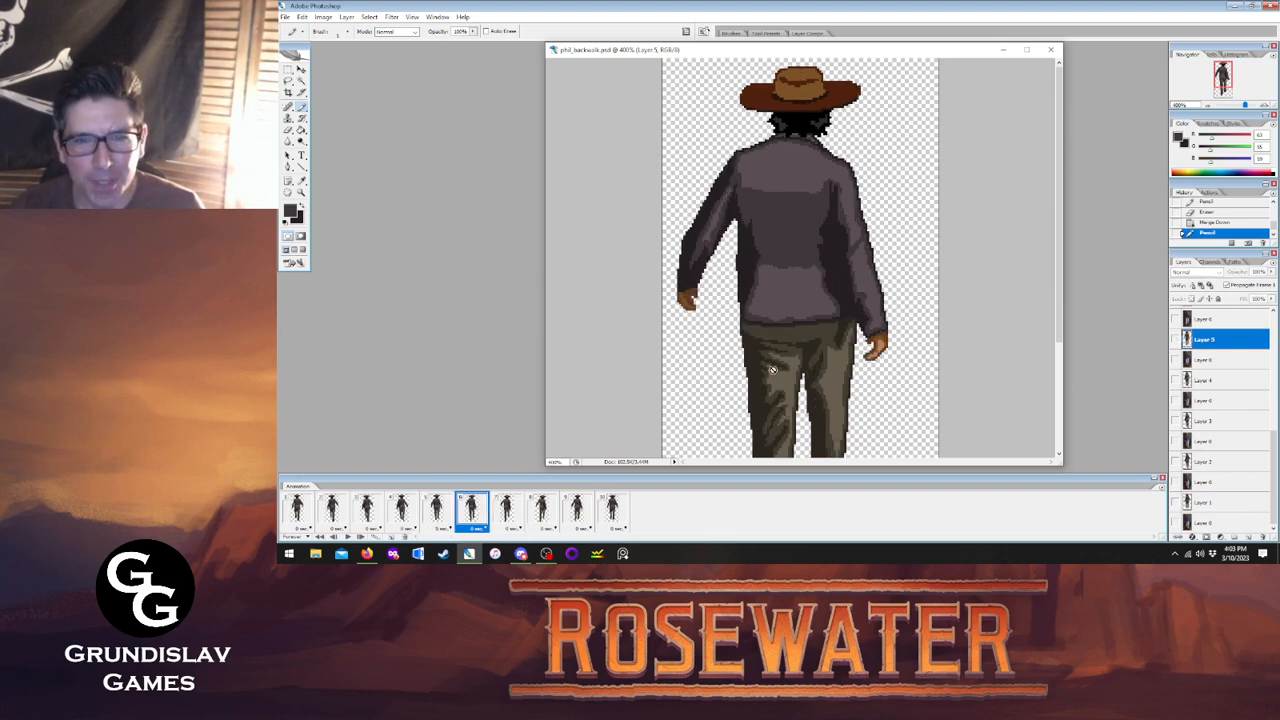
{"action": "scroll", "coordinate": [772, 370], "scroll_direction": "down", "scroll_amount": 3}
{"action": "scroll", "coordinate": [790, 327], "scroll_direction": "up", "scroll_amount": 3}
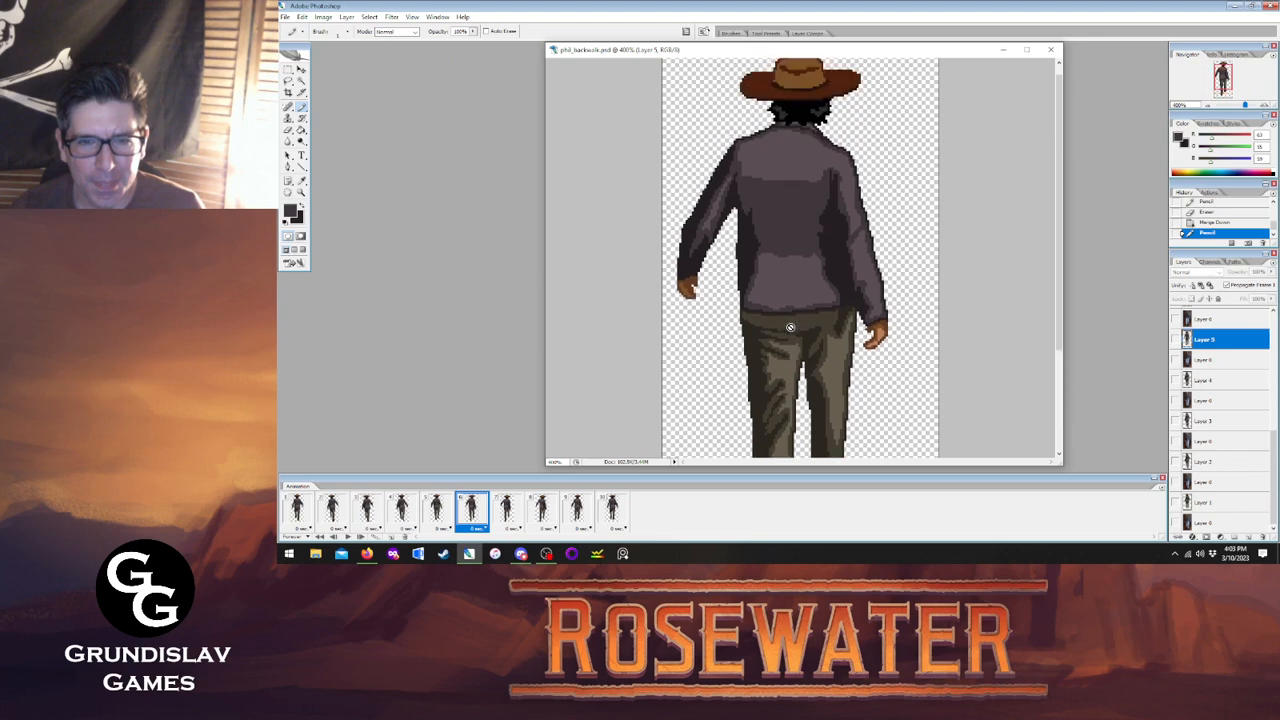
{"action": "left_click", "coordinate": [506, 508]}
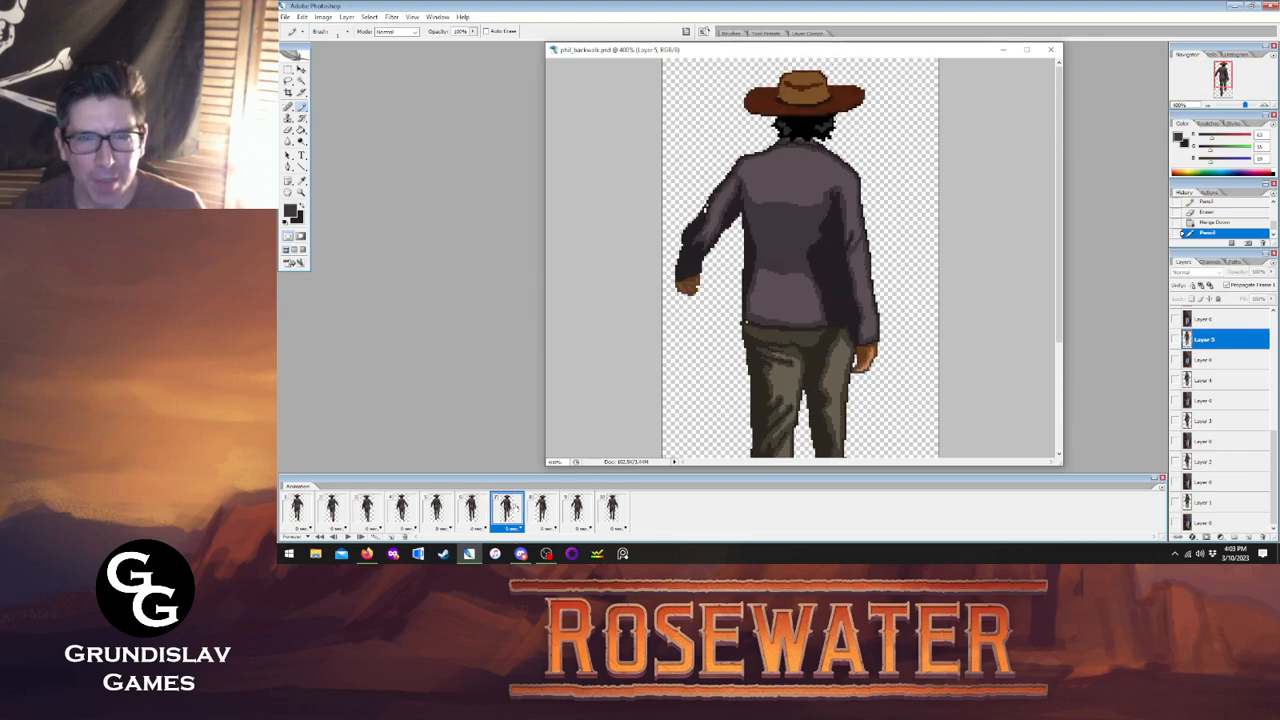
{"action": "scroll", "coordinate": [1215, 387], "scroll_direction": "up", "scroll_amount": 3}
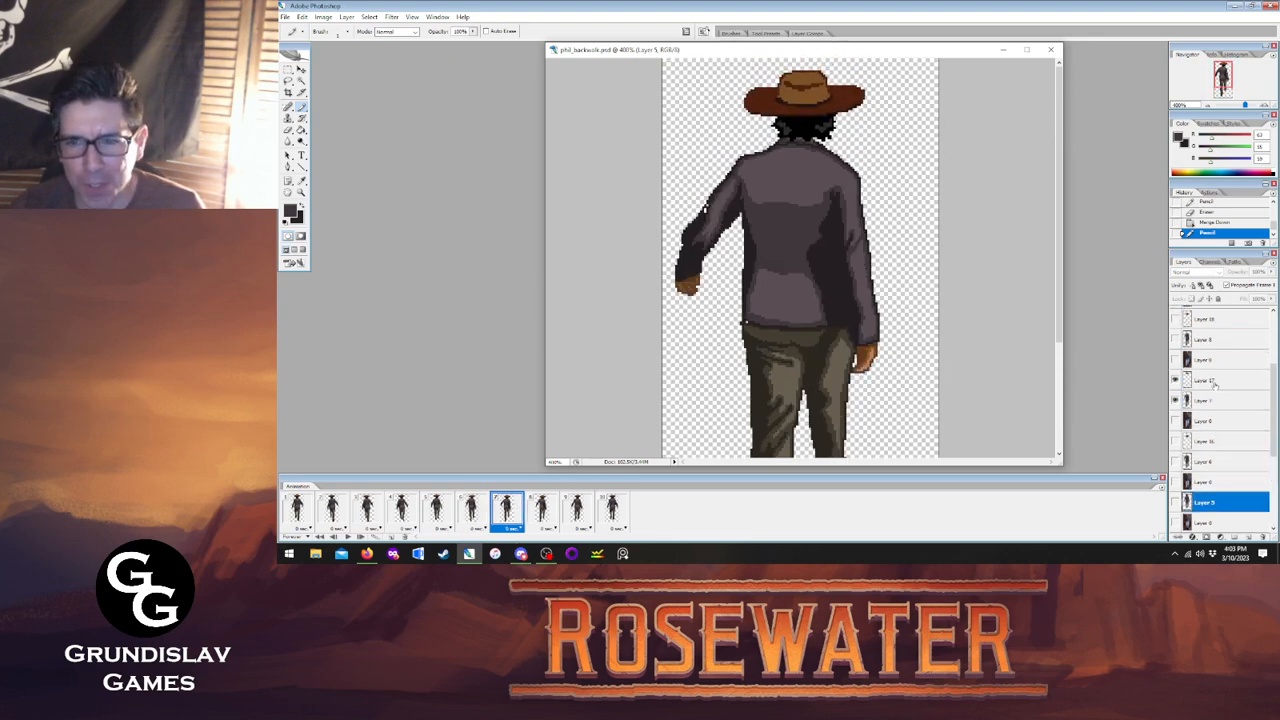
{"action": "left_click", "coordinate": [1212, 381]}
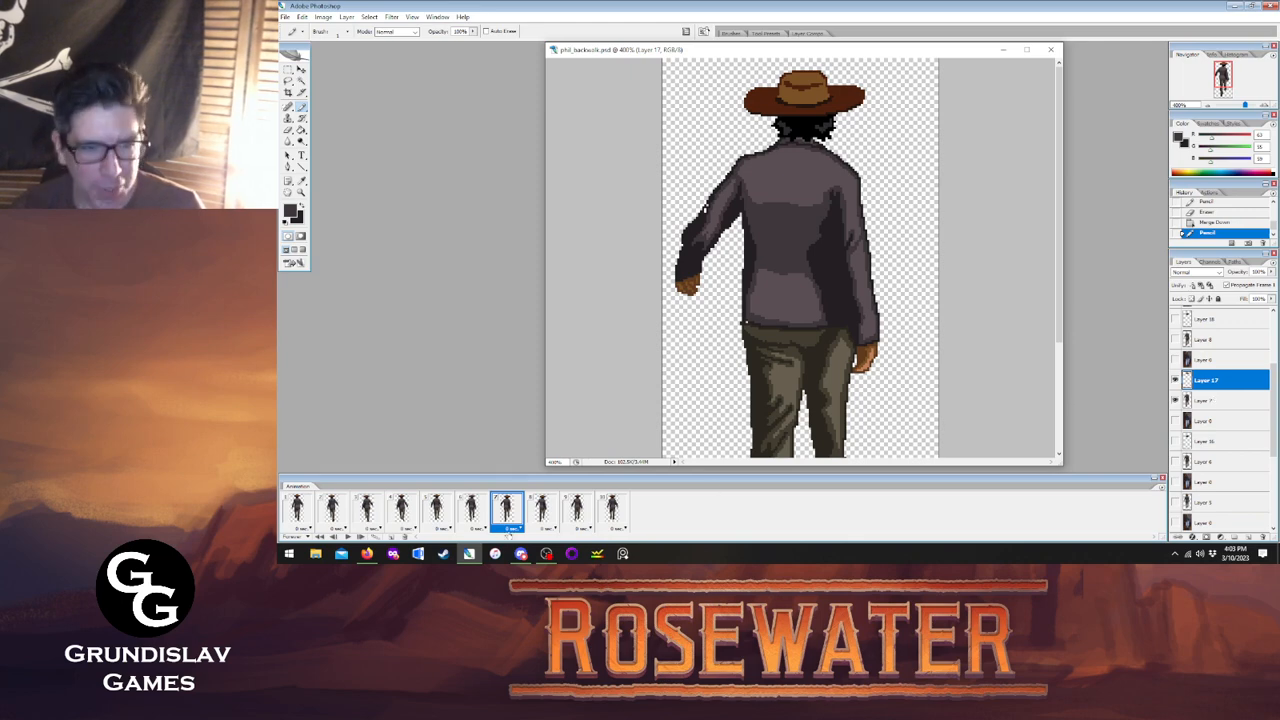
{"action": "left_click", "coordinate": [482, 515]}
{"action": "left_click", "coordinate": [1208, 443]}
{"action": "key", "text": "ctrl+e"}
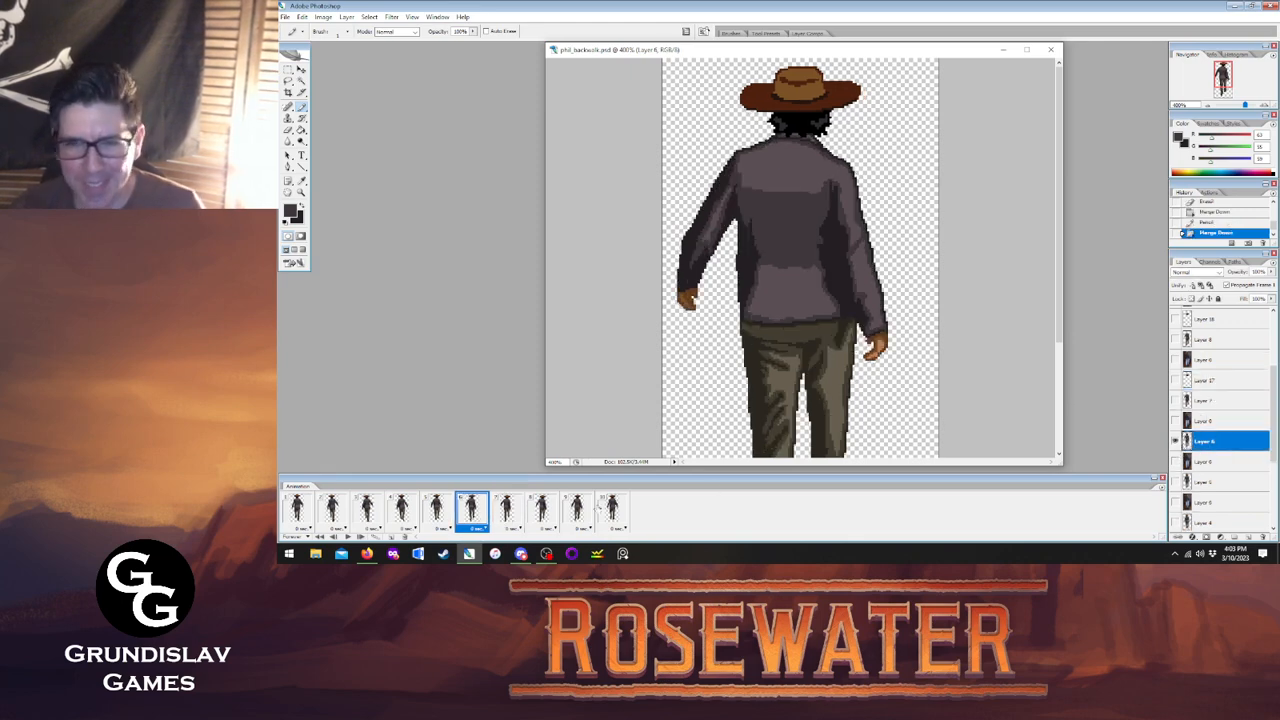
Merge hat Layer 17 down into Layer 7 in frame 7.
{"action": "left_click", "coordinate": [506, 510]}
{"action": "left_click", "coordinate": [1212, 380]}
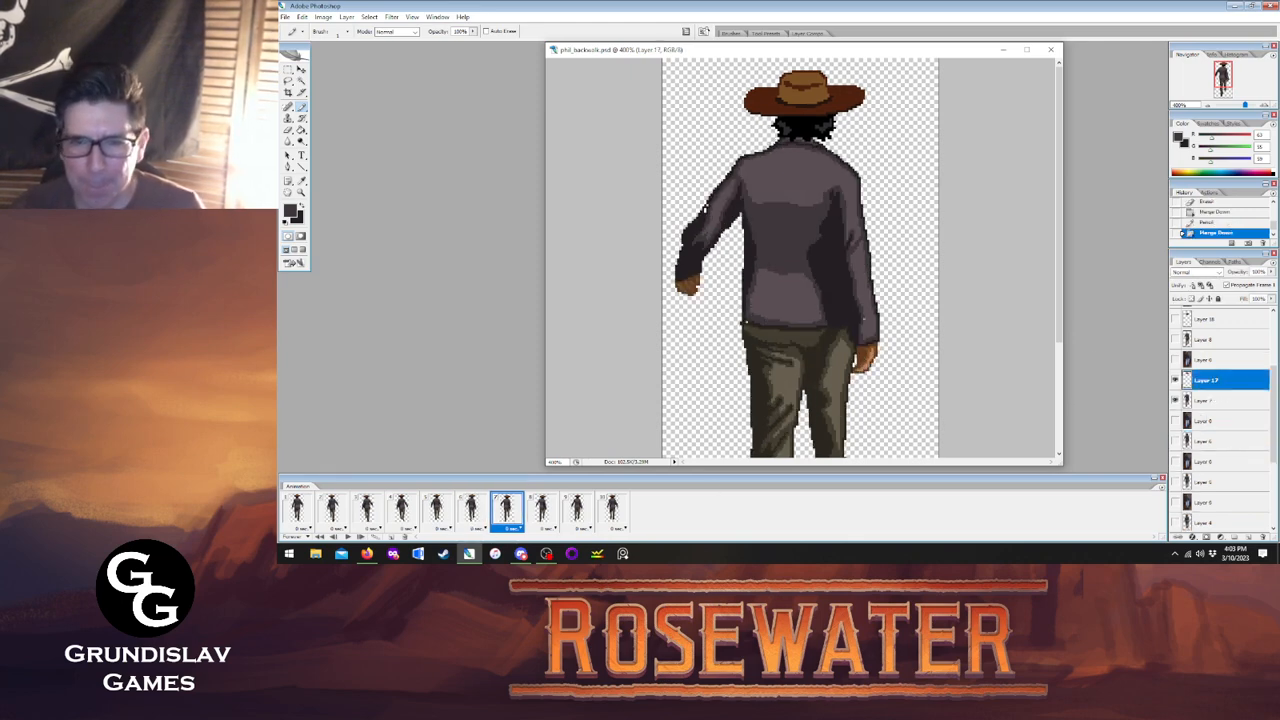
{"action": "key", "text": "ctrl+e"}
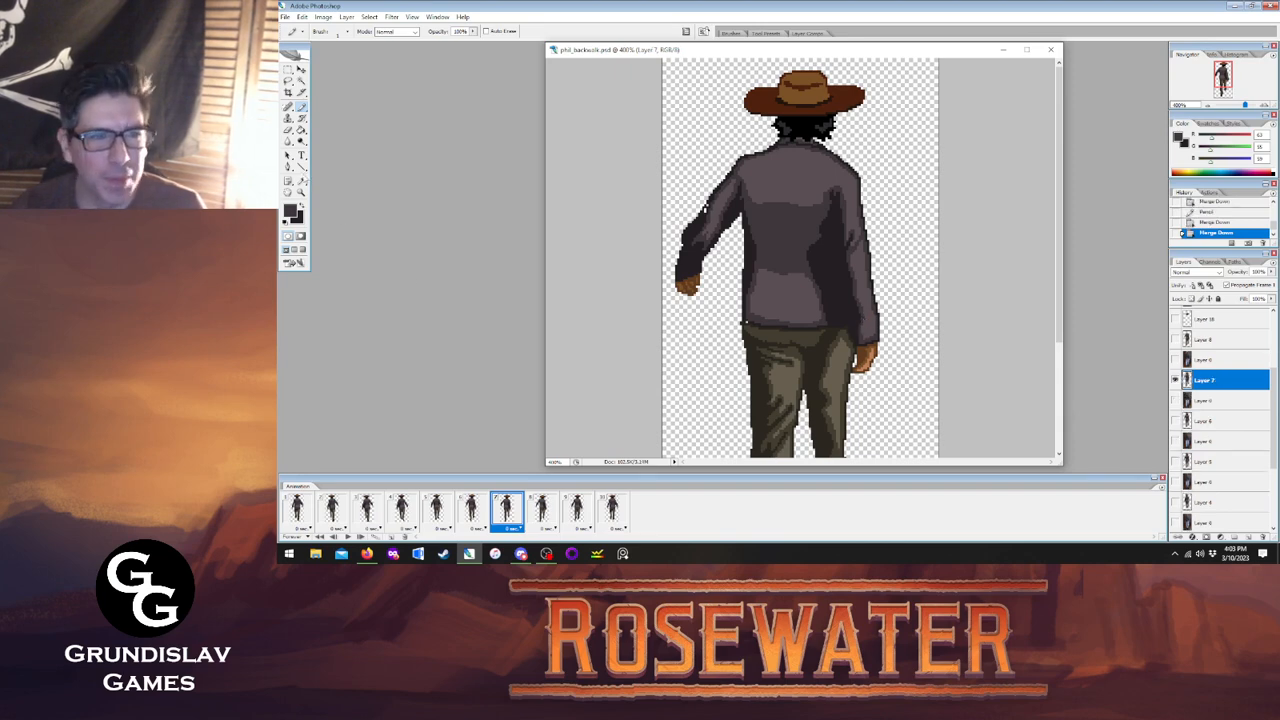
Sample the darkest jacket colour and pencil over the transparent pixels at the left jacket hem and left sleeve in frame 7.
{"action": "key", "text": "i"}
{"action": "left_click", "coordinate": [741, 242]}
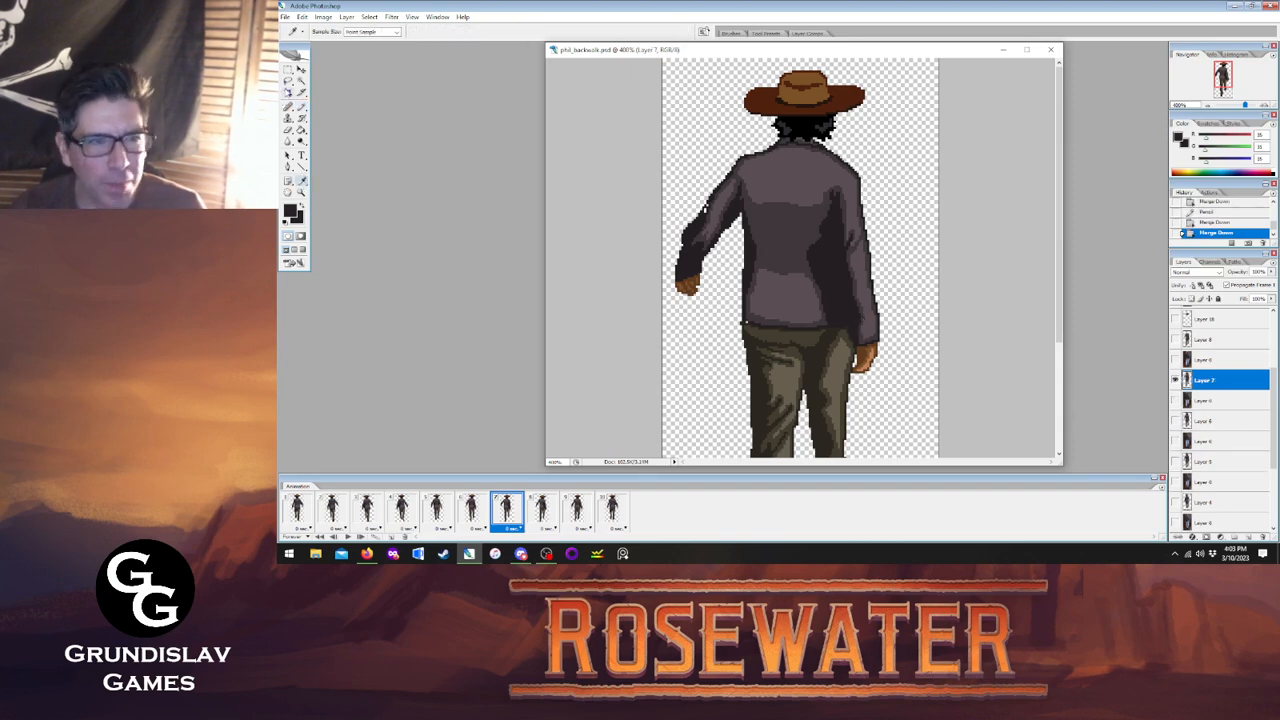
{"action": "key", "text": "b"}
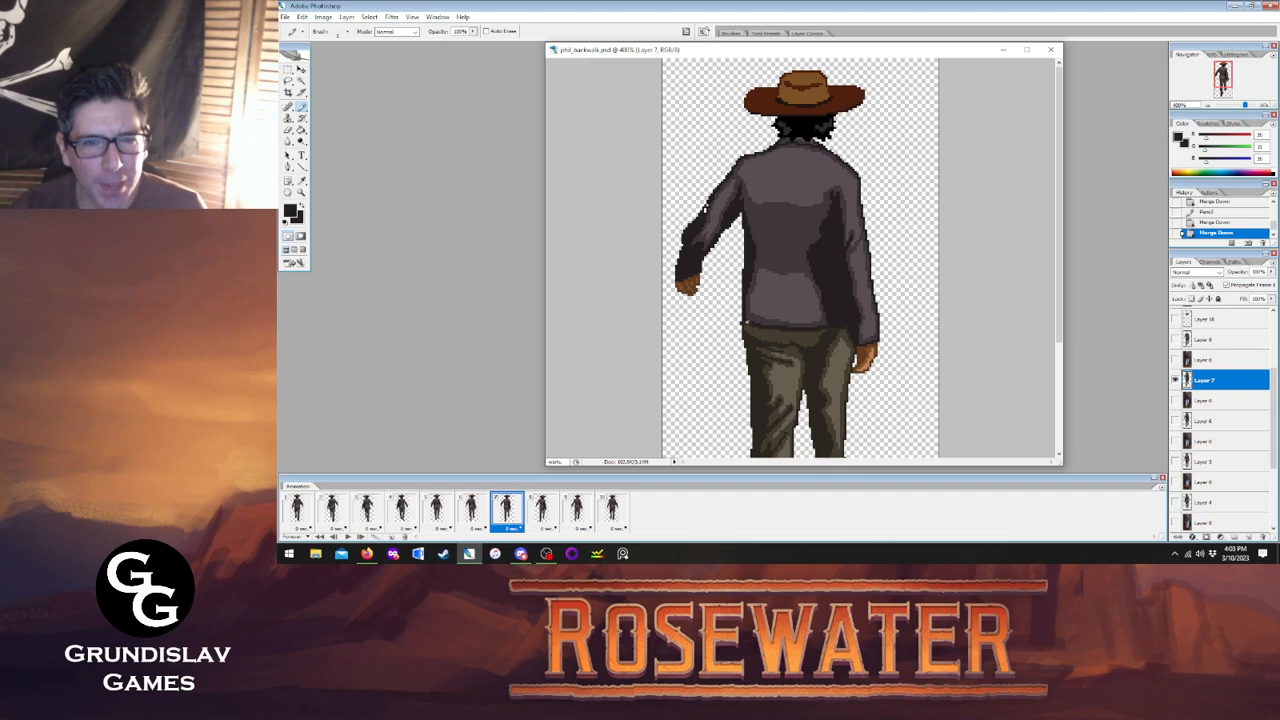
{"action": "left_click", "coordinate": [744, 323]}
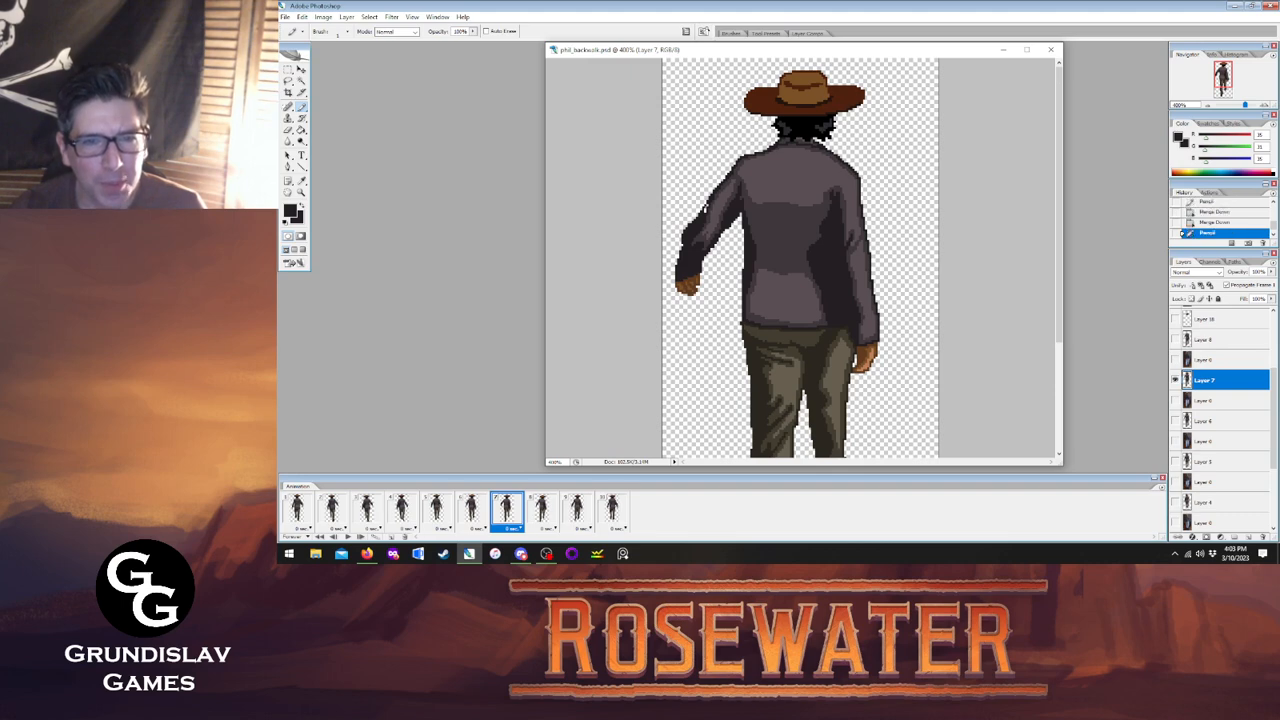
{"action": "left_click", "coordinate": [705, 208]}
{"action": "left_click", "coordinate": [705, 208]}
Compare frame 7 with its neighbouring frames, sample the dark brown of the left hand, and pencil a pixel on that hand.
{"action": "left_click", "coordinate": [543, 510]}
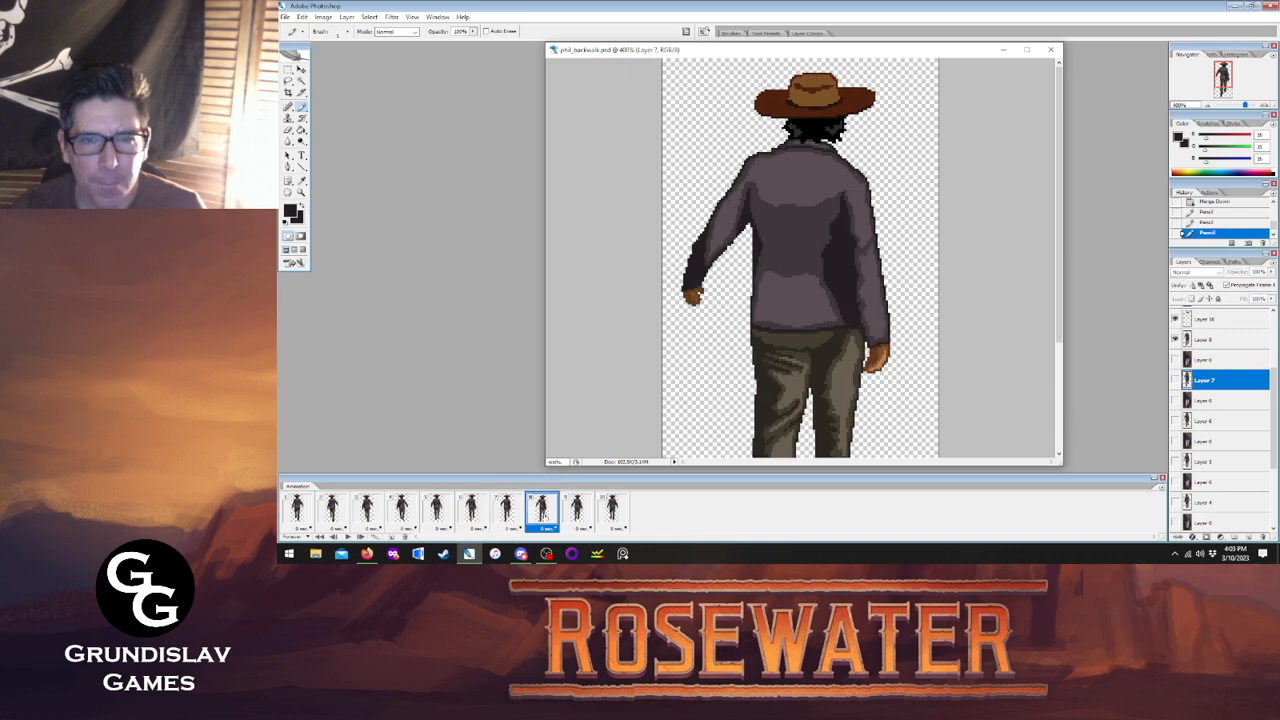
{"action": "left_click", "coordinate": [506, 510]}
{"action": "left_click", "coordinate": [471, 510]}
{"action": "left_click", "coordinate": [506, 510]}
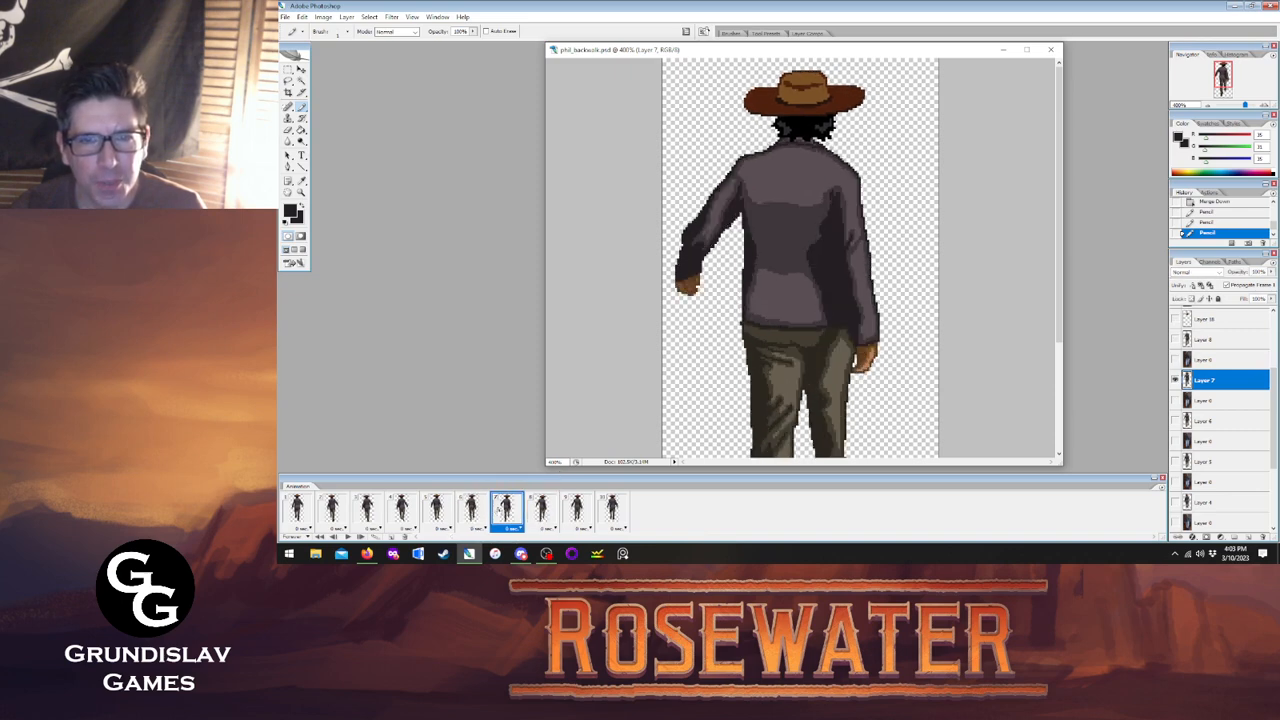
{"action": "left_click", "coordinate": [302, 193]}
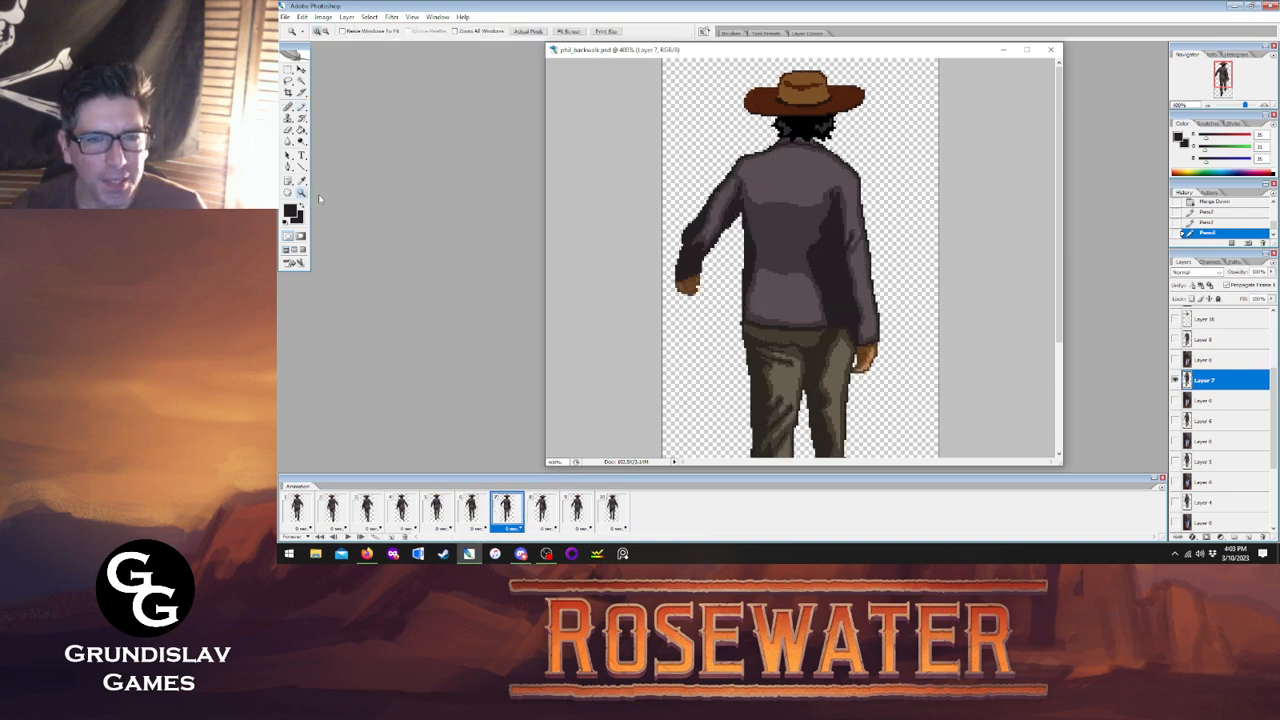
{"action": "left_click", "coordinate": [302, 181]}
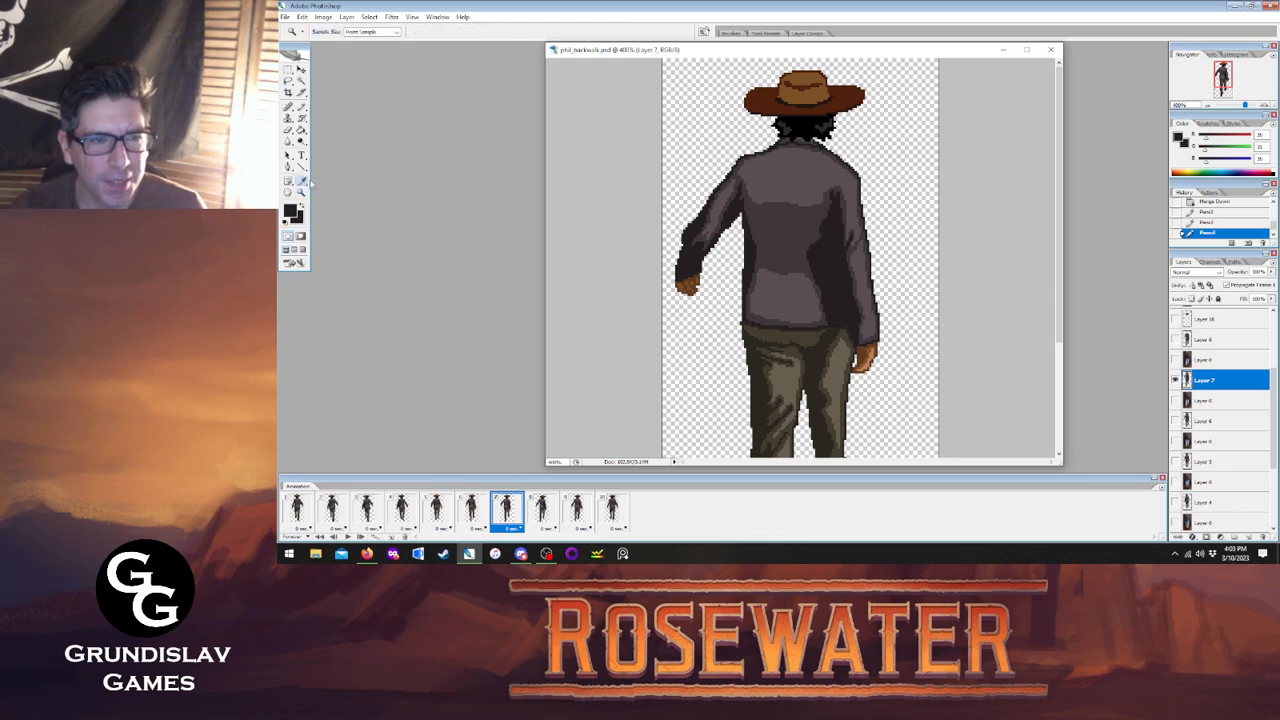
{"action": "left_click", "coordinate": [690, 279]}
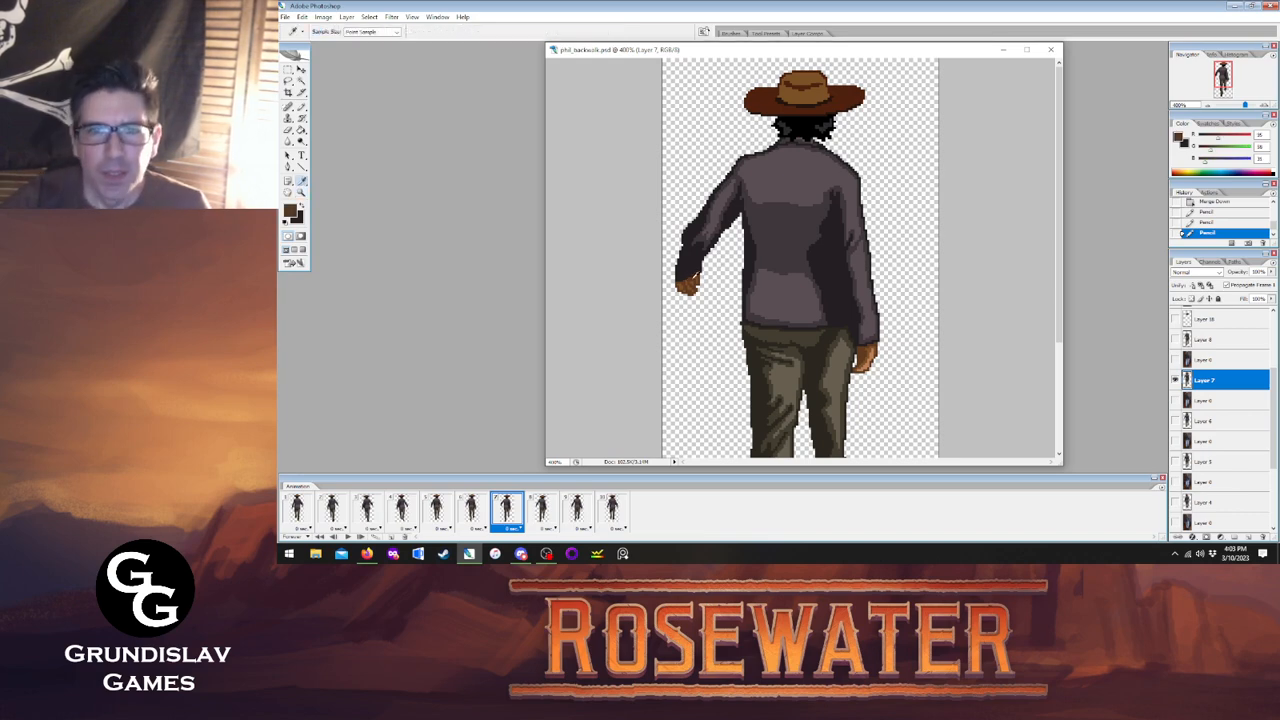
{"action": "left_click", "coordinate": [302, 106]}
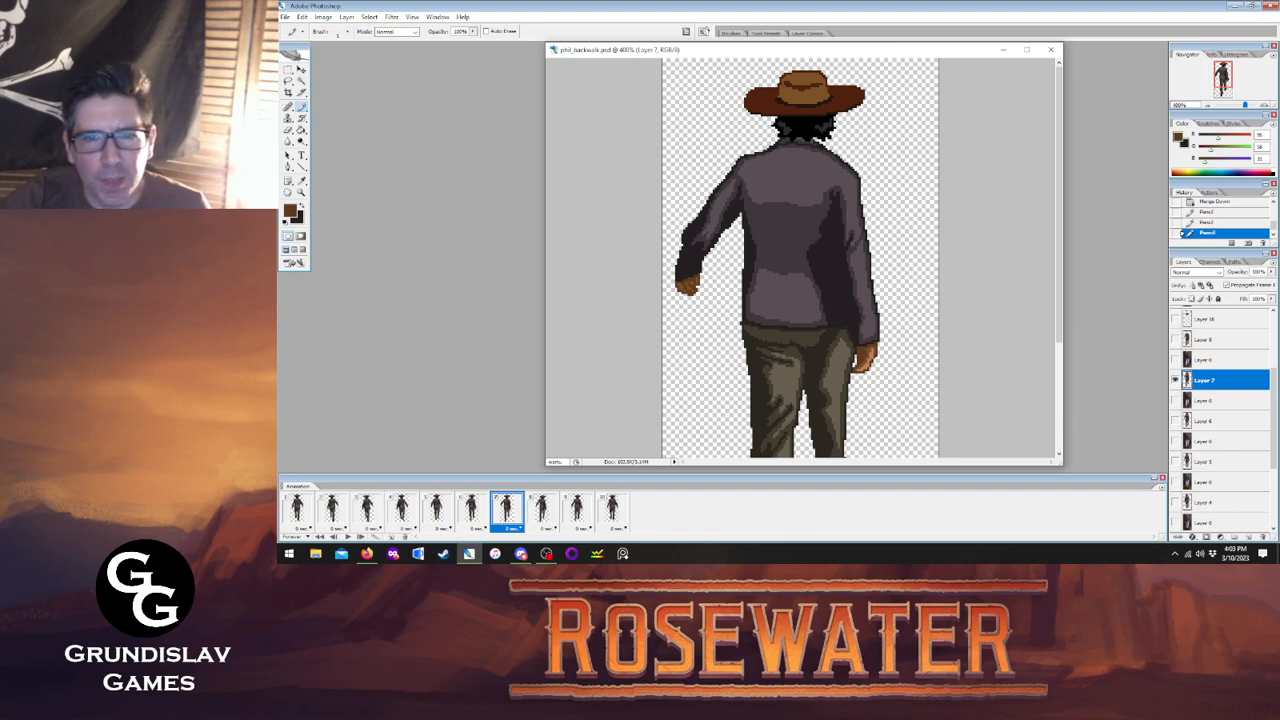
{"action": "left_click", "coordinate": [688, 283]}
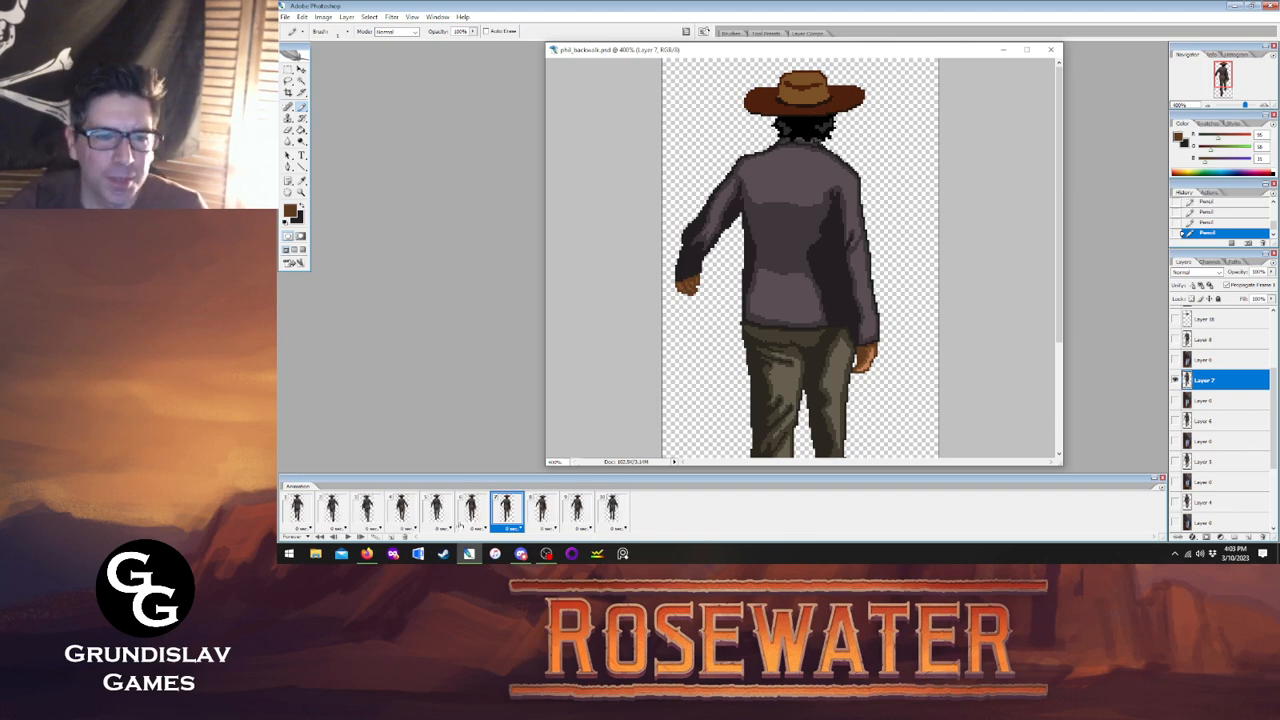
Merge hat Layer 18 down into Layer 8 in frame 8.
{"action": "left_click", "coordinate": [540, 510]}
{"action": "left_click", "coordinate": [1210, 320]}
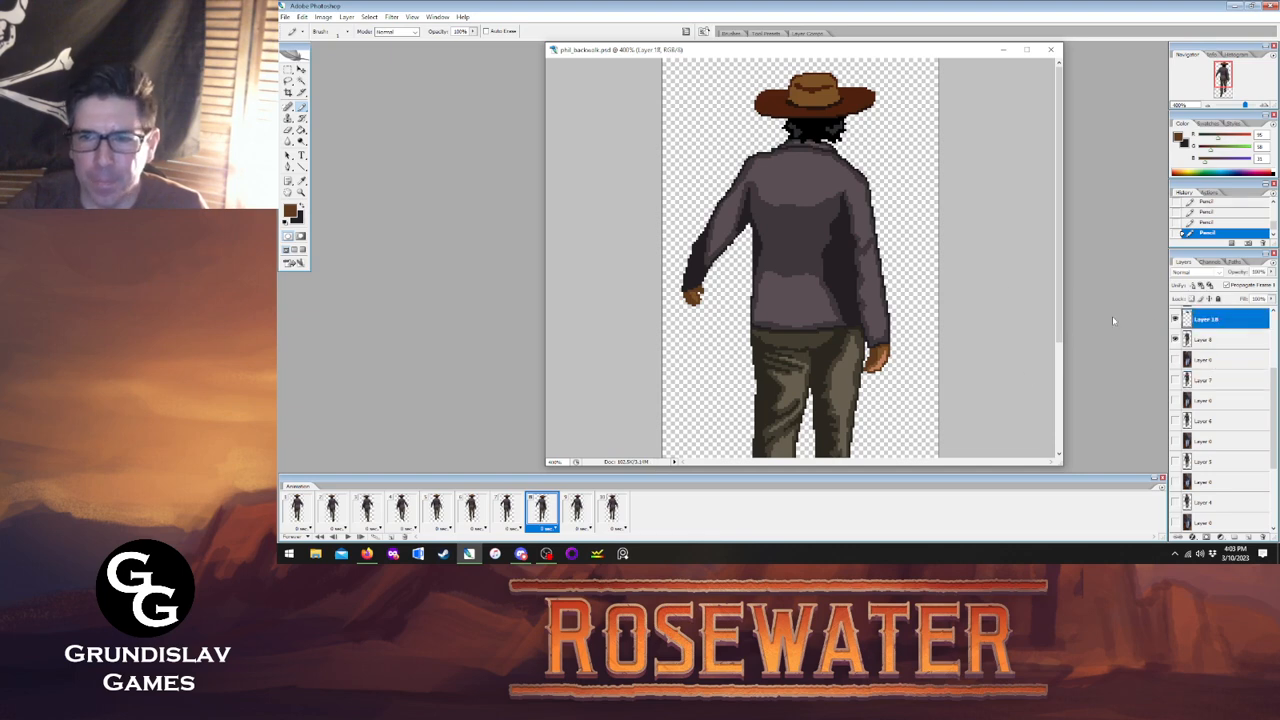
{"action": "key", "text": "ctrl+e"}
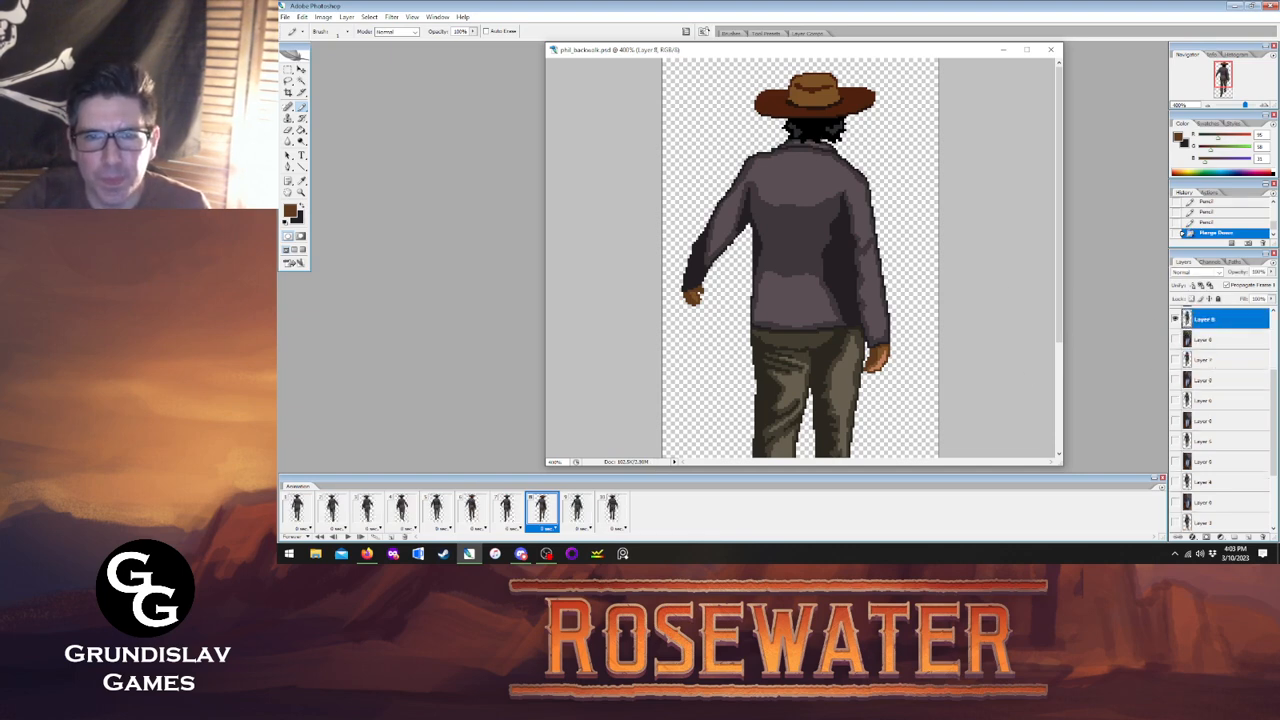
Touch up the left hand in frame 8 with a few dark brown pencil pixels.
{"action": "left_click", "coordinate": [698, 294]}
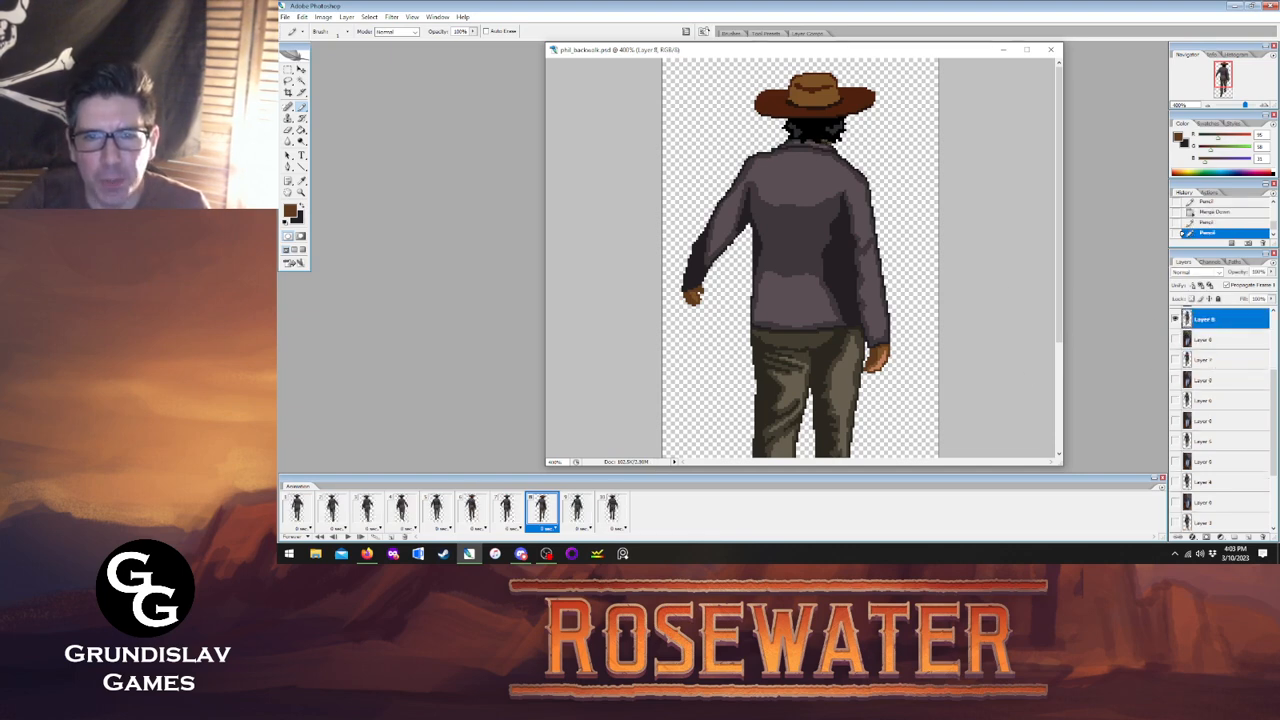
{"action": "key", "text": "ctrl+z"}
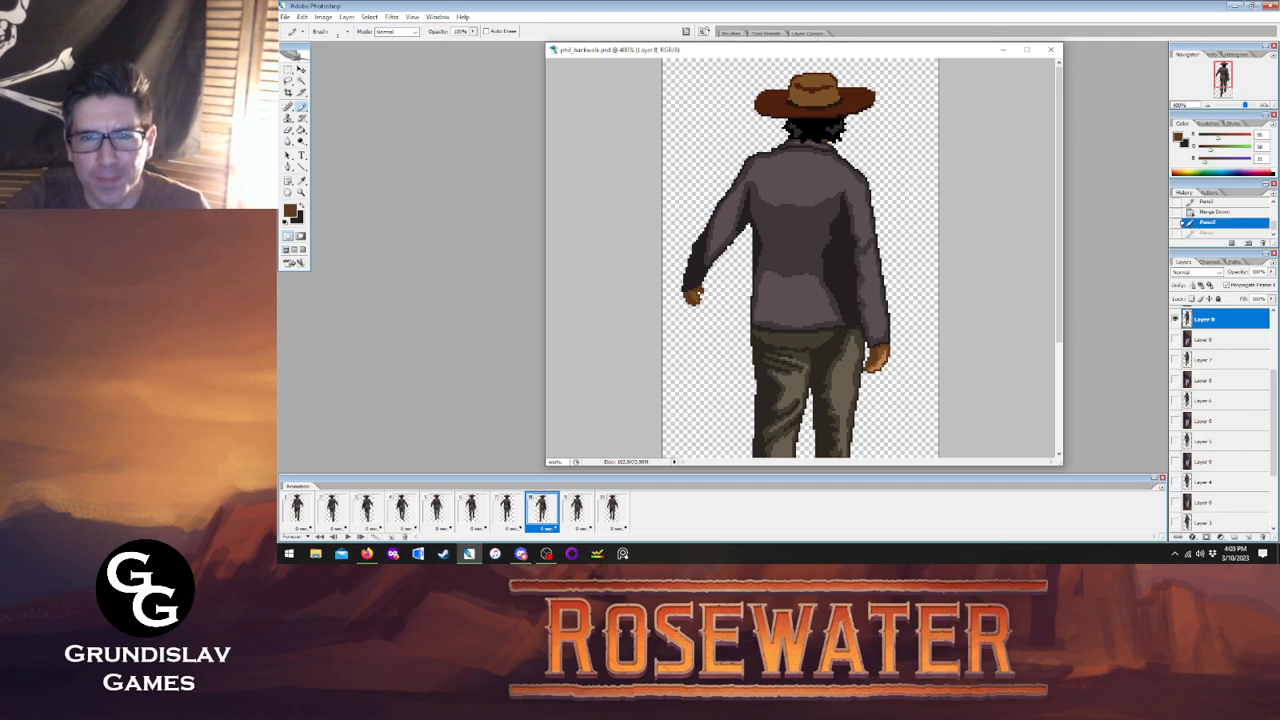
{"action": "key", "text": "ctrl+z"}
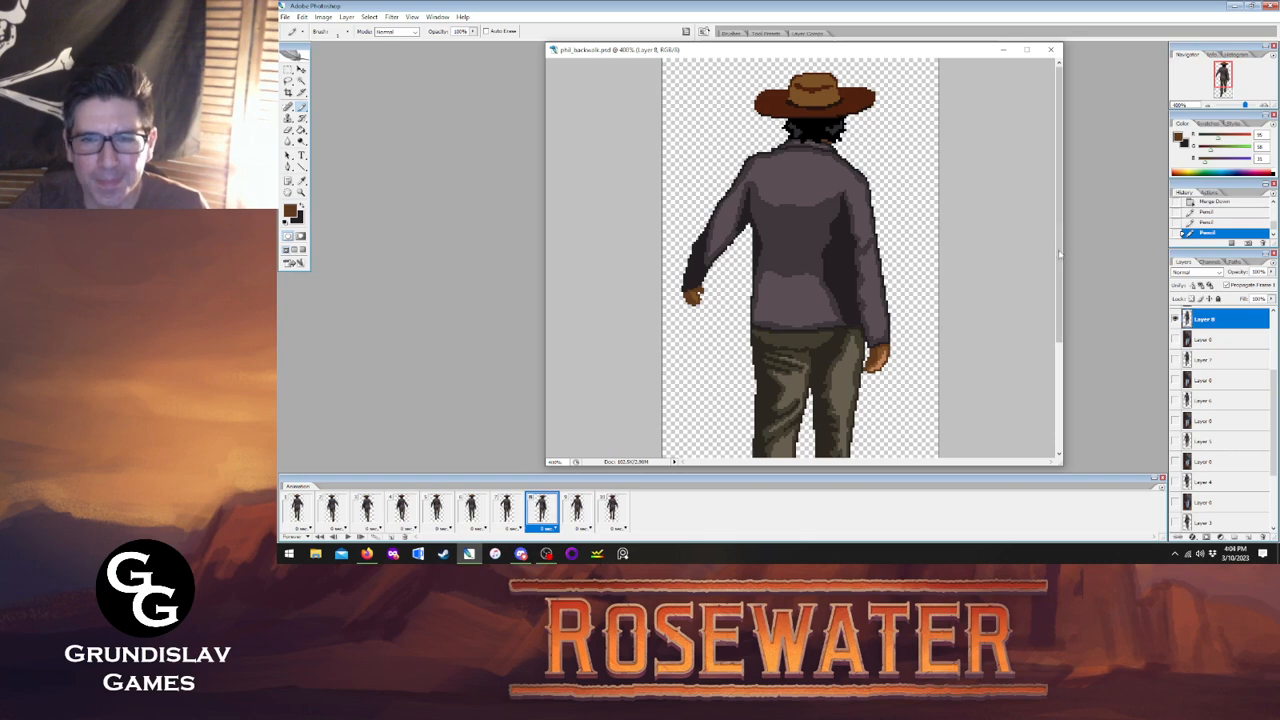
{"action": "left_click_drag", "start_coordinate": [1061, 260], "coordinate": [1075, 199]}
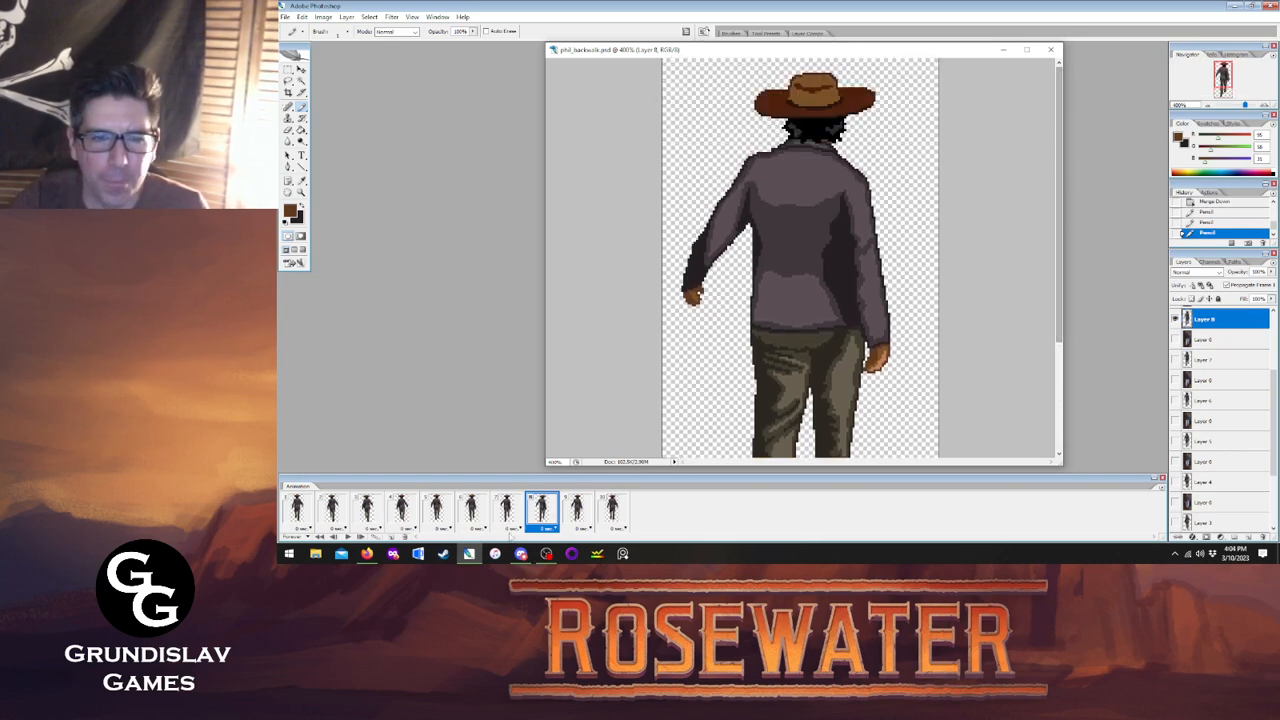
Merge hat Layer 19 down into Layer 9 in frame 9 and pencil a dark brown pixel on the left hand.
{"action": "left_click", "coordinate": [576, 510]}
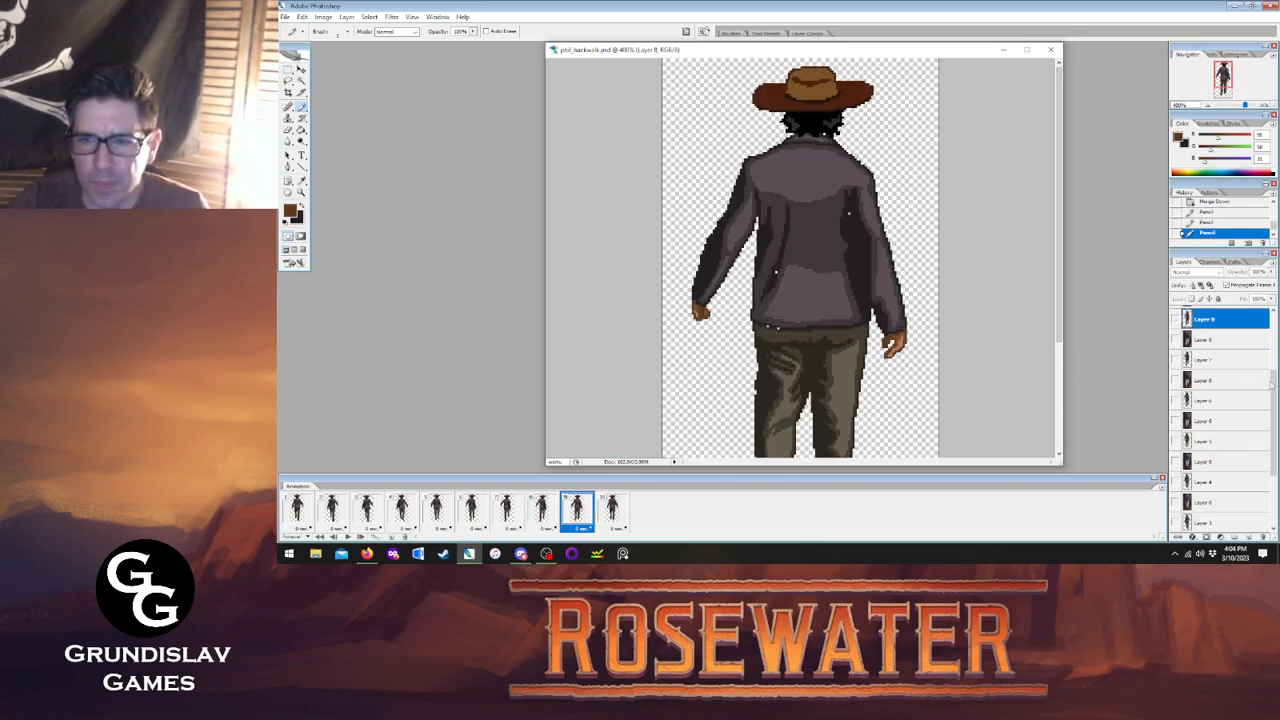
{"action": "left_click_drag", "start_coordinate": [1271, 384], "coordinate": [1271, 344]}
{"action": "left_click", "coordinate": [1212, 349]}
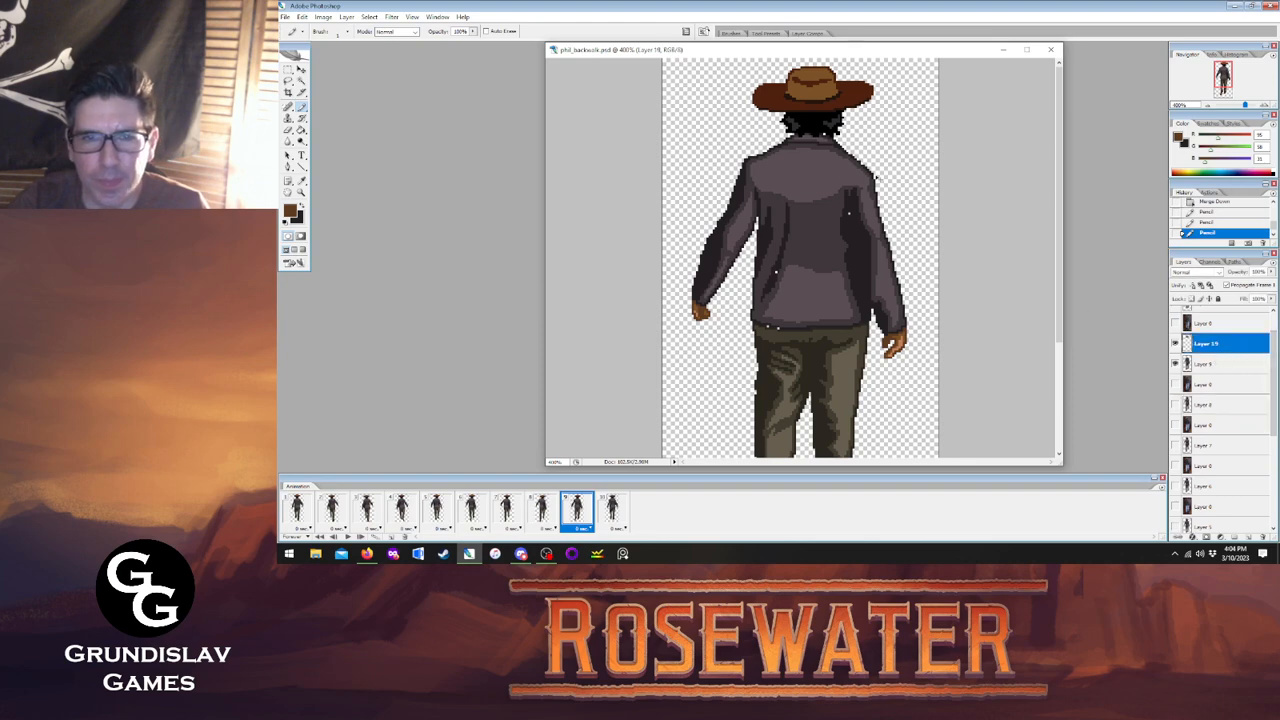
{"action": "key", "text": "ctrl+e"}
{"action": "left_click", "coordinate": [700, 309]}
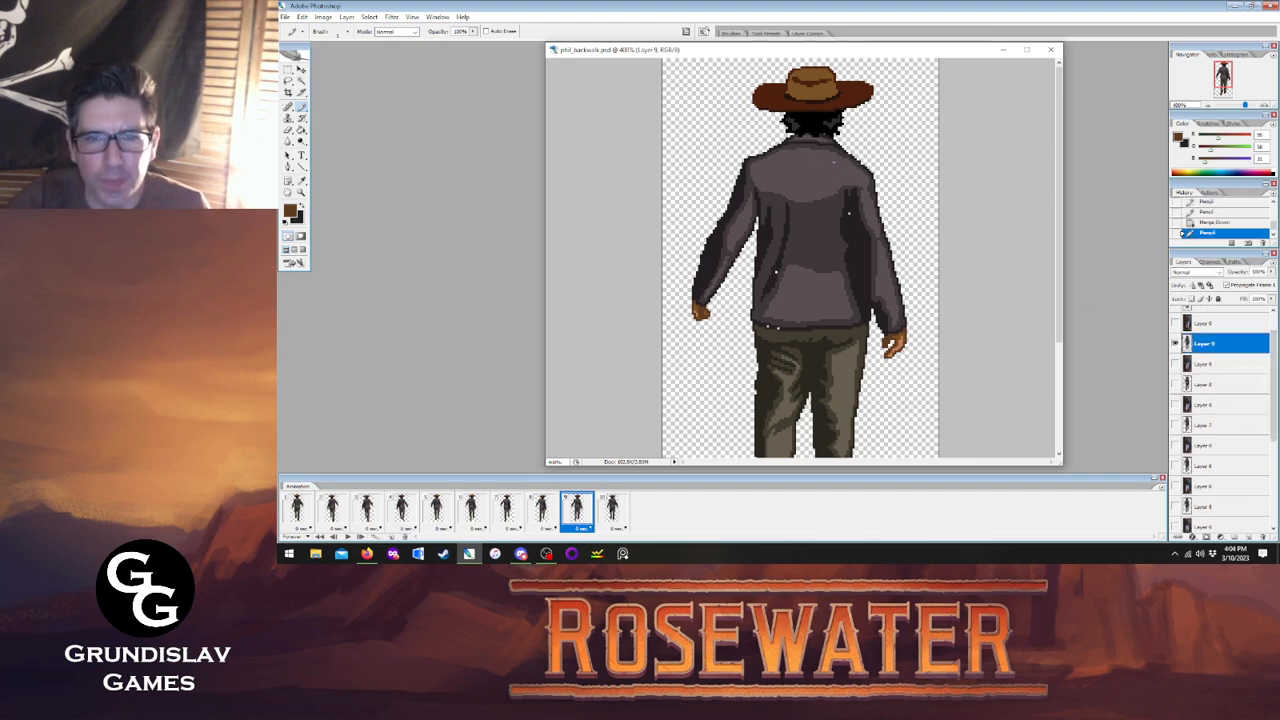
Sample the darkest jacket colour and pencil over the transparent pixels in the back of the jacket in frame 9.
{"action": "key", "text": "i"}
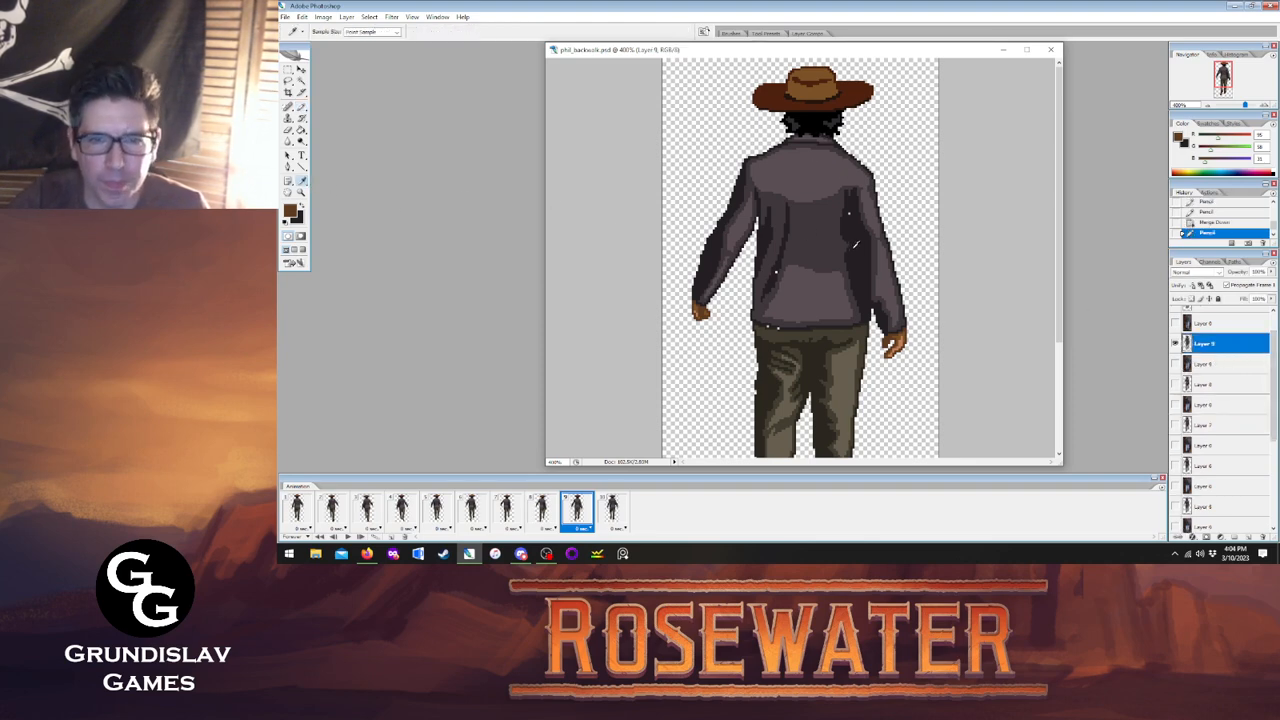
{"action": "left_click", "coordinate": [855, 243]}
{"action": "key", "text": "b"}
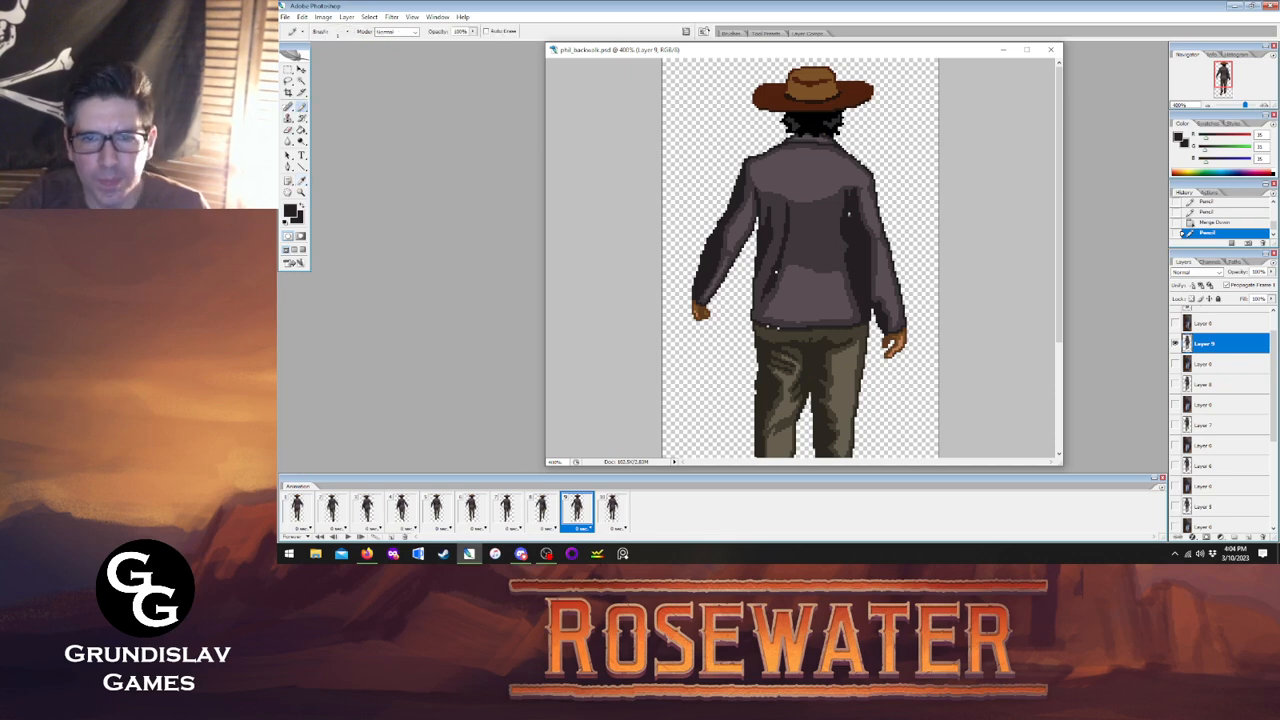
{"action": "left_click", "coordinate": [849, 214]}
{"action": "left_click", "coordinate": [775, 271]}
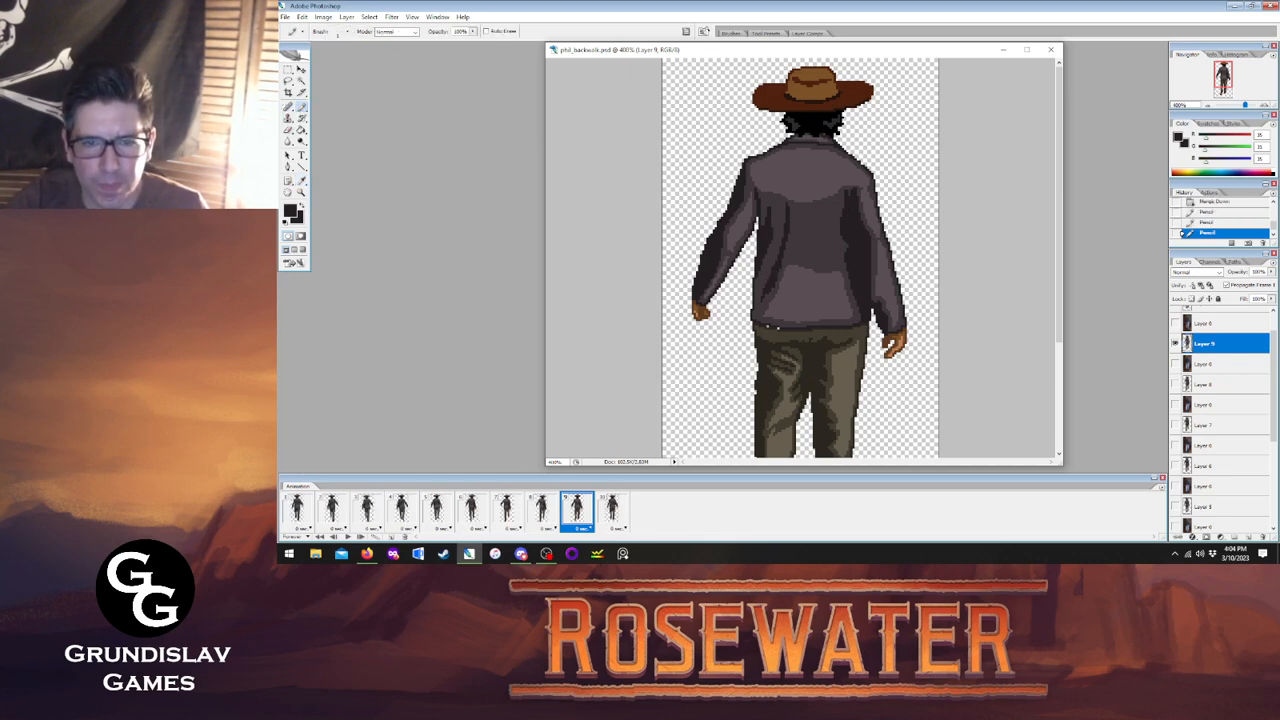
Sample the dark outline colour, pencil over the transparent pixels at the left jacket hem, and erase stray pixels by the right shoulder in frame 9.
{"action": "key", "text": "i"}
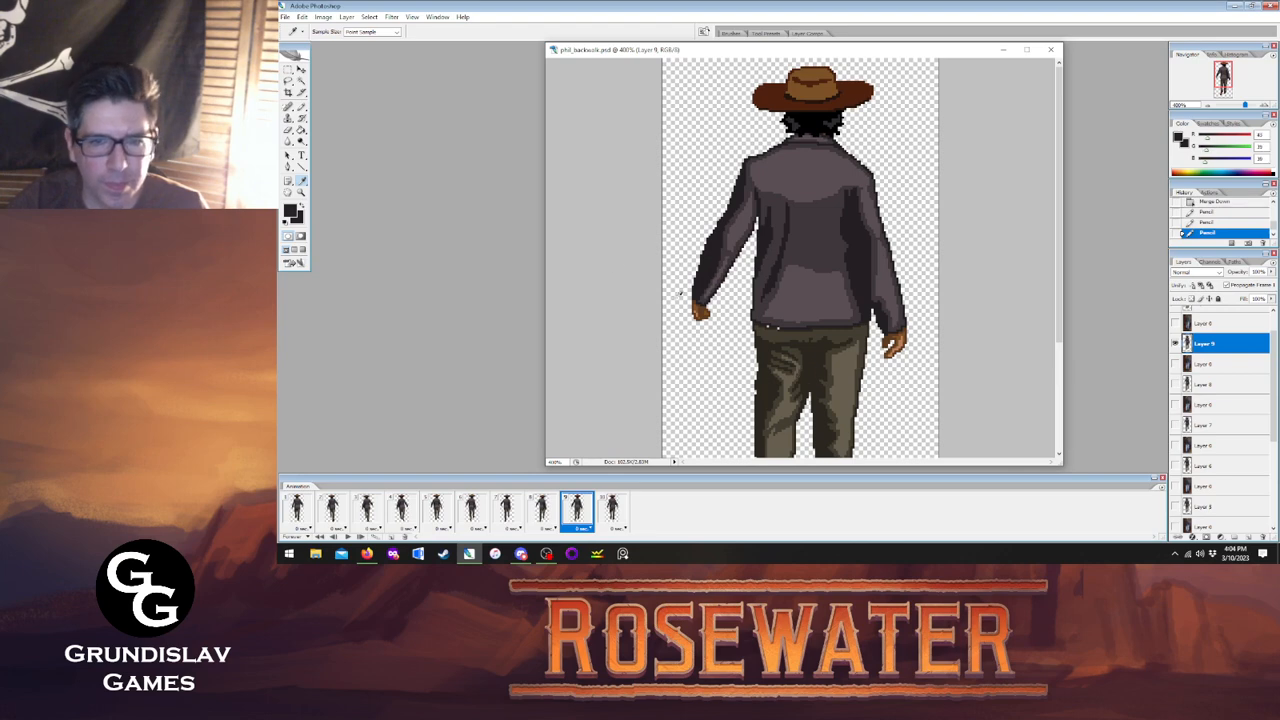
{"action": "key", "text": "b"}
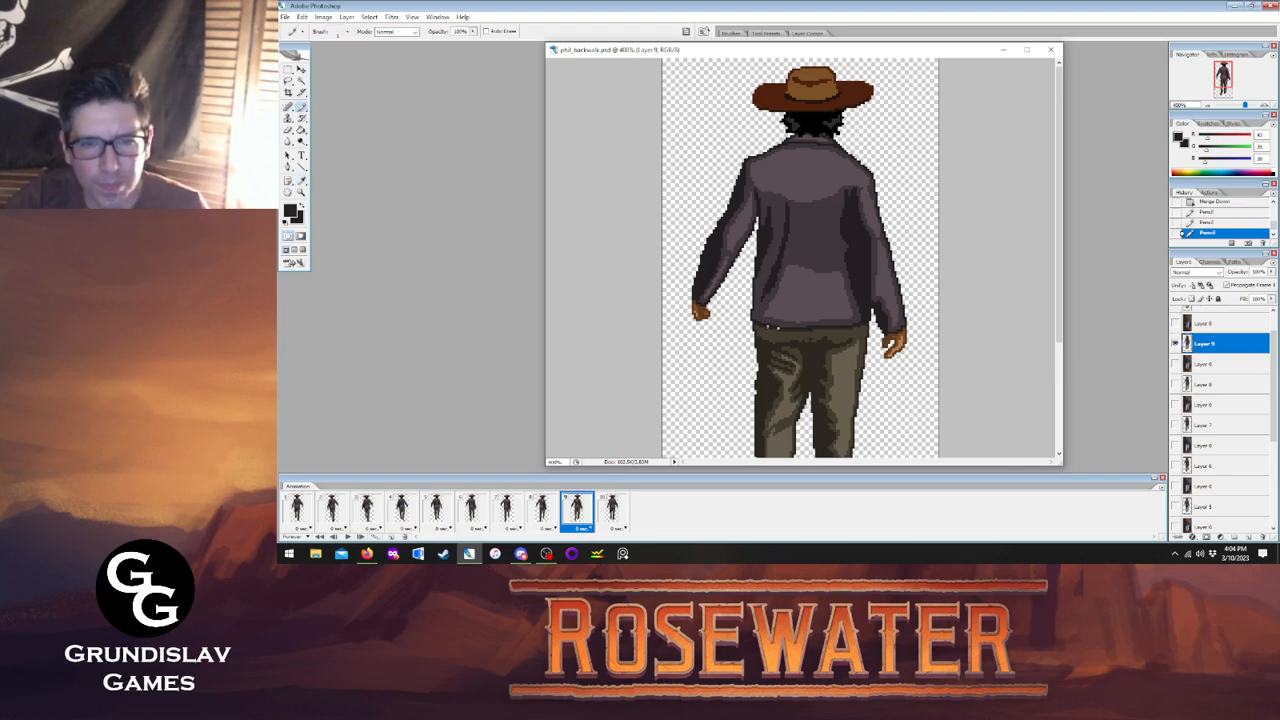
{"action": "left_click", "coordinate": [778, 327]}
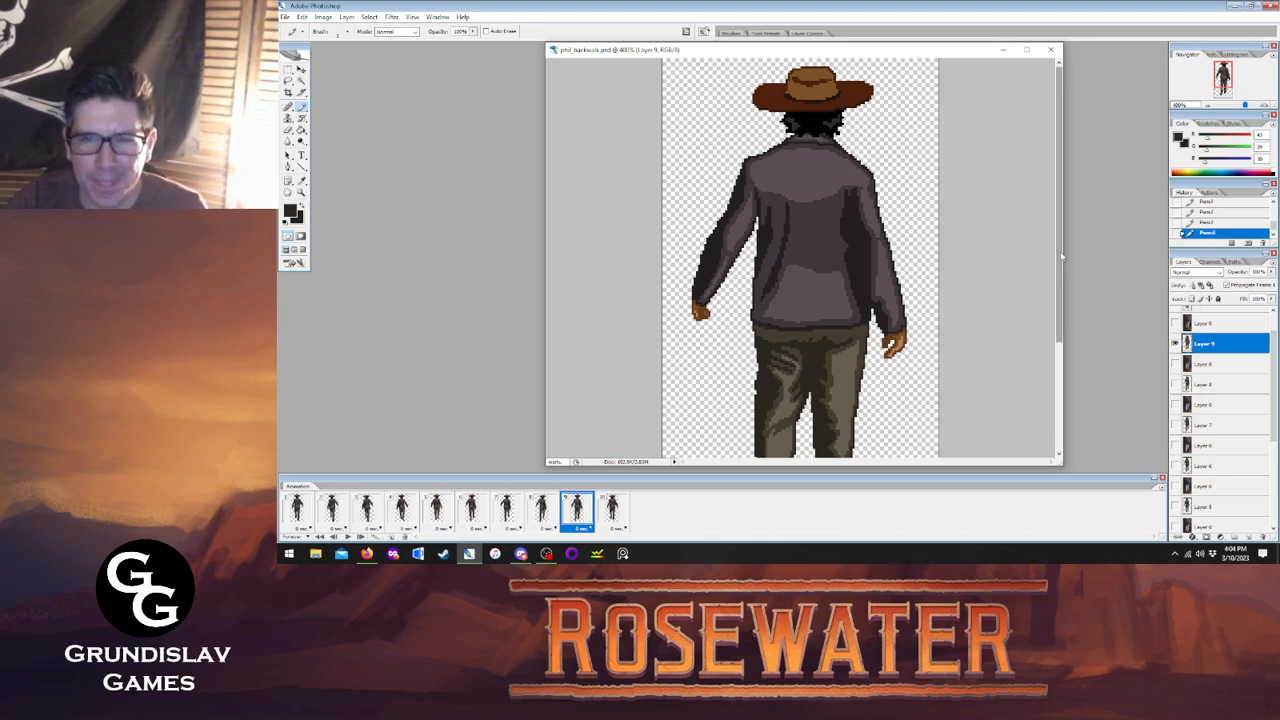
{"action": "mouse_move", "coordinate": [1059, 252]}
{"action": "left_mouse_down"}
{"action": "mouse_move", "coordinate": [1057, 356]}
{"action": "mouse_move", "coordinate": [1060, 244]}
{"action": "left_mouse_up"}
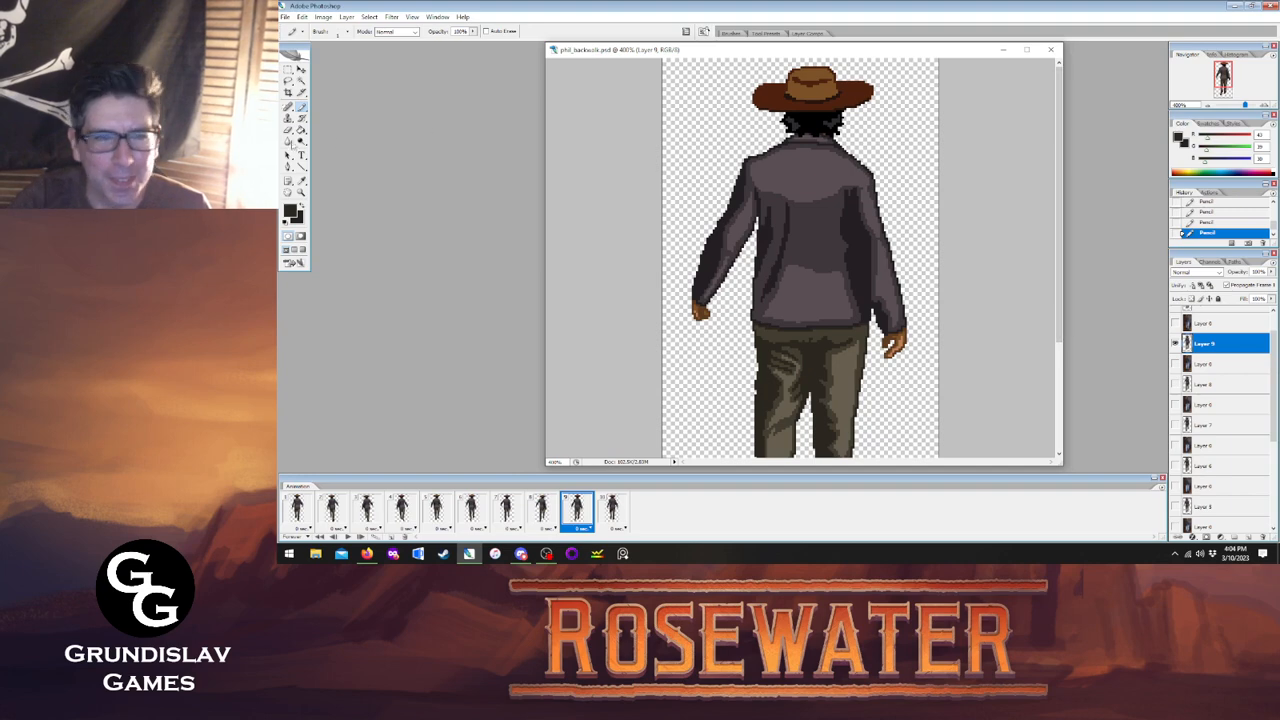
{"action": "key", "text": "e"}
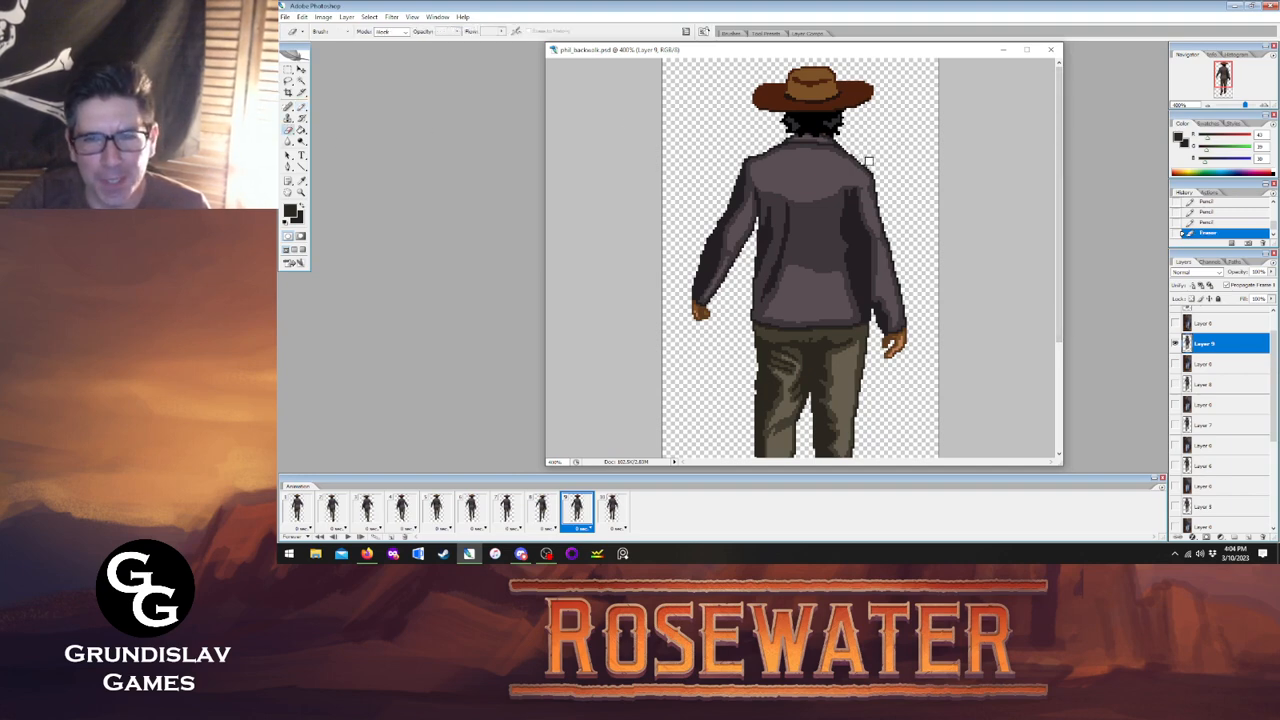
Merge hat Layer 20 down into Layer 10 in frame 10.
{"action": "left_click", "coordinate": [611, 510]}
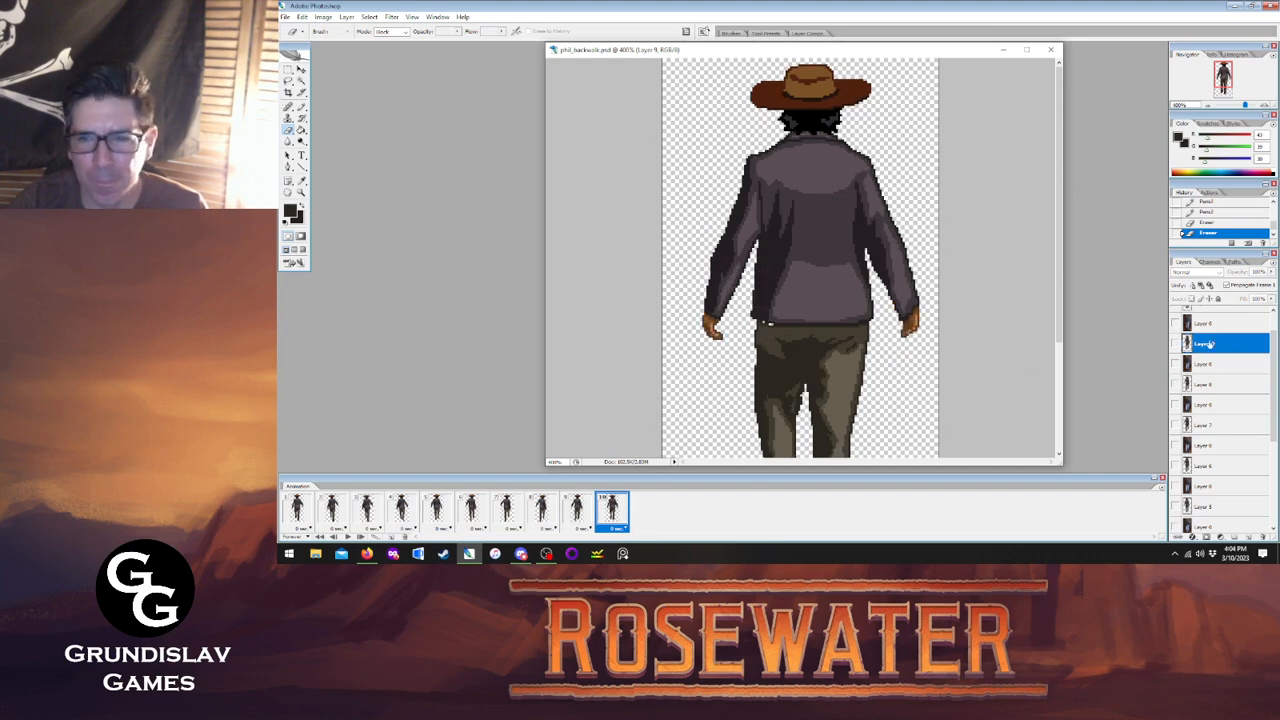
{"action": "left_click_drag", "start_coordinate": [1272, 368], "coordinate": [1272, 352]}
{"action": "left_click", "coordinate": [1207, 317]}
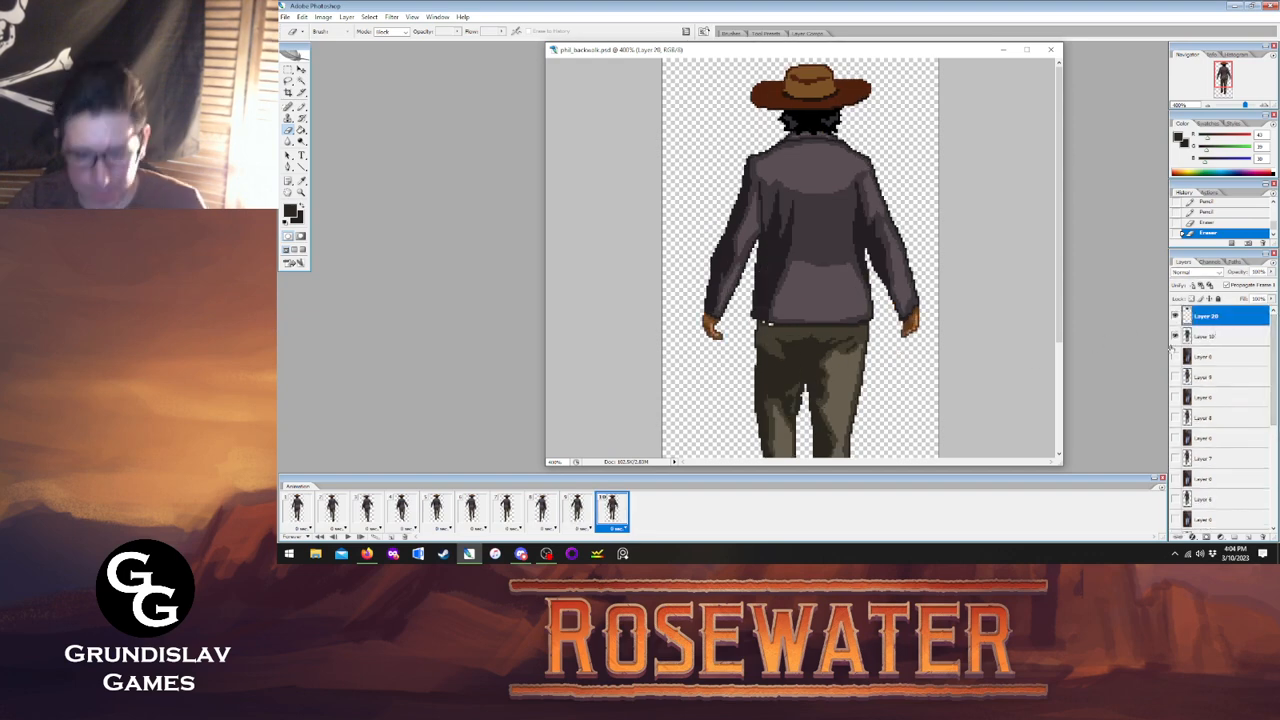
{"action": "key", "text": "ctrl+e"}
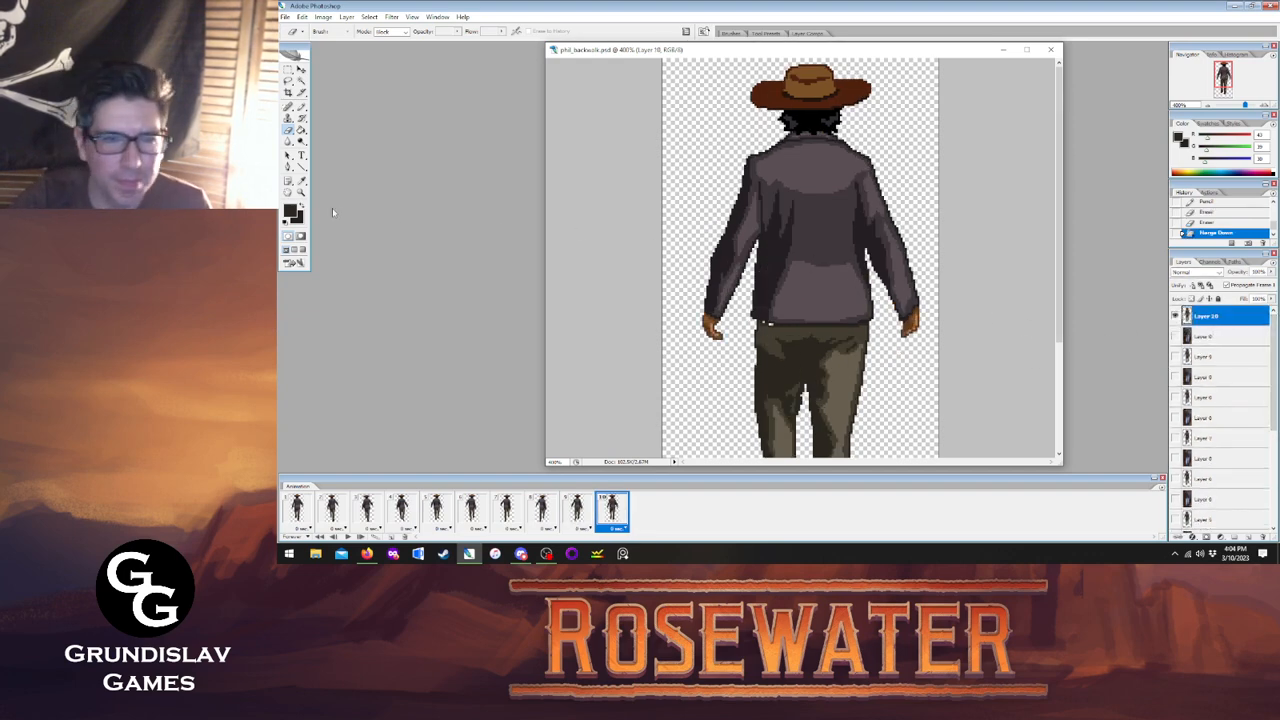
Pencil over the transparent pixels at the left jacket hem in frame 10 and save the document.
{"action": "key", "text": "b"}
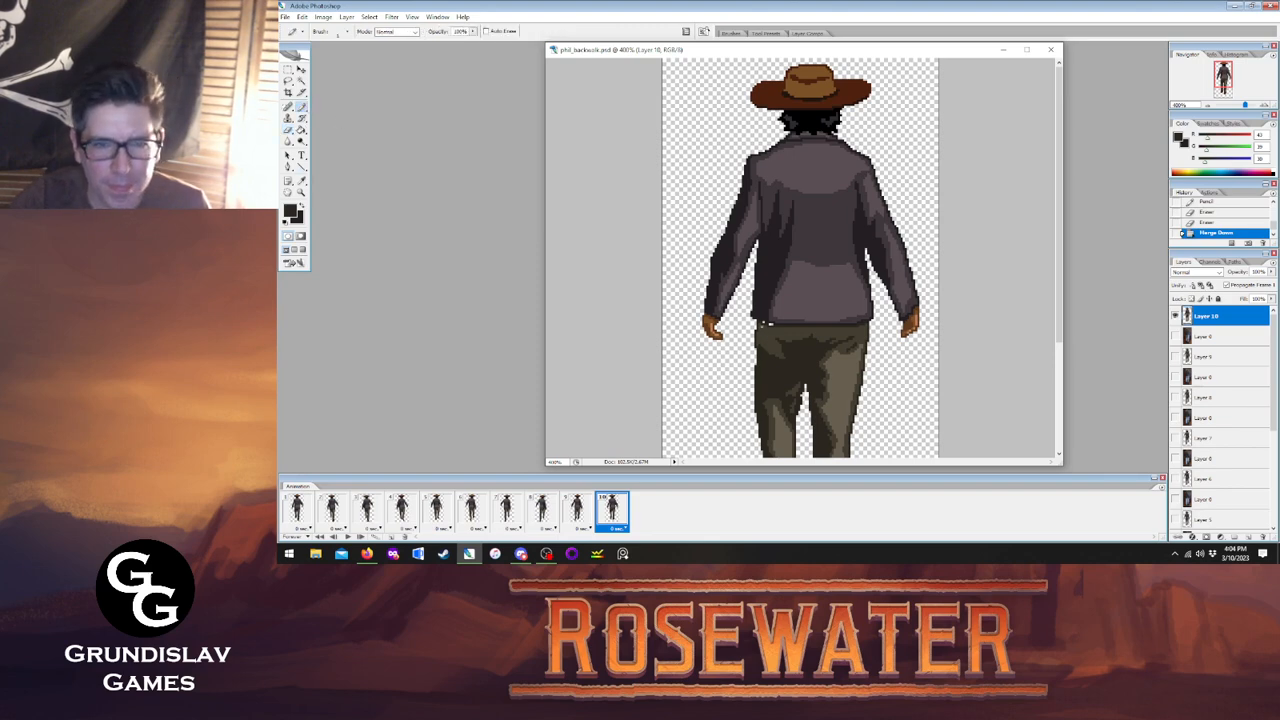
{"action": "left_click", "coordinate": [765, 323]}
{"action": "left_click", "coordinate": [768, 323]}
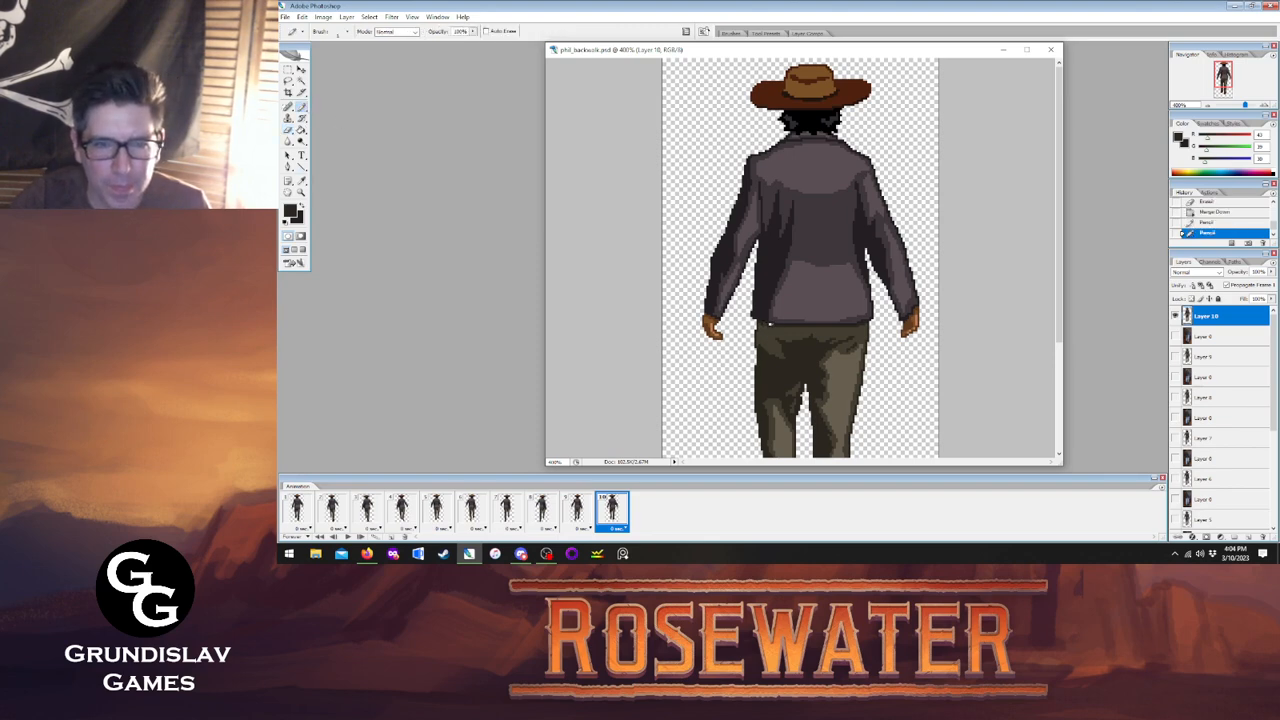
{"action": "left_click", "coordinate": [768, 323]}
{"action": "mouse_move", "coordinate": [1061, 226]}
{"action": "left_mouse_down"}
{"action": "mouse_move", "coordinate": [1061, 330]}
{"action": "mouse_move", "coordinate": [1061, 226]}
{"action": "left_mouse_up"}
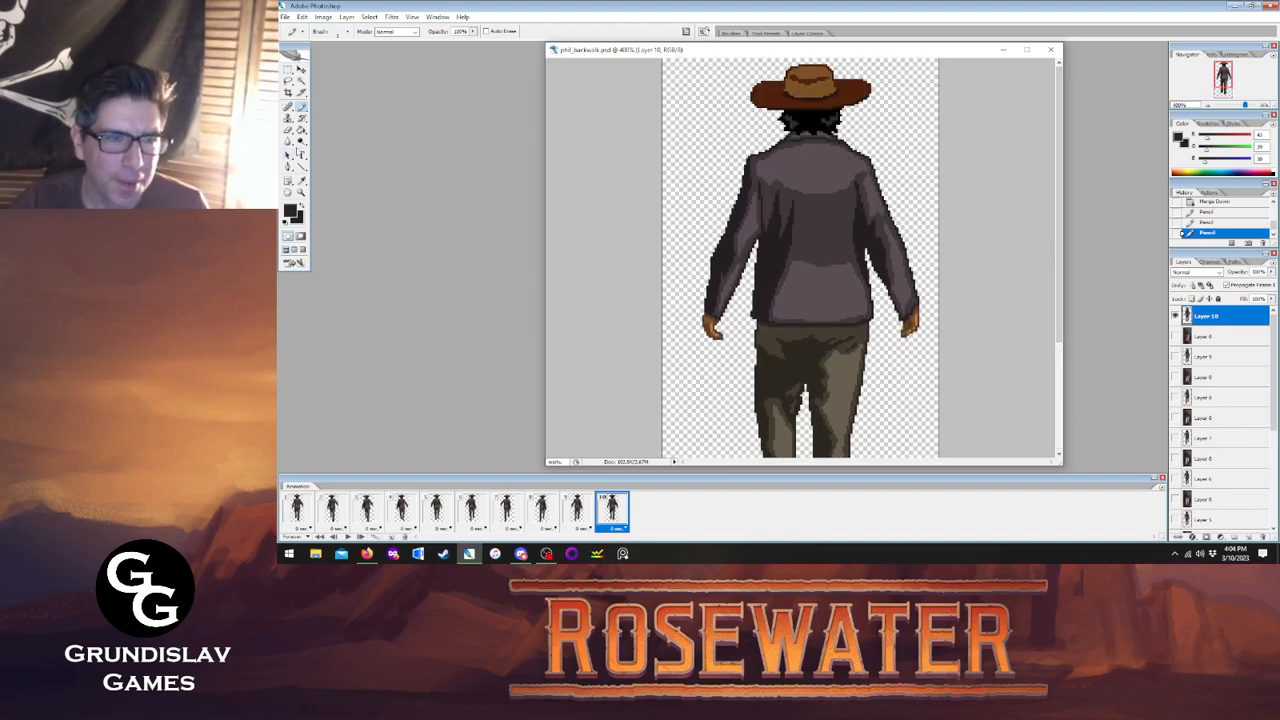
{"action": "left_click", "coordinate": [285, 17]}
{"action": "left_click", "coordinate": [295, 125]}
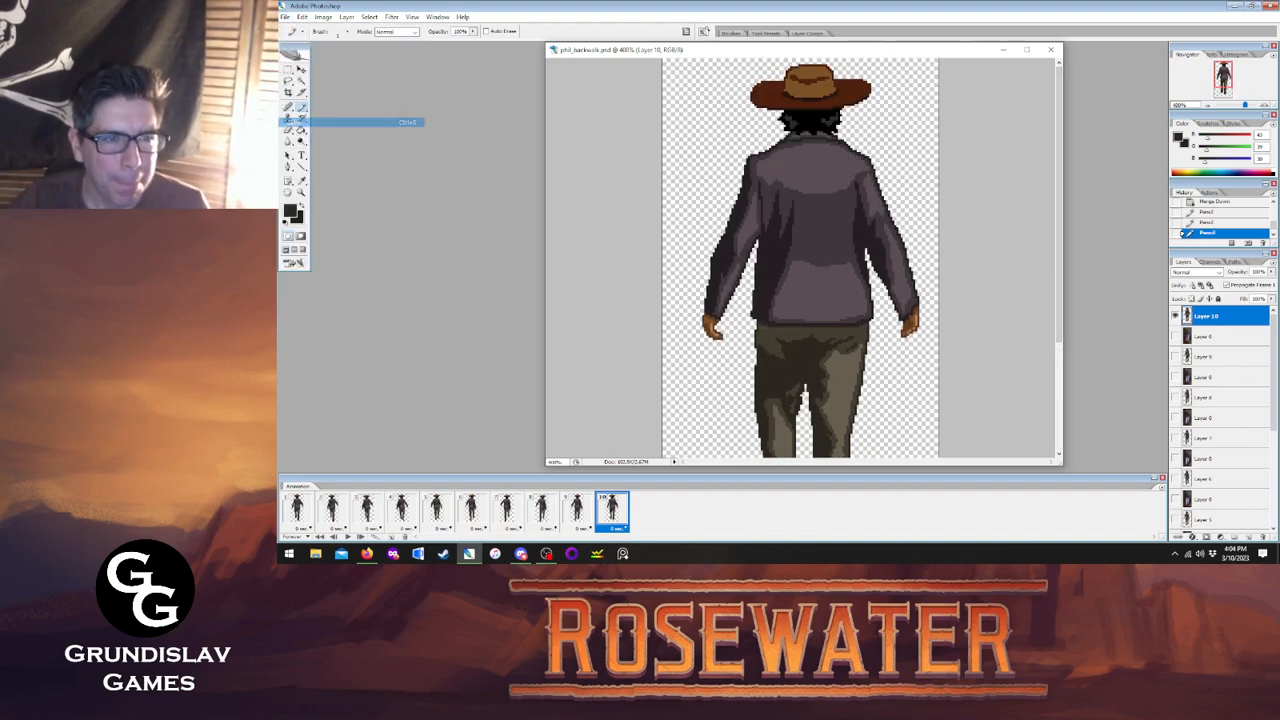
View the document at 100% and play the back-walk animation to check it.
{"action": "left_click", "coordinate": [301, 193]}
{"action": "right_click", "coordinate": [796, 242]}
{"action": "left_click", "coordinate": [826, 259]}
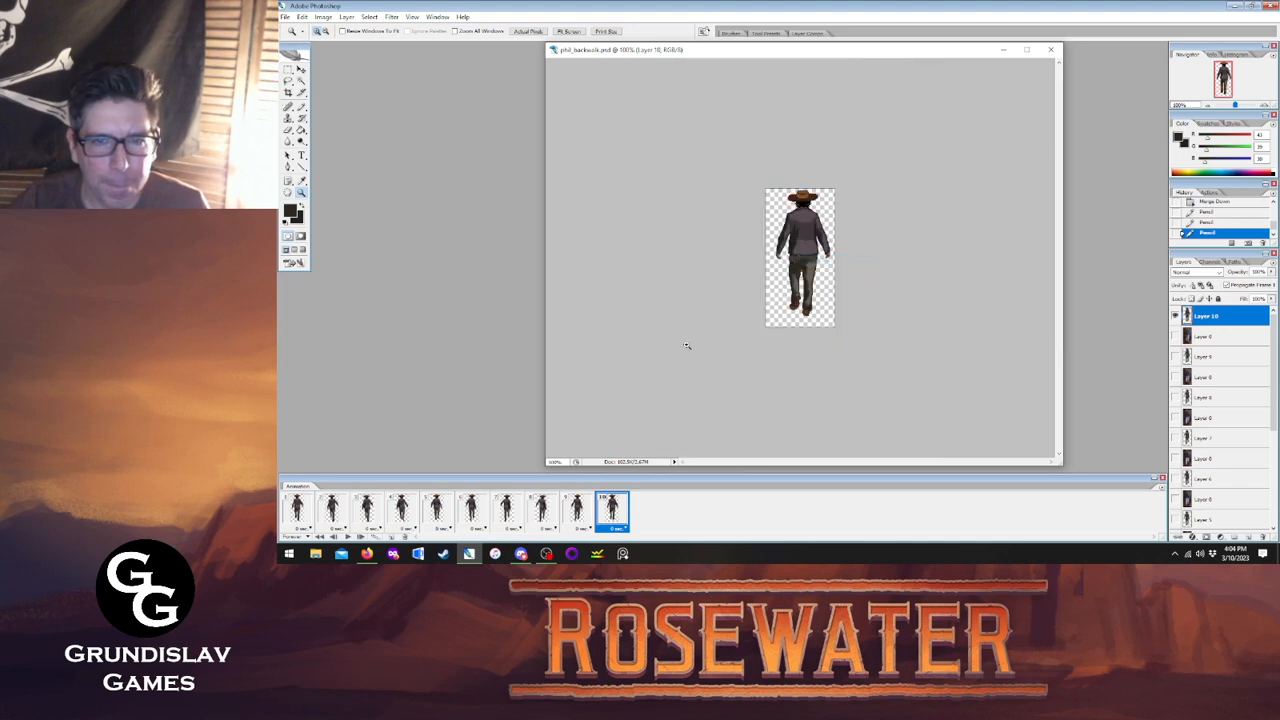
{"action": "left_click", "coordinate": [348, 537]}
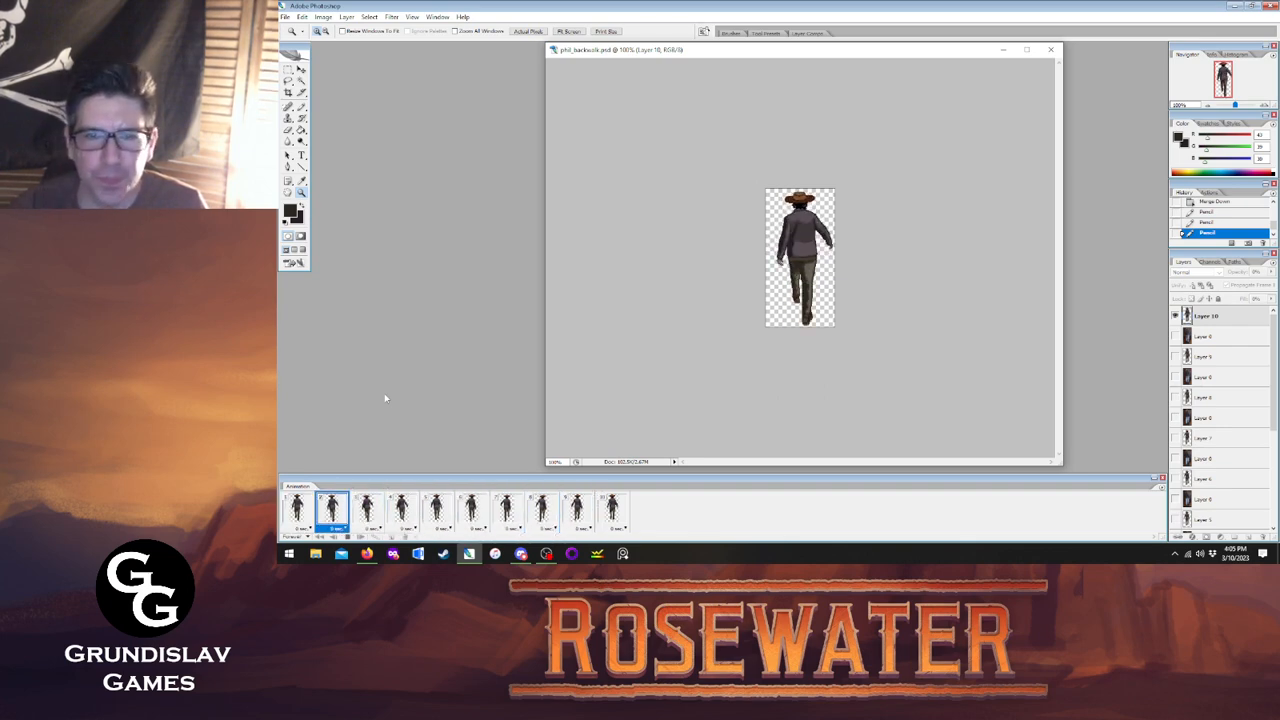
Open the character's standing back-view image back.png from his folder inside the Western Game project's Characters folder.
{"action": "left_click", "coordinate": [285, 17]}
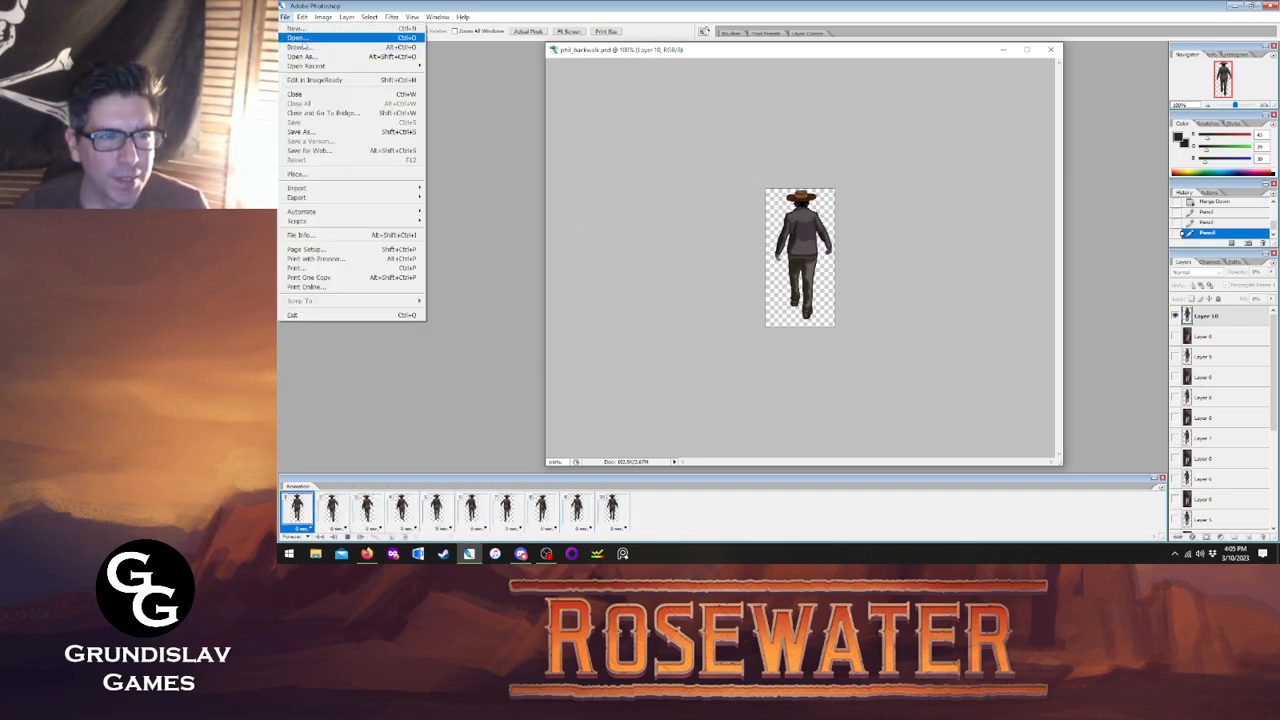
{"action": "left_click", "coordinate": [297, 37]}
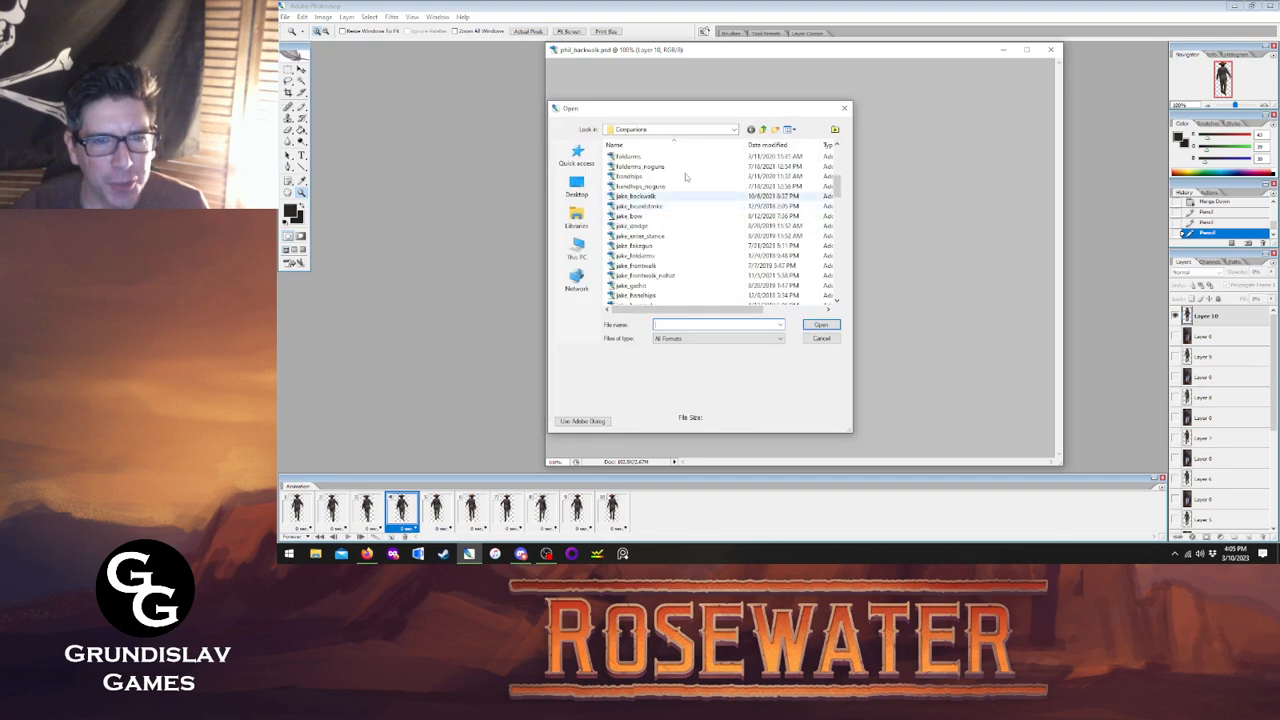
{"action": "left_click", "coordinate": [763, 129]}
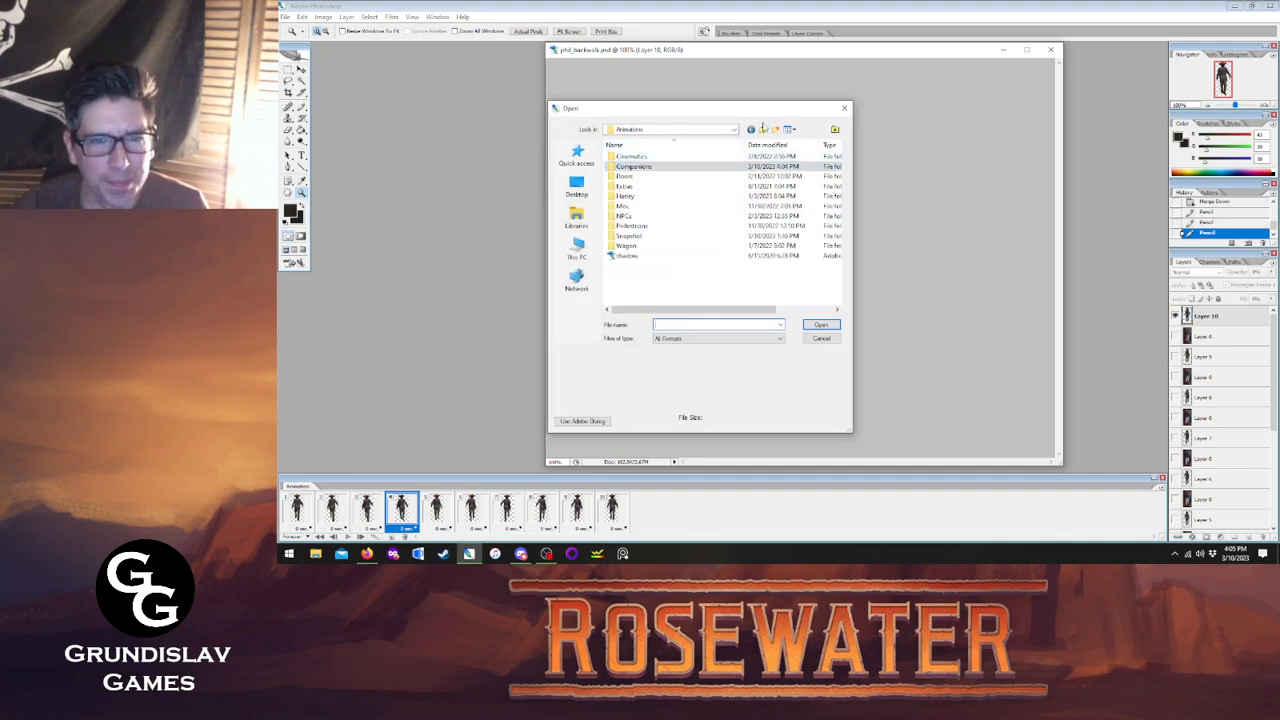
{"action": "left_click", "coordinate": [763, 129]}
{"action": "scroll", "coordinate": [667, 208], "scroll_direction": "down", "scroll_amount": 10}
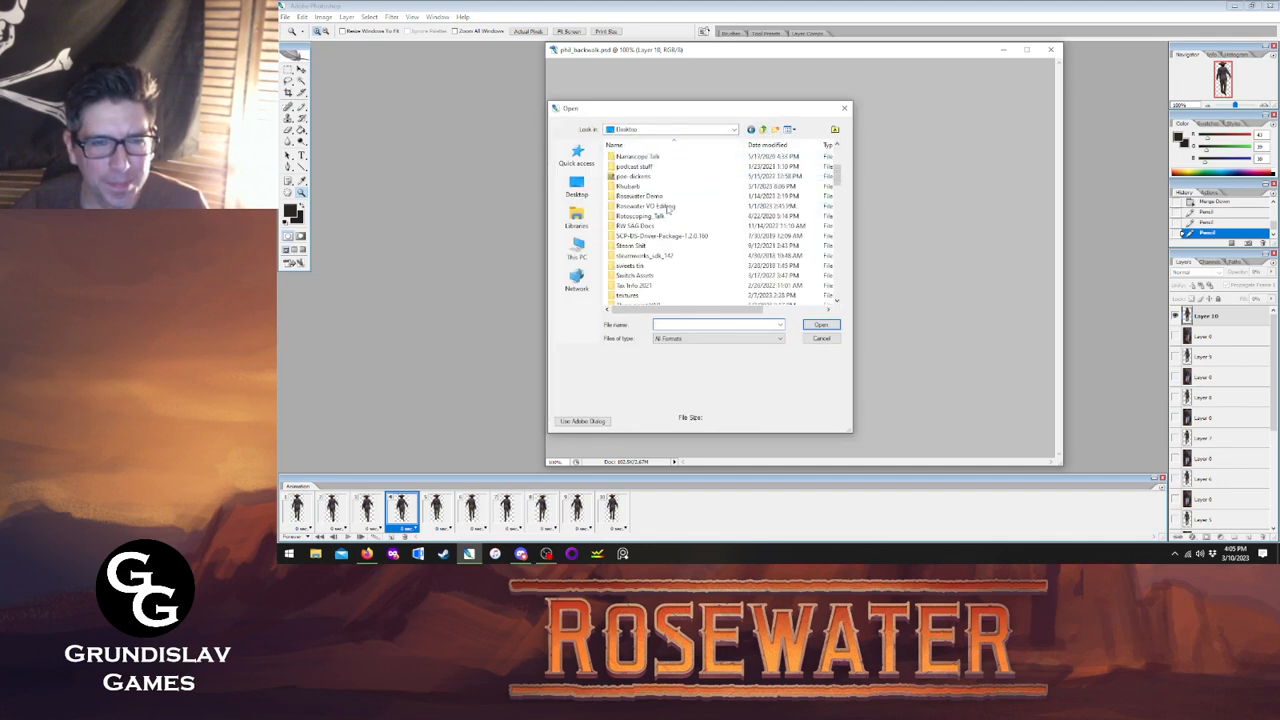
{"action": "double_click", "coordinate": [648, 238]}
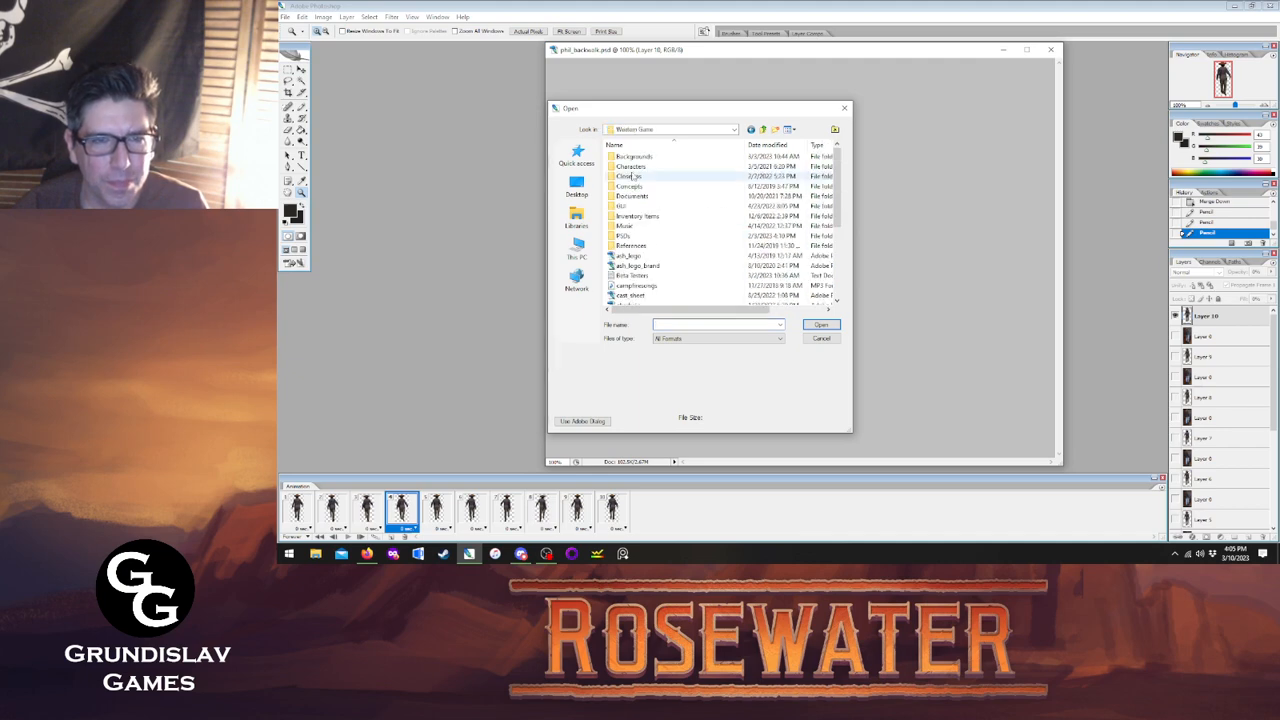
{"action": "double_click", "coordinate": [634, 157]}
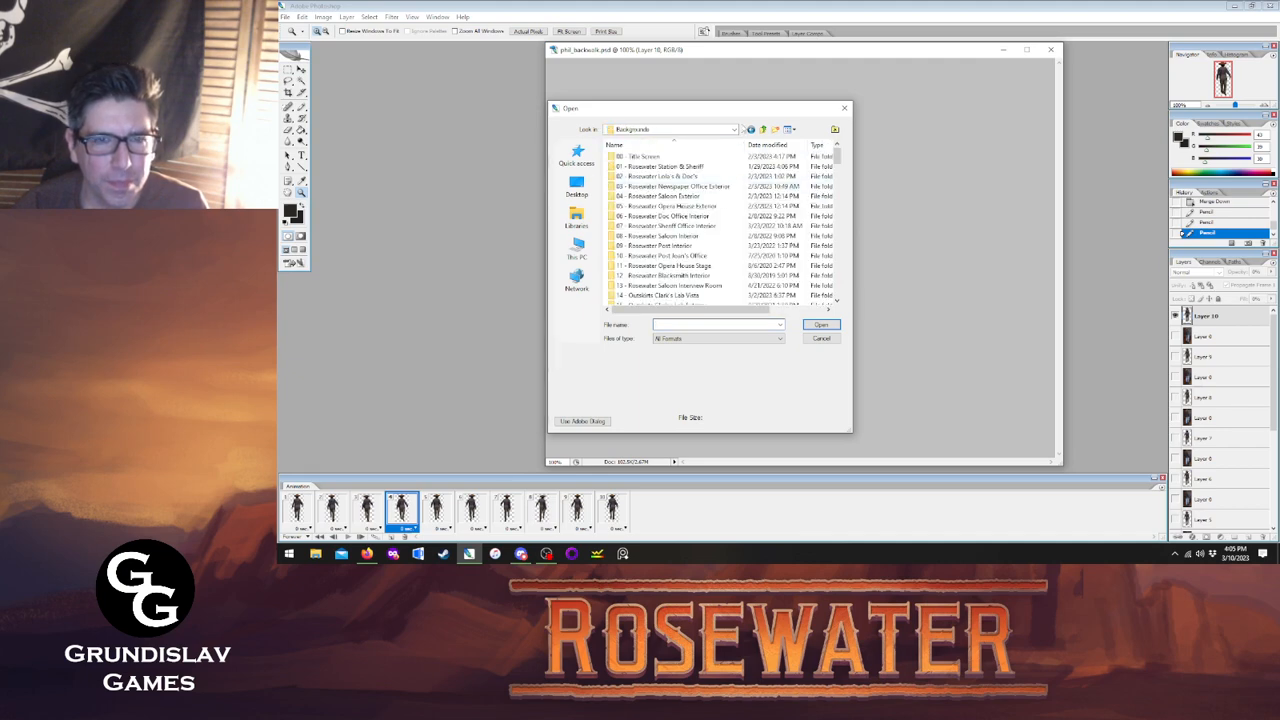
{"action": "left_click", "coordinate": [764, 131]}
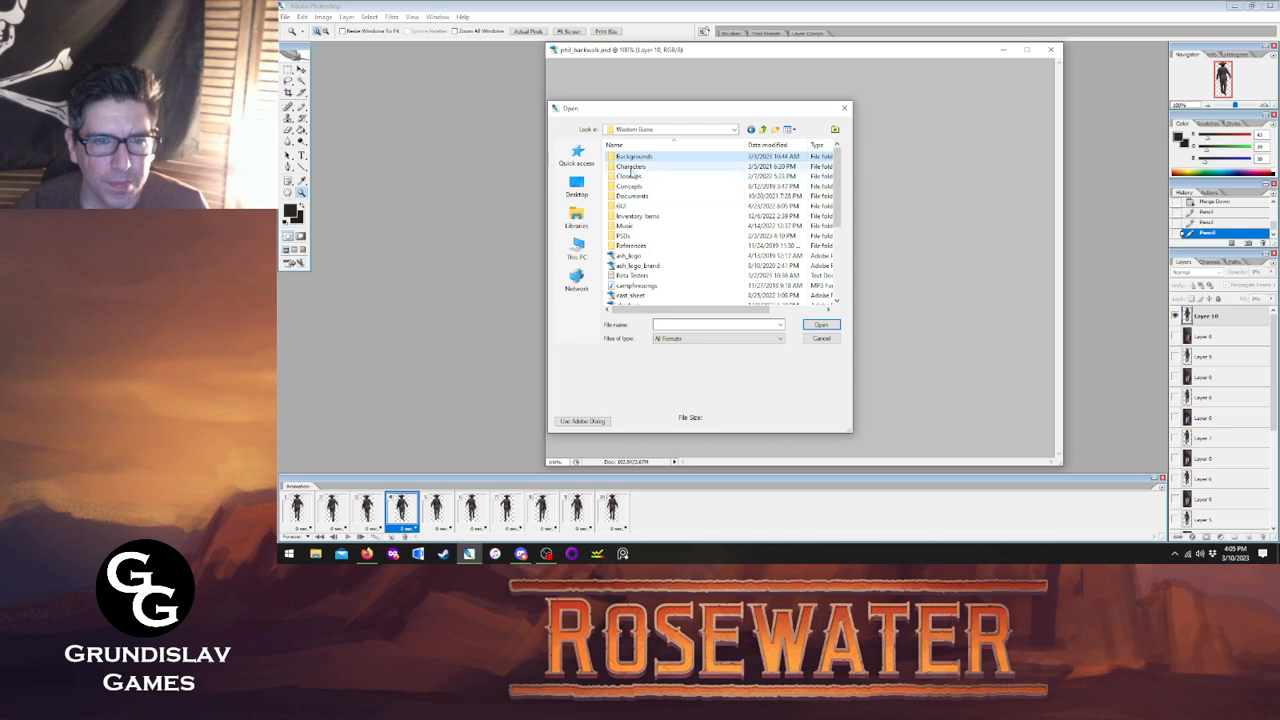
{"action": "double_click", "coordinate": [631, 166]}
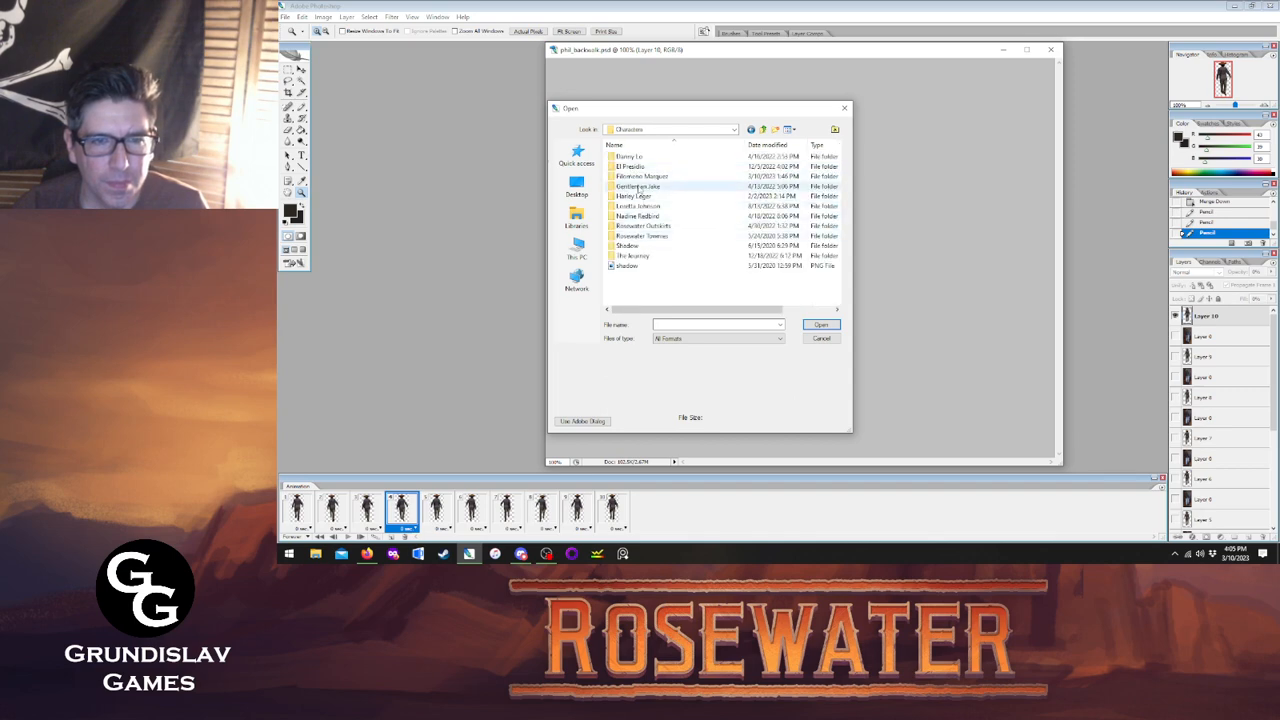
{"action": "double_click", "coordinate": [641, 176]}
{"action": "scroll", "coordinate": [632, 280], "scroll_direction": "down", "scroll_amount": 1}
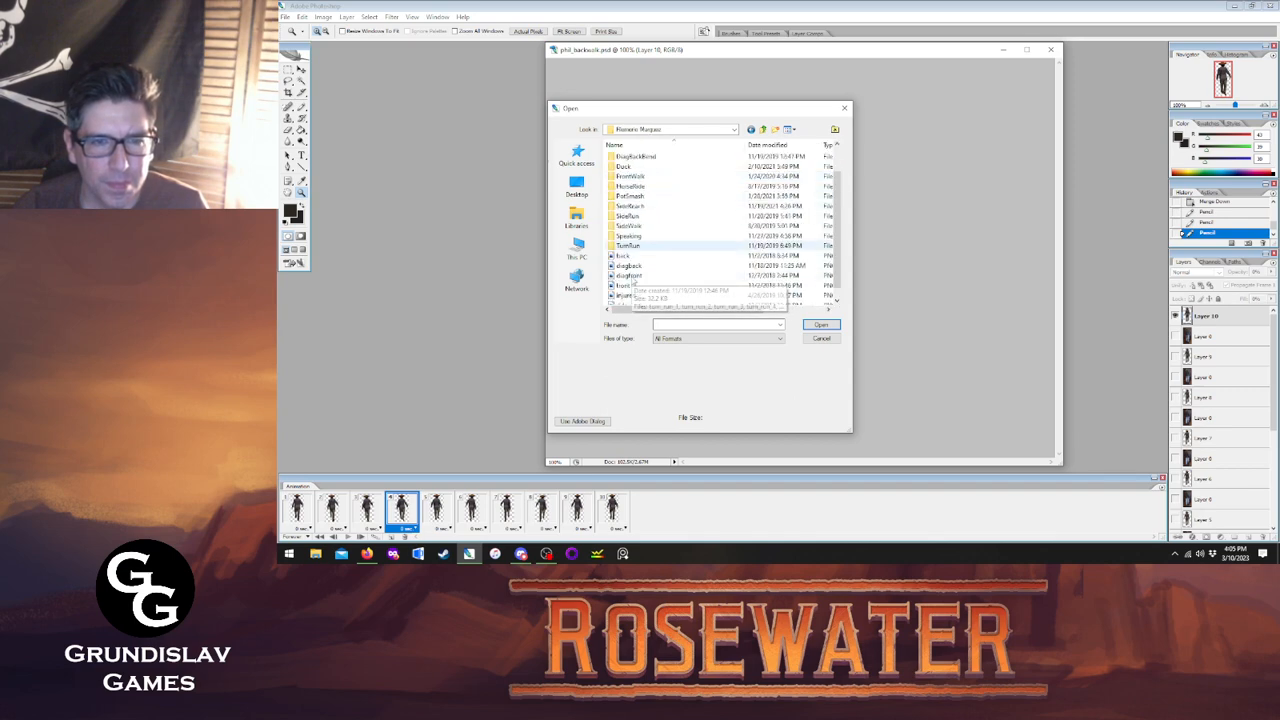
{"action": "double_click", "coordinate": [621, 257]}
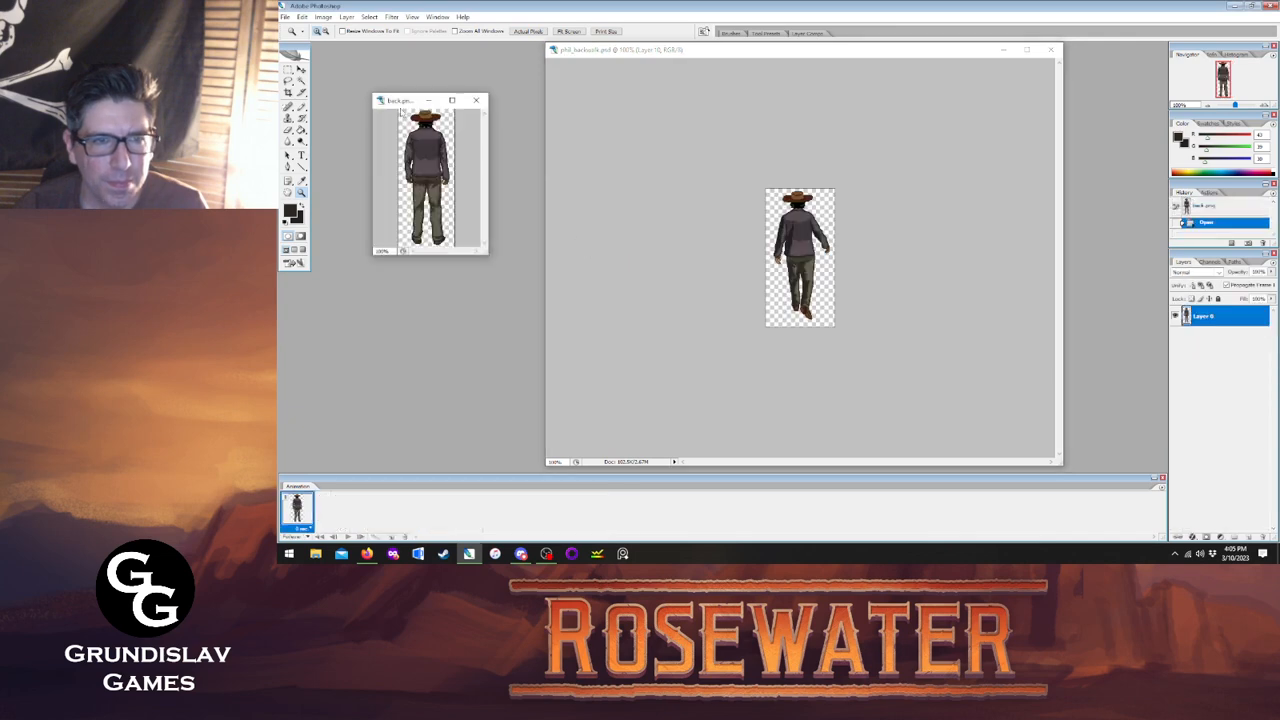
Place the back.png window beside the walking sprite to compare the two figures at matching zoom, and set it aside.
{"action": "left_click_drag", "start_coordinate": [406, 101], "coordinate": [670, 183]}
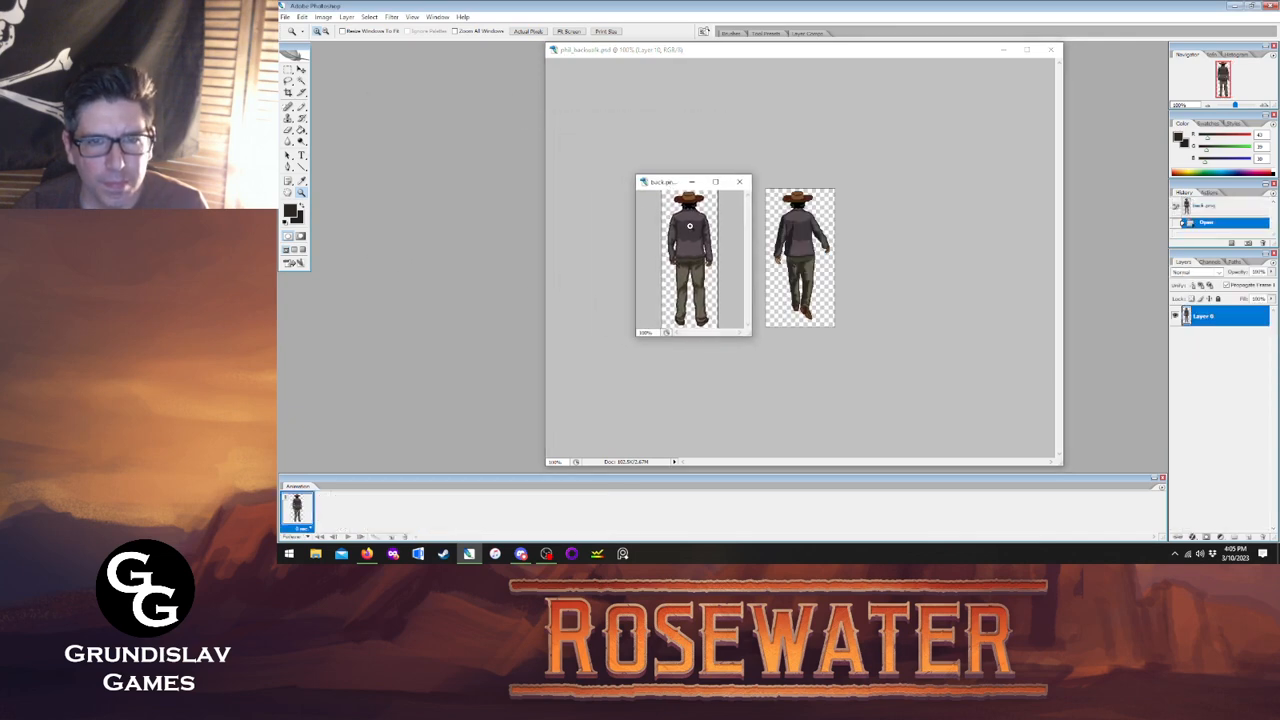
{"action": "right_click", "coordinate": [689, 226]}
{"action": "left_click", "coordinate": [720, 246]}
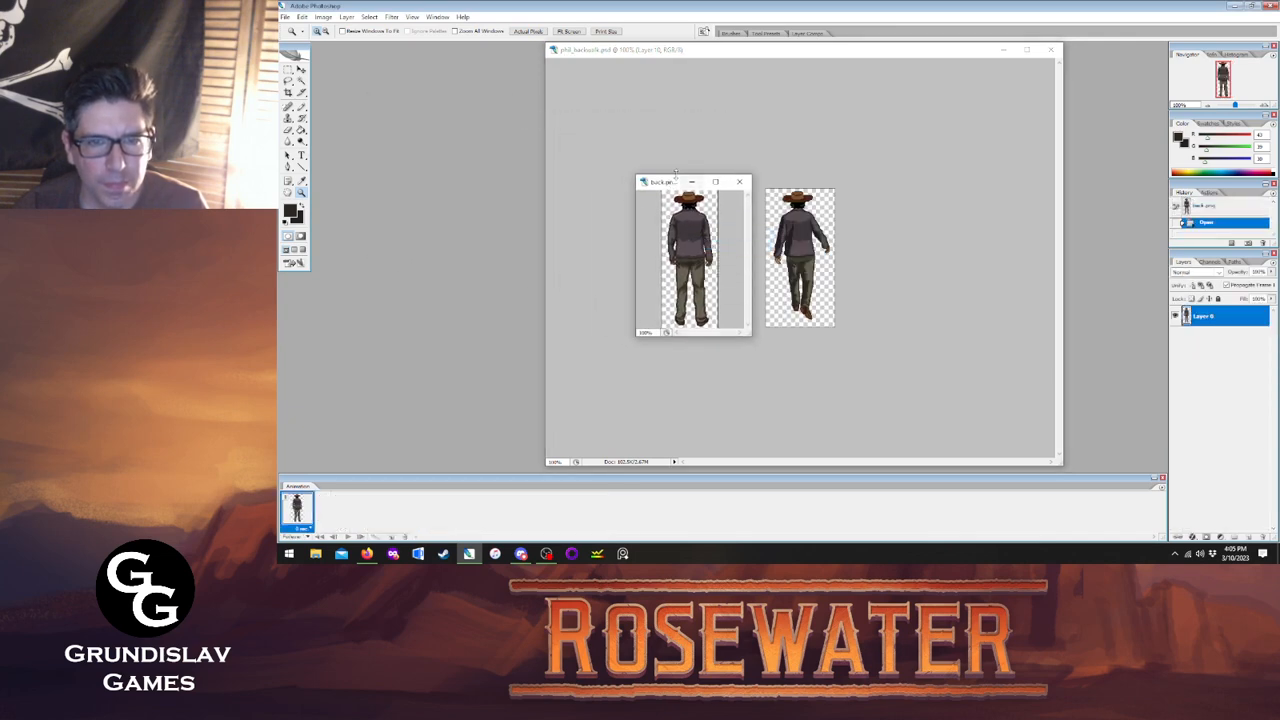
{"action": "left_click_drag", "start_coordinate": [675, 172], "coordinate": [795, 181]}
{"action": "left_click", "coordinate": [744, 230]}
{"action": "right_click", "coordinate": [797, 228]}
{"action": "left_click", "coordinate": [820, 245]}
{"action": "left_click_drag", "start_coordinate": [847, 183], "coordinate": [440, 179]}
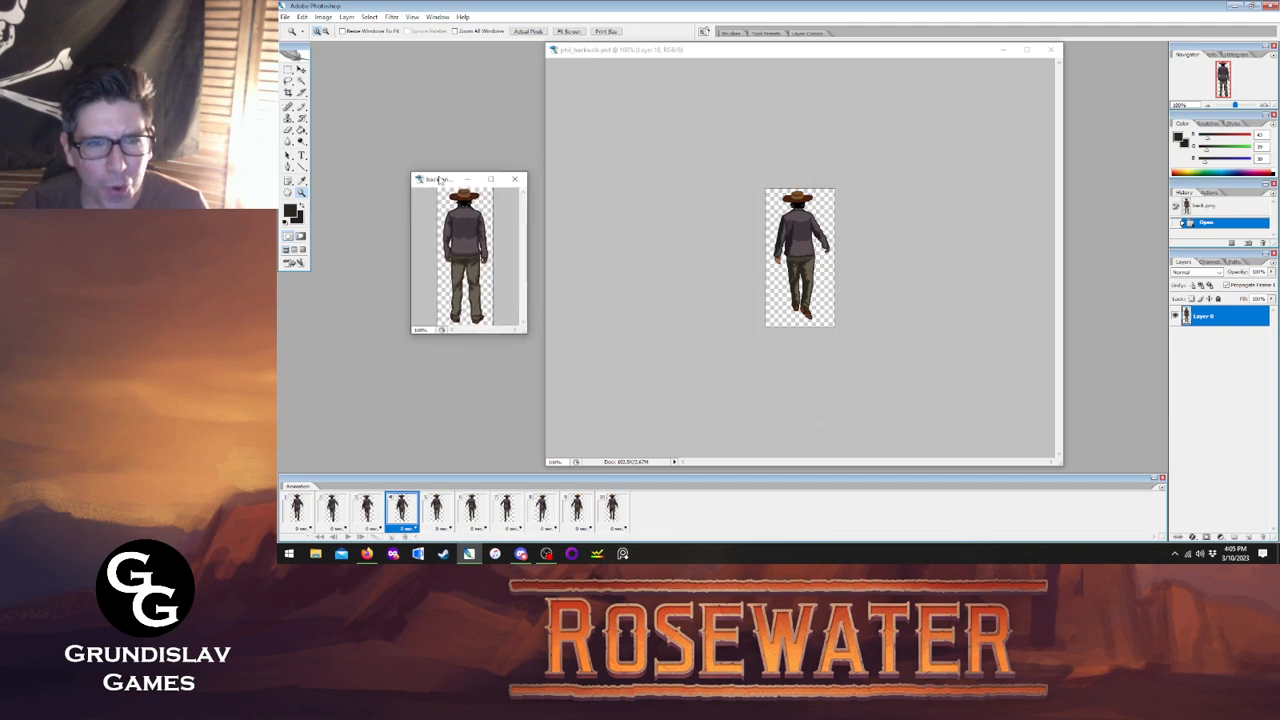
Step through frames 1 to 3 of the back-walk, and compare frame 2 side by side with the standing sprite.
{"action": "left_click", "coordinate": [745, 51]}
{"action": "left_click", "coordinate": [300, 514]}
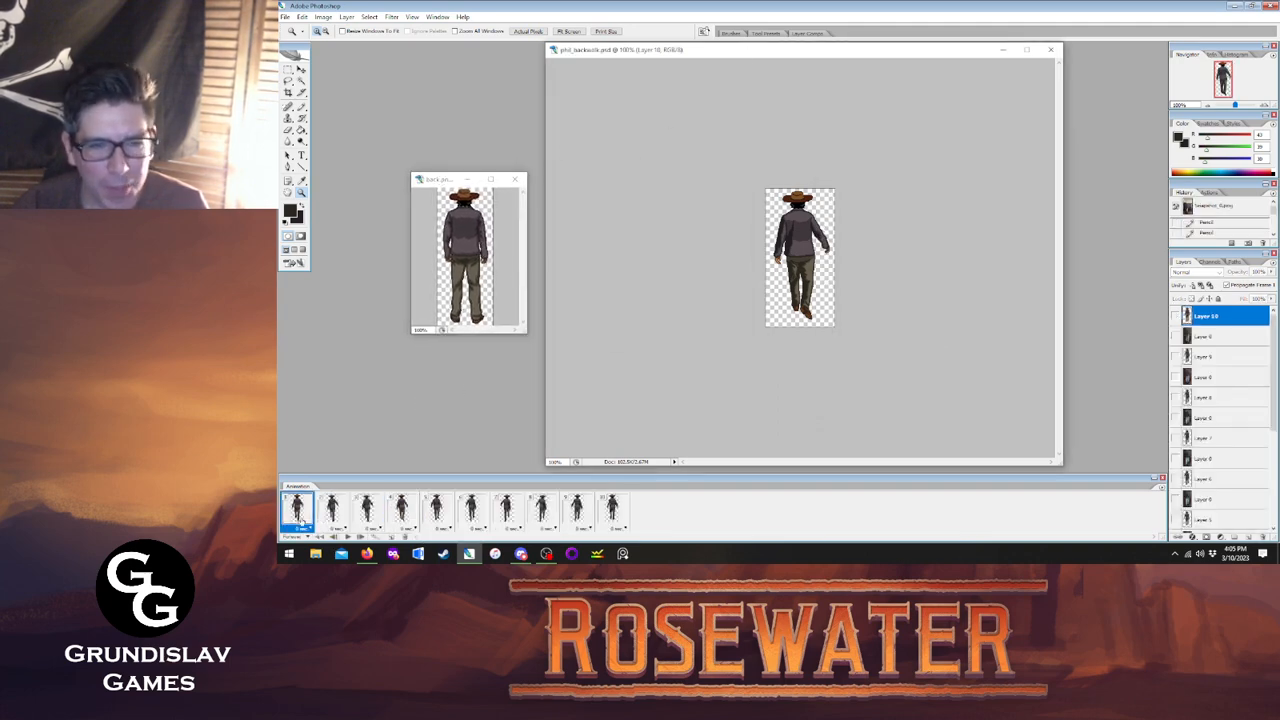
{"action": "left_click", "coordinate": [332, 512]}
{"action": "left_click", "coordinate": [366, 514]}
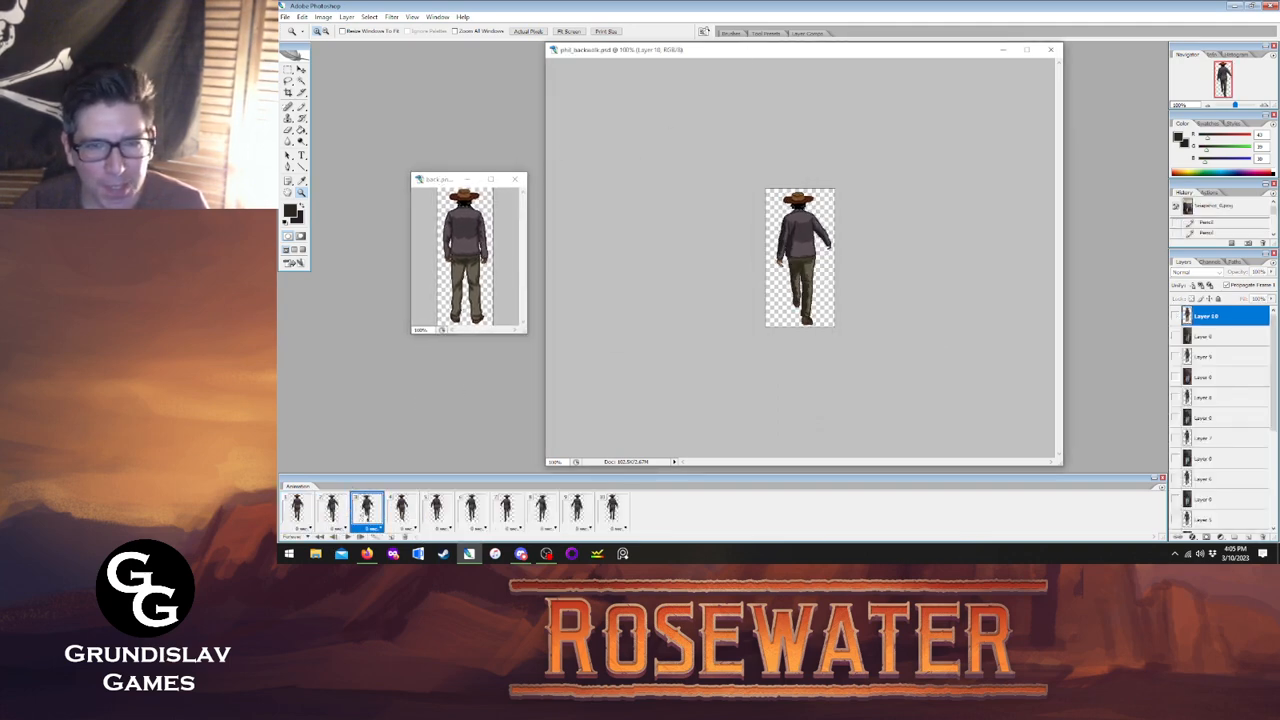
{"action": "left_click", "coordinate": [345, 515]}
{"action": "left_click_drag", "start_coordinate": [446, 182], "coordinate": [683, 188]}
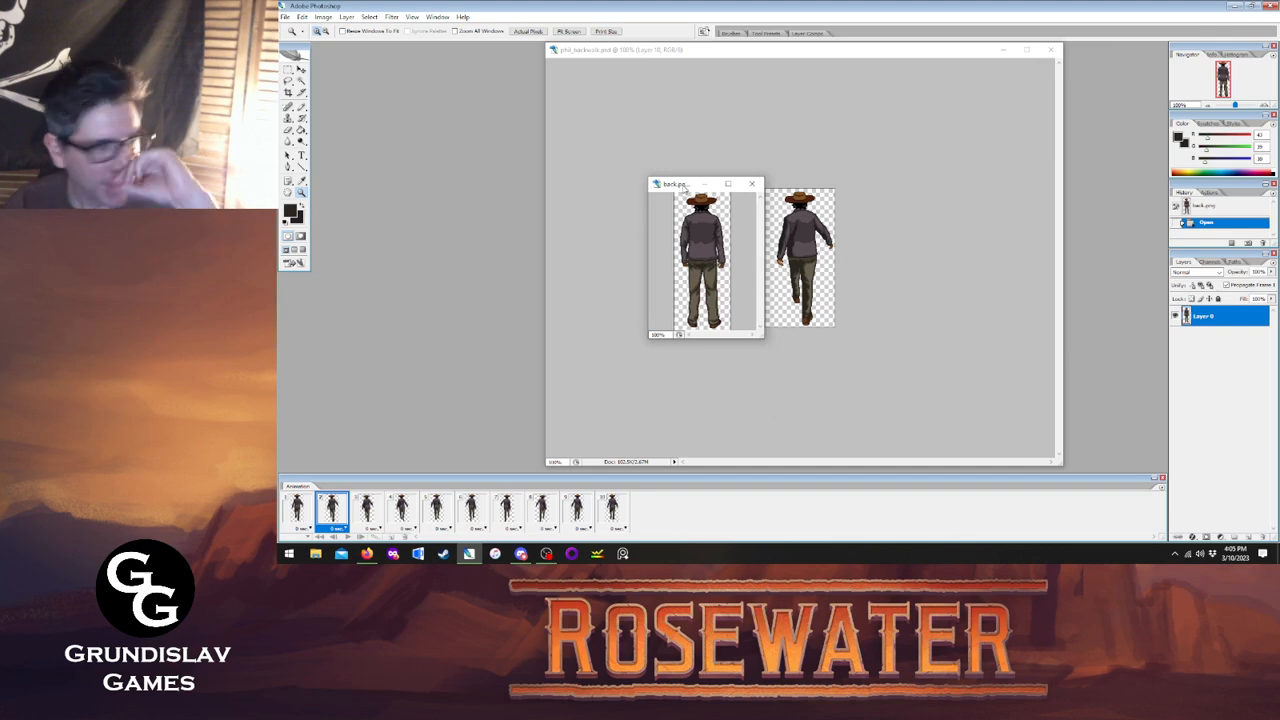
{"action": "left_click_drag", "start_coordinate": [684, 188], "coordinate": [424, 188]}
{"action": "left_click", "coordinate": [800, 58]}
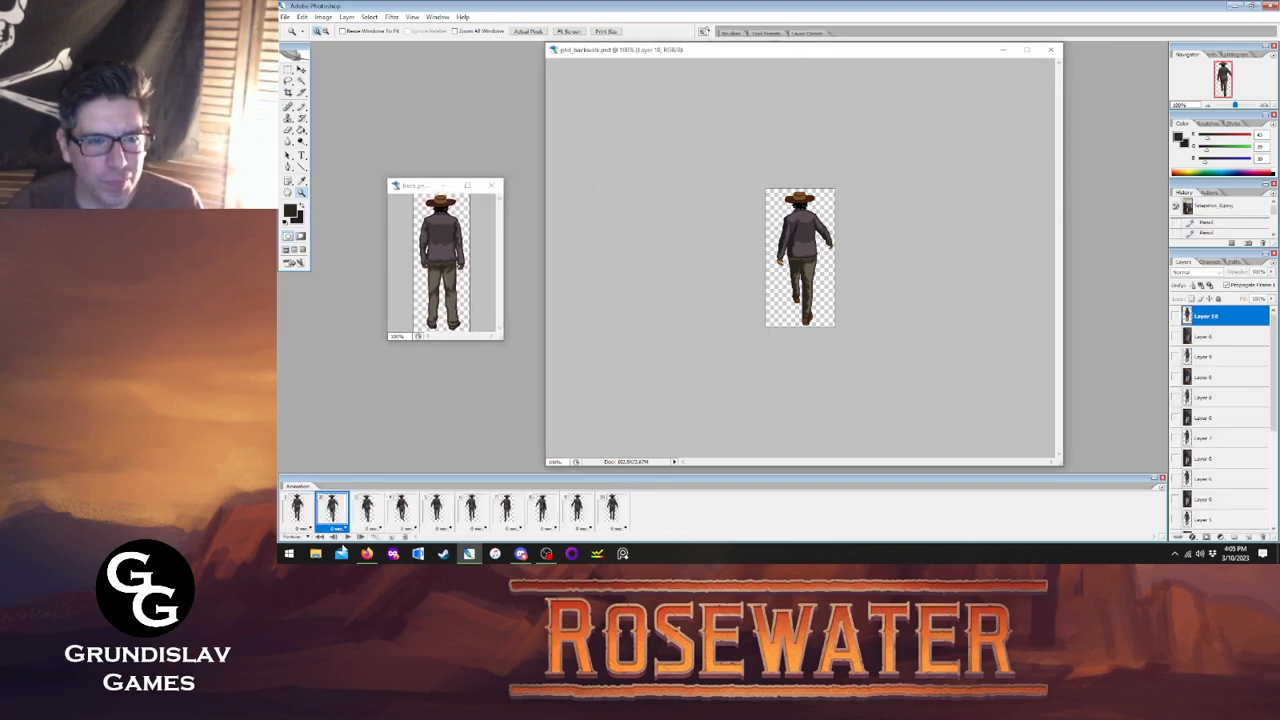
Play the back-walk animation beside the standing sprite and close back.png.
{"action": "left_click", "coordinate": [347, 537]}
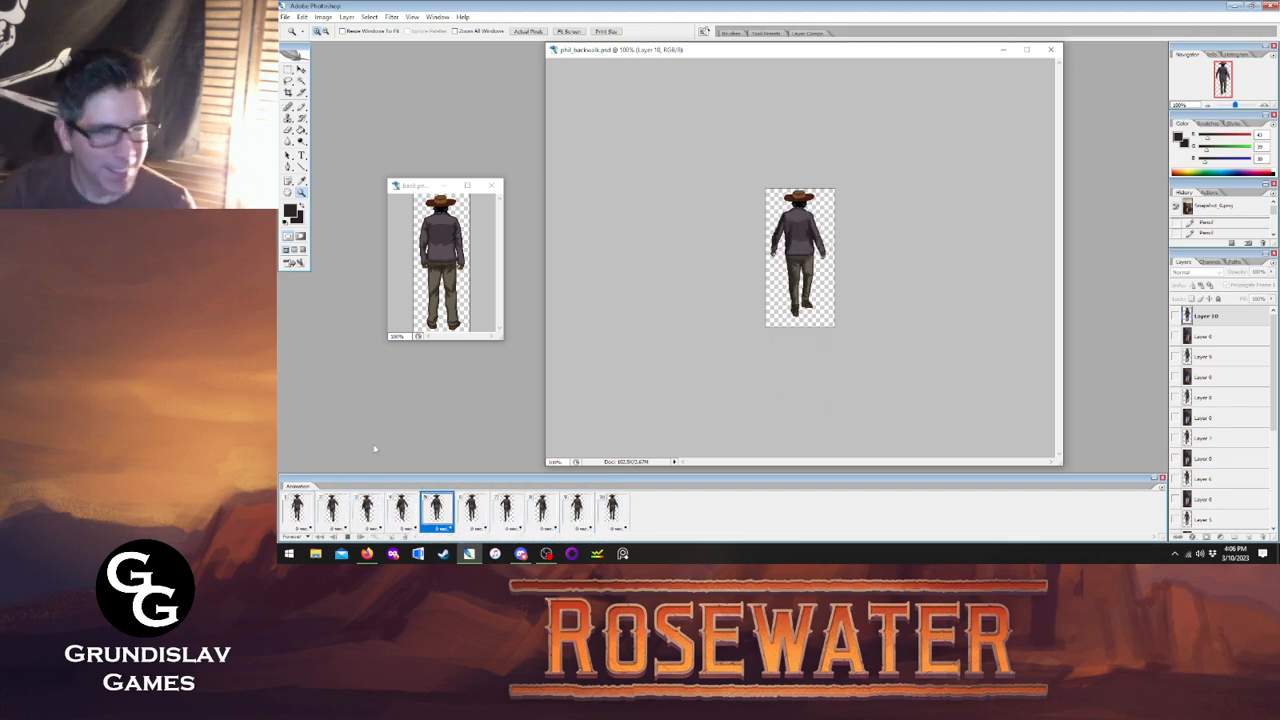
{"action": "left_click", "coordinate": [491, 185]}
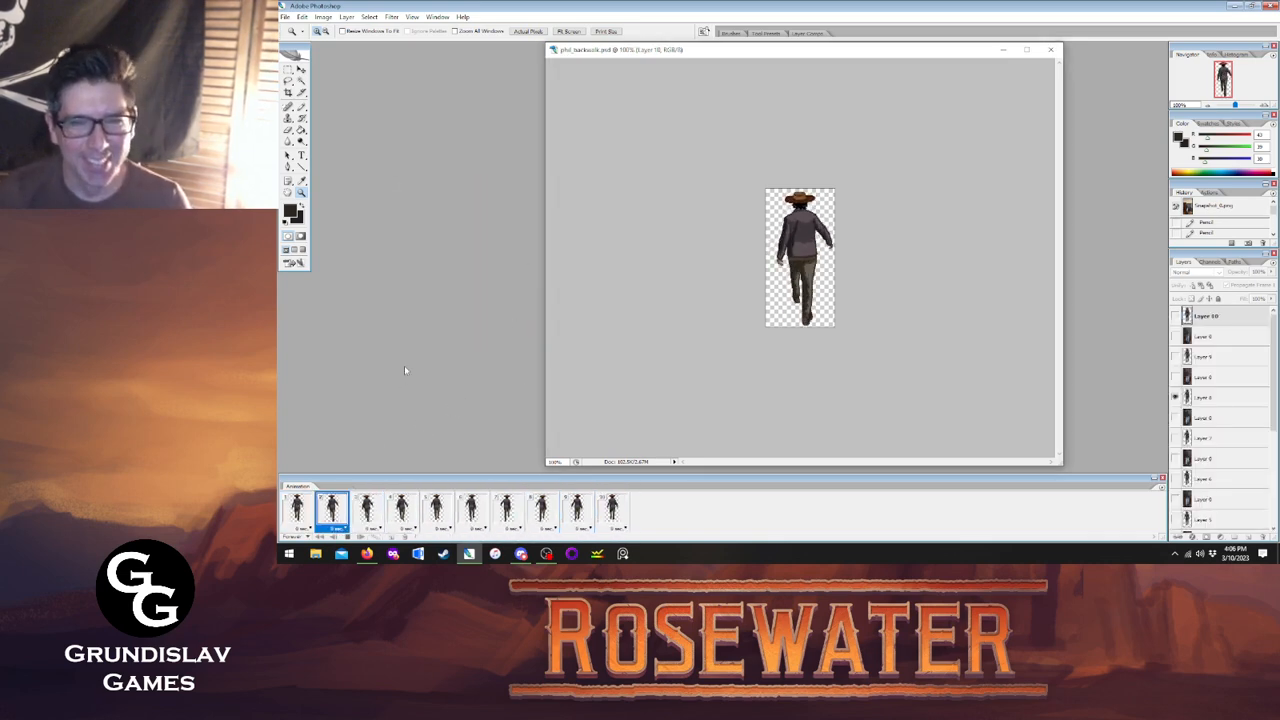
Check the looping back-walk fitted on screen, stop the playback, and return to frame 1.
{"action": "right_click", "coordinate": [810, 239]}
{"action": "left_click", "coordinate": [840, 246]}
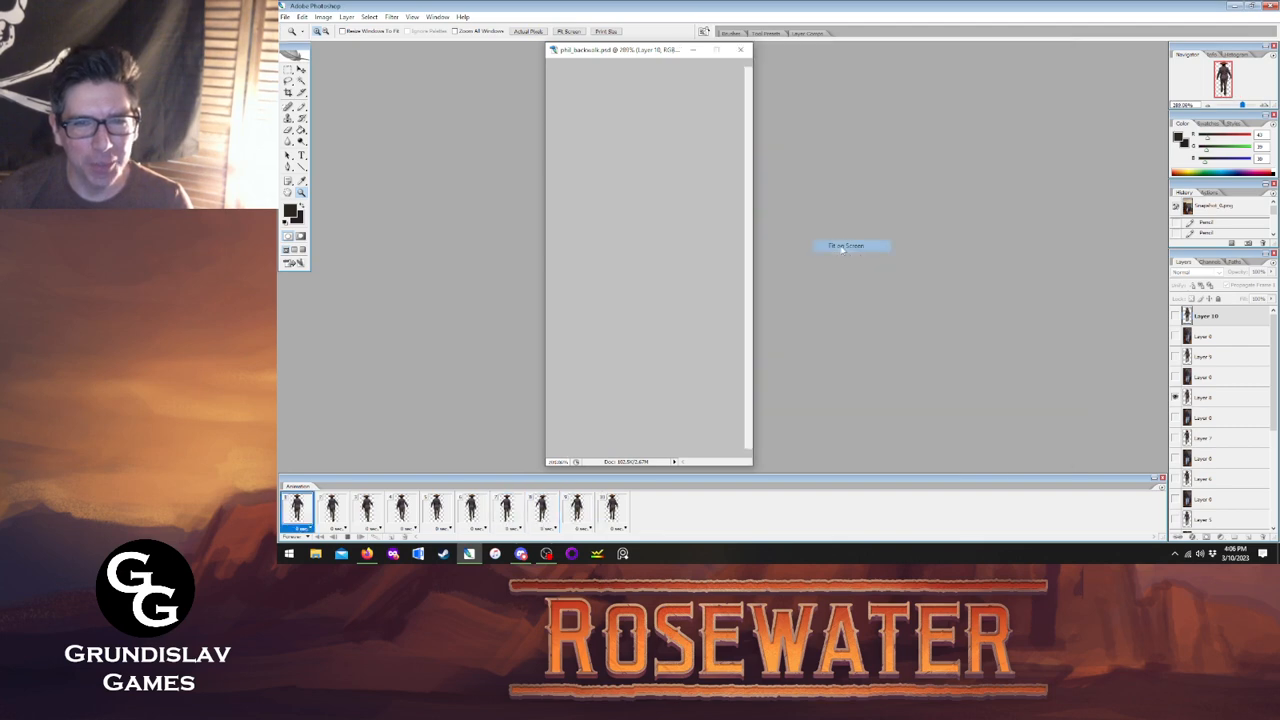
{"action": "left_click_drag", "start_coordinate": [636, 44], "coordinate": [450, 48]}
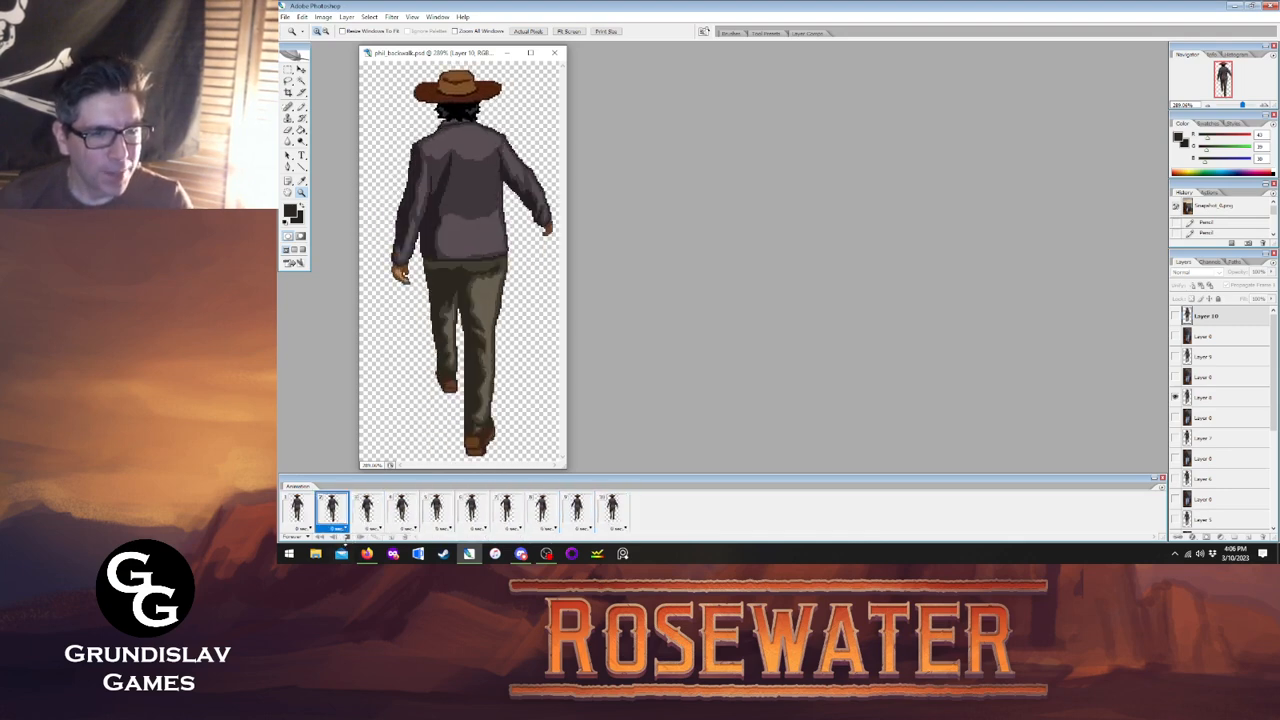
{"action": "left_click", "coordinate": [347, 536]}
{"action": "left_click", "coordinate": [297, 510]}
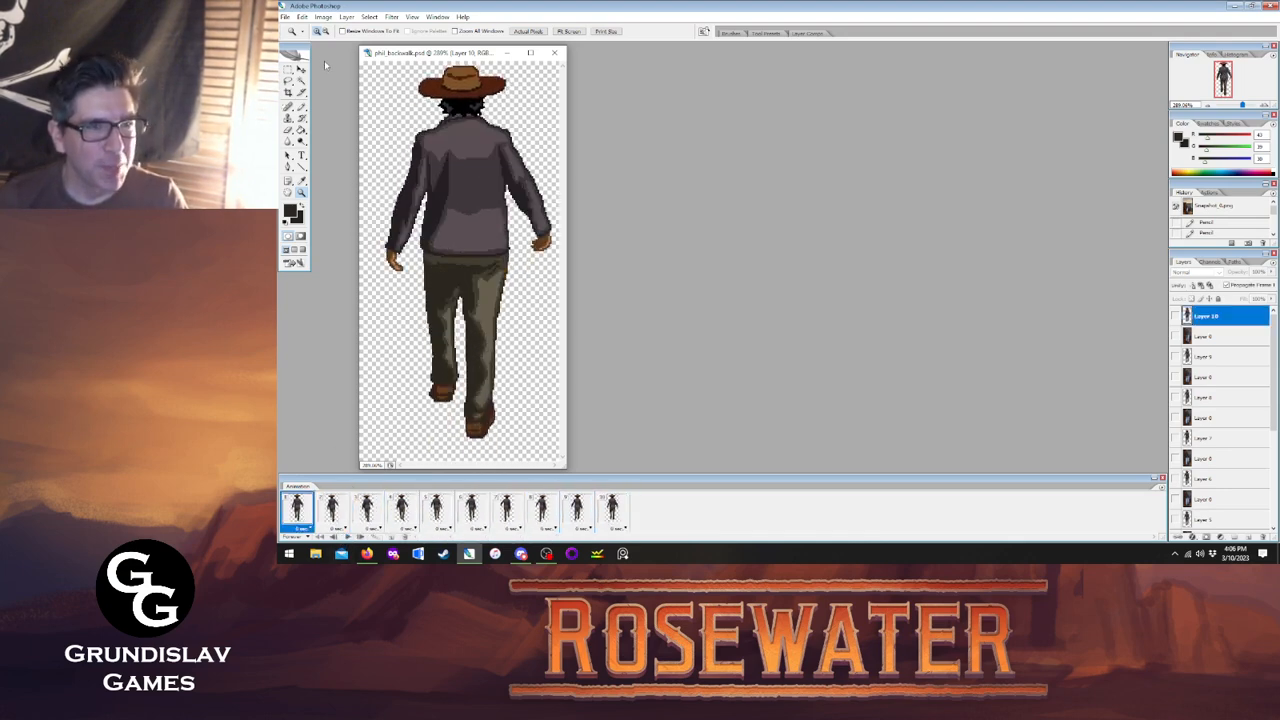
Save phil_backwalk.psd and move its window to the middle of the workspace.
{"action": "left_click", "coordinate": [287, 18]}
{"action": "left_click", "coordinate": [305, 121]}
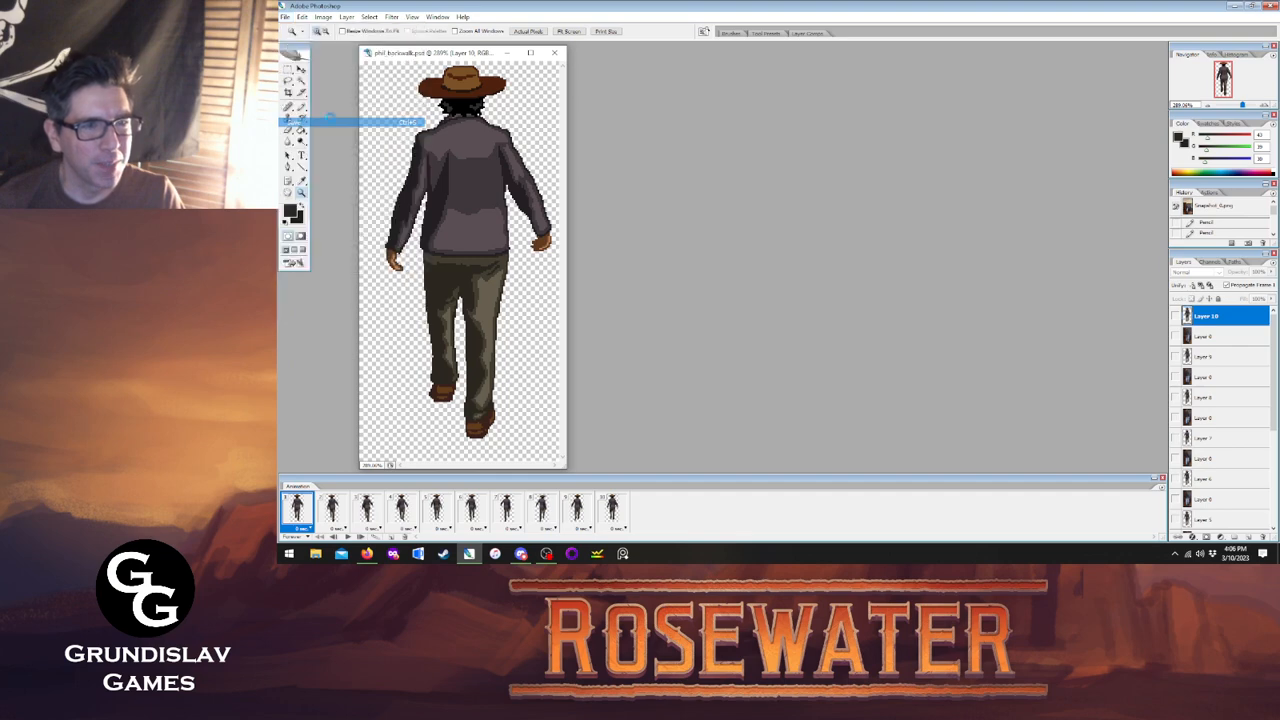
{"action": "left_click_drag", "start_coordinate": [414, 60], "coordinate": [676, 68]}
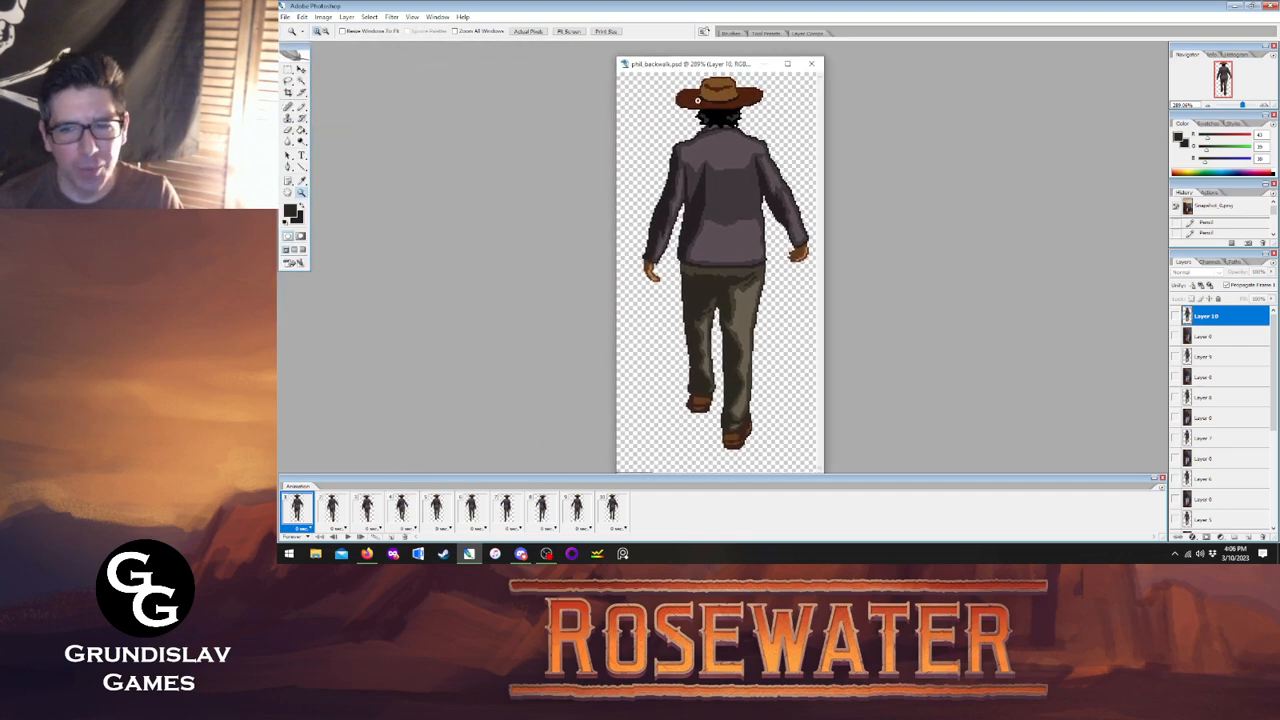